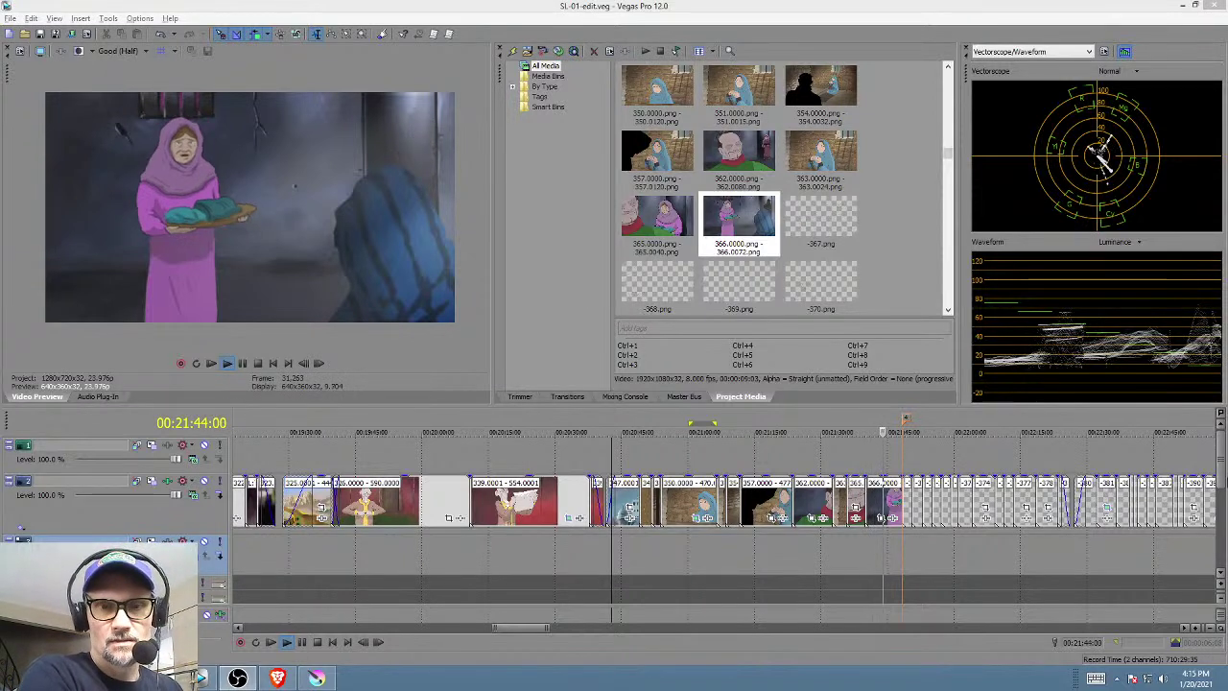
- Play back the finished shots from 363 through 366 to examine how they flow into the -367 sketch
click(856, 543)
scroll(872, 548, up, 4)
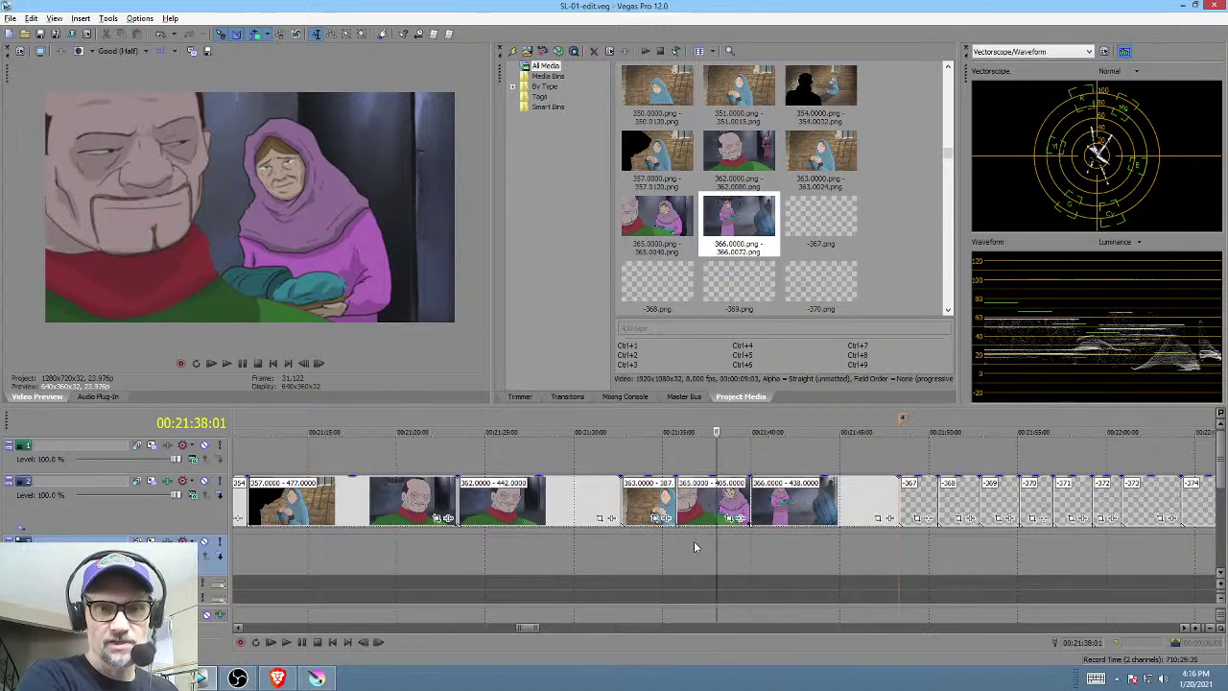
drag(746, 549, 793, 555)
click(793, 556)
scroll(840, 569, up, 2)
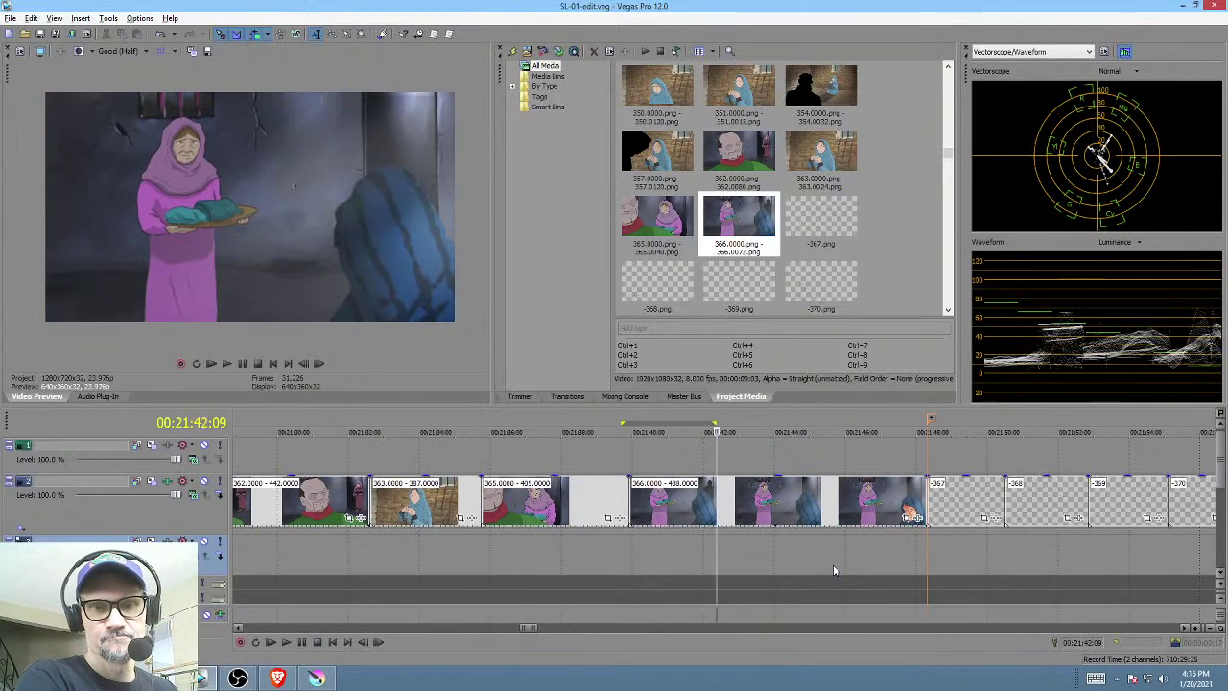
click(658, 548)
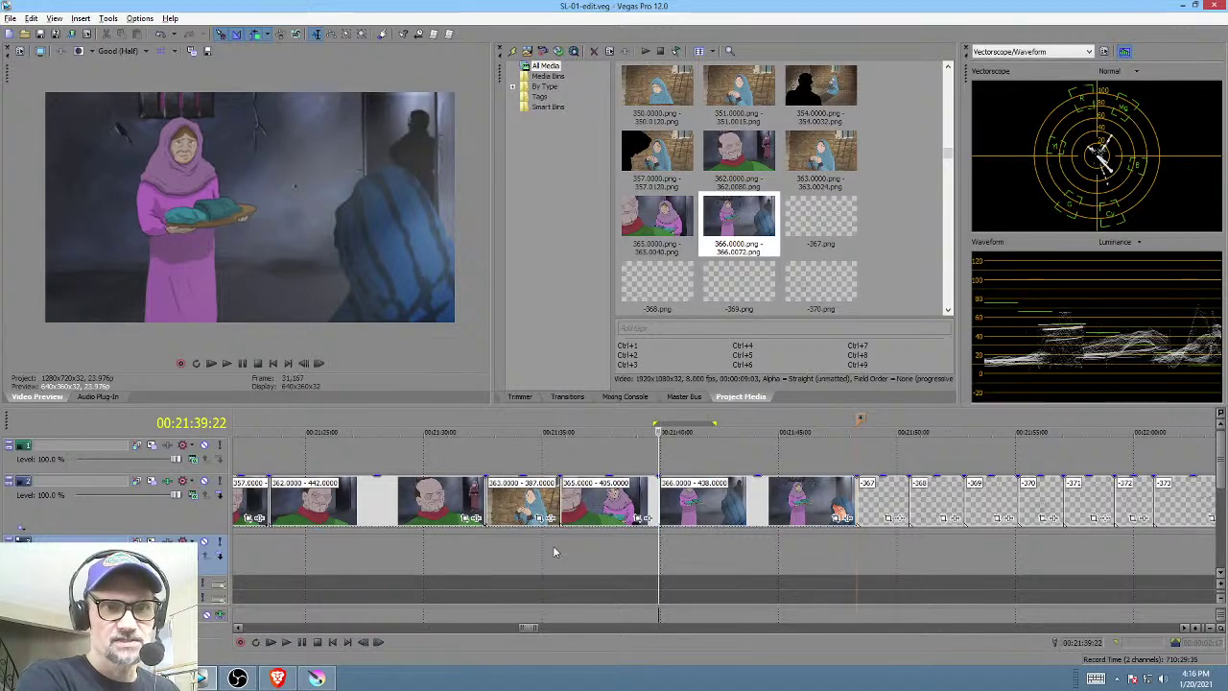
click(490, 551)
key(space)
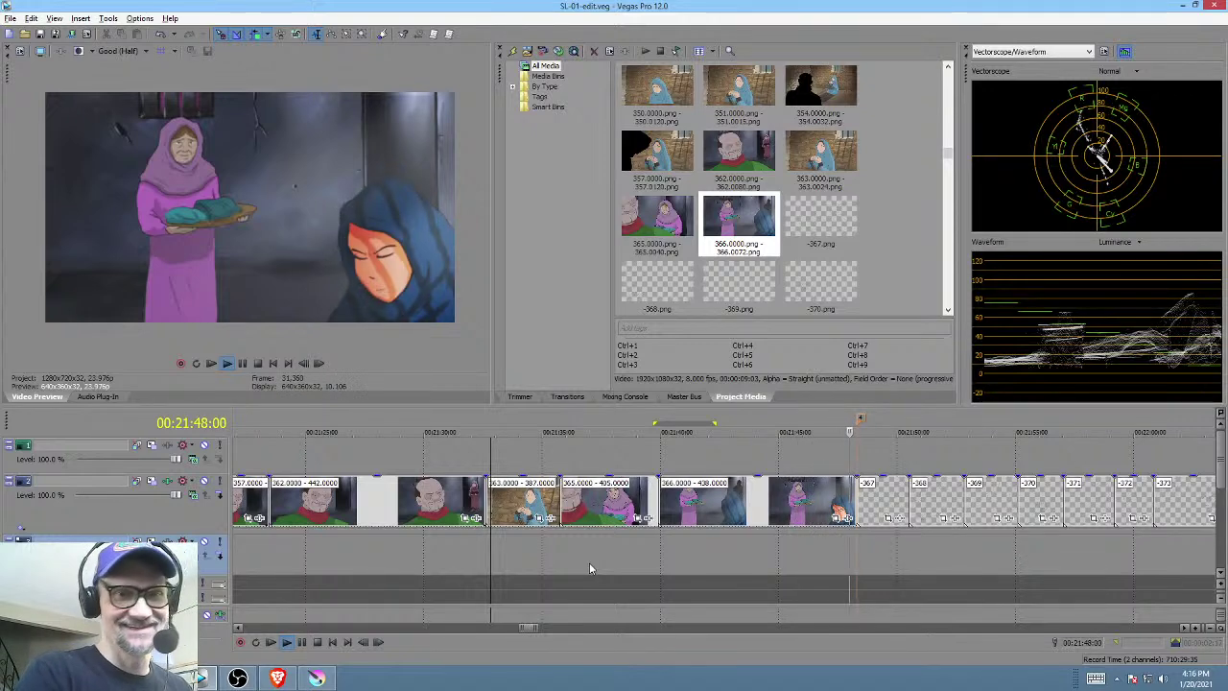
key(space)
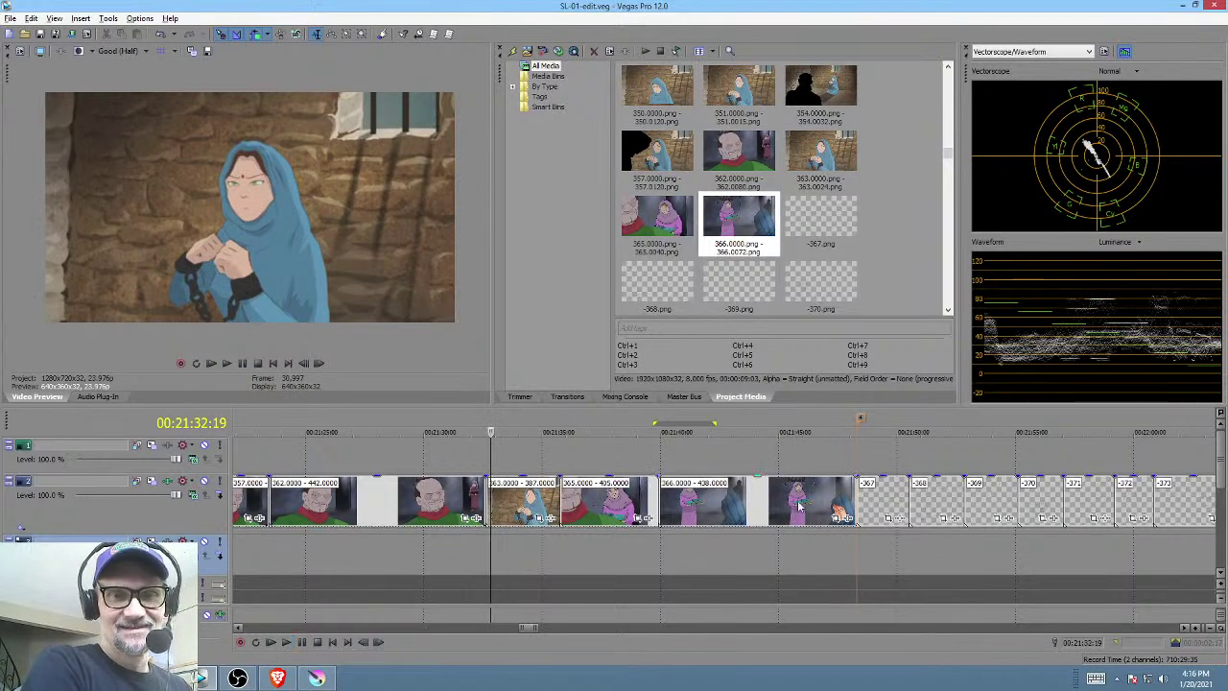
- Compare the ends of shots 365 and 366 with the storyboard sketch at the start of clip -367
click(859, 549)
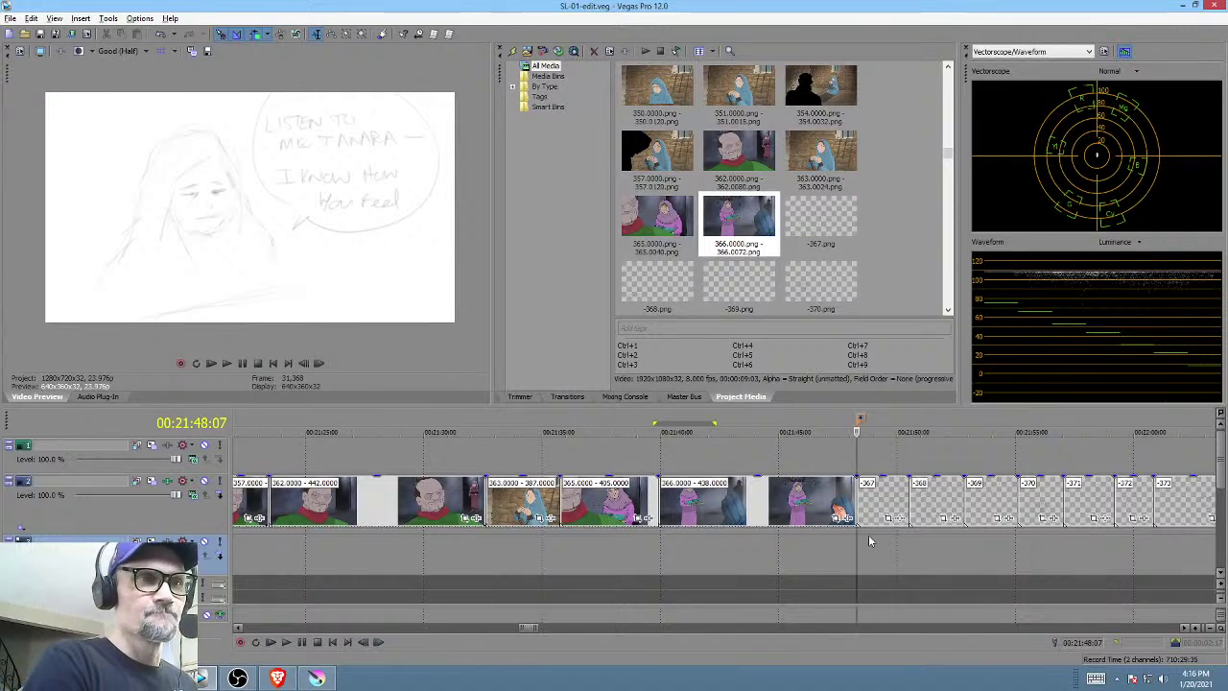
click(814, 561)
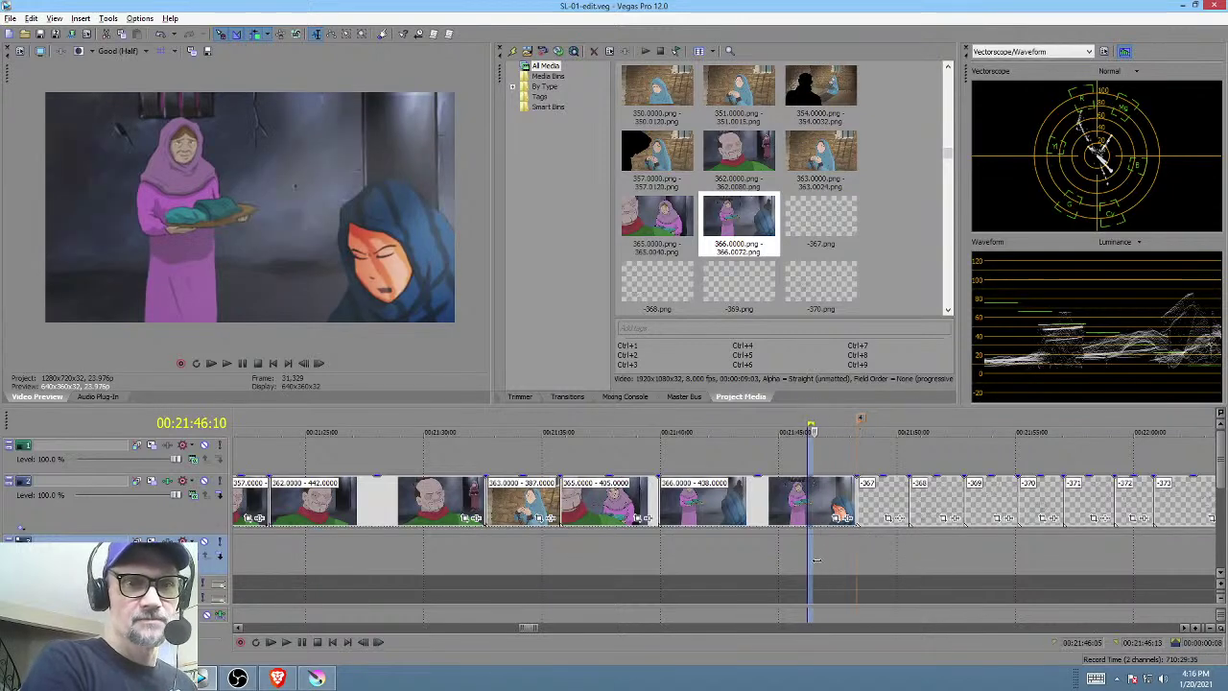
drag(814, 562, 881, 561)
click(612, 552)
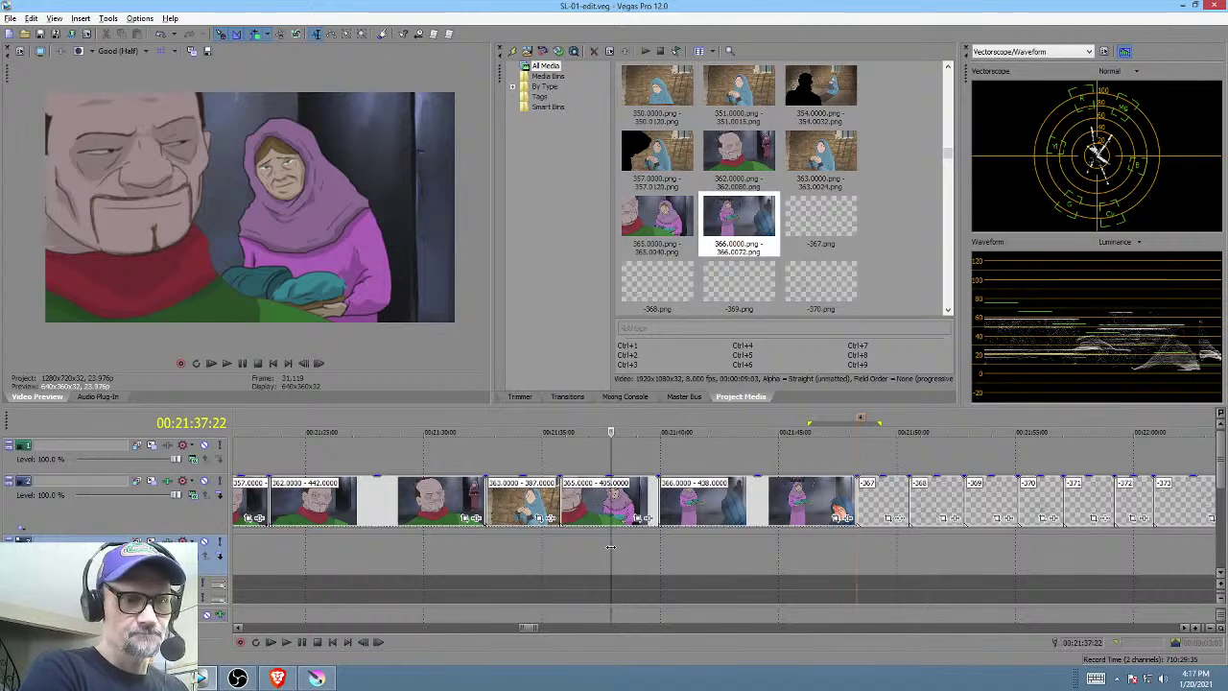
drag(587, 553, 869, 574)
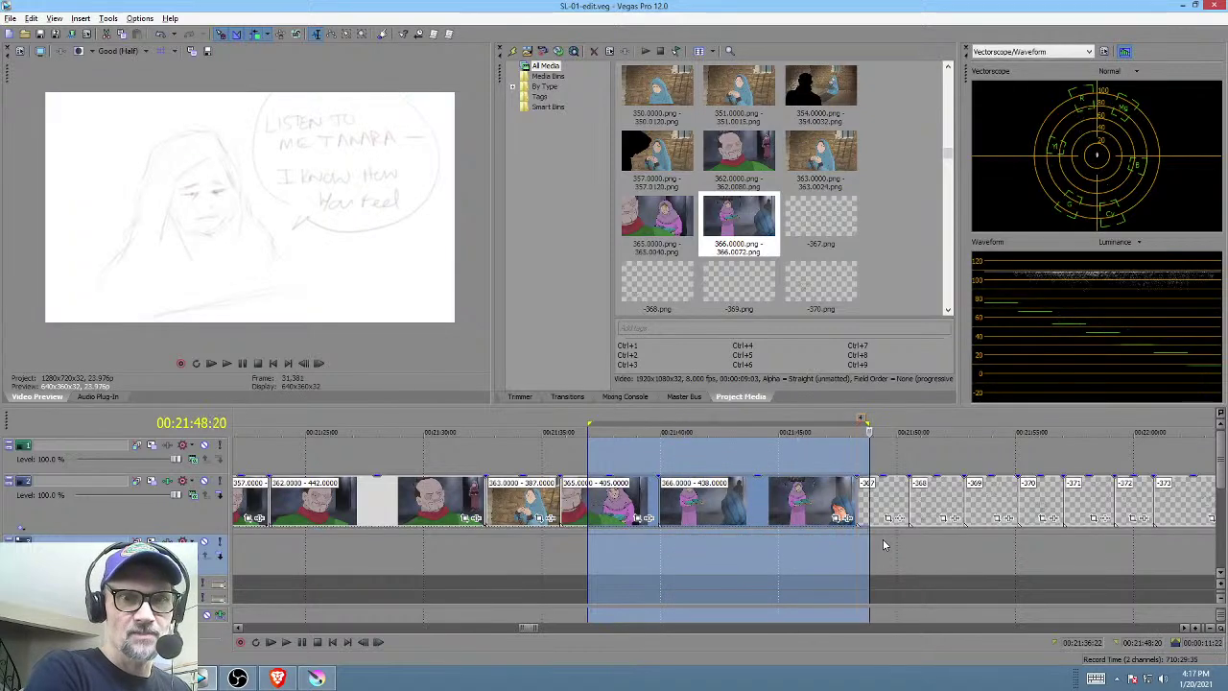
click(864, 553)
scroll(861, 556, up, 5)
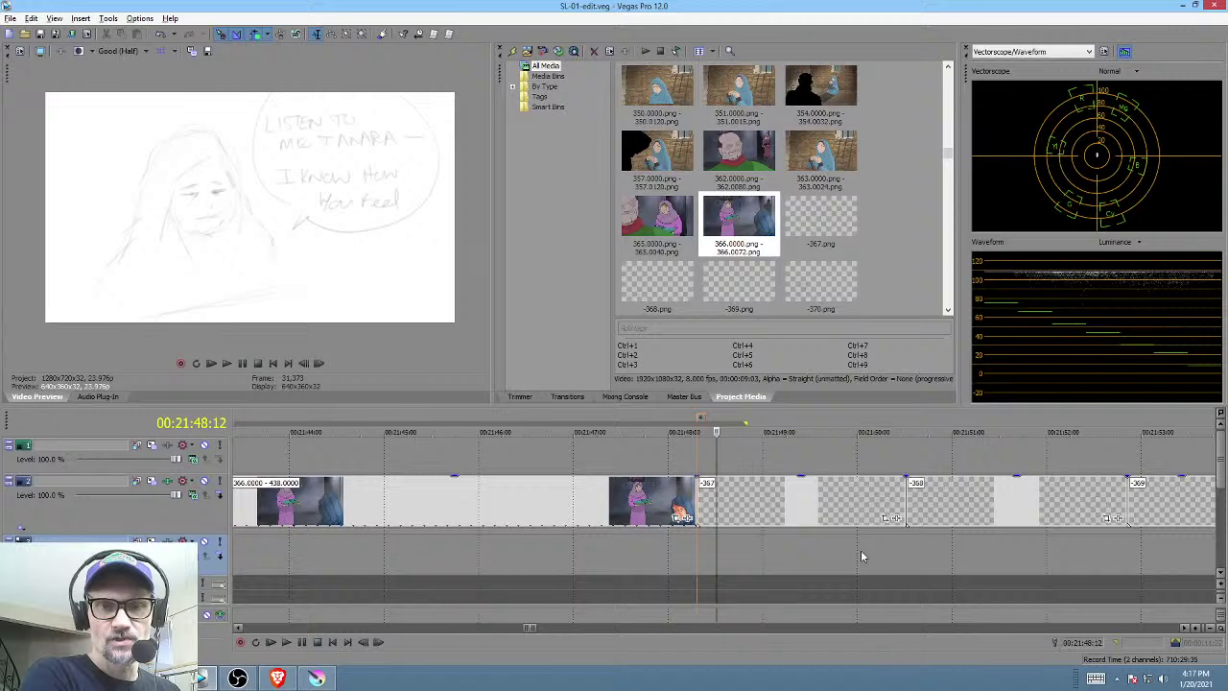
click(696, 561)
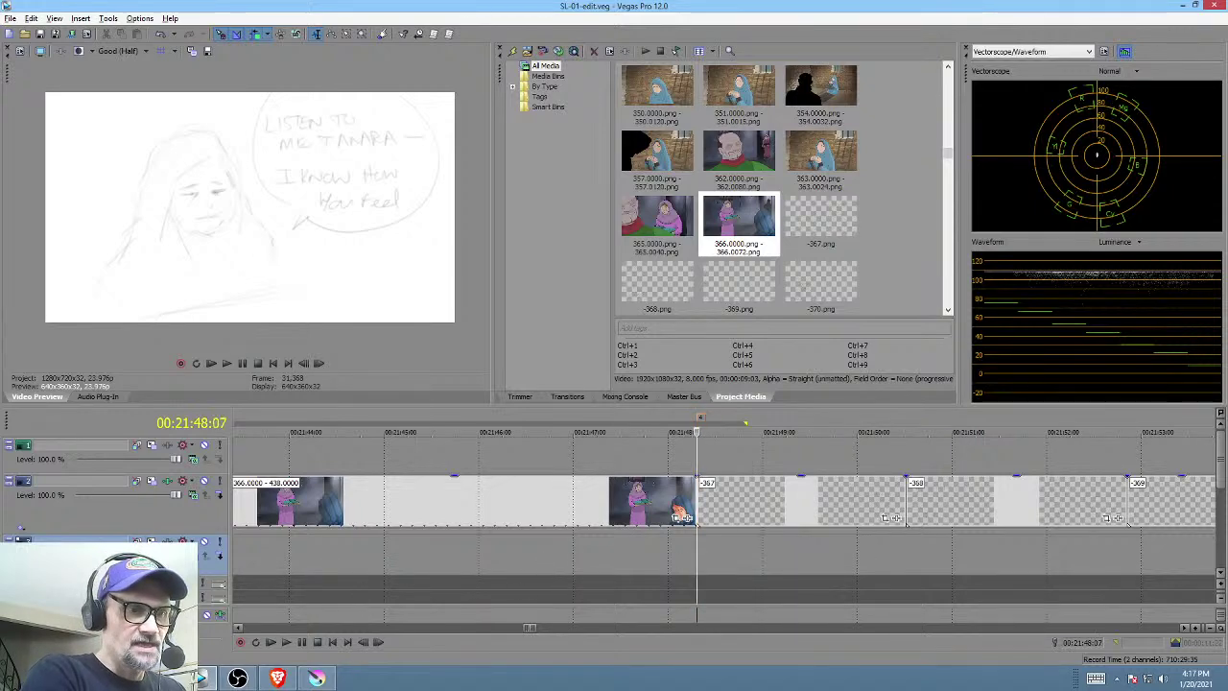
- Switch to FastStone Image Viewer and open the scene sketch -367.png in Krita
key(alt+Tab)
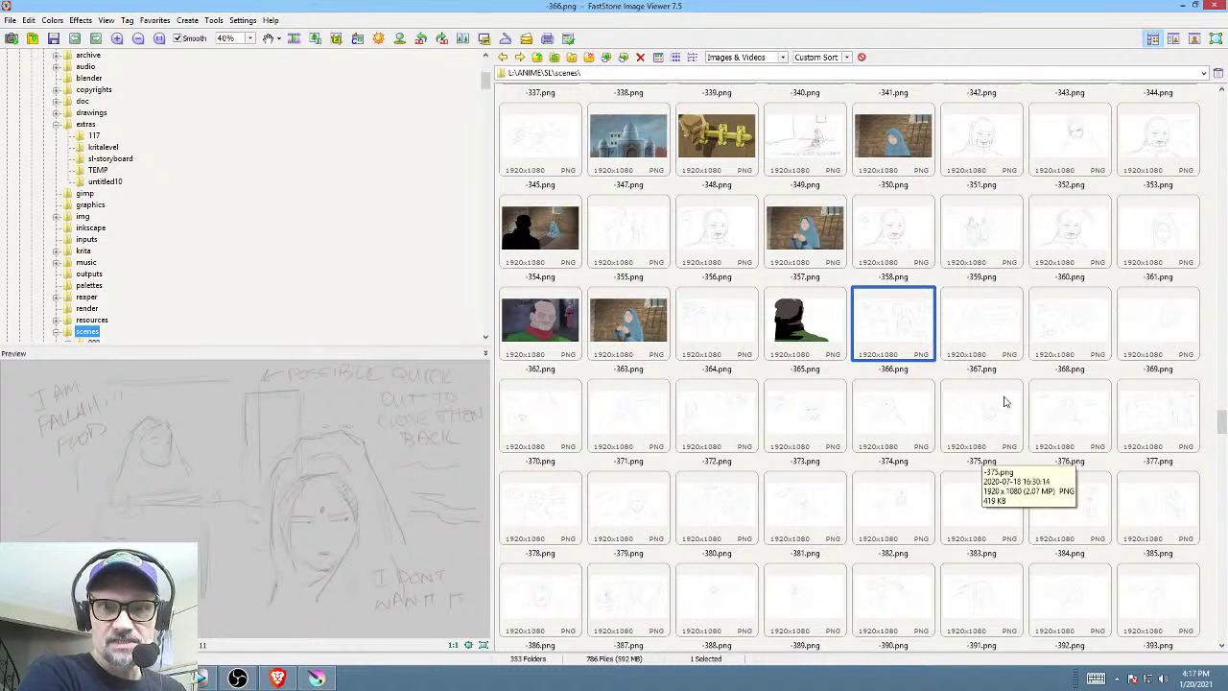
click(996, 325)
drag(989, 326, 752, 256)
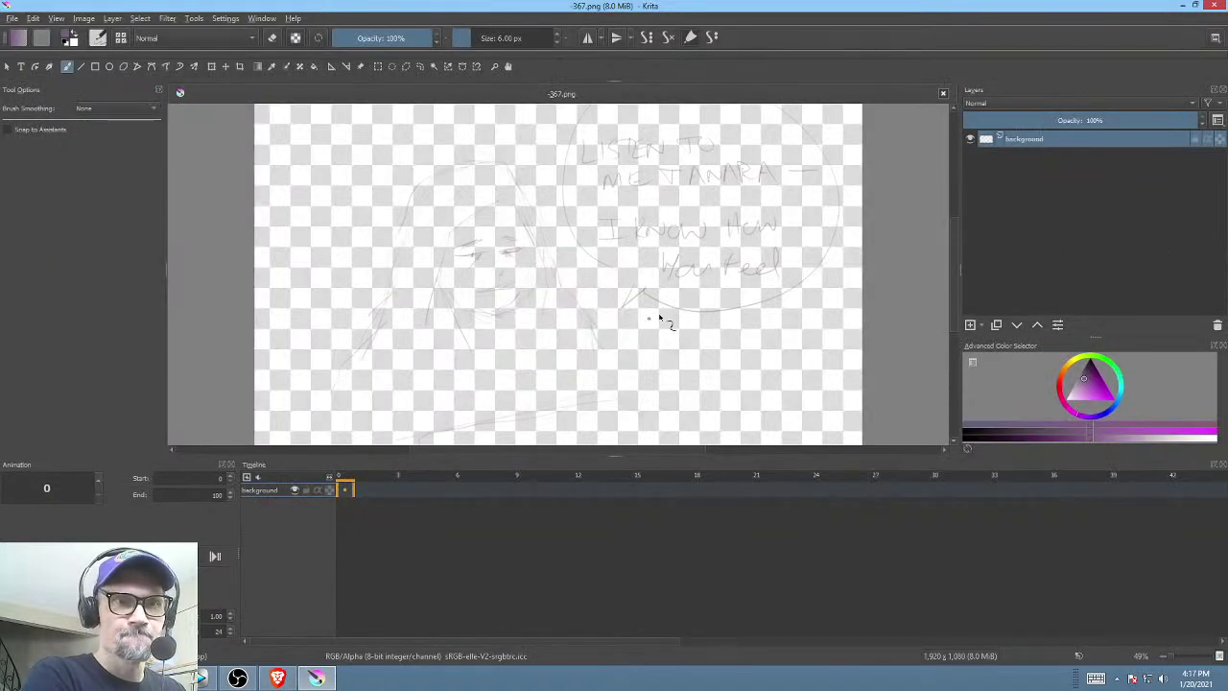
- Darken the faint sketch by duplicating the background layer five times and merging all the copies with the original
click(996, 325)
click(996, 325)
click(996, 325)
click(996, 325)
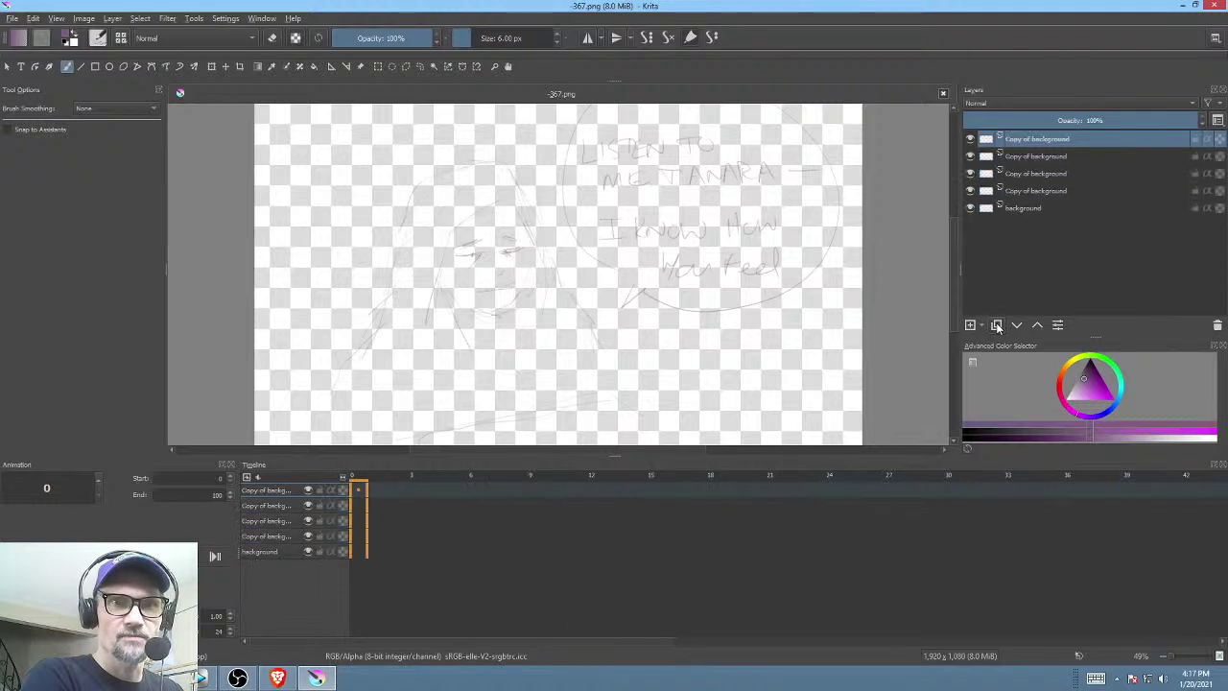
click(996, 325)
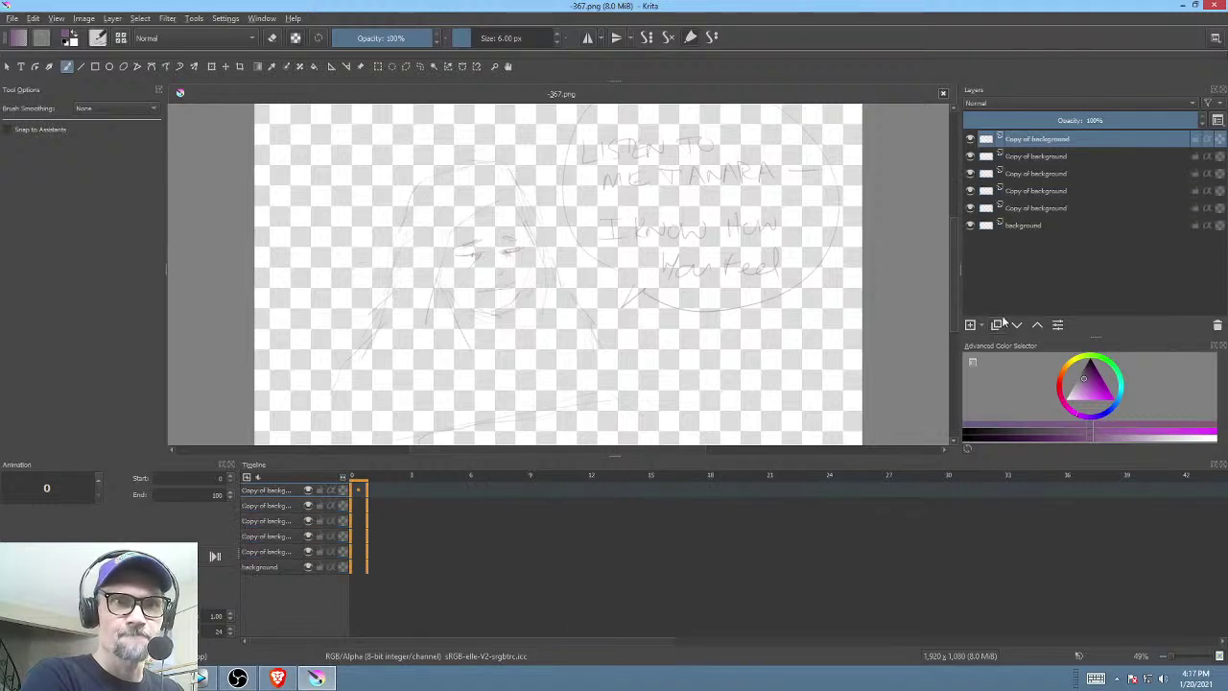
shift+click(1024, 226)
key(ctrl+e)
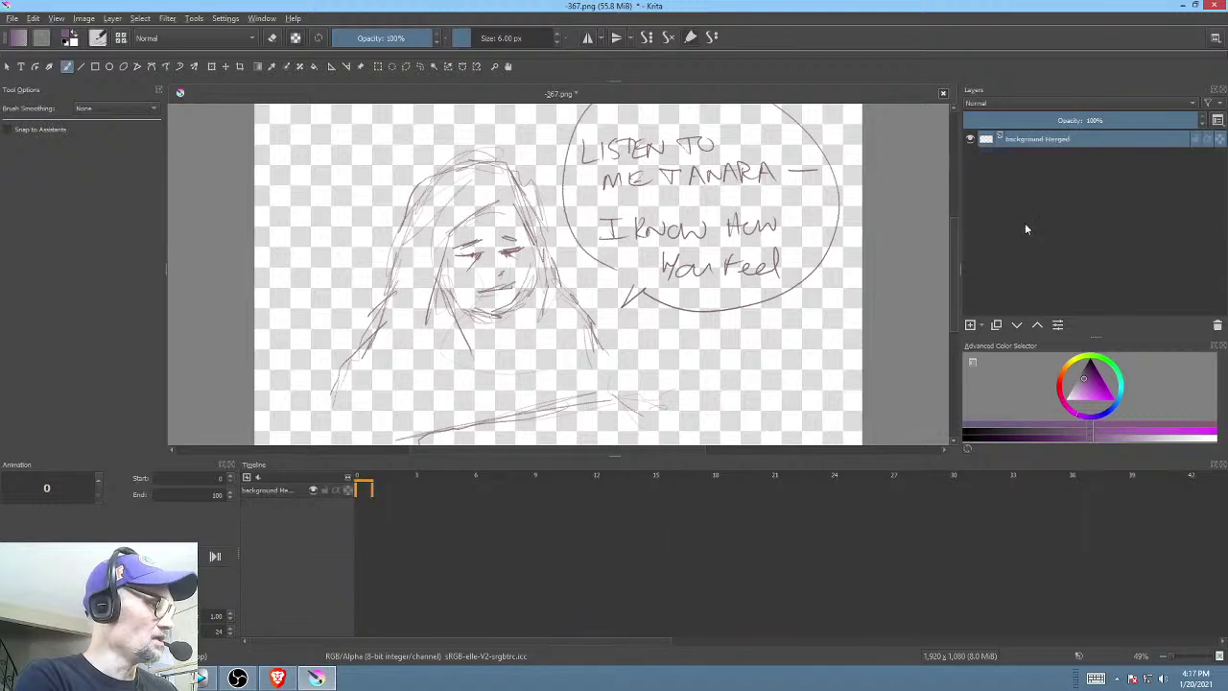
- Add a new paint layer above the merged sketch and save -367.png with the offered PNG options
click(969, 324)
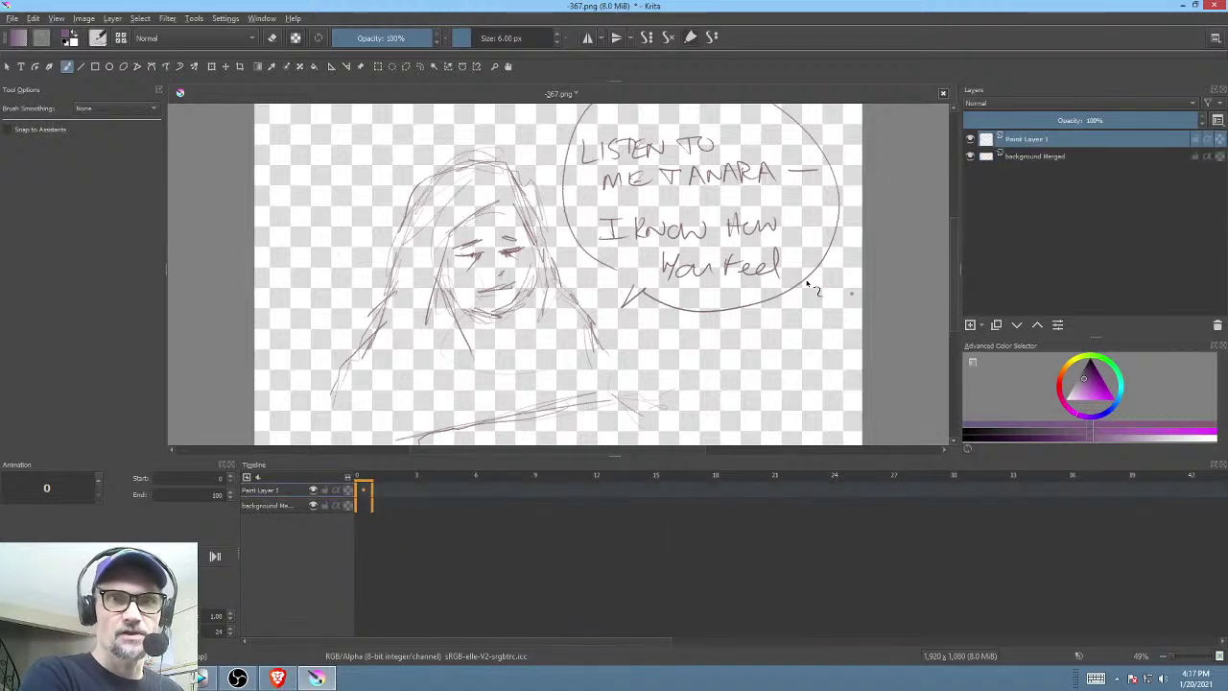
click(11, 18)
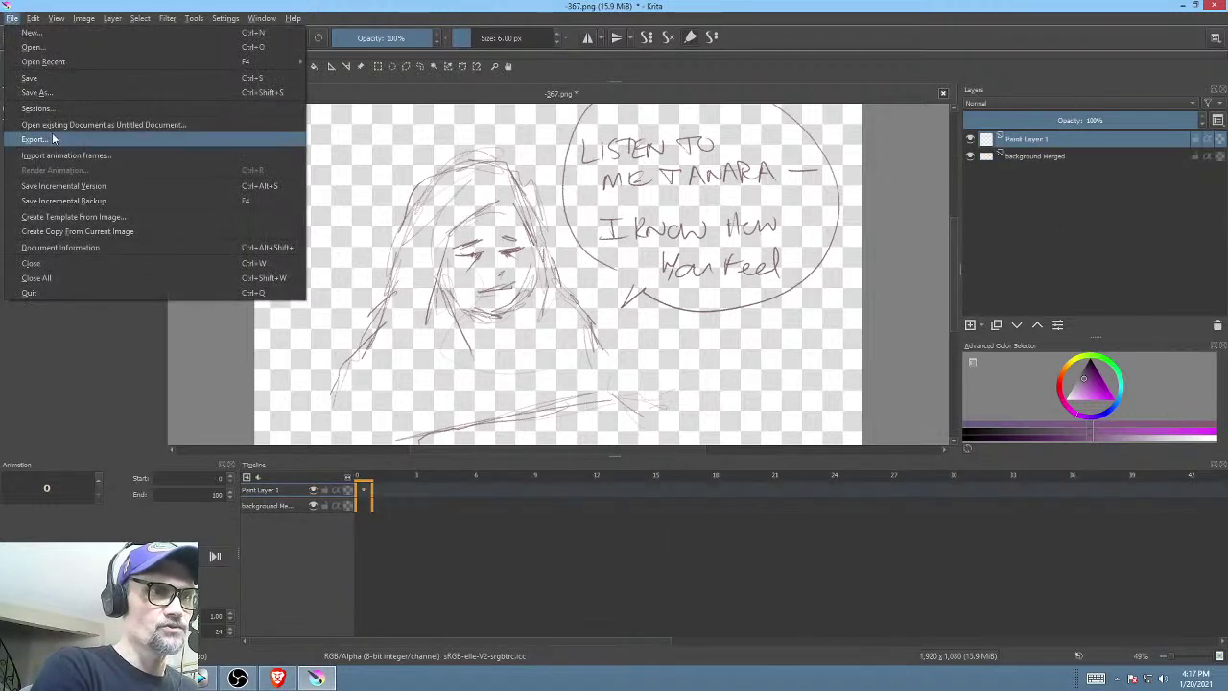
click(62, 79)
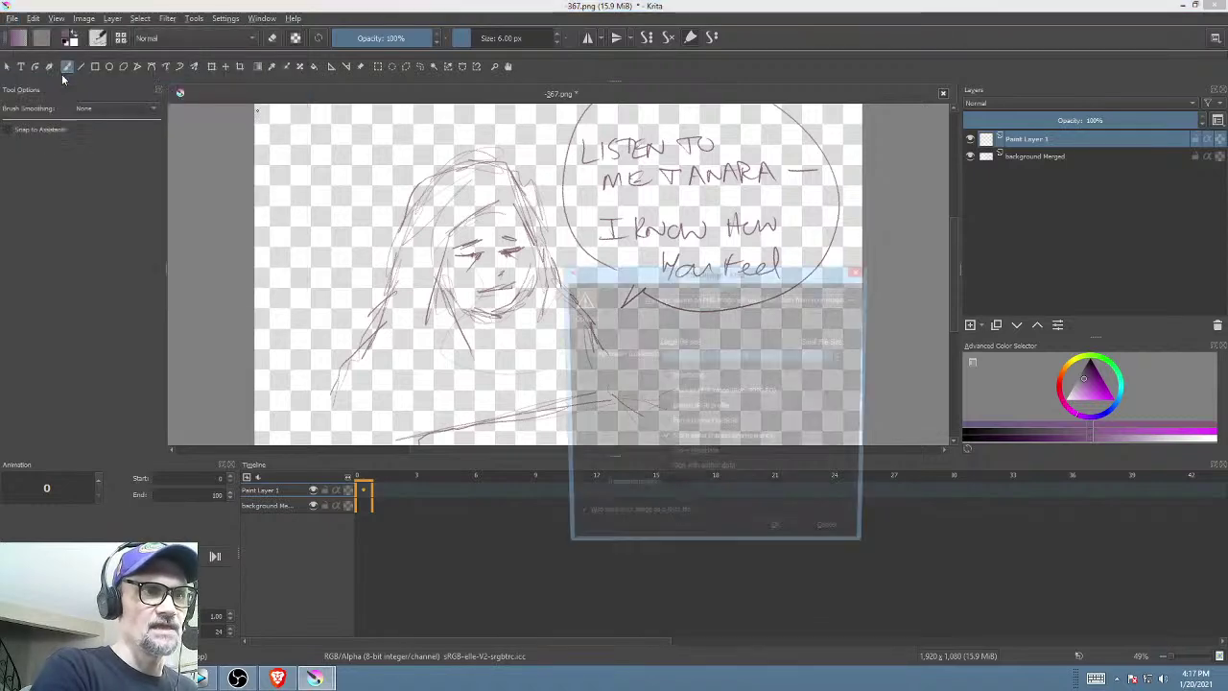
click(779, 538)
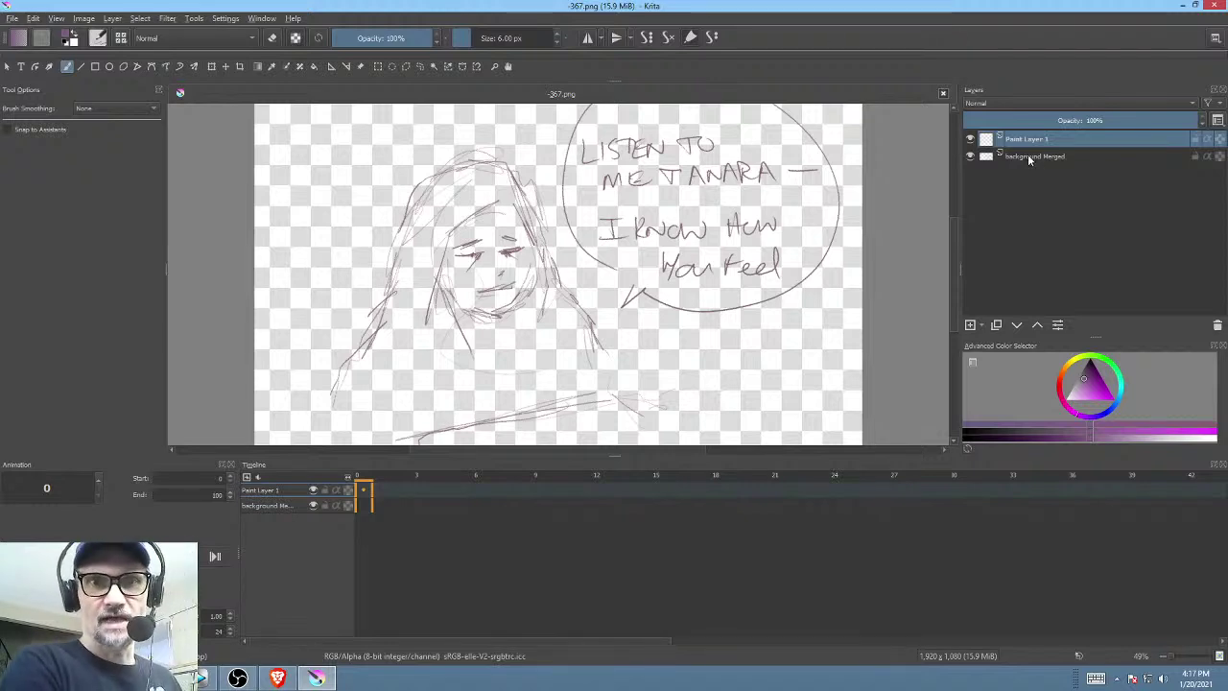
- Create an animation frame at frame 0 of Paint Layer 1 and show a longer range of the timeline
click(370, 494)
right_click(370, 493)
click(374, 485)
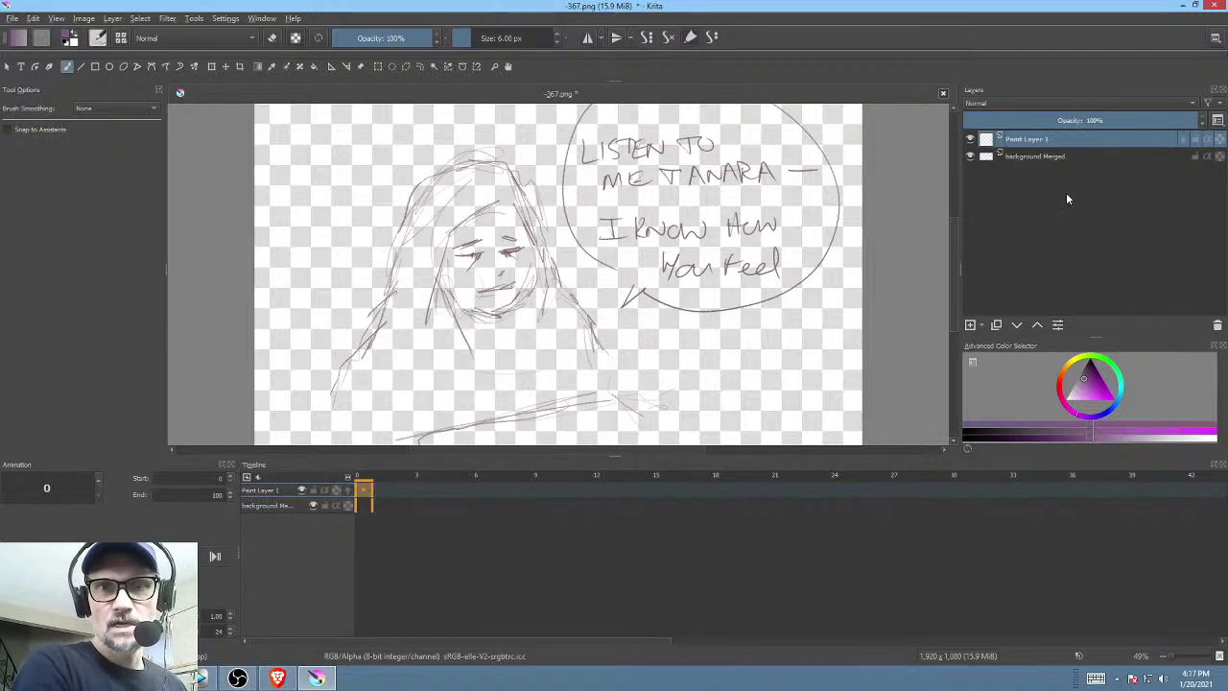
drag(348, 477, 336, 483)
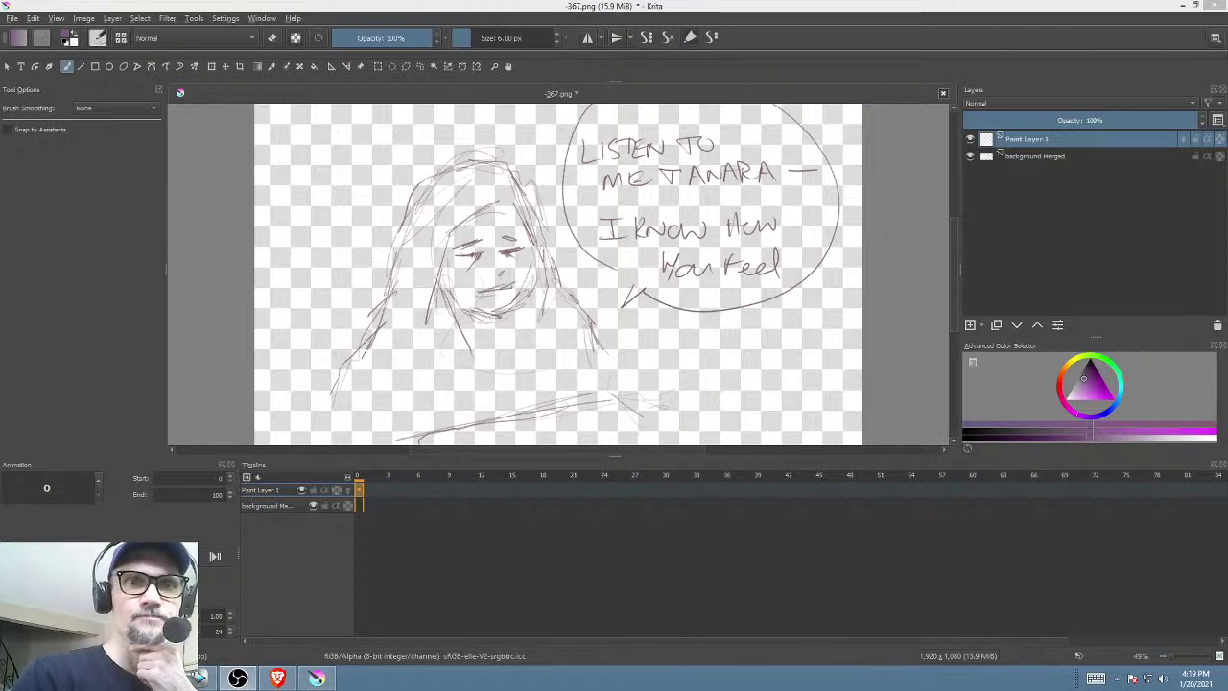
- Try lowering the opacity of the merged sketch layer to about 44%
click(1063, 157)
mouse_move(1130, 121)
mouse_down()
mouse_move(1034, 117)
mouse_move(1072, 112)
mouse_up()
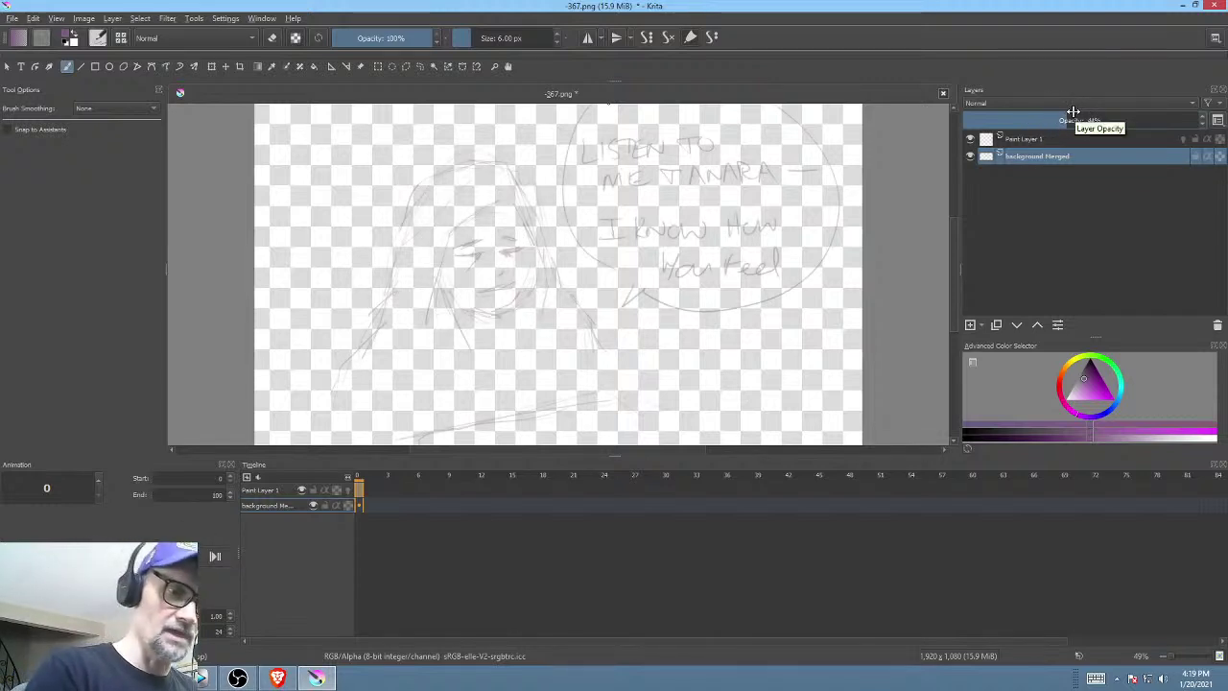
click(1029, 144)
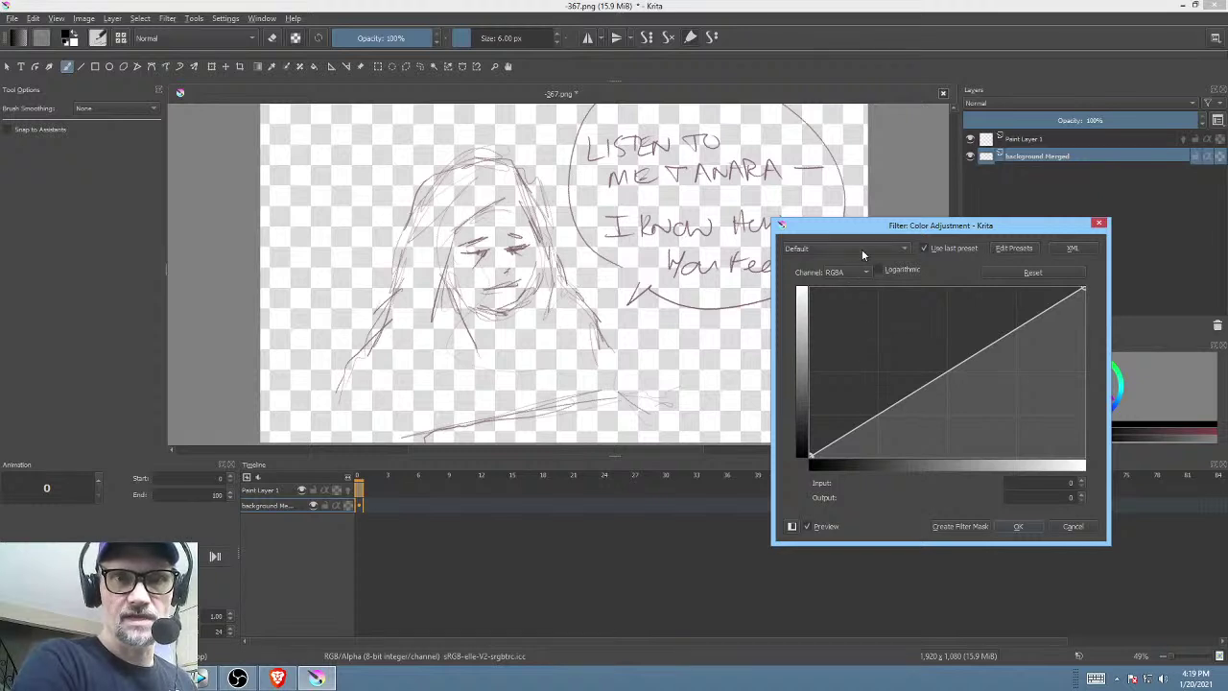
- Fade the merged sketch layer with the TURN DOWN Color Adjustment preset, and check it by hiding and reshowing the layer
click(861, 249)
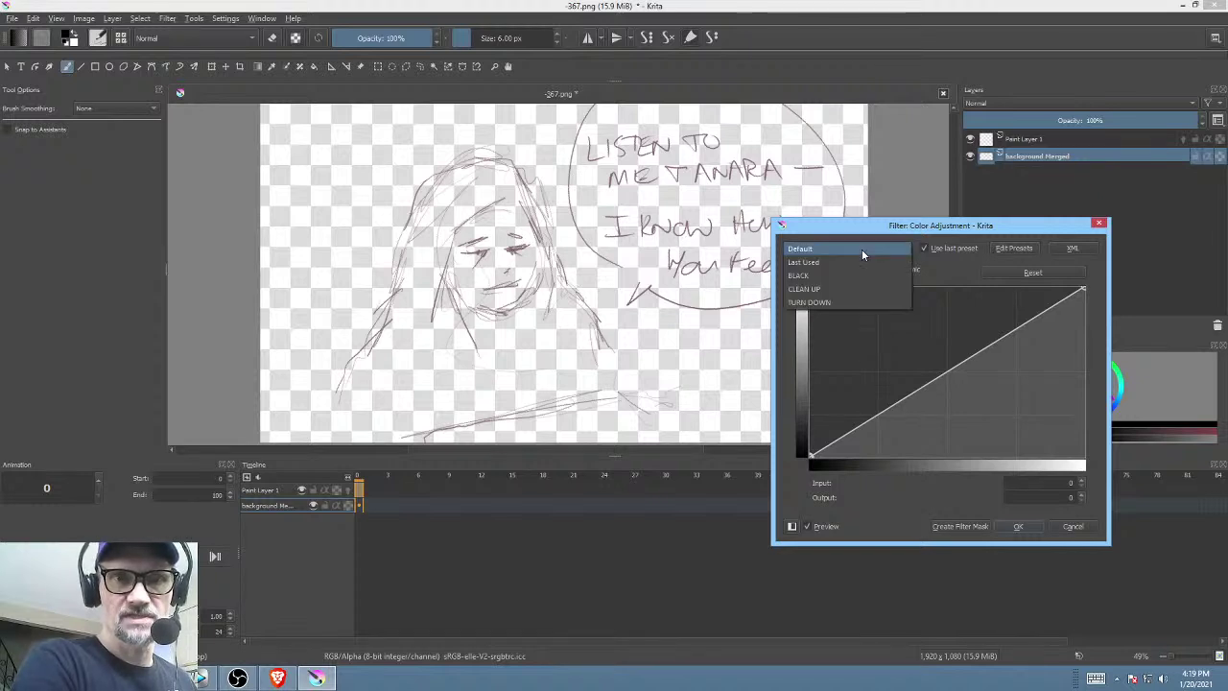
click(848, 305)
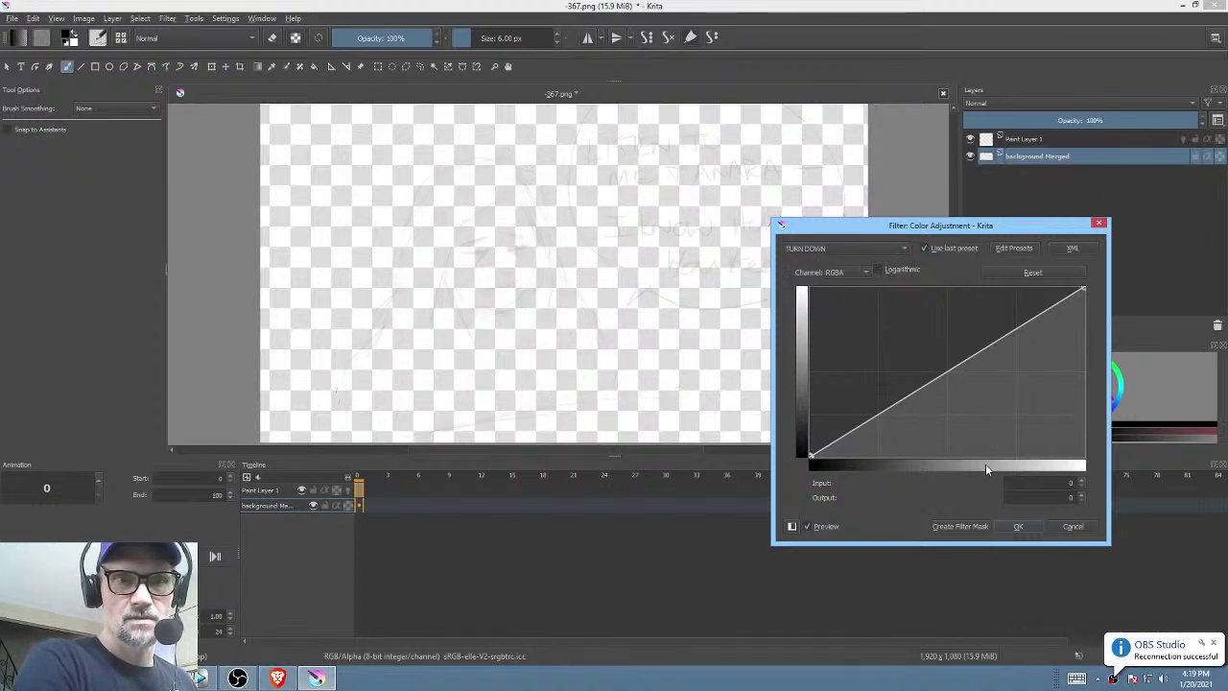
click(1018, 528)
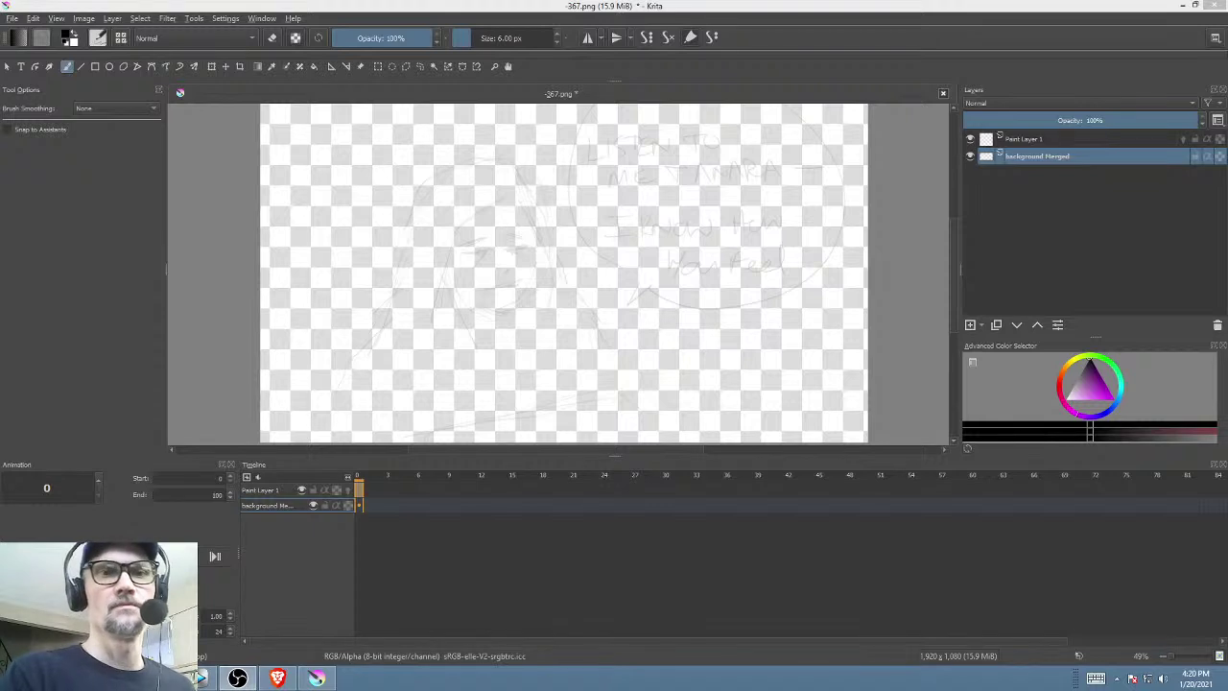
drag(568, 233, 574, 255)
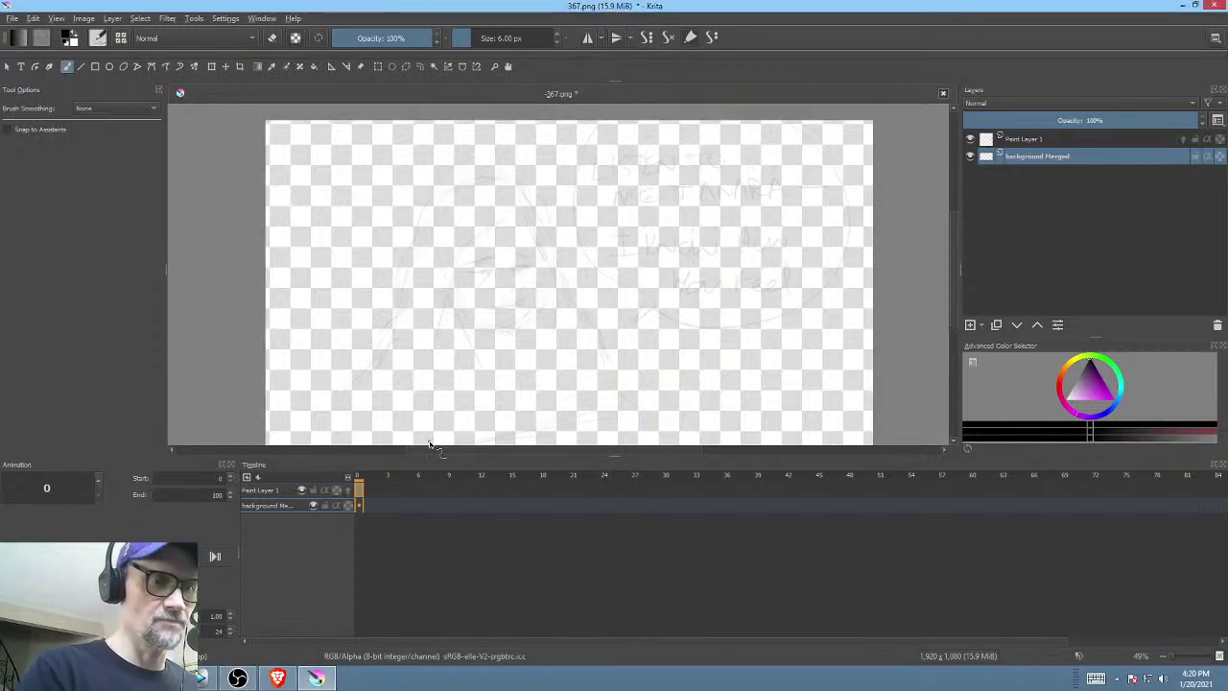
click(969, 155)
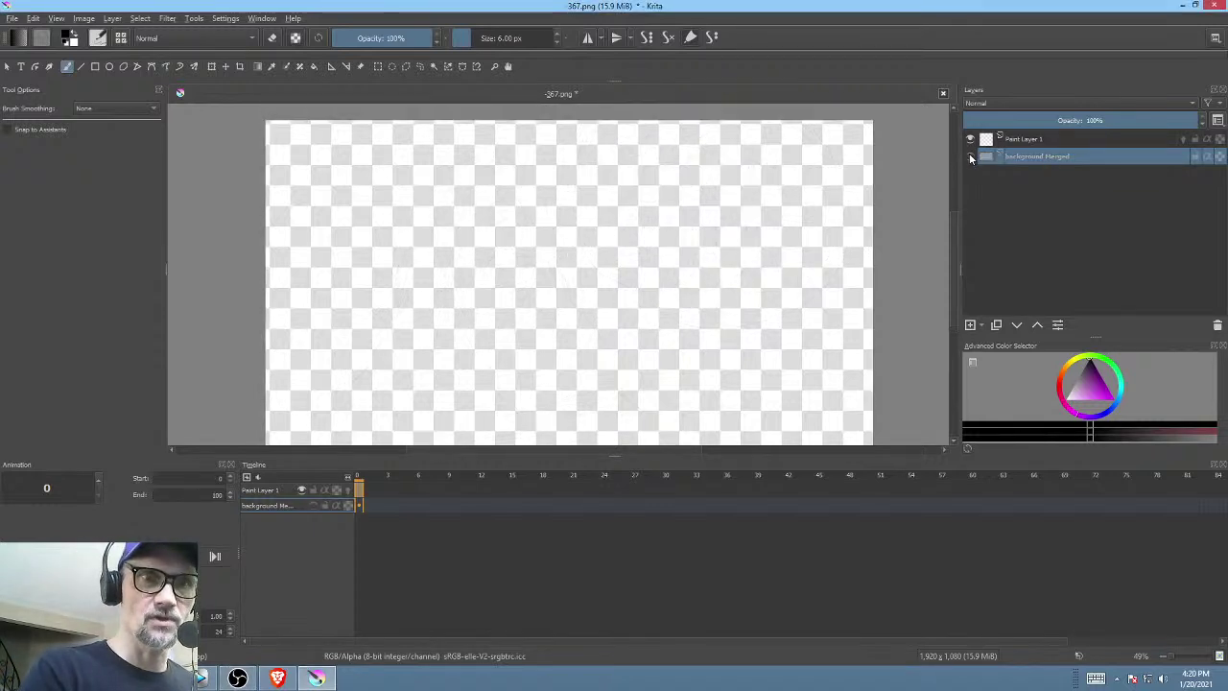
click(969, 155)
- Switch to Vegas Pro and examine the woman's appearance in shots 366 and 365 as a drawing reference
key(alt+Tab)
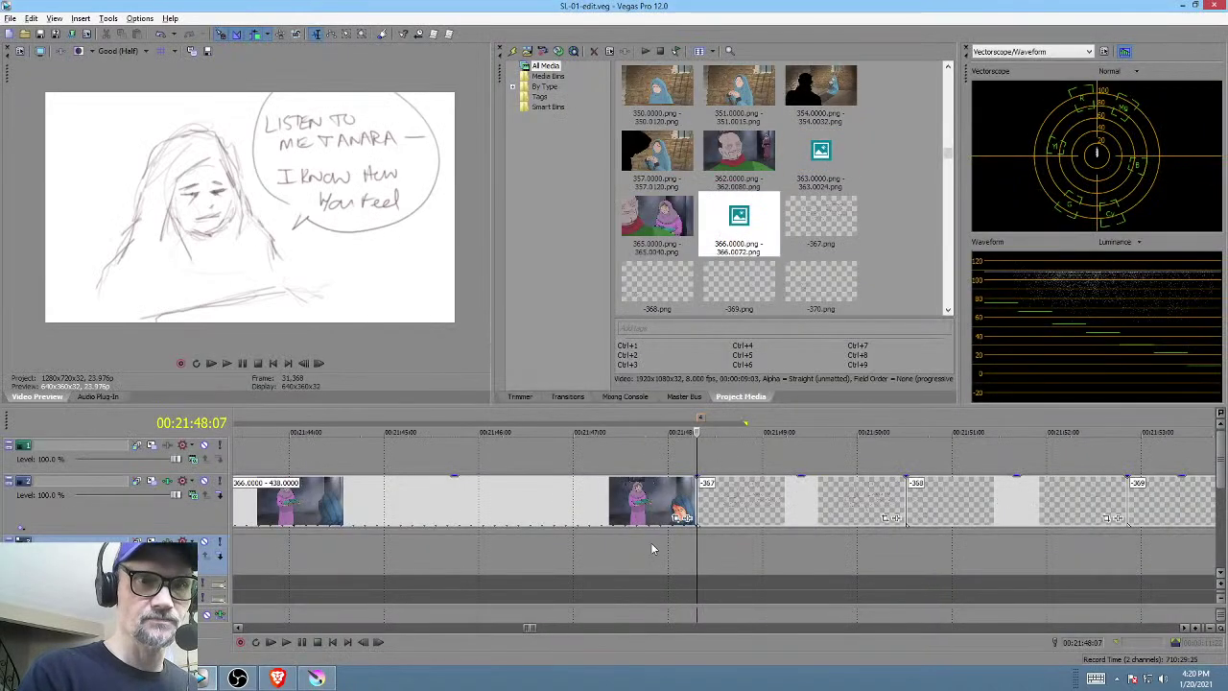
drag(644, 548, 361, 550)
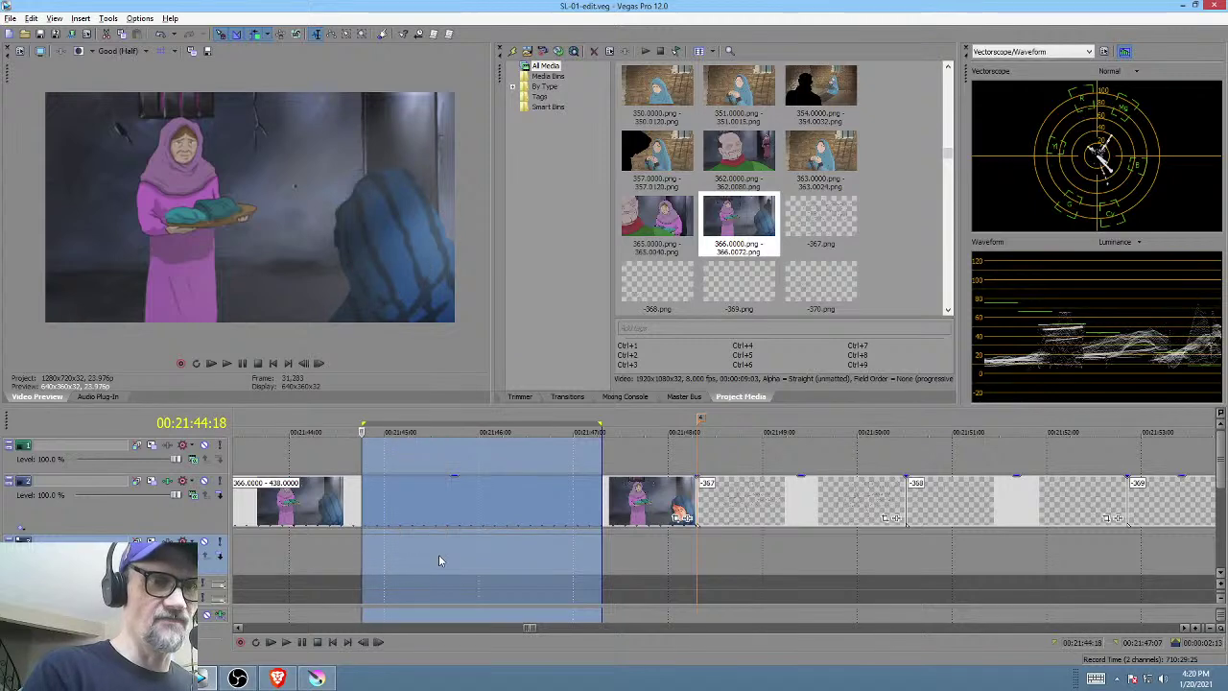
scroll(614, 467, left, 5)
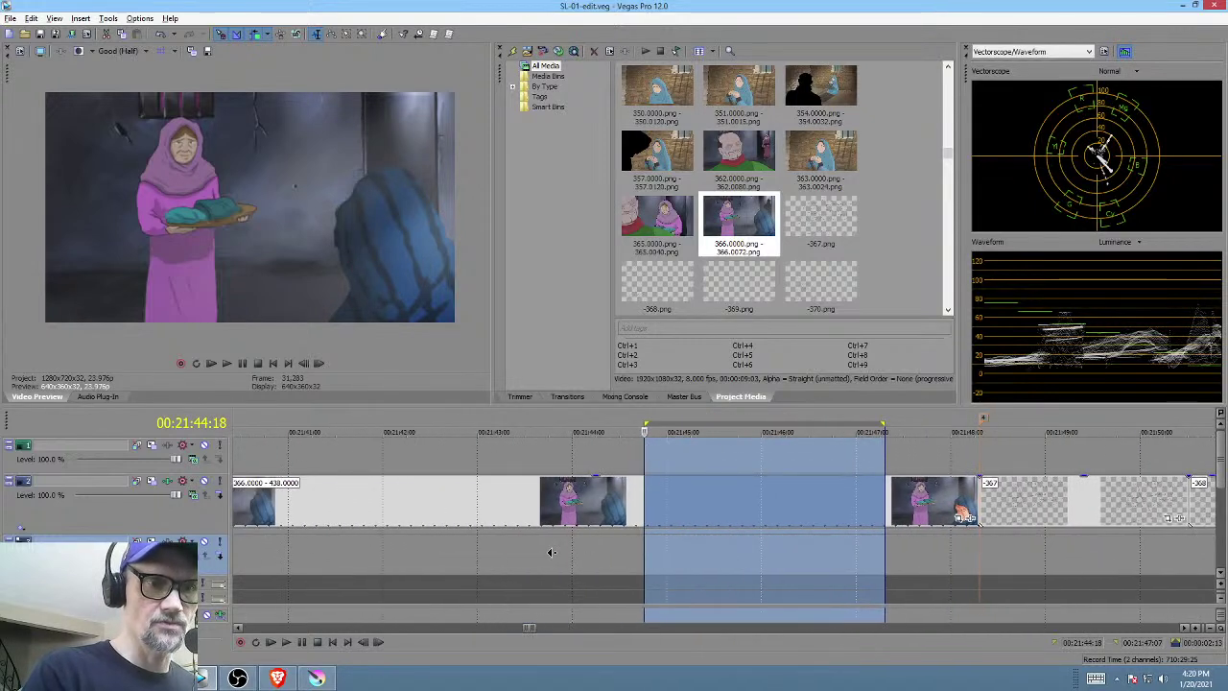
scroll(551, 552, left, 6)
click(352, 562)
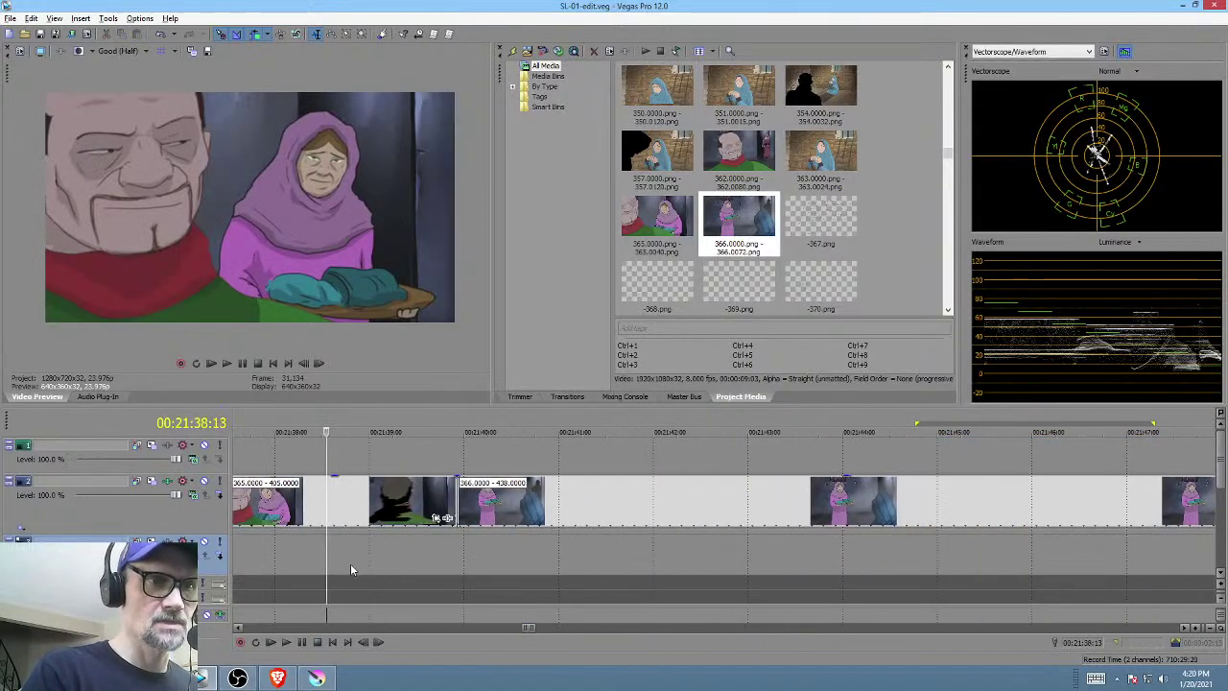
- Switch back to Krita and strengthen the woman's outer headscarf contour on the merged sketch layer, adding the shoulder and chest lines
key(alt+Tab)
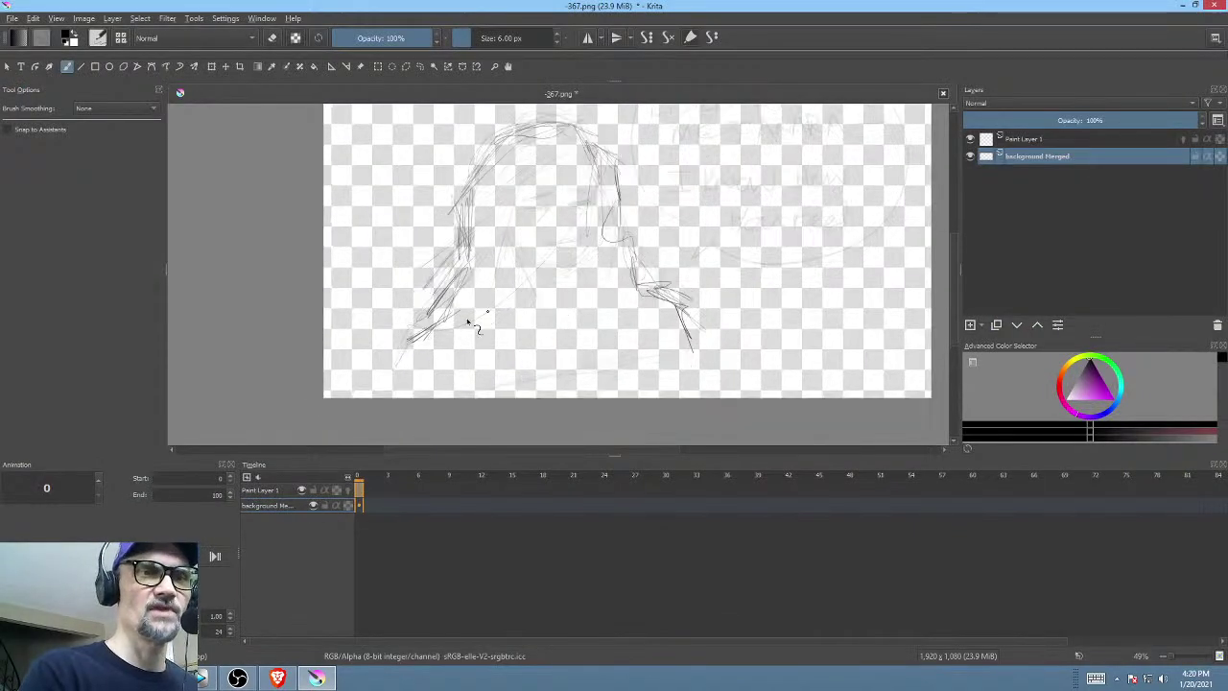
mouse_move(451, 300)
mouse_down()
mouse_move(395, 343)
mouse_move(426, 313)
mouse_move(414, 308)
mouse_move(479, 251)
mouse_move(458, 263)
mouse_move(455, 293)
mouse_move(466, 180)
mouse_move(520, 137)
mouse_move(583, 136)
mouse_up()
drag(628, 222, 669, 300)
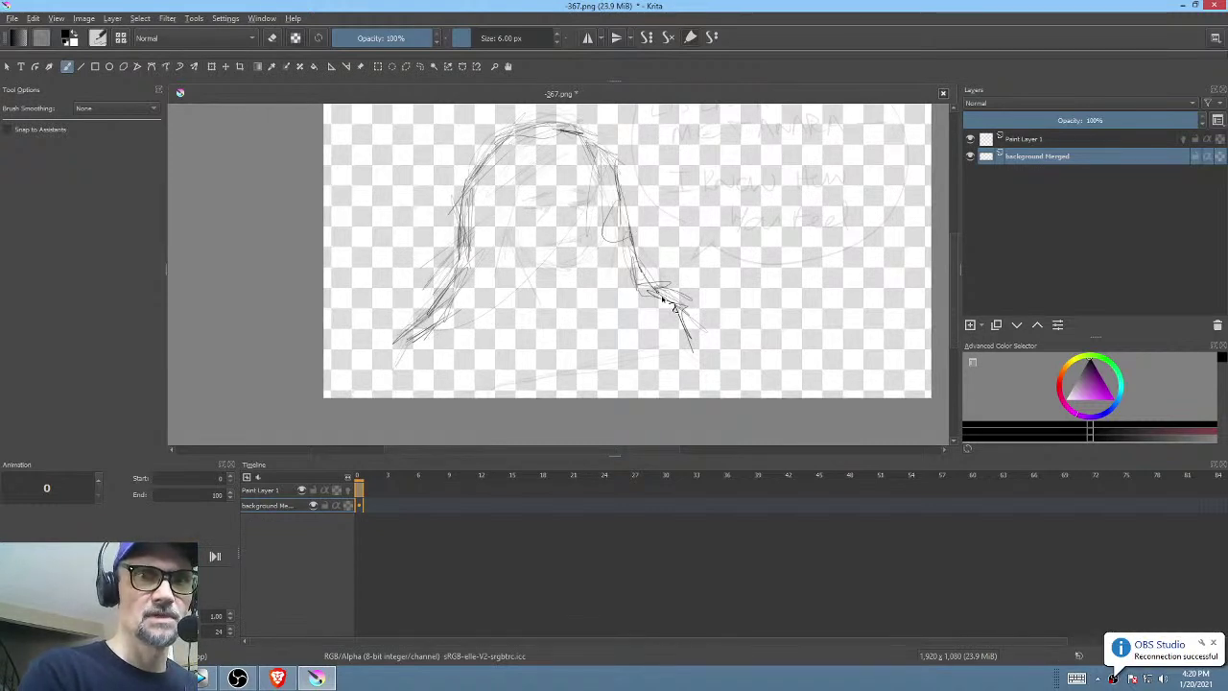
drag(461, 294, 389, 359)
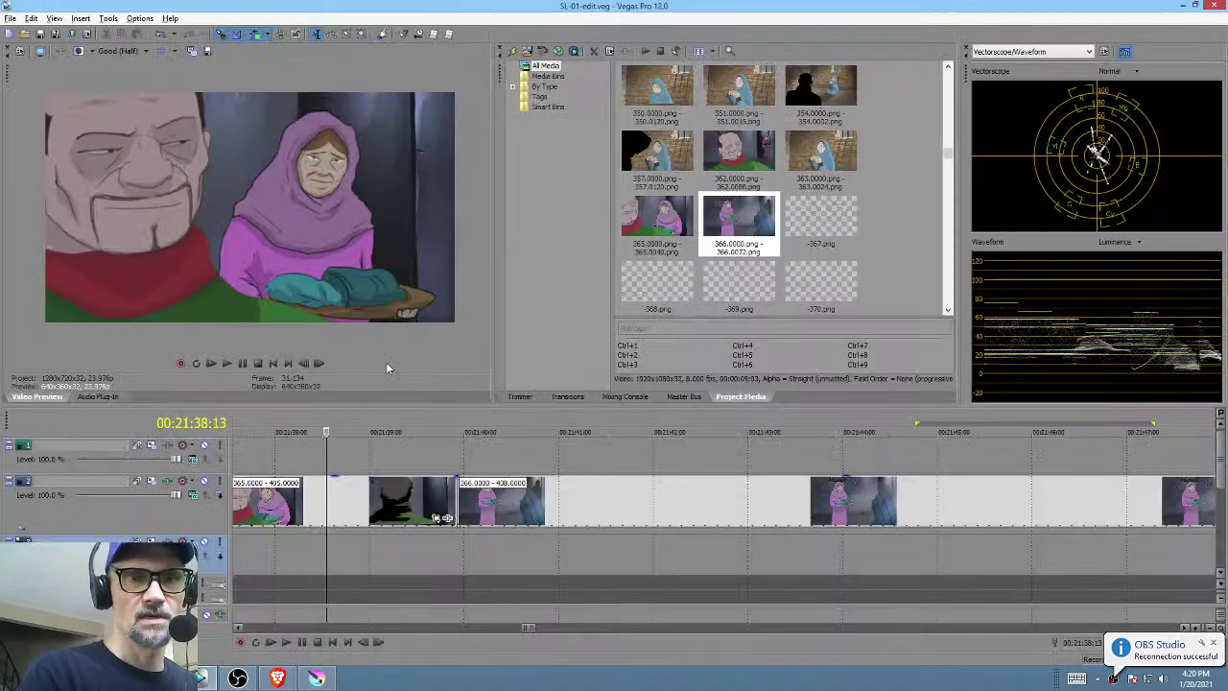
mouse_move(384, 376)
mouse_down()
mouse_move(421, 358)
mouse_move(541, 393)
mouse_up()
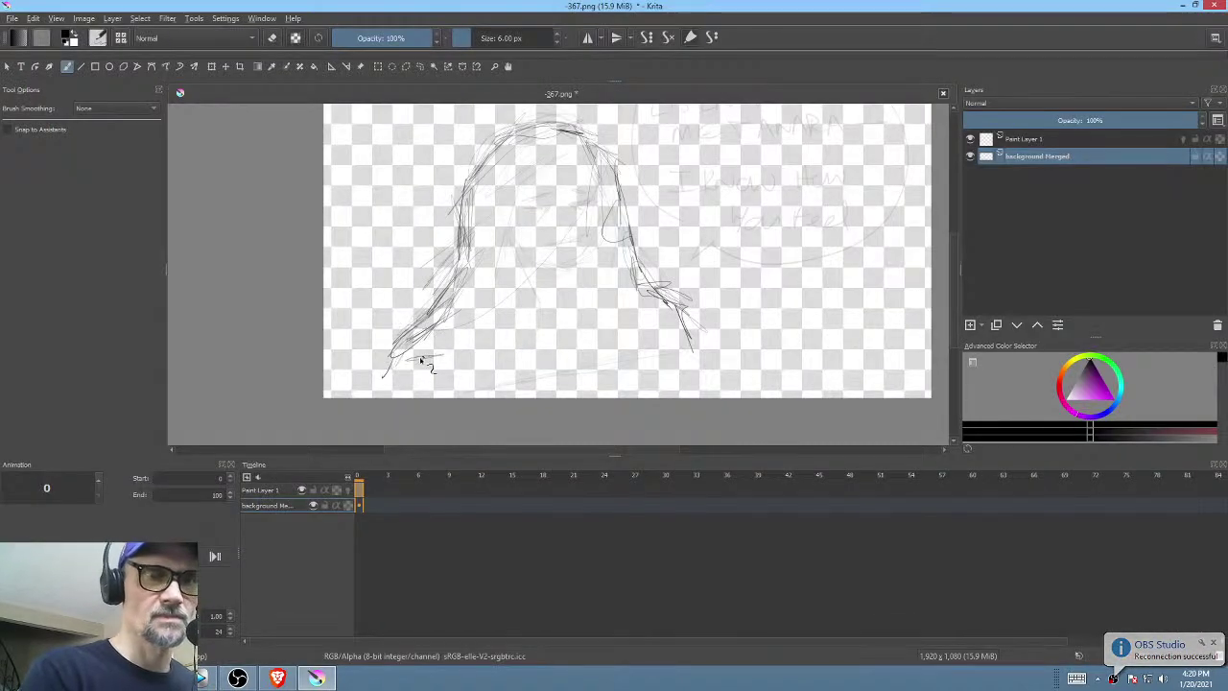
mouse_move(670, 373)
mouse_down()
mouse_move(624, 391)
mouse_move(658, 356)
mouse_up()
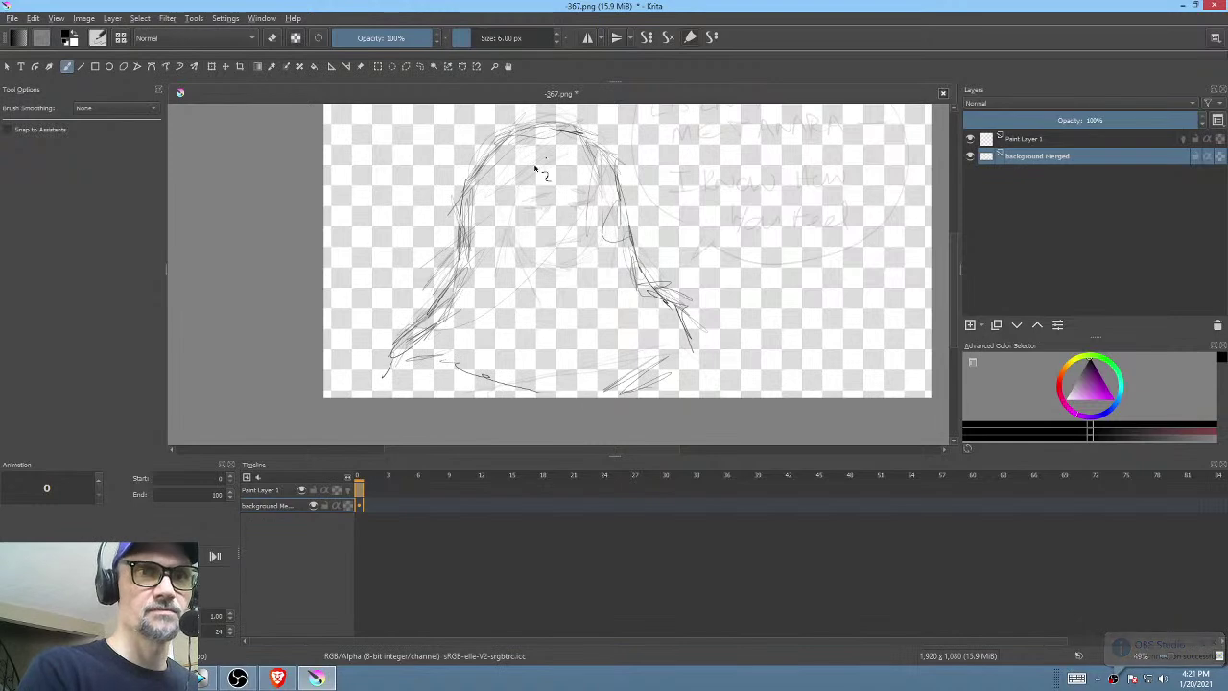
- Sketch the inner edge of the headscarf around both sides of the face, checking it against the shot in Vegas Pro
key(alt+Tab)
key(alt+Tab)
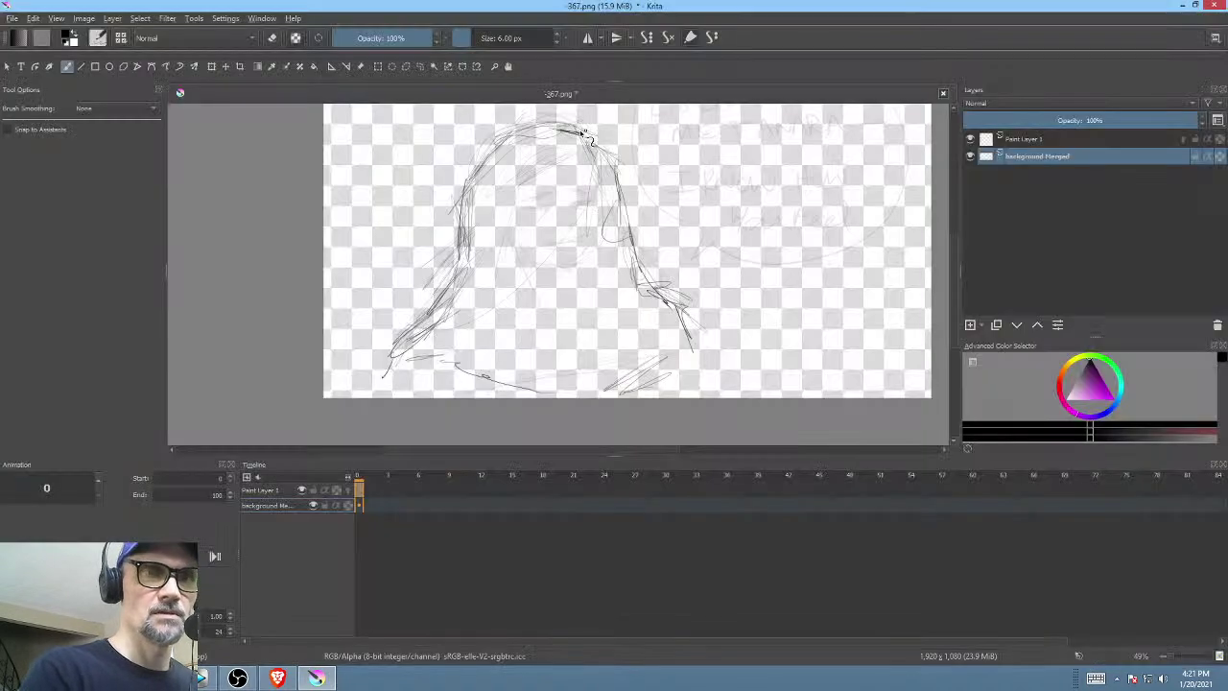
drag(499, 188, 553, 150)
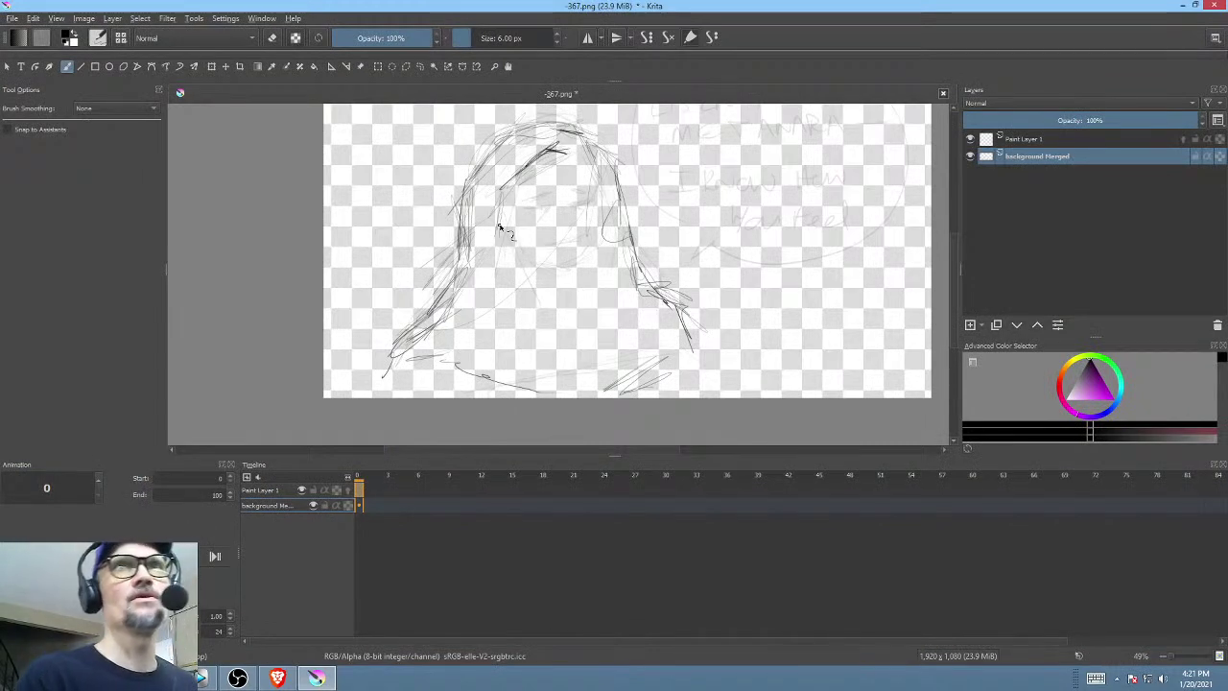
key(alt+Tab)
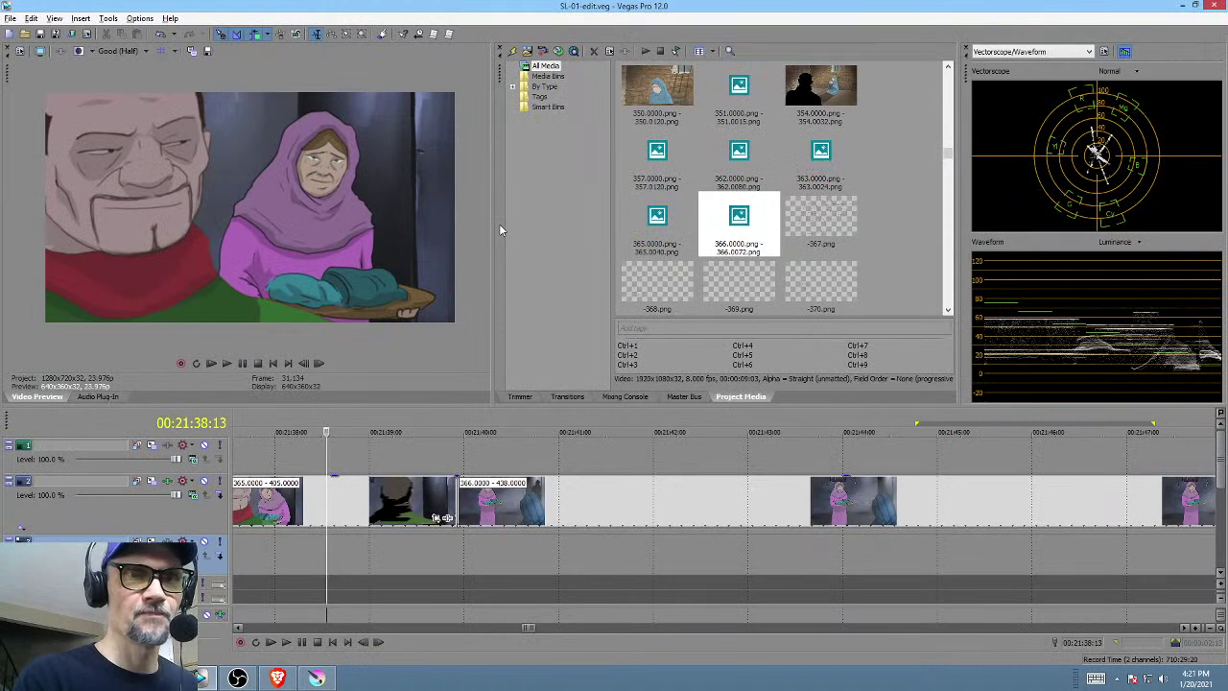
key(alt+Tab)
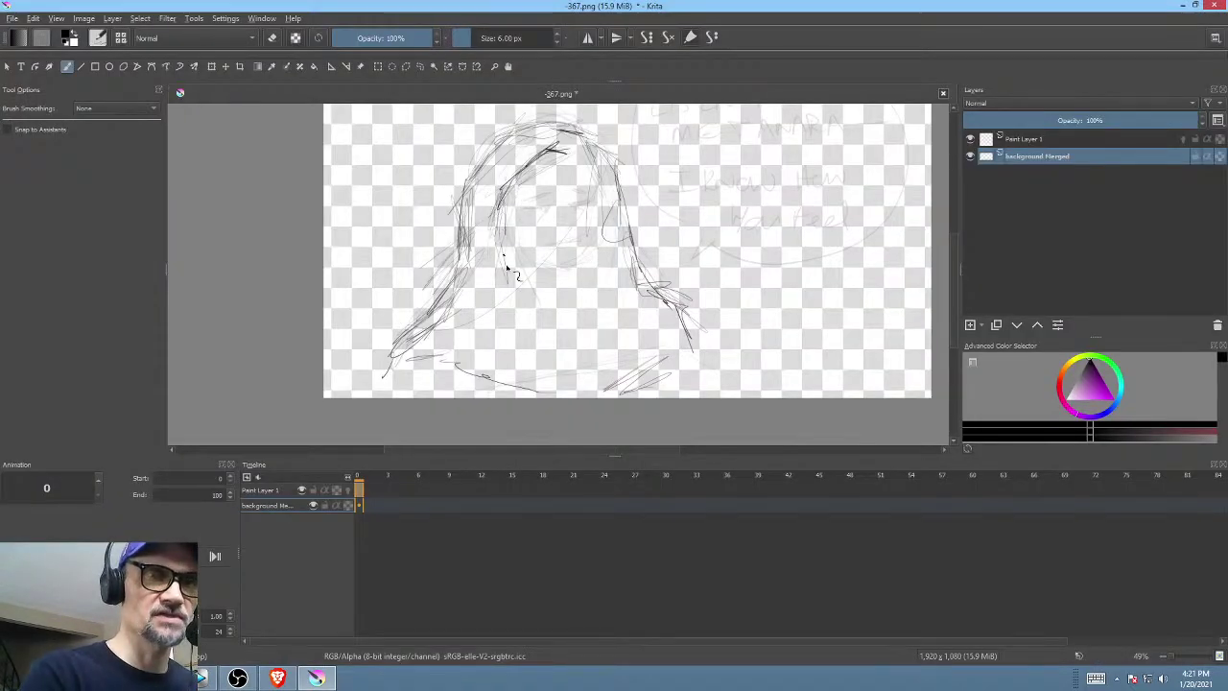
key(alt+Tab)
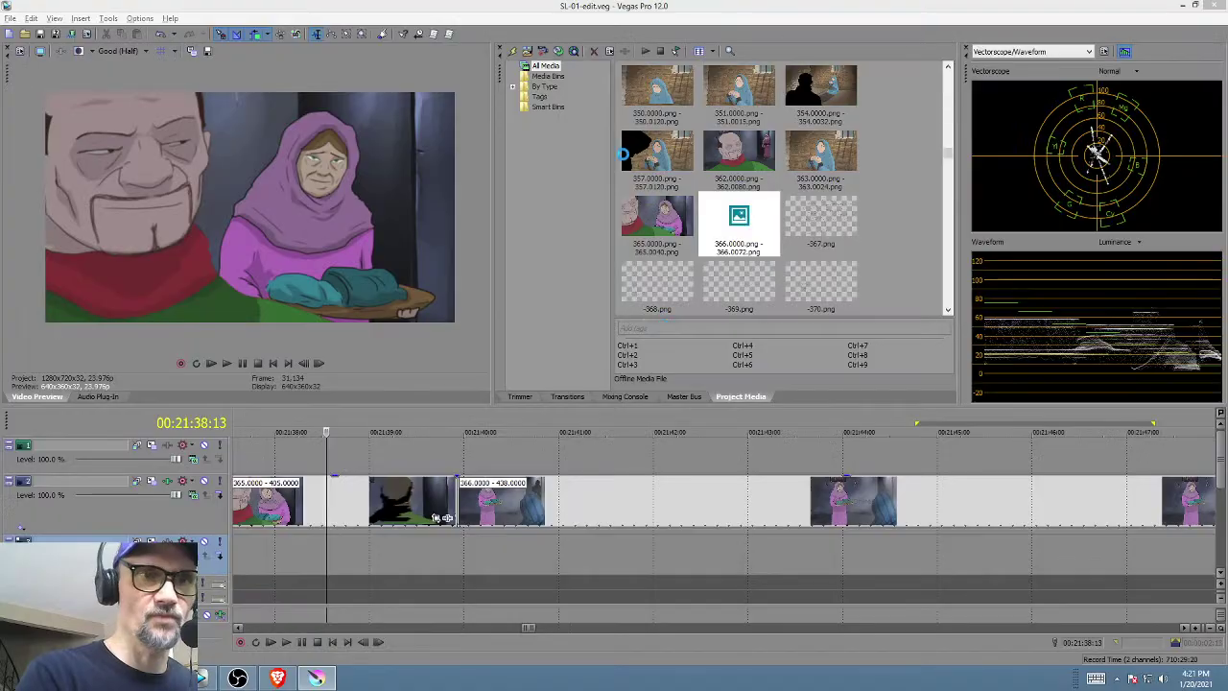
key(alt+Tab)
drag(575, 155, 603, 197)
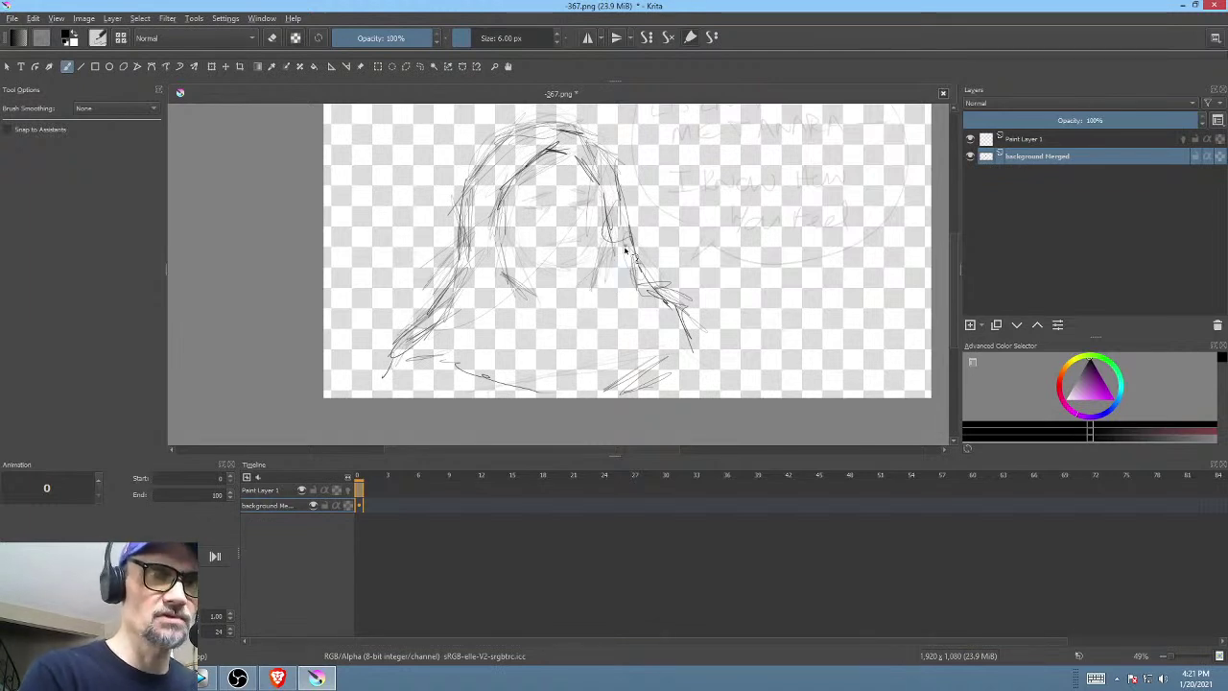
mouse_move(614, 253)
mouse_down()
mouse_move(533, 298)
mouse_move(577, 305)
mouse_up()
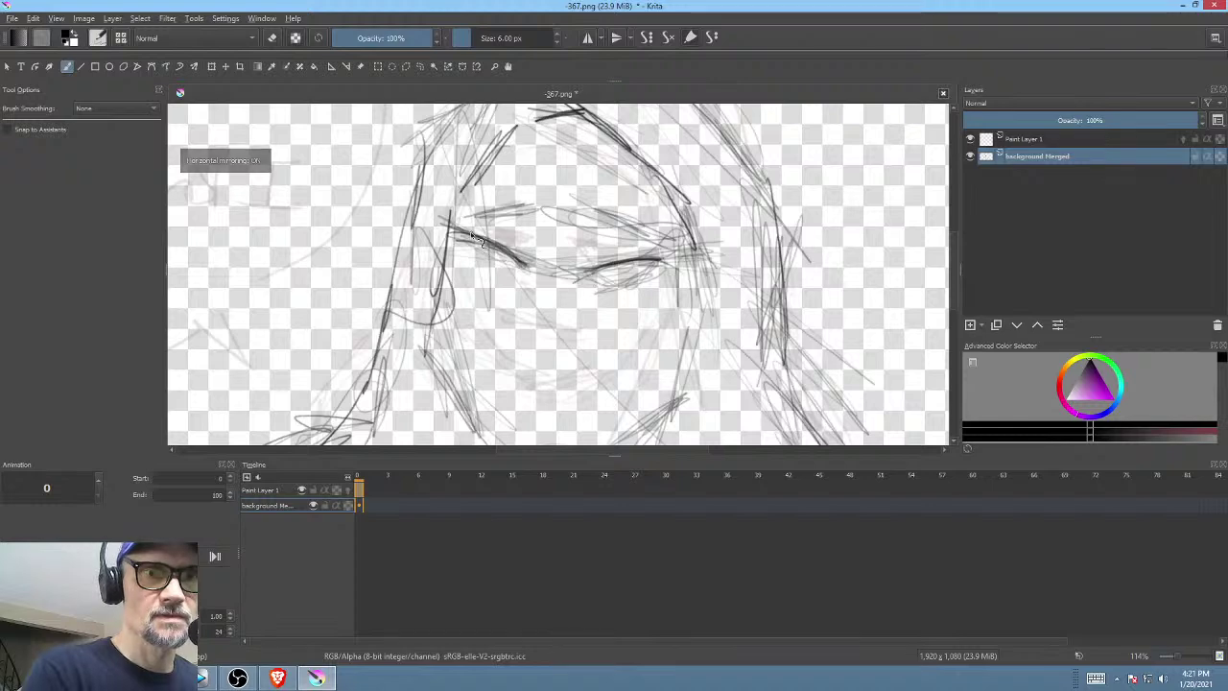
- Darken the lines of both eyes and compare them in the mirrored and normal canvas views
drag(461, 249, 491, 282)
key(m)
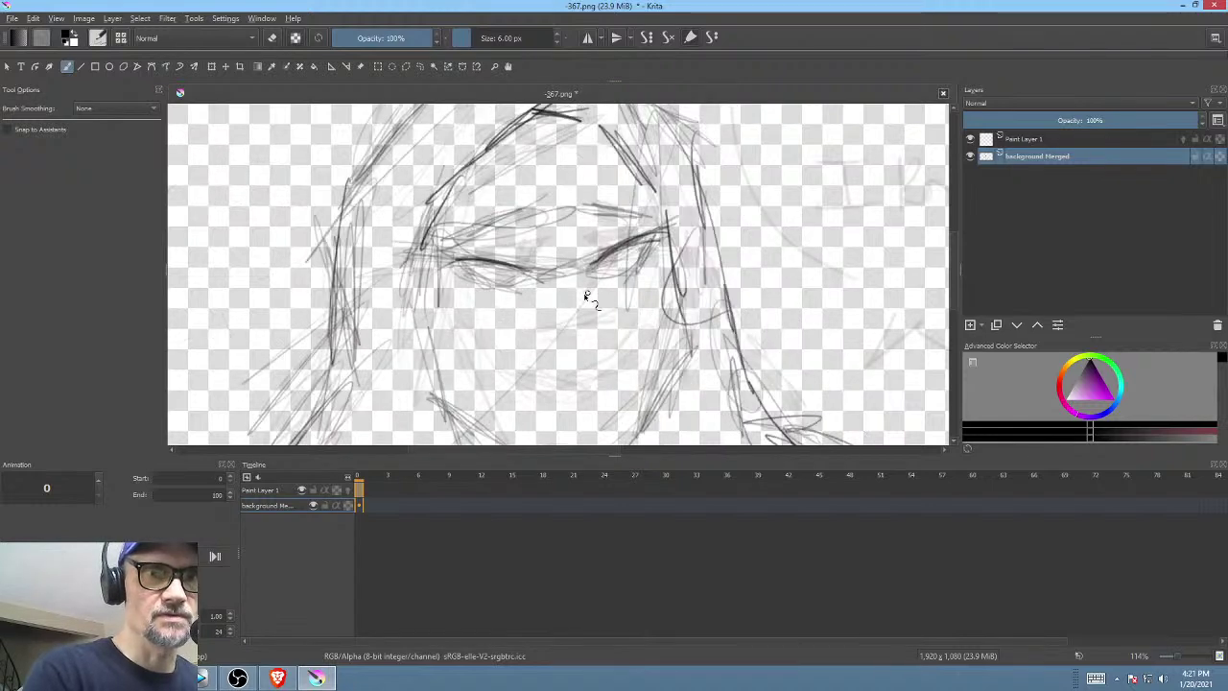
key(m)
key(m)
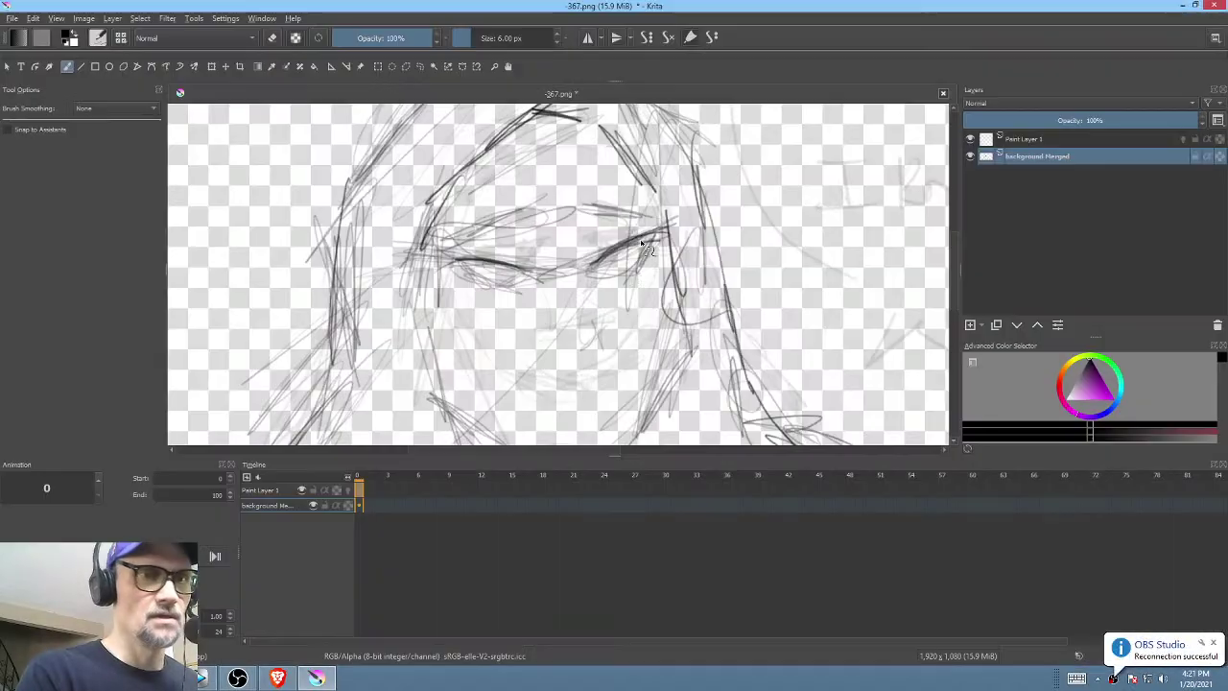
- Try sketching the underside of the nose and its nostrils, working in both normal and mirrored views
drag(582, 359, 611, 342)
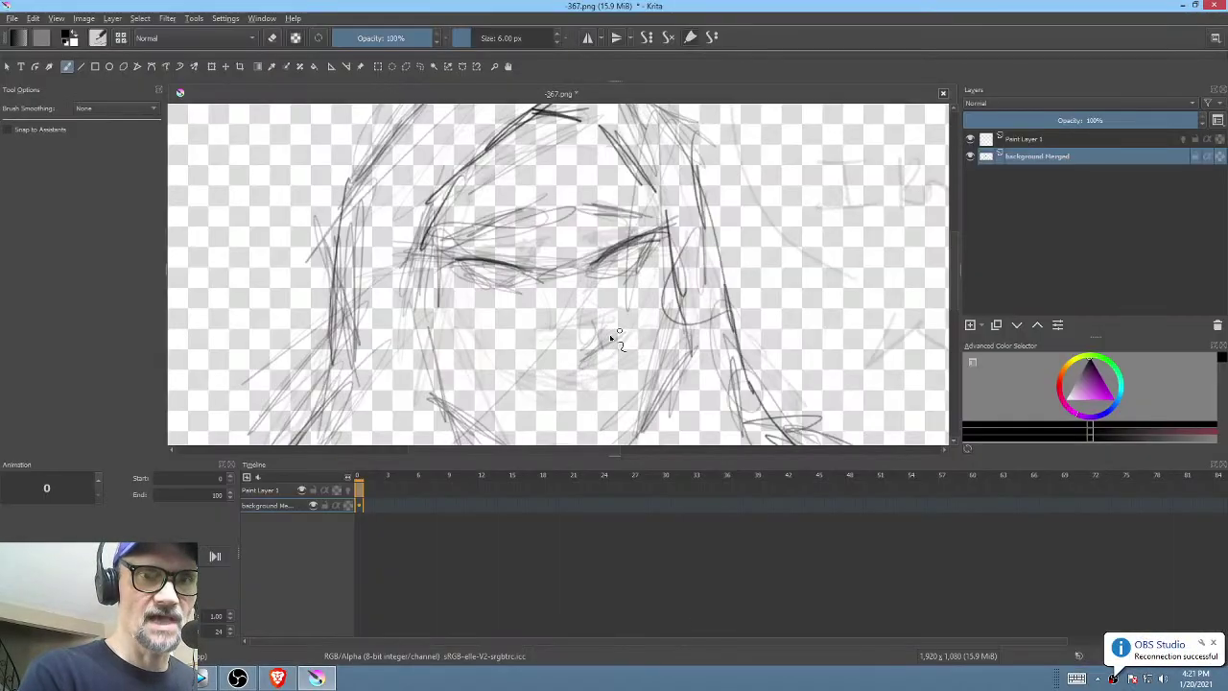
mouse_move(533, 355)
mouse_down()
mouse_move(567, 359)
mouse_move(543, 357)
mouse_move(569, 378)
mouse_up()
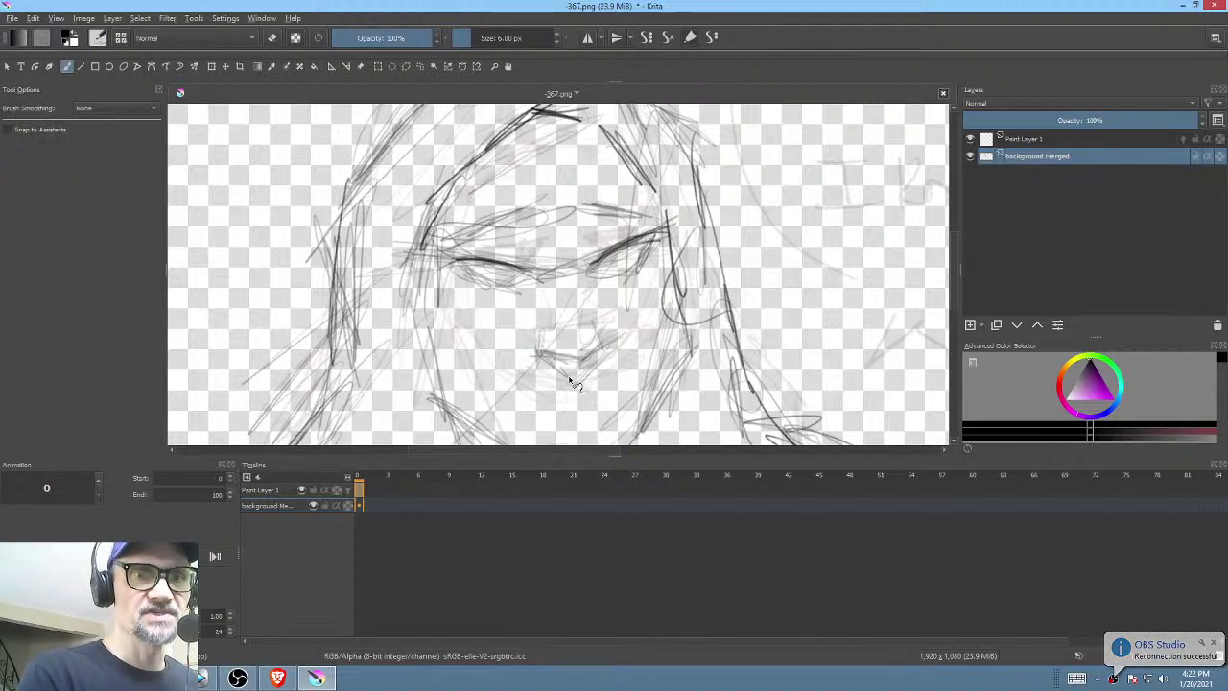
mouse_move(540, 333)
mouse_down()
mouse_move(532, 360)
mouse_move(587, 358)
mouse_up()
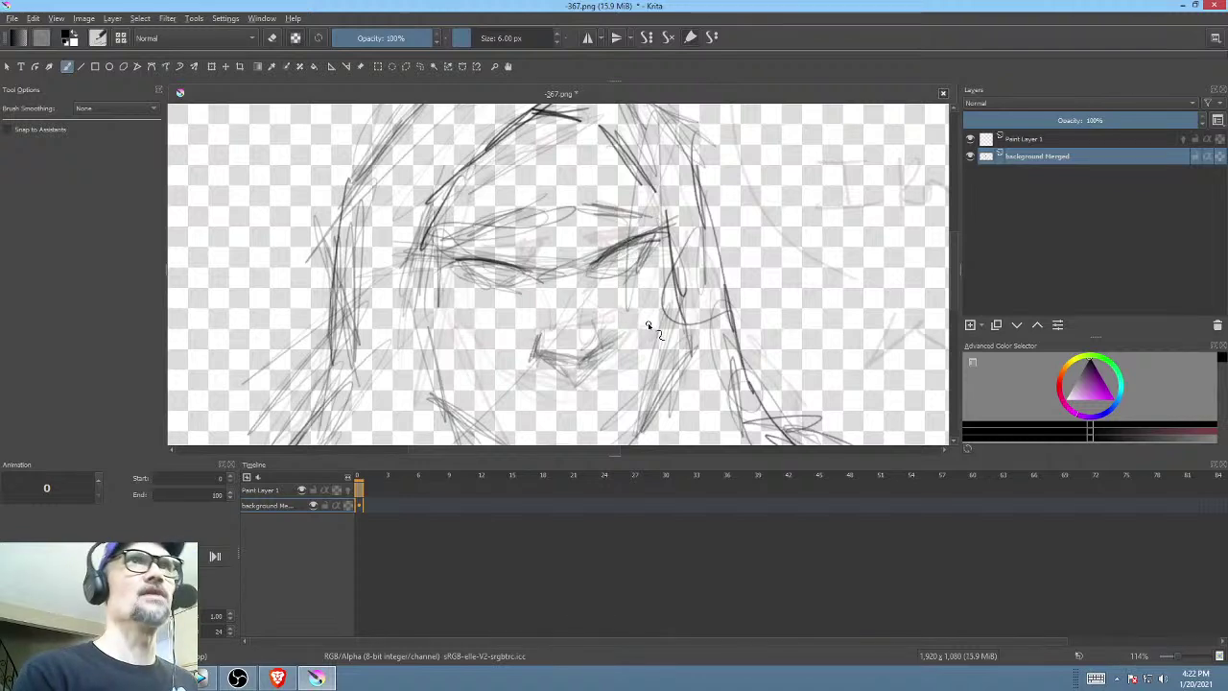
key(m)
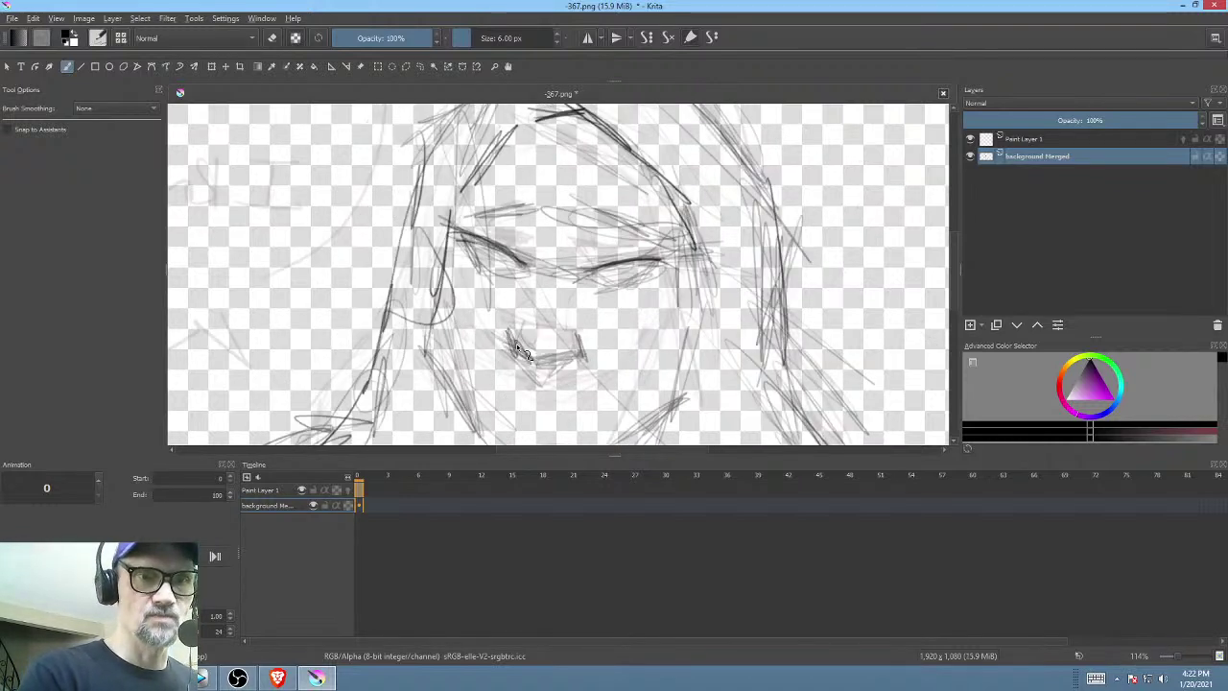
drag(519, 350, 537, 369)
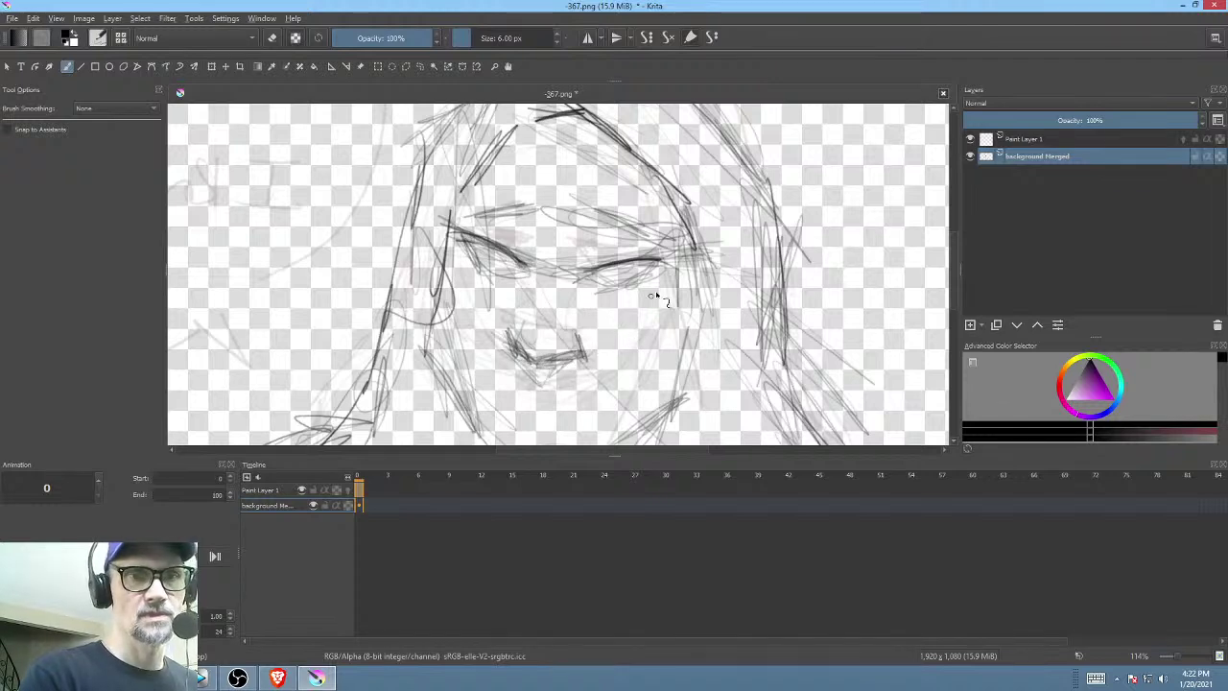
- Erase the rough nose and redraw its base with short nostril strokes, using the woman's face in Vegas Pro as reference
key(e)
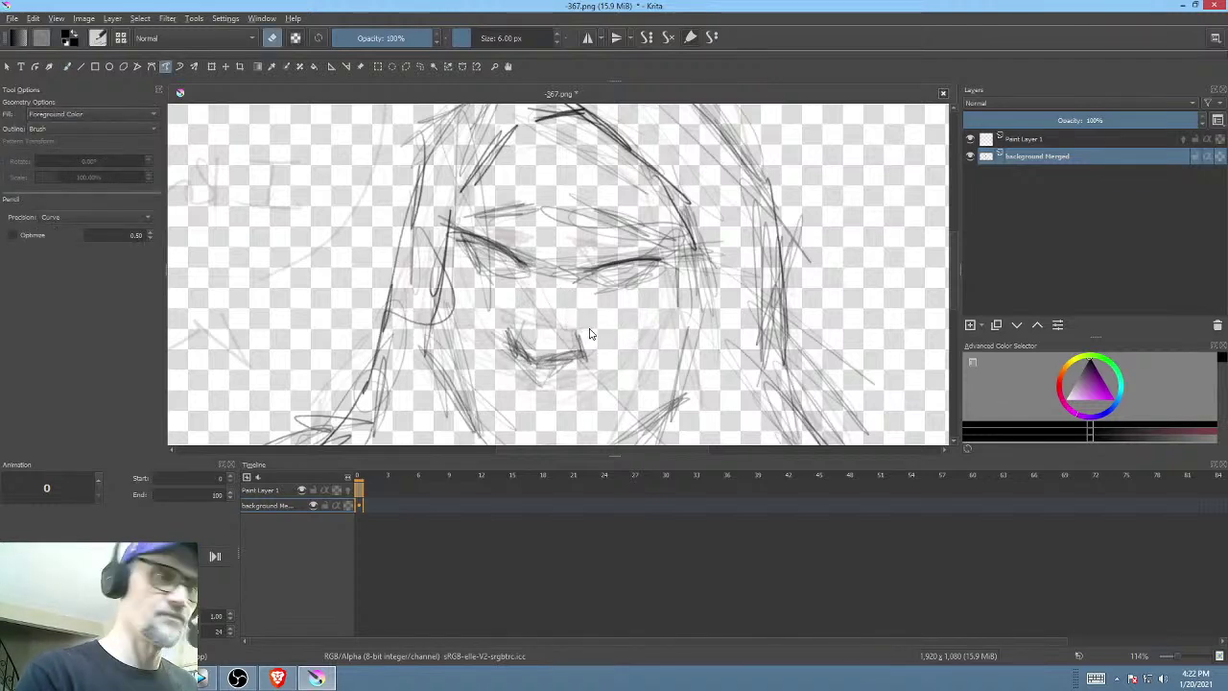
mouse_move(590, 324)
mouse_down()
mouse_move(575, 379)
mouse_move(560, 319)
mouse_move(537, 360)
mouse_up()
key(b)
key(e)
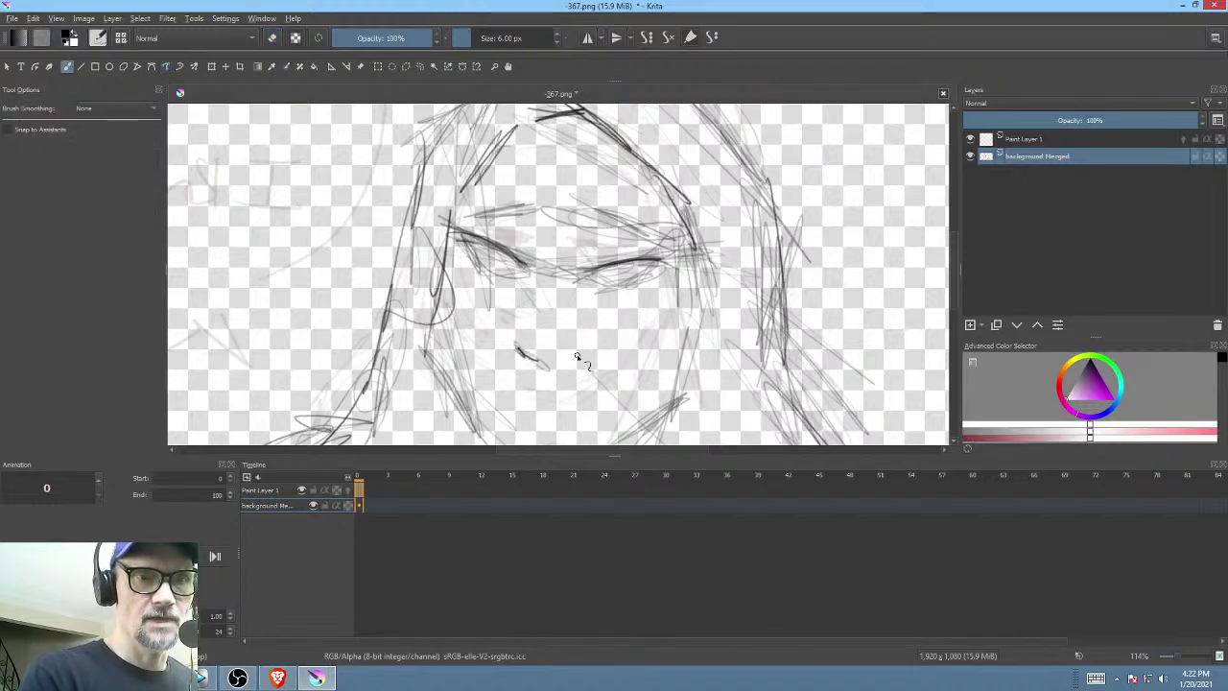
key(alt+Tab)
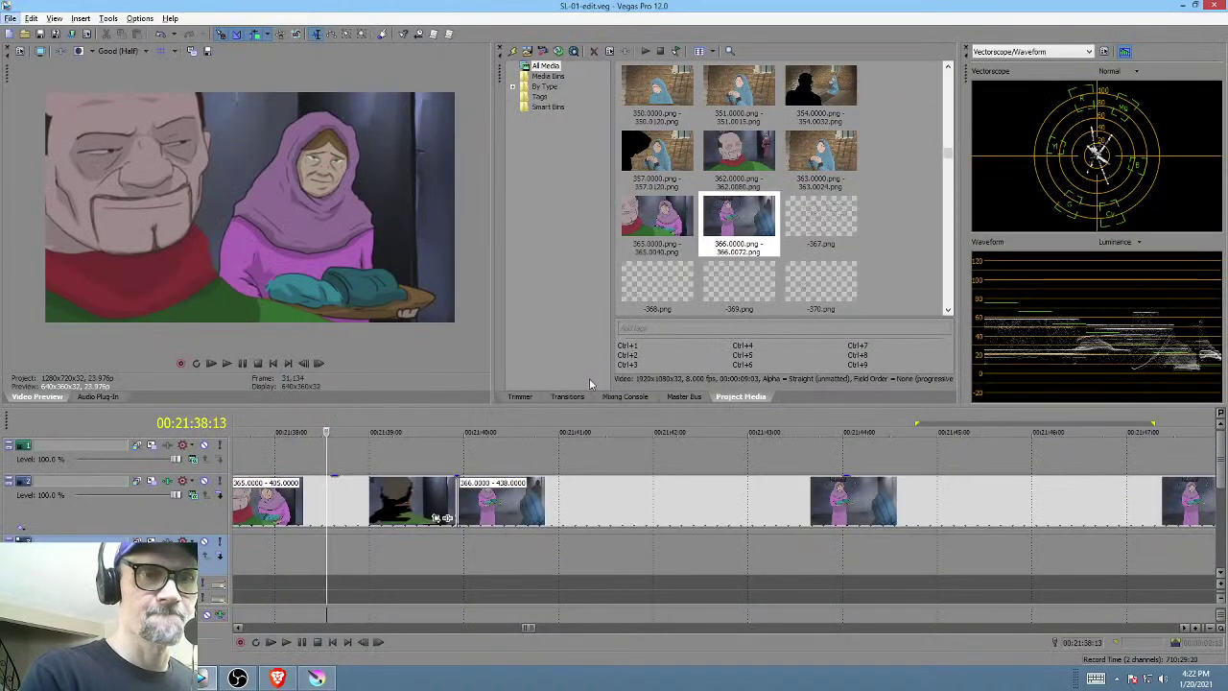
key(alt+Tab)
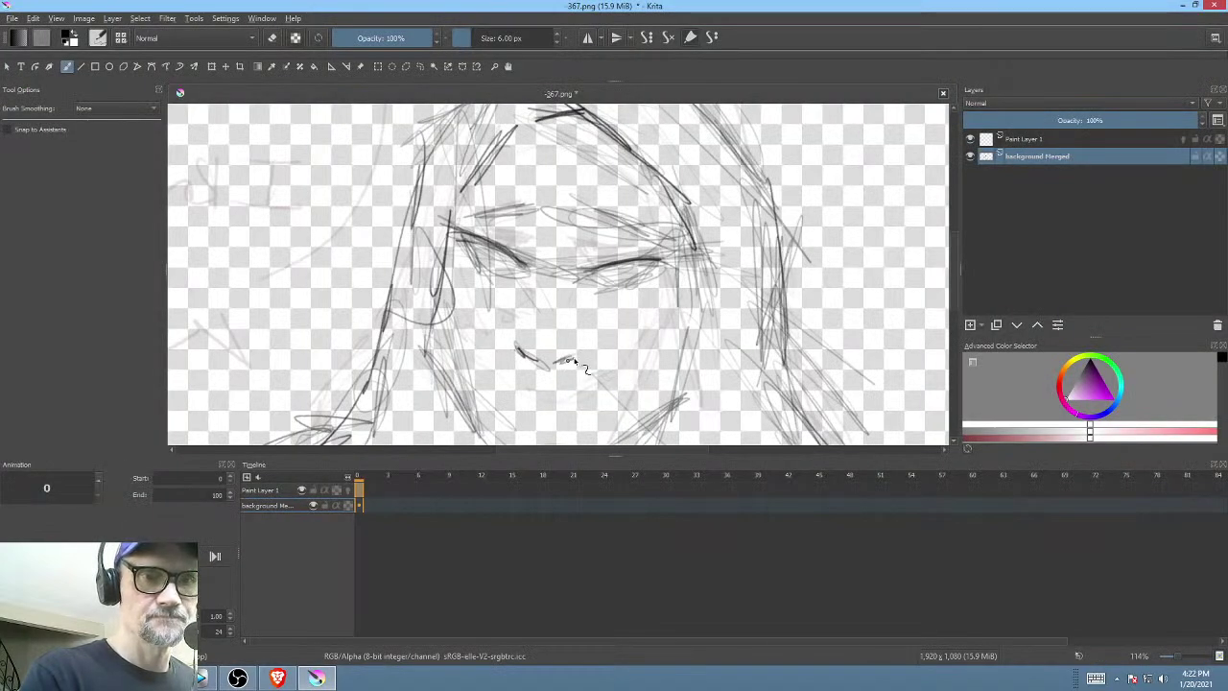
- Draw the smile folds running from both sides of the nose toward the mouth, with the canvas mirroring switched off
mouse_move(585, 346)
mouse_down()
mouse_move(633, 398)
mouse_move(682, 412)
mouse_move(632, 310)
mouse_up()
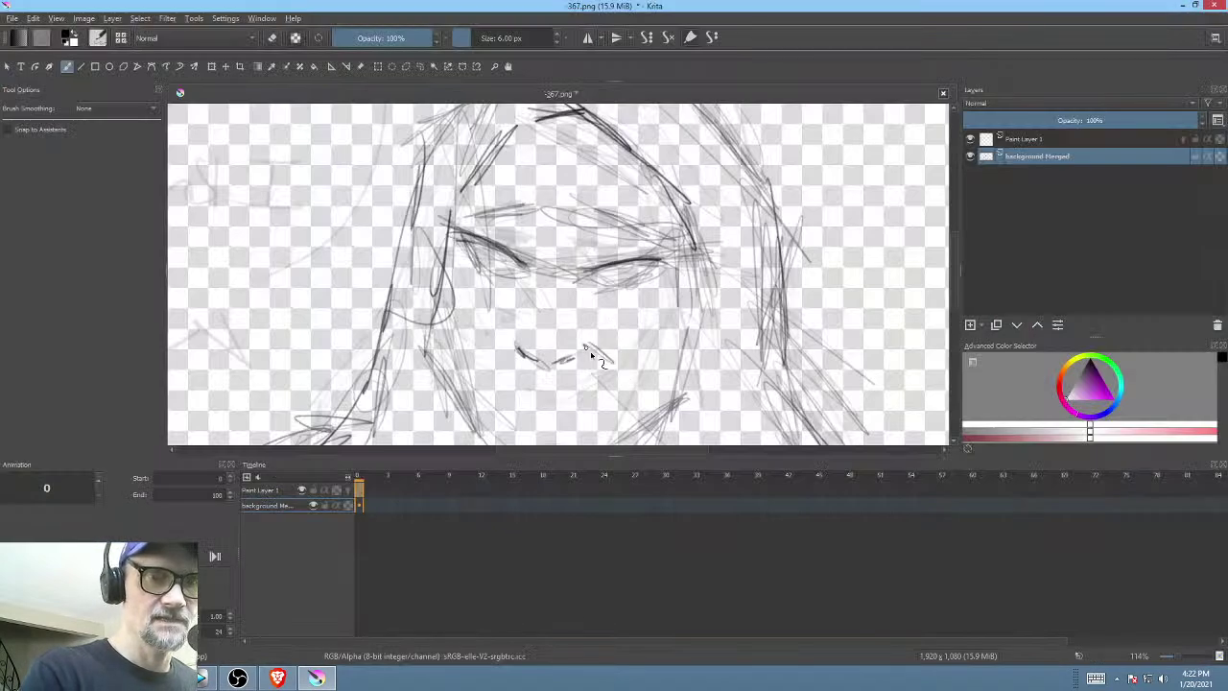
key(m)
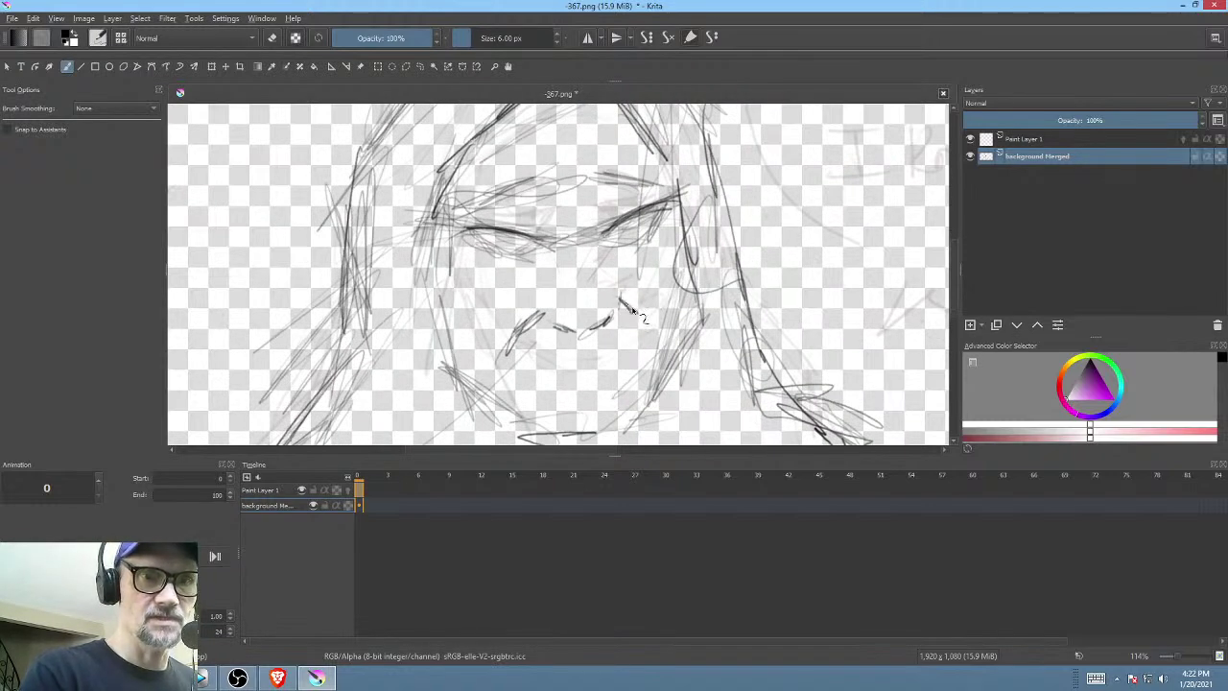
mouse_move(633, 305)
mouse_down()
mouse_move(617, 315)
mouse_move(637, 310)
mouse_move(655, 329)
mouse_up()
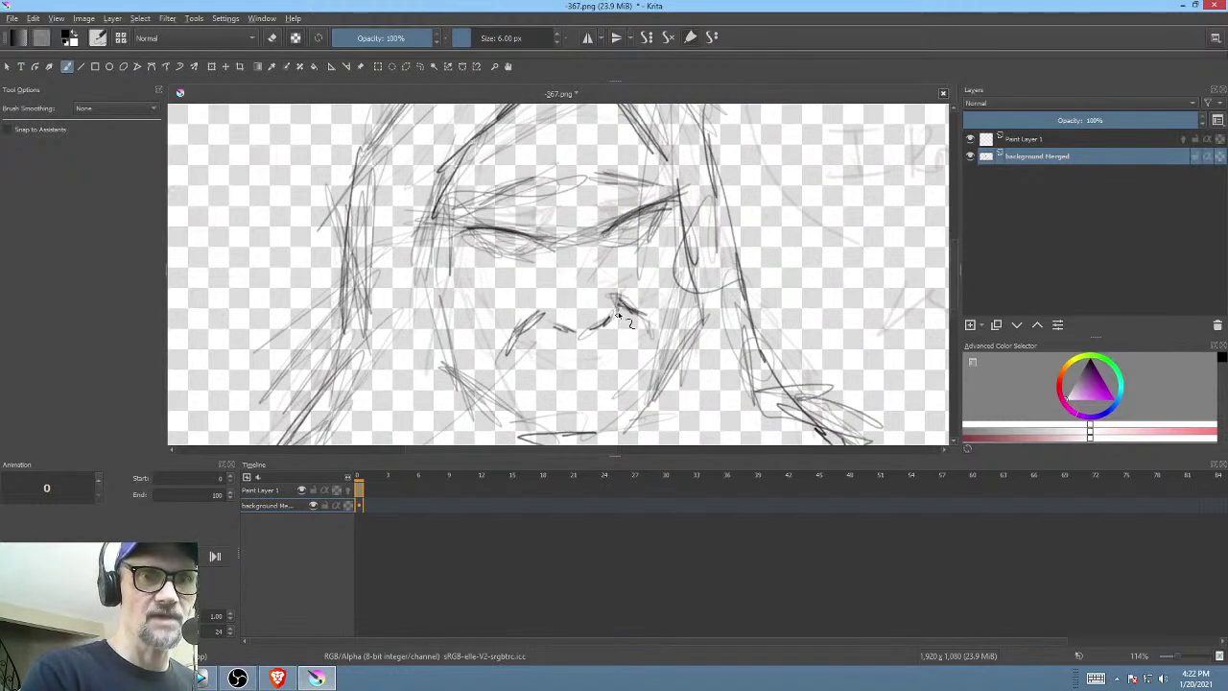
drag(535, 318, 495, 365)
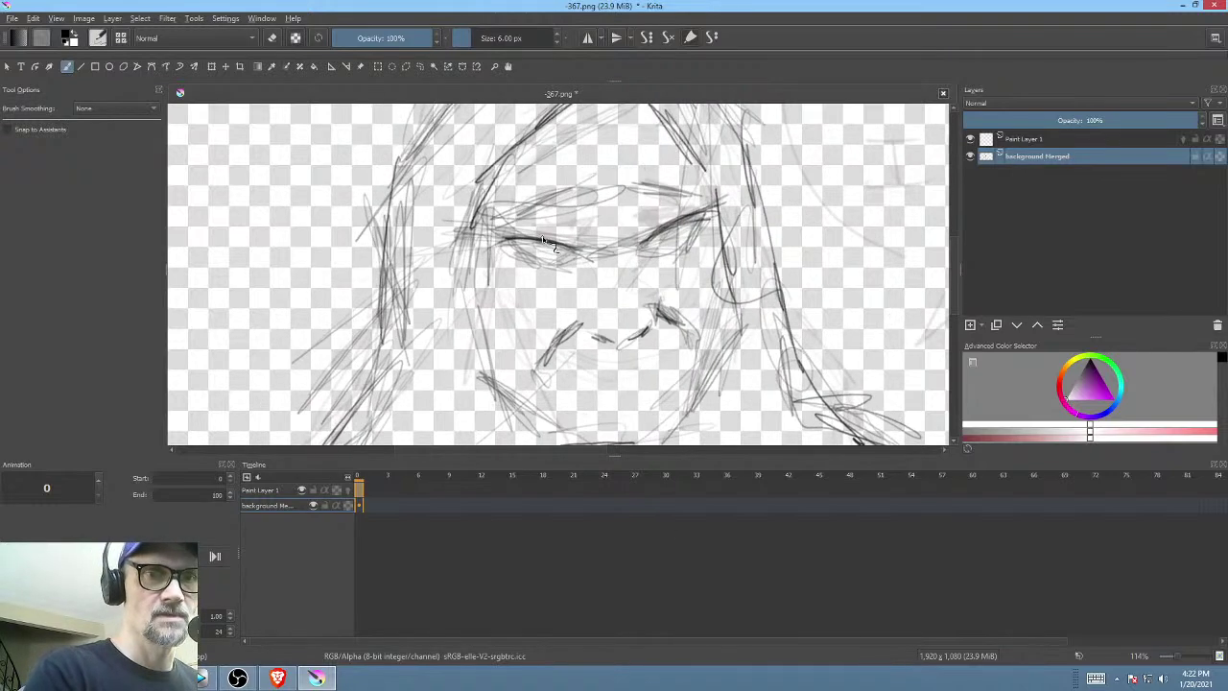
- Draw the irises, eyebrows and the creases beneath the eyes, consulting the maid's scene in the OpenOffice Writer script
drag(543, 240, 587, 247)
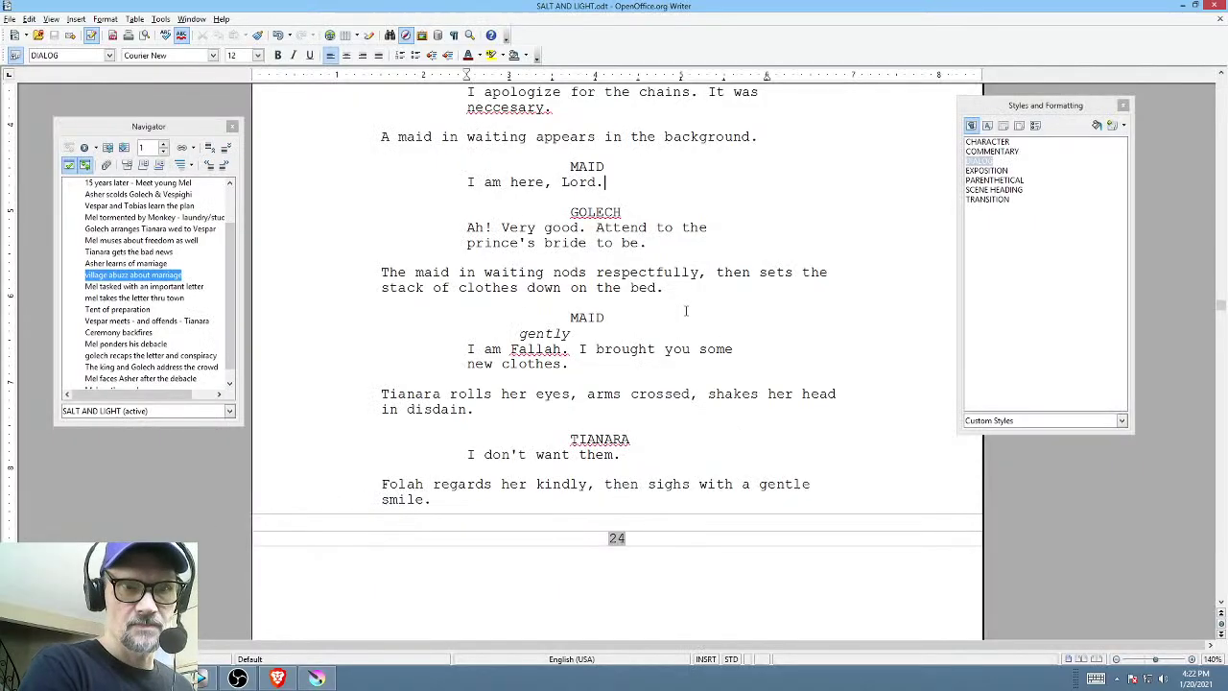
scroll(617, 307, down, 10)
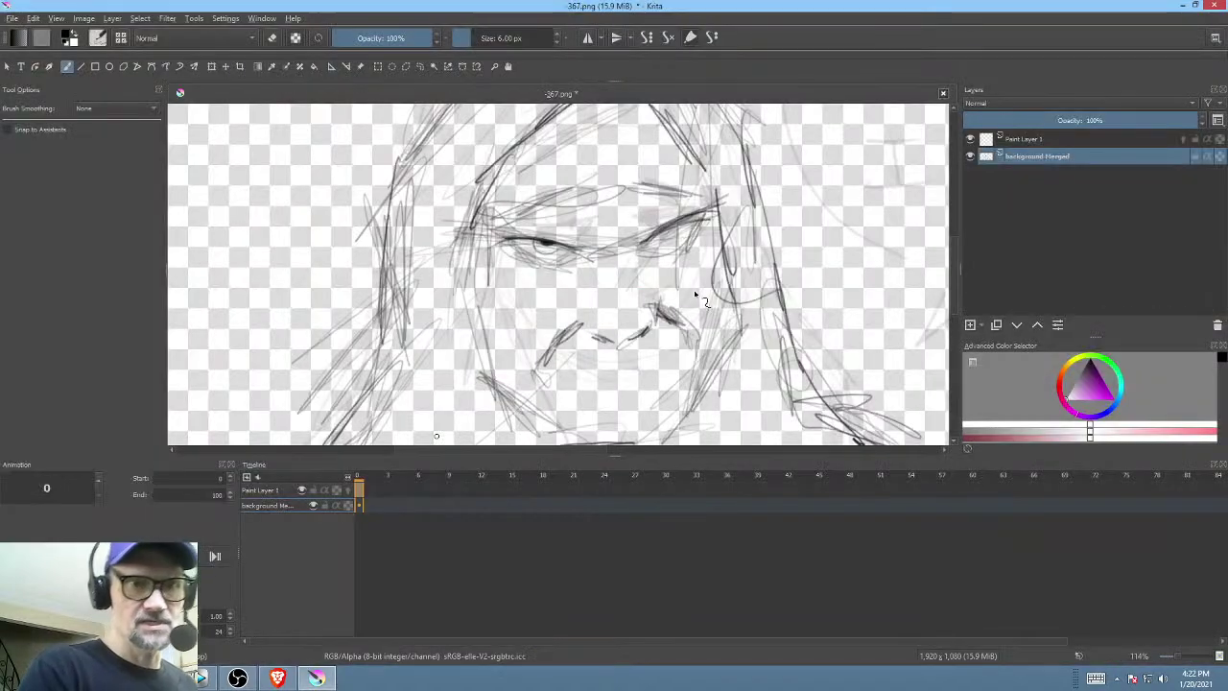
mouse_move(576, 192)
mouse_down()
mouse_move(514, 206)
mouse_move(685, 192)
mouse_up()
mouse_move(575, 275)
mouse_down()
mouse_move(592, 260)
mouse_move(518, 323)
mouse_up()
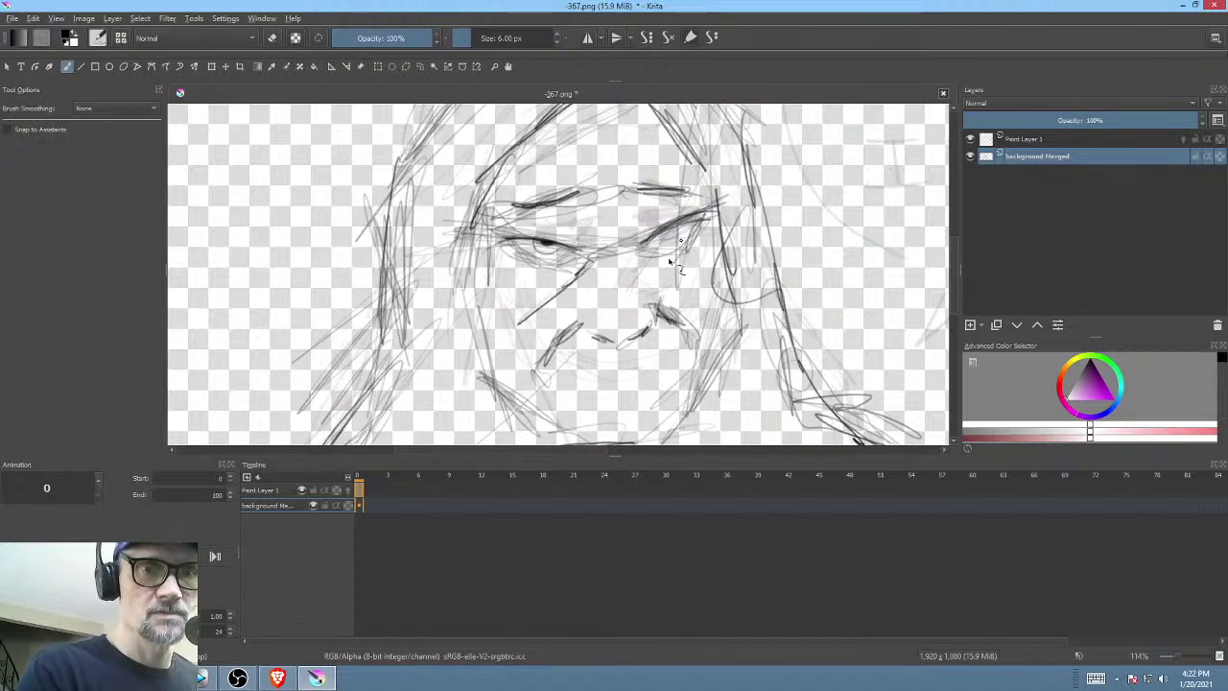
mouse_move(642, 276)
mouse_down()
mouse_move(682, 248)
mouse_move(664, 236)
mouse_move(677, 237)
mouse_up()
key(m)
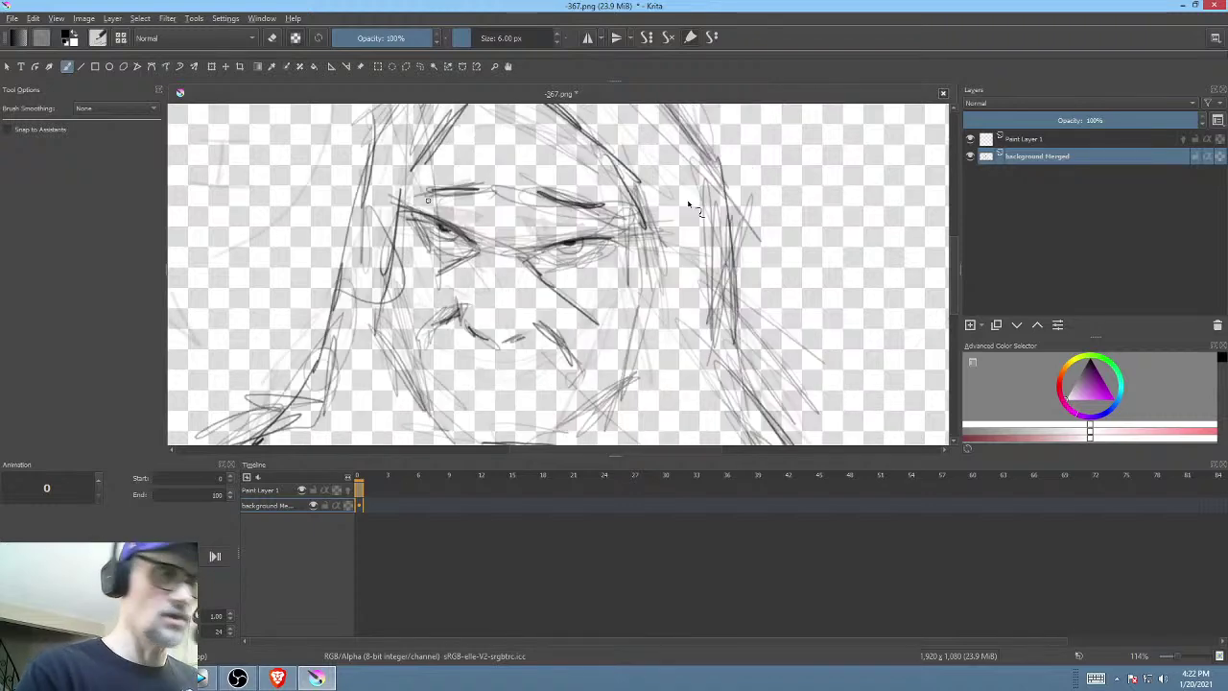
- Refine the eyes in mirrored view by shaping the upper lid, erasing excess lines below the brow and redrawing the lid crease
drag(566, 246, 533, 242)
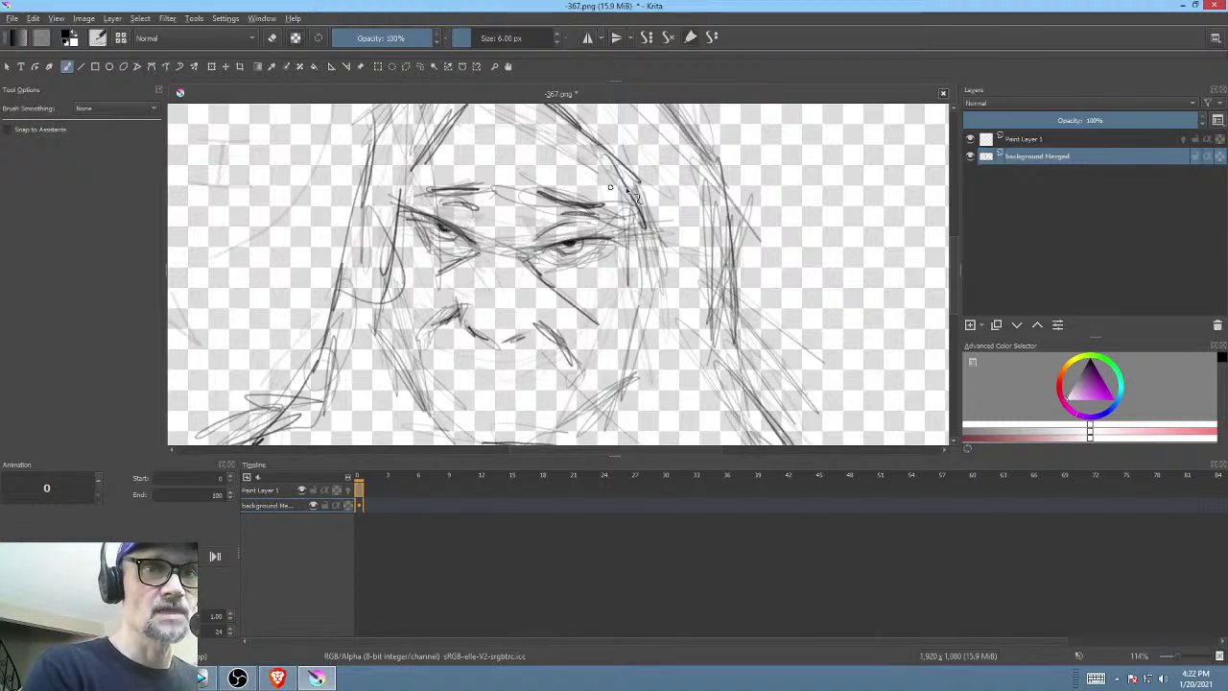
key(e)
drag(595, 219, 598, 207)
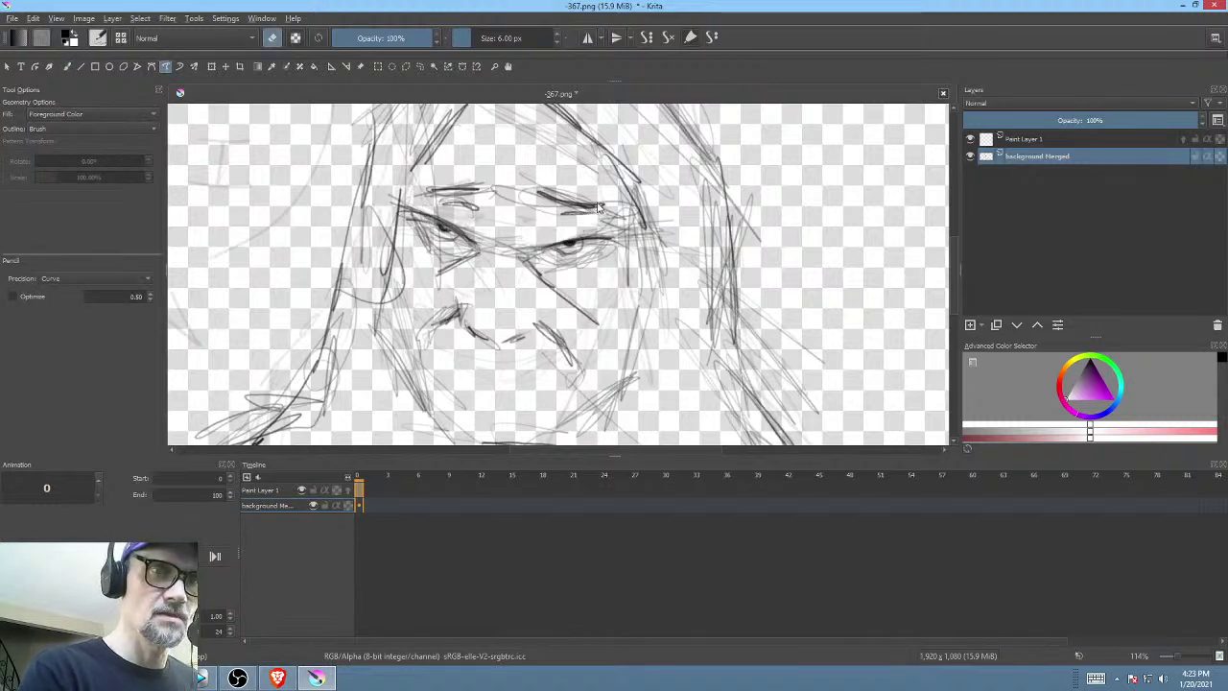
key(b)
key(e)
drag(525, 218, 575, 215)
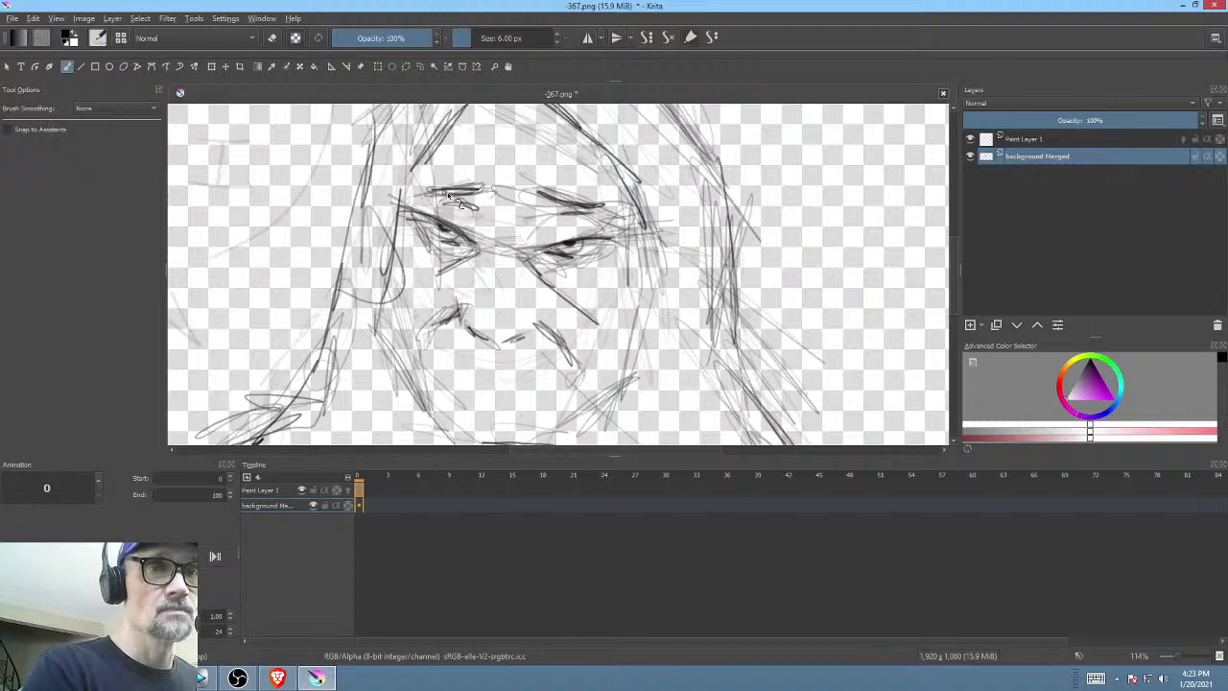
- Thicken the eyebrow strokes and draw the woman's lips below the nose
drag(447, 196, 487, 196)
mouse_move(470, 377)
mouse_down()
mouse_move(538, 380)
mouse_move(458, 374)
mouse_move(512, 385)
mouse_up()
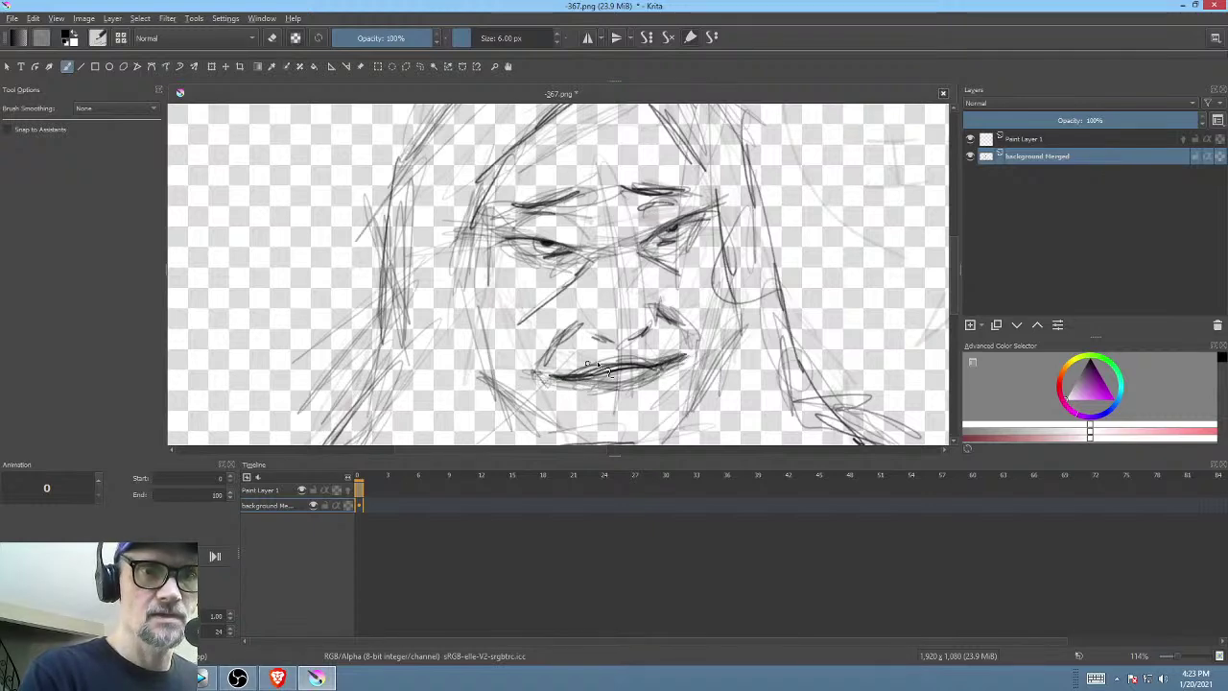
- Draw the woman's chin curve and strengthen the jawline on both sides of the face
scroll(660, 290, up, 2)
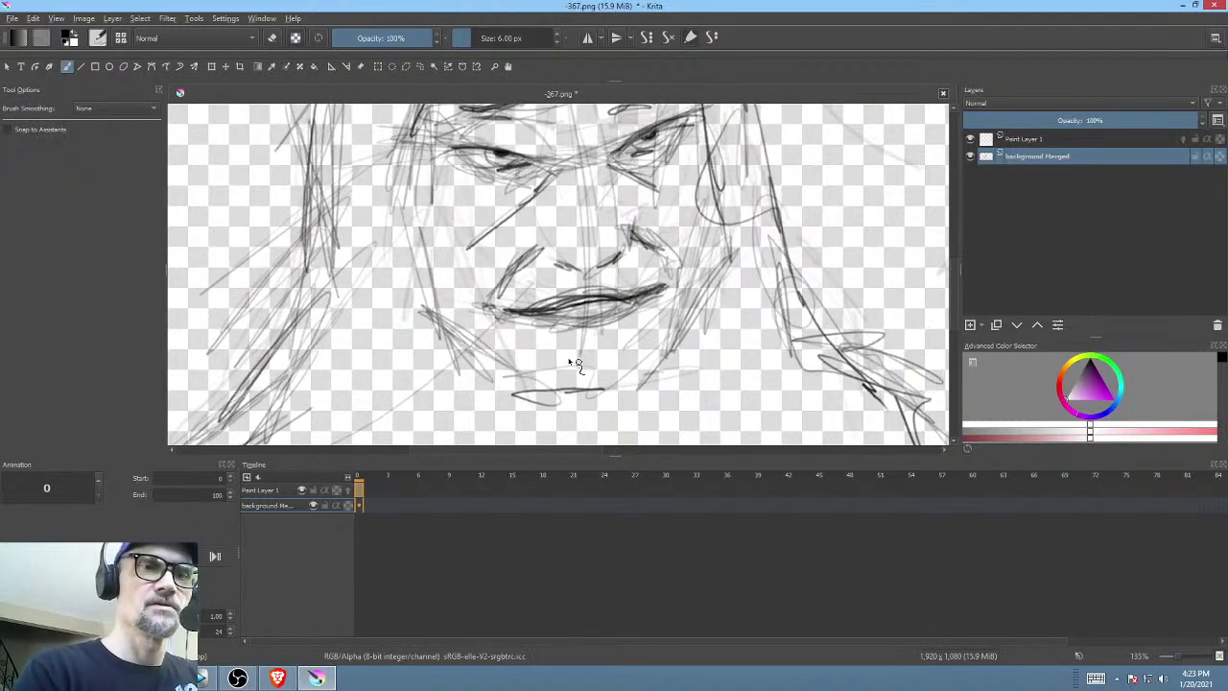
drag(523, 383, 600, 401)
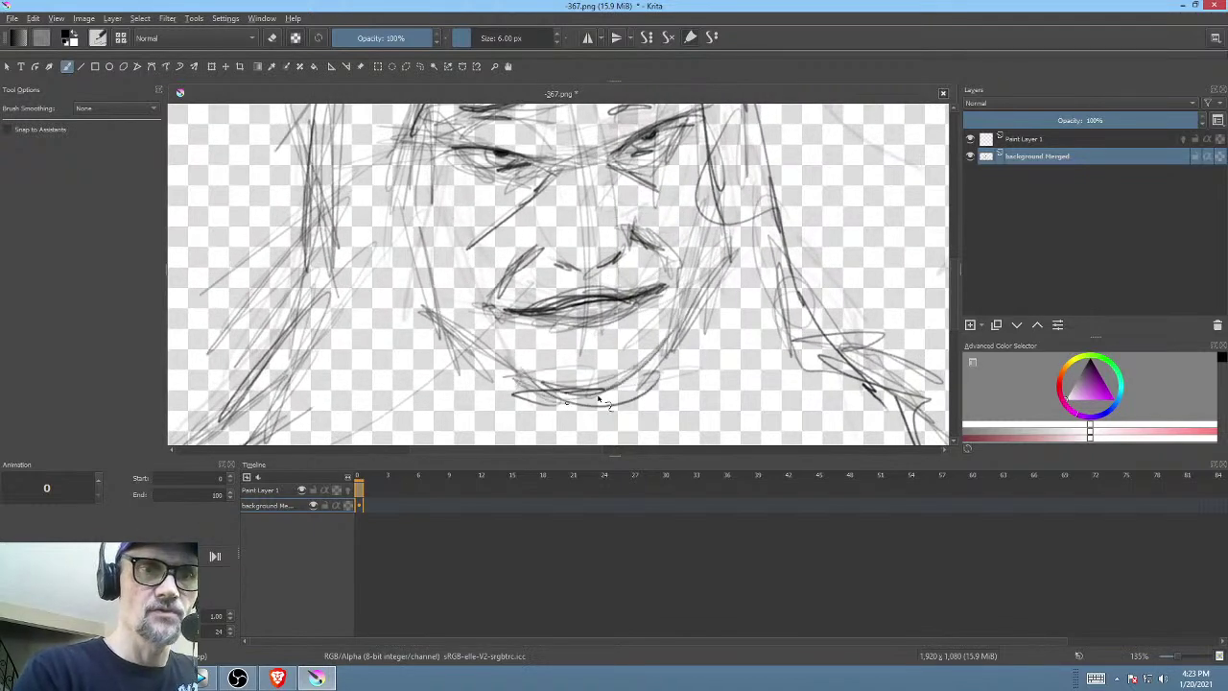
drag(422, 311, 461, 364)
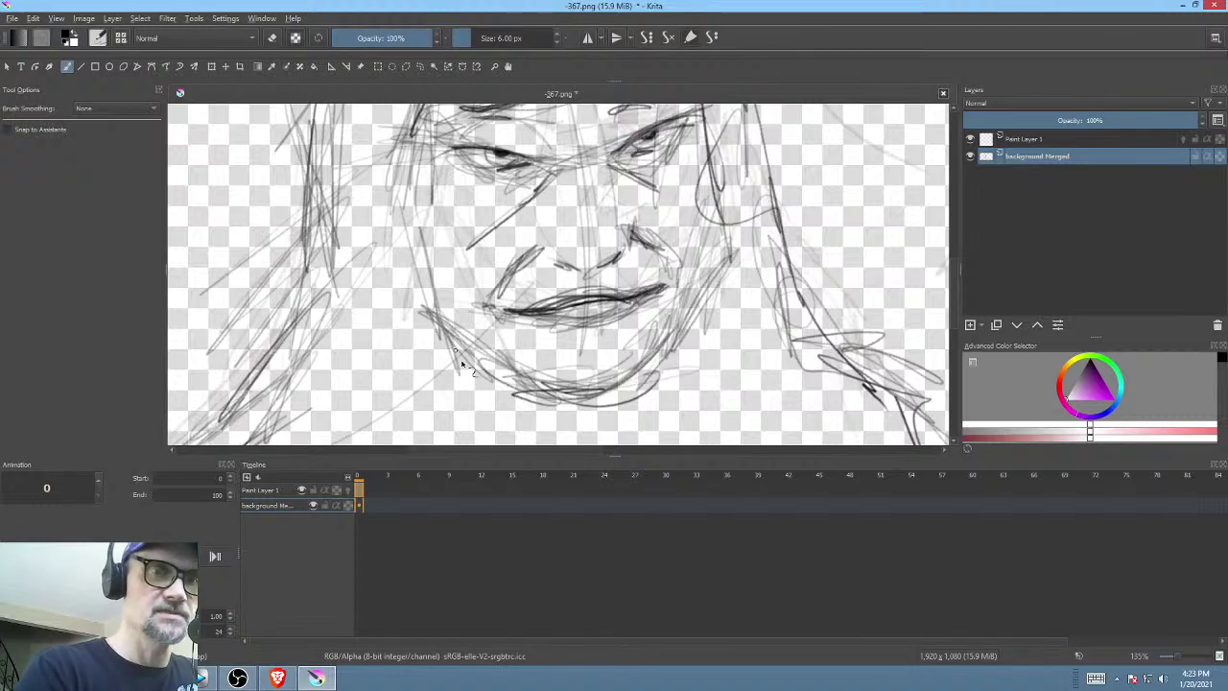
drag(462, 369, 692, 353)
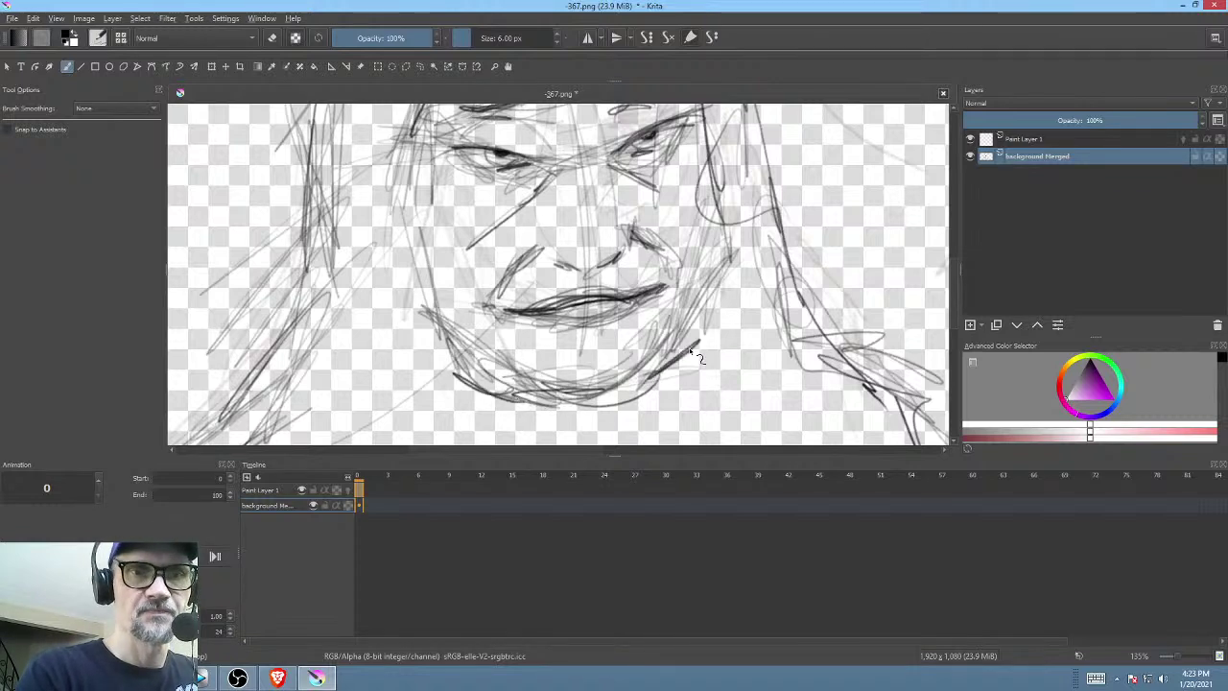
drag(692, 353, 711, 309)
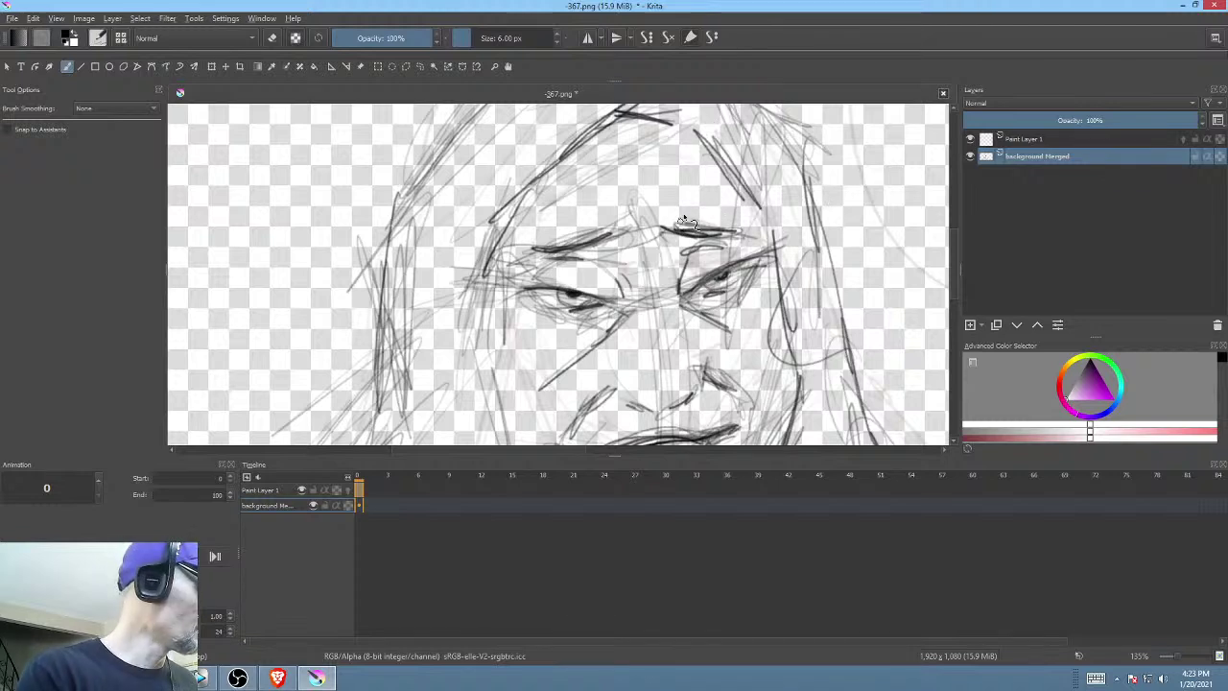
- Erase the stray lines between the eyebrows and extend both brow strokes with darker lines
key(e)
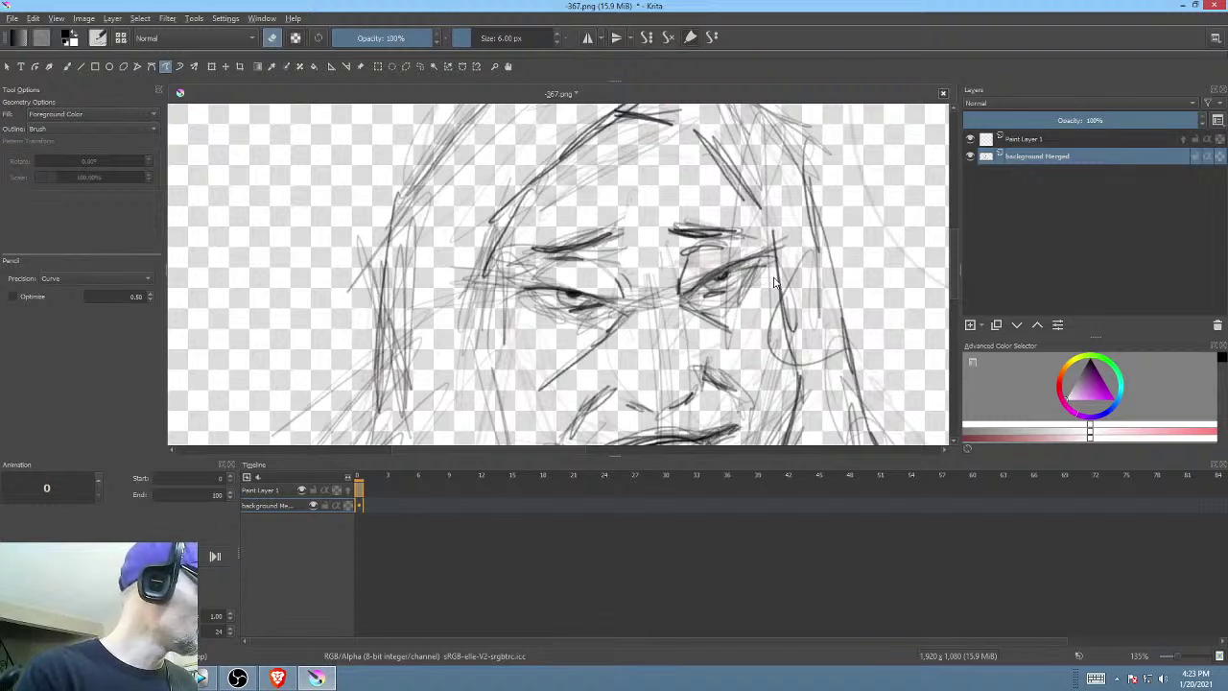
key(e)
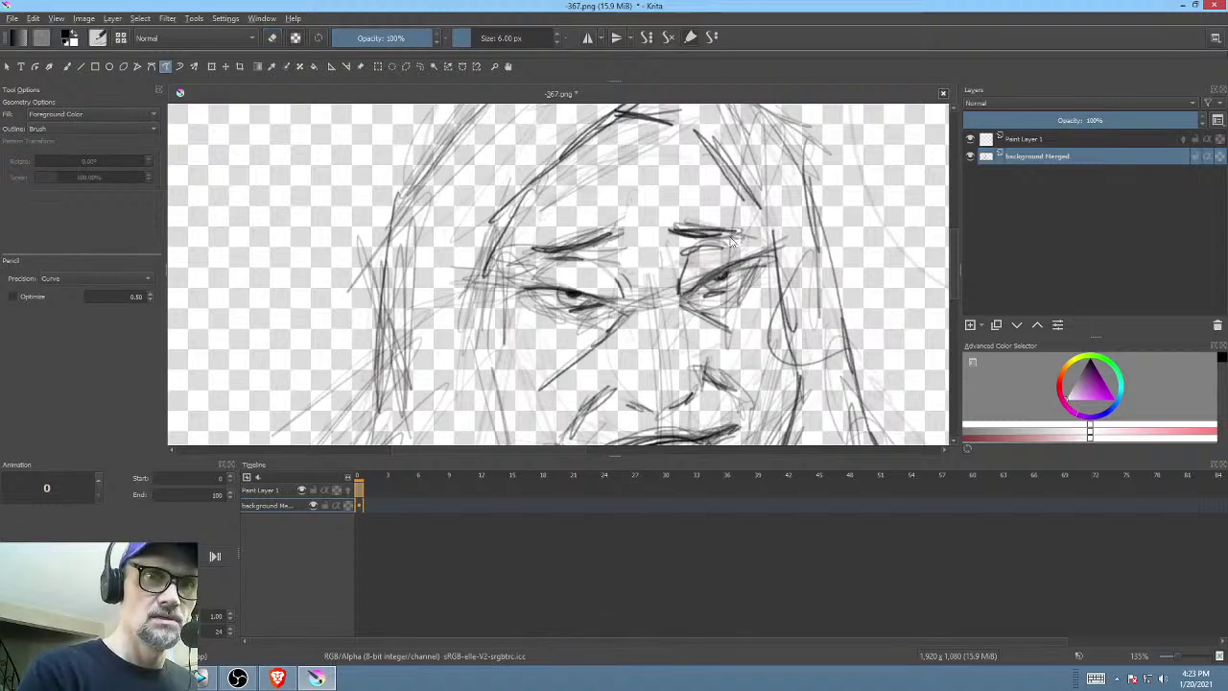
drag(733, 237, 758, 230)
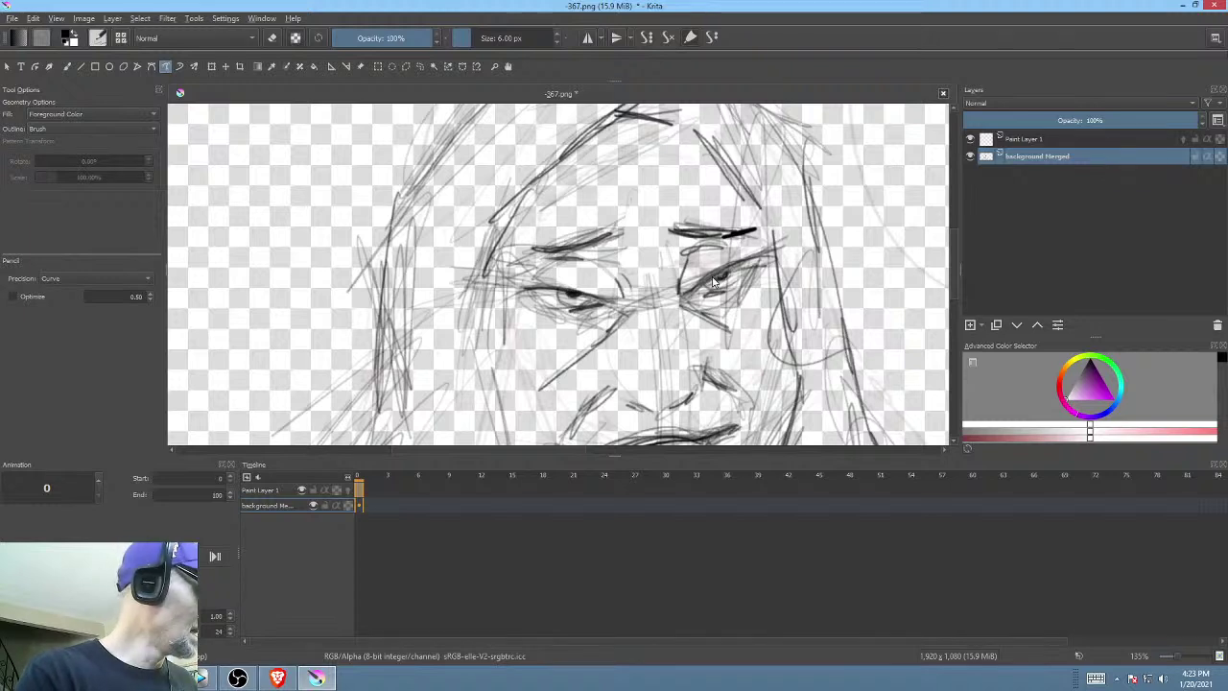
key(b)
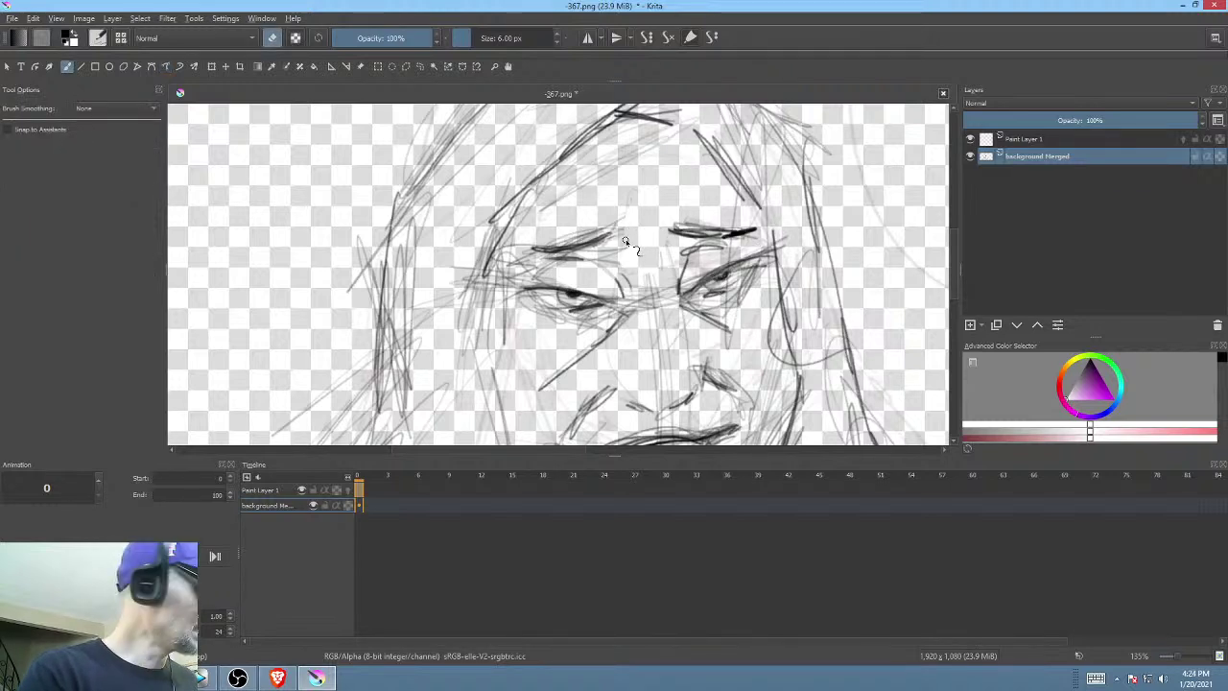
key(e)
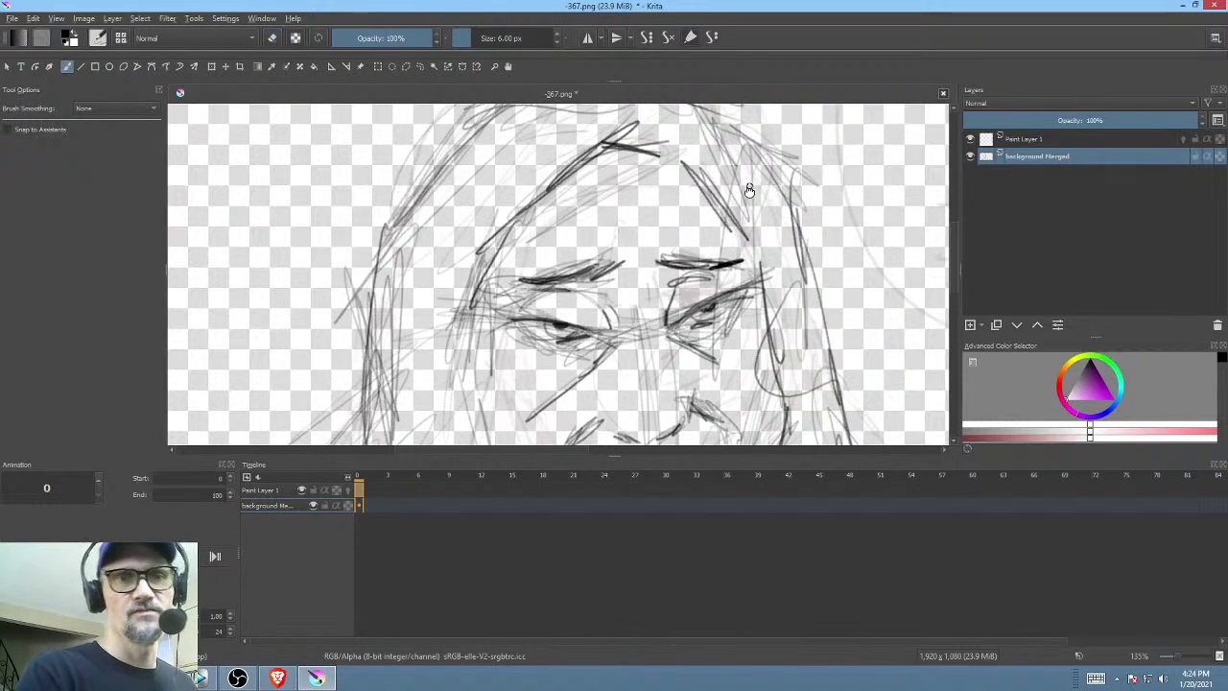
drag(729, 206, 776, 211)
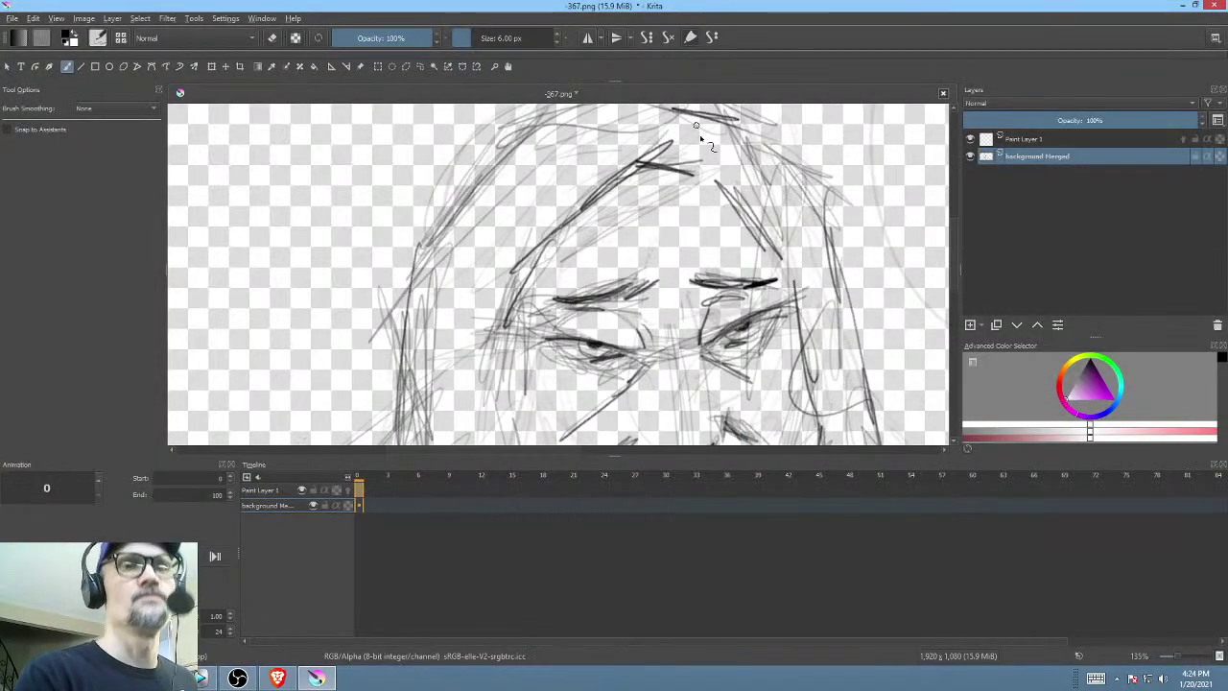
- Darken the upper lid of the eye on the face's left-hand side, then lasso that eye and rotate it slightly with Transform
scroll(739, 252, down, 2)
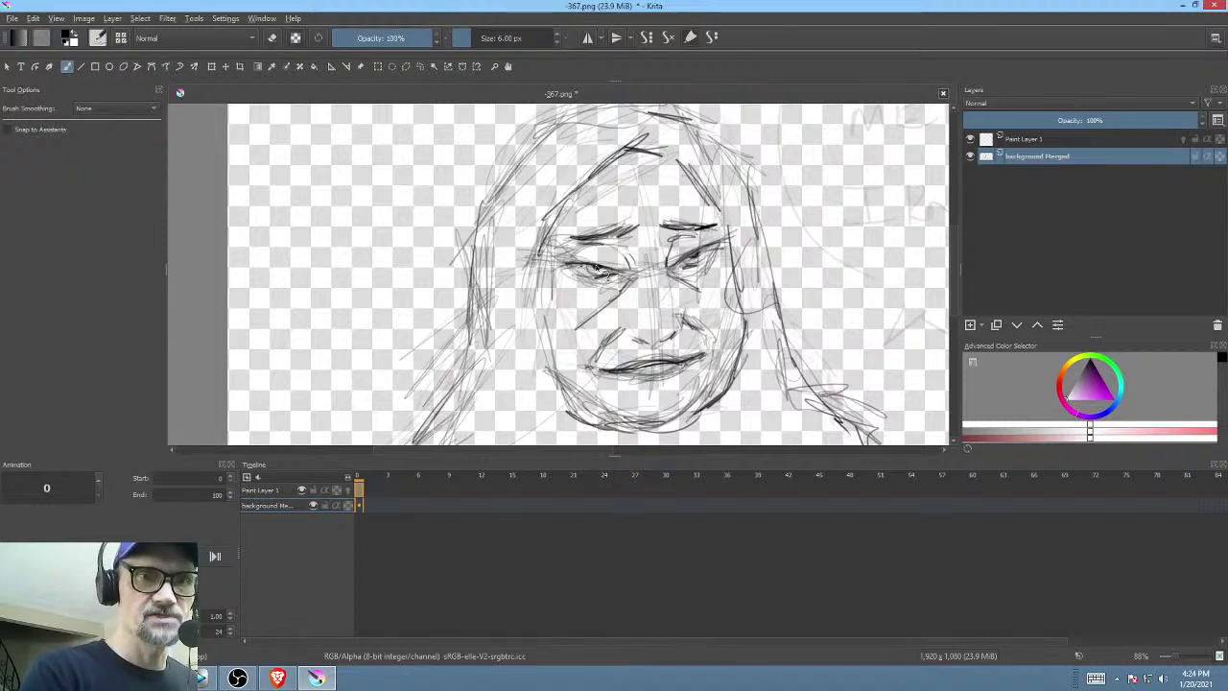
drag(597, 268, 629, 272)
drag(568, 268, 630, 271)
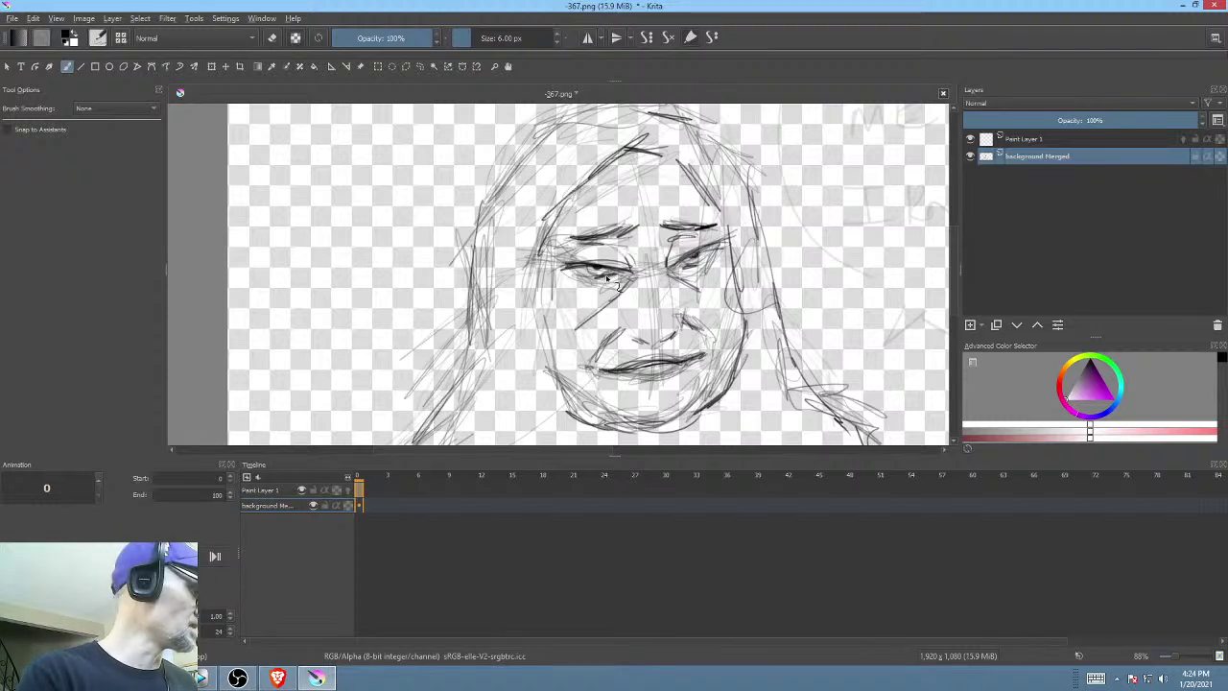
key(l)
mouse_move(641, 254)
mouse_down()
mouse_move(596, 243)
mouse_move(645, 257)
mouse_up()
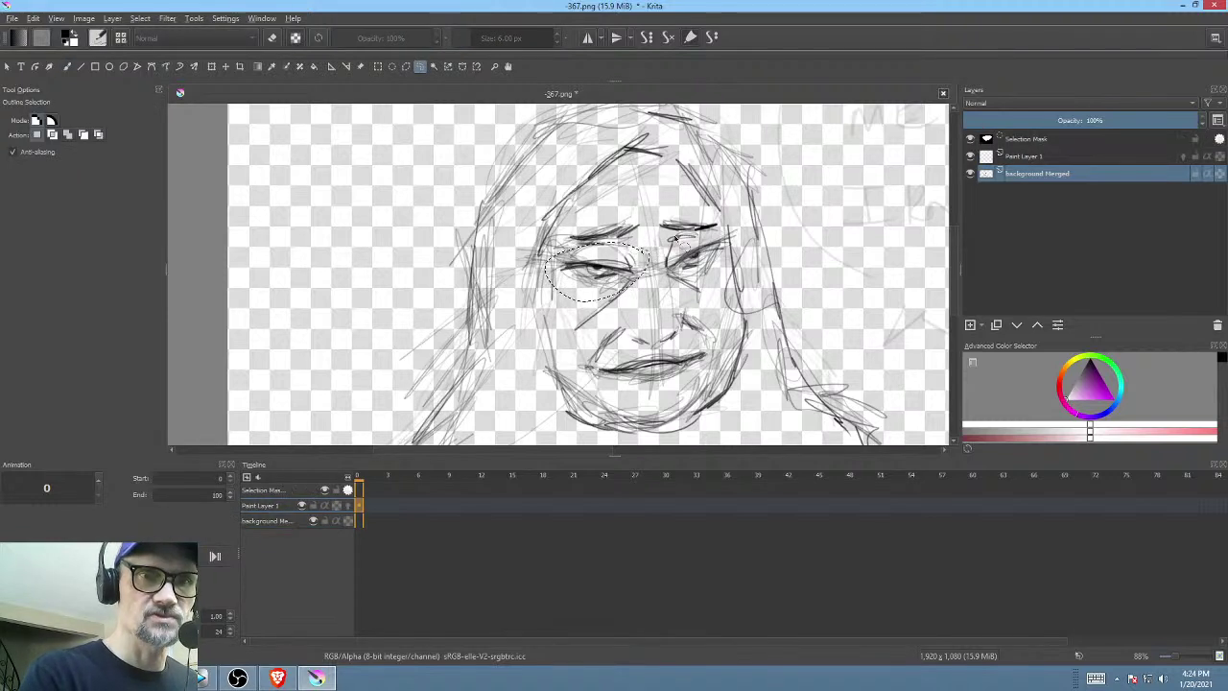
key(ctrl+t)
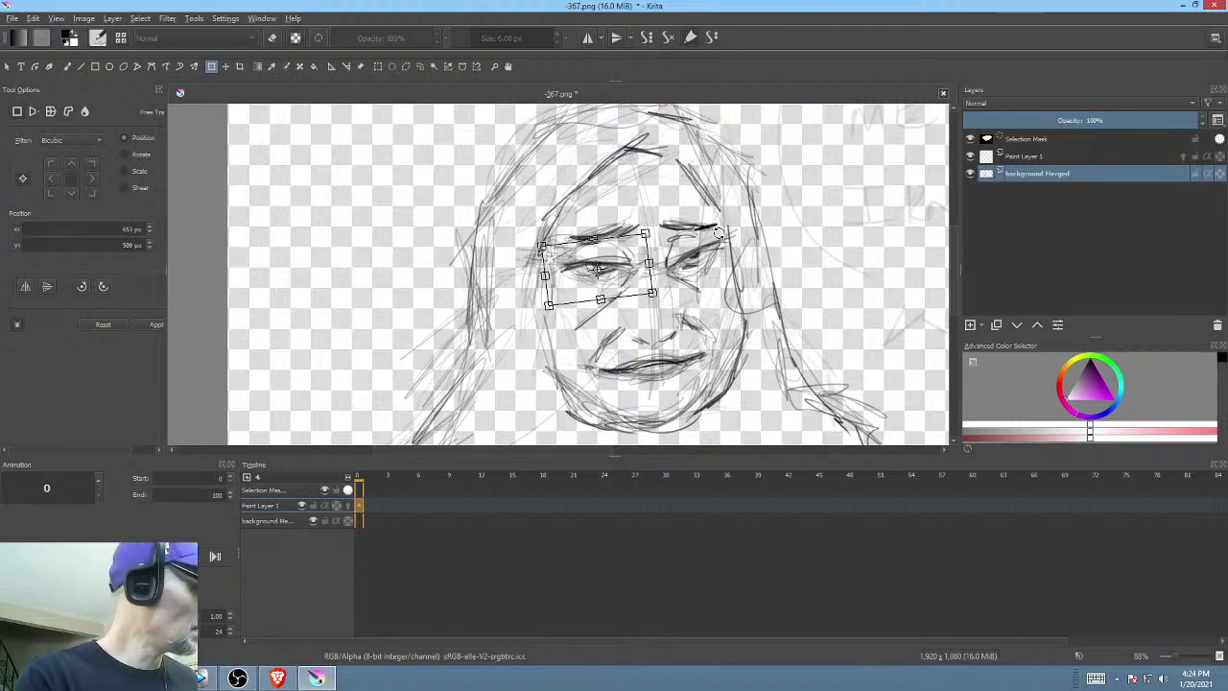
- Lasso the opposite eye and rotate and shift it with Transform to level it with the first
key(l)
mouse_move(727, 228)
mouse_down()
mouse_move(676, 283)
mouse_move(737, 232)
mouse_move(748, 252)
mouse_move(708, 271)
mouse_move(750, 271)
mouse_up()
key(ctrl+t)
mouse_move(701, 267)
mouse_down()
mouse_move(746, 264)
mouse_move(698, 261)
mouse_up()
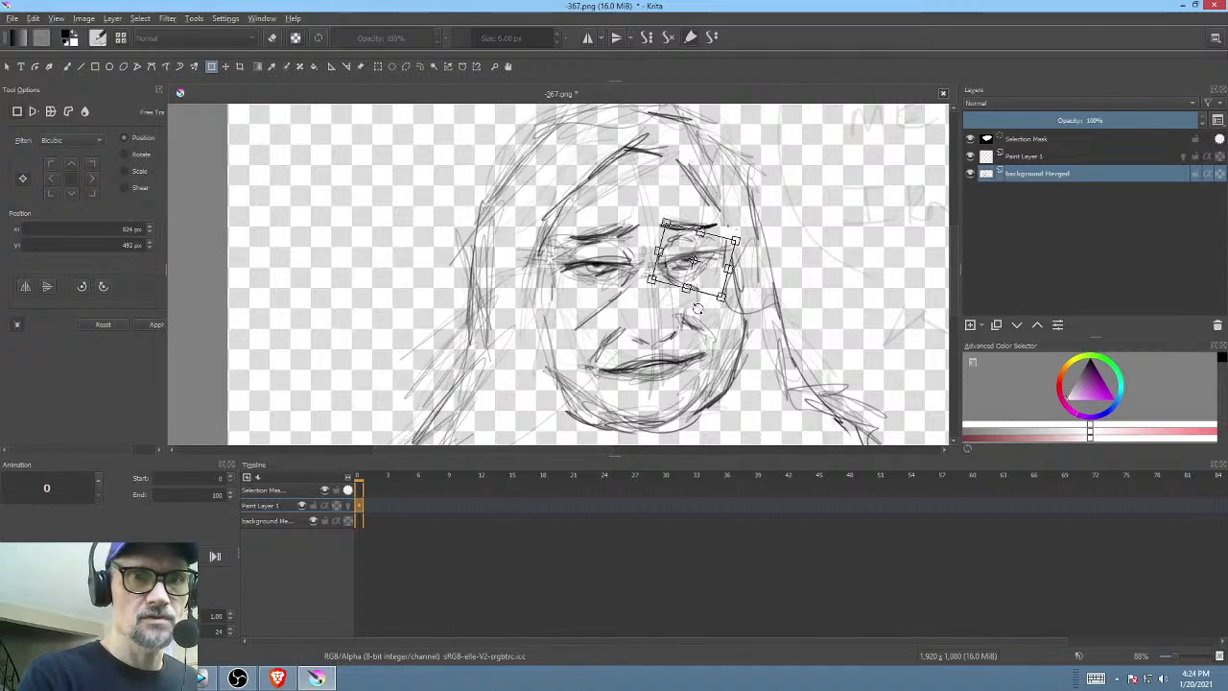
- Lasso the tip of the nose, raise it slightly with Transform and clear the selection
key(l)
mouse_move(682, 316)
mouse_down()
mouse_move(630, 330)
mouse_move(680, 335)
mouse_move(662, 321)
mouse_move(730, 313)
mouse_up()
key(ctrl+t)
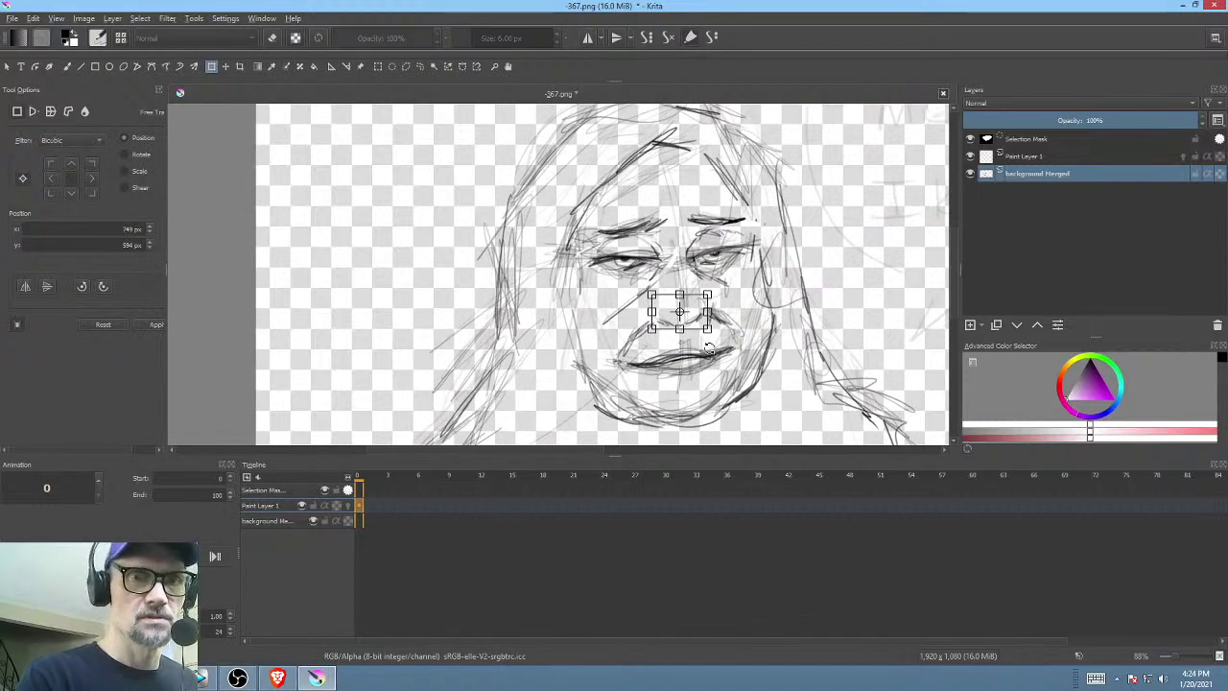
key(b)
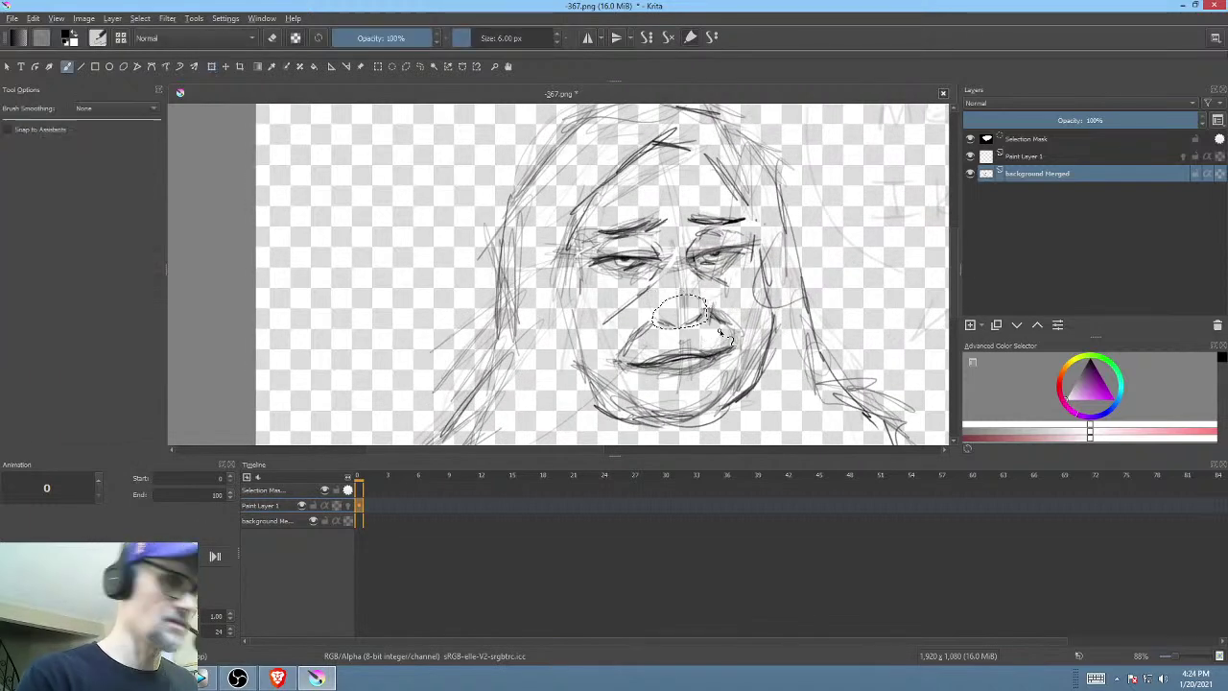
key(ctrl+shift+a)
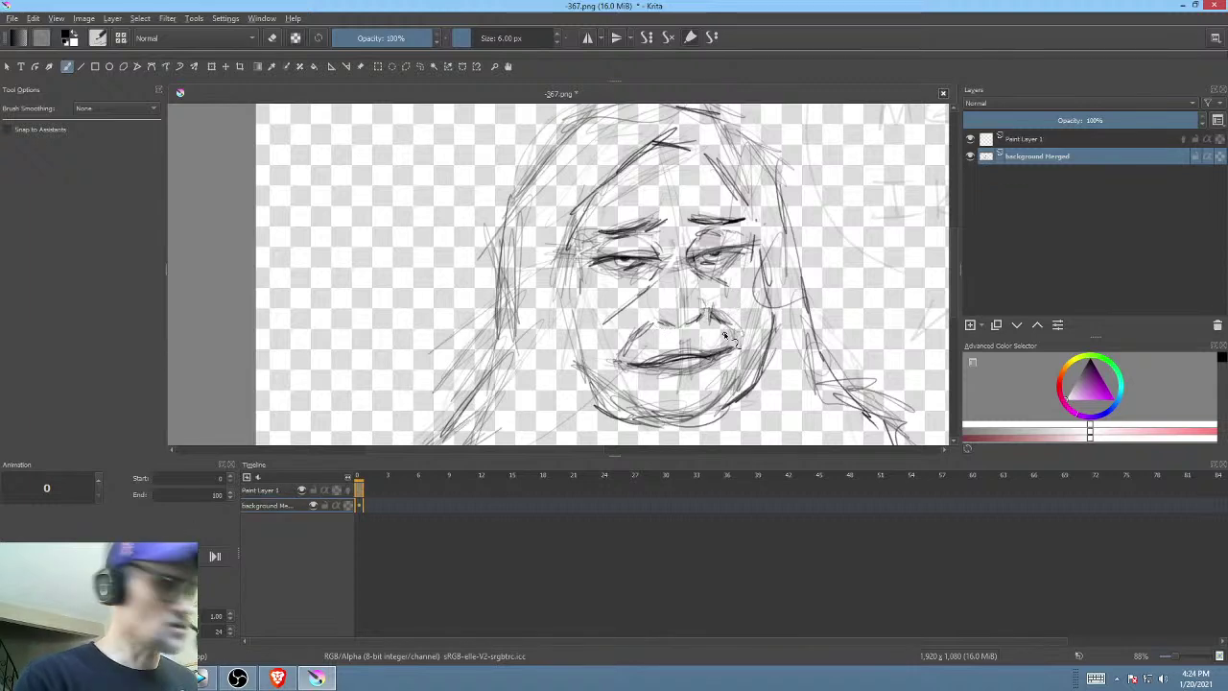
- Erase the woman's lips and the stray strokes at the mouth corner and outer ends of the eyes
key(e)
drag(723, 330, 697, 341)
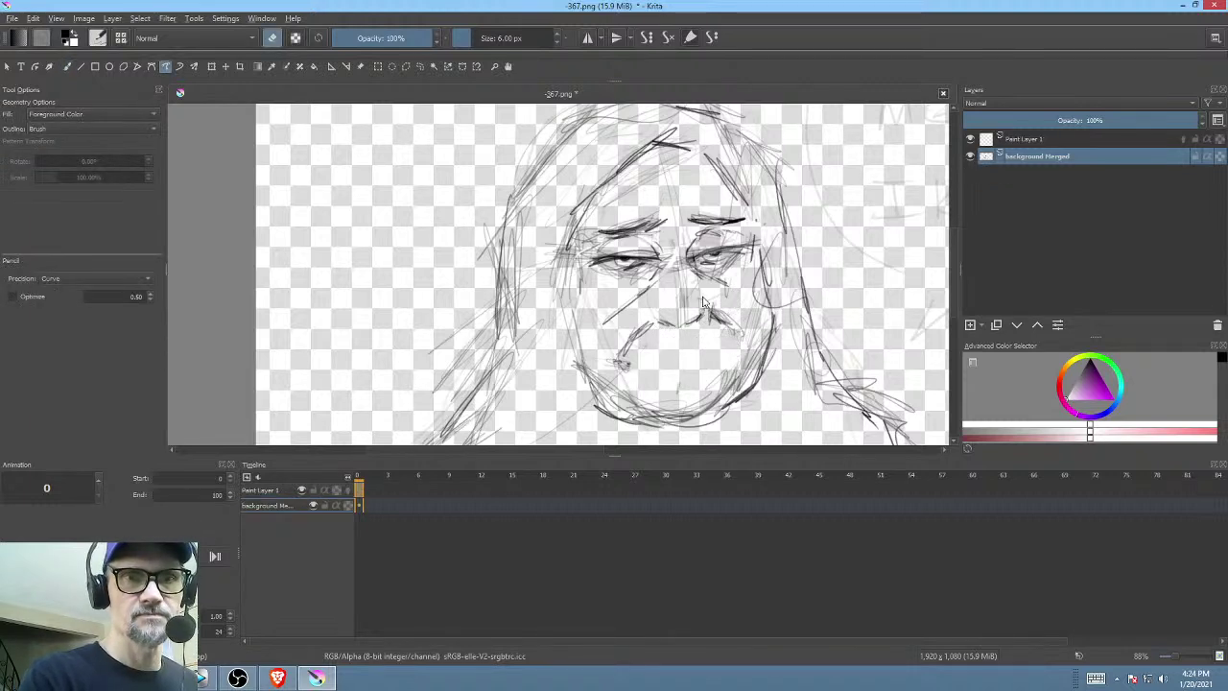
drag(621, 369, 626, 368)
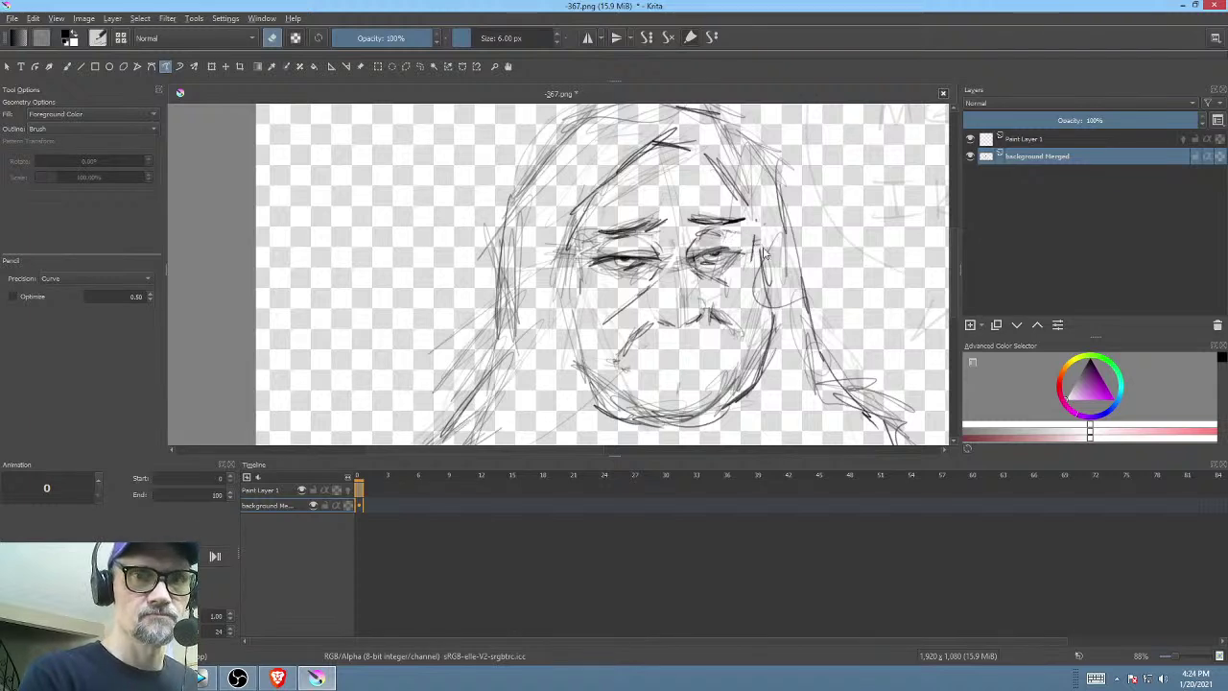
drag(595, 261, 604, 255)
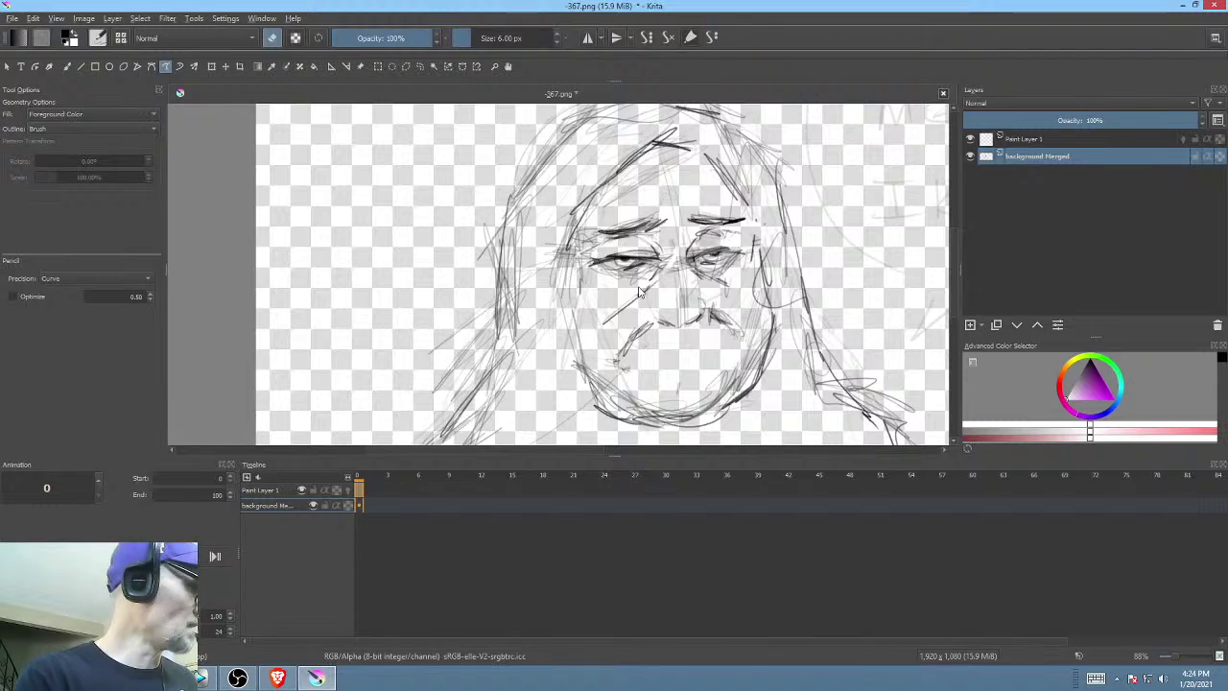
- Mirror the canvas view and erase both eyes completely, keeping the eyebrows above them
key(b)
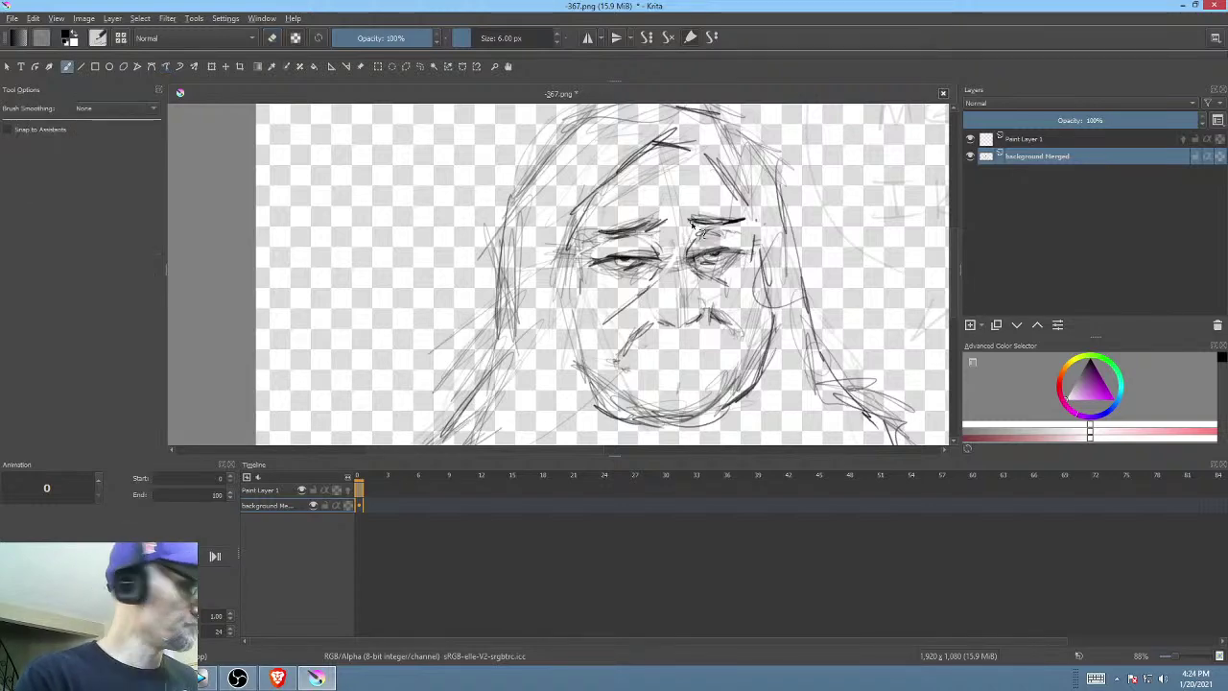
key(m)
drag(566, 296, 719, 313)
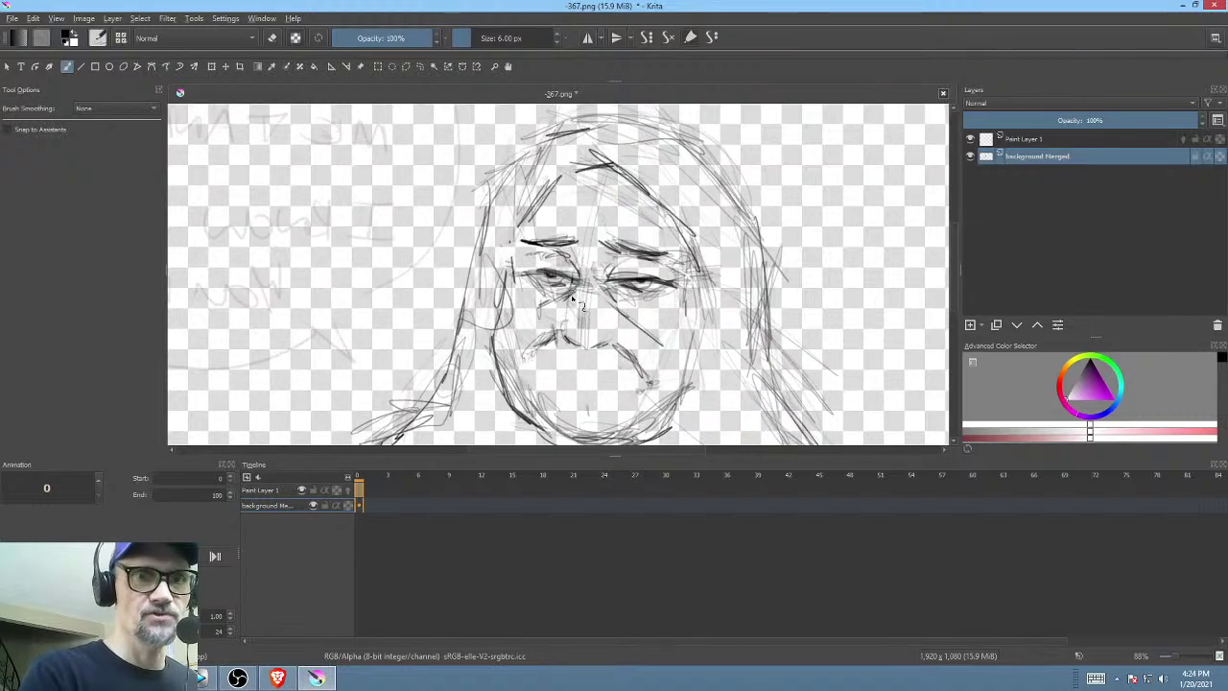
drag(582, 320, 635, 263)
key(p)
key(e)
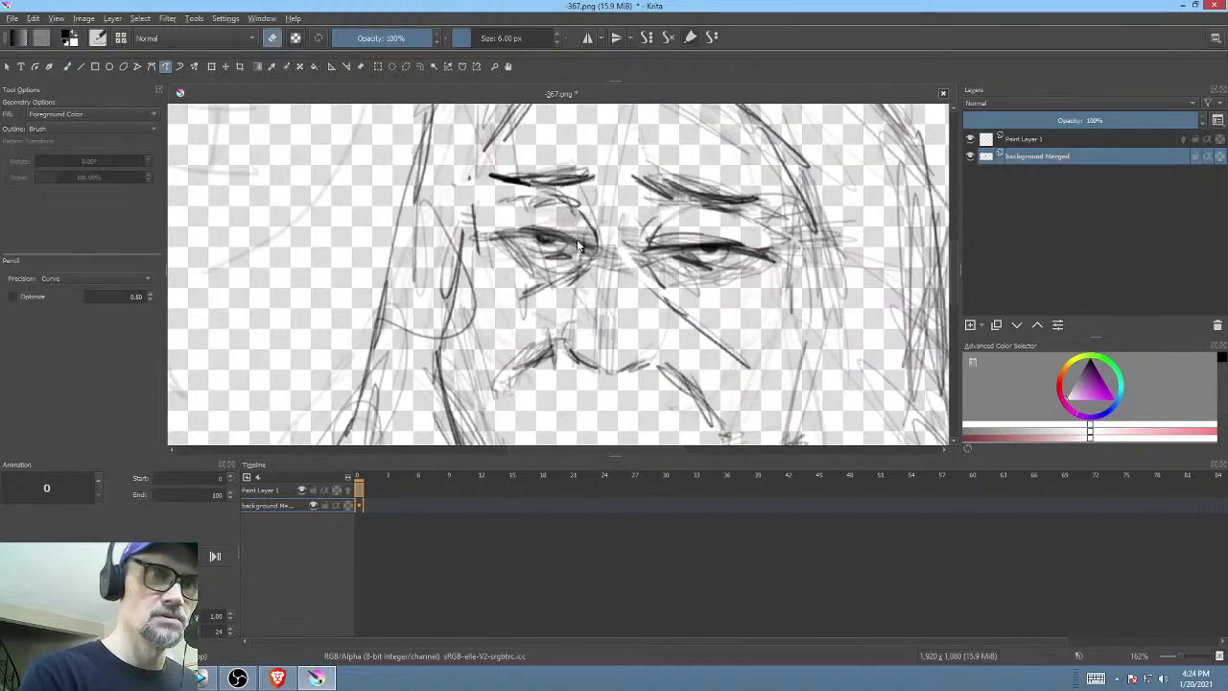
mouse_move(566, 215)
mouse_down()
mouse_move(603, 227)
mouse_move(595, 218)
mouse_up()
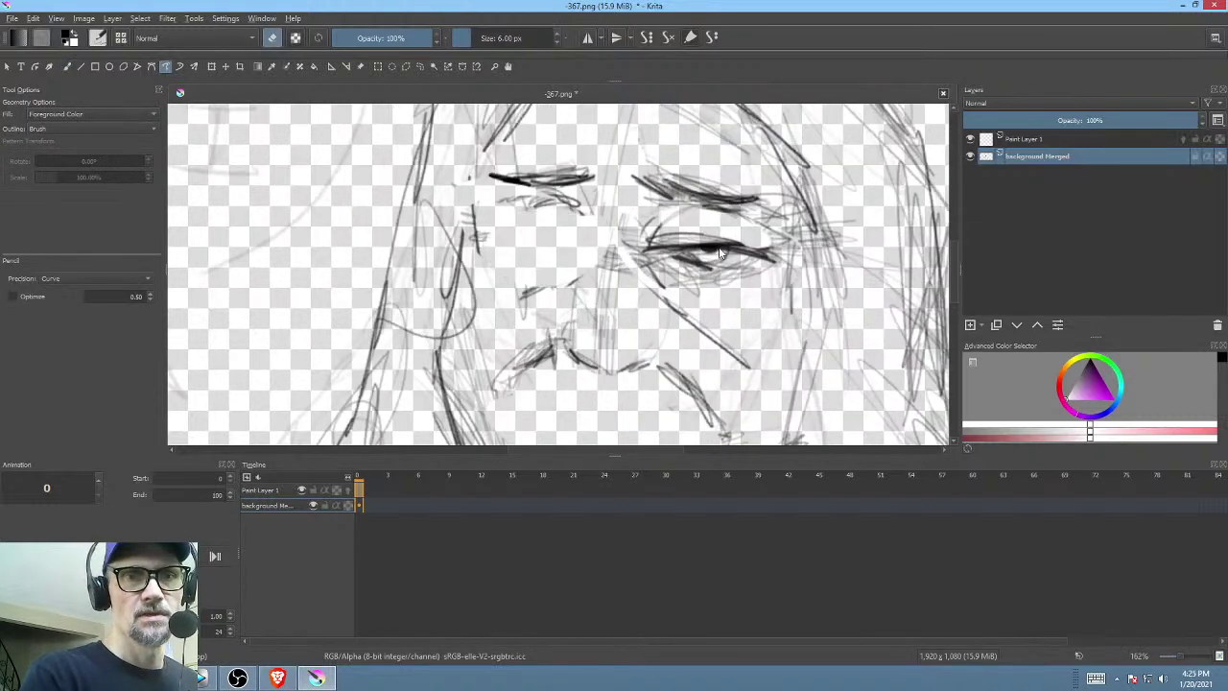
mouse_move(771, 240)
mouse_down()
mouse_move(745, 223)
mouse_move(779, 259)
mouse_up()
mouse_move(731, 215)
mouse_down()
mouse_move(695, 218)
mouse_move(762, 273)
mouse_up()
drag(660, 225, 662, 229)
drag(586, 230, 575, 207)
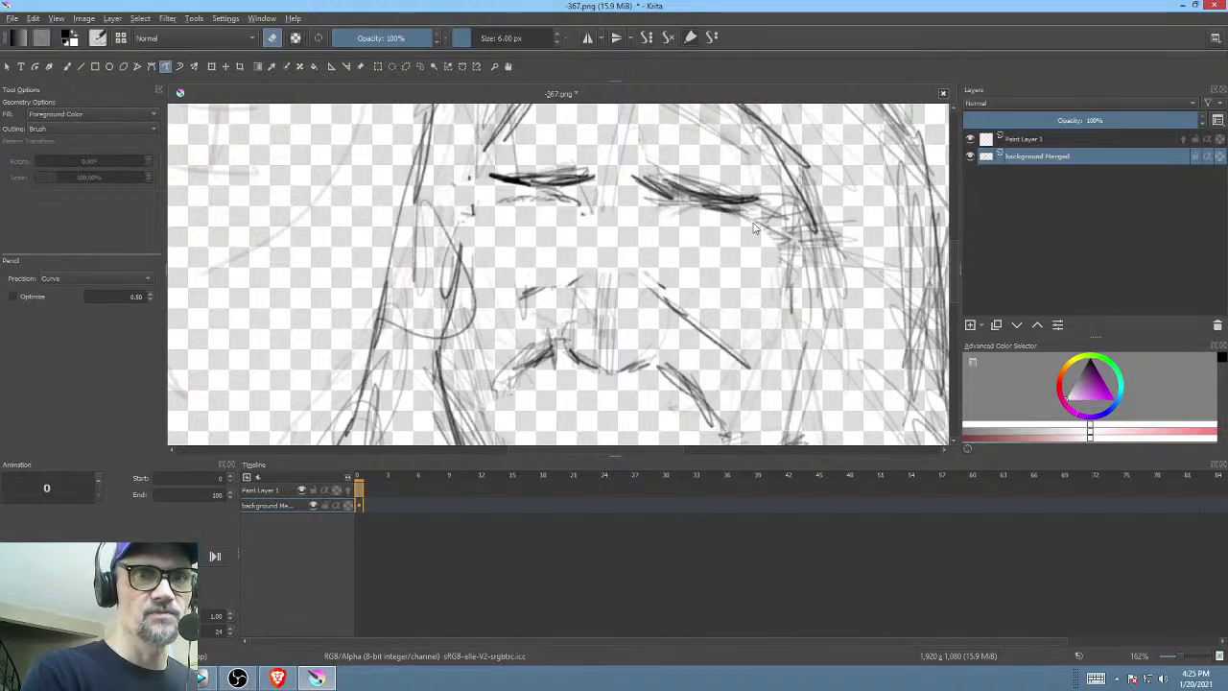
- Draw a curved eyelid line beneath each eyebrow, checking in both mirrored and normal view, and thicken the strokes
key(b)
key(e)
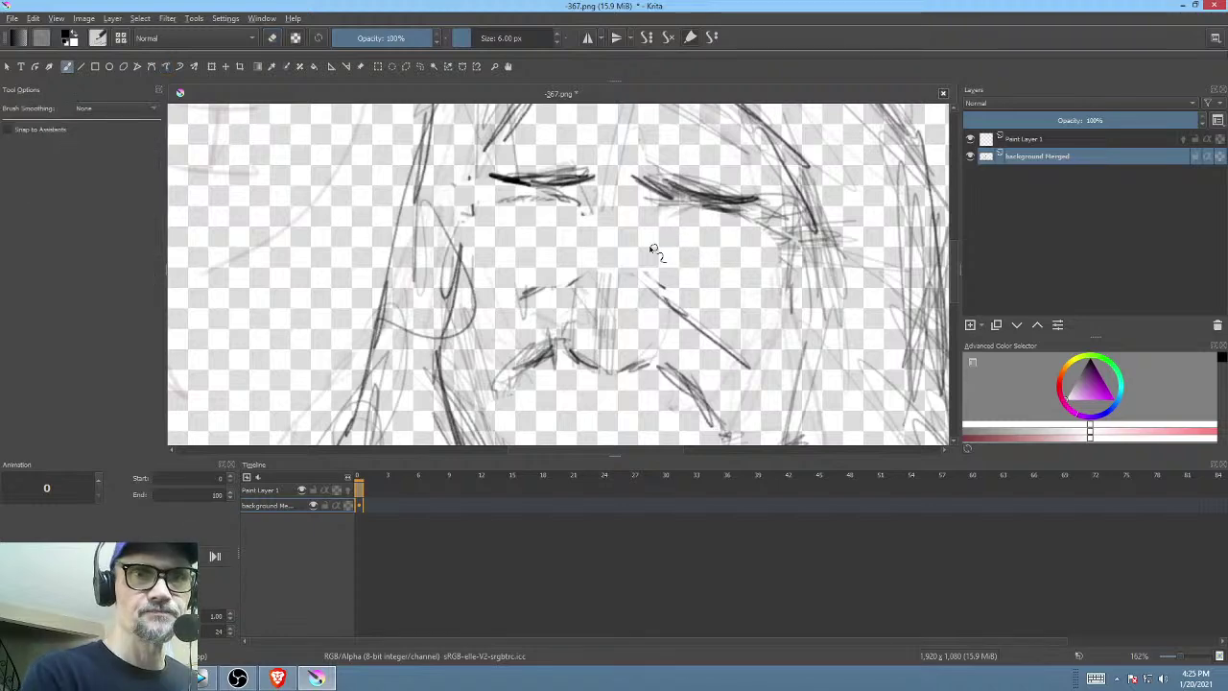
mouse_move(655, 236)
mouse_down()
mouse_move(747, 244)
mouse_move(708, 315)
mouse_move(671, 274)
mouse_up()
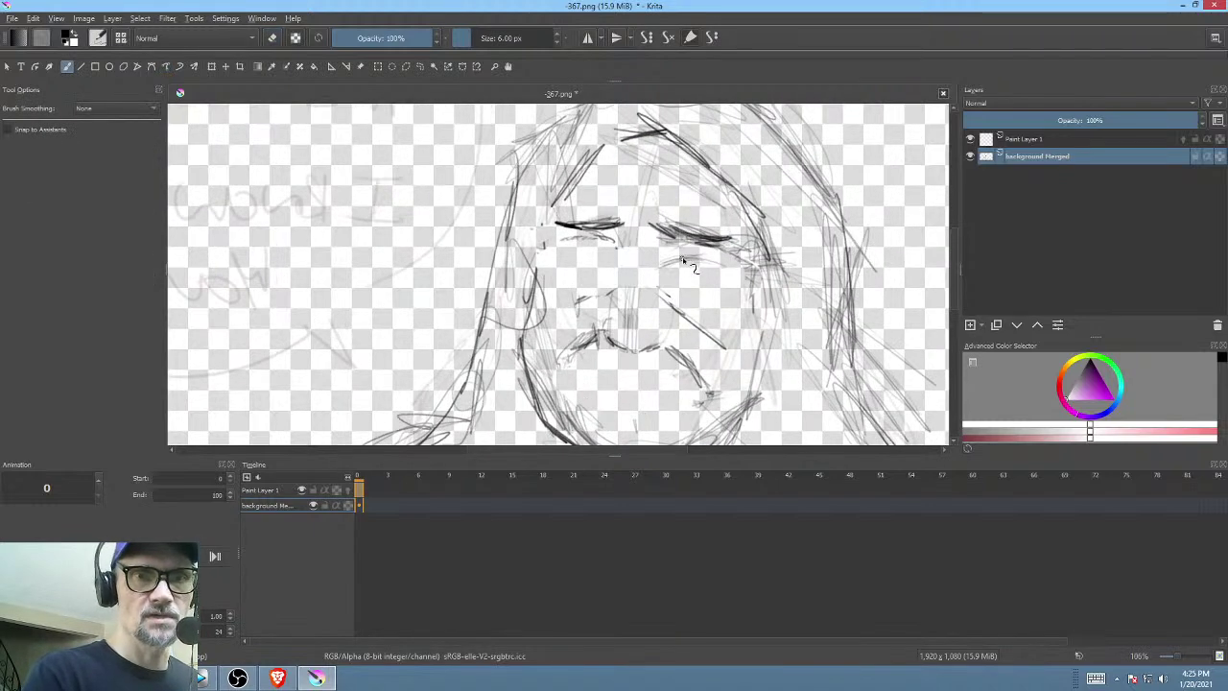
key(m)
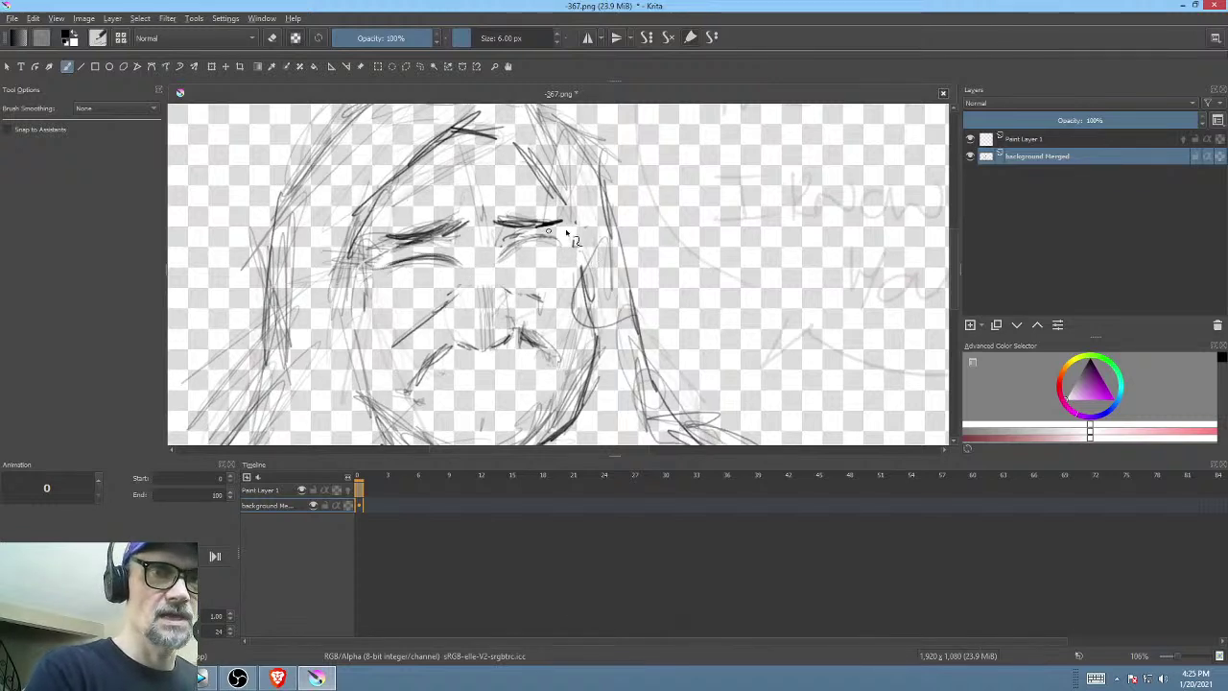
drag(499, 252, 556, 241)
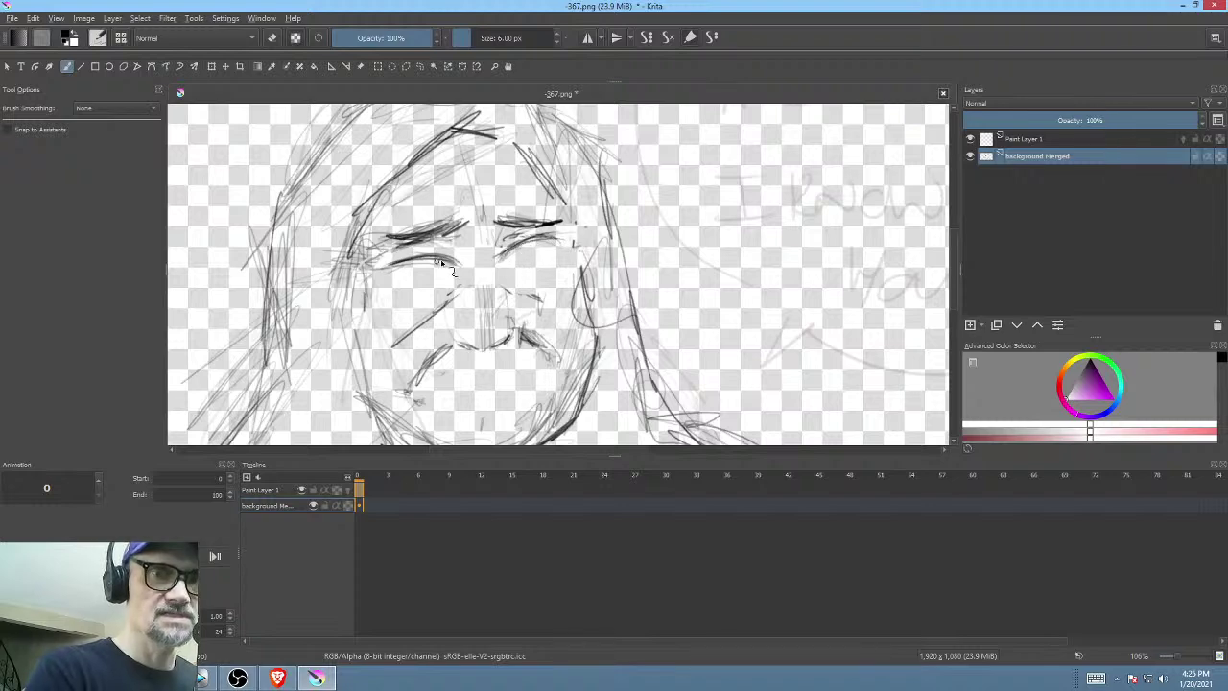
drag(443, 266, 418, 268)
drag(418, 268, 389, 269)
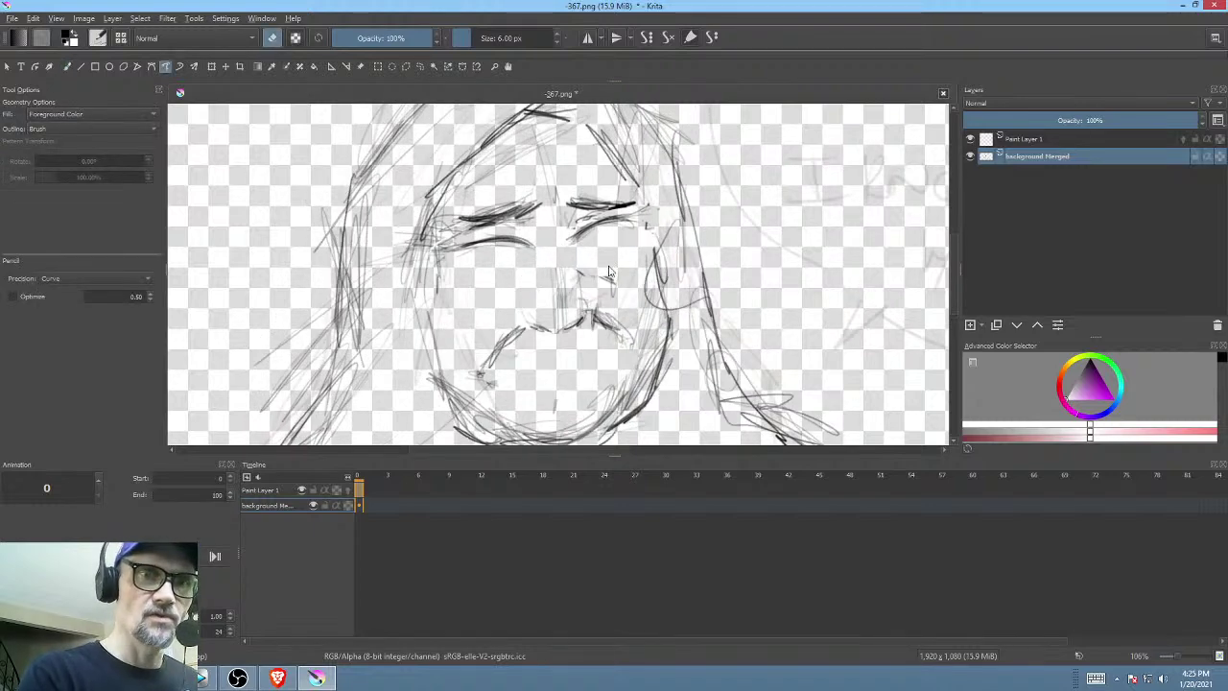
- Erase the nose bridge, the creases beneath the eyes and the looped strokes beside the cheek
drag(611, 257, 634, 282)
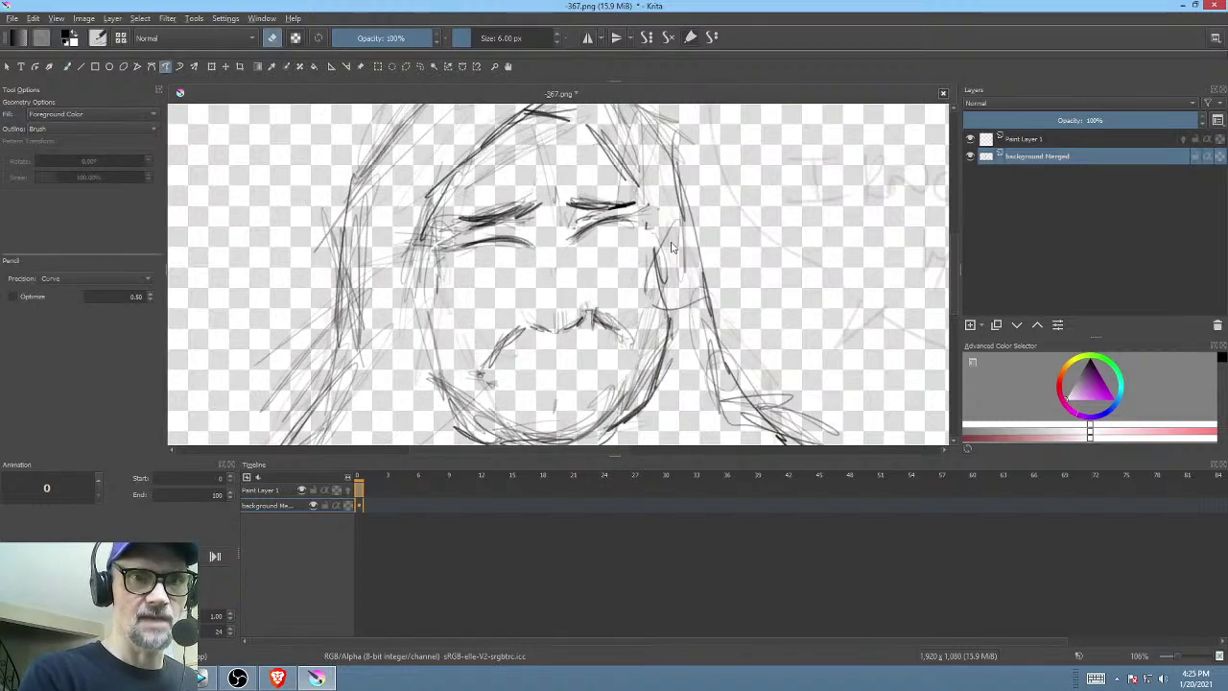
drag(639, 246, 641, 305)
key(ctrl+z)
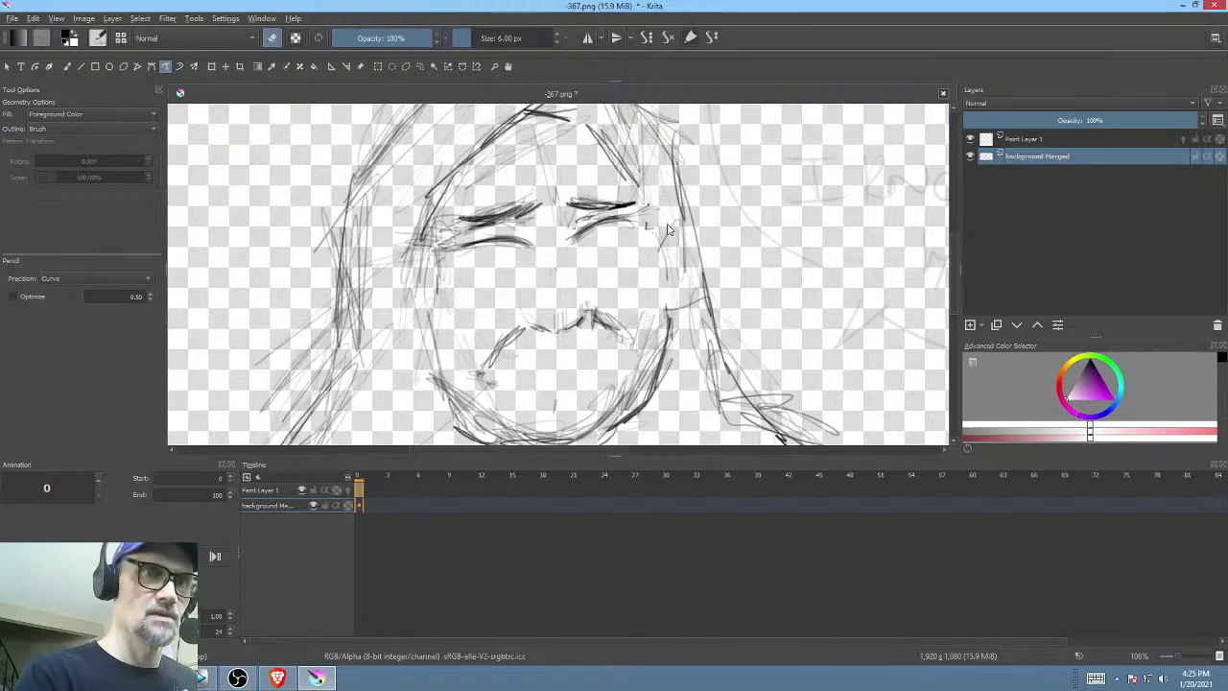
key(b)
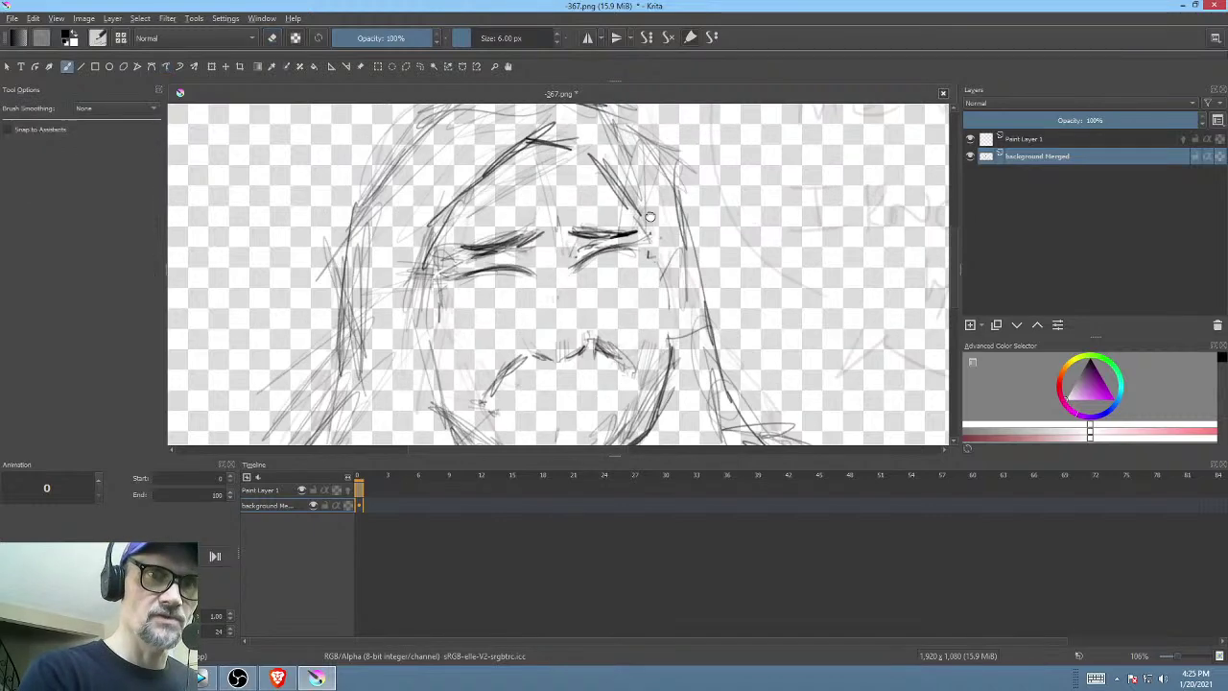
- Redraw the veil's inner edge with darker strokes from its peak down both sides of the woman's face
scroll(566, 151, up, 2)
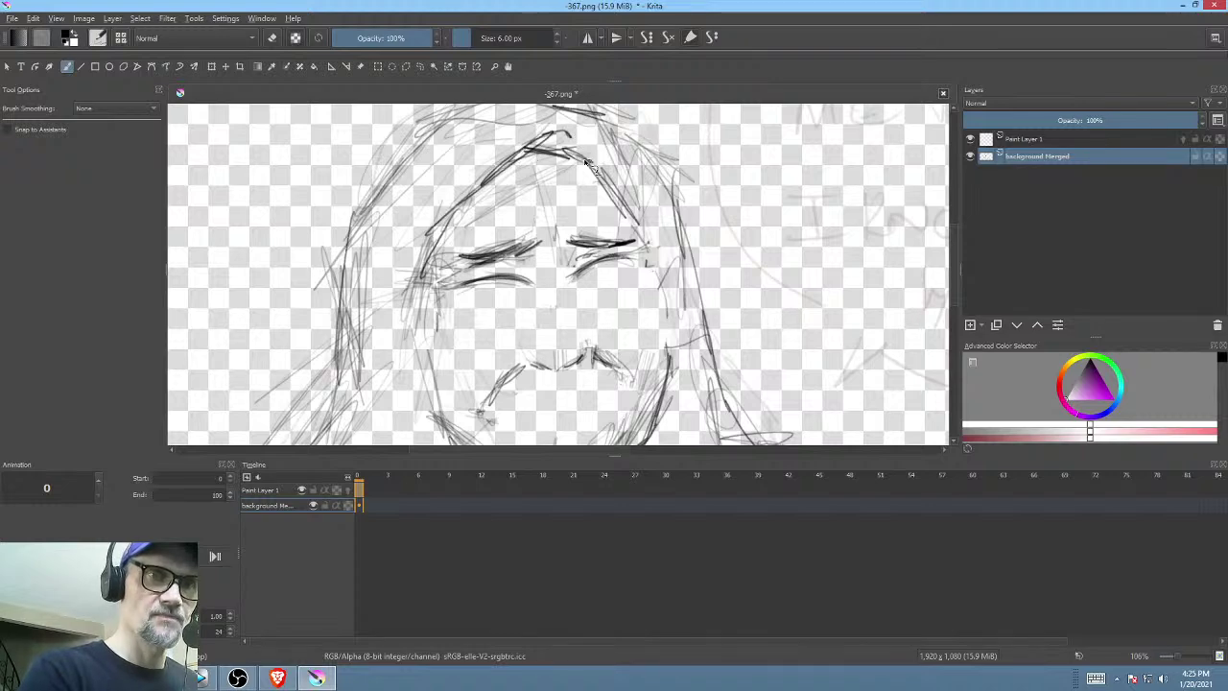
mouse_move(526, 146)
mouse_down()
mouse_move(641, 231)
mouse_move(662, 283)
mouse_move(675, 210)
mouse_move(684, 231)
mouse_up()
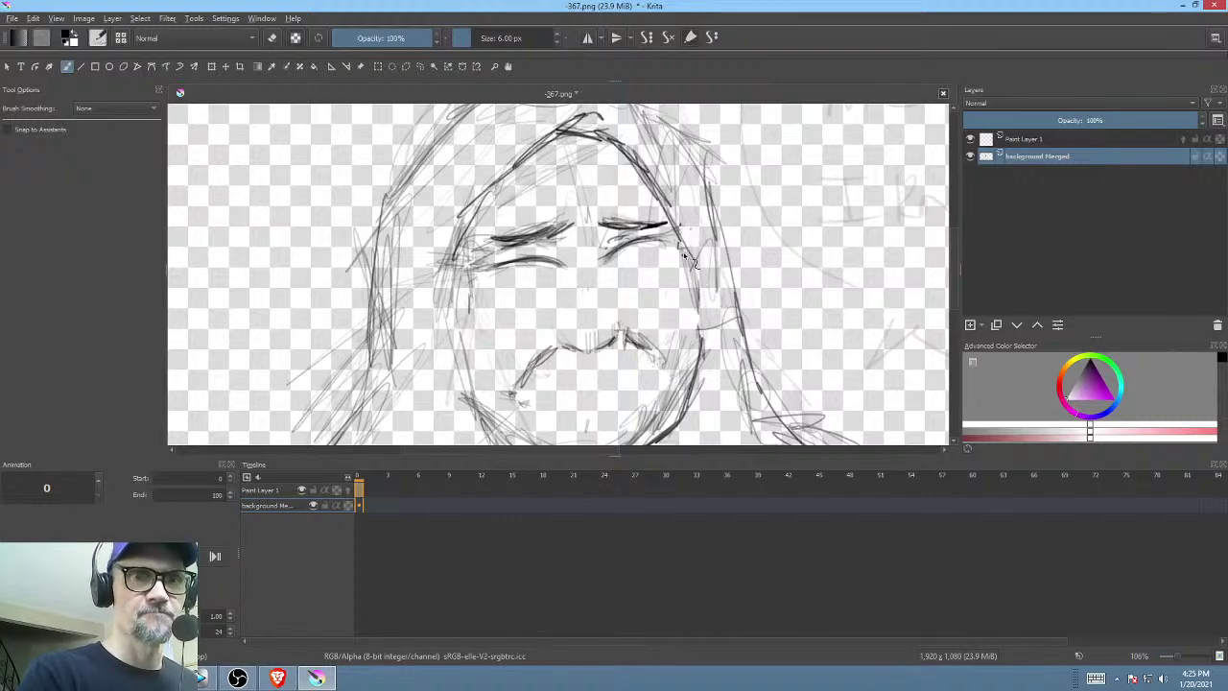
mouse_move(474, 203)
mouse_down()
mouse_move(459, 341)
mouse_move(555, 214)
mouse_move(512, 323)
mouse_move(637, 372)
mouse_move(707, 375)
mouse_move(726, 356)
mouse_move(587, 361)
mouse_move(721, 374)
mouse_move(753, 336)
mouse_move(729, 377)
mouse_up()
mouse_move(731, 279)
mouse_down()
mouse_move(696, 357)
mouse_move(684, 337)
mouse_move(680, 349)
mouse_move(704, 349)
mouse_move(655, 360)
mouse_move(692, 354)
mouse_move(708, 330)
mouse_move(700, 347)
mouse_move(744, 227)
mouse_move(763, 243)
mouse_move(756, 315)
mouse_up()
drag(711, 204, 729, 278)
drag(503, 213, 491, 296)
drag(504, 176, 493, 270)
mouse_move(510, 155)
mouse_down()
mouse_move(509, 270)
mouse_move(493, 305)
mouse_move(474, 249)
mouse_up()
- Erase the loose sketch strokes outside the left edge of the face, beside the brow and cheek
key(p)
key(e)
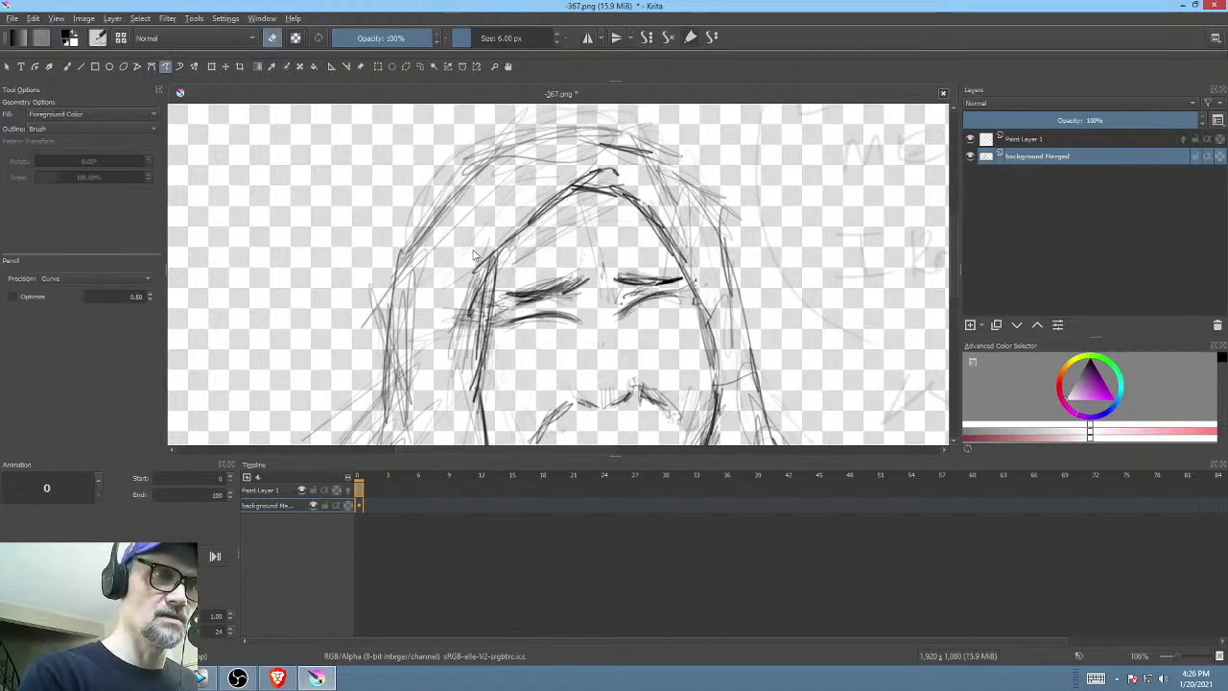
drag(571, 270, 583, 200)
key(b)
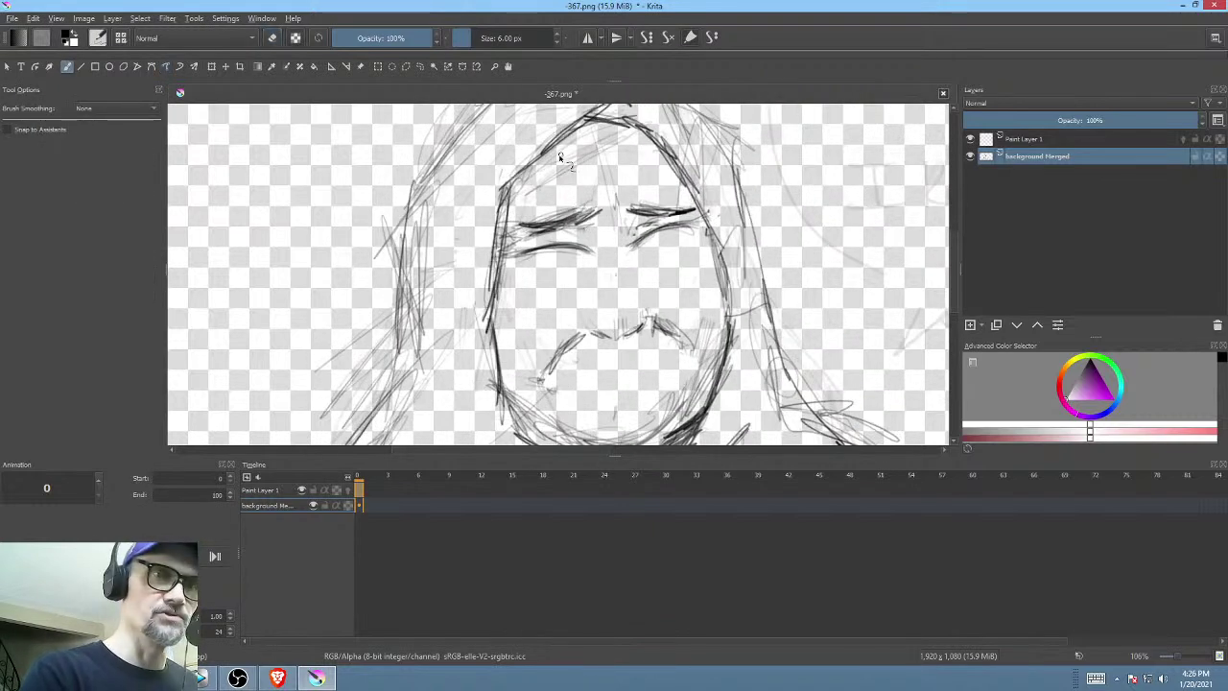
drag(694, 303, 714, 262)
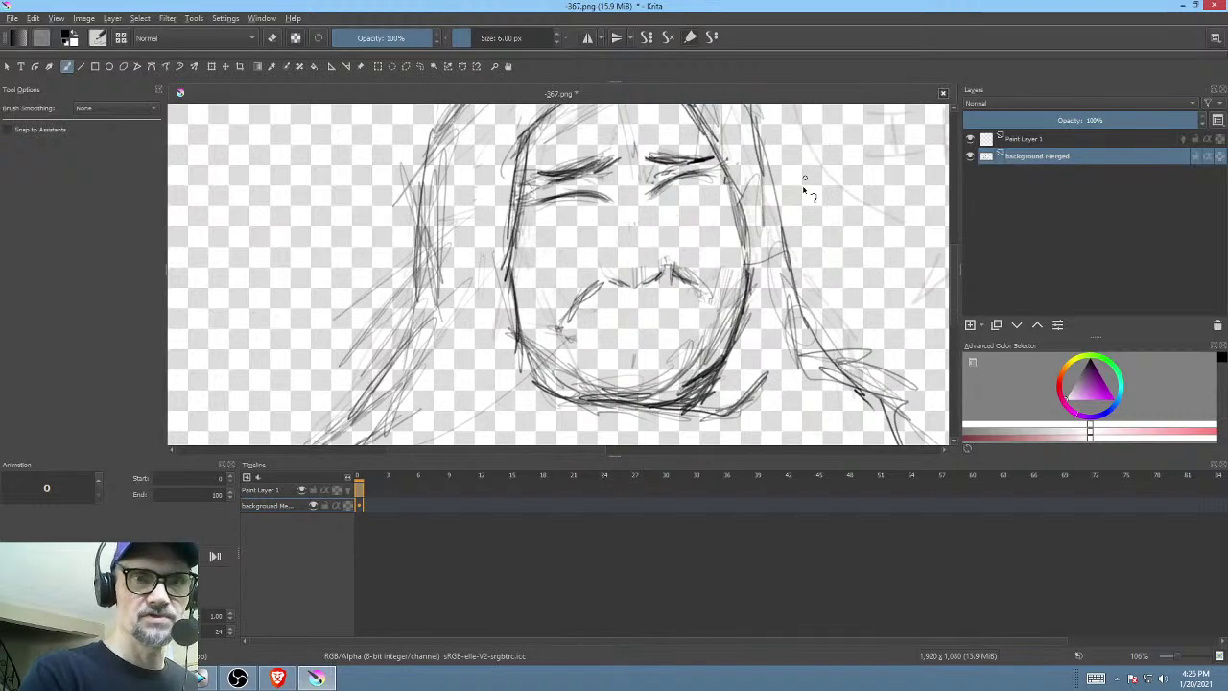
drag(804, 190, 766, 260)
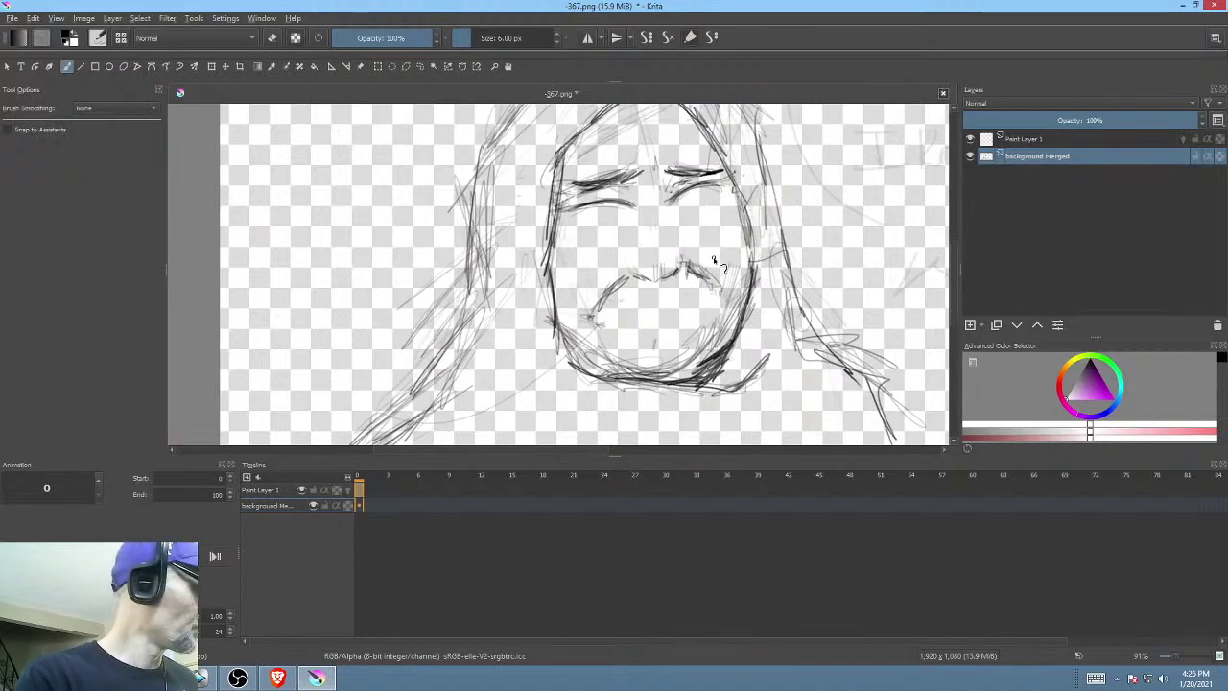
- Erase the dark crease running from the nostril across the right cheek and sketch it more lightly
key(e)
mouse_move(689, 270)
mouse_down()
mouse_move(743, 244)
mouse_move(684, 274)
mouse_up()
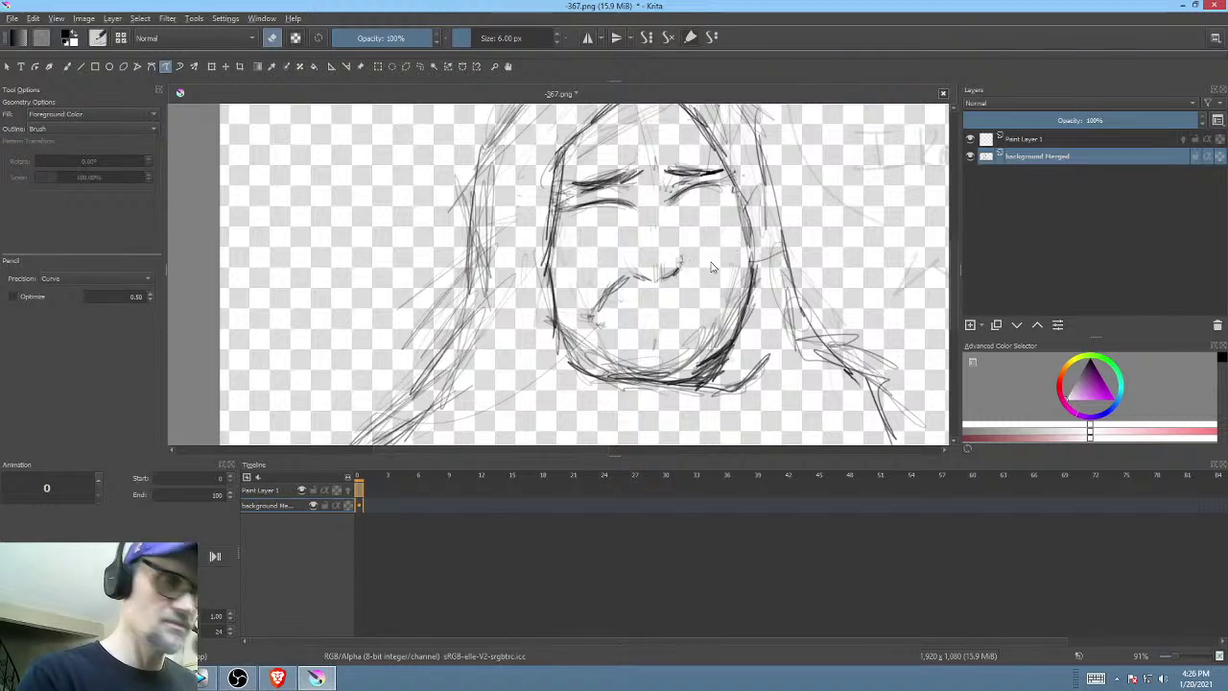
key(b)
key(e)
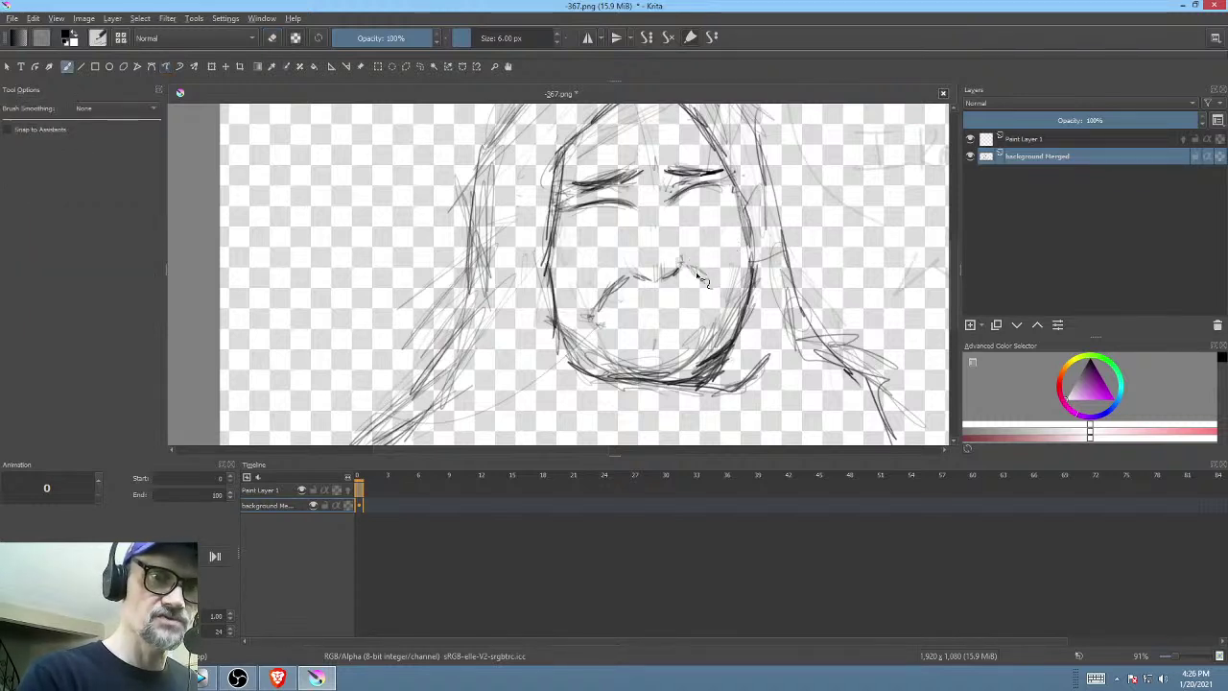
- Mirror the canvas view, draw irises and lower lids beneath the eyelid lines, and erase the old nose and cheek creases
key(m)
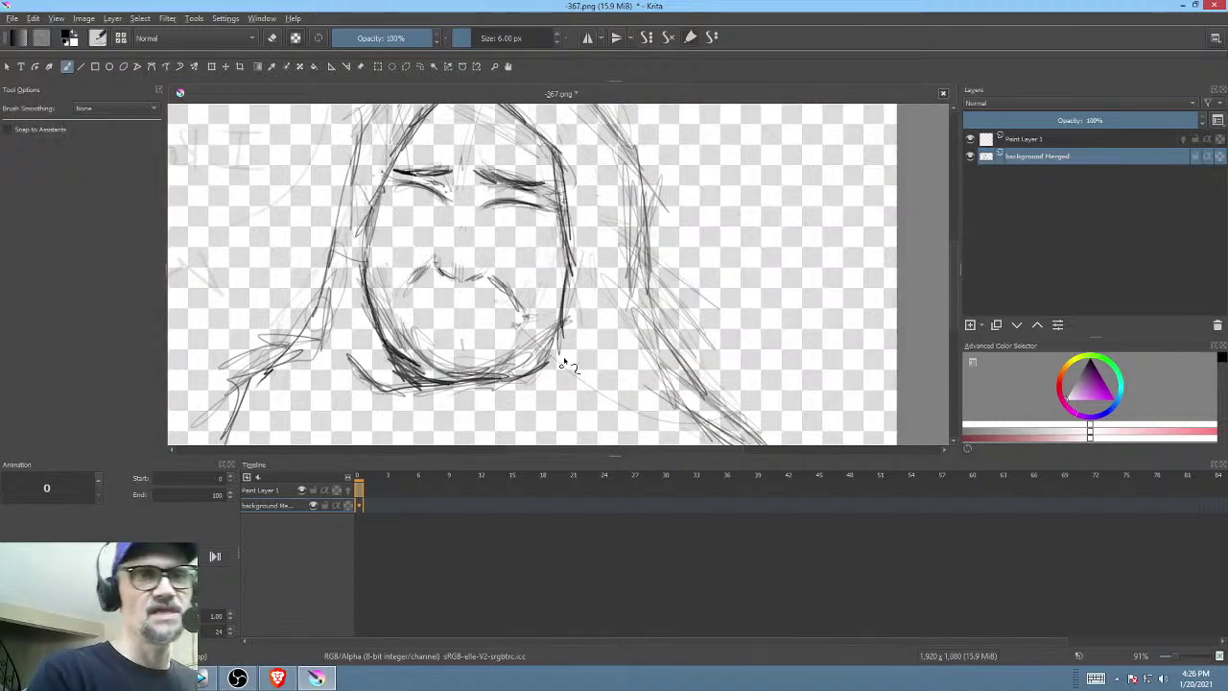
drag(566, 320, 637, 364)
drag(464, 227, 510, 234)
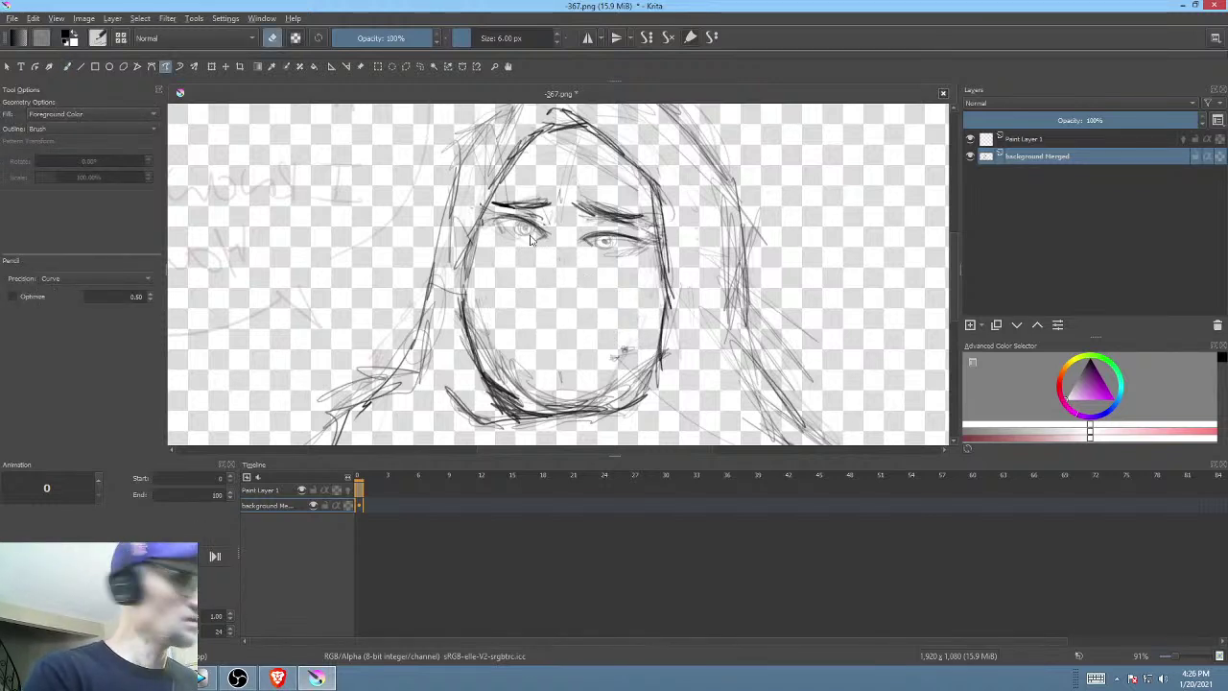
- Draw a new nose with two short nostril strokes and check it in the unmirrored canvas view
key(b)
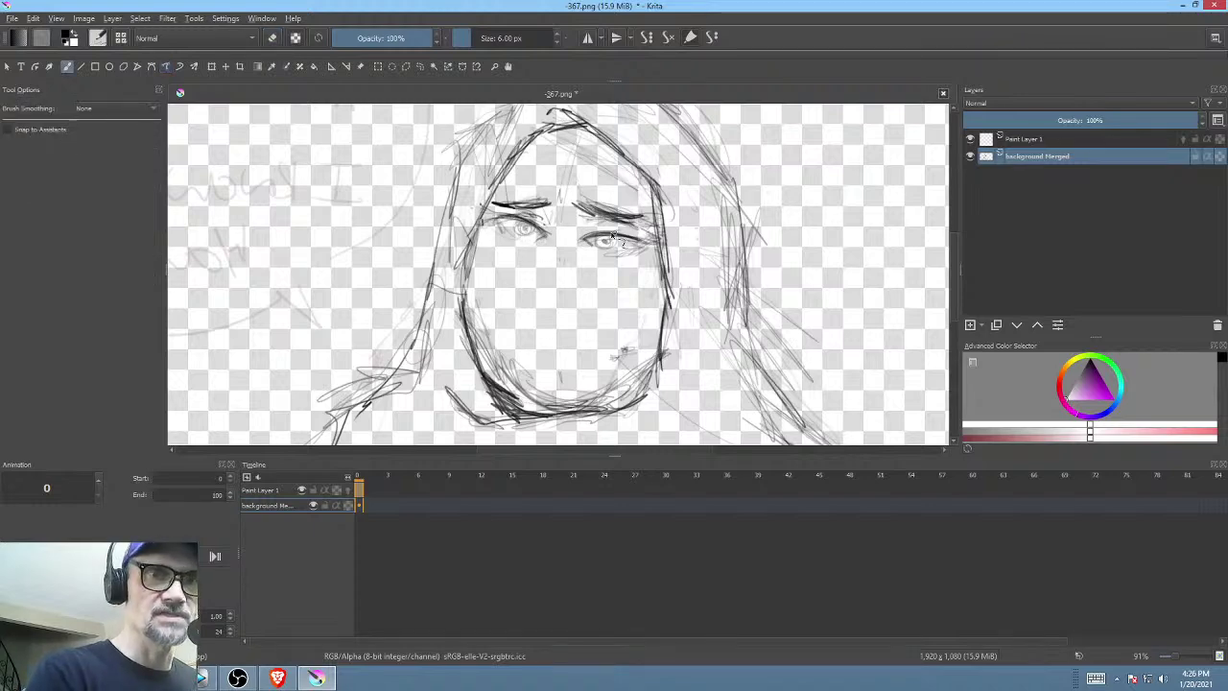
drag(635, 303, 696, 287)
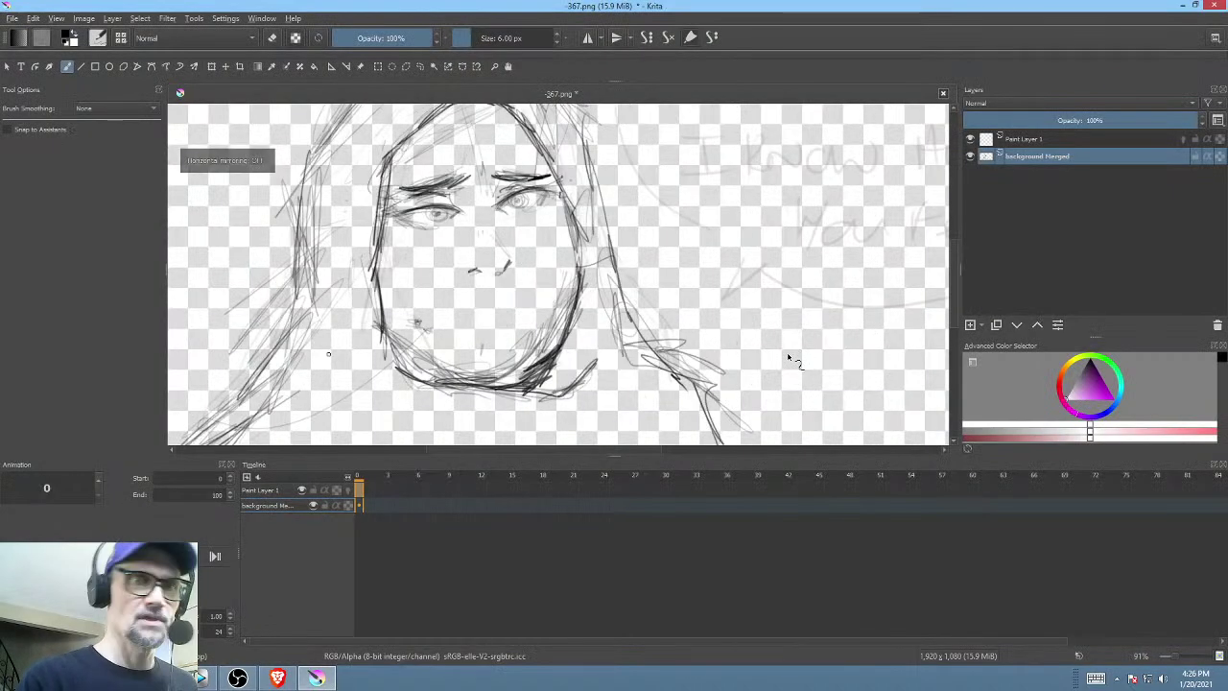
scroll(789, 356, down, 3)
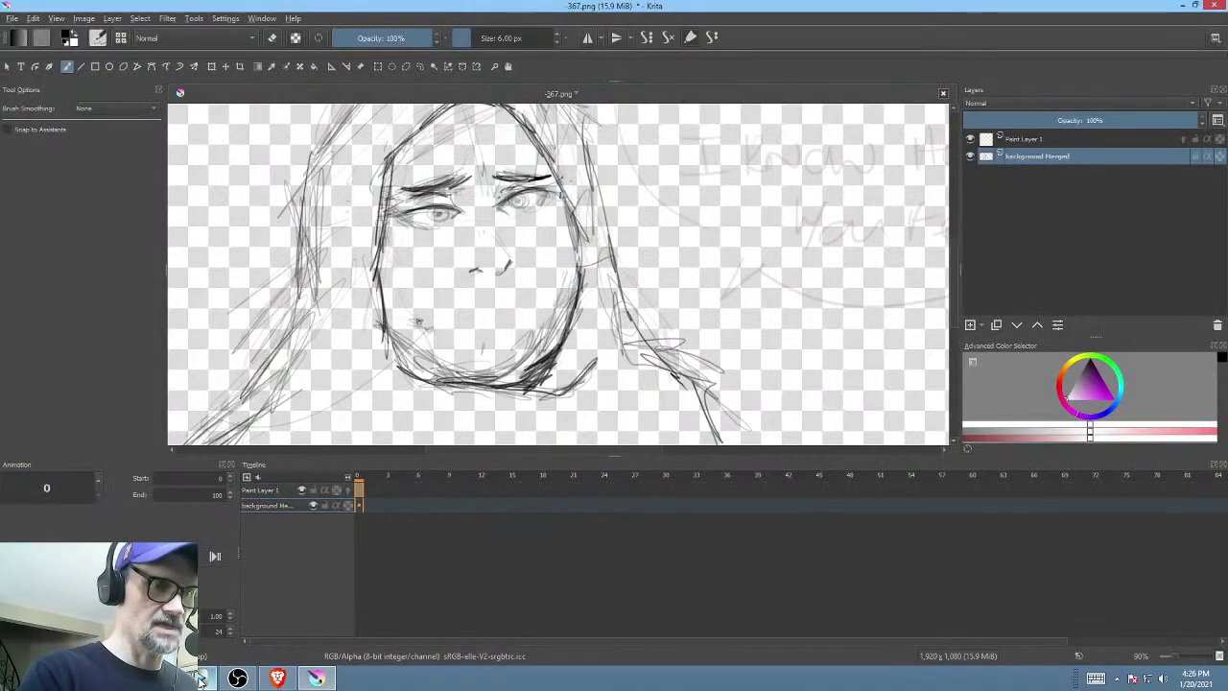
click(199, 679)
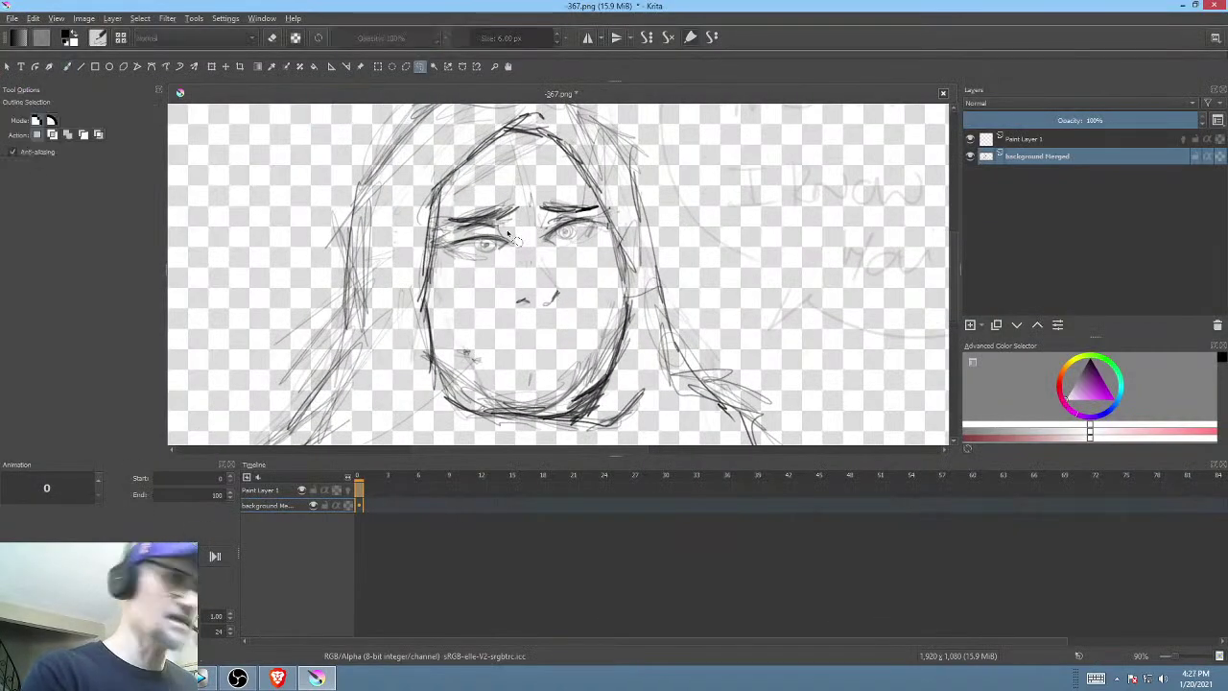
- Outline each eye in turn with a freehand selection and adjust its placement with the Transform tool
mouse_move(520, 222)
mouse_down()
mouse_move(430, 274)
mouse_move(484, 258)
mouse_up()
key(ctrl+t)
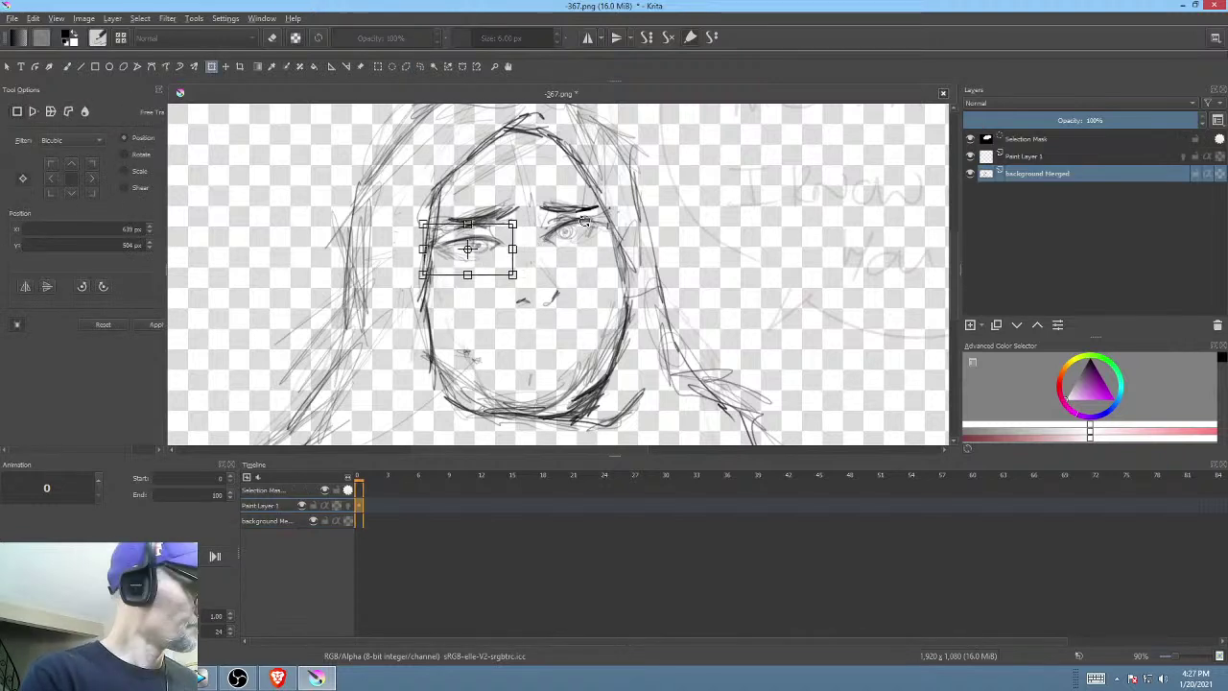
key(l)
drag(603, 220, 591, 246)
key(ctrl+t)
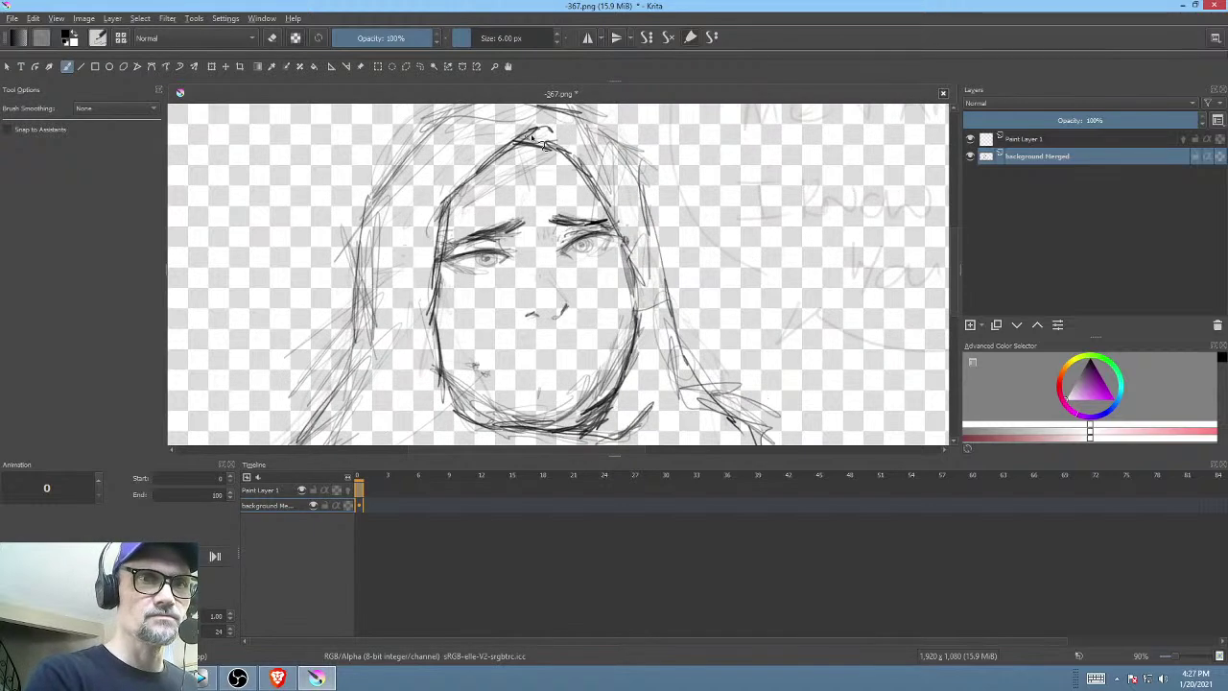
- Darken the peak of the veil's opening and strengthen the veil's outer contour over the head
mouse_move(532, 137)
mouse_down()
mouse_move(566, 186)
mouse_move(587, 165)
mouse_up()
drag(639, 221, 668, 210)
scroll(508, 197, up, 4)
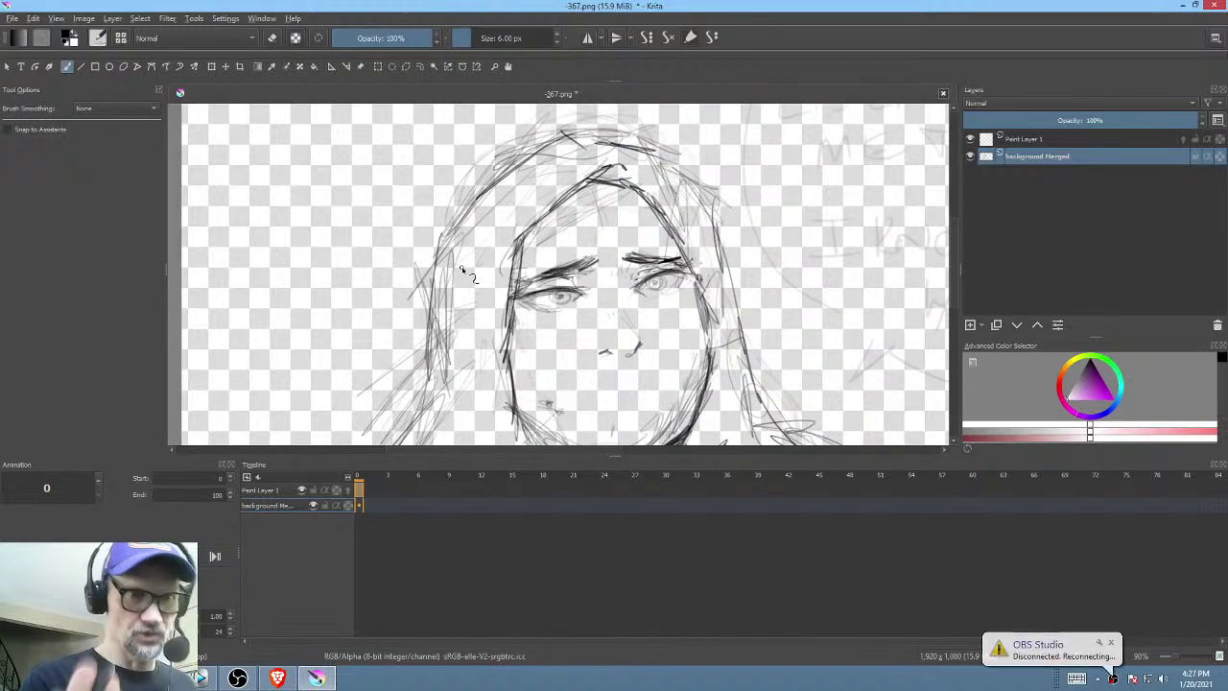
scroll(464, 271, down, 4)
scroll(687, 302, down, 1)
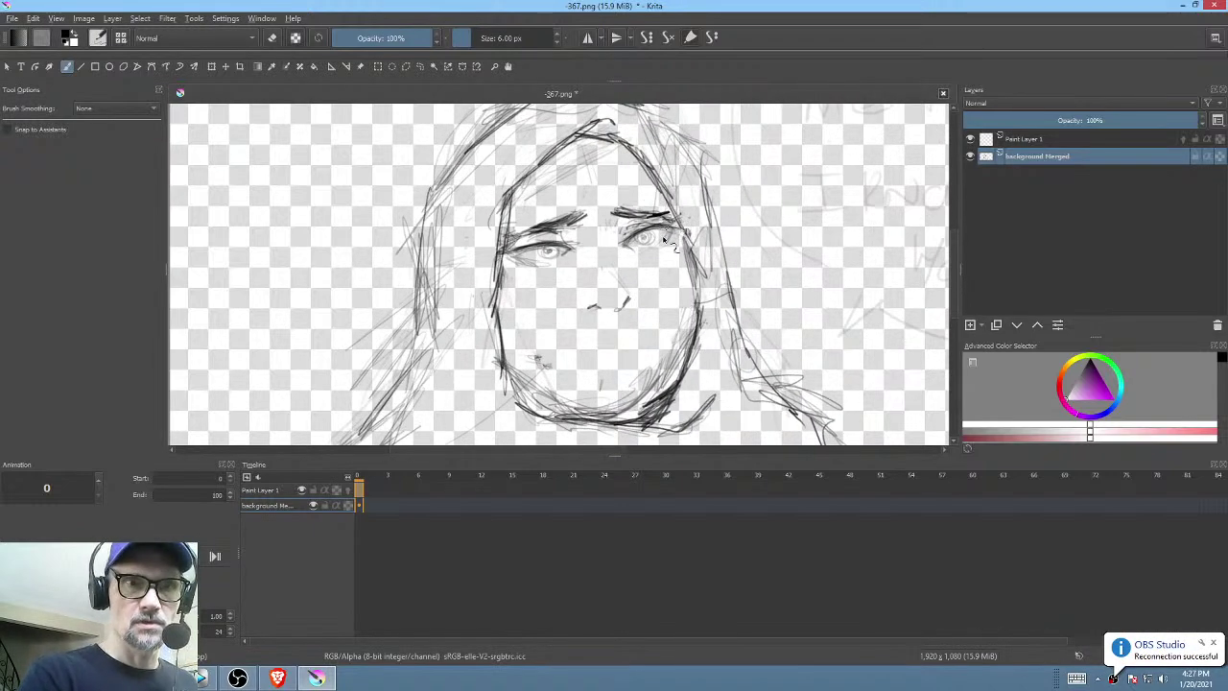
- Draw a curved, slightly smiling mouth line, then erase the nose and redraw it with a darker angled stroke and a short nostril mark
drag(639, 251, 643, 259)
key(e)
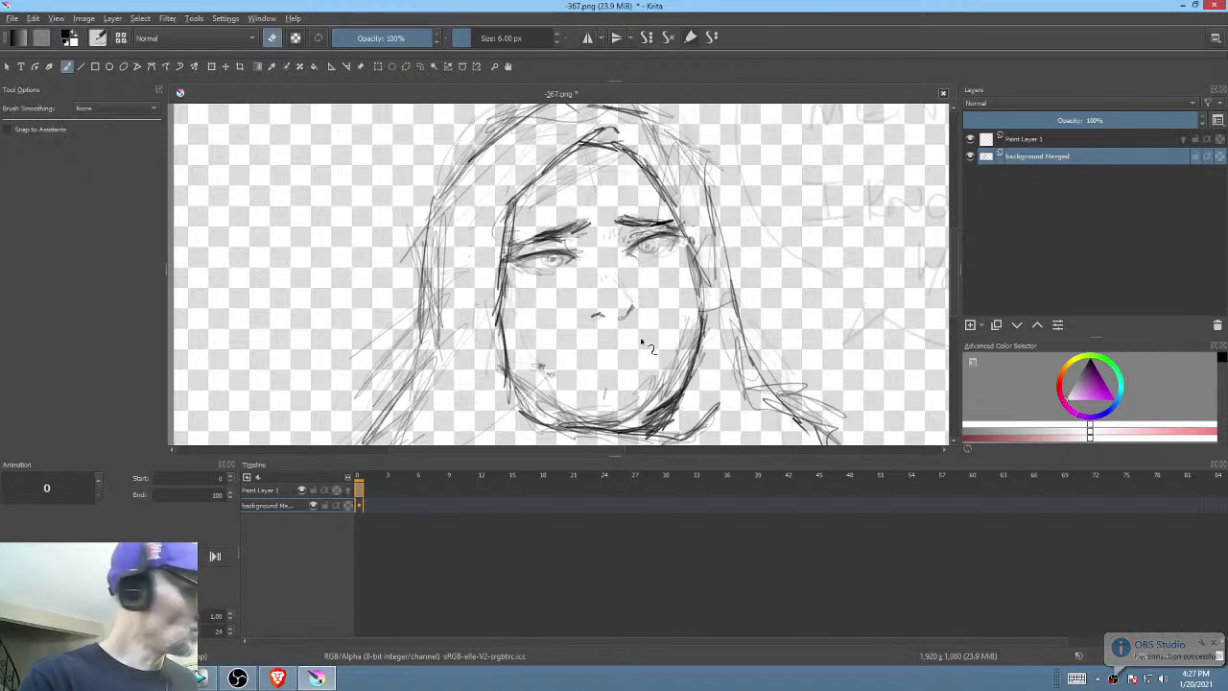
key(e)
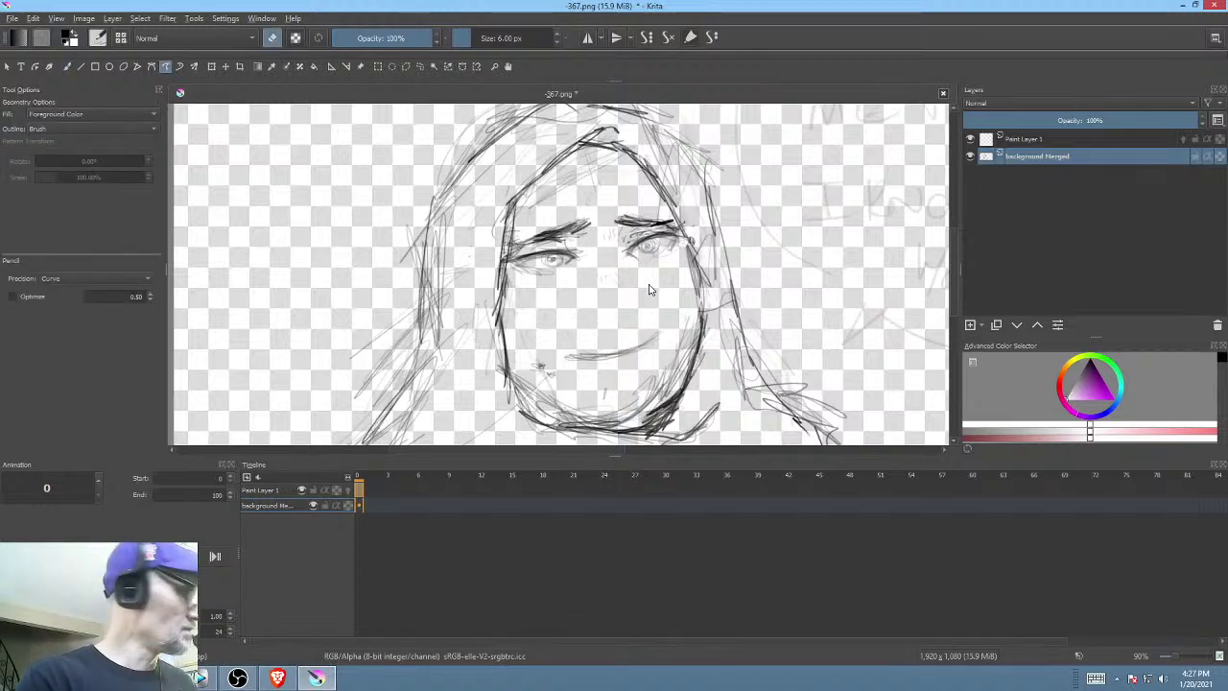
key(b)
key(e)
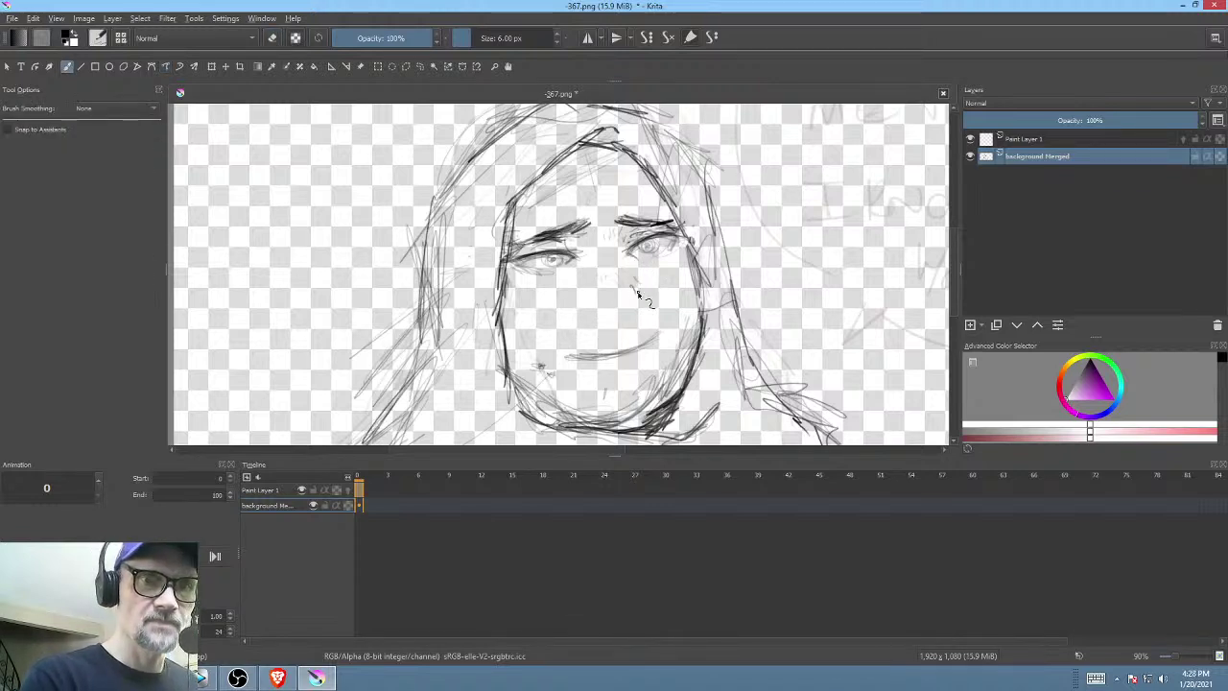
drag(638, 294, 634, 315)
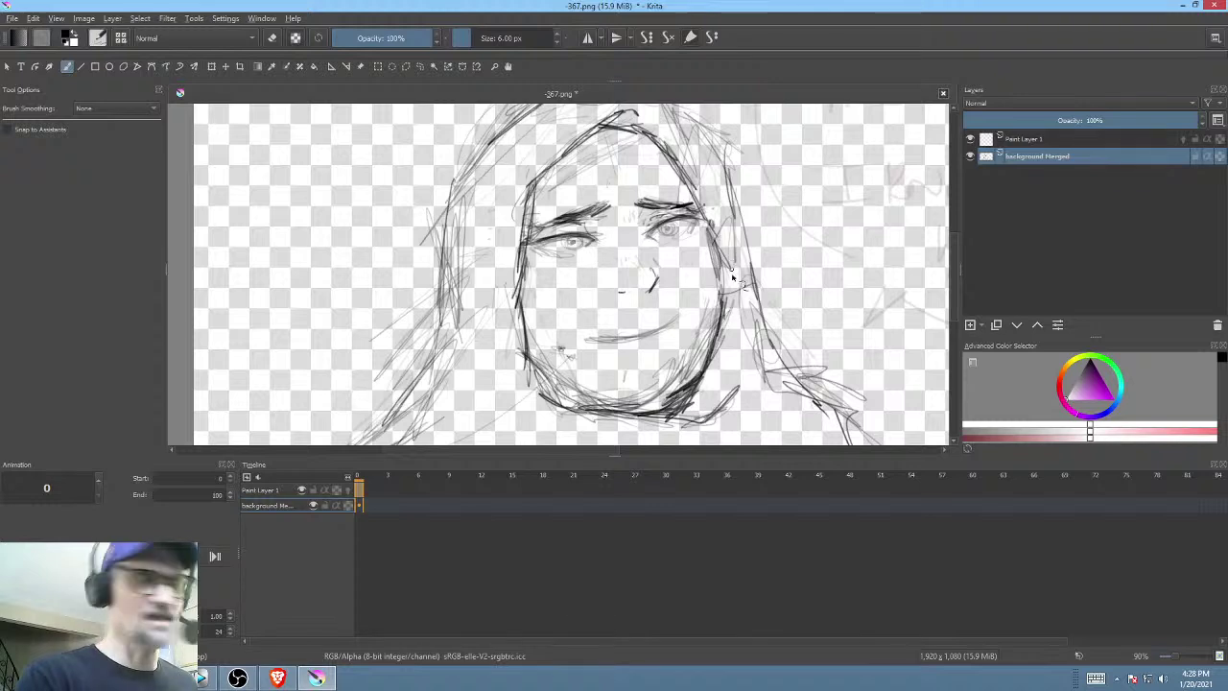
- Erase the sketchy strokes inside the jawline and beside the chin
key(shift+b)
drag(705, 293, 658, 376)
key(ctrl+z)
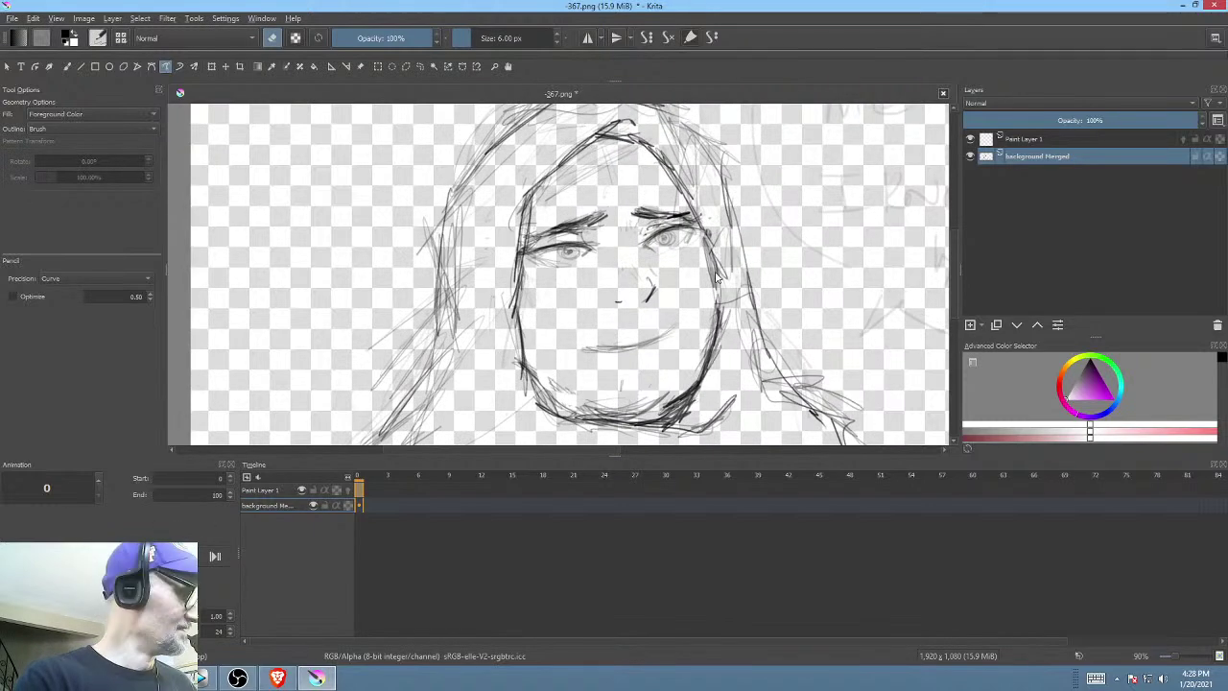
- Draw parted hair across the forehead and add crease lines beneath the eyes and at the corner of the mouth
key(b)
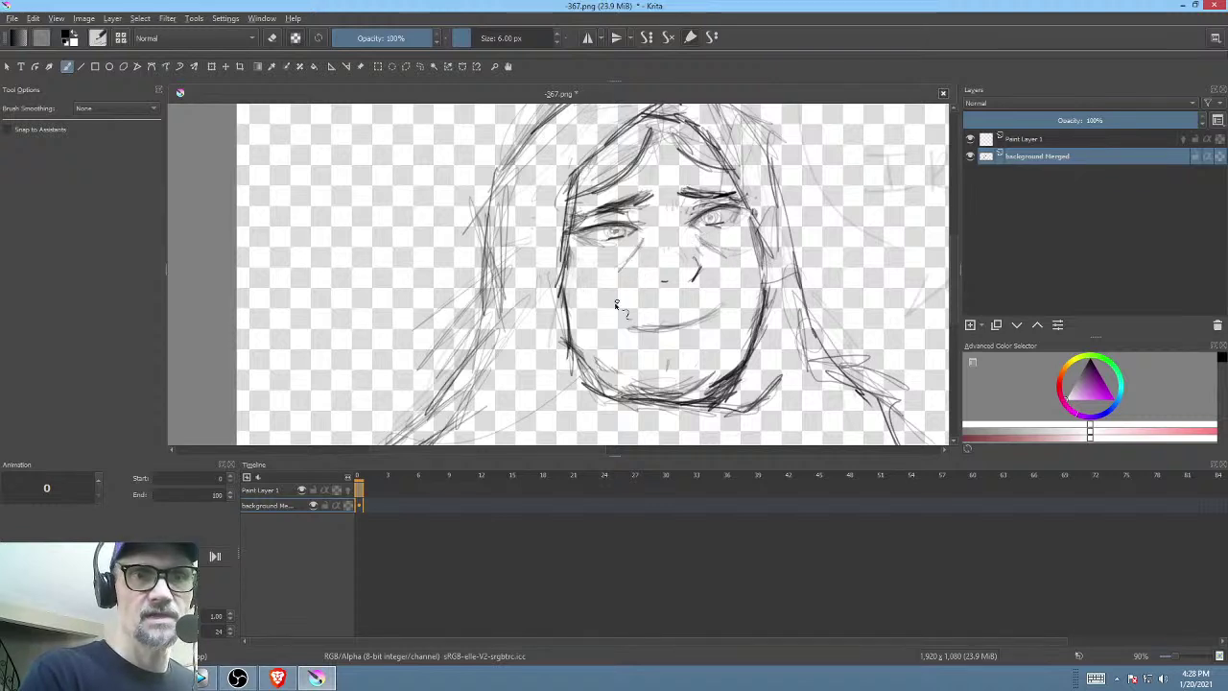
drag(610, 307, 606, 342)
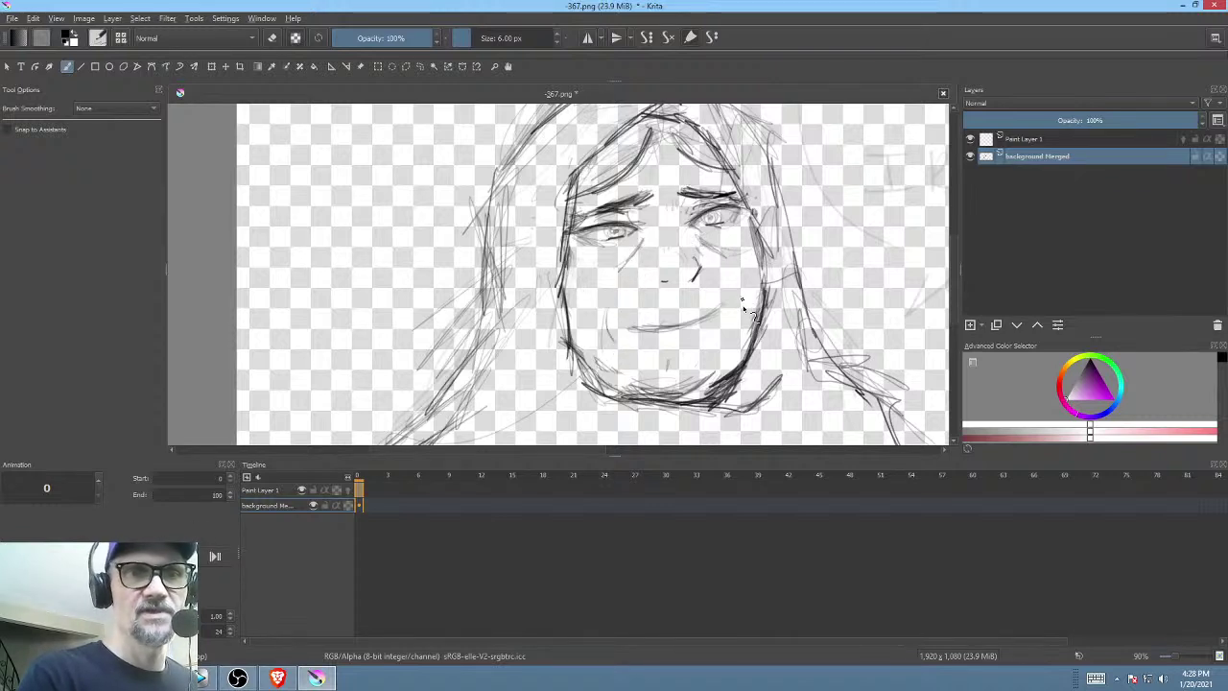
scroll(736, 313, down, 4)
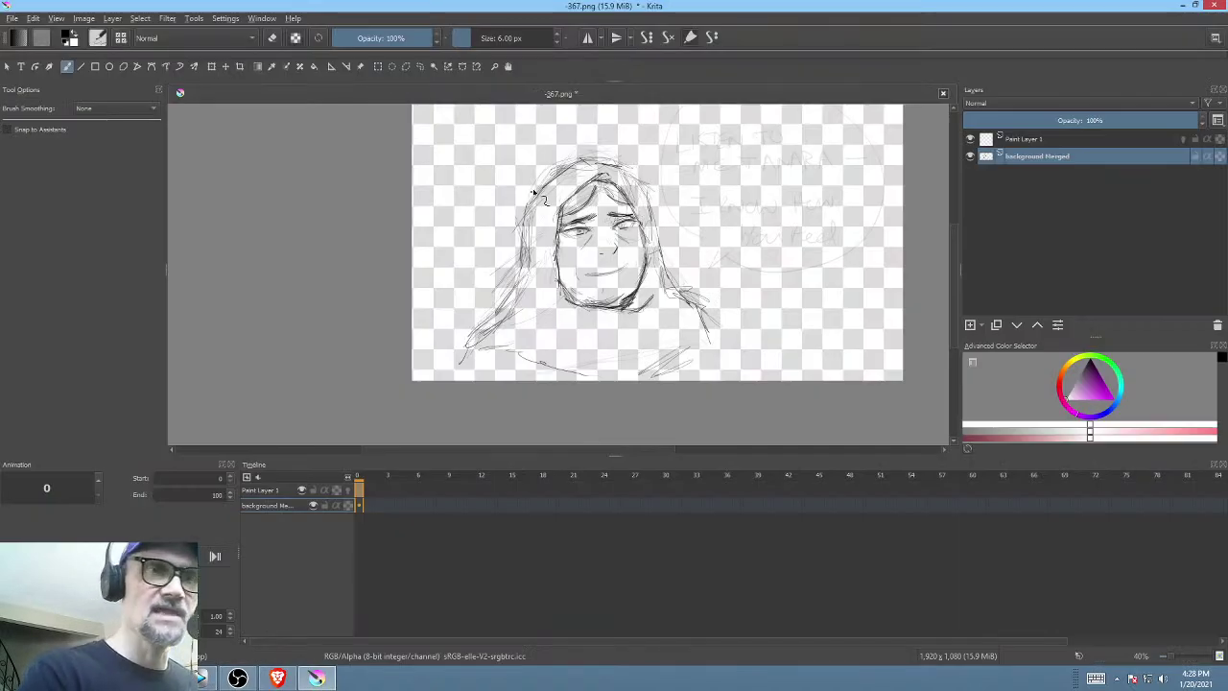
- Erase the veil's outer contour over the top of the head
mouse_move(515, 233)
mouse_down()
mouse_move(515, 278)
mouse_move(513, 245)
mouse_move(572, 156)
mouse_move(525, 207)
mouse_move(594, 154)
mouse_up()
mouse_move(526, 213)
mouse_down()
mouse_move(582, 156)
mouse_move(518, 240)
mouse_move(642, 131)
mouse_up()
key(e)
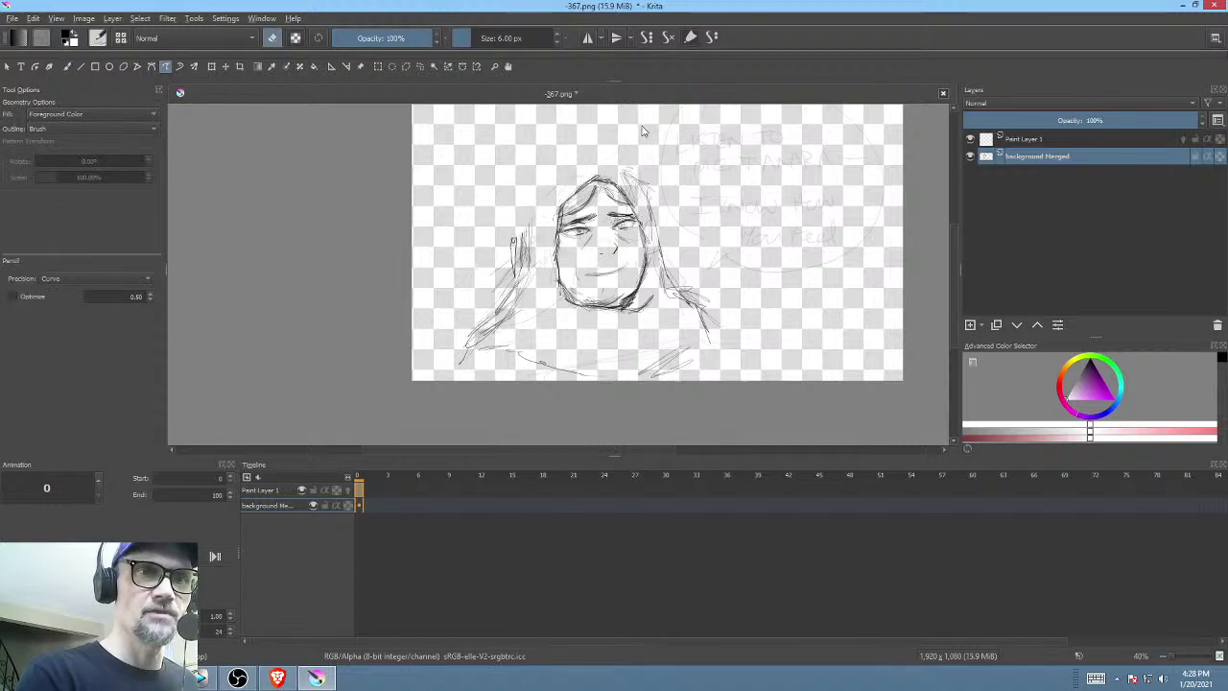
- Redraw the veil's outer contour farther out with fresh strokes down both sides of the head
key(b)
key(e)
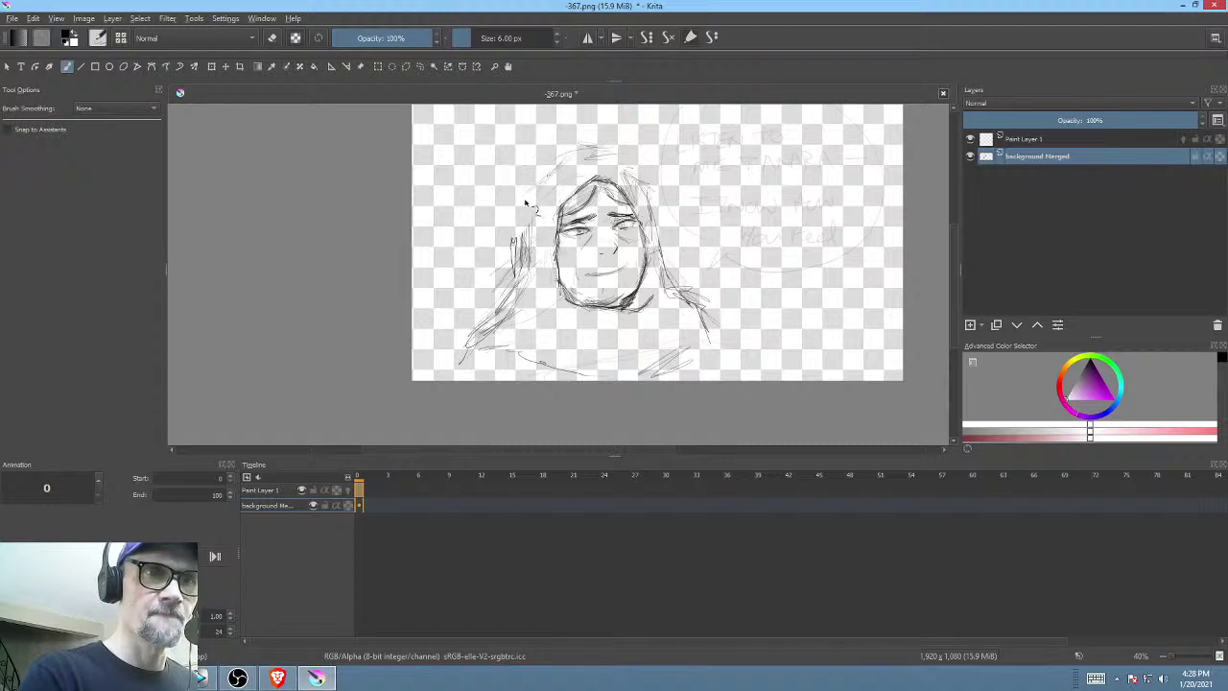
drag(521, 223, 551, 170)
drag(535, 190, 518, 238)
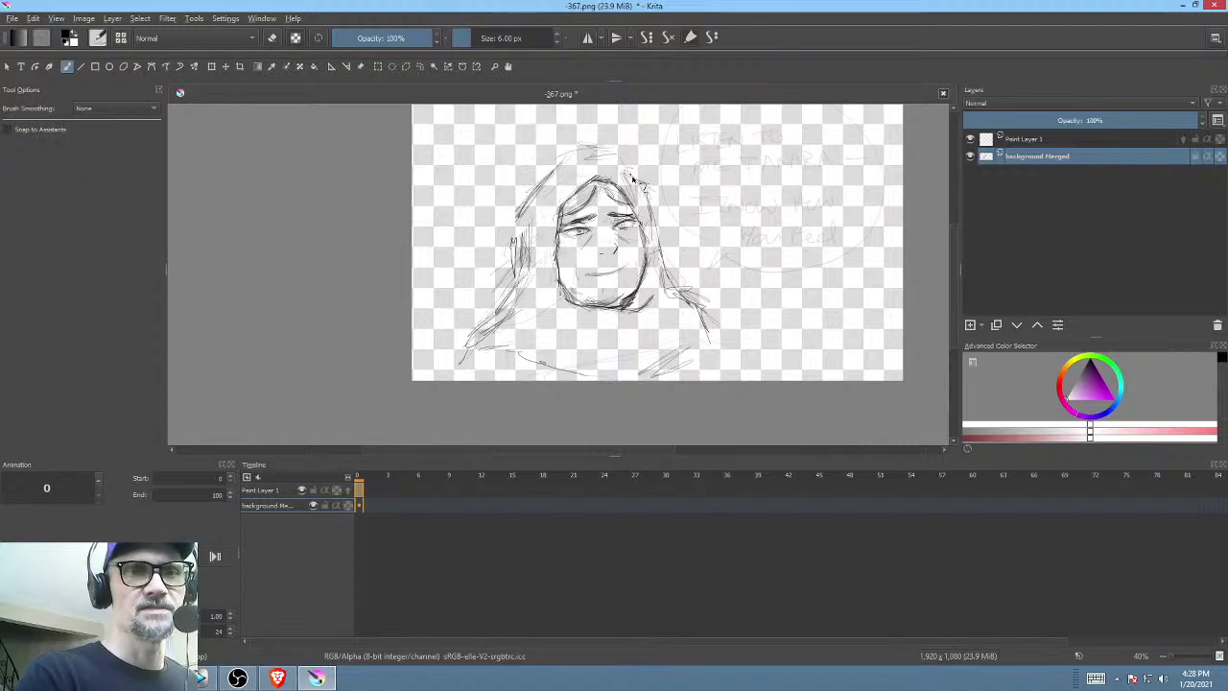
scroll(622, 253, up, 6)
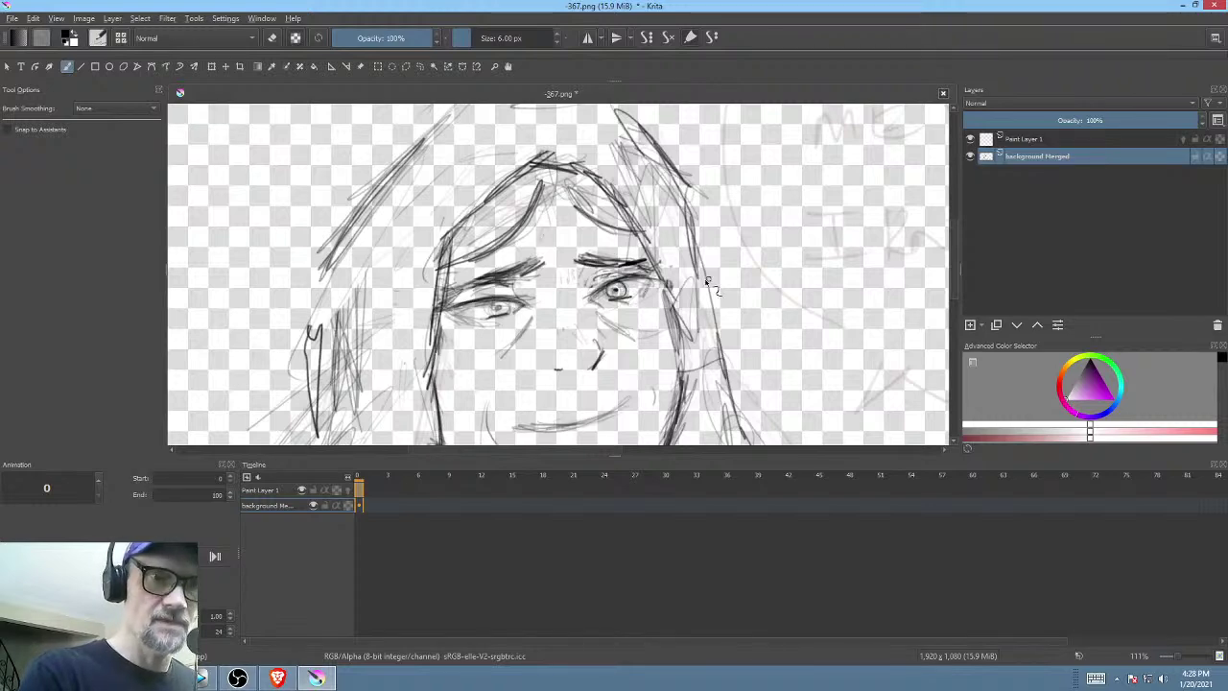
ctrl+scroll(718, 292, down, 4)
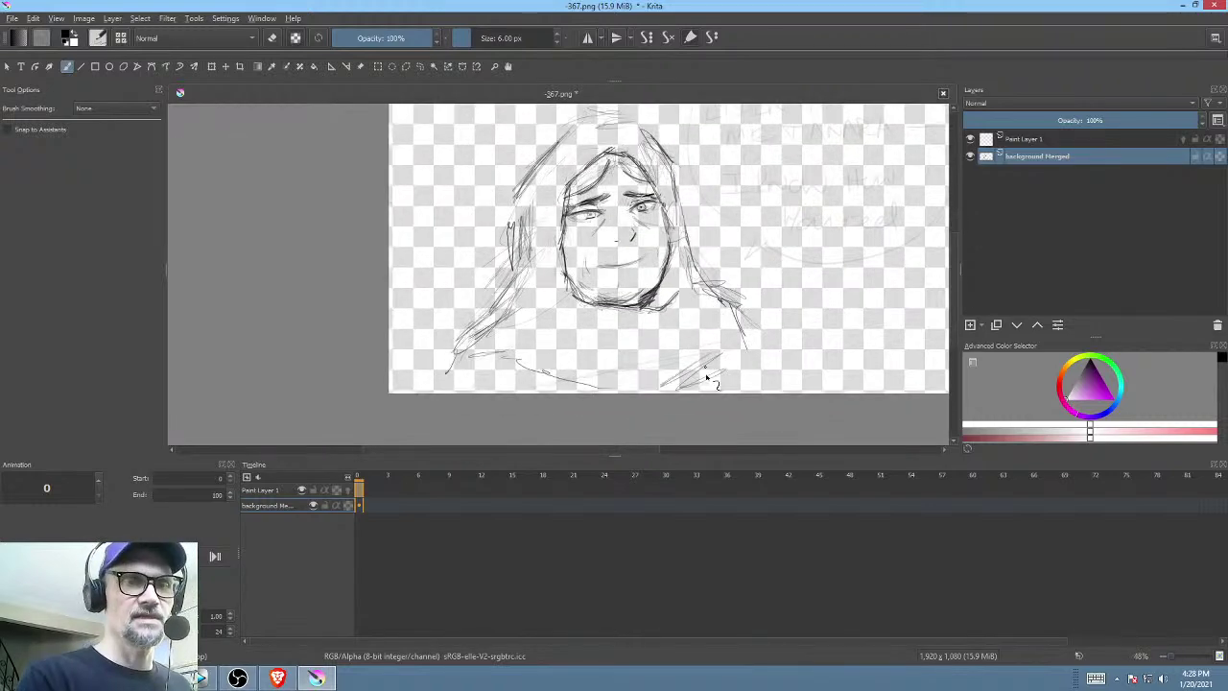
- Switch between the Vegas Pro edit and the SALT AND LIGHT.odt script to compare the shot's timeline placement with Fallah's dialogue
key(alt+Tab)
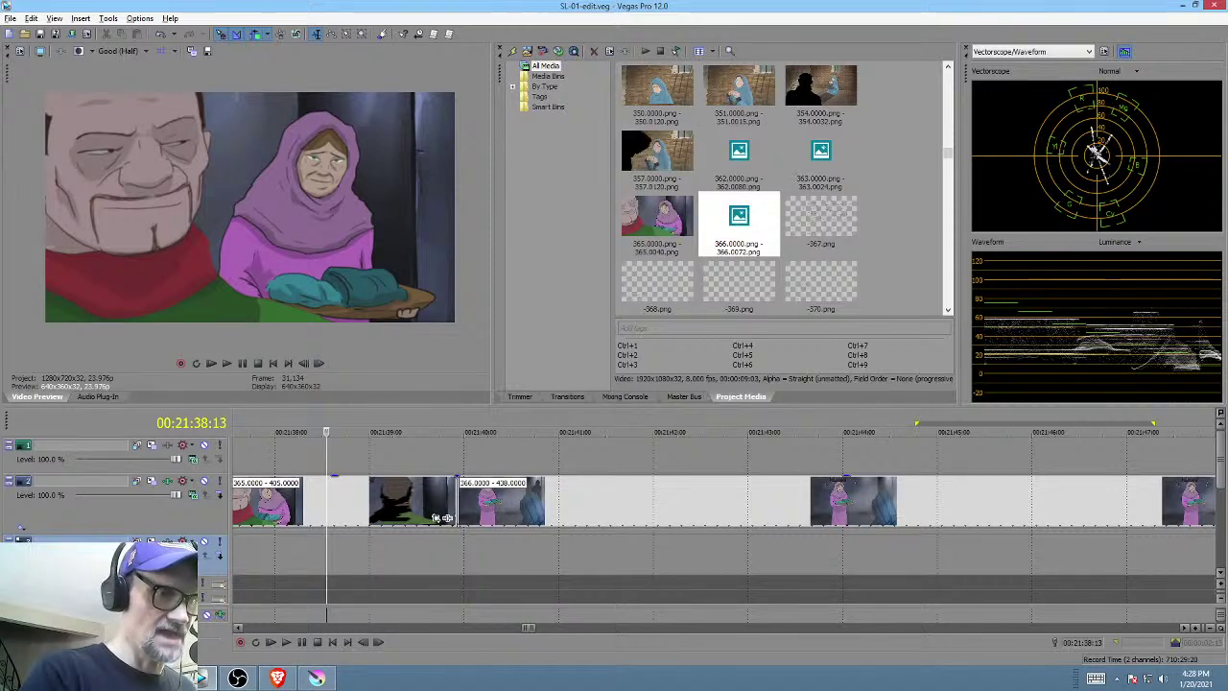
key(alt+Tab)
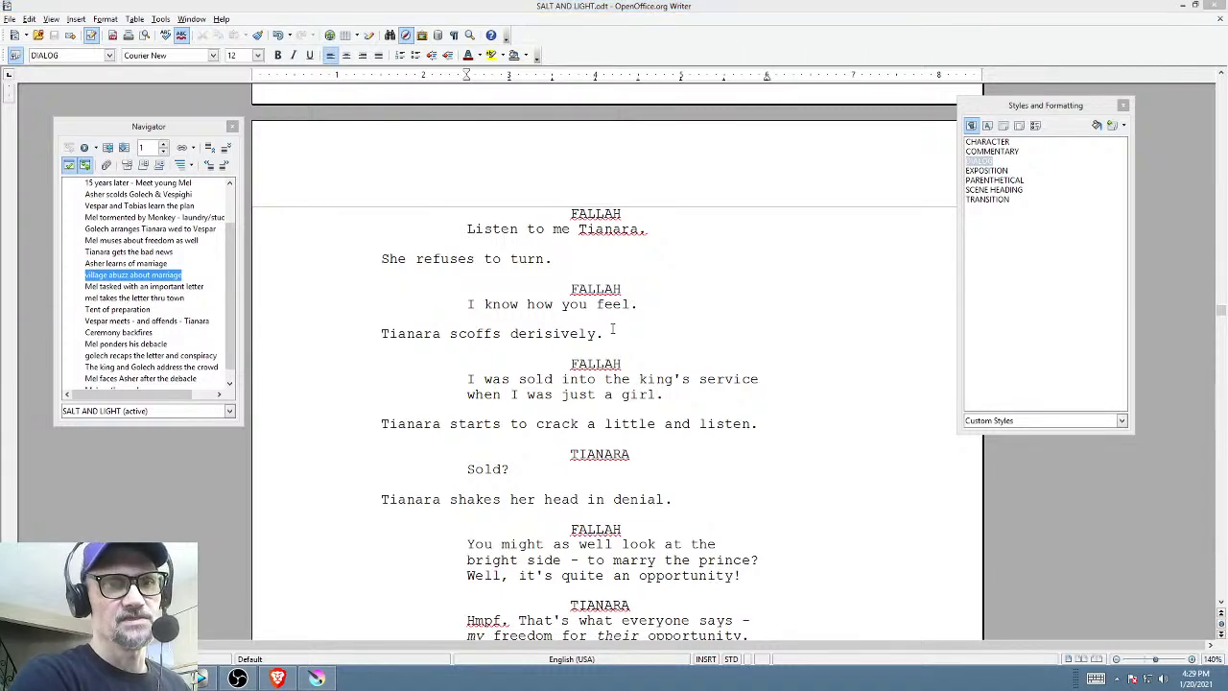
key(alt+Tab)
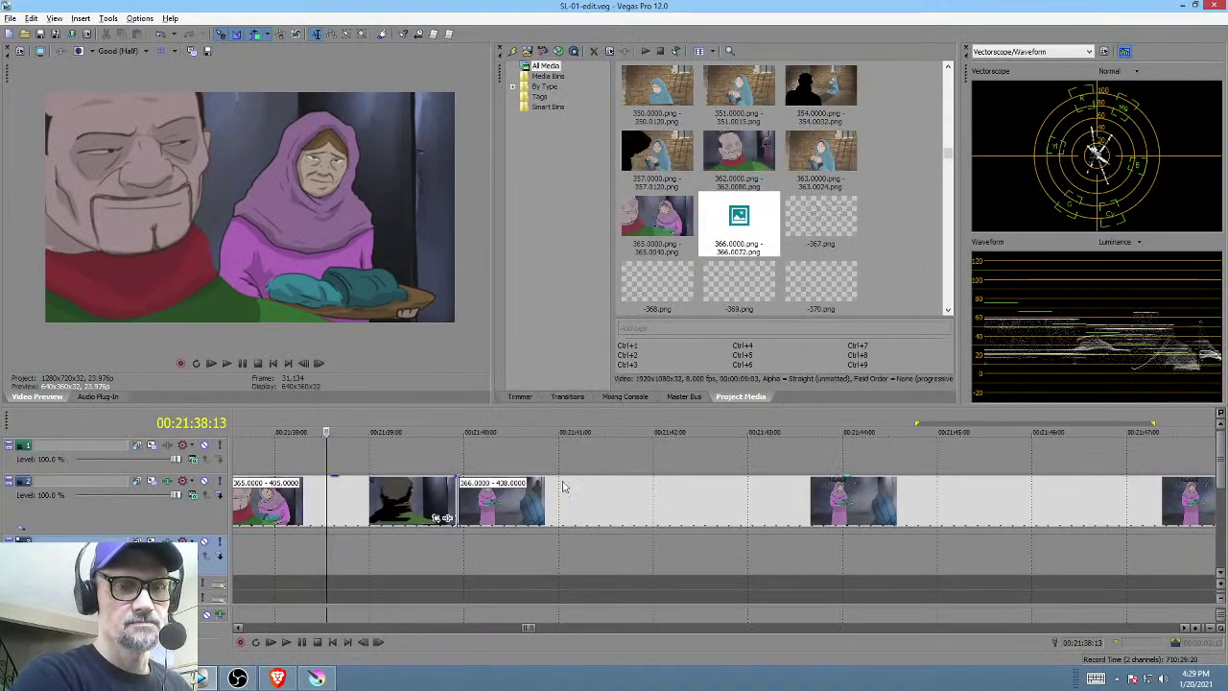
drag(465, 451, 906, 461)
key(alt+Tab)
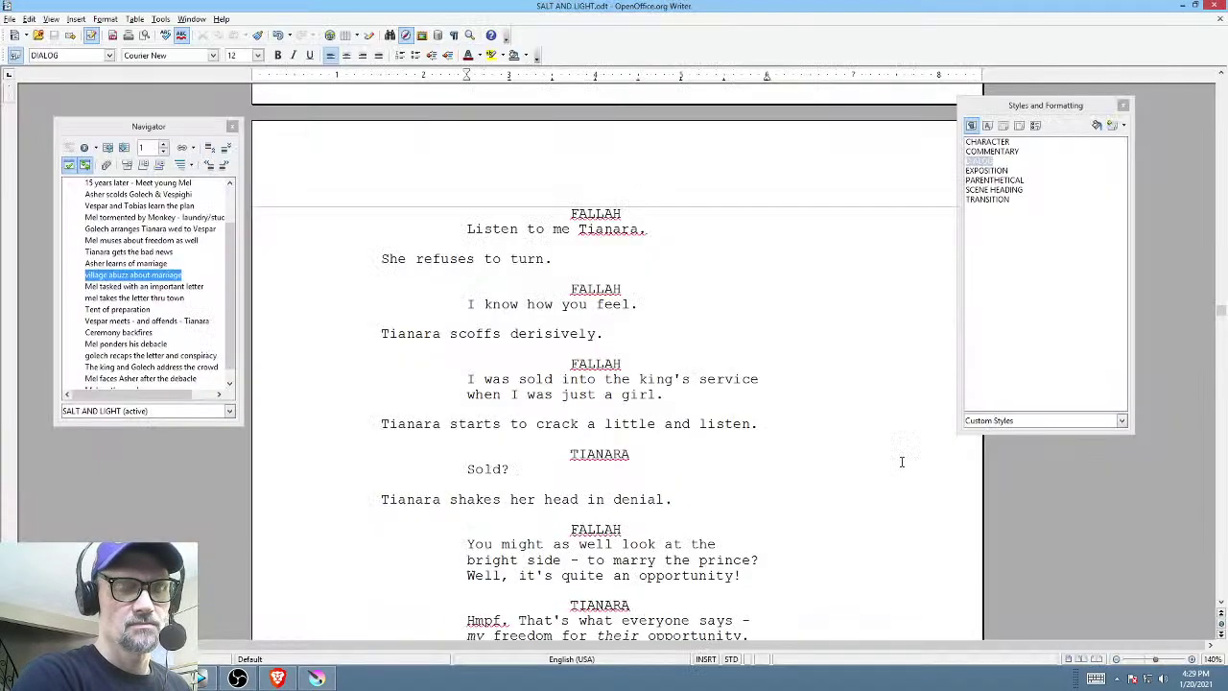
- Return to the -367.png drawing in Krita, erase the woman's wide mouth line and redraw the mouth as one short stroke
key(alt+Tab)
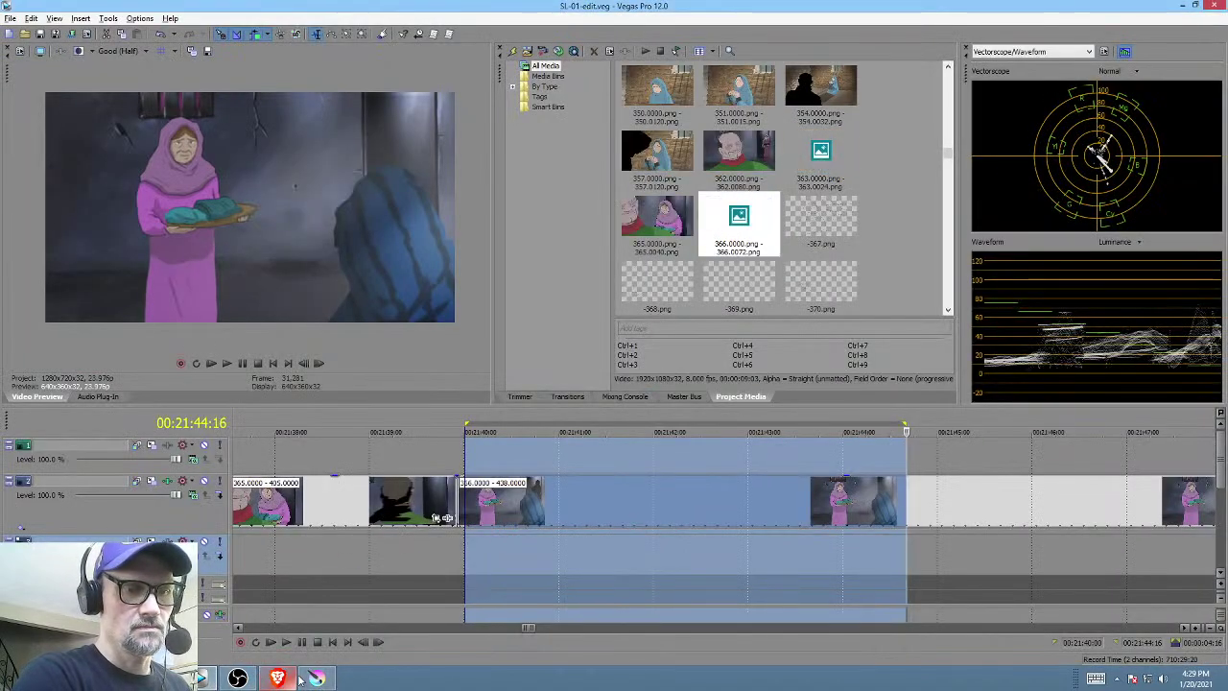
click(317, 679)
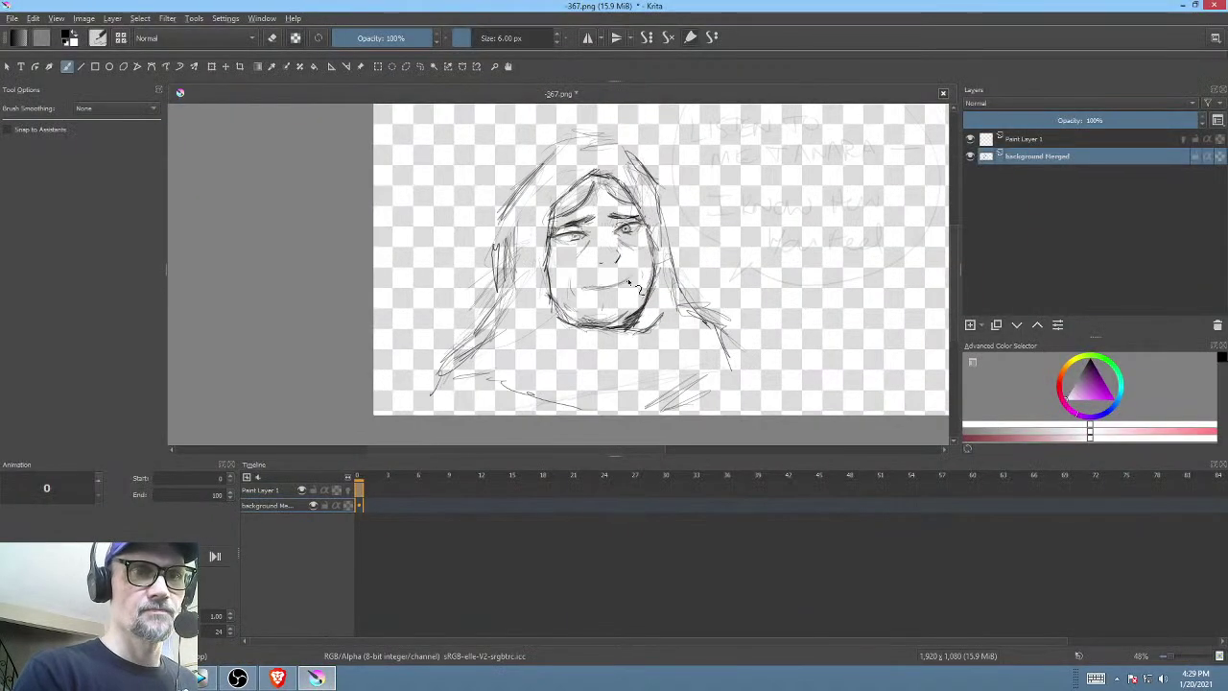
scroll(658, 254, up, 3)
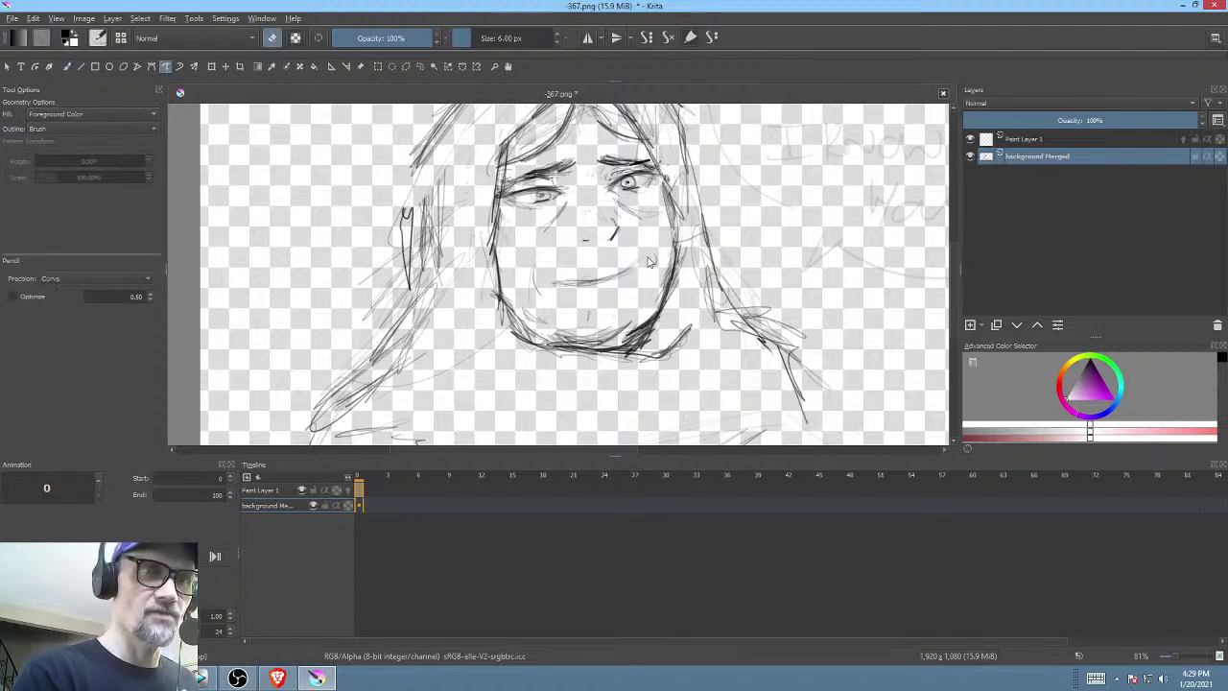
key(b)
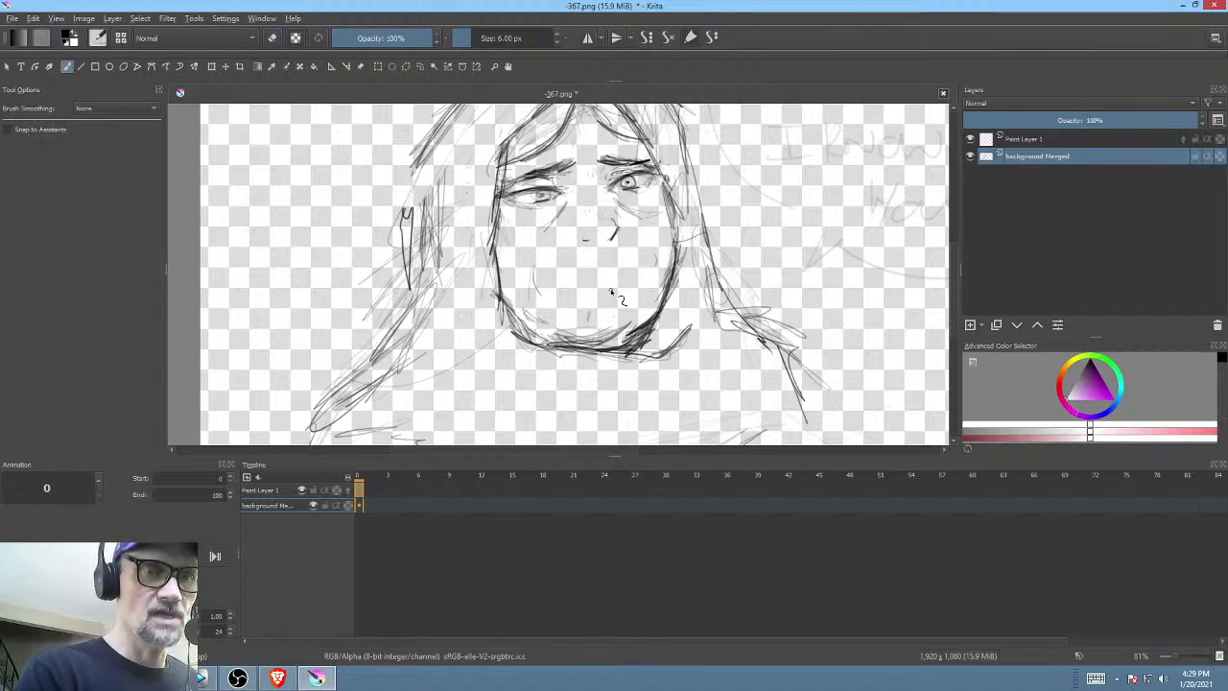
key(e)
drag(600, 293, 614, 291)
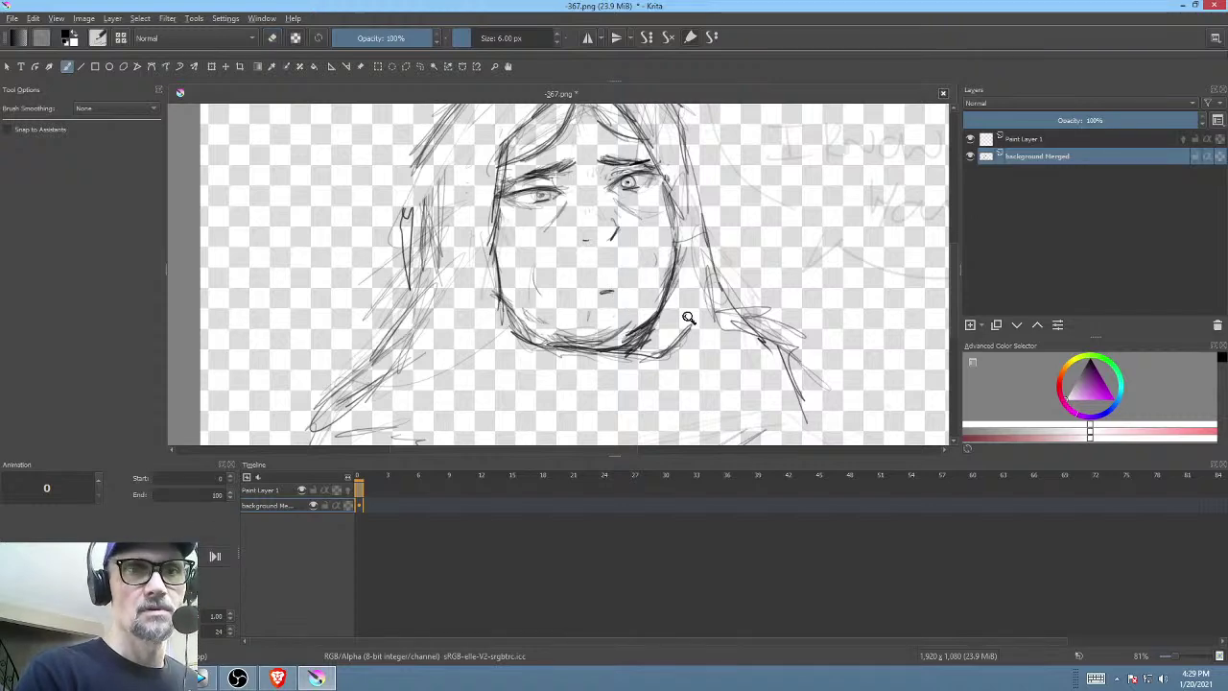
scroll(547, 218, down, 4)
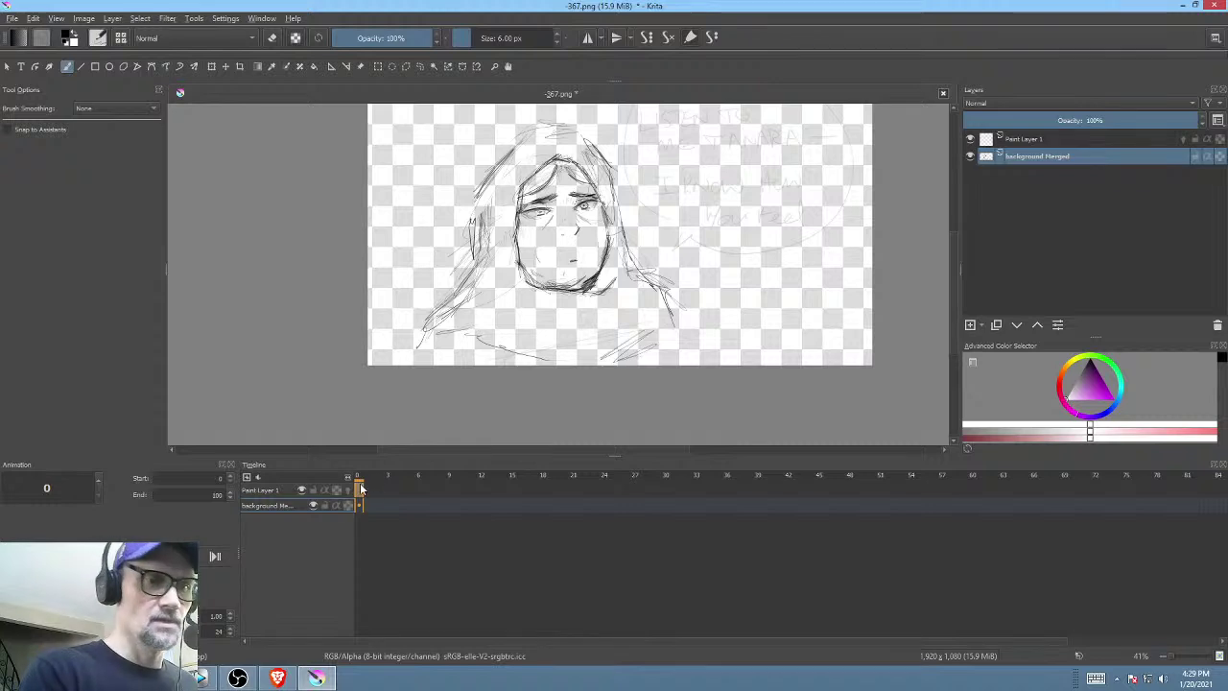
- Save -367.png as a PNG and set the animation's frame rate to 8 fps
key(ctrl+s)
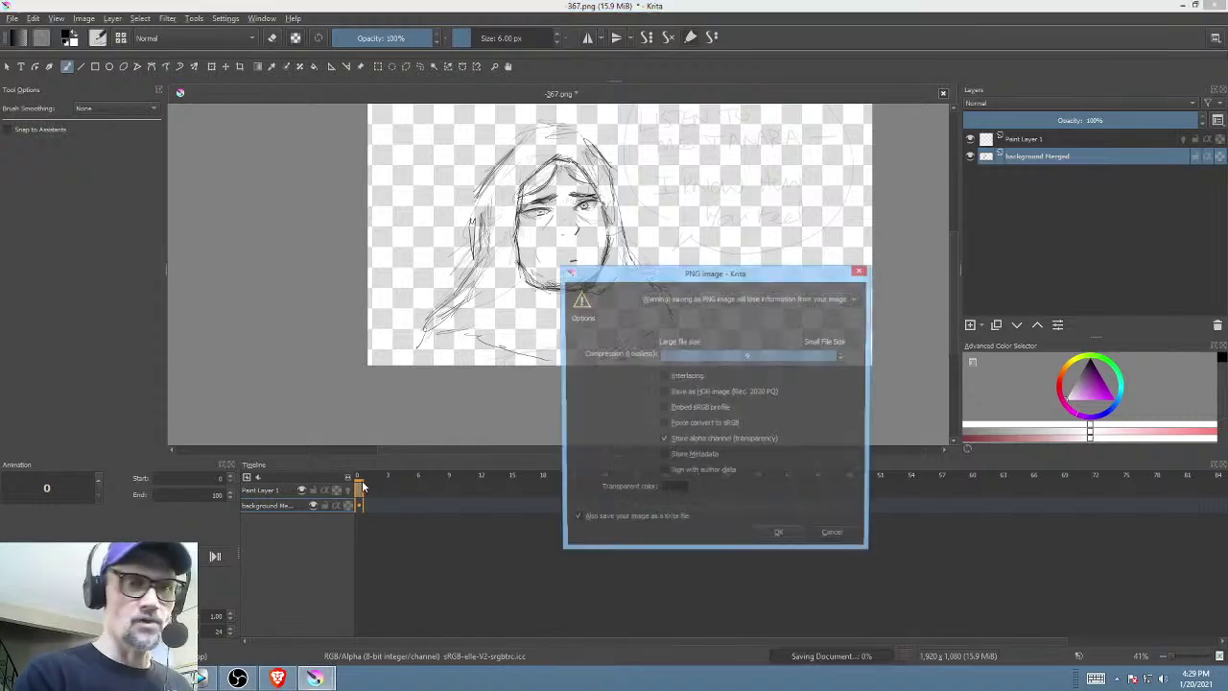
click(780, 531)
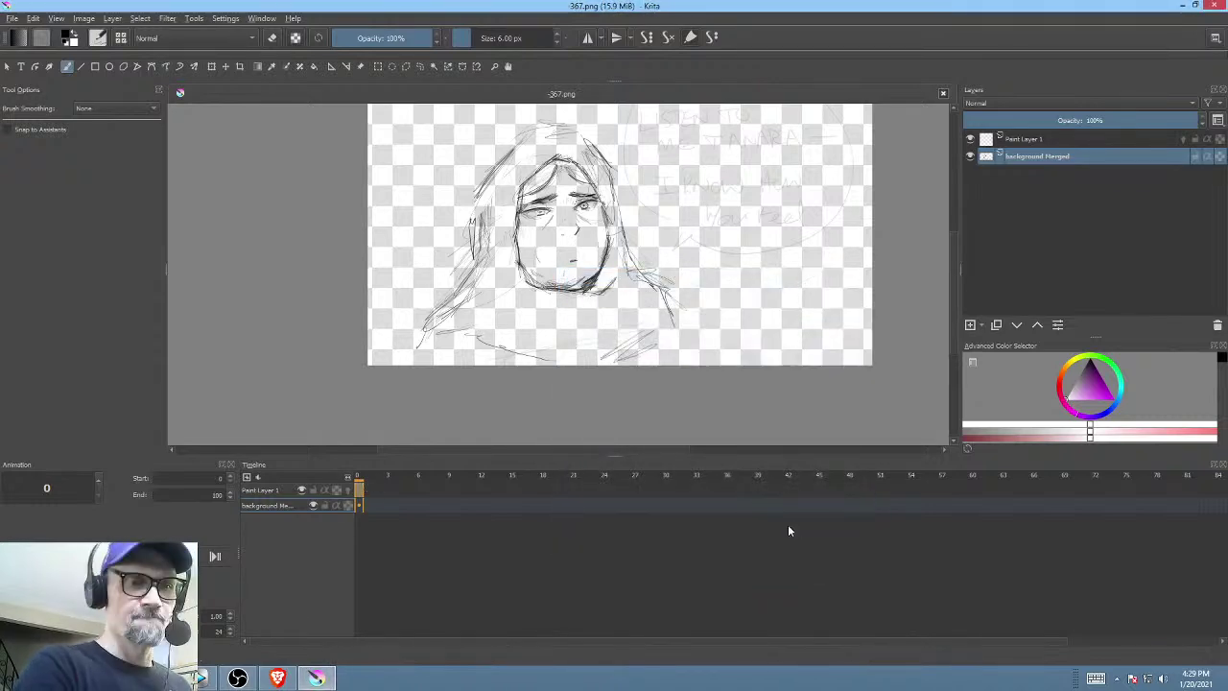
key(space)
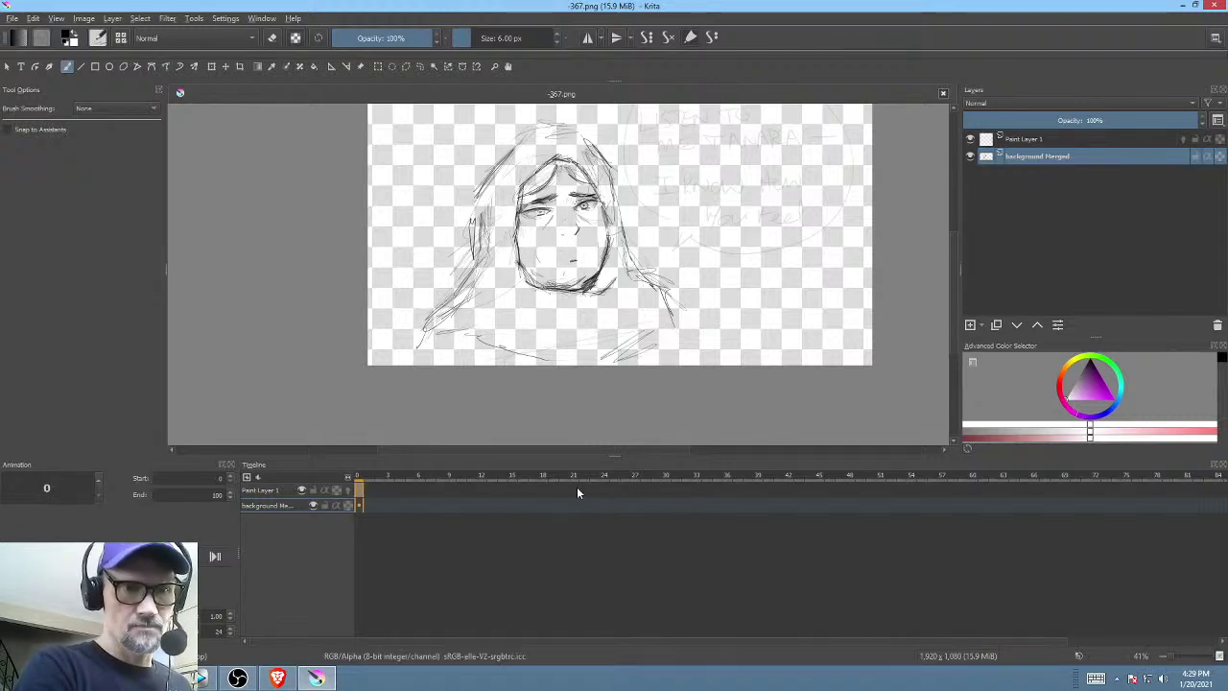
key(space)
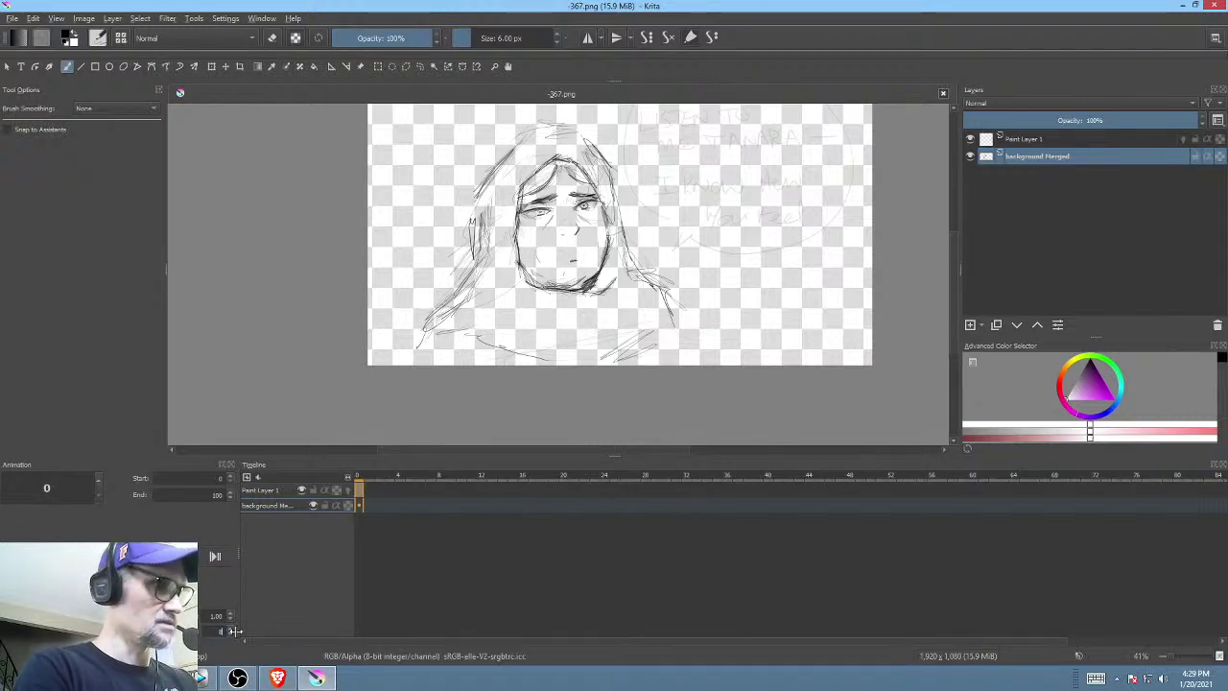
text(8)
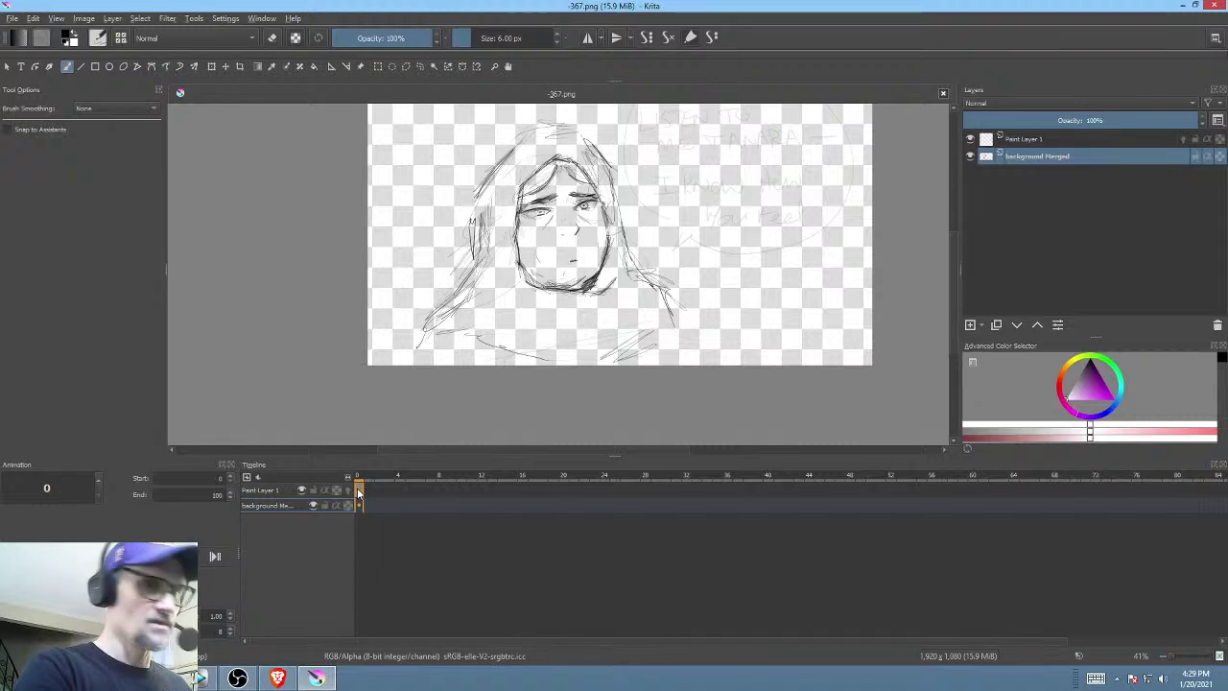
drag(358, 492, 440, 495)
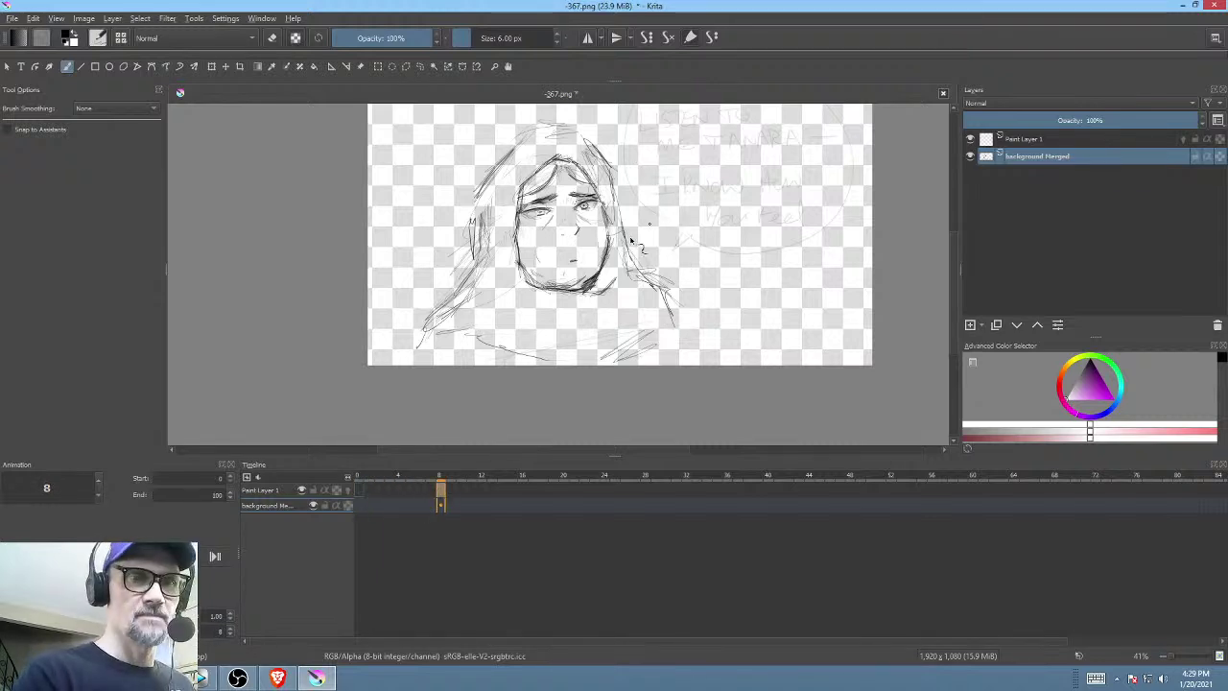
- Draw wider shoulder contours at frame 0, extending the veil's lower edges outward on both sides
click(356, 490)
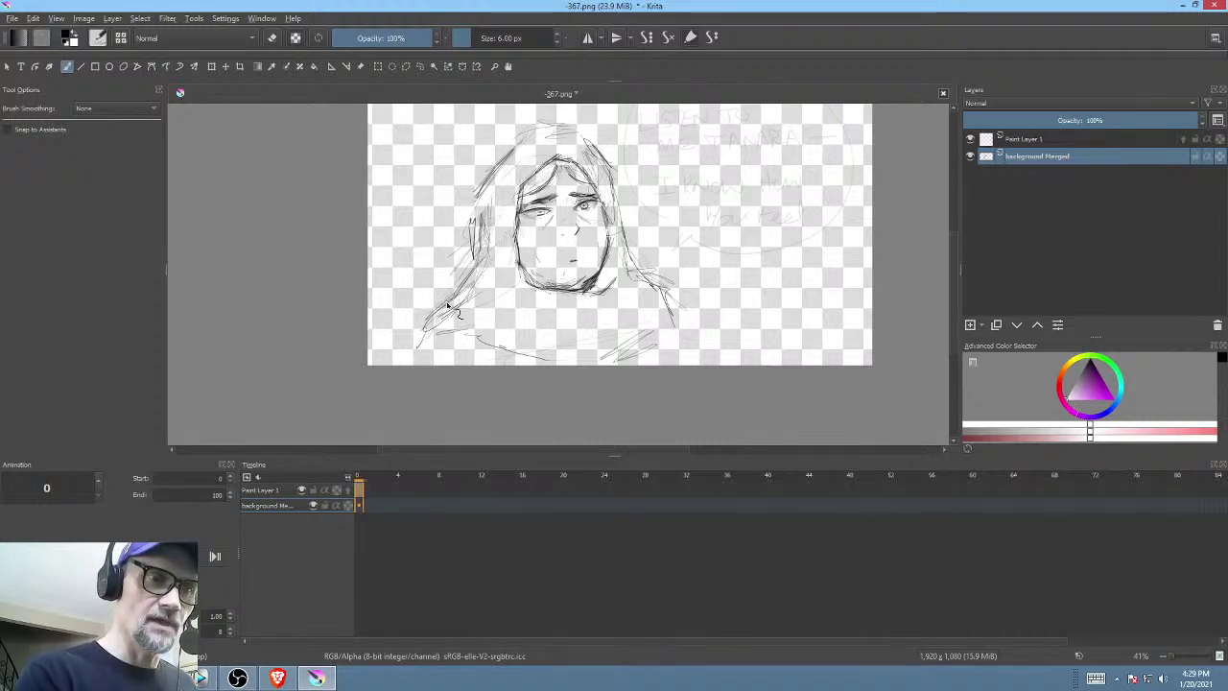
drag(431, 313, 397, 363)
drag(401, 323, 423, 318)
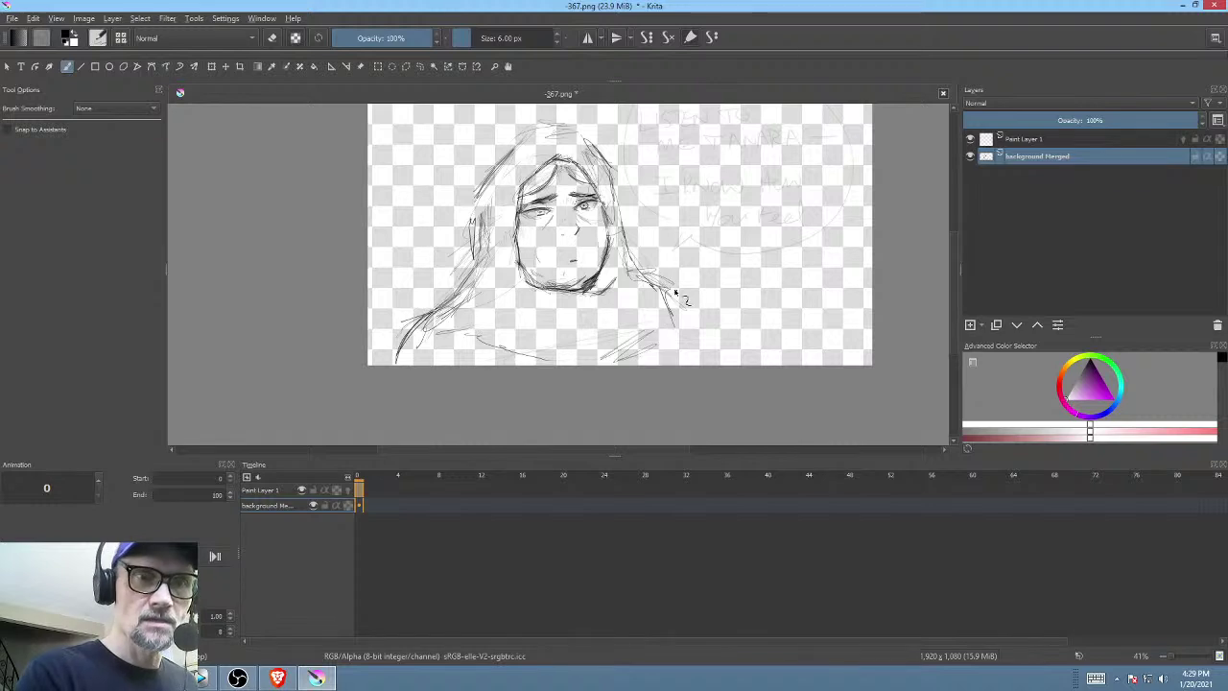
mouse_move(677, 285)
mouse_down()
mouse_move(718, 322)
mouse_move(642, 265)
mouse_move(624, 182)
mouse_move(568, 143)
mouse_move(480, 215)
mouse_move(486, 251)
mouse_up()
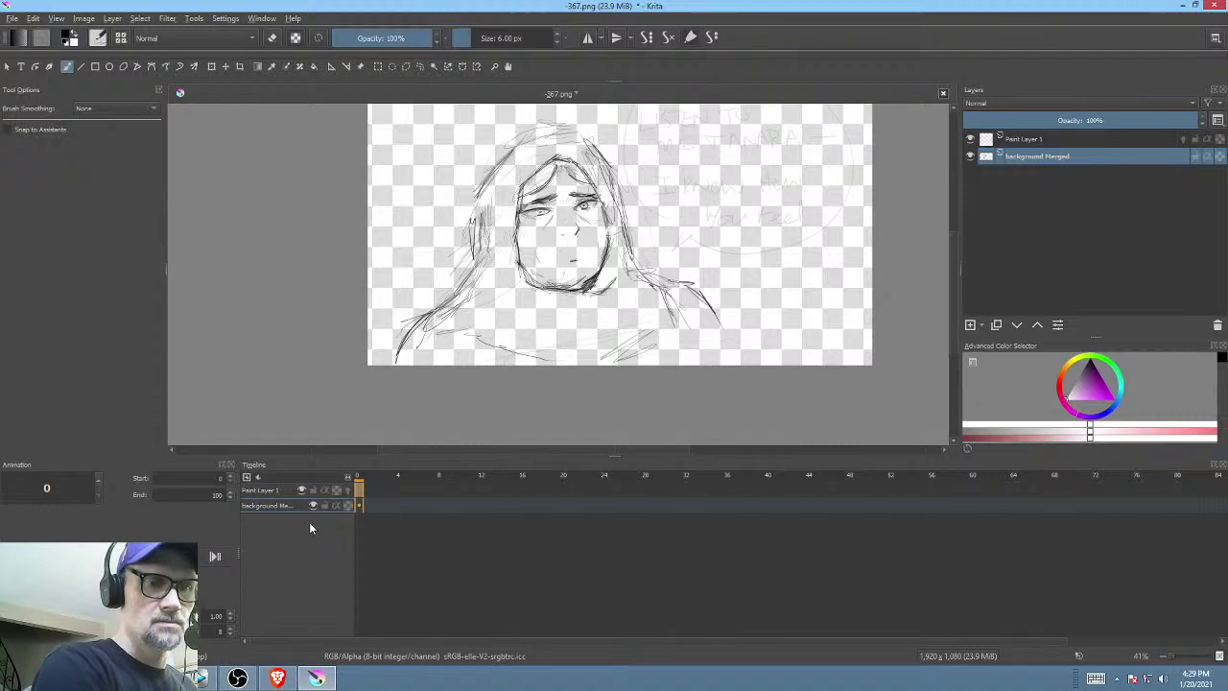
- At frame 4, outline both eyebrows with a freehand selection and move them slightly up on the forehead
click(400, 488)
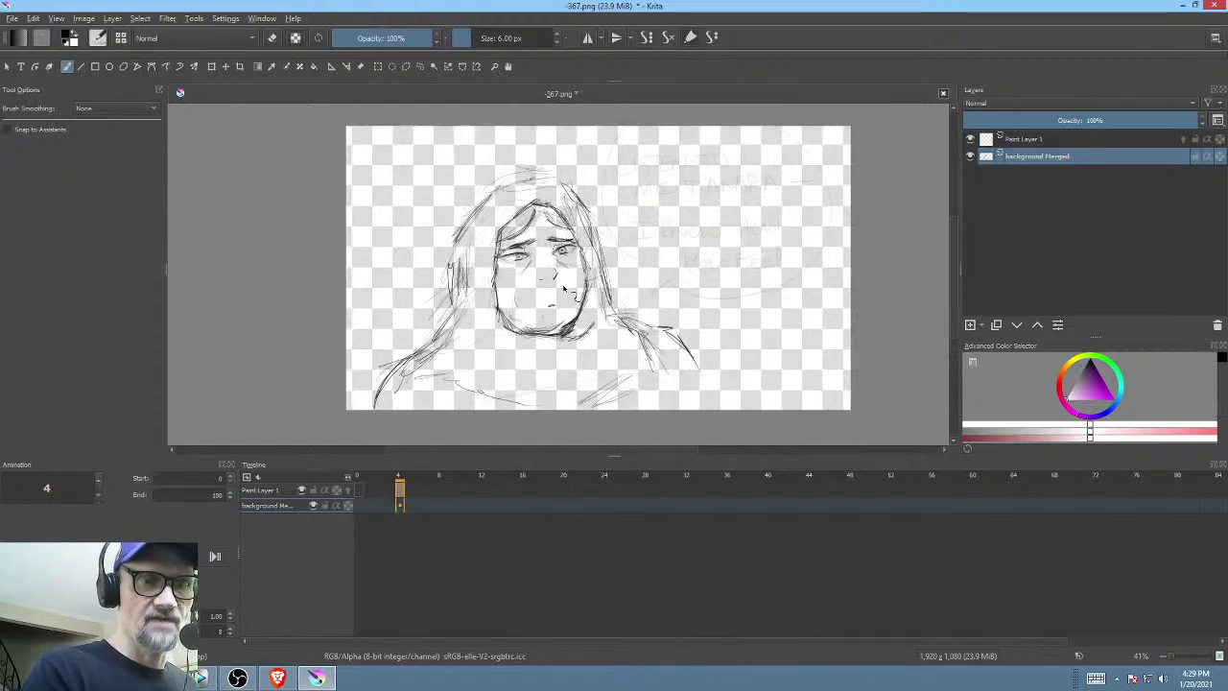
scroll(573, 154, up, 5)
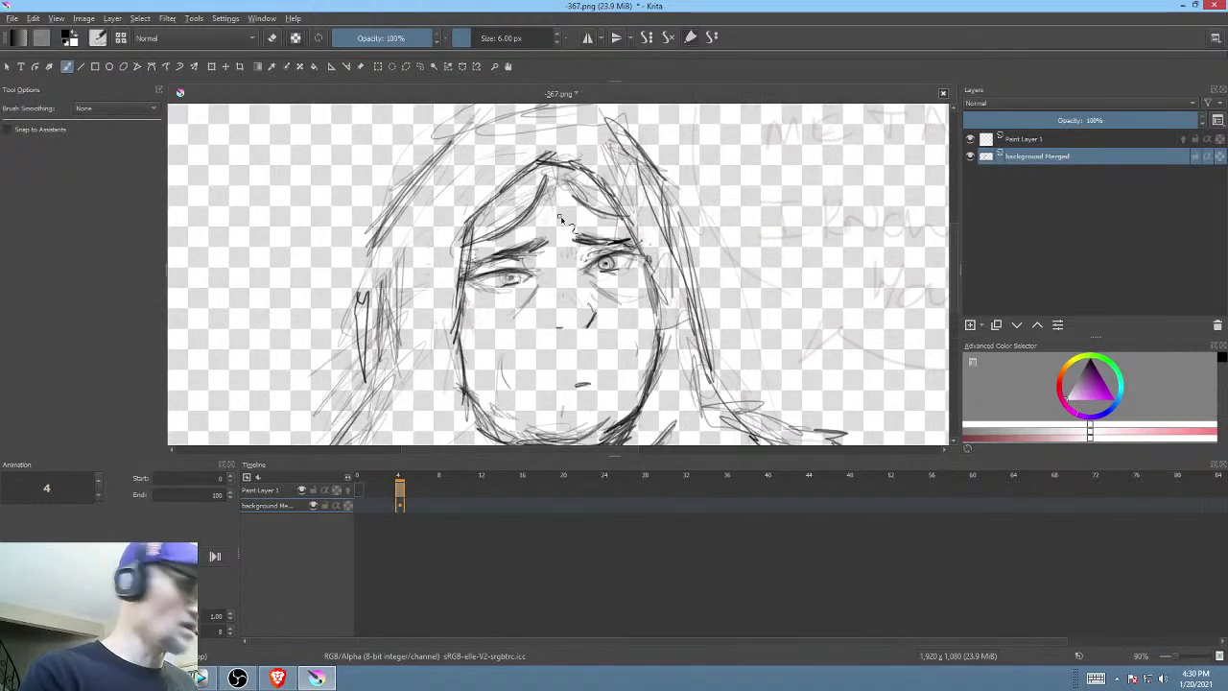
key(l)
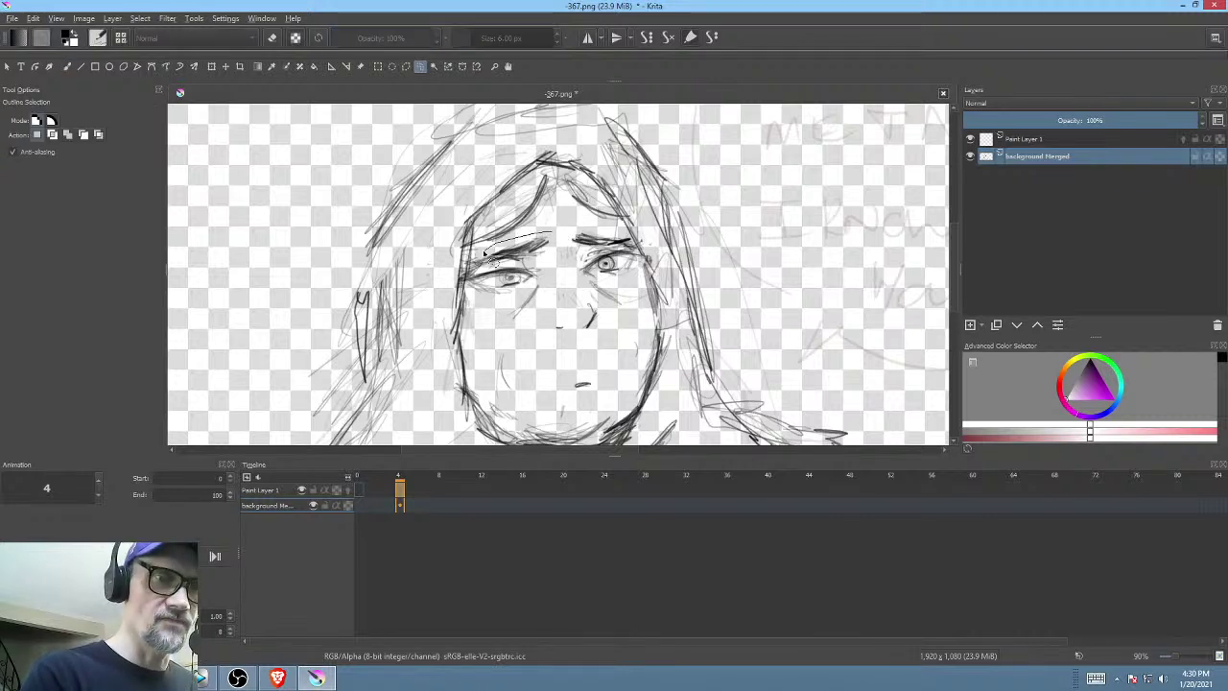
drag(633, 235, 635, 223)
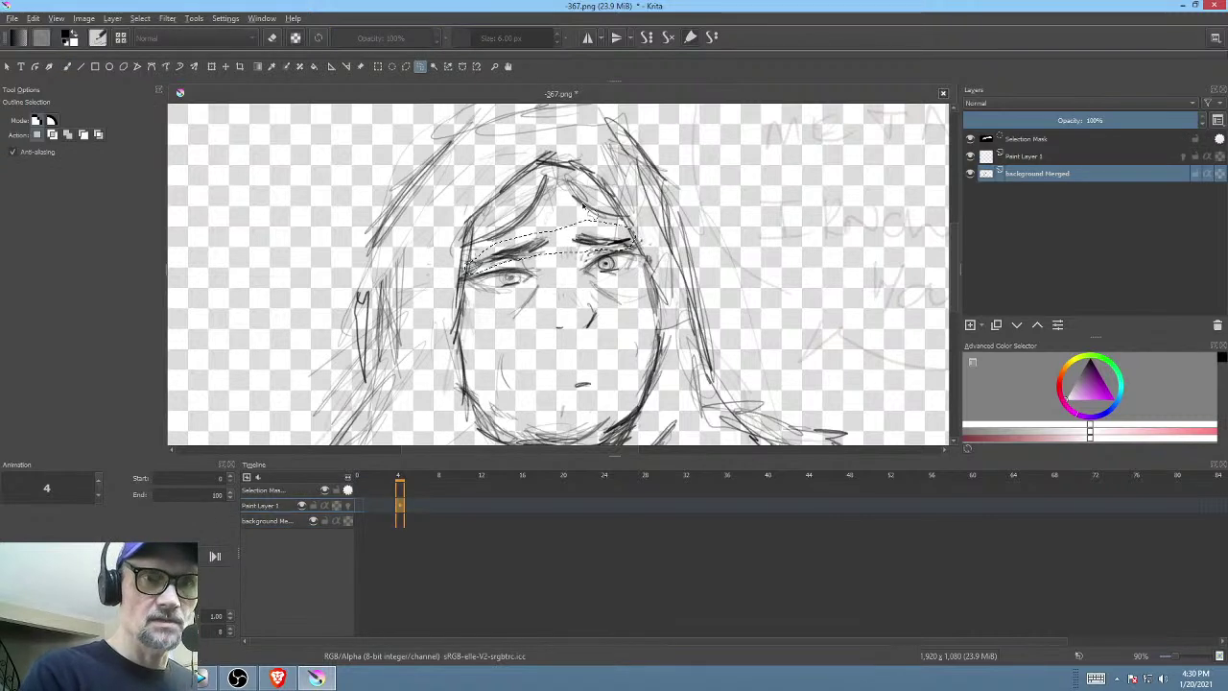
key(ctrl+t)
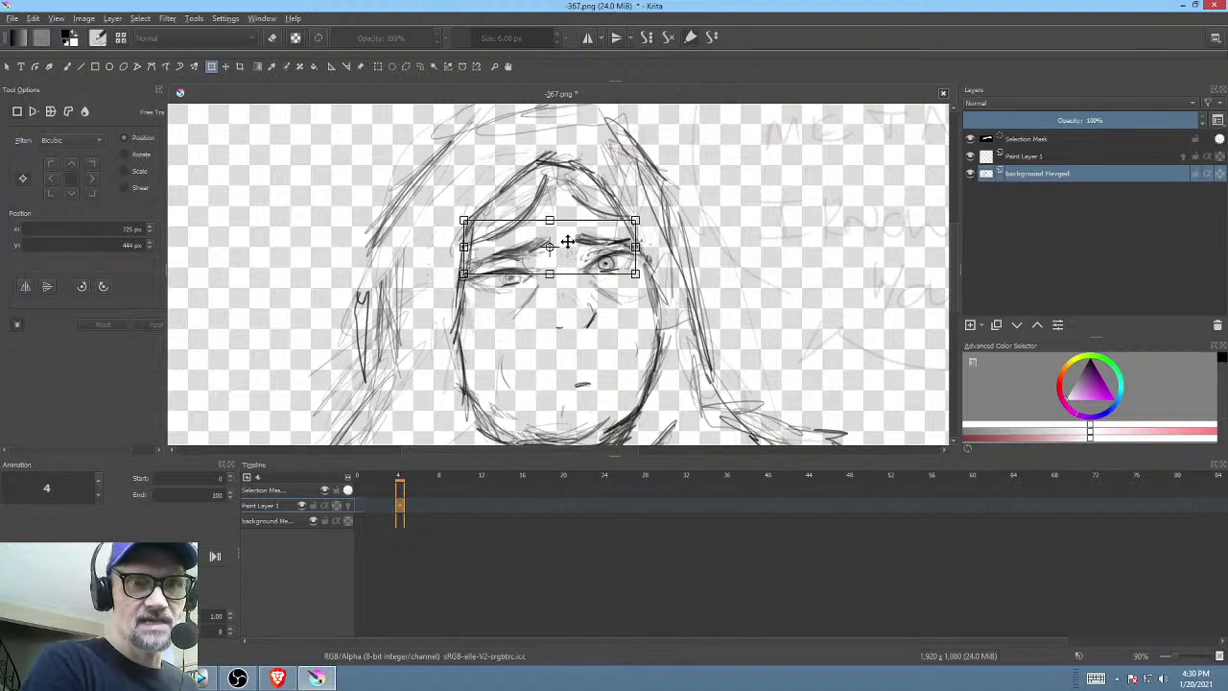
drag(567, 241, 572, 239)
key(Return)
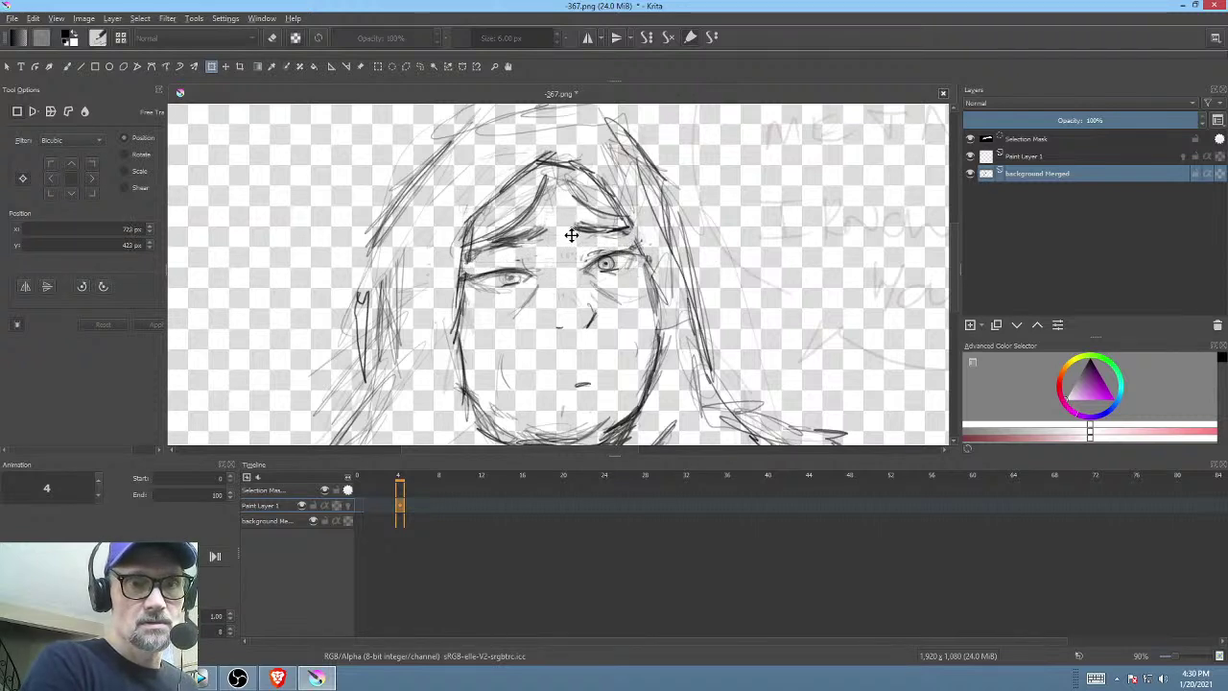
click(572, 235)
- Go back to frame 0 and move the selected eyebrows back down to just above the eyes
click(360, 505)
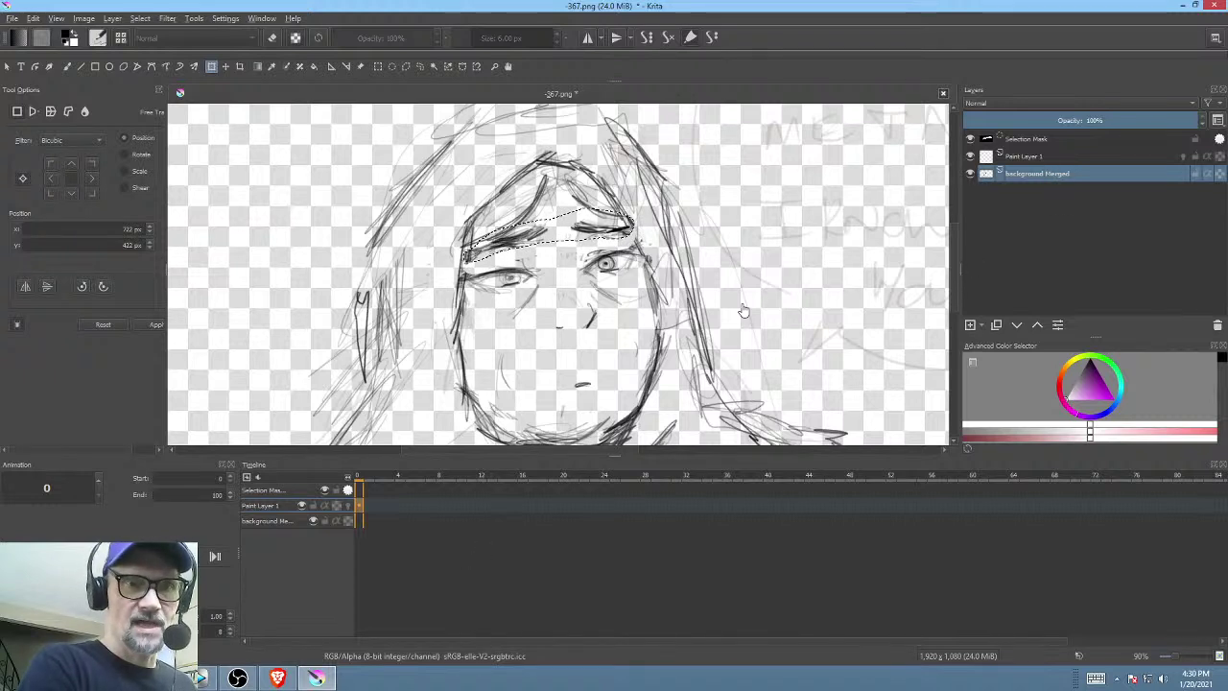
click(570, 234)
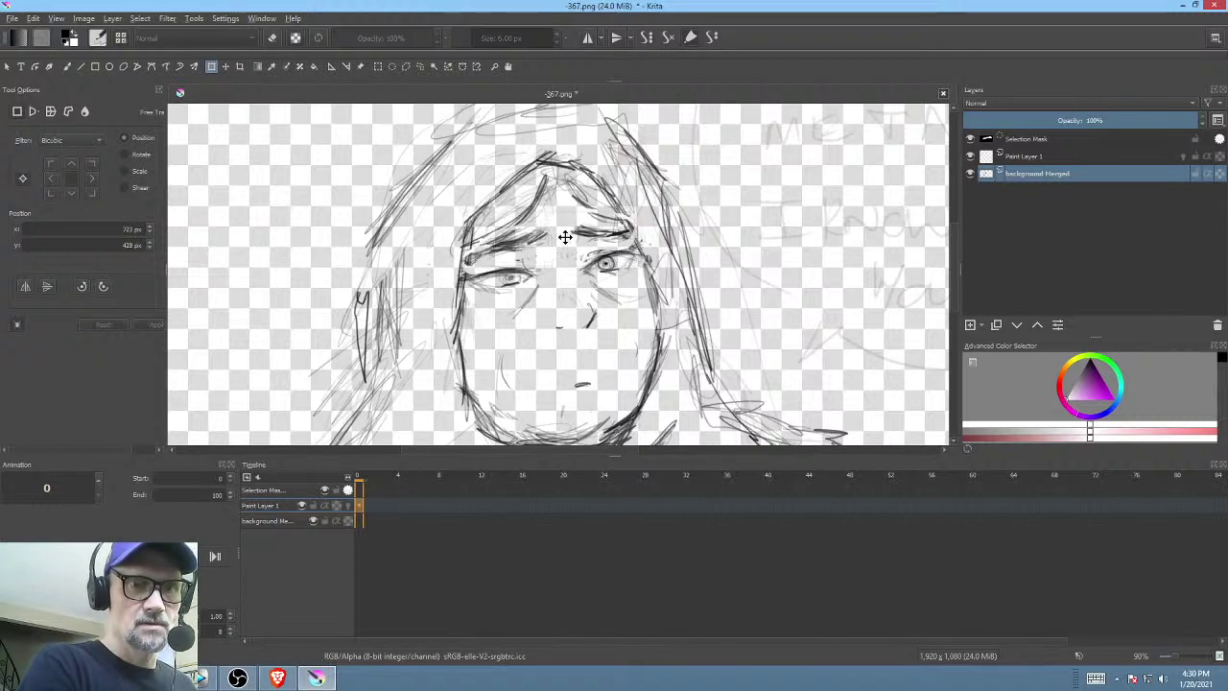
drag(565, 237, 568, 246)
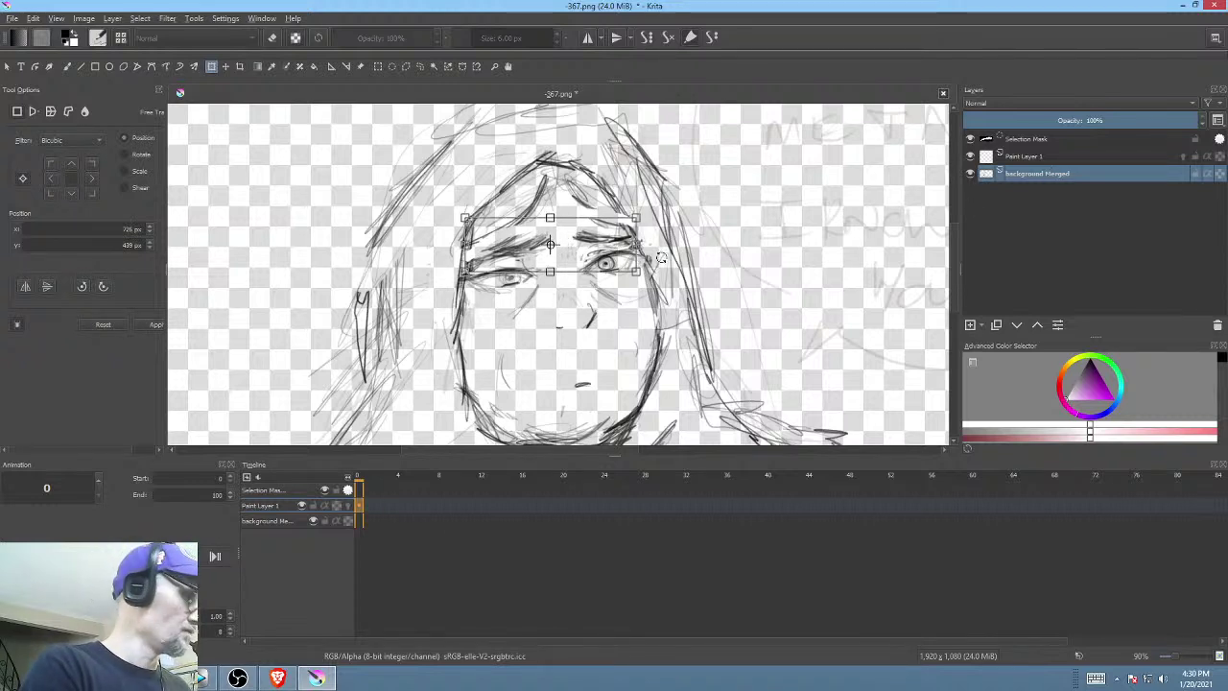
key(Return)
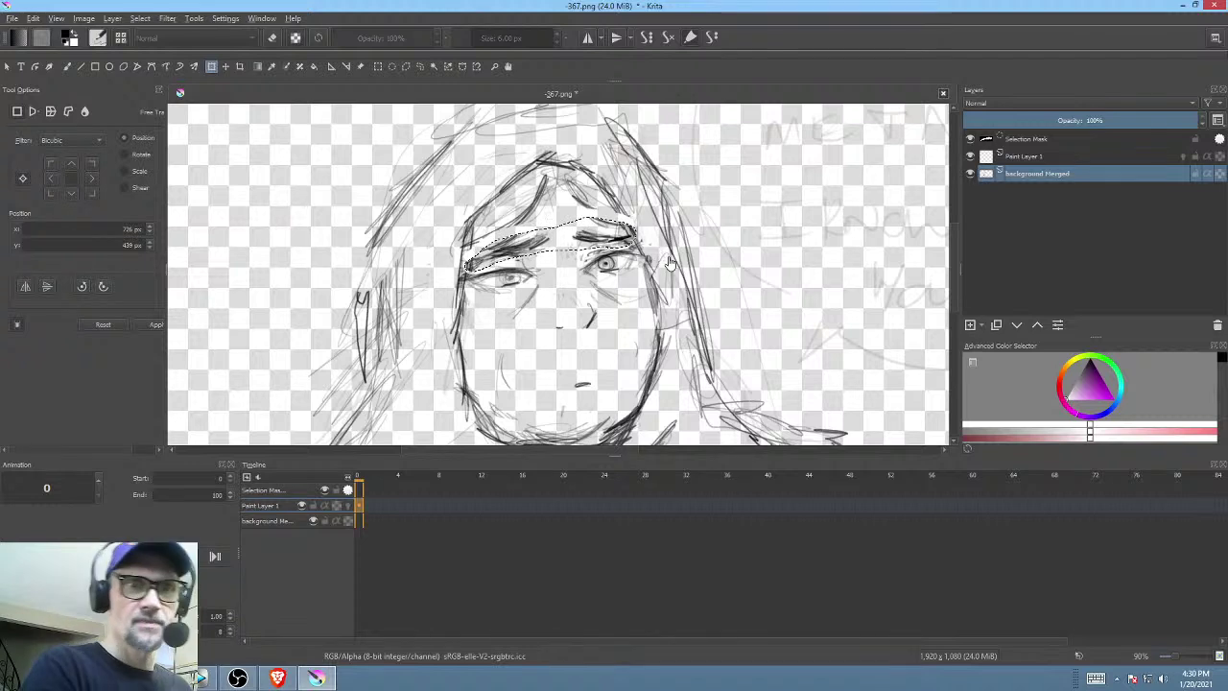
- Check the visibility of Paint Layer 1 and background Merged, and create a keyframe at frame 0 on background Merged
click(361, 521)
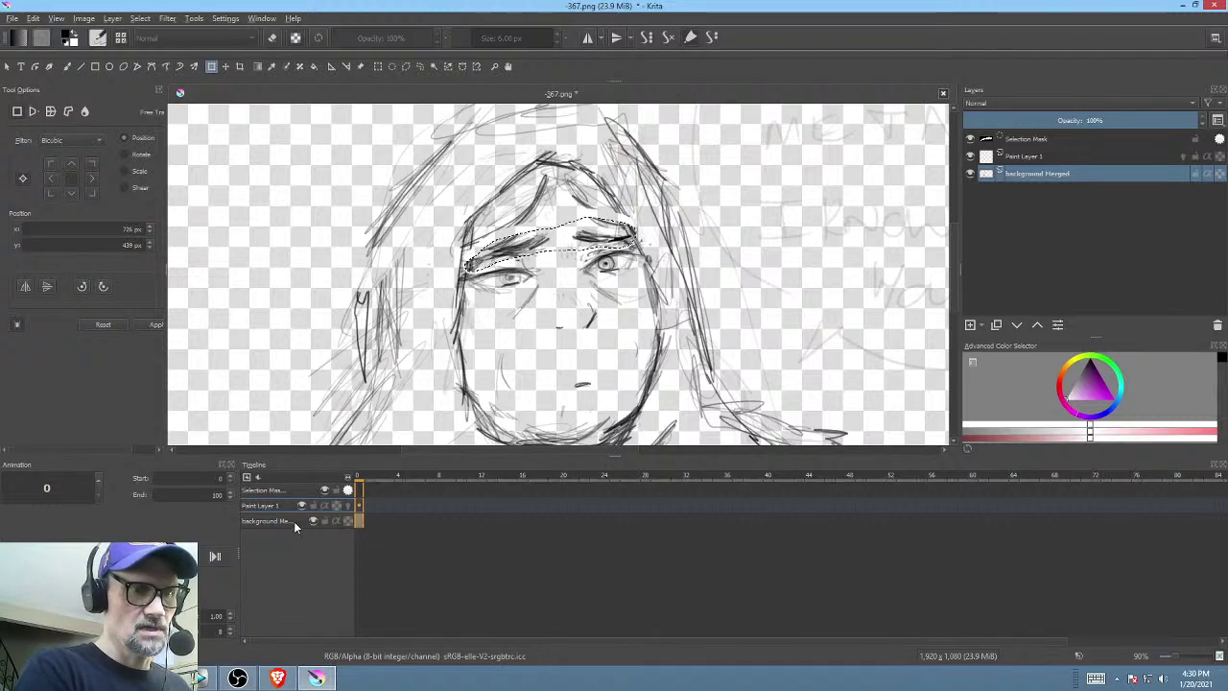
click(970, 174)
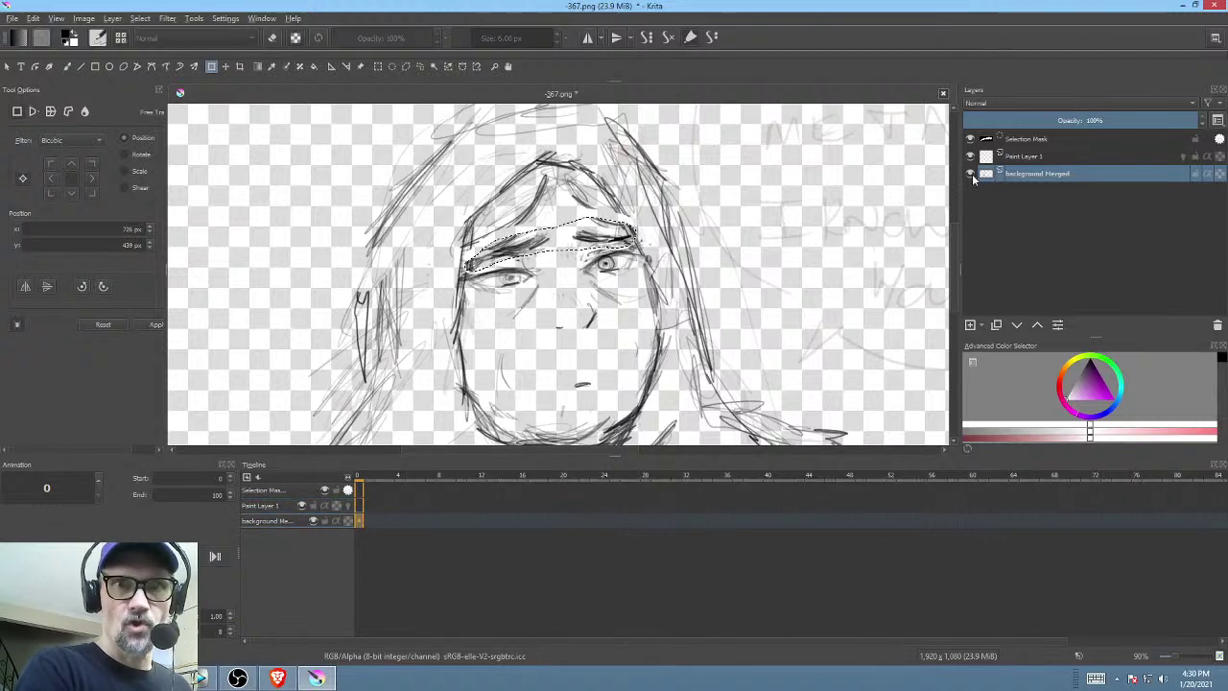
click(970, 156)
click(969, 156)
click(970, 174)
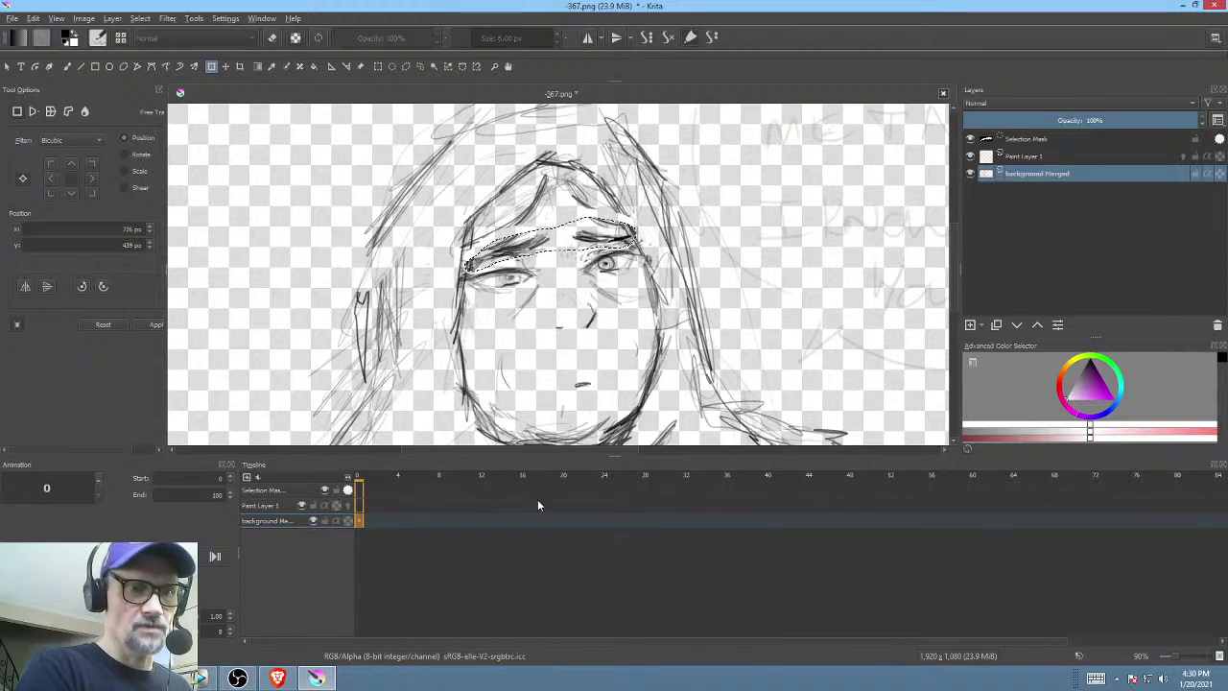
click(361, 520)
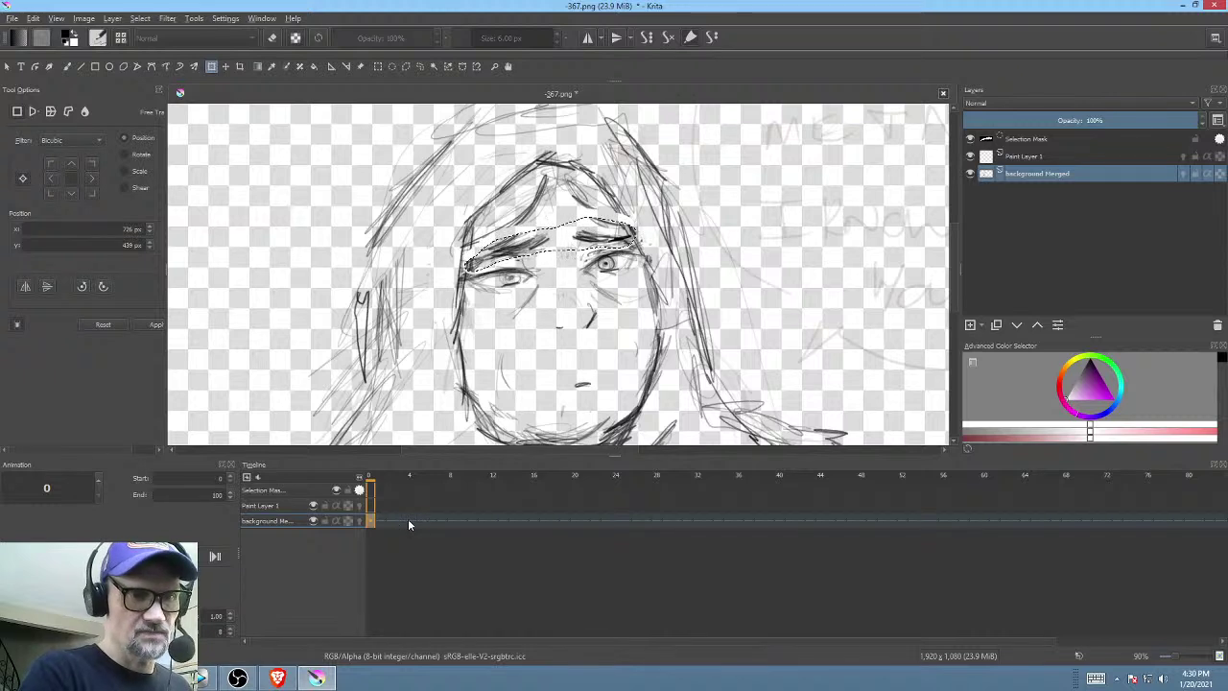
- Add a duplicate keyframe at frame 4 on background Merged, raise the selected eyebrows slightly, and play back the motion
click(408, 519)
click(589, 237)
drag(579, 240, 577, 228)
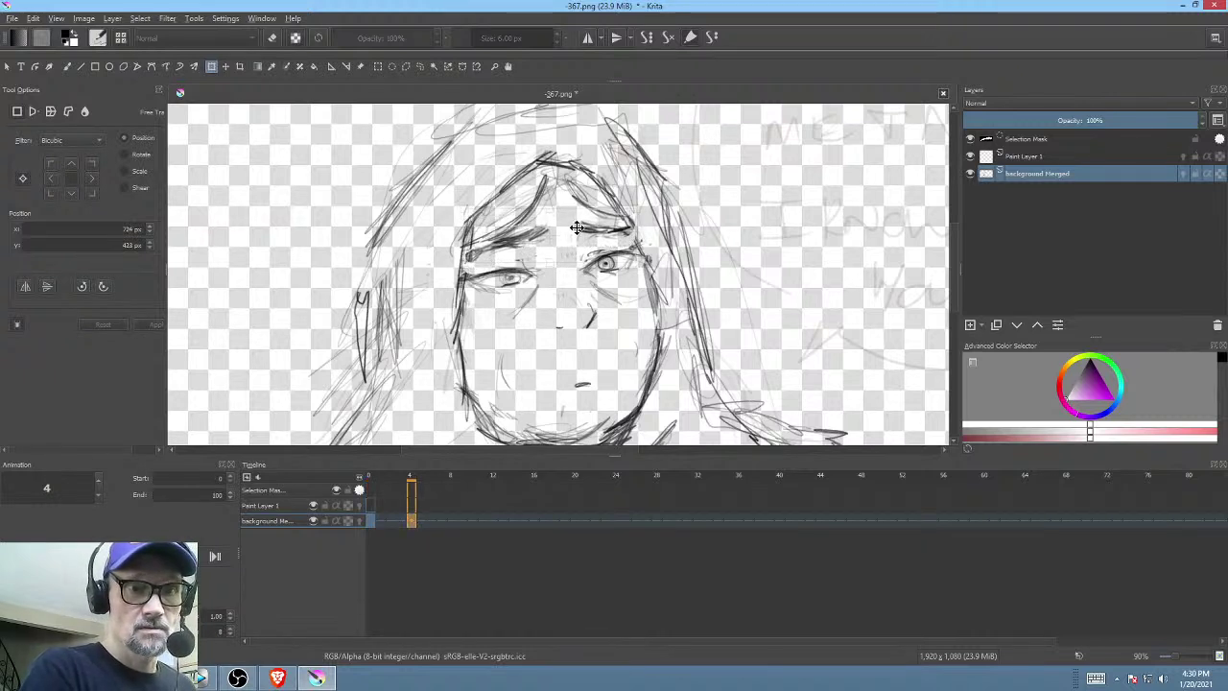
click(371, 521)
scroll(601, 309, down, 3)
key(space)
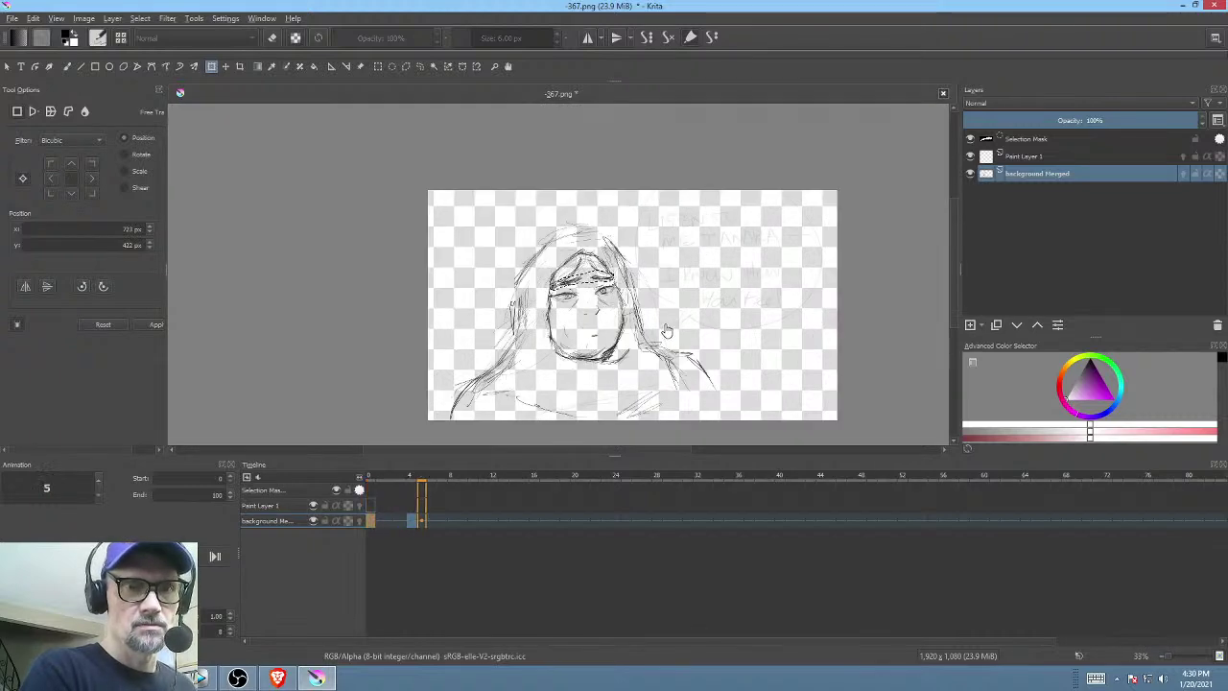
key(space)
key(space)
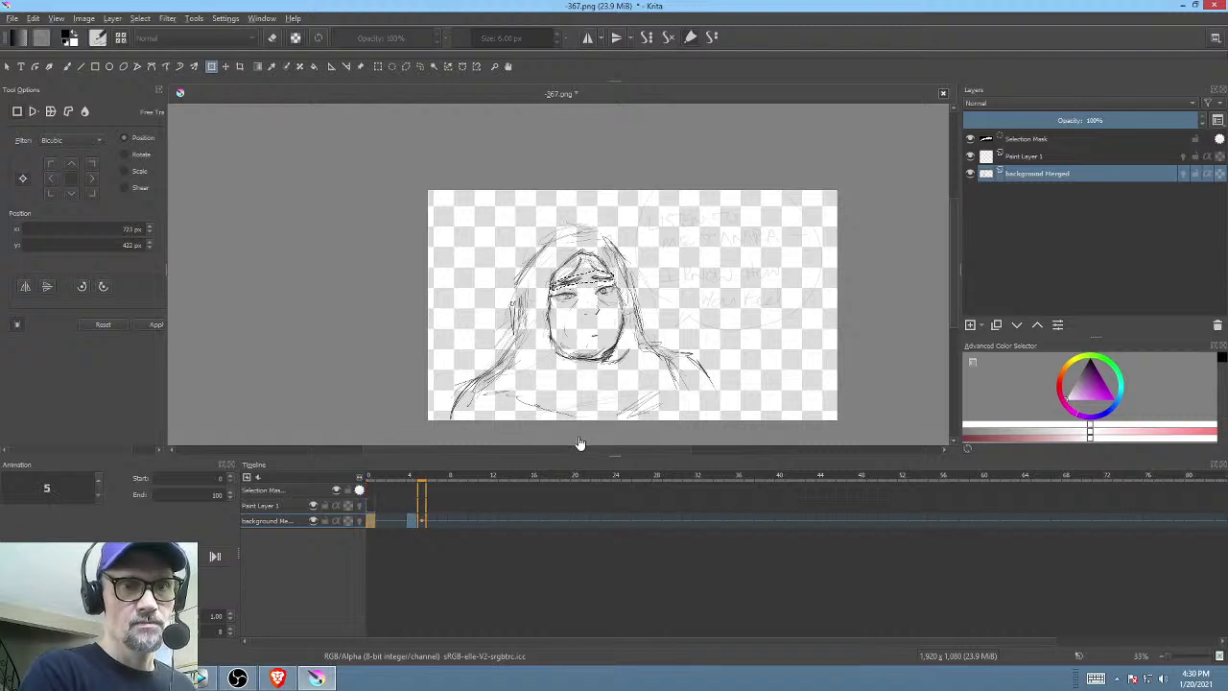
- Add a duplicate keyframe at frame 12, select the veiled woman's figure with a freehand outline and rotate it slightly clockwise
click(495, 517)
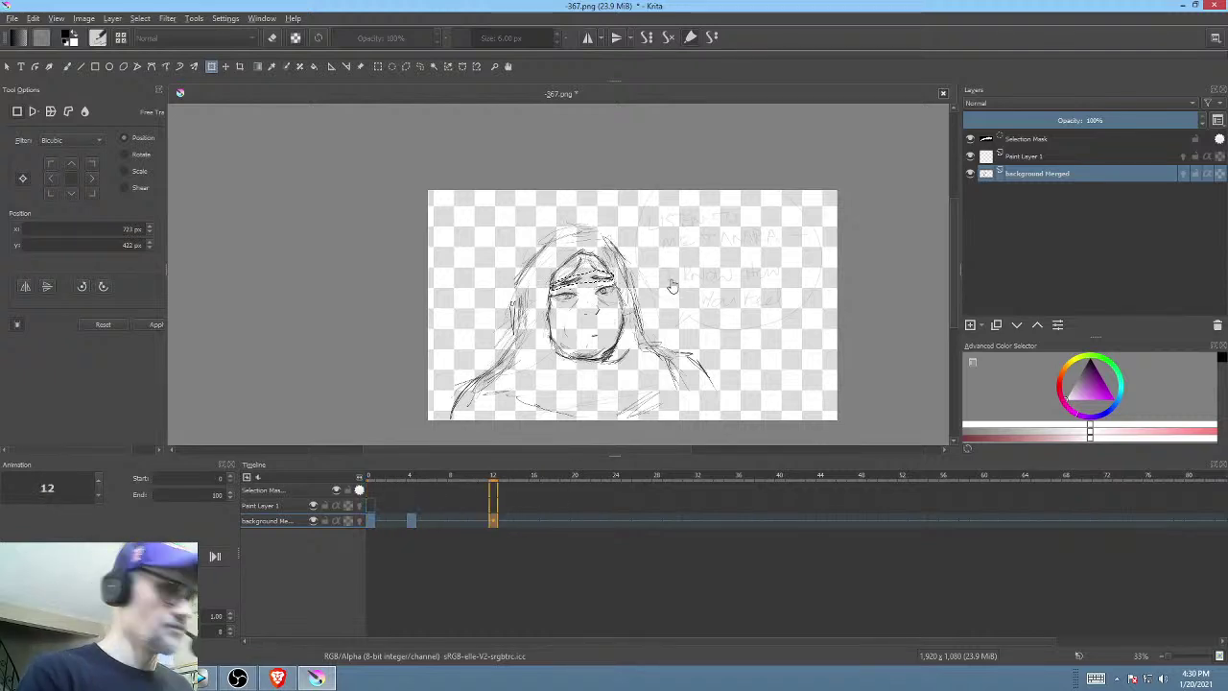
key(l)
mouse_move(672, 214)
mouse_down()
mouse_move(471, 273)
mouse_move(427, 365)
mouse_move(677, 213)
mouse_up()
key(ctrl+t)
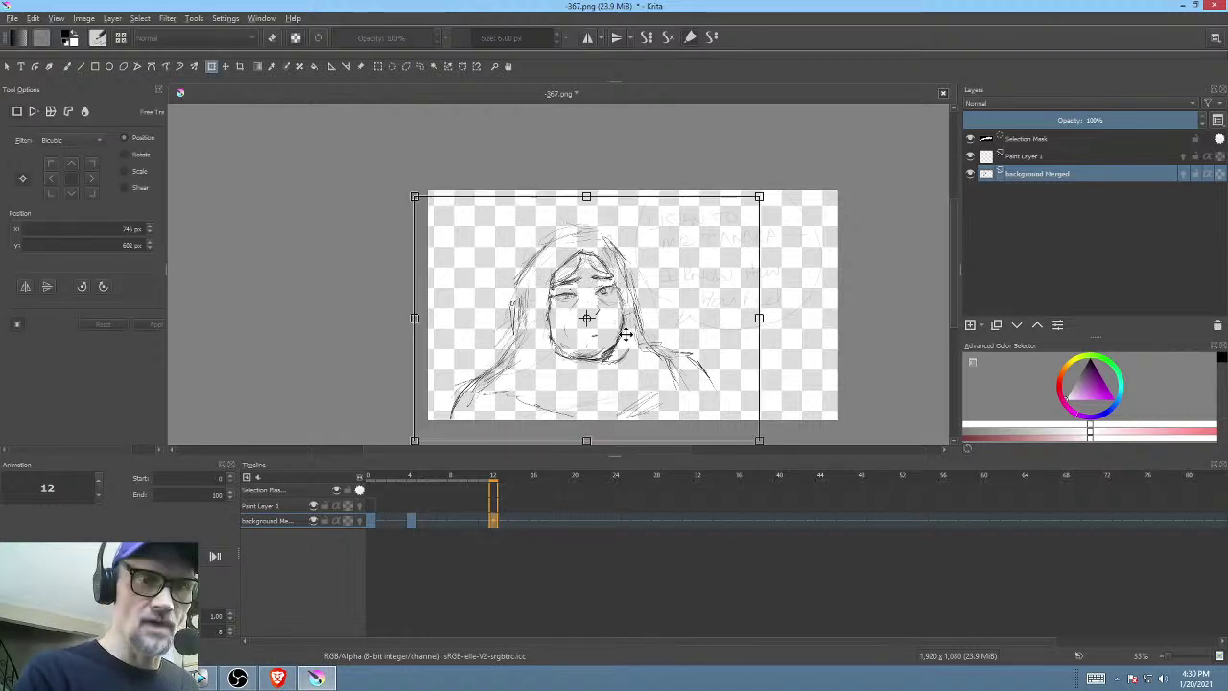
mouse_move(800, 260)
mouse_down()
mouse_move(812, 293)
mouse_move(762, 298)
mouse_up()
mouse_move(649, 345)
mouse_down()
mouse_move(644, 354)
mouse_move(724, 263)
mouse_move(714, 336)
mouse_up()
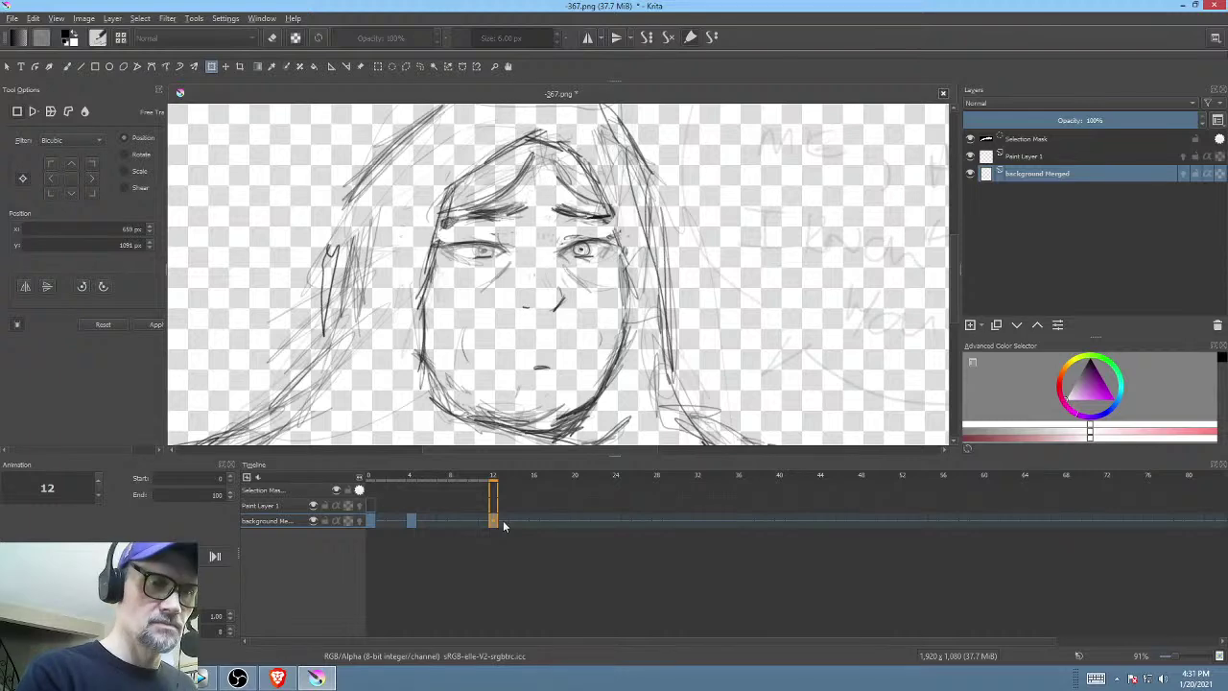
- Add a duplicate keyframe at frame 13, select the eyebrows with a freehand outline, raise them slightly and clear the selection
key(period)
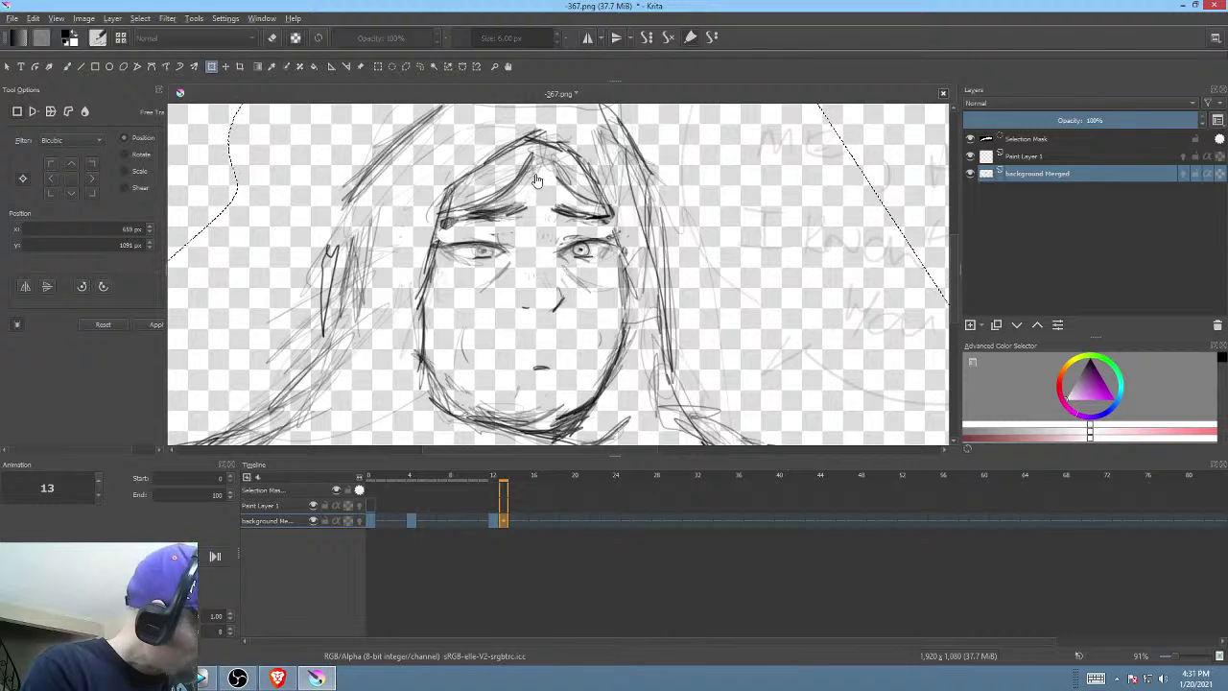
key(l)
mouse_move(524, 193)
mouse_down()
mouse_move(446, 234)
mouse_move(521, 213)
mouse_move(564, 232)
mouse_move(611, 207)
mouse_move(575, 205)
mouse_up()
key(ctrl+t)
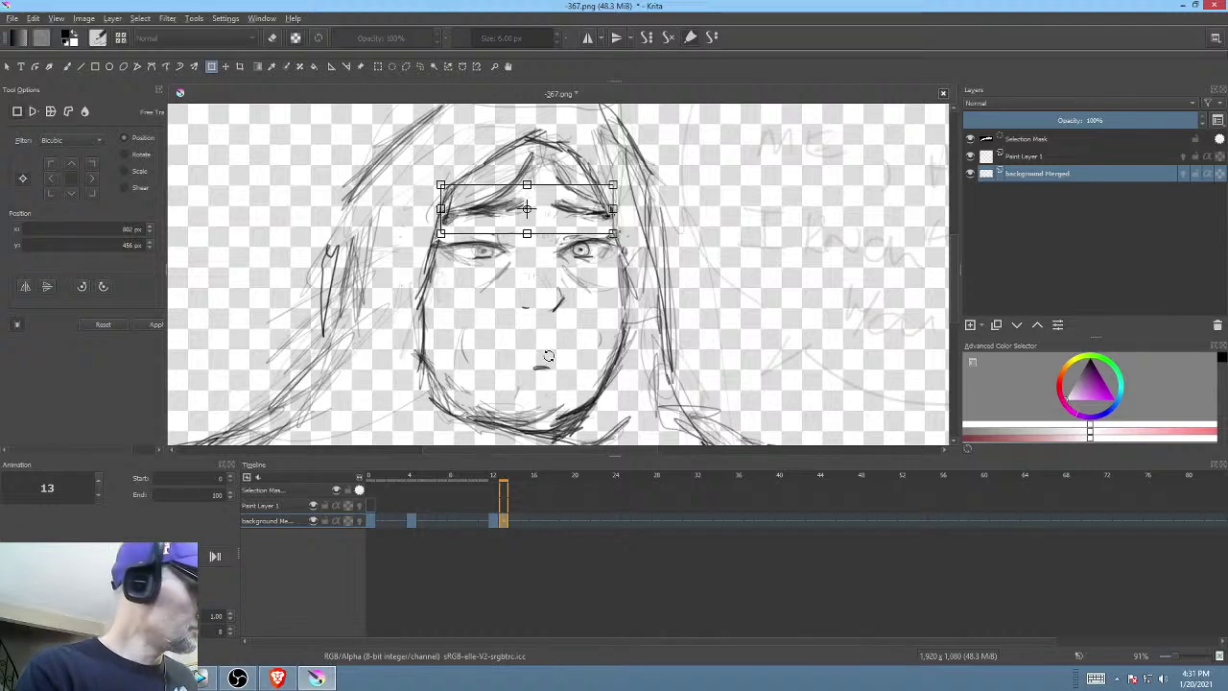
key(Return)
key(ctrl+shift+a)
- Add a duplicate keyframe at frame 14, widen the closed mouth line with the brush, and play back the animation from frame 0
key(b)
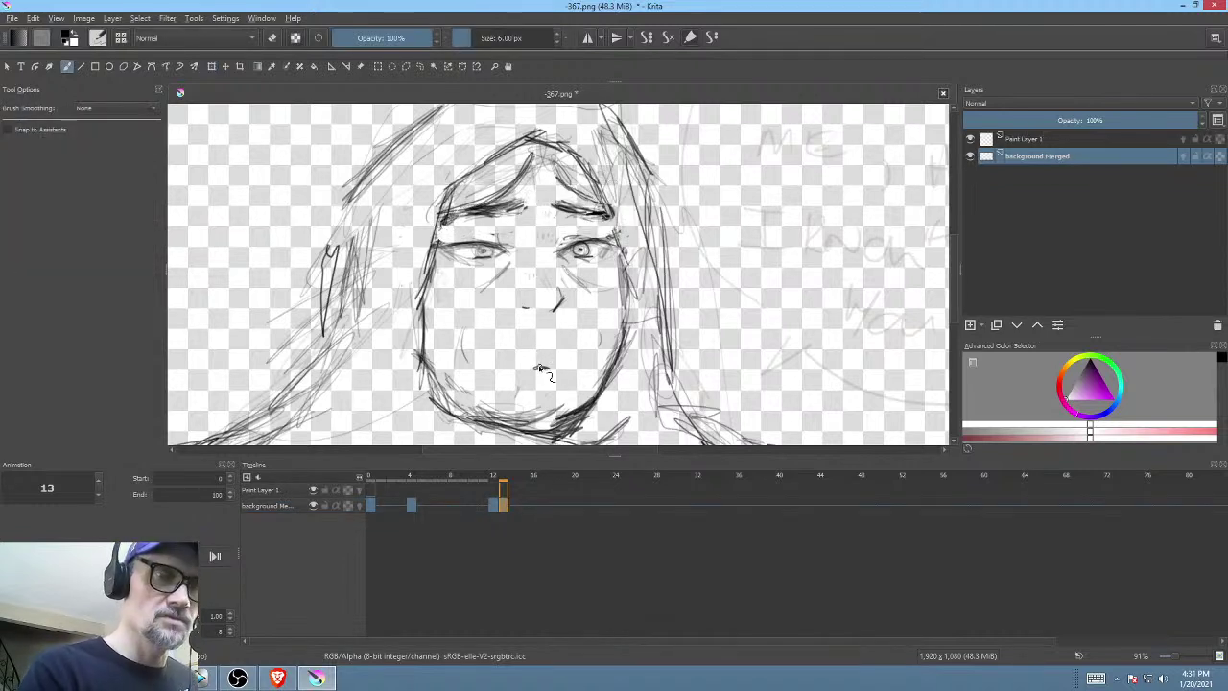
drag(525, 364, 535, 369)
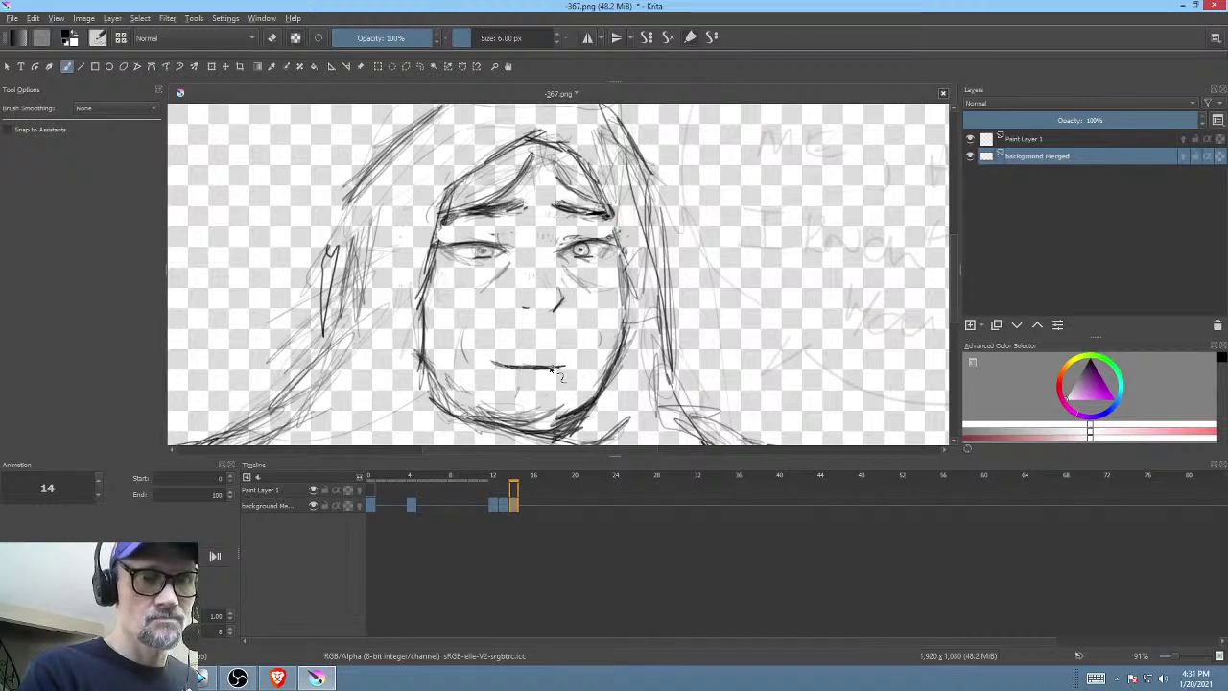
scroll(652, 298, down, 3)
click(371, 505)
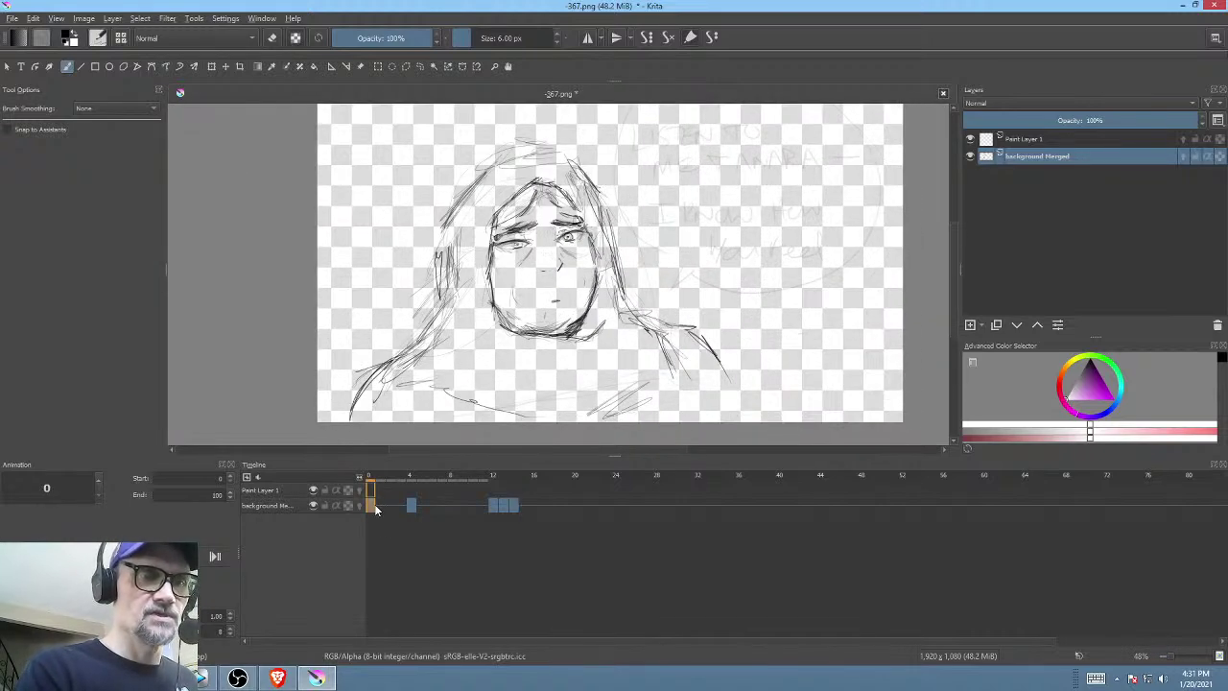
key(space)
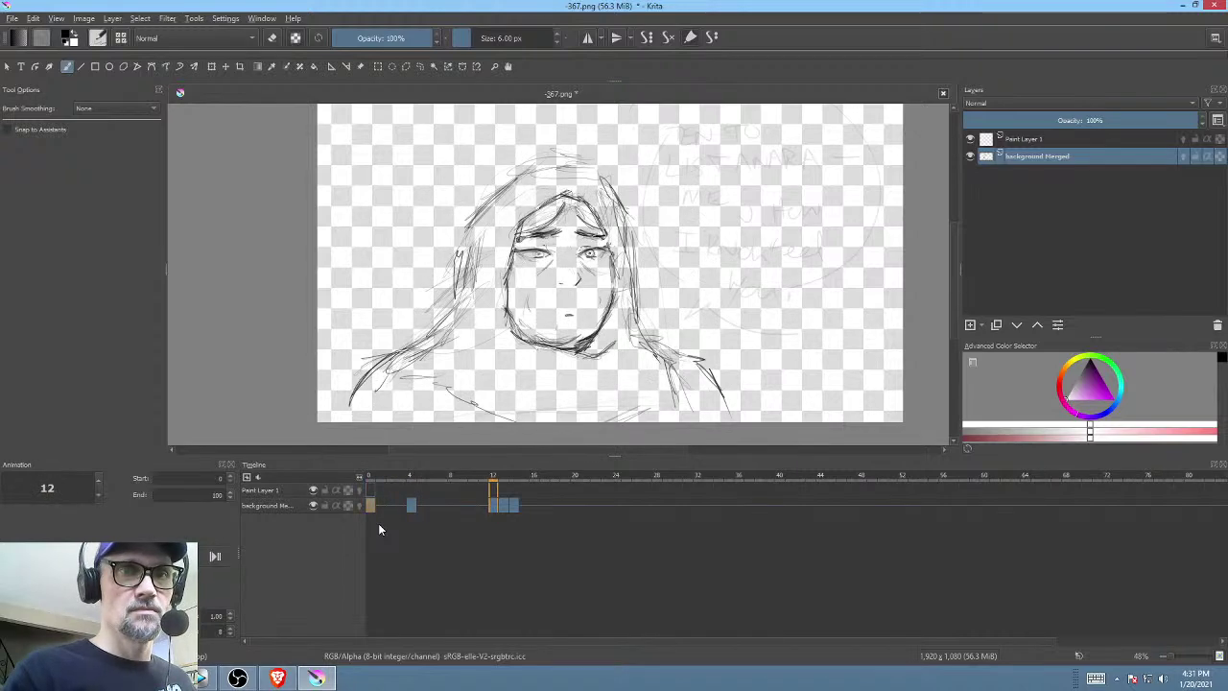
key(space)
key(space)
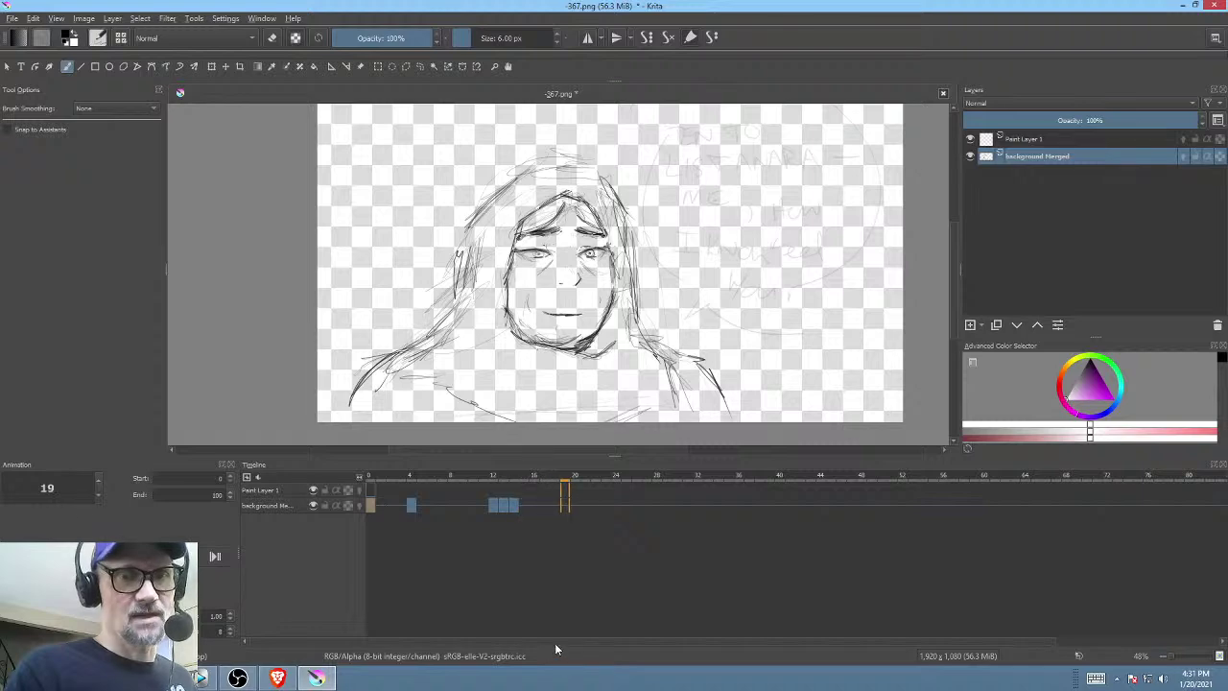
key(space)
- Switch to Vegas Pro and the OpenOffice script to check Fallah's lines for this shot, and return to Krita
key(alt+Tab)
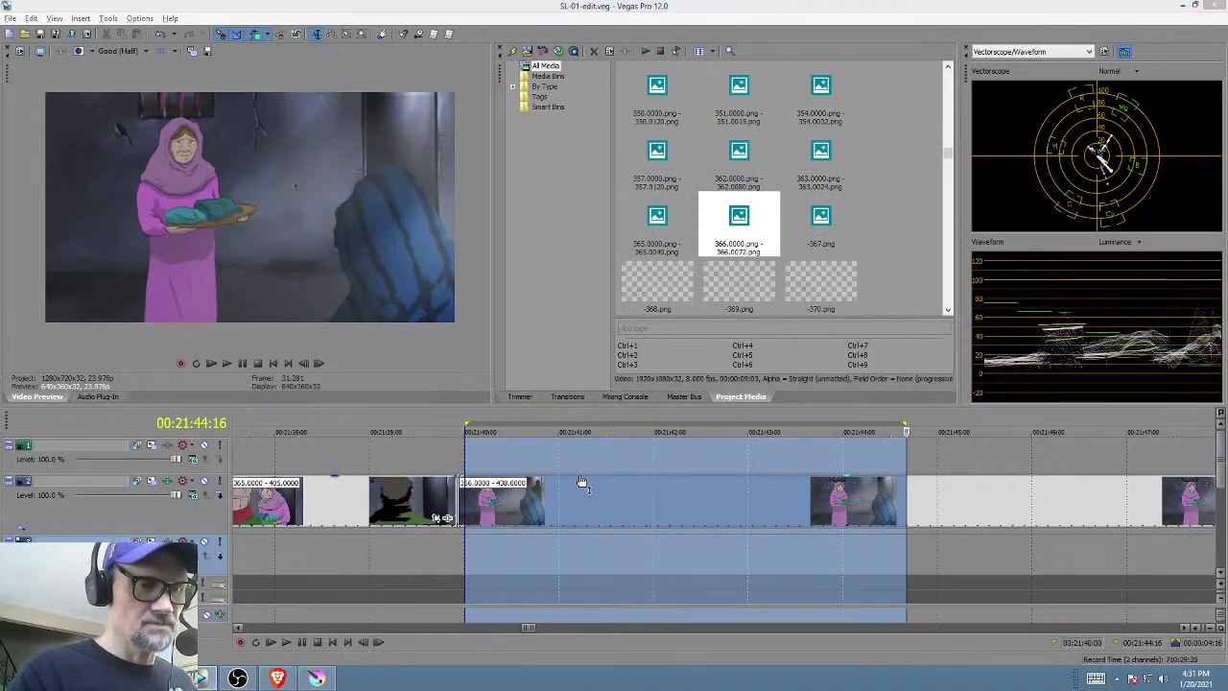
key(alt+Tab)
key(alt+Tab)
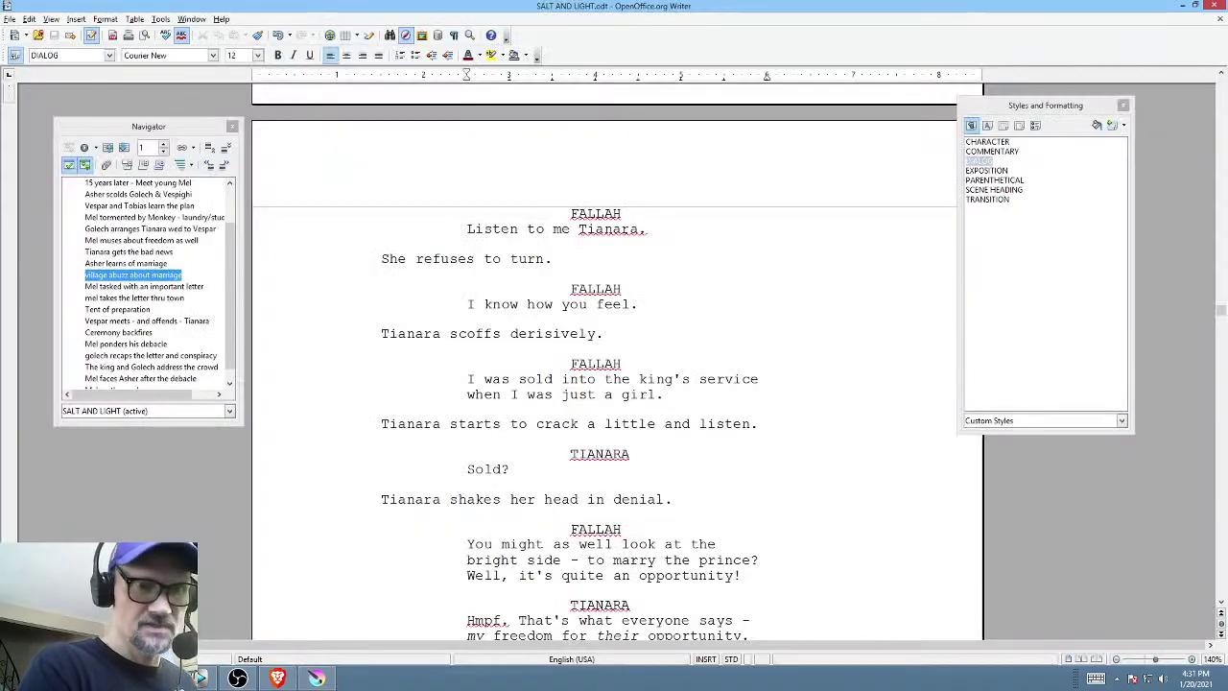
key(alt+Tab)
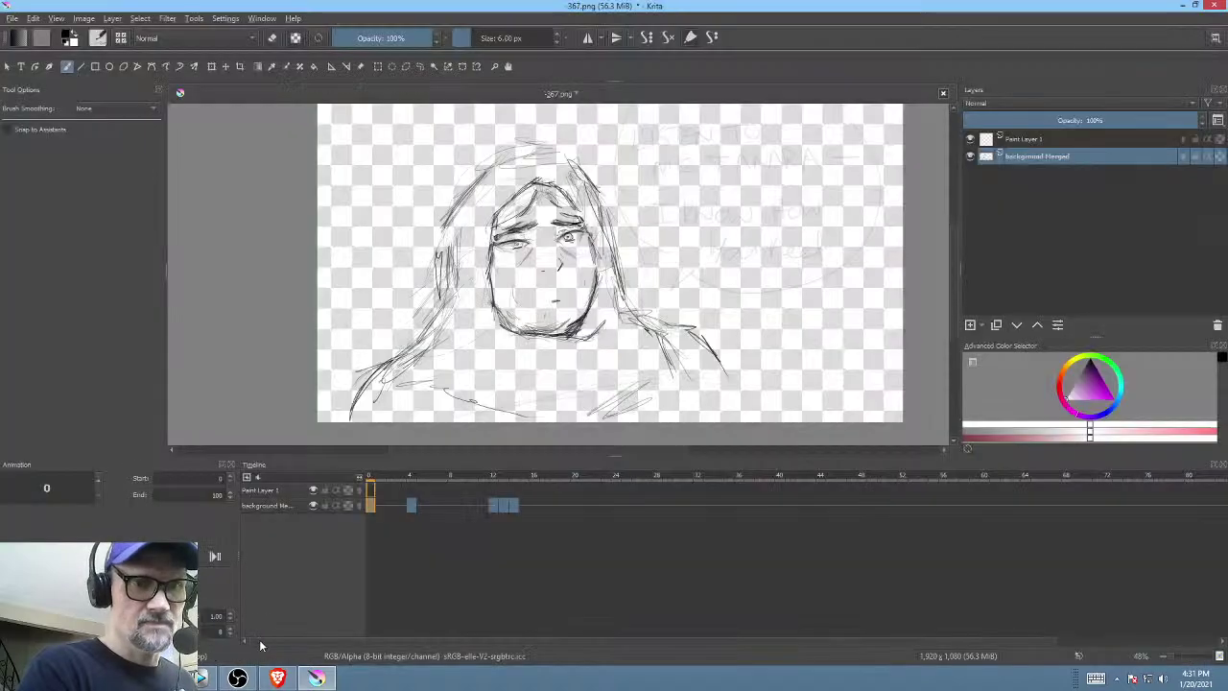
- Play back the start of the animation and examine the pose at frame 4
key(space)
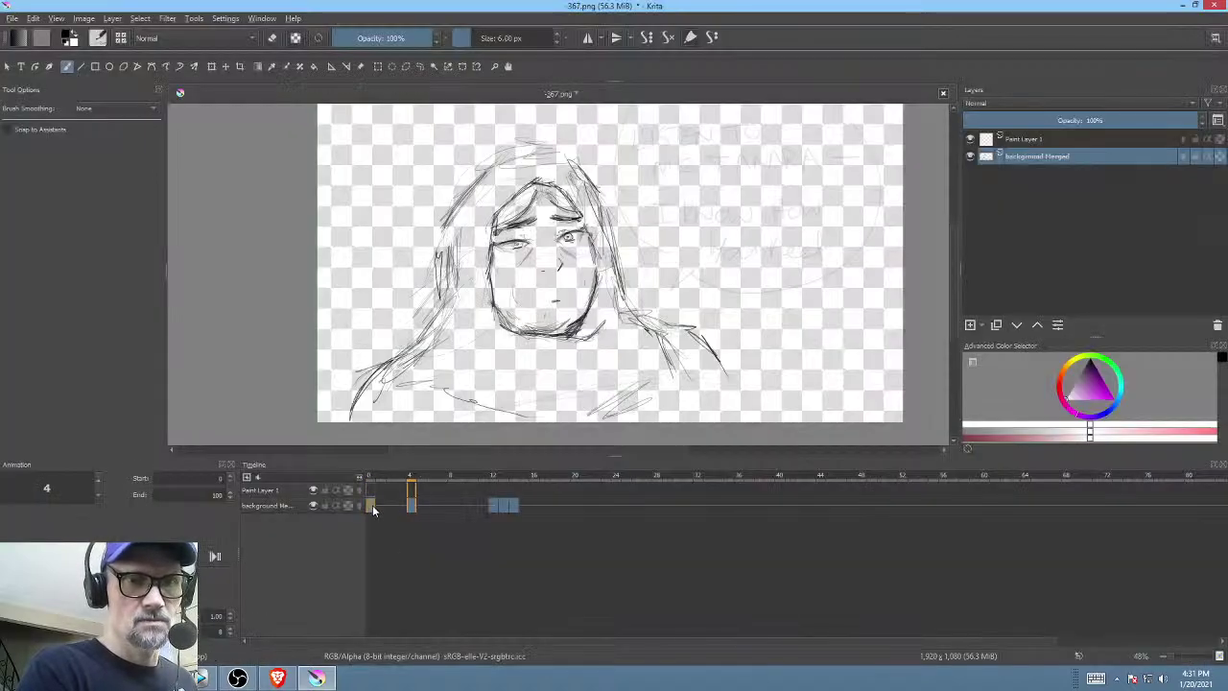
key(space)
click(410, 506)
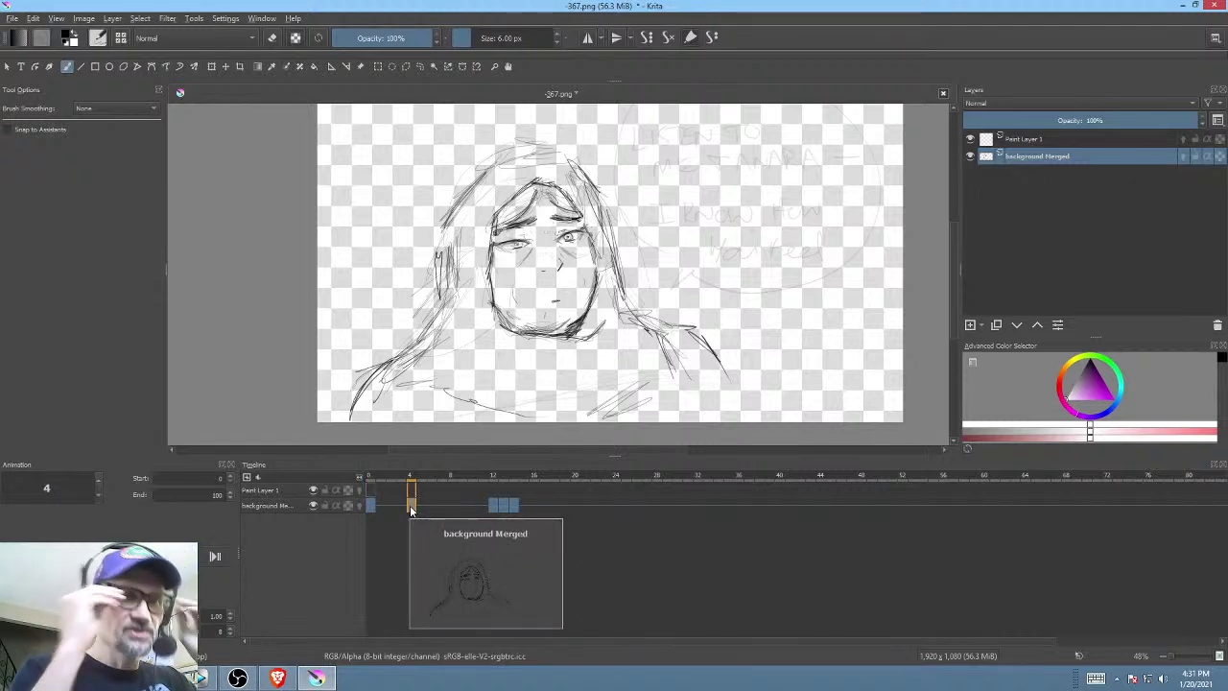
- At frame 0, strengthen the outlines of the veil, the shoulders and the upper edge of the face opening with brush strokes
click(369, 505)
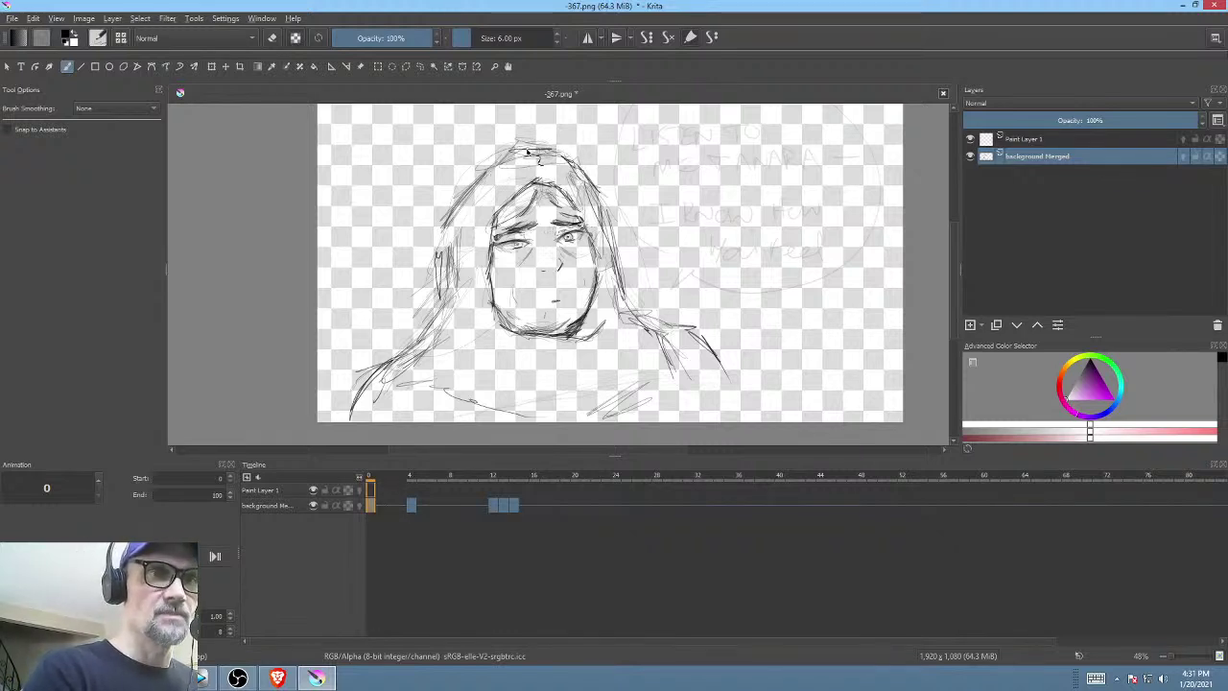
mouse_move(527, 152)
mouse_down()
mouse_move(479, 188)
mouse_move(508, 161)
mouse_move(477, 171)
mouse_move(459, 199)
mouse_move(466, 179)
mouse_move(509, 167)
mouse_move(466, 179)
mouse_move(464, 209)
mouse_move(513, 165)
mouse_up()
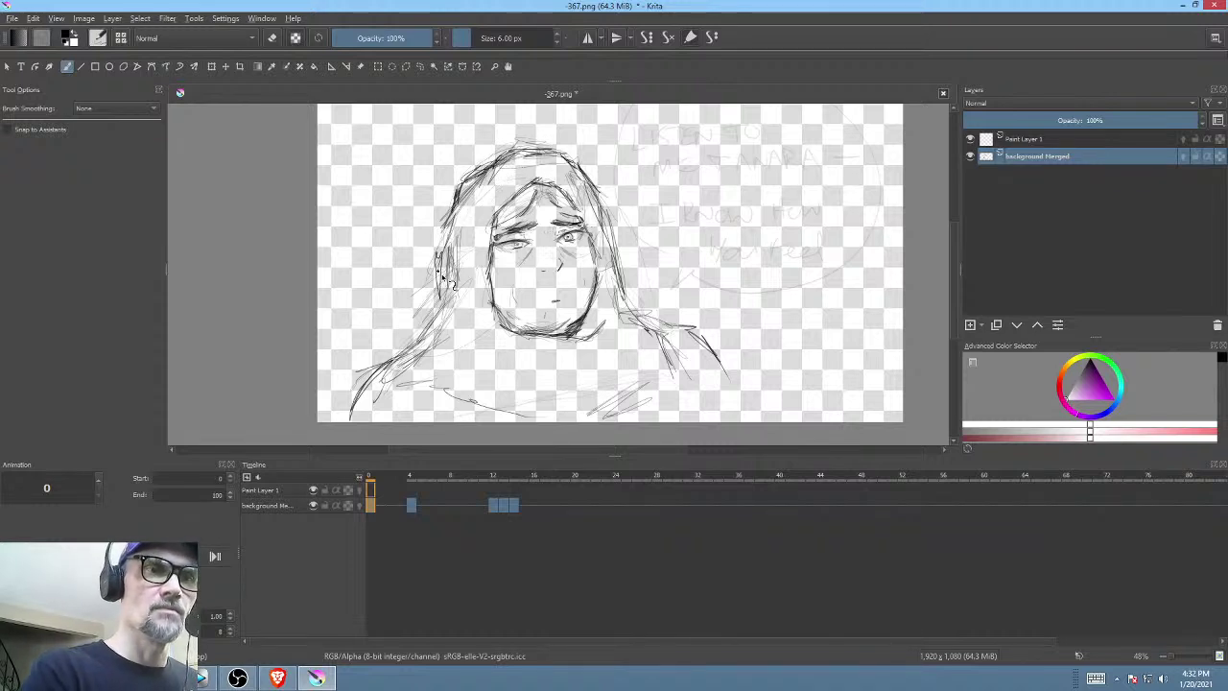
mouse_move(617, 280)
mouse_down()
mouse_move(731, 380)
mouse_move(753, 362)
mouse_move(698, 322)
mouse_move(705, 309)
mouse_up()
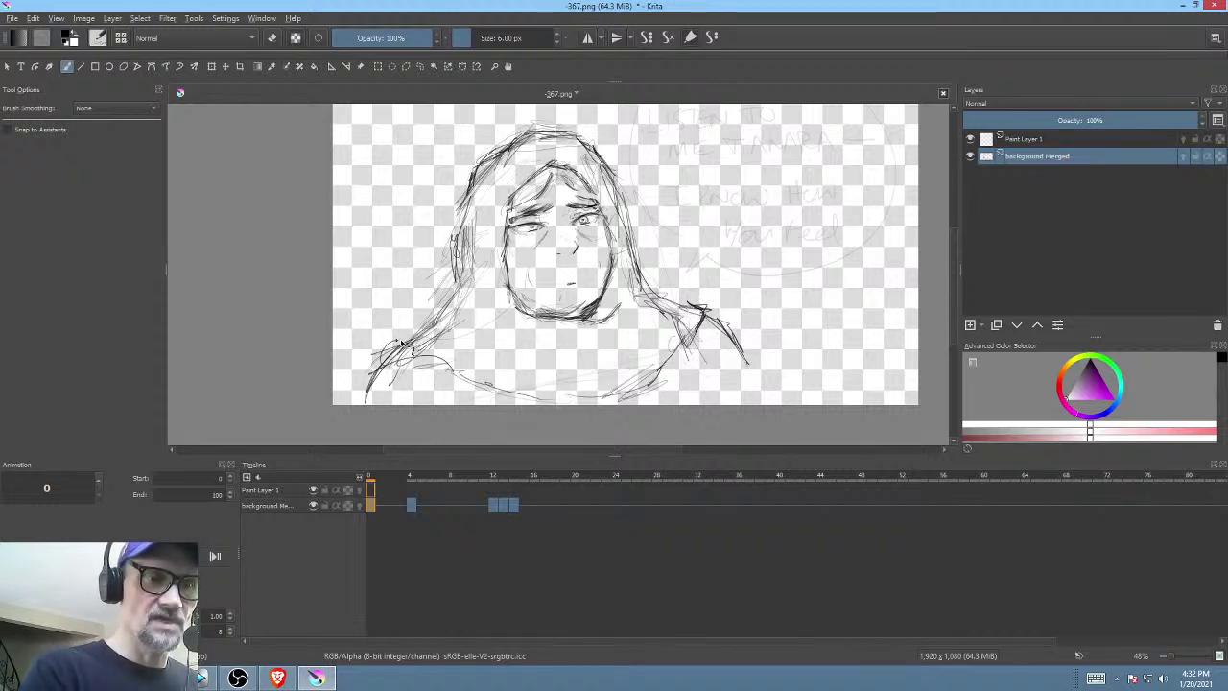
mouse_move(387, 356)
mouse_down()
mouse_move(427, 365)
mouse_move(381, 351)
mouse_move(462, 288)
mouse_up()
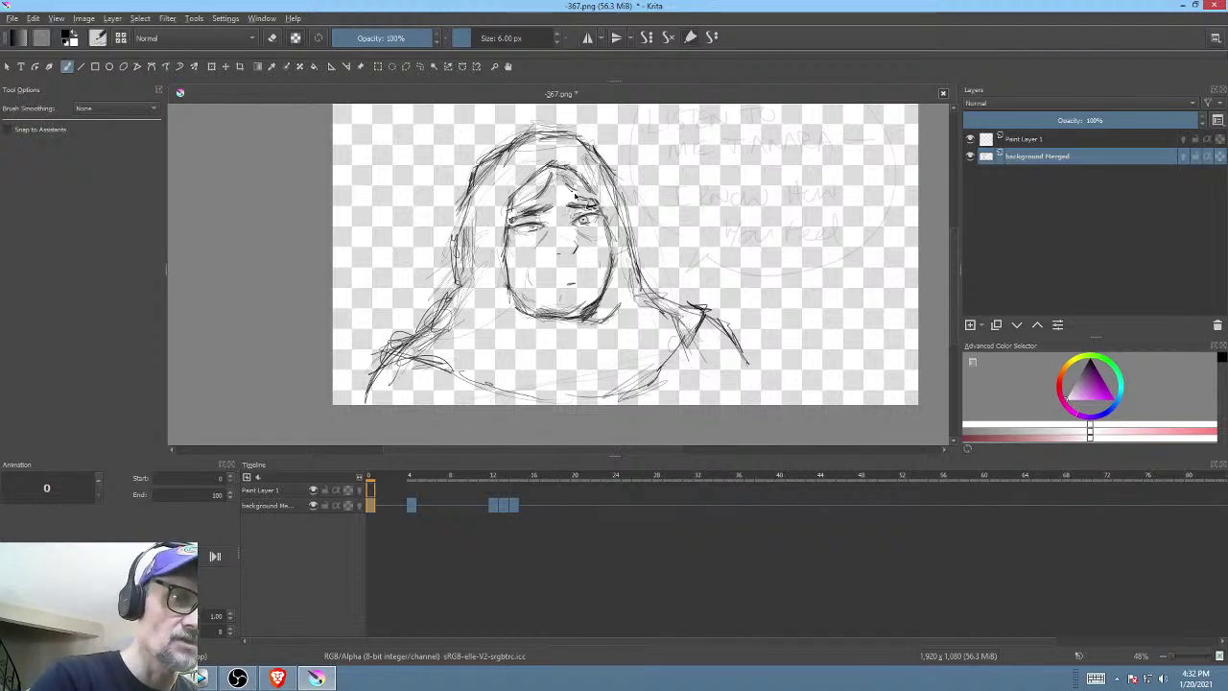
drag(507, 209, 585, 152)
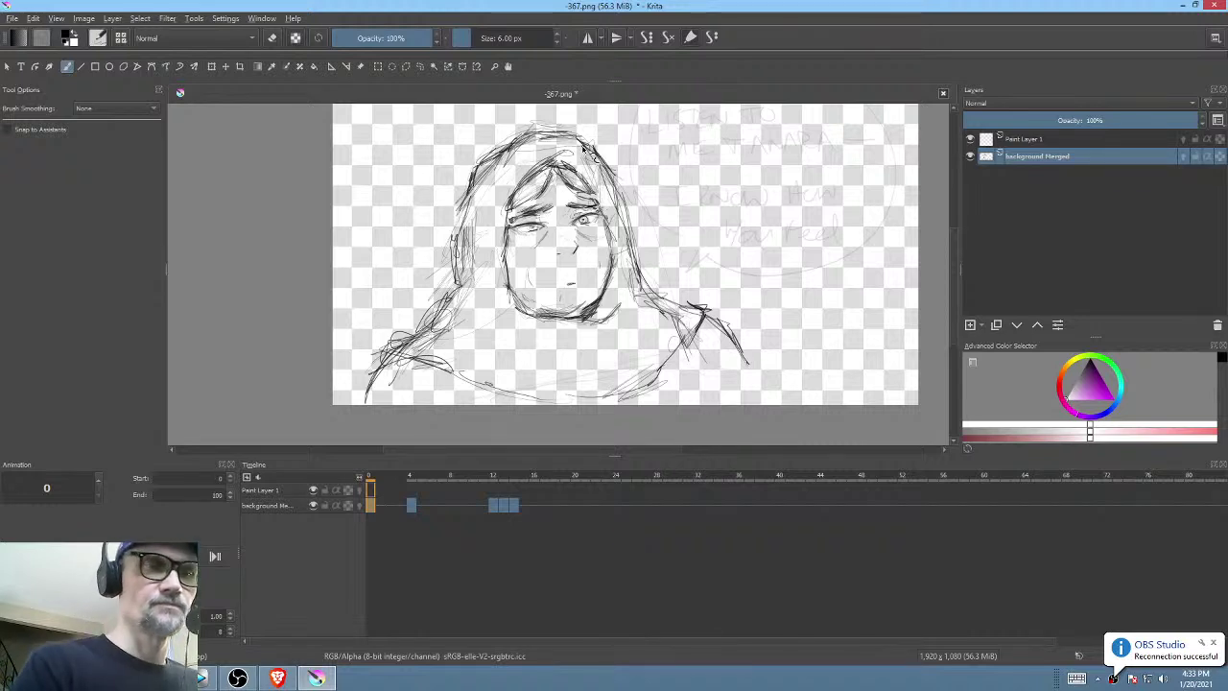
- Compare frames 0 and 4 of background Merged and add a duplicate keyframe at frame 5
click(410, 506)
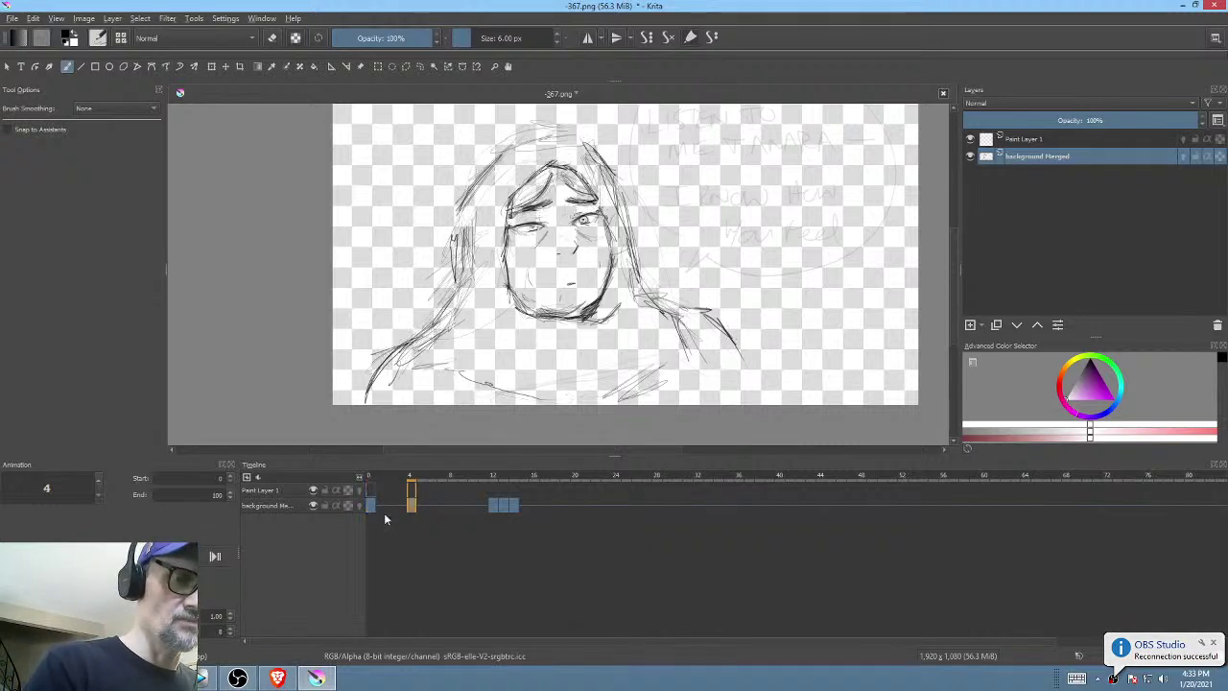
click(370, 505)
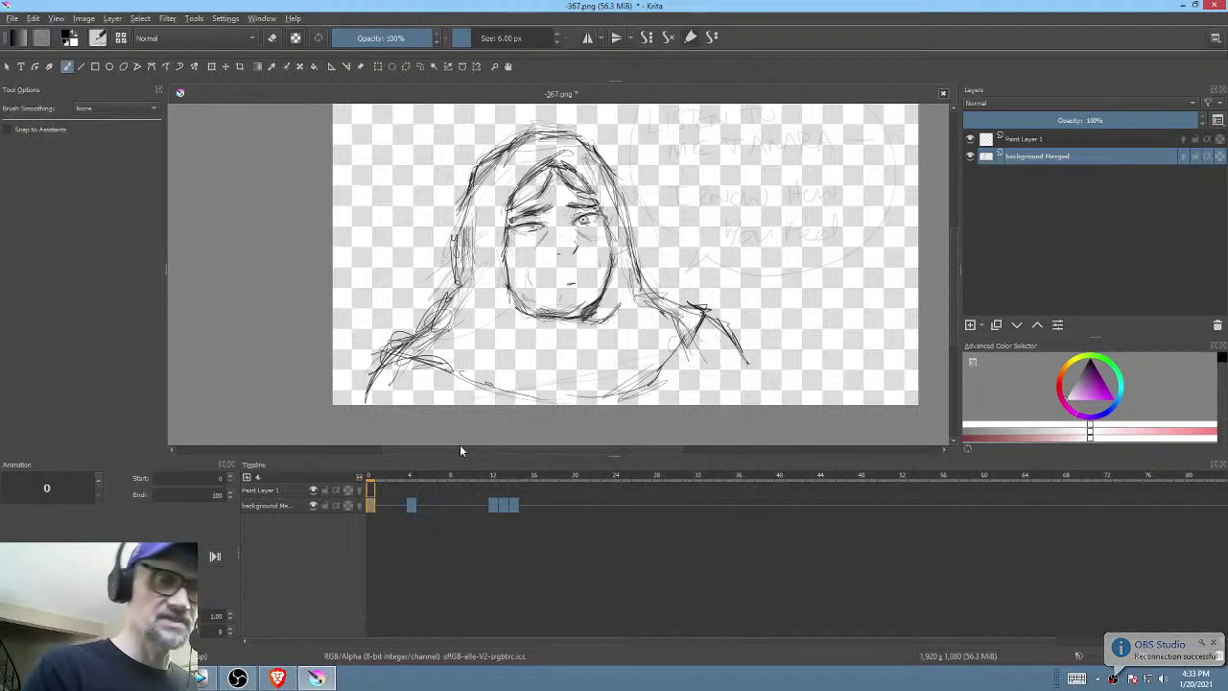
key(space)
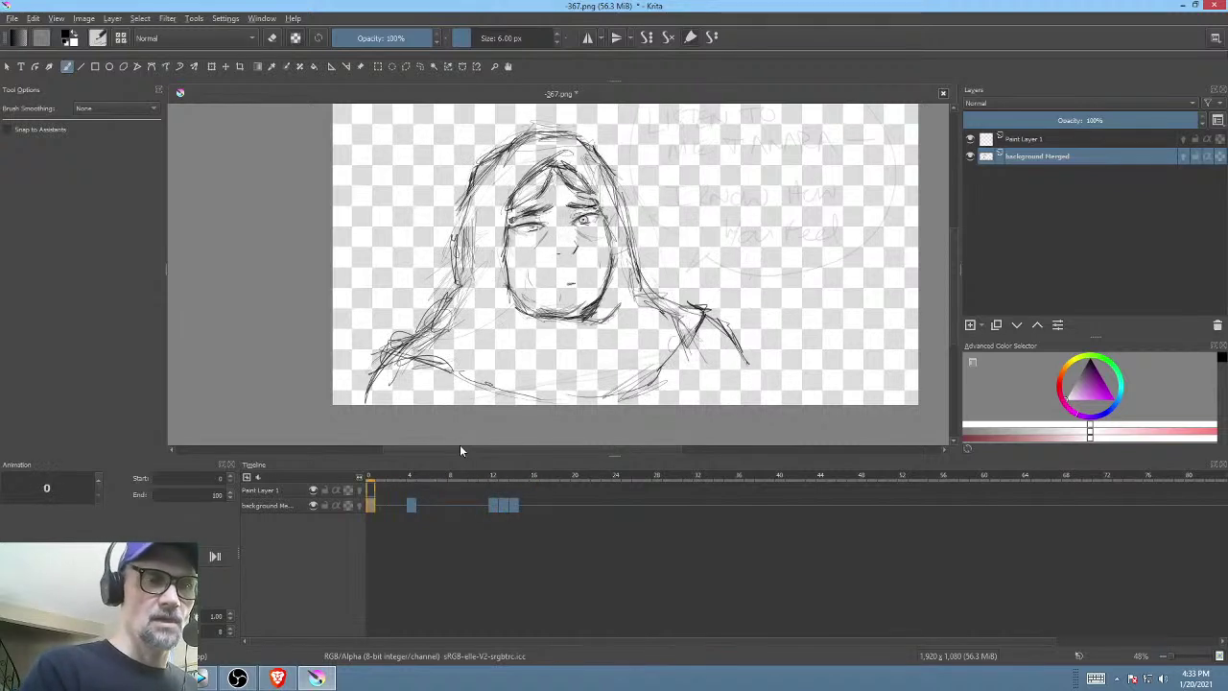
click(421, 502)
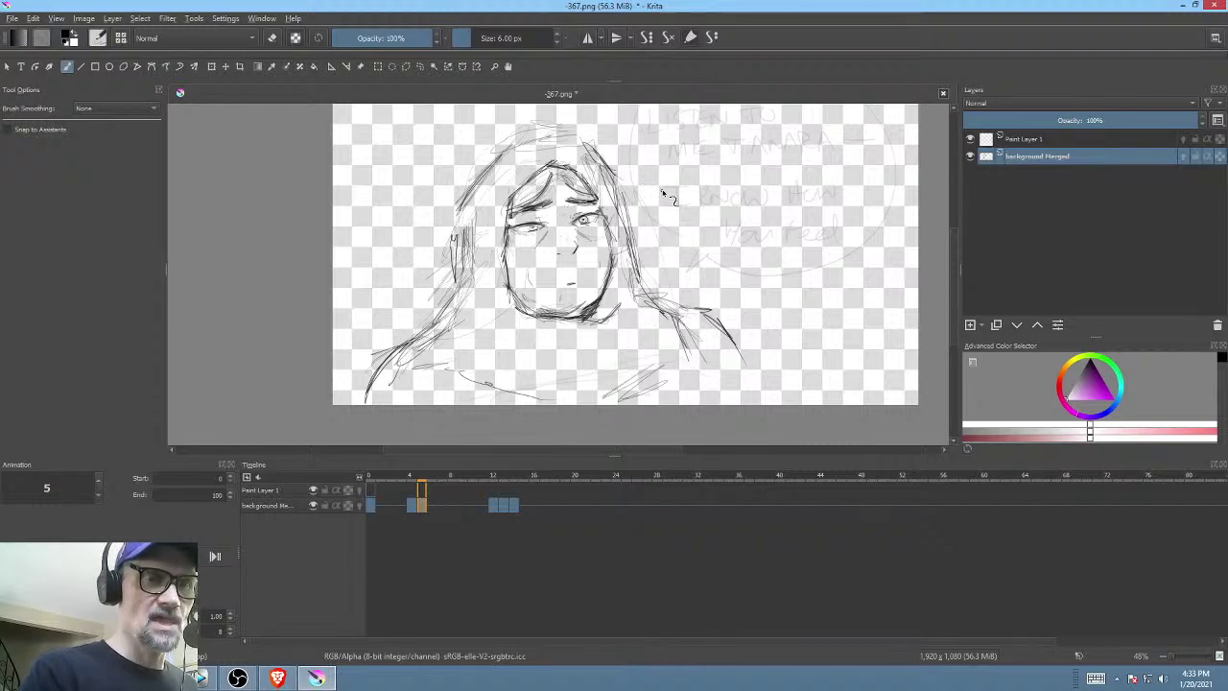
- Add a duplicate keyframe at frame 20, outline the woman's head with a freehand selection, erase it and clear the selection
key(j)
drag(709, 105, 390, 353)
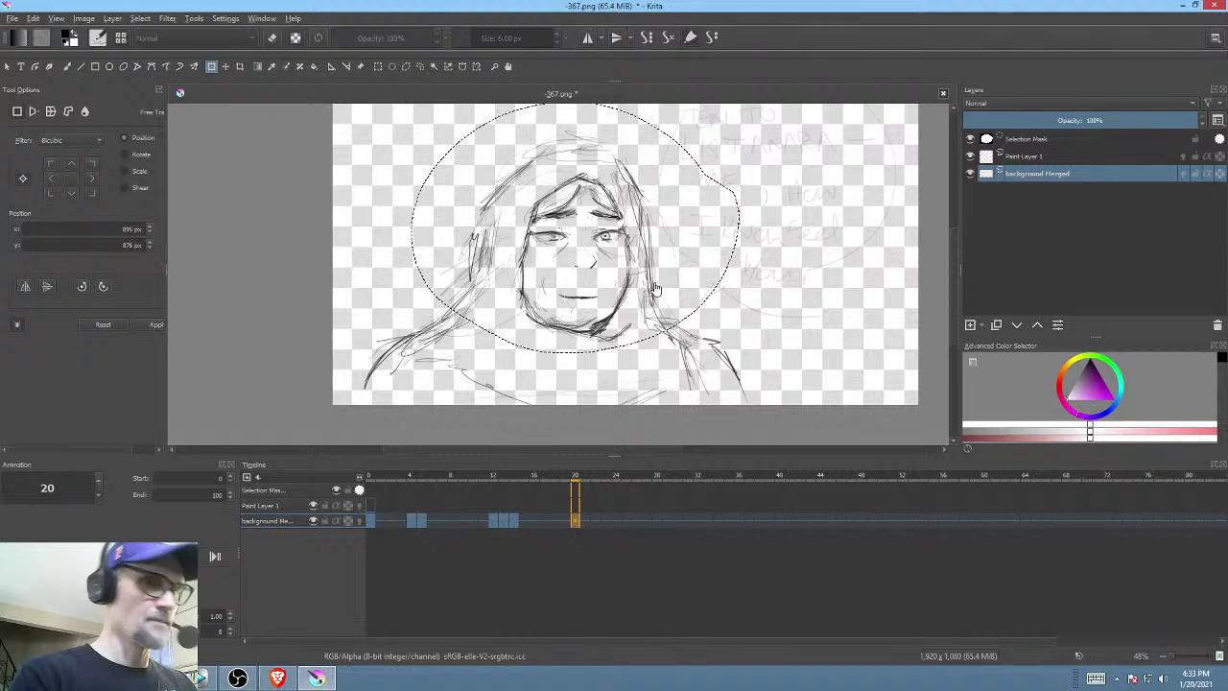
key(Delete)
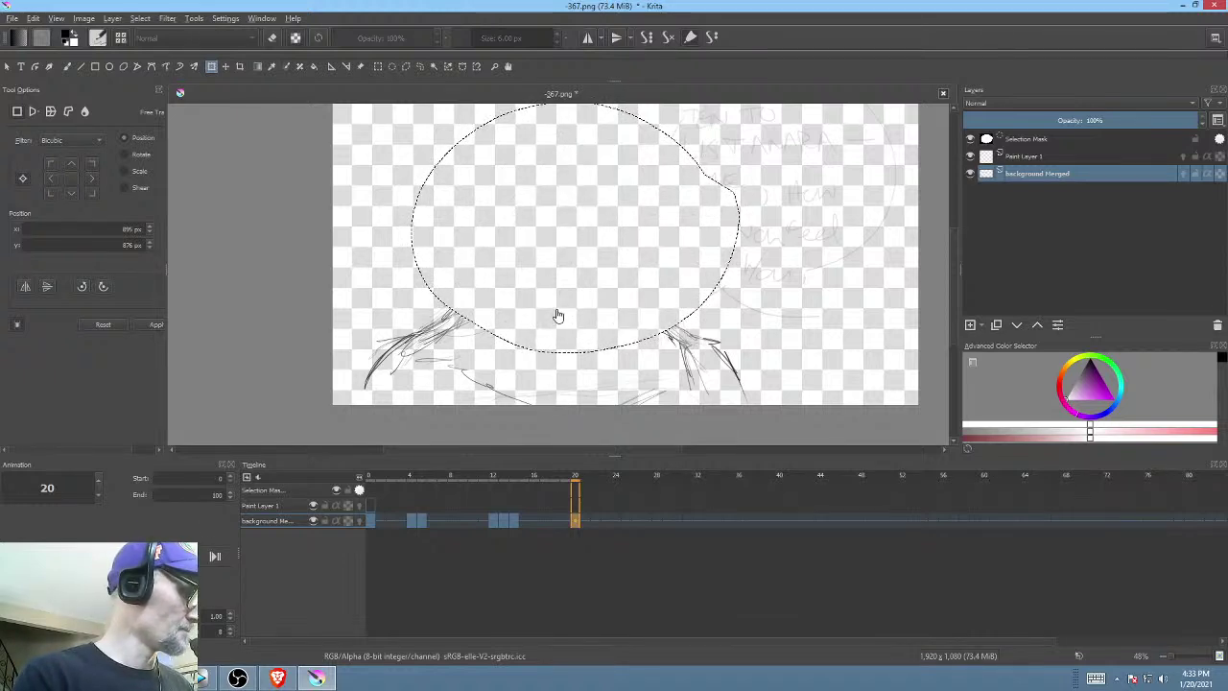
key(b)
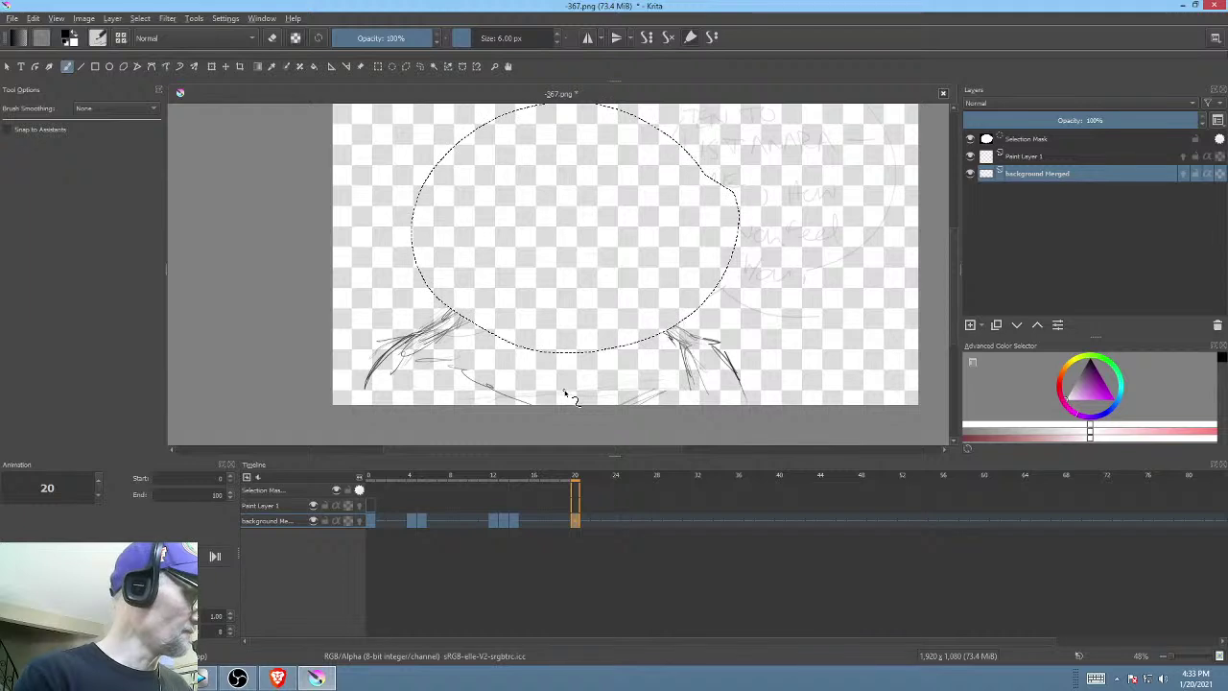
key(ctrl+shift+a)
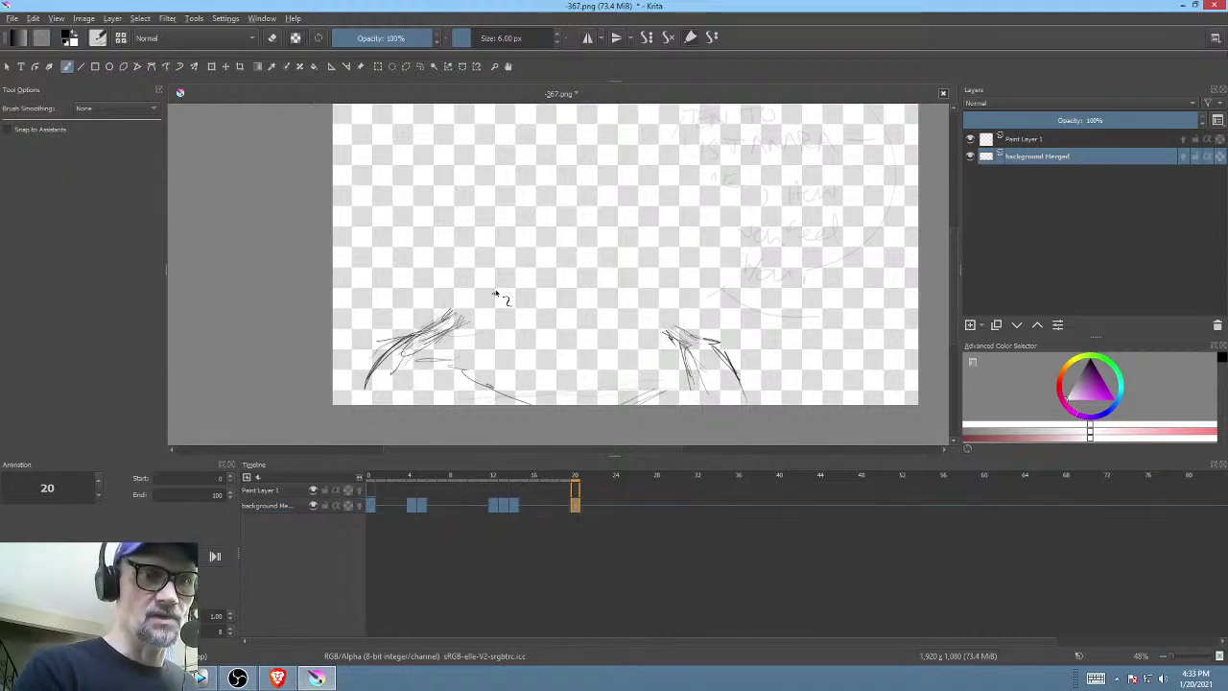
- Sketch the veil's left edge rising from the shoulder at frame 20, flipping to frame 14 for reference
key(Left)
key(Right)
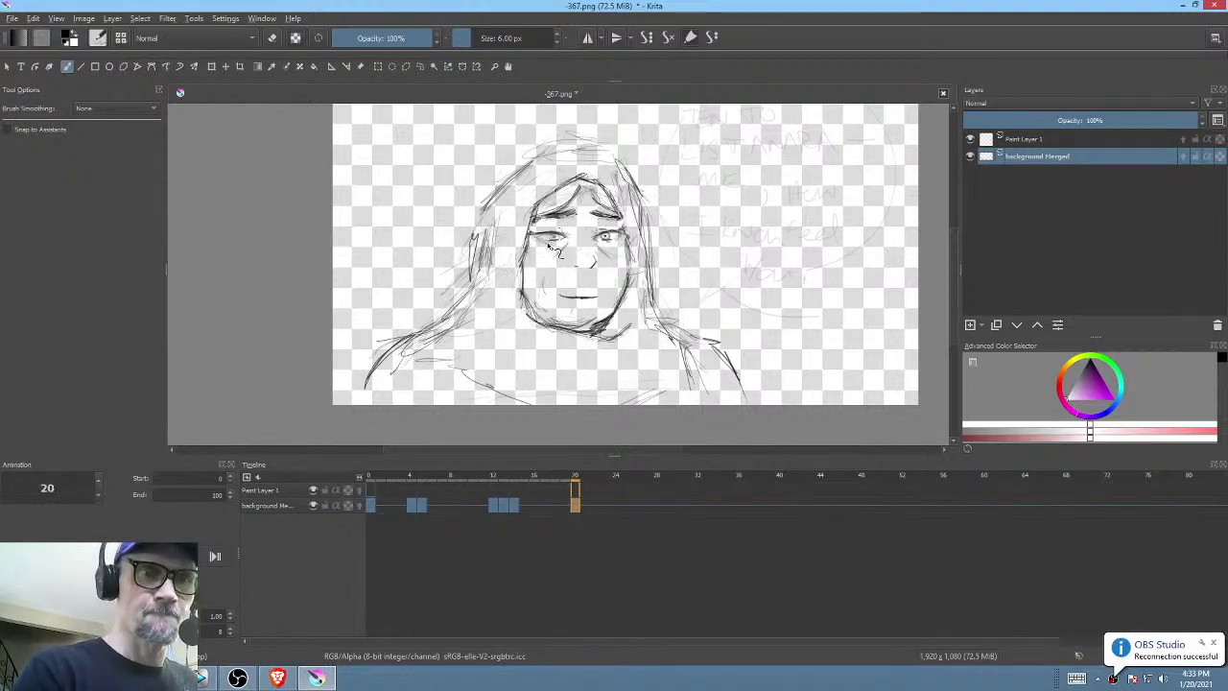
drag(474, 297, 531, 211)
key(Left)
key(Right)
key(Left)
key(Right)
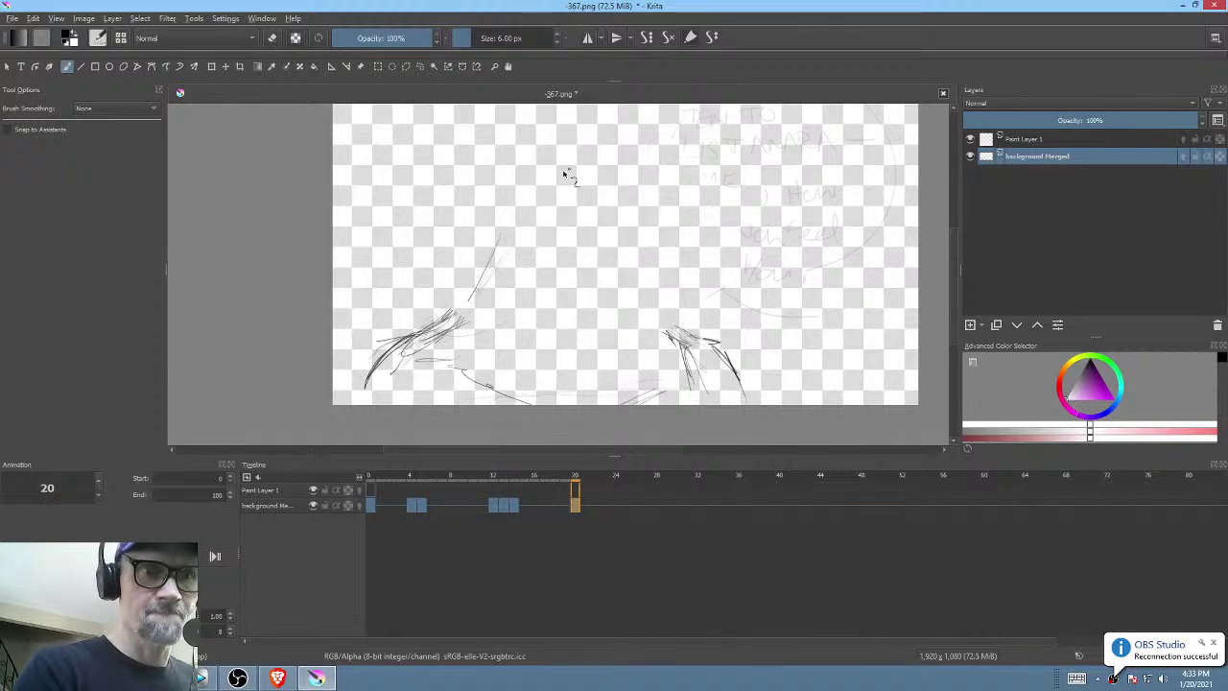
- Rough in both sides of a lowered jaw at frame 20 and darken the right side, flipping against frame 14
key(Left)
key(Right)
key(period)
key(comma)
key(period)
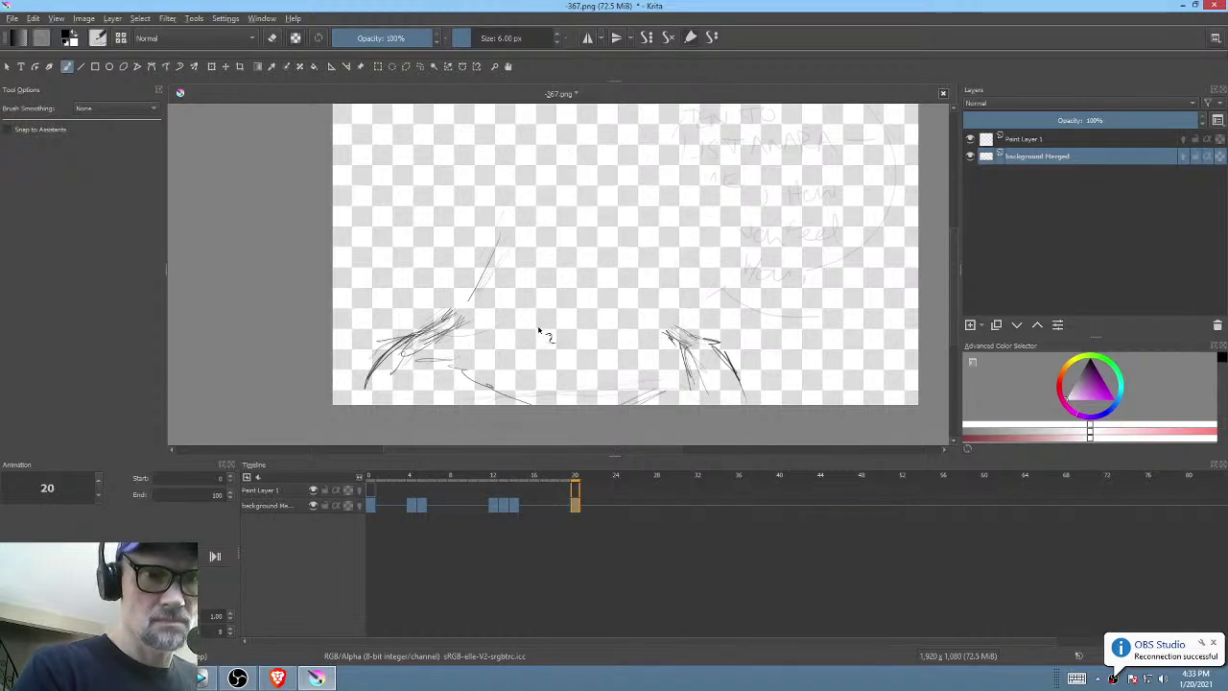
key(comma)
key(period)
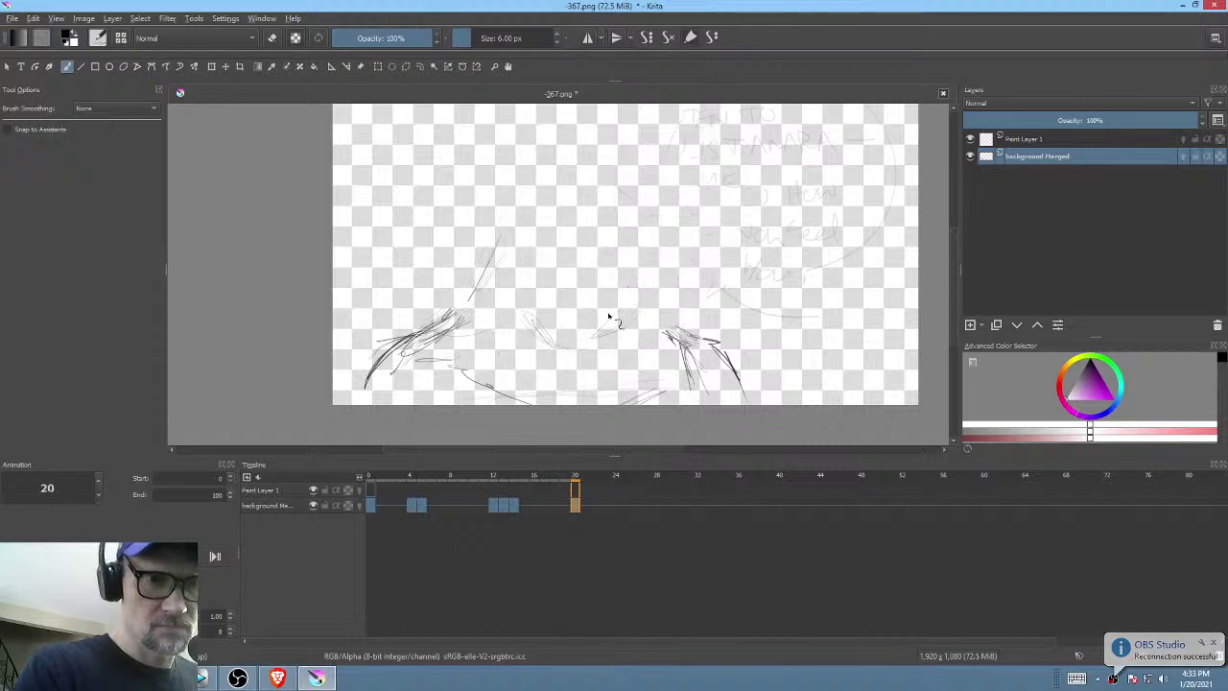
key(comma)
key(period)
key(comma)
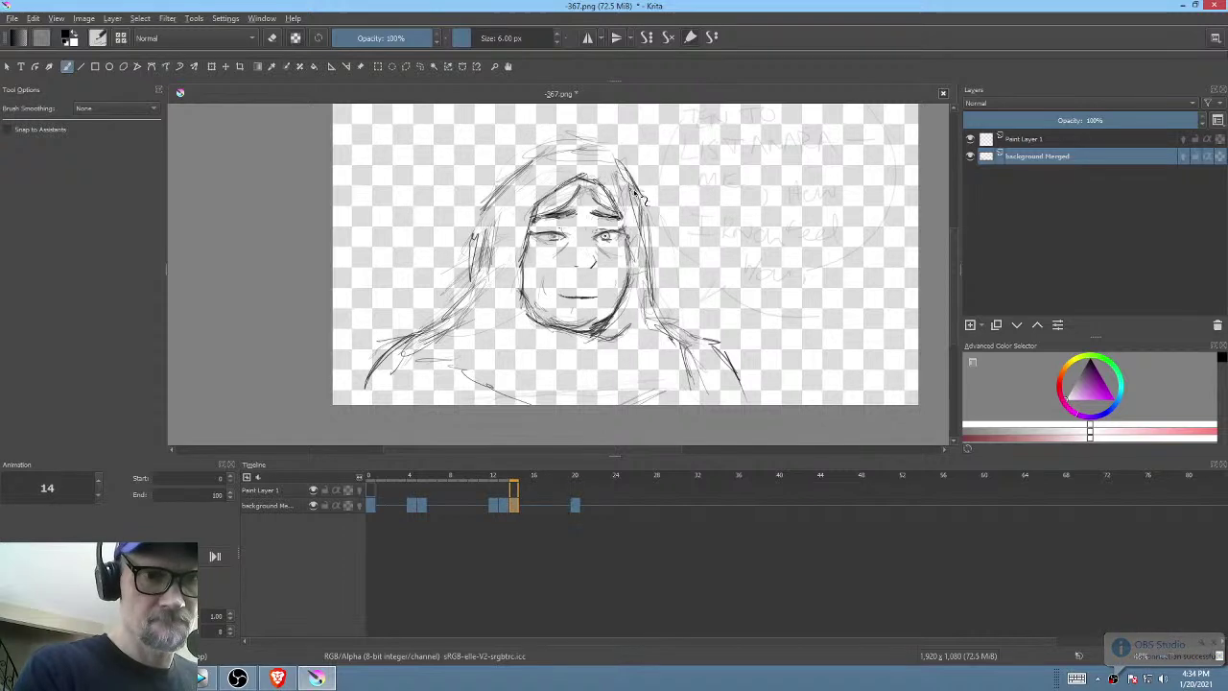
key(period)
key(comma)
key(period)
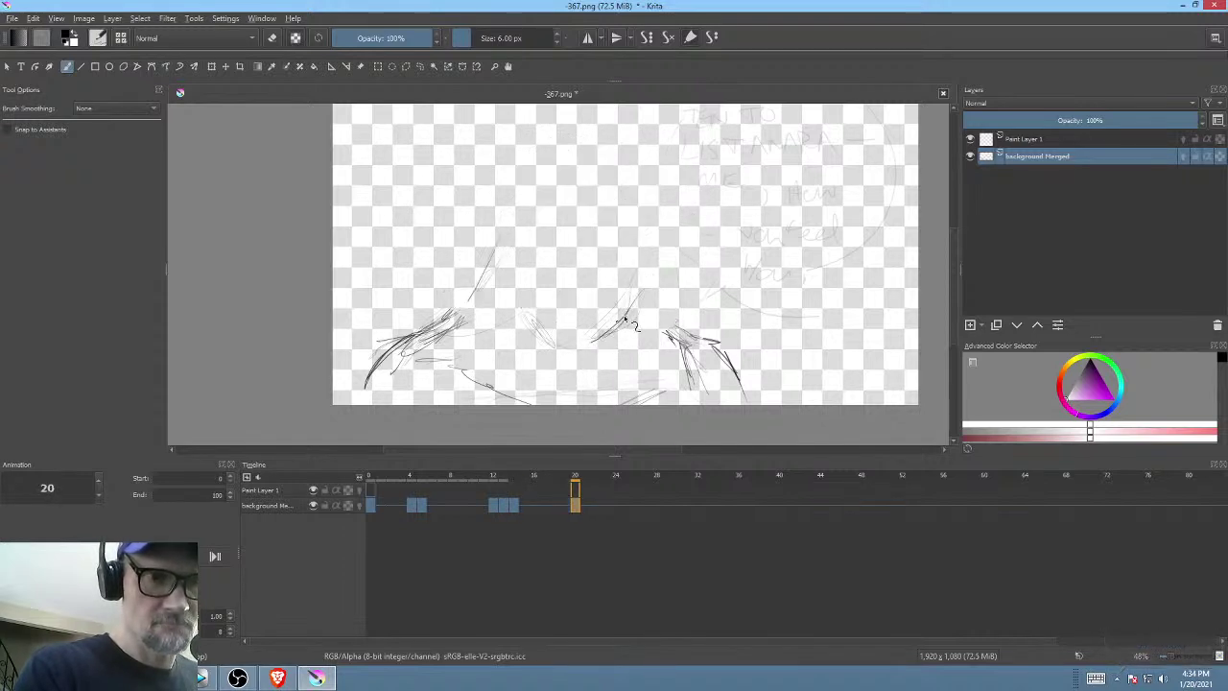
- Complete the chin curve between the two jaw sides at frame 20, comparing it with the face at frame 14
key(comma)
key(period)
key(comma)
key(period)
key(comma)
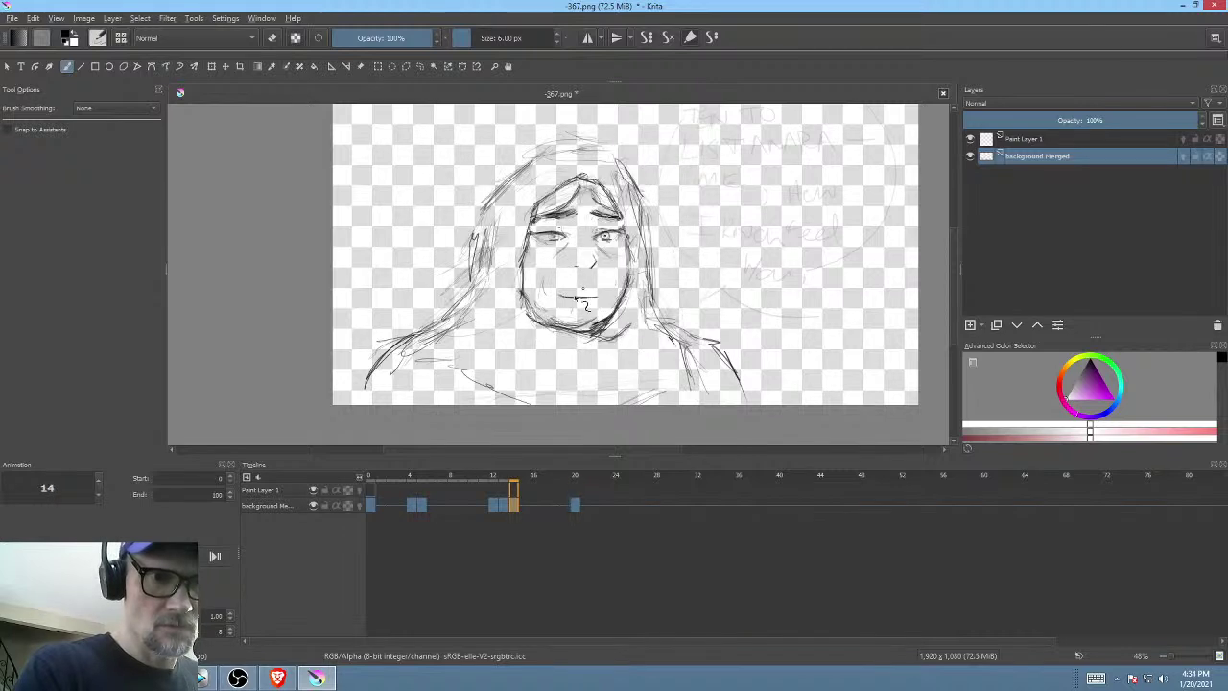
key(period)
key(comma)
key(period)
key(comma)
key(period)
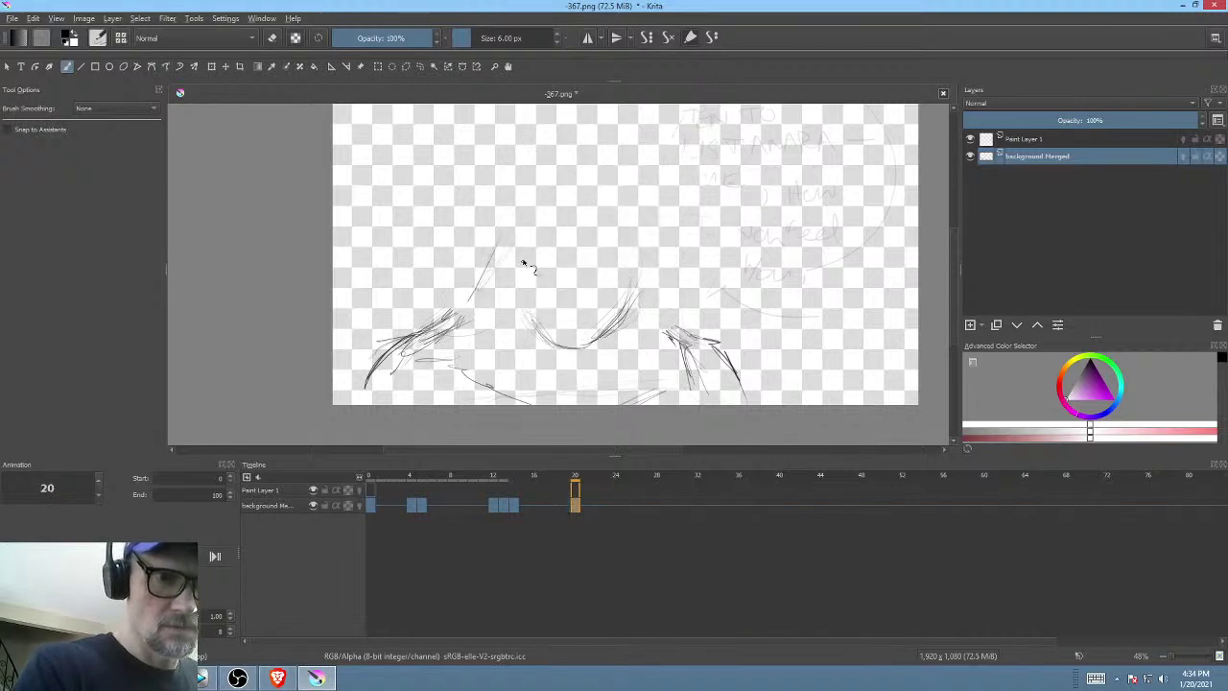
- Draw the left side of the face up from the jaw at frame 20, checking against frame 14
key(comma)
drag(536, 219, 523, 288)
key(comma)
key(period)
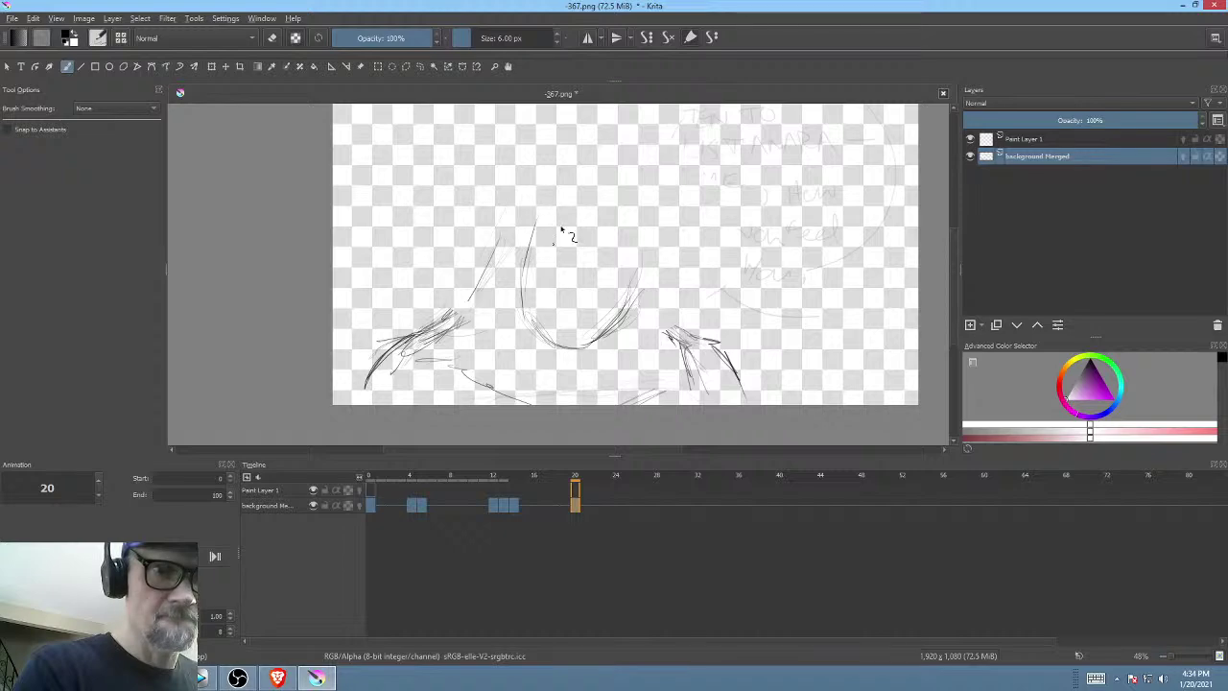
- Sketch the left forehead curve up to the crown at frame 20, flipping to frame 14 for reference
key(Left)
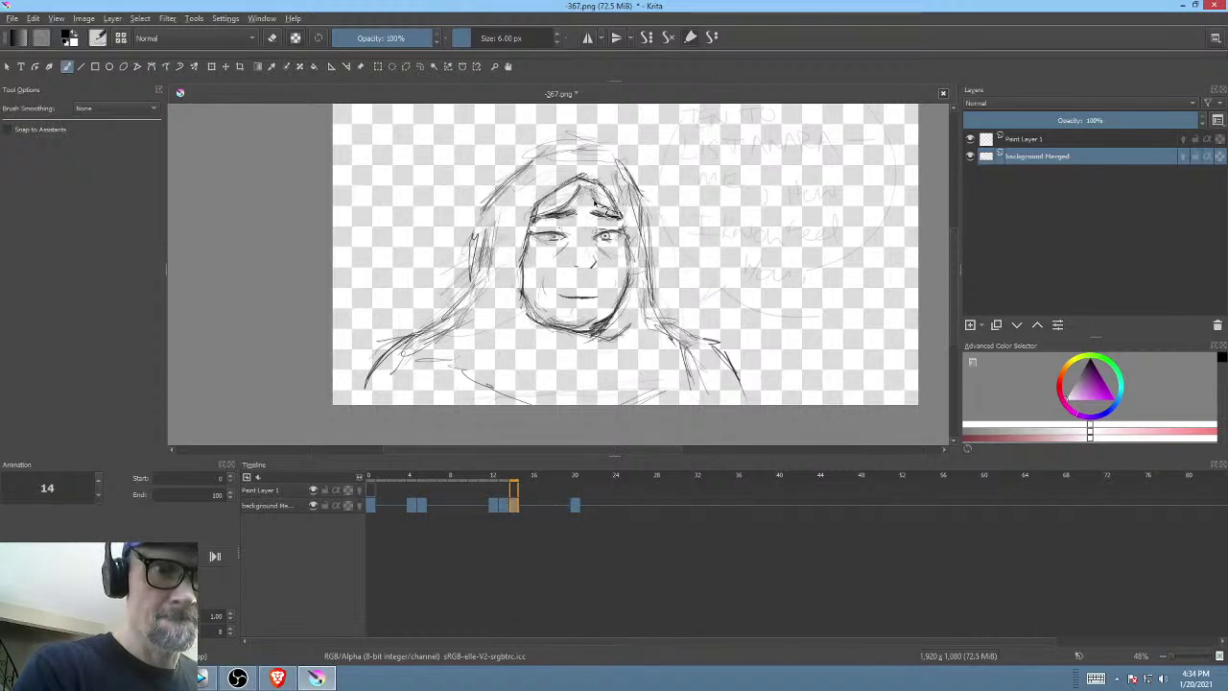
key(Right)
key(Left)
key(Right)
key(Left)
key(period)
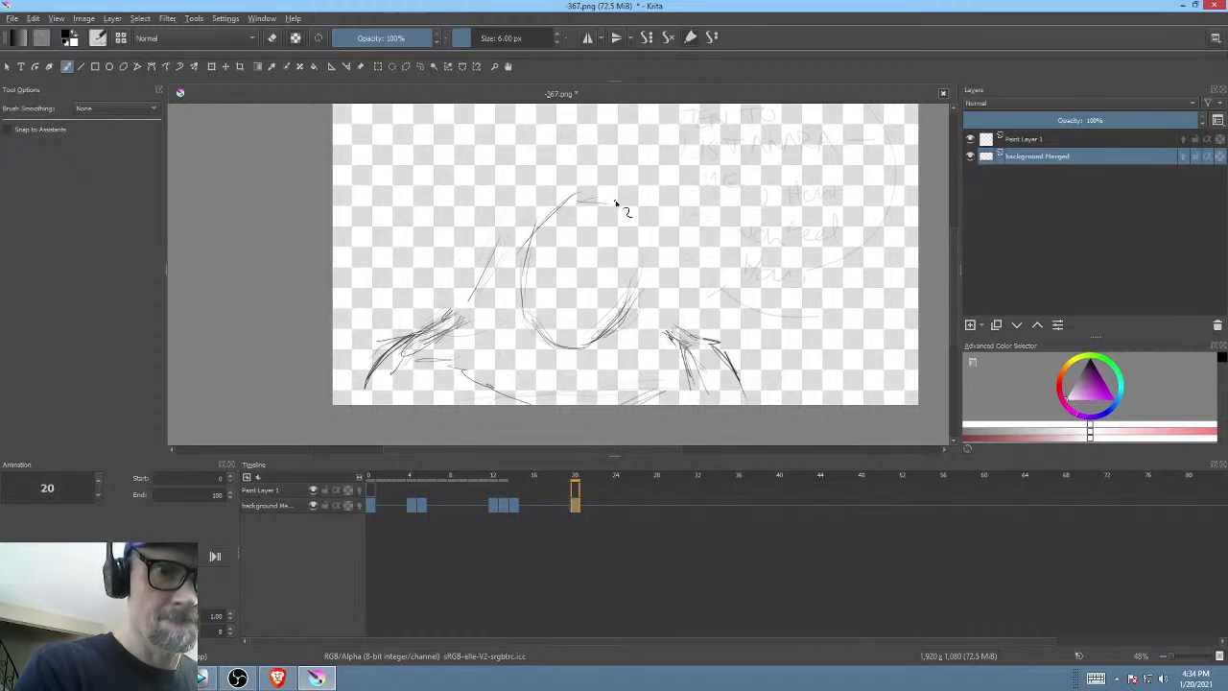
- Close the face outline at frame 20 by sketching its right side from crown to jaw, comparing it with frame 14
key(comma)
key(period)
key(comma)
key(period)
key(comma)
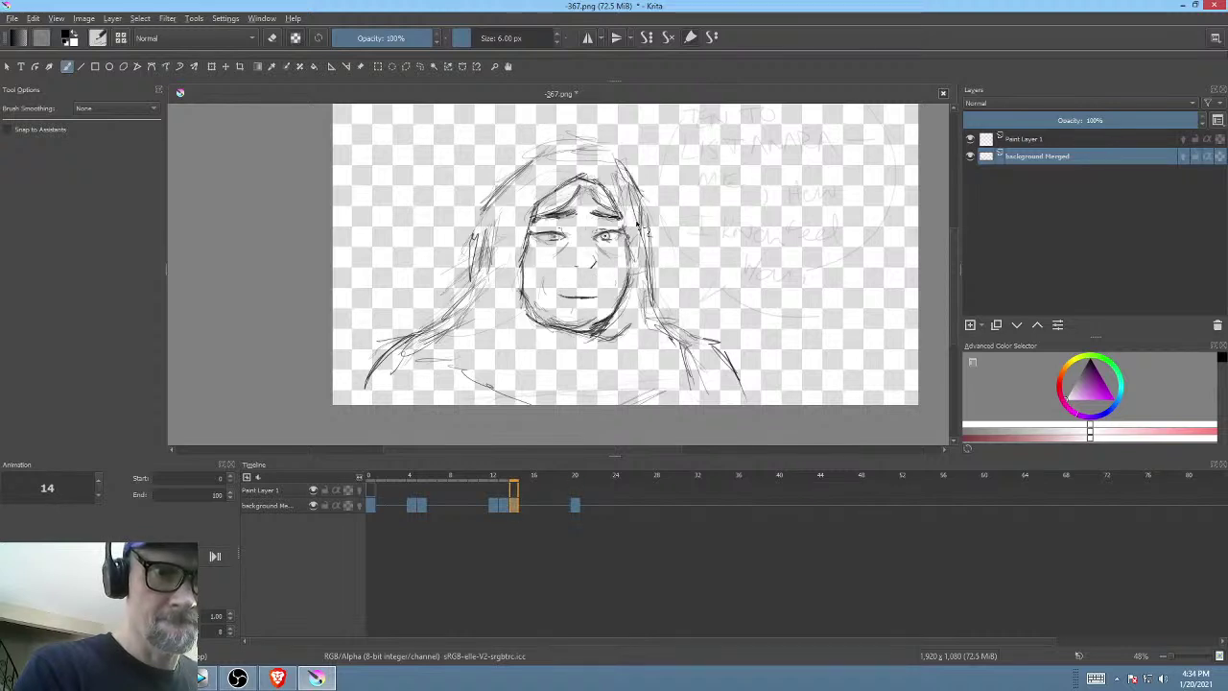
key(period)
key(comma)
key(period)
key(comma)
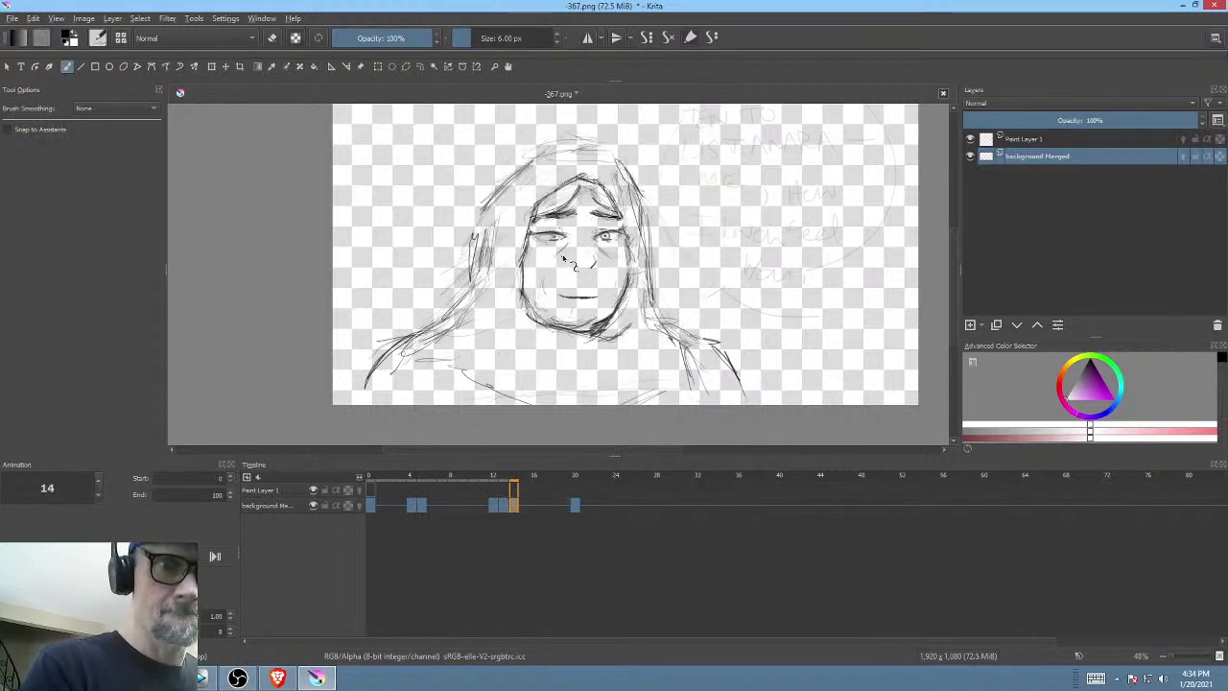
key(period)
- Mark both lowered eyes with short lines at frame 20, placing them lower than the eyes at frame 14
drag(540, 258, 567, 259)
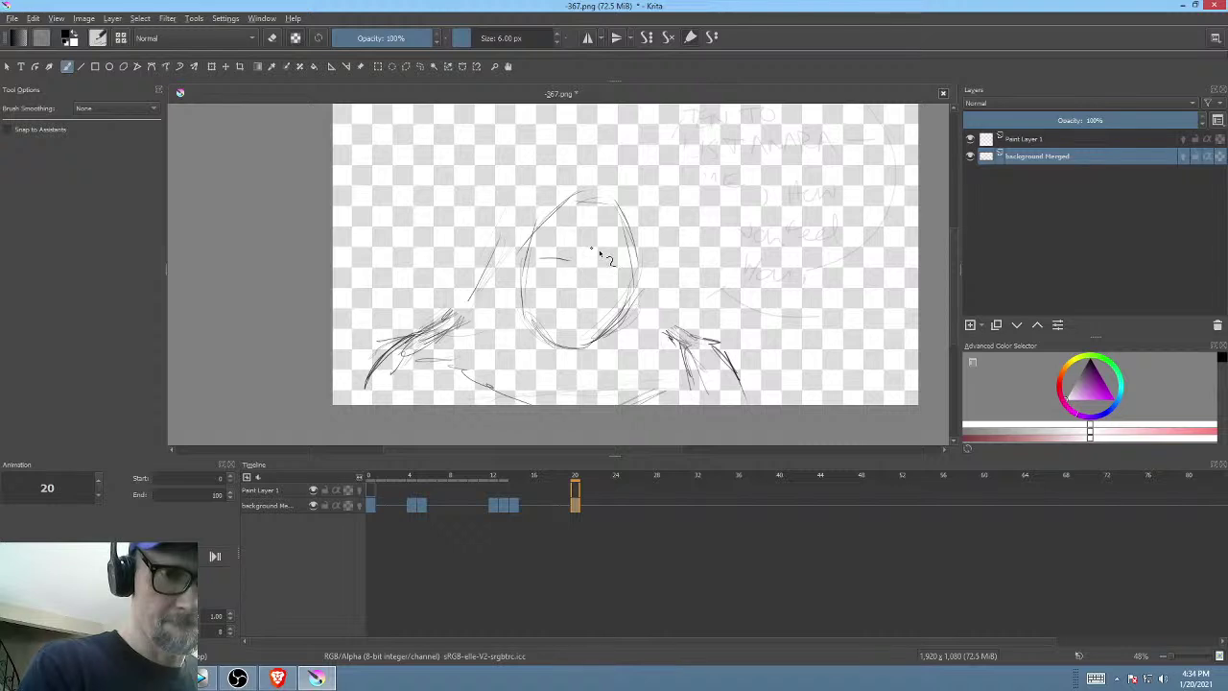
key(comma)
key(period)
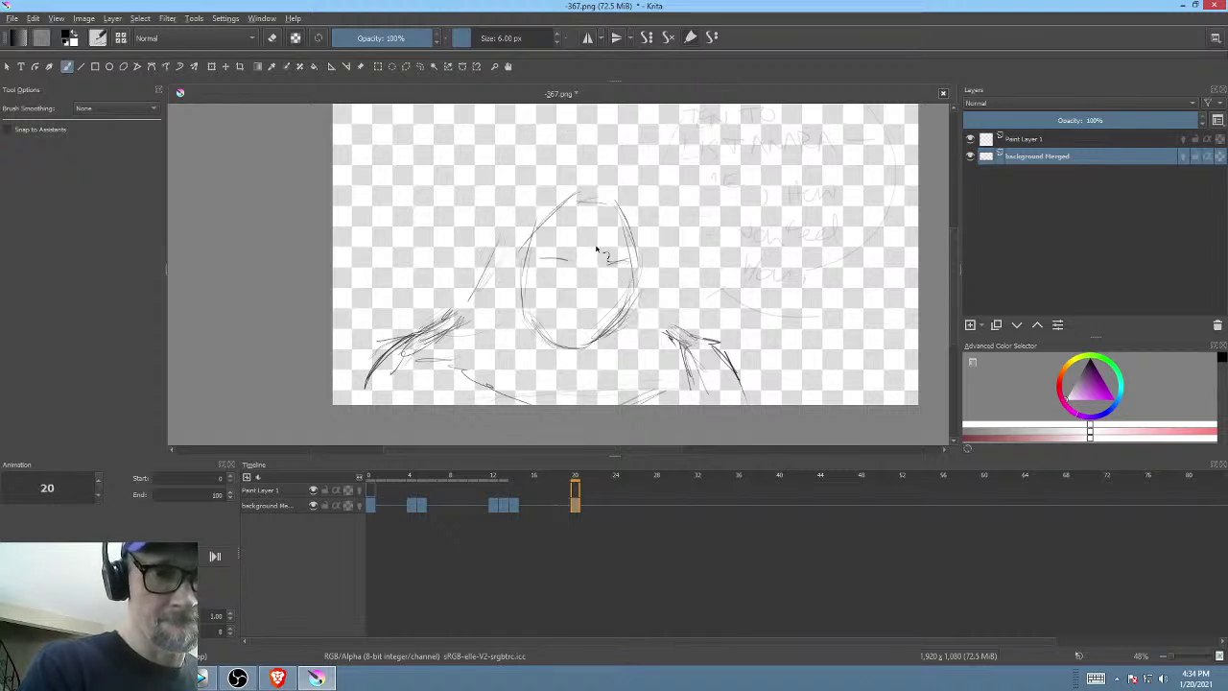
key(comma)
key(period)
- Rough in both eyebrows above the eye lines at frame 20, checking their placement against frame 14
key(comma)
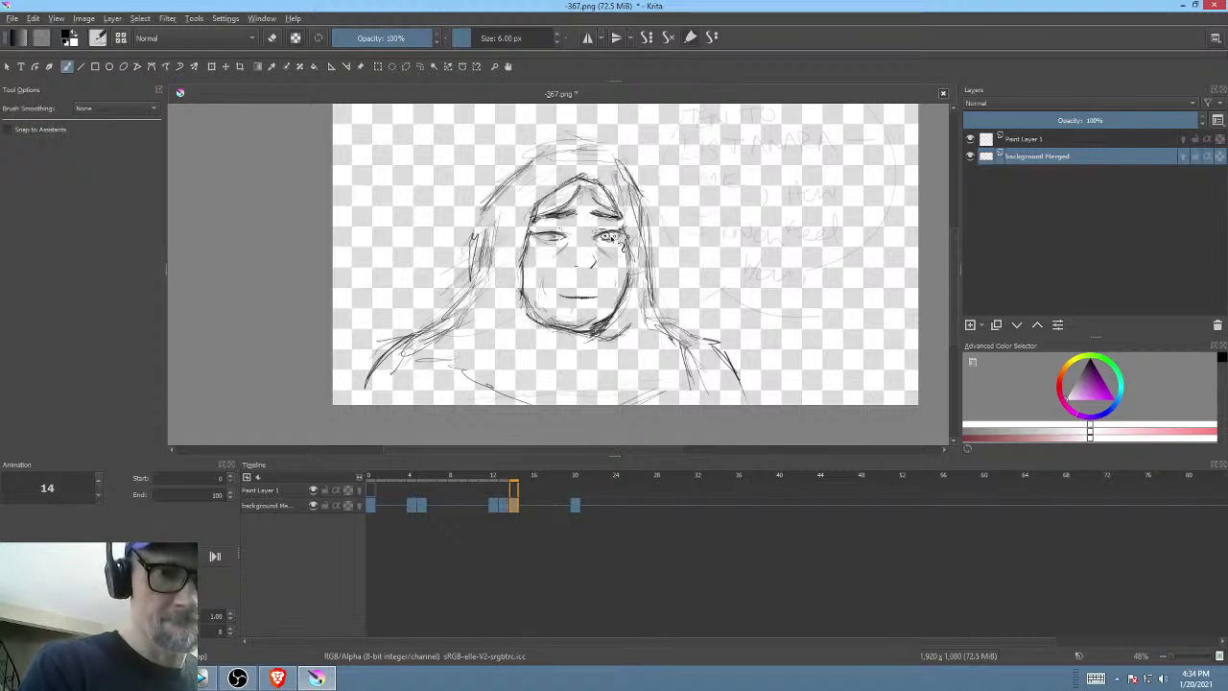
key(period)
key(comma)
key(period)
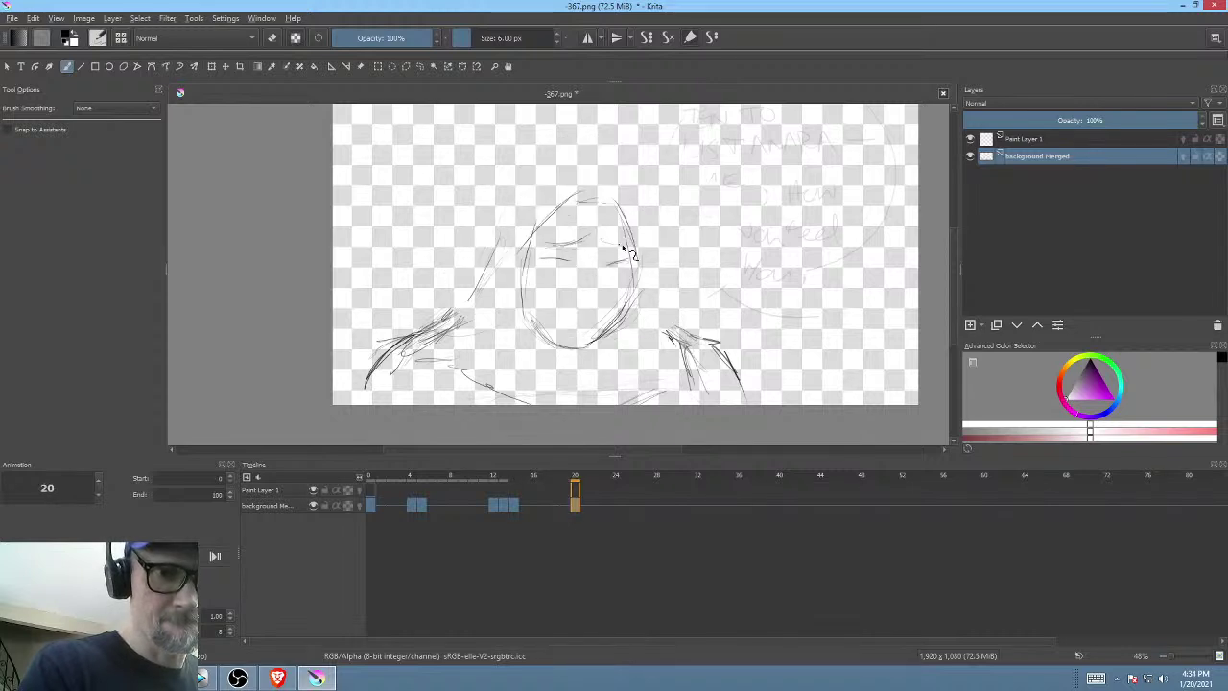
key(comma)
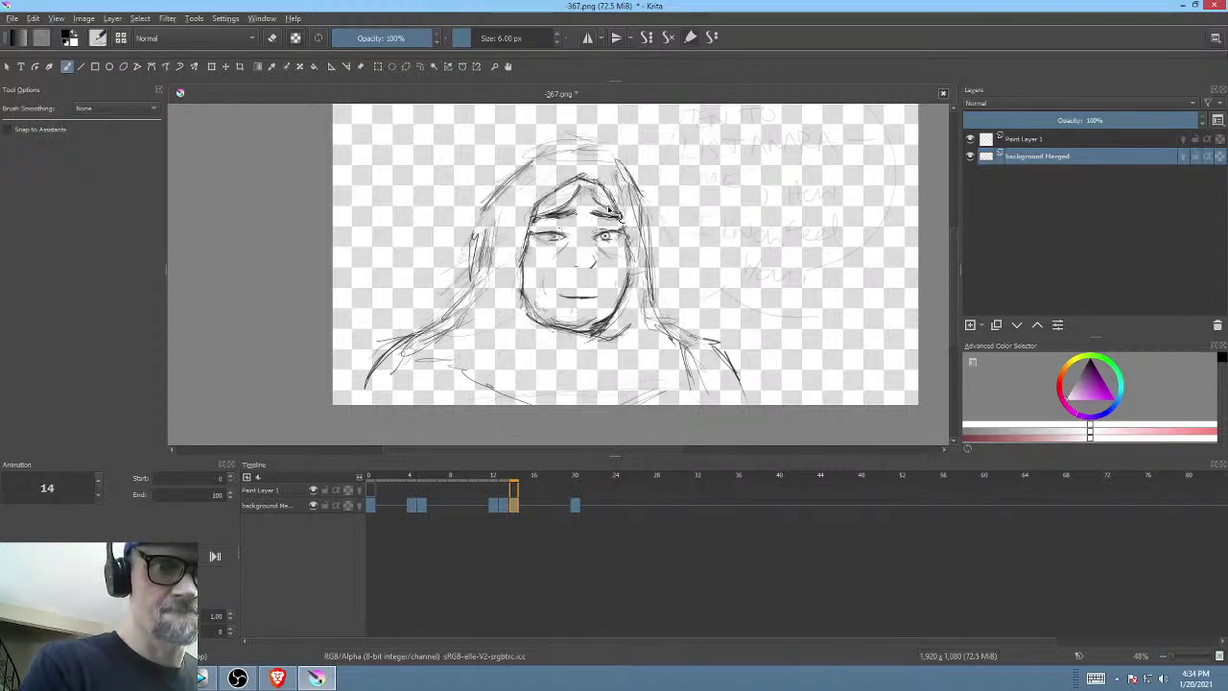
- Sketch the parted hairline sweeping down the left side of the forehead at frame 20, using frame 14 as reference
key(period)
key(comma)
key(period)
key(comma)
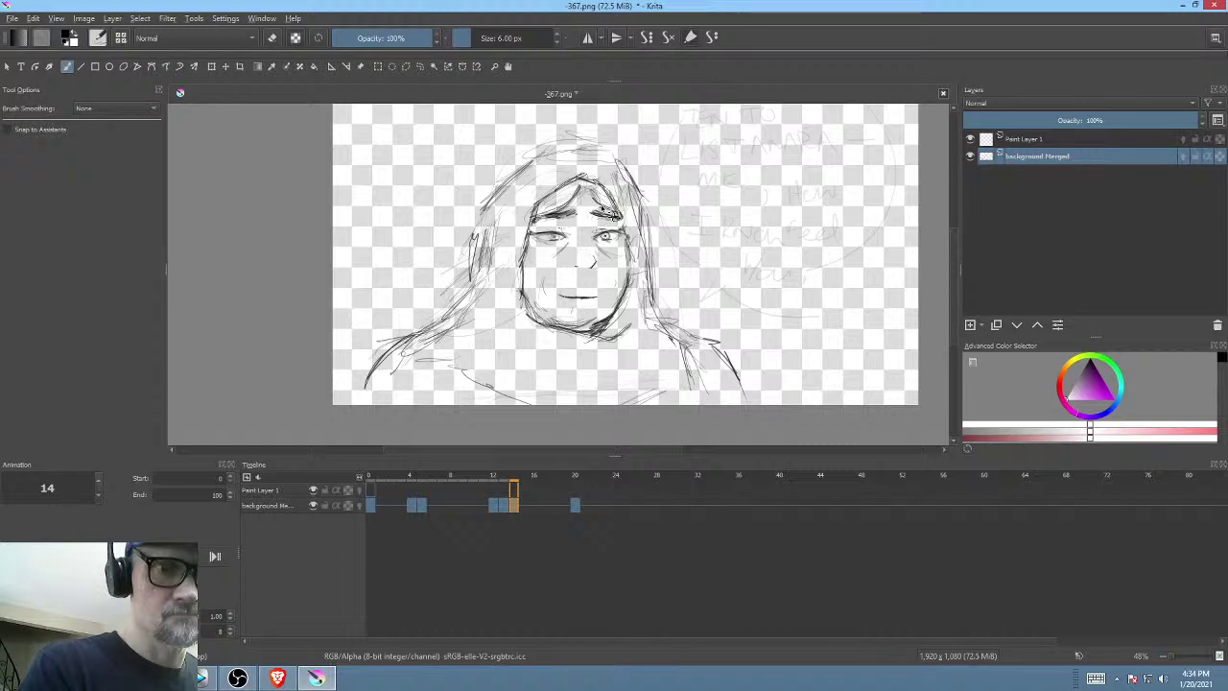
key(period)
key(comma)
key(period)
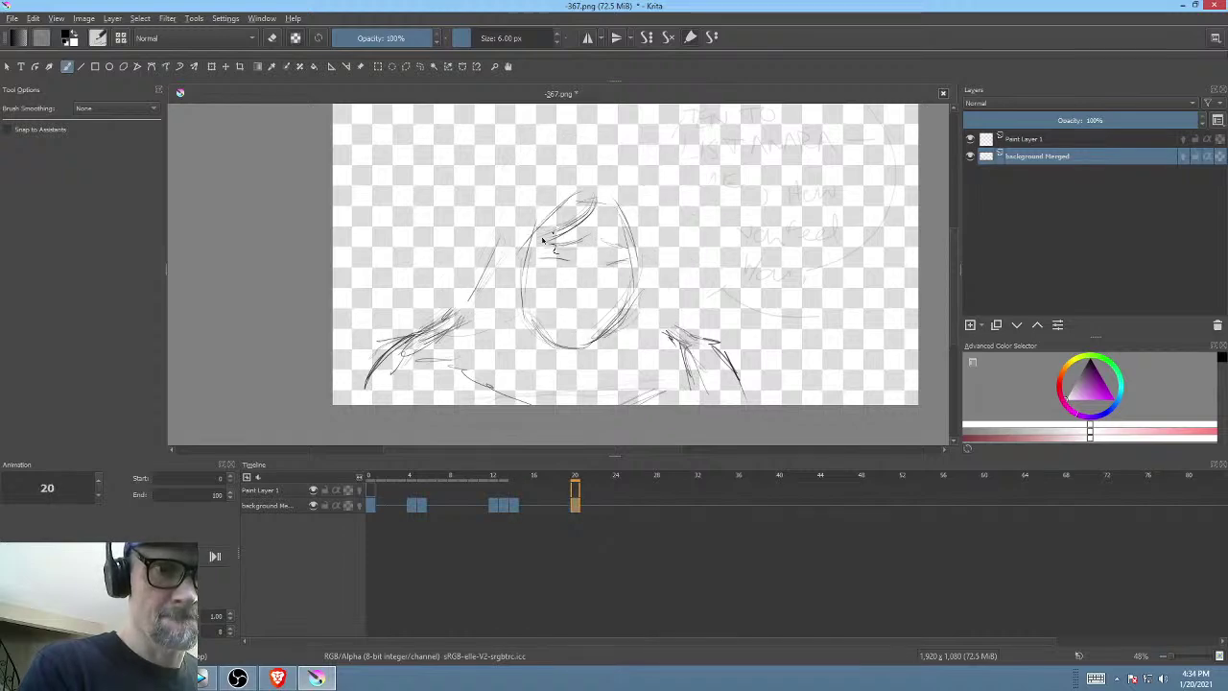
- Sketch and darken the right half of the parted hairline at frame 20, flipping against frame 14
key(comma)
key(period)
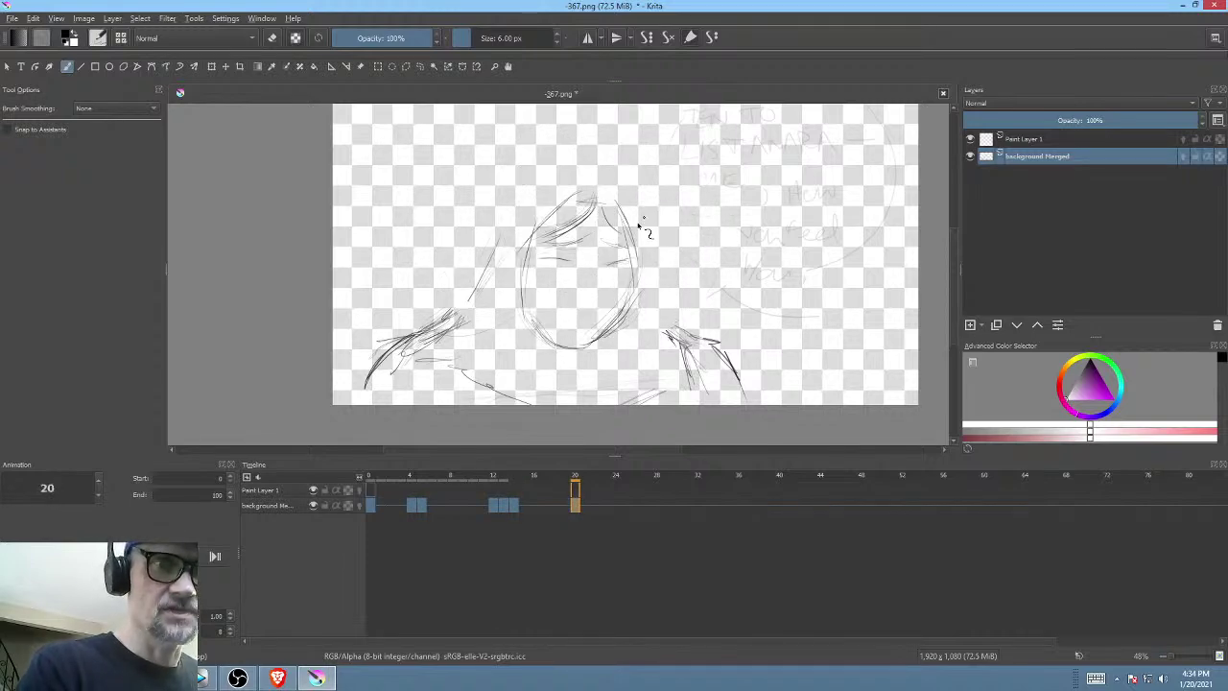
key(comma)
key(period)
key(comma)
key(period)
key(comma)
key(period)
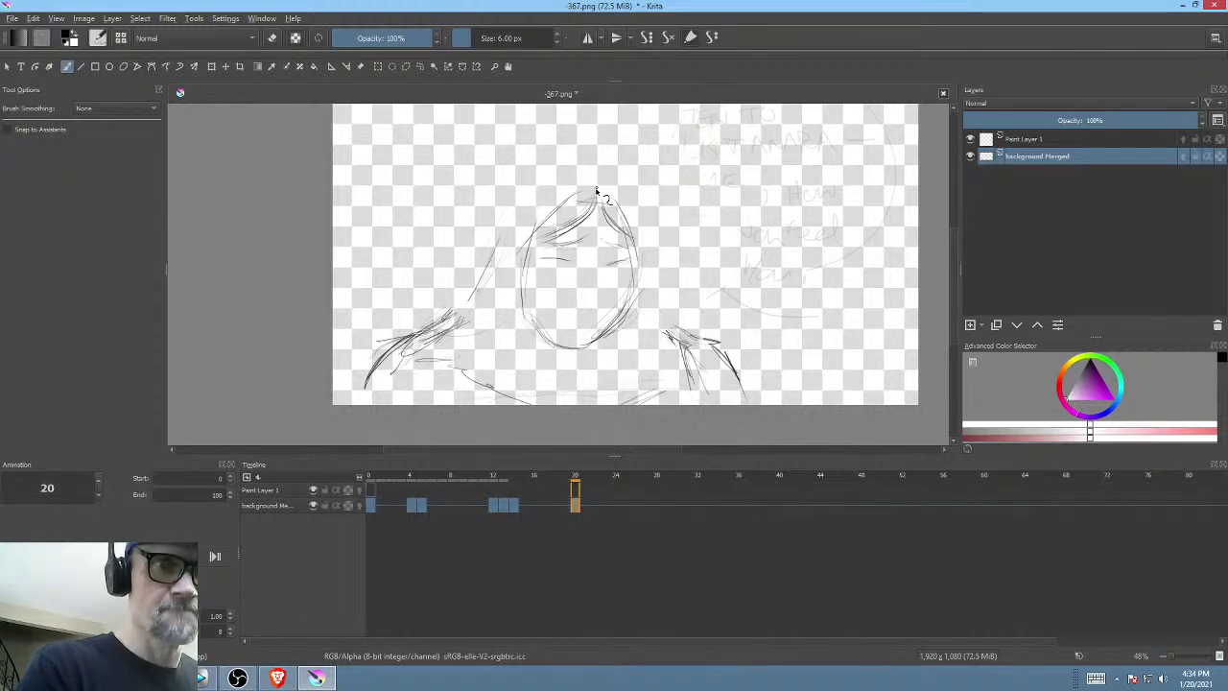
- Round off the top of the face outline above the hair parting at frame 20, comparing it with frame 14
key(comma)
key(period)
key(comma)
key(period)
key(comma)
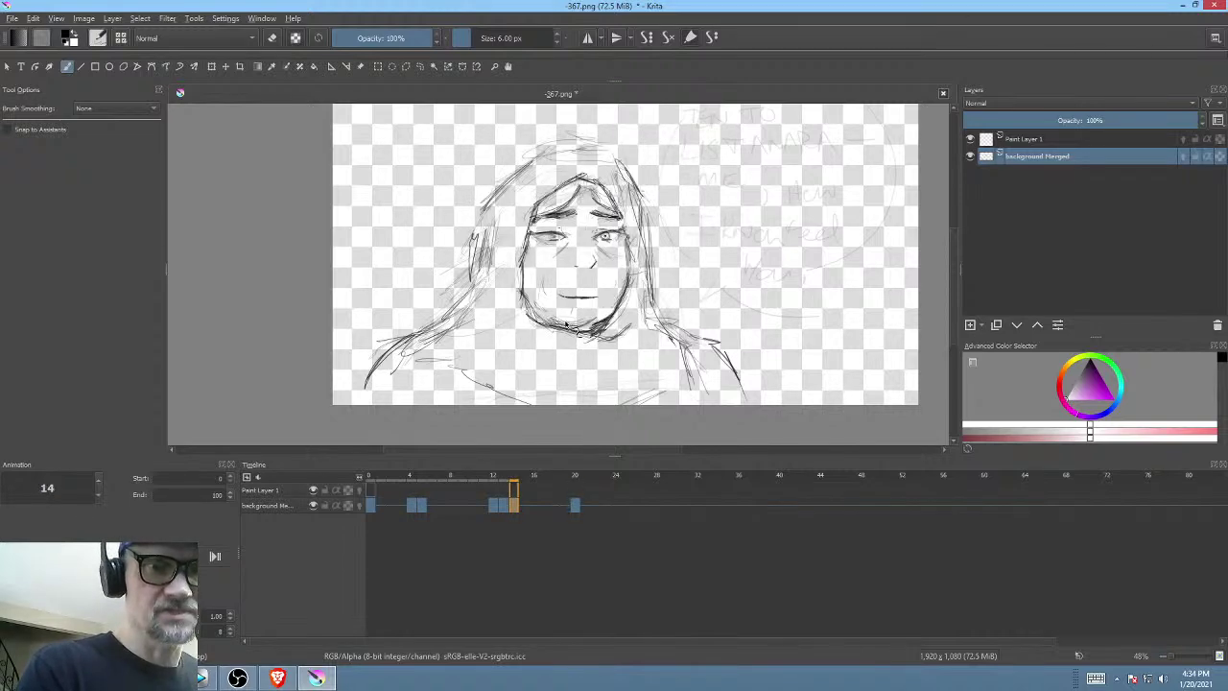
- Sketch the mouth low on the face just above the chin at frame 20, checking its position against frame 14
key(period)
key(comma)
key(period)
key(comma)
key(period)
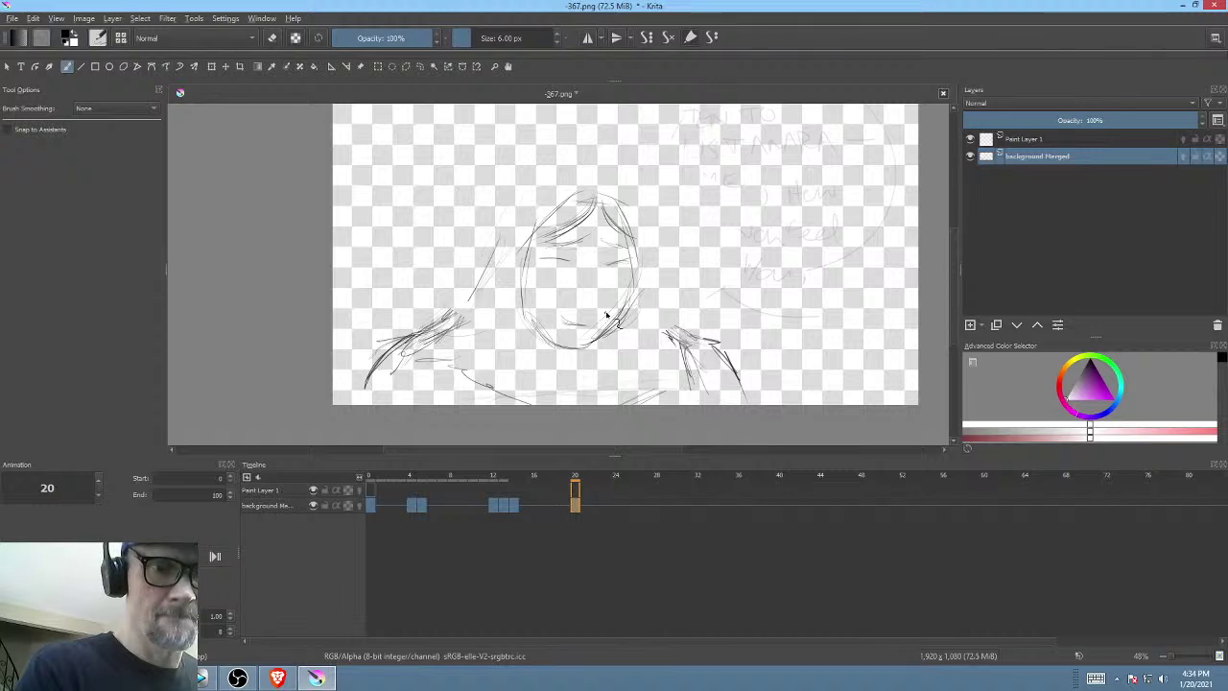
key(comma)
key(period)
key(comma)
key(period)
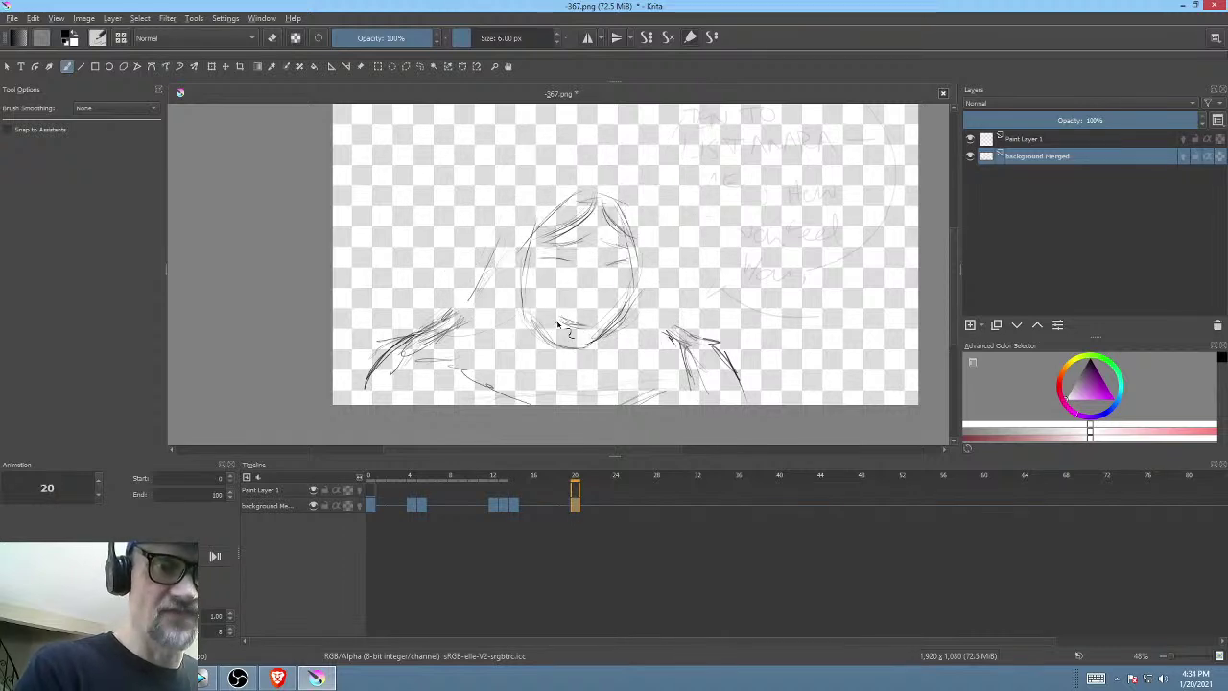
- Darken the mouth line and lightly mark the nose at frame 20, flipping against frame 14
key(comma)
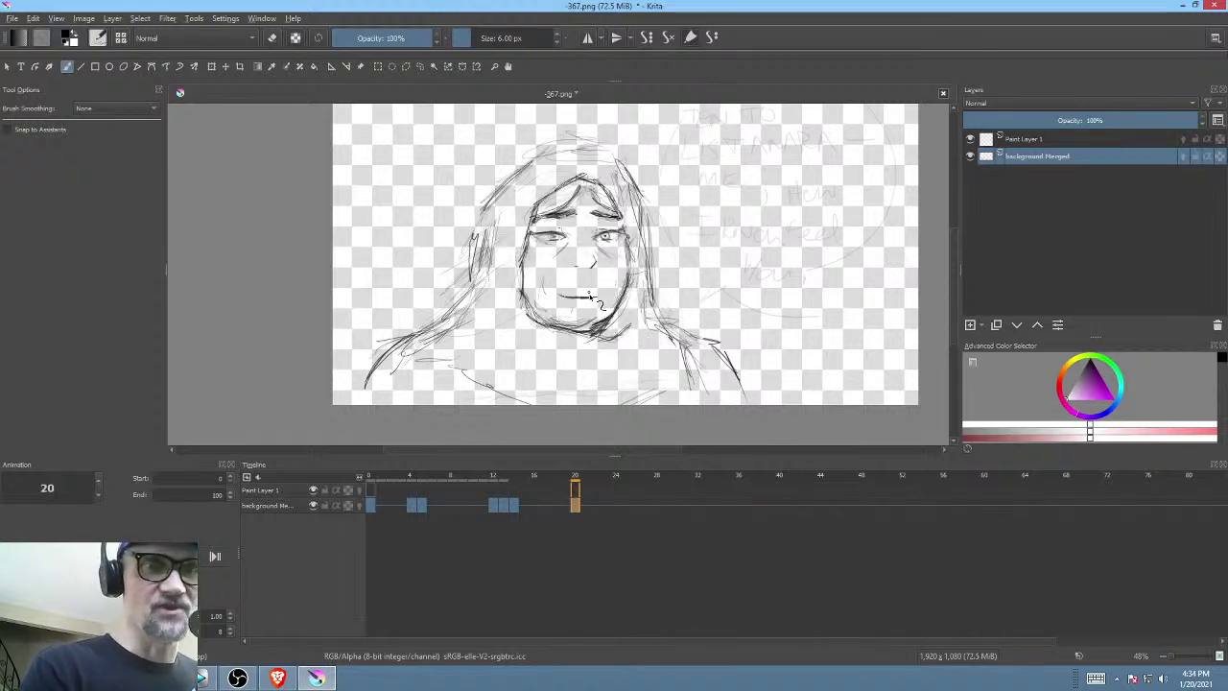
key(period)
key(comma)
key(period)
key(comma)
key(period)
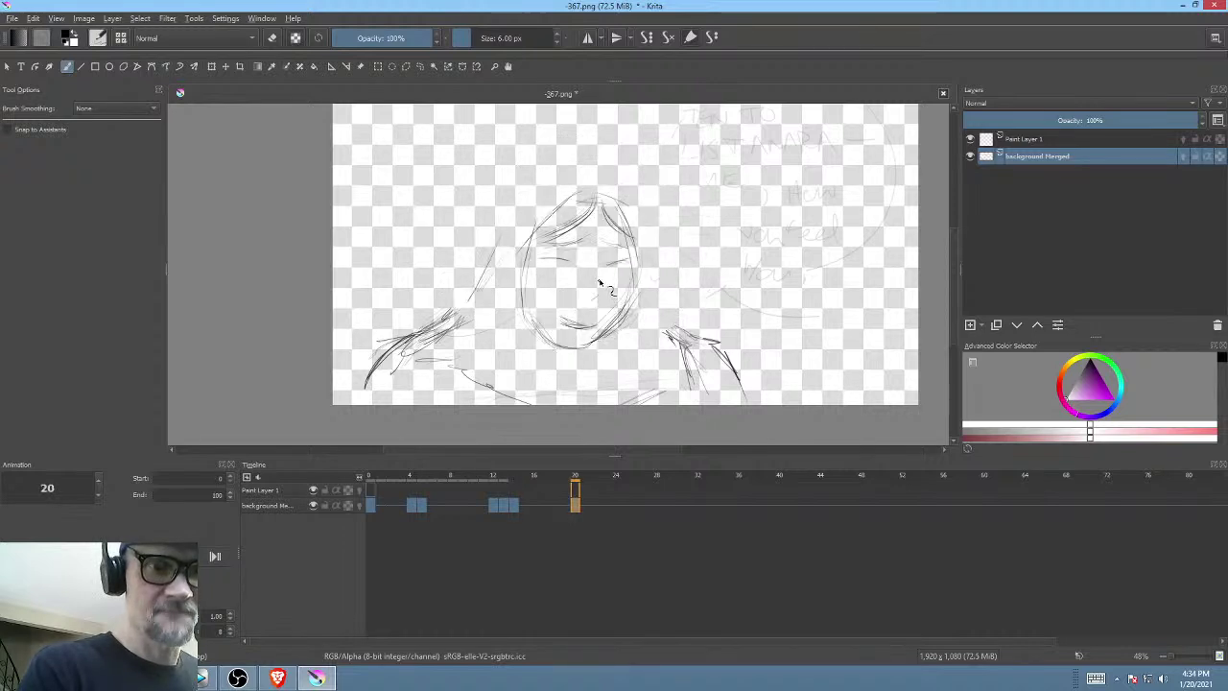
- Add diagonal crease strokes under the left eye at frame 20, comparing them with frame 14
key(comma)
key(period)
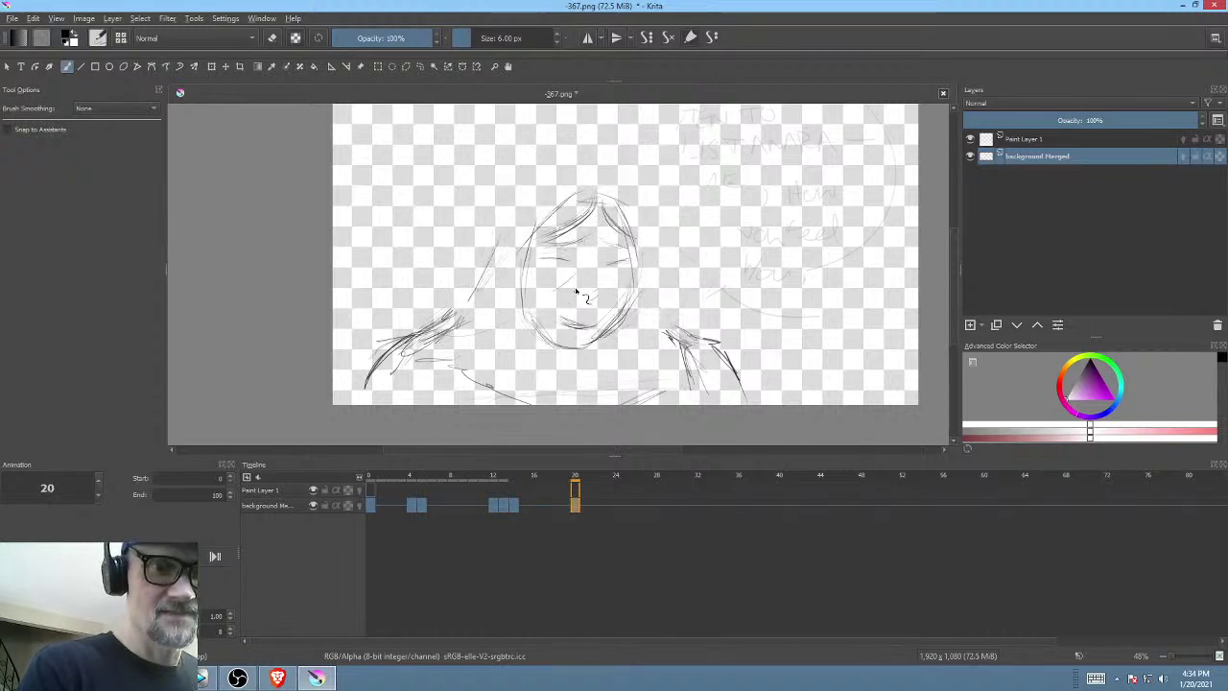
key(comma)
key(period)
key(comma)
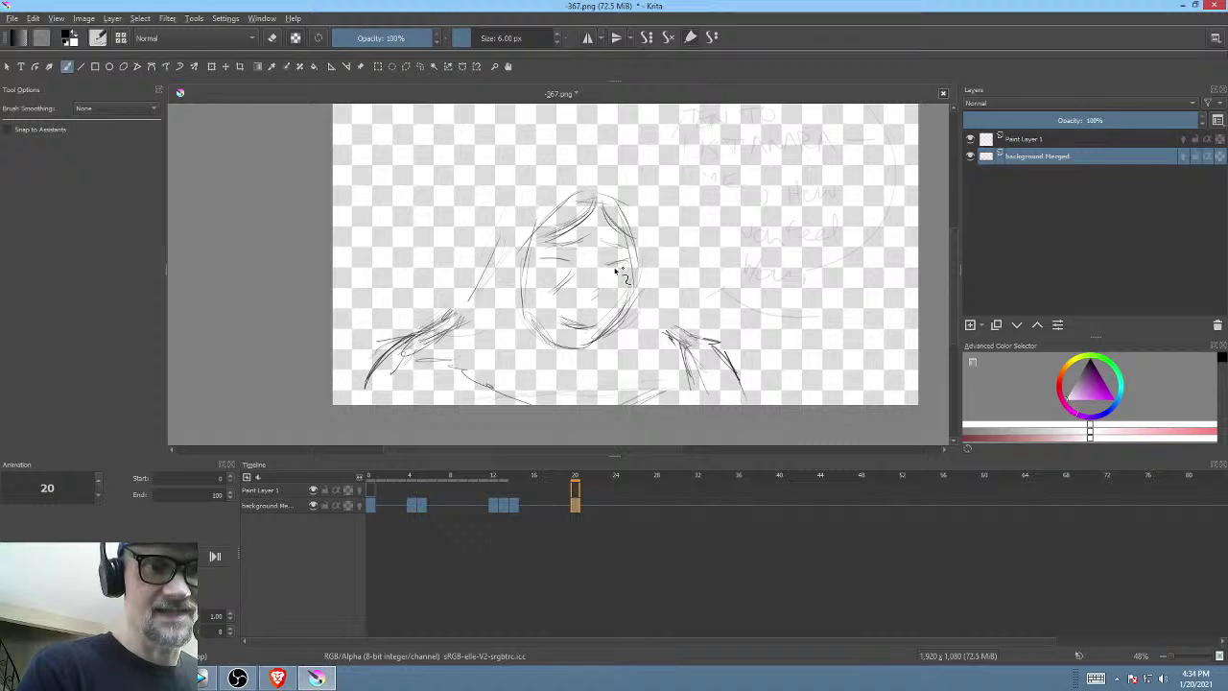
- Add crease strokes under the right eye and strengthen the right eyebrow at frame 20, checking against frame 14
key(period)
key(comma)
key(period)
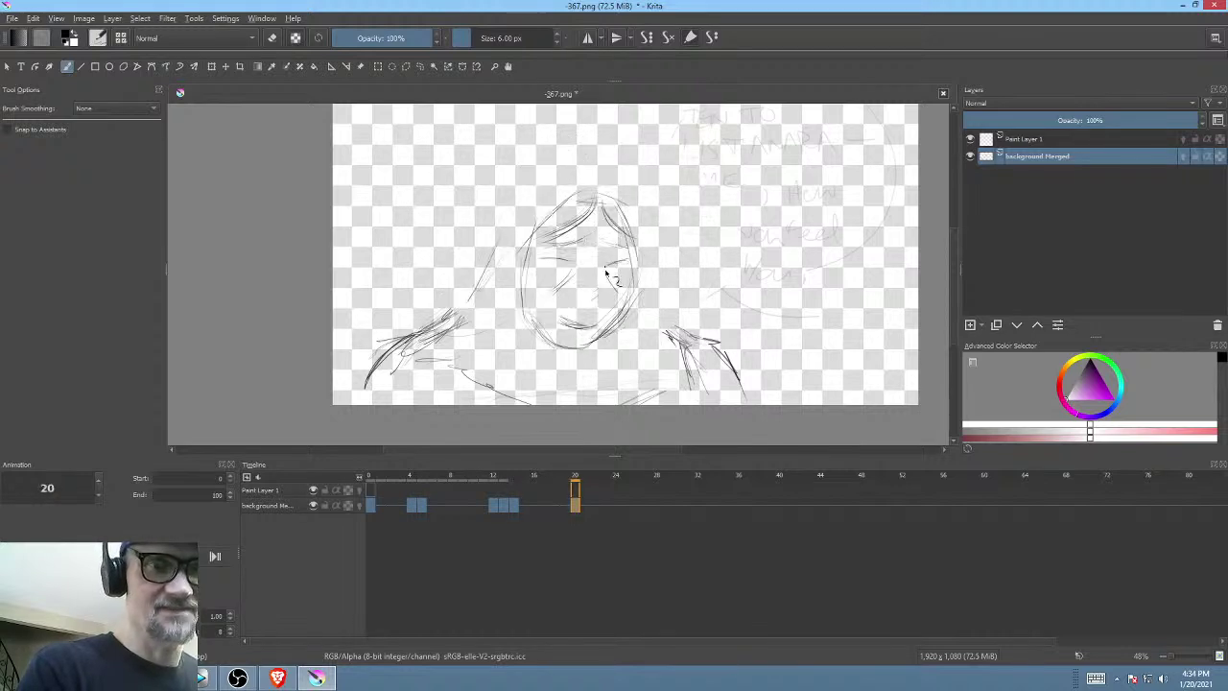
key(comma)
key(period)
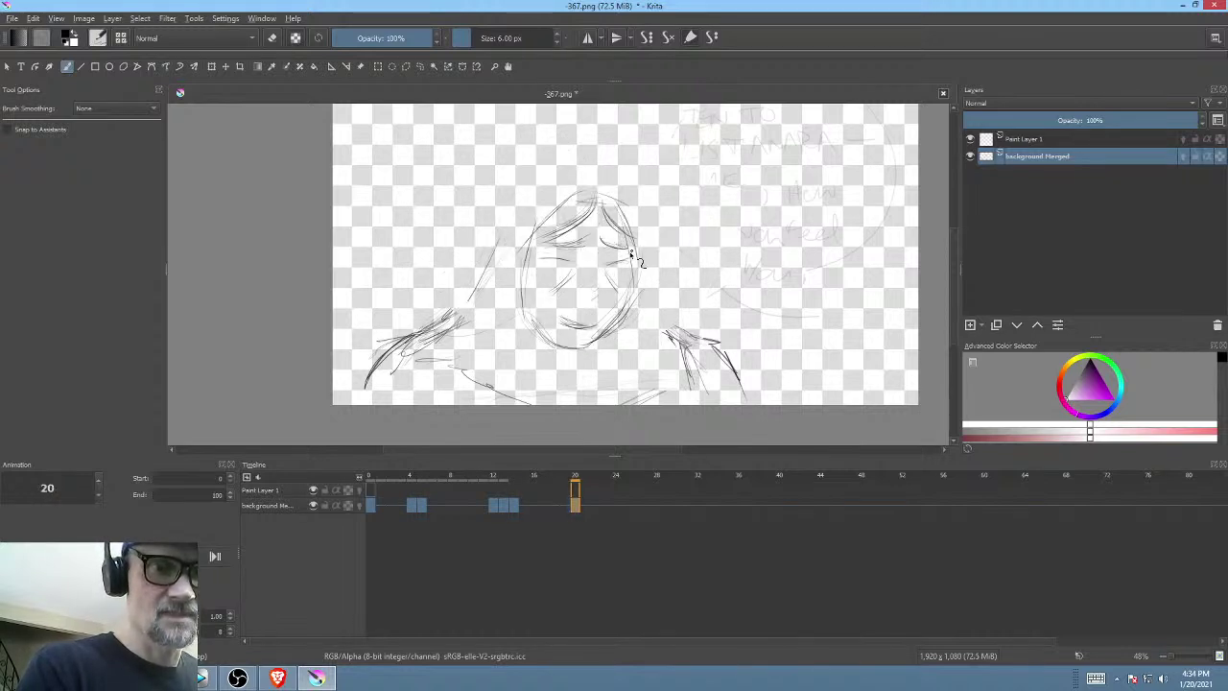
- Darken both eyebrows into a sad, drooping shape at frame 20, flipping to frame 14 for reference
key(comma)
key(period)
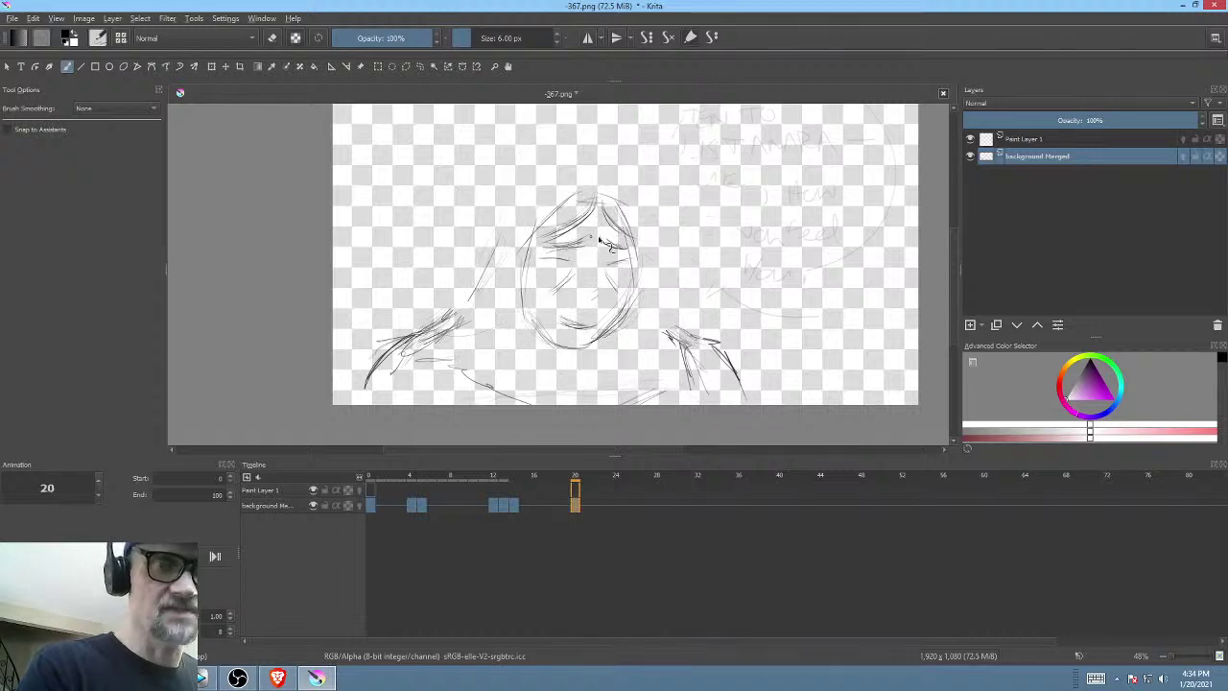
key(comma)
key(period)
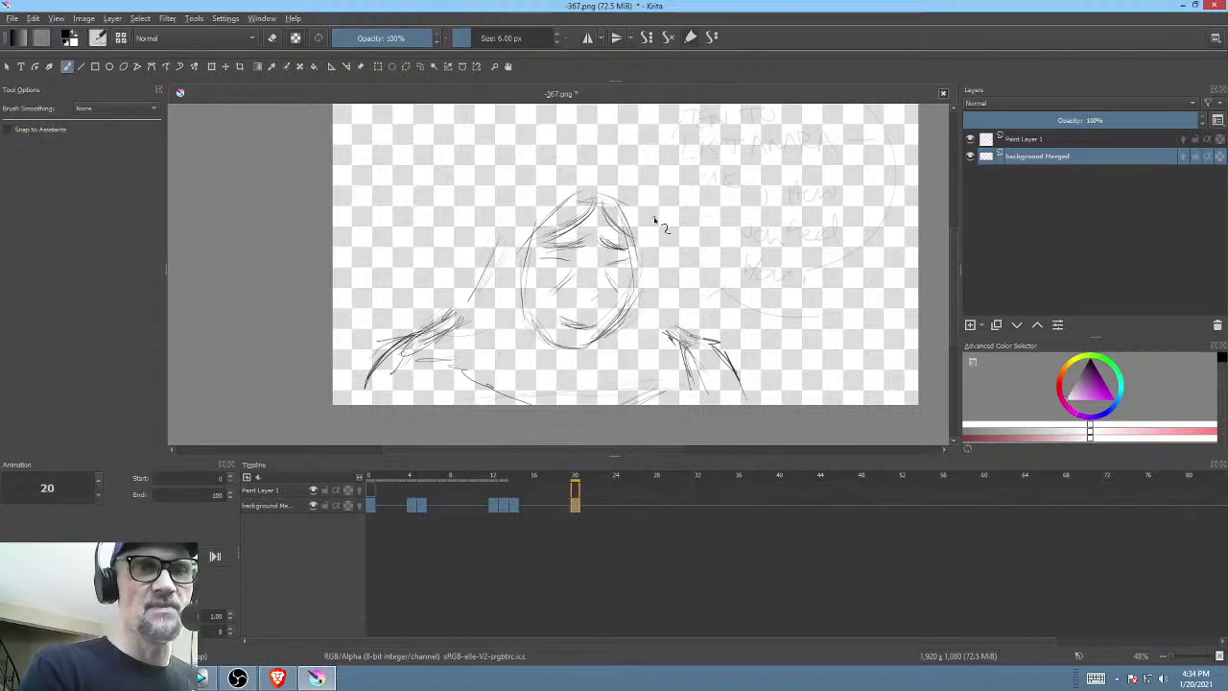
- Sketch the veil's right edge down beside the face toward the shoulder at frame 20, comparing it with frame 14
key(comma)
key(period)
drag(645, 219, 663, 307)
key(comma)
key(period)
key(comma)
key(period)
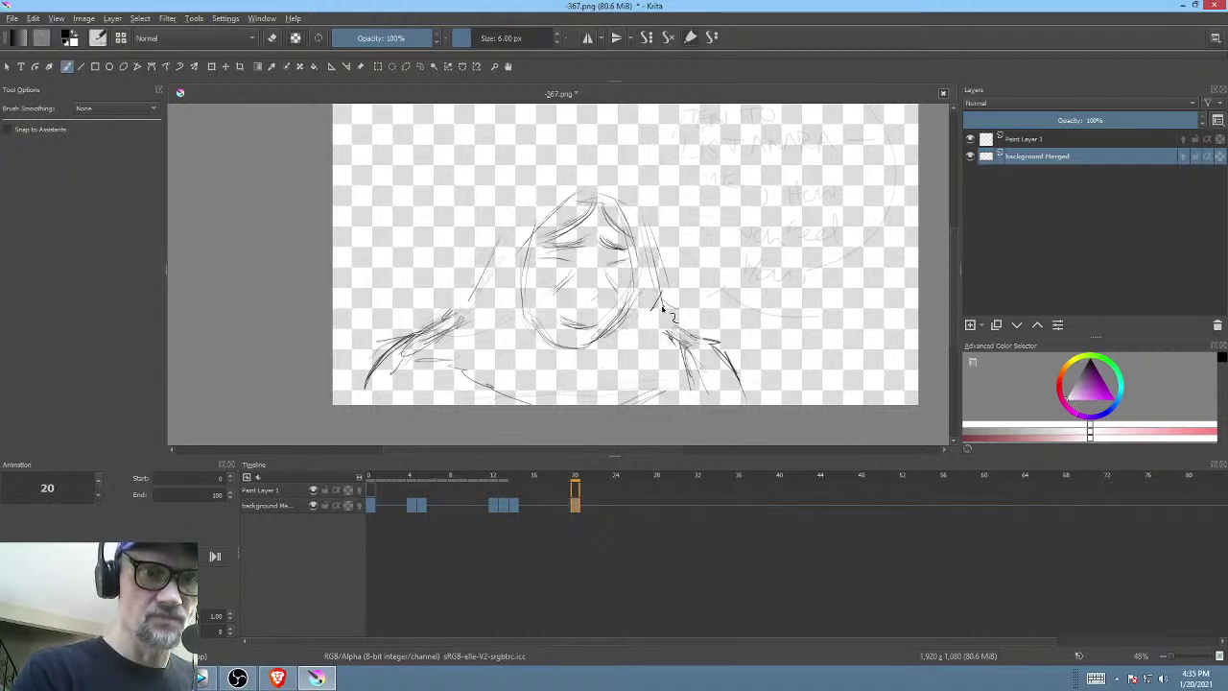
- Connect the veil's right edge to the shoulder with a jagged fold line at frame 20, checking against frame 14
key(comma)
key(period)
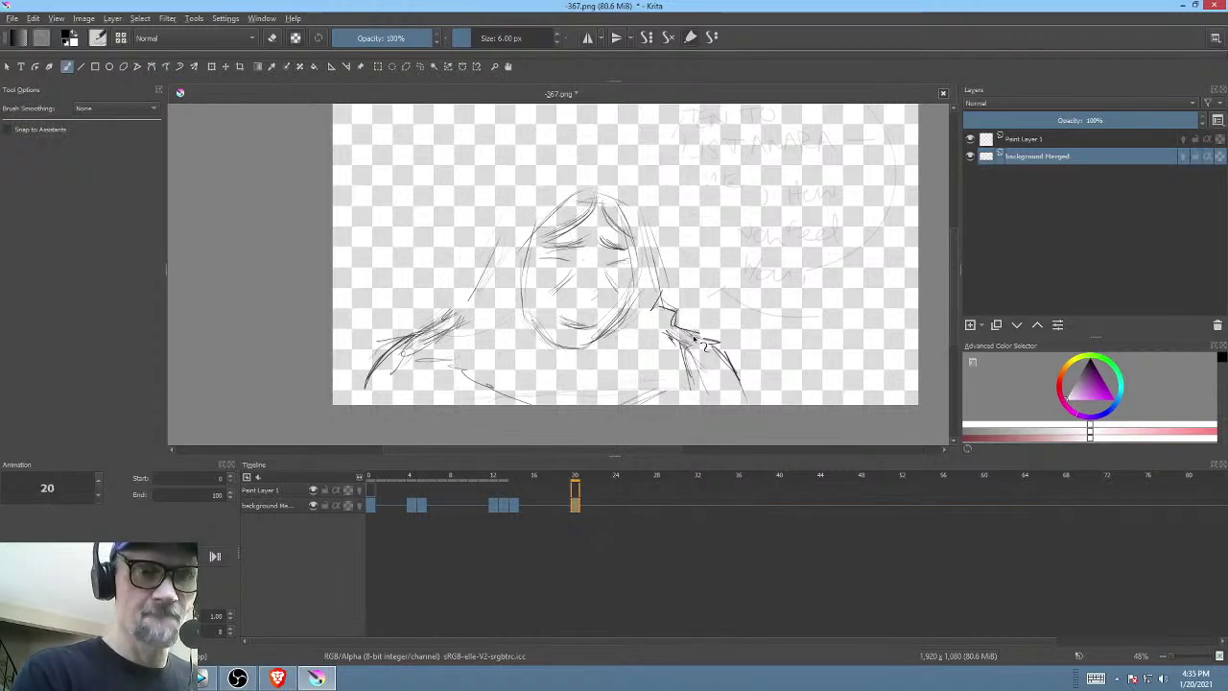
key(comma)
key(period)
- Add a short fold stroke at the hood's upper right at frame 20, flipping repeatedly against frame 14
drag(631, 195, 615, 168)
key(comma)
key(period)
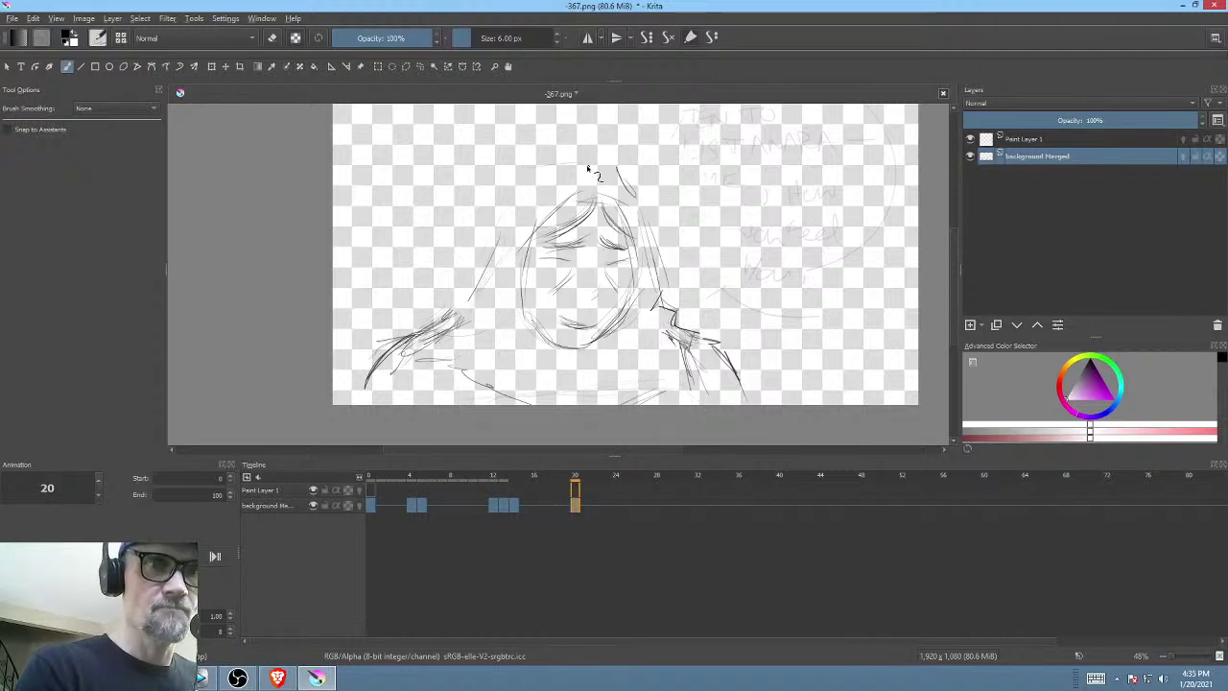
key(comma)
key(period)
key(comma)
key(period)
key(comma)
key(period)
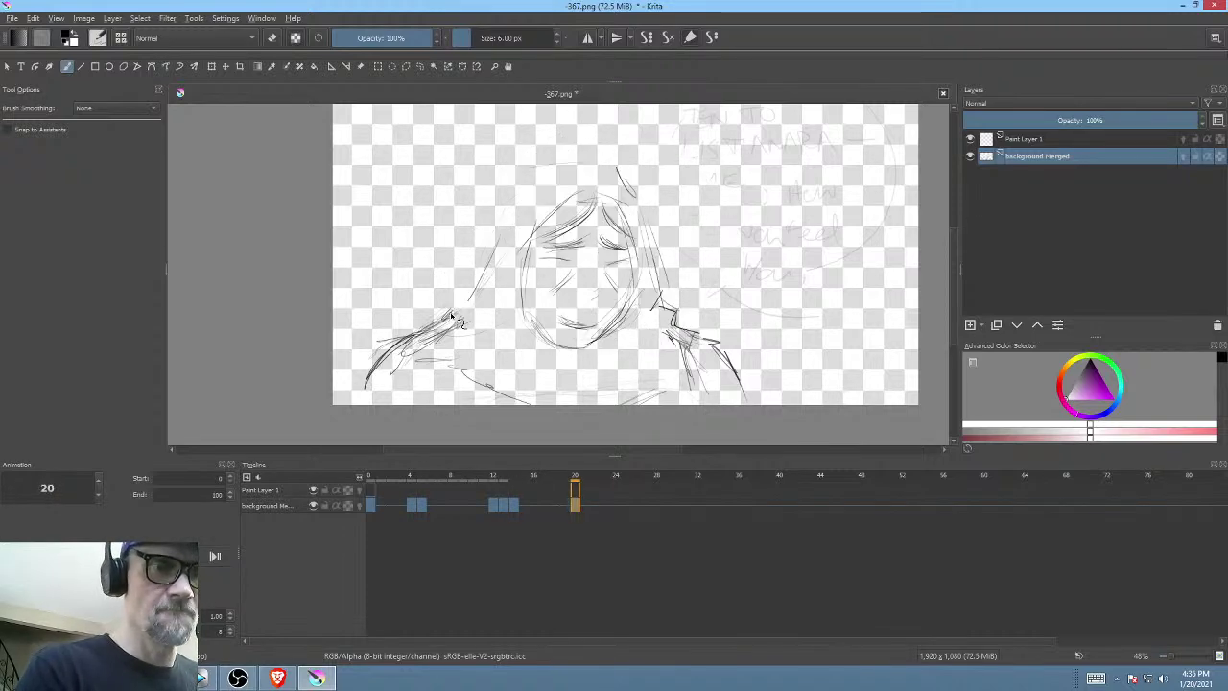
- Sketch the veil's left edge from the shoulder up to the top of the hood at frame 20, comparing it with frame 14
mouse_move(442, 318)
mouse_down()
mouse_move(480, 282)
mouse_move(460, 312)
mouse_move(497, 191)
mouse_move(545, 193)
mouse_move(489, 205)
mouse_move(532, 161)
mouse_up()
key(comma)
key(period)
key(comma)
key(period)
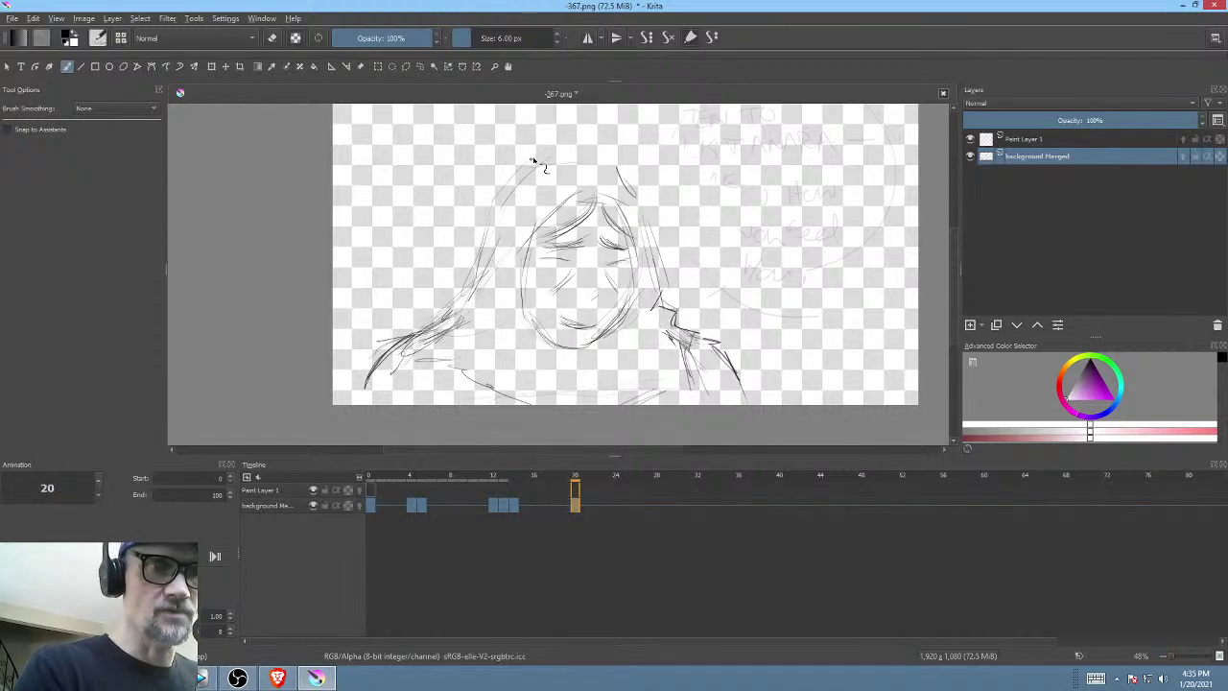
key(comma)
key(period)
key(comma)
key(period)
- Draw the hood's outer contour over the crown and down the right side at frame 20, checking against frame 14
mouse_move(501, 199)
mouse_down()
mouse_move(565, 156)
mouse_move(614, 150)
mouse_move(662, 228)
mouse_up()
key(comma)
key(period)
key(comma)
key(period)
key(comma)
key(period)
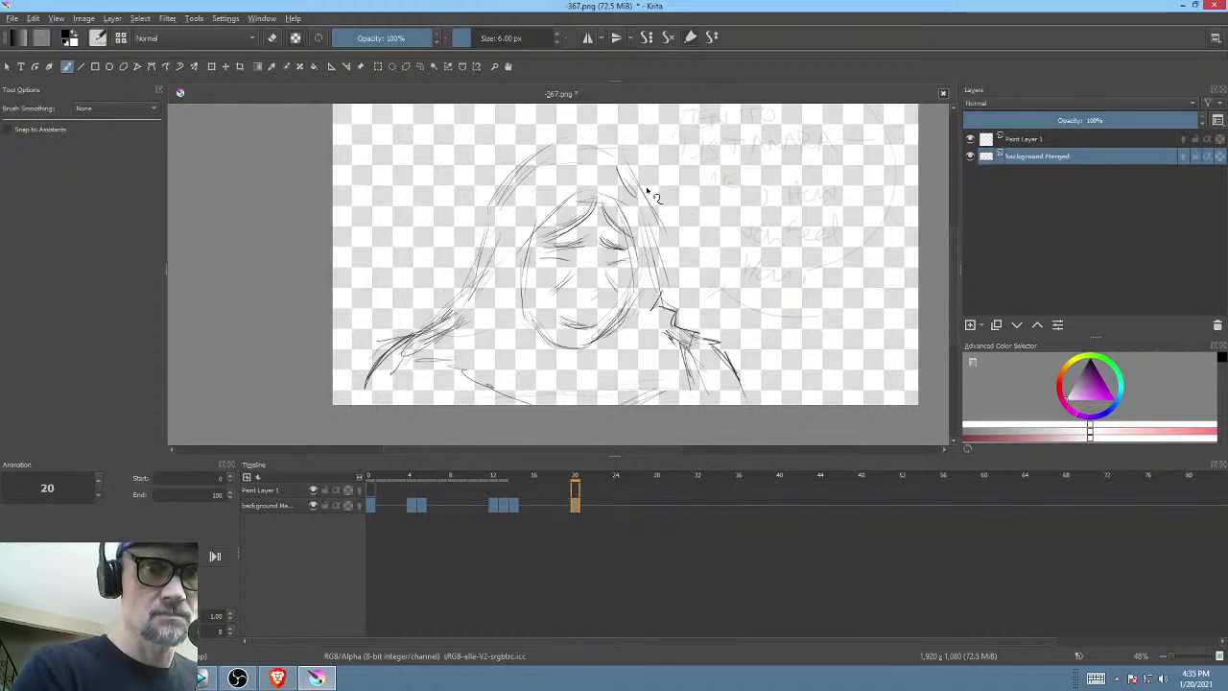
key(comma)
key(period)
- Reinforce the hood's upper right edge with extra strokes at frame 20, flipping against frame 14
drag(627, 182, 660, 234)
key(comma)
key(period)
key(comma)
key(period)
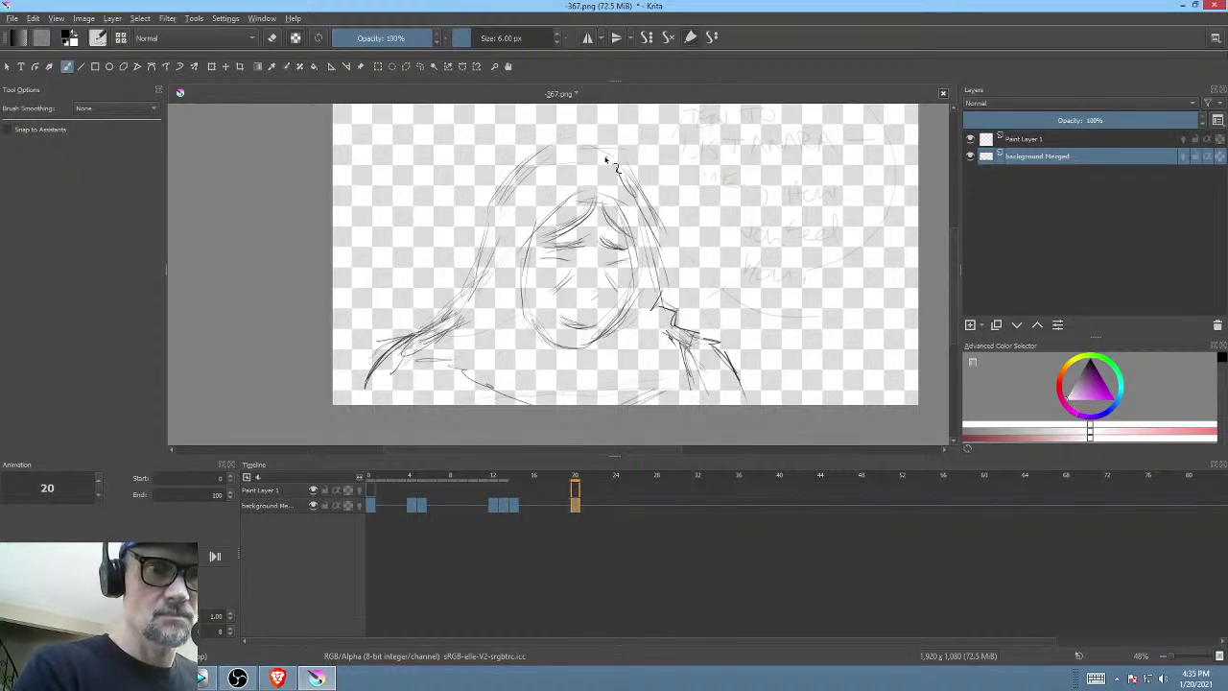
- Strengthen the hood's crown line and add outer fold strokes along its left side at frame 20, comparing with frame 14
mouse_move(581, 147)
mouse_down()
mouse_move(552, 171)
mouse_move(529, 156)
mouse_move(544, 174)
mouse_move(523, 167)
mouse_move(471, 214)
mouse_up()
key(comma)
key(period)
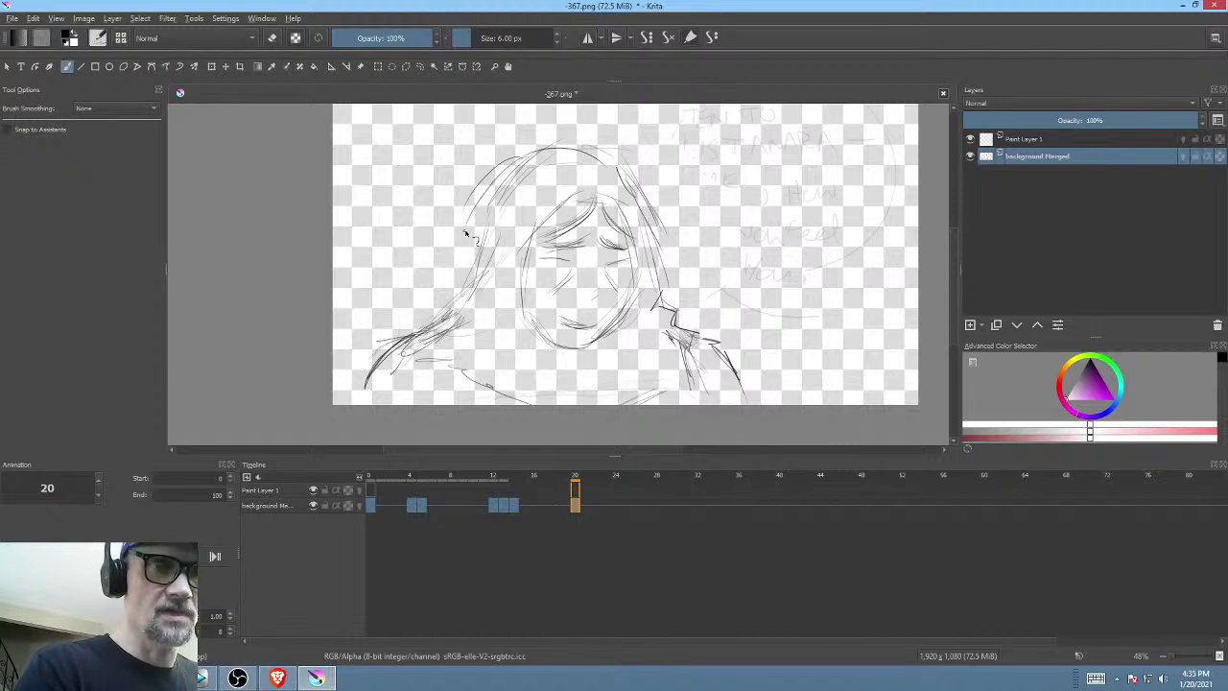
key(comma)
key(period)
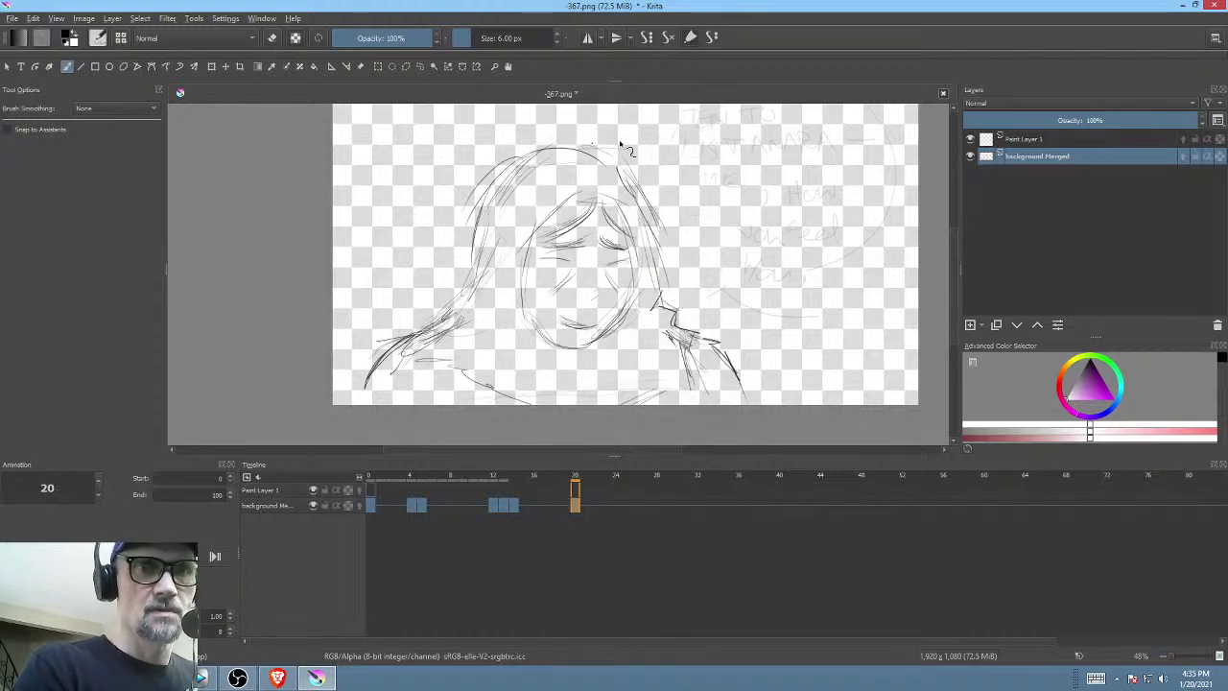
key(comma)
key(period)
key(comma)
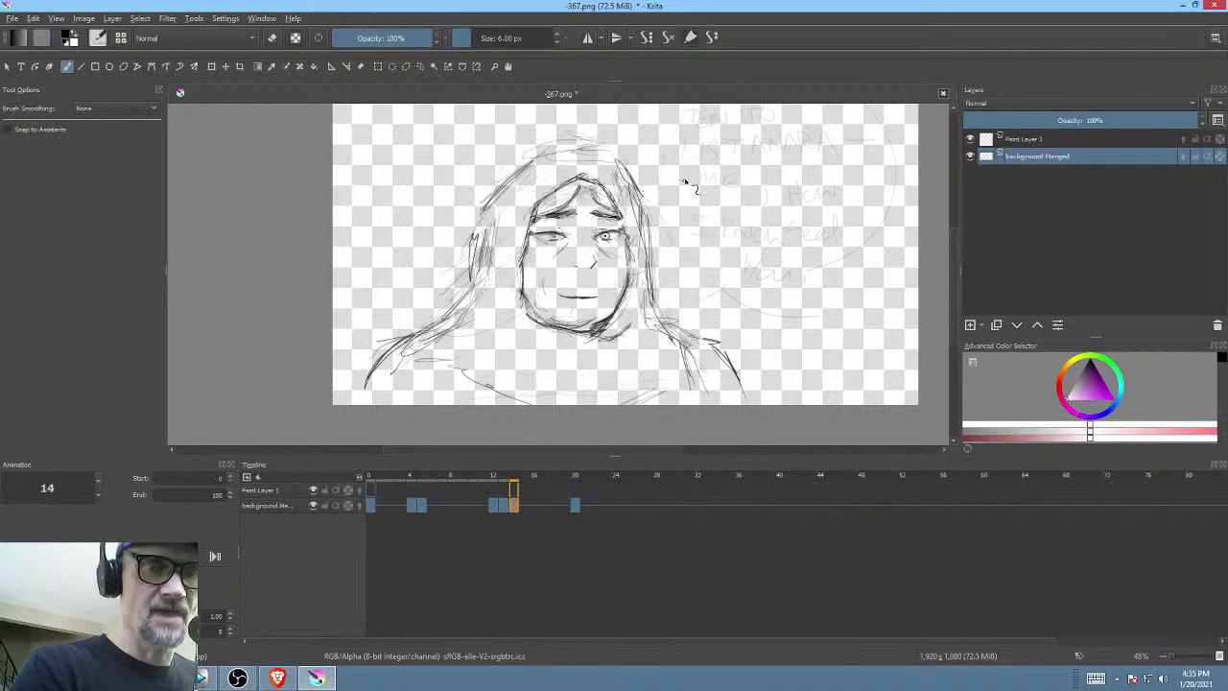
- Flip back through the keyframes before frame 14 and forward to frame 20 to review the head's movement
key(comma)
key(comma)
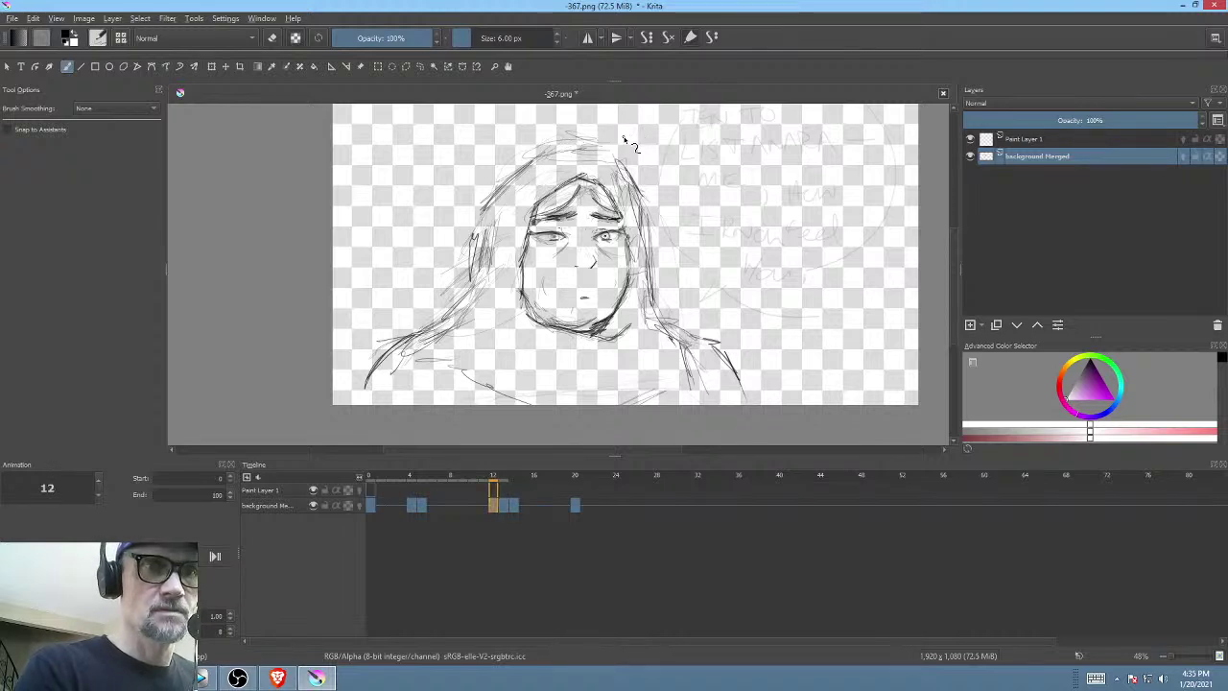
key(comma)
key(period)
key(period)
key(period)
key(period)
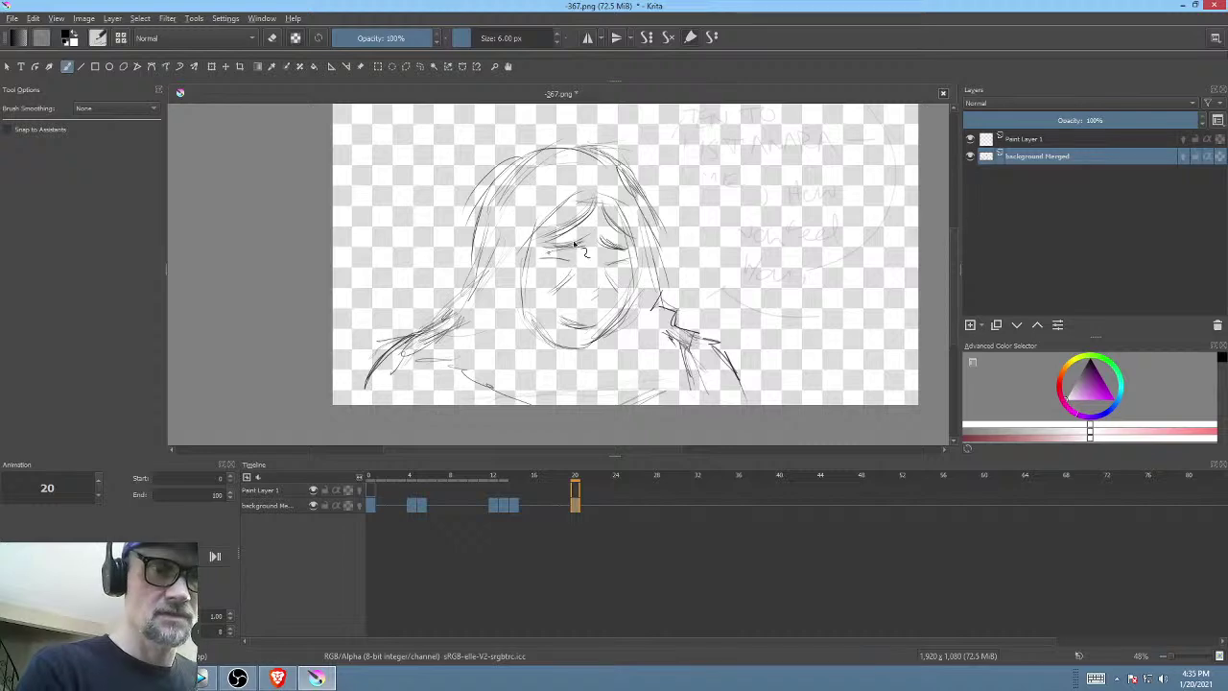
- Outline-select the head and hood at frame 20, rotate them clockwise with a free transform, deselect and check against frame 14
key(ctrl+t)
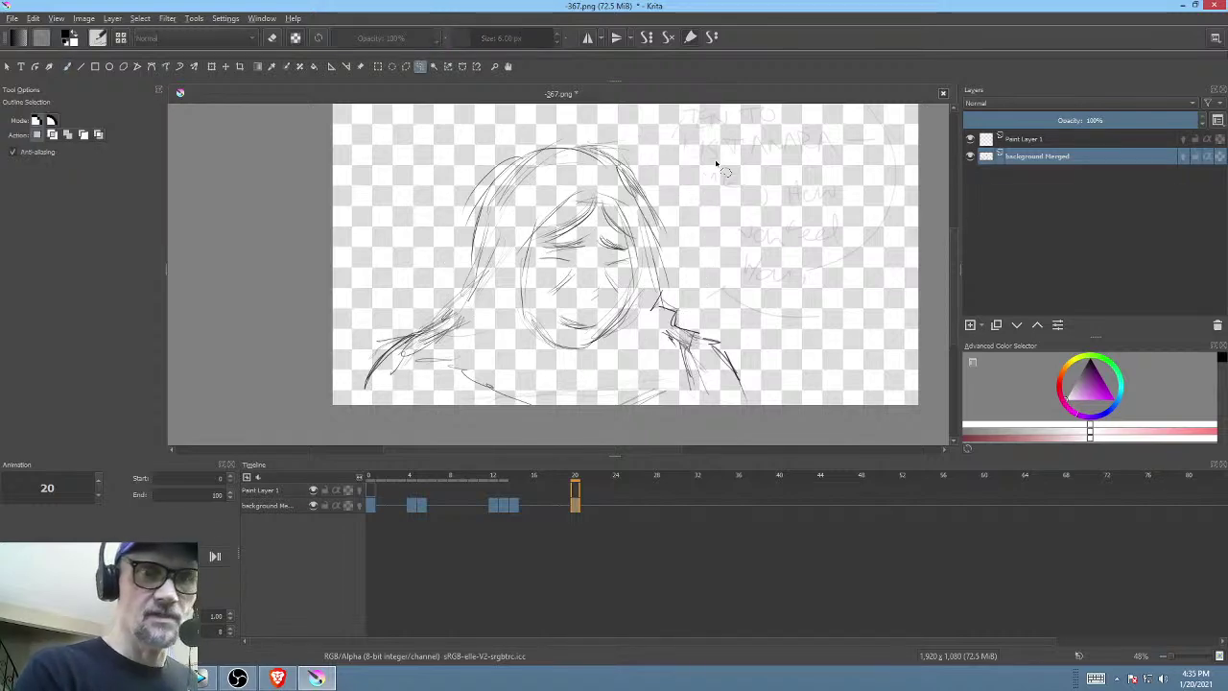
key(ctrl+a)
mouse_move(760, 226)
mouse_down()
mouse_move(662, 277)
mouse_move(680, 294)
mouse_move(793, 255)
mouse_up()
mouse_move(690, 265)
mouse_down()
mouse_move(669, 268)
mouse_move(681, 266)
mouse_up()
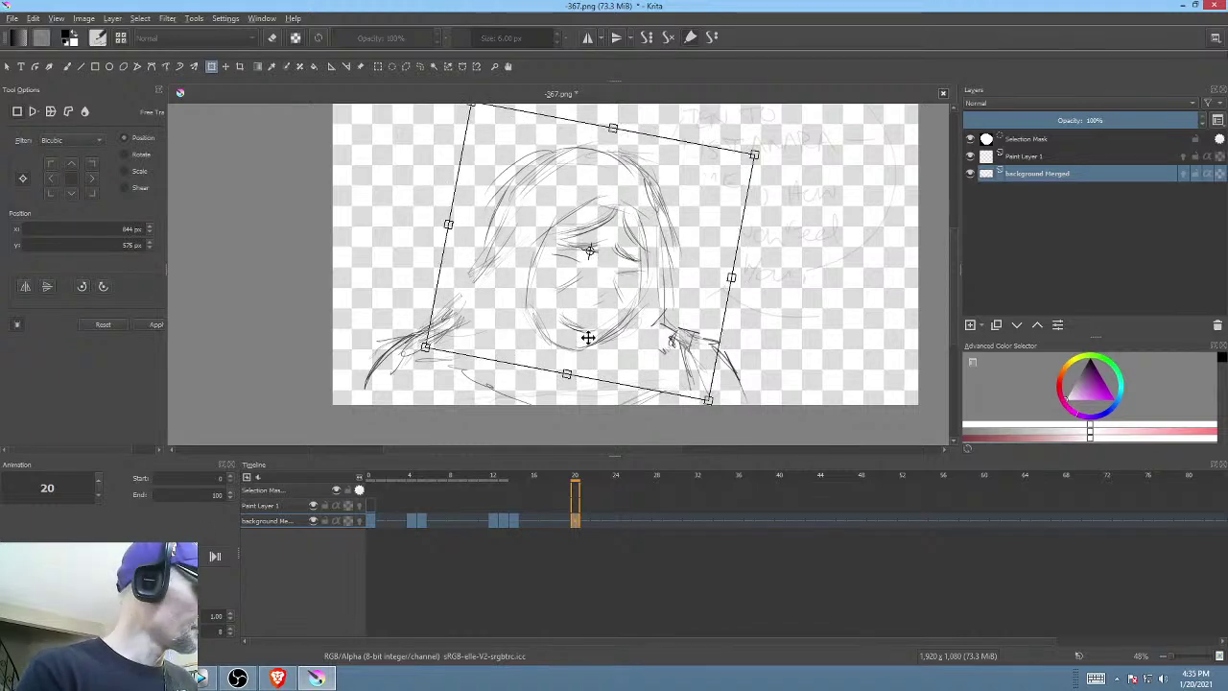
key(ctrl+shift+a)
drag(616, 212, 665, 169)
key(Left)
key(Right)
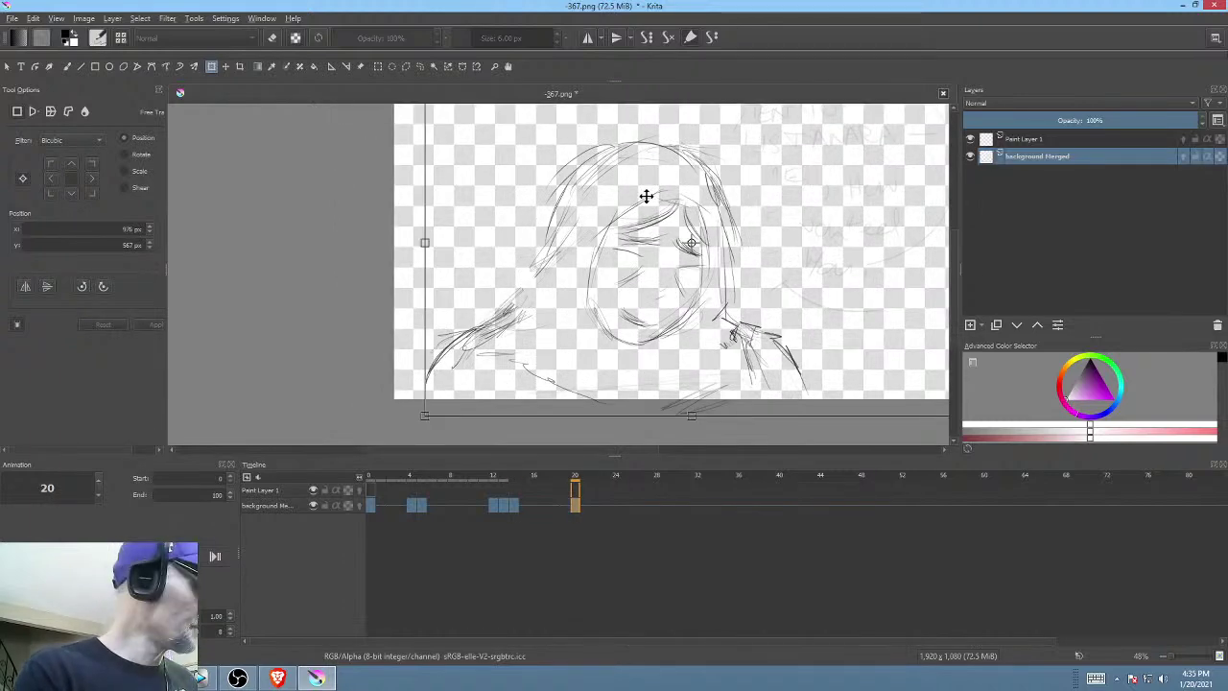
- Reinforce the hood's left edge from the crown down toward the shoulder at frame 20 with brush strokes, comparing with frame 14
key(b)
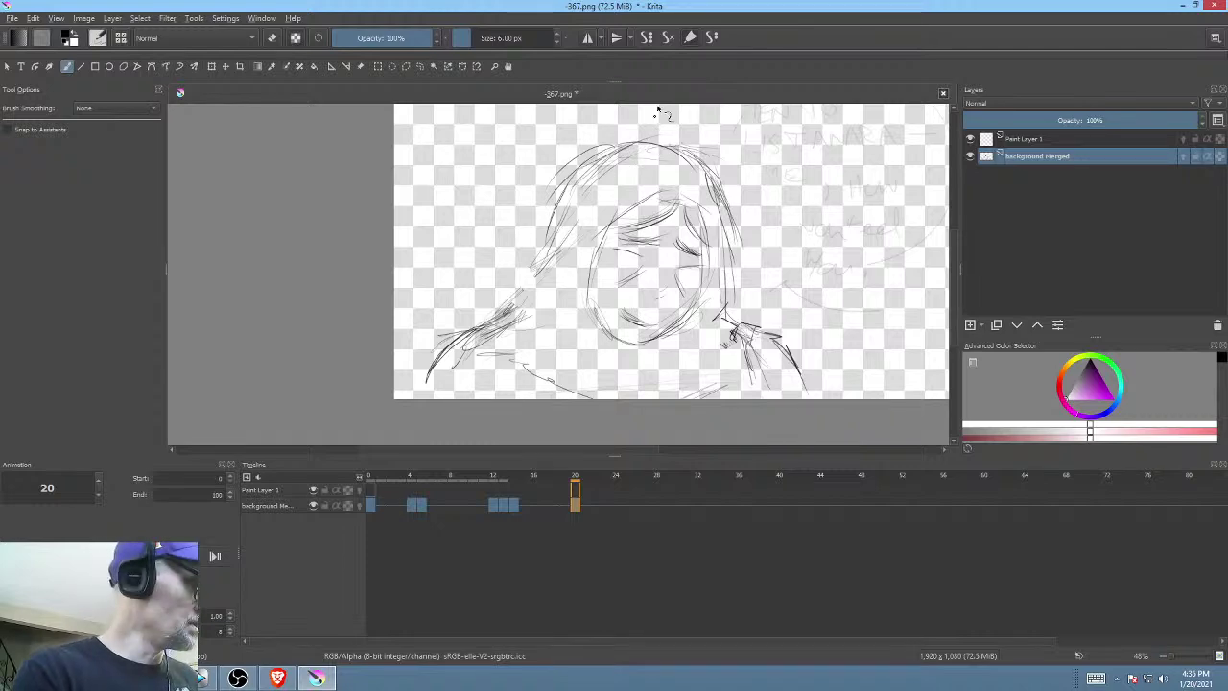
key(Left)
key(Right)
mouse_move(626, 144)
mouse_down()
mouse_move(580, 169)
mouse_move(537, 273)
mouse_up()
key(Left)
key(Right)
key(Left)
key(Right)
key(Left)
key(Right)
key(Left)
key(Right)
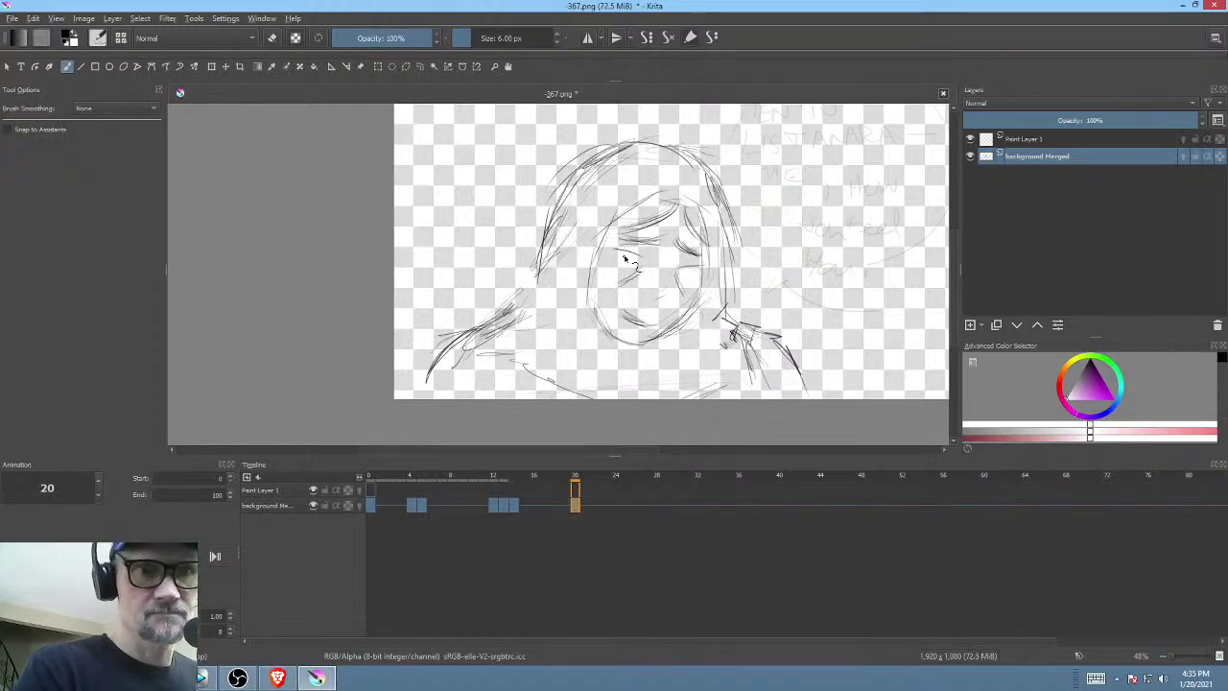
- Mirror the view and draw the upper lids and lowered irises of both eyes at frame 20, comparing with frame 14
drag(675, 227, 764, 178)
key(m)
drag(556, 259, 574, 254)
key(Left)
key(Right)
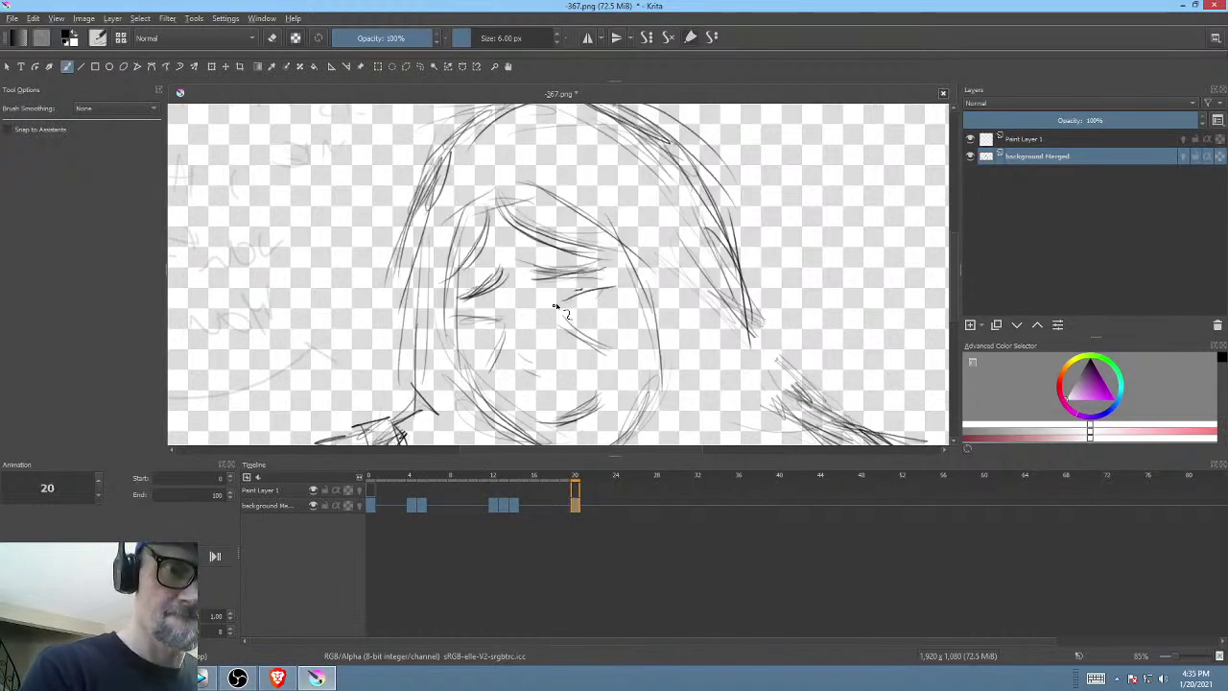
key(Left)
key(Right)
key(Left)
key(period)
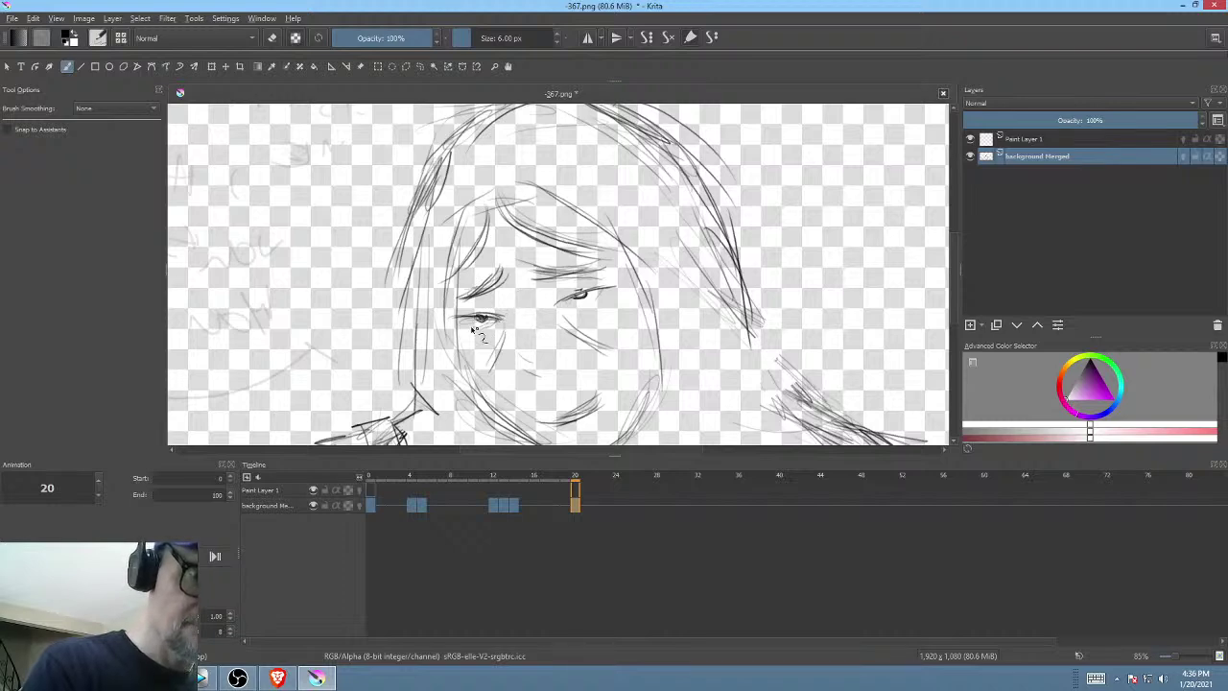
- Add lower lid lines under both eyes at frame 20, flipping against frame 14
key(comma)
key(period)
key(comma)
key(period)
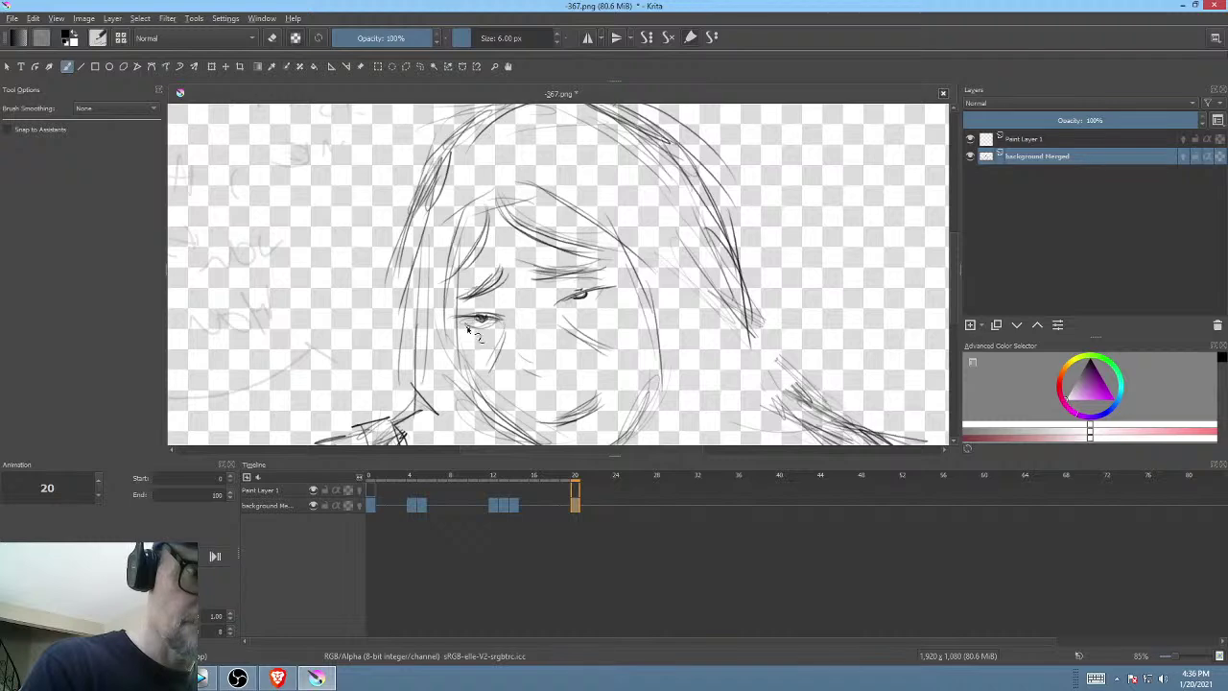
key(comma)
key(period)
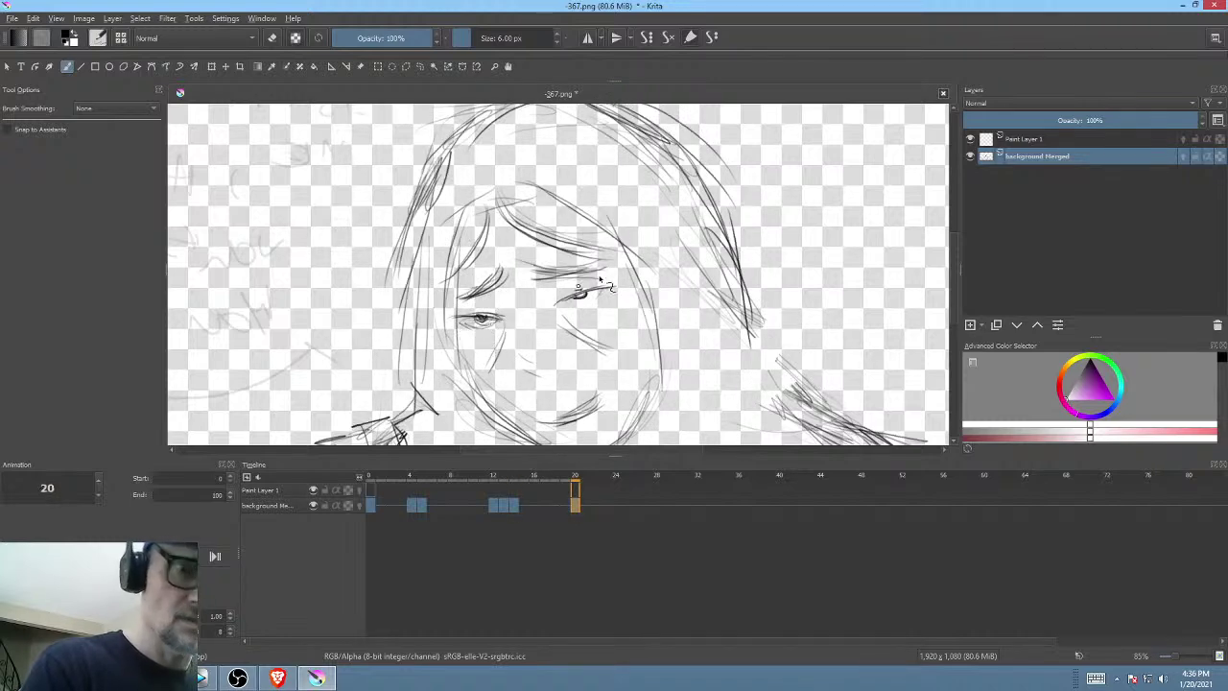
key(comma)
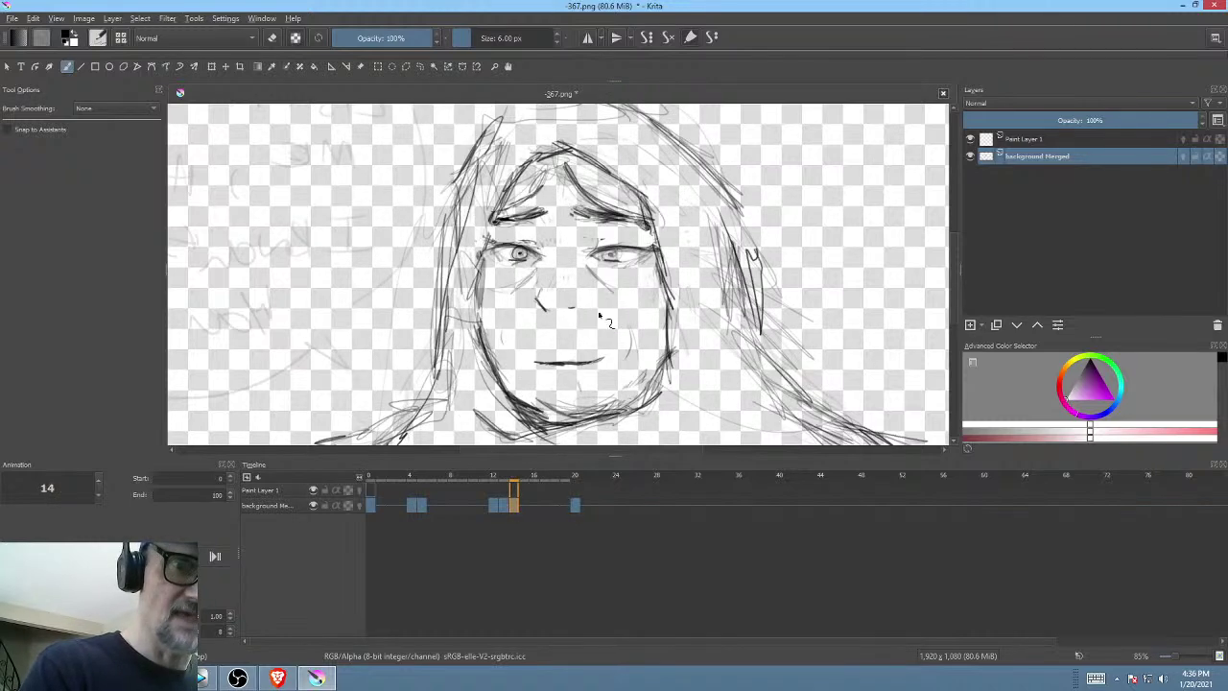
key(period)
key(comma)
key(period)
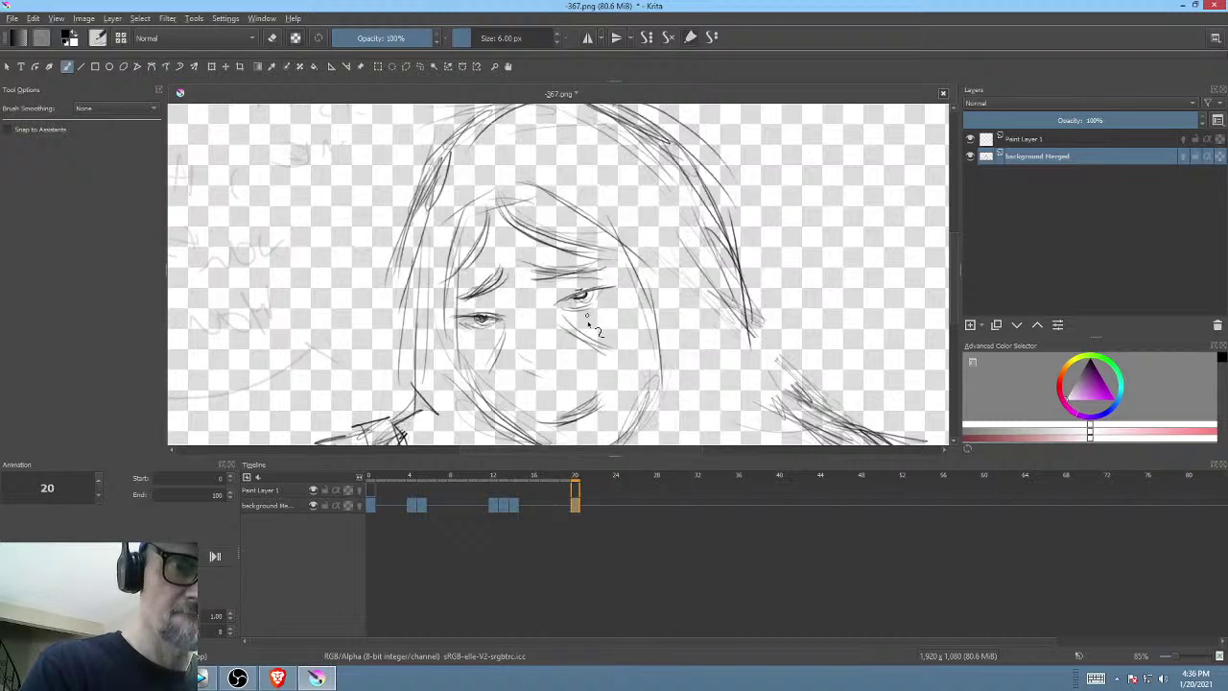
key(comma)
key(period)
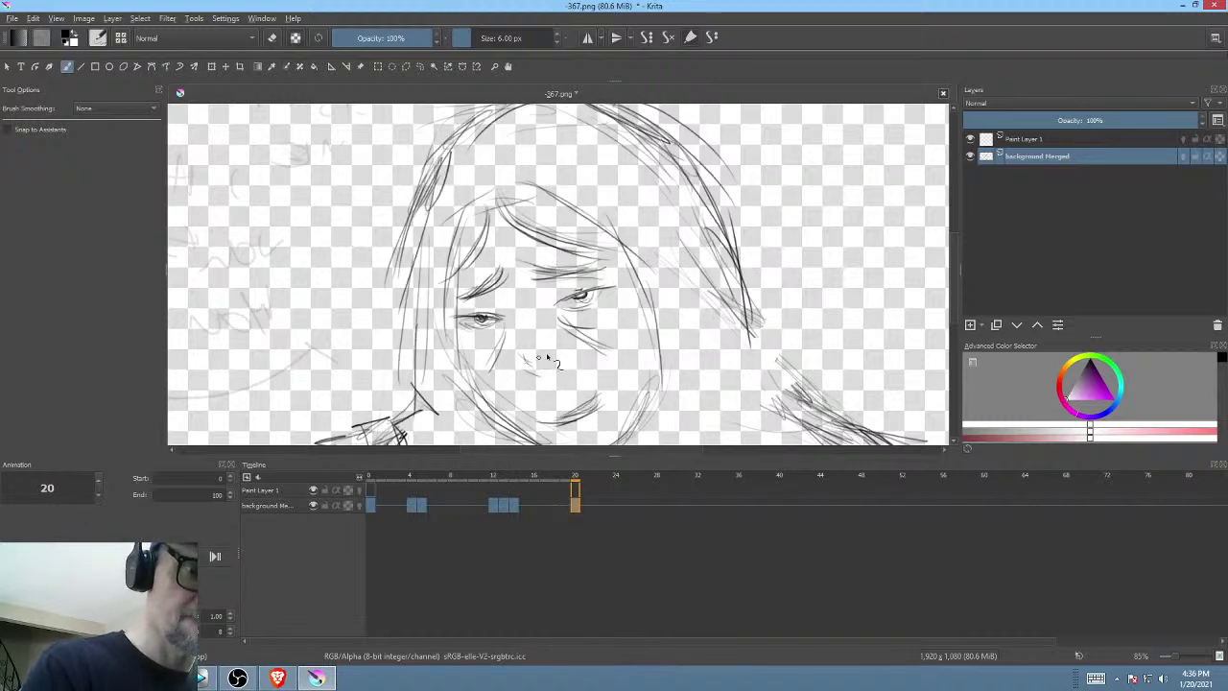
- Draw the short underside stroke of the nose at frame 20, comparing its position with frame 14
key(comma)
key(period)
drag(524, 360, 543, 364)
key(comma)
key(period)
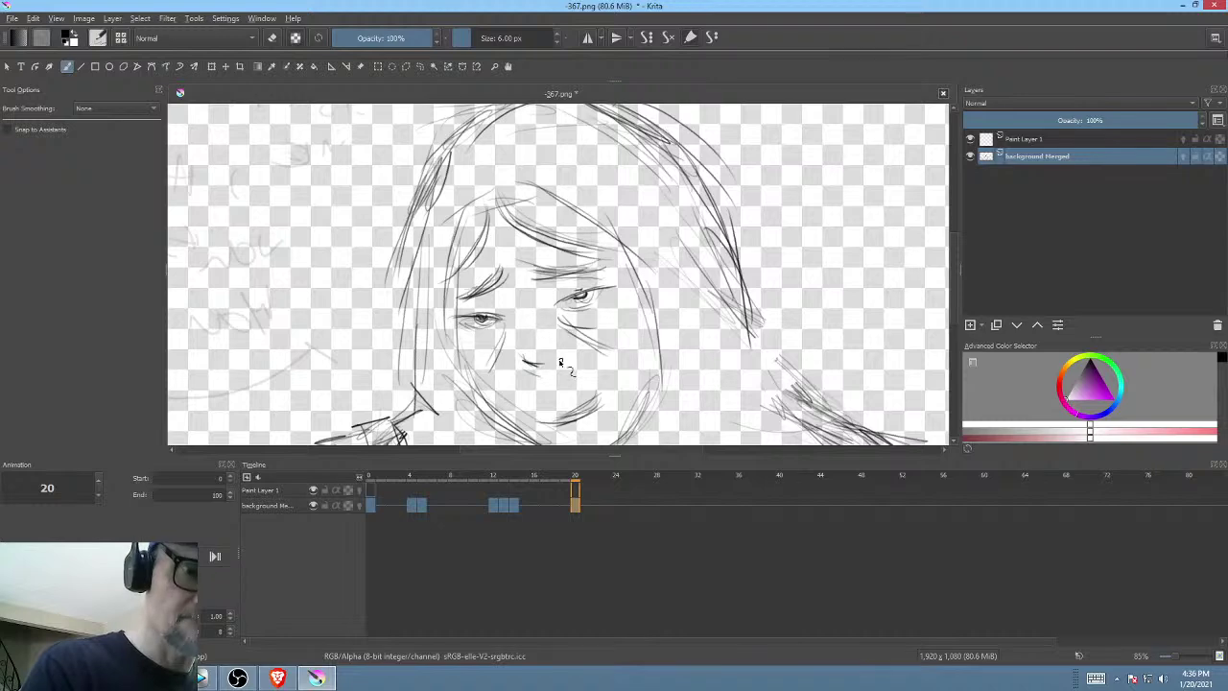
- Darken and define the mouth at frame 20, checking it against the frame 14 face
drag(669, 298, 705, 233)
mouse_move(587, 354)
mouse_down()
mouse_move(643, 329)
mouse_move(588, 355)
mouse_up()
key(comma)
key(period)
drag(644, 326, 669, 283)
key(comma)
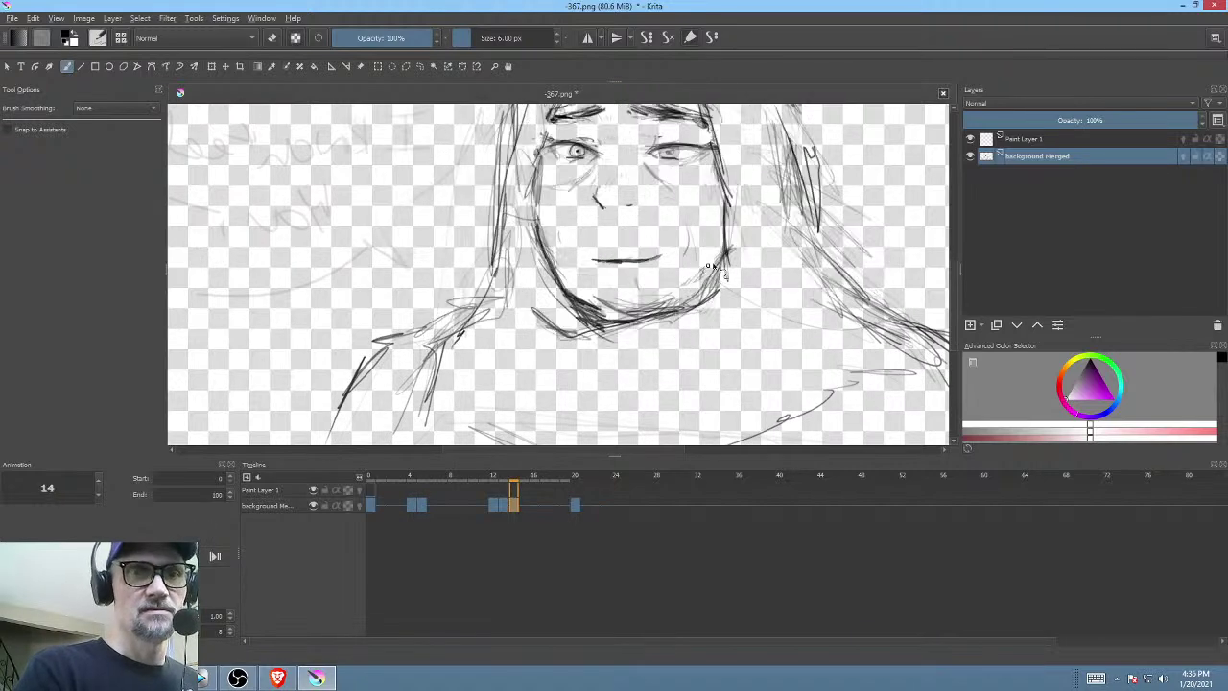
key(period)
- Unmirror the view and strengthen the face's left contour near the brow at frame 20, comparing with frame 14
key(m)
drag(596, 247, 636, 277)
scroll(636, 277, down, 2)
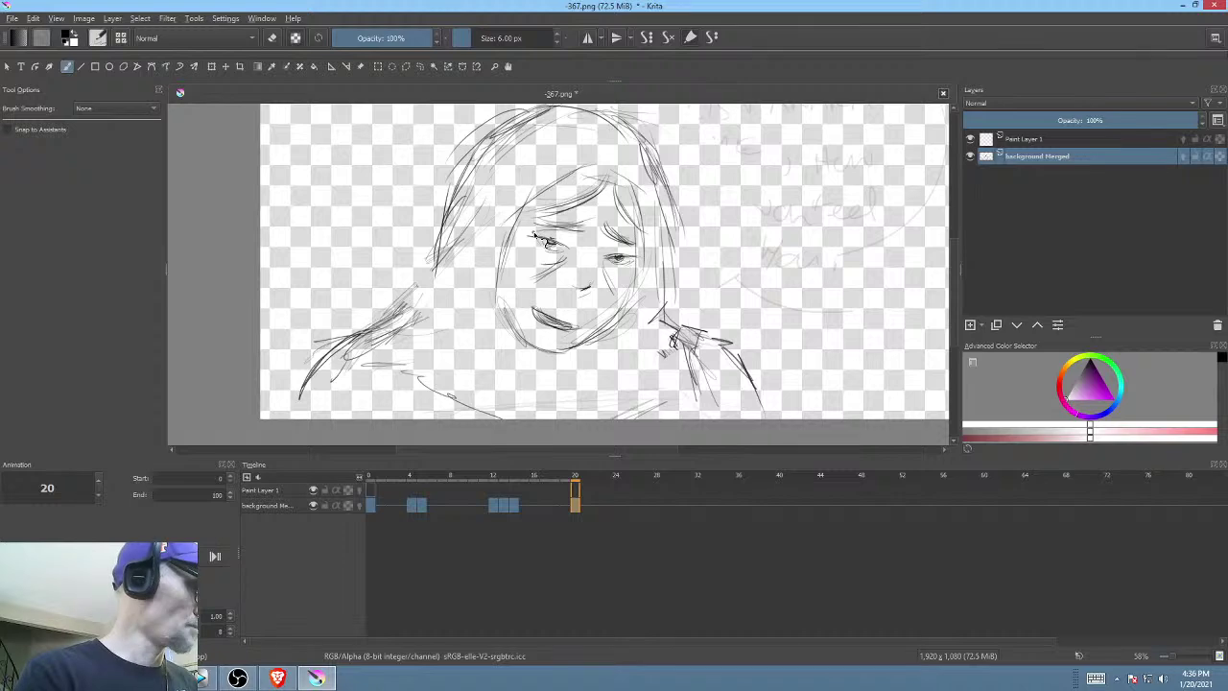
key(comma)
key(period)
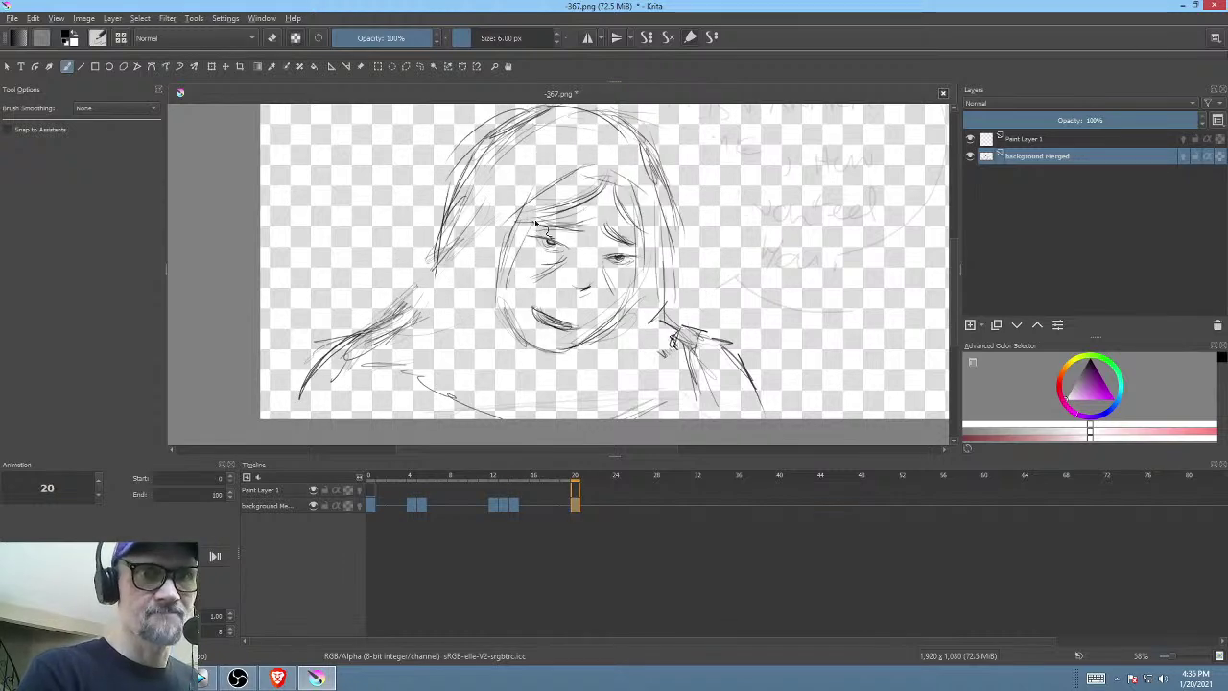
key(comma)
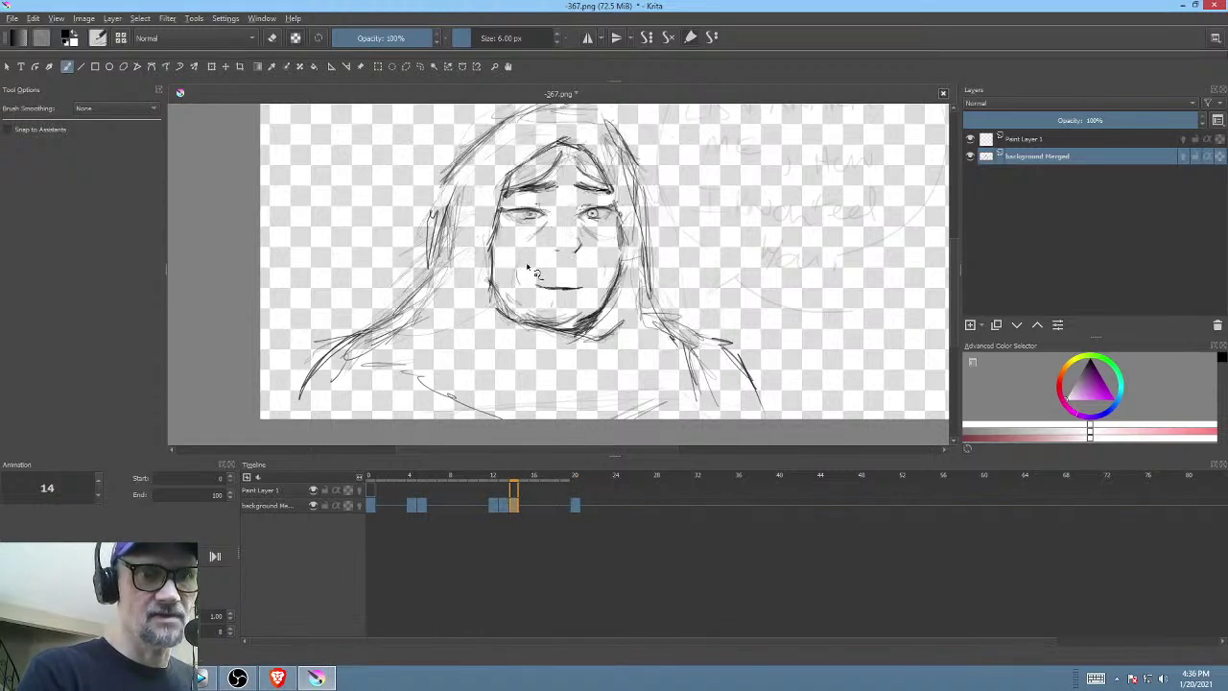
key(period)
- Step back through all the earlier keyframes and return to frame 20 to check the pose sequence
key(comma)
key(comma)
key(comma)
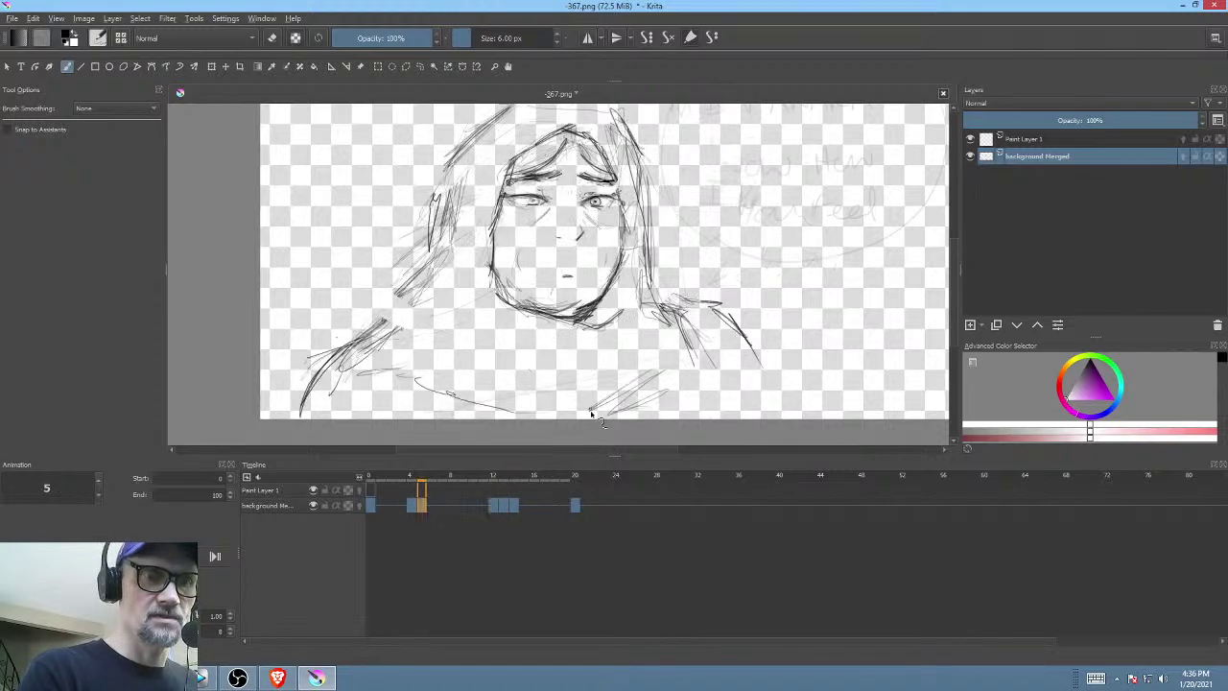
key(comma)
key(comma)
key(period)
key(period)
key(period)
key(period)
key(period)
key(period)
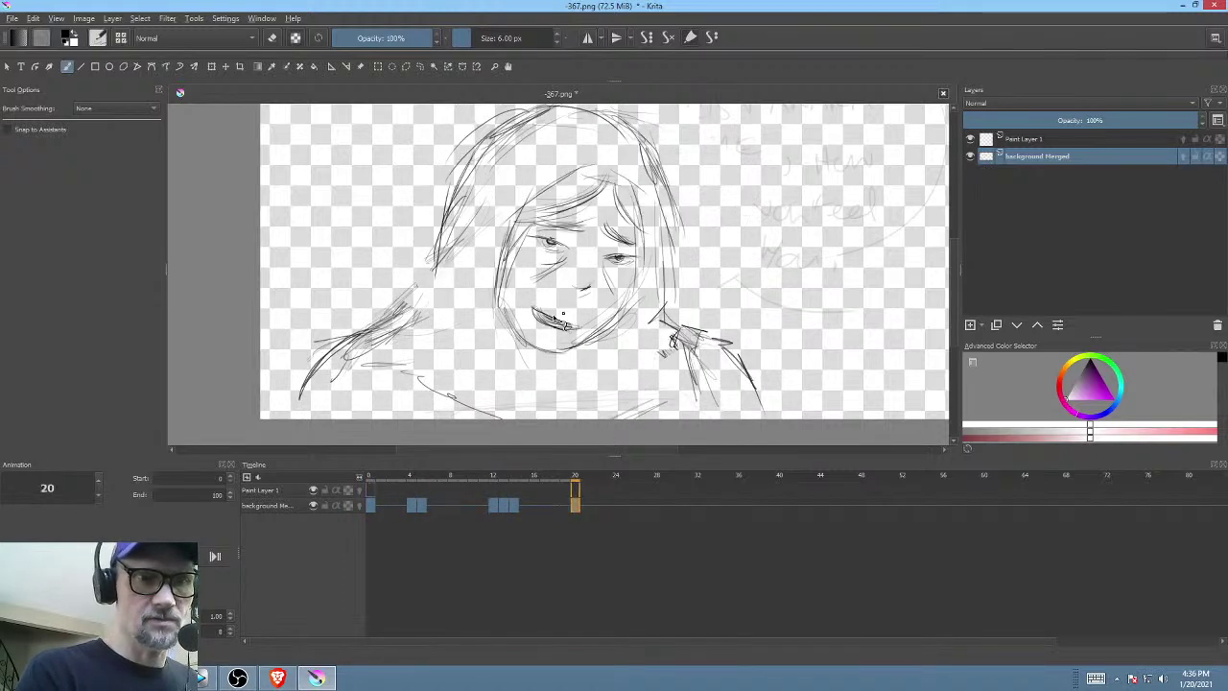
- Draw the veil's folds beneath the chin and along the left side of the face at frame 20, comparing with frame 14
mouse_move(546, 361)
mouse_down()
mouse_move(577, 385)
mouse_move(615, 369)
mouse_up()
drag(518, 340, 554, 366)
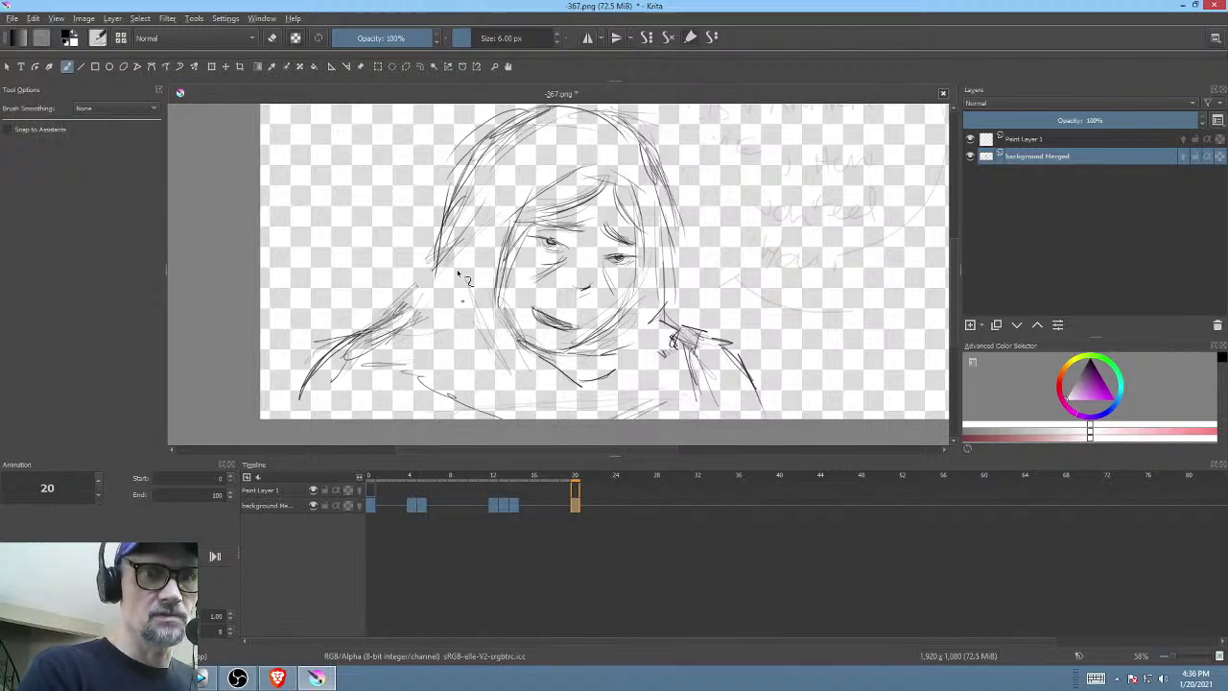
key(comma)
key(period)
key(comma)
key(period)
key(comma)
key(period)
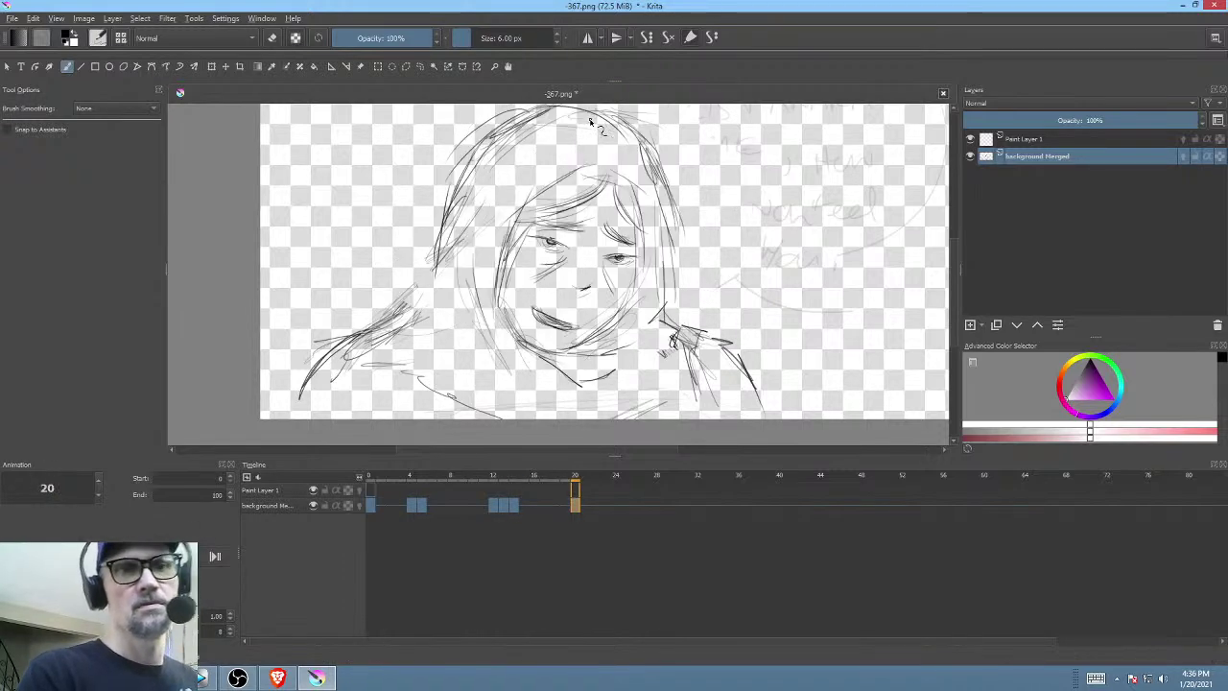
- Darken the eyebrows and upper eyelids at frame 20, flipping against frame 14
key(comma)
key(period)
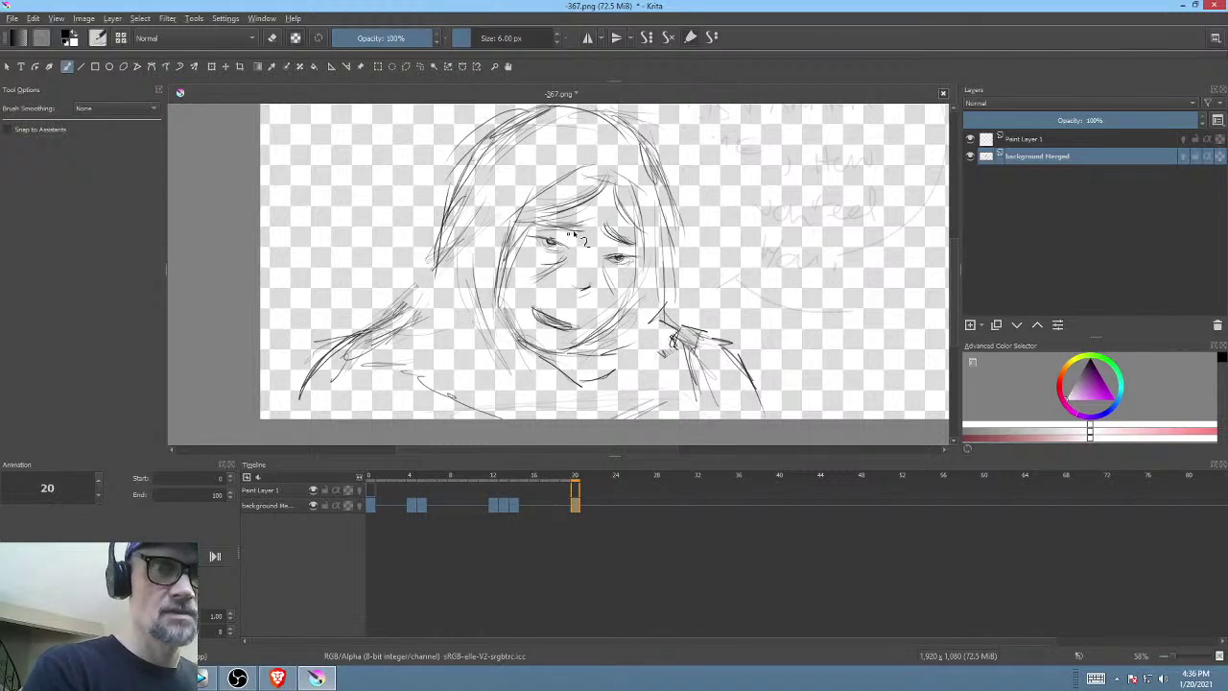
key(comma)
key(period)
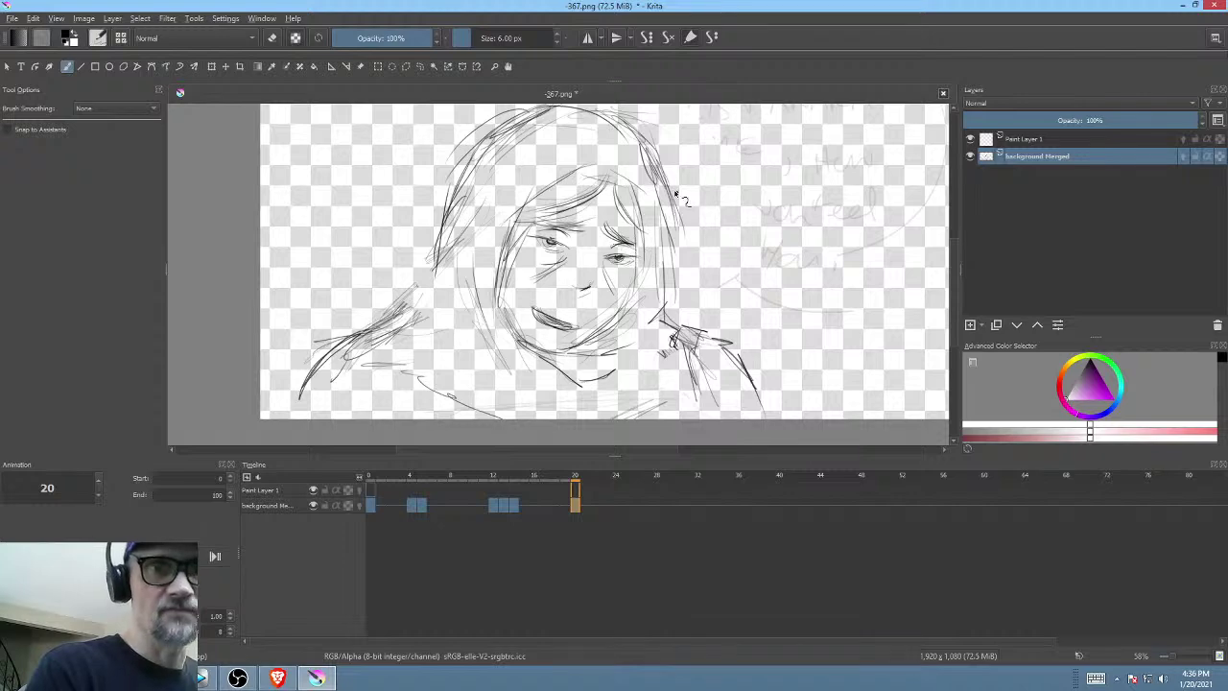
key(comma)
key(period)
- Extend the upper edge of the hood's face opening toward its right side at frame 20, comparing with frame 14
key(comma)
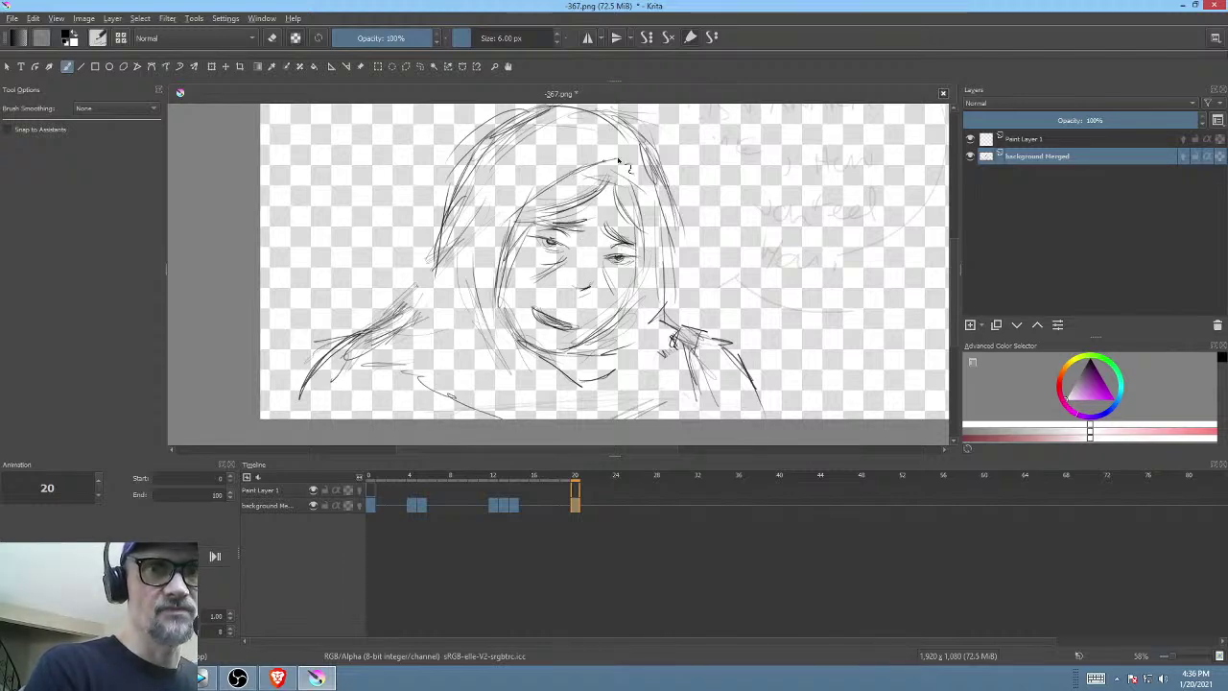
key(period)
key(comma)
key(period)
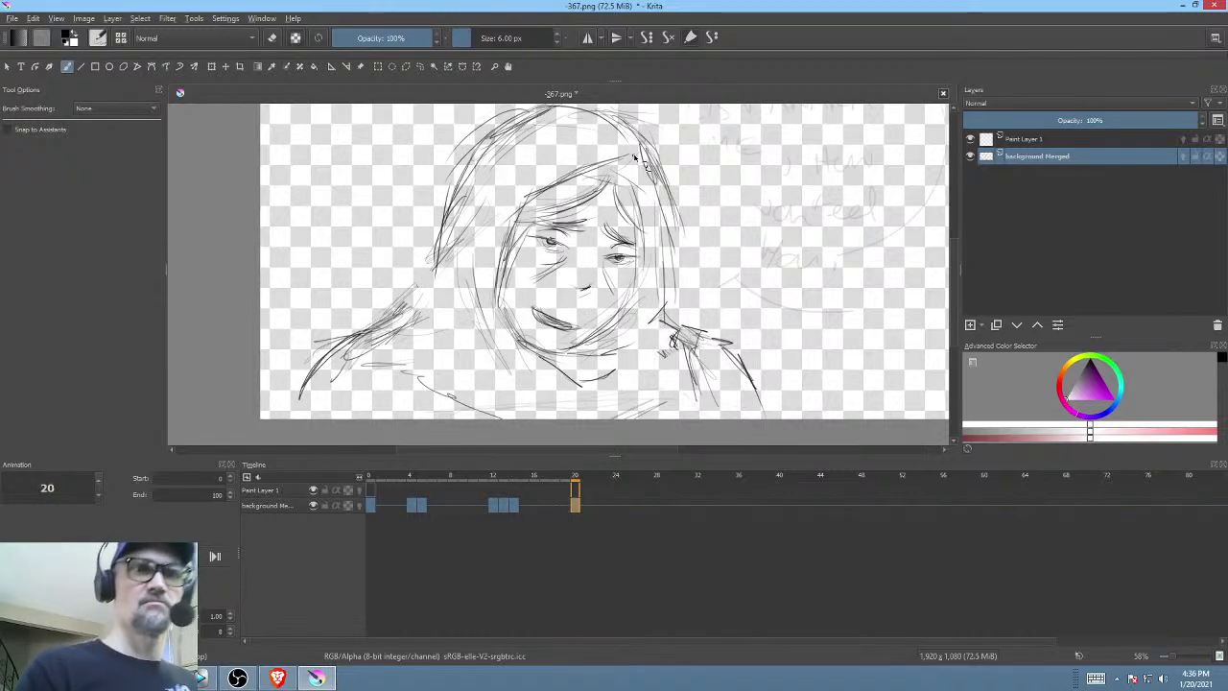
key(comma)
key(period)
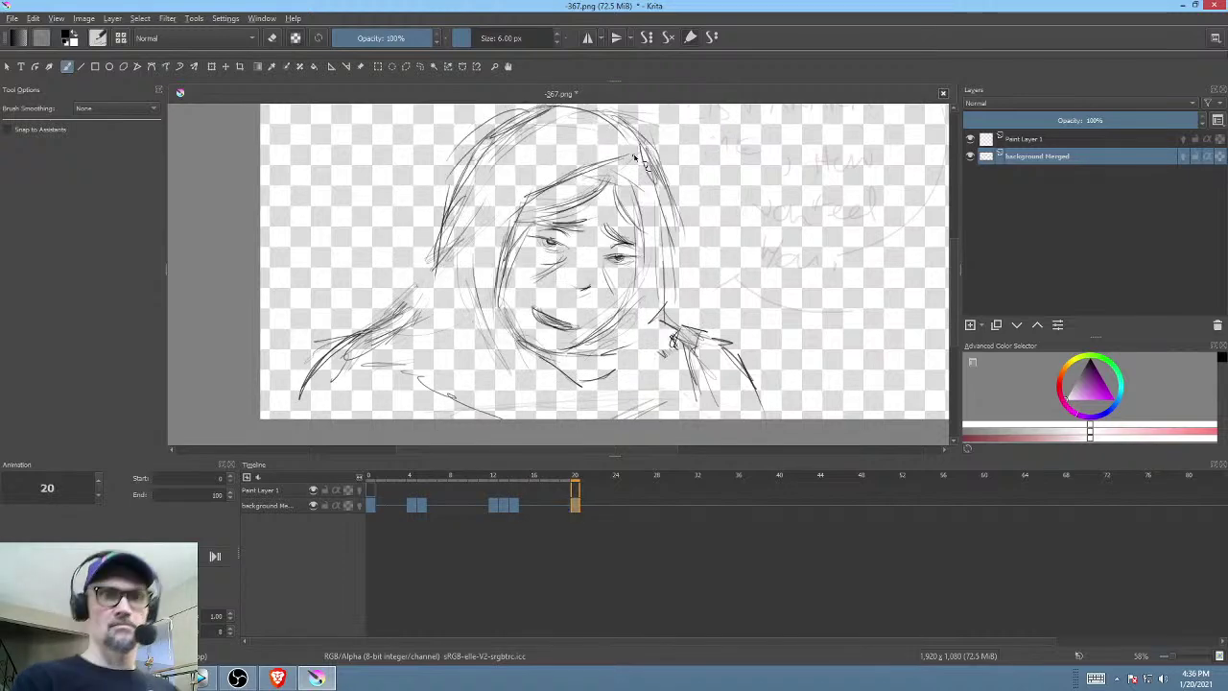
key(comma)
key(period)
key(minus)
key(comma)
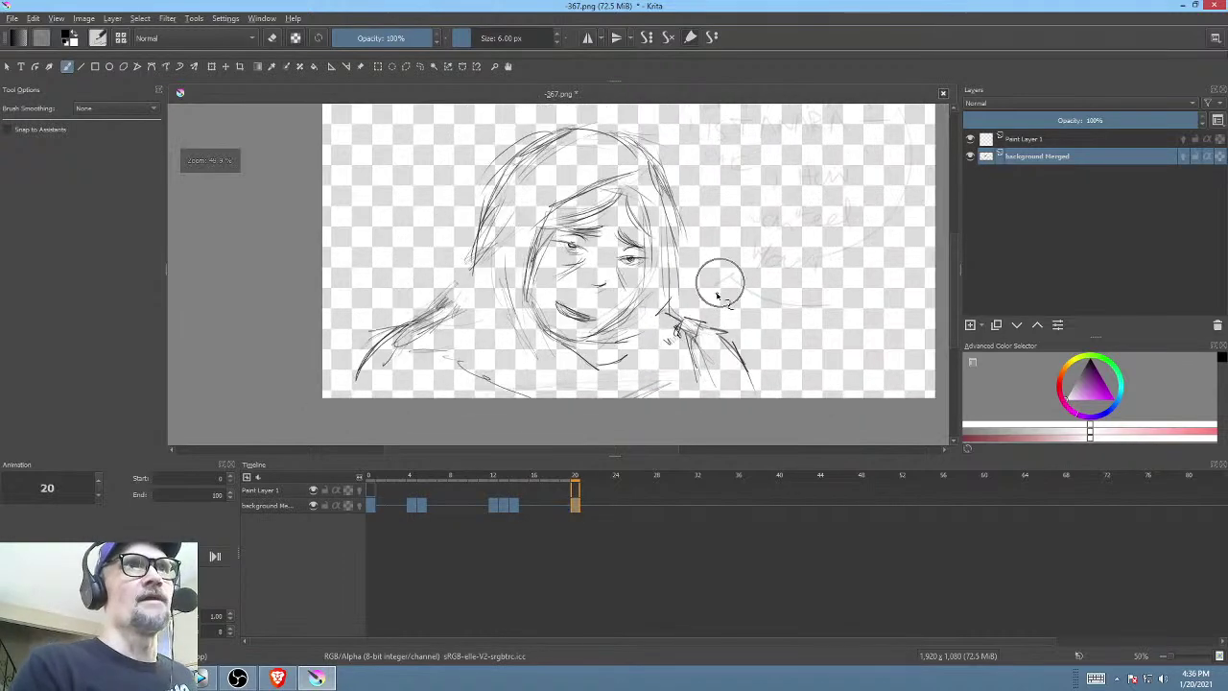
key(period)
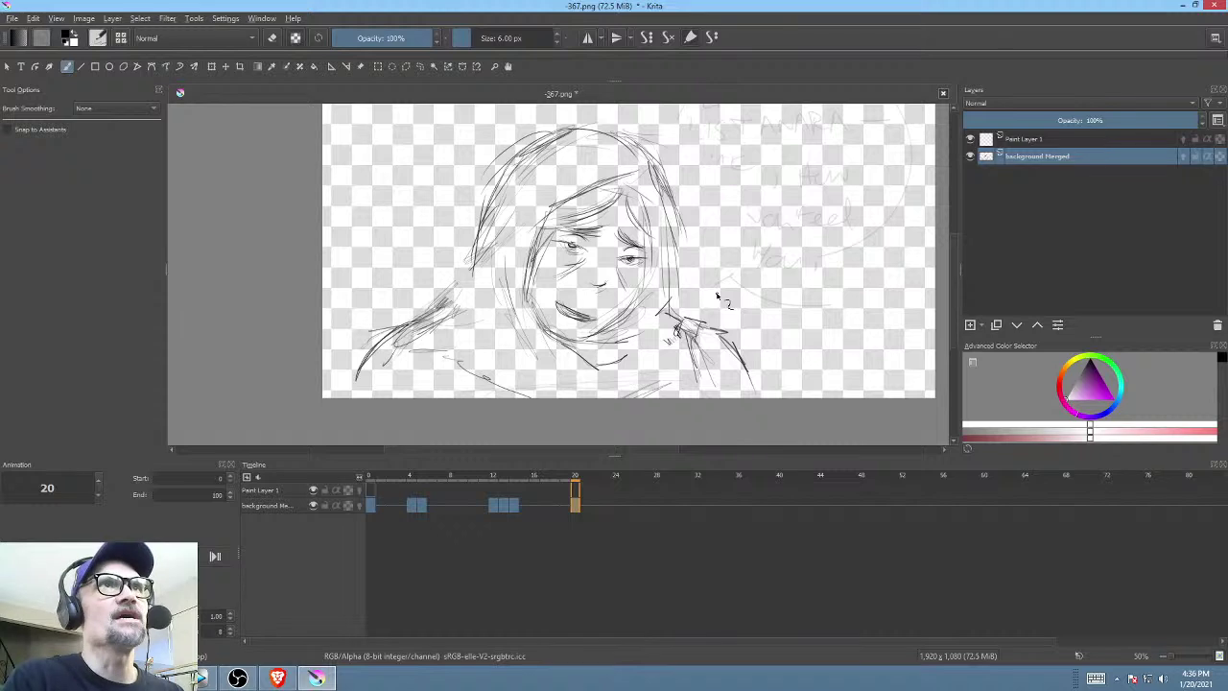
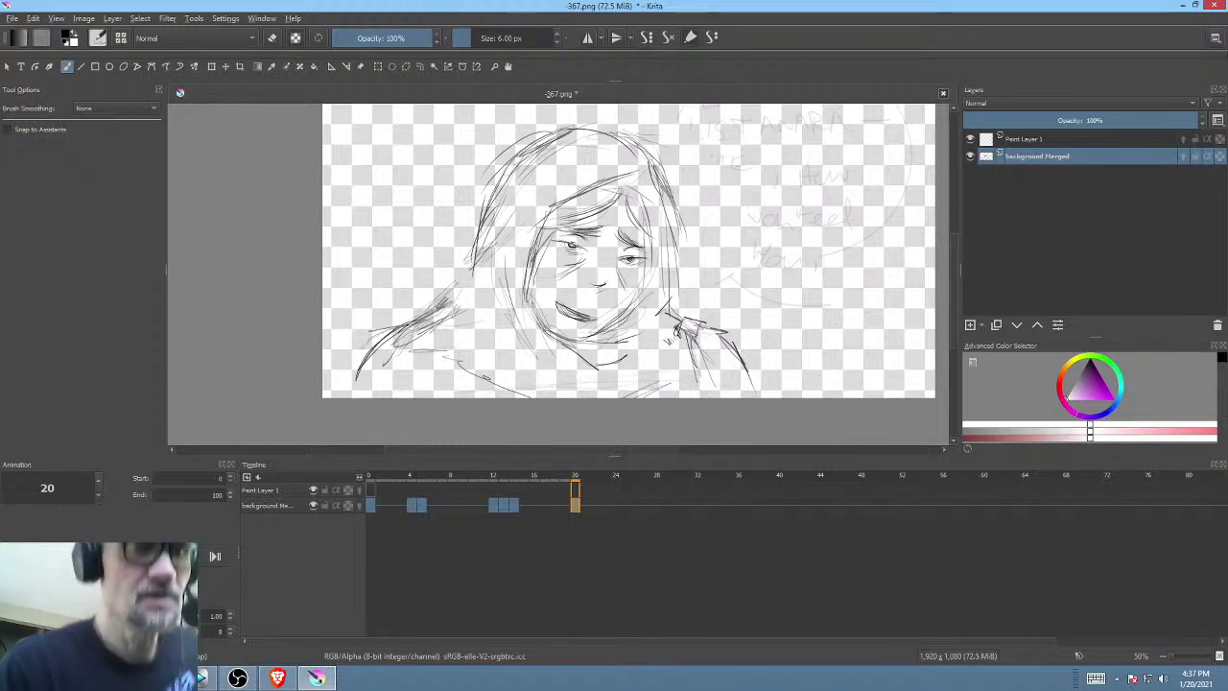
- Copy the frame 14 drawing to a new keyframe at frame 19 and turn on onion skins for the background Merged layer
scroll(688, 255, down, 3)
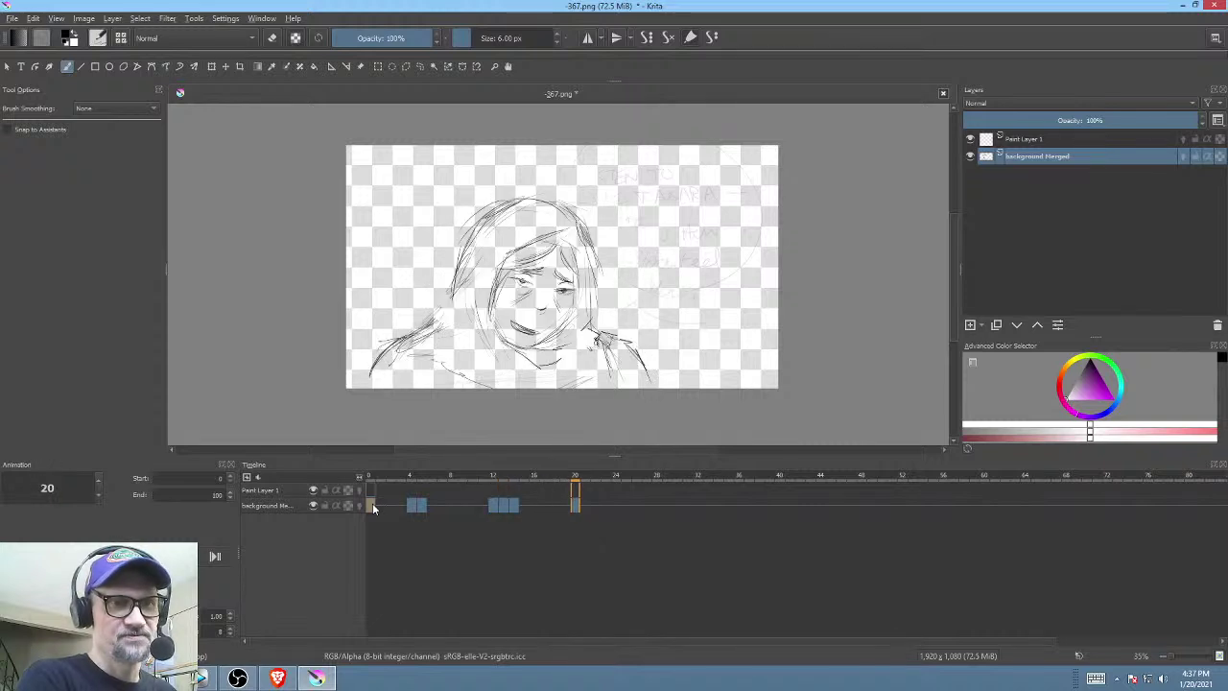
click(575, 506)
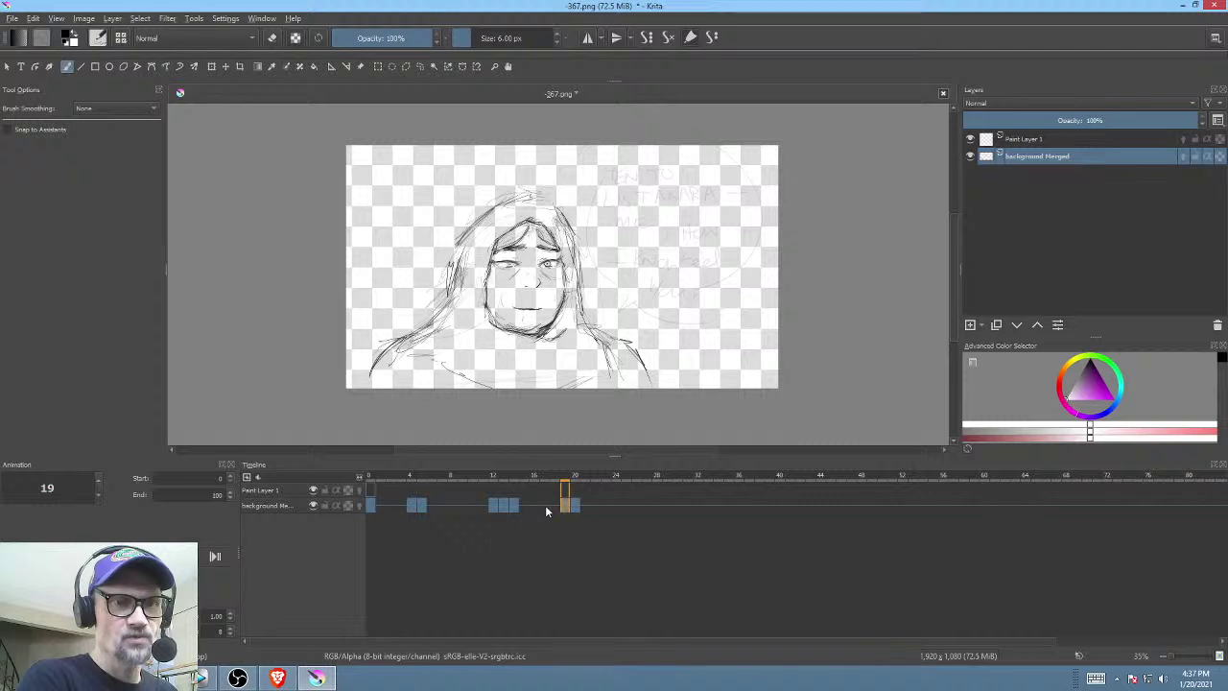
click(513, 506)
click(565, 506)
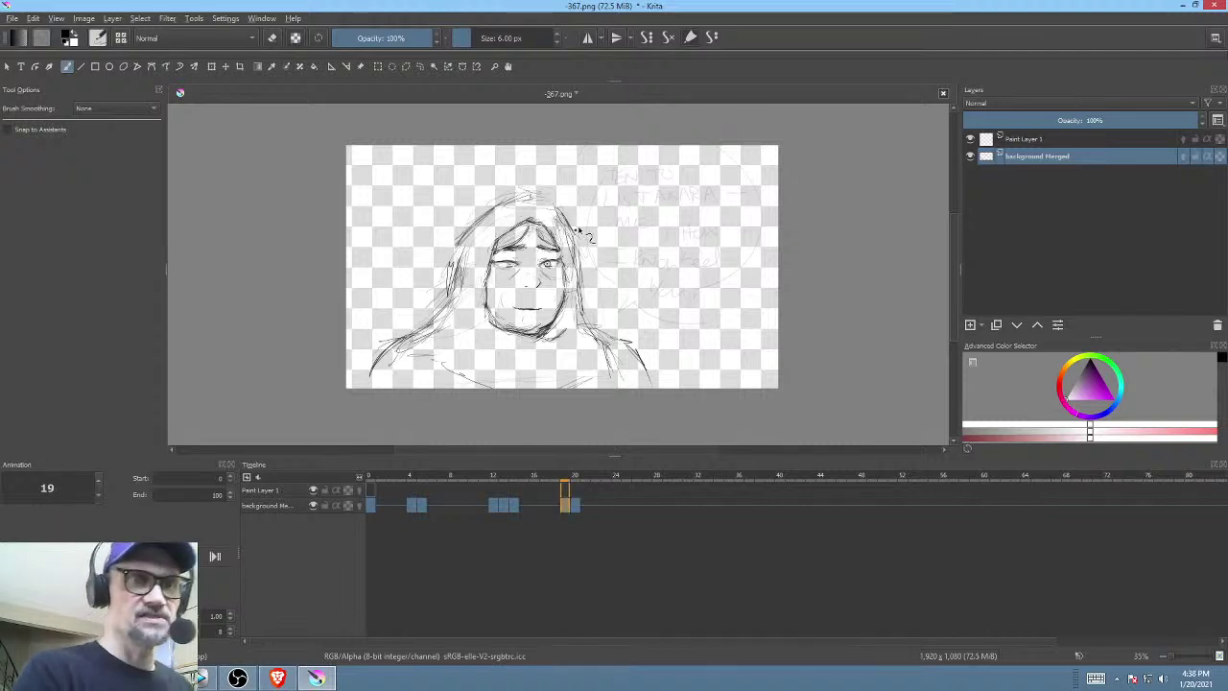
click(361, 506)
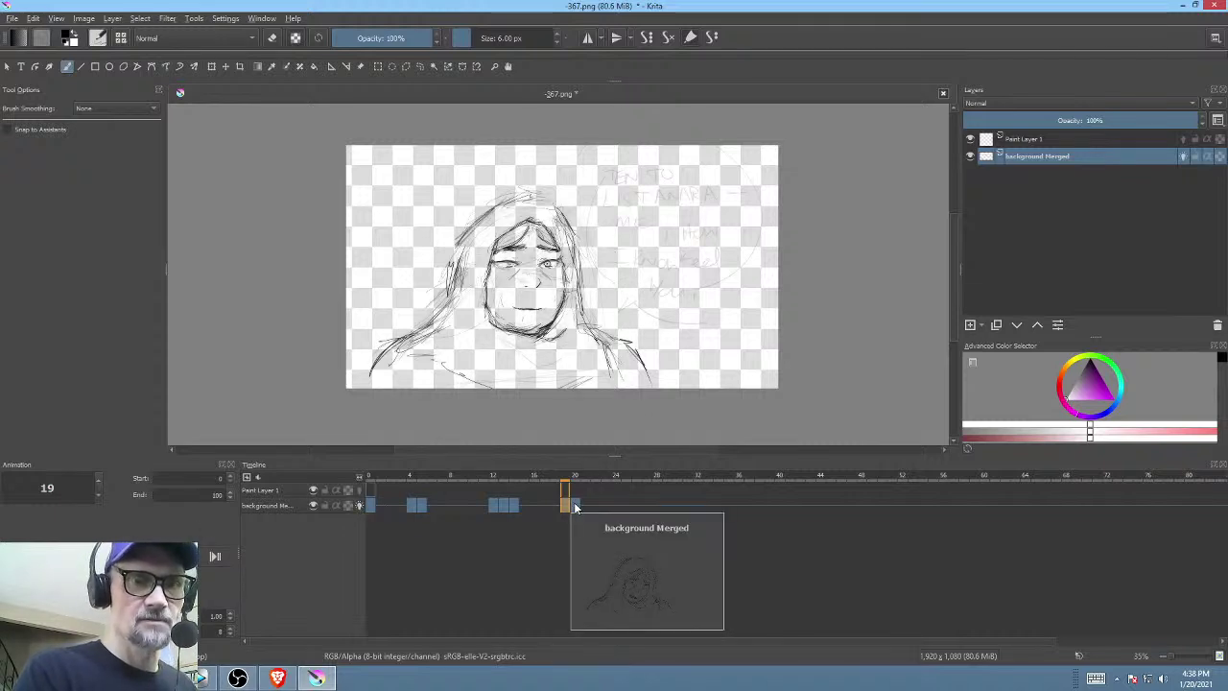
- Strengthen the hood's outline on both sides and the fold lines at the right shoulder at frame 20
click(574, 506)
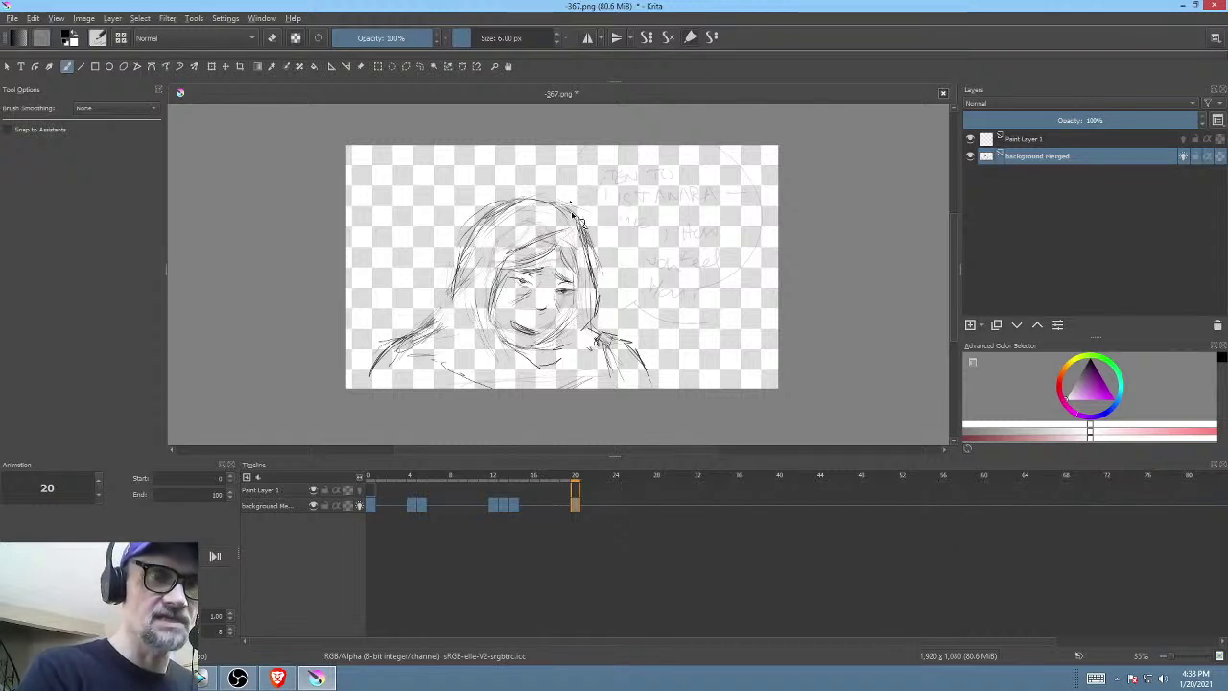
mouse_move(576, 218)
mouse_down()
mouse_move(500, 203)
mouse_move(458, 257)
mouse_move(434, 319)
mouse_up()
drag(434, 319, 476, 226)
mouse_move(564, 232)
mouse_down()
mouse_move(513, 251)
mouse_move(492, 311)
mouse_up()
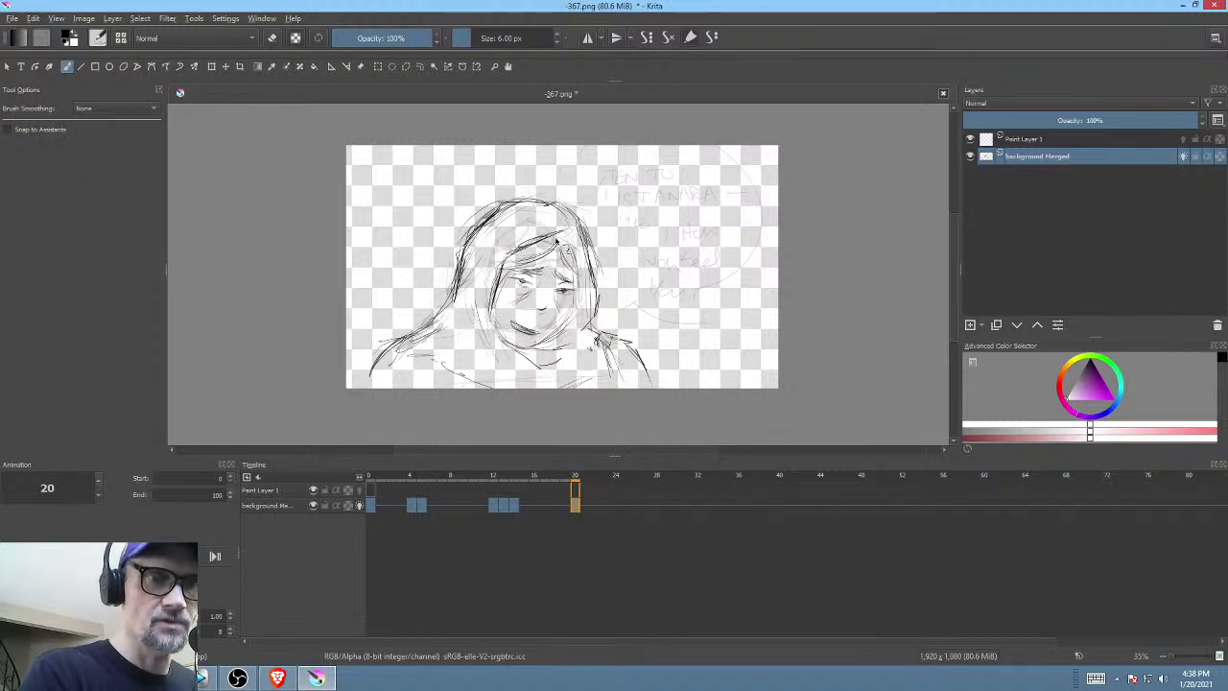
mouse_move(595, 260)
mouse_down()
mouse_move(580, 341)
mouse_move(610, 340)
mouse_up()
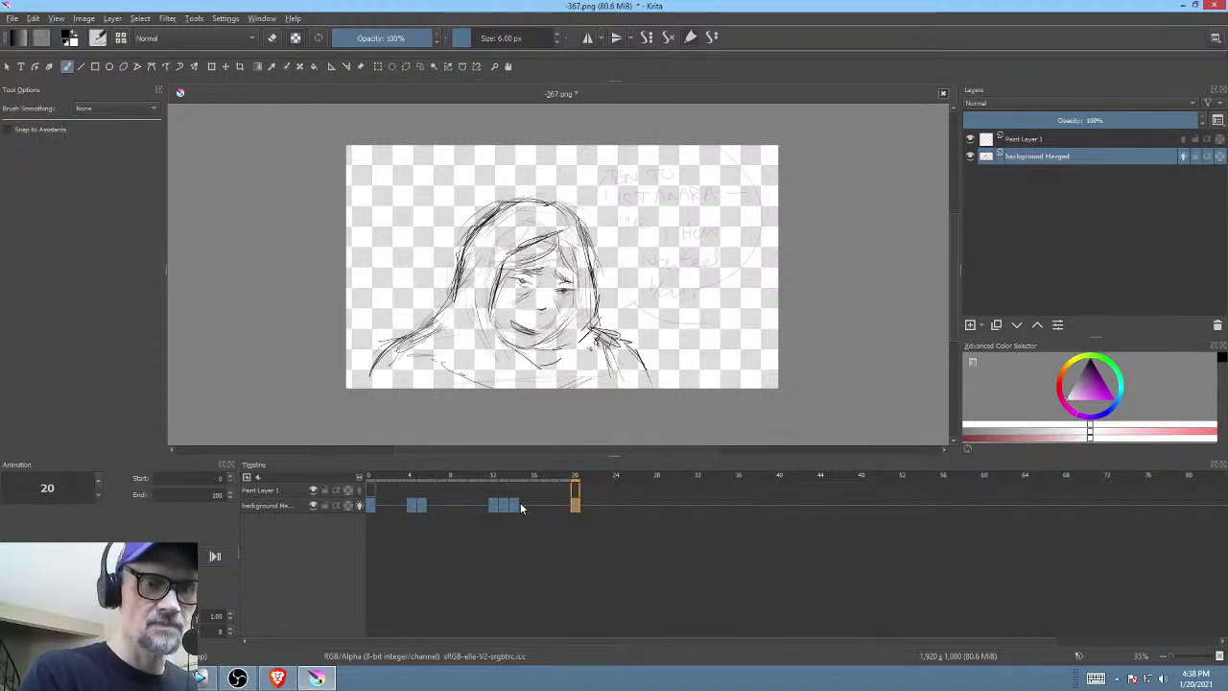
- Check the frame 19 drawing against frame 14 with the background Merged layer's onion skins off and on
click(514, 505)
click(566, 506)
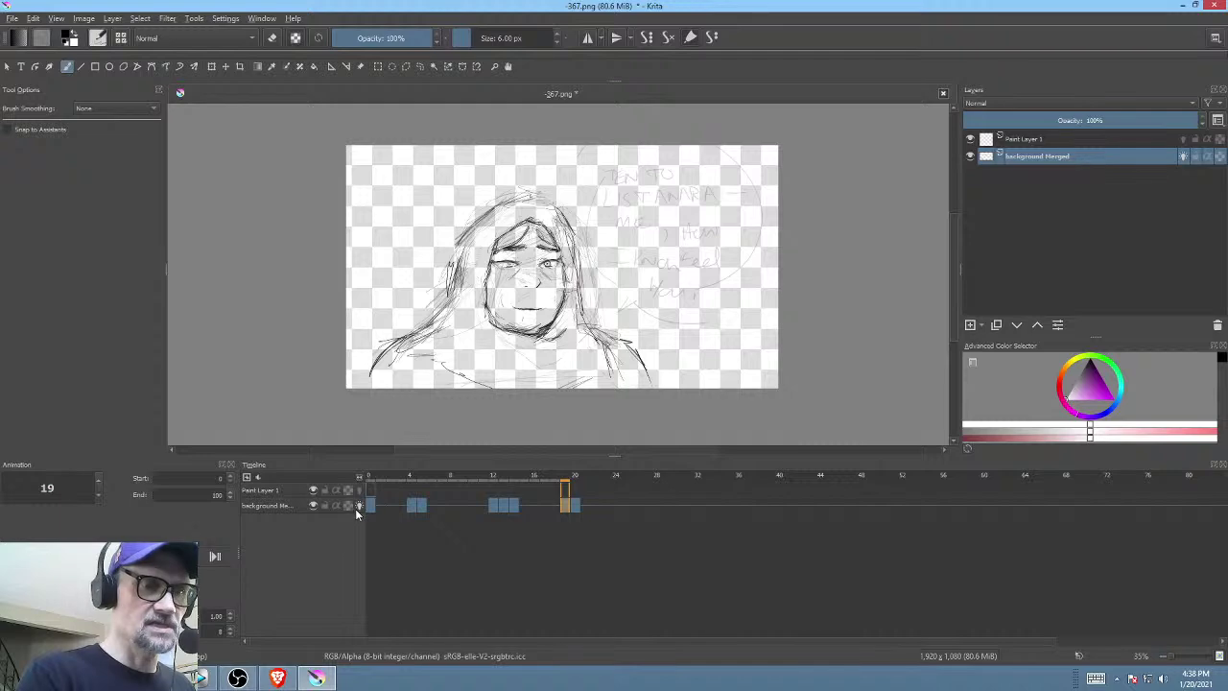
drag(619, 309, 696, 254)
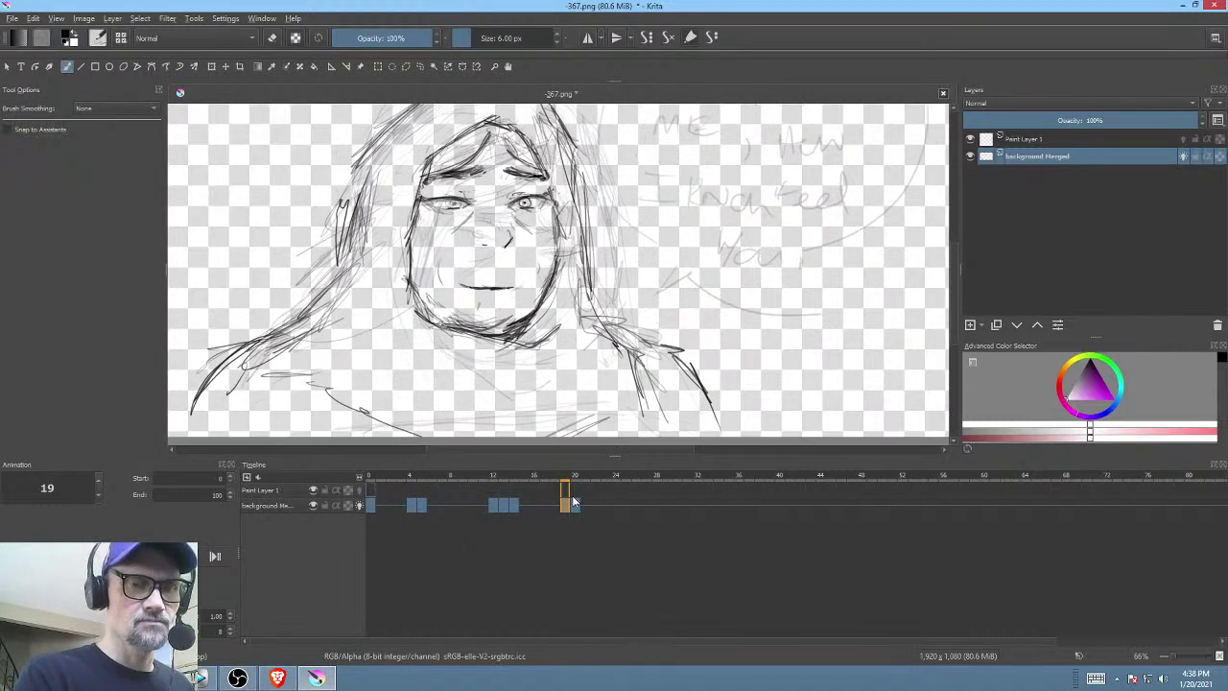
click(360, 505)
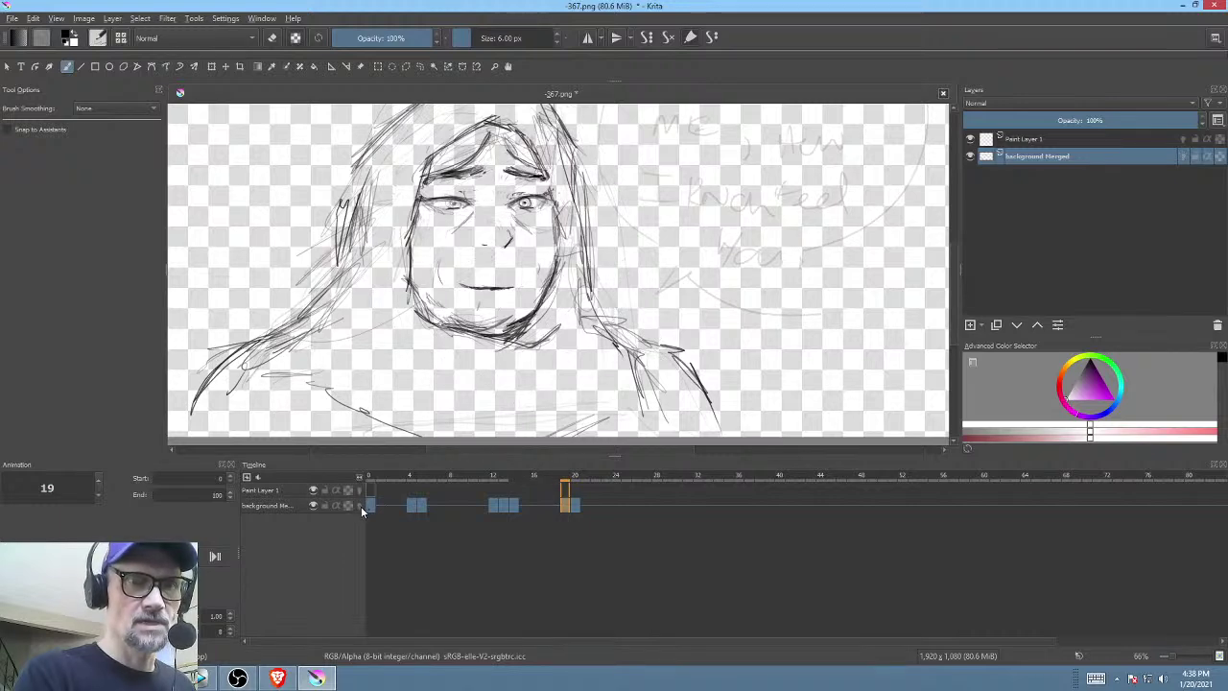
click(360, 506)
- Select the veiled head at frame 19, rotate it slightly clockwise about a pivot below the chin, and deselect
drag(602, 261, 639, 355)
key(l)
mouse_move(638, 167)
mouse_down()
mouse_move(498, 132)
mouse_move(326, 288)
mouse_move(373, 420)
mouse_move(513, 467)
mouse_move(710, 297)
mouse_up()
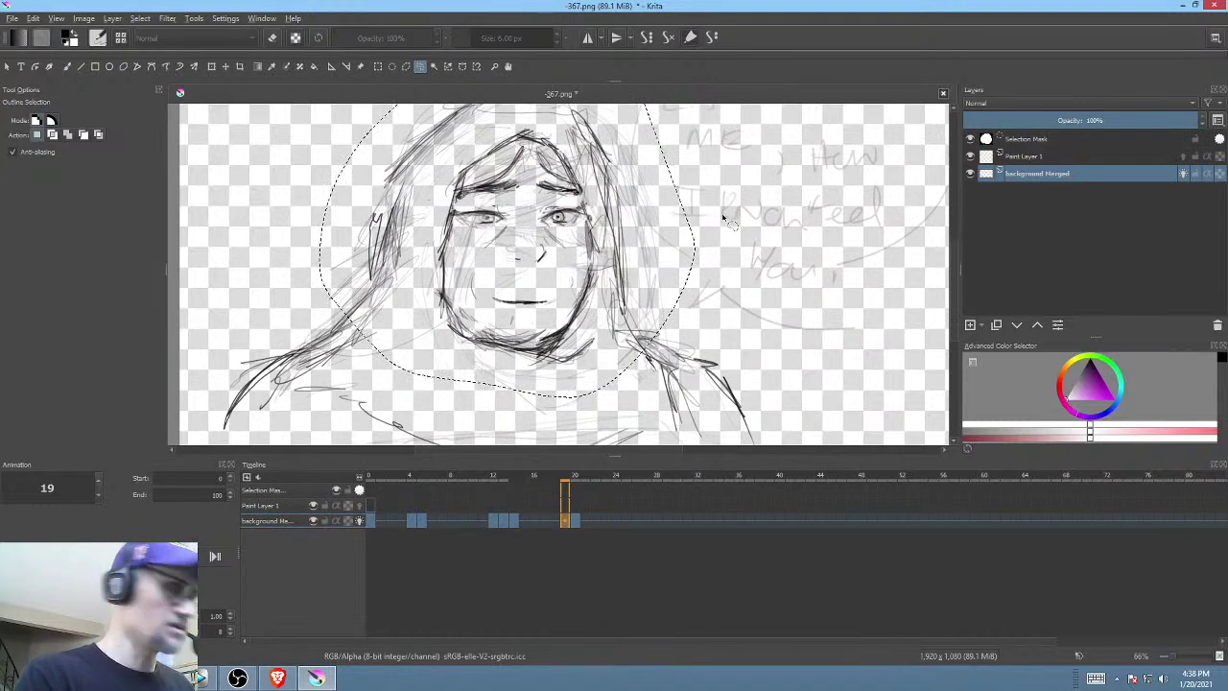
key(ctrl+t)
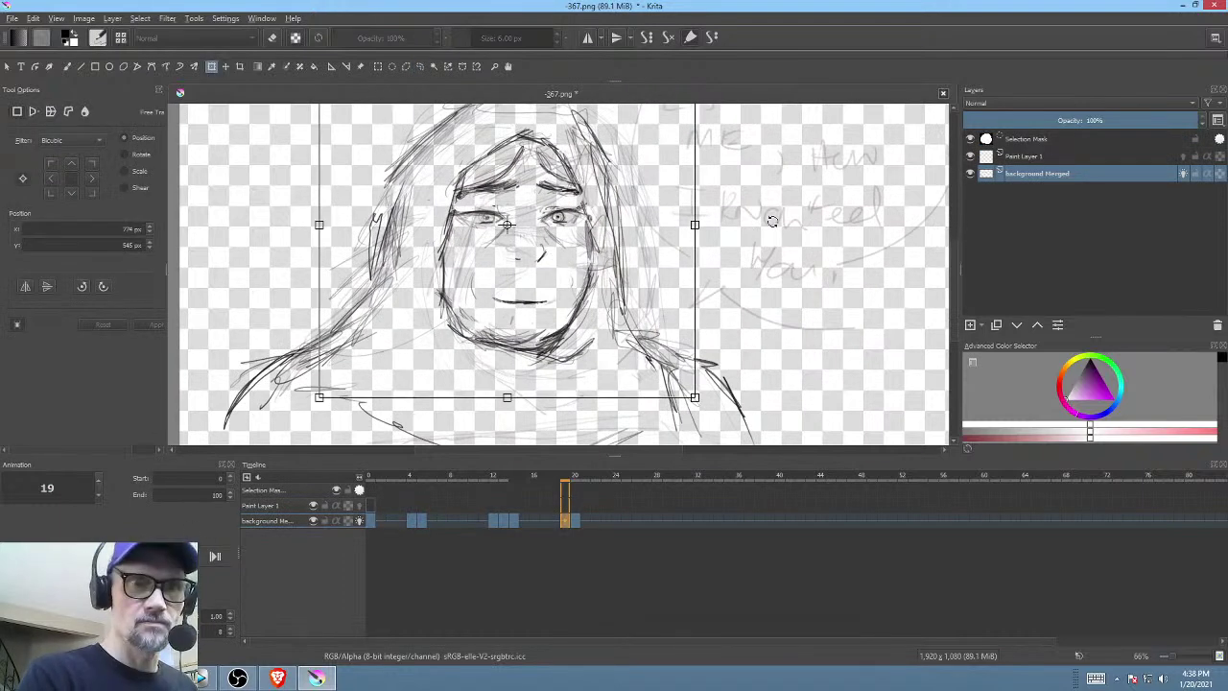
drag(510, 227, 500, 366)
drag(743, 276, 746, 285)
click(494, 519)
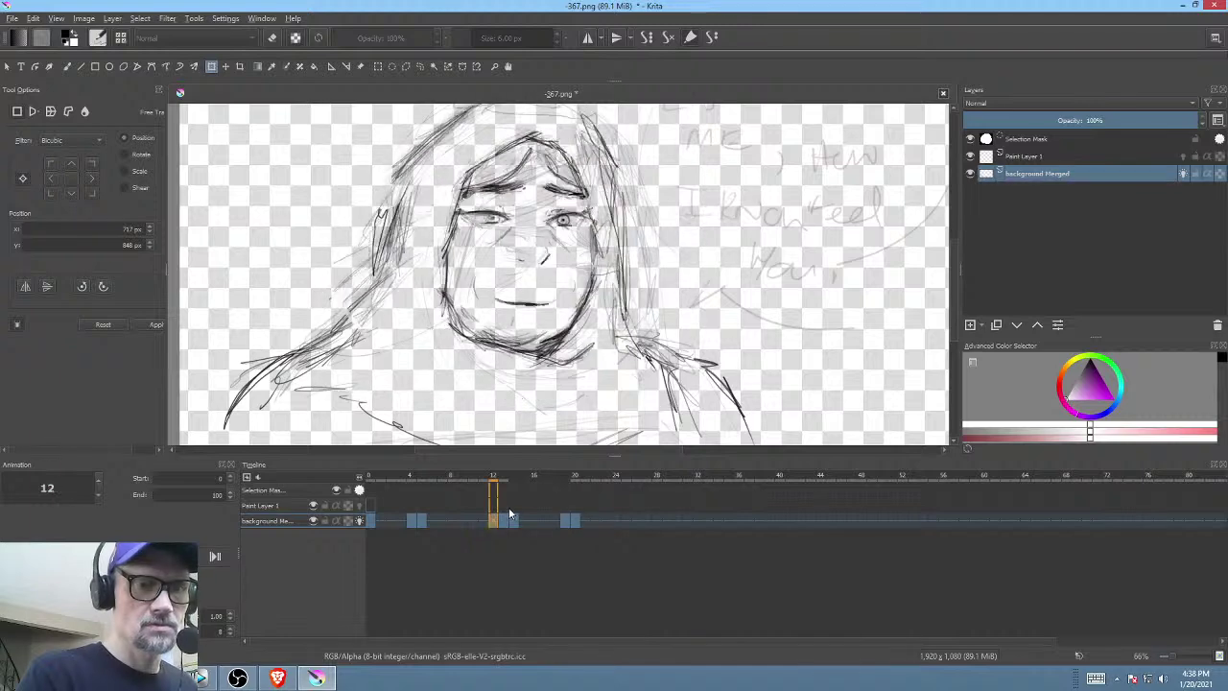
key(ctrl+shift+a)
- Play back and step through the frames around 12 to 20 to review the motion into the lowered head
drag(675, 241, 679, 276)
mouse_move(679, 276)
mouse_down()
mouse_move(663, 282)
mouse_move(684, 283)
mouse_up()
key(Right)
key(Right)
key(space)
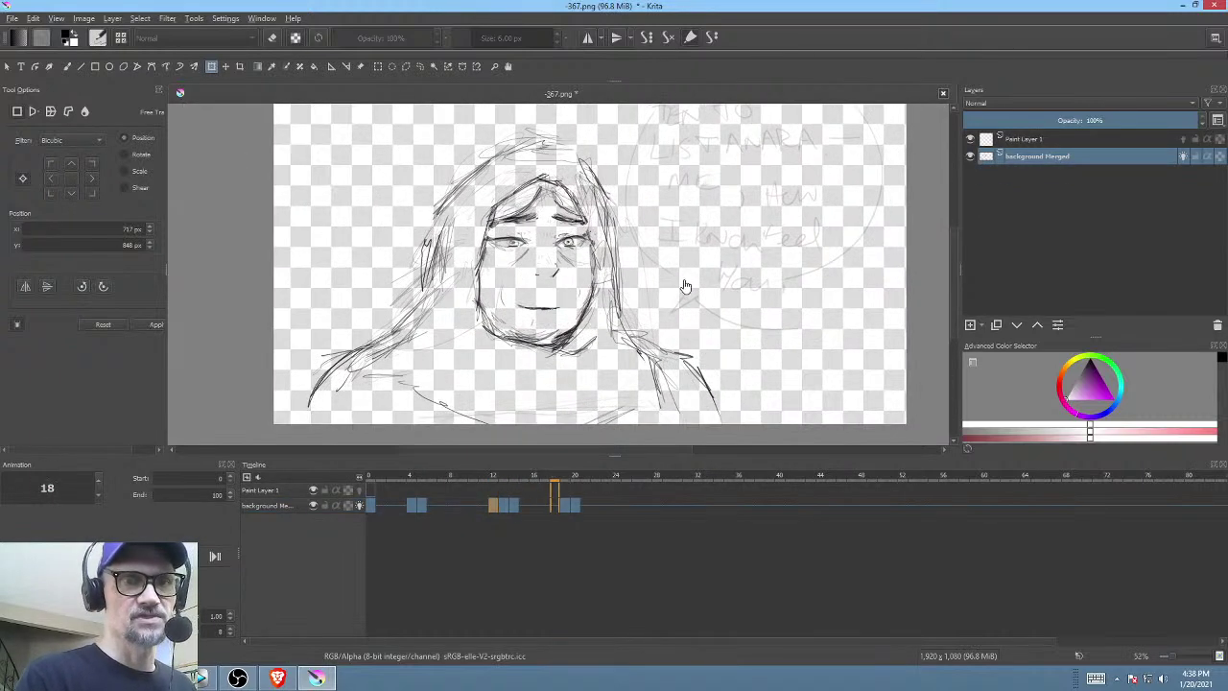
key(space)
key(.)
key(space)
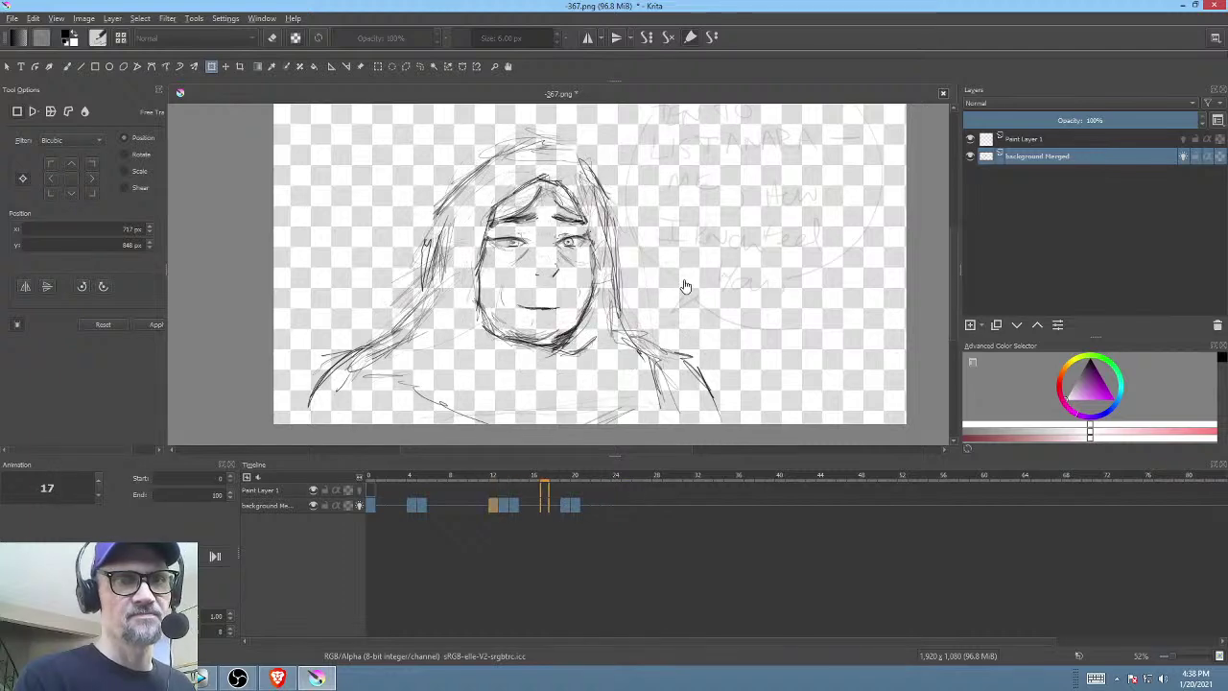
key(space)
key(space)
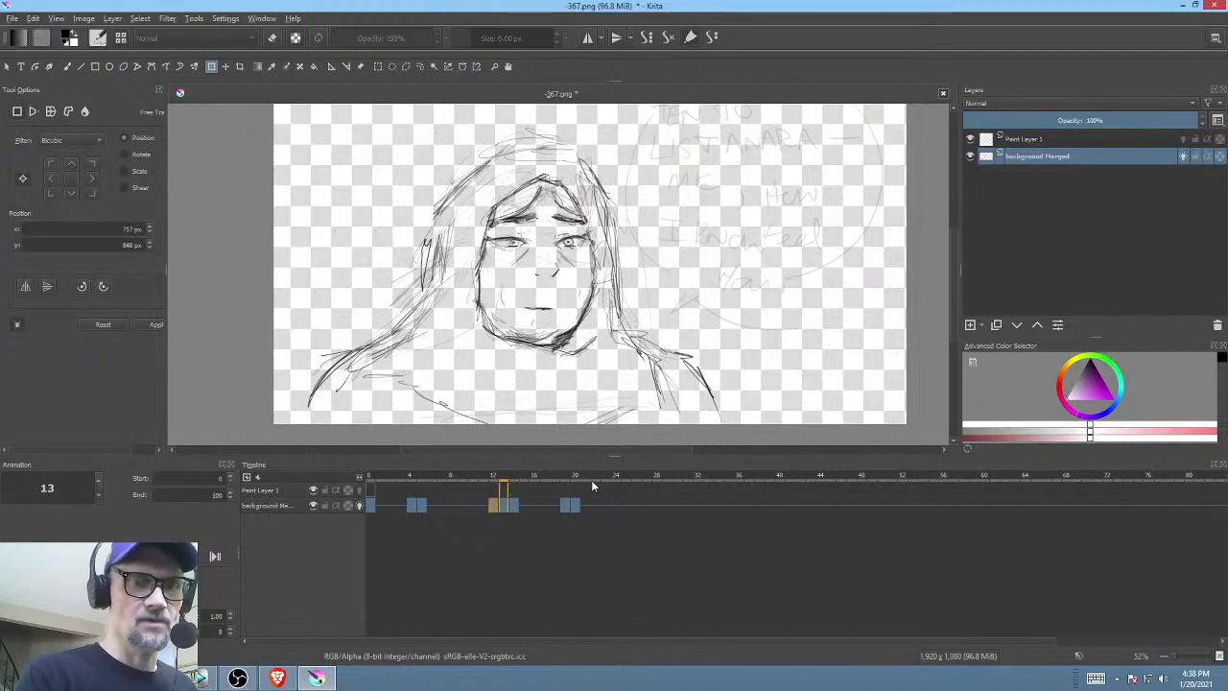
key(space)
click(571, 505)
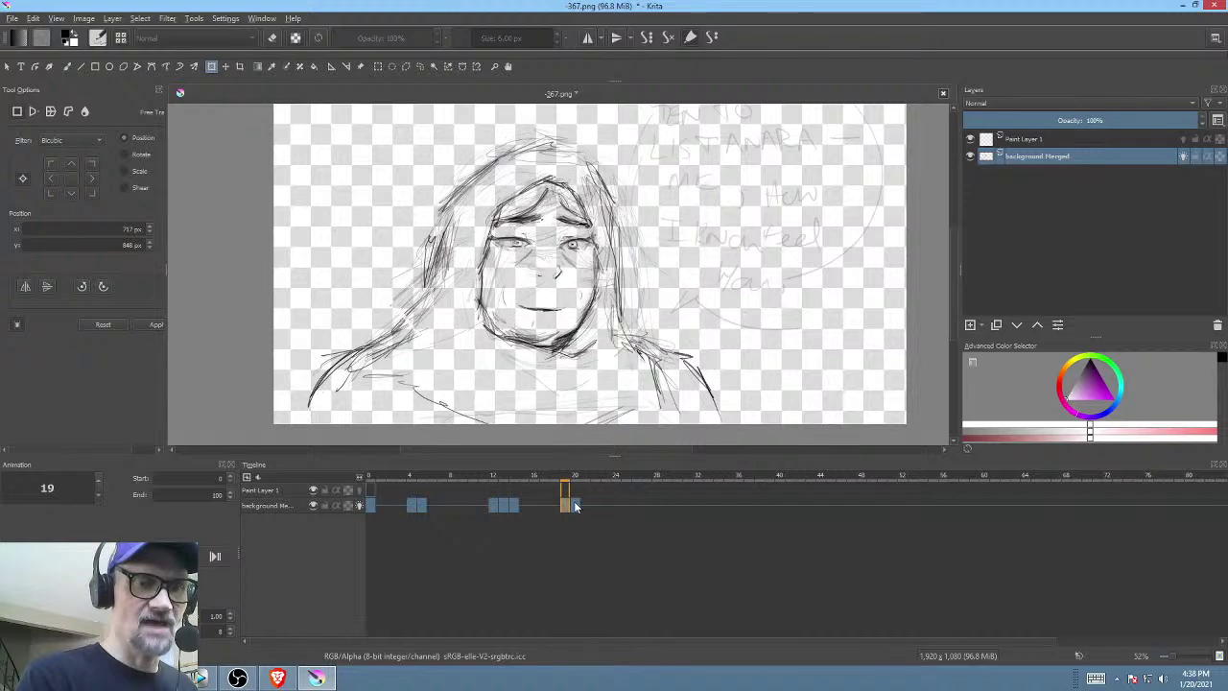
- Turn off onion skins for the background Merged layer and darken the face's right contour and jawline at frame 20
key(b)
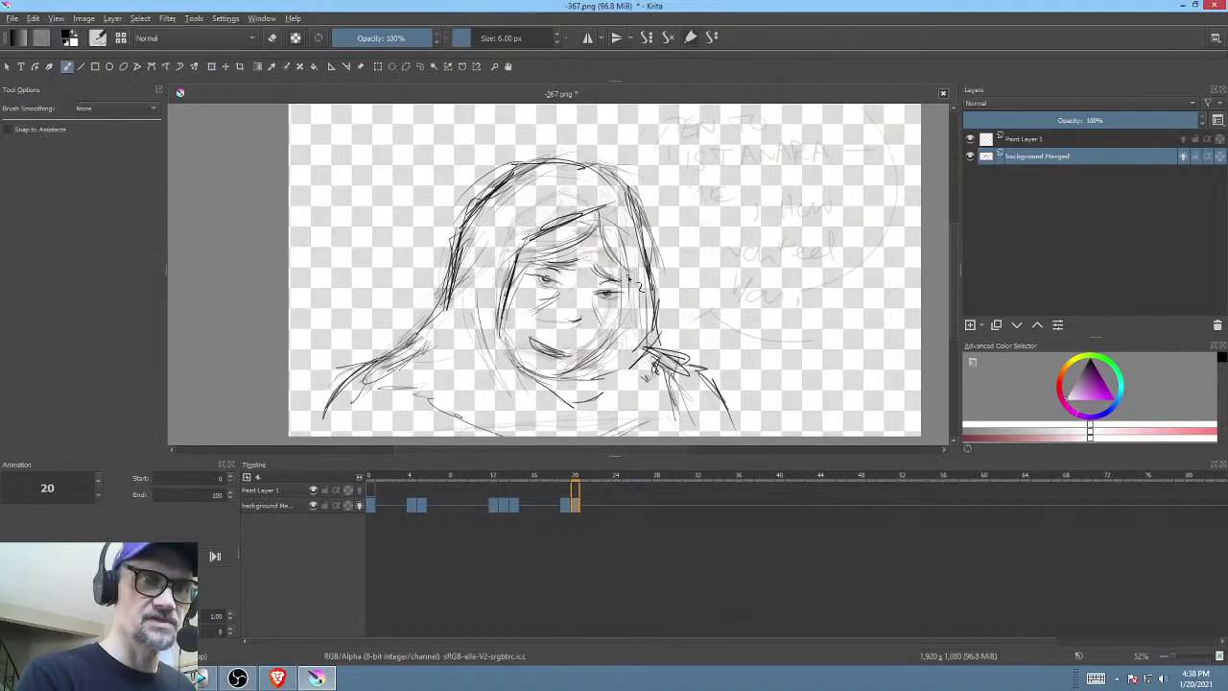
click(360, 504)
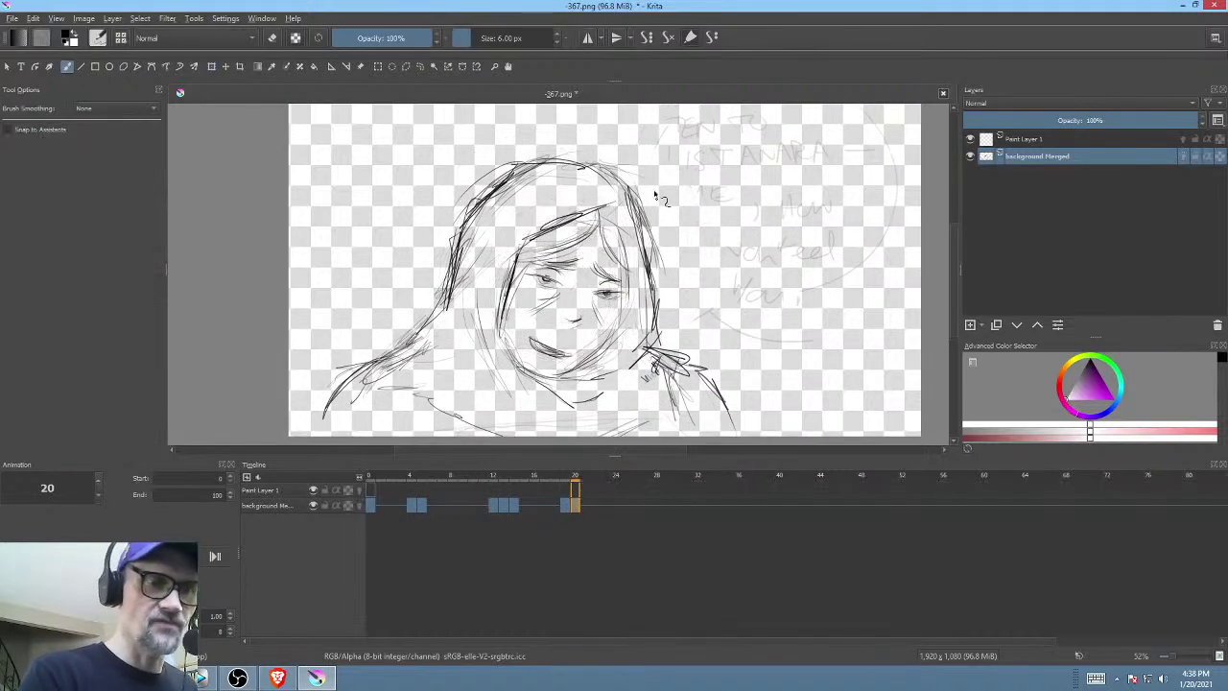
drag(625, 263, 608, 344)
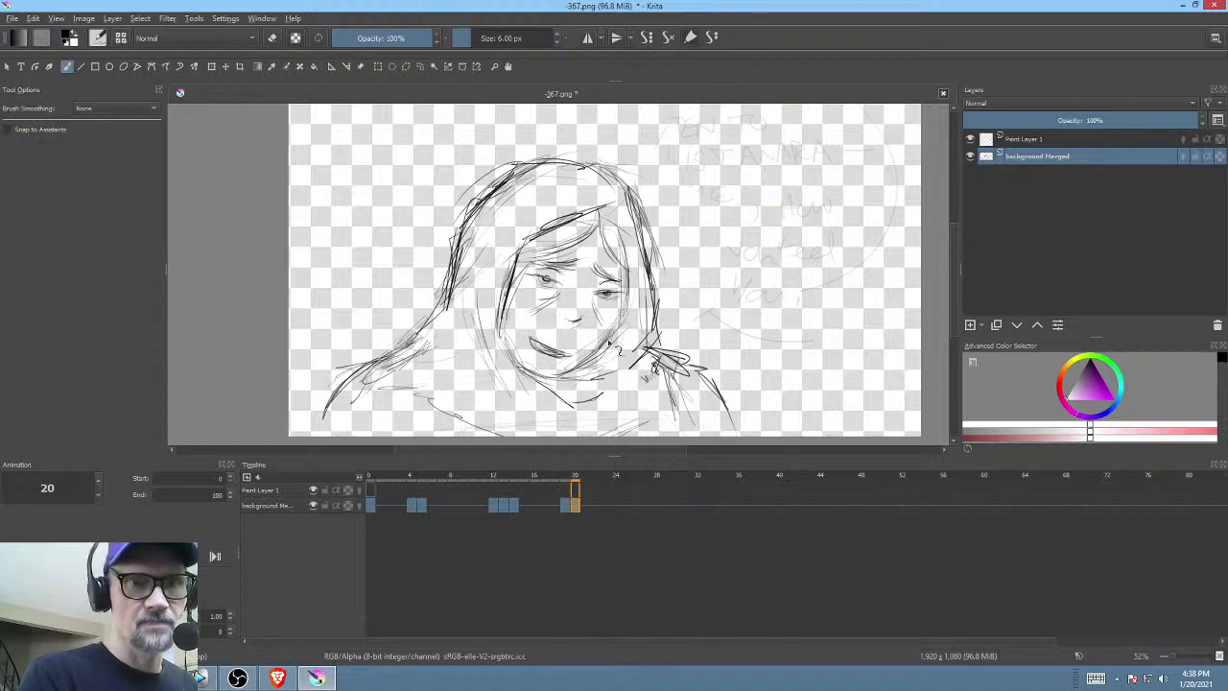
key(Left)
key(Right)
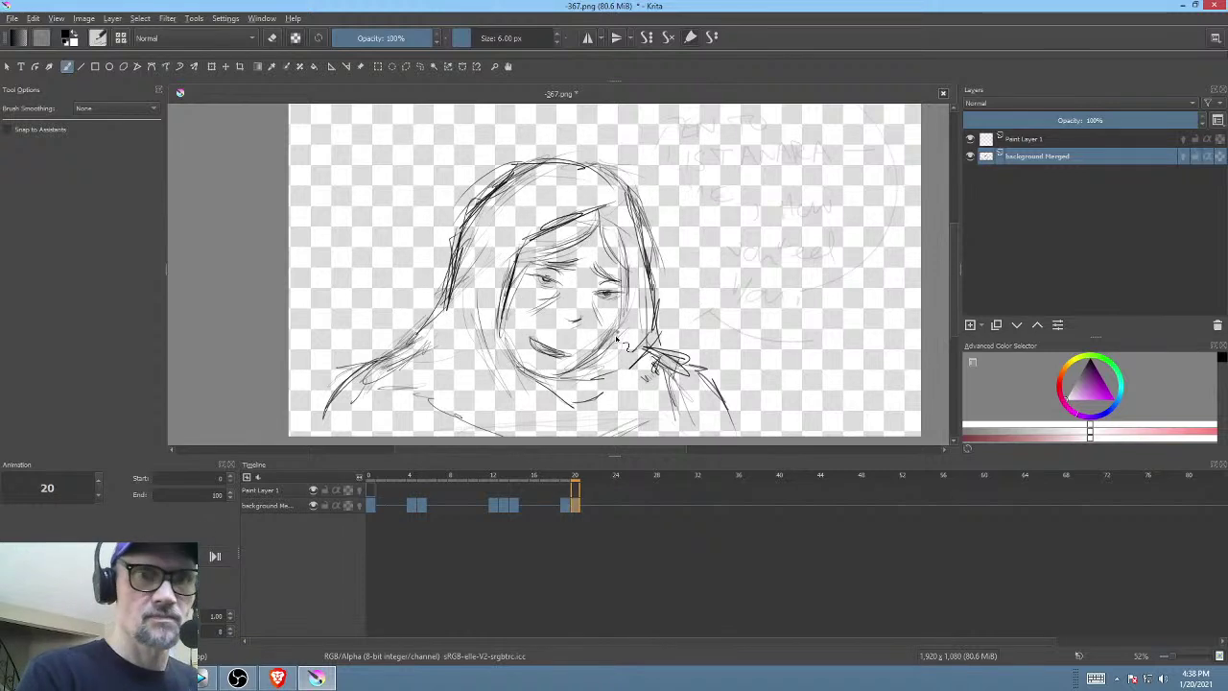
drag(518, 363, 581, 366)
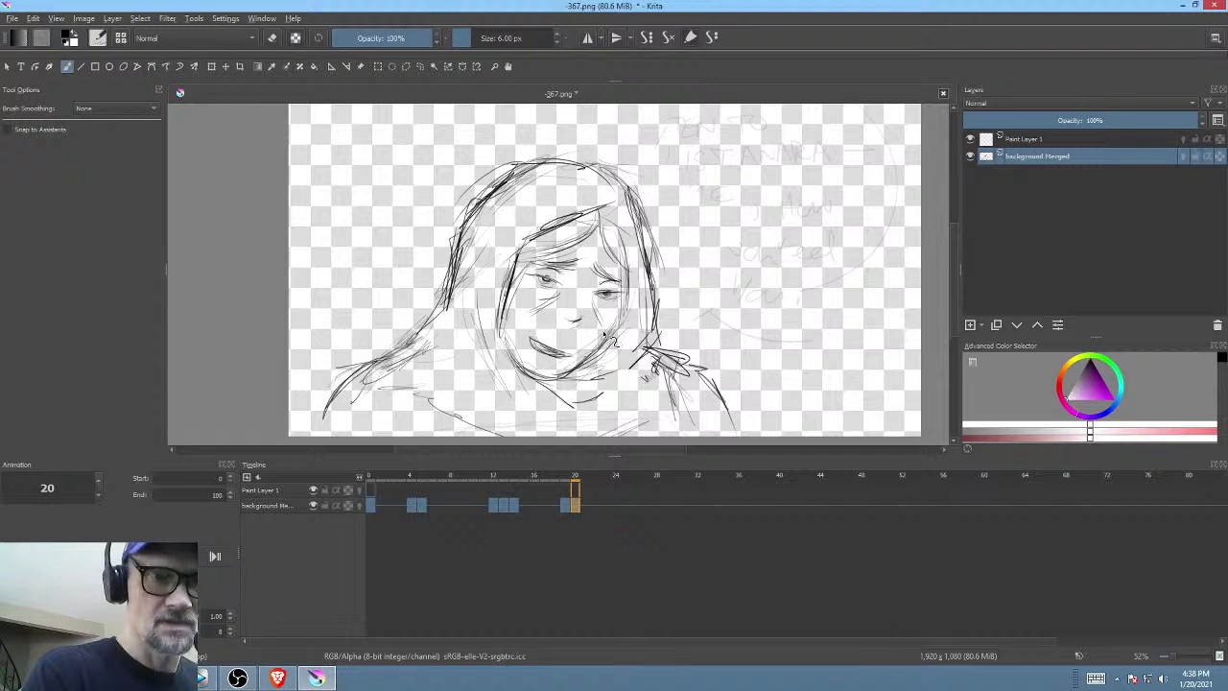
key(Left)
key(Right)
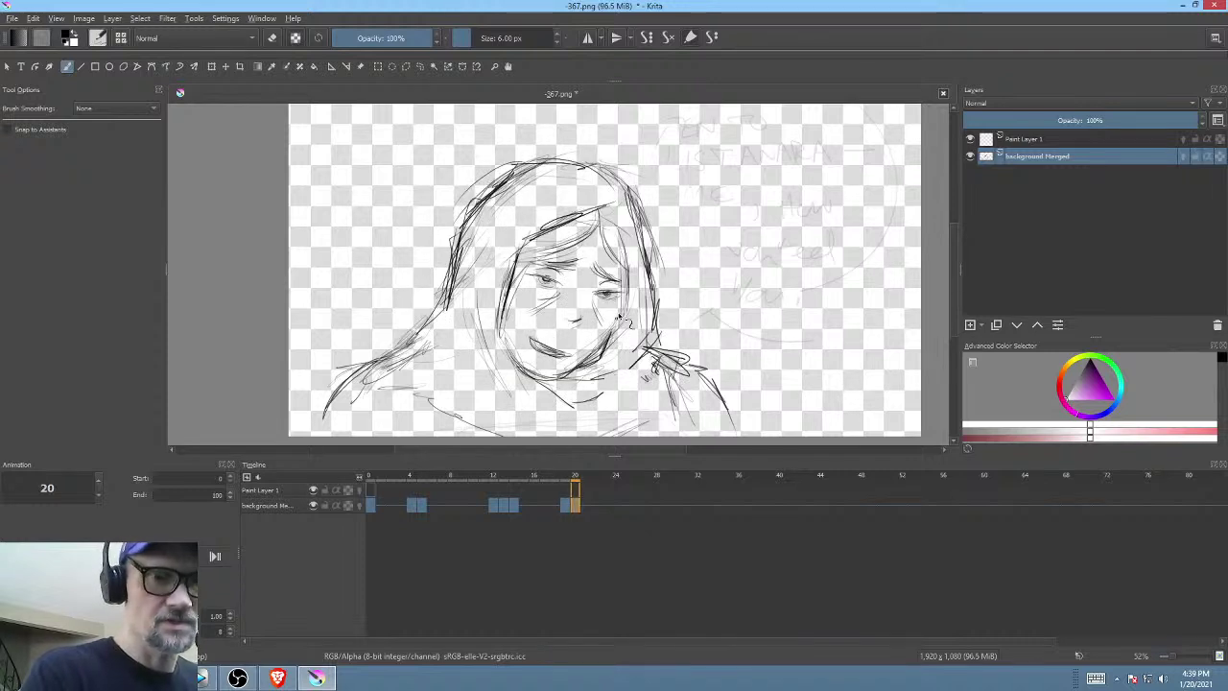
- Erase the right cheek and jaw contour at frame 20, comparing with frame 19
key(e)
mouse_move(613, 332)
mouse_down()
mouse_move(570, 376)
mouse_move(629, 323)
mouse_up()
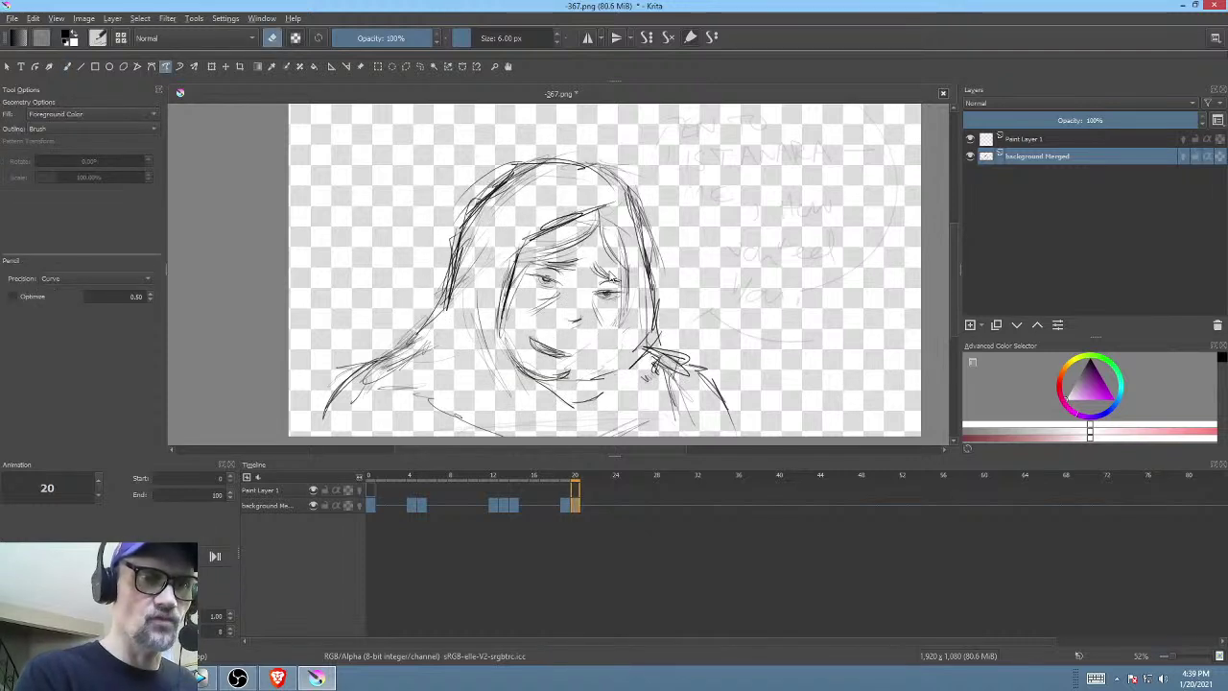
key(Left)
key(Right)
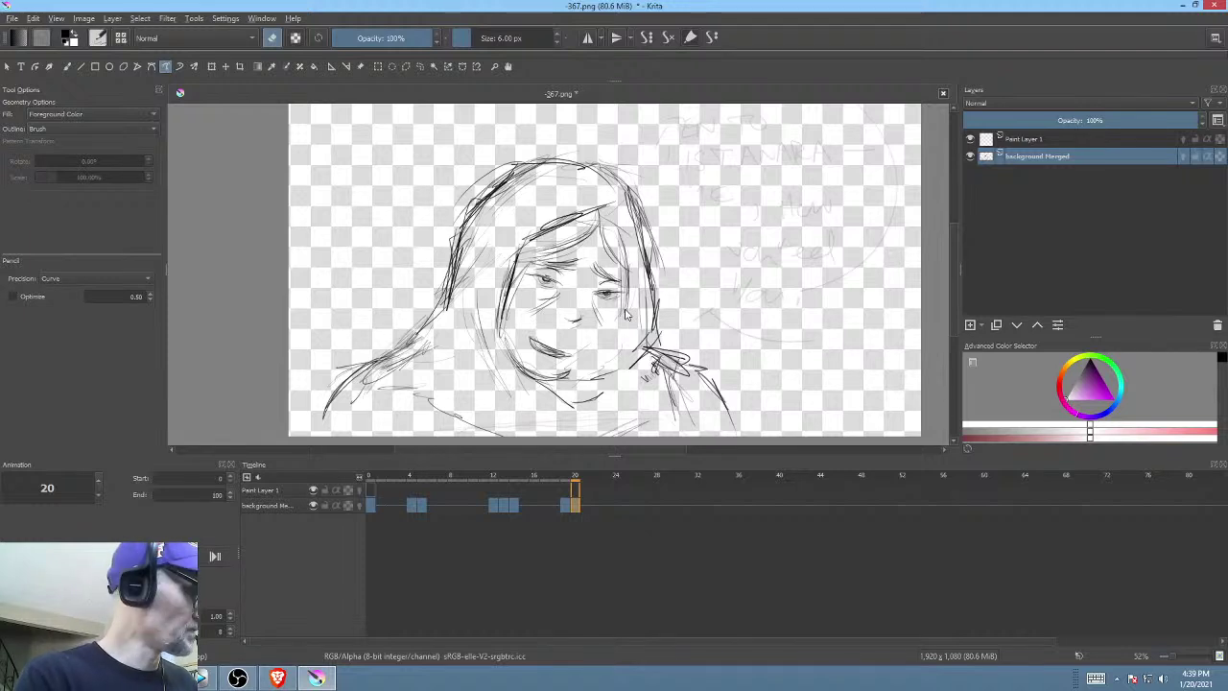
- Redraw the right side of the chin at frame 20 with short strokes, flipping against frame 19
key(b)
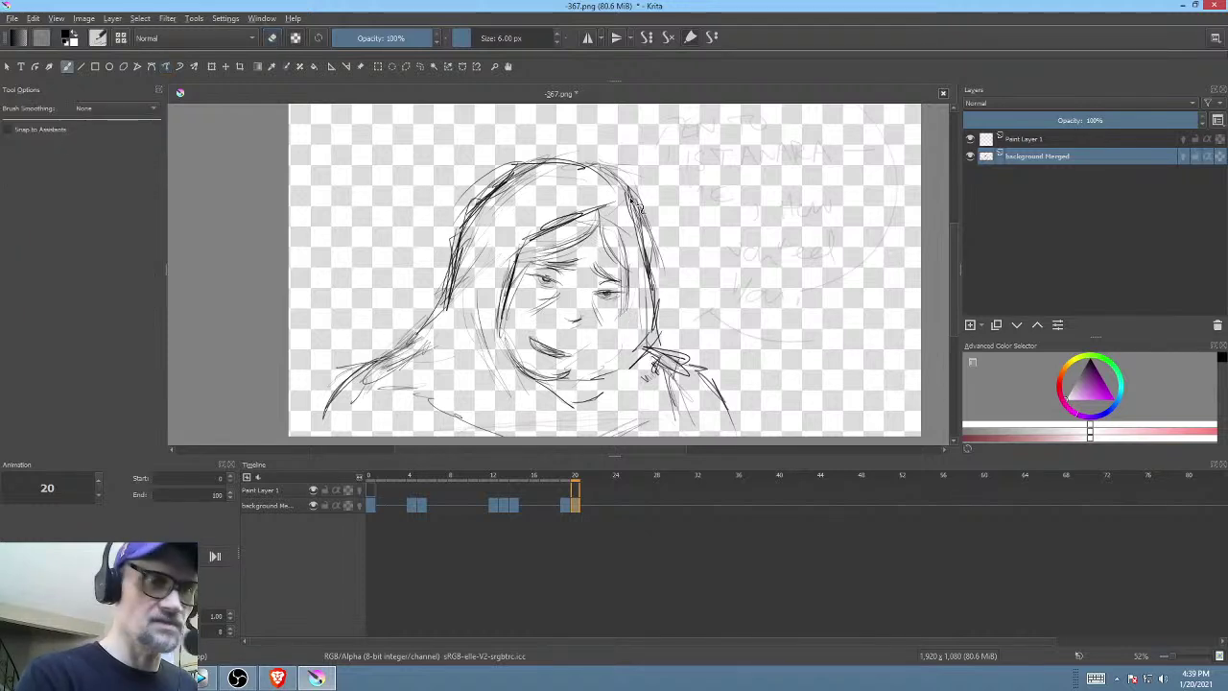
key(Left)
key(Right)
drag(602, 376, 593, 384)
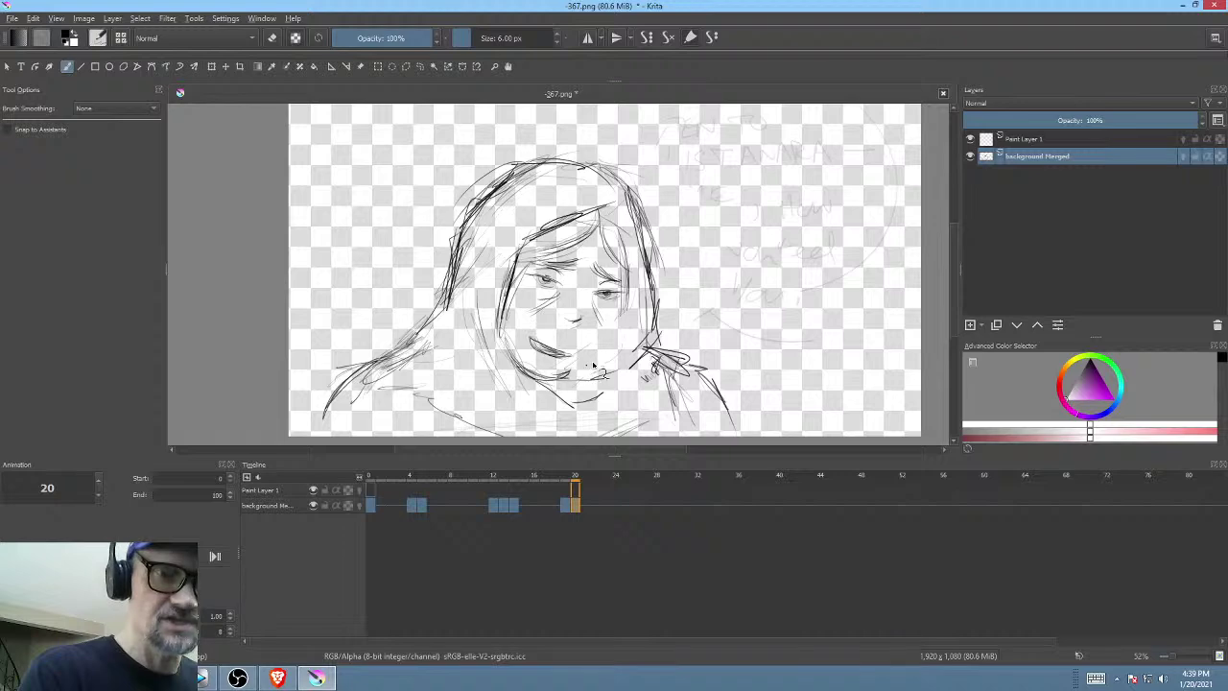
key(Left)
key(Right)
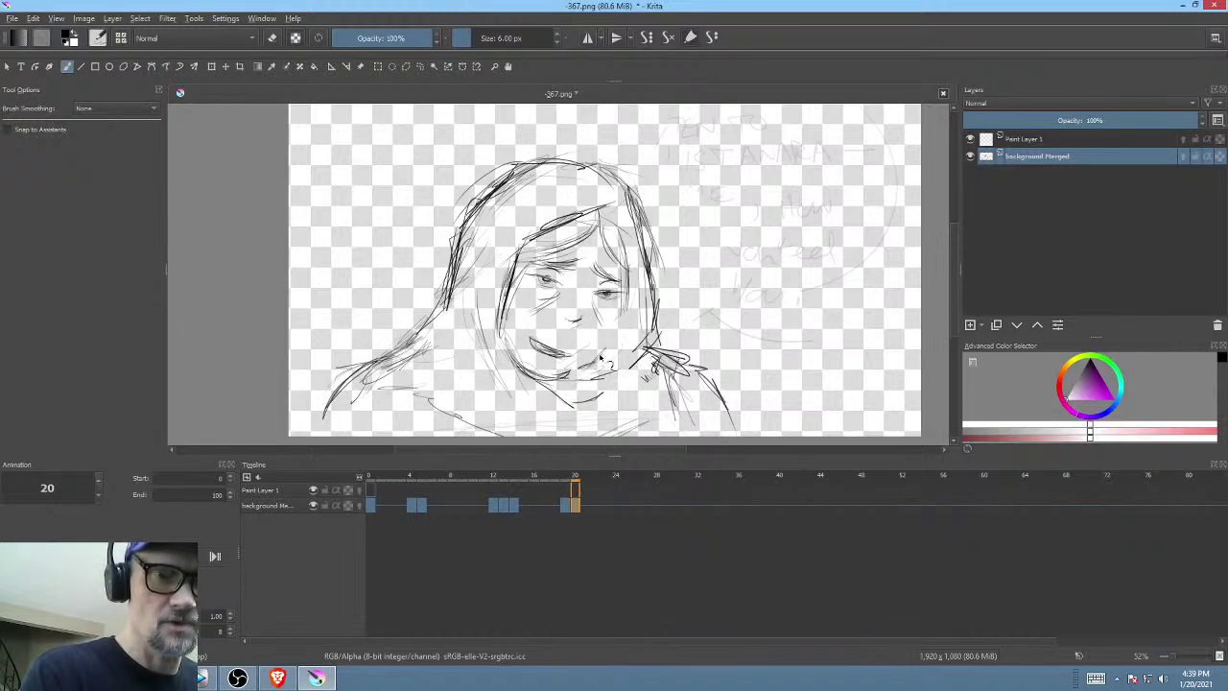
key(Left)
key(Right)
- Continue the new jawline up into the right cheek at frame 20, comparing with frame 19
drag(605, 335, 597, 358)
key(Left)
key(Right)
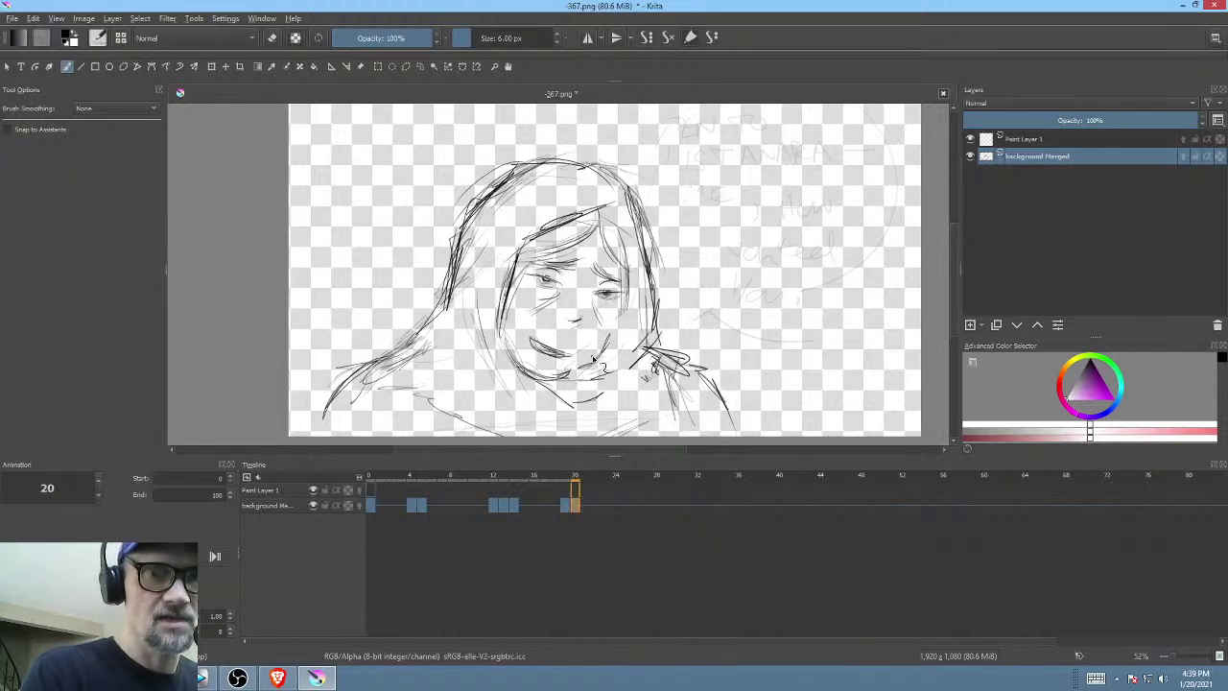
key(Left)
key(Right)
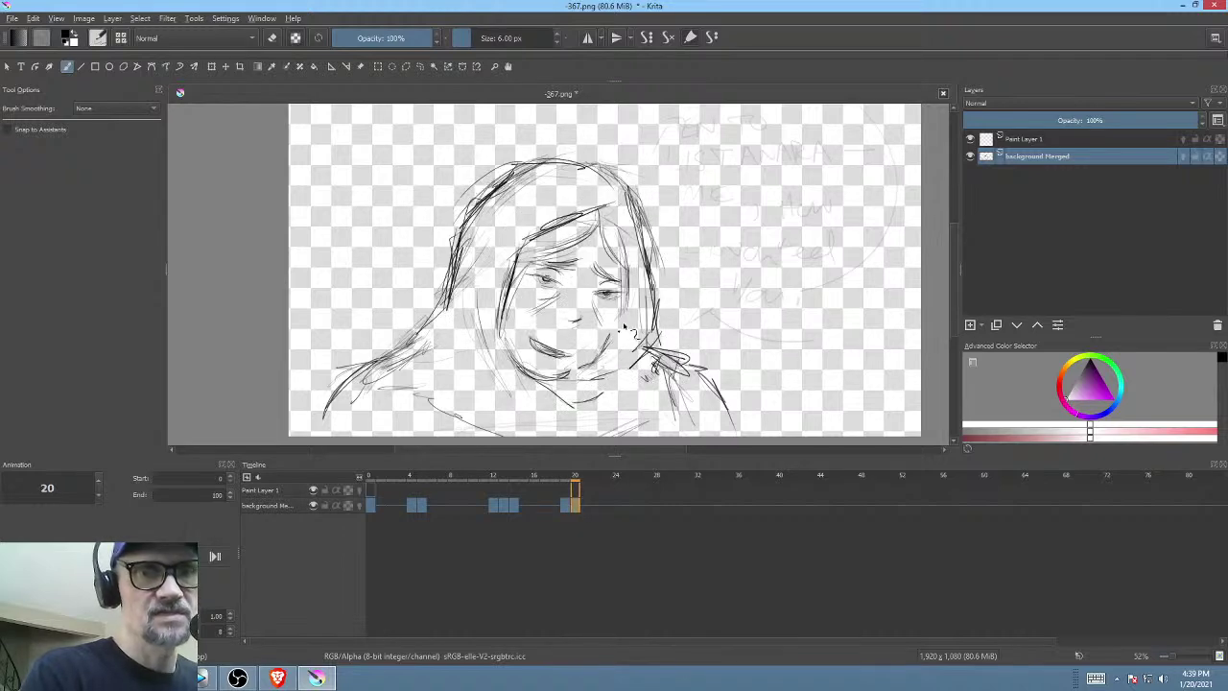
key(Left)
key(Right)
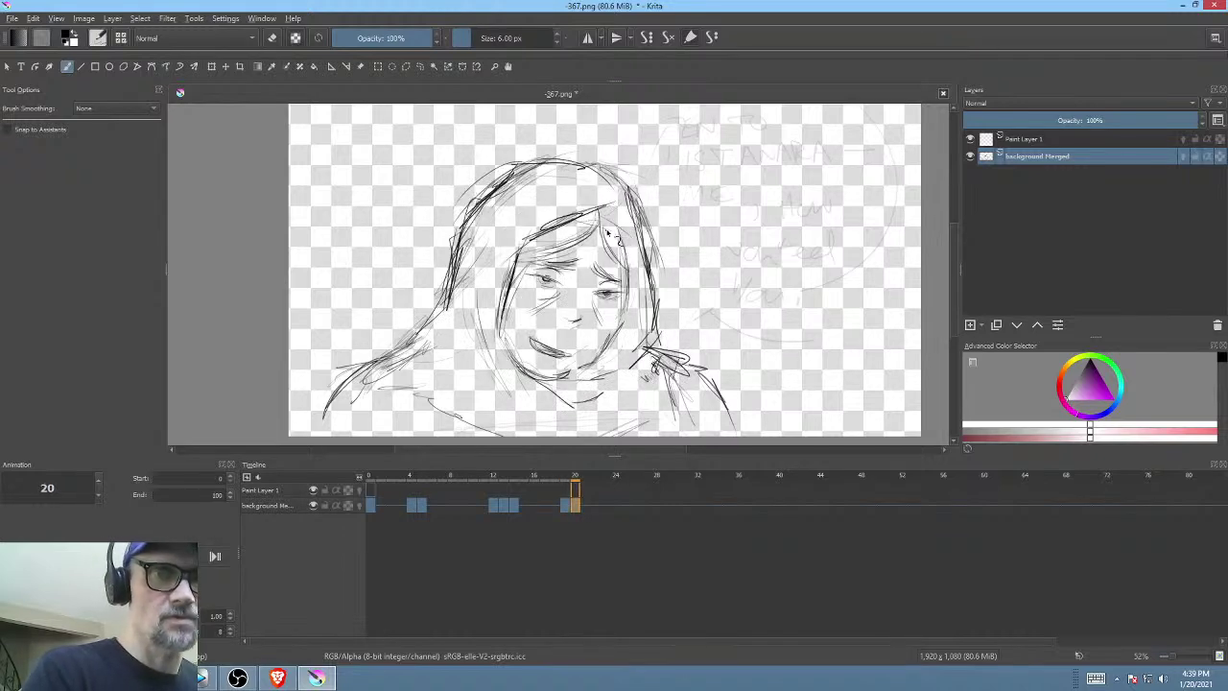
- Darken the hood's inner edge beside the forehead on the face's right side at frame 20, comparing with frame 19
key(Left)
key(Right)
key(Left)
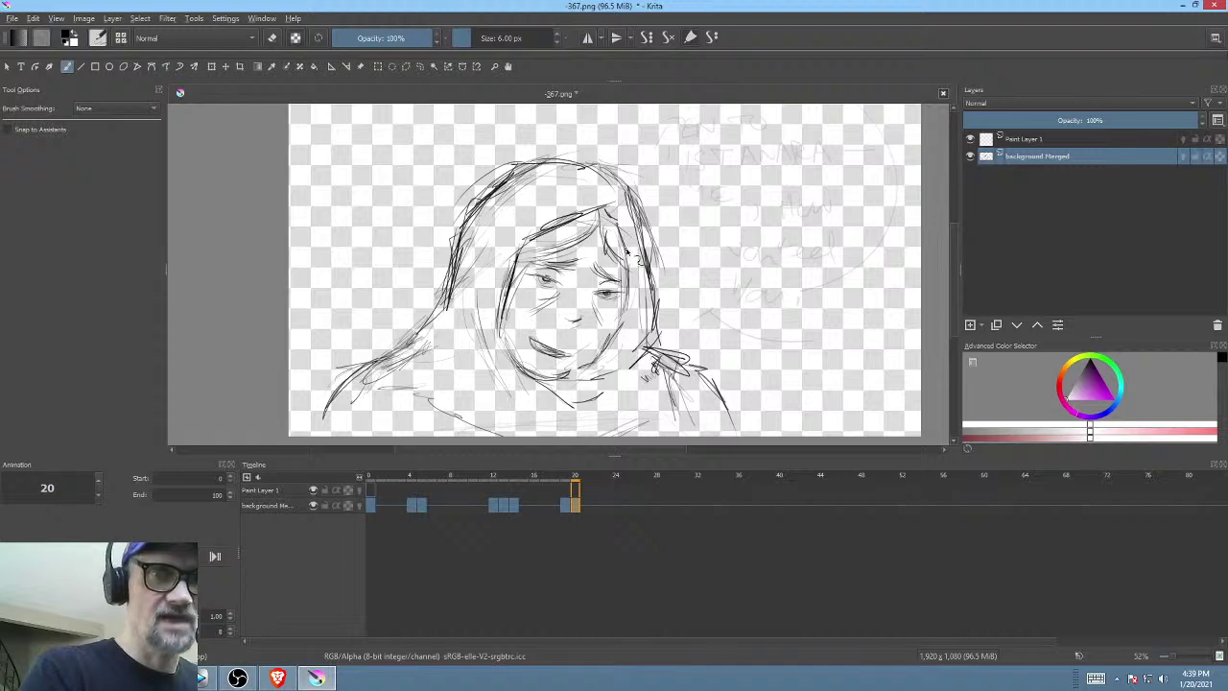
key(Right)
drag(612, 334, 726, 251)
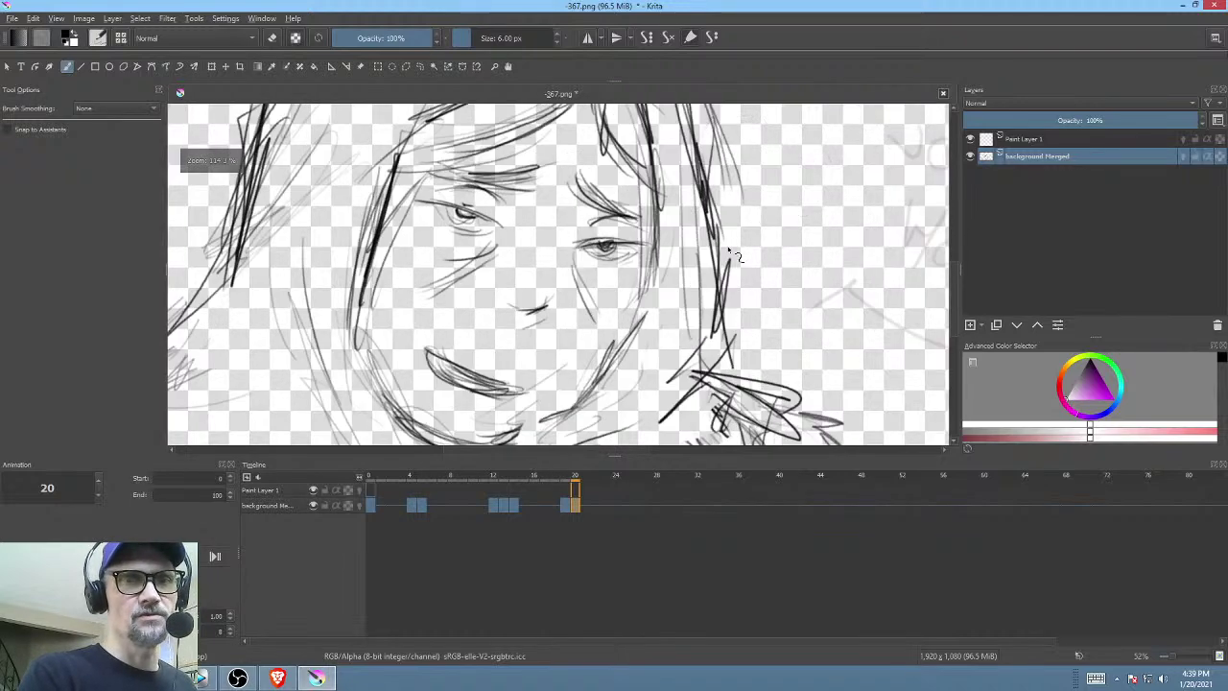
drag(625, 216, 670, 274)
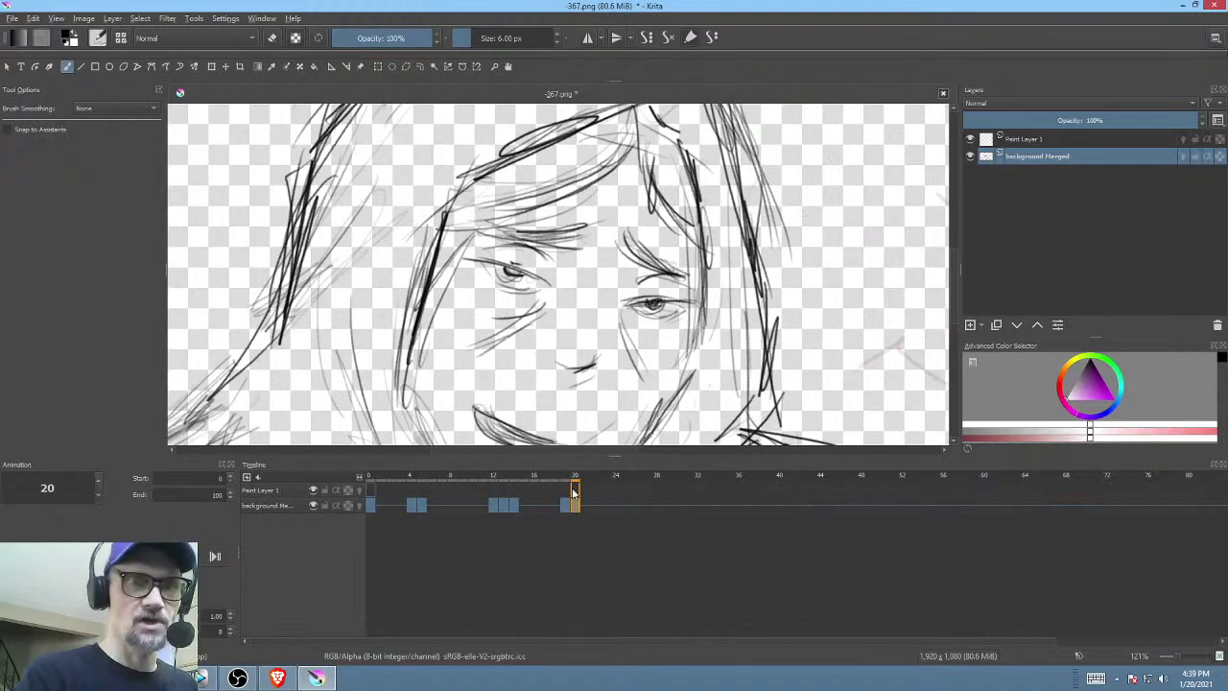
key(Left)
key(Right)
- Erase the pupils and irises of both eyes at frame 20, keeping the upper lids, and compare with frame 19
mouse_move(543, 334)
mouse_down()
mouse_move(628, 288)
mouse_move(652, 312)
mouse_up()
key(e)
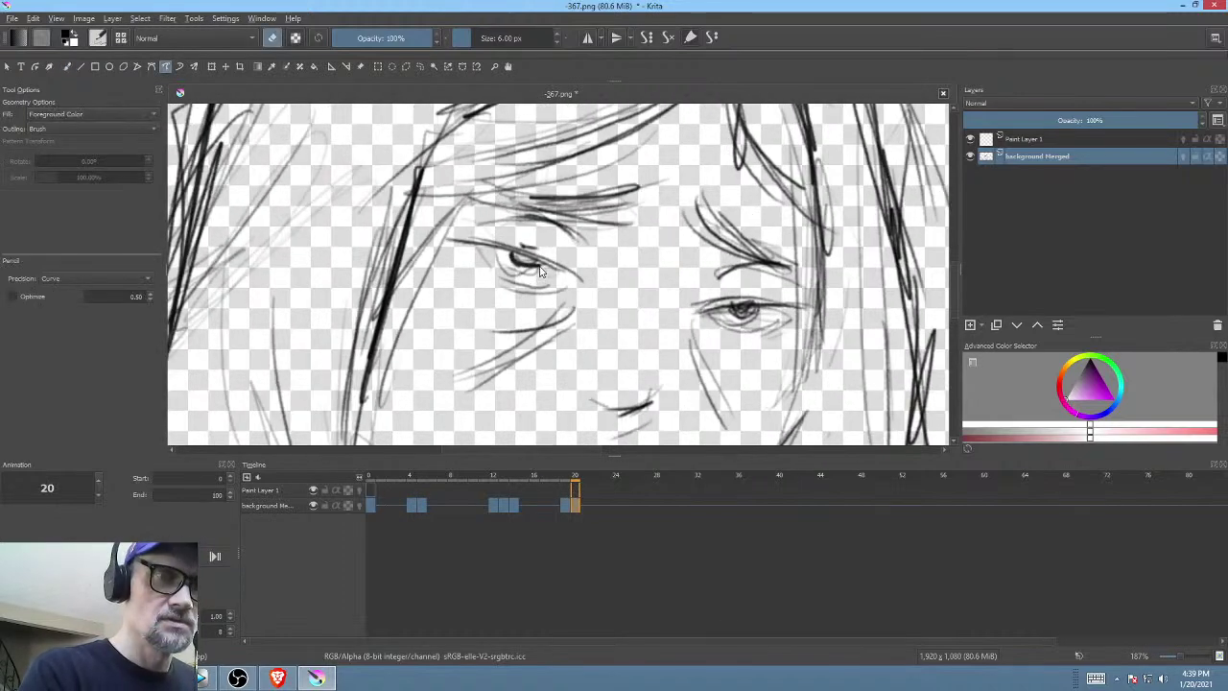
mouse_move(539, 272)
mouse_down()
mouse_move(500, 257)
mouse_move(537, 273)
mouse_up()
mouse_move(773, 319)
mouse_down()
mouse_move(728, 318)
mouse_move(767, 312)
mouse_up()
key(b)
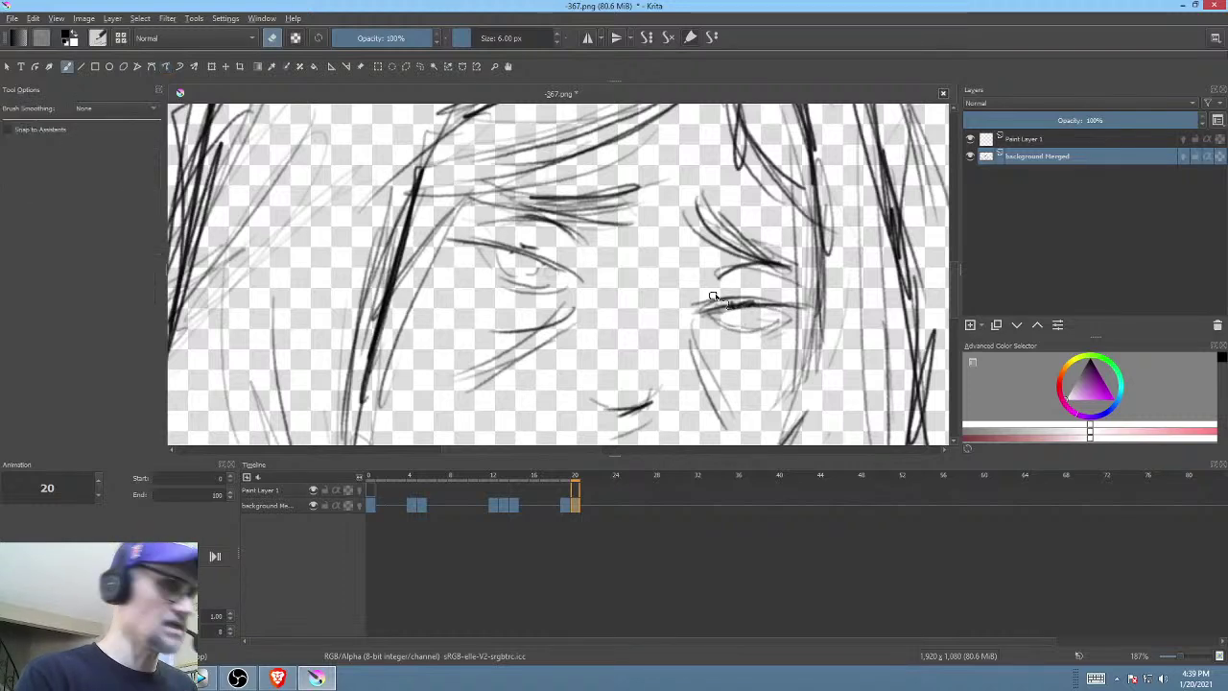
key(e)
drag(714, 235, 671, 321)
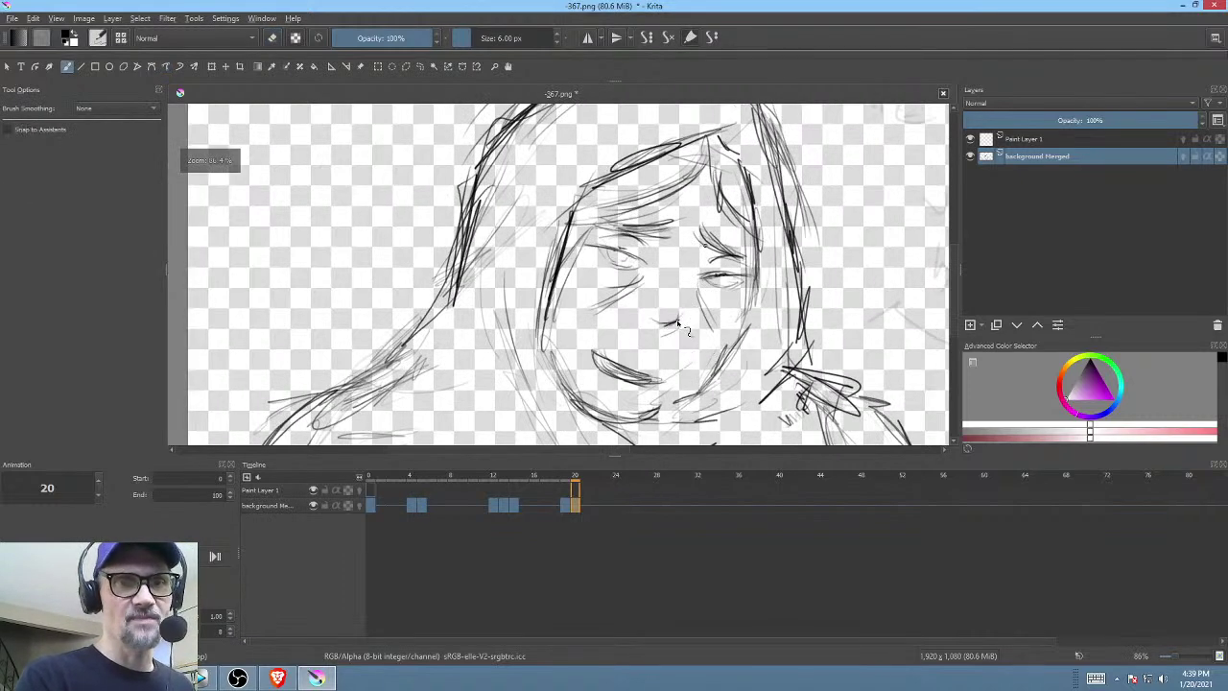
key(Left)
key(Right)
key(Left)
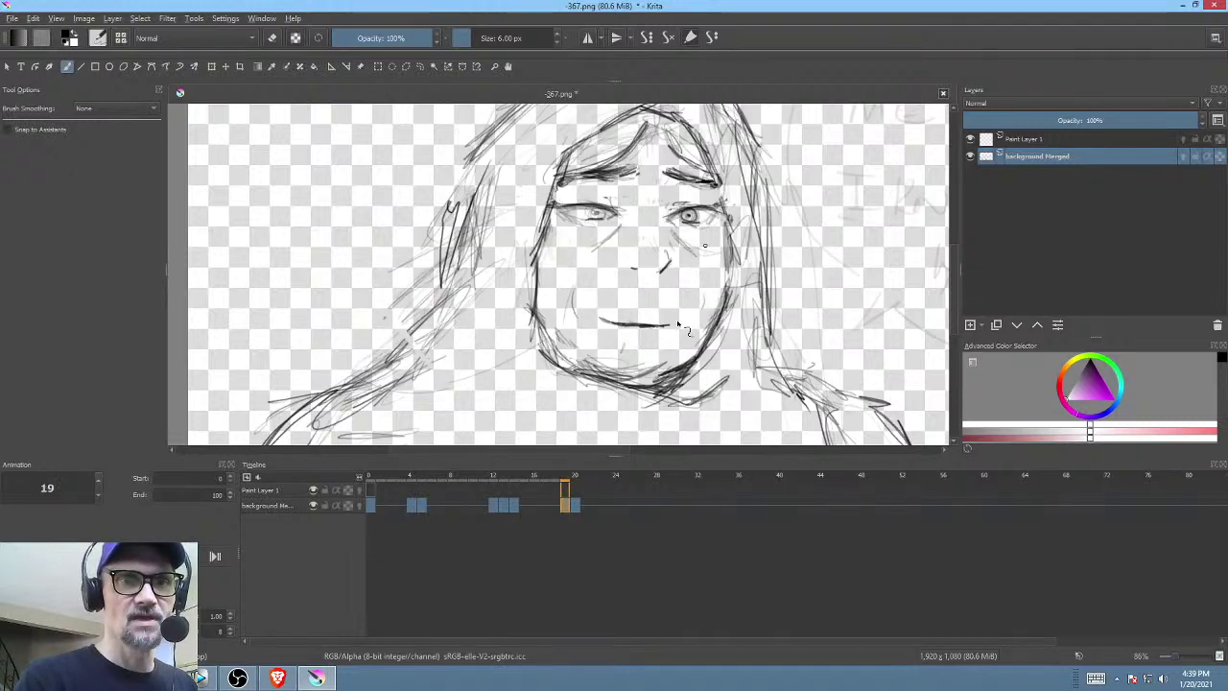
key(Right)
scroll(676, 326, up, 4)
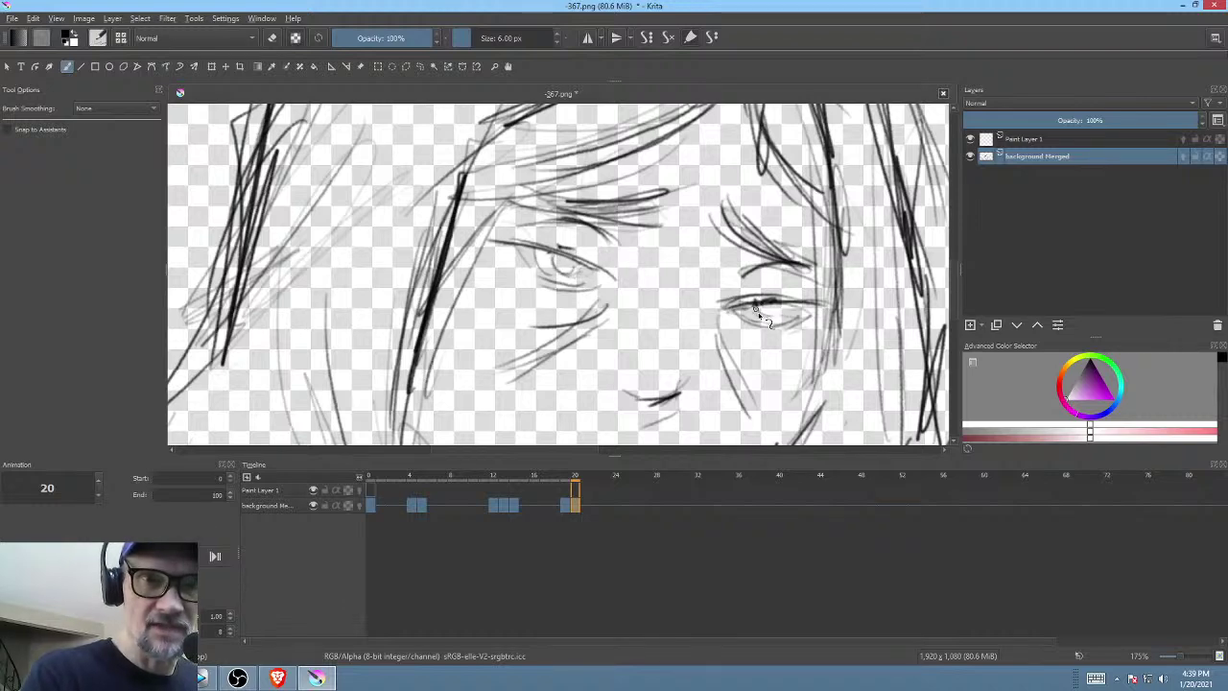
- Redraw the irises and pupils of both eyes at frame 20, checking them in a mirrored view and against frame 19
key(m)
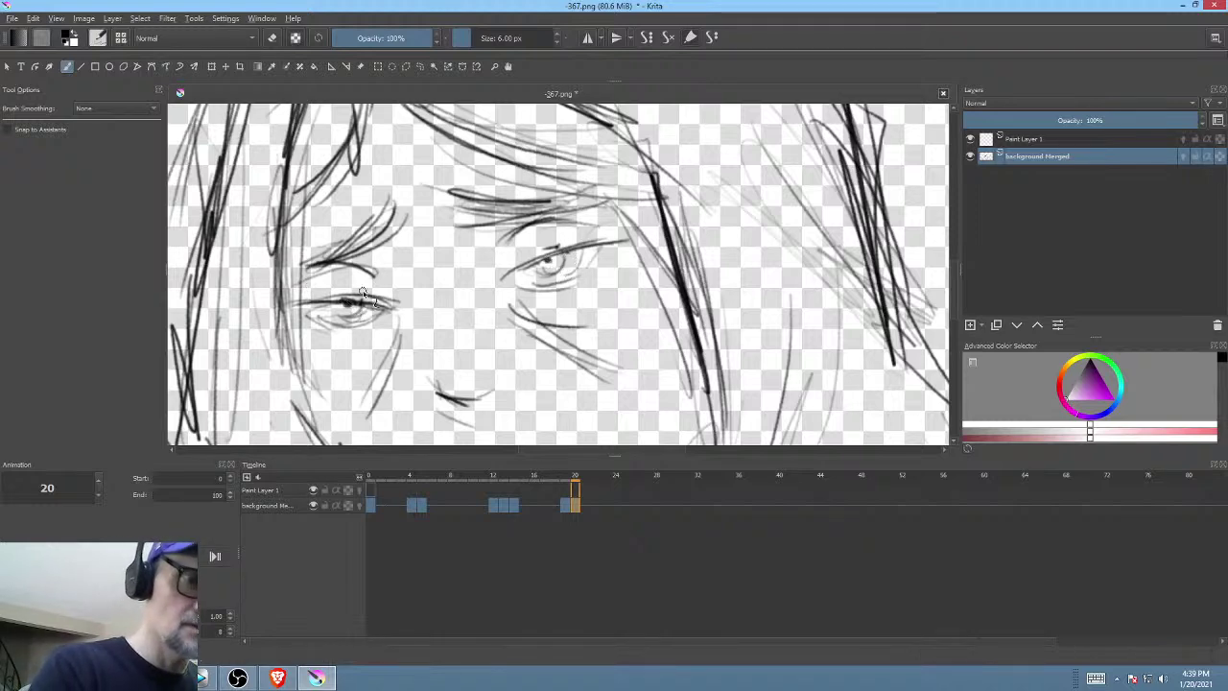
key(m)
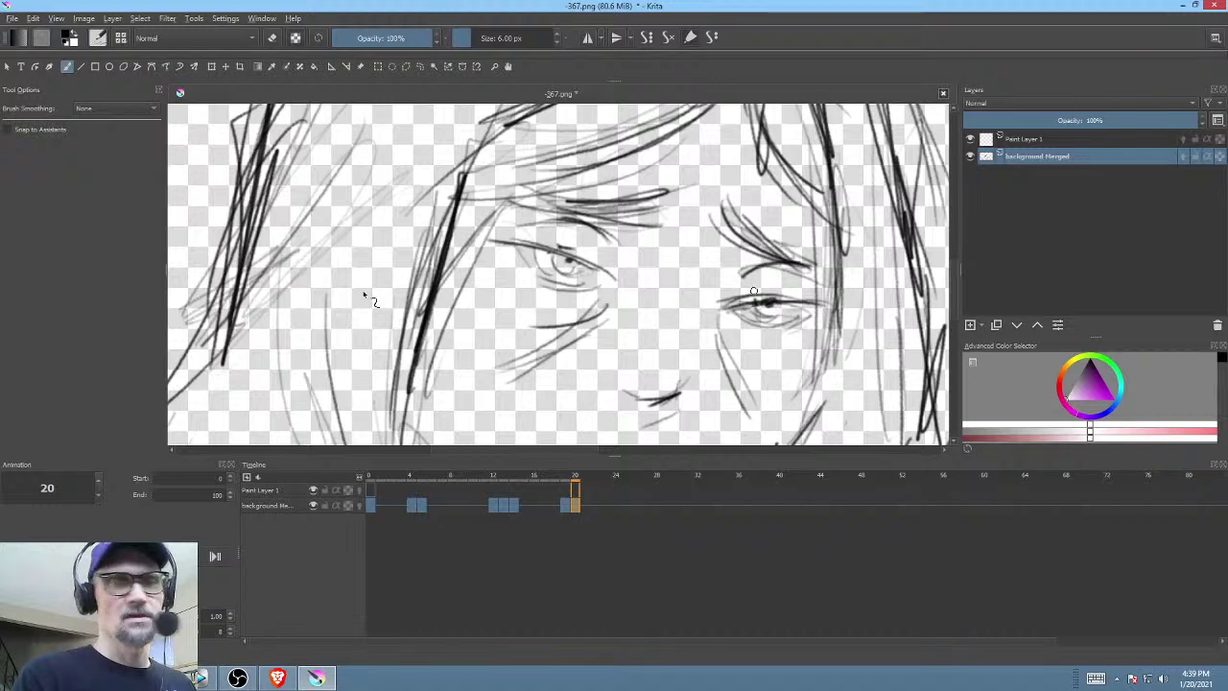
key(Left)
key(Right)
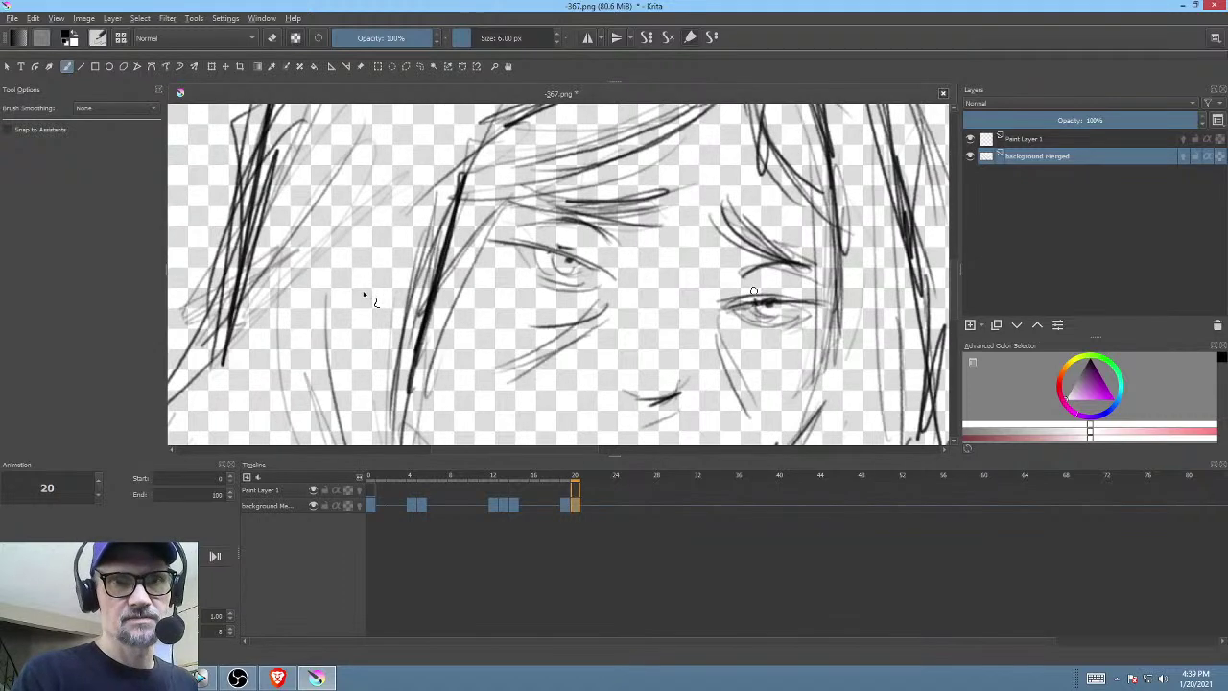
scroll(768, 278, down, 4)
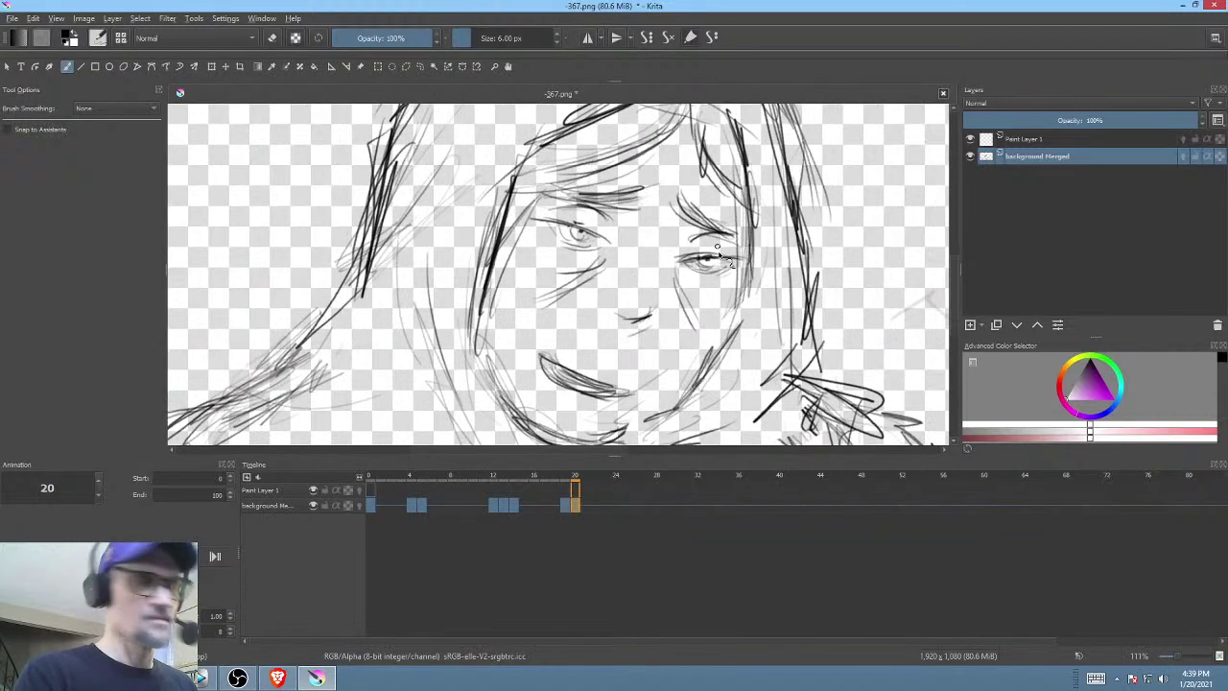
key(Left)
key(Right)
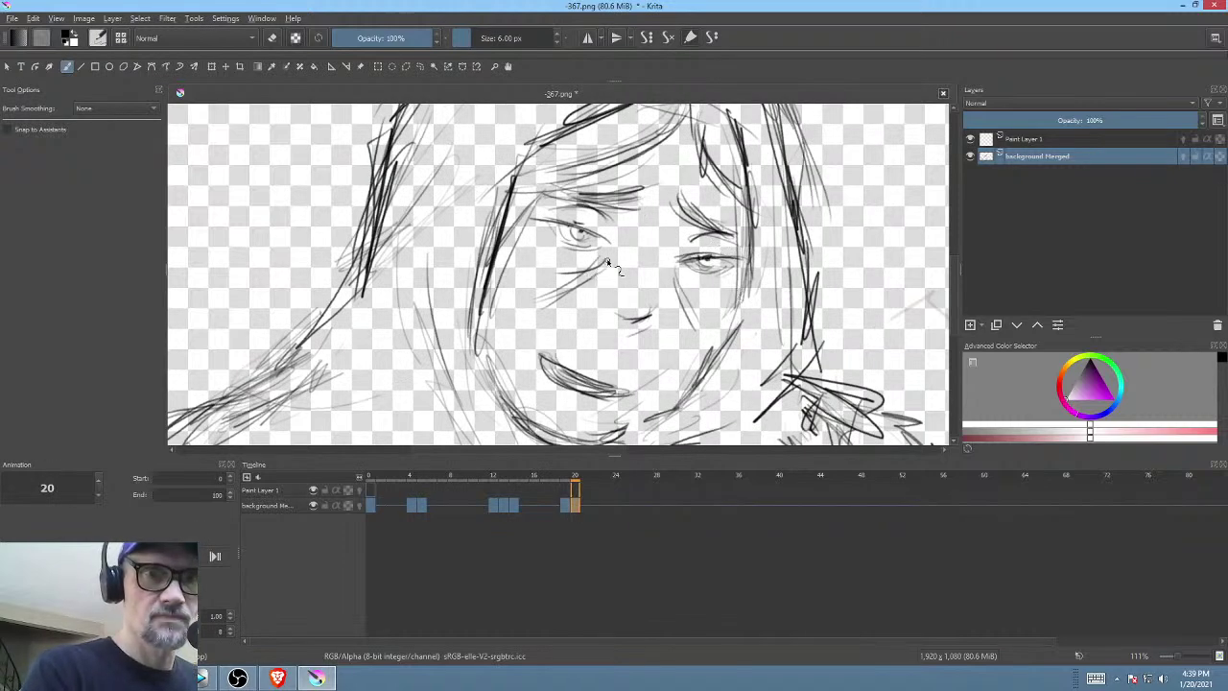
- Erase the crease lines below both eyes at frame 20
key(p)
key(e)
mouse_move(602, 270)
mouse_down()
mouse_move(617, 290)
mouse_move(606, 261)
mouse_up()
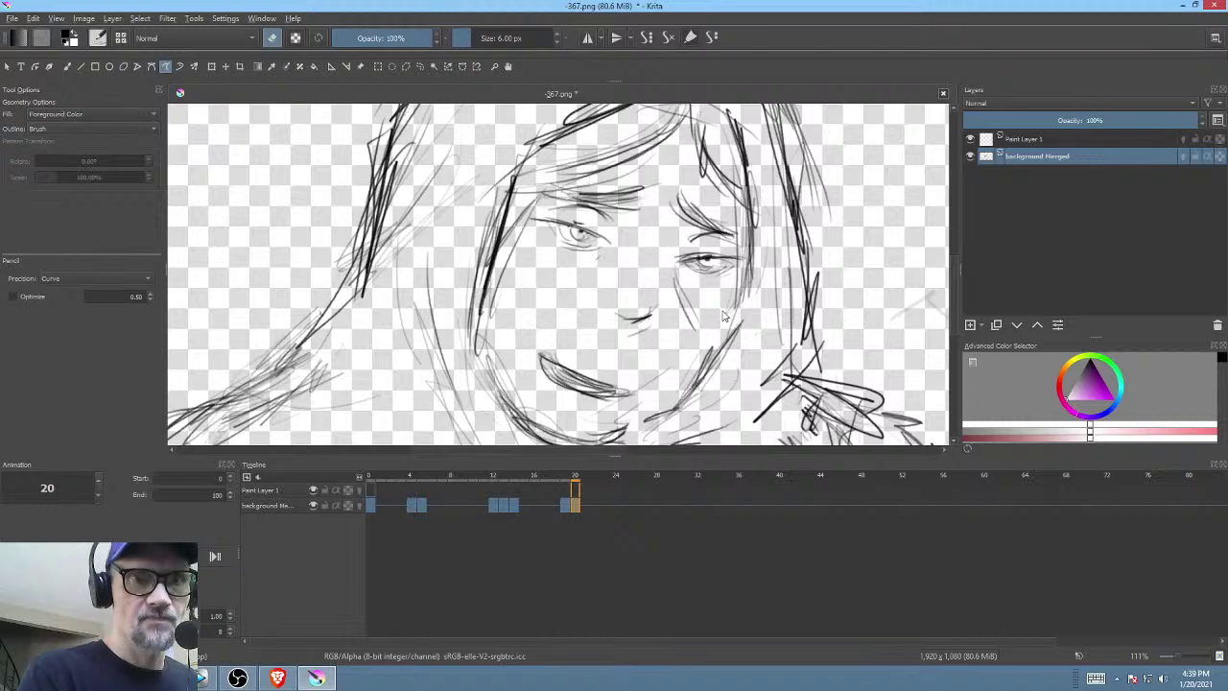
mouse_move(697, 286)
mouse_down()
mouse_move(670, 273)
mouse_move(717, 291)
mouse_up()
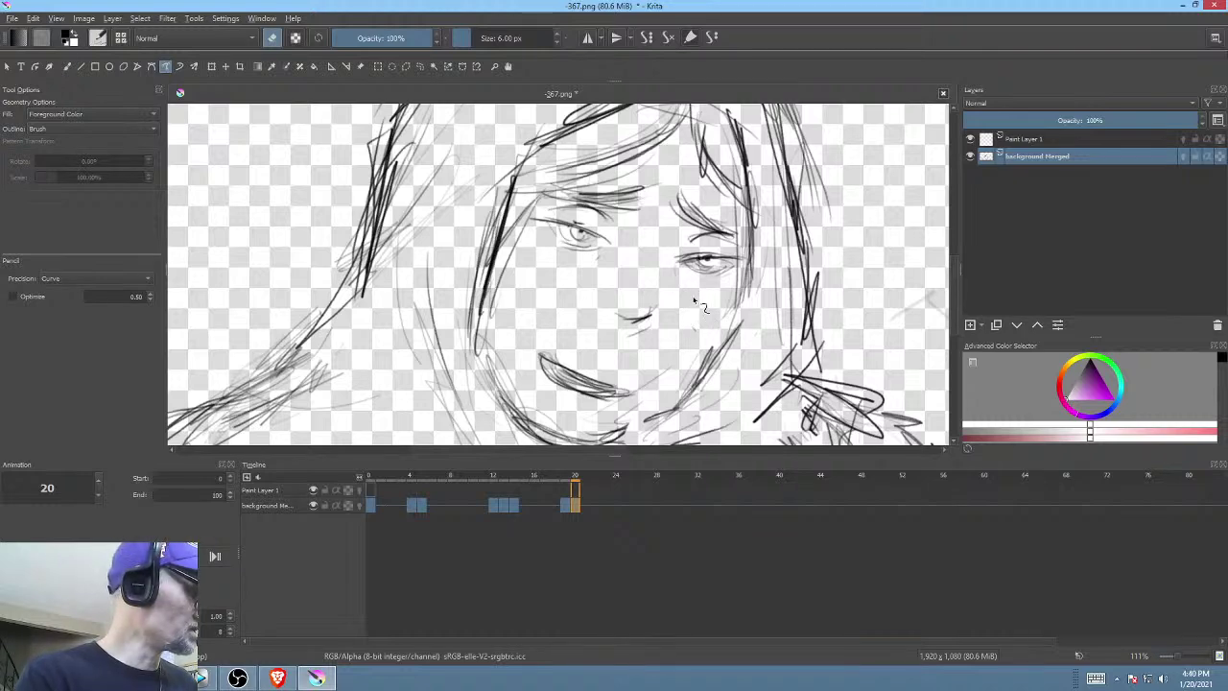
- Redraw lighter creases beneath both eyes at frame 20 with a few short strokes, flipping against frame 19
key(b)
key(Left)
key(Right)
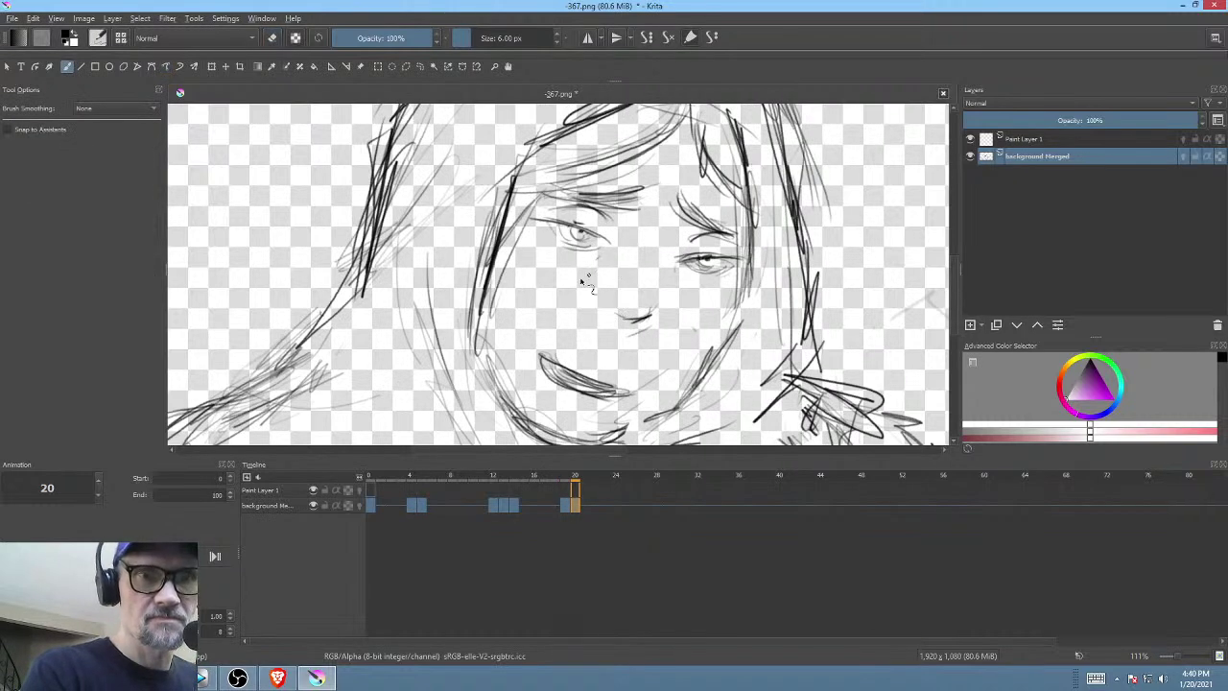
key(Left)
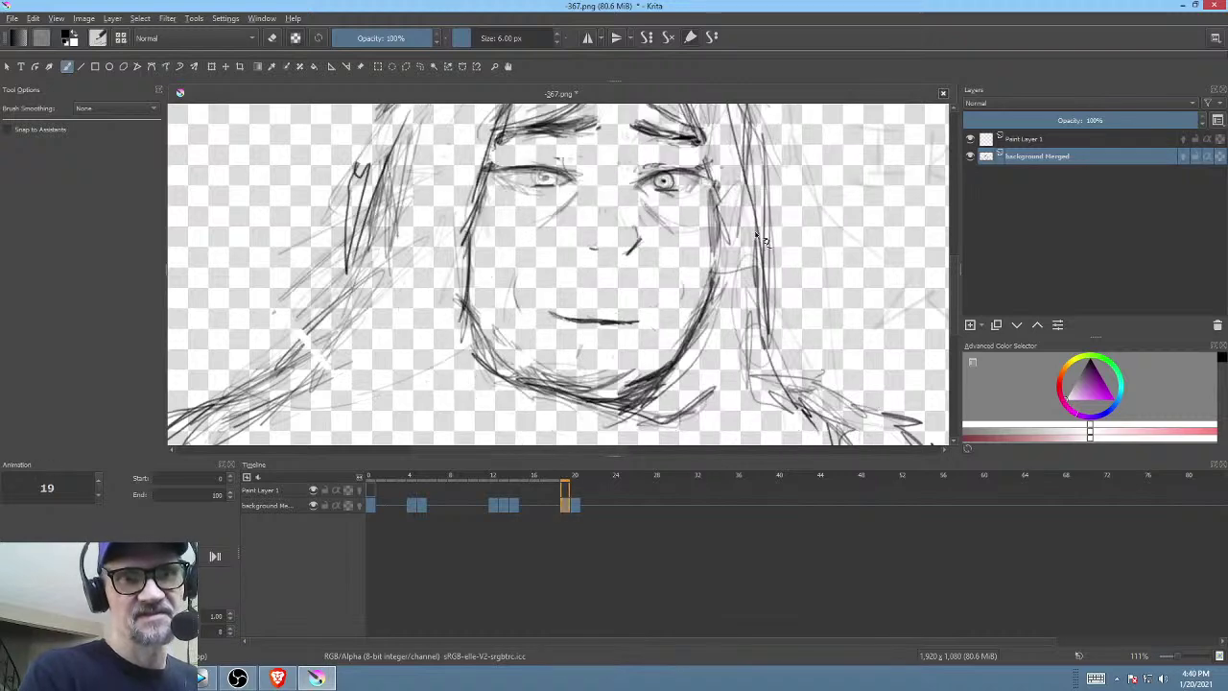
key(Right)
key(Left)
key(Right)
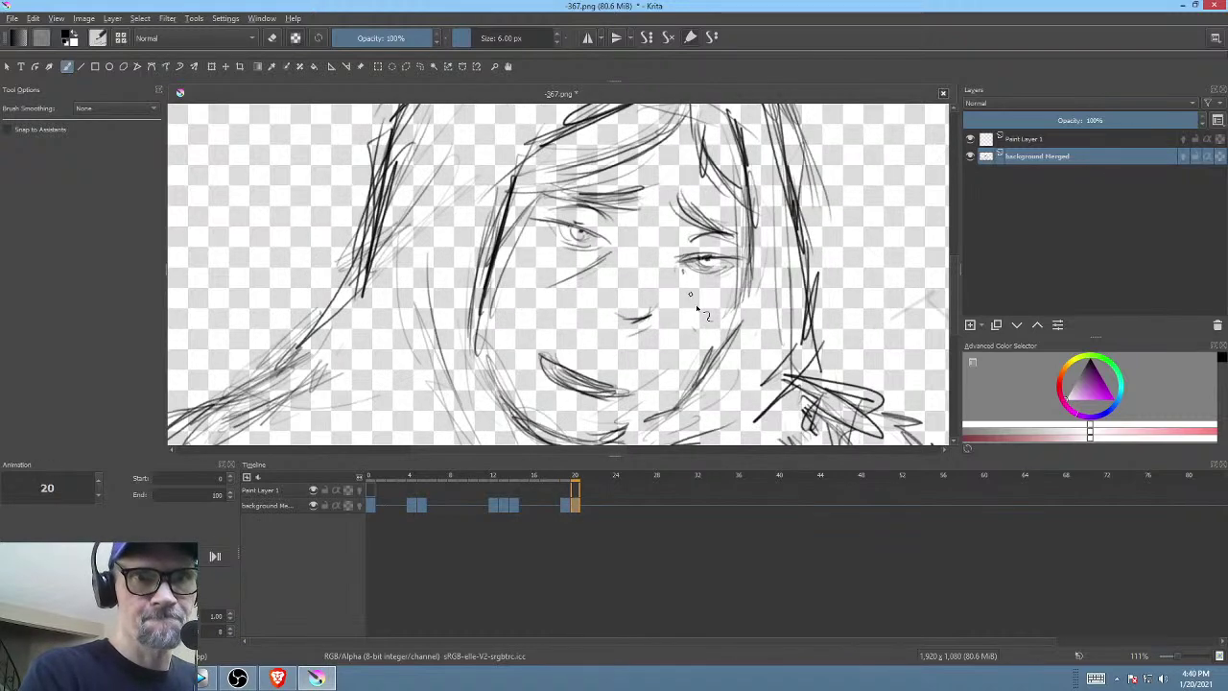
mouse_move(682, 275)
mouse_down()
mouse_move(685, 305)
mouse_move(729, 318)
mouse_move(761, 381)
mouse_up()
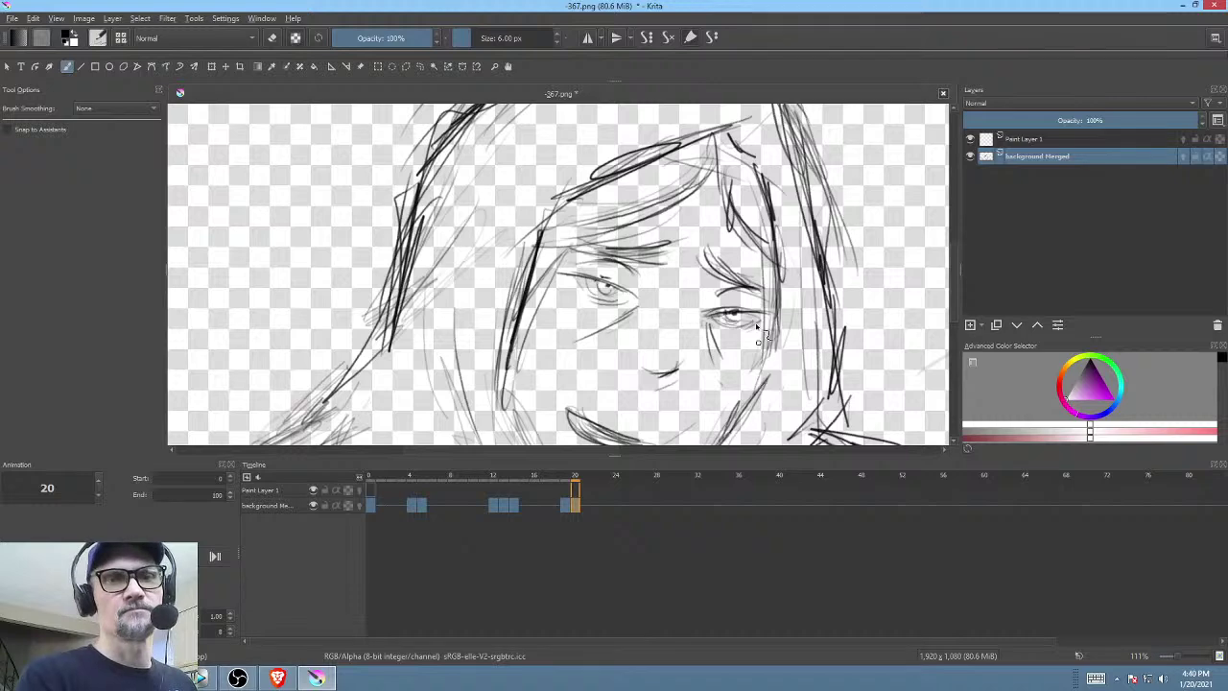
key(Left)
key(Right)
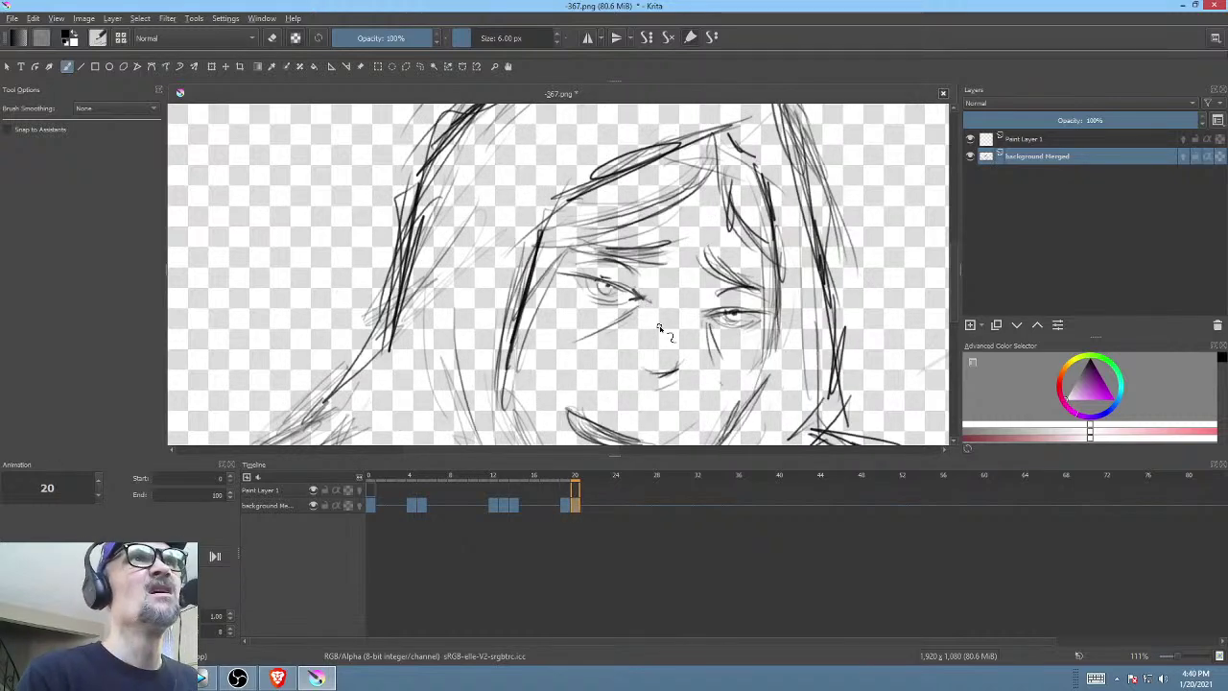
- Darken the upper eyelid lines at frame 20, comparing the face with frame 19
key(Left)
key(Right)
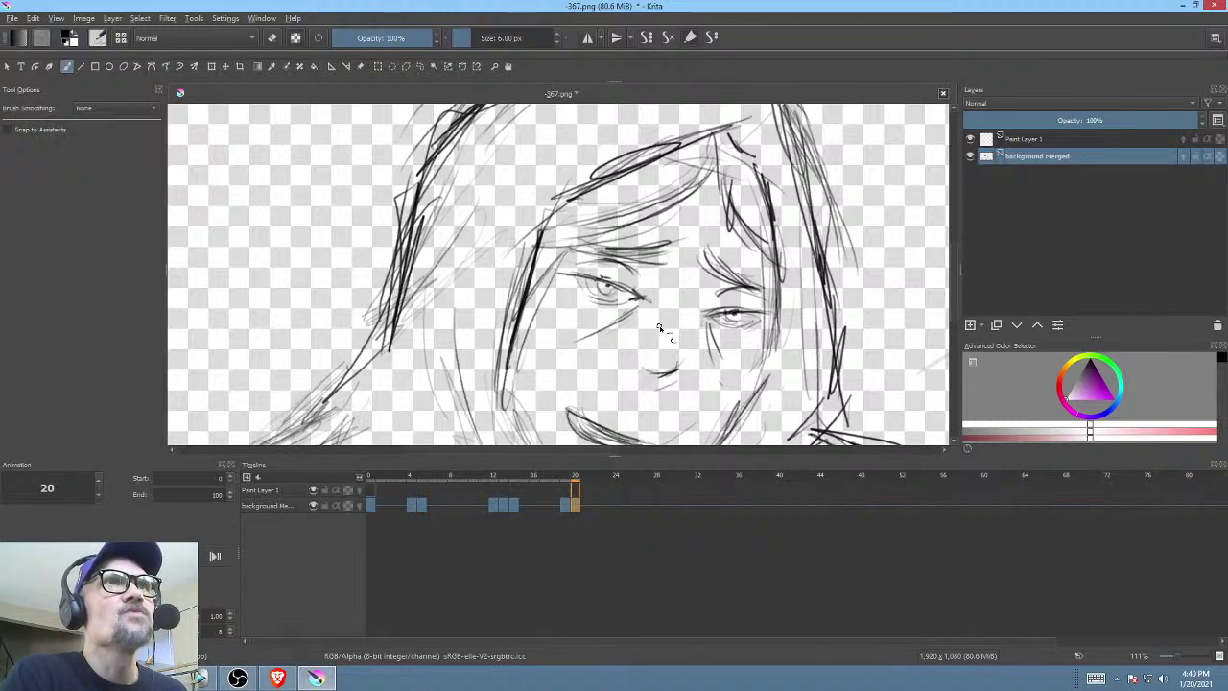
drag(809, 376, 783, 290)
key(Left)
key(Right)
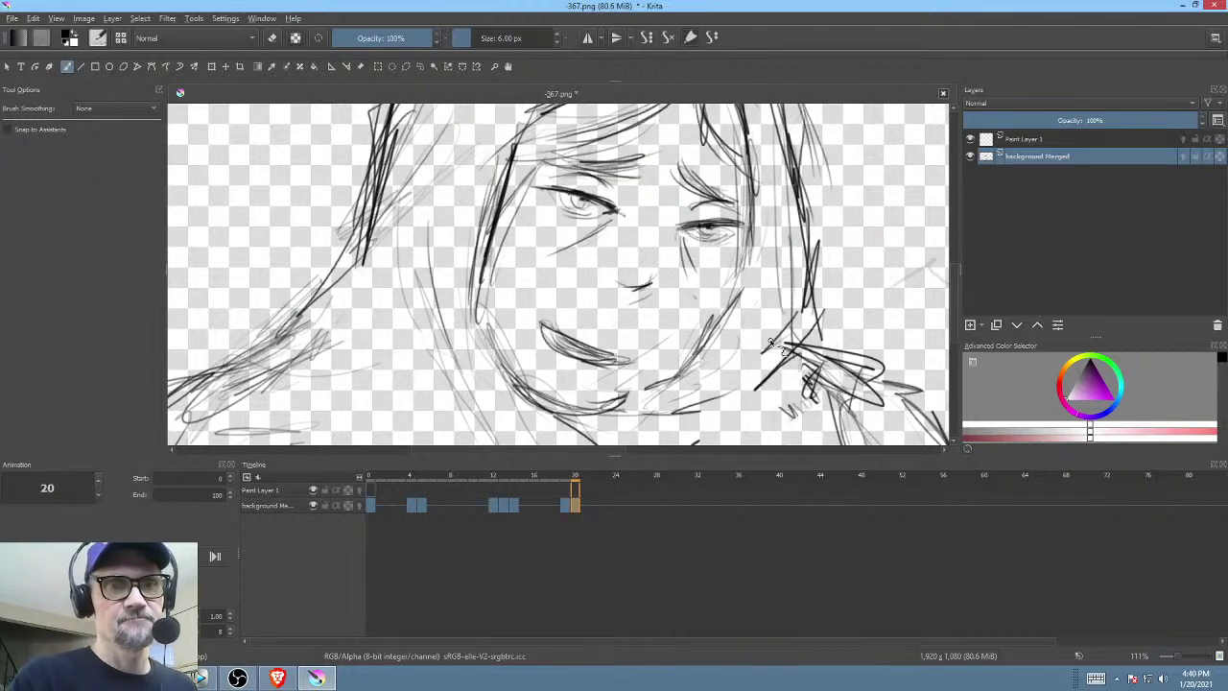
key(Left)
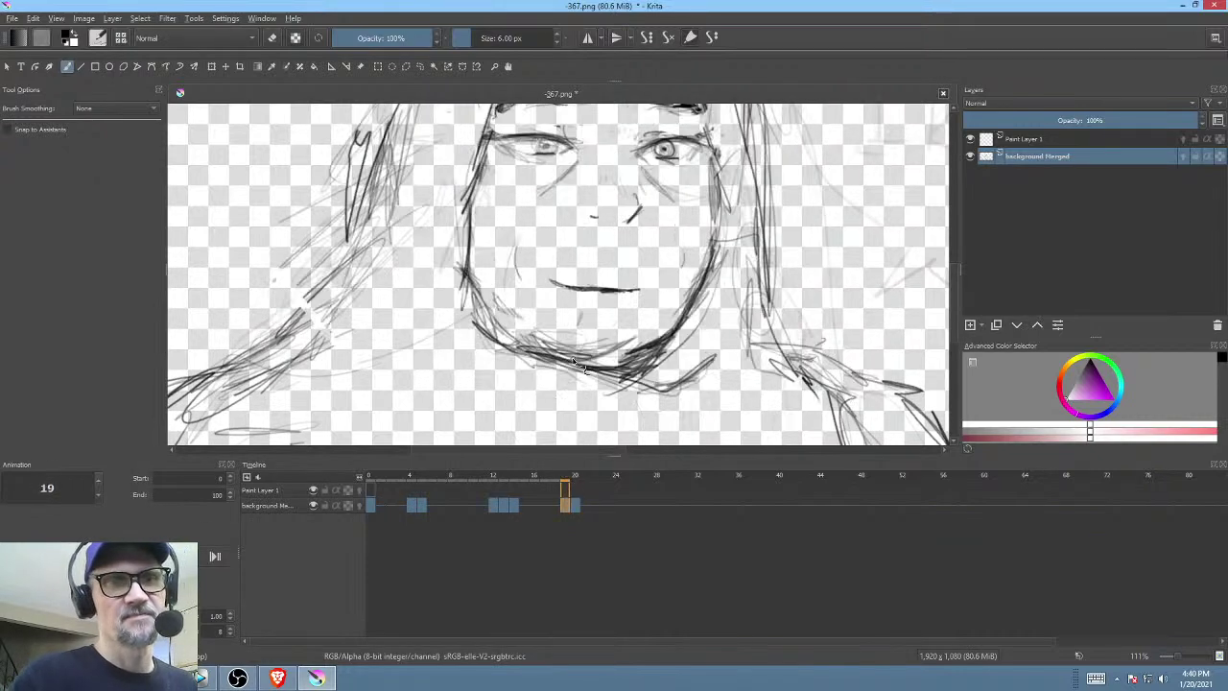
key(Right)
- Strengthen the jaw and cheek contour on the face's right side at frame 20 with two strokes, comparing with frame 19
scroll(711, 325, down, 3)
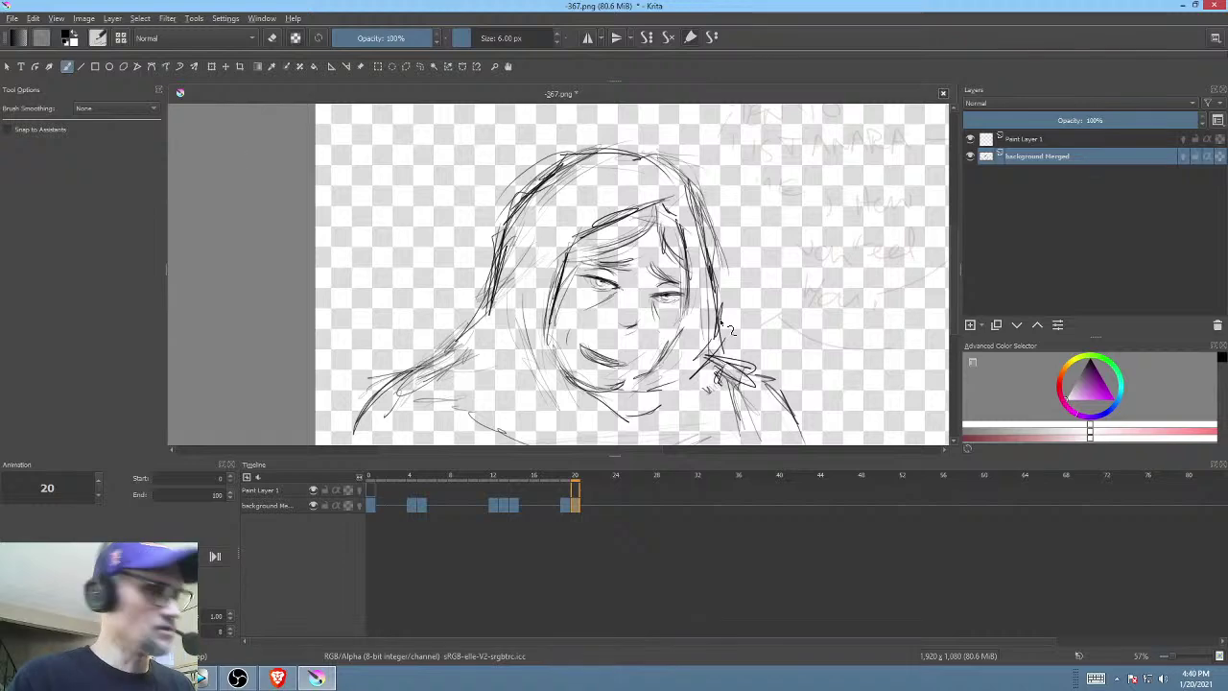
key(Left)
key(Right)
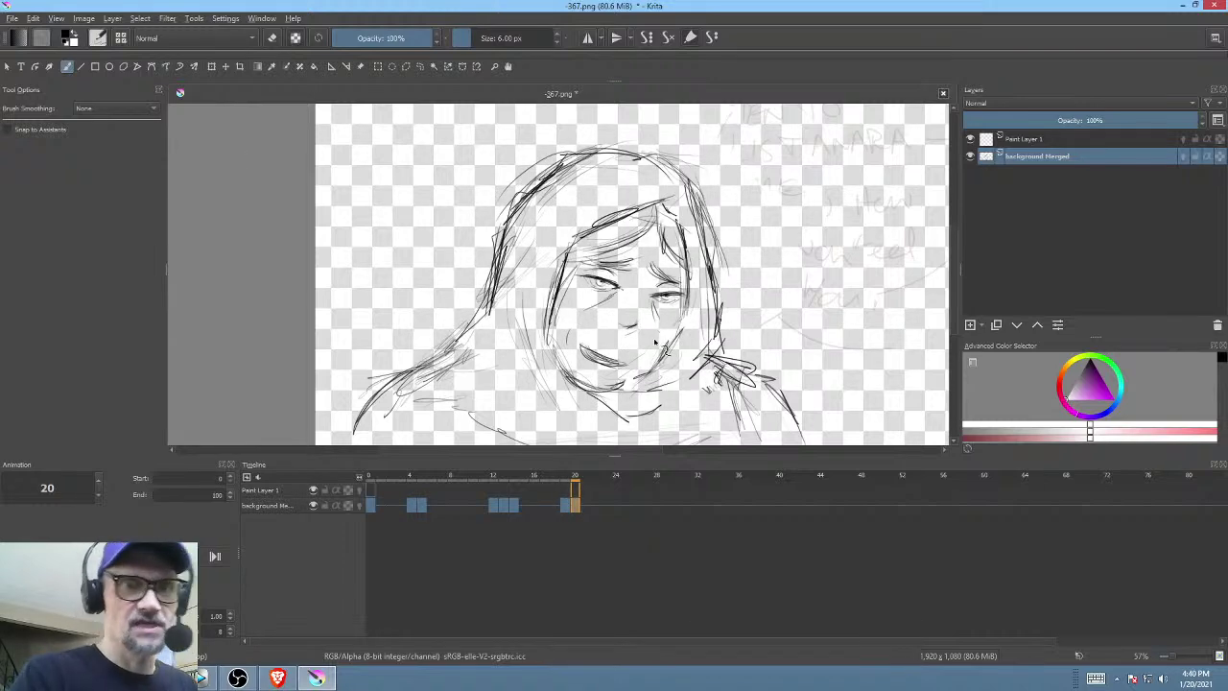
drag(657, 366, 684, 316)
drag(661, 359, 685, 304)
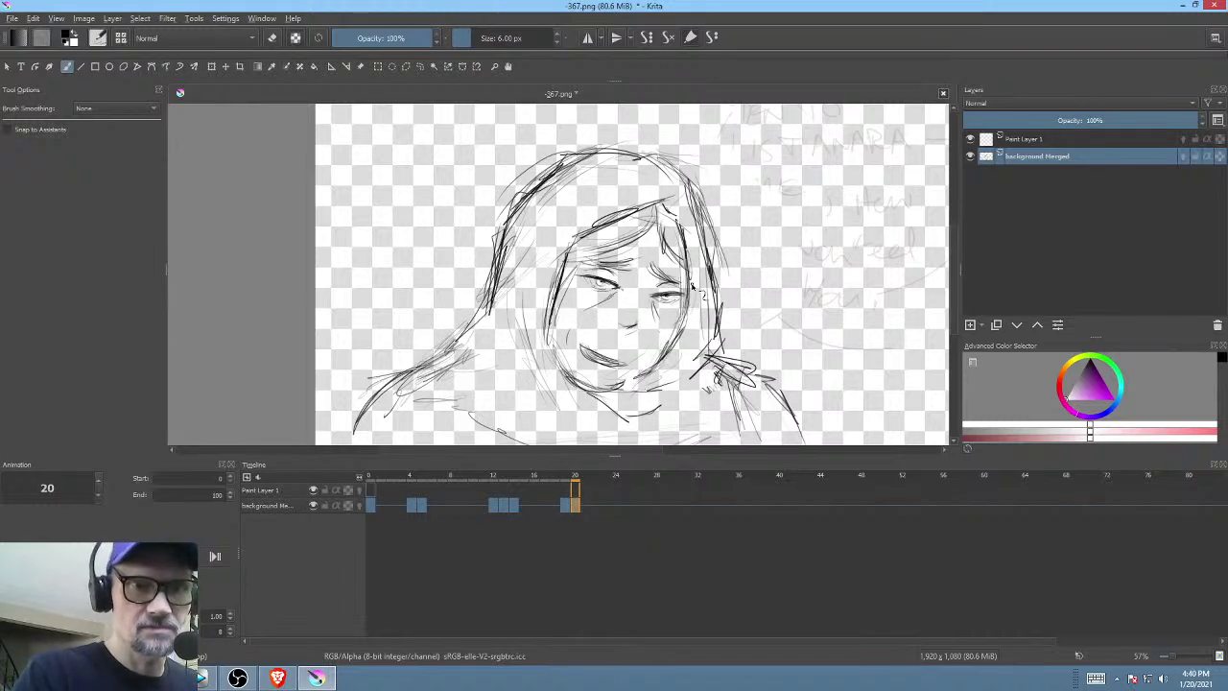
key(Left)
key(Right)
key(Left)
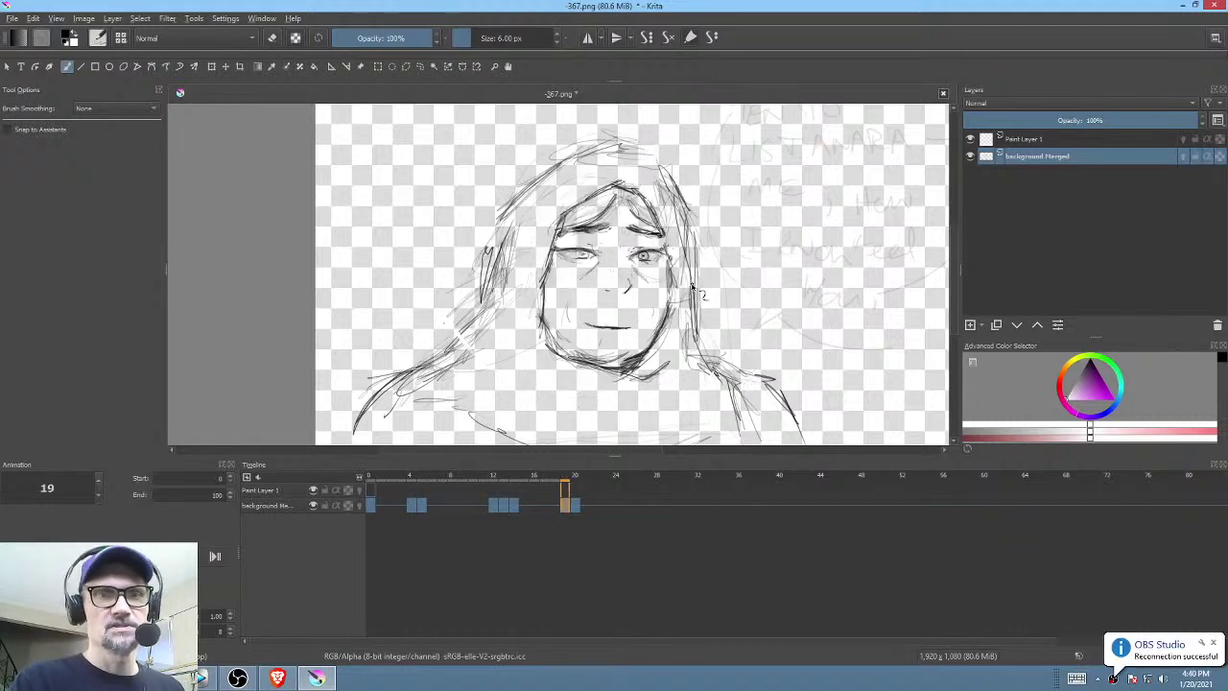
key(Right)
key(Left)
key(Right)
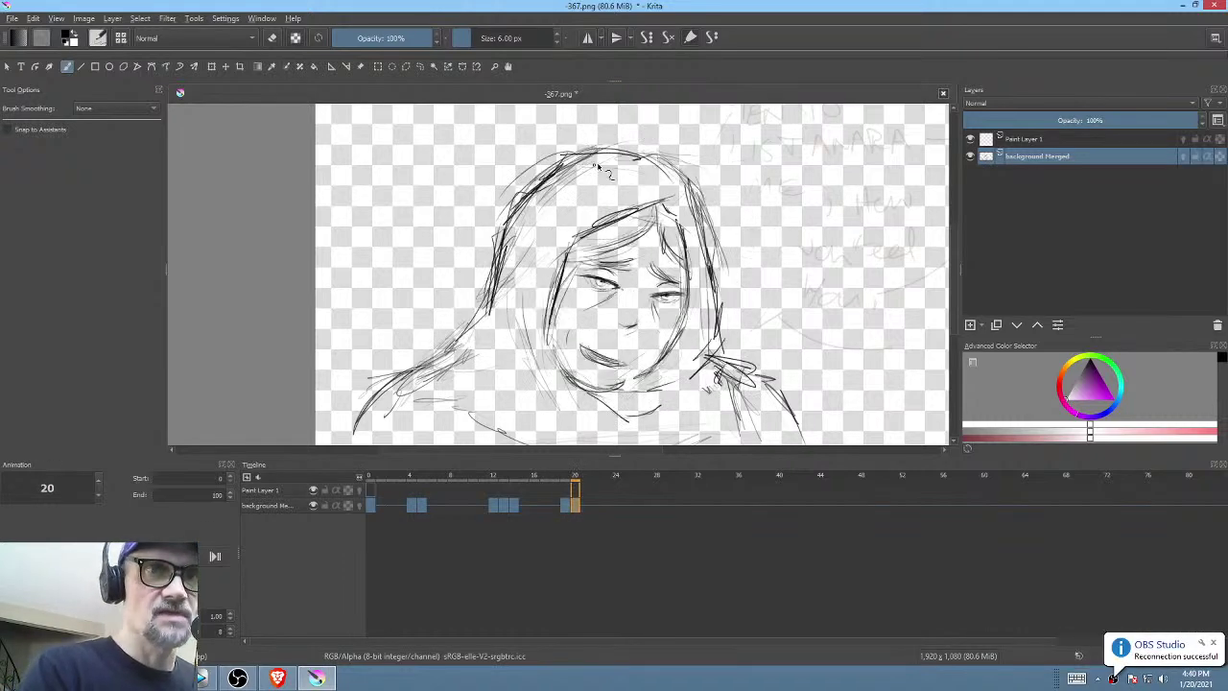
- Examine the head's change of pose across the keyframes, from frame 0 through to frame 20
key(Left)
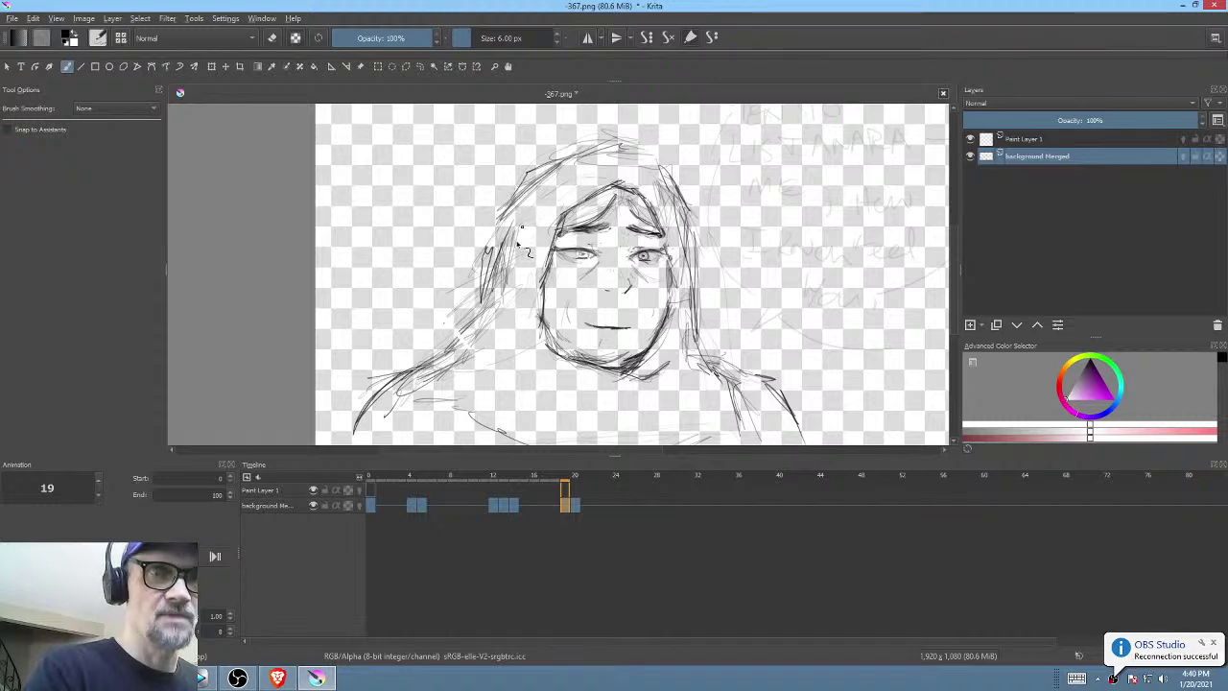
click(375, 506)
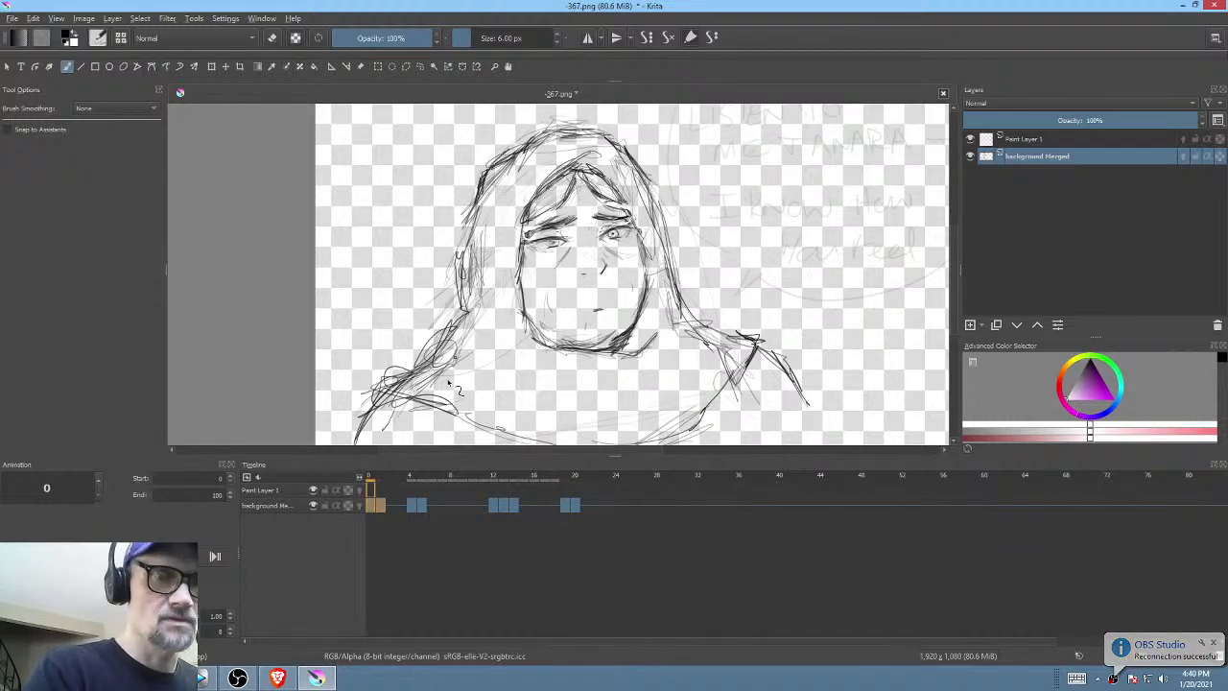
click(419, 506)
click(493, 507)
key(Right)
key(Right)
key(Right)
key(Right)
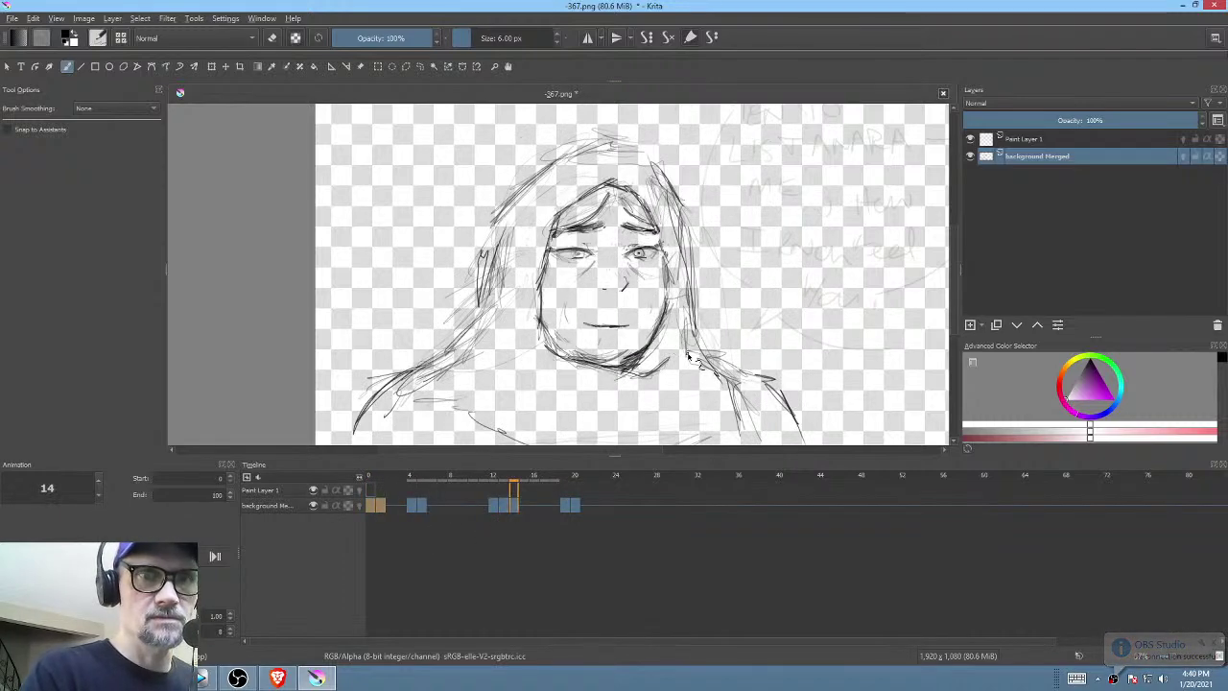
key(Left)
key(Right)
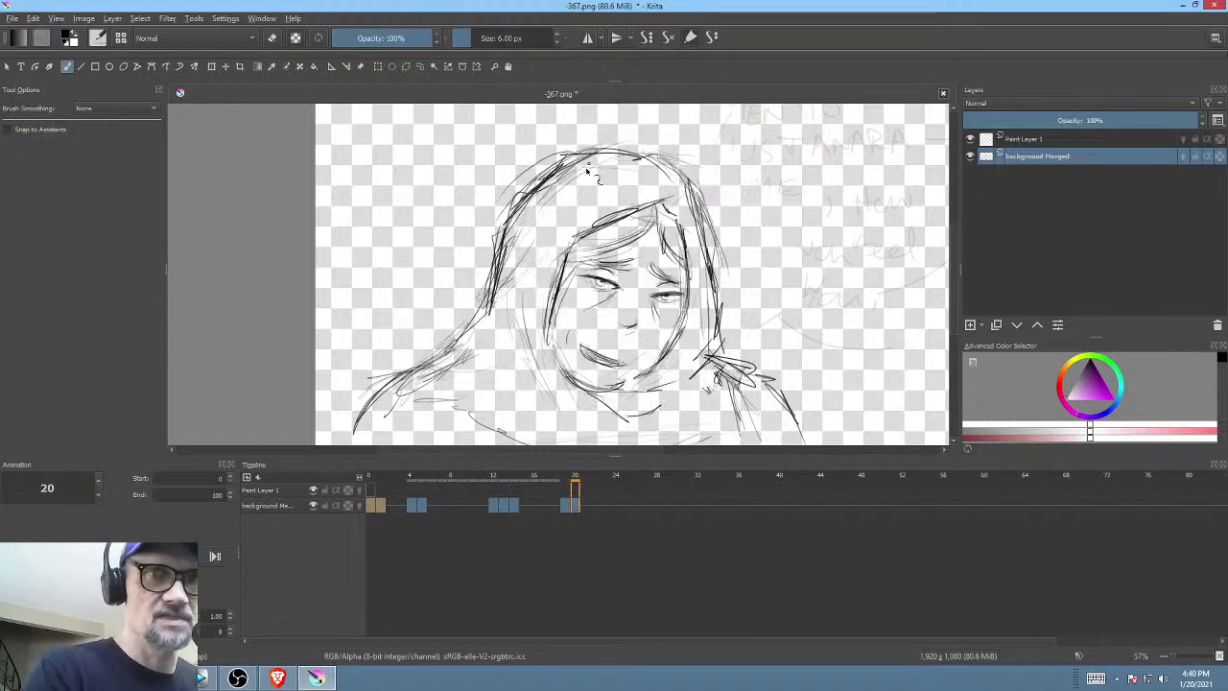
- Darken the outer edge of the hood across its upper left and crown at frame 19, using frame 20 as reference
key(Left)
key(Right)
key(Left)
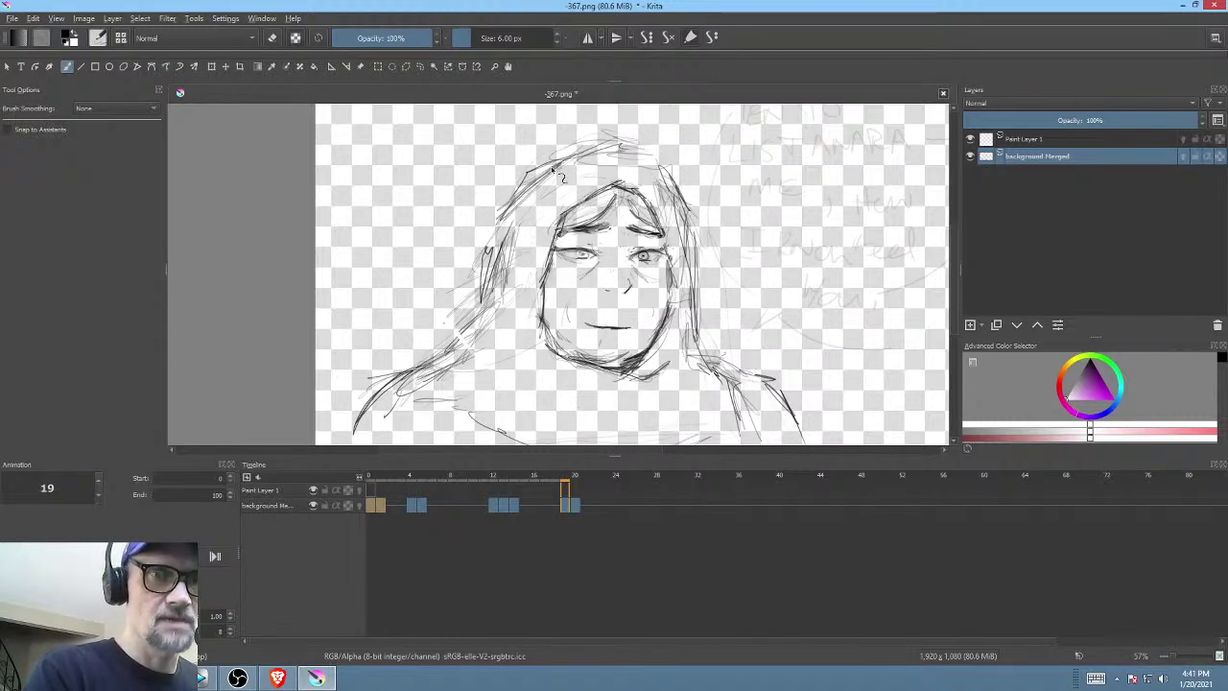
mouse_move(532, 189)
mouse_down()
mouse_move(495, 248)
mouse_move(574, 157)
mouse_move(608, 140)
mouse_move(645, 156)
mouse_up()
- Step back frame by frame from frame 19 to frame 0, reviewing the head movement
key(Left)
key(Left)
key(Left)
key(Left)
key(Left)
key(Left)
key(Left)
key(Left)
key(Left)
key(Left)
key(Left)
key(Left)
key(Left)
key(Left)
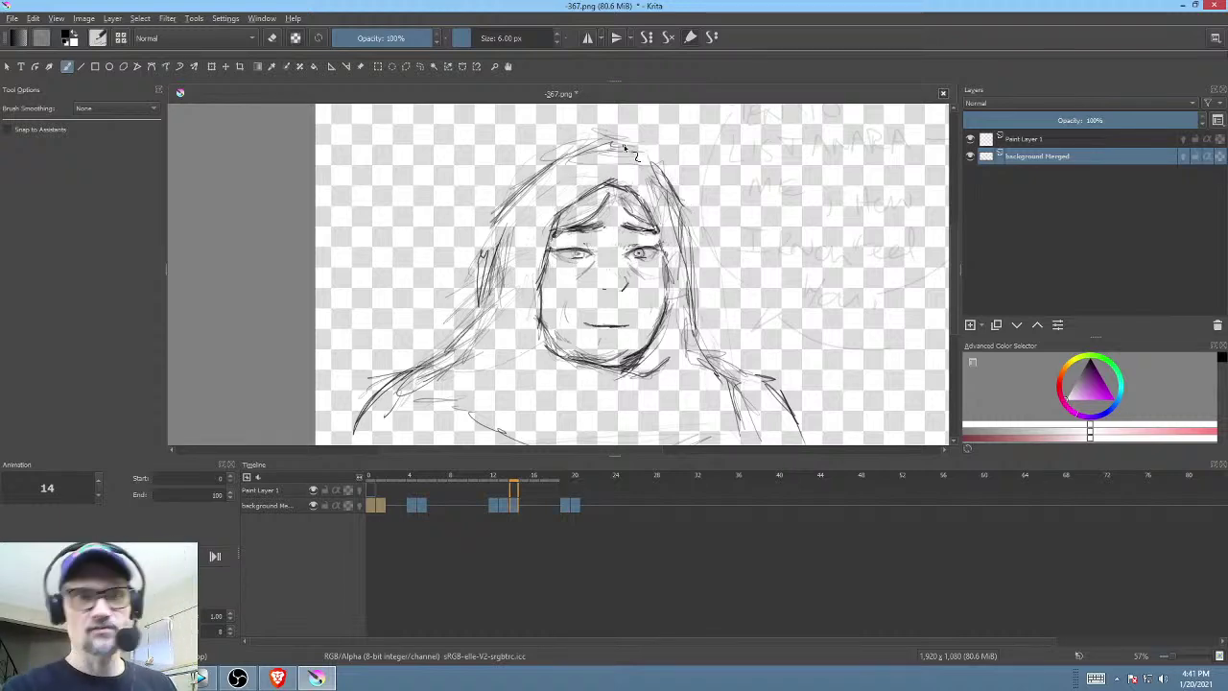
key(Left)
key(Left)
key(Left)
key(Left)
key(Left)
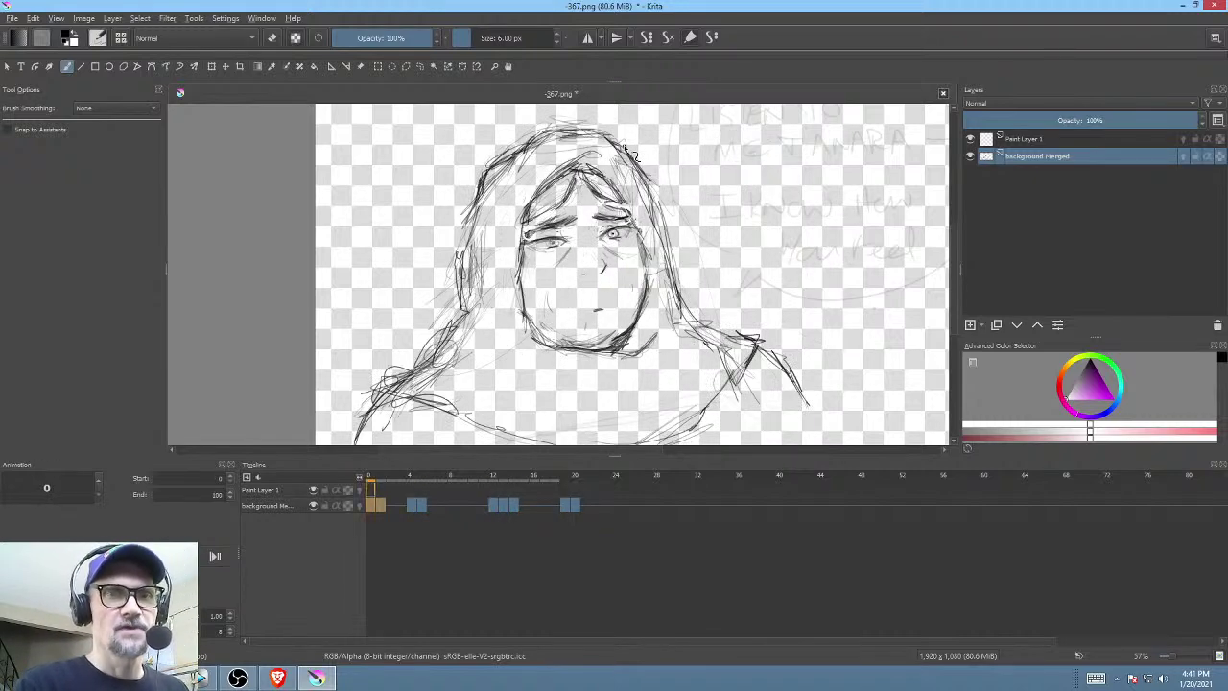
- Save the image as a PNG under its current file name, accepting the PNG export options
click(13, 18)
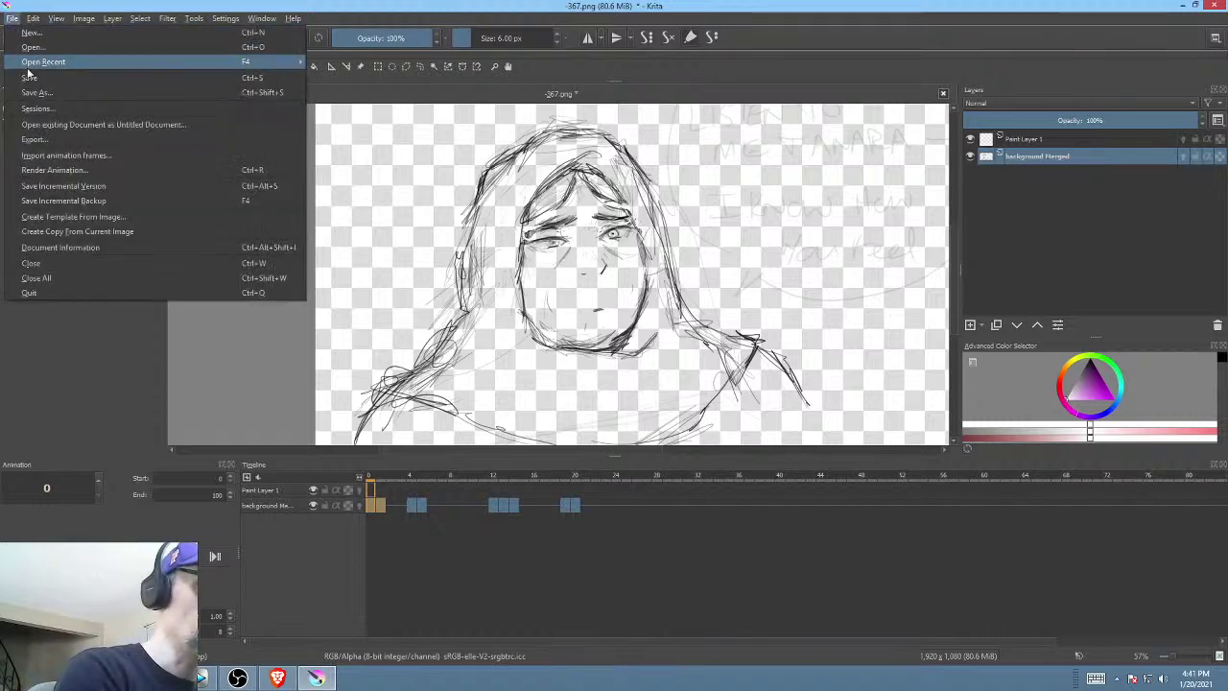
click(29, 57)
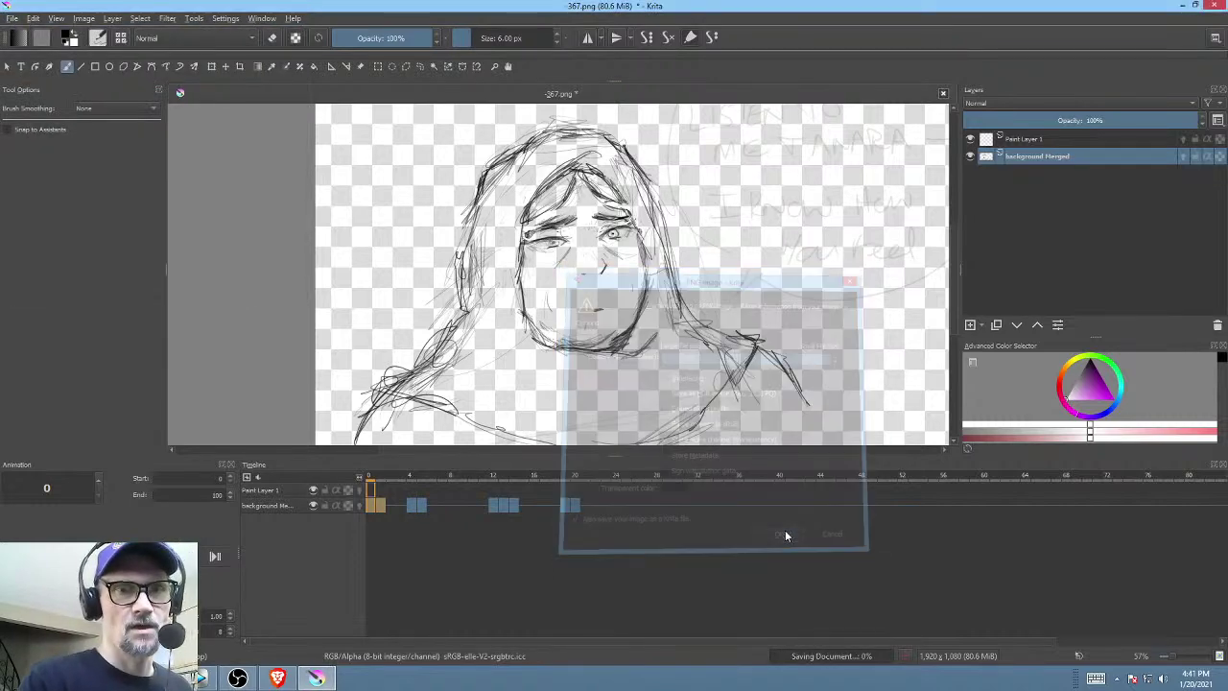
scroll(764, 305, down, 1)
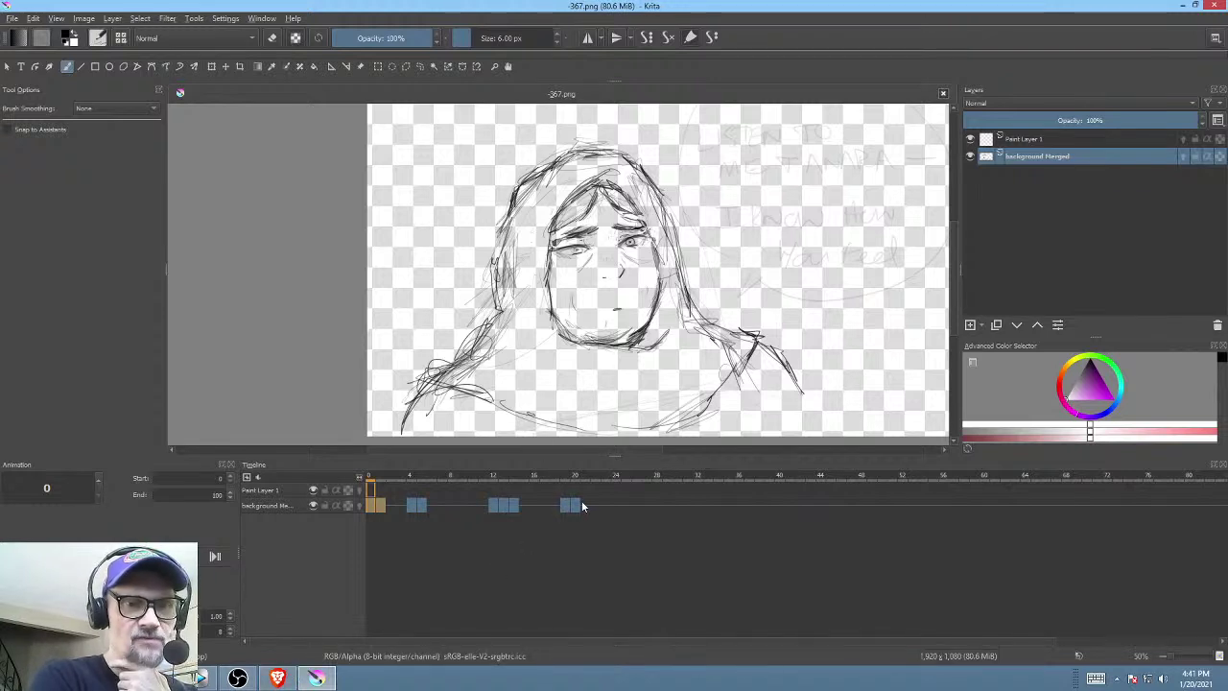
- Shift the frame 20 drawing slightly right to X 1009 px, using frame 19 for comparison
click(575, 505)
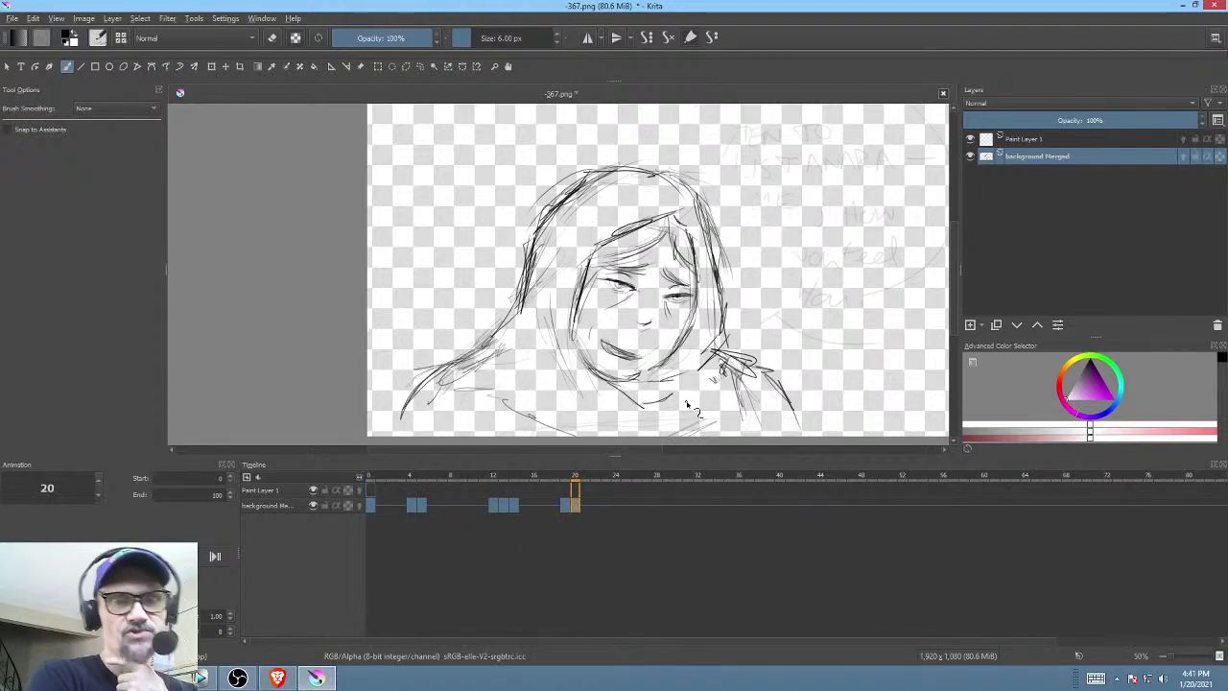
key(Left)
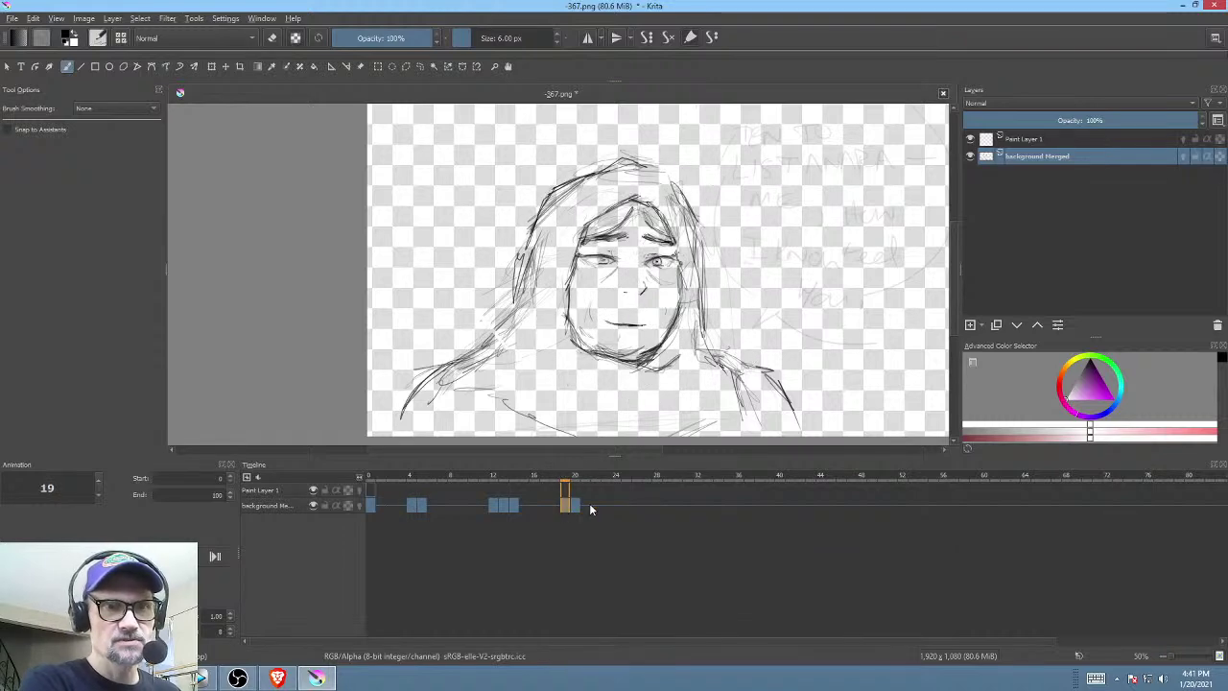
click(575, 507)
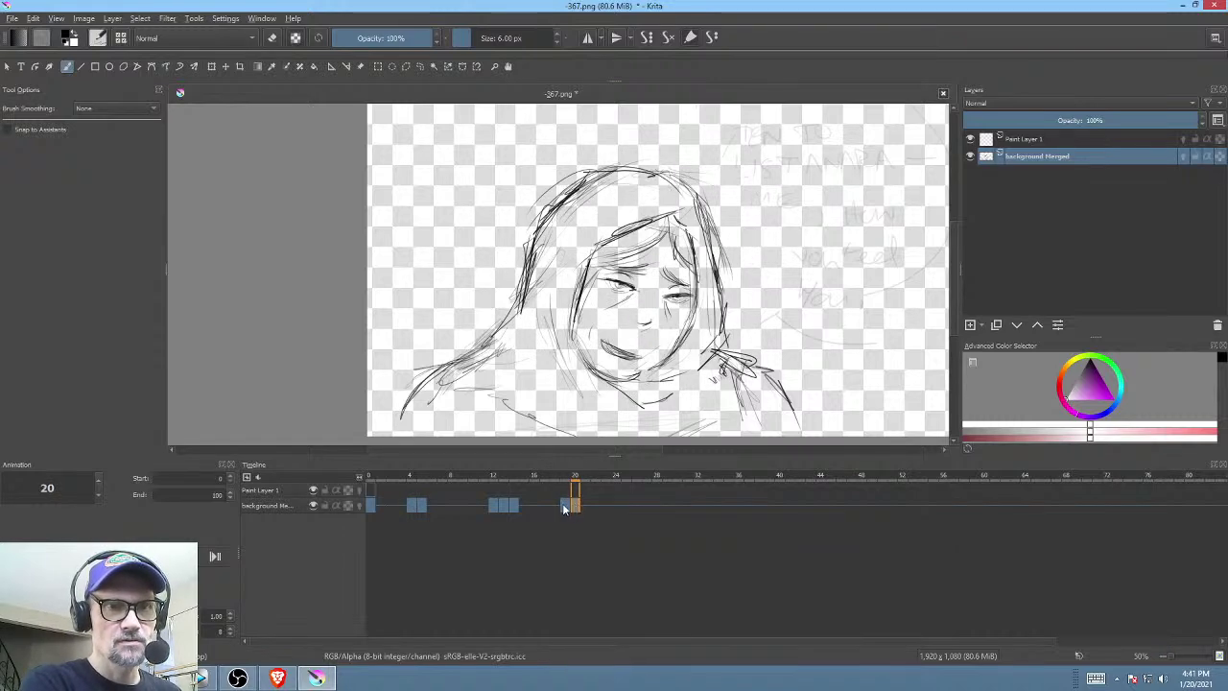
click(565, 507)
key(Right)
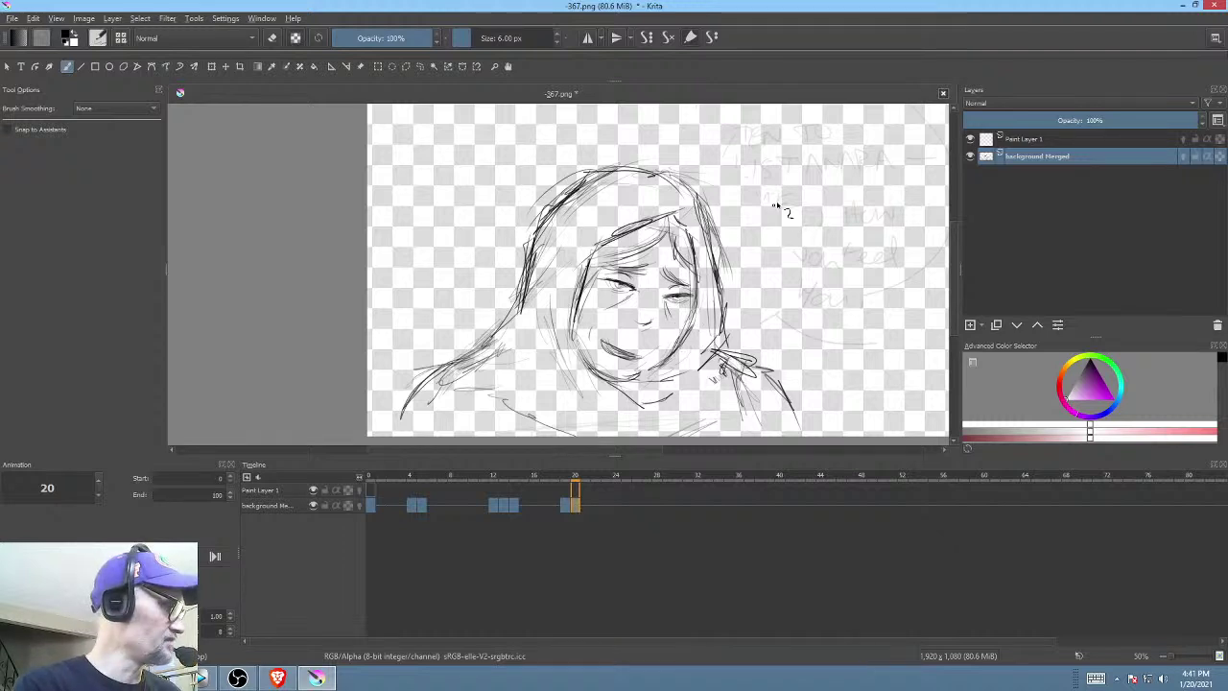
key(ctrl+t)
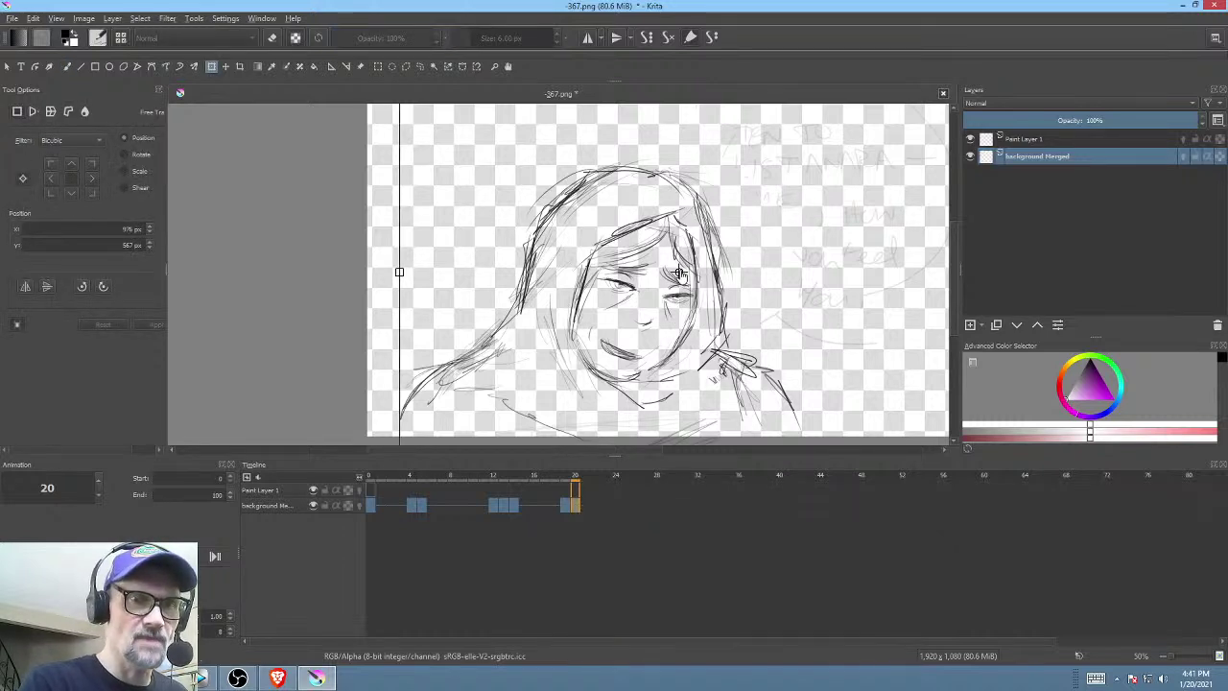
drag(707, 310, 718, 323)
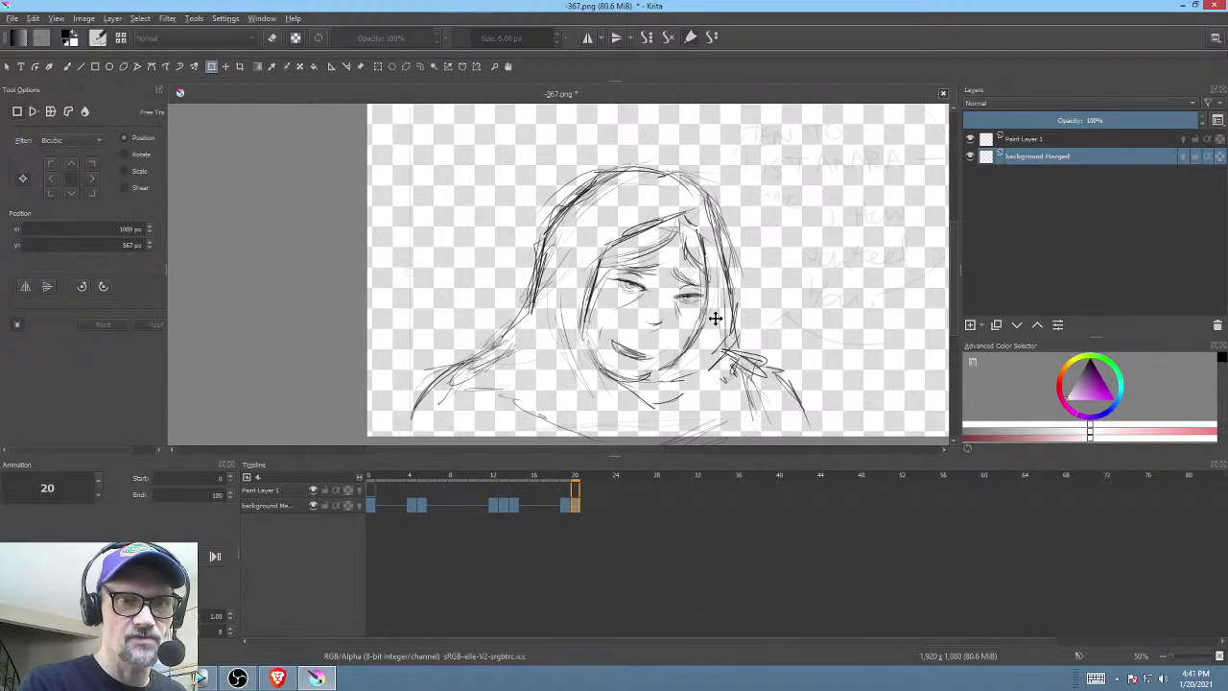
- Review the head movement by playing and stepping around frame 18, and return to frame 0
click(554, 509)
key(space)
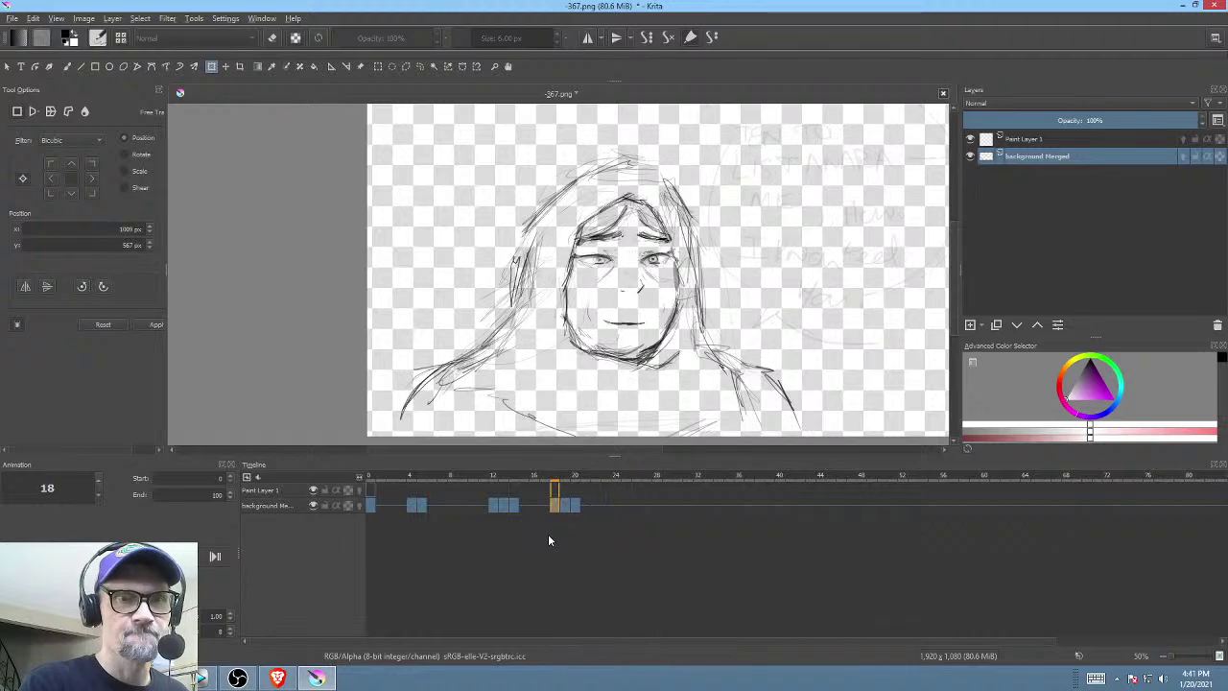
key(Left)
key(Left)
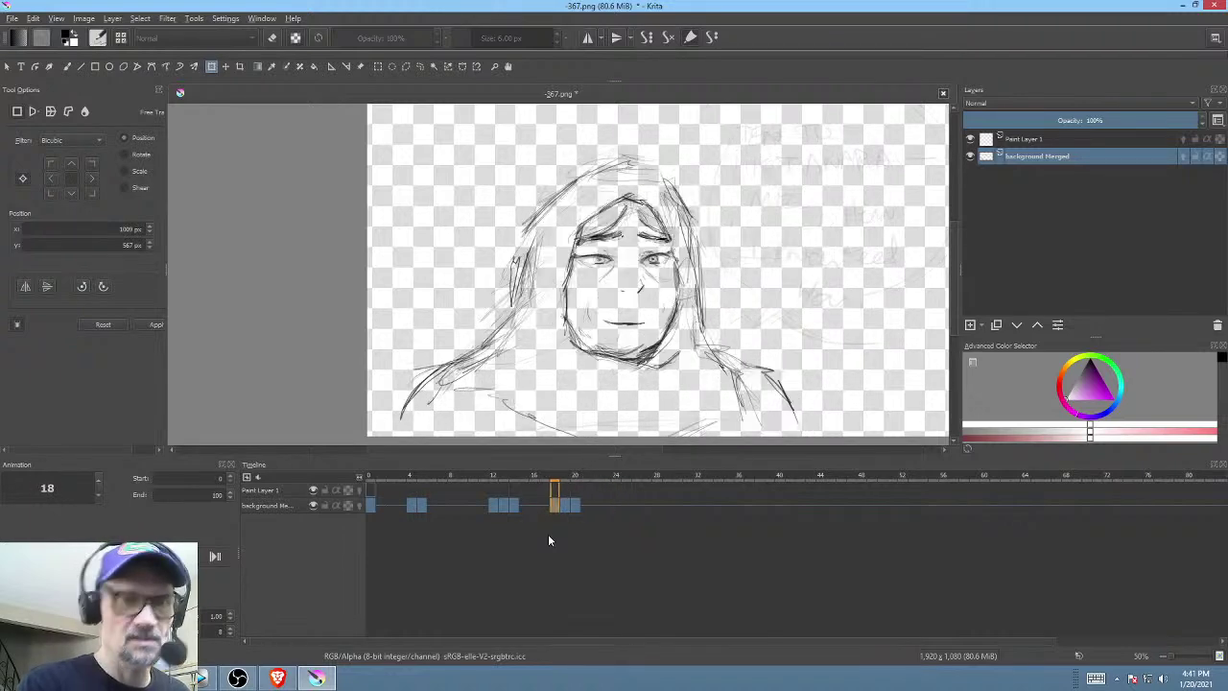
click(370, 501)
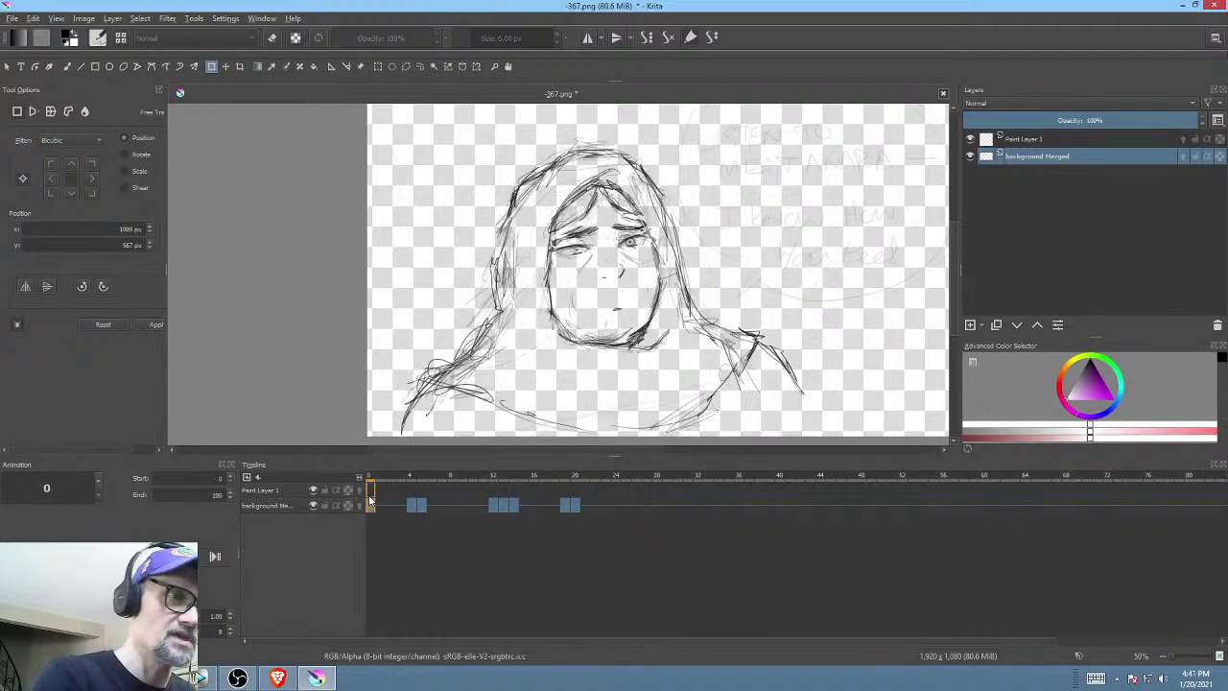
- Save the image as a PNG, accepting the export options with the additional Krita file copy
click(9, 19)
click(23, 77)
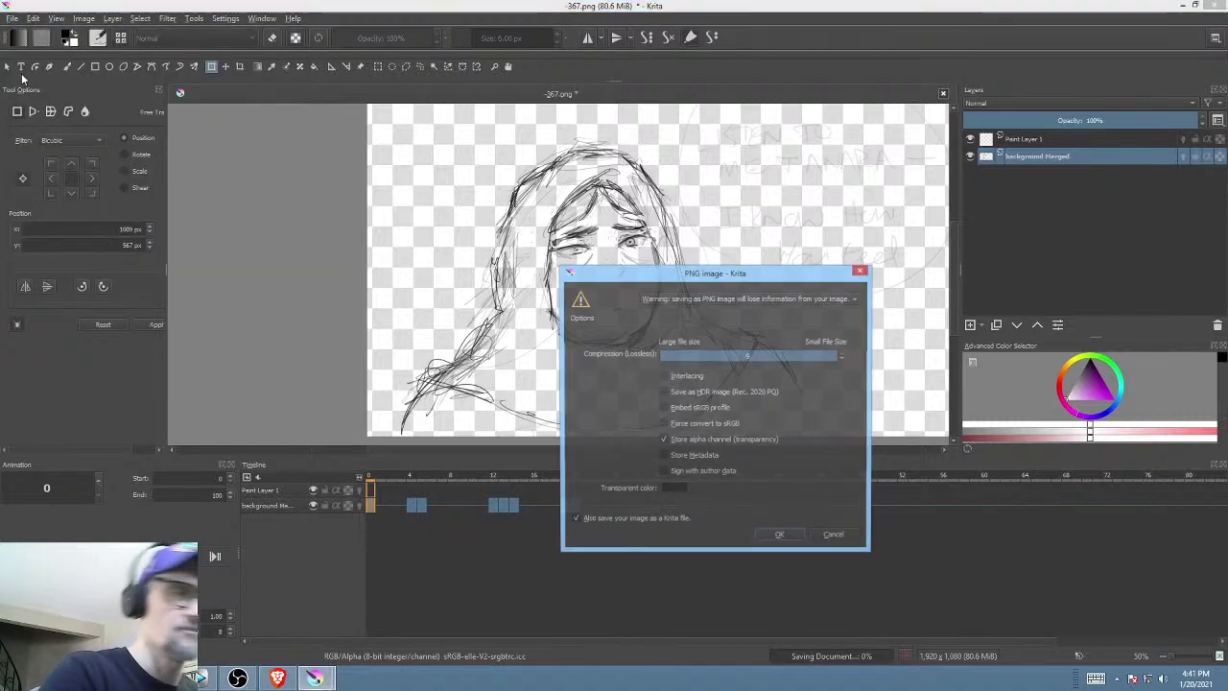
click(785, 533)
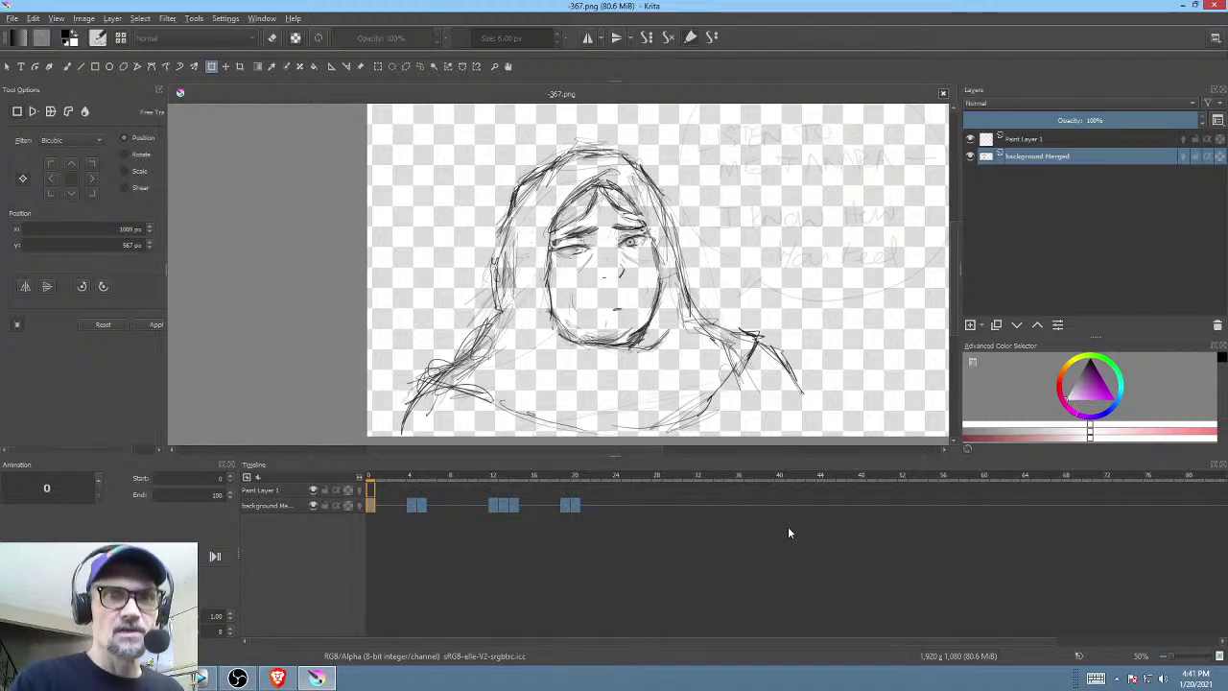
- Darken the curved lower edge of the shawl across the chest at frame 0 with brush strokes on background Merged
drag(816, 326, 825, 299)
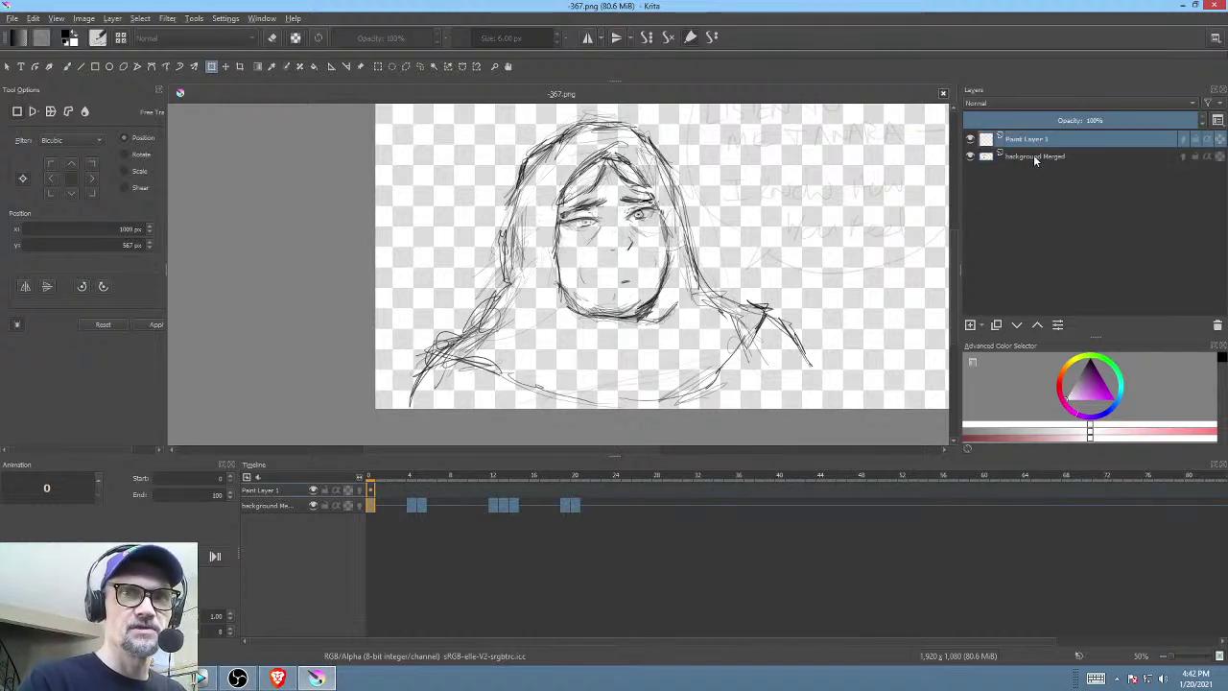
key(b)
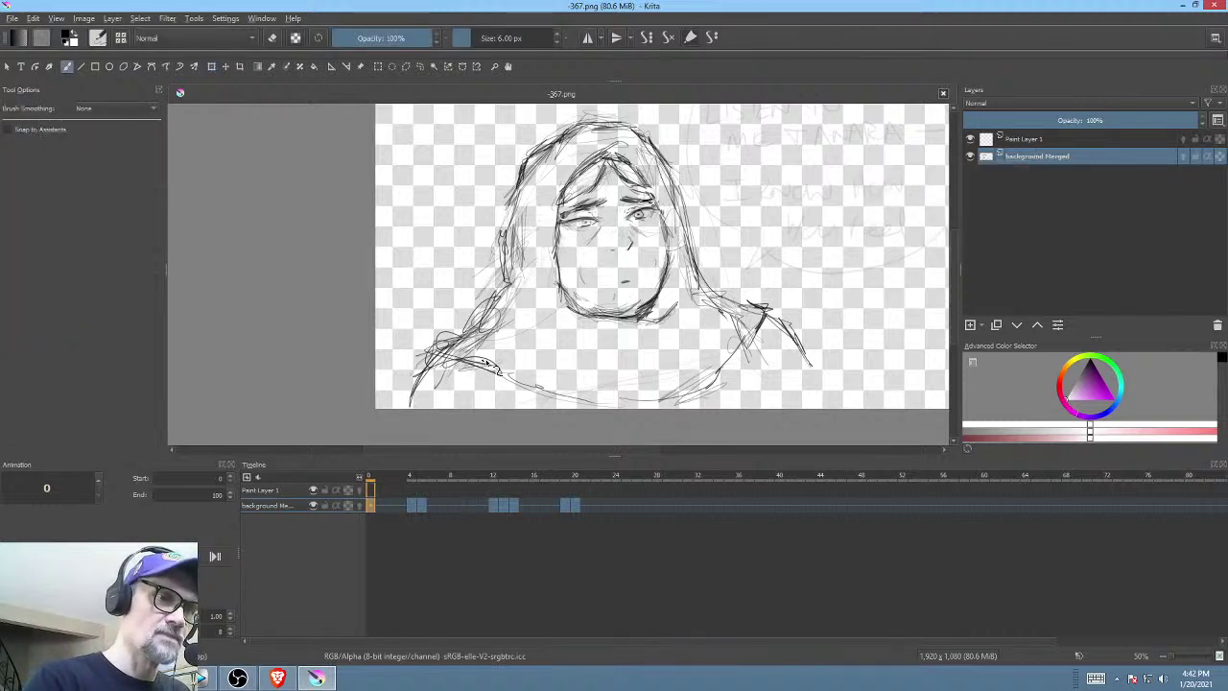
mouse_move(516, 385)
mouse_down()
mouse_move(558, 406)
mouse_move(693, 381)
mouse_up()
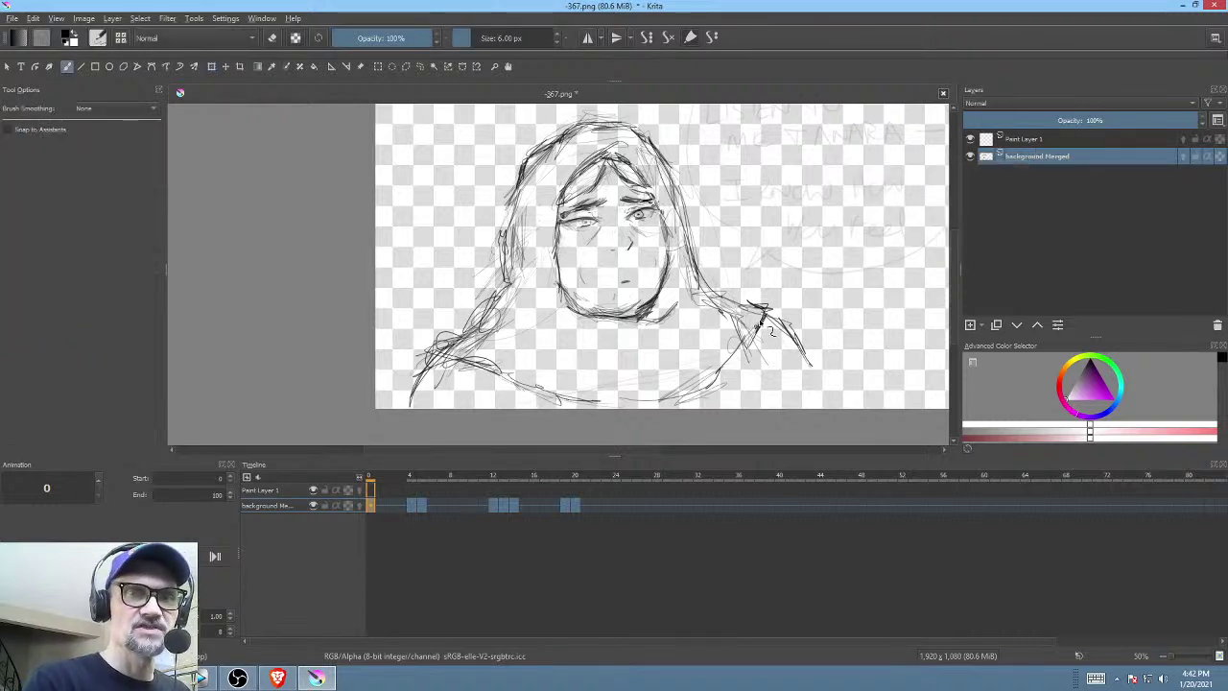
mouse_move(767, 330)
mouse_down()
mouse_move(759, 347)
mouse_move(788, 328)
mouse_up()
drag(732, 365, 697, 389)
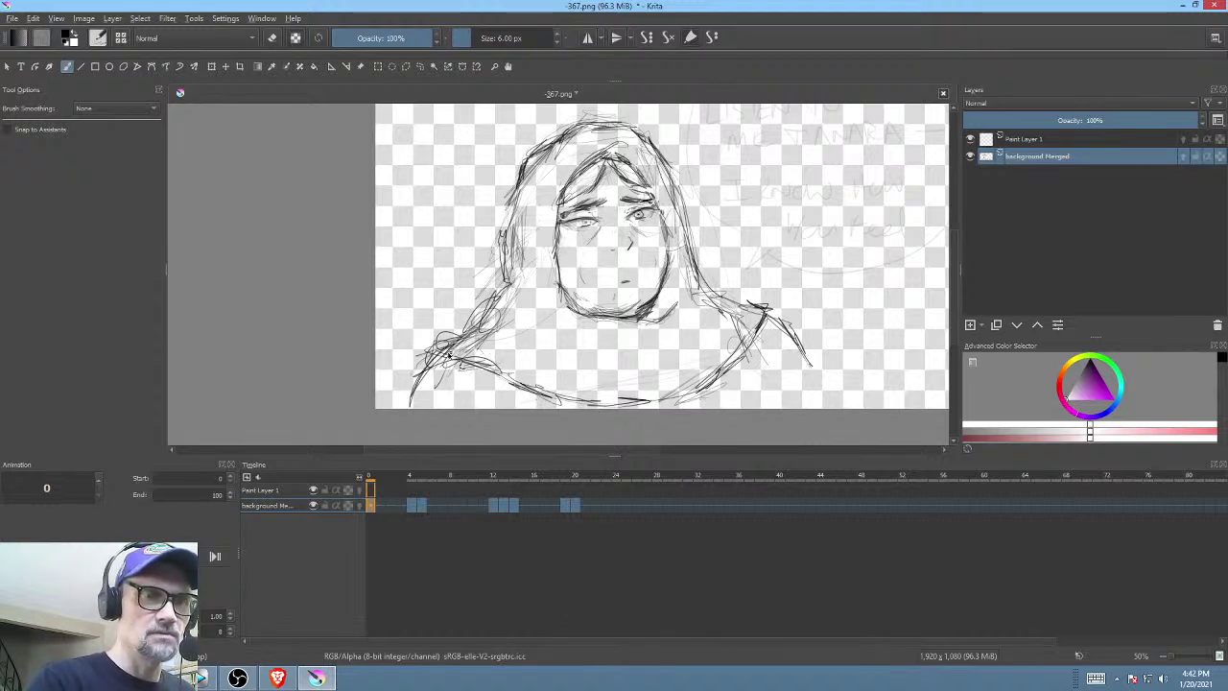
- Darken the hood's edges where they meet both shoulders at frame 0, and add light fold lines across the chest
drag(466, 347, 516, 264)
drag(694, 261, 724, 292)
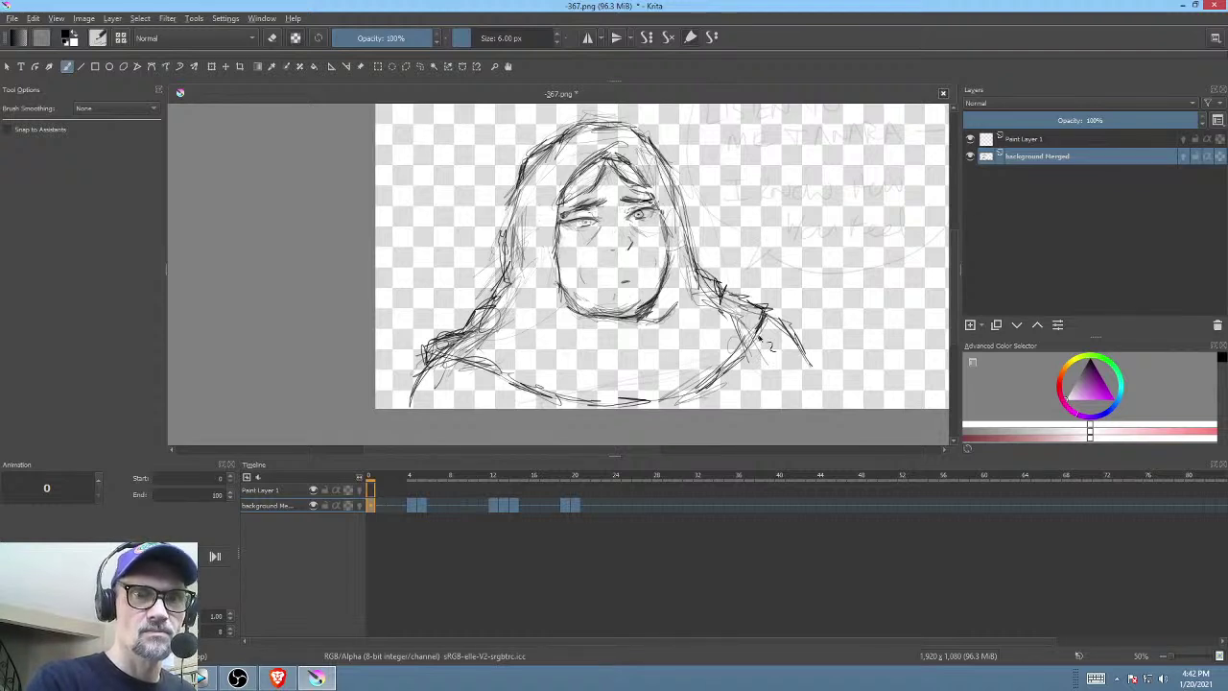
mouse_move(518, 374)
mouse_down()
mouse_move(500, 349)
mouse_move(567, 374)
mouse_move(509, 338)
mouse_move(574, 341)
mouse_up()
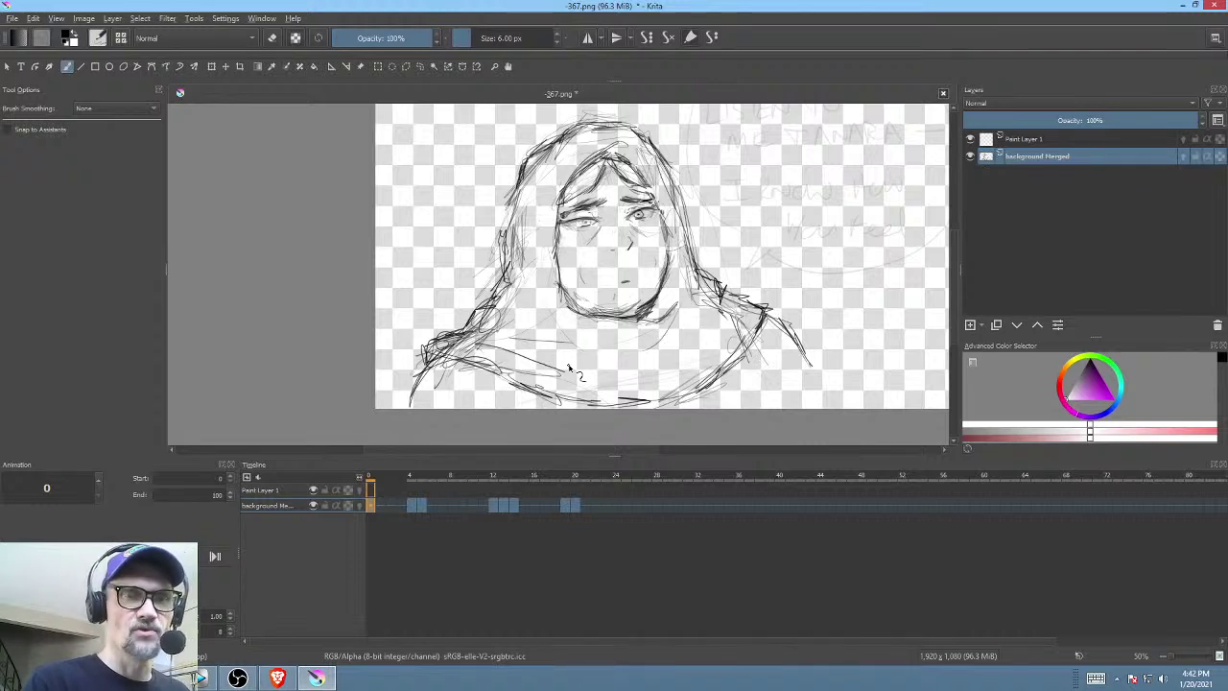
- Outline-select the nose at frame 20 and move it down to X 906 px, Y 752 px
key(space)
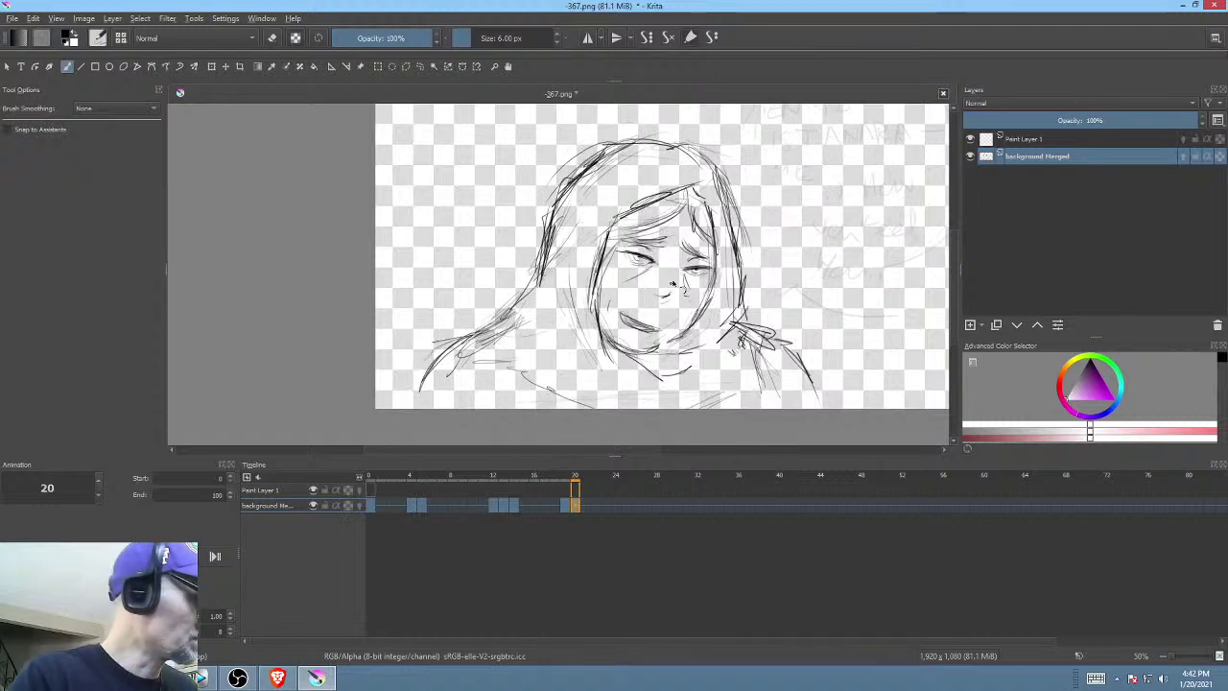
key(l)
drag(674, 316, 645, 293)
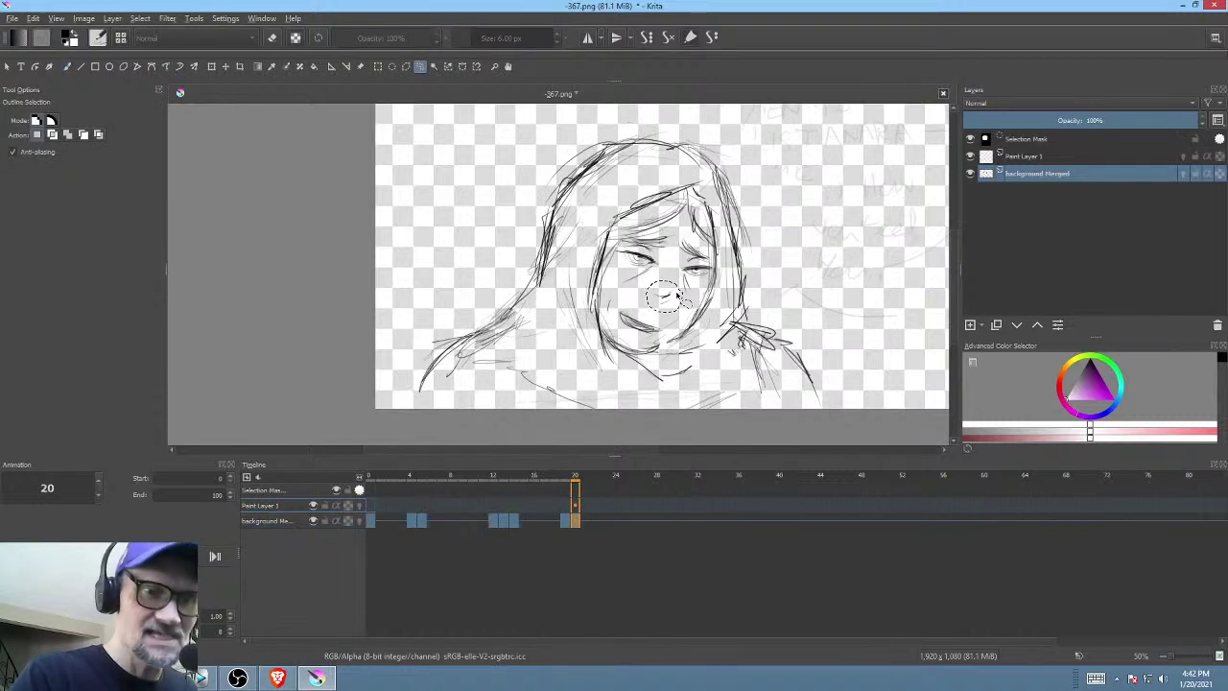
key(ctrl+t)
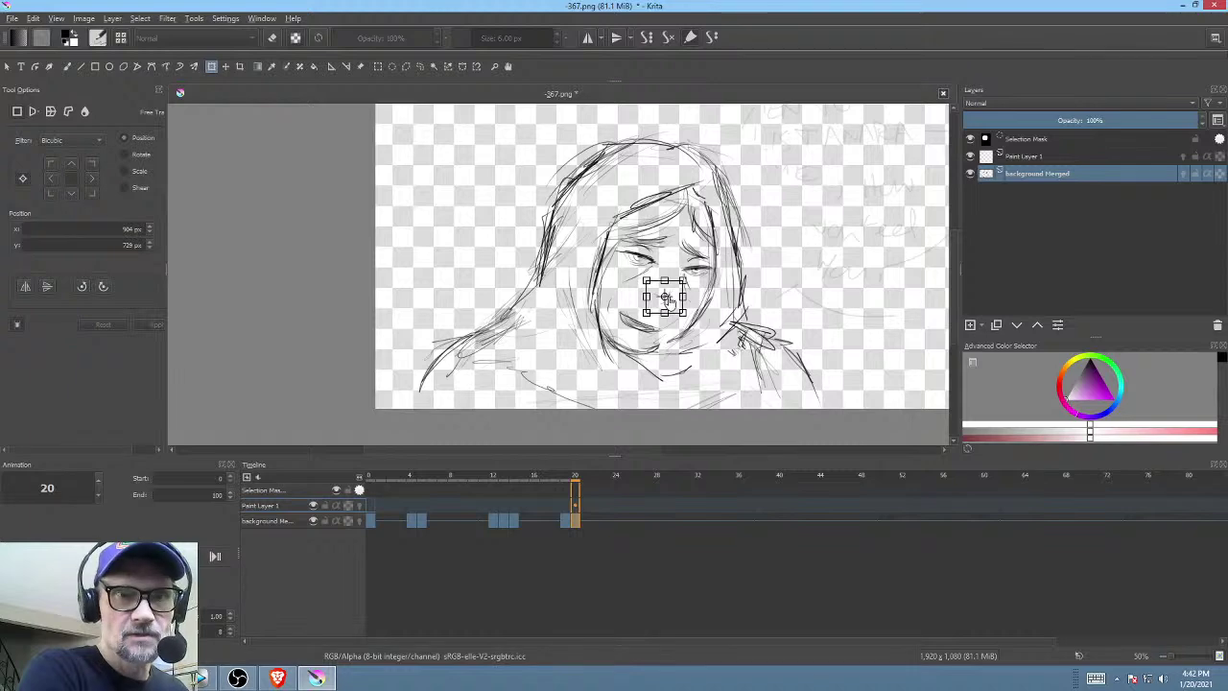
scroll(696, 305, up, 3)
drag(613, 298, 615, 320)
key(b)
- Compare the placement of the facial features between frames 19 and 20
key(Left)
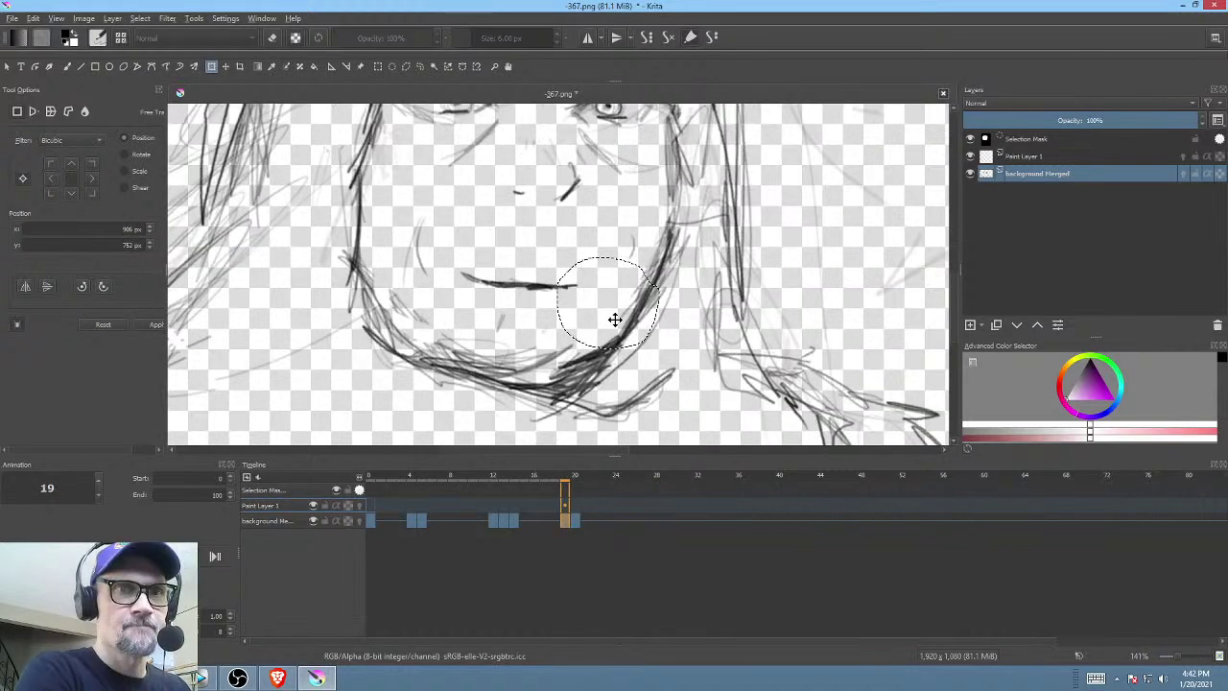
scroll(671, 292, down, 1)
key(Right)
key(Left)
key(Right)
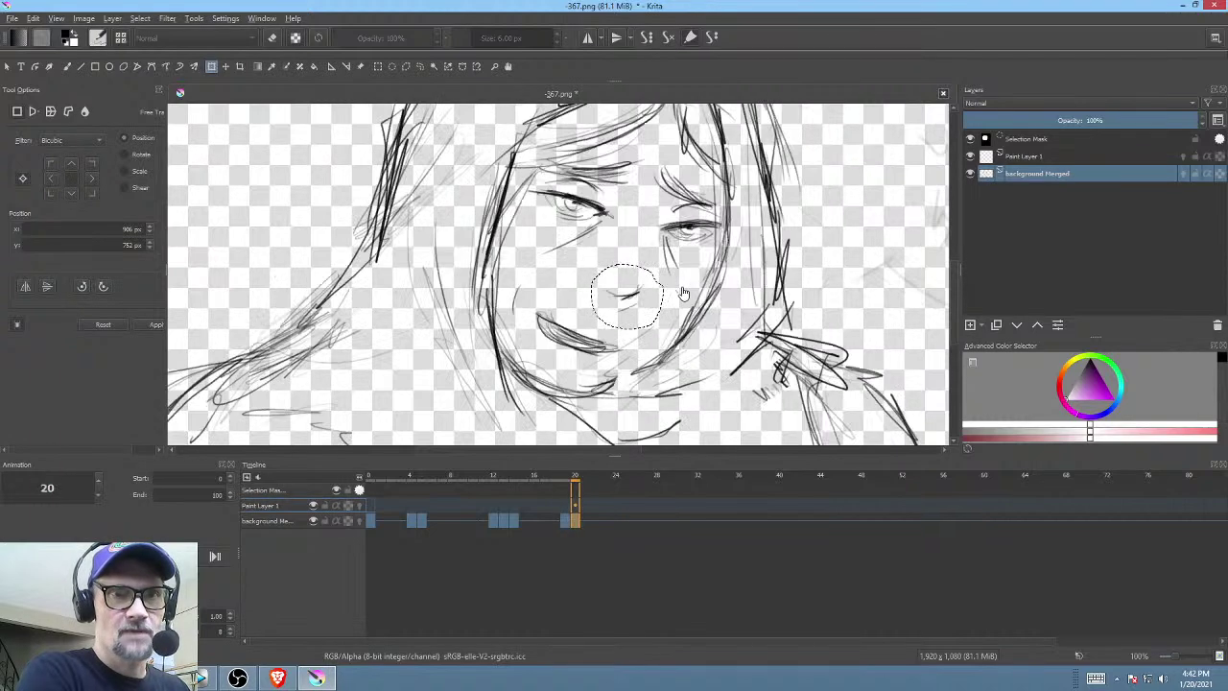
- Clear the selection around the nose and save the image as a PNG with the offered options
key(ctrl+shift+a)
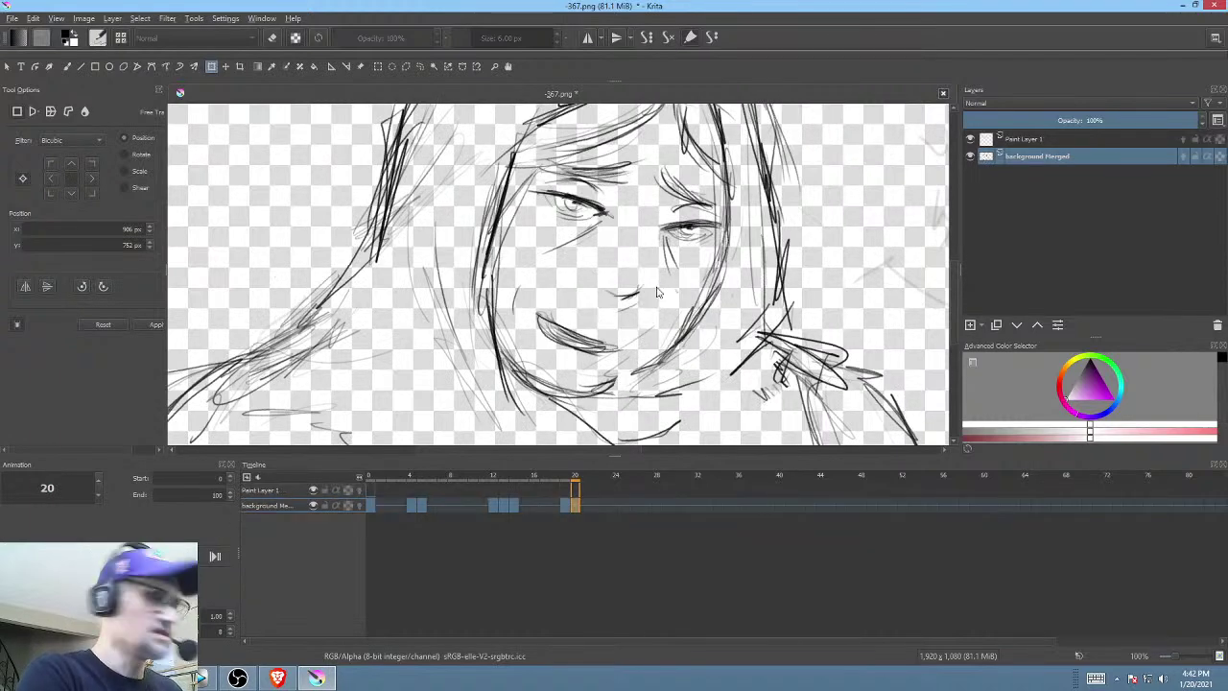
key(ctrl+s)
click(783, 539)
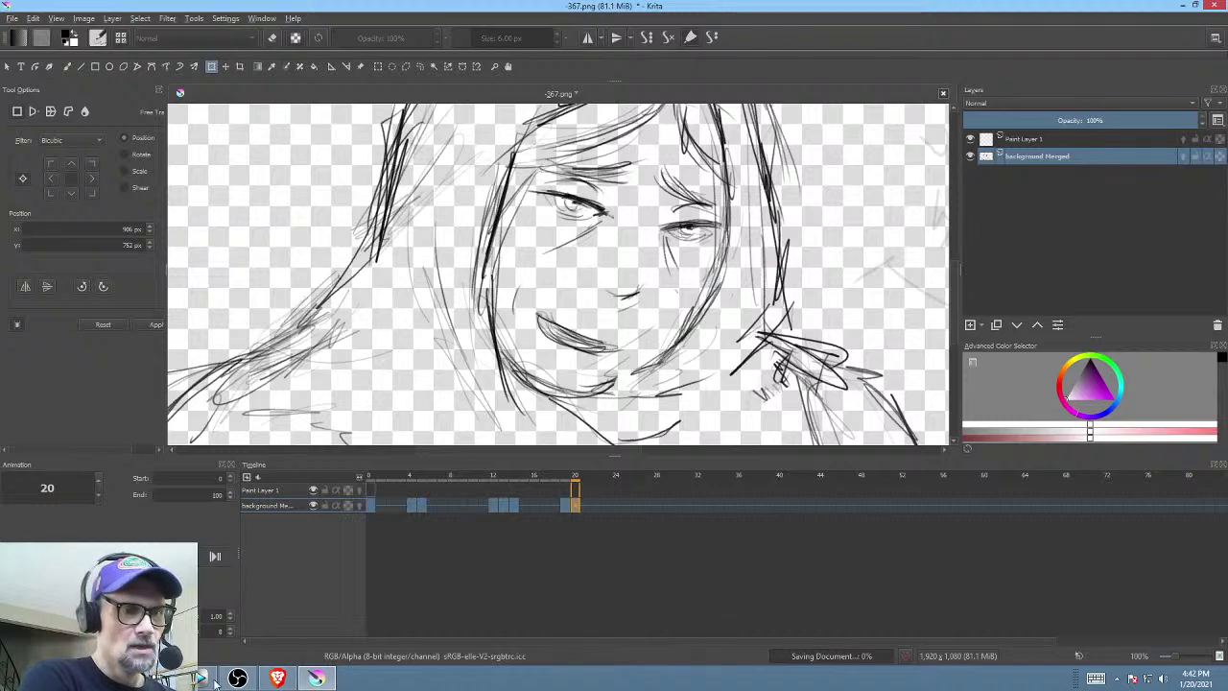
- Switch to Vegas Pro and examine how scene 366 leads into sketch shots 367 to 370 in the edit
key(alt+Tab)
click(940, 548)
scroll(935, 546, down, 4)
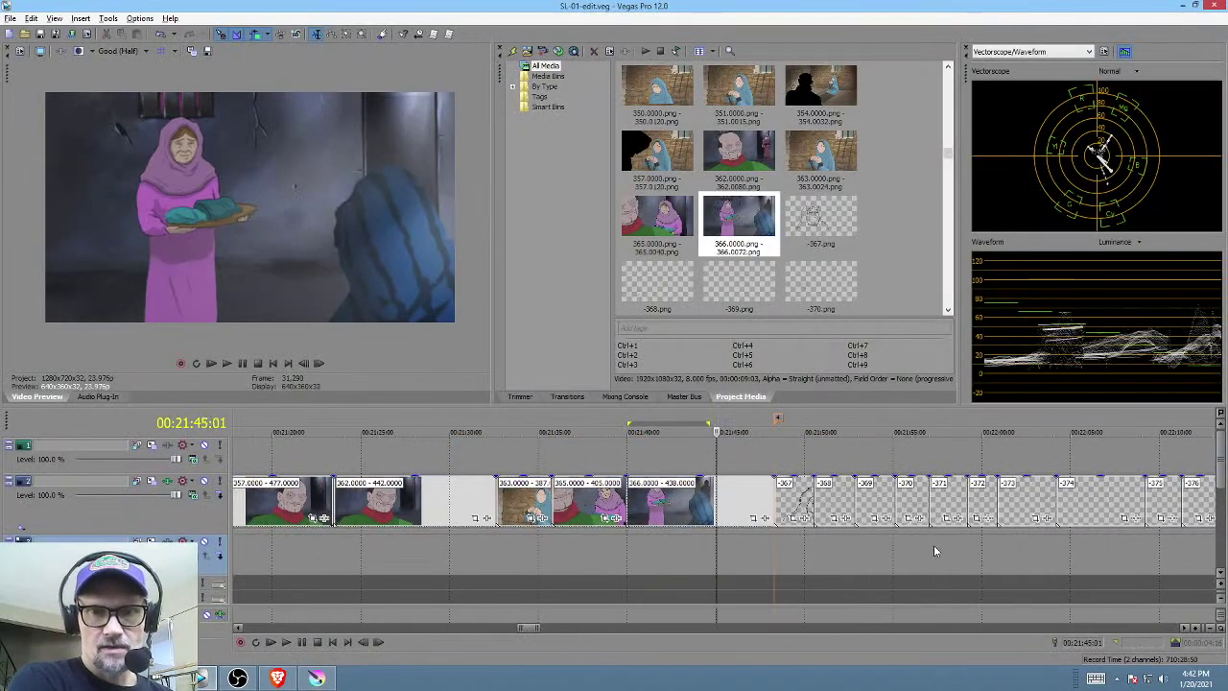
mouse_move(754, 547)
mouse_down()
mouse_move(941, 550)
mouse_move(886, 553)
mouse_up()
click(661, 544)
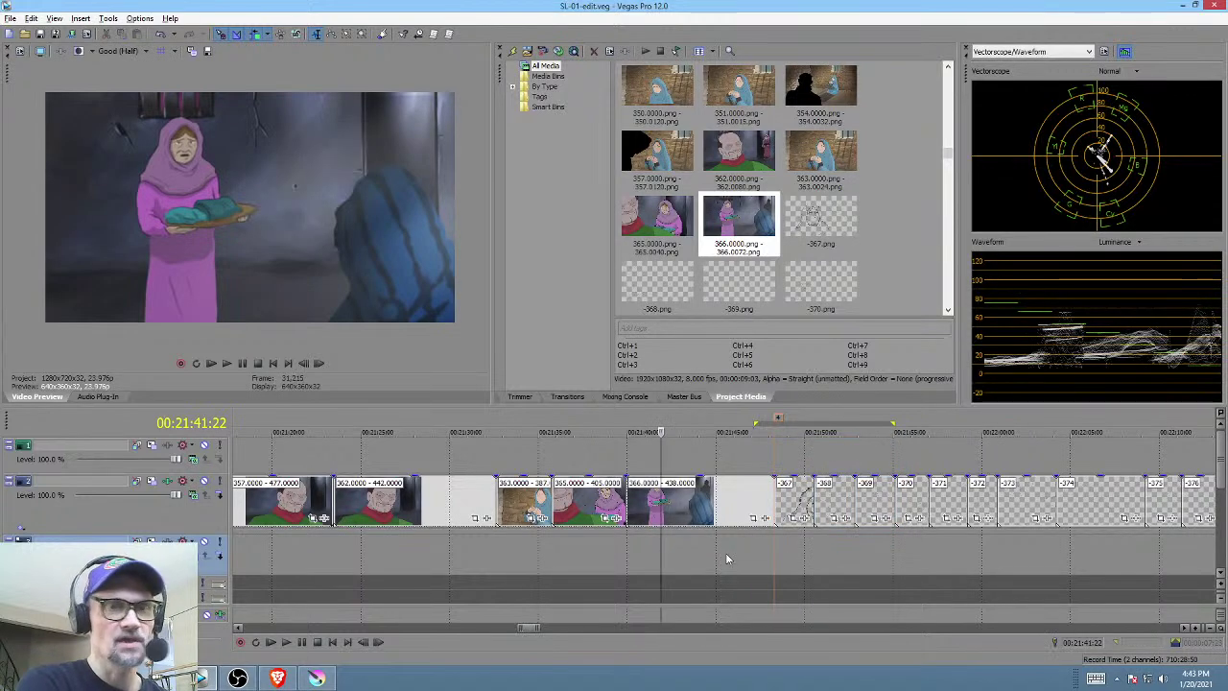
mouse_move(840, 546)
mouse_down()
mouse_move(866, 546)
mouse_move(813, 543)
mouse_move(945, 548)
mouse_move(883, 544)
mouse_move(929, 543)
mouse_move(907, 540)
mouse_up()
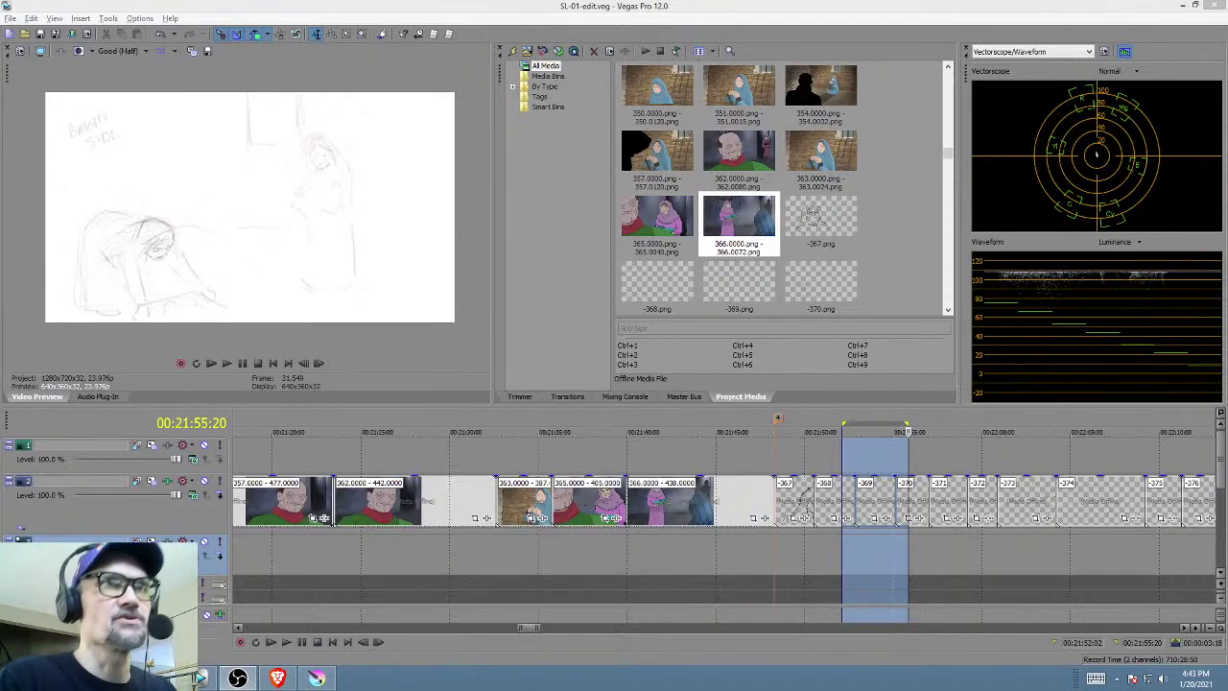
- Examine the storyboard sketches of shots 367 to 372 in the edit, ending on shot 367
click(872, 554)
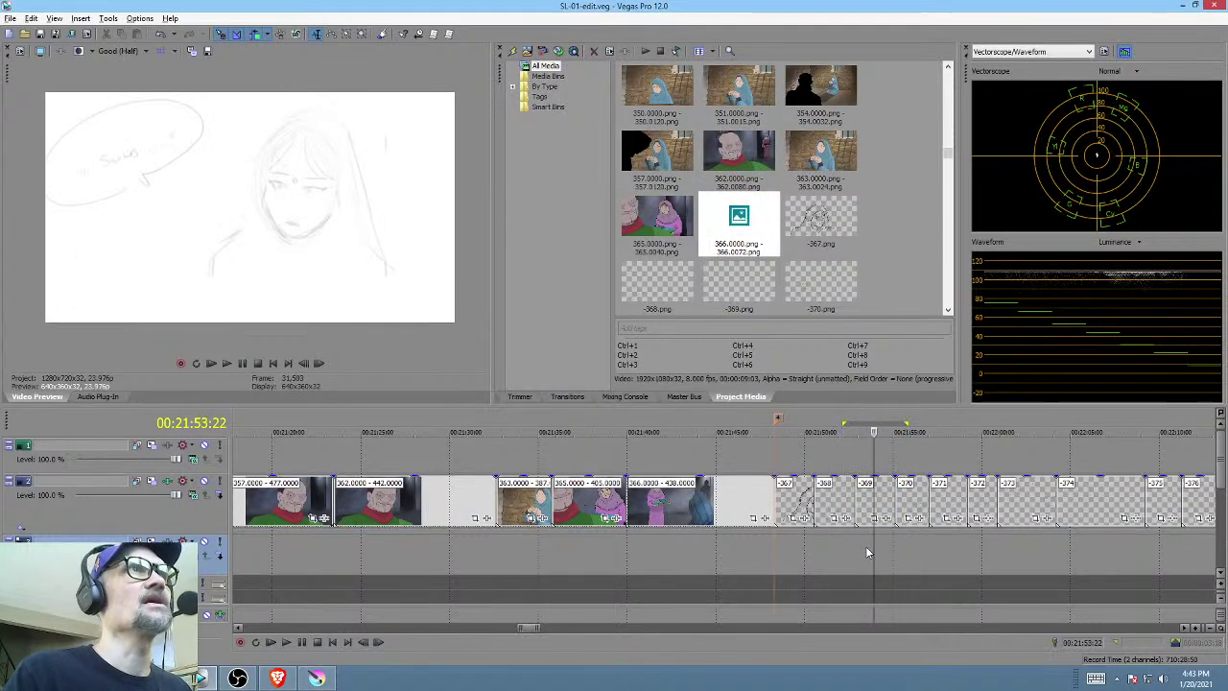
drag(798, 558, 945, 564)
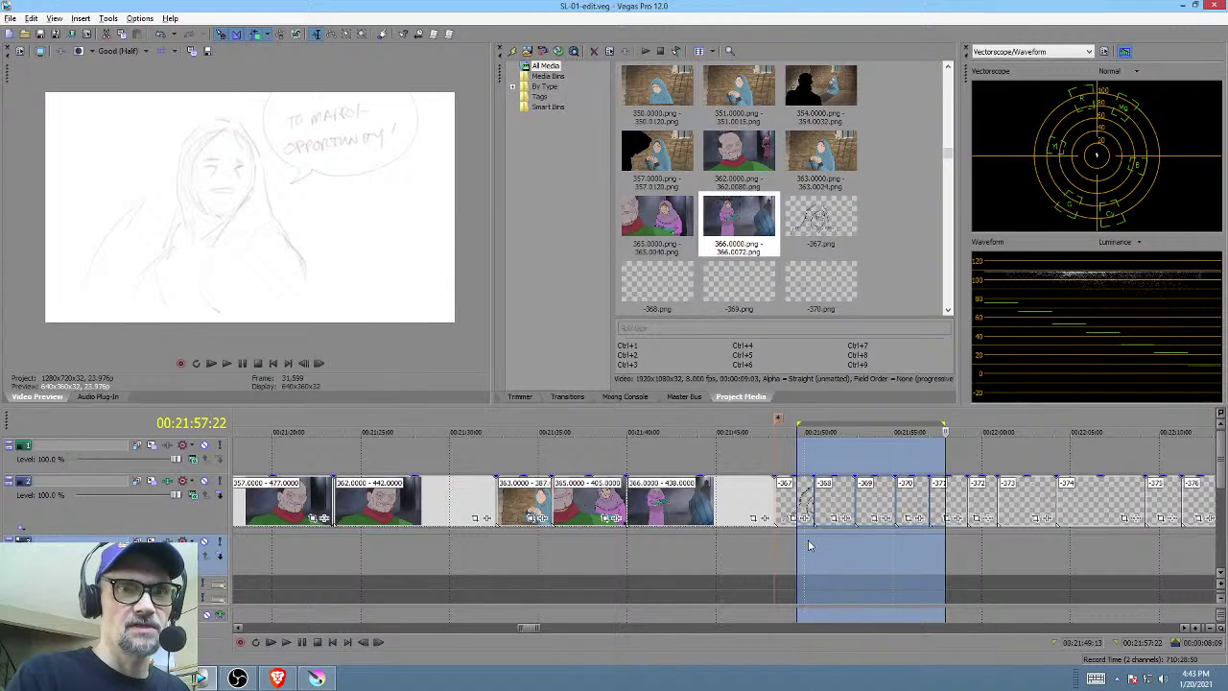
click(832, 555)
click(792, 545)
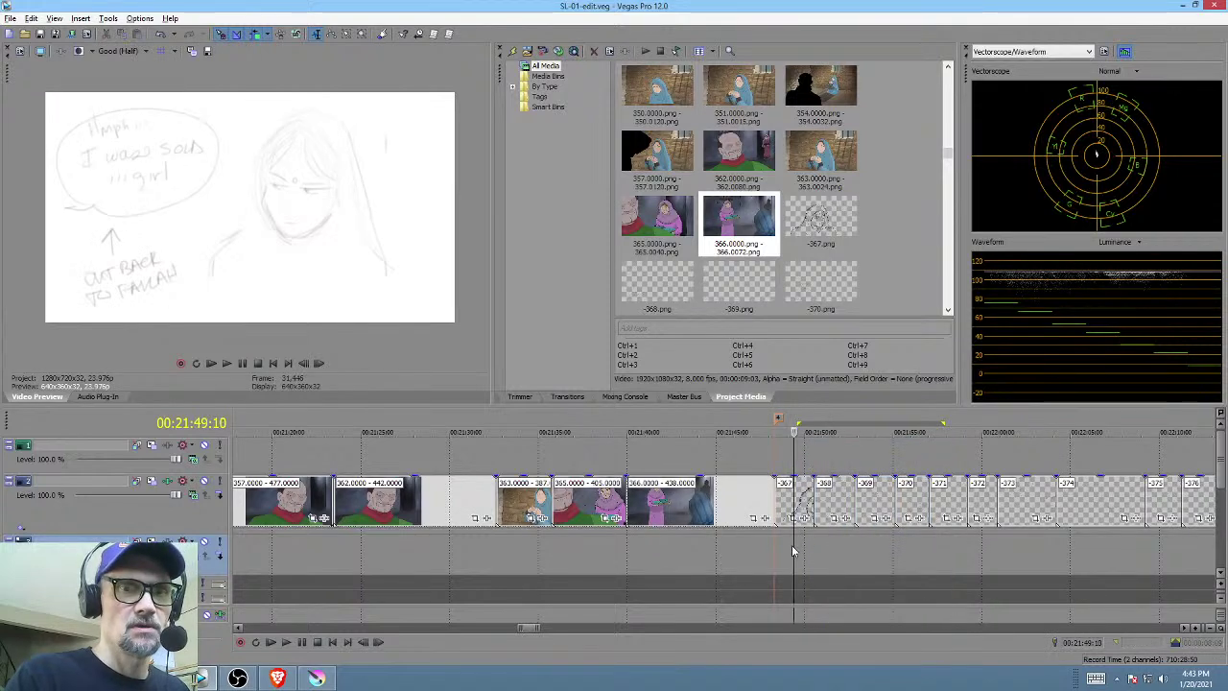
click(943, 530)
click(946, 540)
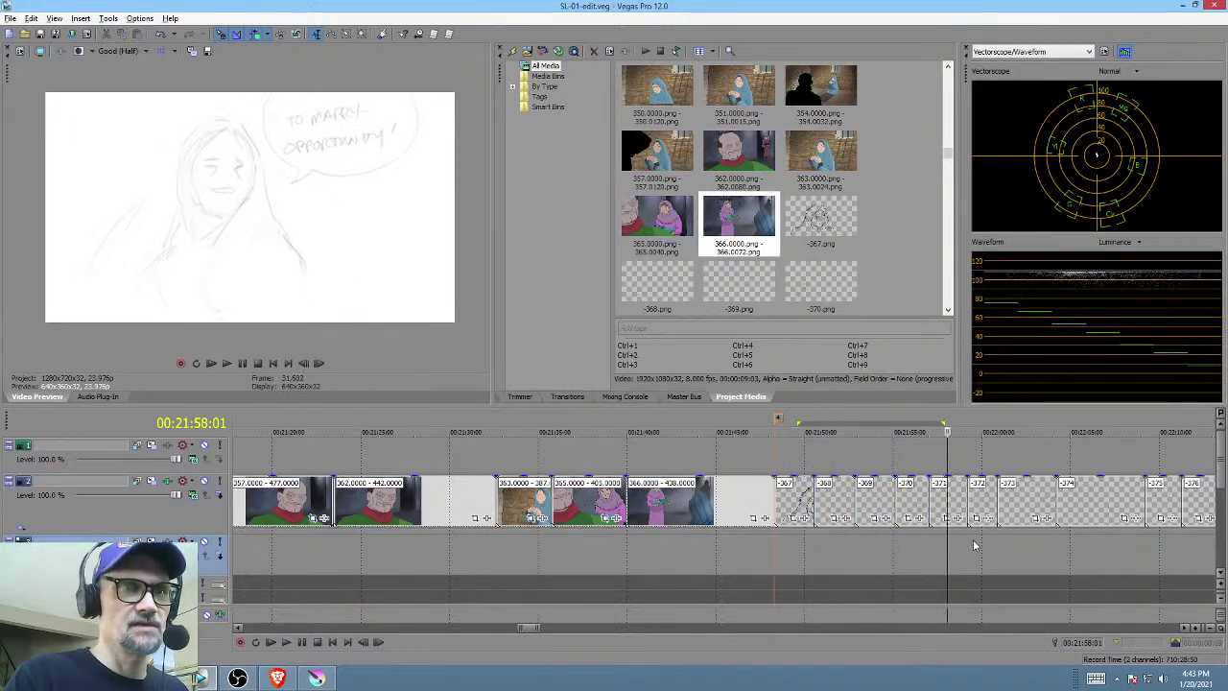
click(972, 540)
click(795, 556)
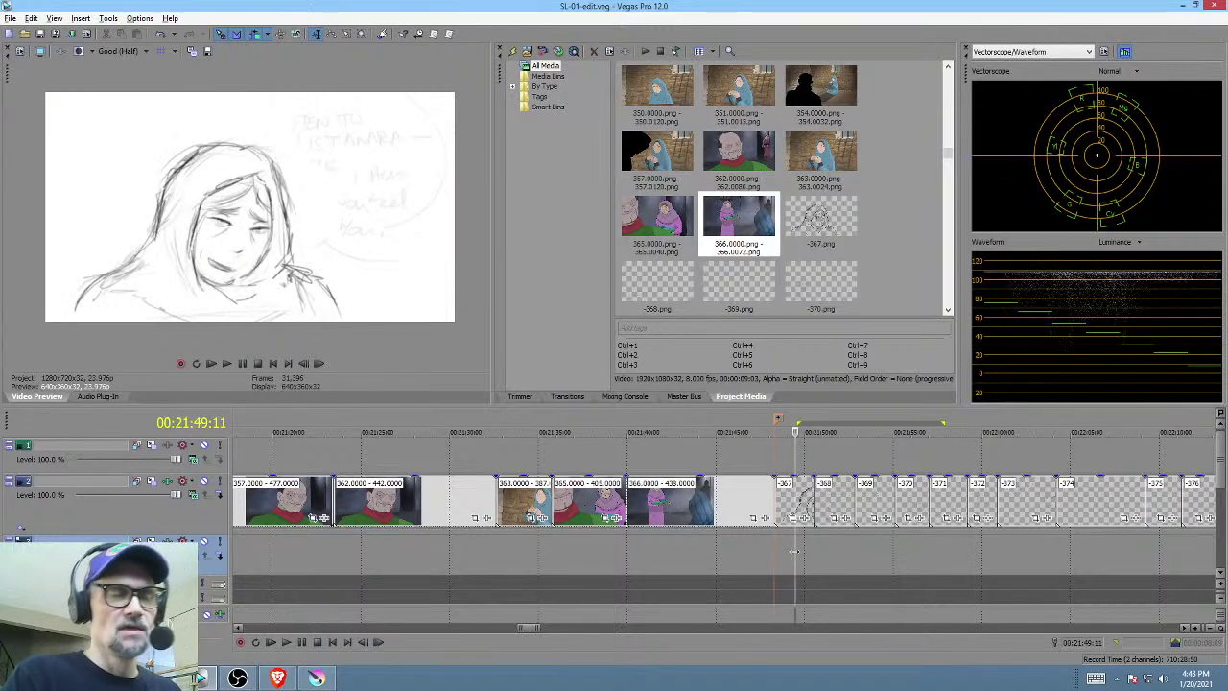
- Switch back to Krita and save the scene 367 image again
click(317, 678)
scroll(646, 373, down, 4)
scroll(646, 373, up, 4)
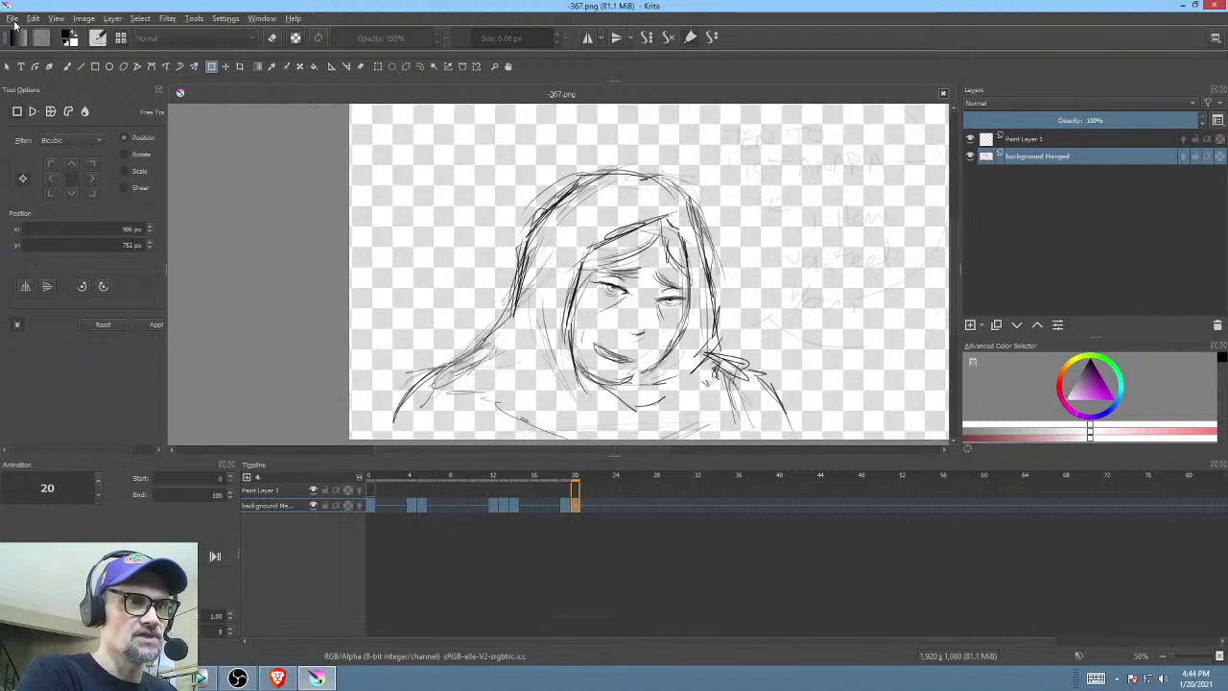
click(14, 18)
click(44, 83)
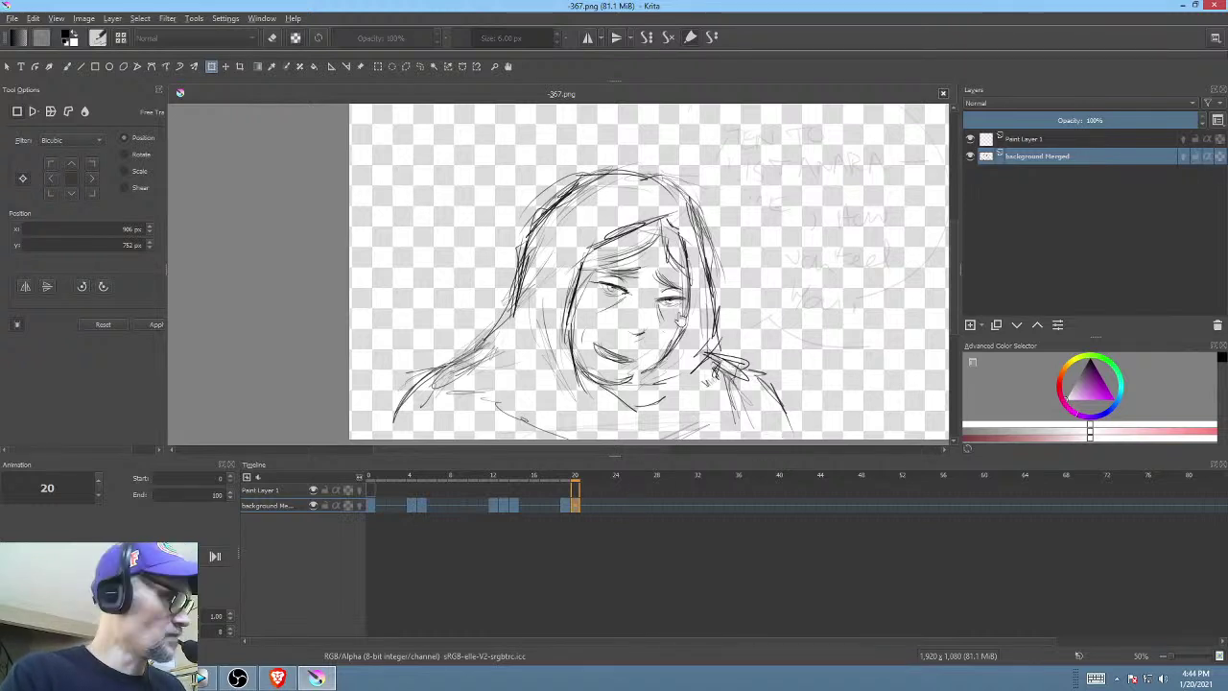
- Check the frame 20 drawing in a horizontally mirrored view, restore the normal view, and go to frame 24
key(m)
key(m)
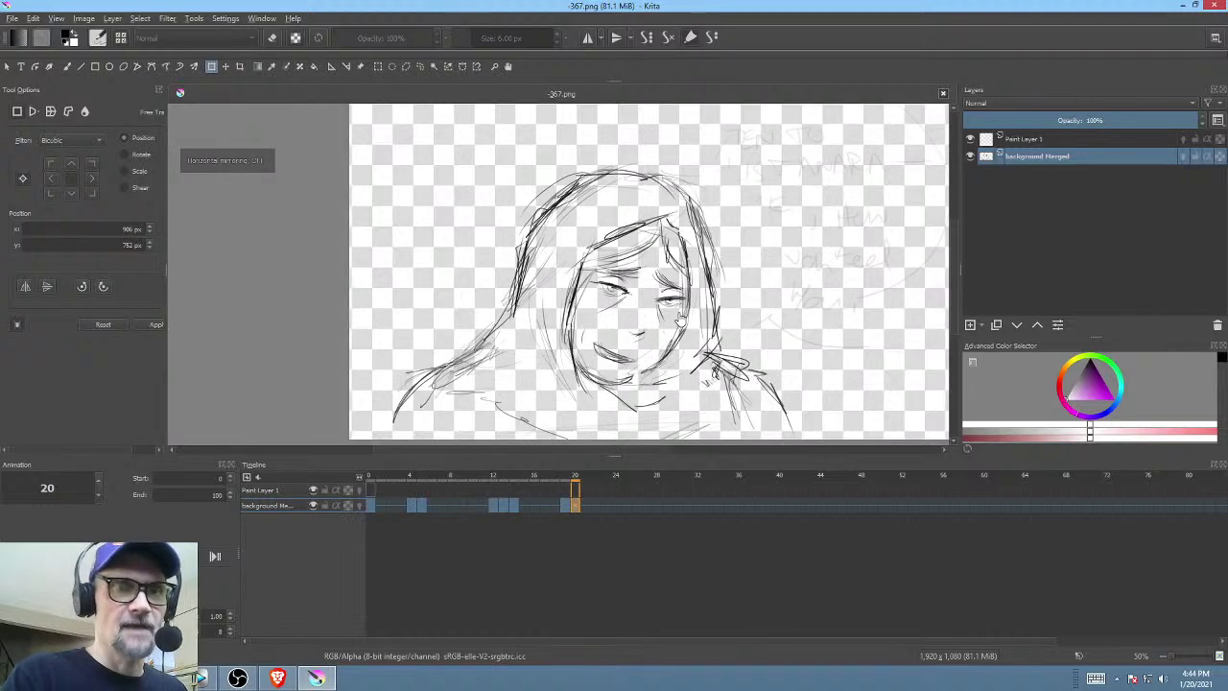
click(614, 504)
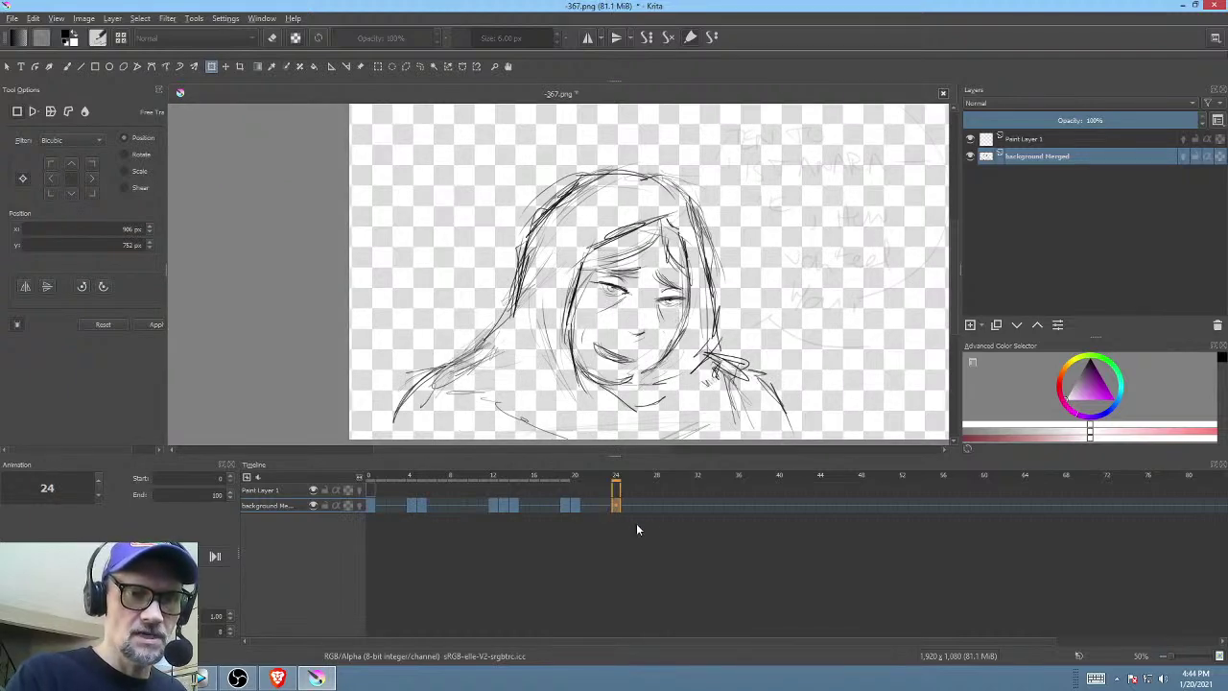
- Switch to Vegas Pro, look through the clips from -367 to -371 on the timeline, and return to Krita
scroll(751, 272, down, 2)
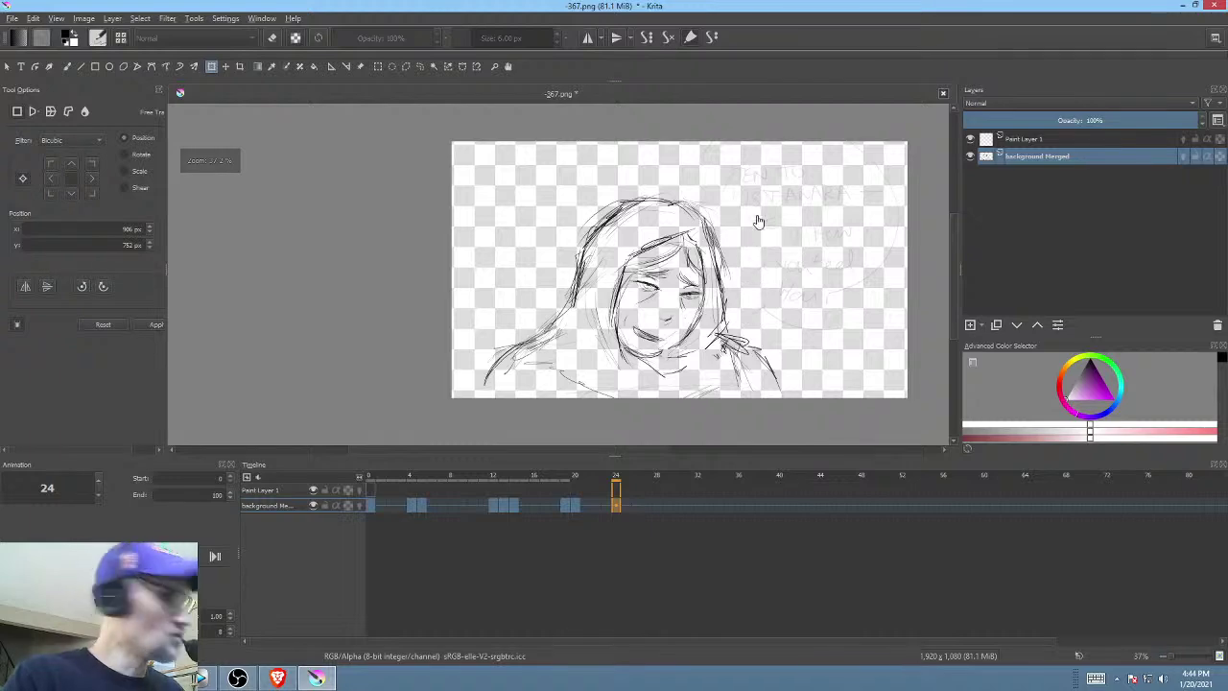
key(l)
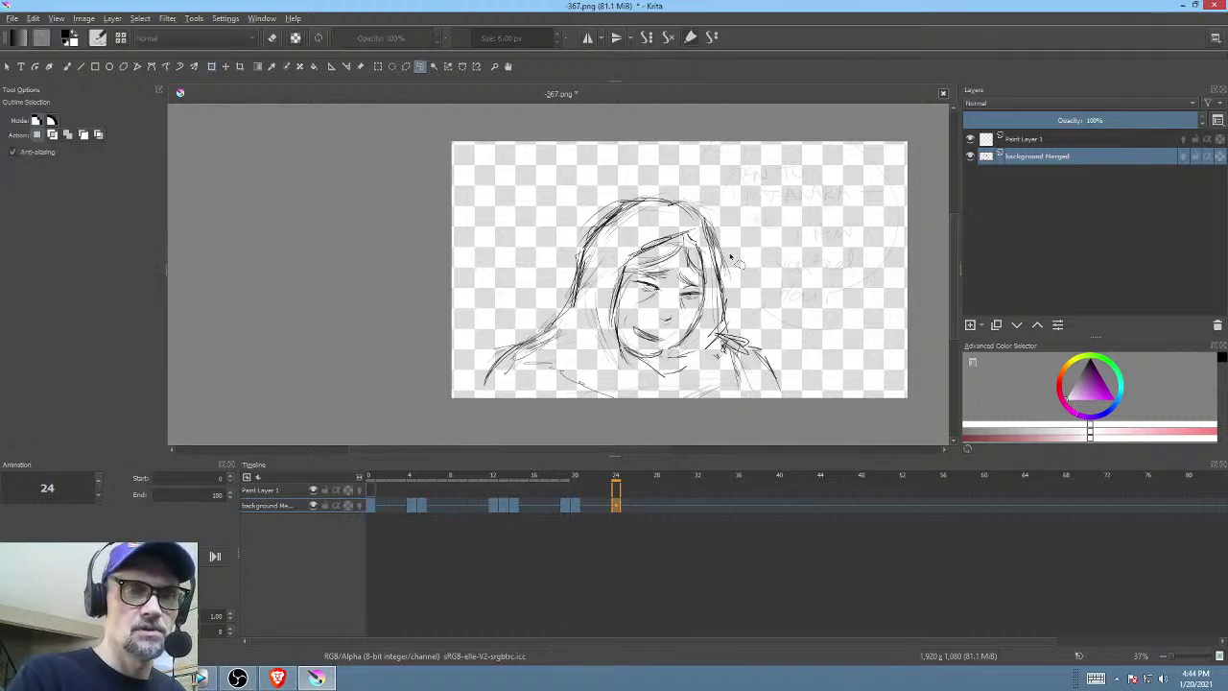
key(alt+Tab)
drag(795, 571, 943, 578)
click(935, 568)
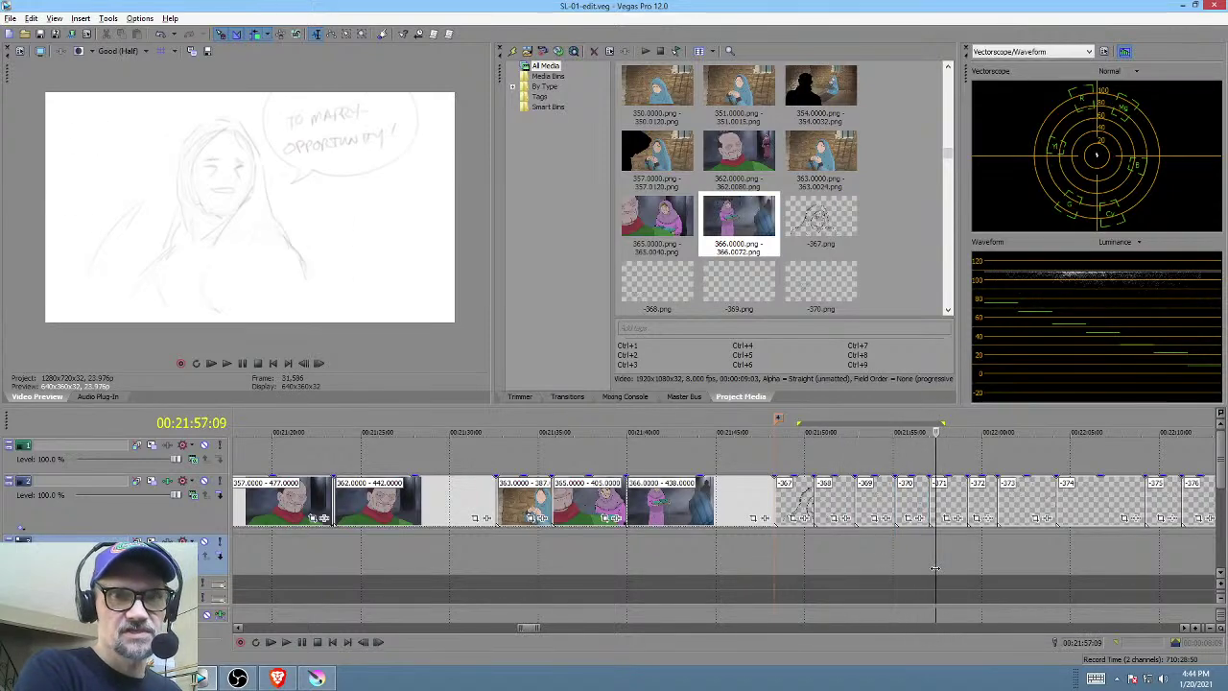
key(alt+Tab)
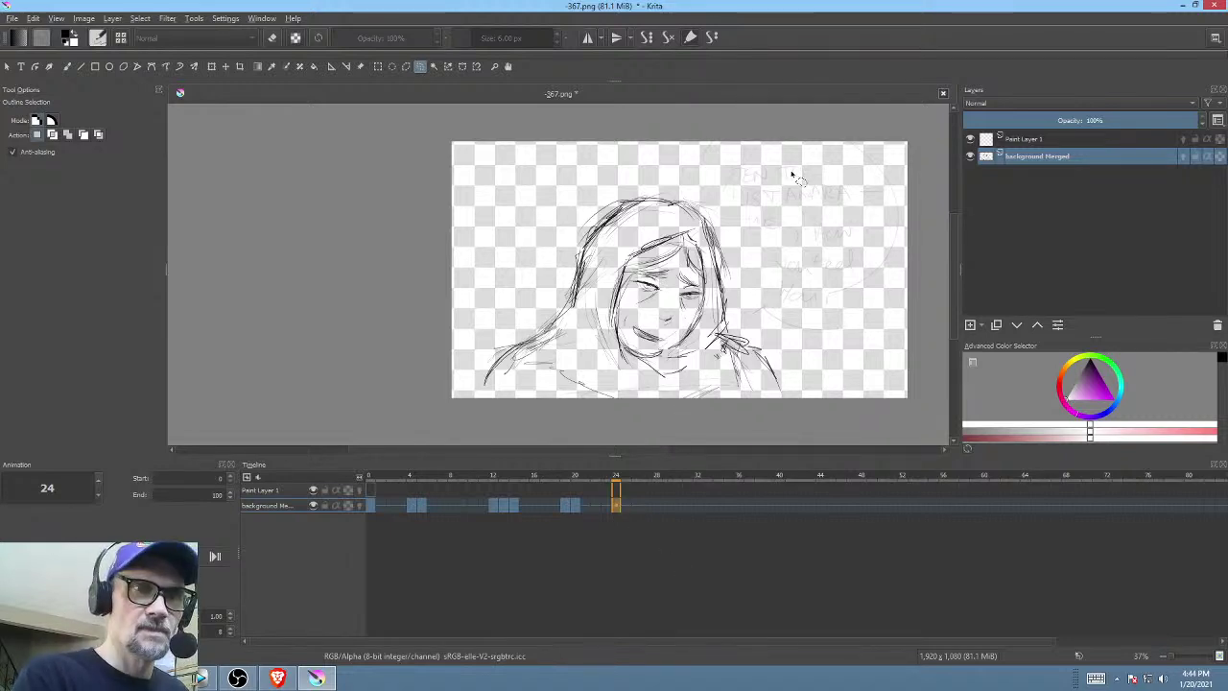
- Outline-select the woman on frame 24, mirror the selection horizontally, and turn on onion skins for the background Merged layer
mouse_move(380, 385)
mouse_down()
mouse_move(828, 253)
mouse_move(784, 214)
mouse_up()
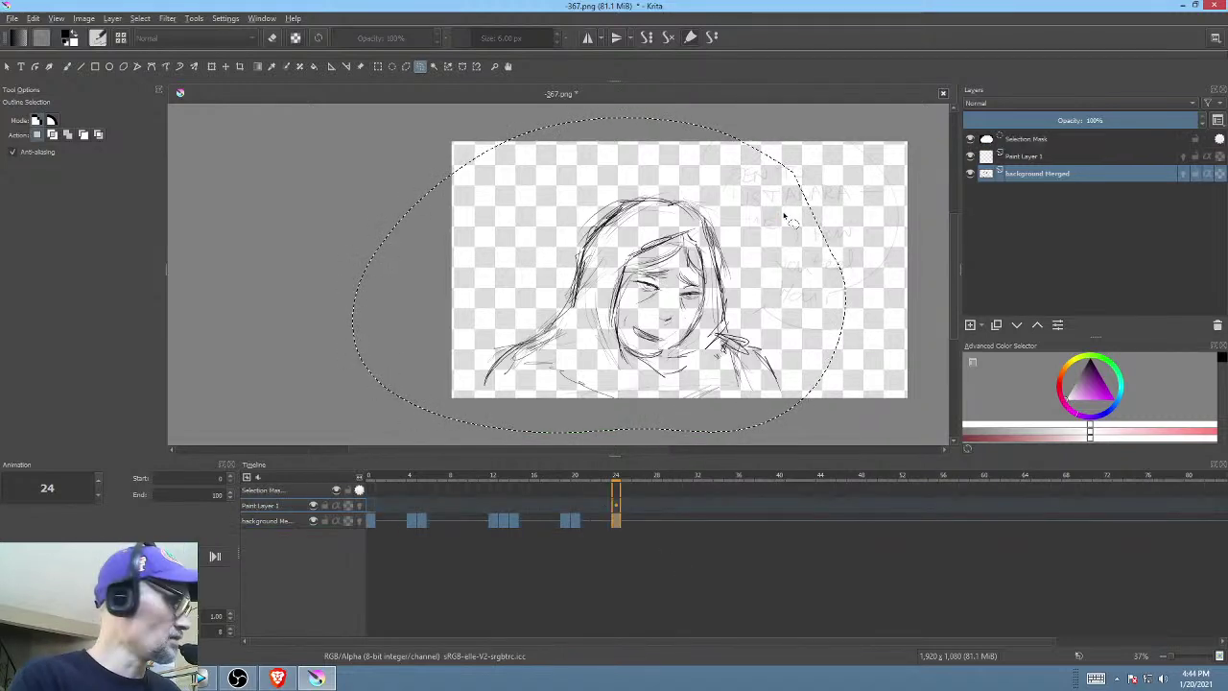
key(ctrl+t)
right_click(771, 210)
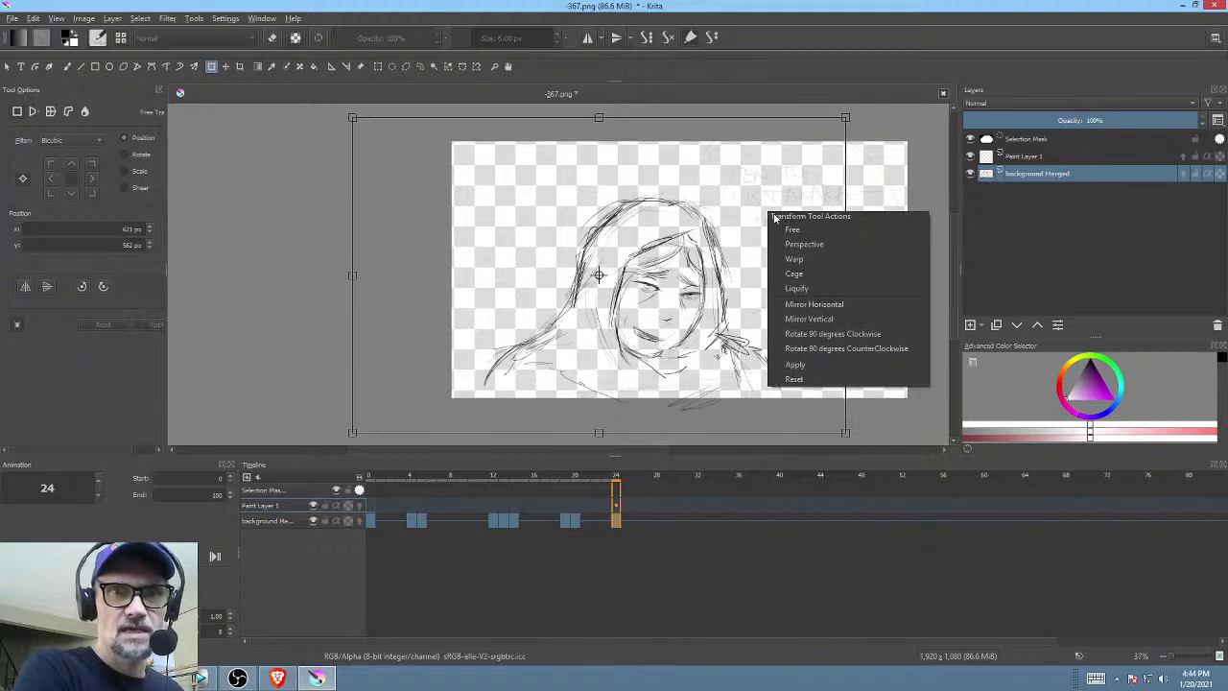
click(833, 303)
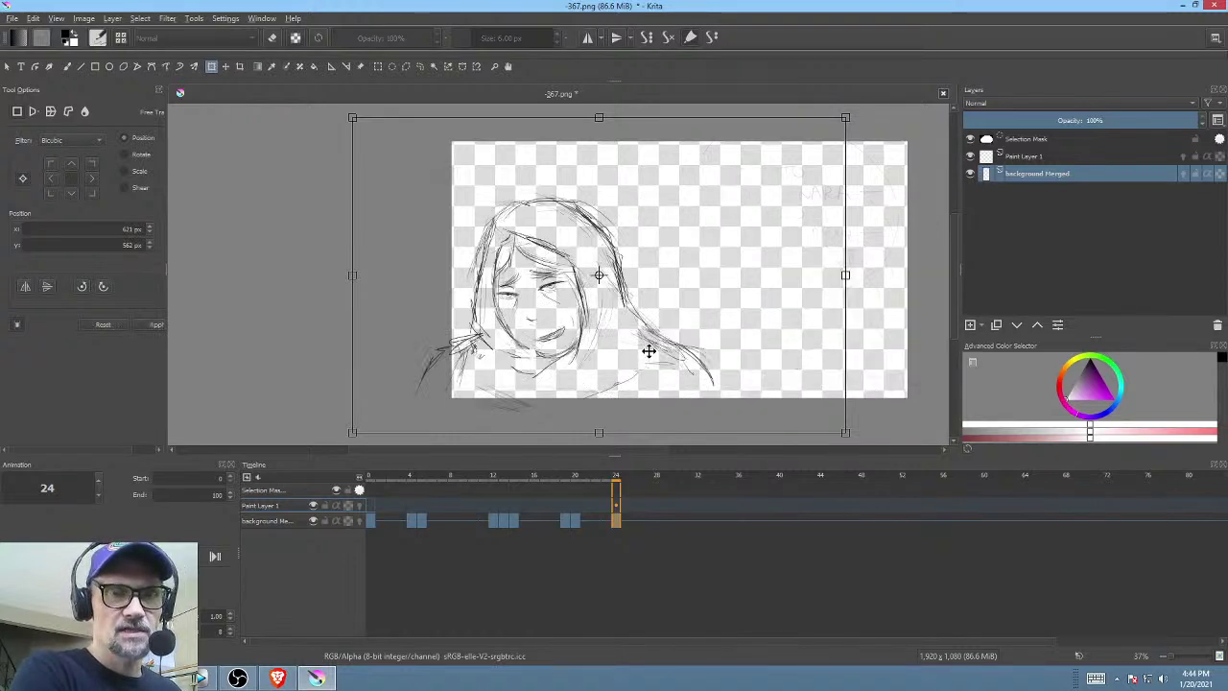
click(359, 521)
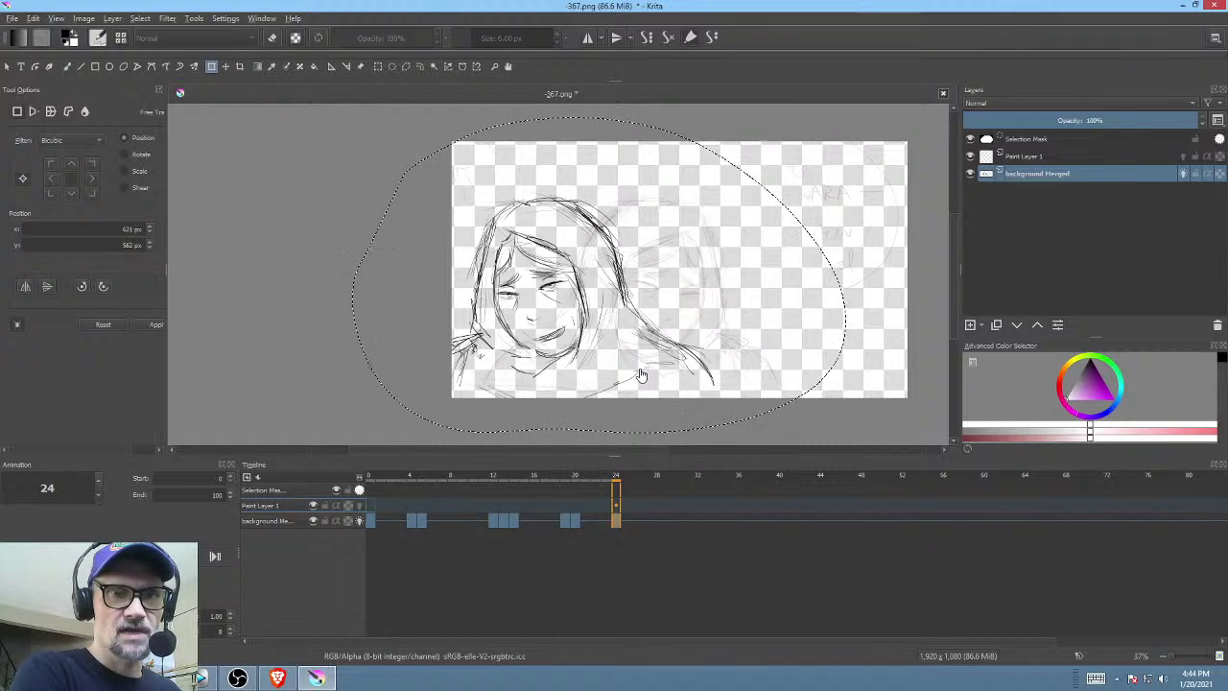
- Pose the mirrored woman on frames 24, 25 and 26 by moving and rotating her from a strong tilt to upright, and clear the selection
drag(637, 366, 708, 366)
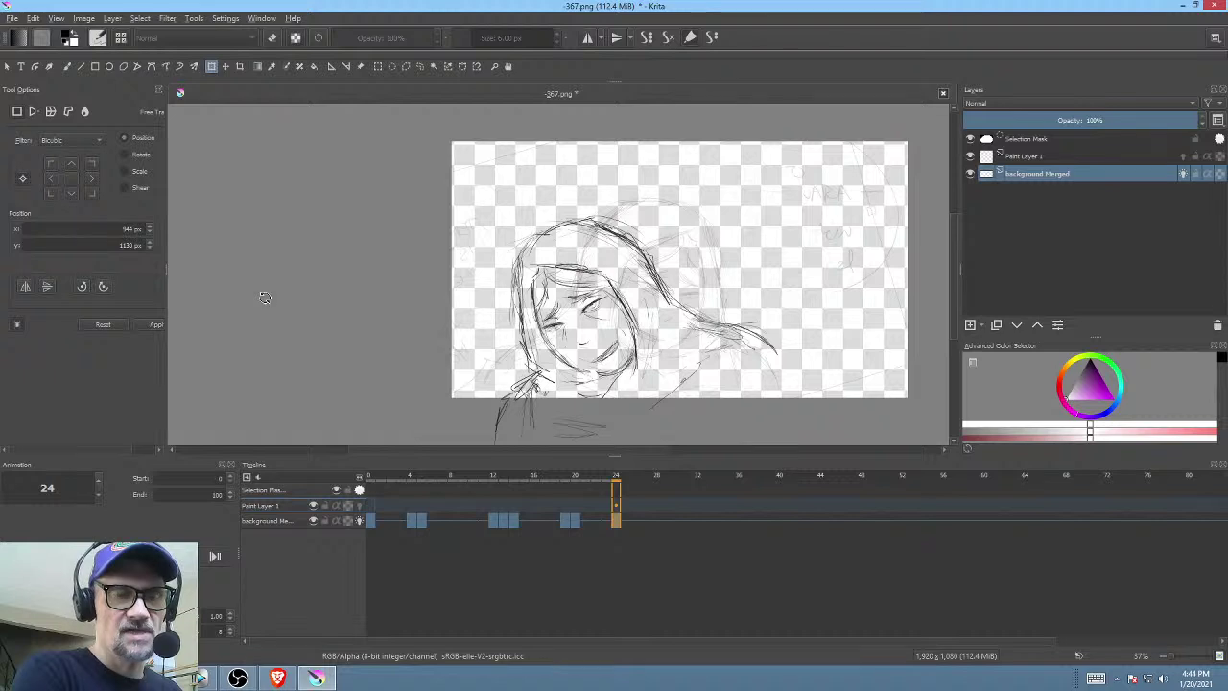
drag(268, 288, 648, 539)
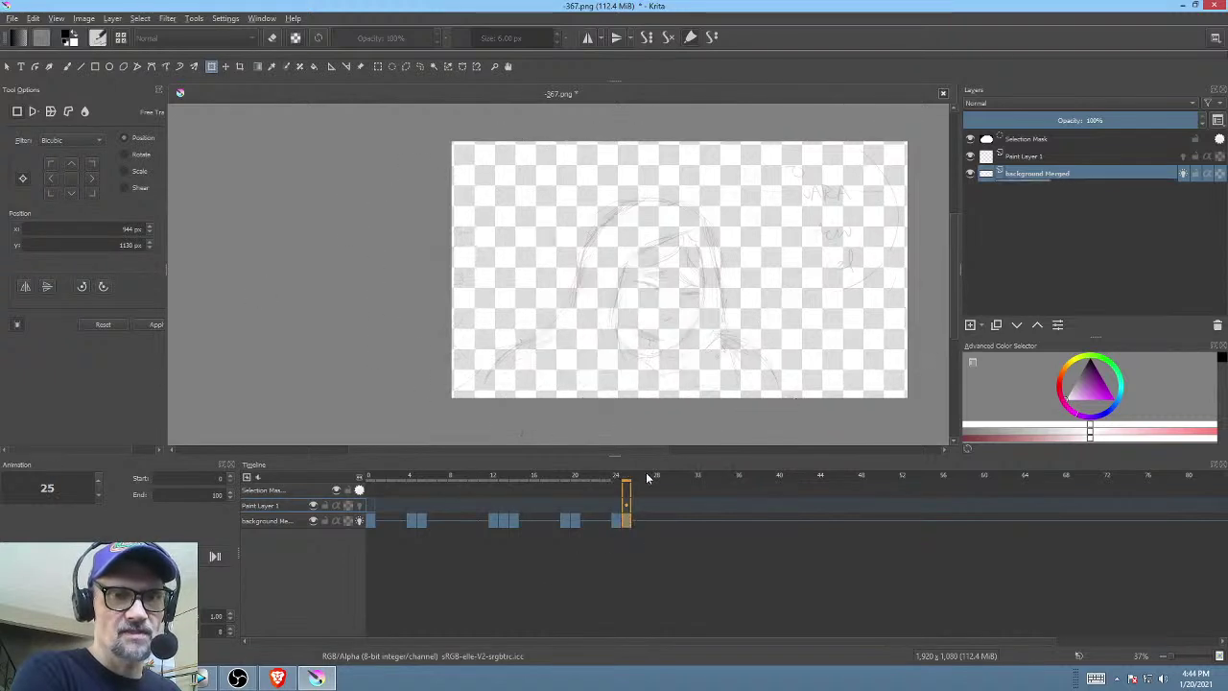
click(624, 521)
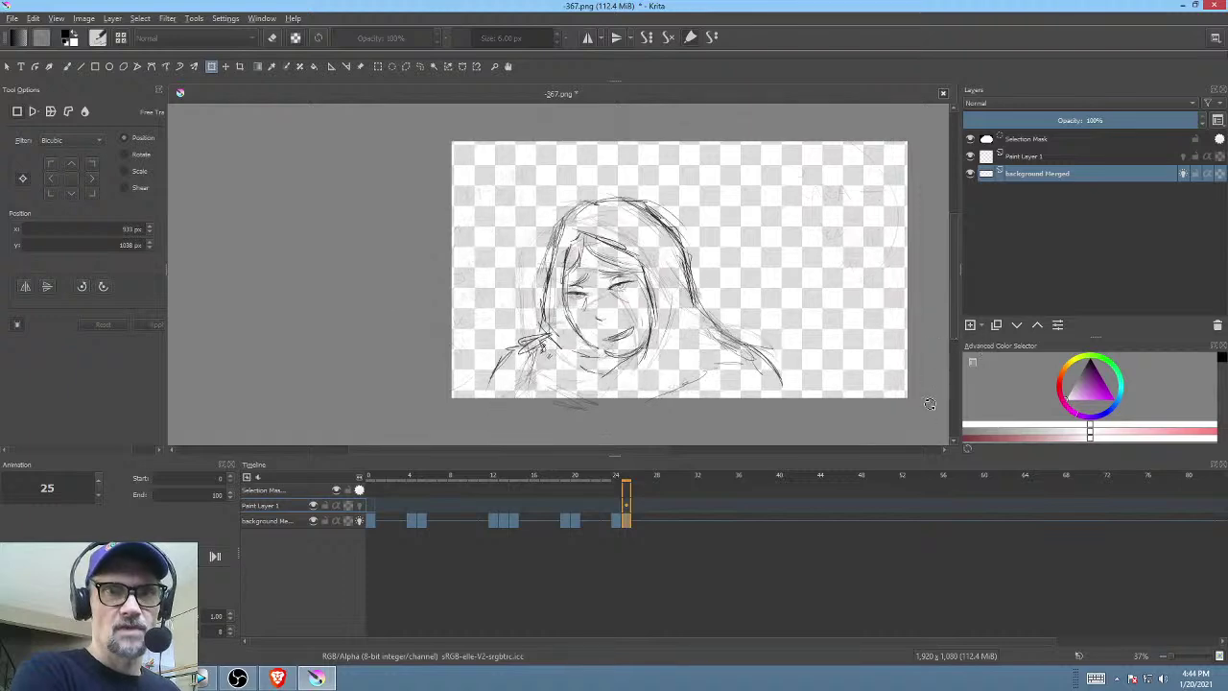
mouse_move(929, 404)
mouse_down()
mouse_move(927, 419)
mouse_move(929, 397)
mouse_up()
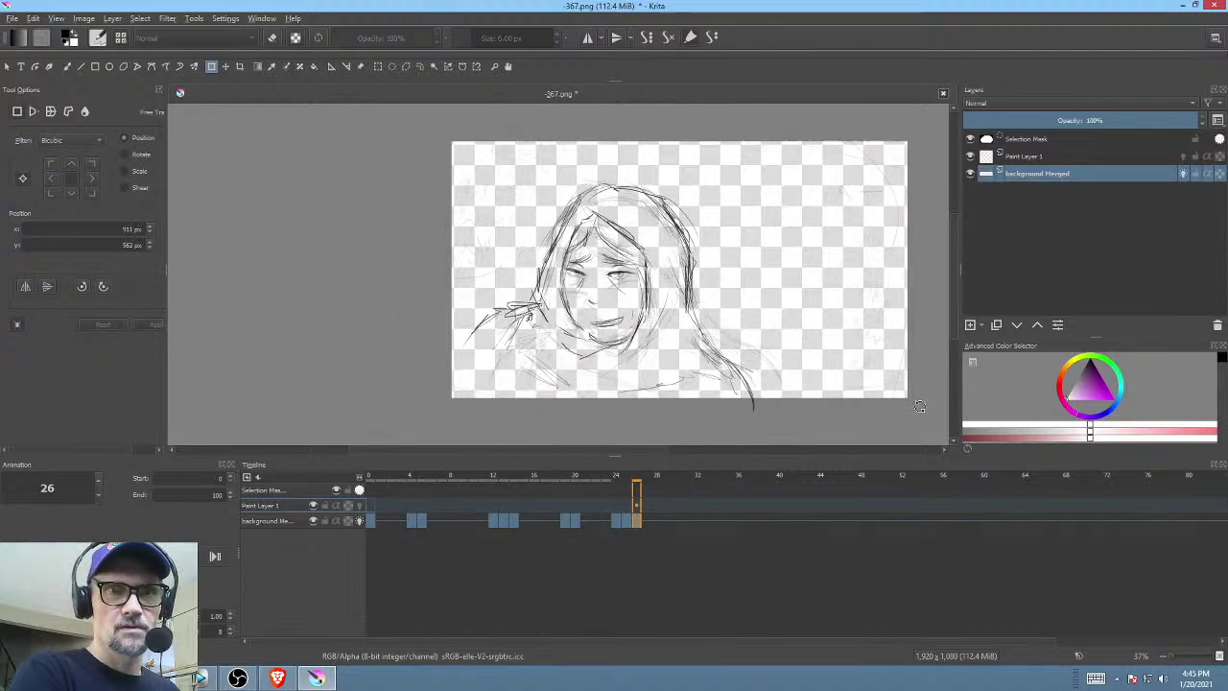
drag(621, 324, 687, 326)
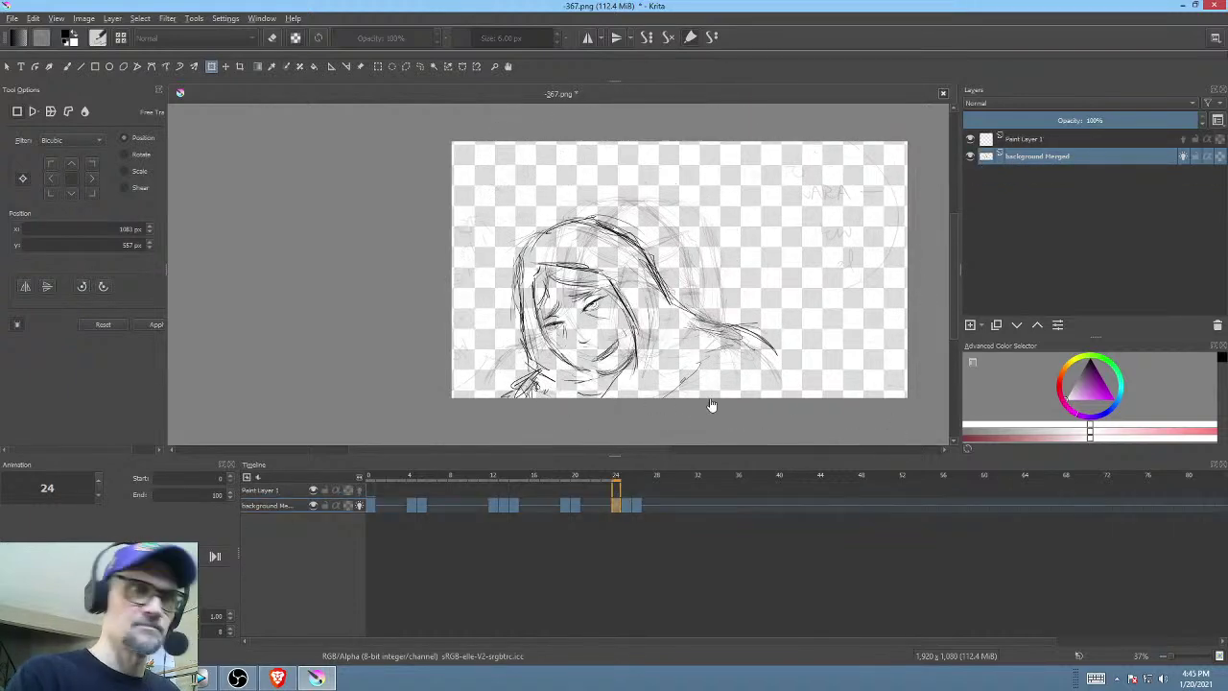
key(ctrl+shift+a)
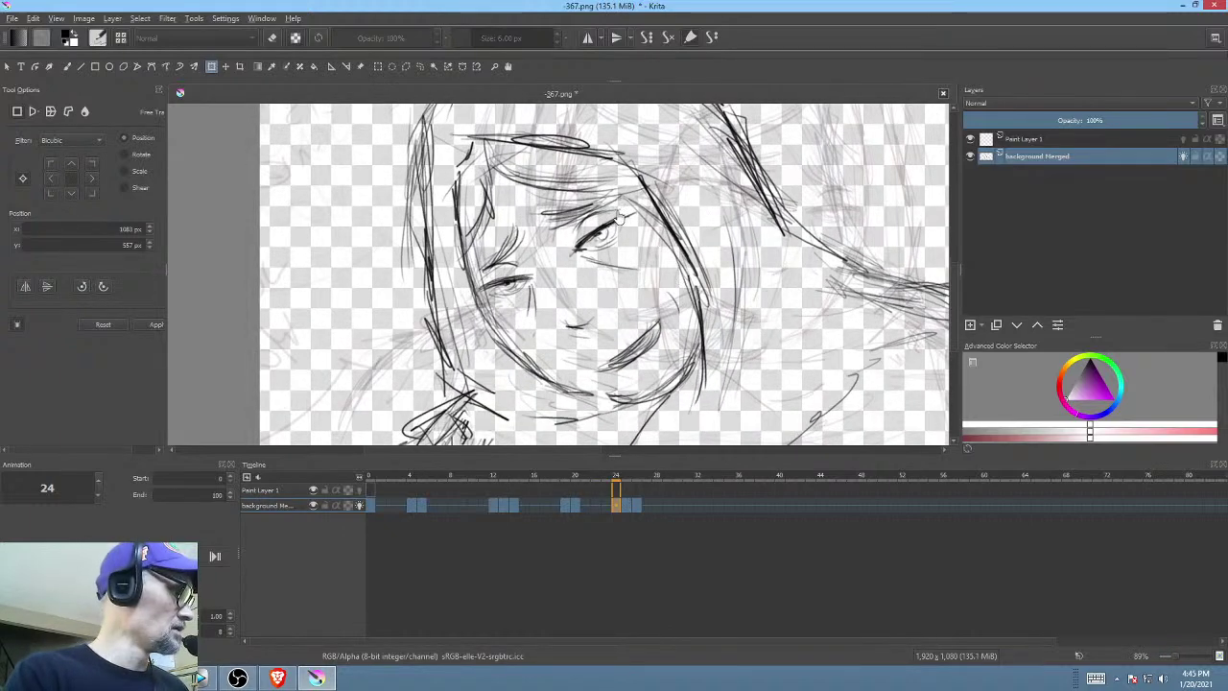
- Erase the open eyes and mouth on frame 24 and redraw them as closed eyes and a thin smile line
key(e)
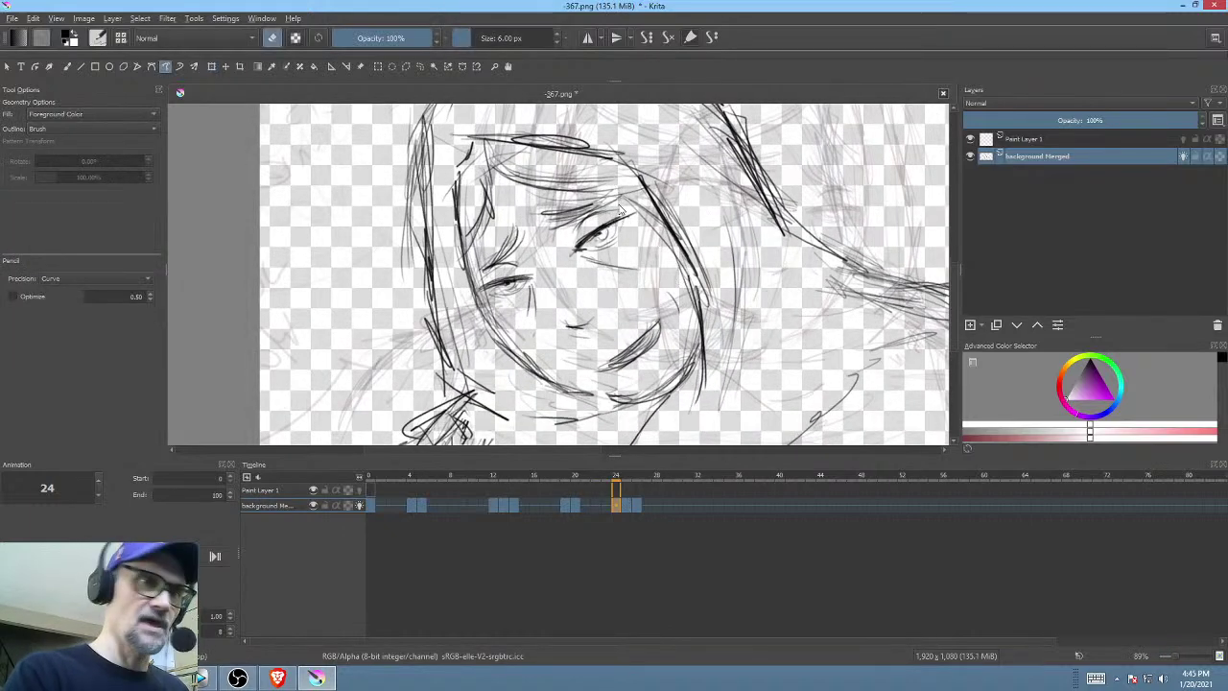
drag(612, 213, 644, 210)
key(ctrl+z)
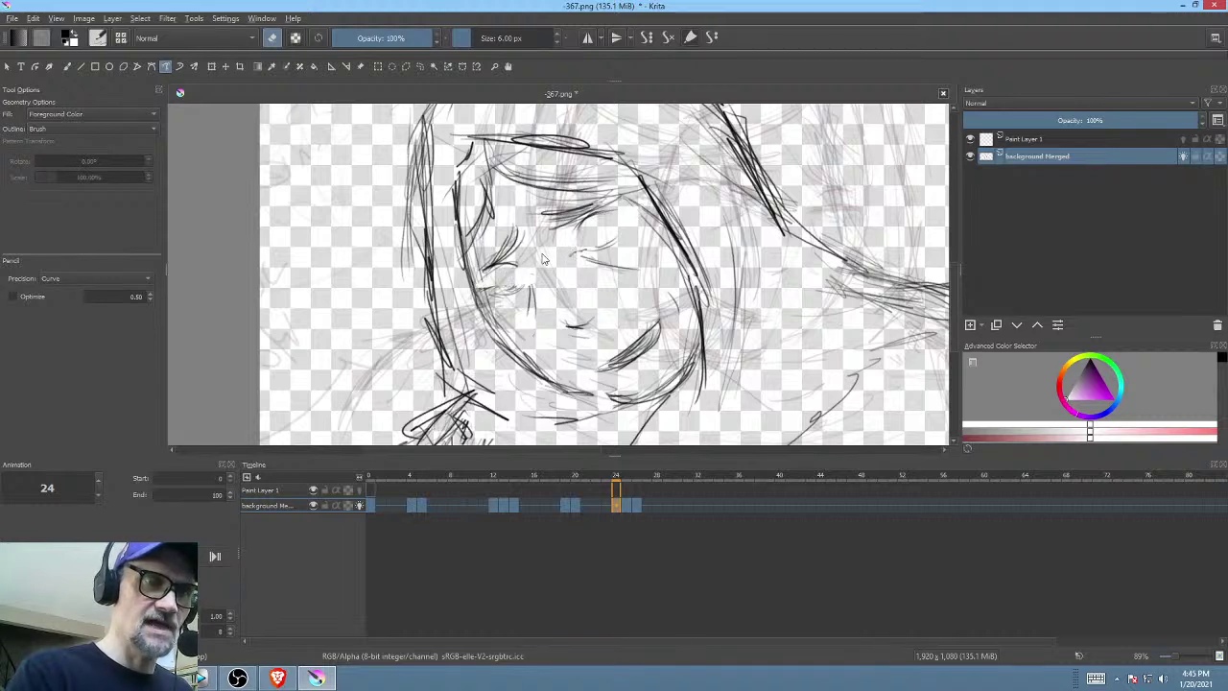
drag(518, 277, 492, 288)
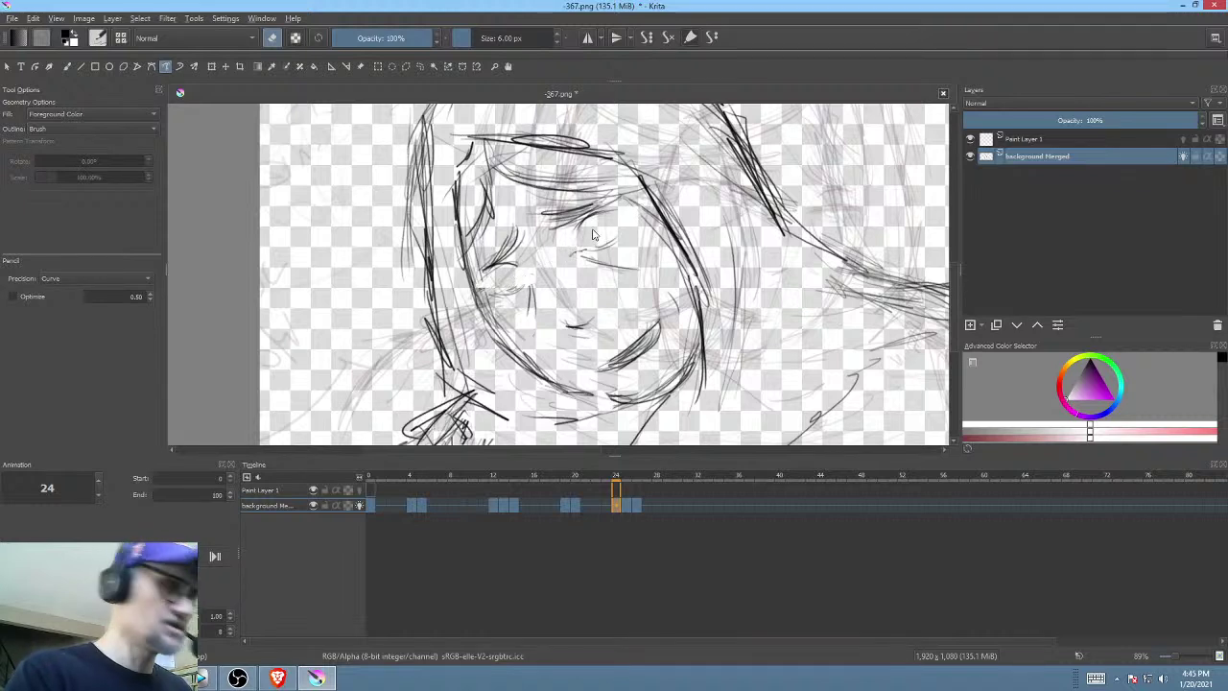
key(b)
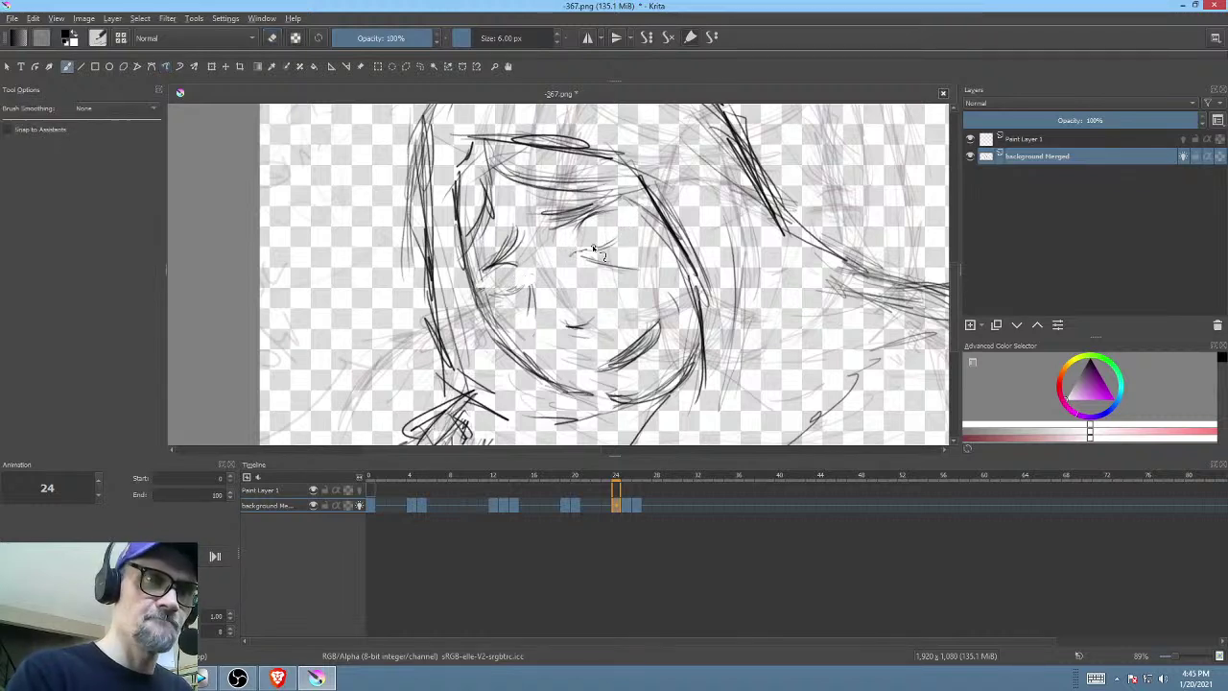
drag(521, 281, 525, 300)
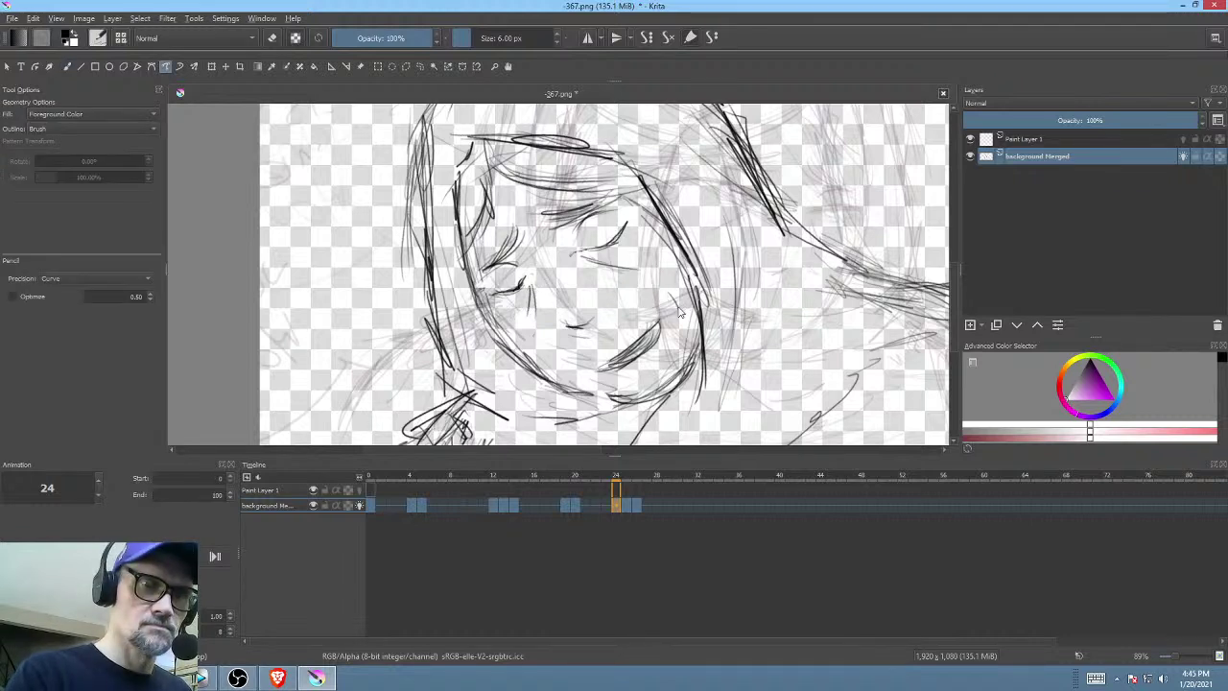
drag(570, 379, 671, 305)
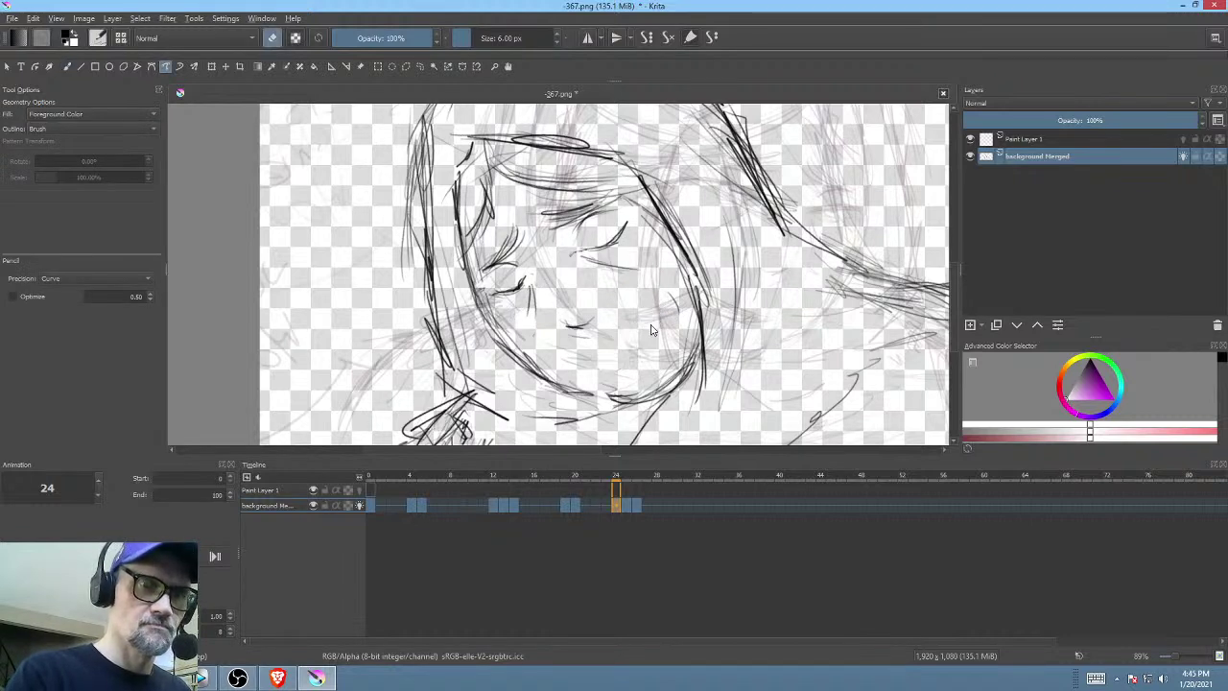
key(b)
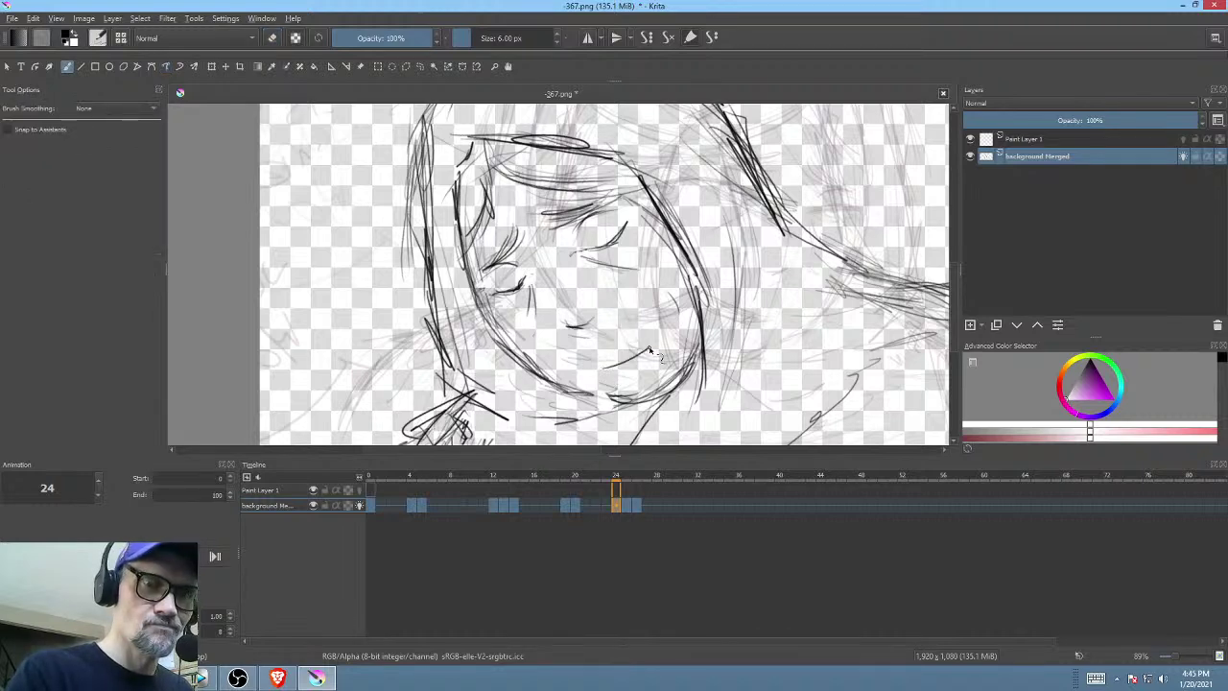
click(628, 507)
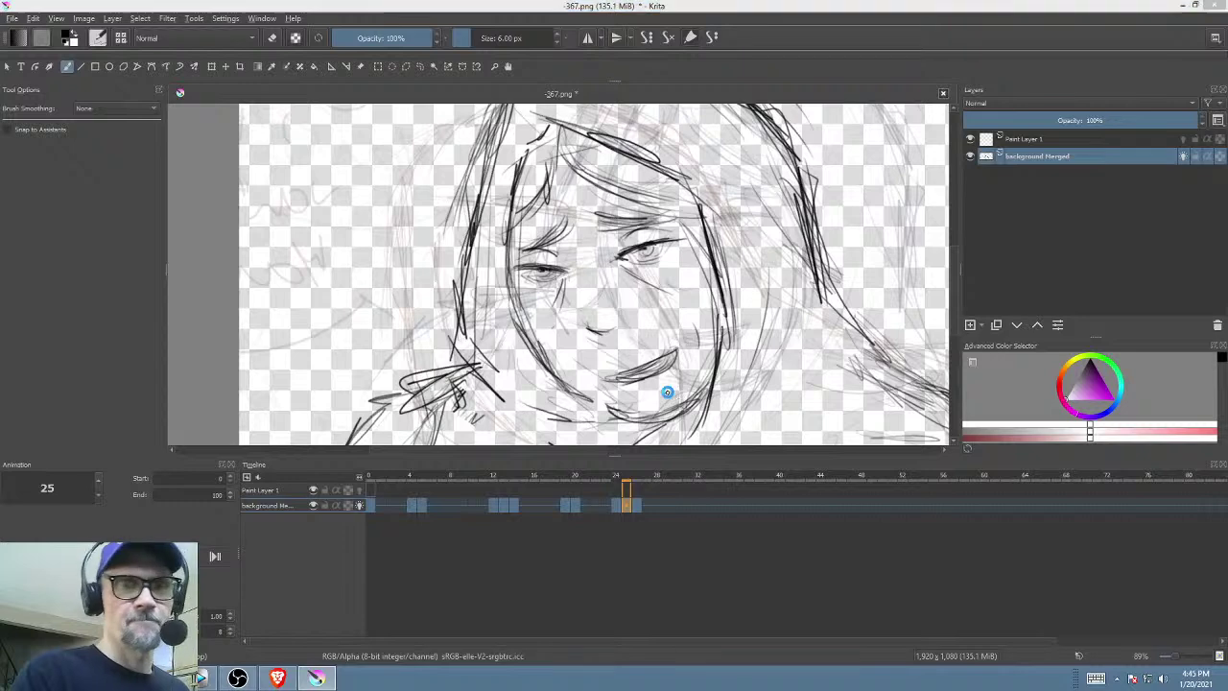
key(alt+Tab)
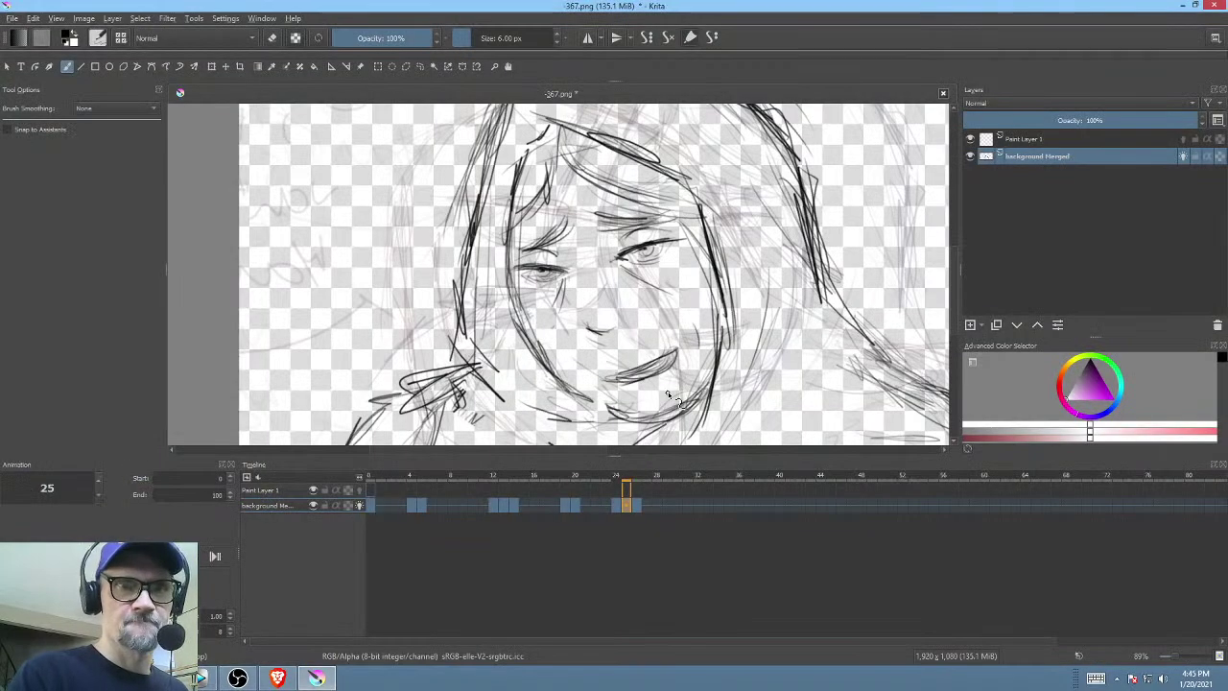
key(alt+Tab)
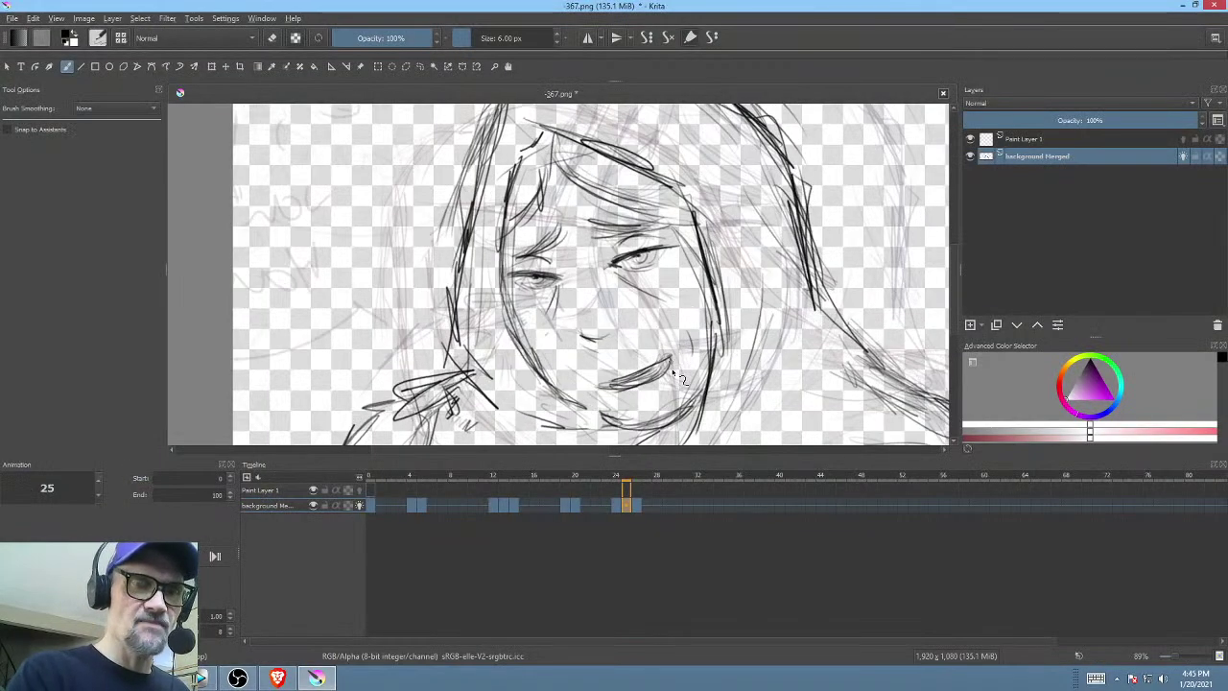
- Outline-select the knotted shoulder beside the face on frame 26, move it lower and closer to the neck, and rotate it slightly
click(636, 506)
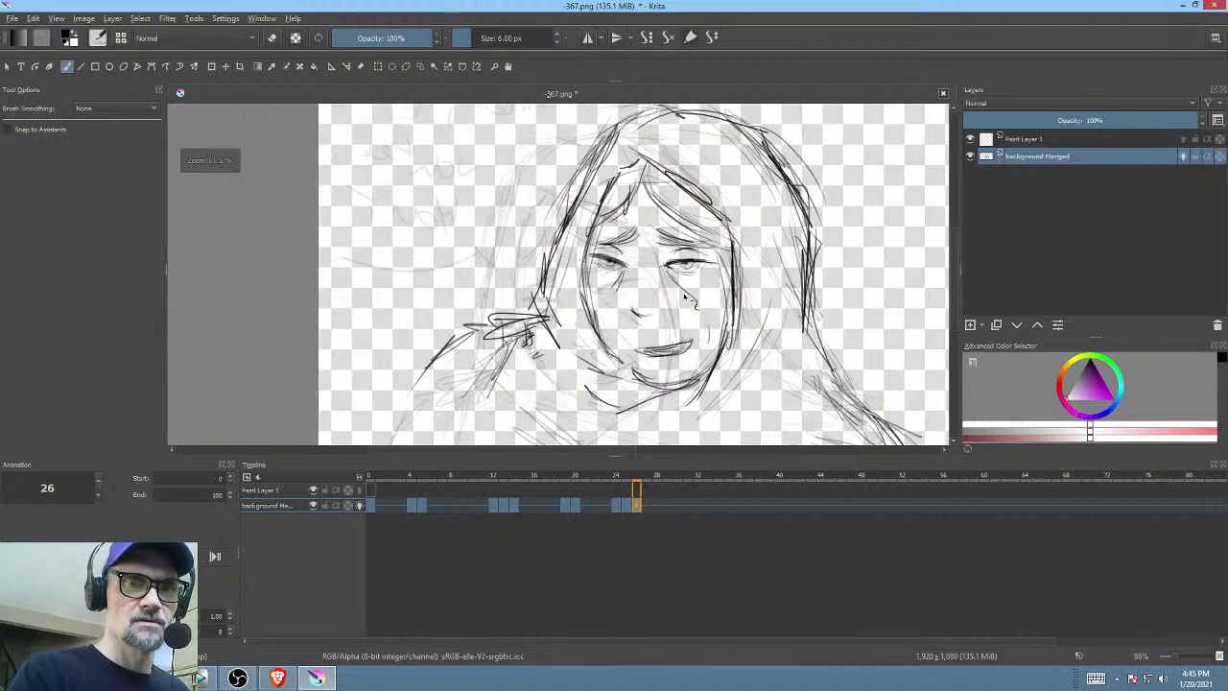
scroll(698, 248, down, 2)
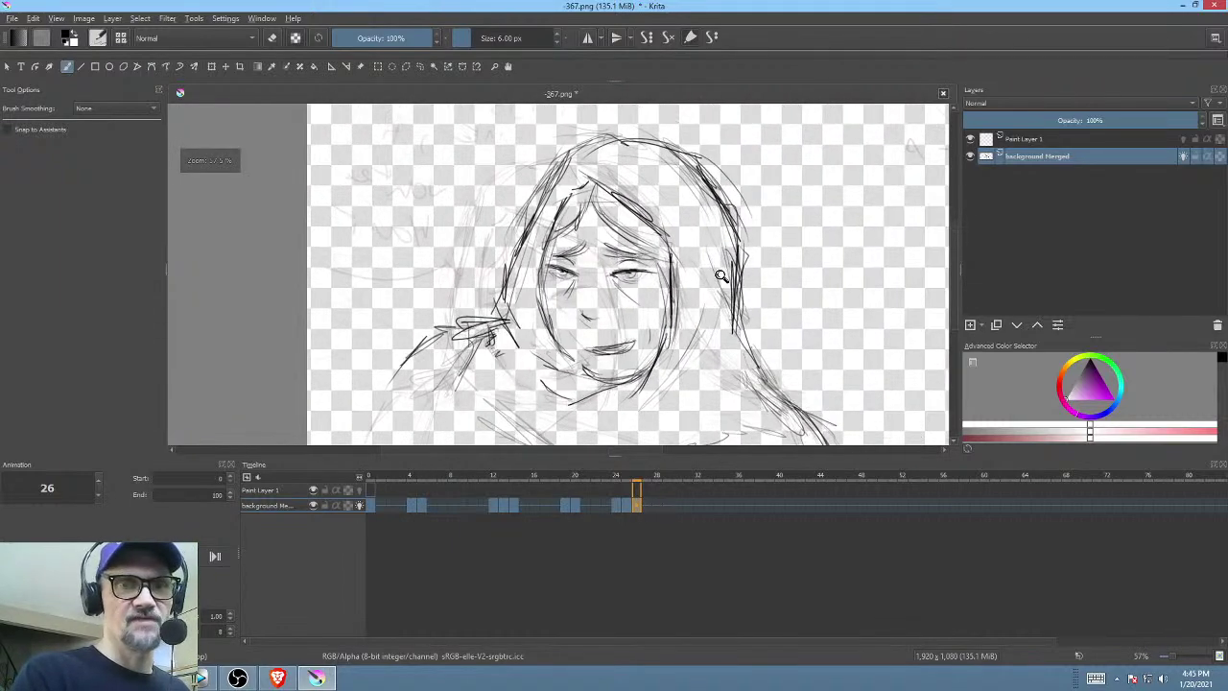
scroll(739, 316, down, 1)
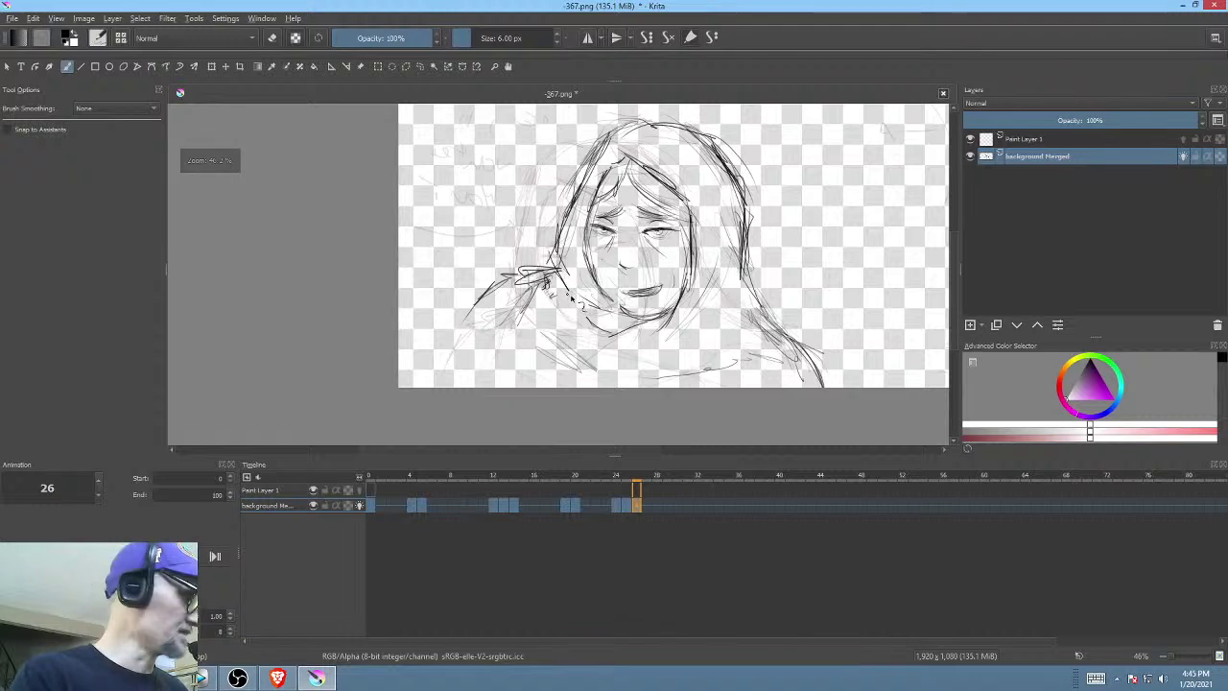
scroll(587, 316, down, 2)
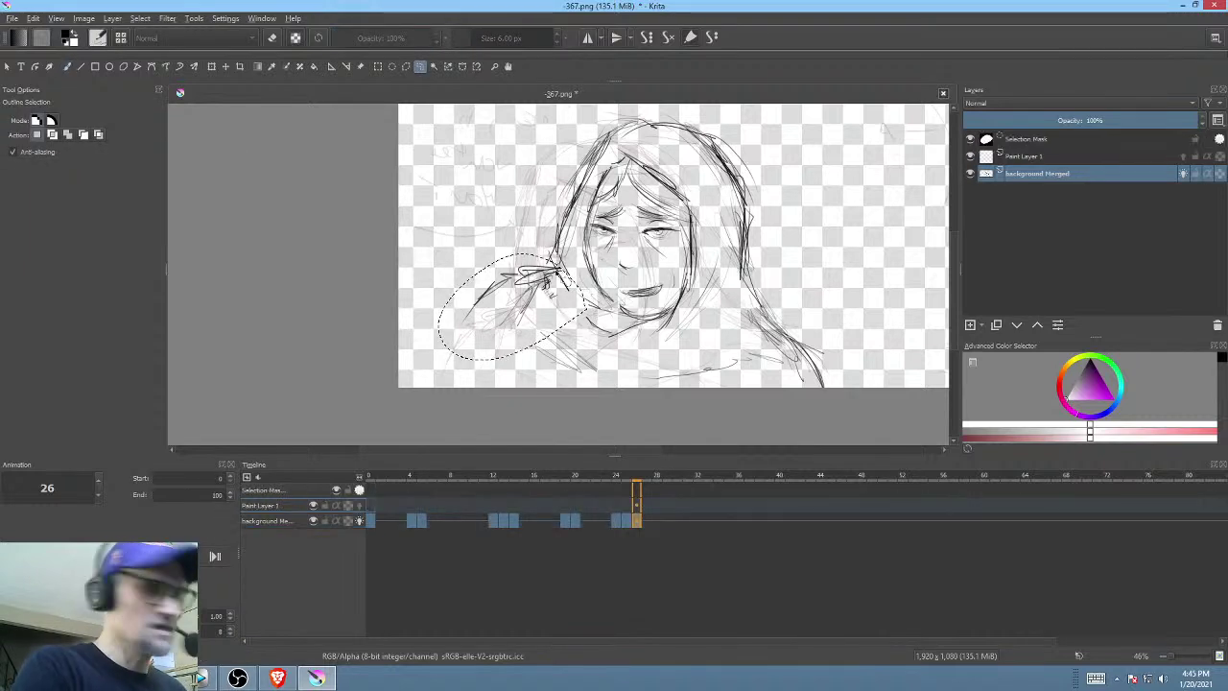
drag(543, 260, 545, 257)
key(ctrl+t)
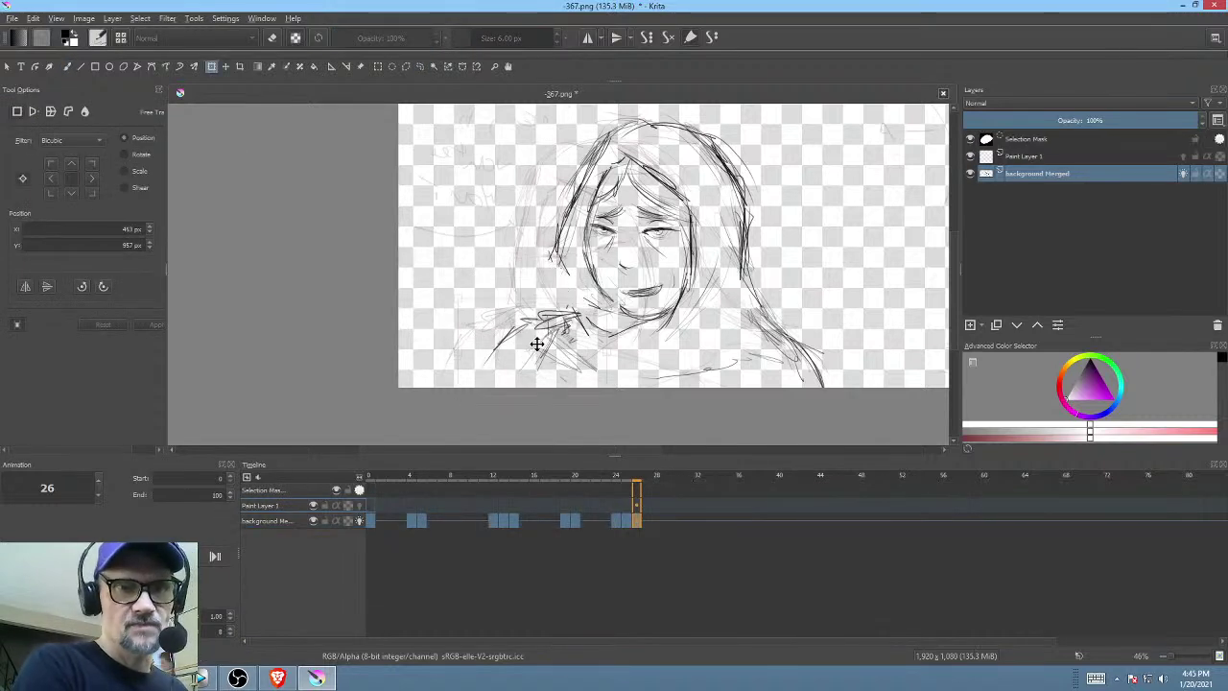
drag(514, 298, 548, 363)
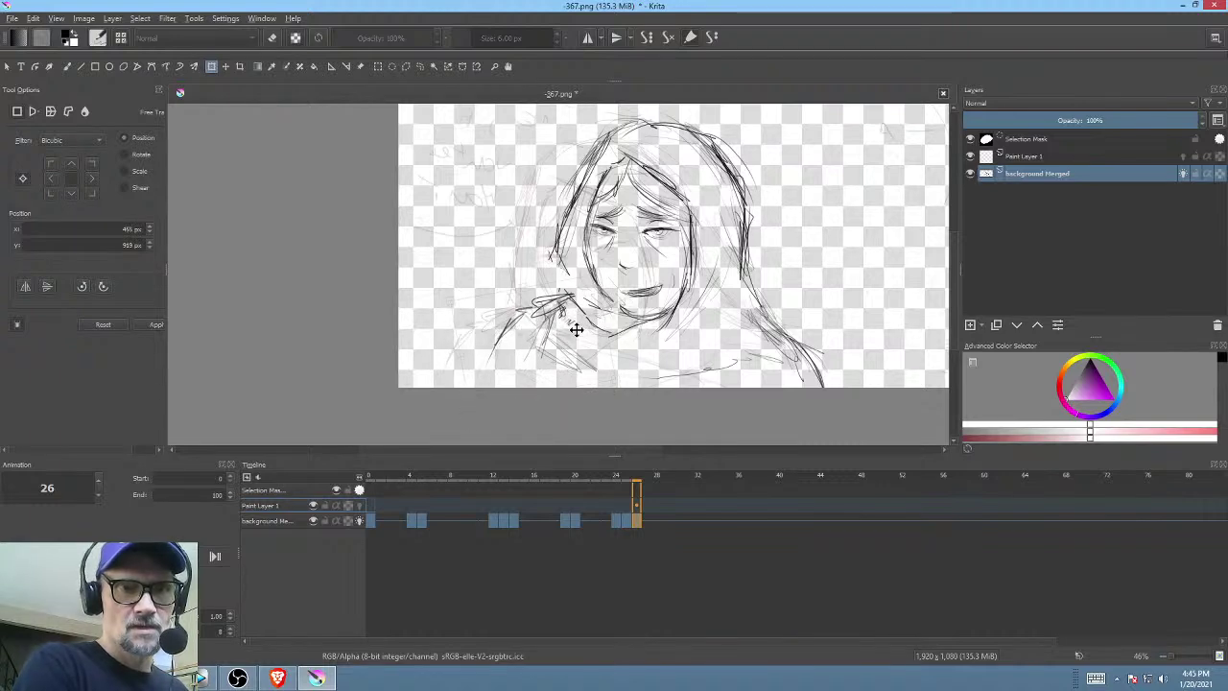
drag(574, 341, 580, 336)
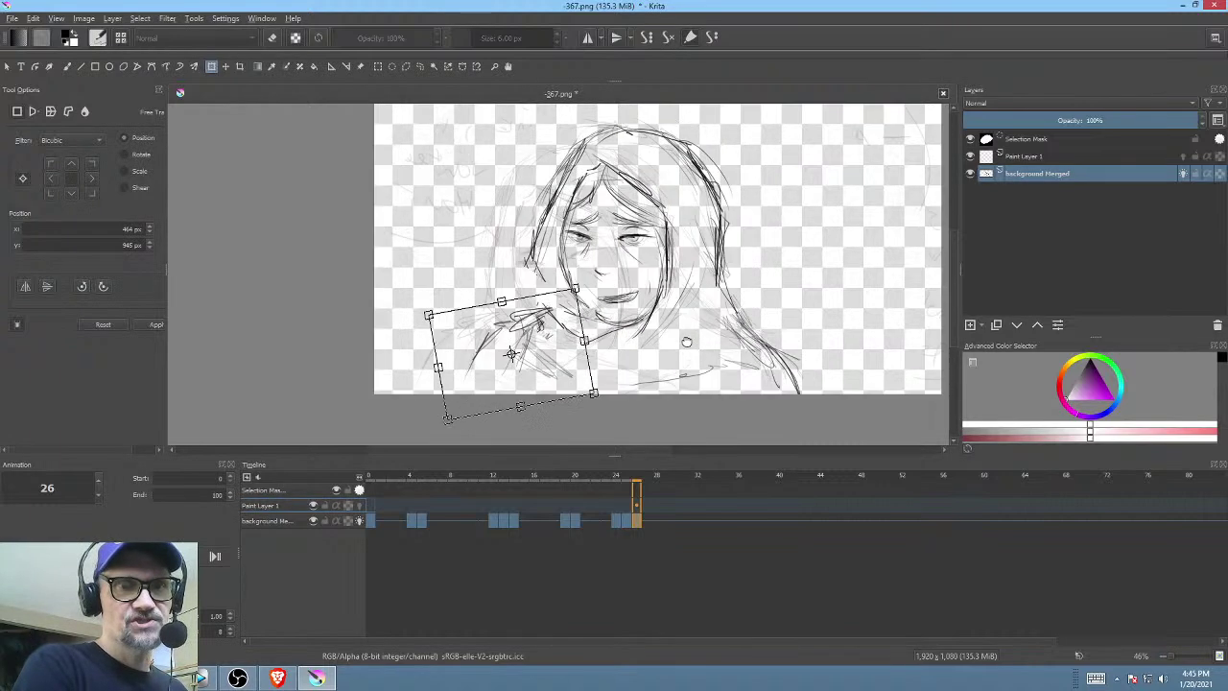
- Outline-select the face on frame 27, mirror it horizontally, and move and slightly rotate it inside the hood, clearing the selection
drag(683, 369, 680, 338)
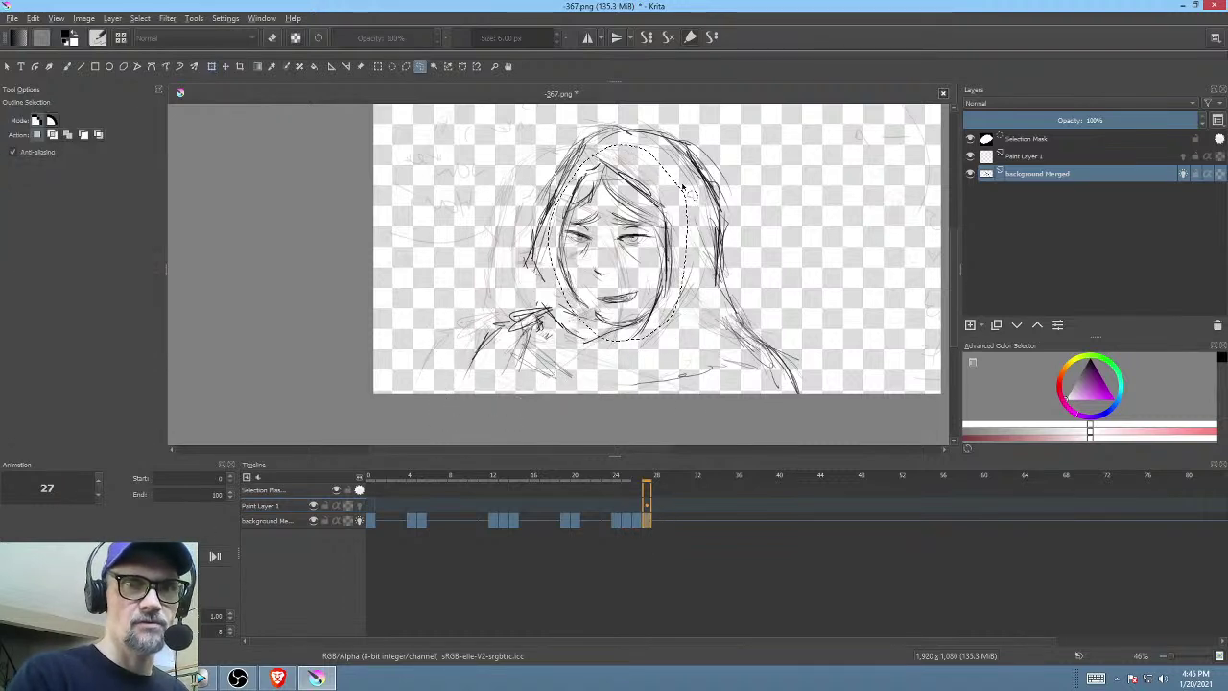
key(ctrl+t)
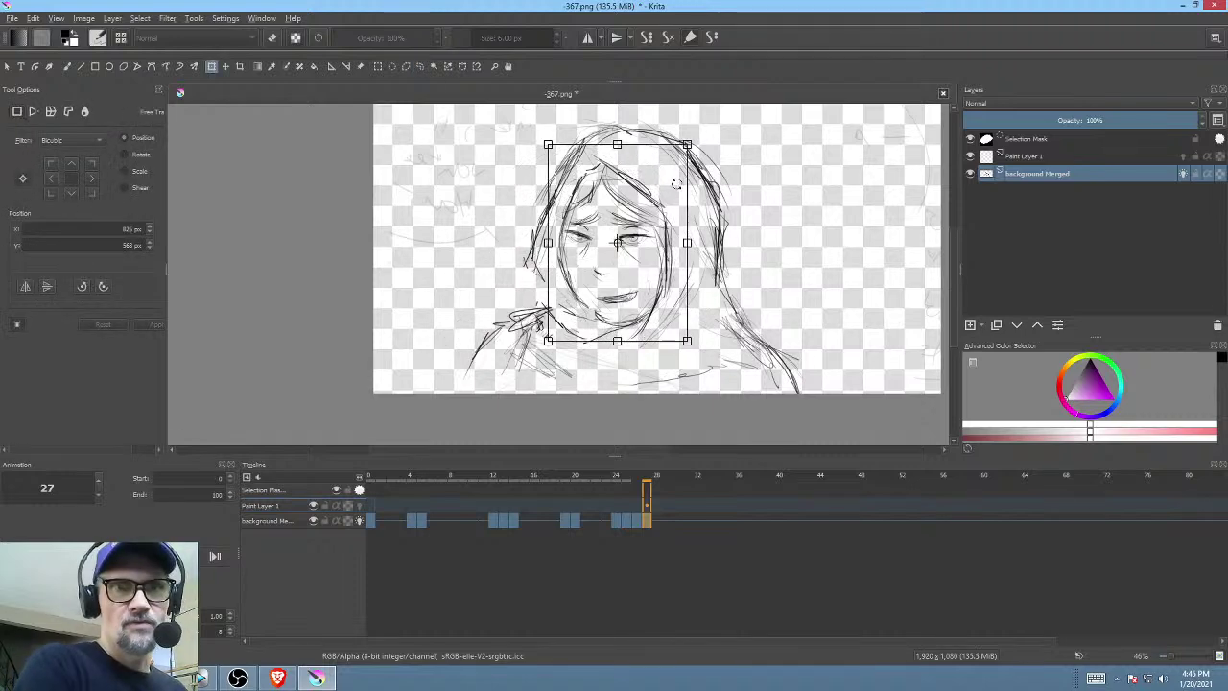
right_click(646, 245)
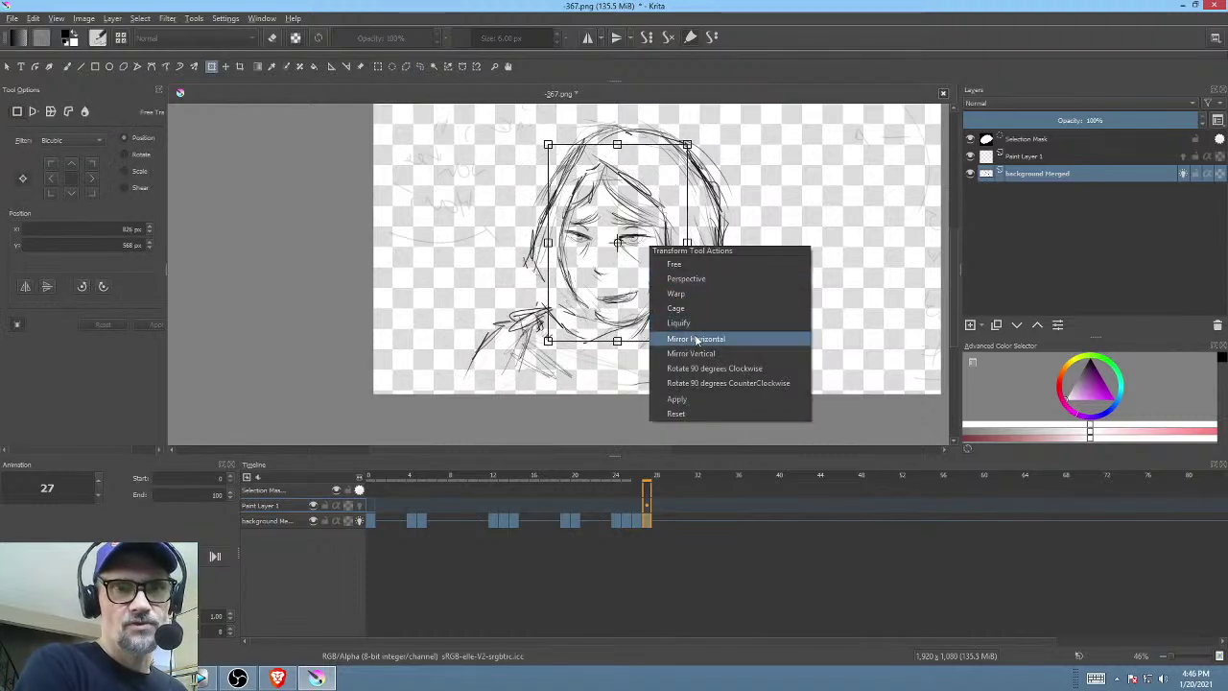
click(697, 340)
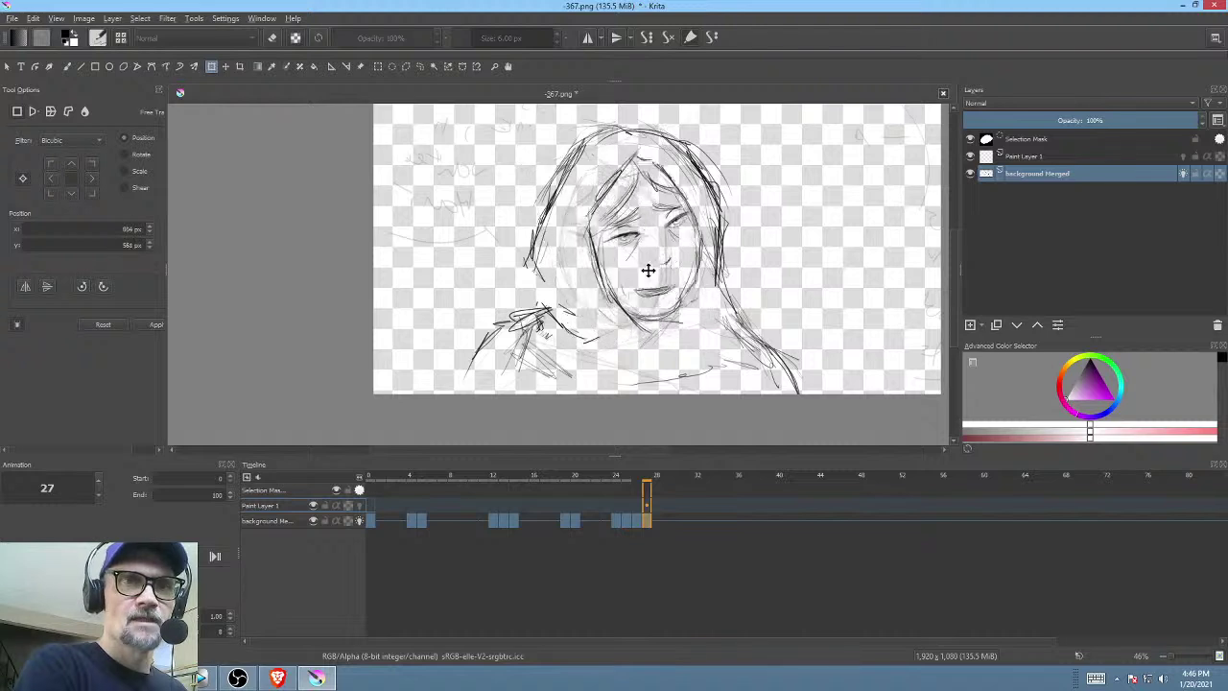
drag(612, 281, 635, 264)
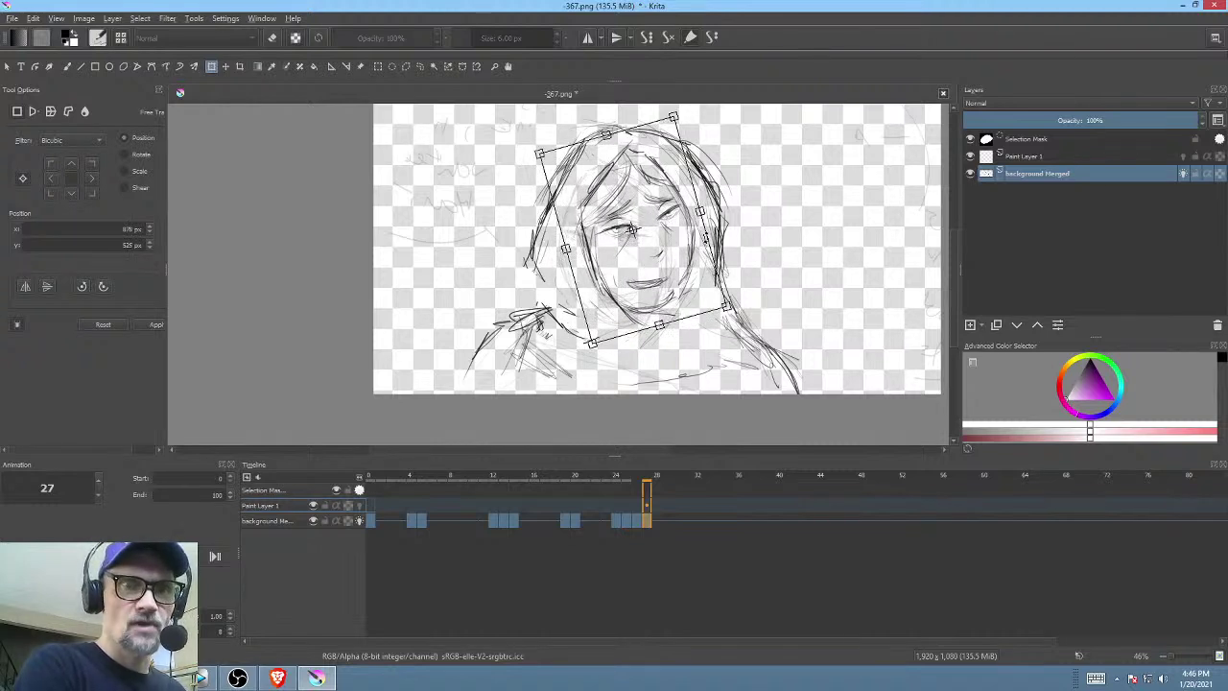
key(Return)
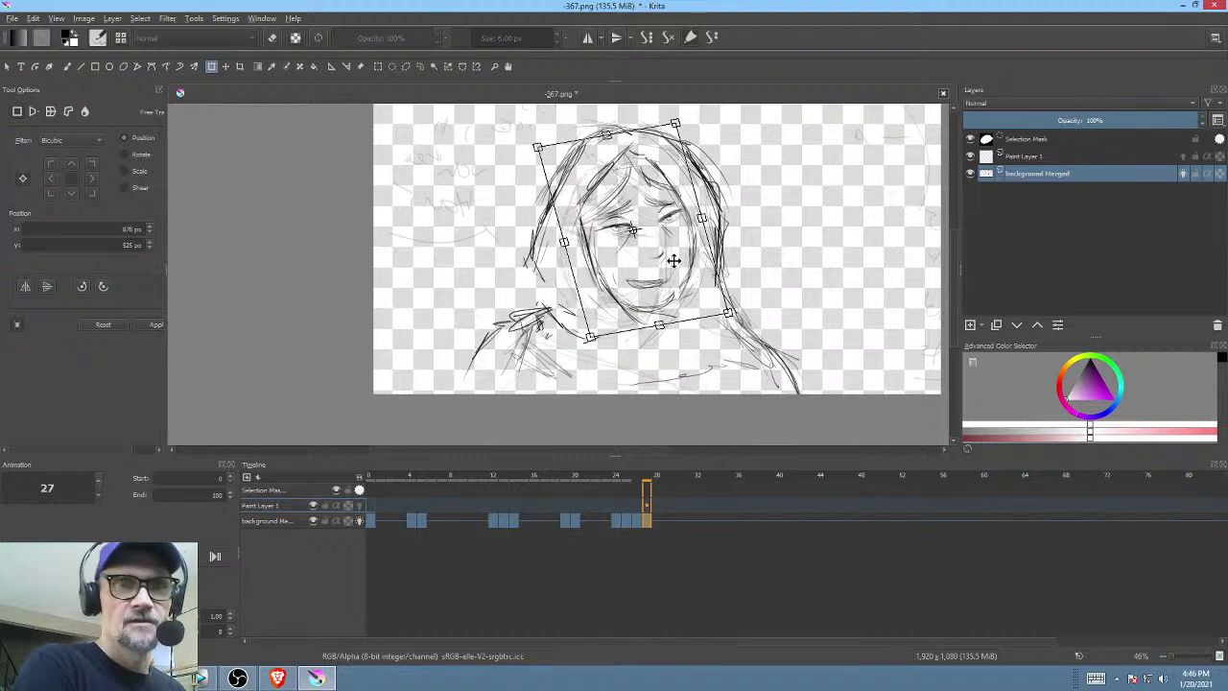
drag(674, 261, 679, 257)
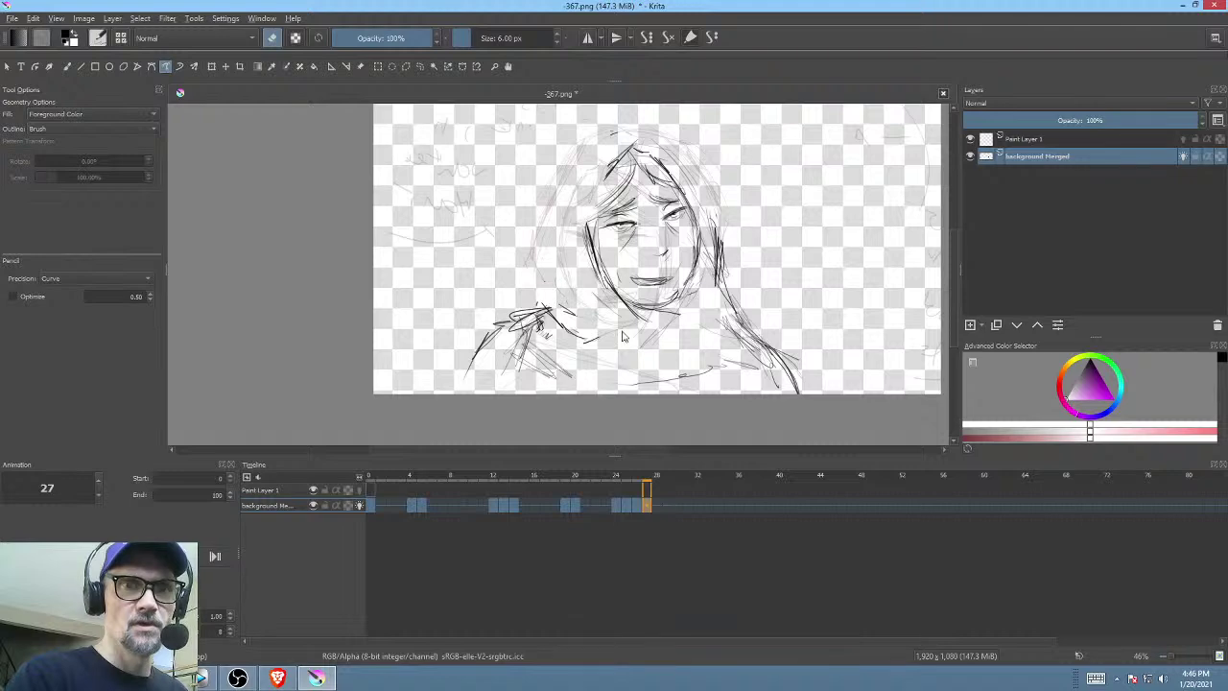
- Erase the old hood and neckline strokes around the mirrored face on frame 27, and compare the drawing with frame 26
drag(572, 299, 597, 292)
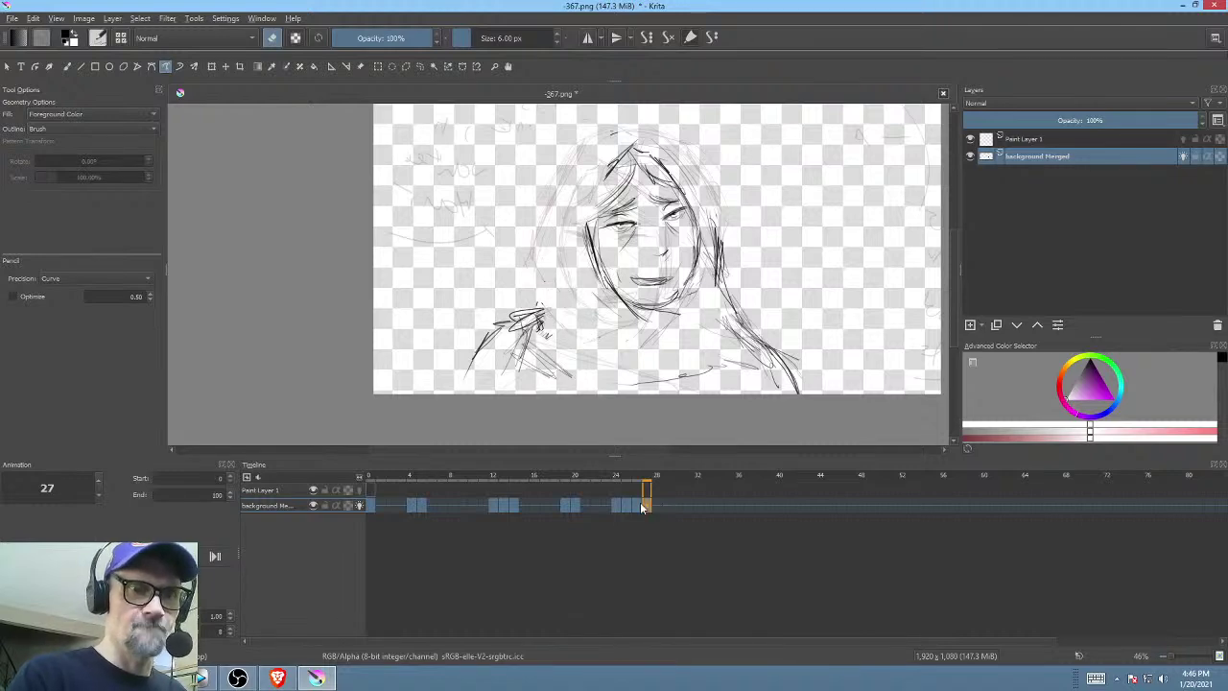
click(634, 509)
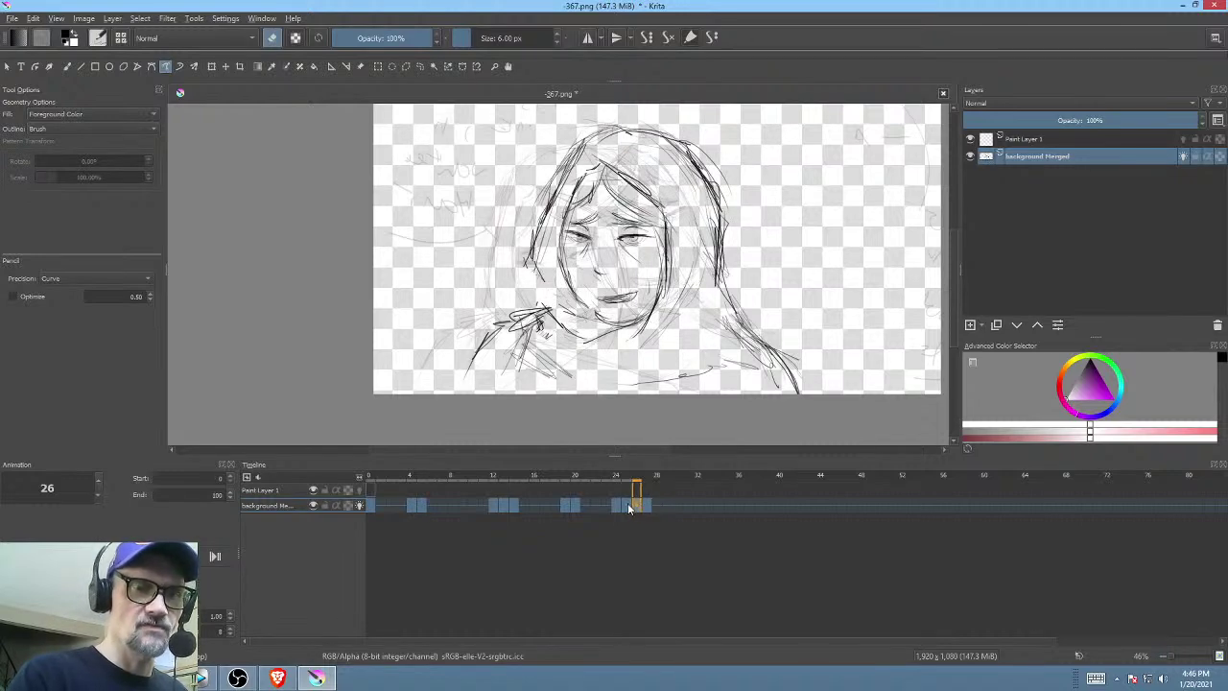
click(649, 505)
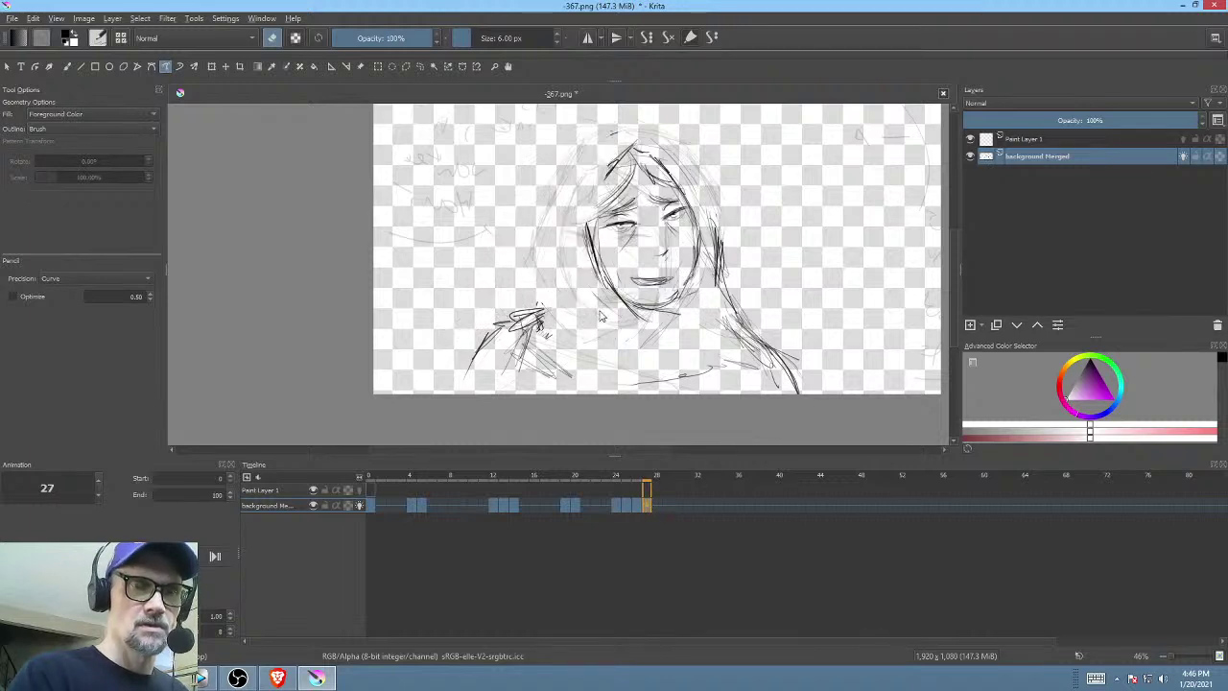
- Redraw the hood's outer edge on frame 27 on the side away from the knotted shoulder, flipping against frame 26
key(b)
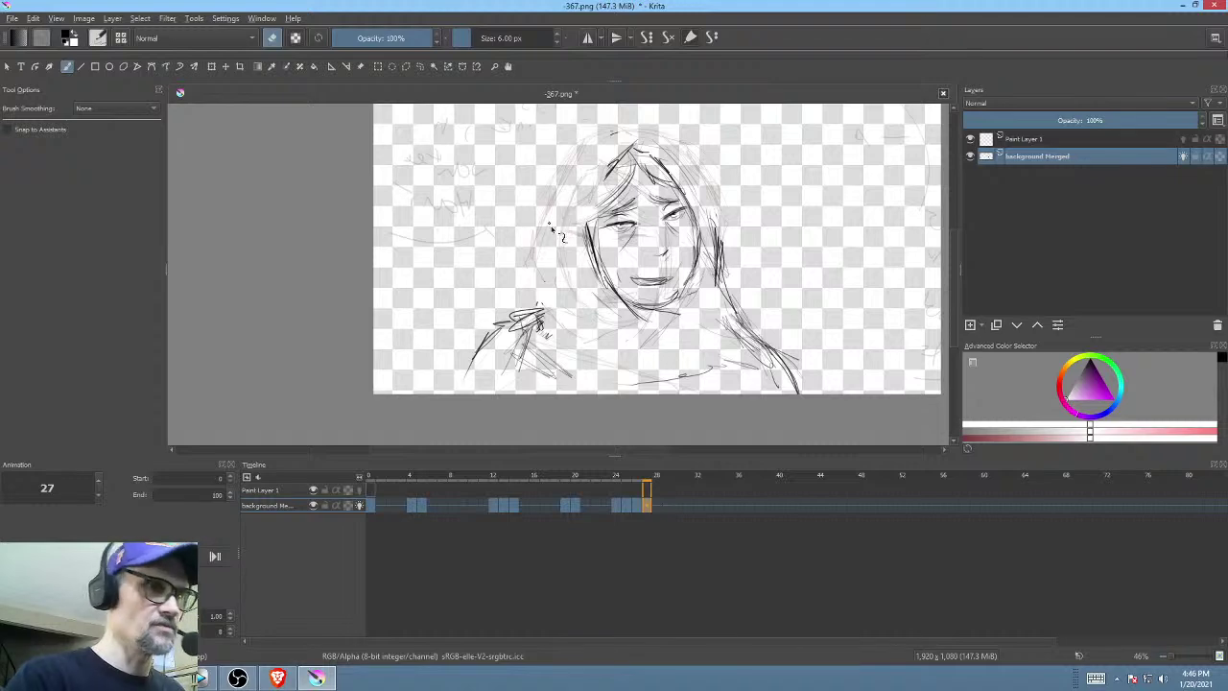
key(e)
drag(684, 263, 693, 276)
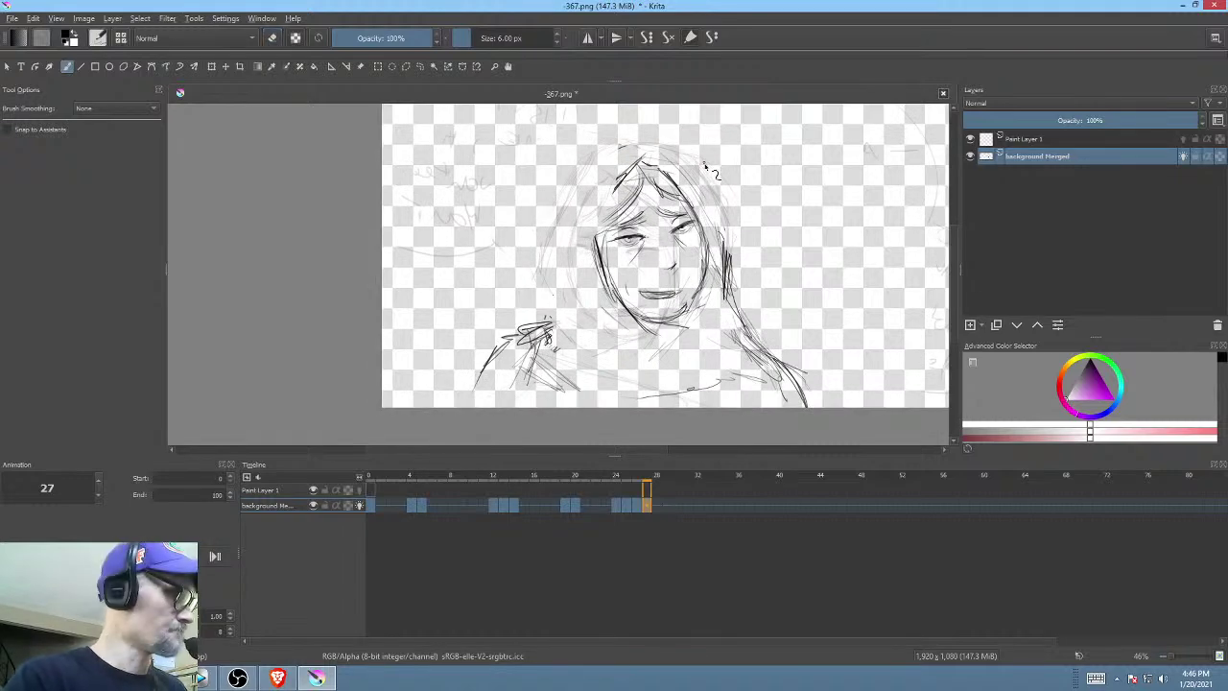
key(Left)
key(Right)
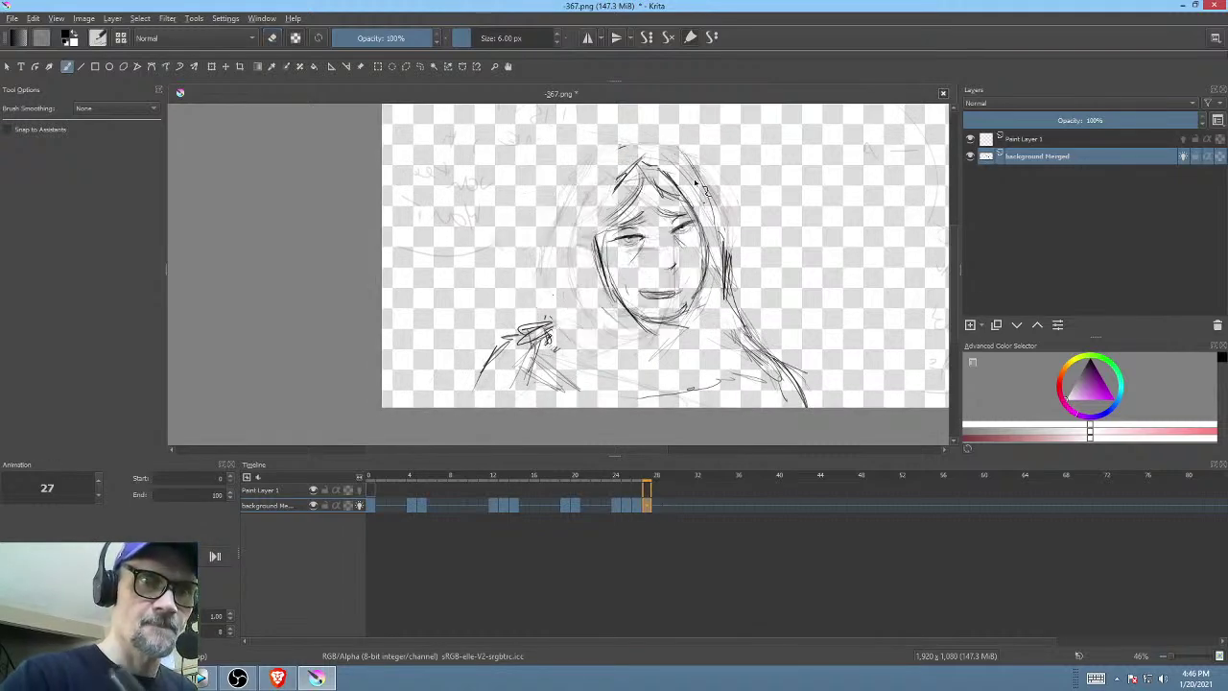
key(Left)
key(Right)
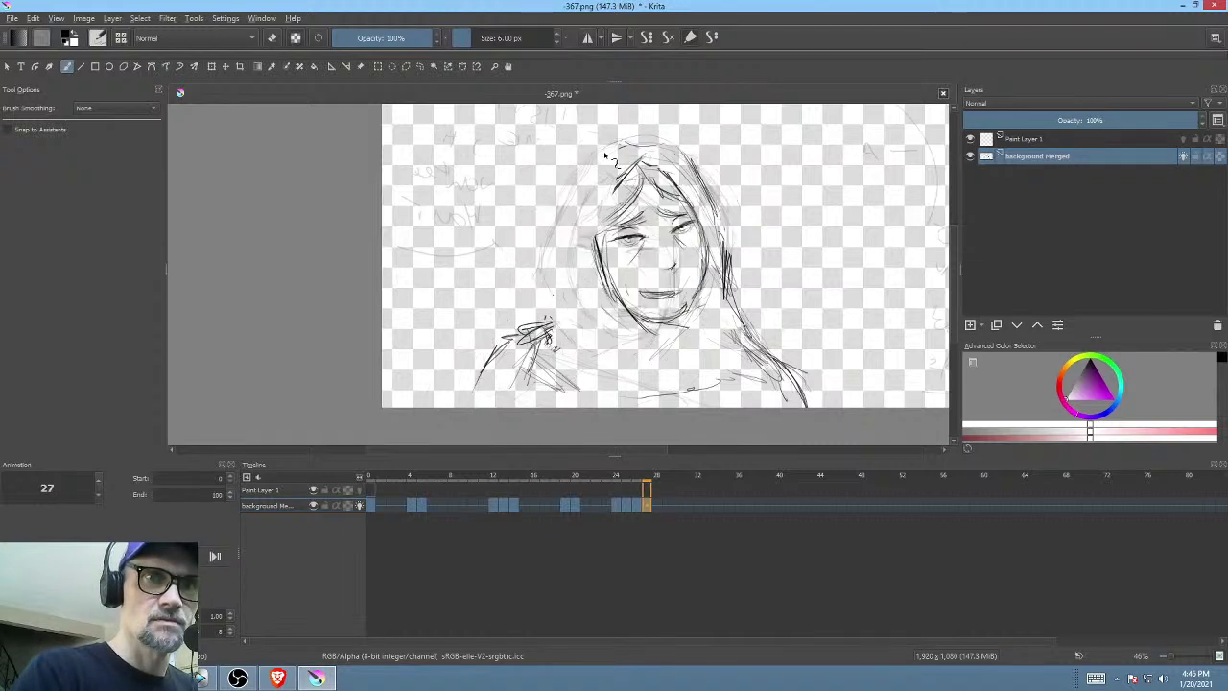
- Draw the hood's outer edge on frame 27 across the crown and down to the knotted shoulder, checking against frame 26
key(Left)
key(Right)
key(Left)
key(Right)
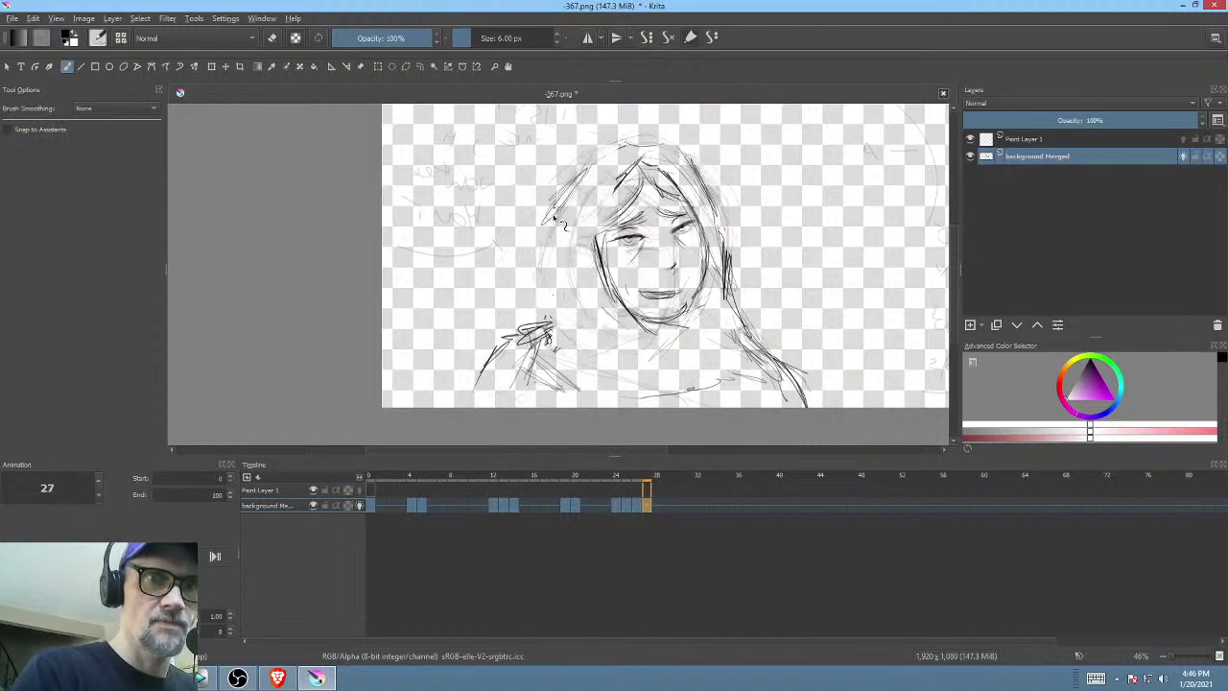
key(Left)
key(Right)
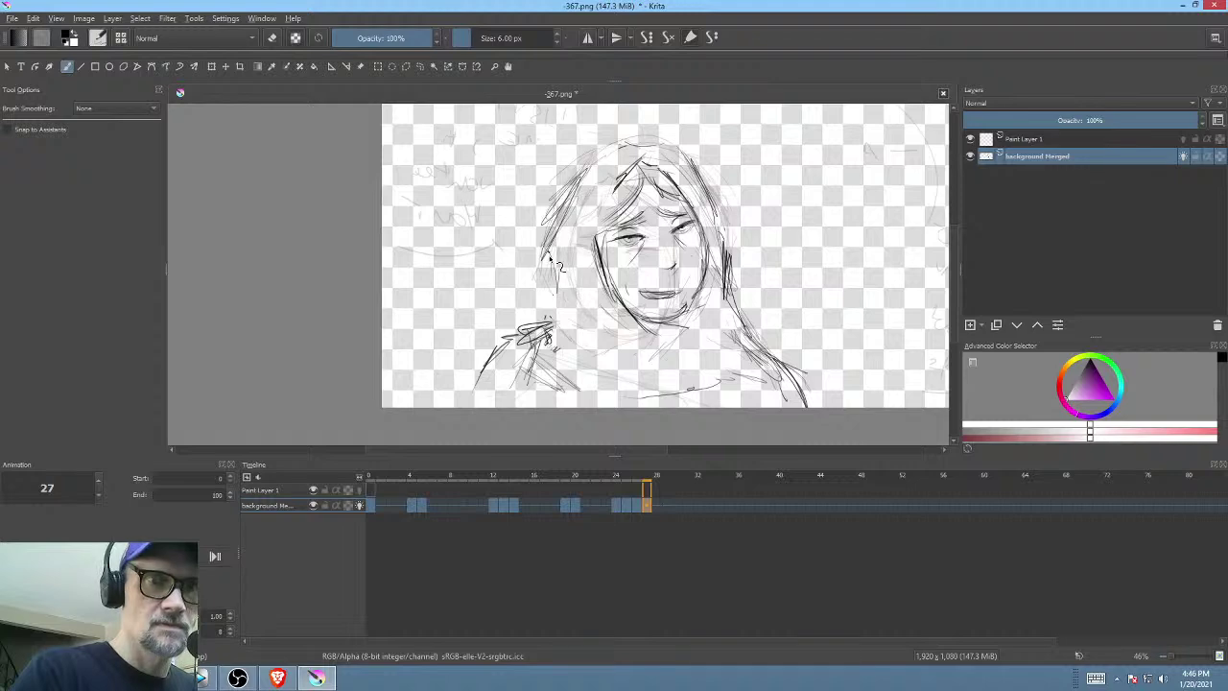
mouse_move(553, 322)
mouse_down()
mouse_move(600, 152)
mouse_move(617, 141)
mouse_move(601, 173)
mouse_move(624, 140)
mouse_move(637, 142)
mouse_move(585, 175)
mouse_up()
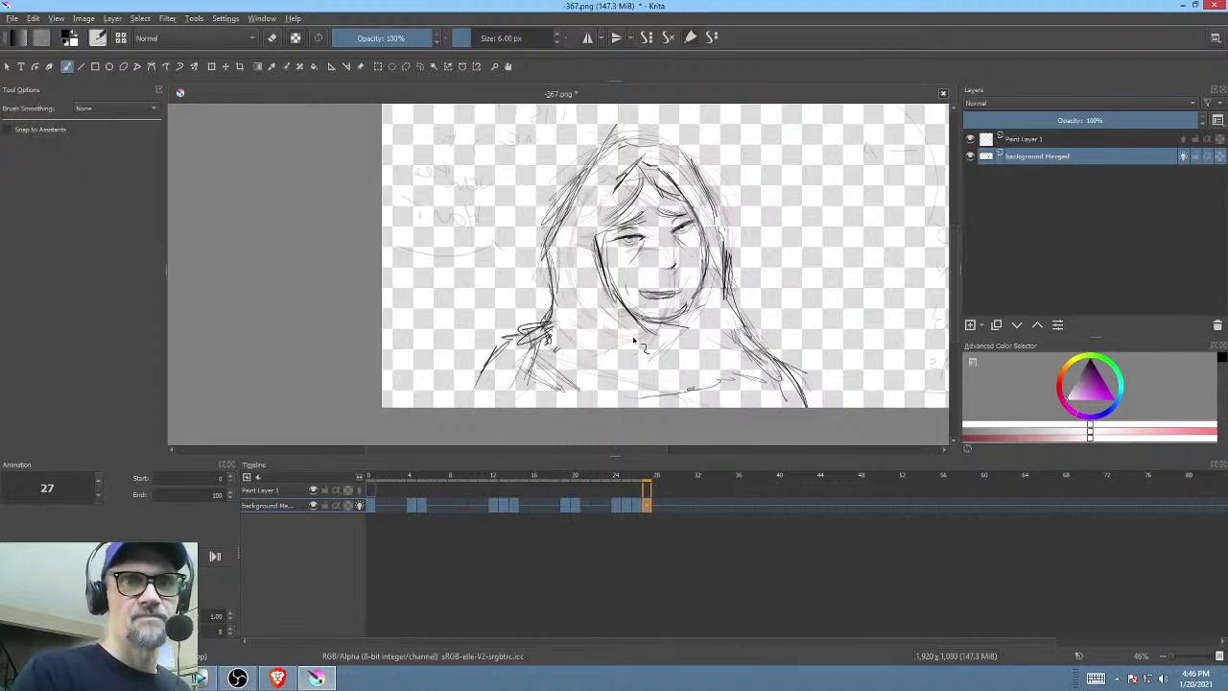
mouse_move(633, 339)
mouse_down()
mouse_move(685, 214)
mouse_move(701, 447)
mouse_move(689, 465)
mouse_up()
mouse_move(566, 170)
mouse_down()
mouse_move(439, 280)
mouse_move(428, 347)
mouse_move(488, 219)
mouse_move(567, 154)
mouse_move(651, 163)
mouse_up()
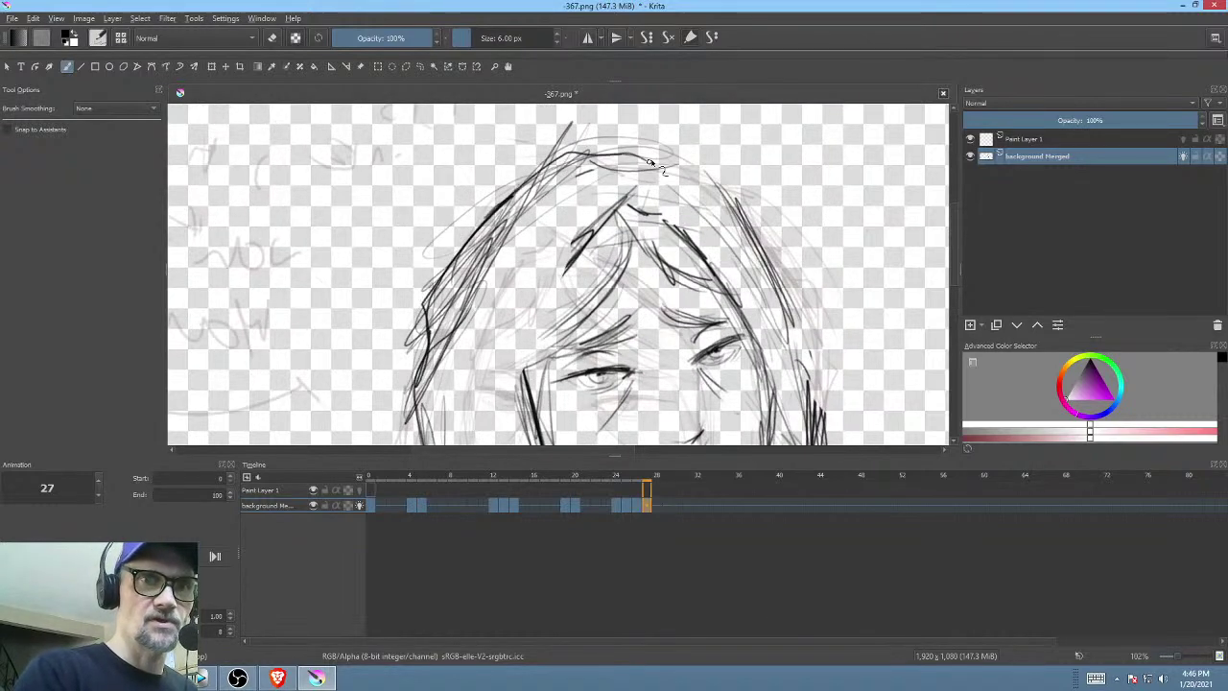
mouse_move(772, 242)
mouse_down()
mouse_move(787, 192)
mouse_move(803, 201)
mouse_up()
- Erase the excess hatching inside the new hood edge on the knotted-shoulder side
key(p)
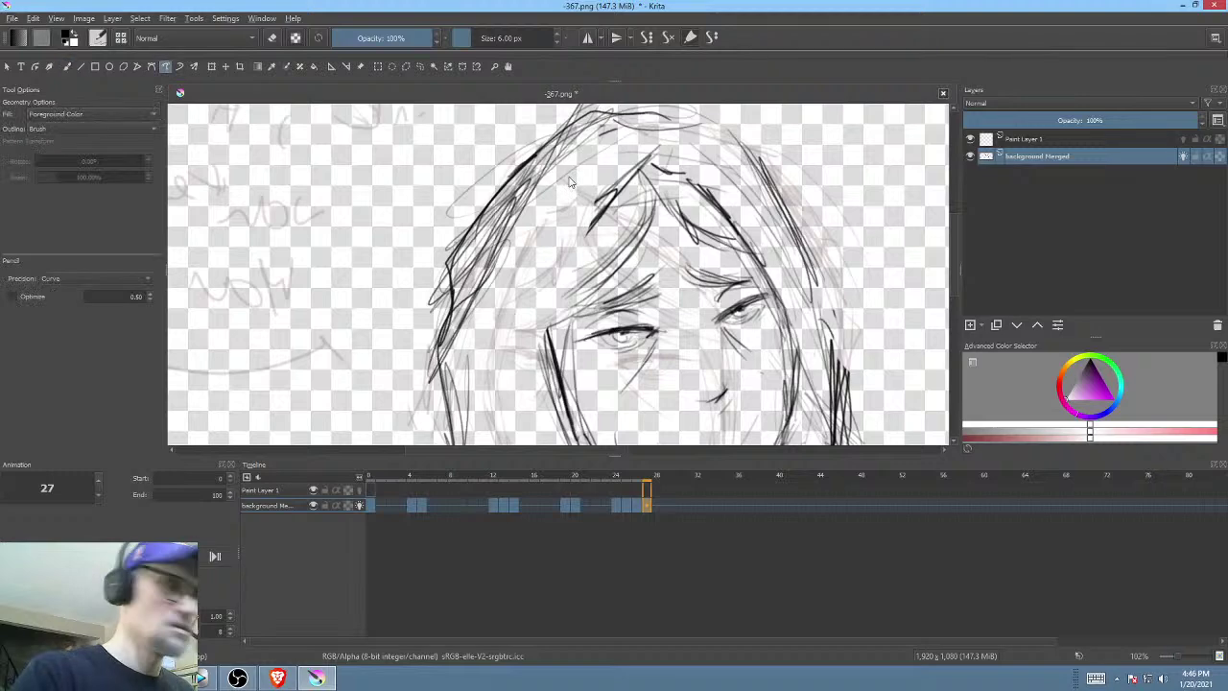
key(e)
mouse_move(581, 139)
mouse_down()
mouse_move(504, 202)
mouse_move(480, 318)
mouse_up()
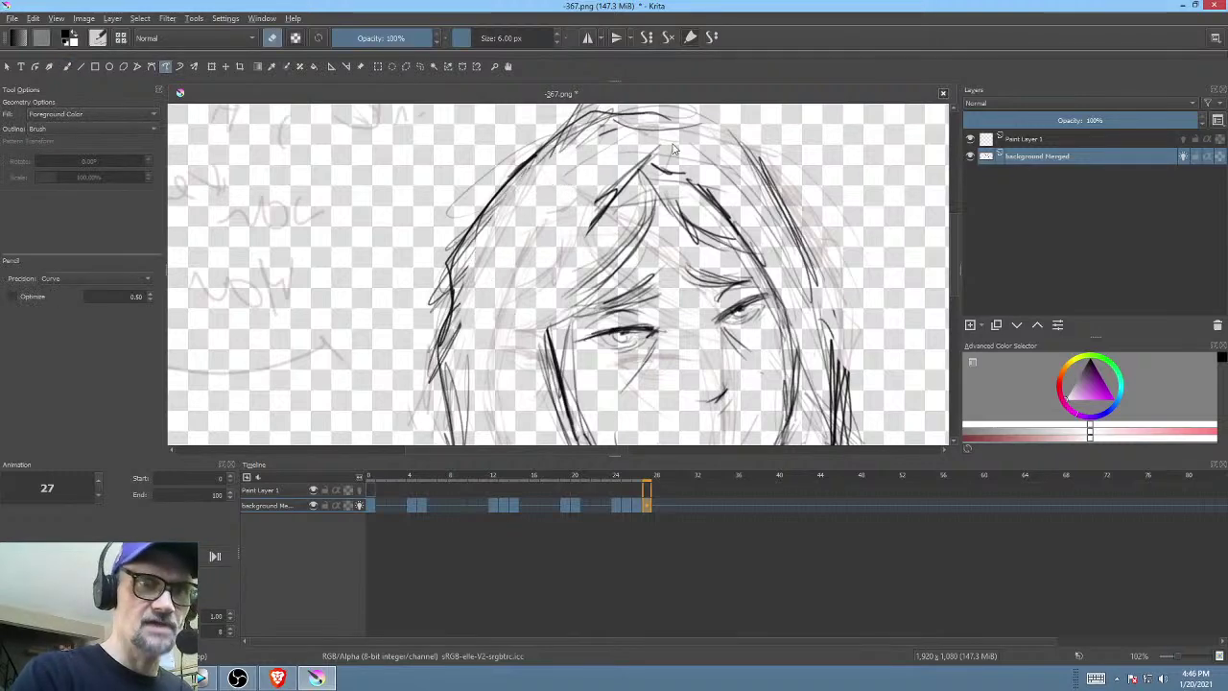
- Darken the hood's inner edge and hairline on the knotted-shoulder side, from the forehead peak down past the eye
drag(694, 194, 708, 209)
key(b)
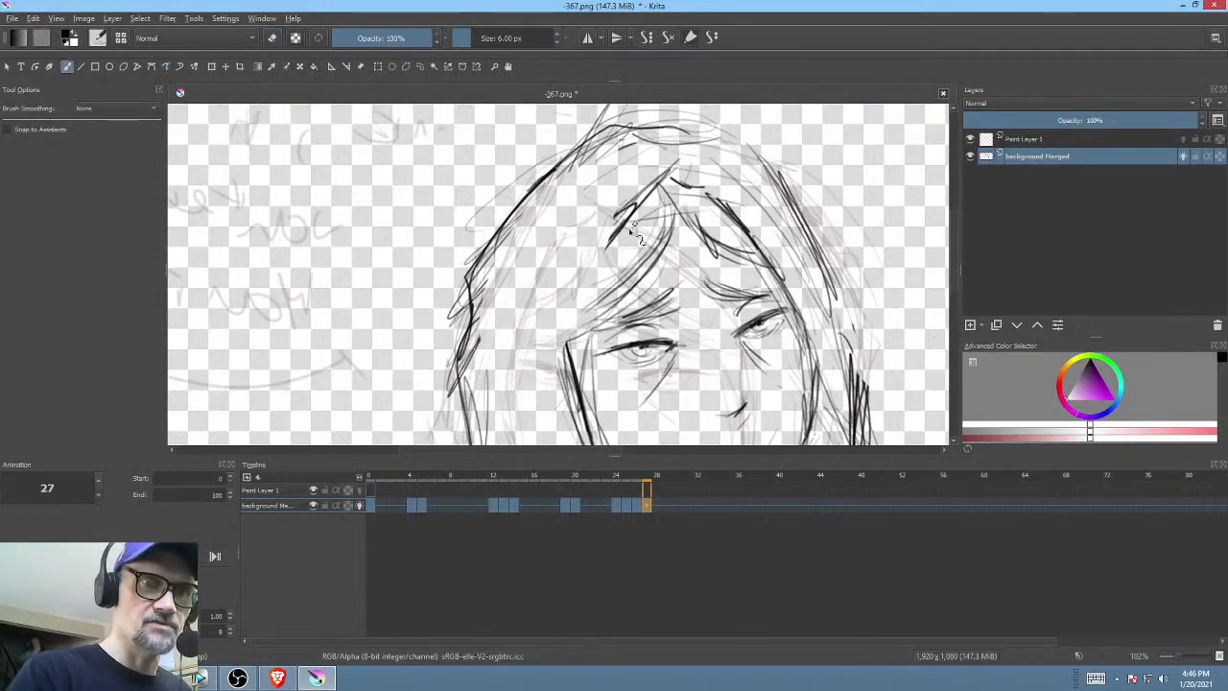
key(e)
drag(627, 227, 549, 321)
mouse_move(573, 305)
mouse_down()
mouse_move(753, 200)
mouse_move(596, 217)
mouse_up()
drag(600, 211, 594, 274)
mouse_move(589, 233)
mouse_down()
mouse_move(590, 259)
mouse_move(648, 262)
mouse_move(590, 278)
mouse_up()
drag(666, 276, 664, 258)
drag(663, 258, 628, 295)
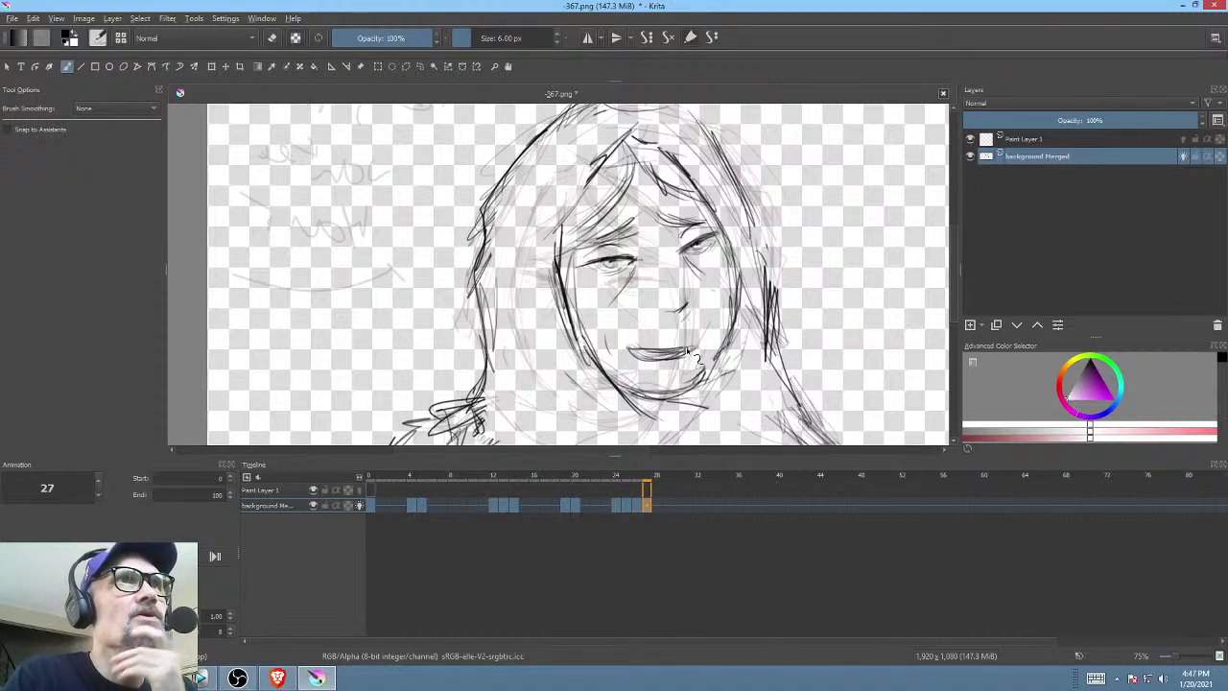
- Outline-select both upper eyelids on frame 27, push them upward with Liquify to open the eyes, and clear the selection
scroll(698, 275, up, 3)
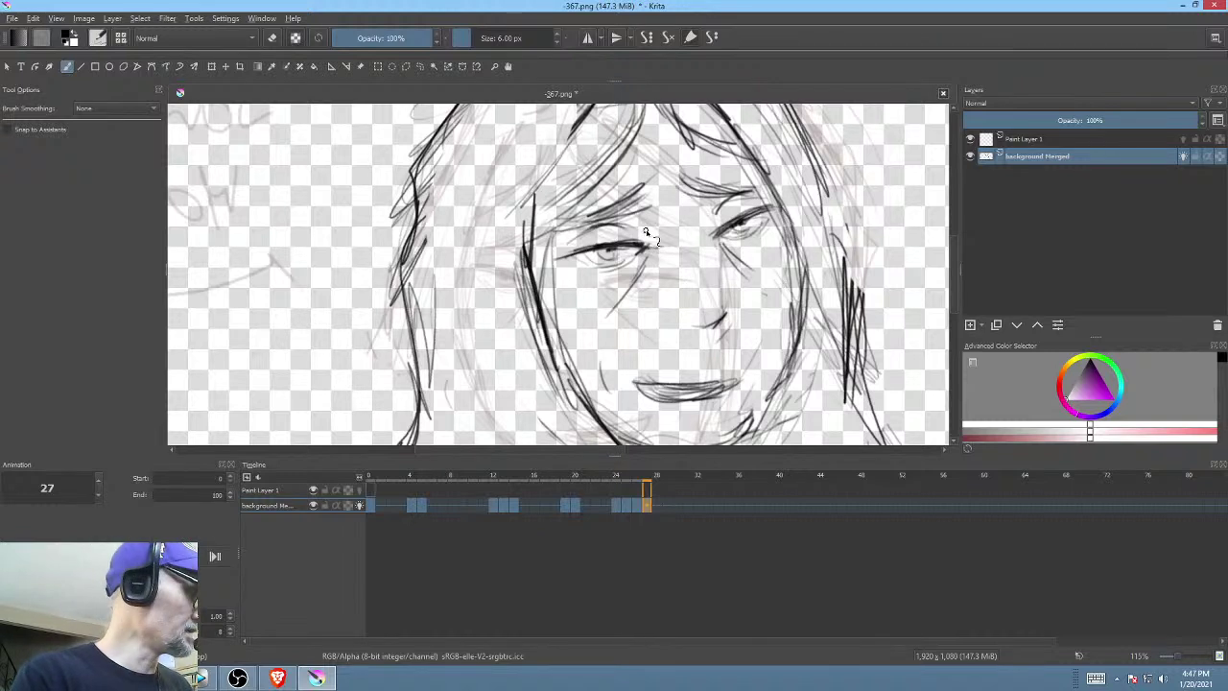
key(l)
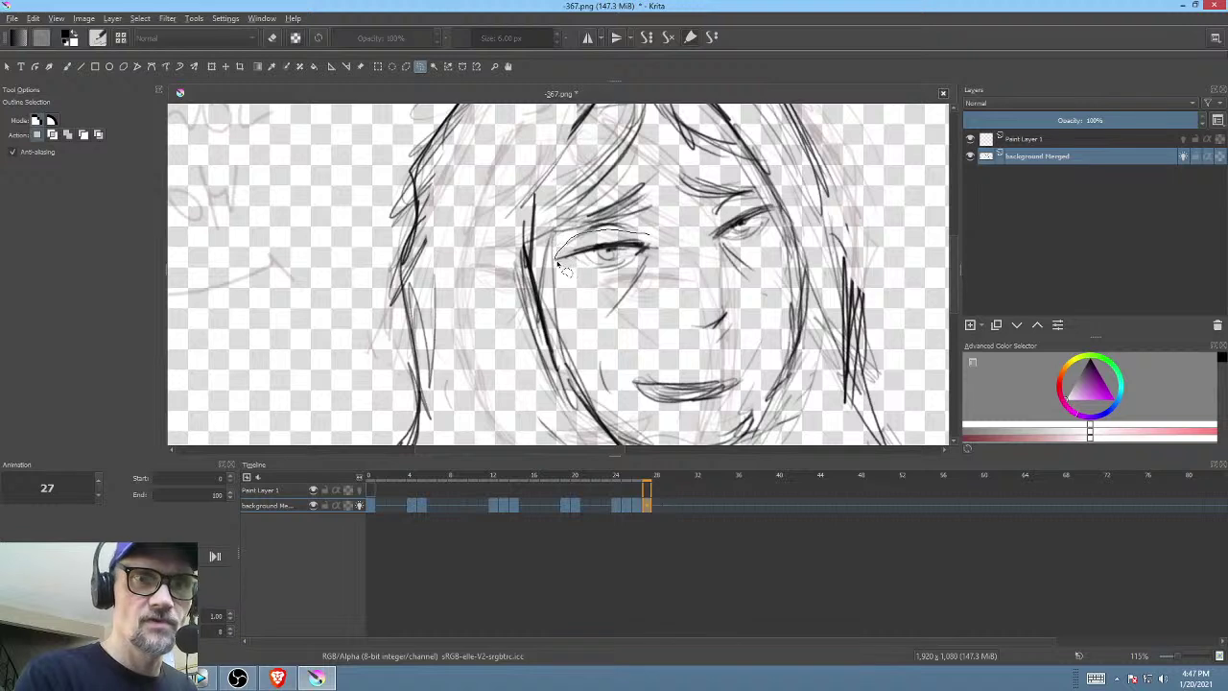
drag(658, 252, 656, 252)
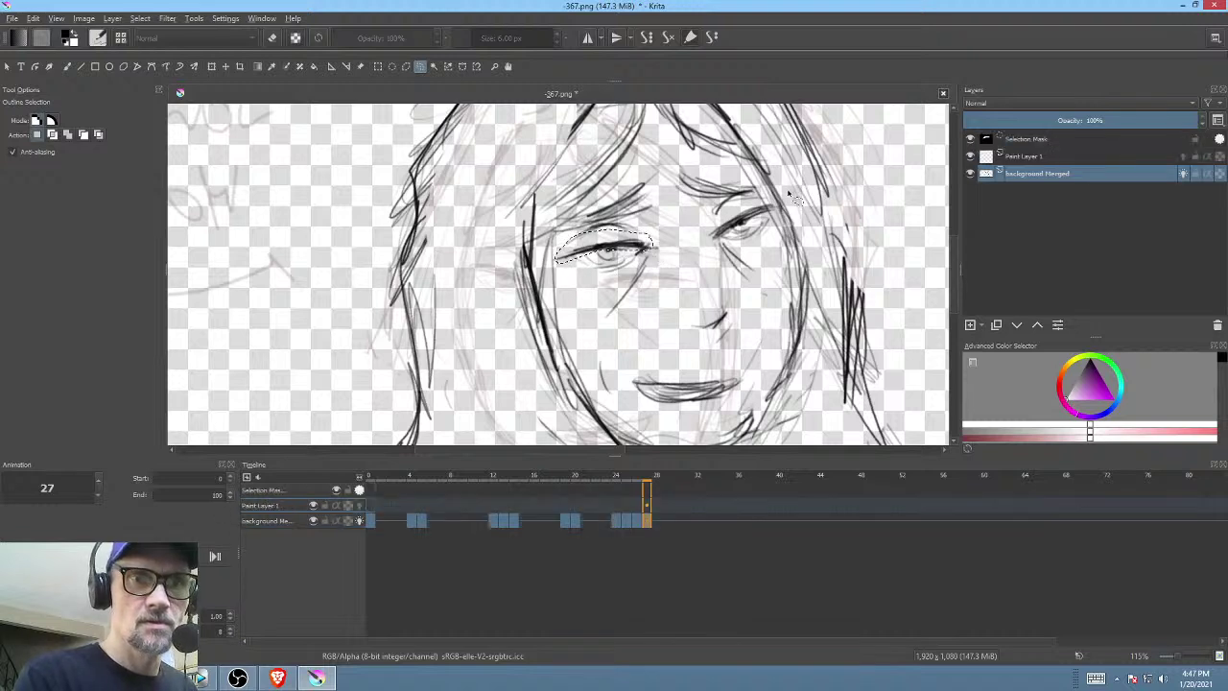
mouse_move(768, 198)
mouse_down()
mouse_move(715, 230)
mouse_move(757, 223)
mouse_move(768, 197)
mouse_up()
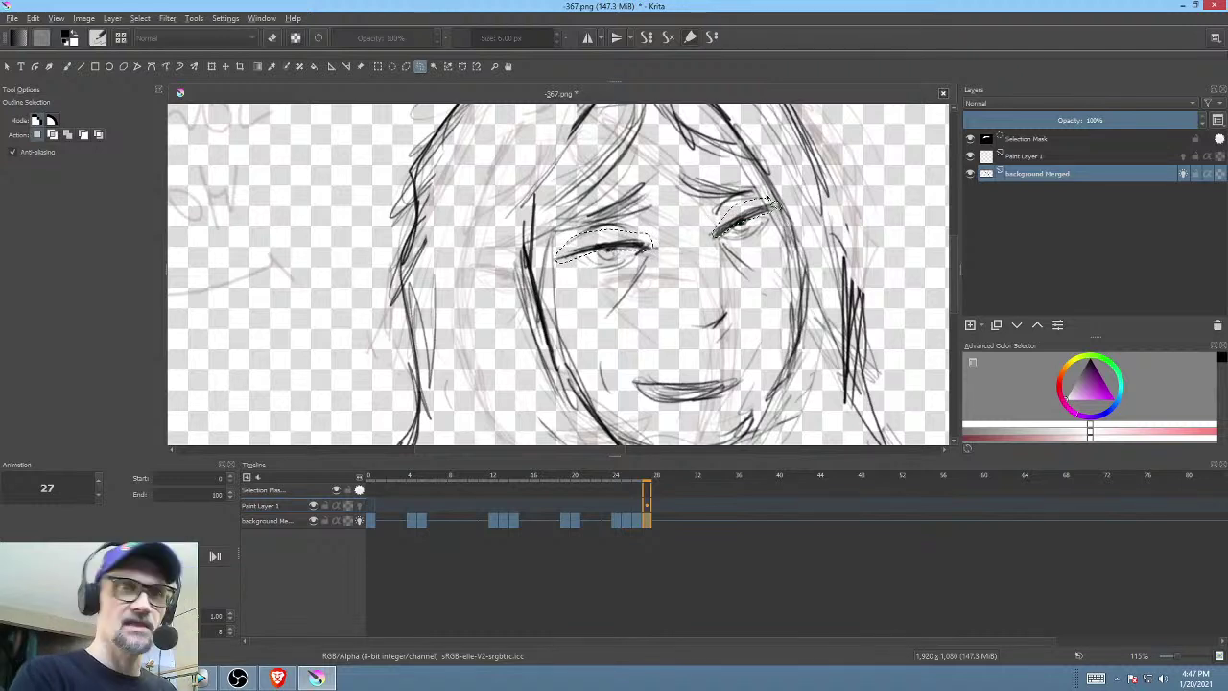
key(ctrl+t)
right_click(765, 273)
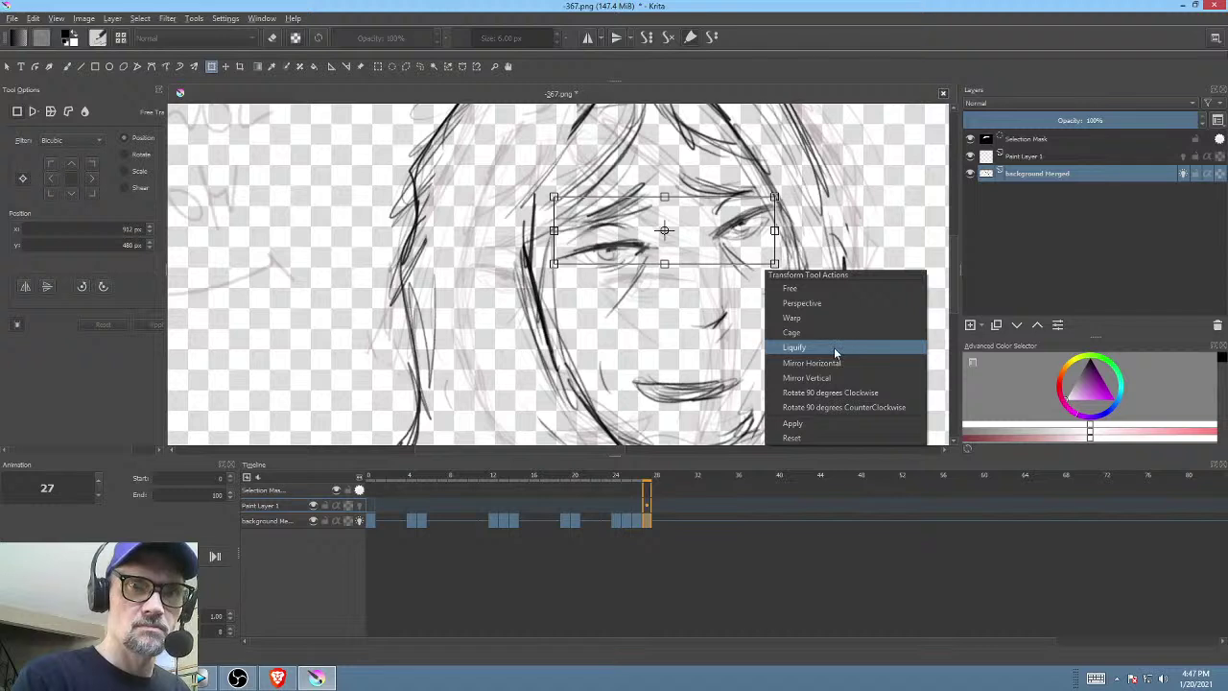
click(794, 347)
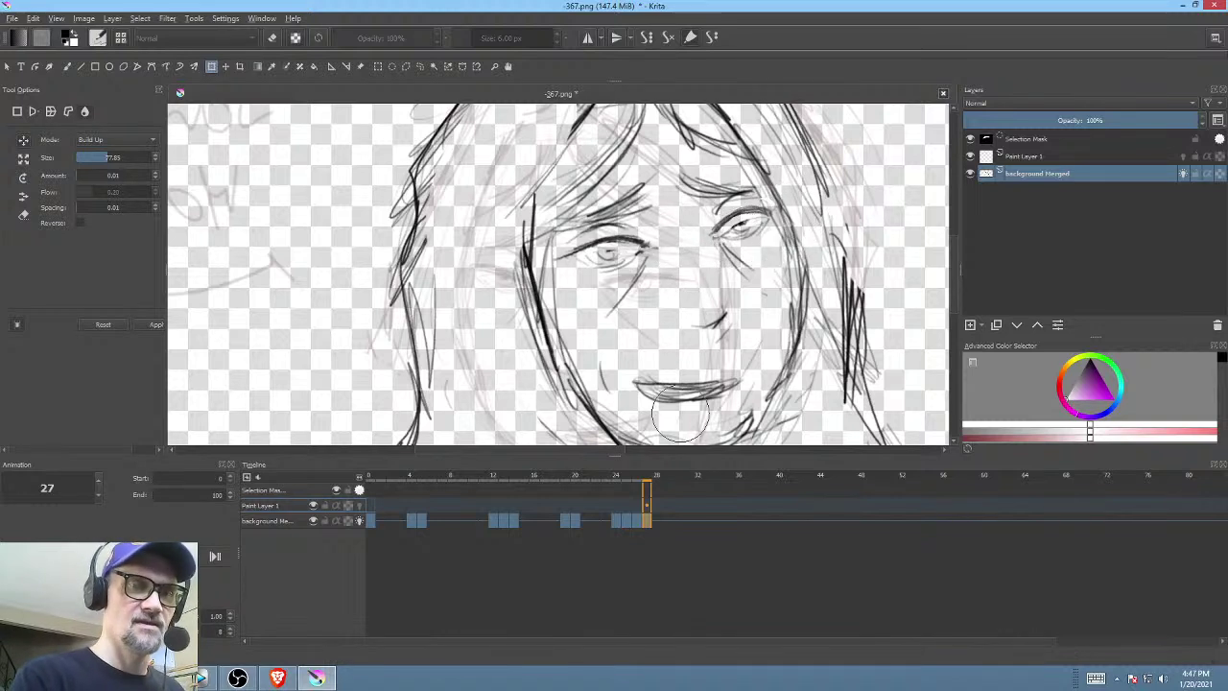
key(ctrl+z)
key(ctrl+shift+a)
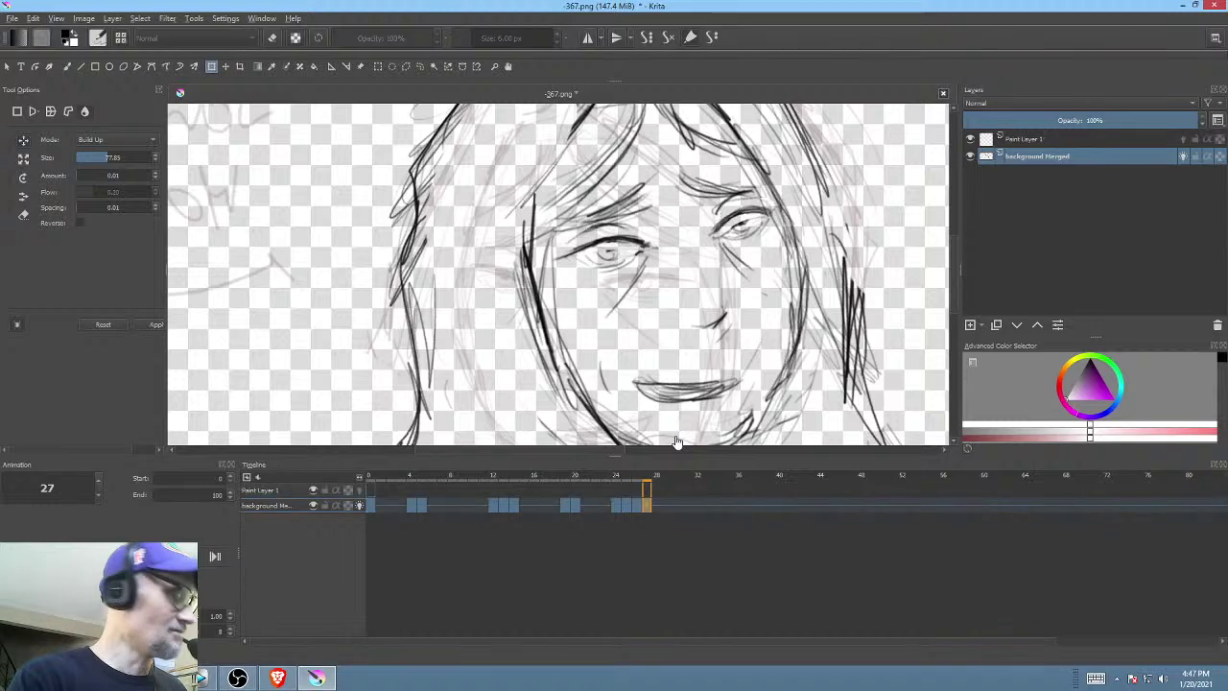
- Redraw the irises and dark pupils in both opened eyes on frame 27, erasing stray lines in the eye away from the knotted shoulder
key(b)
scroll(664, 284, up, 1)
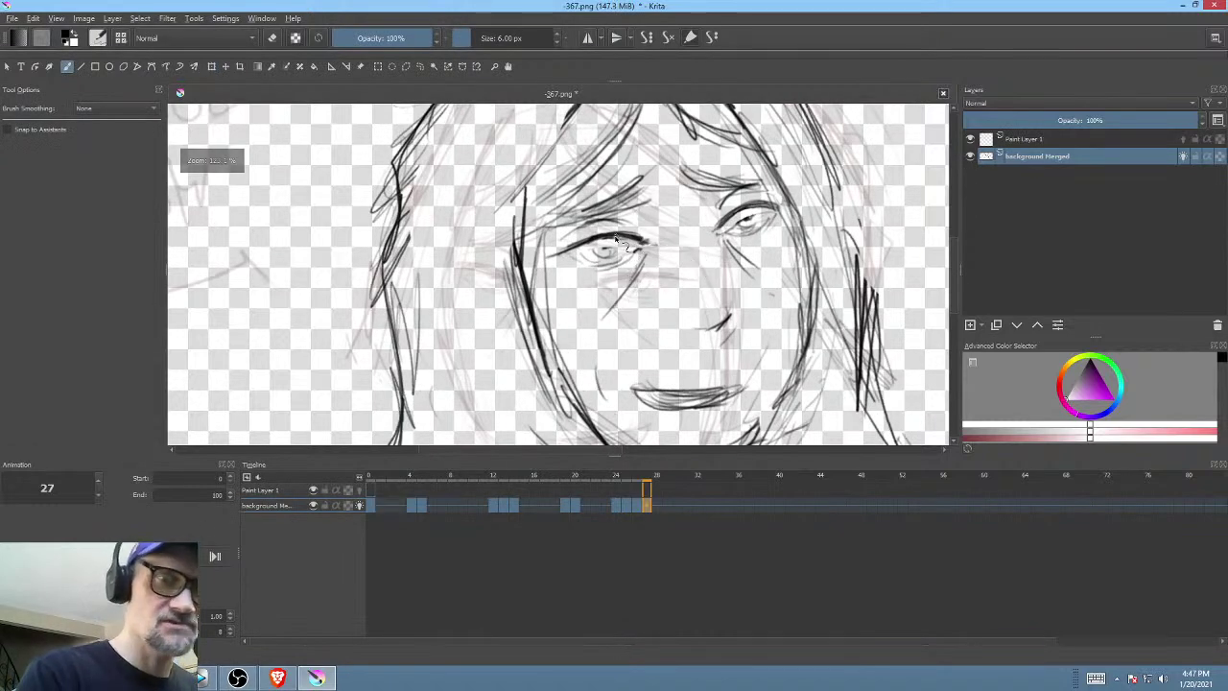
mouse_move(599, 251)
mouse_down()
mouse_move(606, 242)
mouse_move(618, 254)
mouse_up()
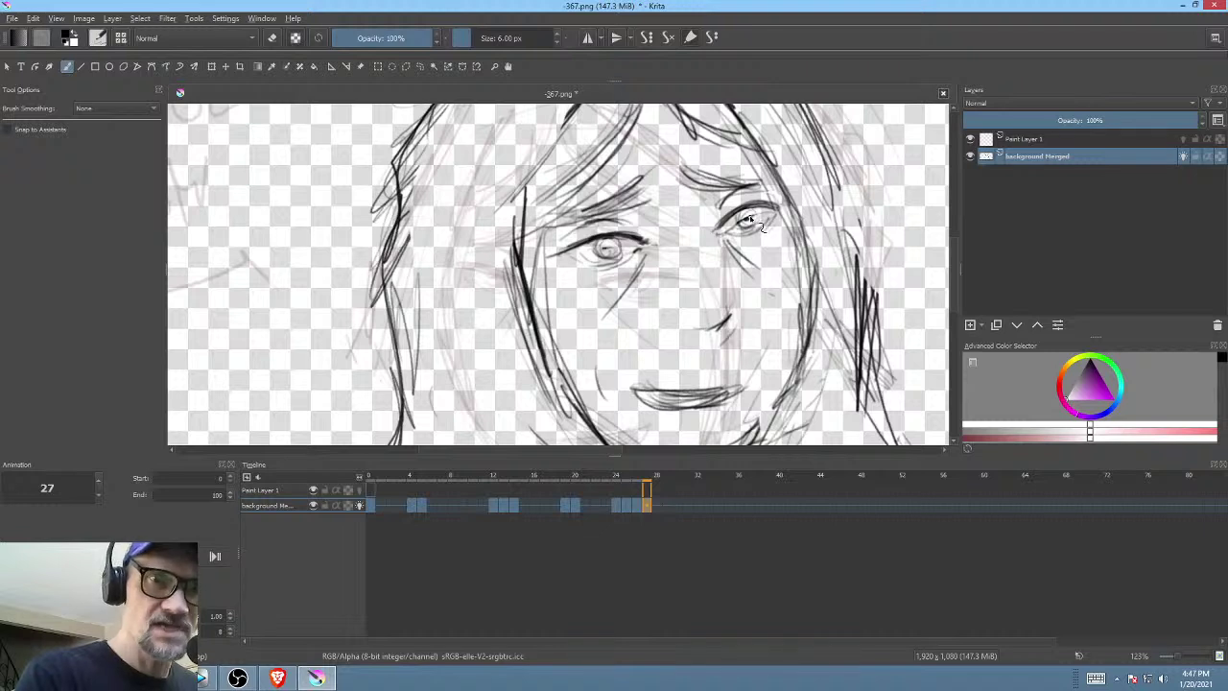
key(e)
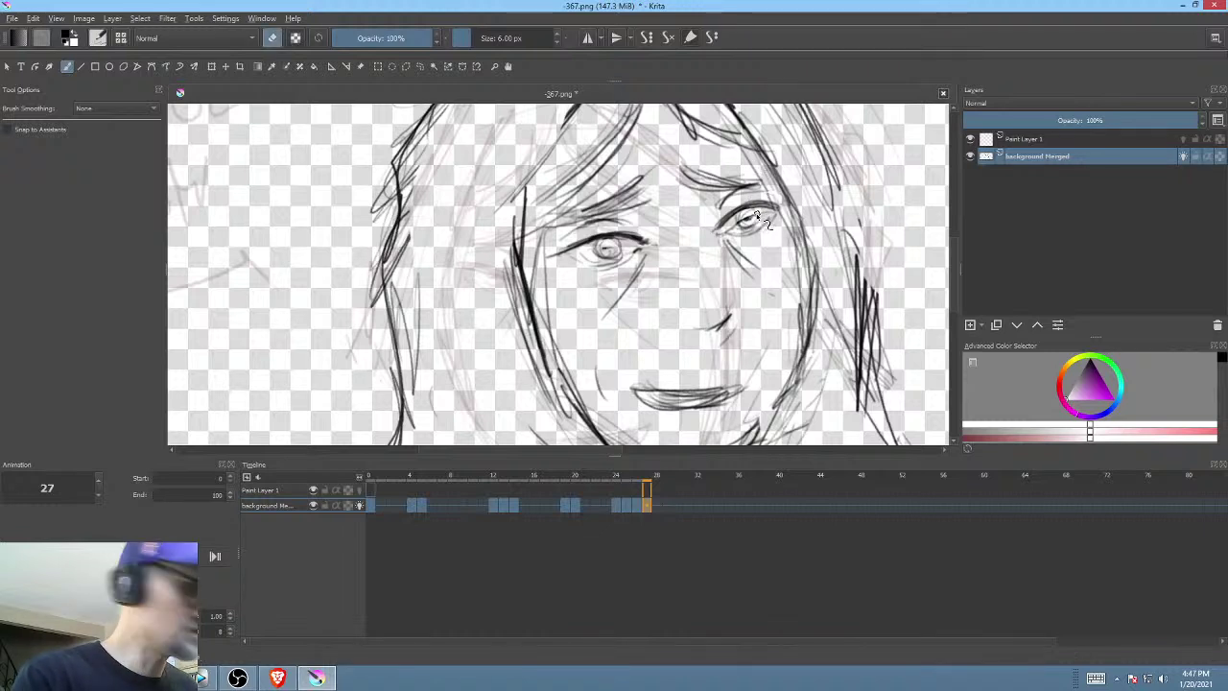
key(p)
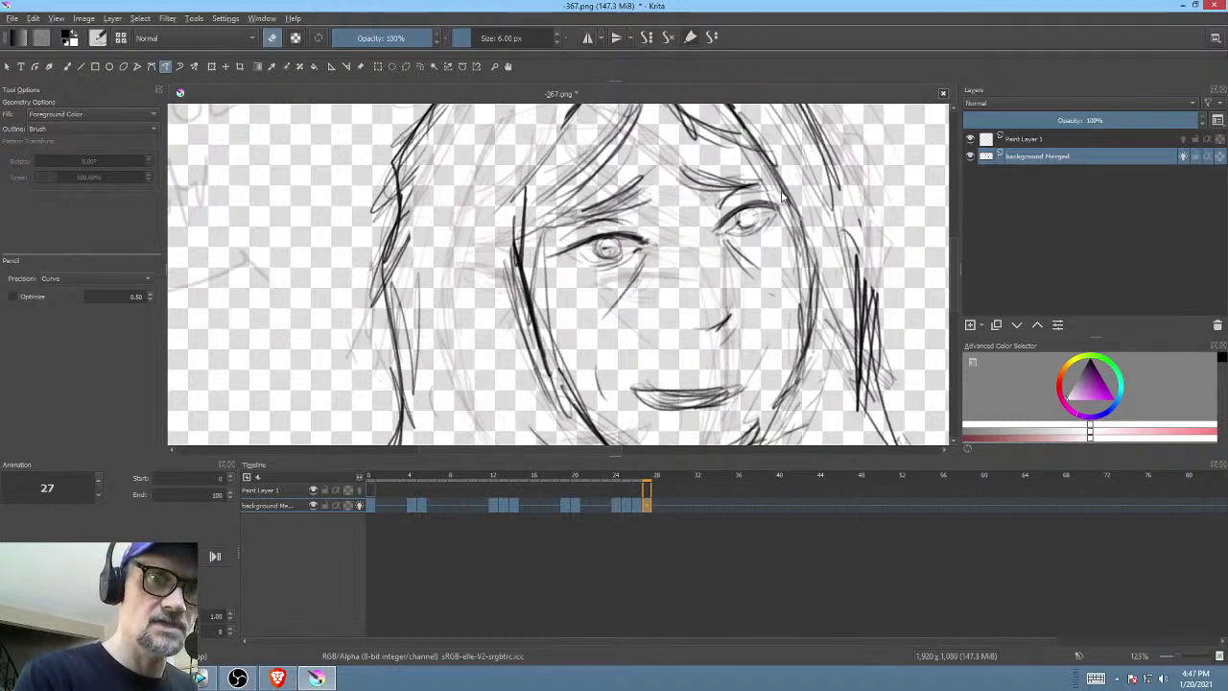
key(b)
key(e)
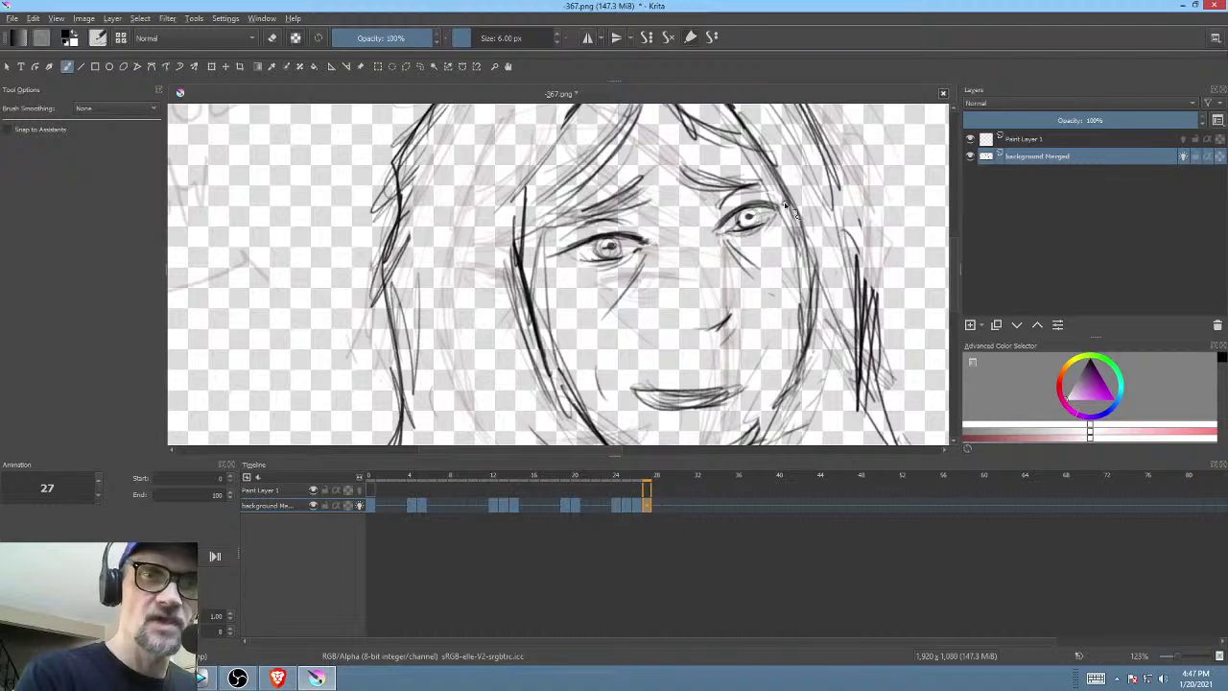
drag(788, 303, 790, 261)
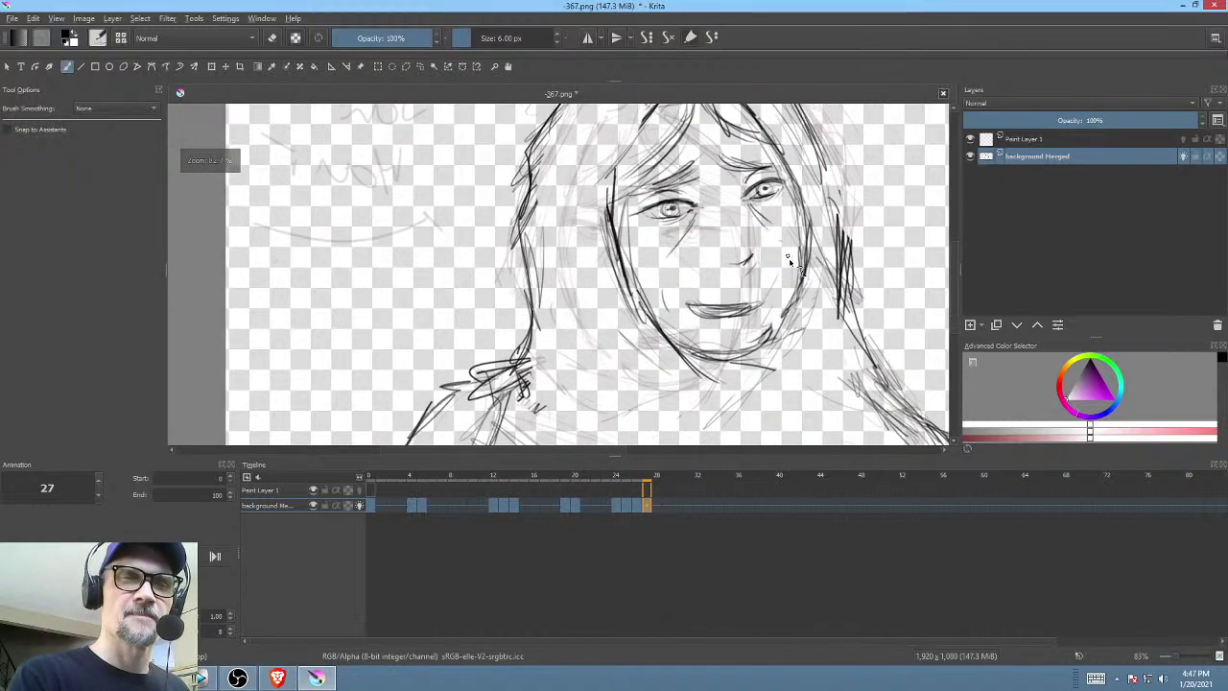
- View the hooded woman's pose on frame 0 and save the document
scroll(784, 279, down, 2)
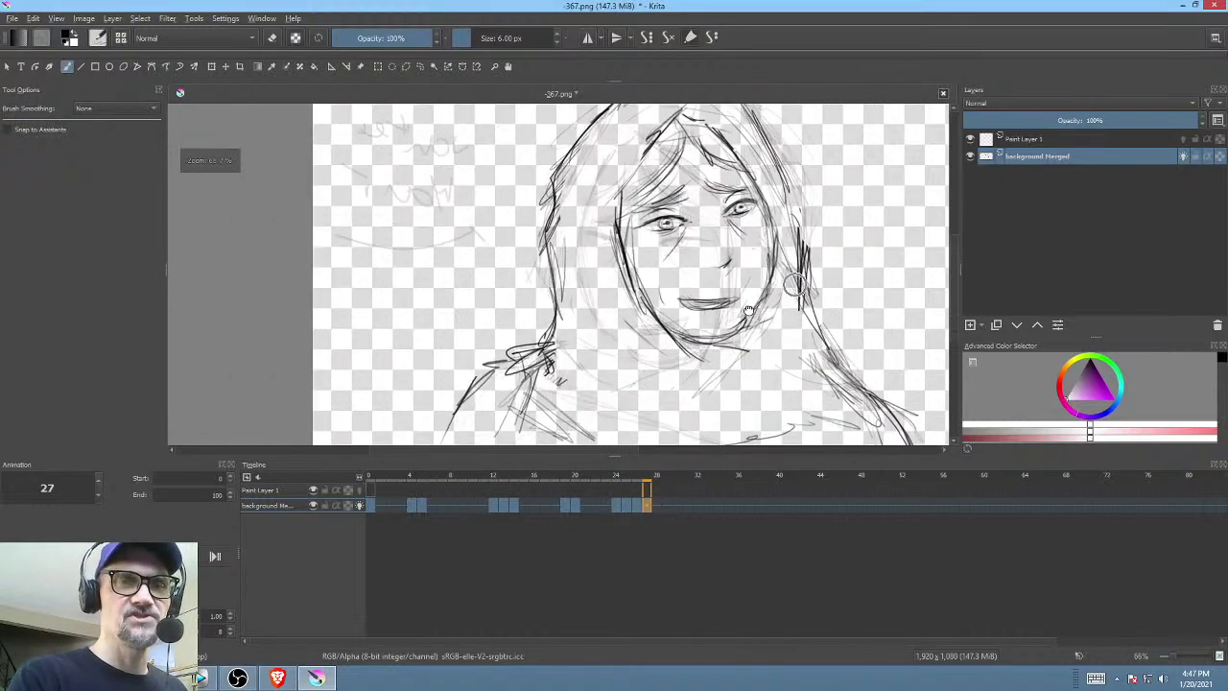
scroll(777, 267, down, 2)
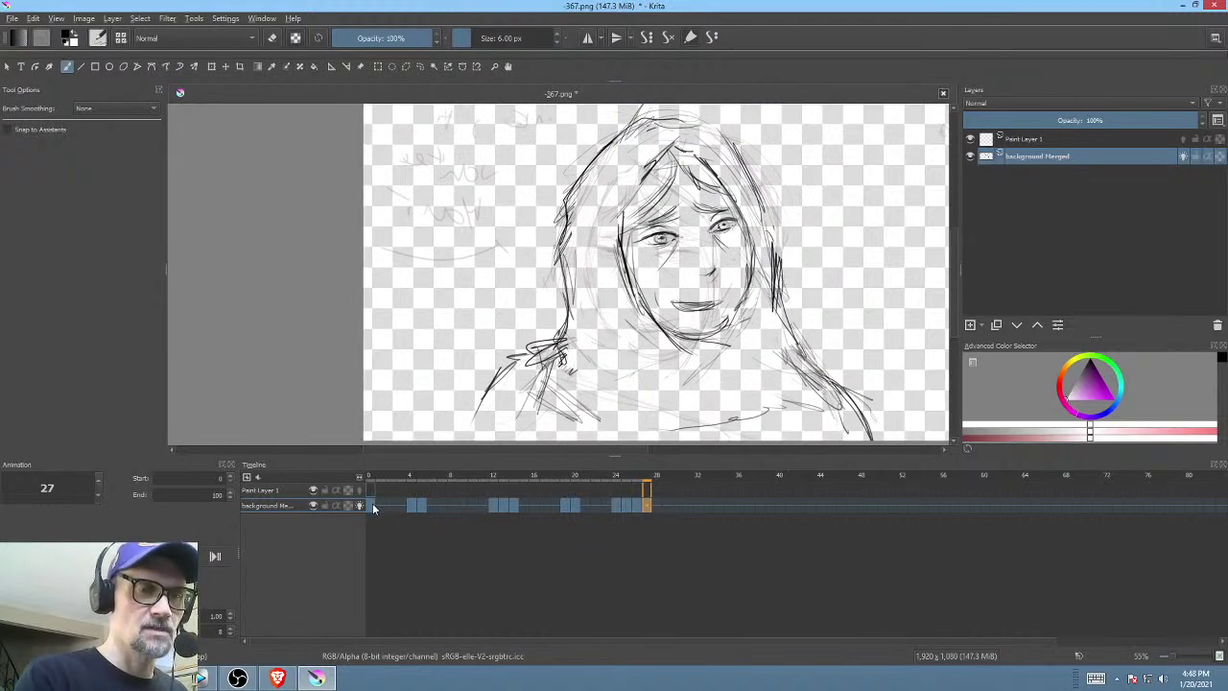
click(372, 506)
click(15, 20)
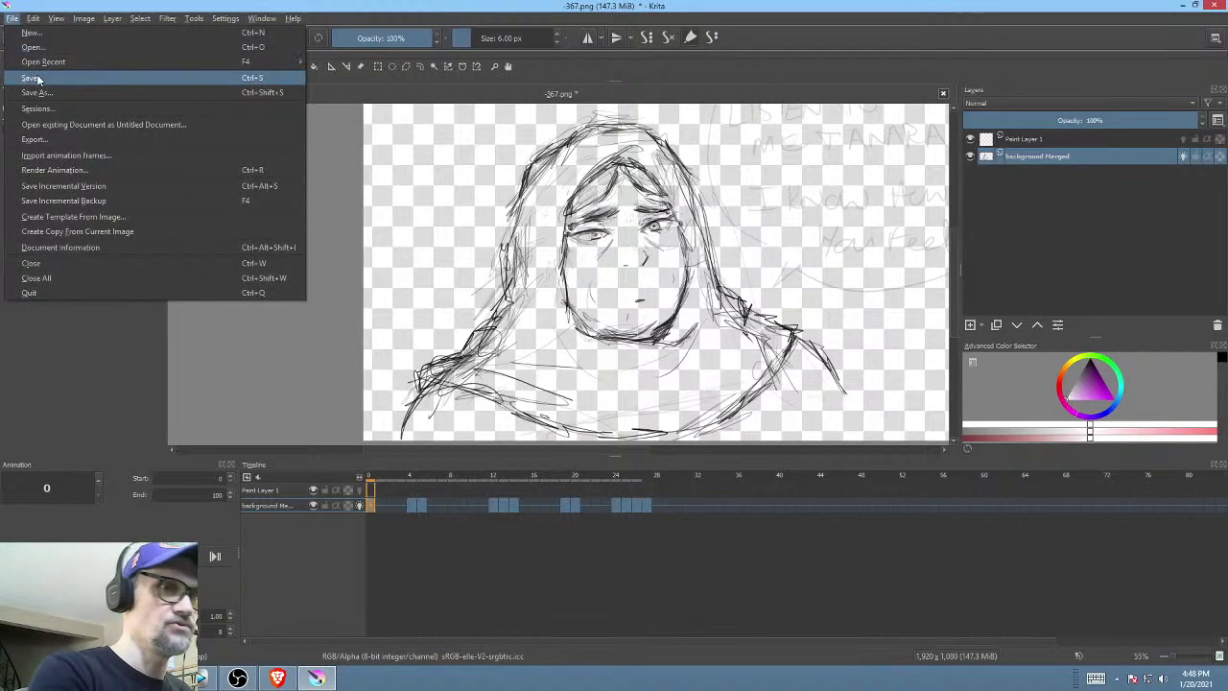
click(36, 77)
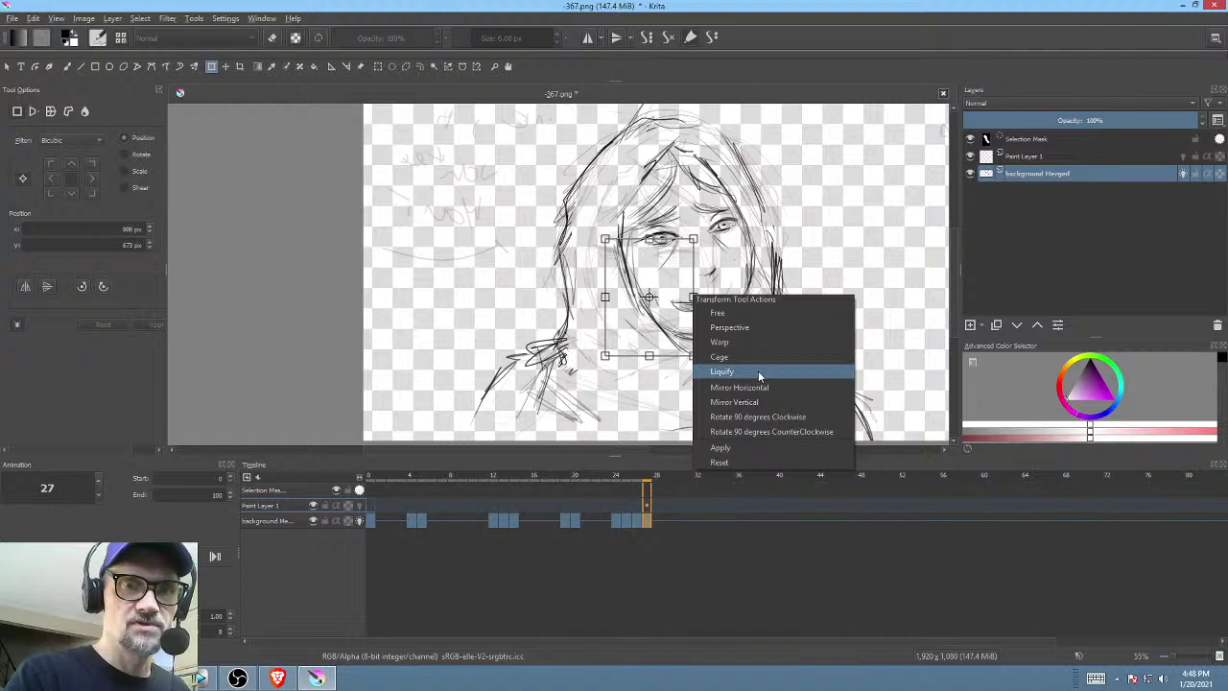
- Push the outline-selected jaw on the knotted-shoulder side of frame 27 outward with Liquify, and clear the selection
click(758, 370)
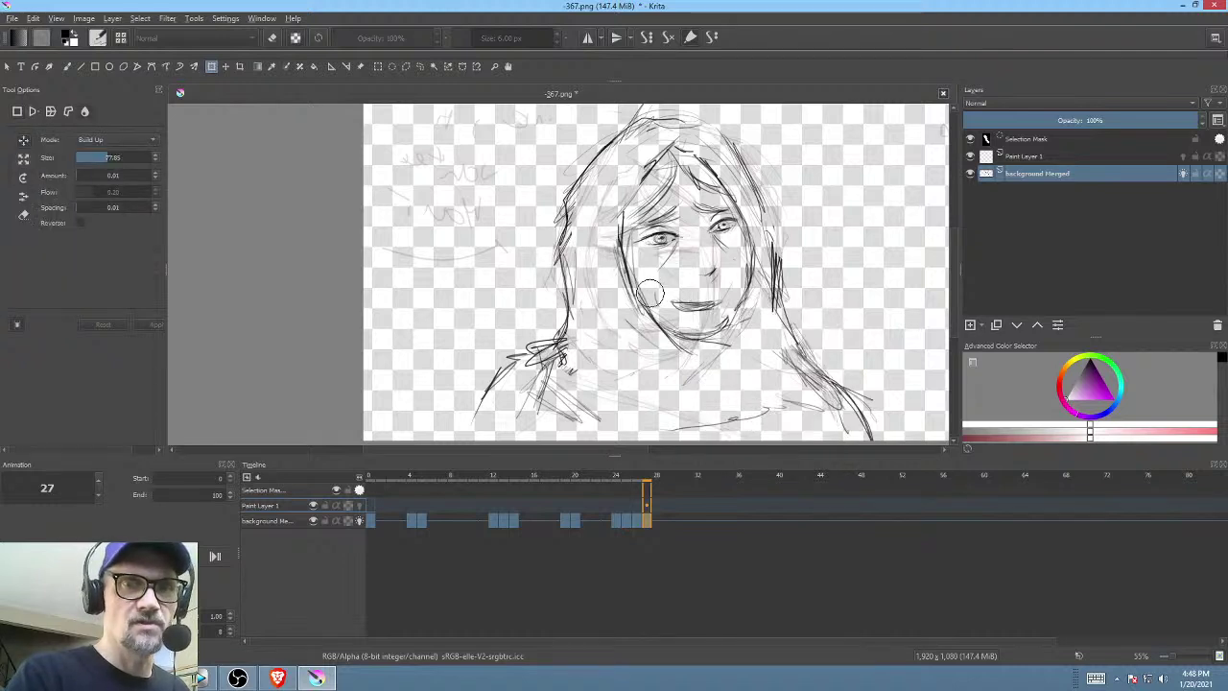
drag(641, 285, 683, 355)
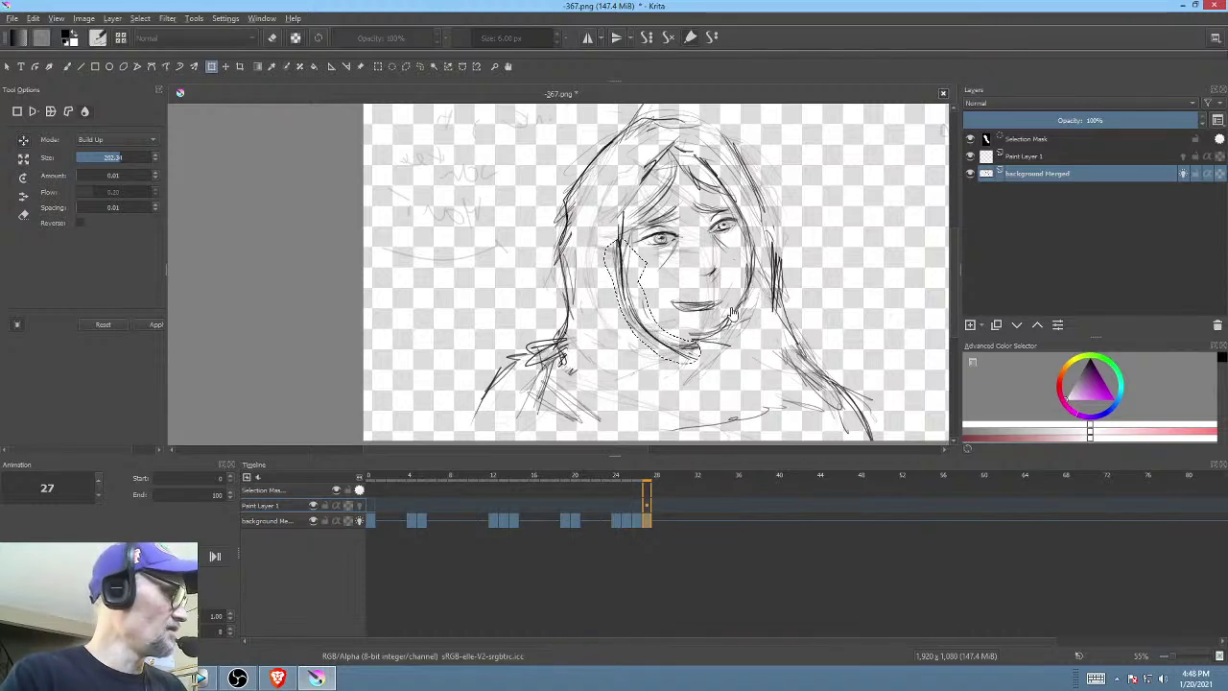
key(Return)
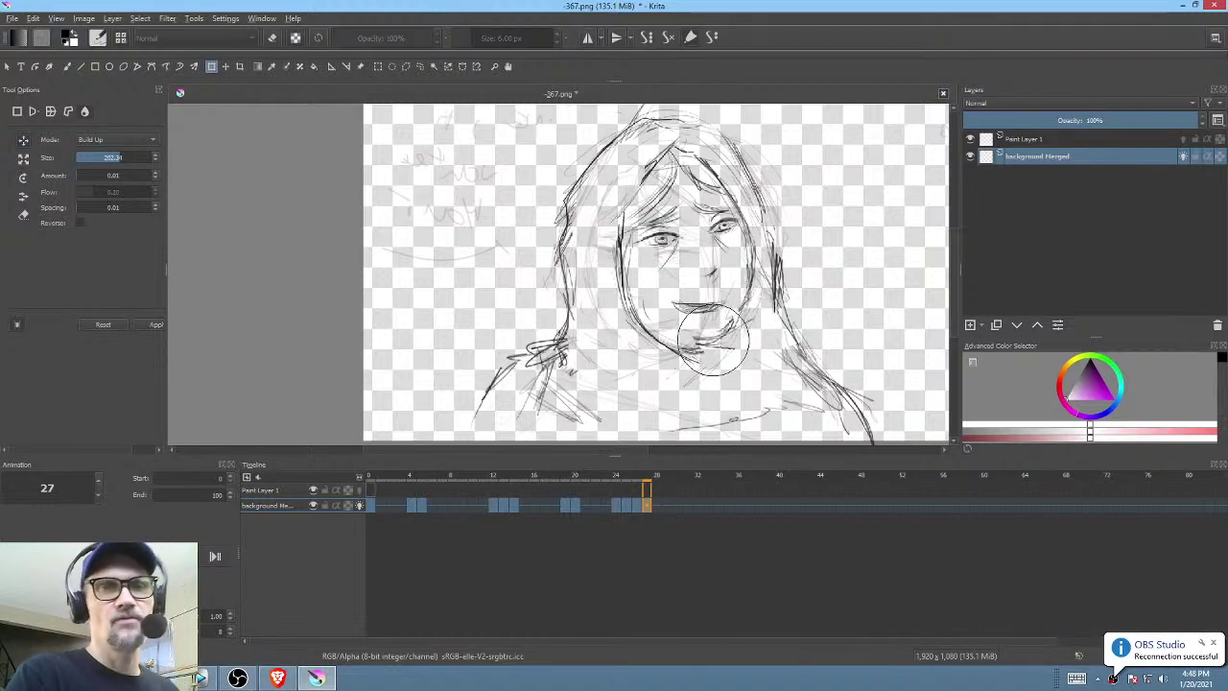
- Erase and redraw the chin and far jaw line on frame 27 to meet the reshaped jaw, comparing against frame 26
key(b)
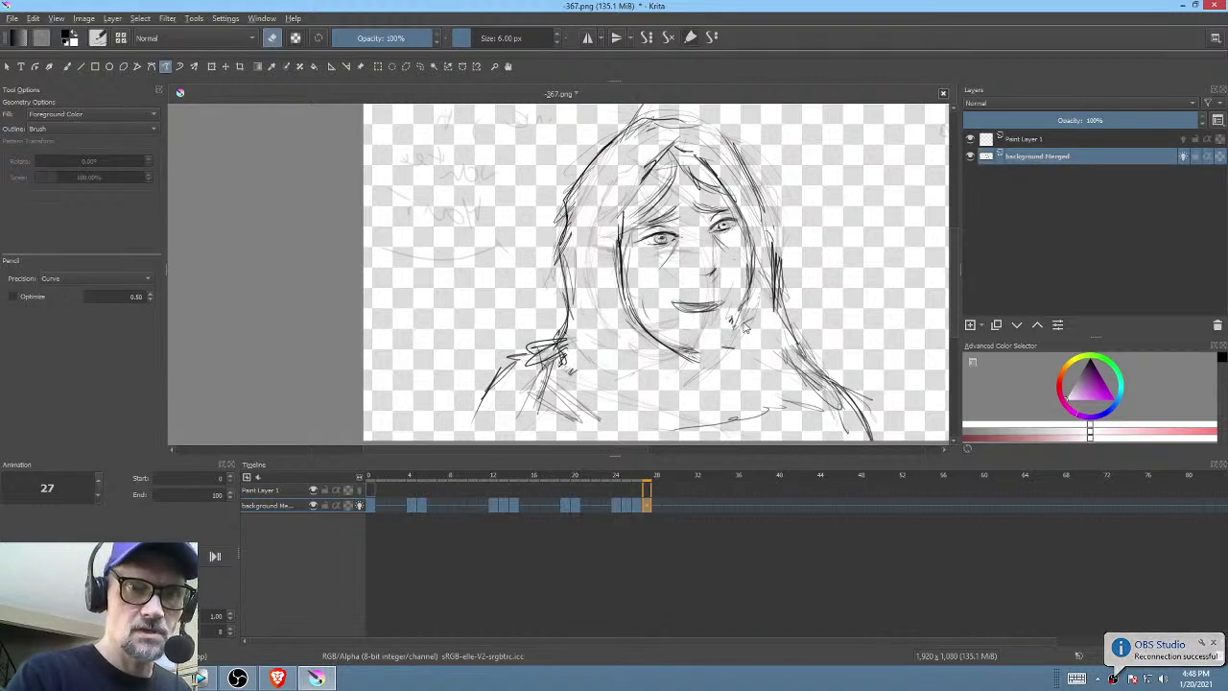
key(b)
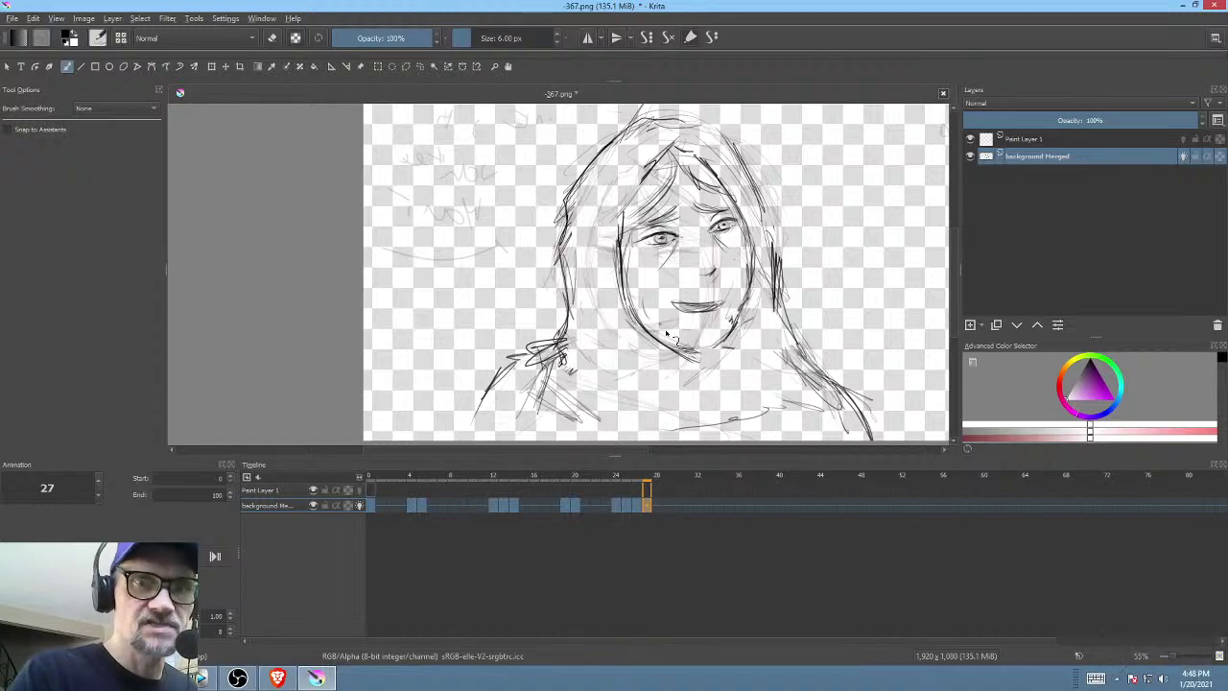
key(Left)
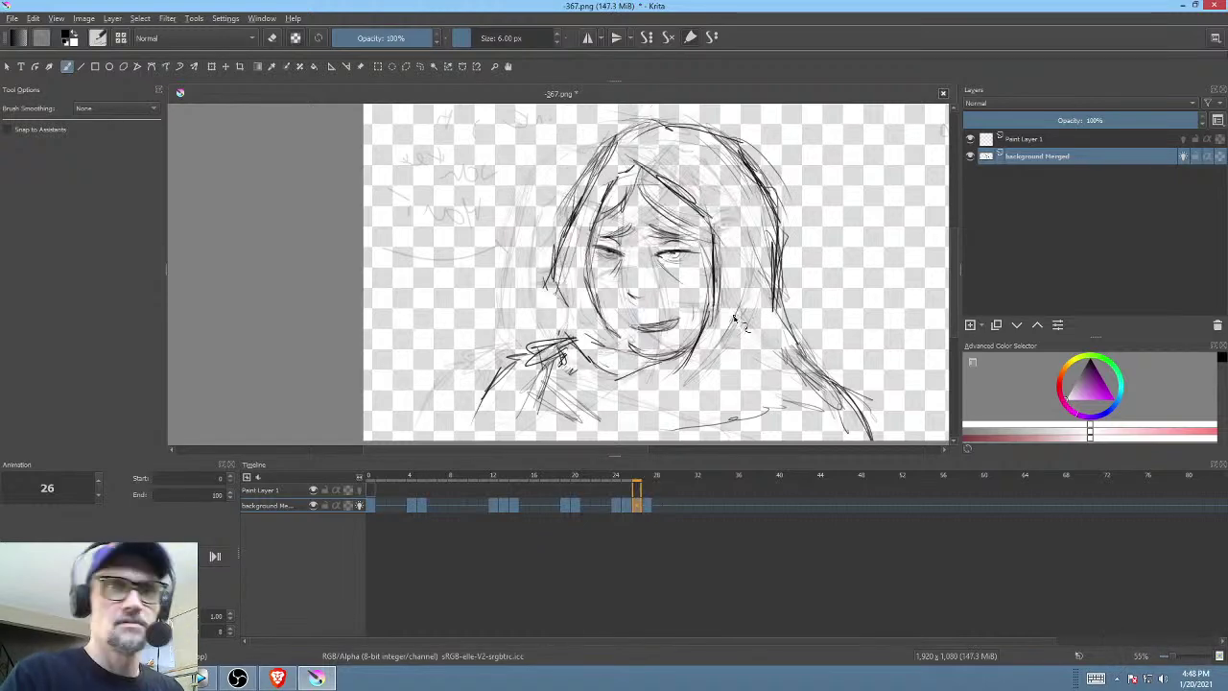
key(Right)
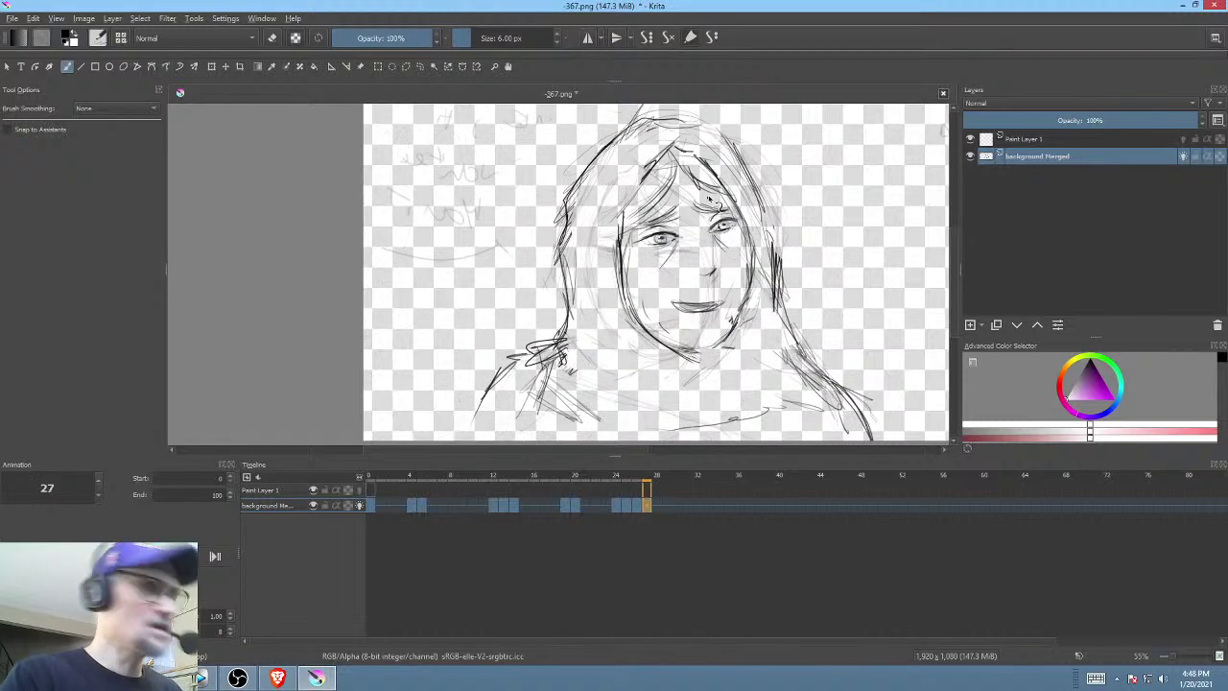
- Outline-select the eyes and eyebrows on frame 27, move them down to about 923, 514 px, and rotate them slightly clockwise
key(ctrl+r)
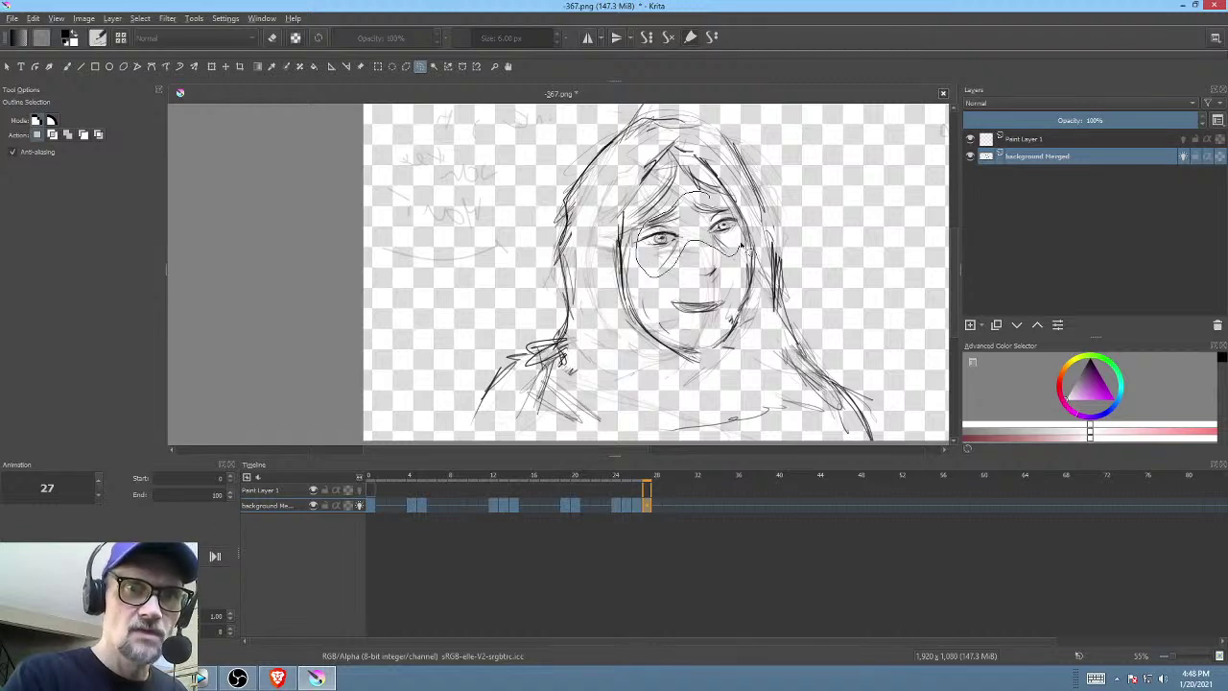
key(ctrl+t)
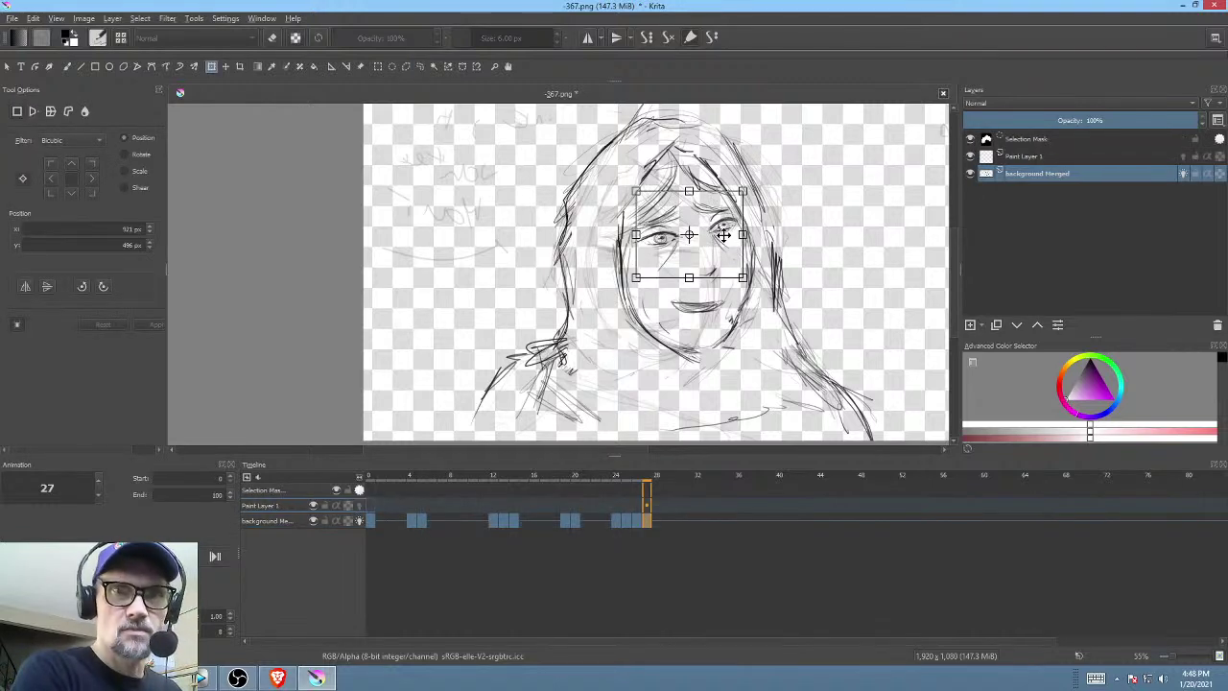
drag(722, 236, 724, 243)
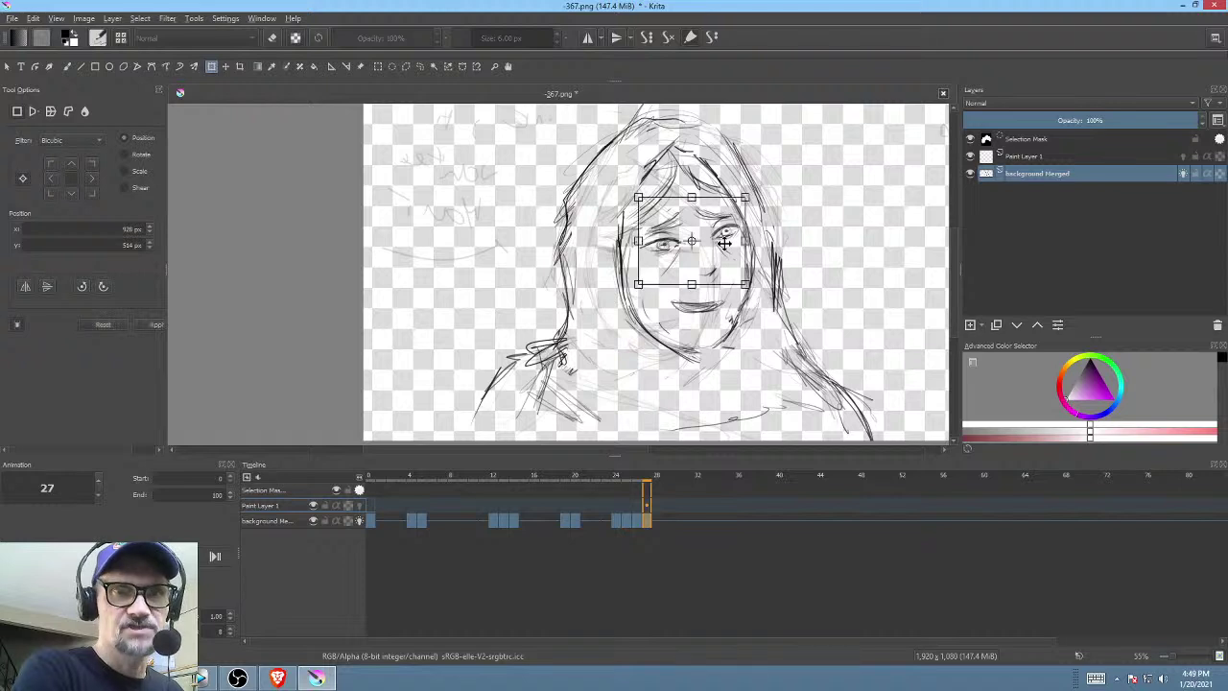
key(Return)
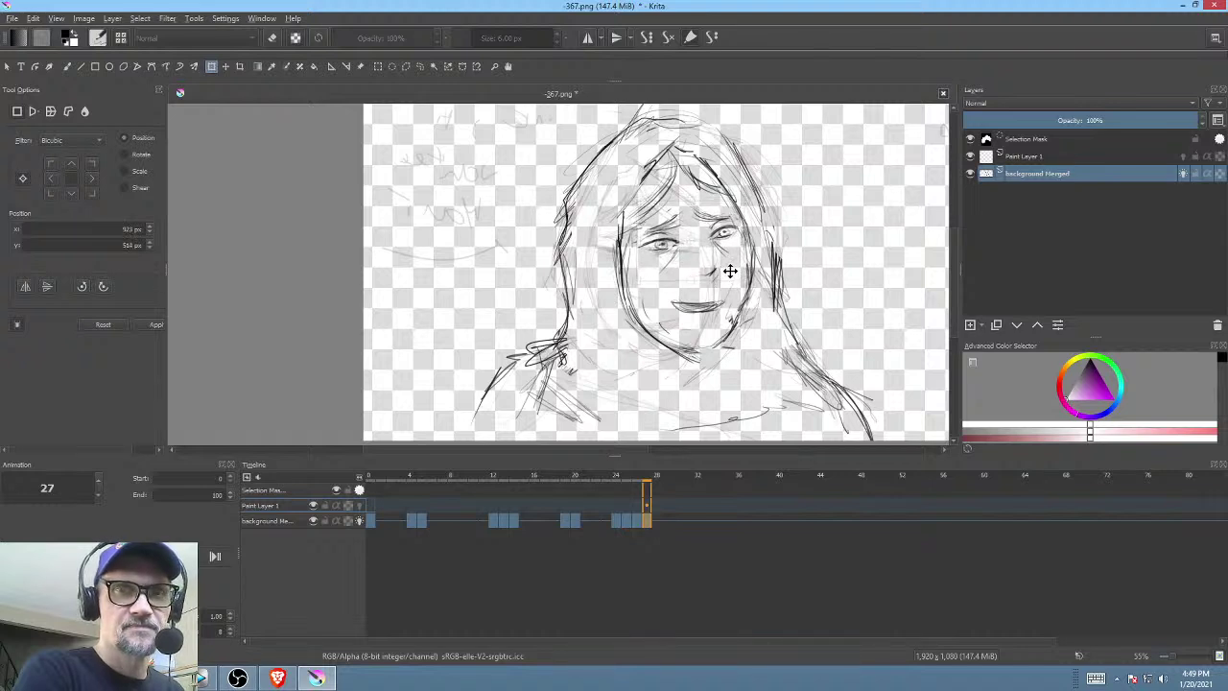
click(779, 275)
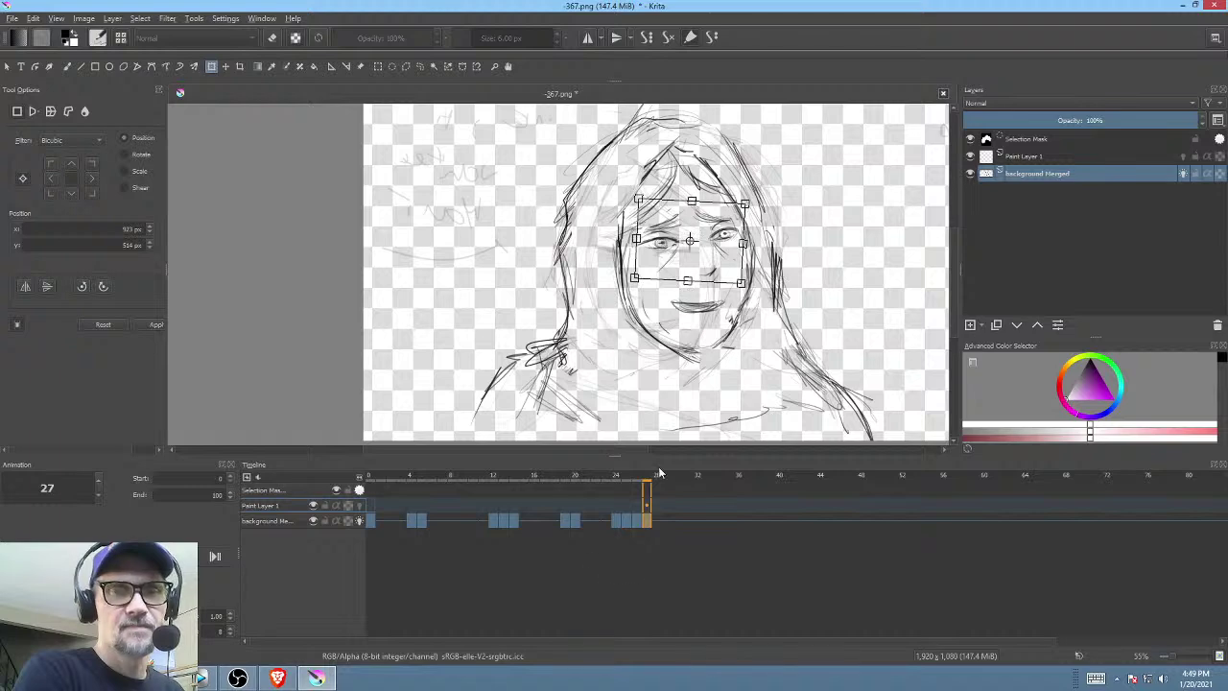
- Compare the adjusted eyes on frame 27 with the faces on frames 21, 0, 26 and 24
click(586, 523)
key(space)
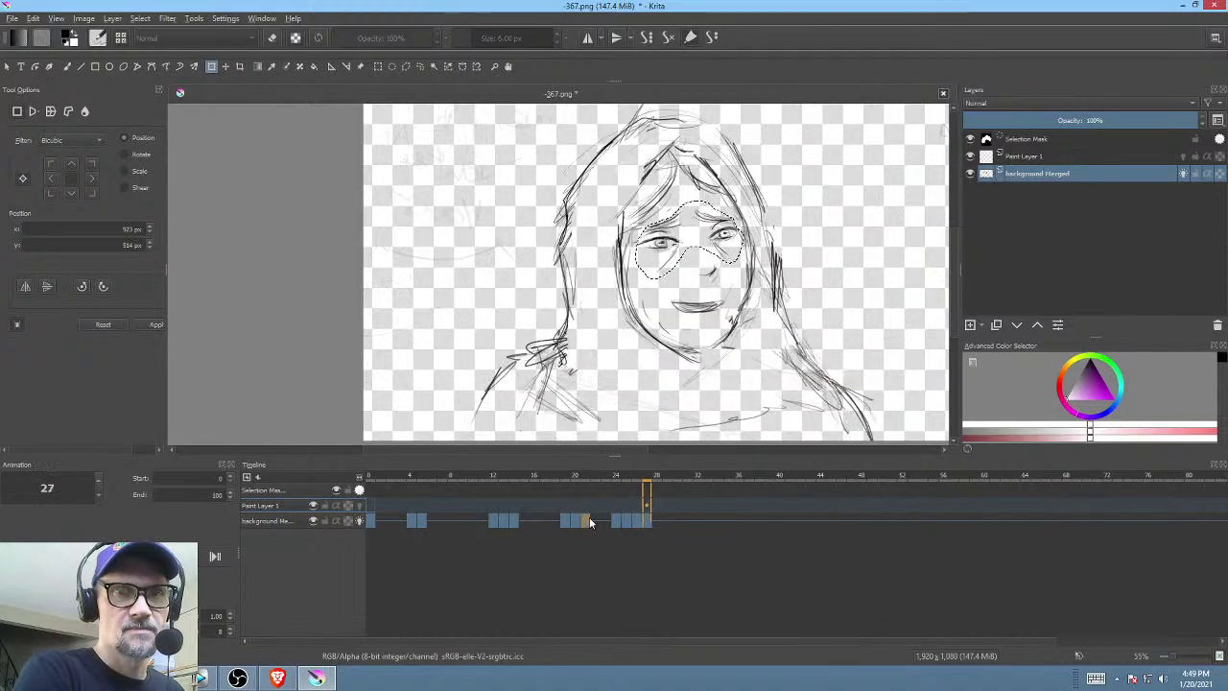
key(space)
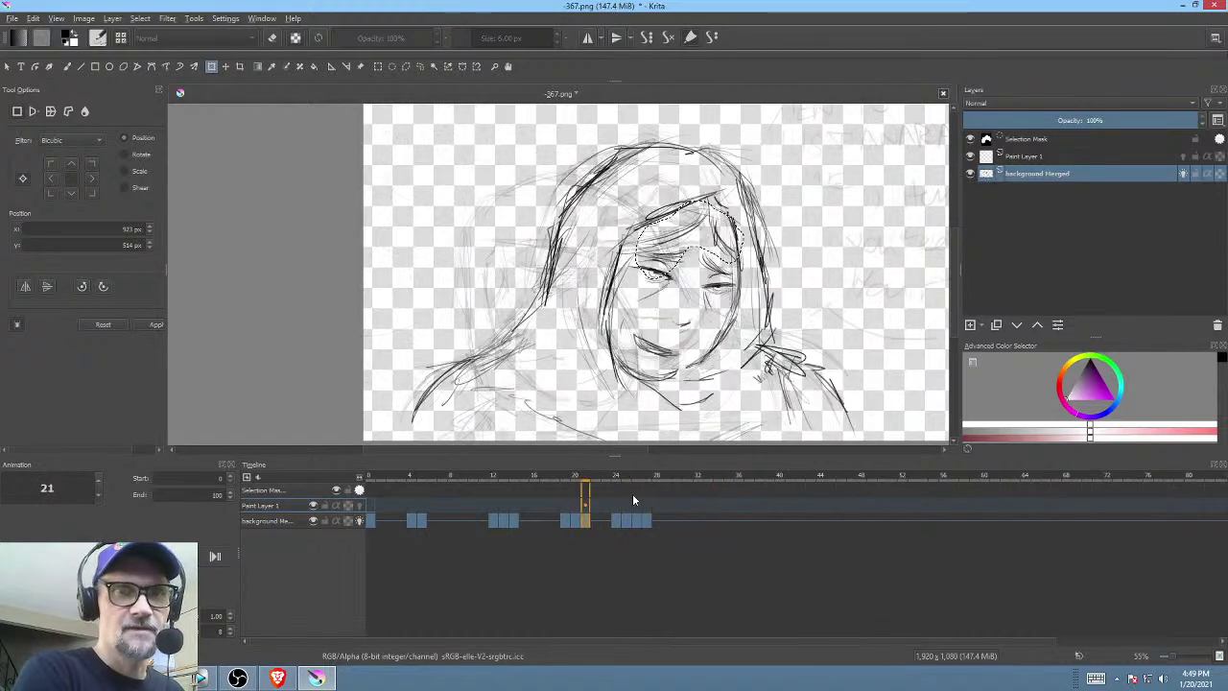
click(373, 524)
key(space)
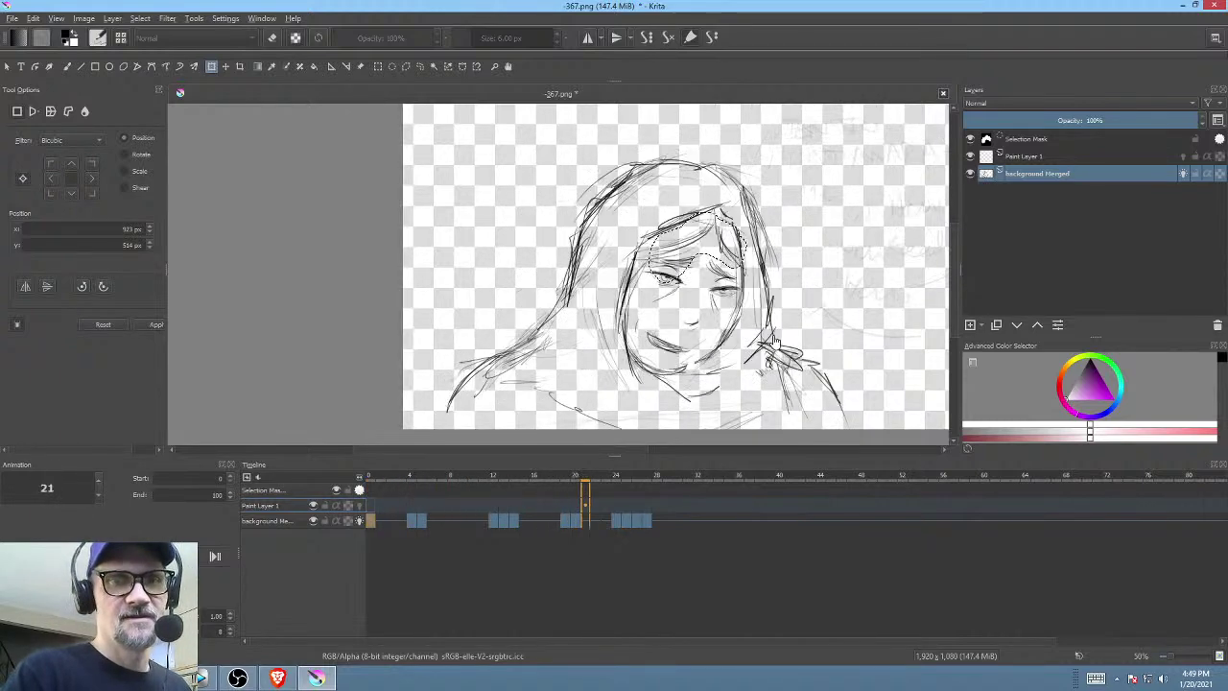
key(space)
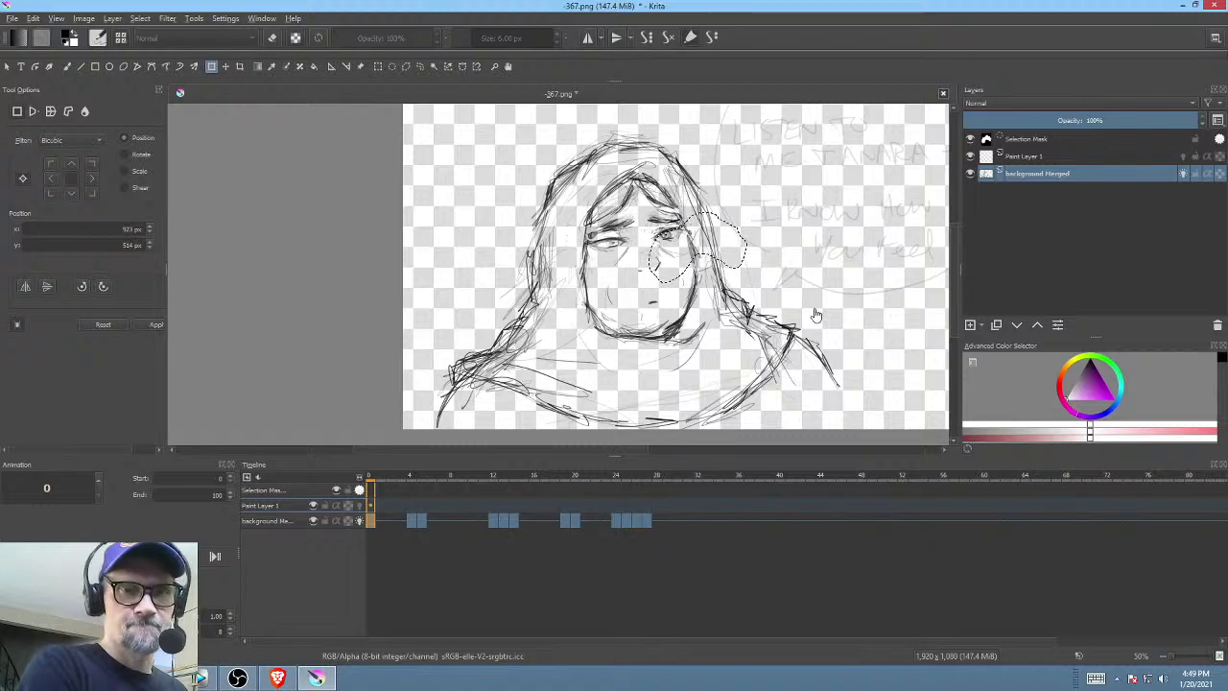
click(648, 521)
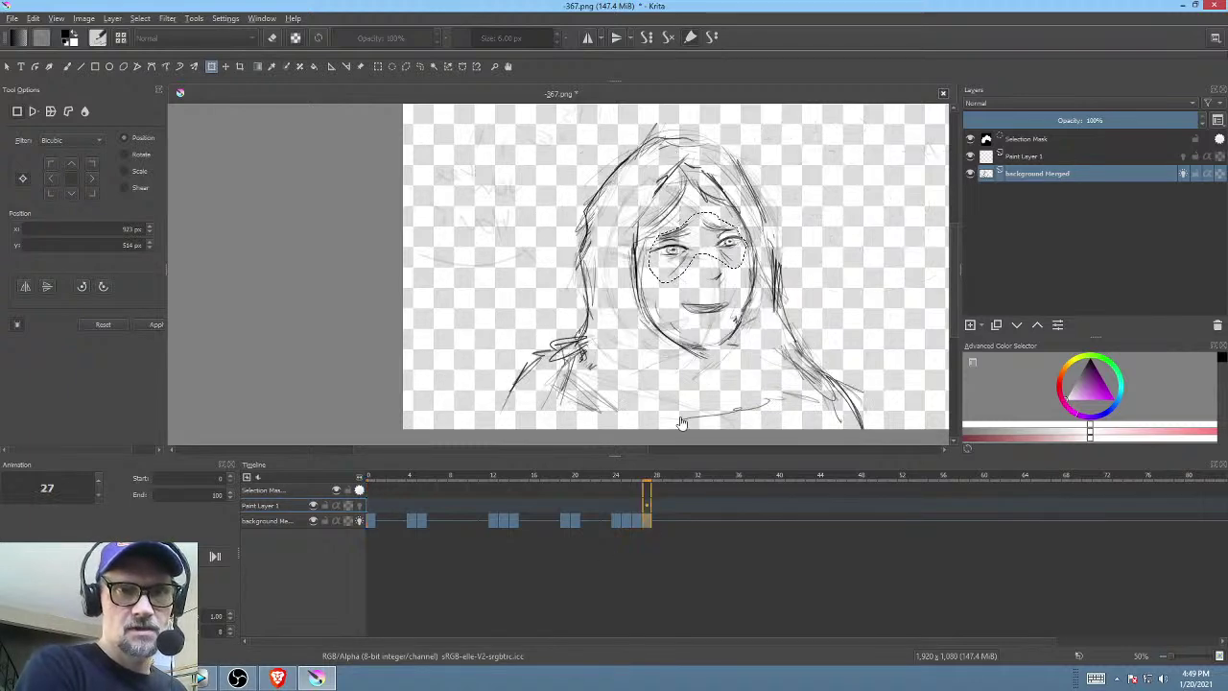
click(634, 520)
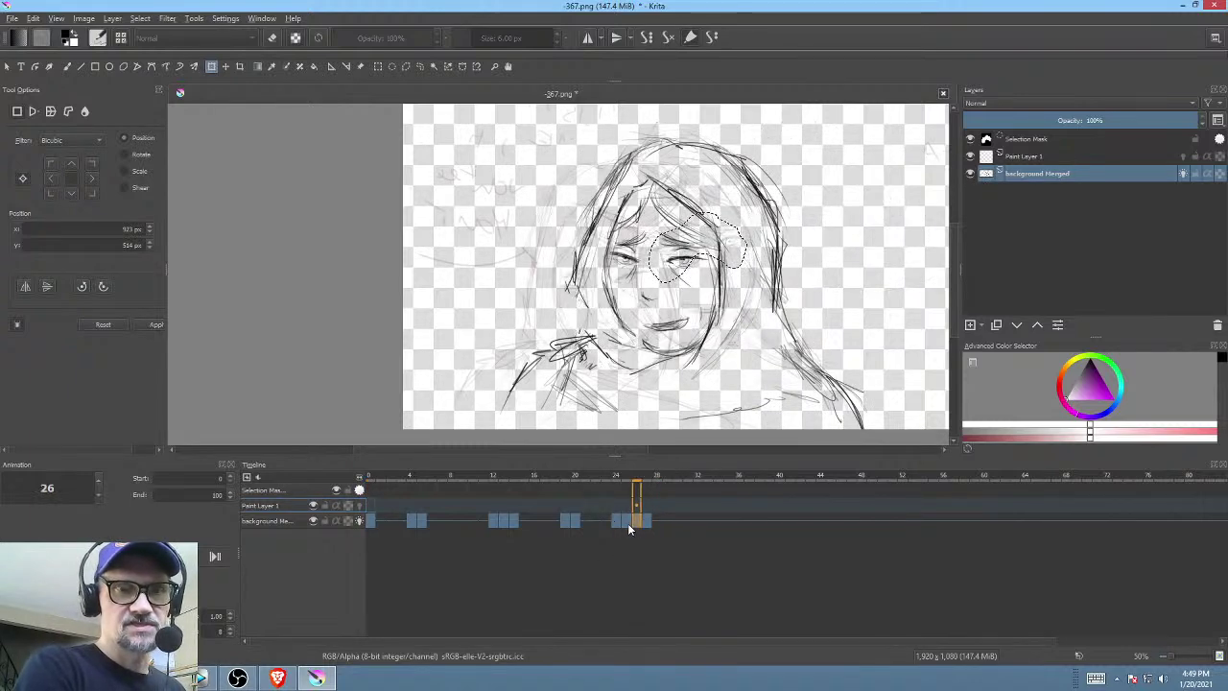
click(615, 522)
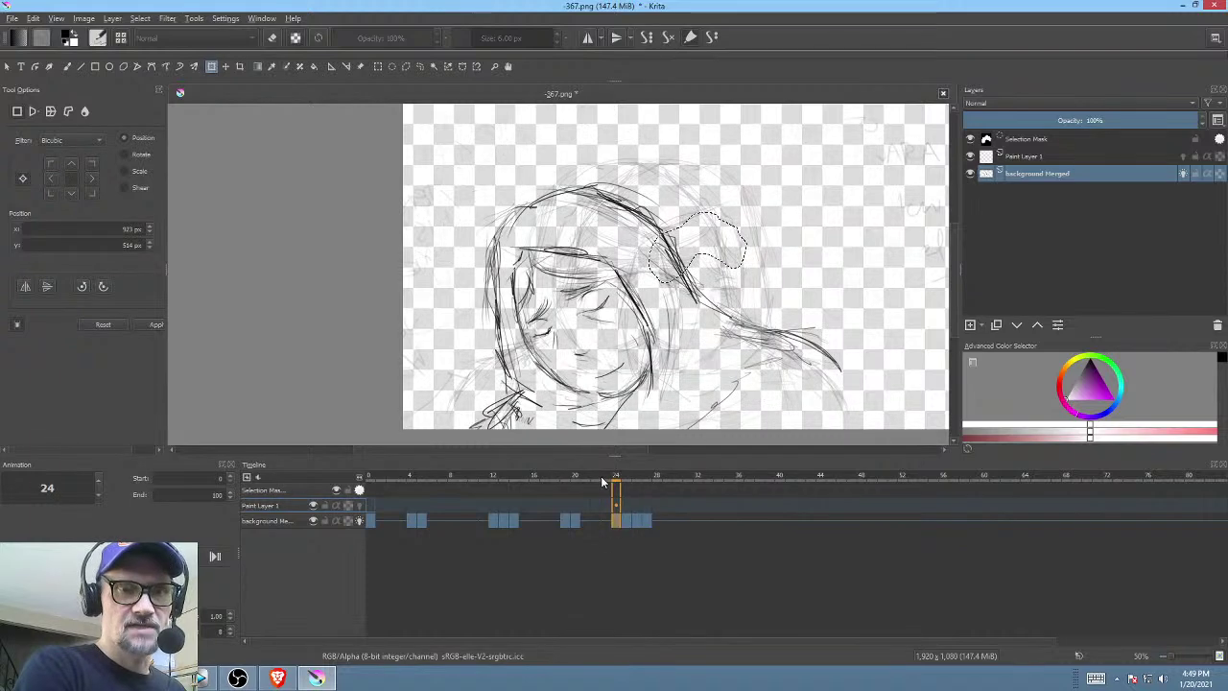
mouse_move(604, 482)
mouse_down()
mouse_move(658, 489)
mouse_move(648, 488)
mouse_up()
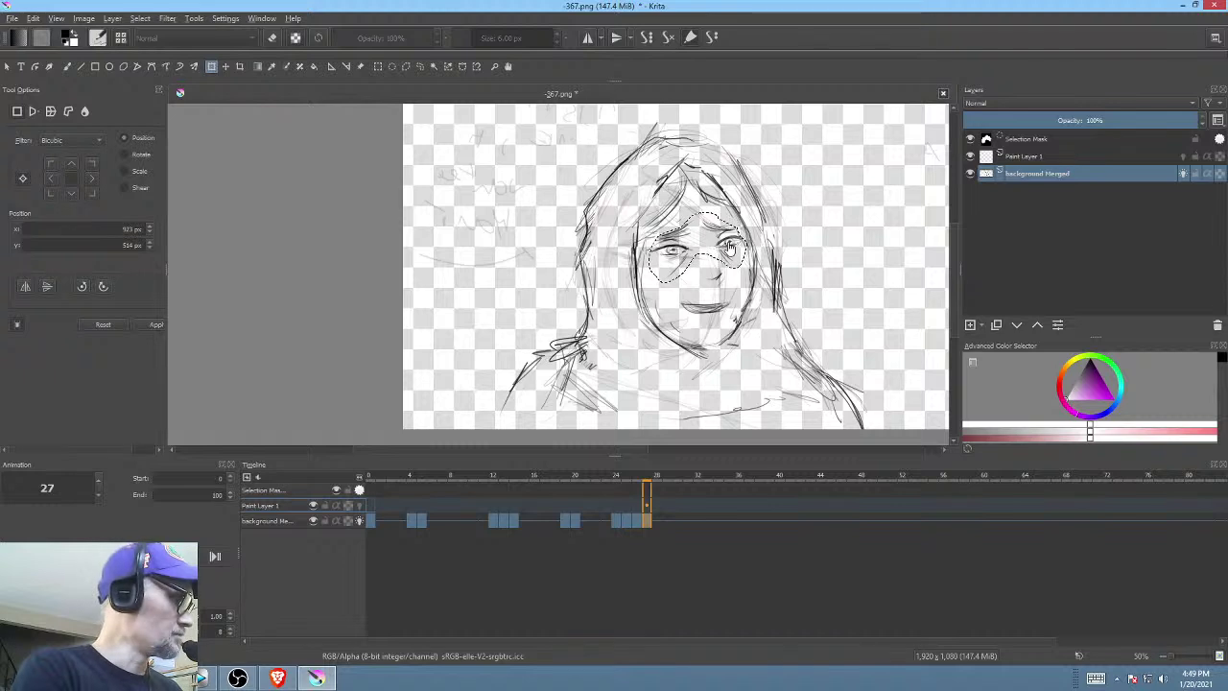
- Clear the eye selection and stretch the whole frame 27 drawing slightly wider with a free transform
key(ctrl+shift+a)
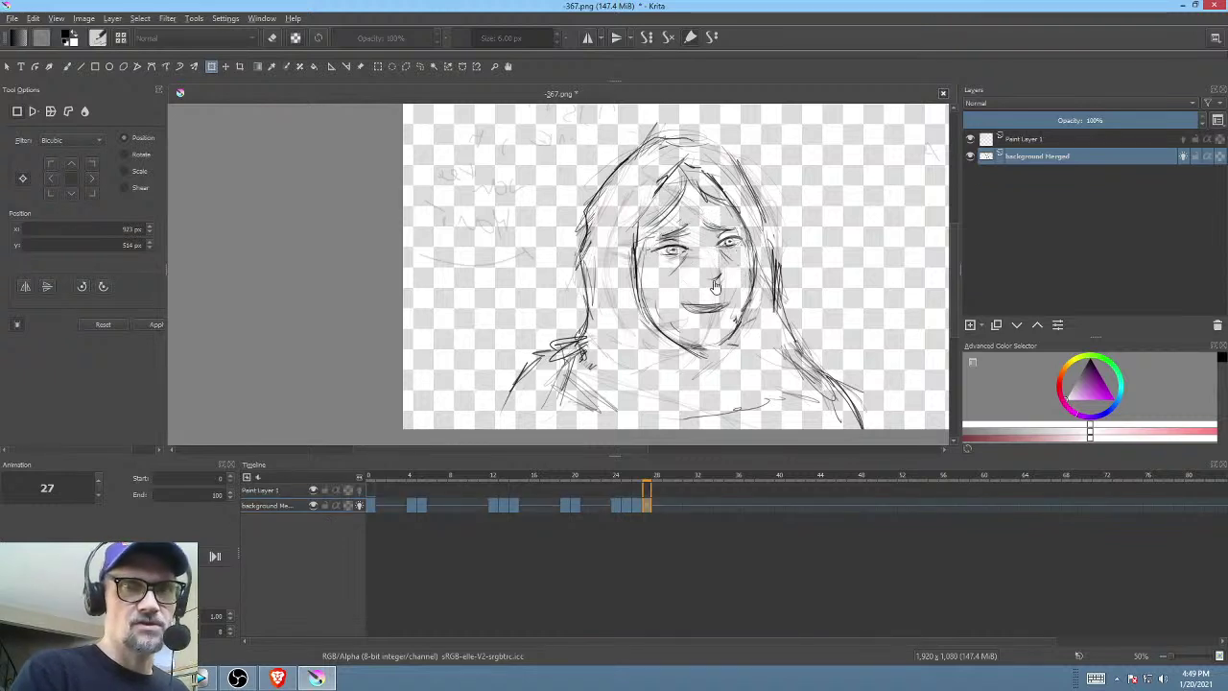
click(777, 278)
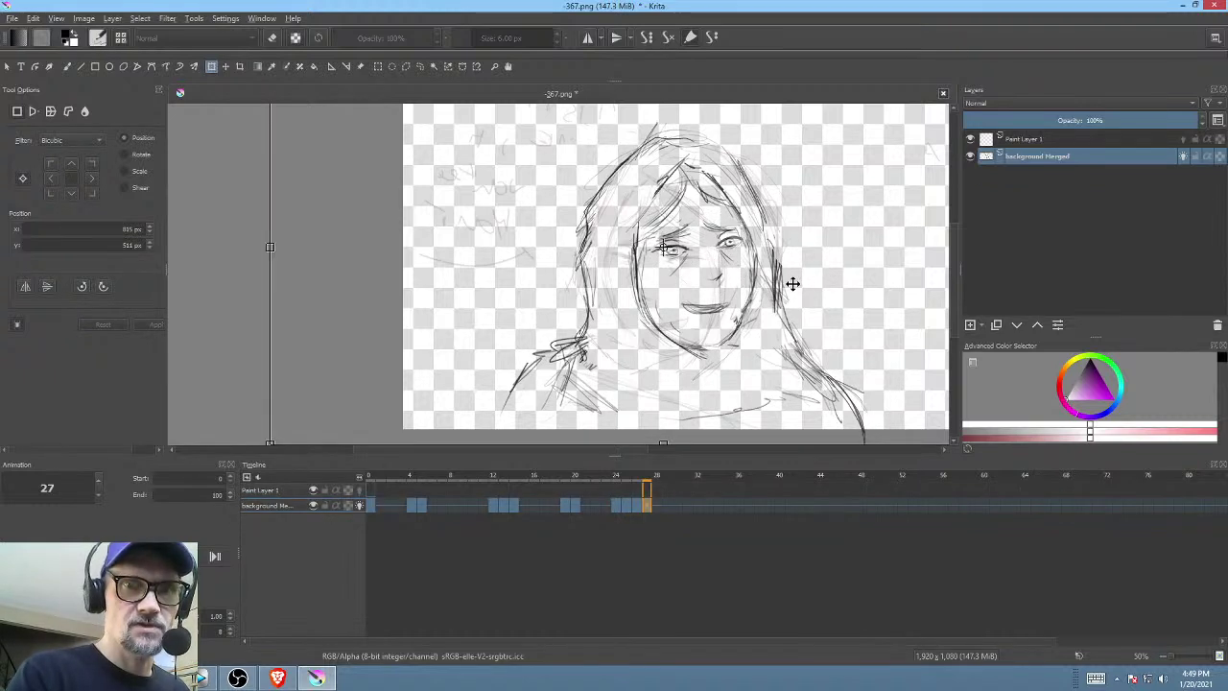
scroll(889, 237, down, 4)
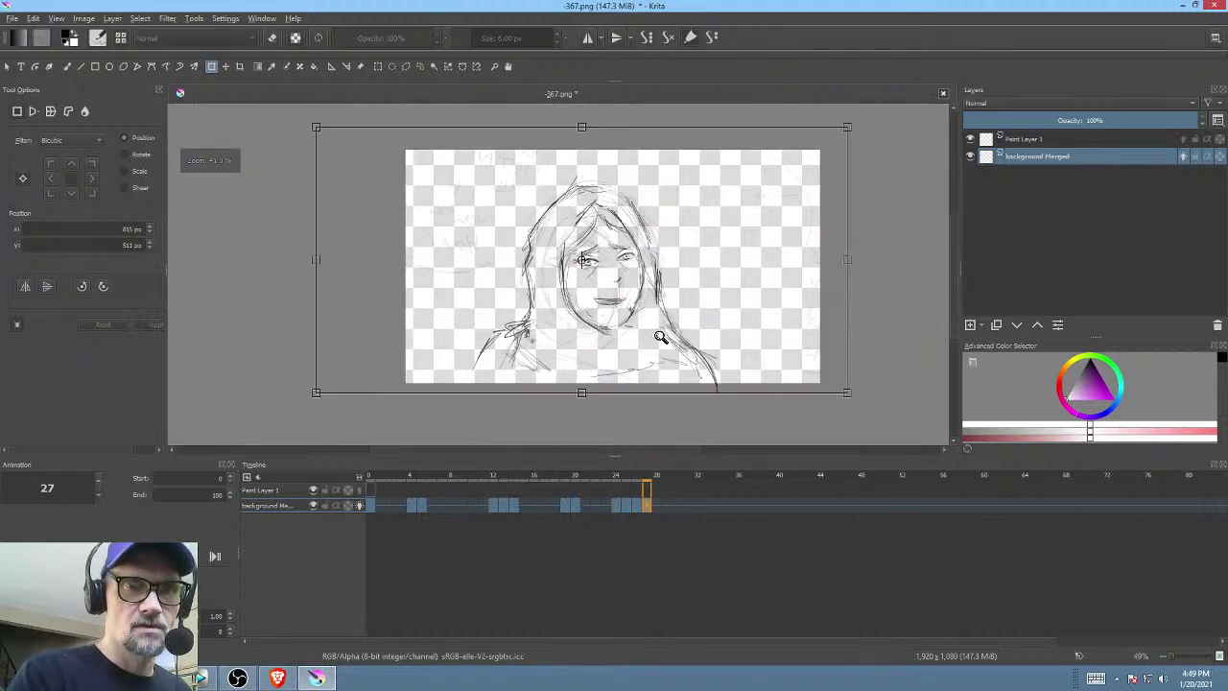
key(Return)
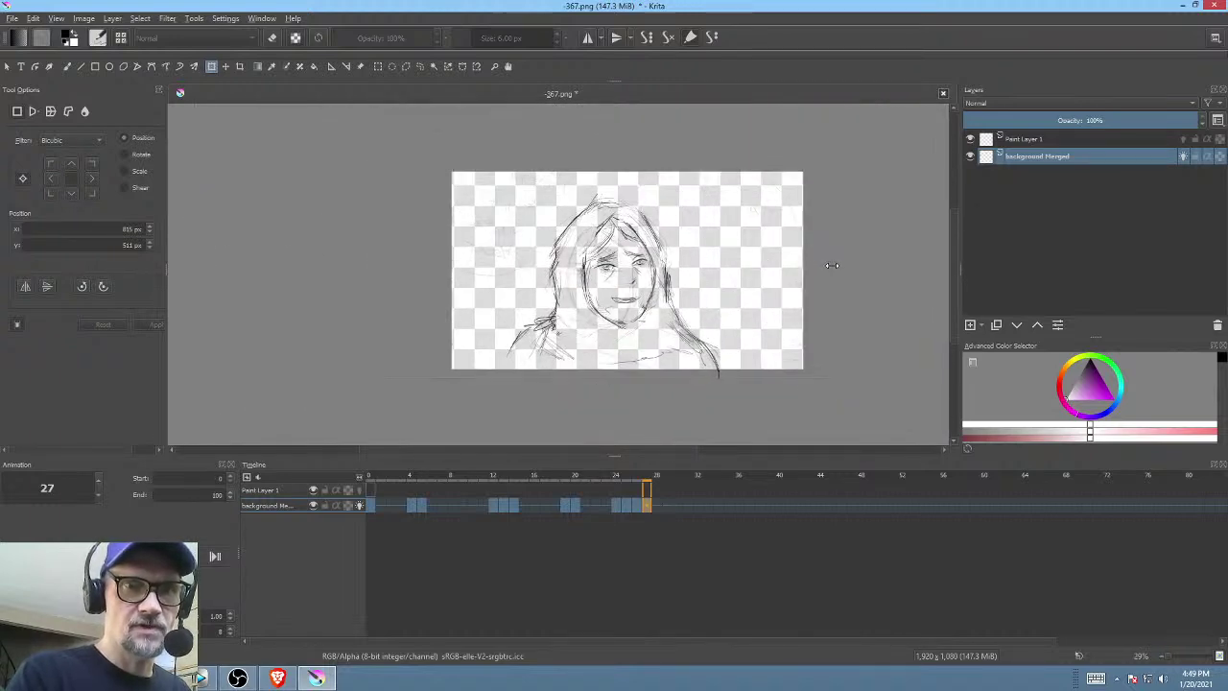
click(838, 265)
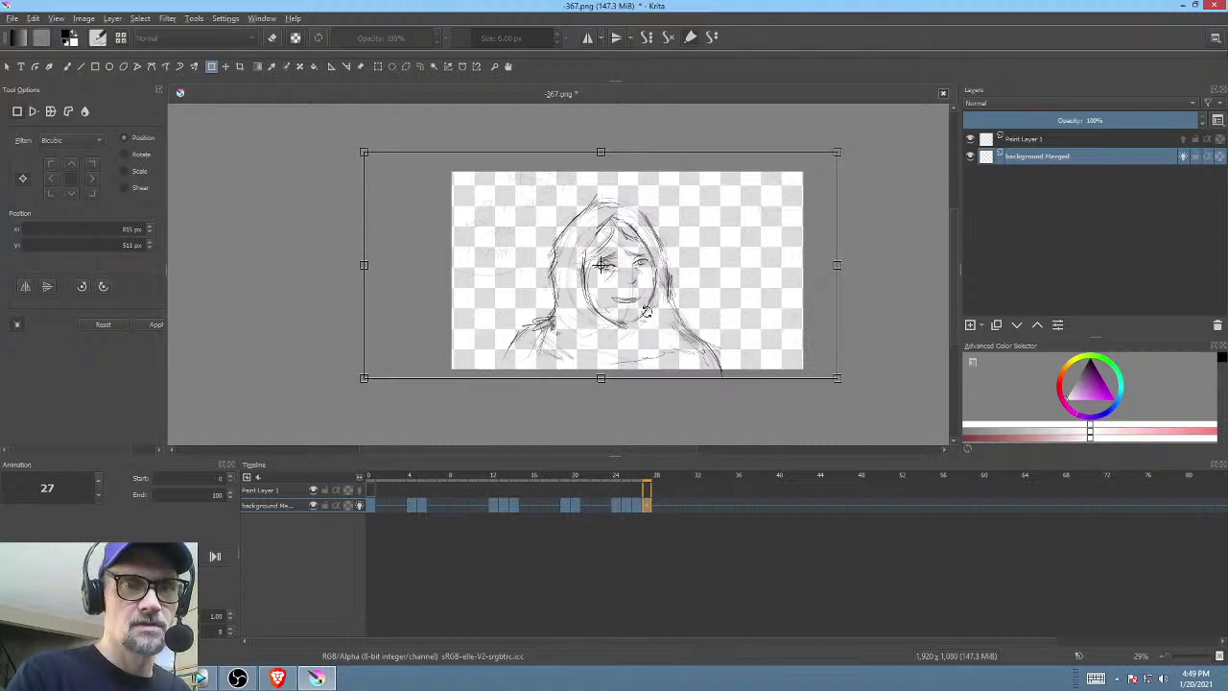
scroll(744, 286, up, 5)
click(638, 505)
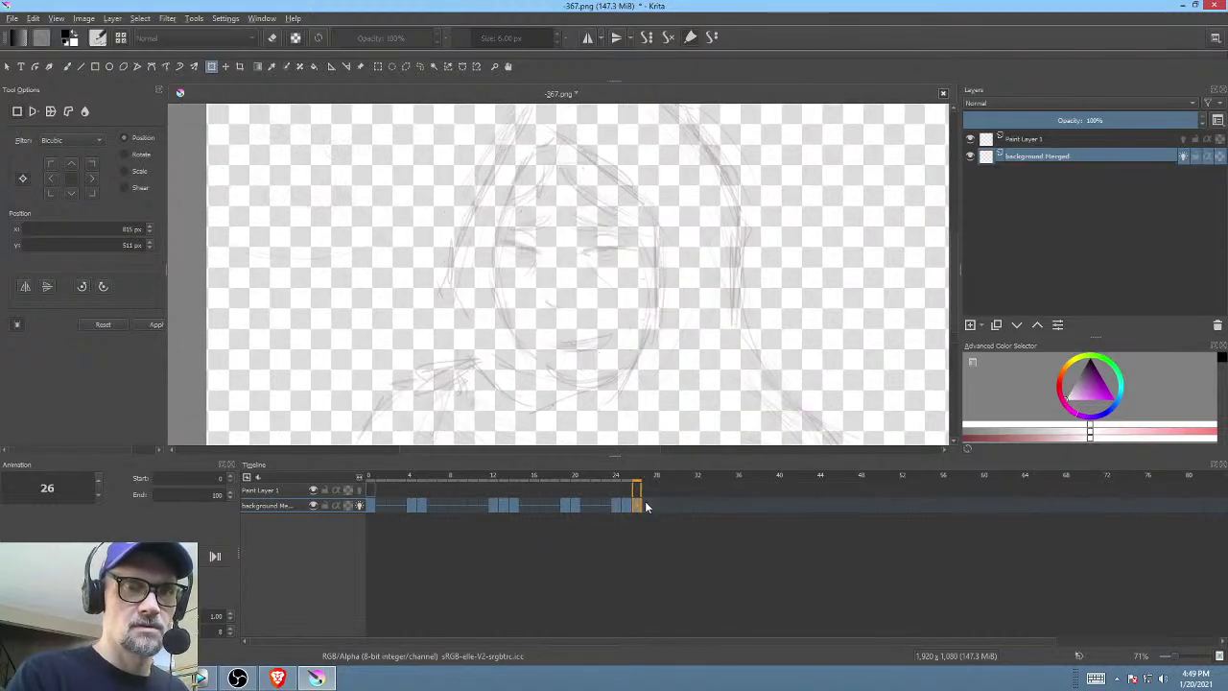
- Compare frame 27 with frame 0, examine the head turn across frames 24 to 27, and move to frame 28
click(648, 505)
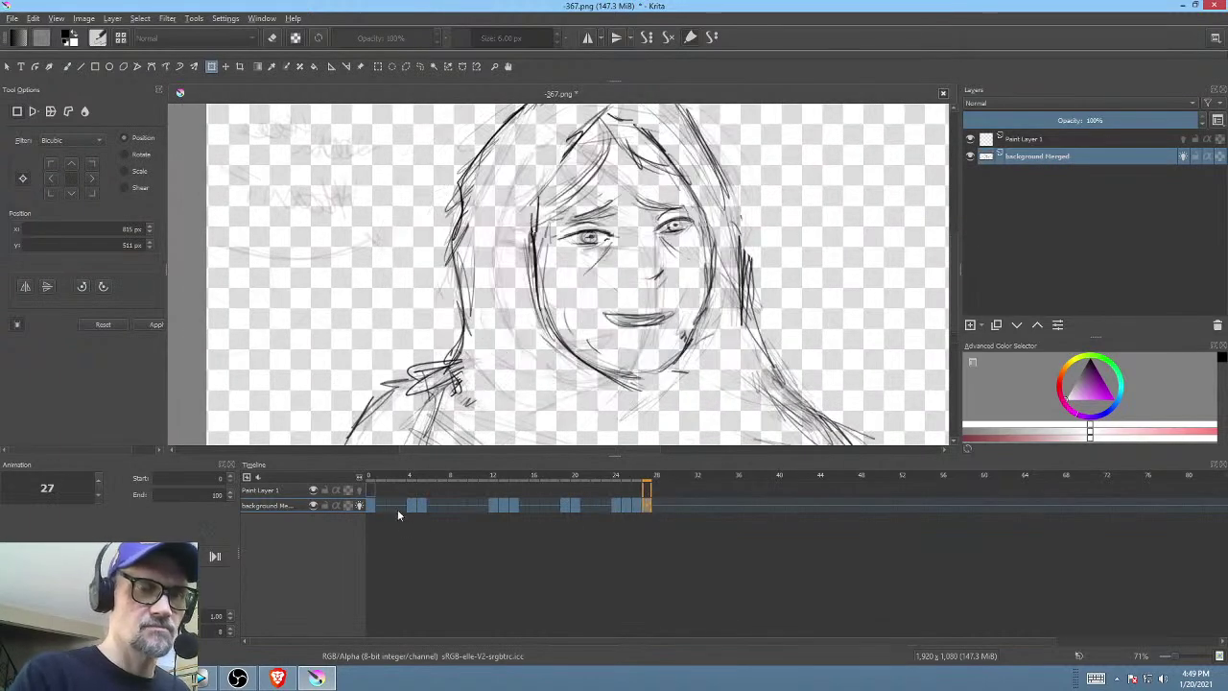
click(373, 506)
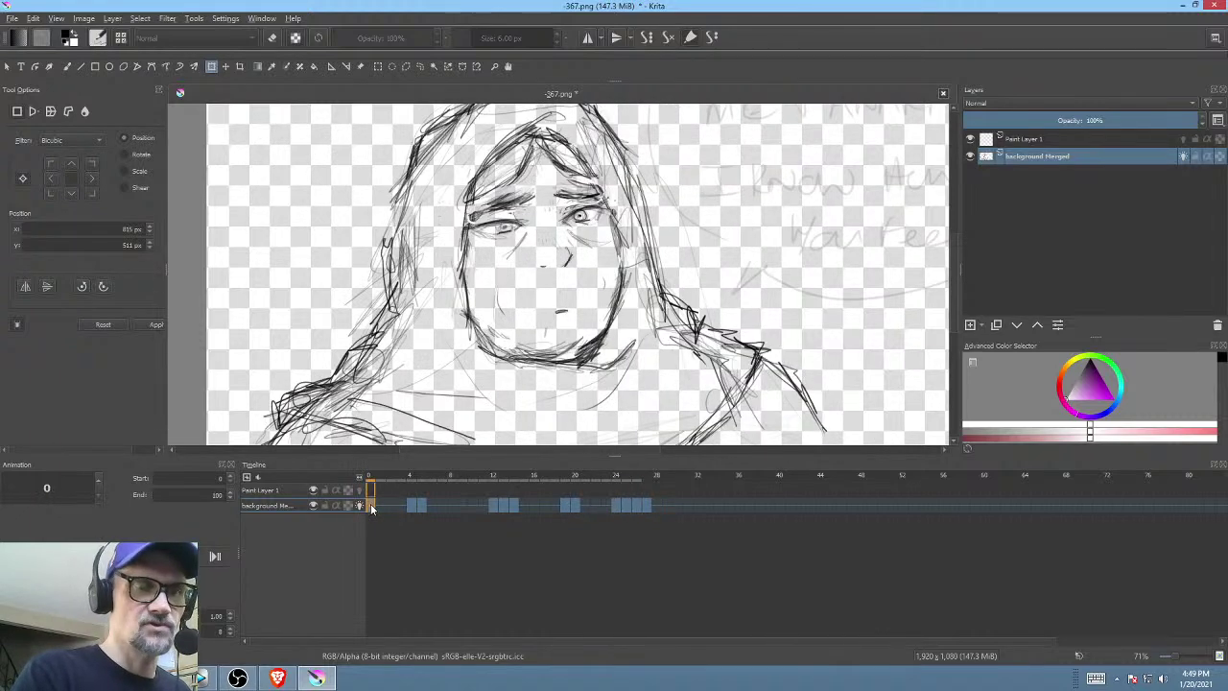
click(649, 505)
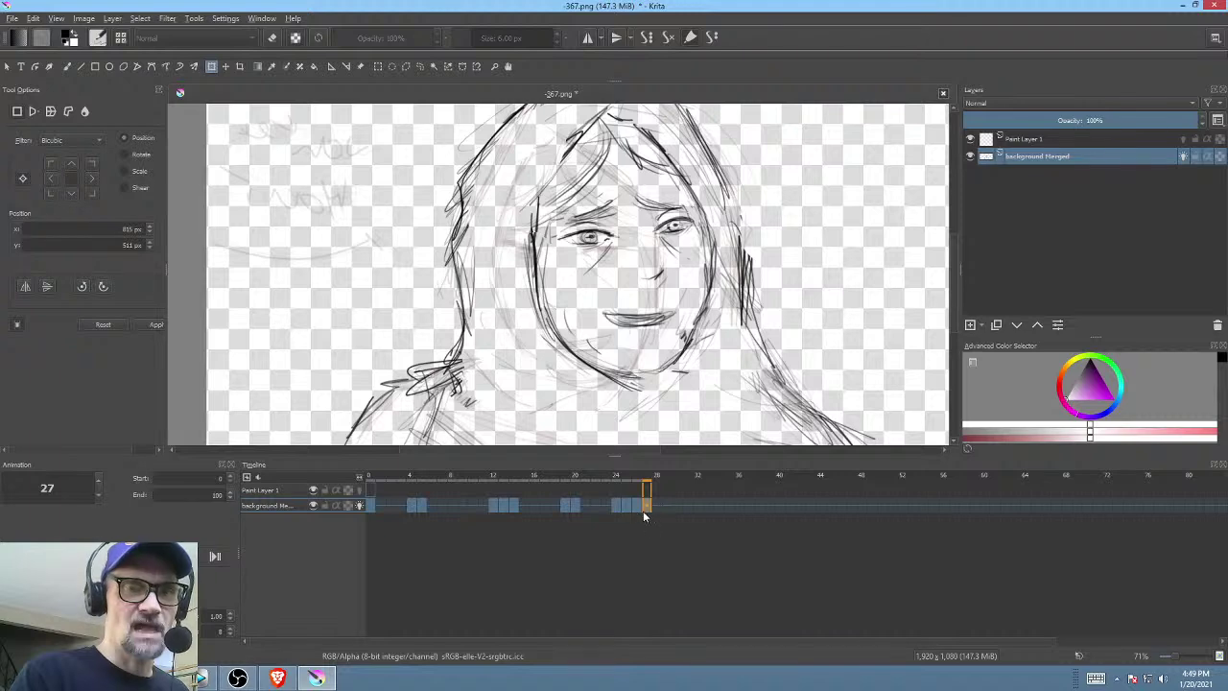
key(Left)
key(Left)
key(Left)
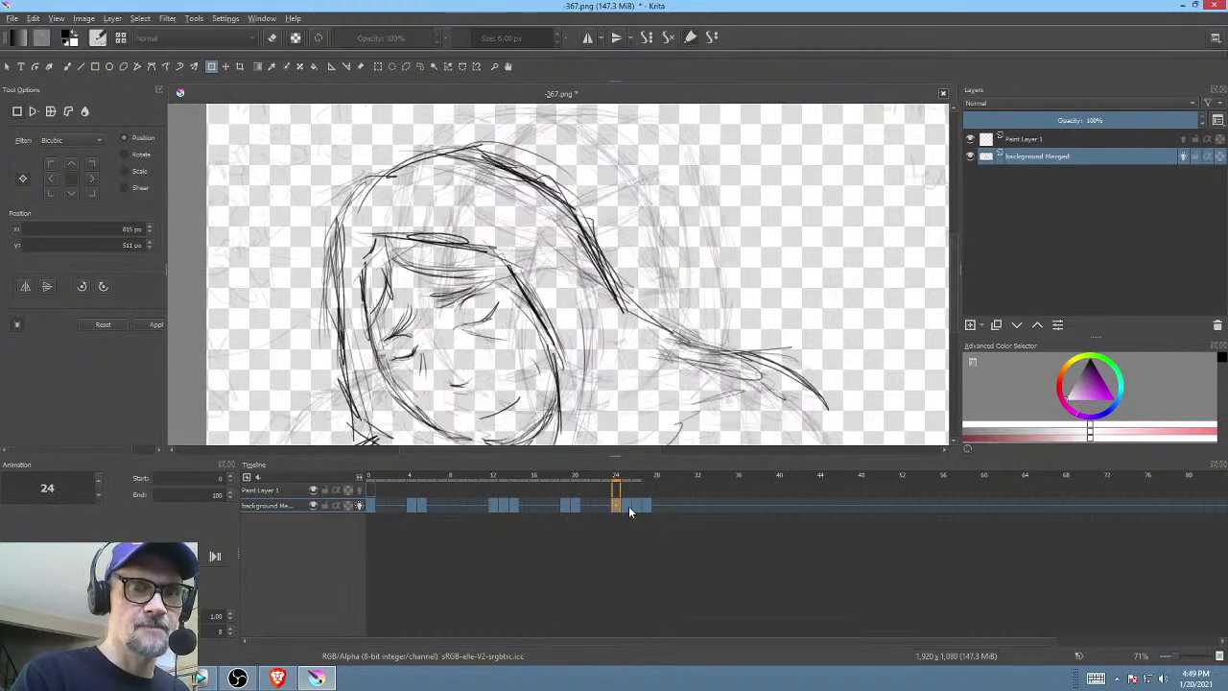
key(Right)
key(Right)
click(655, 506)
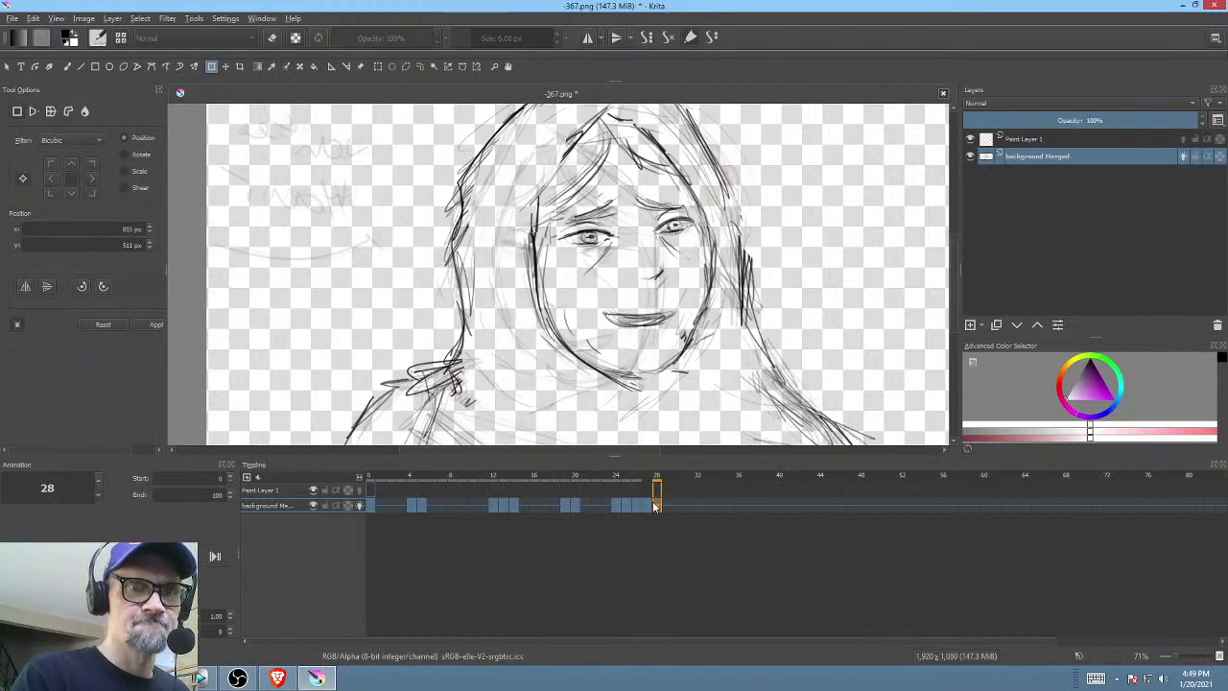
- Copy the front-facing drawing from frame 0 to frame 28 on the background Merged layer
drag(681, 313, 682, 329)
click(370, 505)
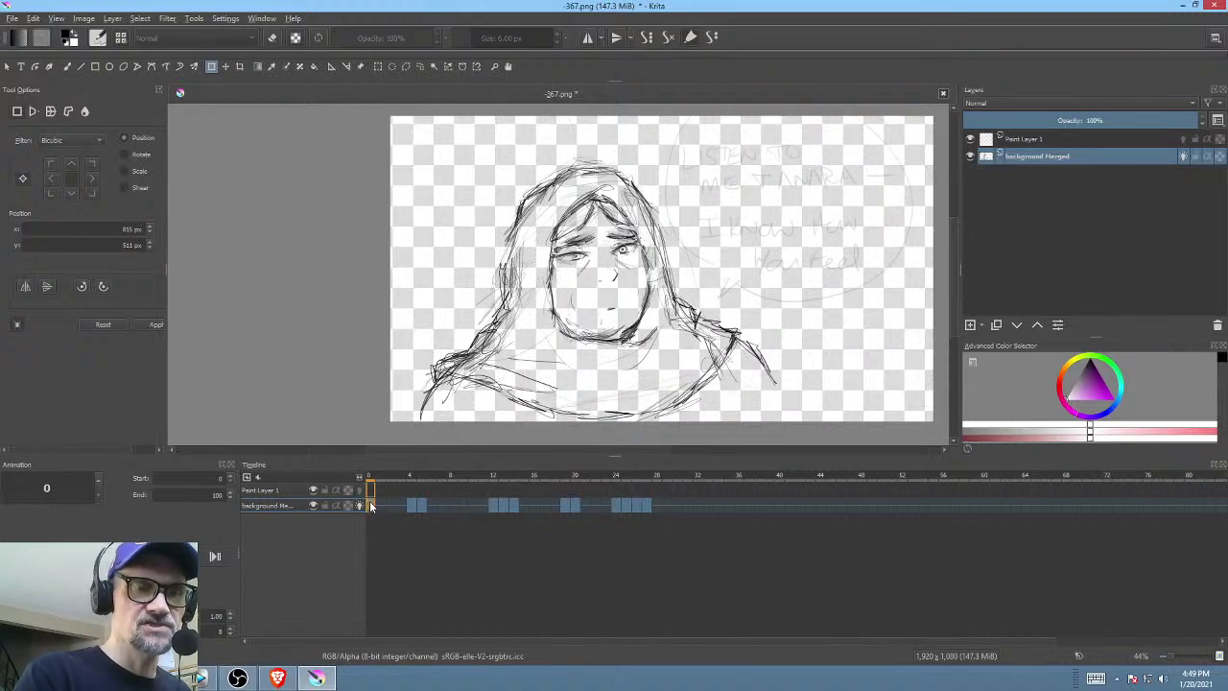
drag(373, 506, 636, 563)
drag(660, 509, 380, 505)
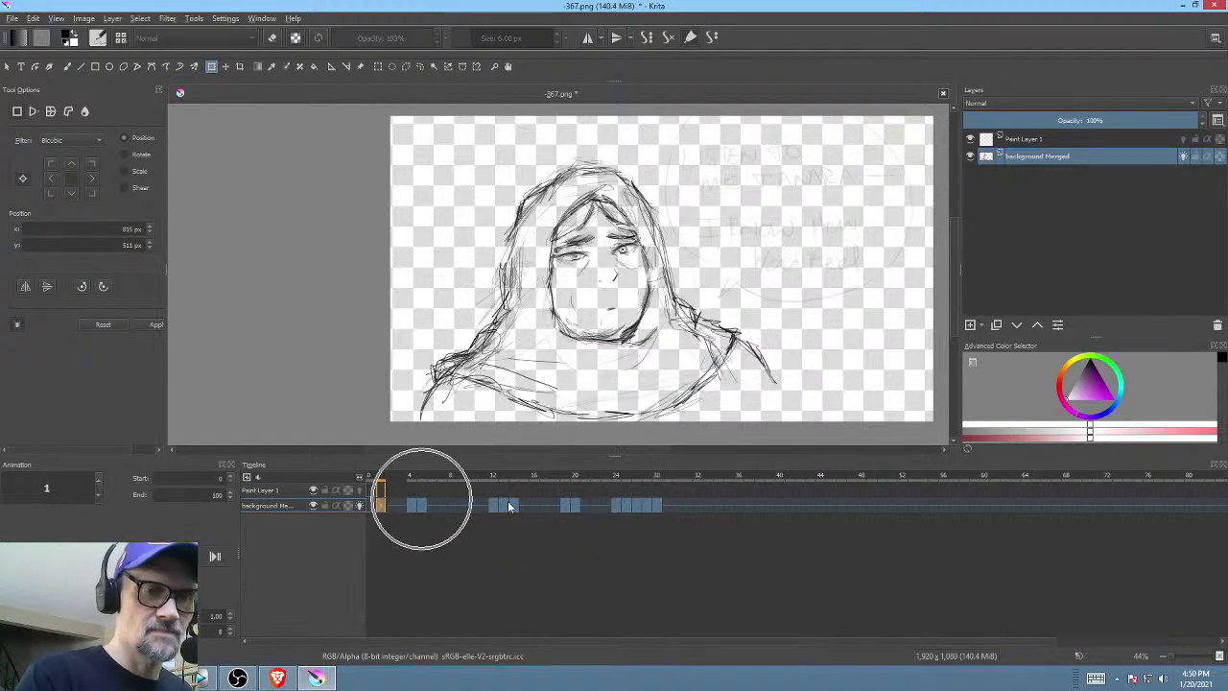
click(372, 505)
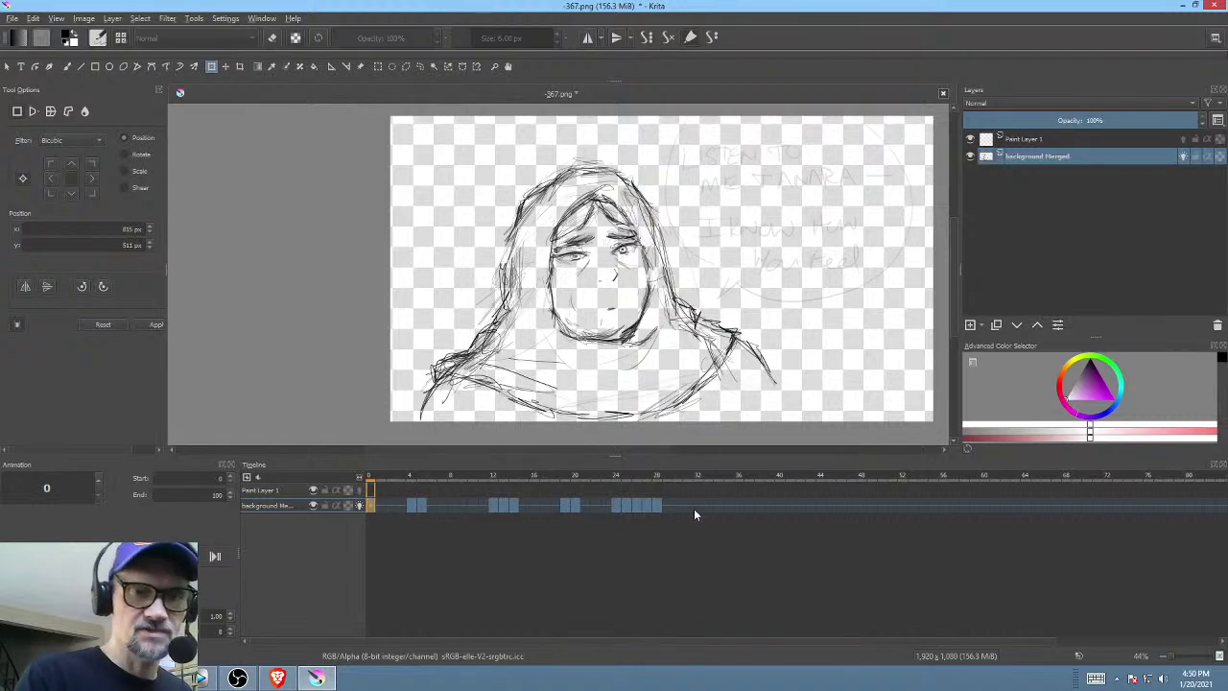
- Move to frame 29 and rotate the whole drawing slightly clockwise with a free transform
click(668, 505)
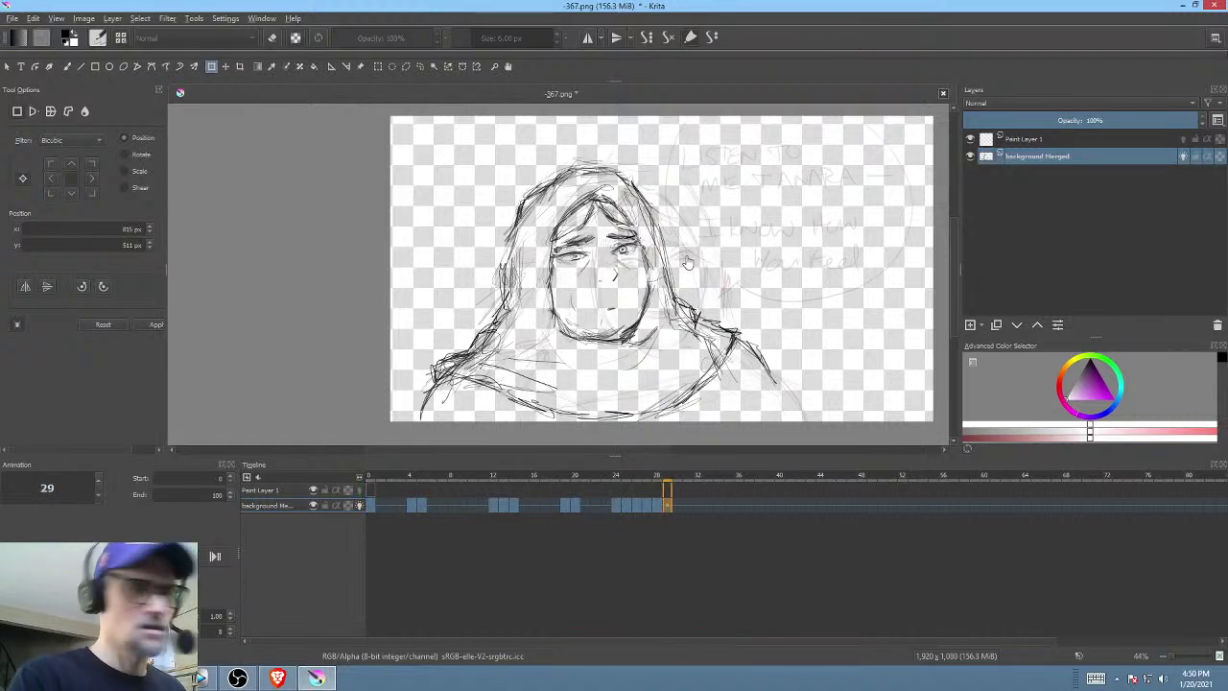
click(703, 328)
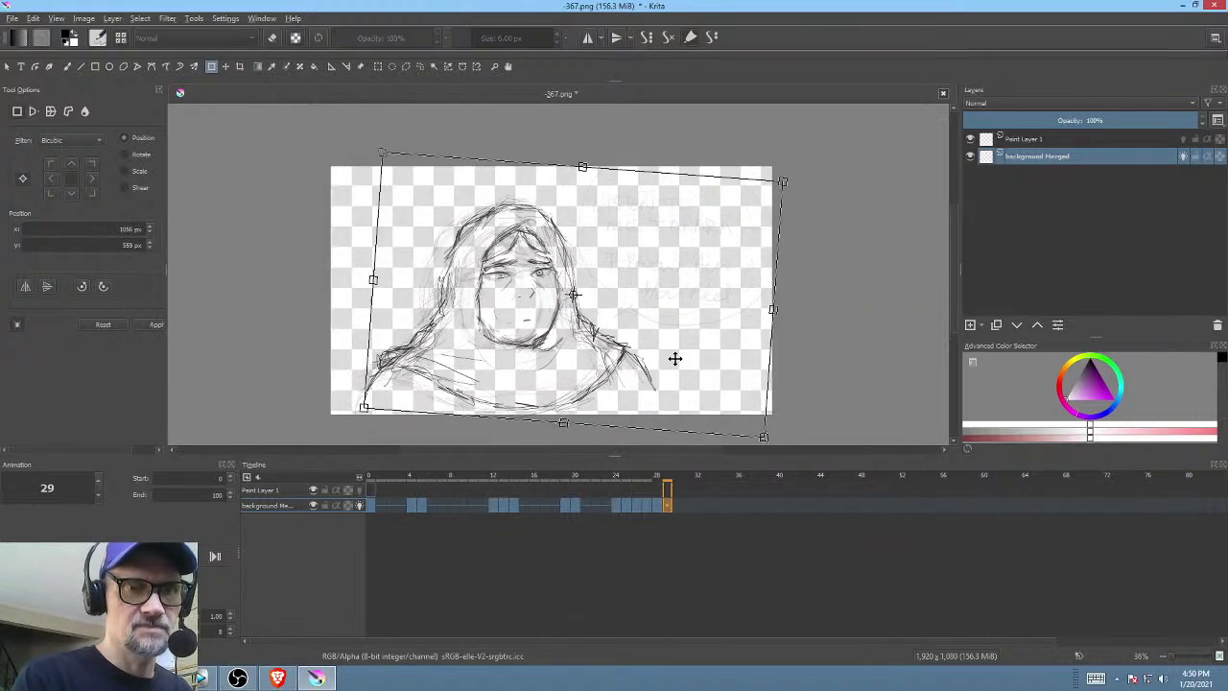
key(Return)
- Outline-select the shoulders on frame 29, mirror them horizontally, and move them to about 744, 898 px
mouse_move(693, 363)
mouse_down()
mouse_move(685, 331)
mouse_move(610, 305)
mouse_move(545, 357)
mouse_move(422, 316)
mouse_move(345, 403)
mouse_move(554, 436)
mouse_move(691, 360)
mouse_up()
key(ctrl+t)
right_click(688, 352)
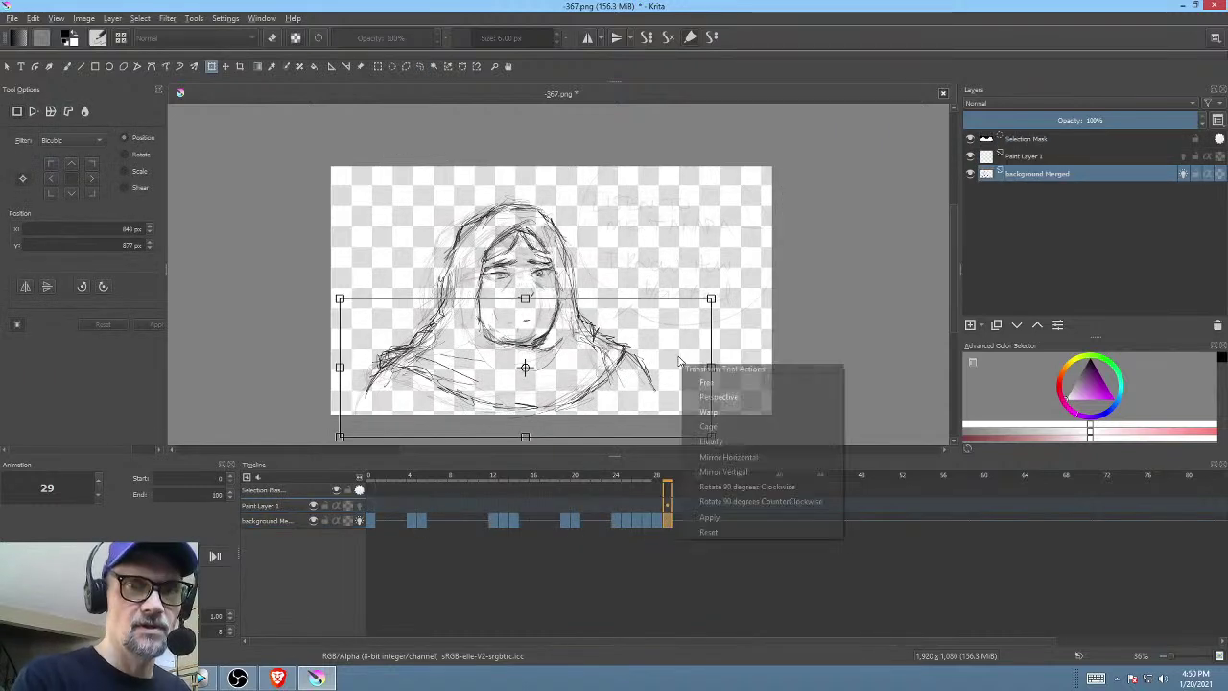
click(759, 457)
drag(665, 362, 641, 368)
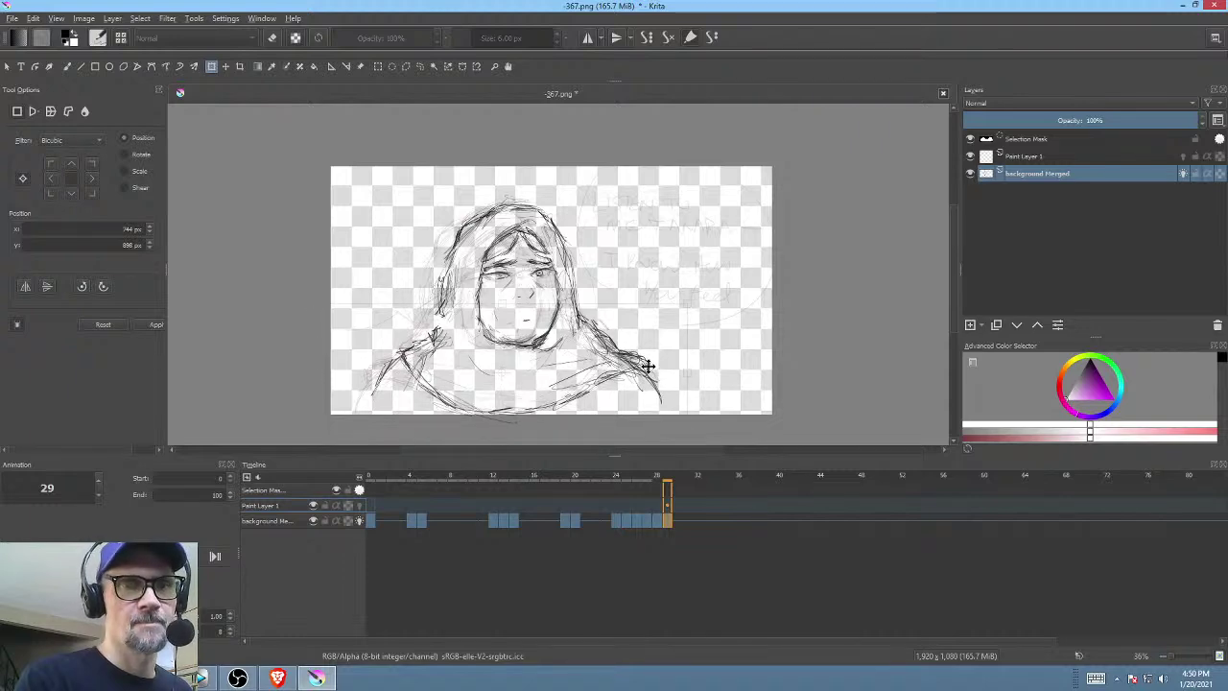
- Examine the head turn across frames 24 to 28, comparing frames 26 and 27 closely
click(658, 520)
click(645, 520)
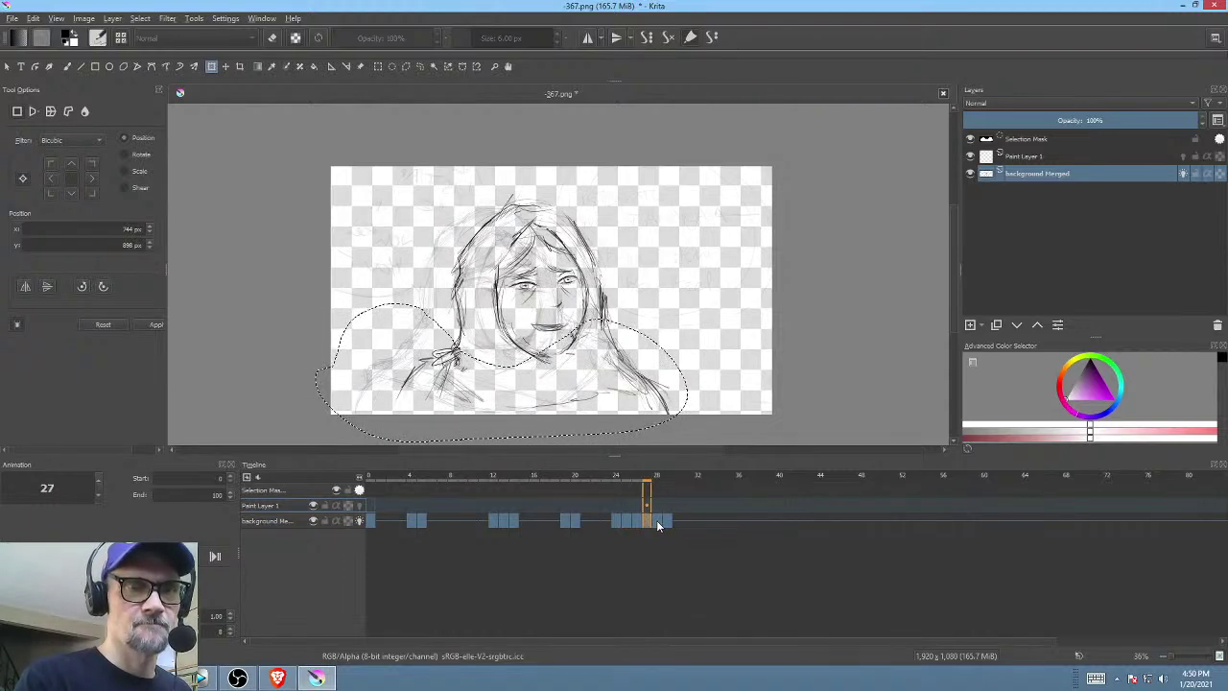
click(636, 519)
click(644, 519)
click(634, 523)
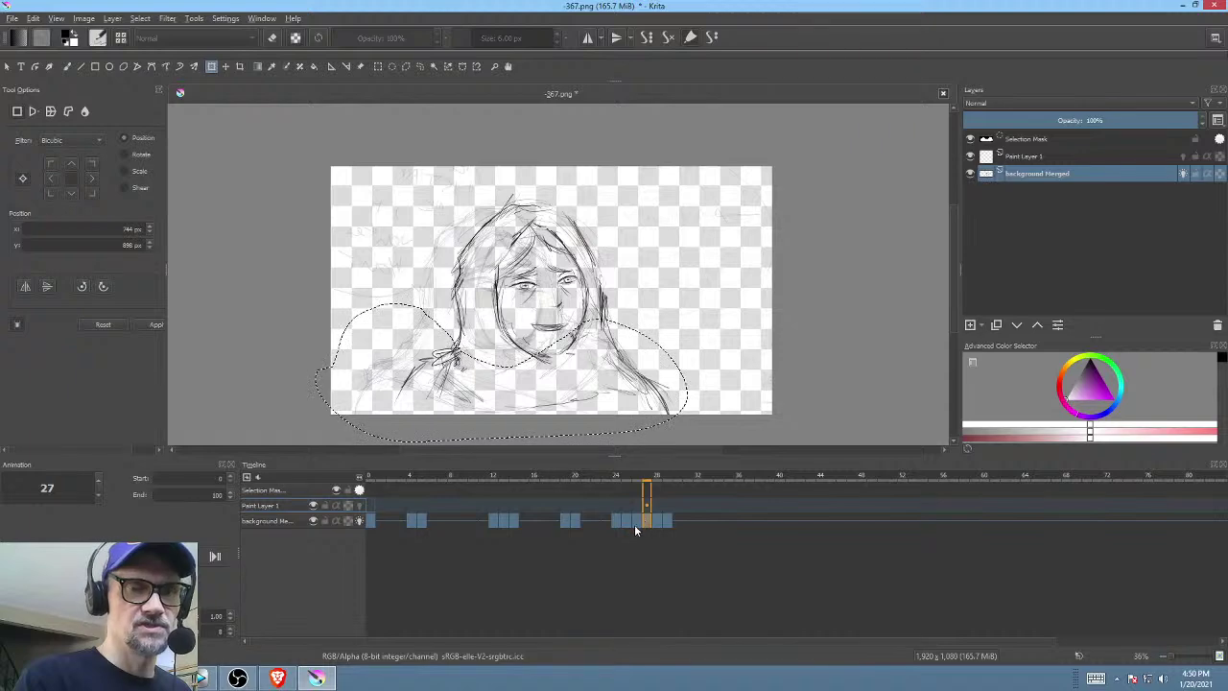
click(627, 520)
click(613, 521)
click(625, 521)
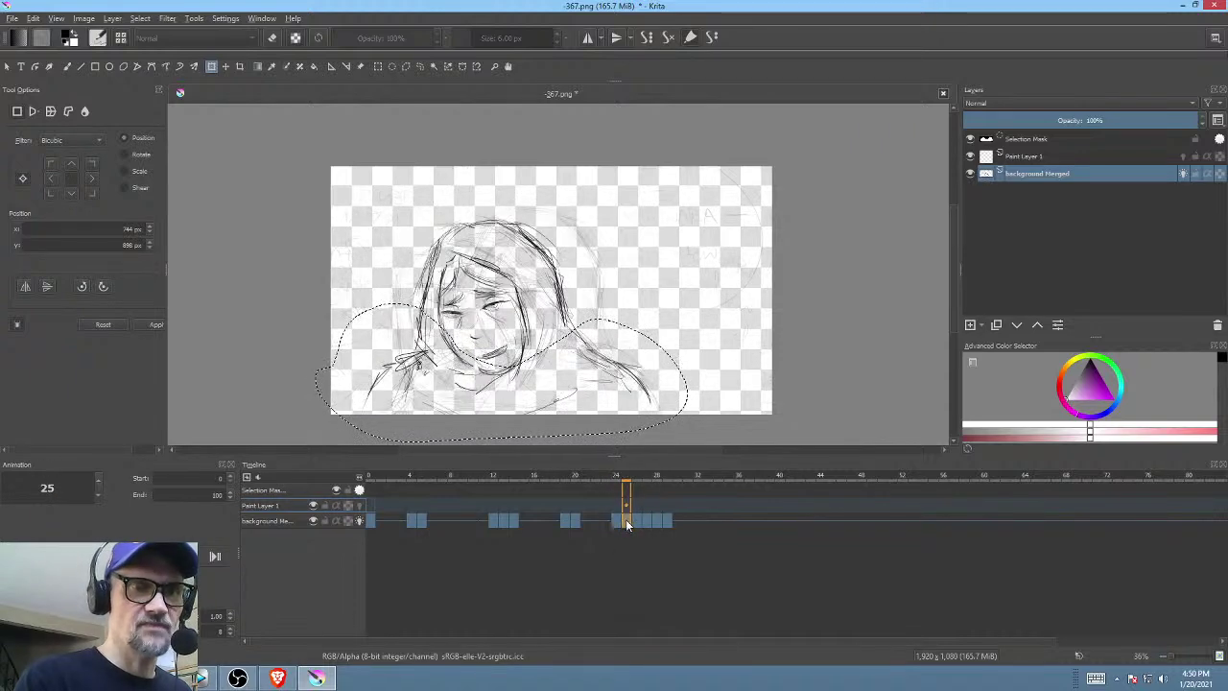
click(636, 522)
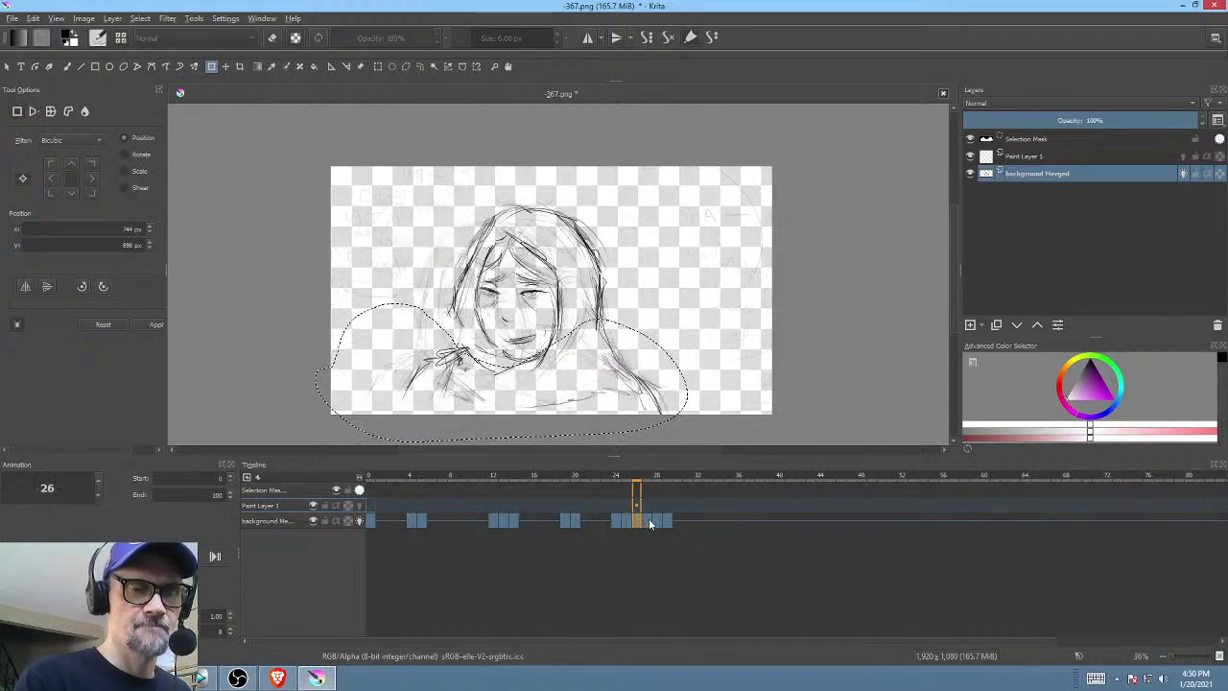
click(651, 520)
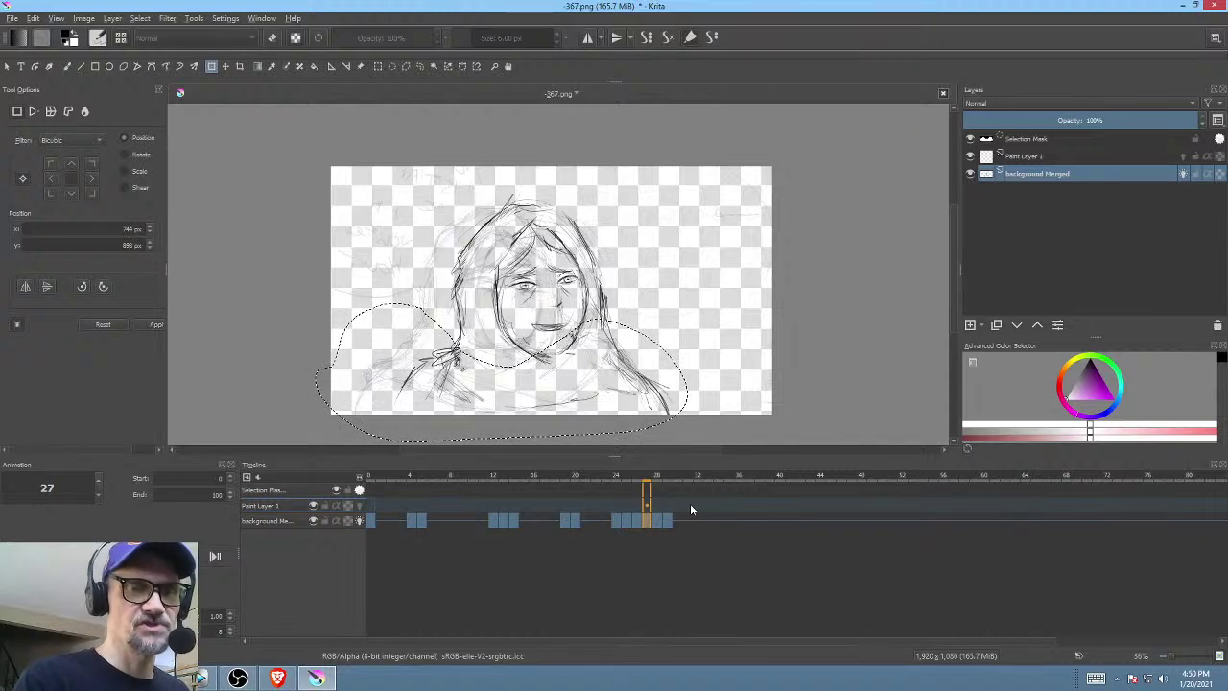
click(658, 520)
click(648, 521)
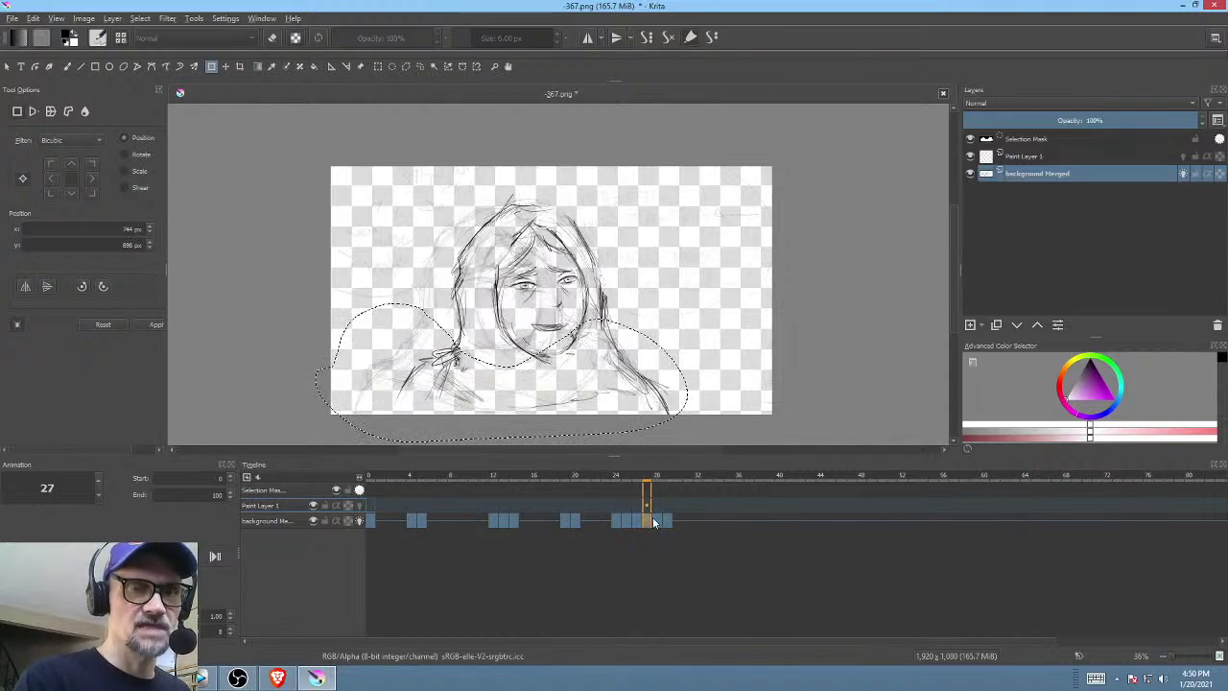
scroll(630, 285, up, 3)
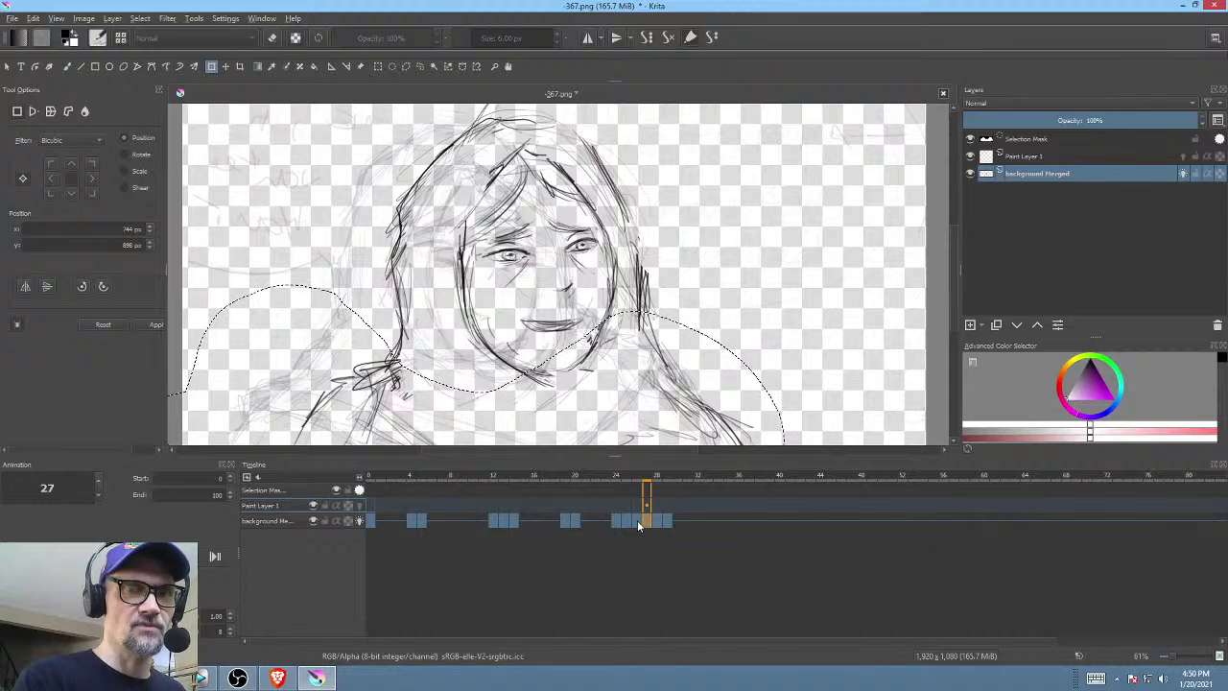
click(637, 520)
click(649, 521)
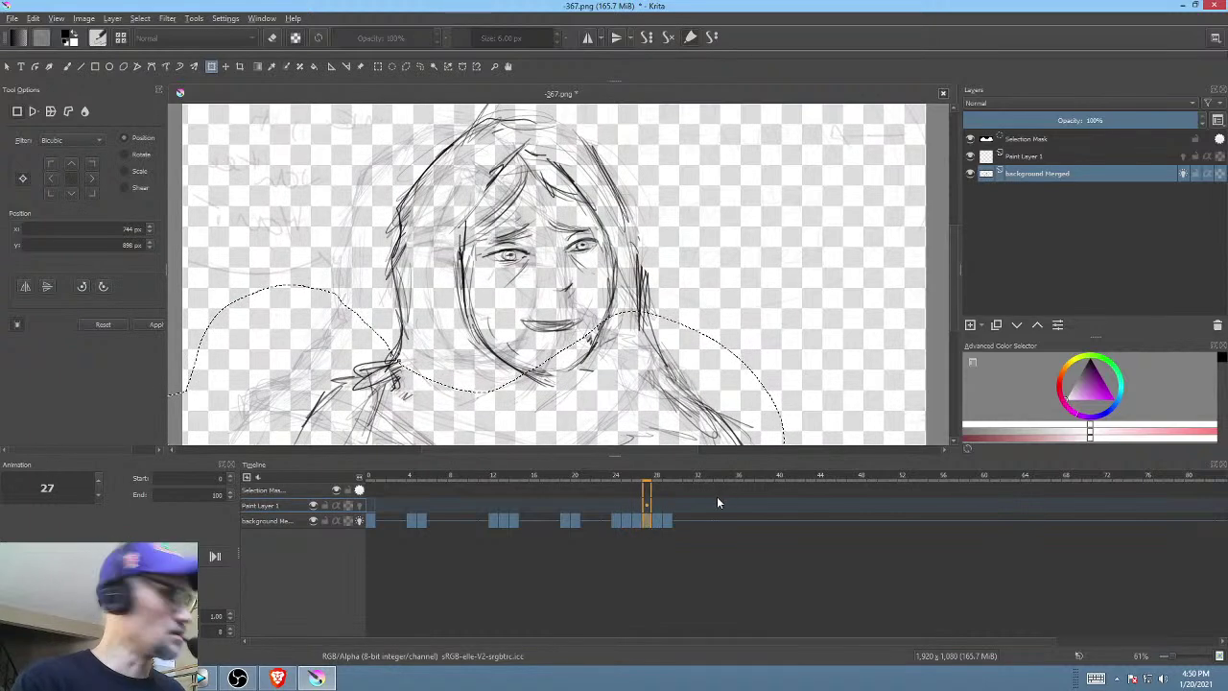
- Clear the shoulder selection and compare the frame 29 pose with frames 26, 0, 24 and 27
key(ctrl+shift+a)
drag(695, 341, 719, 317)
click(633, 503)
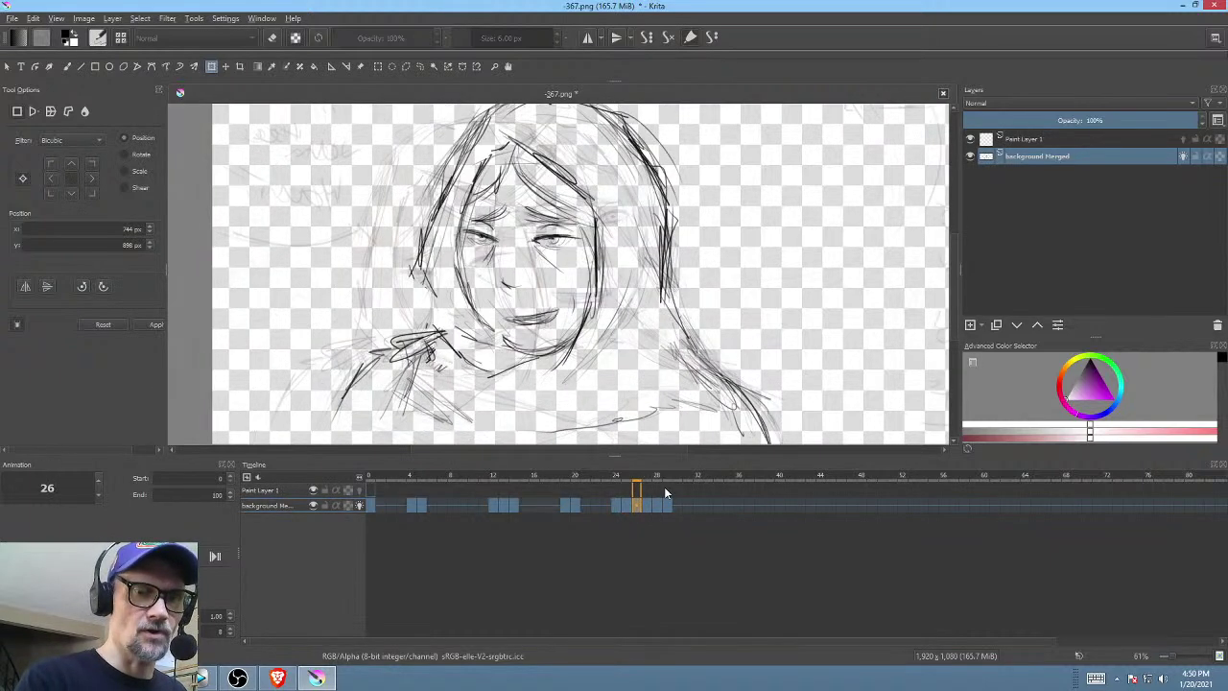
click(669, 507)
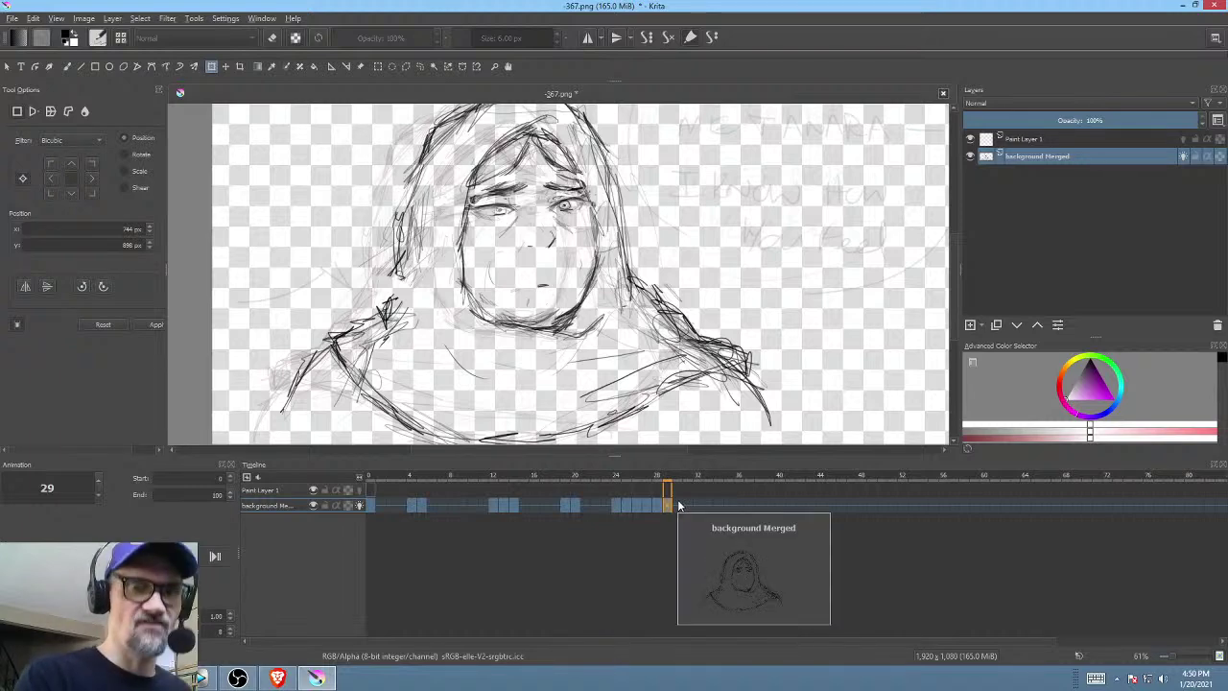
drag(658, 286, 726, 355)
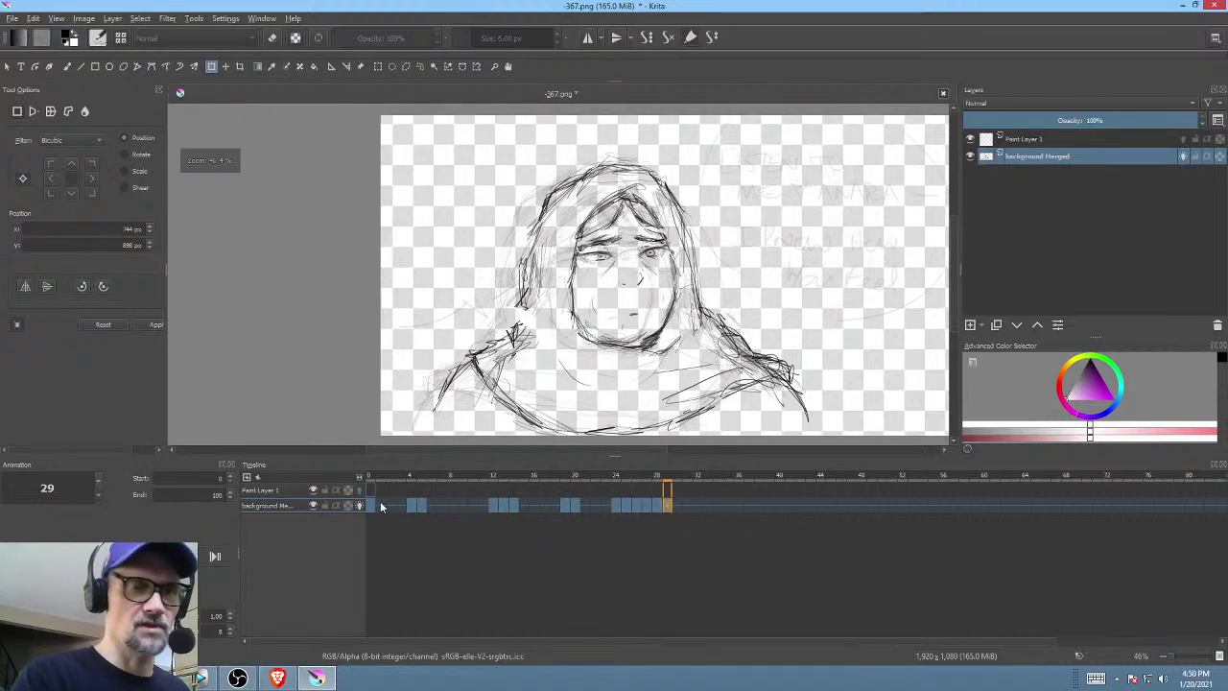
click(369, 505)
click(616, 504)
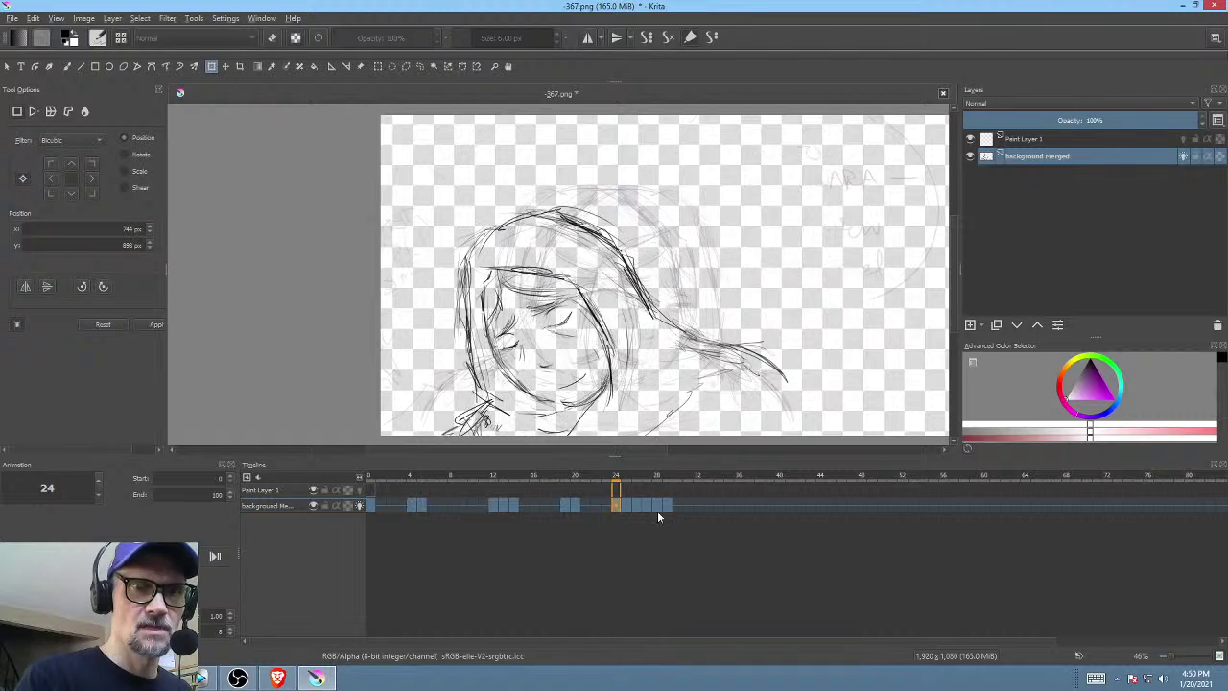
drag(626, 480, 658, 480)
click(649, 506)
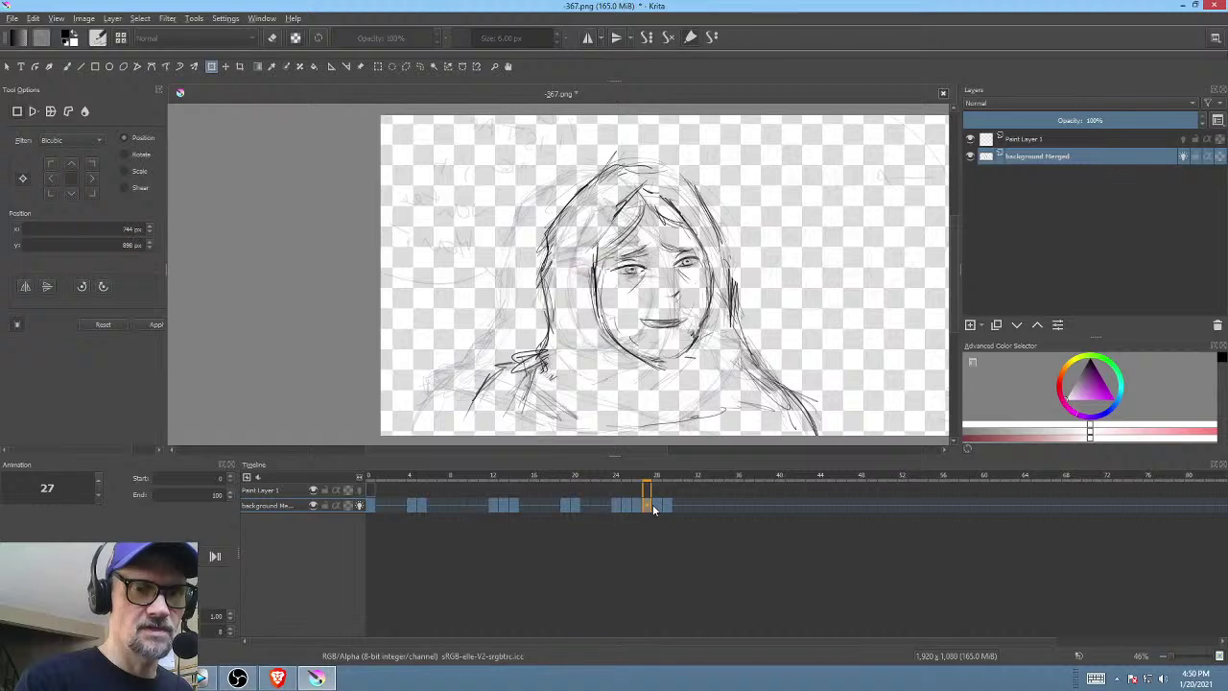
- Delete the keyframes at frames 27 and 28 and move the frame 29 keyframe to frame 27
click(658, 506)
click(649, 507)
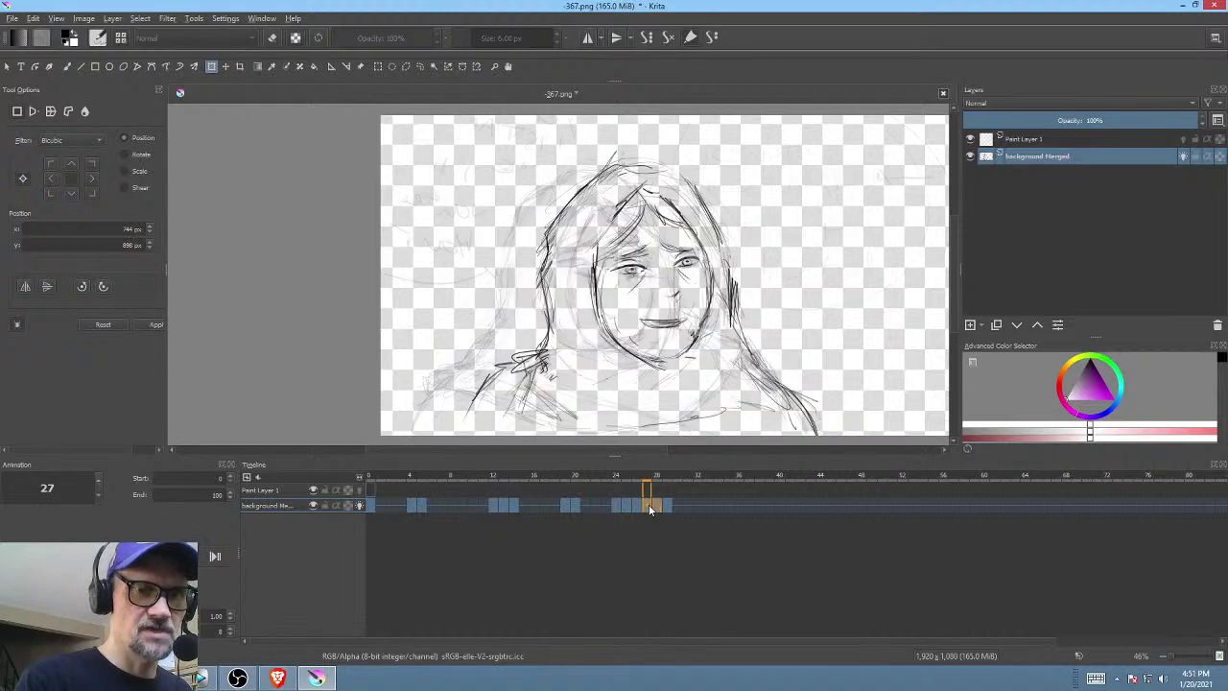
key(Delete)
mouse_move(669, 504)
mouse_down()
mouse_move(600, 476)
mouse_move(656, 480)
mouse_up()
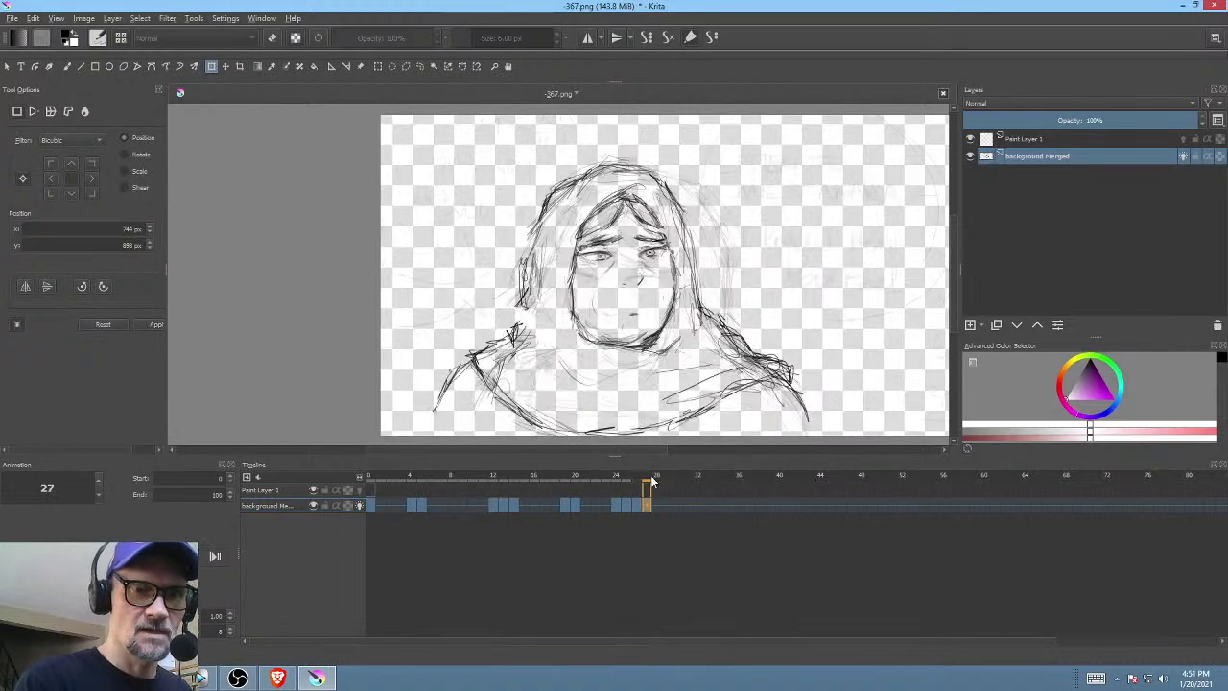
- Draw a wider, slightly smiling mouth on the frame 27 face with the 6 px brush
scroll(679, 355, up, 3)
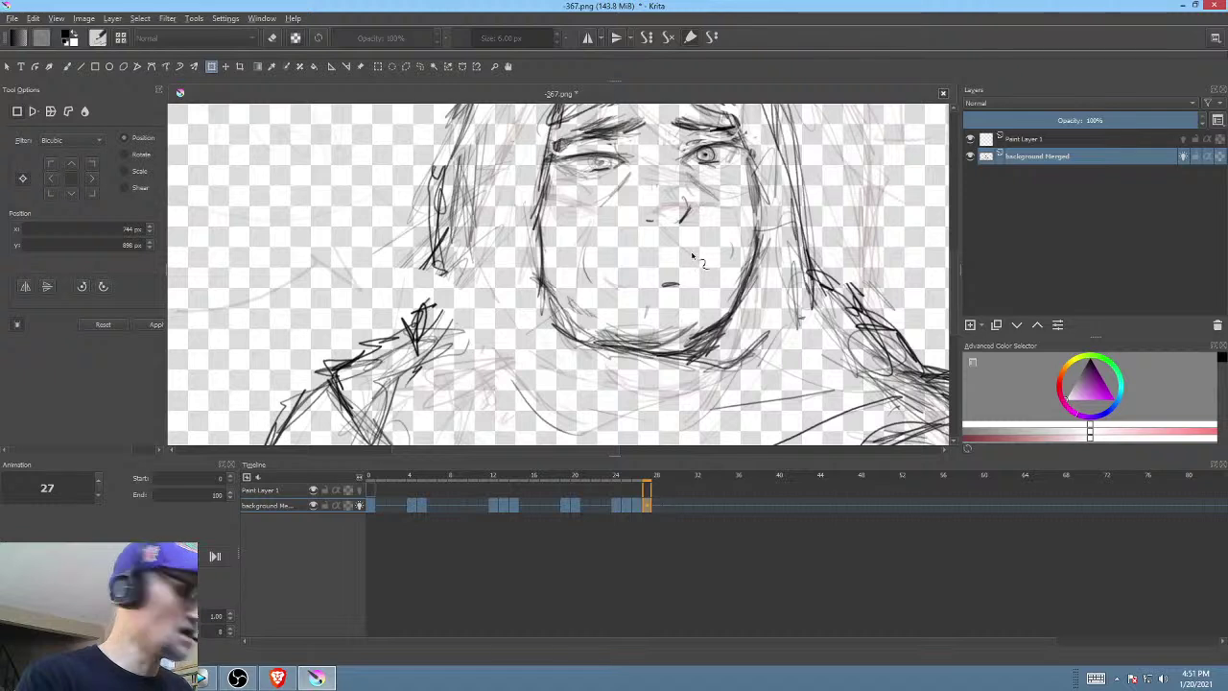
key(b)
mouse_move(668, 283)
mouse_down()
mouse_move(702, 272)
mouse_move(619, 277)
mouse_move(660, 285)
mouse_move(699, 272)
mouse_move(671, 287)
mouse_move(689, 281)
mouse_move(619, 274)
mouse_move(689, 274)
mouse_up()
scroll(648, 275, down, 3)
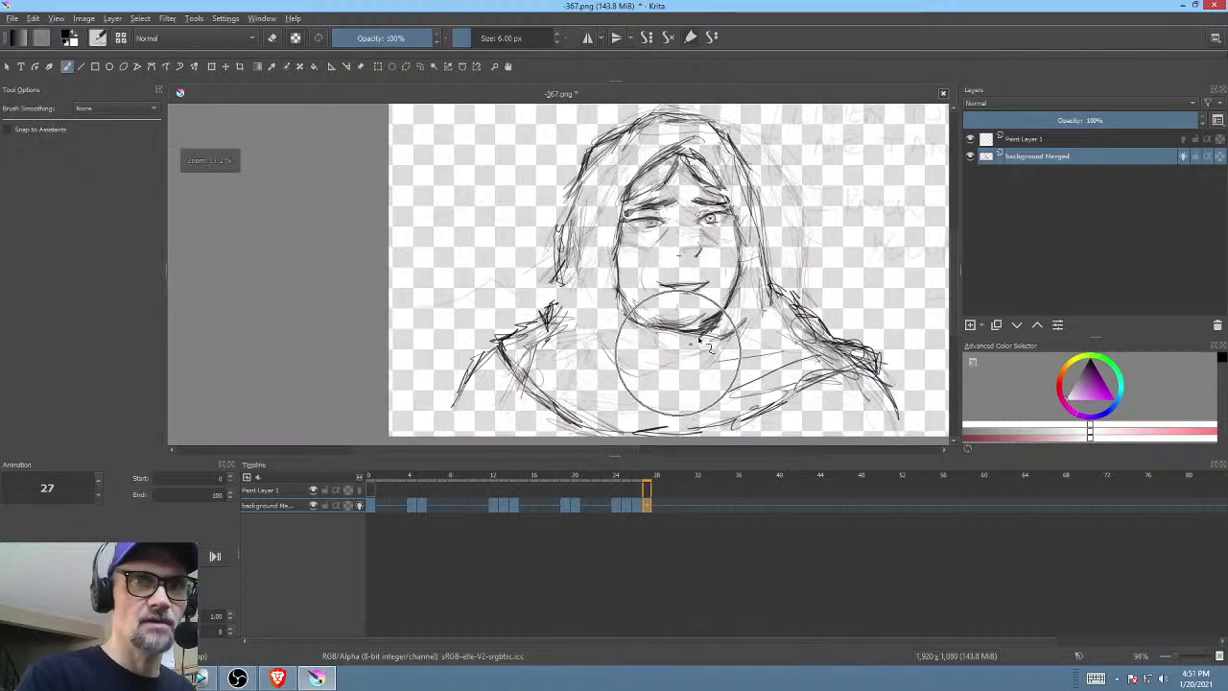
- Play the animation from frame 0 to review the head turn and the new final pose
click(374, 506)
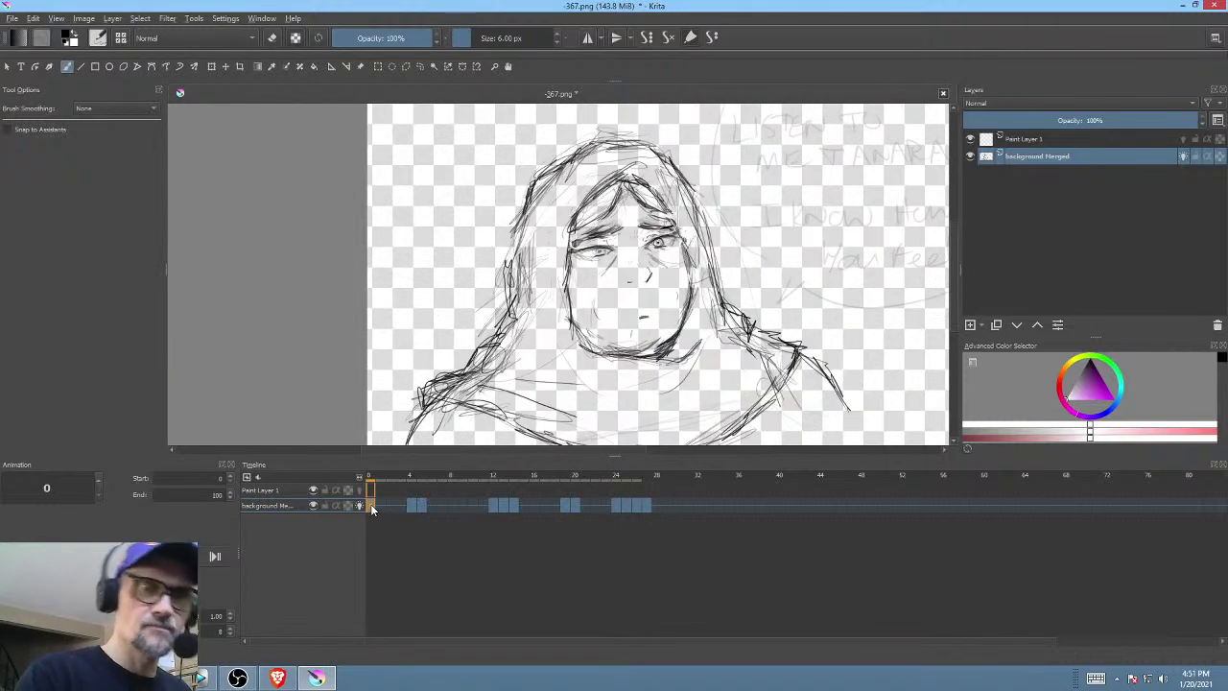
key(space)
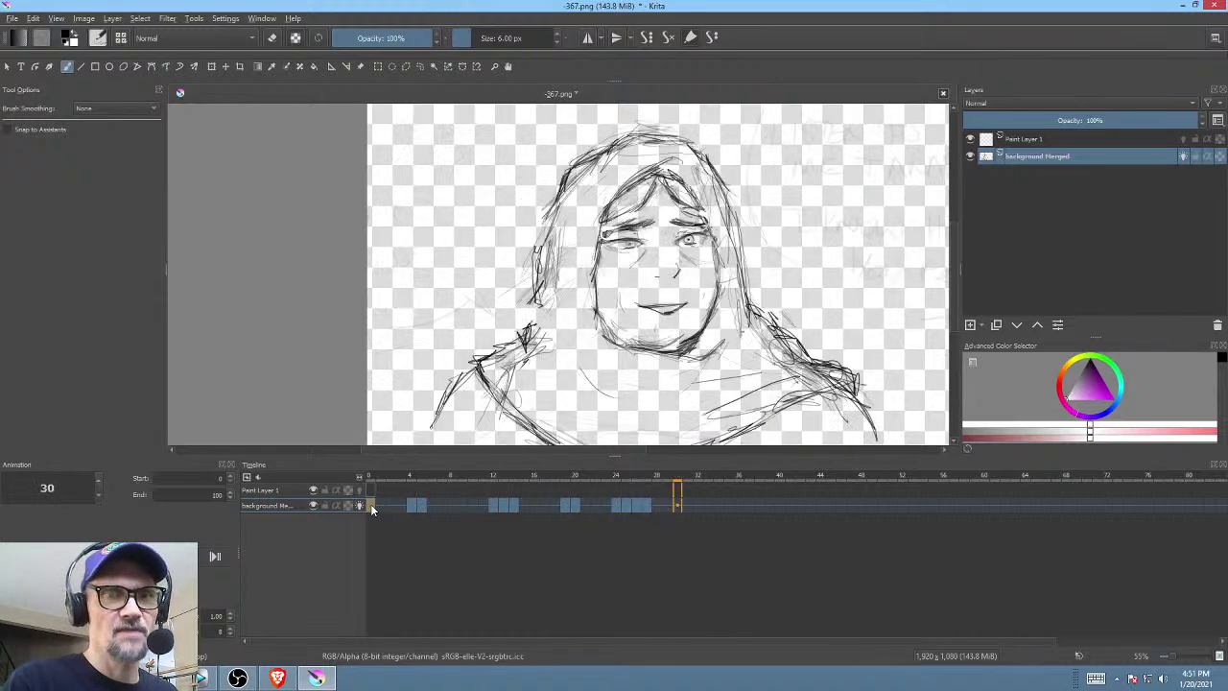
click(373, 508)
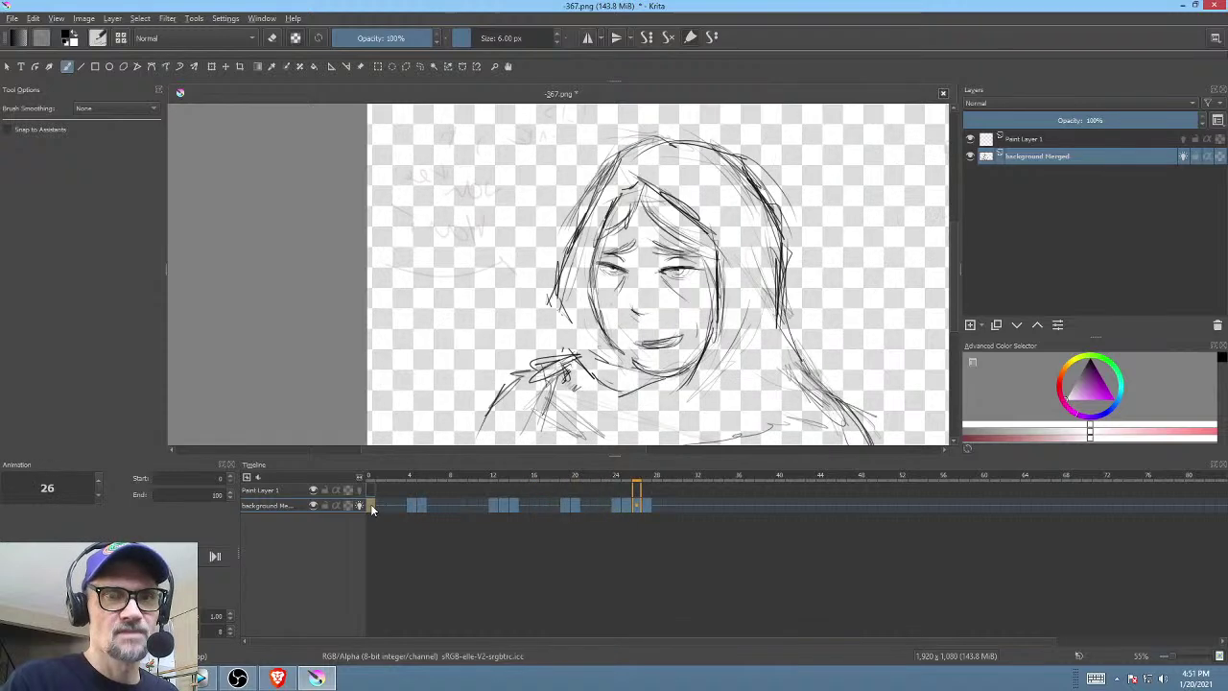
click(372, 508)
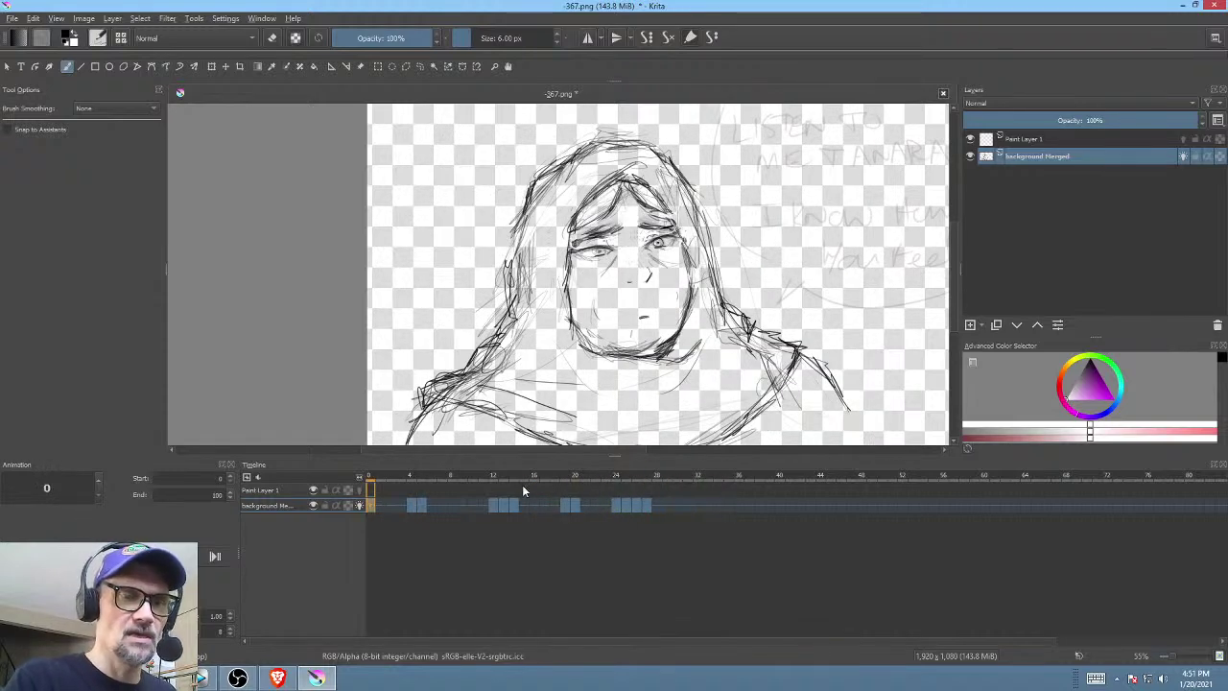
key(space)
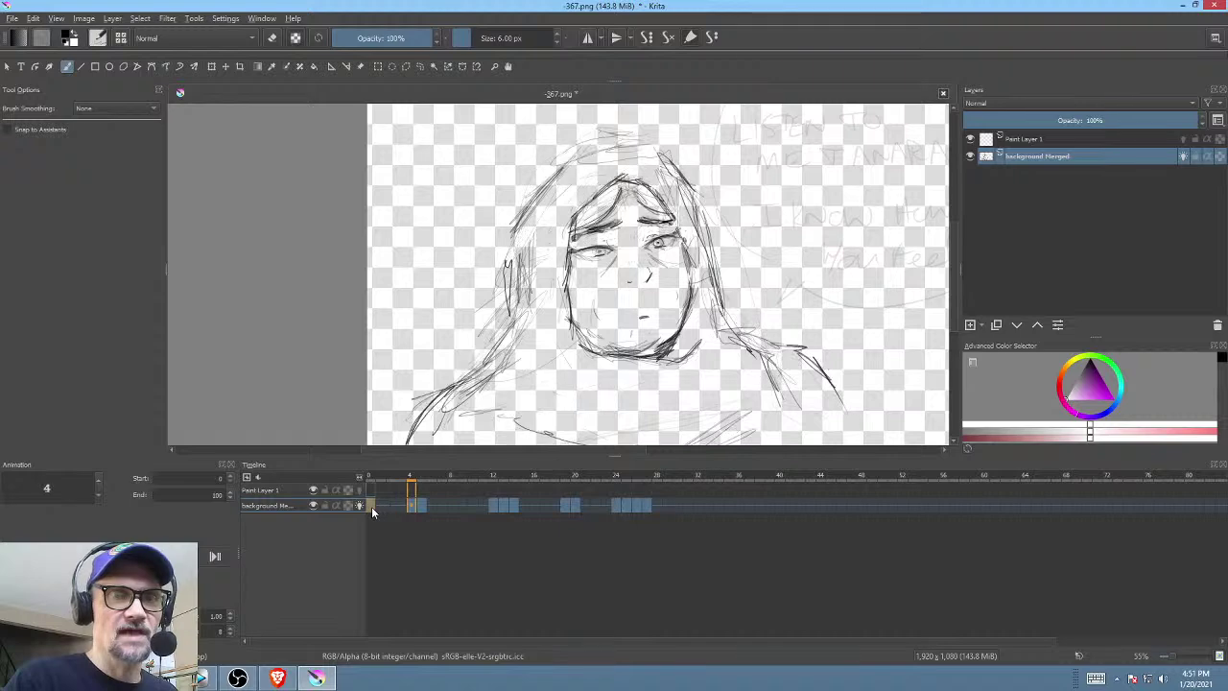
key(space)
- Replay the whole shot from frame 0, and scrub the timeline from about frame 18 onward
drag(731, 297, 710, 293)
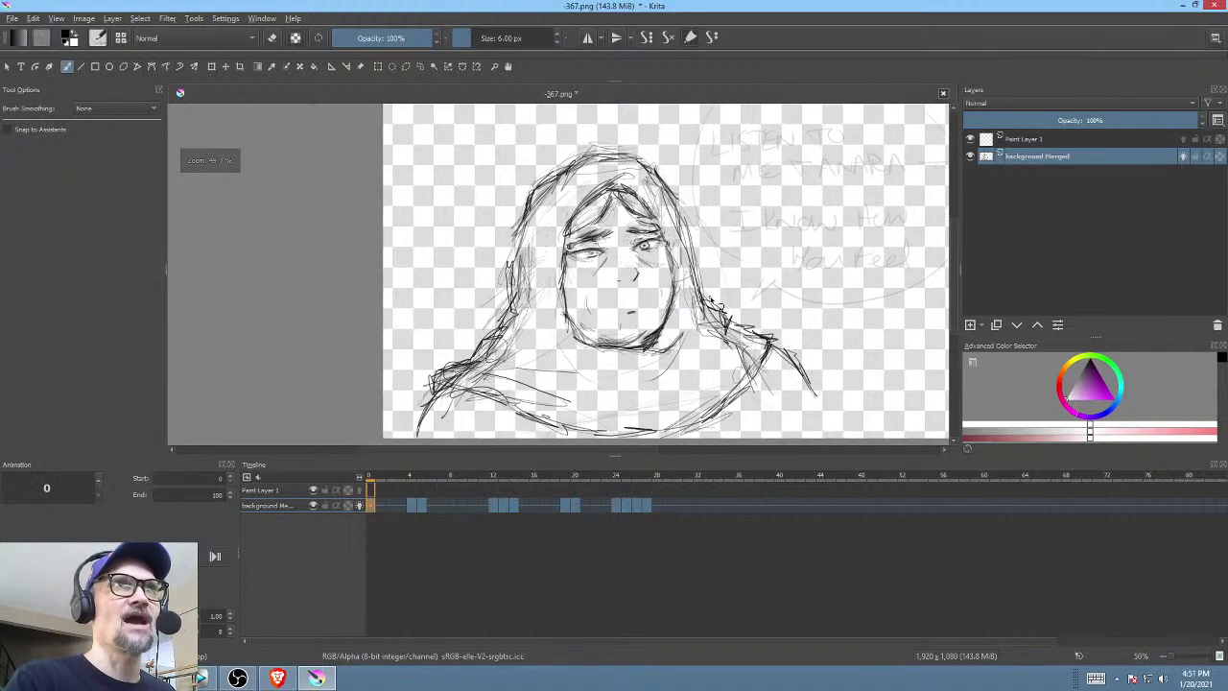
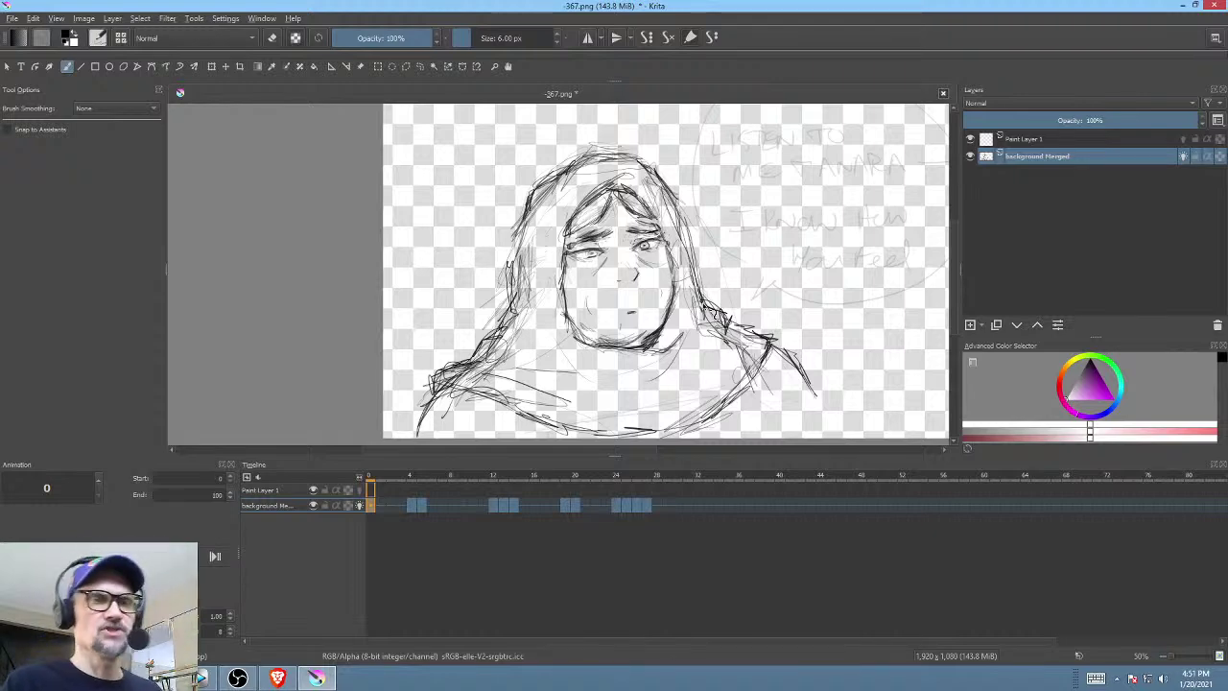
drag(703, 302, 591, 342)
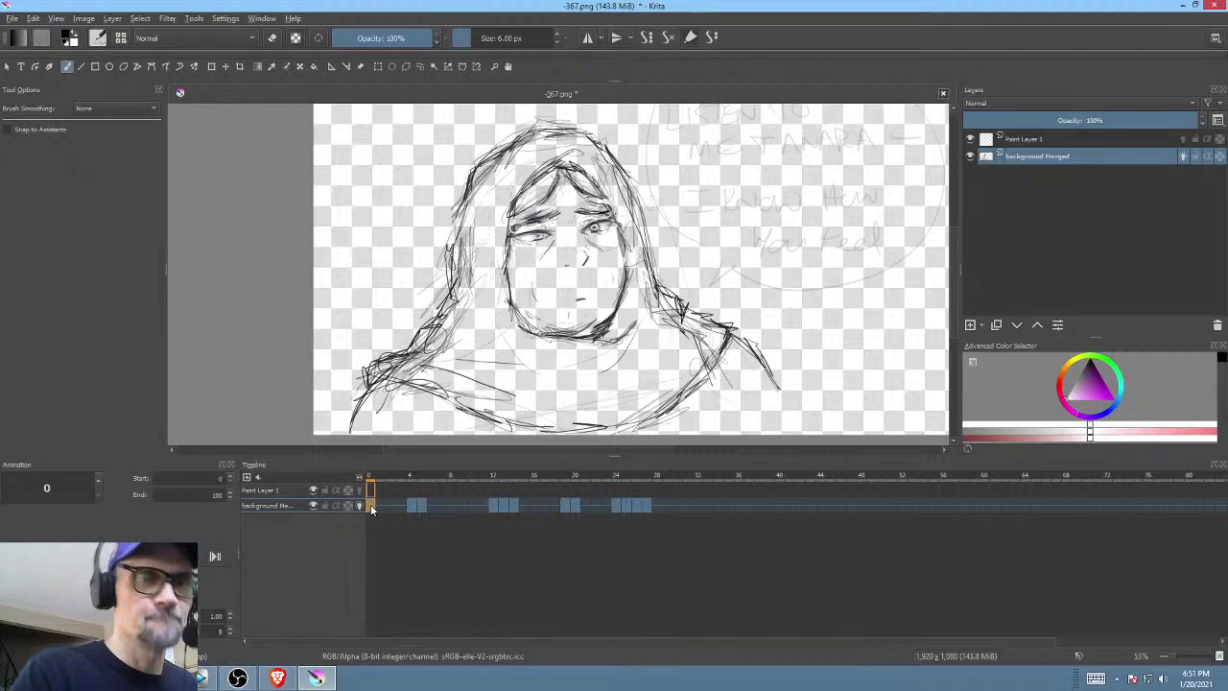
key(space)
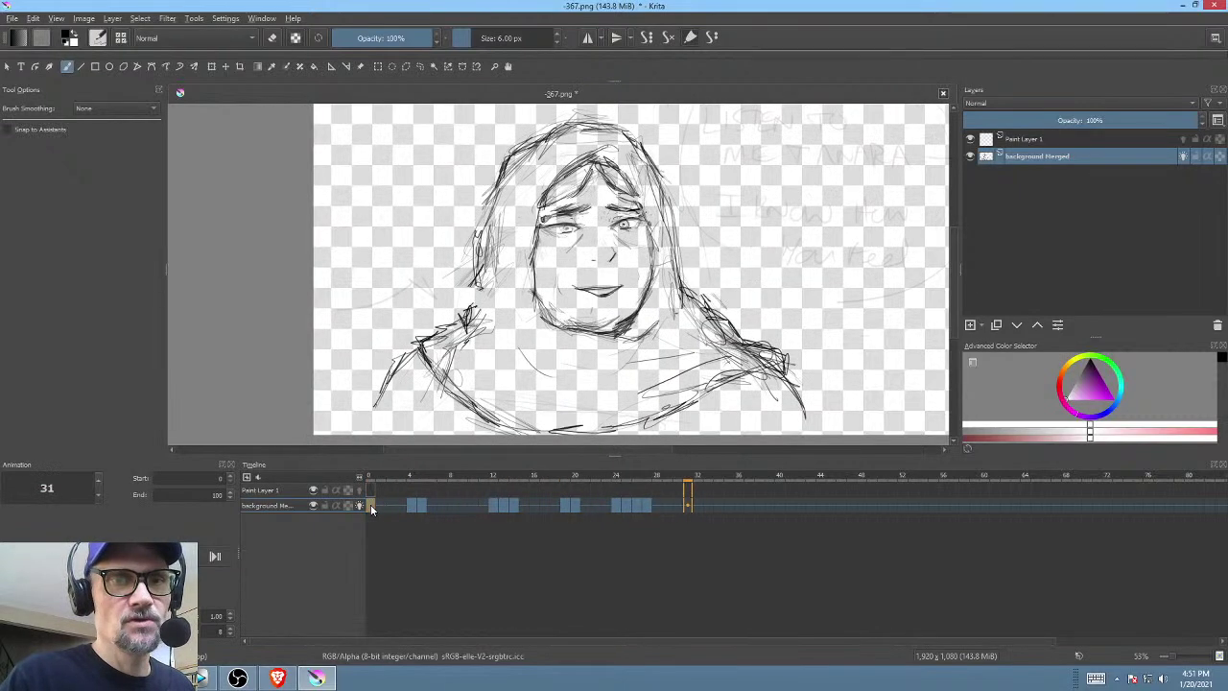
key(space)
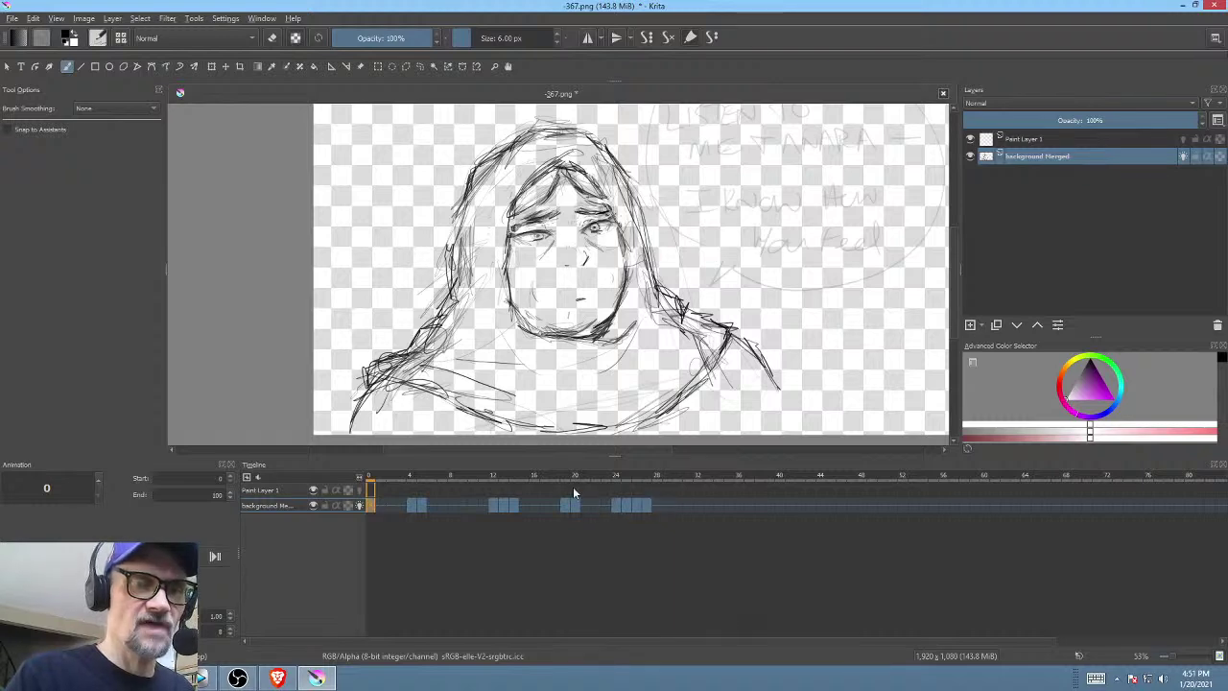
drag(558, 475, 685, 501)
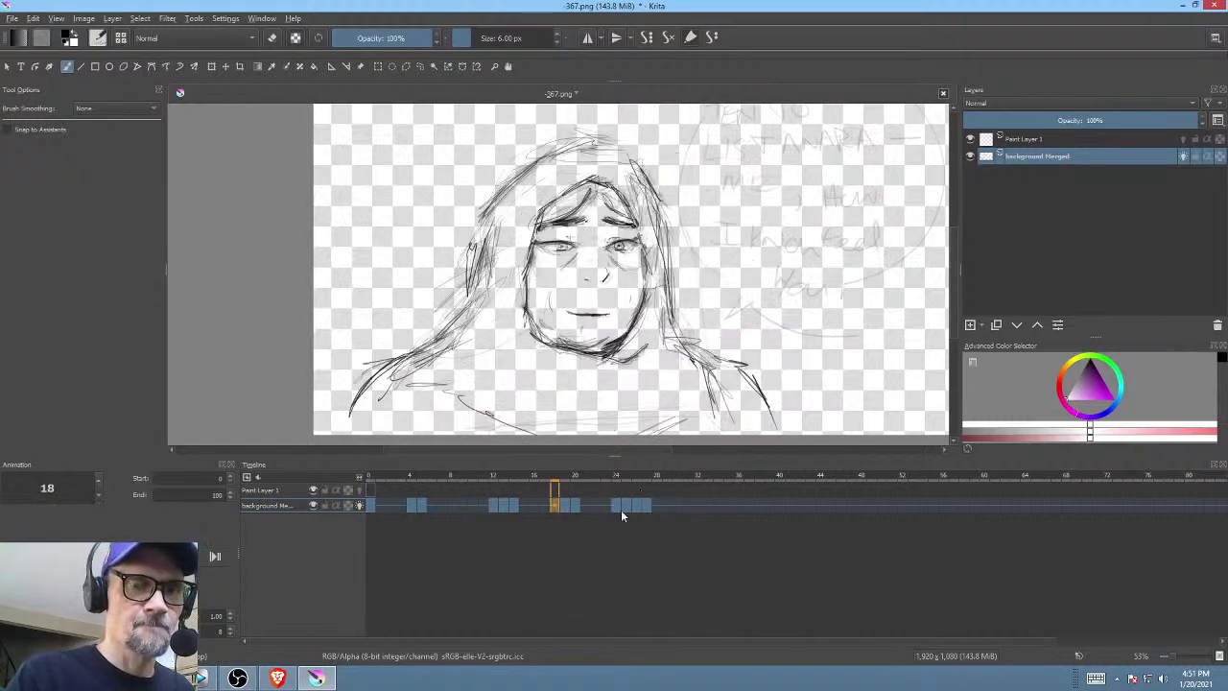
- Move the four keyframes at frames 24–27 to frames 36–39 and set the animation's end frame to 60
click(616, 506)
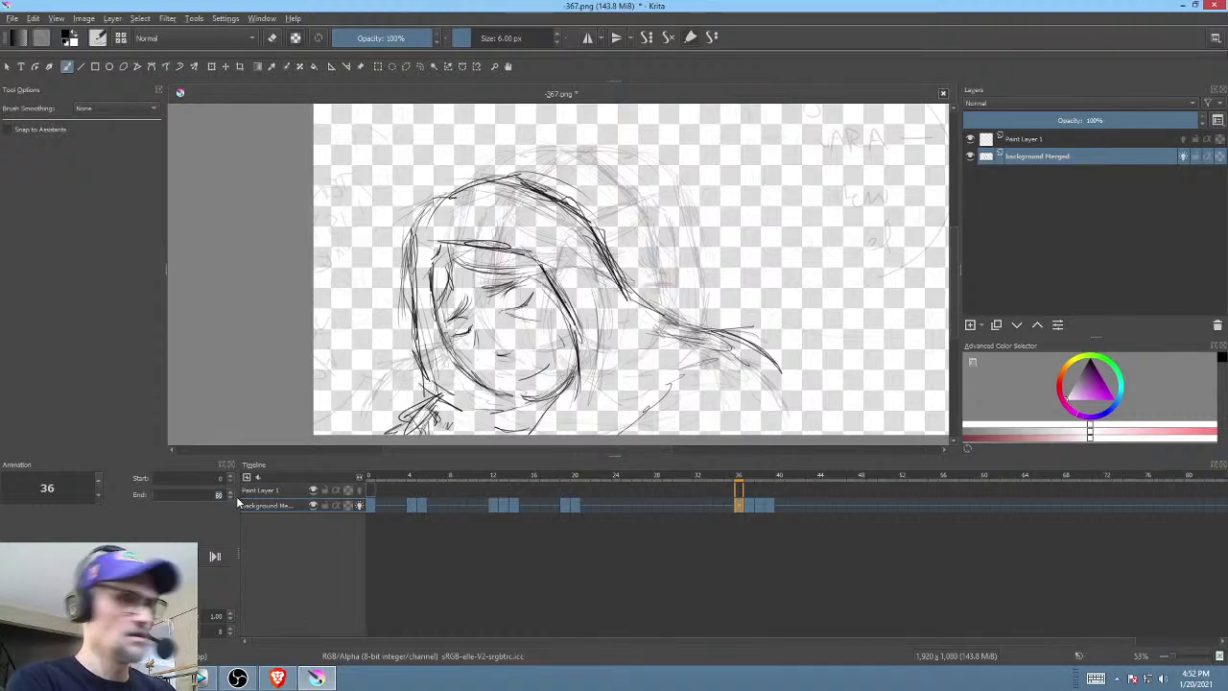
text(80)
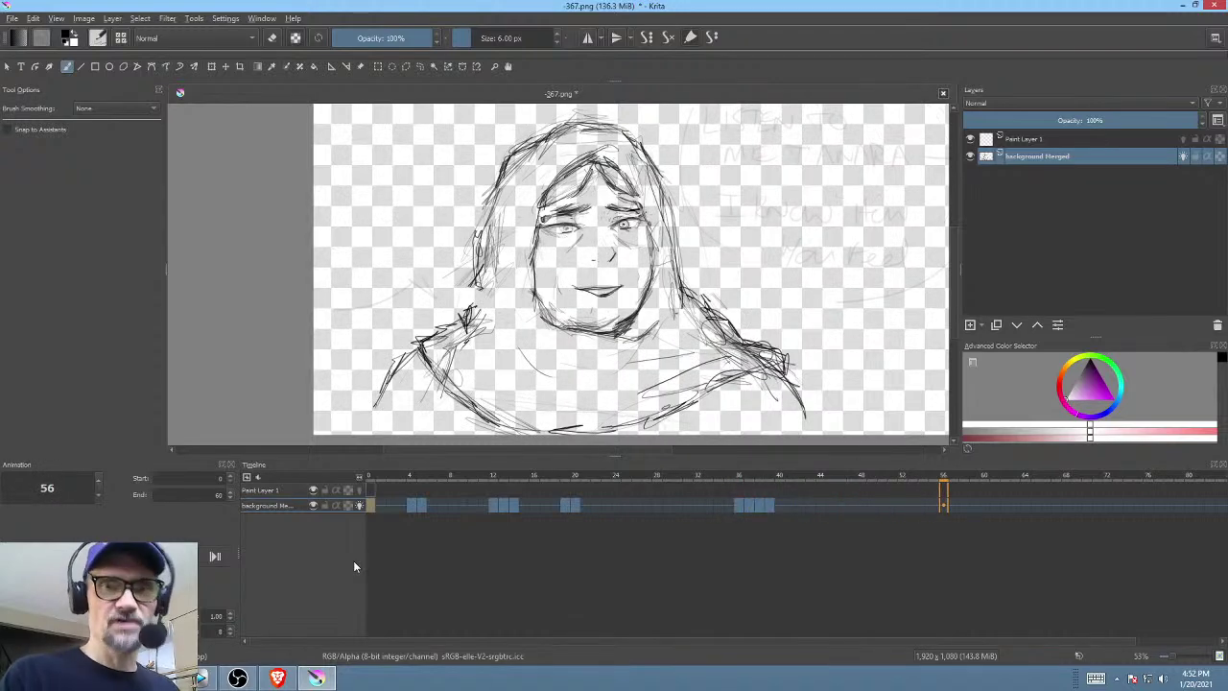
click(1003, 505)
- Switch to Vegas Pro and examine the edit timeline around storyboard shots 367 to 376, comparing them with the finished shots 363 to 366
key(alt+Tab)
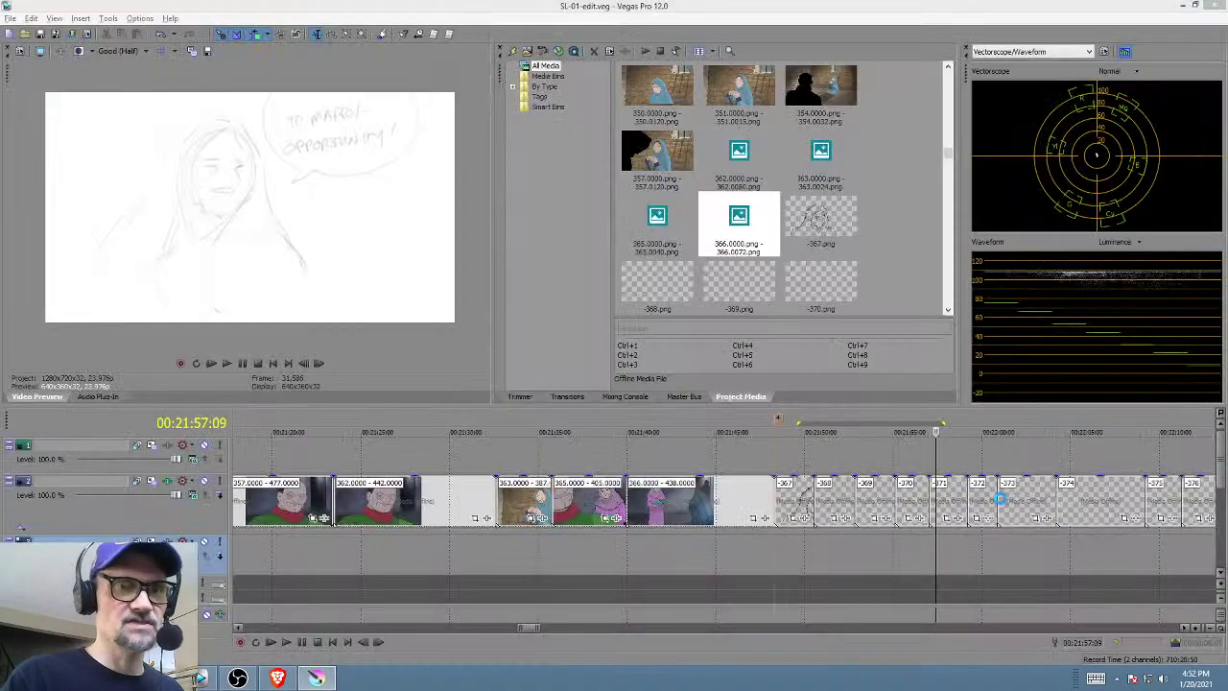
drag(942, 543, 980, 546)
click(975, 546)
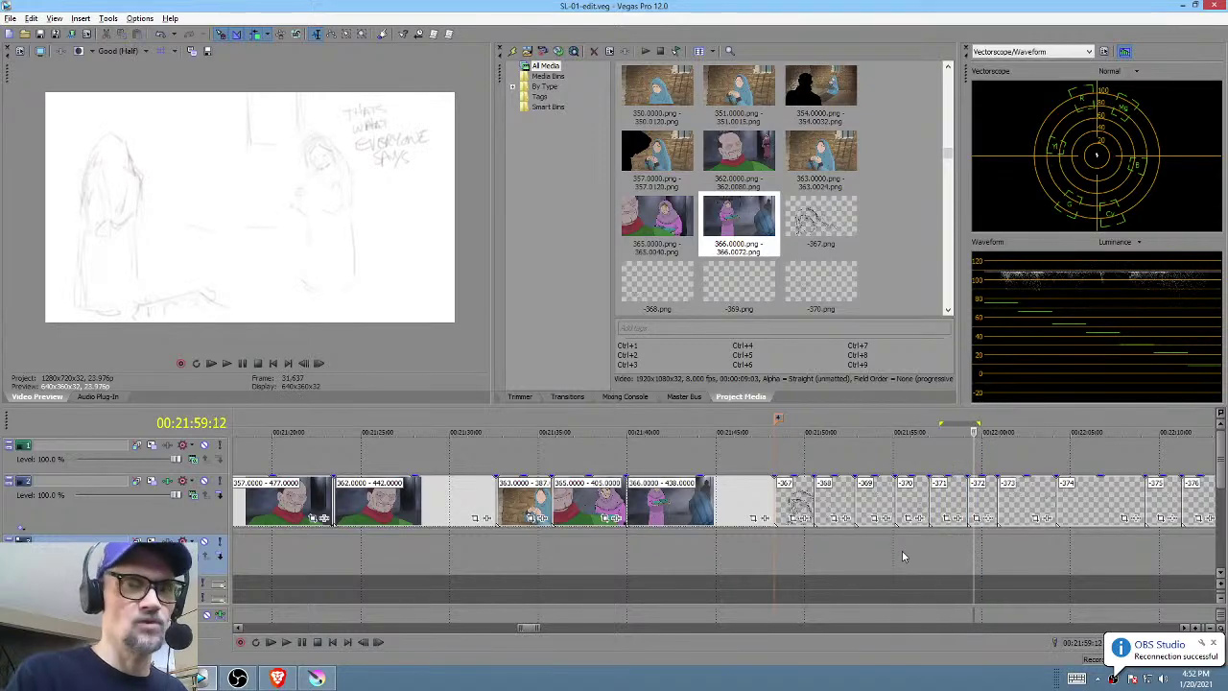
click(521, 548)
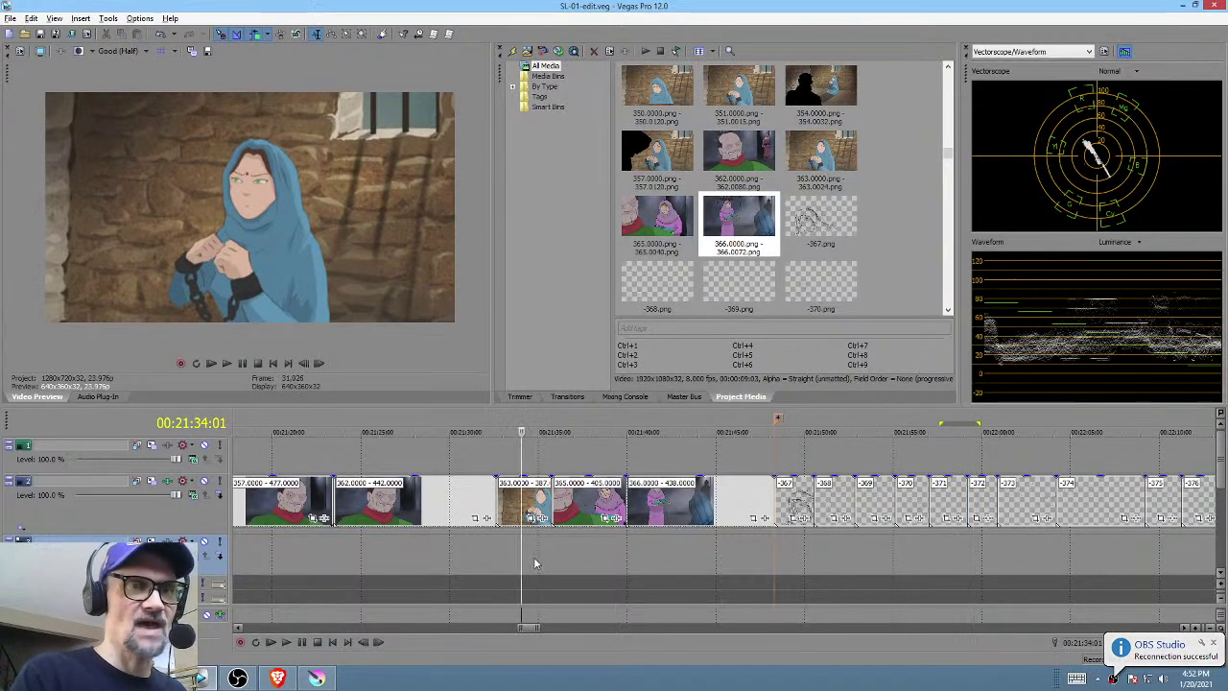
click(999, 544)
click(1011, 544)
drag(966, 547, 1110, 547)
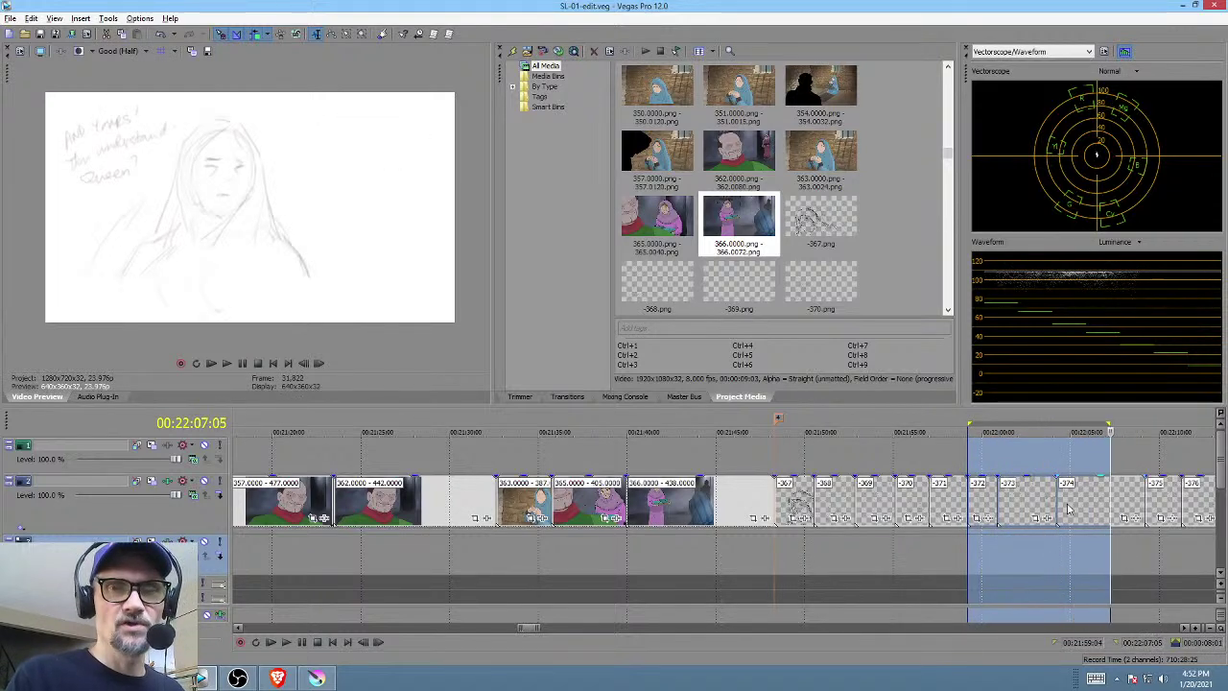
middle_click(1038, 546)
scroll(1041, 547, right, 10)
drag(773, 552, 489, 564)
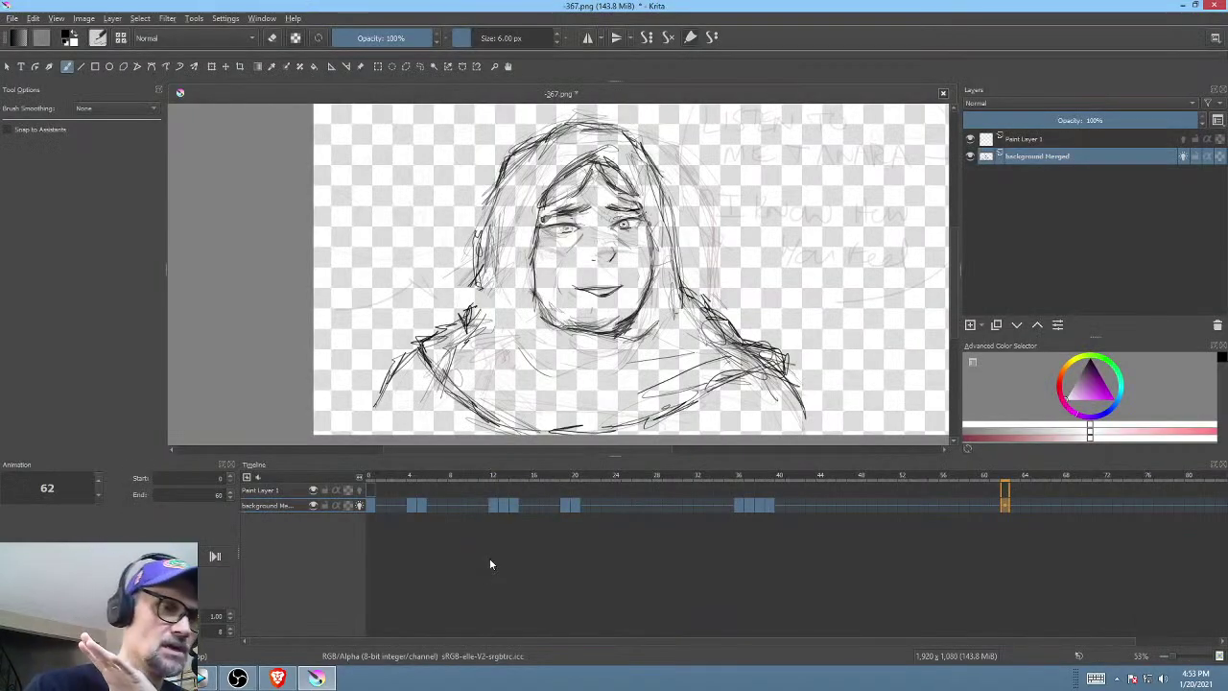
- Turn off onion skinning on the background Merged layer and save -367.png at frame 0, including the Krita file copy
click(360, 505)
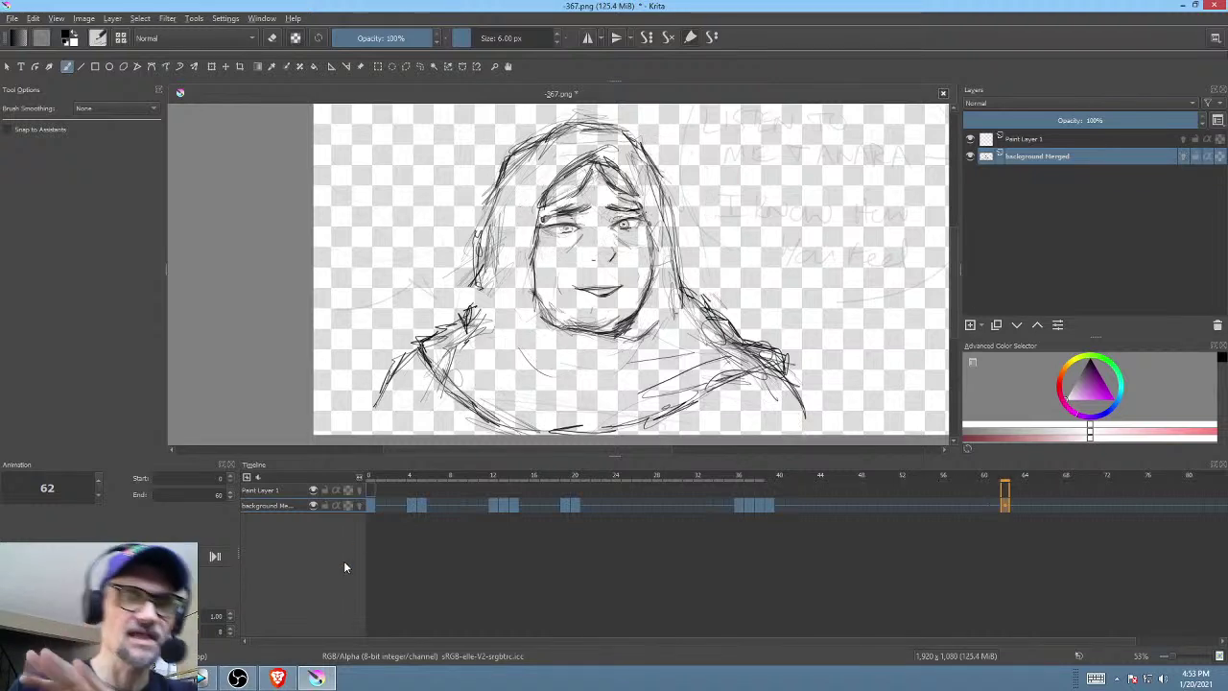
click(370, 505)
click(13, 18)
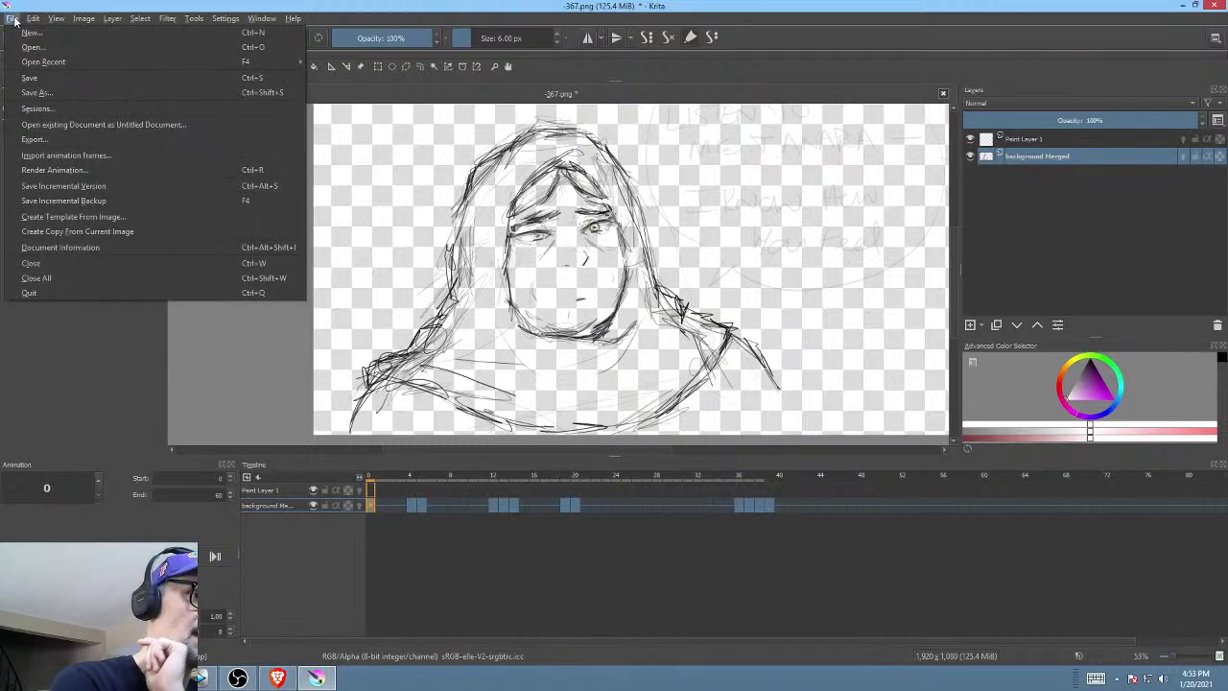
click(33, 83)
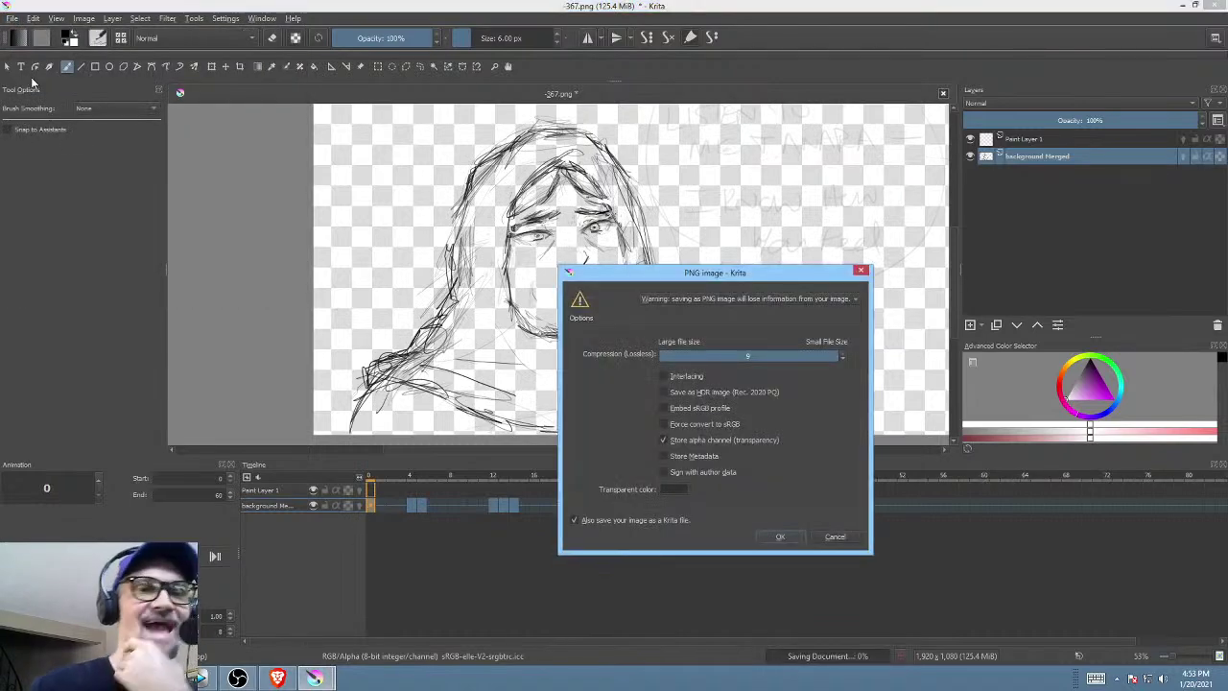
click(782, 536)
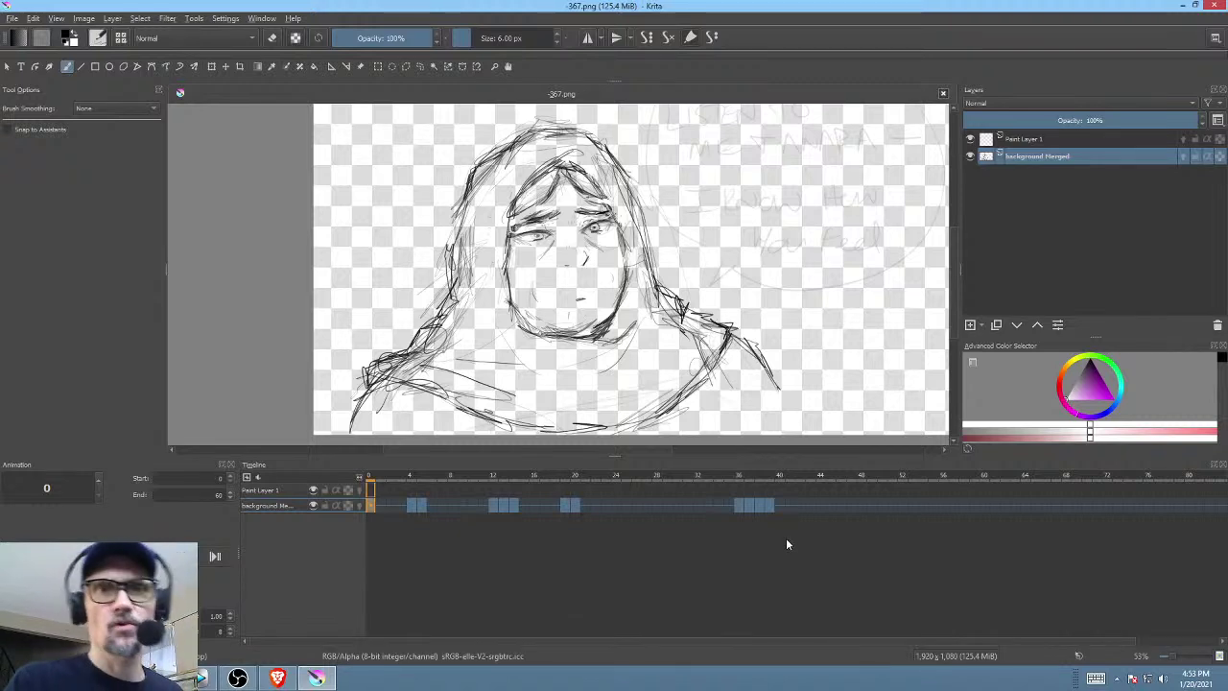
- Lower the background Merged layer's opacity to 37% and make Paint Layer 1 the active layer
drag(1155, 121, 1067, 122)
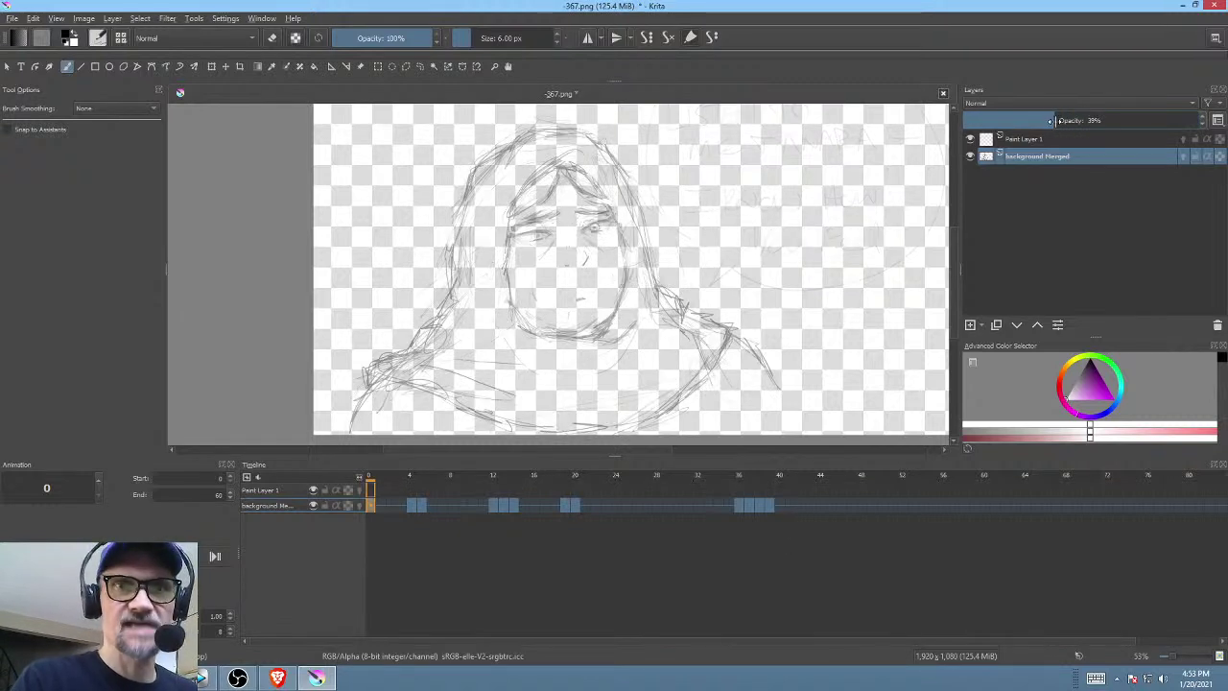
click(1078, 140)
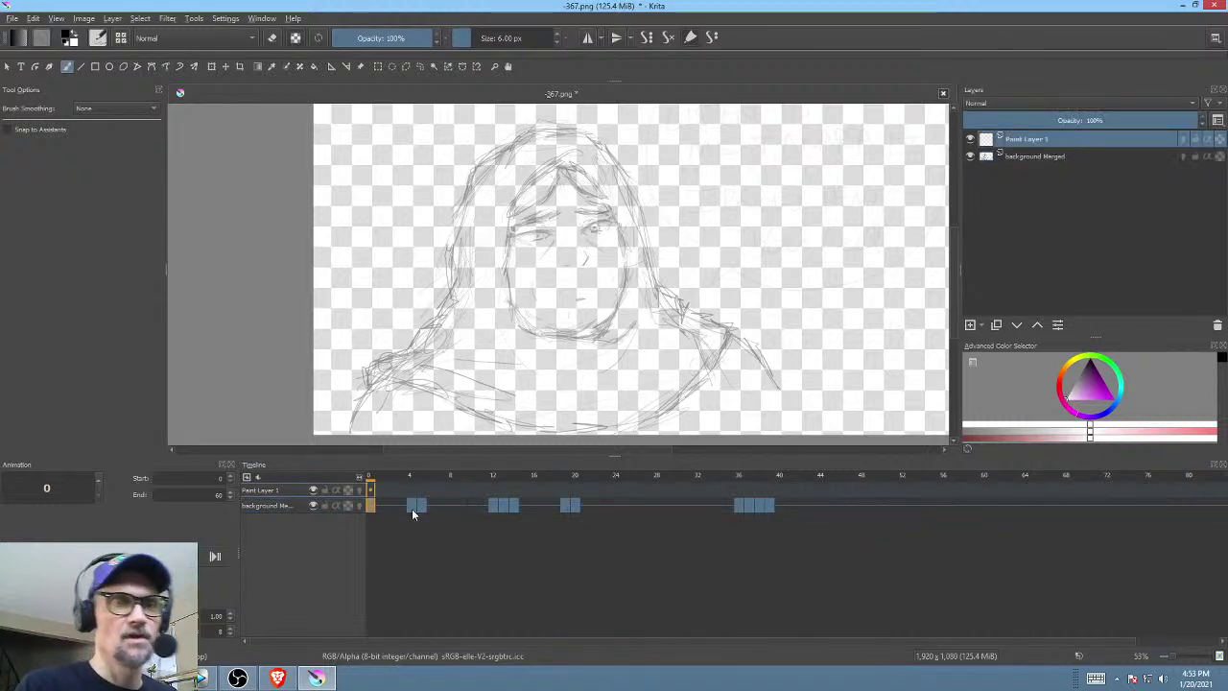
- Scrub through the faded rough animation from frame 0 to 39, examining the head turn between frames 34 and 39
mouse_move(385, 473)
mouse_down()
mouse_move(446, 483)
mouse_move(414, 487)
mouse_move(444, 492)
mouse_move(420, 497)
mouse_move(466, 493)
mouse_move(580, 519)
mouse_up()
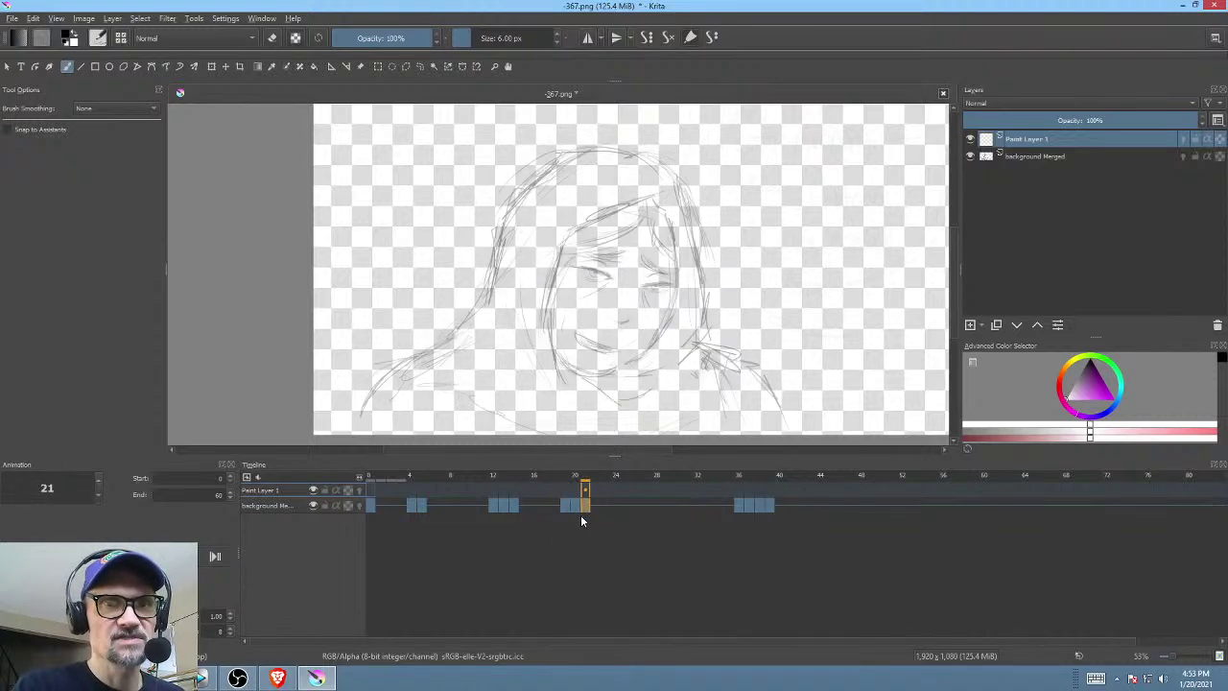
mouse_move(720, 476)
mouse_down()
mouse_move(774, 488)
mouse_move(729, 488)
mouse_move(751, 490)
mouse_up()
click(719, 479)
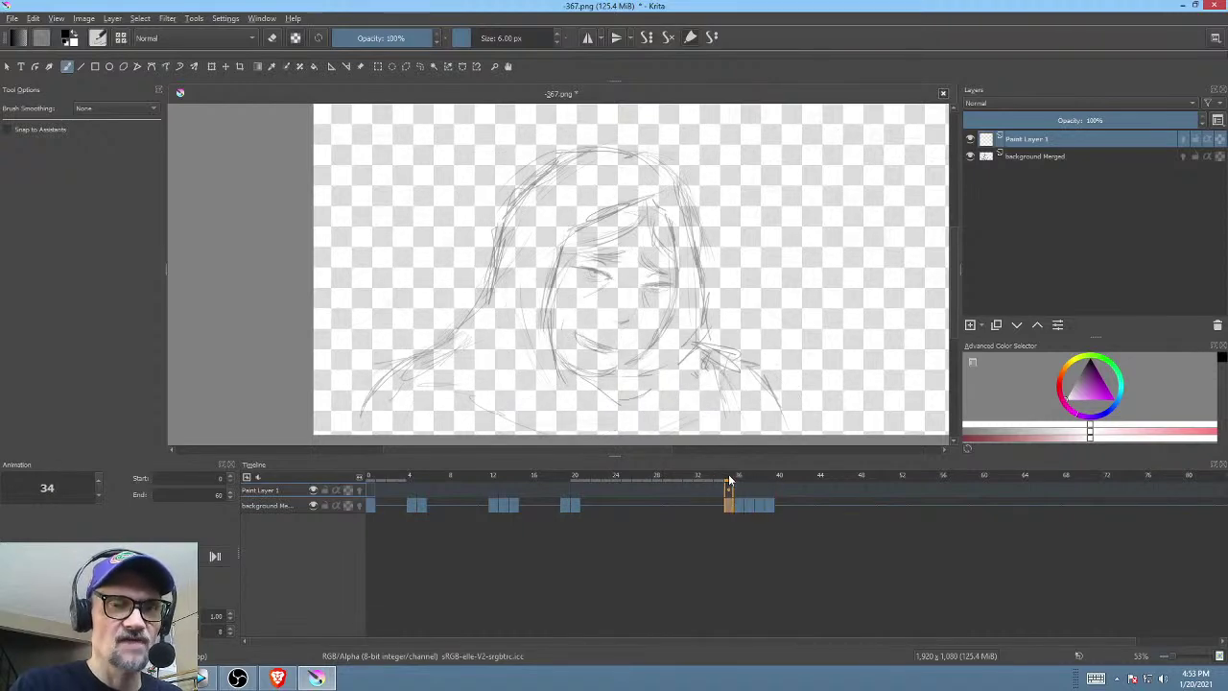
click(724, 480)
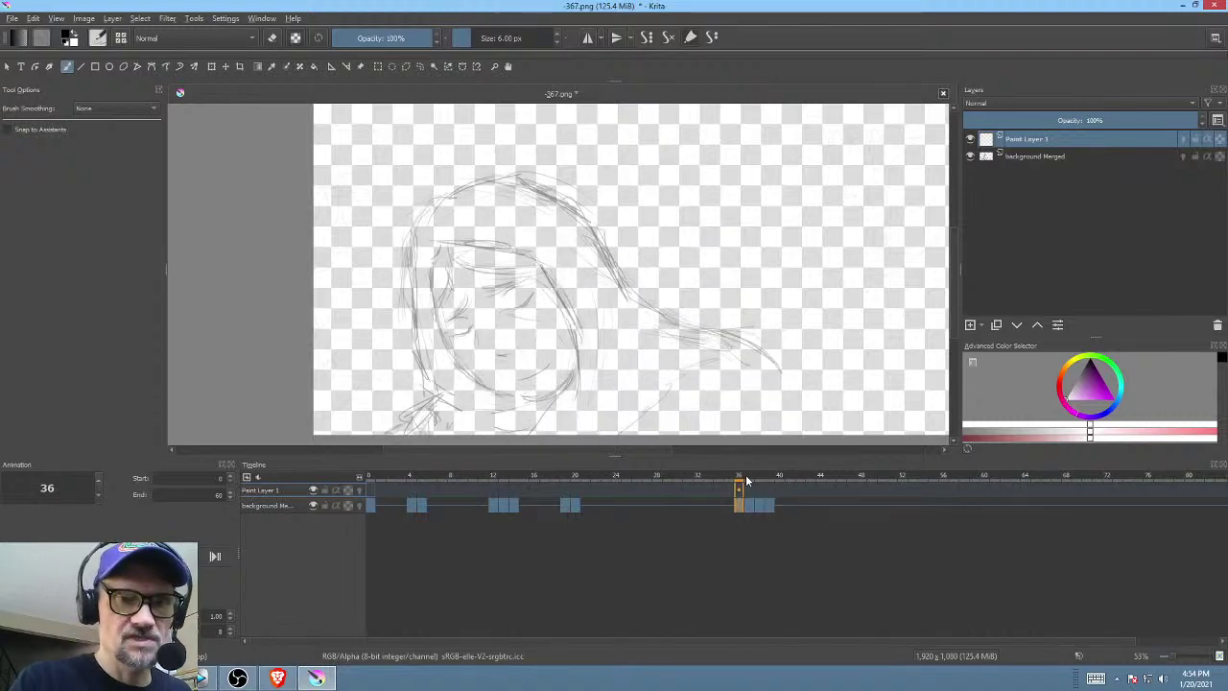
click(748, 475)
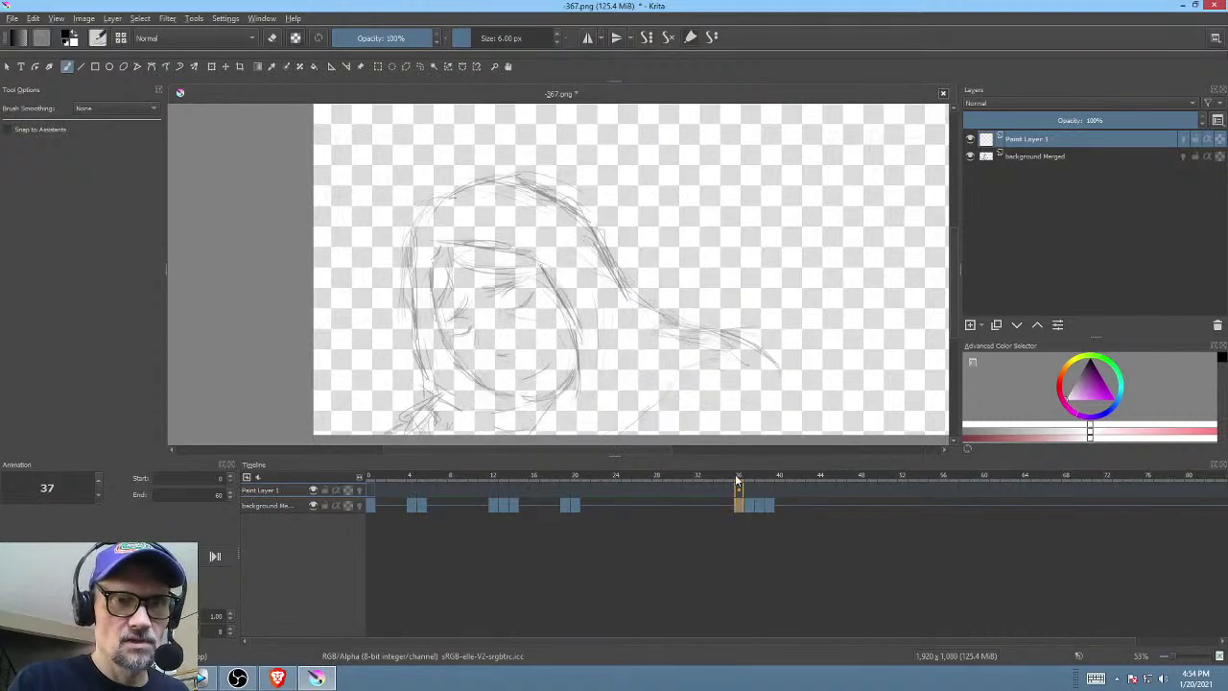
click(762, 476)
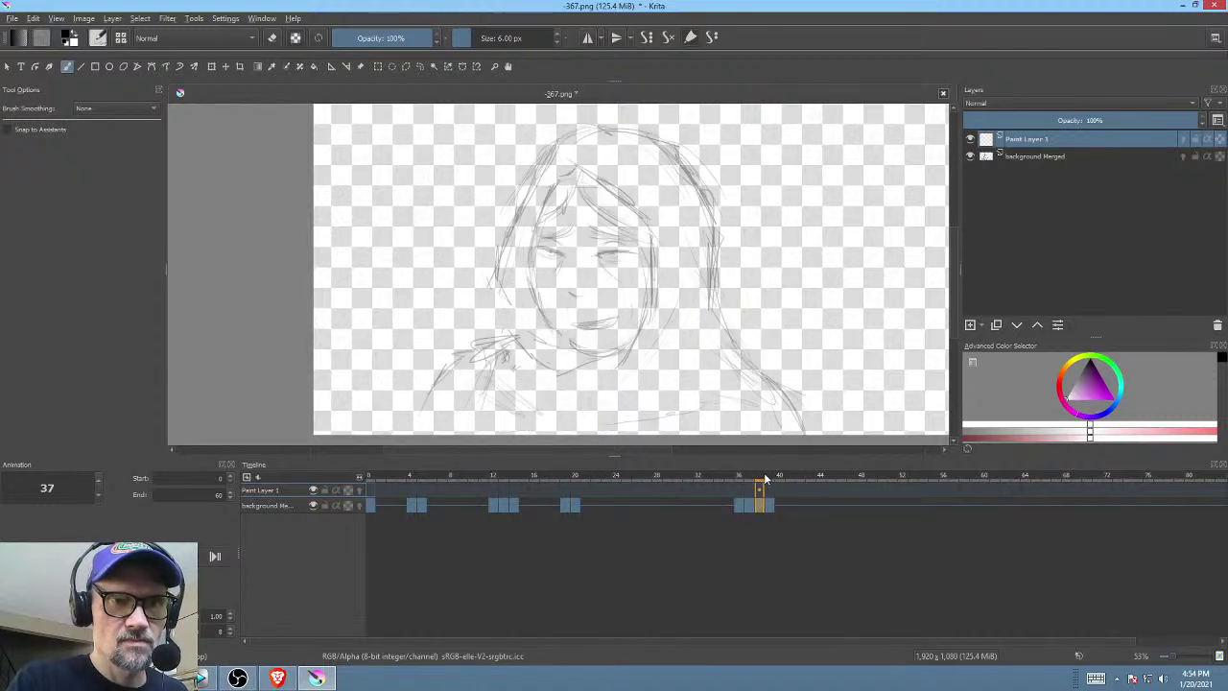
click(767, 477)
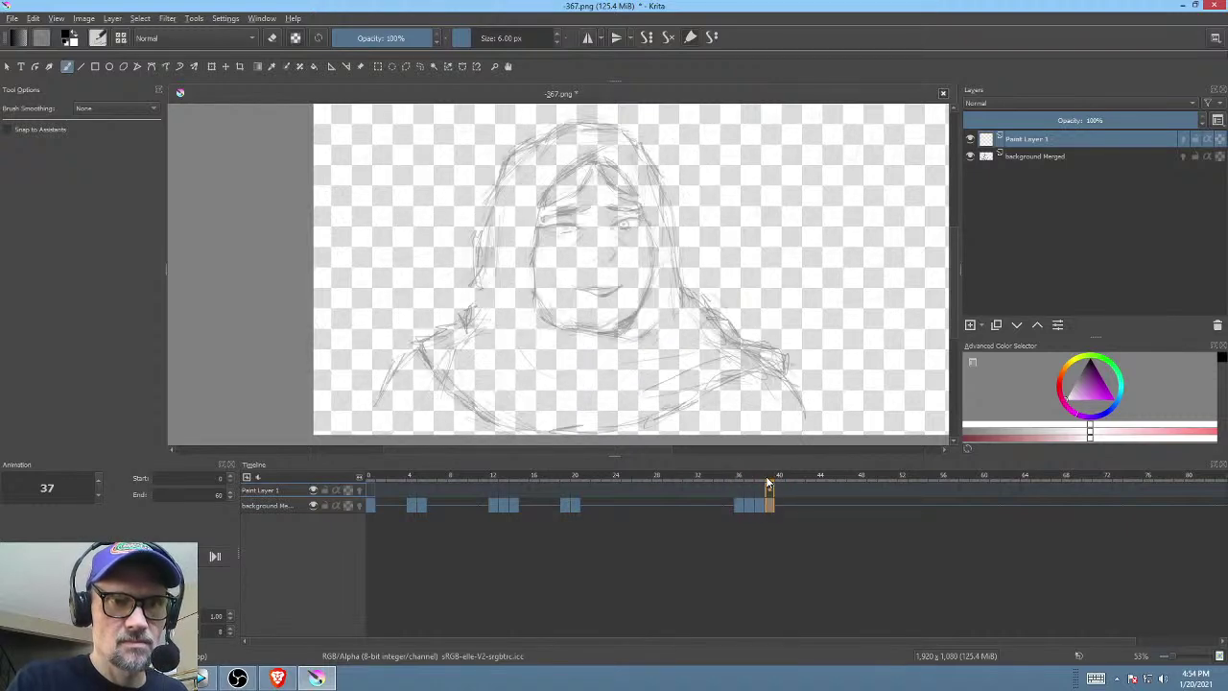
click(764, 477)
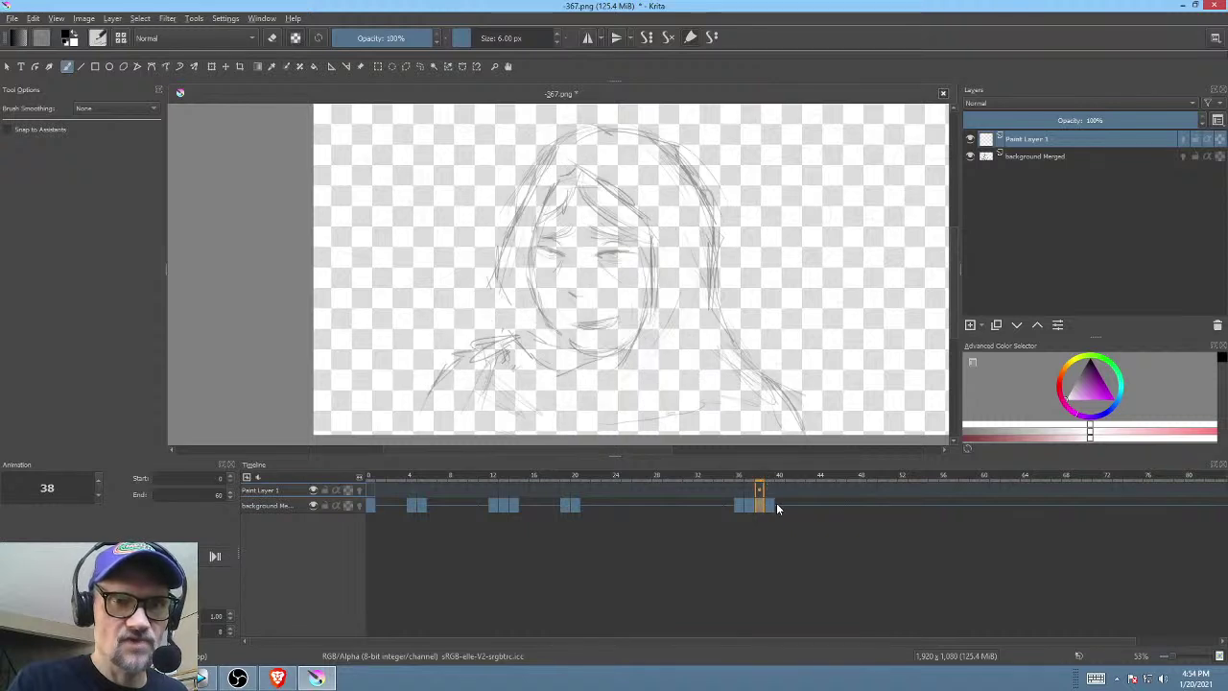
- Shift the frame 39 drawing on background Merged slightly to the right with the Transform tool and check it against the preceding frames
click(769, 506)
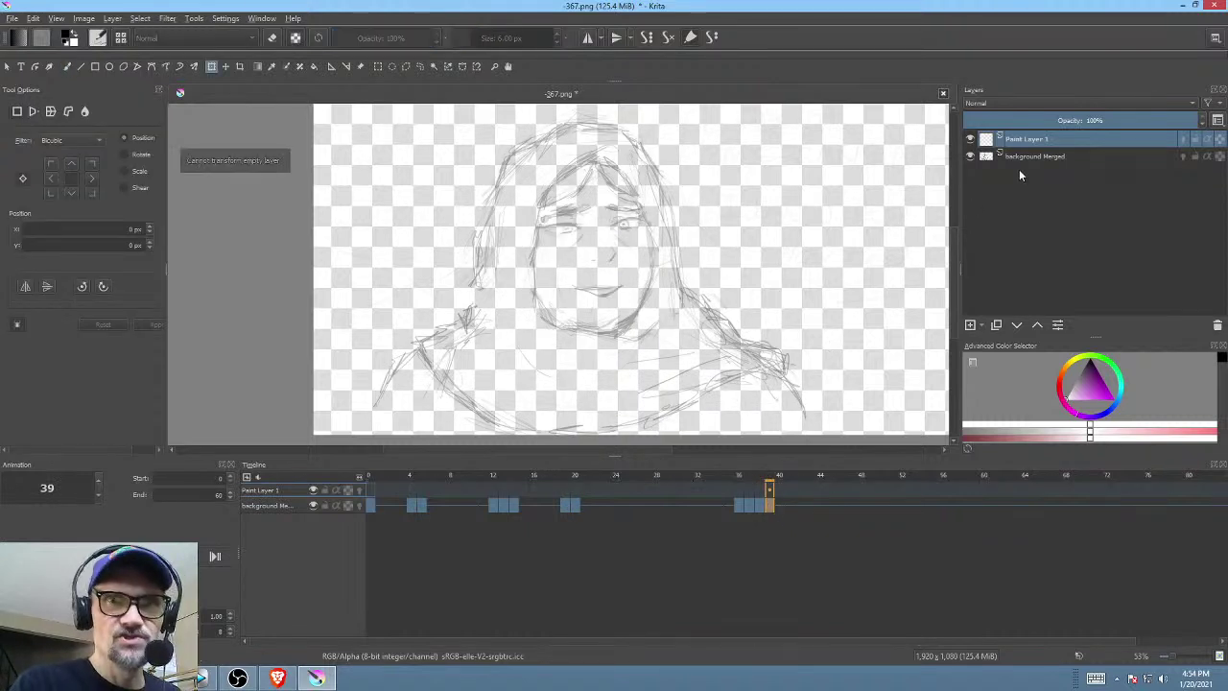
click(1023, 163)
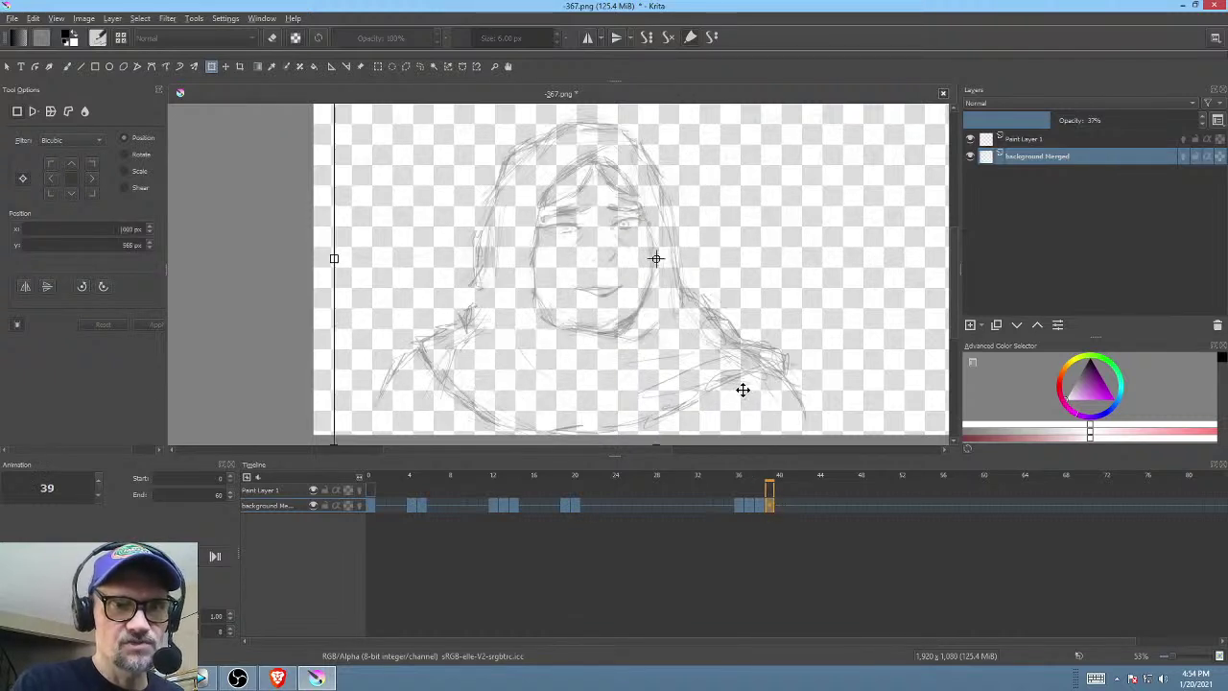
drag(743, 390, 764, 395)
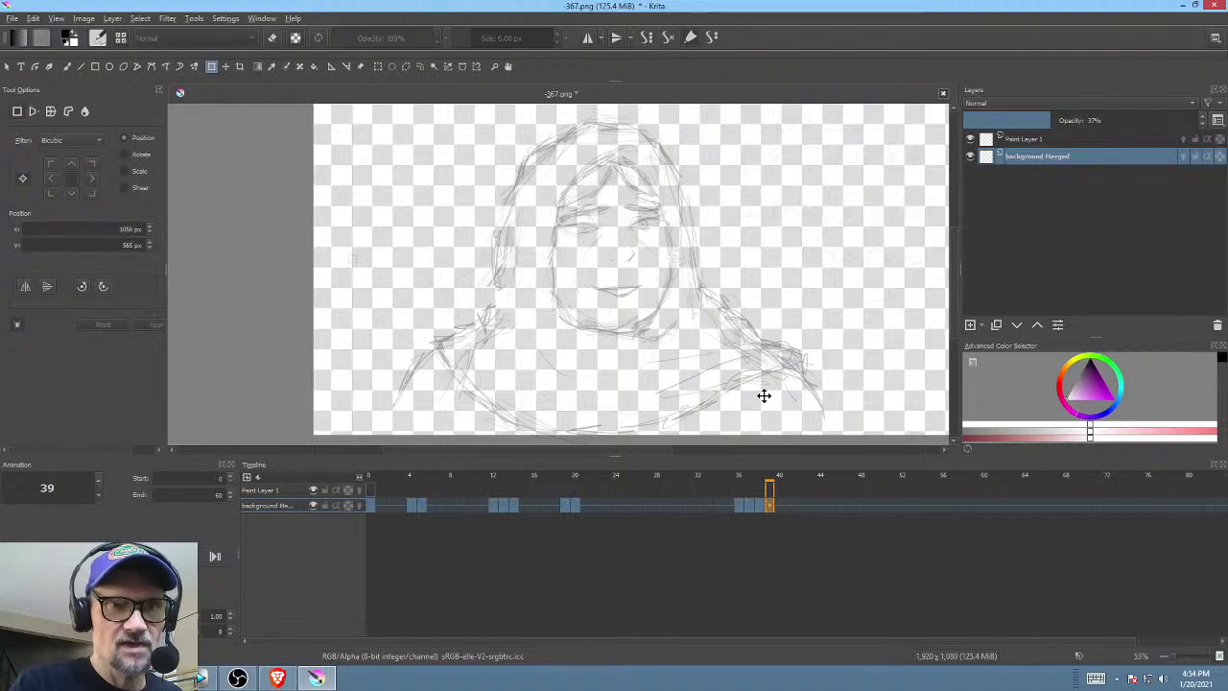
click(730, 508)
key(Right)
key(Right)
key(Right)
key(Right)
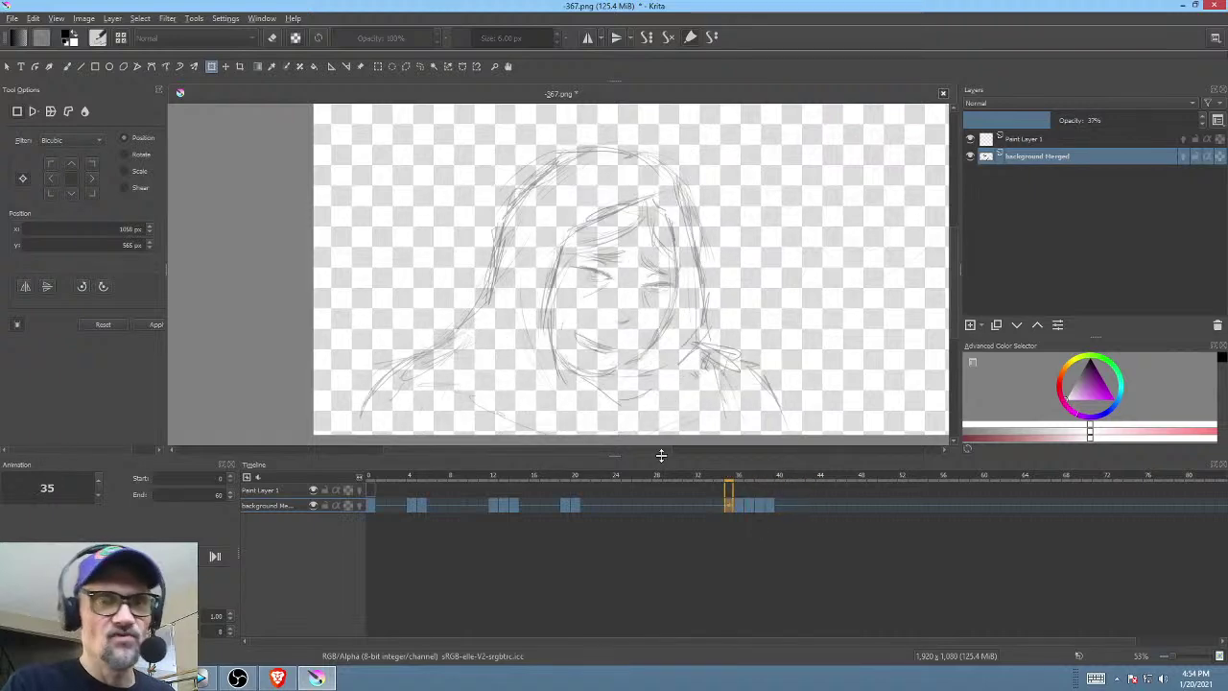
- Save the repositioned final pose to -367.png together with its Krita copy
click(19, 23)
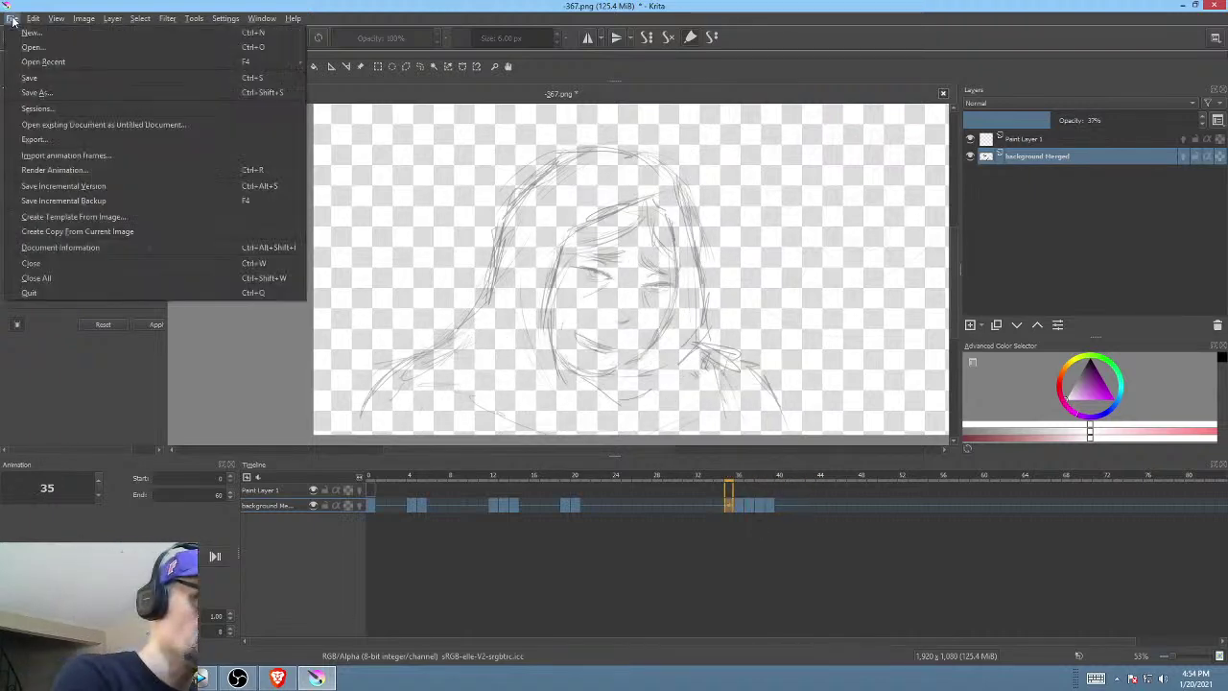
click(32, 77)
click(779, 537)
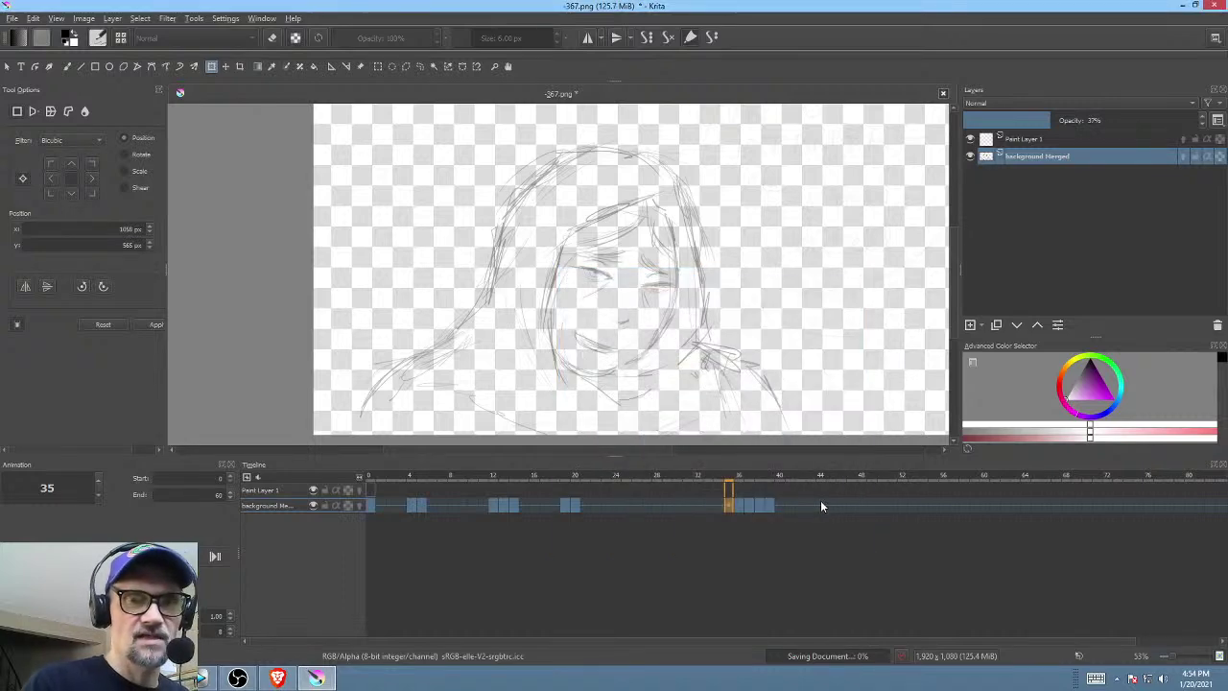
- Compare the frame 39 pose with the poses at frames 0, 4 and 19, and return to frame 0
click(772, 505)
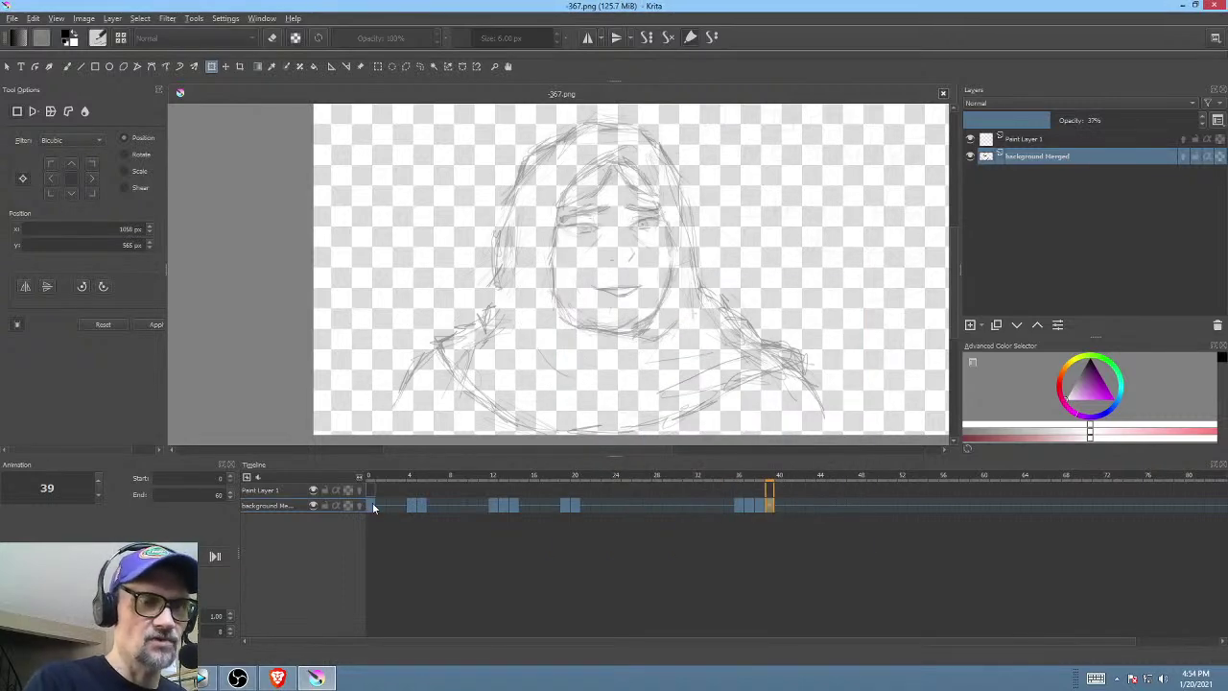
click(368, 506)
click(769, 505)
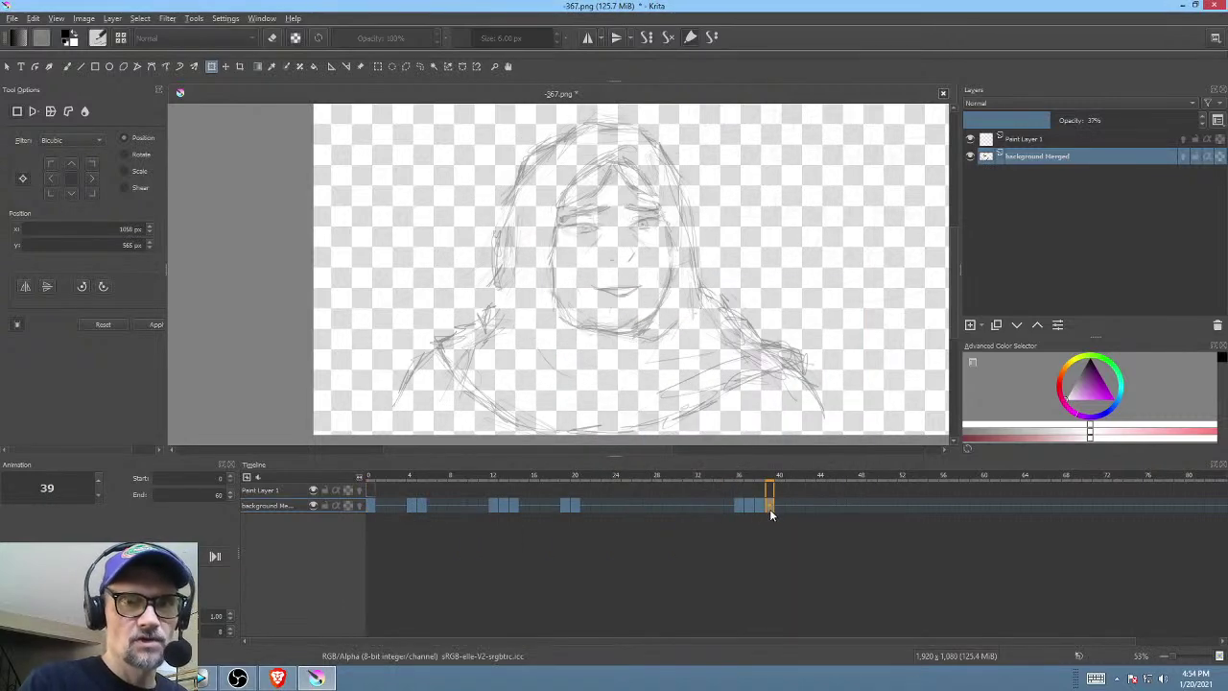
click(413, 505)
click(564, 505)
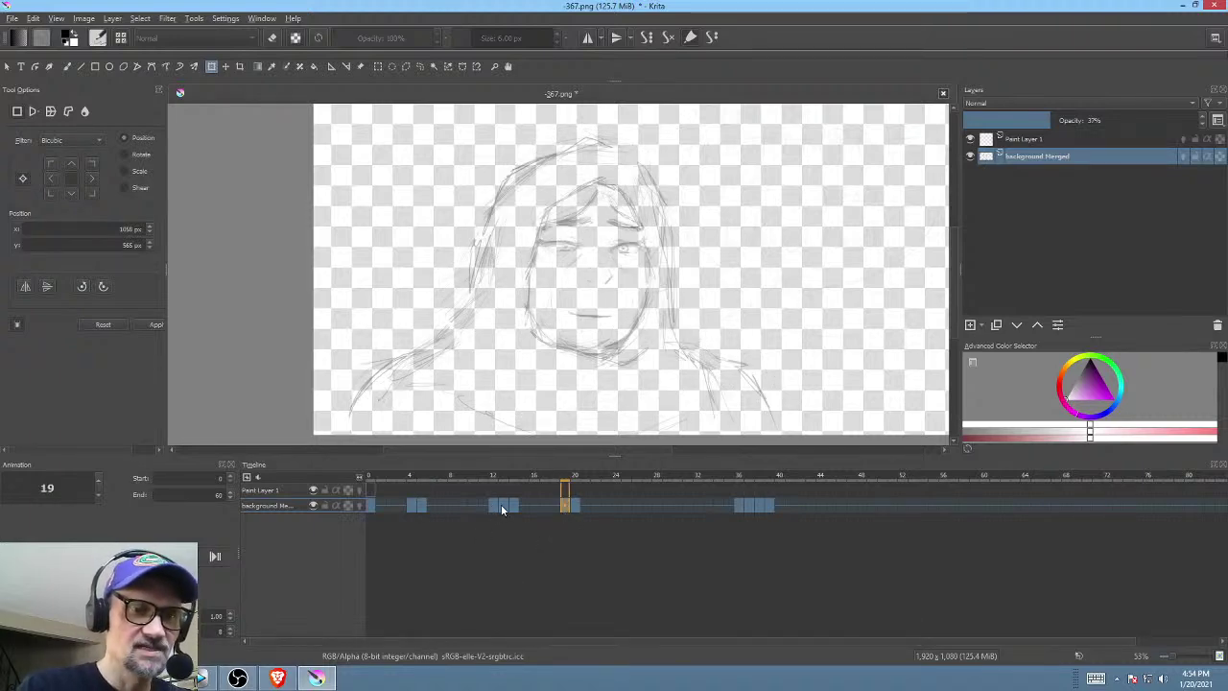
mouse_move(370, 475)
mouse_down()
mouse_move(830, 503)
mouse_move(473, 518)
mouse_move(326, 506)
mouse_up()
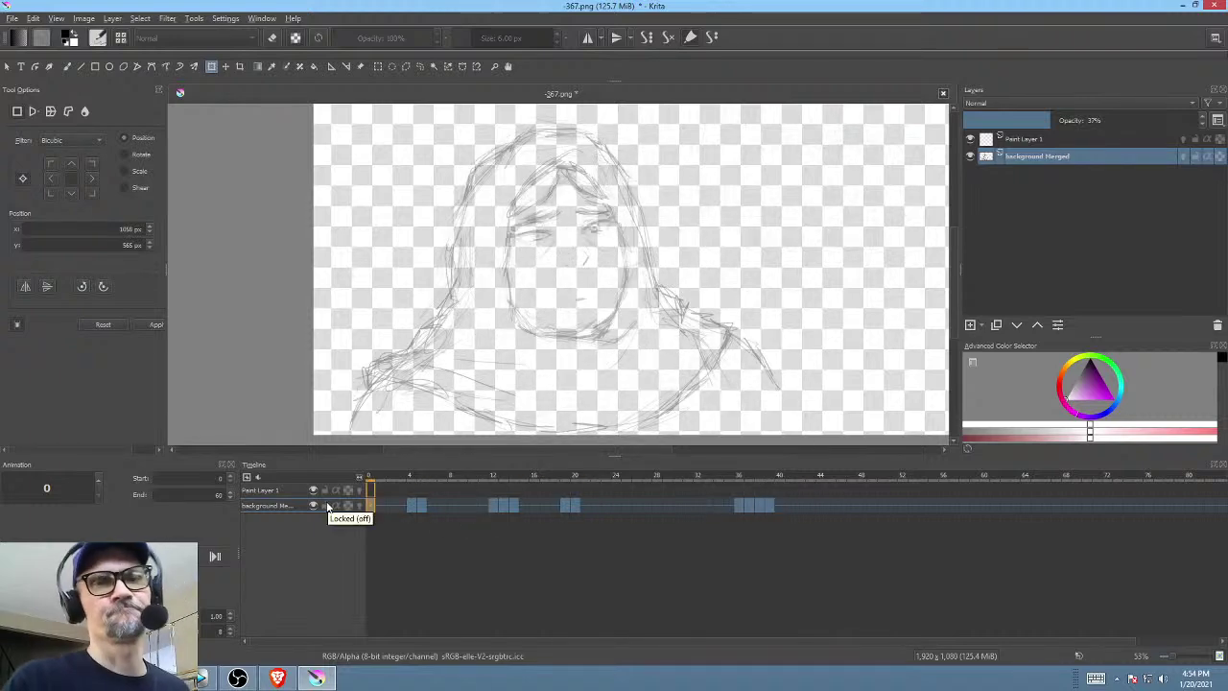
- Make Paint Layer 1 active at frame 0 and save -367.png with the existing PNG options
click(1057, 139)
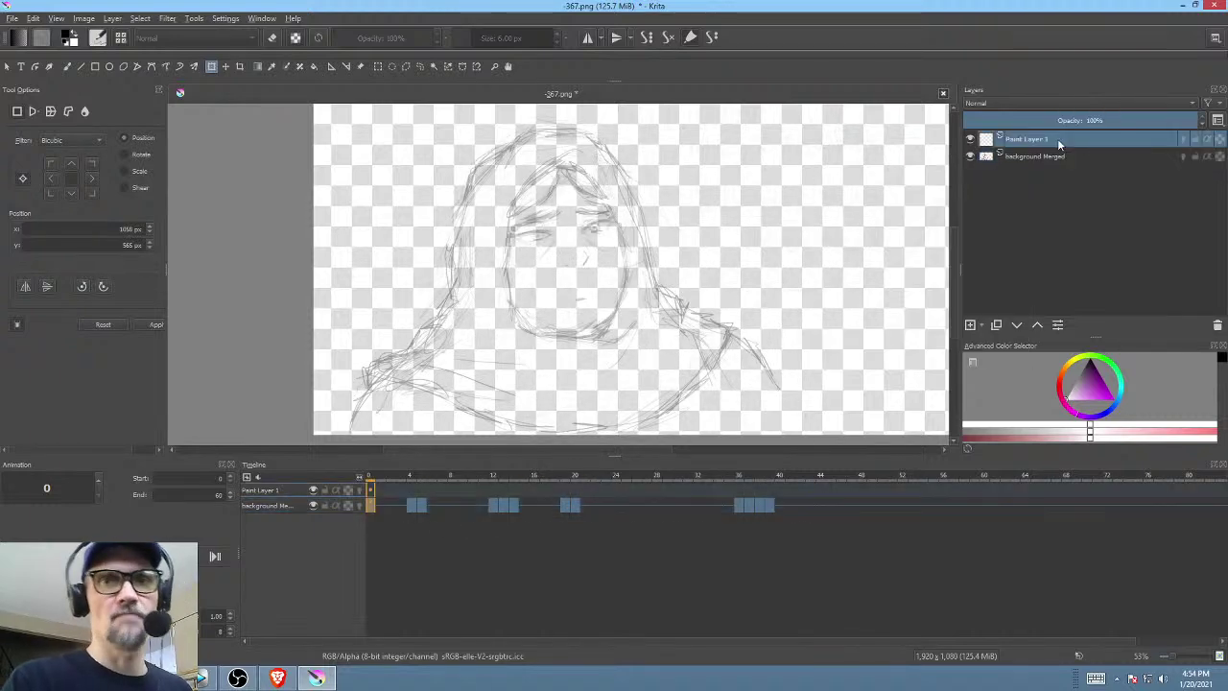
click(13, 18)
click(33, 56)
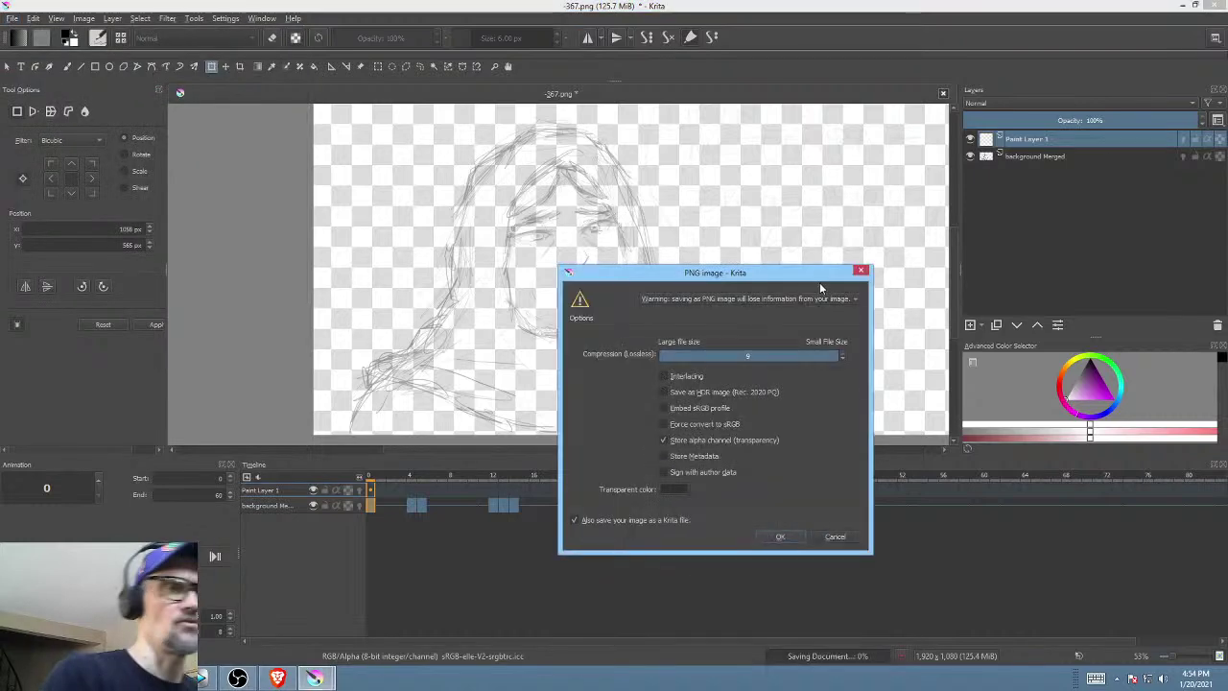
click(782, 537)
- Switch to the freehand brush with a 2 px inking preset and ink the hood's upper left edge on Paint Layer 1
drag(665, 294, 735, 323)
scroll(734, 323, up, 1)
right_click(813, 246)
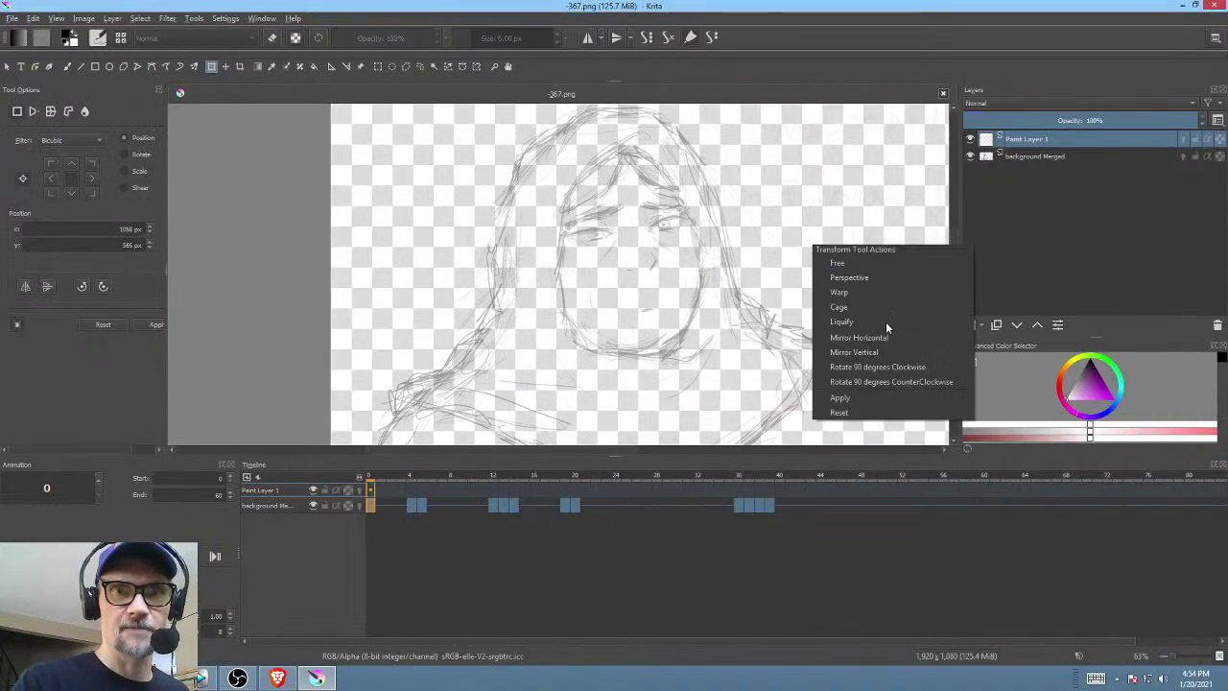
key(Escape)
key(b)
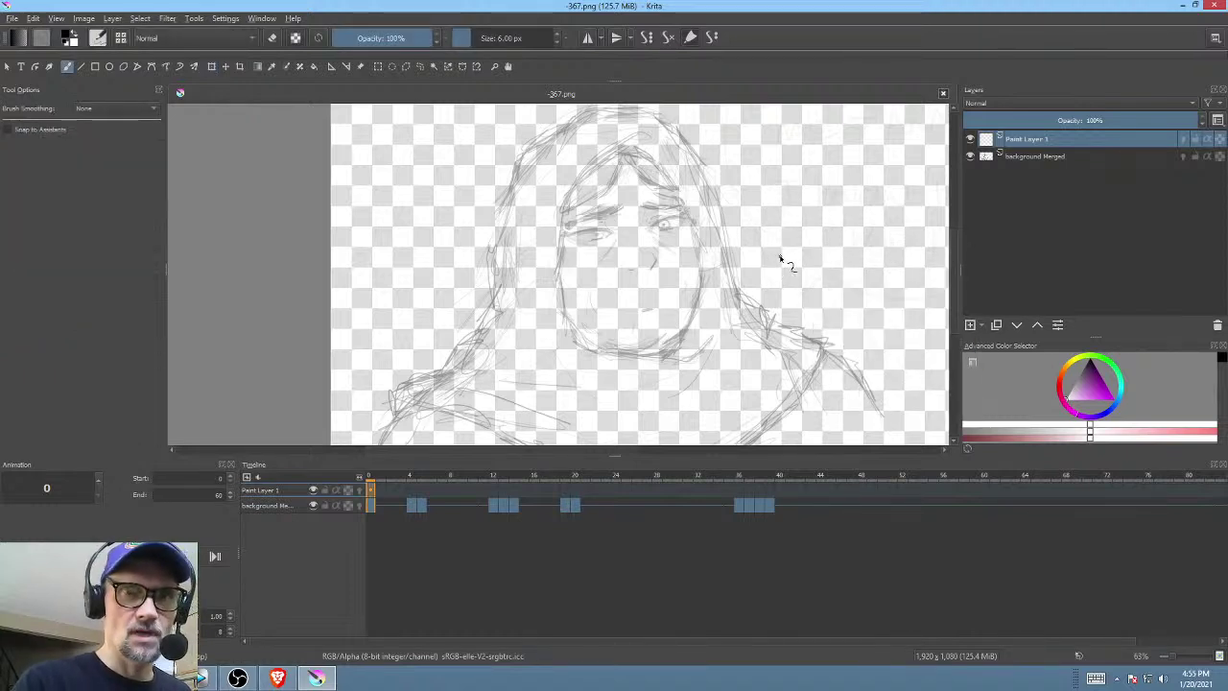
right_click(795, 250)
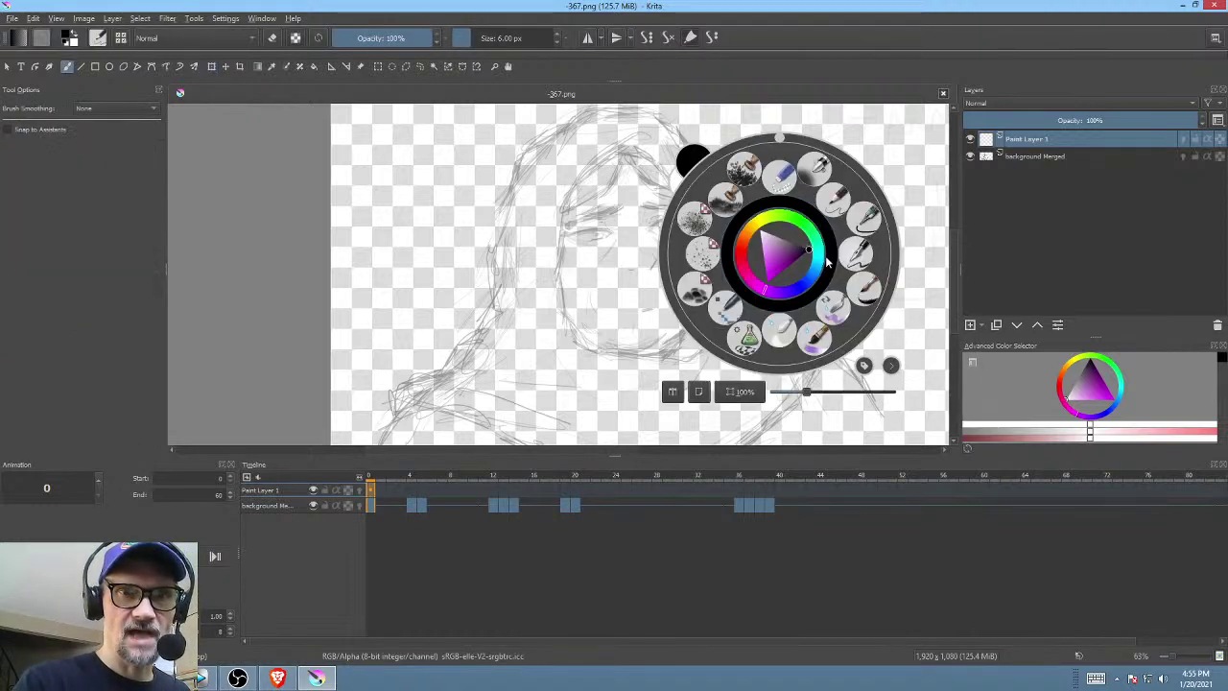
click(726, 305)
drag(635, 260, 676, 311)
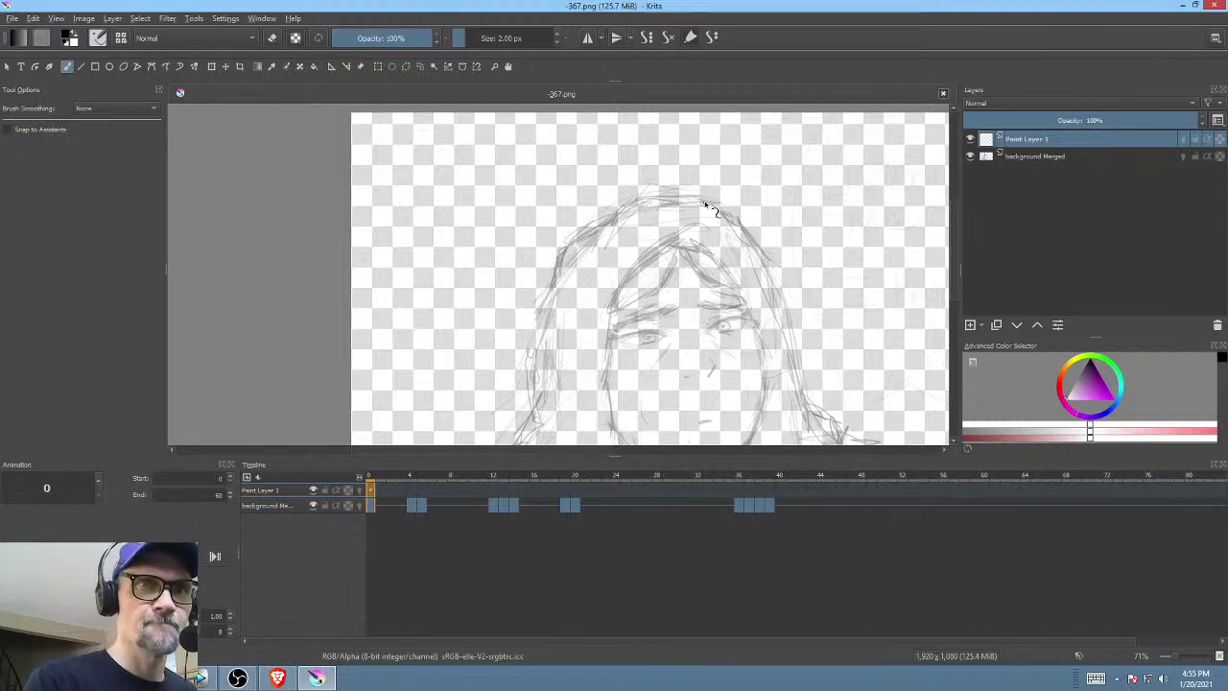
mouse_move(705, 204)
mouse_down()
mouse_move(632, 203)
mouse_move(567, 251)
mouse_move(534, 321)
mouse_up()
drag(625, 317, 675, 212)
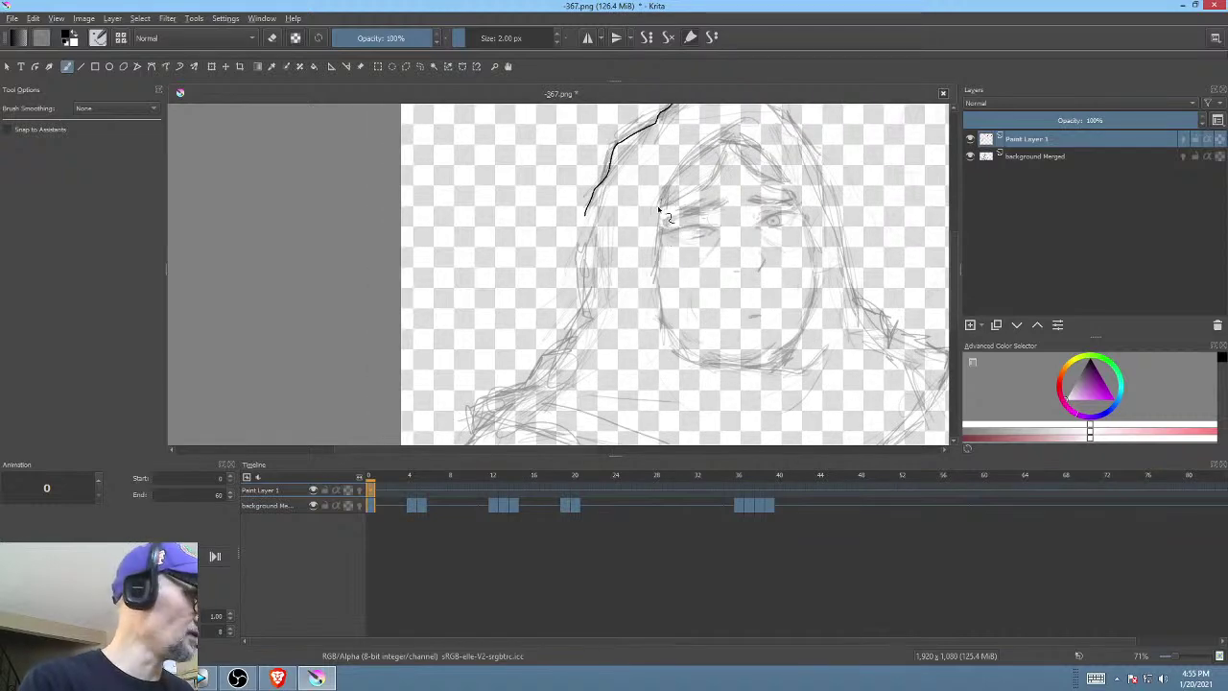
- Try inking the hood's left side with Stabilizer brush smoothing, and undo the stroke
key(s)
mouse_move(583, 233)
mouse_down()
mouse_move(585, 313)
mouse_move(625, 335)
mouse_move(589, 296)
mouse_move(663, 239)
mouse_move(594, 318)
mouse_move(608, 317)
mouse_up()
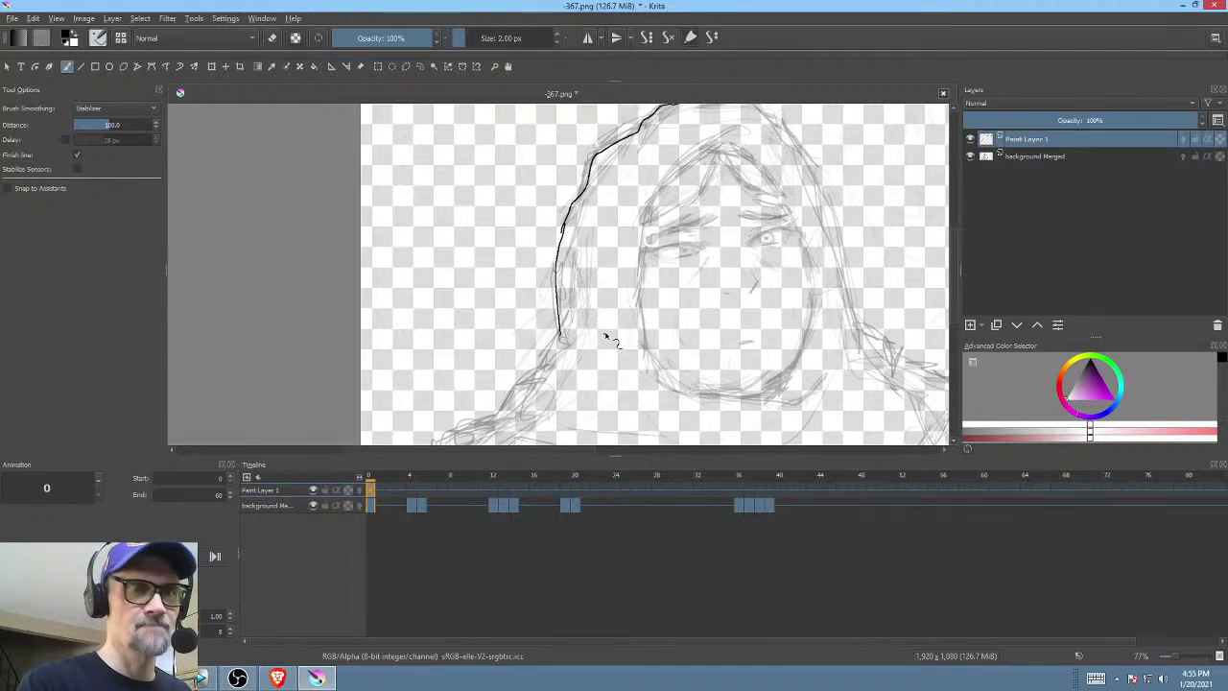
mouse_move(608, 338)
mouse_down()
mouse_move(652, 176)
mouse_move(685, 151)
mouse_move(661, 194)
mouse_up()
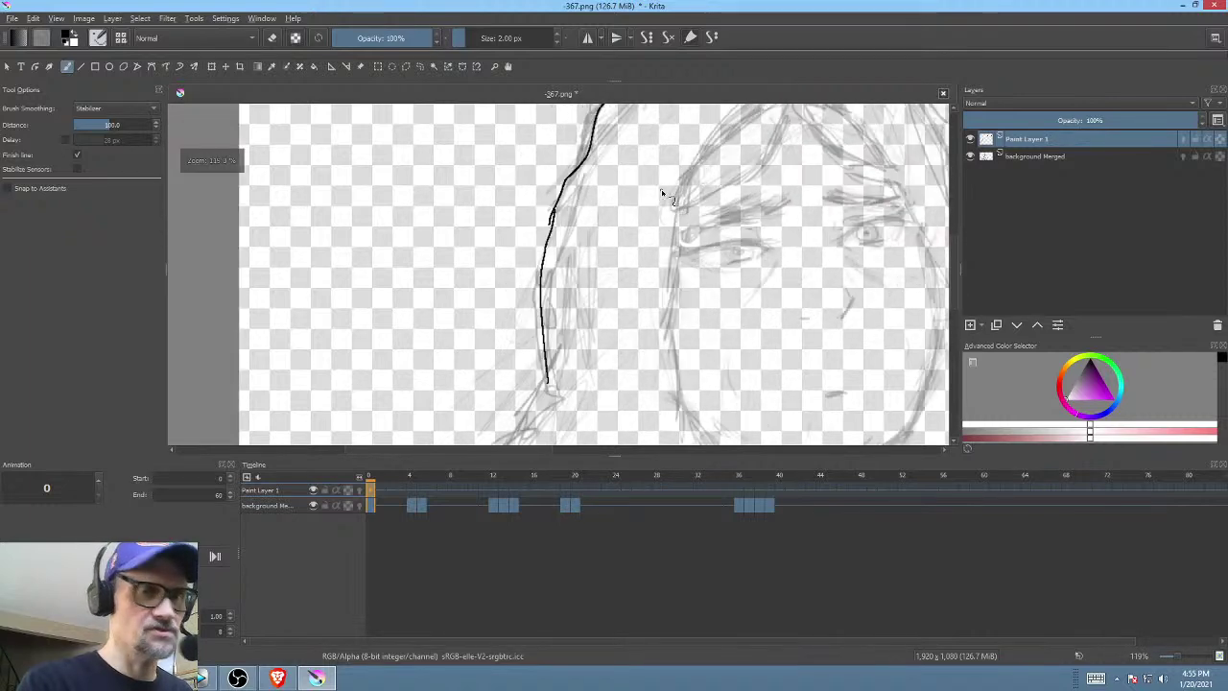
key(ctrl+z)
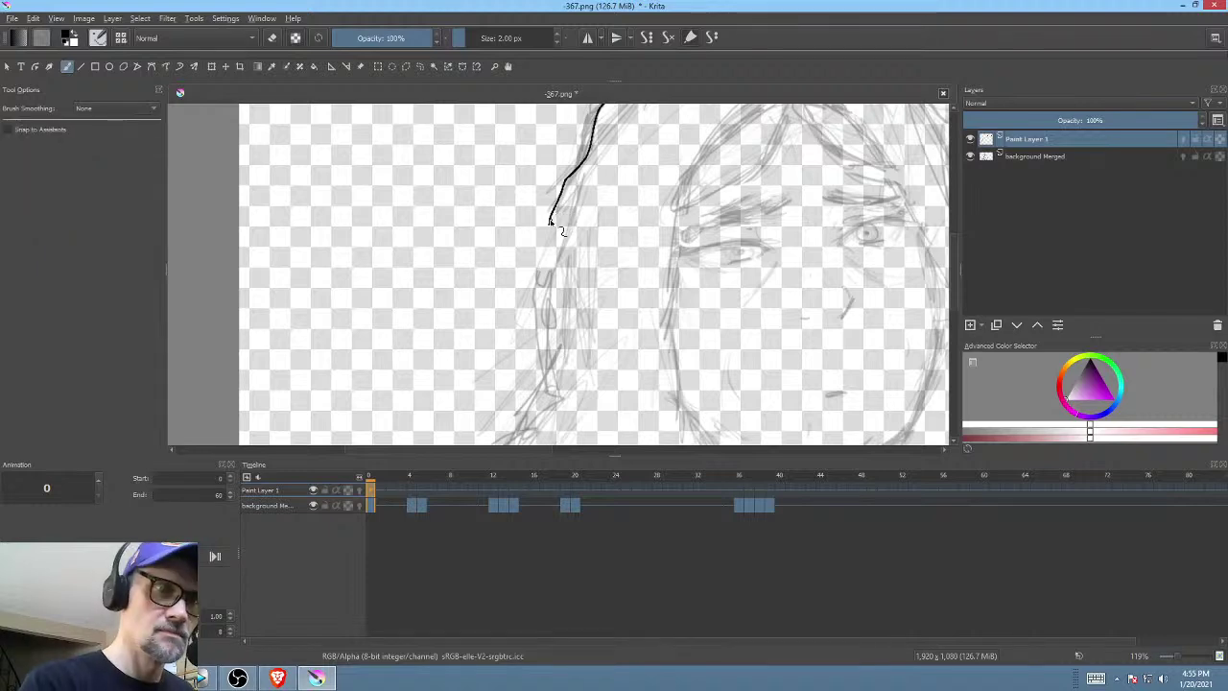
- Ink the hood's left edge without brush smoothing down to the left shoulder and along the upper arm
mouse_move(551, 226)
mouse_down()
mouse_move(538, 388)
mouse_move(519, 428)
mouse_up()
drag(672, 335, 866, 155)
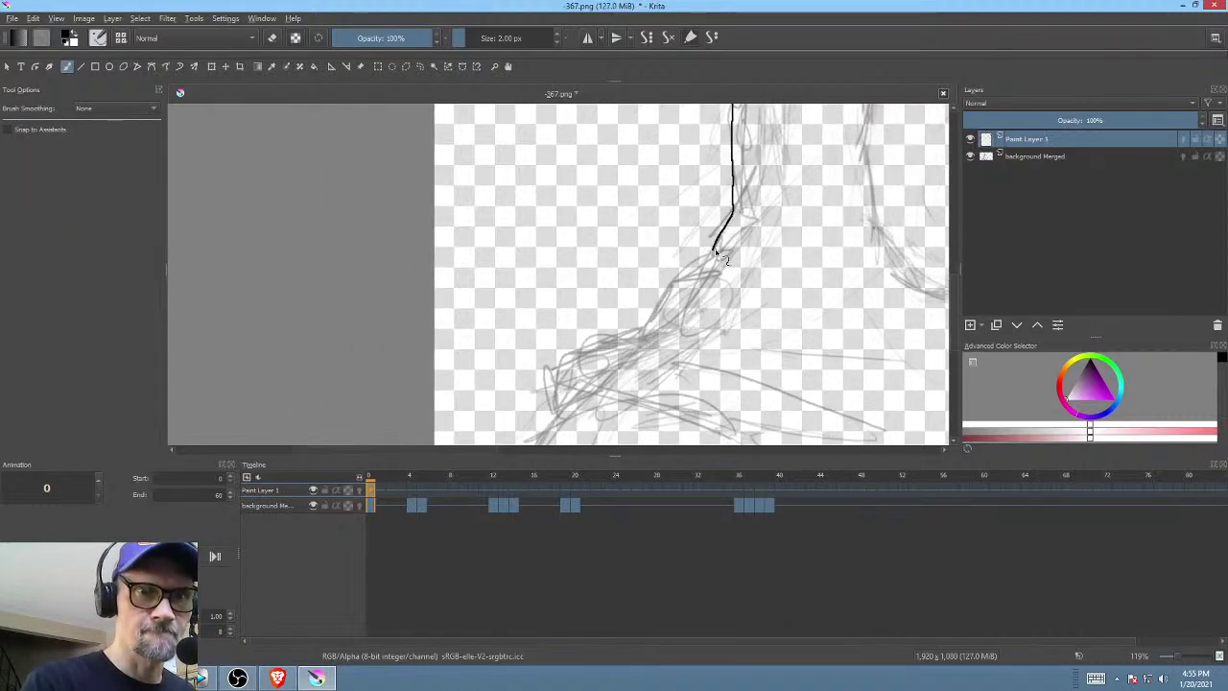
mouse_move(715, 251)
mouse_down()
mouse_move(672, 278)
mouse_move(646, 326)
mouse_move(554, 366)
mouse_move(554, 404)
mouse_move(635, 326)
mouse_move(593, 312)
mouse_move(555, 373)
mouse_move(546, 422)
mouse_up()
drag(739, 336, 595, 355)
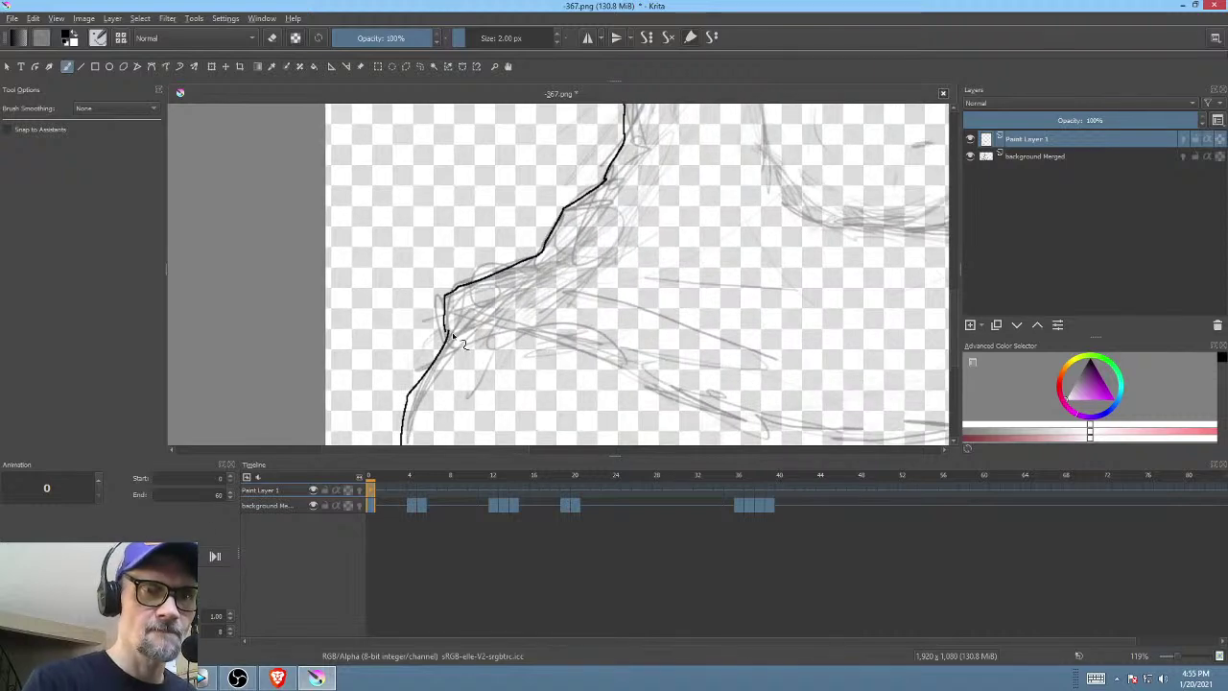
- Ink the hood's lower hem across the chest and the right shoulder and arm outline with its fold lines
mouse_move(448, 332)
mouse_down()
mouse_move(502, 328)
mouse_move(758, 430)
mouse_move(584, 348)
mouse_move(417, 402)
mouse_move(486, 422)
mouse_move(592, 422)
mouse_move(722, 389)
mouse_move(918, 192)
mouse_move(872, 211)
mouse_move(850, 316)
mouse_move(828, 309)
mouse_move(817, 263)
mouse_move(712, 277)
mouse_move(683, 303)
mouse_up()
mouse_move(729, 212)
mouse_down()
mouse_move(766, 259)
mouse_move(799, 370)
mouse_up()
mouse_move(775, 280)
mouse_down()
mouse_move(833, 307)
mouse_move(833, 348)
mouse_up()
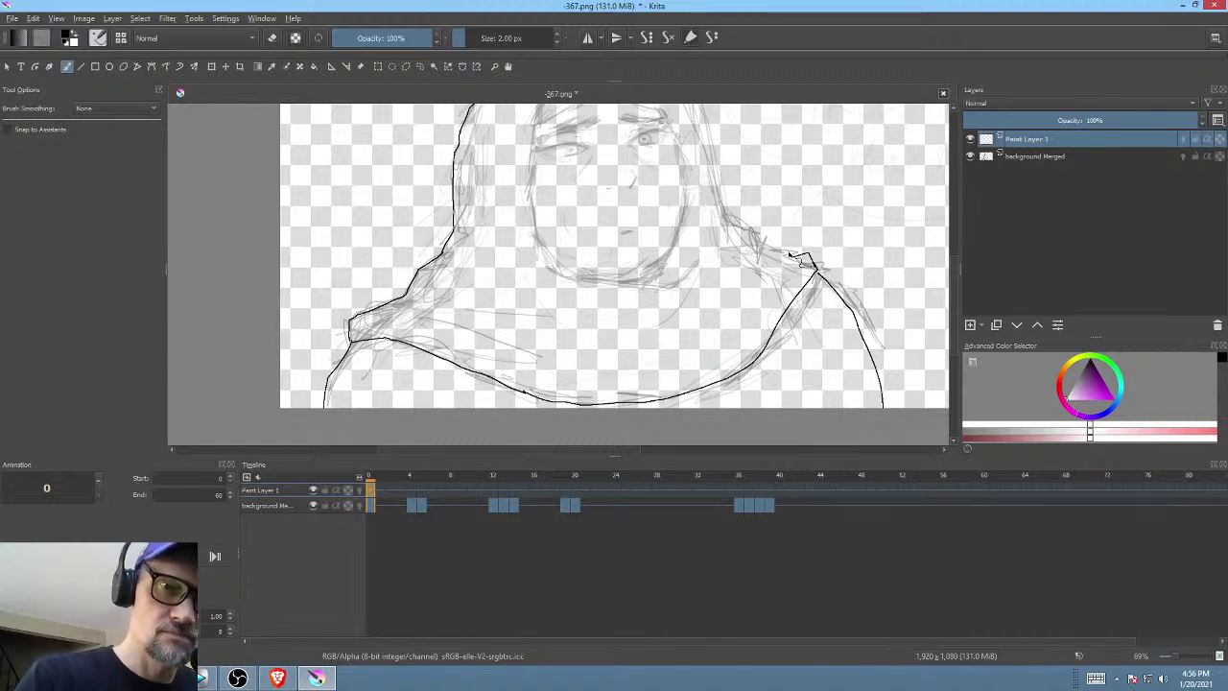
mouse_move(819, 230)
mouse_down()
mouse_move(849, 291)
mouse_move(795, 323)
mouse_move(769, 361)
mouse_up()
drag(825, 300, 797, 353)
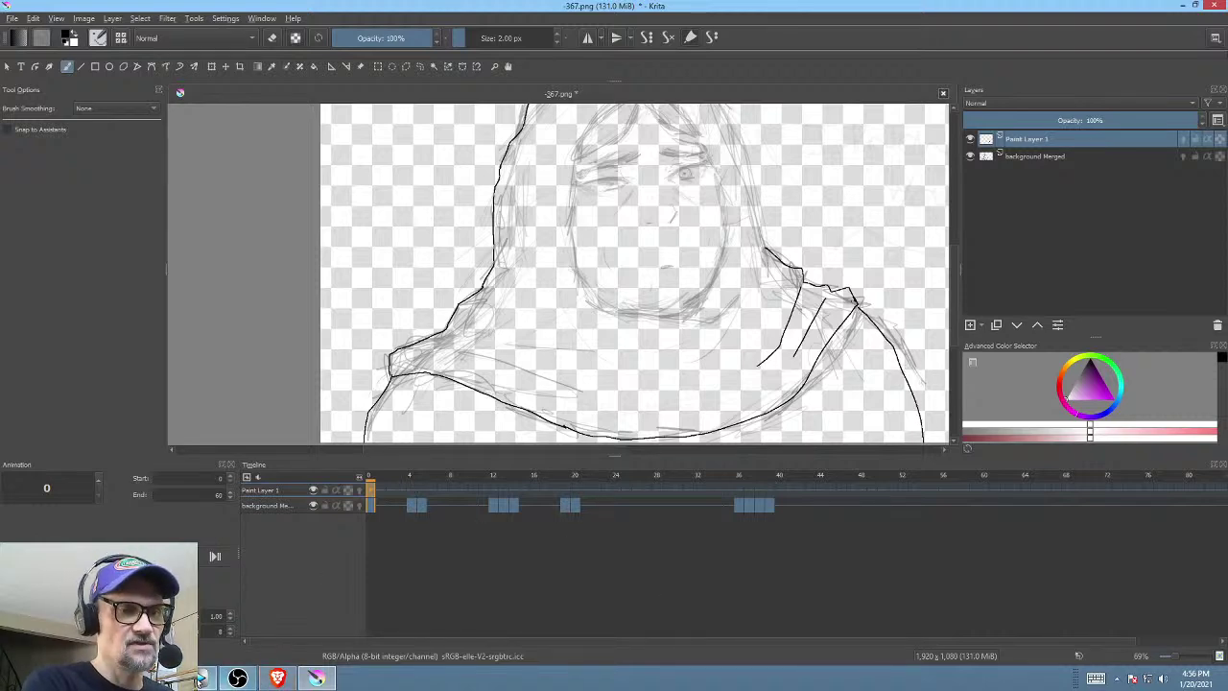
- Glance at the SL-01-edit.veg project in Vegas Pro and return to the drawing in Krita
click(201, 678)
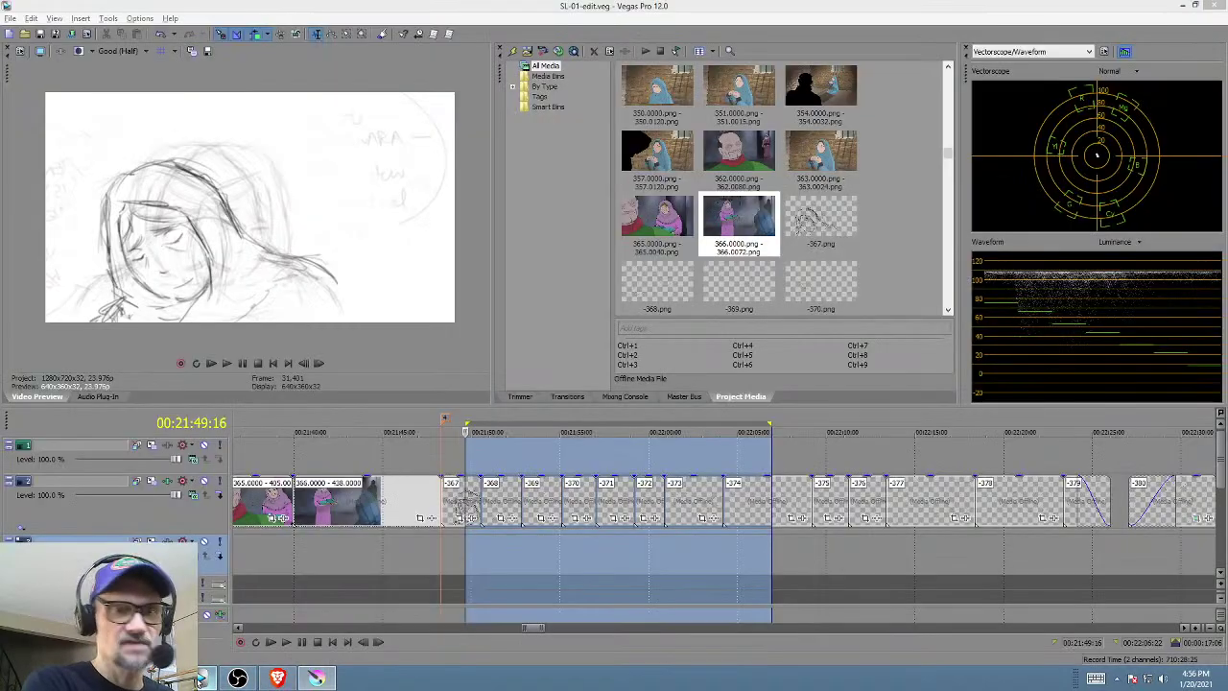
click(319, 678)
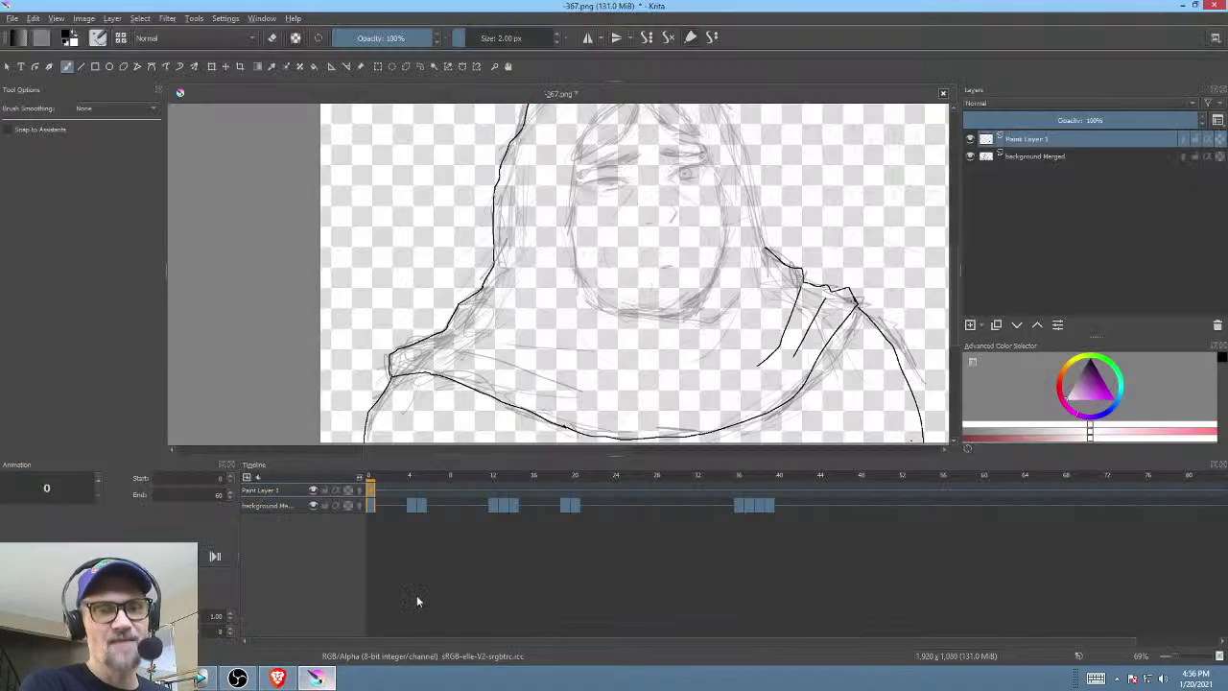
- Ink two cloth fold lines between the left shoulder and the neck
mouse_move(708, 368)
mouse_down()
mouse_move(698, 344)
mouse_move(746, 307)
mouse_up()
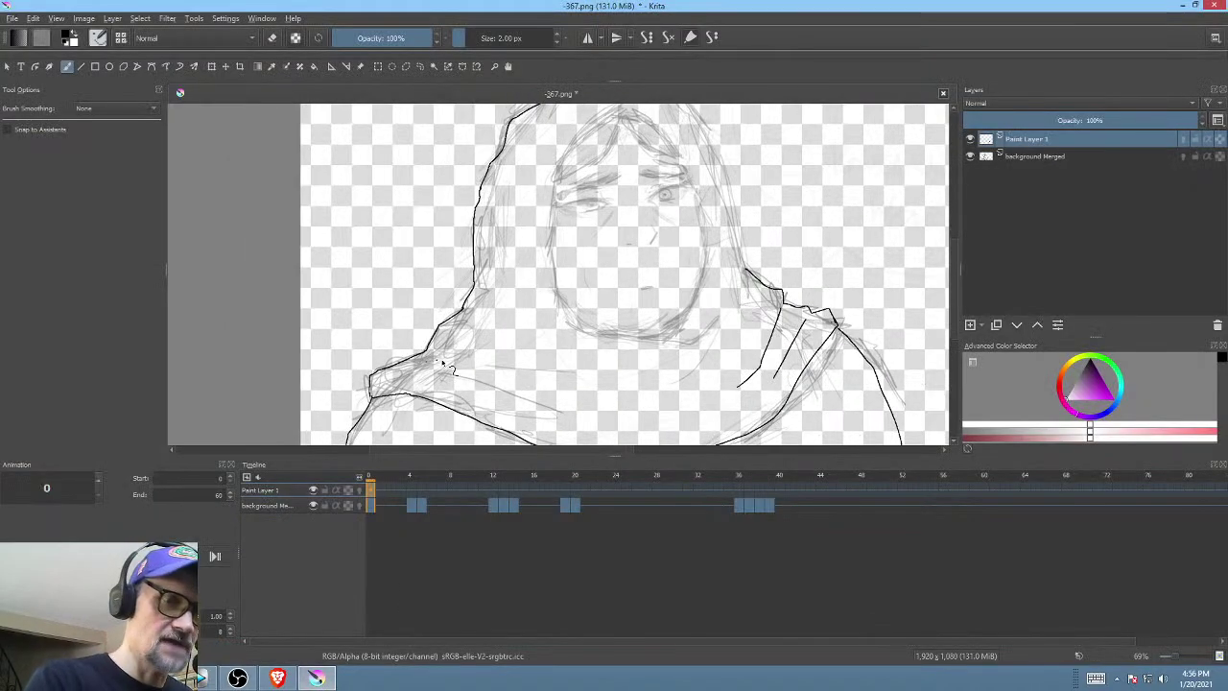
drag(439, 362, 539, 391)
drag(496, 340, 519, 336)
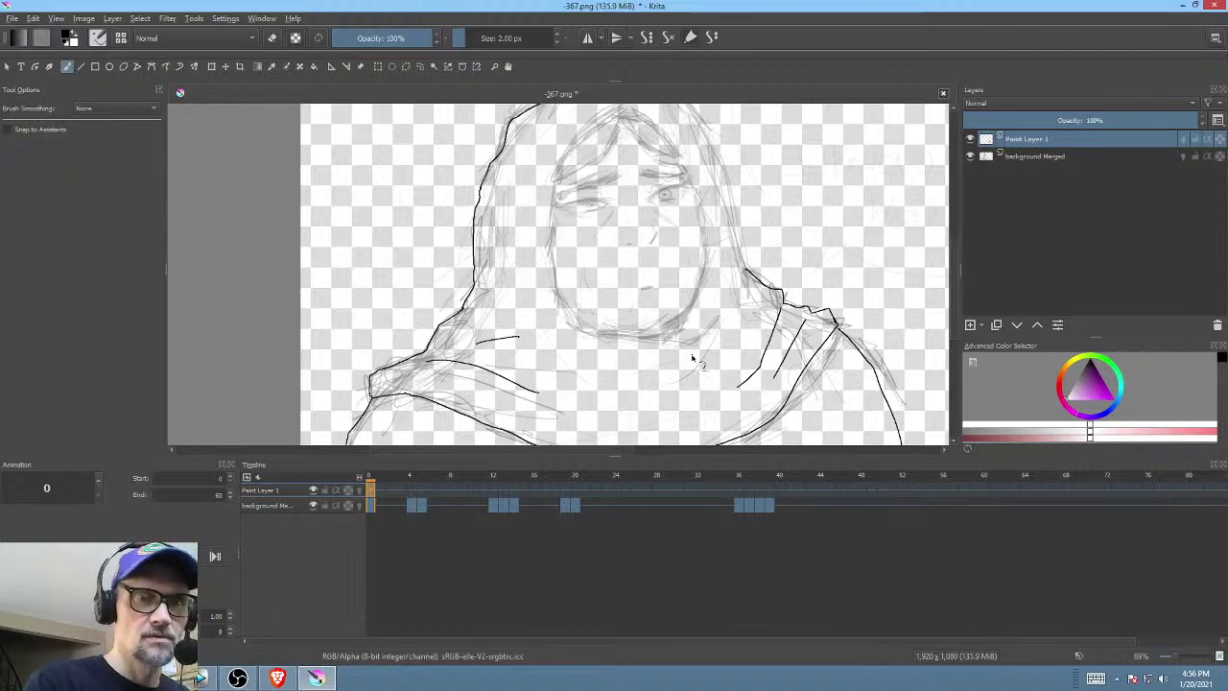
- Ink the hood's opening around the face, closing it under the chin with a small fold at its right end
drag(716, 317, 705, 383)
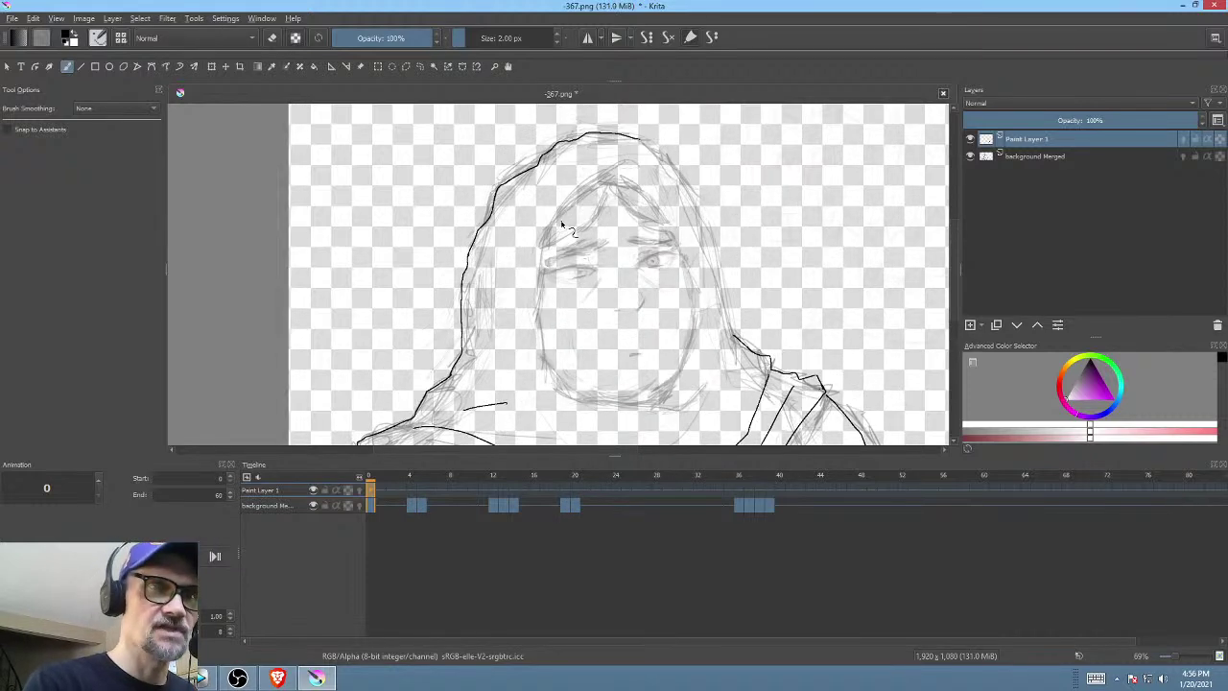
mouse_move(547, 234)
mouse_down()
mouse_move(631, 165)
mouse_move(687, 256)
mouse_move(696, 305)
mouse_move(680, 380)
mouse_move(659, 407)
mouse_move(728, 330)
mouse_up()
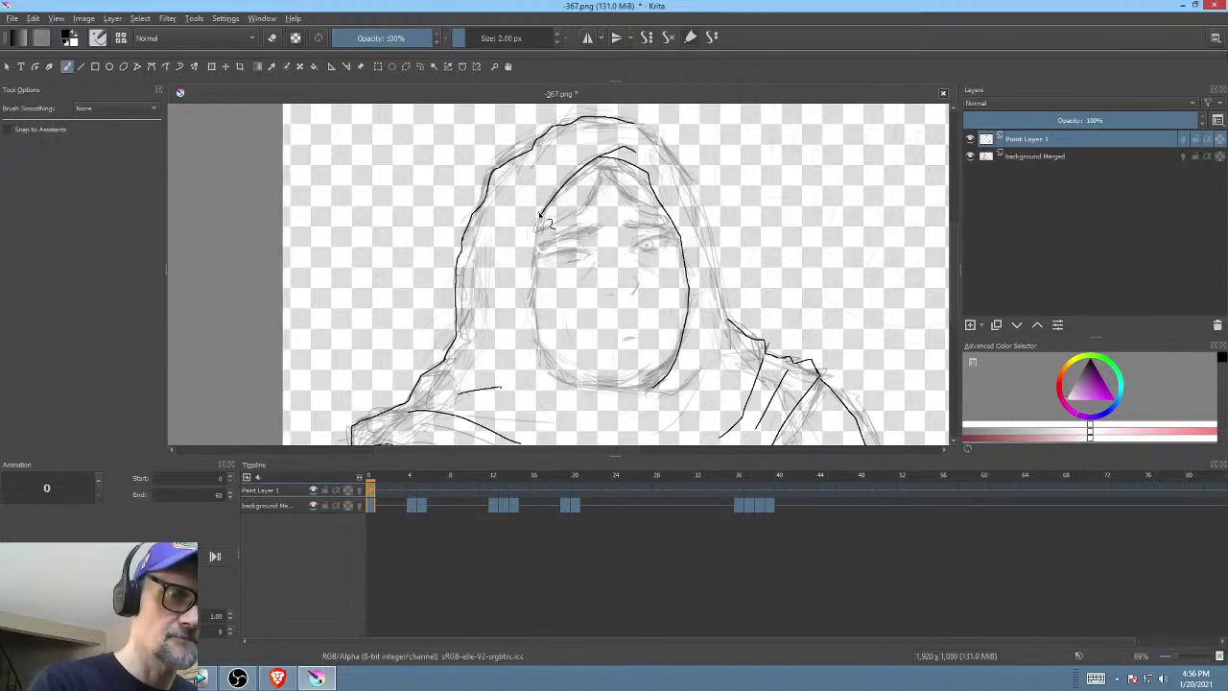
mouse_move(540, 214)
mouse_down()
mouse_move(533, 260)
mouse_move(567, 382)
mouse_up()
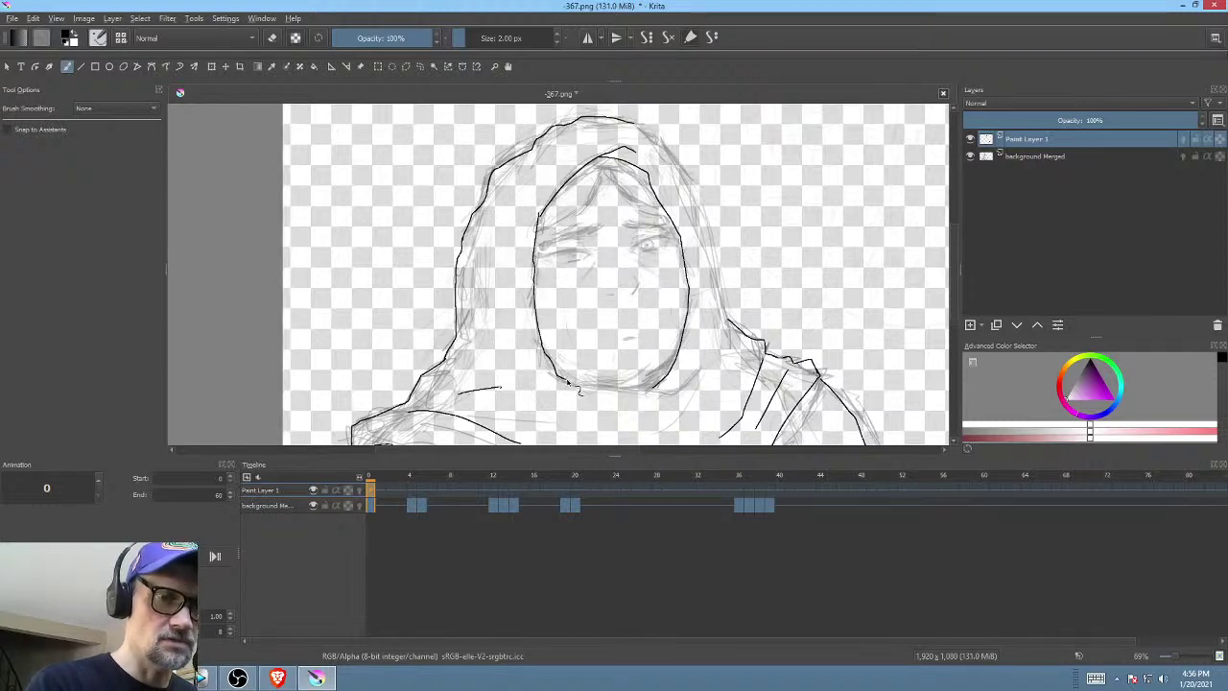
drag(673, 380, 660, 277)
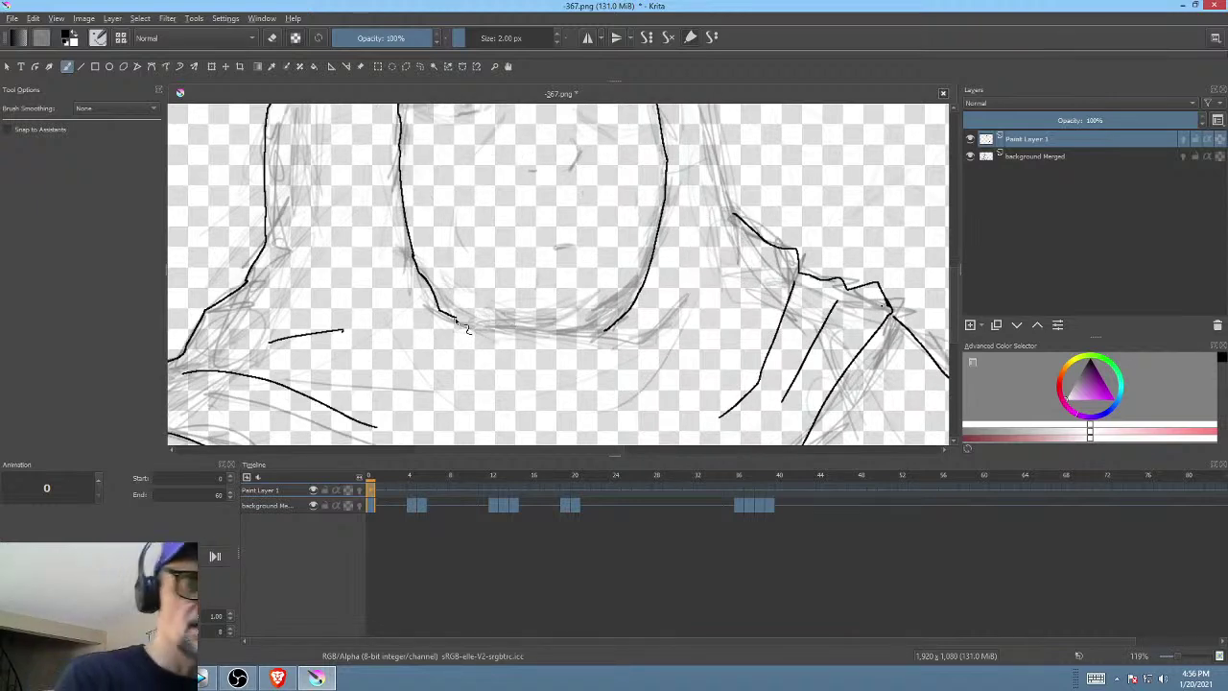
mouse_move(459, 322)
mouse_down()
mouse_move(637, 351)
mouse_move(684, 328)
mouse_up()
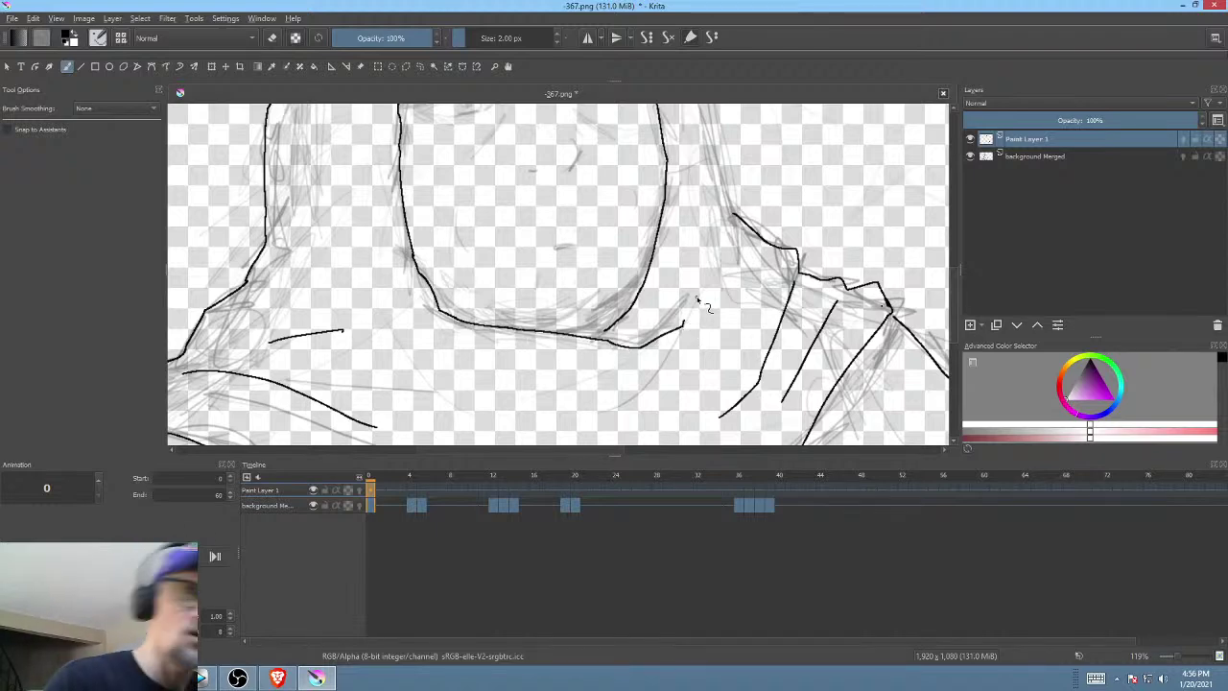
- Ink the hood's outer right edge from the crown down to the right shoulder
drag(741, 280, 655, 423)
scroll(580, 232, up, 1)
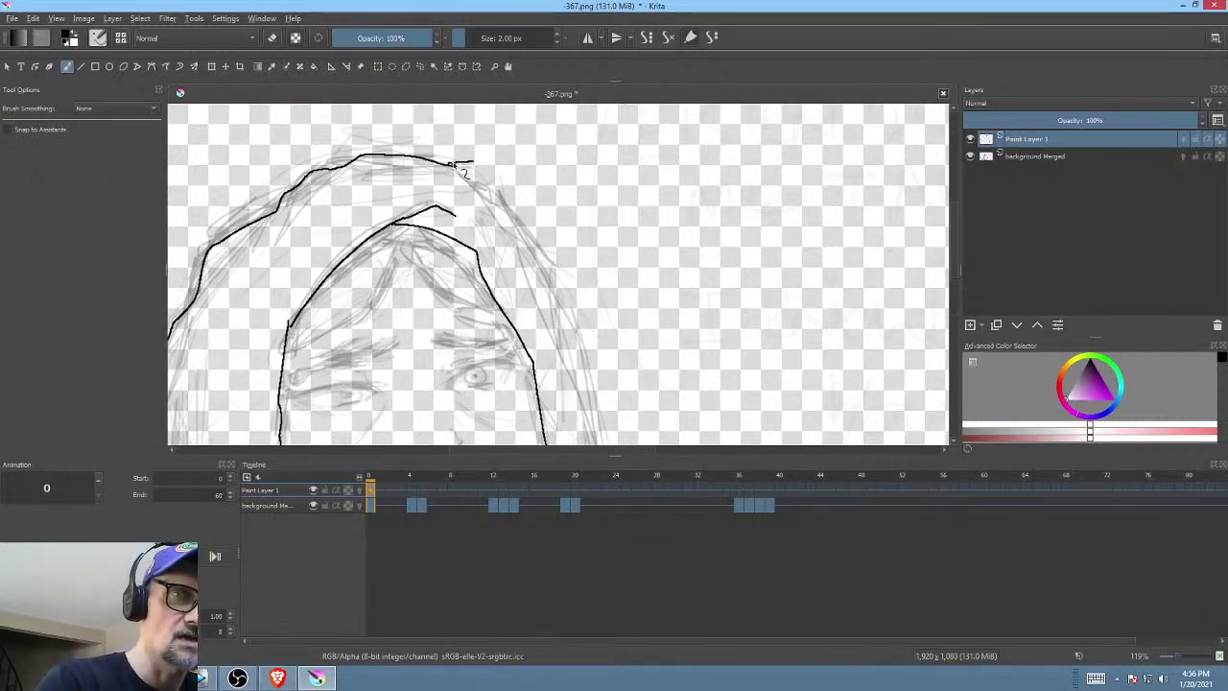
drag(472, 164, 524, 244)
drag(568, 290, 614, 186)
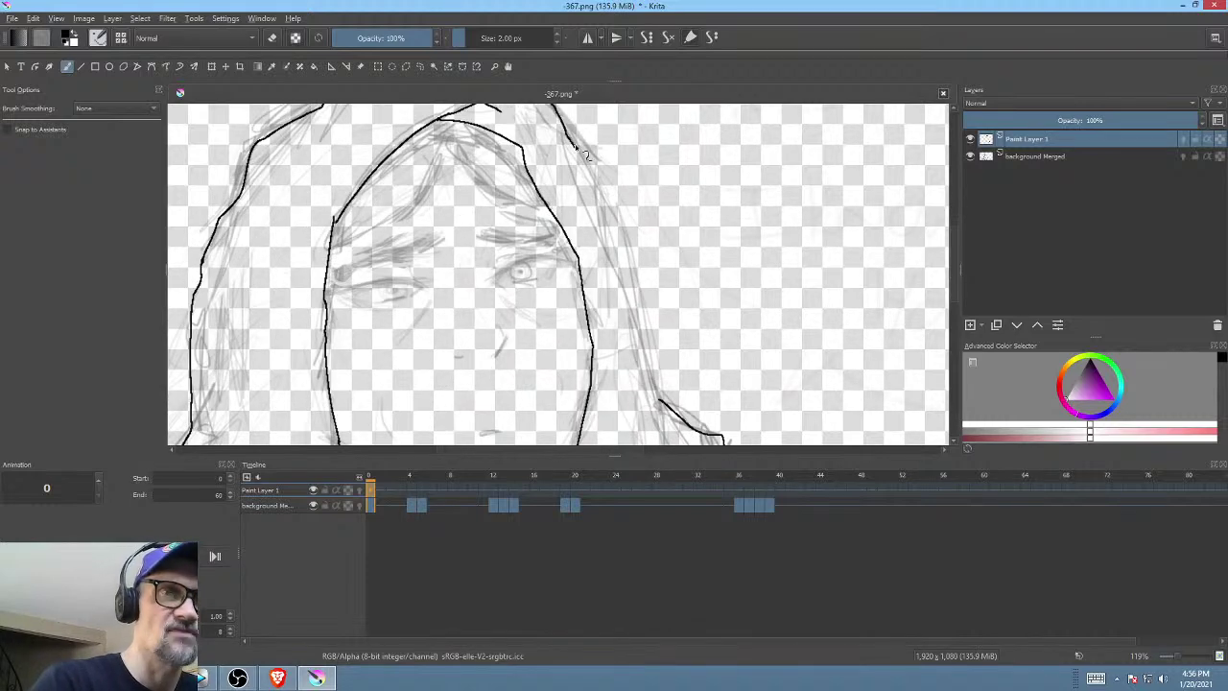
mouse_move(576, 146)
mouse_down()
mouse_move(639, 261)
mouse_move(660, 392)
mouse_move(722, 348)
mouse_move(738, 317)
mouse_move(760, 365)
mouse_up()
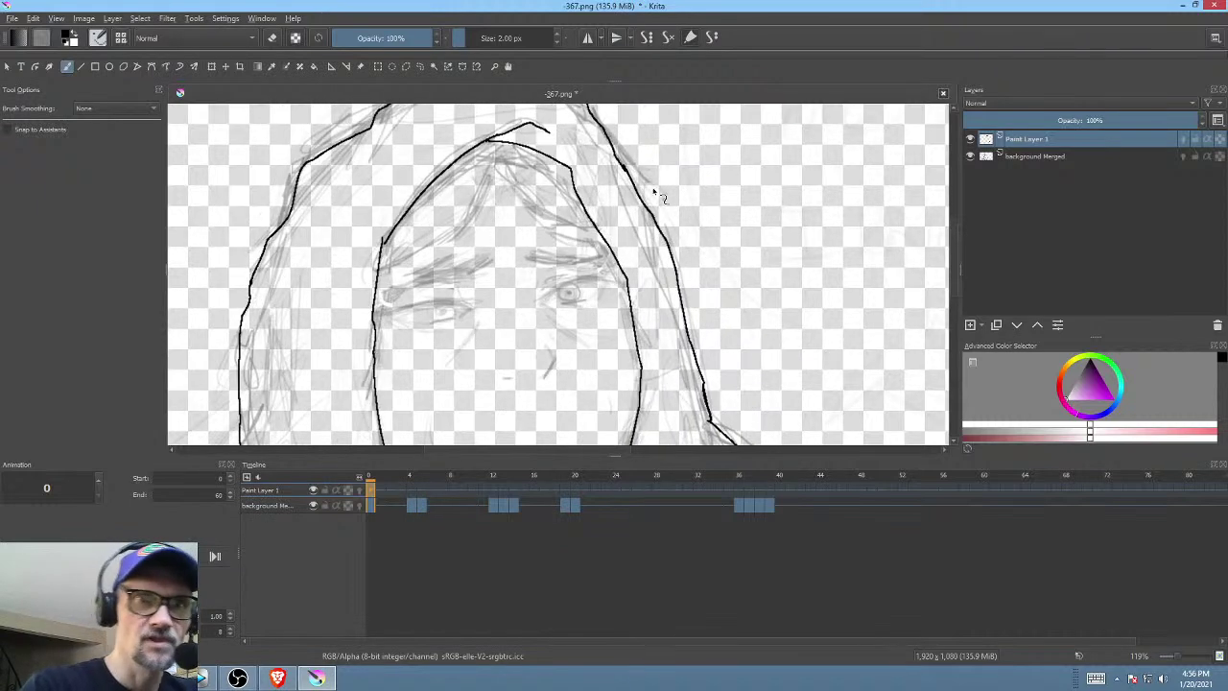
- Add cloth fold lines on the left side of the hood, between its outer edge and the face opening
drag(619, 163, 731, 275)
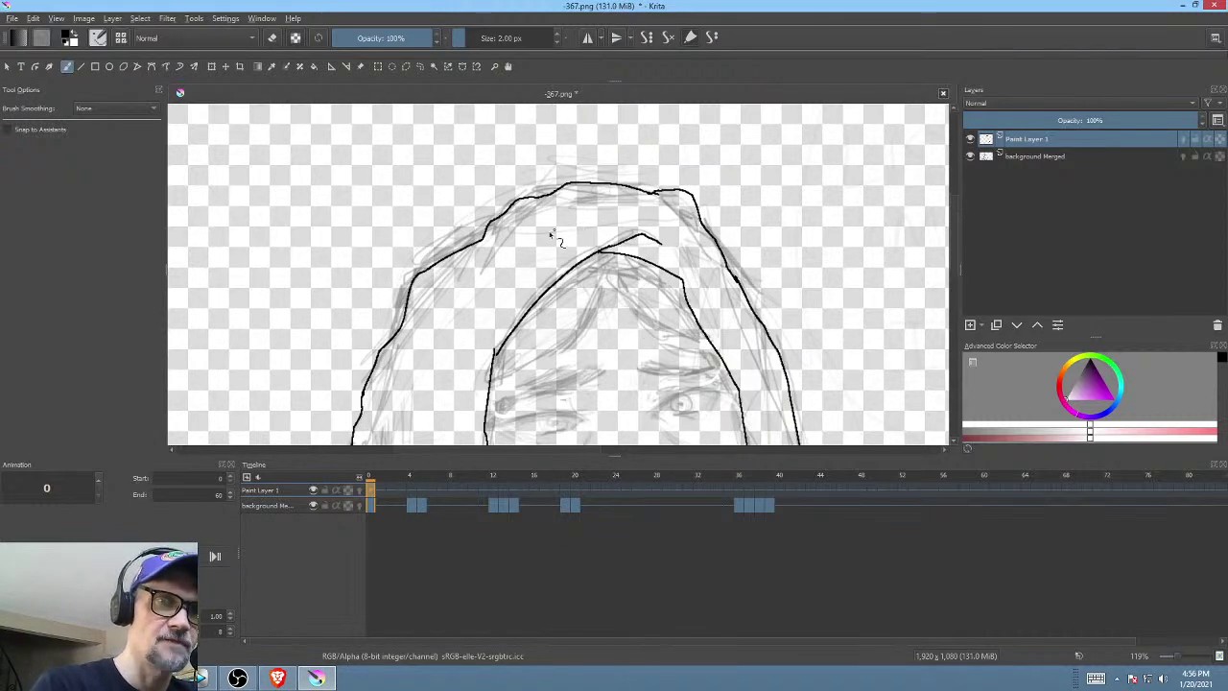
mouse_move(534, 244)
mouse_down()
mouse_move(465, 305)
mouse_move(446, 347)
mouse_up()
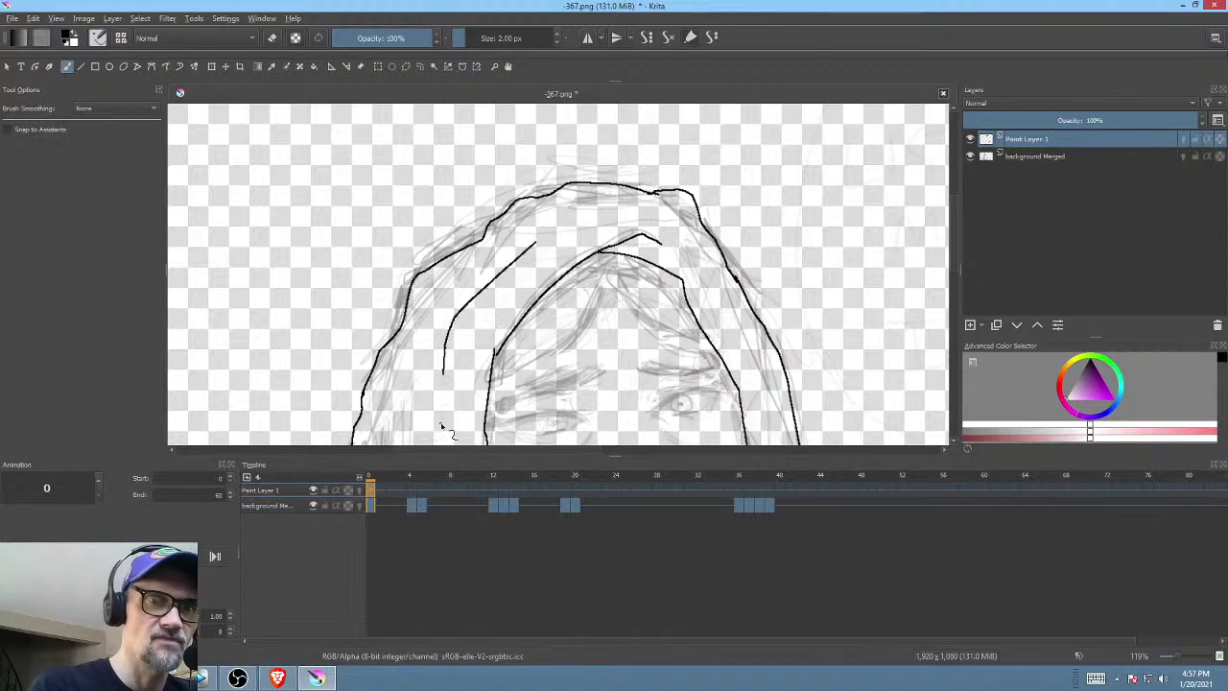
drag(488, 303, 565, 254)
scroll(545, 228, down, 5)
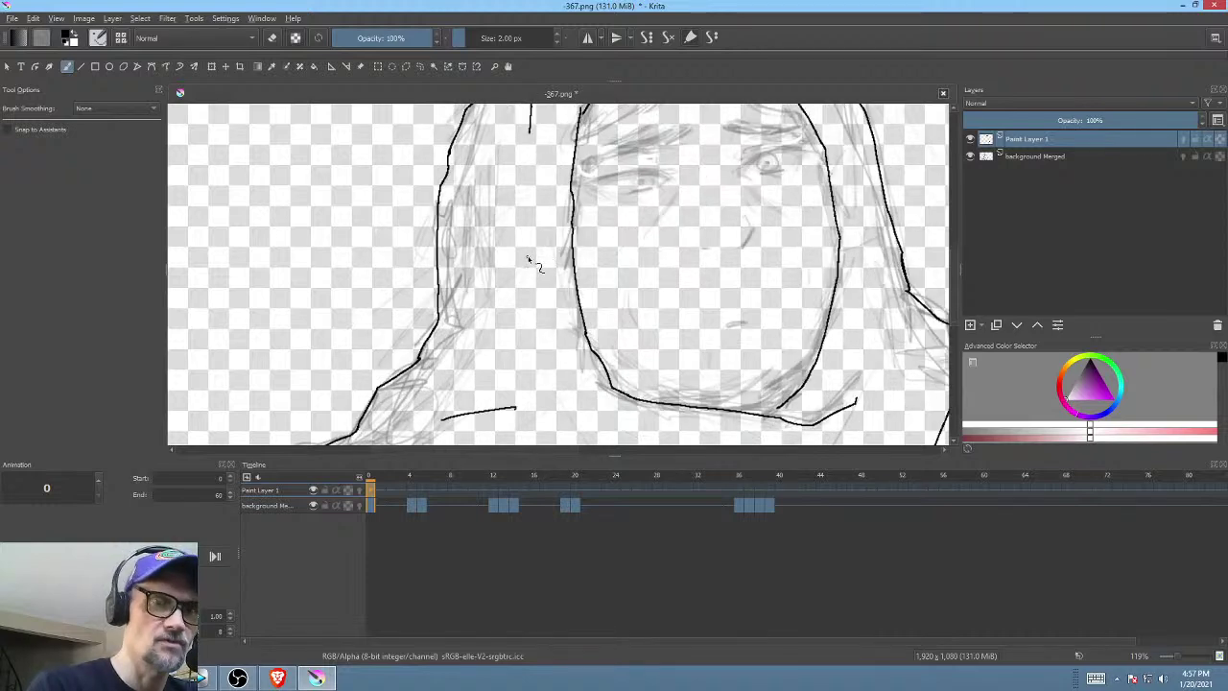
drag(526, 257, 555, 374)
drag(497, 309, 518, 365)
- Ink the upper eyelid curves of both eyes over the sketch
drag(657, 347, 602, 372)
mouse_move(832, 314)
mouse_down()
mouse_move(866, 339)
mouse_move(790, 227)
mouse_move(791, 329)
mouse_up()
scroll(583, 336, up, 1)
scroll(652, 220, up, 3)
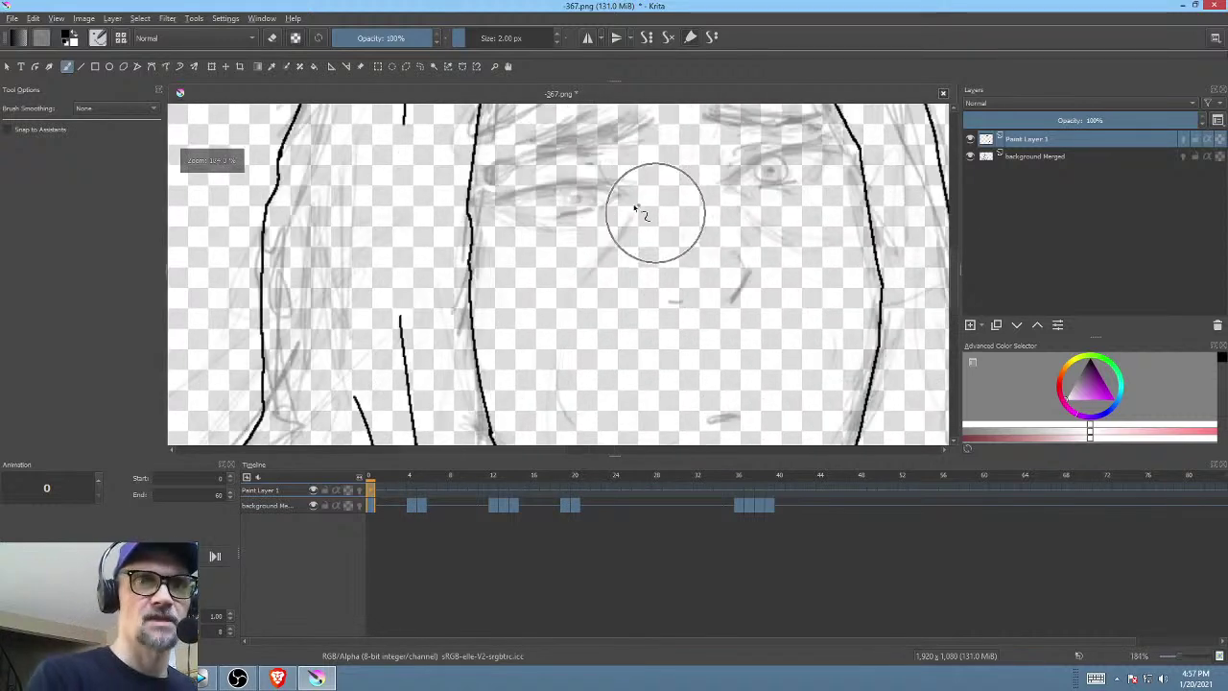
drag(652, 220, 685, 258)
drag(658, 306, 529, 319)
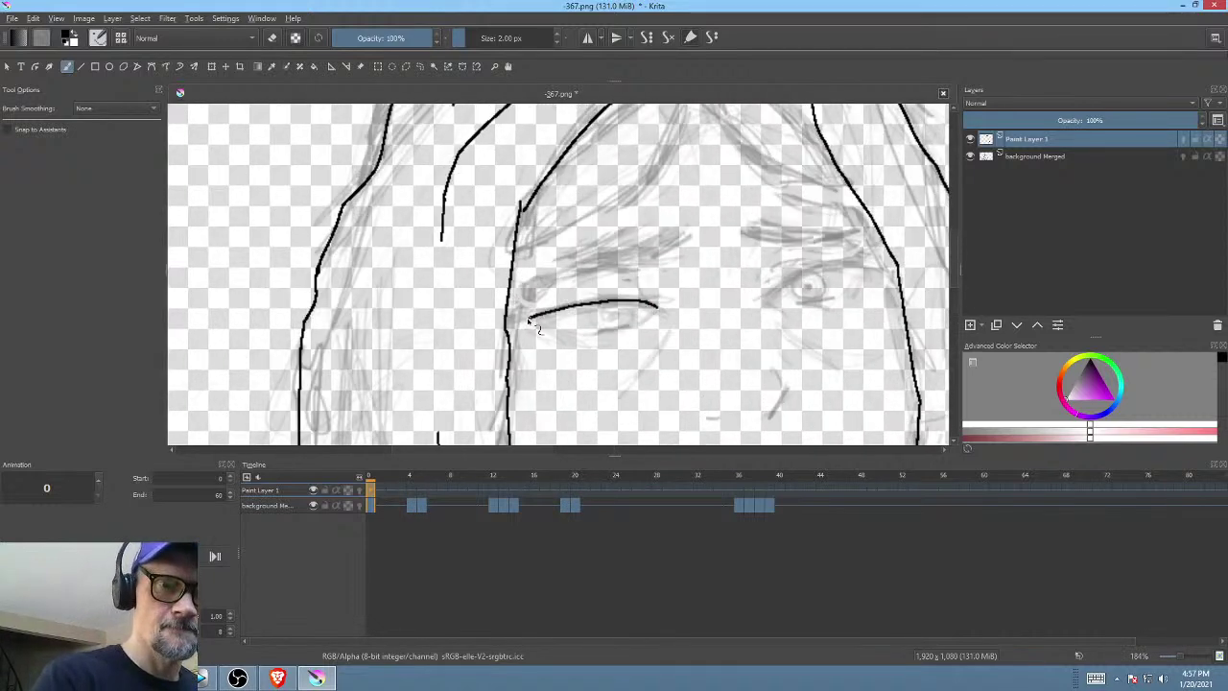
drag(771, 296, 874, 259)
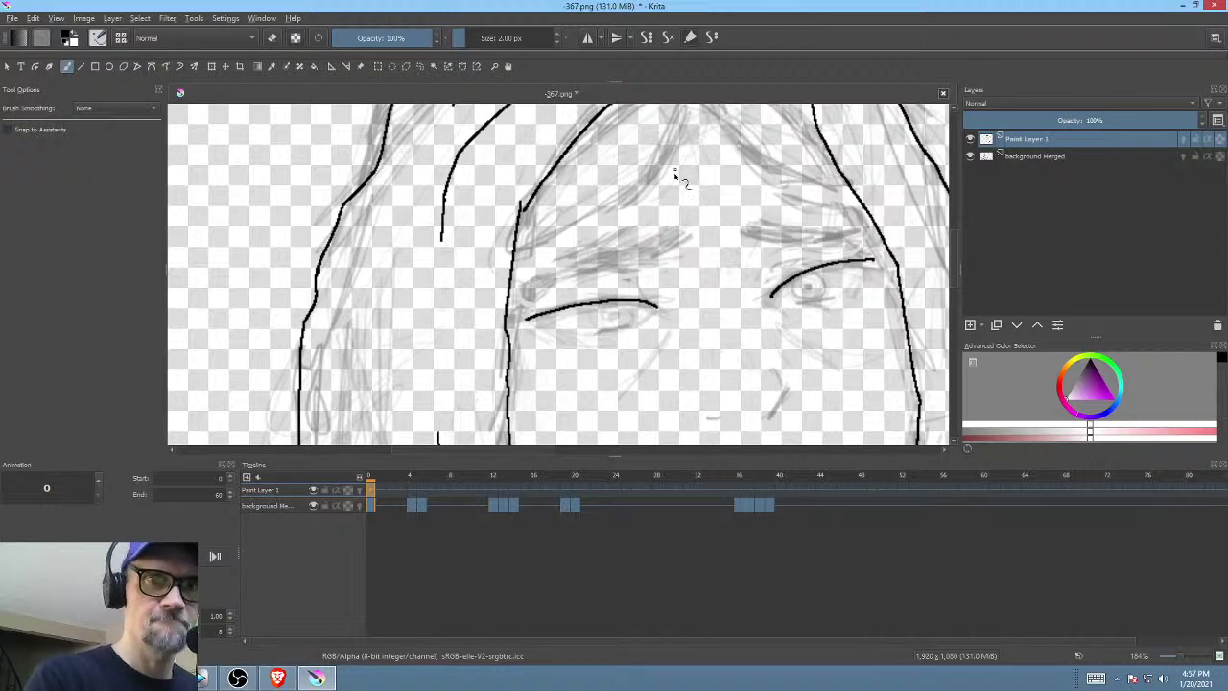
- Ink the parted hair on both sides of the forehead and erase the overshoot past the hood's right inner edge
scroll(675, 175, up, 3)
mouse_move(684, 211)
mouse_down()
mouse_move(595, 328)
mouse_move(601, 304)
mouse_move(499, 376)
mouse_up()
mouse_move(684, 213)
mouse_down()
mouse_move(779, 286)
mouse_move(863, 312)
mouse_move(866, 280)
mouse_move(809, 241)
mouse_up()
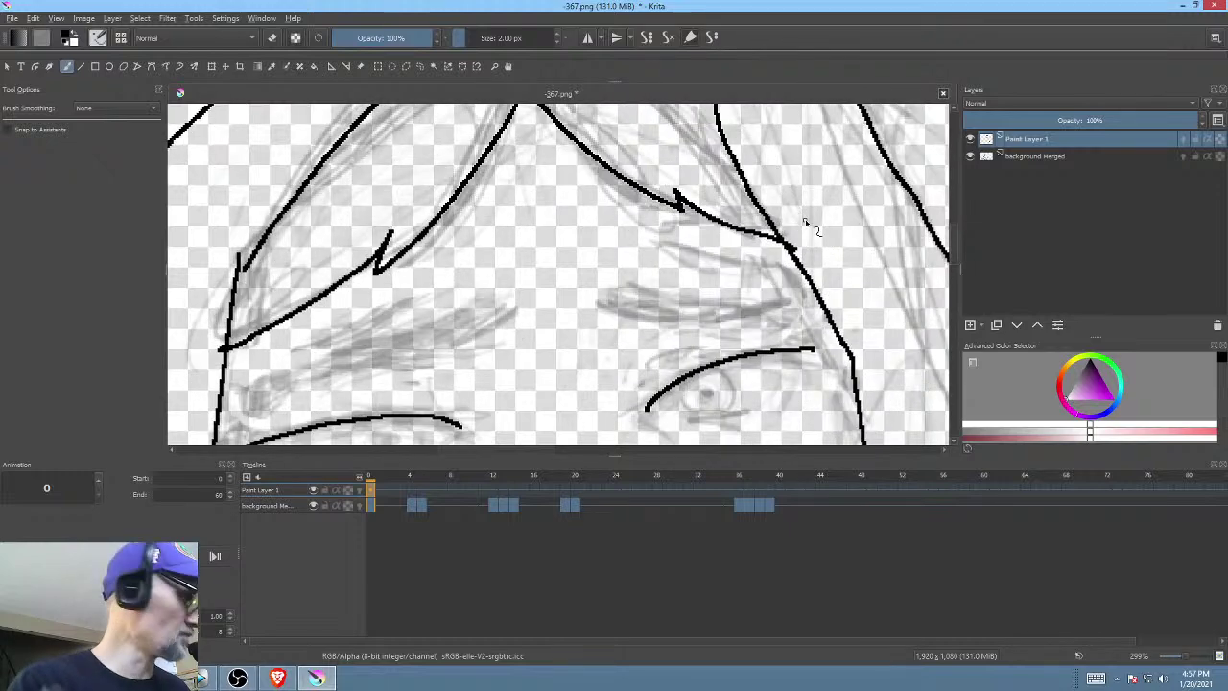
key(e)
key(e)
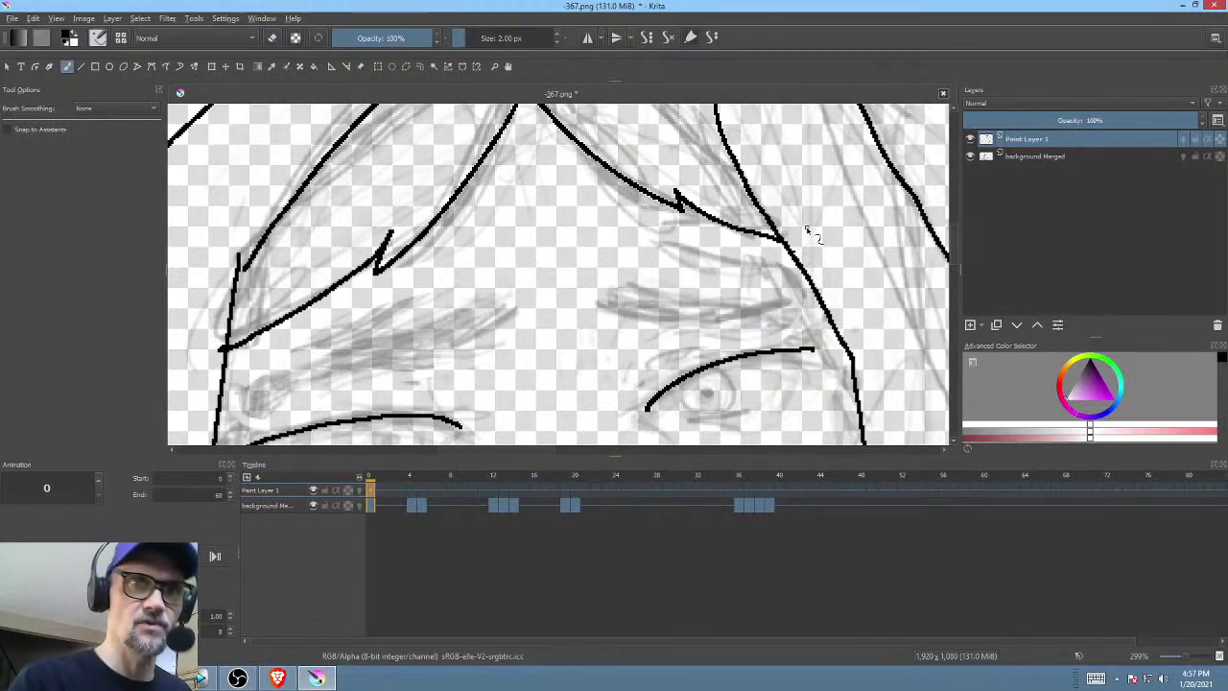
- Ink the outline of the left eyebrow and mirror the canvas view horizontally for the other brow
drag(628, 308, 644, 282)
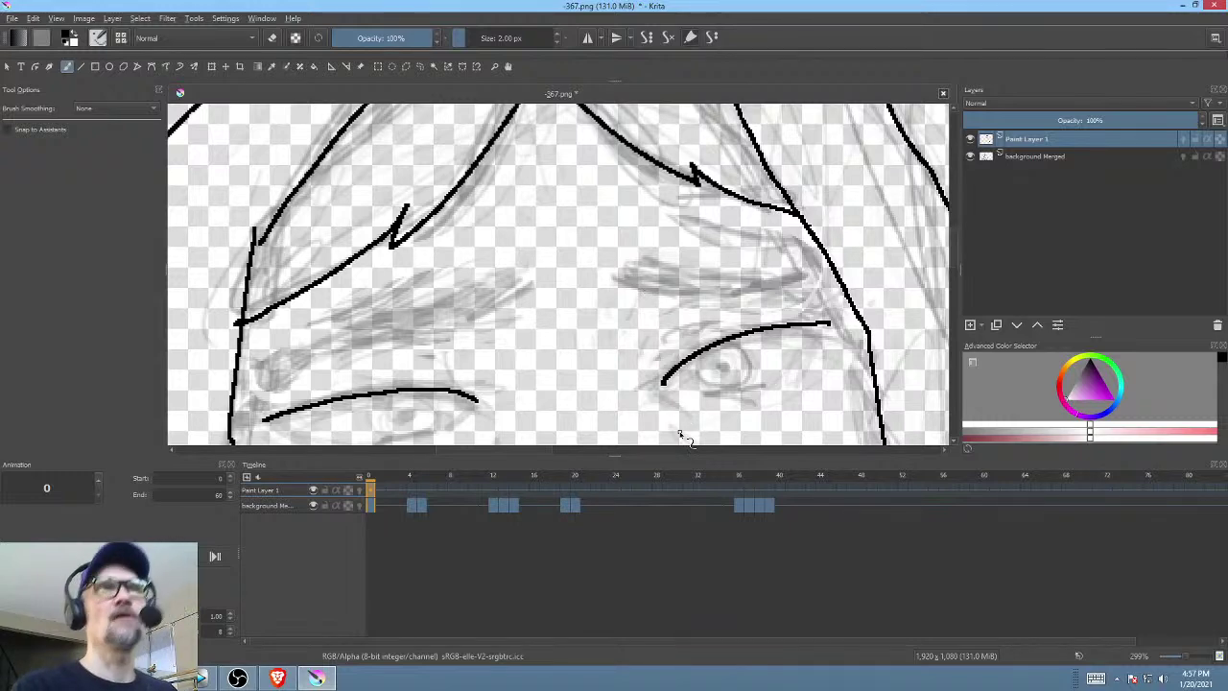
drag(616, 328, 727, 344)
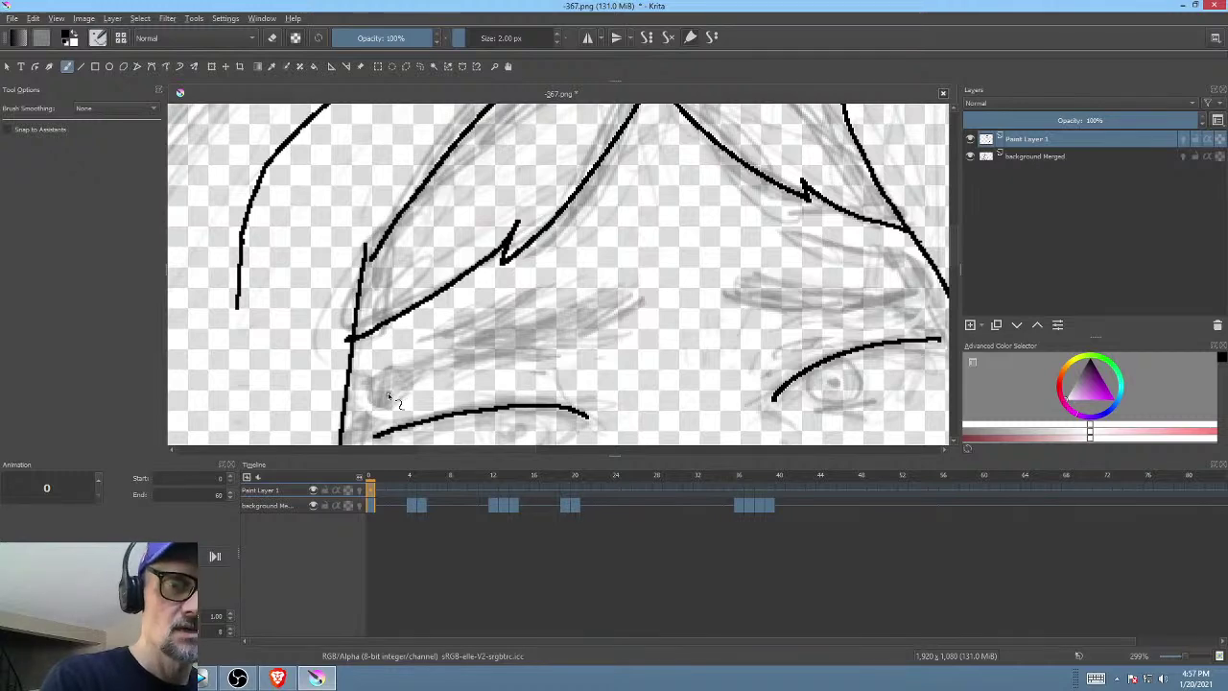
mouse_move(387, 393)
mouse_down()
mouse_move(570, 349)
mouse_move(650, 285)
mouse_move(530, 347)
mouse_move(393, 375)
mouse_move(388, 395)
mouse_up()
drag(807, 329, 616, 311)
key(m)
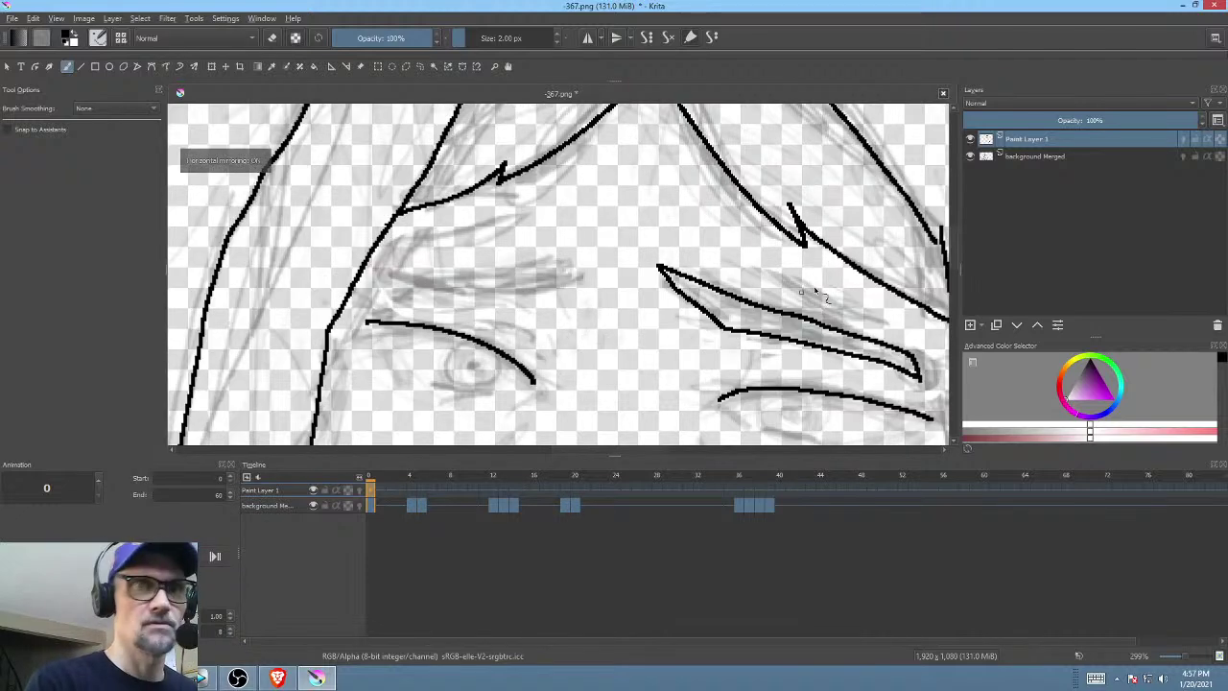
- Ink the outline of the remaining eyebrow over the sketch and turn the horizontal canvas mirroring off
mouse_move(815, 287)
mouse_down()
mouse_move(755, 322)
mouse_move(756, 293)
mouse_up()
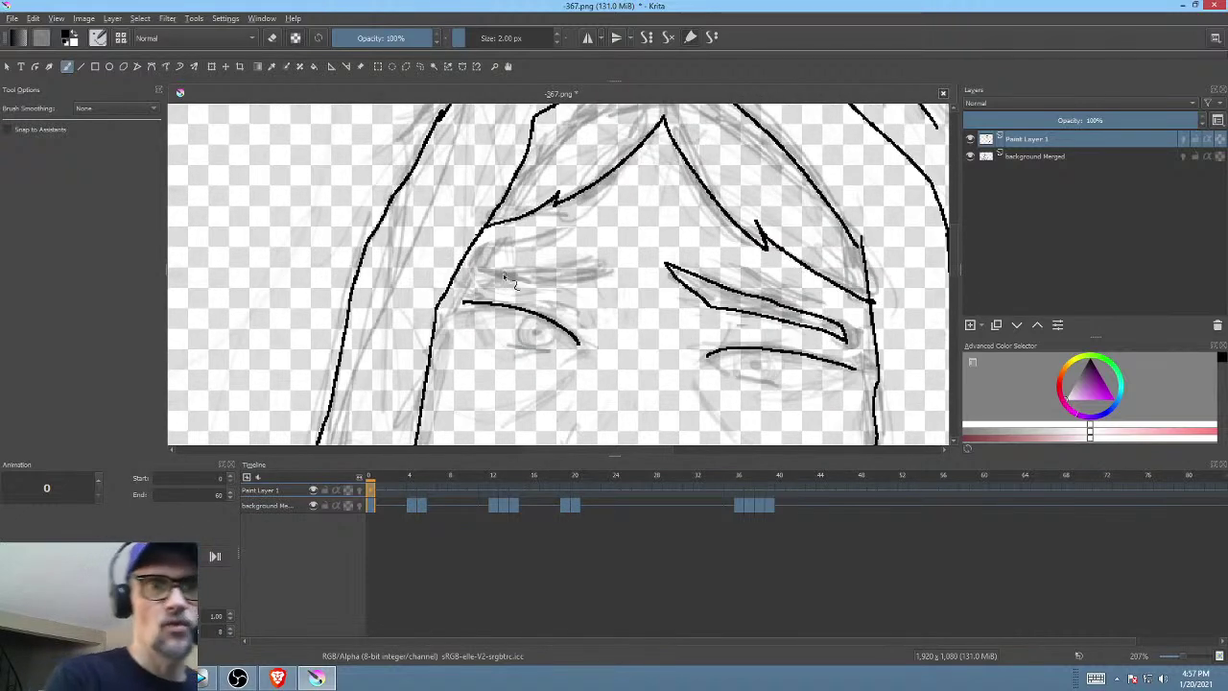
mouse_move(482, 271)
mouse_down()
mouse_move(619, 262)
mouse_move(589, 288)
mouse_up()
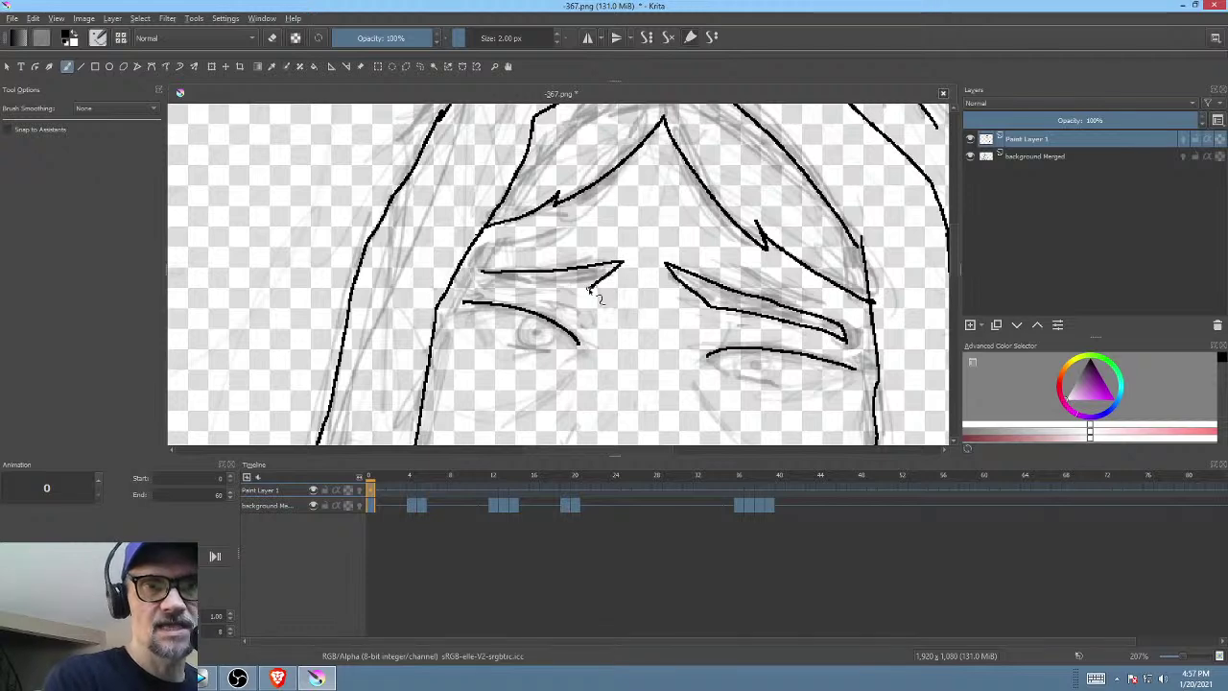
mouse_move(482, 273)
mouse_down()
mouse_move(469, 284)
mouse_move(594, 291)
mouse_up()
mouse_move(781, 351)
mouse_down()
mouse_move(765, 267)
mouse_move(682, 277)
mouse_up()
drag(823, 293, 762, 272)
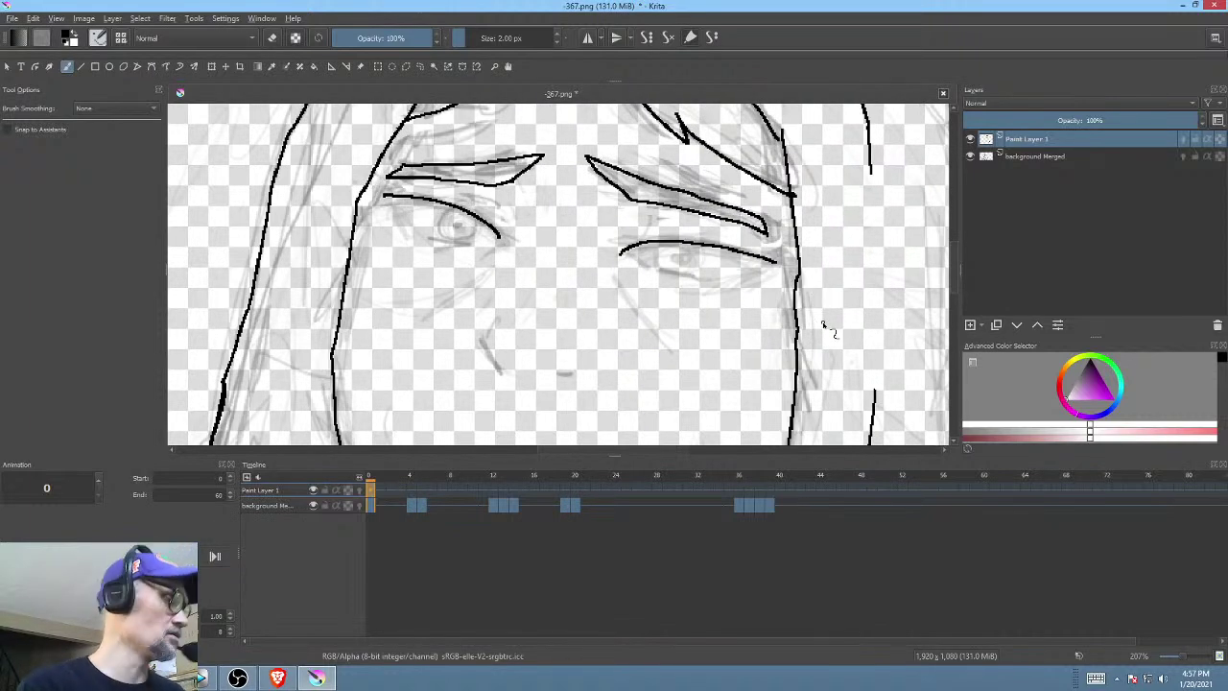
key(m)
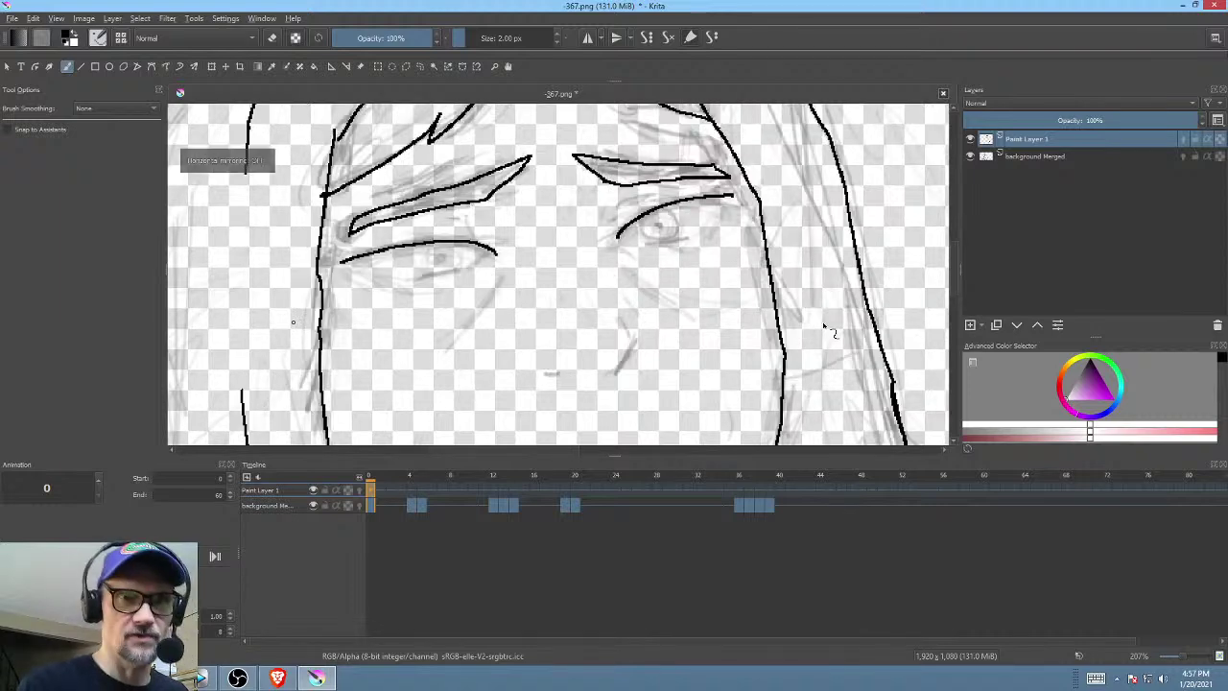
- Ink short strokes at the inner and outer corners of both eyes
drag(683, 219, 734, 269)
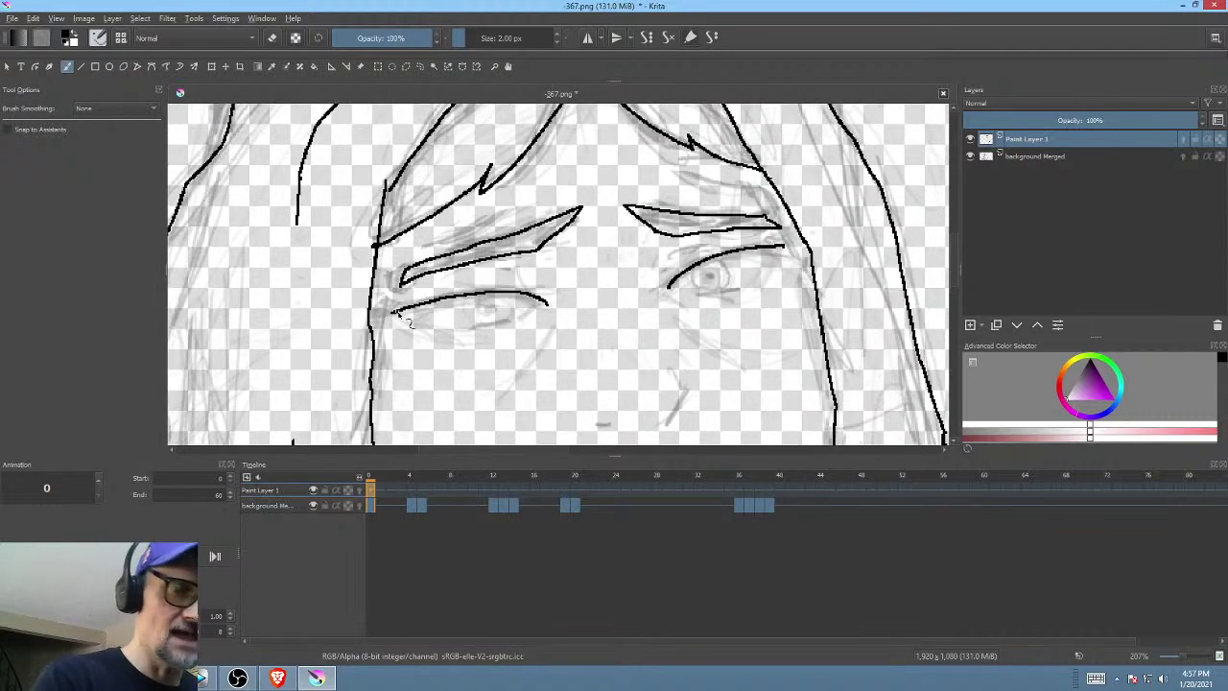
drag(395, 312, 432, 329)
drag(526, 315, 547, 299)
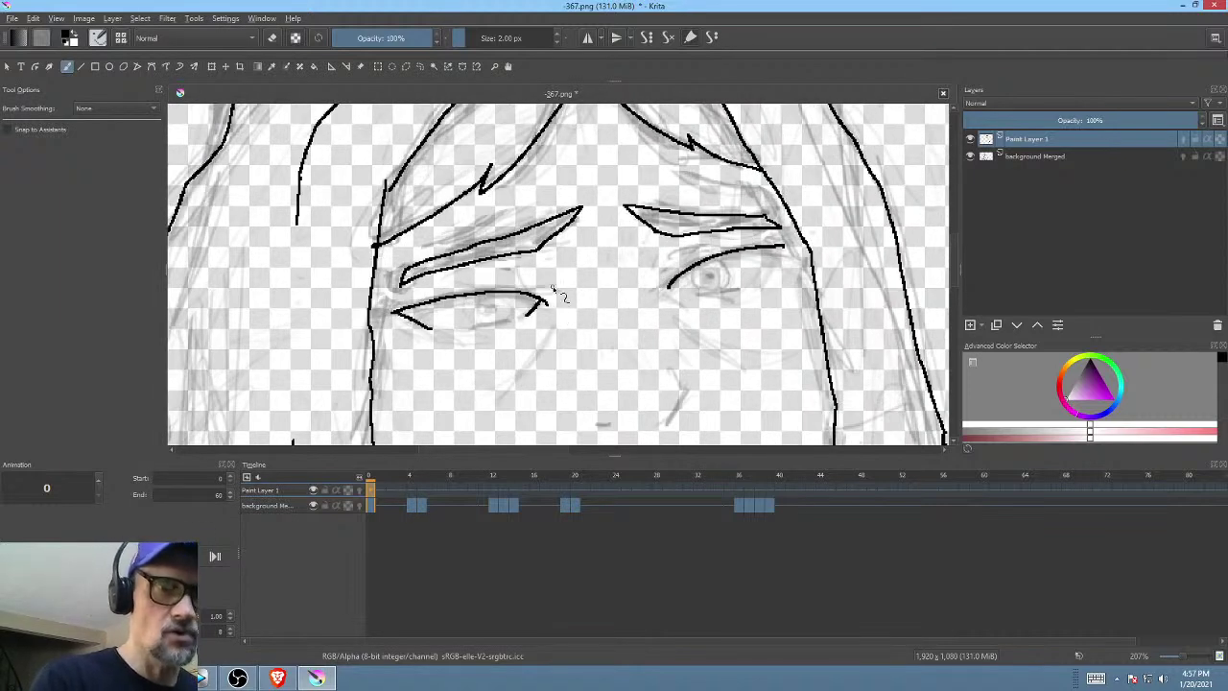
drag(676, 283, 686, 290)
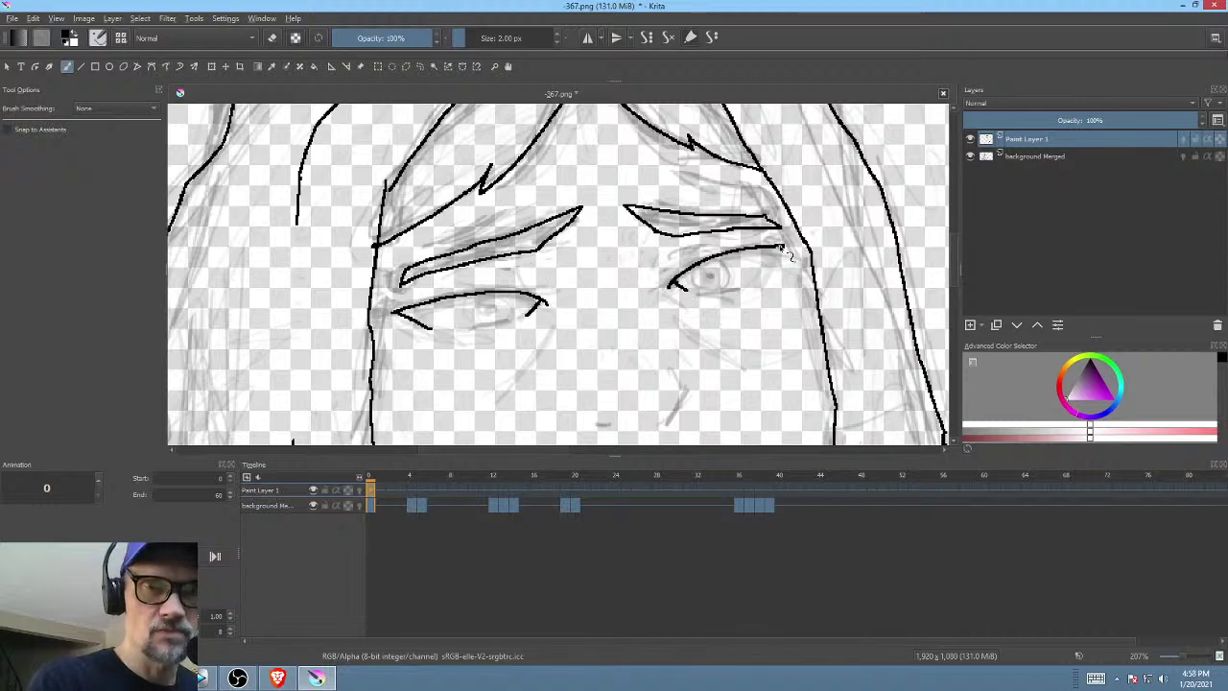
drag(794, 248, 773, 263)
- Ink the small nose lines and the curved bag line under each eye
drag(709, 305, 731, 254)
mouse_move(705, 340)
mouse_down()
mouse_move(686, 376)
mouse_move(629, 374)
mouse_move(711, 325)
mouse_up()
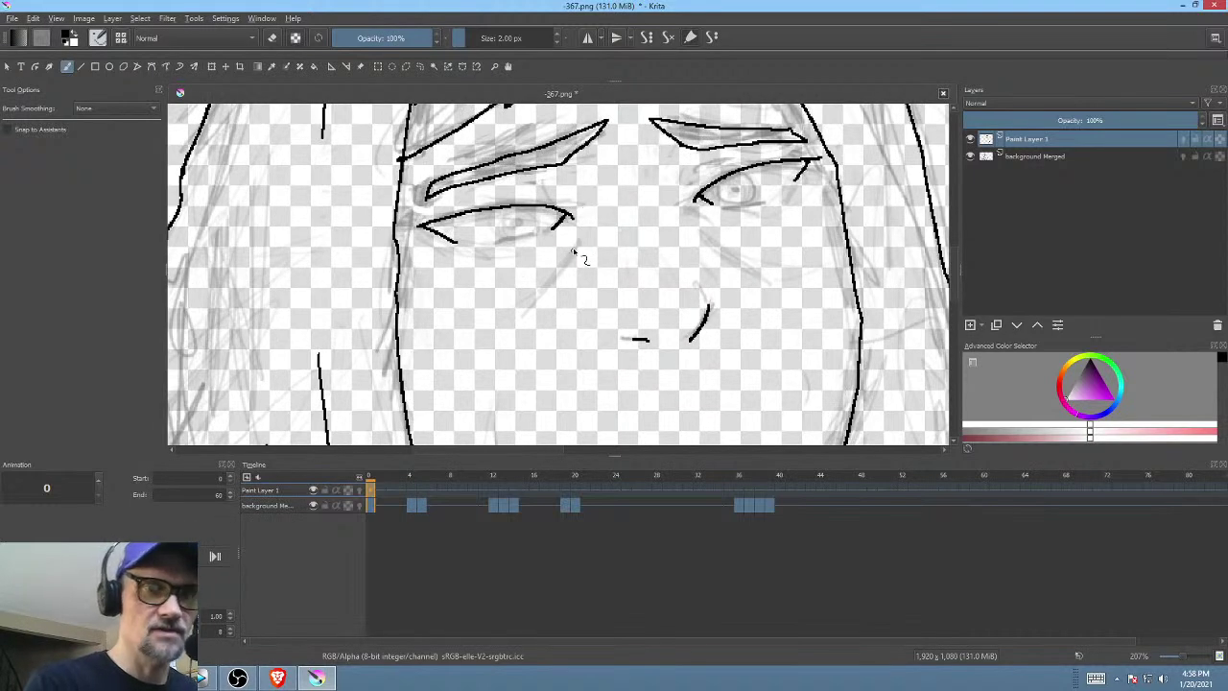
drag(577, 238, 537, 295)
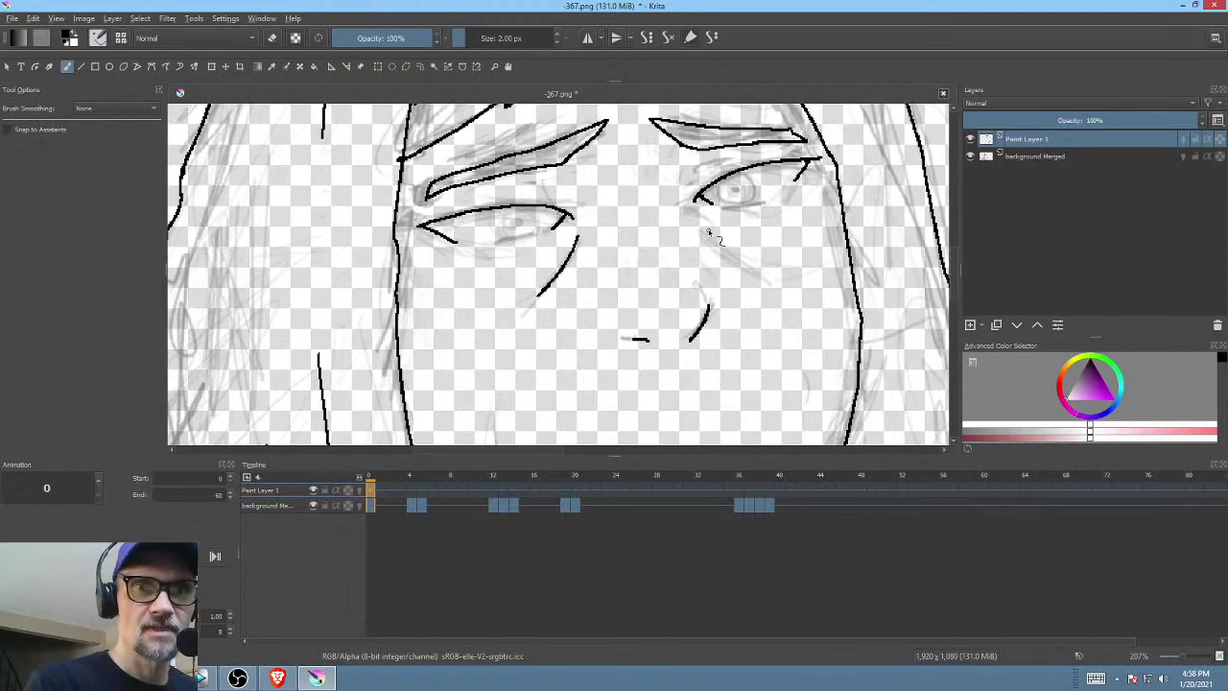
drag(710, 233, 769, 272)
- Ink the eyelid crease lines between the eyebrow and upper lid of both eyes
scroll(769, 271, down, 2)
scroll(762, 350, up, 4)
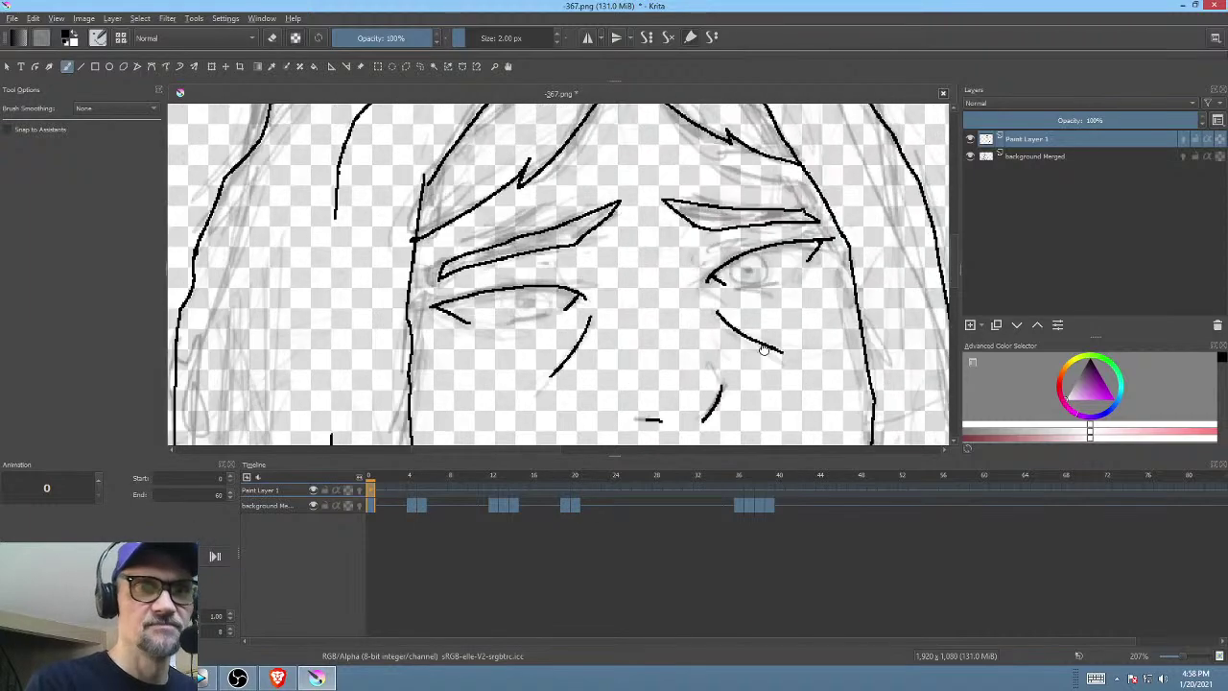
drag(688, 283, 741, 297)
drag(496, 306, 599, 279)
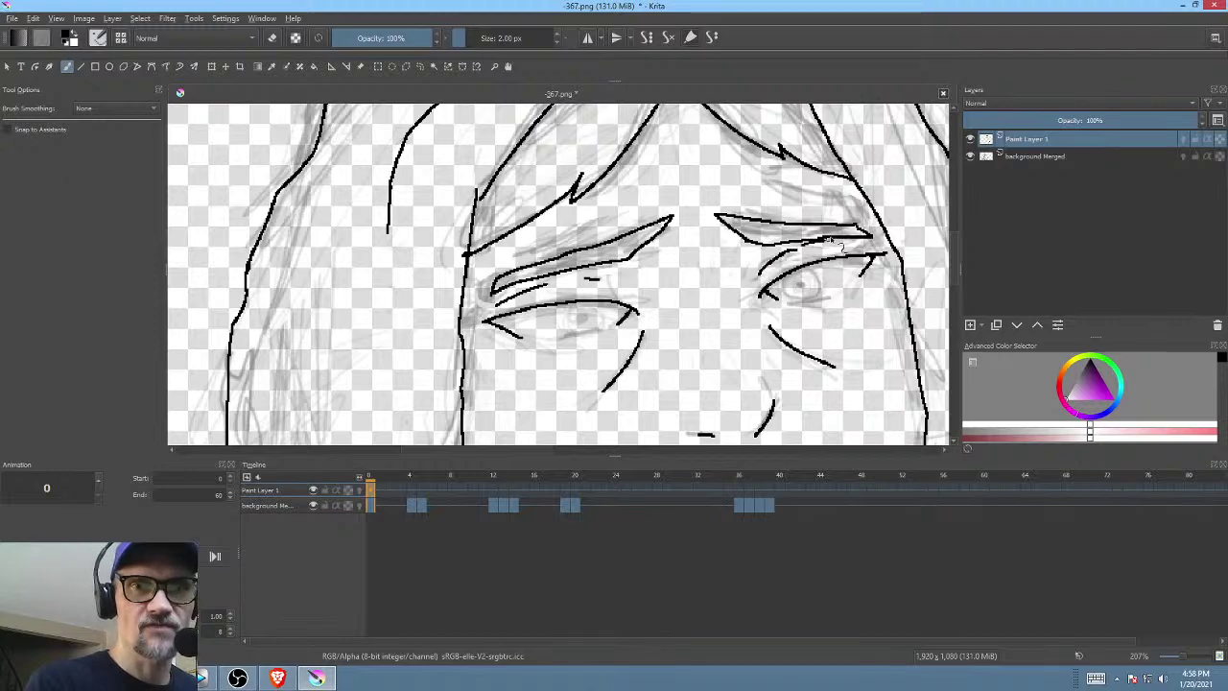
- Lower the opacity of the background Merged sketch layer to 23%
scroll(767, 389, down, 4)
drag(768, 385, 683, 323)
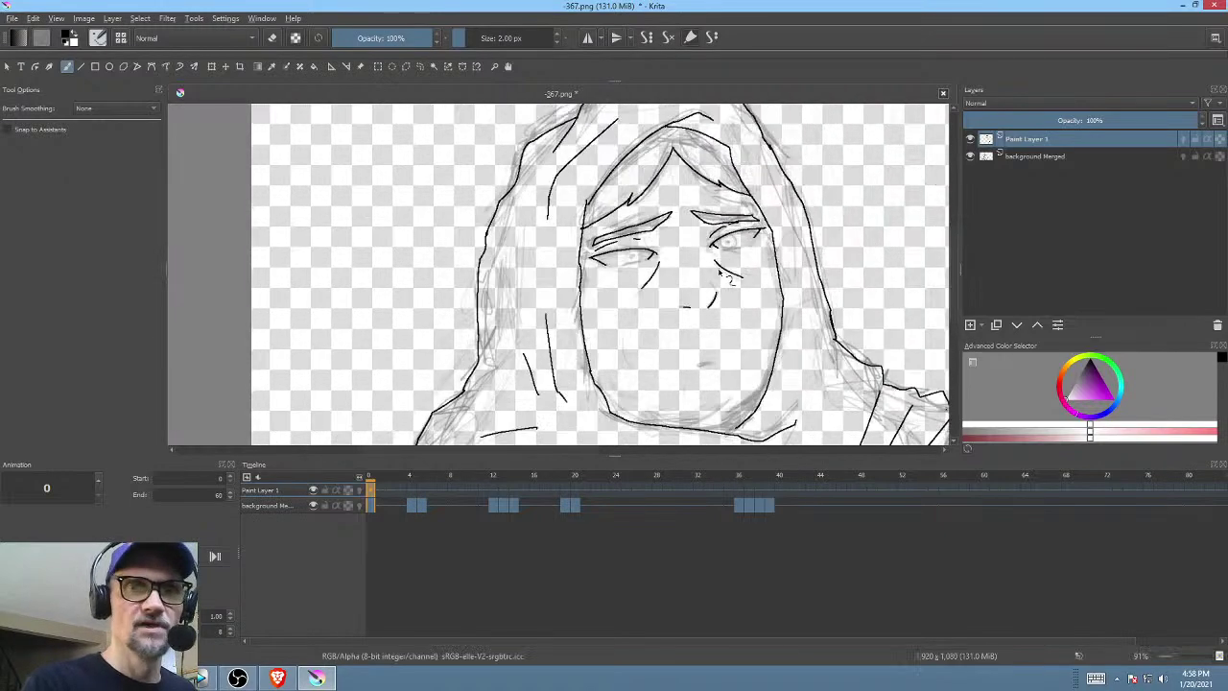
click(1034, 157)
mouse_move(1050, 122)
mouse_down()
mouse_move(993, 123)
mouse_move(1020, 123)
mouse_up()
drag(786, 263, 699, 246)
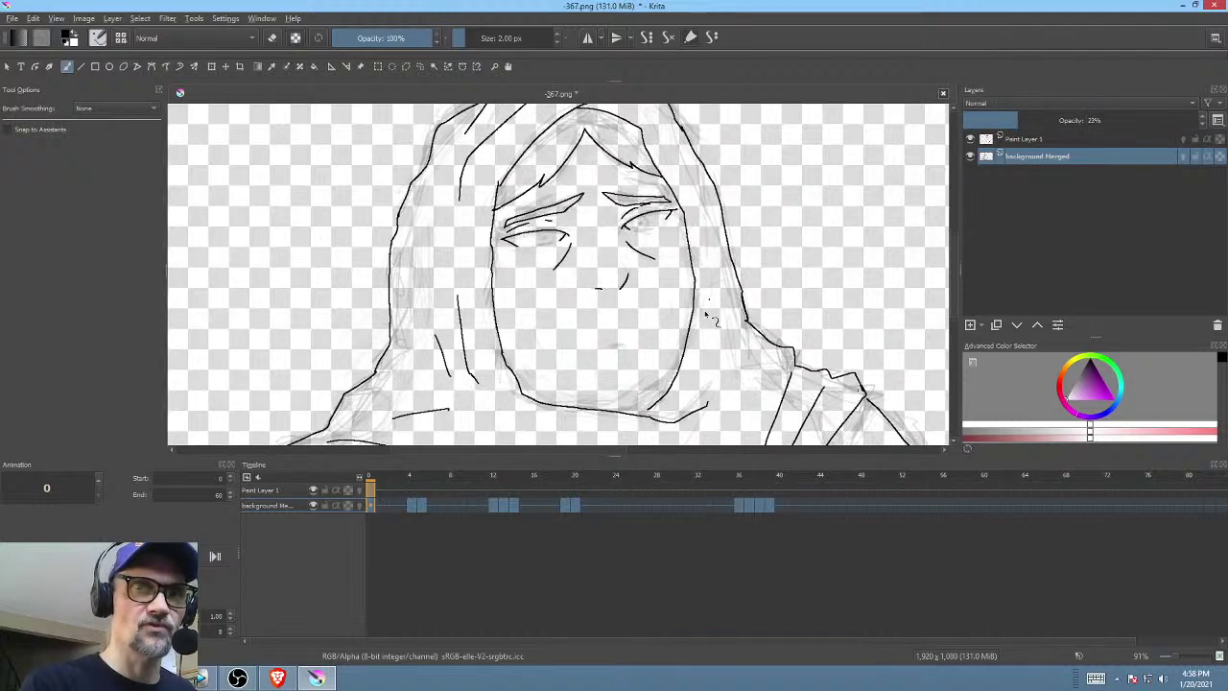
- Return to Paint Layer 1 and ink a long hood fold line right of the face and the mouth line
click(1027, 140)
drag(721, 295, 711, 369)
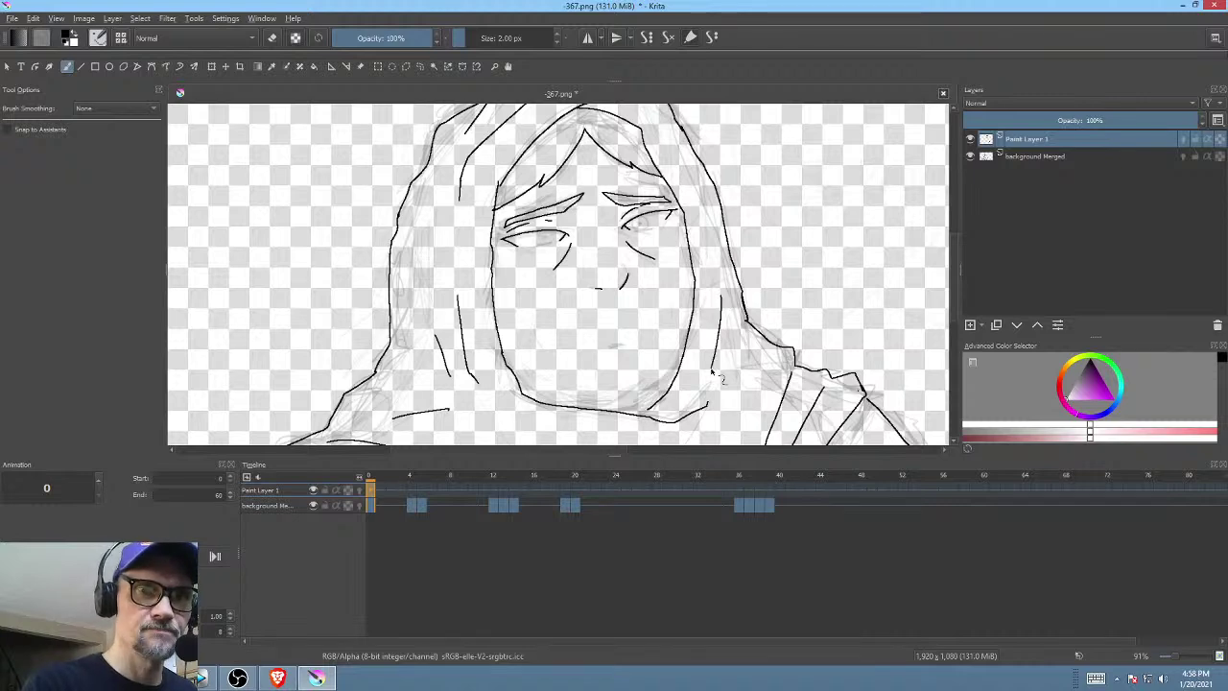
mouse_move(582, 306)
mouse_down()
mouse_move(780, 278)
mouse_move(783, 245)
mouse_up()
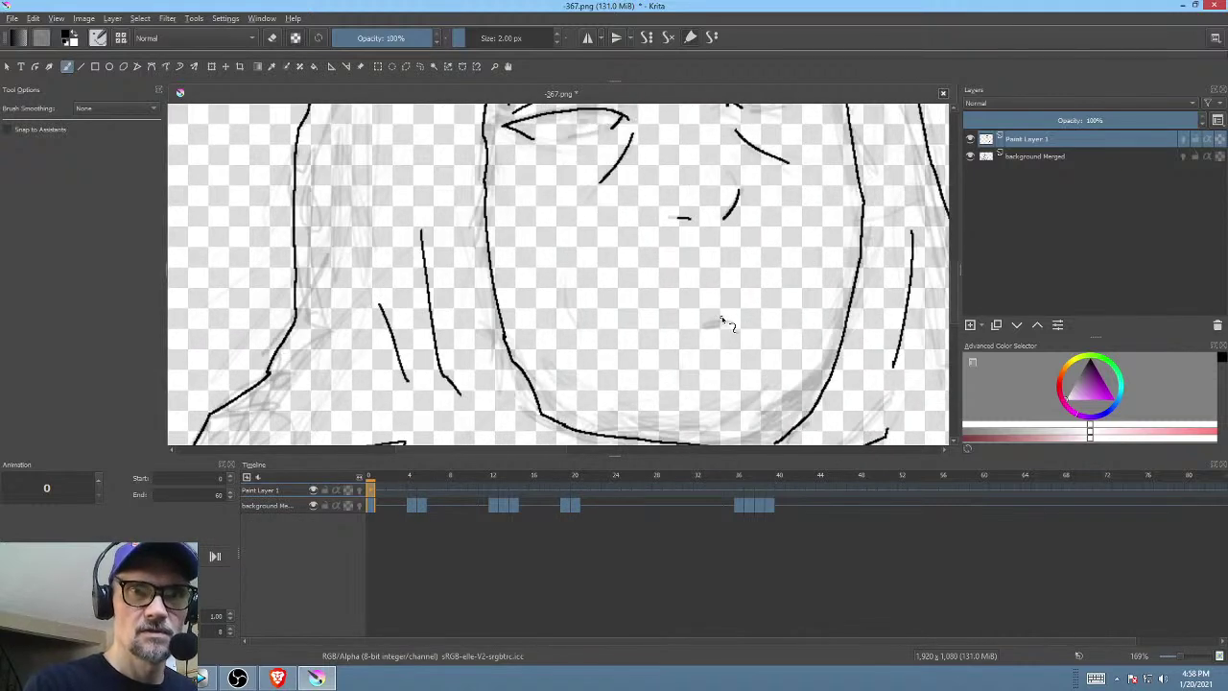
drag(737, 321, 684, 332)
- Switch brush smoothing to Stabilizer and ink round irises and pupils in both eyes
mouse_move(739, 262)
mouse_down()
mouse_move(747, 286)
mouse_move(789, 310)
mouse_up()
drag(825, 299, 772, 356)
drag(645, 337, 831, 233)
mouse_move(708, 256)
mouse_down()
mouse_move(726, 345)
mouse_move(757, 392)
mouse_up()
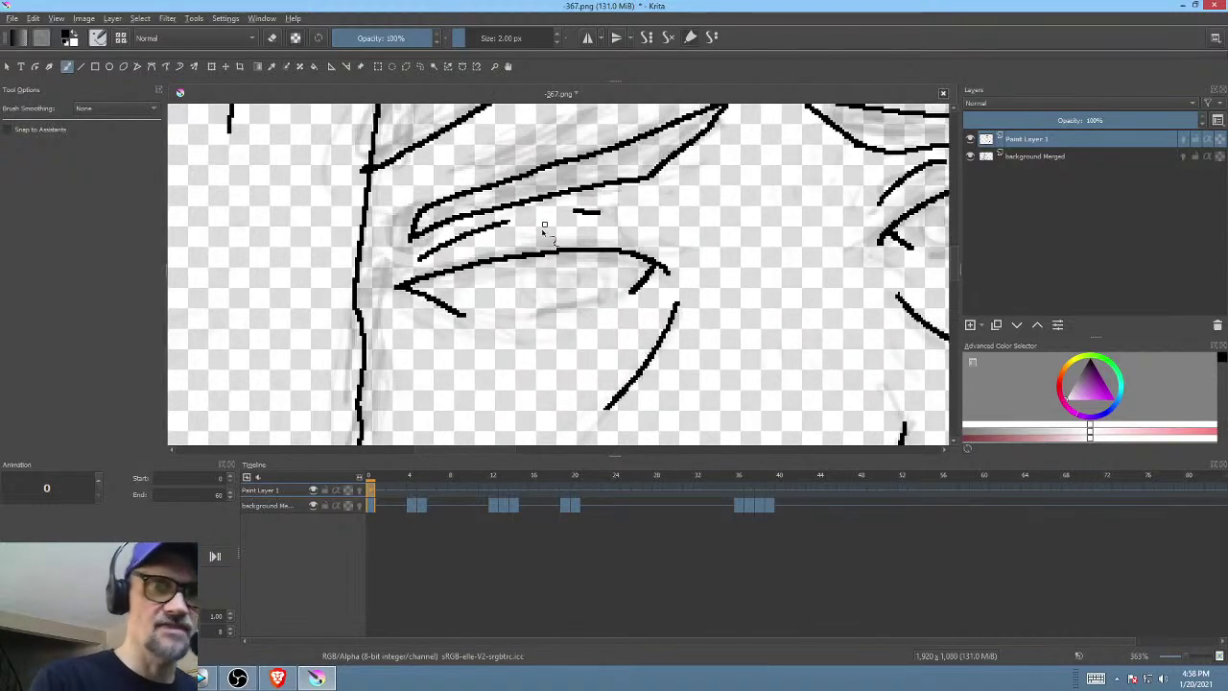
mouse_move(692, 262)
mouse_down()
mouse_move(552, 278)
mouse_move(568, 241)
mouse_up()
drag(868, 205, 787, 252)
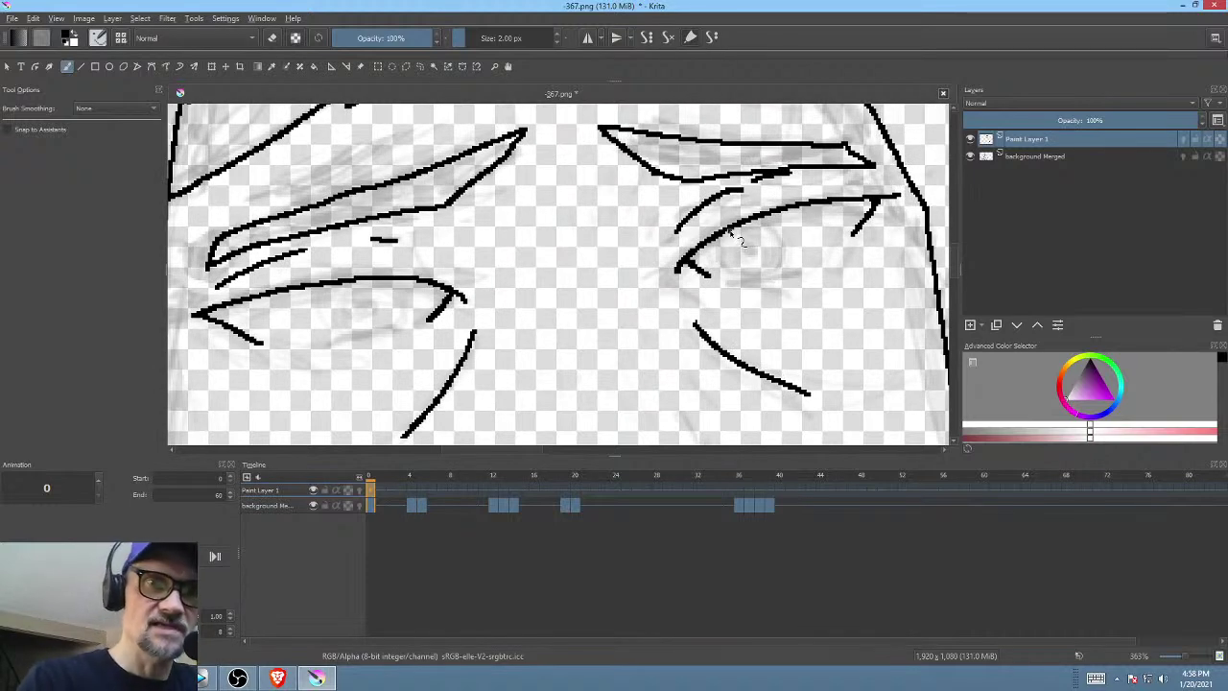
key(s)
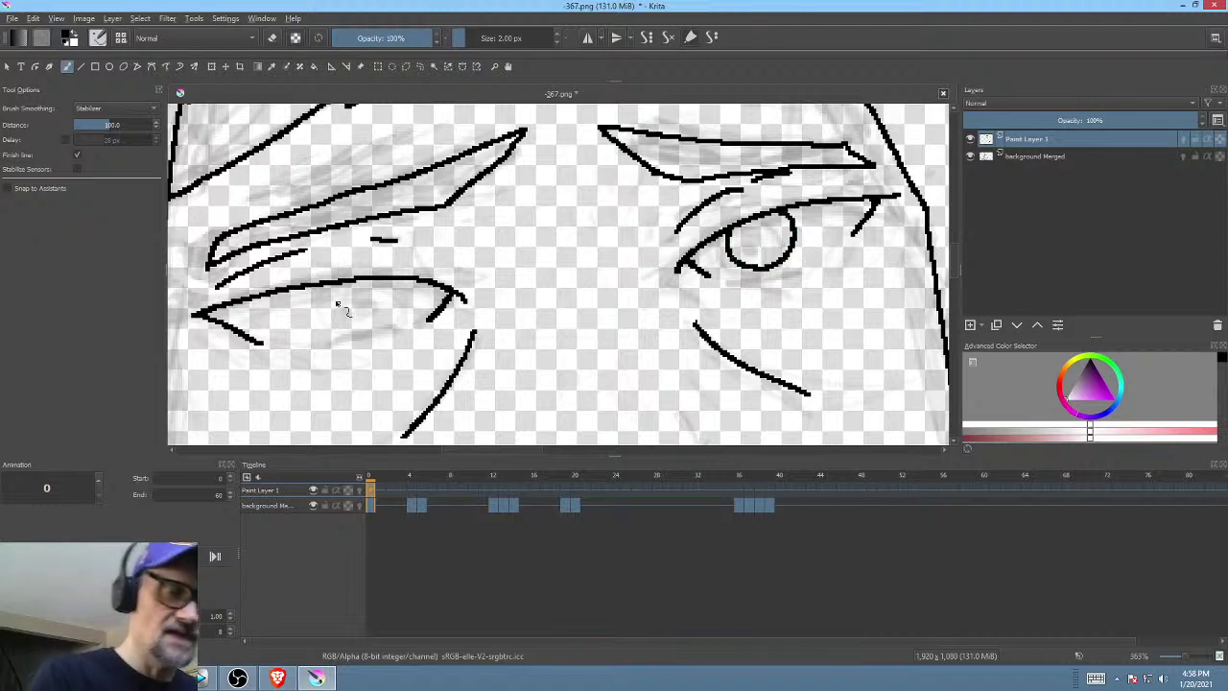
mouse_move(309, 286)
mouse_down()
mouse_move(312, 319)
mouse_move(387, 316)
mouse_move(373, 283)
mouse_up()
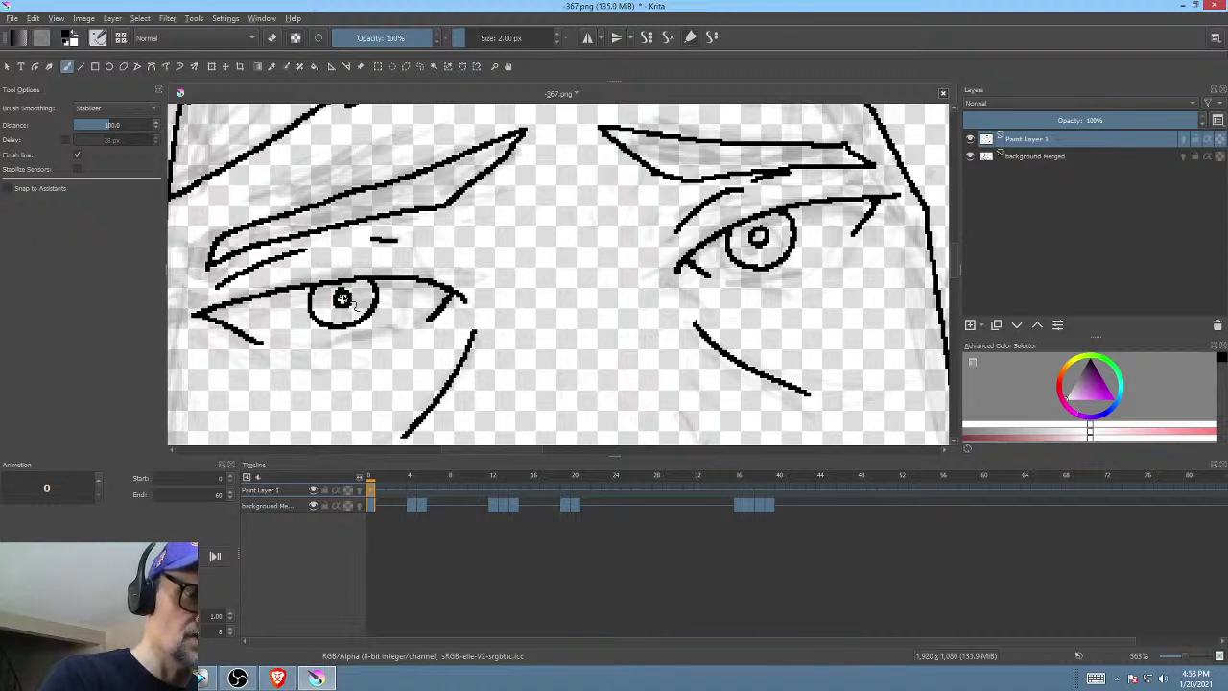
- Ink a short lower lid line beneath each iris
drag(299, 344, 391, 327)
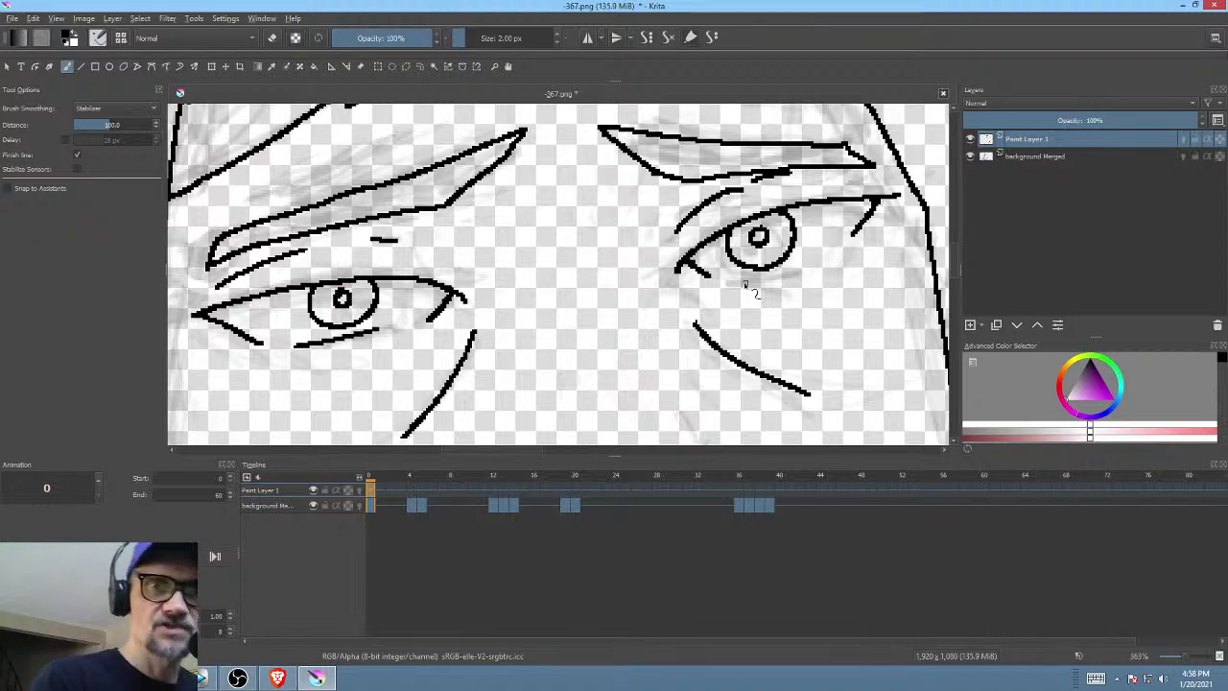
mouse_move(744, 283)
mouse_down()
mouse_move(811, 267)
mouse_move(864, 275)
mouse_up()
drag(751, 294, 762, 245)
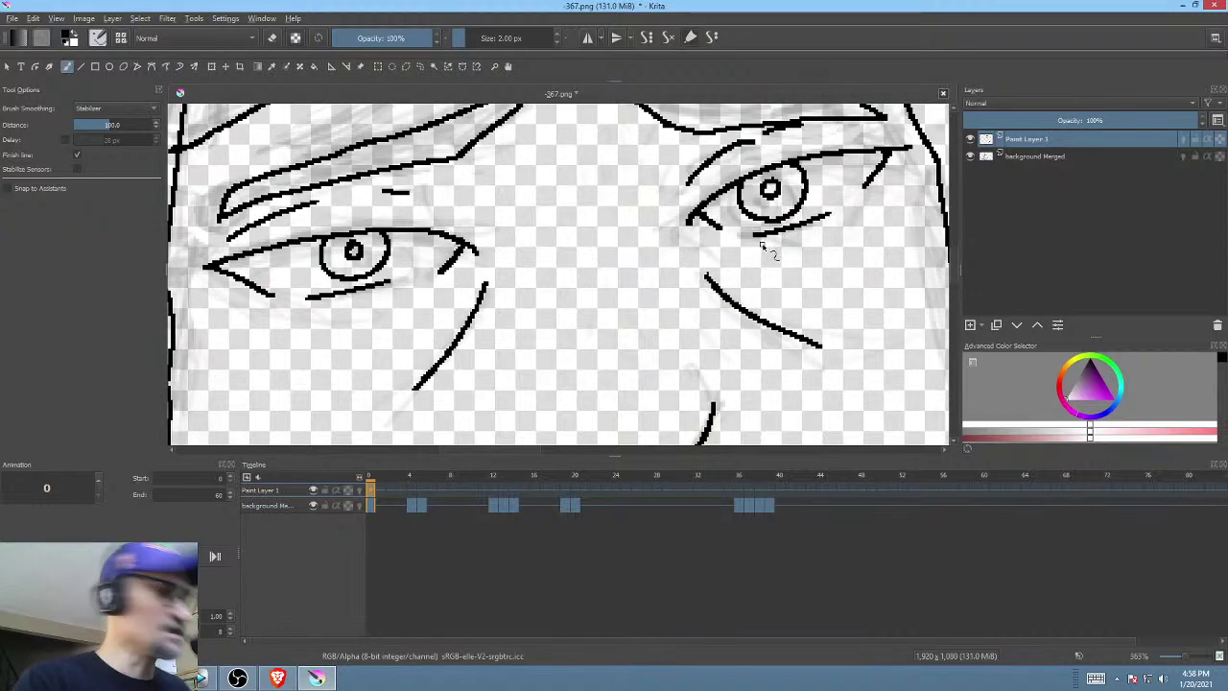
- Ink a short crease above the left eye's inner corner and frown lines between the eyebrows
scroll(801, 259, down, 2)
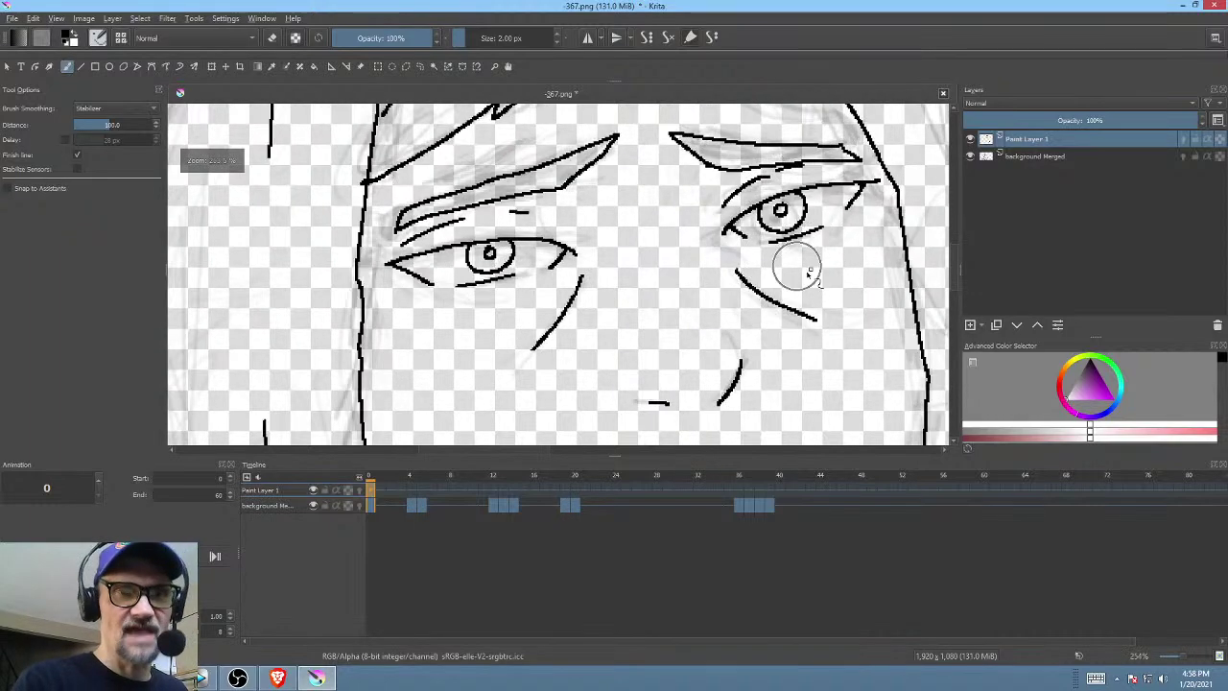
scroll(779, 296, down, 1)
drag(772, 293, 756, 331)
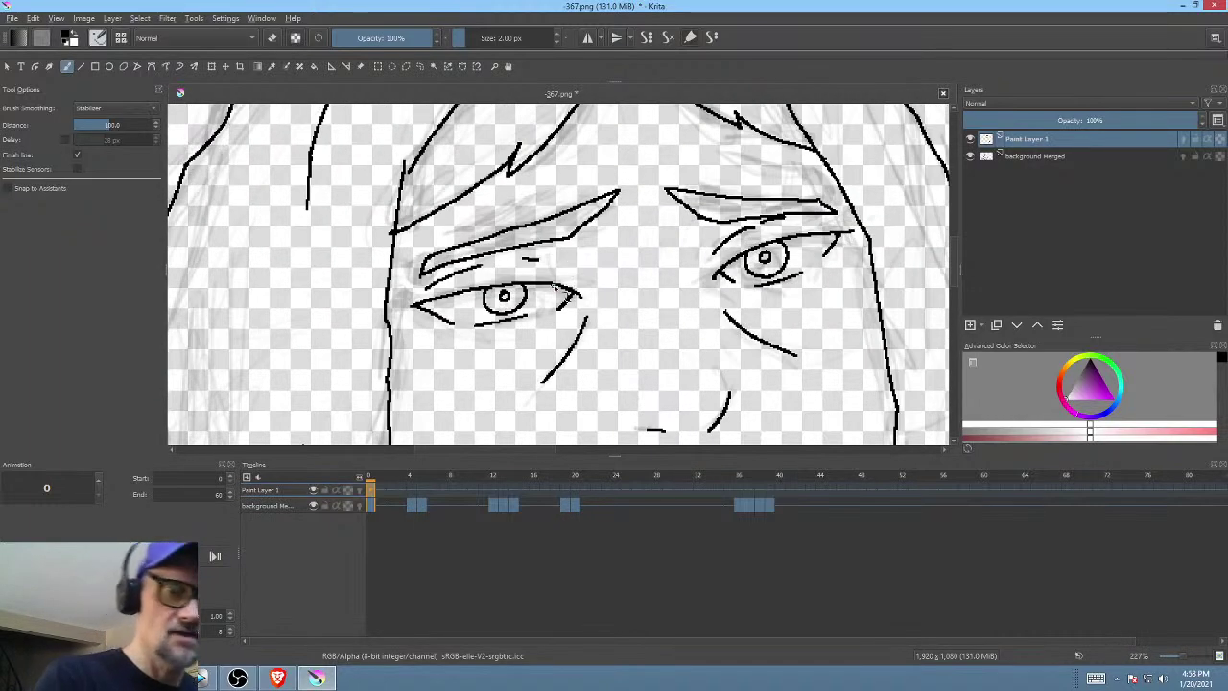
drag(555, 286, 577, 282)
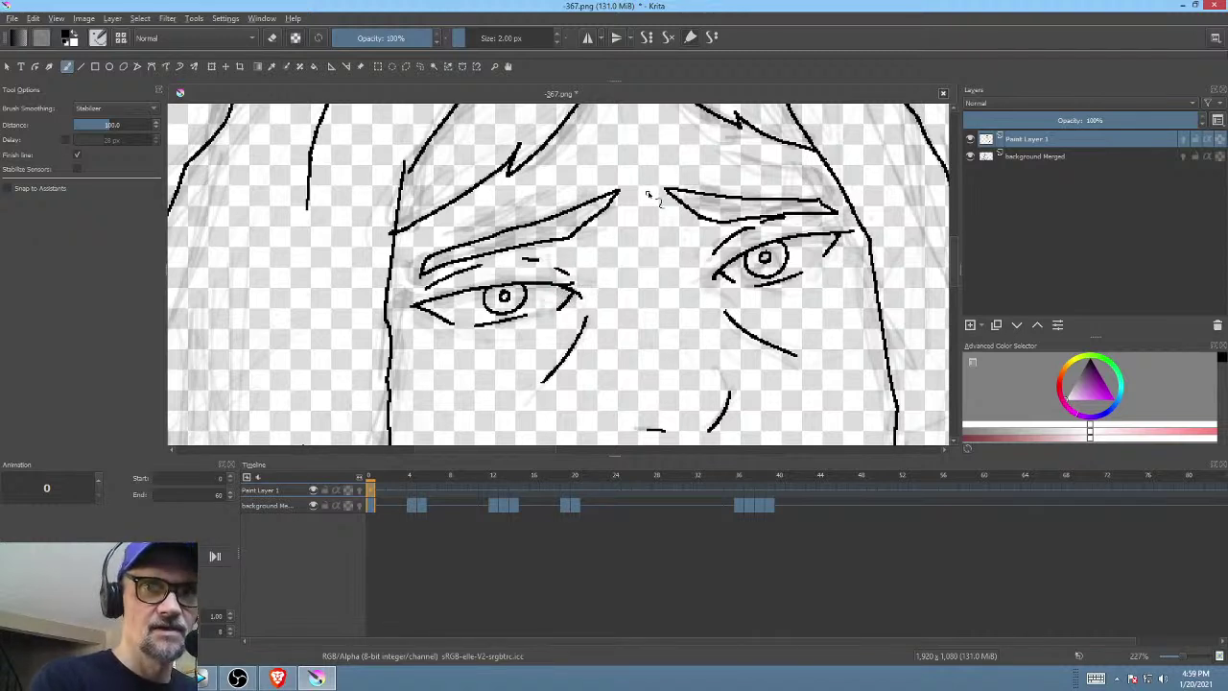
drag(647, 186, 641, 225)
- Ink a short cheek line left of the mouth and a curved chin line at the lower right of the face
scroll(729, 278, down, 4)
drag(687, 376, 662, 270)
scroll(715, 316, down, 2)
drag(715, 317, 682, 333)
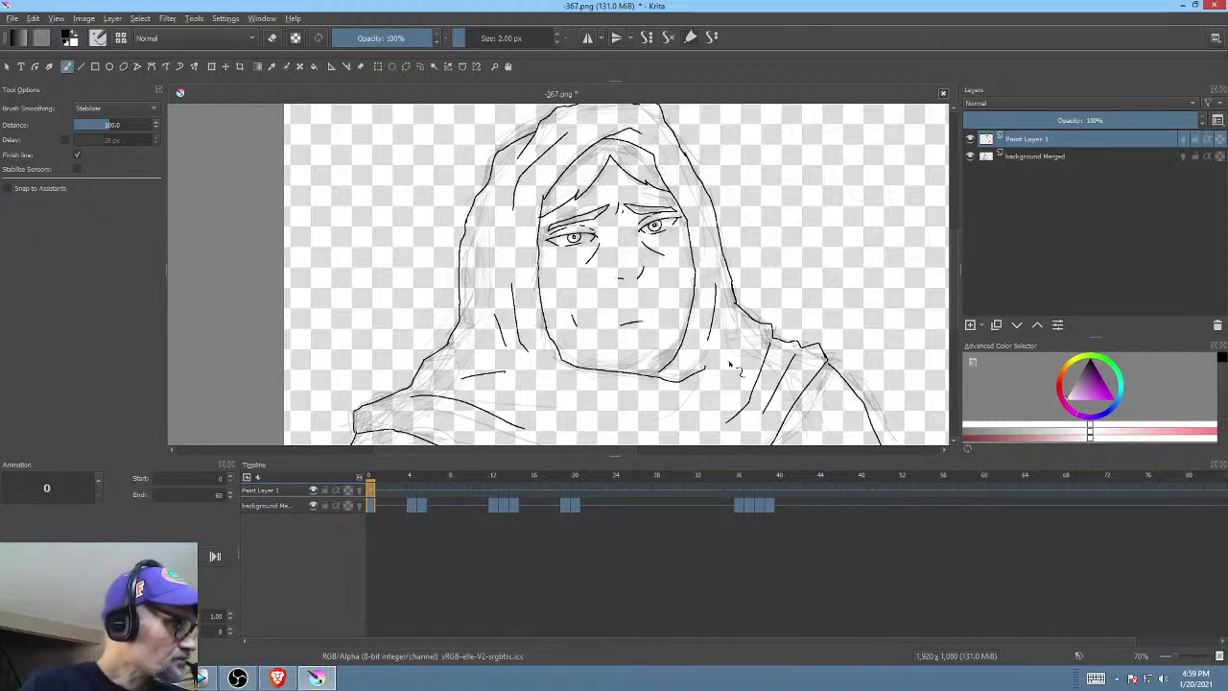
drag(729, 365, 745, 369)
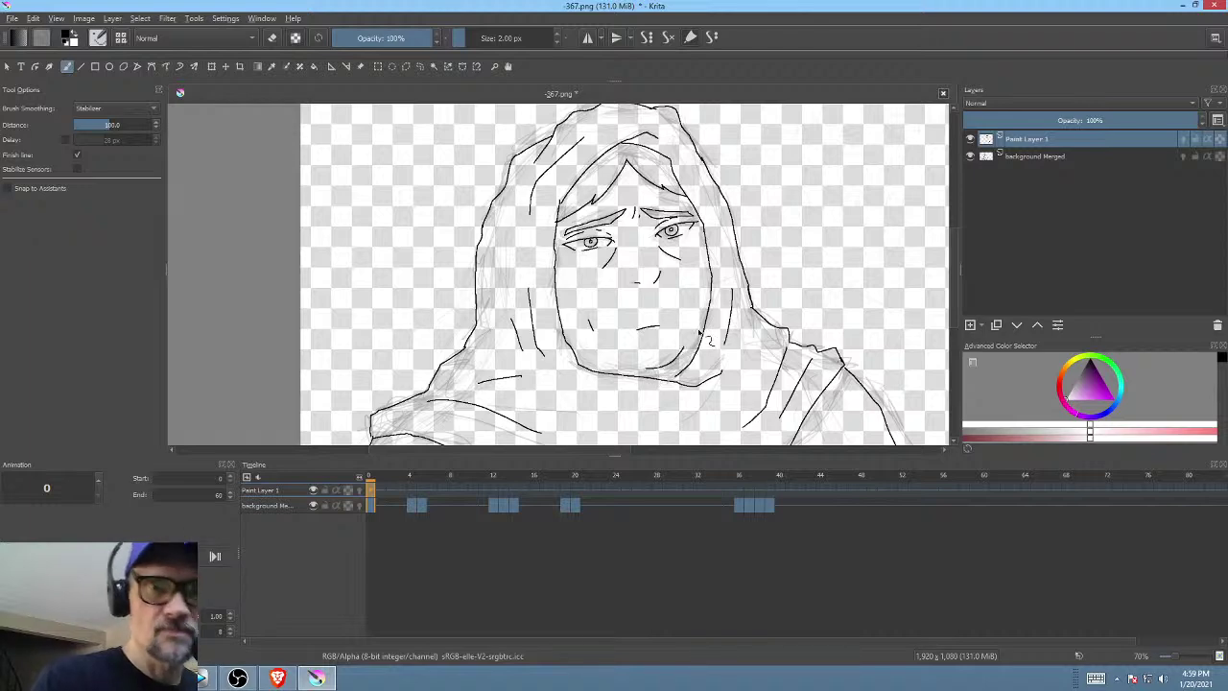
mouse_move(821, 364)
mouse_down()
mouse_move(828, 292)
mouse_move(828, 330)
mouse_up()
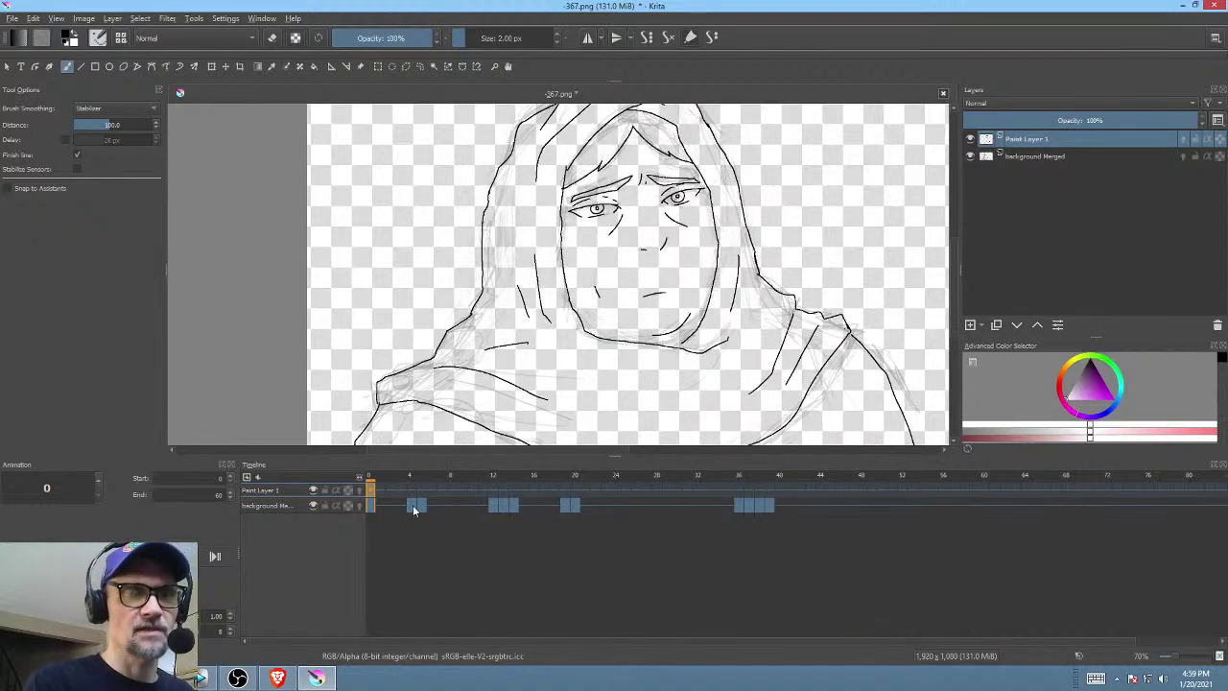
- Hide the background Merged sketch layer and choose a dark brown foreground color
click(970, 155)
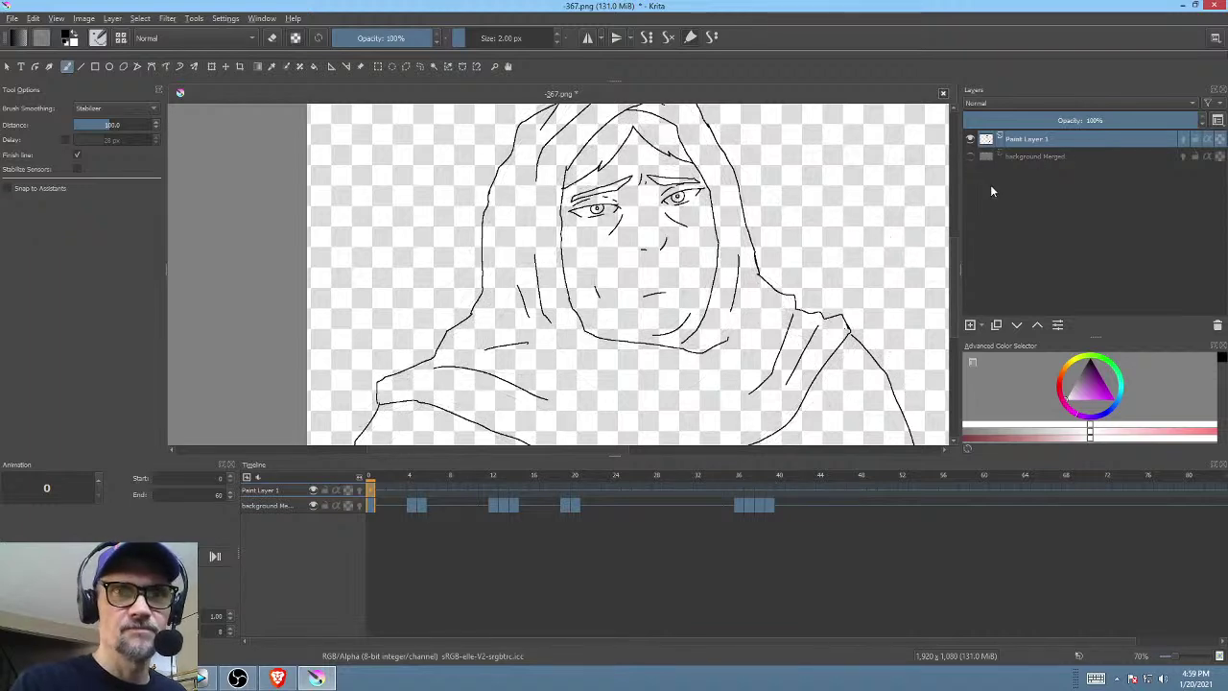
scroll(718, 322, up, 3)
scroll(718, 322, up, 4)
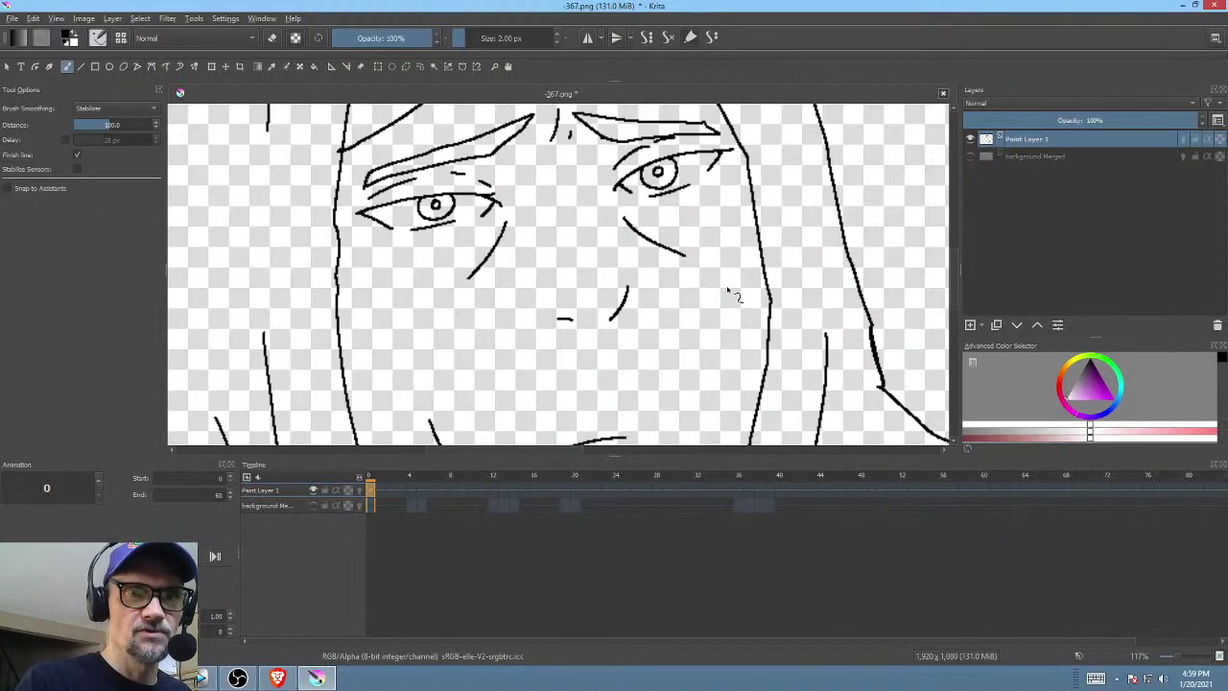
drag(1091, 385, 1088, 376)
click(1066, 367)
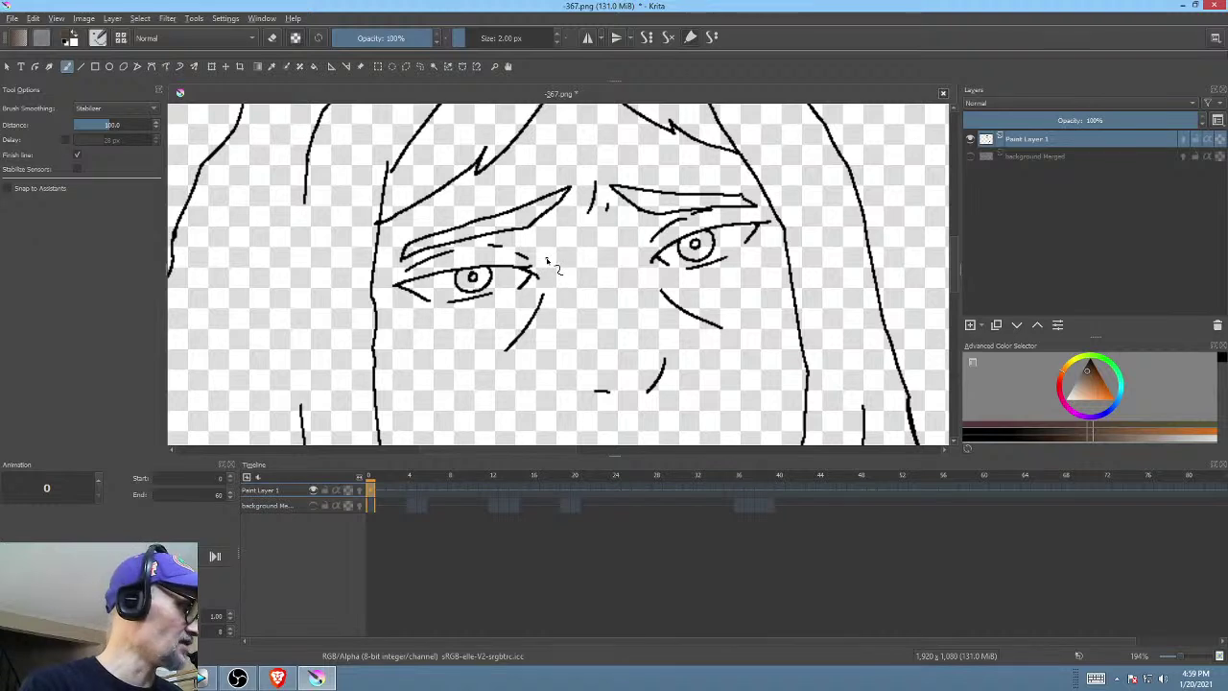
- Fill both eyebrows with the dark brown using the Fill tool in Behind blending mode
key(f)
click(197, 37)
click(213, 19)
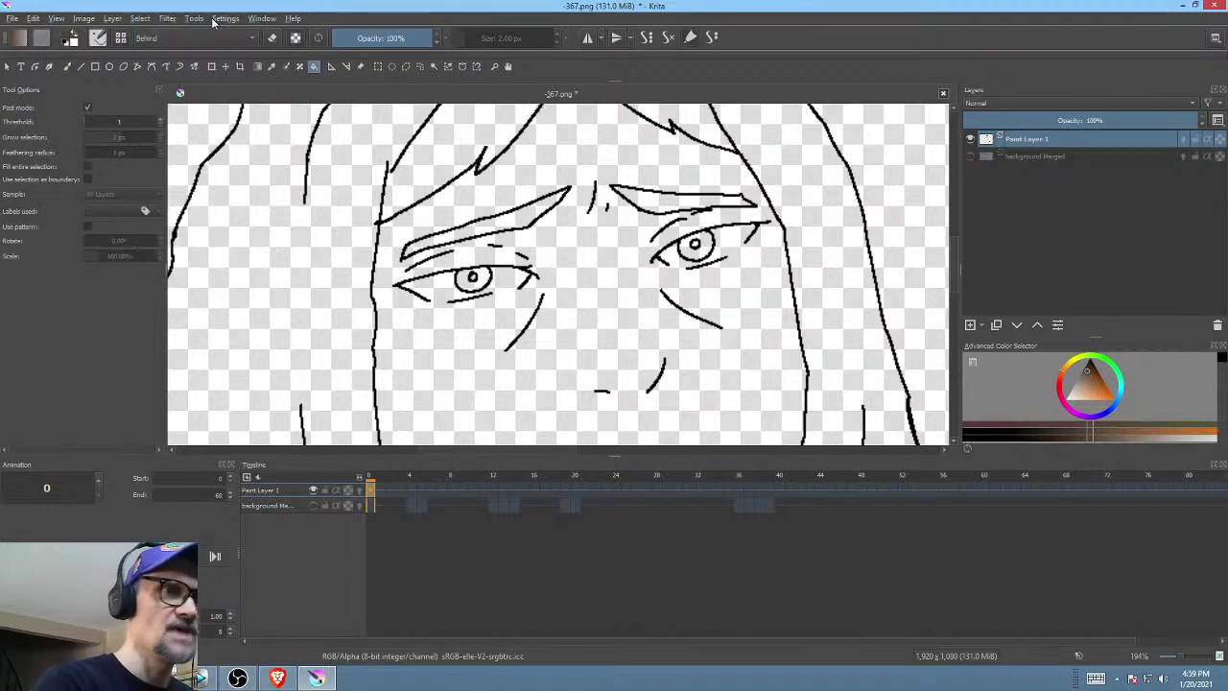
click(537, 206)
click(672, 206)
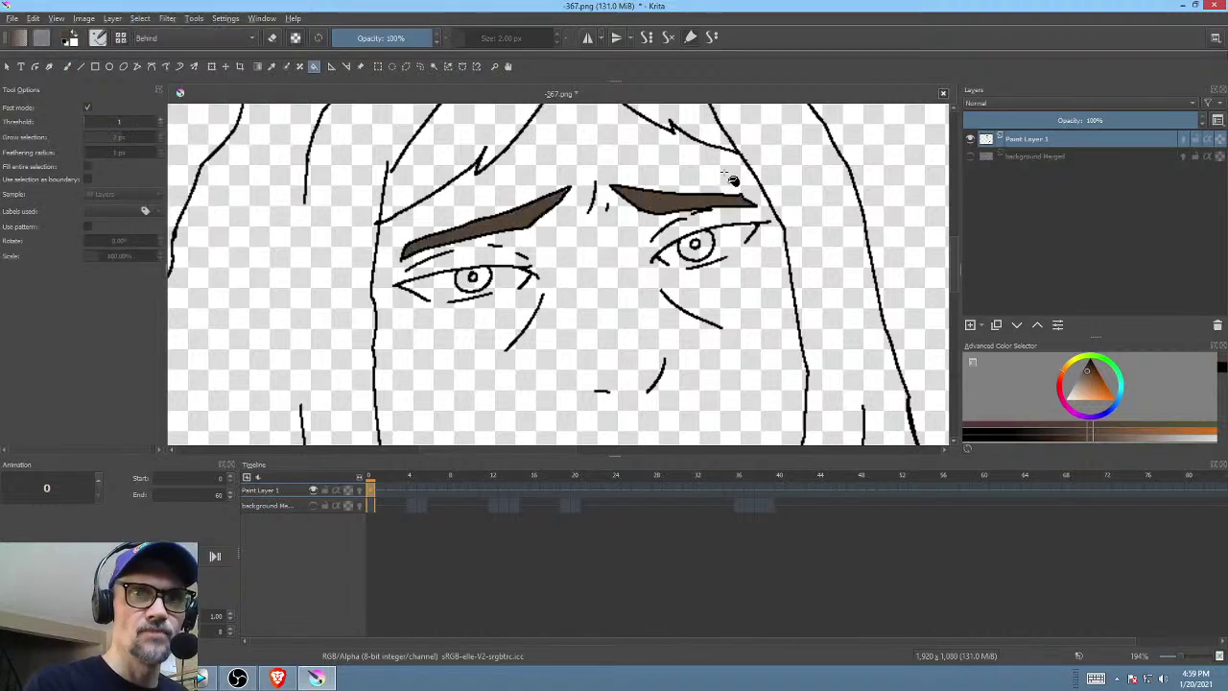
- Try to fill the parted hair area with the dark brown, and undo that fill
click(718, 121)
drag(641, 221, 652, 388)
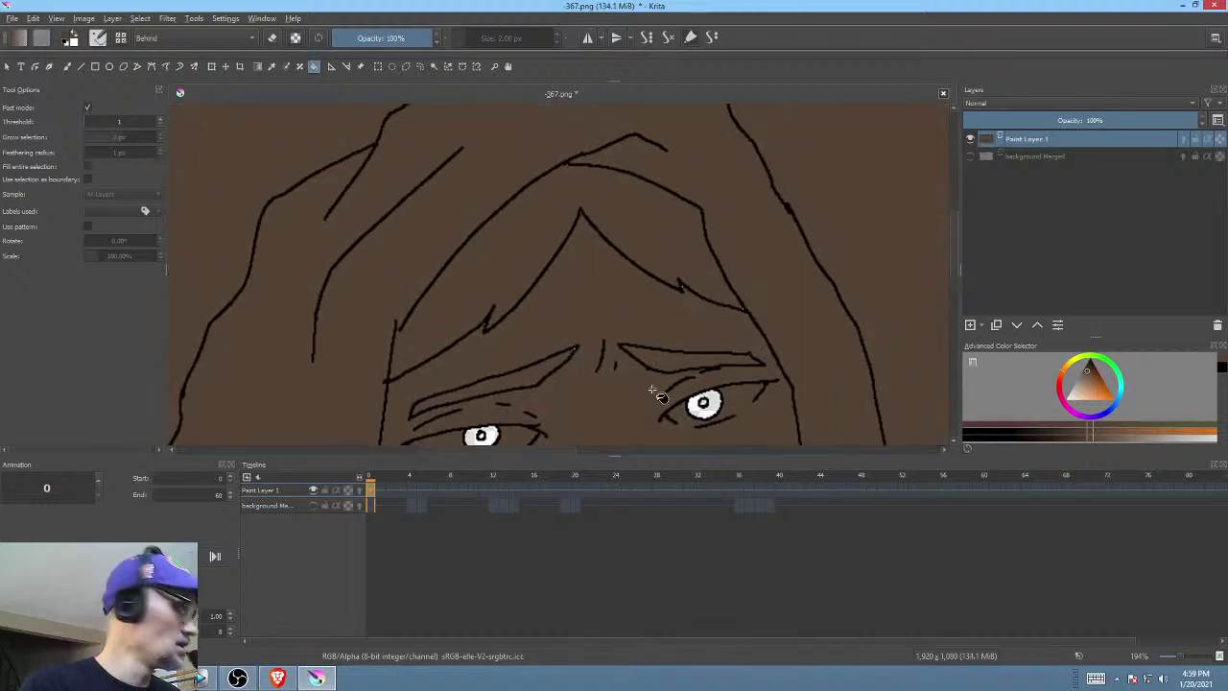
key(ctrl+z)
- Patch the gap in the hair outline at the hood's left inner edge with a small brown-filled freehand path
drag(662, 280, 707, 279)
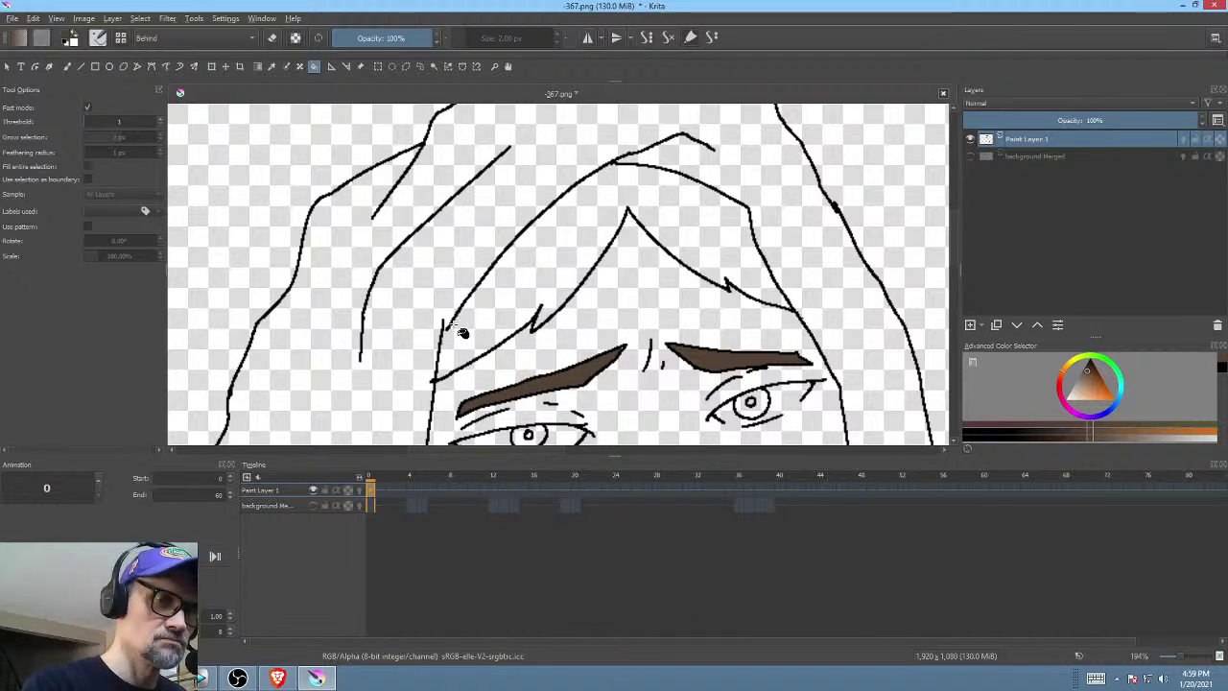
key(p)
drag(450, 328, 448, 339)
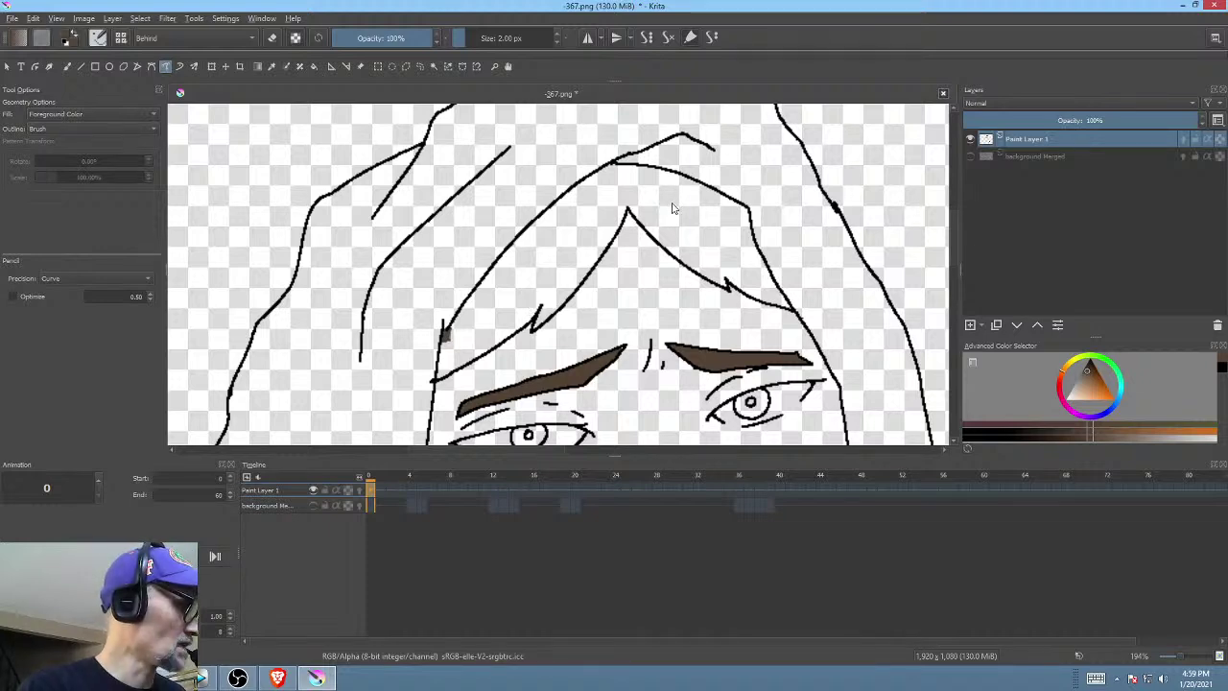
- Fill the parted hair area with the dark brown on Paint Layer 1 using the Fill tool
key(f)
click(676, 210)
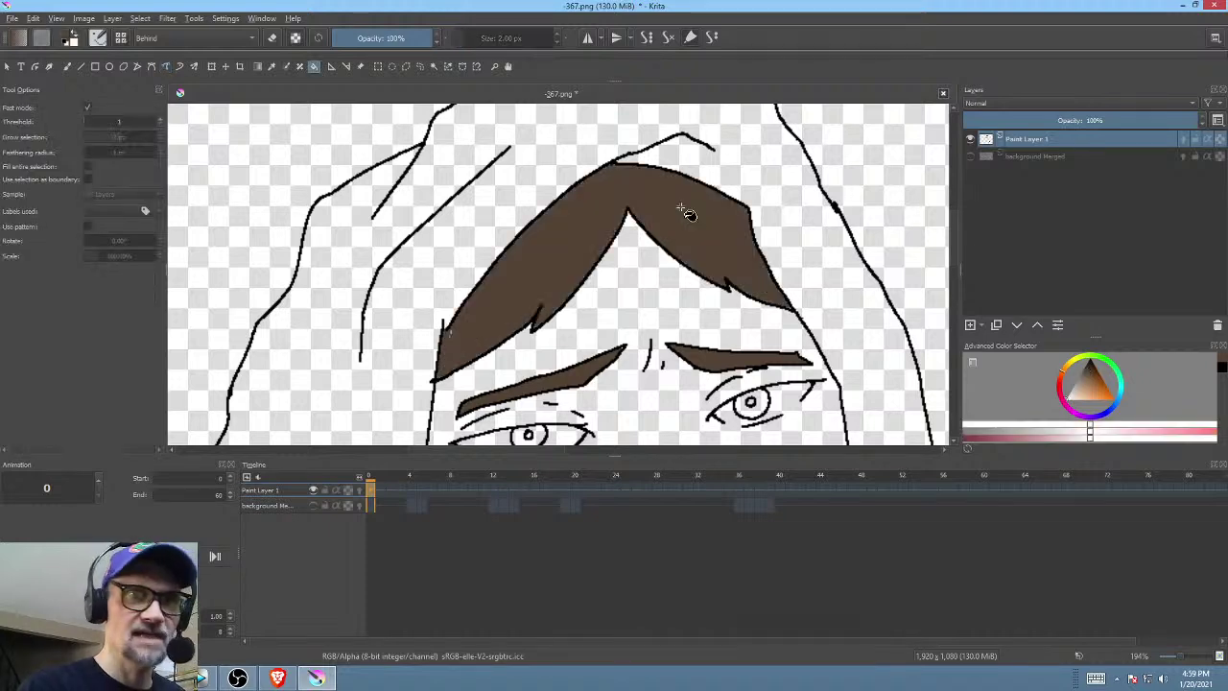
scroll(757, 259, down, 2)
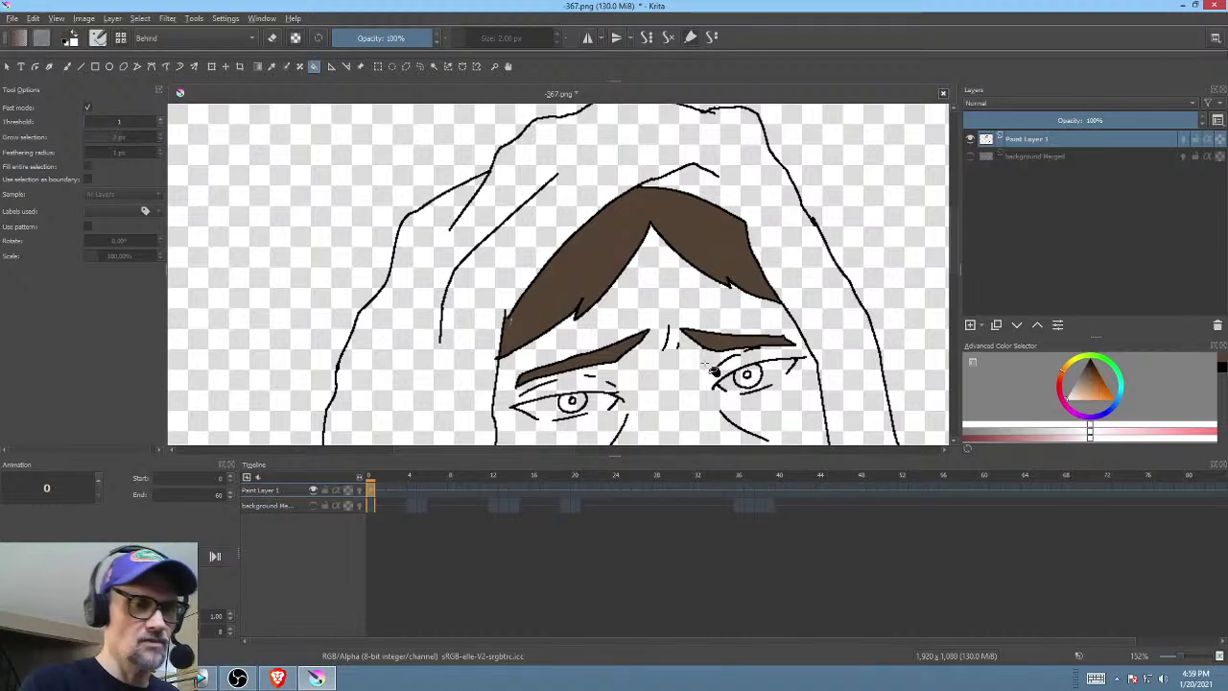
- Choose a muted light purple foreground color for the hood, comparing it with the earlier shot in the Vegas Pro edit
click(202, 679)
click(320, 552)
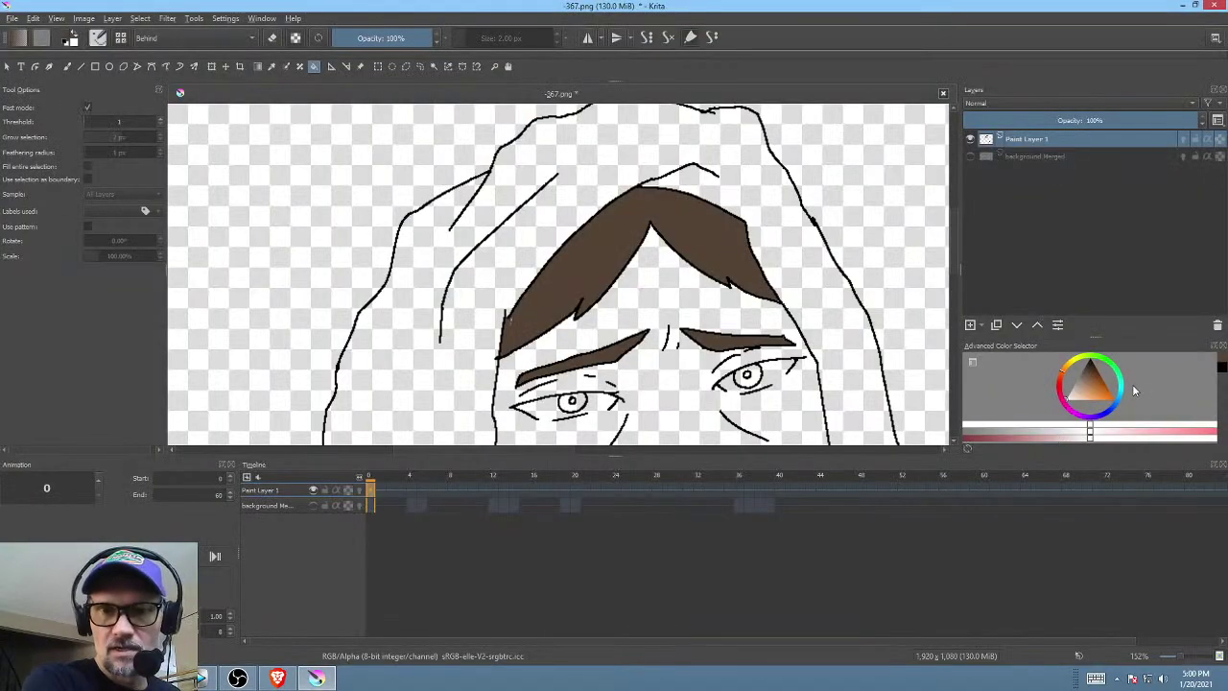
click(1076, 419)
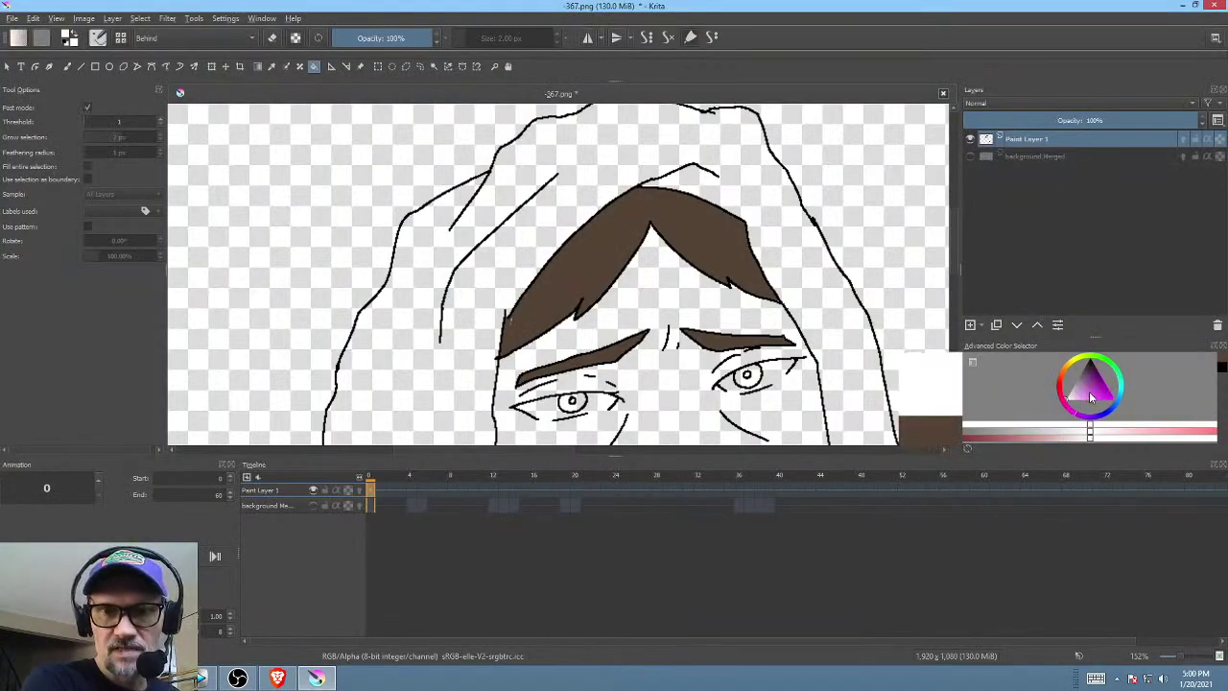
drag(1091, 397, 1082, 387)
key(alt+Tab)
key(alt+Tab)
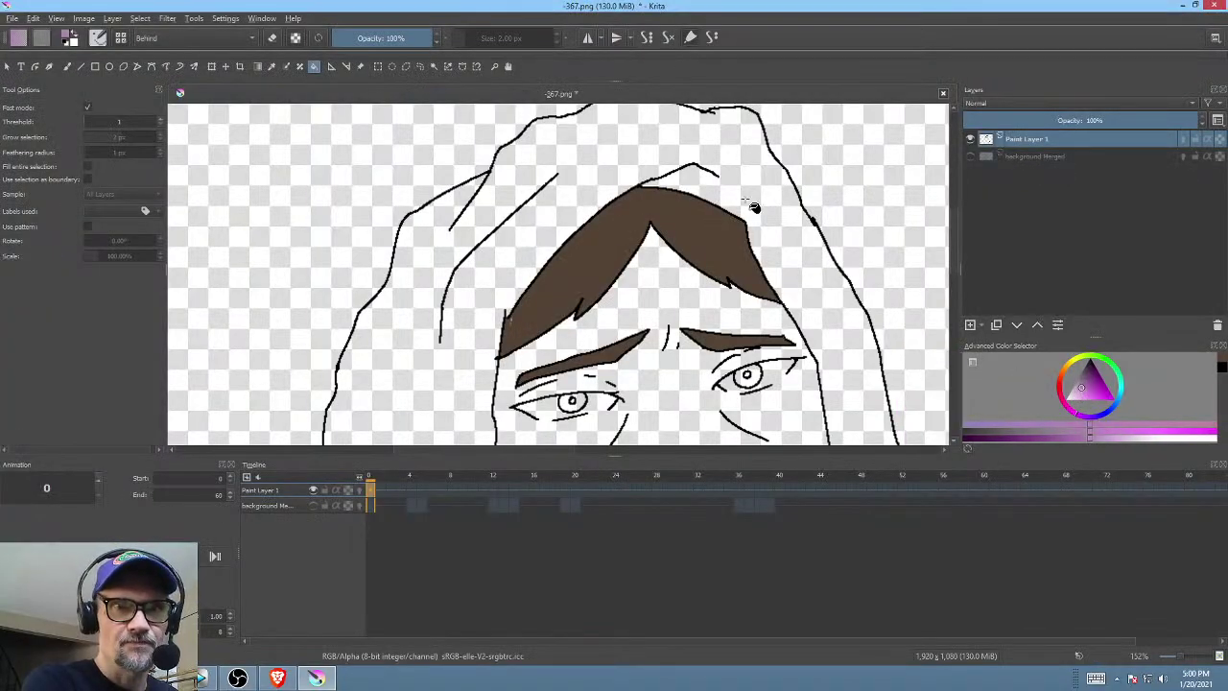
- Try to fill the hood with the muted purple, and undo that fill
click(754, 208)
key(ctrl+z)
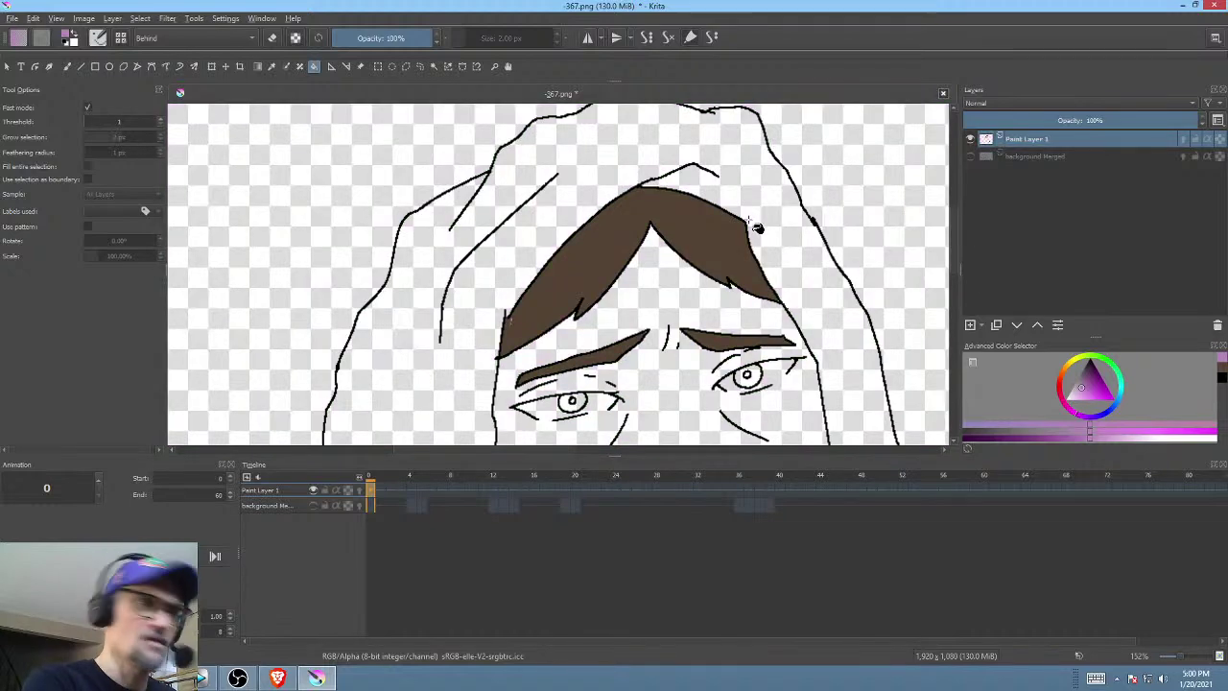
- Bridge the gap between the shoulder fold line and the notch in the hood's right outline with a short purple brush stroke
scroll(767, 232, down, 2)
drag(772, 228, 692, 73)
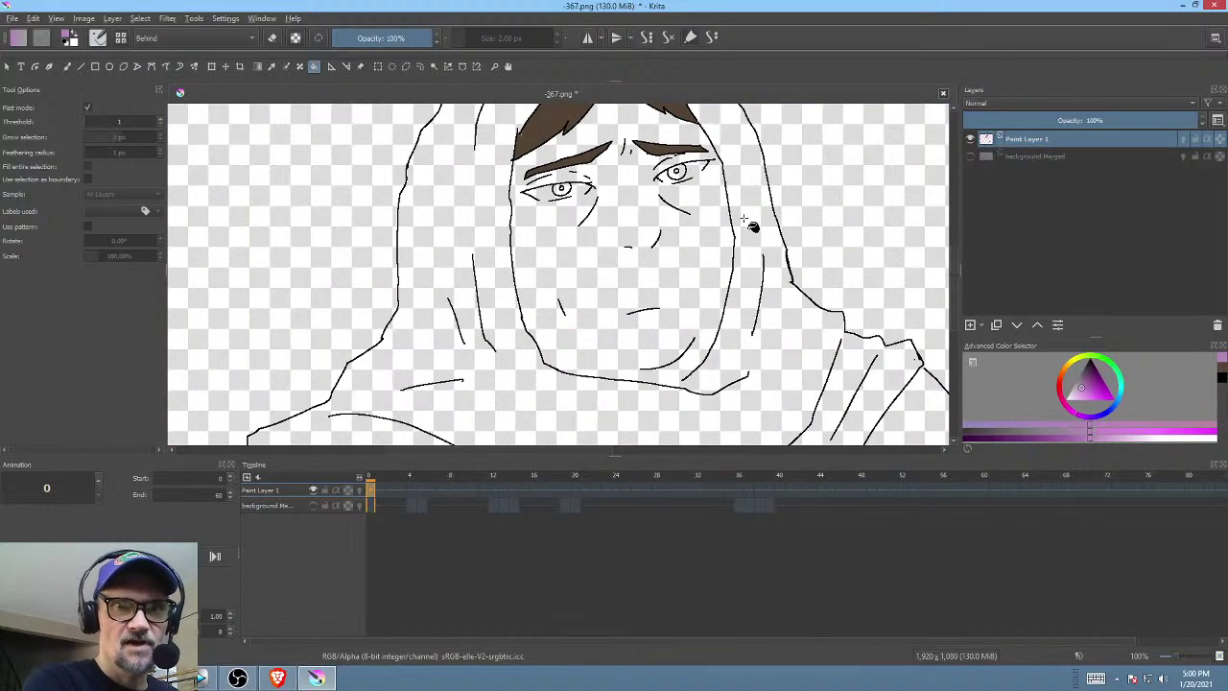
scroll(751, 225, down, 2)
drag(637, 232, 701, 239)
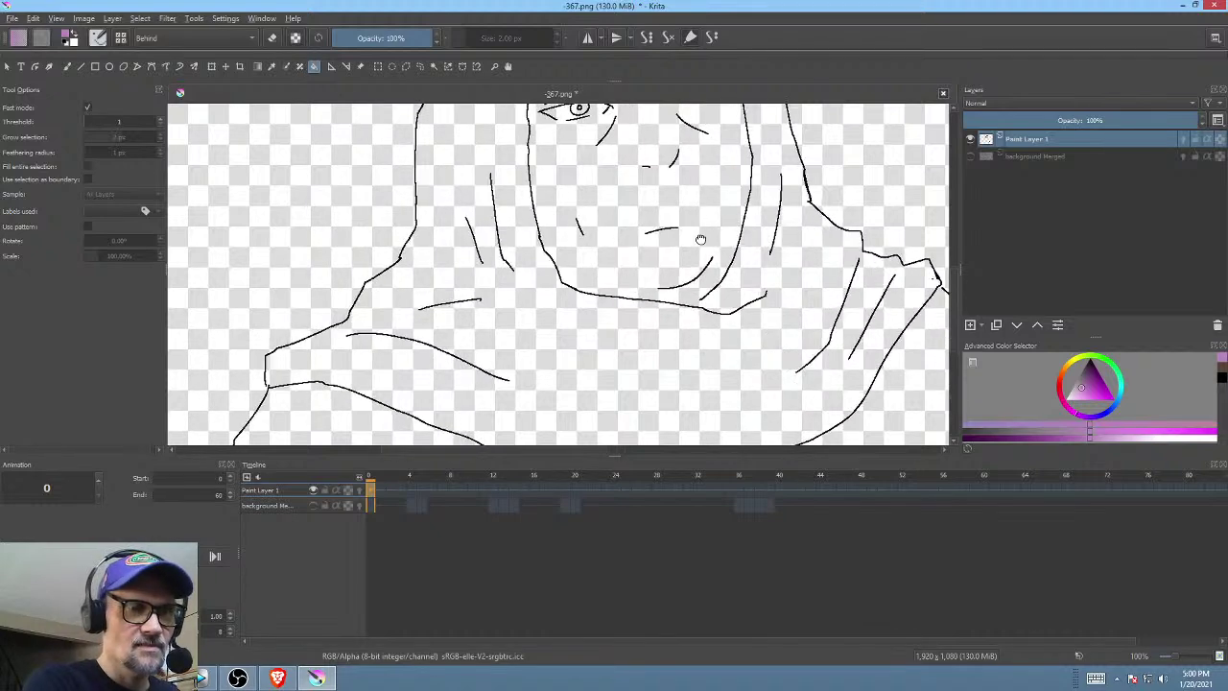
scroll(481, 204, up, 3)
mouse_move(478, 208)
mouse_down()
mouse_move(577, 164)
mouse_move(543, 183)
mouse_move(516, 339)
mouse_move(485, 355)
mouse_up()
drag(563, 199, 479, 312)
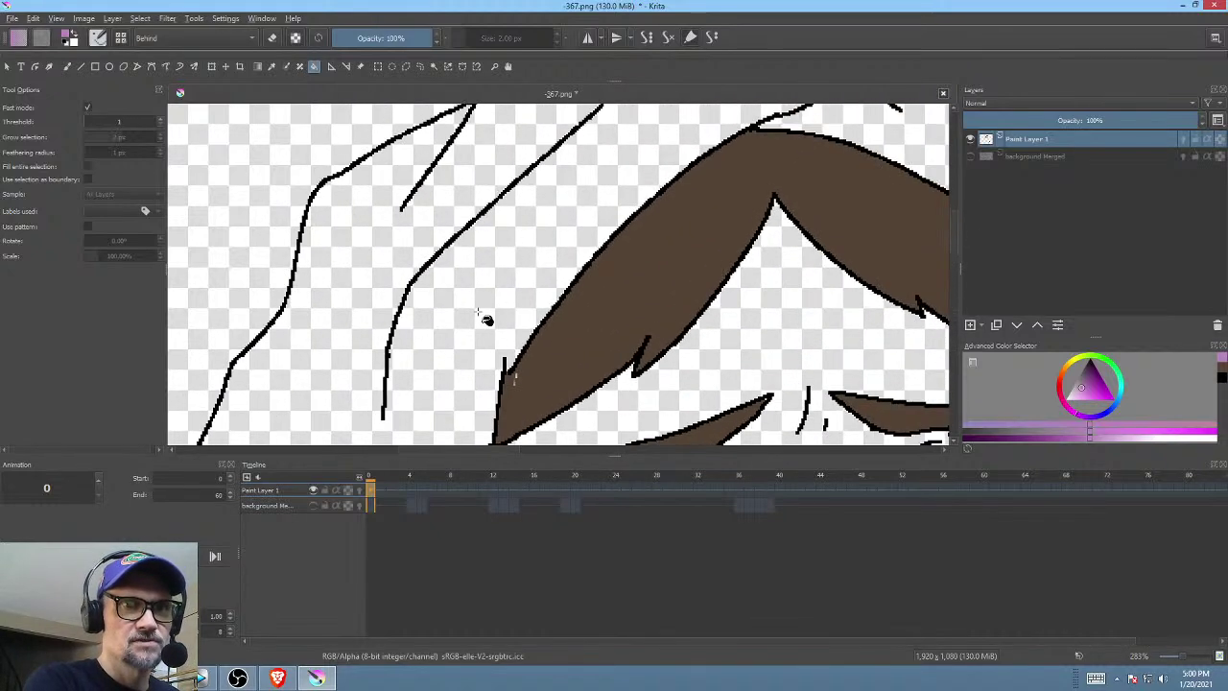
drag(553, 221, 438, 317)
mouse_move(571, 203)
mouse_down()
mouse_move(461, 274)
mouse_move(468, 233)
mouse_up()
scroll(477, 241, down, 10)
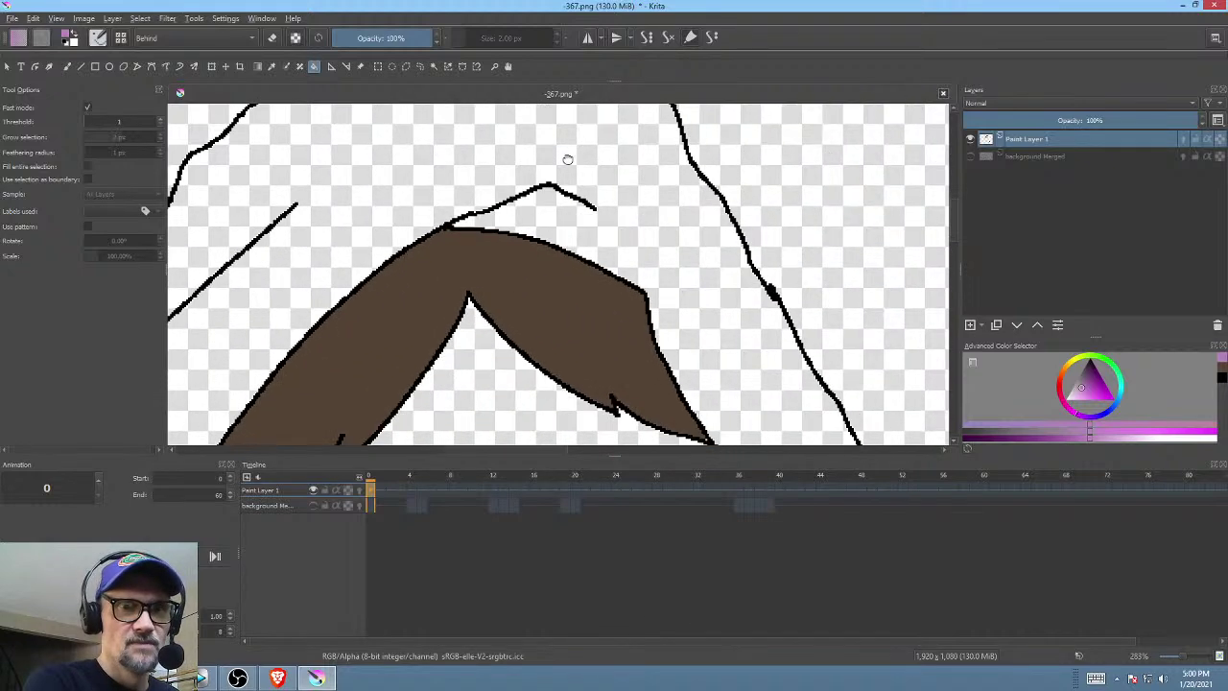
scroll(749, 347, down, 10)
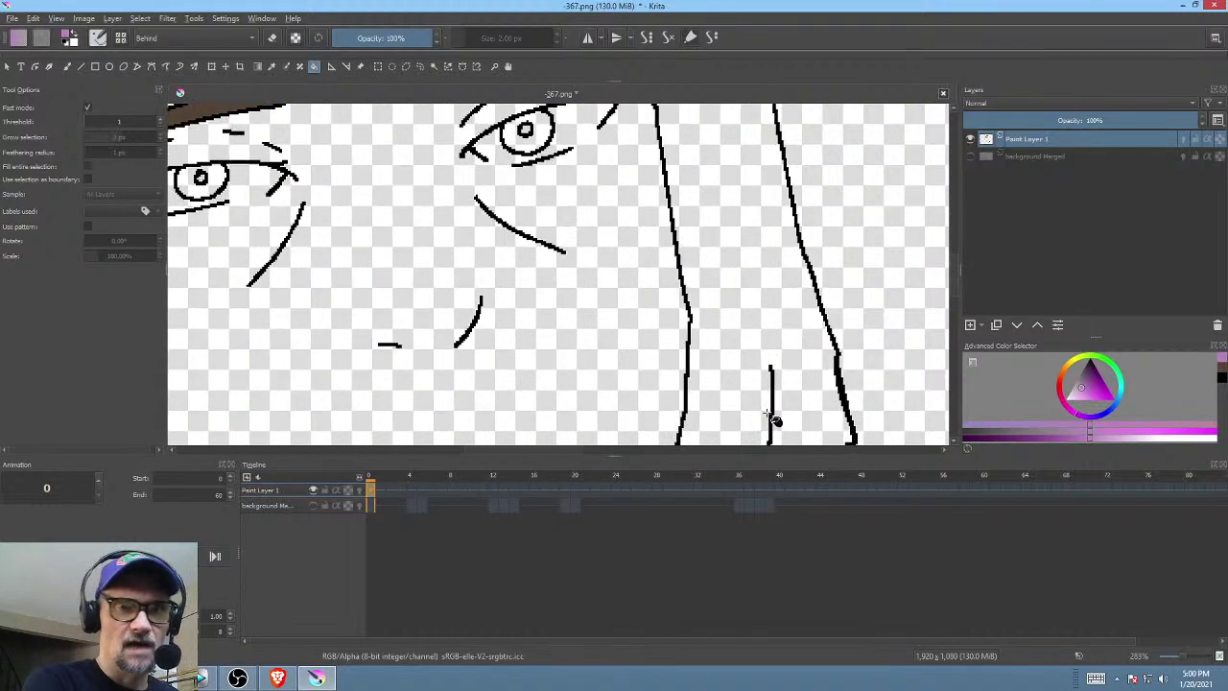
drag(748, 340, 729, 325)
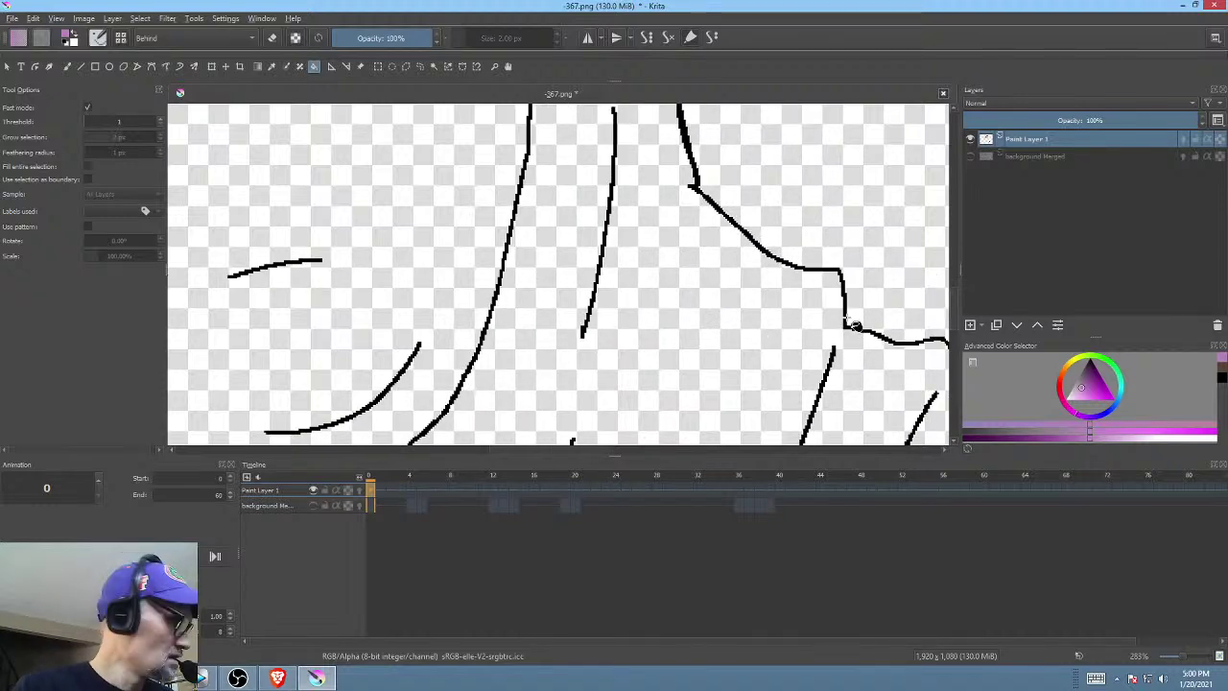
key(b)
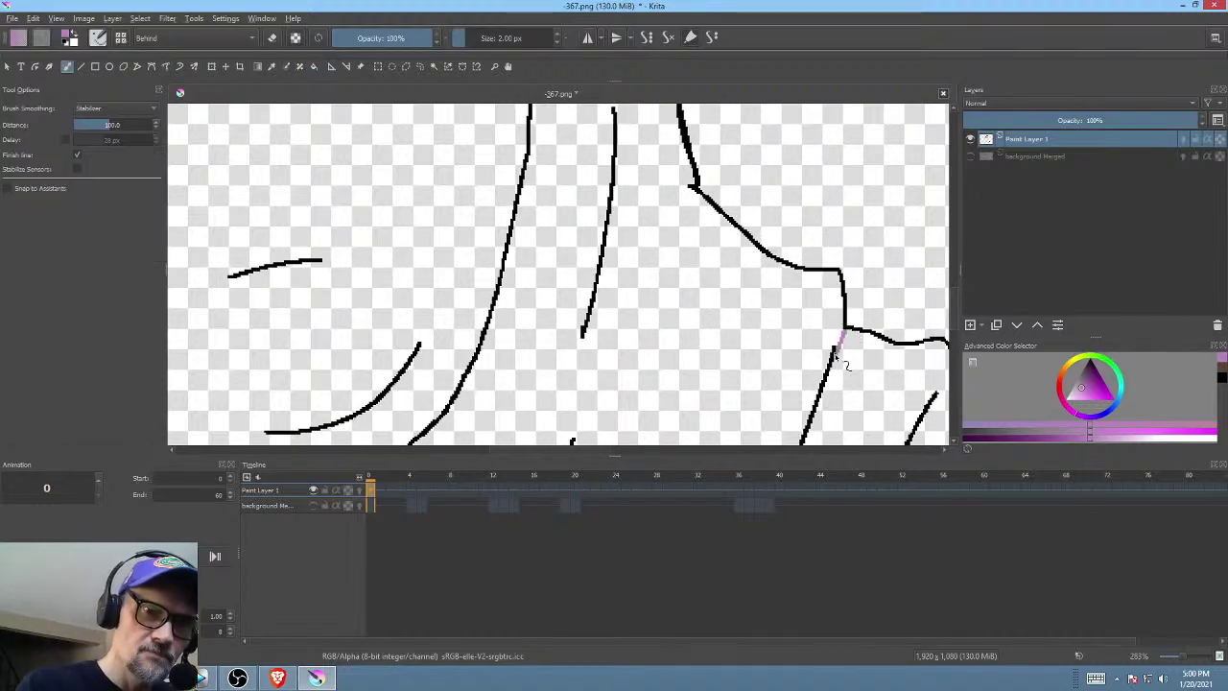
- Try to fill the hood with the muted purple again, and undo the fill
key(f)
click(724, 372)
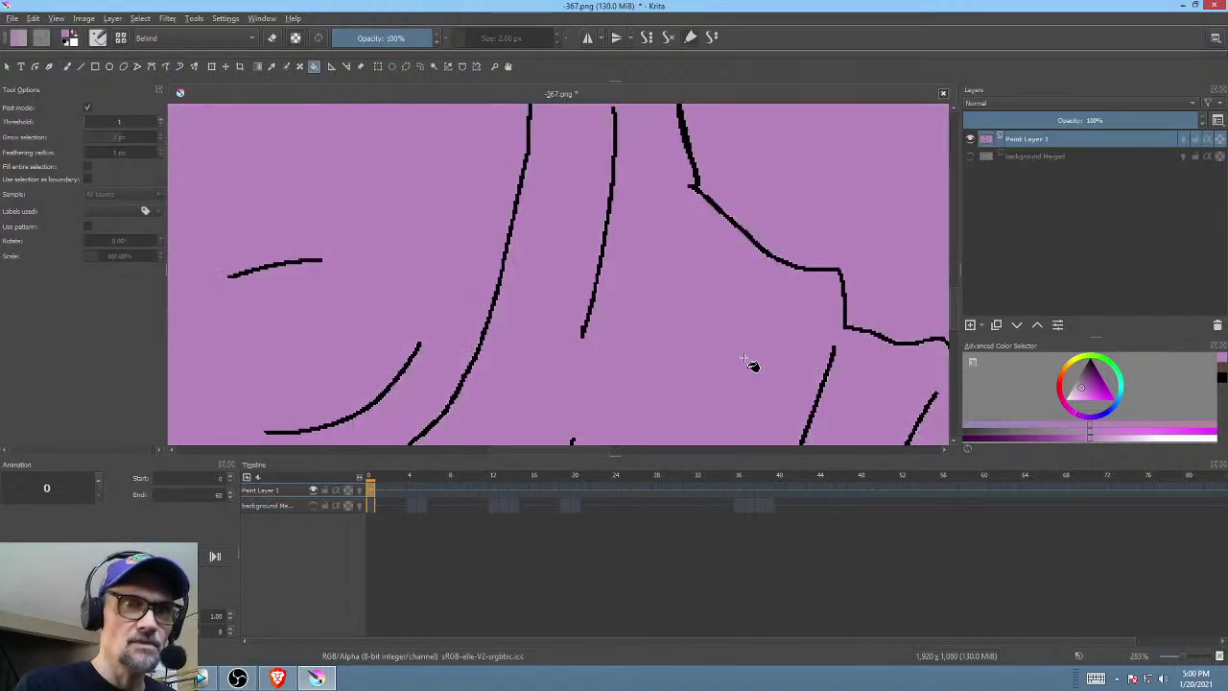
key(ctrl+z)
- Join the right face-opening line to the hood edge below the chin with a short purple brush stroke
drag(745, 359, 795, 205)
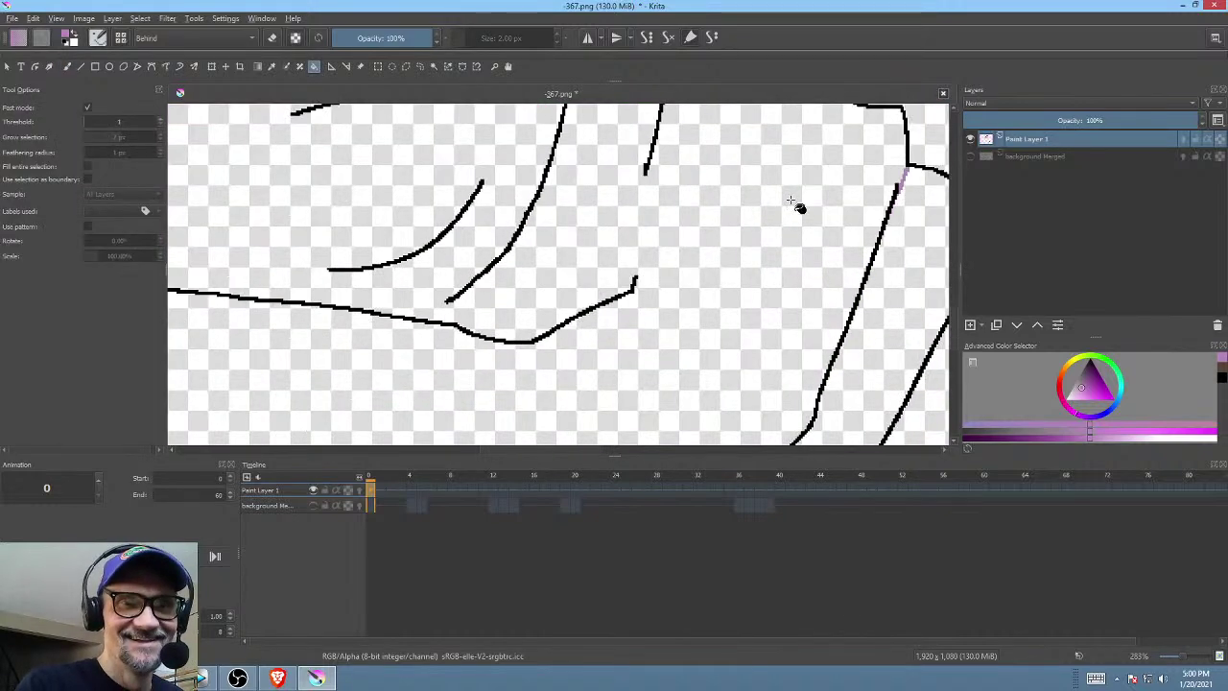
drag(749, 322, 874, 359)
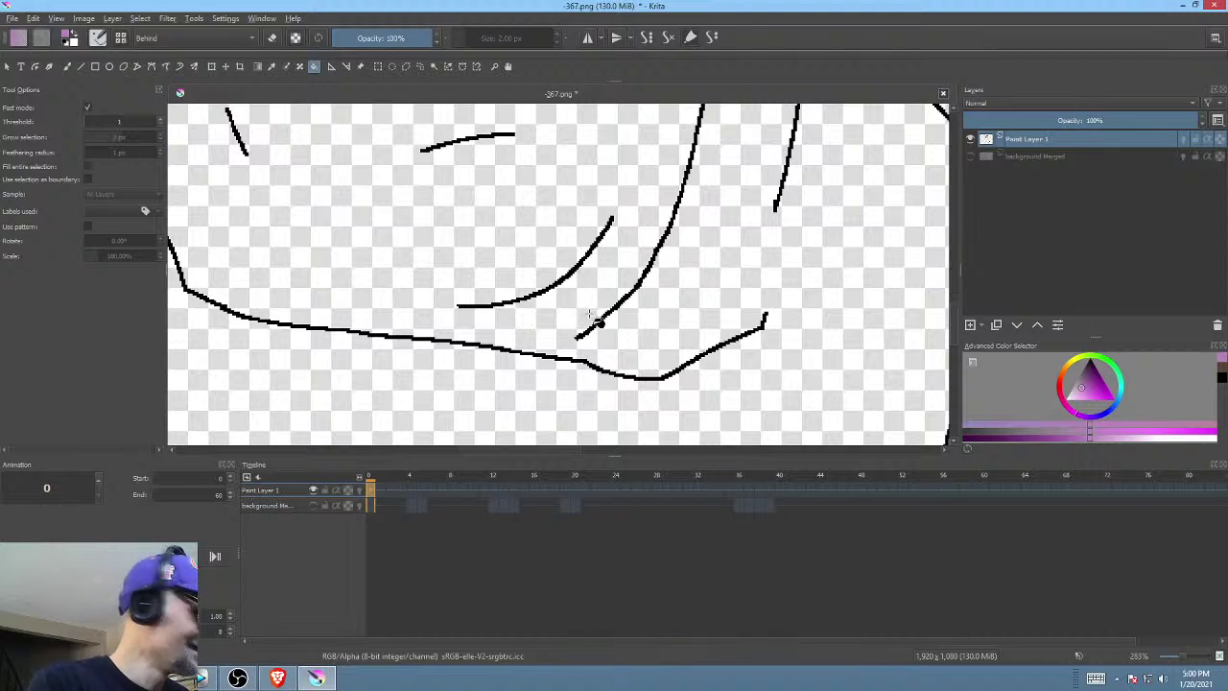
key(b)
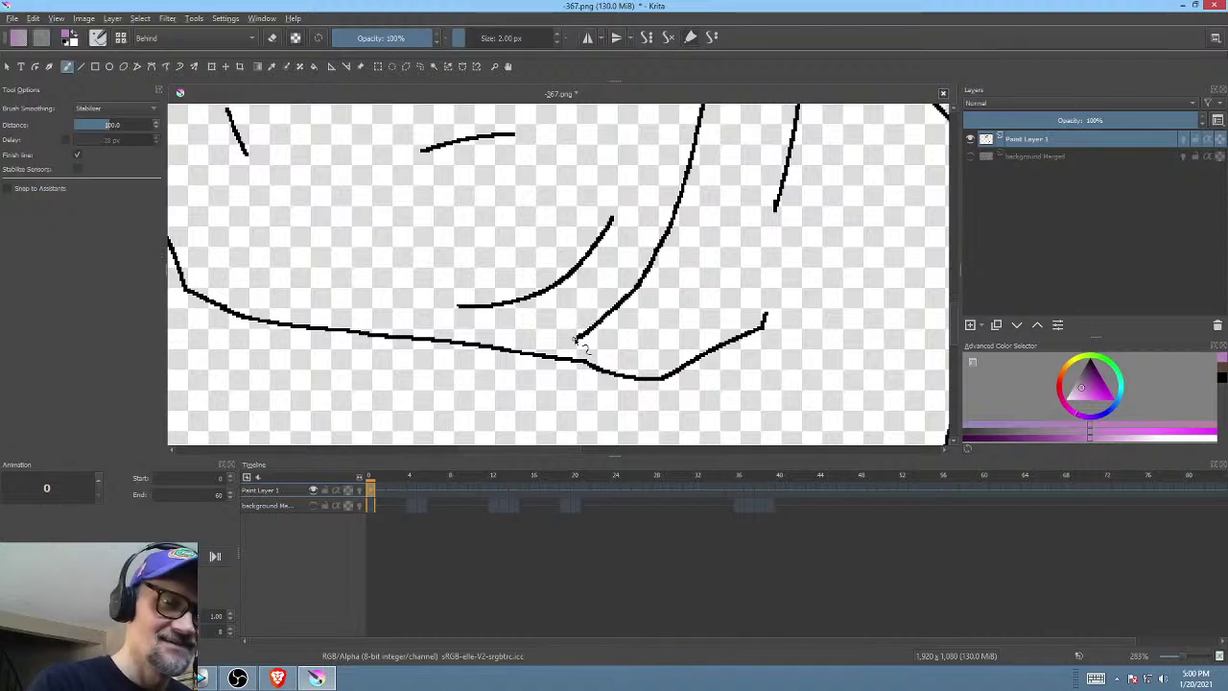
drag(574, 338, 540, 356)
- Close the small gap at the lower corner of the scarf's left shoulder tip with a purple brush stroke
drag(758, 370, 799, 189)
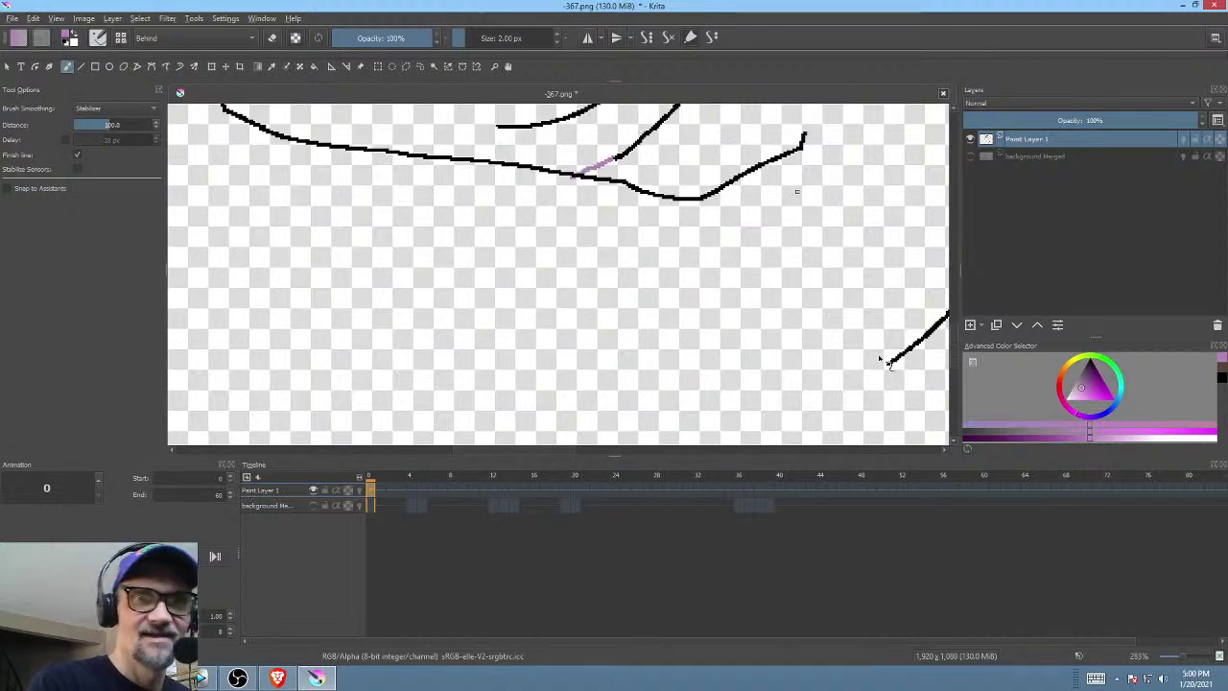
drag(879, 362, 729, 271)
ctrl+drag(761, 332, 781, 274)
drag(530, 288, 773, 431)
drag(559, 340, 595, 332)
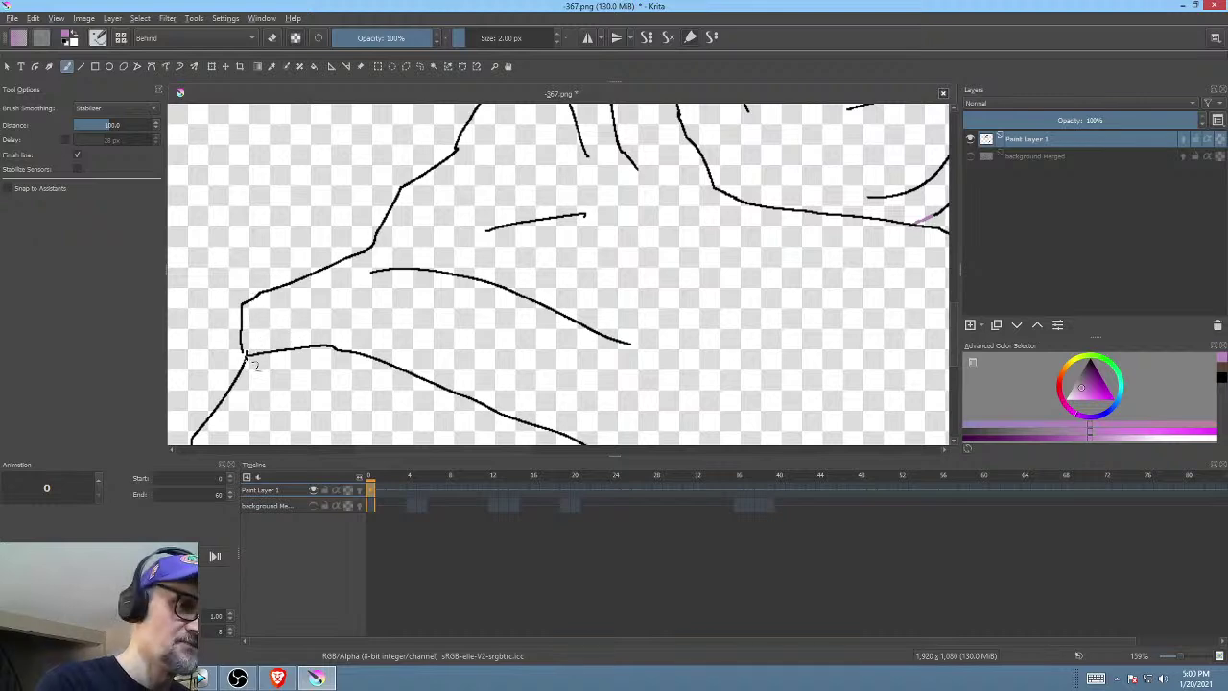
scroll(246, 357, up, 5)
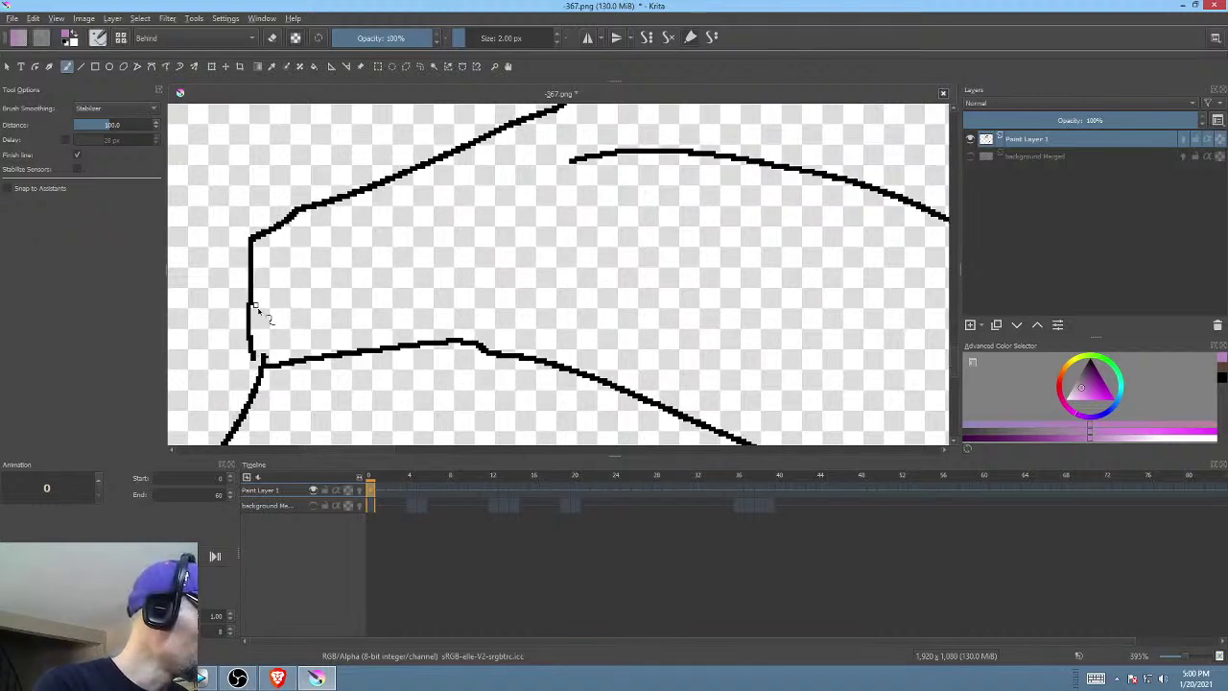
- Fill the whole hood and scarf with the muted purple using the Fill tool
key(f)
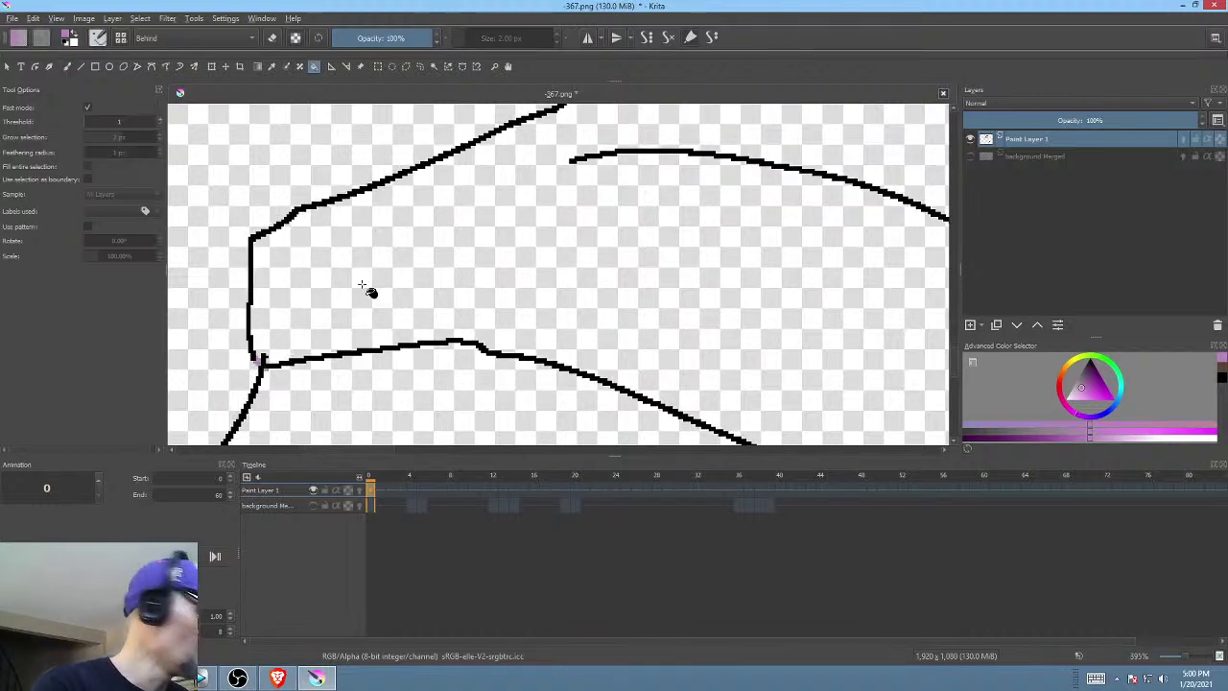
click(445, 259)
scroll(636, 297, down, 7)
scroll(752, 265, down, 3)
drag(766, 262, 556, 305)
- Check the dress color in the Vegas Pro edit and choose a more saturated purple foreground color
key(alt+Tab)
key(alt+Tab)
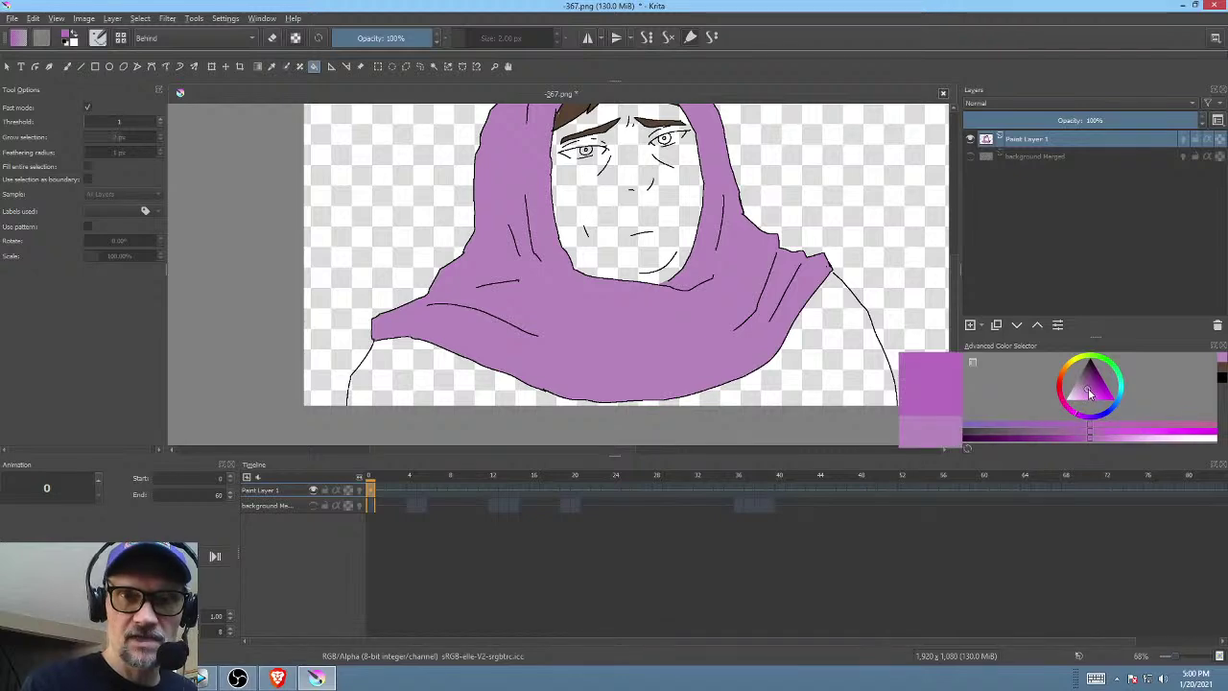
click(1089, 395)
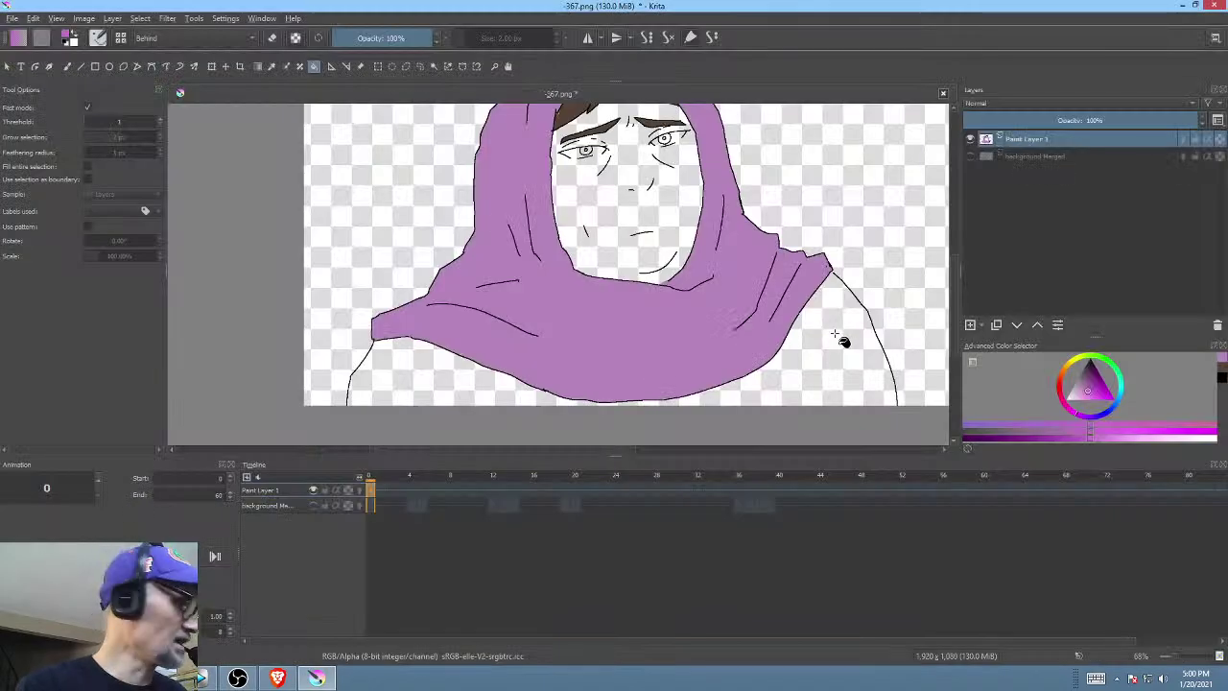
- Try to fill the dress below the scarf with the brighter purple, and undo that fill
click(843, 336)
key(ctrl+z)
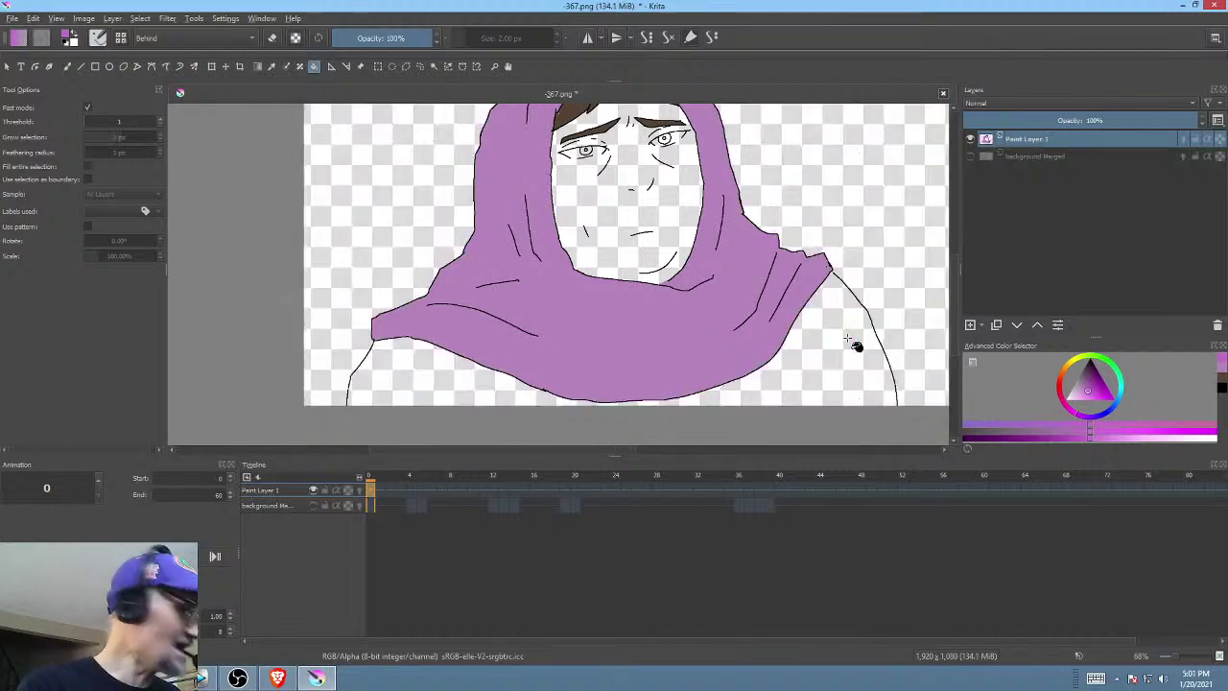
- Patch the gap where the right shoulder line meets the scarf with a small filled freehand path in the brighter purple
drag(815, 357, 840, 284)
drag(866, 333, 837, 372)
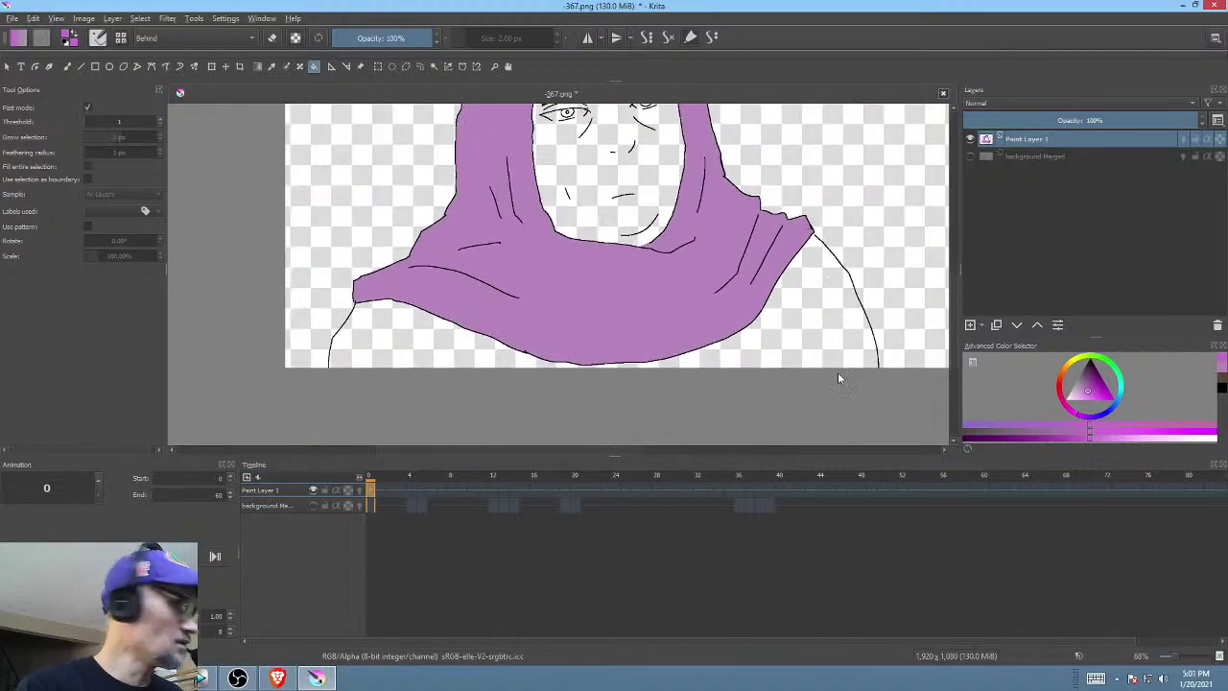
key(p)
scroll(409, 322, up, 5)
drag(425, 307, 390, 310)
drag(745, 318, 483, 375)
drag(634, 370, 593, 366)
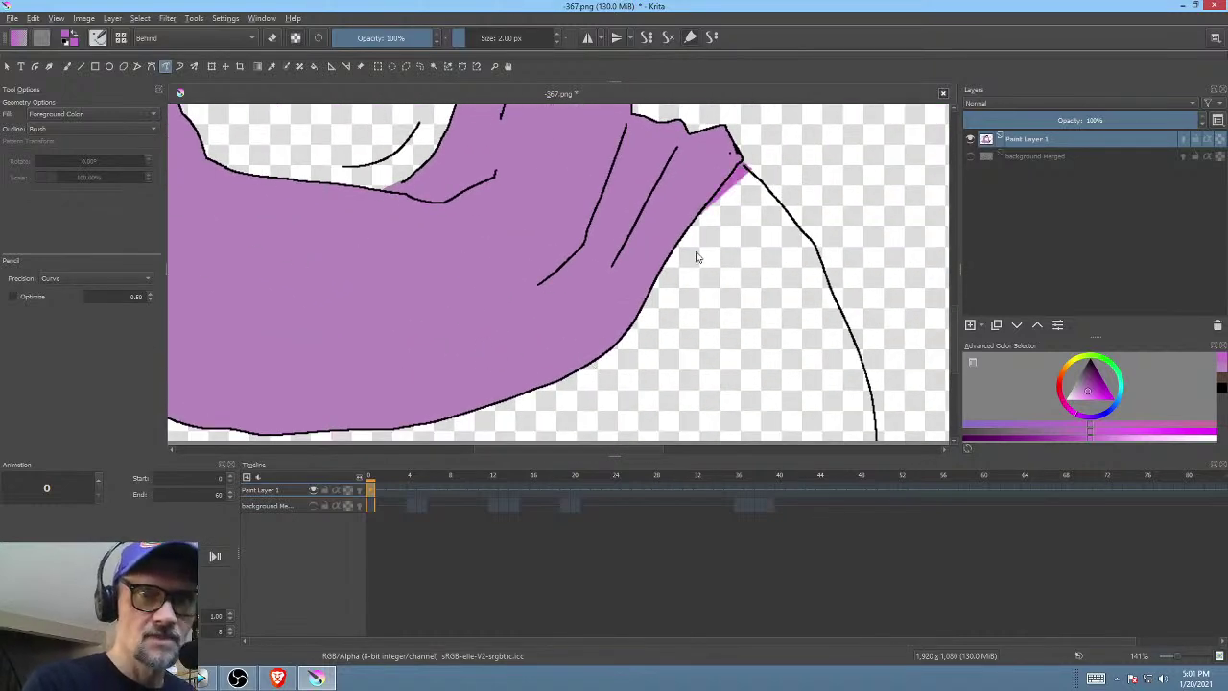
- Fill the dress area below the scarf with the brighter purple
drag(768, 363, 837, 256)
key(f)
click(800, 297)
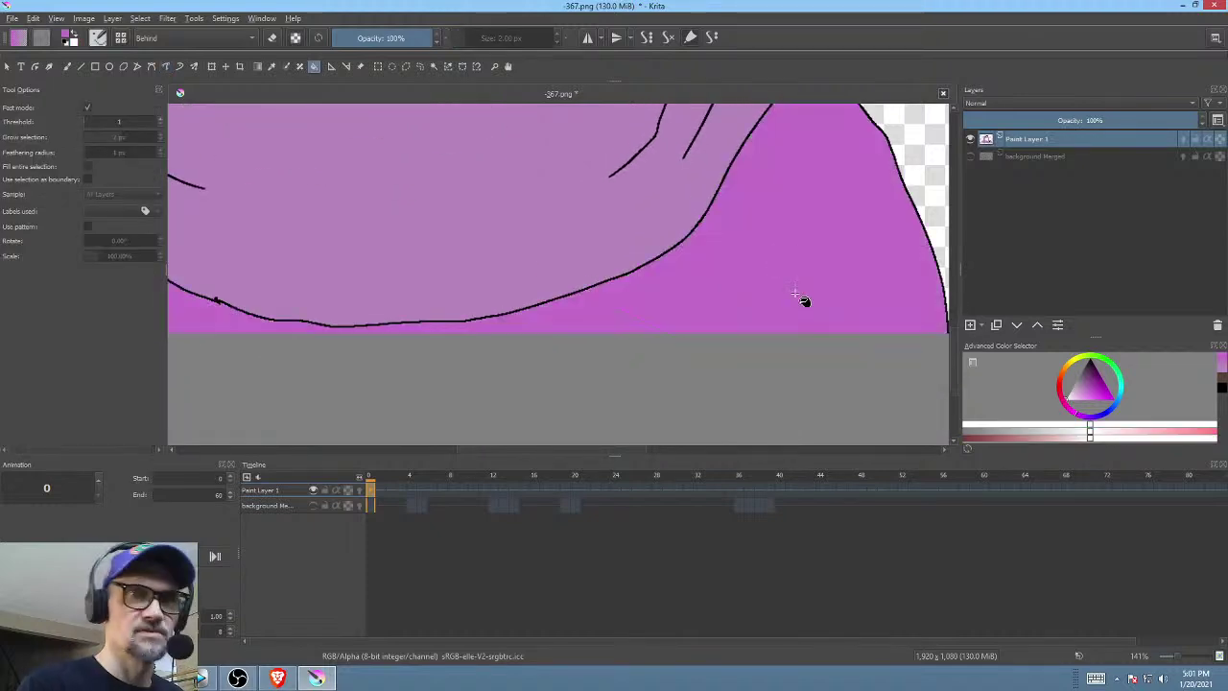
drag(739, 266, 835, 326)
drag(768, 309, 726, 370)
drag(725, 292, 669, 382)
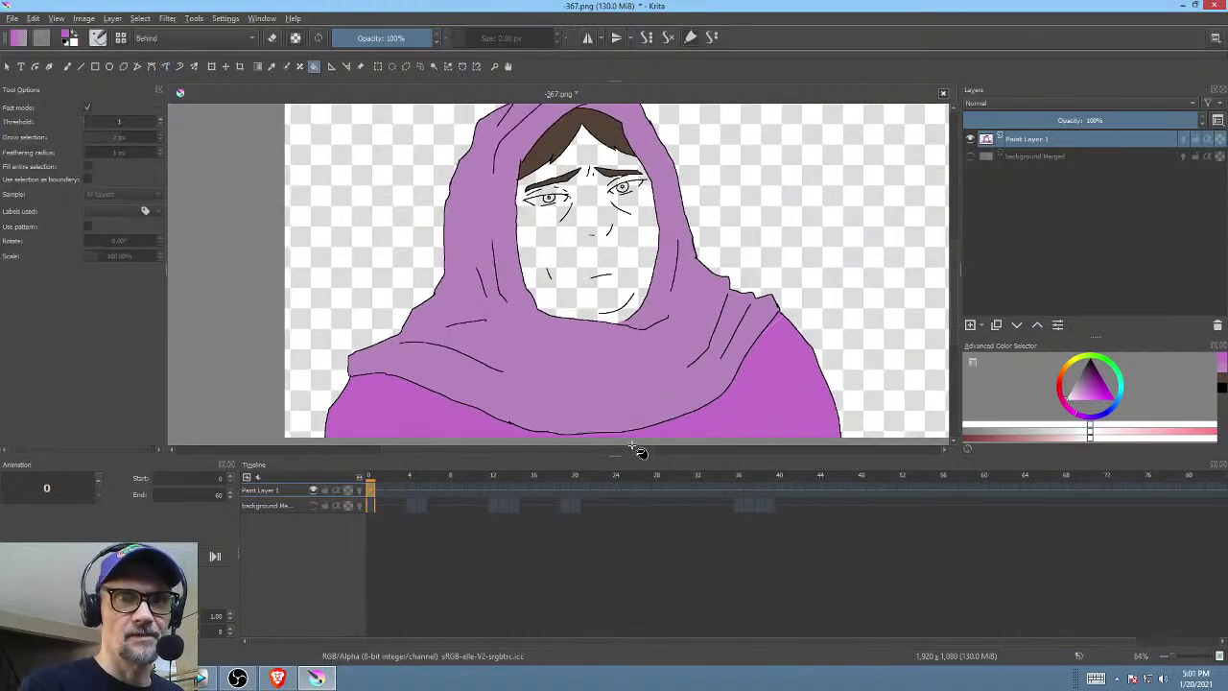
- Check the reference shot in Vegas Pro, choose a light green foreground color, and fill both irises with it
key(alt+Tab)
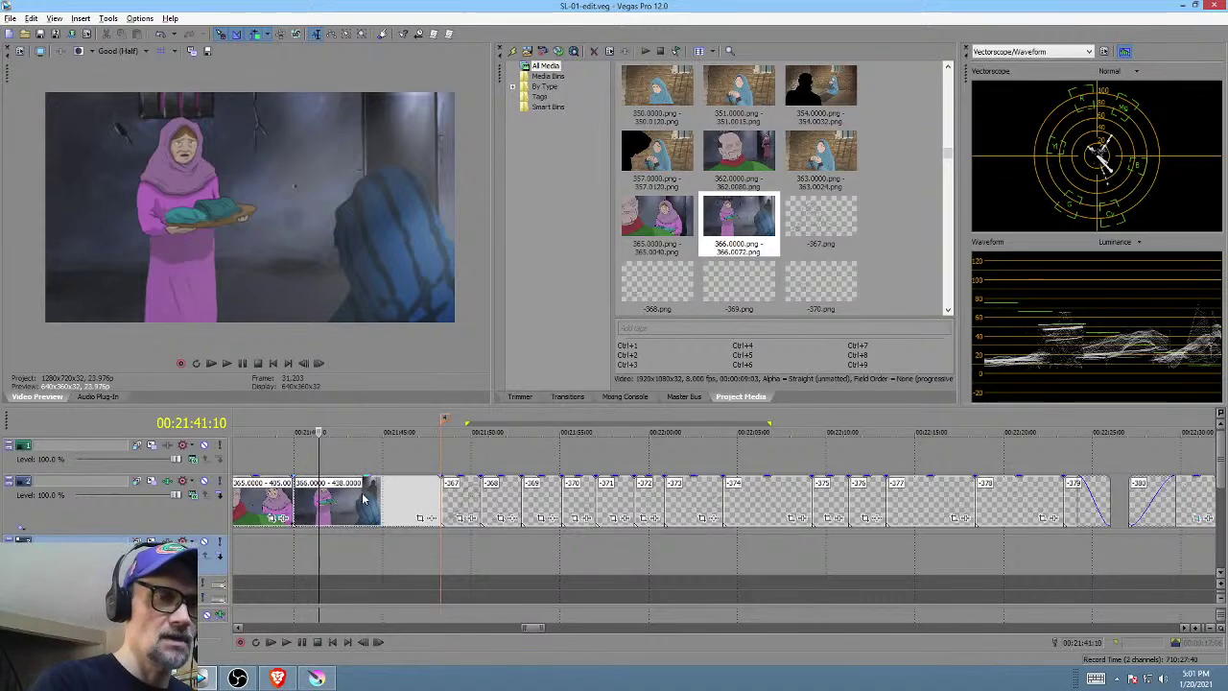
click(280, 543)
key(alt+Tab)
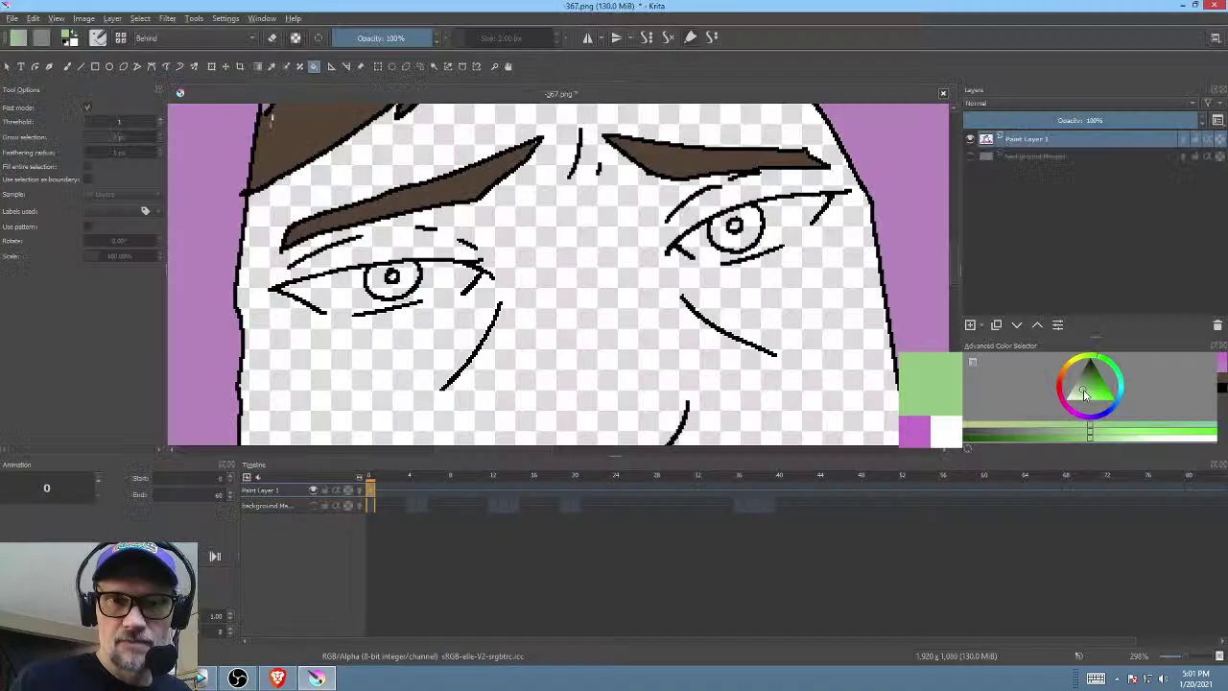
click(753, 223)
click(415, 280)
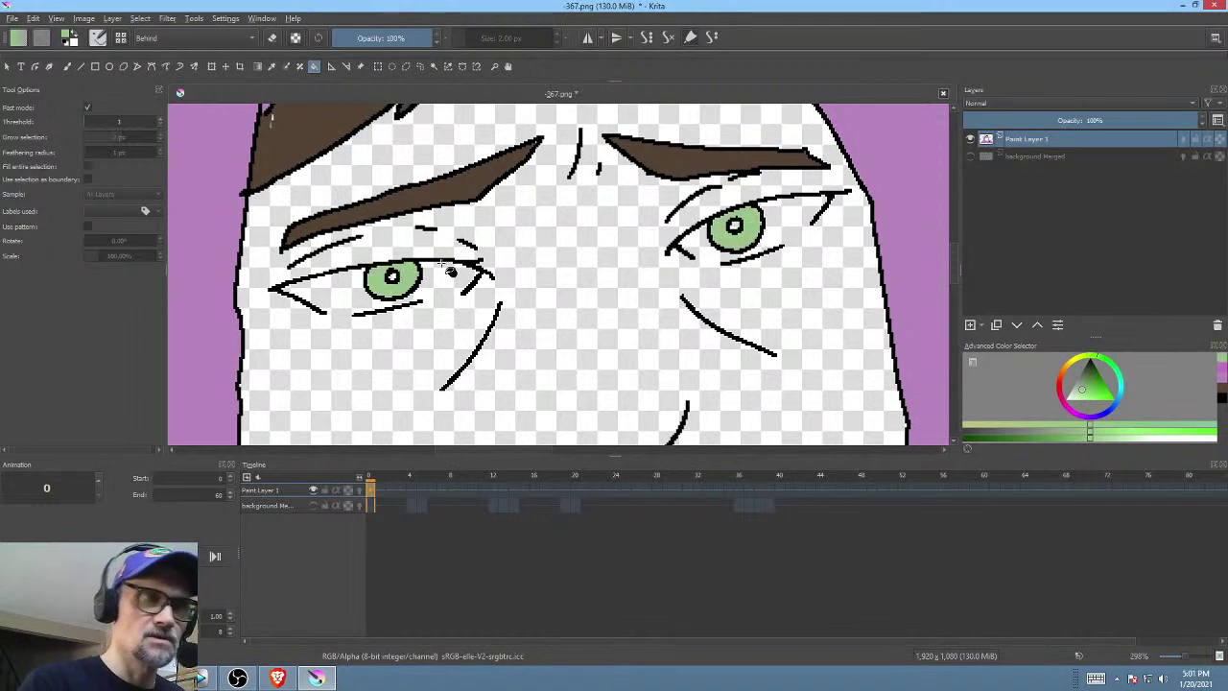
- Set the foreground color to black and fill both pupils with it
mouse_move(1081, 394)
mouse_down()
mouse_move(1061, 411)
mouse_move(1067, 396)
mouse_up()
key(p)
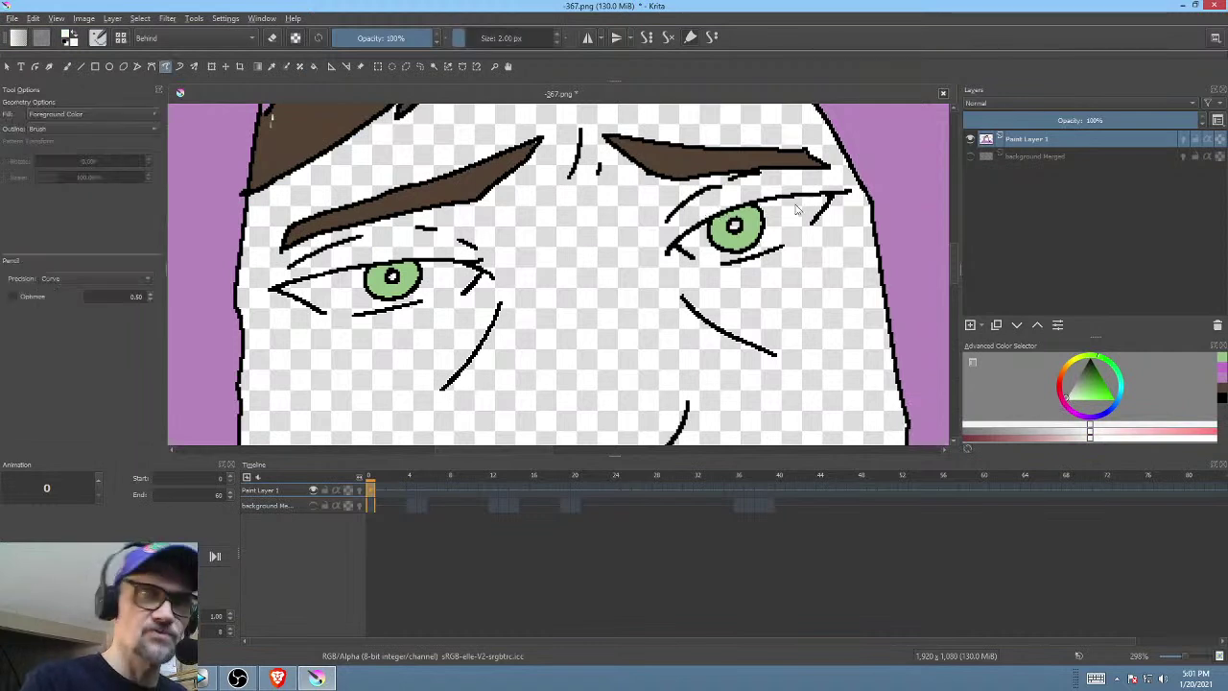
key(d)
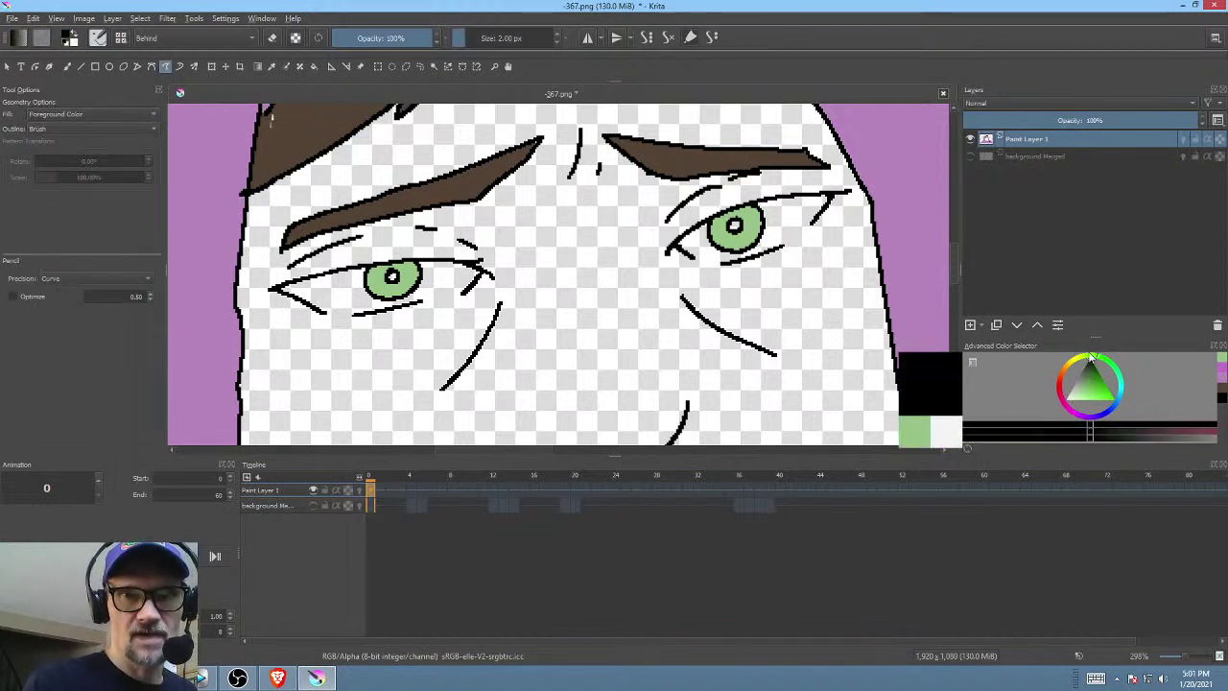
key(f)
click(734, 226)
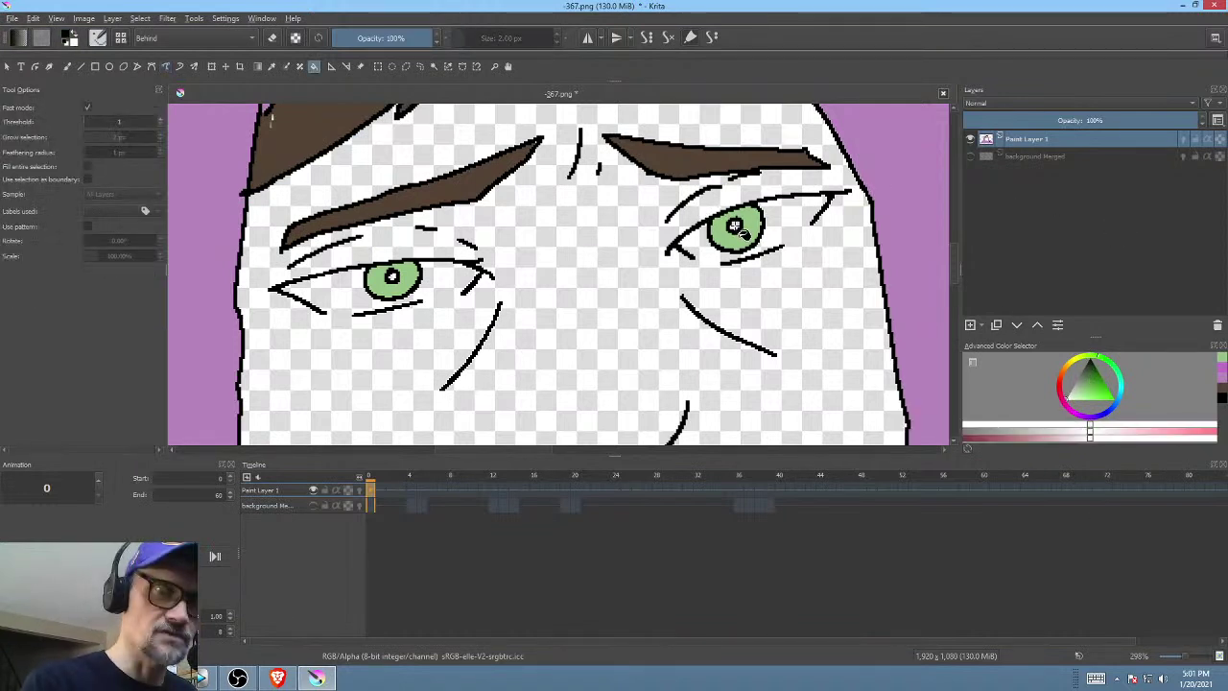
click(392, 277)
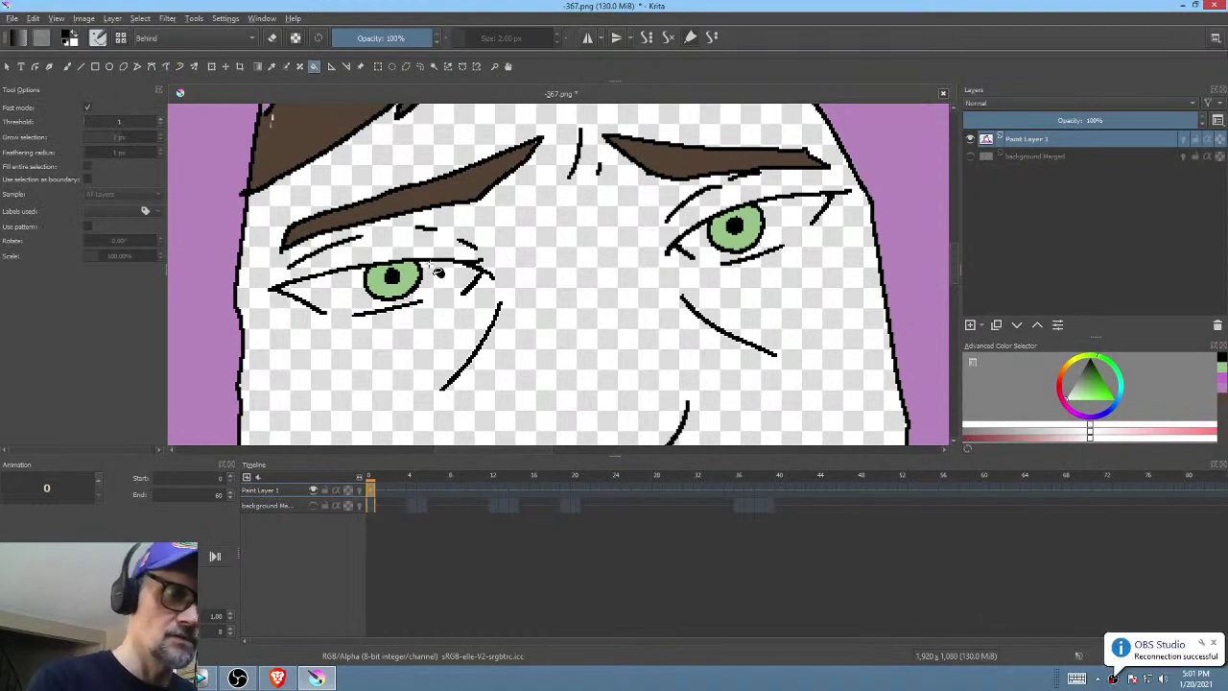
- Set the foreground color to off-white and paint the eye white on the image's right side with a filled freehand path behind the linework
key(x)
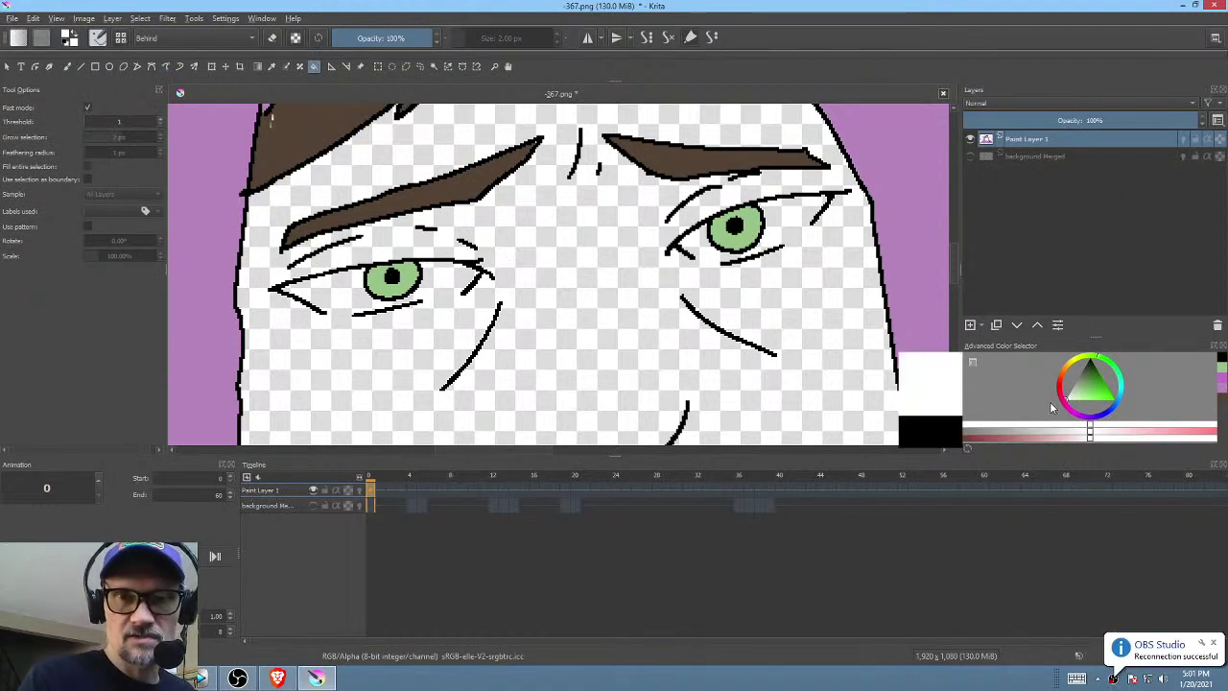
click(1059, 401)
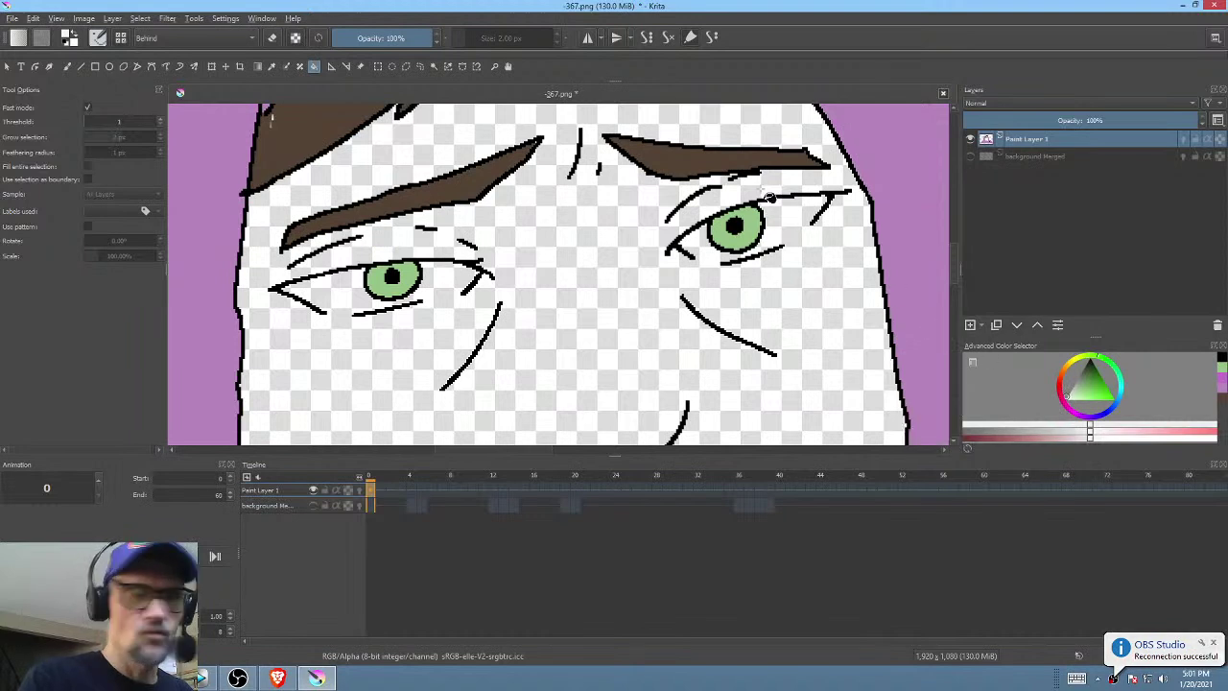
key(p)
mouse_move(833, 199)
mouse_down()
mouse_move(695, 235)
mouse_move(678, 252)
mouse_move(717, 266)
mouse_up()
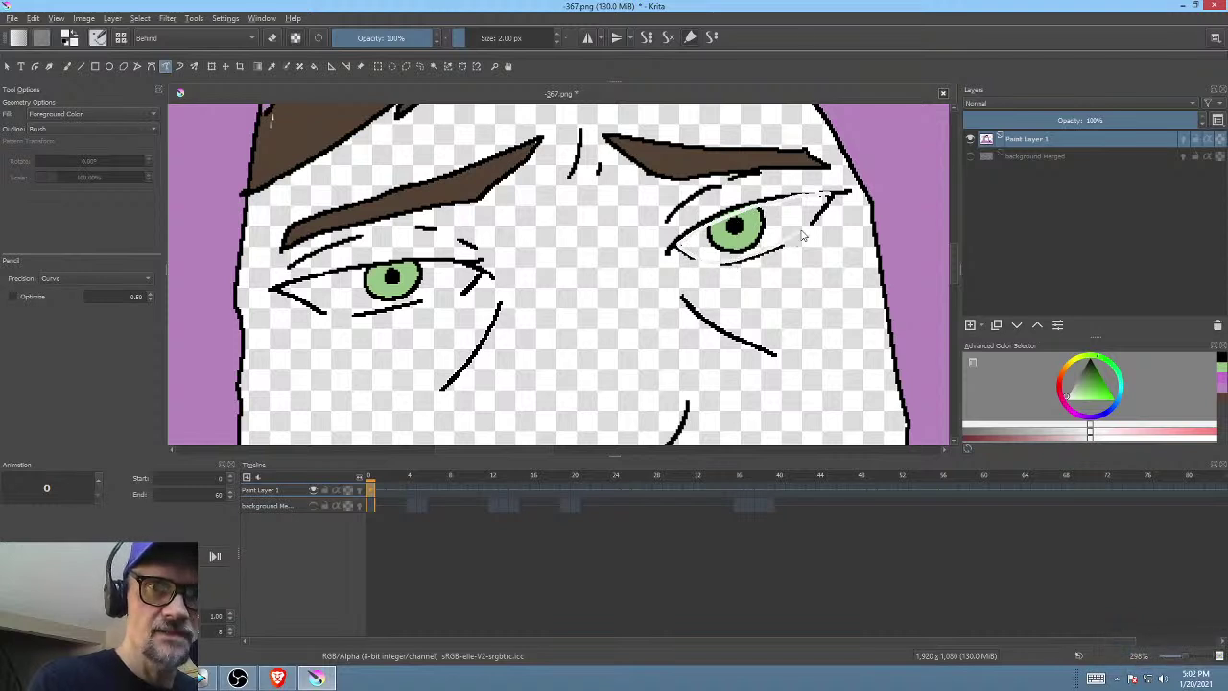
drag(803, 235, 823, 209)
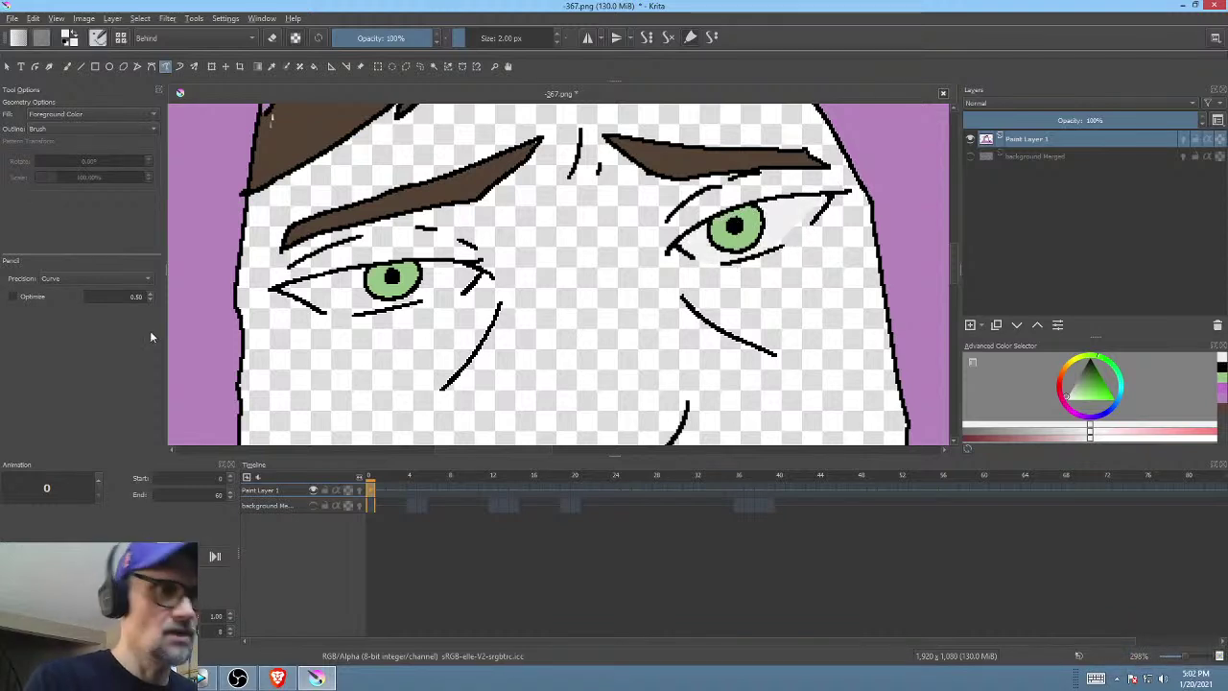
- Set the Freehand Path precision to Raw and paint the other eye's white with a filled off-white shape
click(86, 277)
click(86, 269)
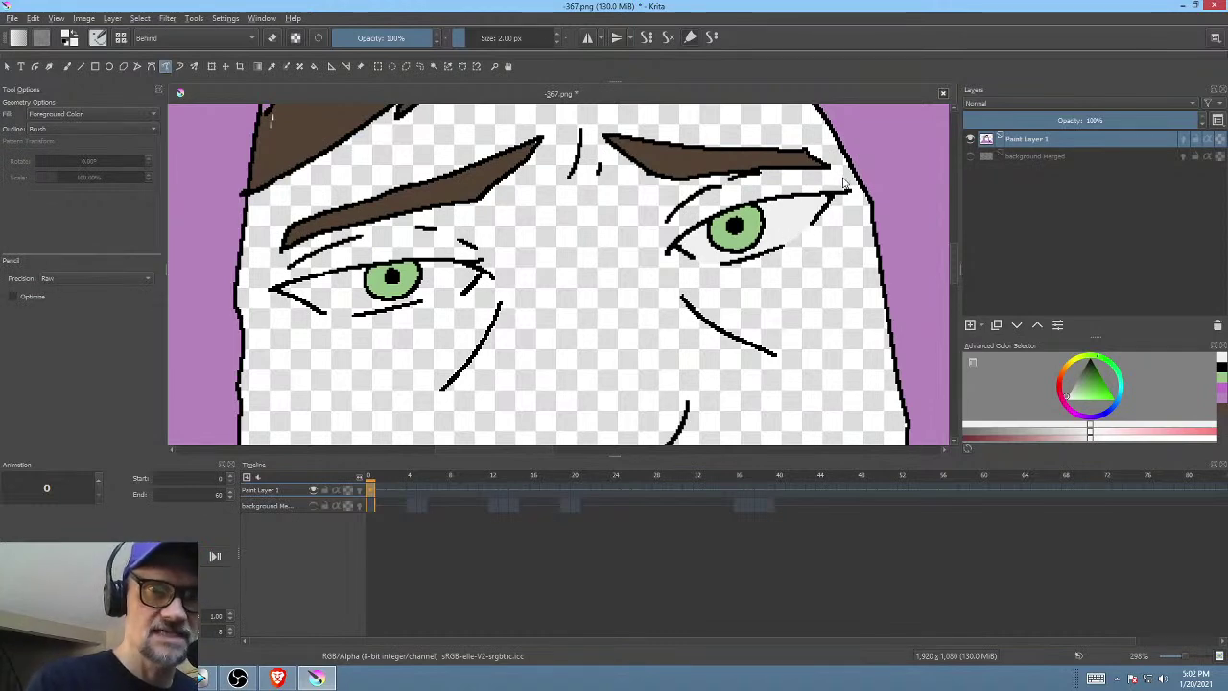
drag(587, 297, 748, 322)
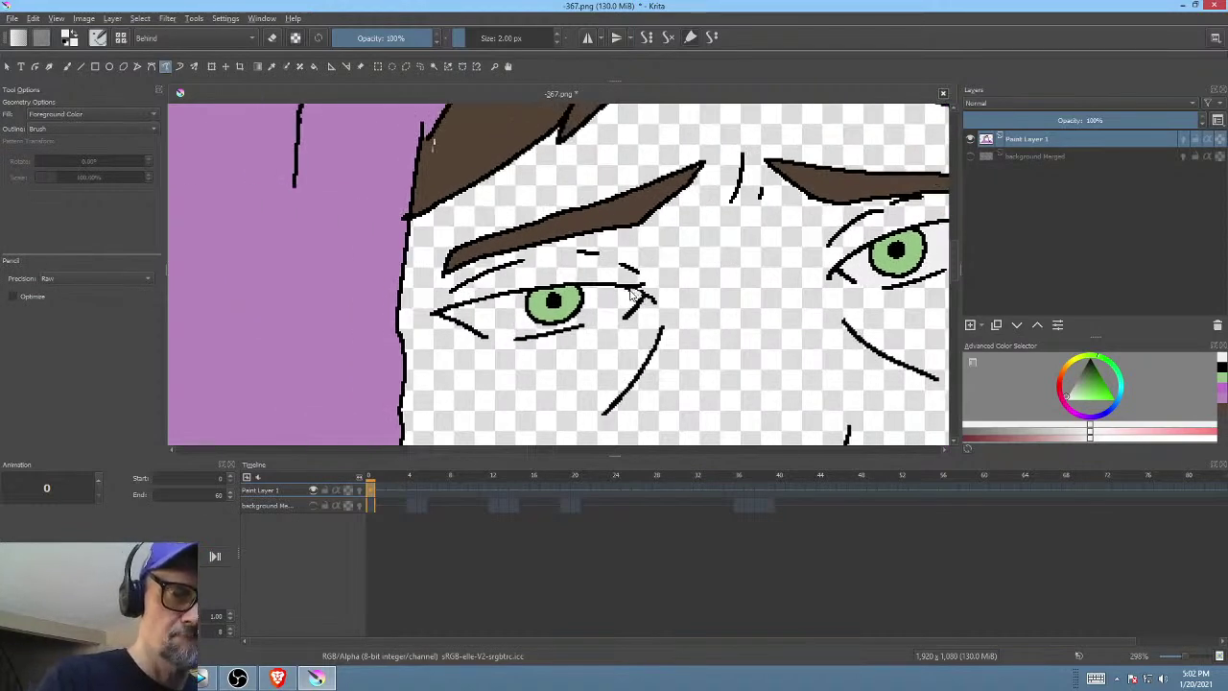
mouse_move(524, 299)
mouse_down()
mouse_move(445, 316)
mouse_move(494, 342)
mouse_move(523, 340)
mouse_move(656, 281)
mouse_up()
- Mix a pale beige skin tone as the foreground color and fill the face with it
scroll(655, 281, down, 6)
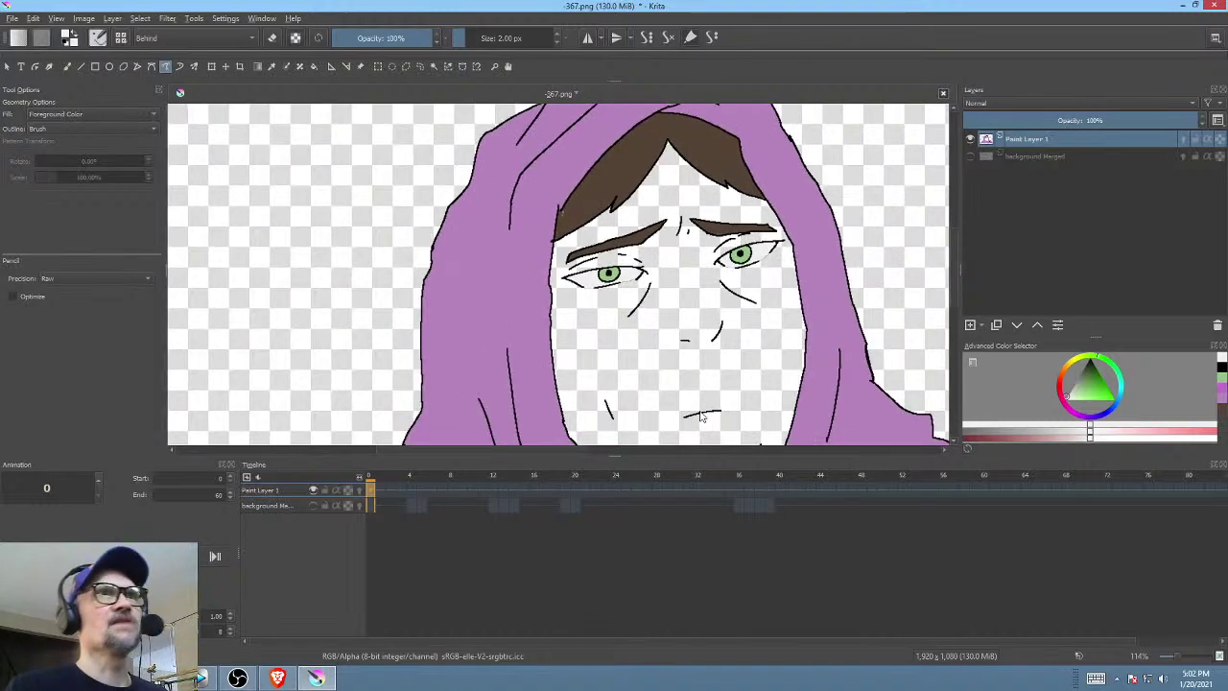
click(1074, 394)
drag(1062, 378, 1063, 373)
click(1074, 398)
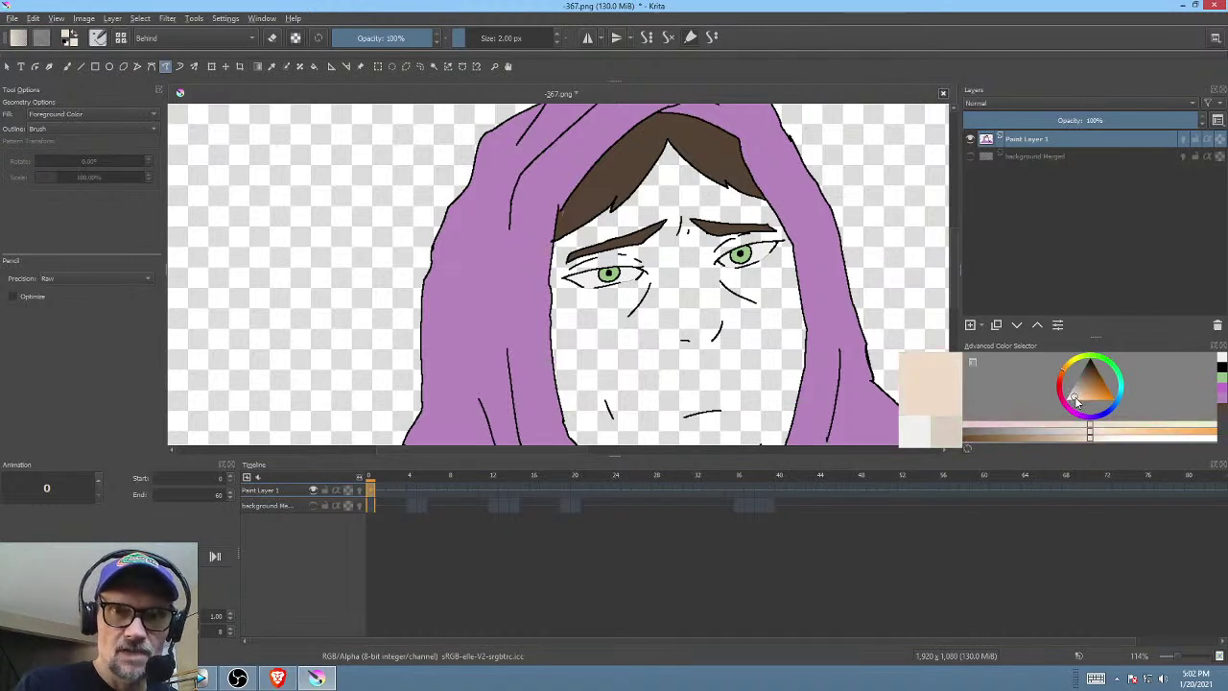
click(1074, 397)
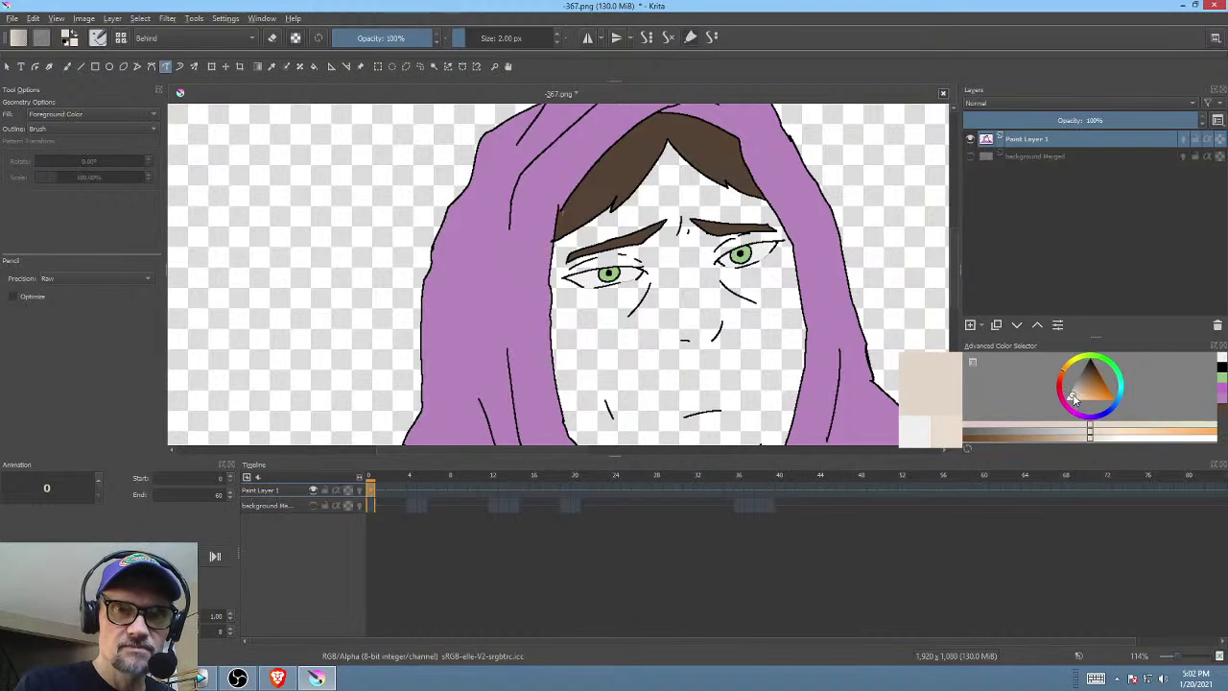
click(1074, 398)
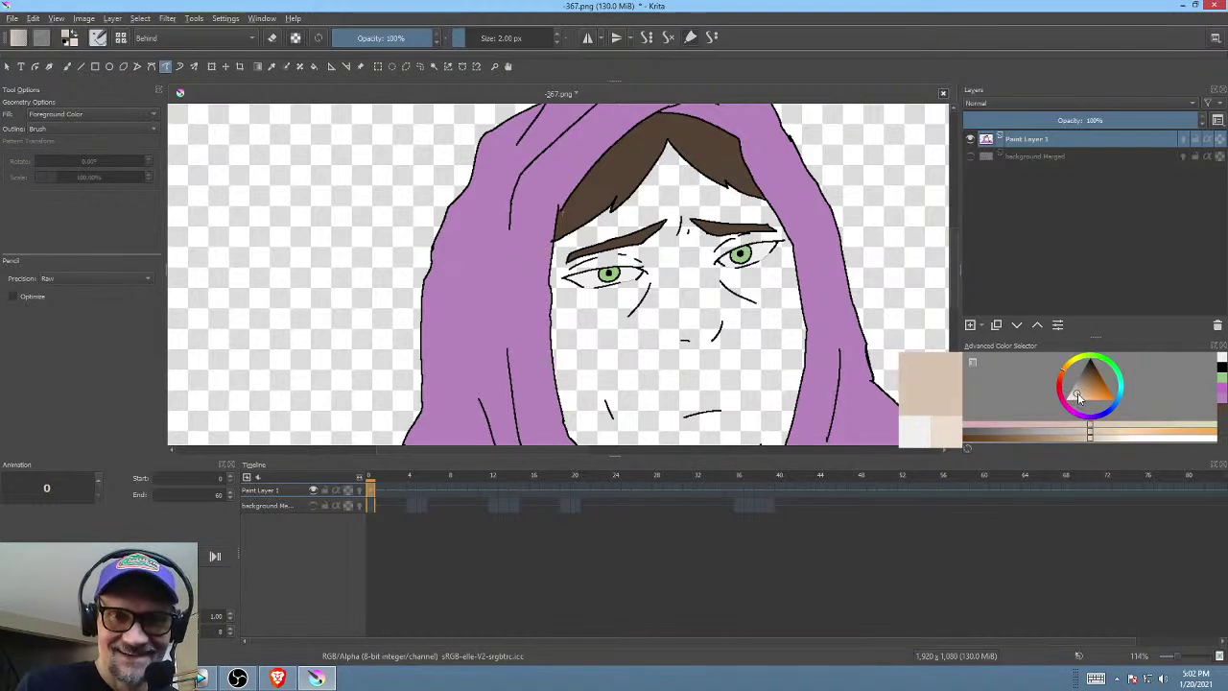
scroll(720, 316, down, 3)
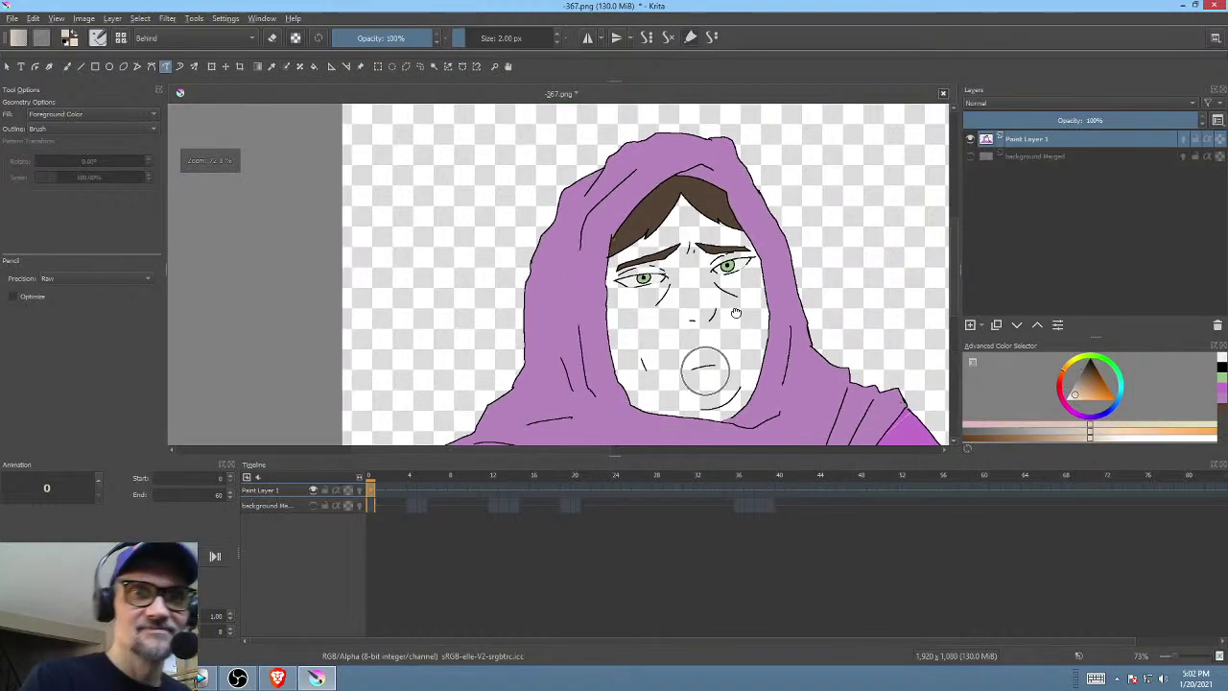
key(f)
click(727, 294)
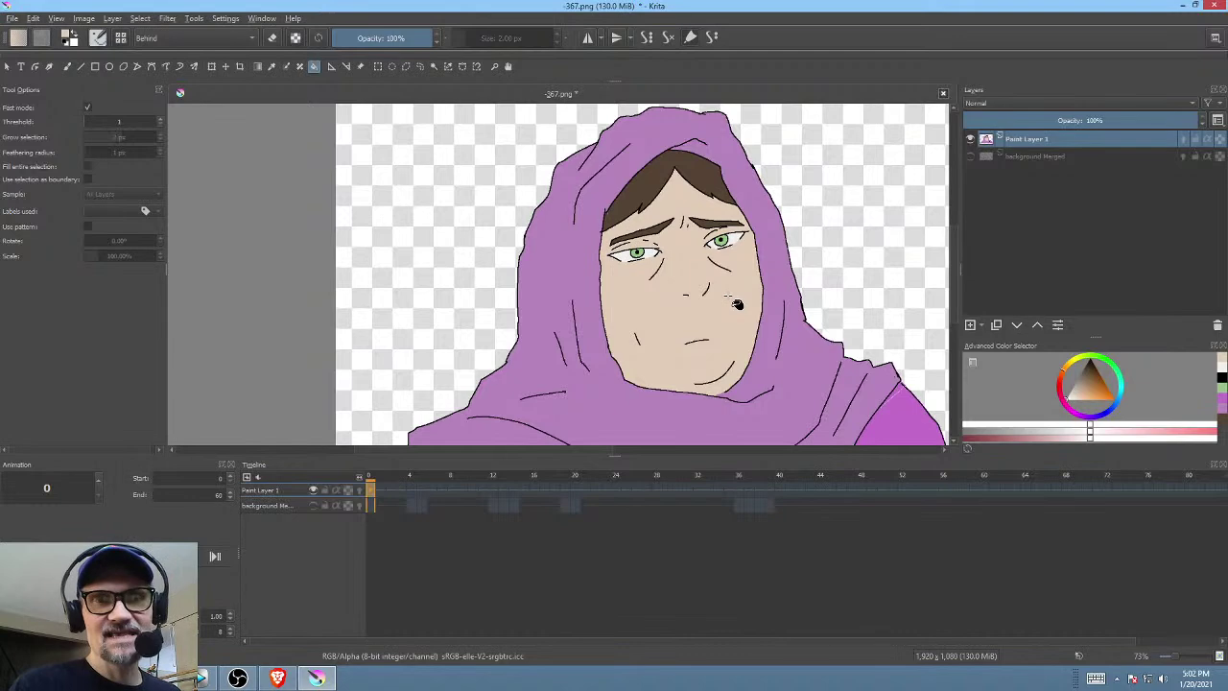
- Activate the Freehand Path tool and set the foreground color to black
scroll(737, 304, up, 2)
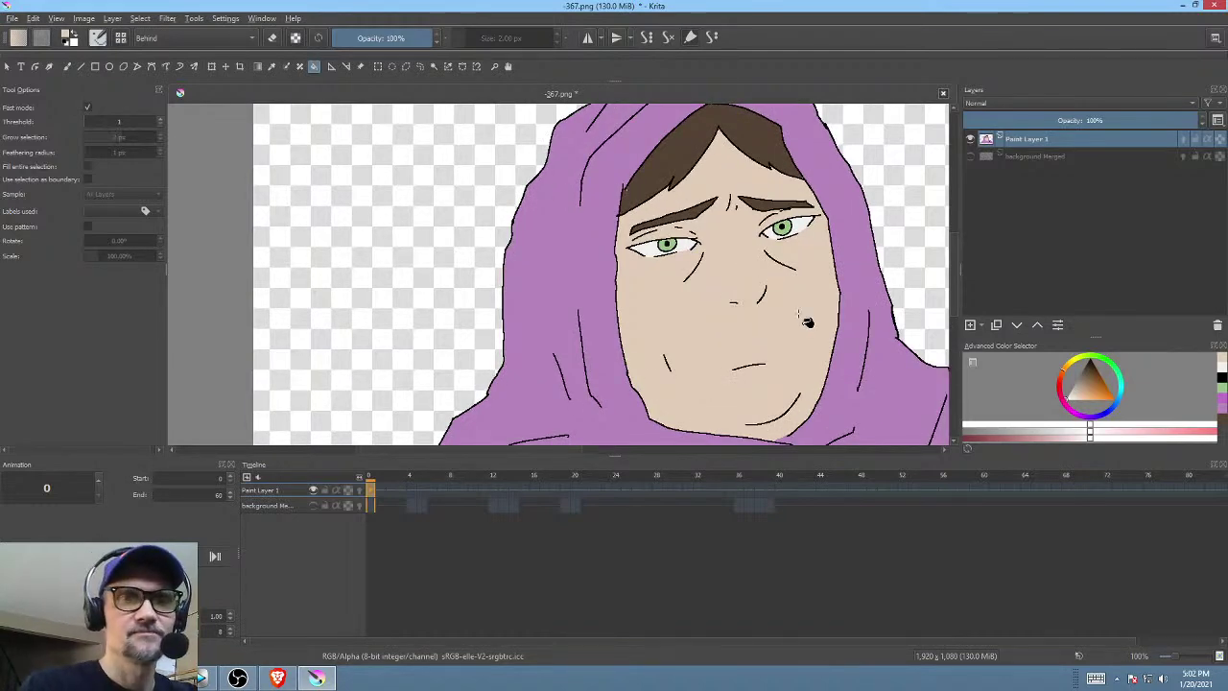
drag(783, 299, 749, 303)
key(p)
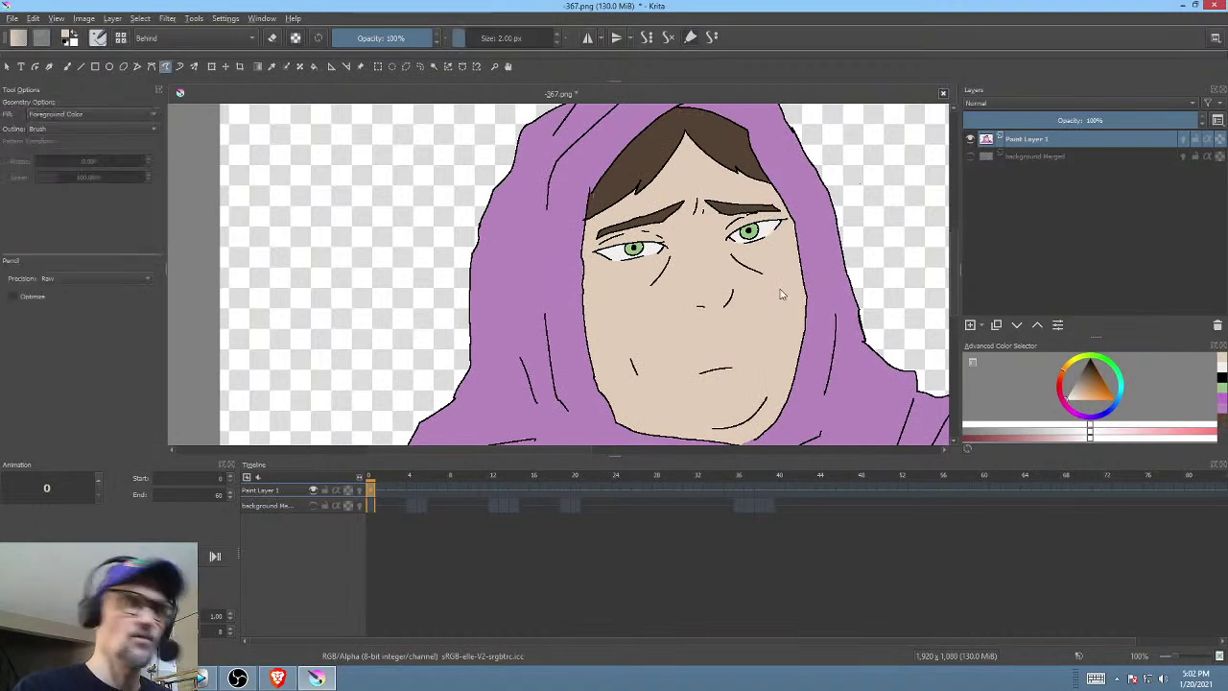
ctrl+click(732, 136)
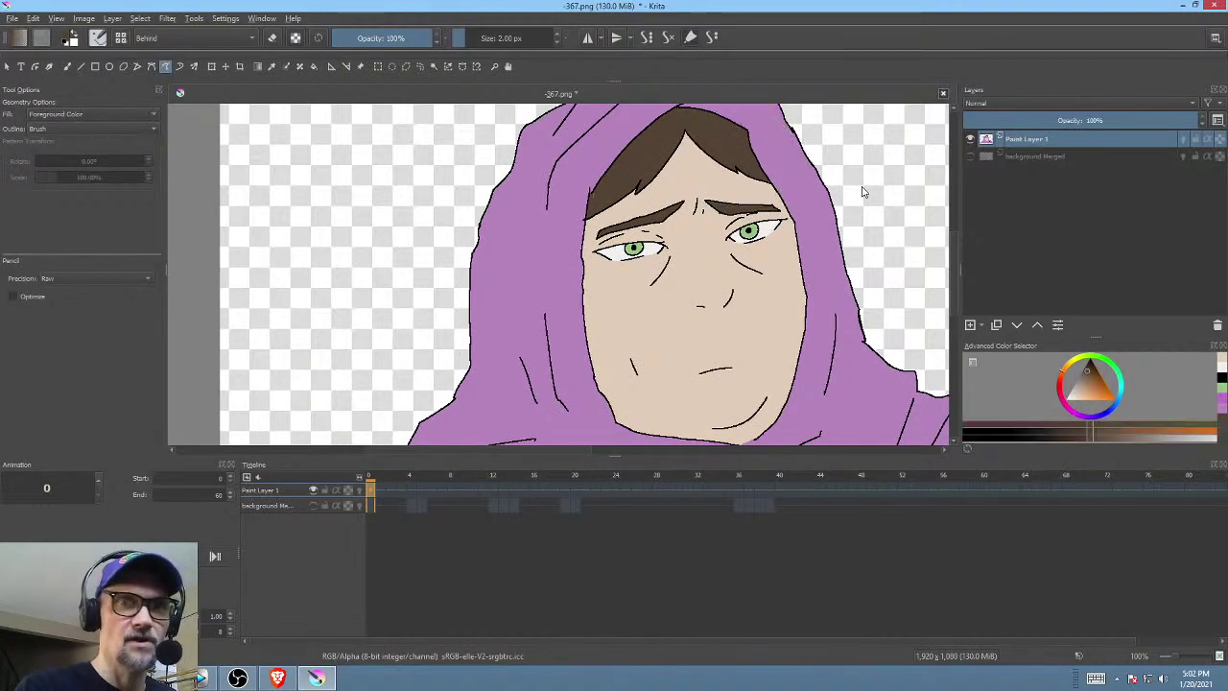
scroll(785, 291, down, 2)
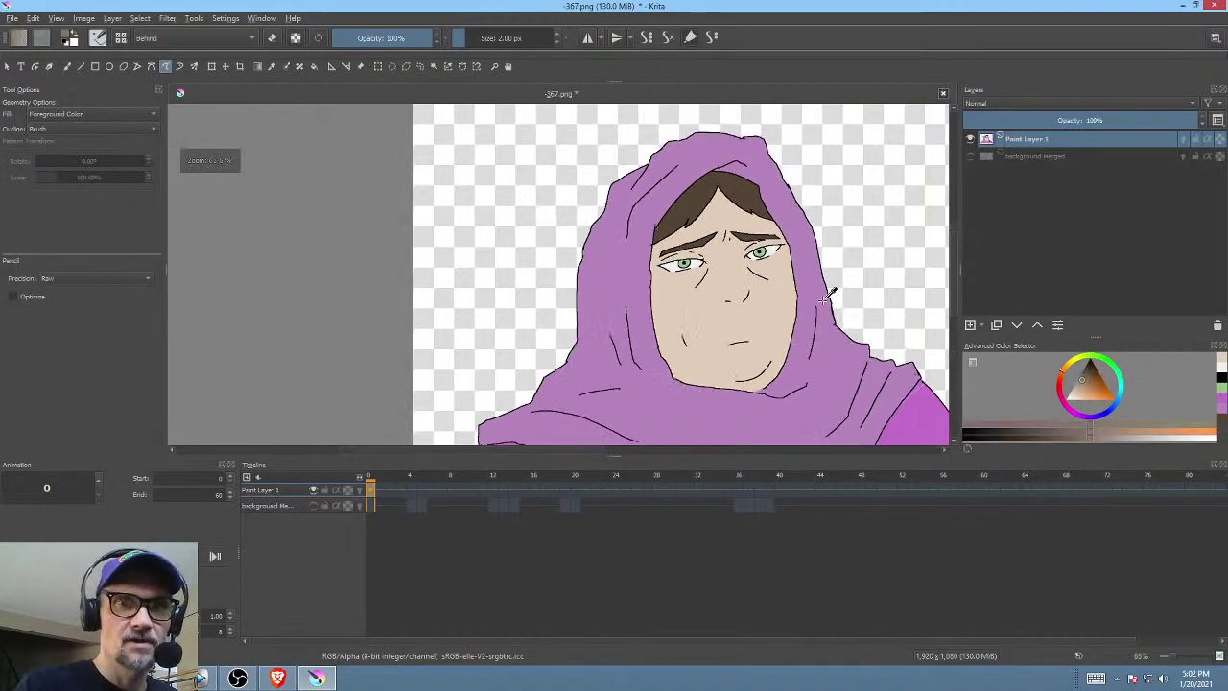
scroll(833, 389, down, 1)
drag(833, 394, 780, 272)
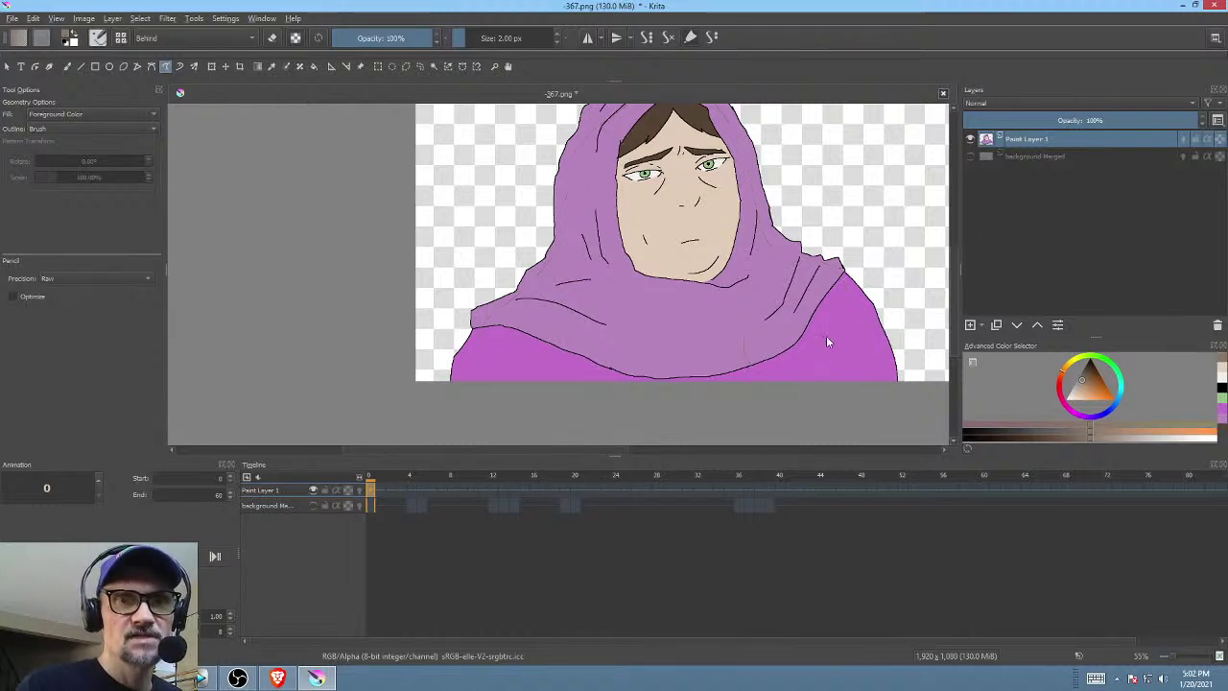
drag(750, 272, 740, 362)
drag(640, 354, 616, 375)
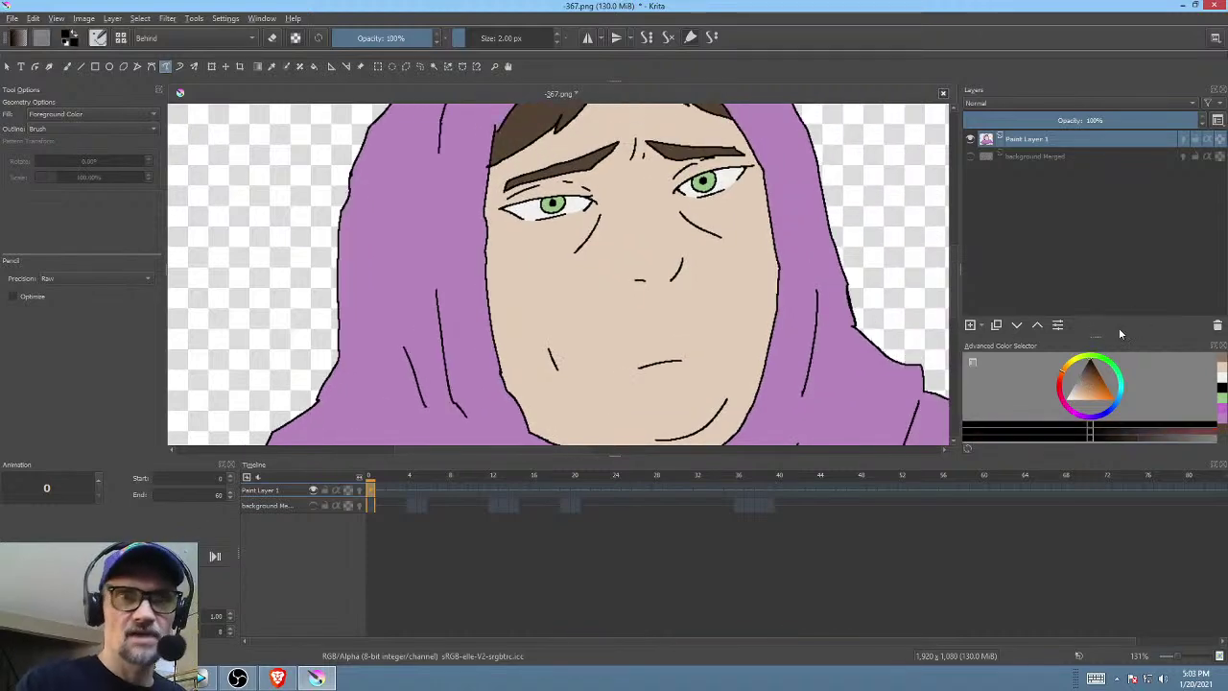
- Switch to Vegas Pro to check the woman in the reference shot, and return to the Krita drawing
drag(552, 307, 536, 356)
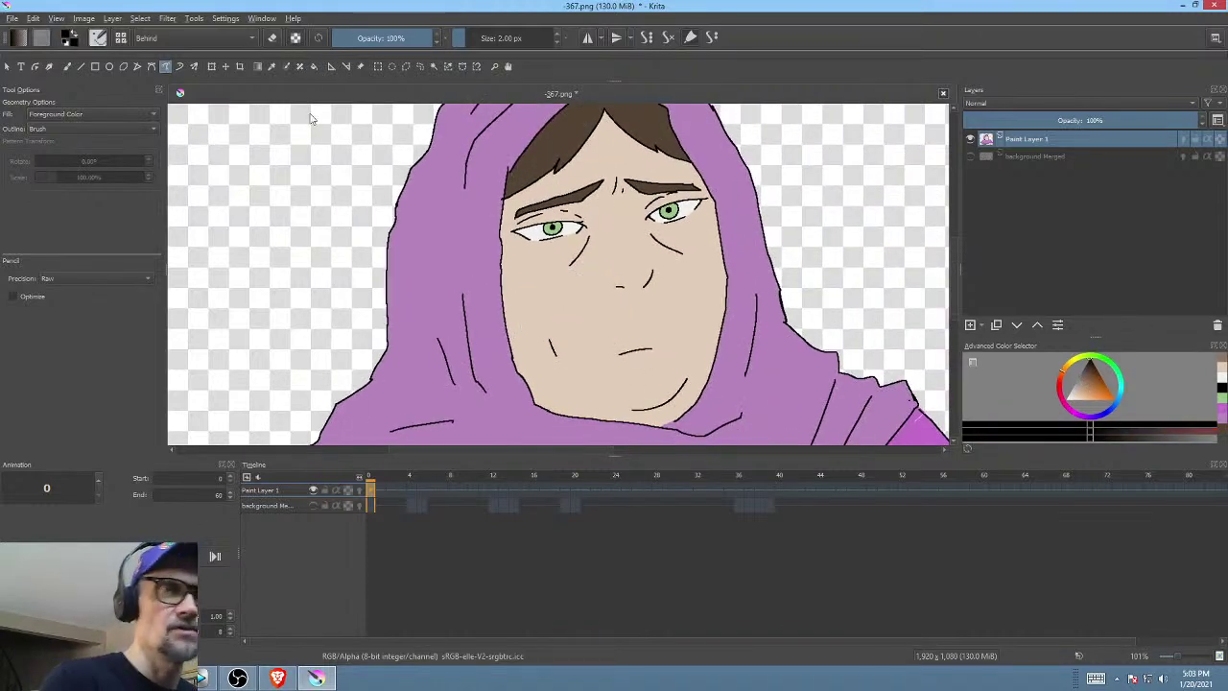
drag(658, 318, 655, 365)
key(alt+Tab)
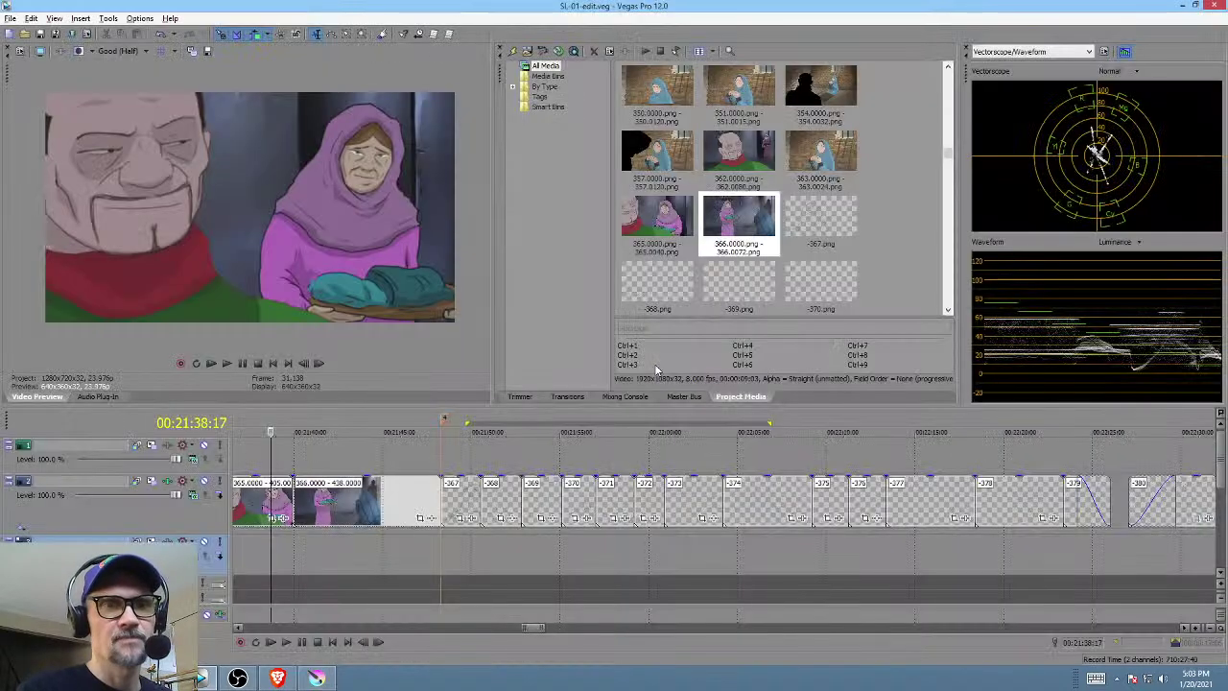
key(alt+Tab)
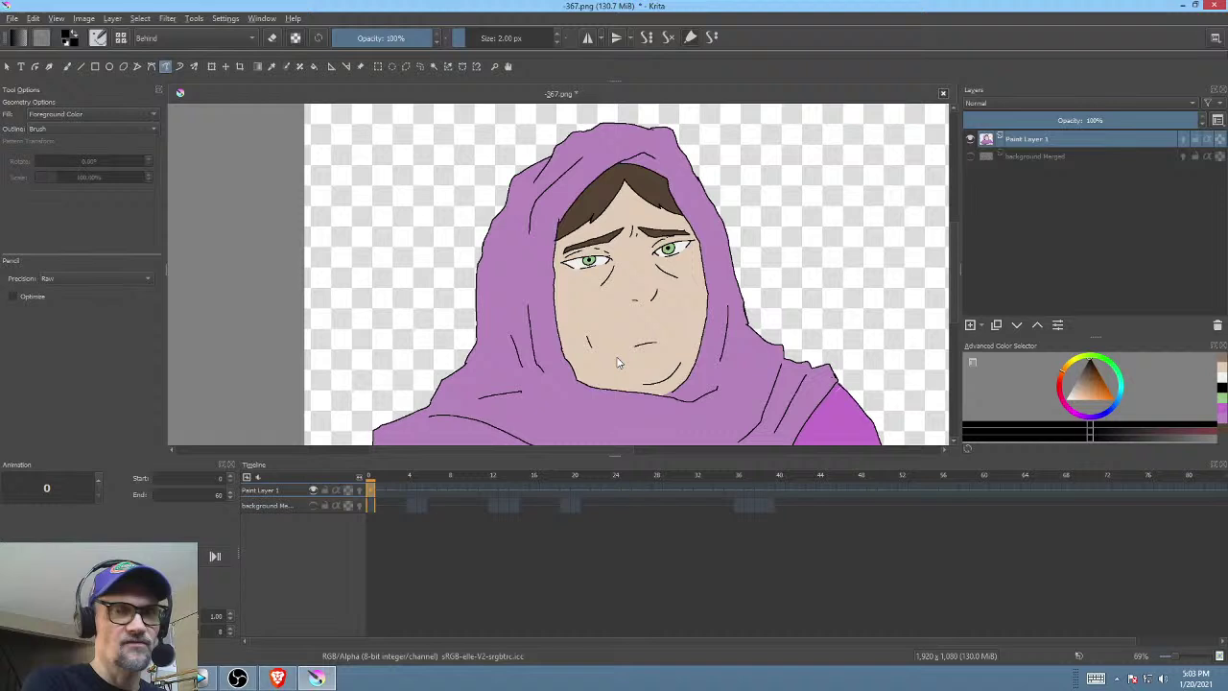
- Show the background Merged layer and isolate it to review the rough sketch
click(970, 156)
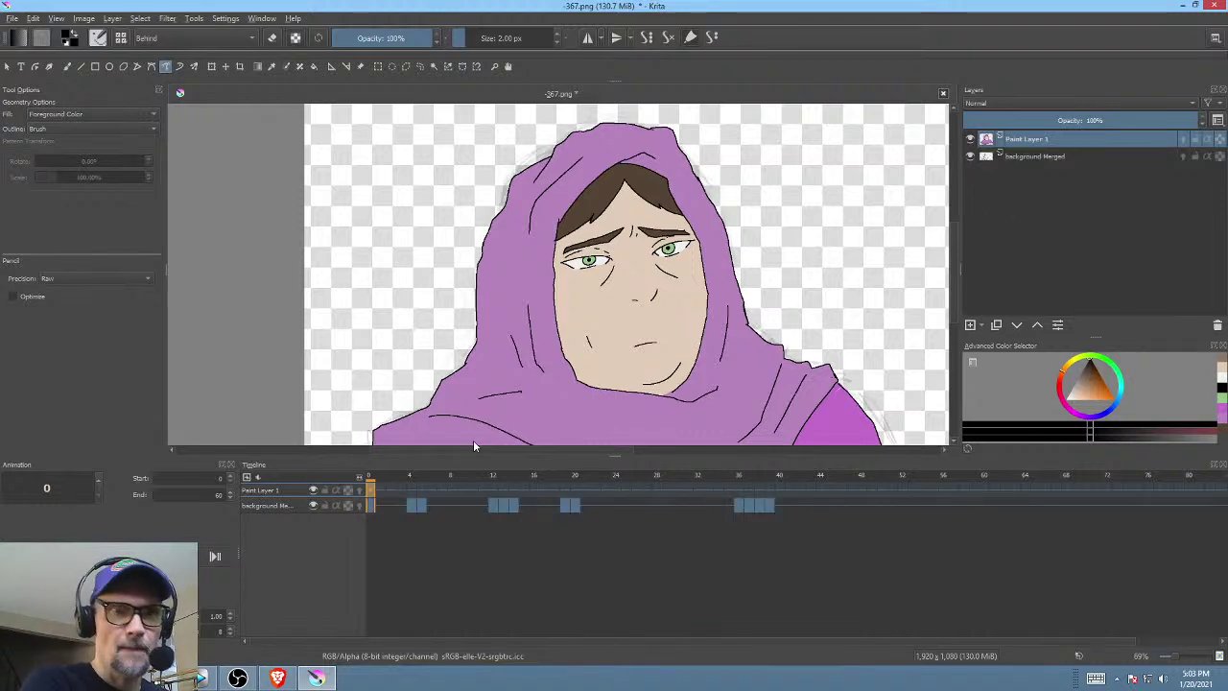
click(1020, 159)
key(i)
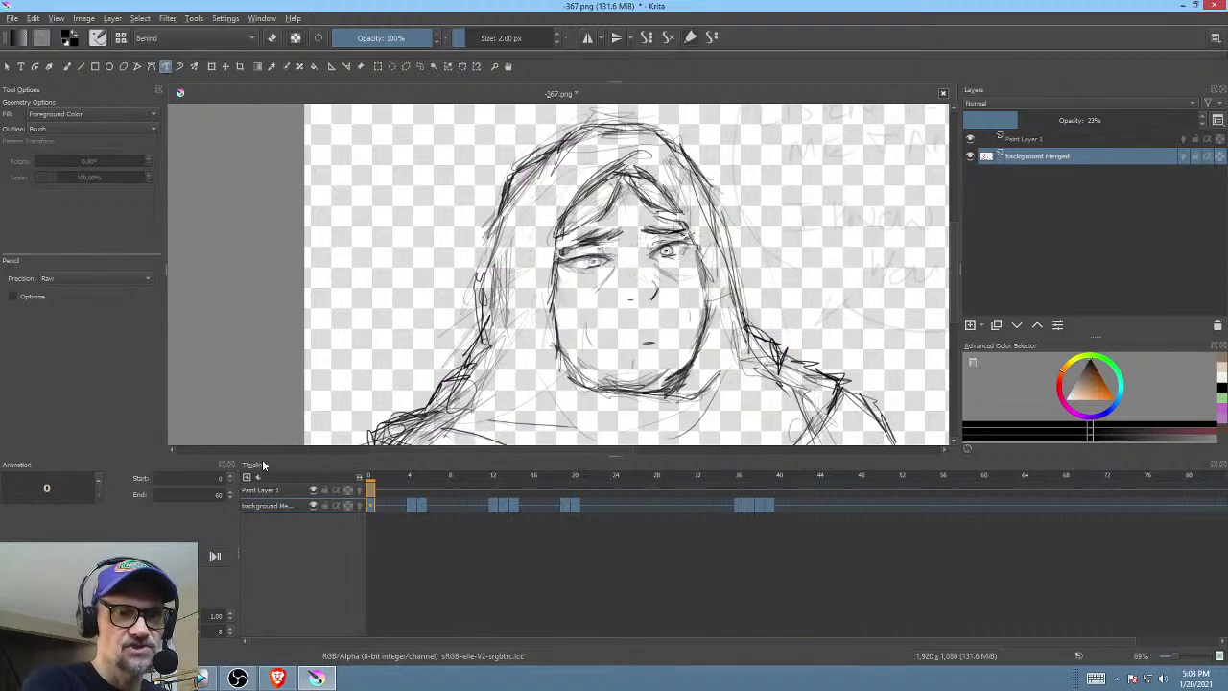
mouse_move(384, 474)
mouse_down()
mouse_move(921, 484)
mouse_move(370, 491)
mouse_up()
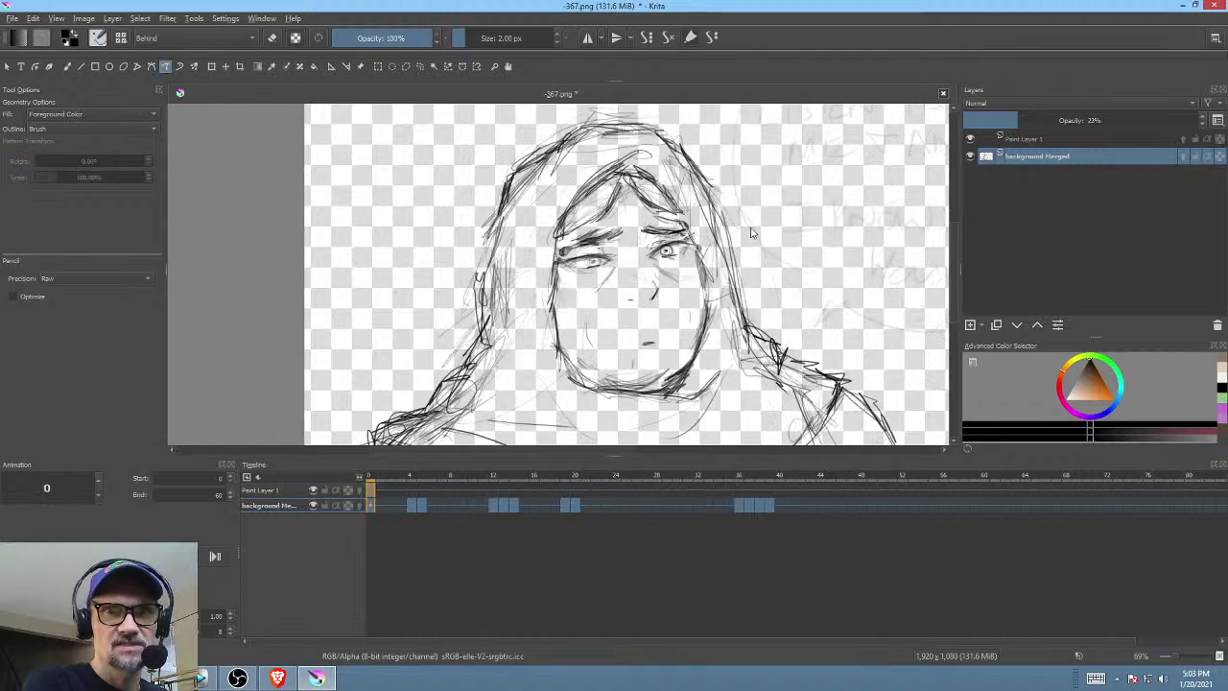
- Place Paint Layer 1 in a new group and add an empty paint layer above it inside the group
click(1037, 139)
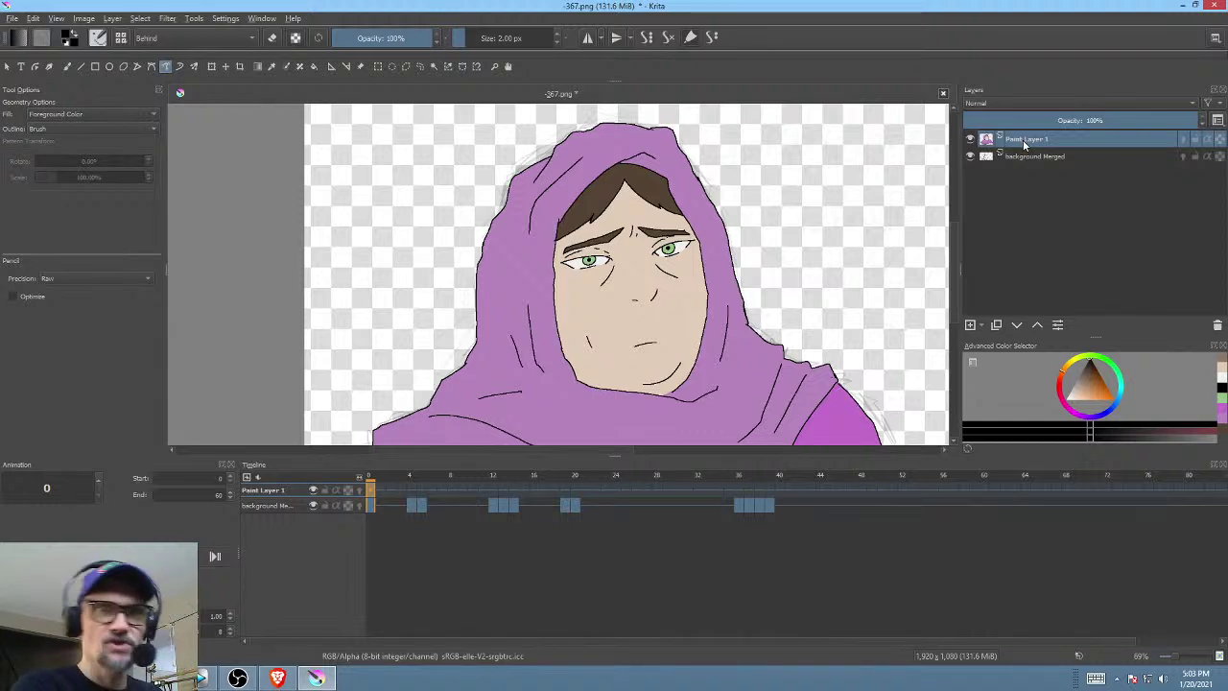
key(ctrl+g)
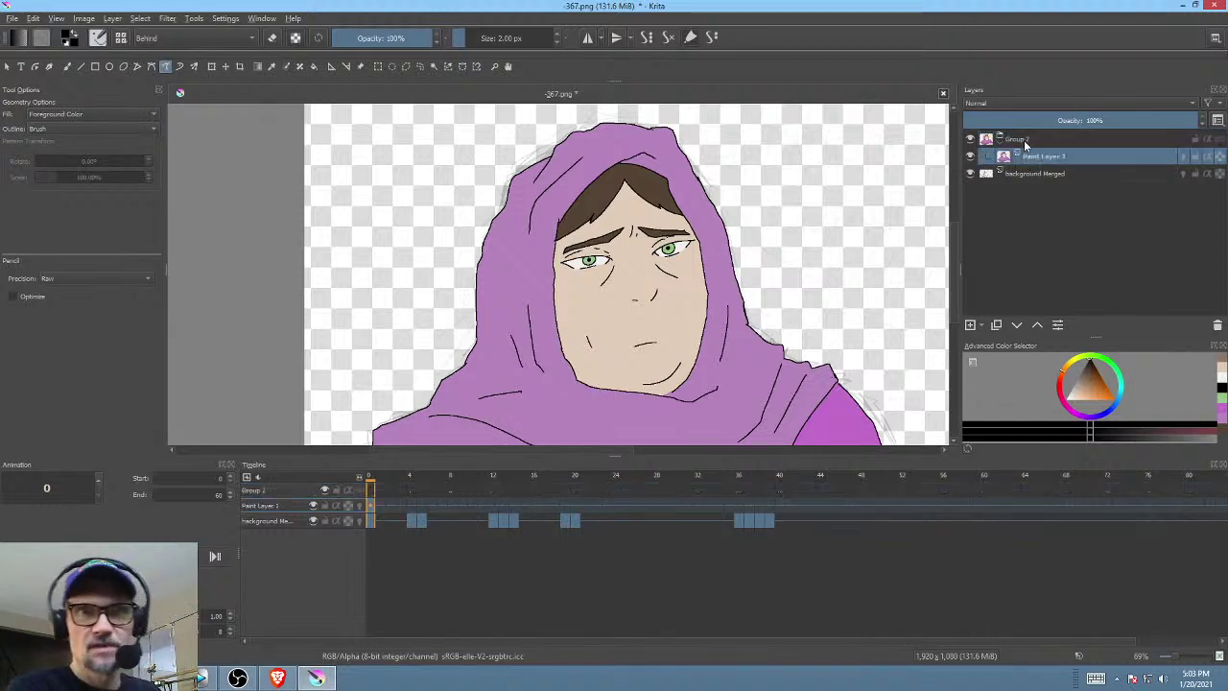
click(970, 325)
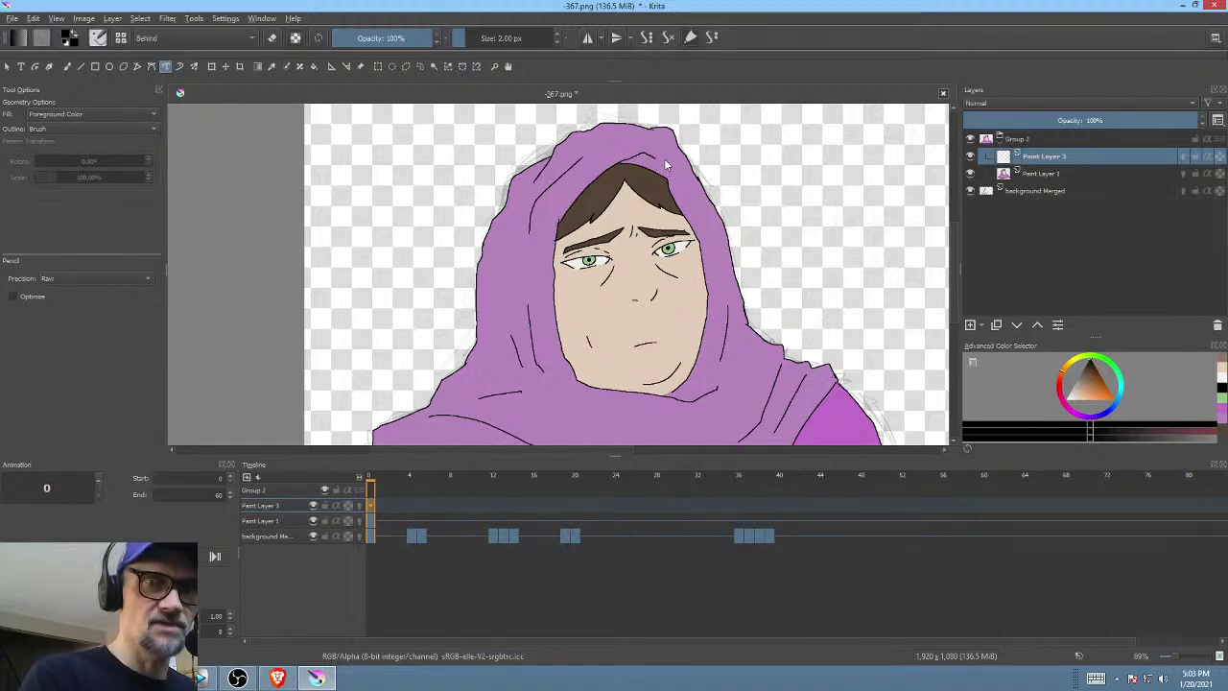
- Draw a filled black shadow shape around the inner edge of the hood and set the shadow layer's opacity to 15%
mouse_move(658, 157)
mouse_down()
mouse_move(584, 178)
mouse_move(542, 224)
mouse_move(543, 341)
mouse_move(561, 382)
mouse_move(582, 391)
mouse_move(567, 270)
mouse_move(612, 184)
mouse_move(645, 180)
mouse_move(659, 196)
mouse_move(687, 248)
mouse_move(706, 333)
mouse_move(710, 244)
mouse_move(674, 160)
mouse_up()
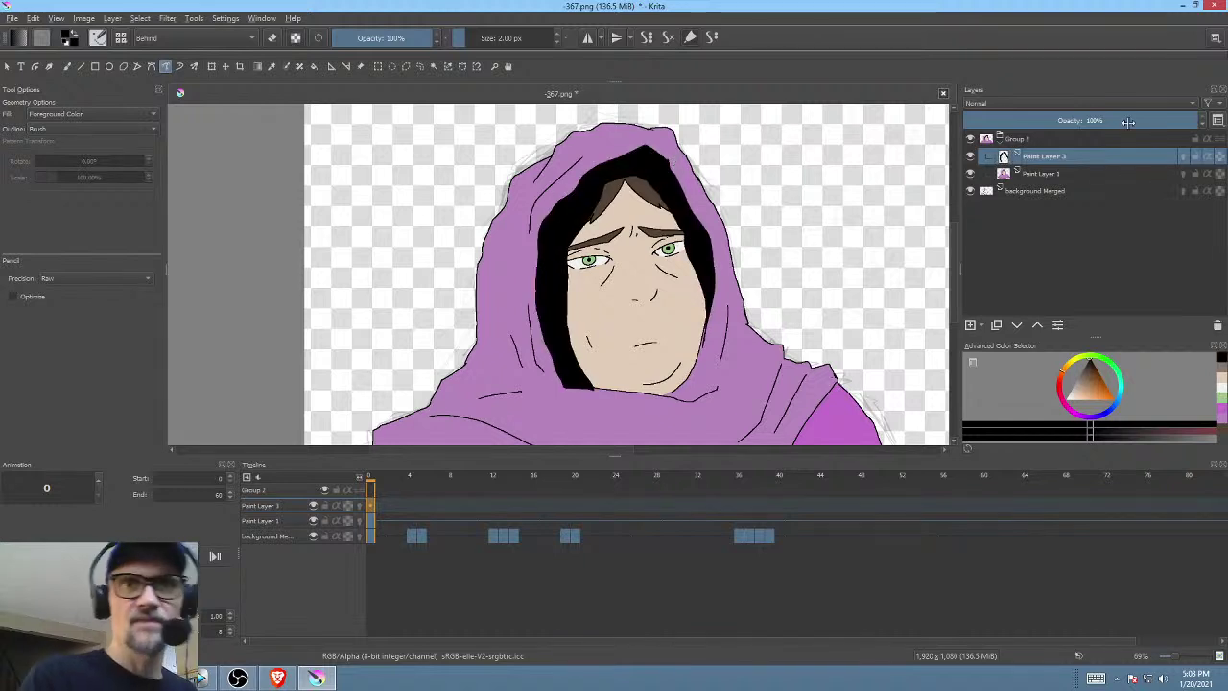
drag(1162, 116, 1000, 127)
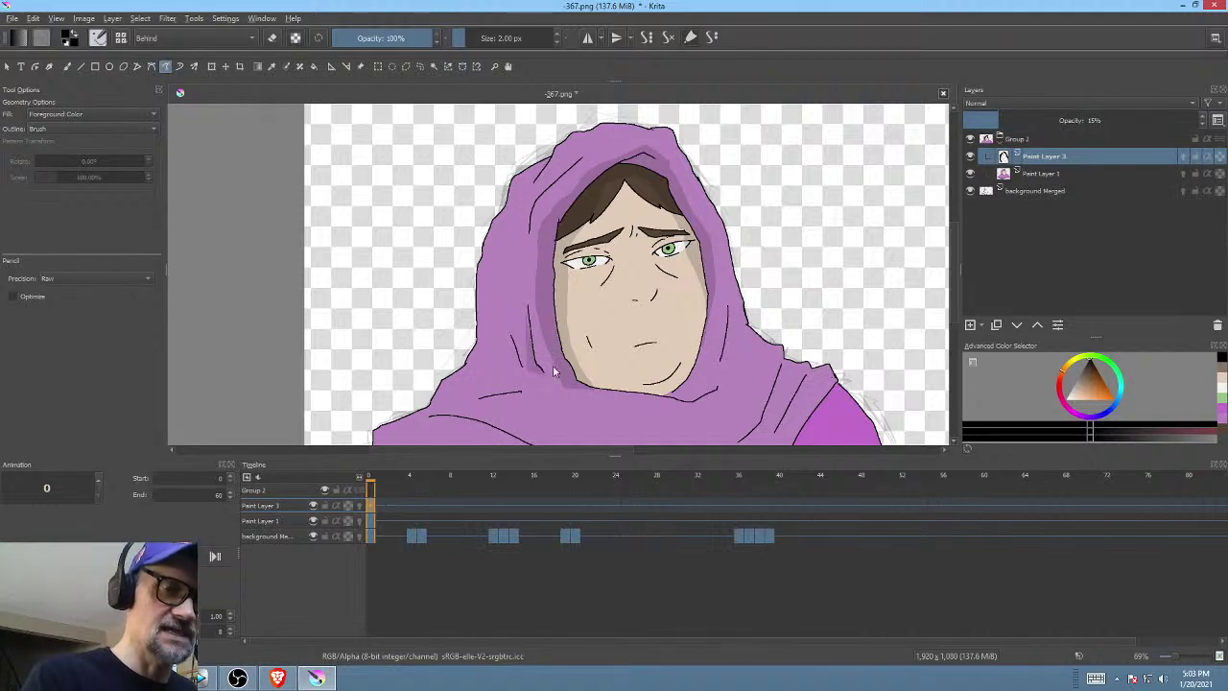
- Paint filled shadow shapes under the chin, along the jaw and beside the scarf folds next to the face
scroll(556, 364, down, 2)
mouse_move(593, 335)
mouse_down()
mouse_move(640, 348)
mouse_move(702, 285)
mouse_move(669, 332)
mouse_move(625, 341)
mouse_up()
drag(748, 358, 754, 369)
mouse_move(643, 349)
mouse_down()
mouse_move(597, 347)
mouse_move(639, 347)
mouse_up()
drag(734, 312, 737, 331)
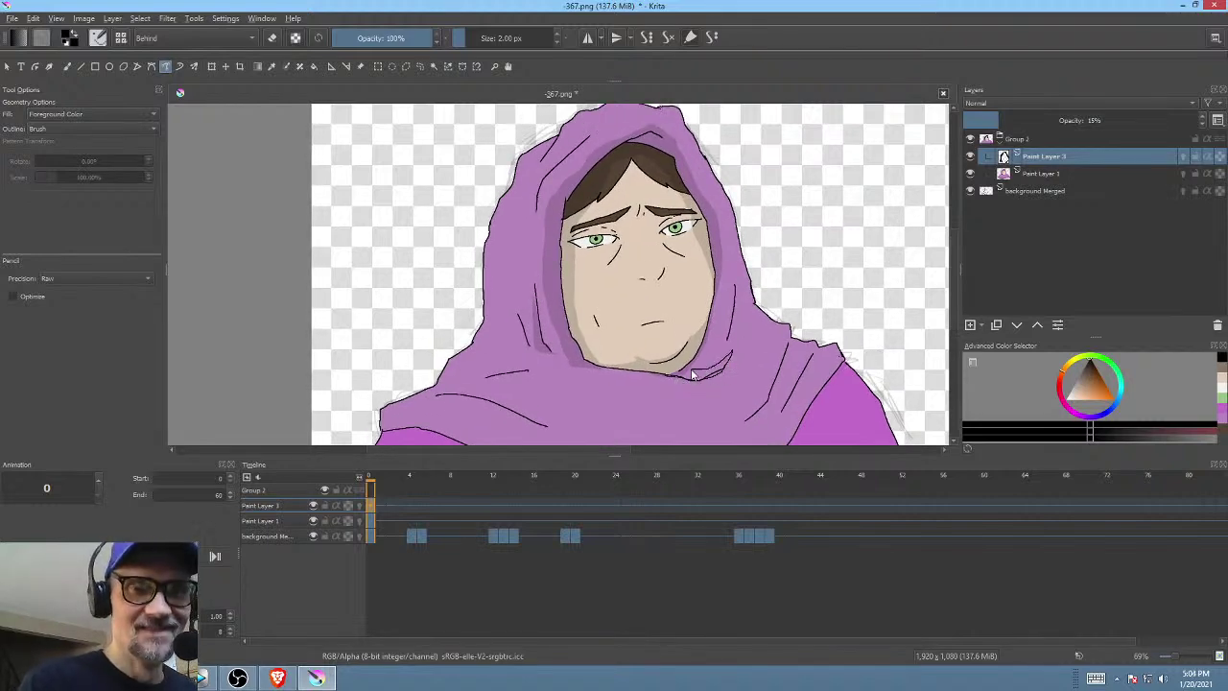
mouse_move(757, 307)
mouse_down()
mouse_move(719, 351)
mouse_move(819, 294)
mouse_up()
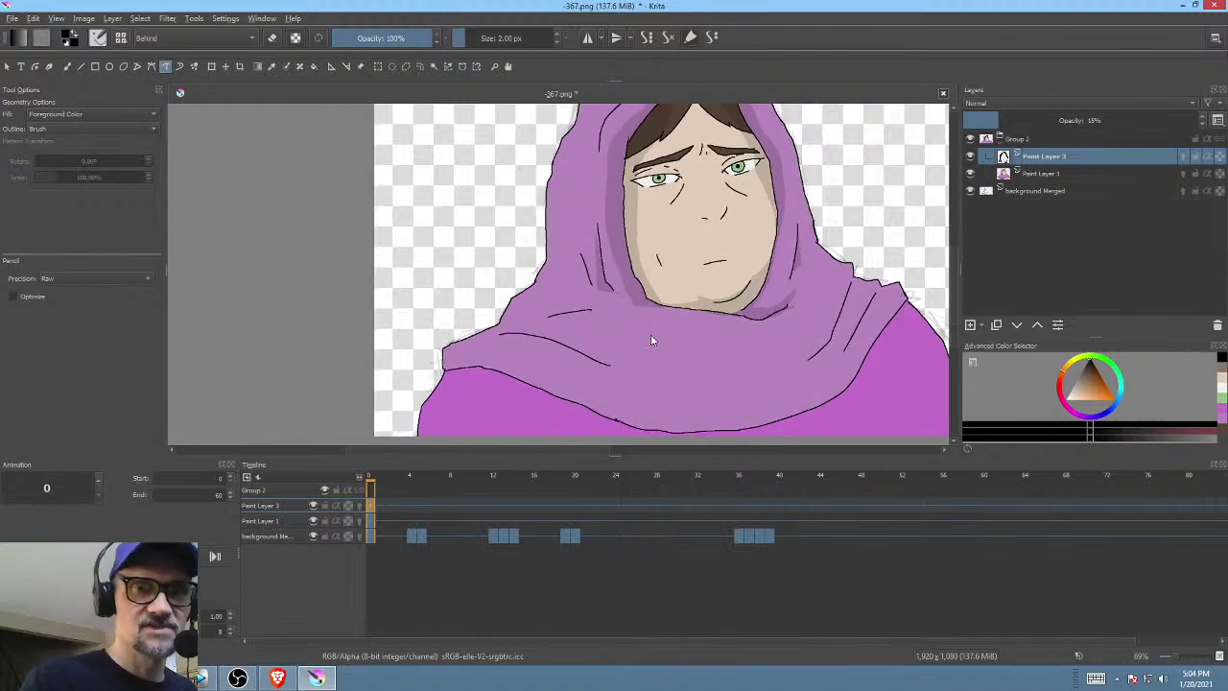
- Paint filled shadow shapes along the scarf folds across the chest and toward both shoulders
mouse_move(676, 330)
mouse_down()
mouse_move(792, 332)
mouse_move(763, 365)
mouse_up()
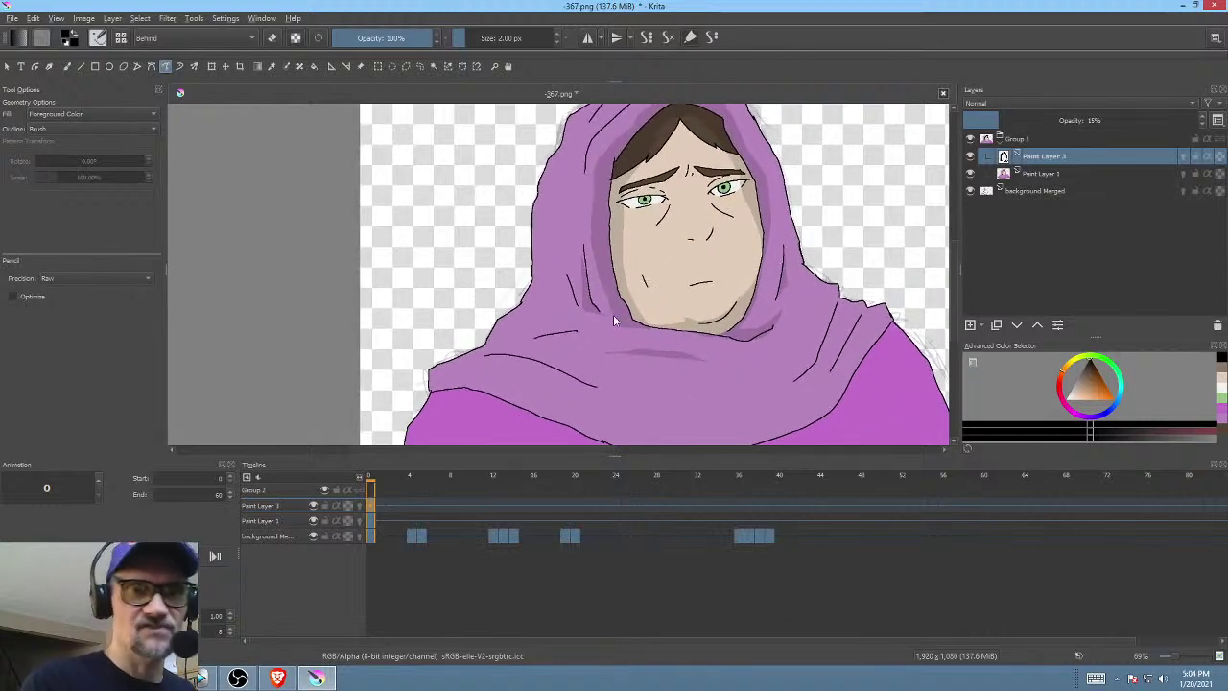
drag(569, 332, 575, 331)
drag(689, 361, 672, 370)
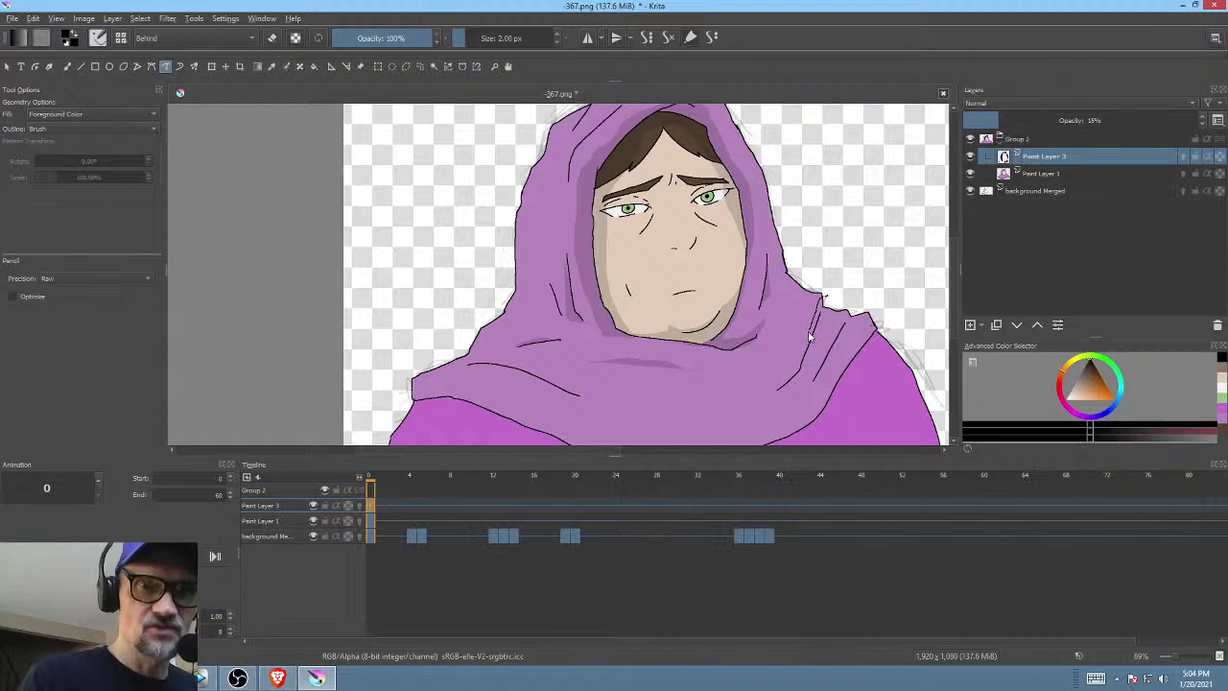
mouse_move(765, 395)
mouse_down()
mouse_move(802, 363)
mouse_move(827, 303)
mouse_up()
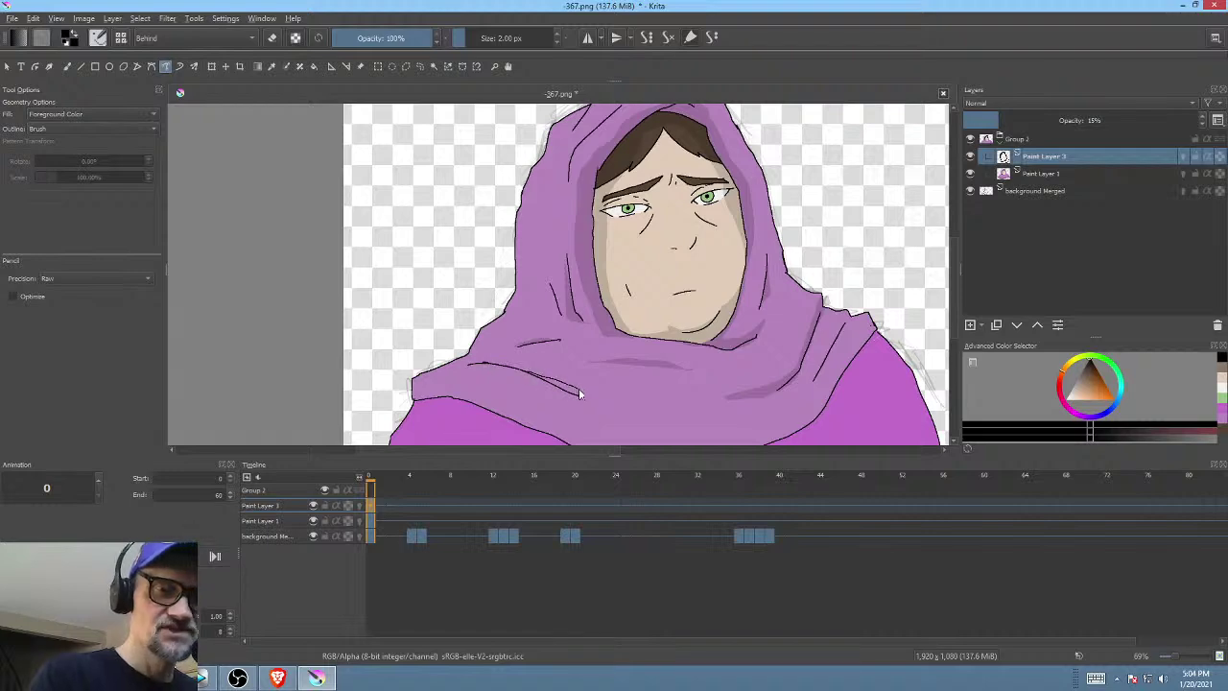
drag(817, 384, 797, 318)
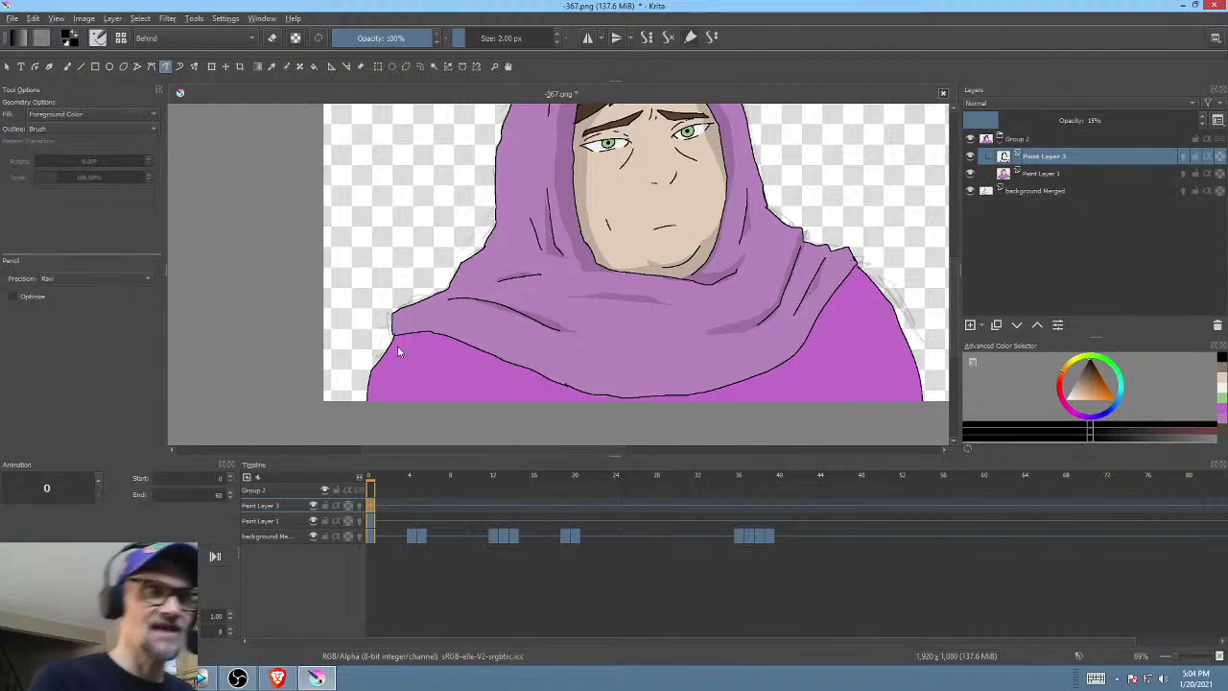
- Paint a filled shadow shape on the robe along the scarf's lower edge from shoulder to shoulder and turn on Inherit Alpha for the shadow layer
drag(382, 347, 412, 340)
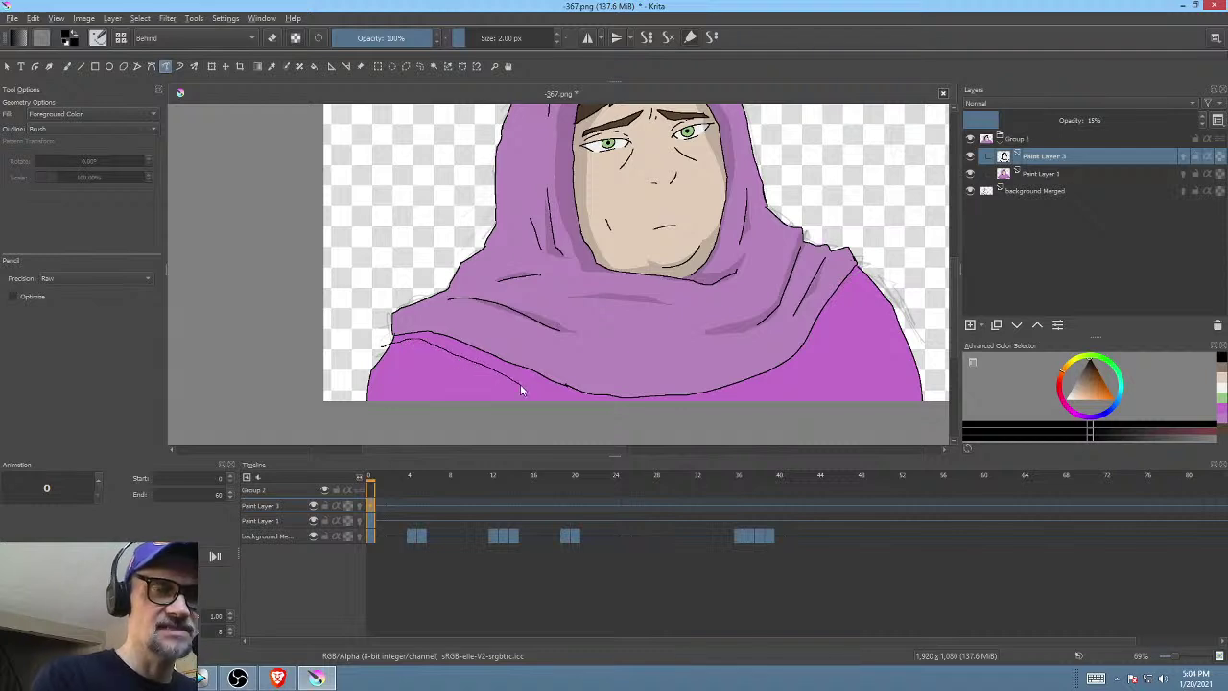
drag(520, 389, 571, 395)
drag(768, 396, 817, 346)
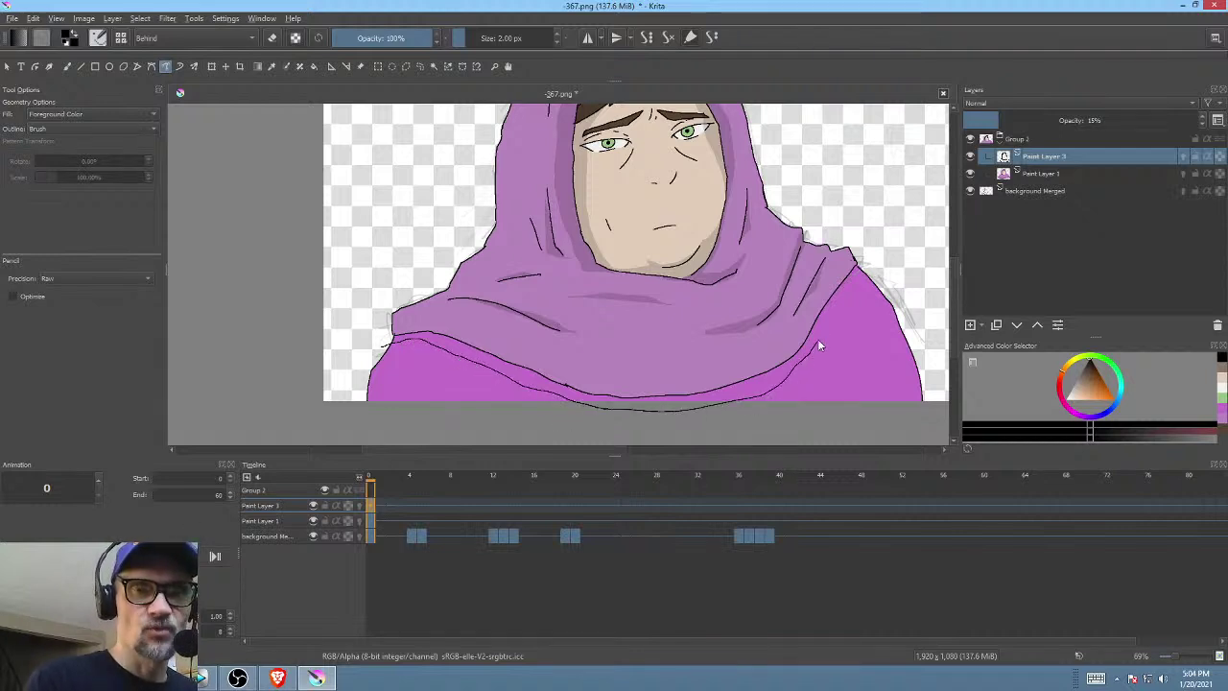
mouse_move(861, 278)
mouse_down()
mouse_move(791, 353)
mouse_move(635, 393)
mouse_move(567, 381)
mouse_move(490, 330)
mouse_move(379, 332)
mouse_up()
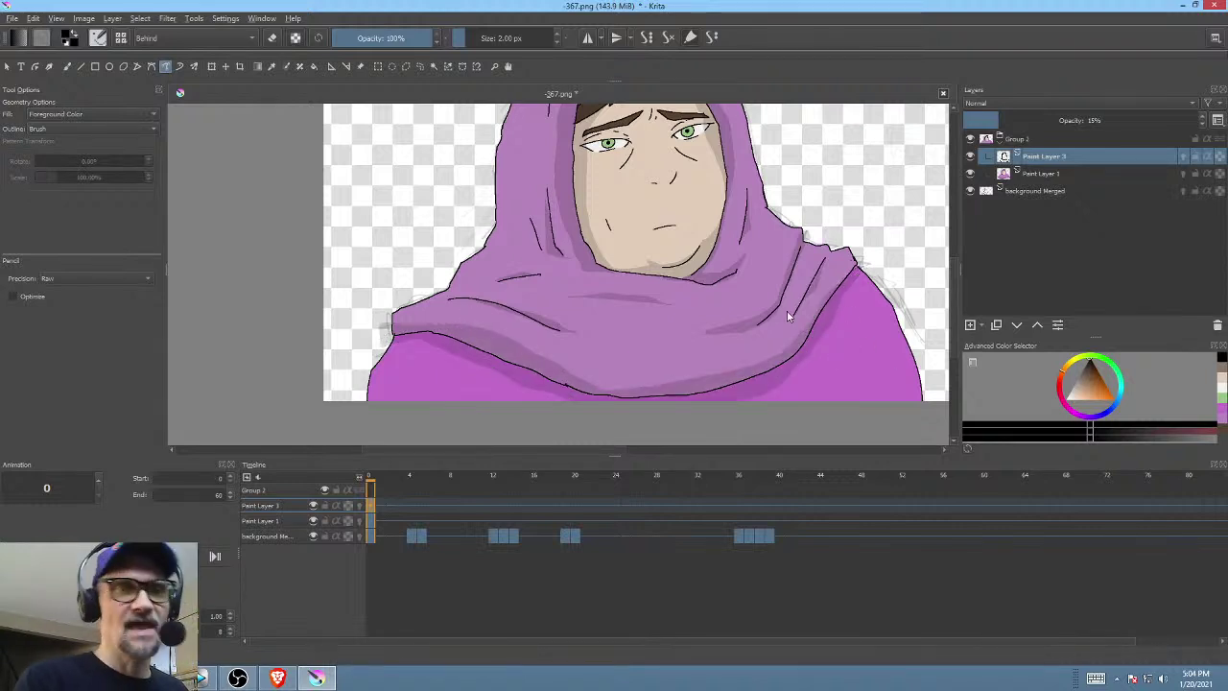
drag(786, 311, 736, 324)
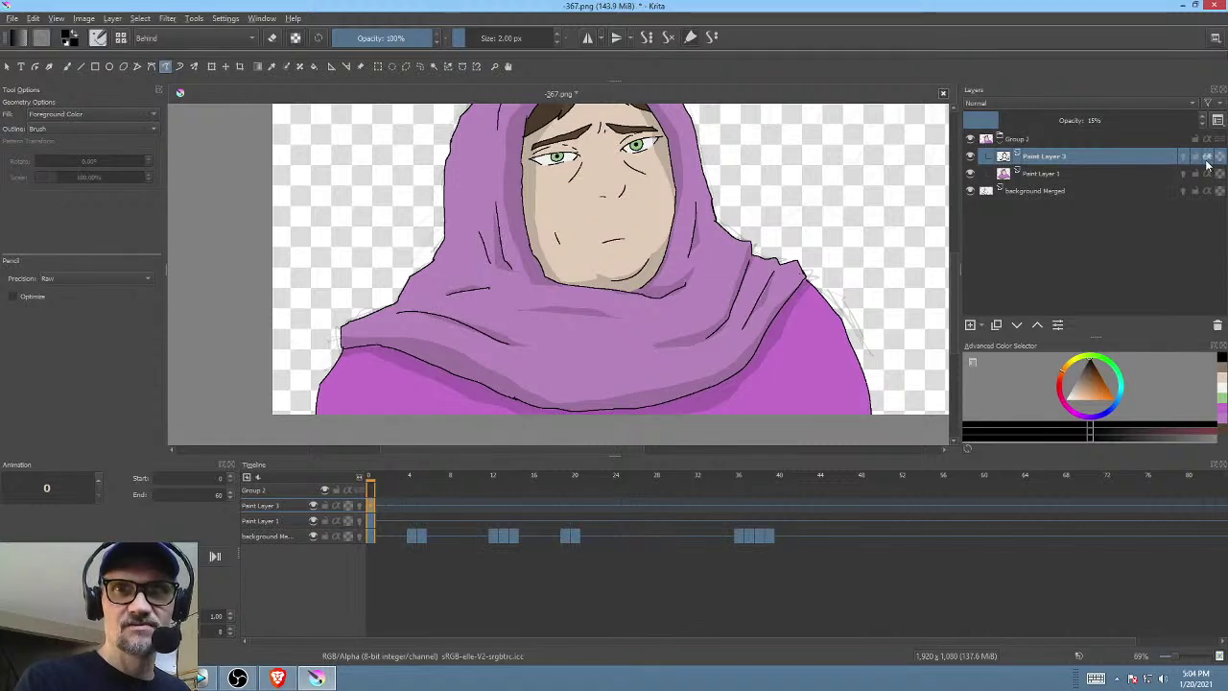
- Paint filled shadow shapes for the sleeve folds and along the outer edges of both arms of the robe
drag(819, 317, 835, 273)
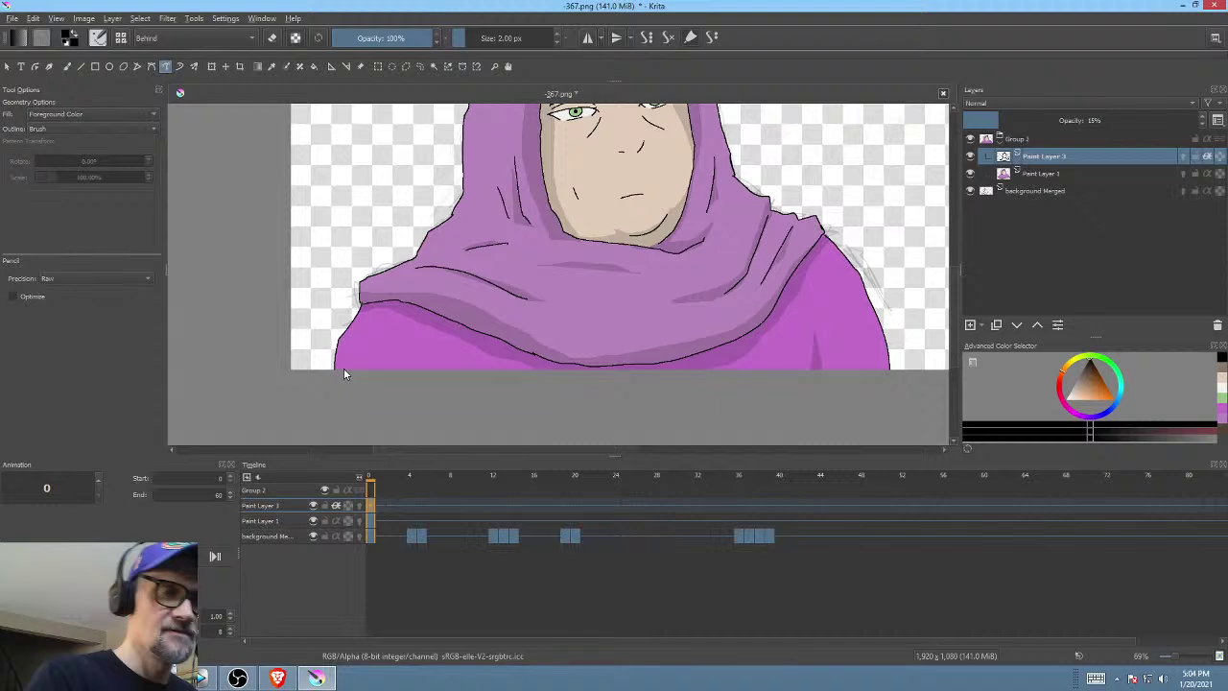
mouse_move(852, 252)
mouse_down()
mouse_move(878, 406)
mouse_move(913, 307)
mouse_move(859, 379)
mouse_move(837, 285)
mouse_up()
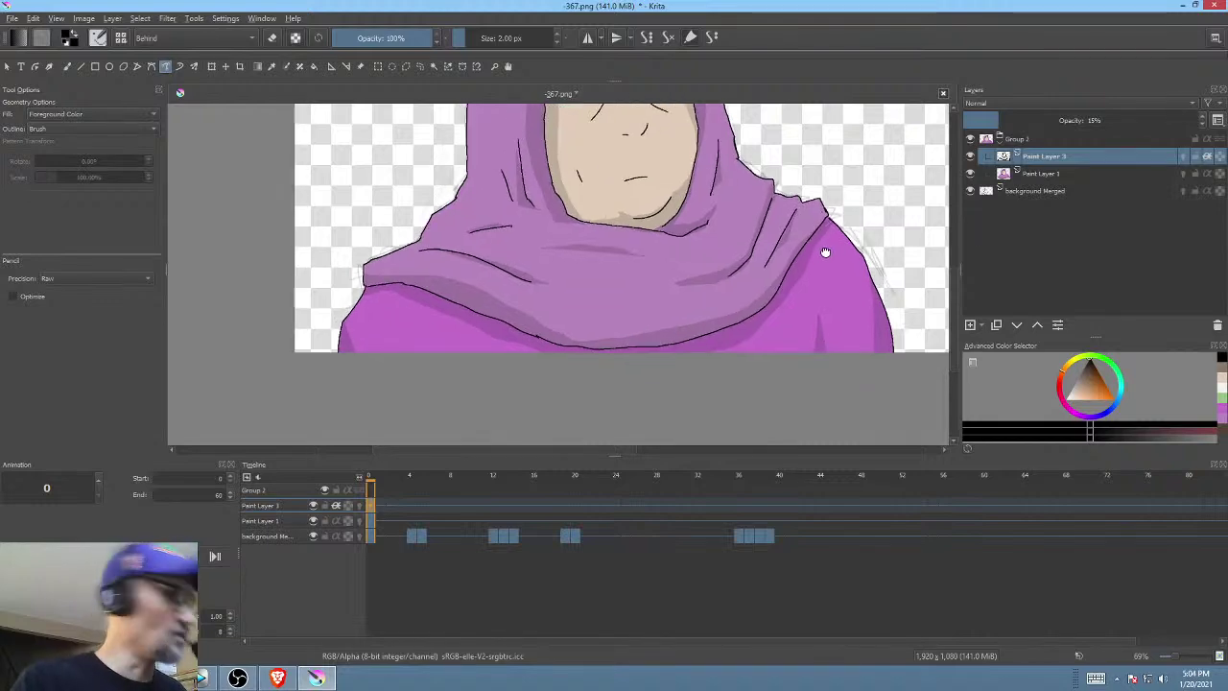
key(e)
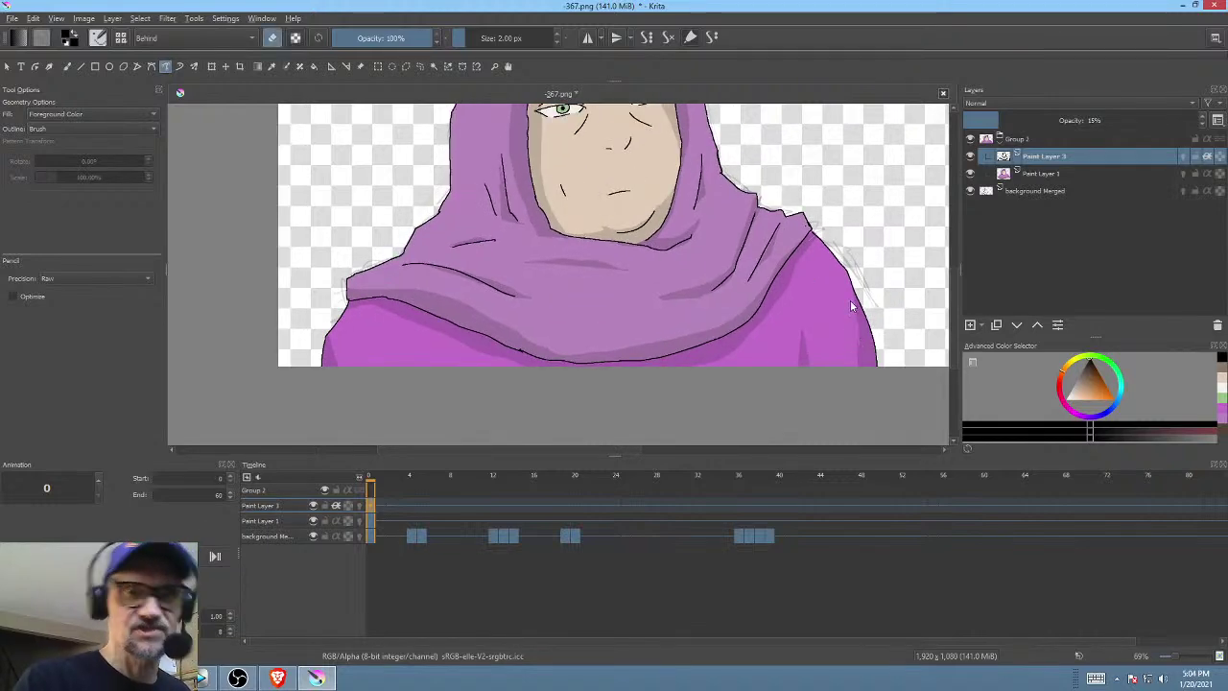
drag(726, 333, 805, 340)
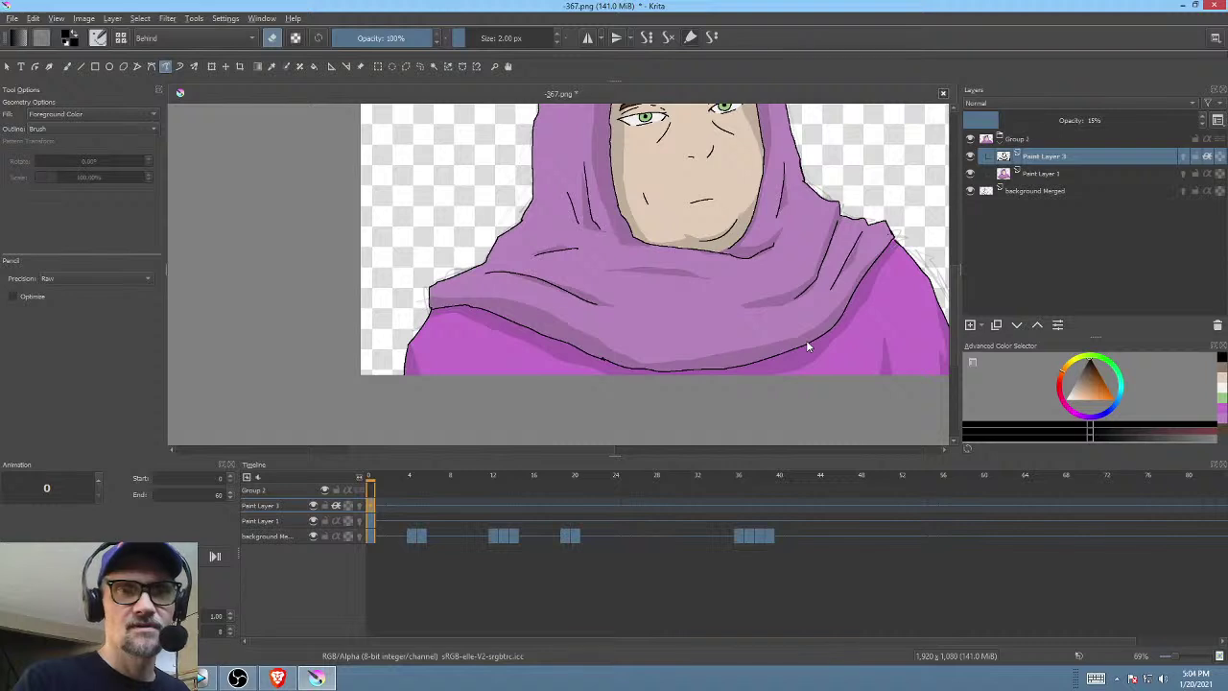
drag(583, 349, 639, 328)
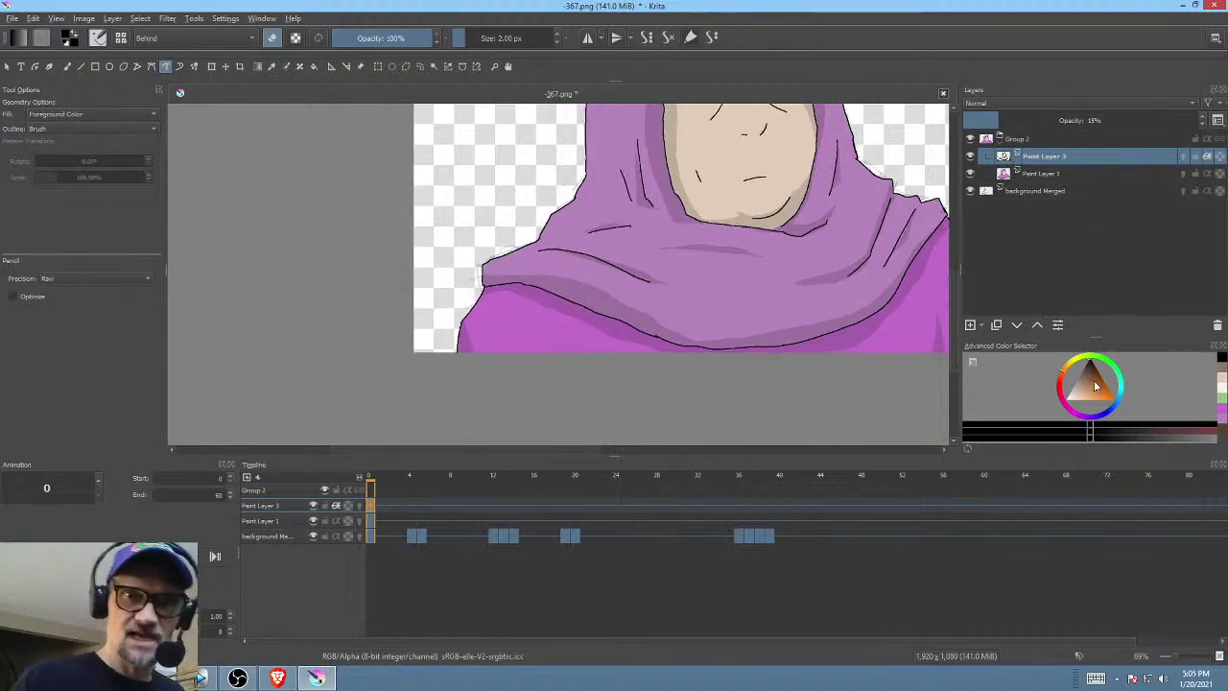
key(e)
- Paint small filled shadow shapes beside the hood folds next to the face and near the shoulder folds
drag(630, 272, 510, 361)
drag(555, 277, 561, 285)
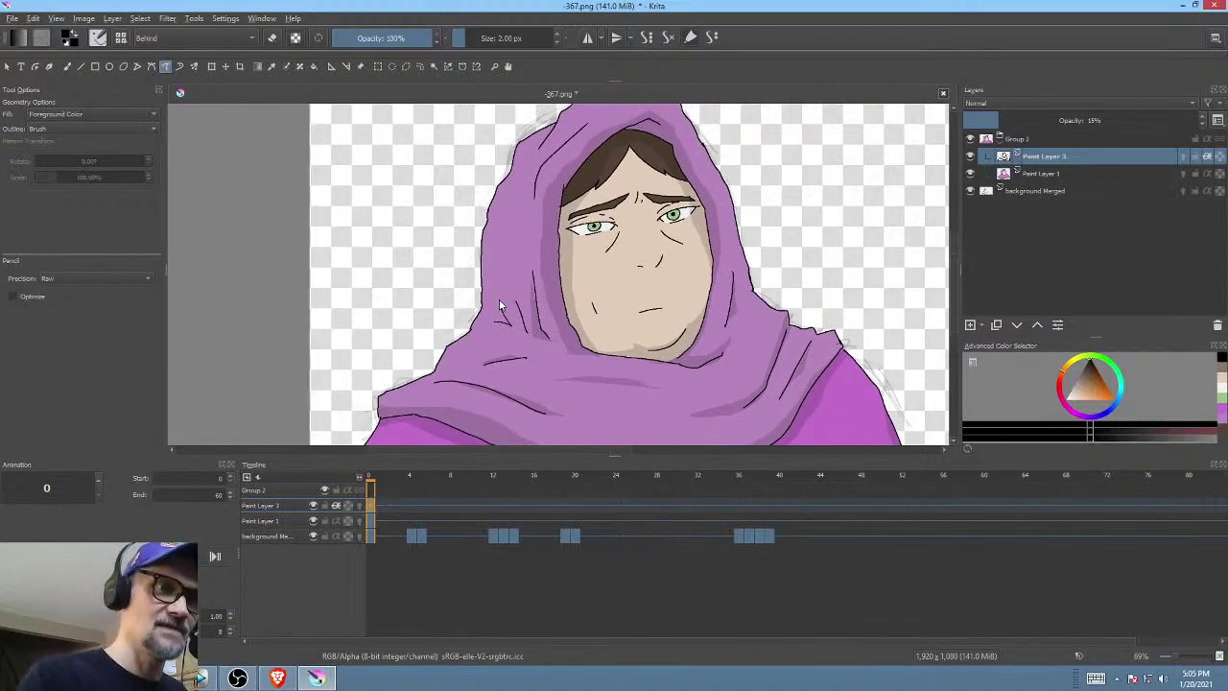
drag(521, 273, 516, 293)
mouse_move(750, 317)
mouse_down()
mouse_move(742, 324)
mouse_move(765, 305)
mouse_up()
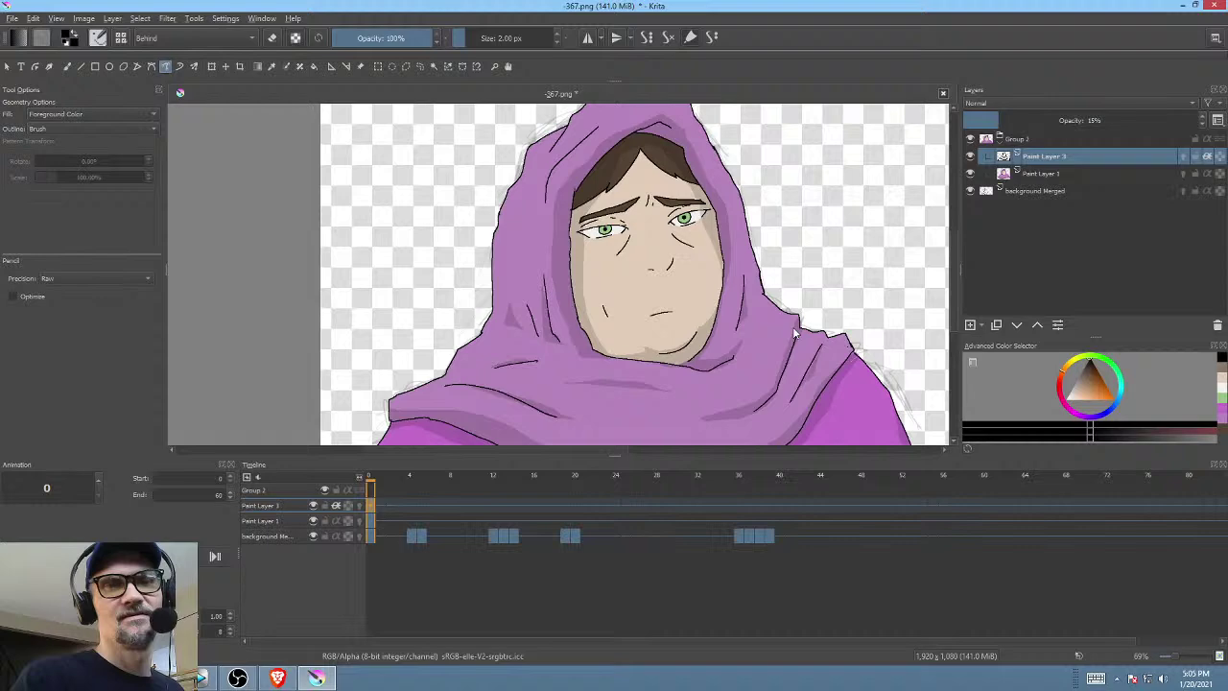
scroll(508, 321, down, 1)
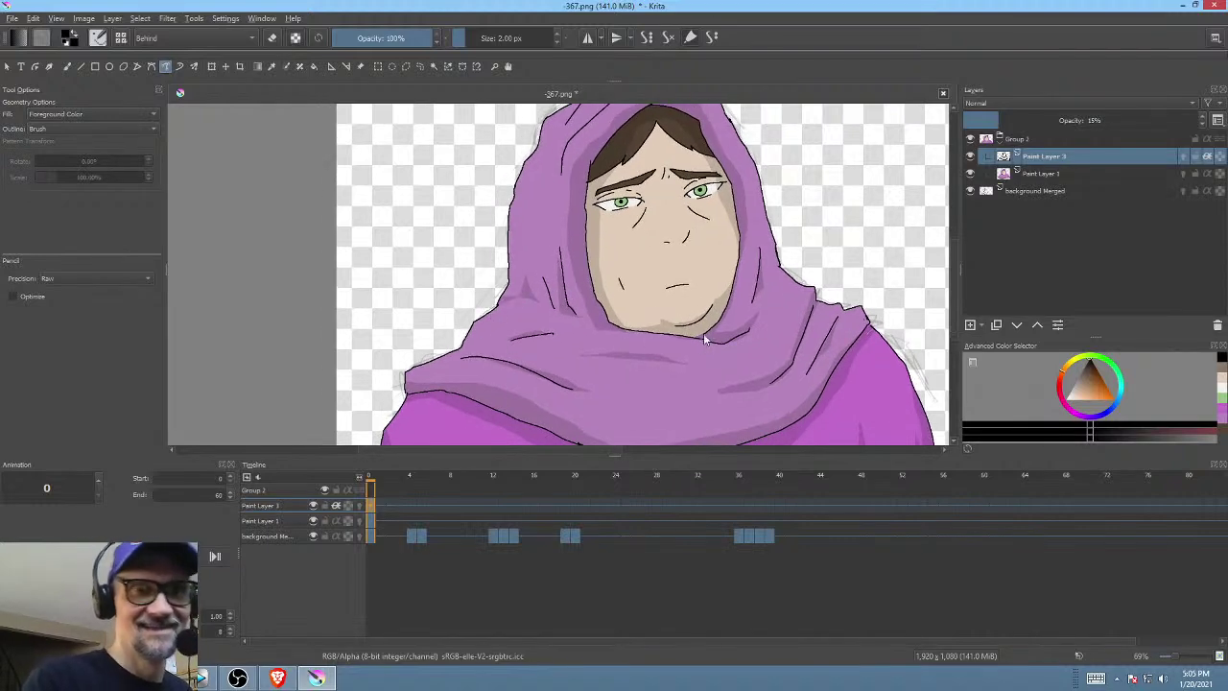
scroll(710, 346, down, 2)
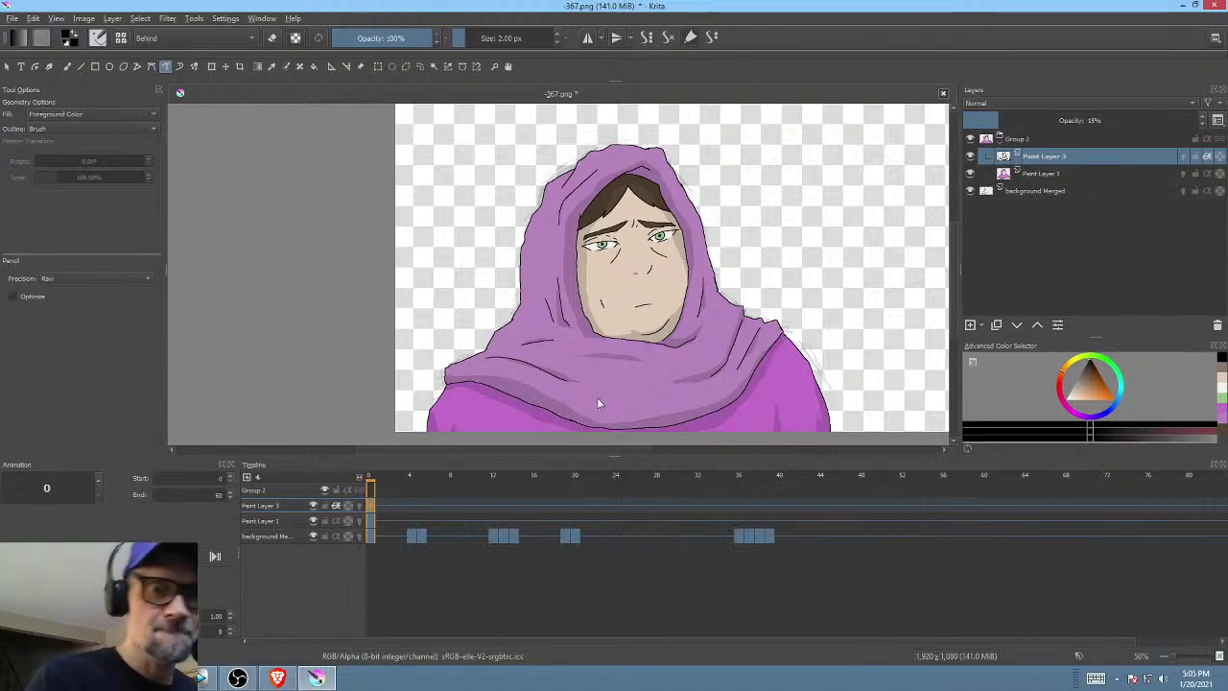
- Add filled fold shadows across the lower front of the scarf and on the robe below it
drag(659, 397, 662, 398)
mouse_move(753, 353)
mouse_down()
mouse_move(811, 328)
mouse_move(800, 308)
mouse_up()
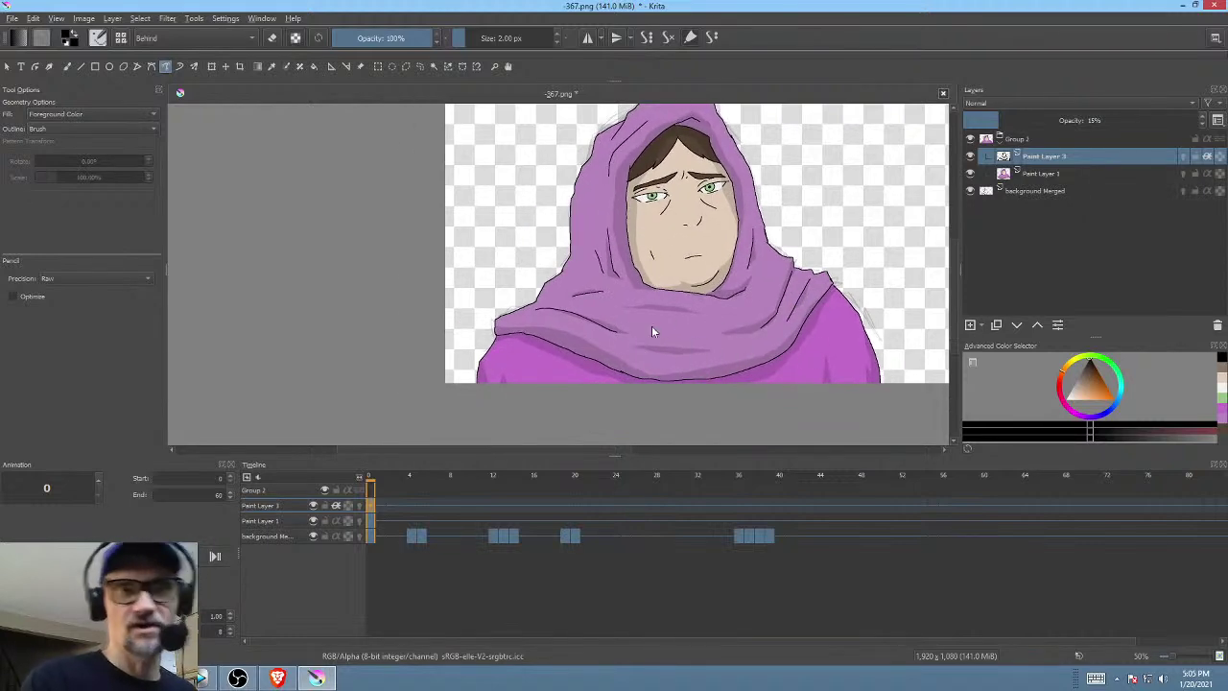
scroll(652, 325, up, 1)
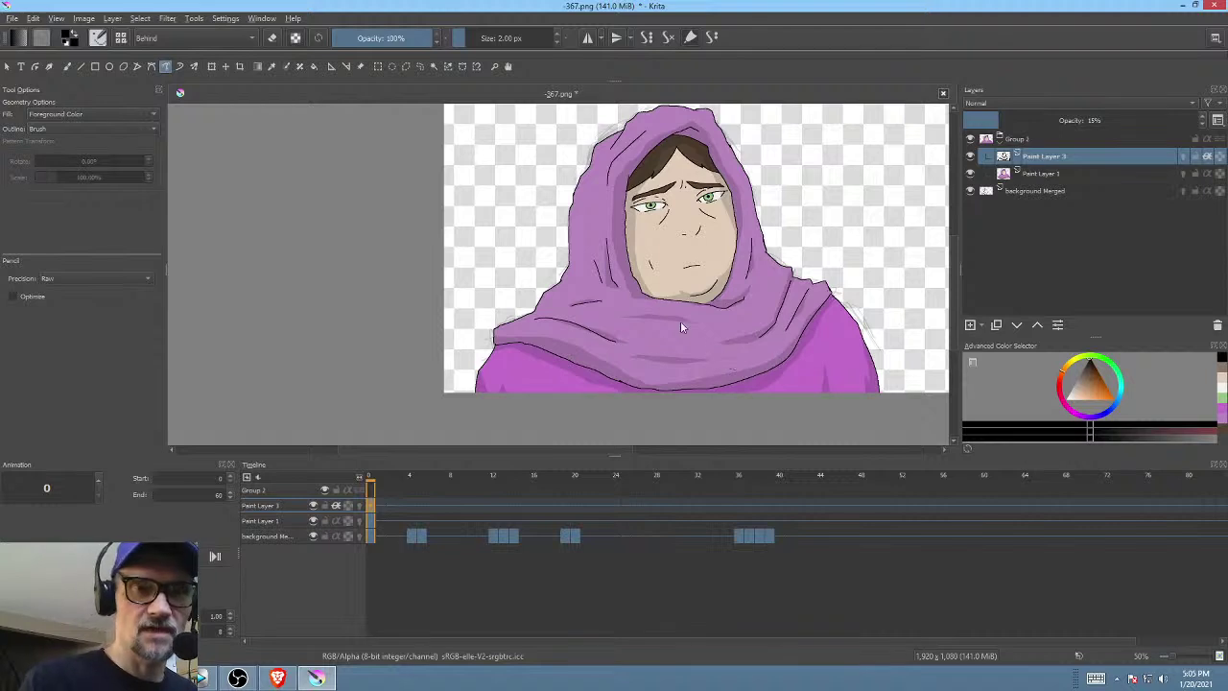
drag(876, 384, 777, 338)
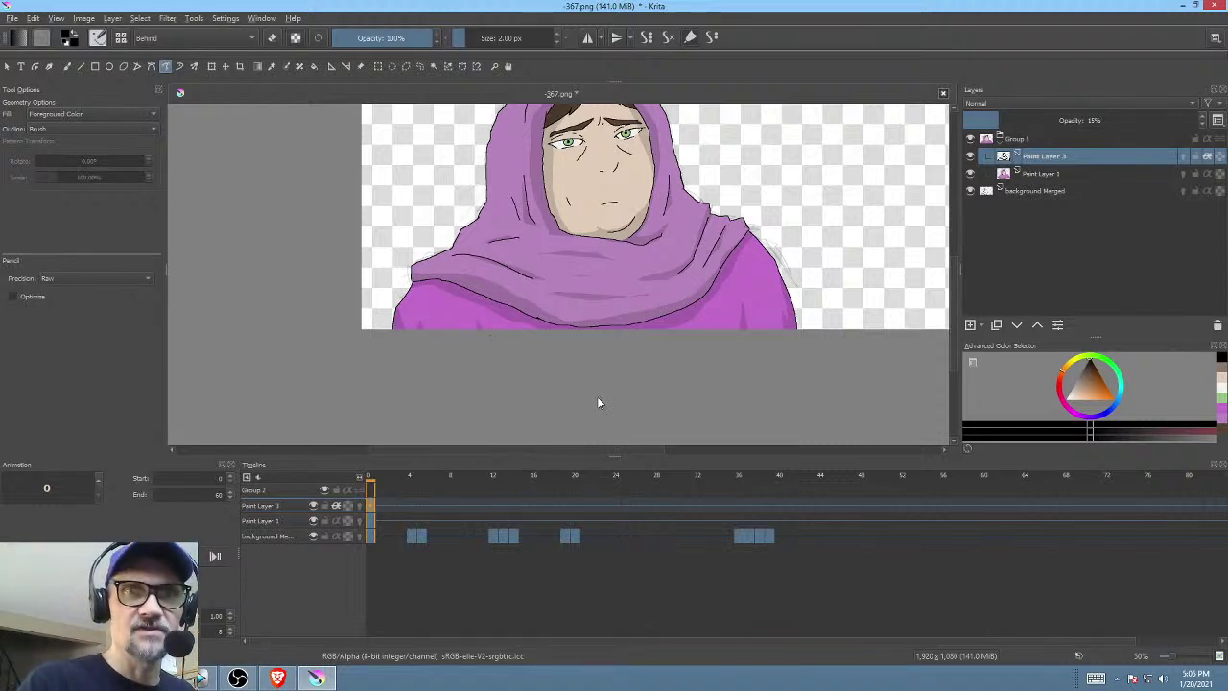
- Go to frame 4 and isolate the background sketch layer to compare its drawings at frames 0, 4 and 5
click(1046, 173)
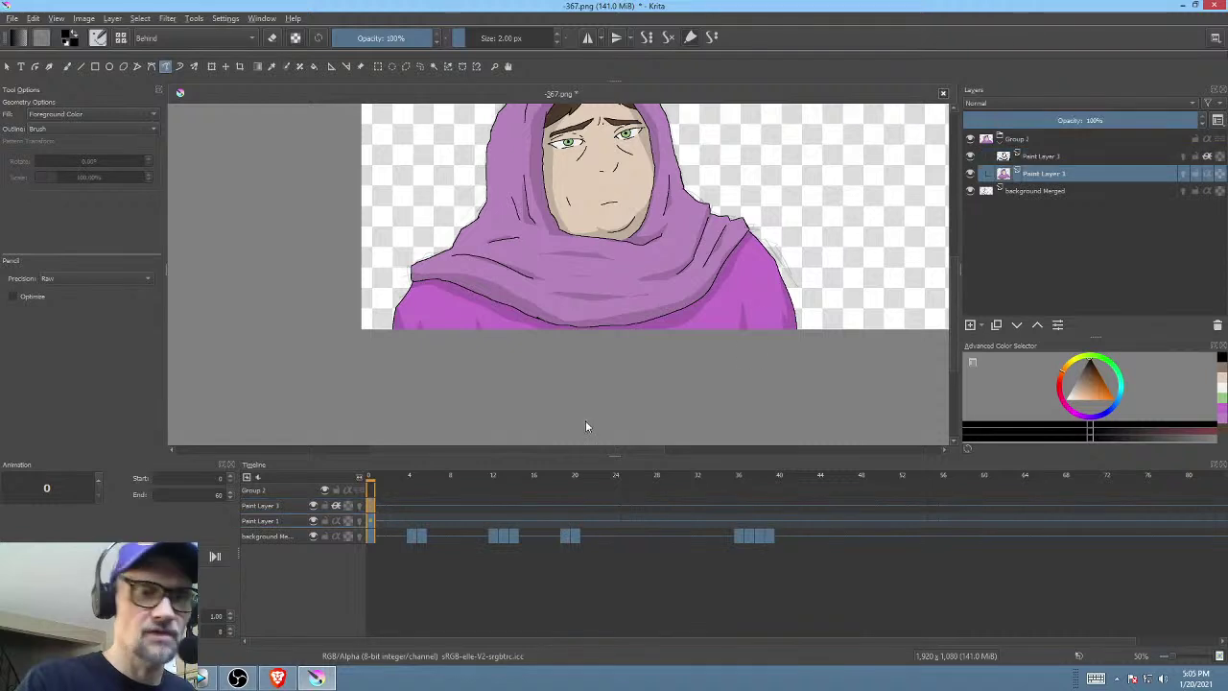
click(408, 525)
click(1026, 193)
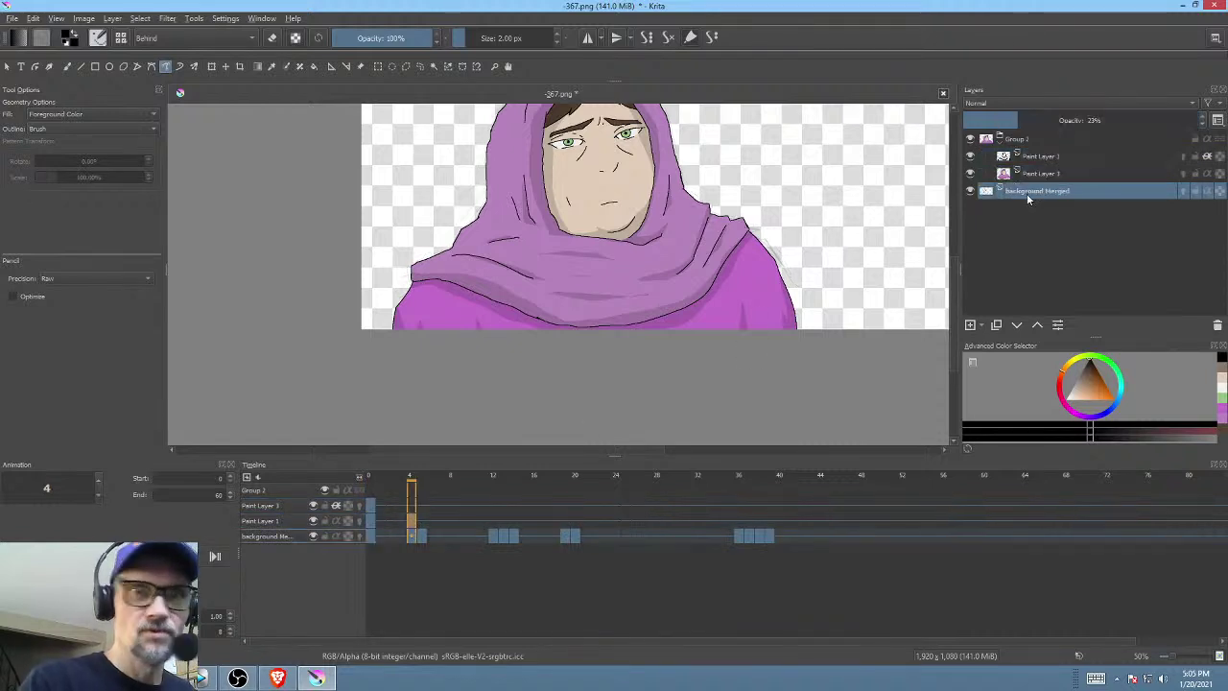
alt+click(1026, 193)
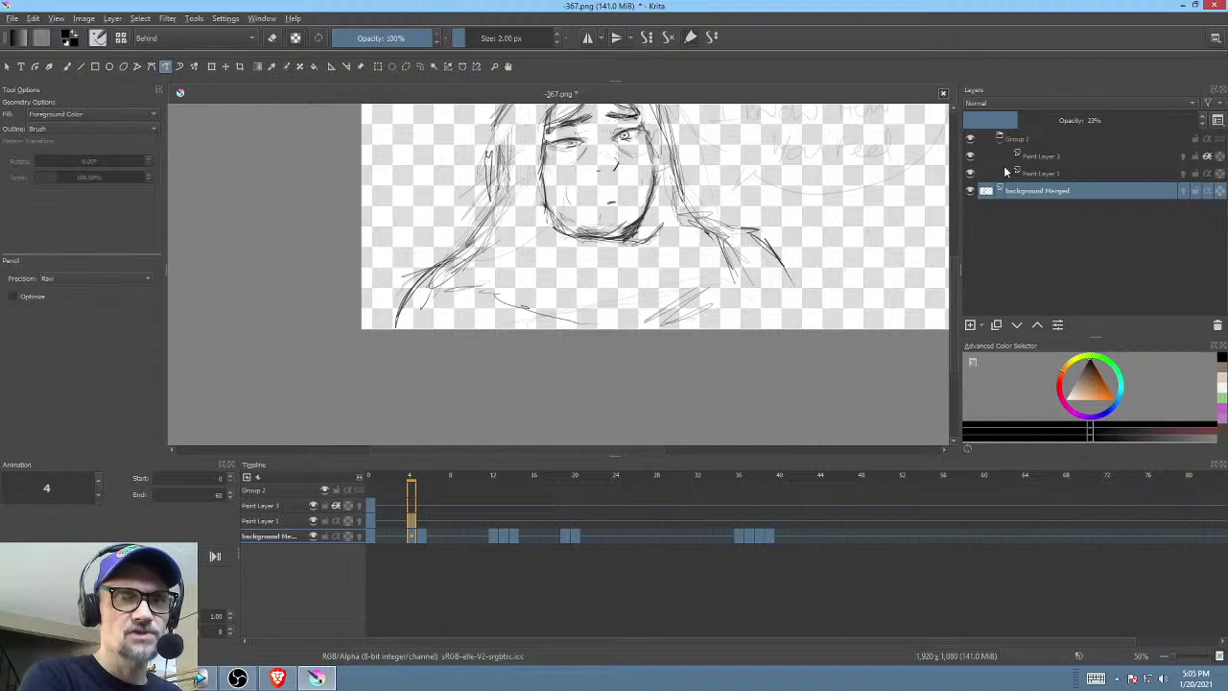
drag(828, 189, 826, 228)
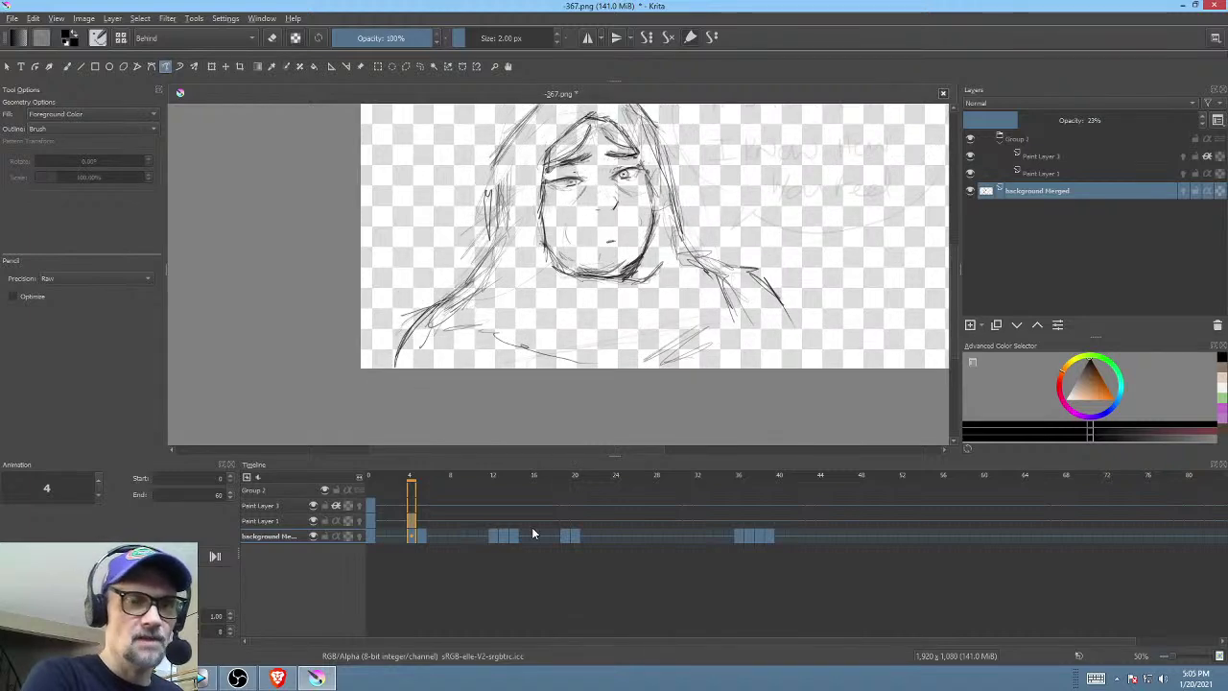
click(372, 535)
click(410, 537)
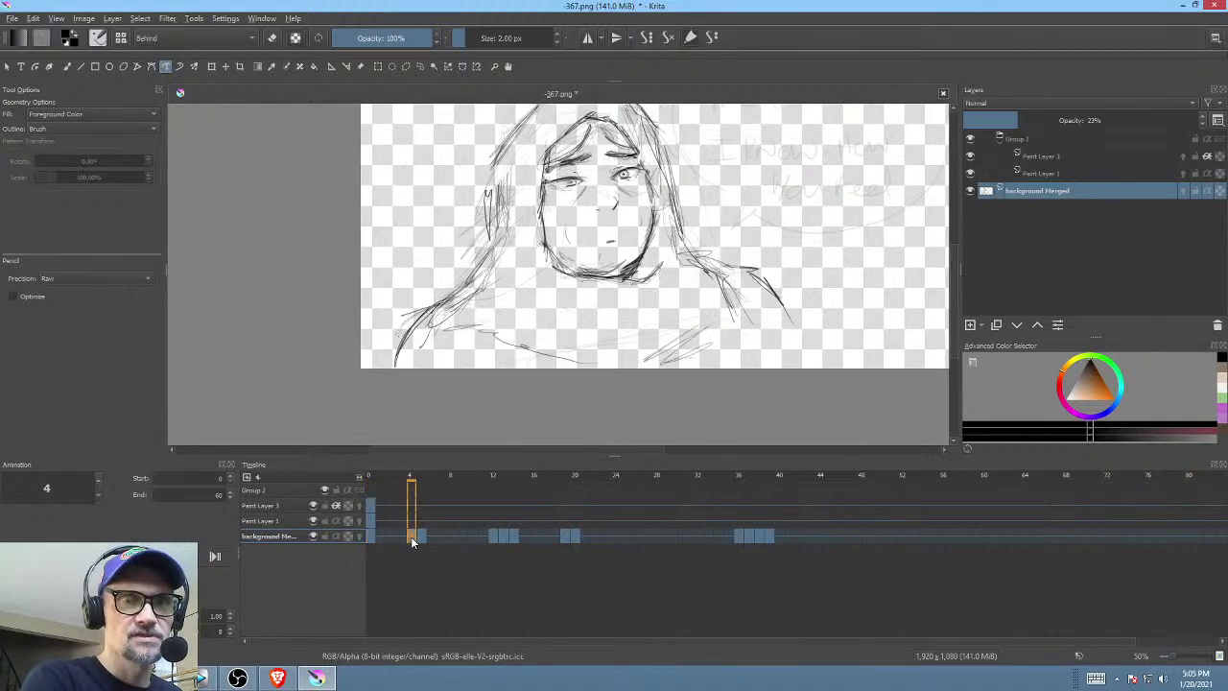
click(422, 537)
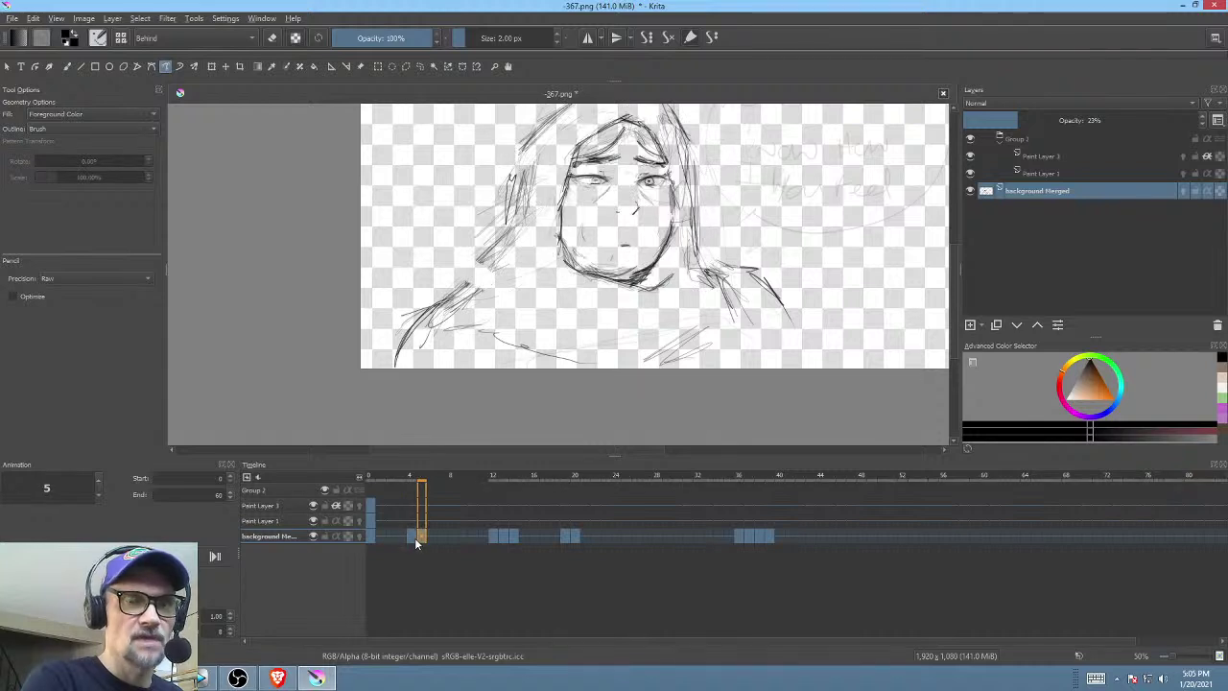
click(413, 537)
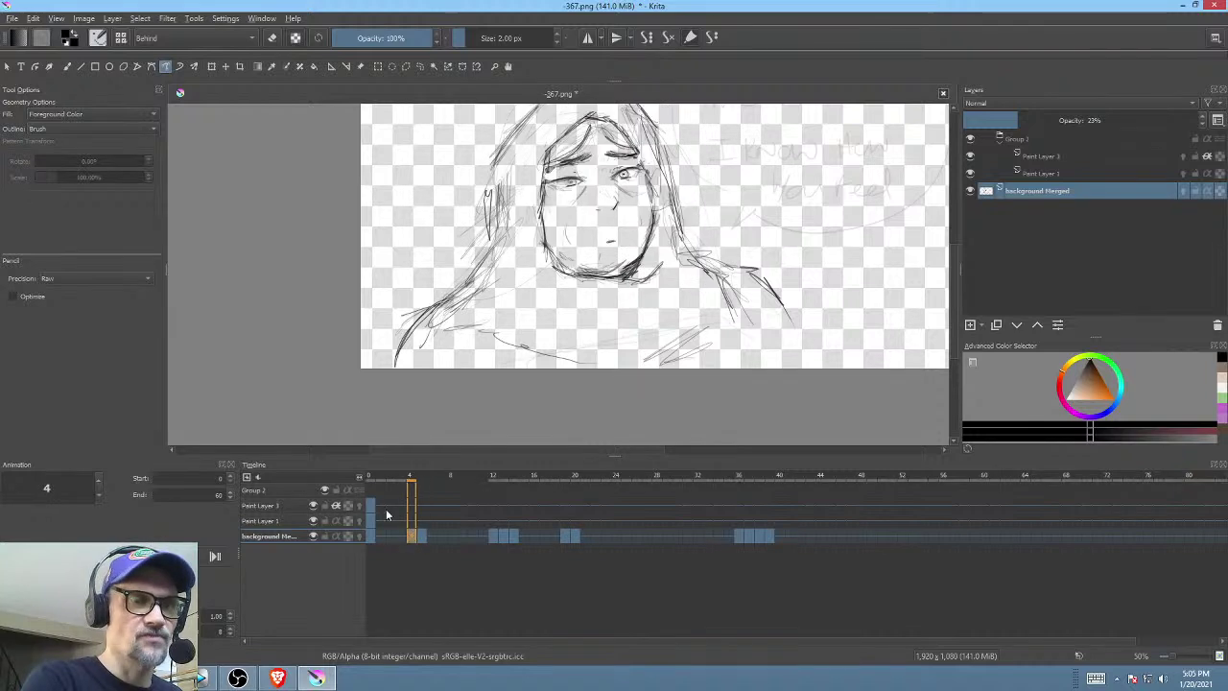
click(1029, 156)
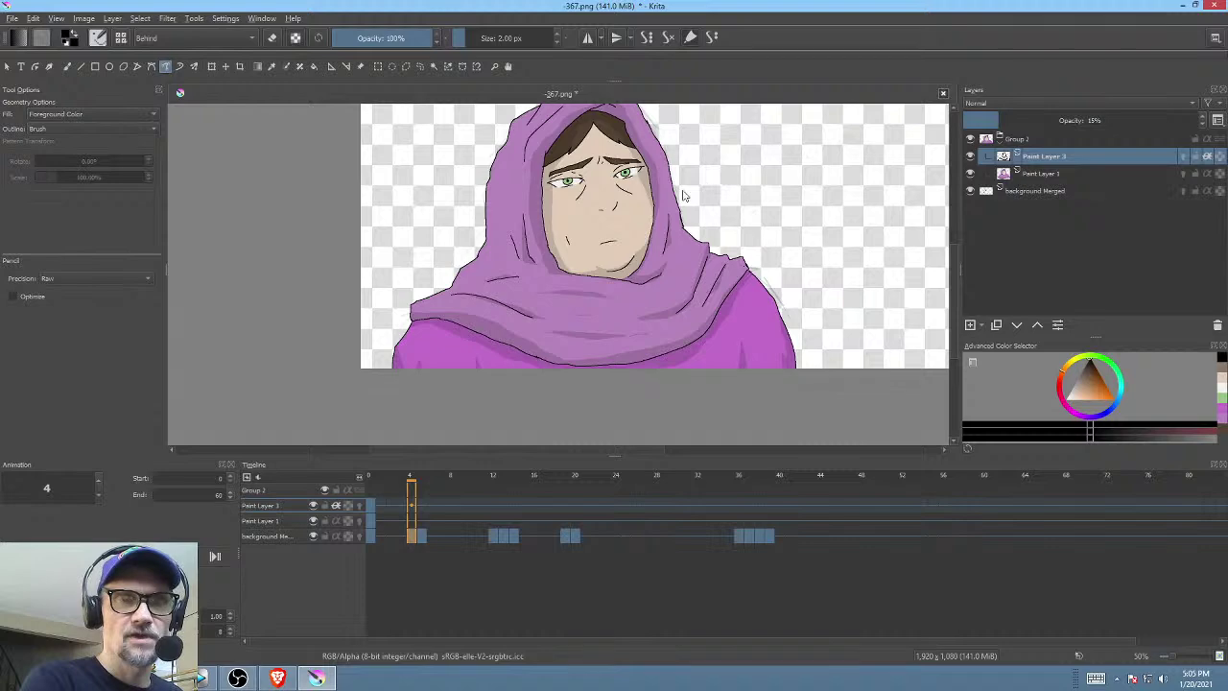
- On Paint Layer 1 at frame 4, outline the eyebrow above the left-hand eye and transform it slightly upward
scroll(566, 209, up, 1)
scroll(566, 209, up, 6)
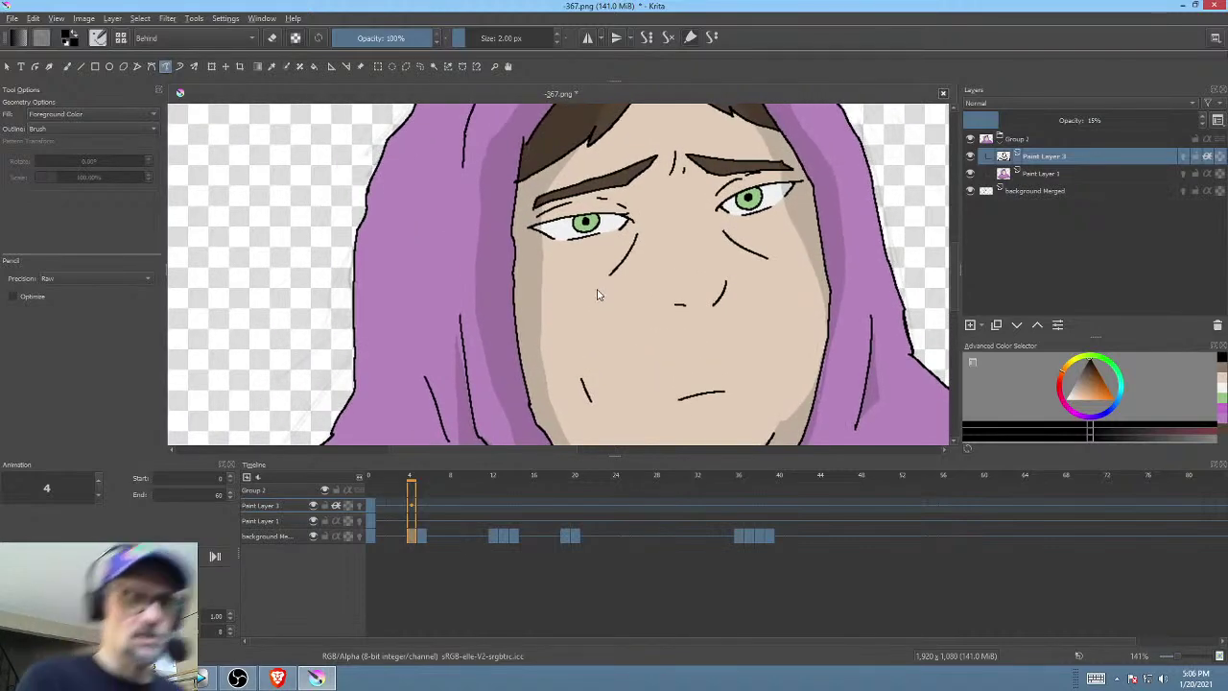
click(1042, 174)
key(l)
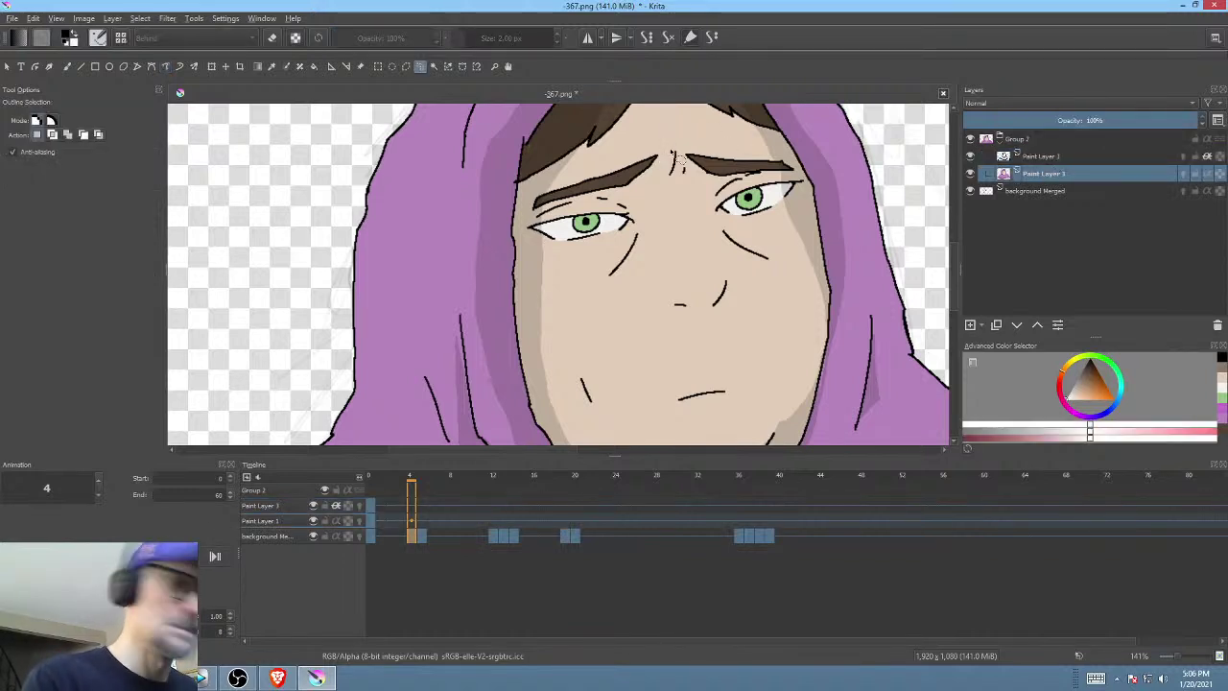
mouse_move(661, 139)
mouse_down()
mouse_move(538, 190)
mouse_move(526, 211)
mouse_move(622, 200)
mouse_move(666, 169)
mouse_move(662, 146)
mouse_move(642, 156)
mouse_up()
key(ctrl+t)
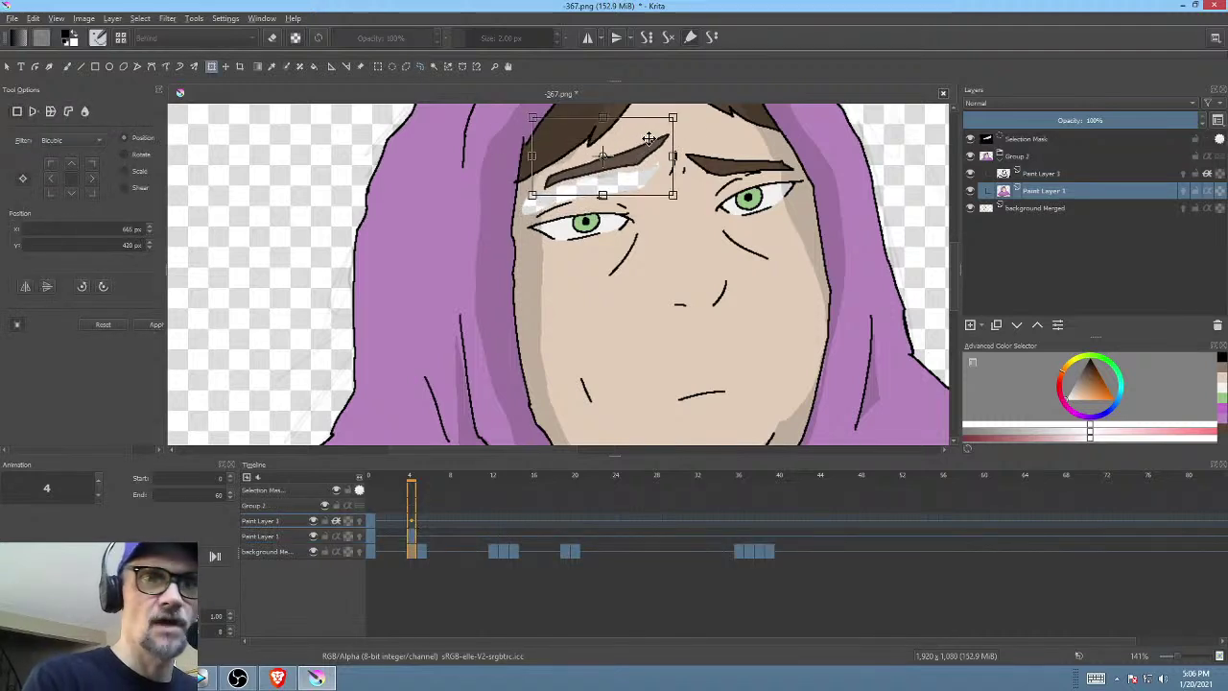
- Outline the eyebrow above the right-hand eye, raise it and rotate it slightly so its inner end sits higher
key(l)
mouse_move(749, 143)
mouse_down()
mouse_move(683, 140)
mouse_move(705, 180)
mouse_move(794, 170)
mouse_move(792, 157)
mouse_move(750, 140)
mouse_move(759, 149)
mouse_up()
key(ctrl+t)
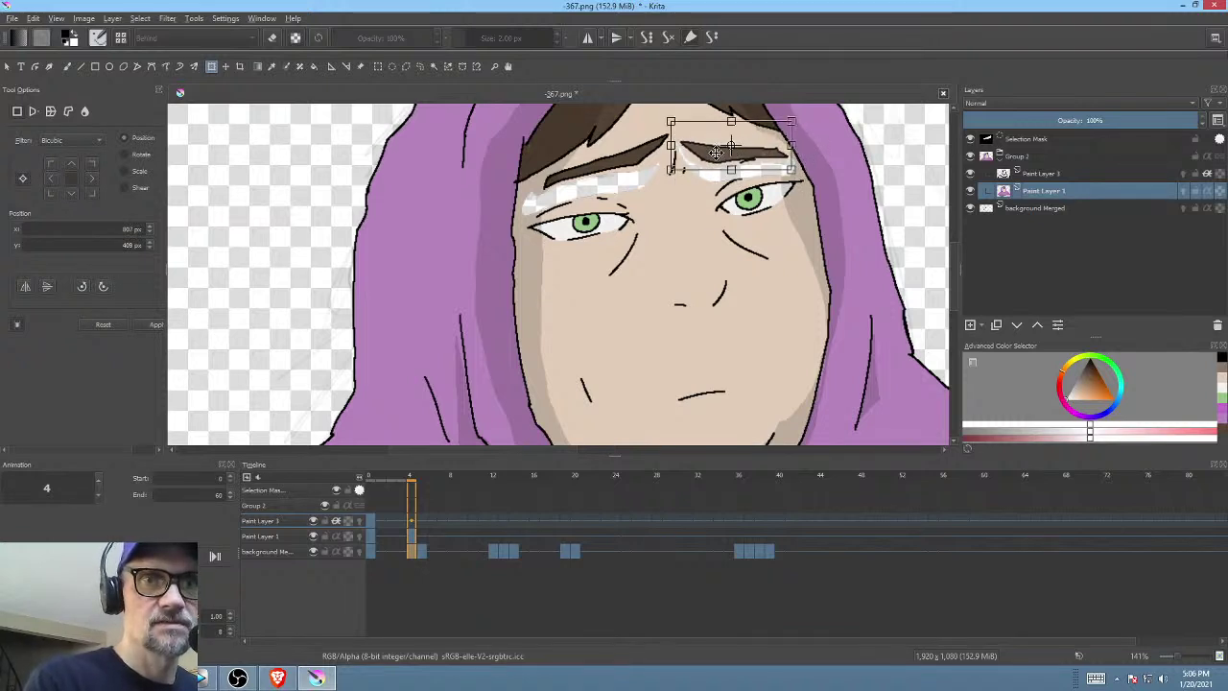
drag(665, 179, 723, 145)
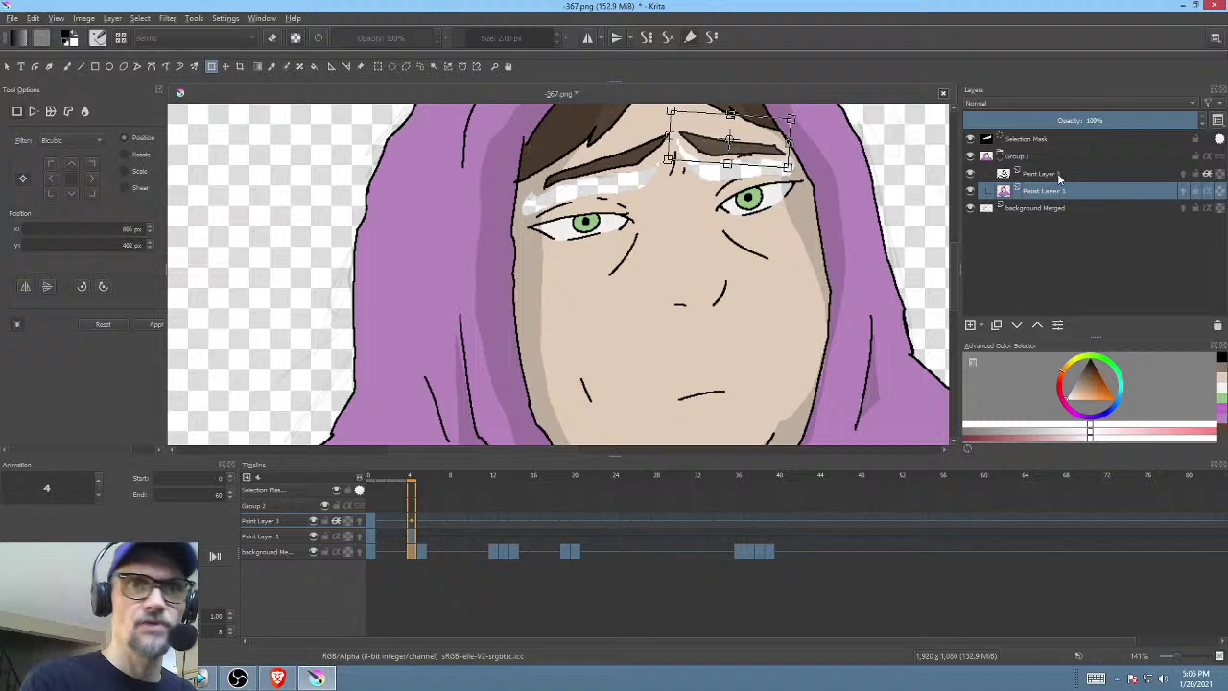
- With the shadow layer hidden and the selection cleared, fill the transparent gaps beneath both eyebrows with the skin color
click(972, 173)
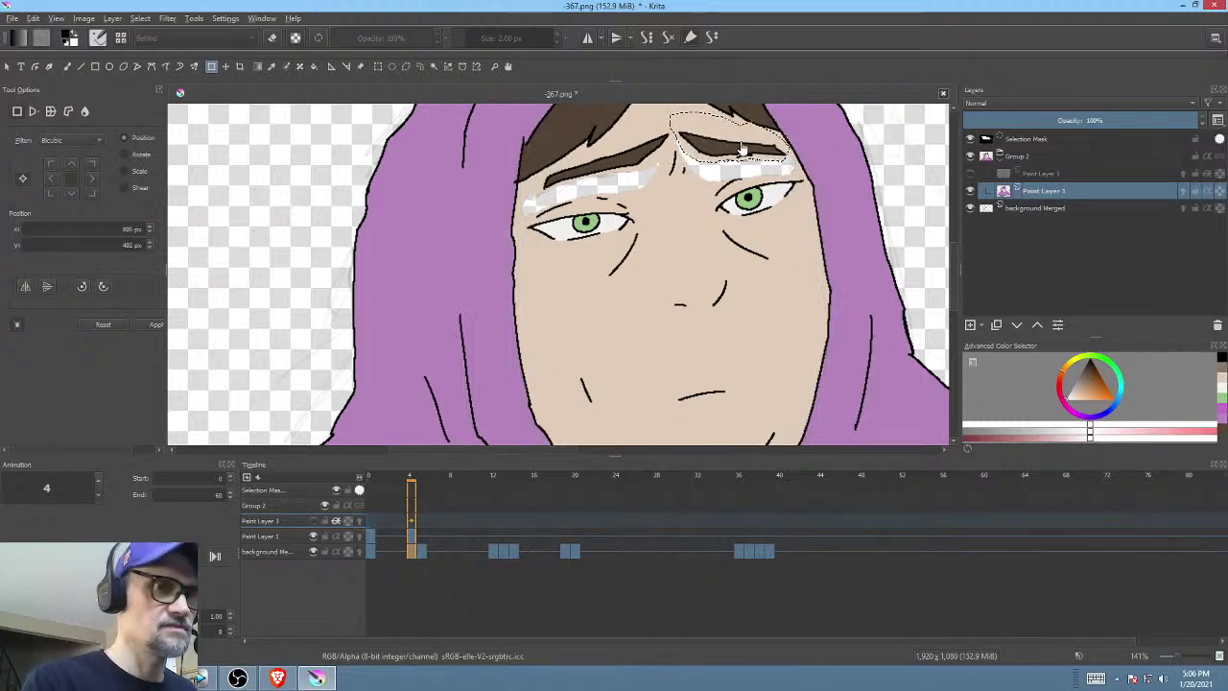
key(ctrl+shift+a)
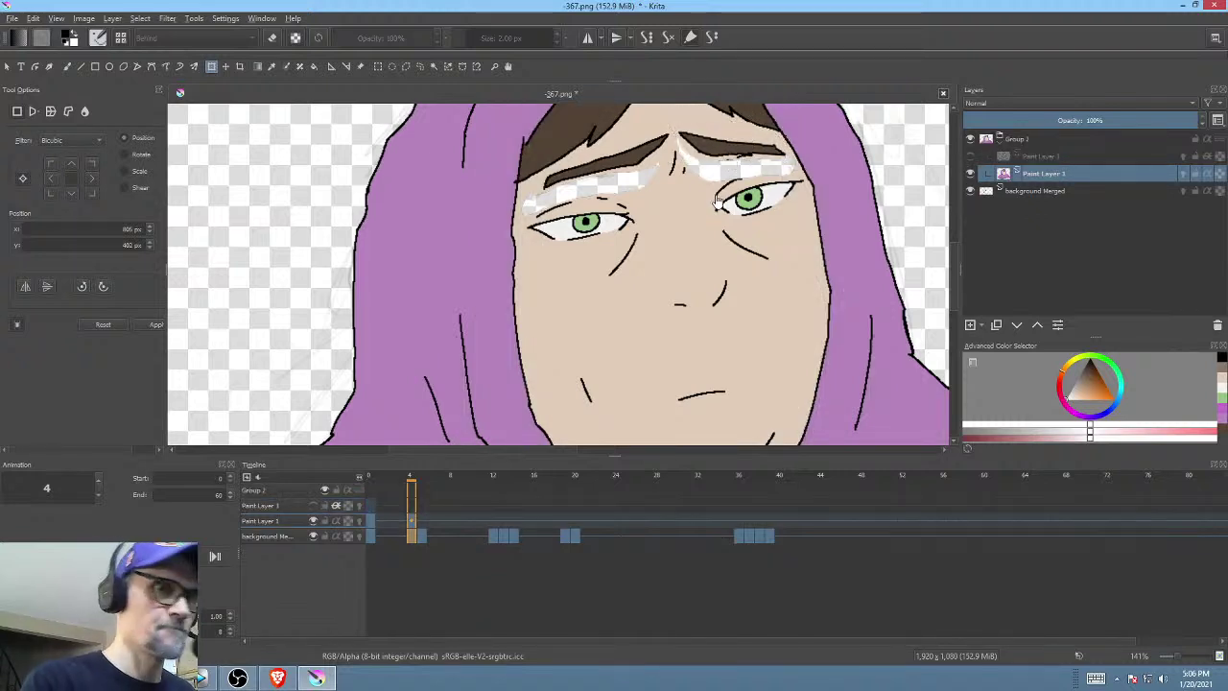
key(f)
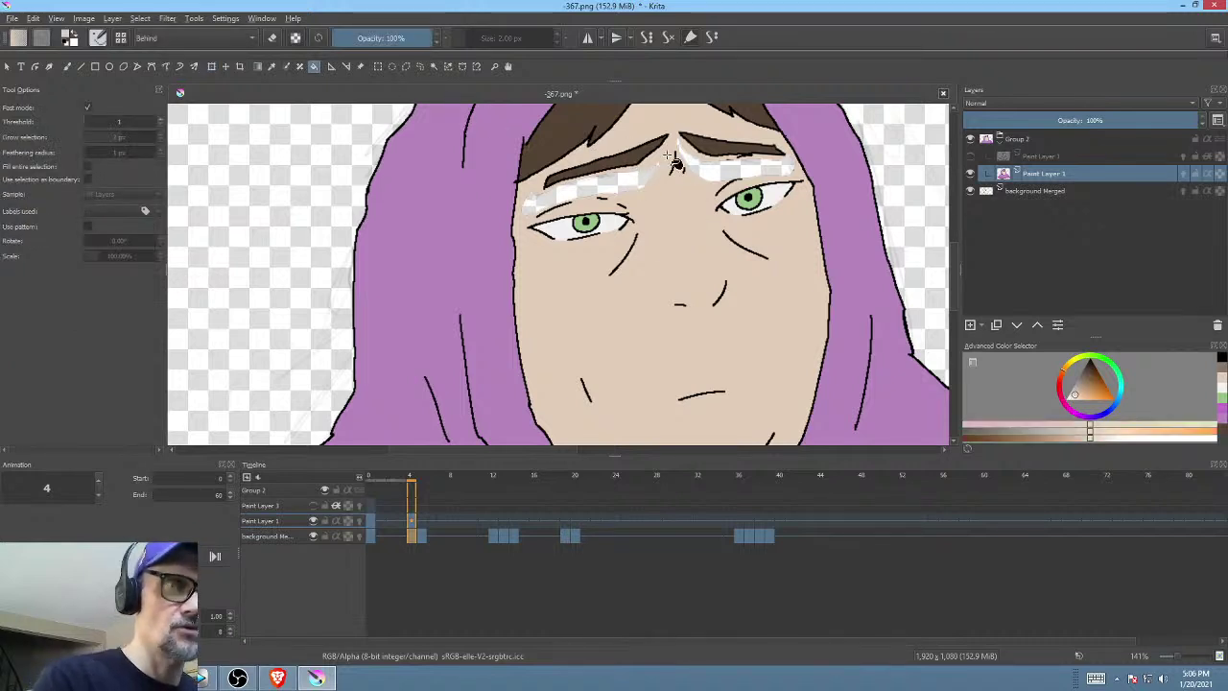
click(634, 186)
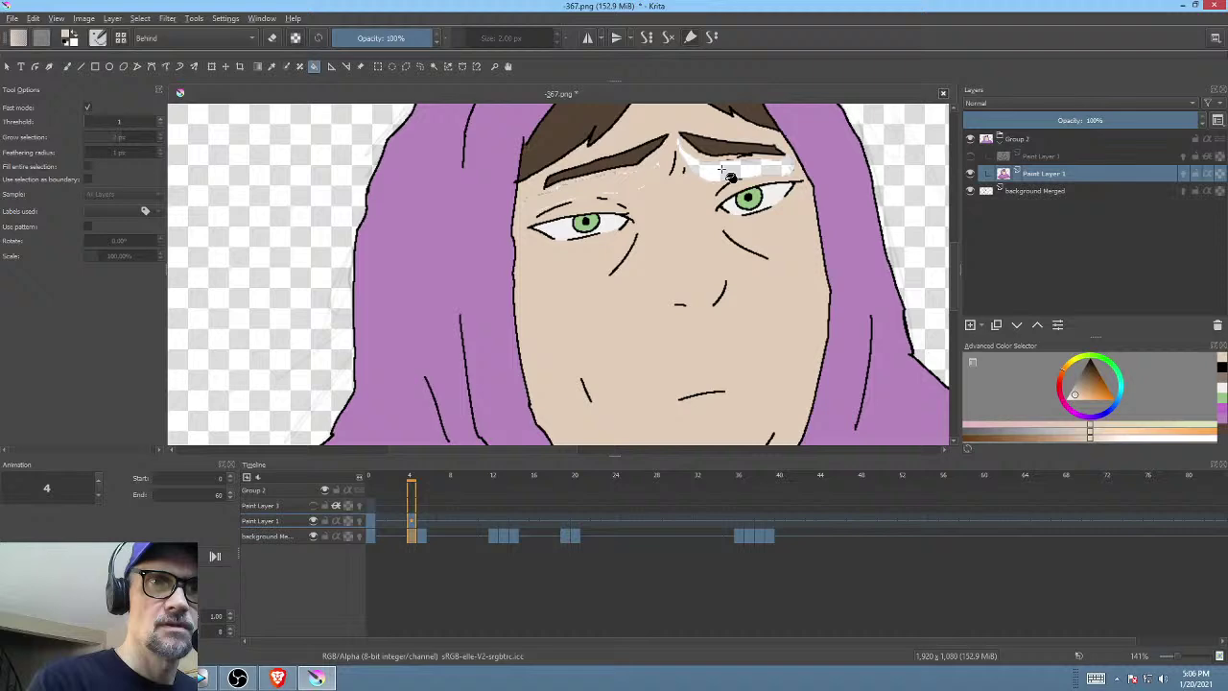
click(743, 169)
- Cover the leftover light gaps beneath both eyebrows with skin color, and paint out the dark remnants in Normal blending mode
drag(654, 224, 743, 181)
drag(704, 143, 762, 278)
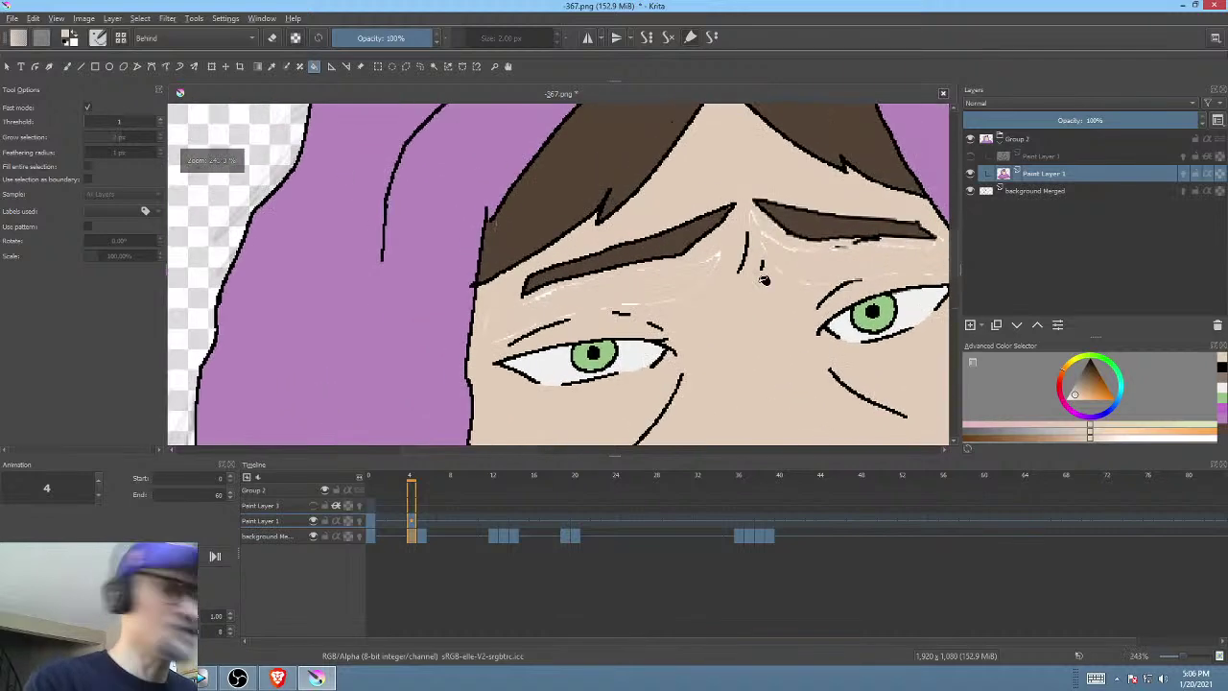
key(p)
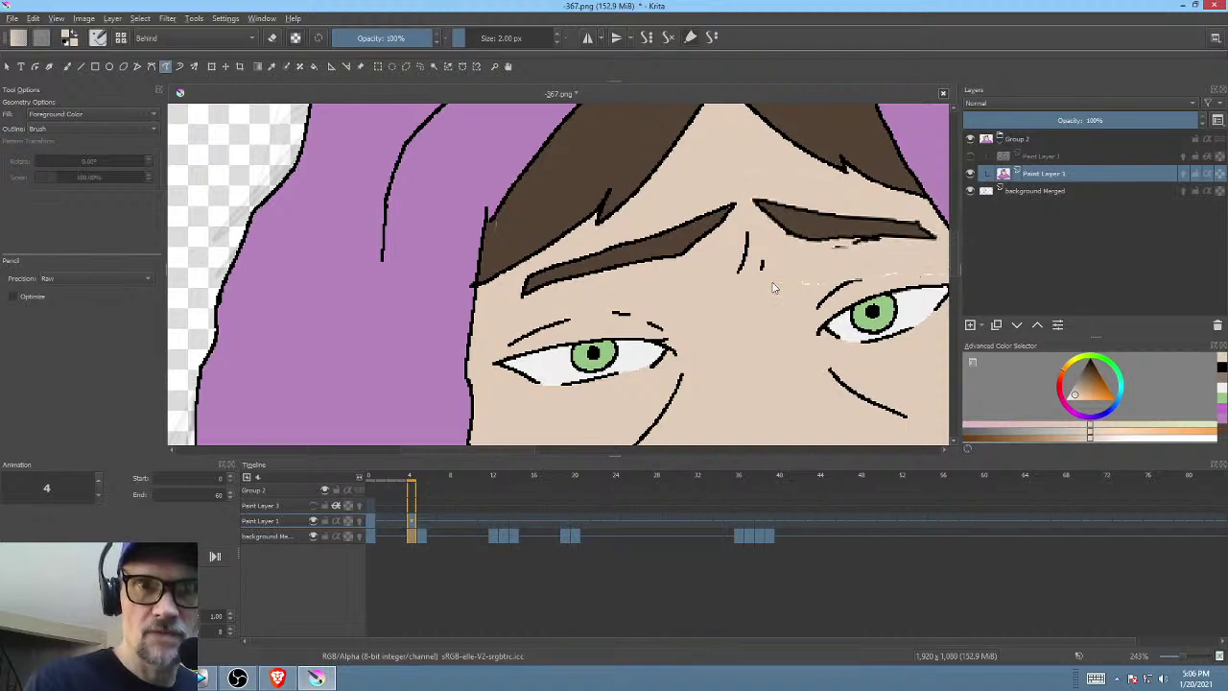
drag(845, 301, 668, 300)
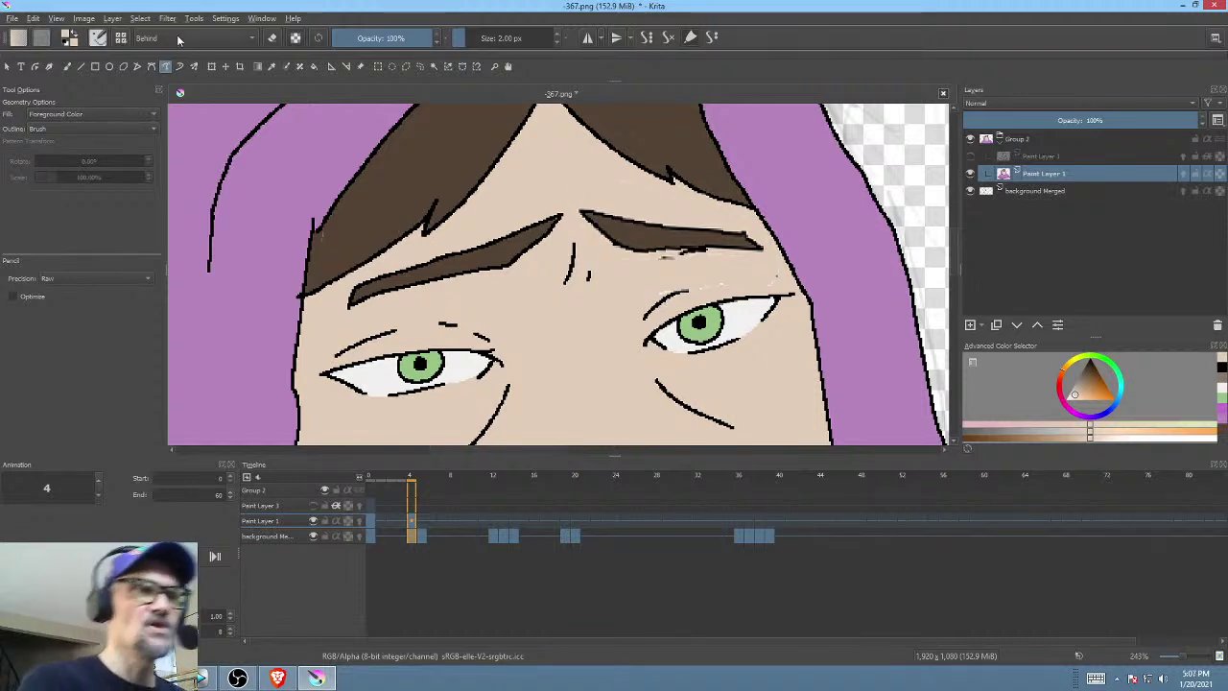
mouse_move(855, 234)
mouse_down()
mouse_move(565, 305)
mouse_move(844, 235)
mouse_up()
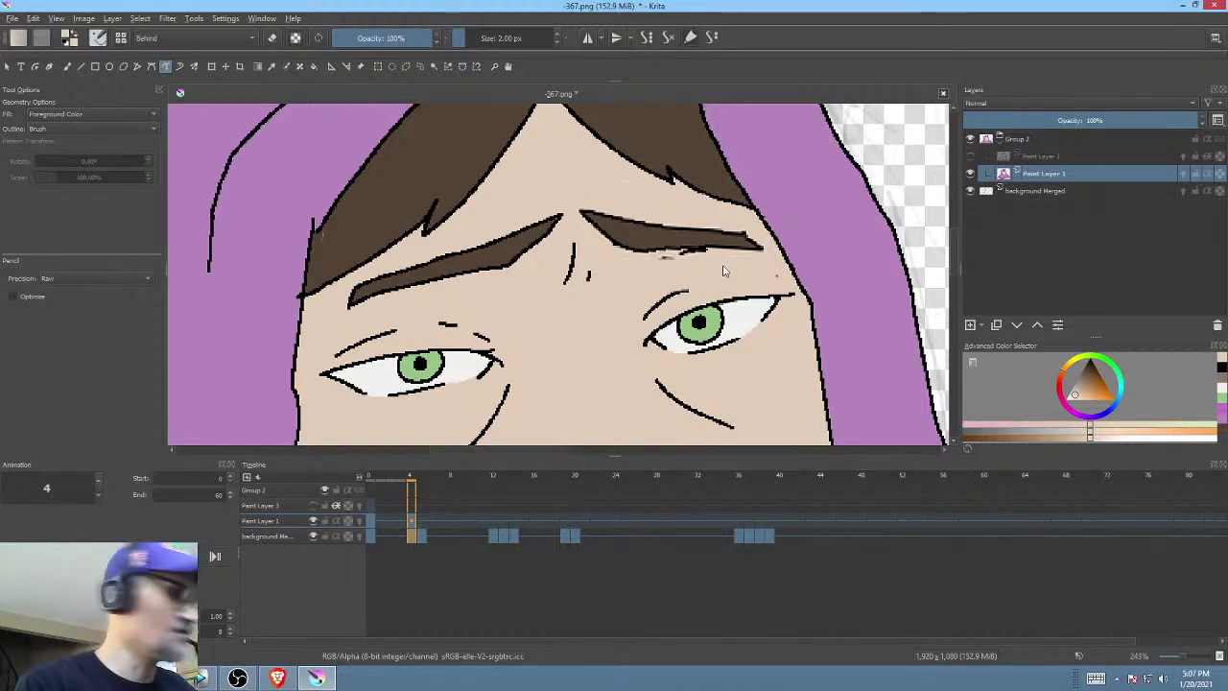
key(alt+shift+n)
mouse_move(716, 254)
mouse_down()
mouse_move(647, 262)
mouse_move(661, 255)
mouse_up()
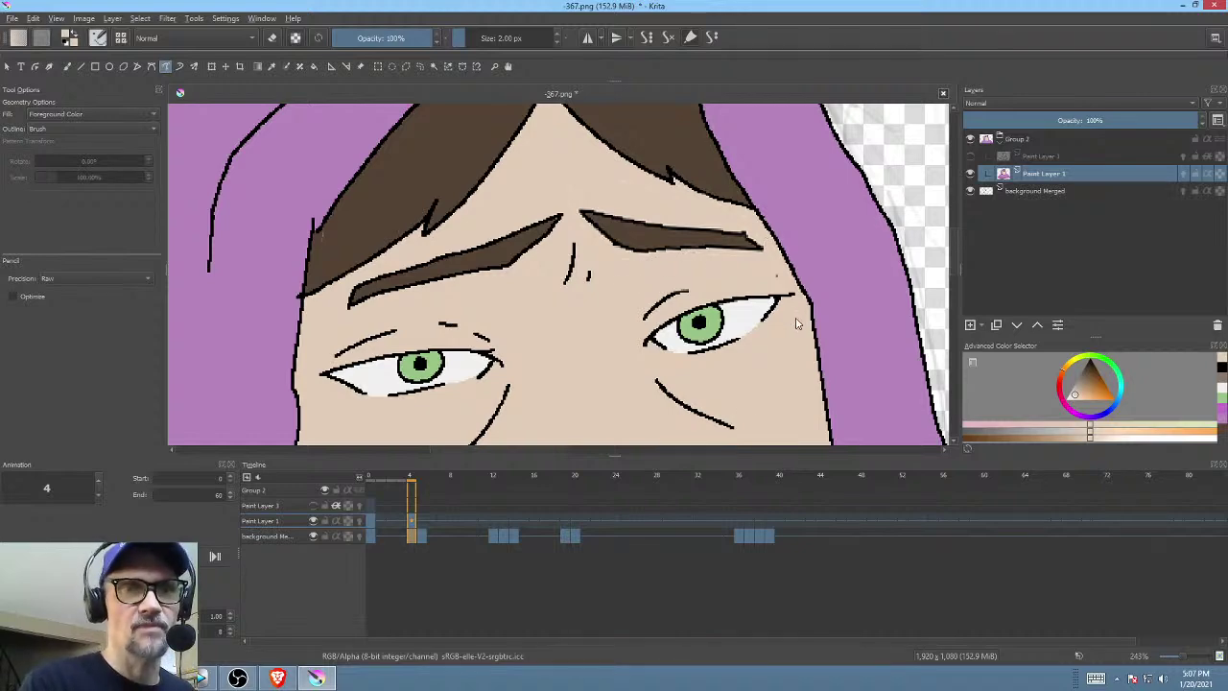
- Show Paint Layer 3 and, on it at frame 0, paint black shadows along the creases and bags beneath both eyes
click(972, 156)
drag(700, 305, 741, 295)
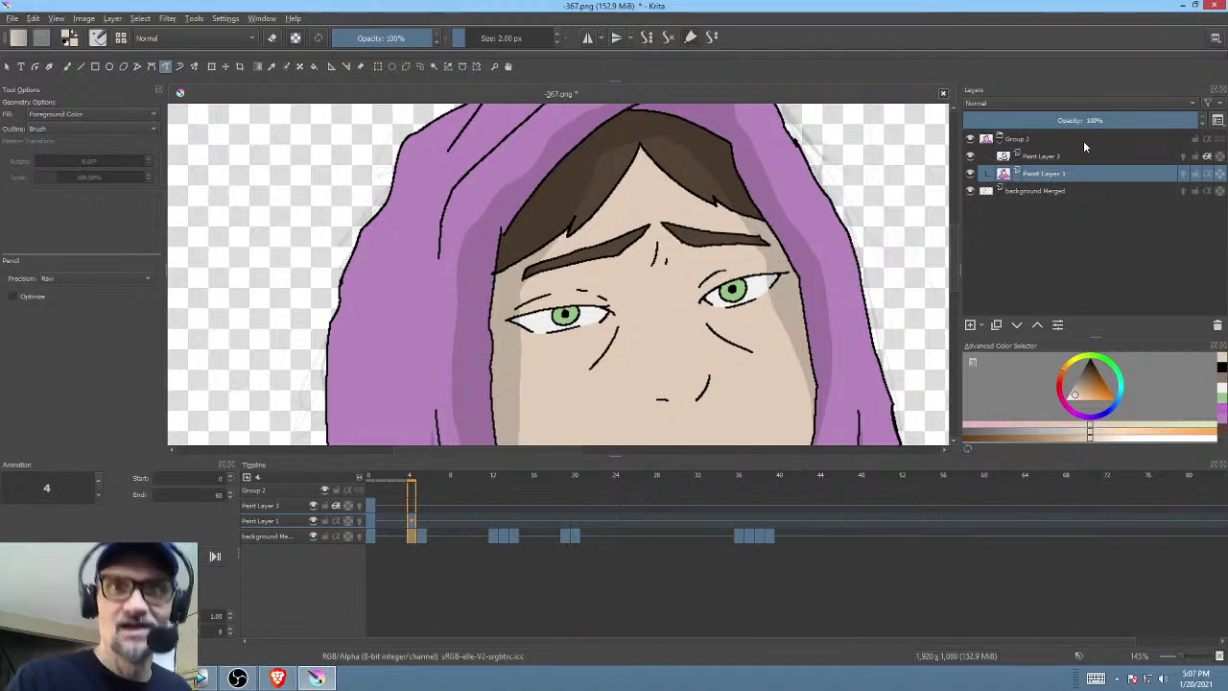
click(370, 520)
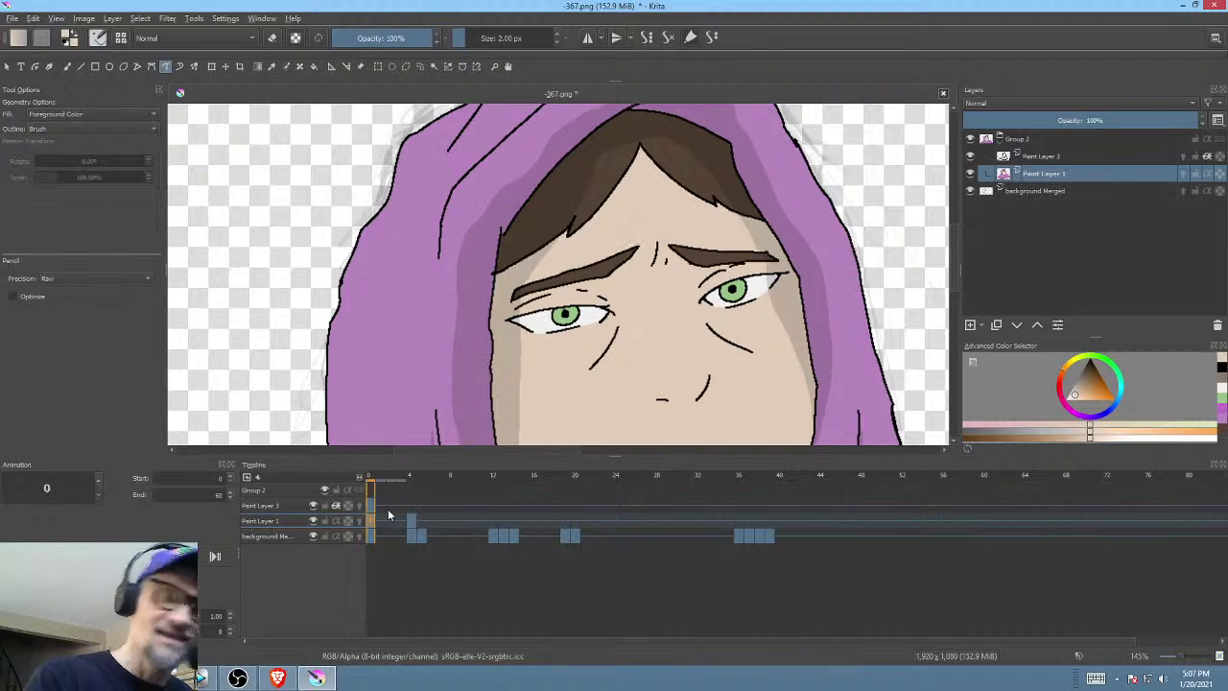
click(1060, 157)
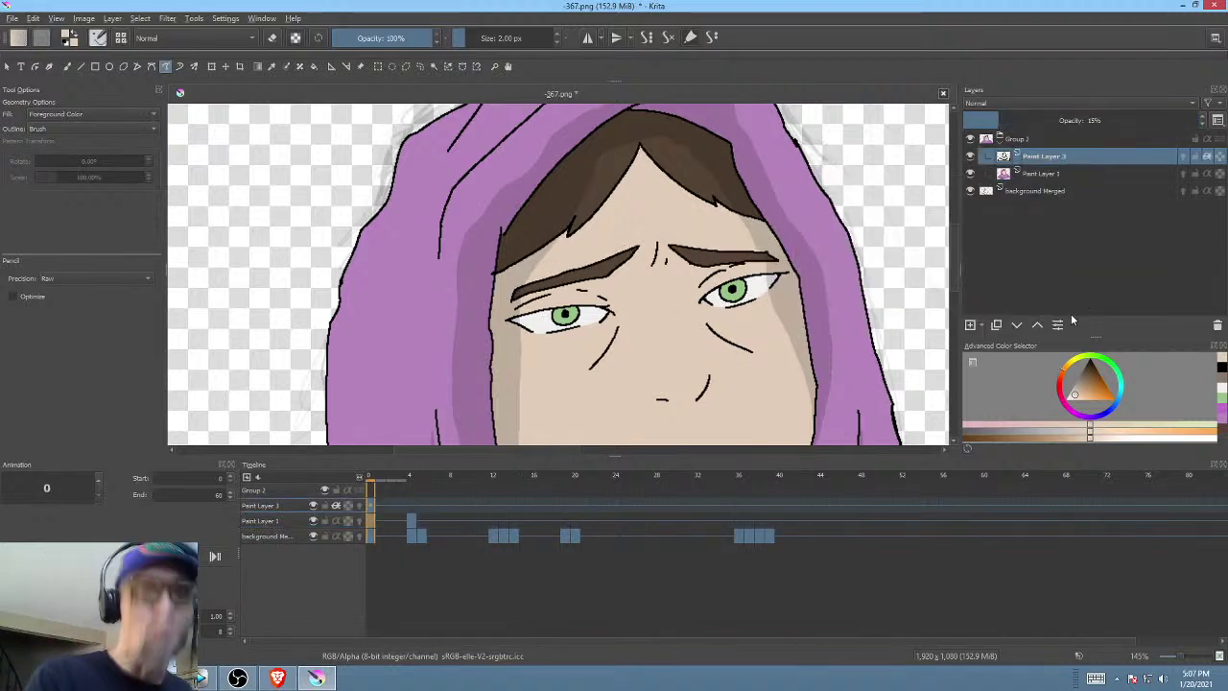
drag(753, 295, 775, 265)
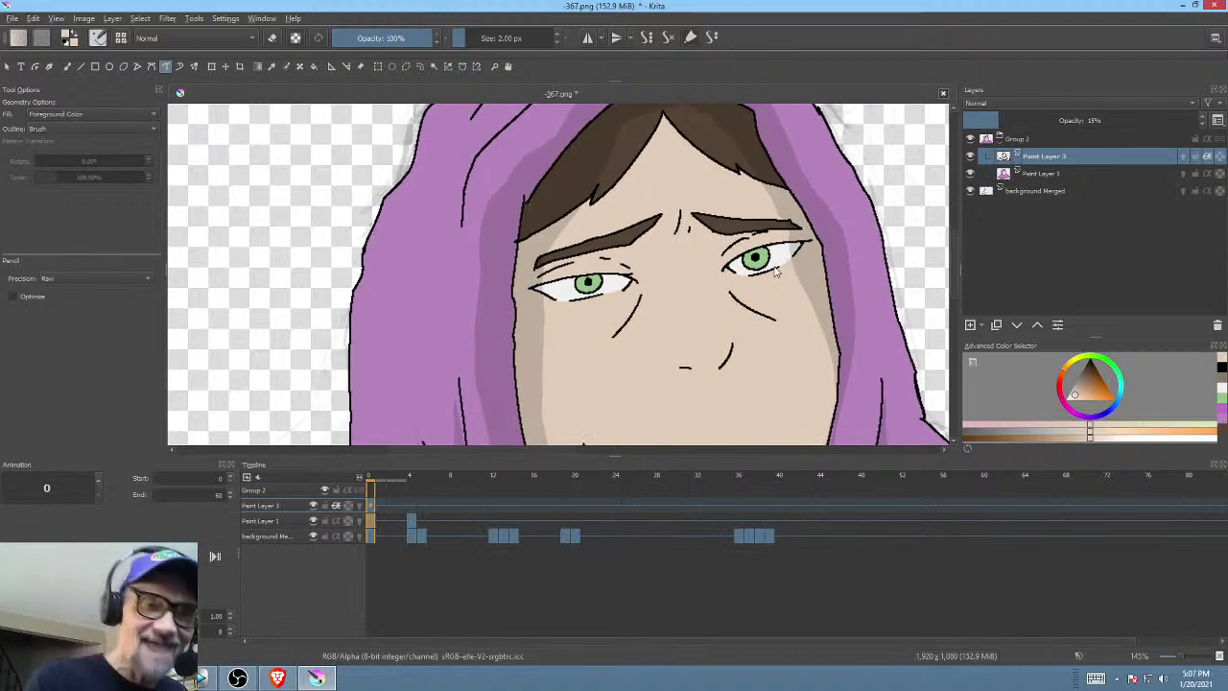
click(1097, 381)
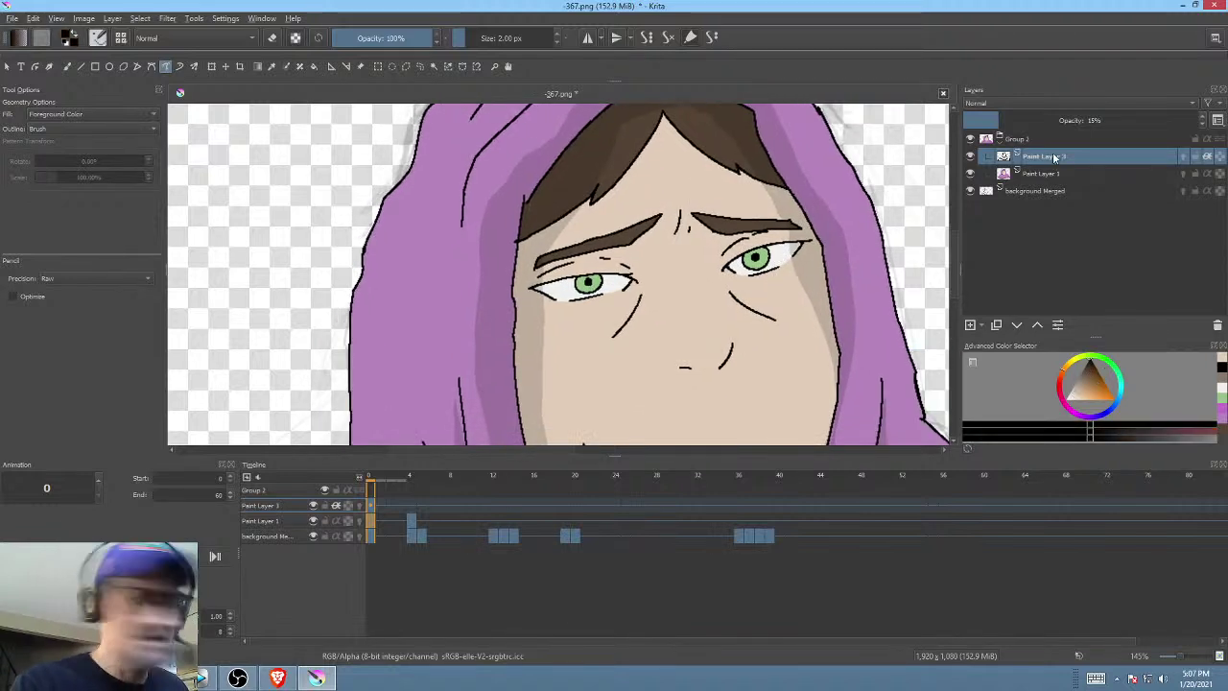
mouse_move(1055, 158)
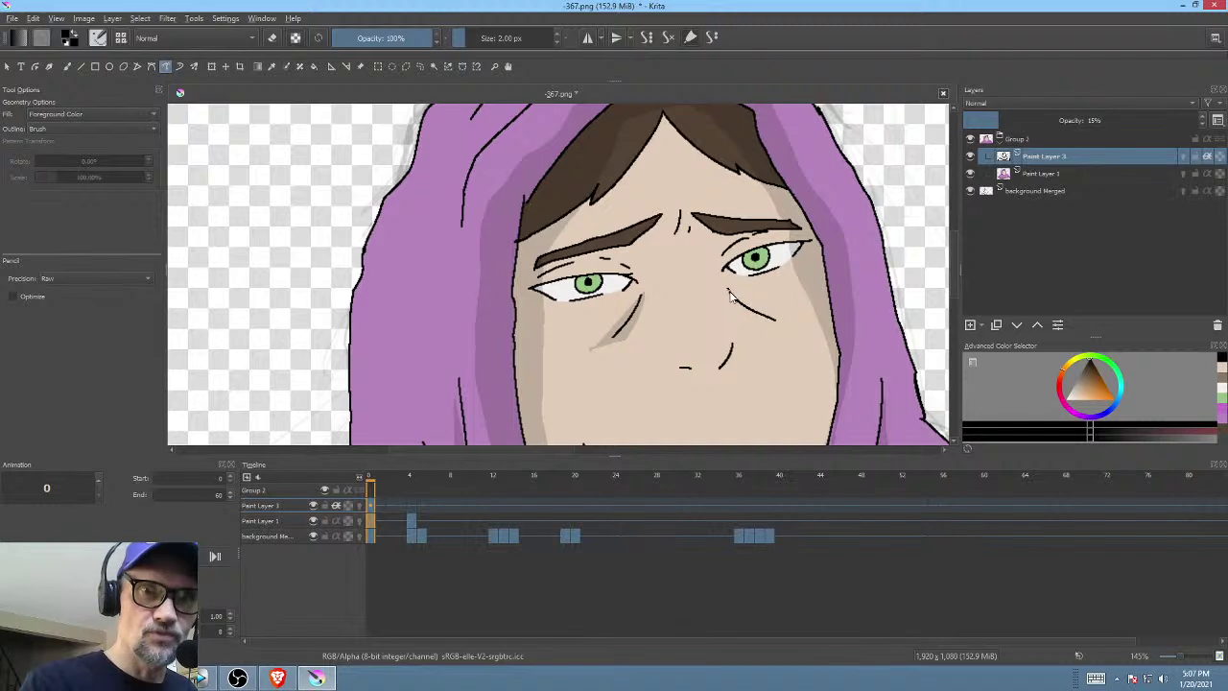
drag(716, 283, 751, 284)
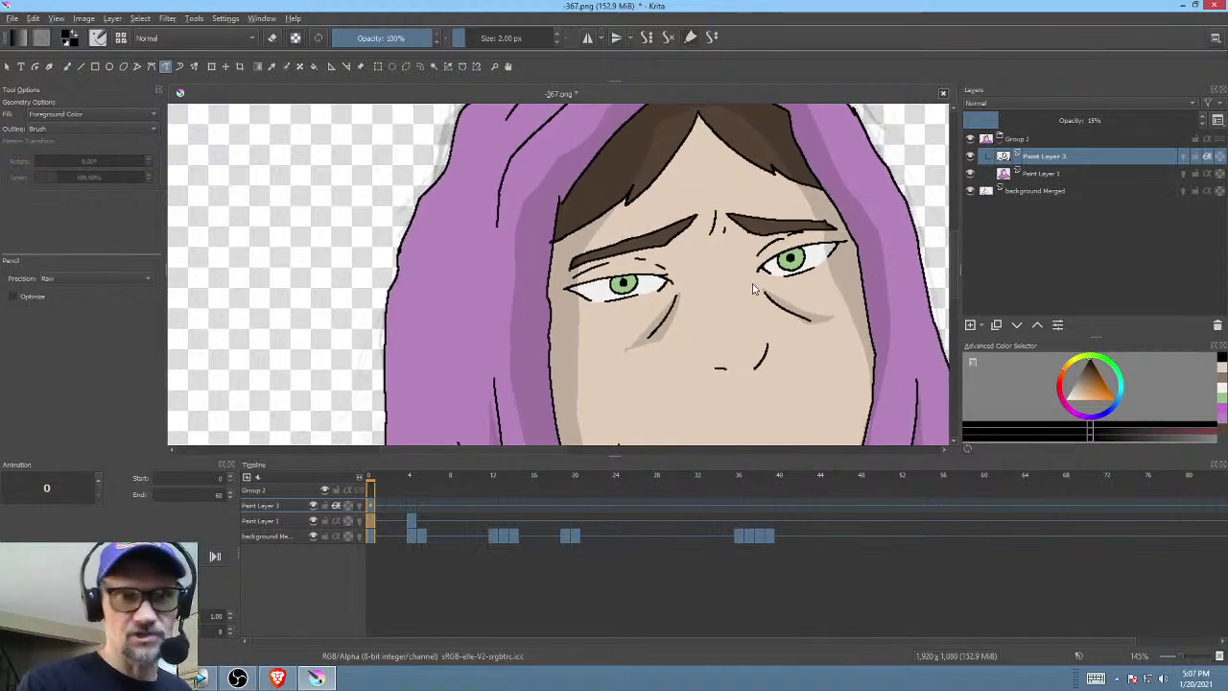
drag(581, 325, 606, 347)
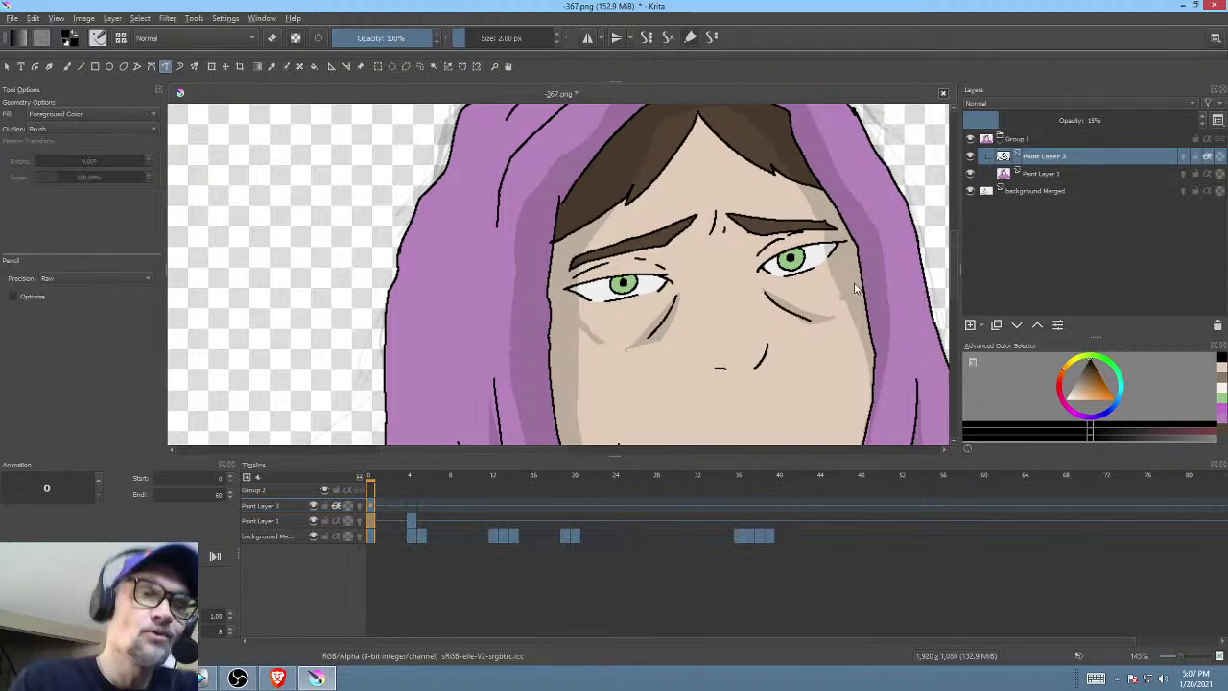
- Paint shadows between the inner ends of both eyebrows and the eyes at frame 0, and undo the unwanted stroke
drag(854, 288, 816, 291)
drag(719, 263, 792, 226)
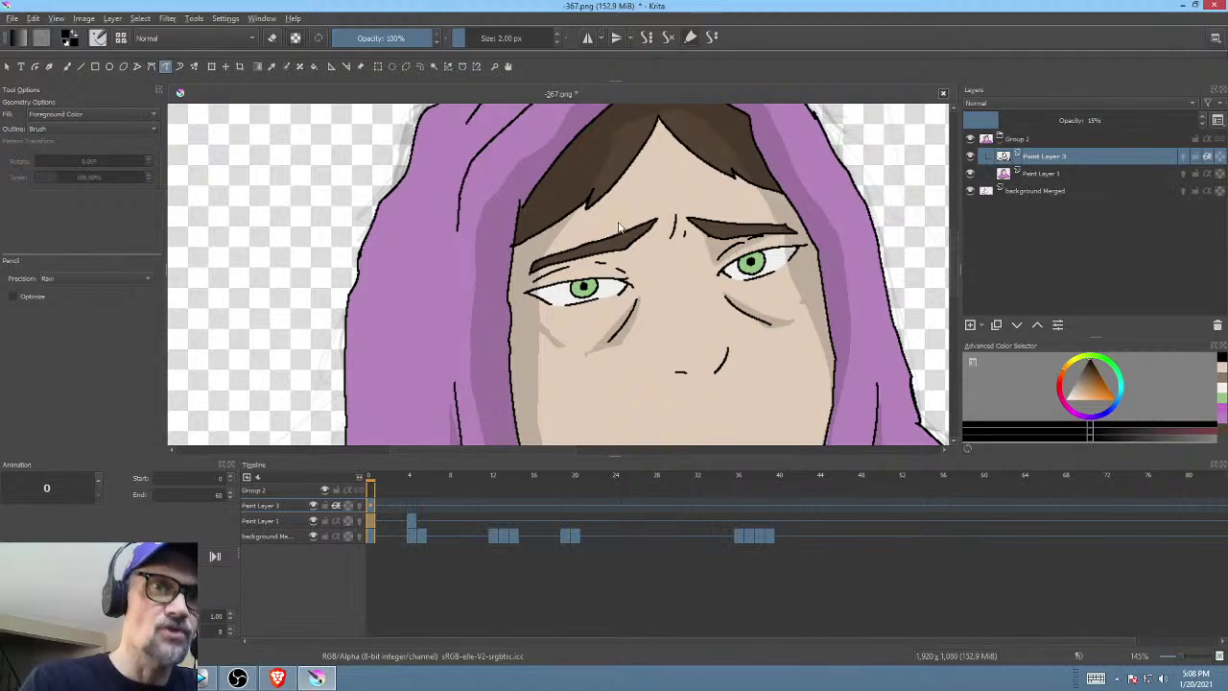
mouse_move(529, 286)
mouse_down()
mouse_move(617, 274)
mouse_move(662, 228)
mouse_up()
key(ctrl+z)
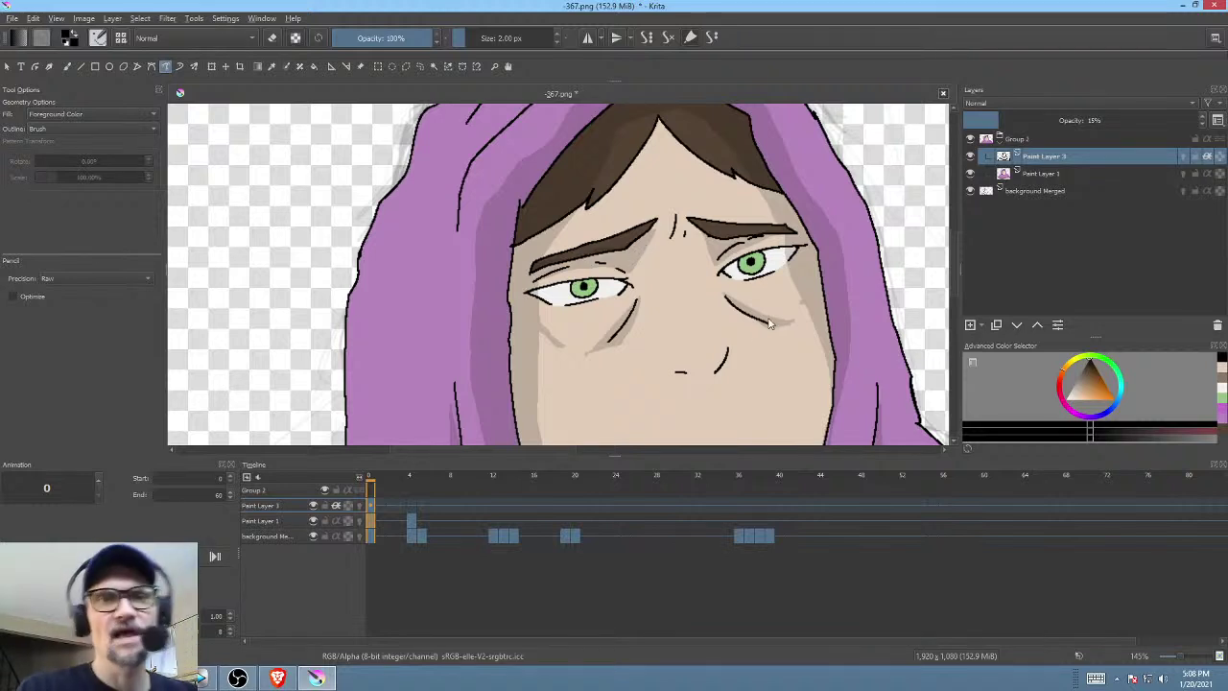
- Add small shadows to the whites of the eyes near their corners, and undo the last stroke
drag(769, 323, 806, 332)
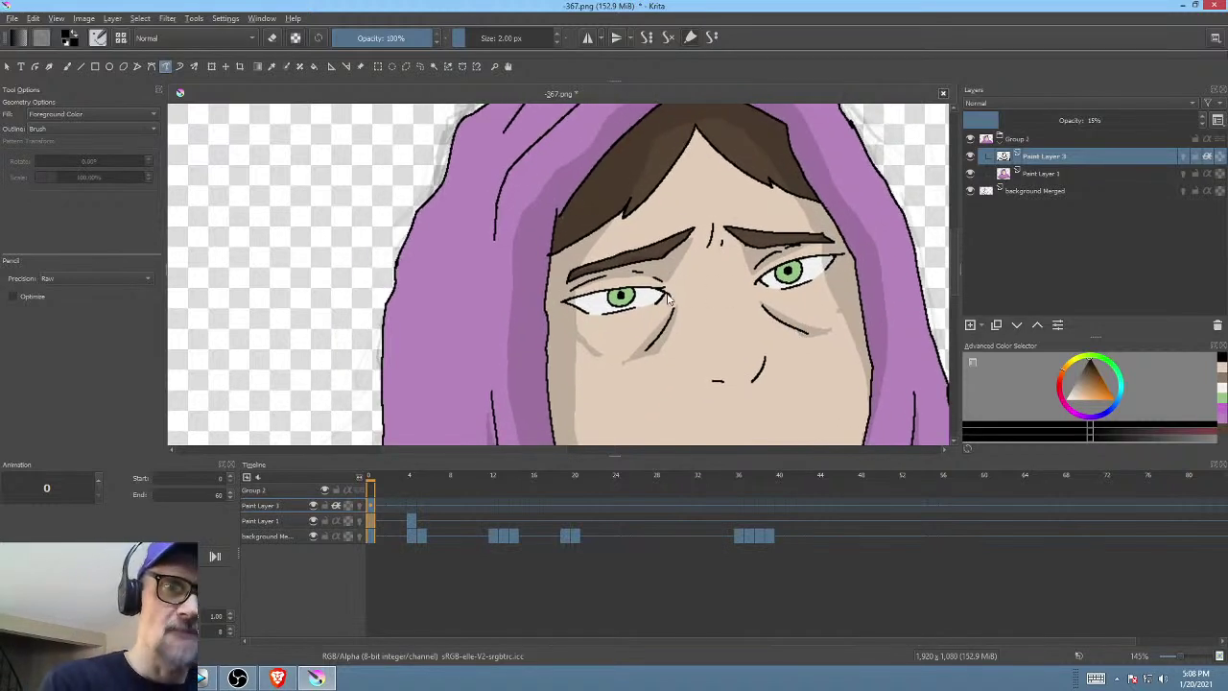
mouse_move(660, 291)
mouse_down()
mouse_move(570, 300)
mouse_move(662, 290)
mouse_up()
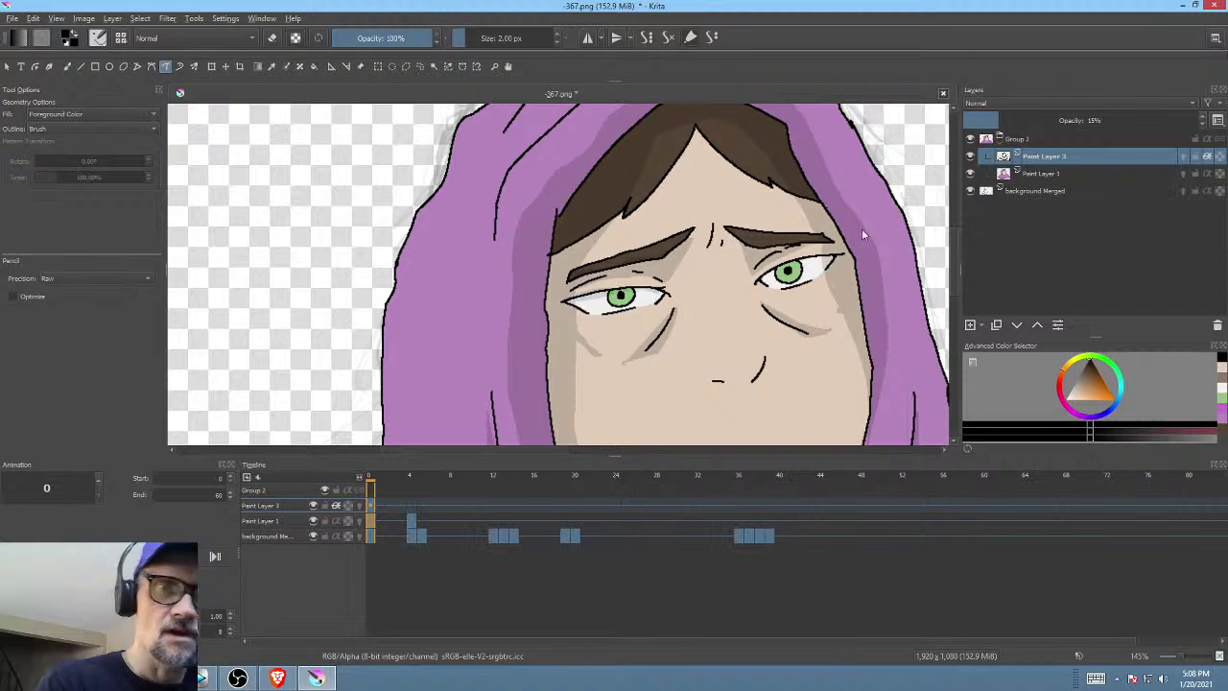
mouse_move(834, 261)
mouse_down()
mouse_move(755, 285)
mouse_move(825, 268)
mouse_up()
key(ctrl+z)
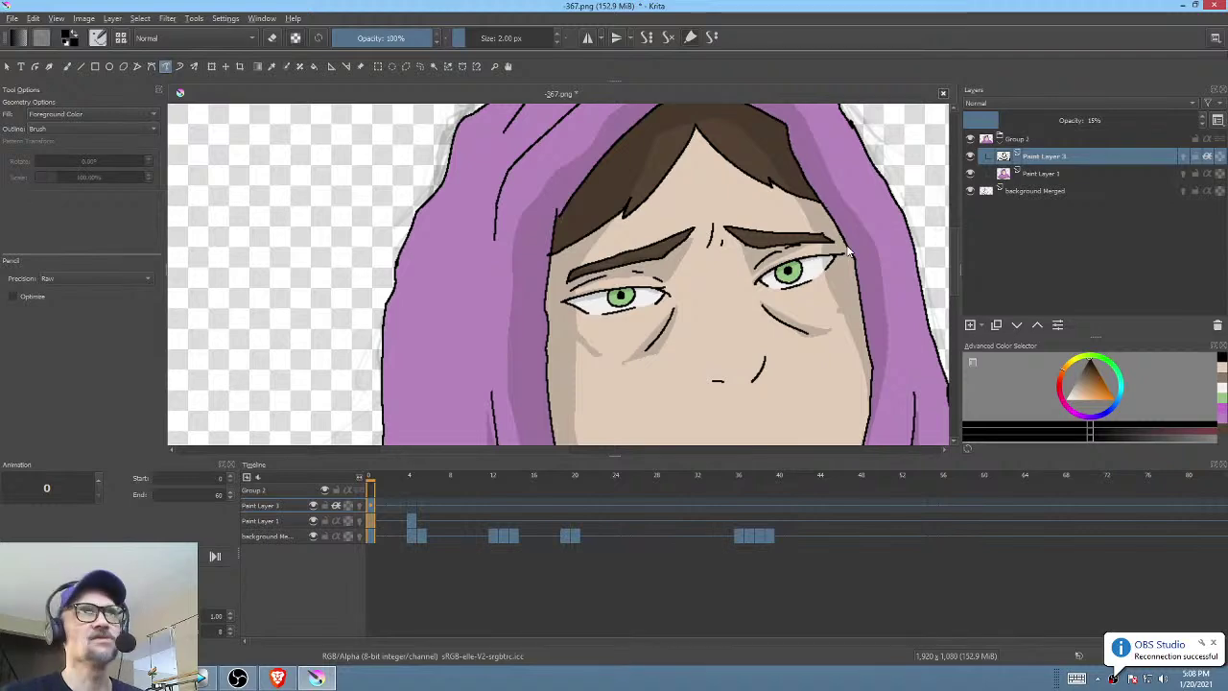
- Scrub through the timeline and step to frames 4 and 5 to check the eyebrow movement on the whole figure
scroll(763, 247, down, 4)
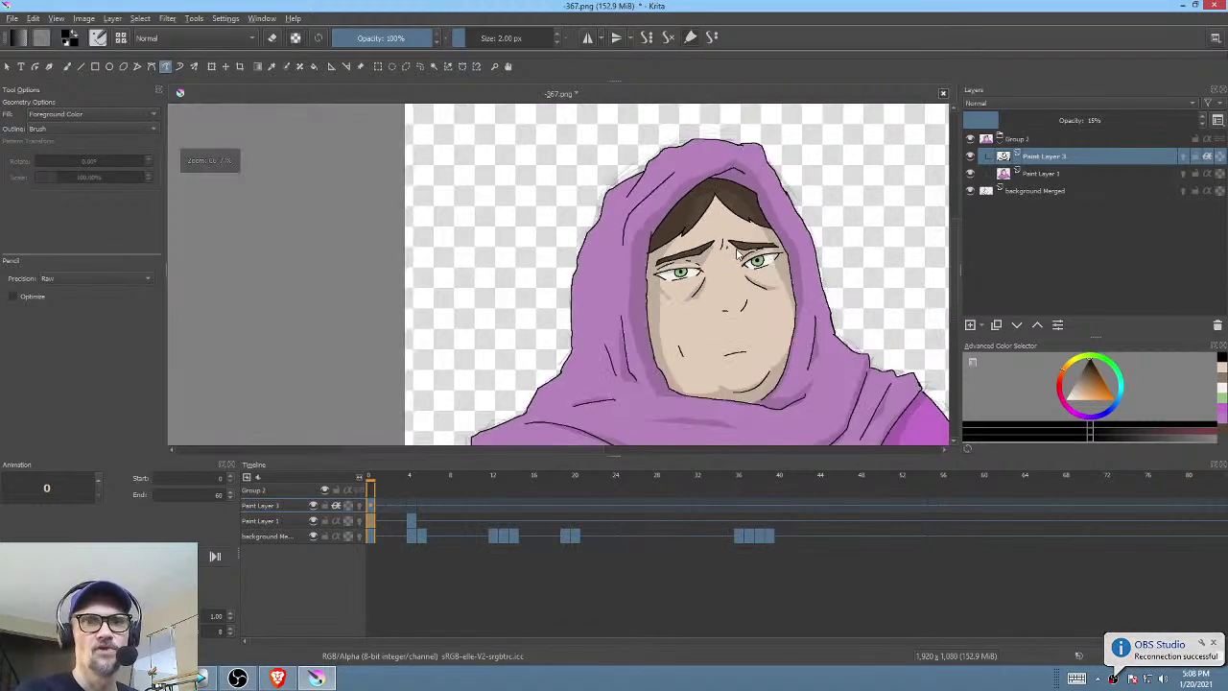
scroll(681, 247, down, 2)
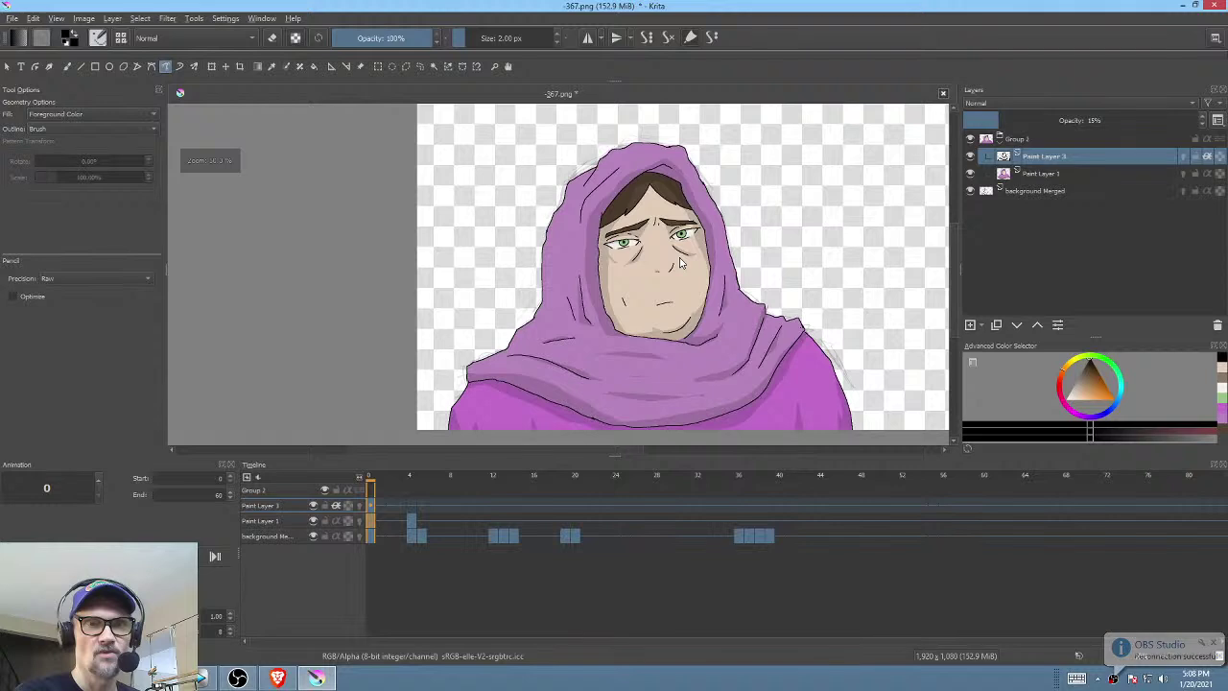
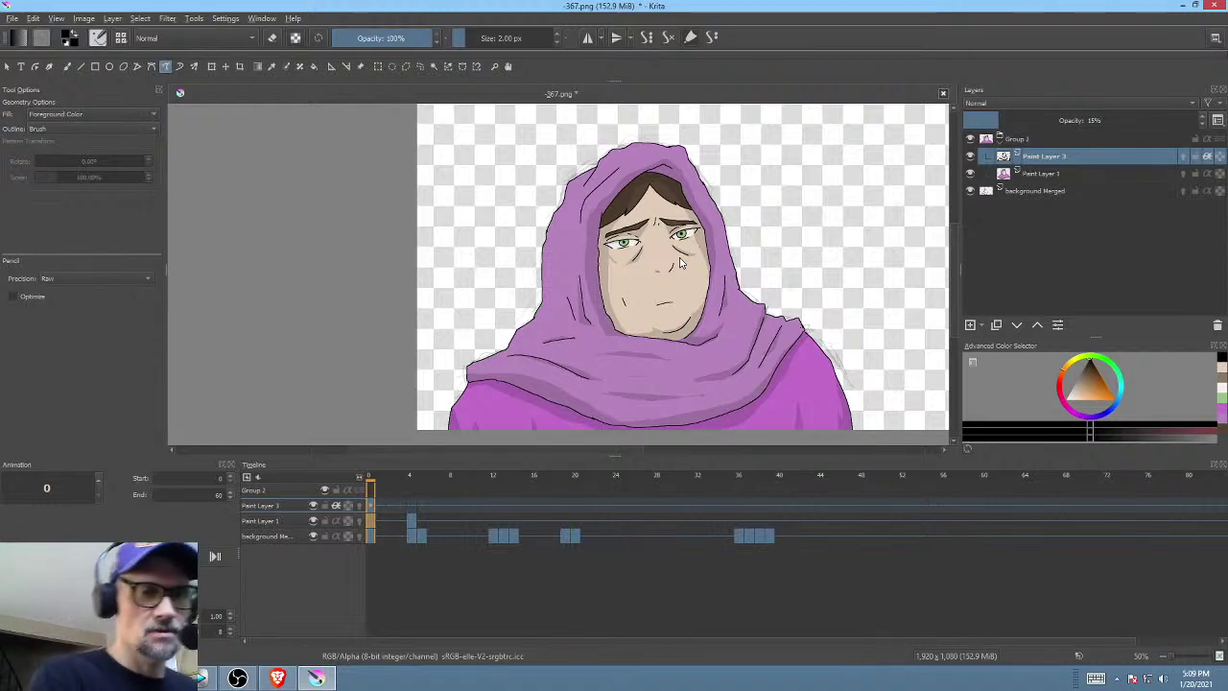
drag(380, 482, 688, 485)
click(383, 506)
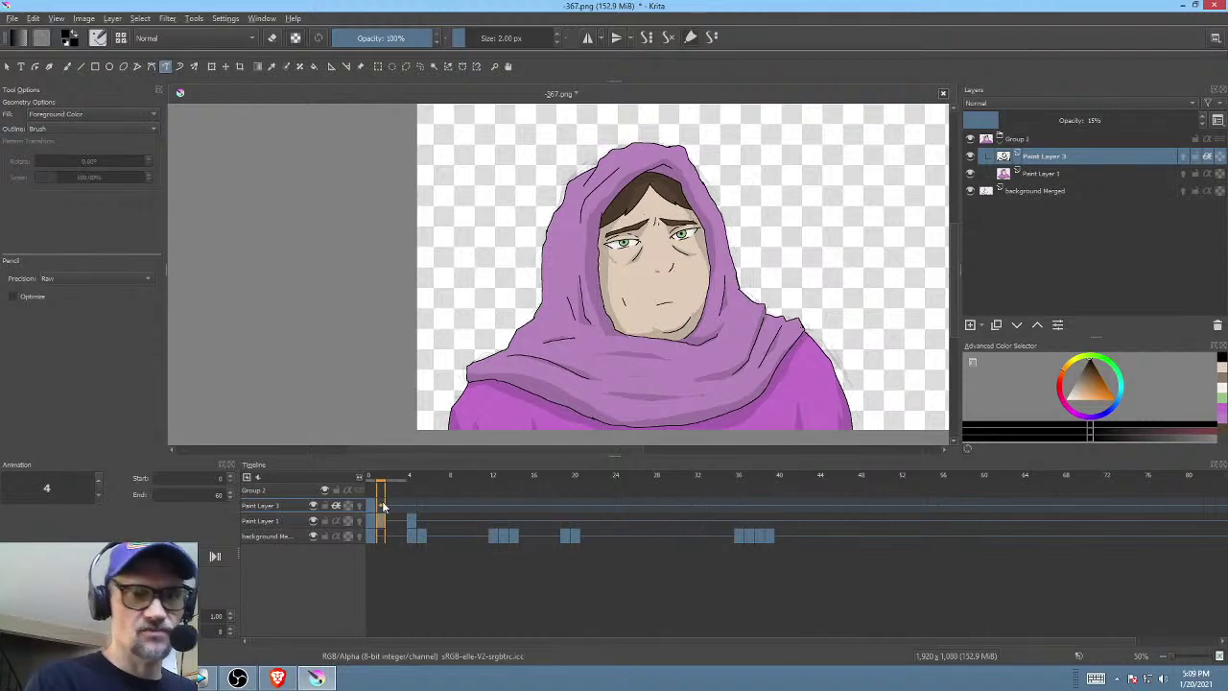
click(420, 519)
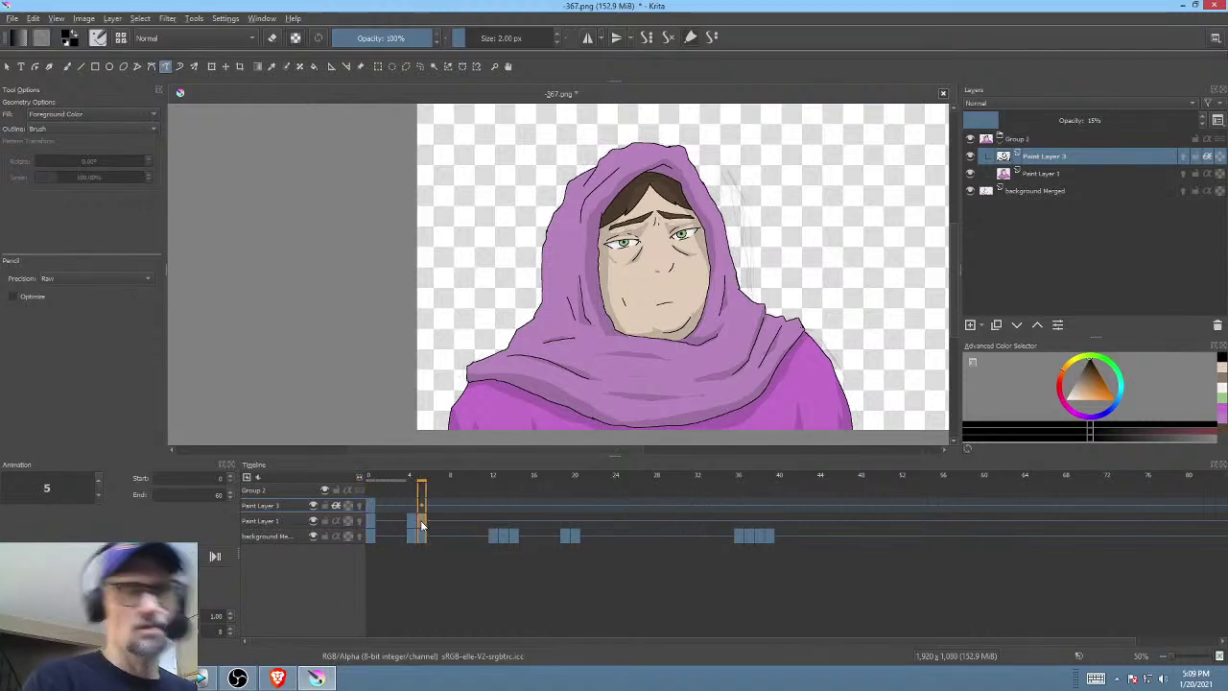
mouse_move(420, 520)
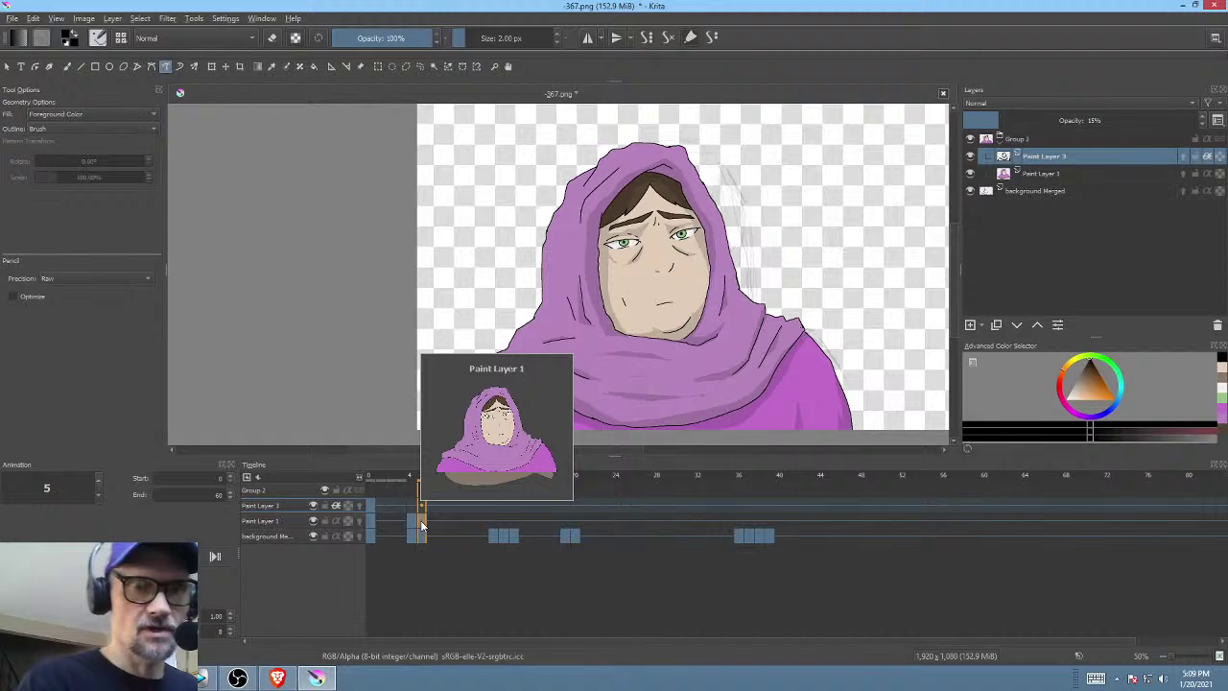
scroll(726, 217, up, 2)
scroll(726, 218, up, 3)
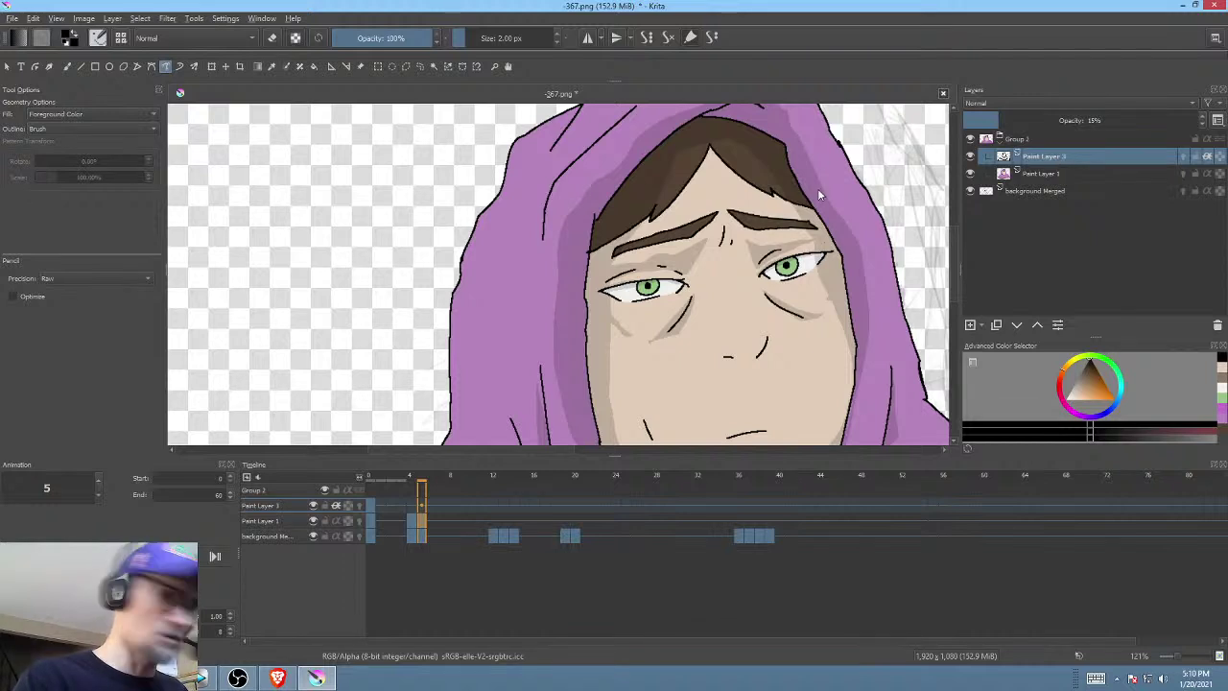
key(e)
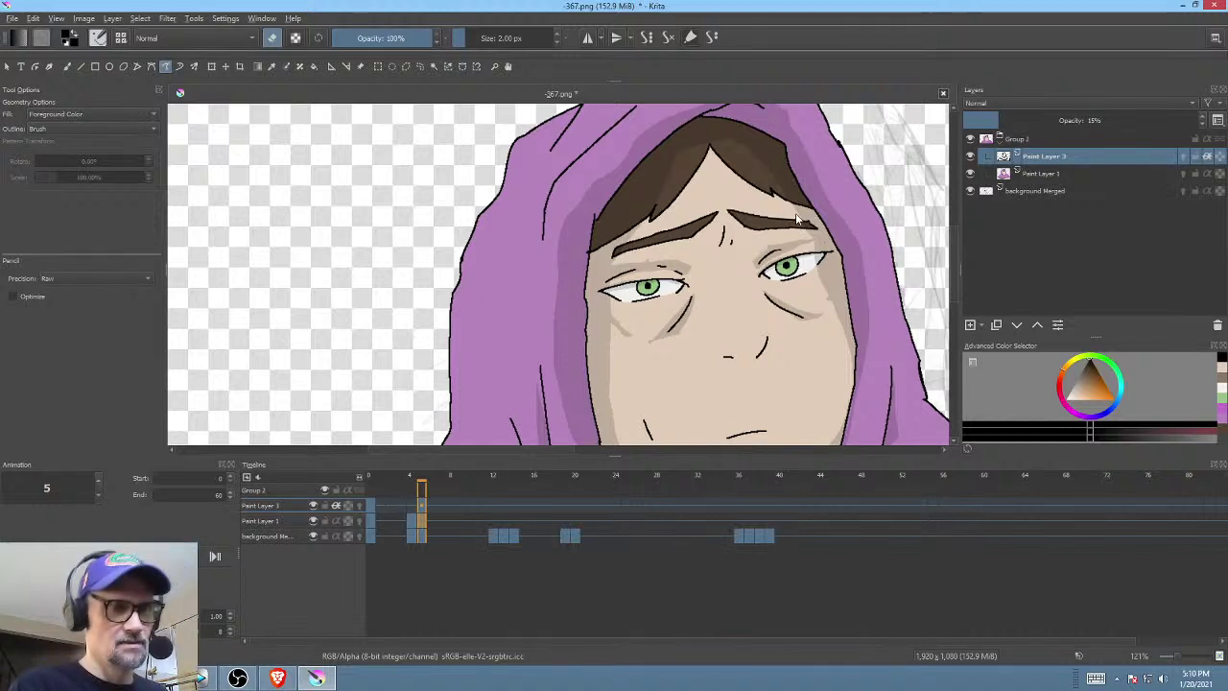
key(Left)
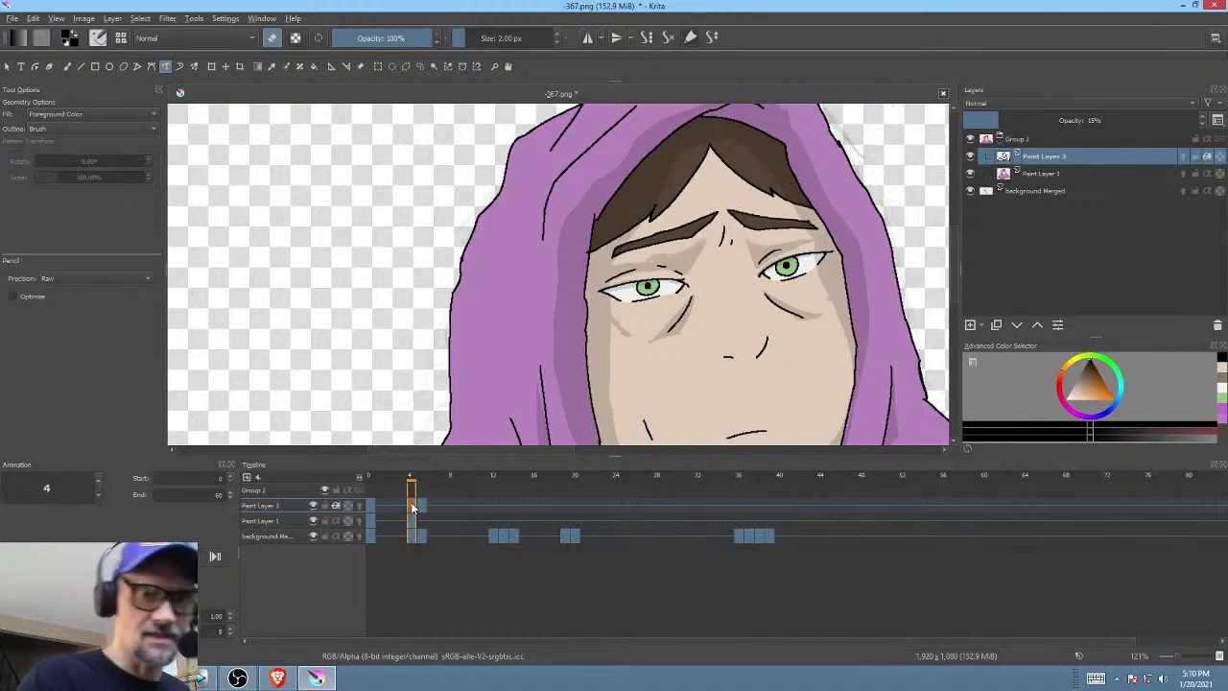
click(372, 502)
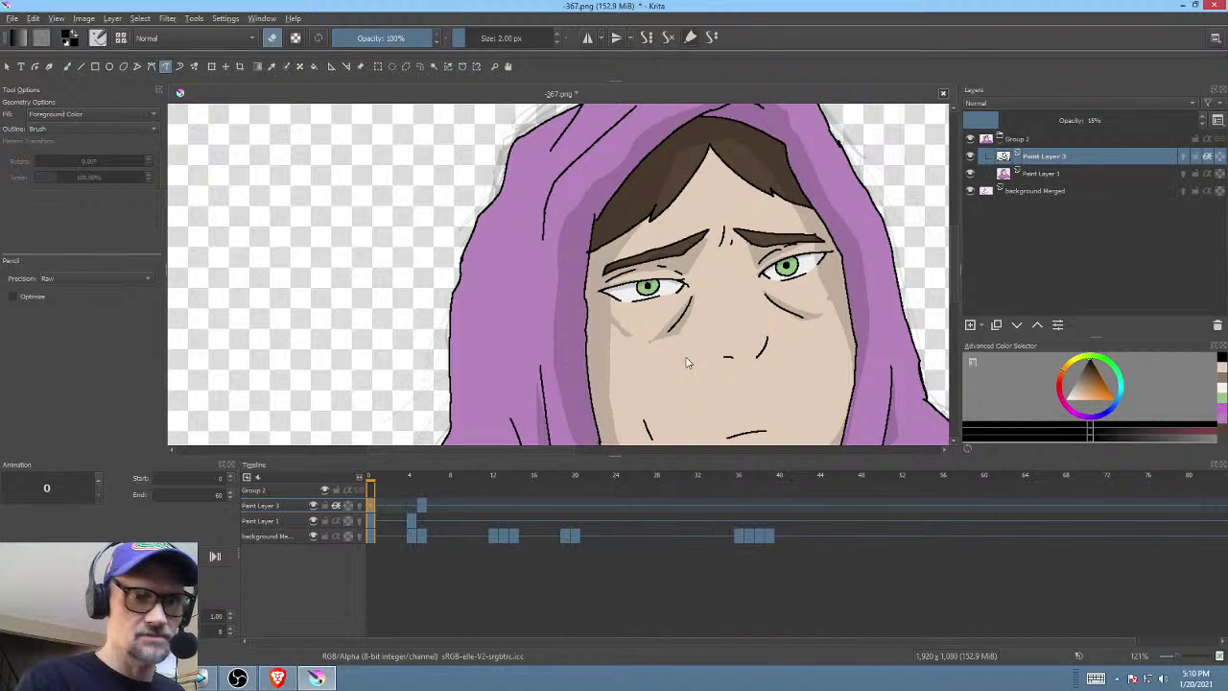
click(419, 505)
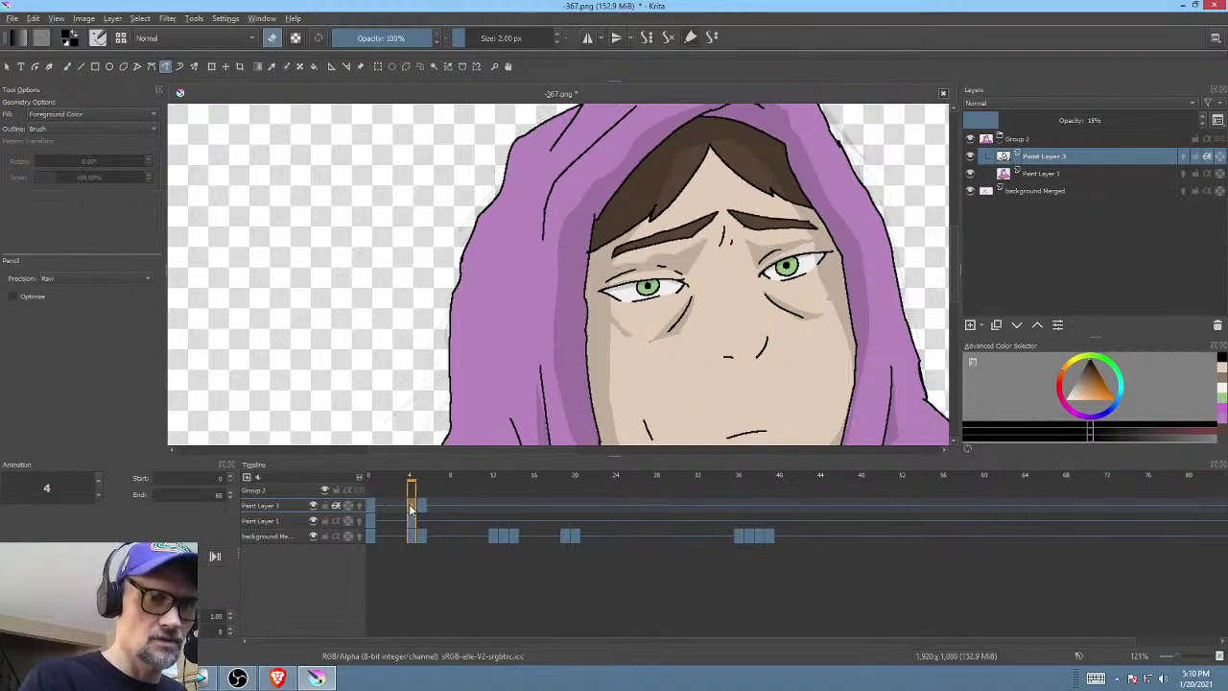
click(410, 506)
click(420, 505)
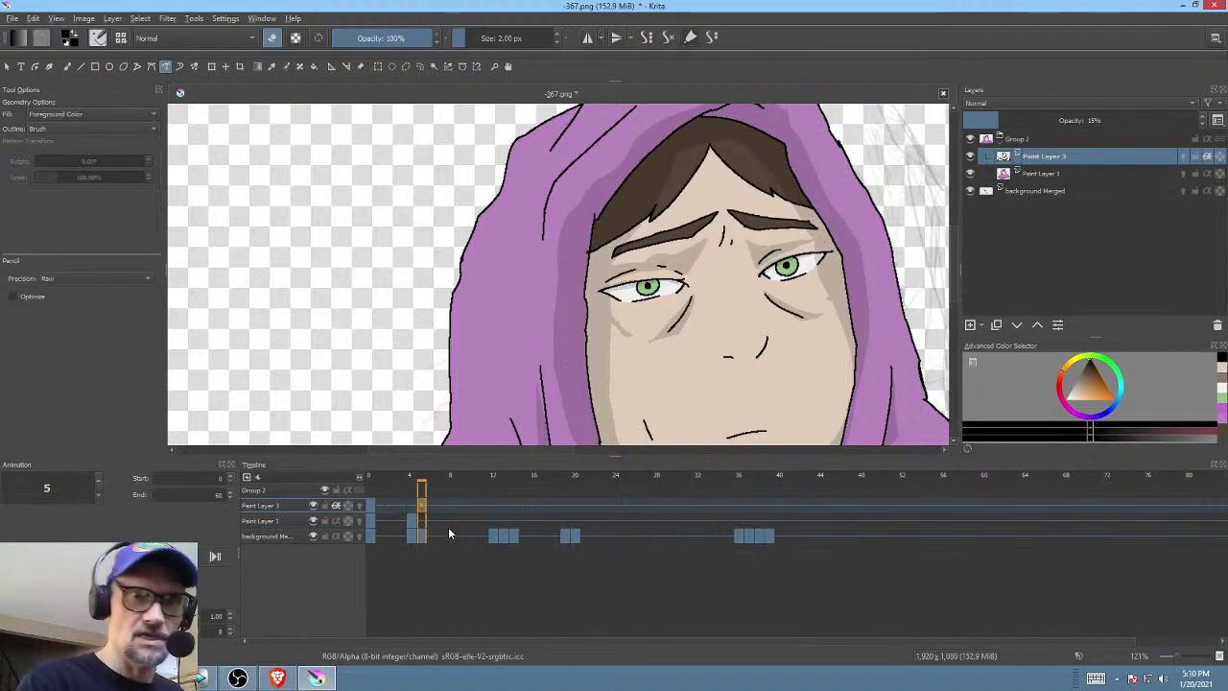
click(374, 505)
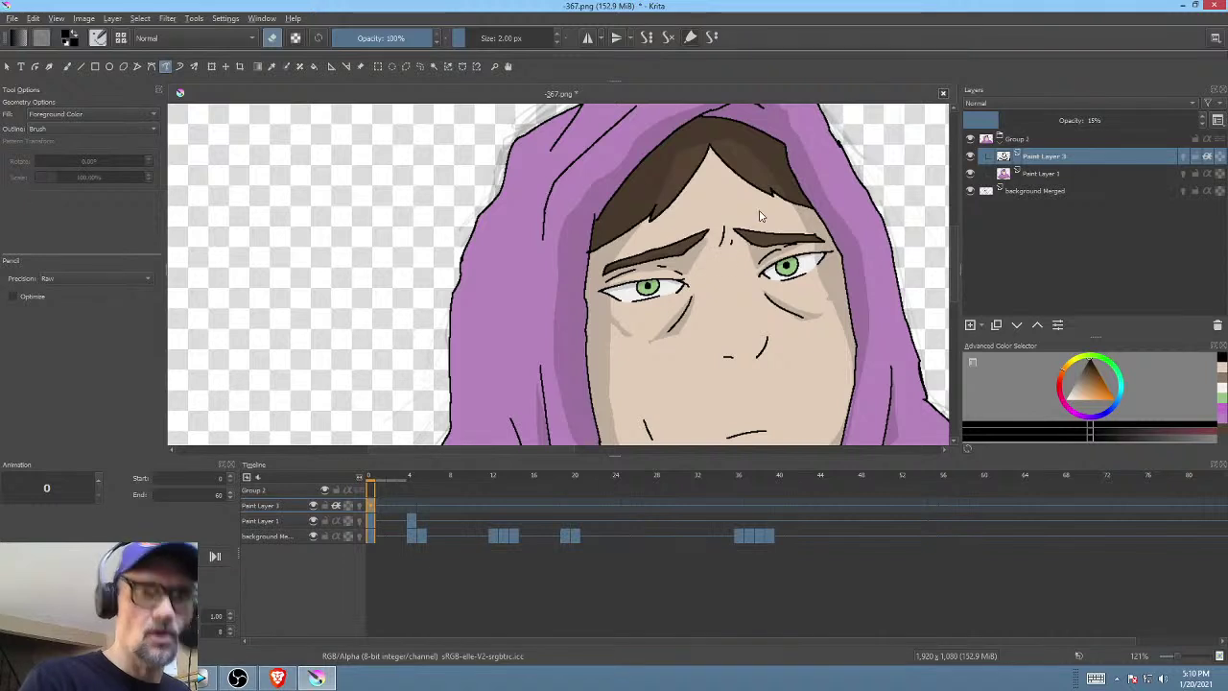
- On Paint Layer 3 at frame 4, rework the shadows beneath both raised eyebrows, and return to frame 0 to compare
click(413, 506)
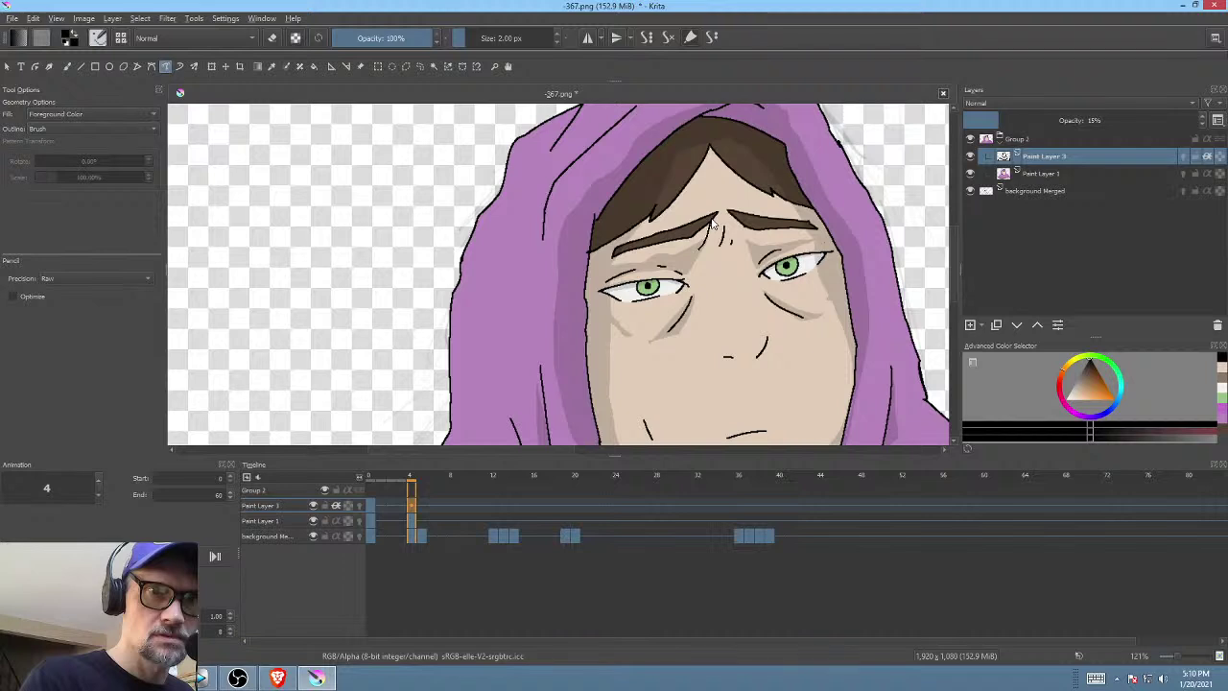
drag(715, 223, 604, 257)
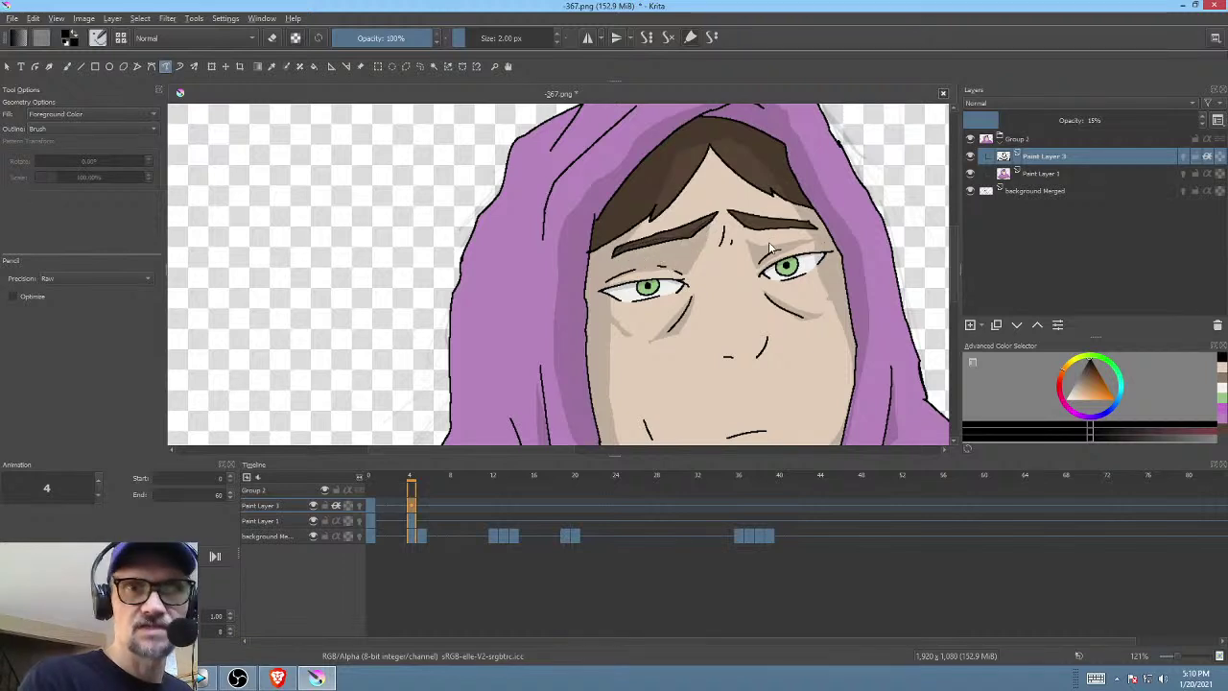
drag(740, 221, 806, 227)
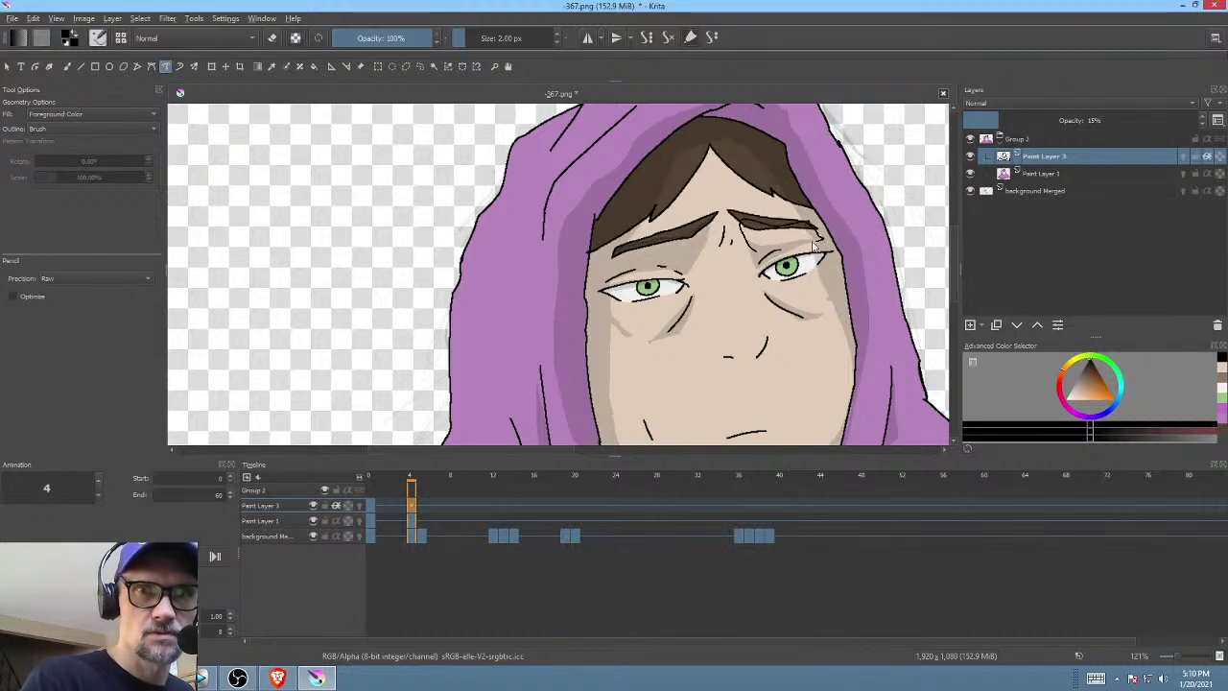
key(ctrl+z)
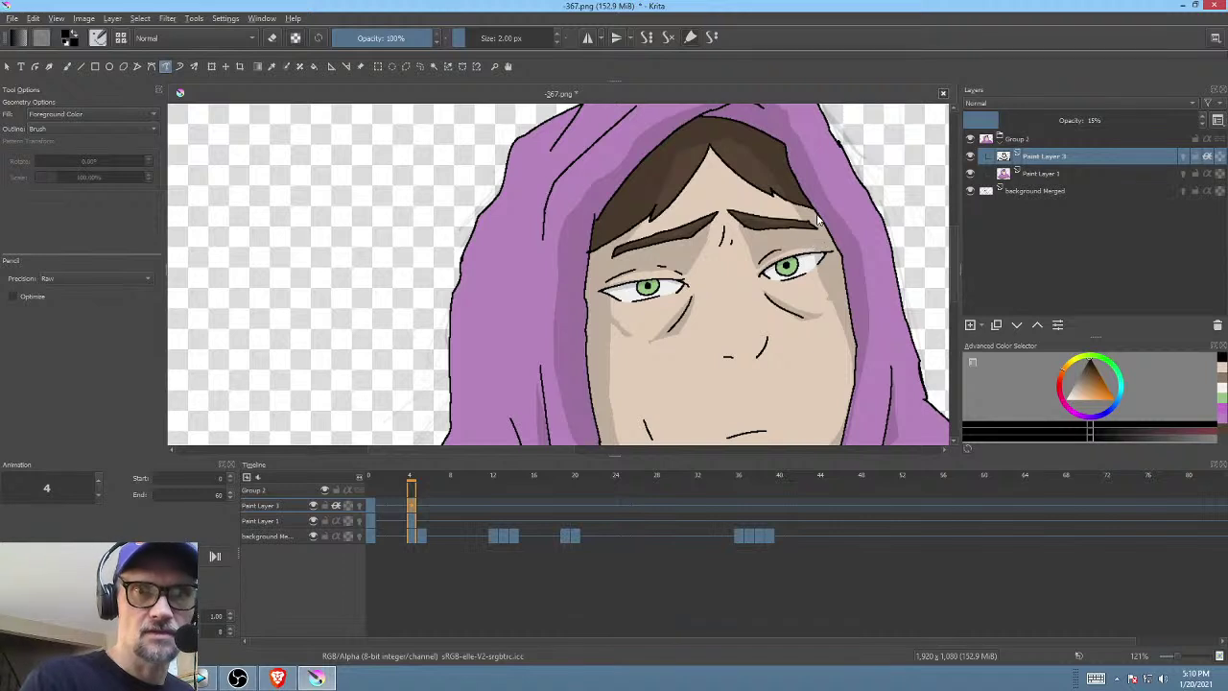
drag(803, 326, 830, 267)
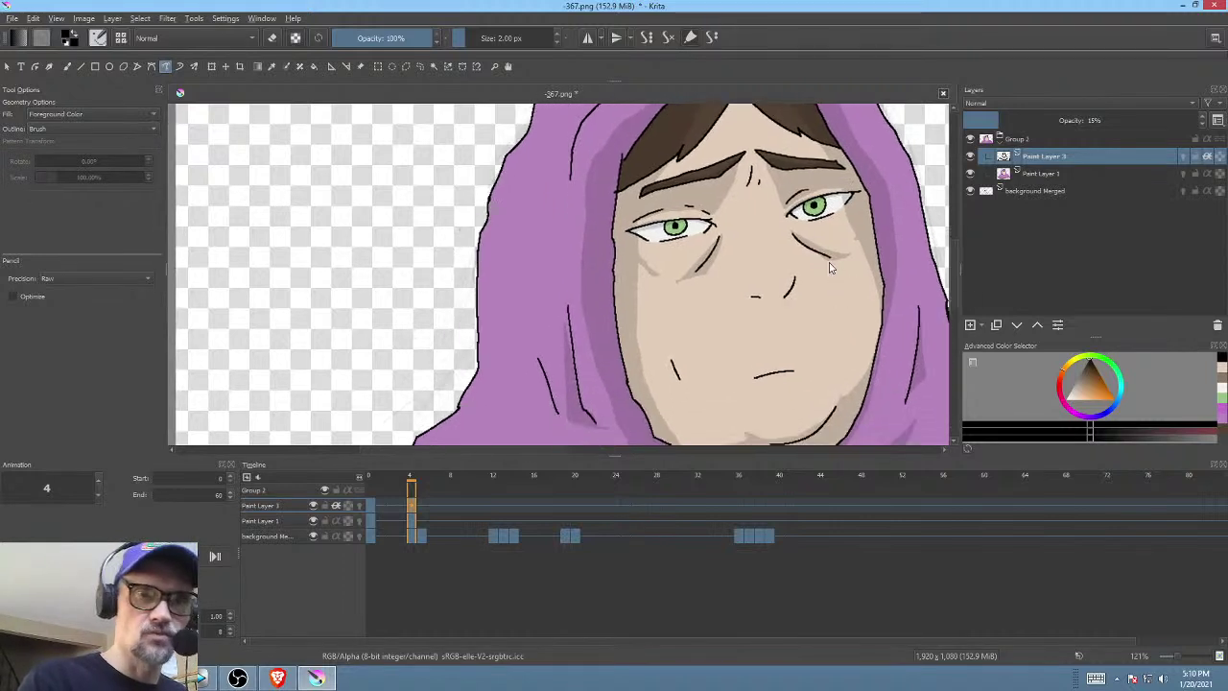
click(373, 512)
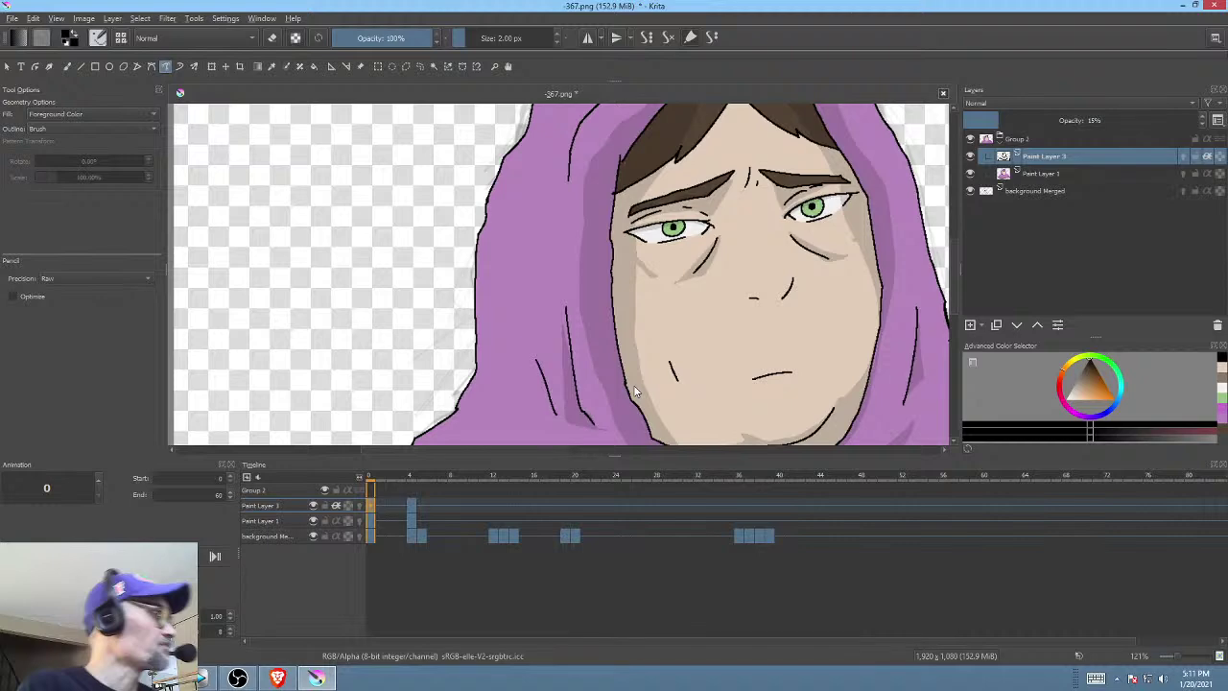
- Isolate the background Merged sketch layer and compare its drawings at frames 0, 4 and 5
drag(710, 264, 661, 248)
drag(745, 396, 704, 354)
drag(744, 235, 676, 297)
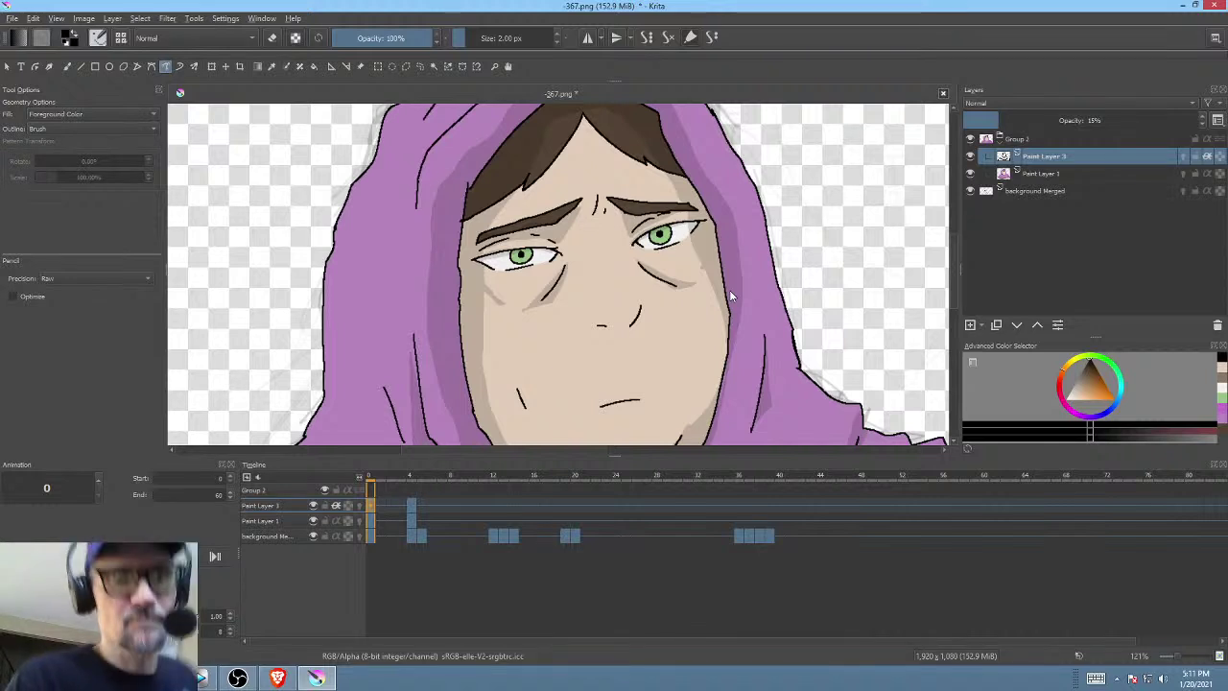
click(422, 508)
click(1067, 190)
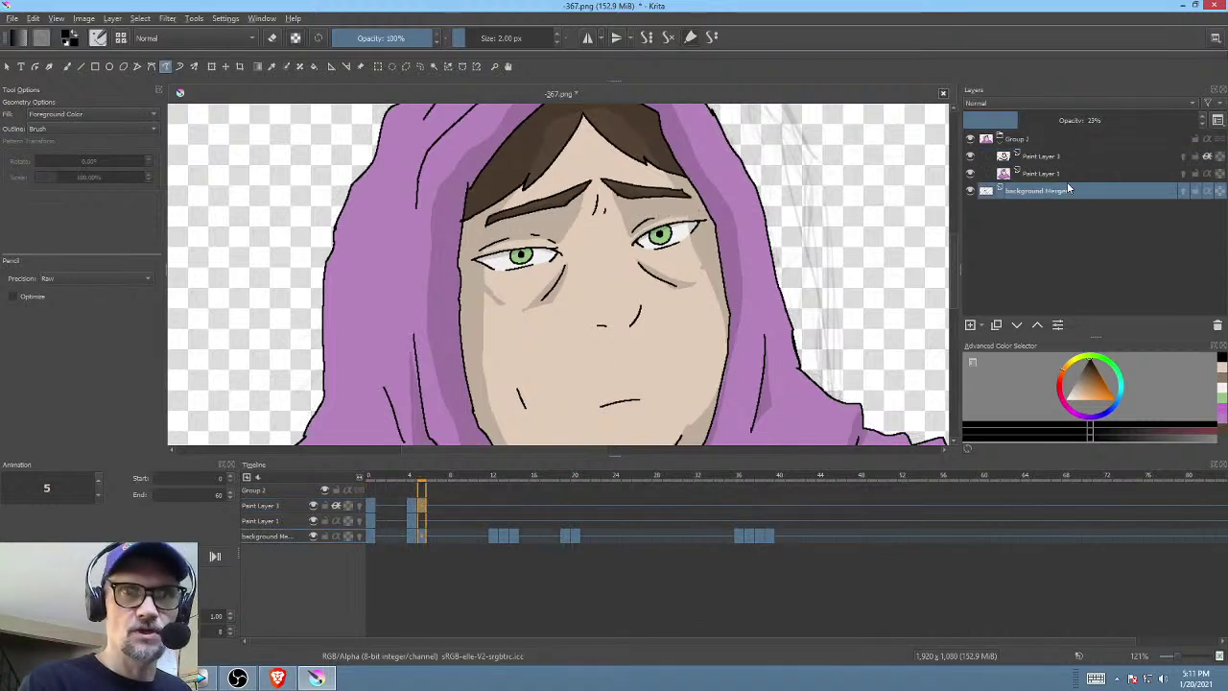
key(i)
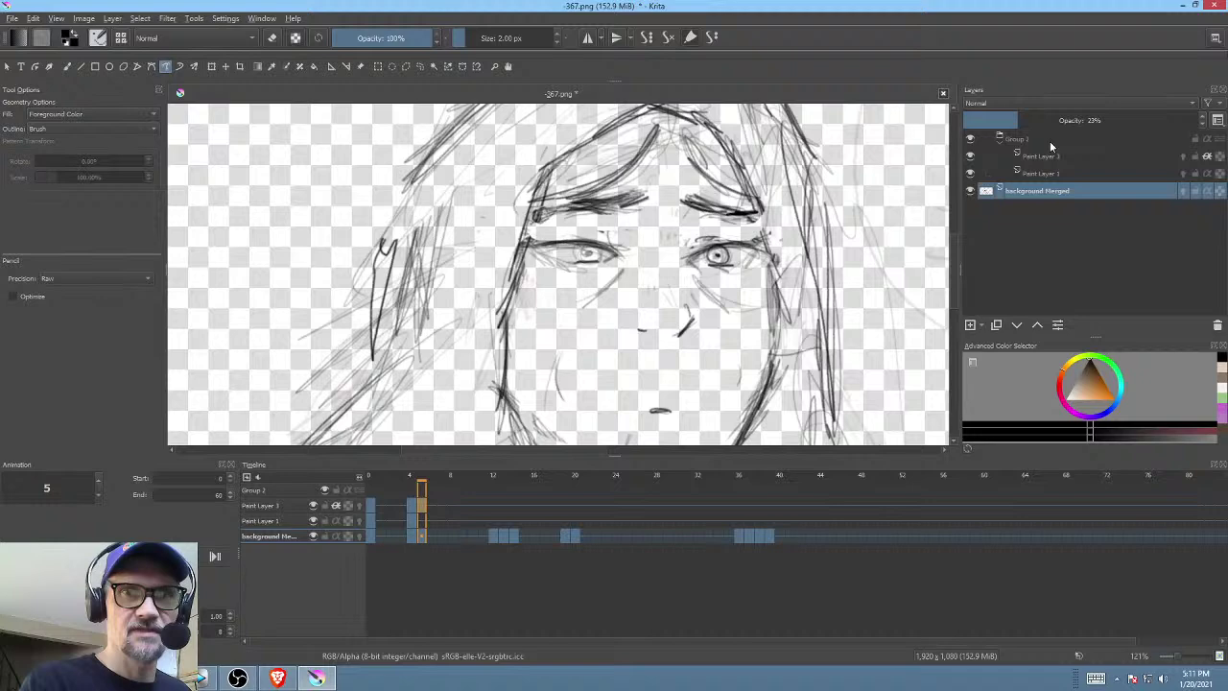
scroll(671, 308, down, 3)
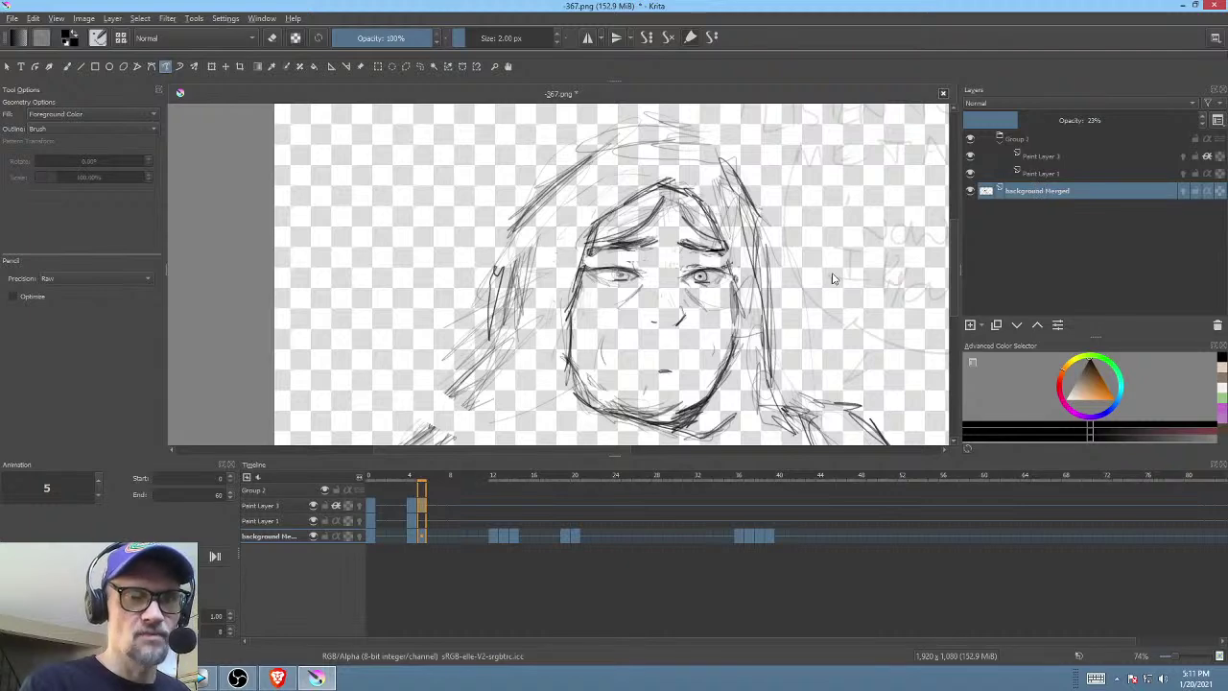
click(413, 535)
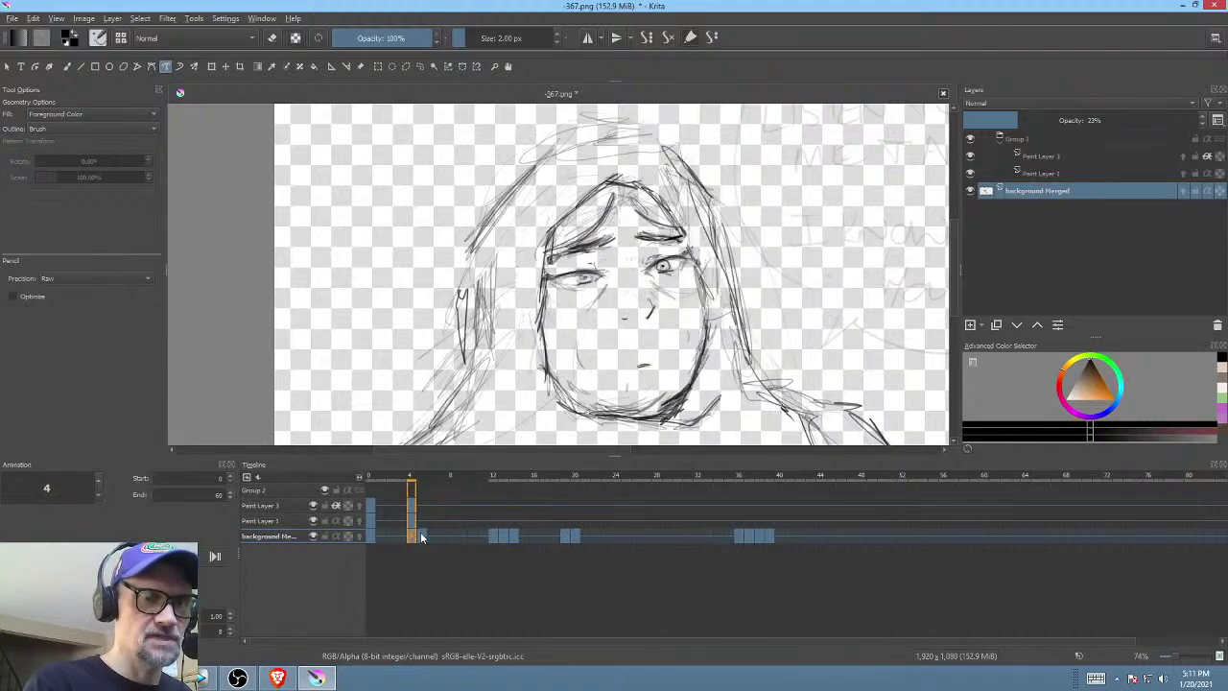
click(420, 535)
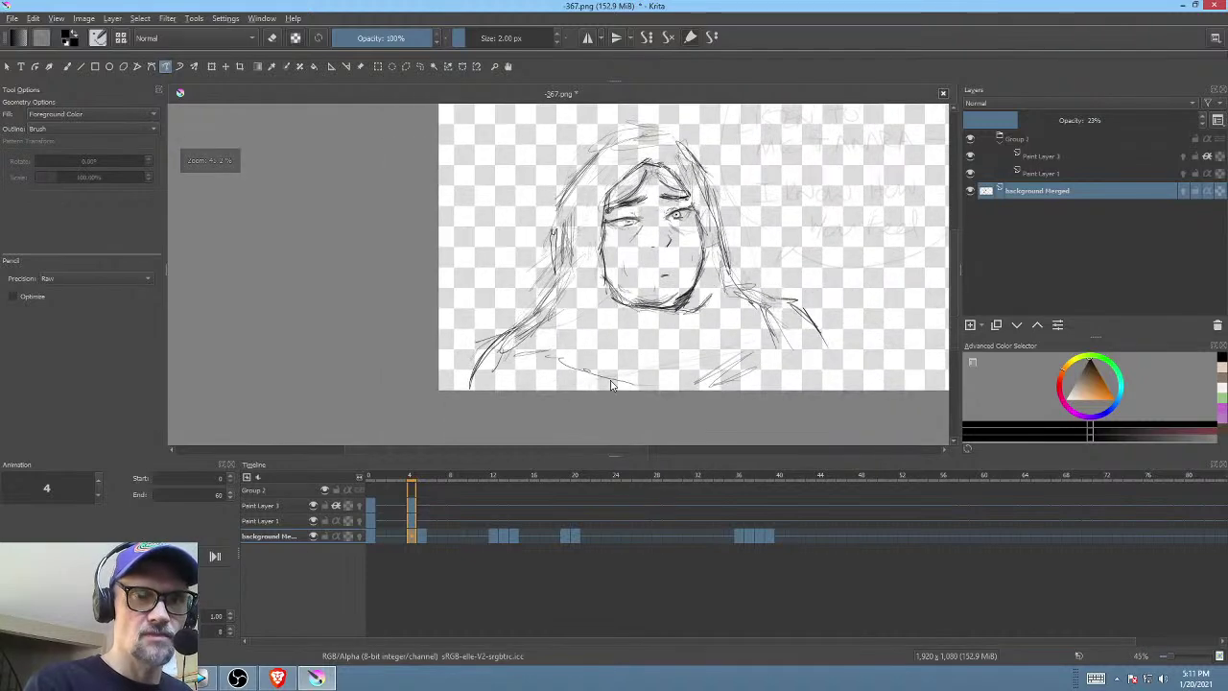
click(422, 535)
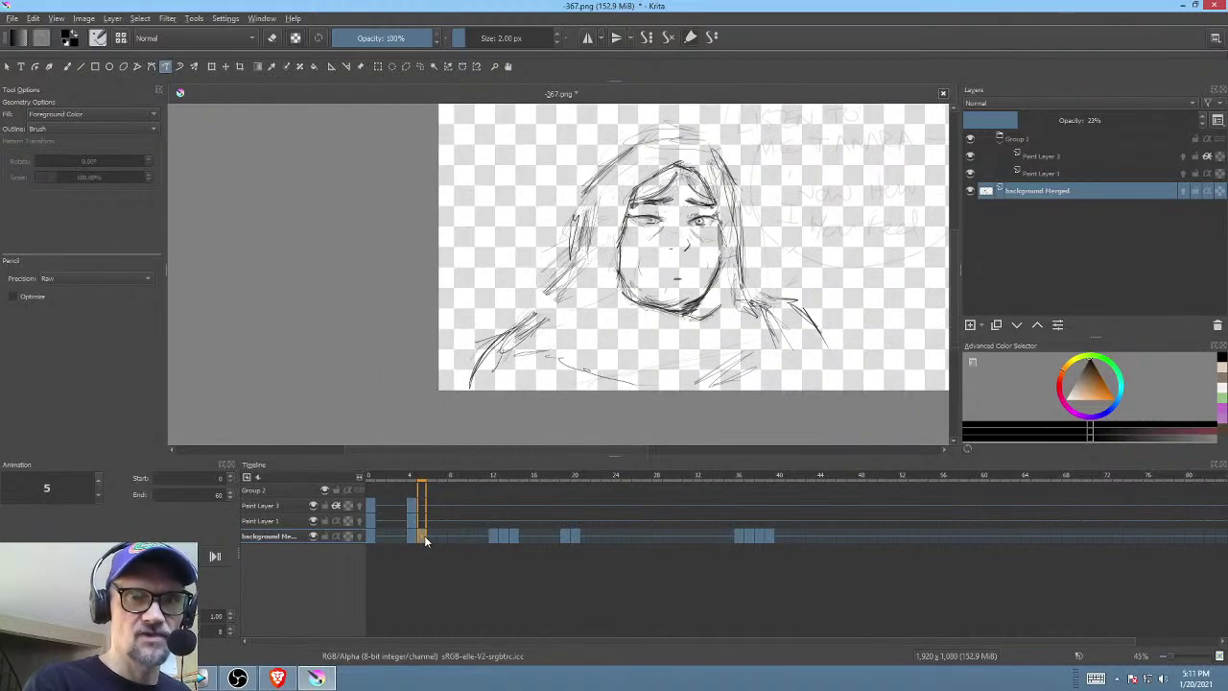
click(372, 533)
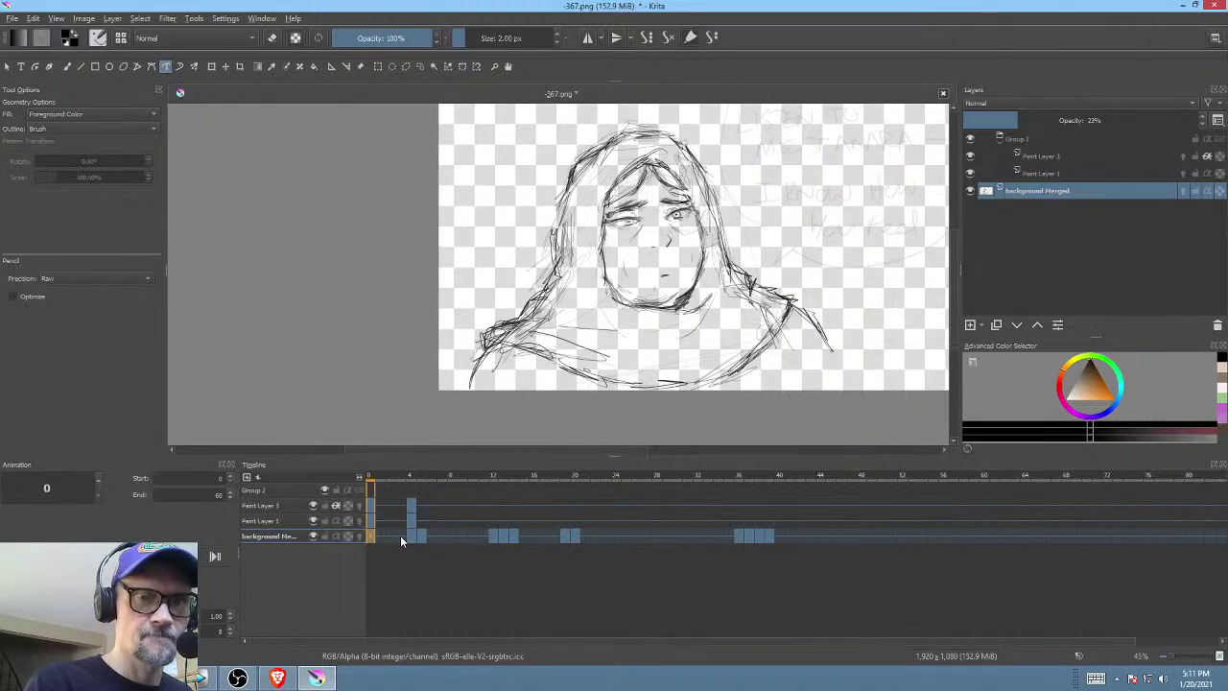
click(409, 535)
click(422, 535)
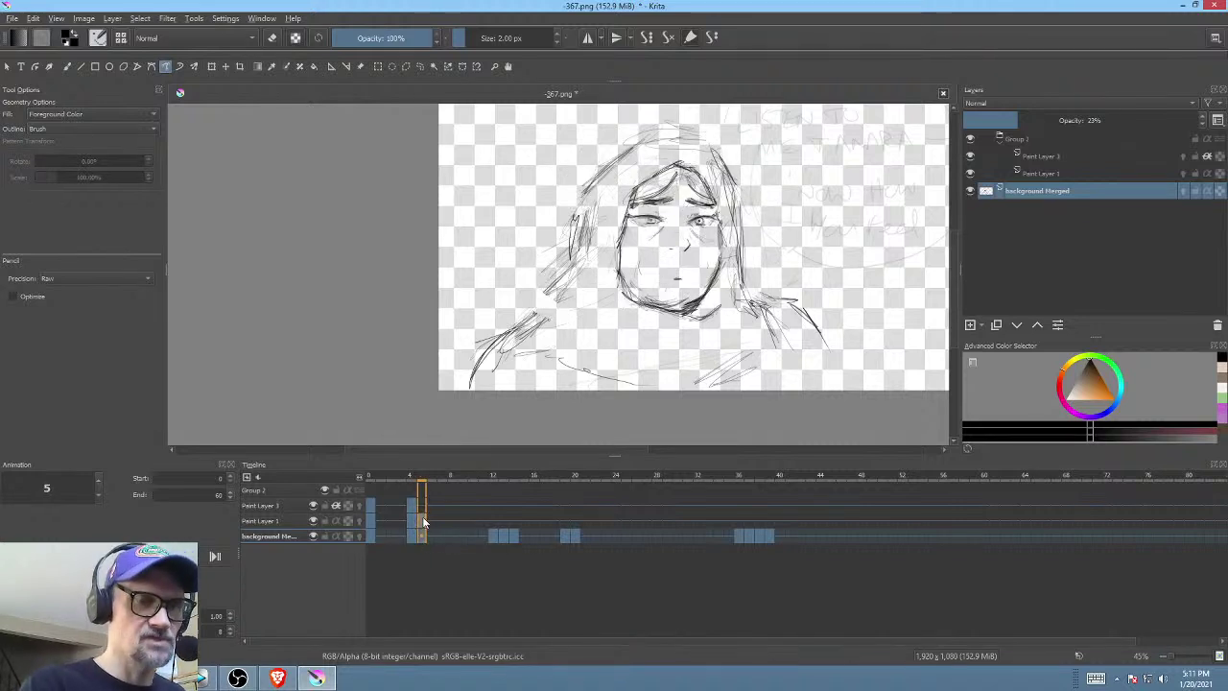
- At frame 5, make Group 2 active and draw a freehand outline selection around the hooded head down to the neck folds
click(284, 520)
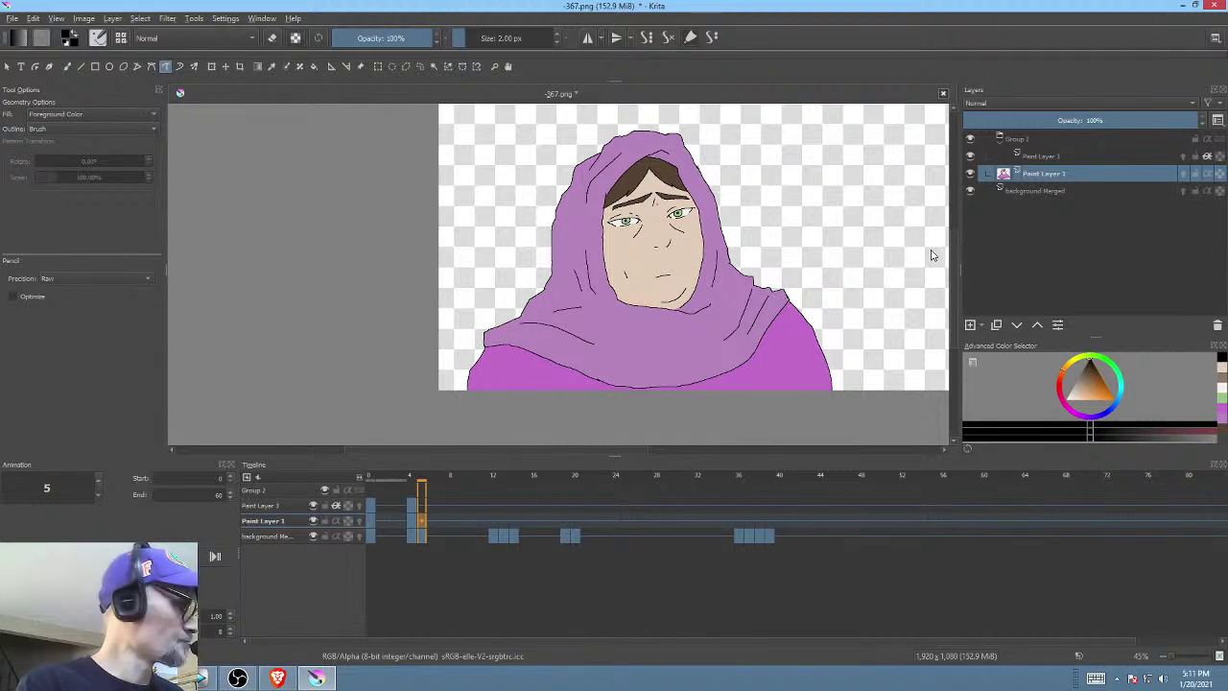
click(1066, 141)
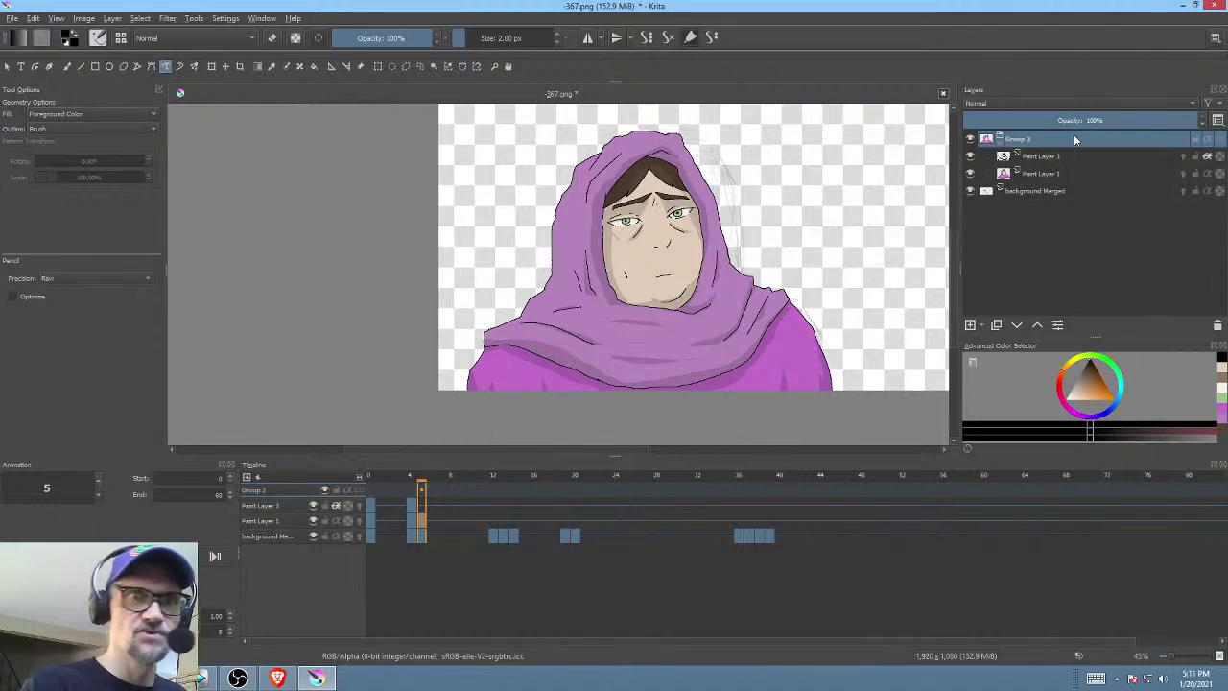
mouse_move(1074, 140)
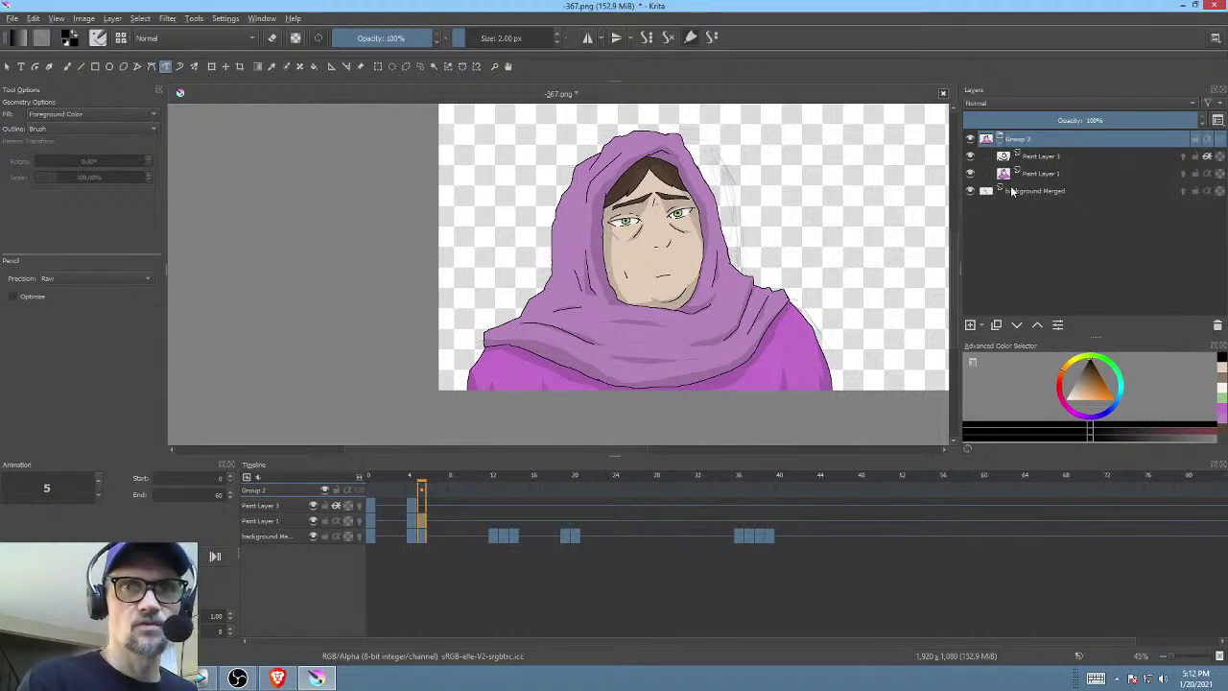
key(l)
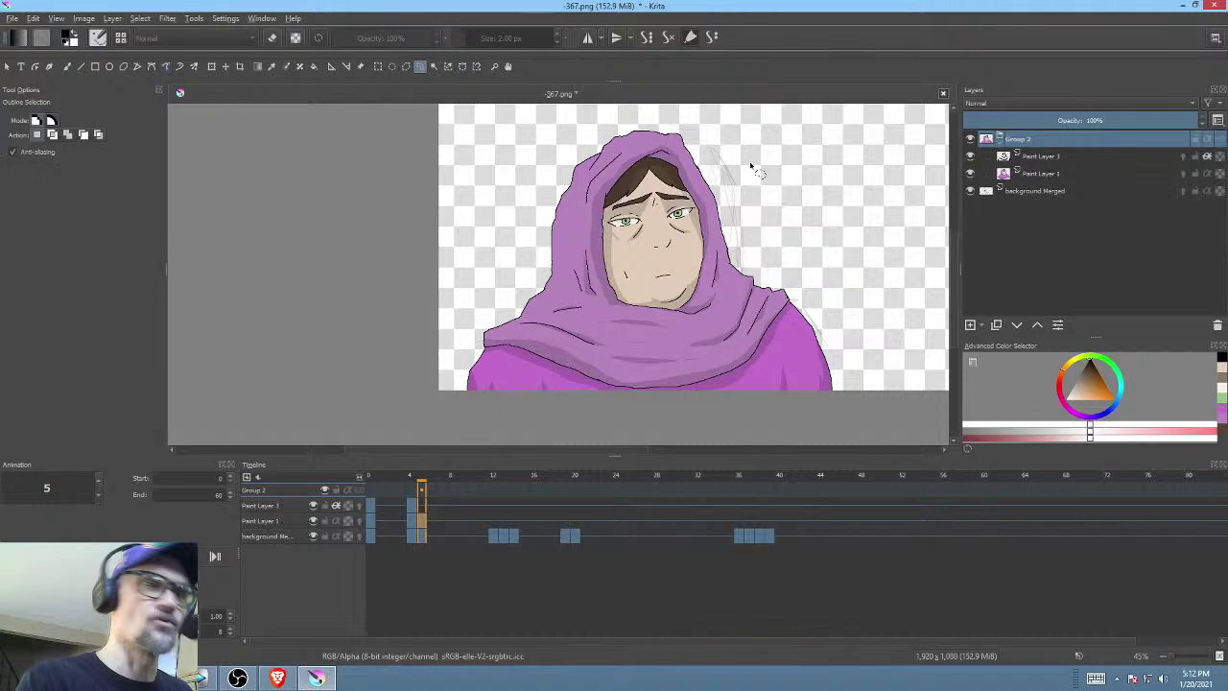
mouse_move(771, 158)
mouse_down()
mouse_move(618, 111)
mouse_move(487, 288)
mouse_move(607, 353)
mouse_move(683, 359)
mouse_move(729, 331)
mouse_move(789, 197)
mouse_up()
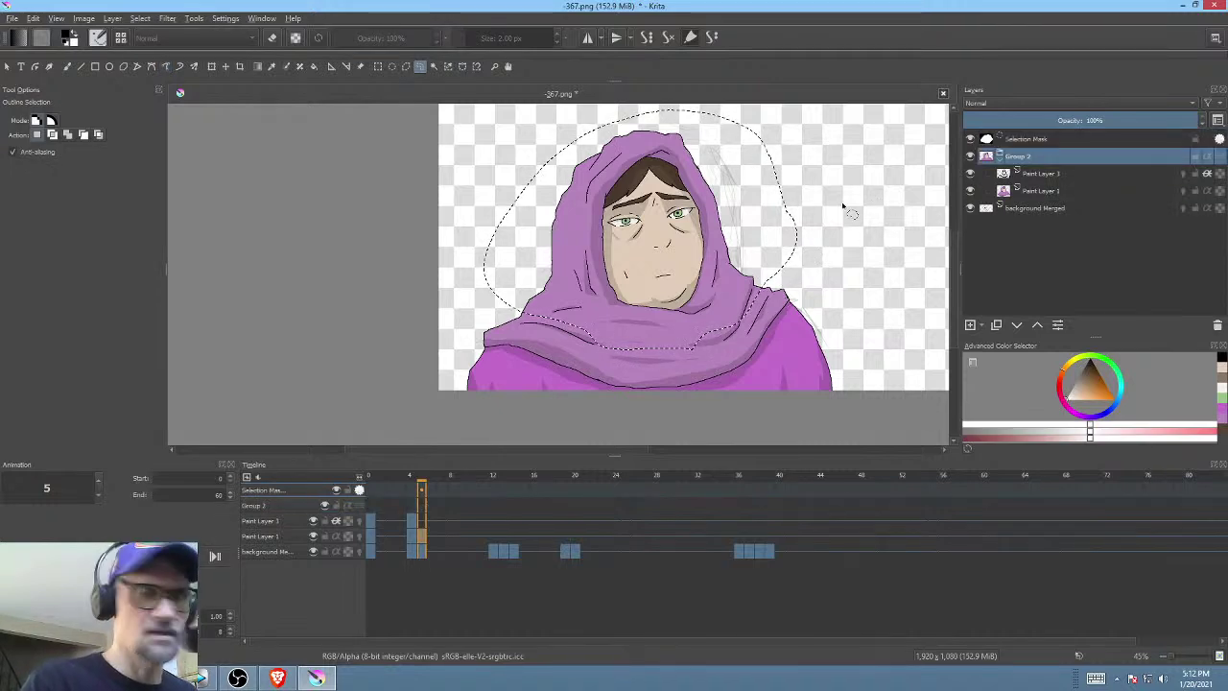
- Rotate the selected head slightly clockwise about the chin and shift it toward the right shoulder, following the frame 5 sketch
key(ctrl+t)
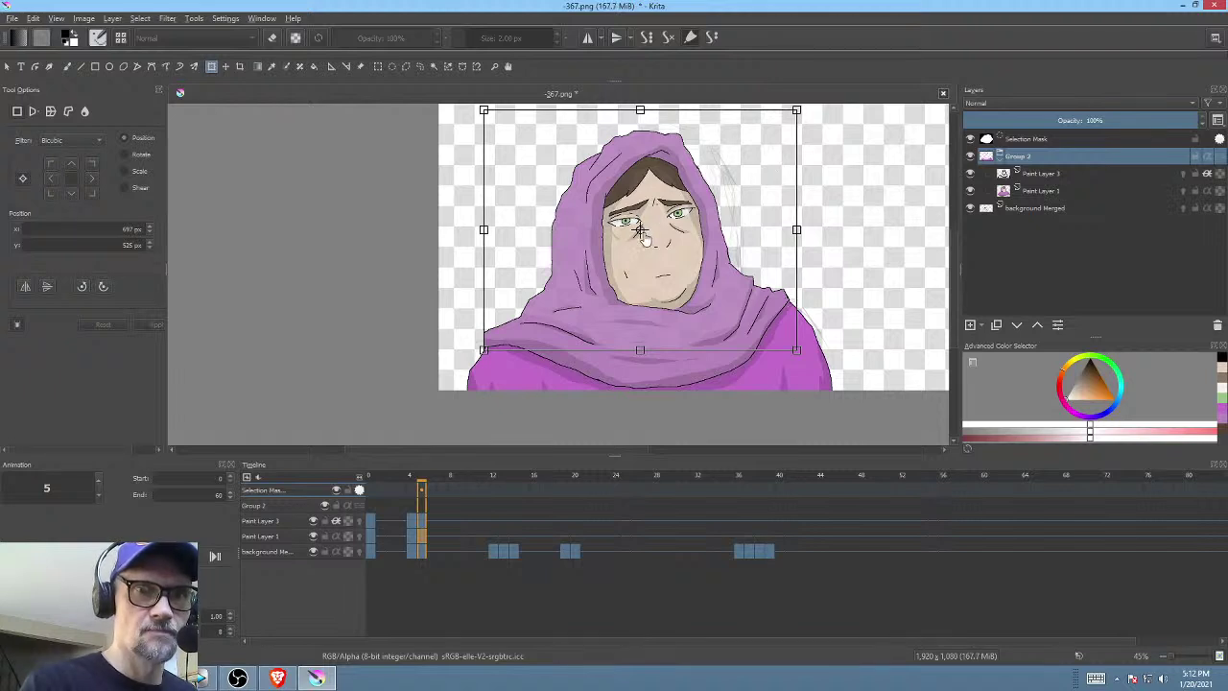
drag(850, 288, 831, 313)
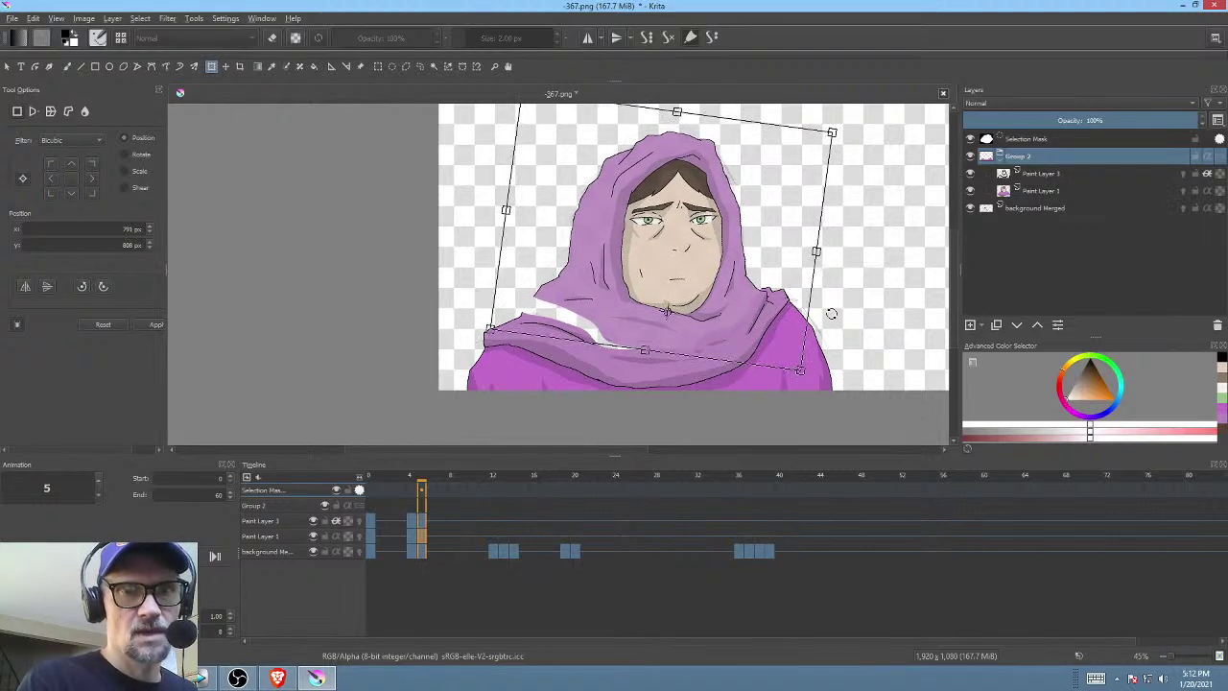
key(Return)
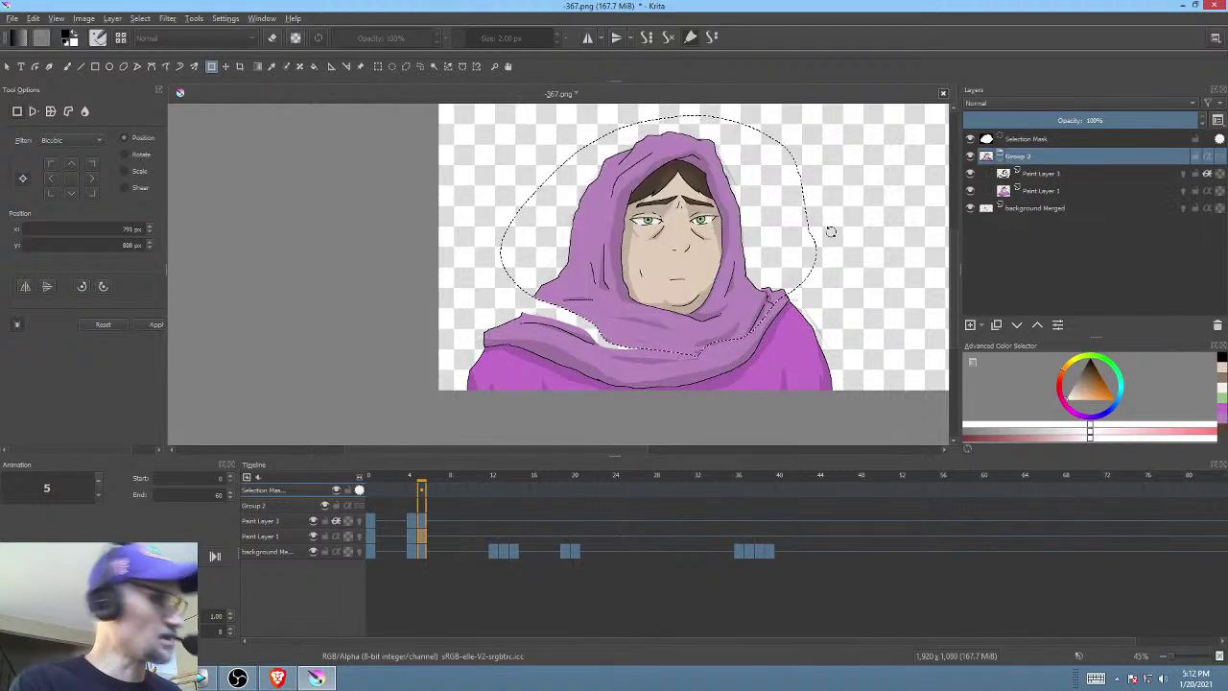
- Use the Liquify transform on Paint Layer 1 to push the scarf line art at both shoulders and narrow the gap below the head
right_click(779, 274)
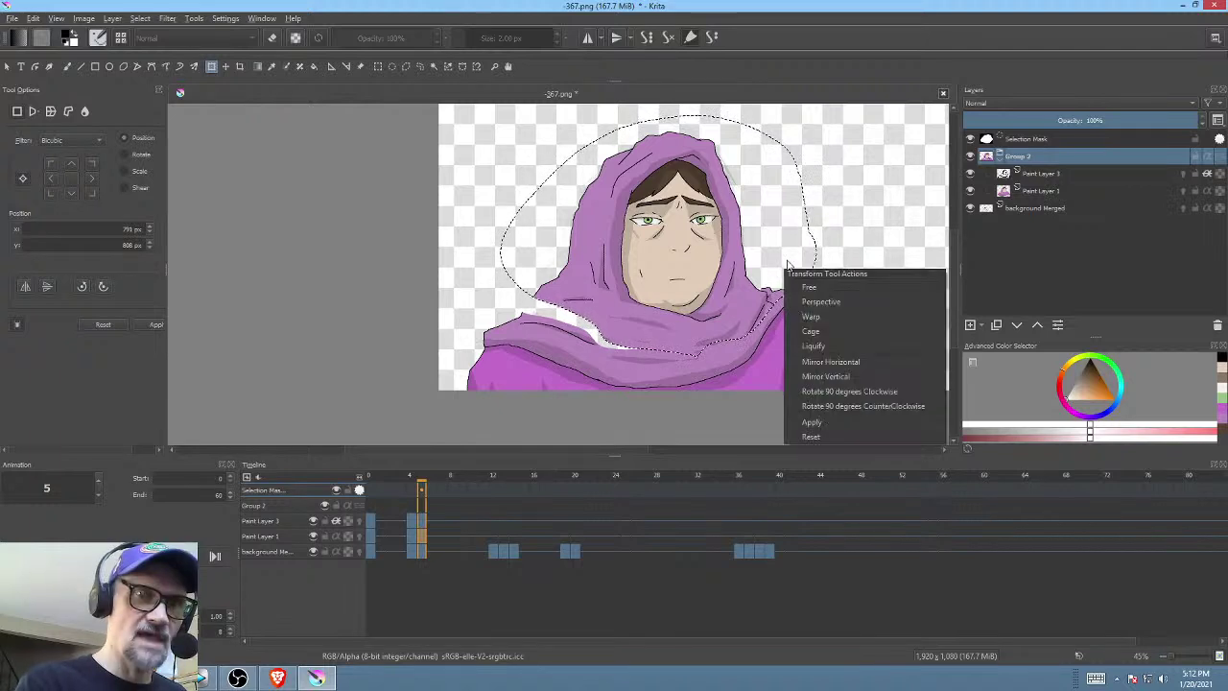
click(845, 346)
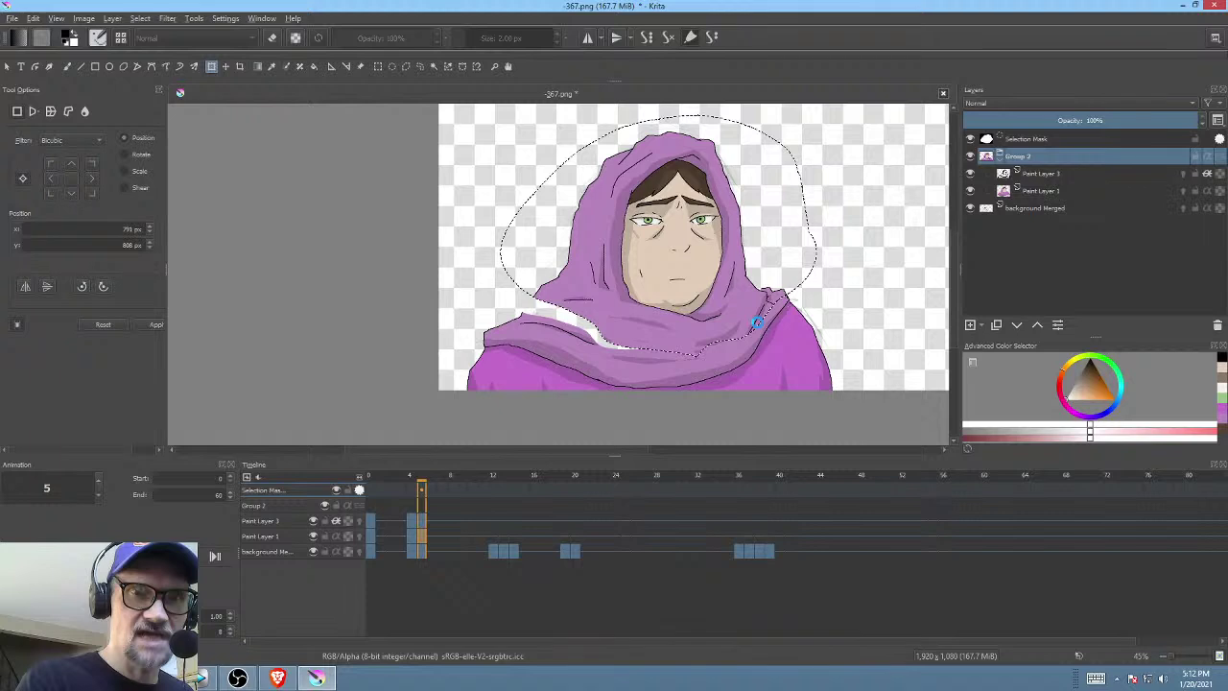
key(b)
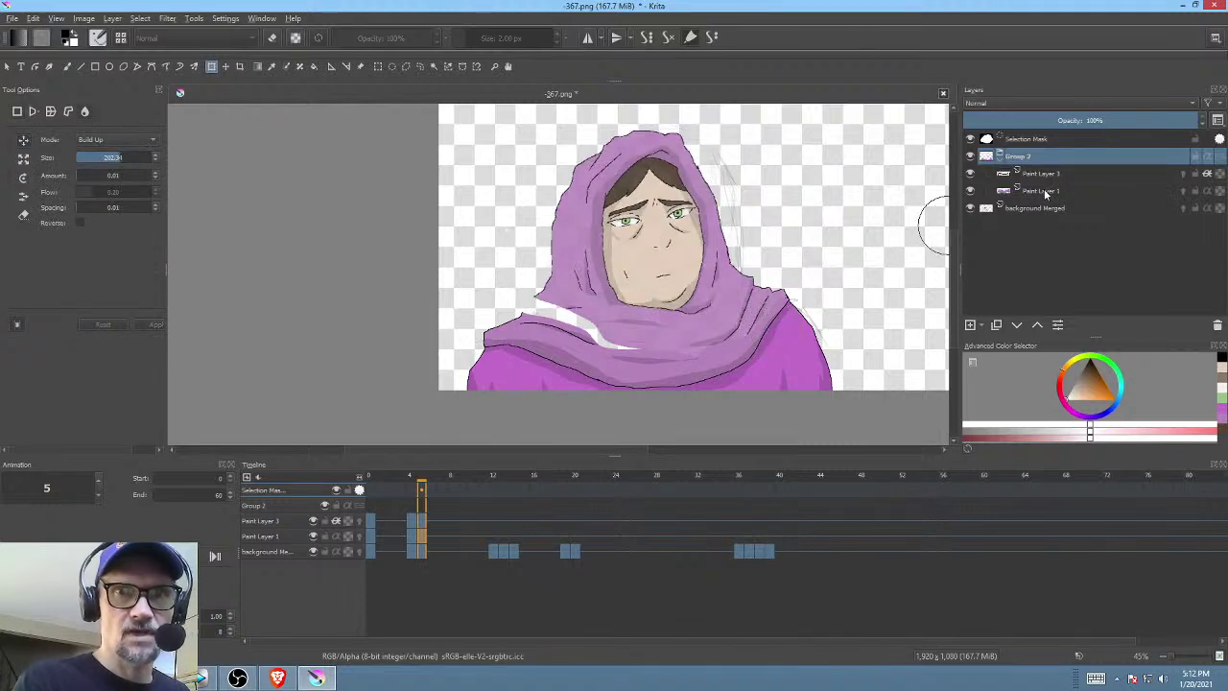
click(1046, 192)
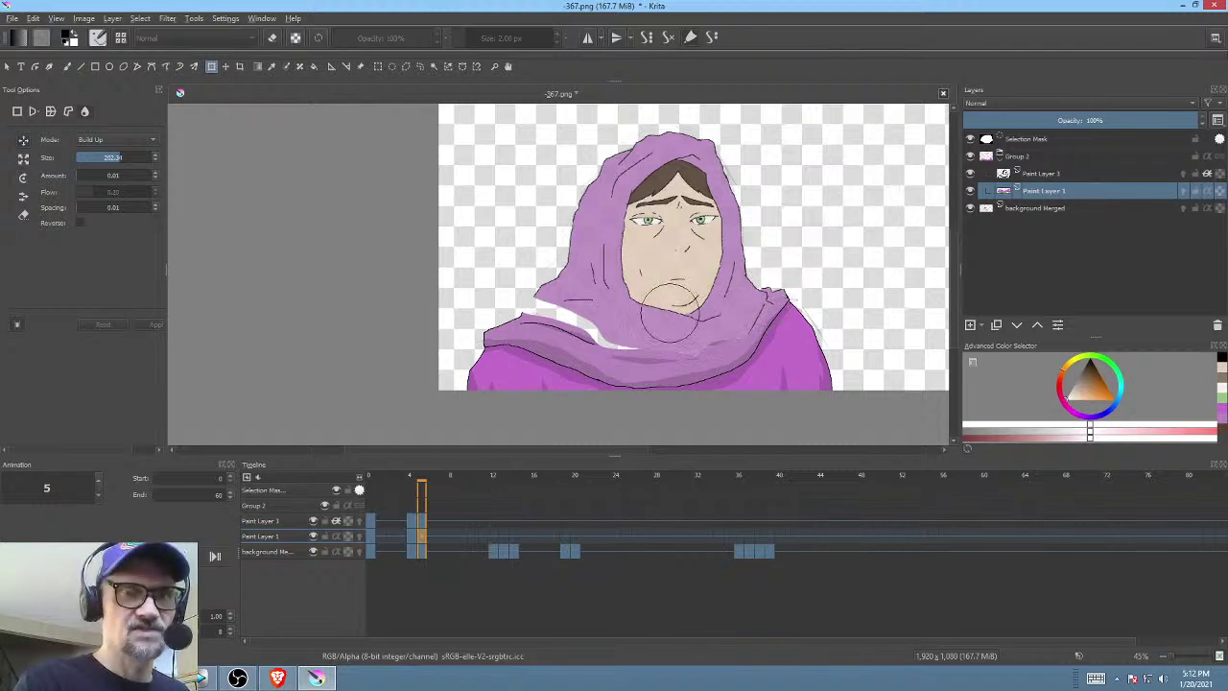
click(1071, 175)
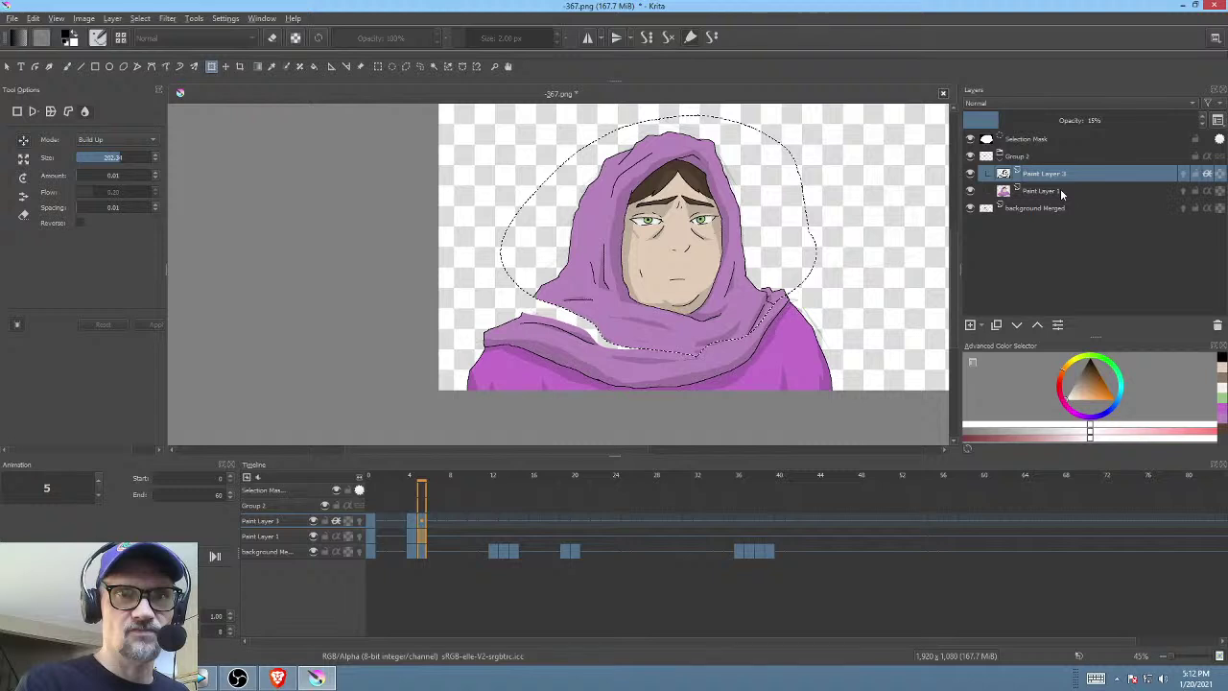
click(1057, 190)
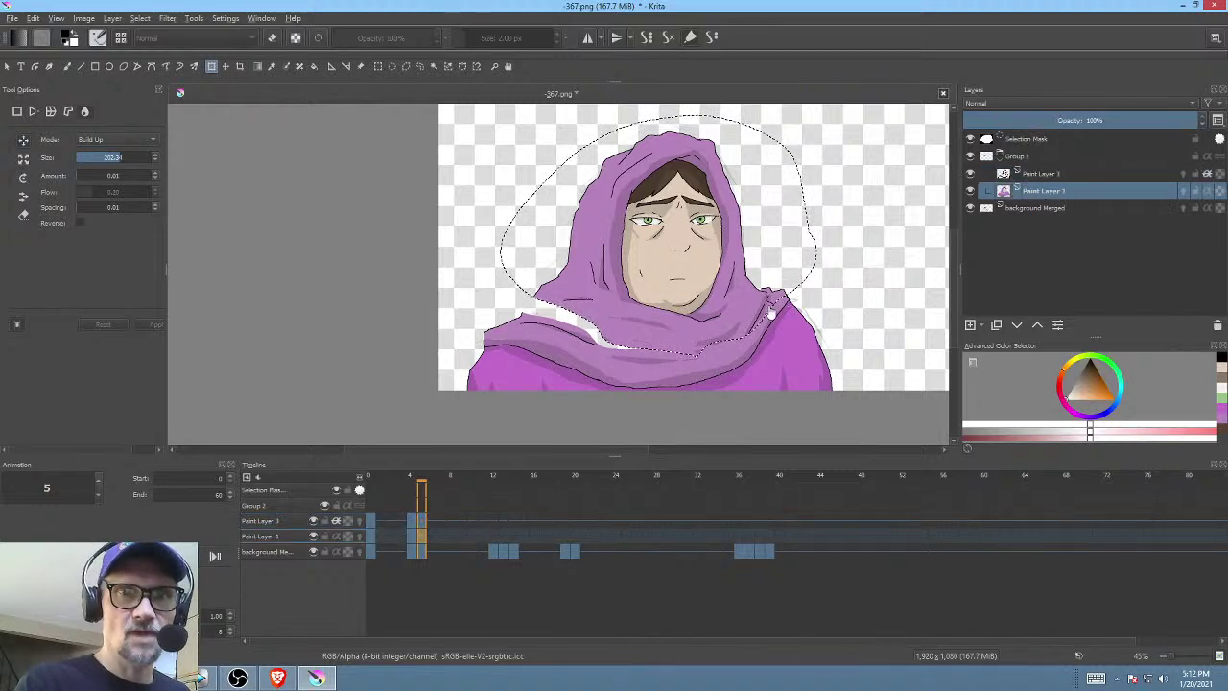
click(756, 303)
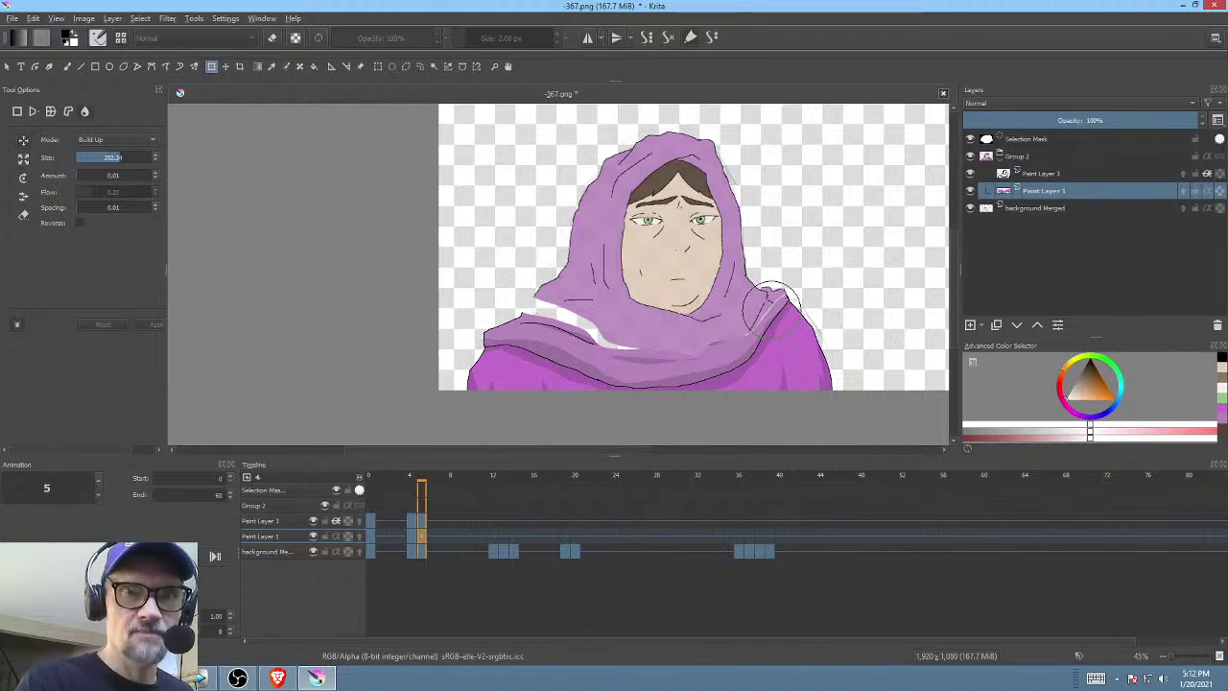
mouse_move(766, 319)
mouse_down()
mouse_move(756, 295)
mouse_move(771, 305)
mouse_up()
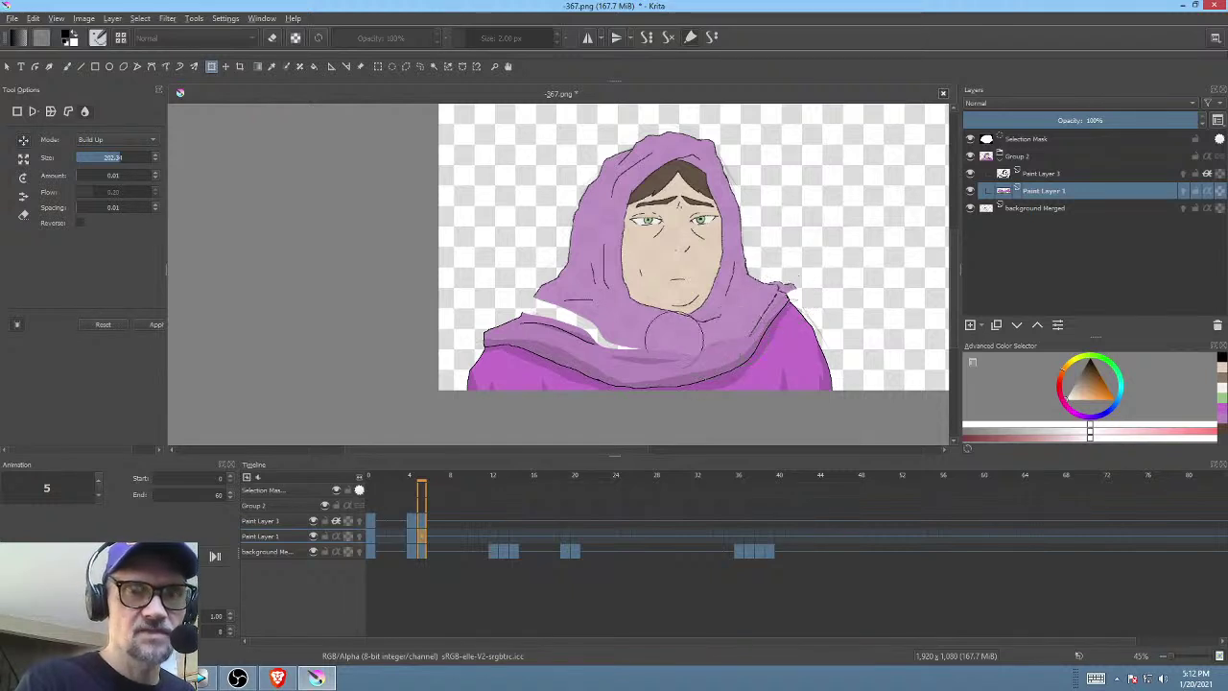
mouse_move(658, 335)
mouse_down()
mouse_move(614, 335)
mouse_move(580, 302)
mouse_move(542, 303)
mouse_move(549, 288)
mouse_move(539, 285)
mouse_move(568, 292)
mouse_move(585, 207)
mouse_up()
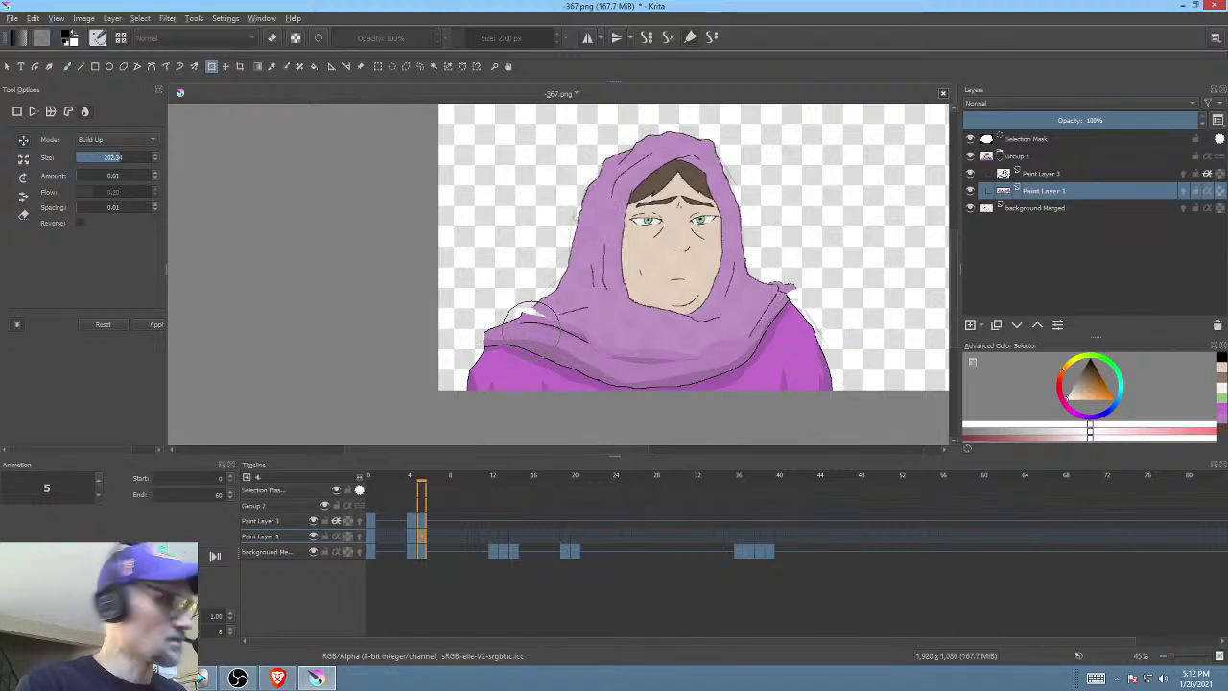
key(Return)
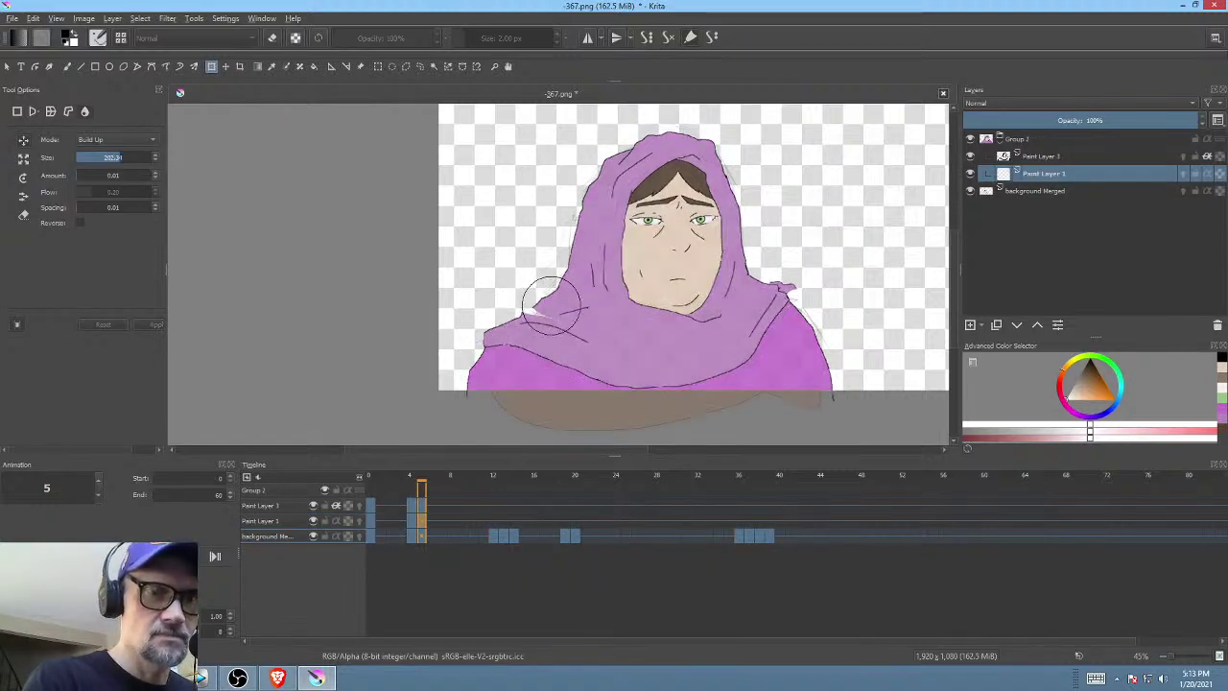
- Outline-select the remaining gap in the scarf over the left shoulder, liquify it closed on Paint Layer 1, and clear the selection
key(l)
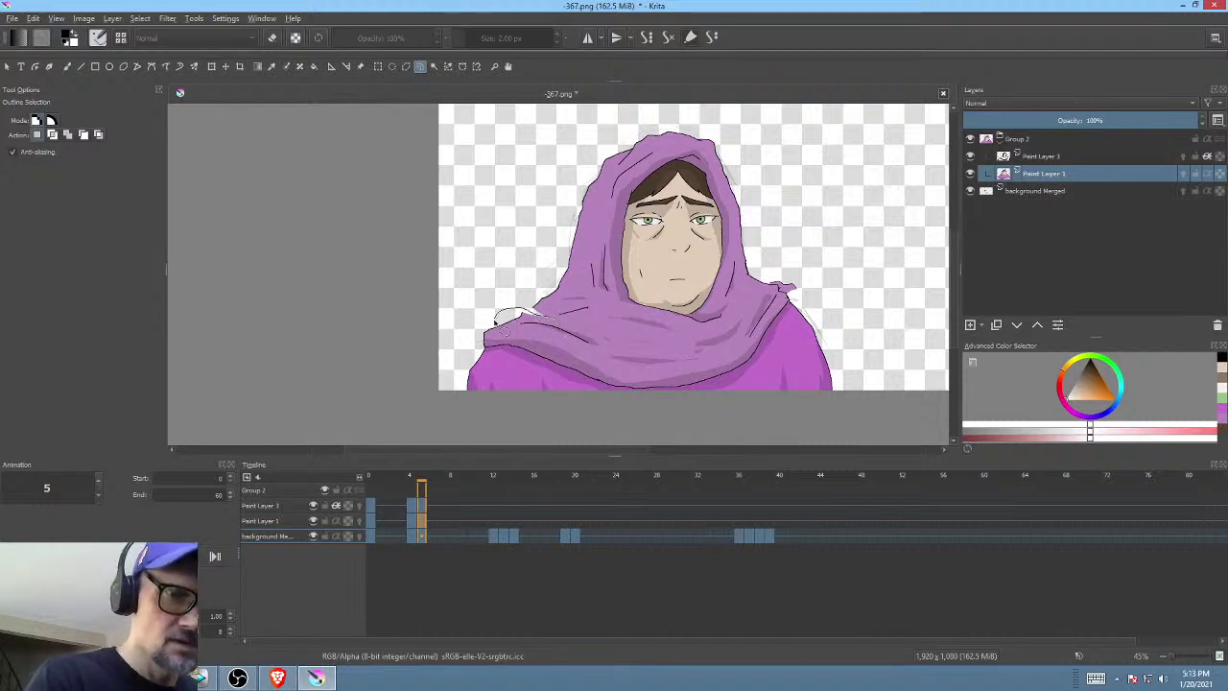
drag(543, 341, 583, 336)
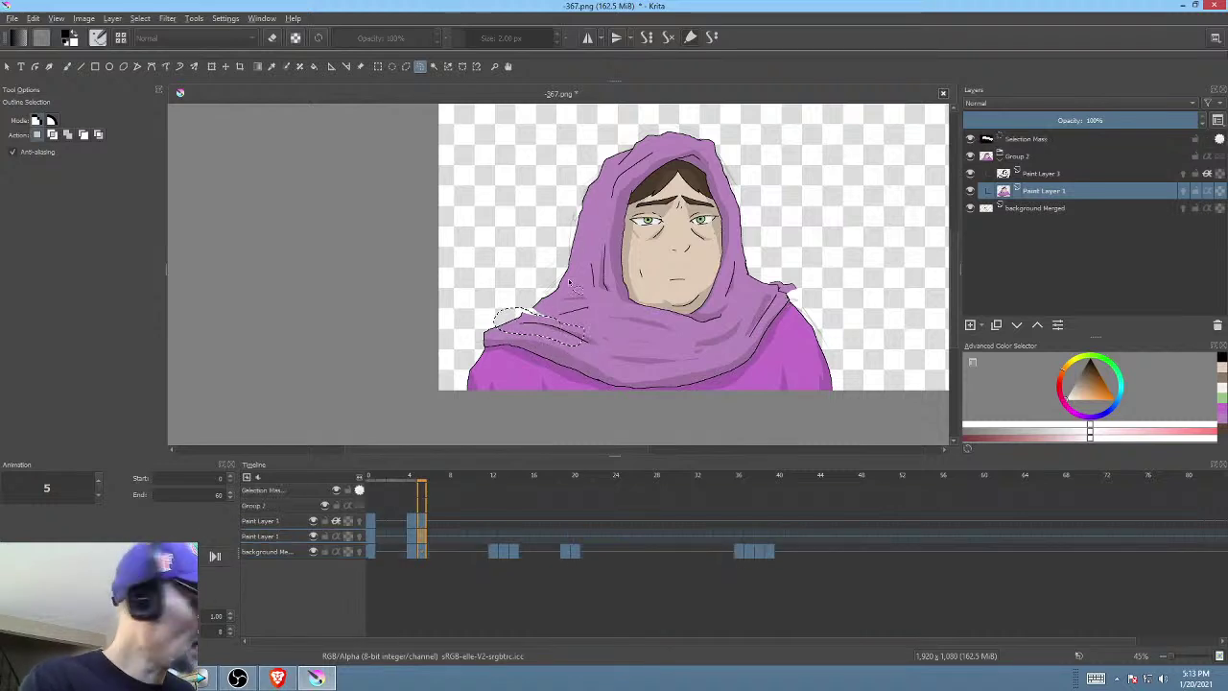
key(ctrl+t)
right_click(571, 323)
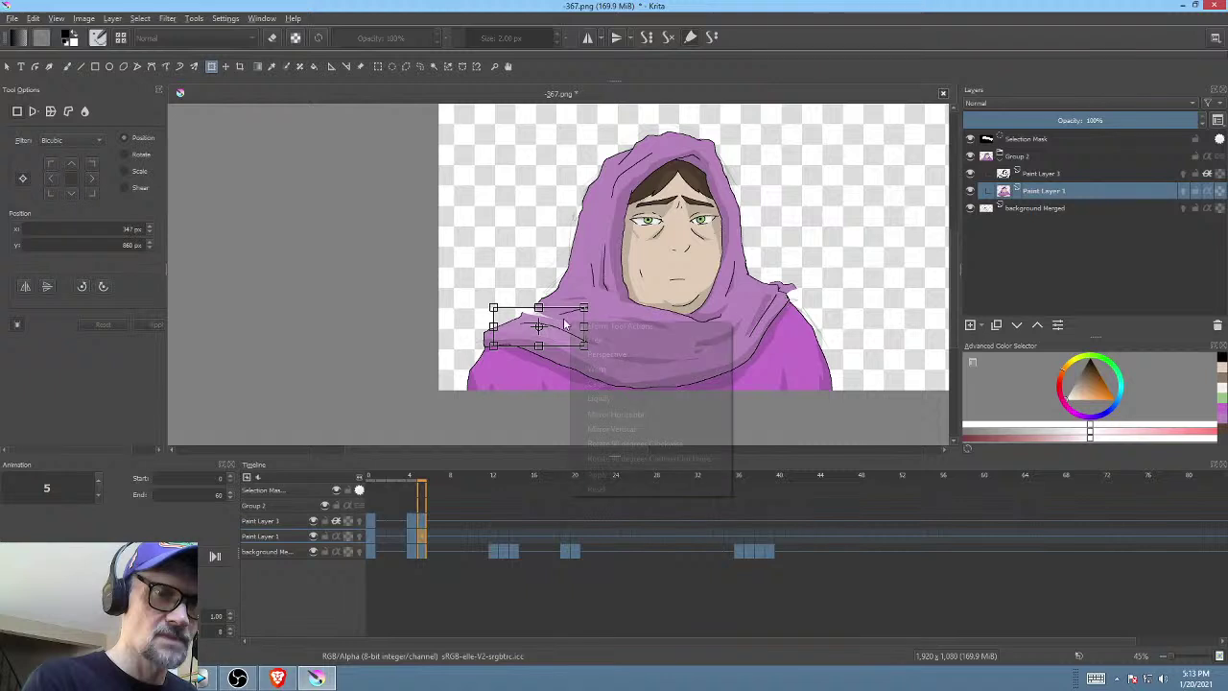
click(623, 397)
drag(544, 295, 574, 275)
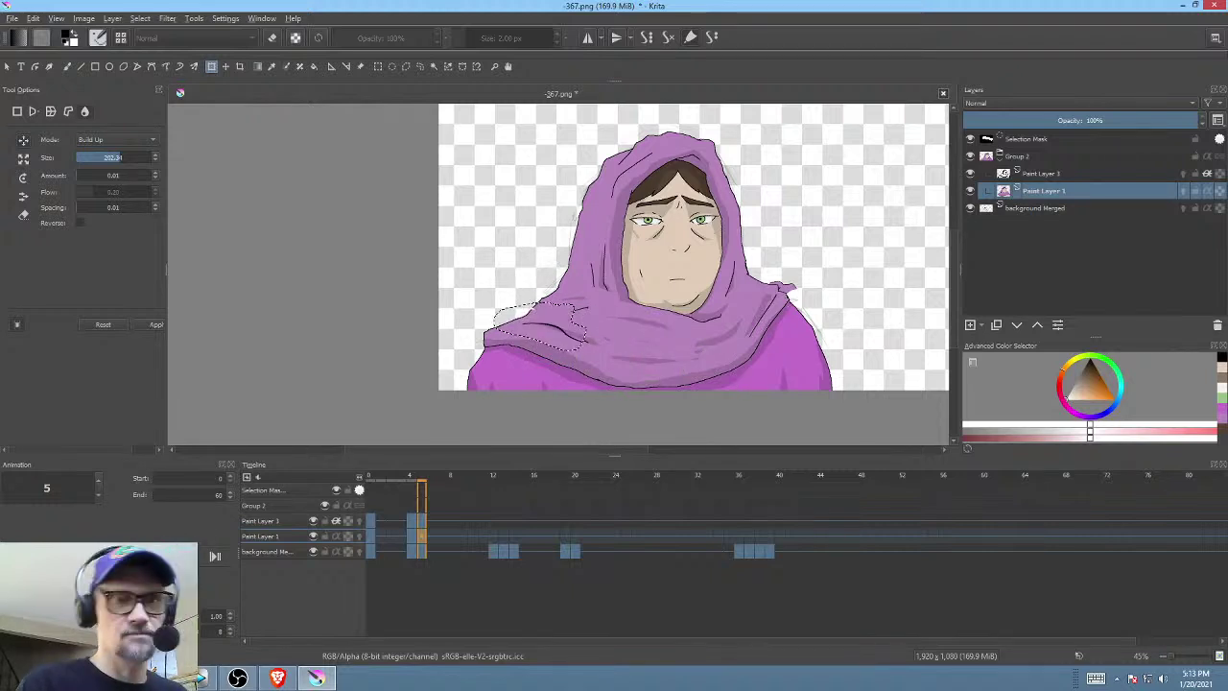
key(ctrl+shift+a)
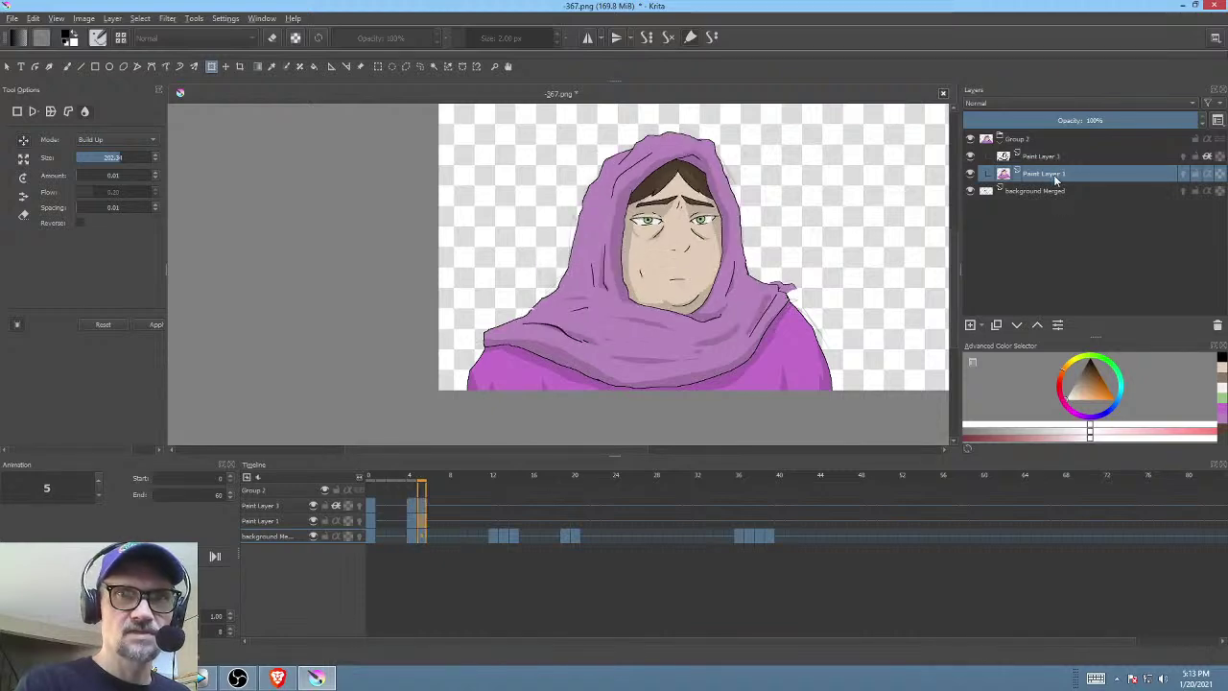
- Erase the stray scarf tip sticking out above the right shoulder on Paint Layer 1
drag(851, 306, 707, 297)
scroll(732, 260, up, 2)
drag(732, 252, 800, 231)
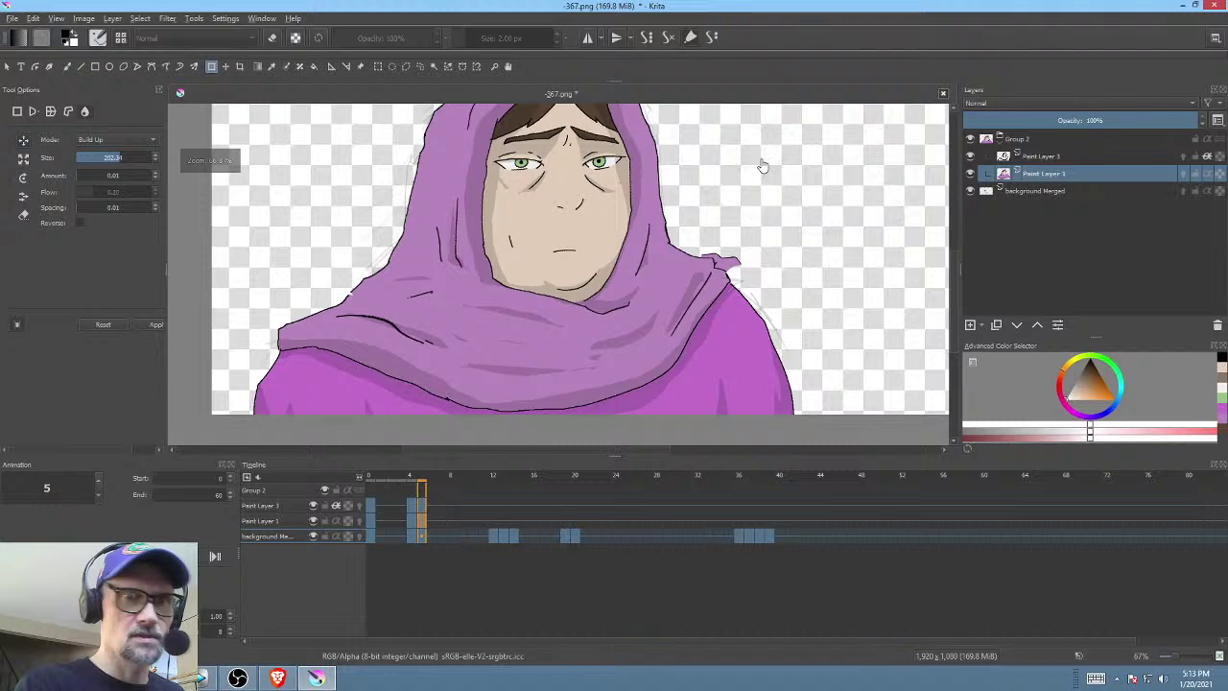
key(e)
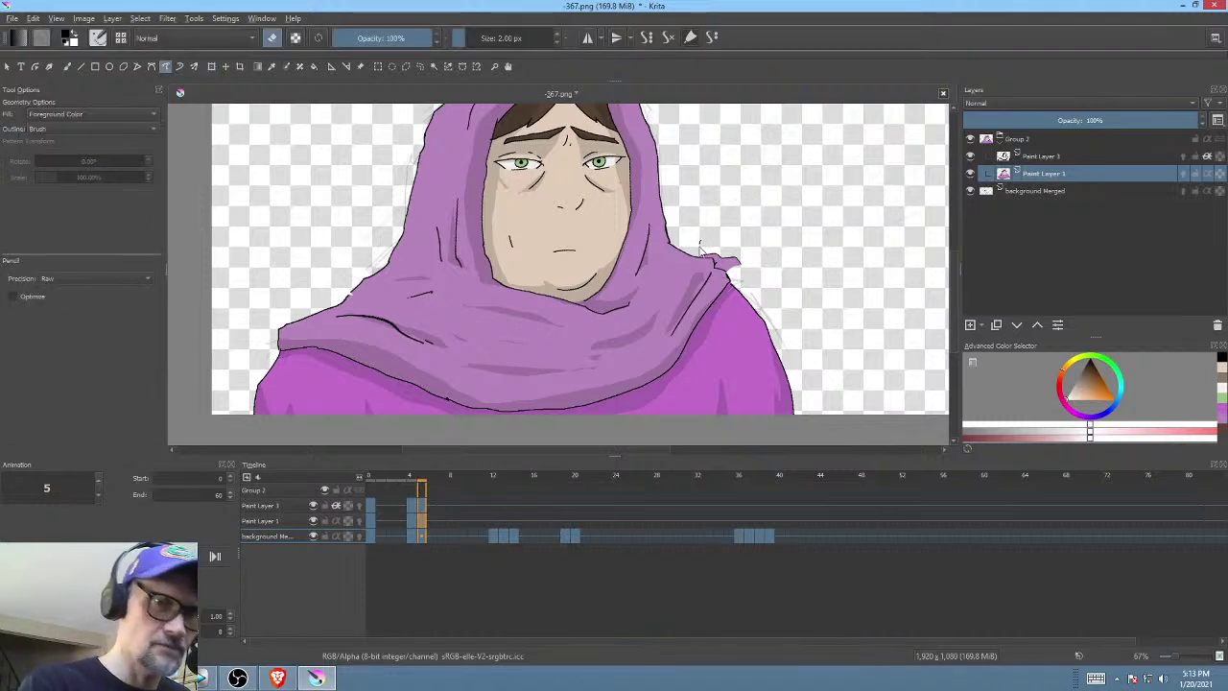
drag(719, 269, 741, 270)
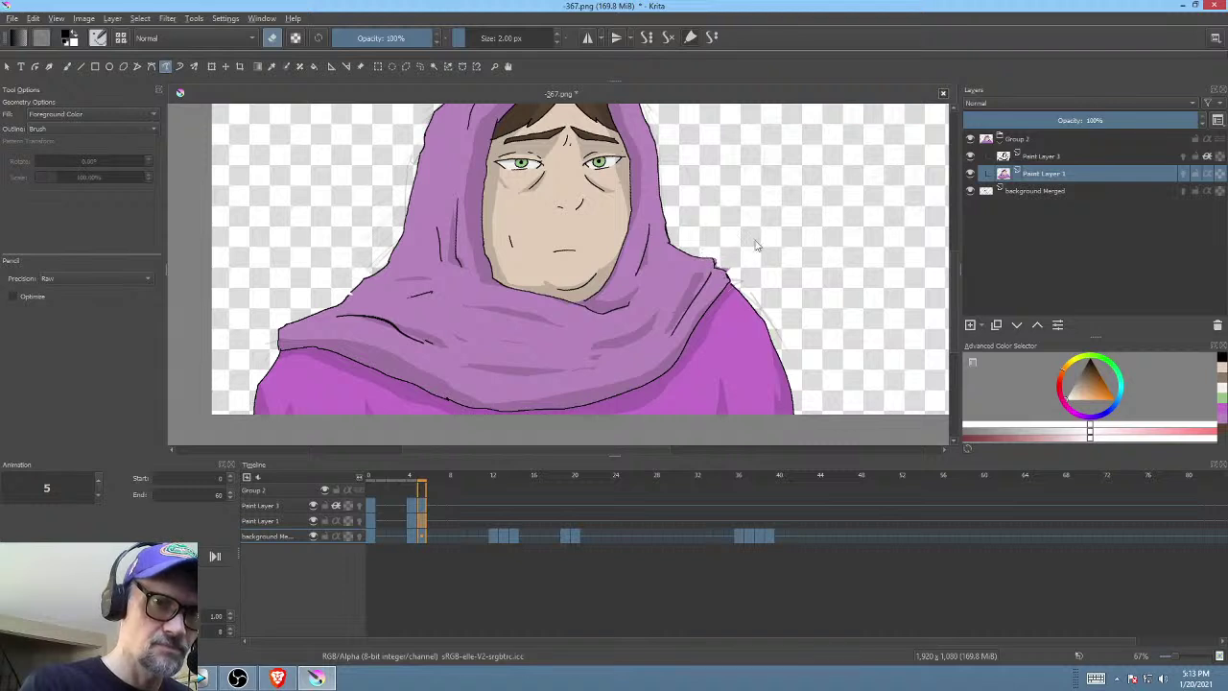
- Erase the purple slivers left outside the scarf outline above the right shoulder on Paint Layer 1
scroll(729, 245, up, 3)
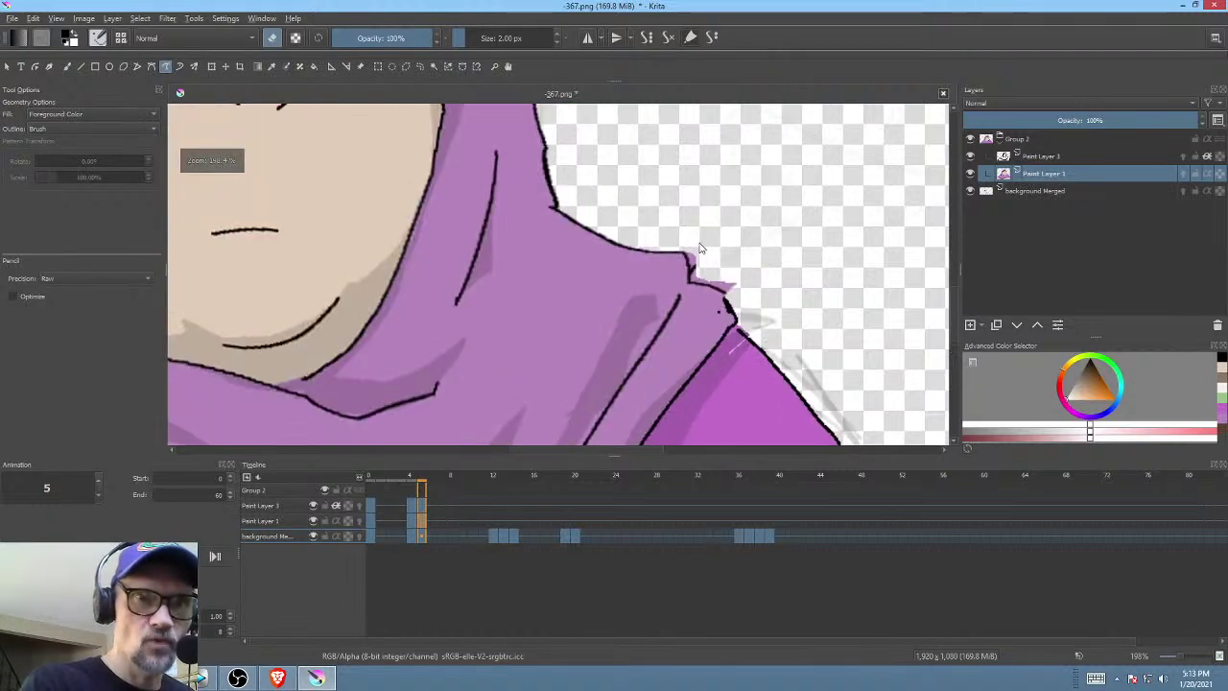
drag(691, 249, 692, 267)
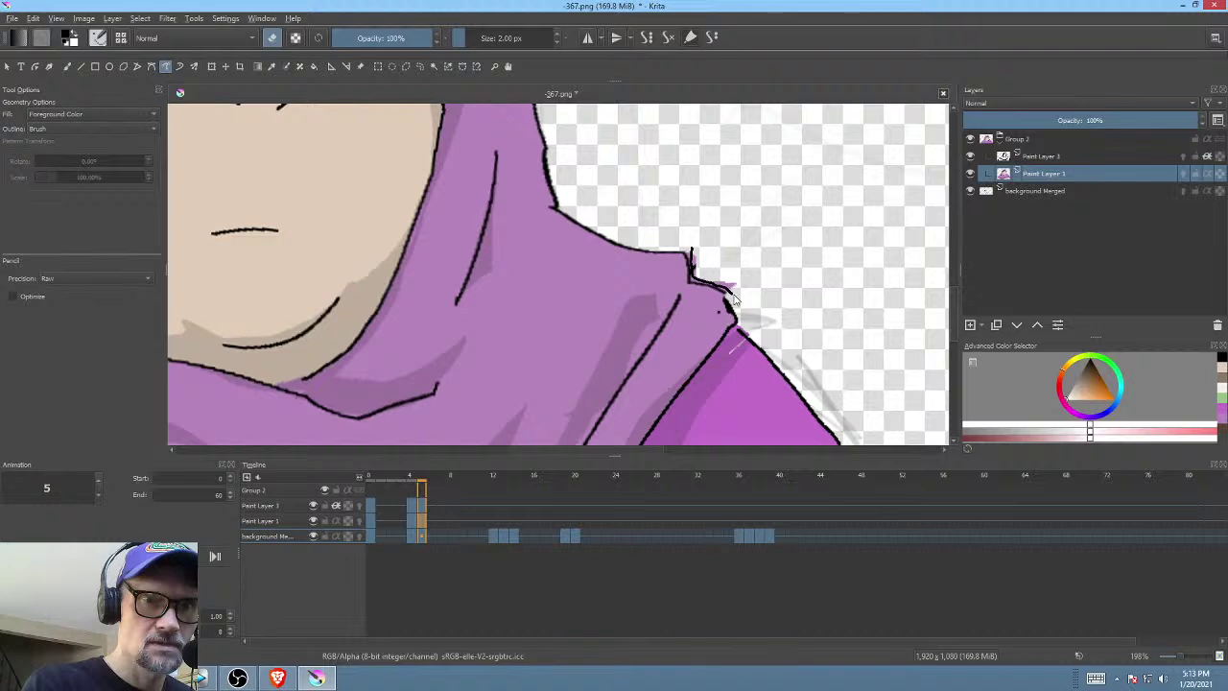
key(ctrl+z)
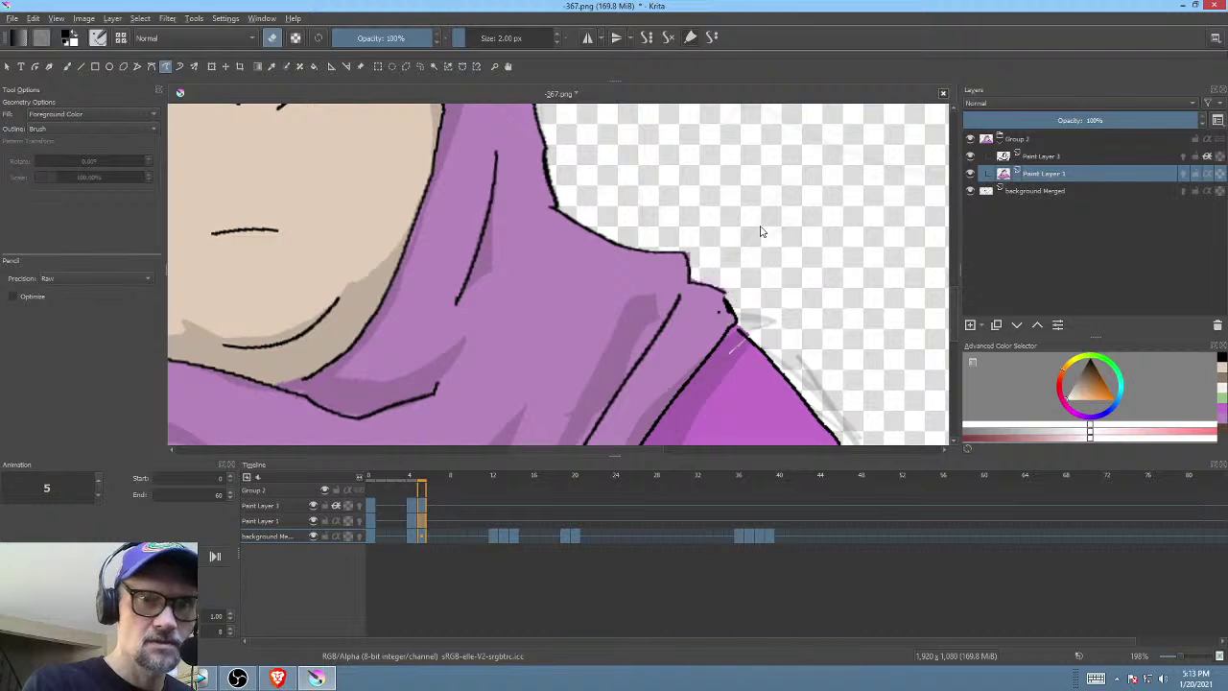
- Patch the pale scratch at the top of the right sleeve with the magenta sampled from the sleeve
mouse_move(732, 375)
mouse_down()
mouse_move(762, 350)
mouse_move(763, 327)
mouse_move(859, 285)
mouse_up()
ctrl+click(780, 357)
key(e)
drag(676, 361, 872, 291)
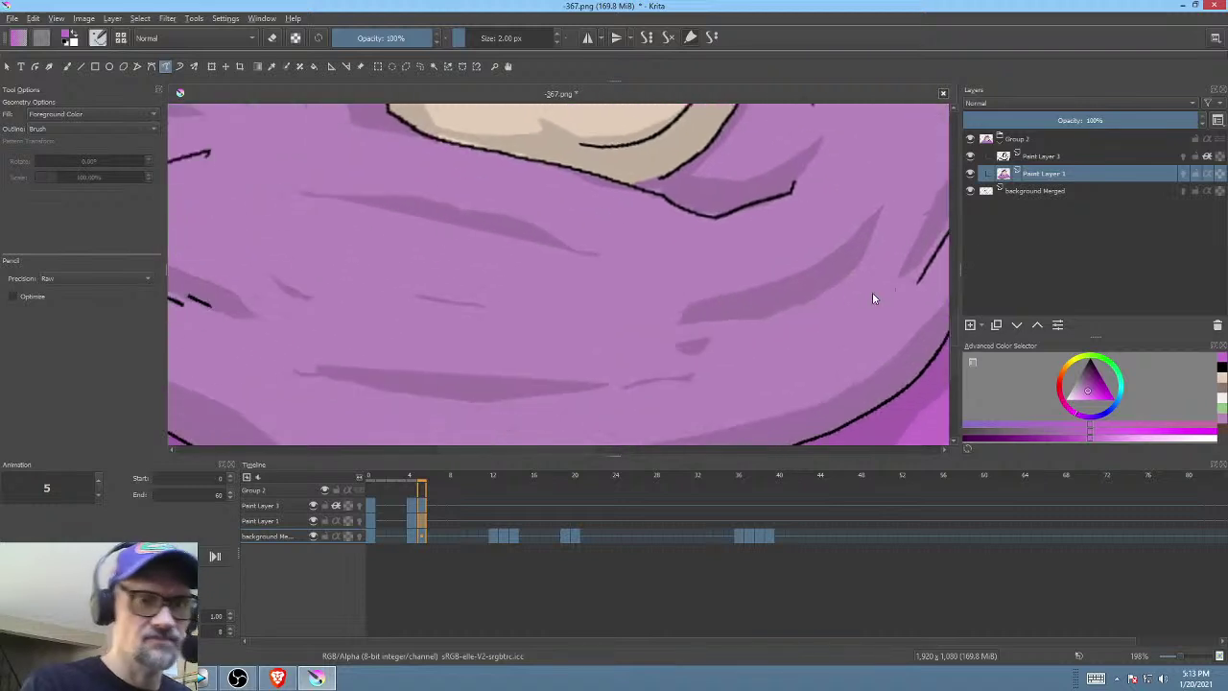
- Close the small break in the scarf outline over the left shoulder with a dark brush stroke sampled from the fold line
ctrl+click(598, 315)
drag(476, 353, 792, 309)
drag(454, 294, 726, 308)
drag(627, 294, 531, 442)
ctrl+click(490, 250)
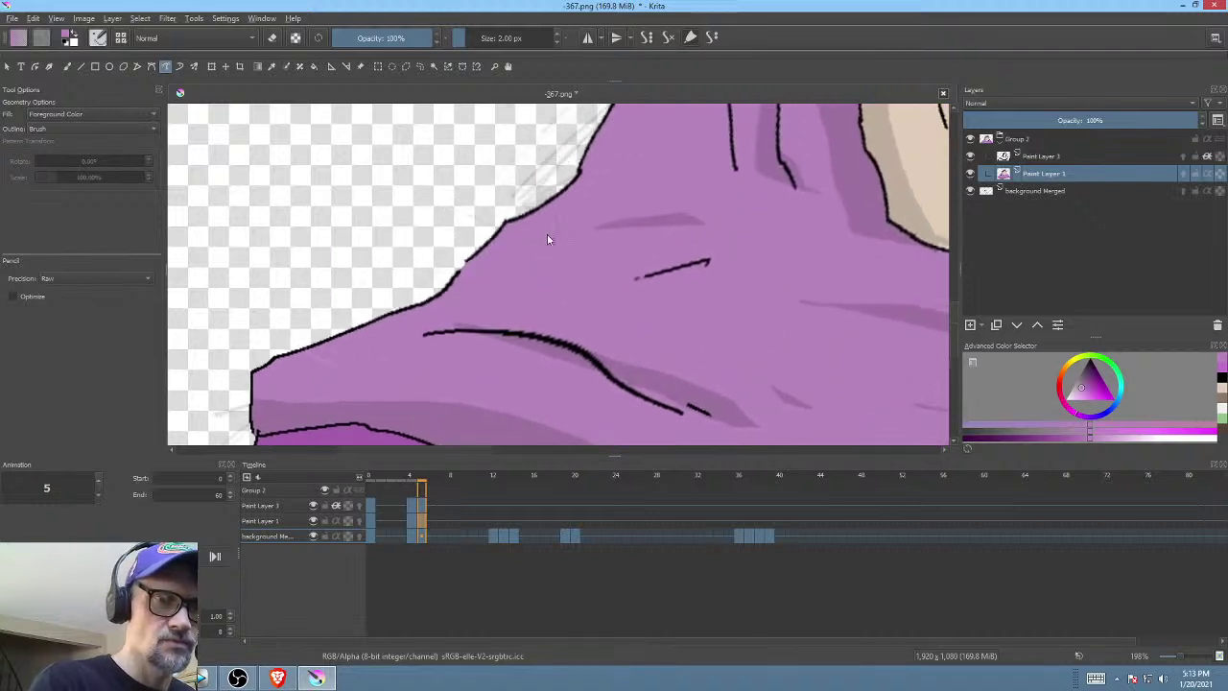
key(b)
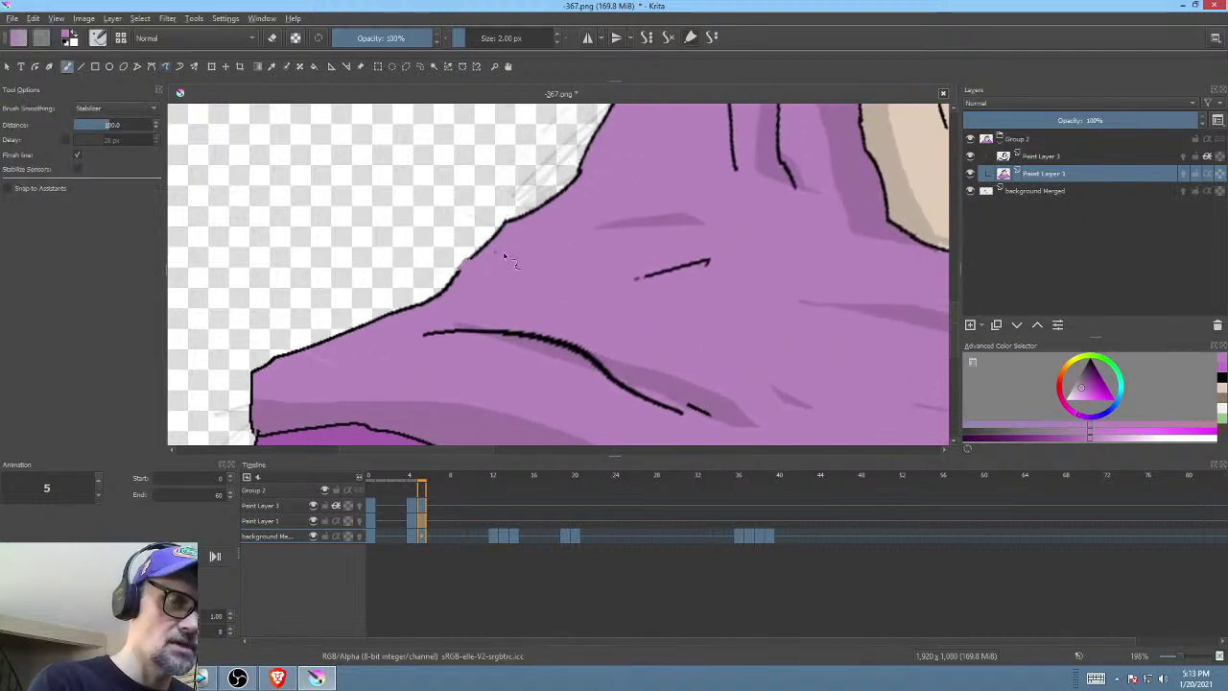
ctrl+click(529, 334)
ctrl+click(527, 335)
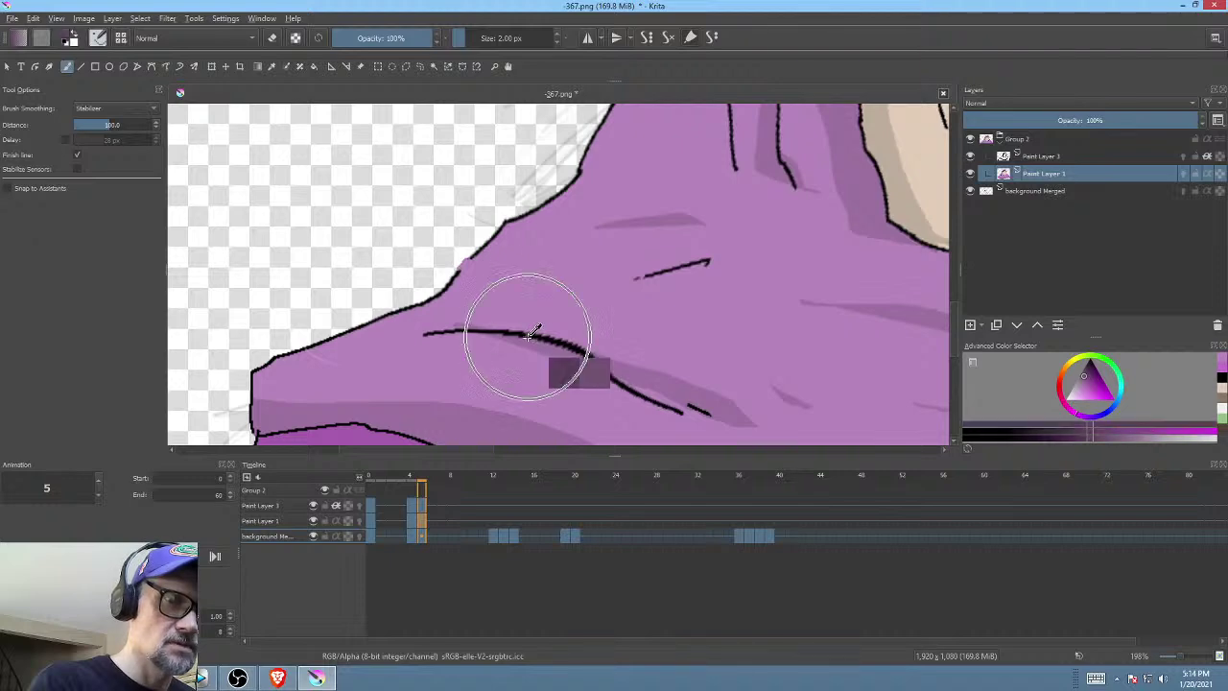
drag(469, 261, 492, 245)
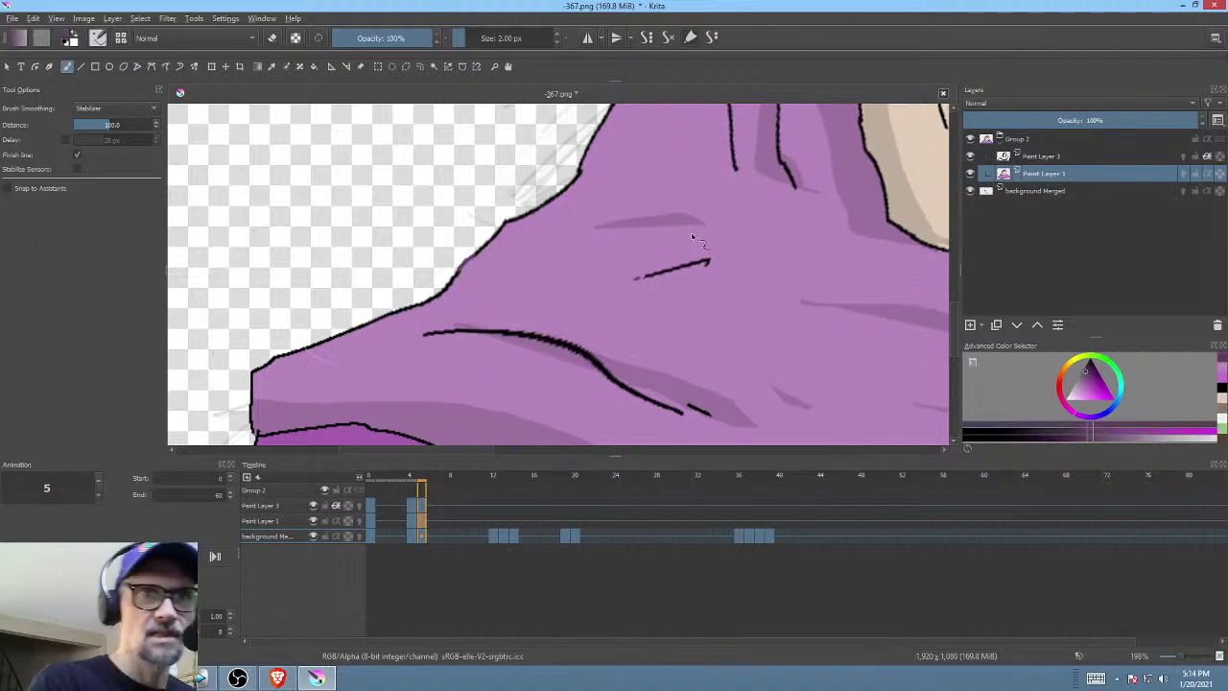
drag(694, 240, 603, 336)
drag(733, 262, 602, 334)
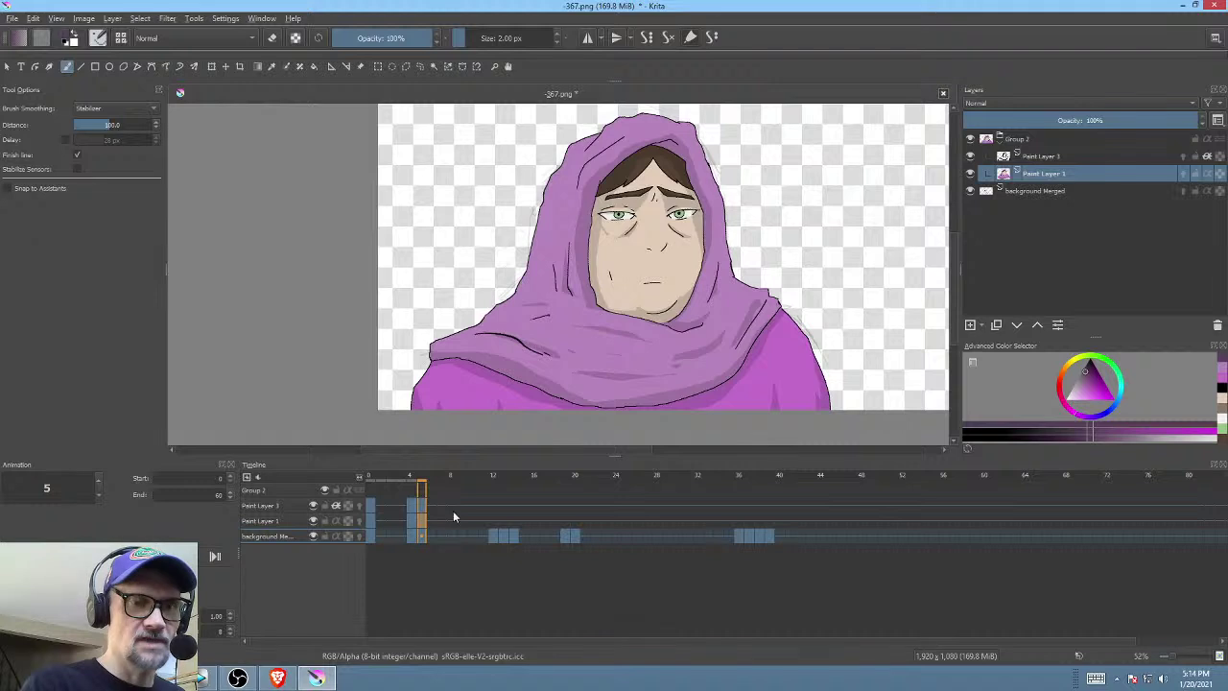
- Isolate the background Merged sketch layer and compare its drawings on frames 0, 4, 5, 12, 13 and 14
click(1055, 191)
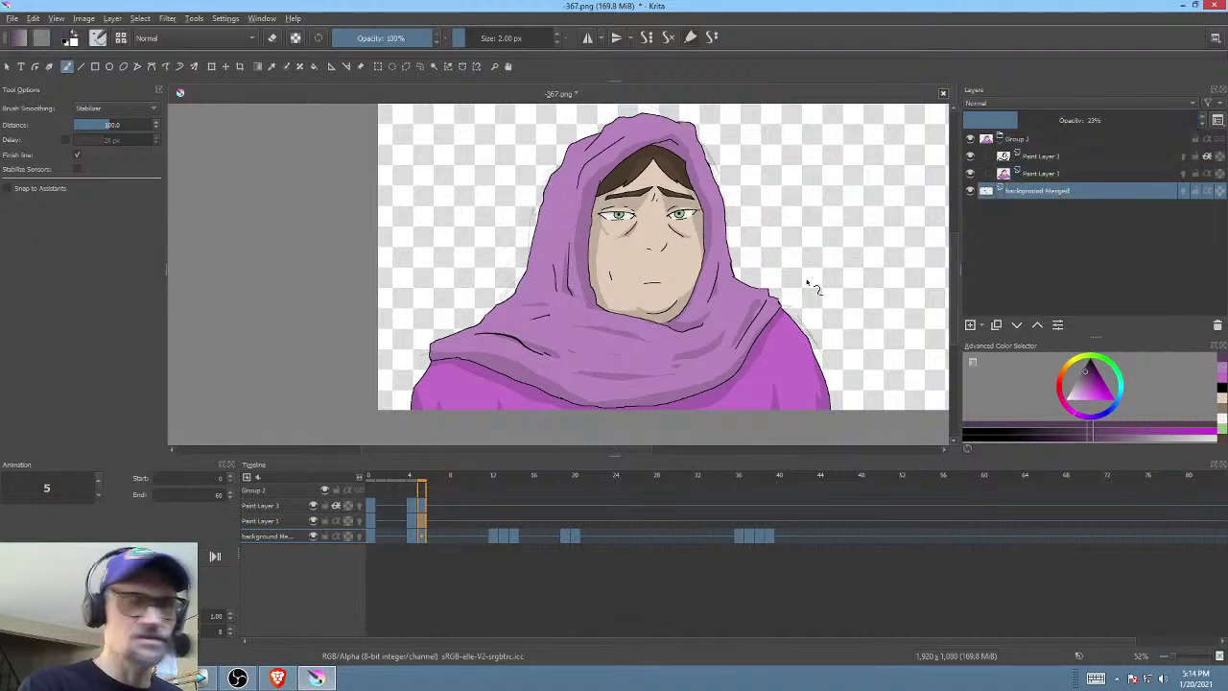
key(alt+i)
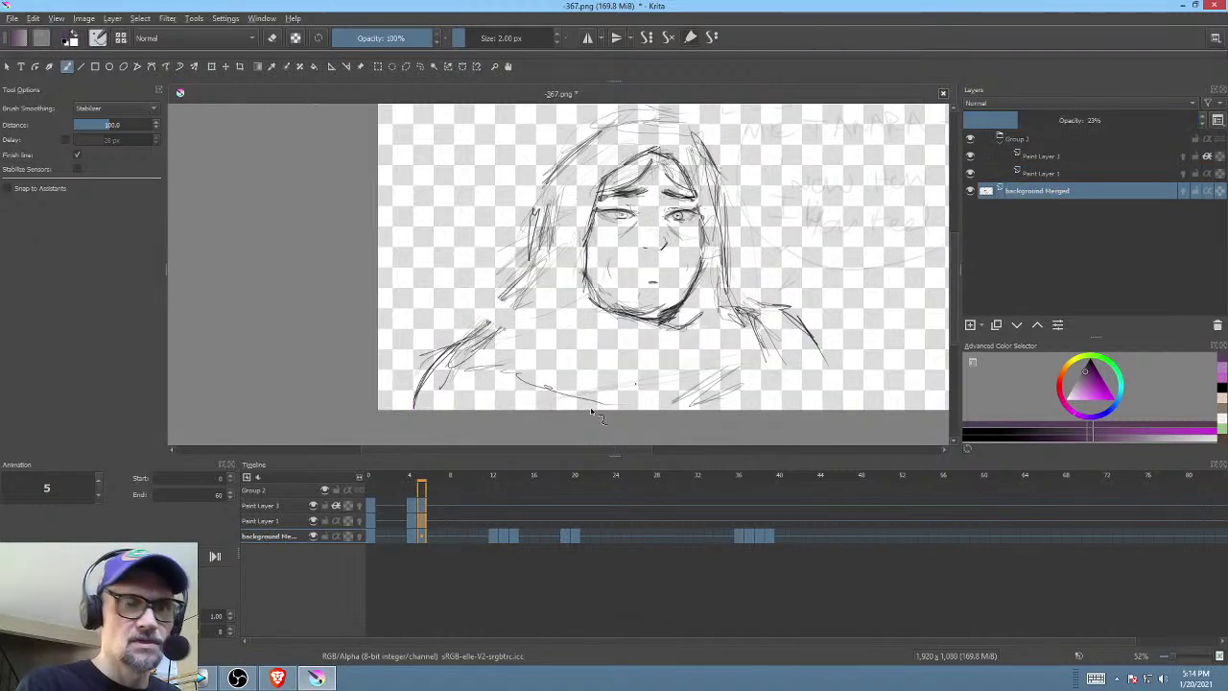
click(370, 536)
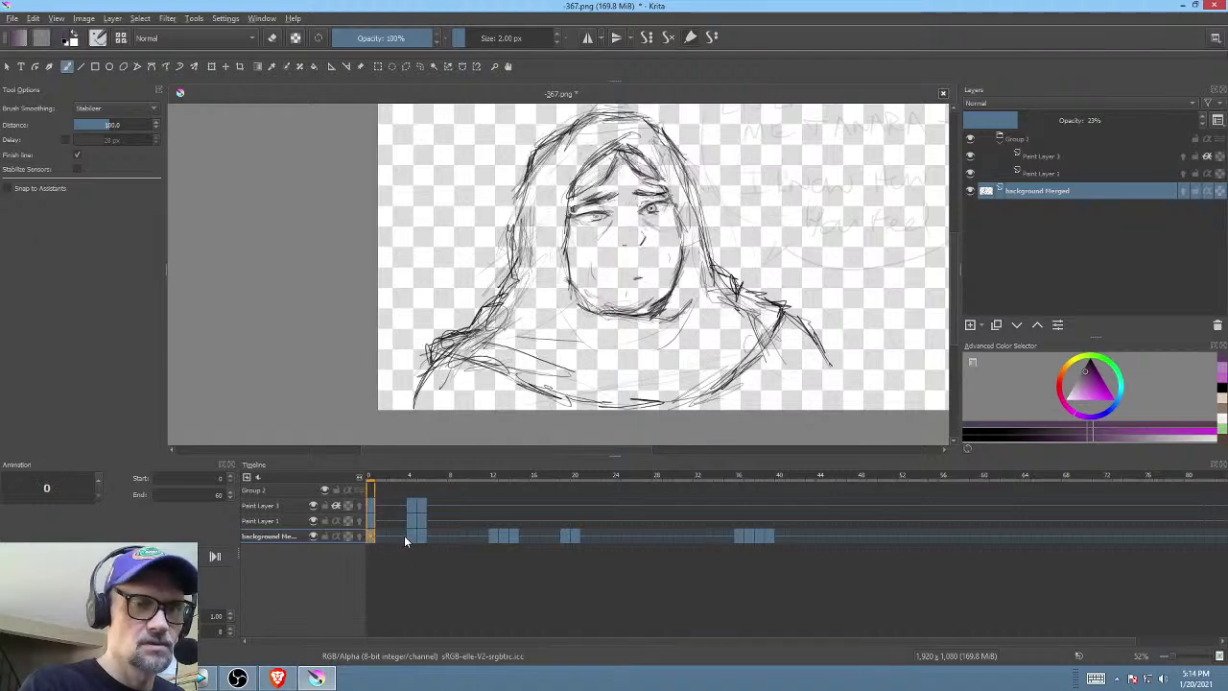
click(412, 536)
drag(429, 535, 423, 535)
click(492, 536)
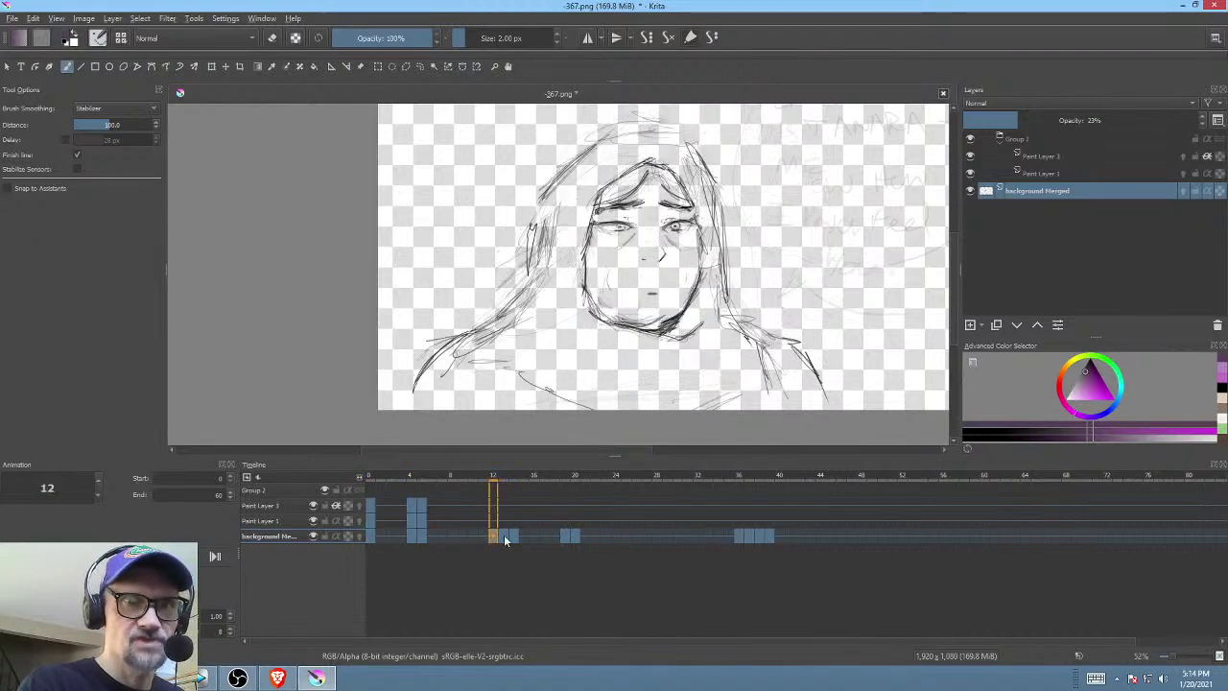
click(506, 535)
click(514, 535)
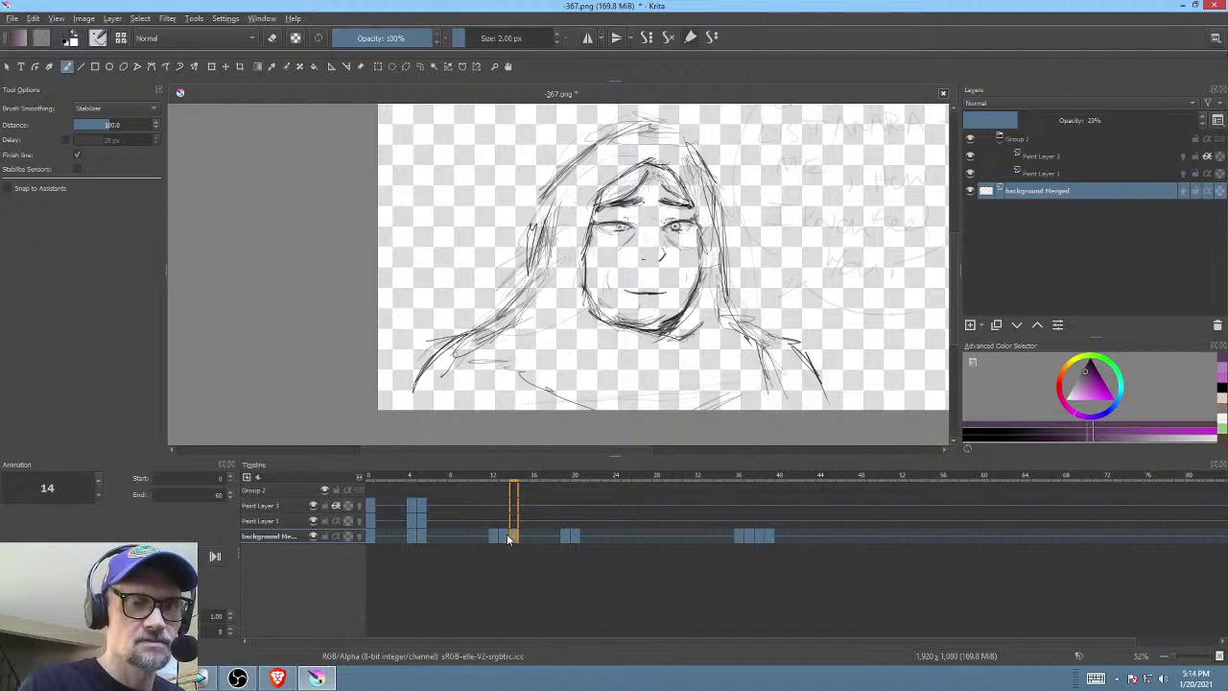
click(505, 536)
click(494, 535)
click(420, 535)
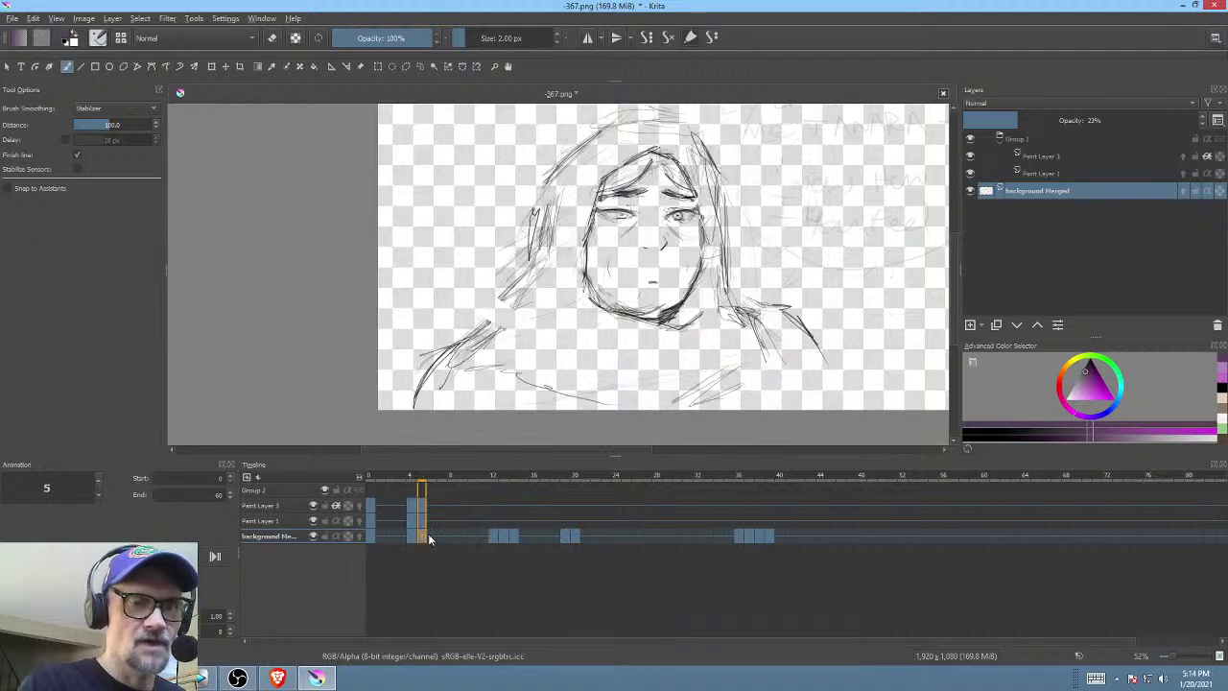
click(495, 537)
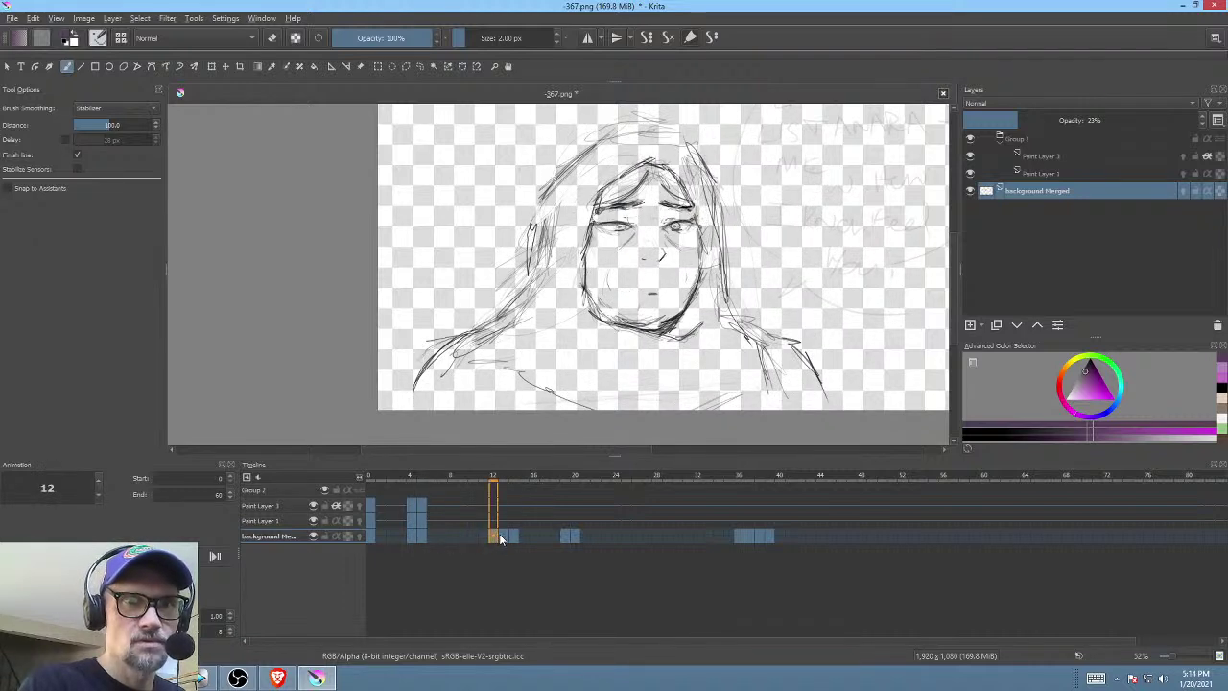
click(507, 538)
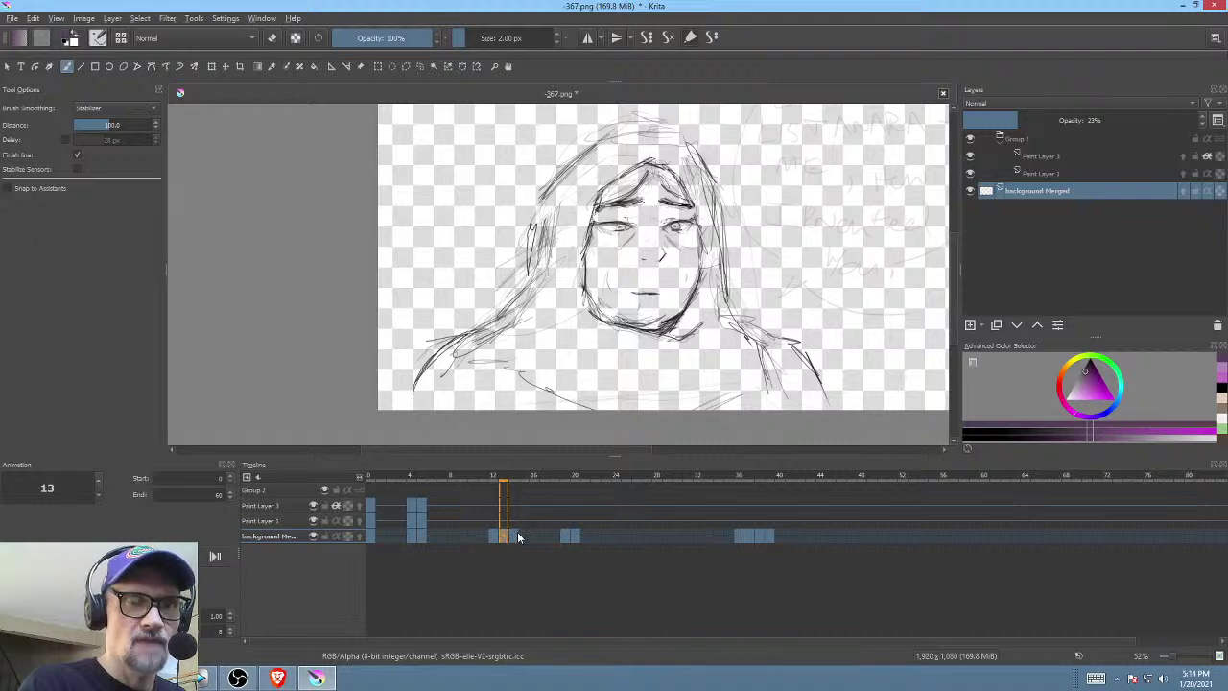
click(517, 538)
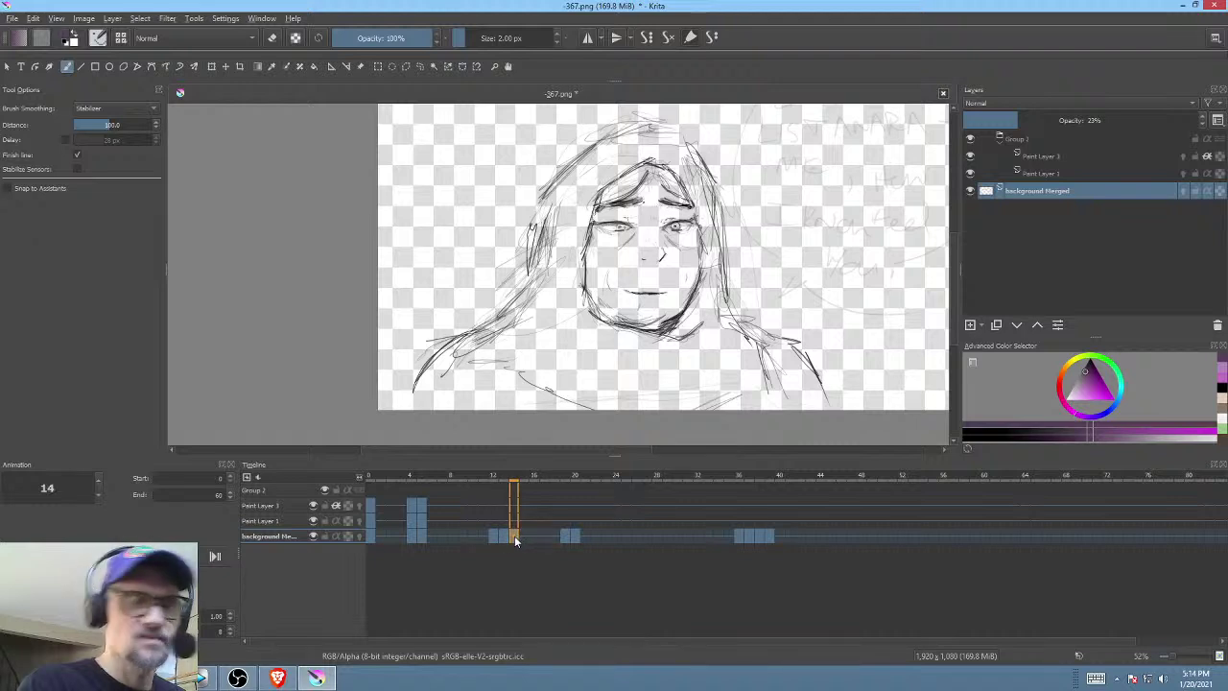
click(420, 536)
click(495, 536)
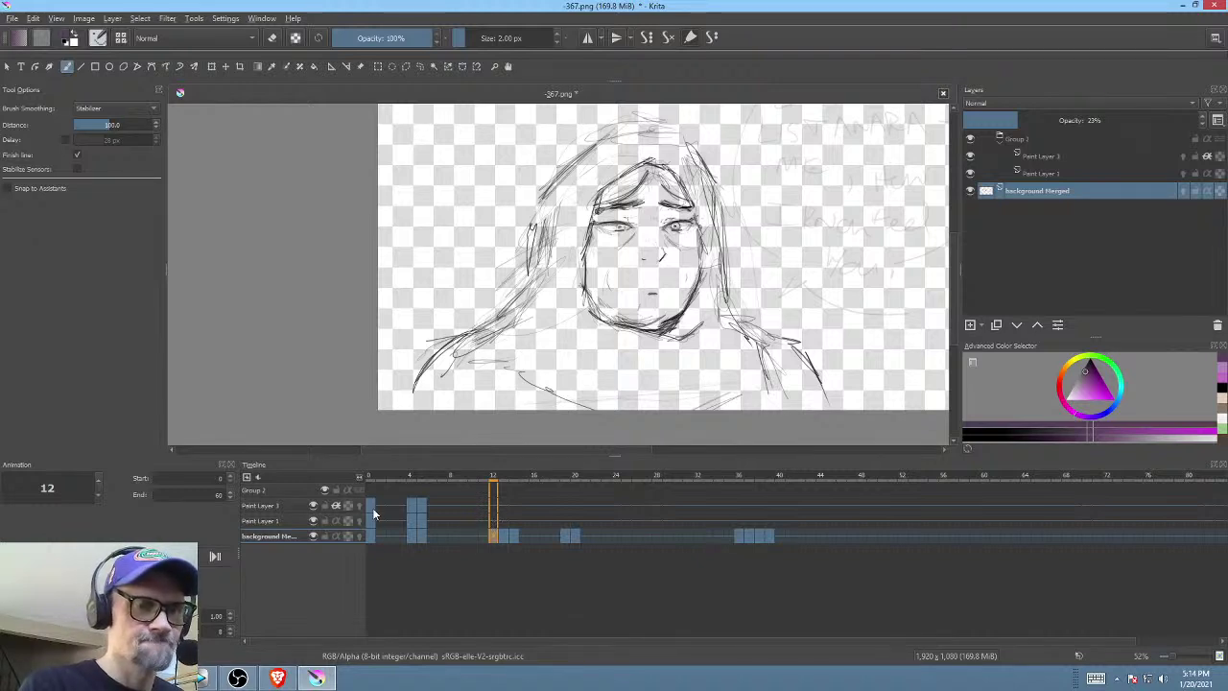
click(1071, 139)
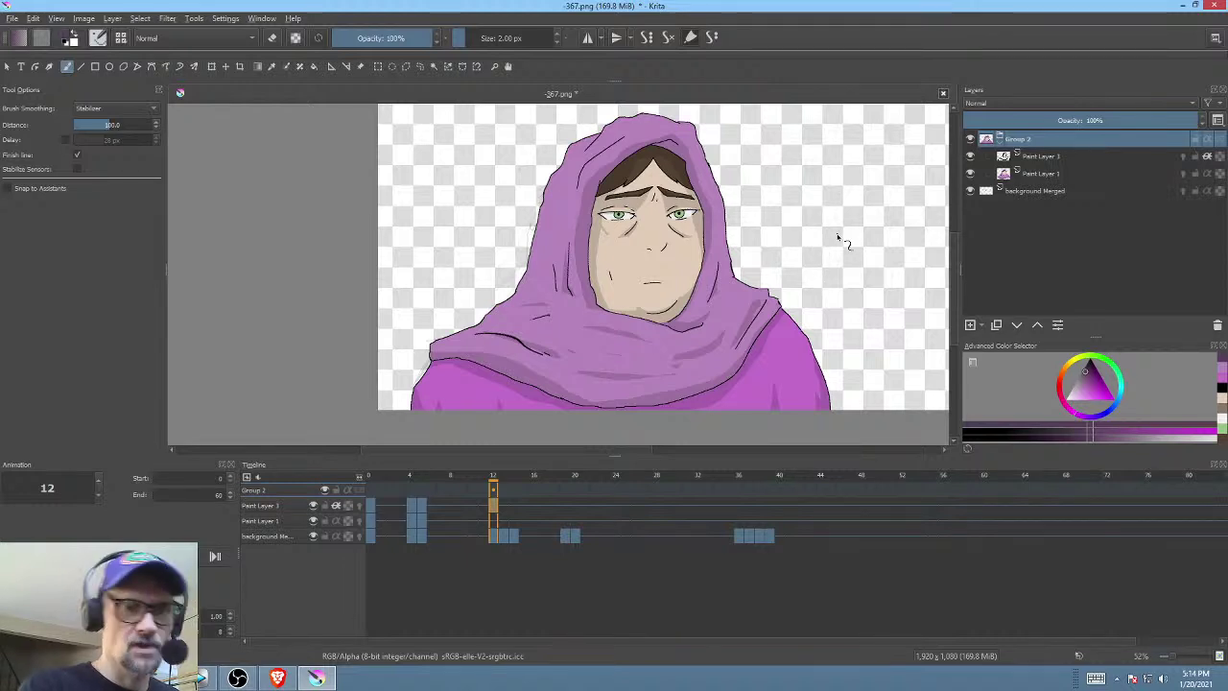
key(ctrl+t)
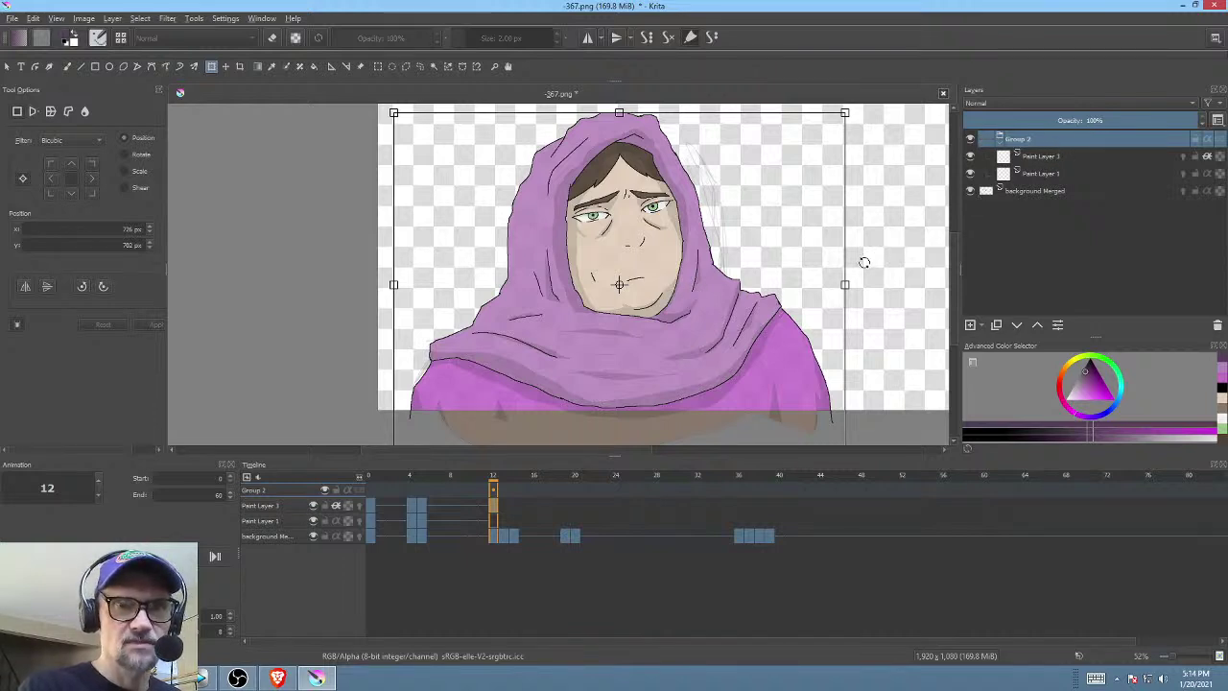
click(1071, 167)
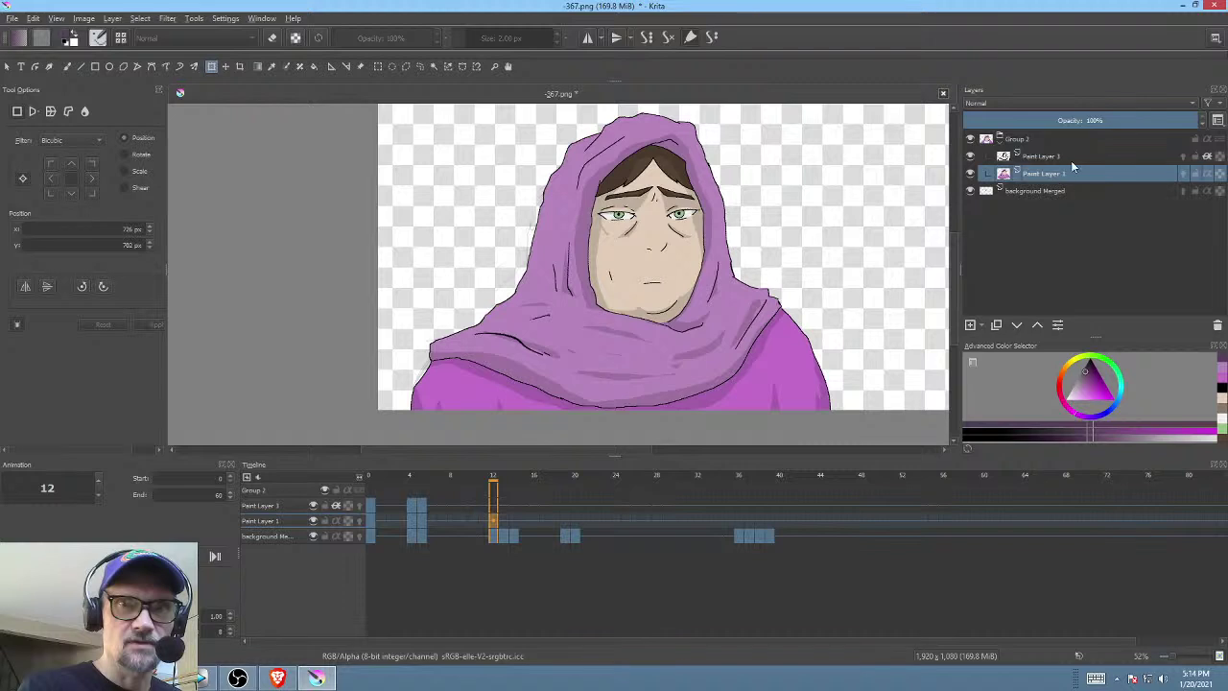
right_click(832, 286)
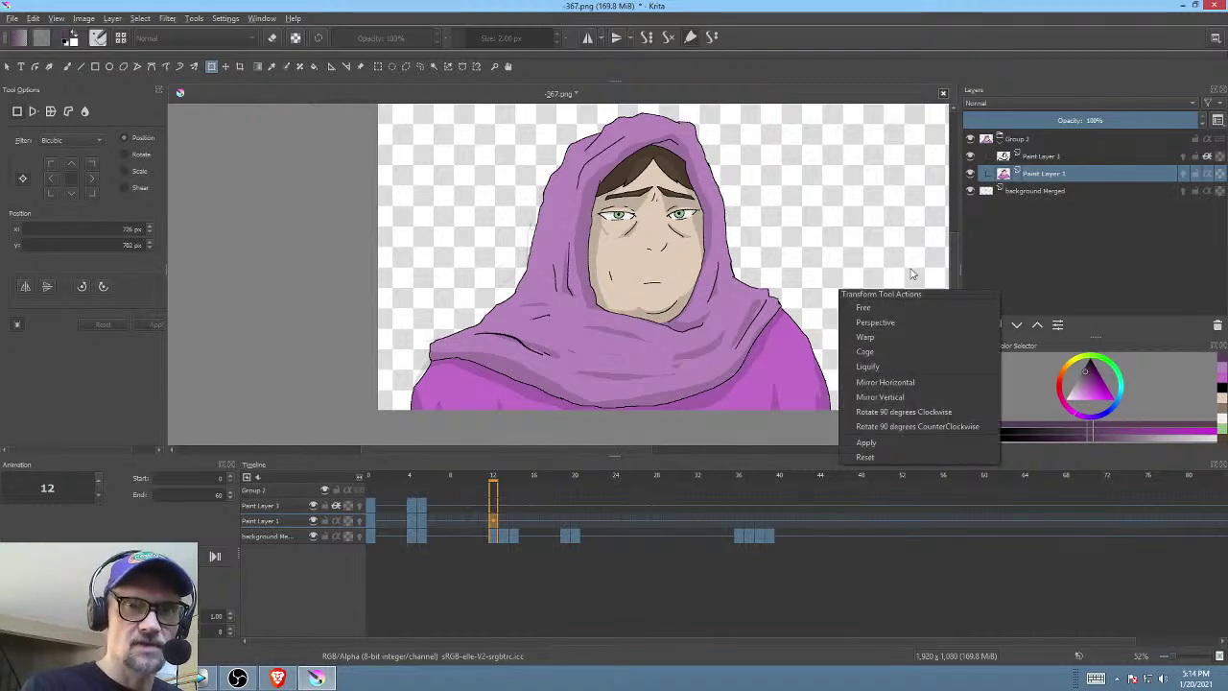
click(899, 365)
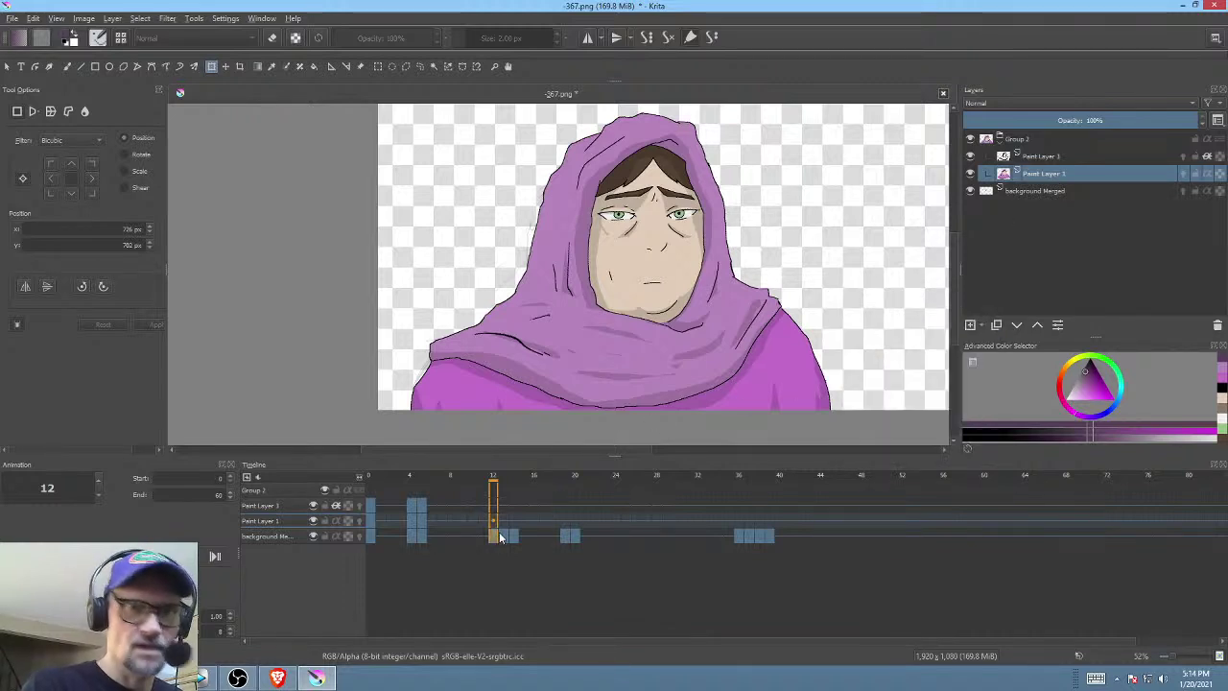
- Flip between frames 5 and 12 of the background Merged sketch to examine how the head and shoulders move
click(1065, 191)
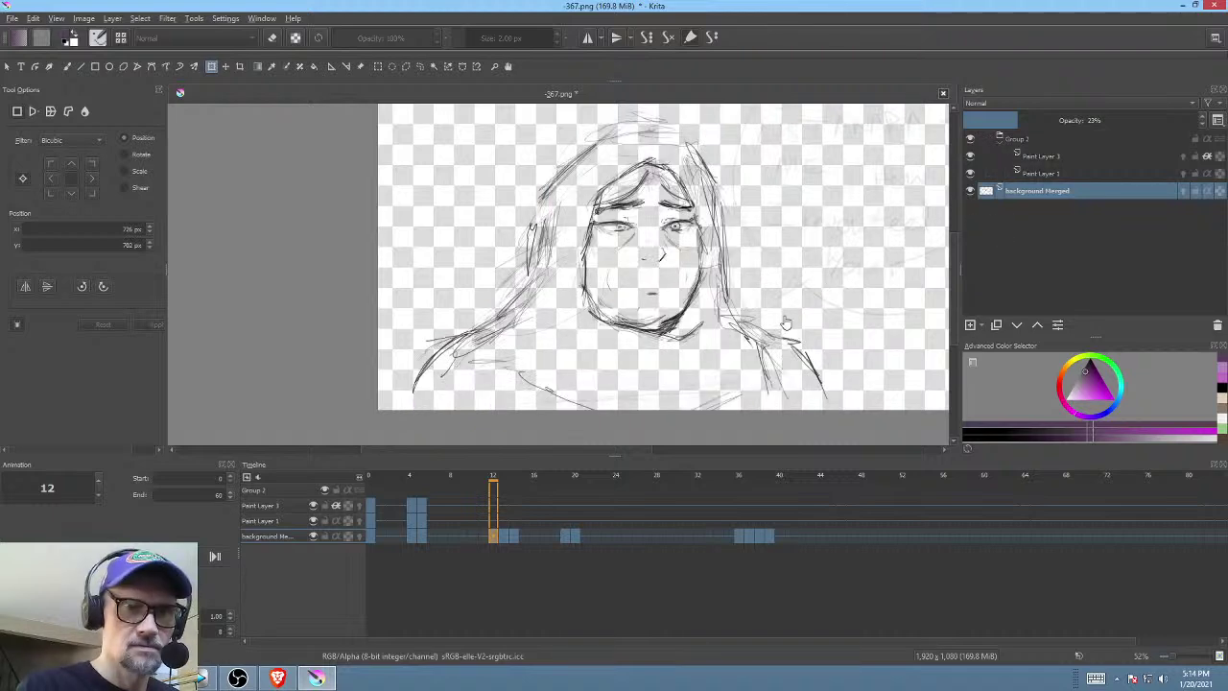
click(422, 534)
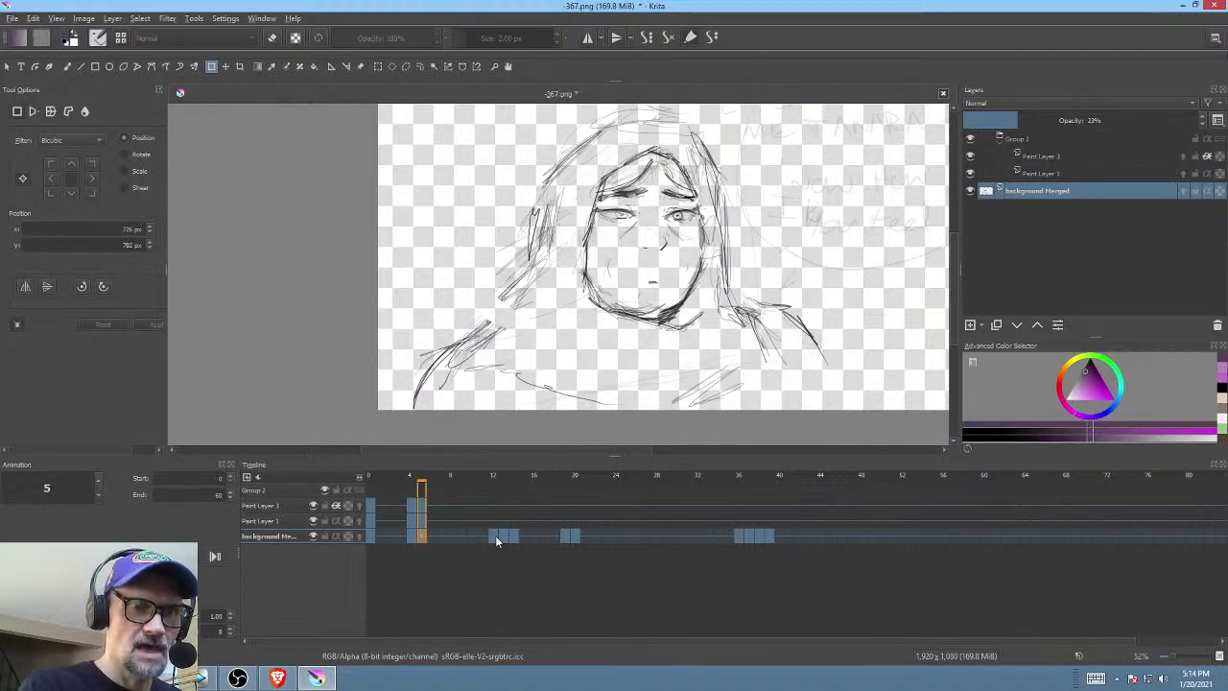
click(496, 534)
click(425, 537)
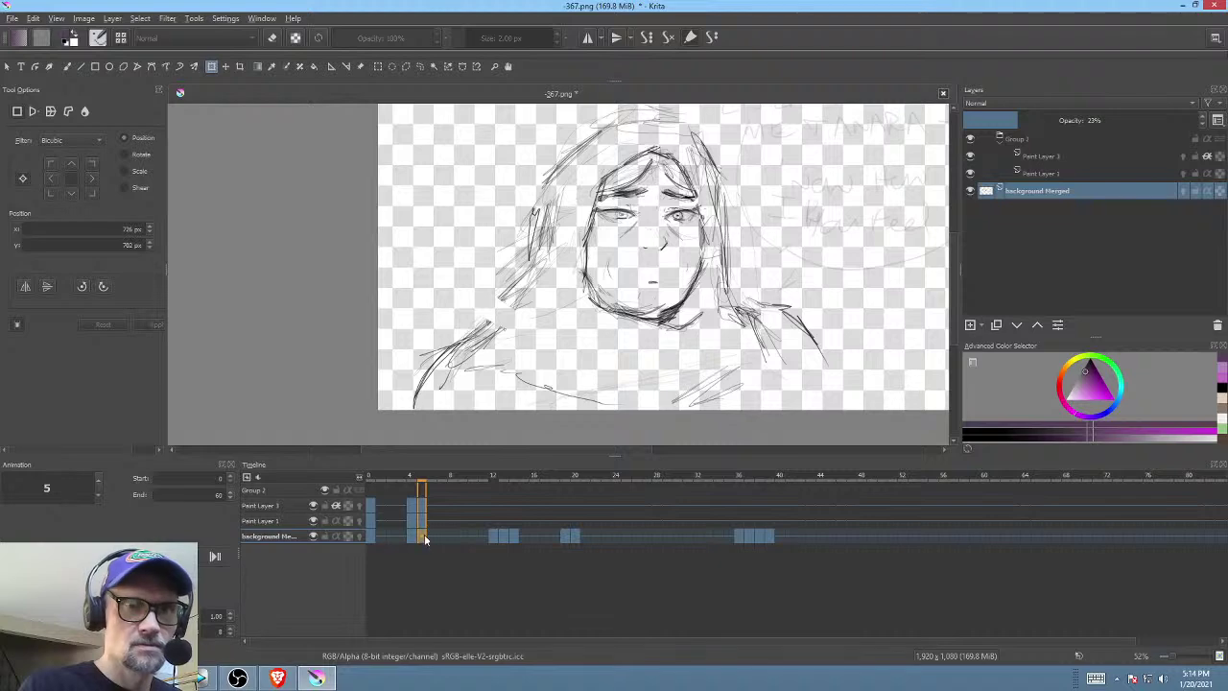
click(495, 535)
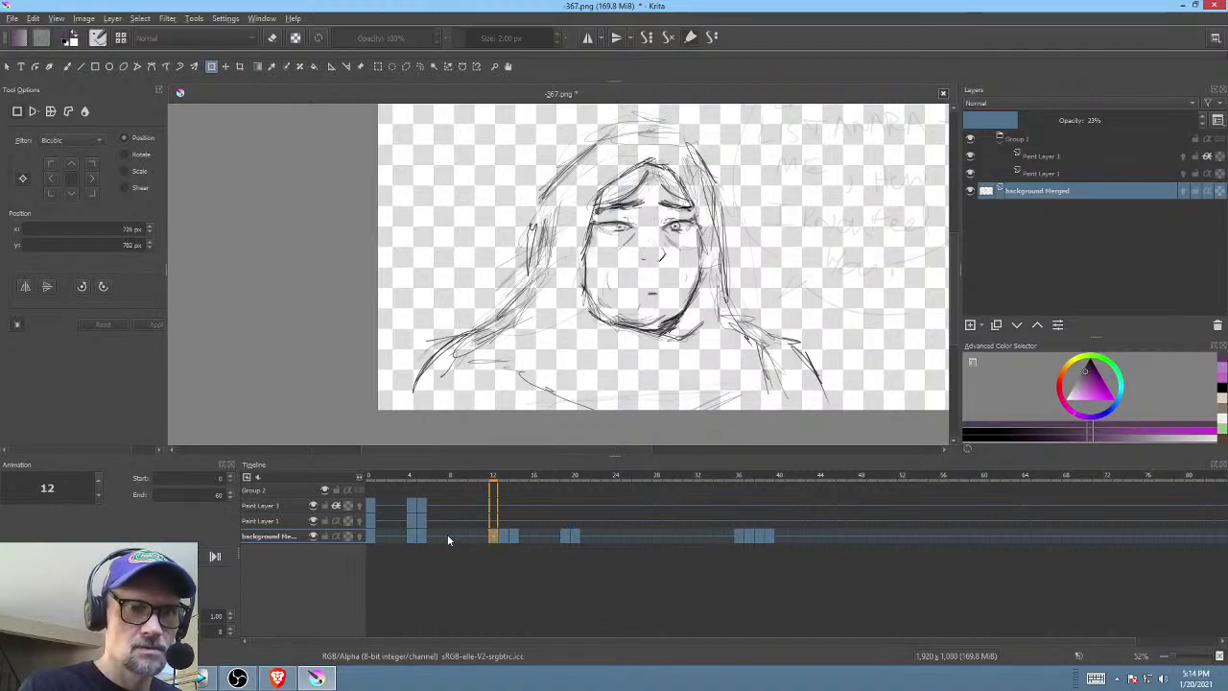
click(423, 536)
click(495, 534)
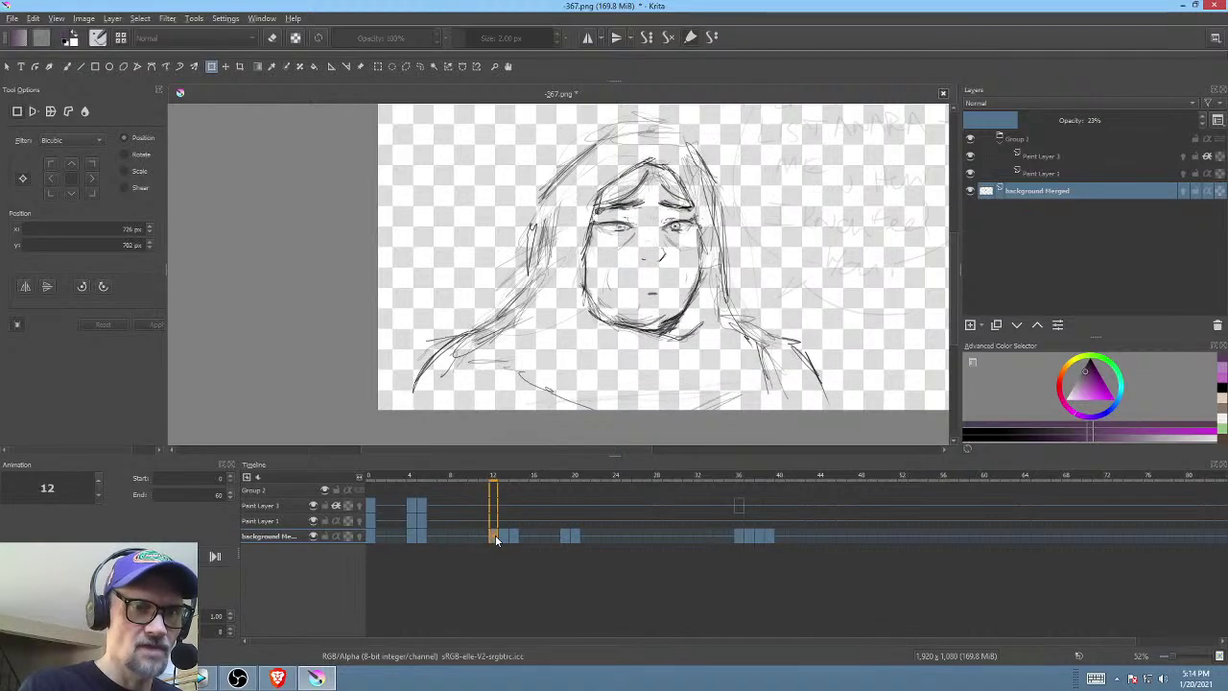
click(423, 536)
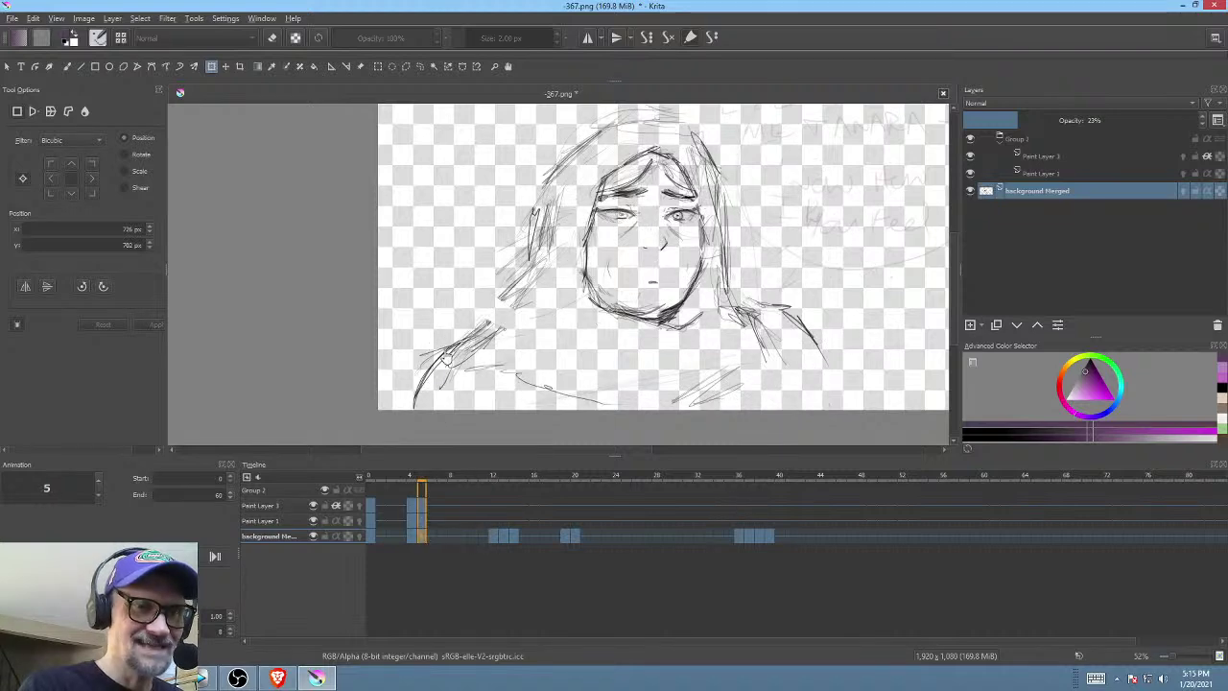
click(493, 534)
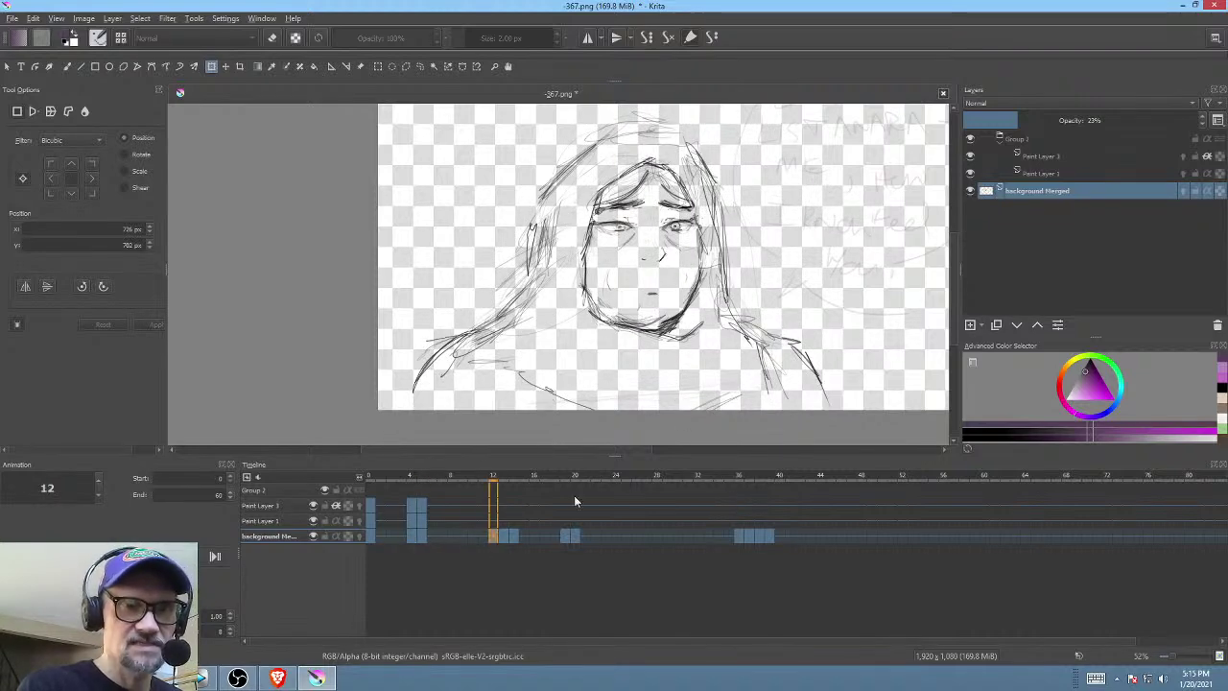
click(423, 536)
click(497, 533)
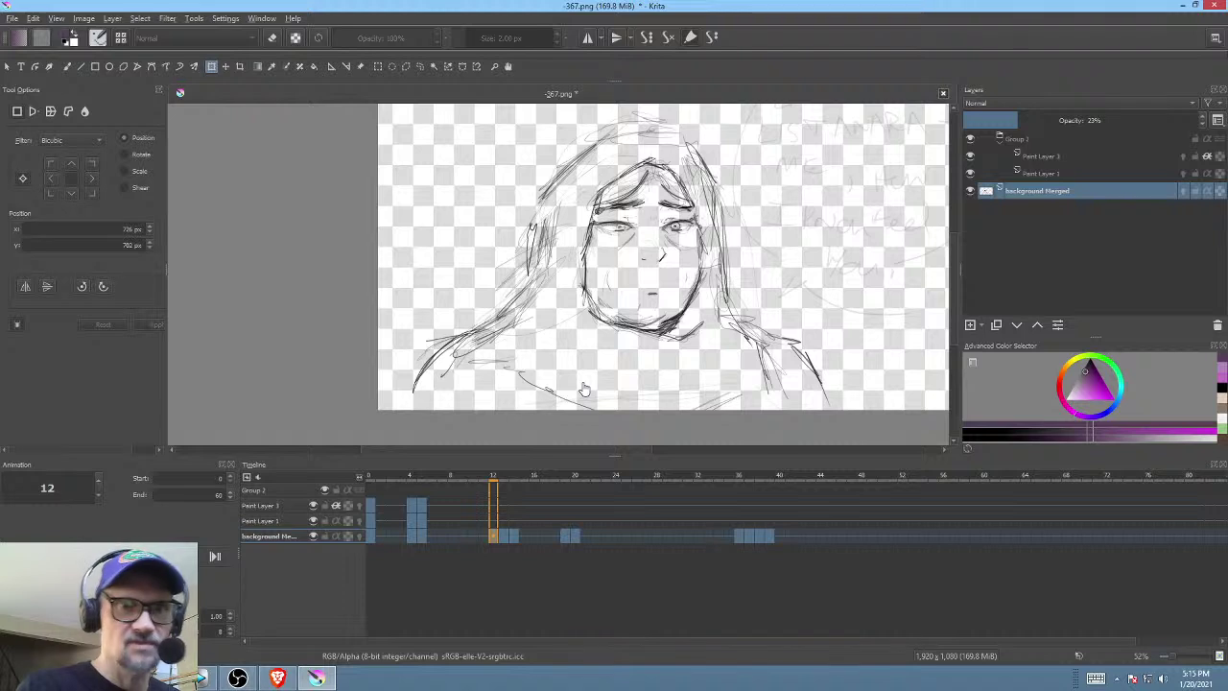
- Liquify Paint Layer 1 on frame 12 with a 1,000 px brush, pushing the woman's head and scarf slightly downward to follow the sketch
click(1064, 173)
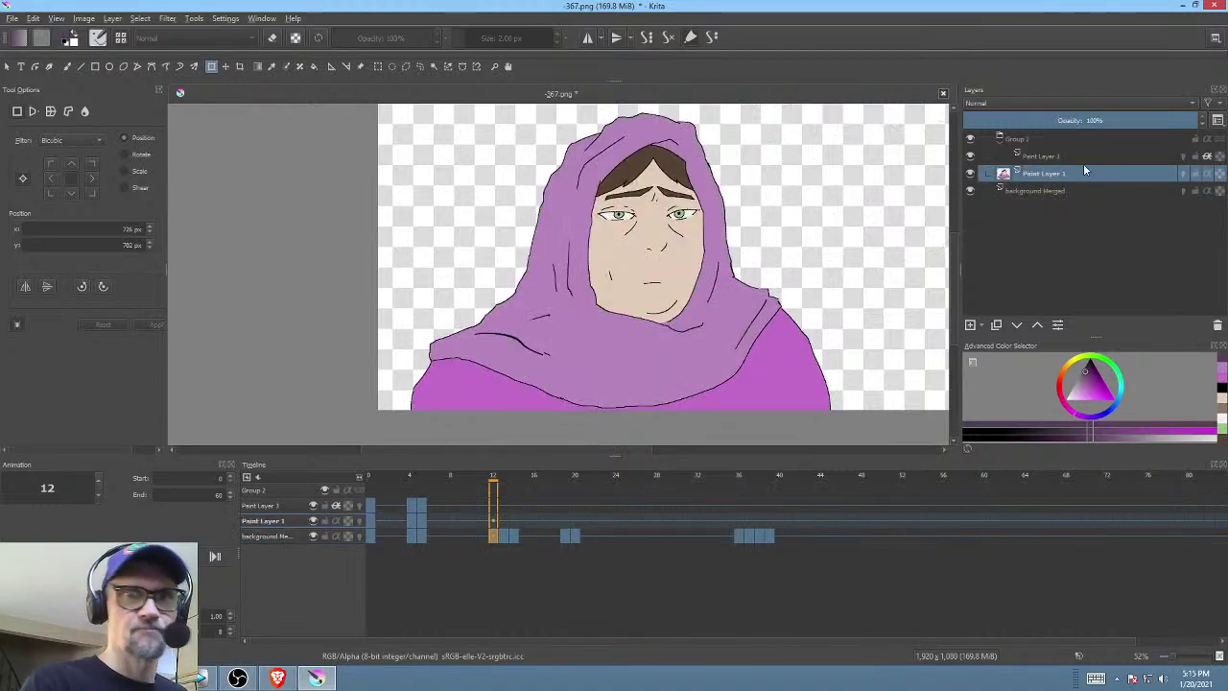
drag(744, 324, 734, 313)
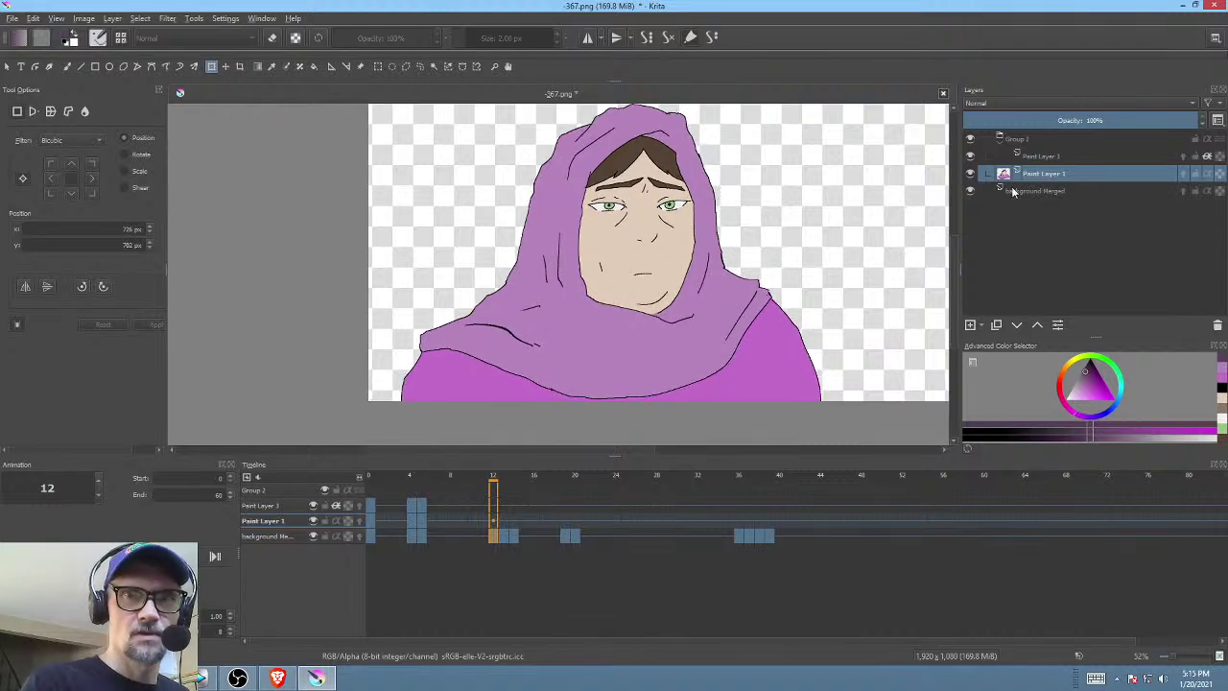
scroll(720, 322, down, 2)
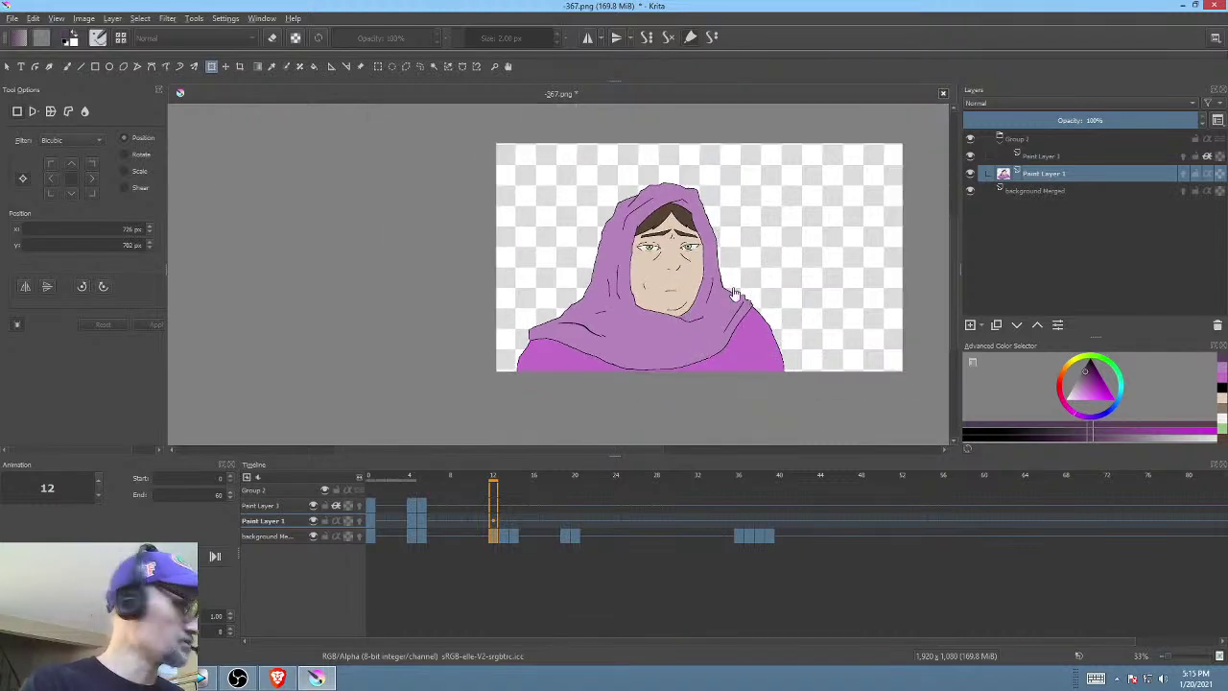
right_click(737, 290)
right_click(738, 288)
click(802, 374)
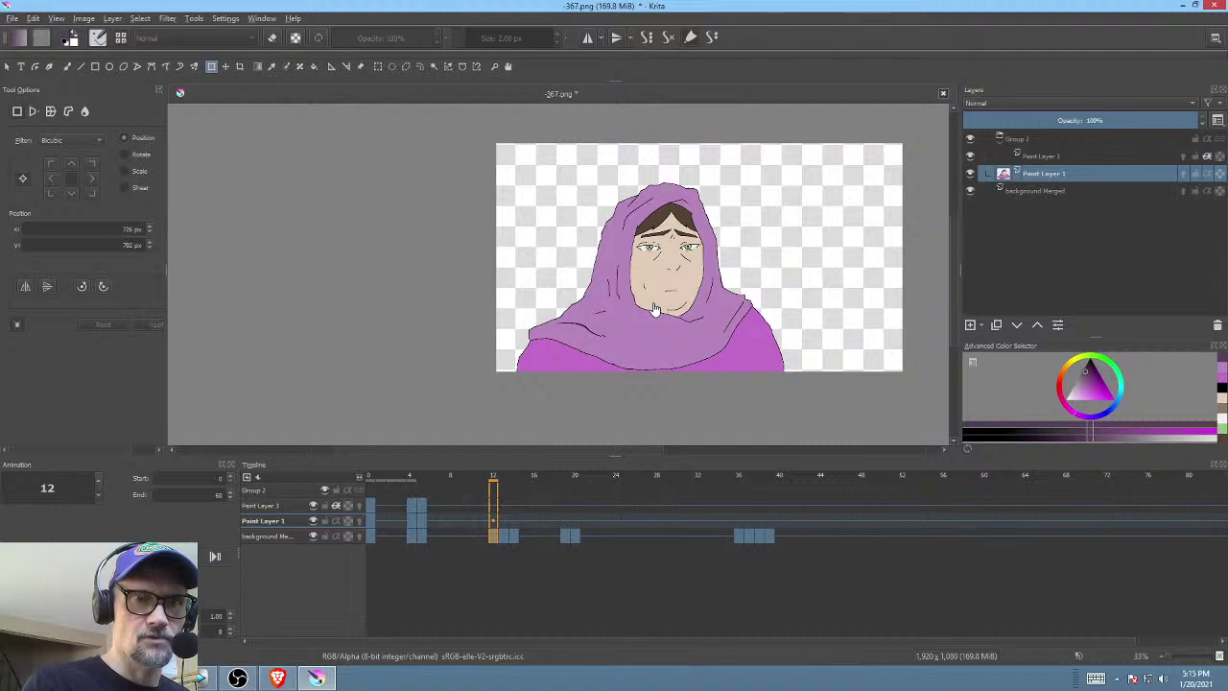
mouse_move(639, 351)
shift+mouse_down()
mouse_move(877, 254)
mouse_move(762, 329)
shift+mouse_up()
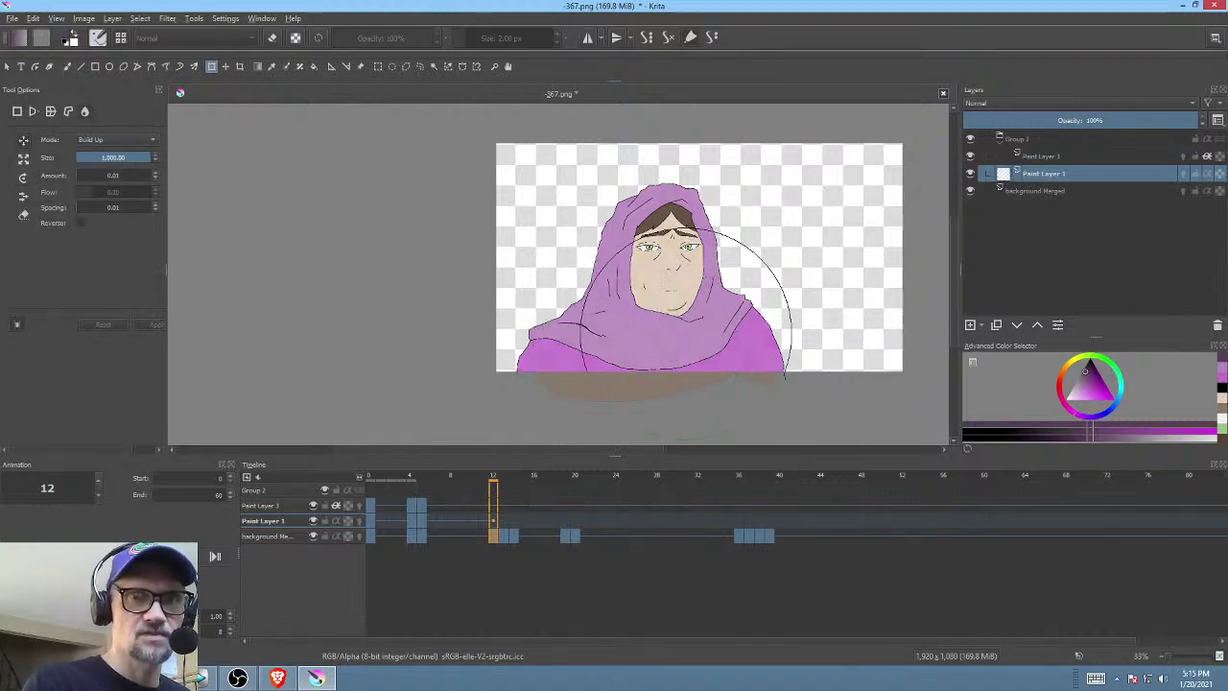
drag(667, 230, 669, 245)
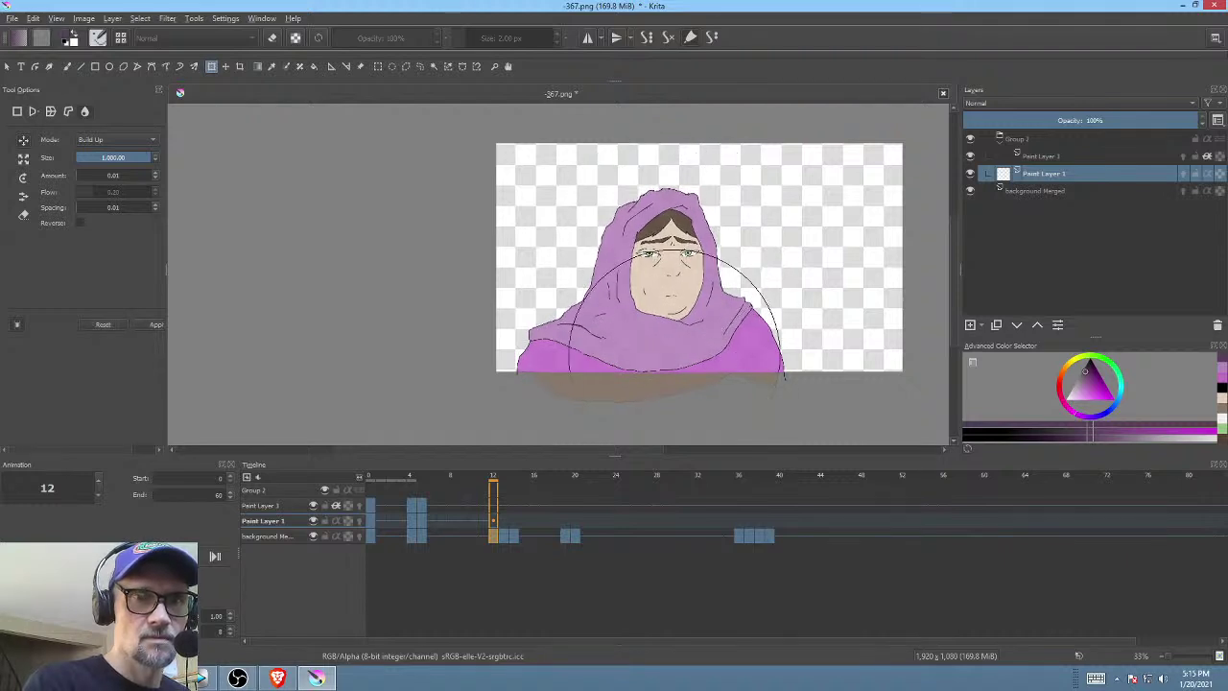
drag(669, 353, 669, 373)
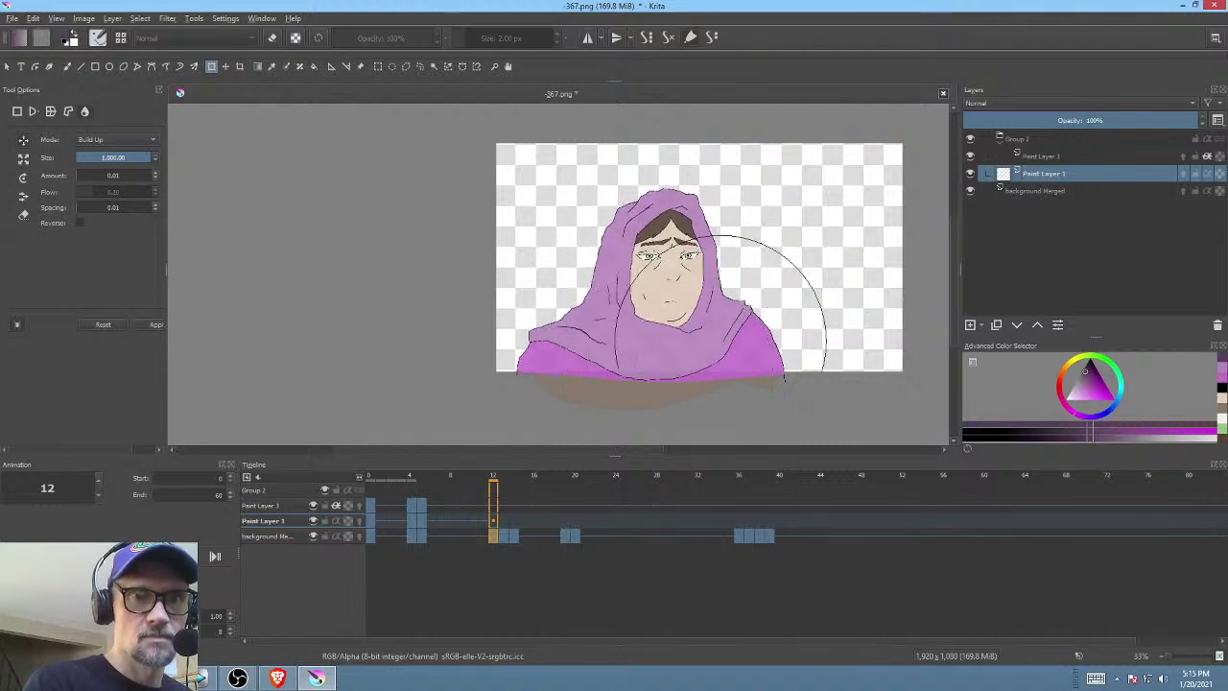
- Reshape the outer scarf edges over both shoulders on frame 12 with a smaller Liquify brush of about 350 px
key(bracketleft)
key(bracketleft)
key(bracketleft)
key(bracketleft)
key(bracketleft)
key(bracketleft)
key(bracketleft)
key(bracketleft)
key(bracketleft)
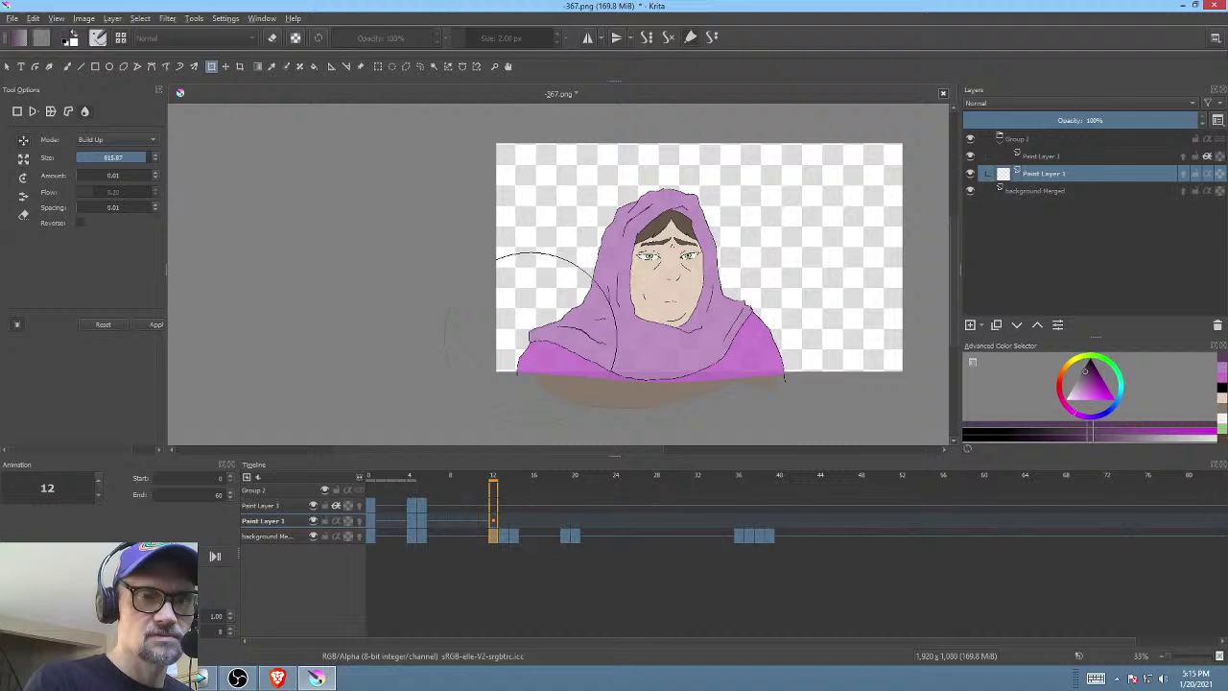
key(bracketleft)
drag(537, 339, 553, 326)
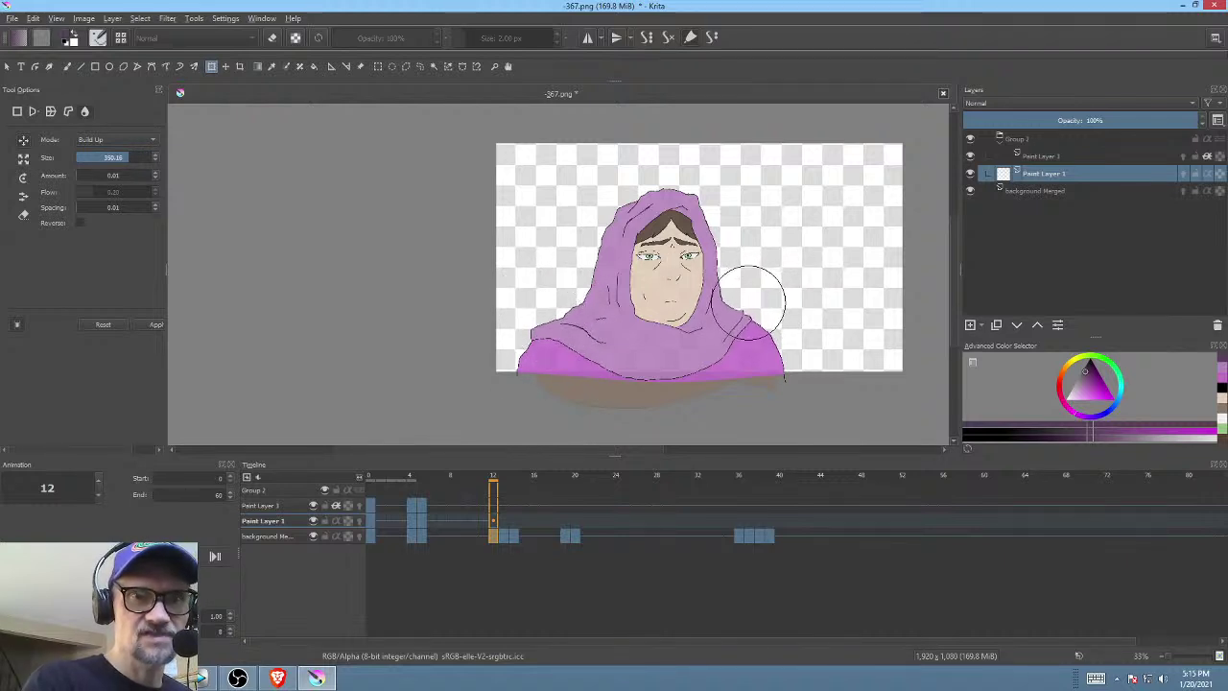
- Flip between frames 5 and 12 of Paint Layer 1 to examine how the coloured pose moves
click(422, 537)
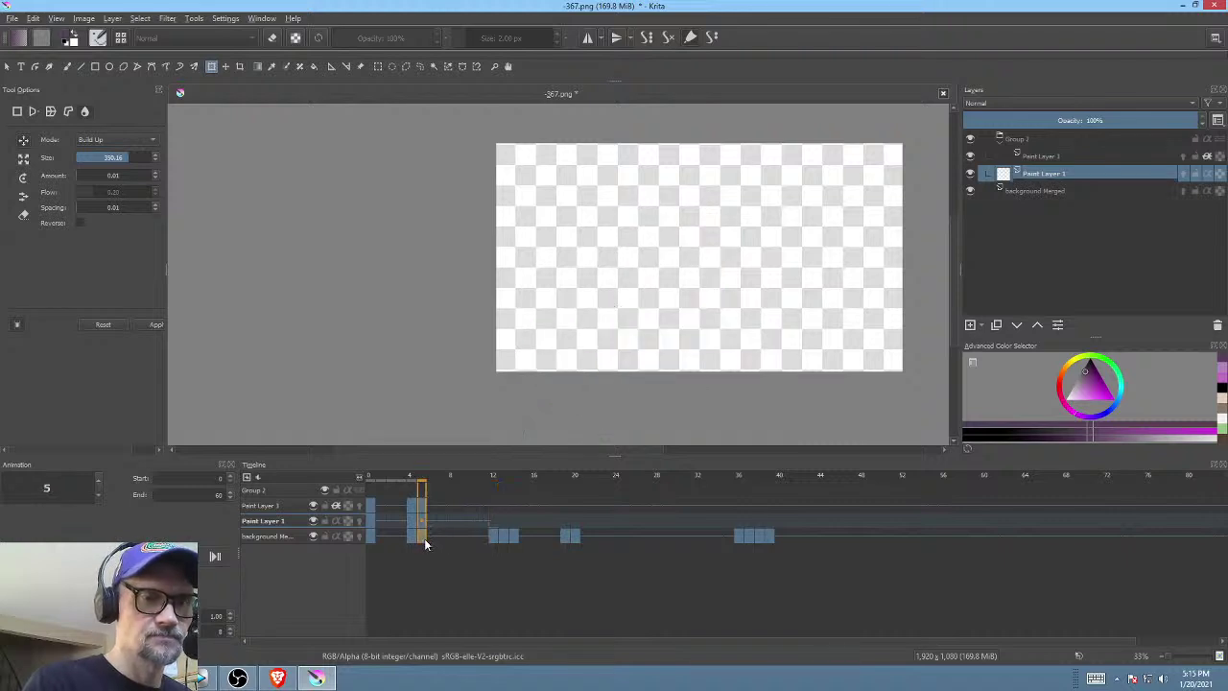
key(period)
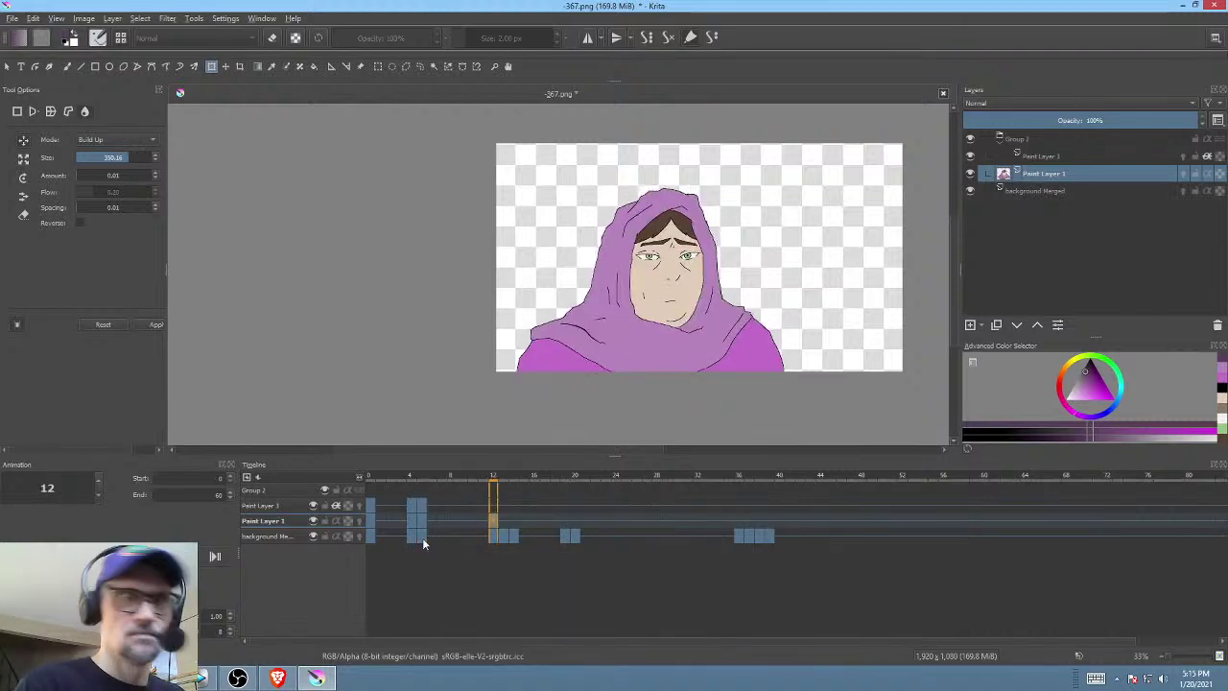
key(comma)
key(period)
key(comma)
key(period)
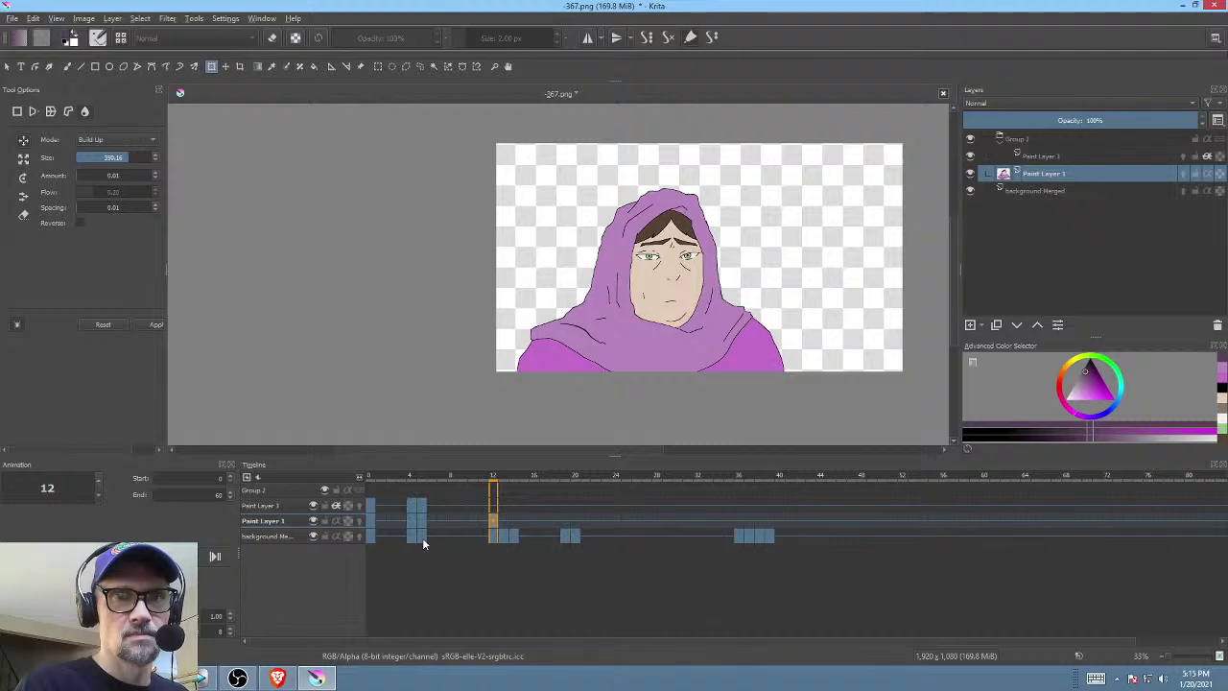
key(comma)
key(period)
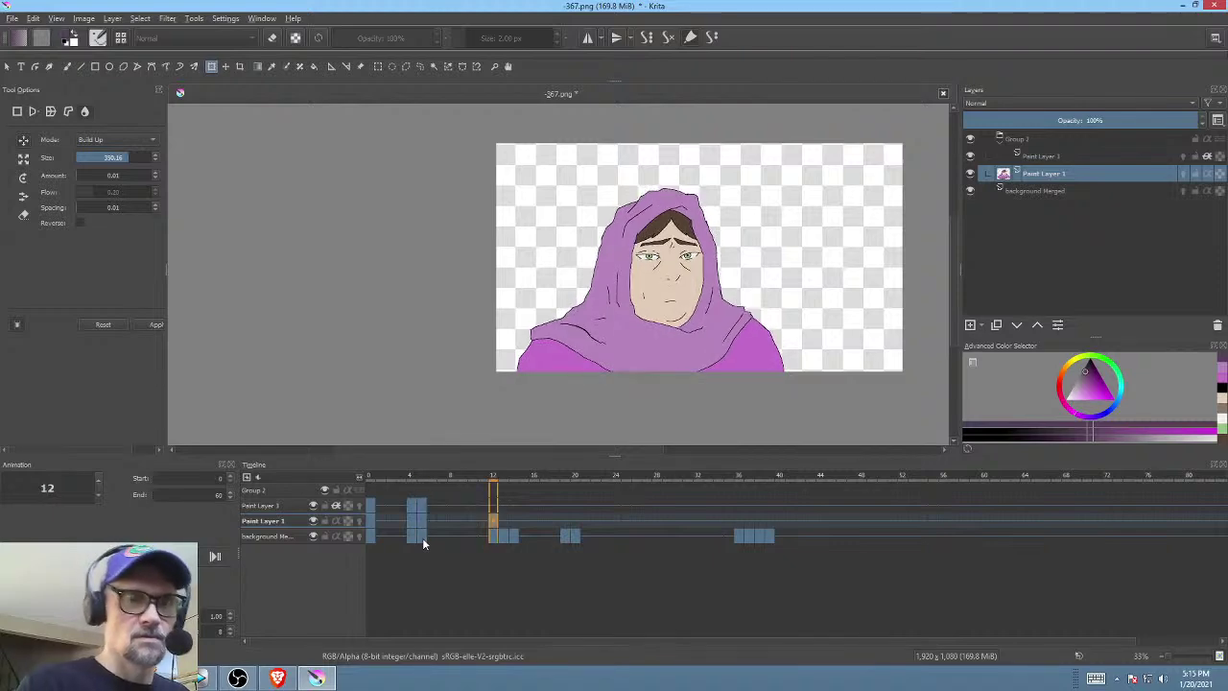
- Try to reshape the eyebrow under the hood's right edge on frame 13 using Liquify with a brush of about 79 px
drag(704, 272, 770, 193)
drag(660, 252, 741, 297)
scroll(740, 297, down, 1)
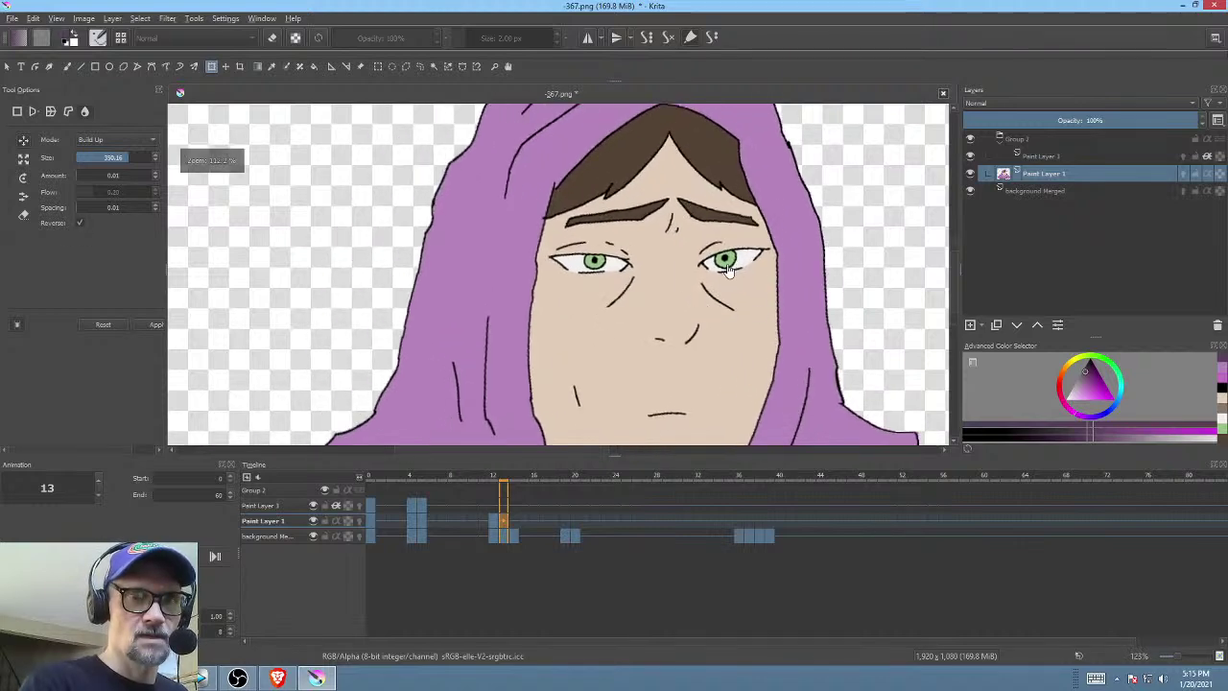
click(692, 233)
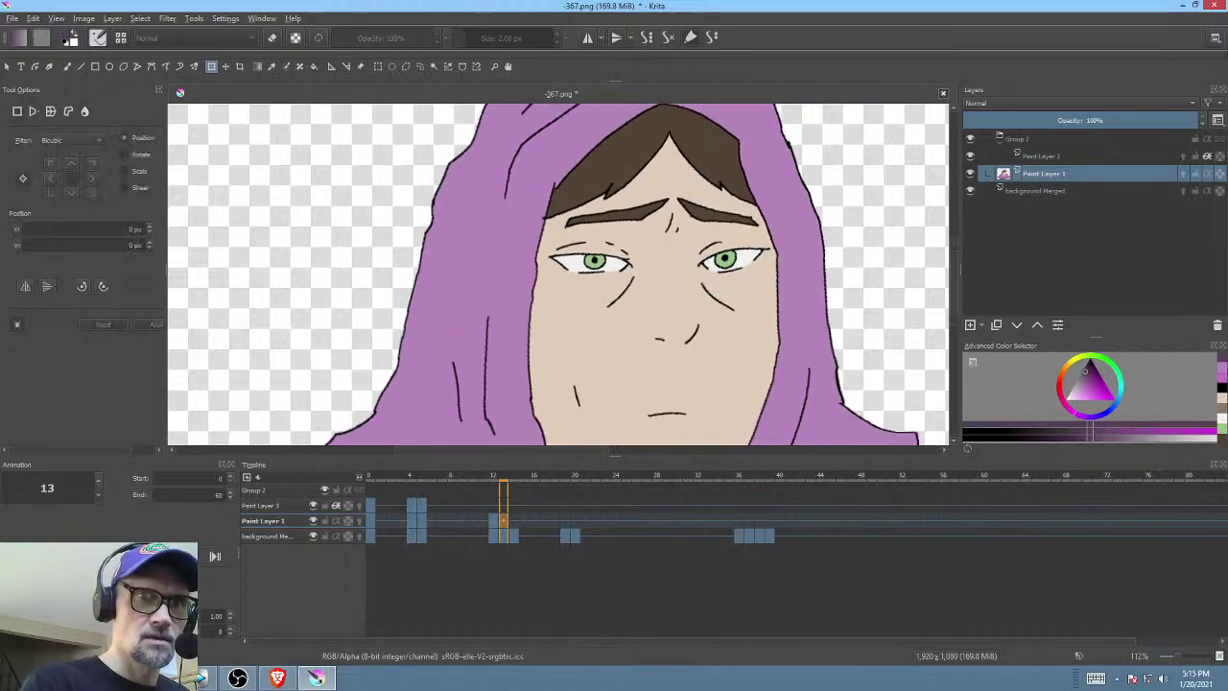
right_click(712, 217)
click(763, 293)
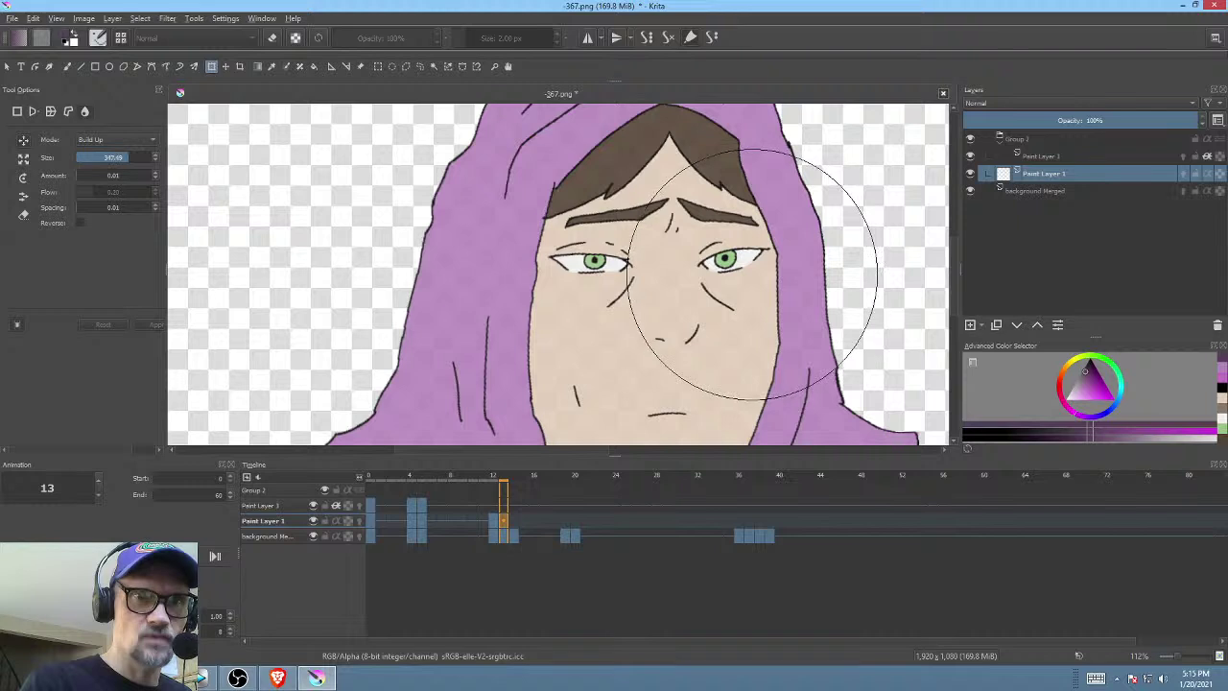
mouse_move(752, 274)
shift+mouse_down()
mouse_move(530, 370)
mouse_move(556, 377)
shift+mouse_up()
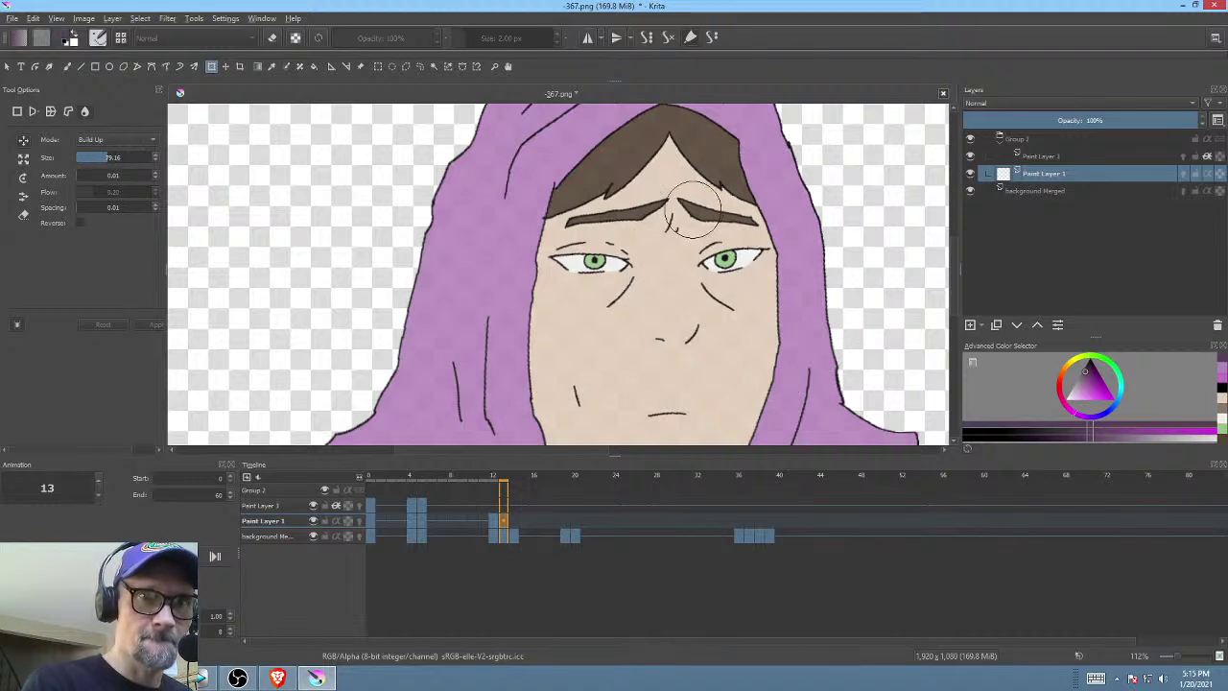
drag(693, 209, 708, 192)
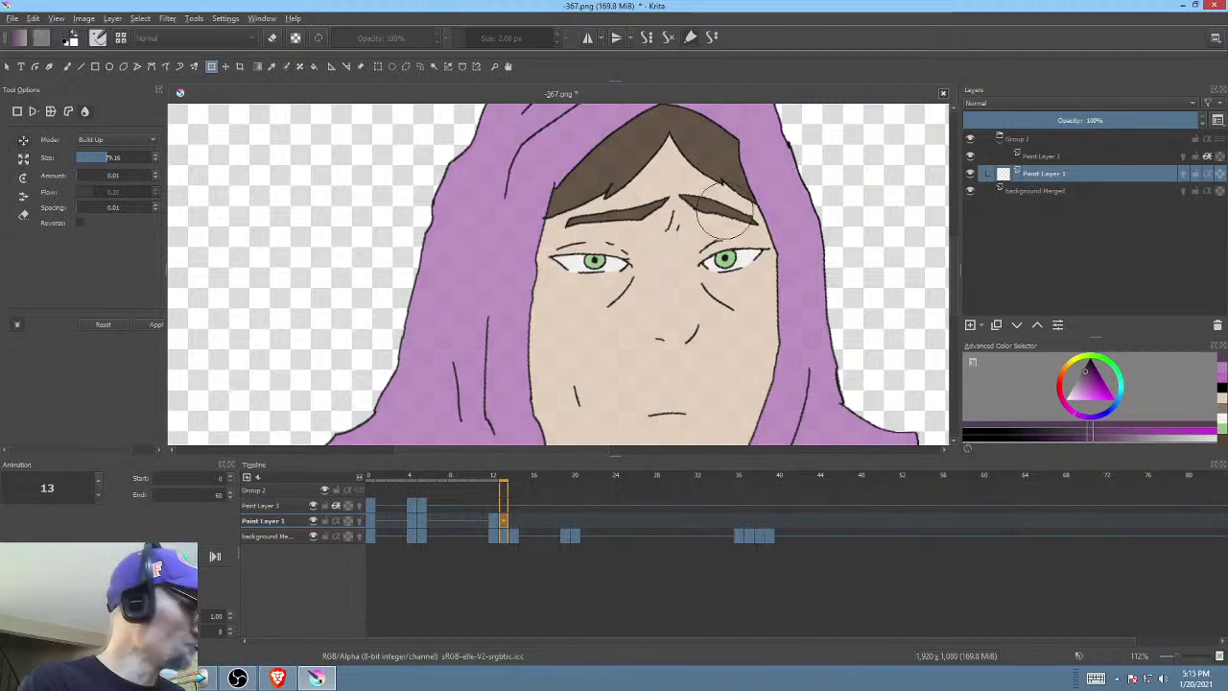
drag(727, 213, 763, 182)
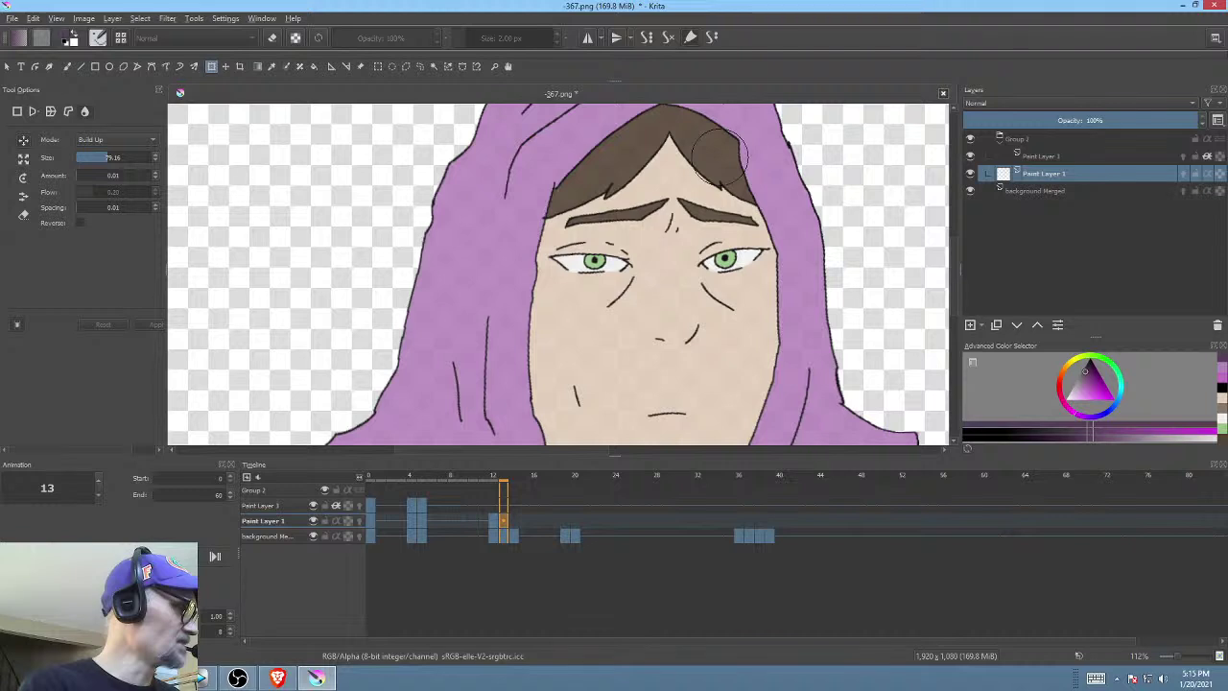
- Lasso the forehead area around both eyebrows on frame 13 and liquify their inner ends upward with a brush of about 161 px
key(l)
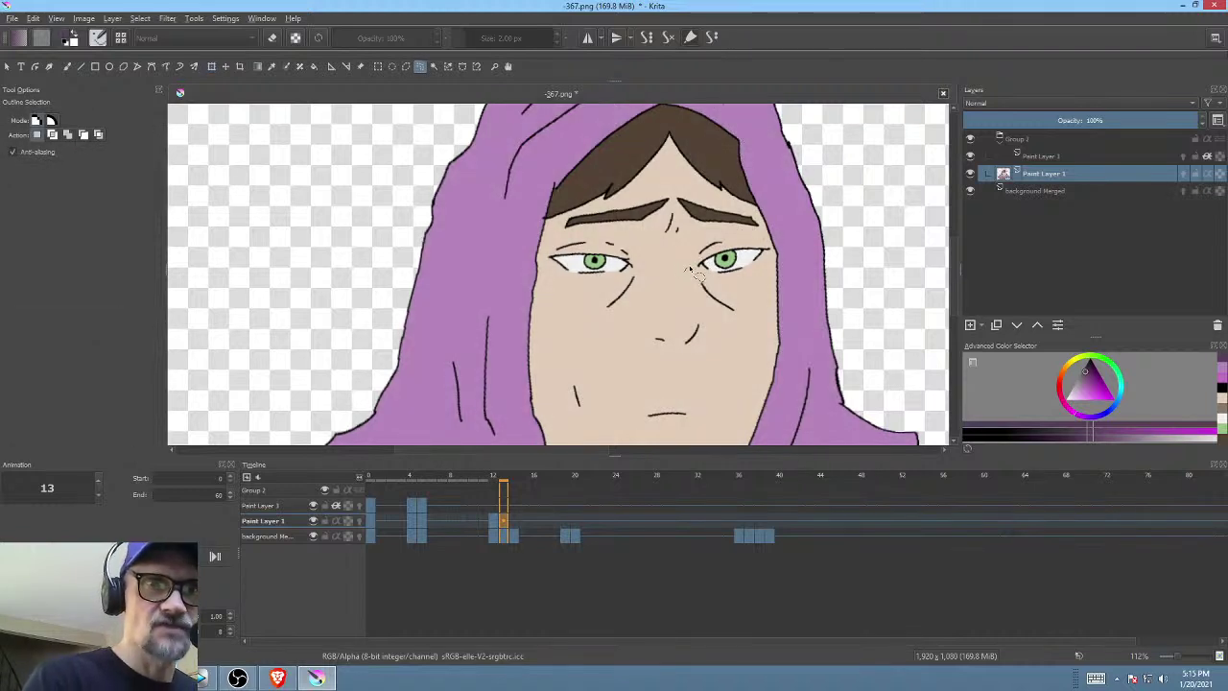
mouse_move(708, 257)
mouse_down()
mouse_move(767, 251)
mouse_move(765, 227)
mouse_move(755, 209)
mouse_move(655, 189)
mouse_up()
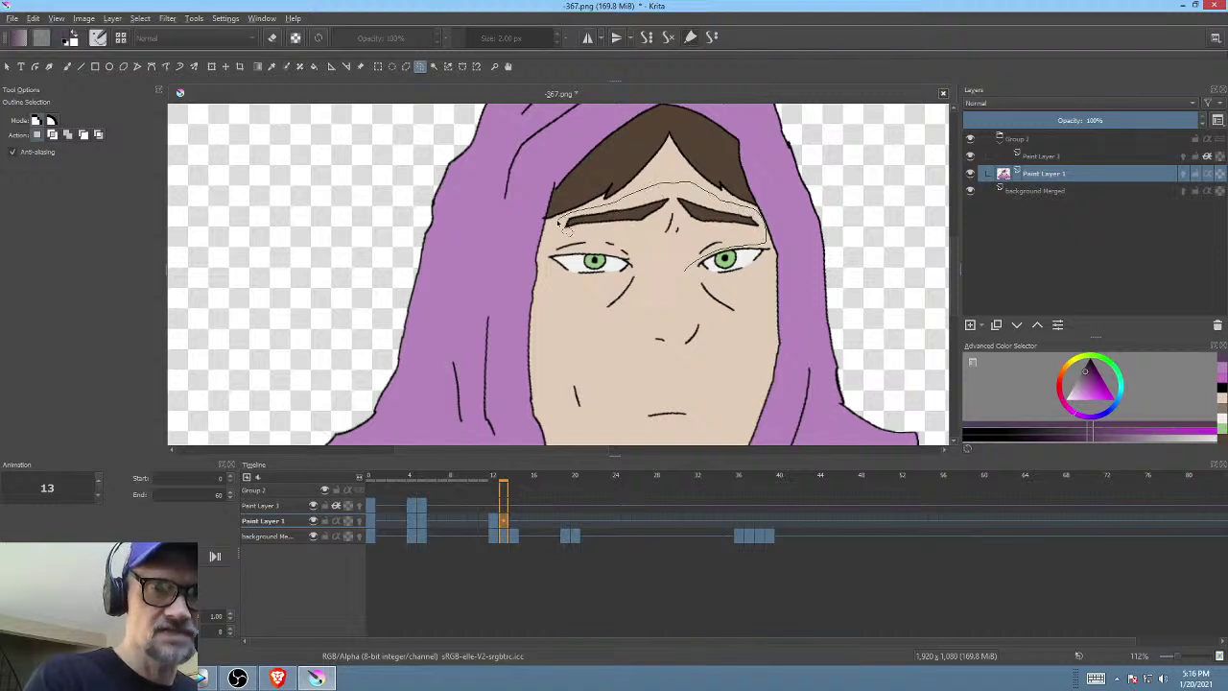
drag(593, 259, 683, 272)
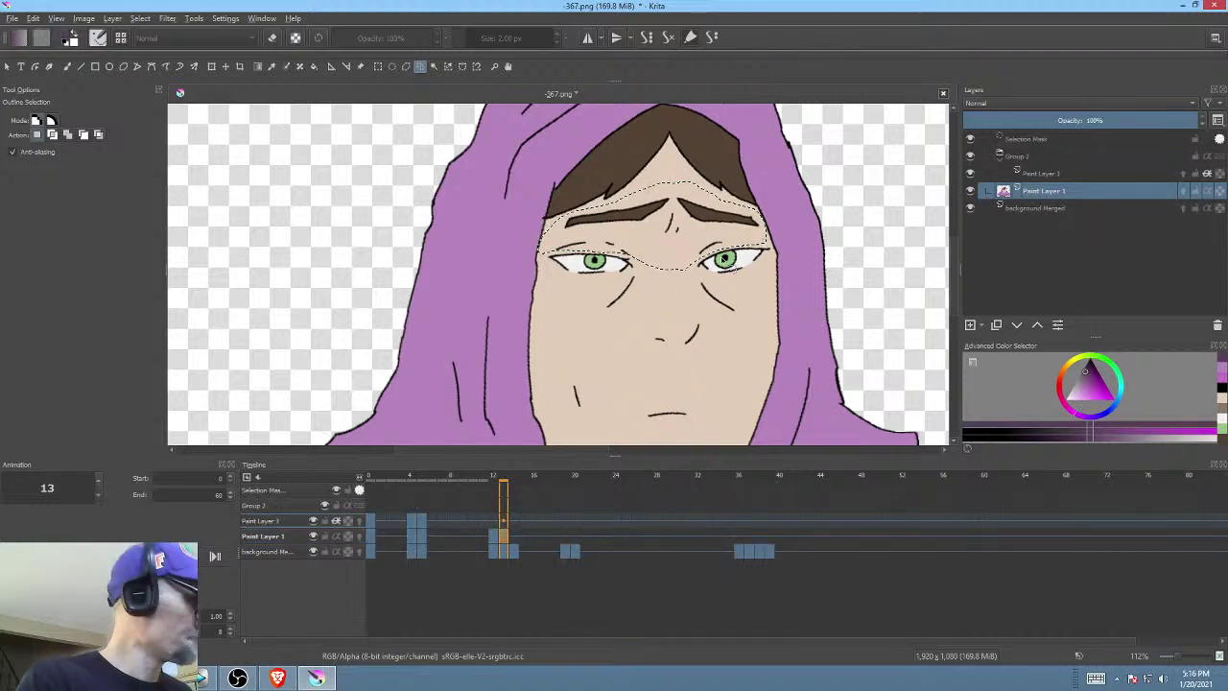
key(ctrl+t)
right_click(722, 242)
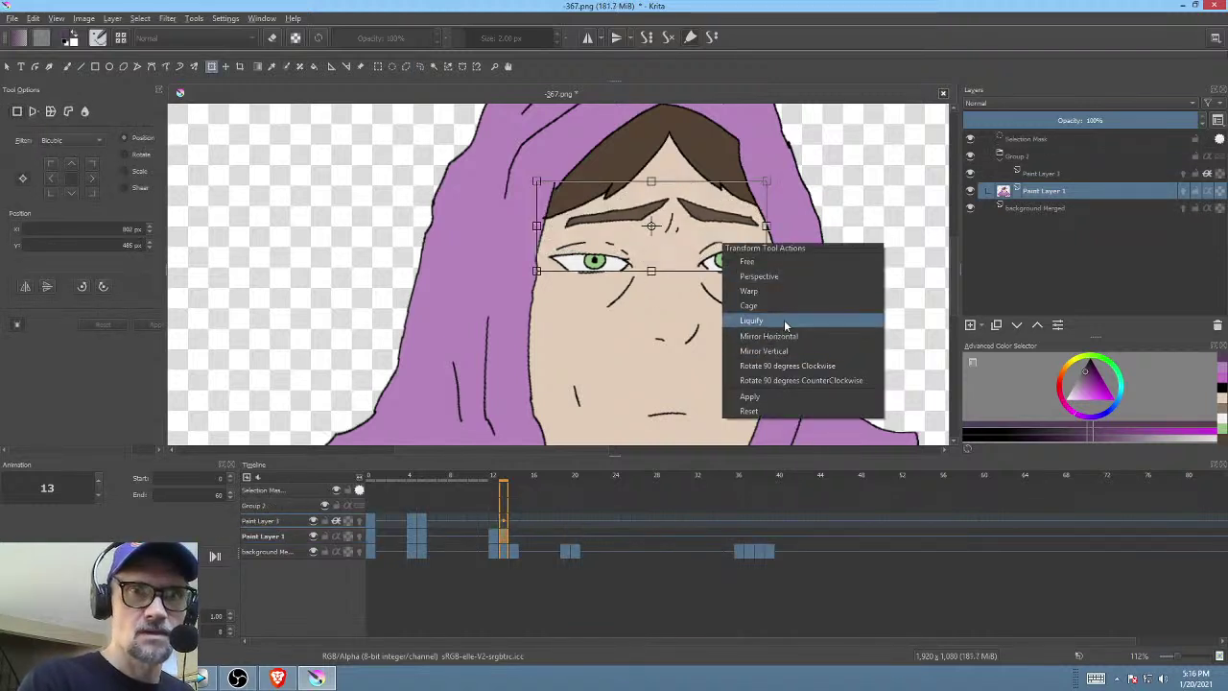
click(785, 320)
mouse_move(693, 225)
shift+mouse_down()
mouse_move(761, 224)
mouse_move(674, 187)
mouse_move(662, 207)
mouse_move(638, 197)
mouse_move(641, 211)
mouse_move(700, 209)
shift+mouse_up()
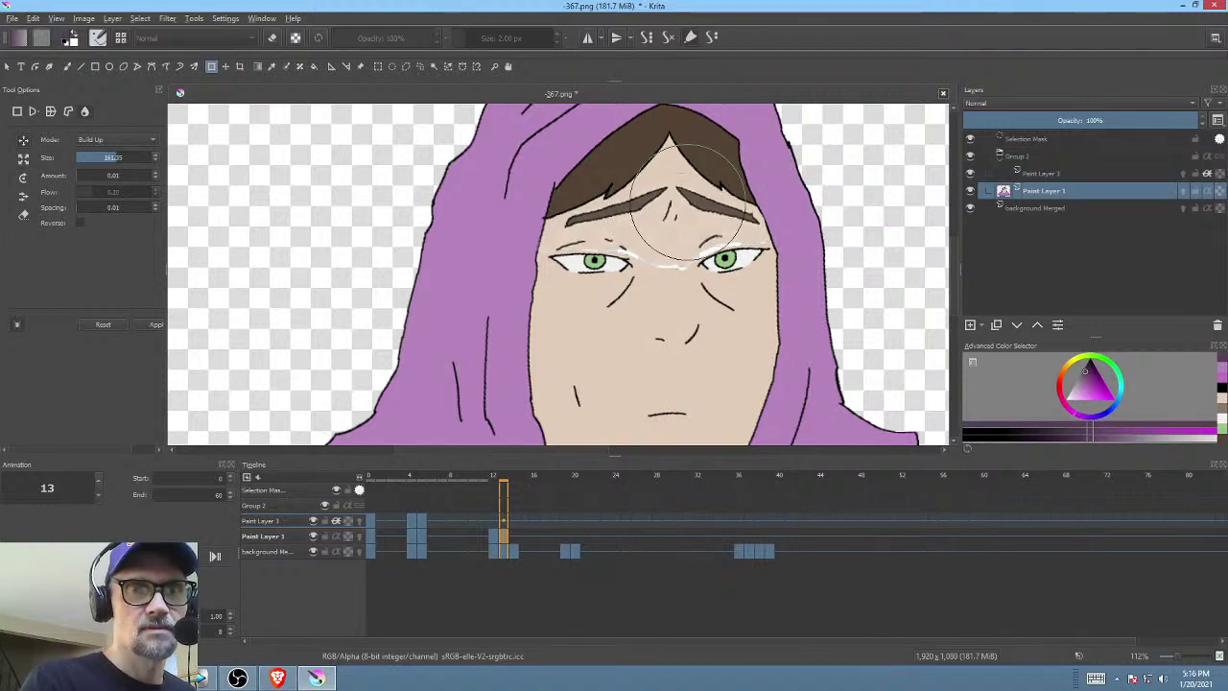
key(Return)
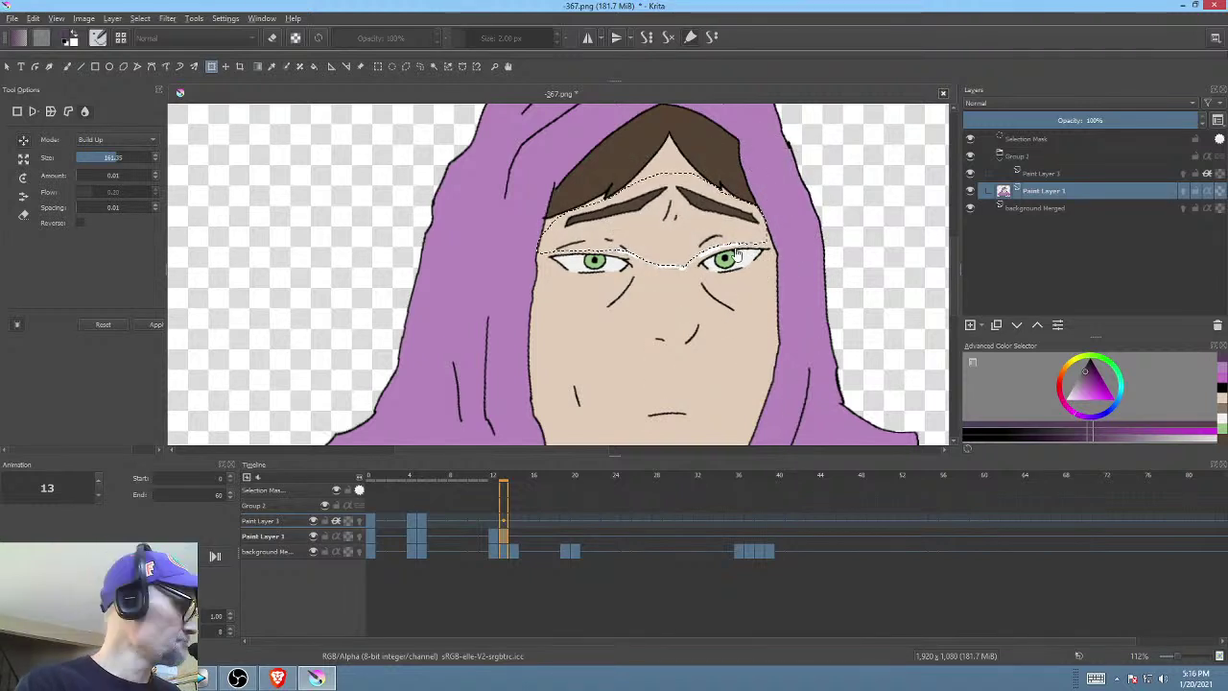
key(ctrl+shift+a)
- Fill the transparent gap across the eyelids and nose bridge with sampled skin colour, using the Behind blending mode
scroll(683, 321, up, 4)
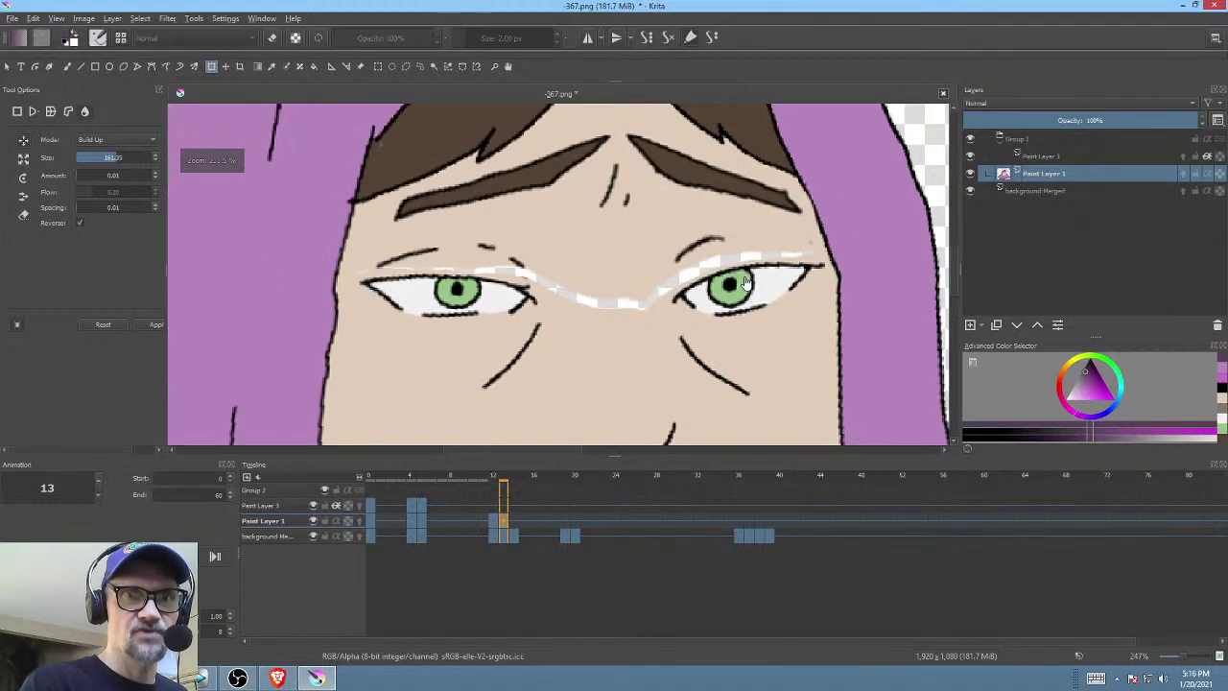
scroll(674, 341, down, 3)
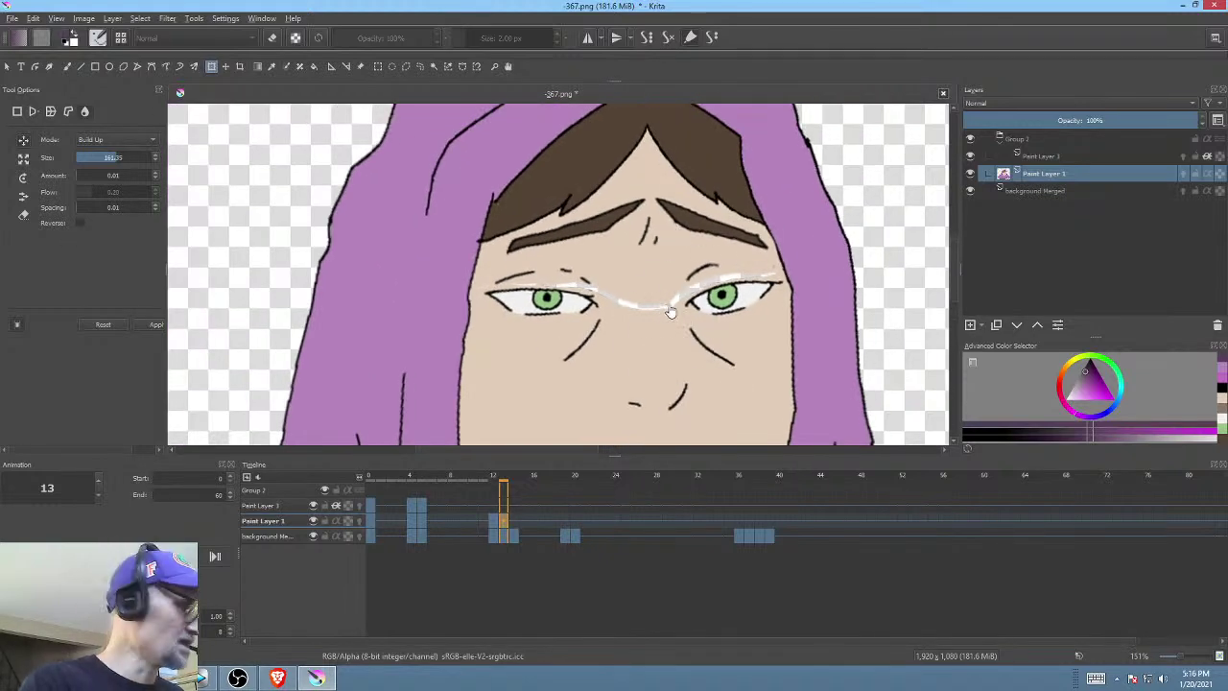
key(b)
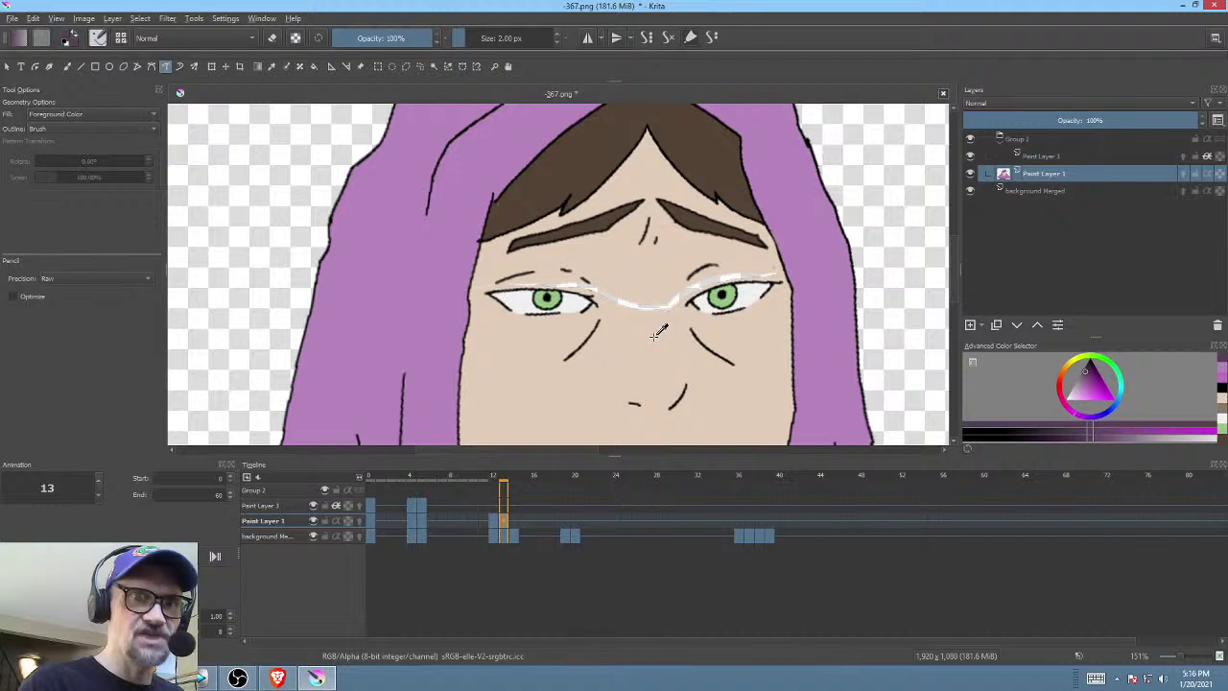
ctrl+click(660, 338)
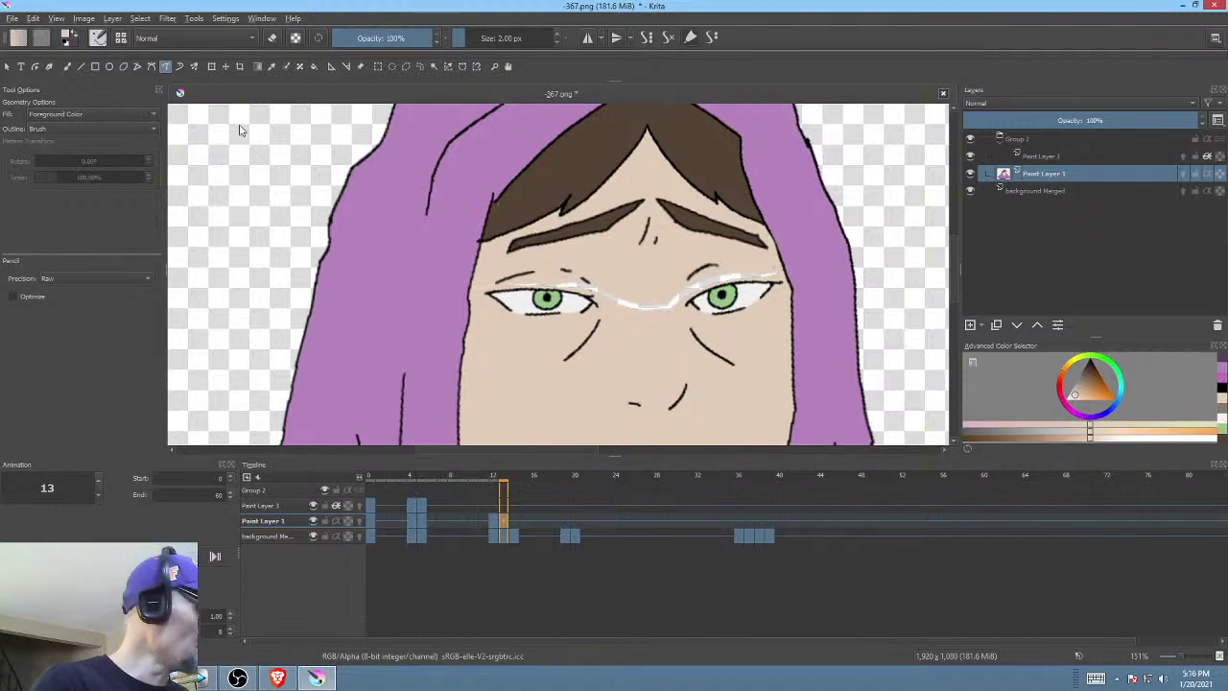
mouse_move(799, 253)
mouse_down()
mouse_move(439, 245)
mouse_move(669, 400)
mouse_up()
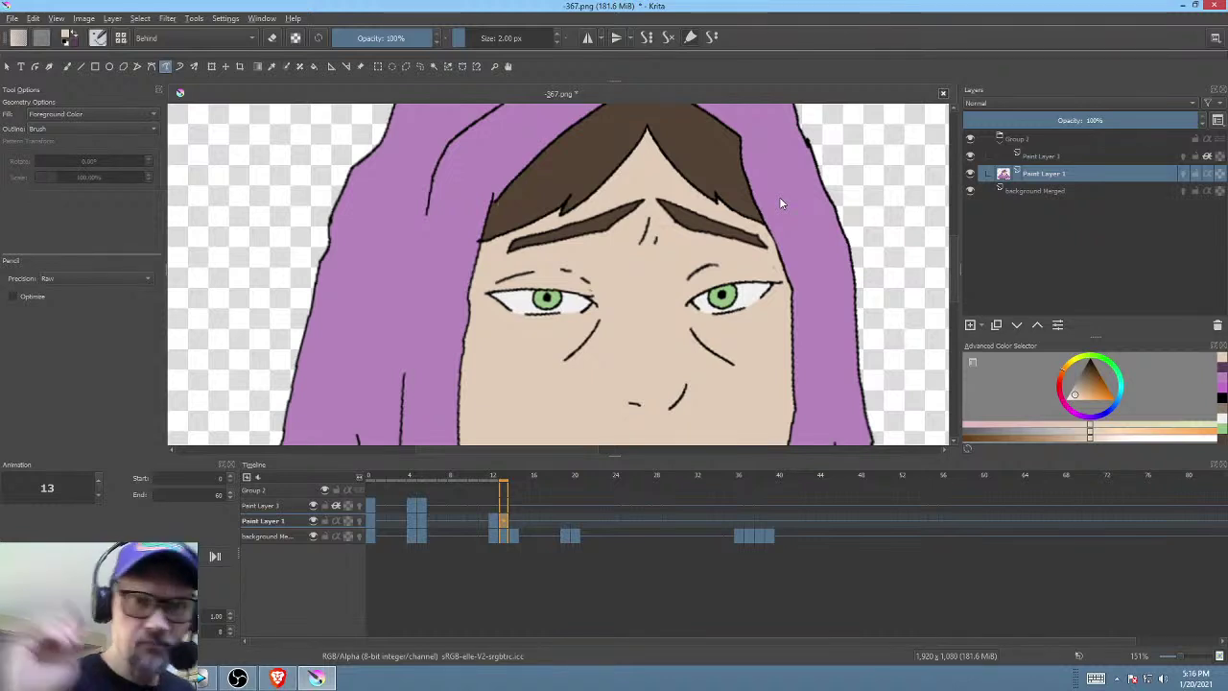
- Compare the coloured face on frame 14 with the background Merged sketch, checking the eyes and mouth
click(514, 523)
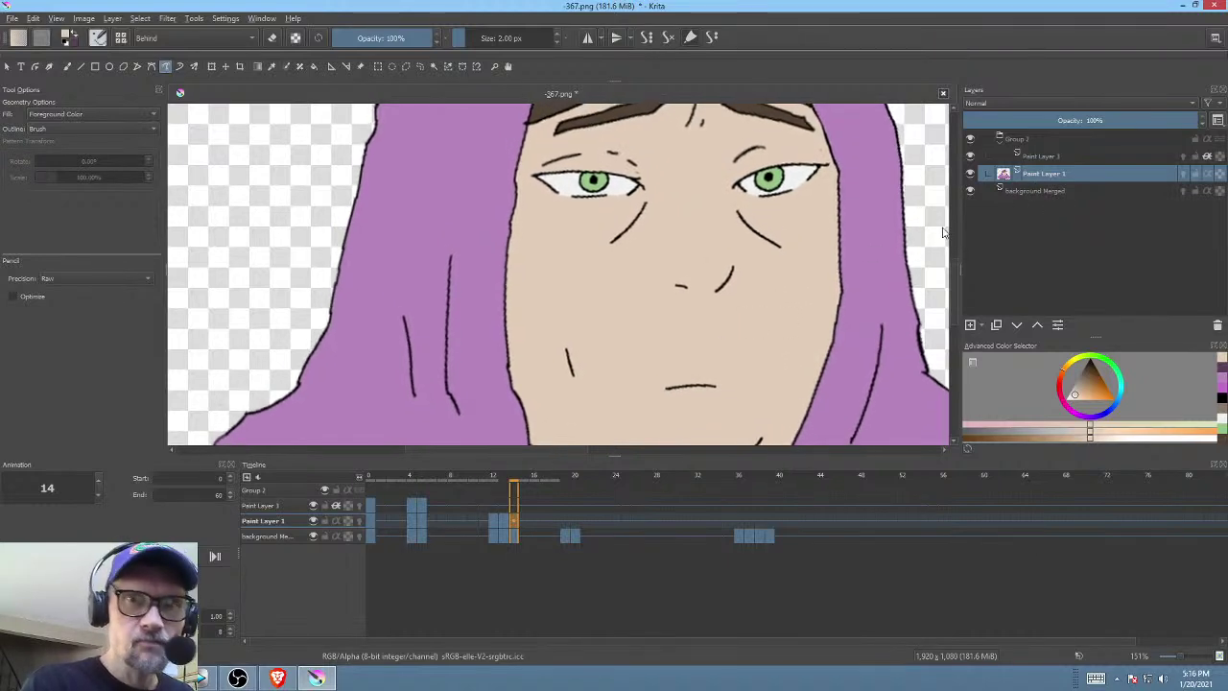
click(1052, 192)
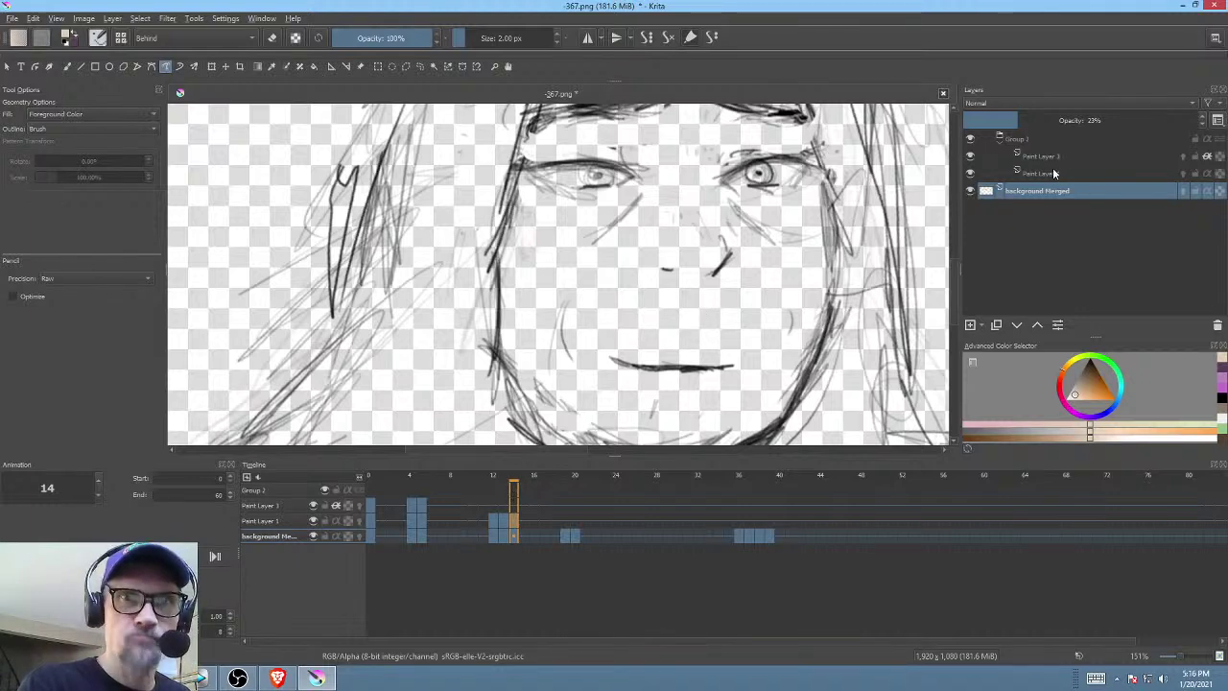
click(1052, 172)
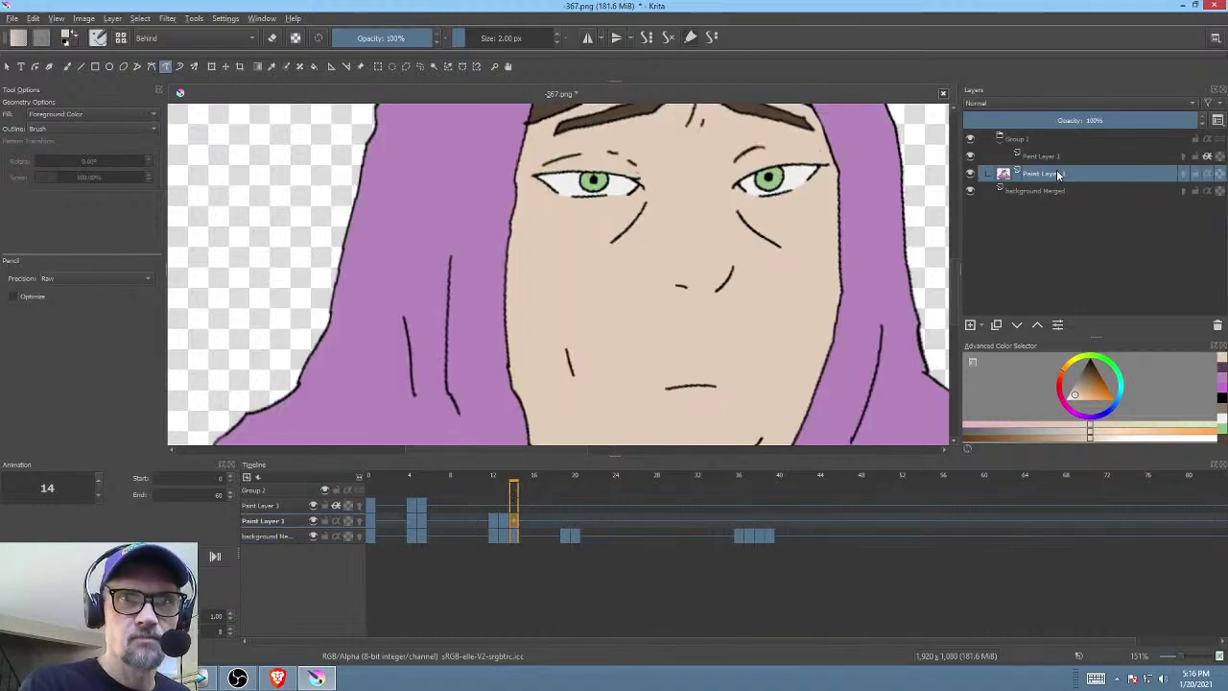
click(1055, 190)
click(1061, 172)
click(1057, 190)
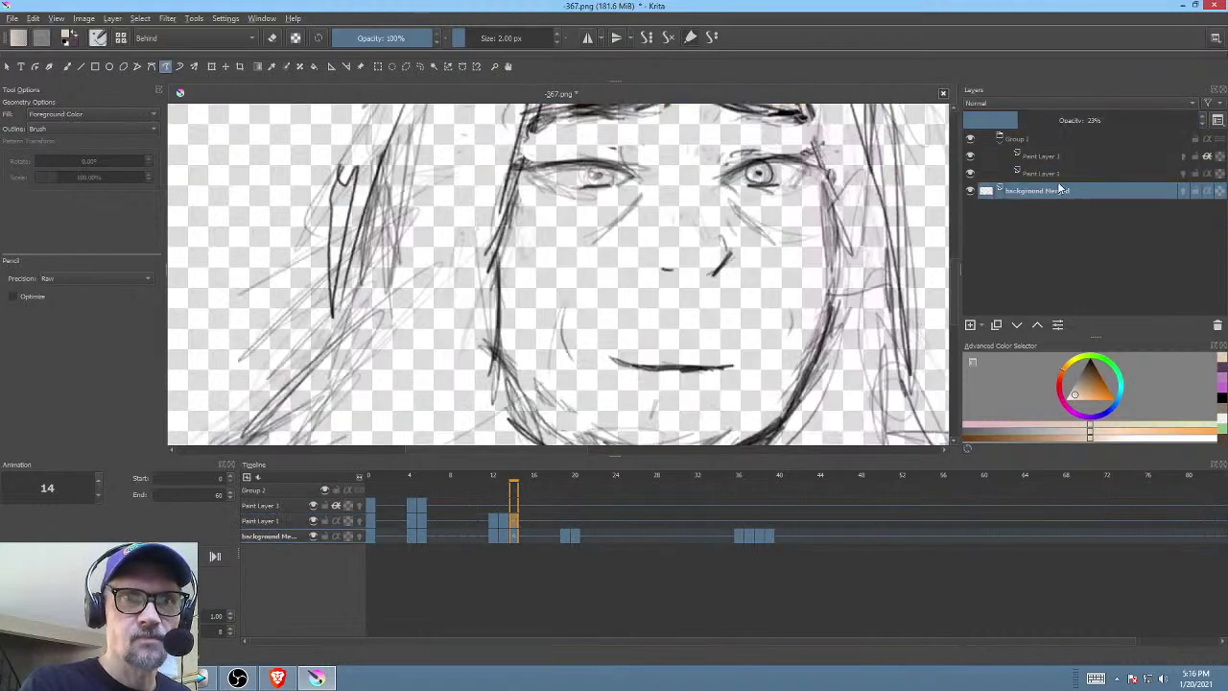
click(1065, 173)
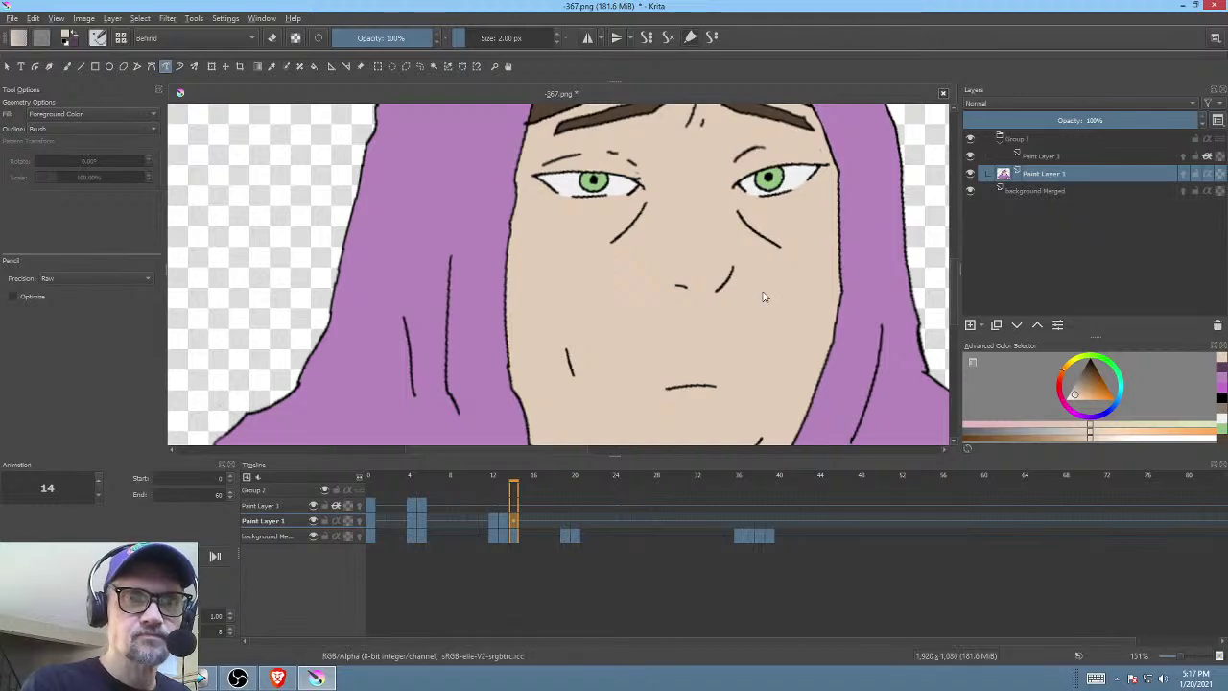
- Start Liquify on frame 14's coloured drawing with a brush of about 208 px, after checking it against the background Merged sketch
scroll(732, 329, down, 3)
click(1049, 191)
click(1046, 179)
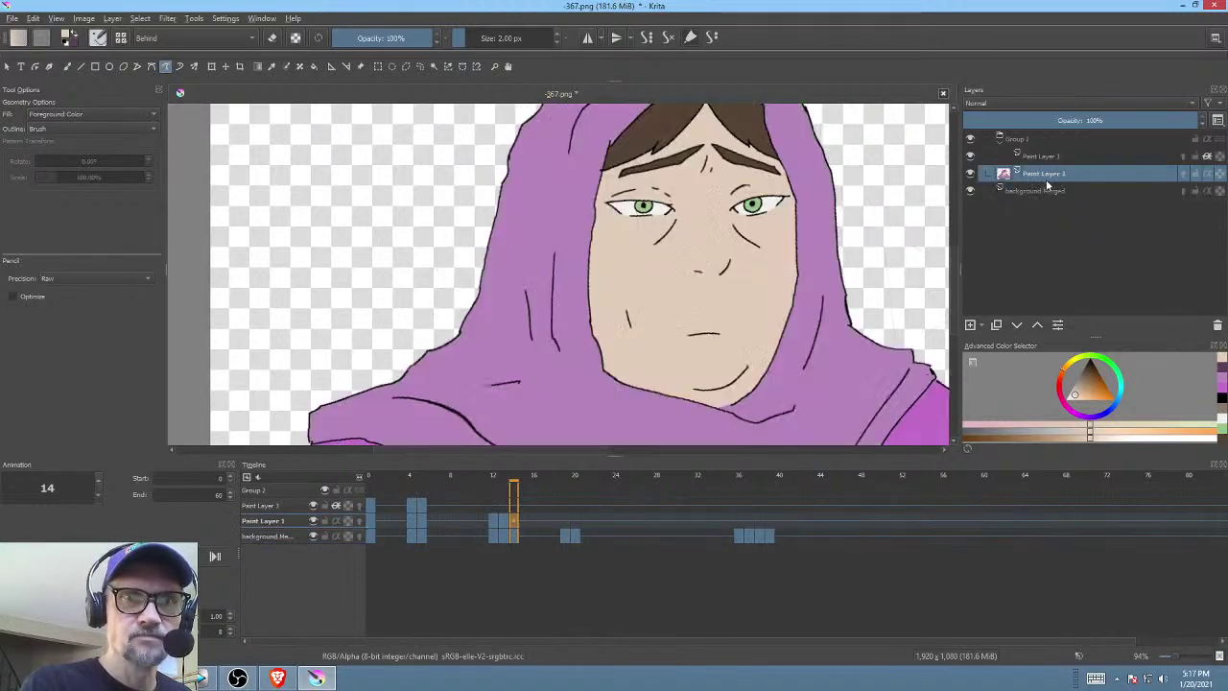
click(1042, 191)
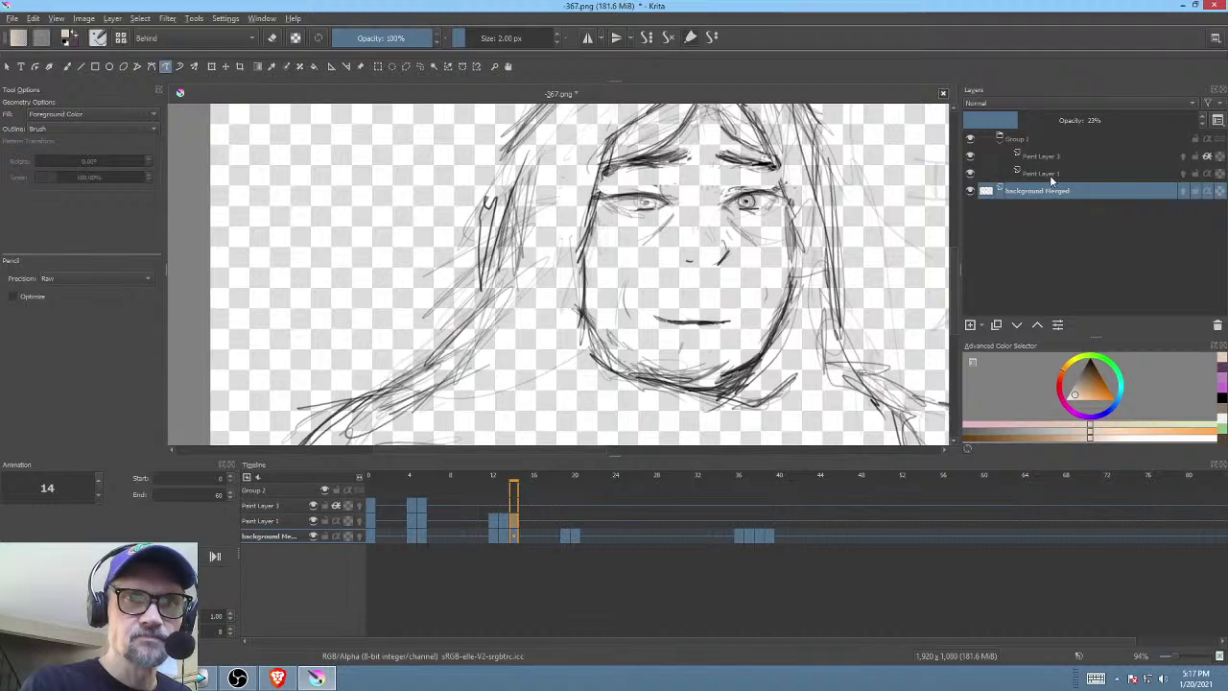
click(1055, 174)
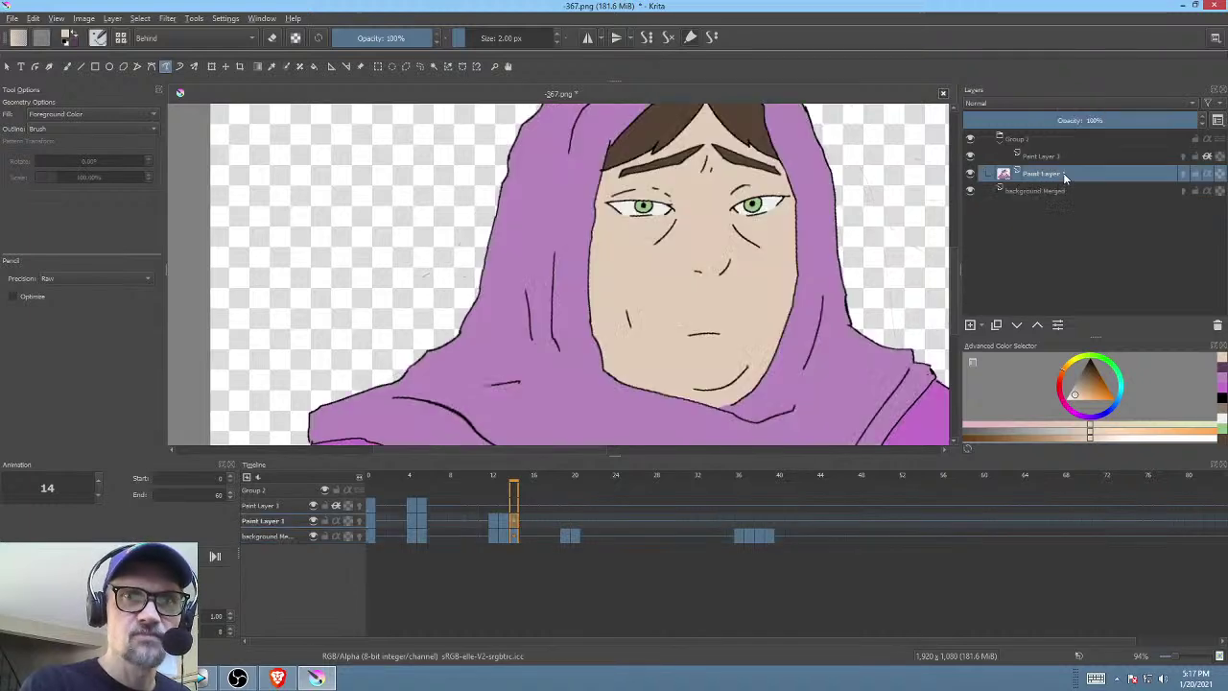
key(ctrl+t)
right_click(743, 388)
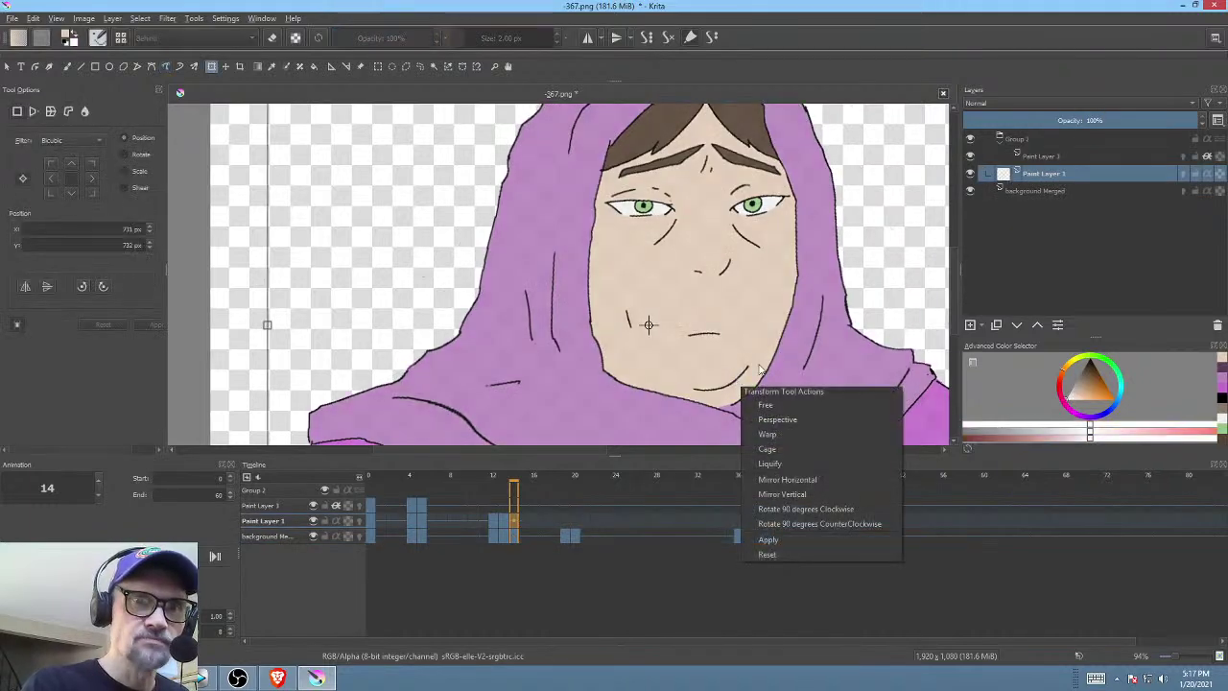
click(772, 463)
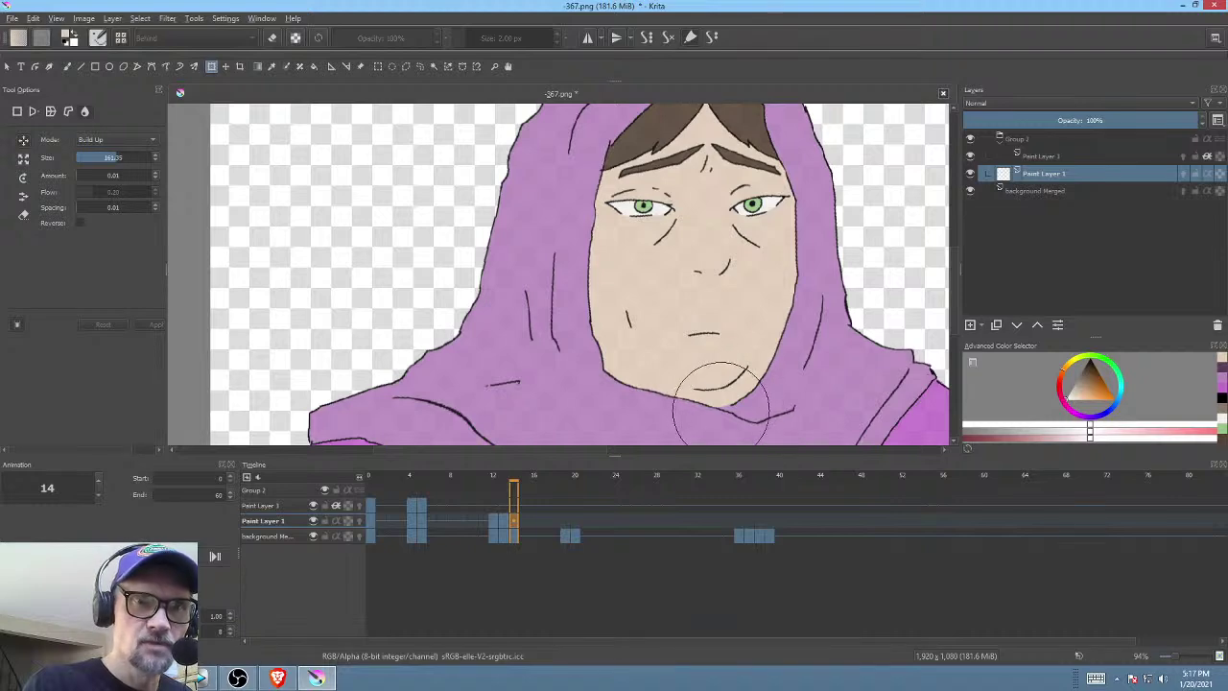
shift+drag(720, 409, 787, 403)
scroll(710, 393, down, 1)
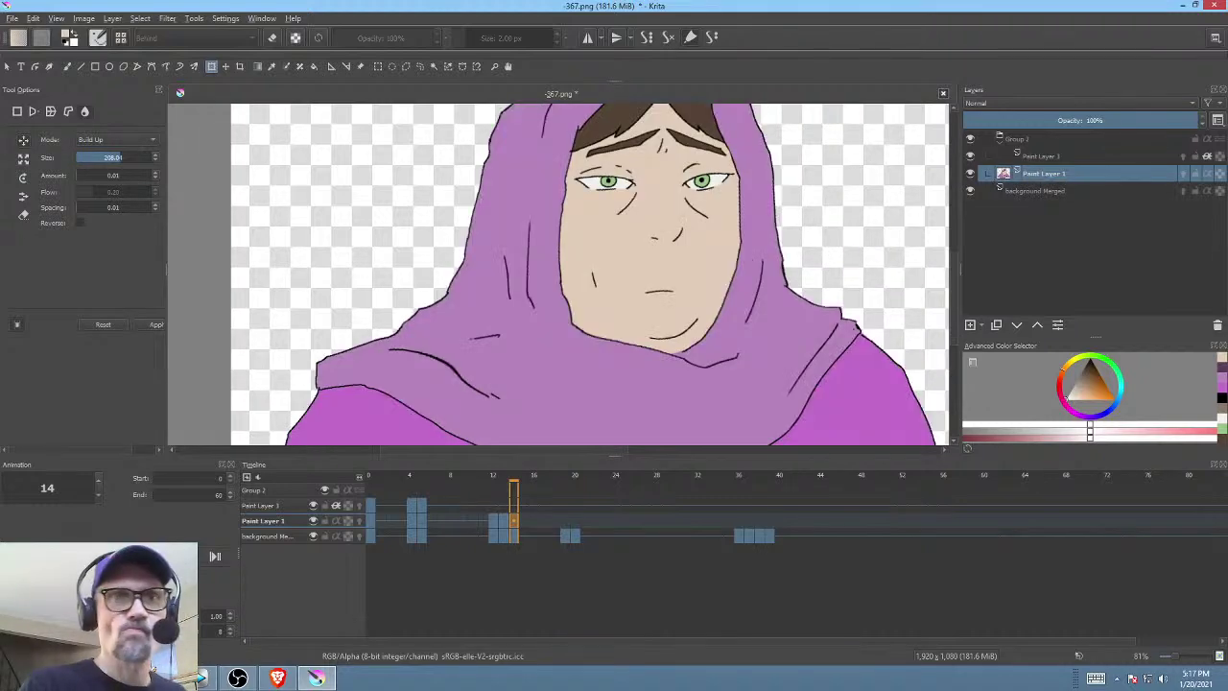
- Compare the coloured face on frames 12, 13 and 14 with the background Merged sketches, checking the eyebrows, mouth and jawline
click(1049, 191)
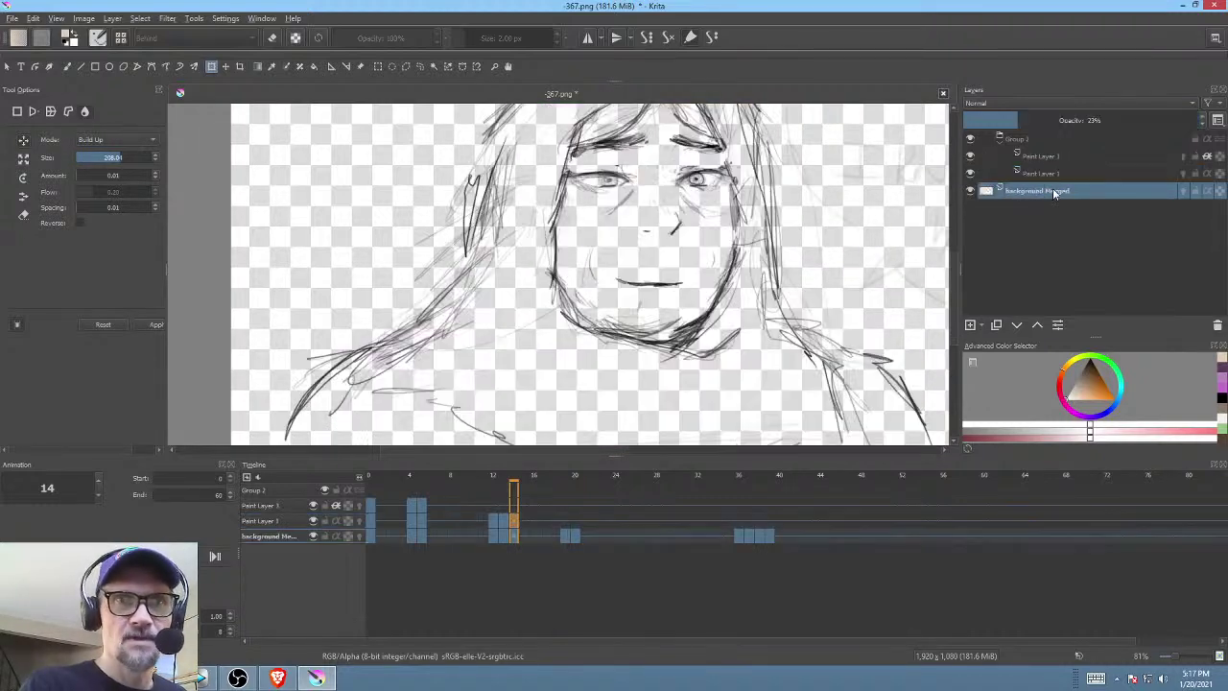
click(1059, 180)
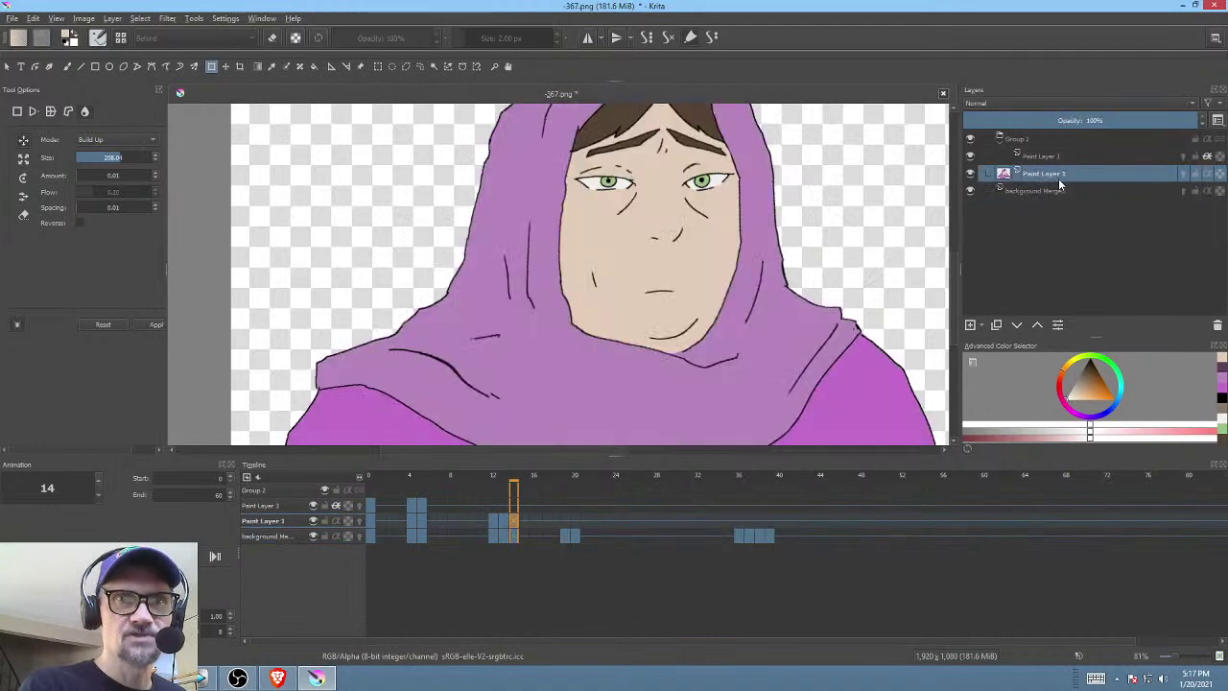
click(501, 534)
click(492, 540)
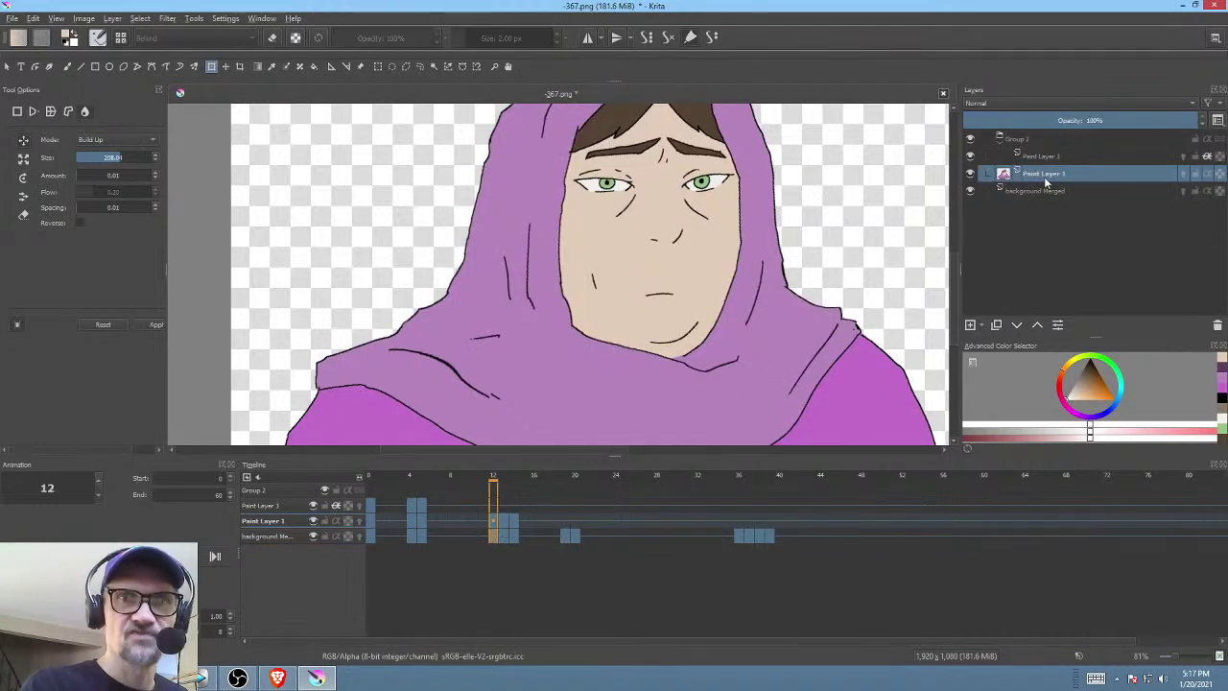
click(1046, 191)
click(503, 535)
click(515, 539)
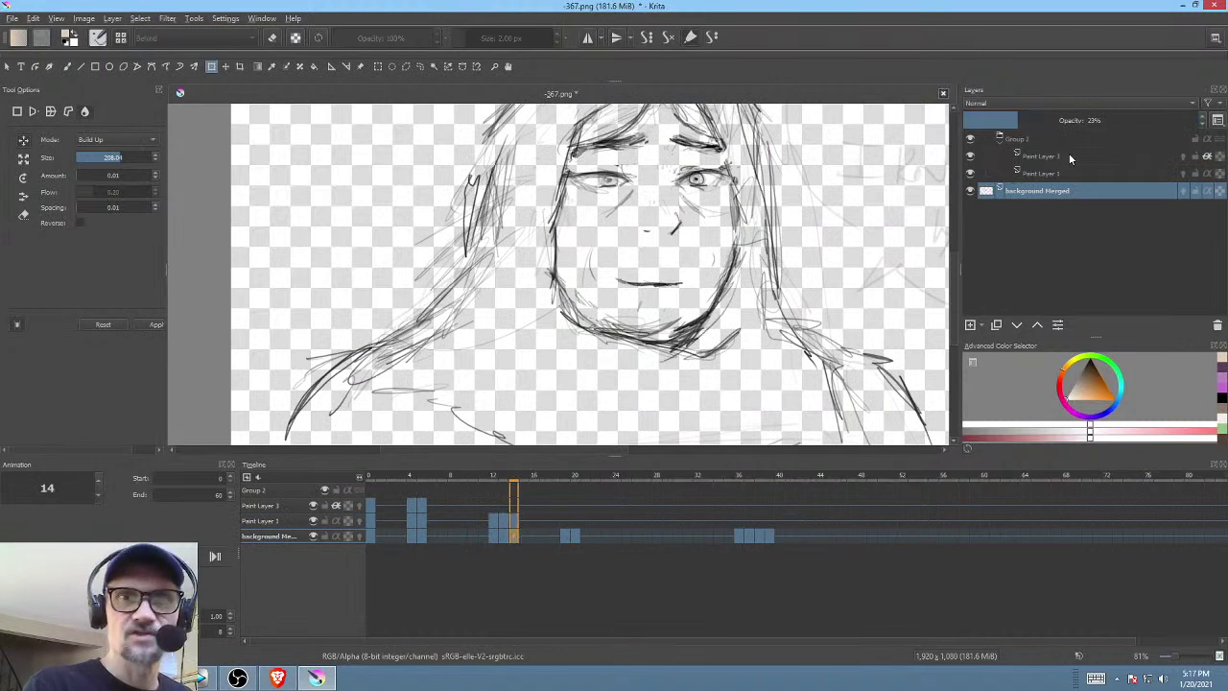
click(503, 523)
click(493, 523)
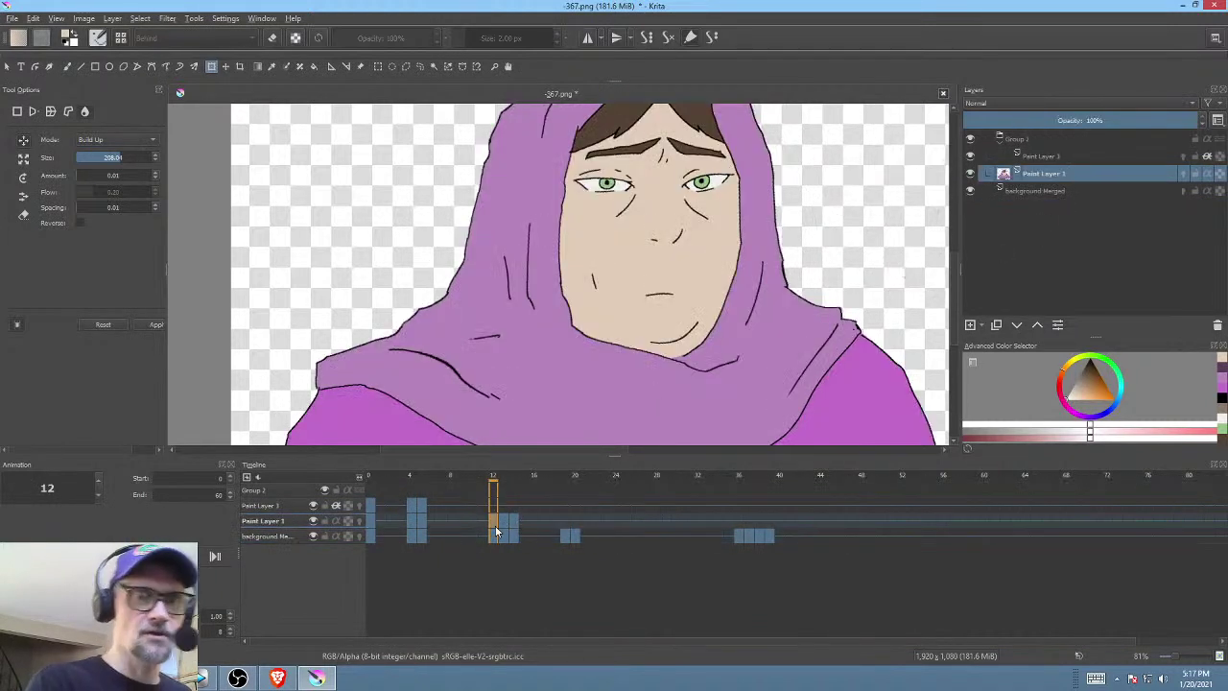
click(504, 523)
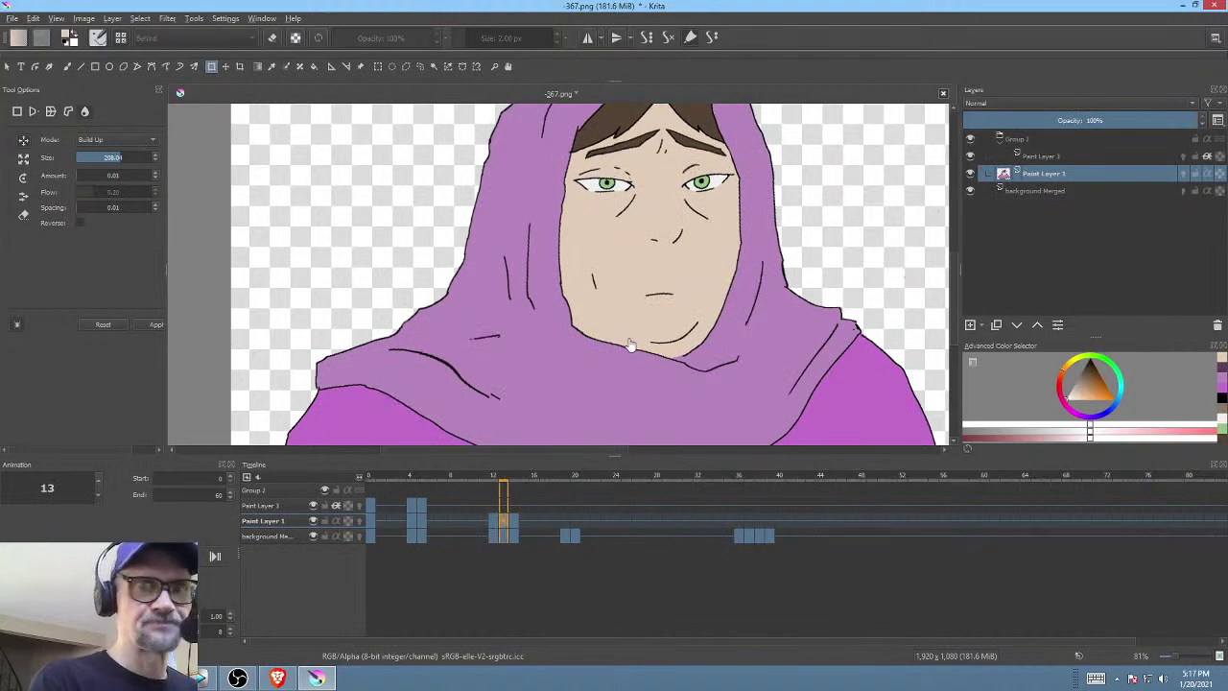
- Switch to the freehand brush on frame 13 and choose a dark brown as the foreground colour
scroll(770, 248, up, 4)
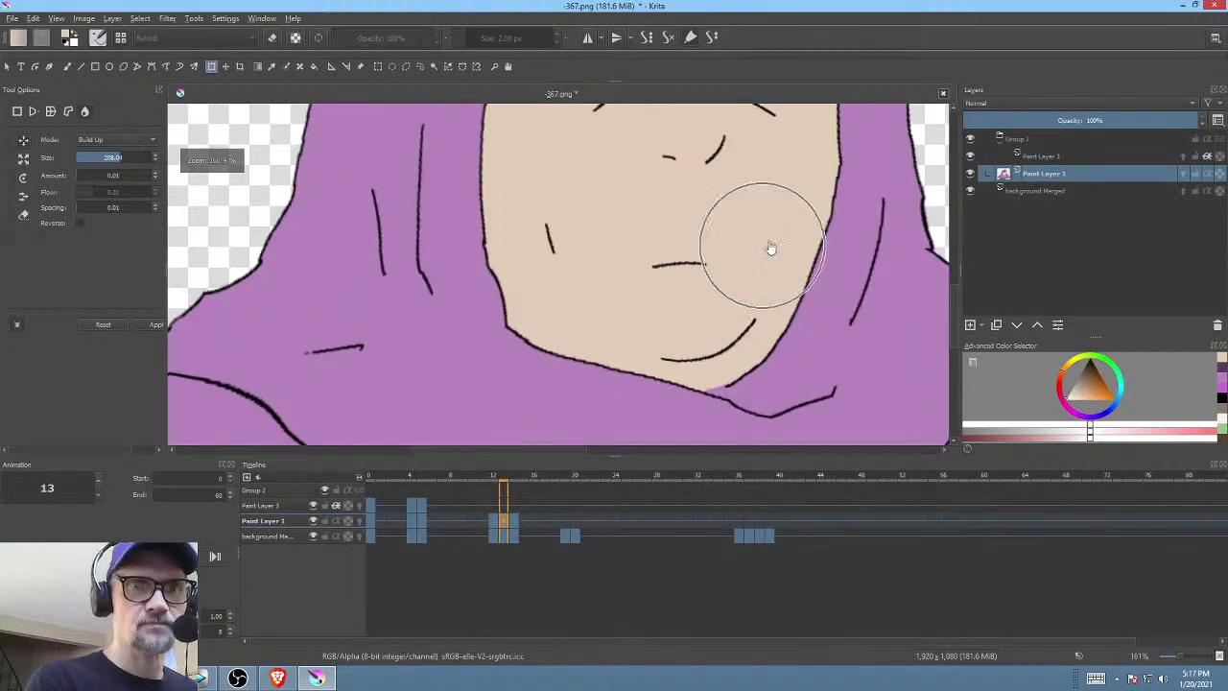
click(1088, 370)
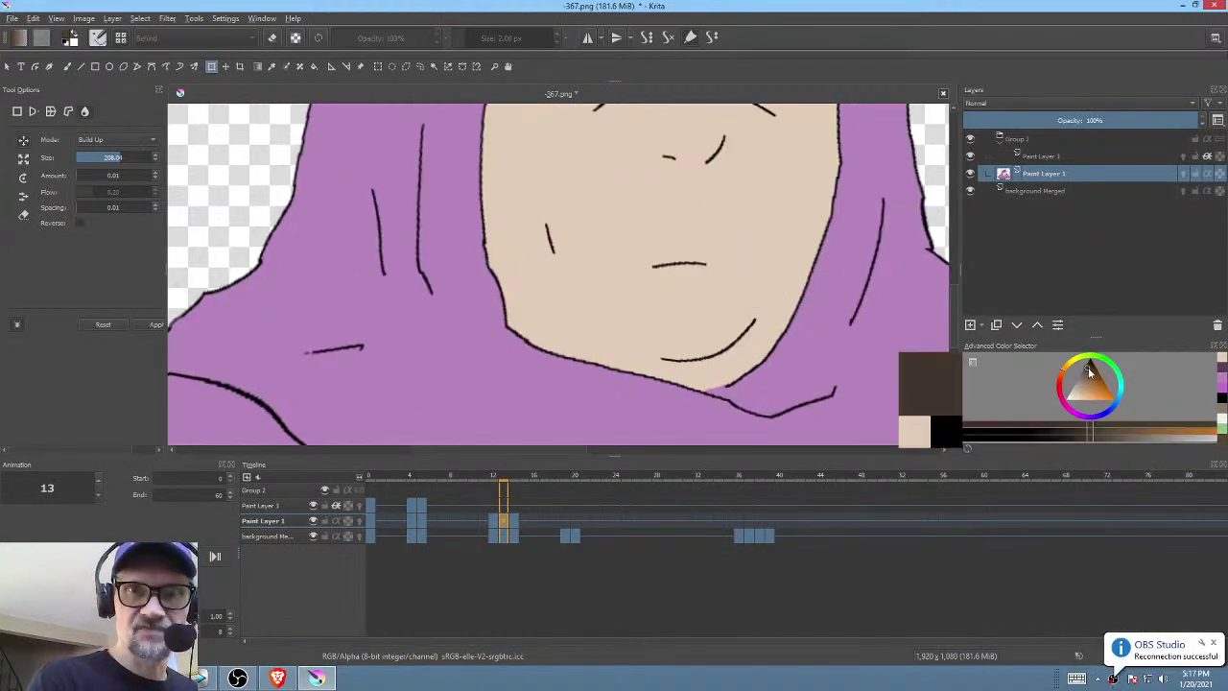
key(b)
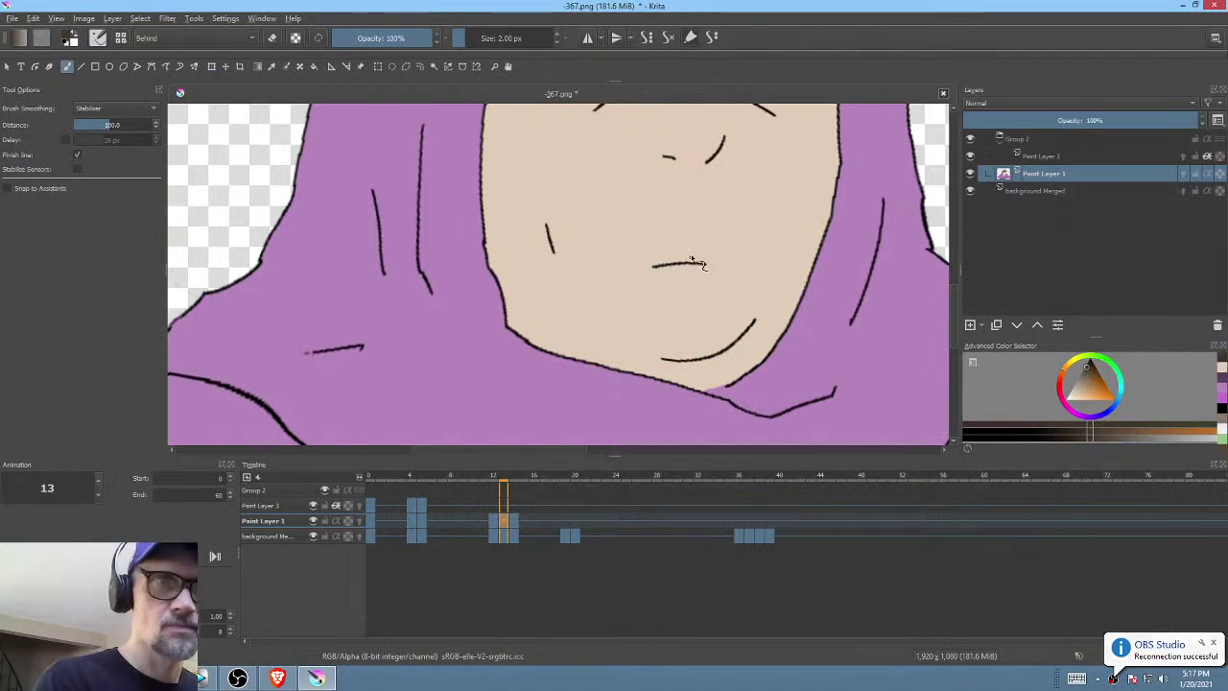
drag(766, 310, 489, 456)
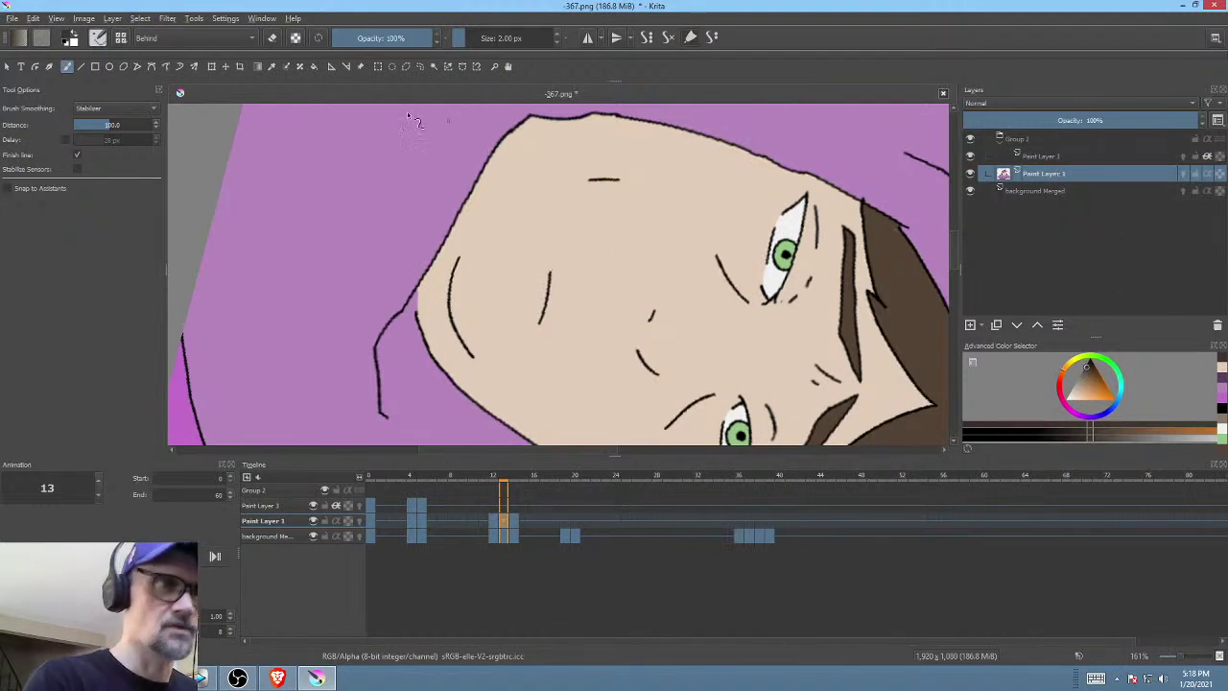
- Save the image as a PNG with the alpha channel stored and a Krita copy of the file
click(12, 18)
click(32, 81)
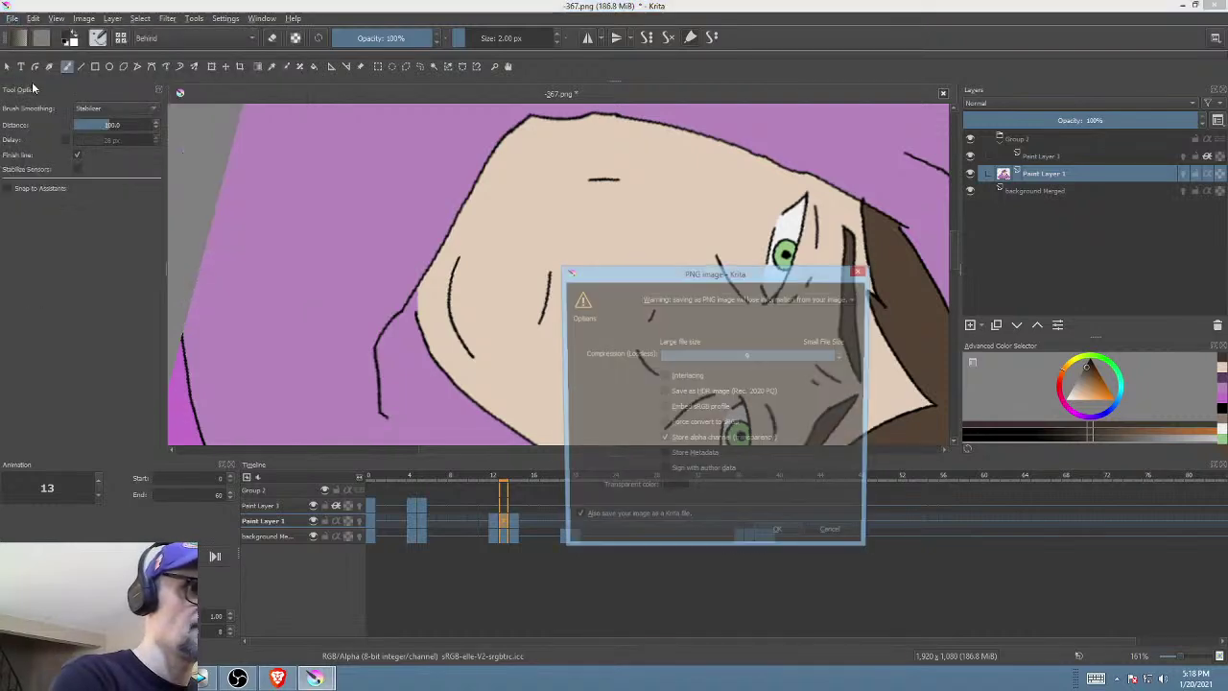
click(780, 533)
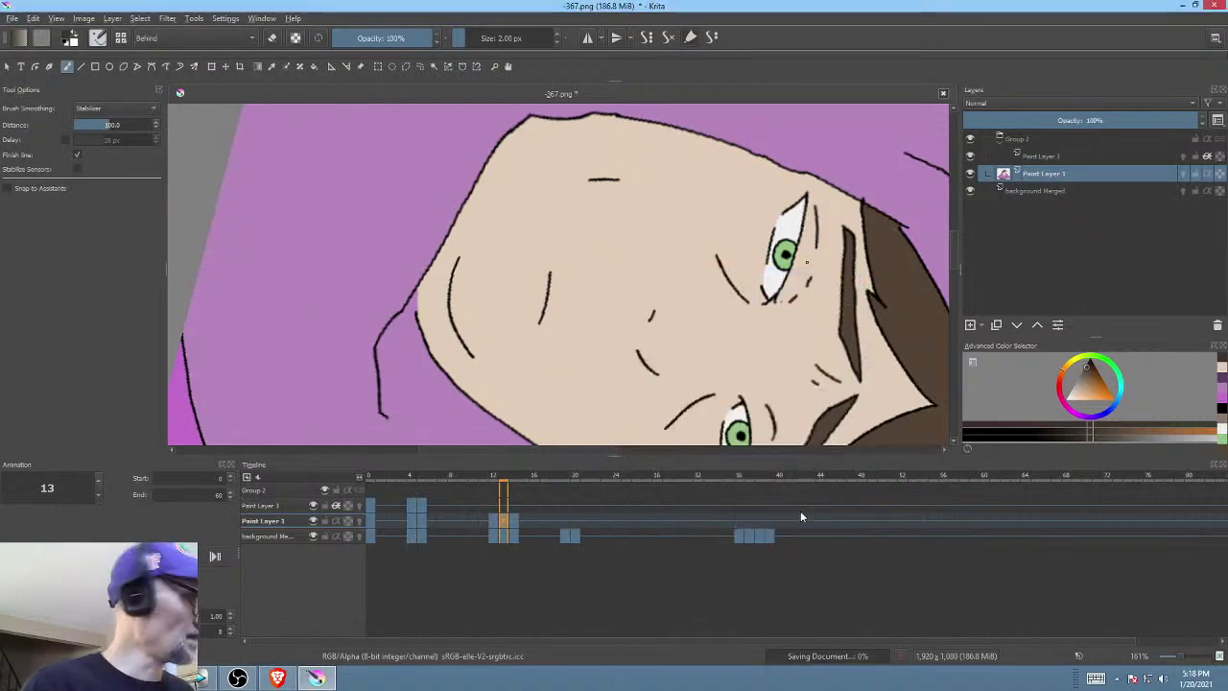
- Flip between the coloured drawings on frames 12, 13 and 14 to judge how the eyebrows, eyes and chin change
key(5)
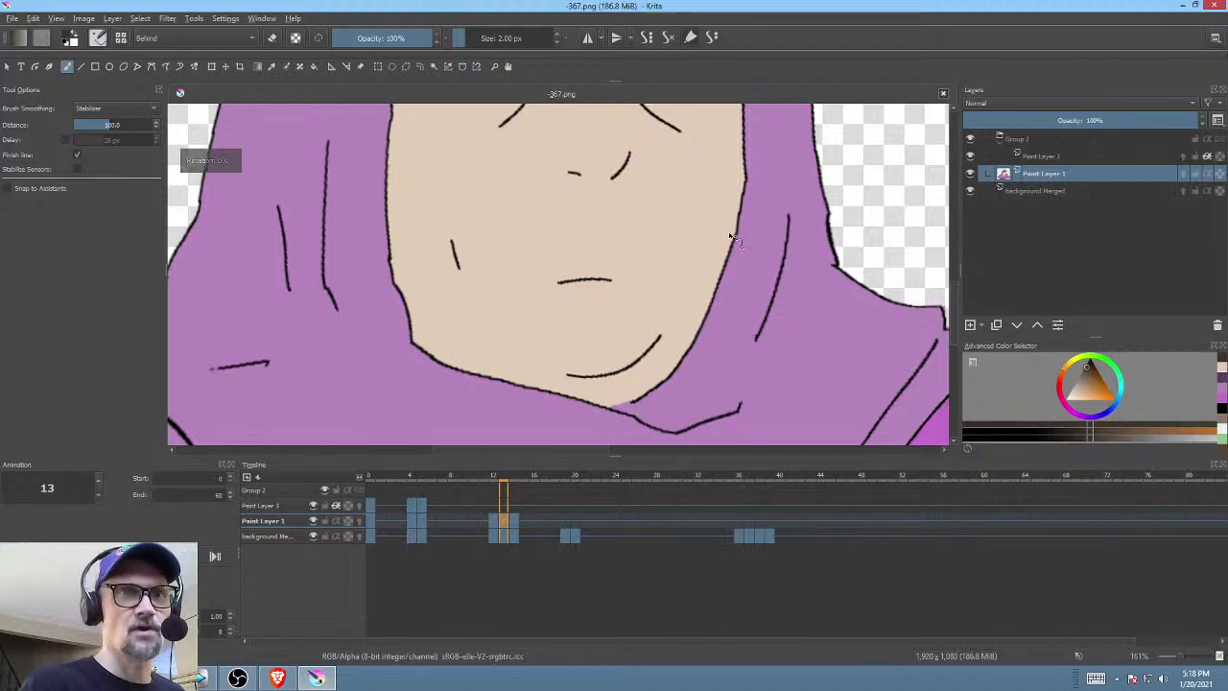
scroll(731, 239, down, 4)
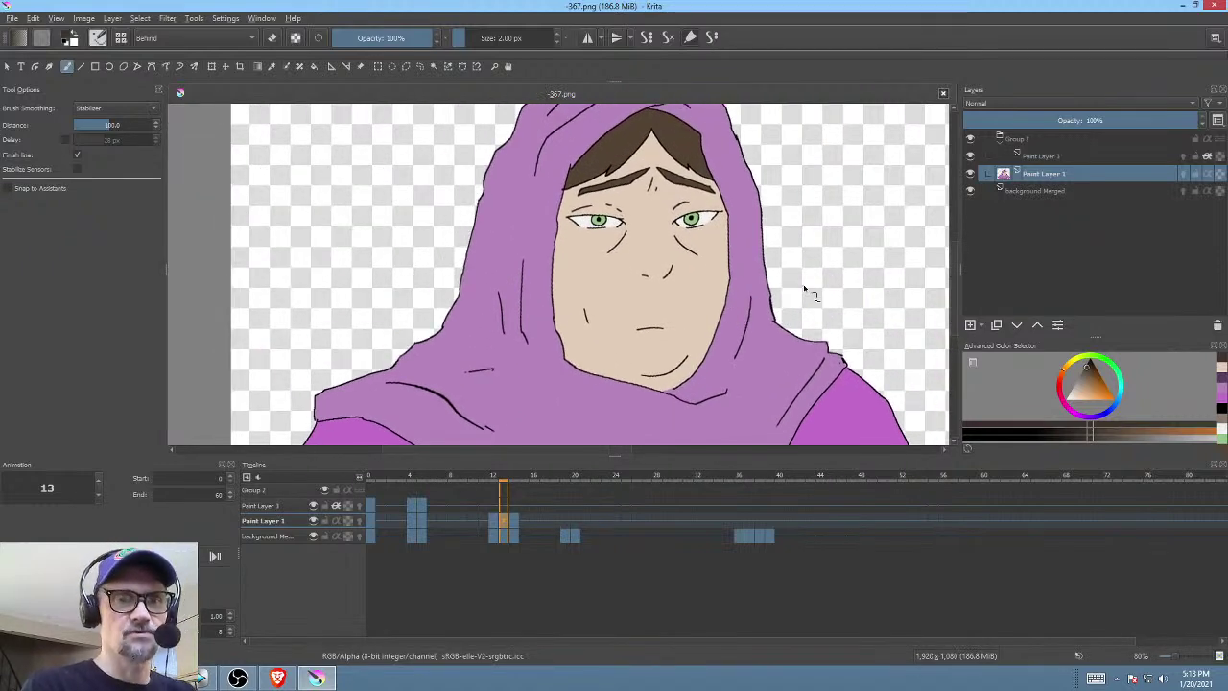
click(494, 521)
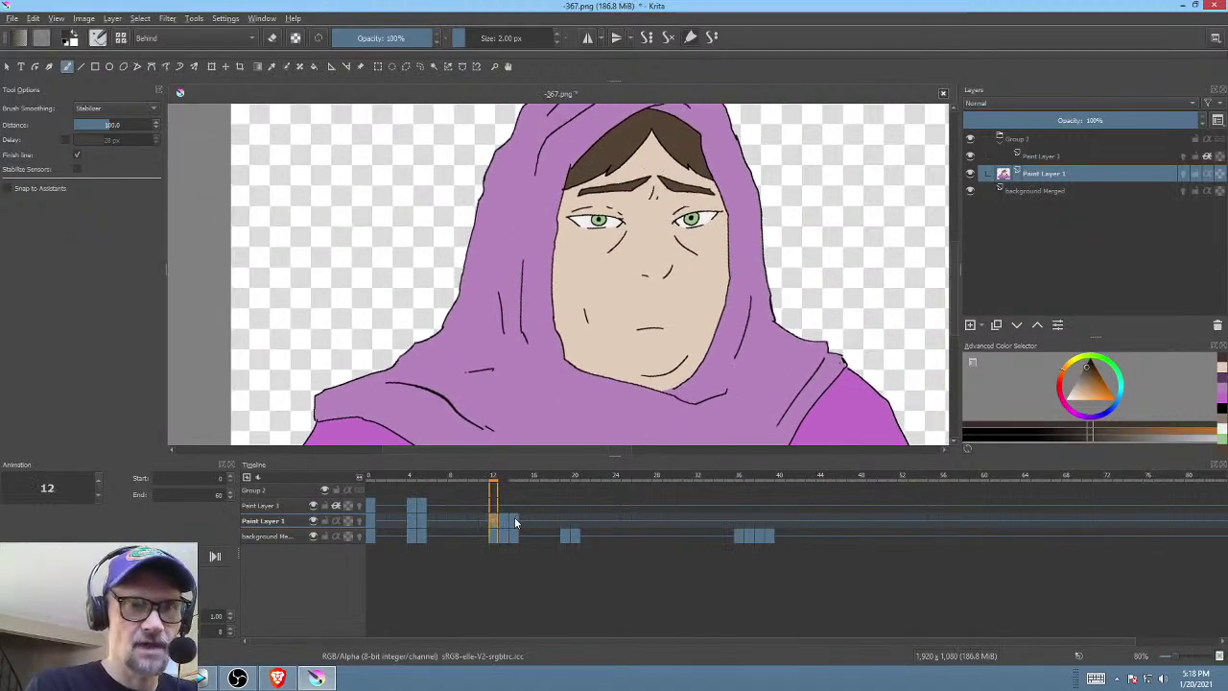
click(505, 519)
click(515, 521)
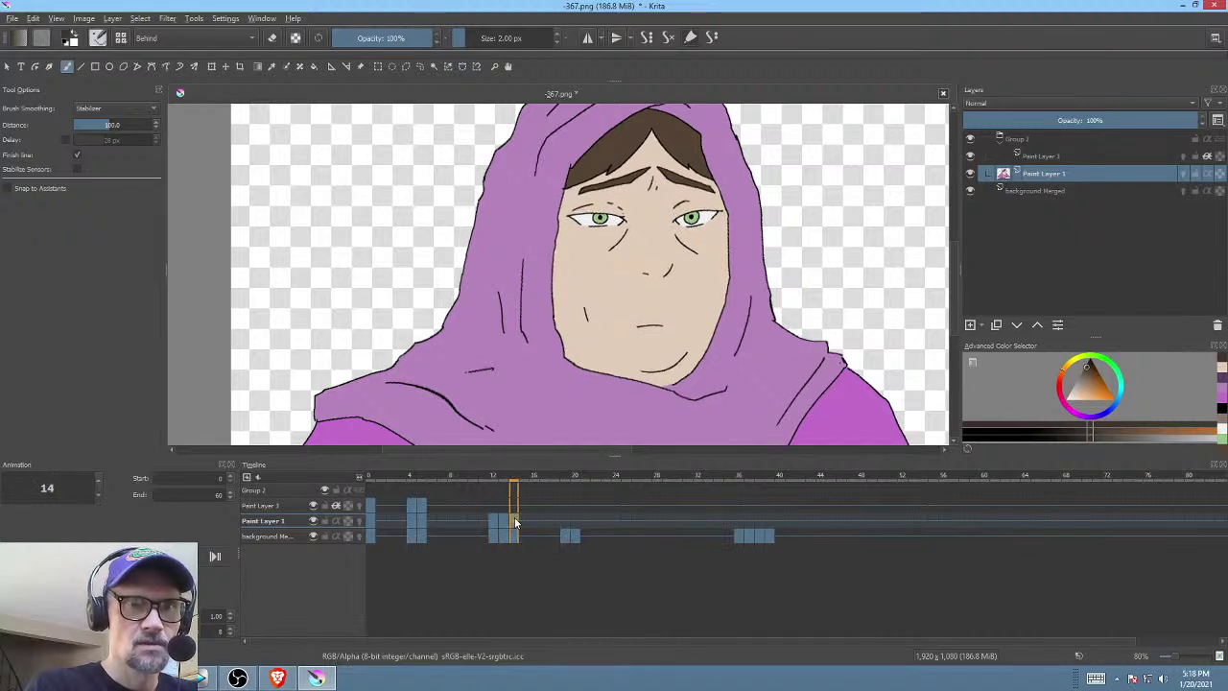
click(506, 519)
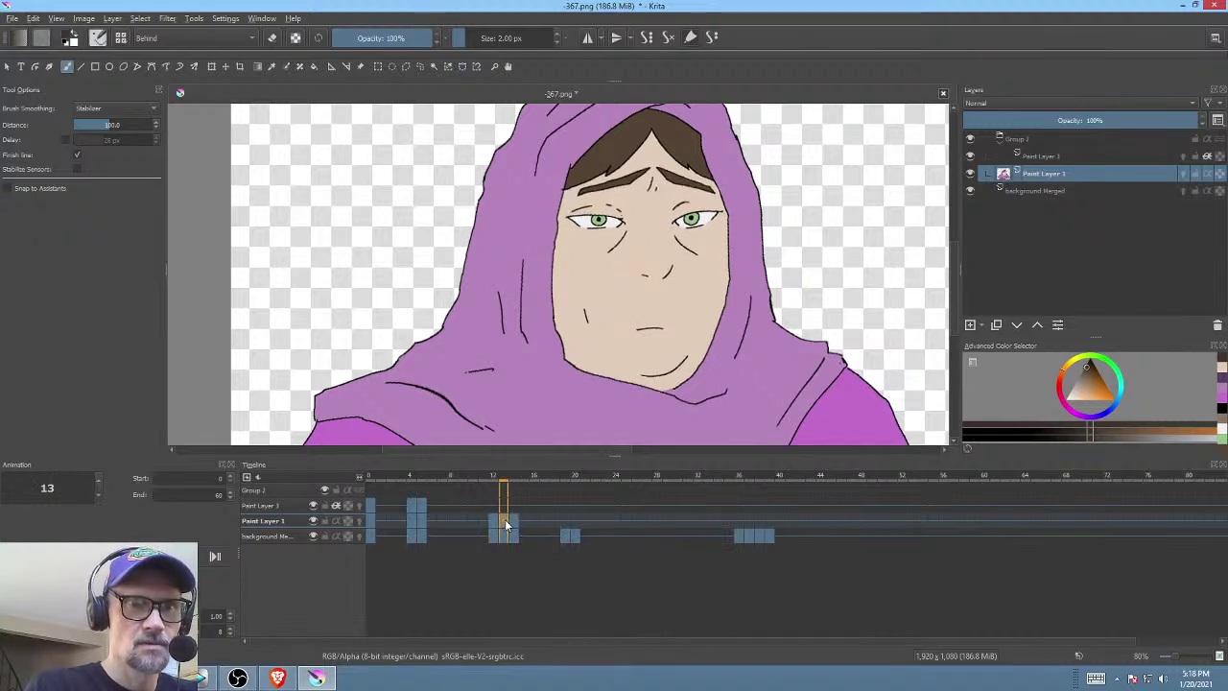
click(514, 519)
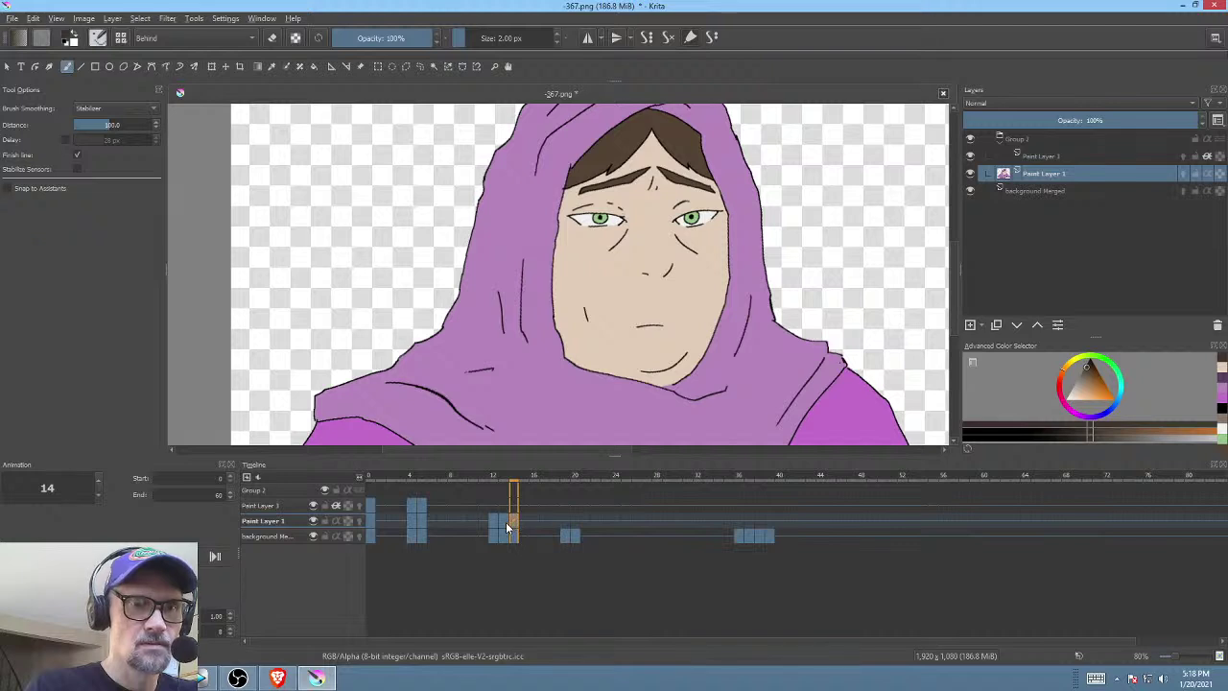
click(501, 519)
click(512, 524)
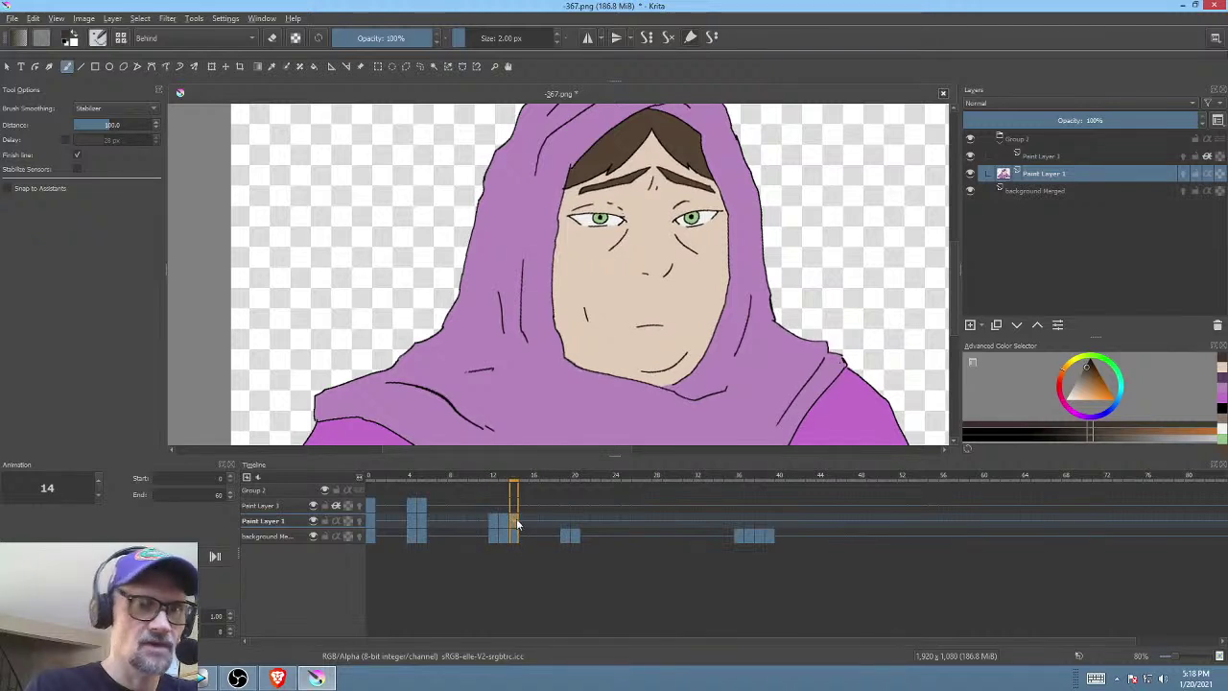
click(503, 519)
click(492, 519)
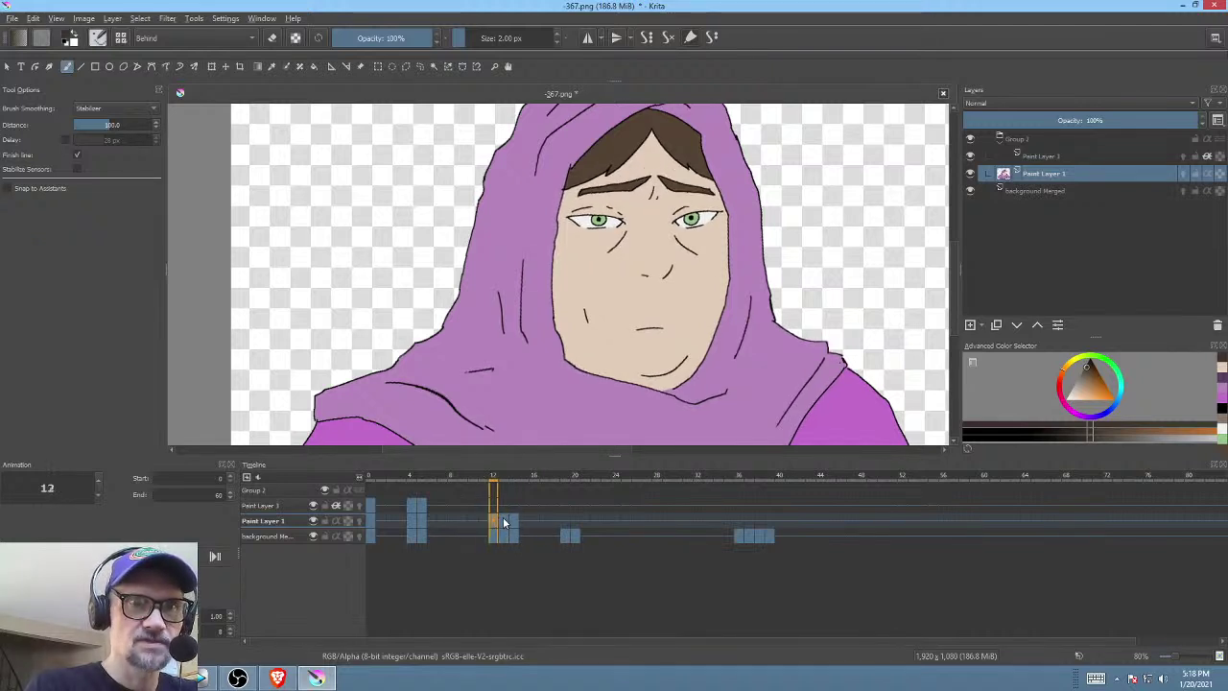
click(504, 520)
click(493, 520)
click(502, 519)
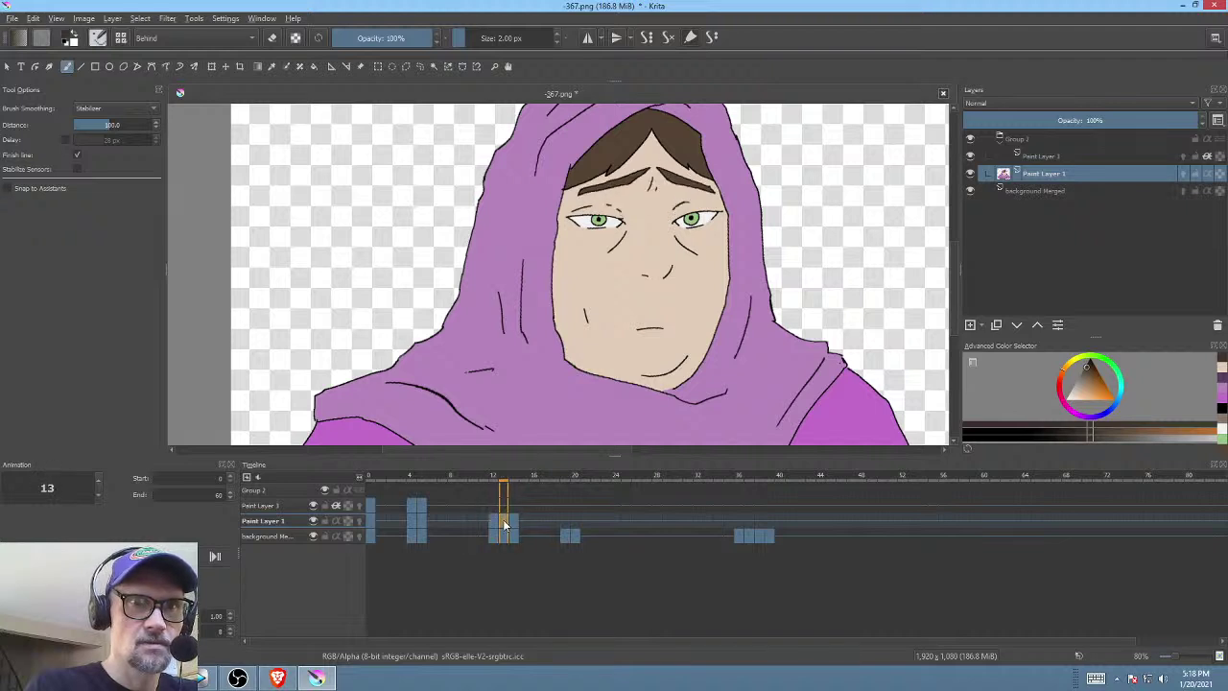
- Move frame 14's coloured keyframe onto frame 13, replacing the drawing there, and check the transition from frame 12
click(511, 520)
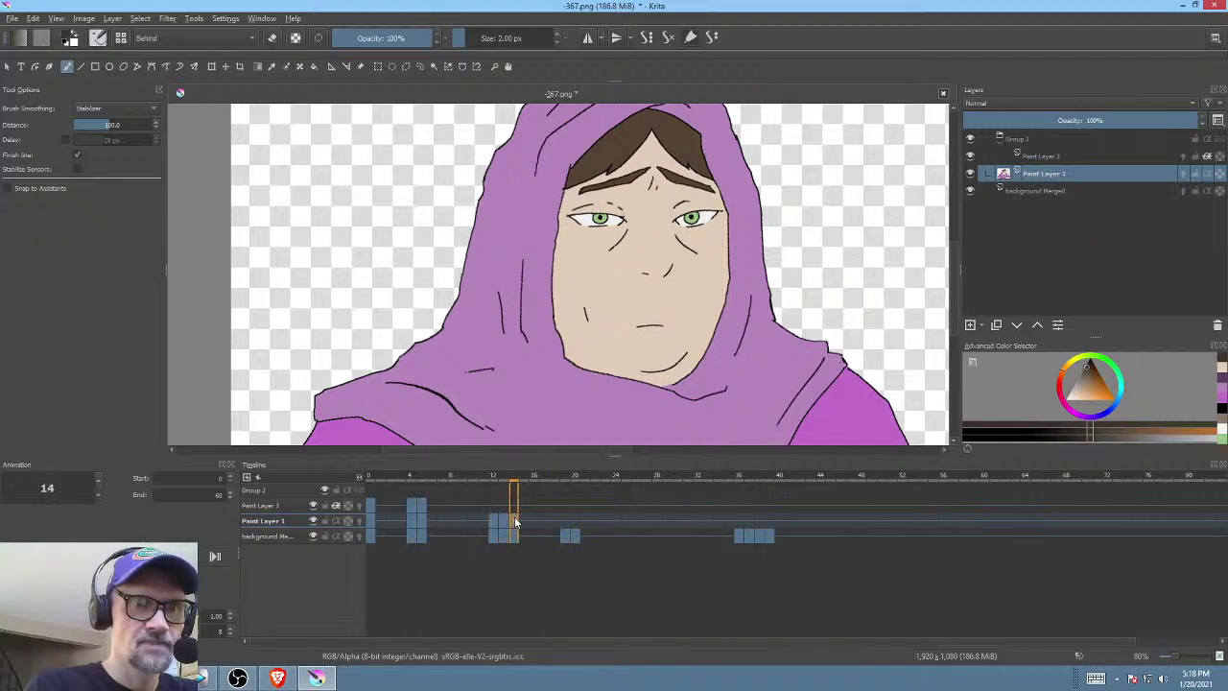
click(504, 519)
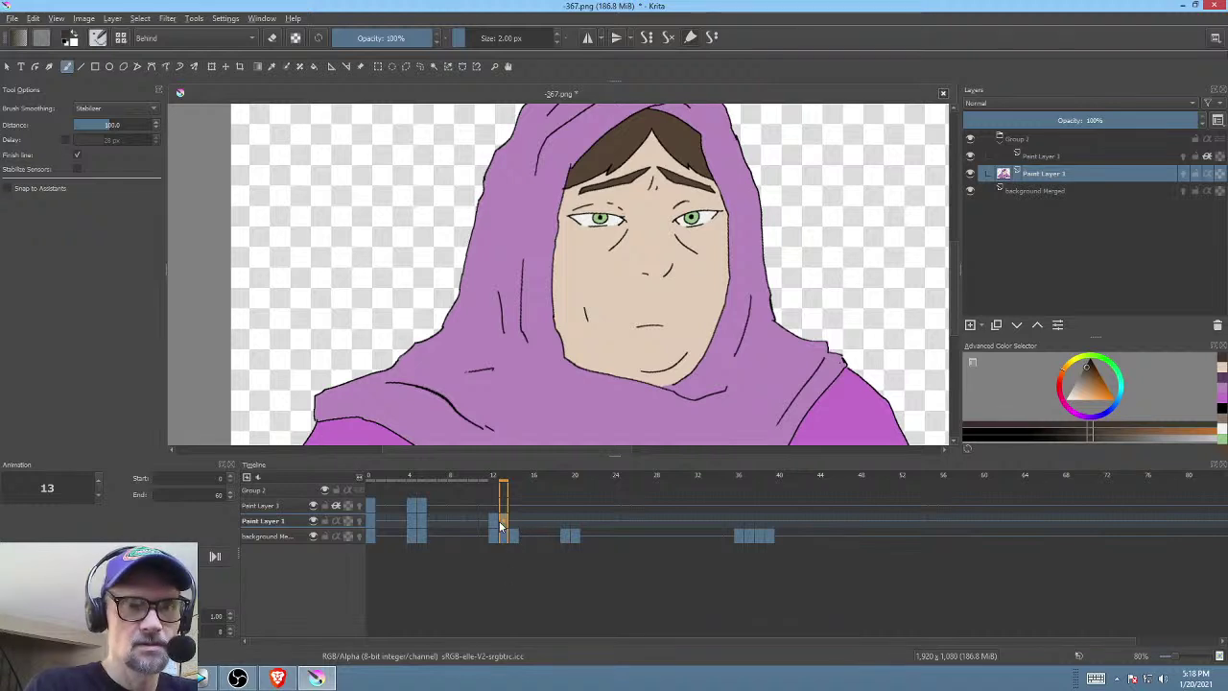
click(496, 519)
click(503, 519)
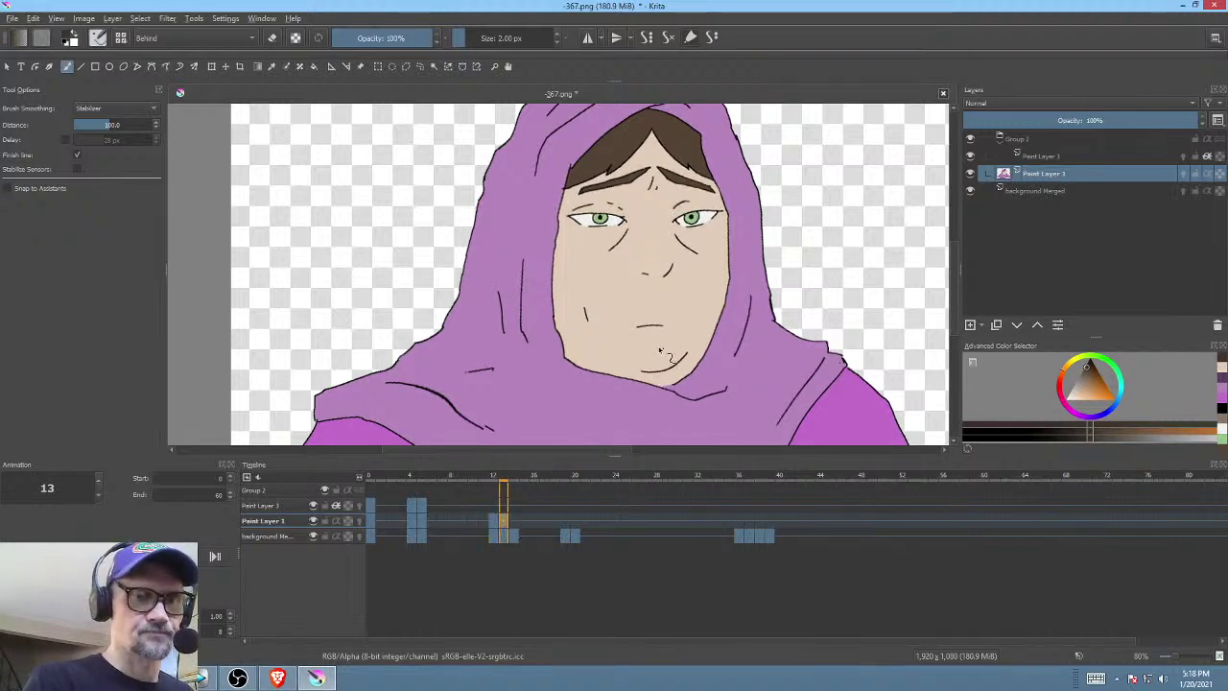
click(494, 519)
scroll(556, 422, down, 2)
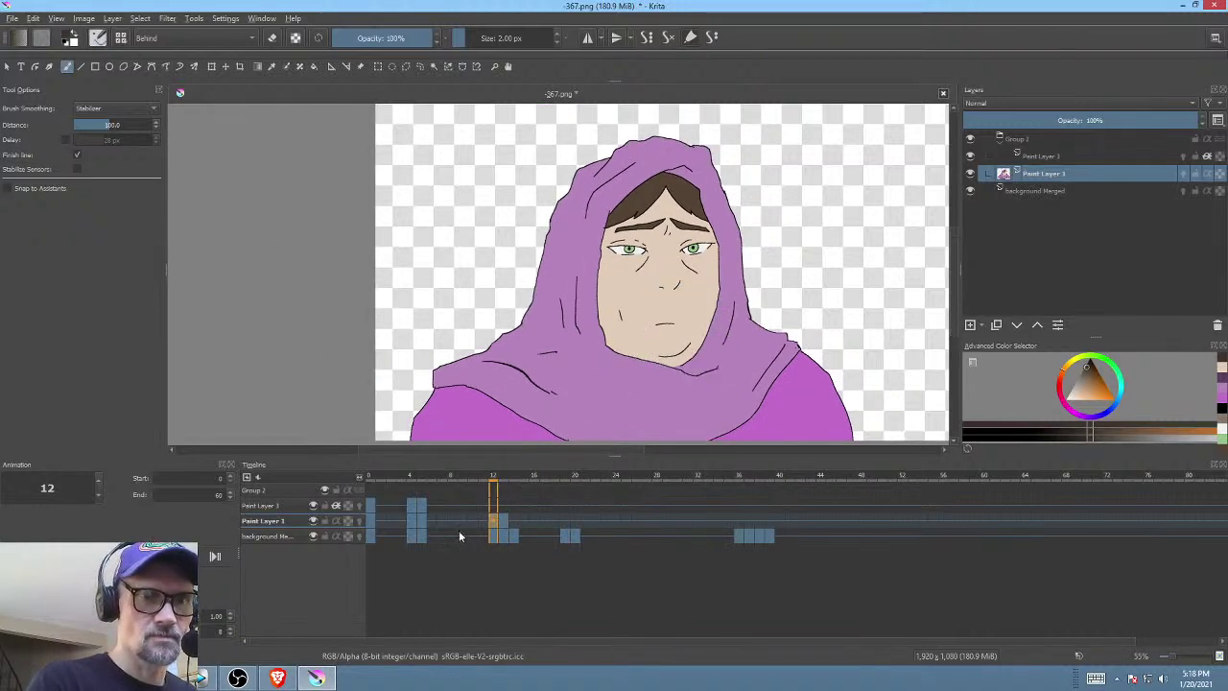
click(428, 523)
click(495, 519)
click(506, 523)
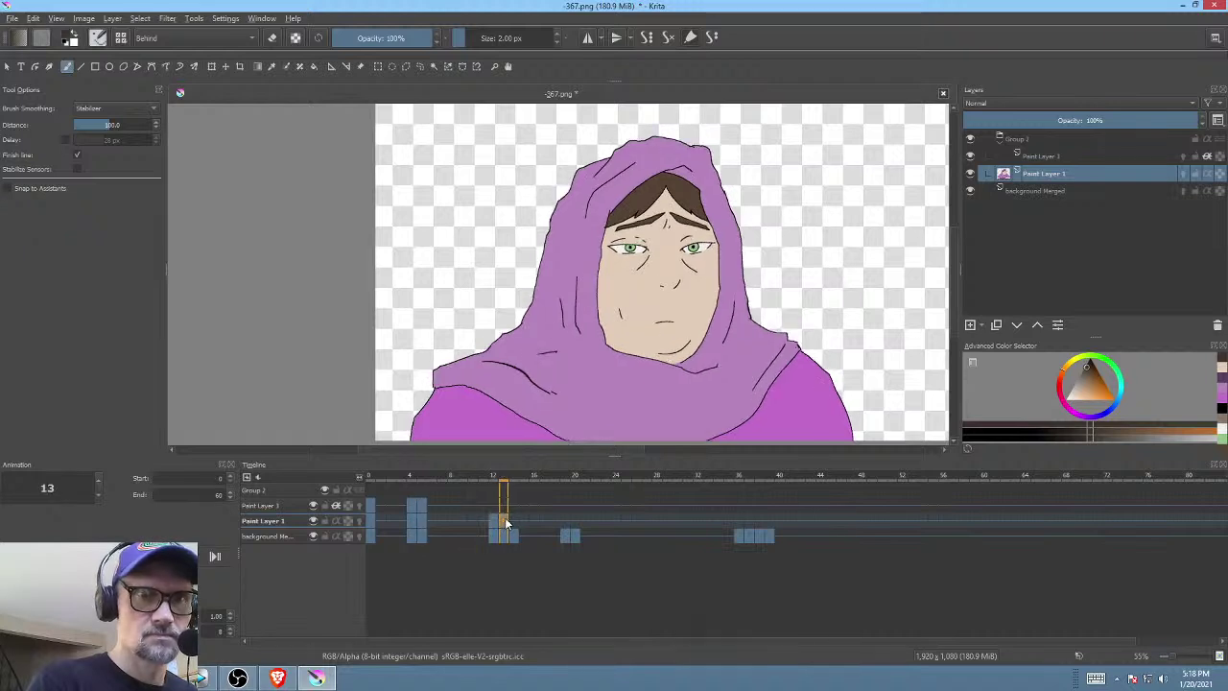
- Go back to frame 12's coloured drawing and nudge the scarf below the chin with the Liquify transform
key(Left)
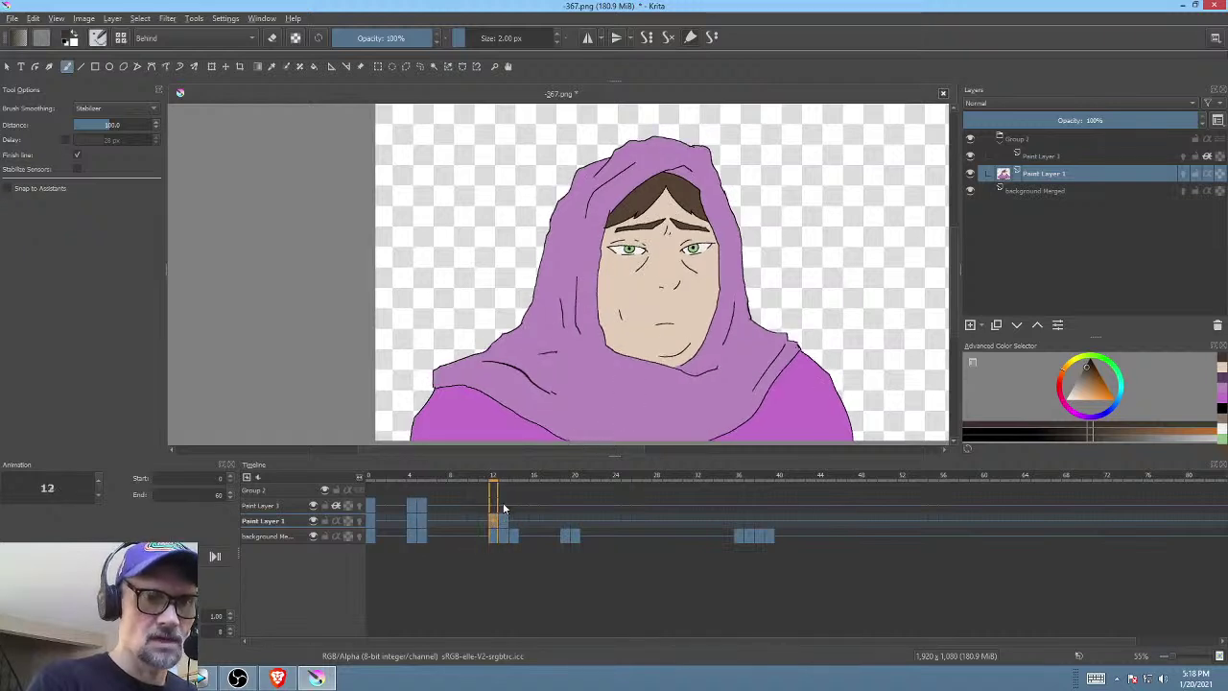
key(ctrl+t)
right_click(644, 389)
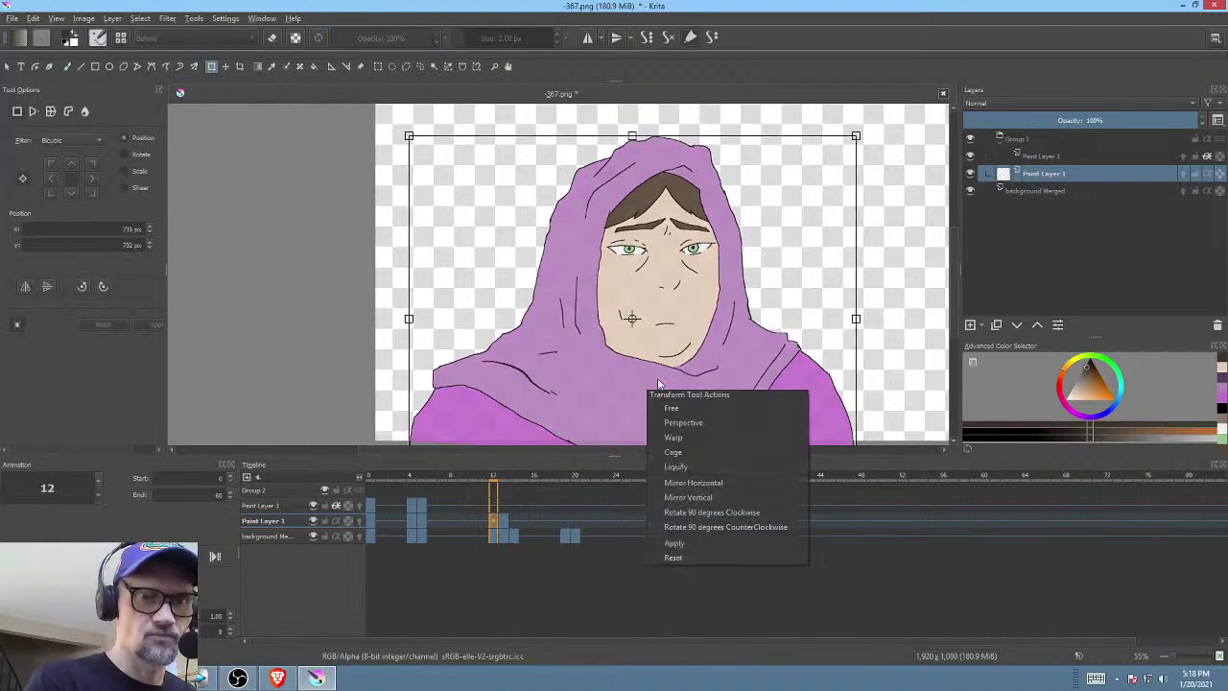
click(677, 463)
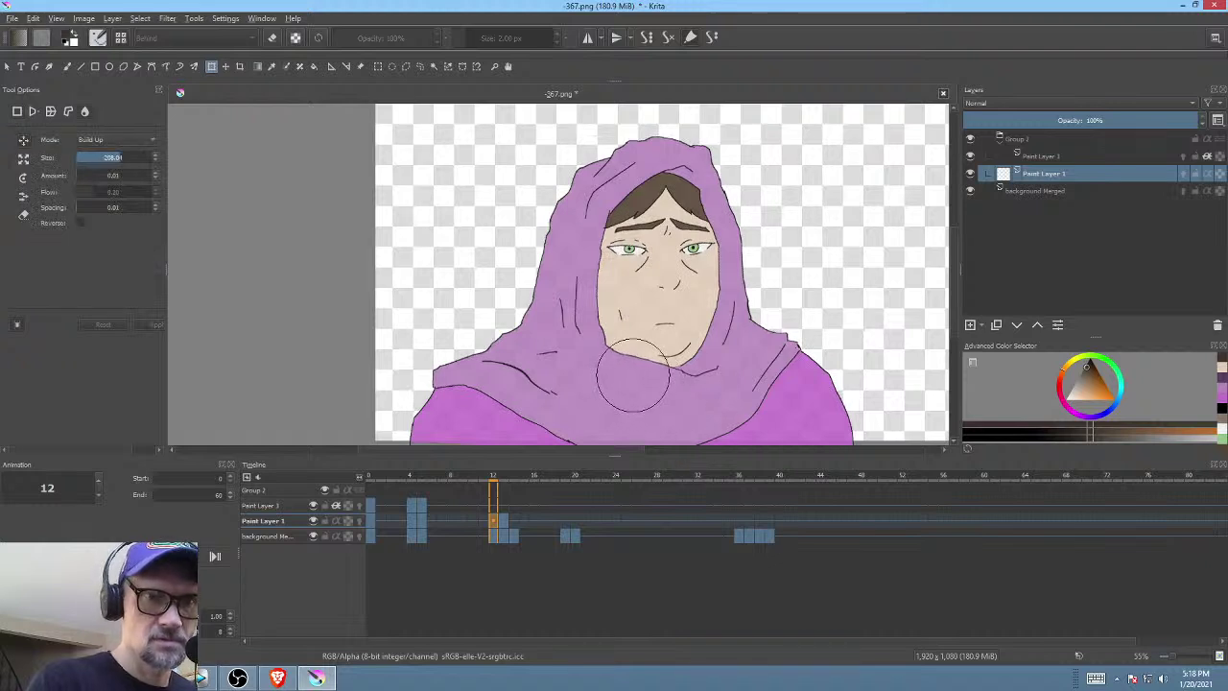
mouse_move(632, 372)
mouse_down()
mouse_move(649, 377)
mouse_move(566, 424)
mouse_up()
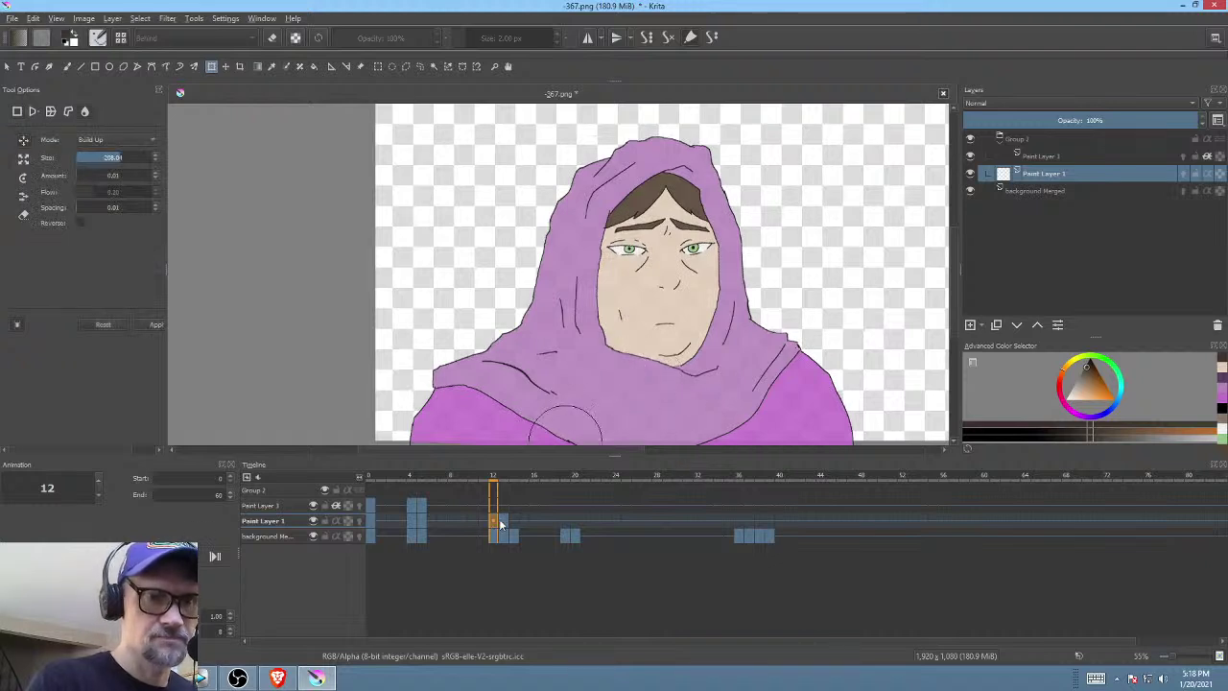
- Flip repeatedly between frames 12 and 13 to judge how the eyebrows, eyes and chin move
key(Right)
key(Left)
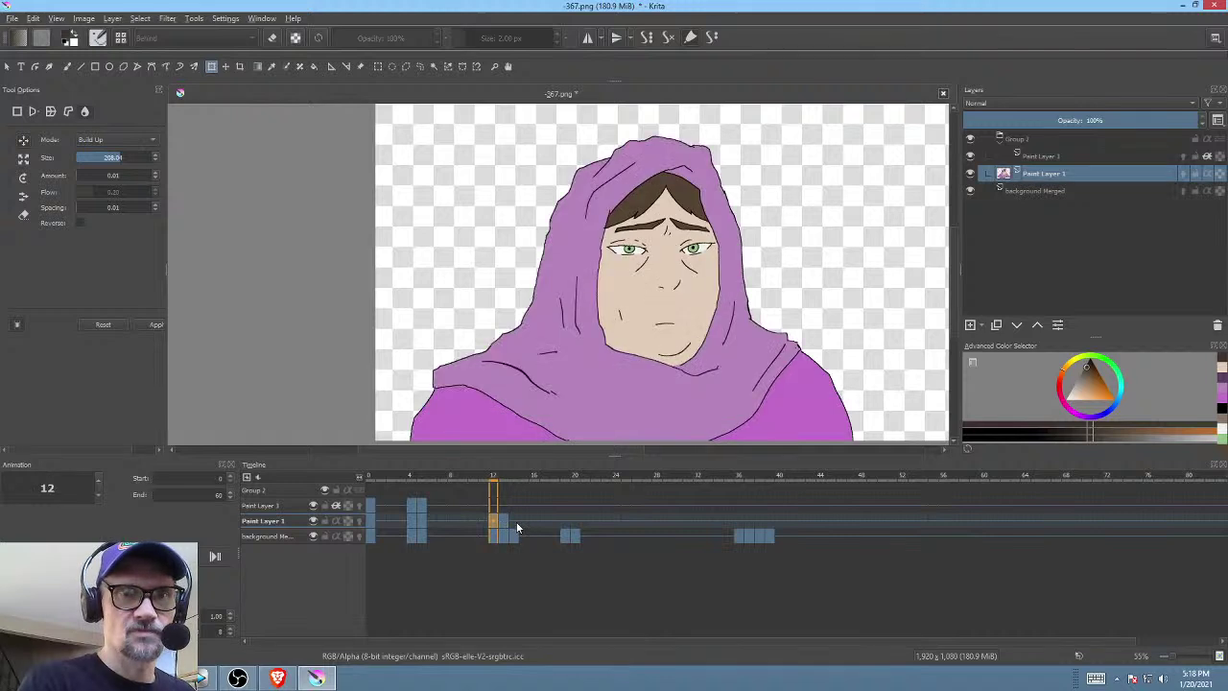
key(Right)
key(Left)
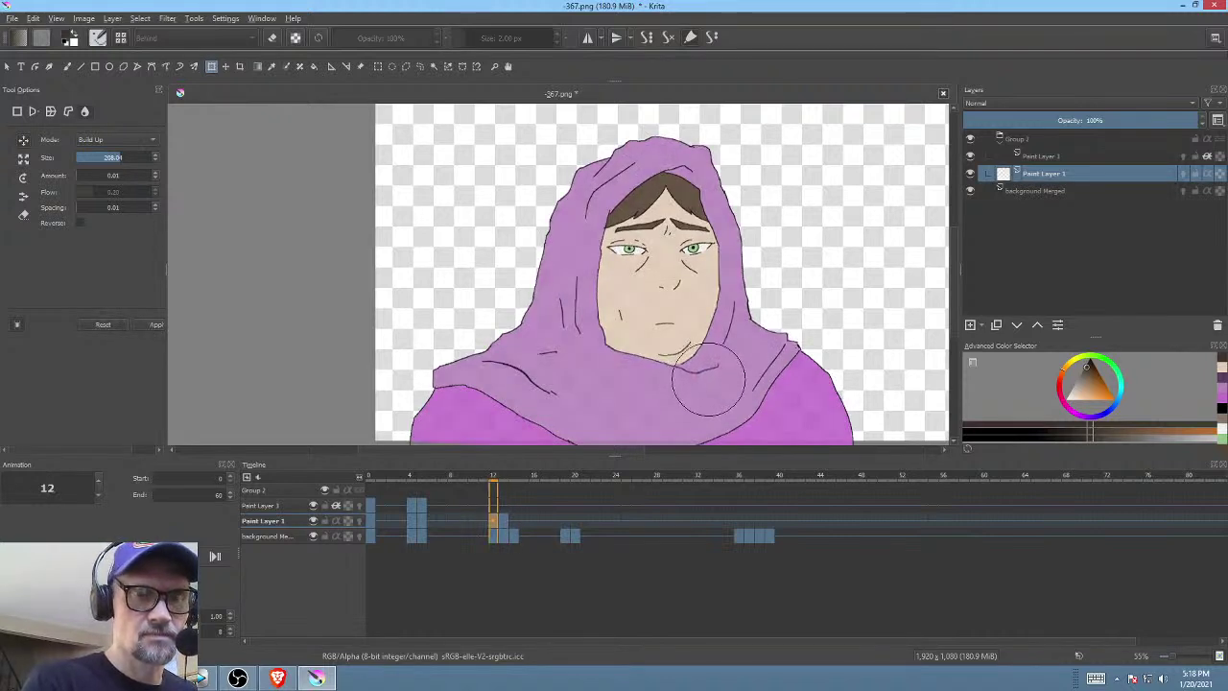
key(Right)
key(Left)
key(Right)
key(Left)
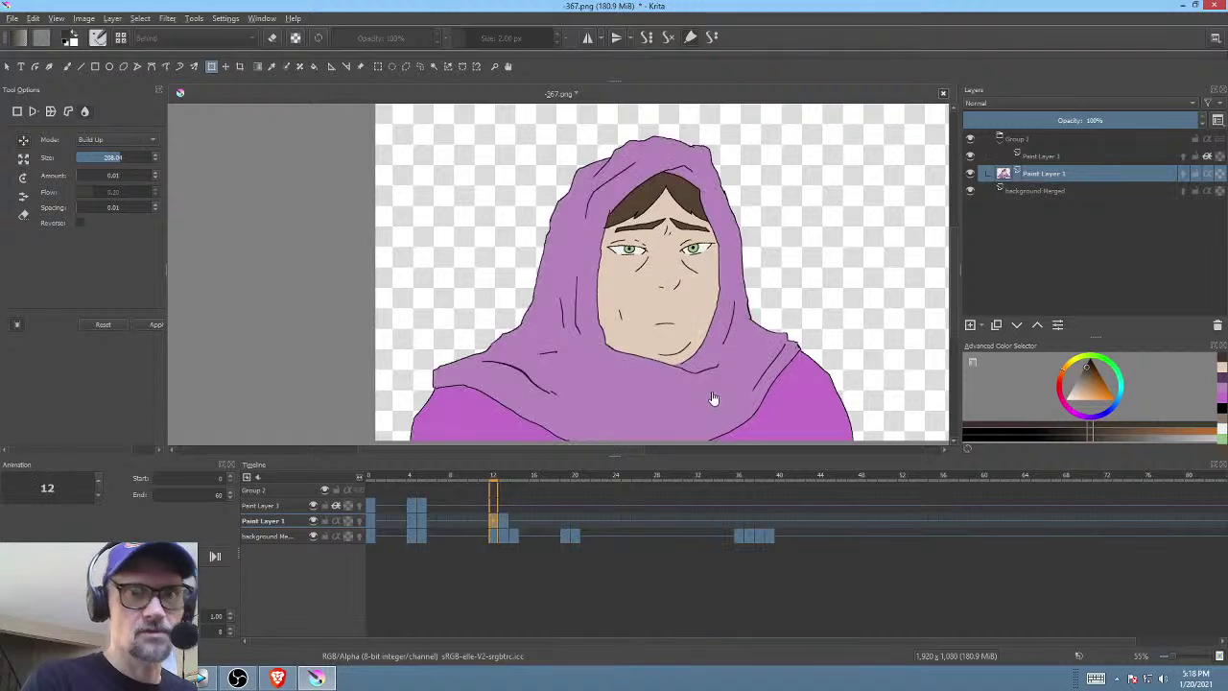
key(Right)
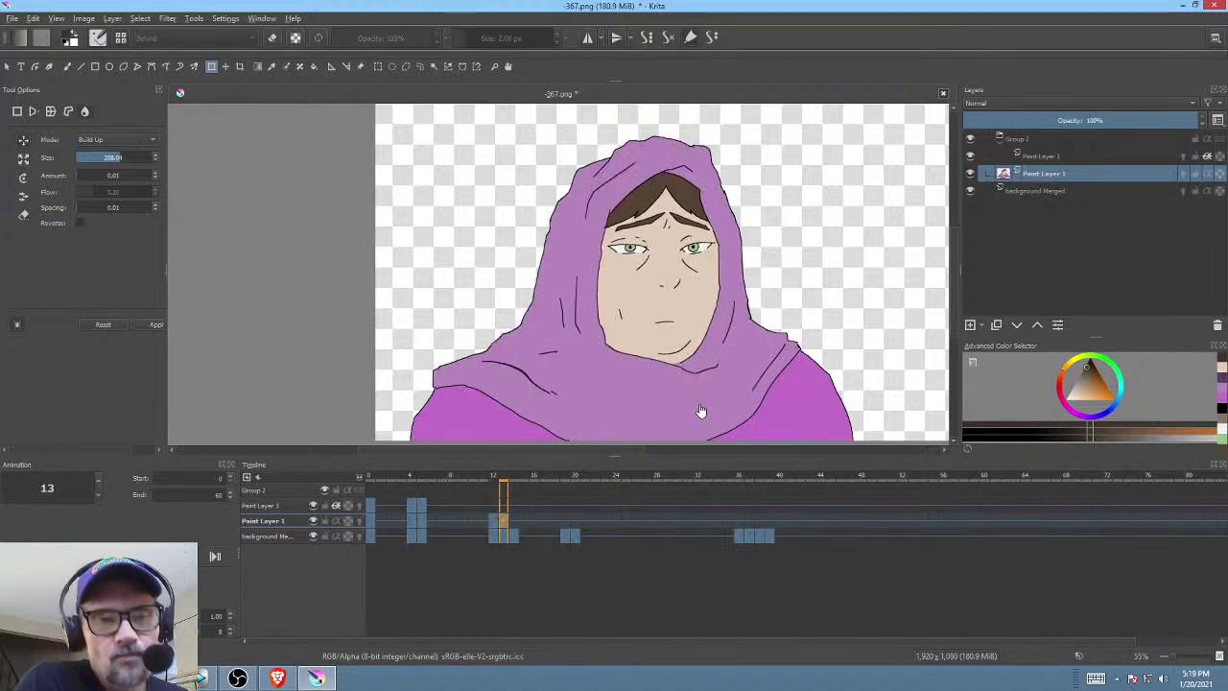
key(Left)
key(Right)
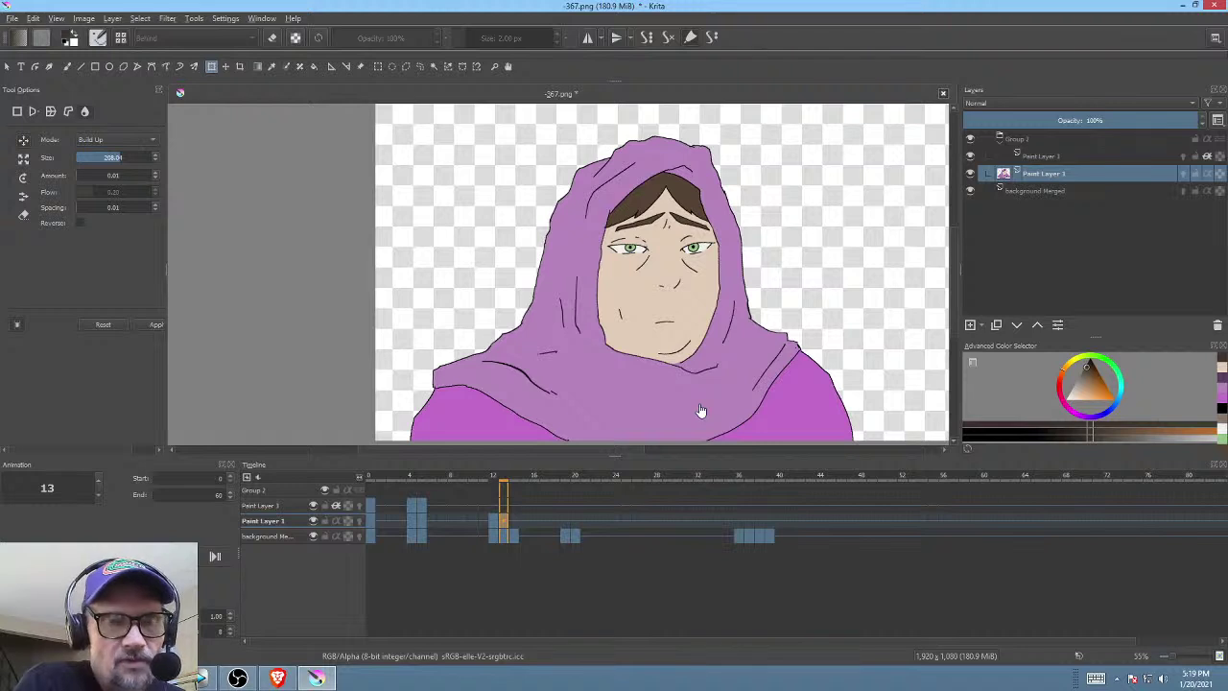
- Switch to the freehand brush on frame 13 and set its blending mode to Normal
key(b)
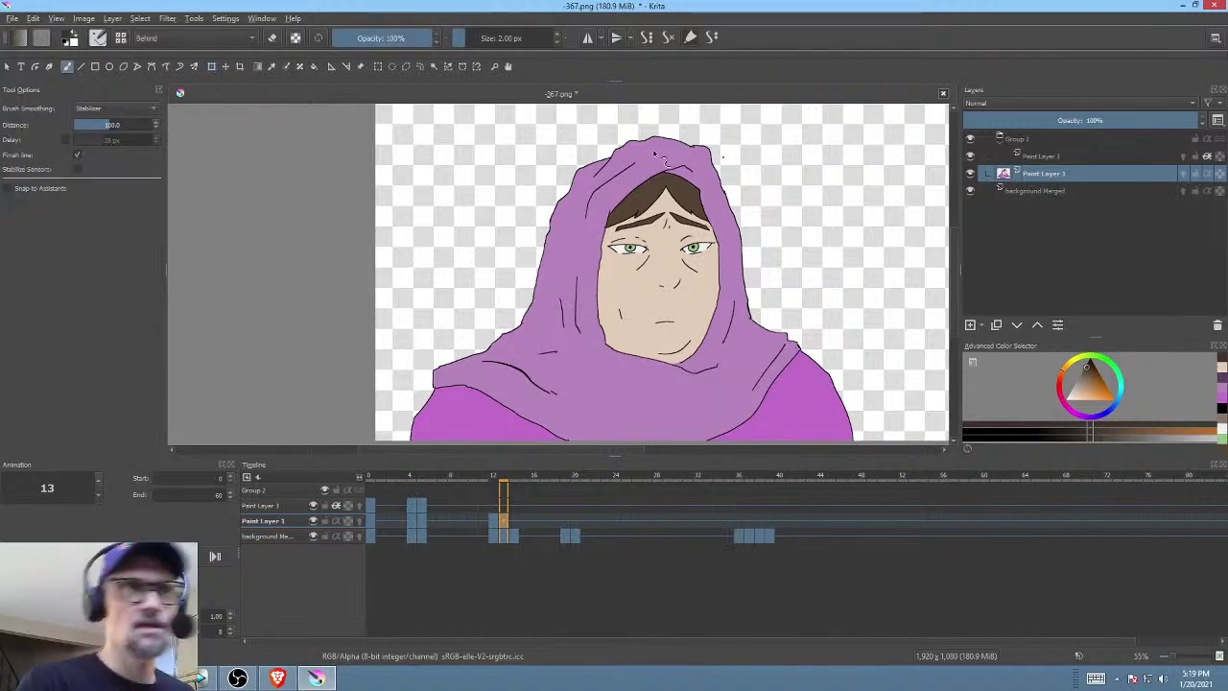
click(177, 39)
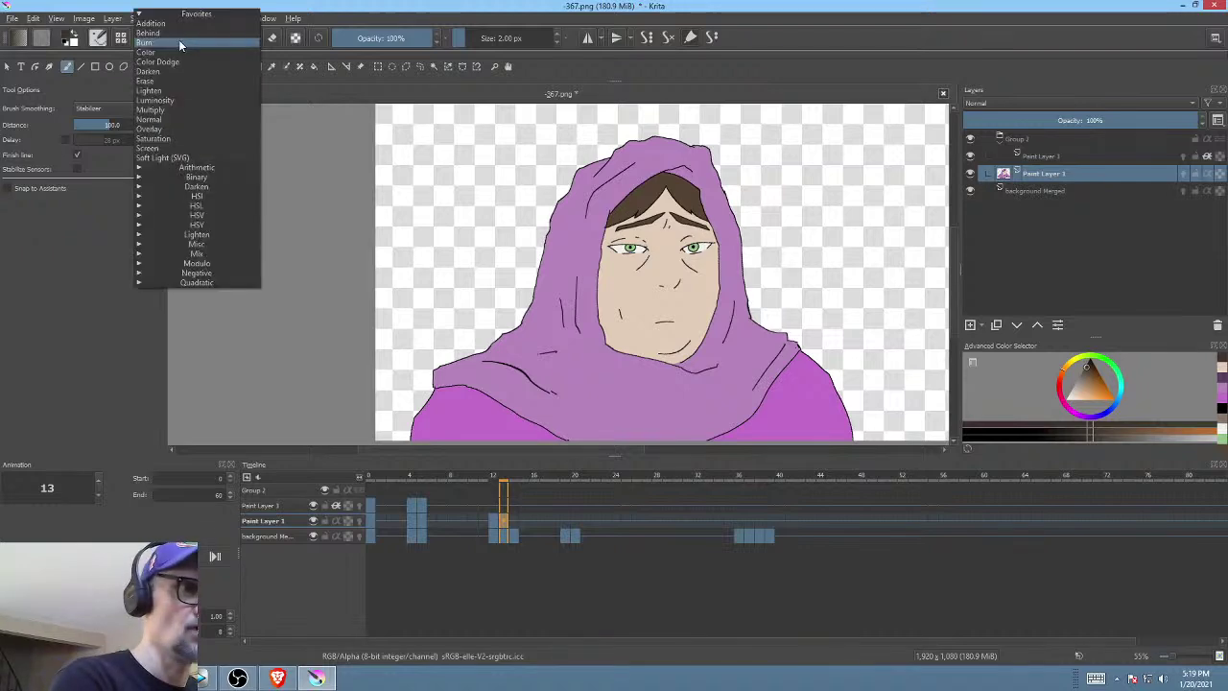
click(175, 118)
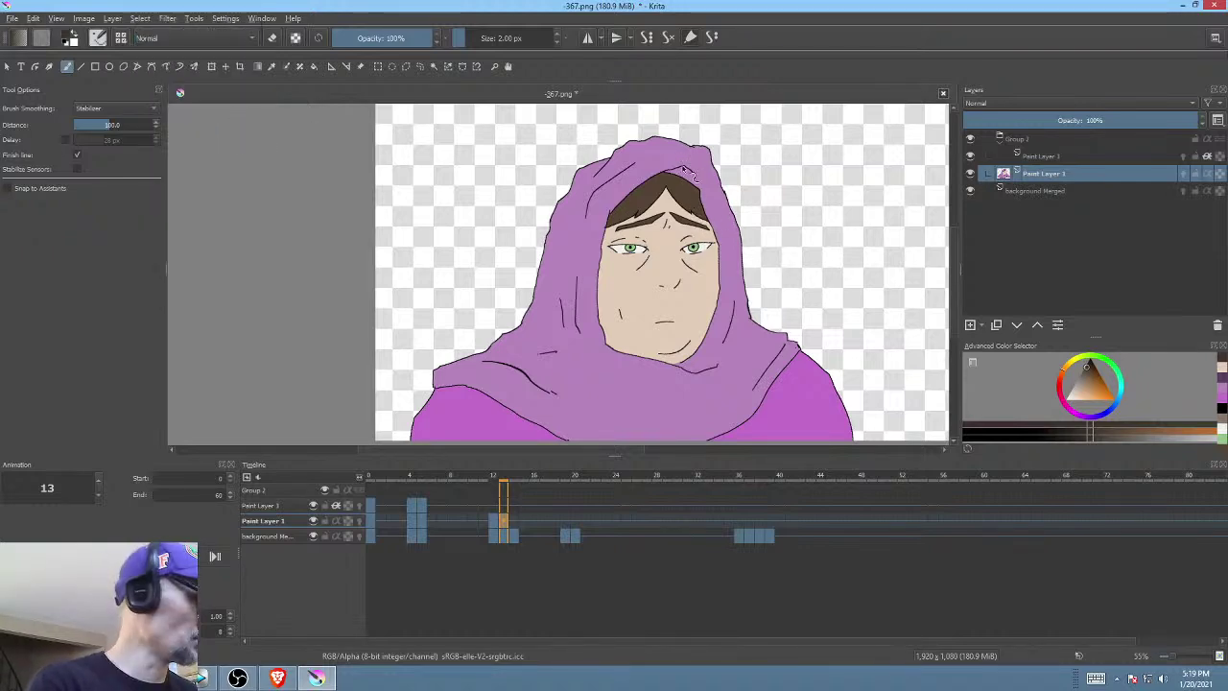
- Pick the black outline colour and lengthen the woman's mouth line past both ends into a slight smile
scroll(649, 271, up, 5)
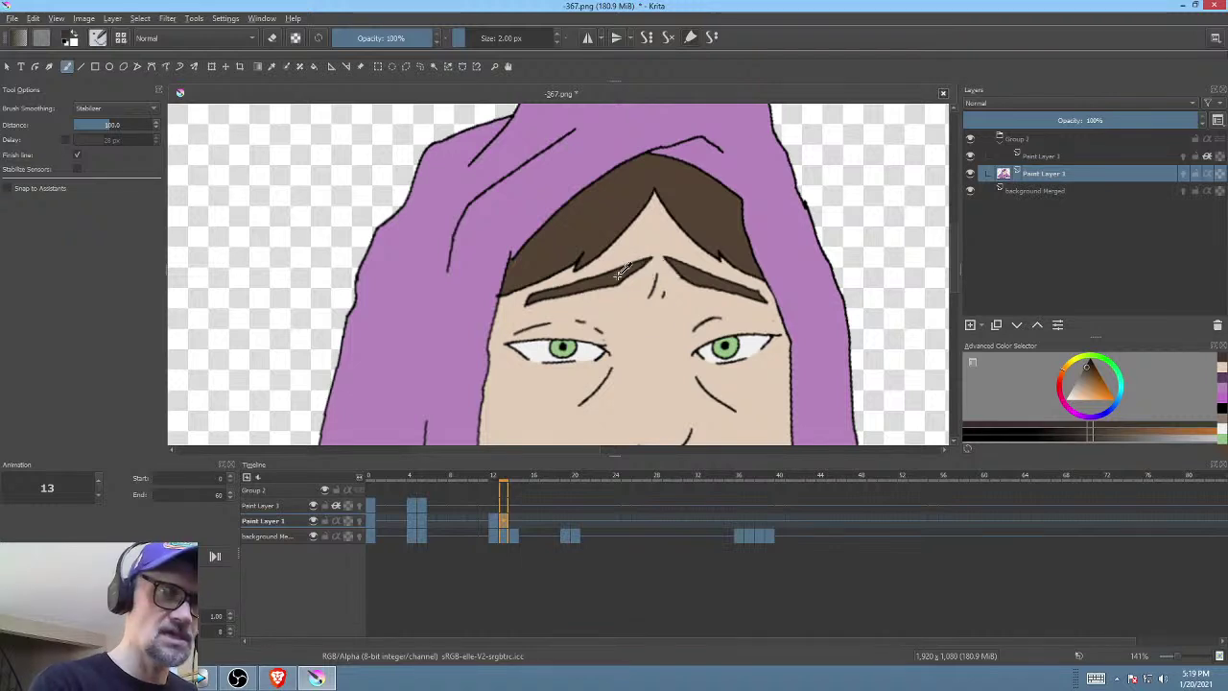
scroll(743, 259, down, 5)
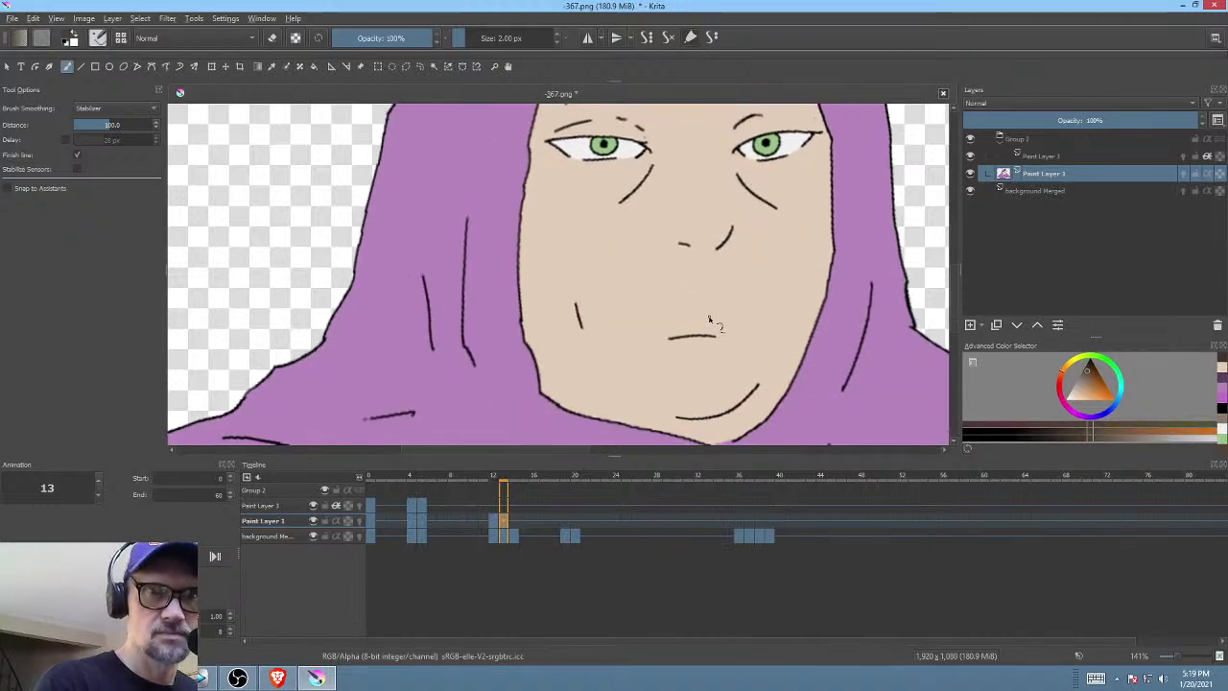
scroll(710, 320, up, 5)
scroll(624, 268, up, 8)
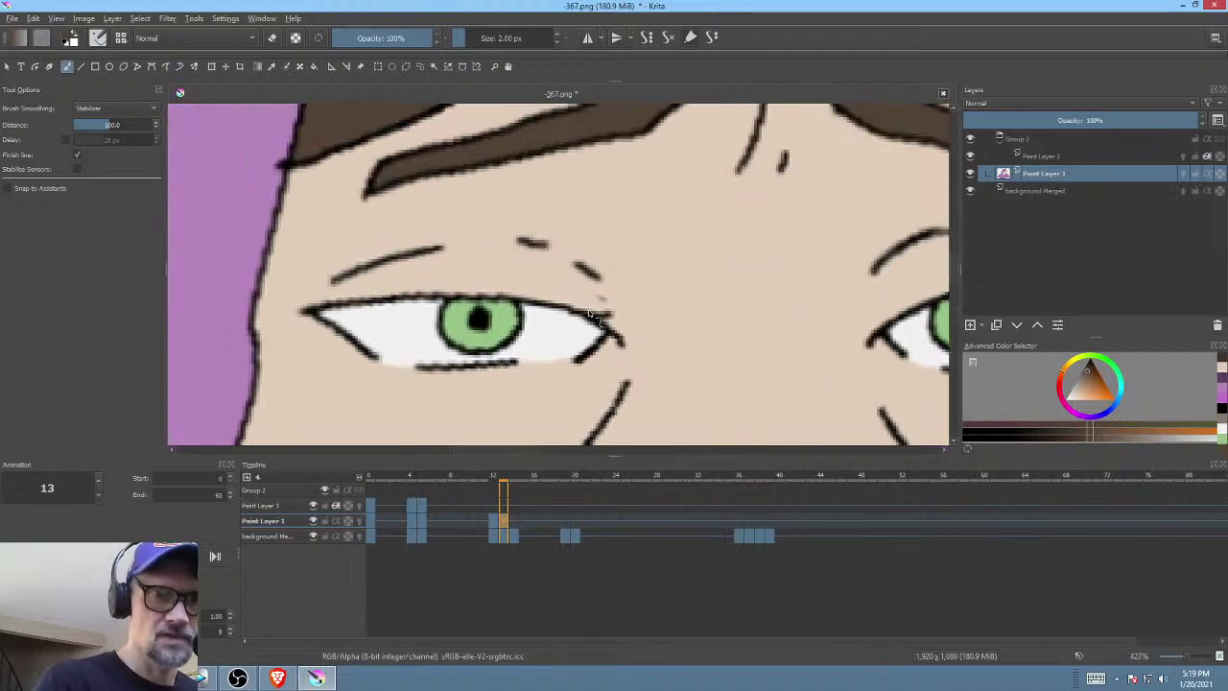
ctrl+click(602, 321)
scroll(745, 264, down, 4)
drag(814, 307, 699, 176)
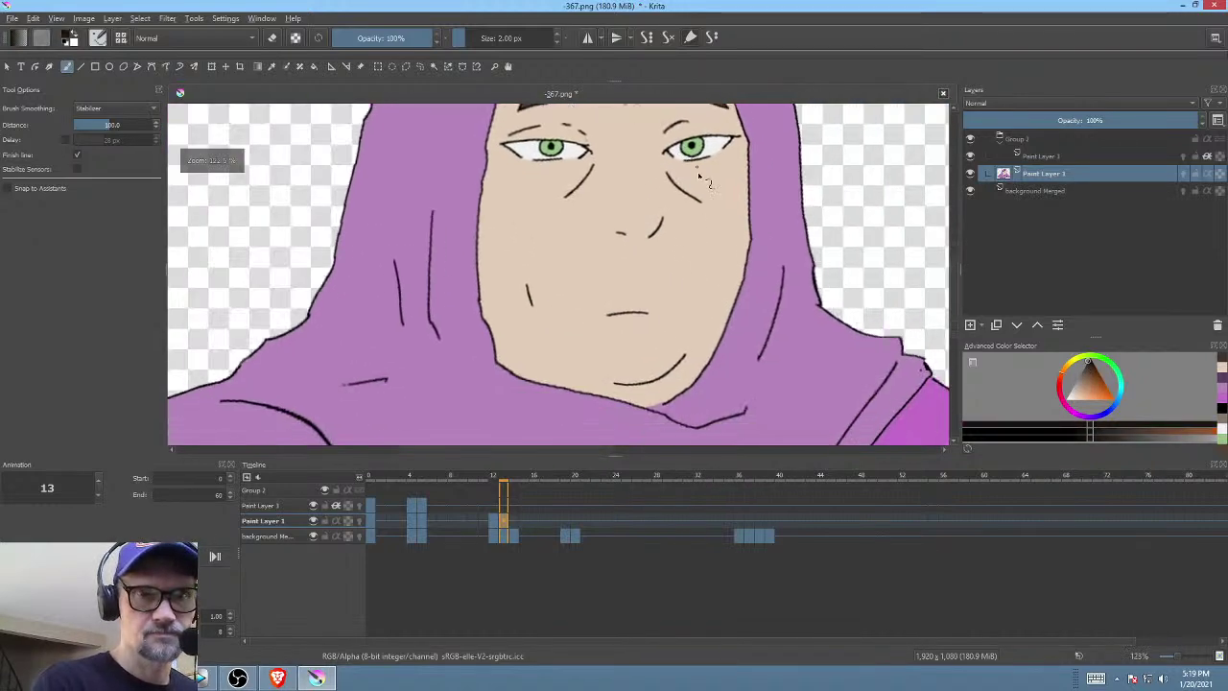
scroll(699, 177, up, 4)
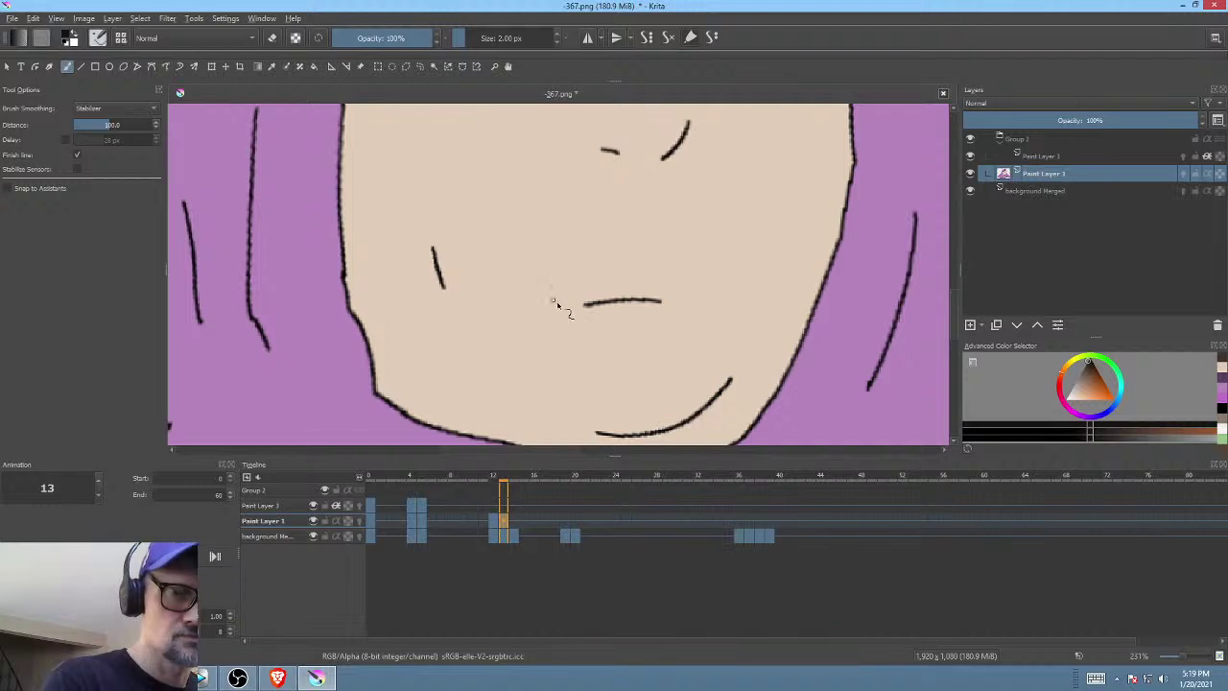
drag(553, 301, 690, 306)
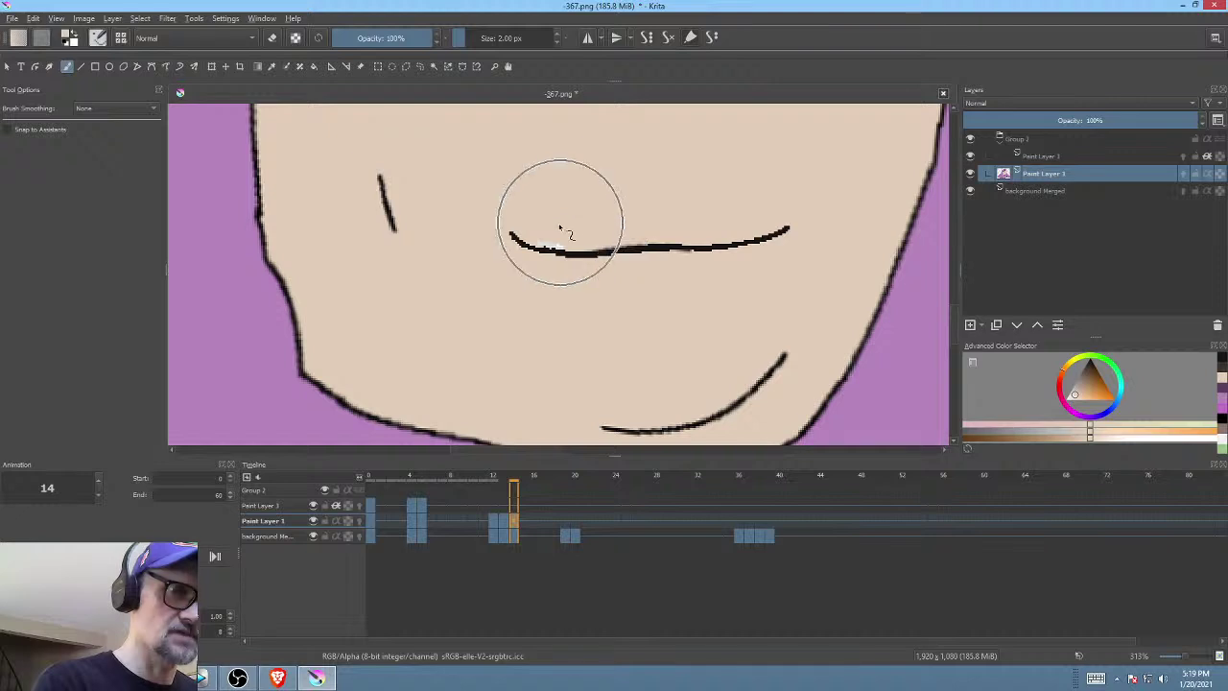
- Paint skin colour along the upper edge of frame 14's mouth line to clean up the pale smudge near its end
drag(538, 239, 568, 248)
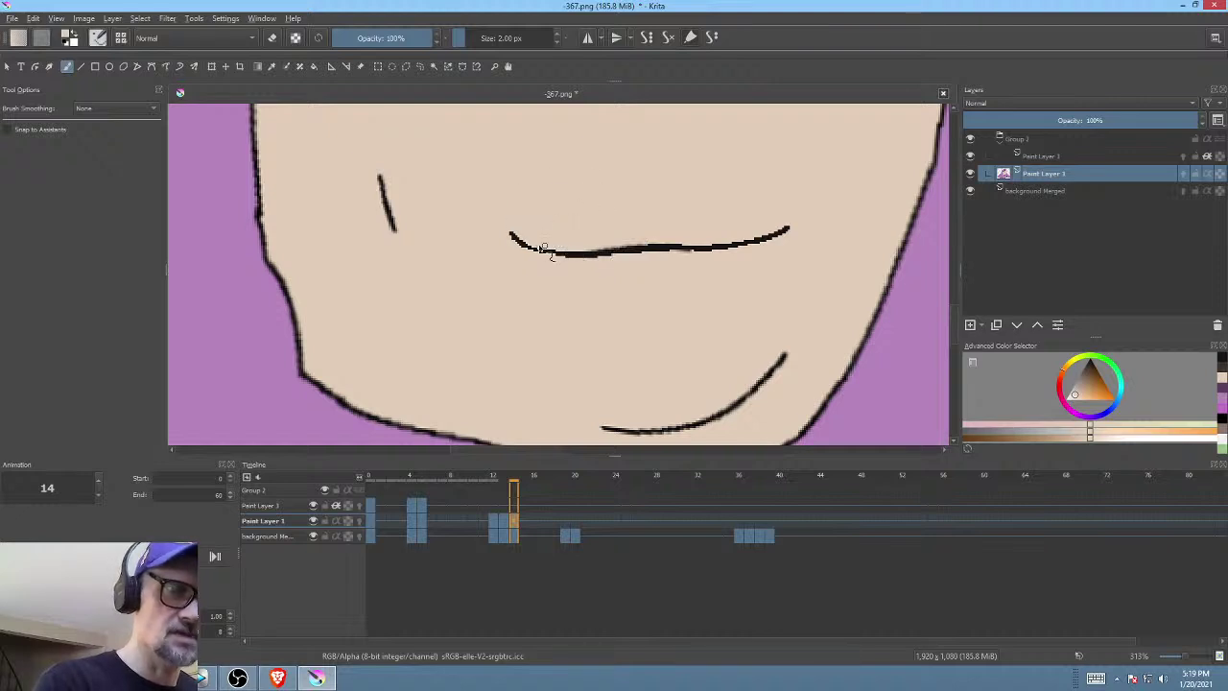
scroll(580, 367, down, 5)
drag(719, 264, 672, 297)
- Return to frame 0 and save the image -367.png
click(375, 520)
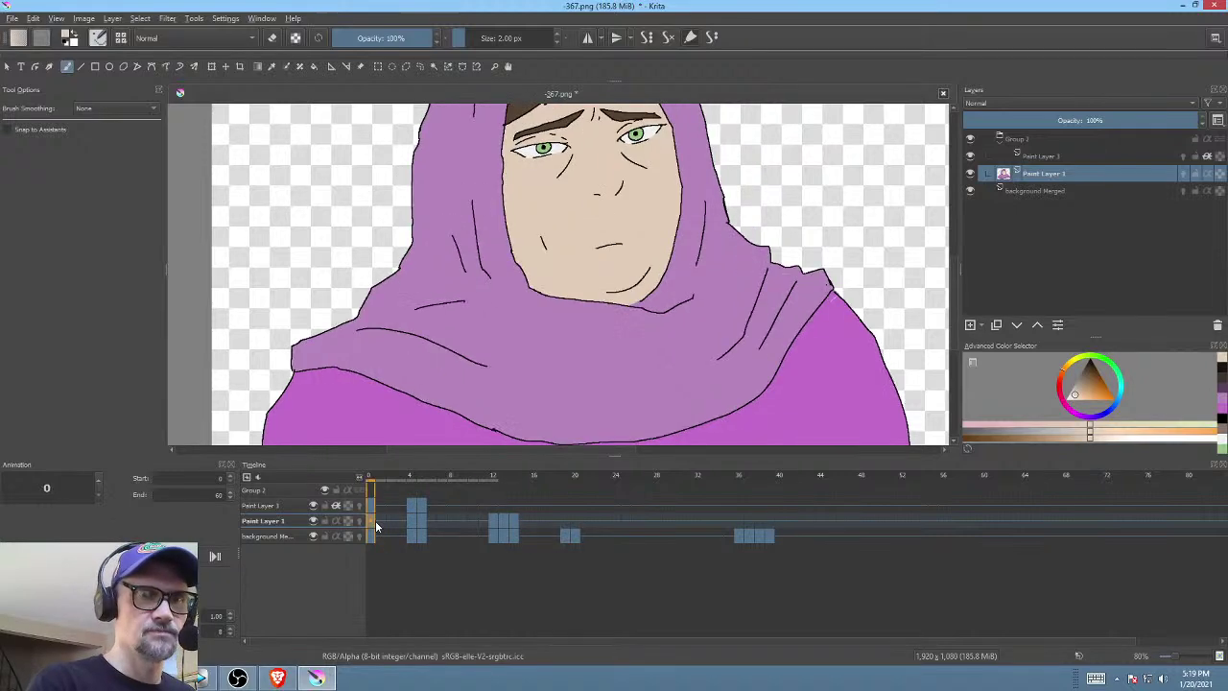
click(12, 20)
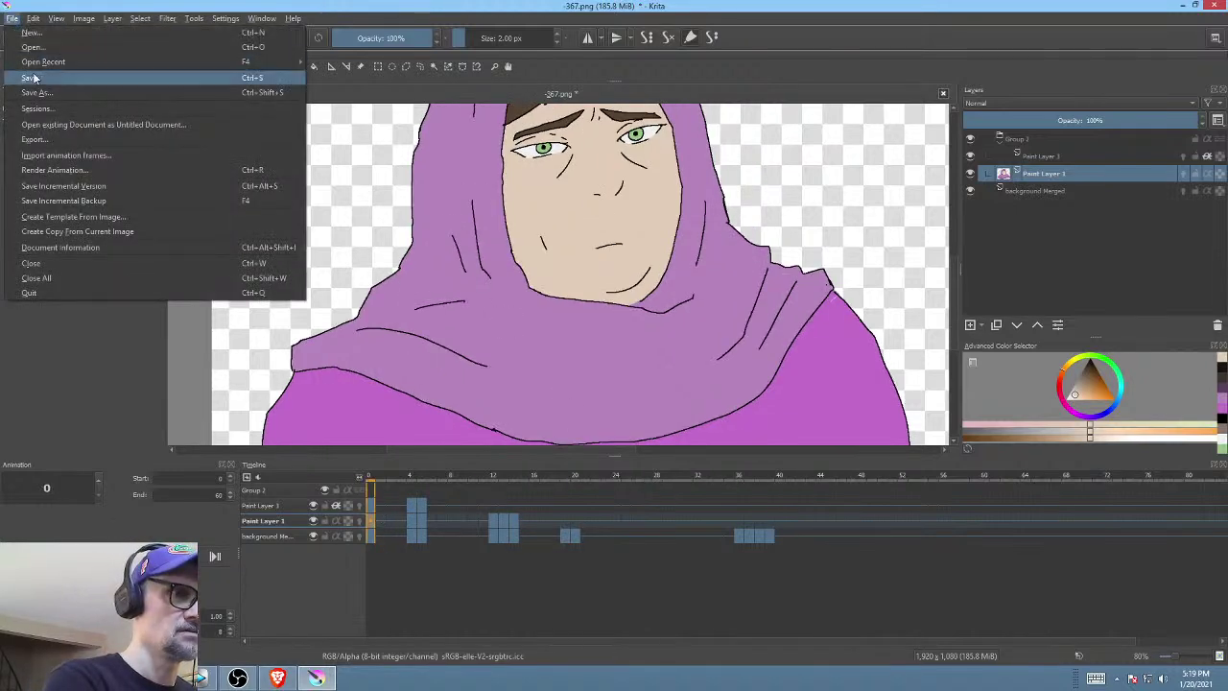
click(29, 76)
click(782, 537)
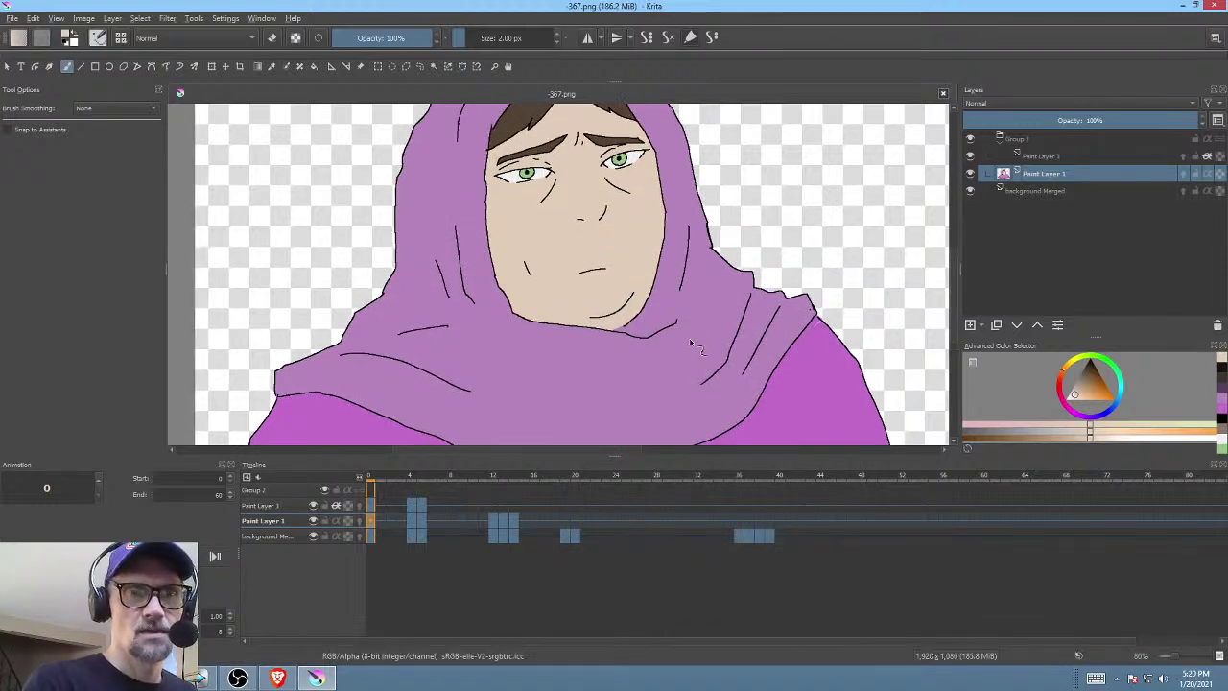
- Review the rough sketches on the background layer at frames 12 to 14, 19 and 20
scroll(698, 335, down, 3)
scroll(698, 356, down, 2)
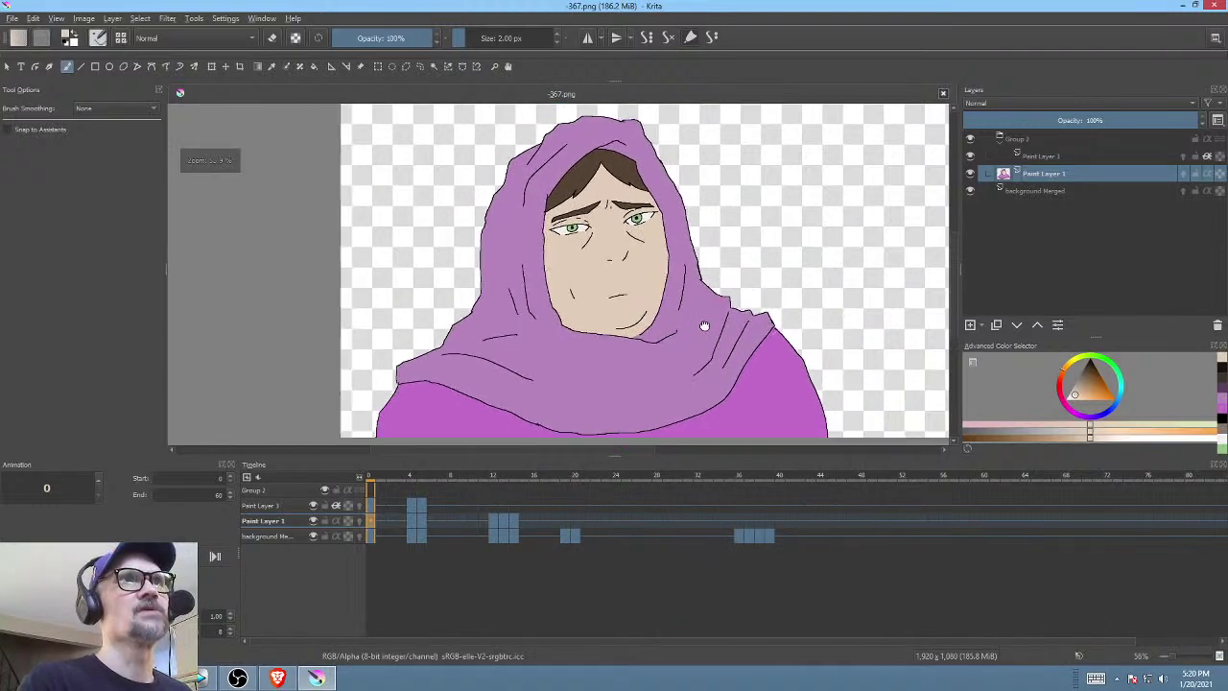
key(space)
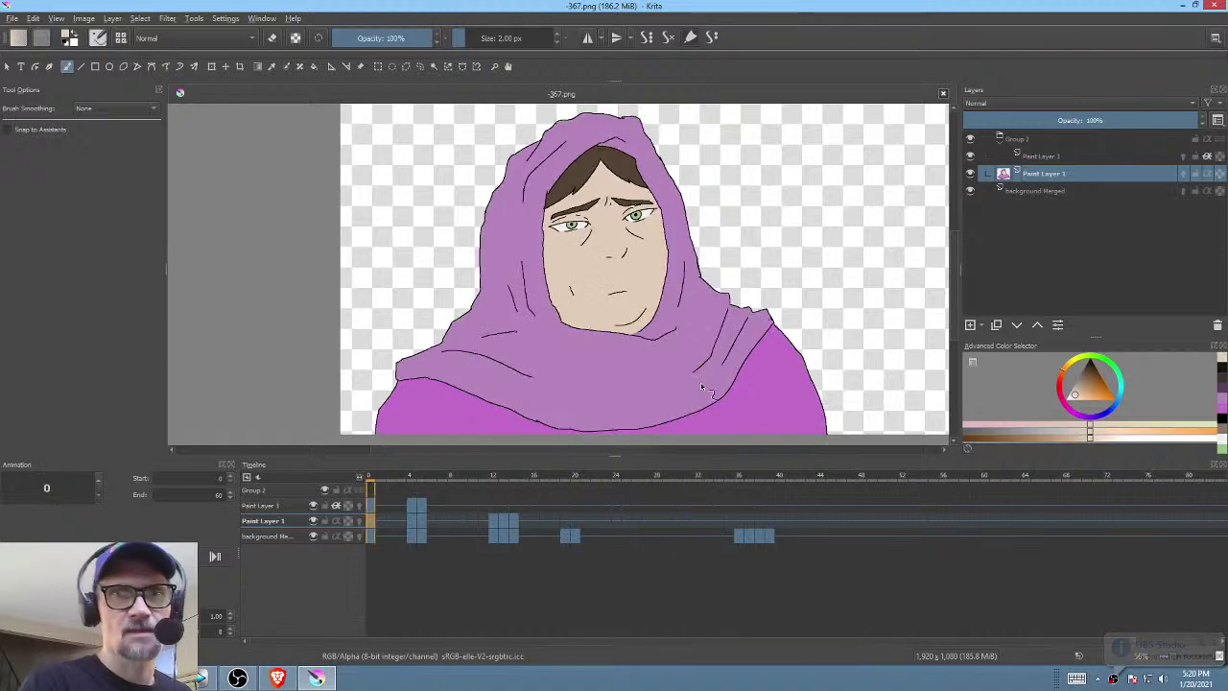
key(space)
click(1041, 190)
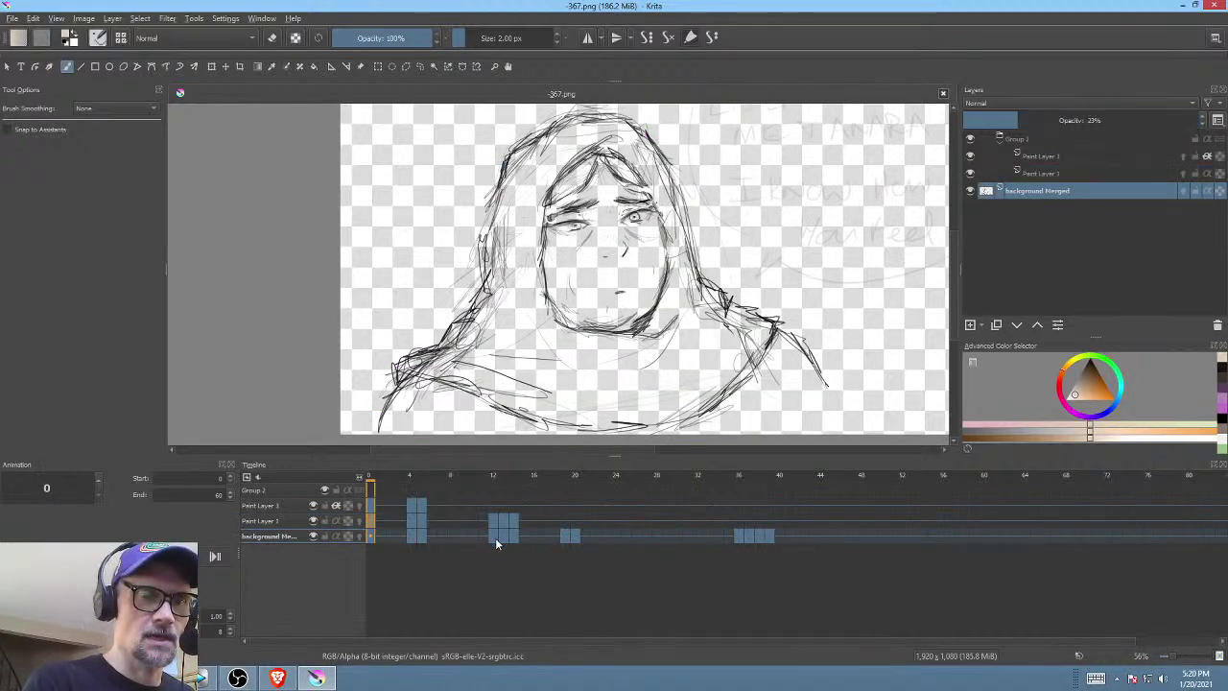
drag(495, 538, 524, 536)
click(575, 536)
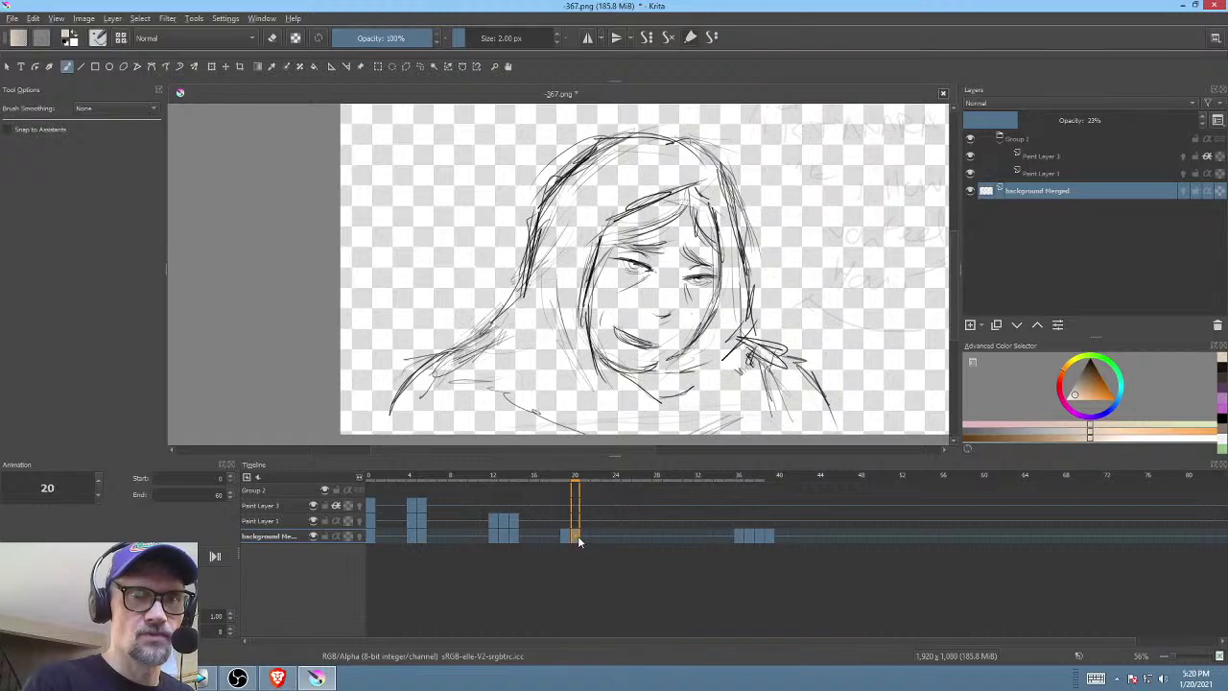
click(565, 536)
click(509, 541)
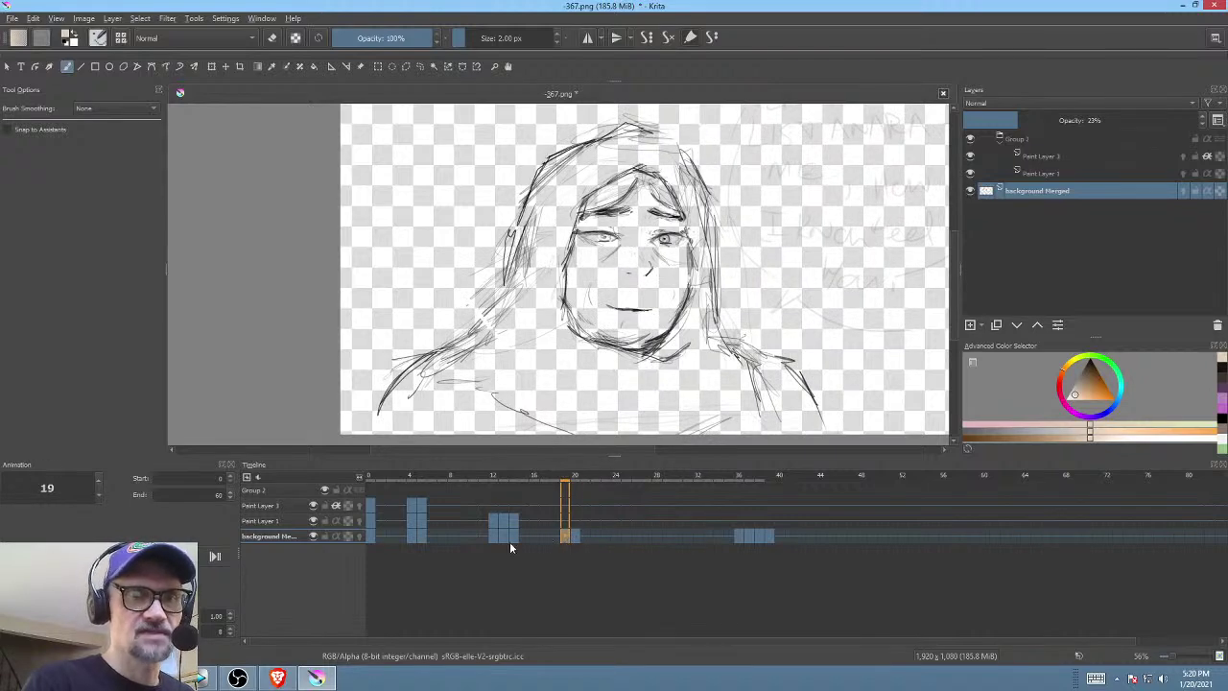
- Compare the coloured drawing with the rough sketches at frames 19 and 14, and view the coloured drawing at frame 20
click(565, 523)
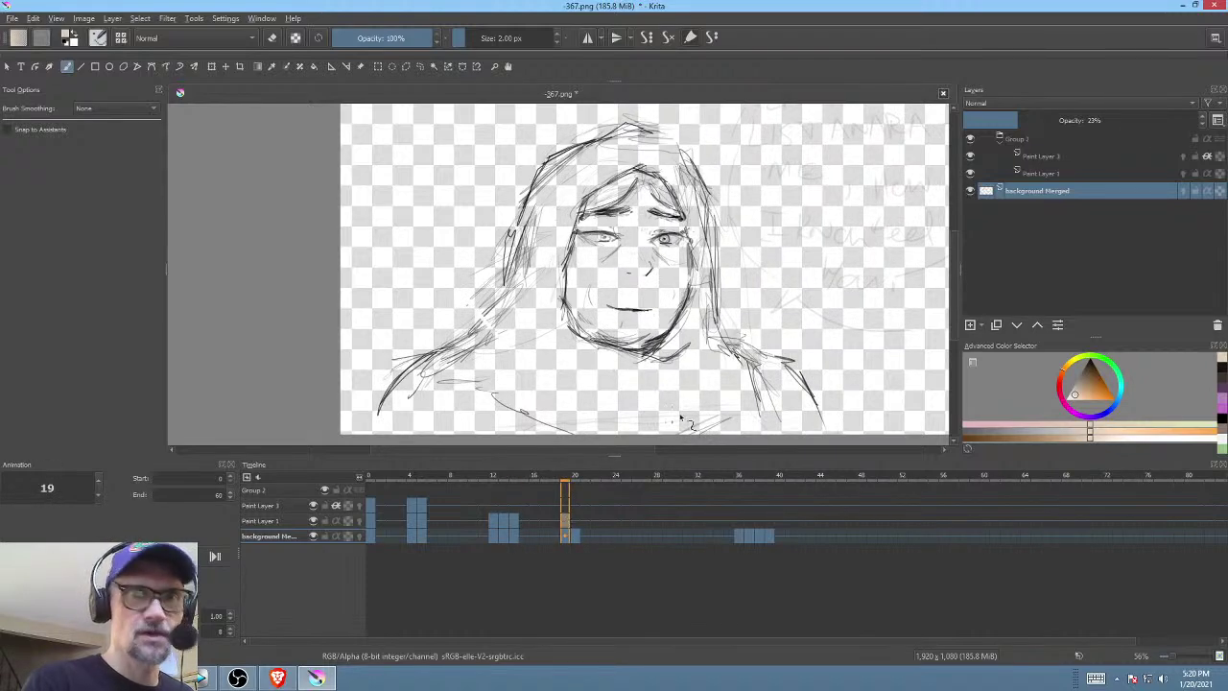
click(1074, 173)
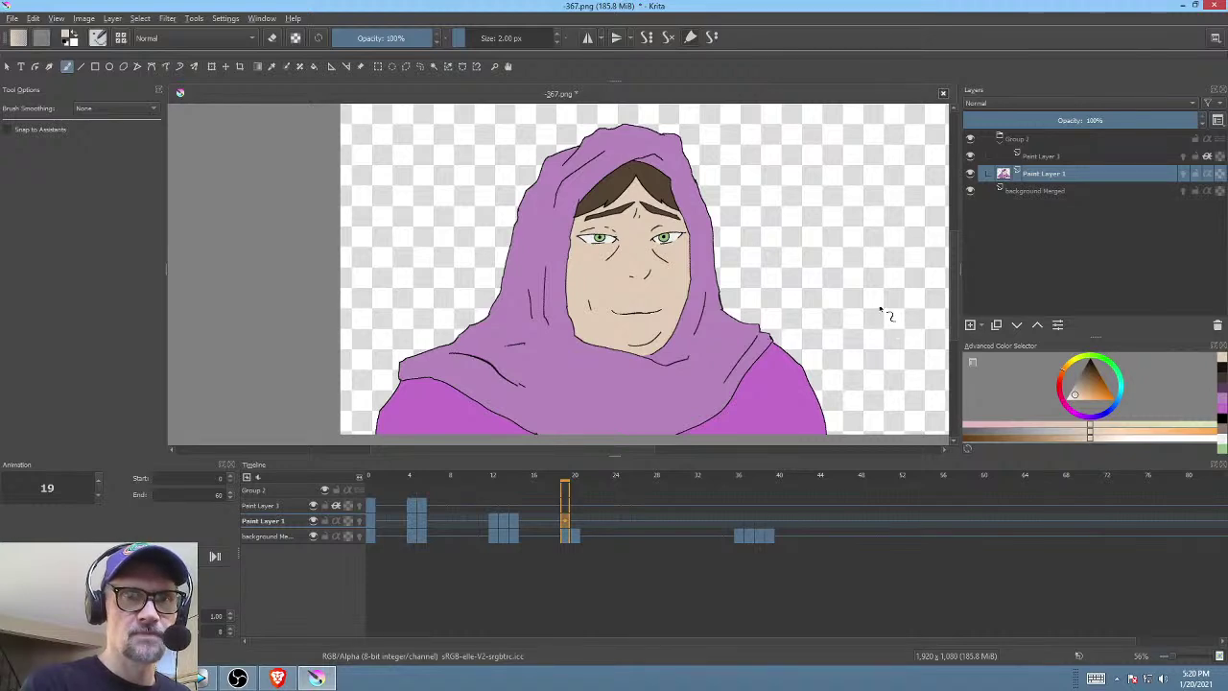
click(1049, 192)
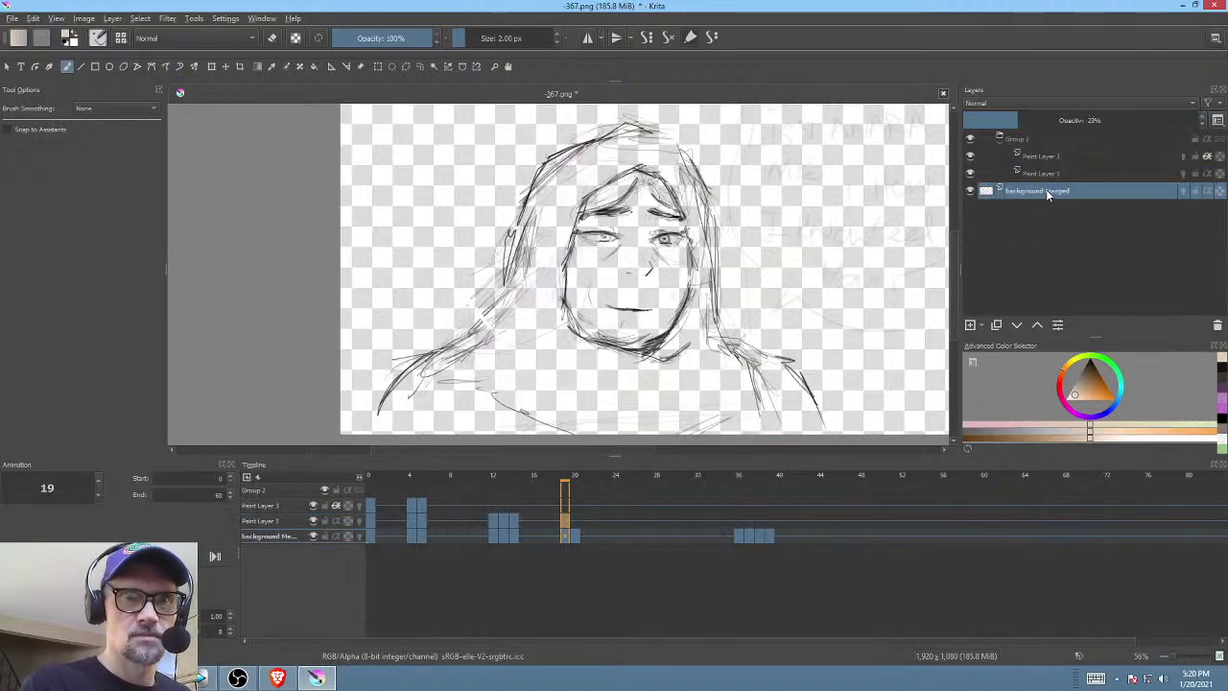
click(1049, 172)
click(1048, 189)
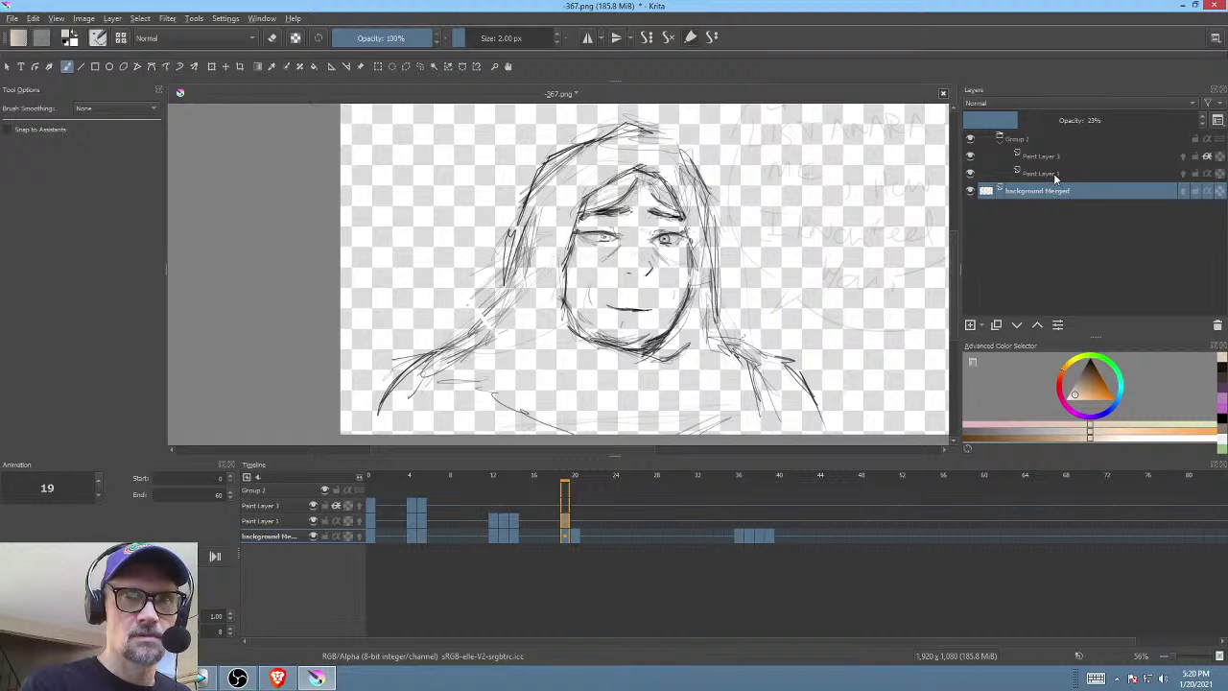
click(513, 536)
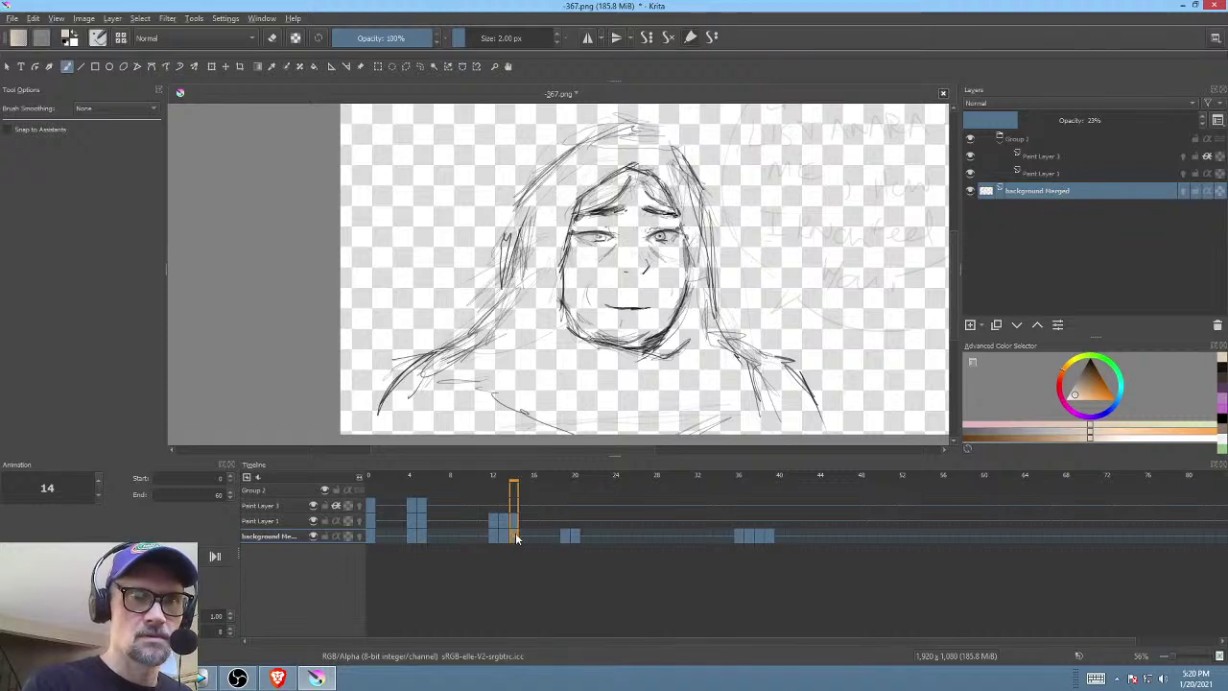
click(567, 537)
click(1048, 172)
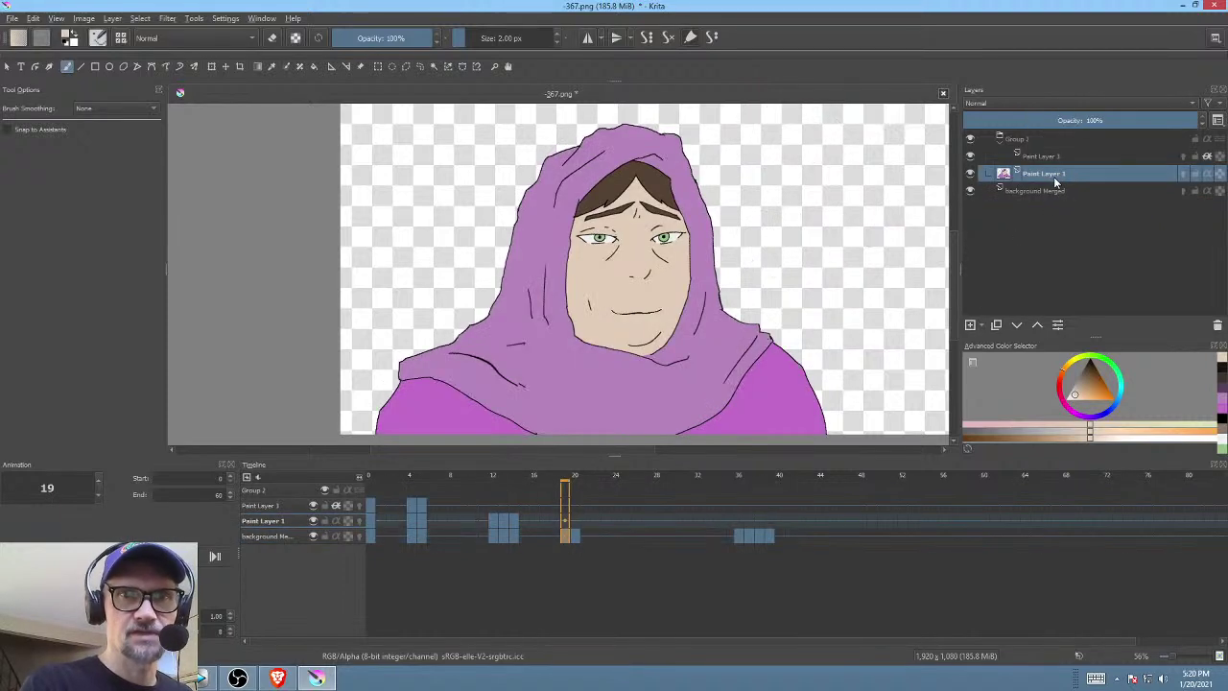
scroll(785, 316, down, 3)
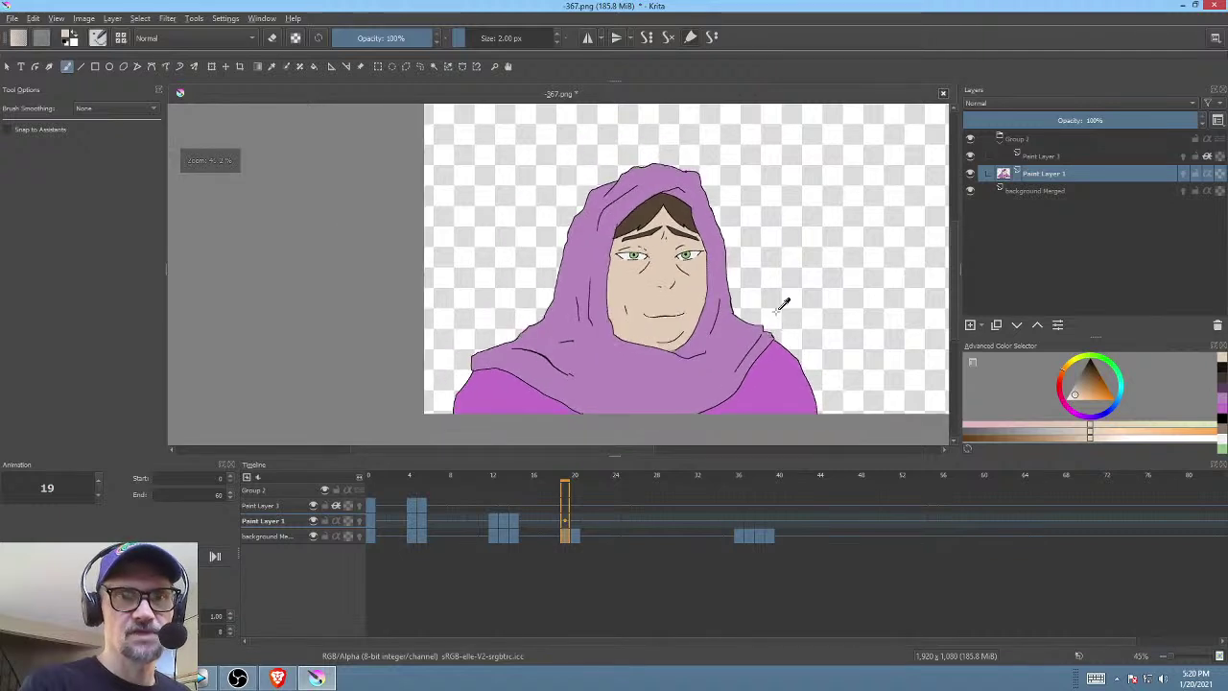
click(574, 521)
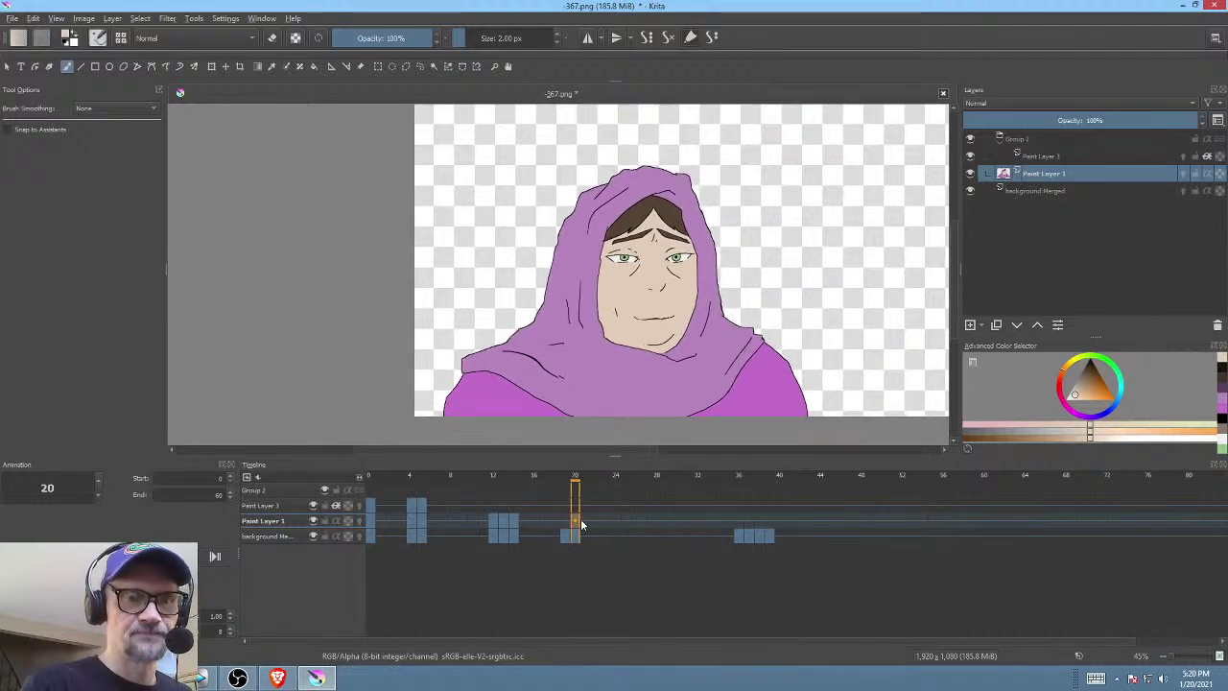
- Copy the coloured drawing from frame 14 to frame 20 and compare the rough sketches at frames 14, 19 and 20
drag(514, 520, 578, 518)
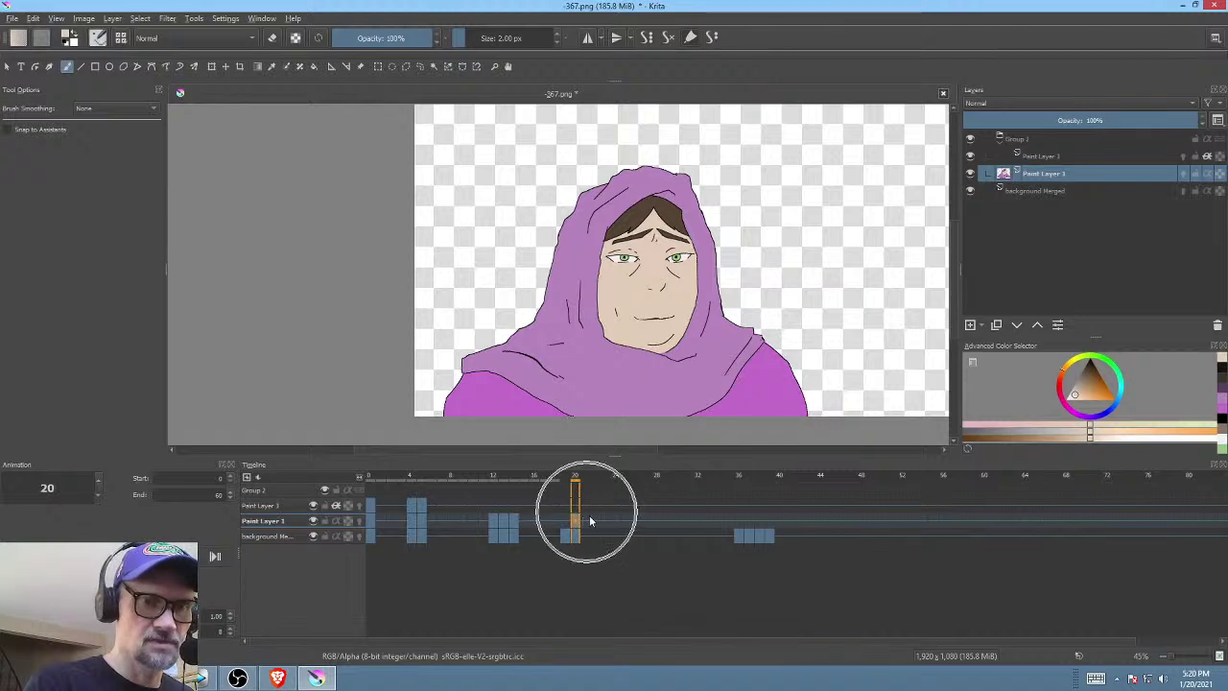
alt+click(1060, 191)
click(513, 536)
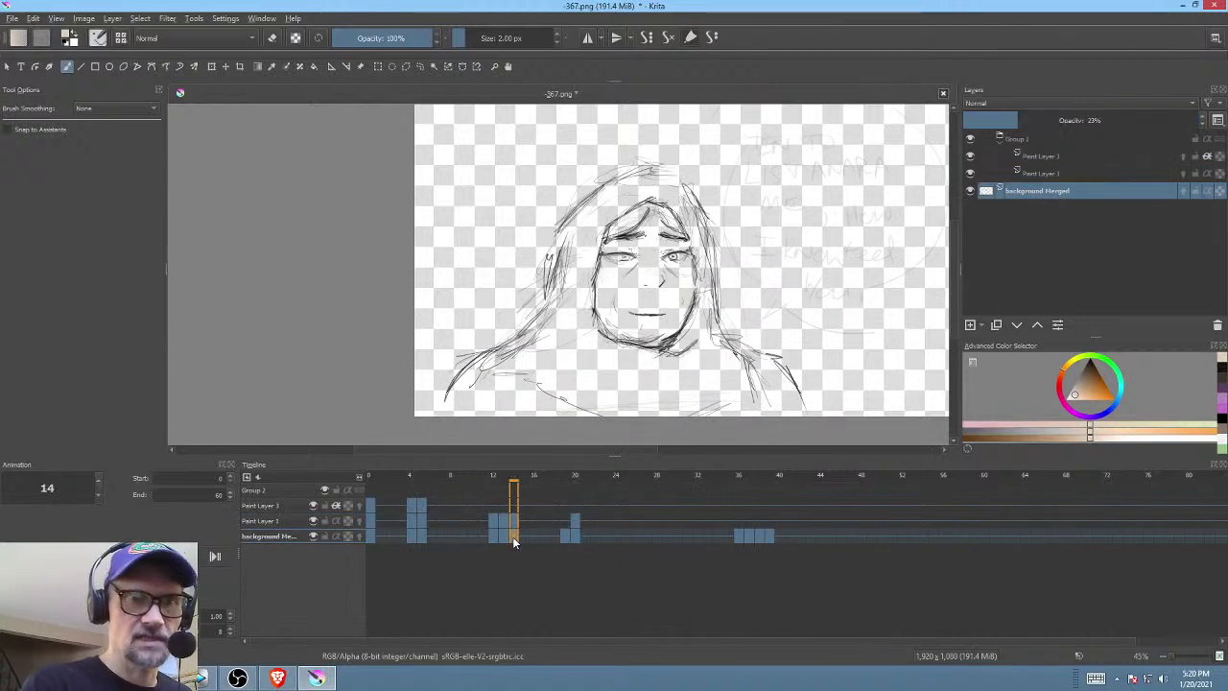
click(566, 537)
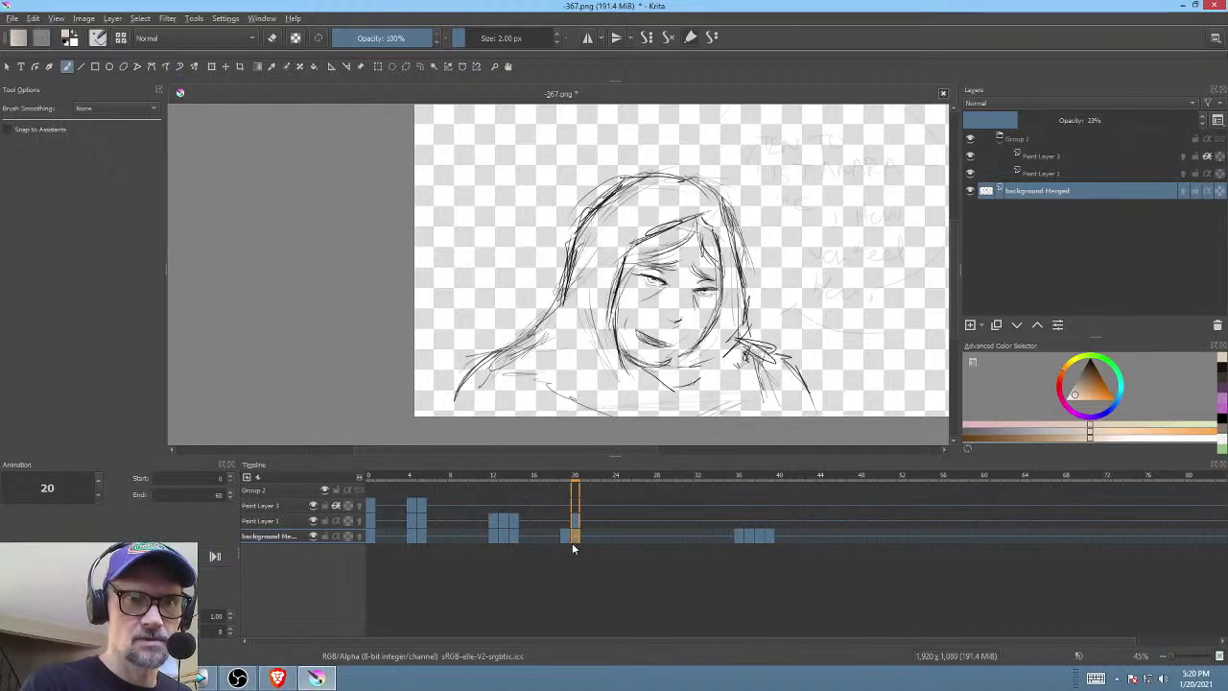
click(573, 537)
click(1053, 175)
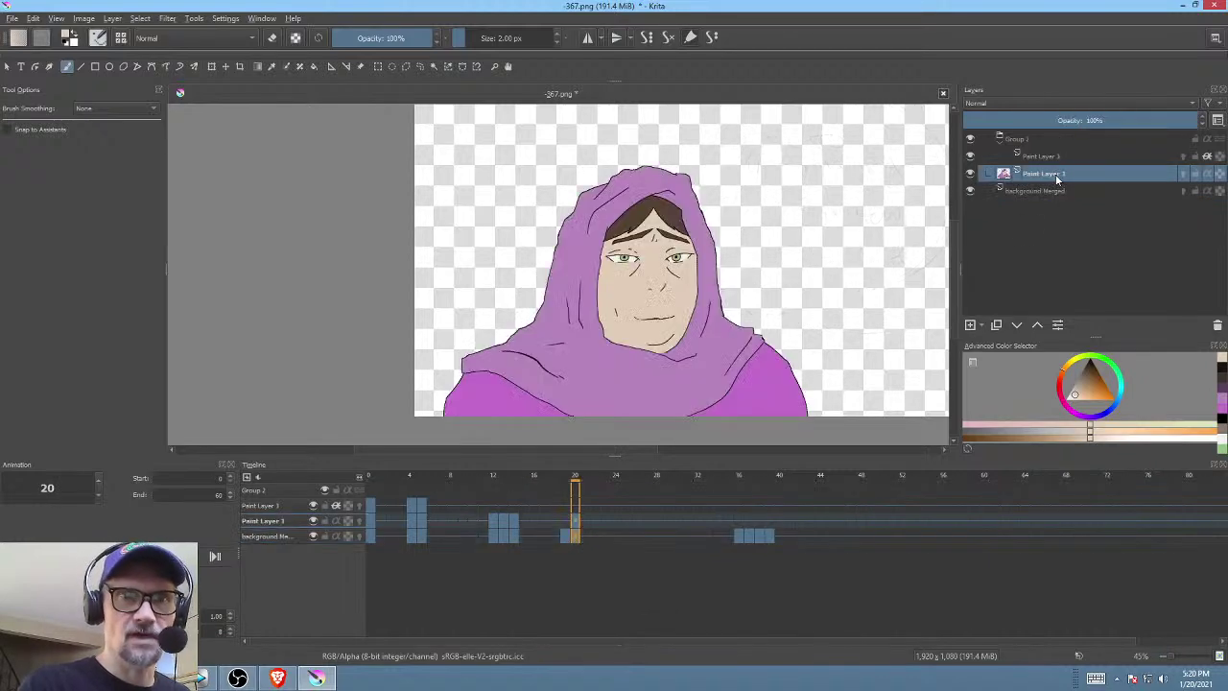
- Erase the head and upper hood from frame 20's coloured drawing with a freehand shape, and shift the remaining shoulders slightly right
click(576, 523)
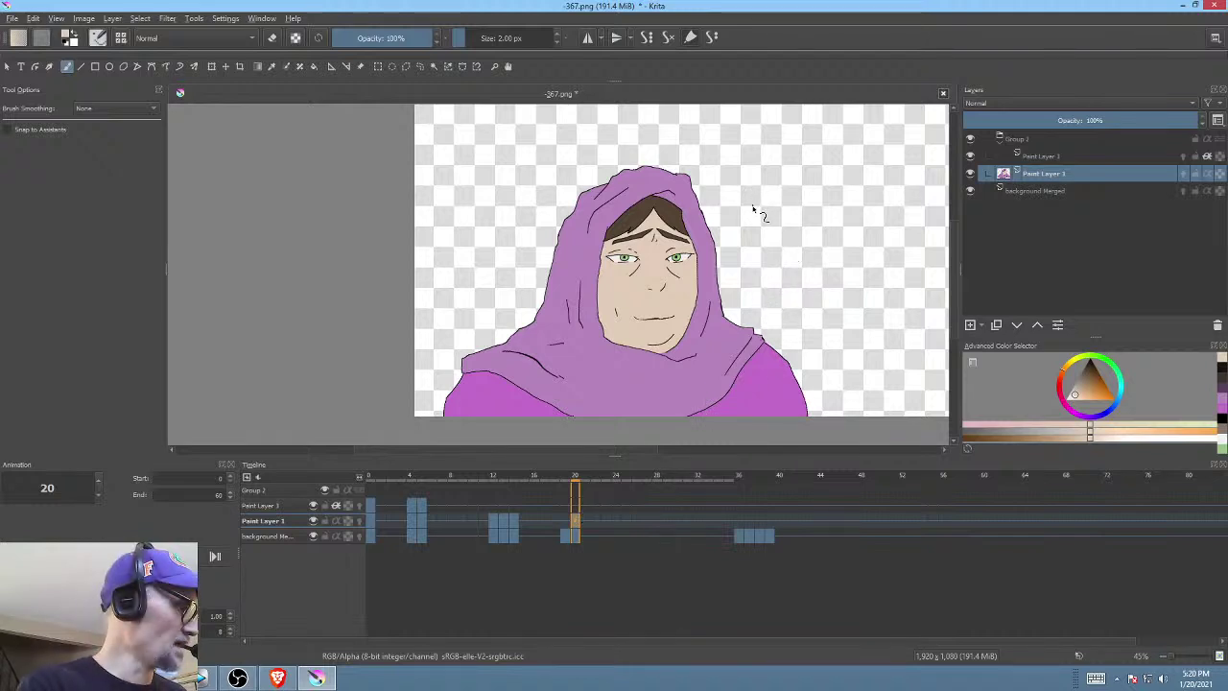
key(p)
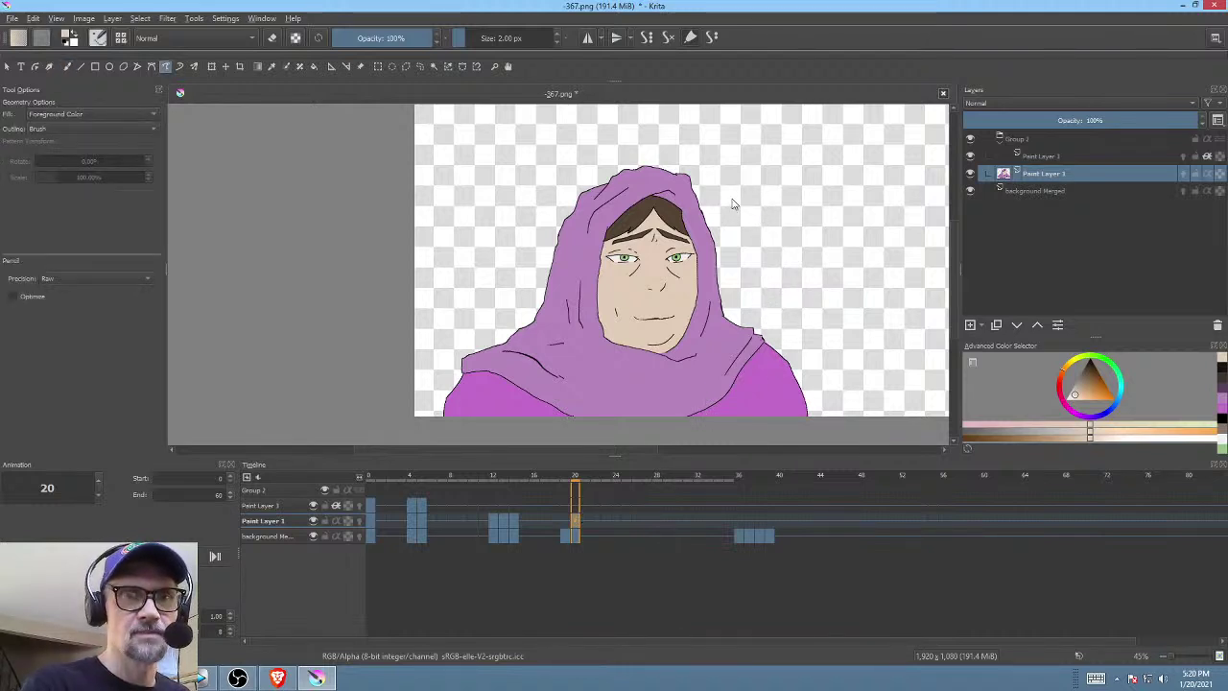
mouse_move(555, 355)
mouse_down()
mouse_move(653, 374)
mouse_move(743, 293)
mouse_move(739, 247)
mouse_up()
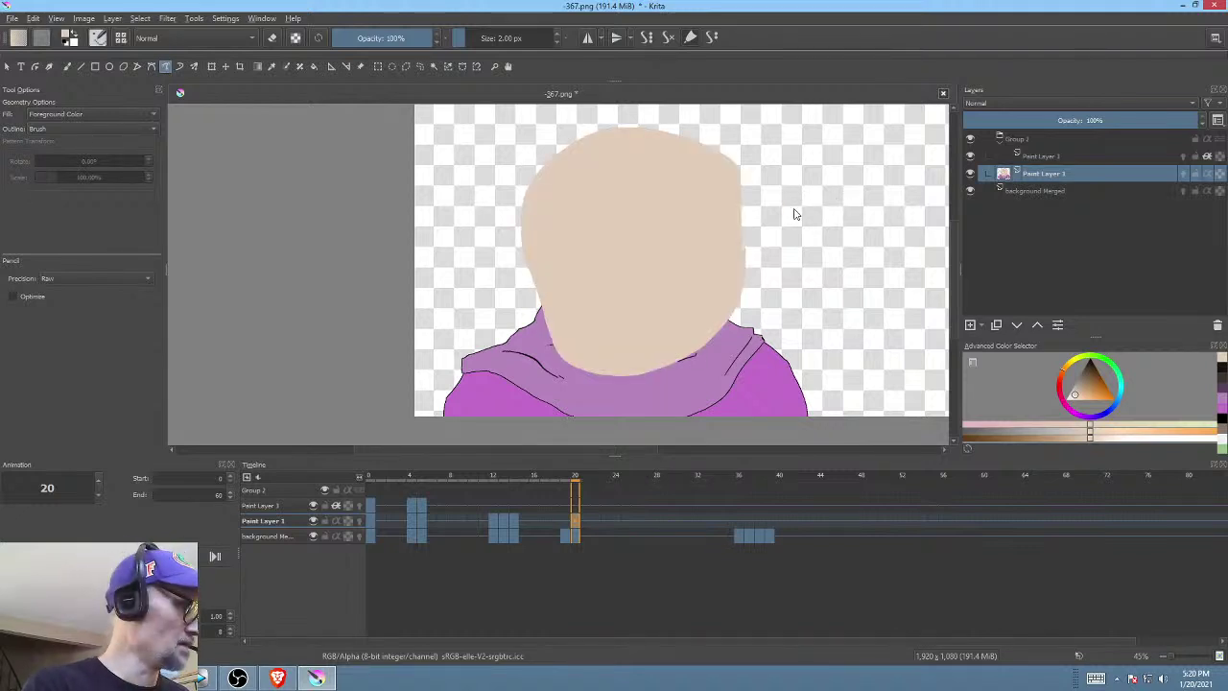
key(e)
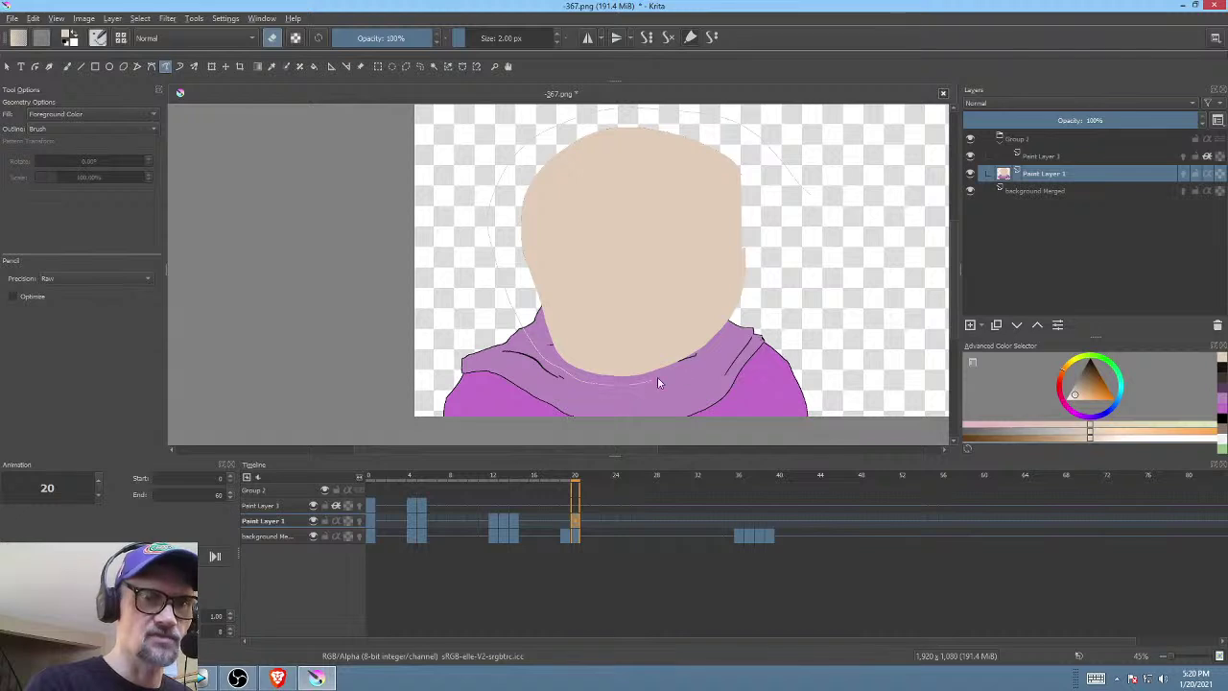
key(ctrl+z)
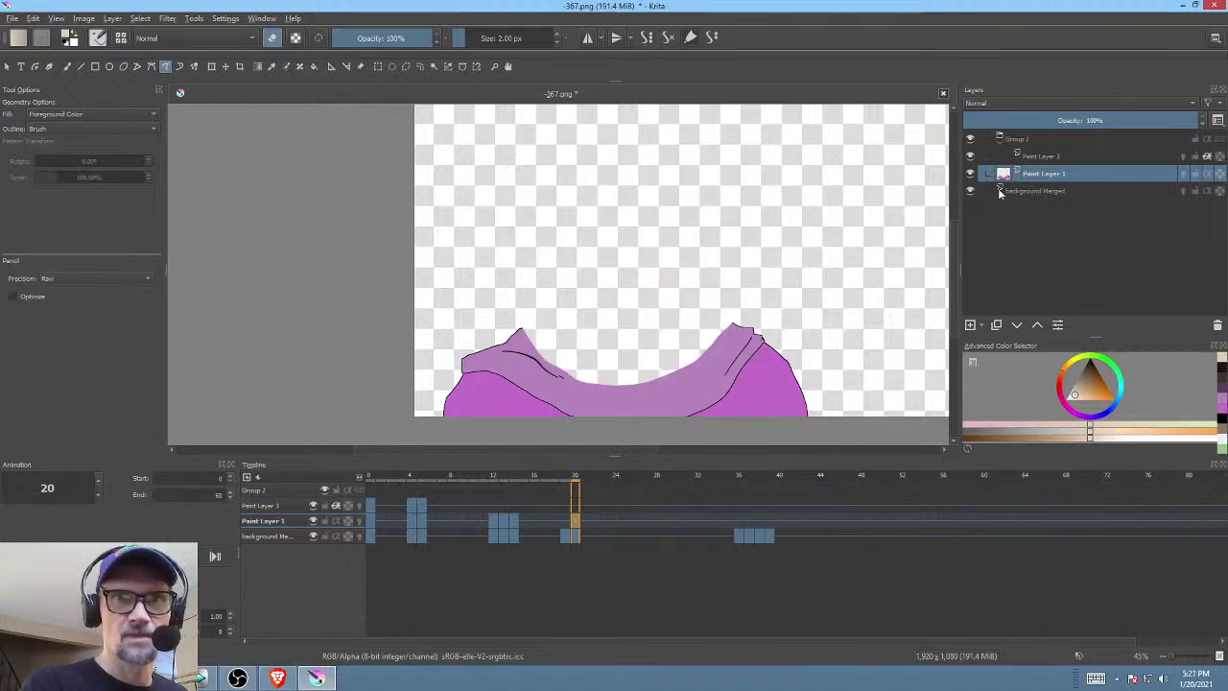
key(ctrl+t)
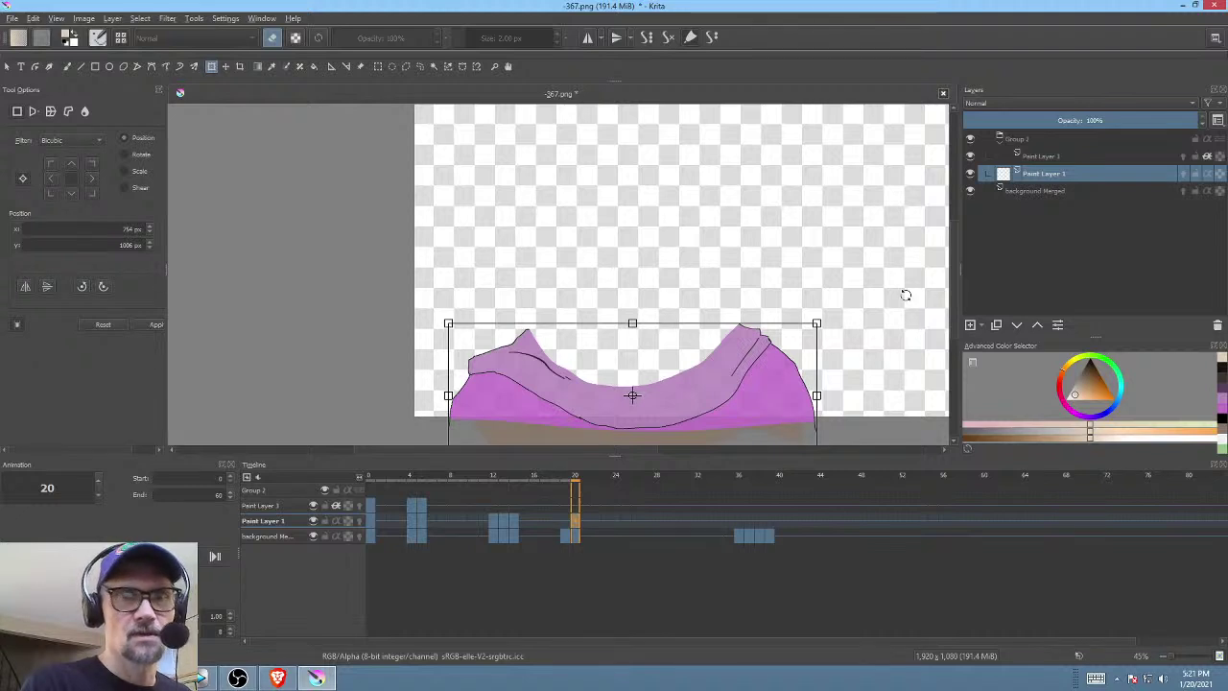
key(Return)
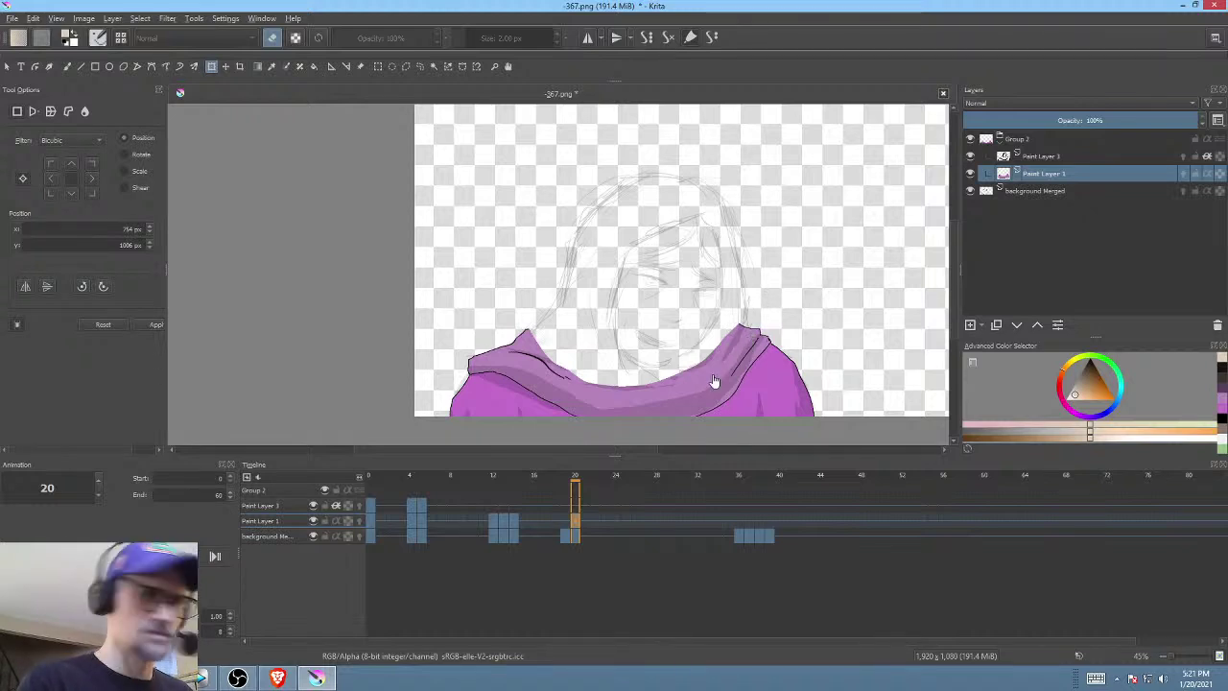
- Place a copy of the full coloured drawing at frame 19 and hide the shading layer above it
click(562, 520)
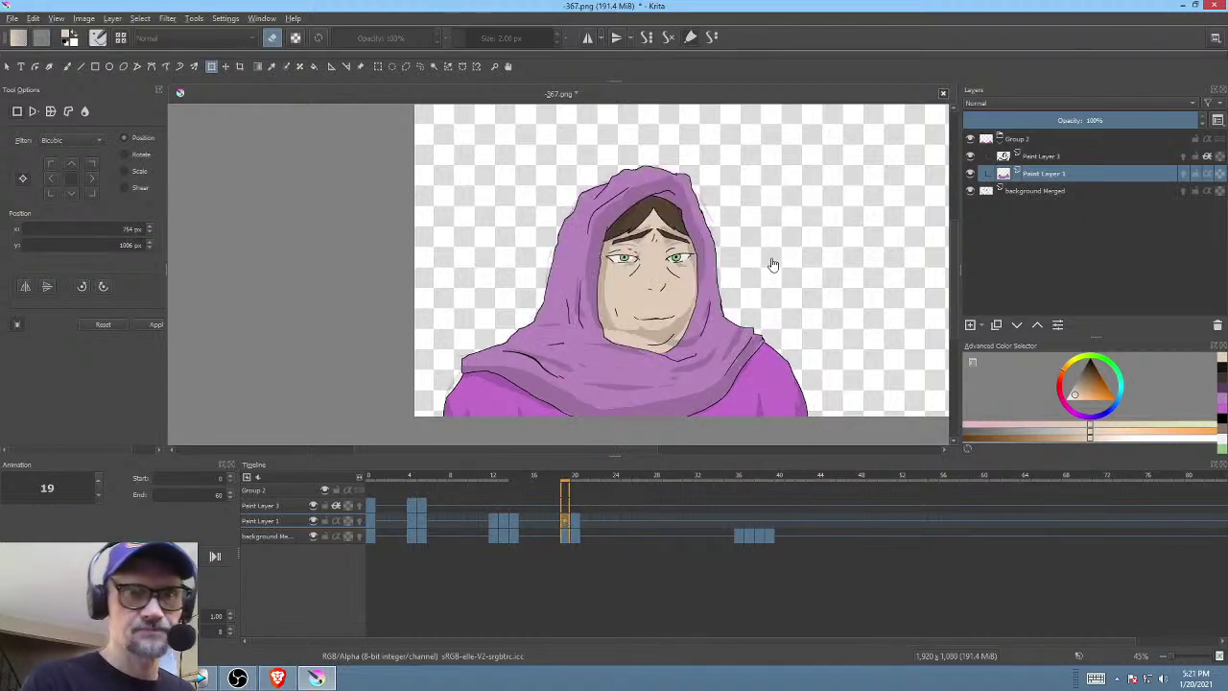
click(970, 156)
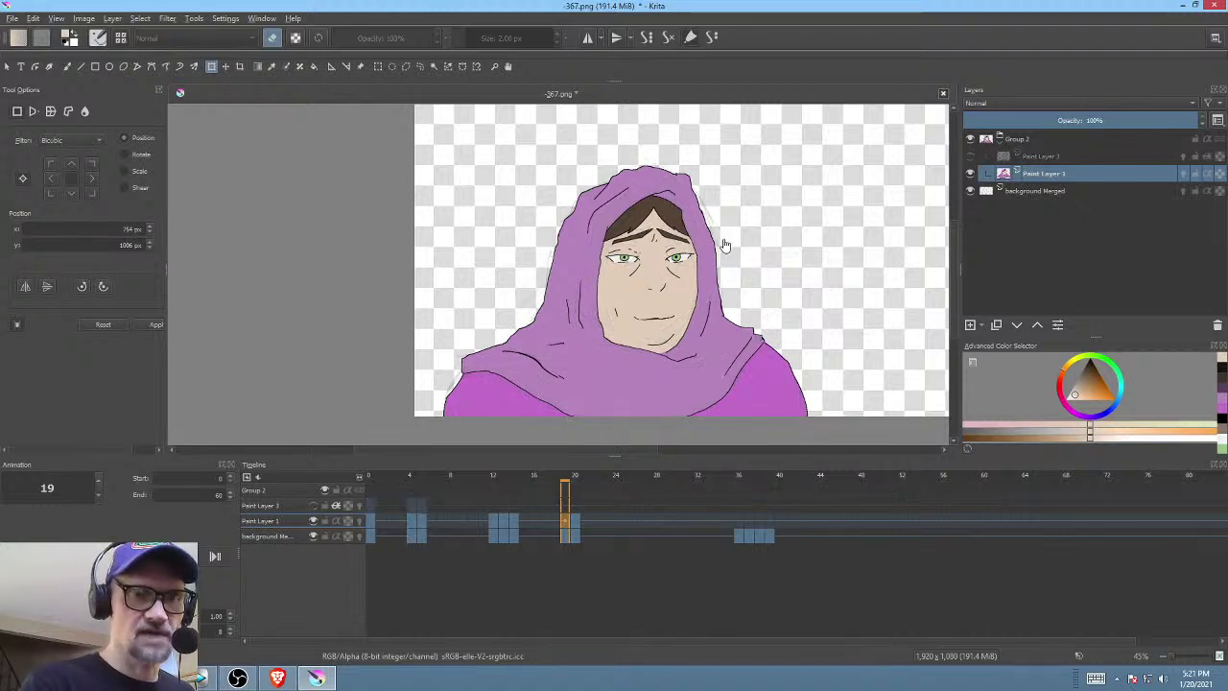
drag(717, 319, 722, 328)
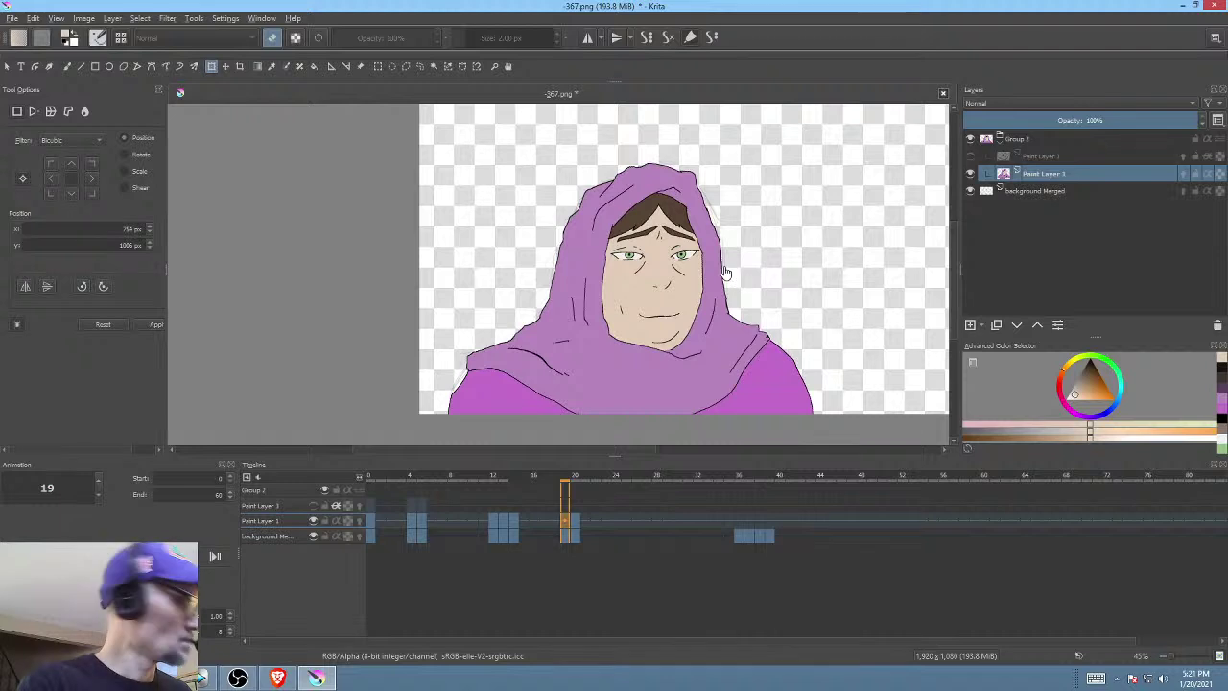
- Select the head and hood on frame 19 with a freehand outline and rotate them slightly clockwise around the neck
key(l)
mouse_move(760, 221)
mouse_down()
mouse_move(717, 134)
mouse_move(651, 120)
mouse_move(535, 190)
mouse_move(507, 245)
mouse_move(511, 291)
mouse_up()
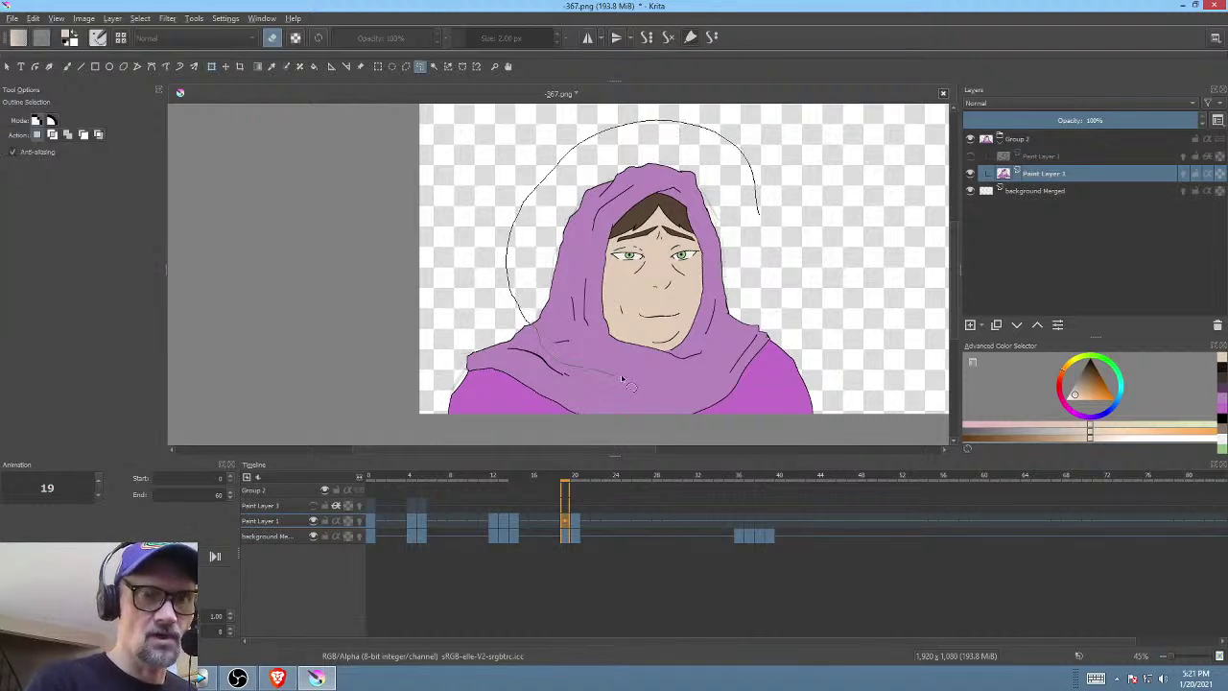
drag(758, 317, 759, 315)
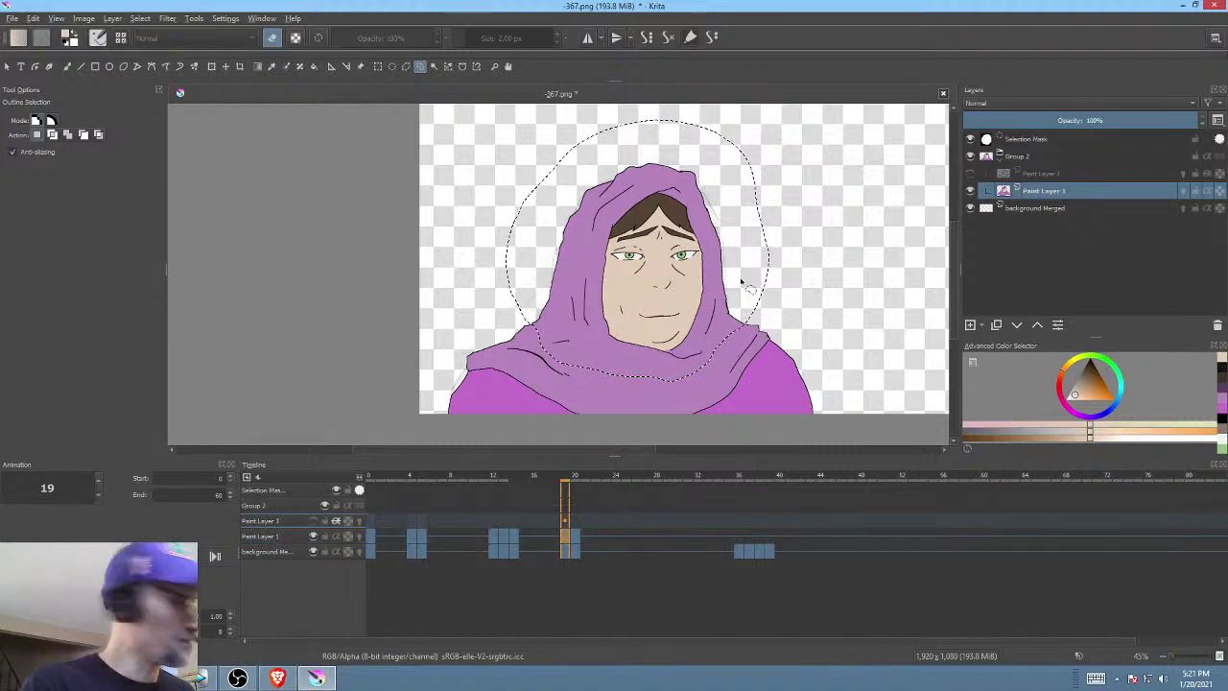
key(ctrl+t)
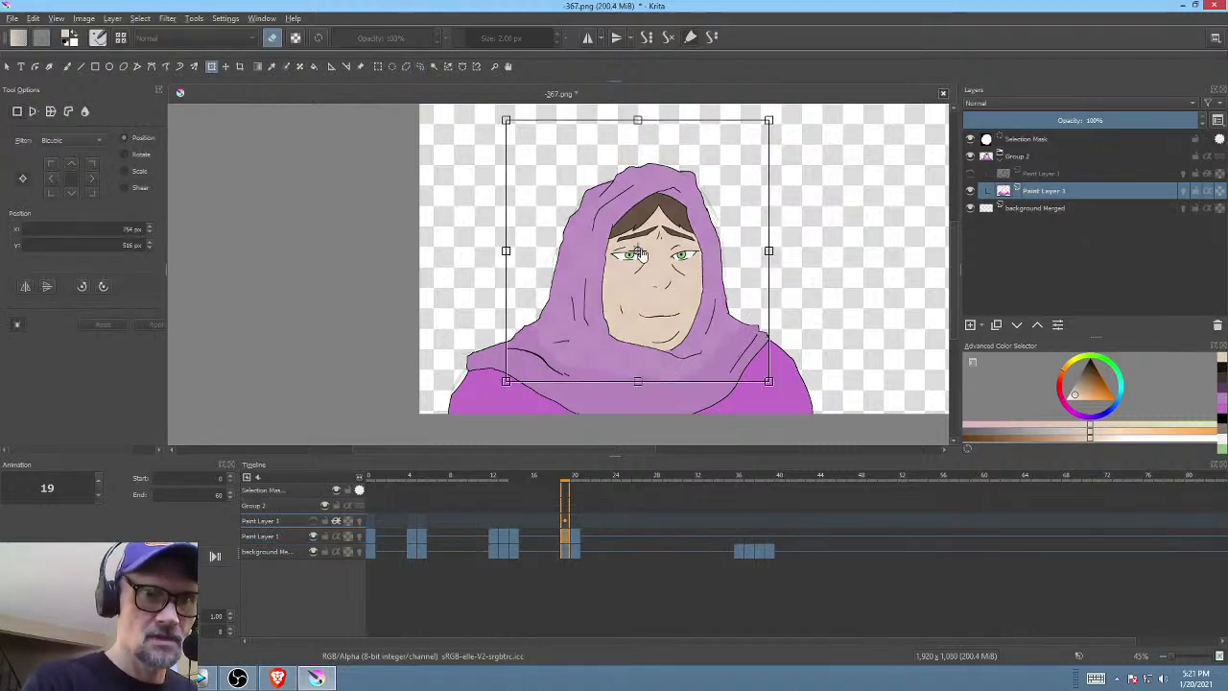
drag(637, 253, 633, 374)
drag(847, 296, 844, 330)
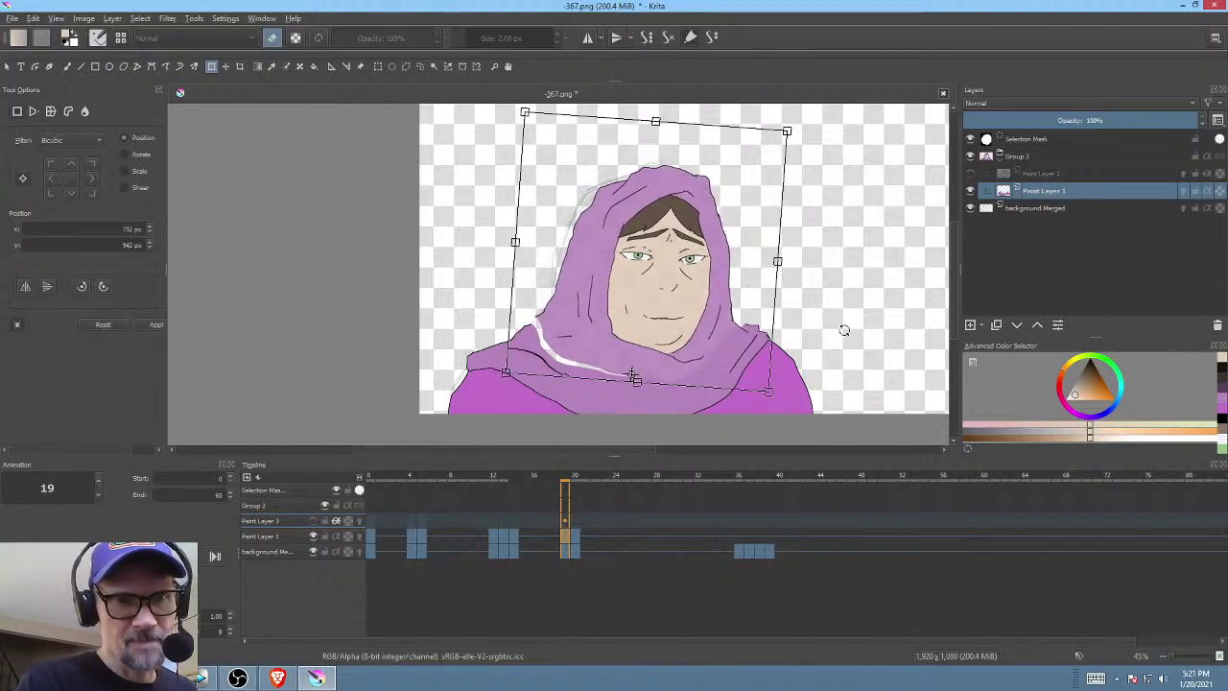
click(578, 535)
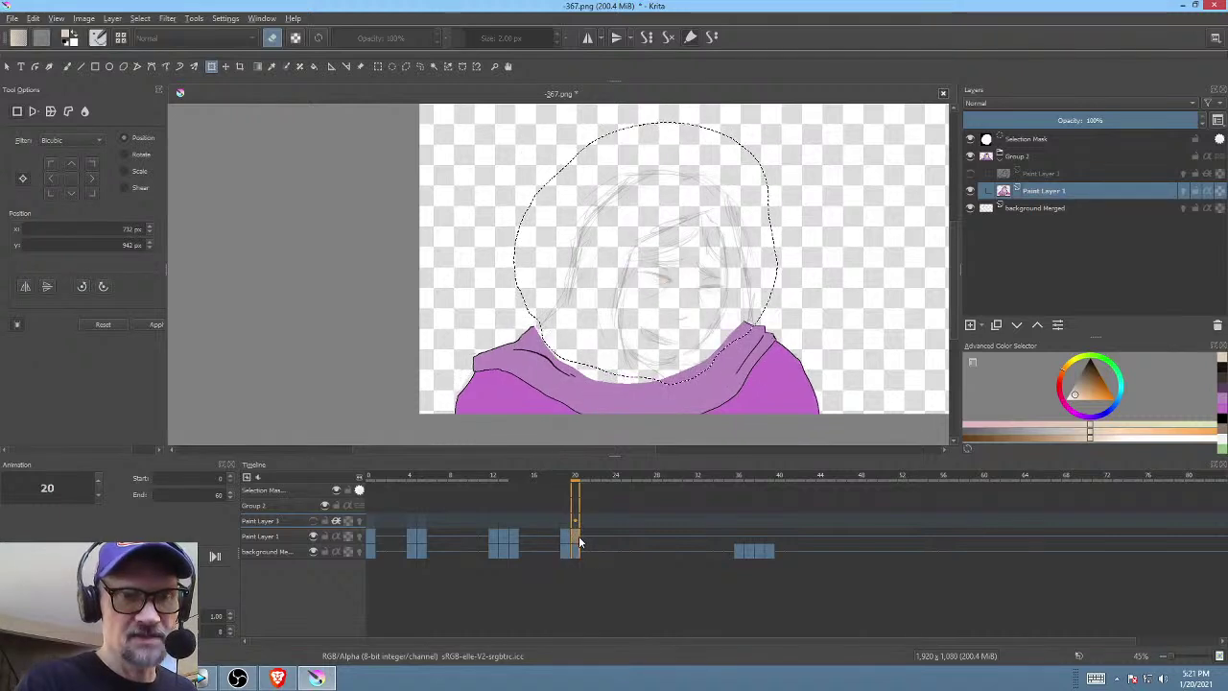
click(566, 539)
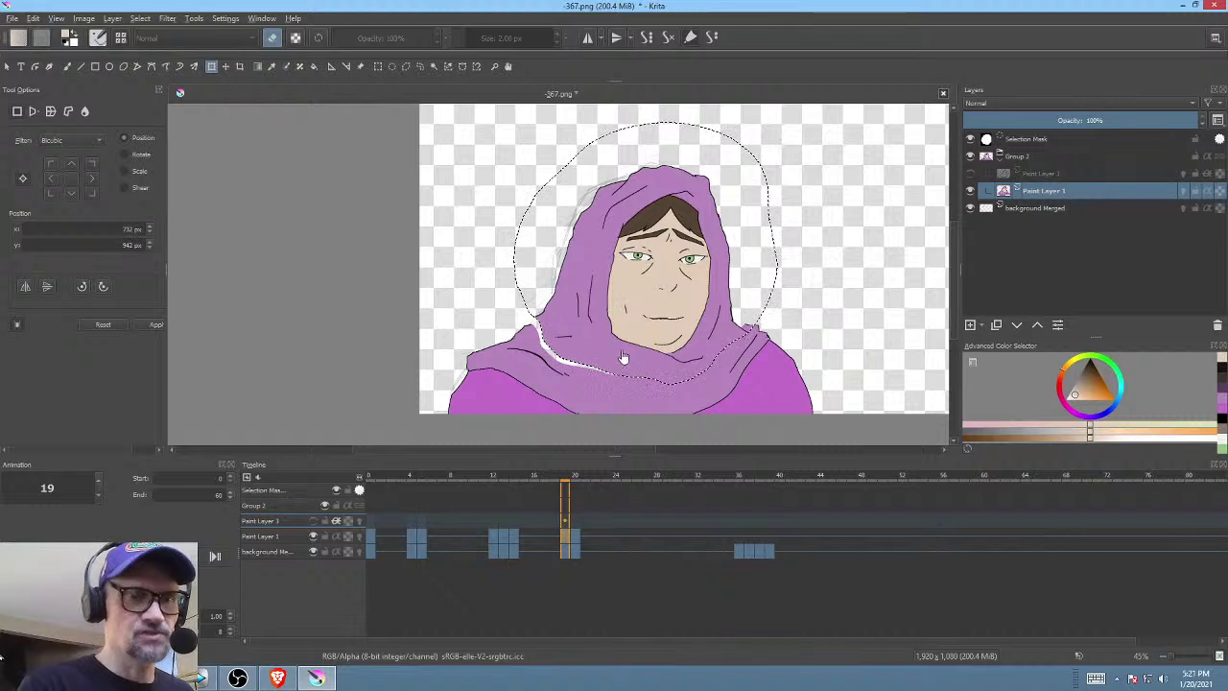
key(ctrl+shift+a)
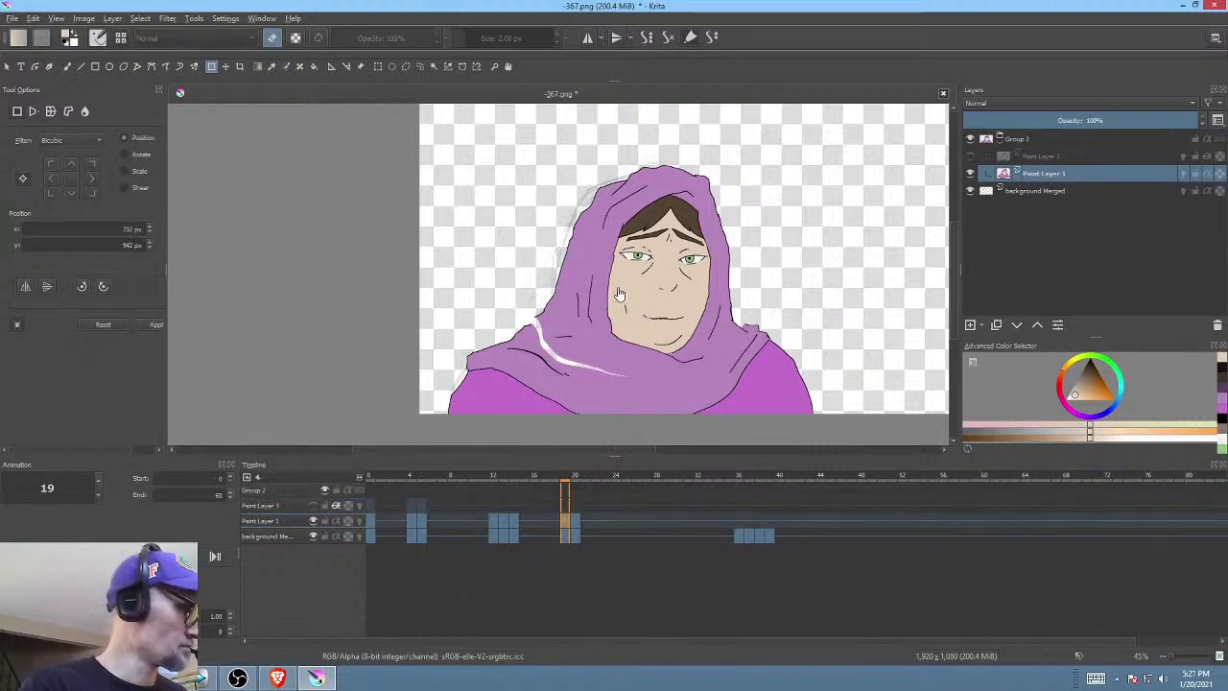
- Fill the white gap across frame 19's scarf with a freehand shape in the sampled scarf purple
key(b)
ctrl+click(615, 357)
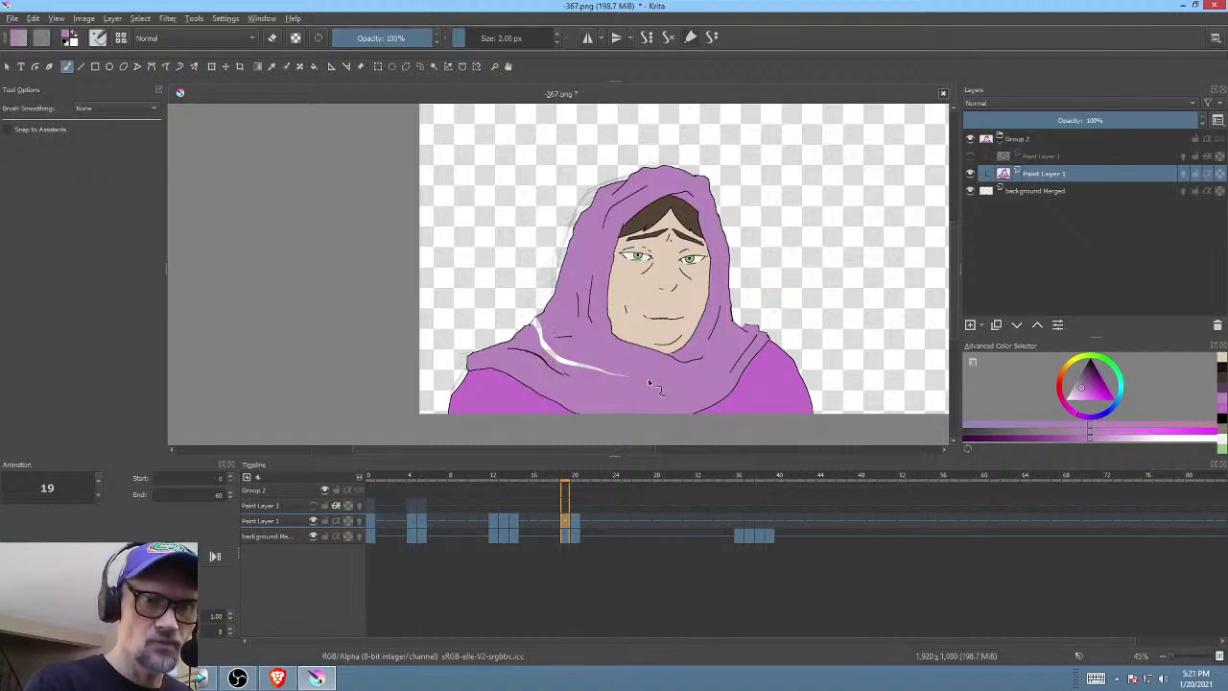
key(f)
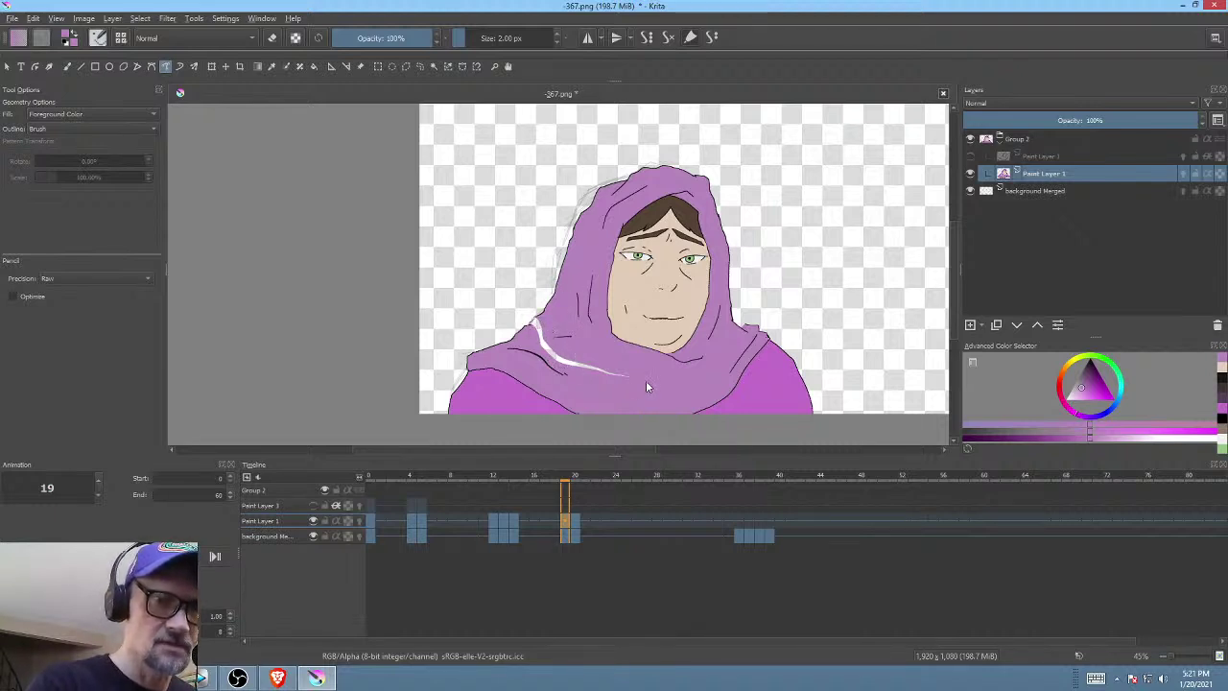
drag(647, 387, 648, 387)
mouse_move(662, 337)
mouse_down()
mouse_move(689, 316)
mouse_move(684, 350)
mouse_move(673, 345)
mouse_move(684, 347)
mouse_up()
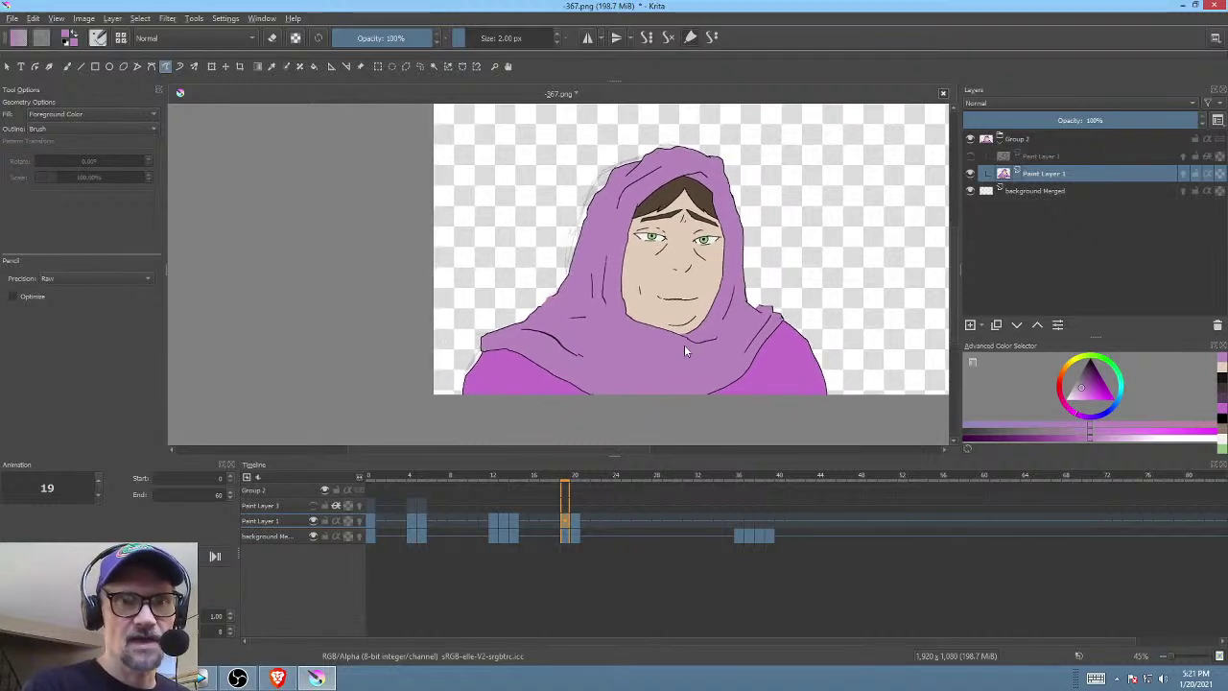
- Sample the dark brown from the eyebrow on frame 19 as the brush colour and make it slightly darker
click(576, 520)
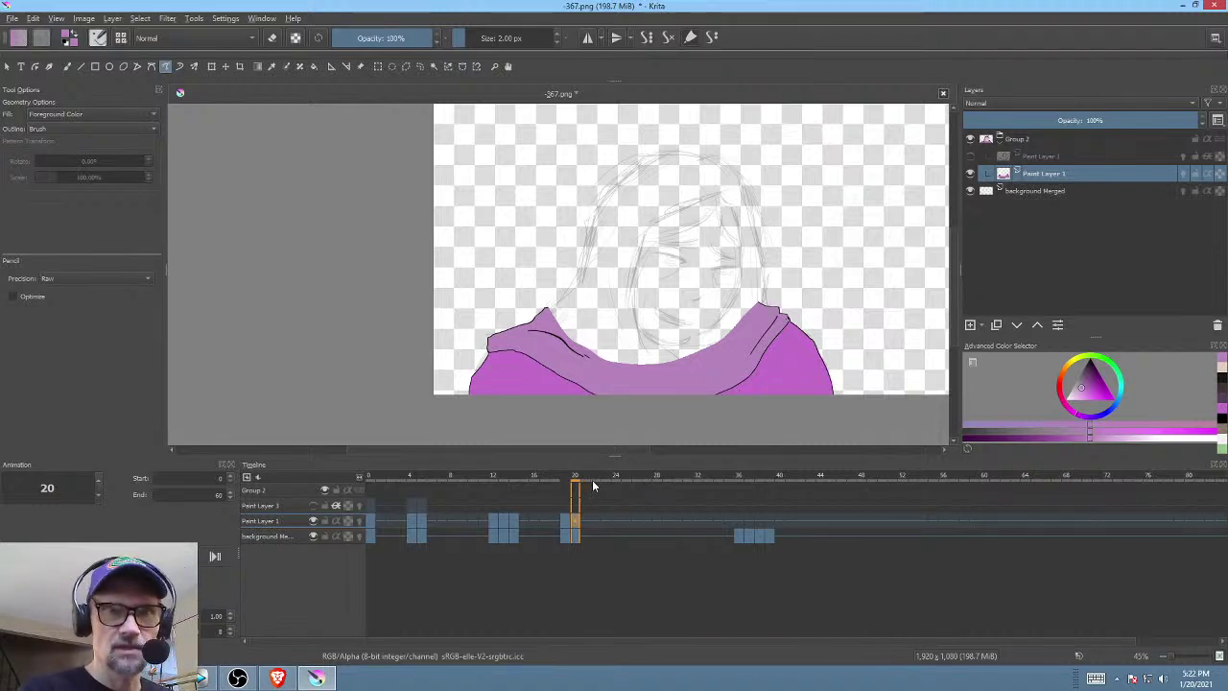
mouse_move(669, 314)
mouse_down()
mouse_move(772, 224)
mouse_move(669, 297)
mouse_up()
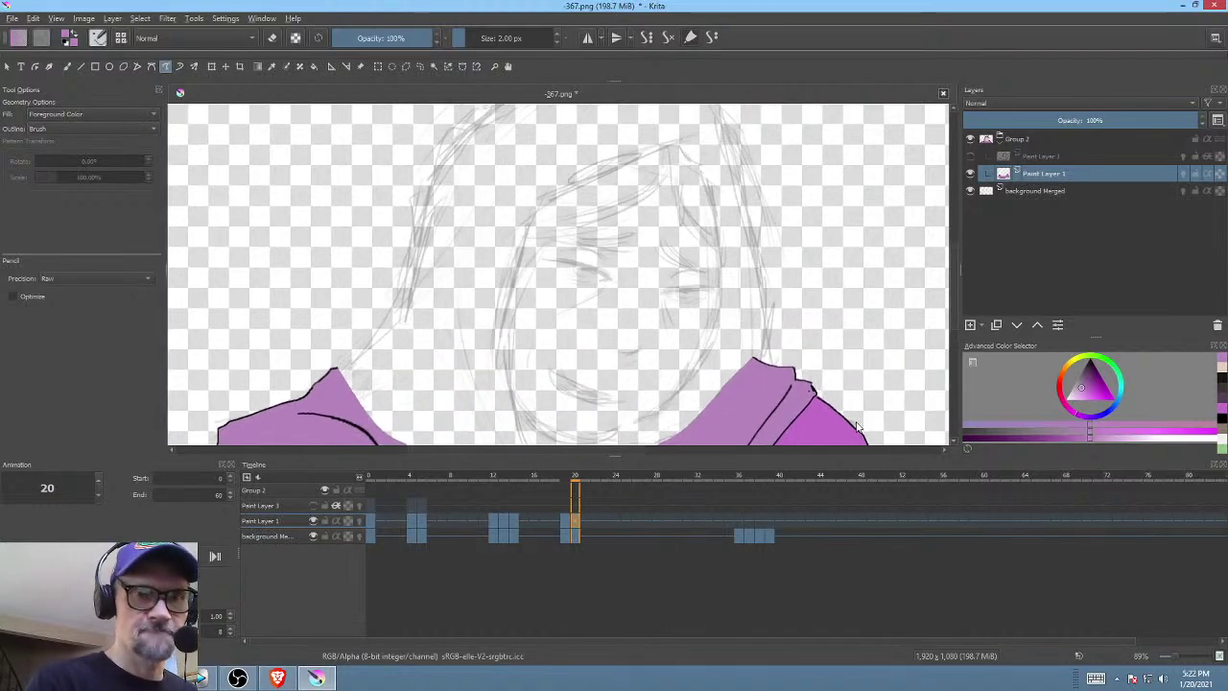
click(565, 523)
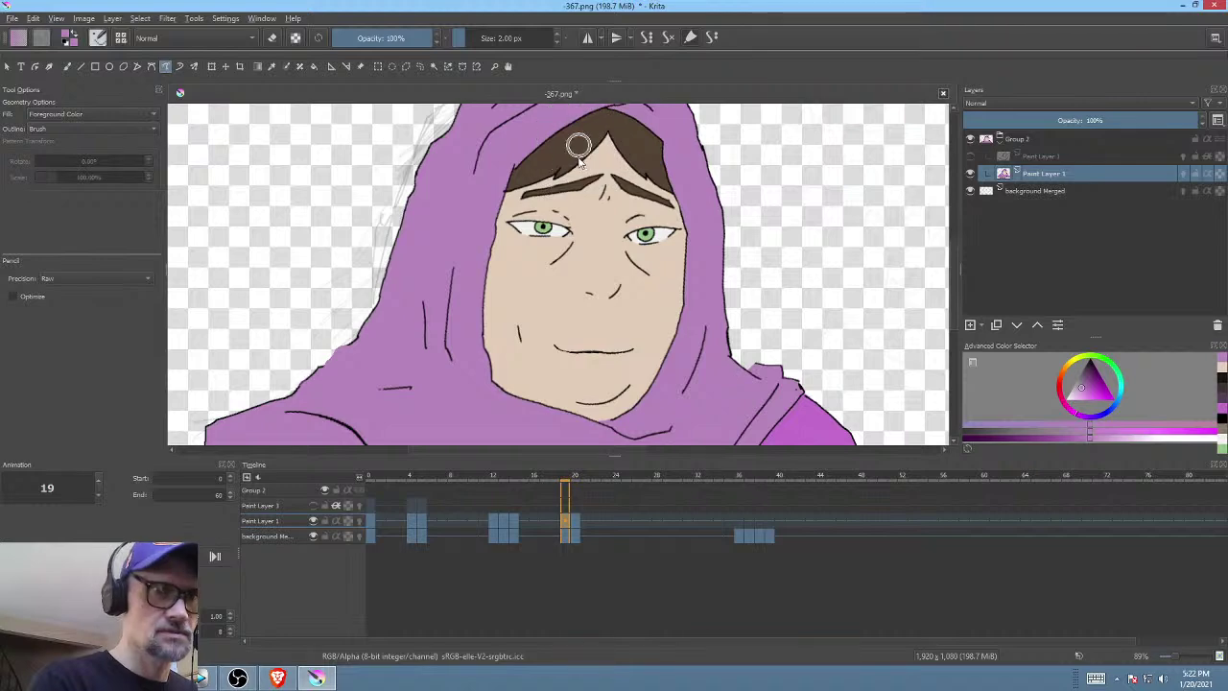
drag(581, 144, 649, 124)
drag(595, 198, 603, 365)
drag(667, 241, 666, 197)
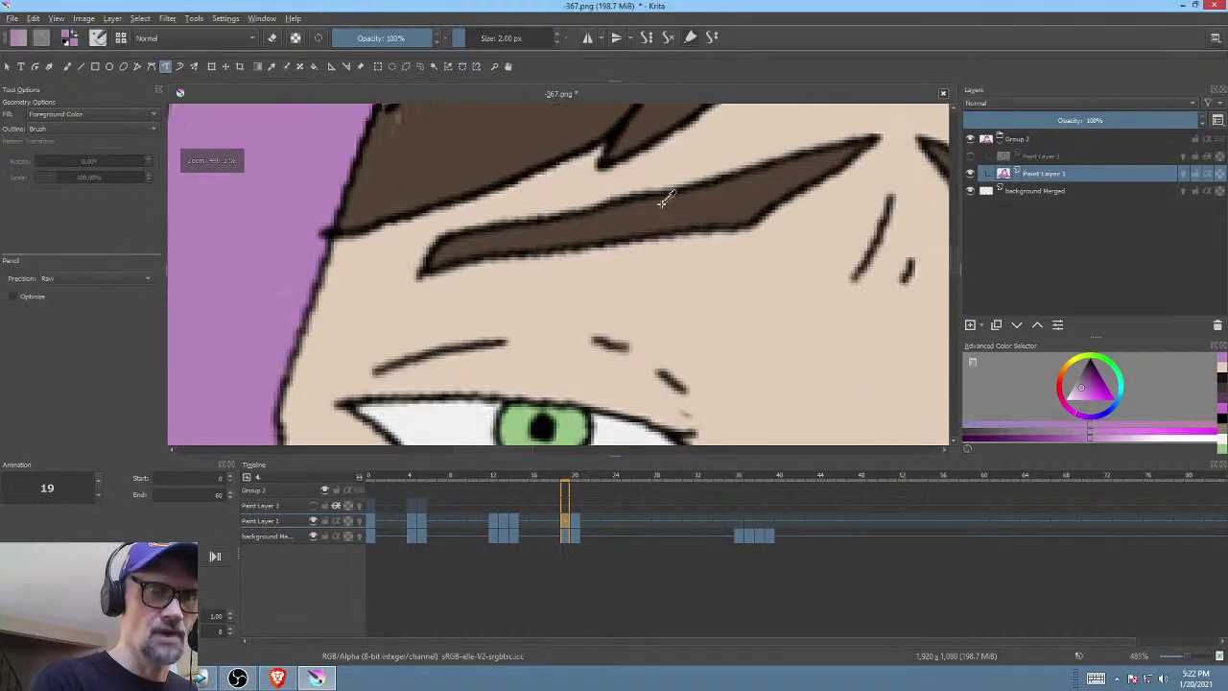
key(b)
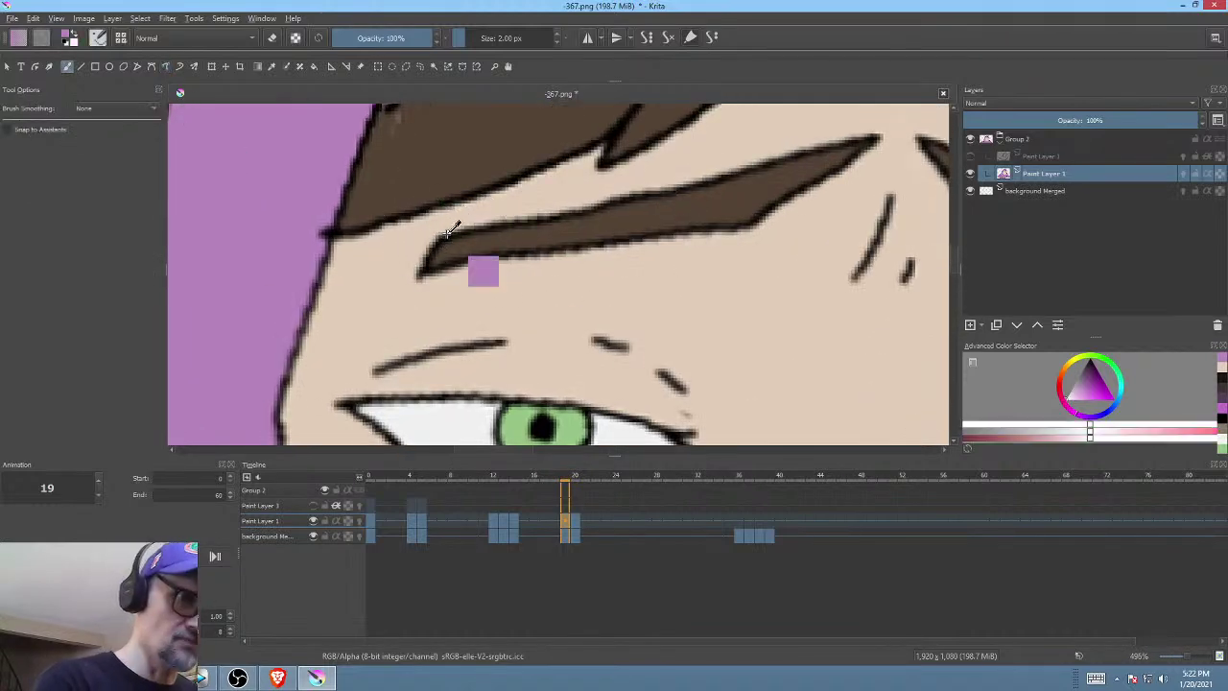
ctrl+click(448, 231)
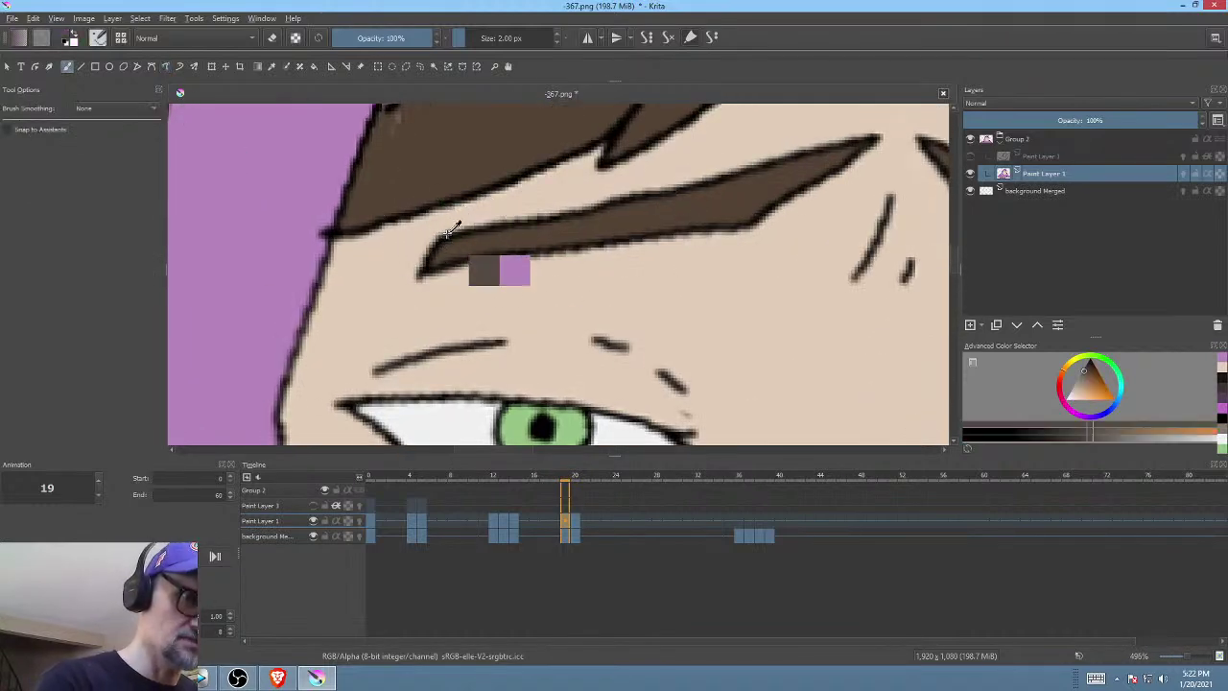
click(1087, 369)
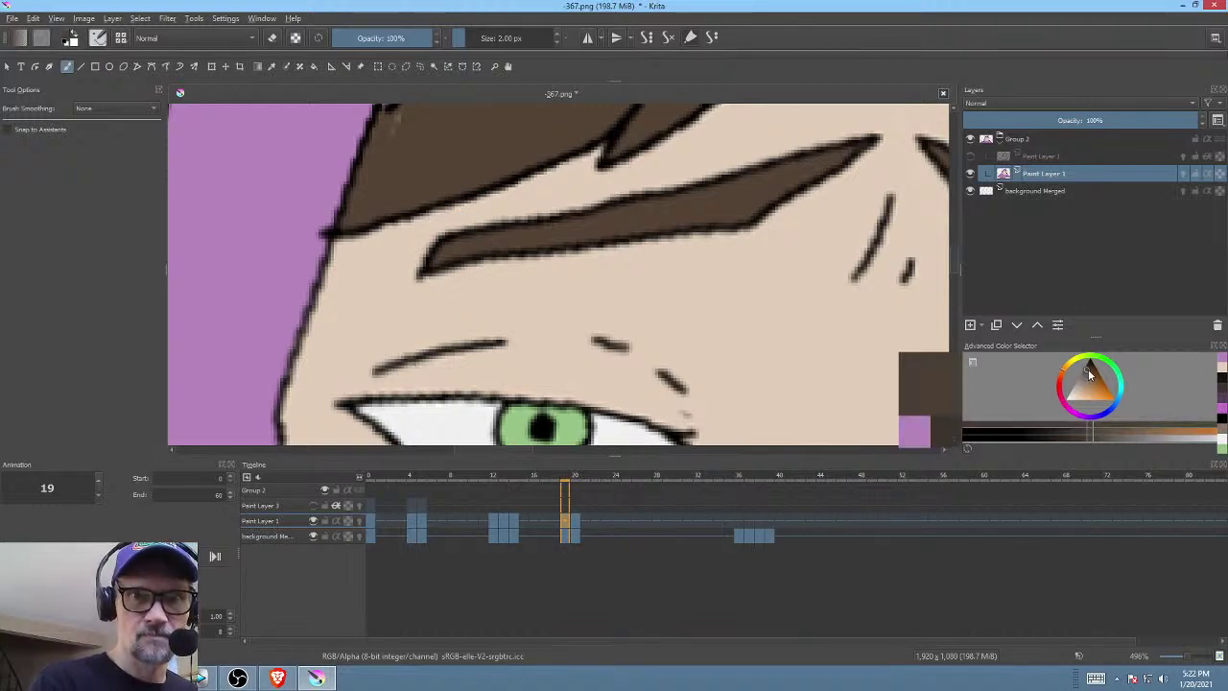
- At frame 20, trace the sloping upper edge of the hood opening and its short peak over the rough sketch in dark line
click(580, 527)
scroll(677, 359, down, 6)
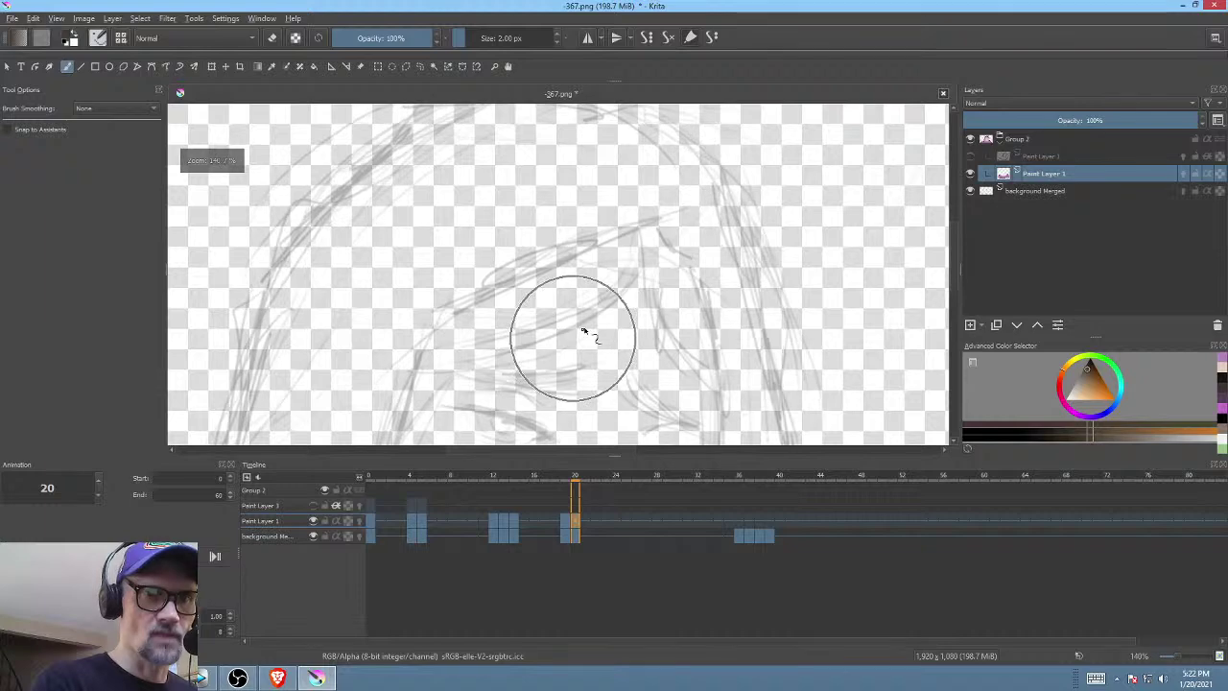
scroll(583, 331, up, 3)
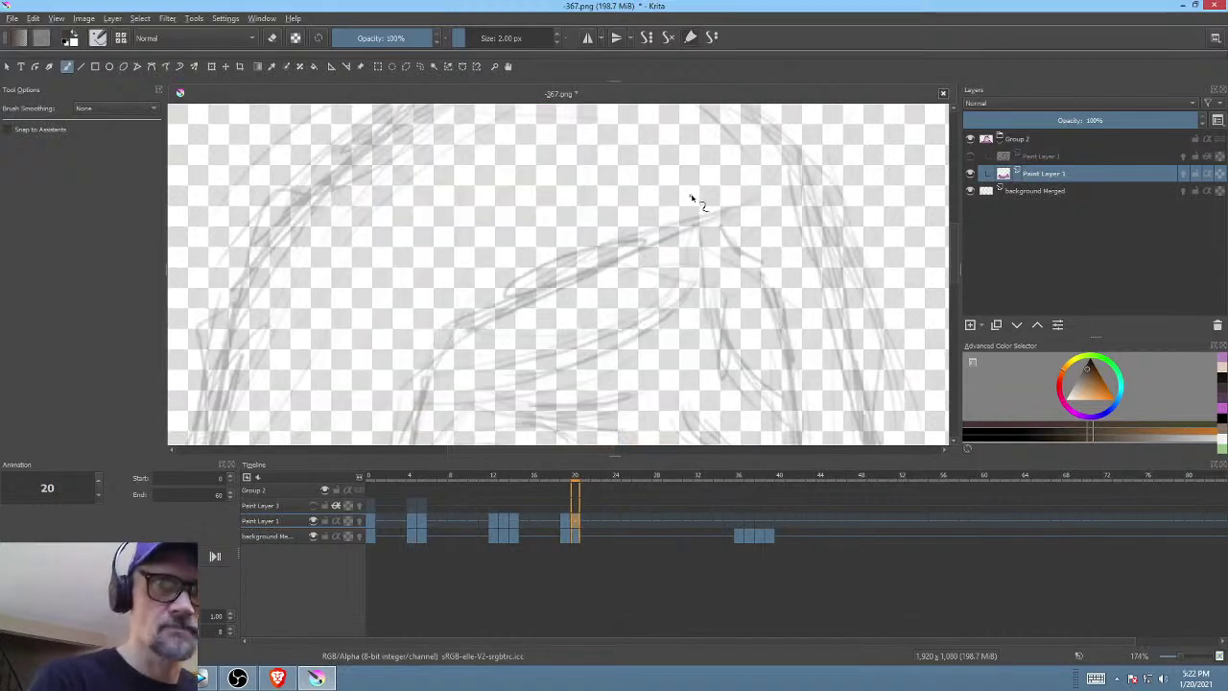
mouse_move(757, 246)
mouse_down()
mouse_move(719, 226)
mouse_move(430, 339)
mouse_up()
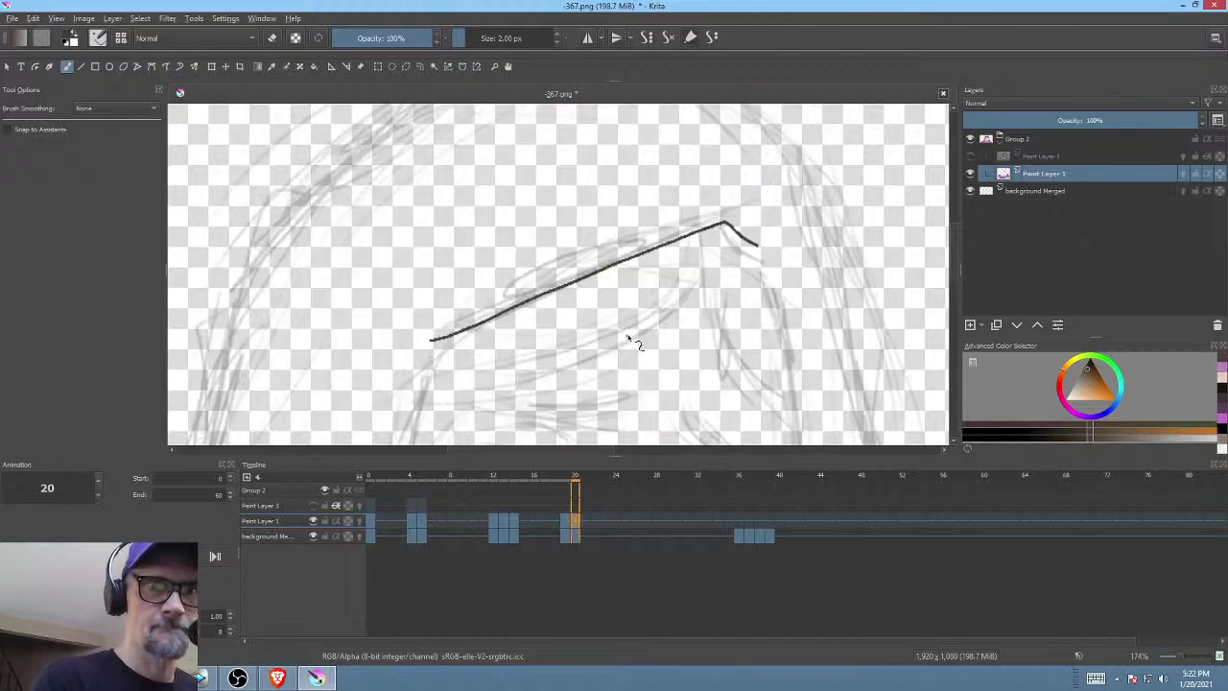
- Trace the left side of the face on frame 20 from the hood opening's corner down past the cheek
drag(629, 337, 743, 192)
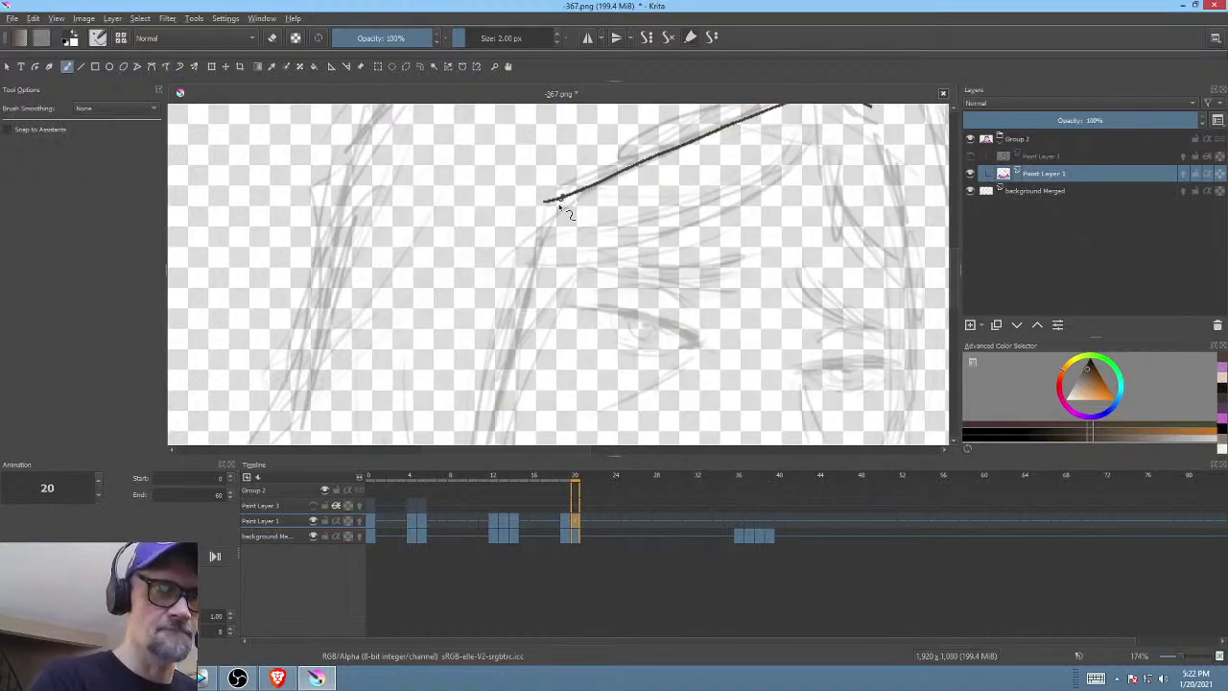
drag(559, 206, 509, 407)
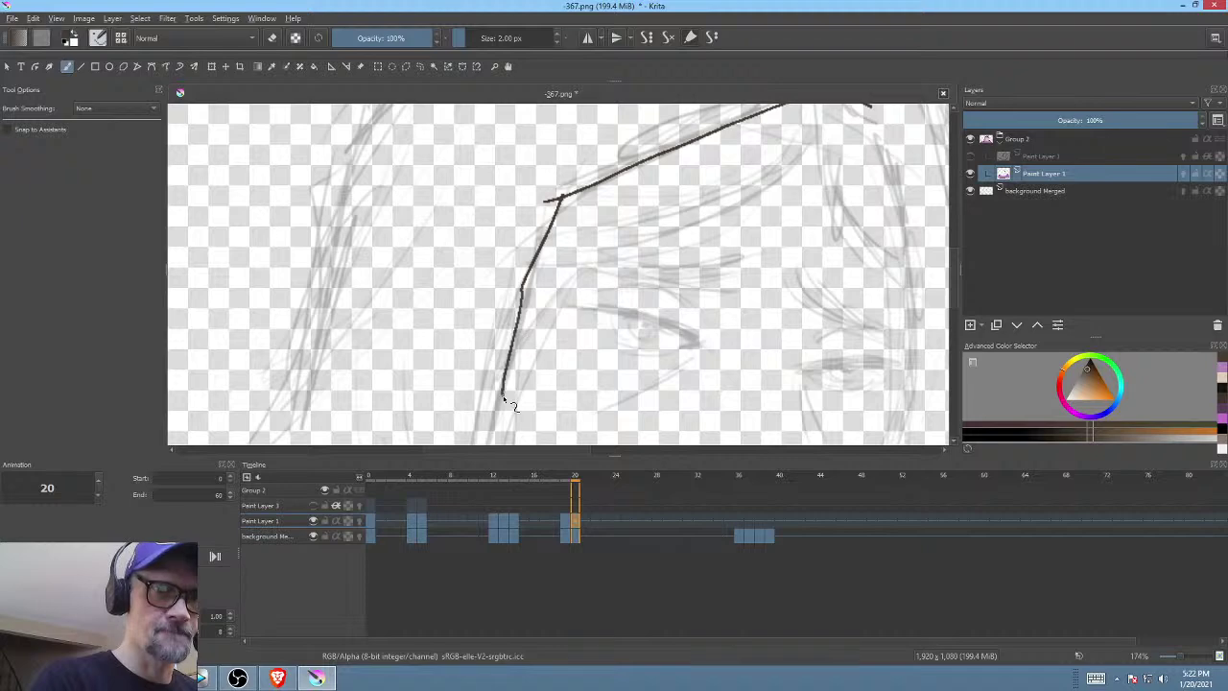
drag(566, 362, 669, 201)
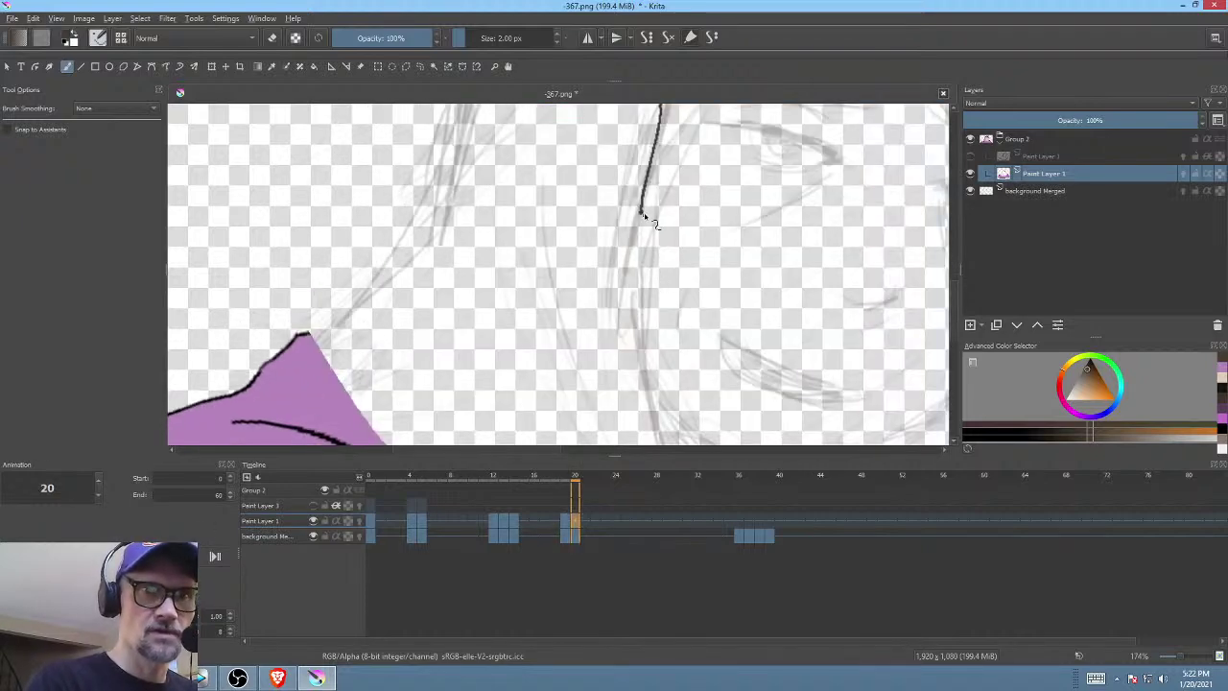
drag(642, 216, 652, 393)
- Outline the jaw on frame 20 from the left cheek around the chin and add a short curved crease above it
drag(691, 356, 625, 229)
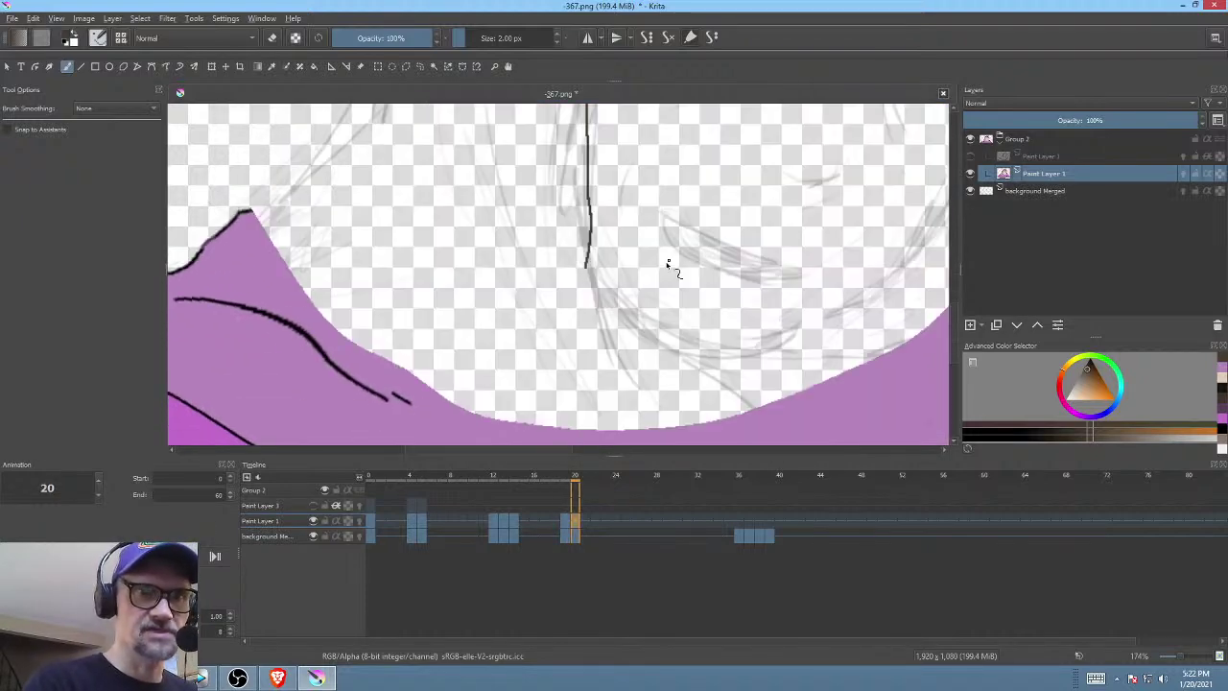
drag(889, 317, 769, 337)
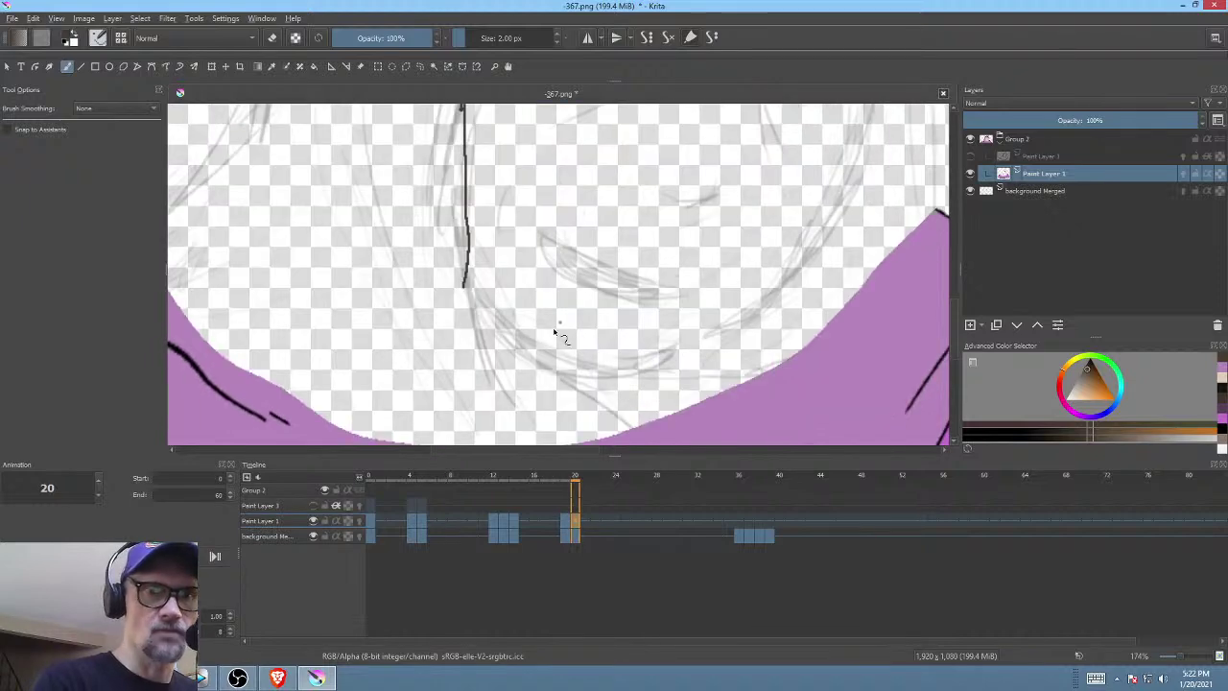
mouse_move(467, 281)
mouse_down()
mouse_move(525, 352)
mouse_move(581, 379)
mouse_move(710, 352)
mouse_move(773, 298)
mouse_move(754, 317)
mouse_up()
key(Left)
key(Right)
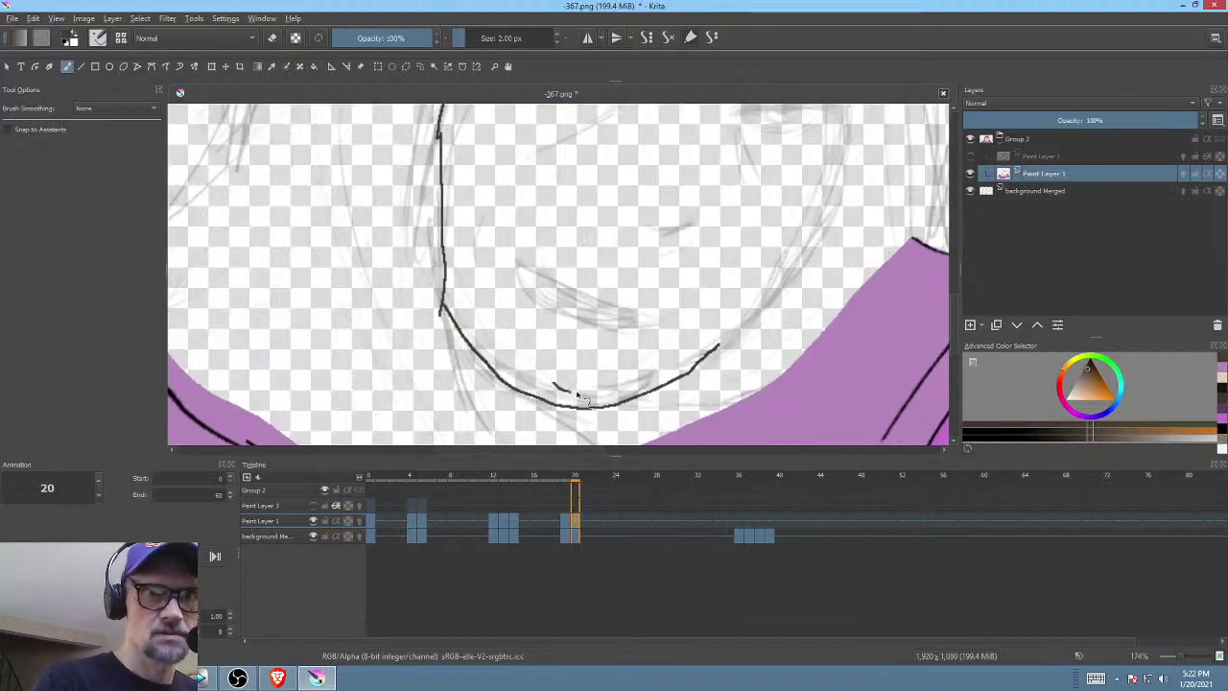
drag(577, 394, 656, 372)
key(ctrl+z)
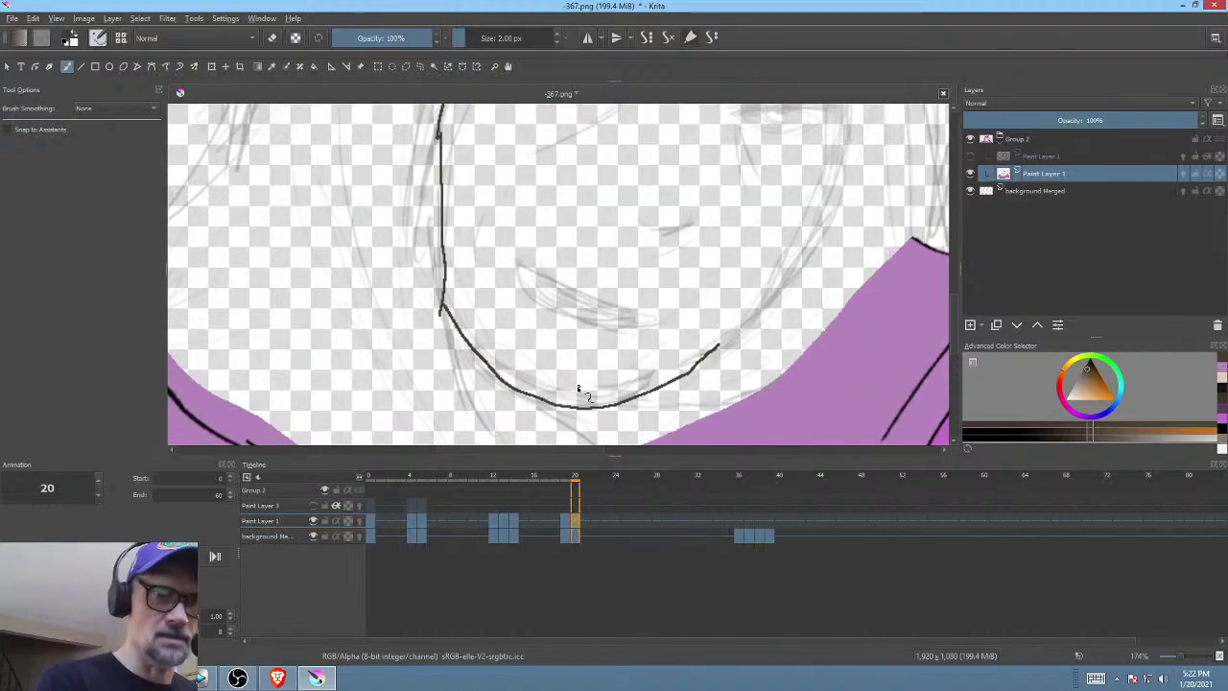
mouse_move(560, 392)
mouse_down()
mouse_move(596, 394)
mouse_move(651, 378)
mouse_up()
- Extend the jawline on frame 20 up the right cheek along the sketch, comparing it with frame 19
mouse_move(787, 310)
mouse_down()
mouse_move(668, 386)
mouse_move(685, 371)
mouse_up()
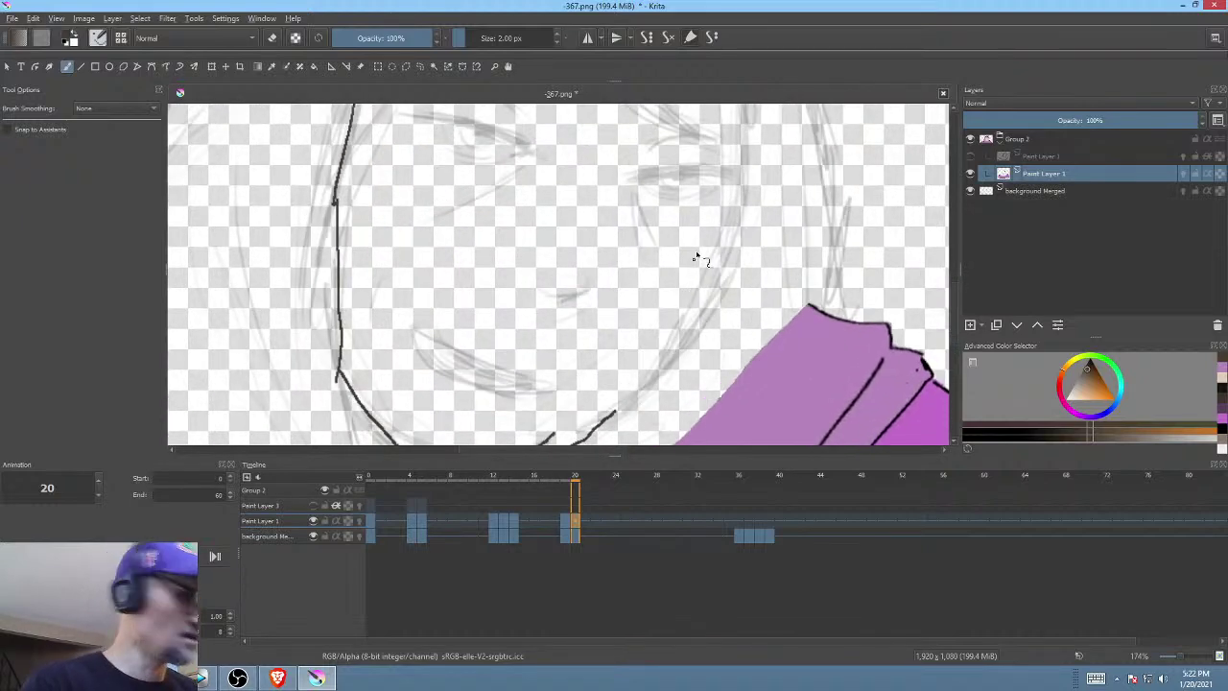
key(Left)
key(Right)
mouse_move(615, 412)
mouse_down()
mouse_move(712, 315)
mouse_move(740, 260)
mouse_up()
key(Left)
key(Right)
- Complete the face opening on frame 20 by drawing its upper right side and joining it to the hood's upper edge
drag(756, 184, 748, 351)
key(Left)
key(Right)
drag(747, 196, 784, 207)
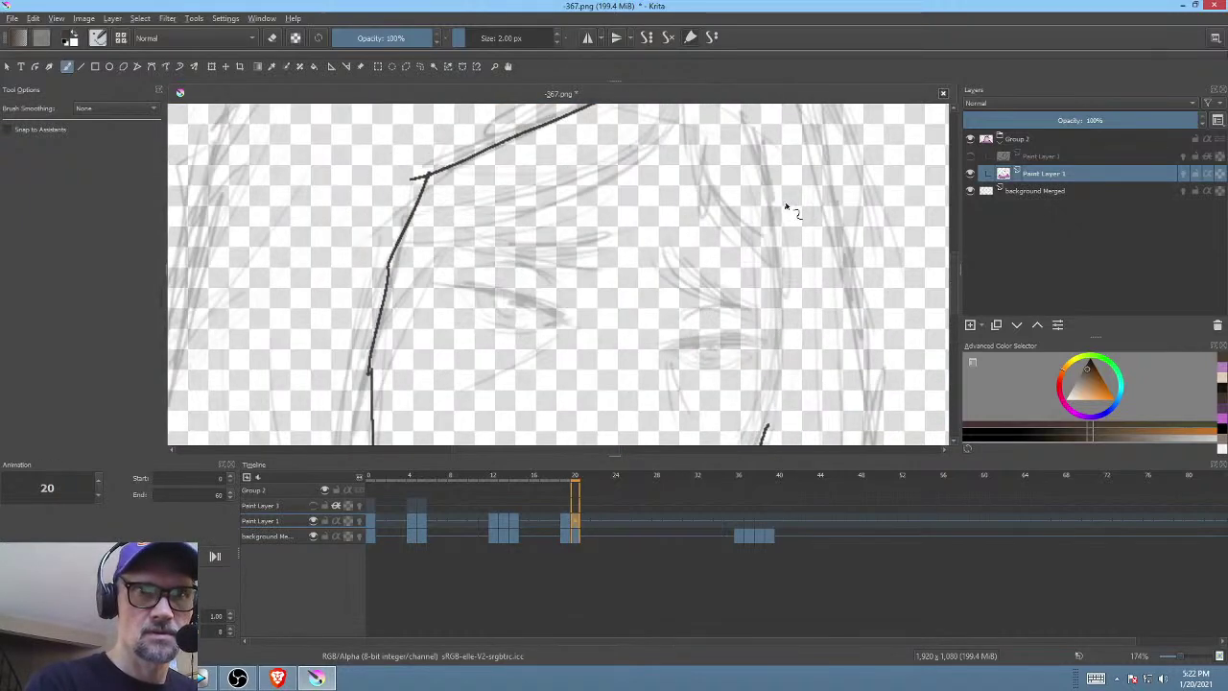
mouse_move(761, 139)
mouse_down()
mouse_move(796, 324)
mouse_move(824, 233)
mouse_move(817, 169)
mouse_move(799, 280)
mouse_up()
mouse_move(795, 131)
mouse_down()
mouse_move(762, 324)
mouse_move(780, 392)
mouse_up()
key(Left)
key(Right)
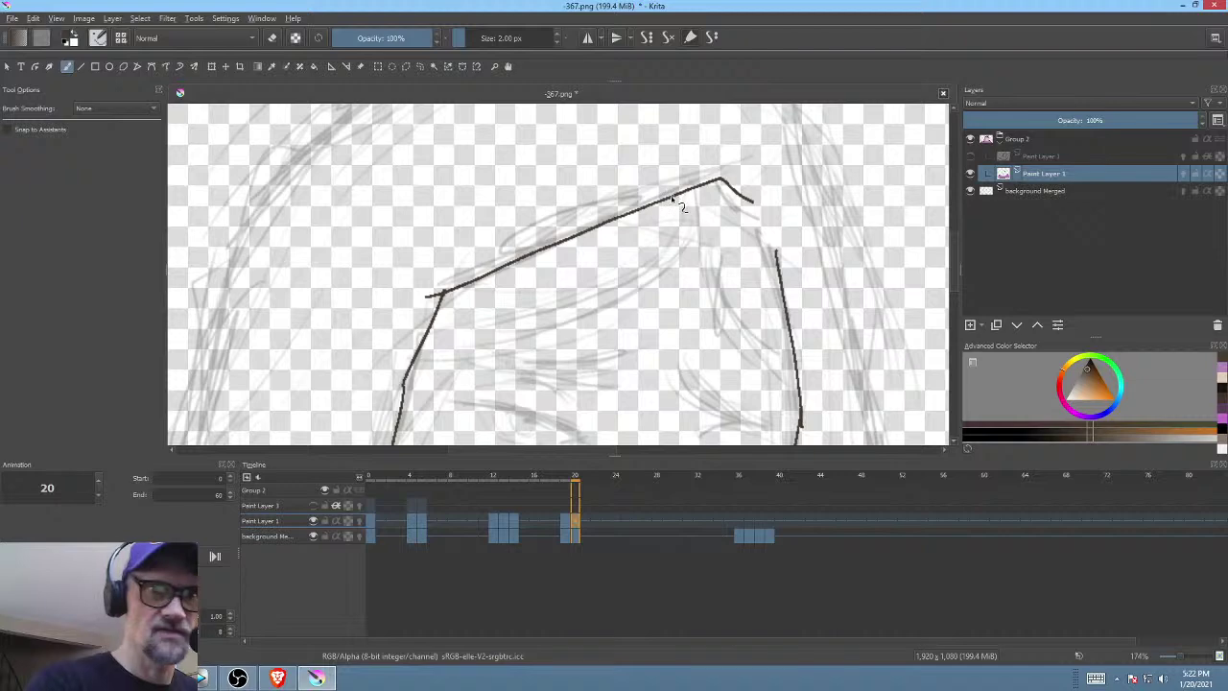
mouse_move(672, 197)
mouse_down()
mouse_move(780, 264)
mouse_move(885, 255)
mouse_up()
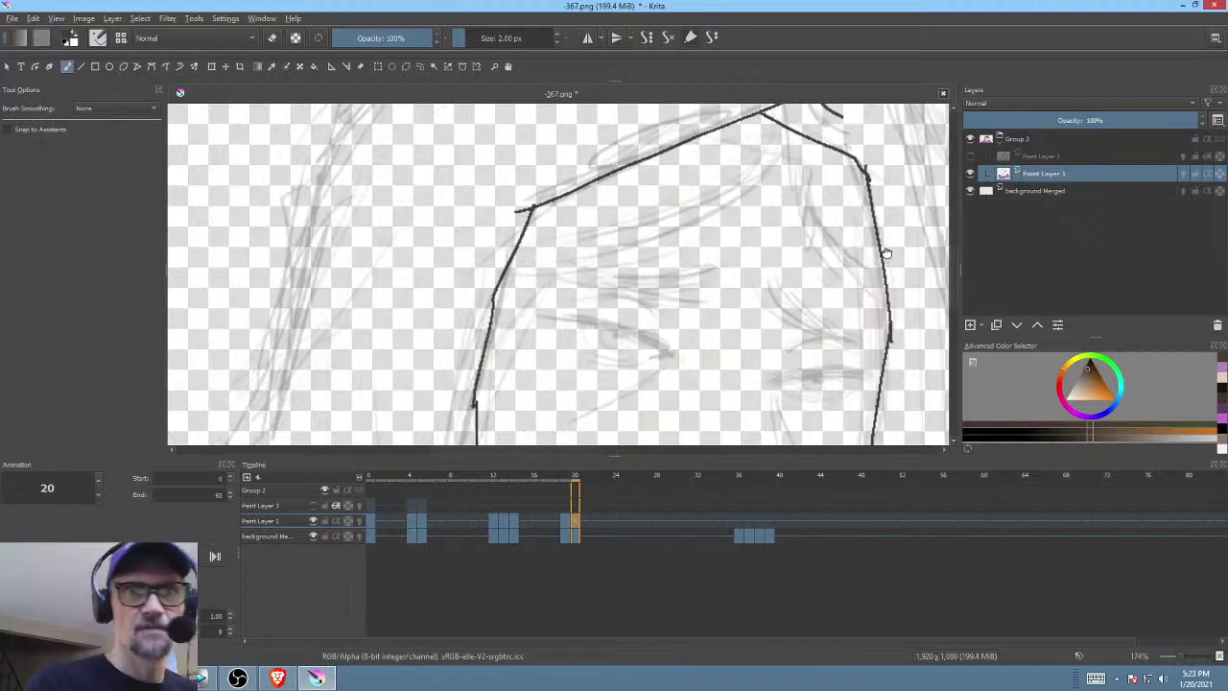
key(Left)
key(Right)
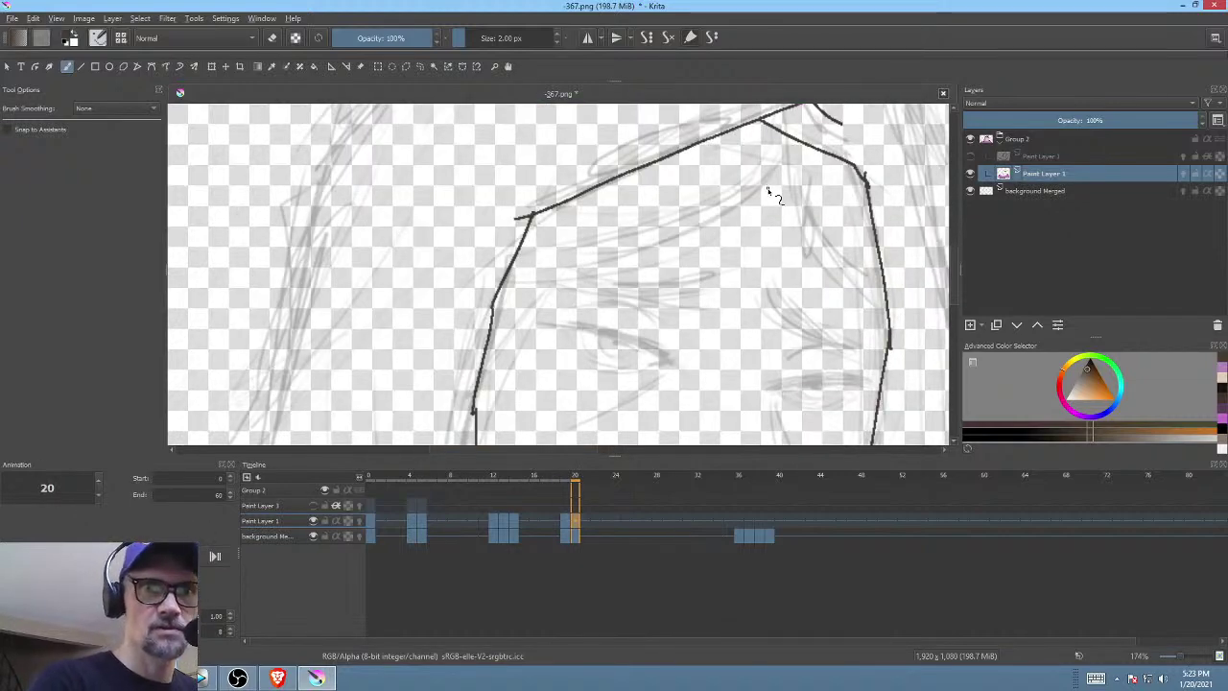
- Draw the notched hairline on frame 20 from the central parting down to both sides of the face opening
mouse_move(774, 180)
mouse_down()
mouse_move(699, 239)
mouse_move(643, 258)
mouse_move(660, 234)
mouse_move(525, 278)
mouse_up()
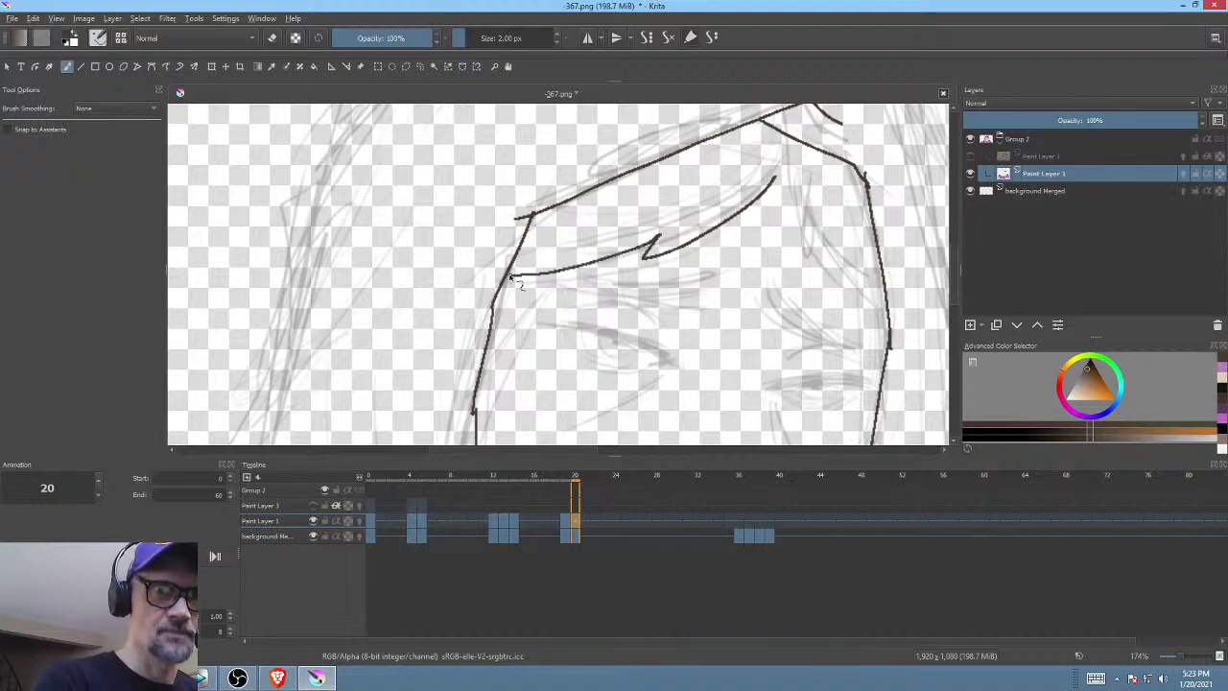
key(Left)
key(Right)
drag(814, 232, 666, 272)
key(Left)
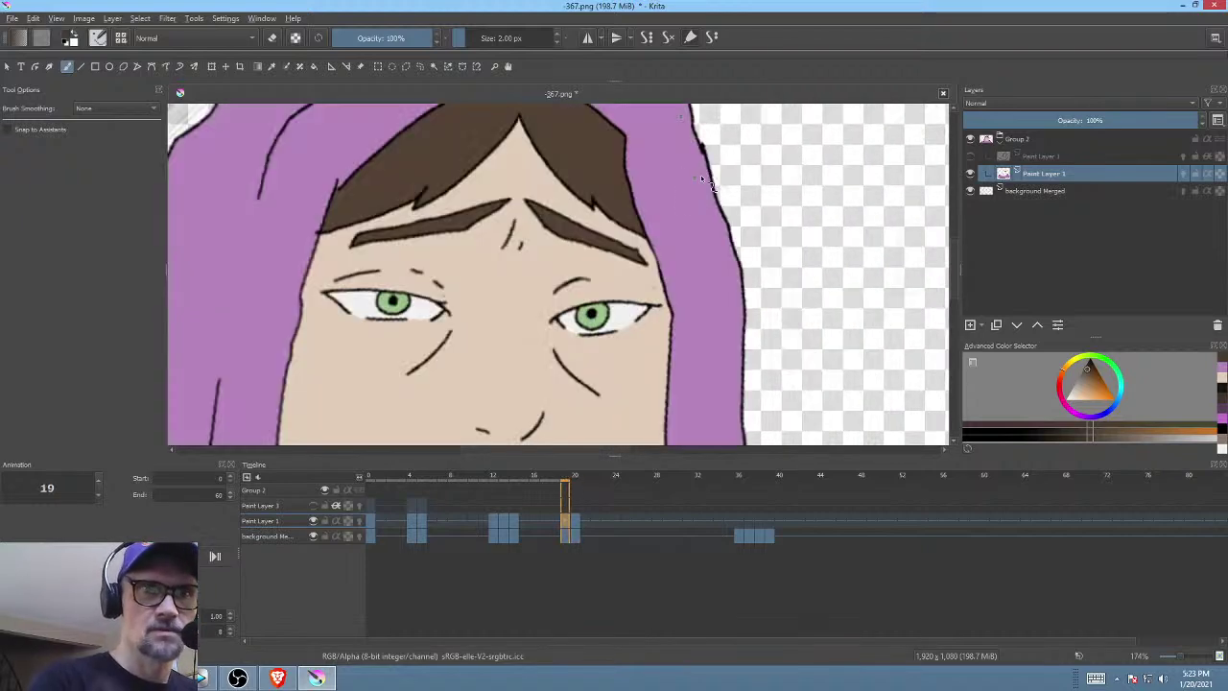
key(Right)
mouse_move(628, 223)
mouse_down()
mouse_move(669, 289)
mouse_move(742, 361)
mouse_move(732, 335)
mouse_move(870, 297)
mouse_up()
key(Left)
key(Right)
- Draw the upper edge of the left eyebrow on frame 20 just below the hairline, using frame 19 as reference
key(Left)
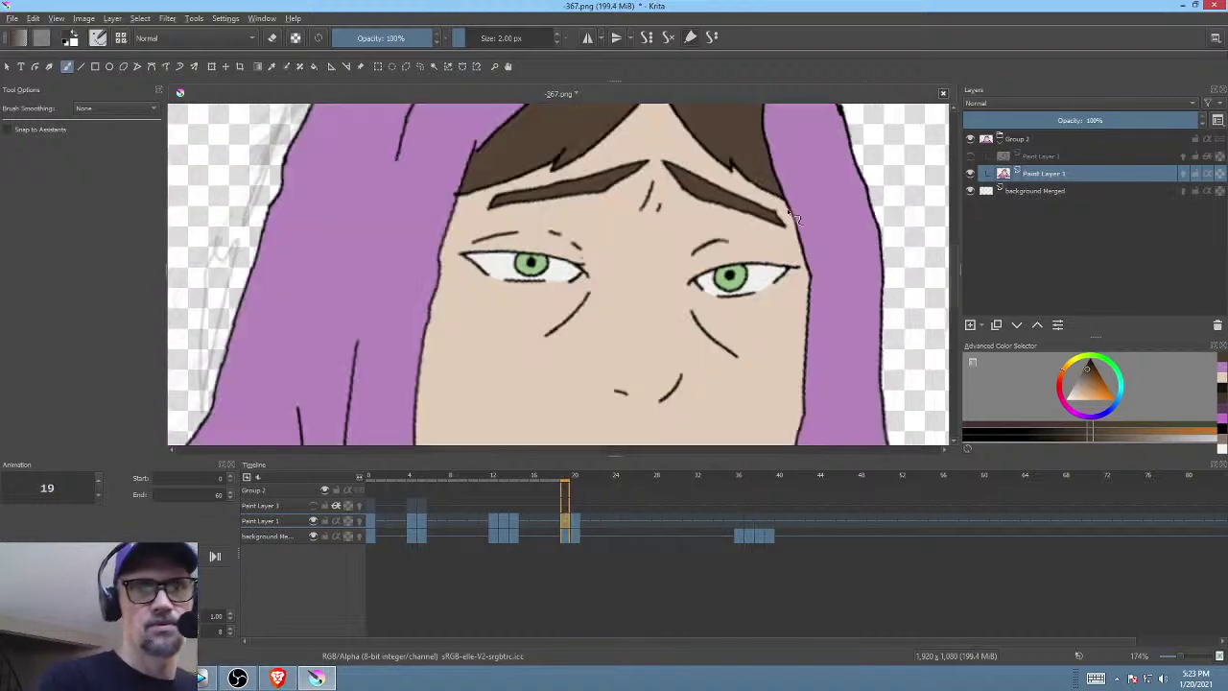
key(Right)
mouse_move(571, 293)
mouse_down()
mouse_move(717, 271)
mouse_move(711, 292)
mouse_move(769, 299)
mouse_move(651, 291)
mouse_up()
key(Left)
key(Right)
- Mirror the canvas view and compare the head outline and hairline on frame 20 with the finished face on frame 19
key(Left)
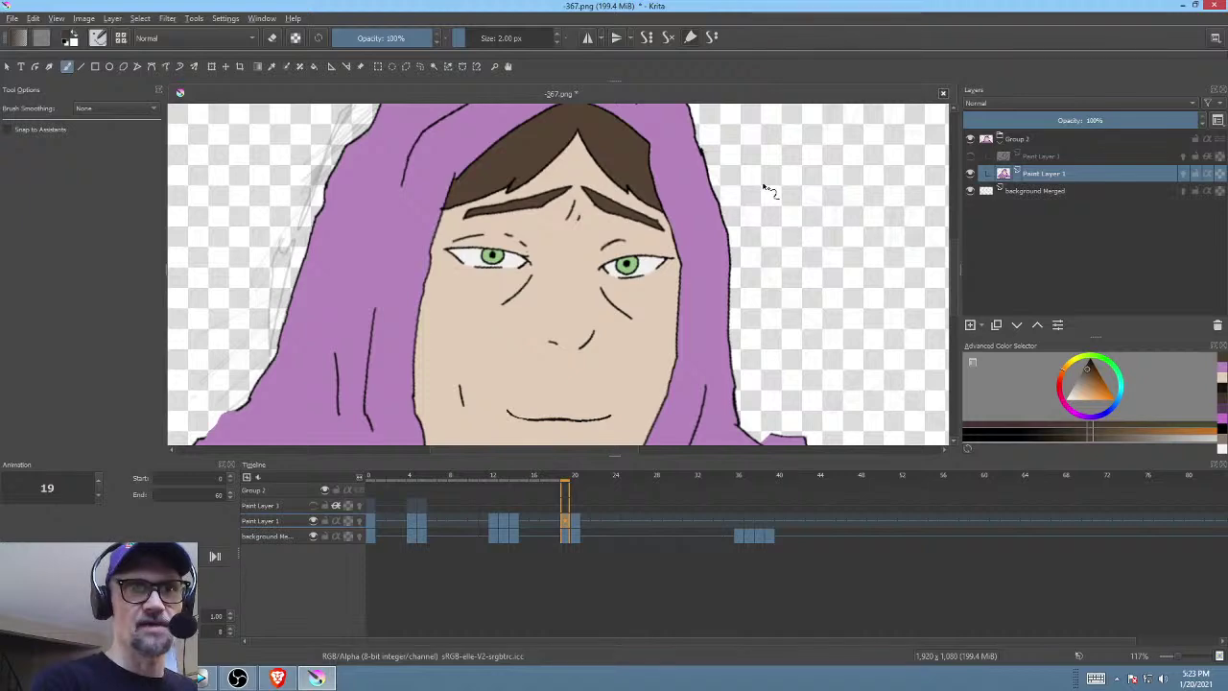
key(Right)
key(Left)
key(Right)
key(Left)
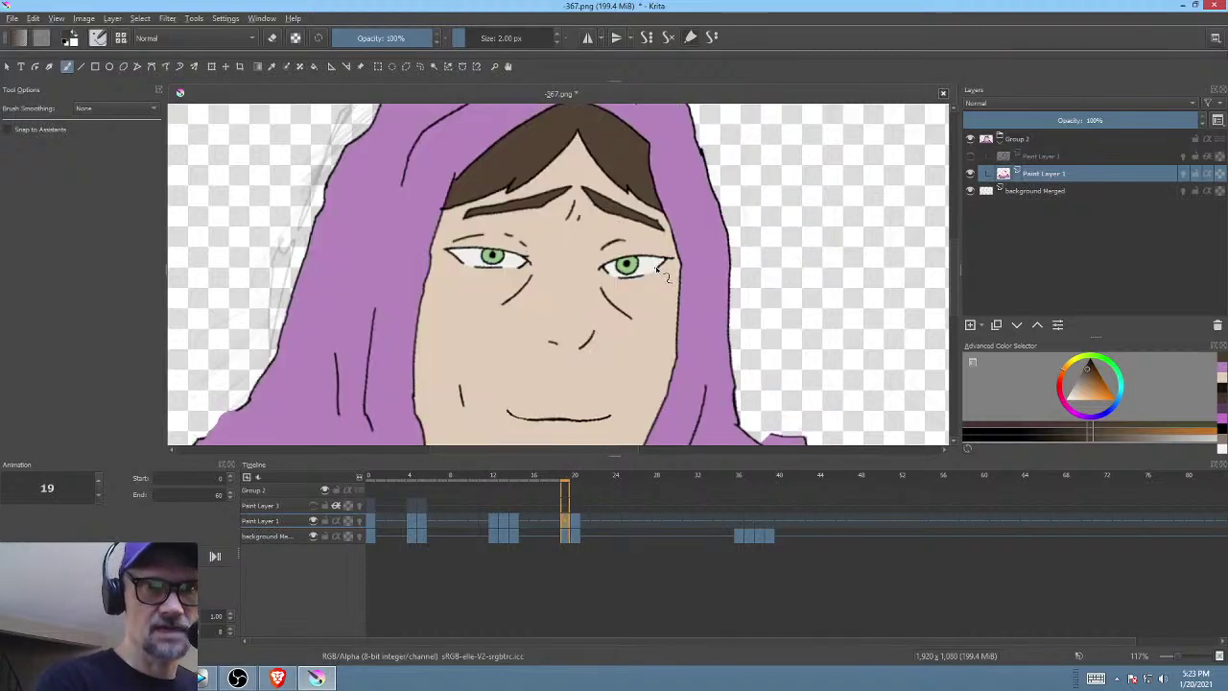
key(Right)
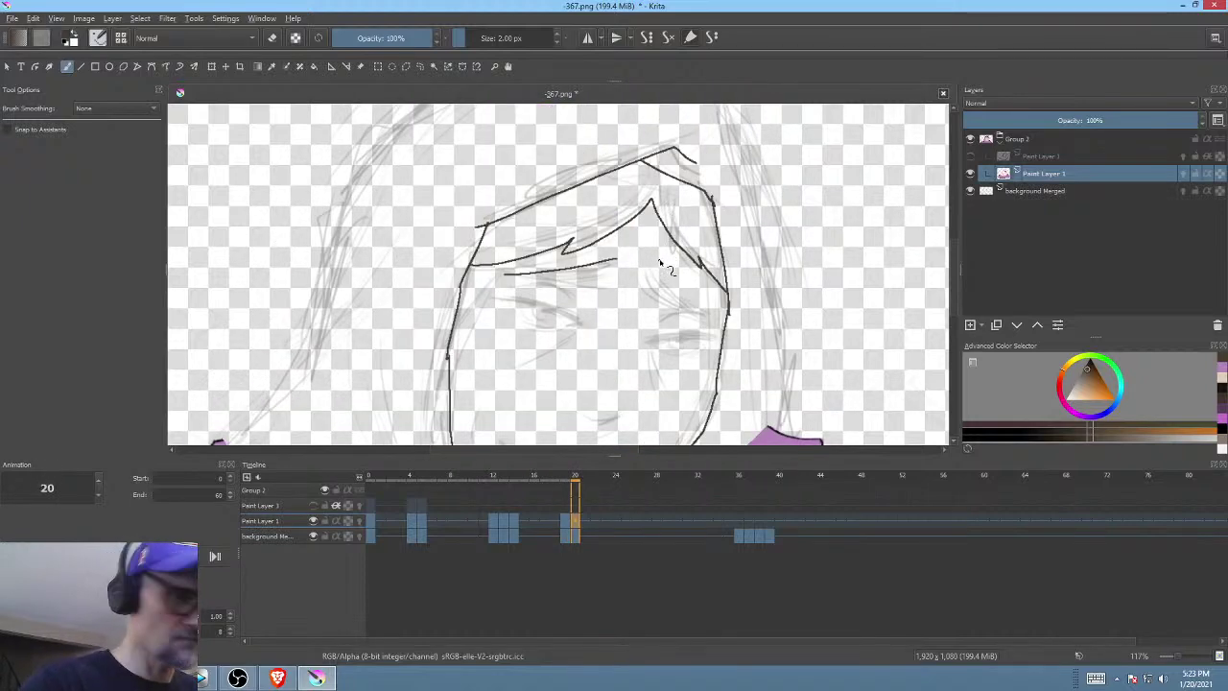
key(m)
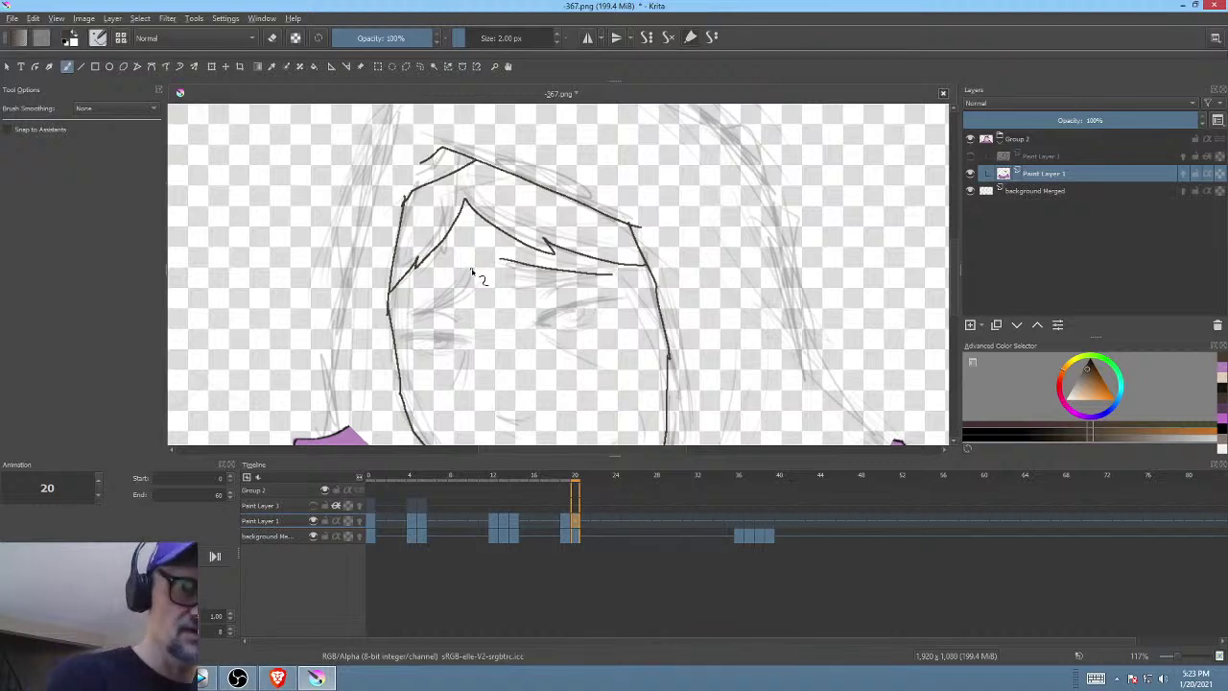
key(m)
key(m)
key(Left)
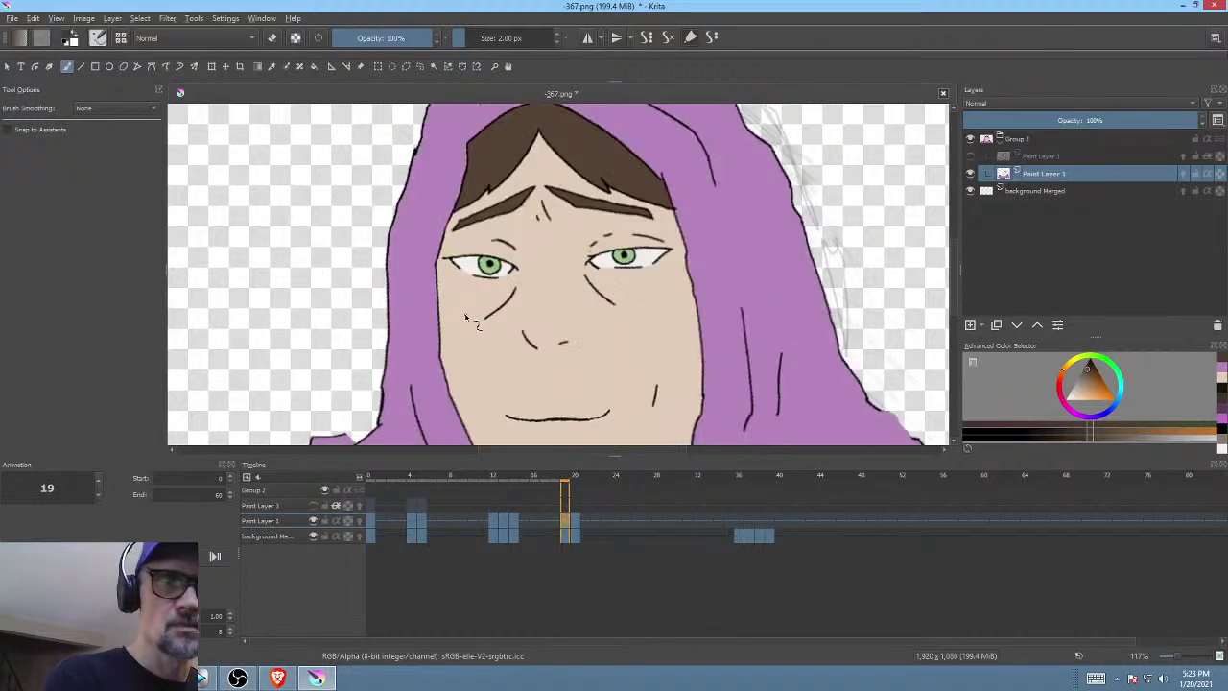
key(Right)
key(Left)
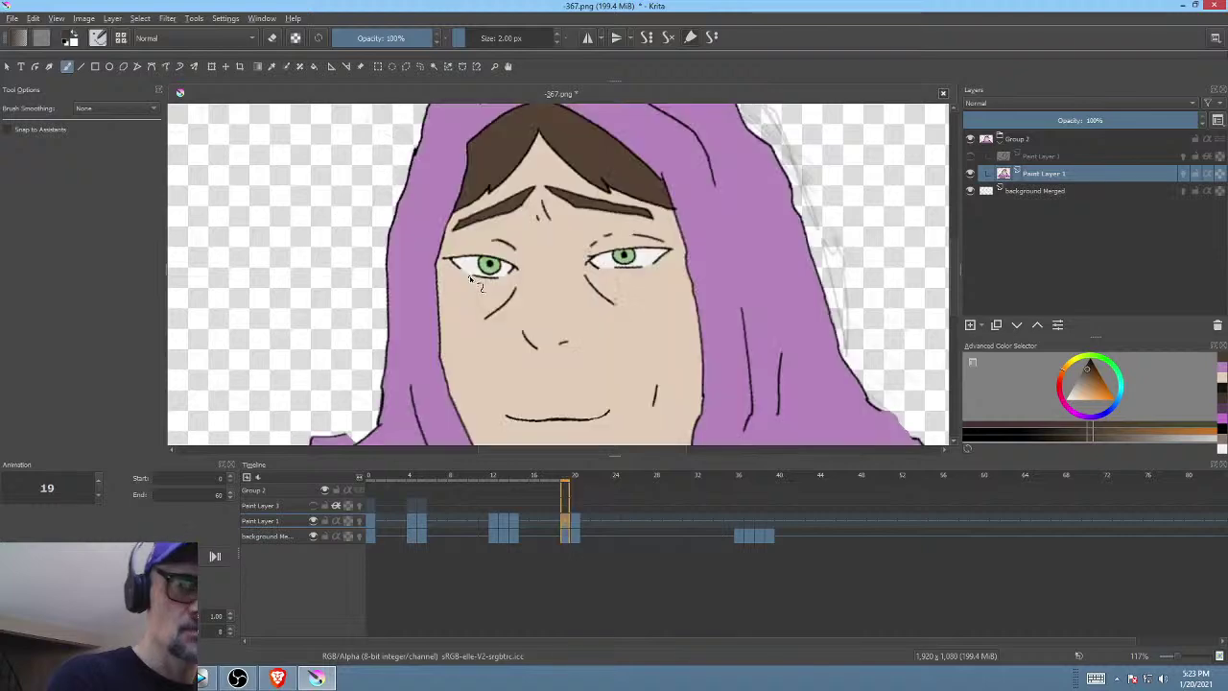
key(Right)
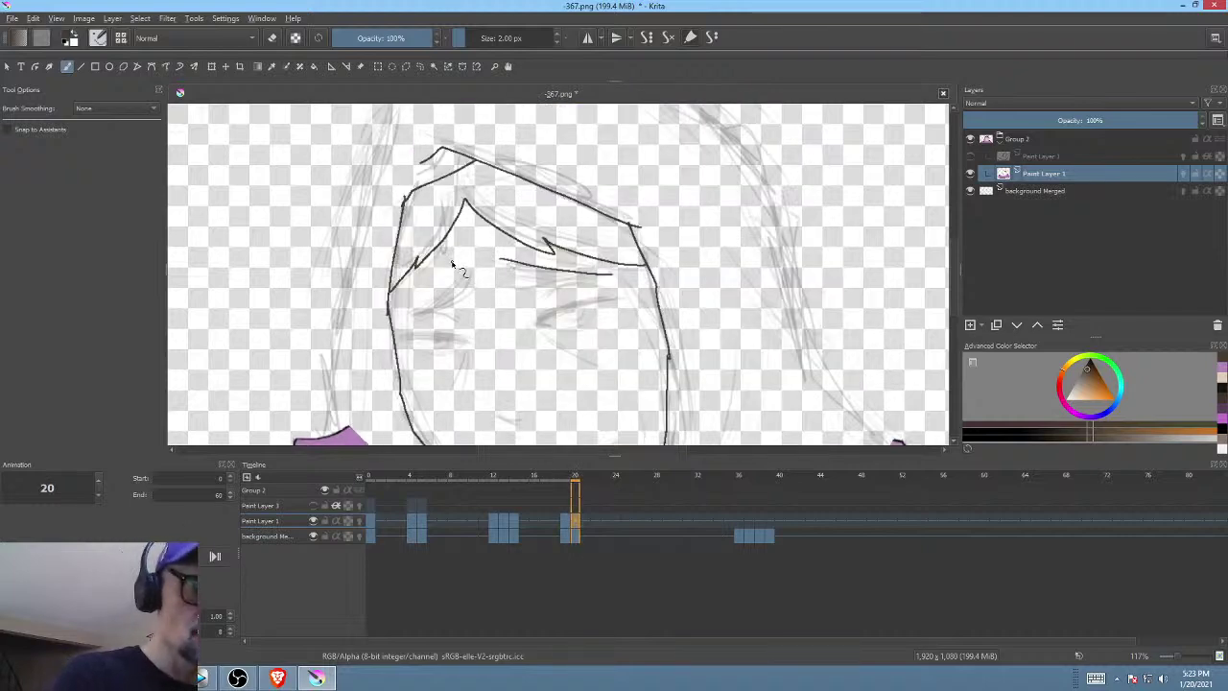
key(Left)
key(Right)
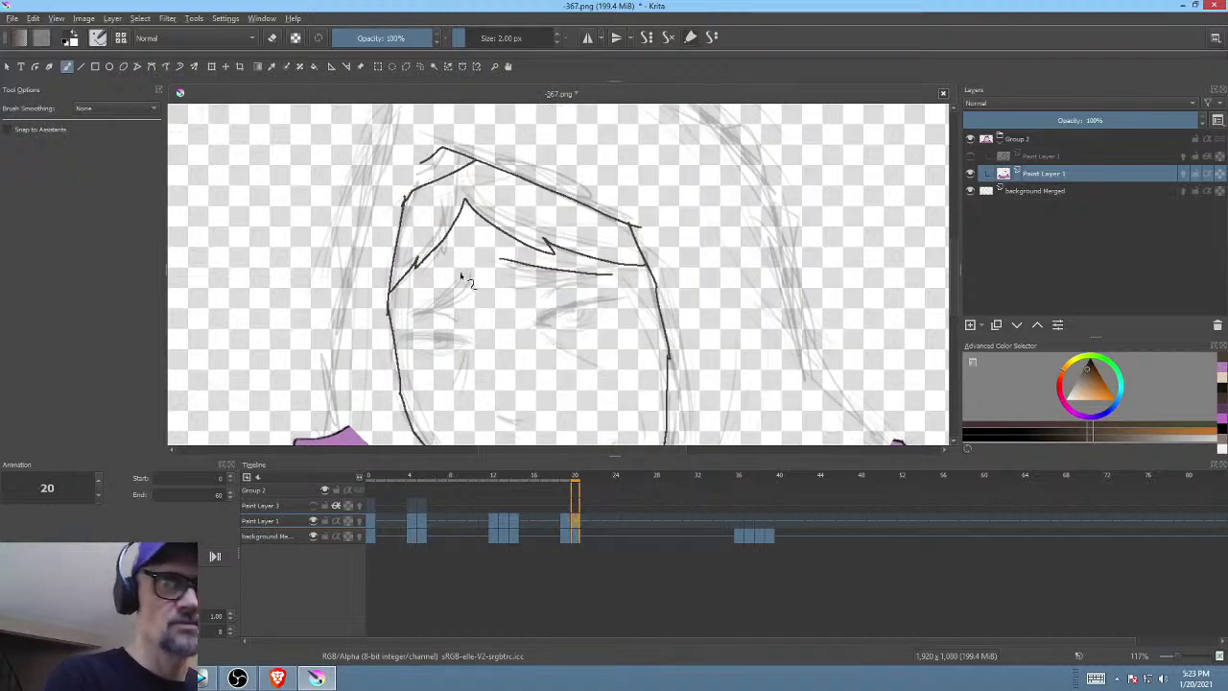
- Erase the shorter side of frame 20's hairline with a freehand shape and redraw it as a notched lock from the parting
key(f)
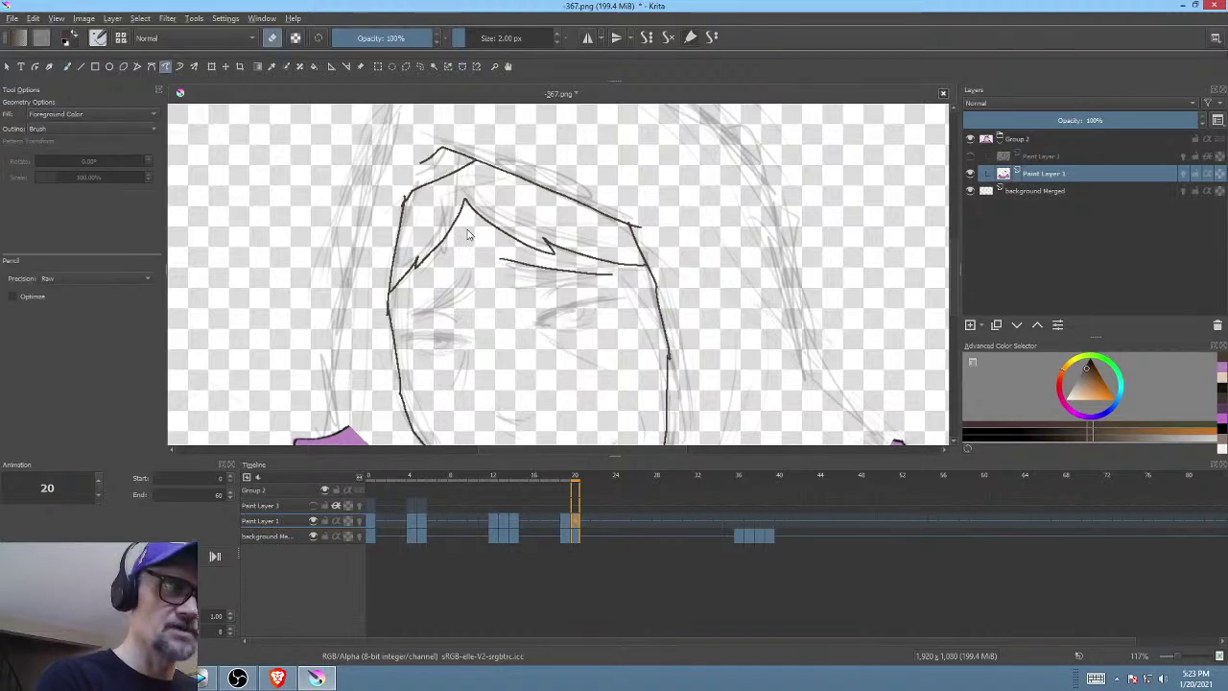
mouse_move(463, 204)
mouse_down()
mouse_move(437, 219)
mouse_move(414, 249)
mouse_up()
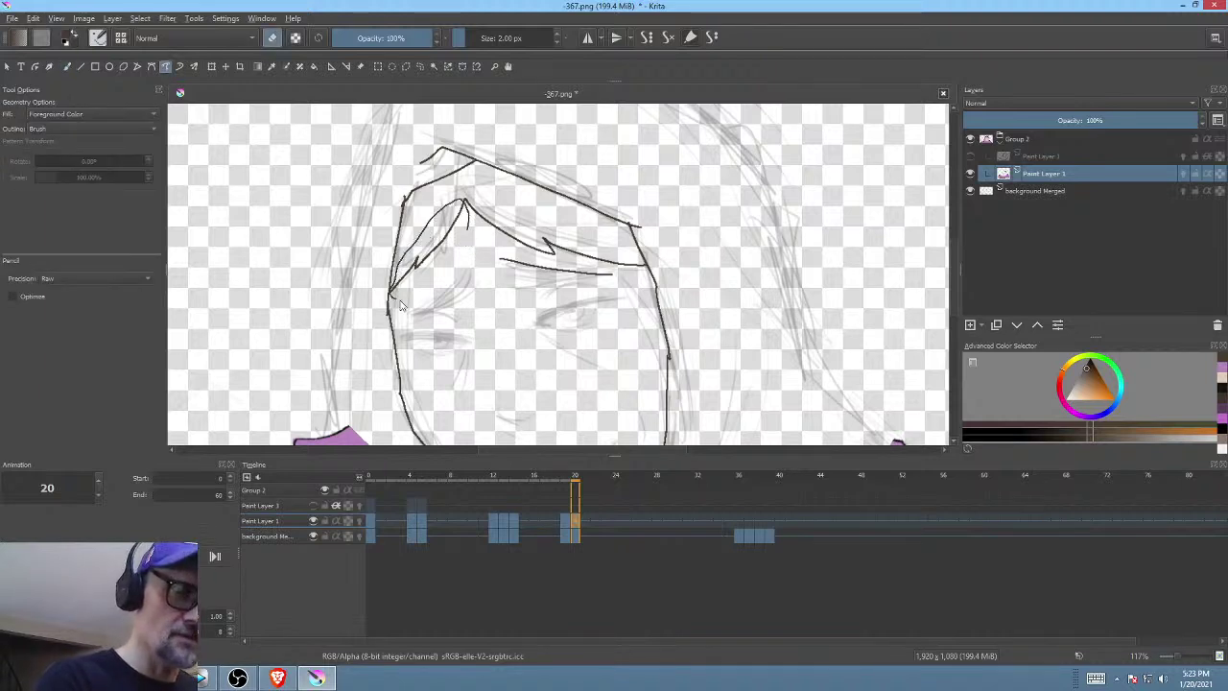
key(ctrl+z)
key(ctrl+z)
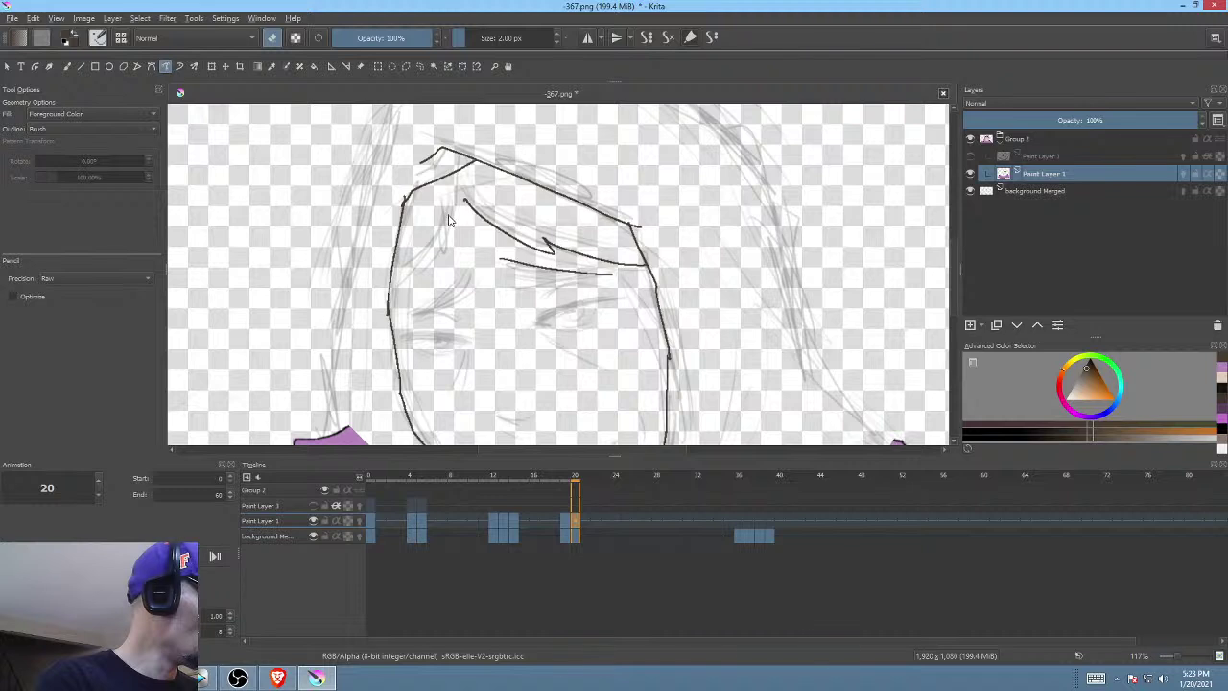
key(b)
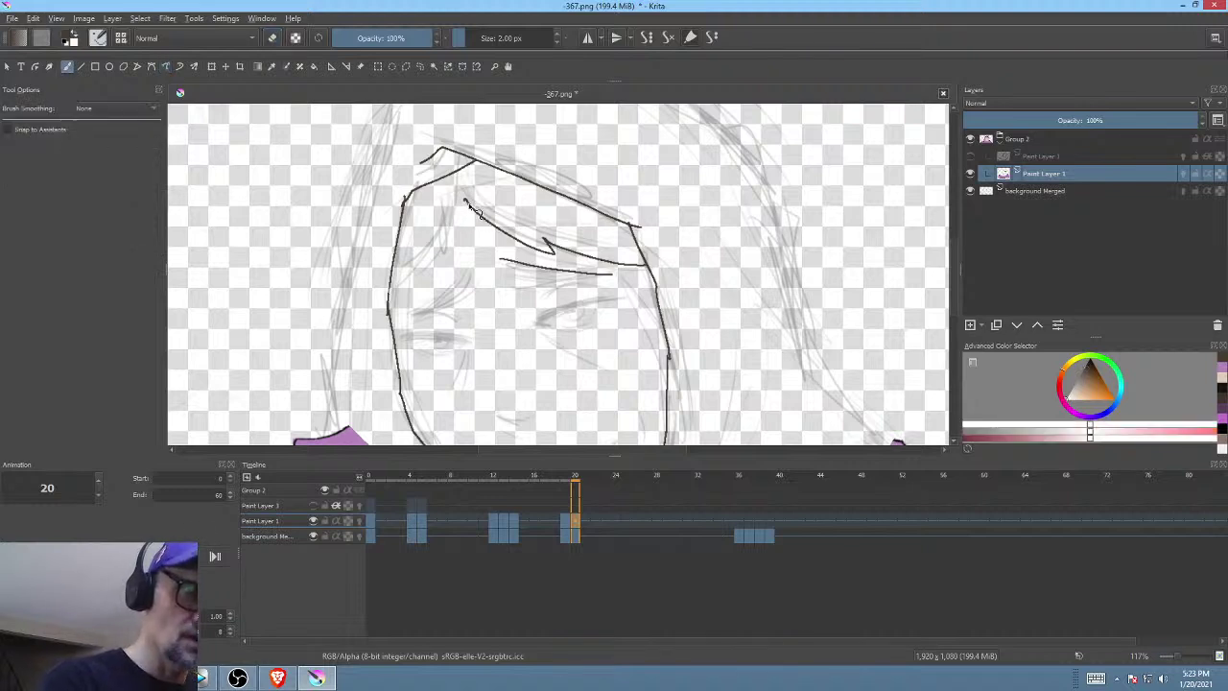
mouse_move(464, 200)
mouse_down()
mouse_move(446, 257)
mouse_move(409, 290)
mouse_up()
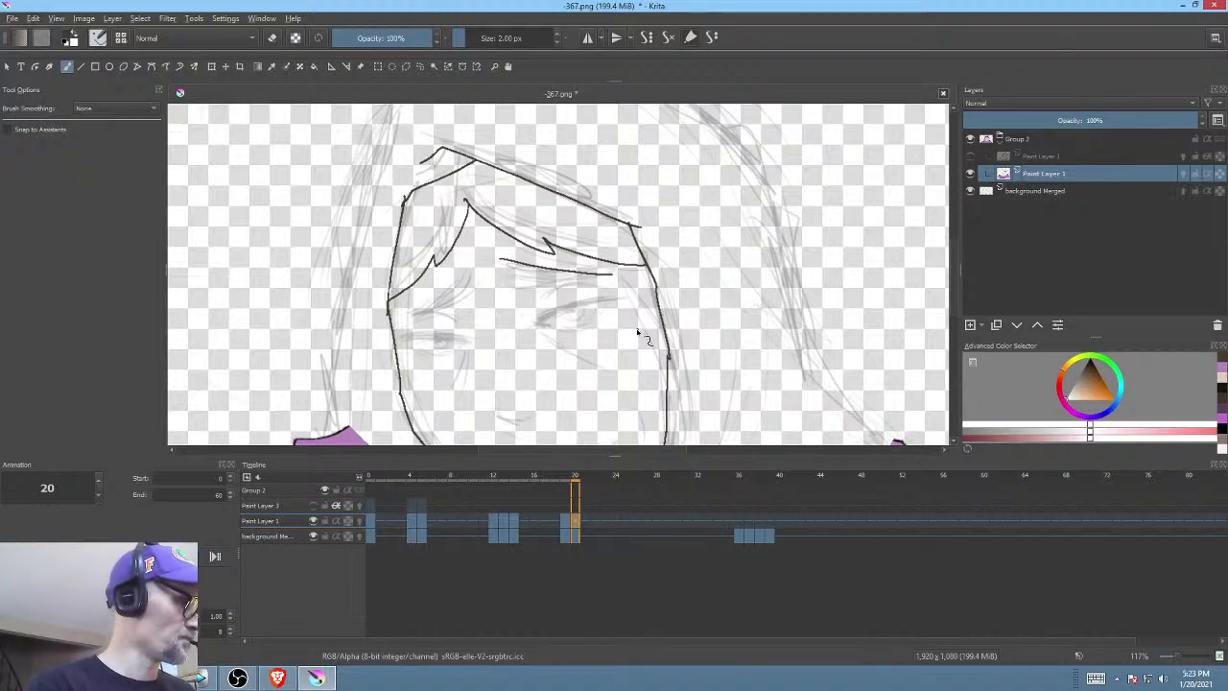
key(Left)
key(Right)
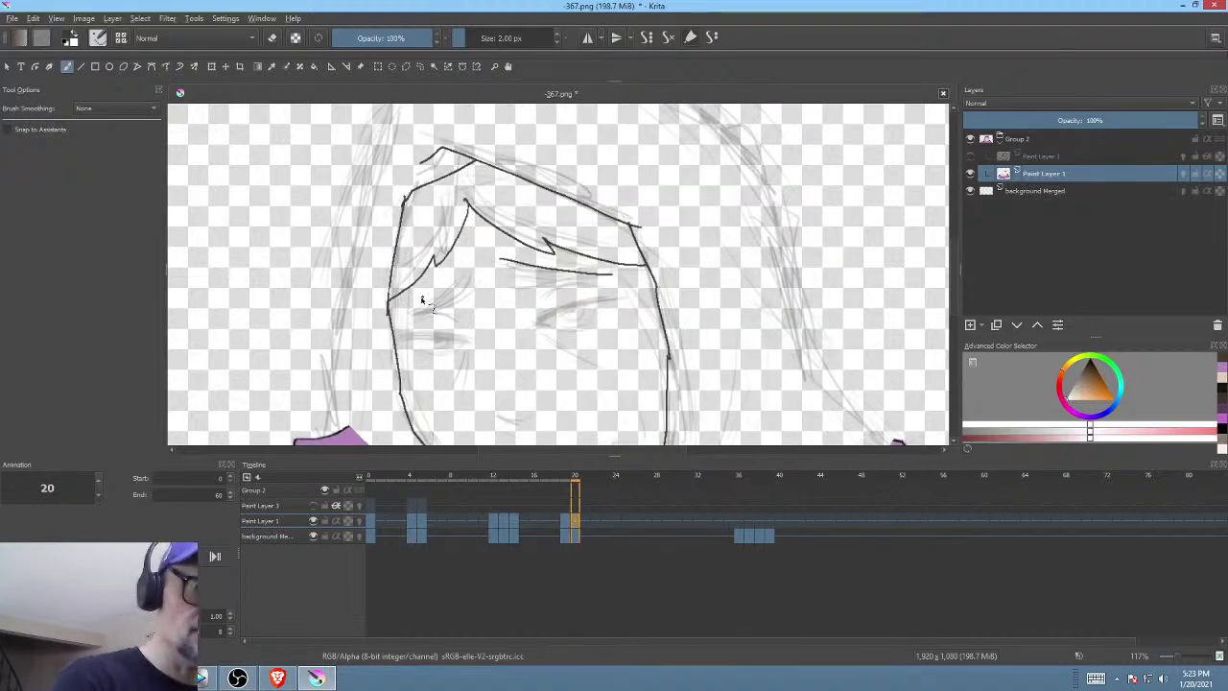
- Draw the upper edge of the other eyebrow on frame 20 below the redrawn lock, checking its slant against frame 19
drag(409, 299, 473, 260)
key(Left)
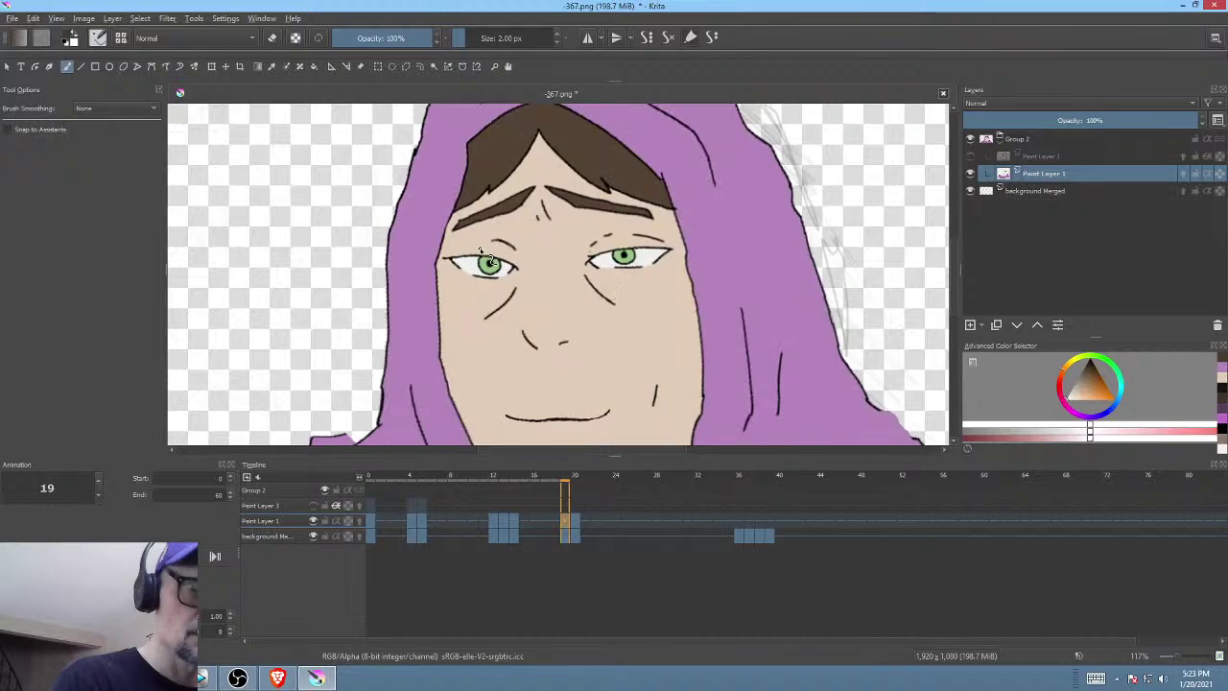
key(Right)
key(Left)
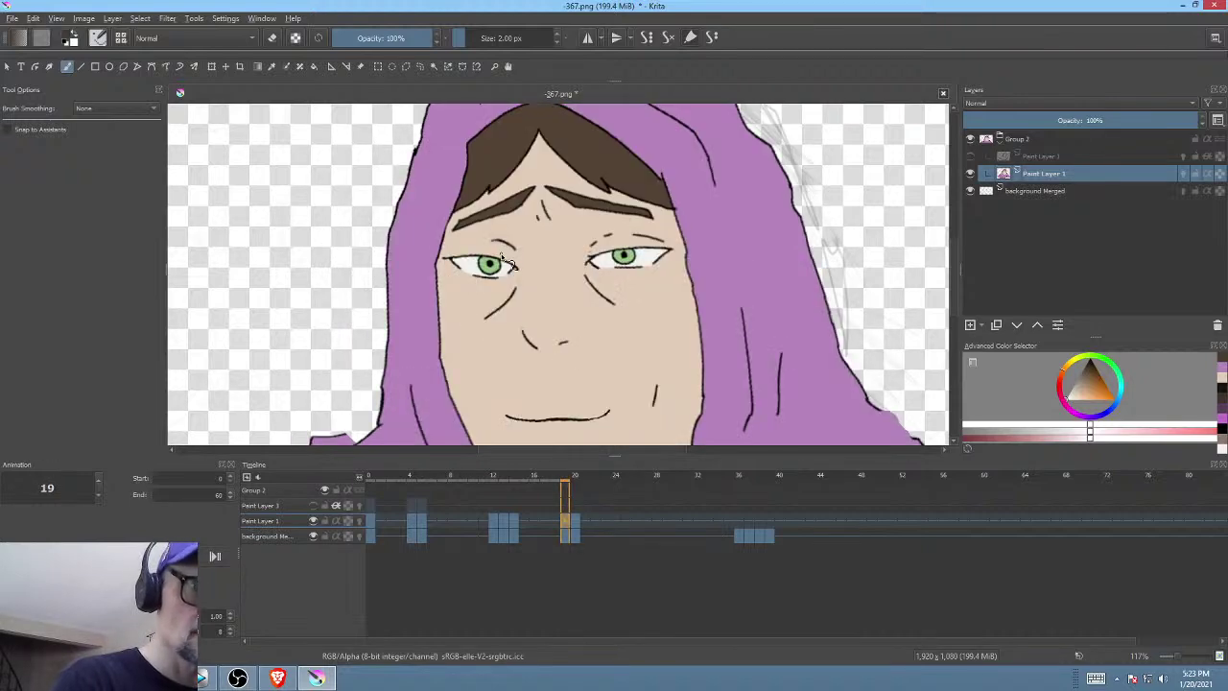
key(Right)
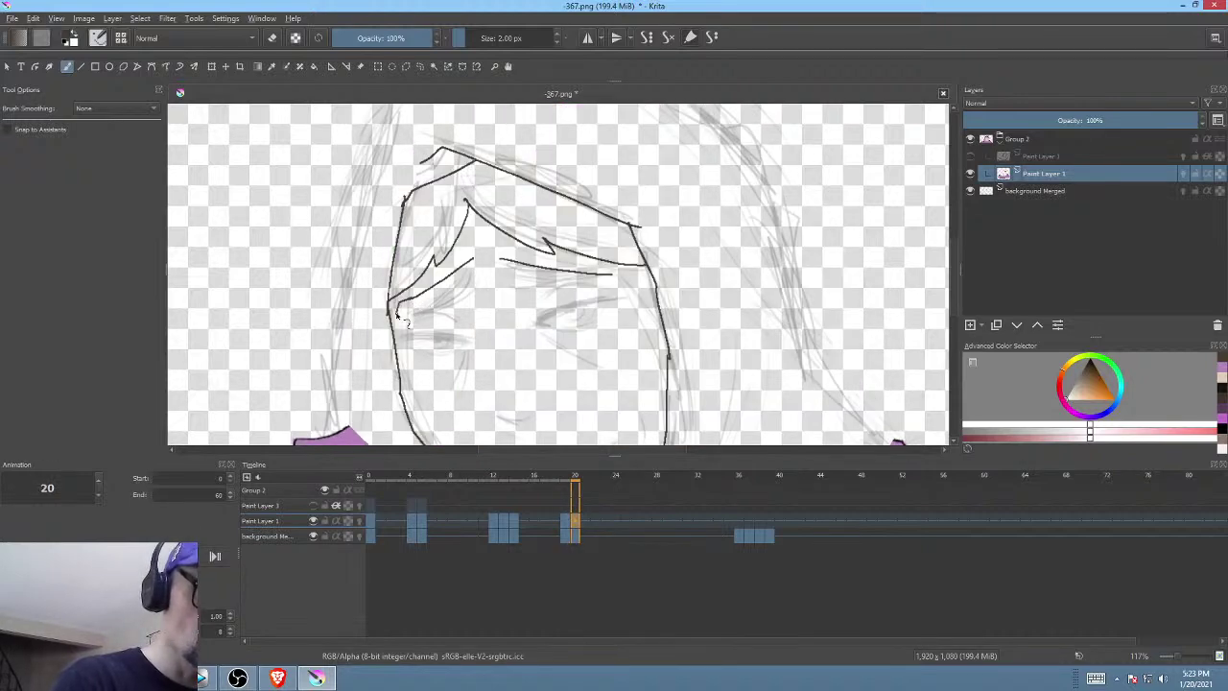
- Draw the shorter slanted eyebrow's lower edge on frame 20 and erase its rounded inner end, checking against frame 19
drag(397, 310, 466, 282)
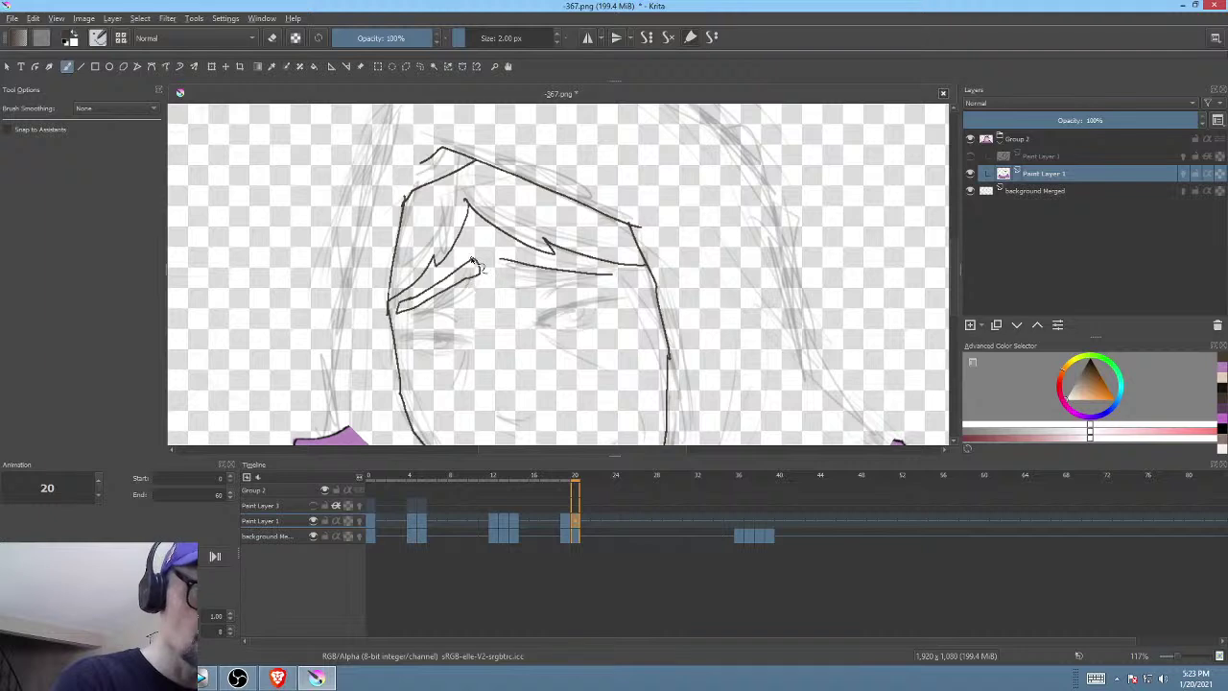
key(p)
key(e)
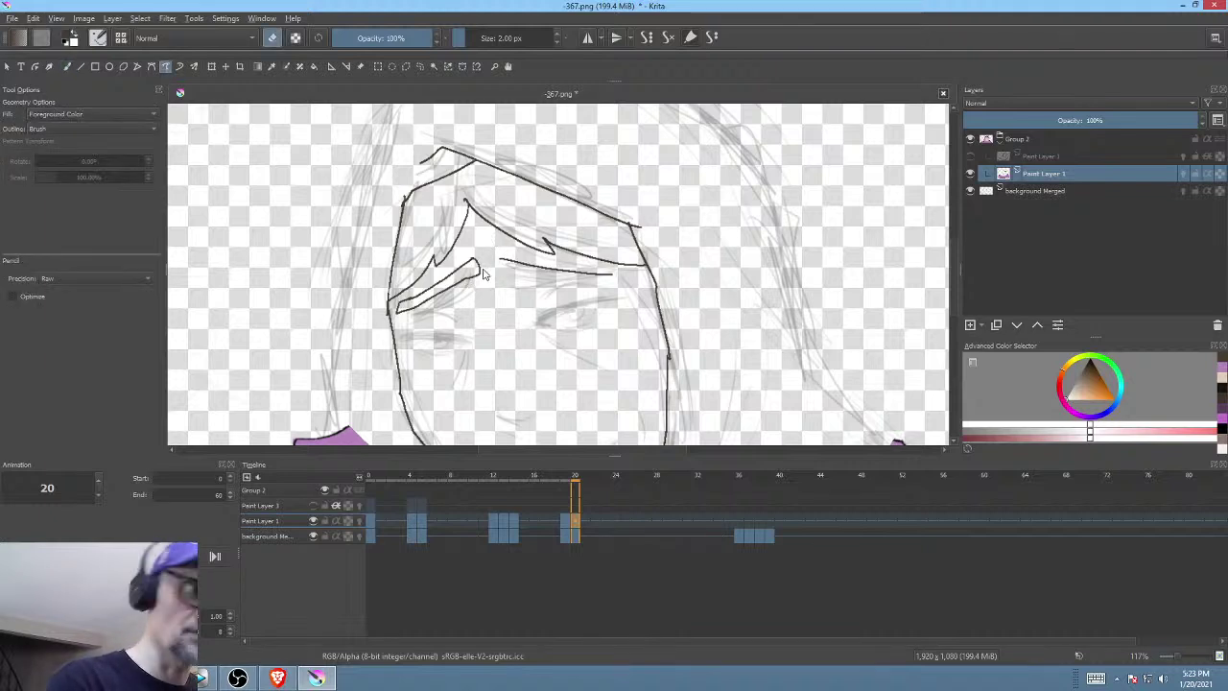
drag(480, 253, 484, 297)
key(b)
key(e)
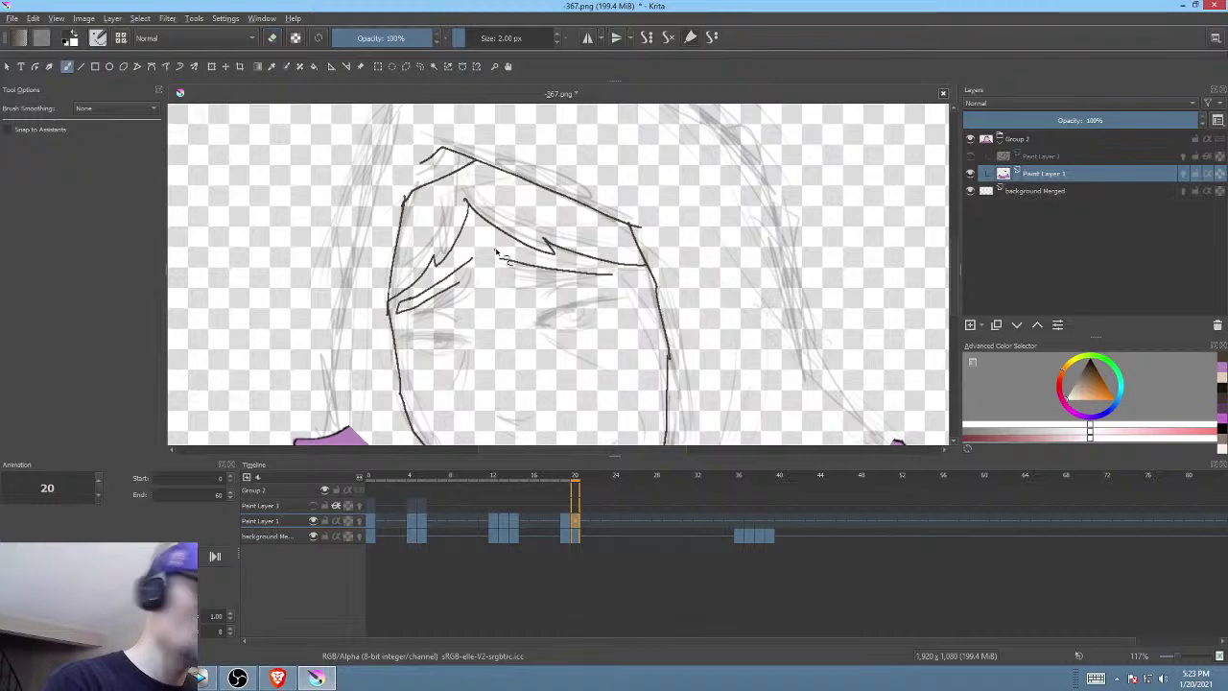
key(Left)
key(Right)
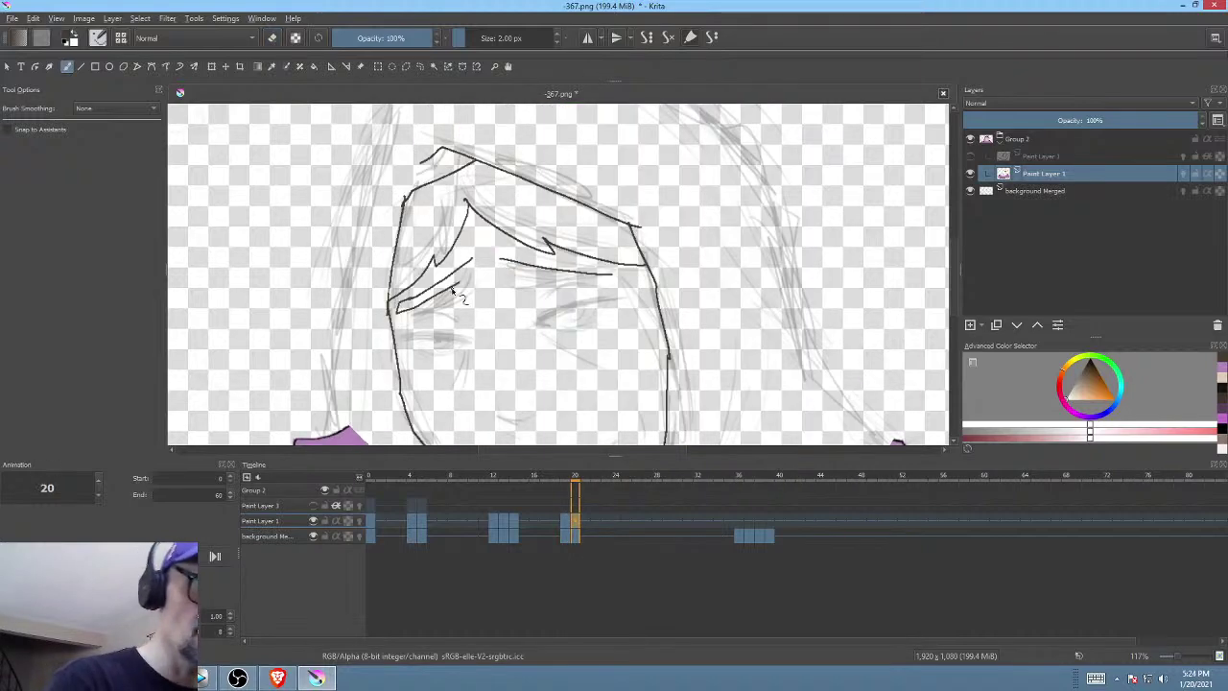
- Erase most of the shorter eyebrow's lower edge back to the outer tip and redraw it with a wider inner end, using frame 19 as reference
key(p)
key(e)
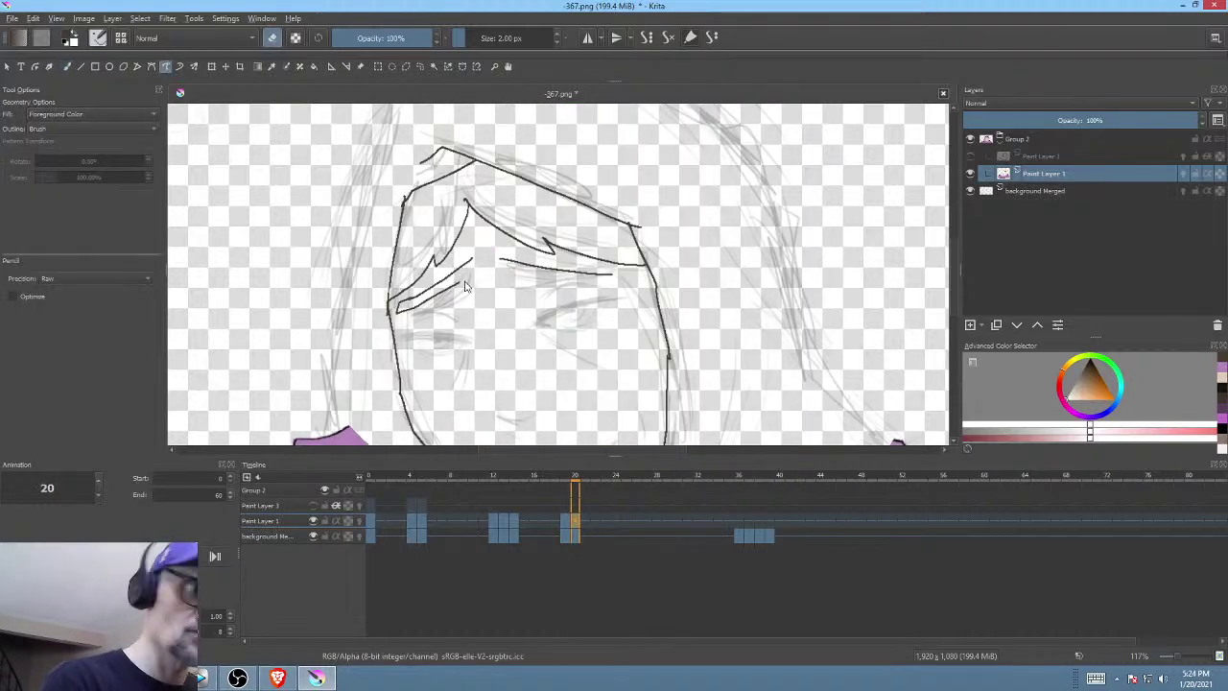
drag(438, 290, 424, 299)
key(b)
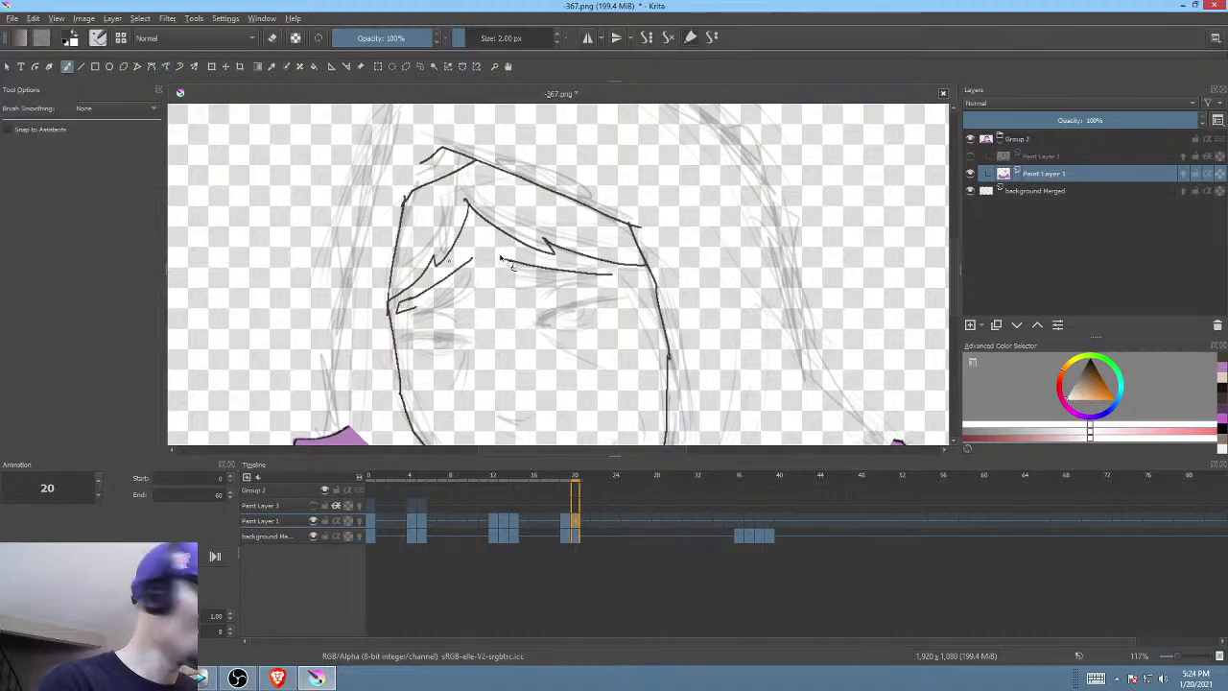
key(Left)
key(Right)
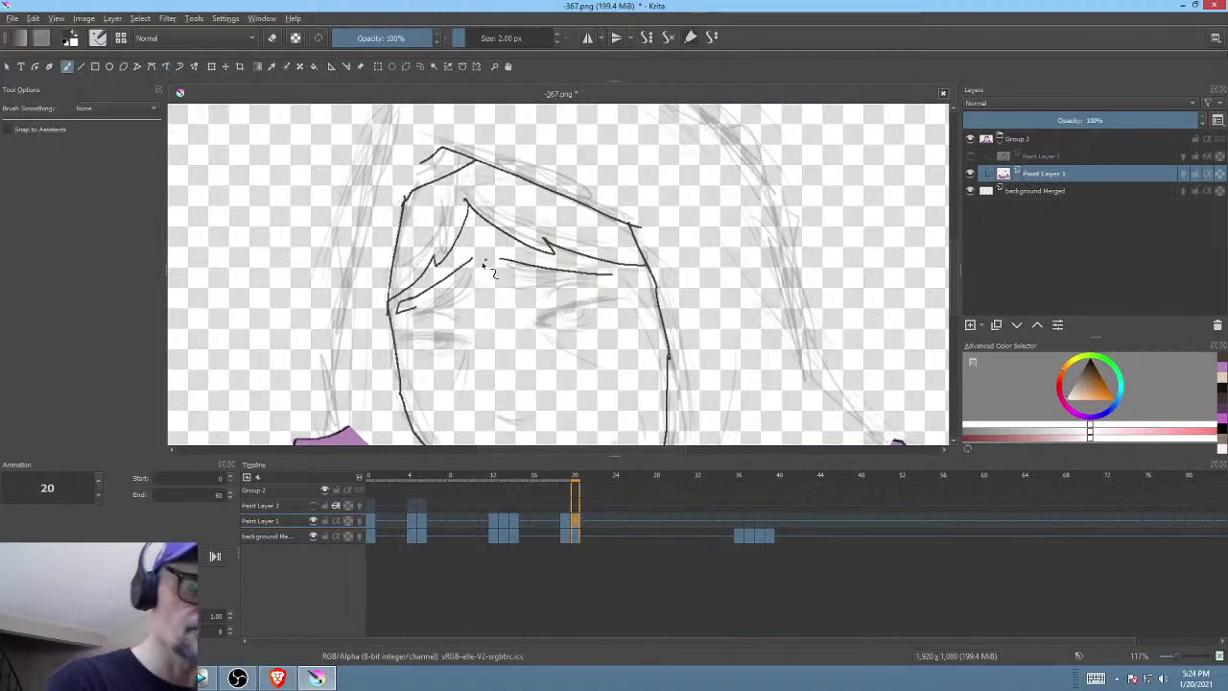
drag(433, 307, 472, 284)
key(Left)
key(Right)
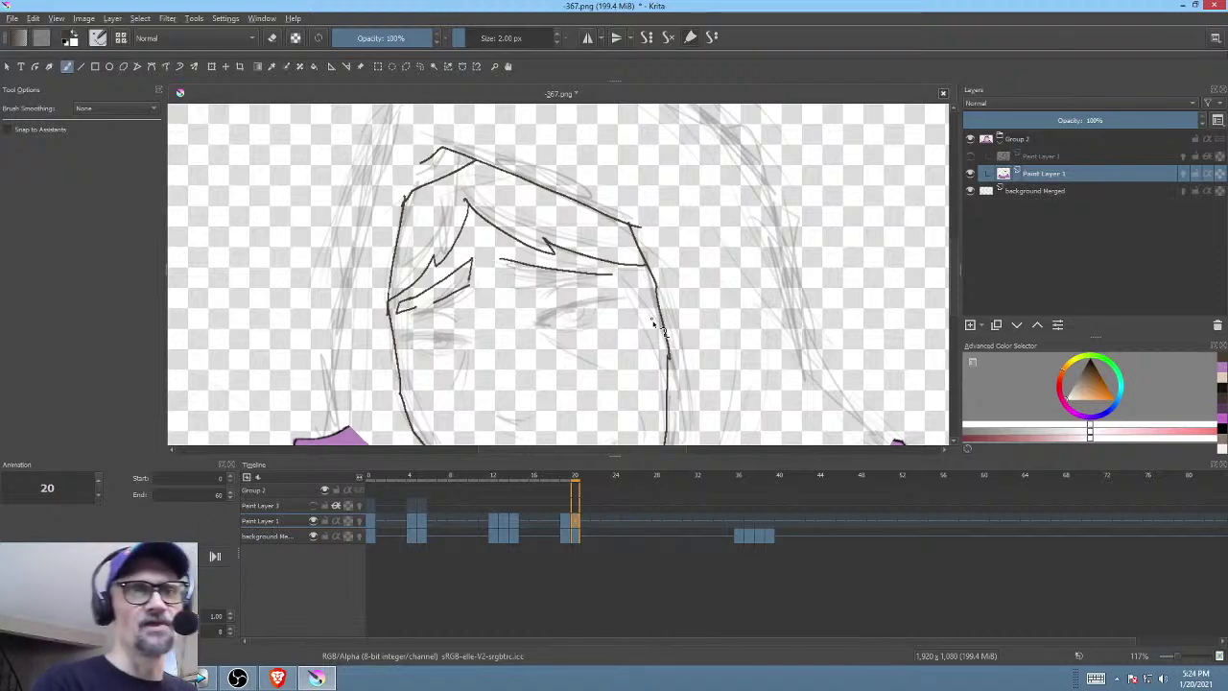
key(Left)
key(Right)
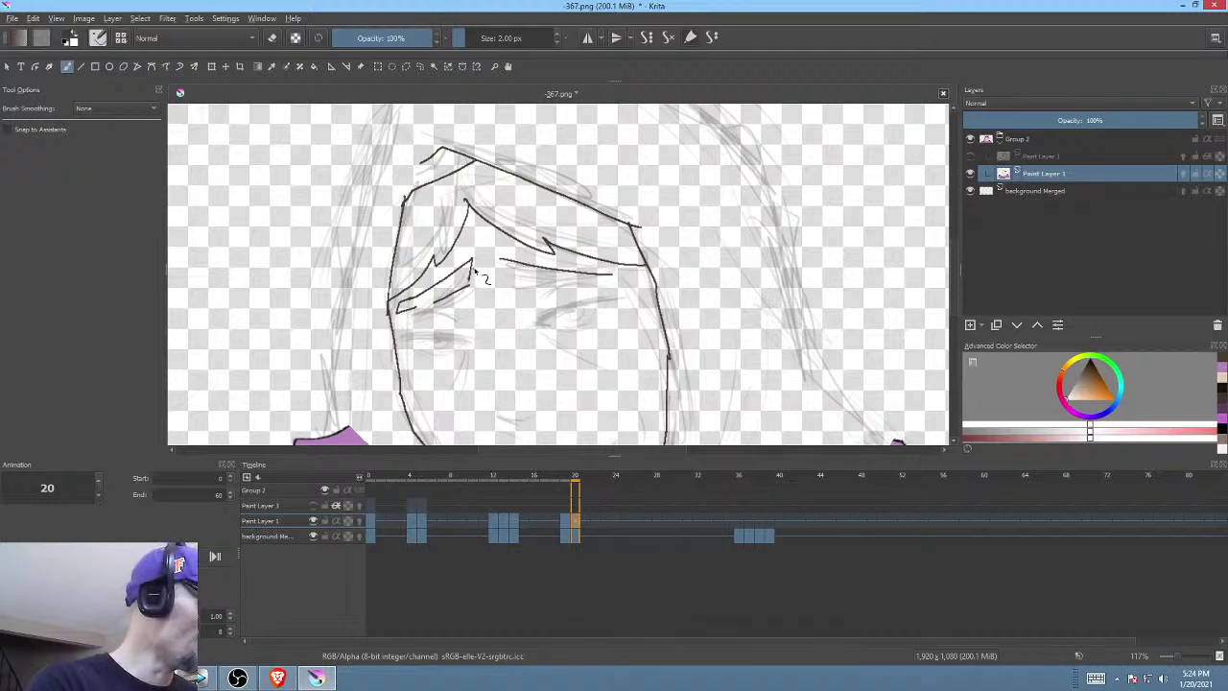
- Erase the shorter eyebrow's lower inner corner with a freehand shape and redraw that part of the lower edge, comparing with frame 19
key(e)
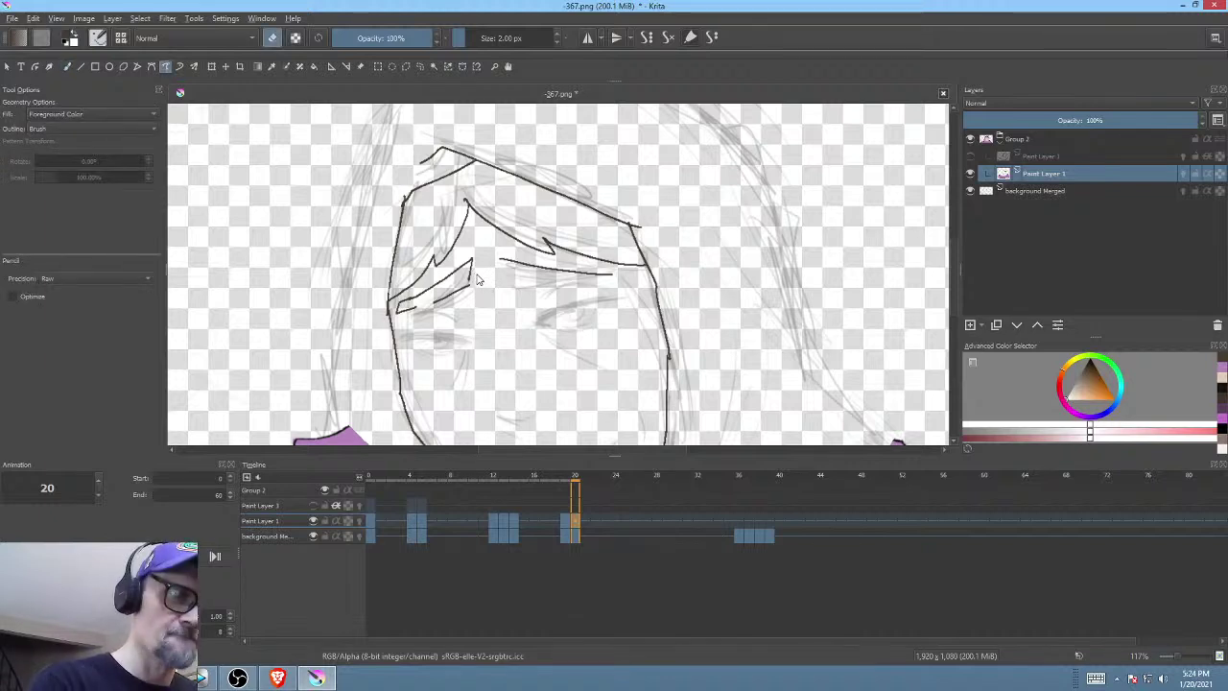
drag(476, 275, 473, 291)
key(ctrl+z)
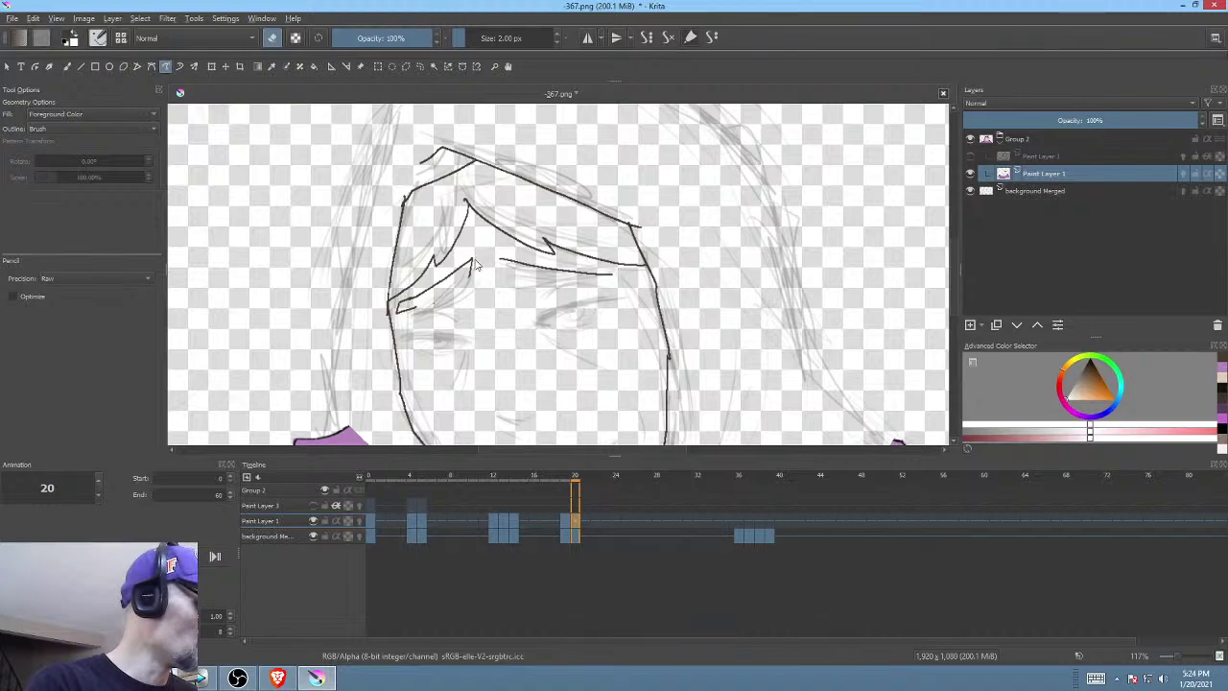
key(b)
drag(472, 297, 511, 323)
key(Left)
key(Right)
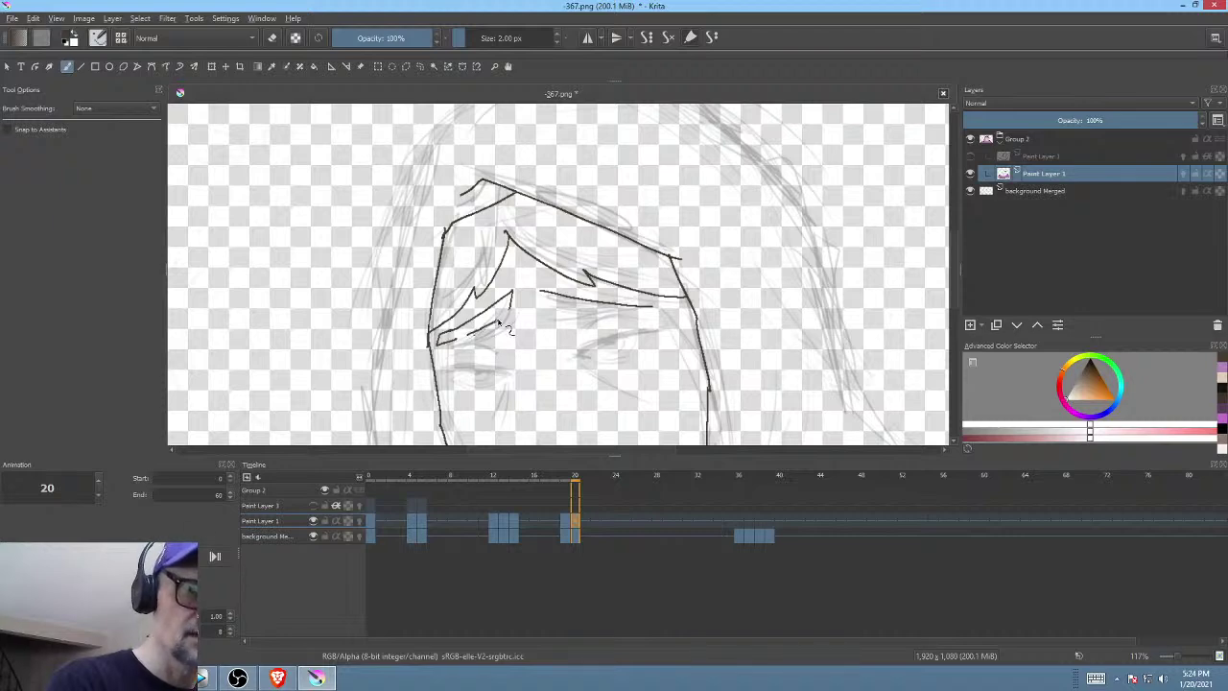
- Draw the longer eyebrow's outer tip, inner end and lower edge in short strokes on frame 20, checking its shape against frame 19
drag(664, 292, 672, 269)
key(Left)
key(Right)
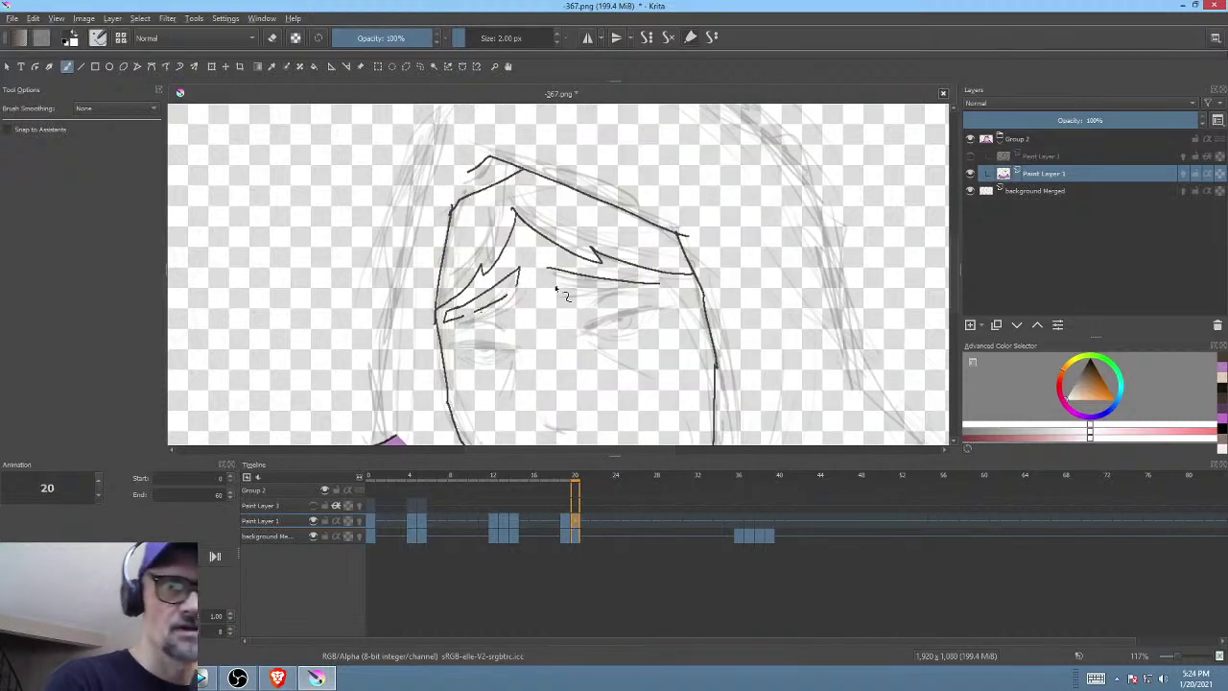
drag(544, 275, 602, 292)
key(Left)
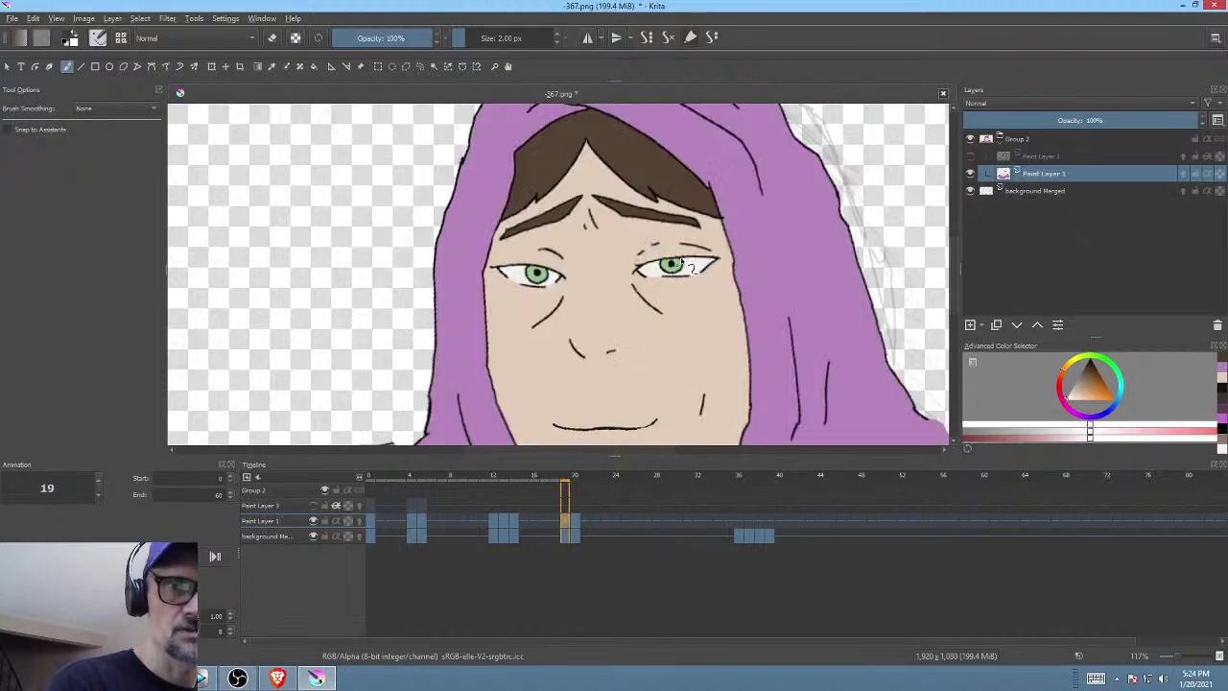
key(Right)
key(Left)
key(Right)
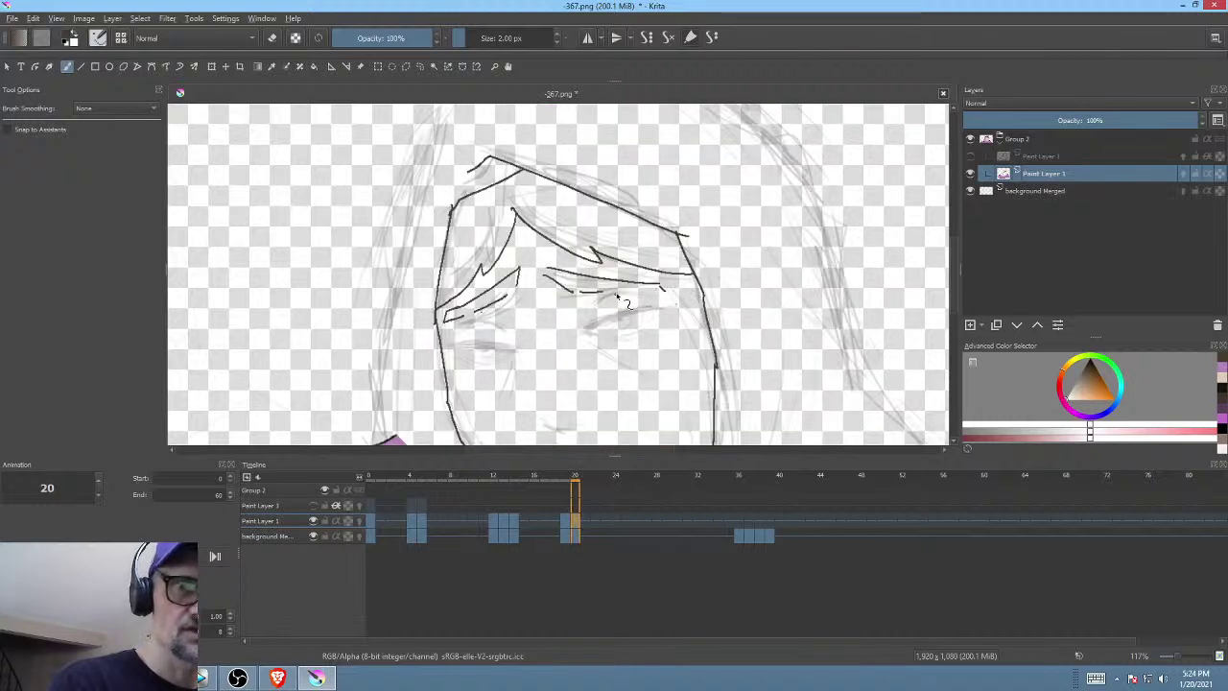
mouse_move(612, 295)
mouse_down()
mouse_move(651, 299)
mouse_move(675, 284)
mouse_move(646, 299)
mouse_move(649, 287)
mouse_move(617, 293)
mouse_up()
key(ctrl+z)
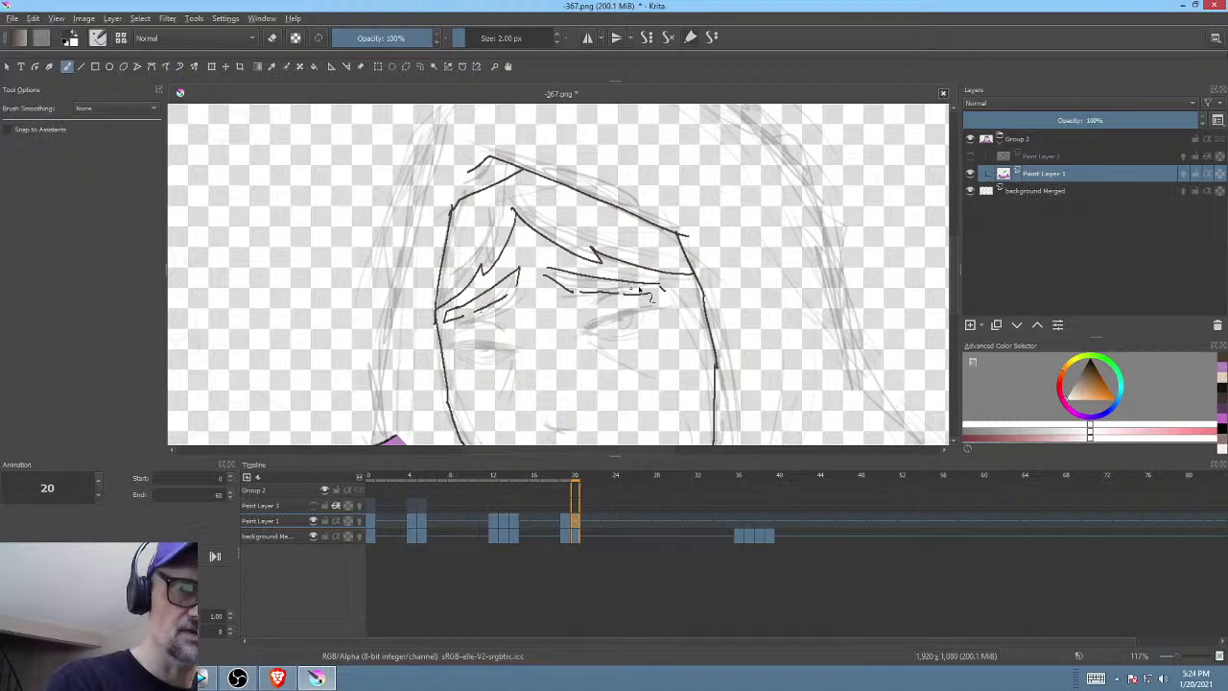
drag(702, 274, 669, 301)
- Mirror and rotate the canvas view and join the gaps in the shorter eyebrow's outline on frame 20
key(m)
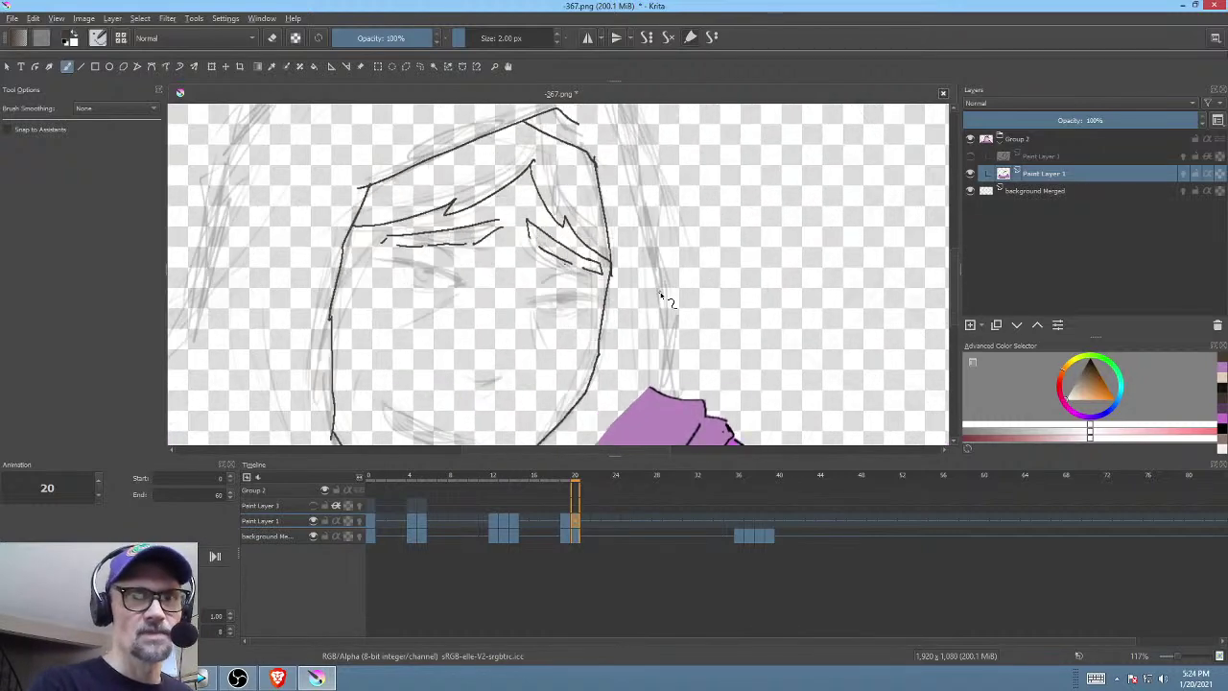
drag(576, 313, 662, 280)
drag(689, 197, 587, 403)
drag(672, 258, 611, 308)
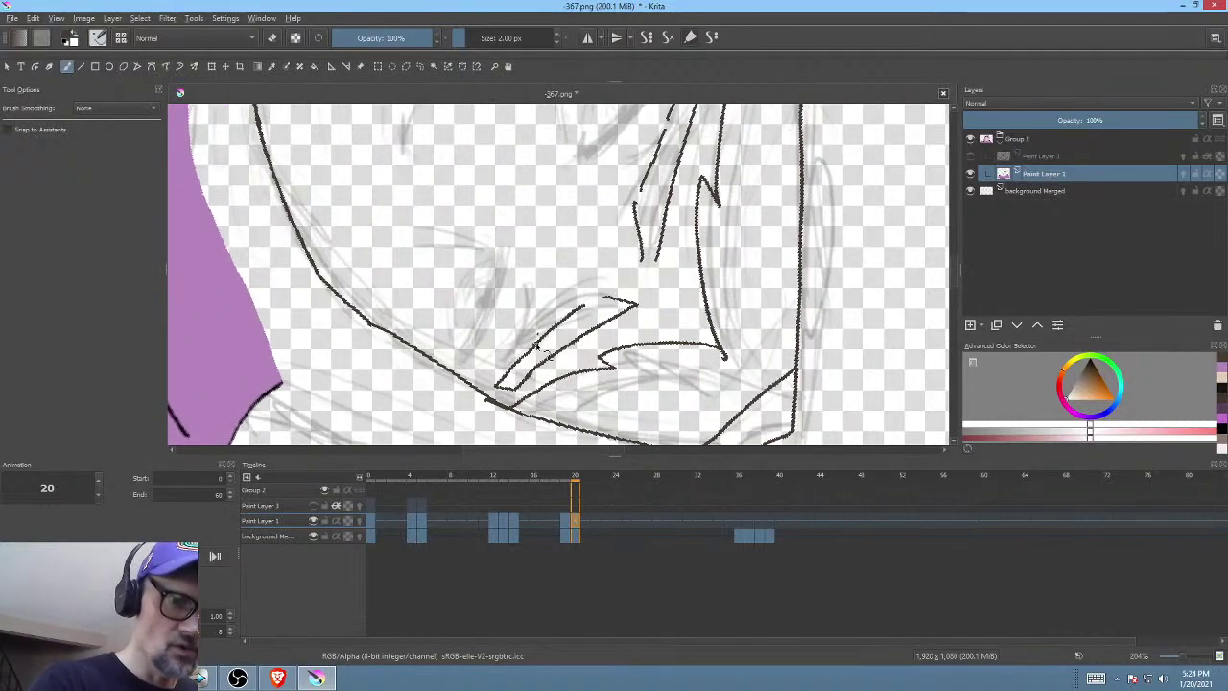
drag(693, 237, 625, 325)
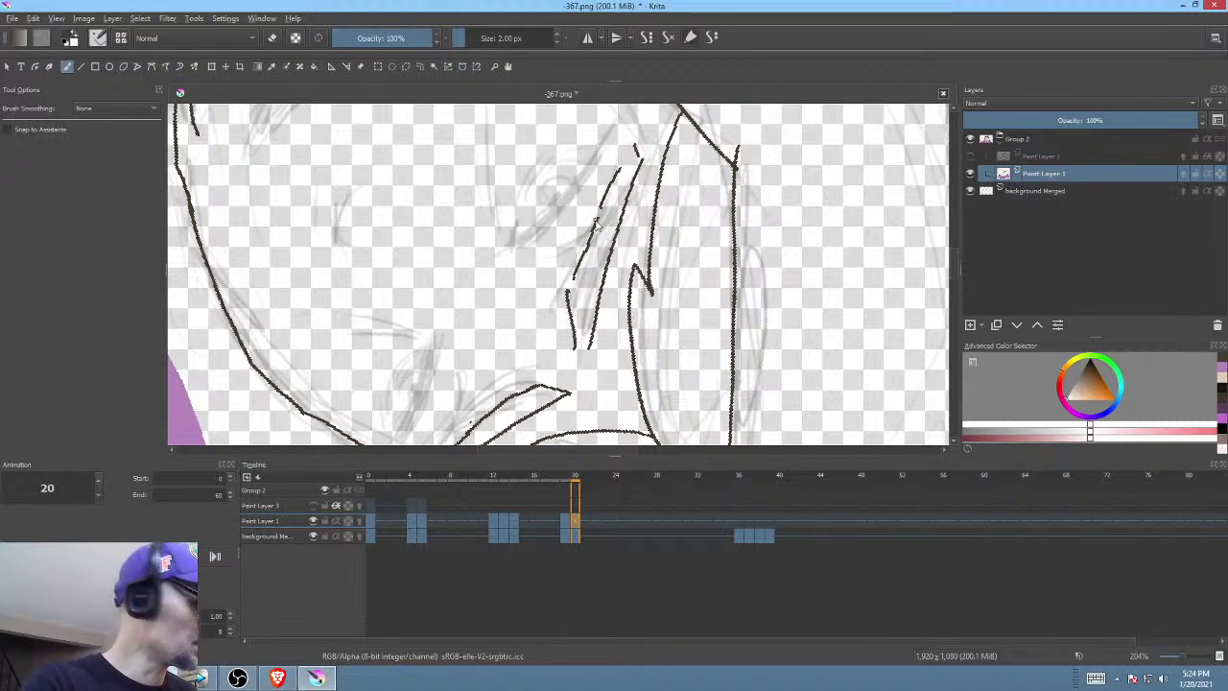
- Erase and redraw the middle of the longer eyebrow's lower edge as one smooth line, and close the outline at both ends
key(e)
mouse_move(602, 219)
mouse_down()
mouse_move(575, 287)
mouse_move(606, 215)
mouse_up()
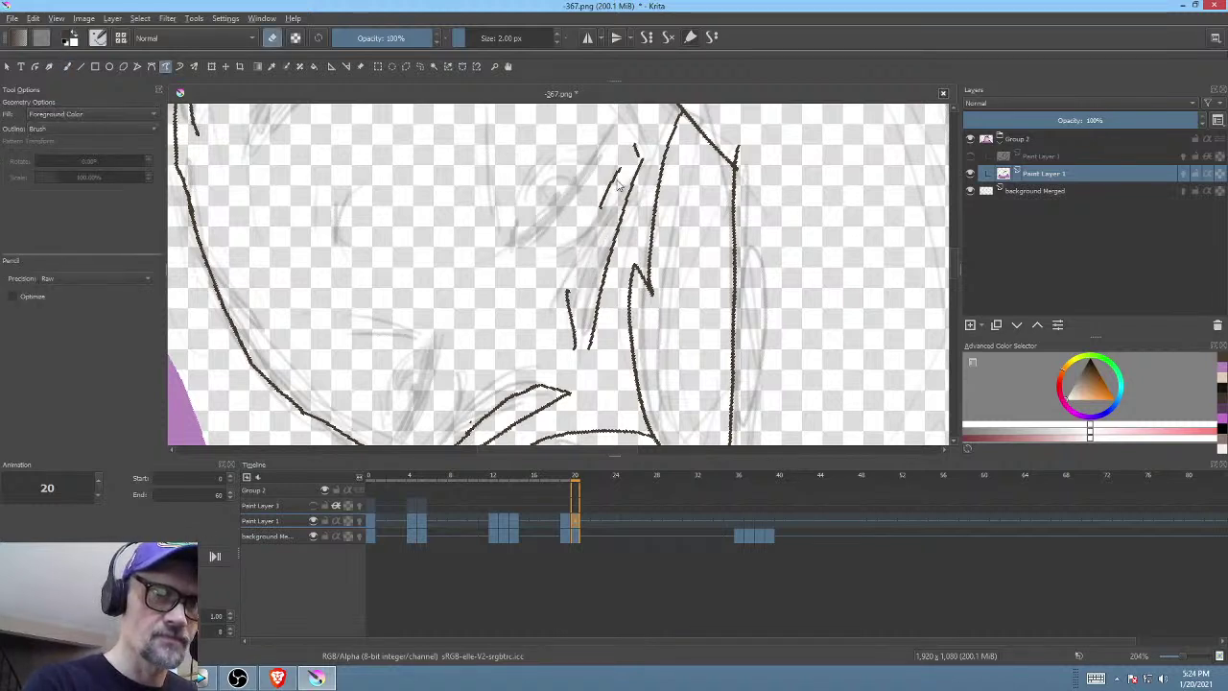
key(b)
key(e)
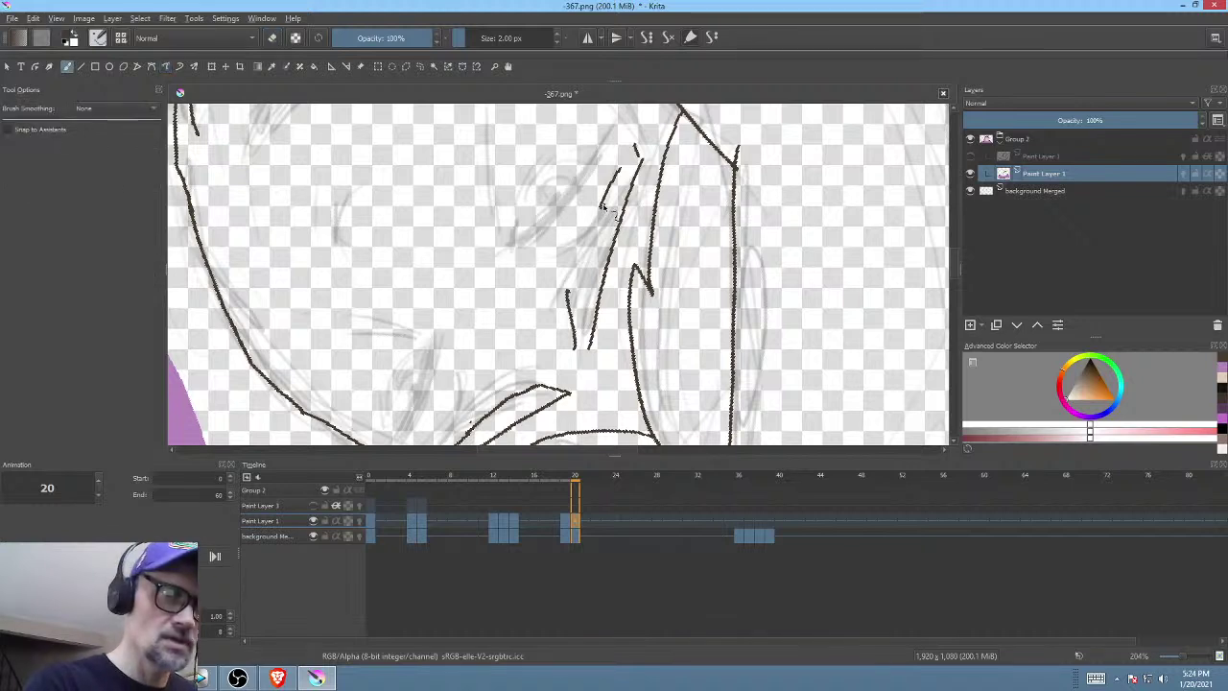
drag(607, 213, 579, 286)
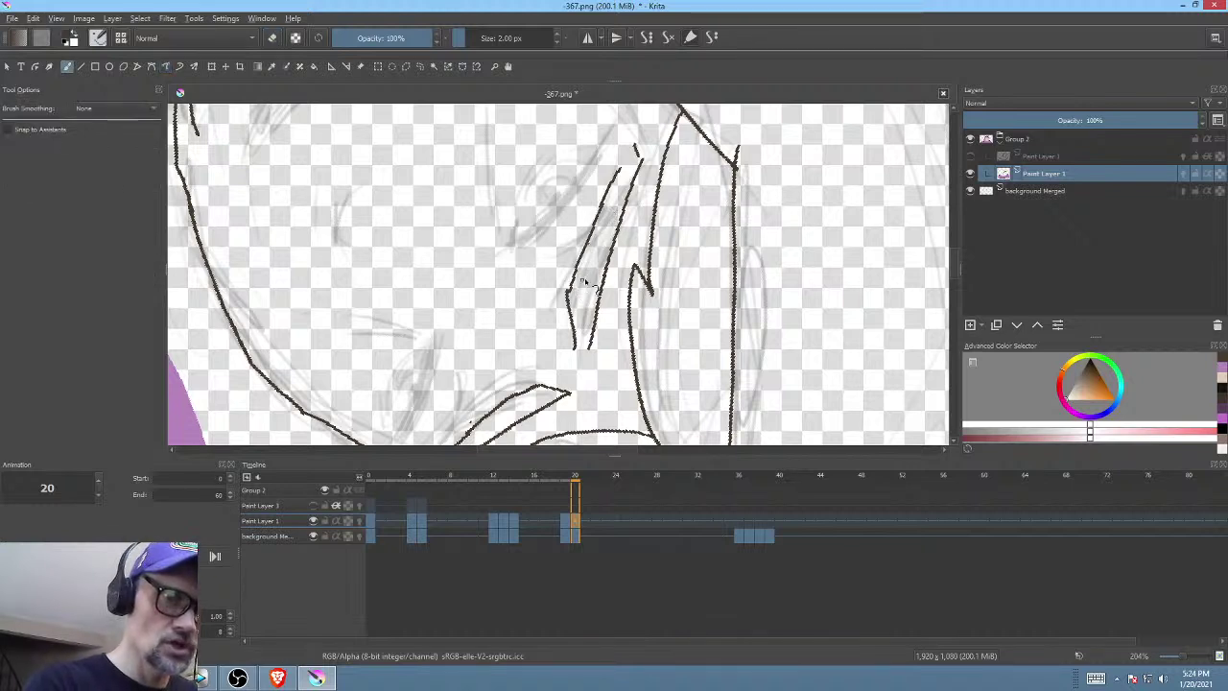
drag(579, 357, 590, 347)
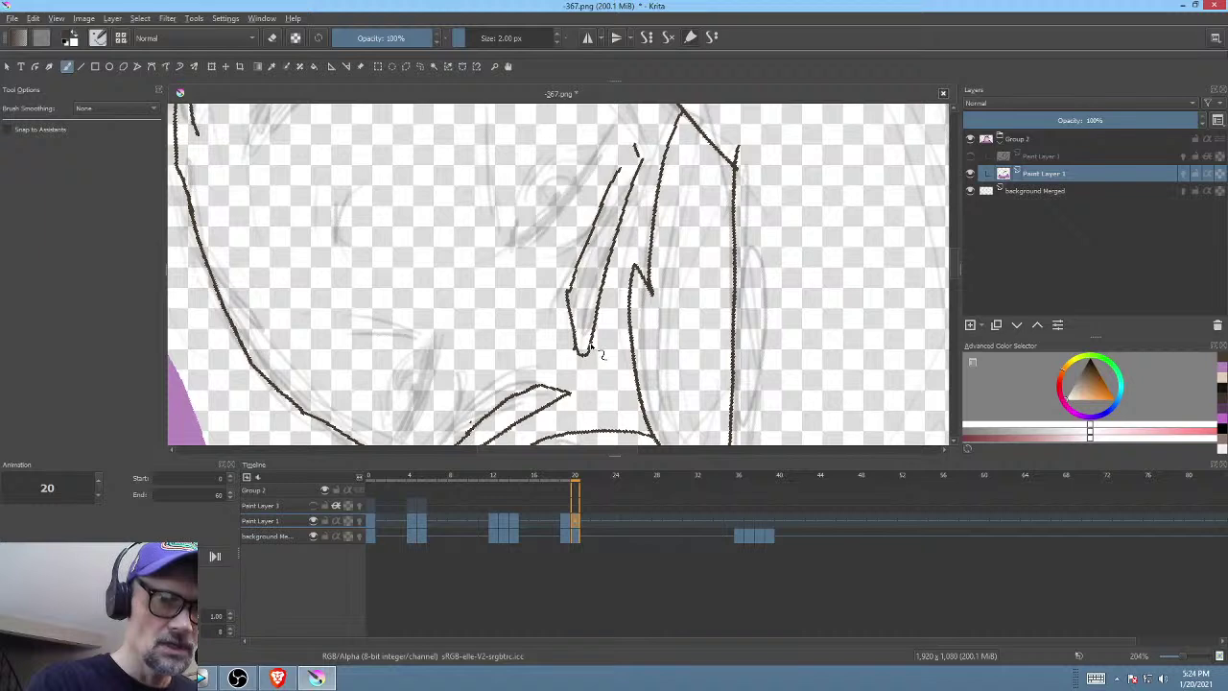
drag(619, 173, 635, 148)
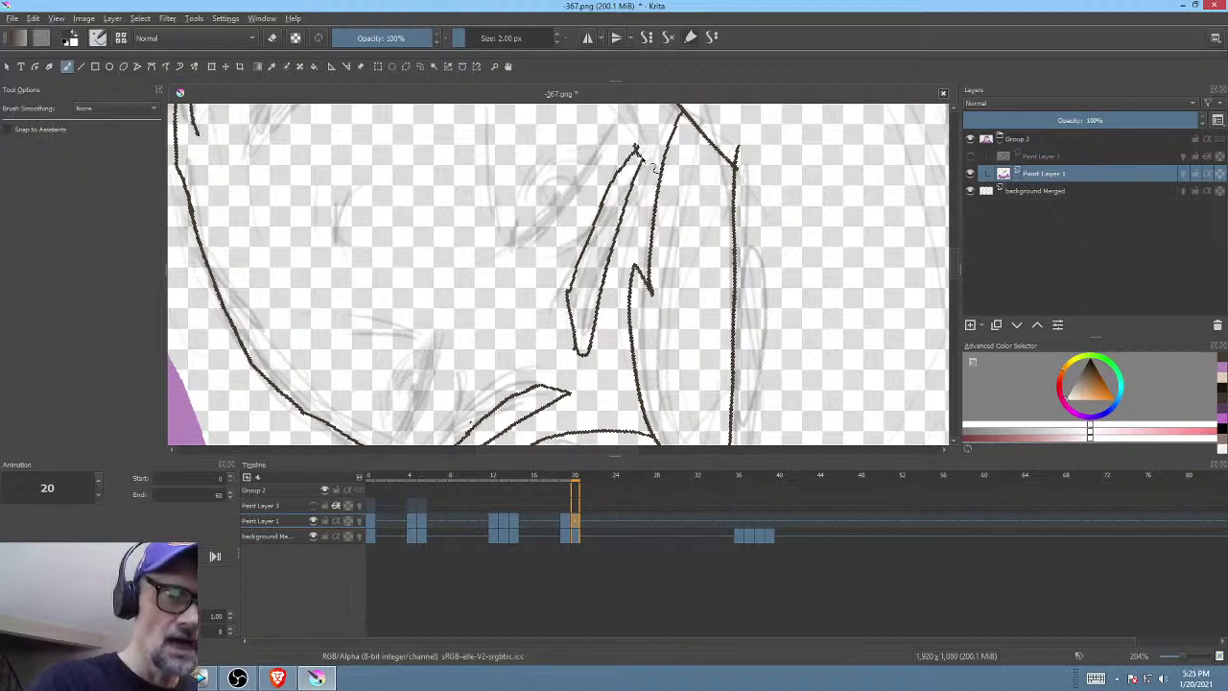
- Reset the canvas rotation and erase the bump at the longer eyebrow's lower inner corner with a freehand shape
key(e)
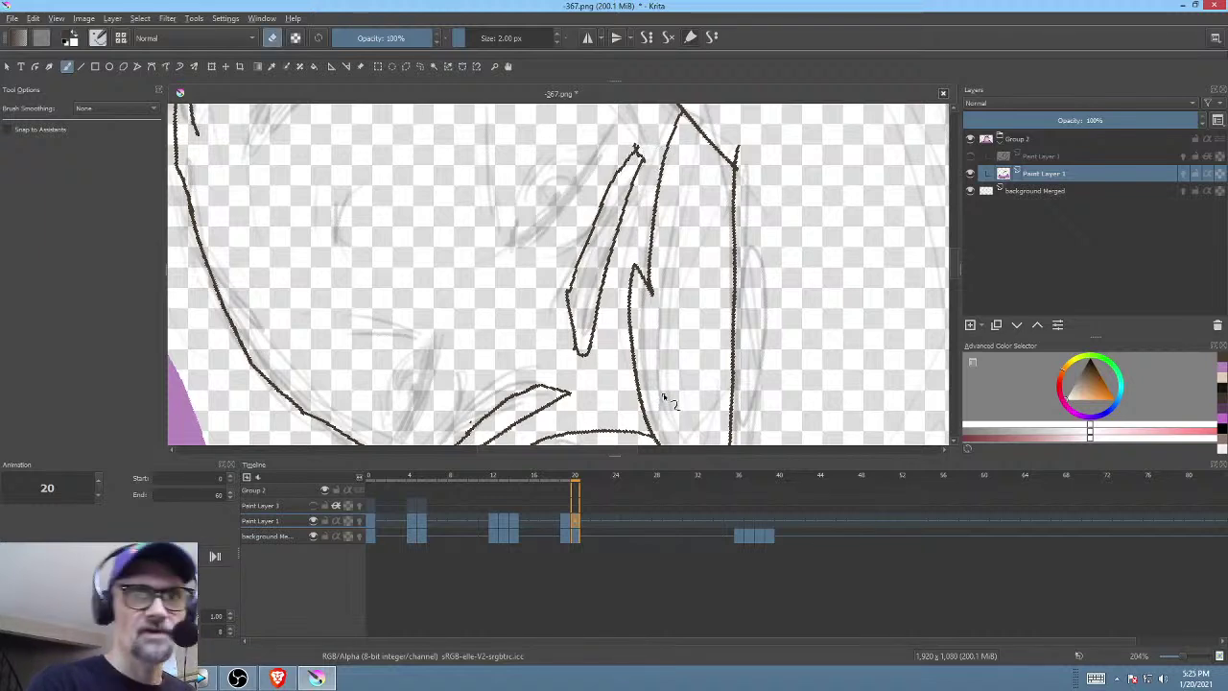
key(5)
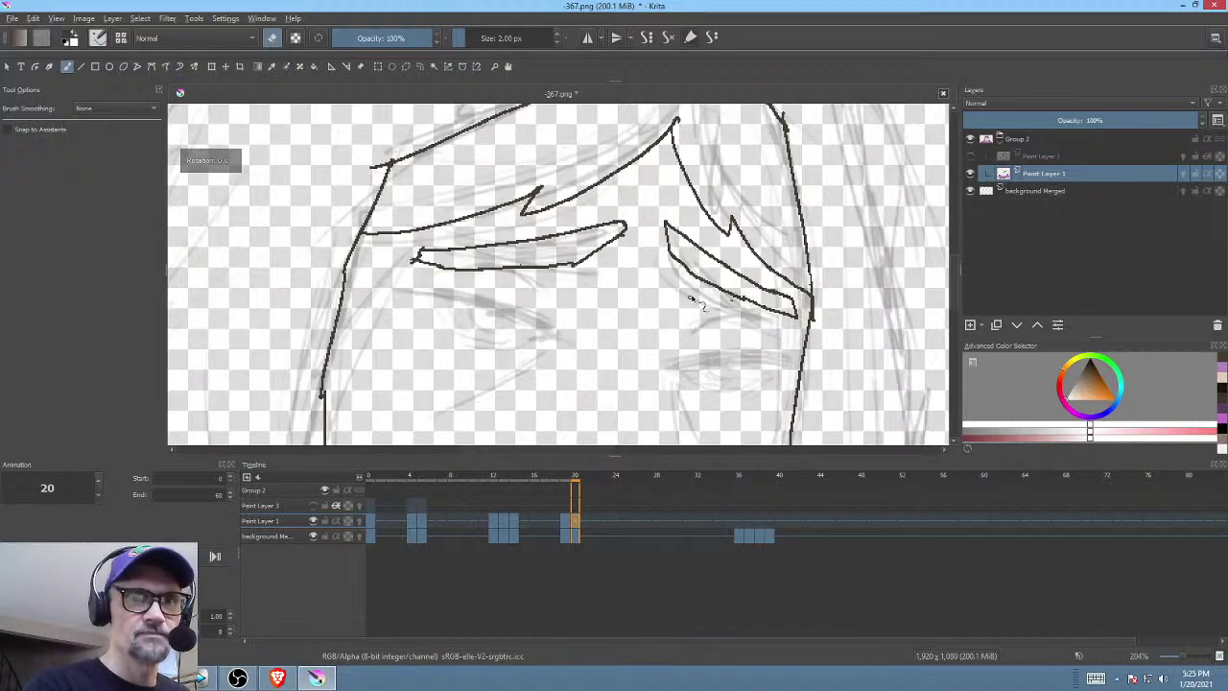
scroll(578, 288, up, 5)
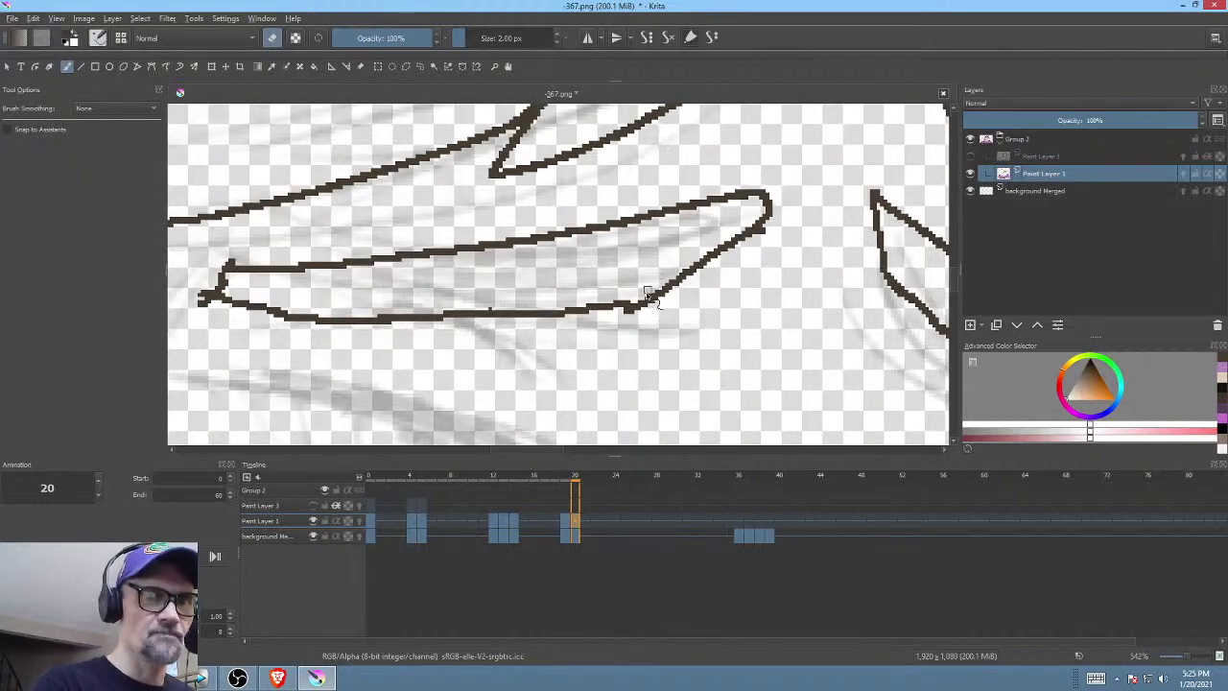
key(p)
key(e)
mouse_move(641, 306)
mouse_down()
mouse_move(604, 320)
mouse_move(684, 294)
mouse_up()
key(e)
key(b)
key(e)
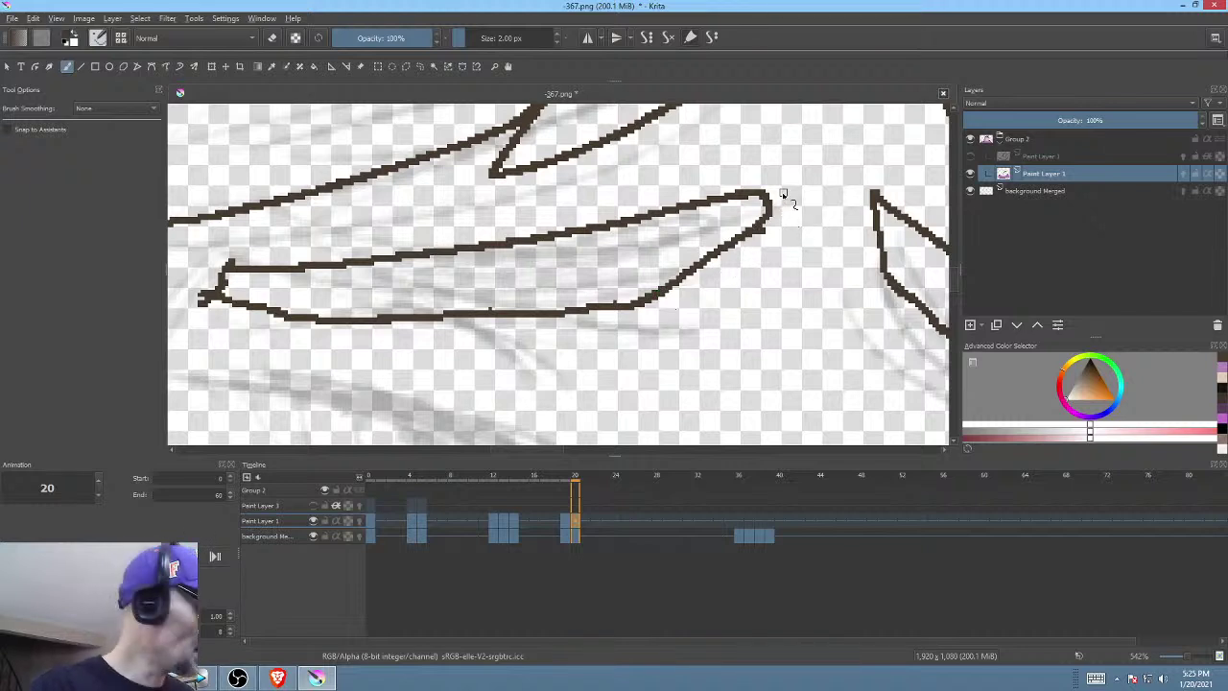
- Erase the stray line ends sticking out of the longer eyebrow's outer tip
key(e)
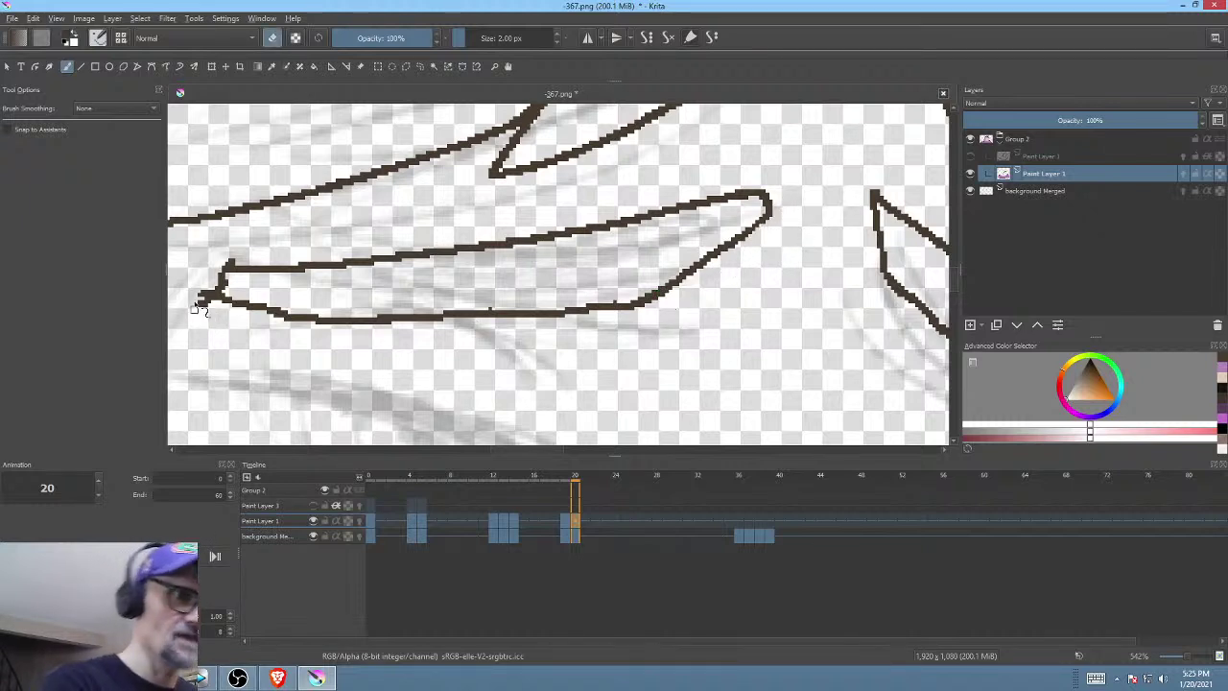
mouse_move(197, 301)
mouse_down()
mouse_move(207, 290)
mouse_move(213, 299)
mouse_up()
click(234, 259)
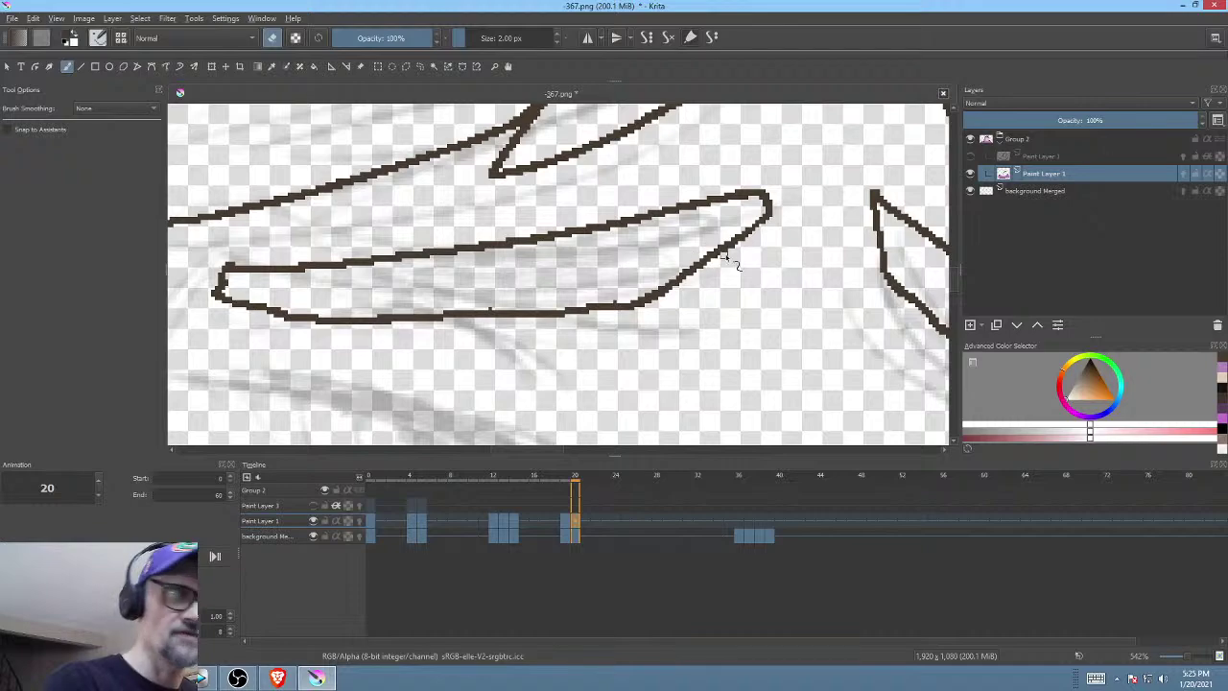
- Ink the short crease dashes between the longer eyebrow and its eye on frame 20, using frame 19 as reference
drag(756, 287, 590, 392)
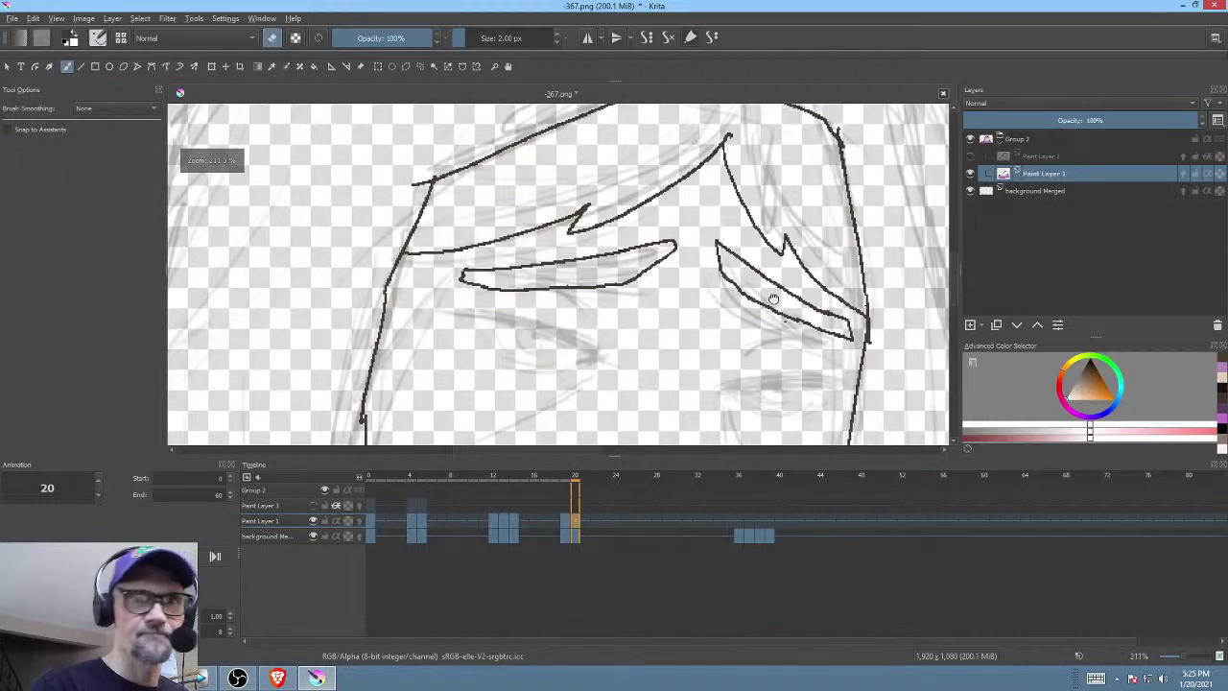
drag(843, 341, 809, 269)
drag(665, 268, 600, 357)
drag(684, 267, 630, 255)
drag(551, 329, 584, 349)
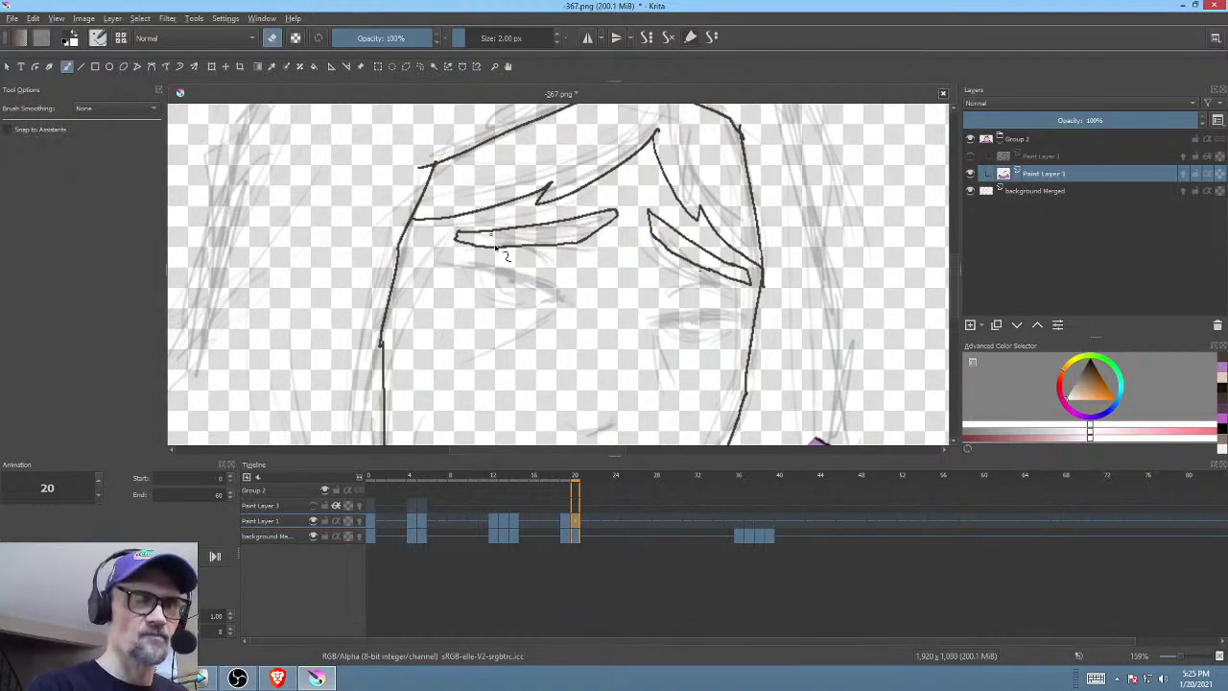
mouse_move(661, 312)
mouse_down()
mouse_move(647, 249)
mouse_move(584, 191)
mouse_move(586, 217)
mouse_up()
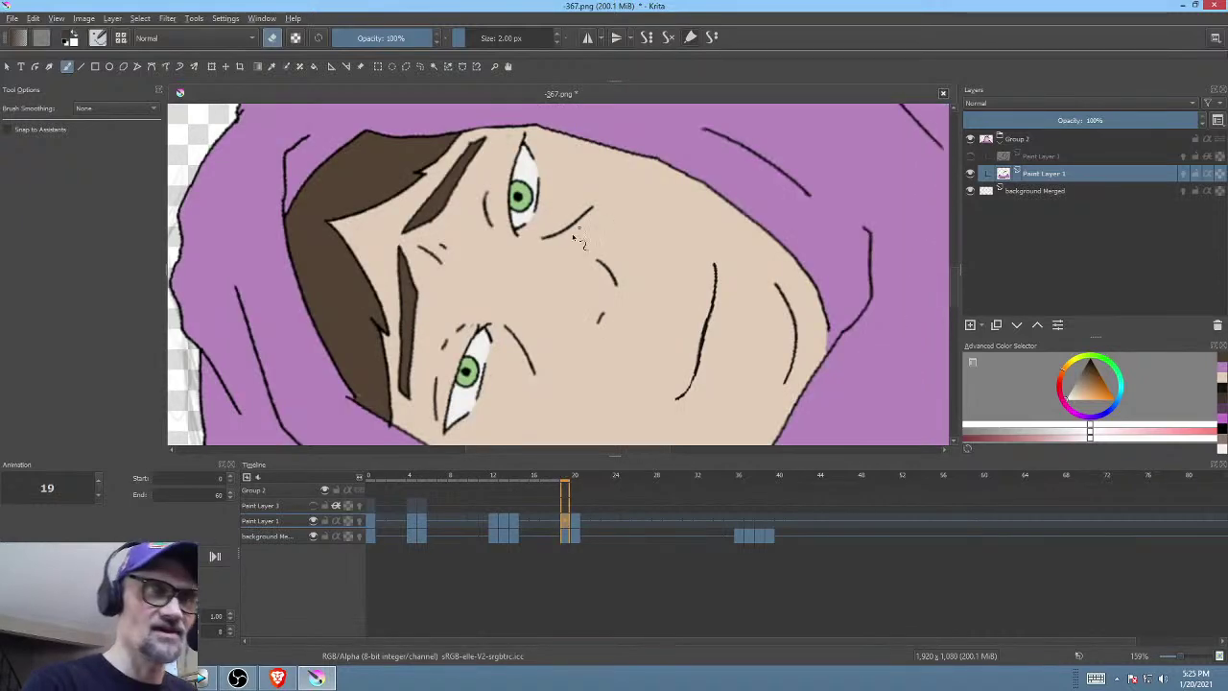
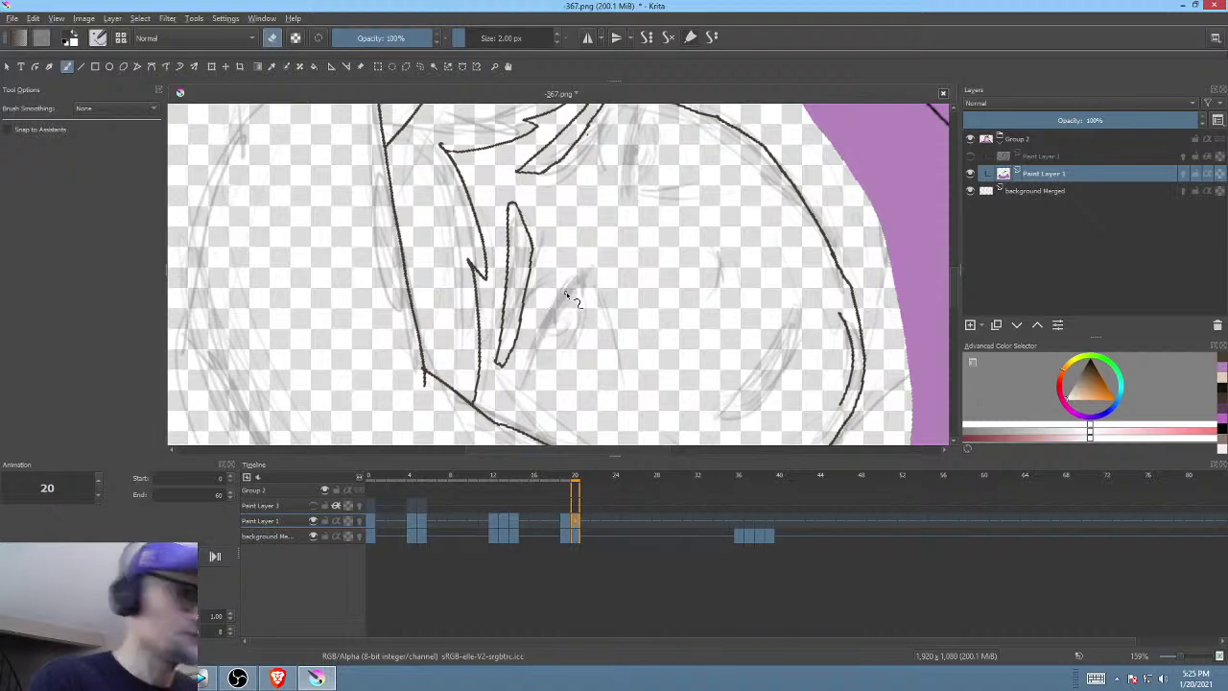
key(e)
key(Left)
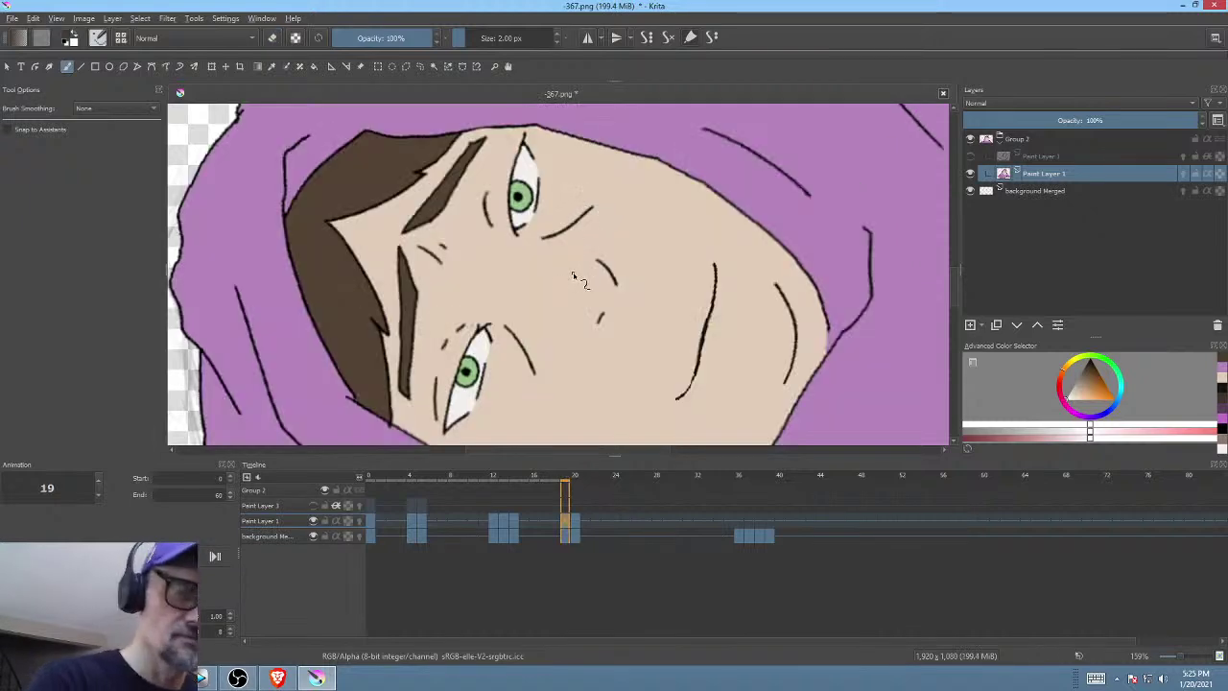
key(Right)
drag(571, 271, 527, 319)
key(Left)
key(Right)
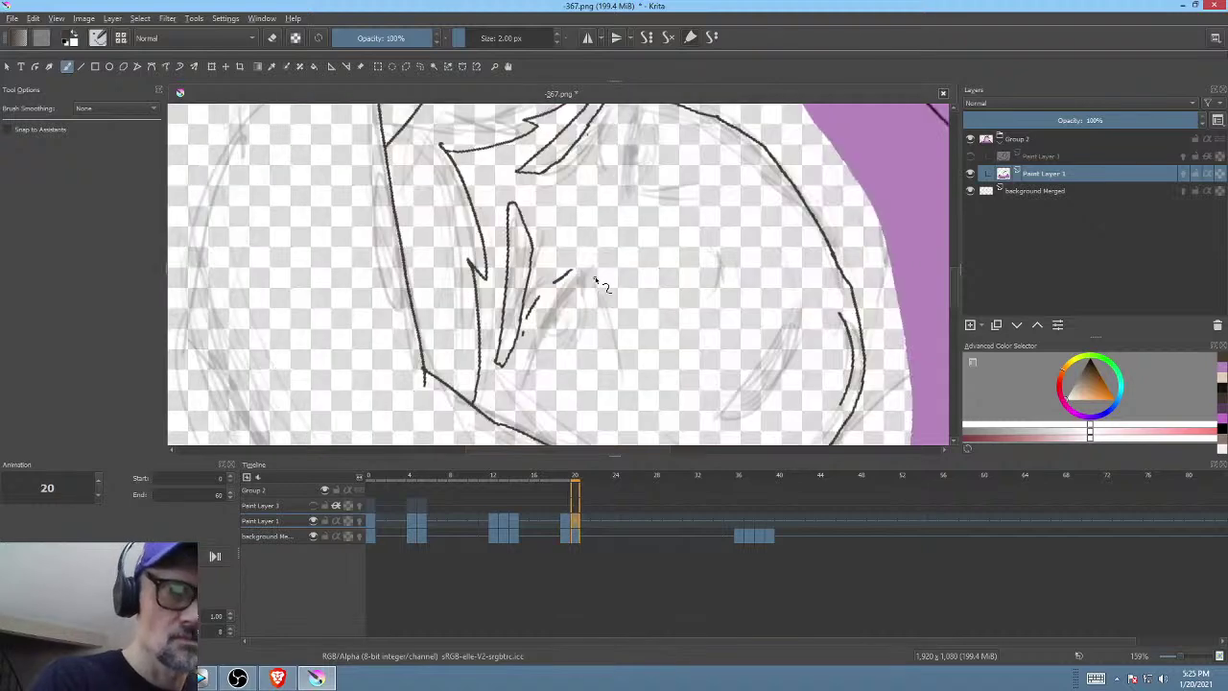
- Draw the upper eyelid line of the eye beneath the longer eyebrow and compare it with frame 19
drag(589, 277, 530, 361)
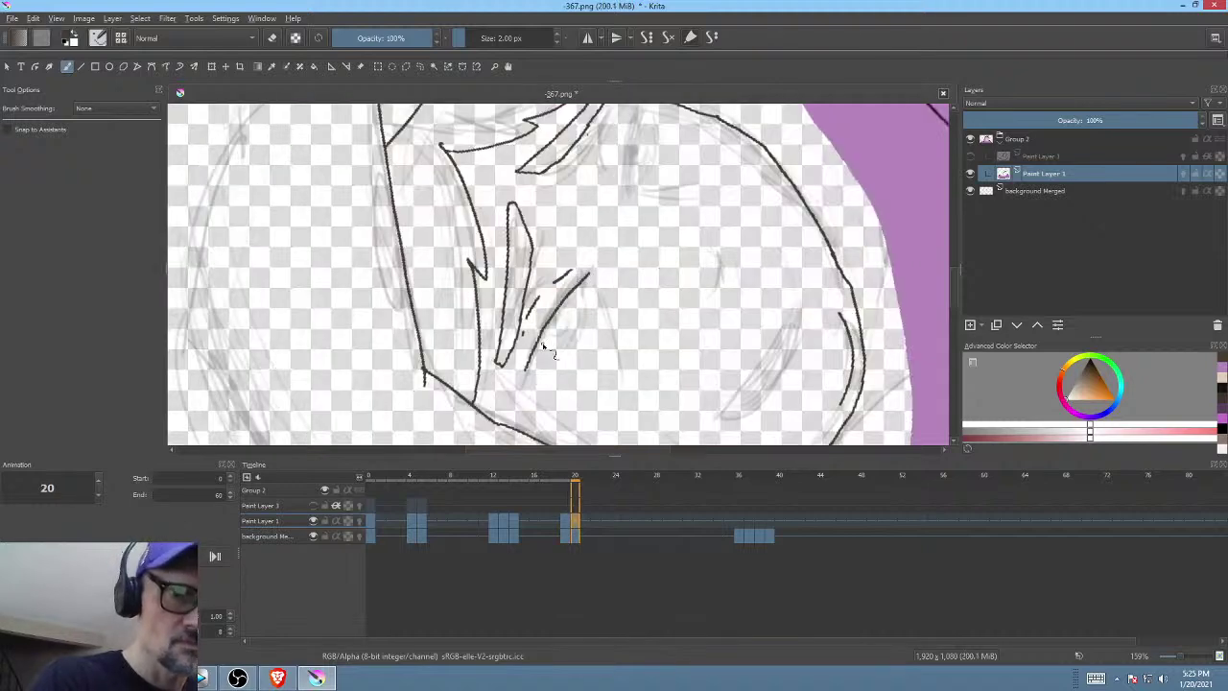
key(Left)
key(Right)
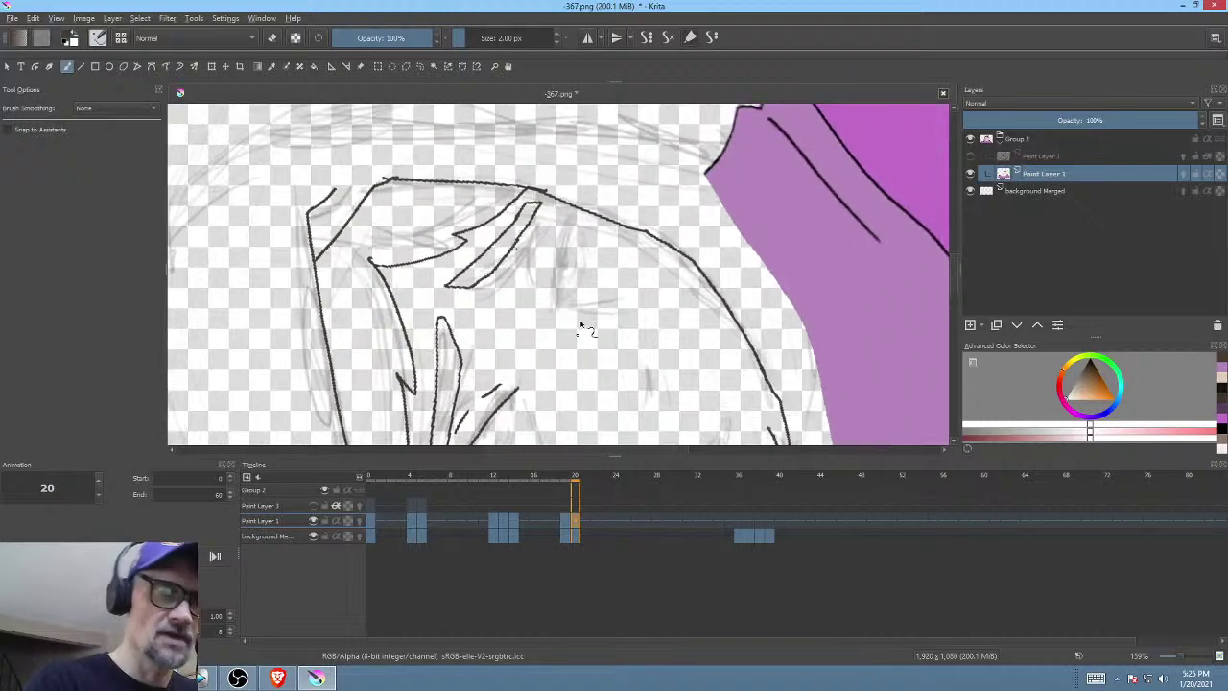
- Draw the upper eyelid line and the crease above it for the eye beneath the shorter eyebrow, checking against frame 19
key(Left)
key(Right)
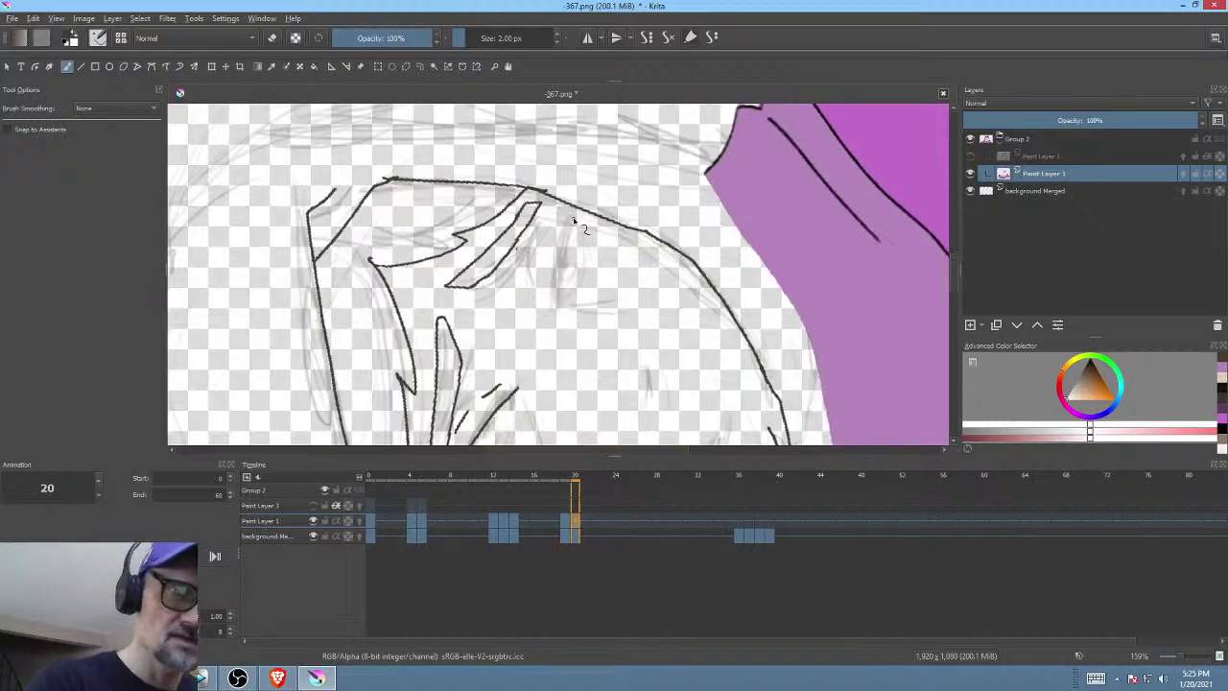
drag(573, 219, 555, 305)
key(Left)
key(Right)
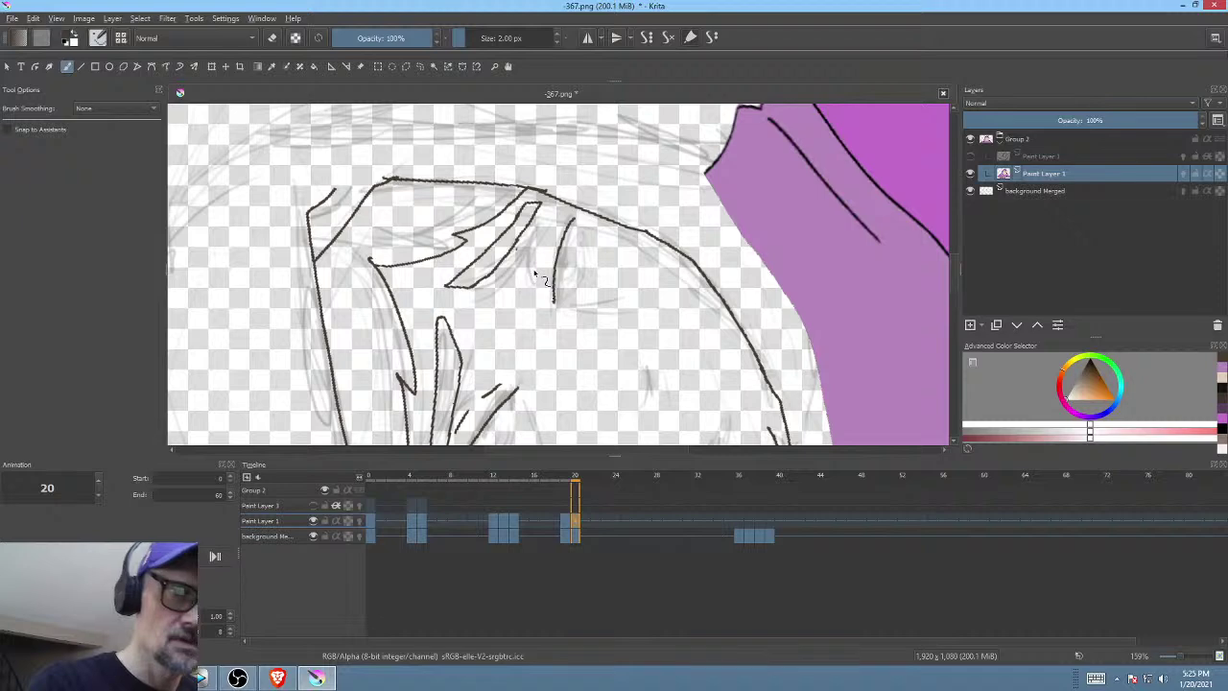
key(Left)
key(Right)
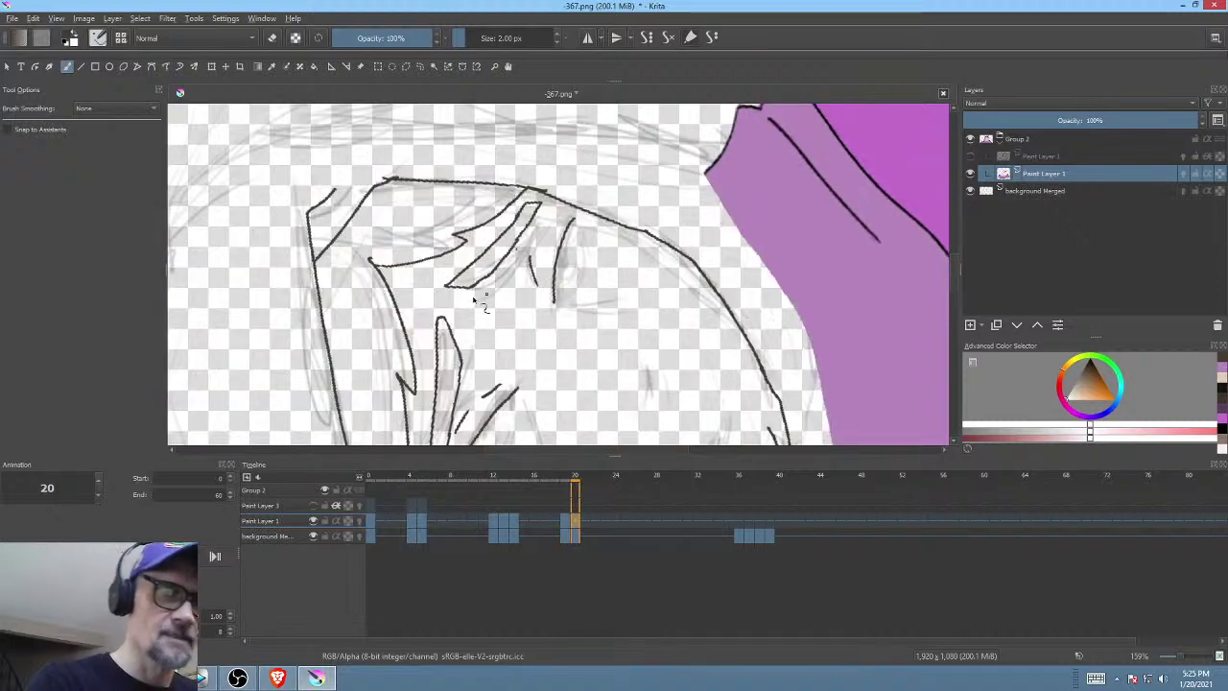
- Add the short frown lines between the two eyebrows on frame 20
key(Left)
key(Right)
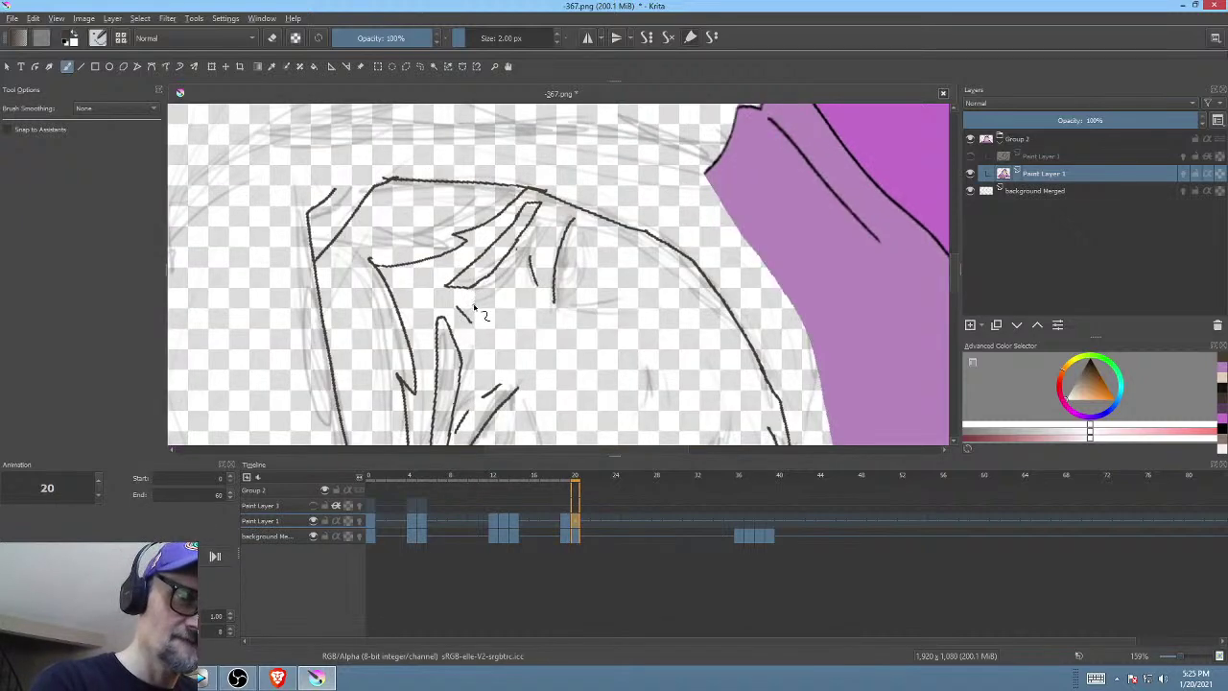
drag(473, 305, 481, 308)
- Ink a curved crease line beneath each eye on frame 20, comparing with frame 19
drag(616, 368, 578, 309)
key(Left)
key(Right)
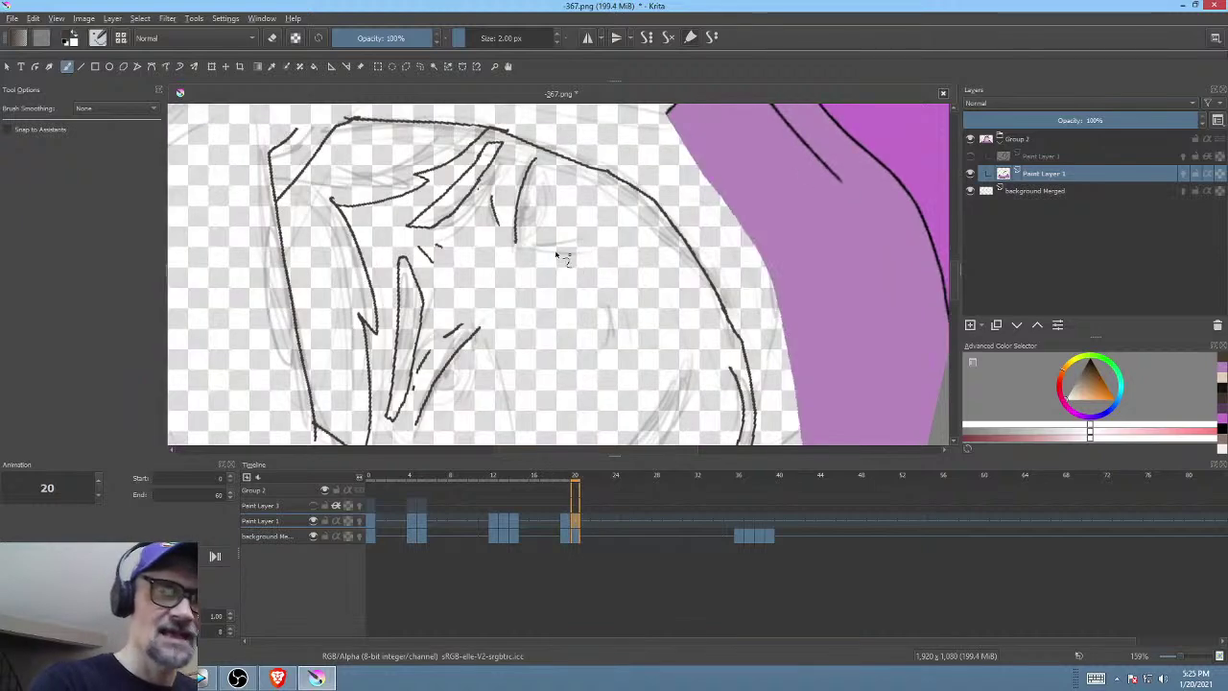
drag(556, 254, 610, 183)
key(Left)
key(Right)
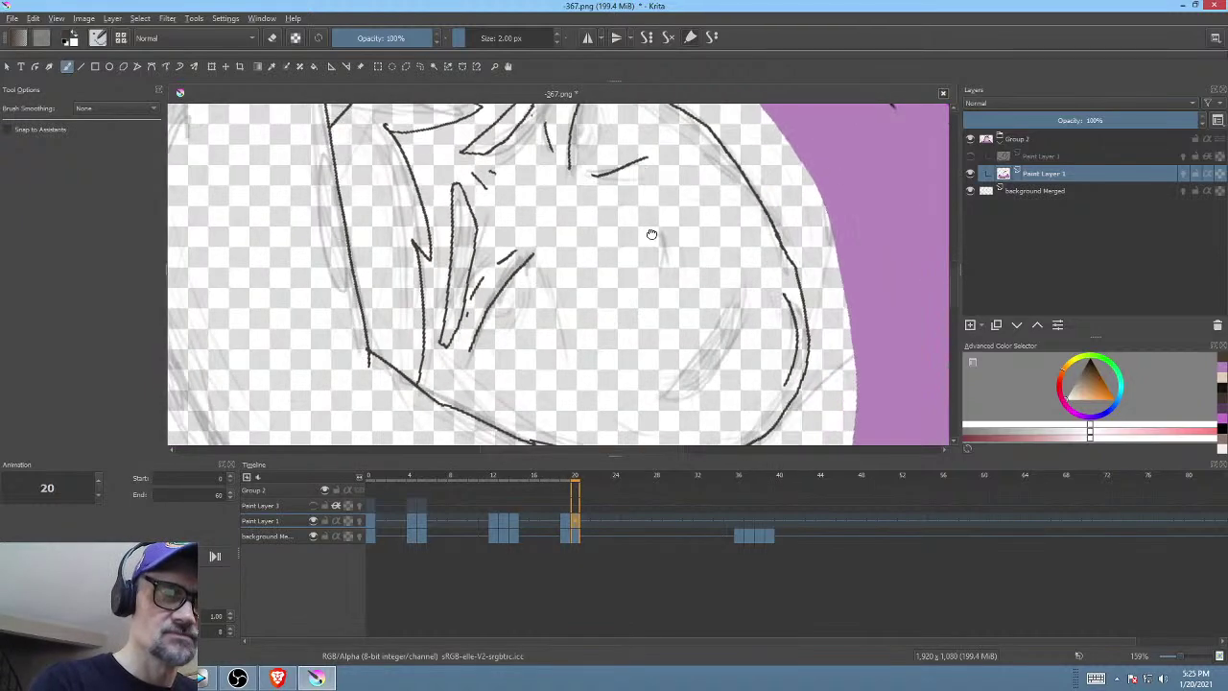
mouse_move(543, 276)
mouse_down()
mouse_move(556, 327)
mouse_move(656, 337)
mouse_up()
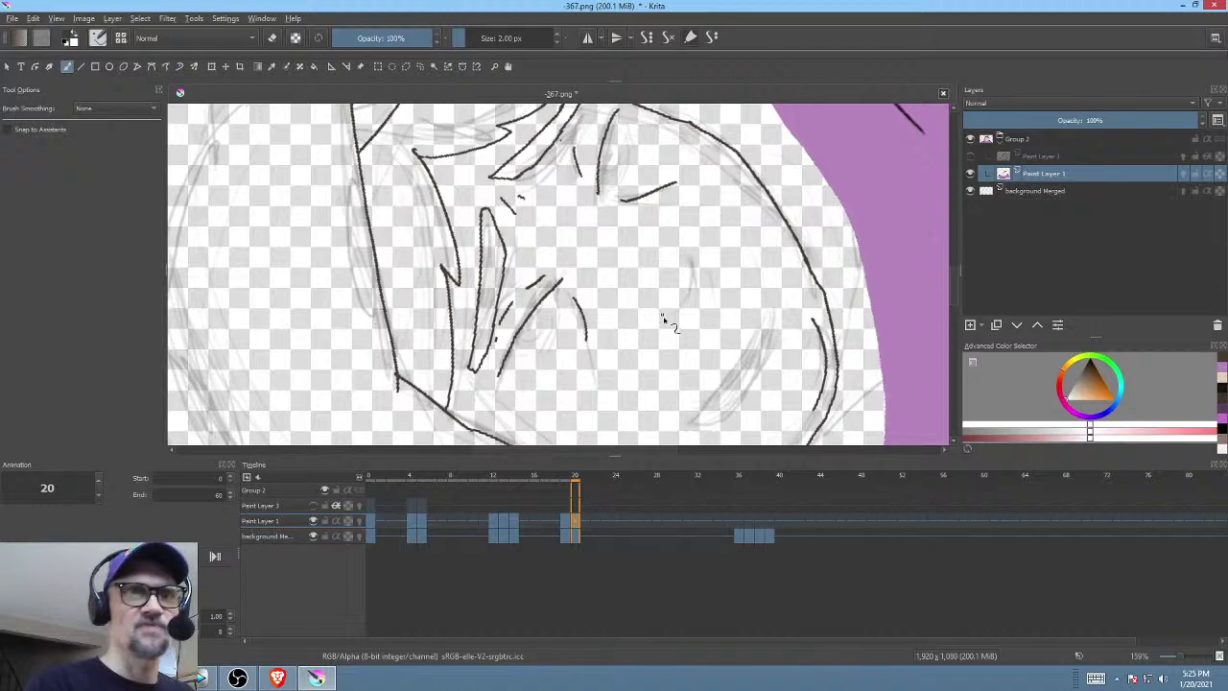
key(Left)
key(Right)
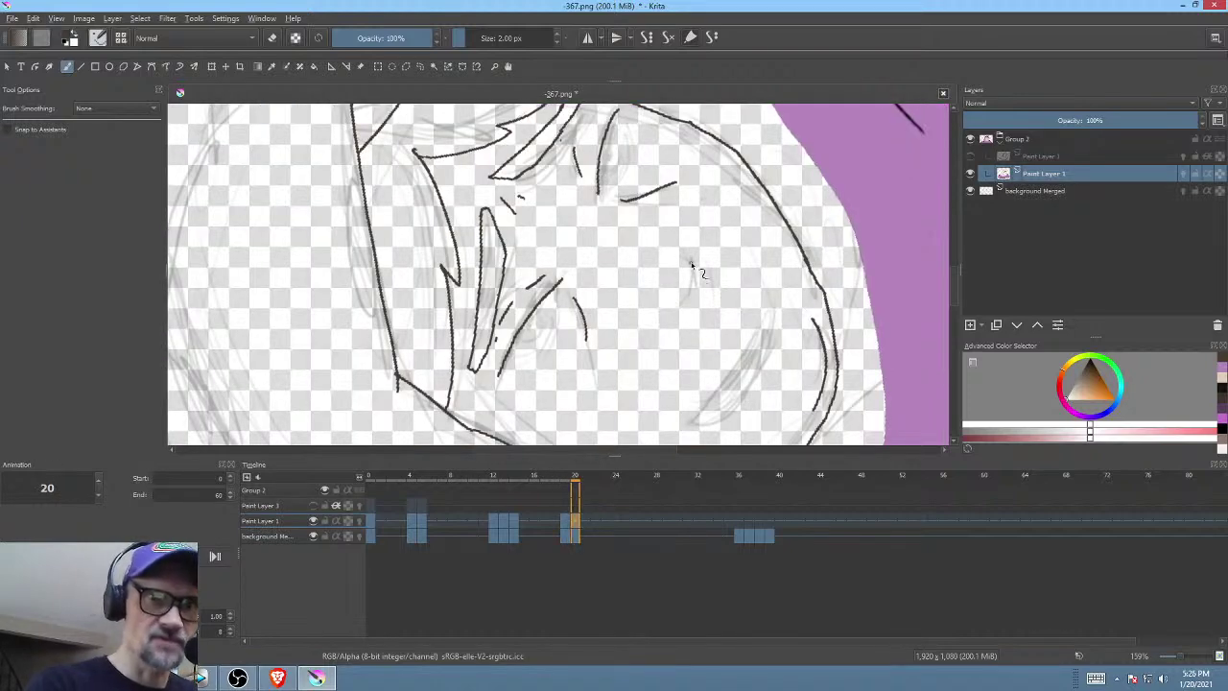
- Draw the short curve and the small nostril mark of the nose on frame 20
drag(690, 264, 699, 294)
key(Left)
key(Right)
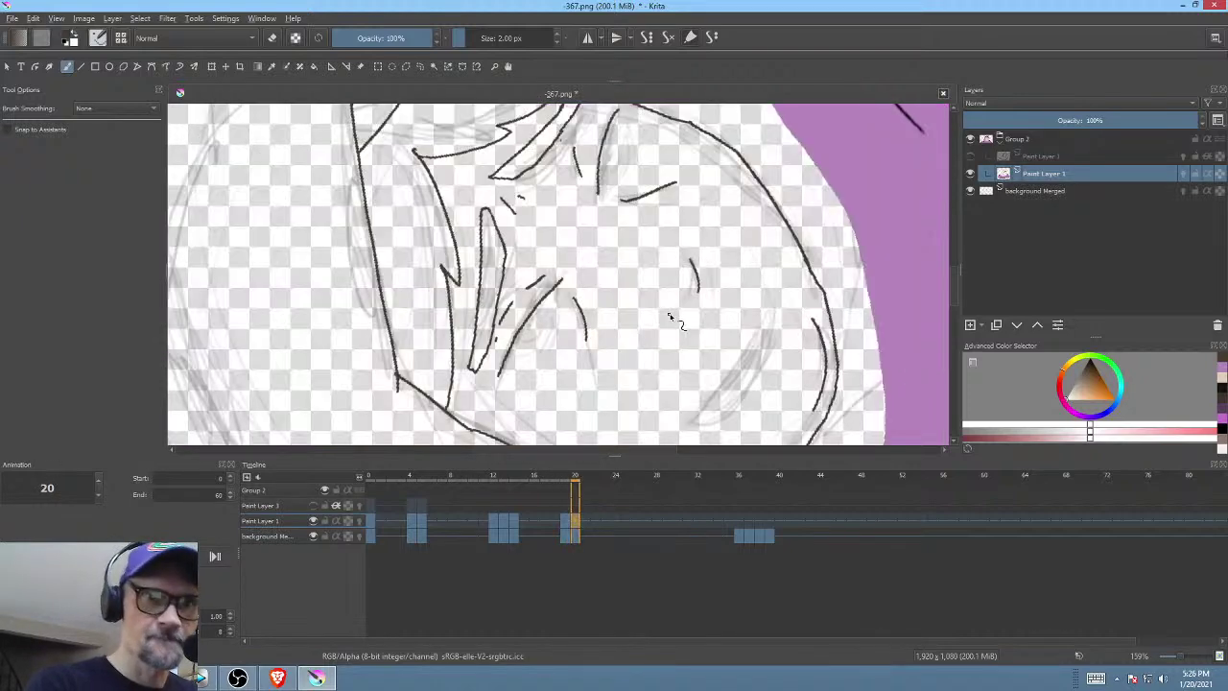
scroll(652, 269, up, 6)
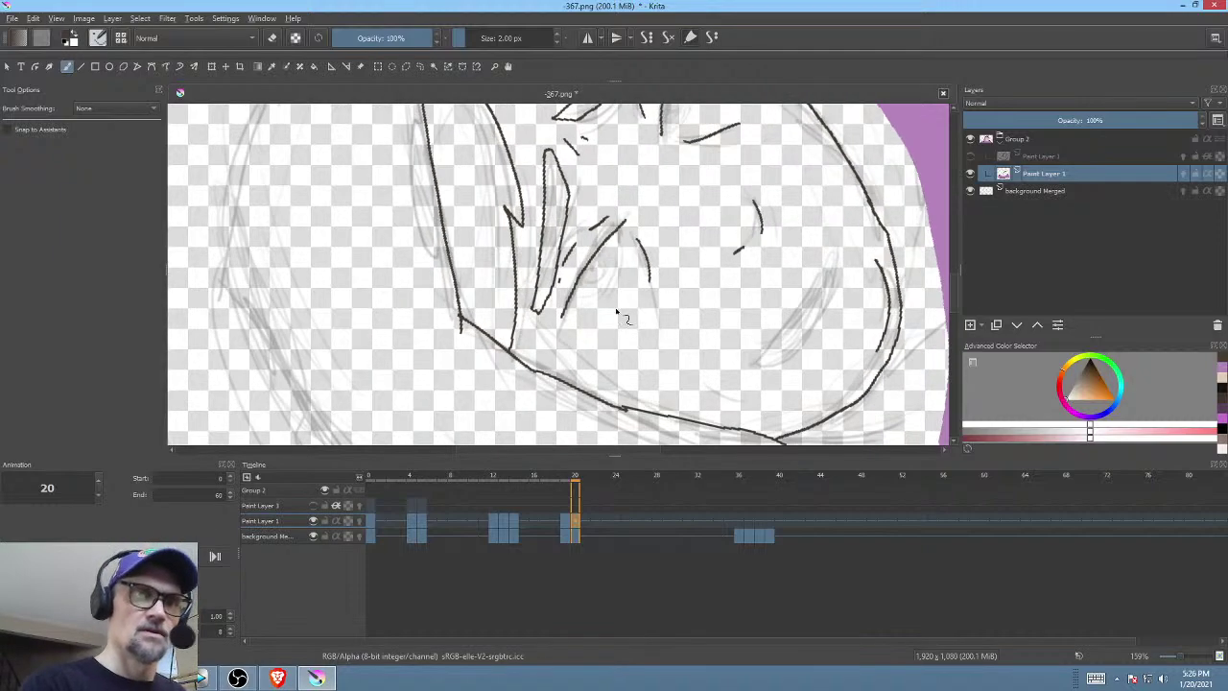
- Draw the half-round iris outlines hanging from both upper eyelids on frame 20, using frame 19 as reference
key(Left)
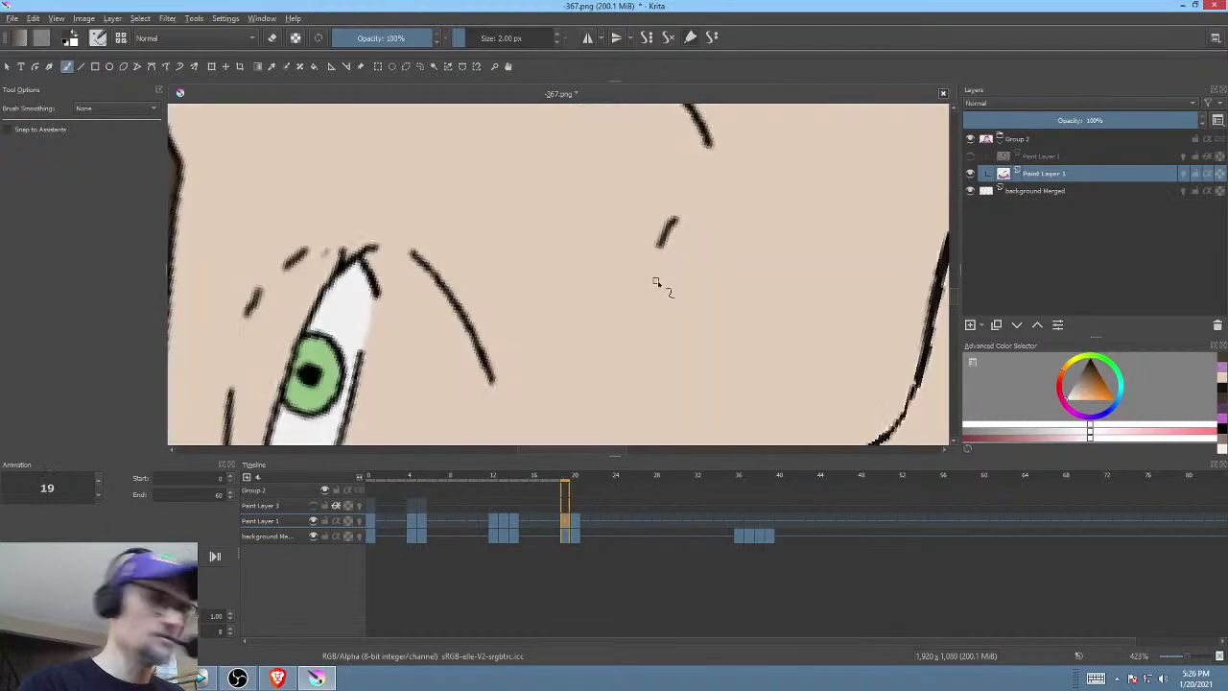
key(Right)
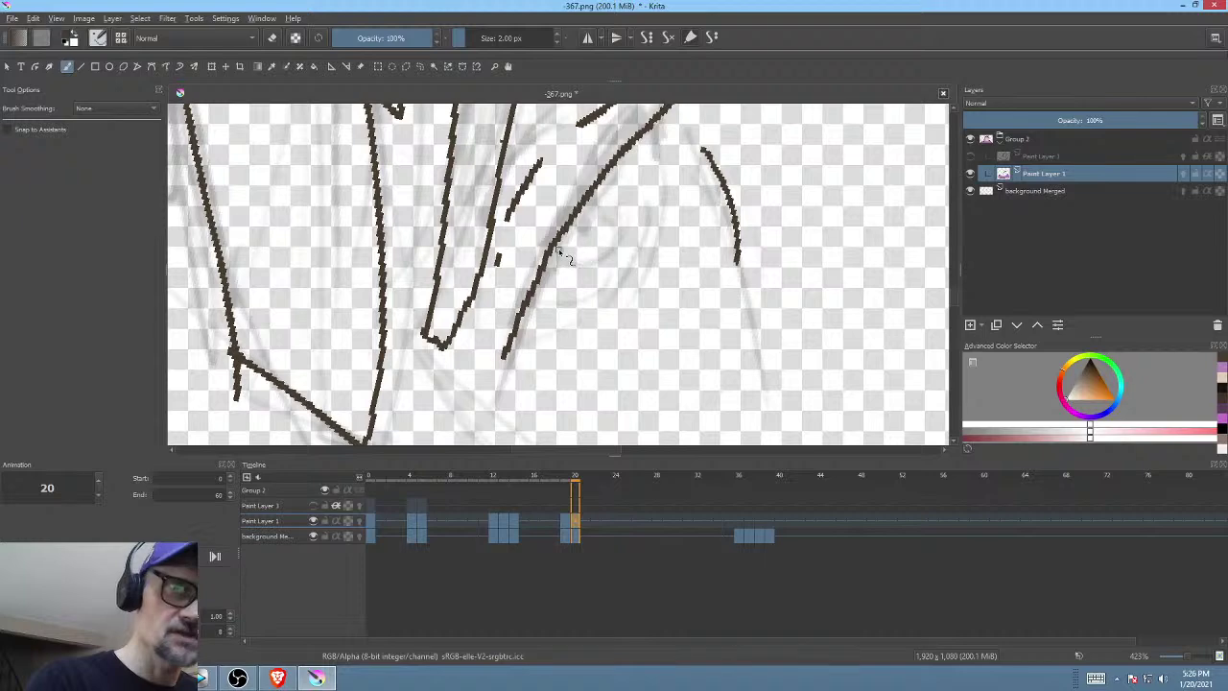
mouse_move(574, 259)
mouse_down()
mouse_move(614, 251)
mouse_move(620, 230)
mouse_move(593, 186)
mouse_up()
drag(683, 165, 477, 397)
drag(610, 286, 430, 485)
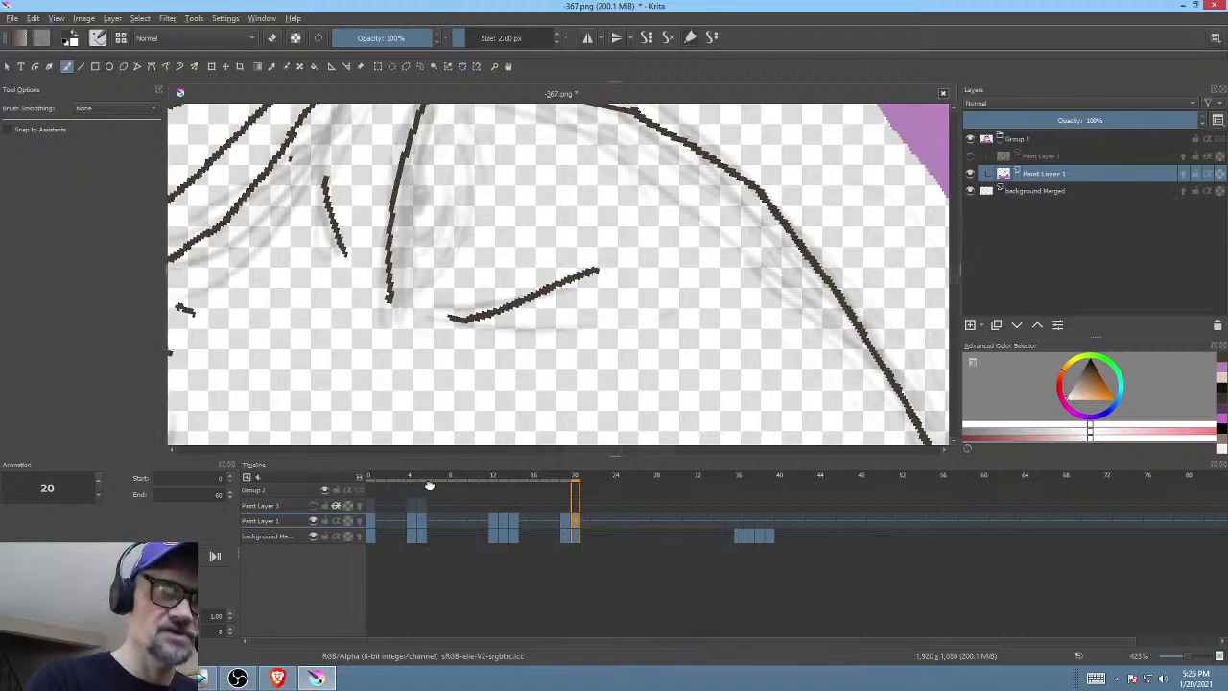
drag(593, 252, 646, 356)
key(Left)
key(Right)
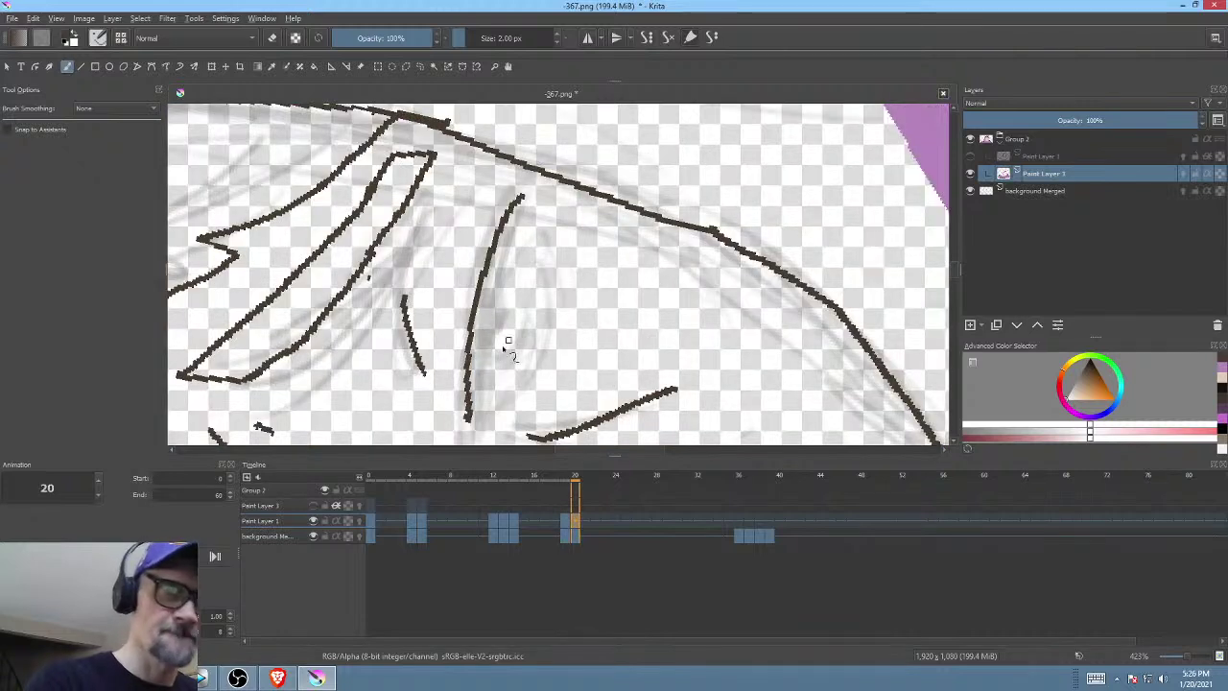
mouse_move(467, 358)
mouse_down()
mouse_move(514, 332)
mouse_move(519, 307)
mouse_move(503, 289)
mouse_up()
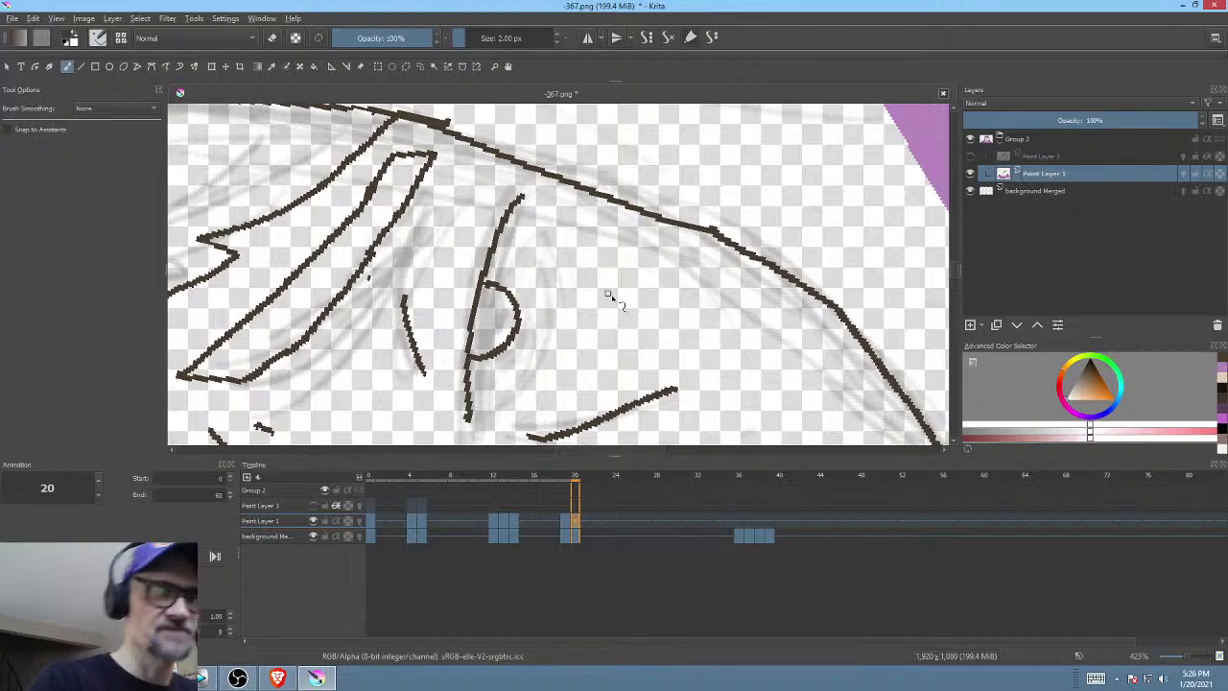
- Reset the canvas rotation and draw a small pupil inside each iris on frame 20
key(5)
mouse_move(601, 271)
mouse_down()
mouse_move(512, 390)
mouse_move(621, 279)
mouse_up()
drag(541, 299, 746, 357)
drag(677, 343, 817, 322)
scroll(816, 321, down, 3)
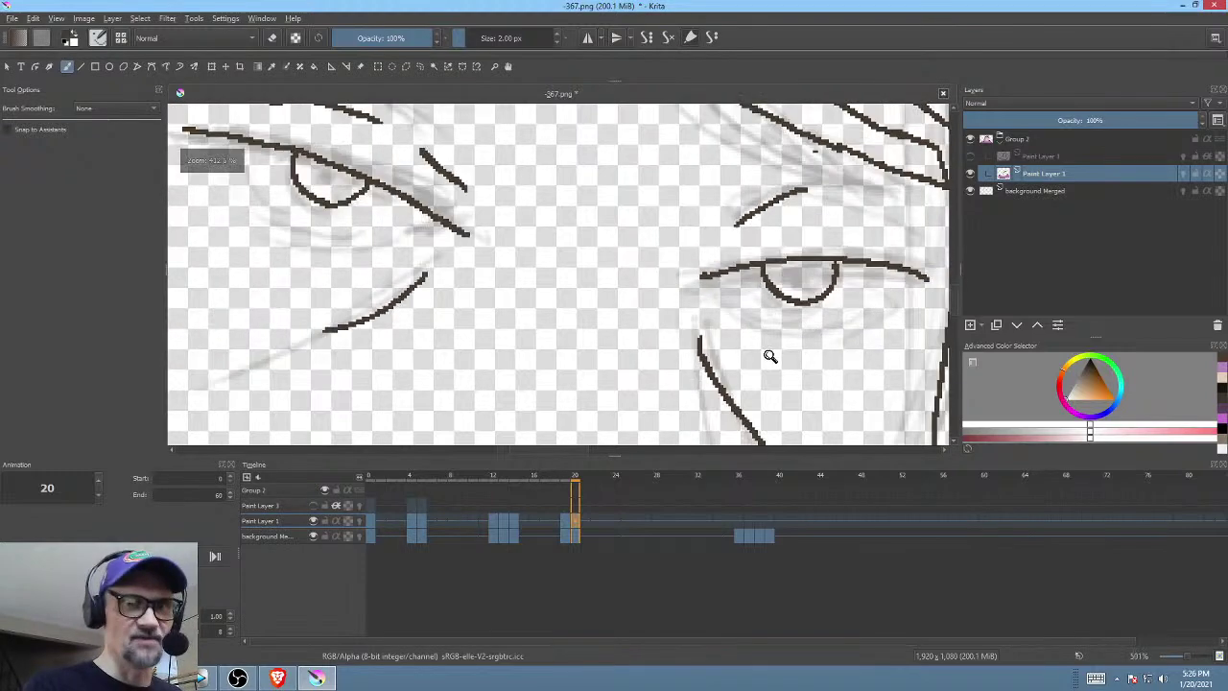
drag(777, 364, 777, 397)
key(Left)
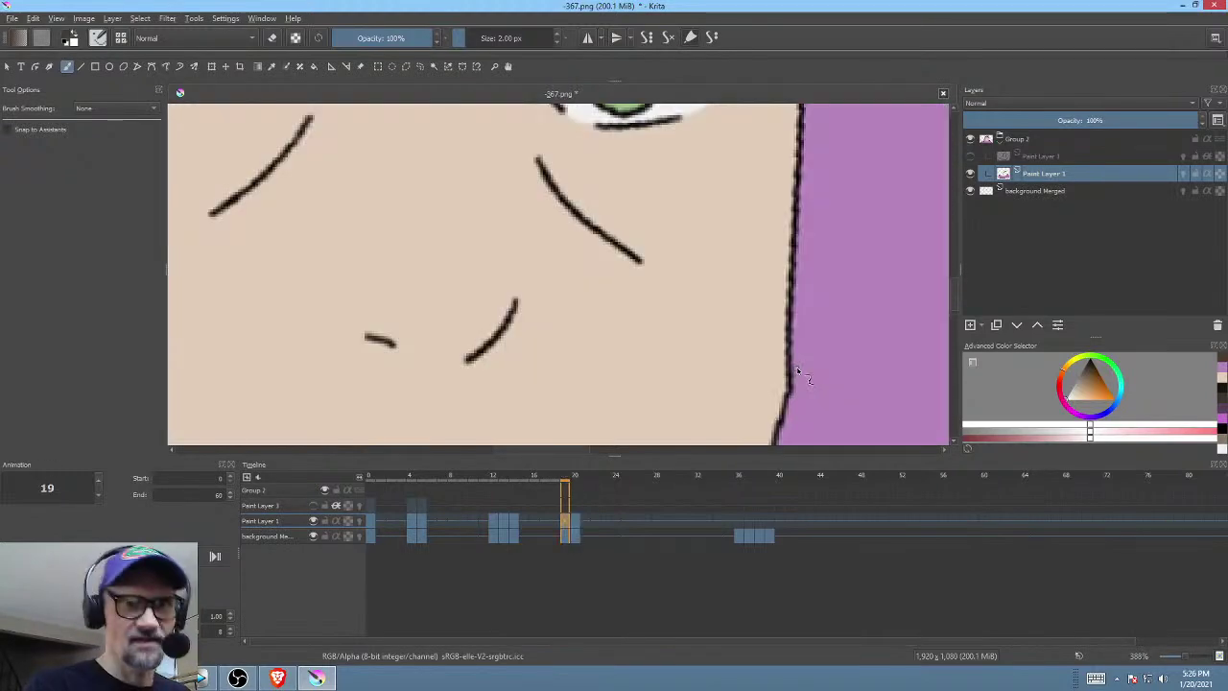
drag(676, 364, 780, 451)
key(Right)
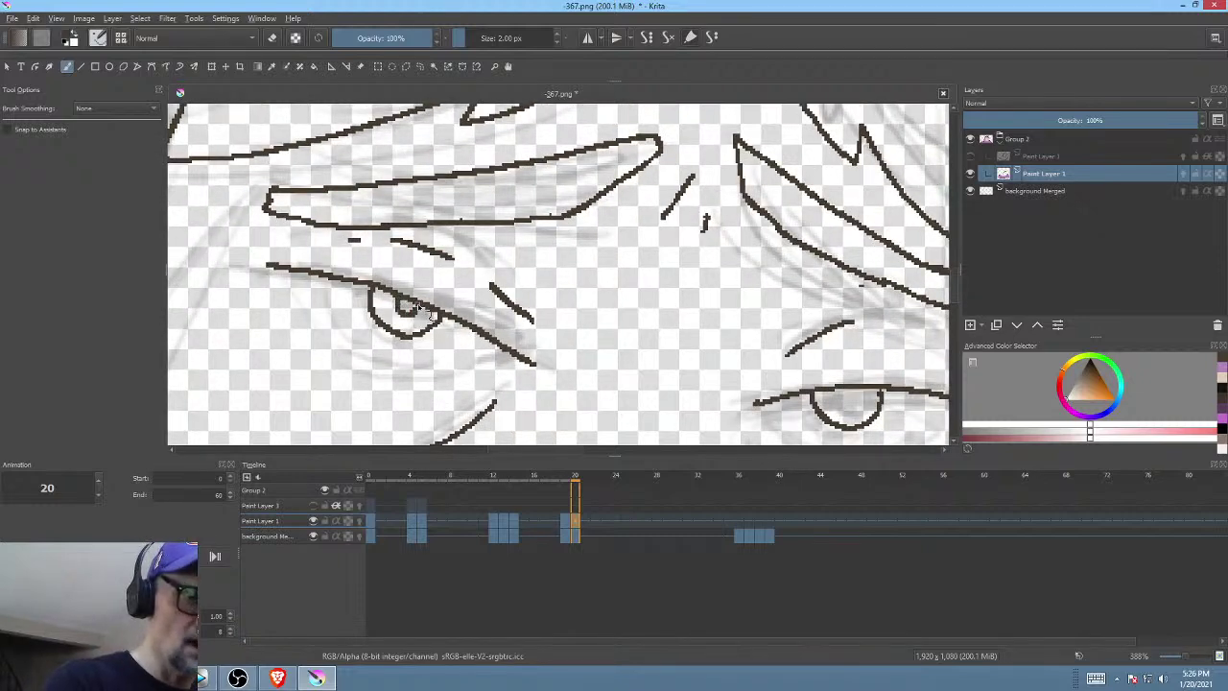
drag(766, 335, 575, 290)
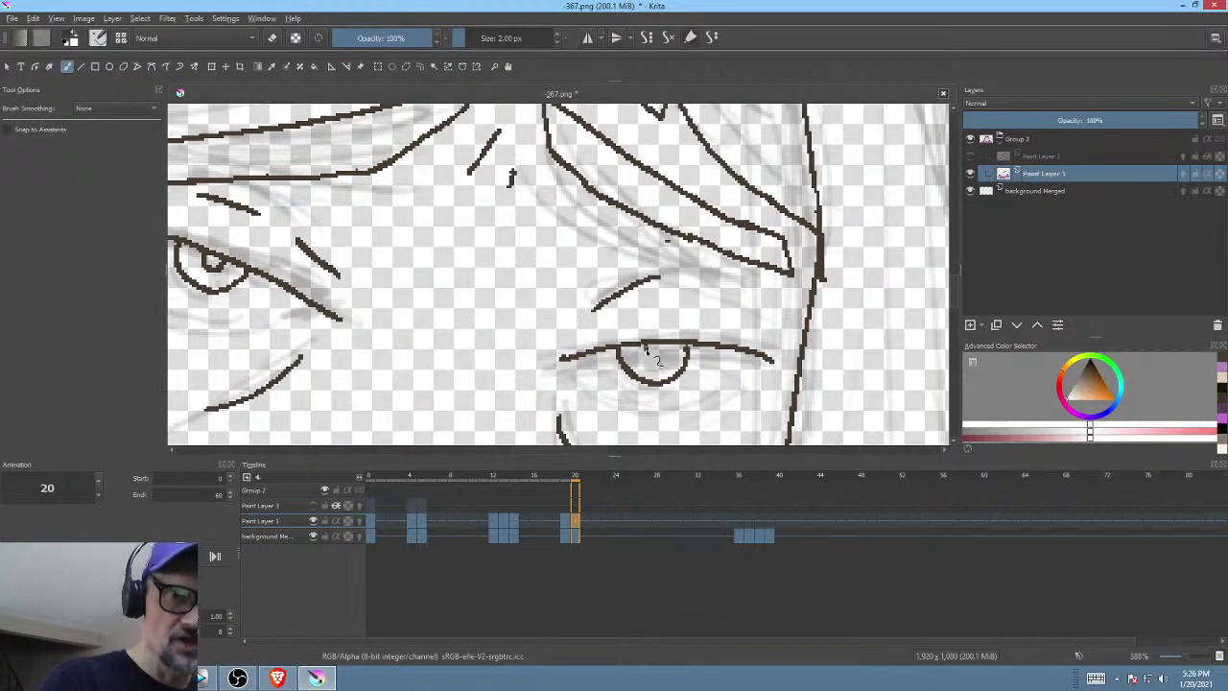
drag(645, 348, 670, 346)
- Ink the broken lower eyelid line of the eye beneath the shorter eyebrow, comparing with frame 19
drag(746, 327, 748, 323)
key(Left)
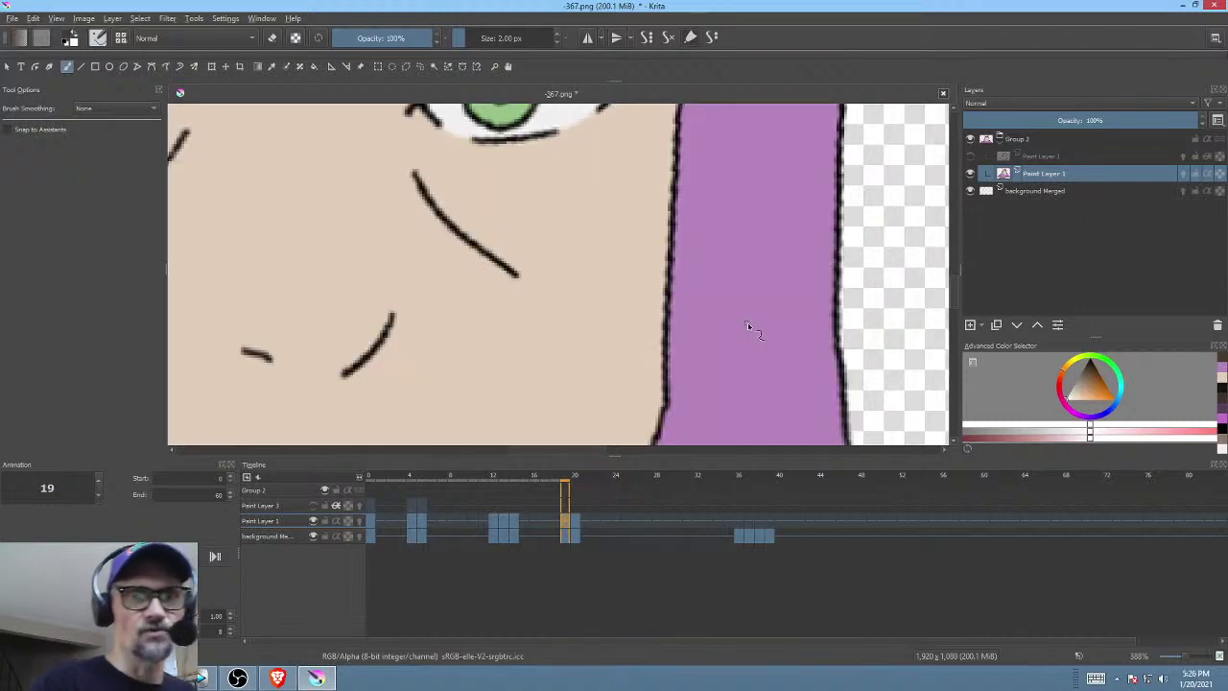
key(Right)
mouse_move(638, 390)
mouse_down()
mouse_move(687, 394)
mouse_move(740, 380)
mouse_up()
mouse_move(619, 374)
mouse_down()
mouse_move(600, 367)
mouse_move(888, 369)
mouse_up()
key(Left)
- Draw the outer corner line and lower eyelid line of the eye beneath the longer eyebrow, using frame 19 as reference
drag(617, 333, 757, 464)
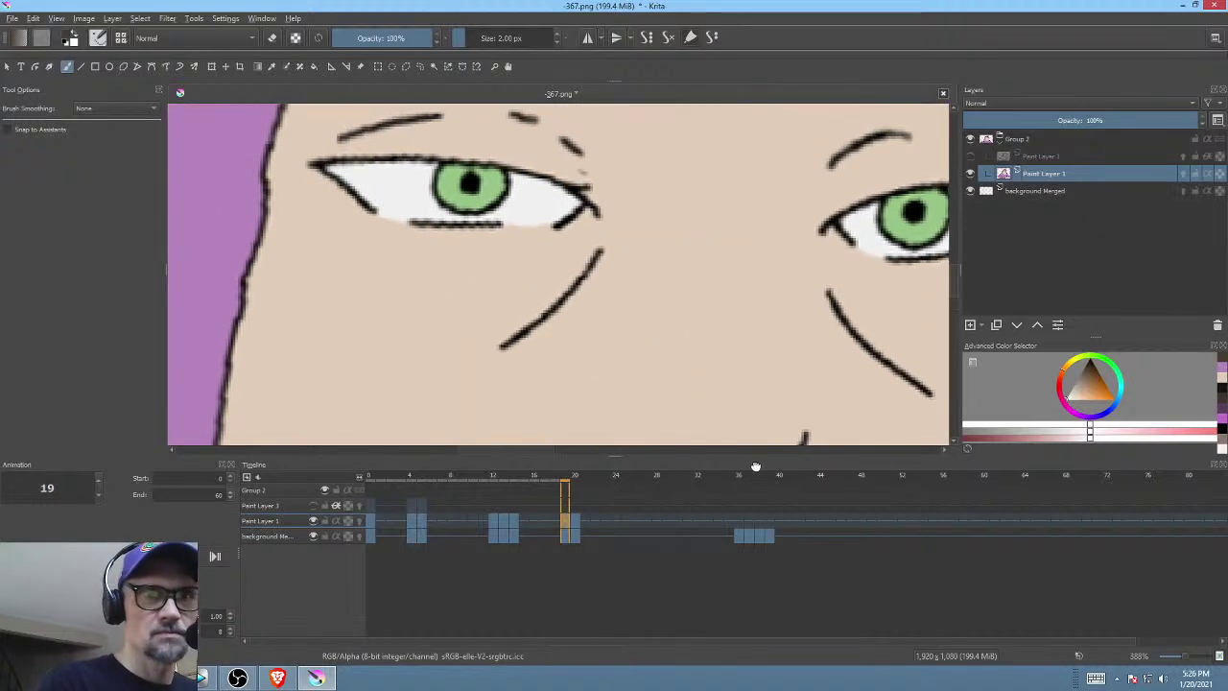
key(Right)
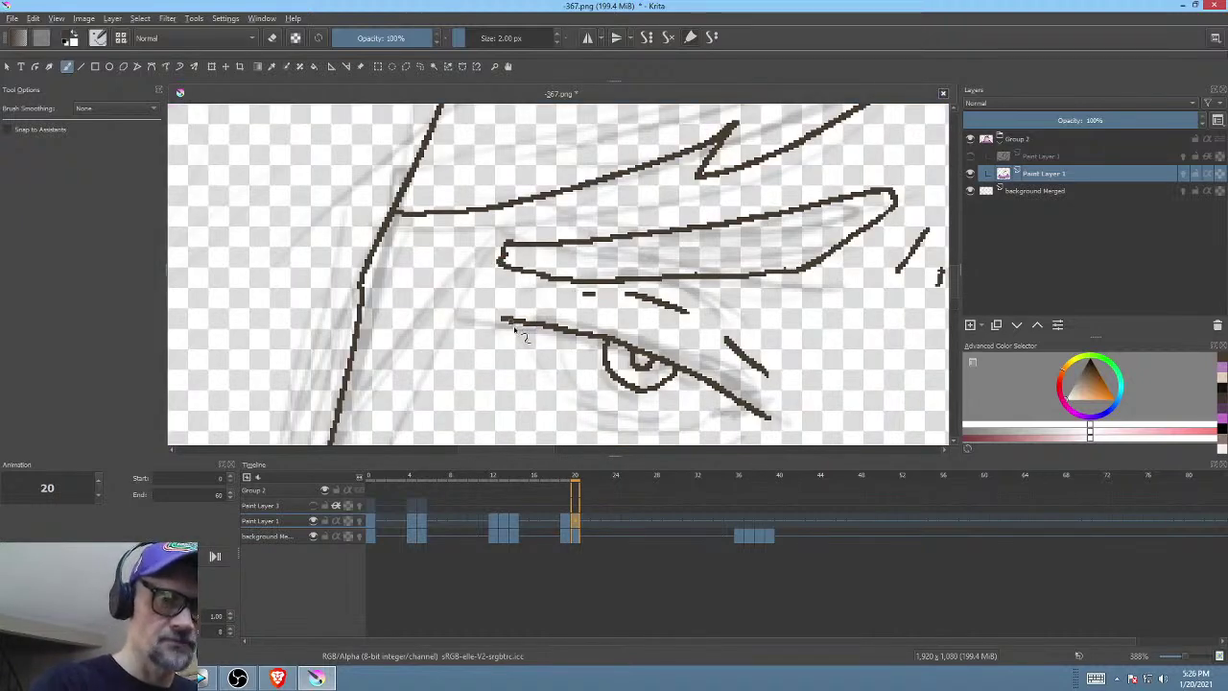
drag(707, 356, 641, 419)
key(Left)
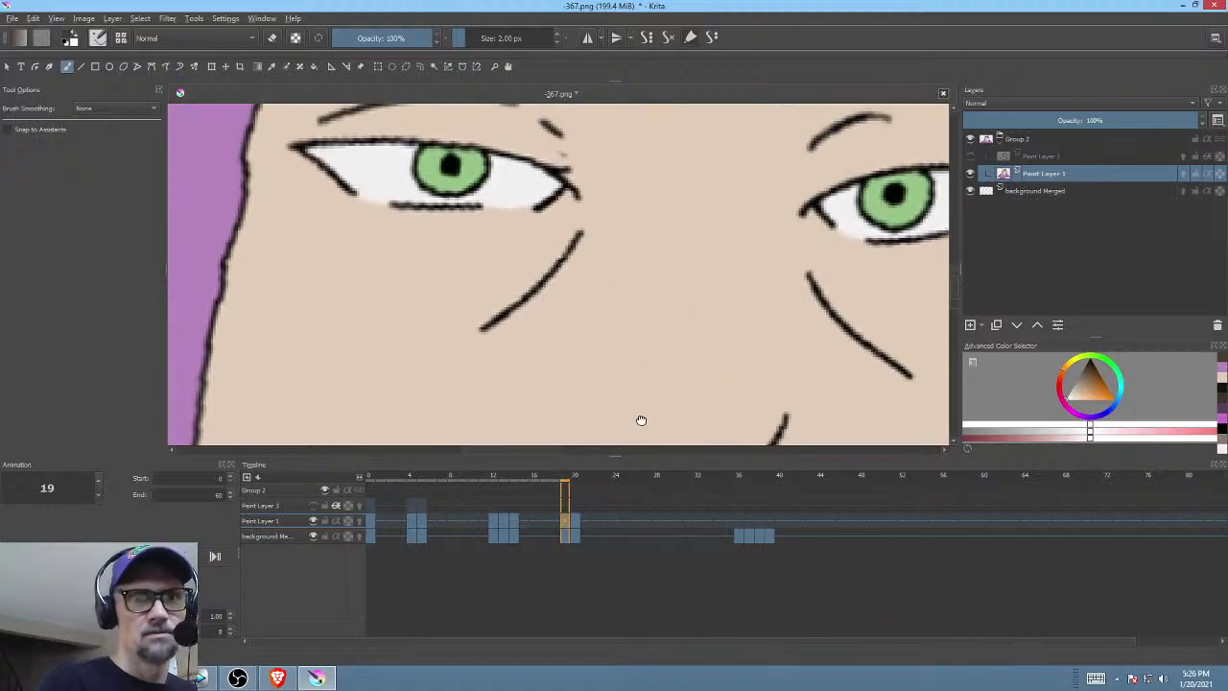
key(Right)
mouse_move(562, 395)
mouse_down()
mouse_move(616, 412)
mouse_move(658, 372)
mouse_up()
- Draw the inner corner line of the eye beneath the longer eyebrow and add a short crease dash beside it
key(Left)
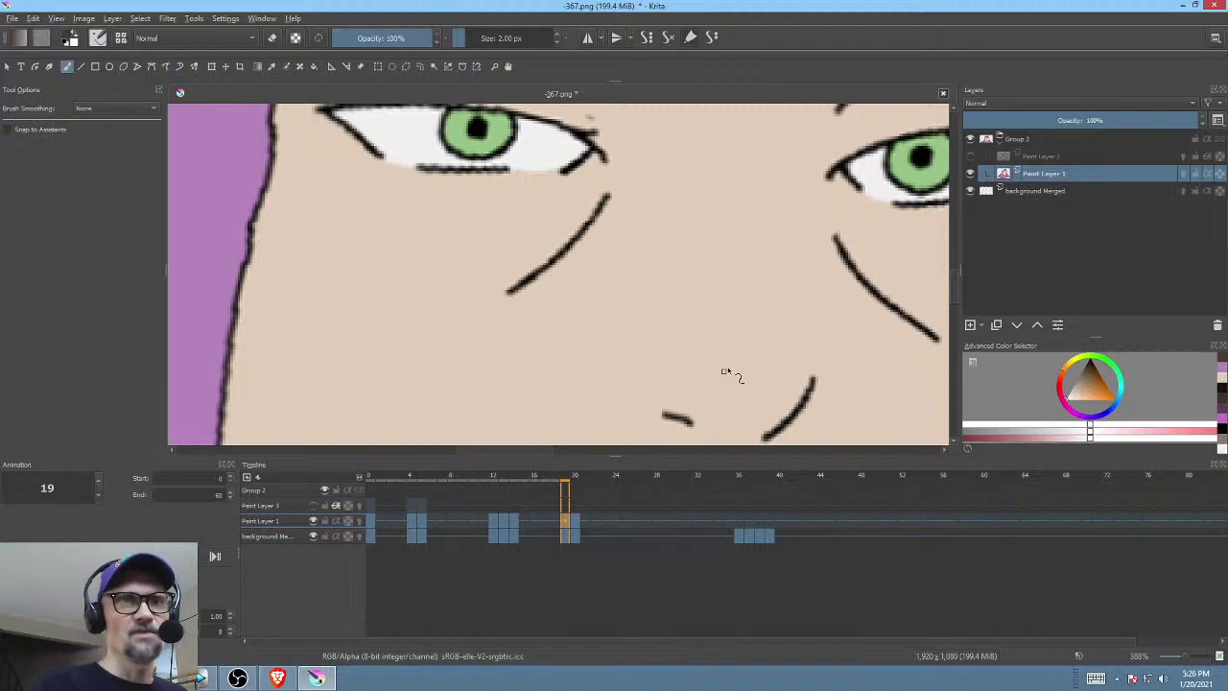
key(Right)
drag(764, 362, 707, 370)
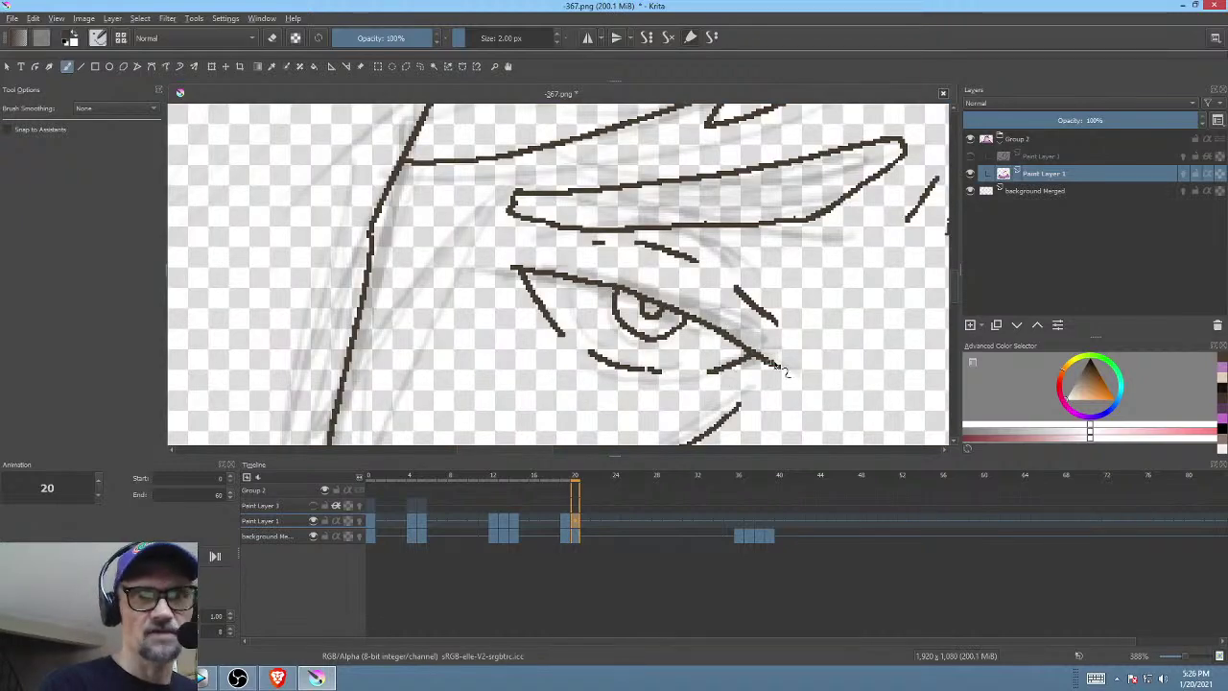
drag(788, 313, 742, 348)
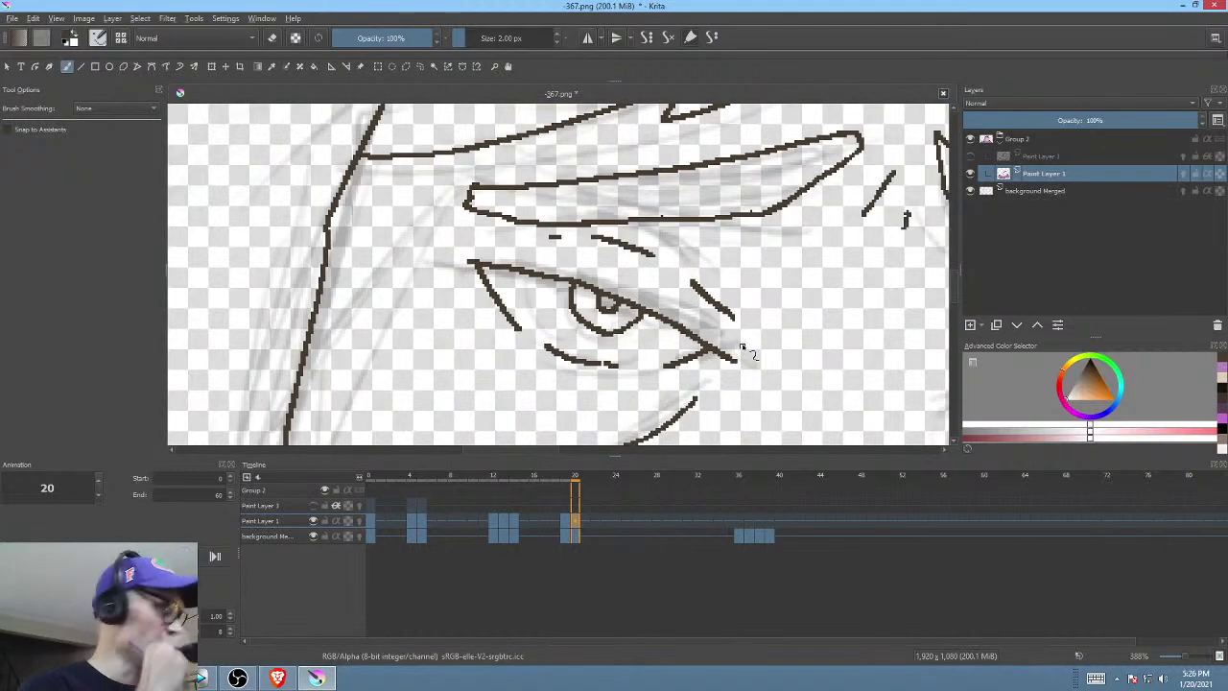
drag(681, 315, 723, 321)
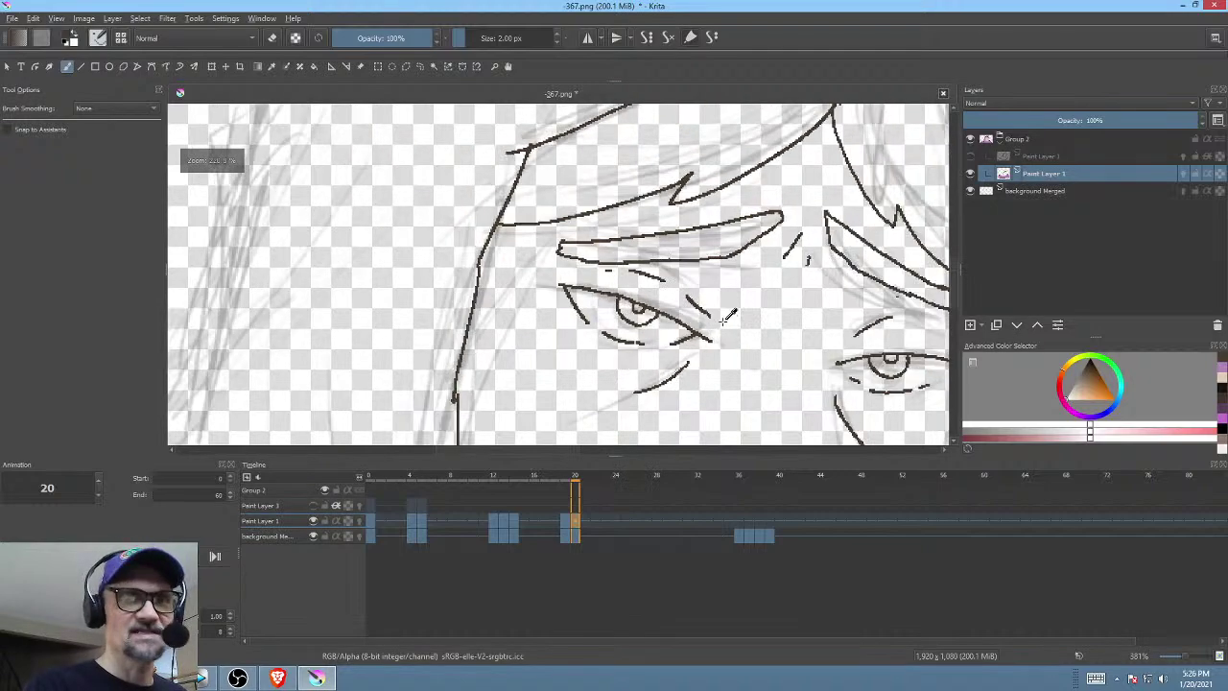
- Draw a short, near-vertical cheek line just inside the lower face outline on frame 20, using frame 19 as reference
drag(789, 293, 623, 347)
drag(681, 320, 690, 281)
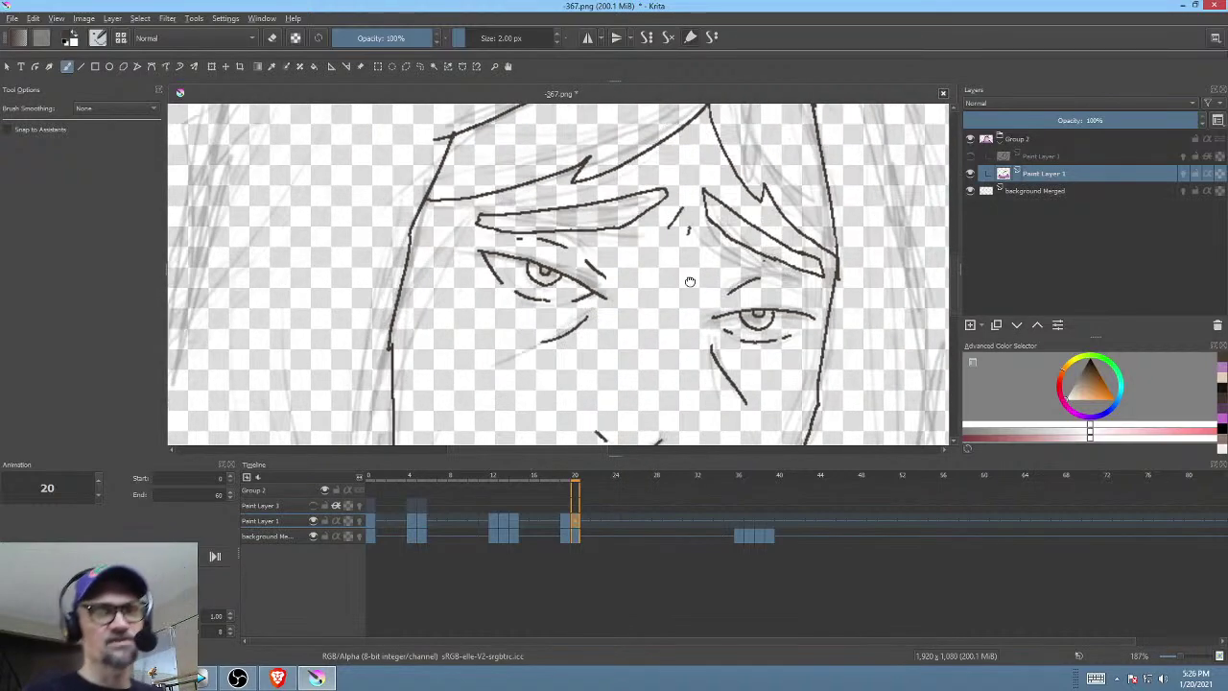
mouse_move(696, 345)
mouse_down()
mouse_move(707, 317)
mouse_move(677, 305)
mouse_up()
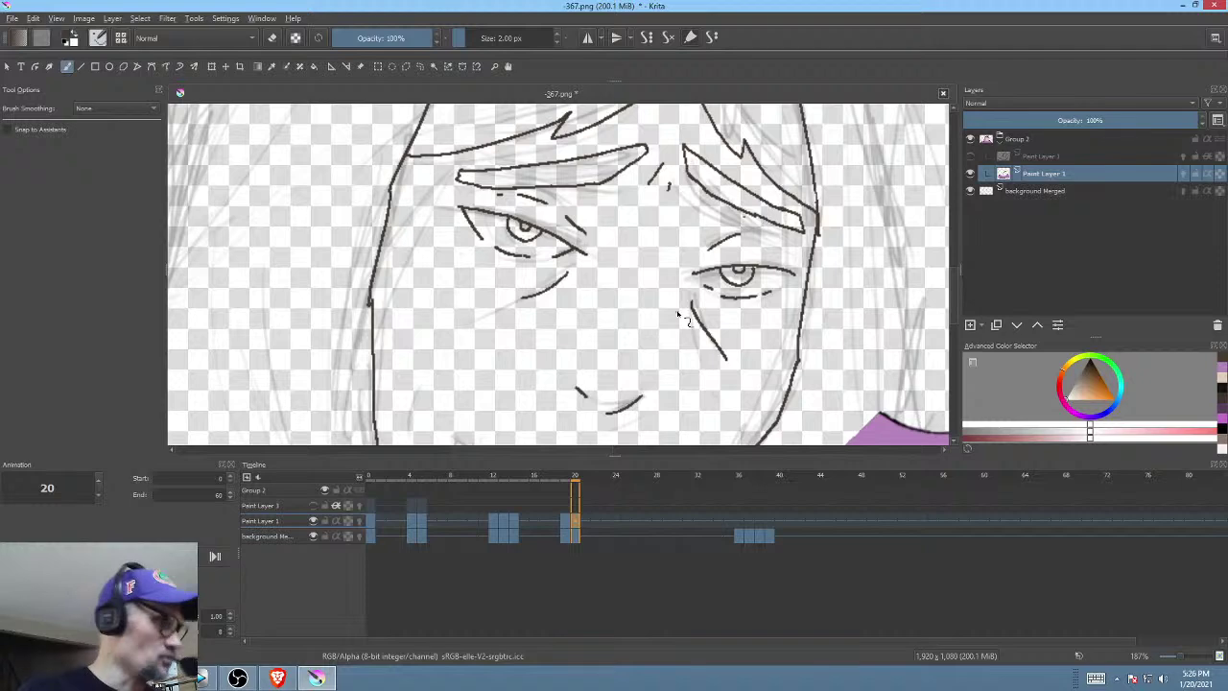
key(Left)
key(Right)
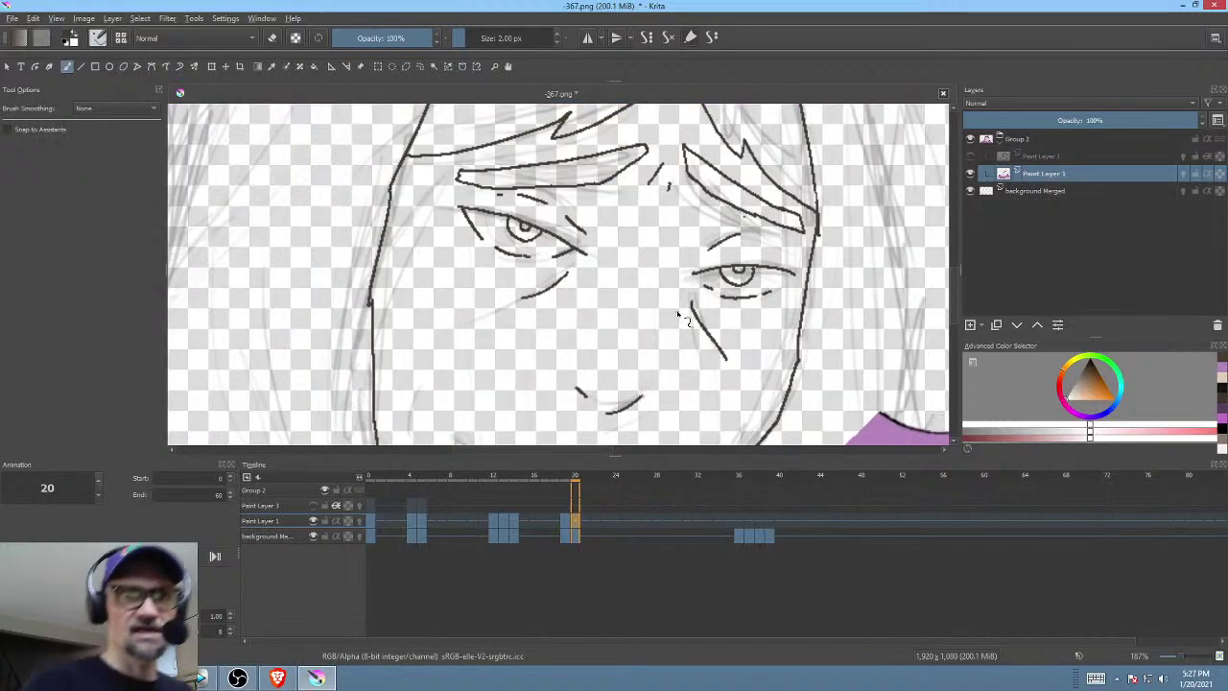
drag(677, 314, 714, 272)
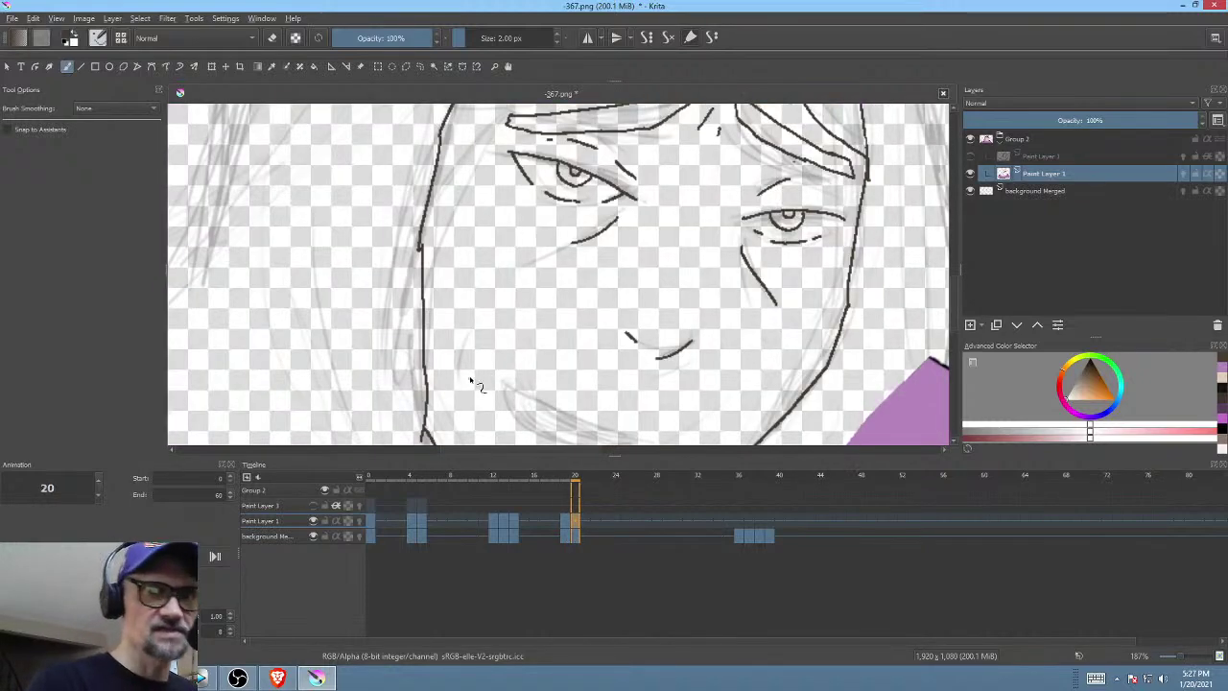
drag(461, 341, 455, 379)
mouse_move(686, 335)
mouse_down()
mouse_move(716, 311)
mouse_move(695, 338)
mouse_move(713, 273)
mouse_move(664, 351)
mouse_move(688, 329)
mouse_move(666, 365)
mouse_up()
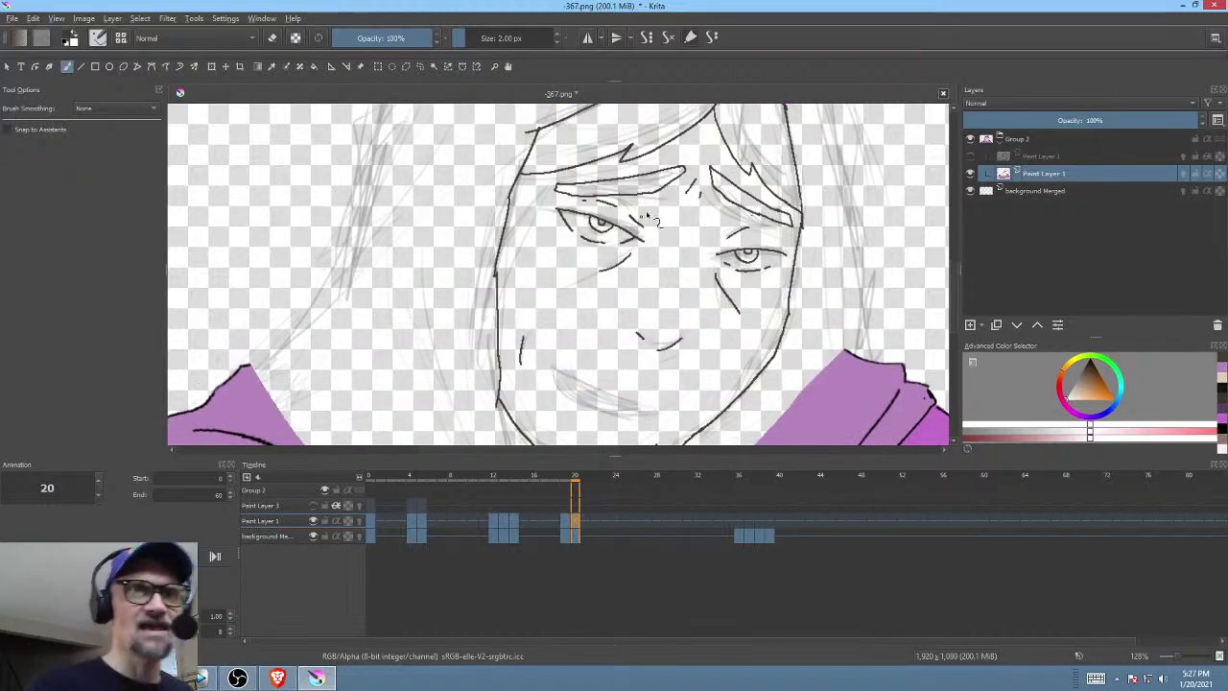
- Select the lower edge line of the longer eyebrow, shift it slightly upward to thin the brow, and deselect
drag(680, 255, 673, 363)
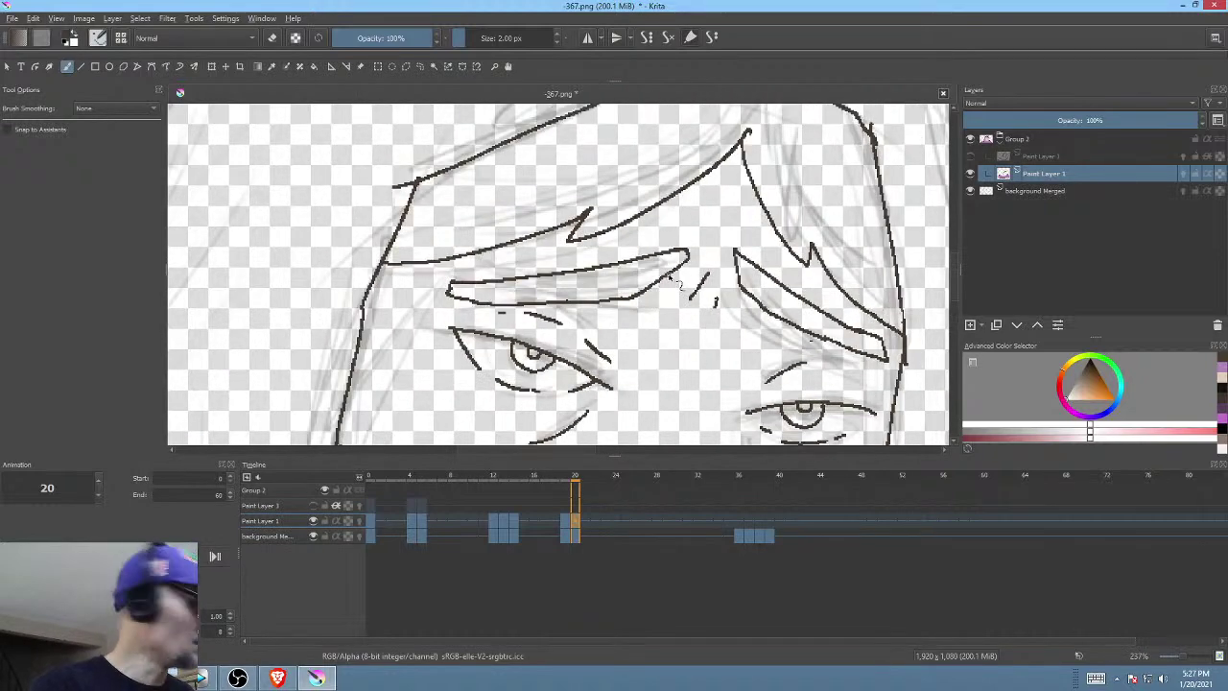
key(l)
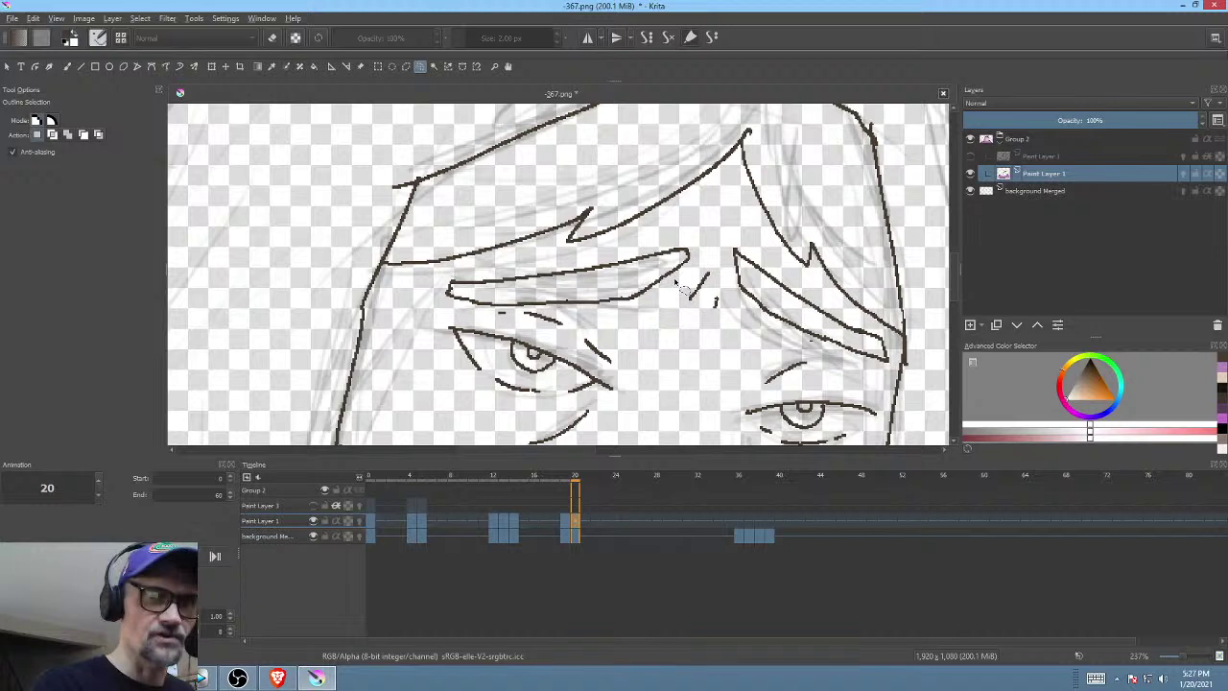
mouse_move(671, 286)
mouse_down()
mouse_move(462, 298)
mouse_move(477, 315)
mouse_move(649, 318)
mouse_up()
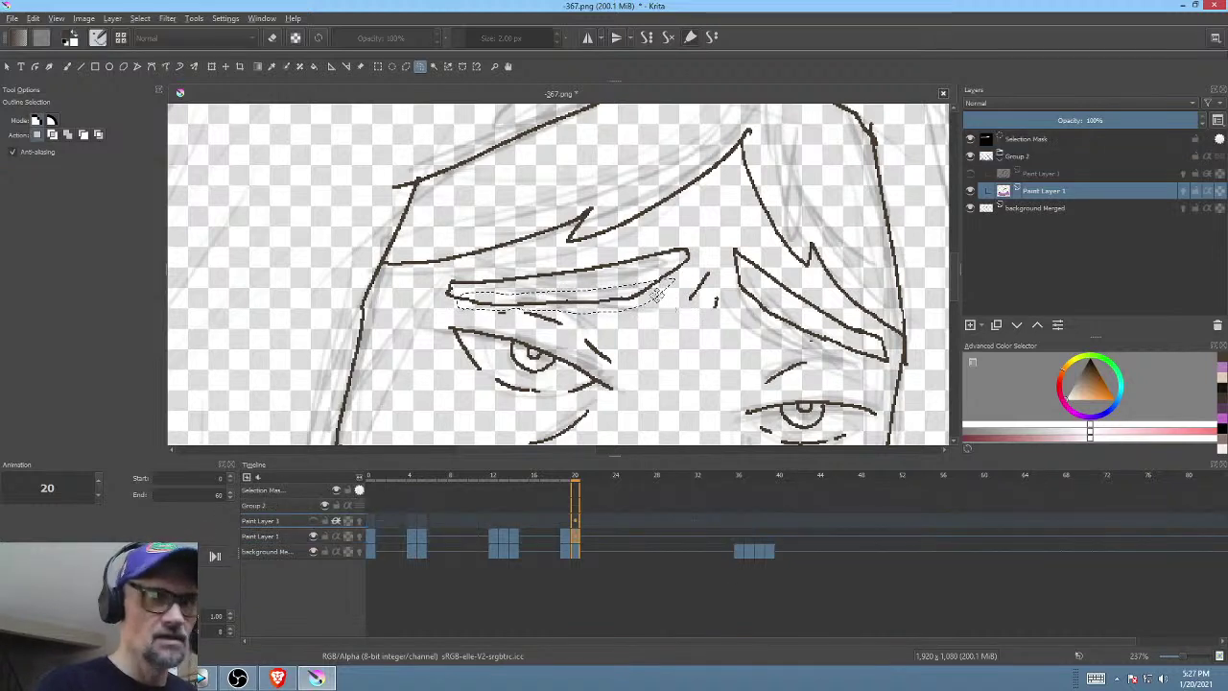
key(ctrl+t)
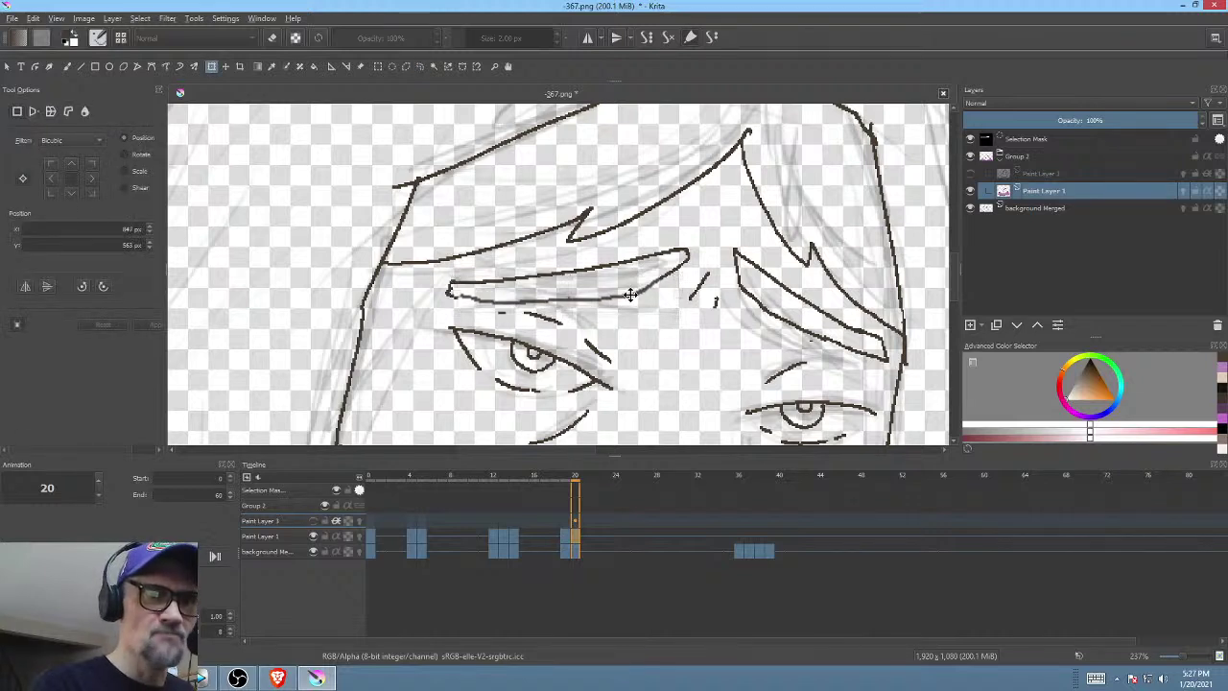
drag(631, 295, 635, 291)
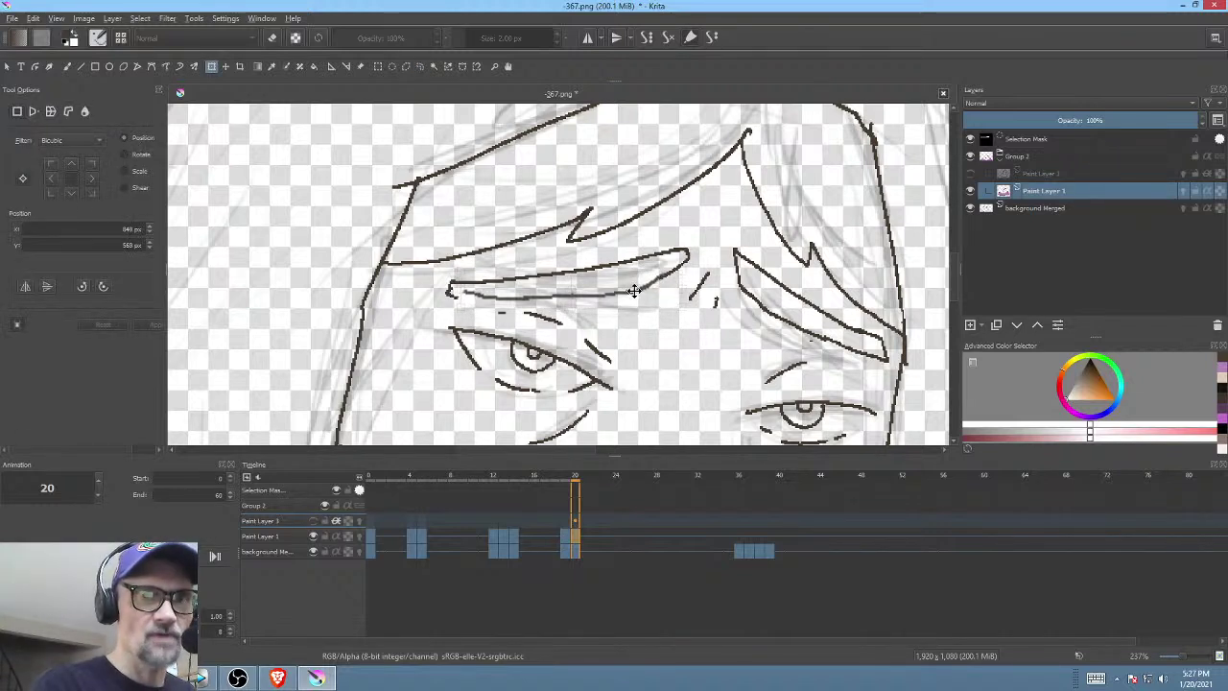
key(Return)
key(ctrl+shift+a)
key(b)
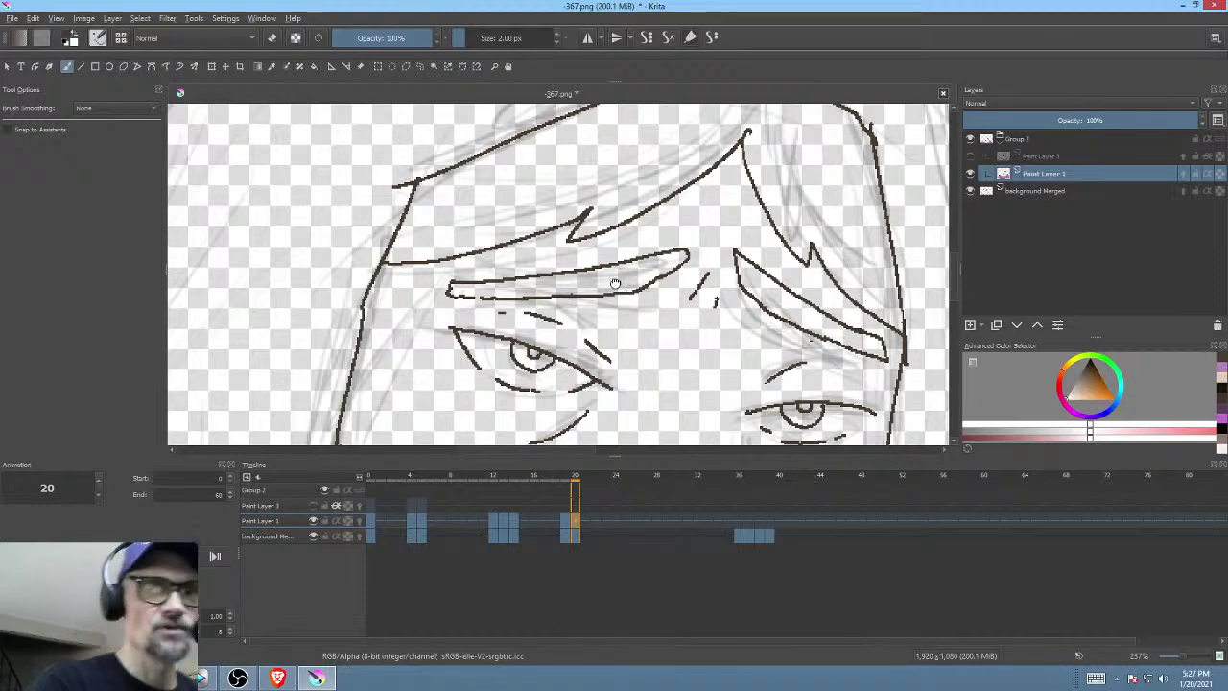
drag(615, 285, 569, 261)
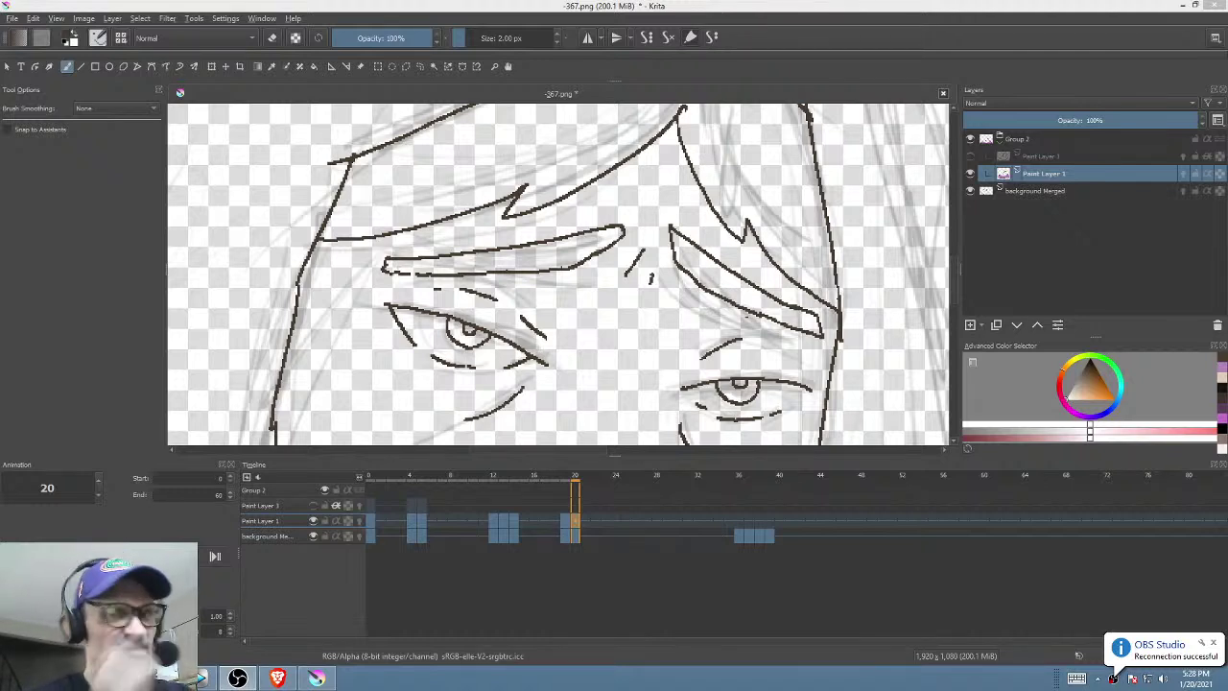
click(1216, 641)
drag(750, 341, 788, 244)
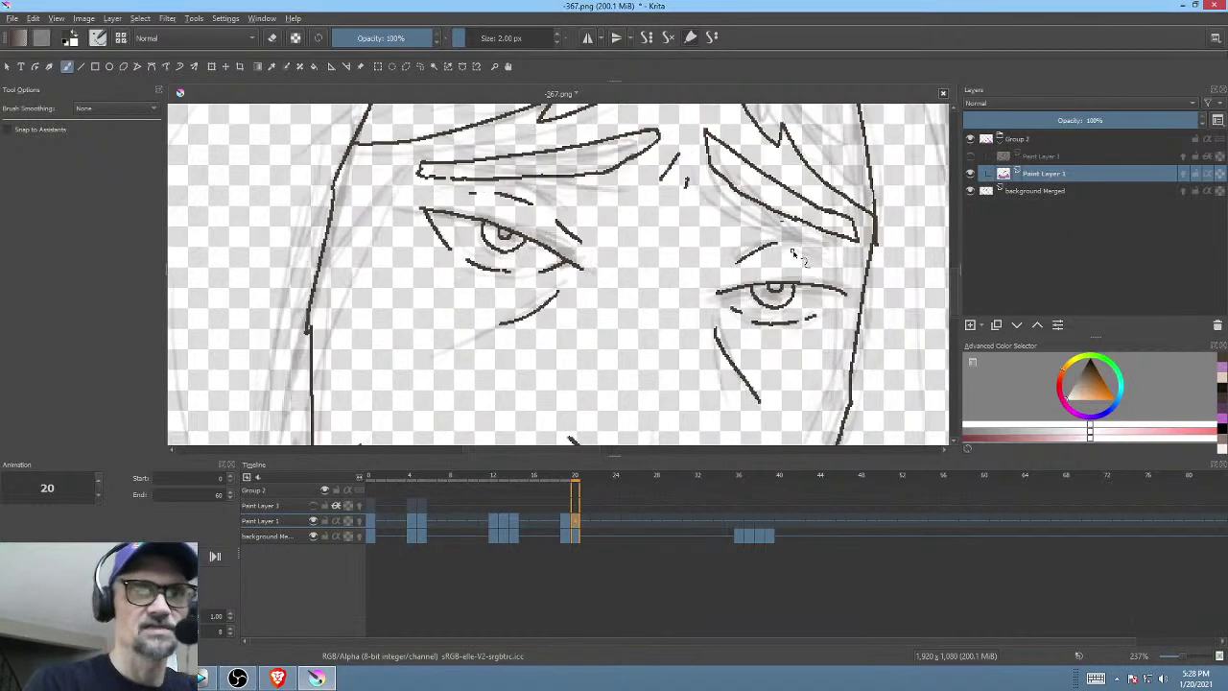
scroll(768, 290, down, 5)
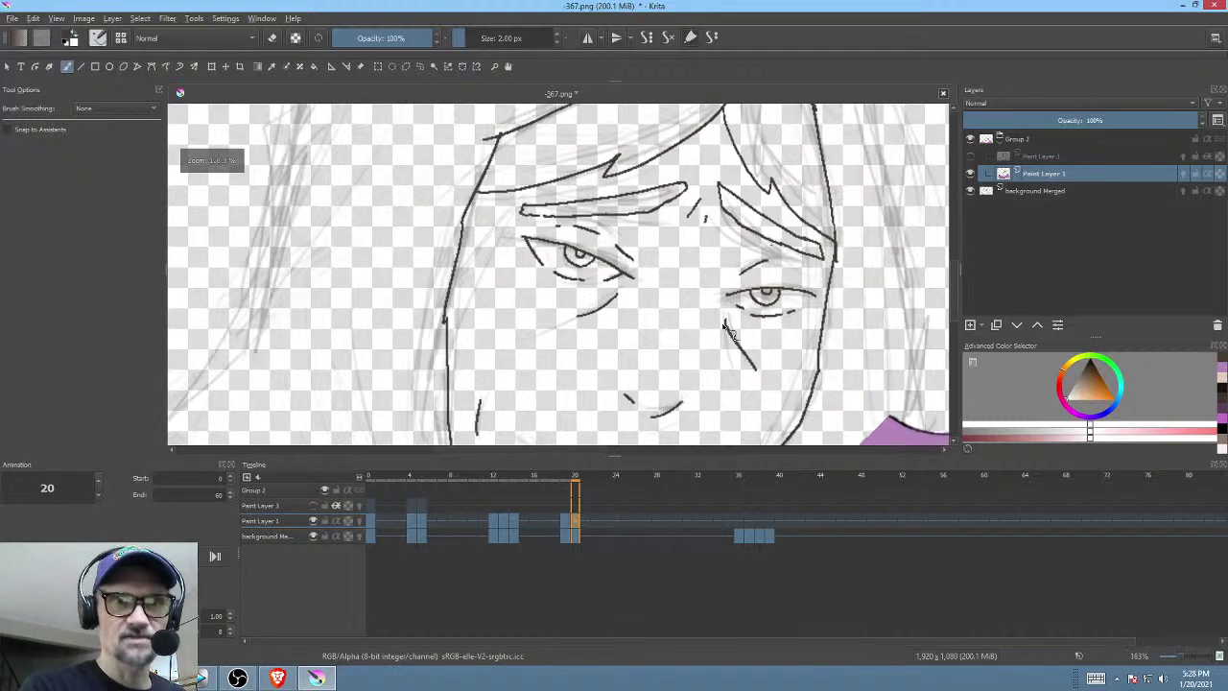
drag(746, 261, 742, 280)
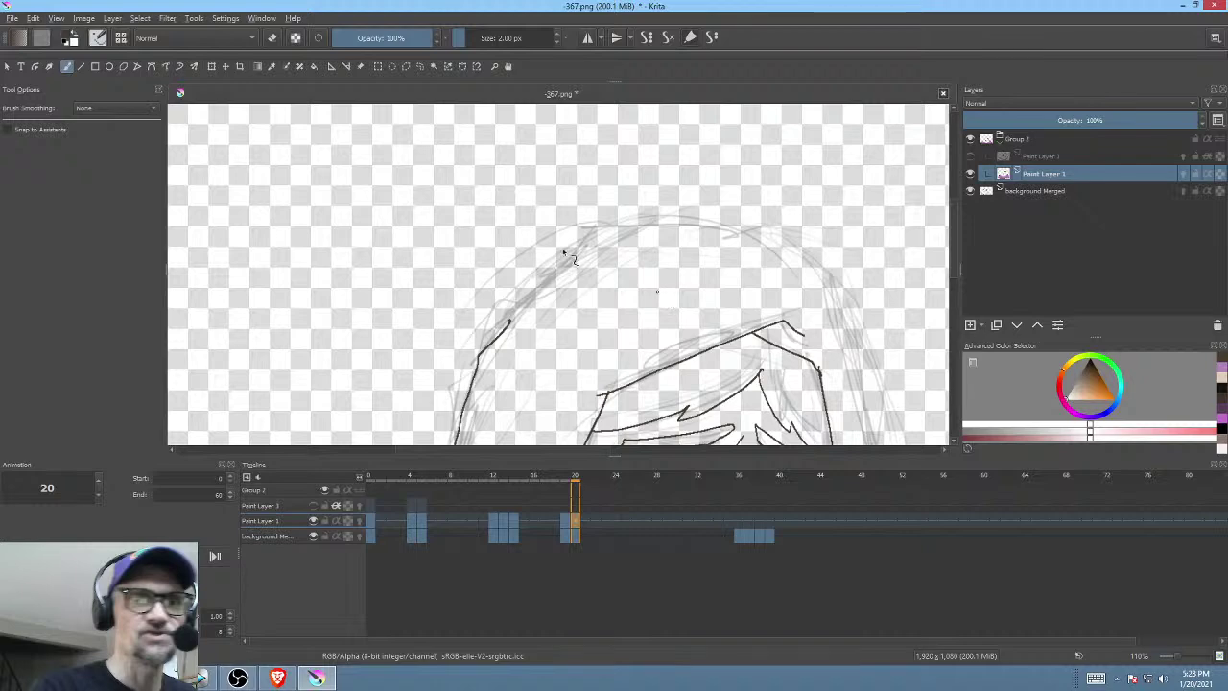
- Compare the hood's top with frame 19 and draw a short, gently sloping outline stroke below the crown on frame 20
key(Left)
key(Right)
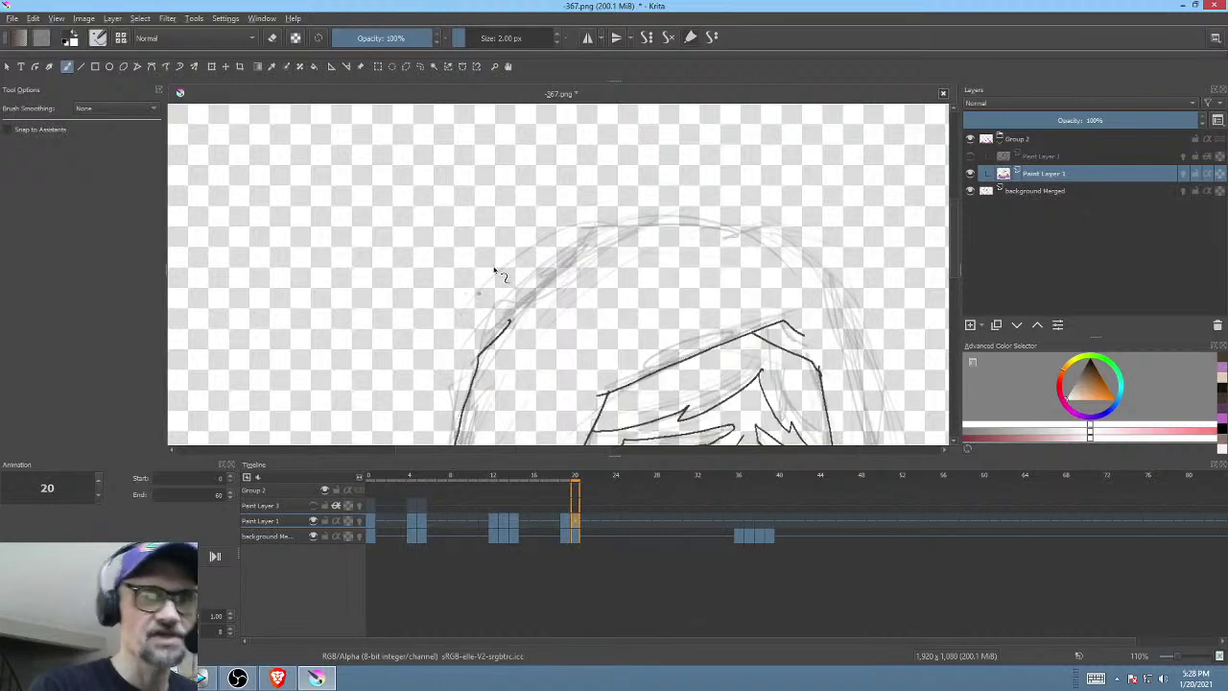
key(Left)
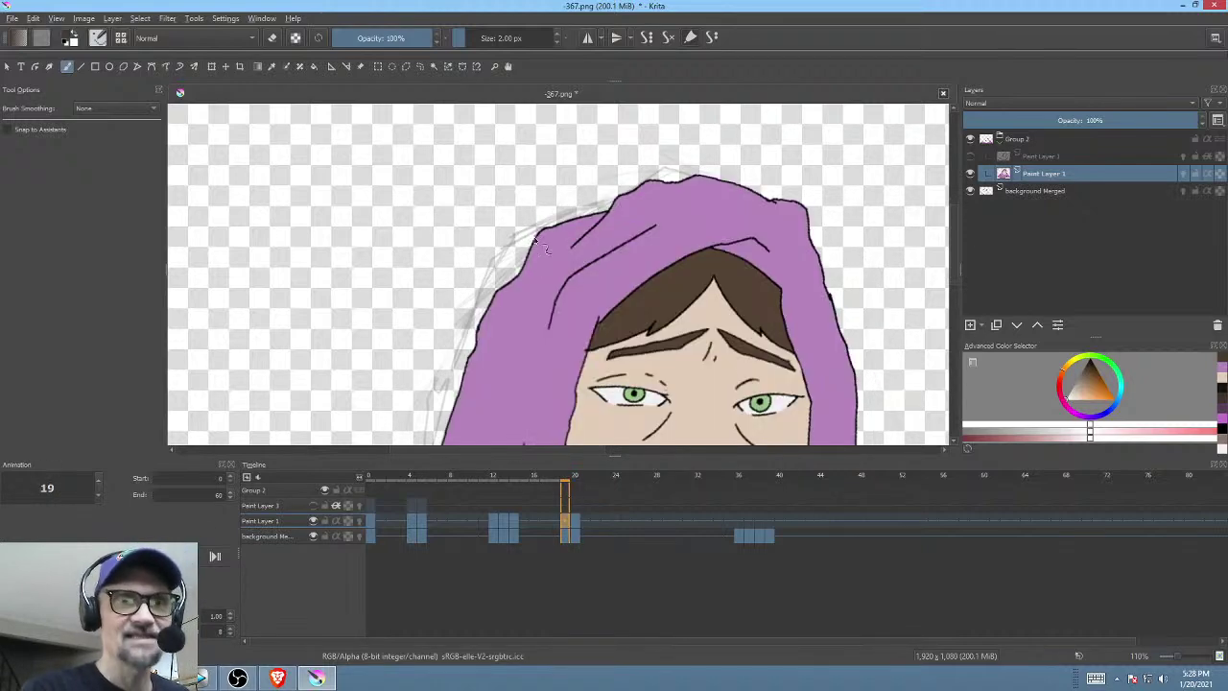
key(Left)
key(Right)
key(Right)
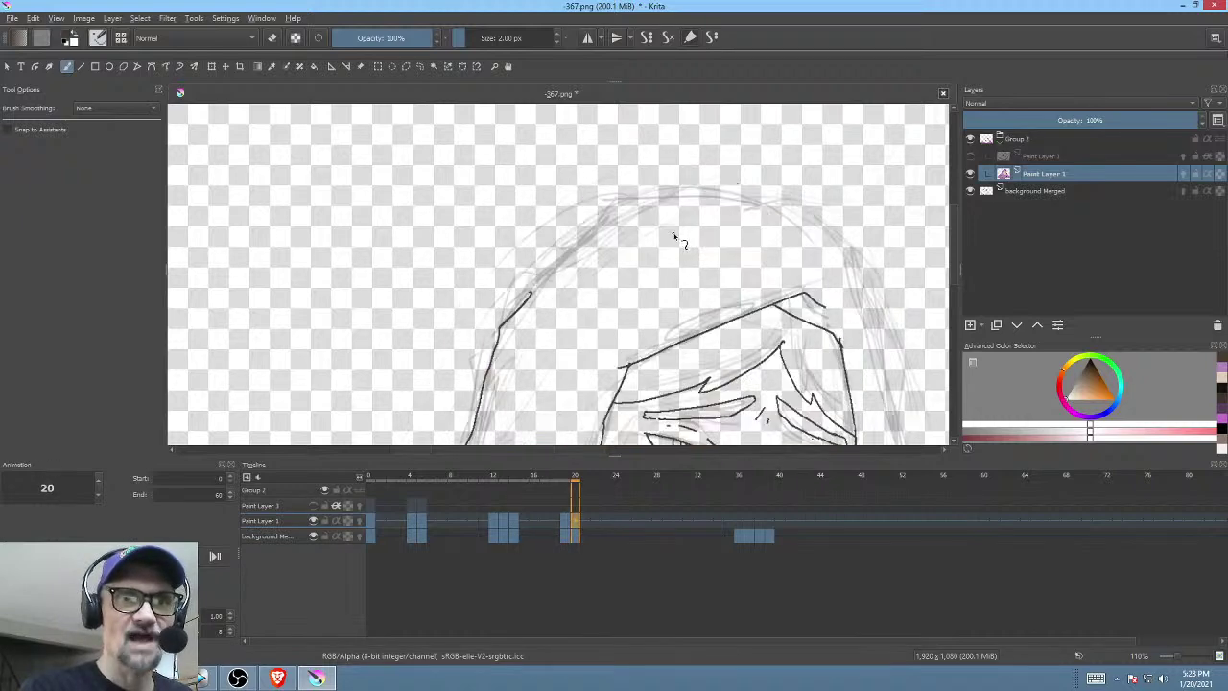
key(Left)
key(Right)
key(Left)
key(Right)
key(Left)
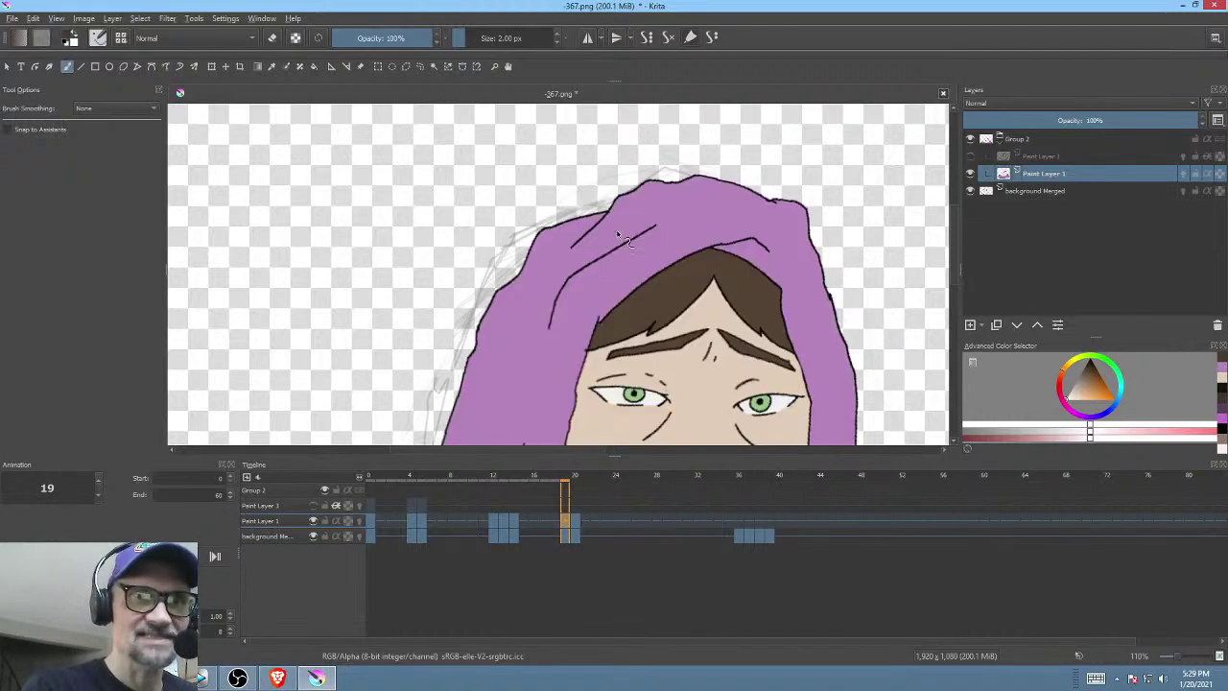
key(Right)
key(Left)
key(Right)
drag(640, 232, 584, 243)
- Ink the short strokes joining the upper hood stroke to the existing side outline, checking against frame 19
key(Left)
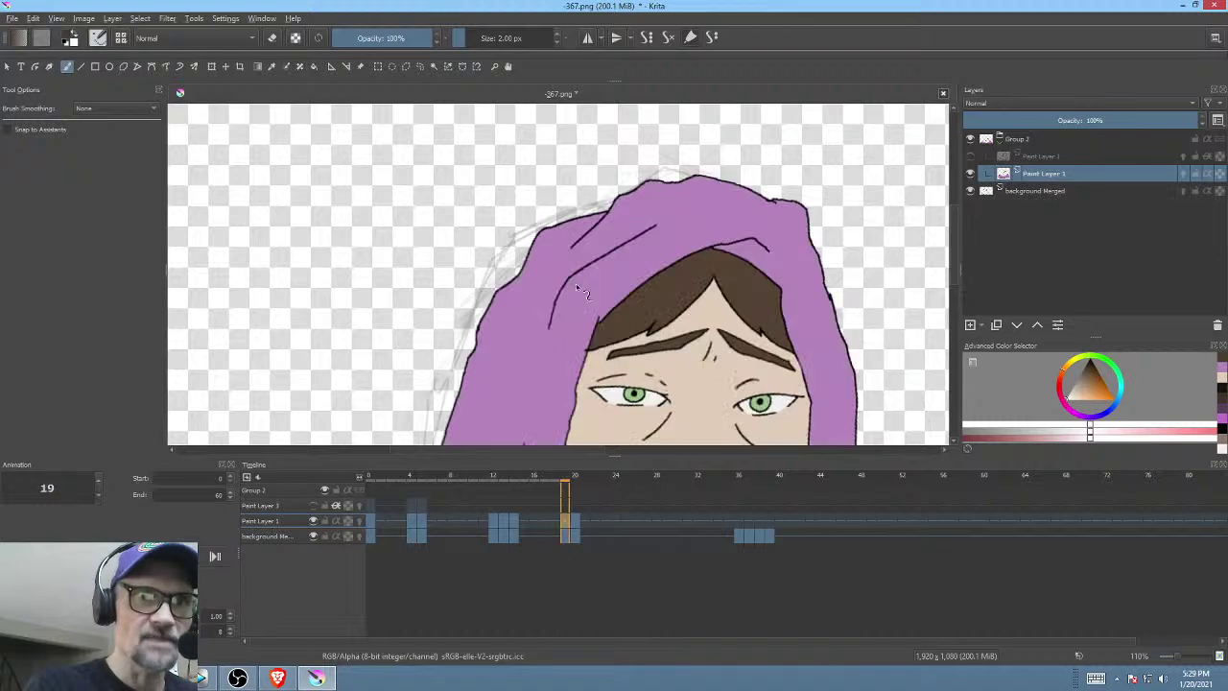
key(Right)
key(Left)
key(Right)
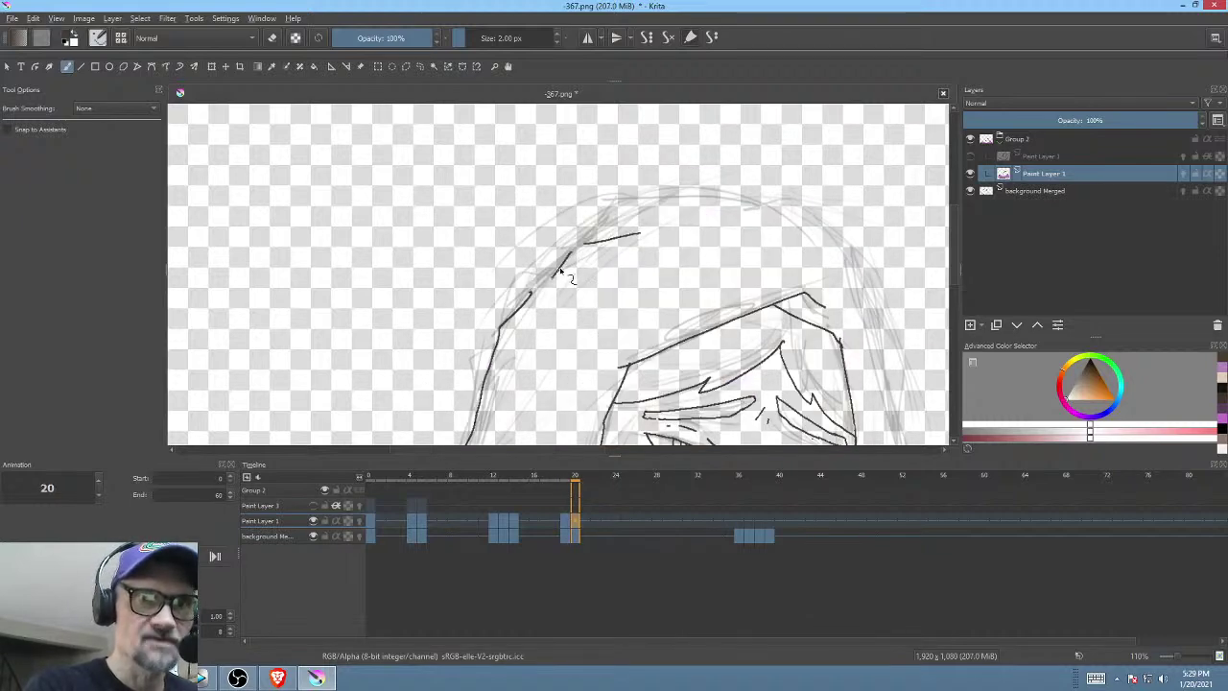
key(Left)
key(Right)
drag(530, 293, 553, 282)
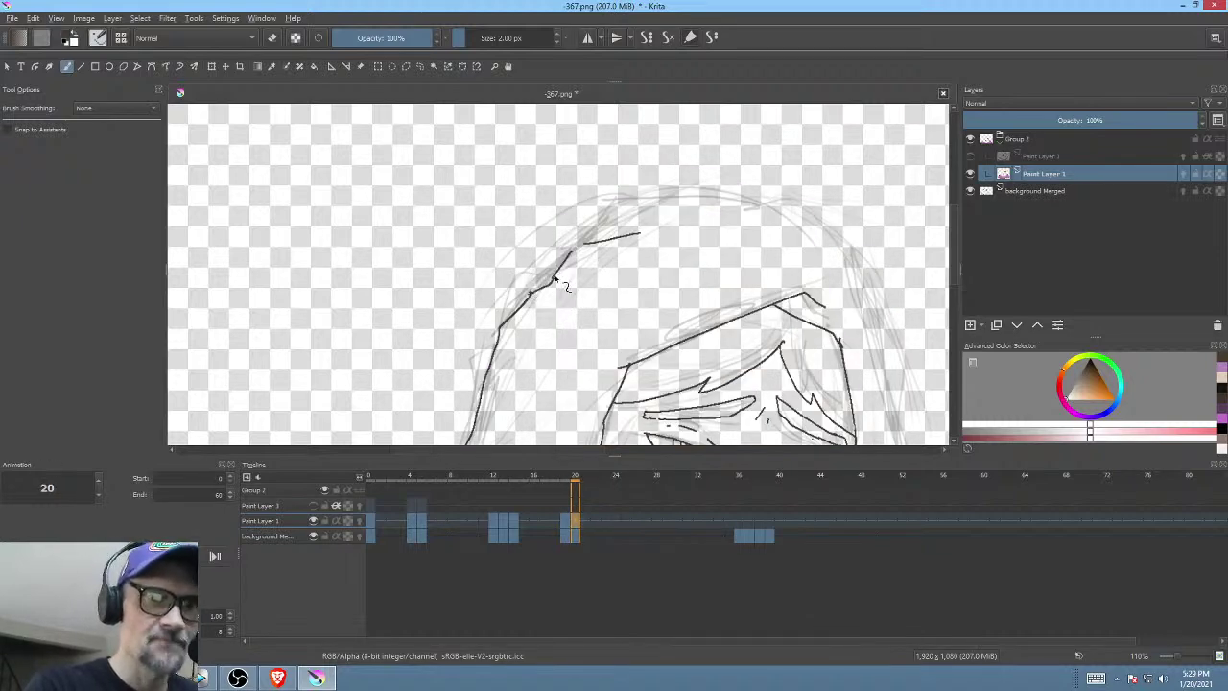
- Ink the hood's outline rising from the upper fold and over the crown, using frame 19 as reference
key(Left)
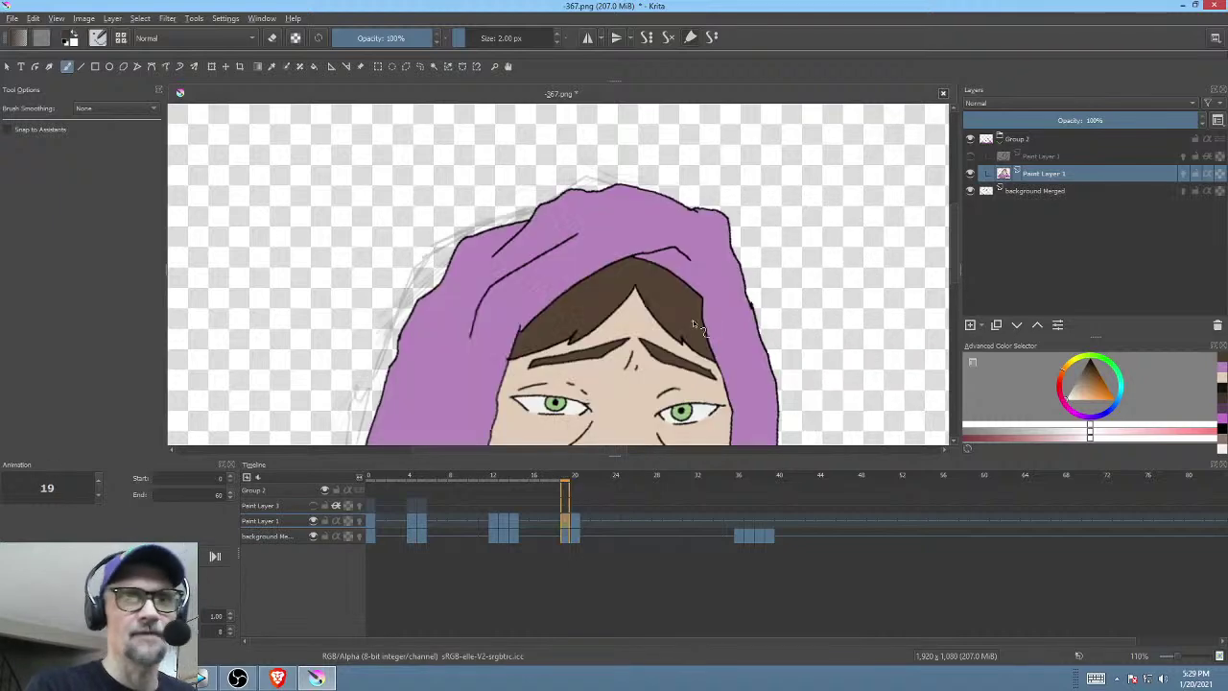
key(Right)
drag(553, 253, 620, 206)
key(Left)
key(Right)
drag(667, 280, 607, 334)
key(Left)
key(Right)
drag(557, 255, 649, 279)
- Continue the hood's outline from the crown down around the corner above the shorter eyebrow, comparing with frame 19
key(Left)
key(Right)
drag(748, 307, 779, 240)
key(Left)
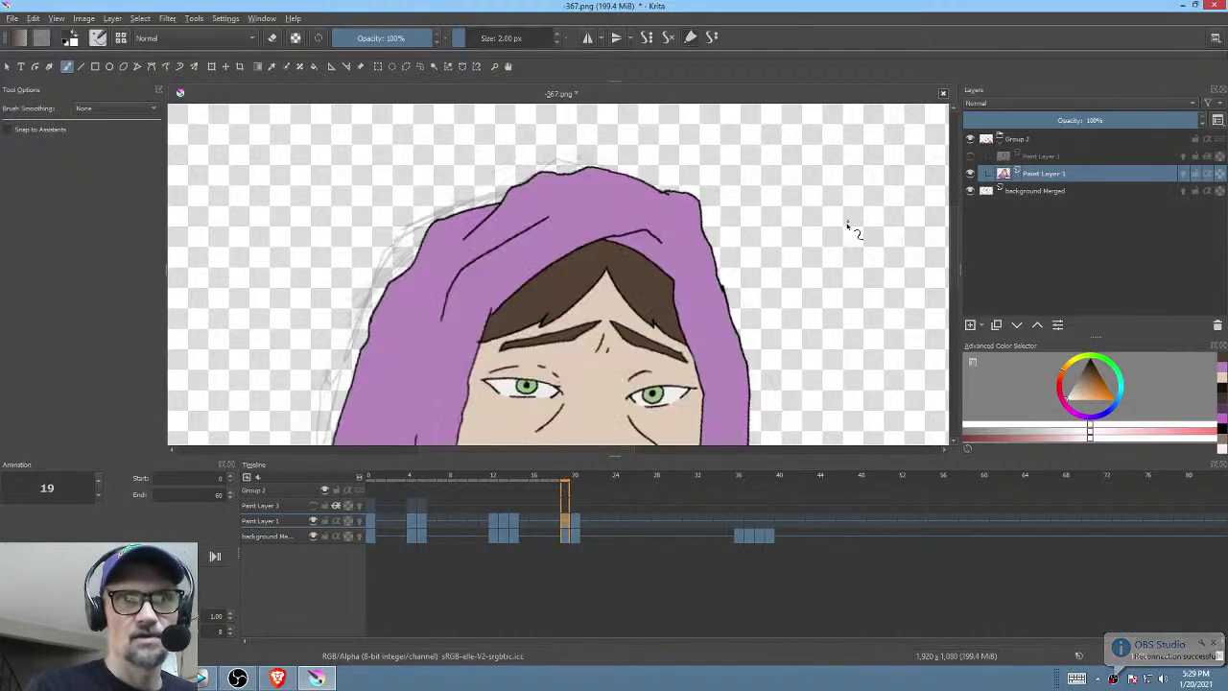
key(Right)
mouse_move(681, 206)
mouse_down()
mouse_move(748, 235)
mouse_move(764, 280)
mouse_up()
scroll(767, 283, down, 2)
- Ink the hood's long side outline beside the shorter eyebrow from the upper corner down to the shoulder
key(Left)
key(Right)
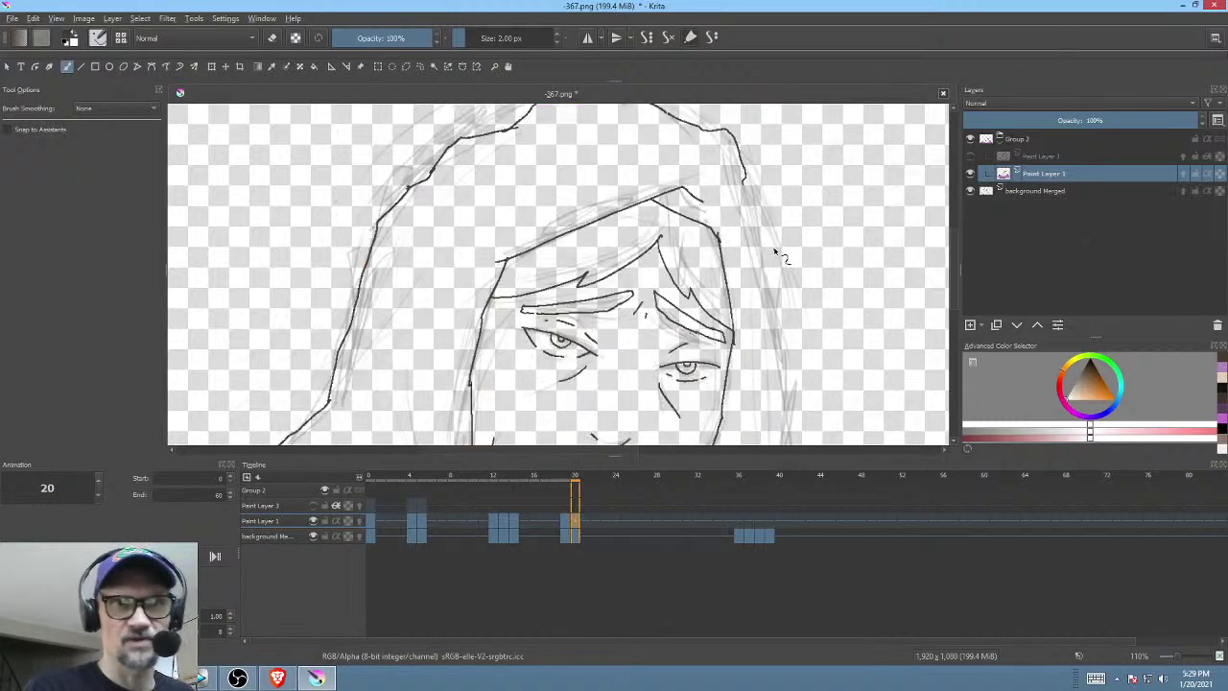
drag(741, 206, 791, 369)
scroll(793, 367, down, 1)
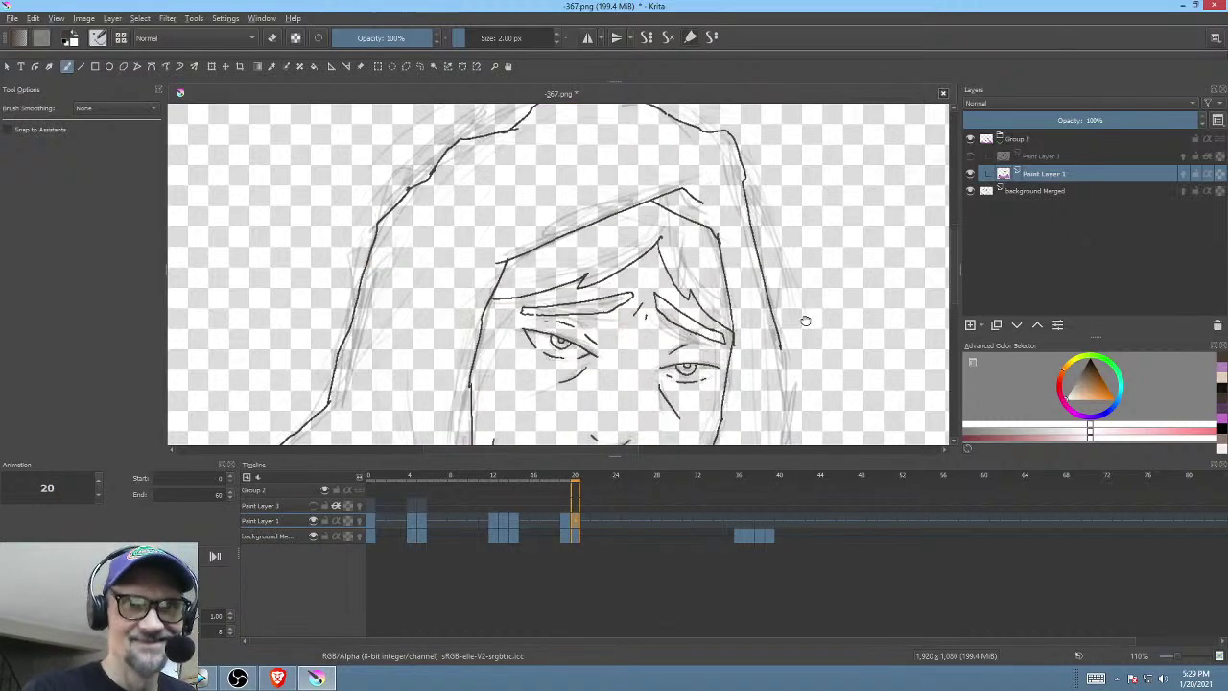
key(Left)
key(Right)
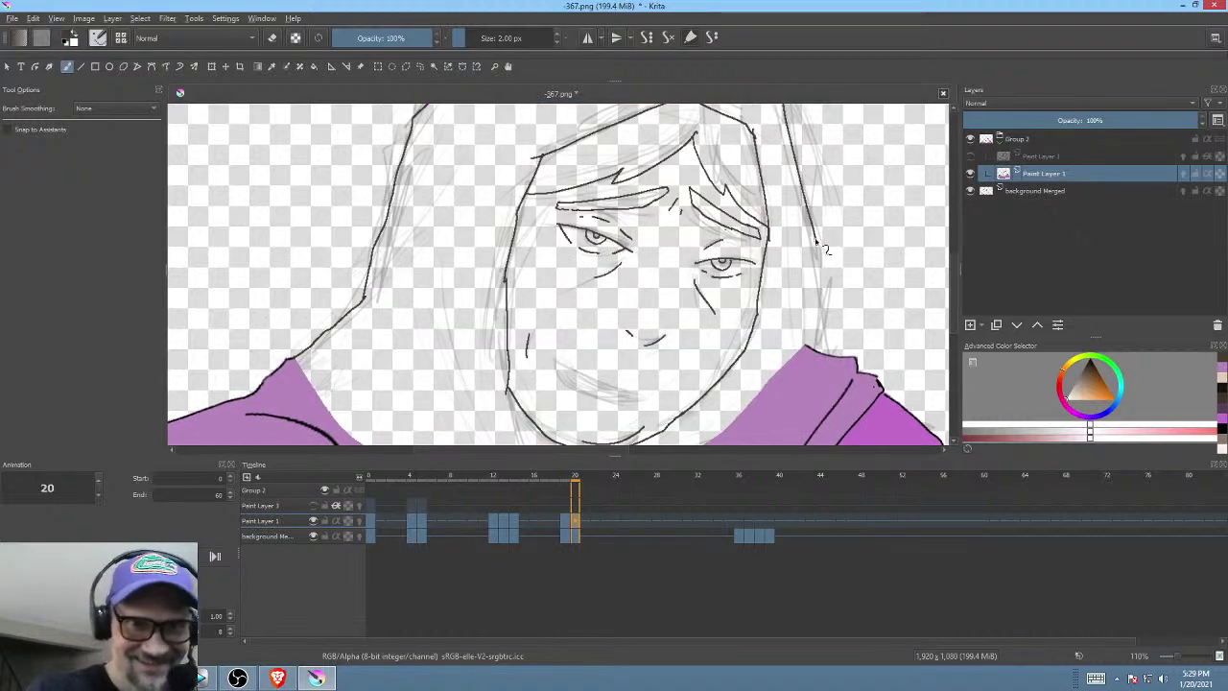
mouse_move(822, 246)
mouse_down()
mouse_move(807, 352)
mouse_move(867, 276)
mouse_up()
scroll(805, 322, down, 2)
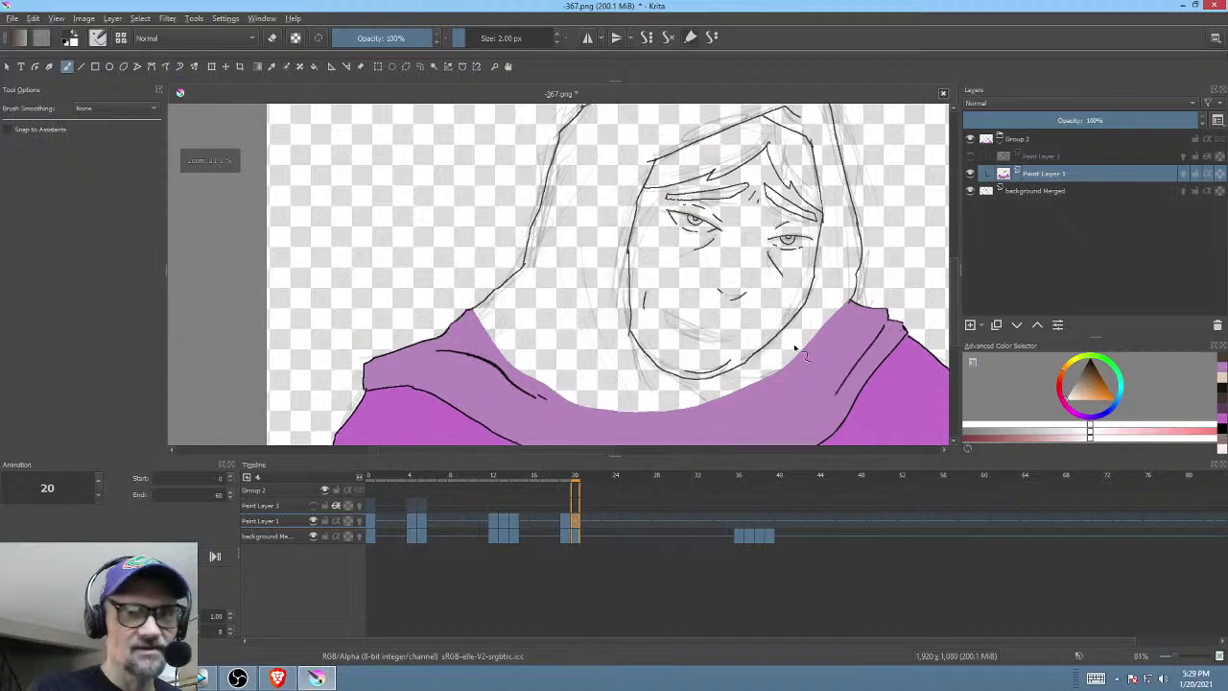
- Hide the background Merged sketch layer and compare the inked frame 20 with frame 19
click(970, 191)
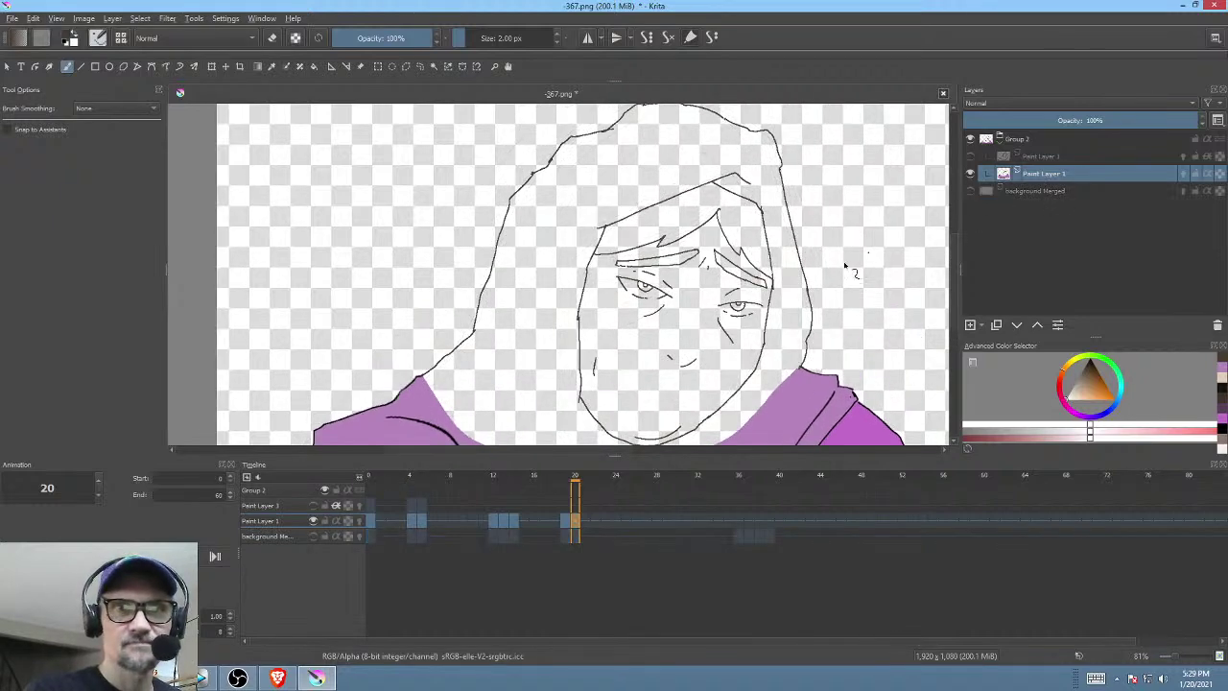
scroll(810, 268, down, 3)
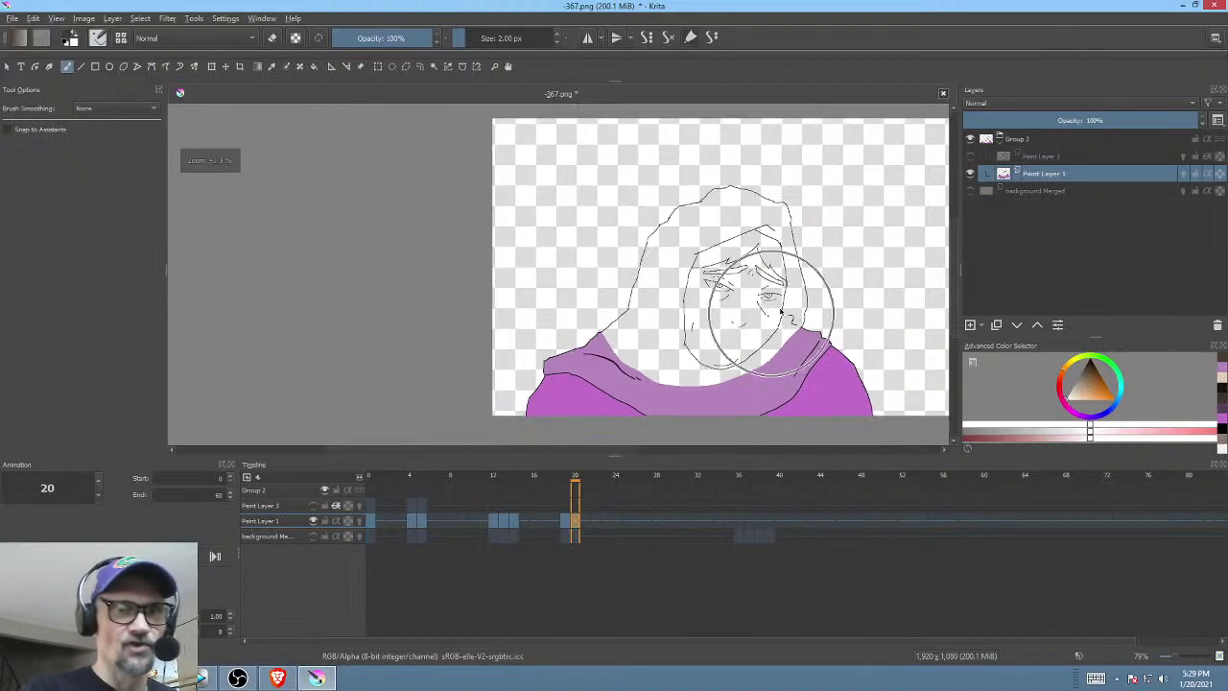
key(Left)
key(Right)
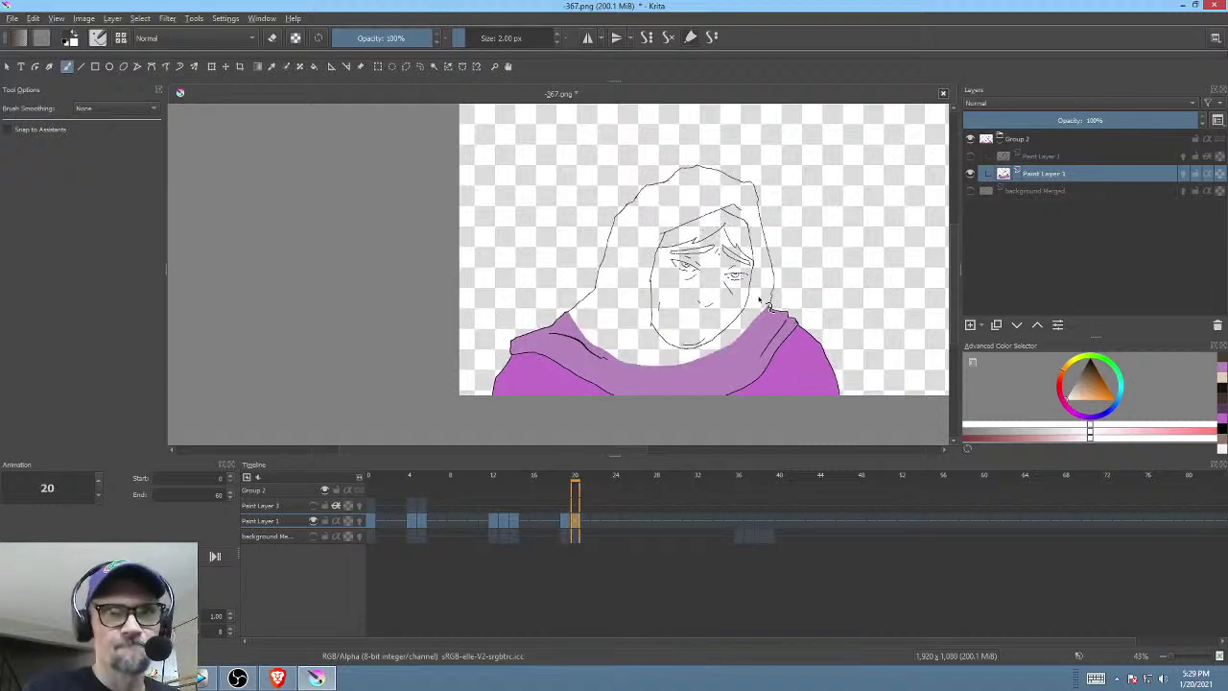
key(Left)
key(Right)
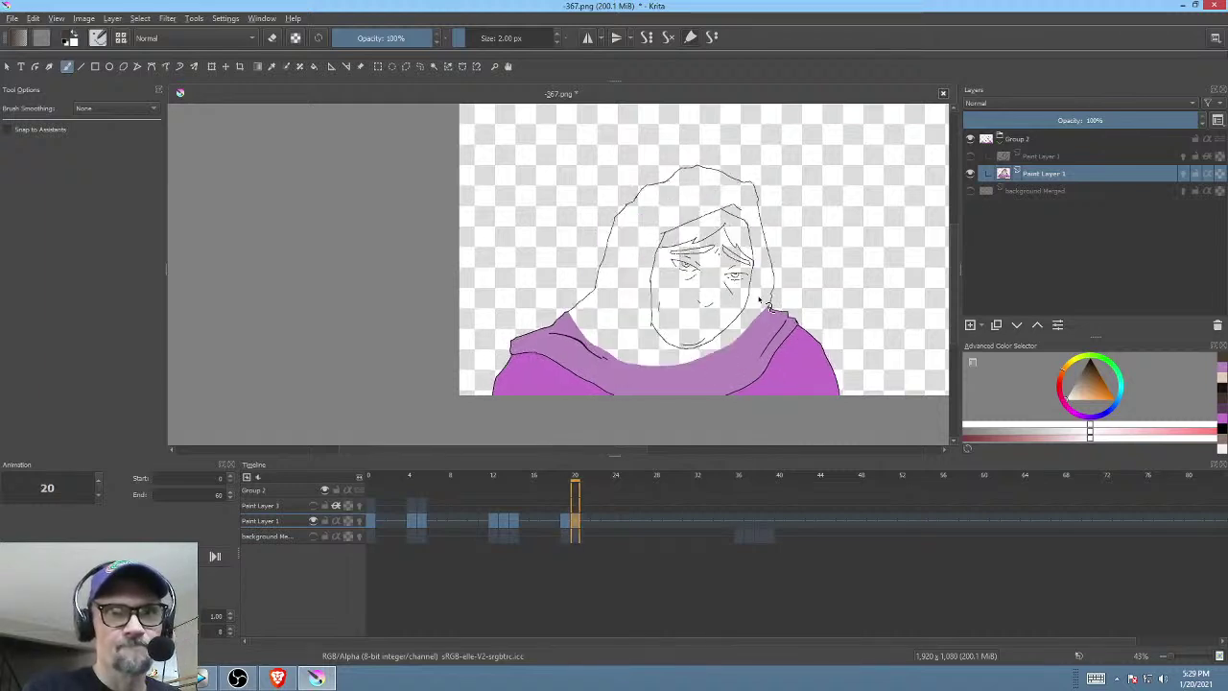
- Sample the scarf's light purple and fill the empty hood area around the face with it
key(f)
ctrl+click(712, 365)
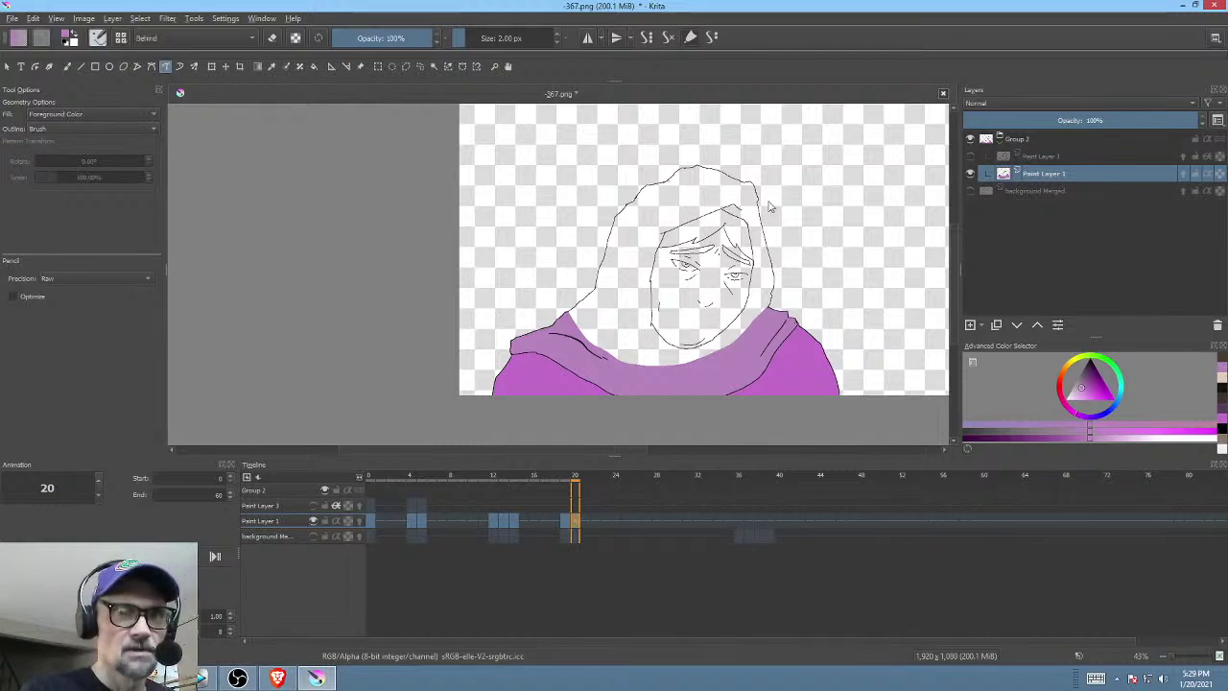
key(f)
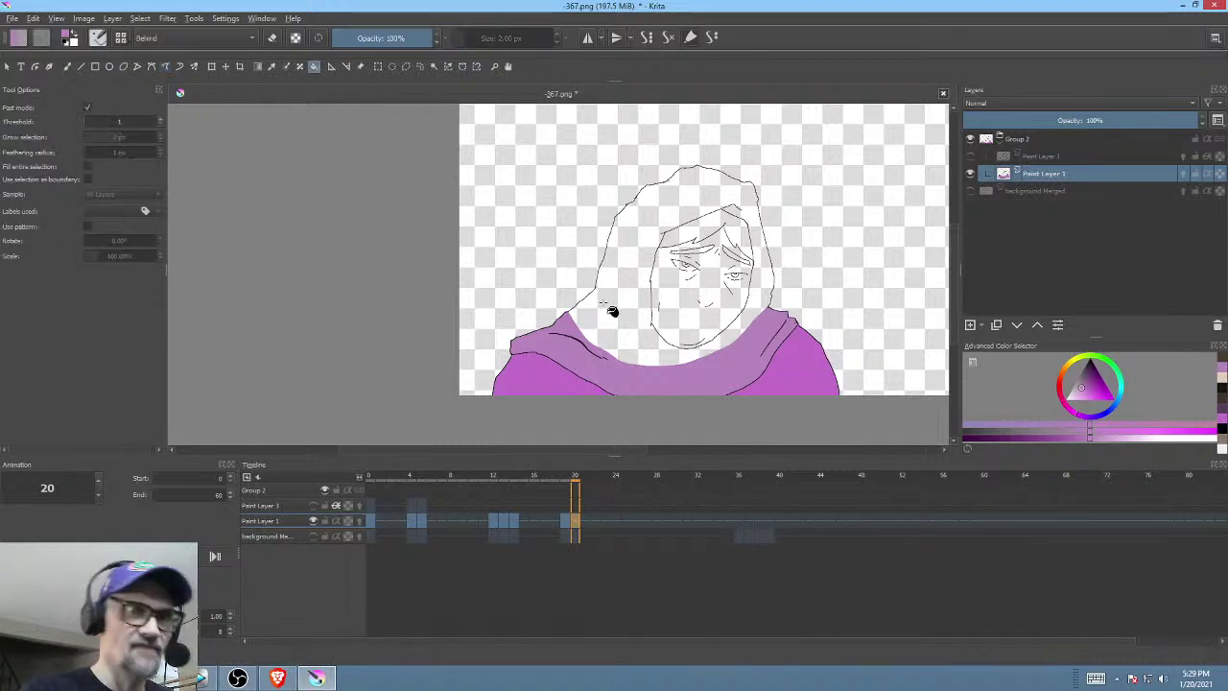
click(626, 314)
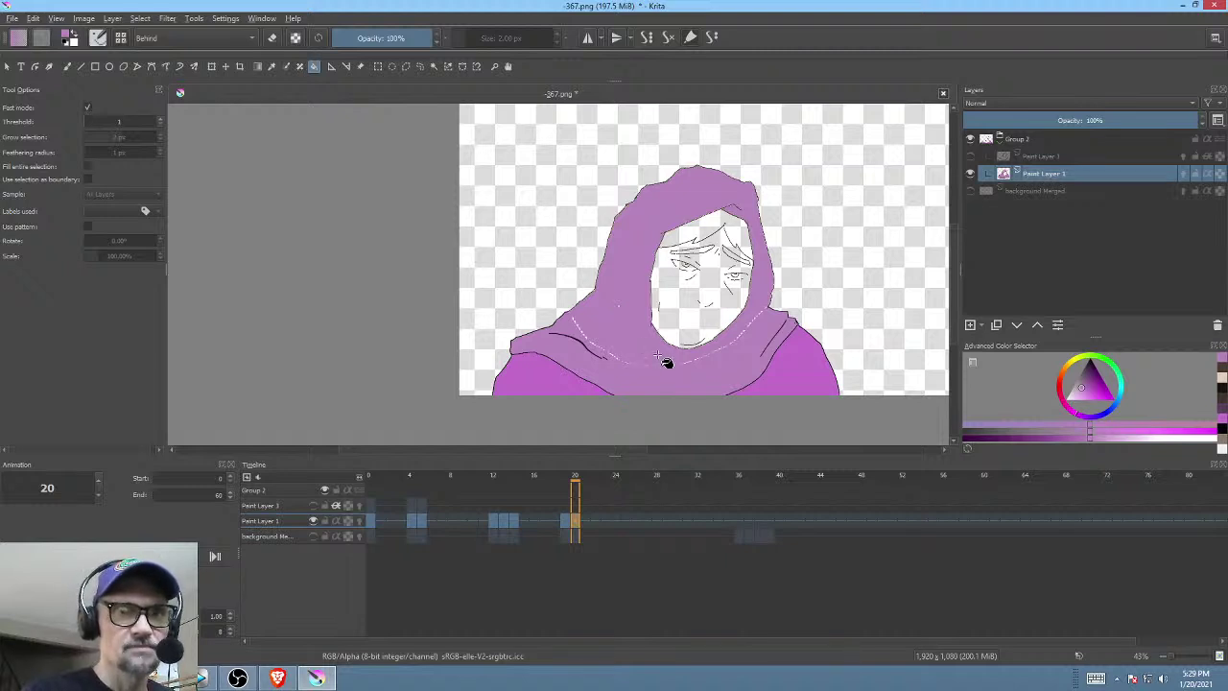
- Cover the leftover white gaps across the scarf below the chin with light purple using the freehand path, and compare with frame 19
key(p)
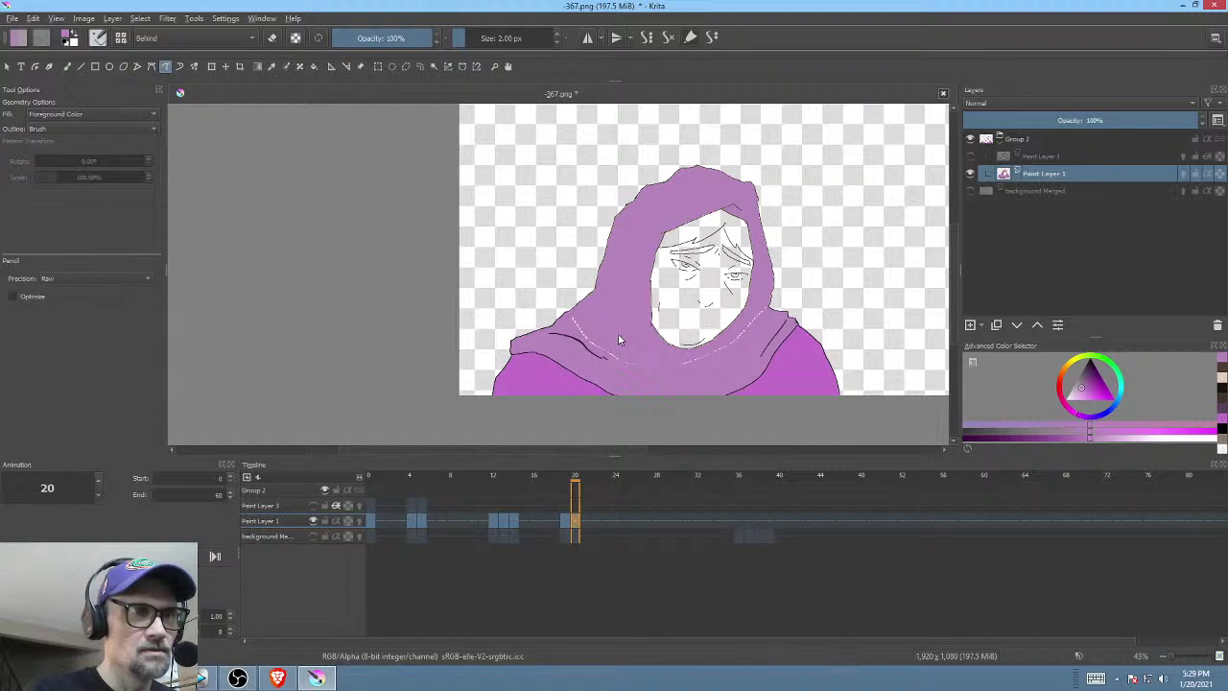
drag(706, 364, 706, 365)
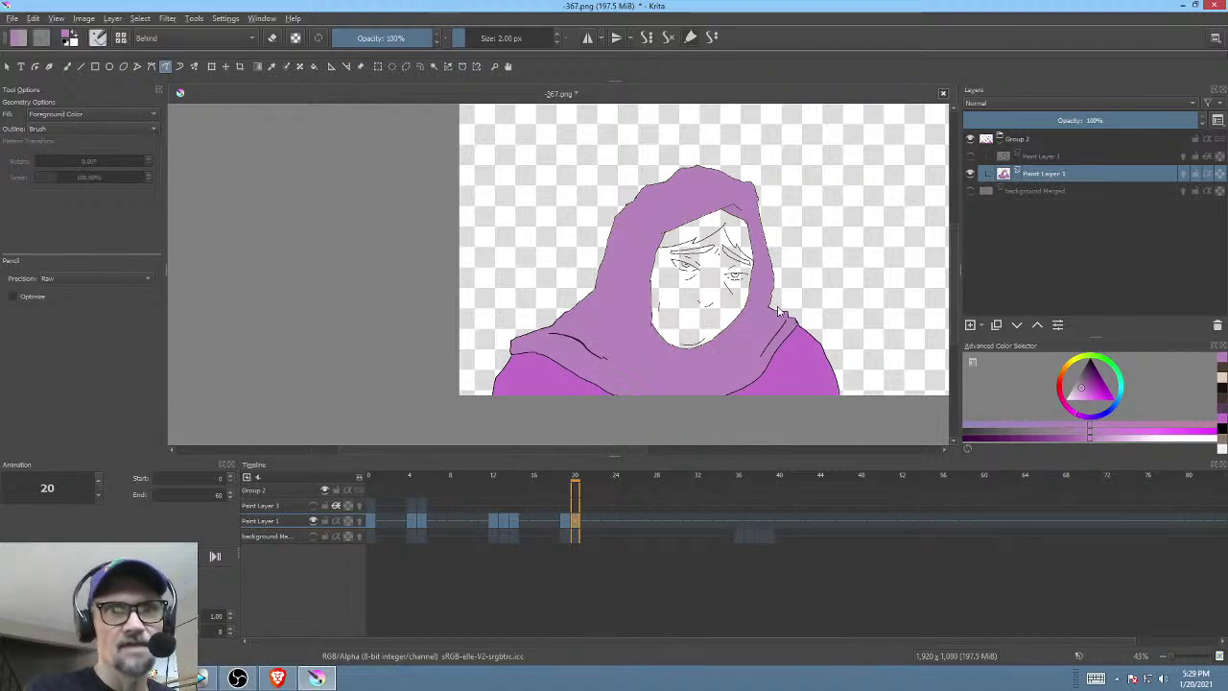
key(Left)
key(Right)
key(Left)
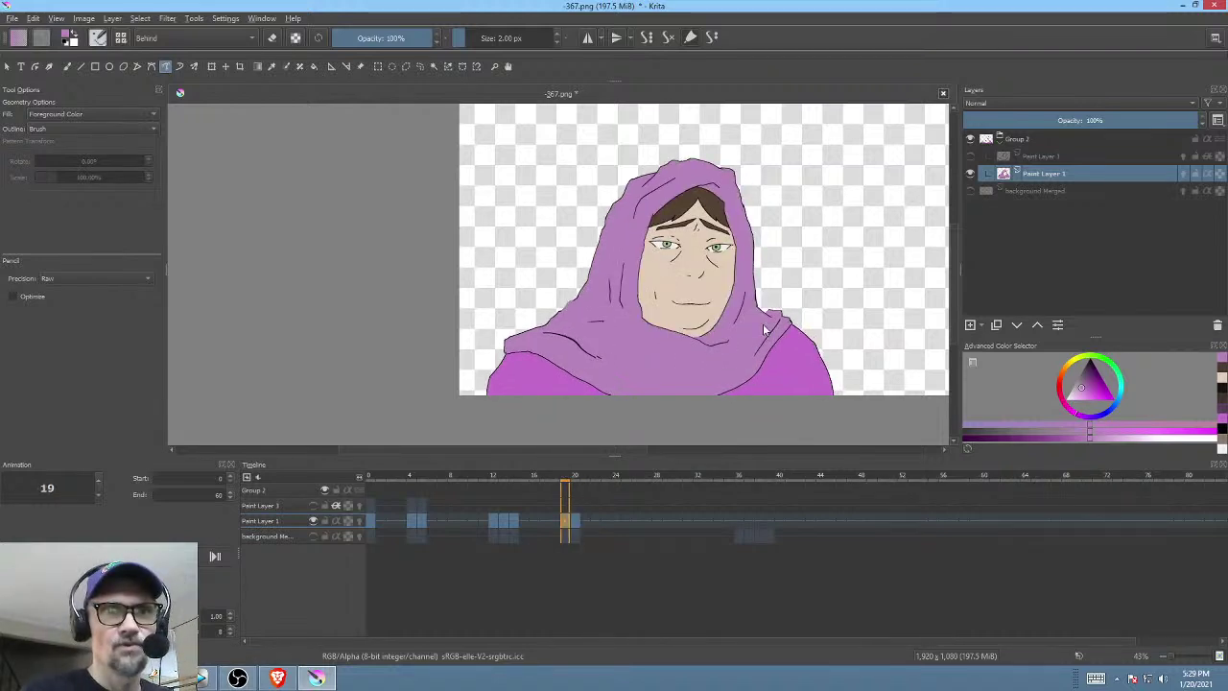
key(Right)
key(Left)
key(Right)
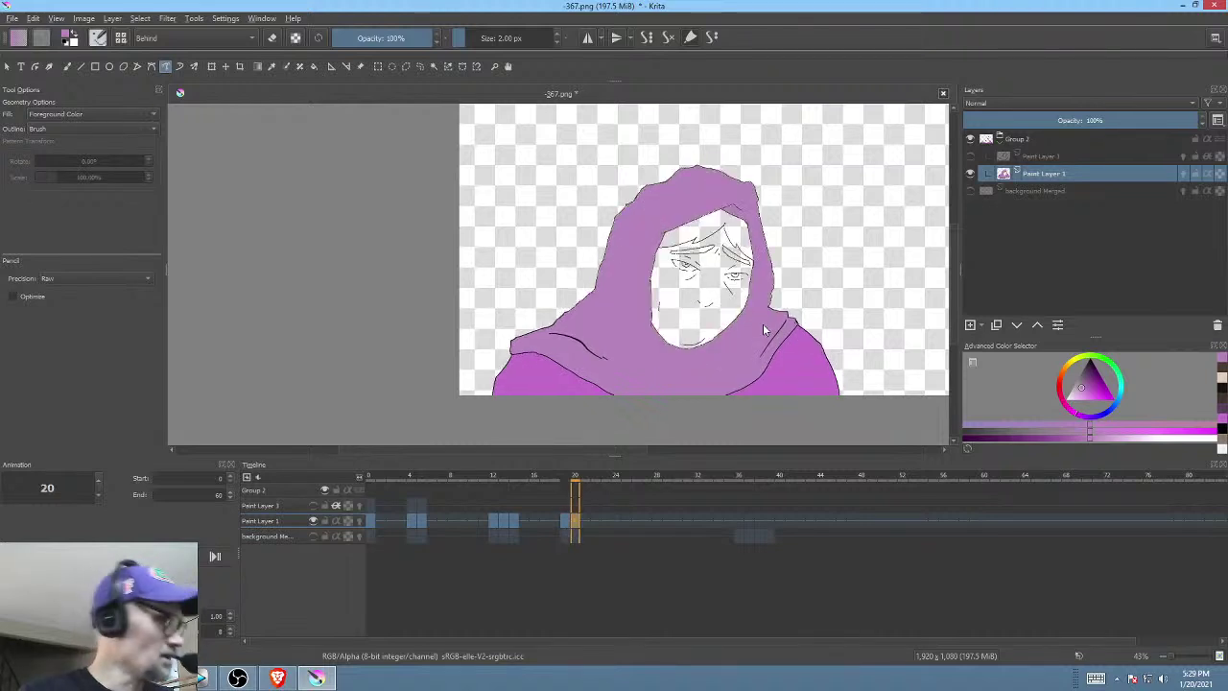
- Set the brush to a near-black purple and ink a scarf fold between the chin and the short-eyebrow-side shoulder, checking against frame 19
key(b)
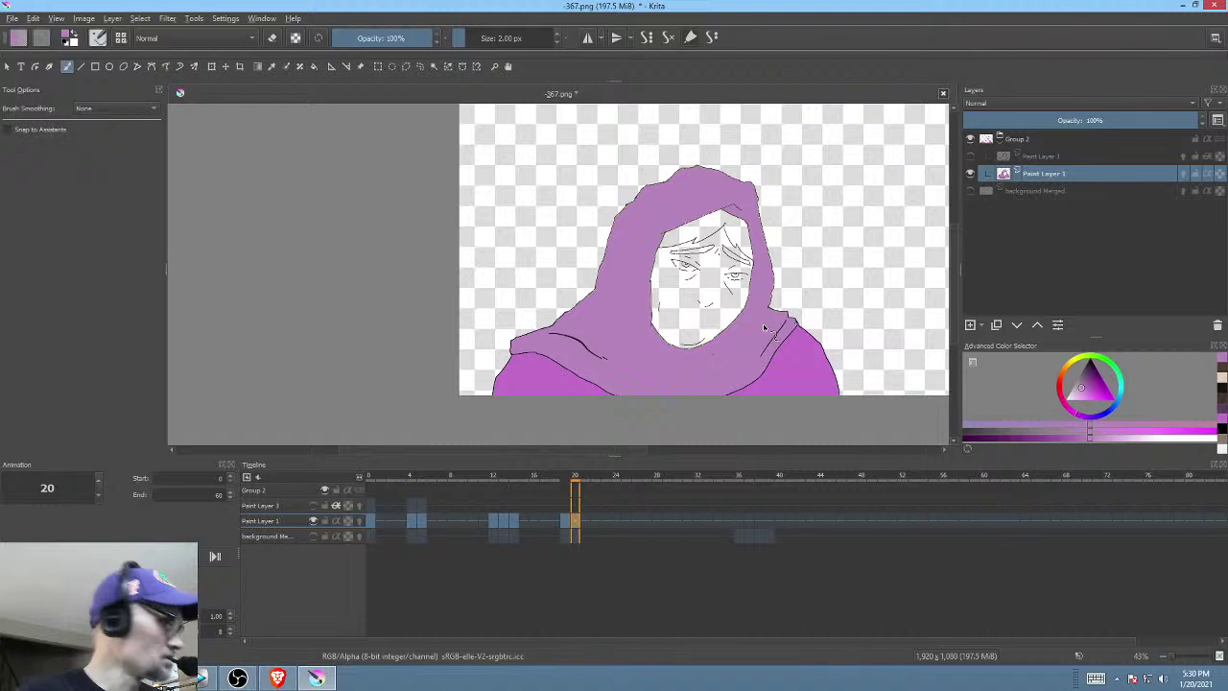
drag(1087, 385, 1088, 365)
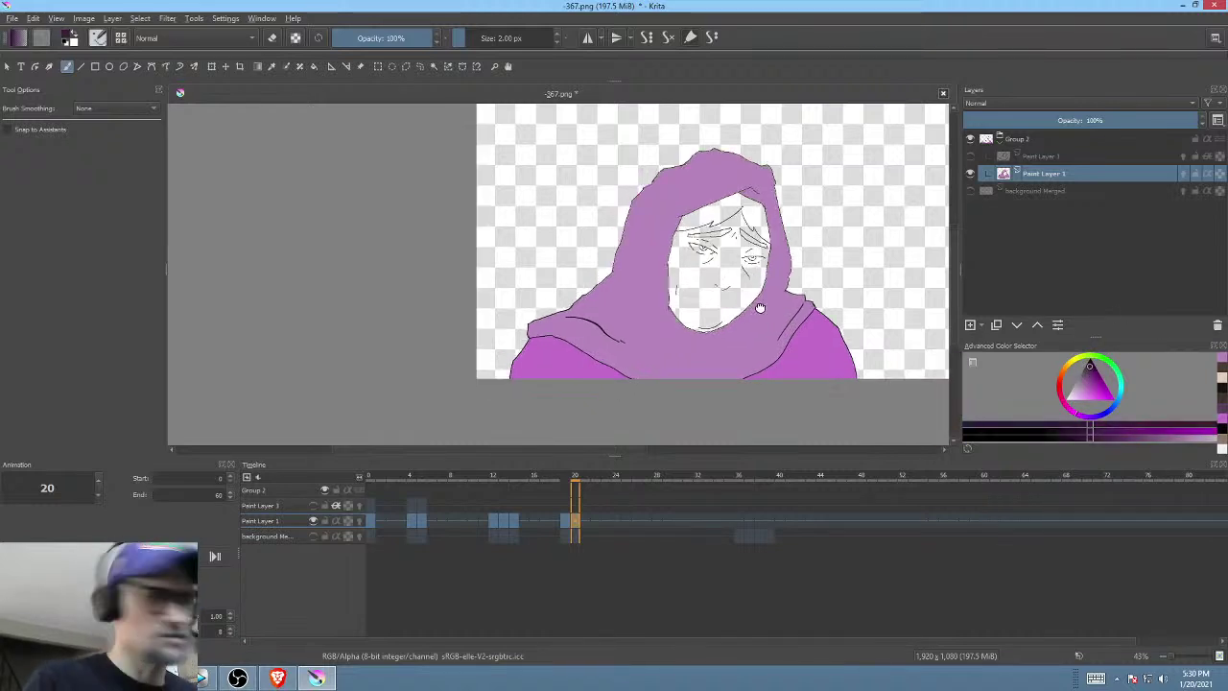
key(Left)
key(Right)
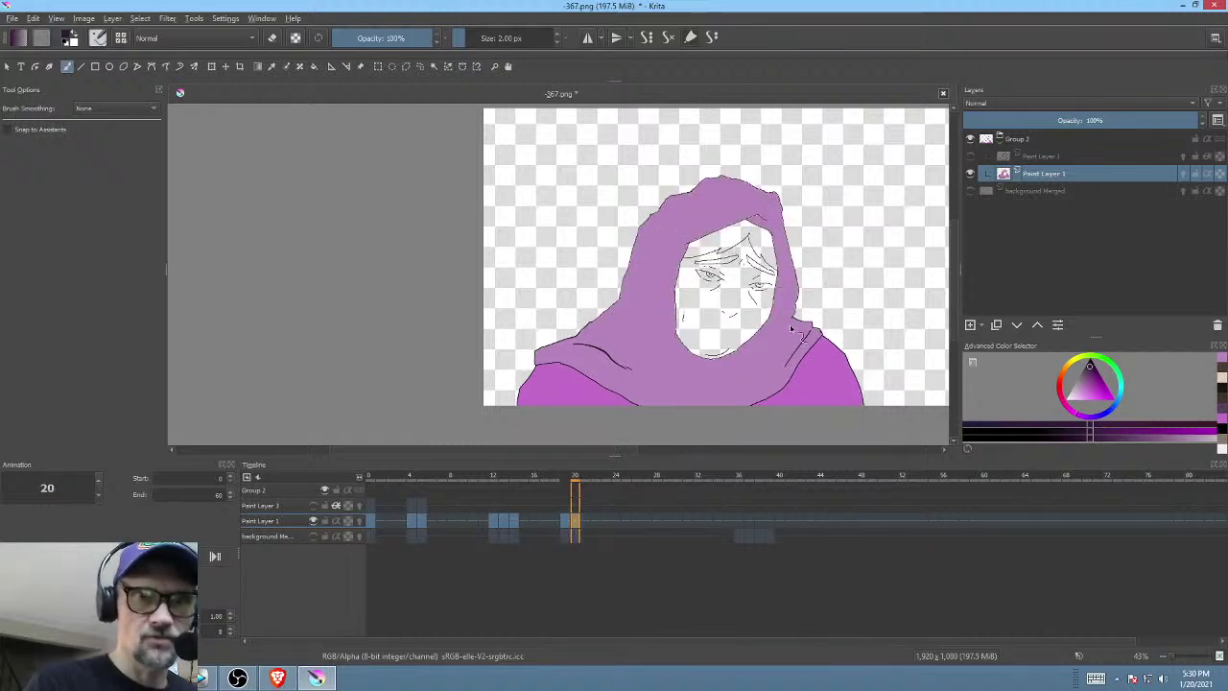
key(Left)
key(Right)
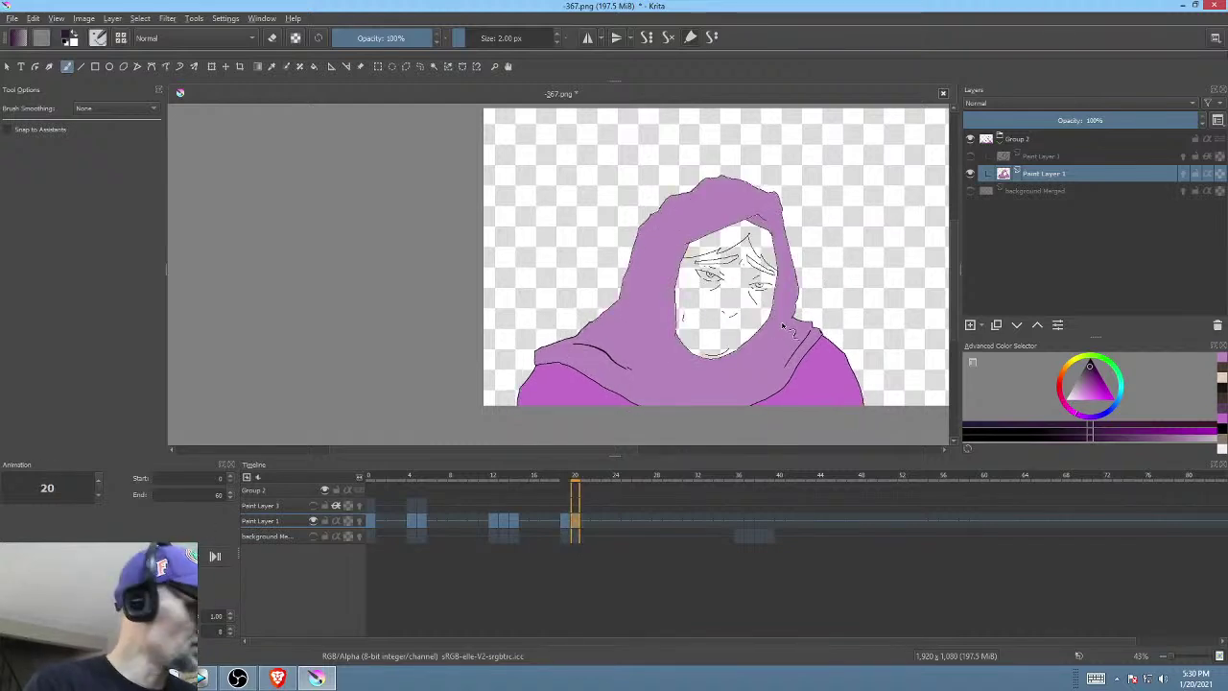
key(Left)
key(Right)
key(Left)
key(Right)
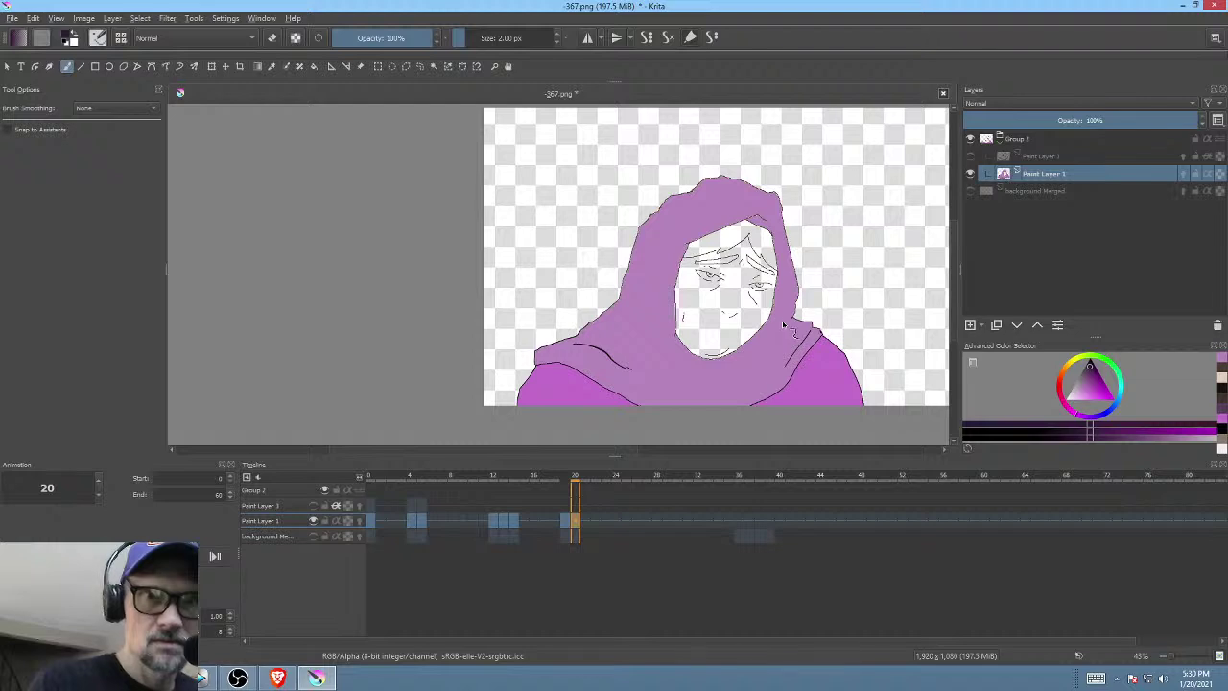
key(Left)
key(Right)
key(Left)
key(Right)
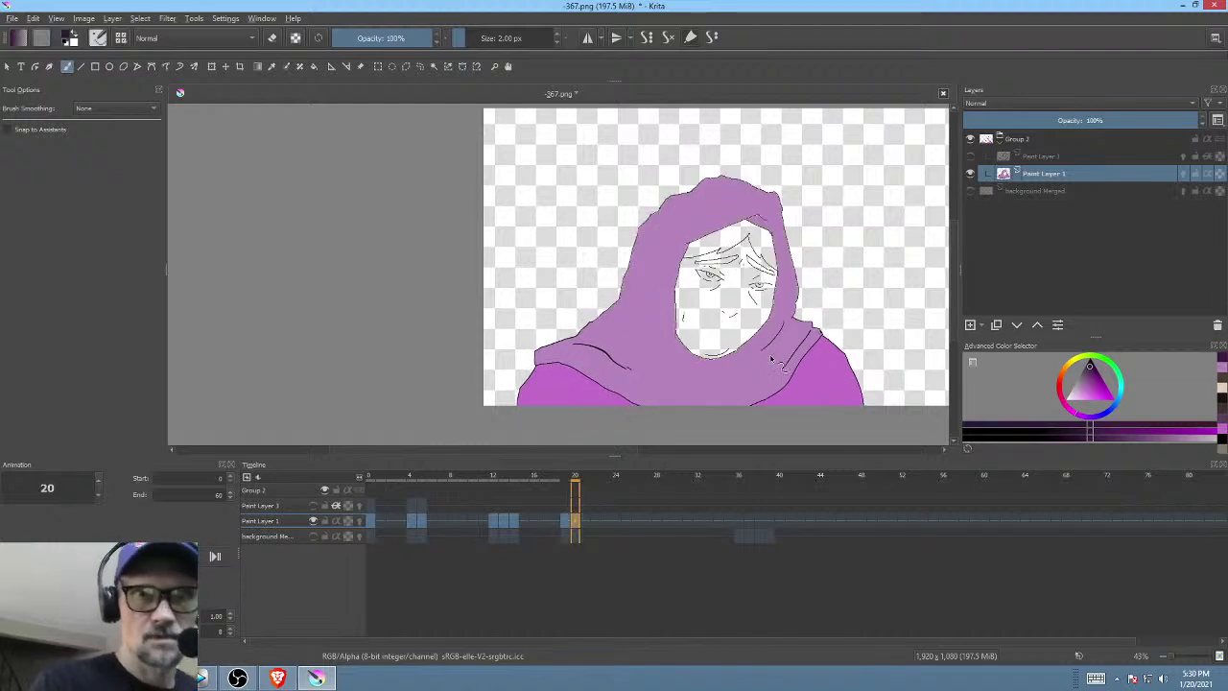
- Ink a curved scarf fold just under the chin, using frame 19 as reference
key(Left)
key(Right)
key(Left)
key(Right)
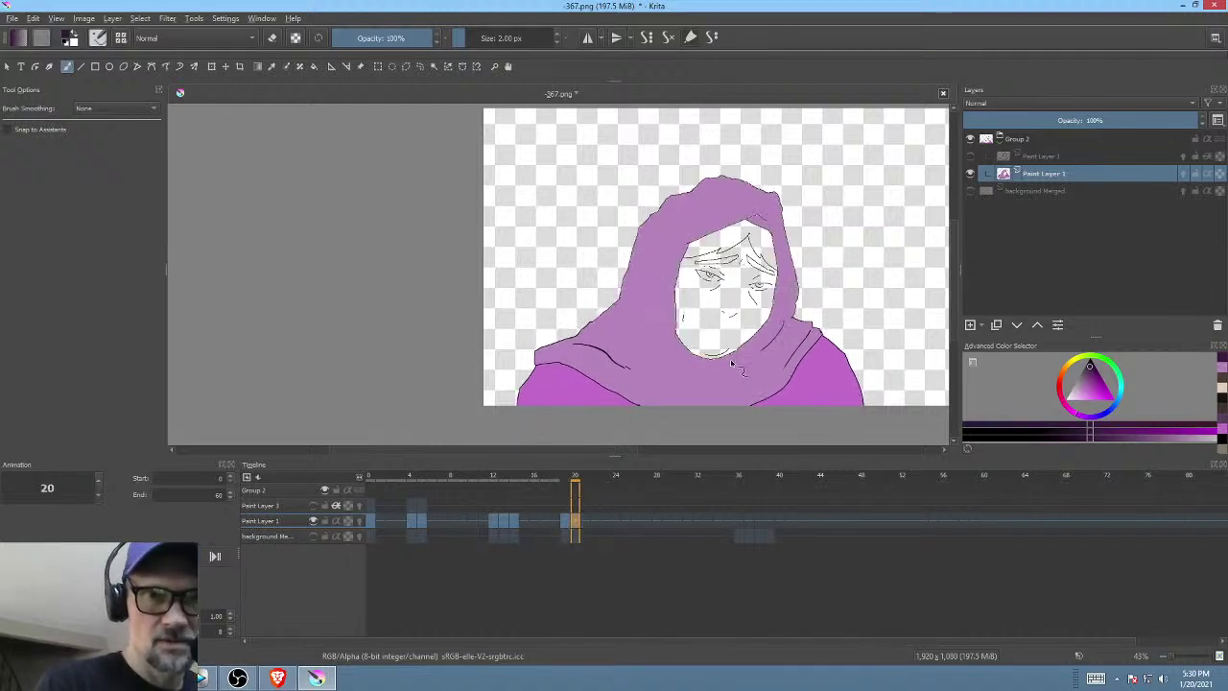
drag(712, 362, 753, 371)
key(Left)
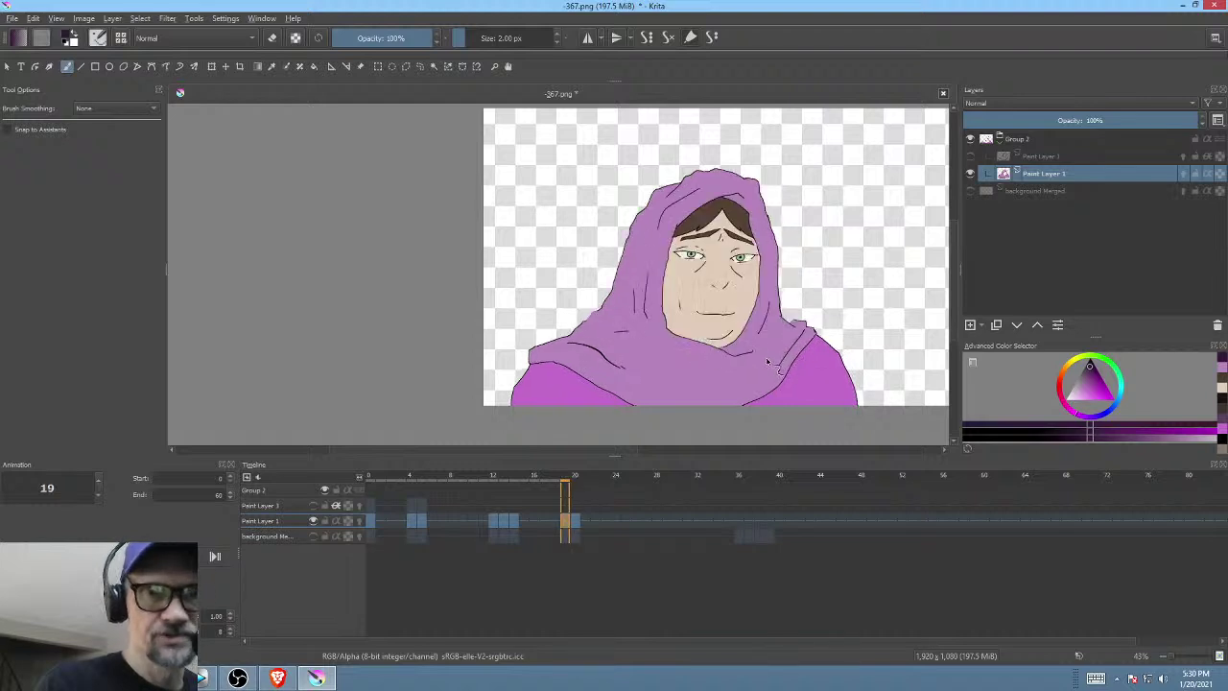
key(Right)
scroll(796, 330, down, 1)
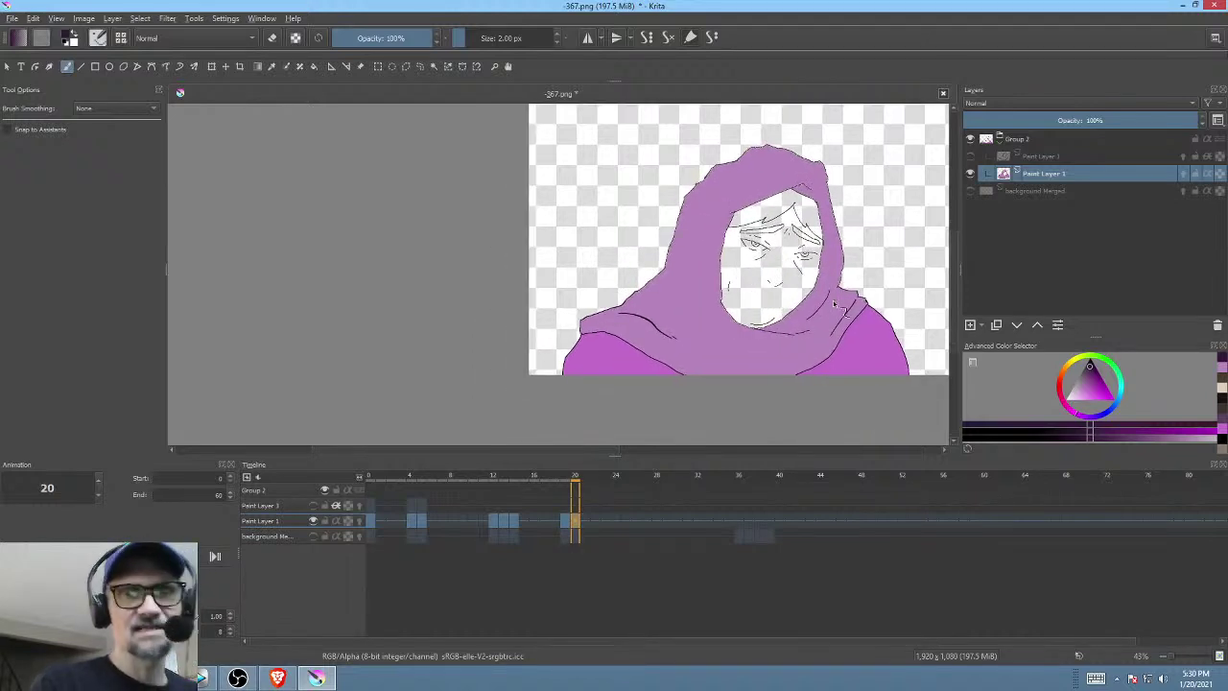
key(Left)
key(Right)
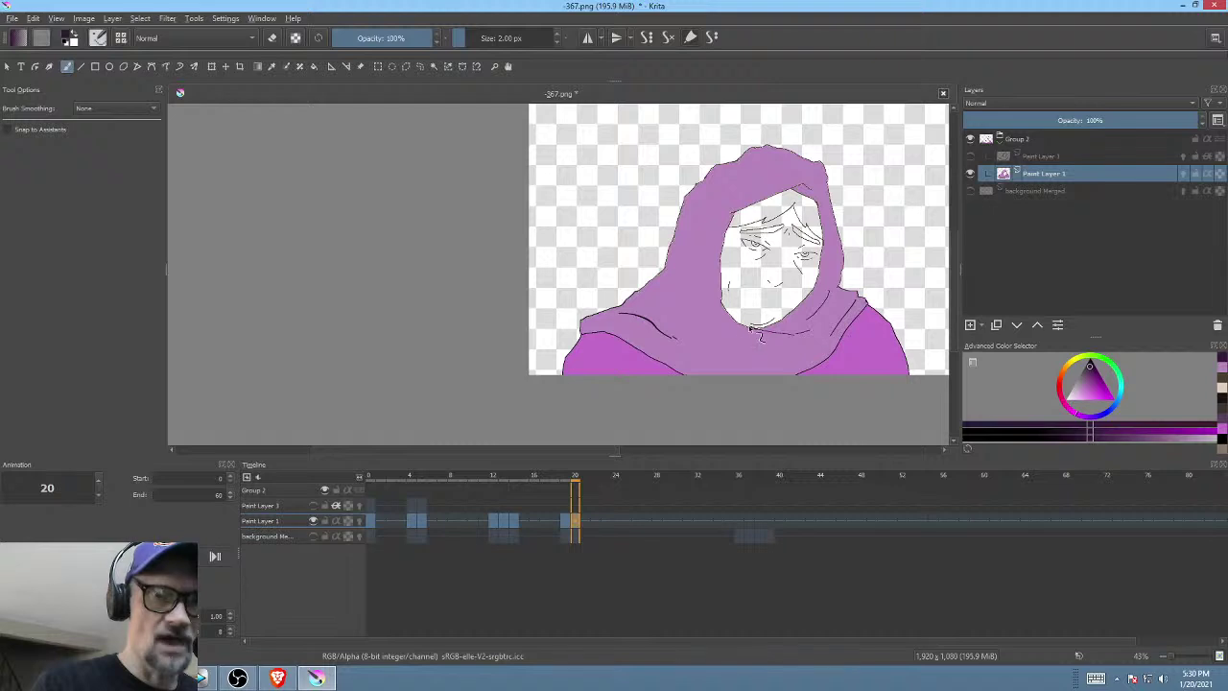
- Ink two vertical folds beside the cheek on the hood's wide side and a short fold beneath them, following frame 19
key(Left)
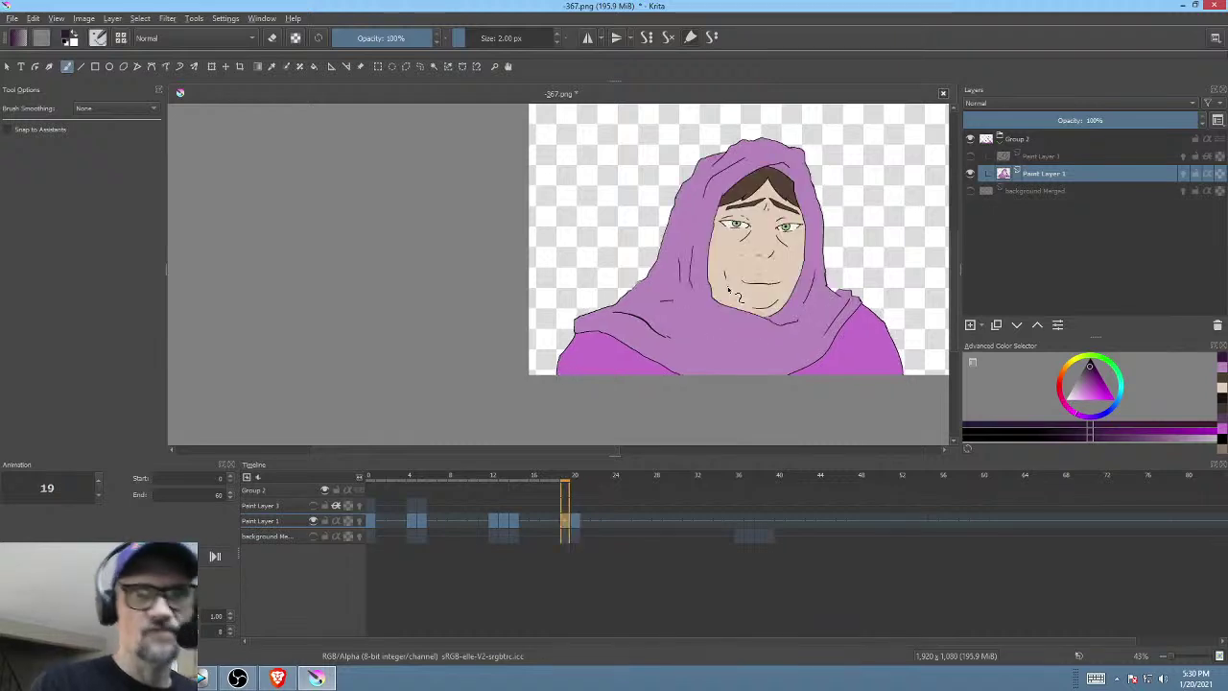
key(Right)
key(Left)
key(Right)
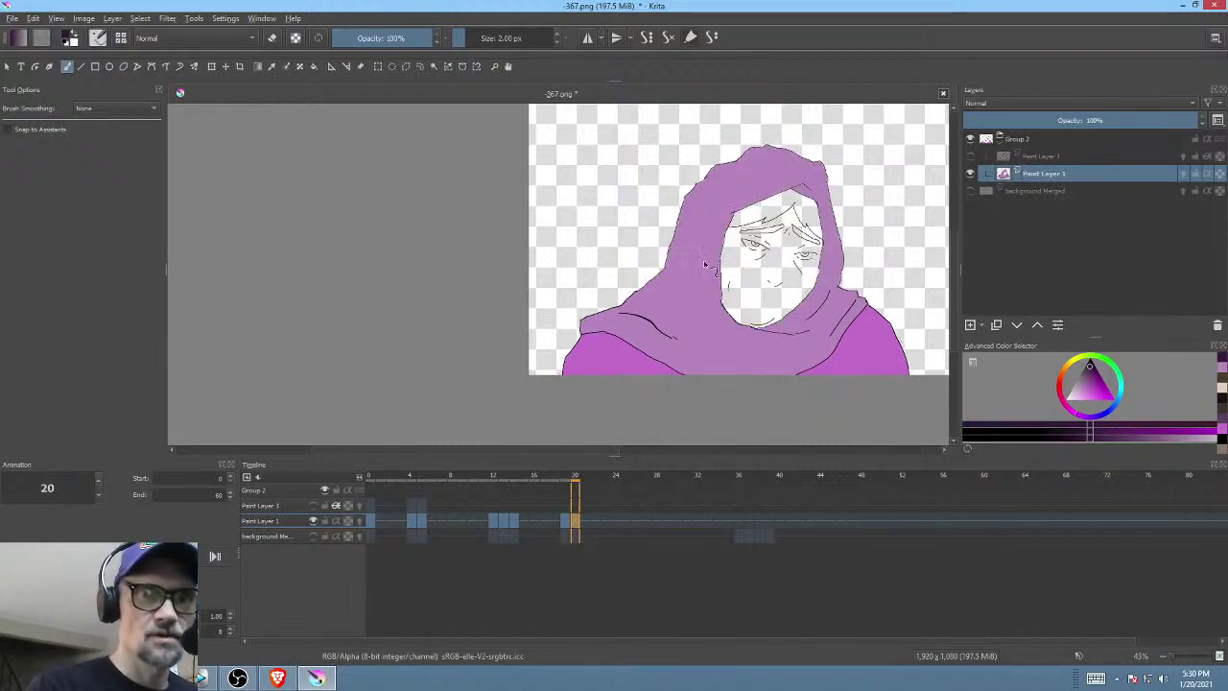
key(Left)
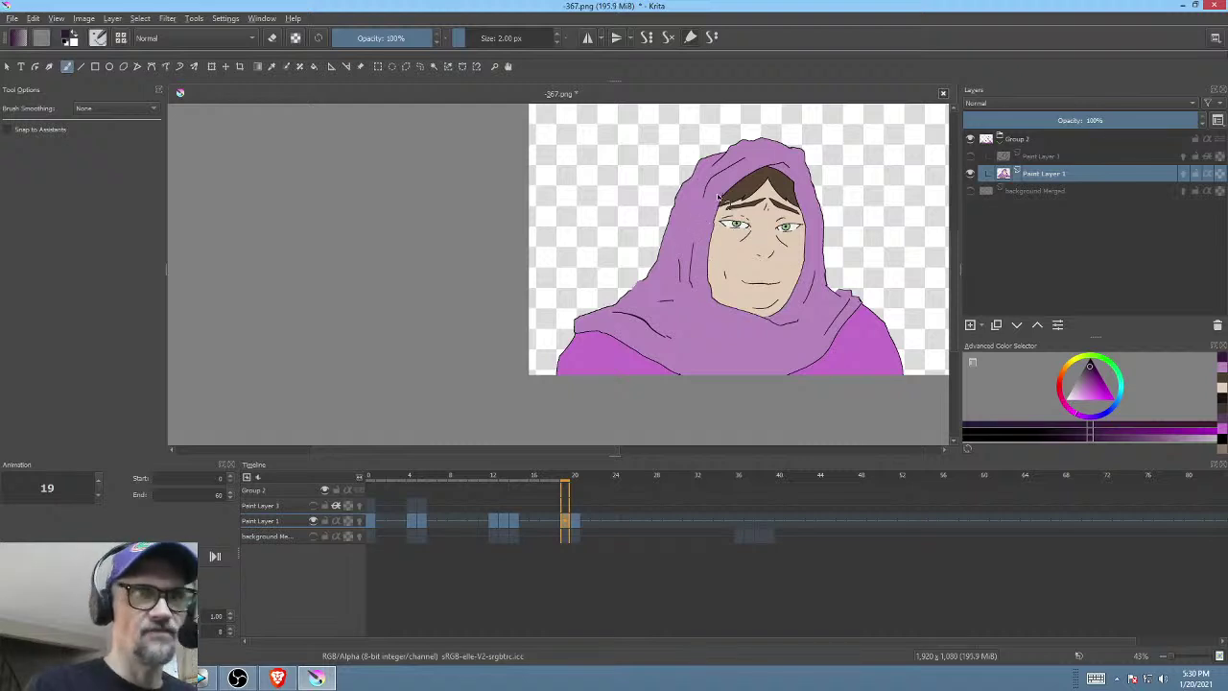
key(Left)
key(Right)
key(Right)
scroll(753, 230, up, 3)
drag(661, 345, 704, 266)
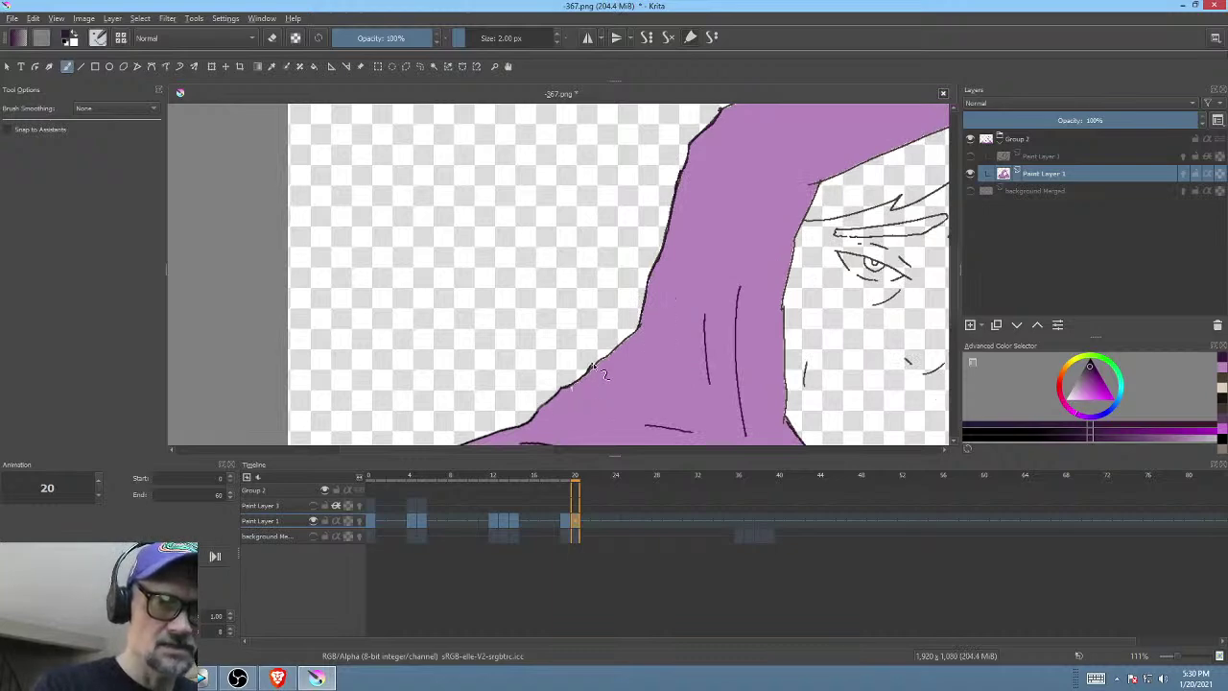
- Thicken the hood's outer outline along its wide side up toward the crown, checking frame 19
drag(683, 283, 522, 477)
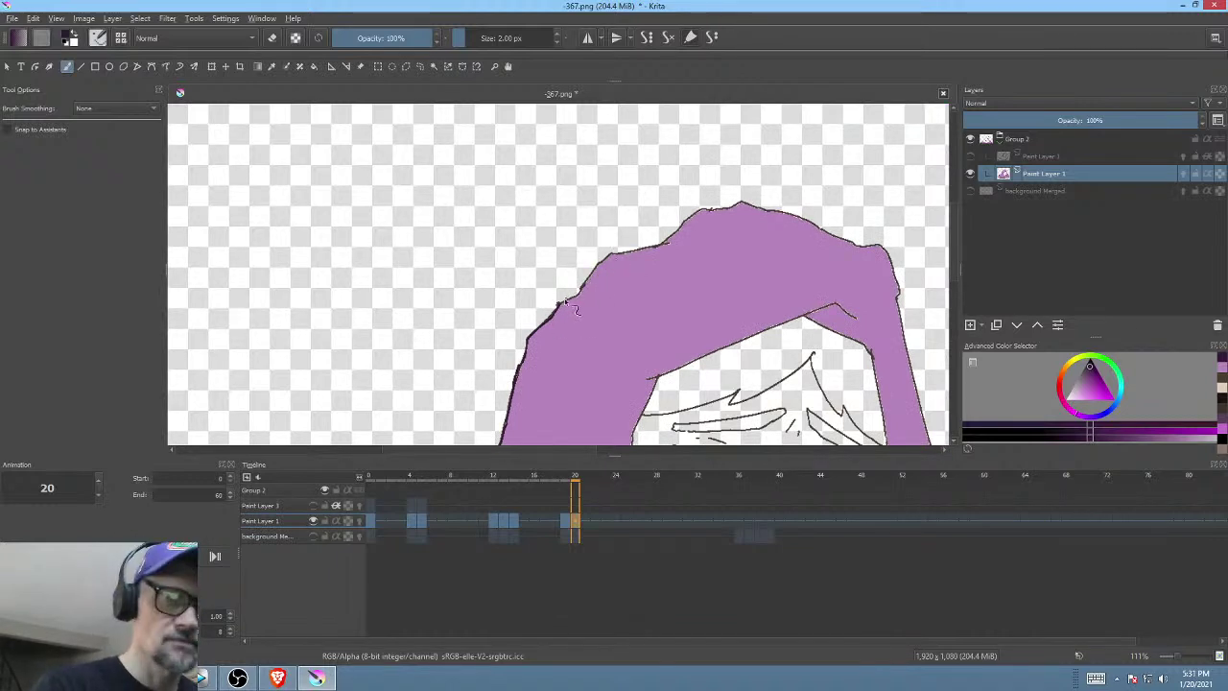
key(Left)
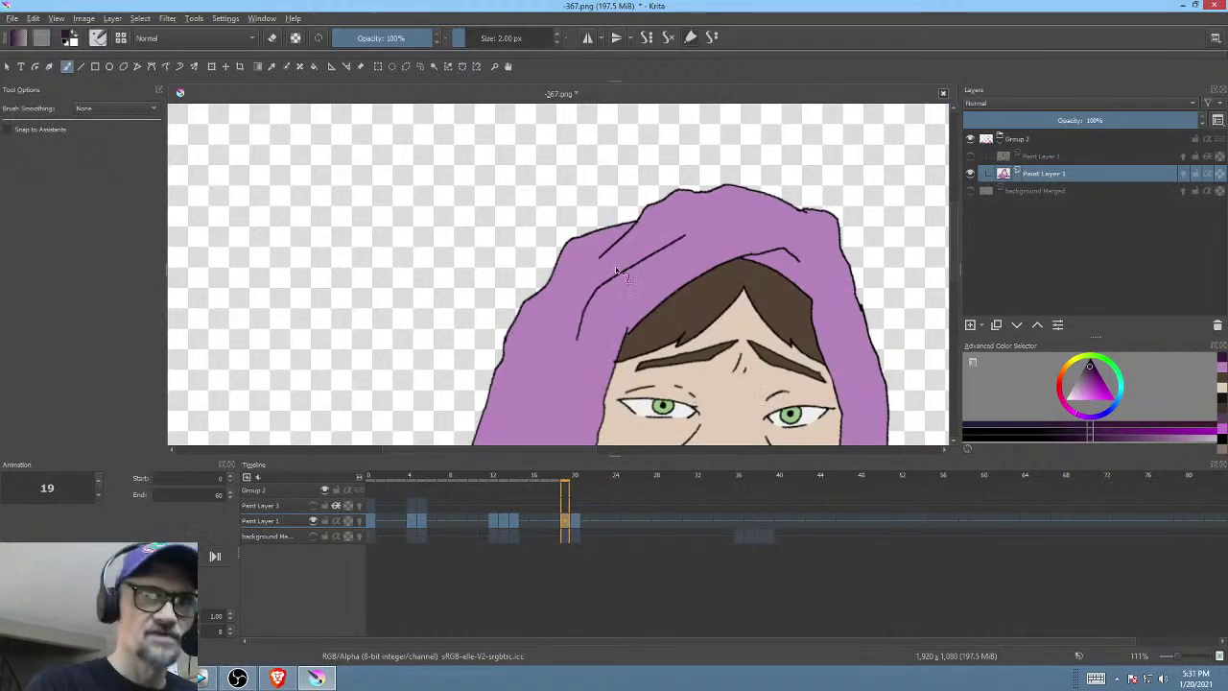
key(Right)
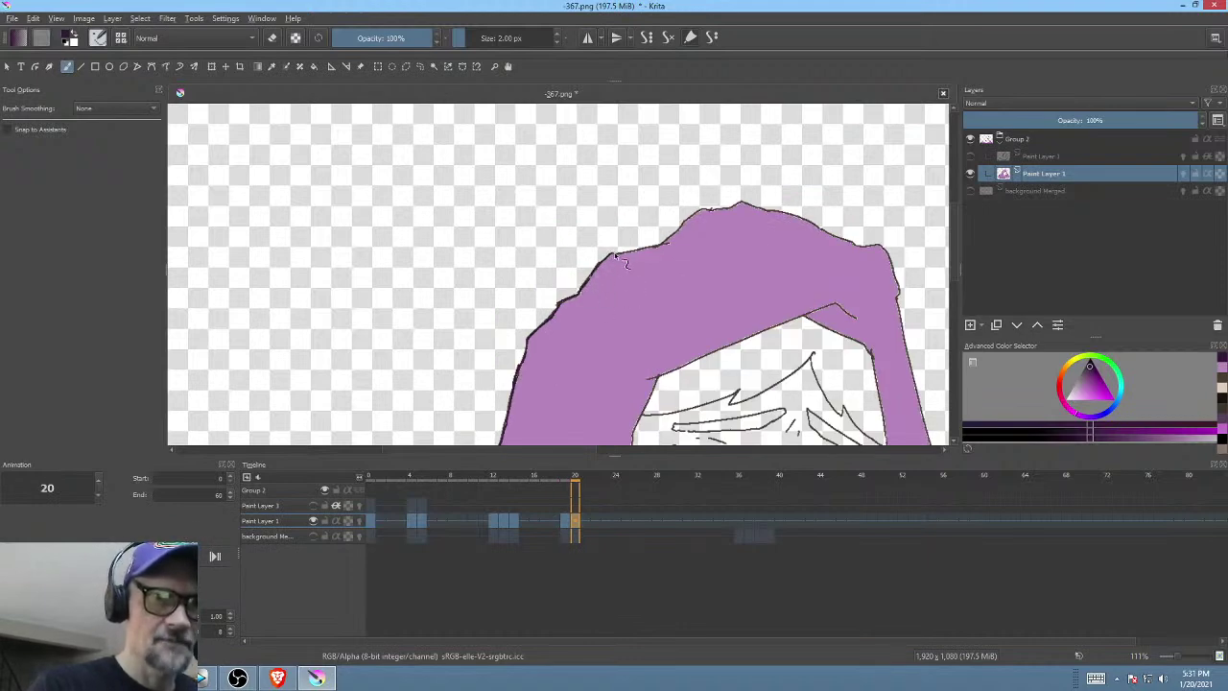
mouse_move(677, 178)
mouse_down()
mouse_move(497, 347)
mouse_move(671, 183)
mouse_move(662, 193)
mouse_up()
drag(608, 299, 576, 340)
drag(608, 283, 601, 307)
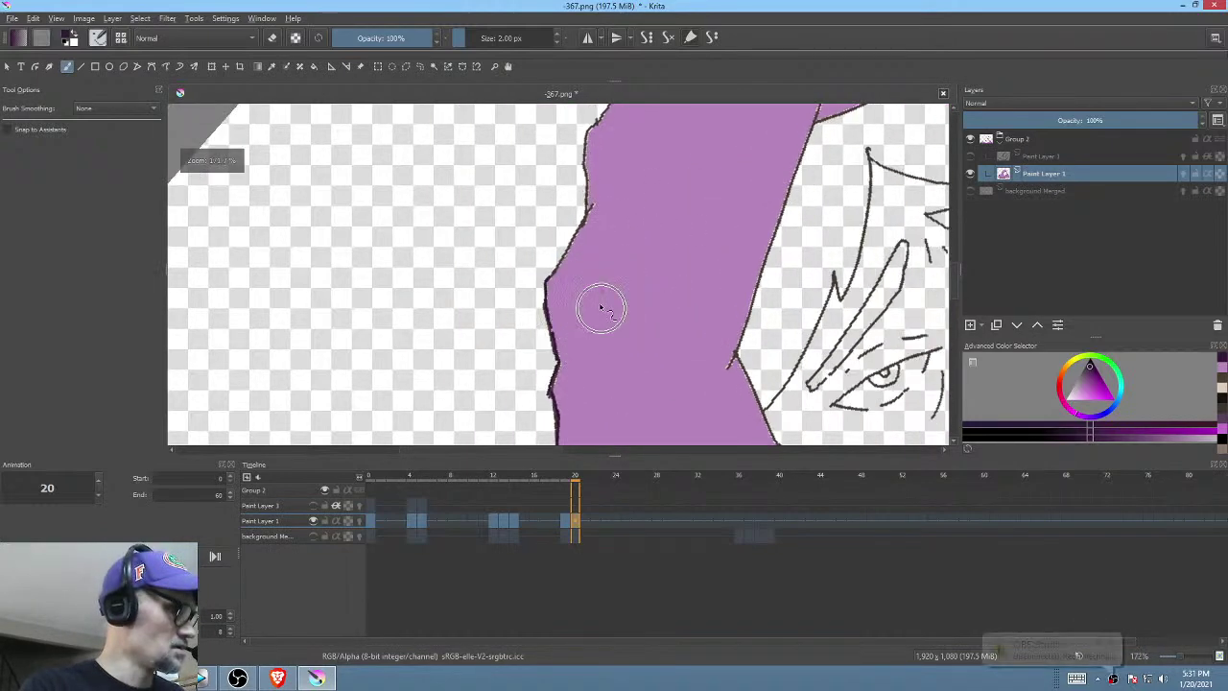
- Darken the thin outline stretch at the bend below the hood's crown on the wide side, comparing with frame 19
key(Left)
key(Right)
key(Left)
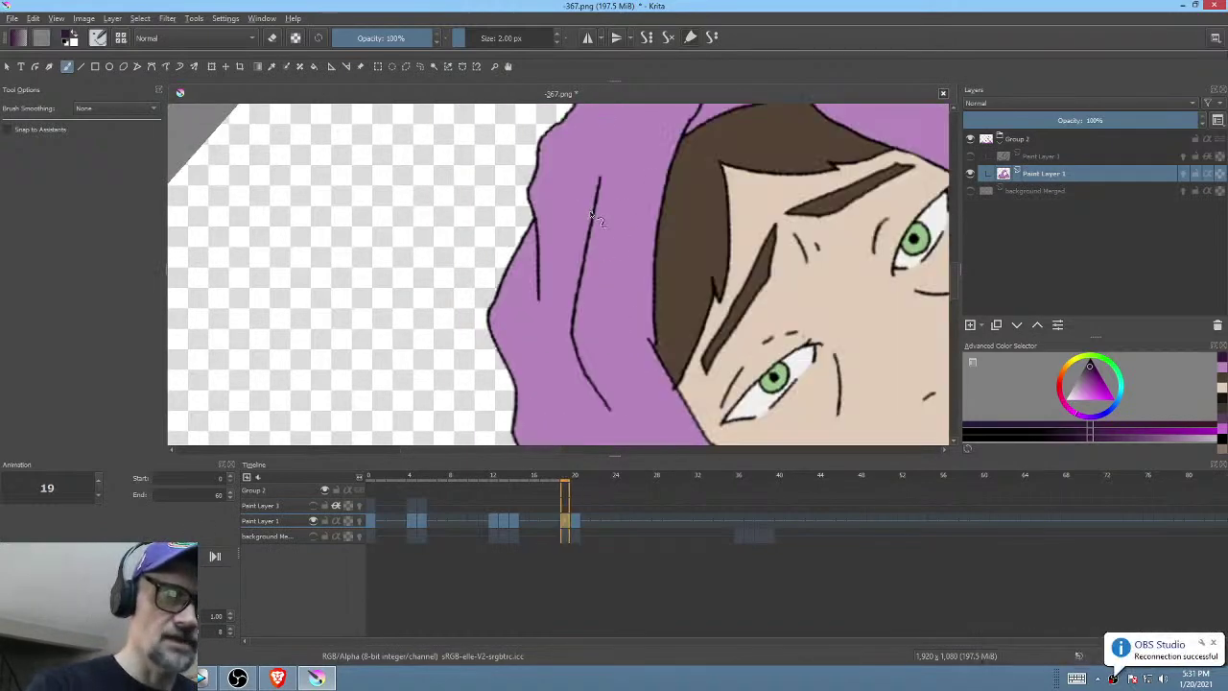
key(Right)
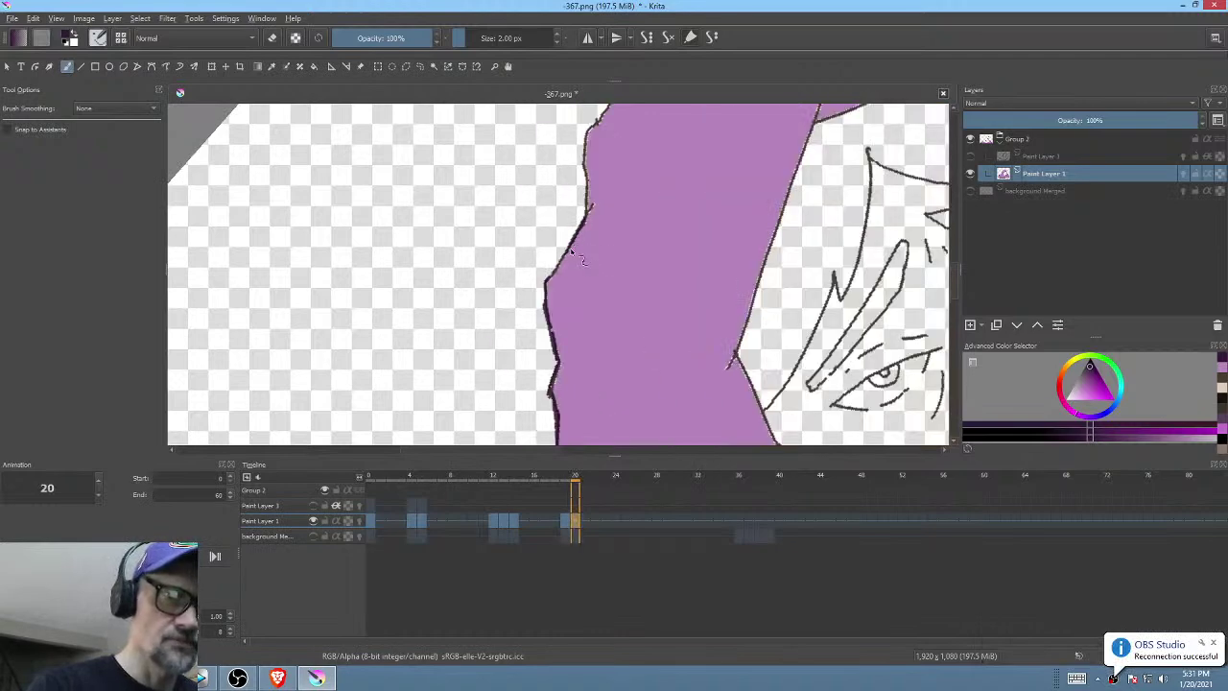
drag(553, 270, 543, 286)
scroll(549, 298, up, 5)
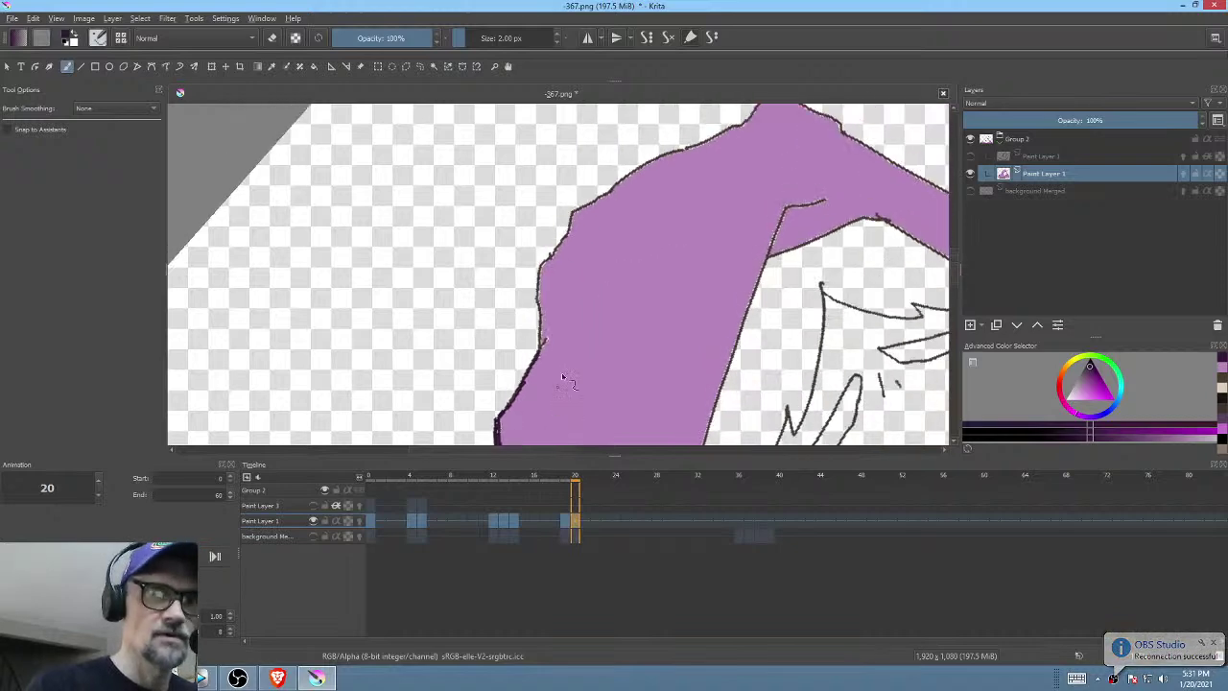
drag(612, 296, 677, 150)
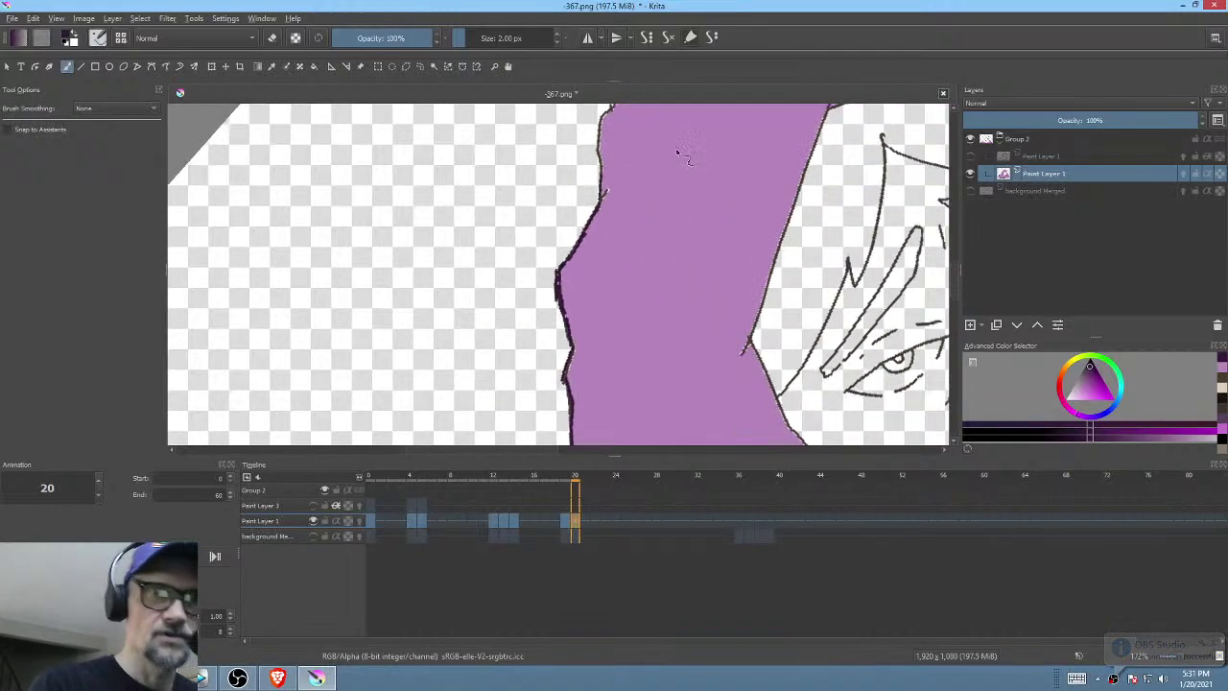
- Ink a straight fold running down into the hood from the notch in its outer outline, matching frame 19
key(Left)
key(period)
drag(604, 188, 599, 290)
key(comma)
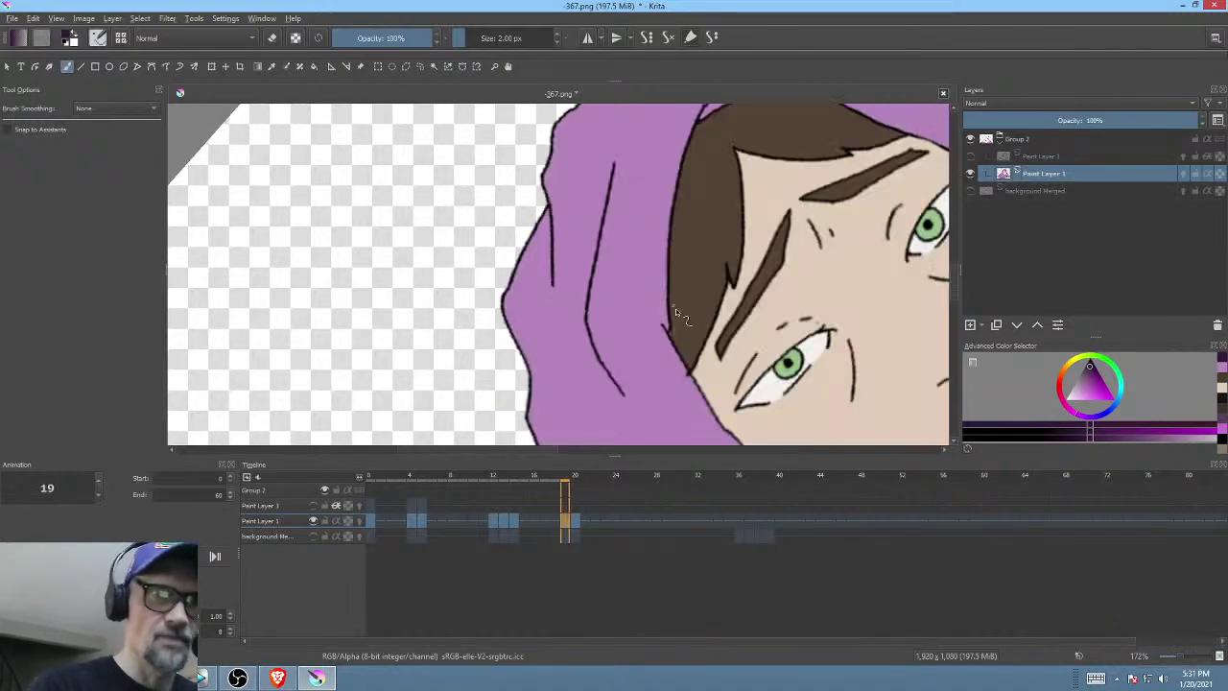
key(period)
mouse_move(602, 203)
mouse_down()
mouse_move(599, 286)
mouse_move(601, 203)
mouse_up()
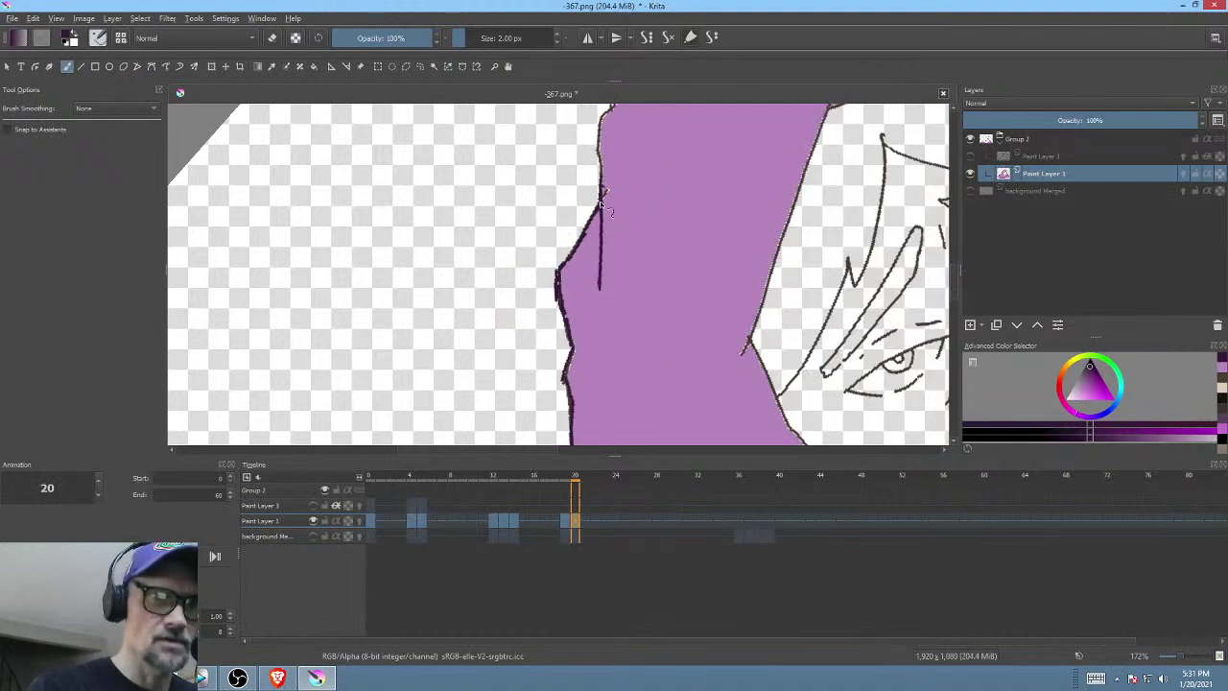
- Switch to the 4 px ink brush and thicken the new fold and the outline just above it
right_click(683, 234)
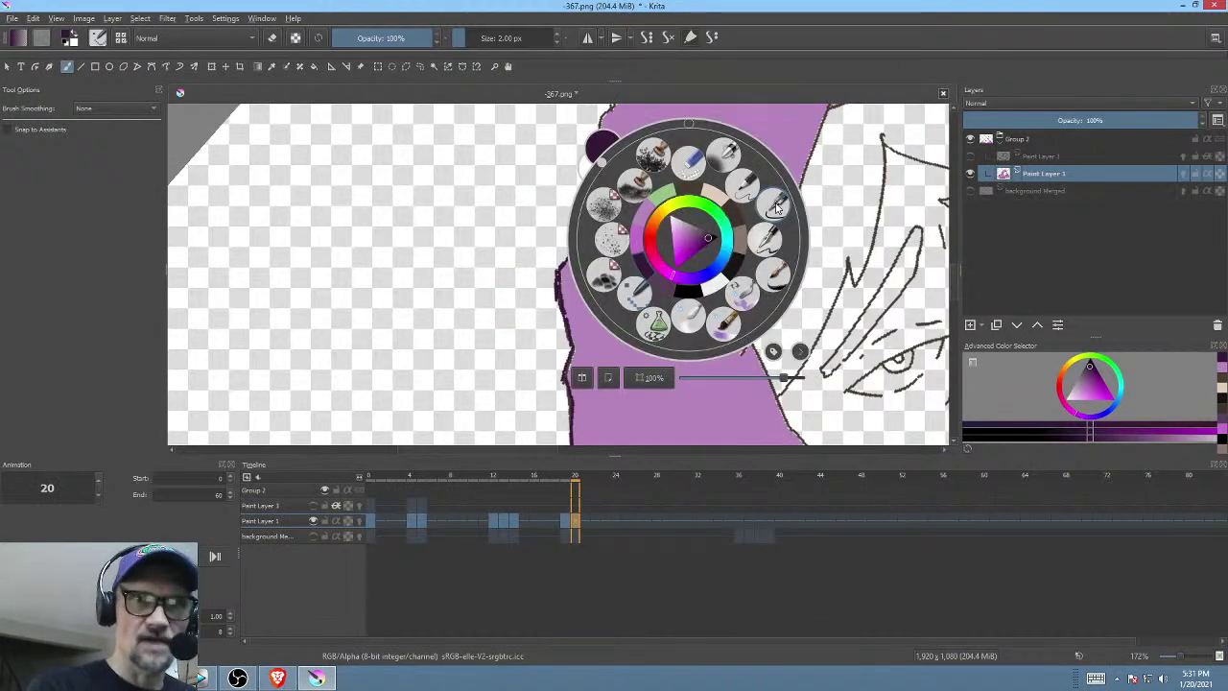
click(777, 203)
drag(604, 198, 602, 246)
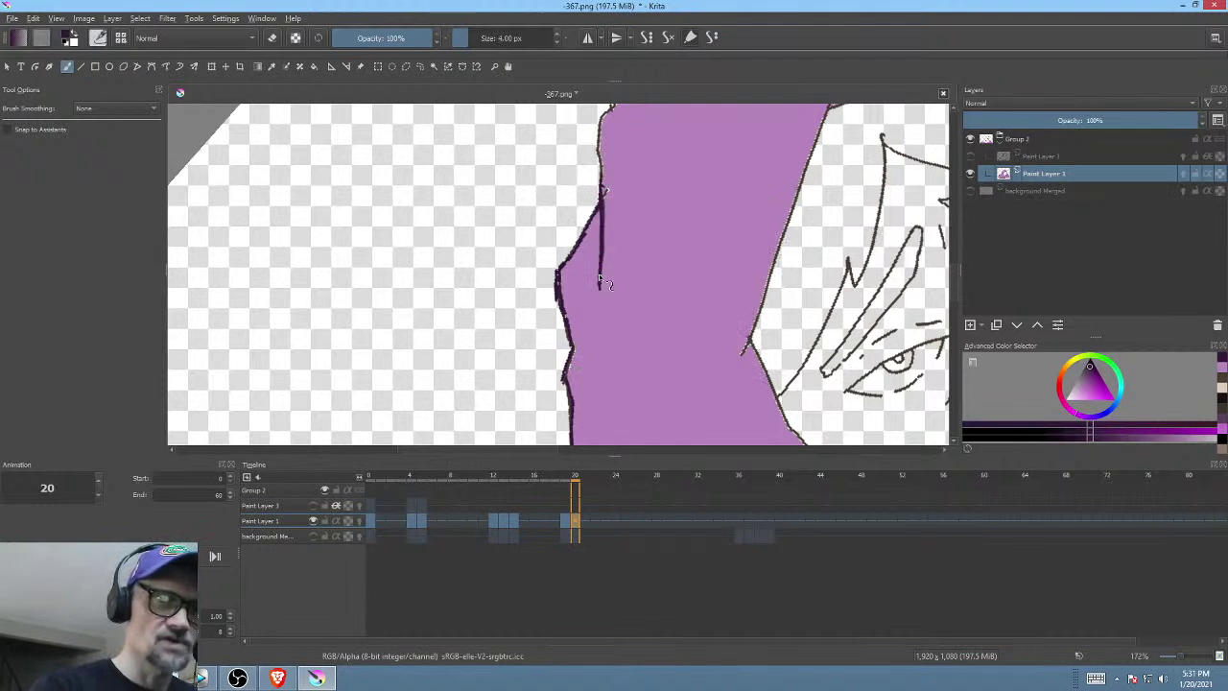
scroll(632, 369, up, 3)
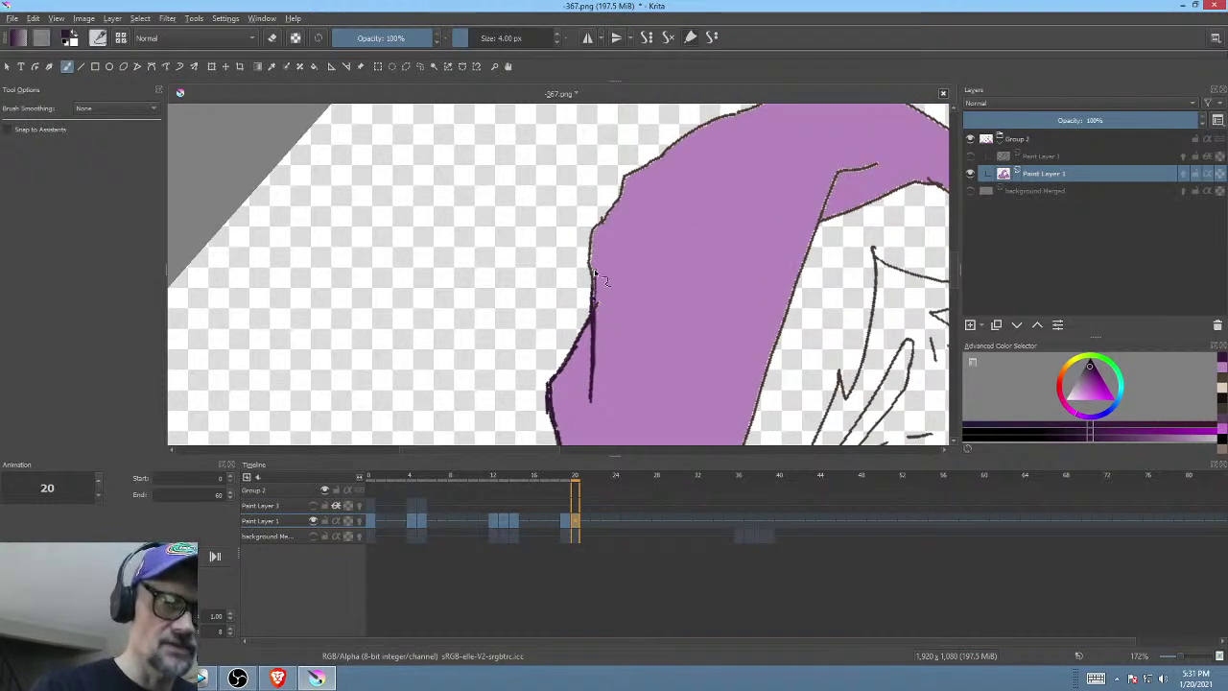
drag(632, 194, 613, 282)
- Thicken the hood's outline over the crown up to its highest point, checking against frame 19
key(Left)
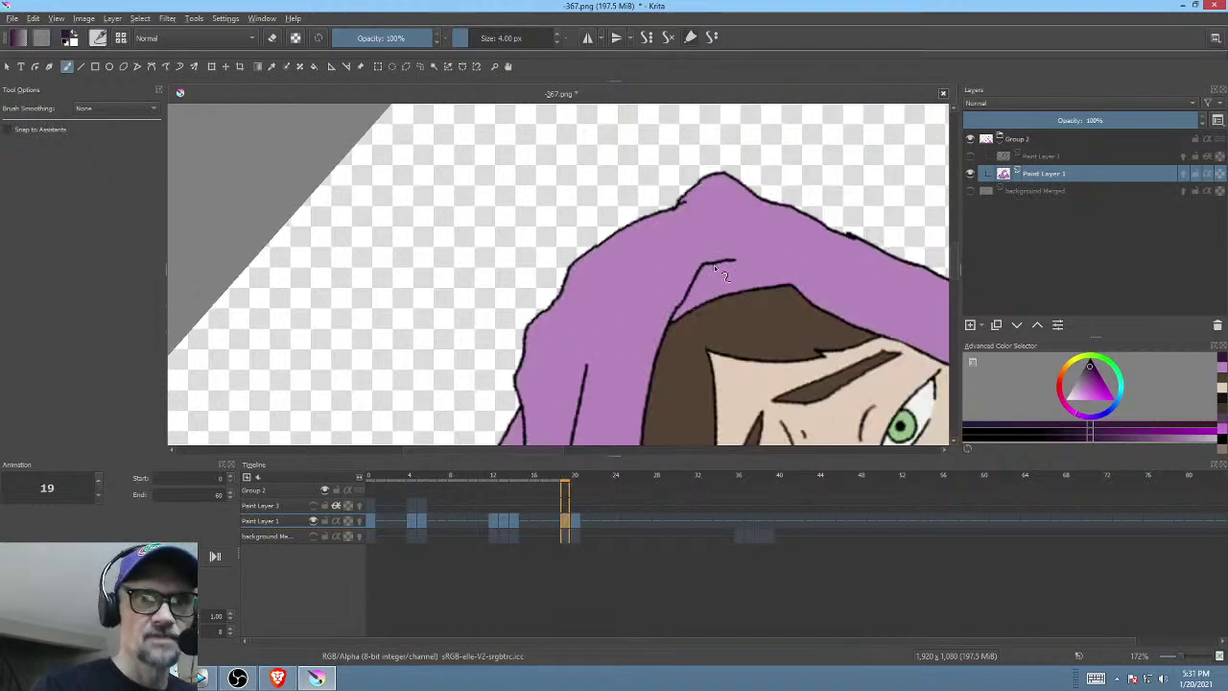
key(Right)
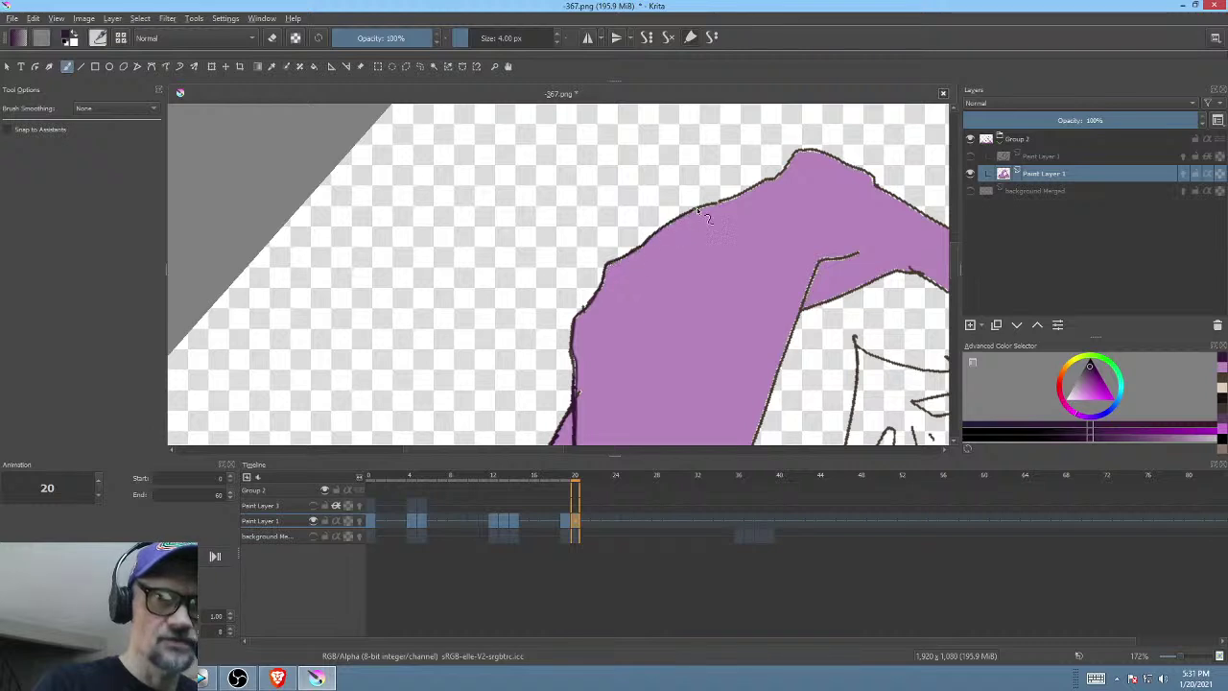
key(Left)
mouse_move(732, 172)
mouse_down()
mouse_move(611, 256)
mouse_move(592, 289)
mouse_move(678, 237)
mouse_up()
key(Right)
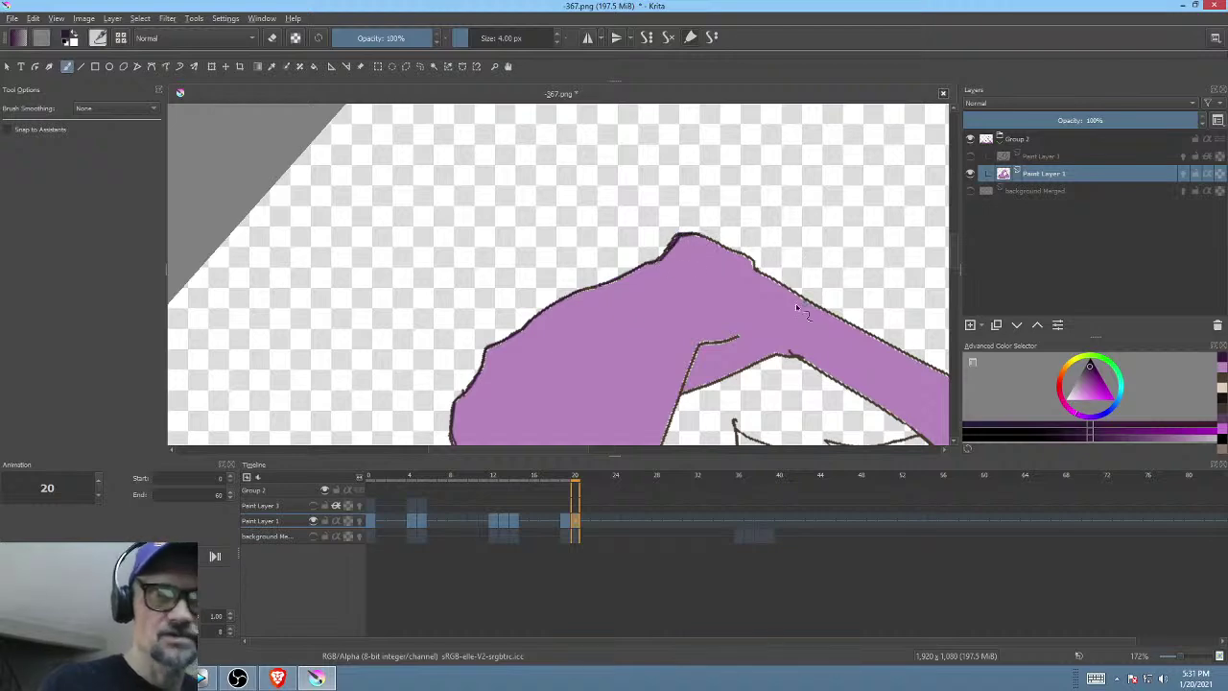
- Thicken the hooked fold above the face opening, then use the 6 px brush to thicken the hood's inner edge down to its corner near the eye
drag(844, 380, 754, 290)
key(Left)
key(Right)
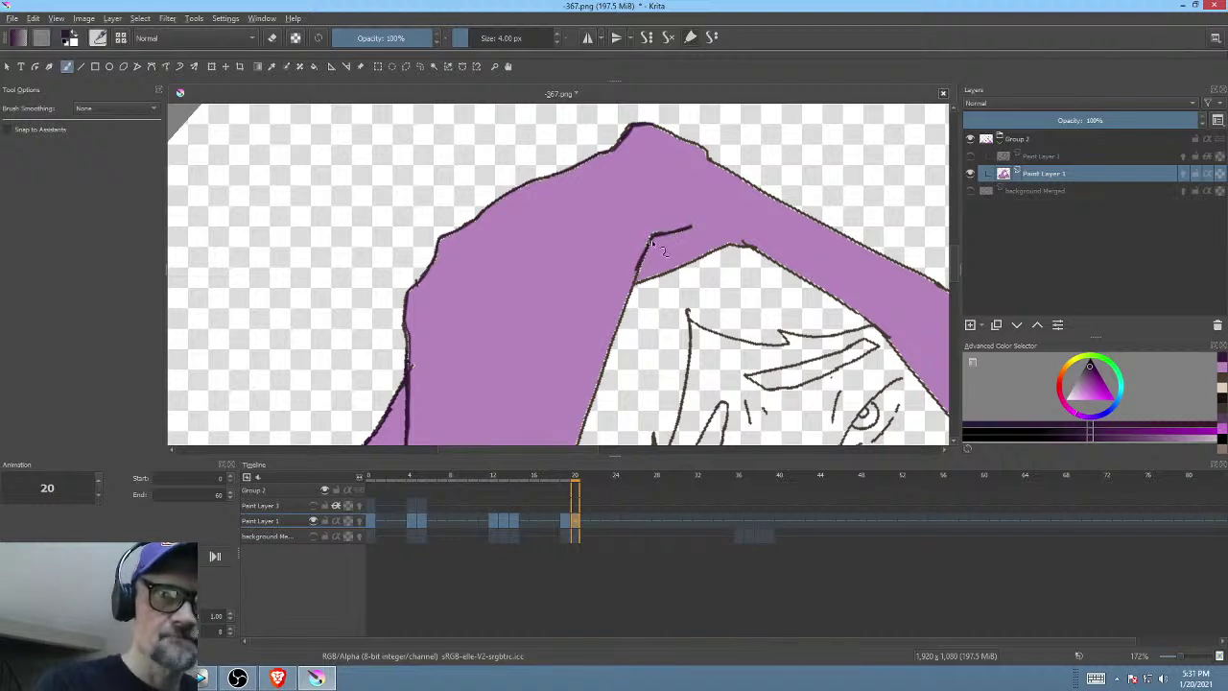
right_click(790, 240)
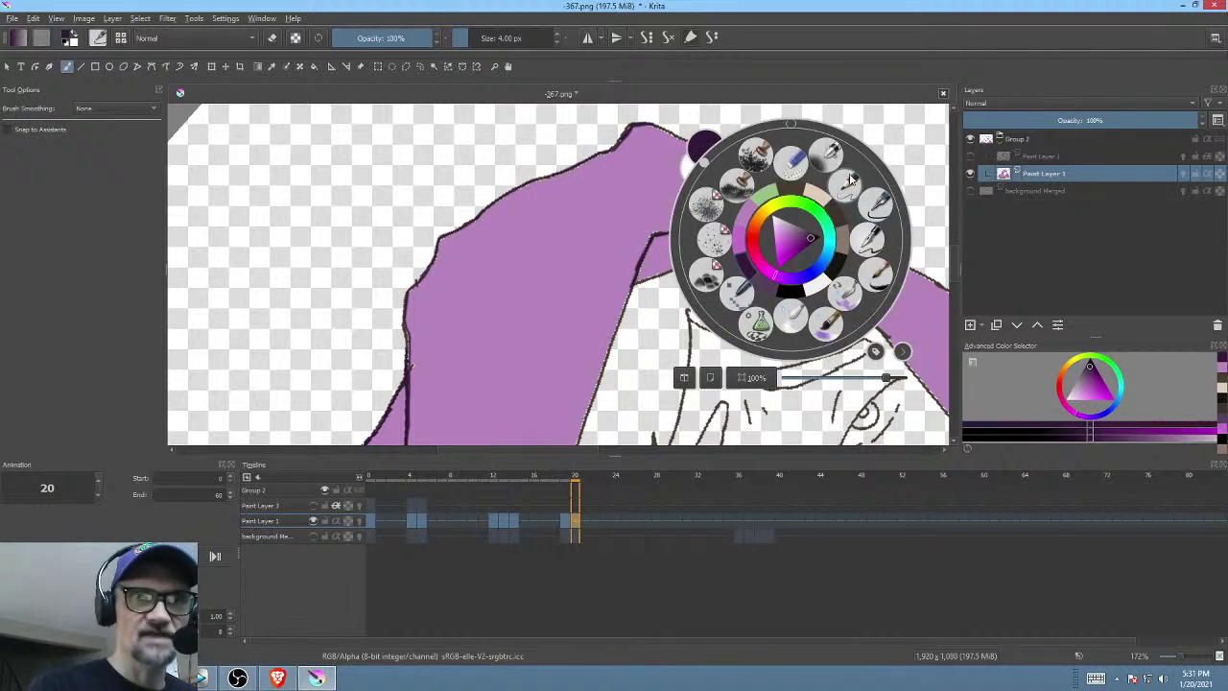
click(850, 185)
drag(639, 271, 604, 359)
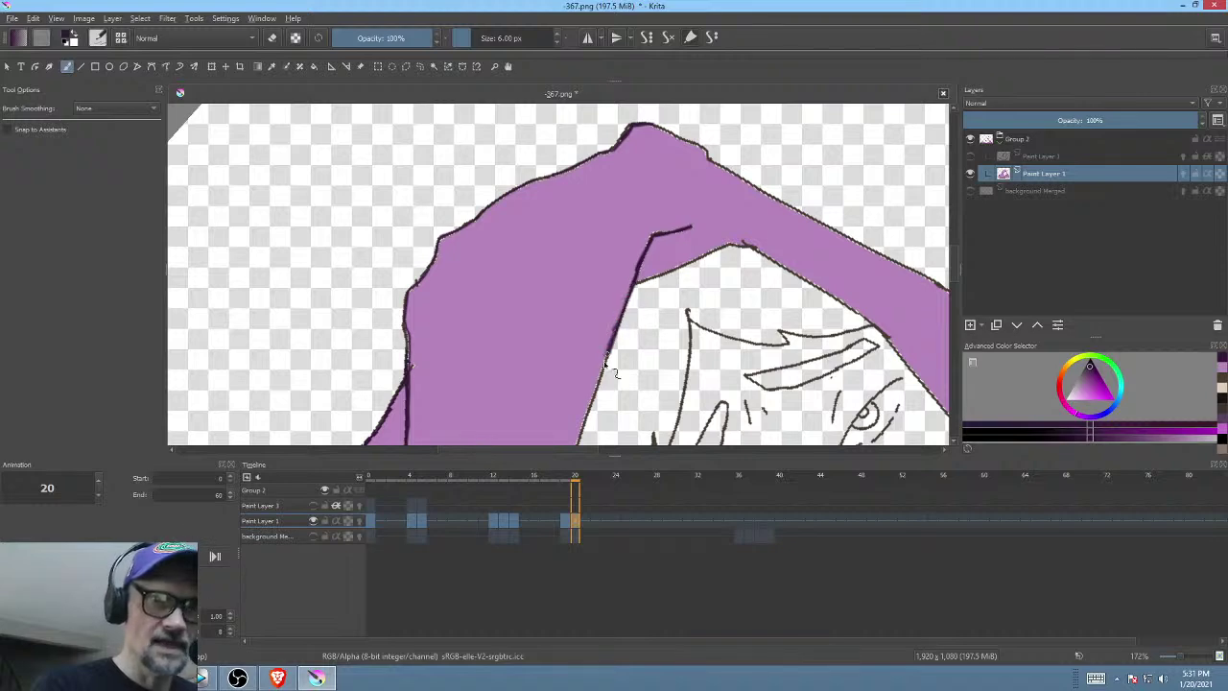
mouse_move(669, 326)
mouse_down()
mouse_move(723, 207)
mouse_move(774, 149)
mouse_up()
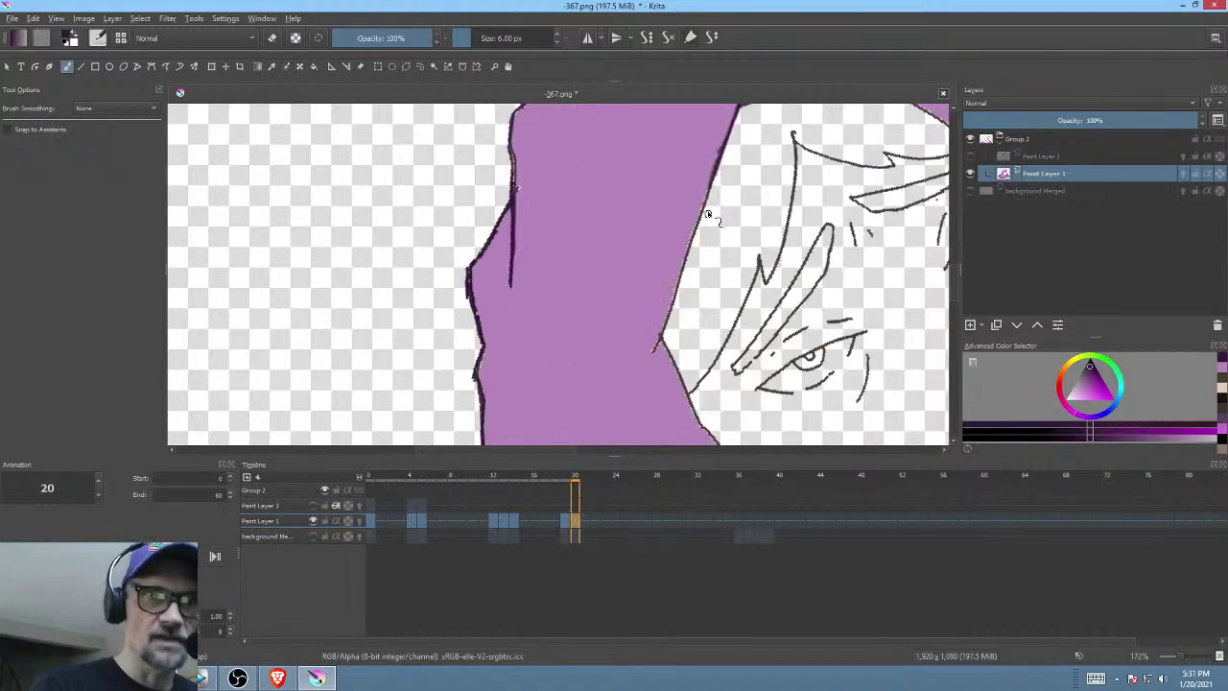
drag(718, 190, 657, 347)
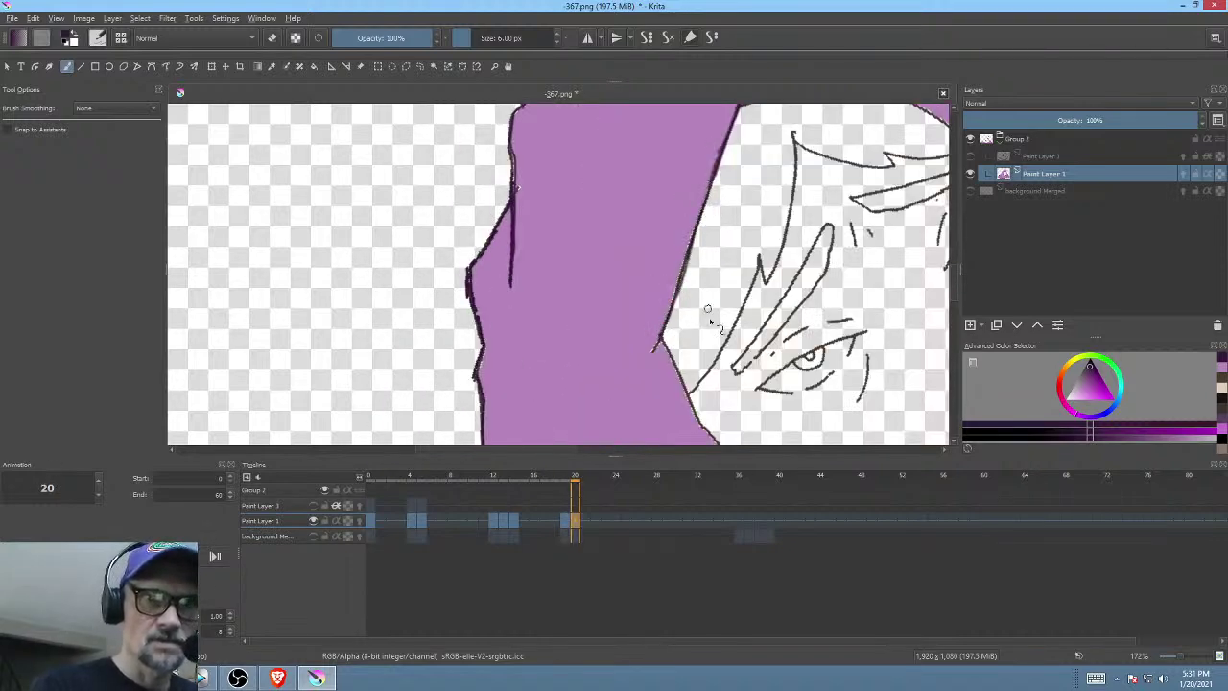
- Thicken the hood's inner edge from that corner to just below where the hair strand meets it, comparing with frame 19
drag(700, 303, 563, 233)
key(Left)
key(Right)
drag(523, 273, 550, 322)
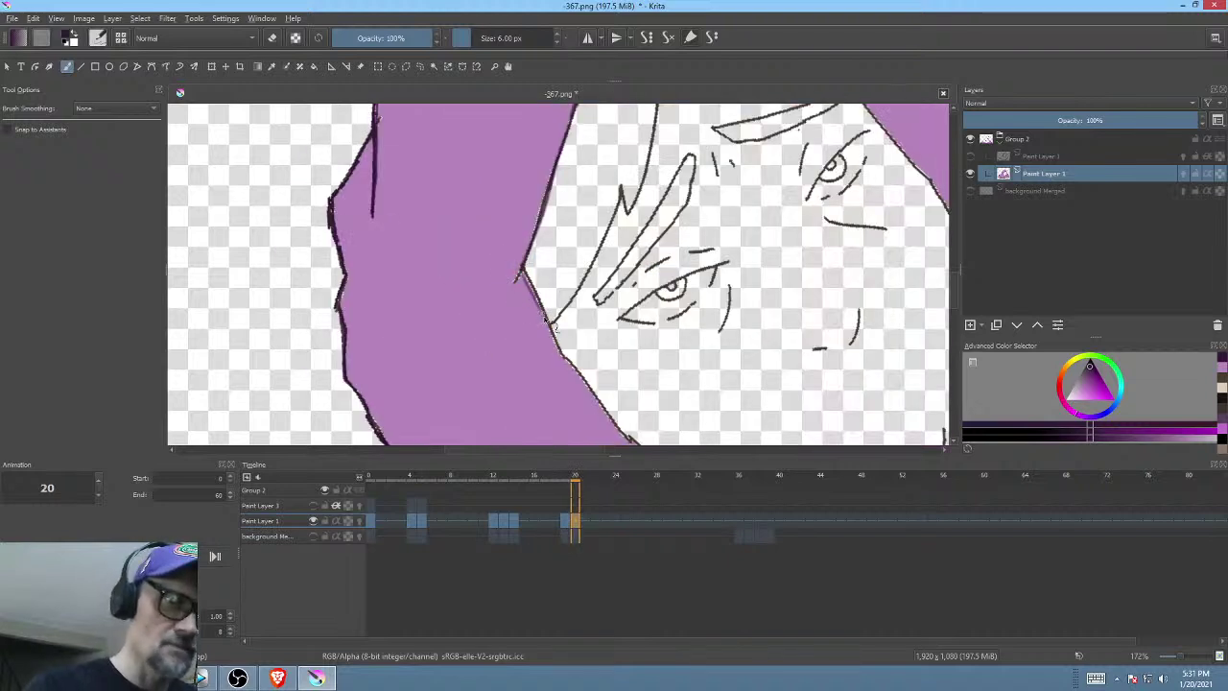
drag(526, 276, 557, 334)
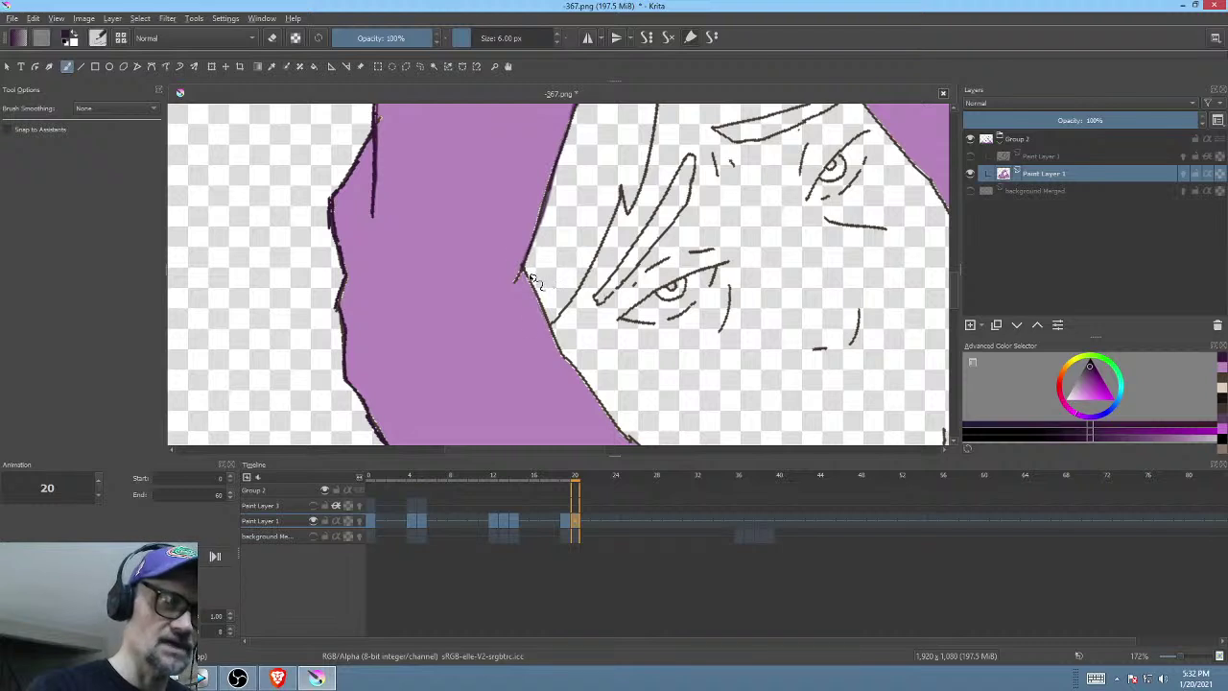
drag(519, 274, 566, 359)
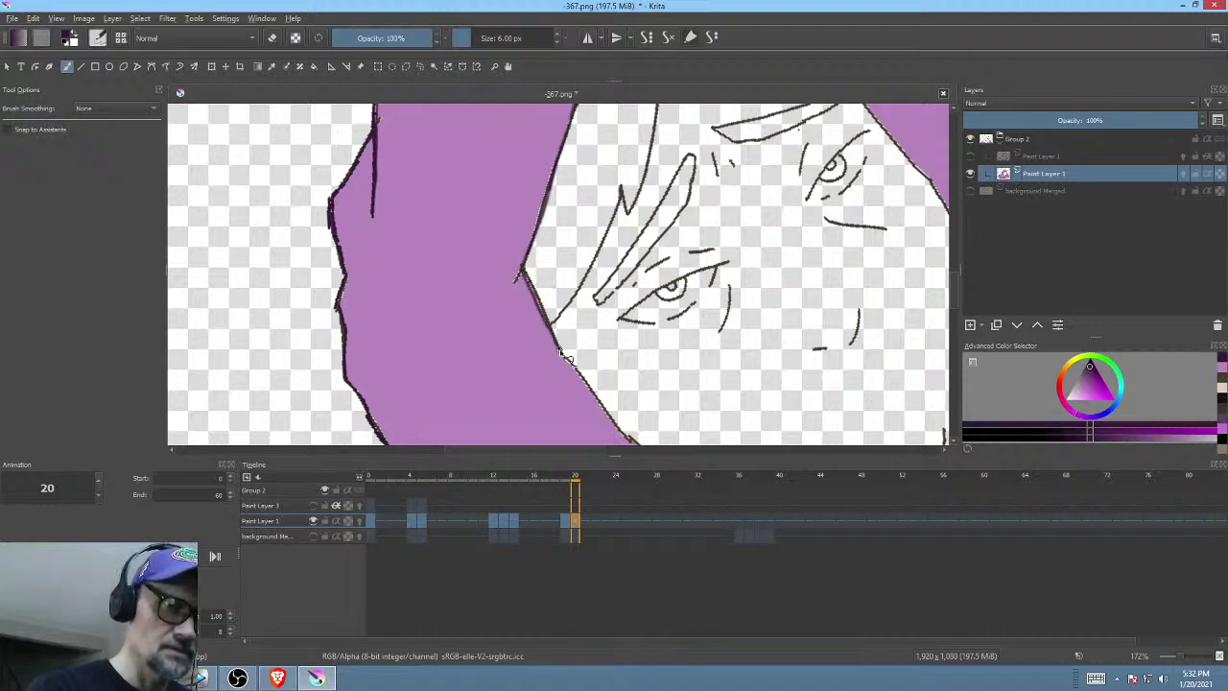
- Darken the hood's inner outline down the left side of the face to the jaw on frame 20
key(Left)
key(Right)
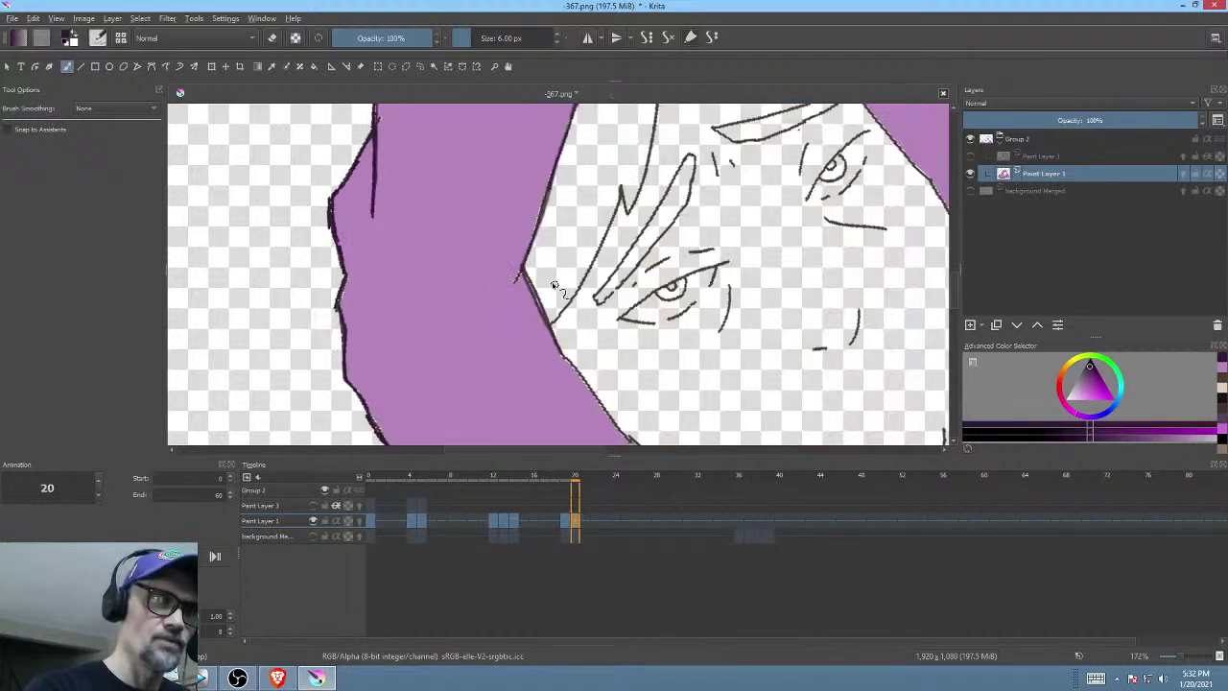
mouse_move(601, 356)
mouse_down()
mouse_move(548, 189)
mouse_move(552, 242)
mouse_move(607, 297)
mouse_up()
key(Left)
key(Right)
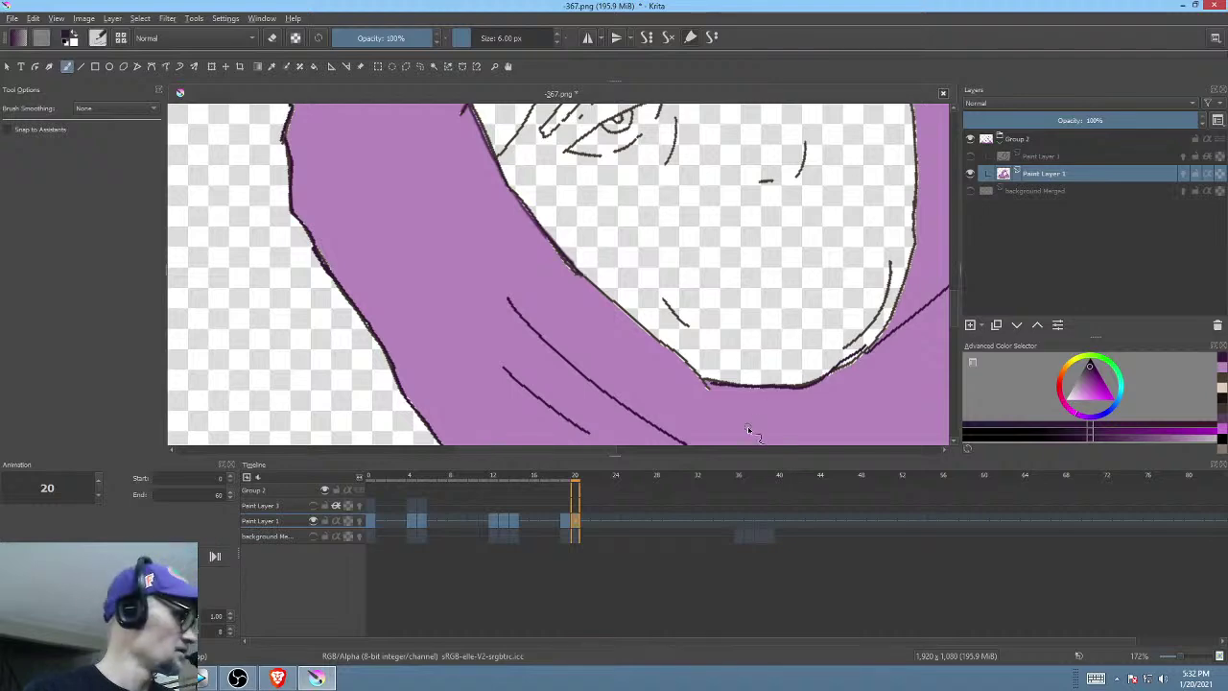
- Compare the whole hooded figure between frames 19 and 20
key(5)
drag(767, 292, 695, 405)
drag(775, 315, 690, 330)
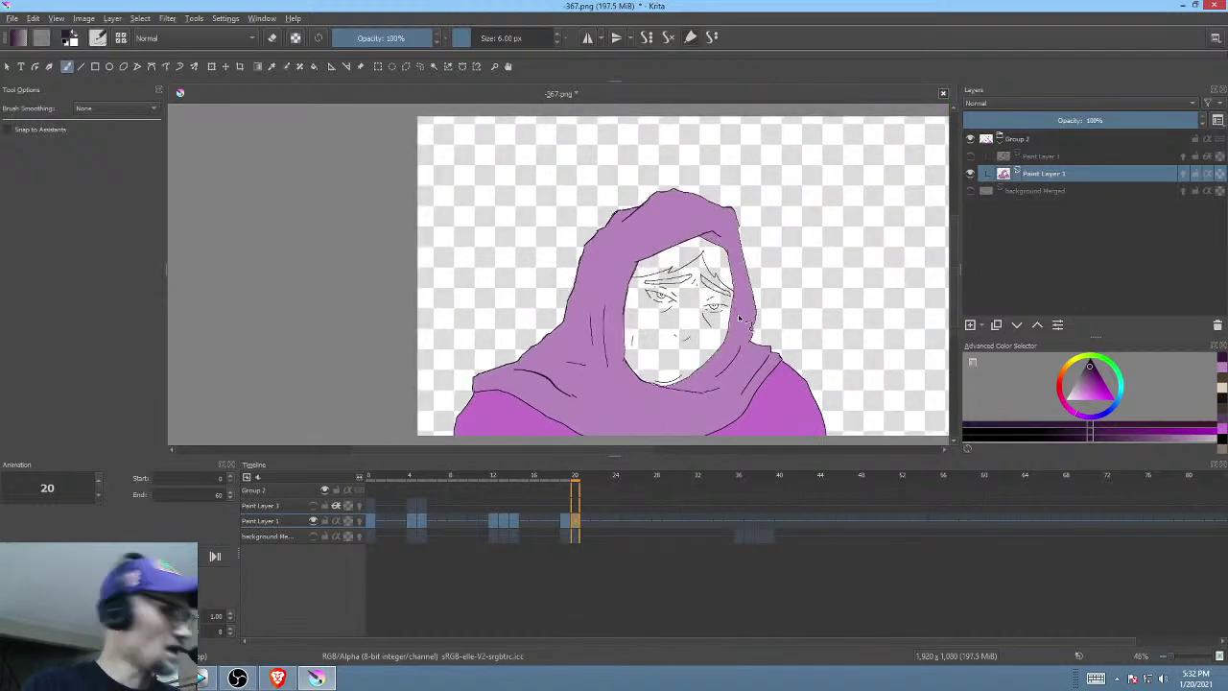
key(Left)
key(Right)
key(Left)
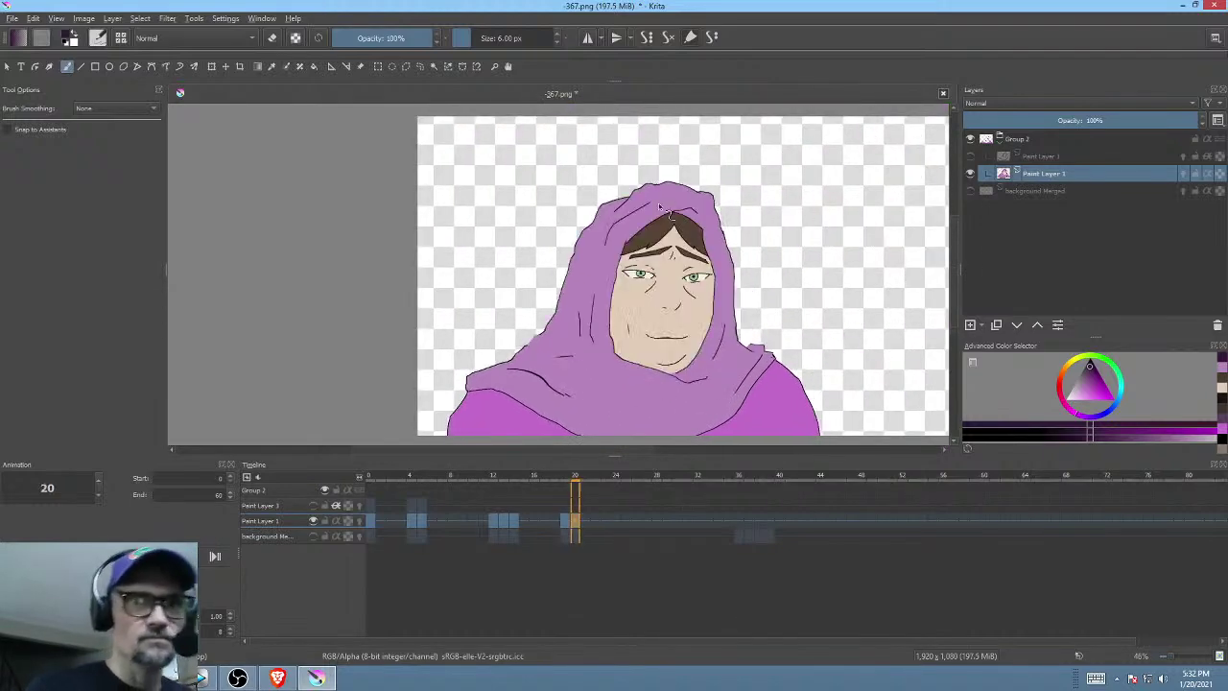
key(Right)
key(Left)
key(Right)
key(Left)
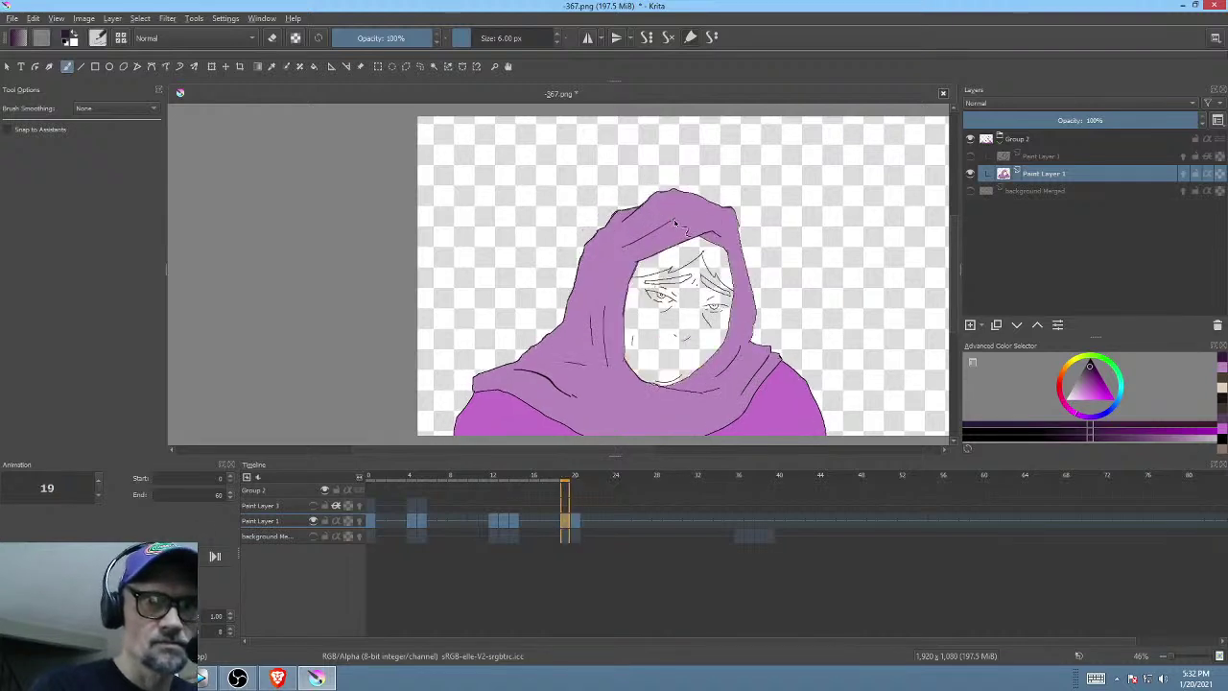
- Draw extra fold lines on the hood above the upper-left corner of the face opening on frame 20
key(Right)
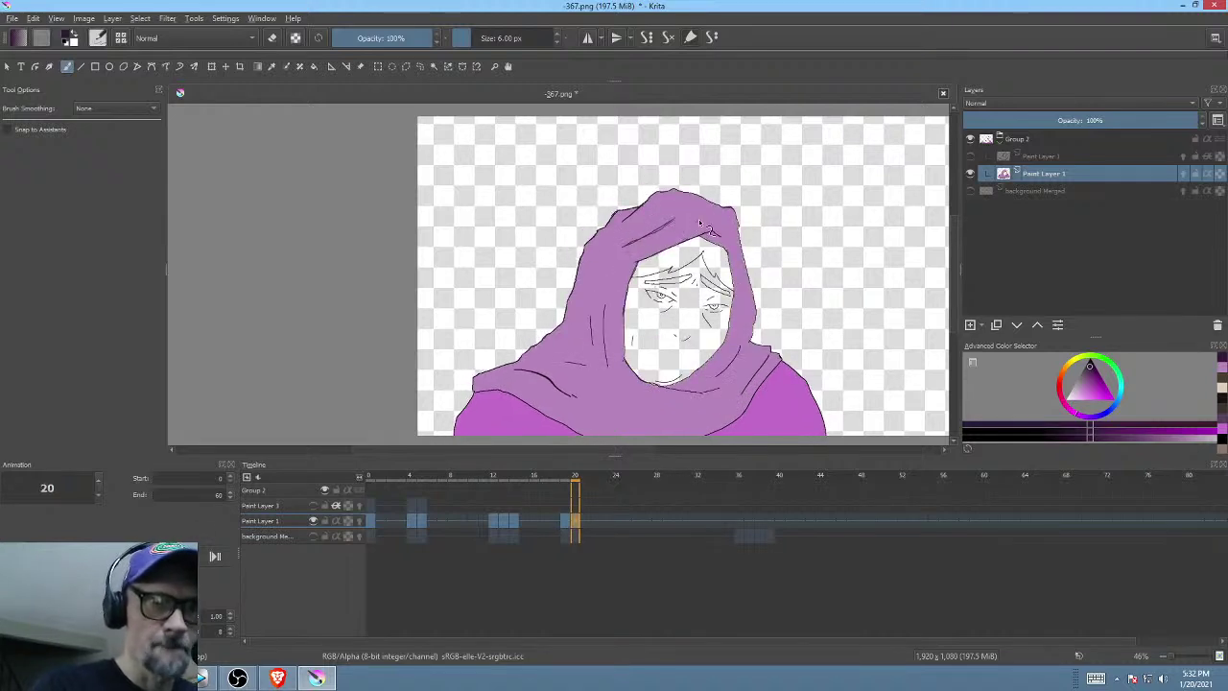
key(Left)
key(Right)
drag(627, 249, 621, 264)
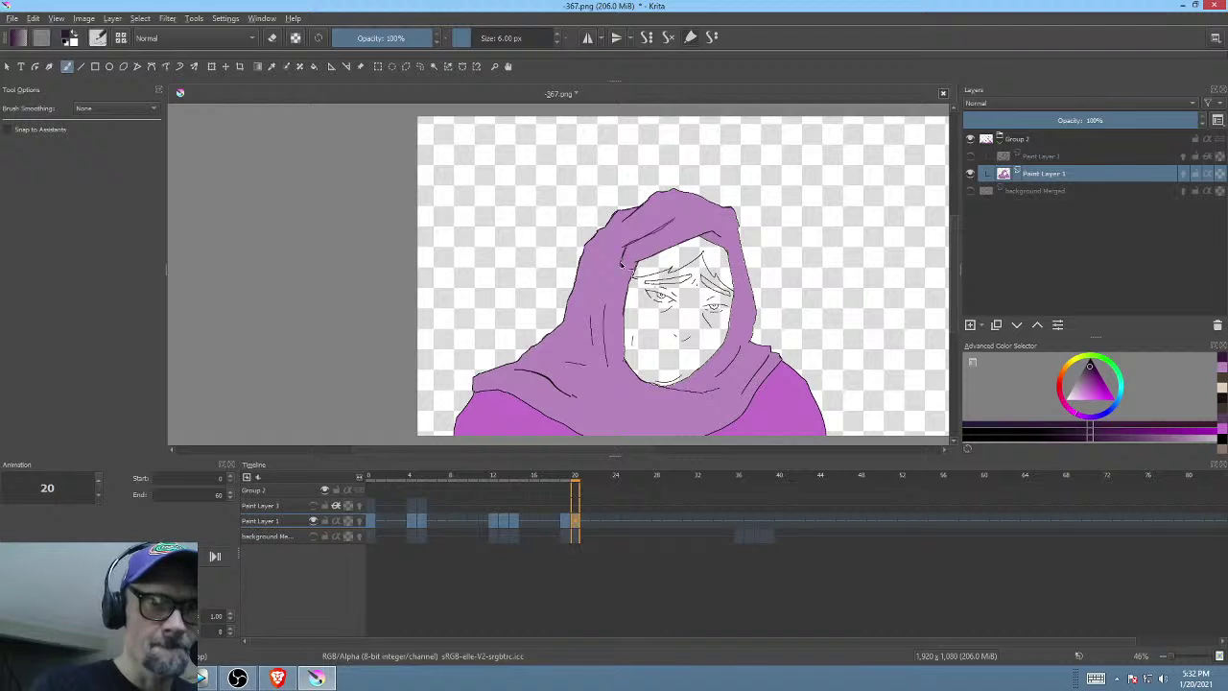
key(Left)
key(Right)
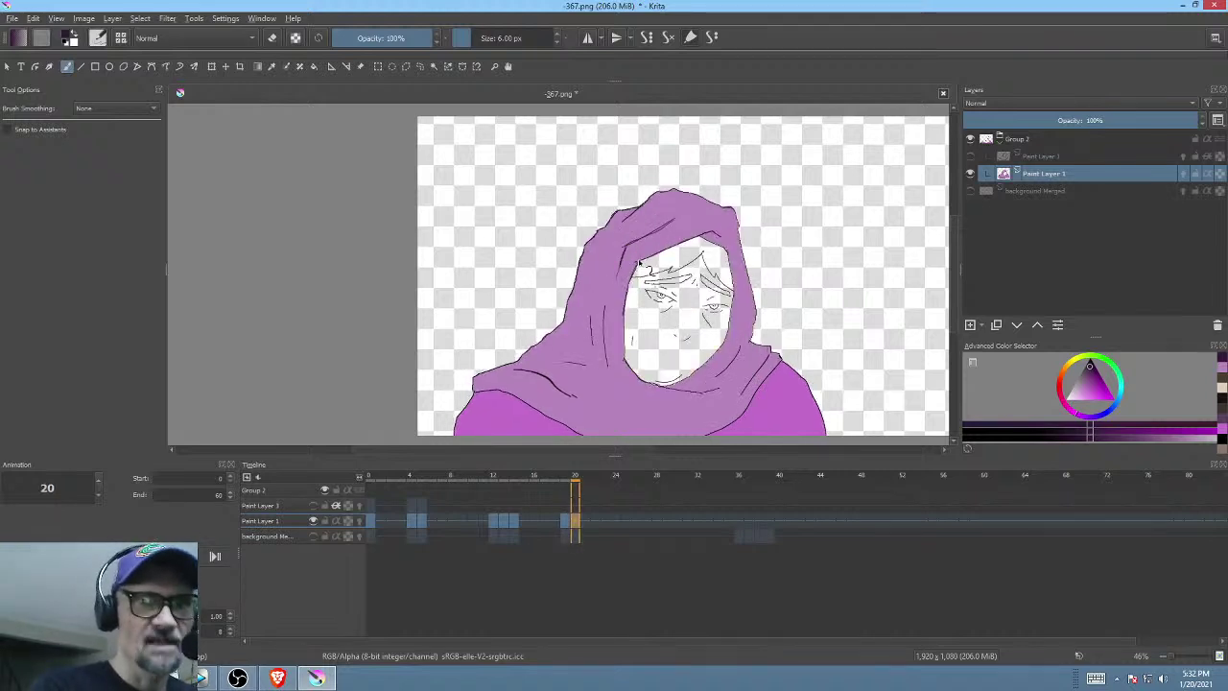
- Add a faint vertical fold line on the left side of the hood on frame 20, comparing it with frame 19
key(Left)
key(Right)
key(Left)
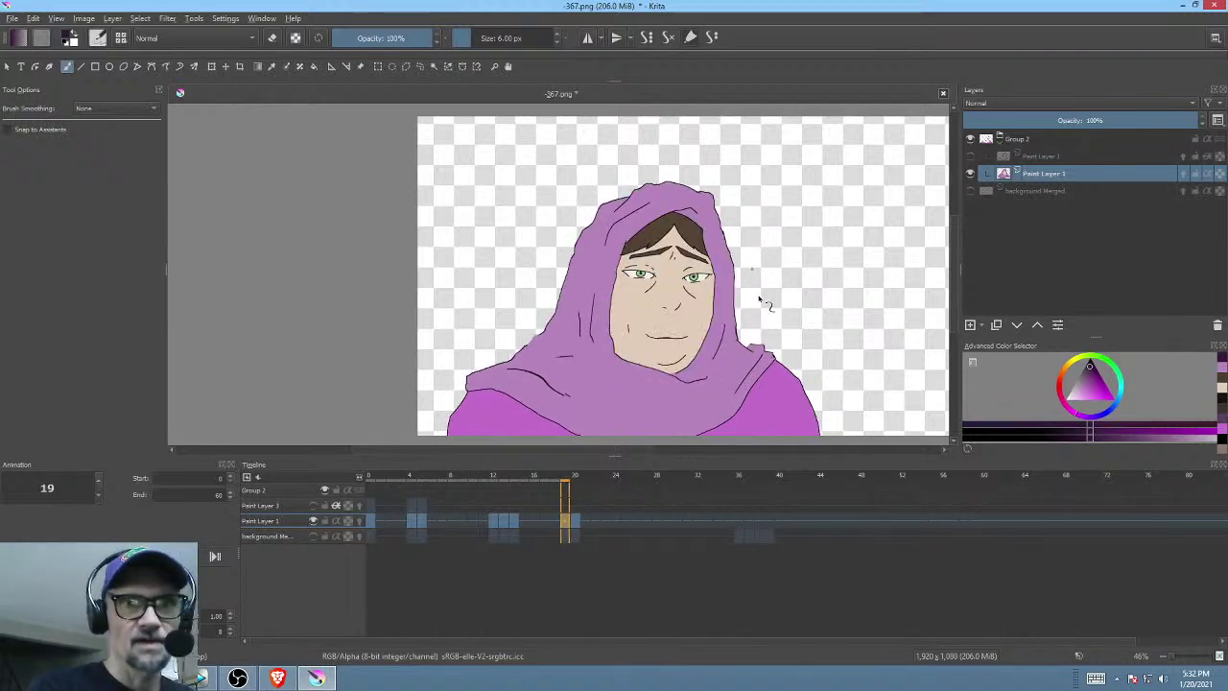
key(Right)
key(Left)
key(Right)
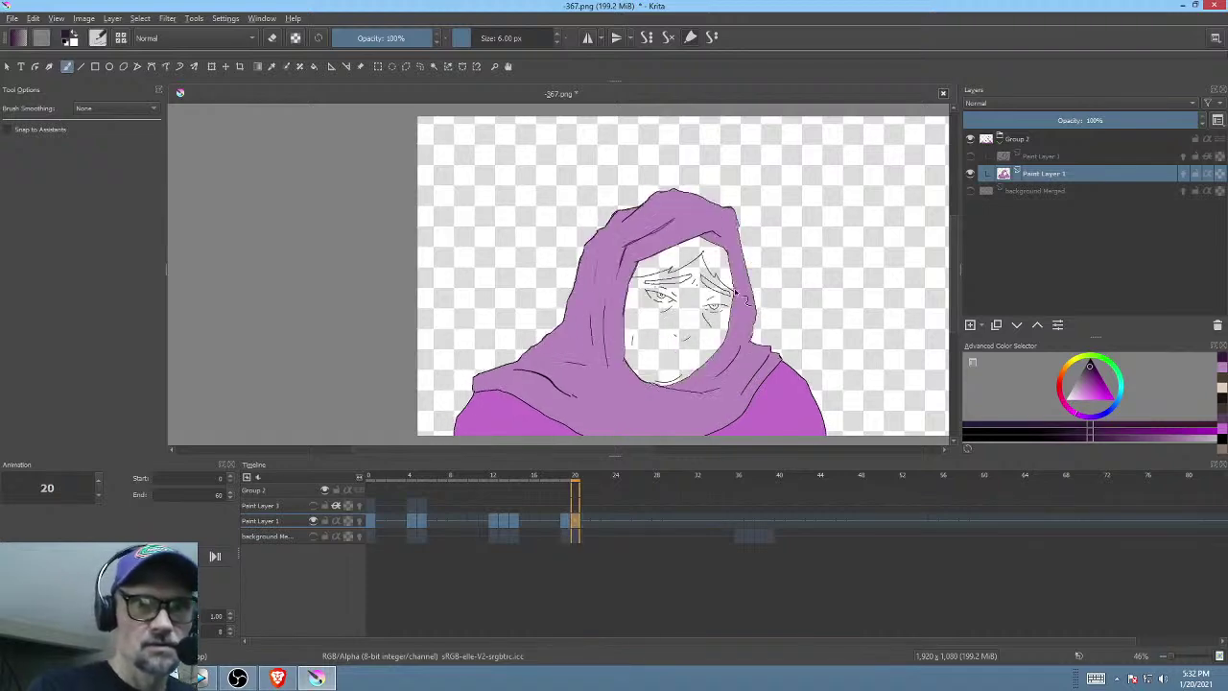
- Darken the hood's inner outline beside the eye on the right of the face on frame 20
scroll(736, 300, up, 5)
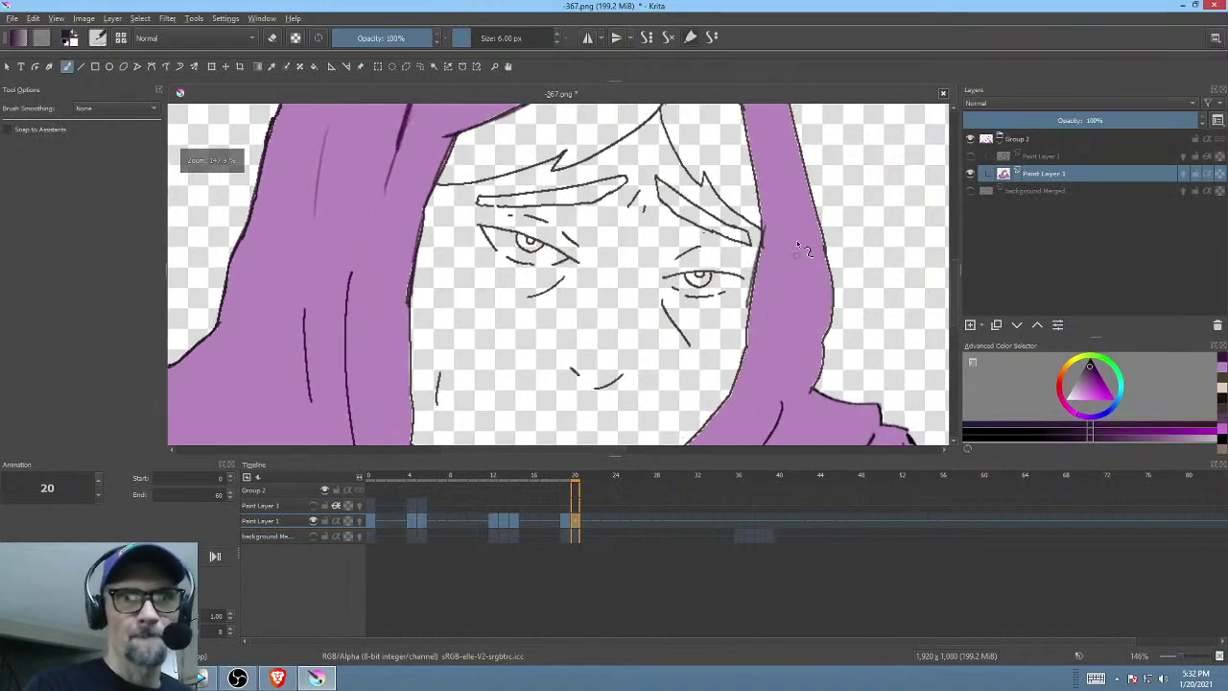
mouse_move(756, 269)
mouse_down()
mouse_move(746, 322)
mouse_move(764, 253)
mouse_move(754, 275)
mouse_move(776, 253)
mouse_move(761, 323)
mouse_up()
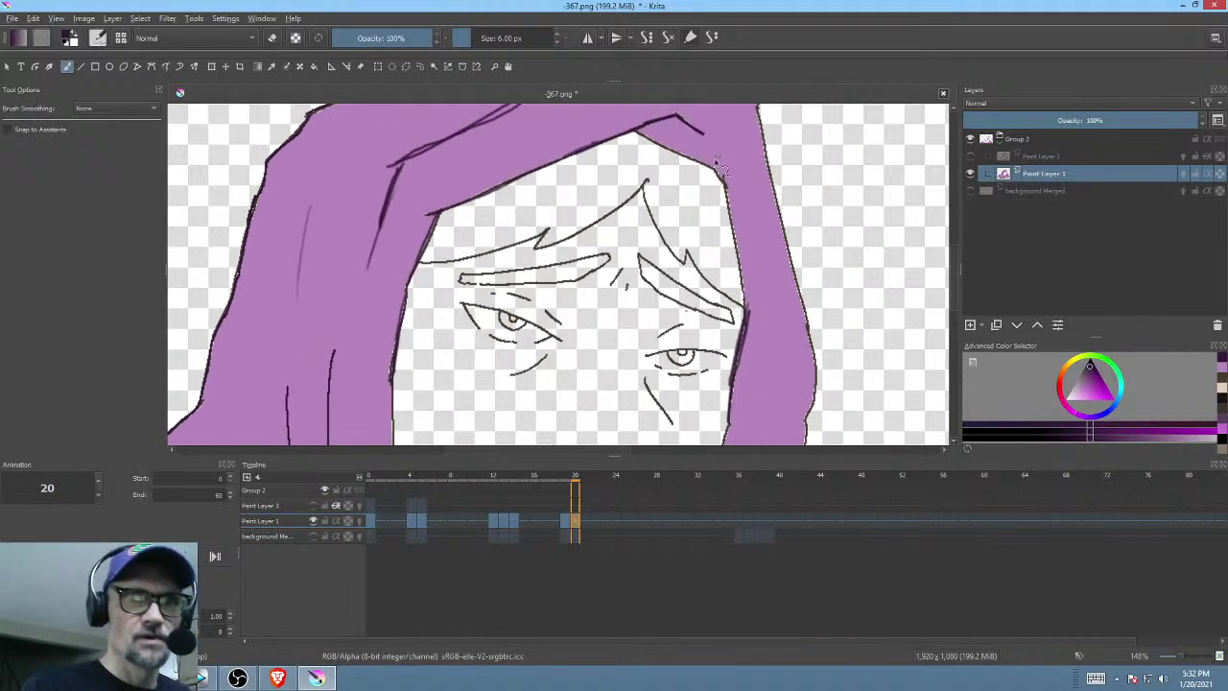
drag(642, 128, 660, 147)
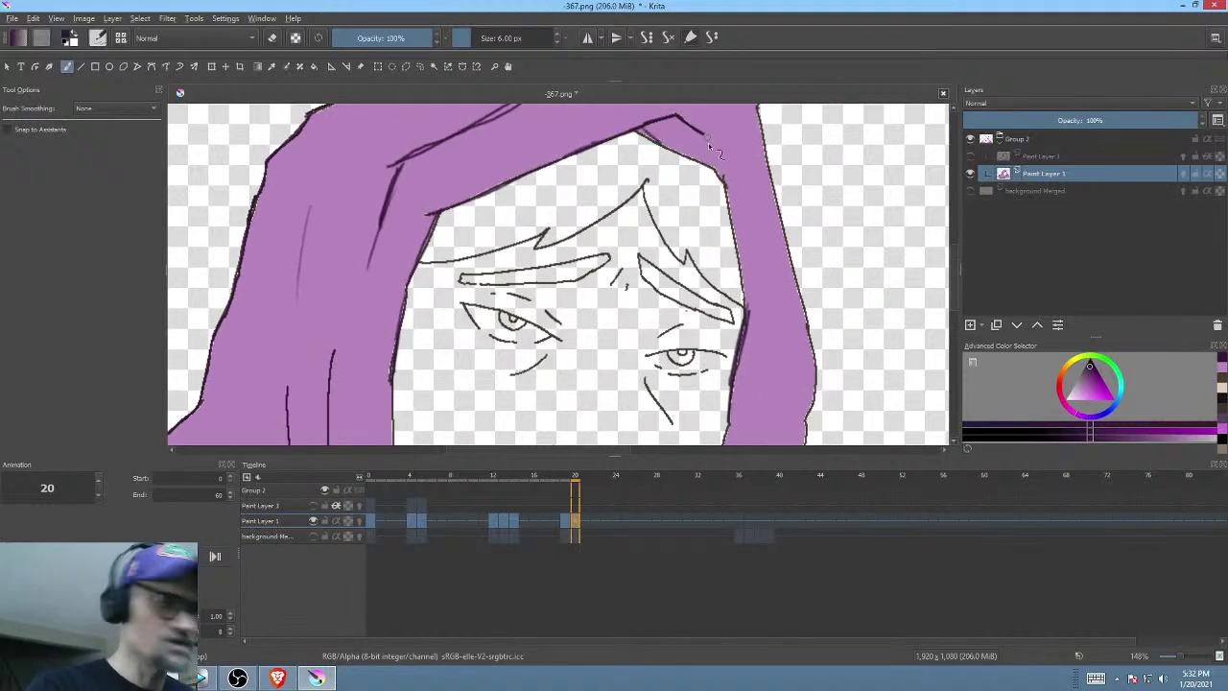
key(ctrl+z)
key(ctrl+z)
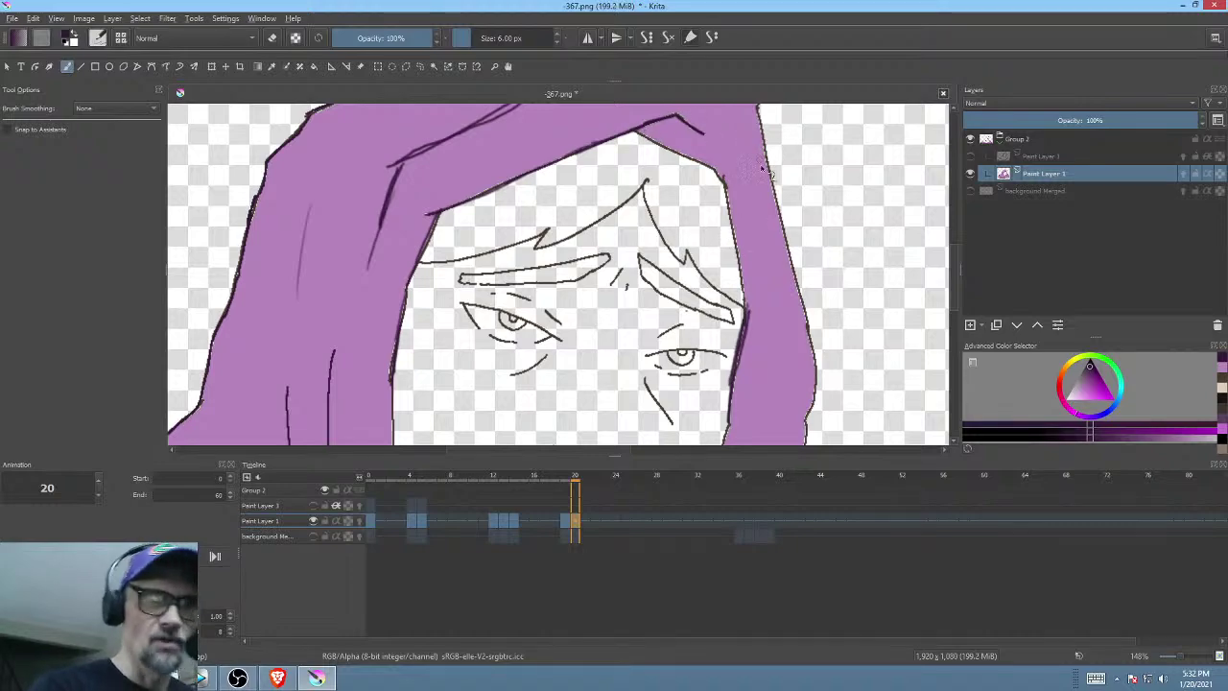
- Retrace the hood's outer right edge with a dark line from the crown down to the shoulder folds on frame 20
drag(763, 170, 496, 329)
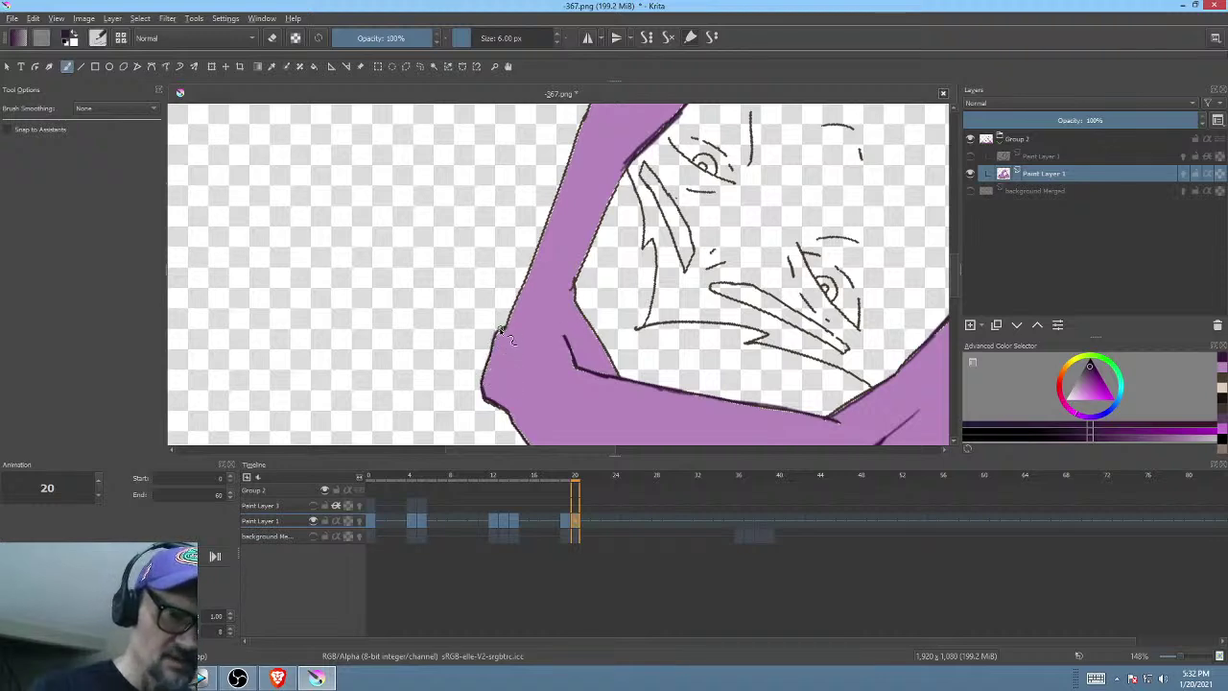
scroll(496, 357, up, 3)
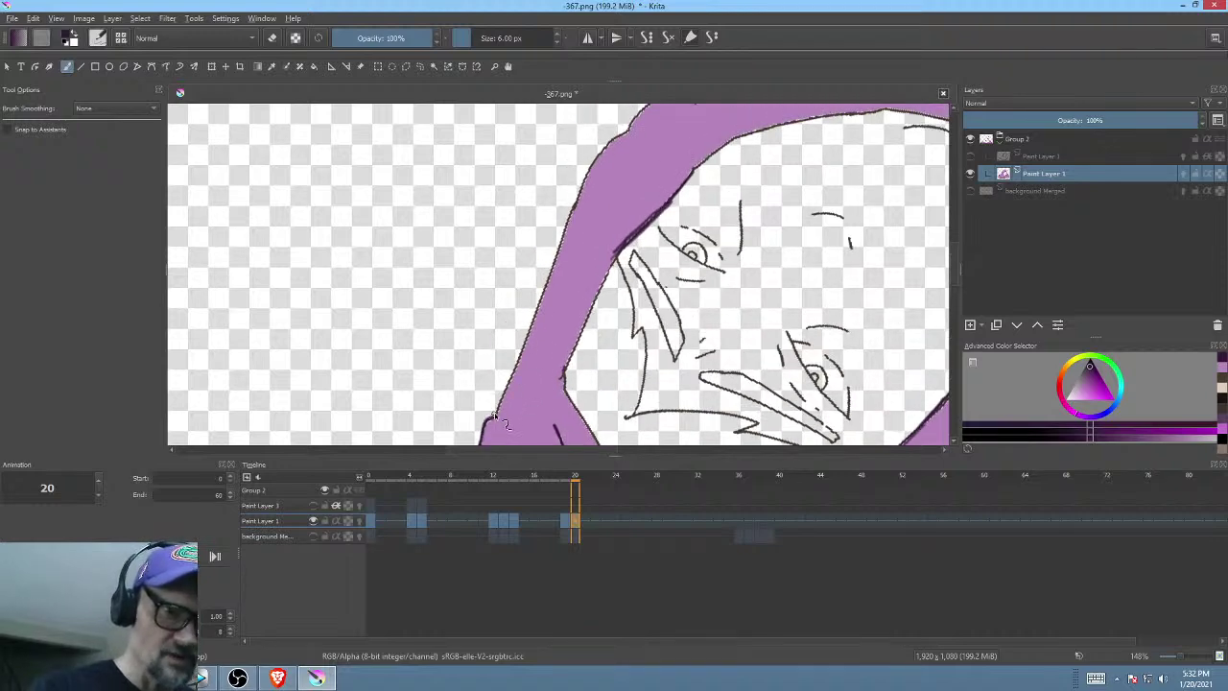
drag(522, 347, 544, 290)
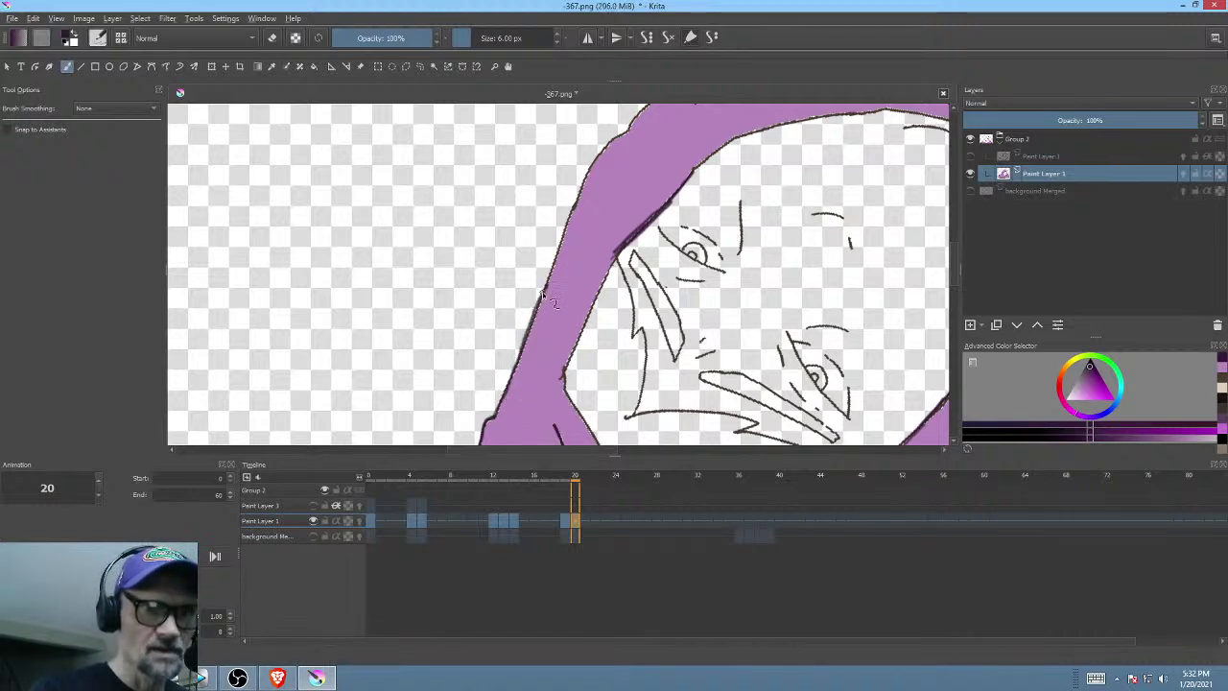
drag(579, 290, 543, 382)
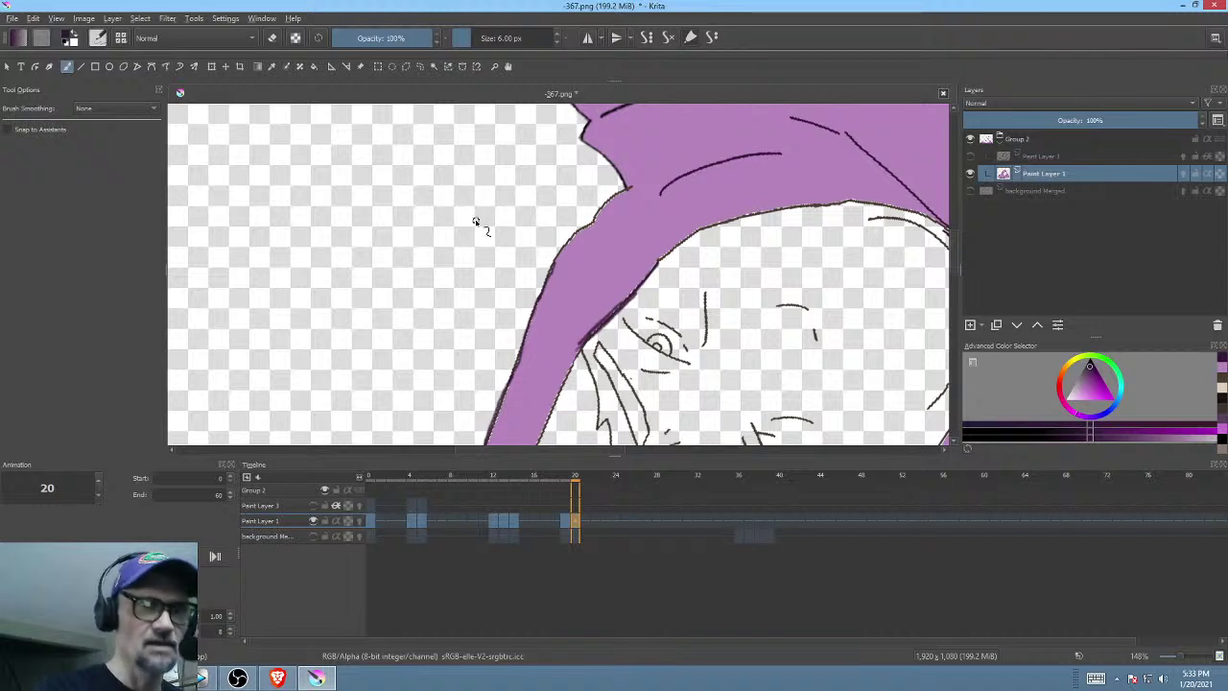
drag(582, 324, 560, 422)
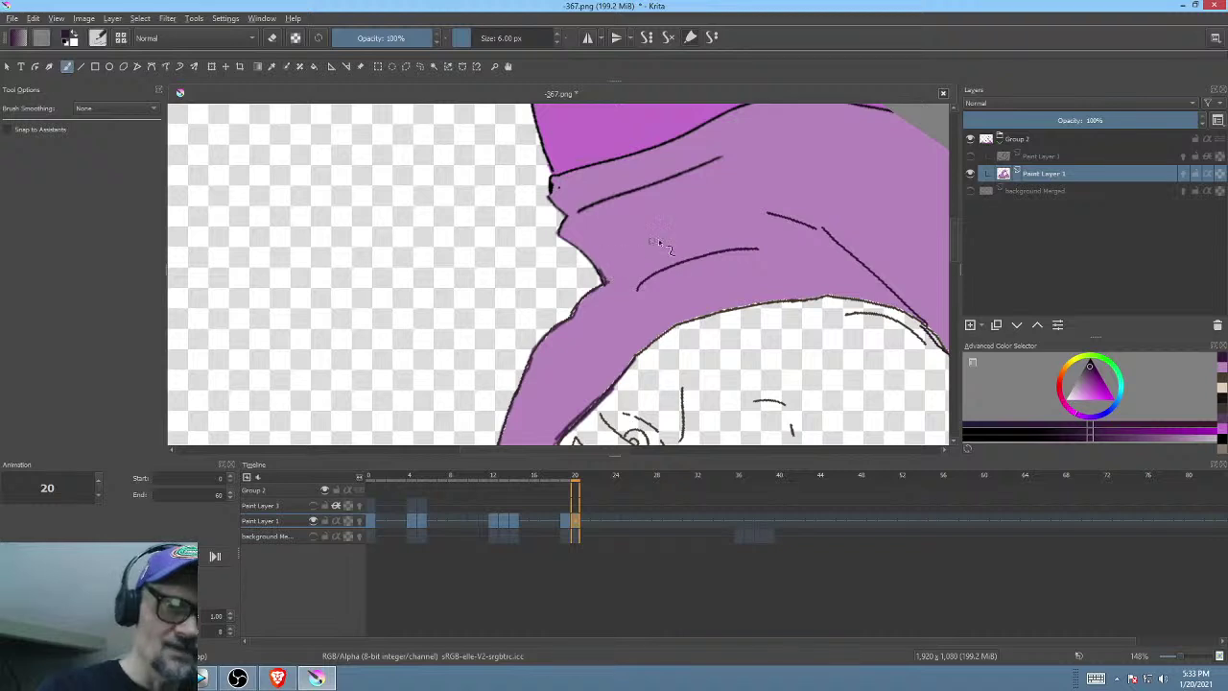
mouse_move(660, 249)
mouse_down()
mouse_move(646, 277)
mouse_move(654, 268)
mouse_up()
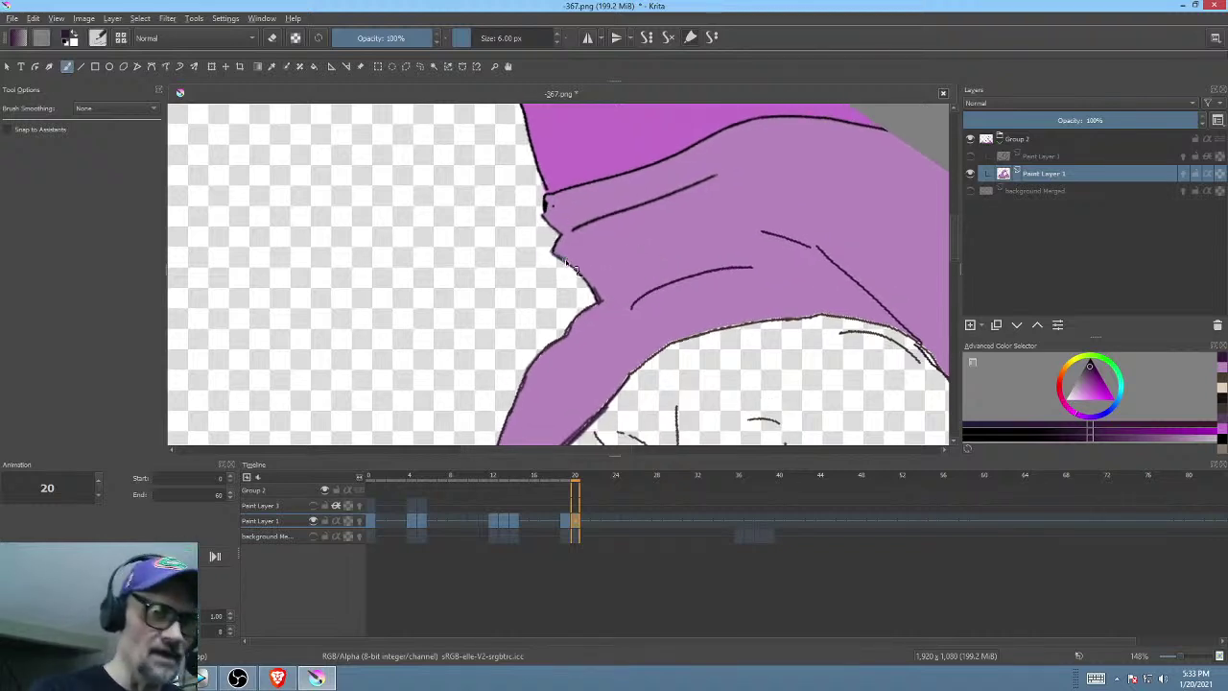
- Retrace the hood's inner outline with a dark line along the right cheek towards the chin on frame 20
key(5)
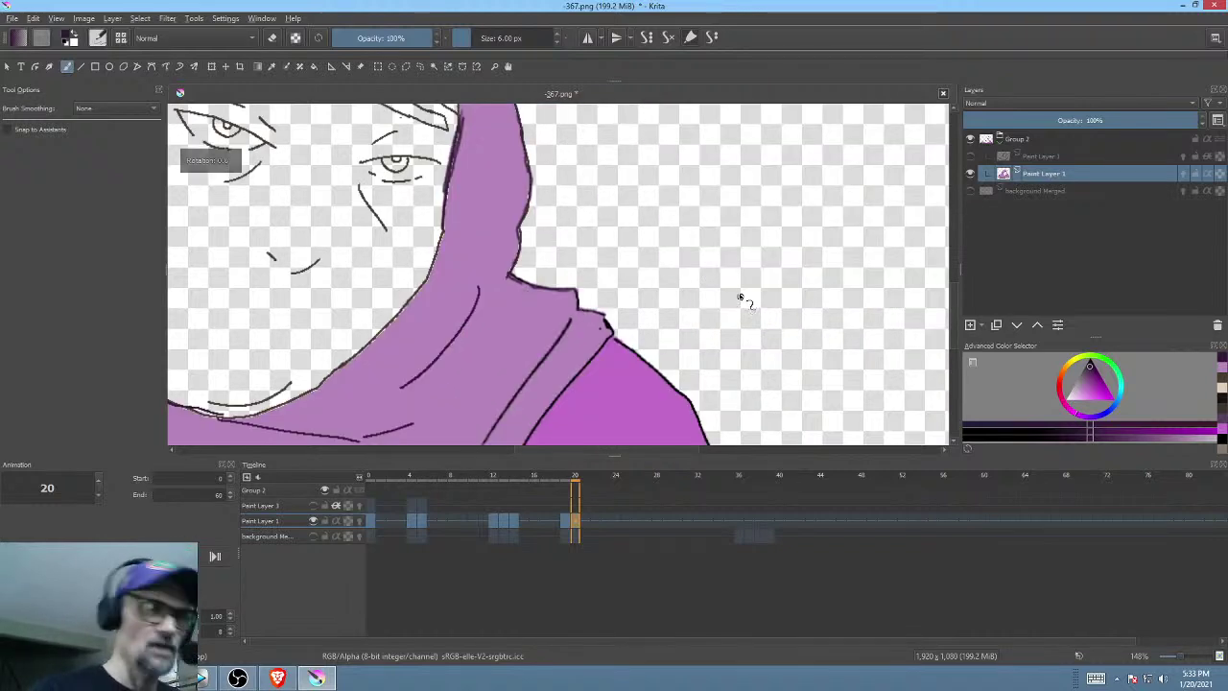
drag(612, 299, 773, 300)
mouse_move(619, 366)
mouse_down()
mouse_move(693, 290)
mouse_move(559, 298)
mouse_move(655, 343)
mouse_up()
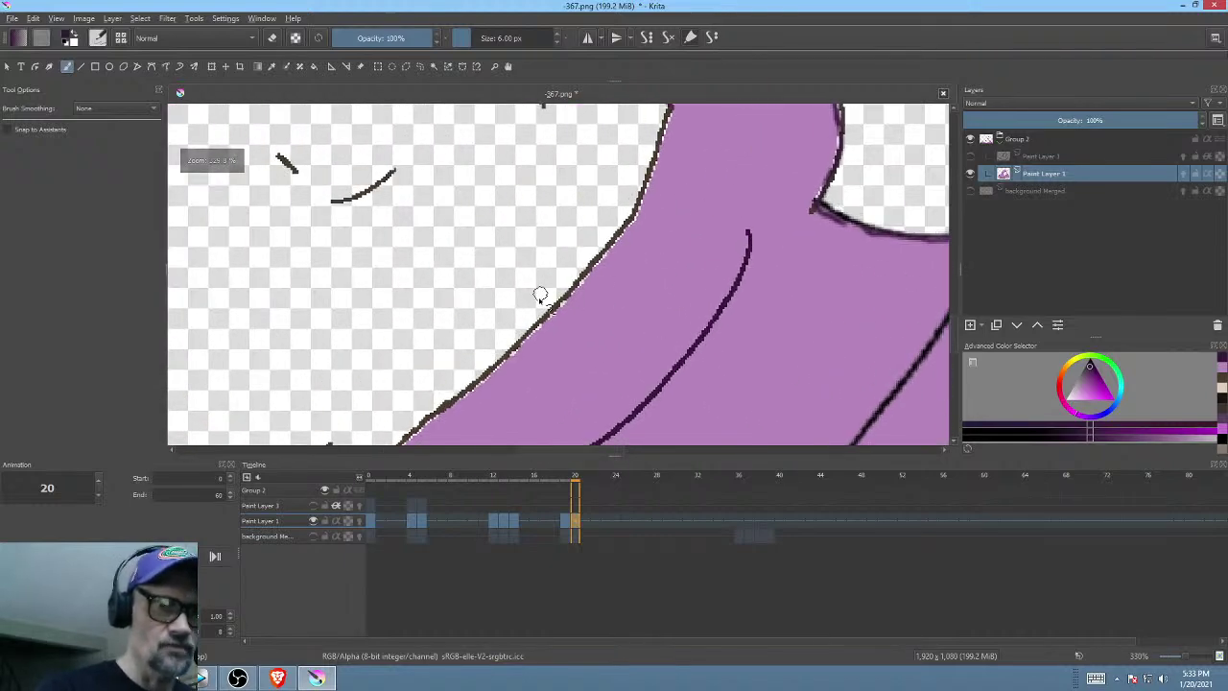
mouse_move(535, 334)
mouse_down()
mouse_move(633, 224)
mouse_move(610, 247)
mouse_move(596, 314)
mouse_up()
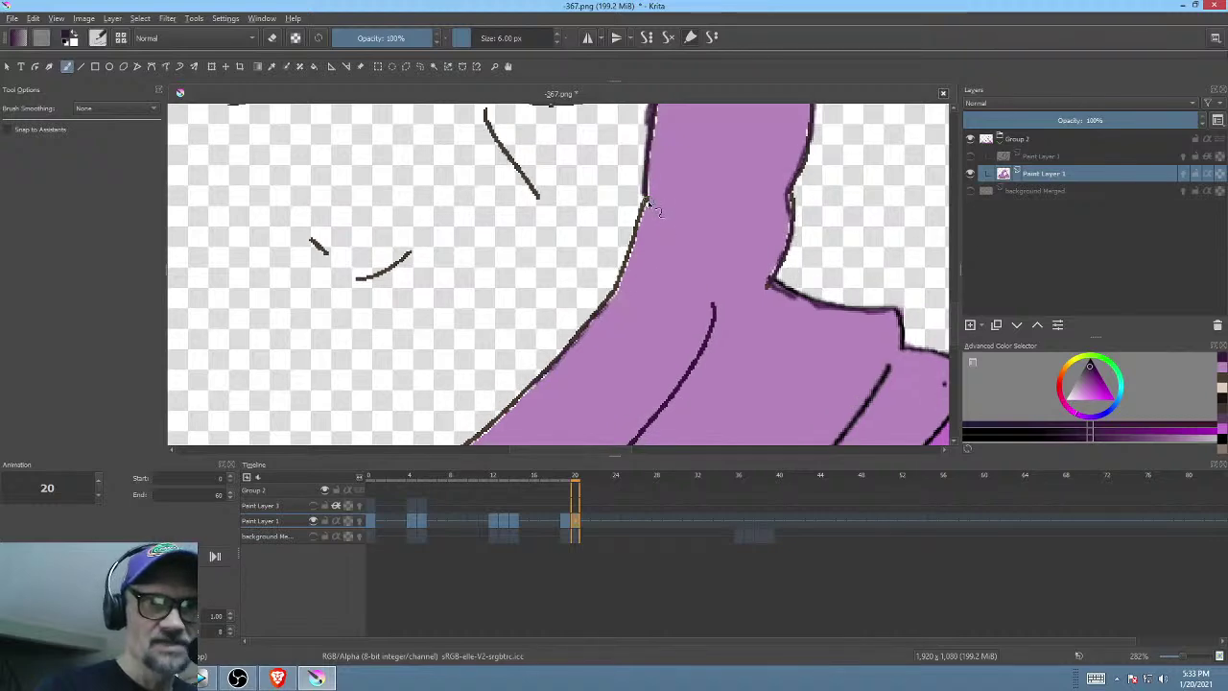
drag(649, 203, 603, 299)
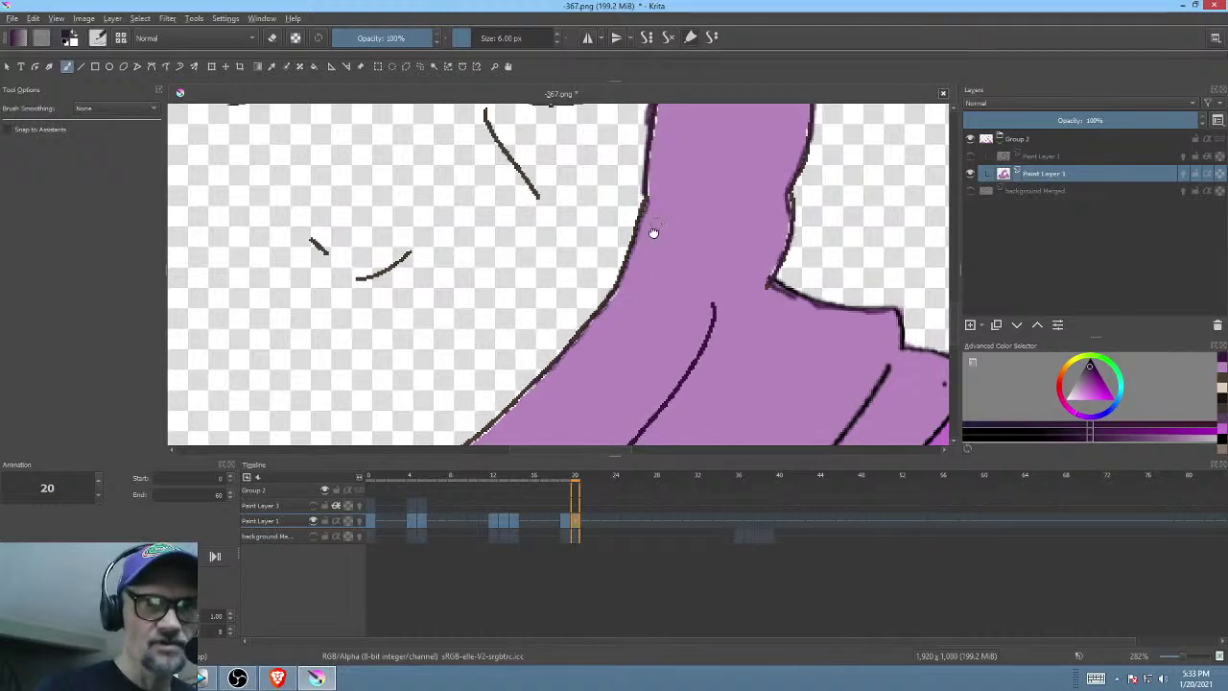
mouse_move(635, 244)
mouse_down()
mouse_move(605, 347)
mouse_move(677, 287)
mouse_move(666, 329)
mouse_up()
drag(693, 192, 681, 232)
mouse_move(668, 361)
mouse_down()
mouse_move(797, 236)
mouse_move(861, 207)
mouse_up()
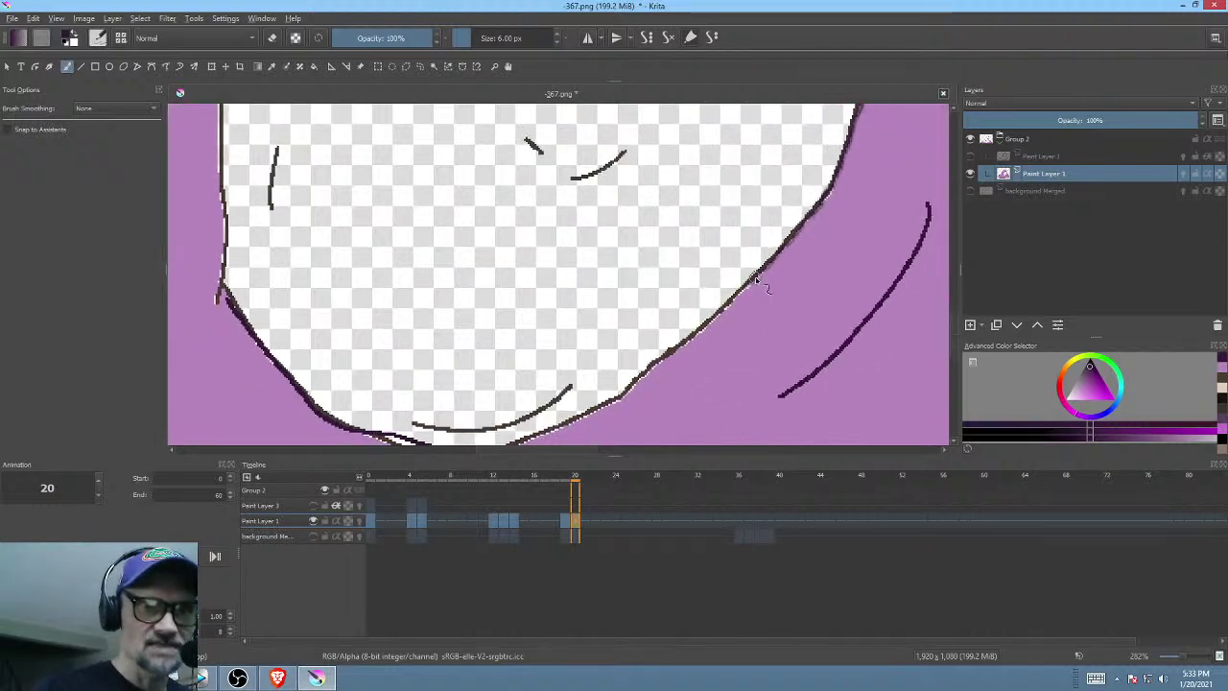
drag(708, 328, 633, 396)
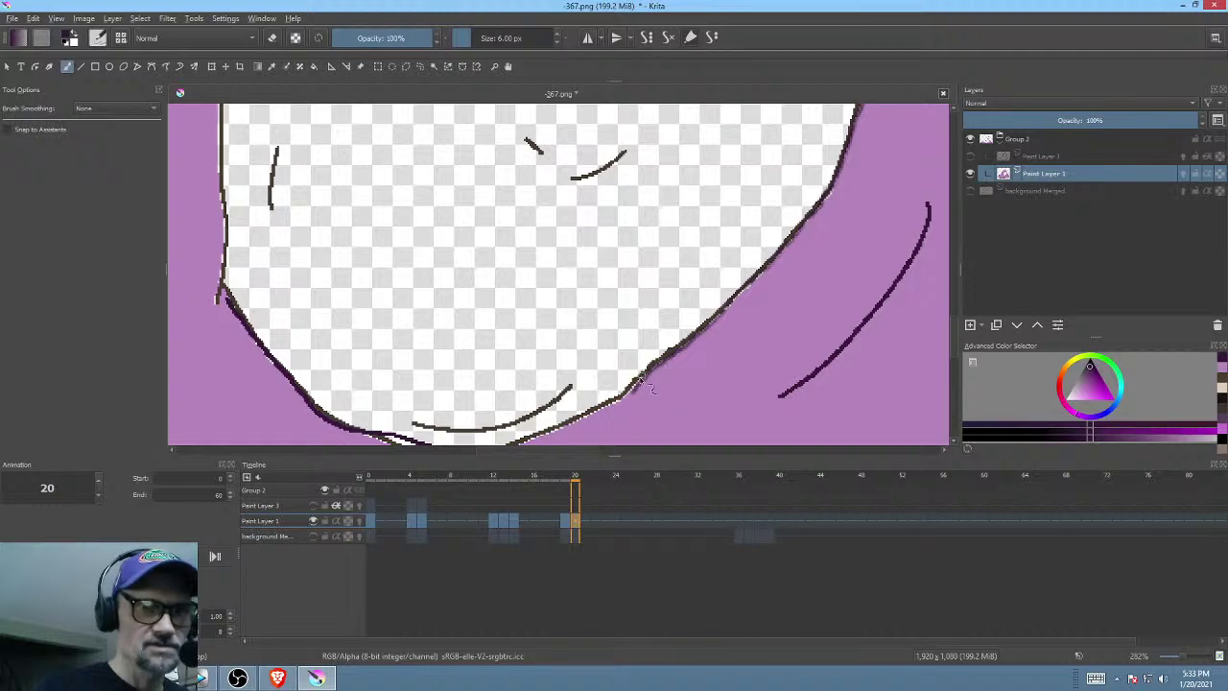
key(ctrl+z)
key(ctrl+z)
key(ctrl+z)
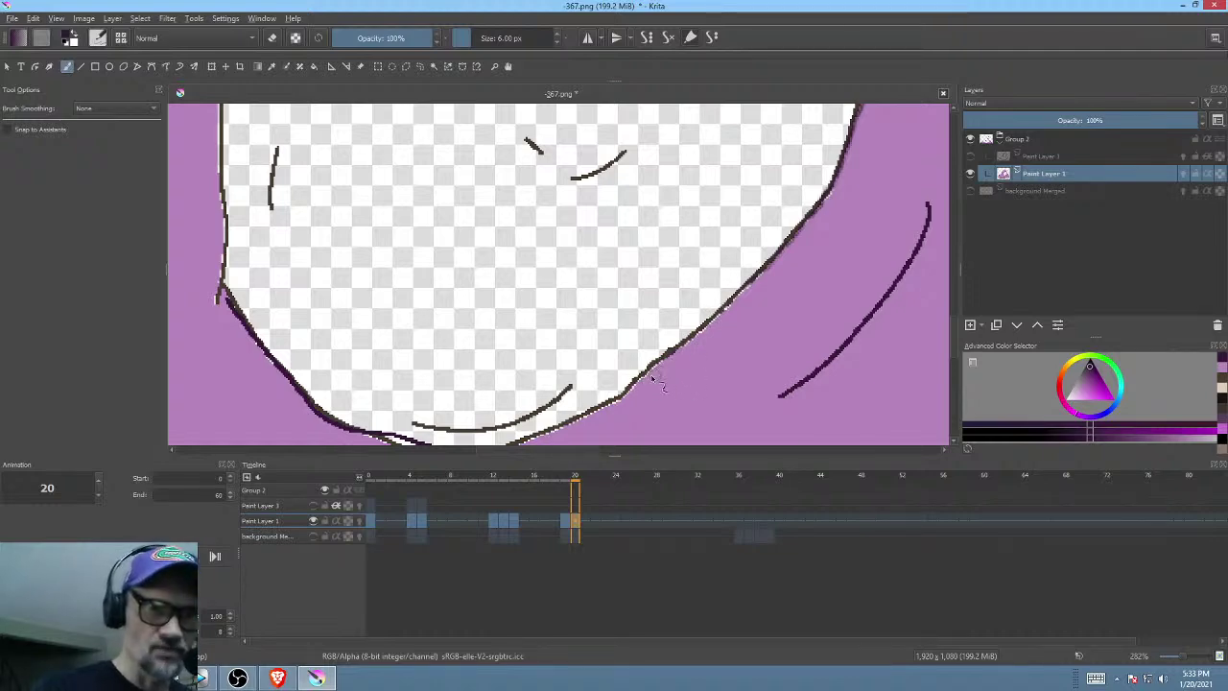
- Compare frames 19 and 20 and sample the dark brown hair colour from frame 19
scroll(592, 415, down, 5)
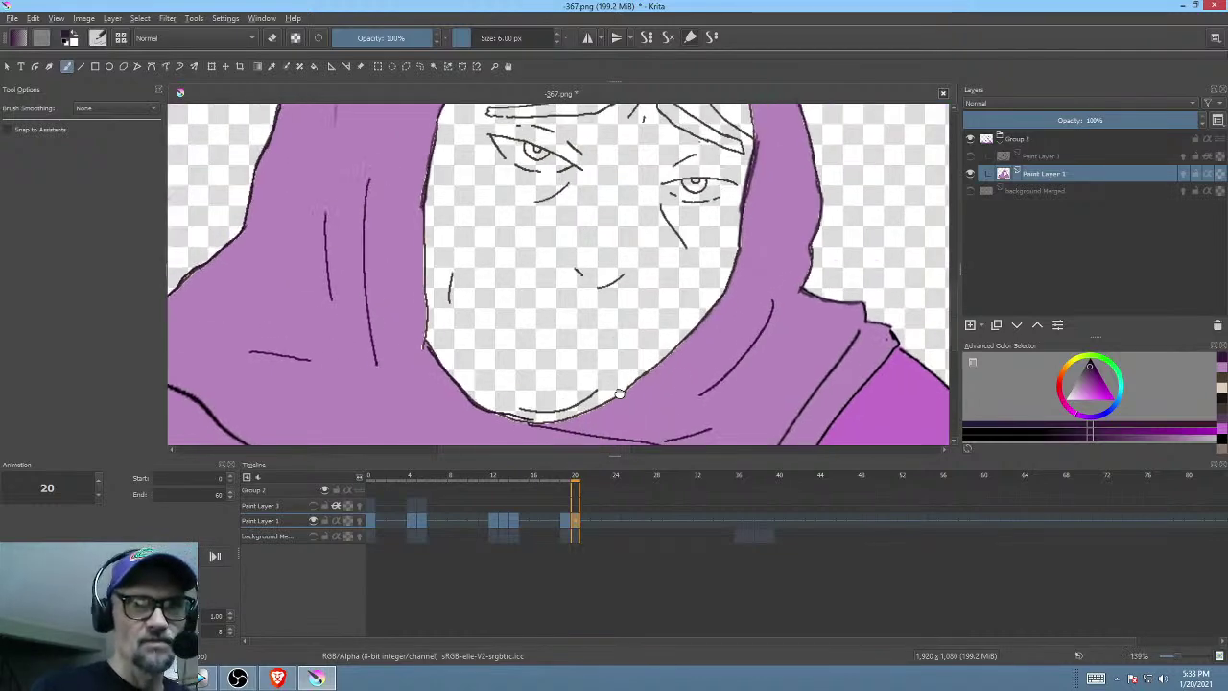
drag(604, 394, 624, 422)
key(Left)
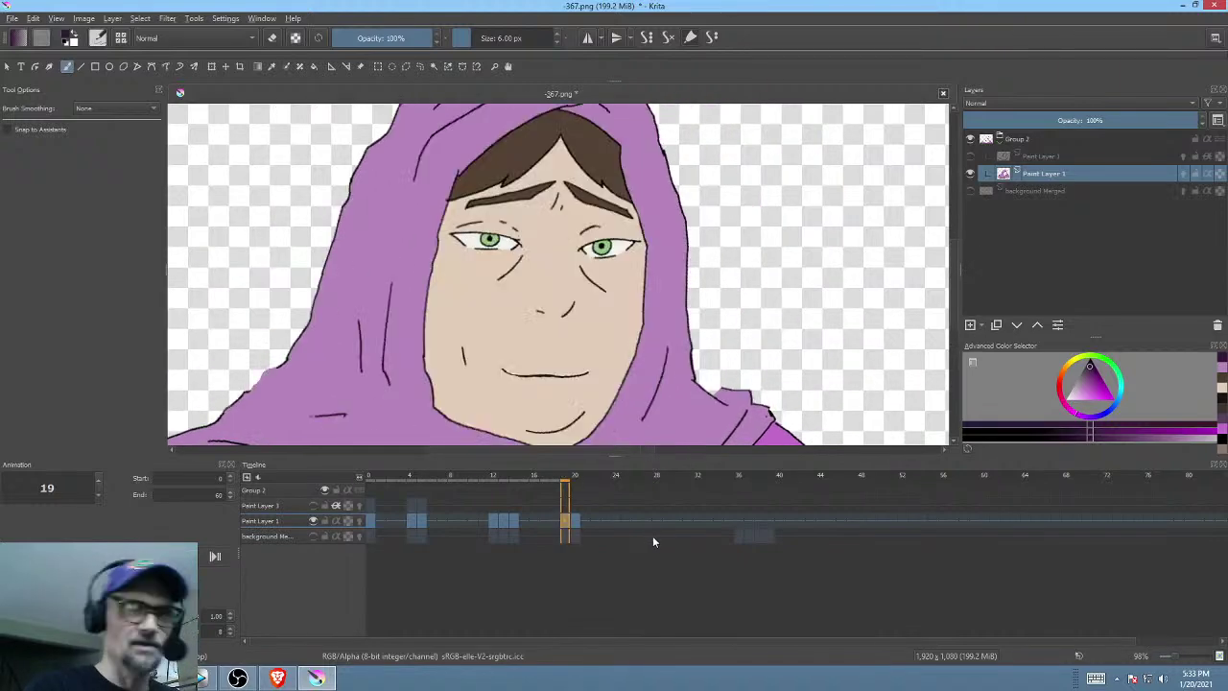
key(Right)
key(Left)
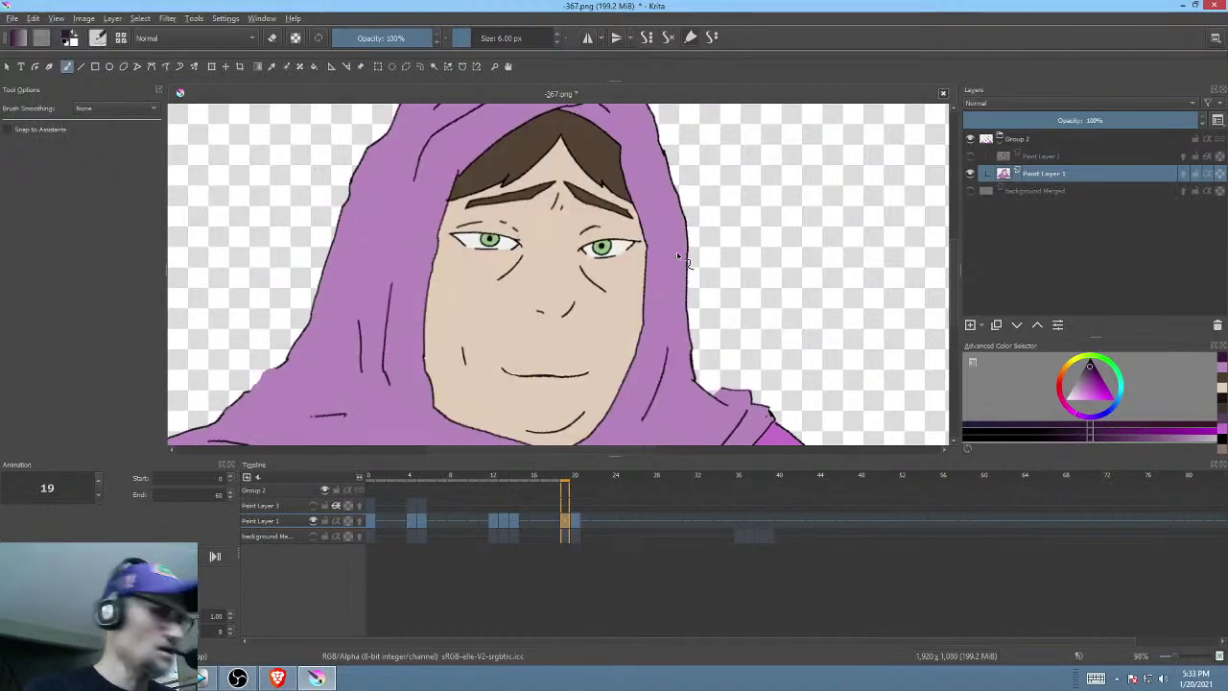
ctrl+click(615, 167)
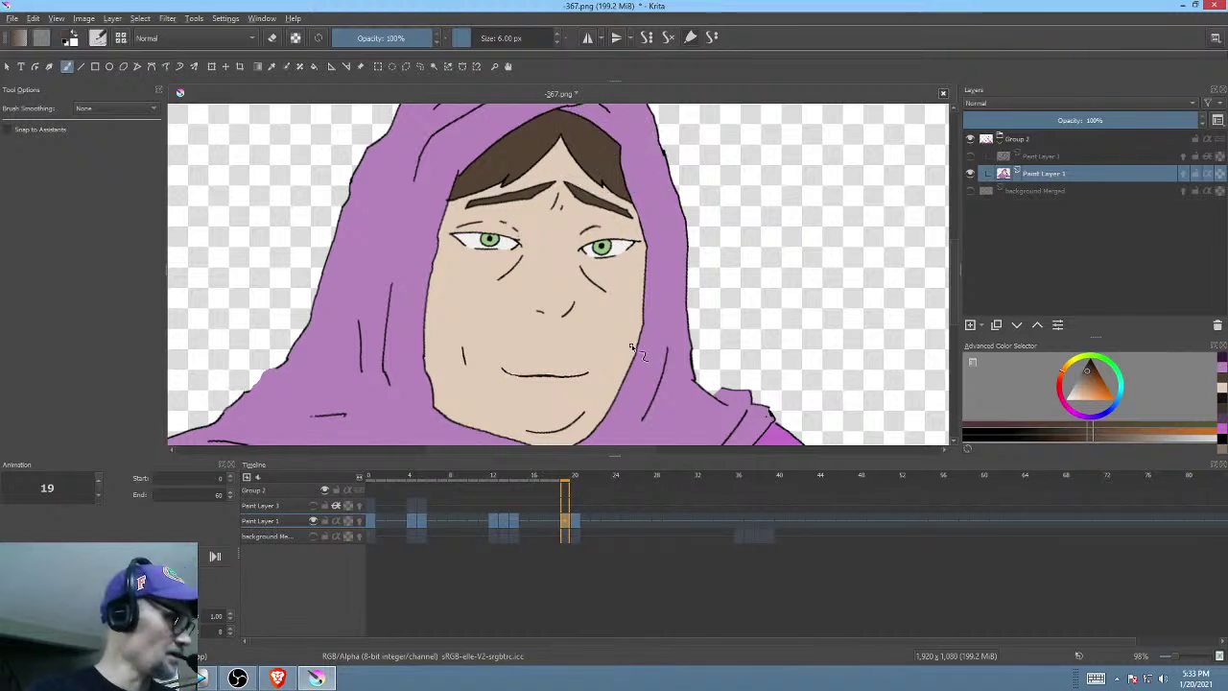
- Fill the hair area under the hood on frame 20 with the sampled brown, using the Behind blending mode
key(Right)
key(f)
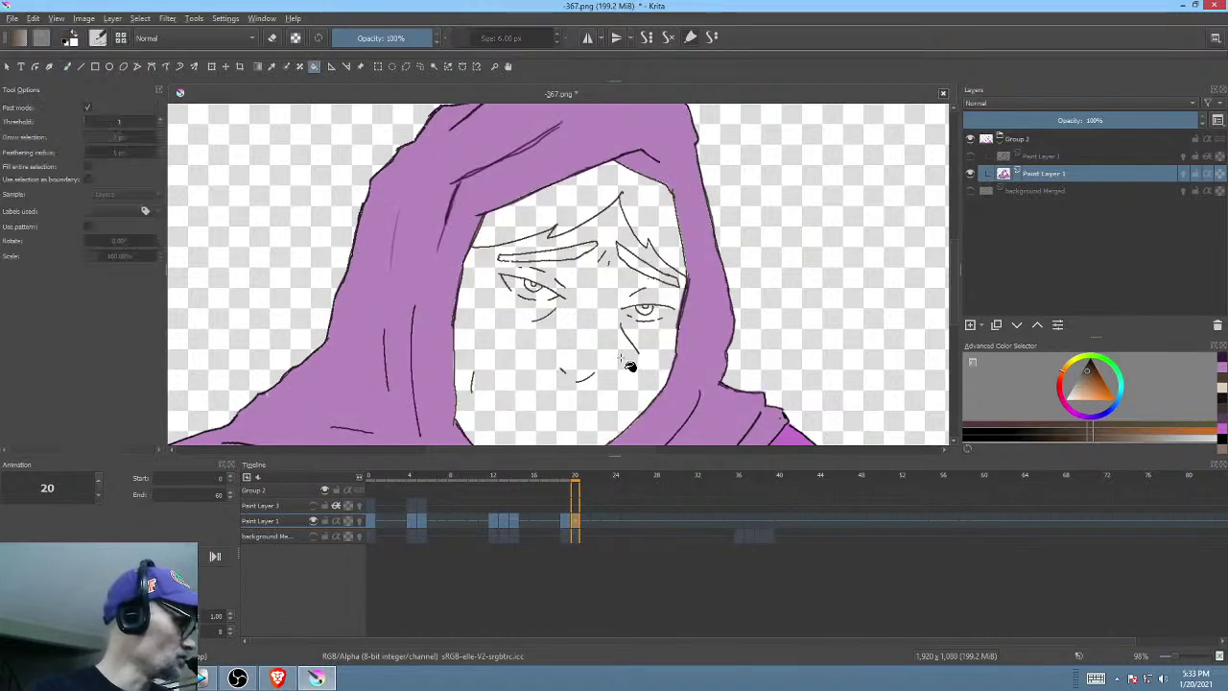
key(alt+shift+q)
click(658, 199)
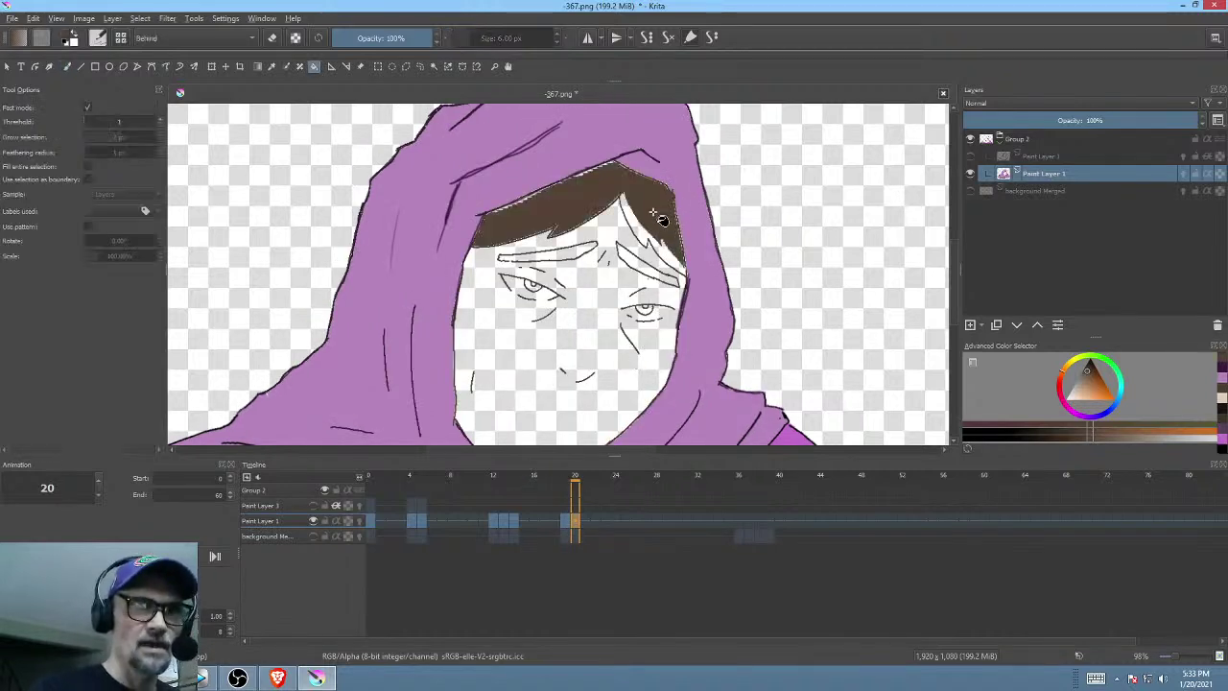
scroll(662, 219, up, 5)
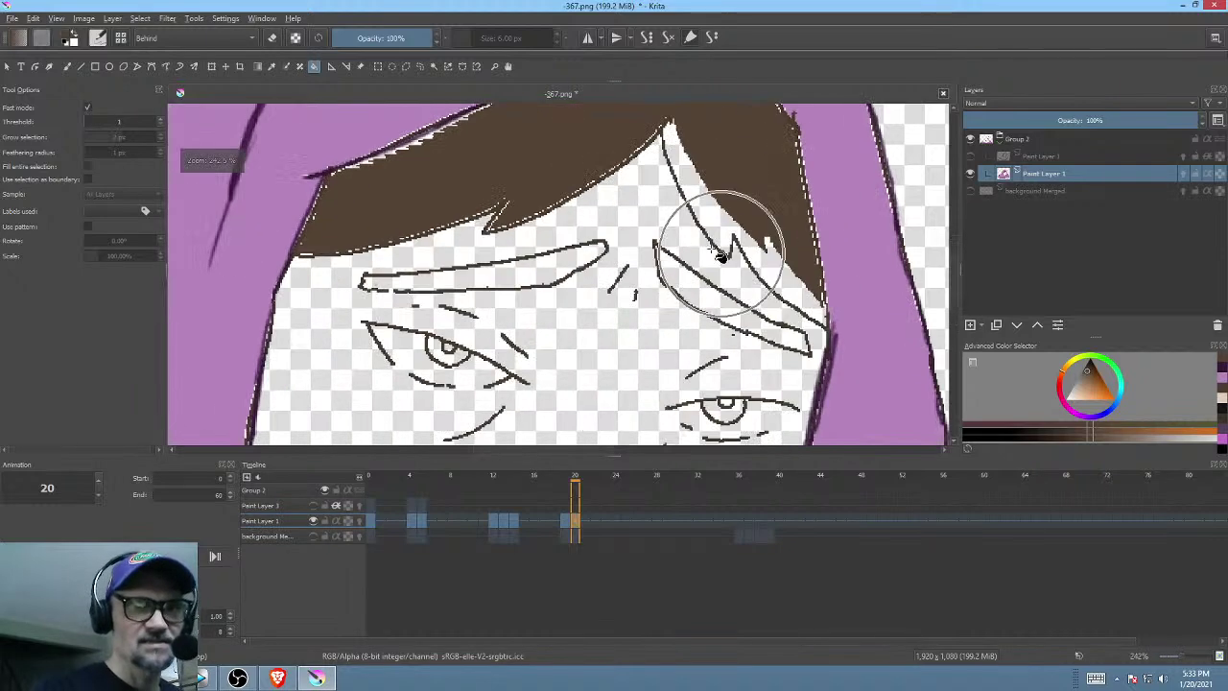
scroll(719, 254, up, 3)
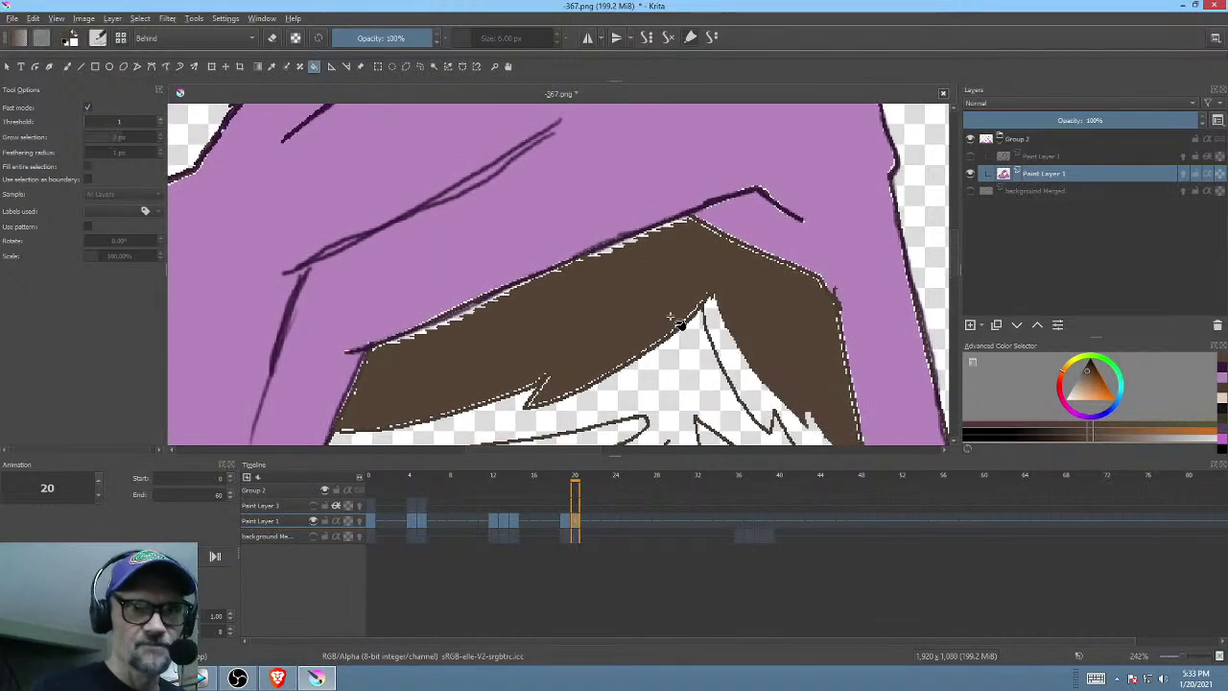
- Compare the hair, face and hood of frame 20 with frame 19, flipping between the neighbouring frames and checking the hairline up close
drag(650, 392, 647, 328)
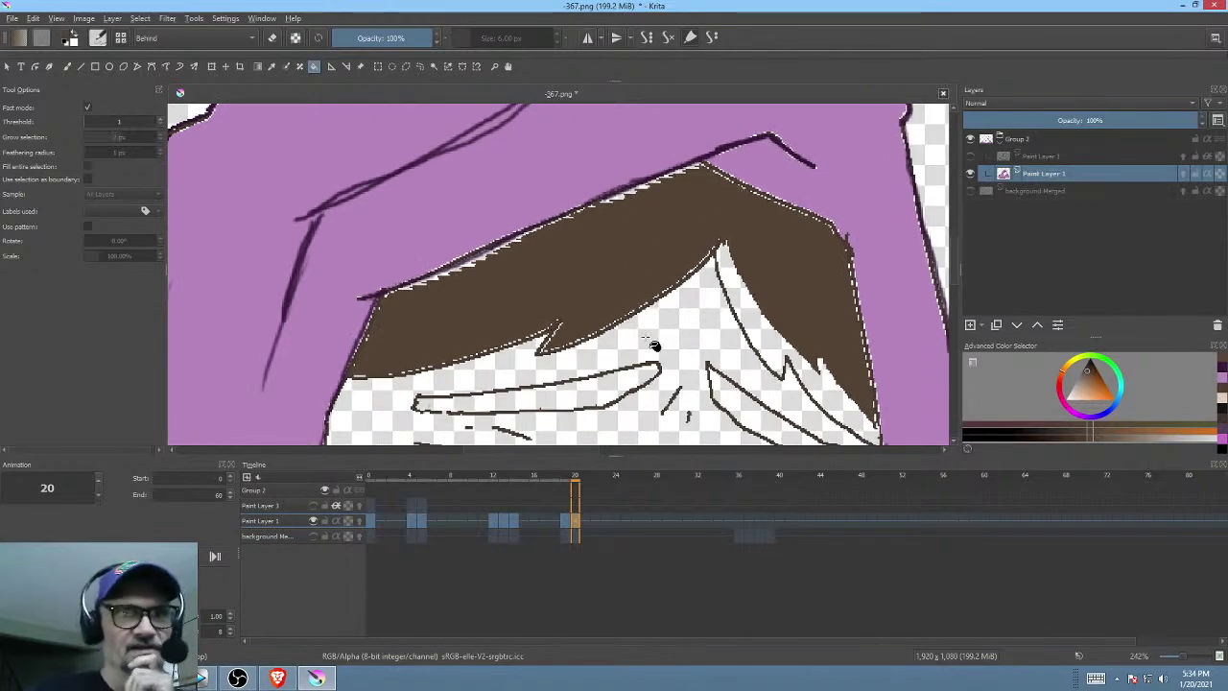
ctrl+drag(704, 312, 712, 356)
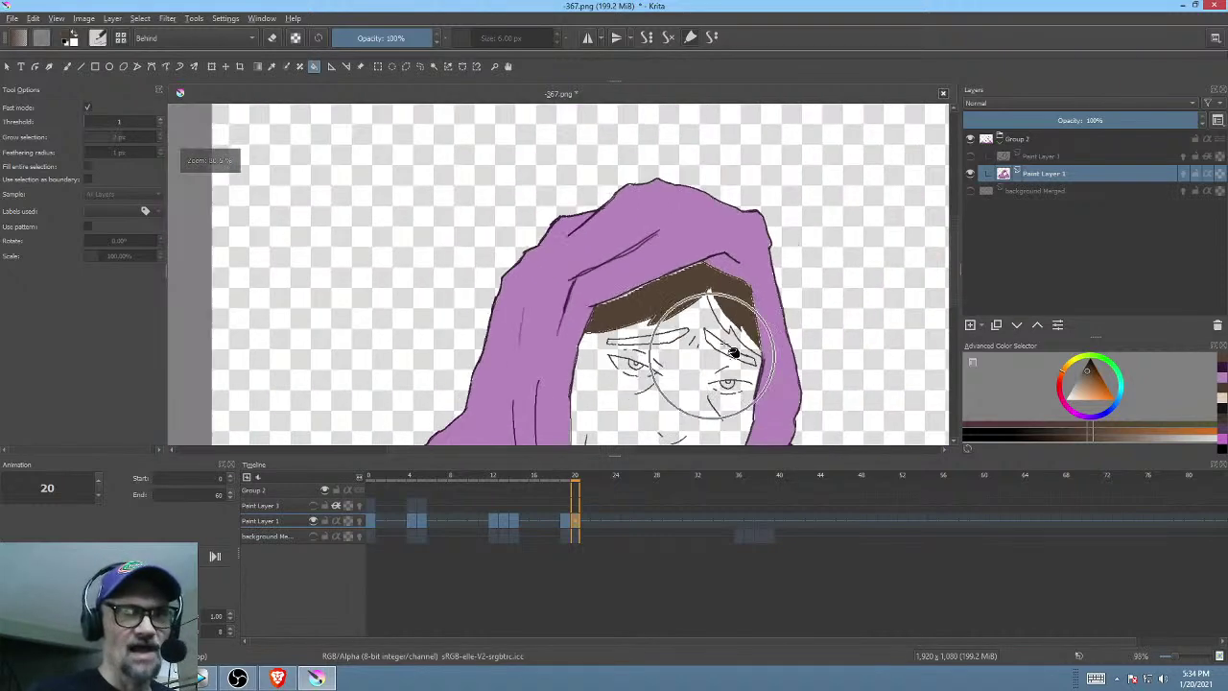
scroll(731, 352, up, 3)
click(566, 518)
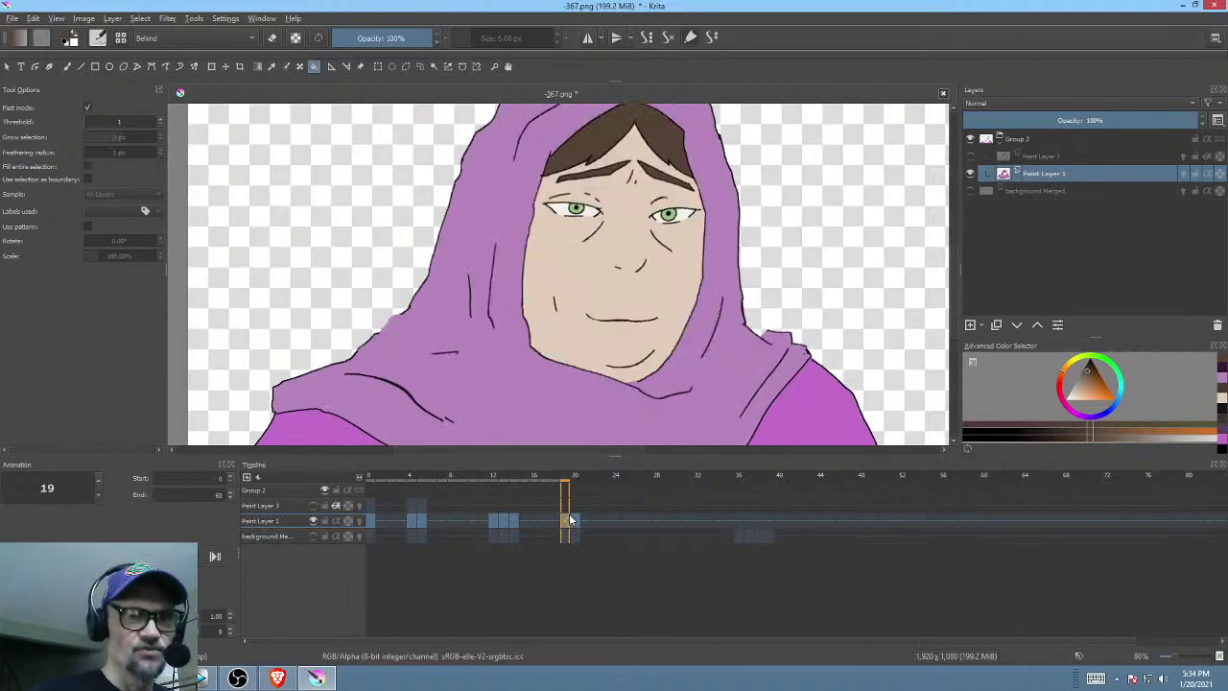
click(515, 520)
click(566, 522)
click(577, 522)
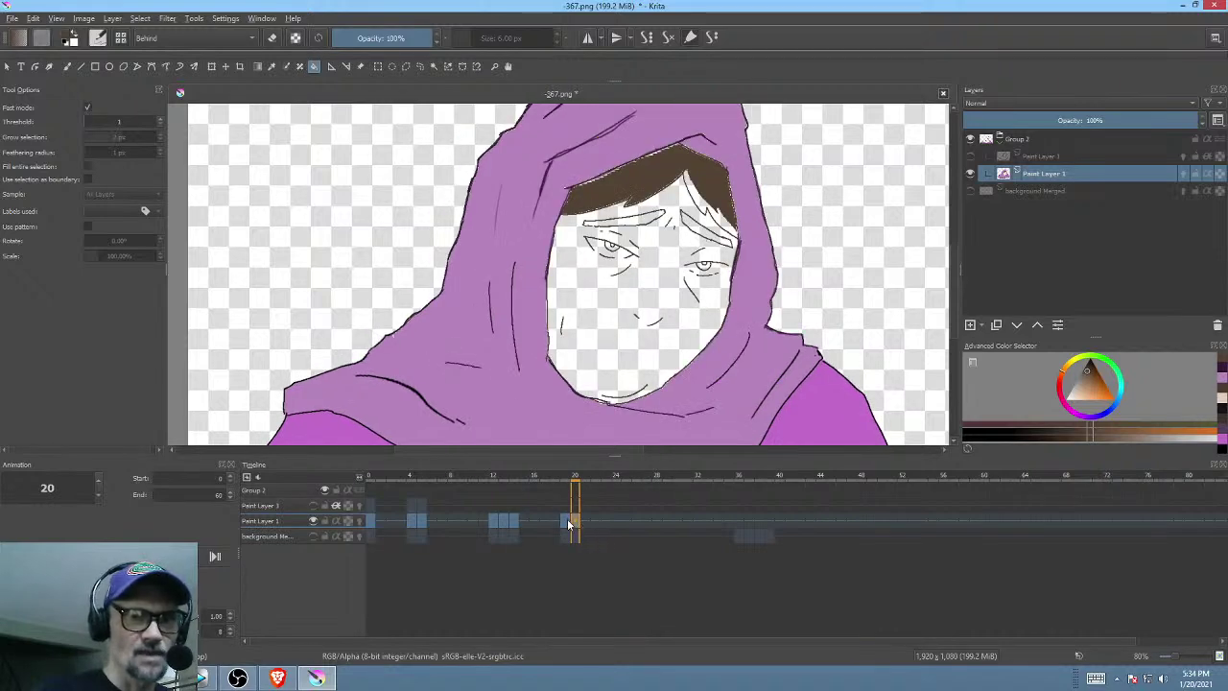
click(566, 521)
click(582, 521)
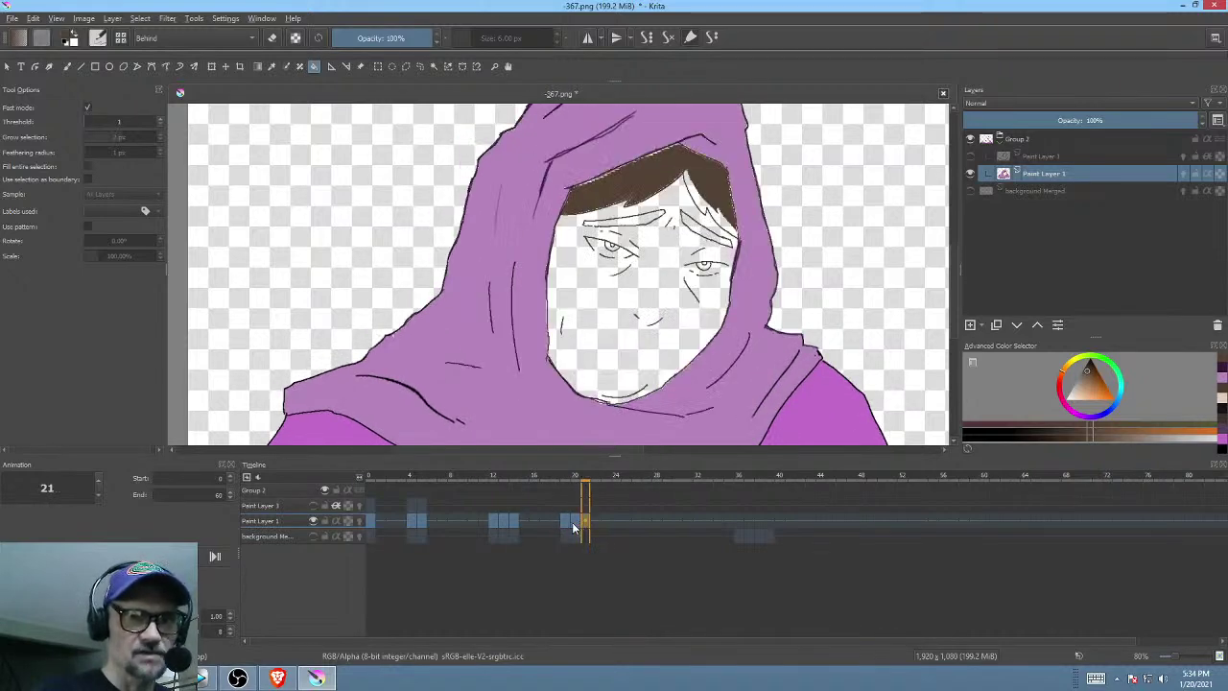
click(573, 527)
click(564, 528)
click(569, 533)
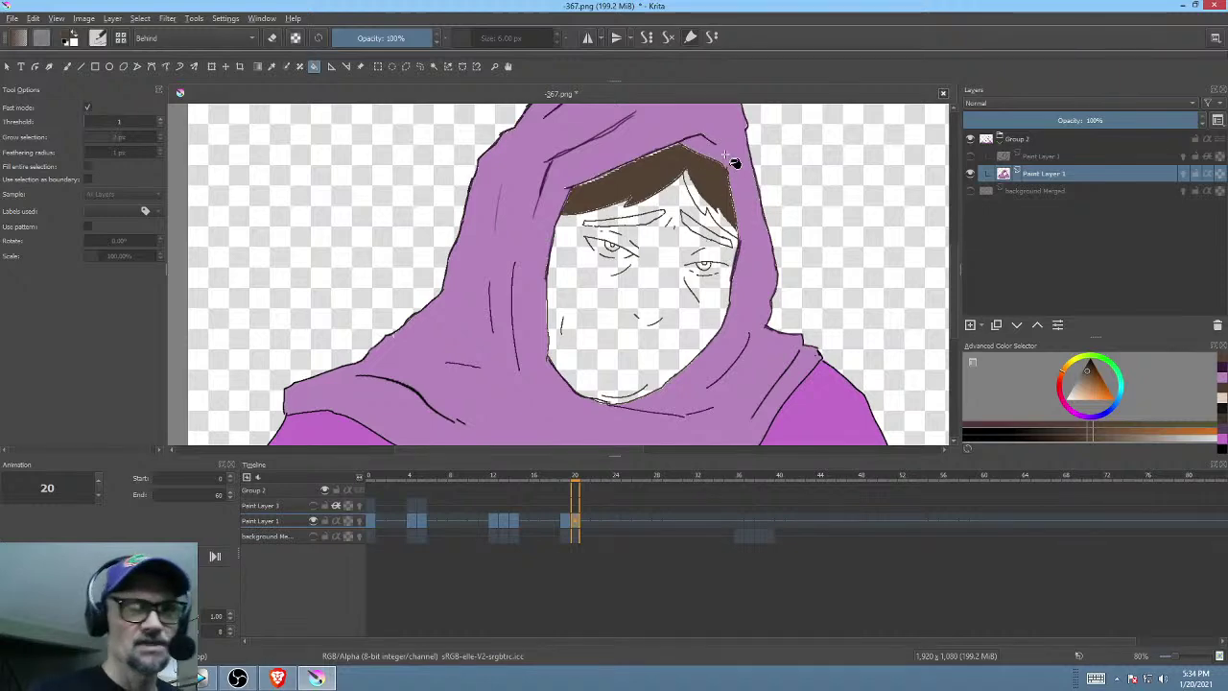
drag(723, 219, 658, 284)
scroll(656, 279, up, 4)
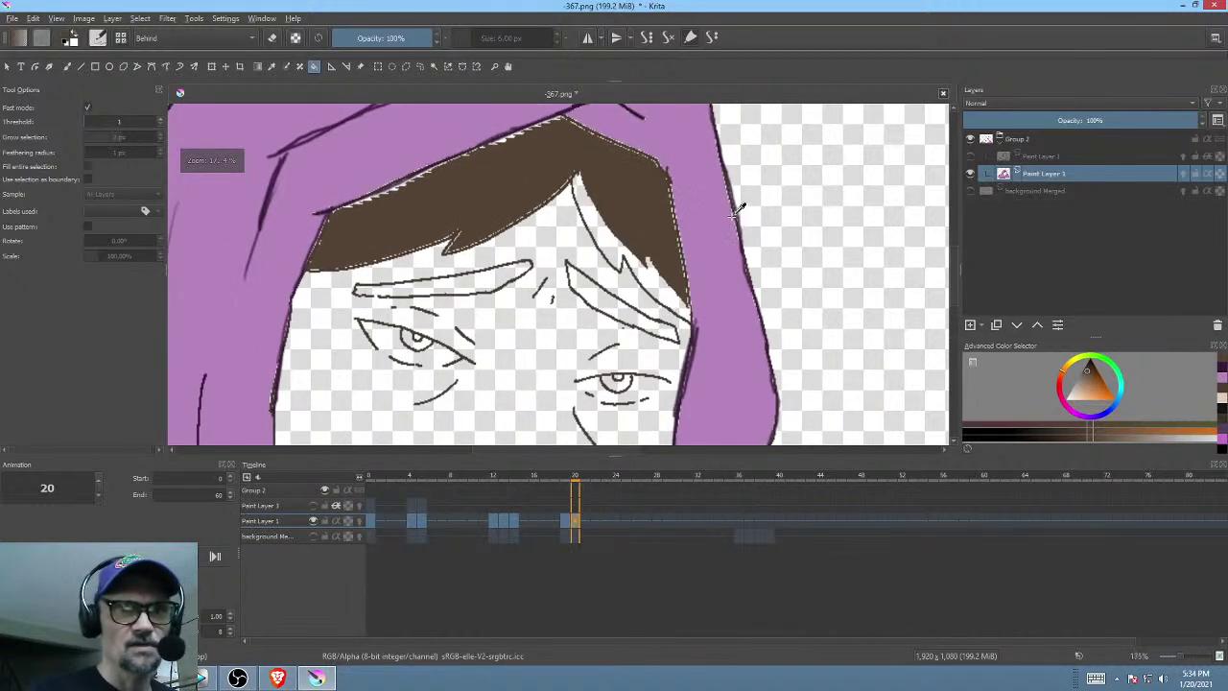
click(566, 522)
click(575, 524)
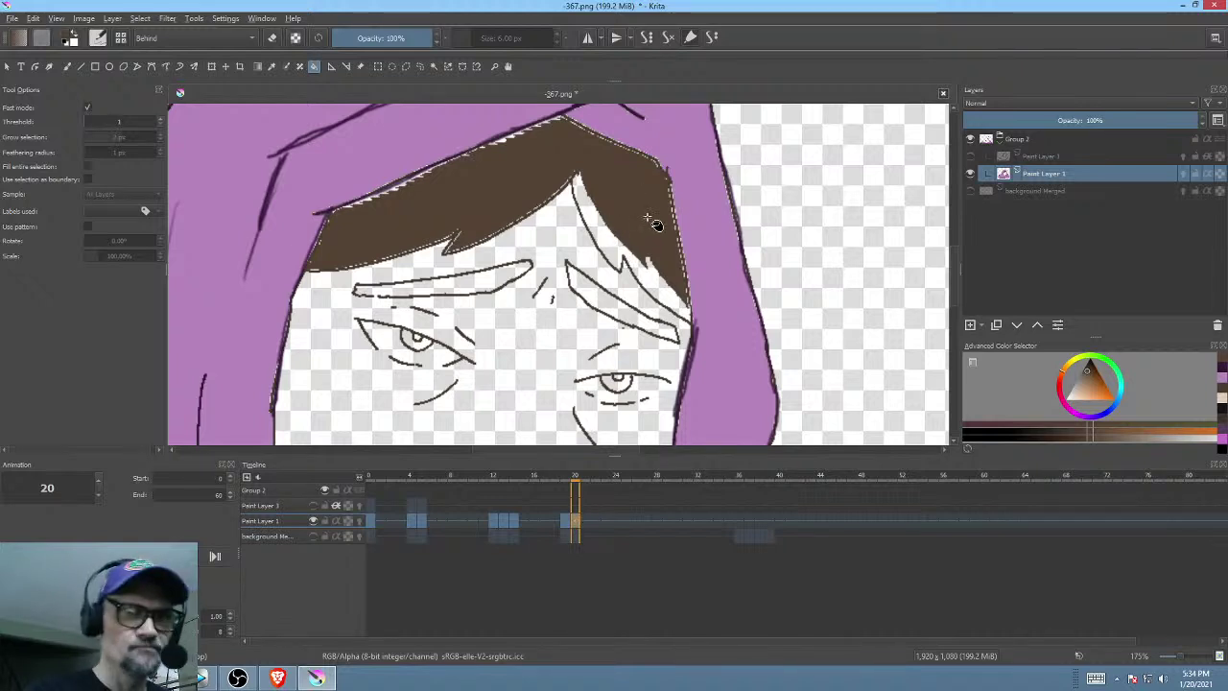
- Undo the hair fill on frame 20, then refill the hair brown, including the leftover gap in the side lock beside the hood edge
key(ctrl+z)
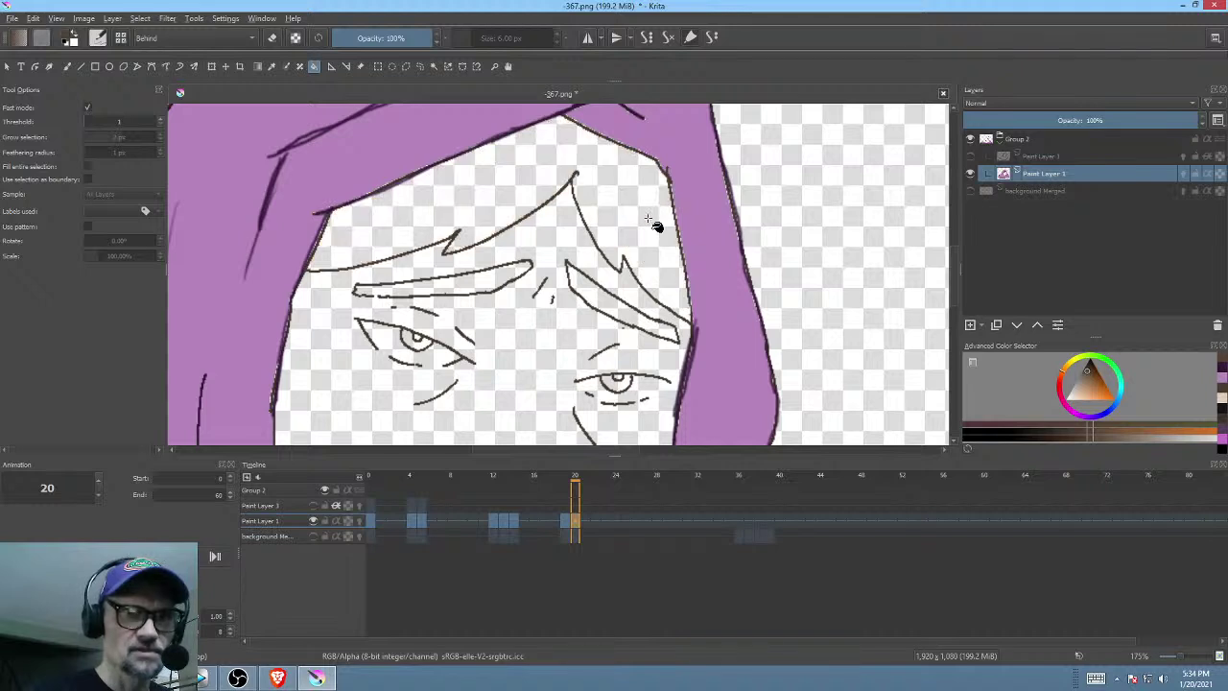
key(ctrl+z)
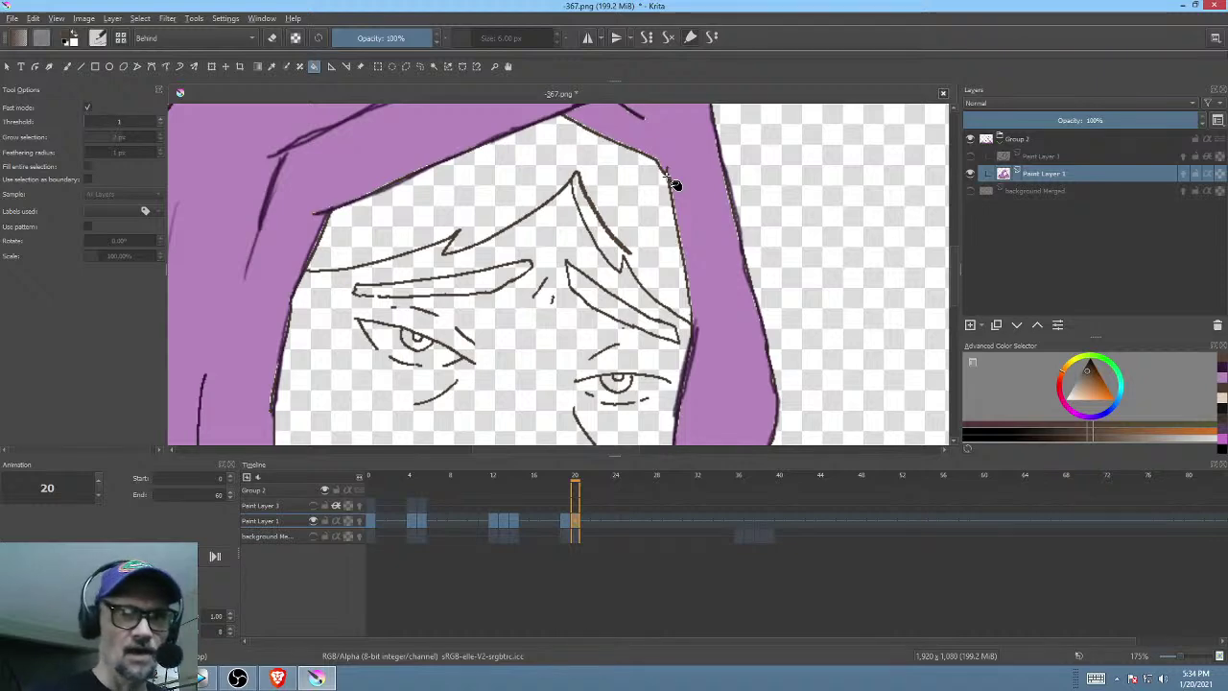
scroll(647, 211, up, 4)
scroll(649, 247, down, 2)
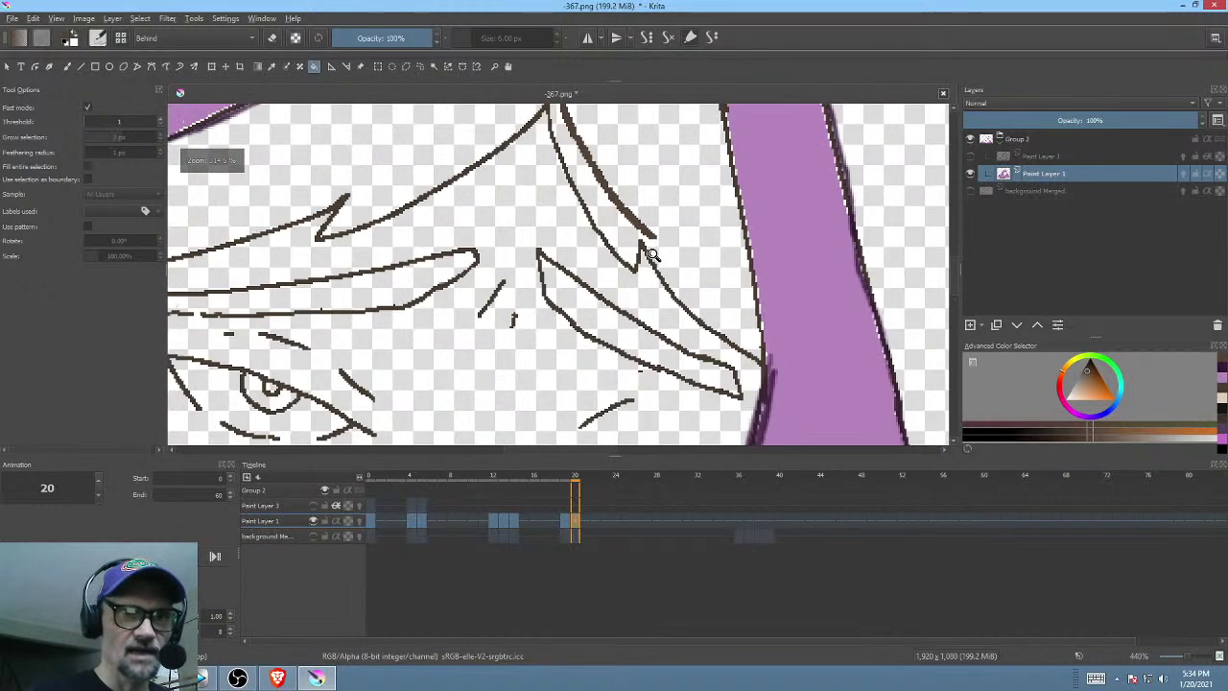
scroll(662, 231, up, 2)
click(674, 242)
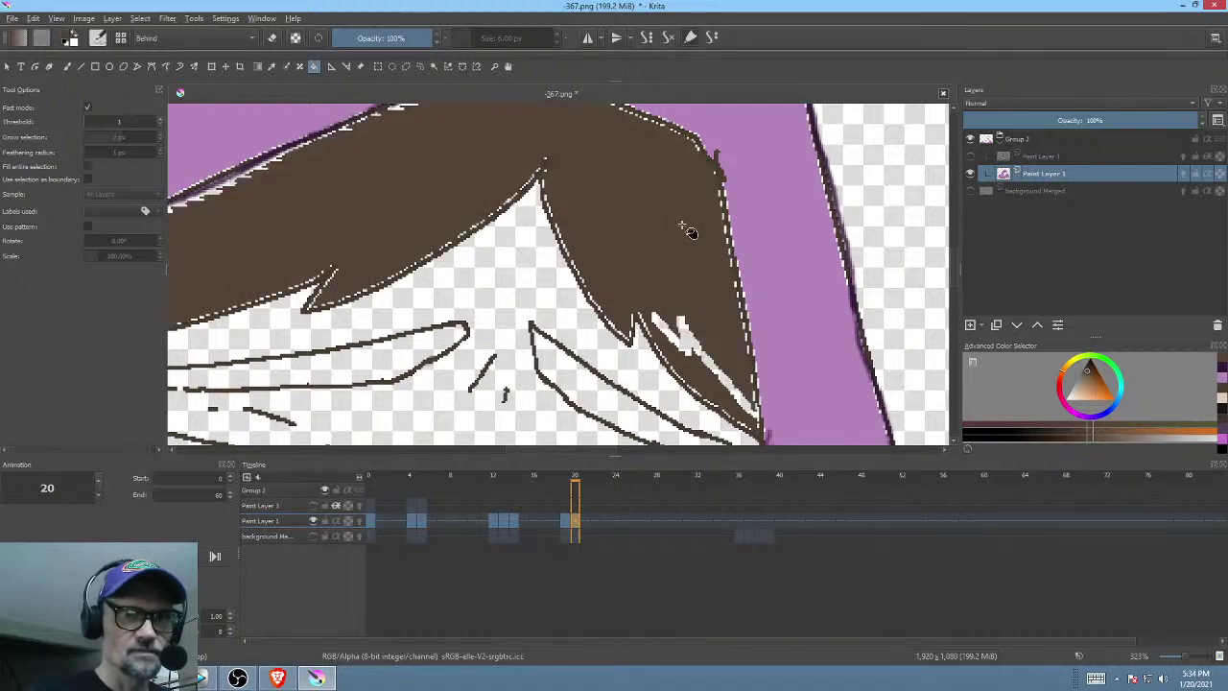
click(709, 325)
scroll(715, 297, down, 3)
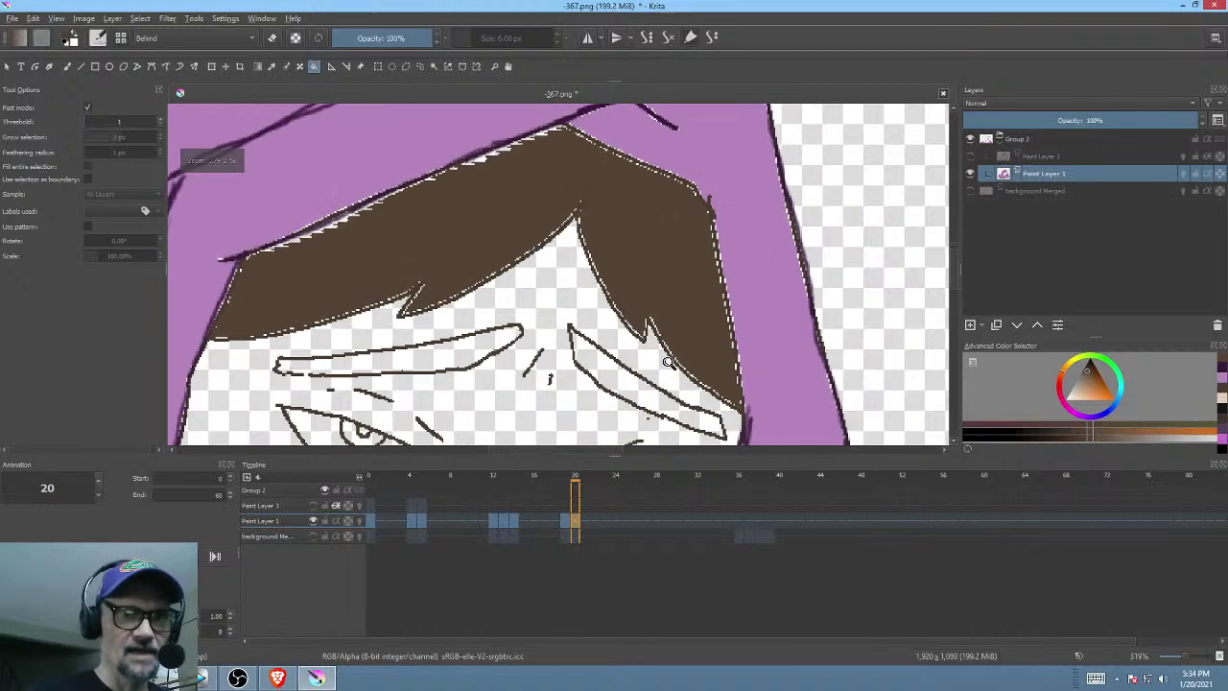
- Sample the green iris colour from frame 19 and fill both irises on frame 20 with it
click(566, 521)
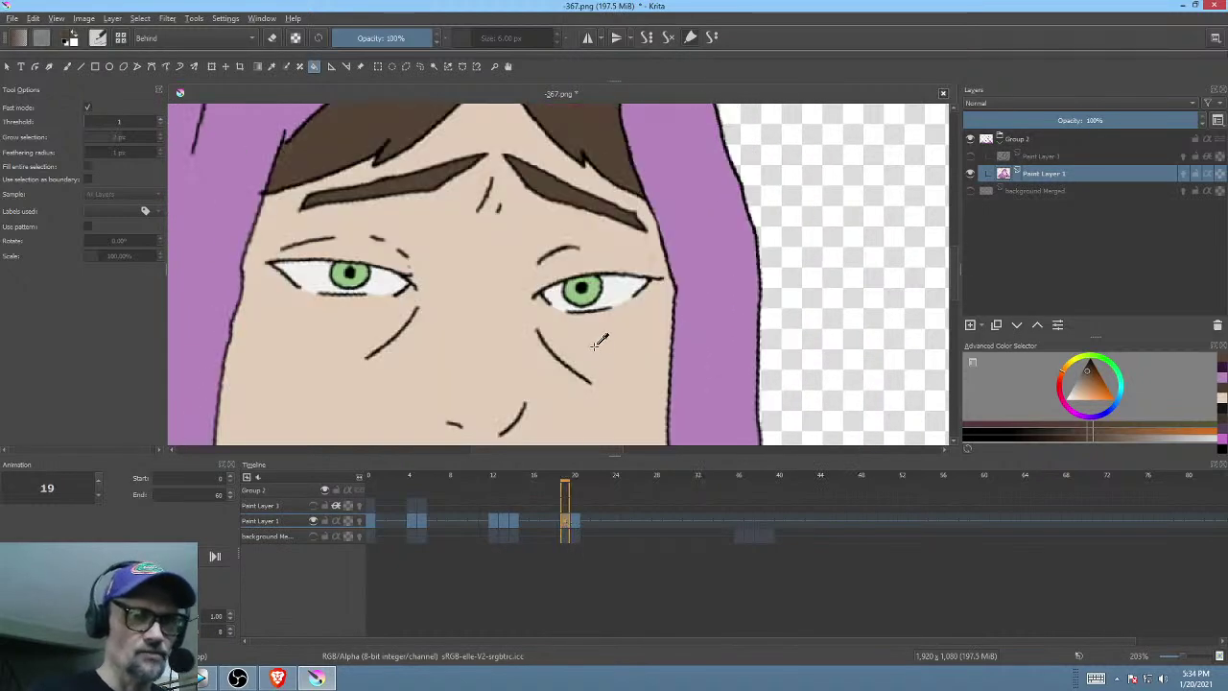
click(578, 521)
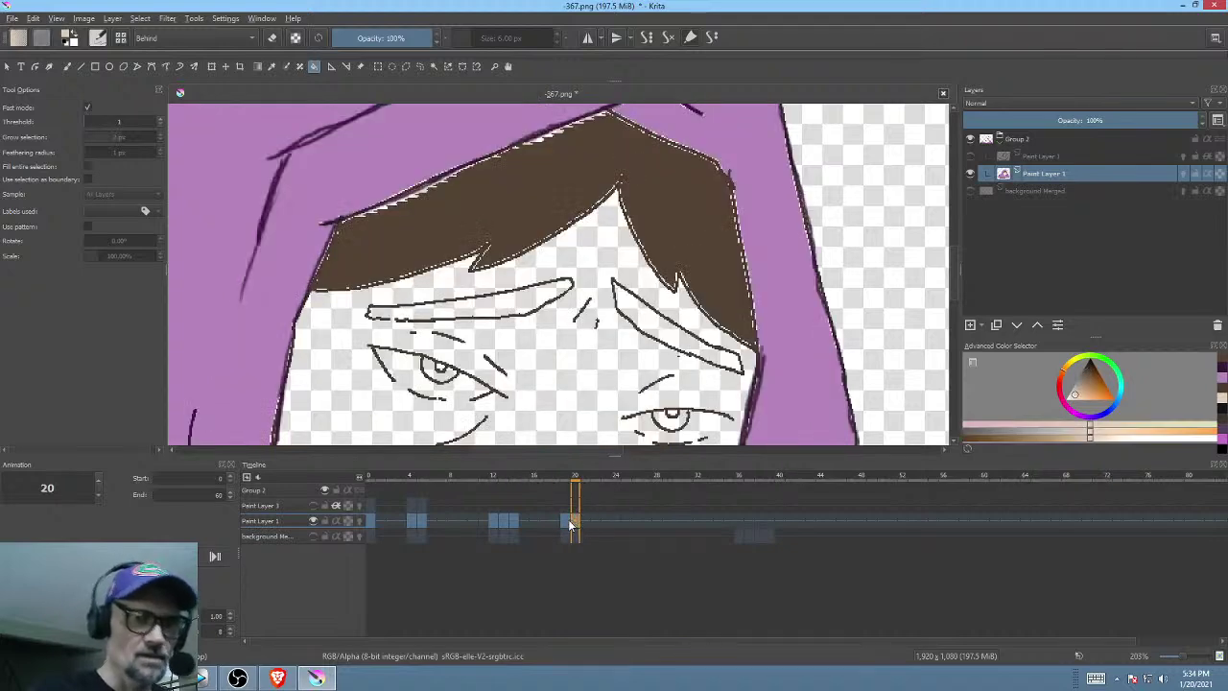
click(566, 521)
ctrl+click(597, 288)
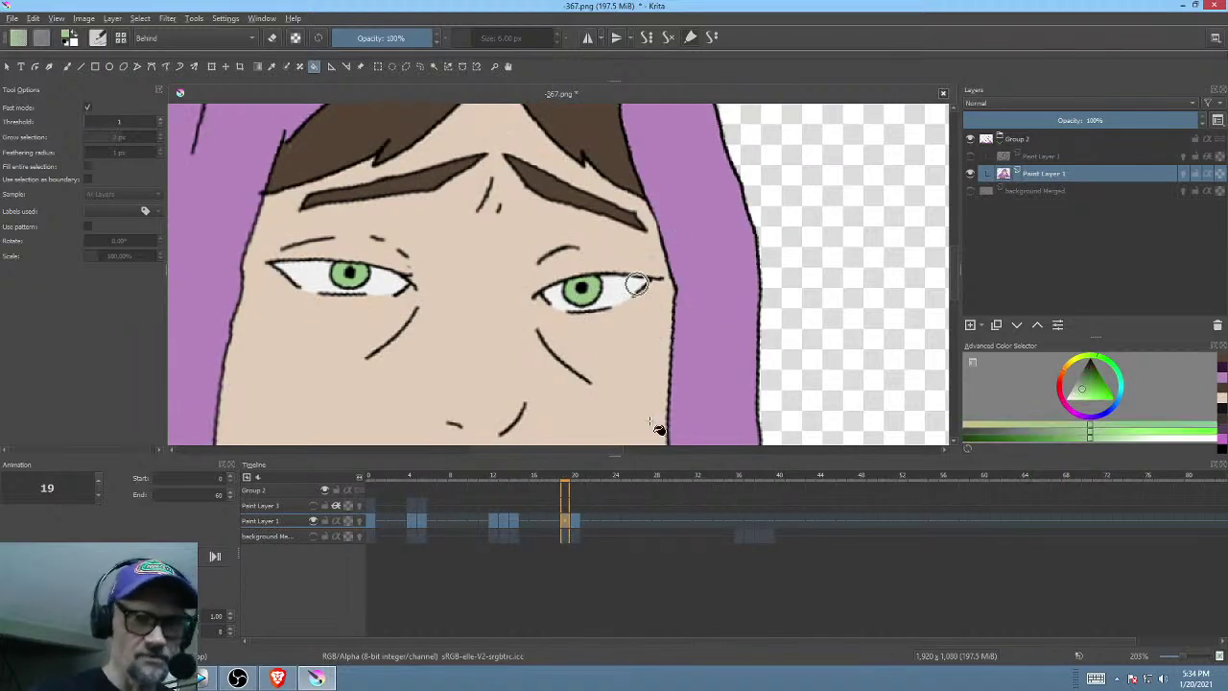
key(period)
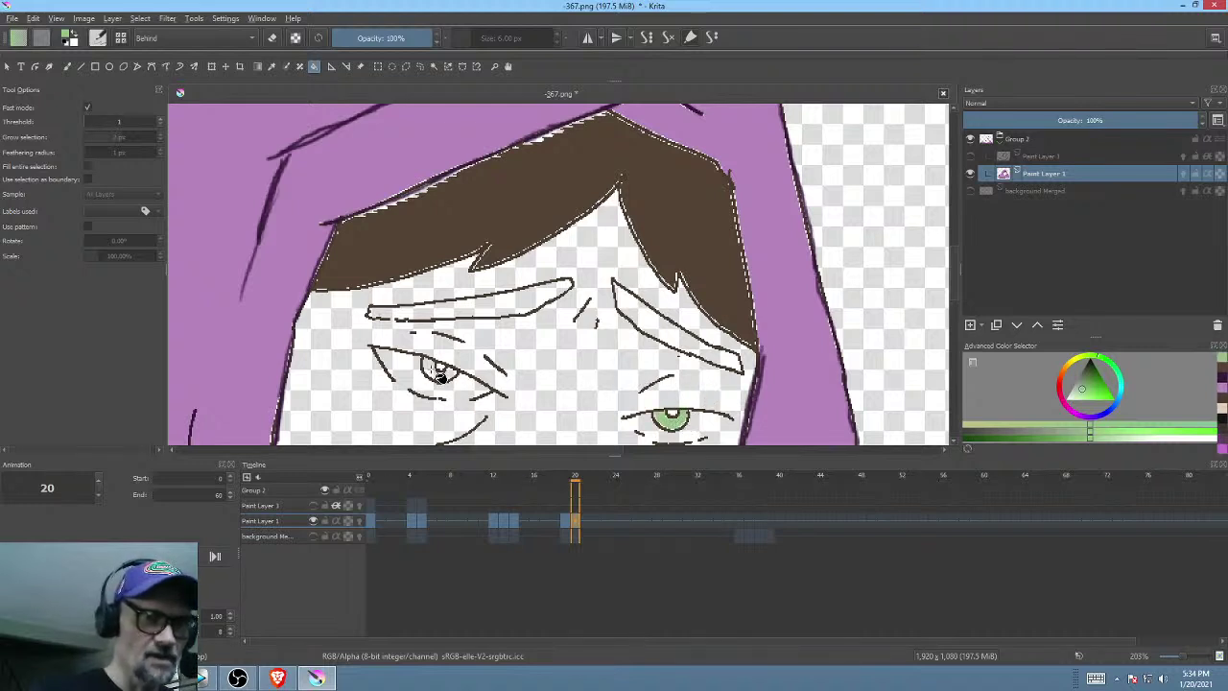
click(440, 376)
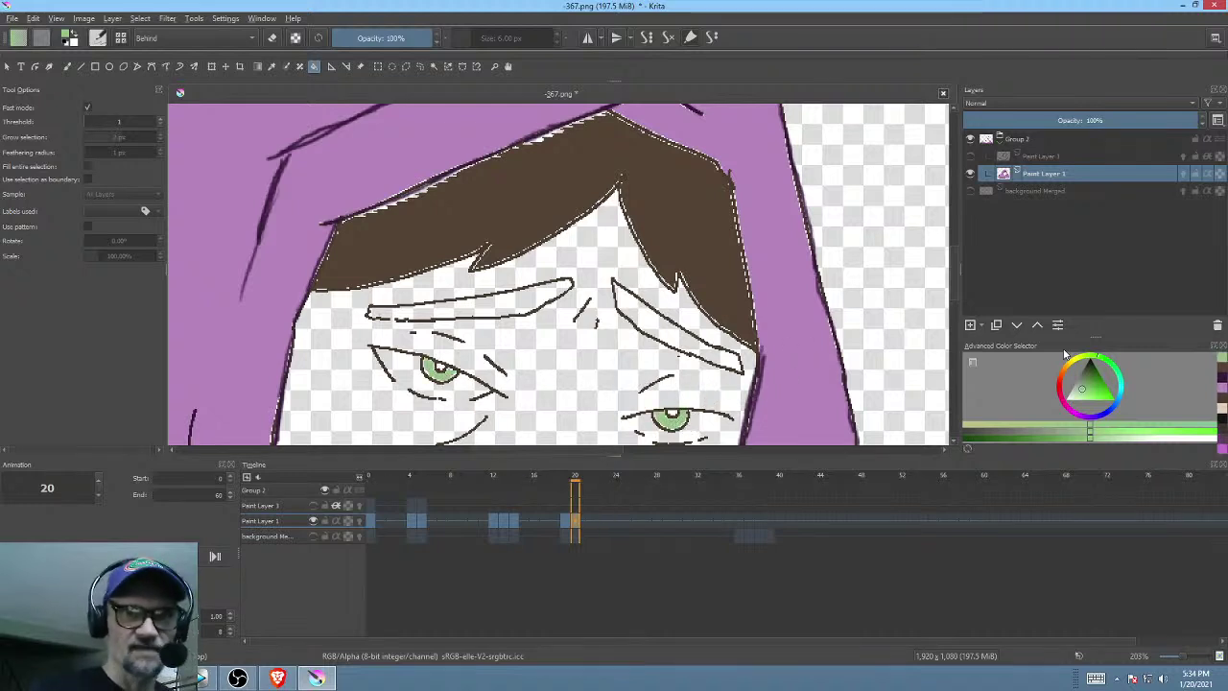
- Choose an off-white matching the eye whites of frame 19 and colour the whites of the eyes on frame 20 with the freehand path tool
drag(1088, 386, 1046, 411)
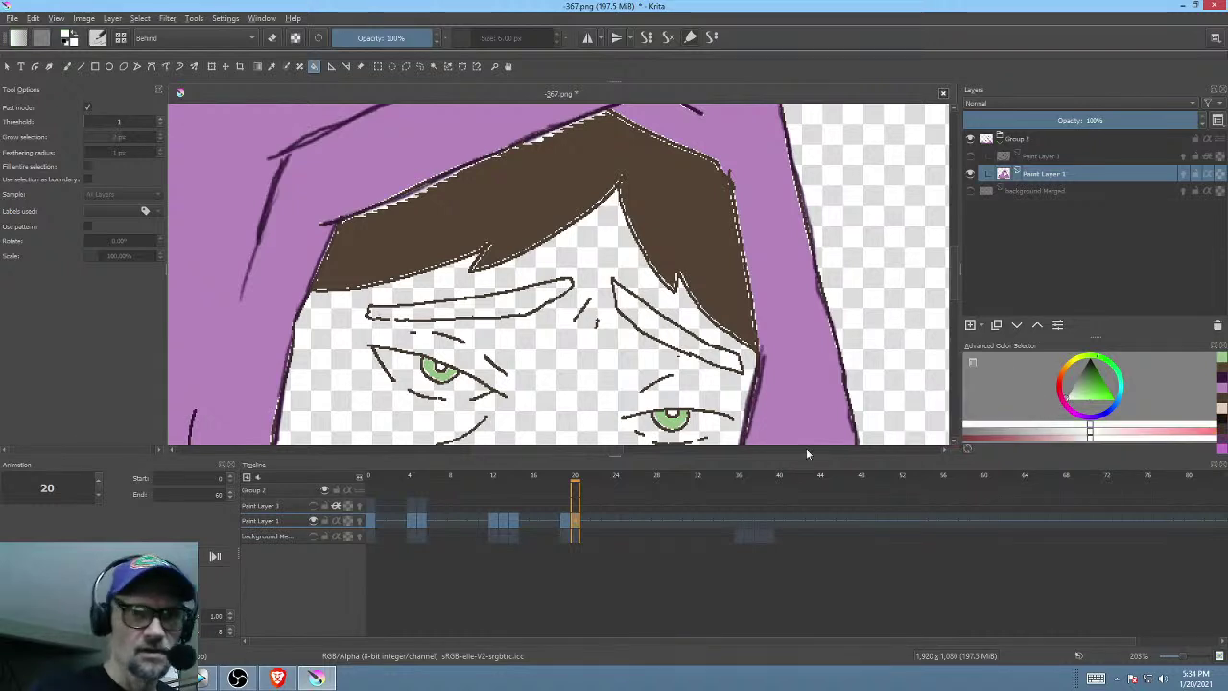
click(563, 523)
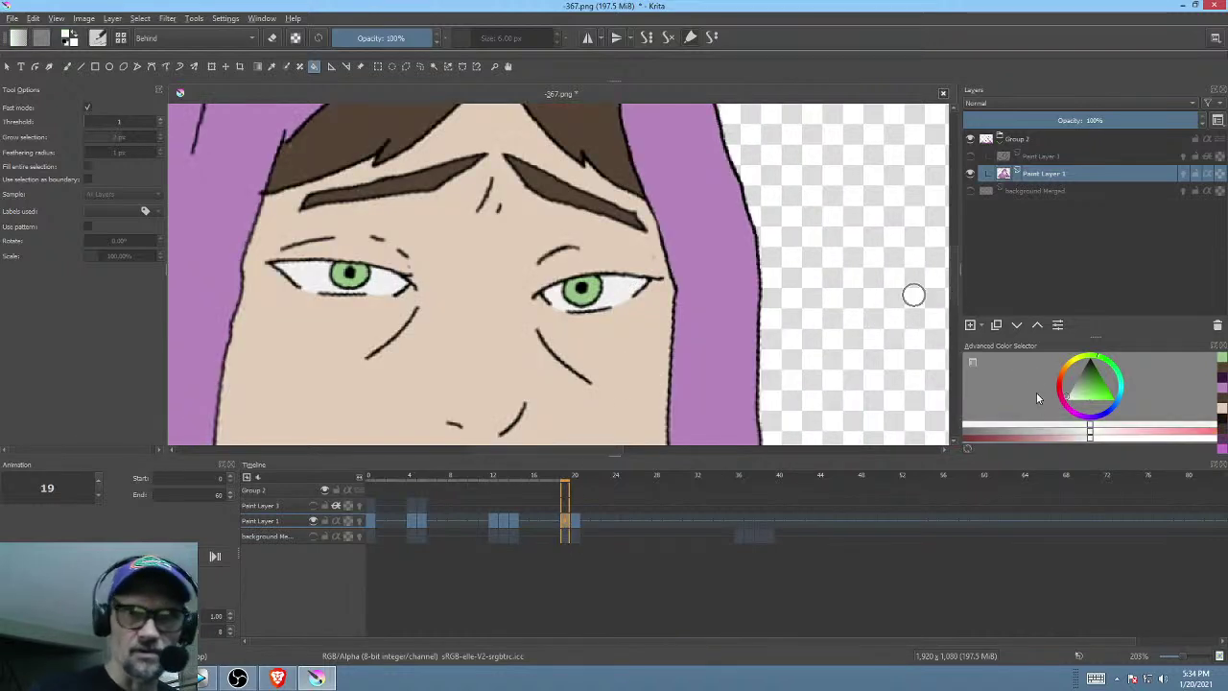
click(1070, 397)
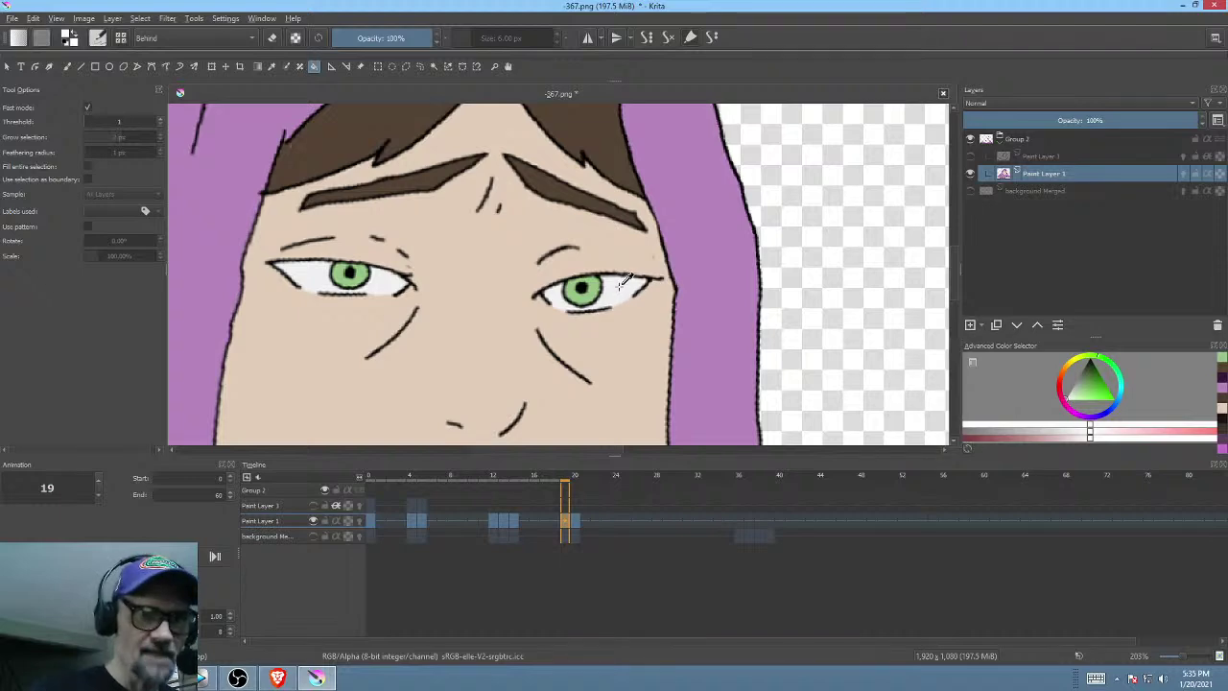
click(576, 476)
drag(788, 375, 626, 247)
key(p)
drag(480, 379, 579, 294)
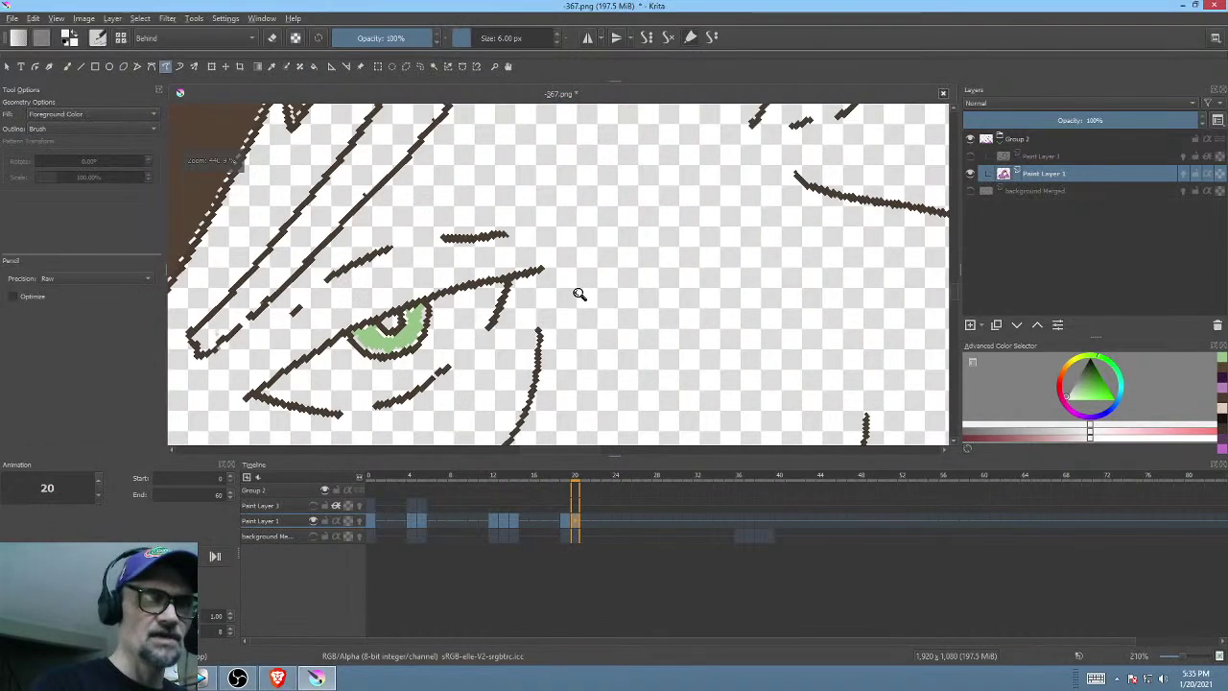
mouse_move(508, 310)
mouse_down()
mouse_move(666, 290)
mouse_move(641, 255)
mouse_move(587, 280)
mouse_move(560, 334)
mouse_move(513, 332)
mouse_move(491, 314)
mouse_move(432, 361)
mouse_move(436, 388)
mouse_move(508, 389)
mouse_up()
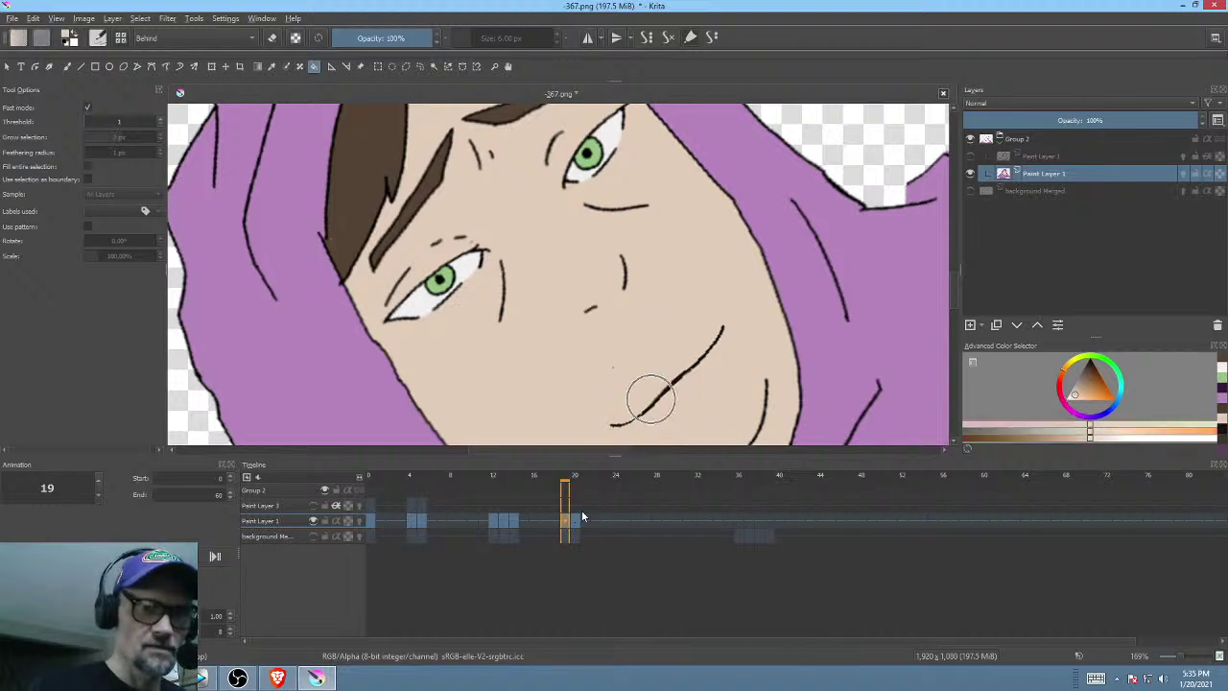
- Fill the face on frame 20 with the skin tone sampled from frame 19
click(581, 516)
scroll(704, 332, down, 3)
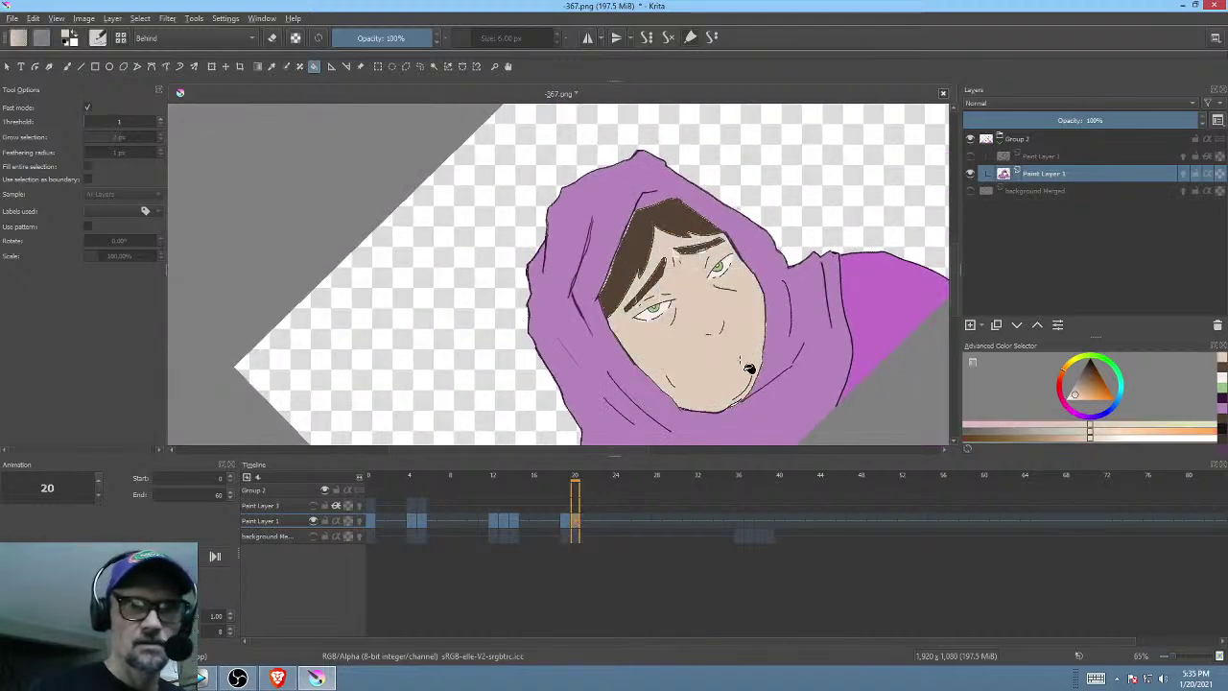
drag(727, 361, 685, 358)
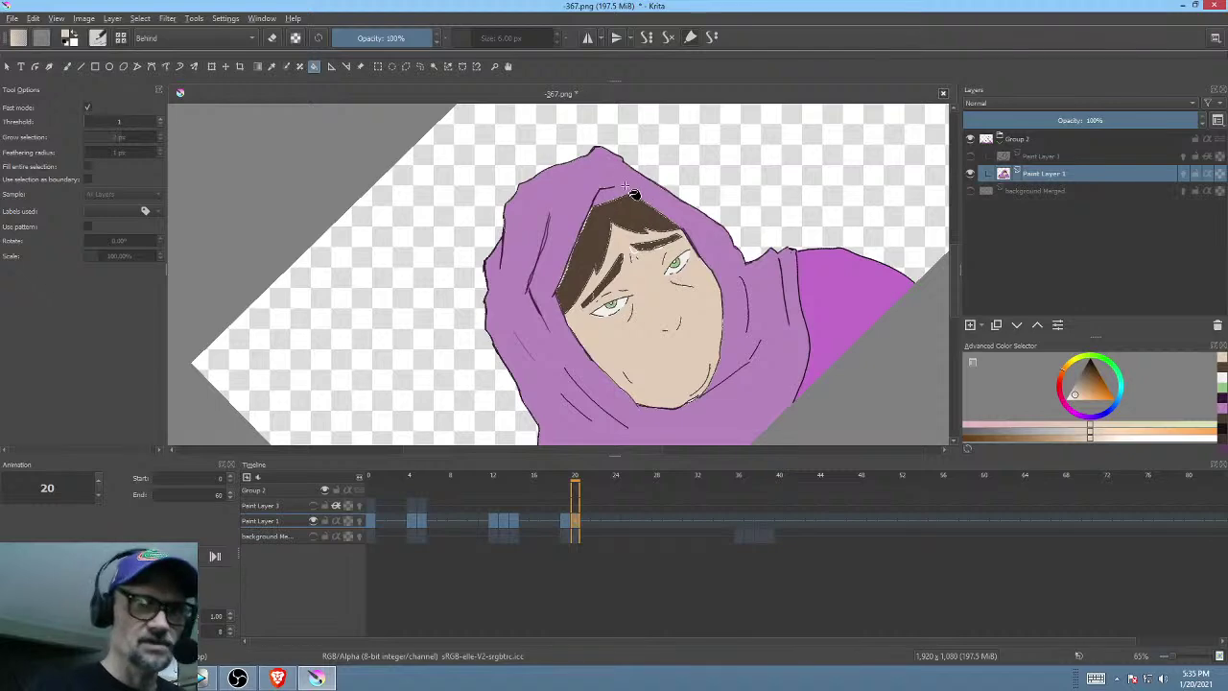
scroll(613, 187, up, 4)
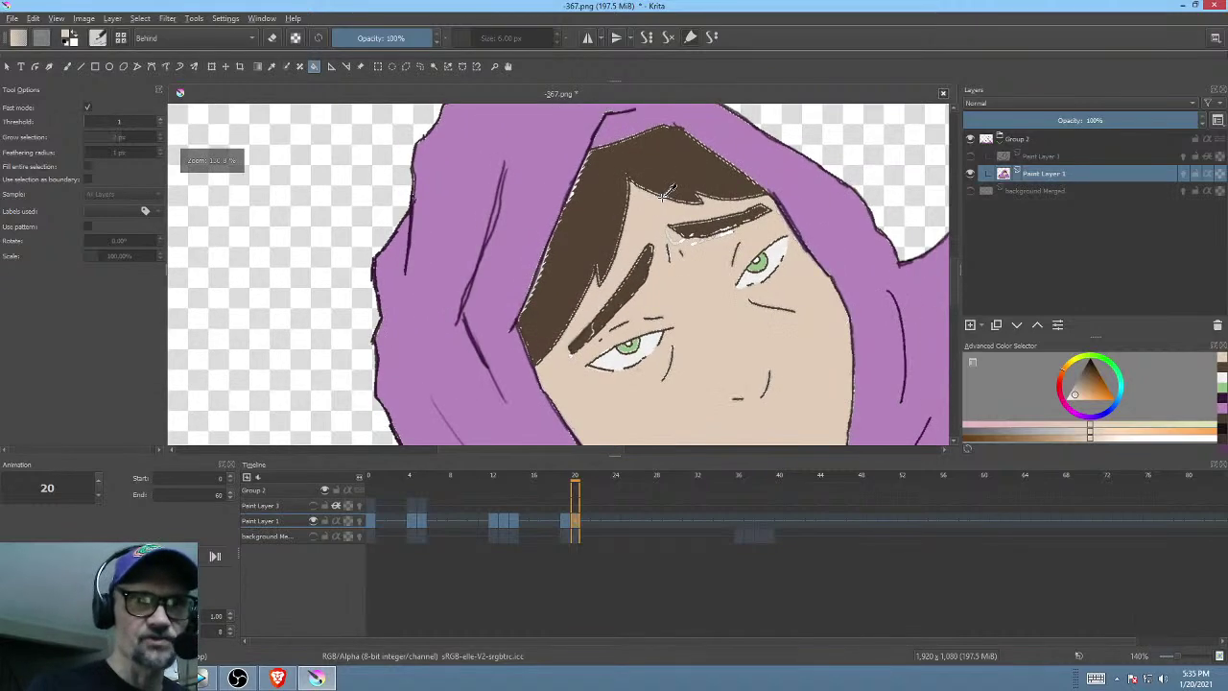
- Sample the hair brown and the skin tone and paint over the light gaps along the hair and eyebrow edges on frame 20
ctrl+click(594, 213)
key(p)
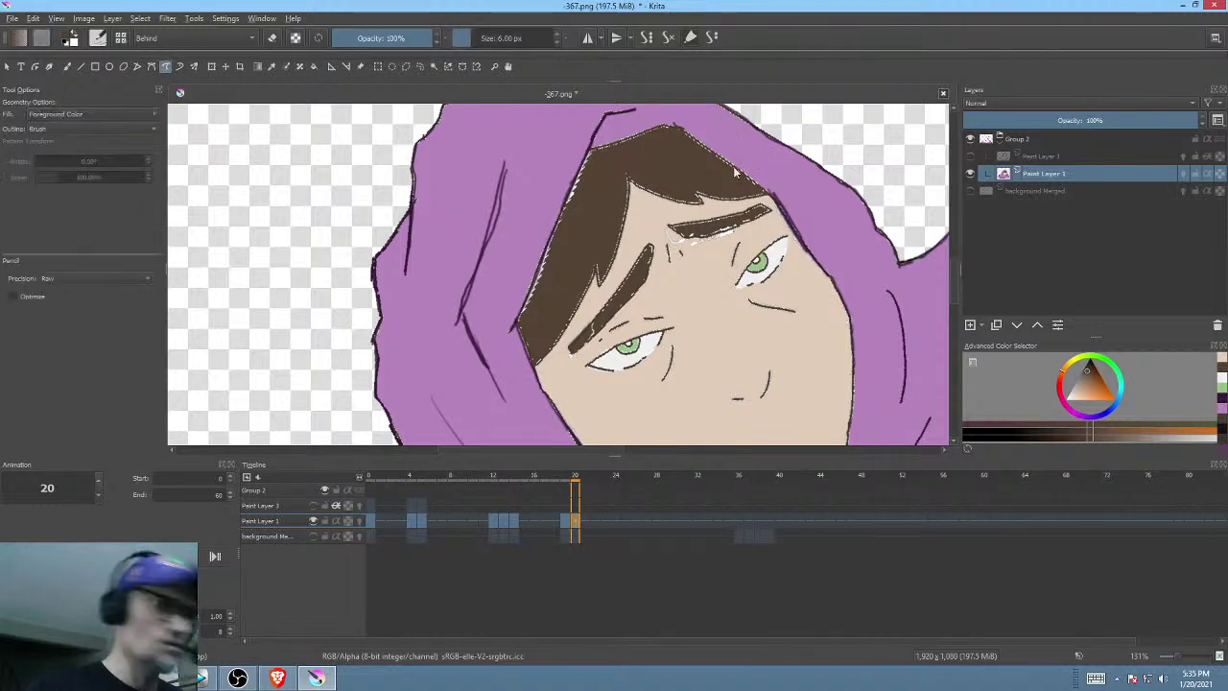
mouse_move(726, 130)
mouse_down()
mouse_move(635, 125)
mouse_move(564, 176)
mouse_move(524, 232)
mouse_move(502, 336)
mouse_move(506, 392)
mouse_move(546, 381)
mouse_move(548, 365)
mouse_move(597, 346)
mouse_move(660, 279)
mouse_move(756, 228)
mouse_move(783, 203)
mouse_move(757, 142)
mouse_up()
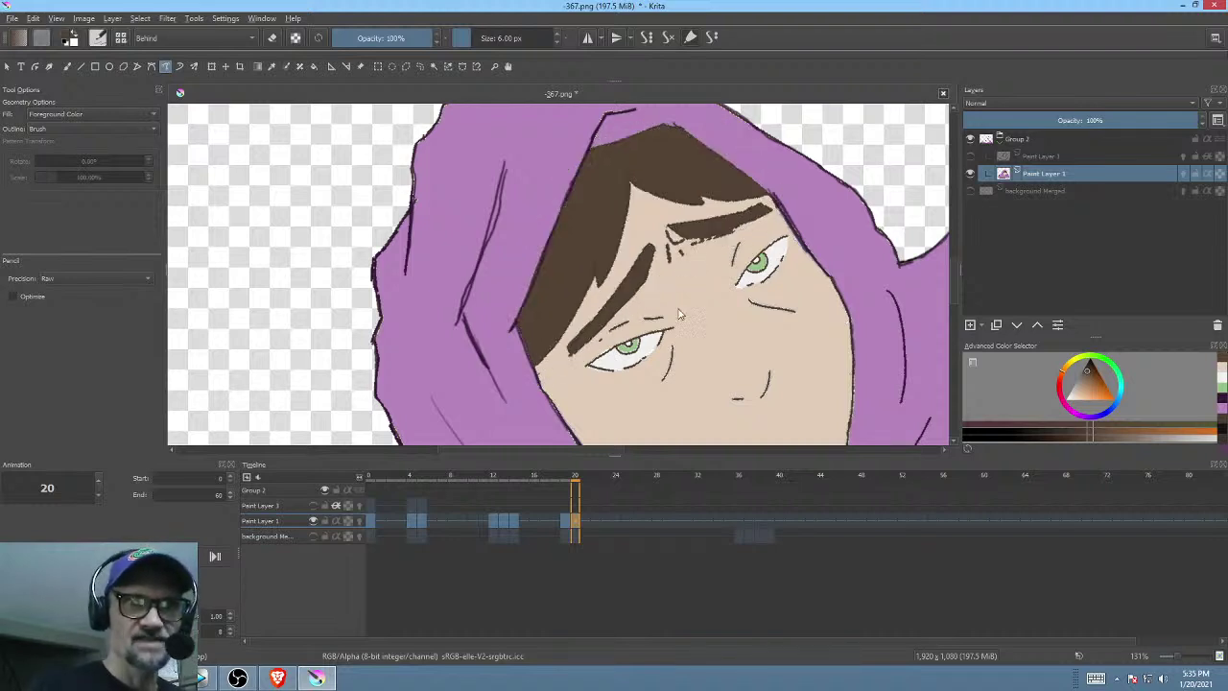
mouse_move(662, 326)
mouse_down()
mouse_move(710, 267)
mouse_move(631, 321)
mouse_move(699, 233)
mouse_move(709, 313)
mouse_move(671, 338)
mouse_up()
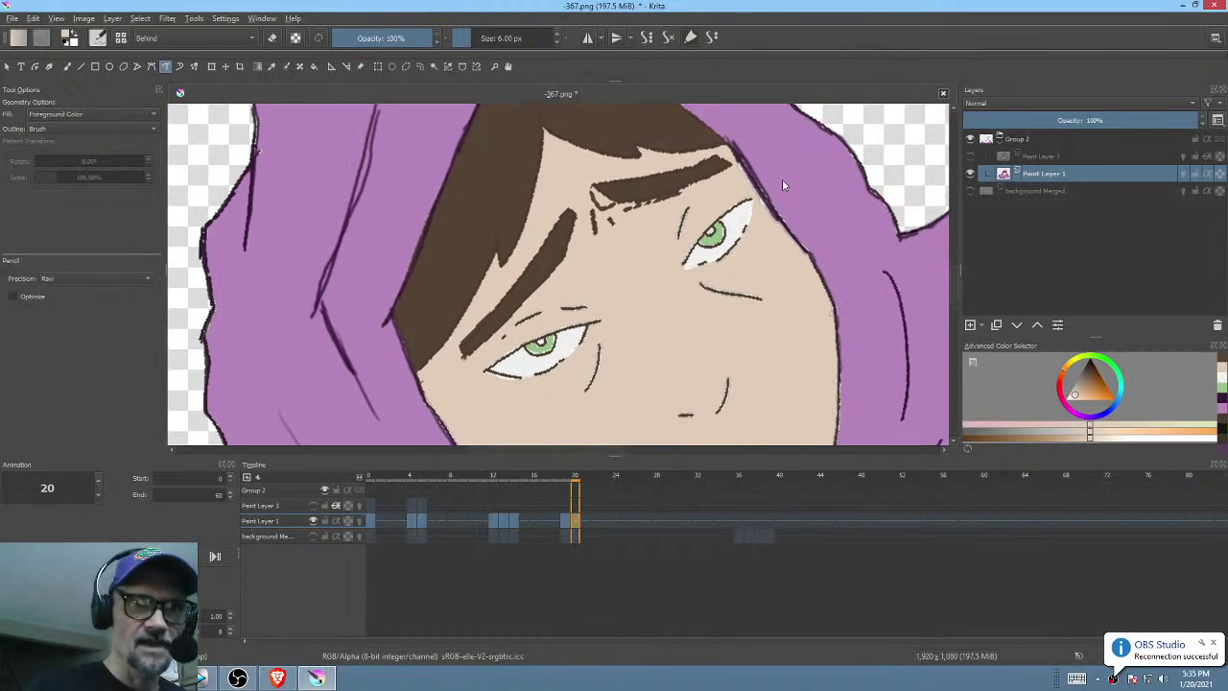
scroll(678, 301, up, 3)
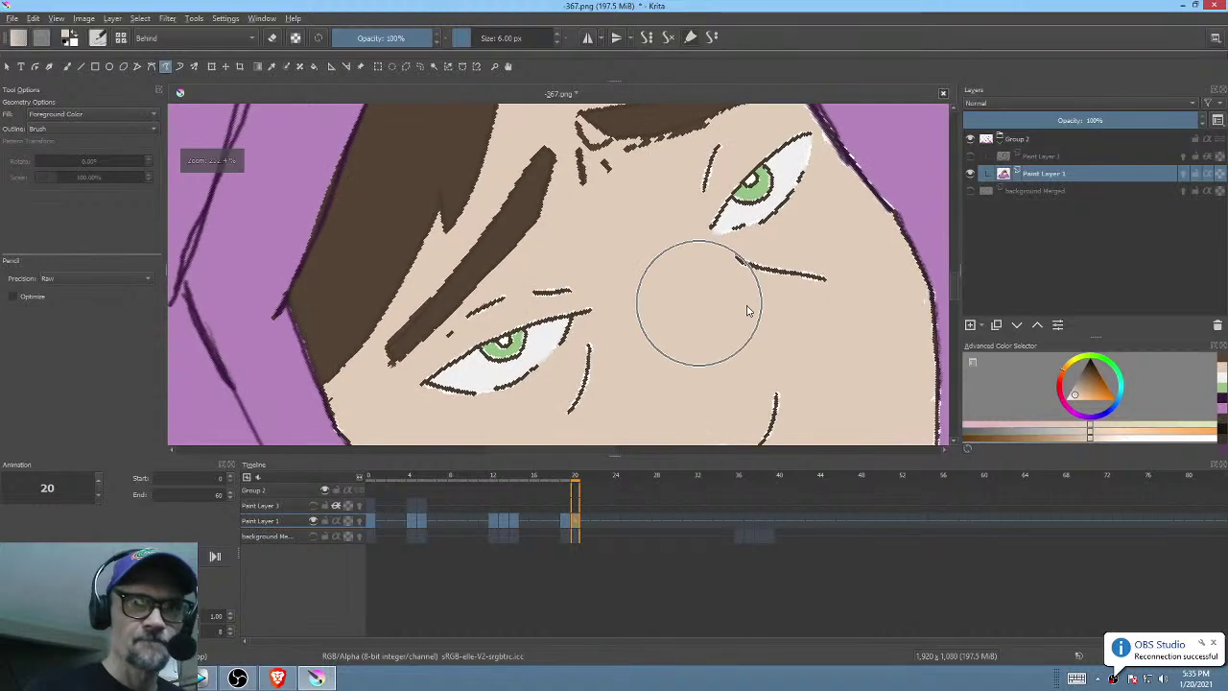
- Pick black and paint the pupils inside both irises on frame 20
click(1090, 362)
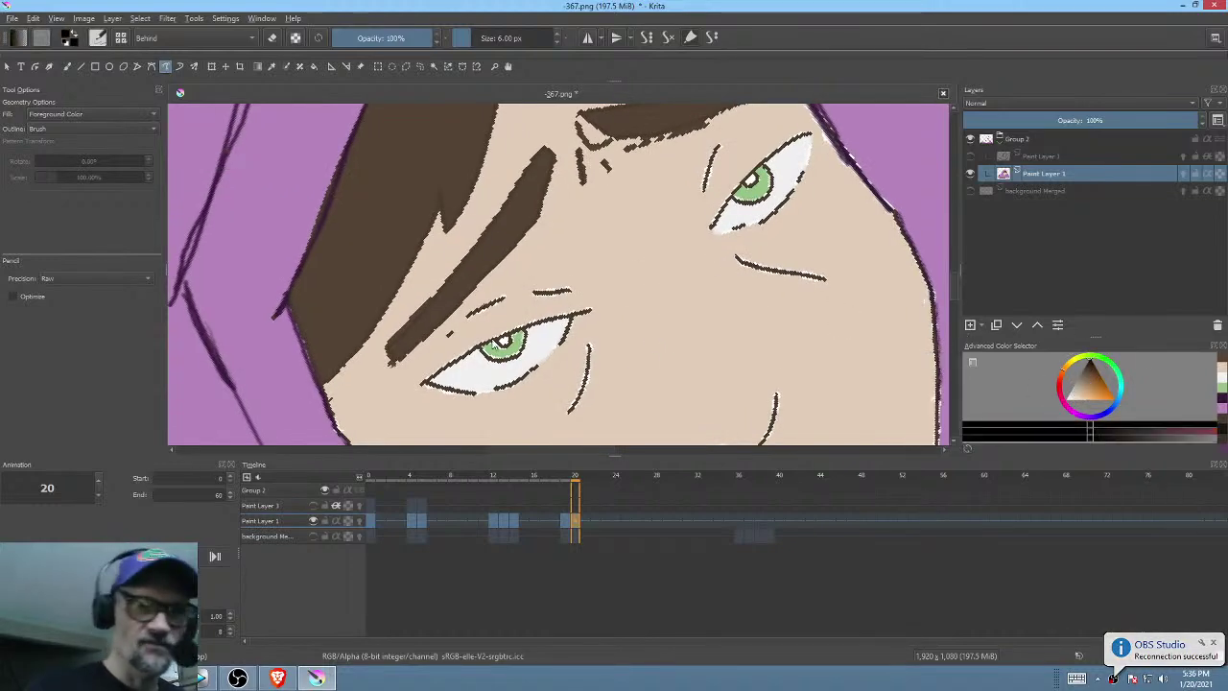
scroll(585, 278, up, 4)
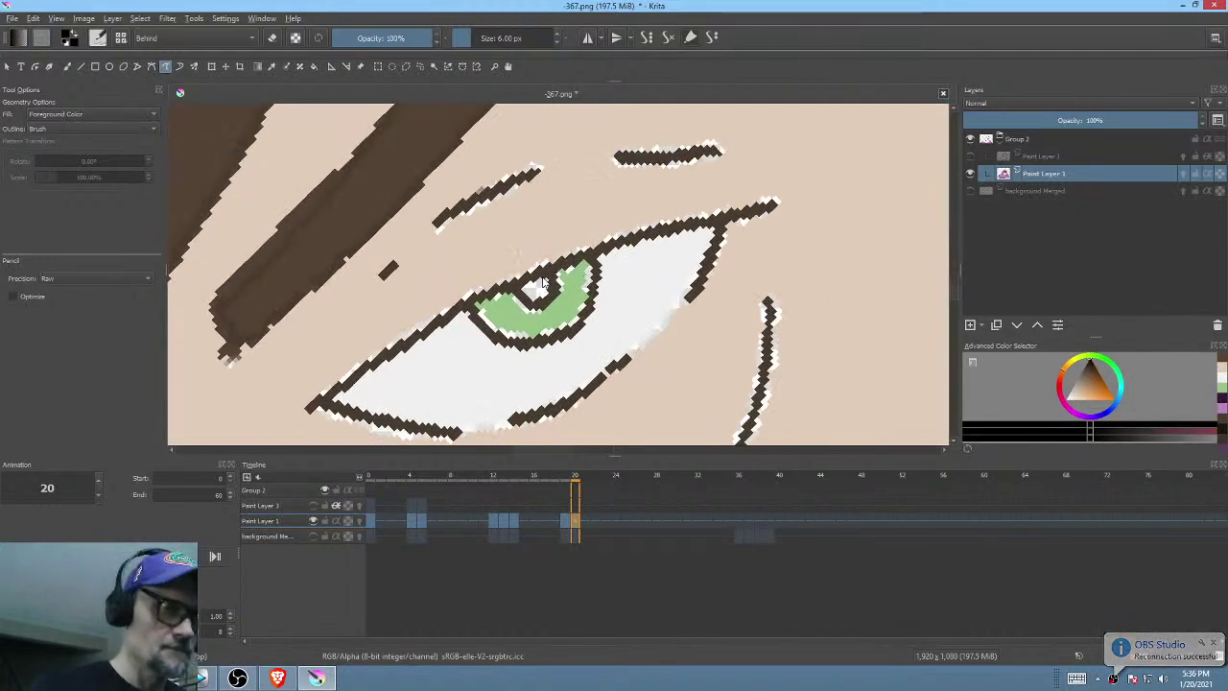
mouse_move(539, 282)
mouse_down()
mouse_move(521, 280)
mouse_move(543, 291)
mouse_move(545, 273)
mouse_up()
drag(698, 268, 528, 413)
drag(746, 248, 375, 508)
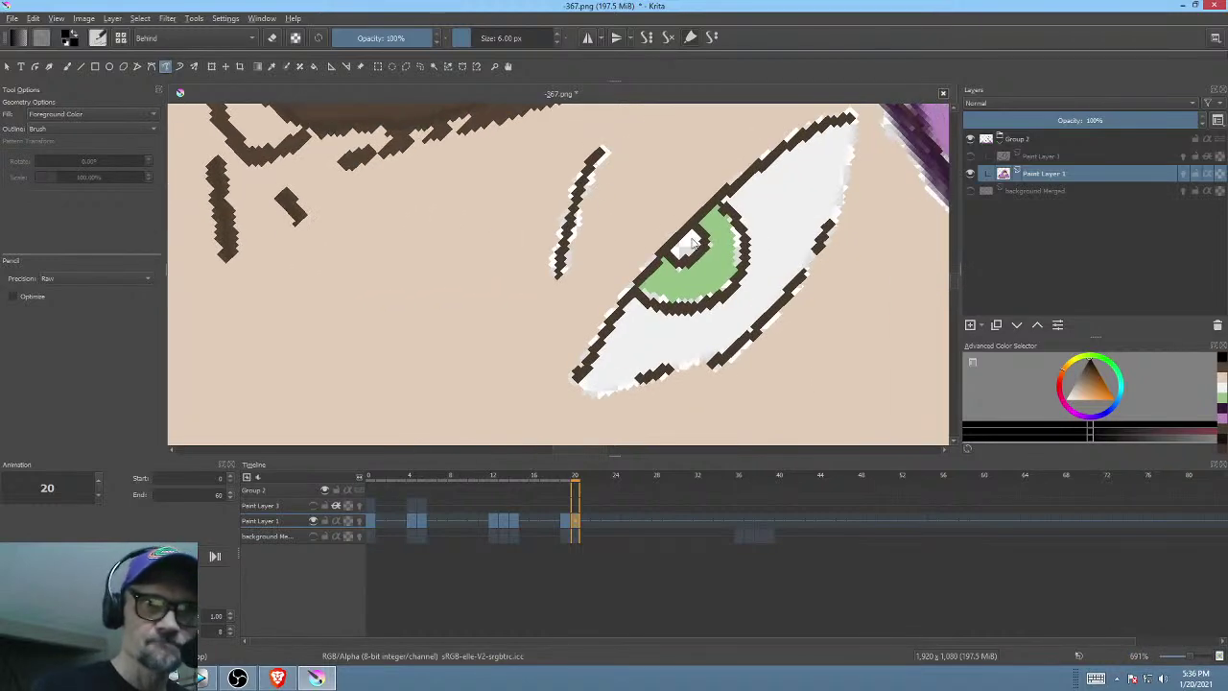
mouse_move(699, 235)
mouse_down()
mouse_move(679, 242)
mouse_move(704, 232)
mouse_up()
- Sample the iris green and fill the white gaps around the line art of both irises on frame 20
ctrl+click(716, 261)
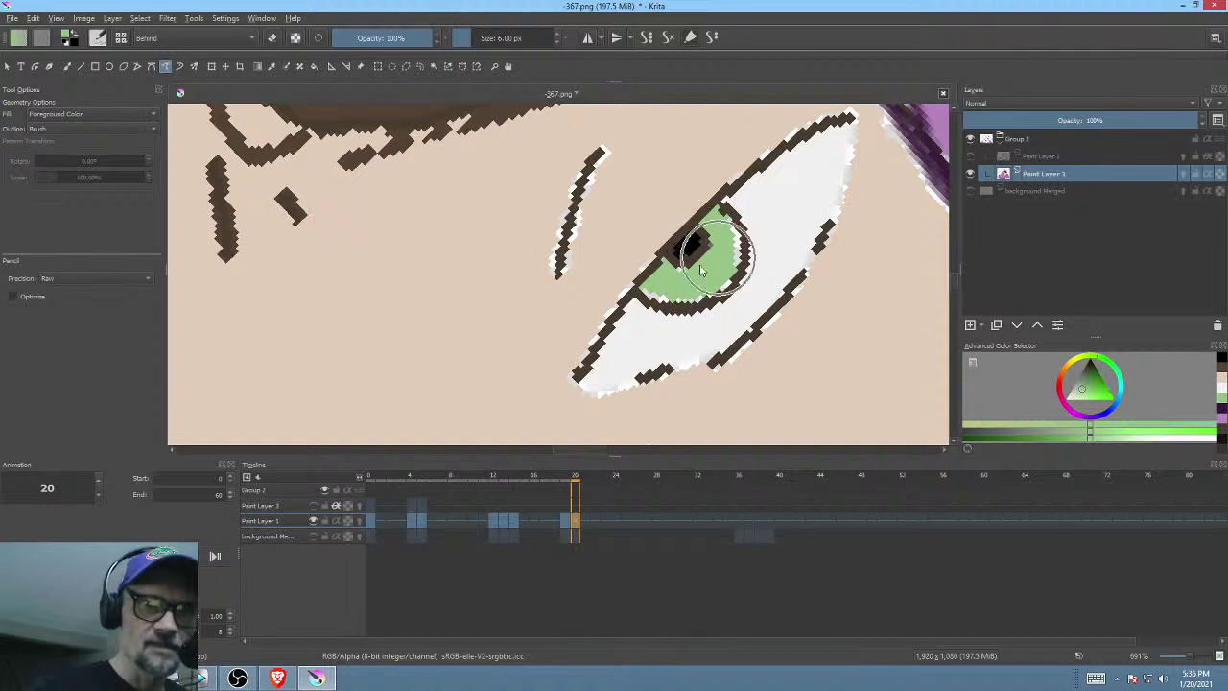
mouse_move(675, 273)
mouse_down()
mouse_move(638, 299)
mouse_move(726, 307)
mouse_move(729, 213)
mouse_up()
drag(543, 403, 956, 210)
drag(608, 368, 774, 171)
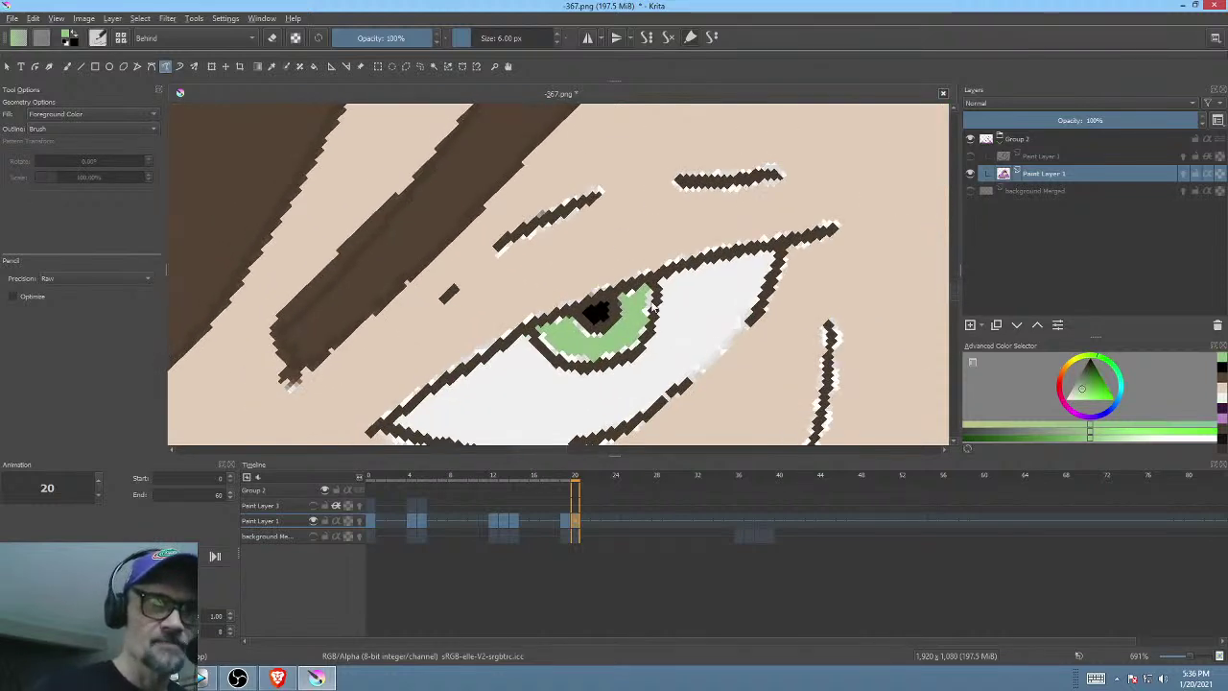
mouse_move(646, 275)
mouse_down()
mouse_move(523, 350)
mouse_move(654, 280)
mouse_up()
scroll(687, 328, down, 8)
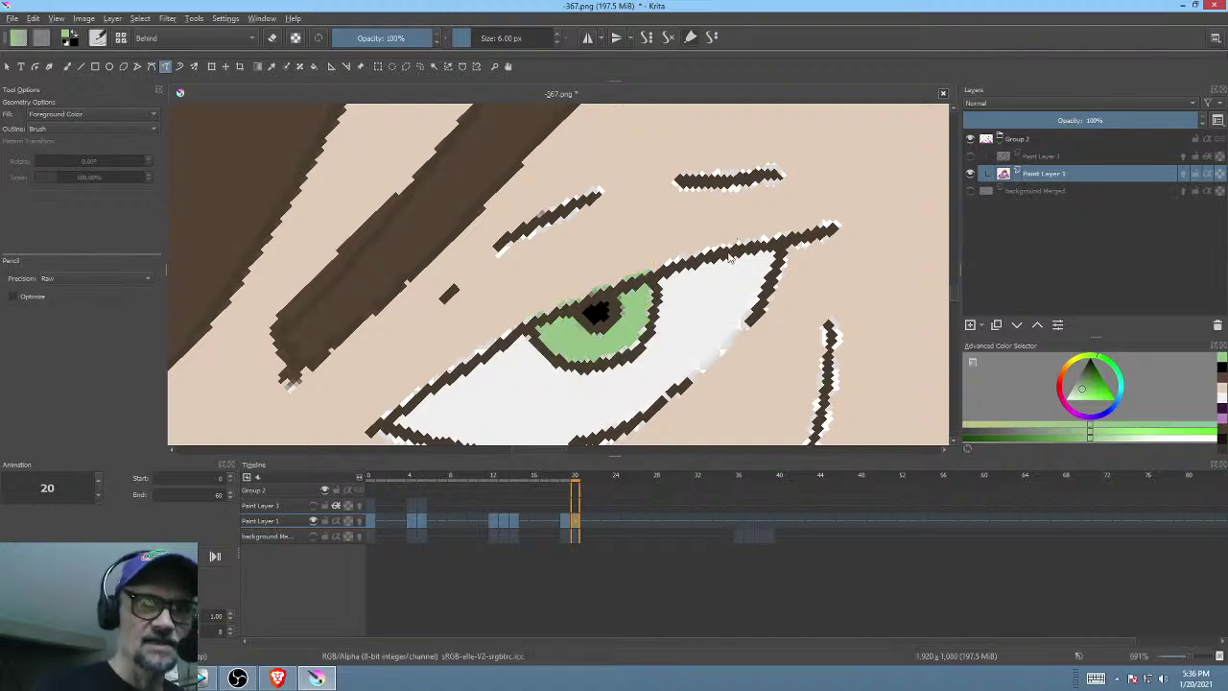
- Sample the skin tone and fill the remaining white gaps around the facial lines on frame 20 with a loop around the face in Behind mode
ctrl+click(633, 338)
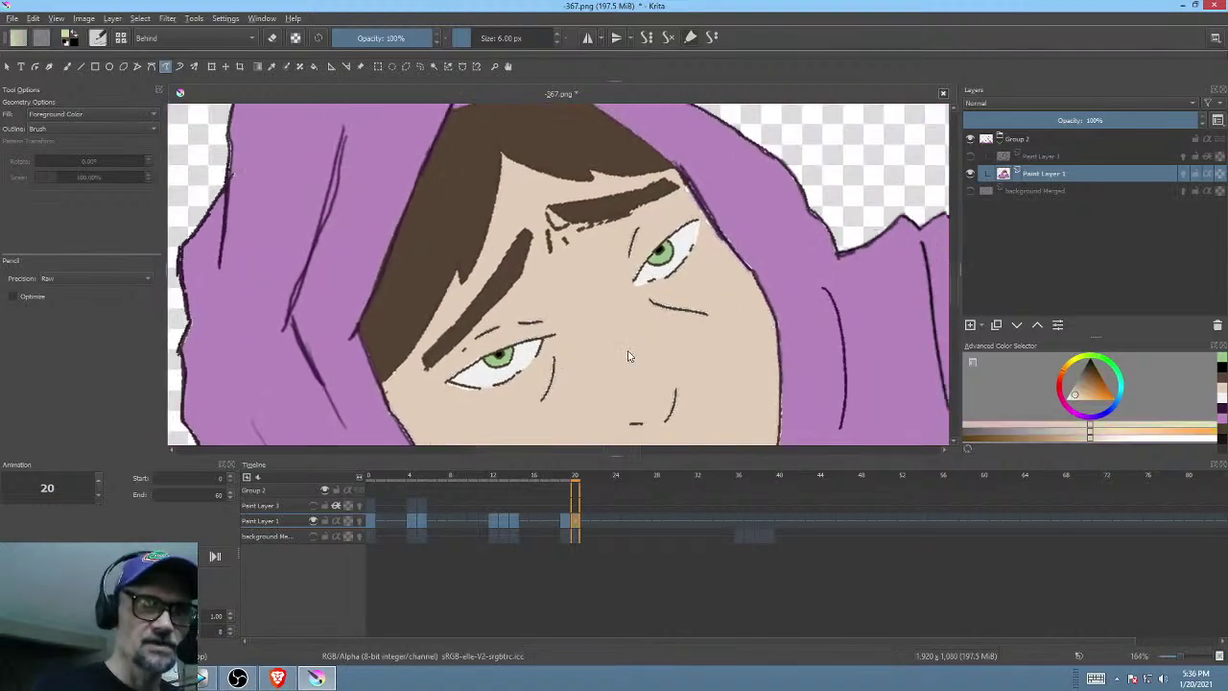
scroll(643, 374, down, 3)
drag(670, 370, 697, 239)
mouse_move(709, 123)
mouse_down()
mouse_move(512, 189)
mouse_move(483, 295)
mouse_move(525, 401)
mouse_move(637, 438)
mouse_up()
mouse_move(743, 422)
mouse_down()
mouse_move(782, 284)
mouse_move(738, 152)
mouse_up()
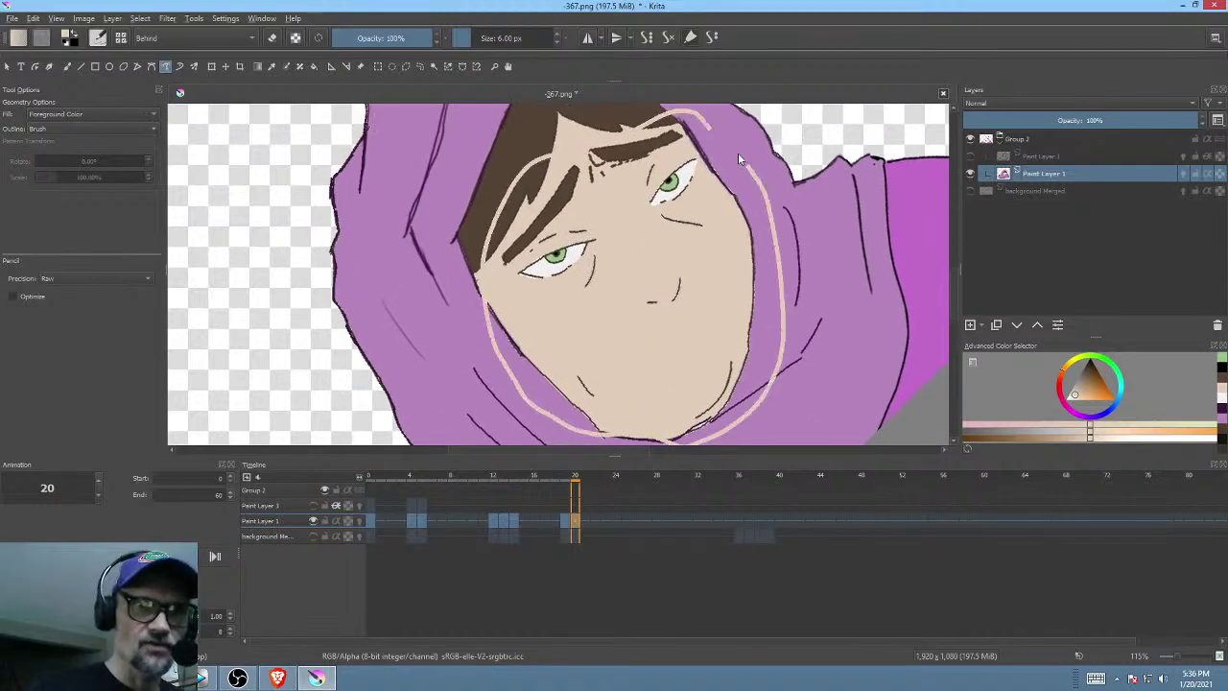
key(ctrl+z)
drag(539, 376, 614, 434)
key(ctrl+z)
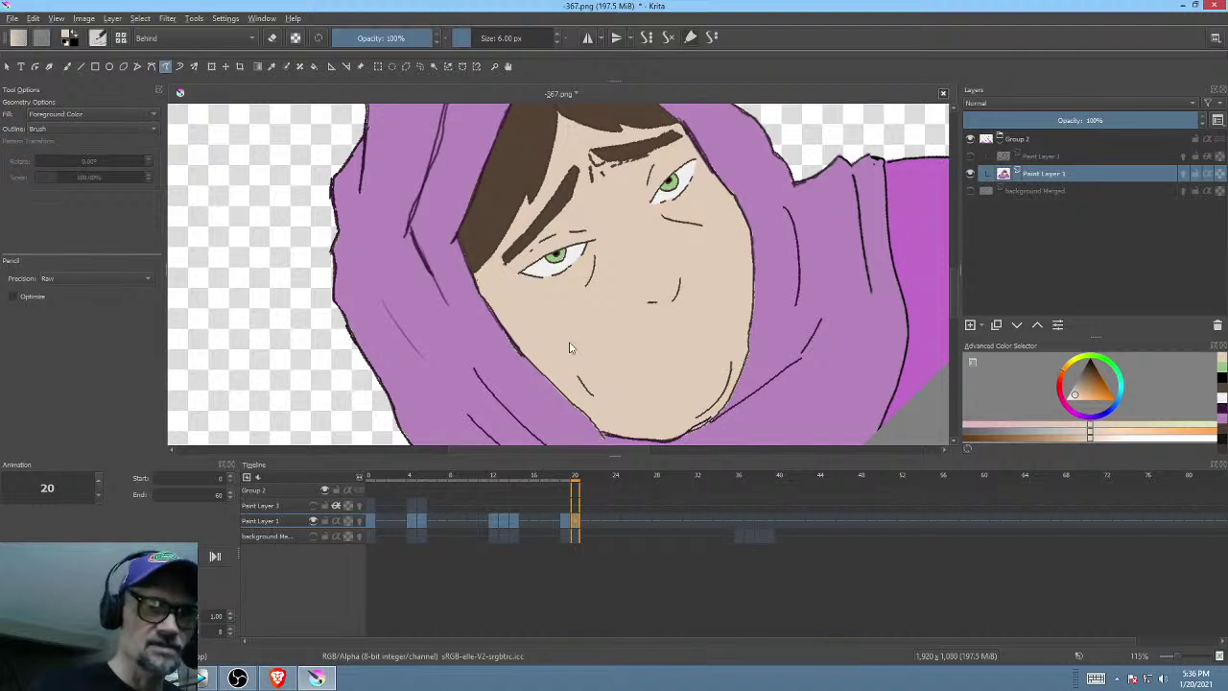
drag(680, 332, 663, 359)
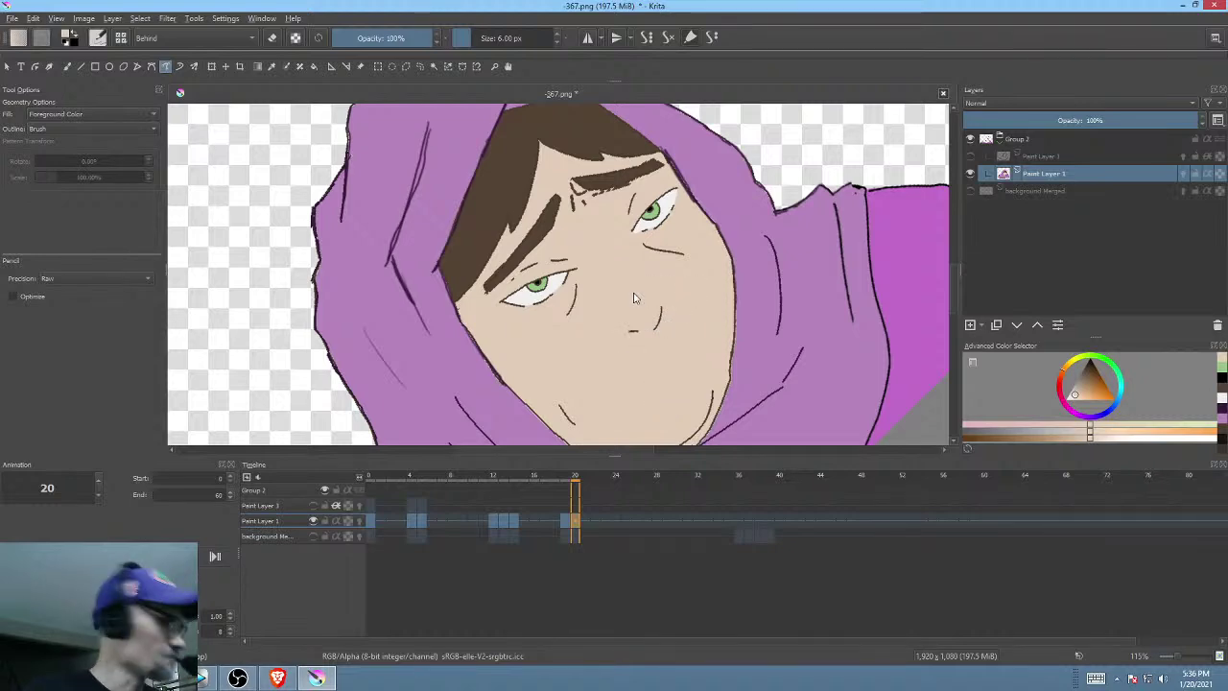
- Switch the brush blending mode to Normal and cover the stray marks below and beside the right eyebrow's inner end with skin tone
key(5)
drag(645, 309, 683, 223)
drag(677, 221, 597, 499)
drag(710, 388, 740, 315)
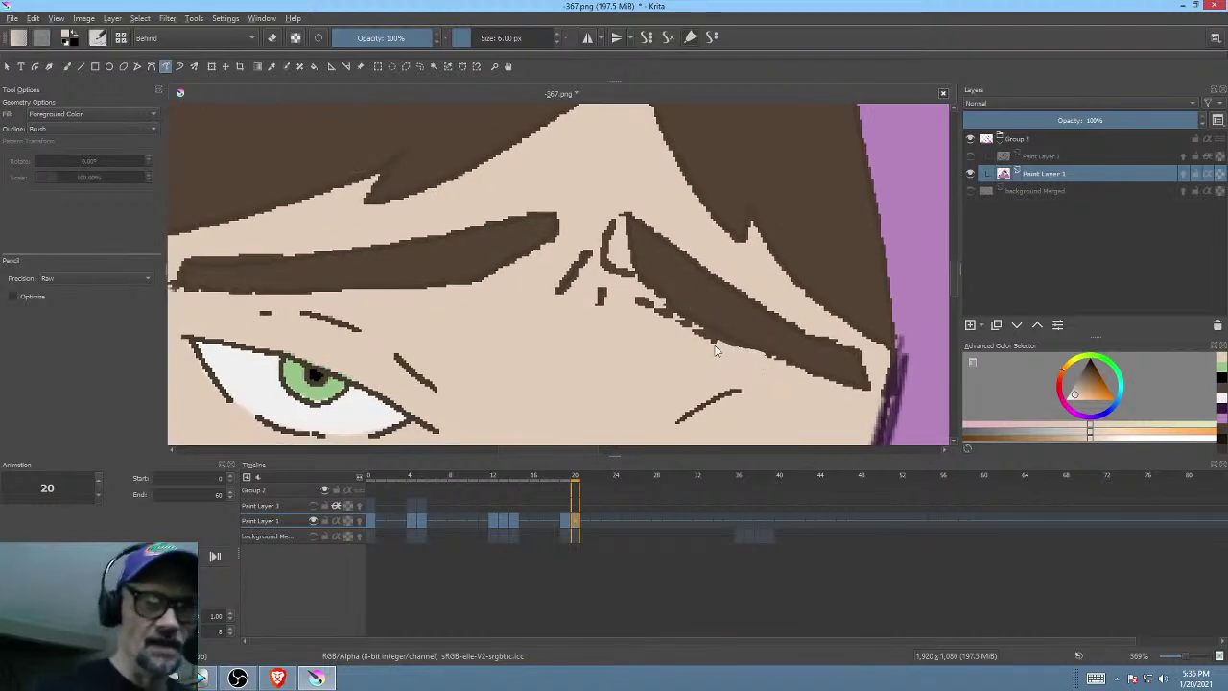
drag(635, 300, 758, 355)
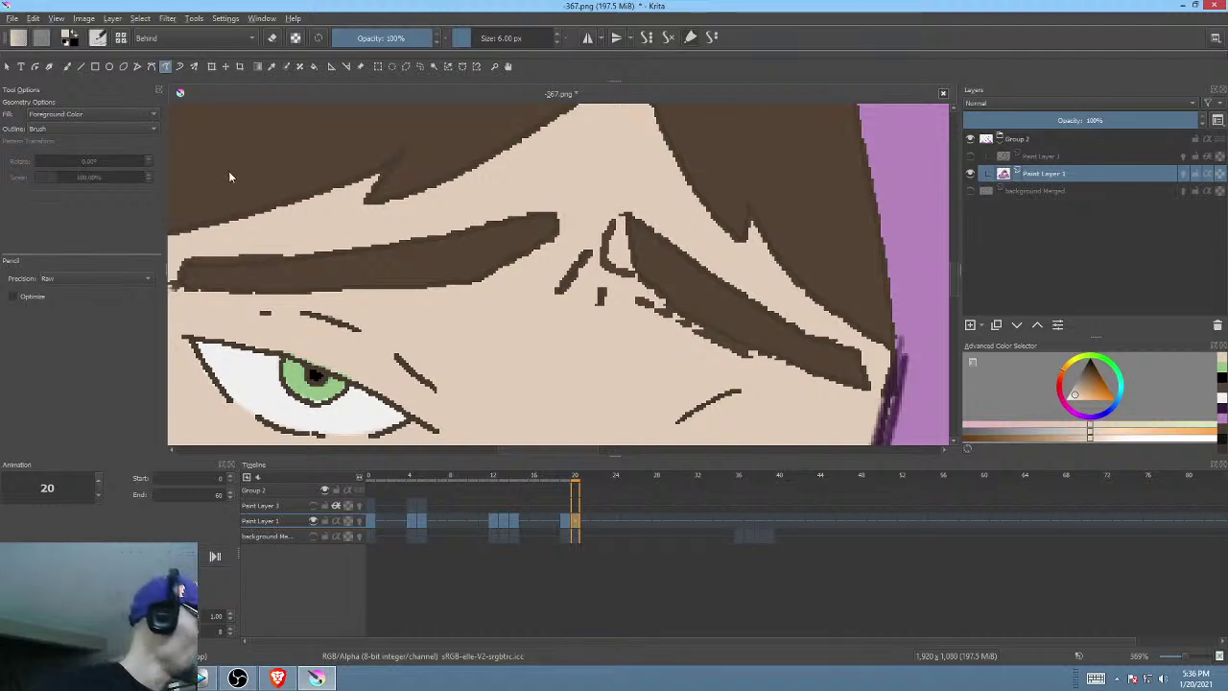
key(alt+shift+n)
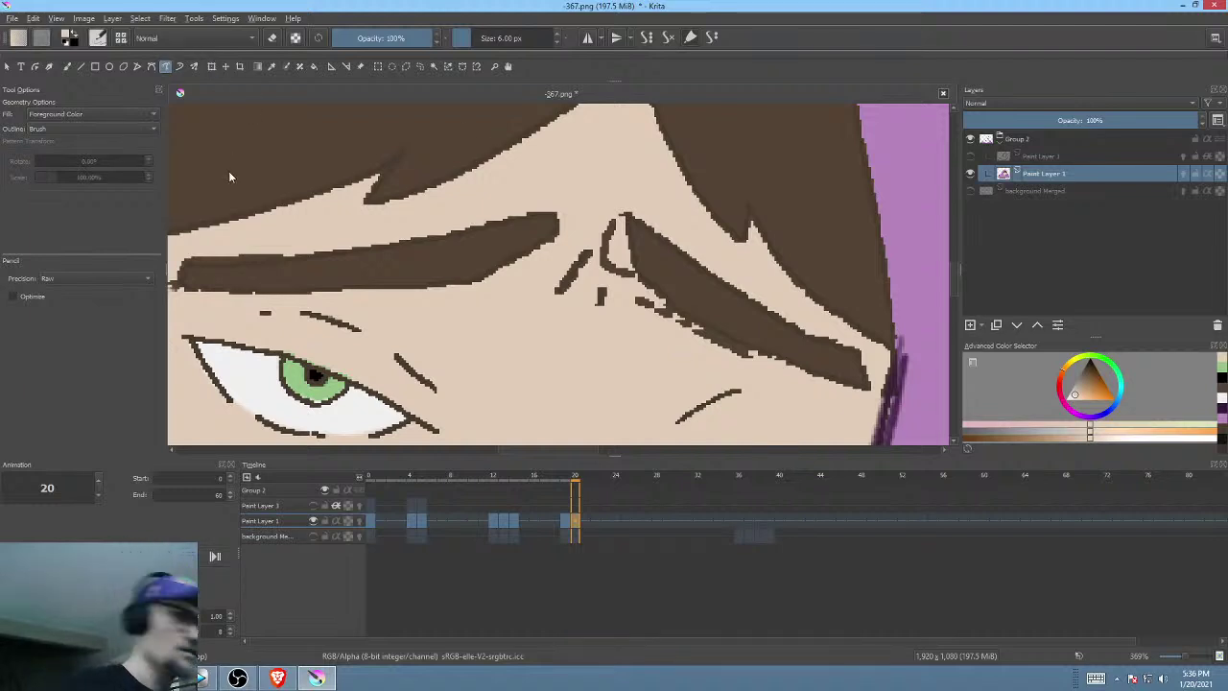
mouse_move(757, 364)
mouse_down()
mouse_move(647, 300)
mouse_move(677, 338)
mouse_up()
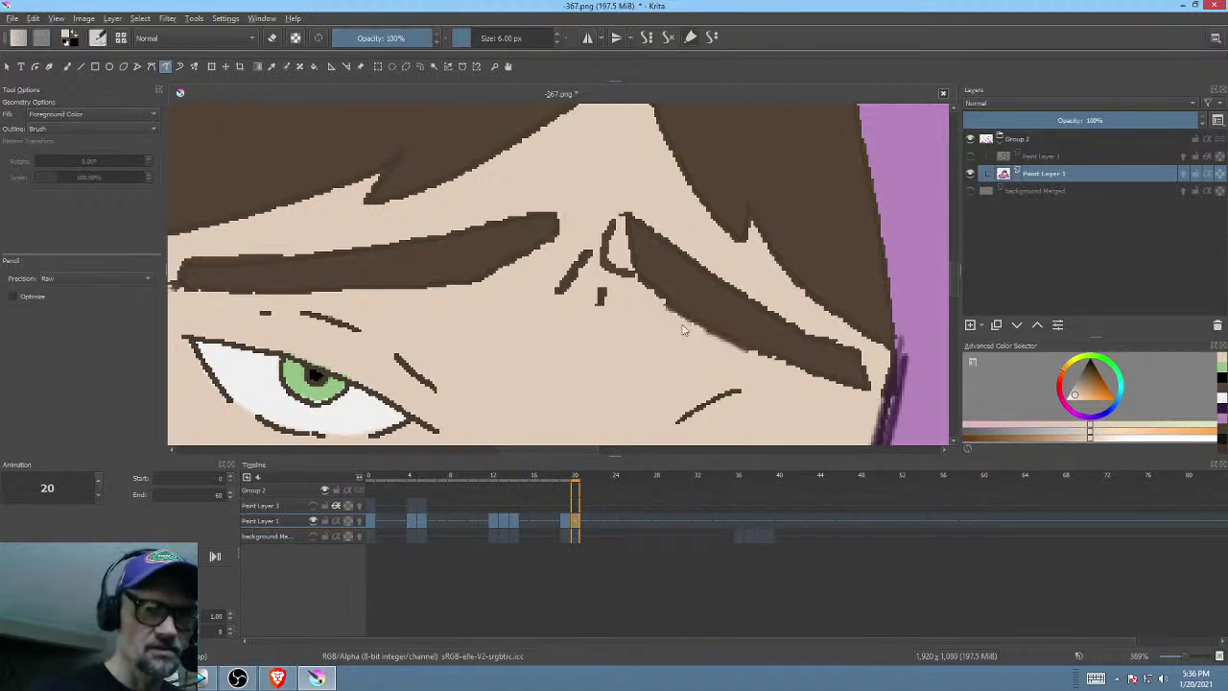
mouse_move(635, 294)
mouse_down()
mouse_move(621, 219)
mouse_move(605, 273)
mouse_up()
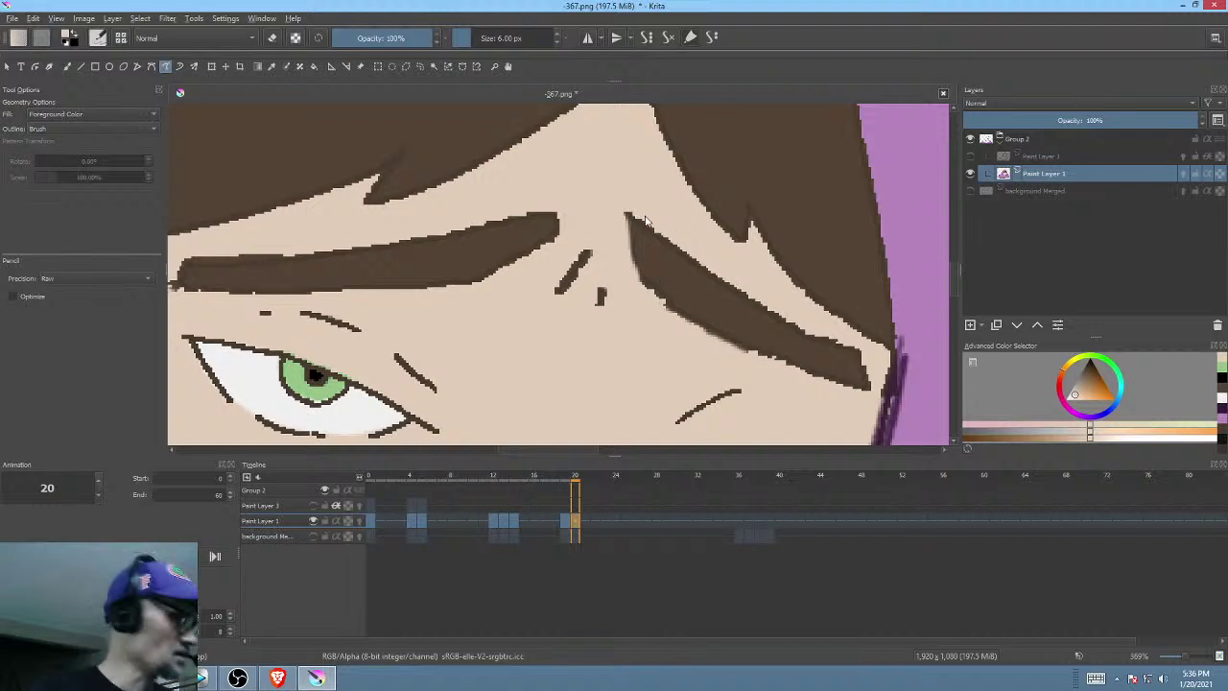
key(ctrl+z)
mouse_move(611, 220)
mouse_down()
mouse_move(598, 253)
mouse_move(629, 288)
mouse_move(629, 195)
mouse_up()
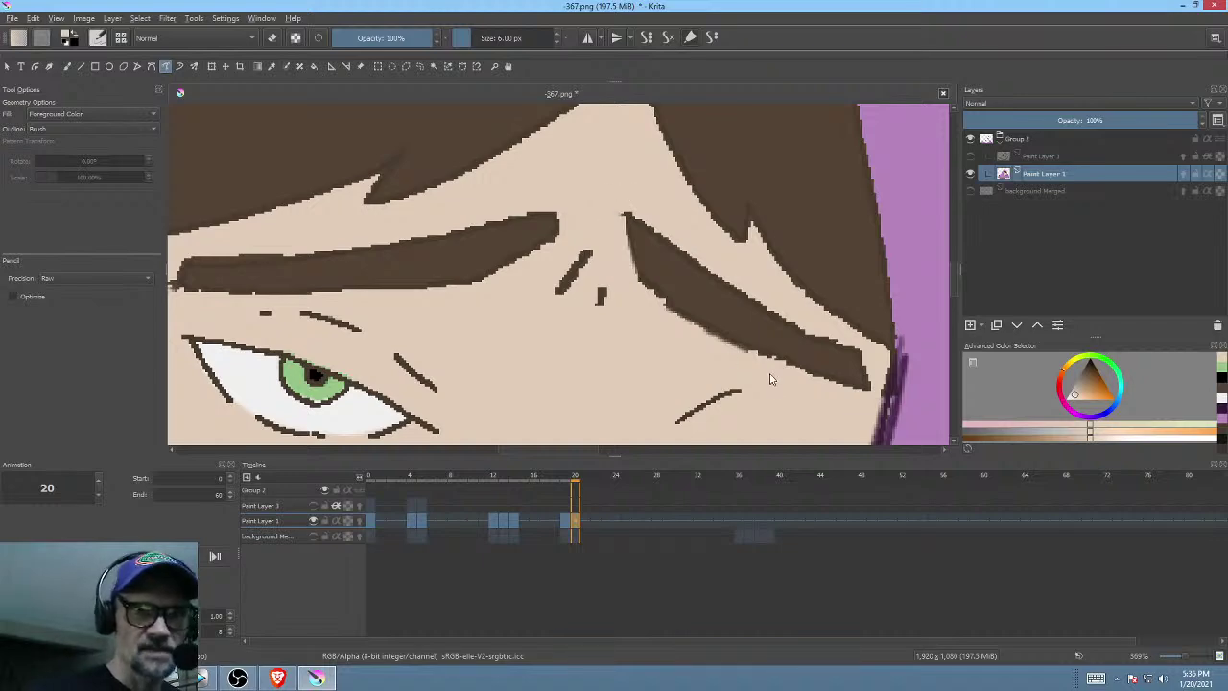
- Show the hidden shading layer, Paint Layer 3, and make it the active layer
drag(712, 349, 710, 426)
drag(719, 385, 723, 268)
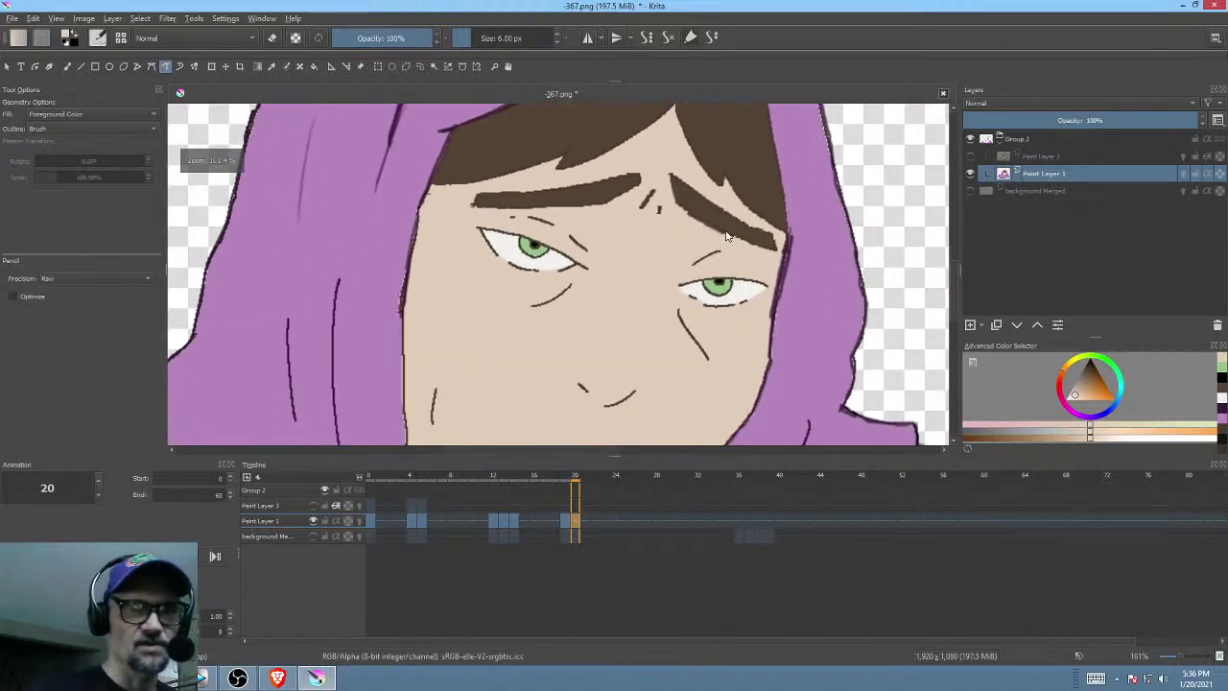
scroll(691, 297, down, 2)
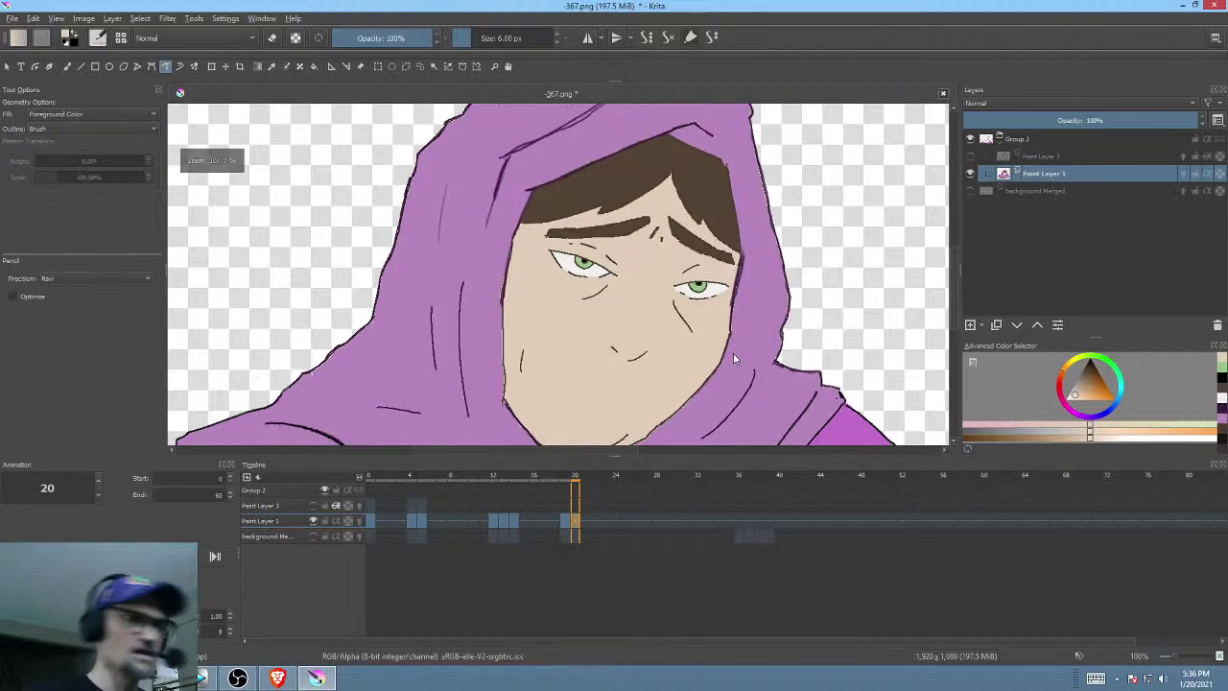
scroll(735, 326, down, 3)
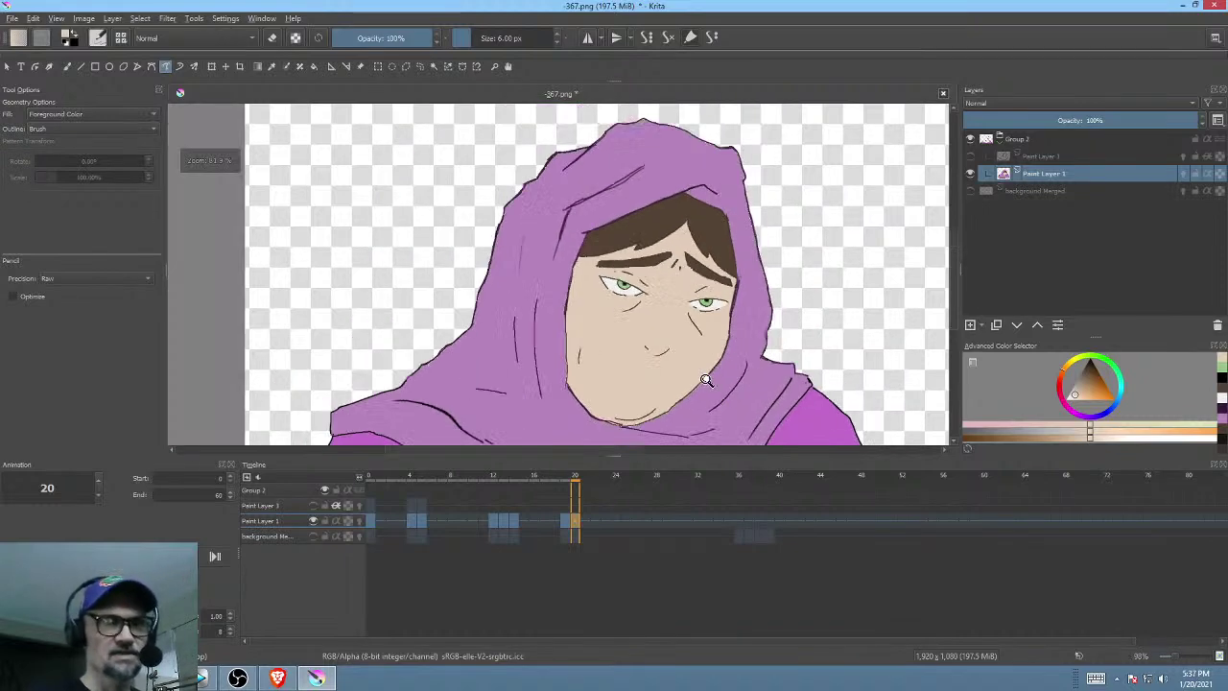
drag(723, 352, 718, 322)
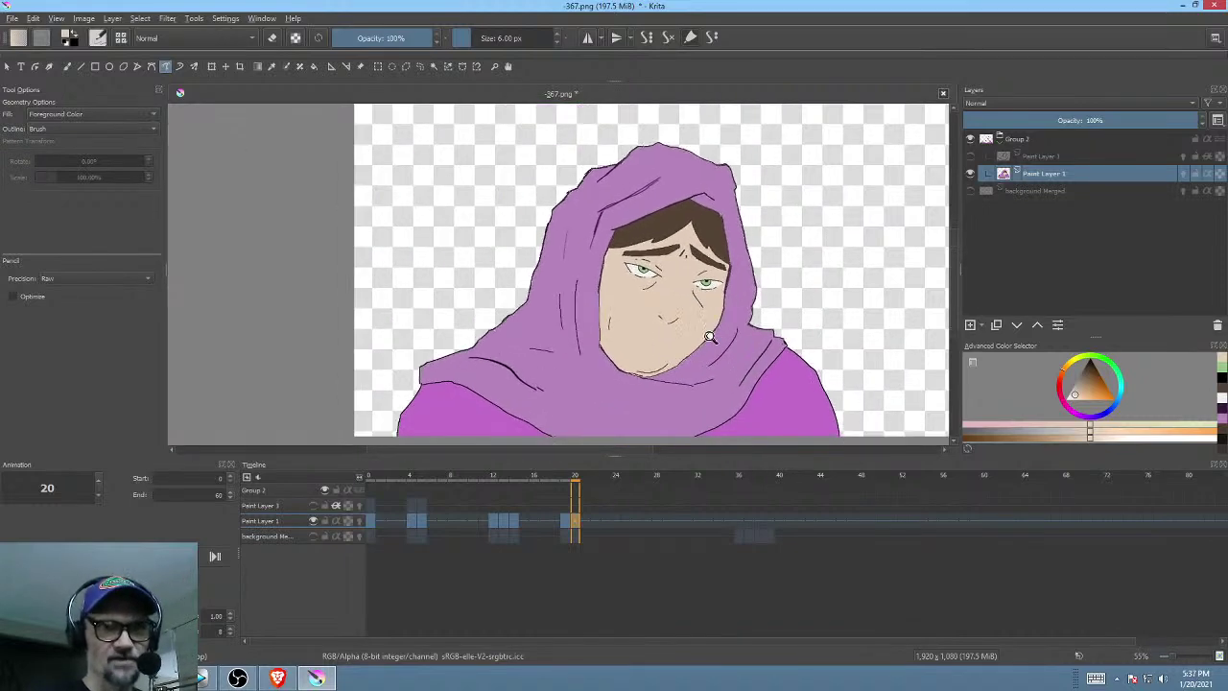
scroll(709, 338, up, 1)
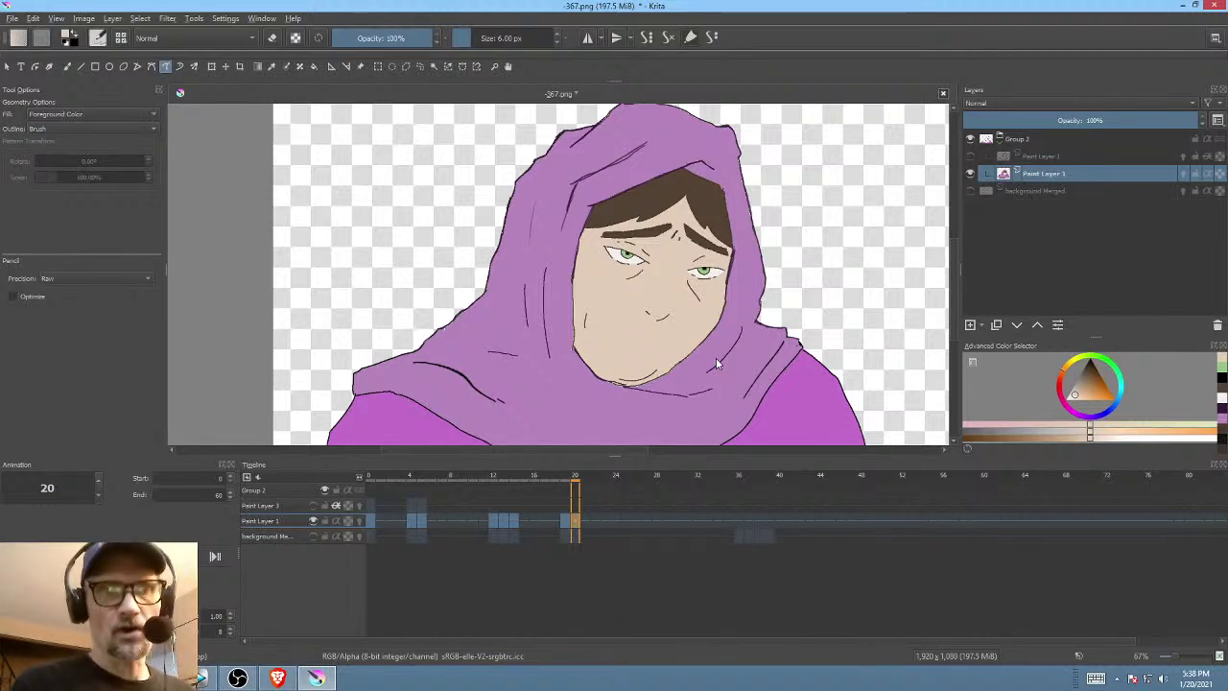
click(970, 156)
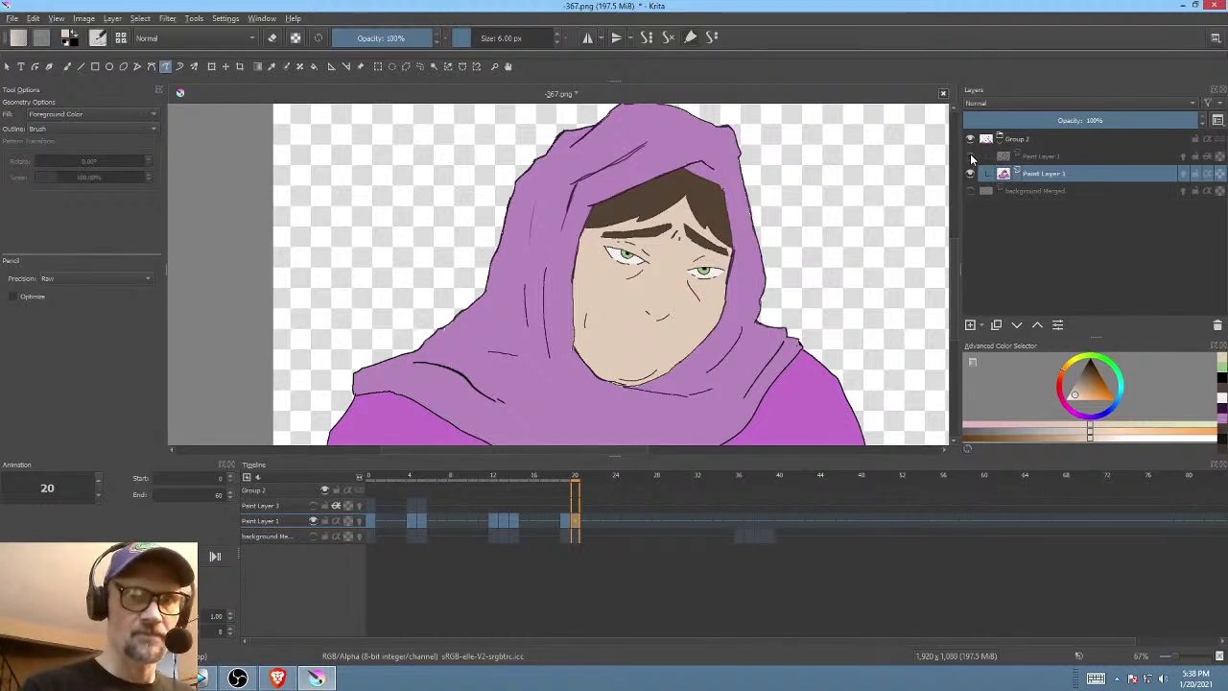
click(1043, 157)
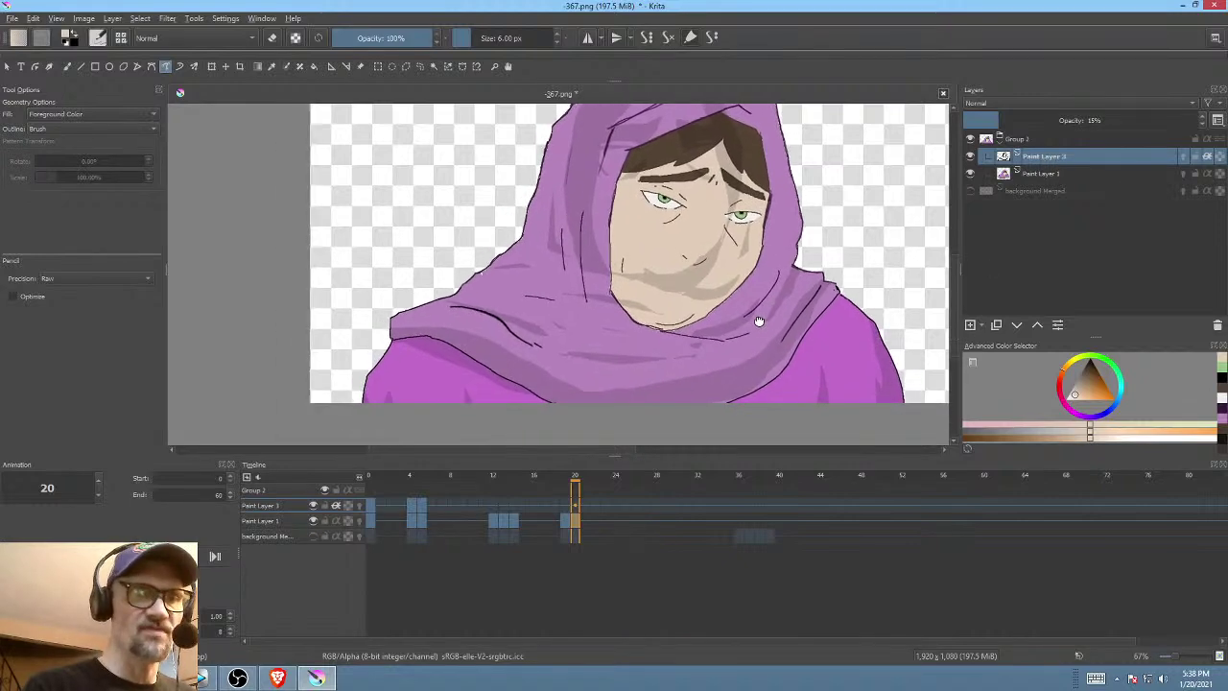
- Check the shading on frames 4 and 5 and duplicate the frame 5 shading as a keyframe at frame 12 on Paint Layer 3
click(378, 507)
click(411, 502)
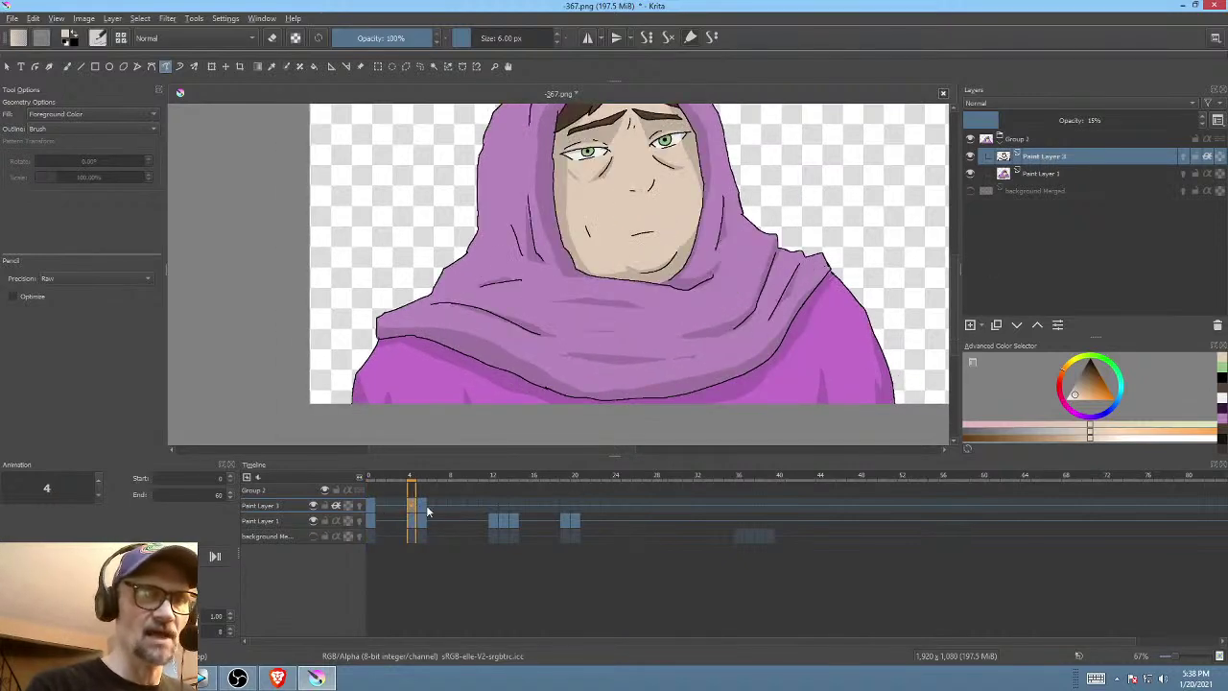
click(423, 506)
click(498, 505)
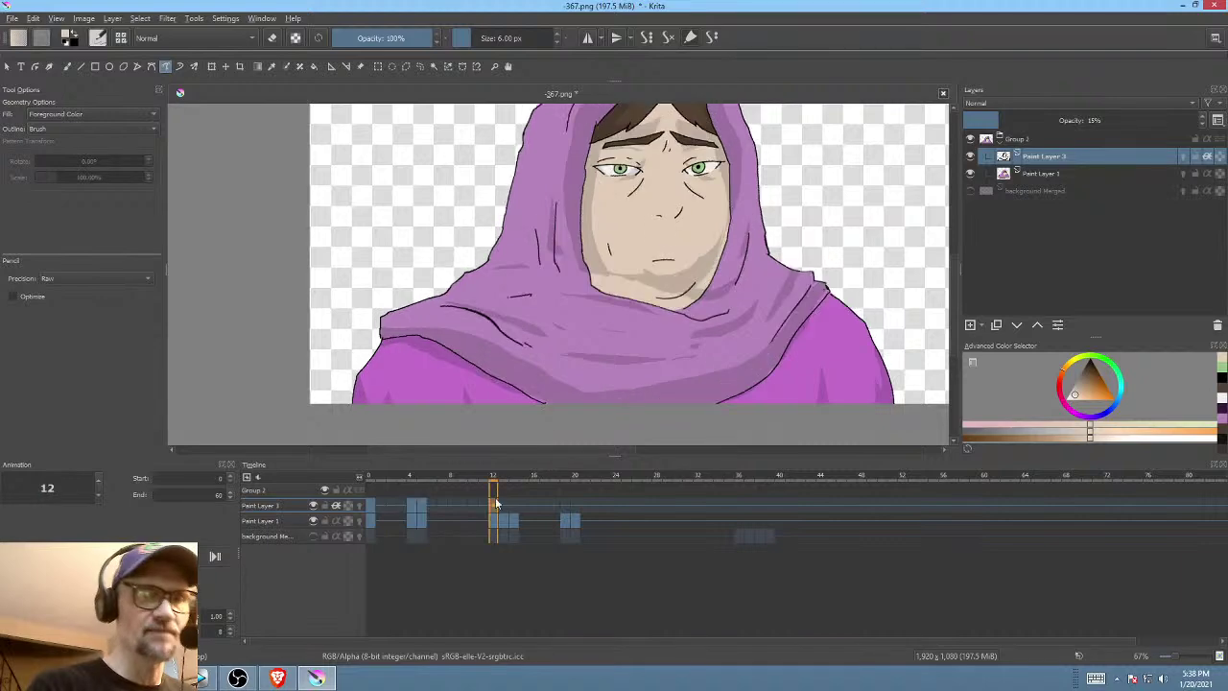
- Erase the copied shading on the face, hair and upper hood of frame 12, keeping the lower scarf and shoulder shading
drag(752, 300, 741, 322)
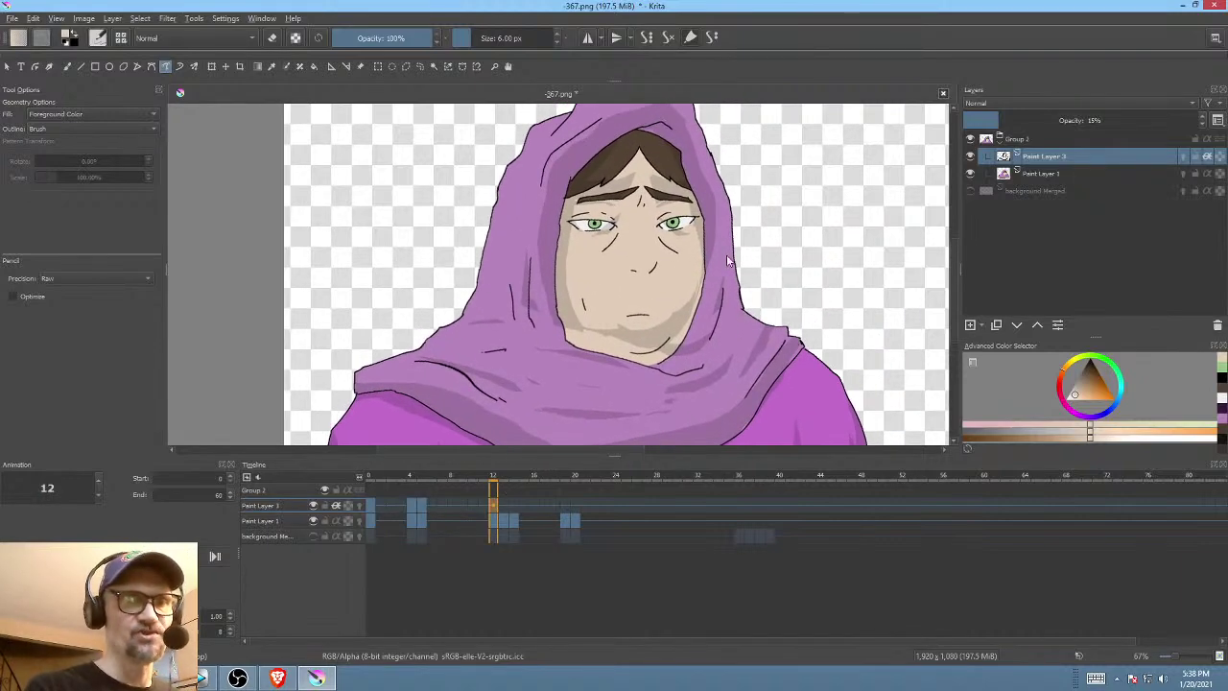
drag(726, 254, 727, 275)
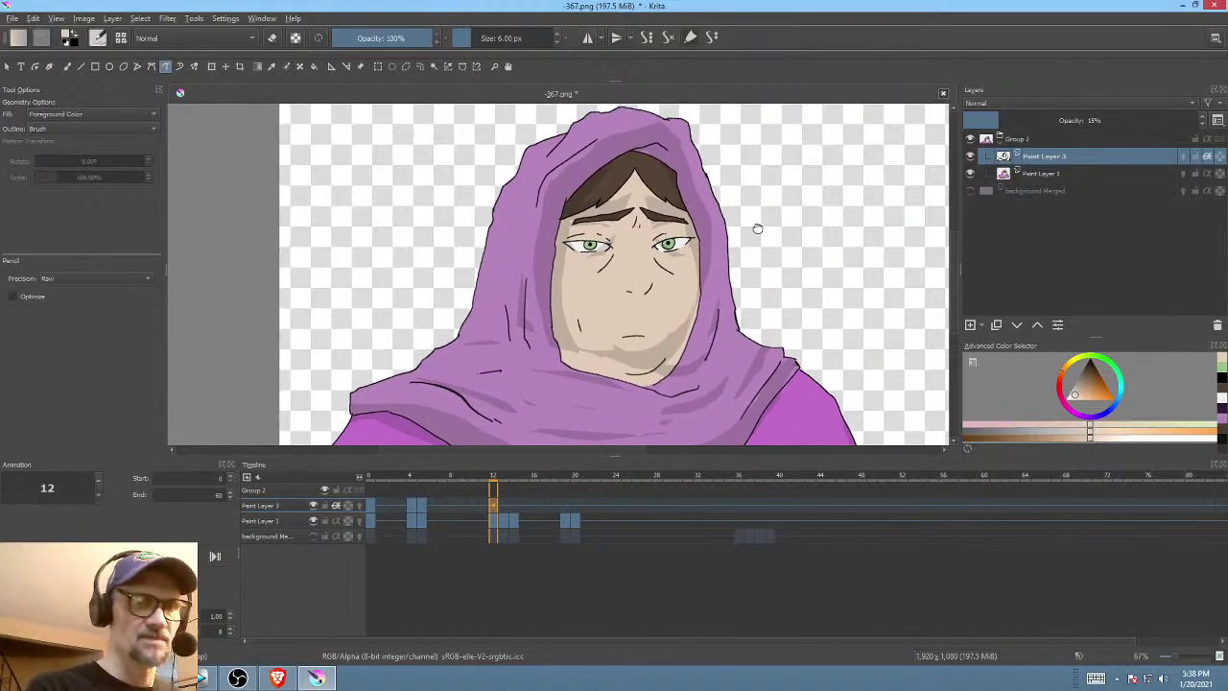
scroll(743, 245, down, 2)
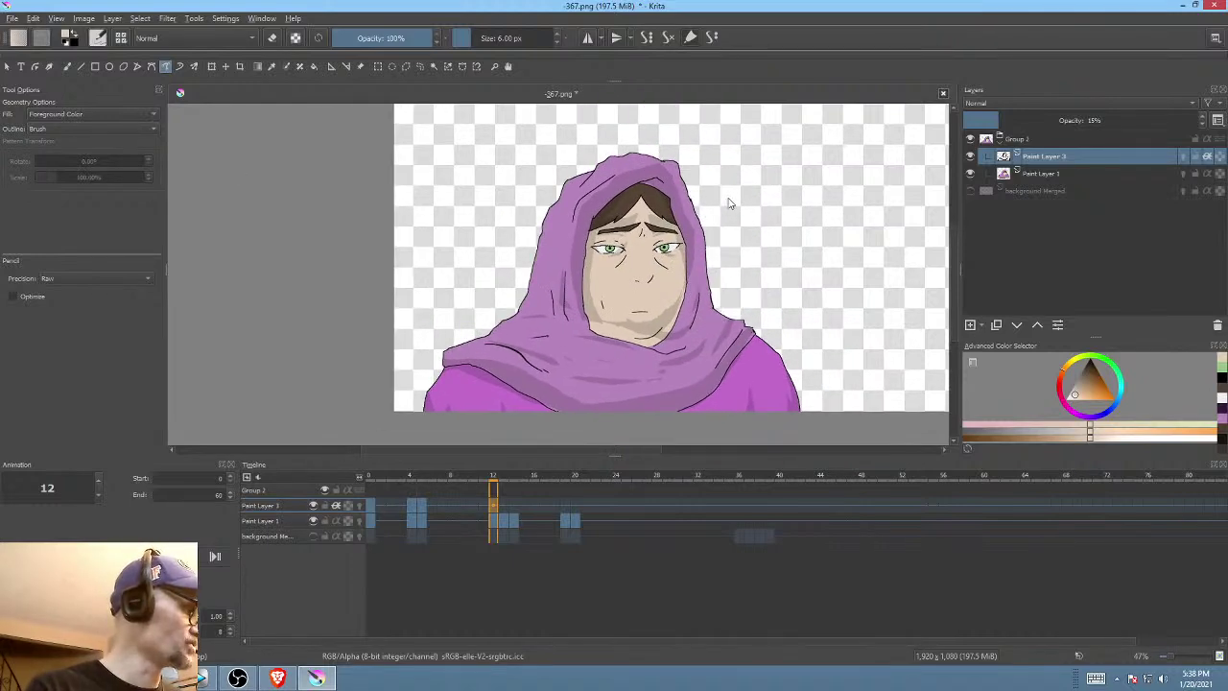
key(e)
mouse_move(768, 180)
mouse_down()
mouse_move(691, 130)
mouse_move(579, 168)
mouse_move(523, 322)
mouse_move(549, 349)
mouse_move(536, 335)
mouse_move(544, 376)
mouse_up()
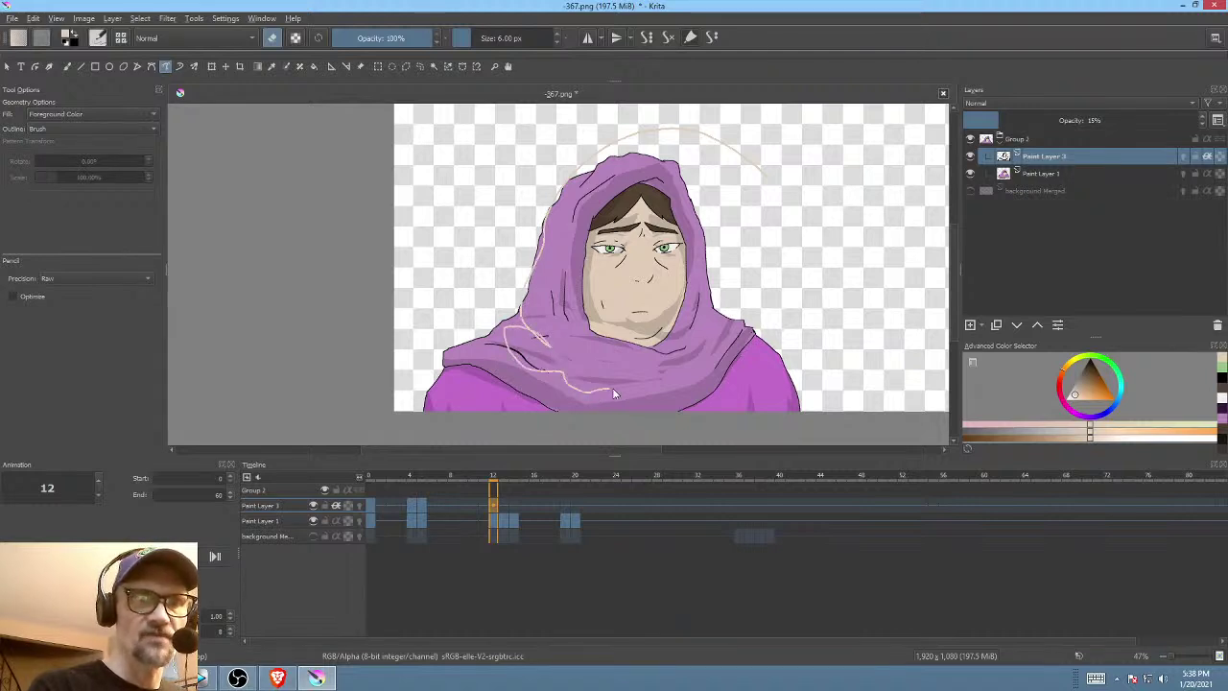
mouse_move(727, 351)
mouse_down()
mouse_move(784, 240)
mouse_move(779, 215)
mouse_up()
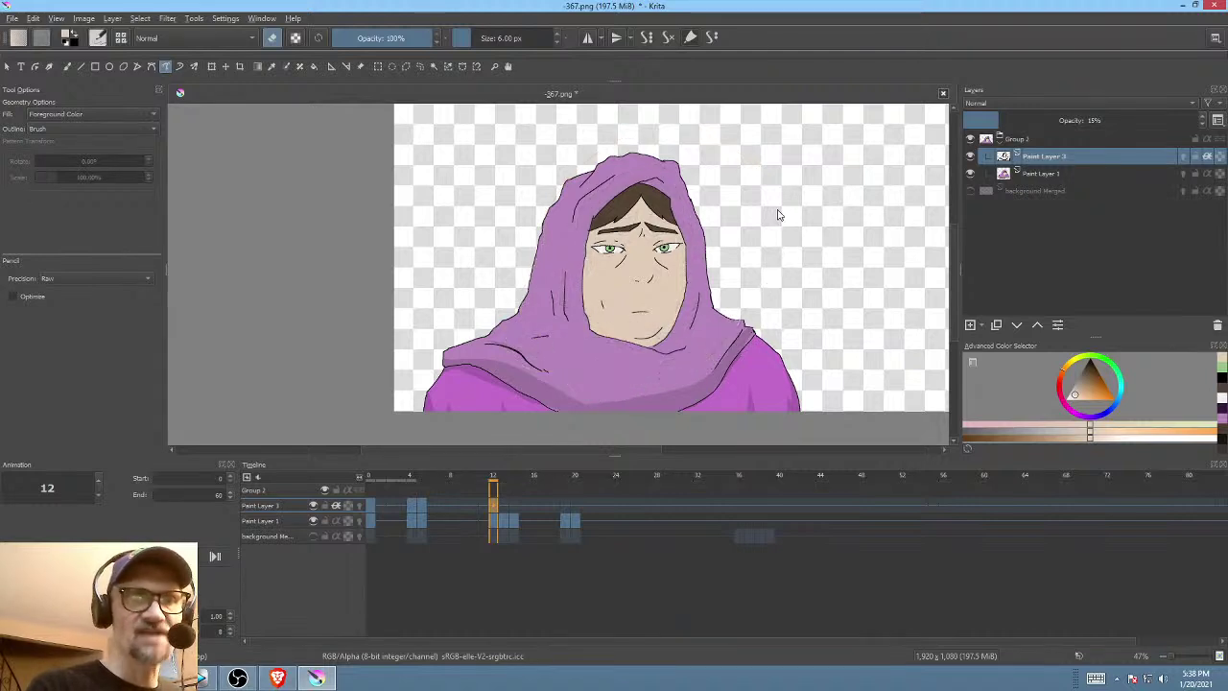
drag(731, 286, 742, 253)
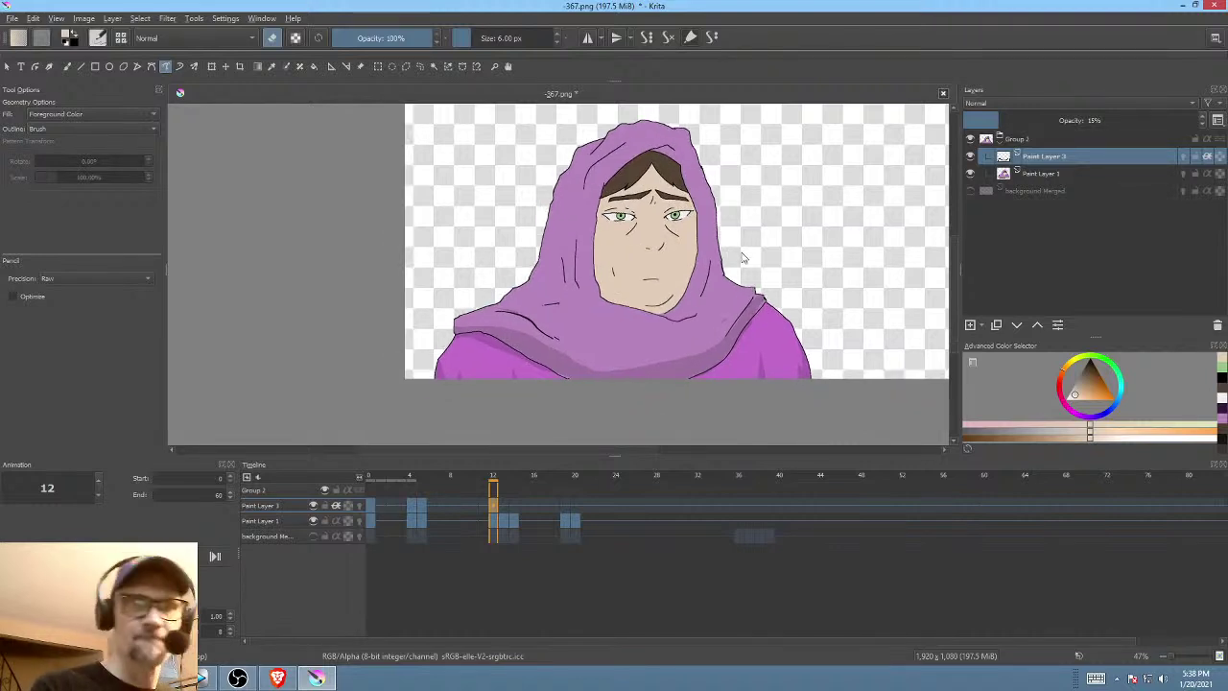
- Turn off erasing, pick black and shade the right side of the jaw and under the chin on frame 12, comparing with the previous shading keyframe
drag(1091, 377, 1085, 348)
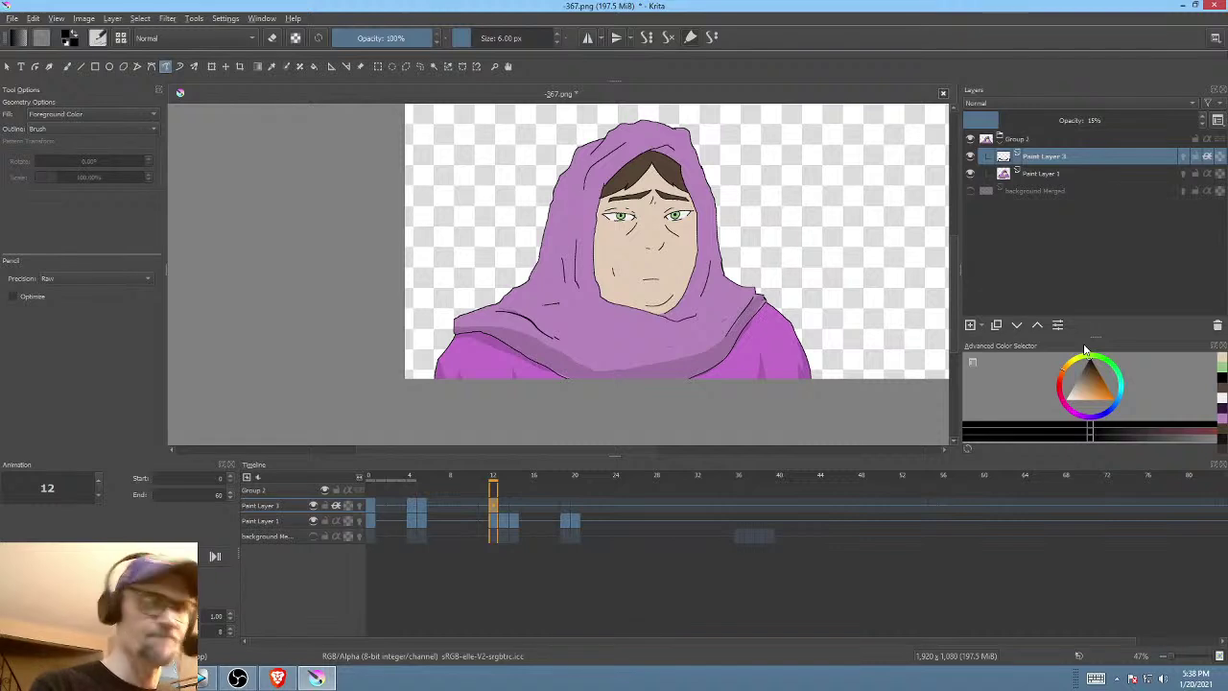
key(.)
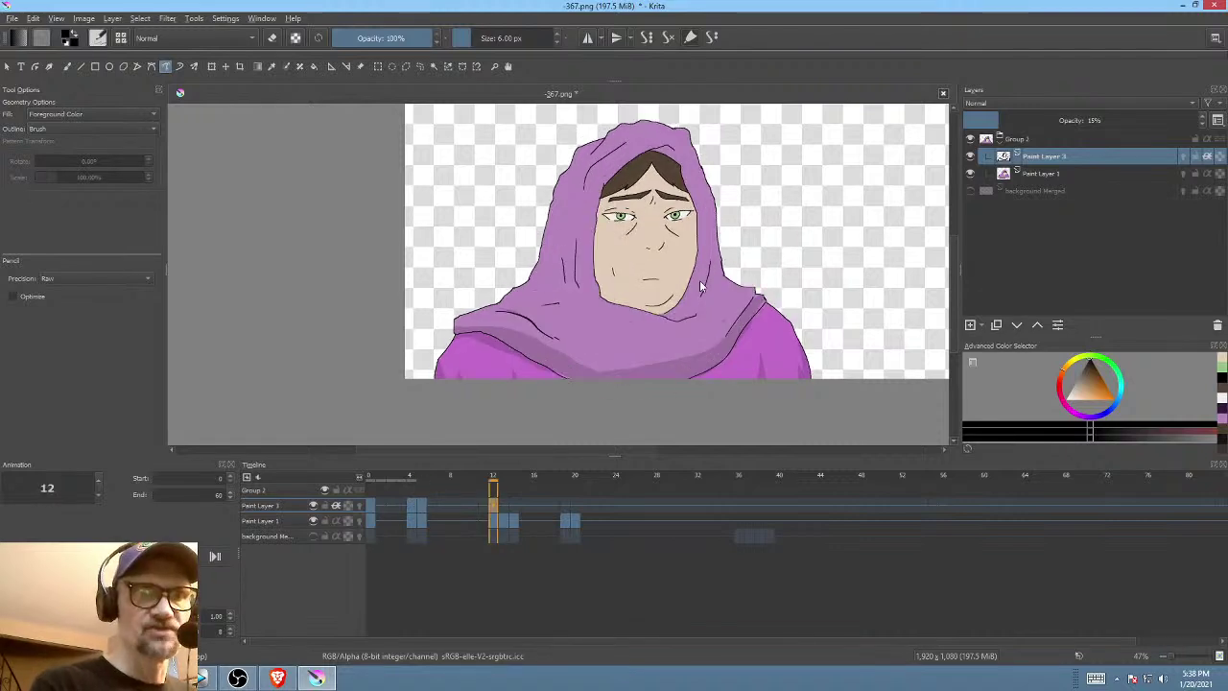
drag(676, 300, 656, 310)
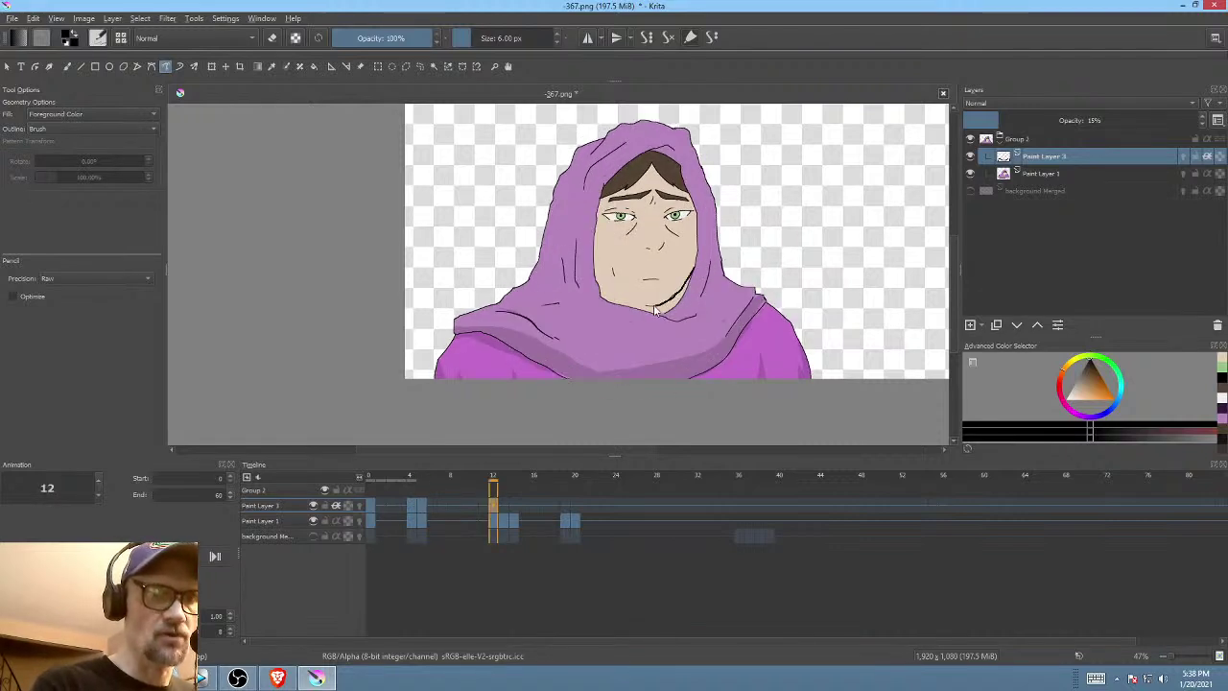
key(ctrl+z)
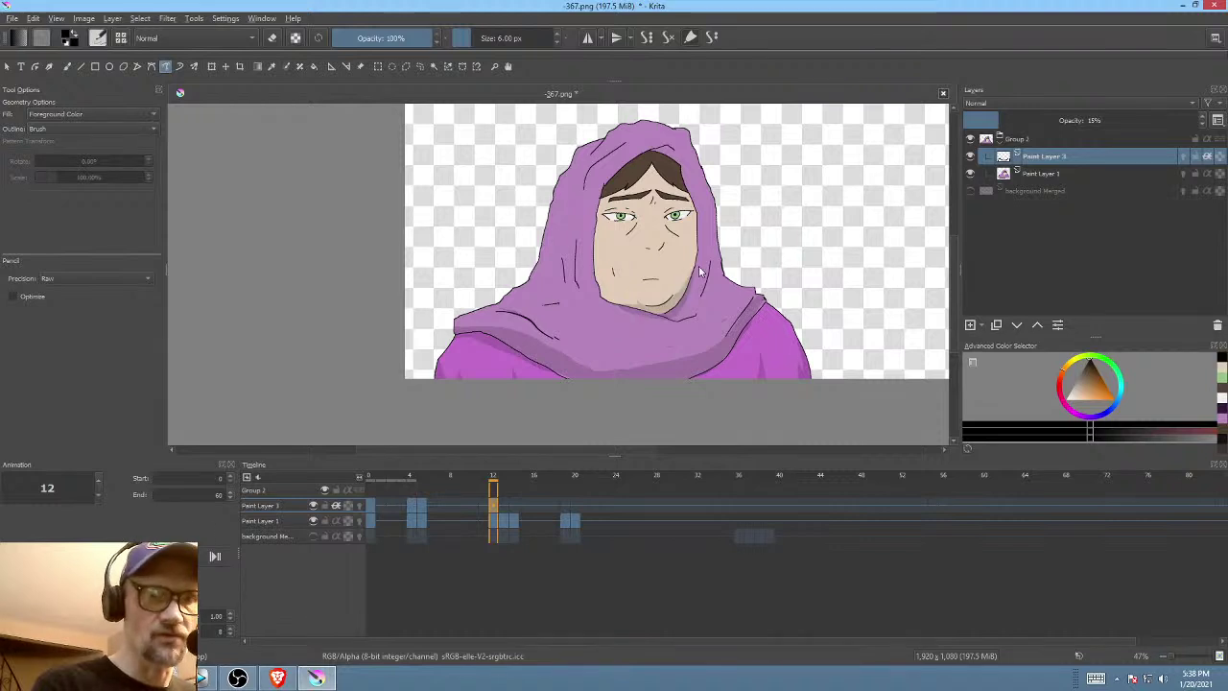
key(alt+comma)
key(alt+period)
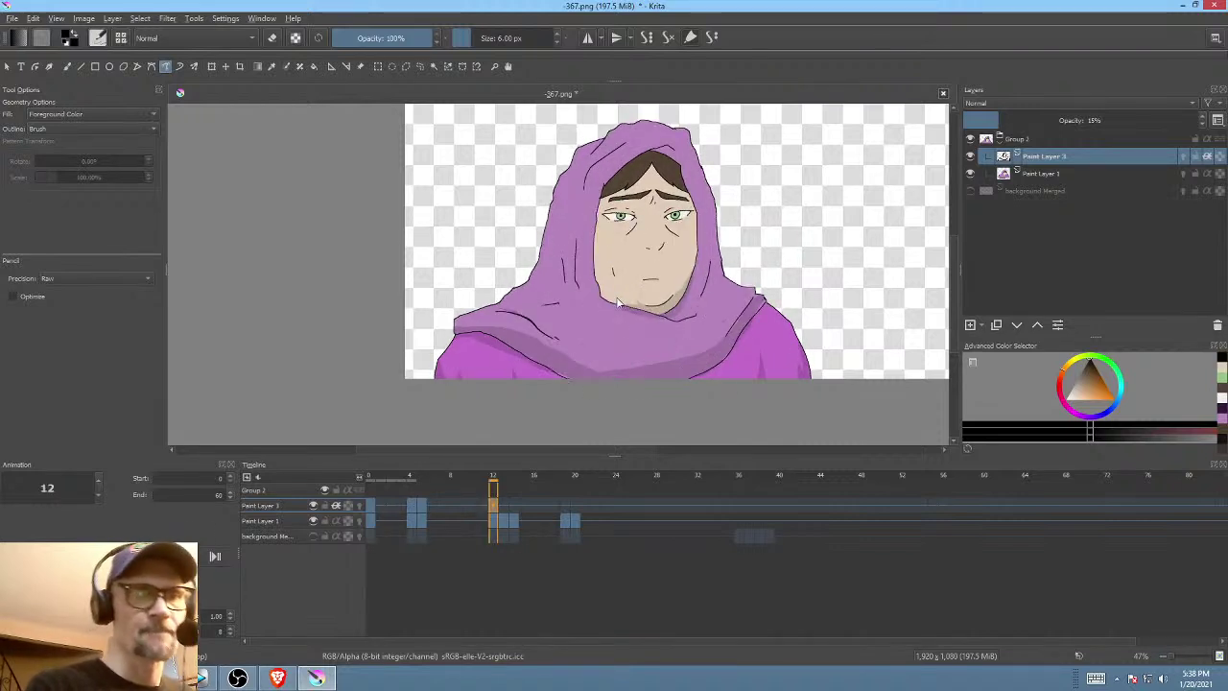
- Shade the left edge of the face from the jaw up to the hair on frame 12 and compare it with the previous keyframe
mouse_move(623, 307)
mouse_down()
mouse_move(606, 276)
mouse_move(606, 217)
mouse_up()
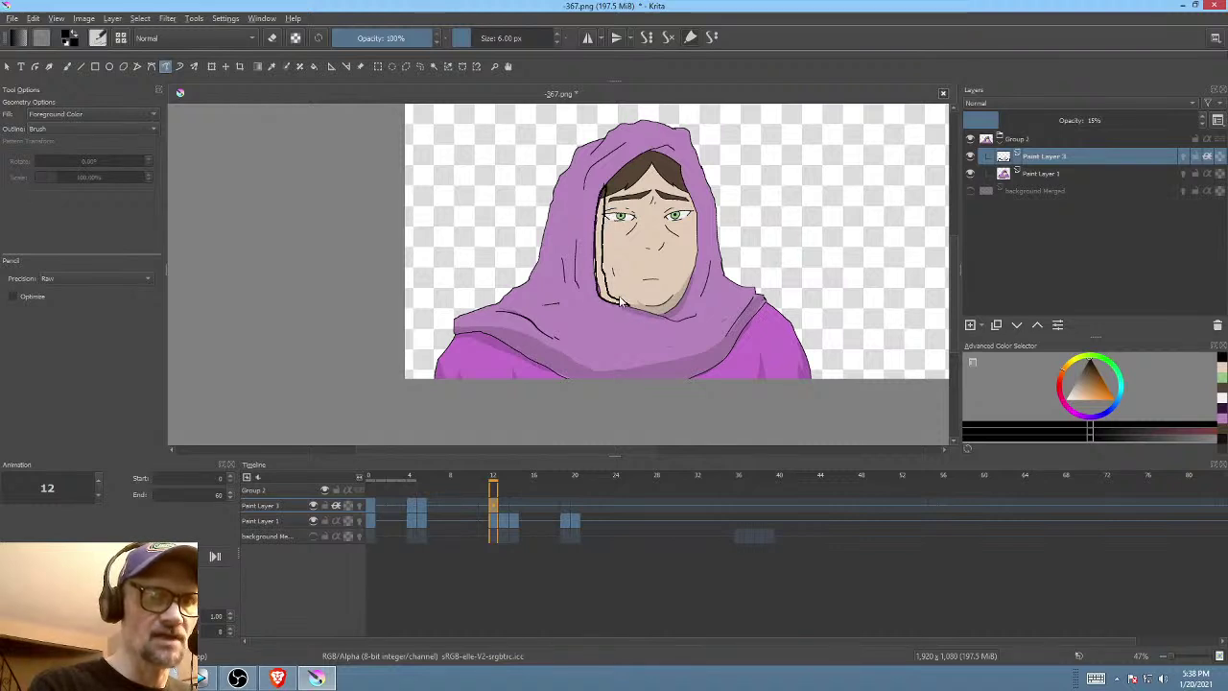
key(ctrl+z)
key(alt+comma)
key(alt+period)
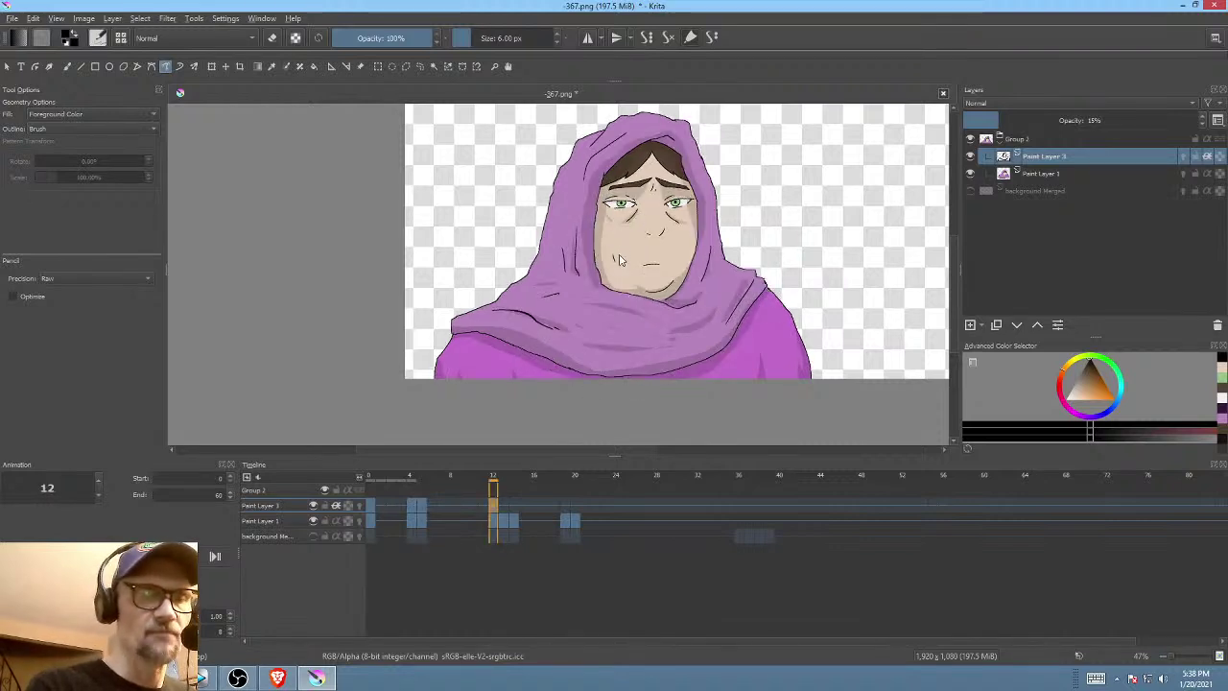
- Shade the inner edge of the hood above the hair on frame 12, comparing with the frame 5 shading
mouse_move(612, 303)
mouse_down()
mouse_move(588, 265)
mouse_move(593, 215)
mouse_move(602, 184)
mouse_move(643, 152)
mouse_move(602, 213)
mouse_move(605, 244)
mouse_up()
drag(656, 198, 617, 281)
key(alt+comma)
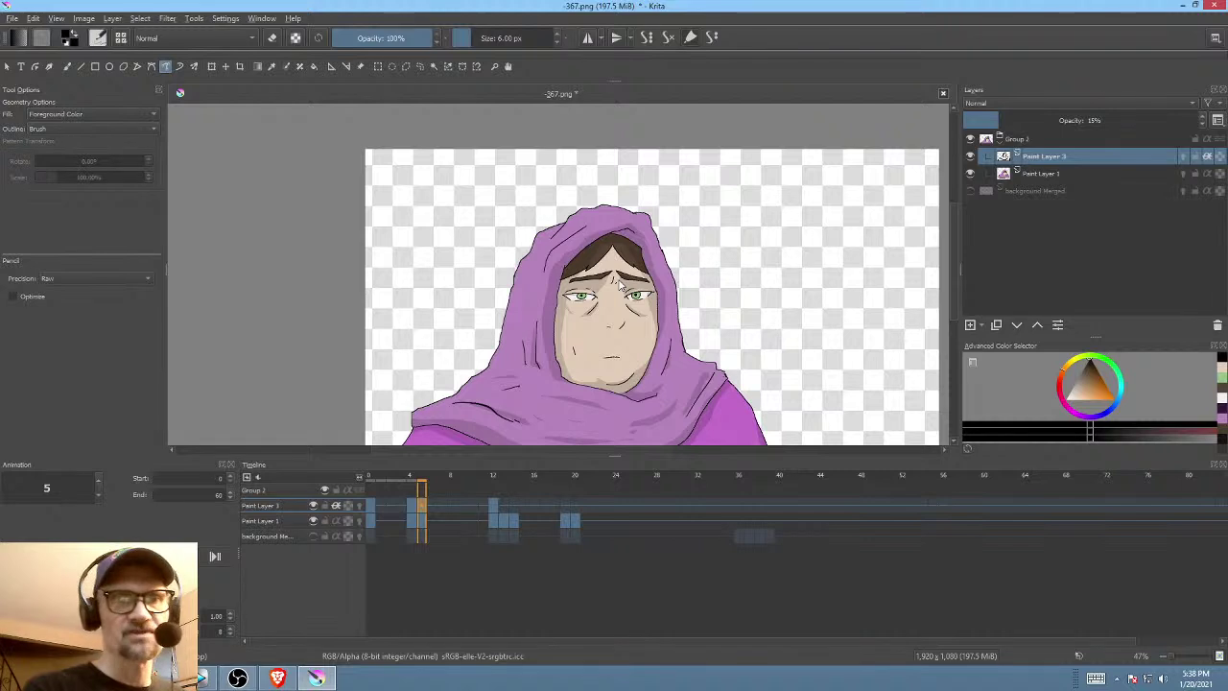
key(alt+period)
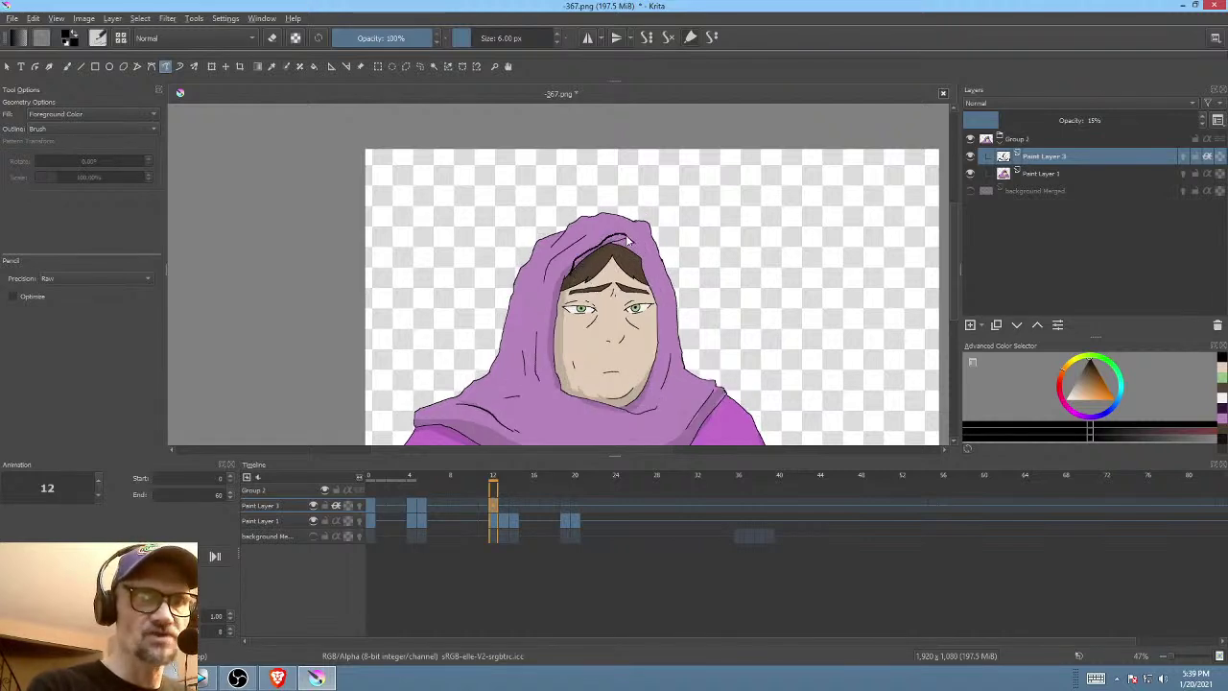
key(alt+comma)
key(alt+period)
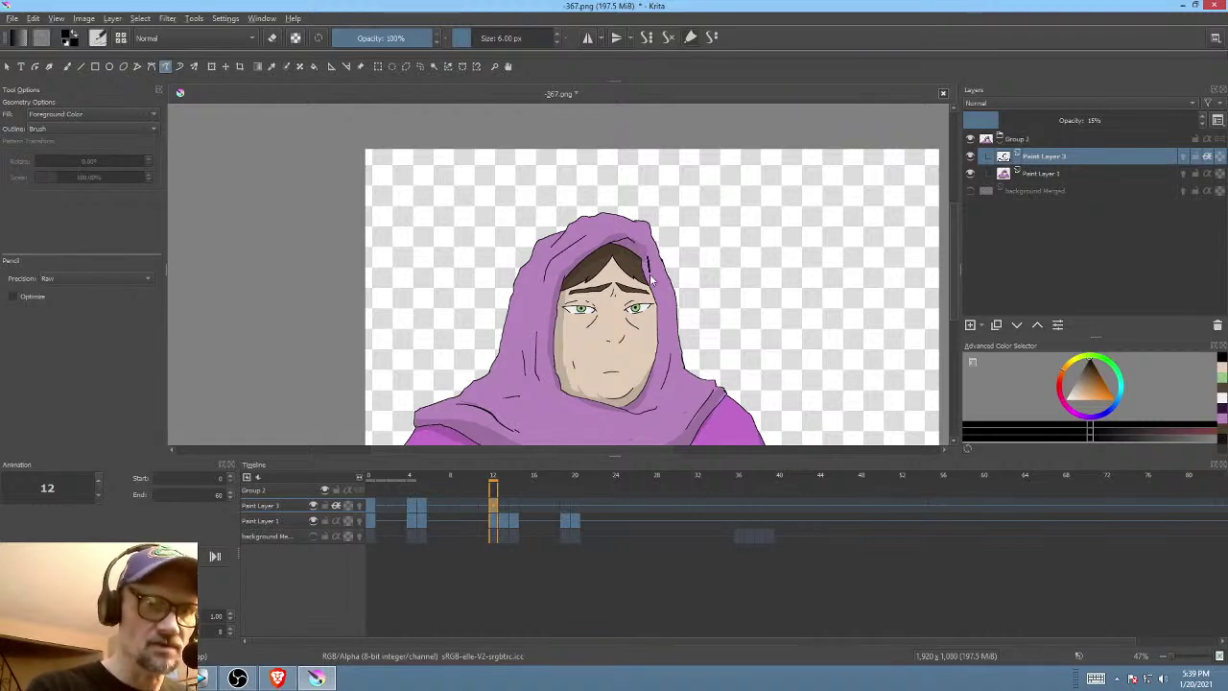
- Shade the inner edge of the hood along the right side of the face on frame 12, checking against frame 5
key(alt+comma)
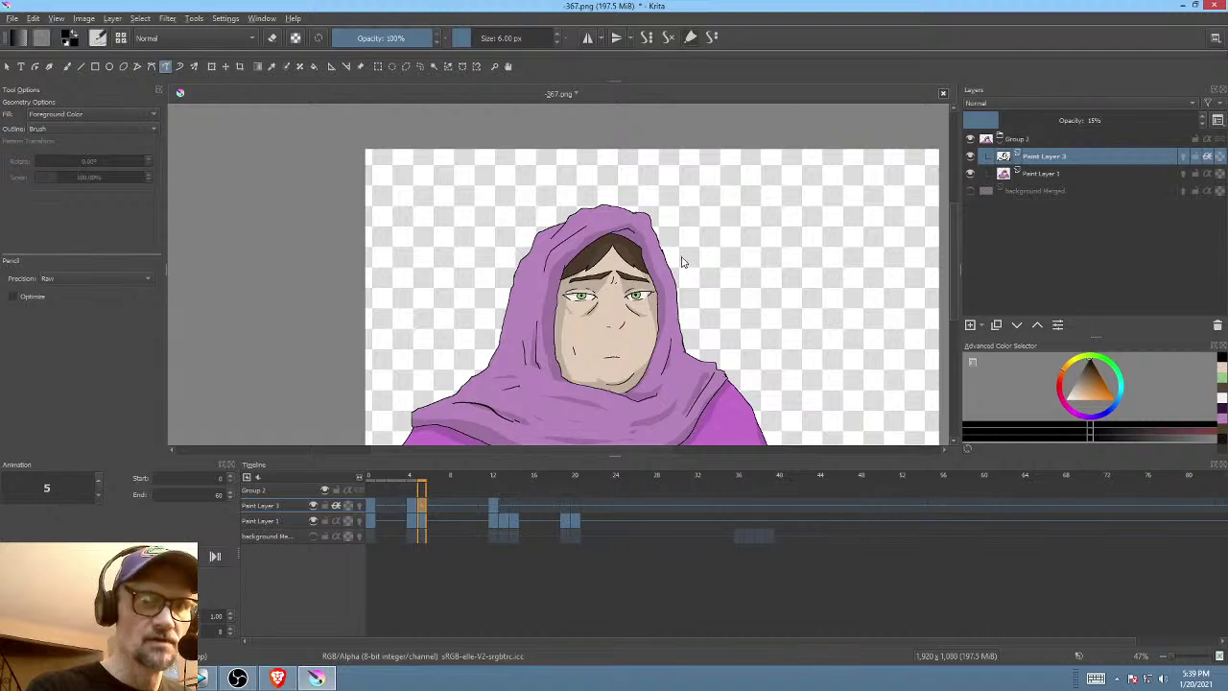
key(alt+period)
mouse_move(650, 257)
mouse_down()
mouse_move(660, 360)
mouse_move(641, 267)
mouse_up()
key(ctrl+z)
key(alt+comma)
key(alt+period)
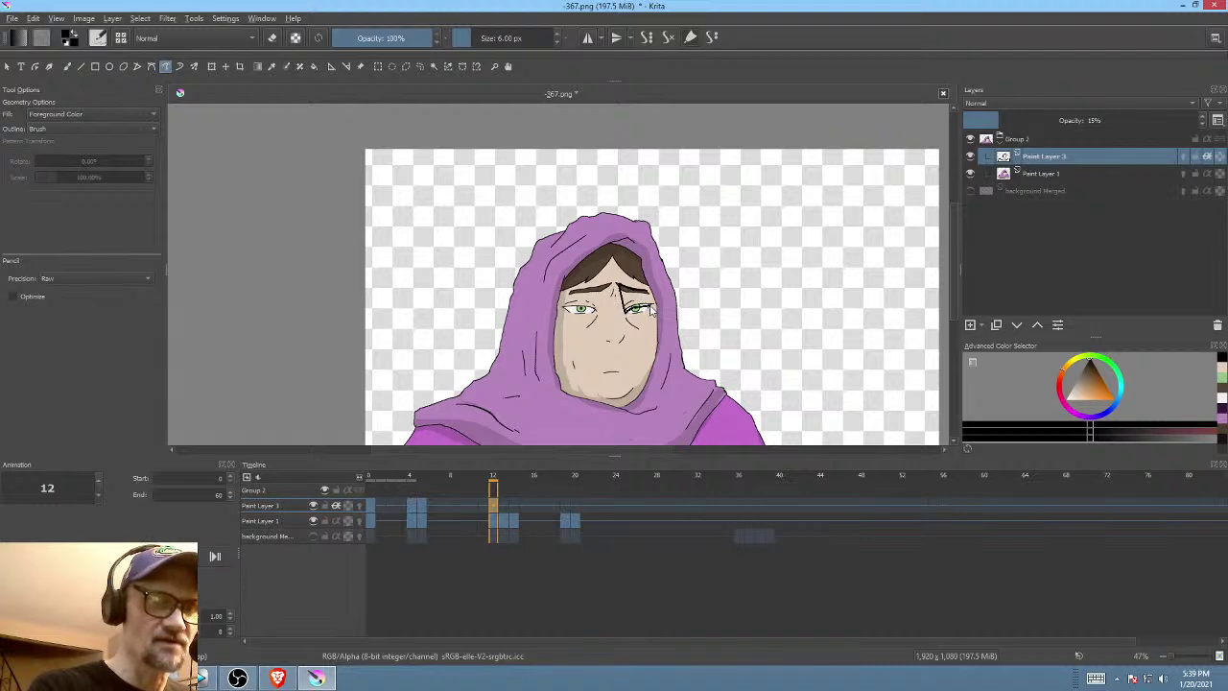
- Shade the sockets around both eyes on frame 12, flipping to frame 5 to compare the eye shading
key(ctrl+z)
key(alt+comma)
key(alt+period)
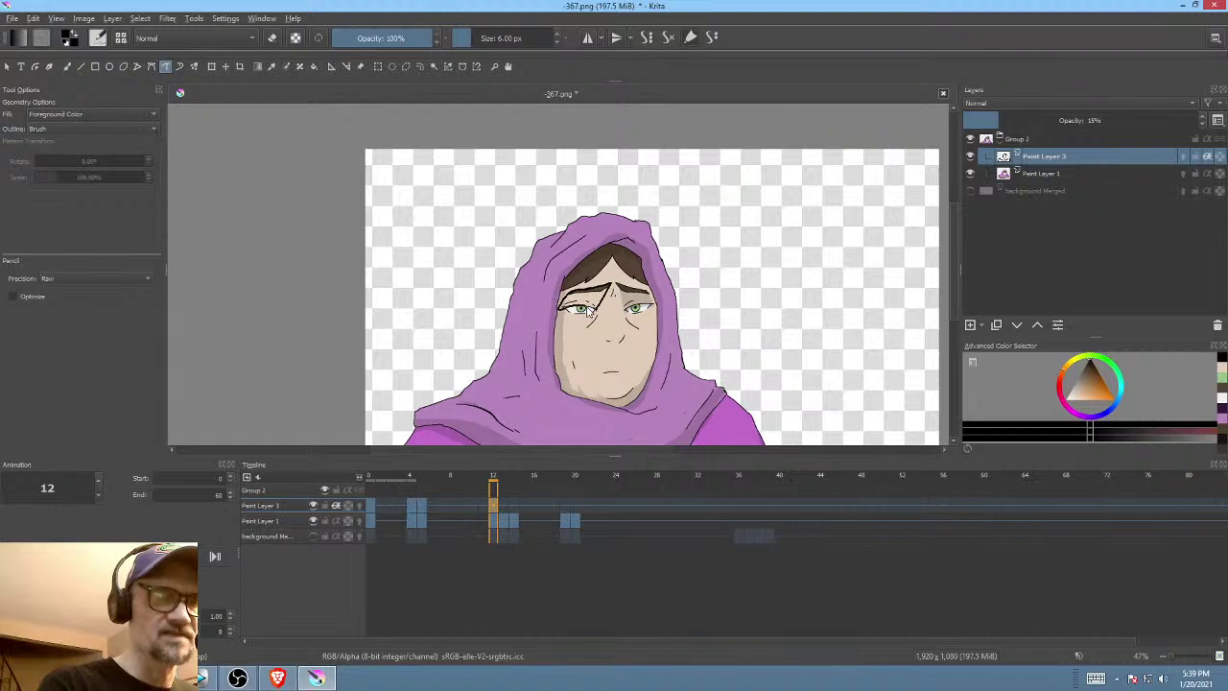
key(alt+comma)
key(alt+period)
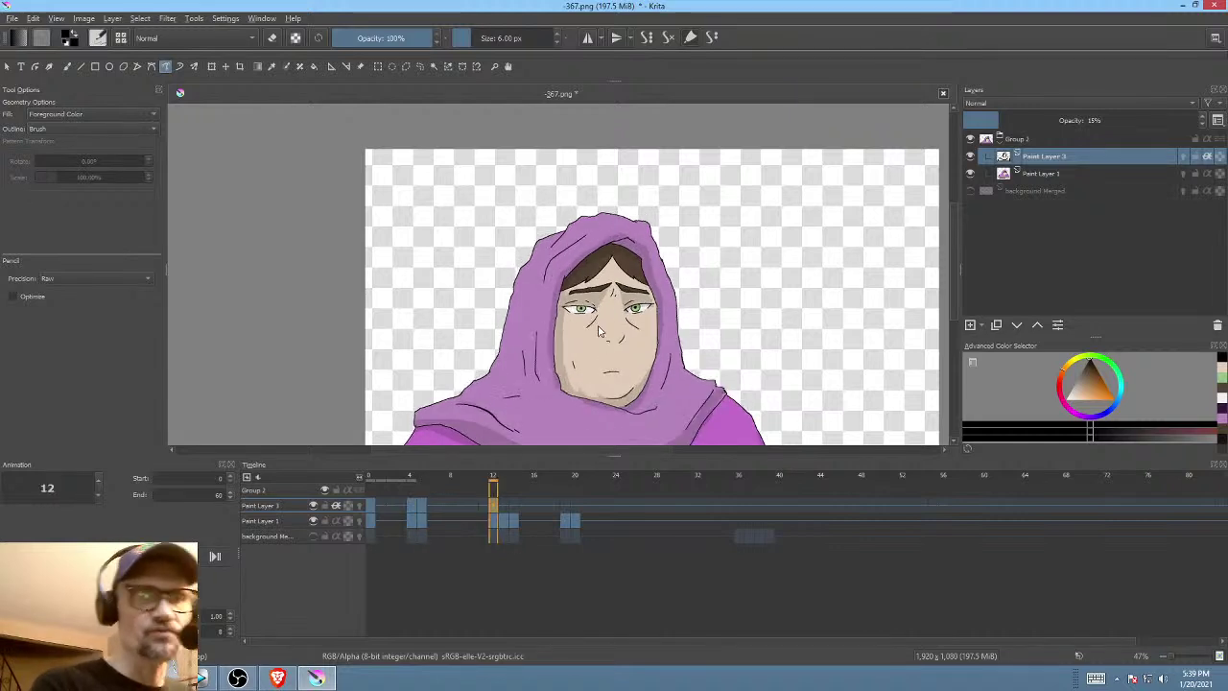
key(alt+comma)
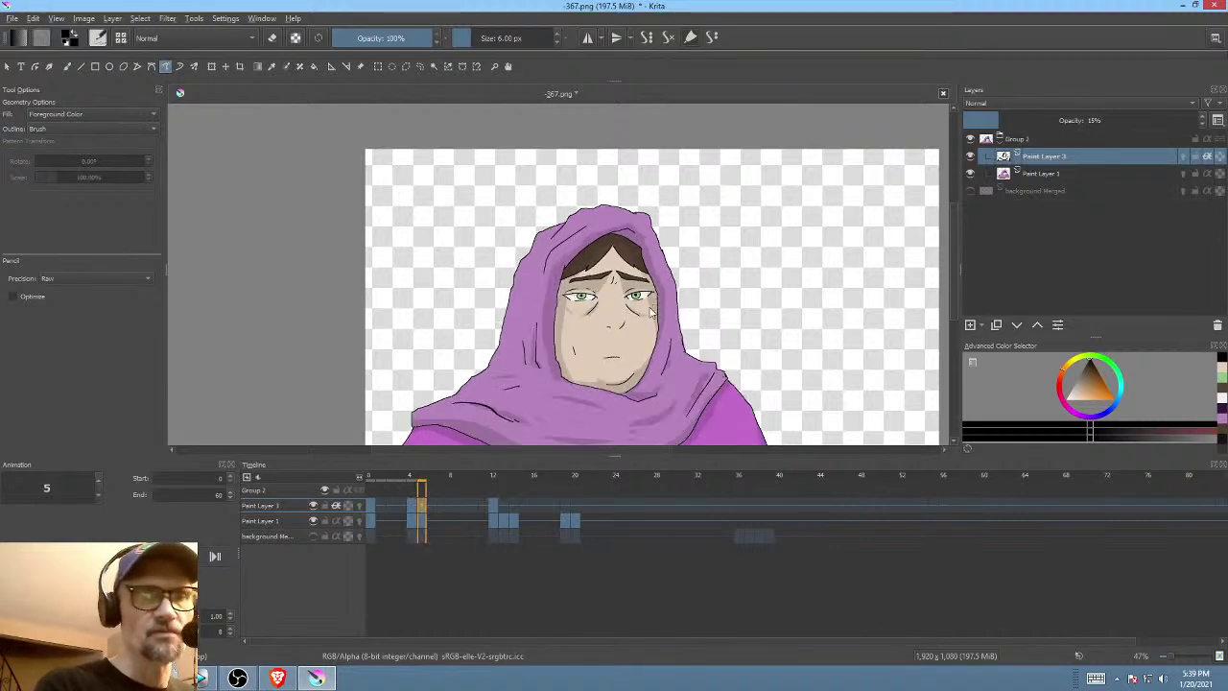
key(alt+period)
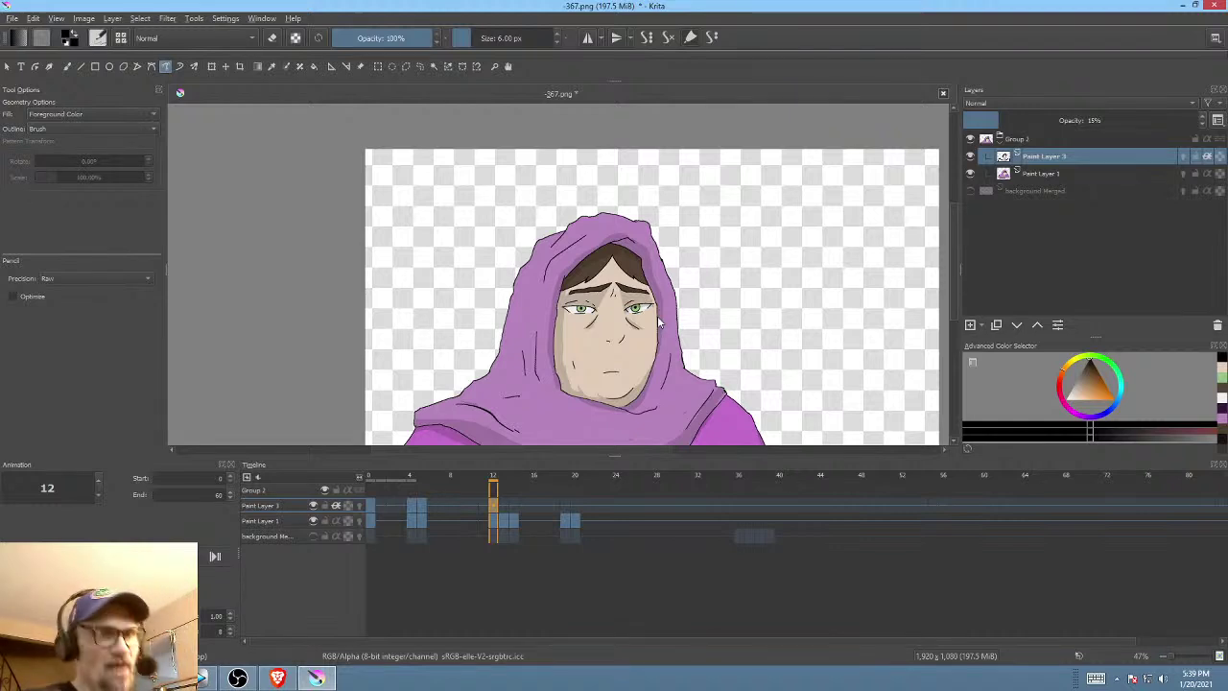
key(alt+comma)
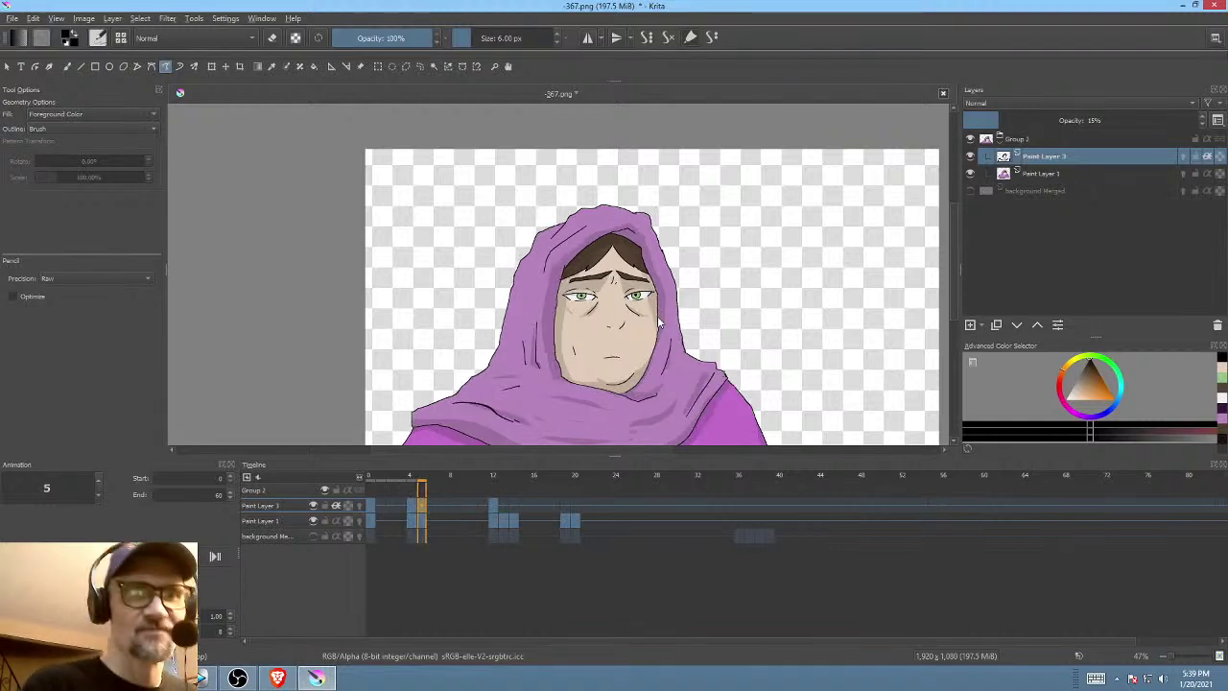
key(alt+period)
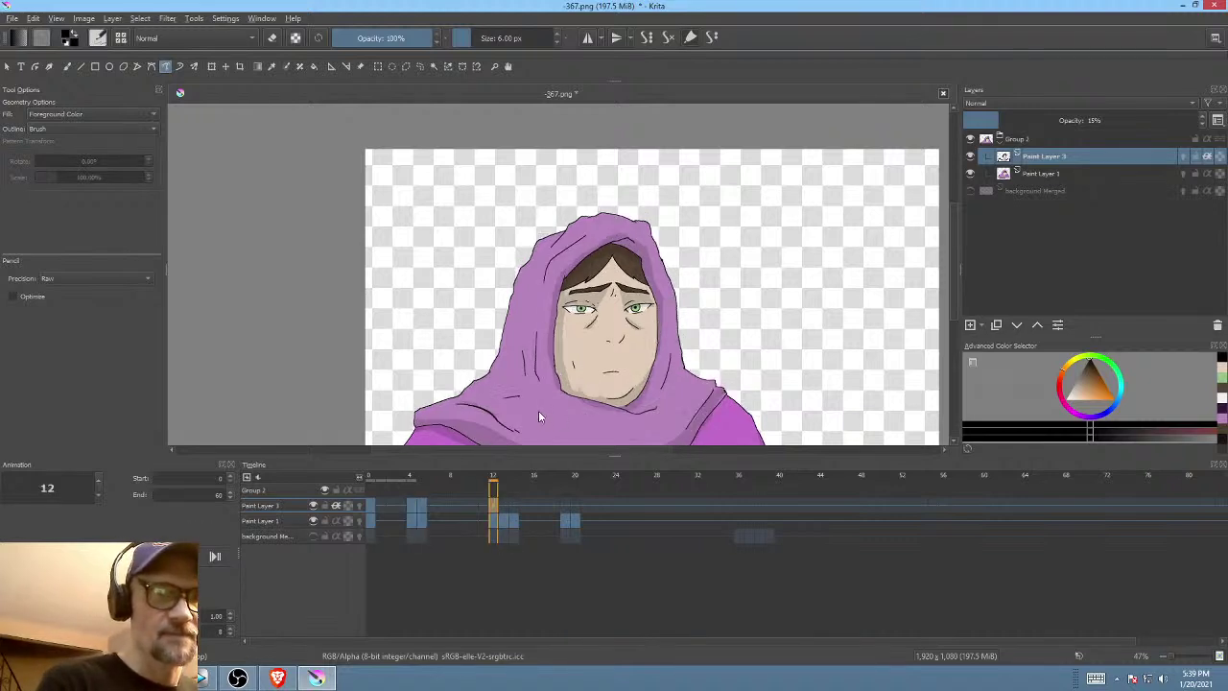
- Compare the scarf shading with frame 5 and erase the misplaced copied shading along the scarf's lower edge on frame 12
drag(733, 369, 789, 299)
key(alt+comma)
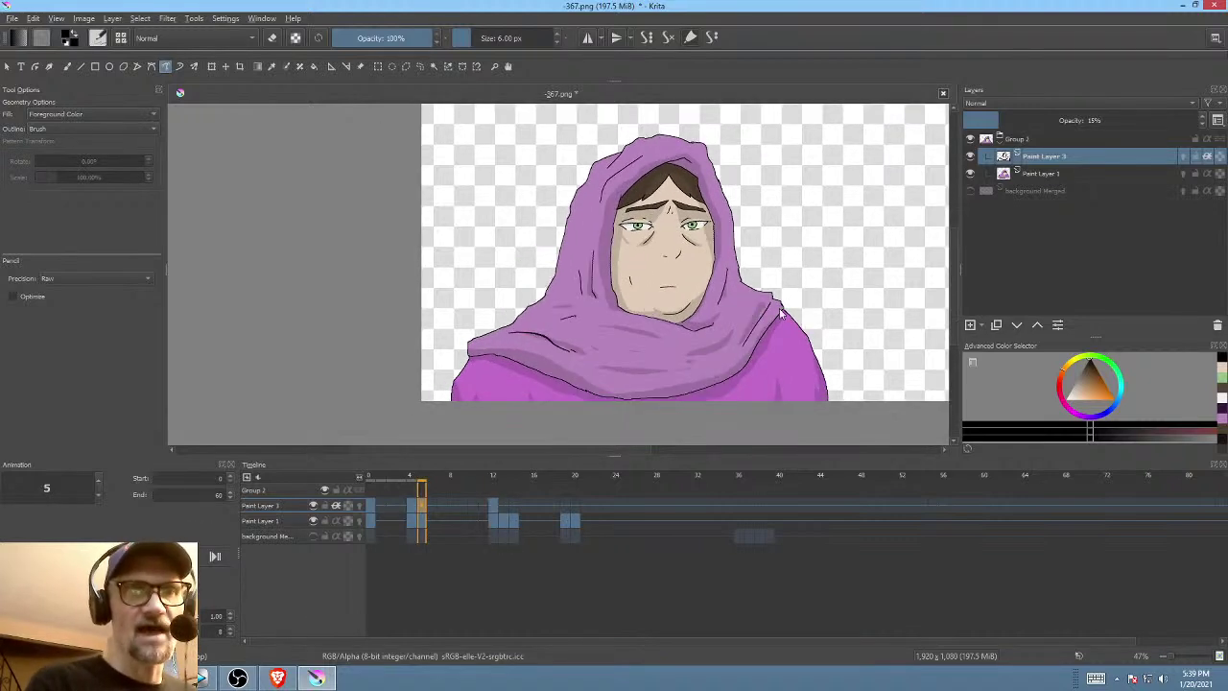
key(alt+period)
key(alt+comma)
drag(617, 383, 647, 346)
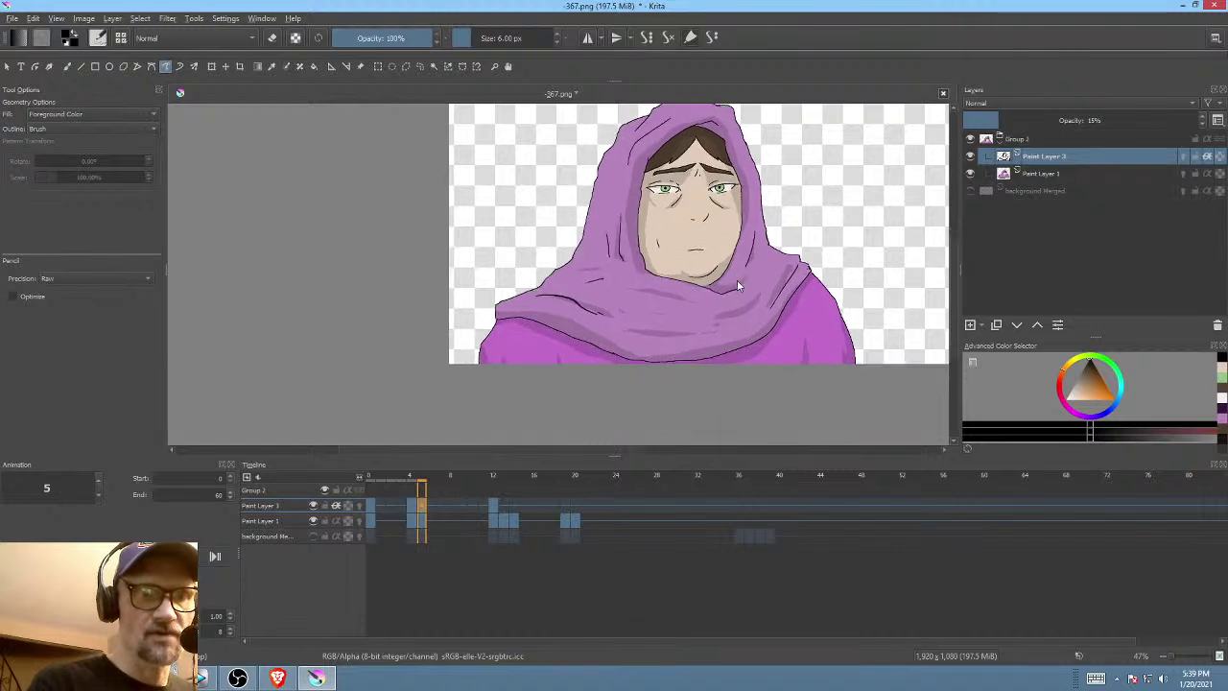
key(alt+period)
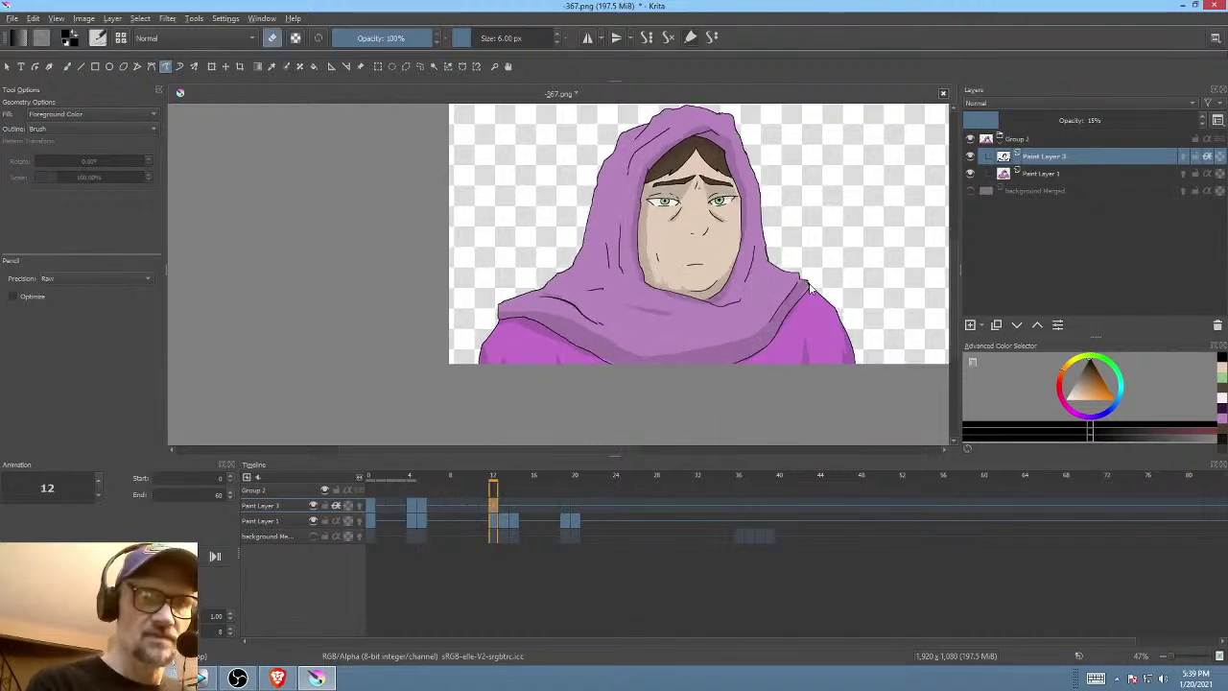
drag(813, 271, 765, 334)
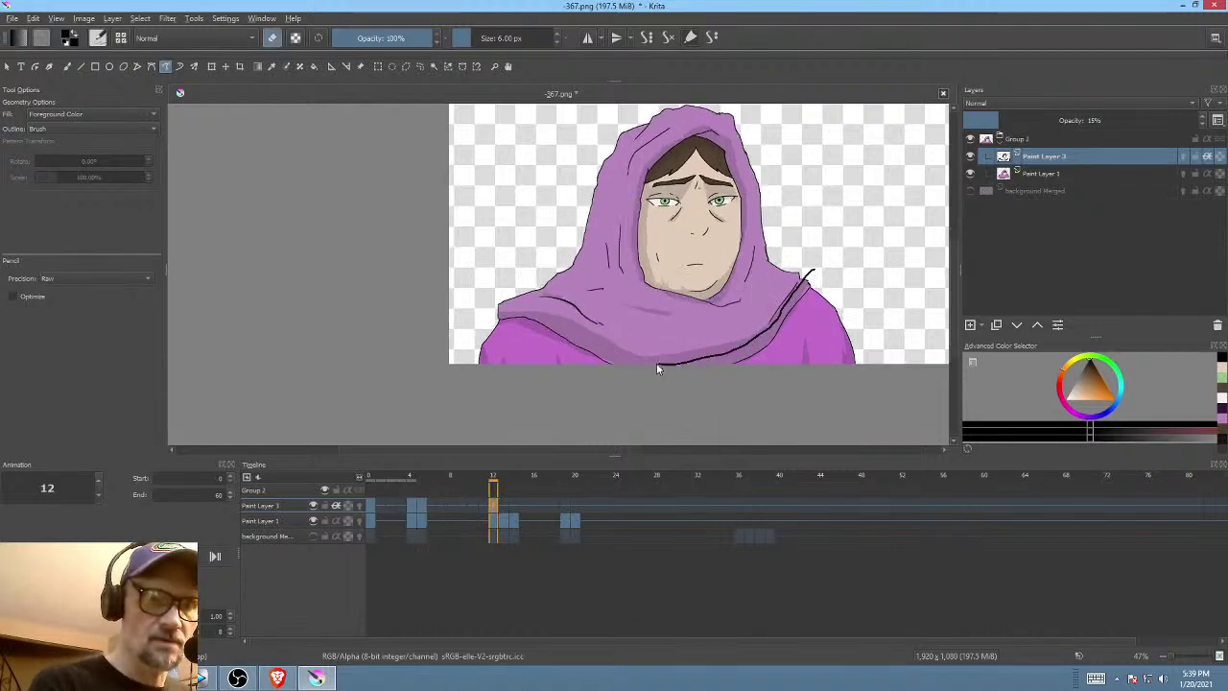
mouse_move(618, 353)
mouse_down()
mouse_move(514, 301)
mouse_move(519, 242)
mouse_up()
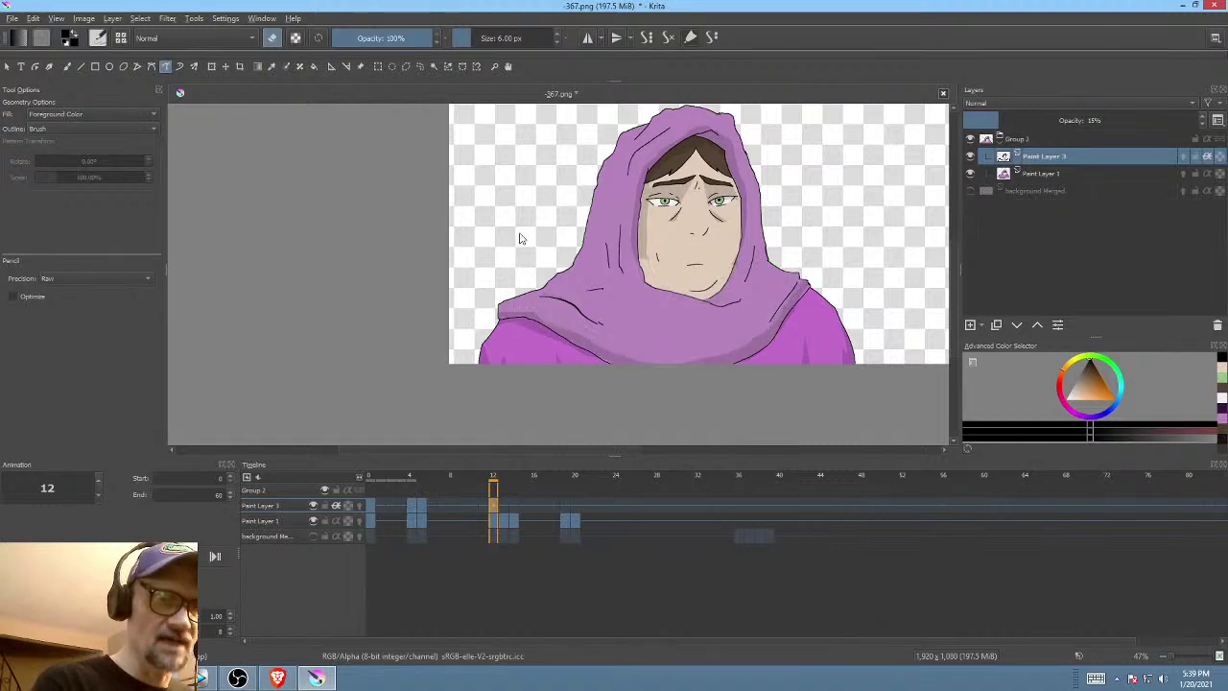
mouse_move(799, 267)
mouse_down()
mouse_move(822, 241)
mouse_move(840, 255)
mouse_move(809, 292)
mouse_up()
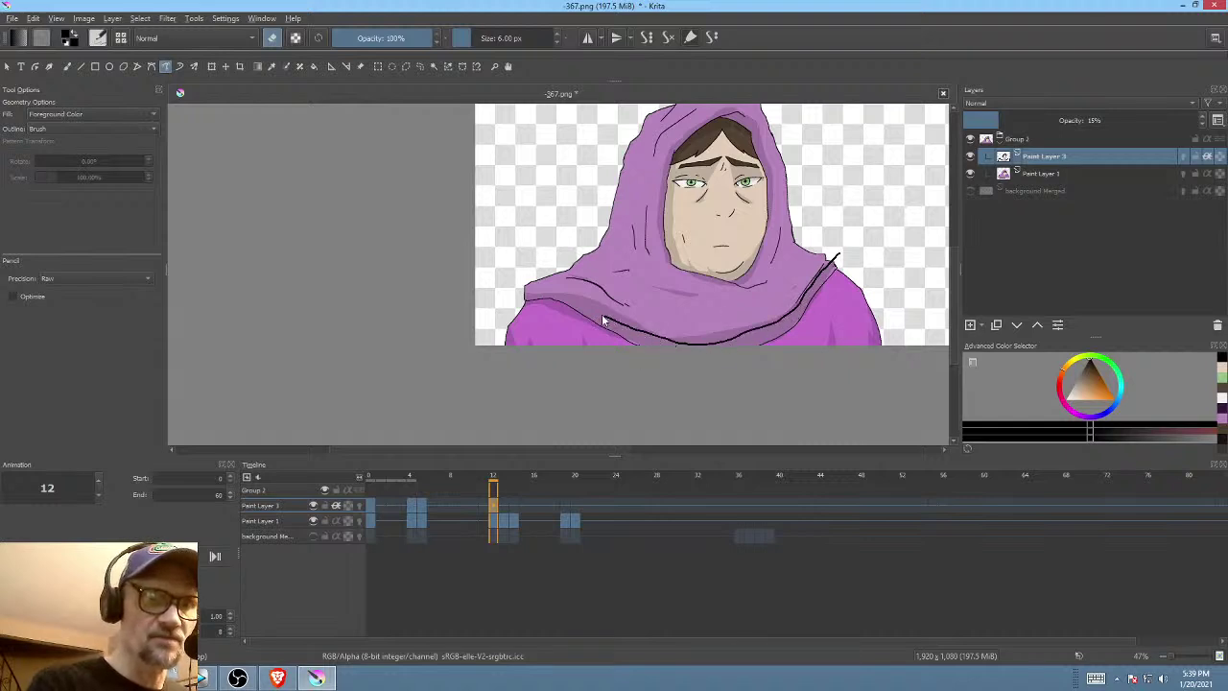
mouse_move(604, 322)
mouse_down()
mouse_move(568, 293)
mouse_move(672, 312)
mouse_move(781, 293)
mouse_move(804, 271)
mouse_move(837, 280)
mouse_up()
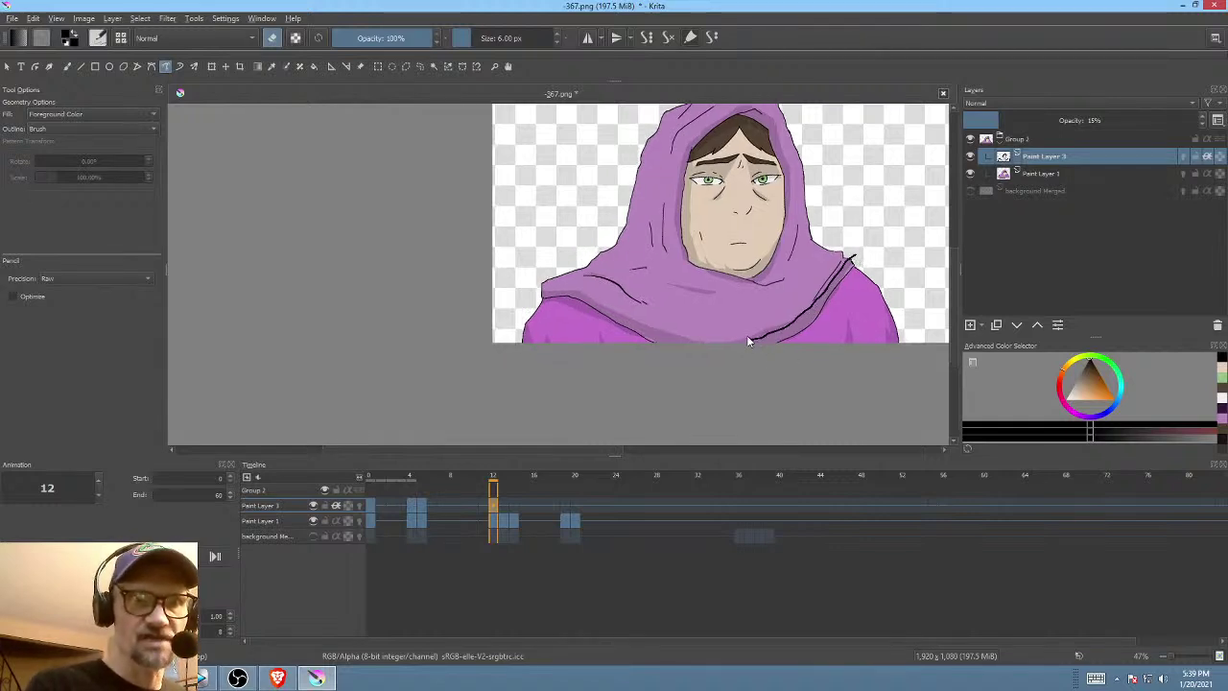
key(ctrl+z)
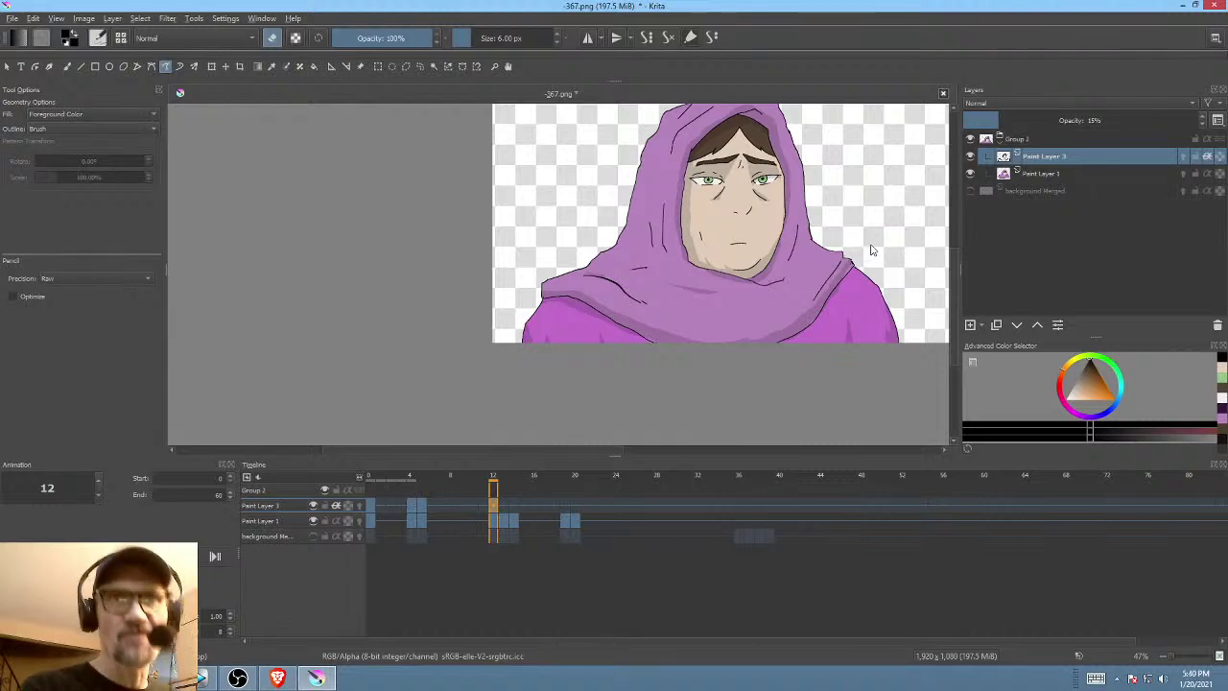
drag(851, 261, 810, 320)
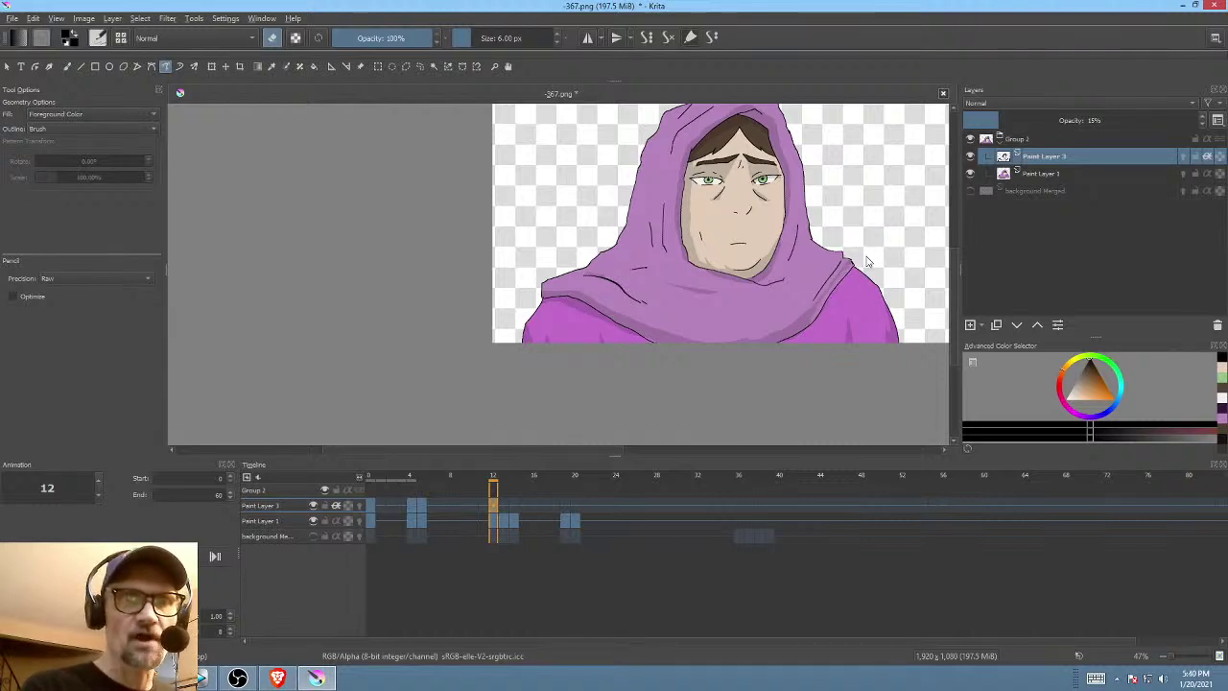
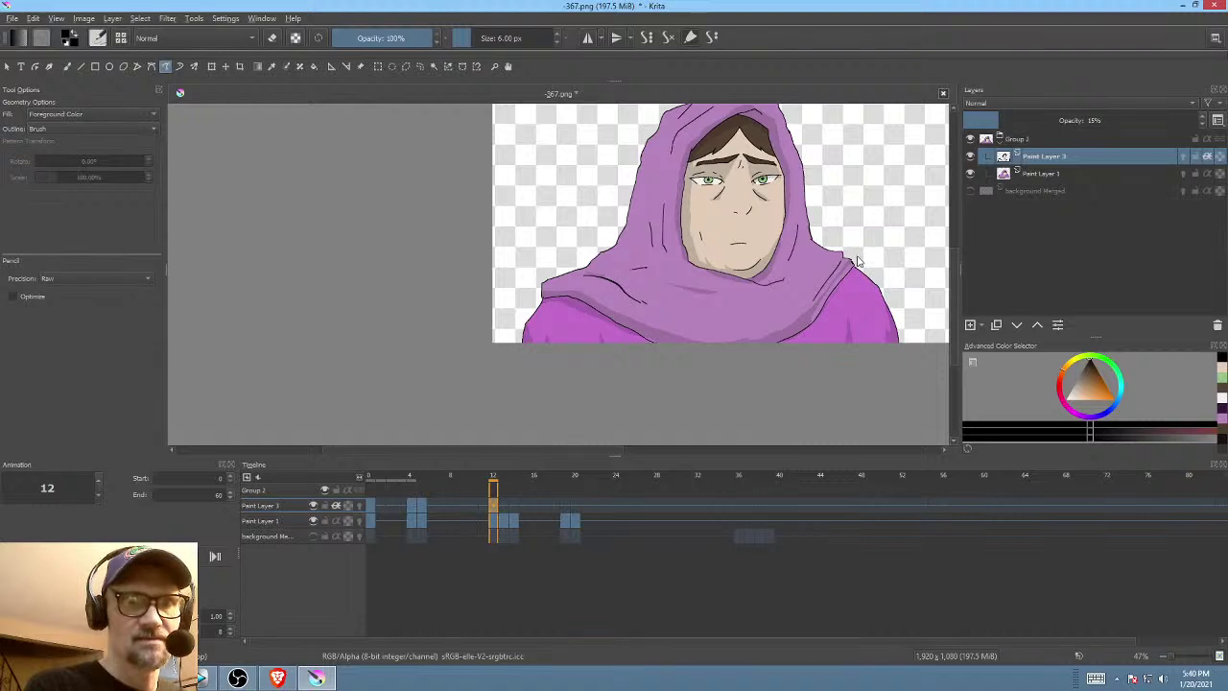
- Erase the stray shading on the right shoulder of frame 12 and repaint the shadow beneath the scarf edge there
key(e)
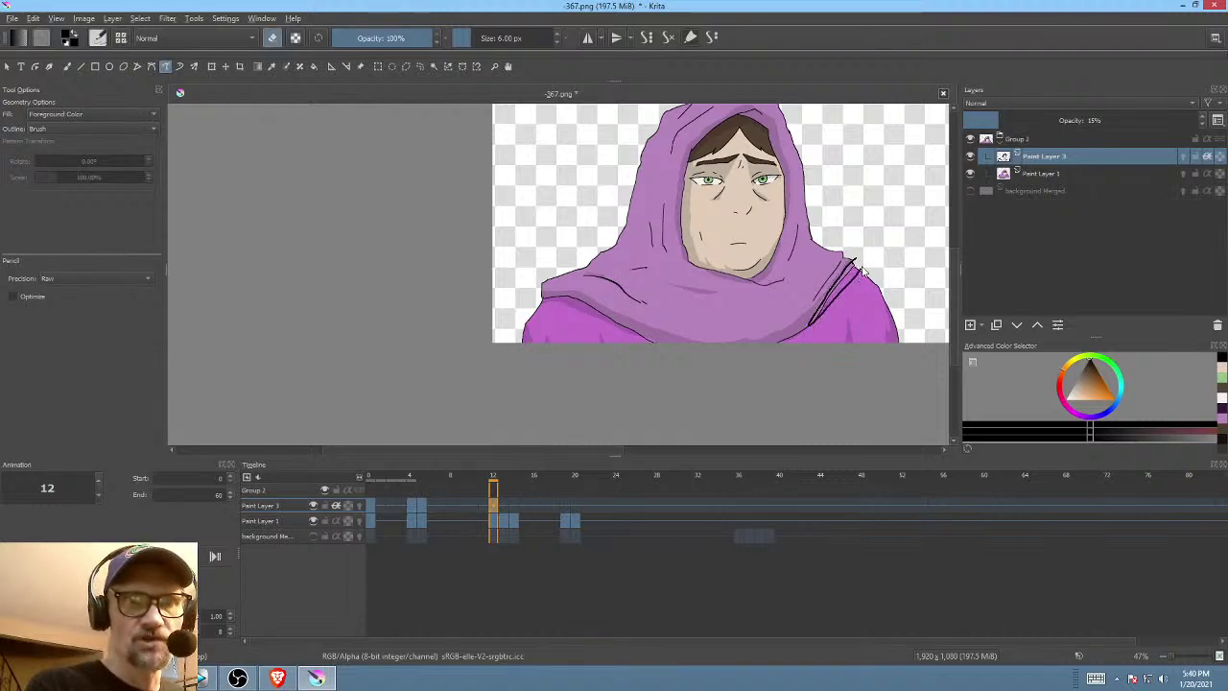
drag(861, 271, 839, 307)
key(e)
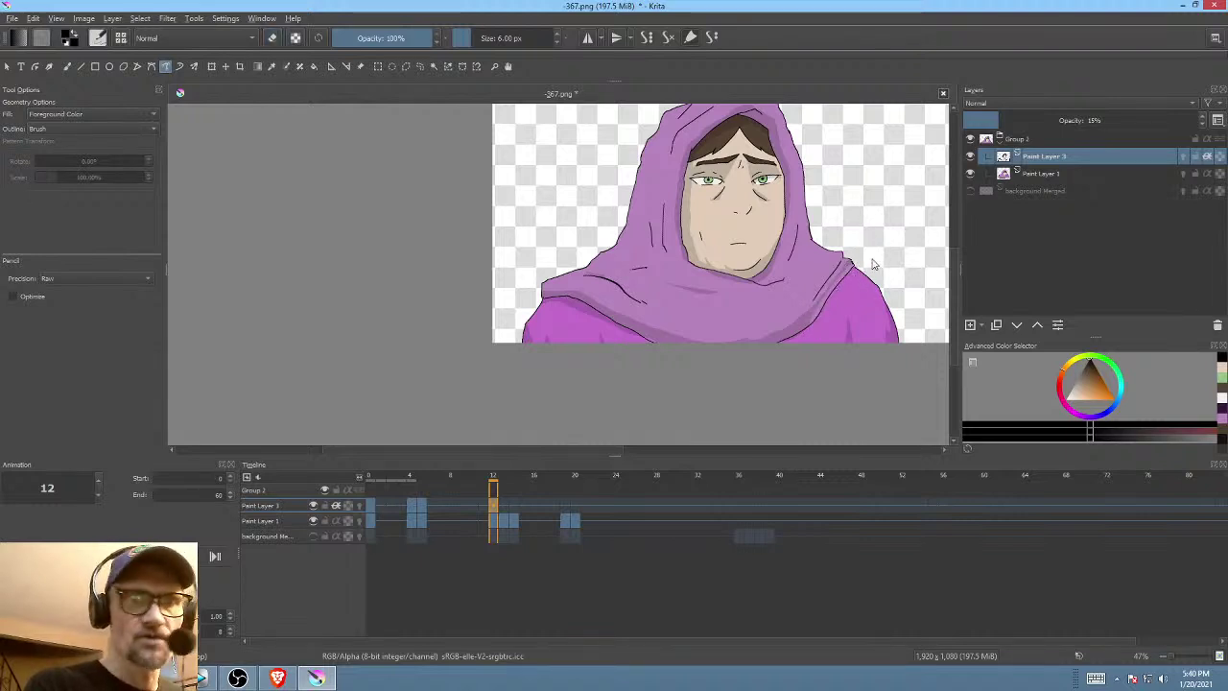
mouse_move(860, 264)
mouse_down()
mouse_move(806, 332)
mouse_move(861, 272)
mouse_up()
key(ctrl+z)
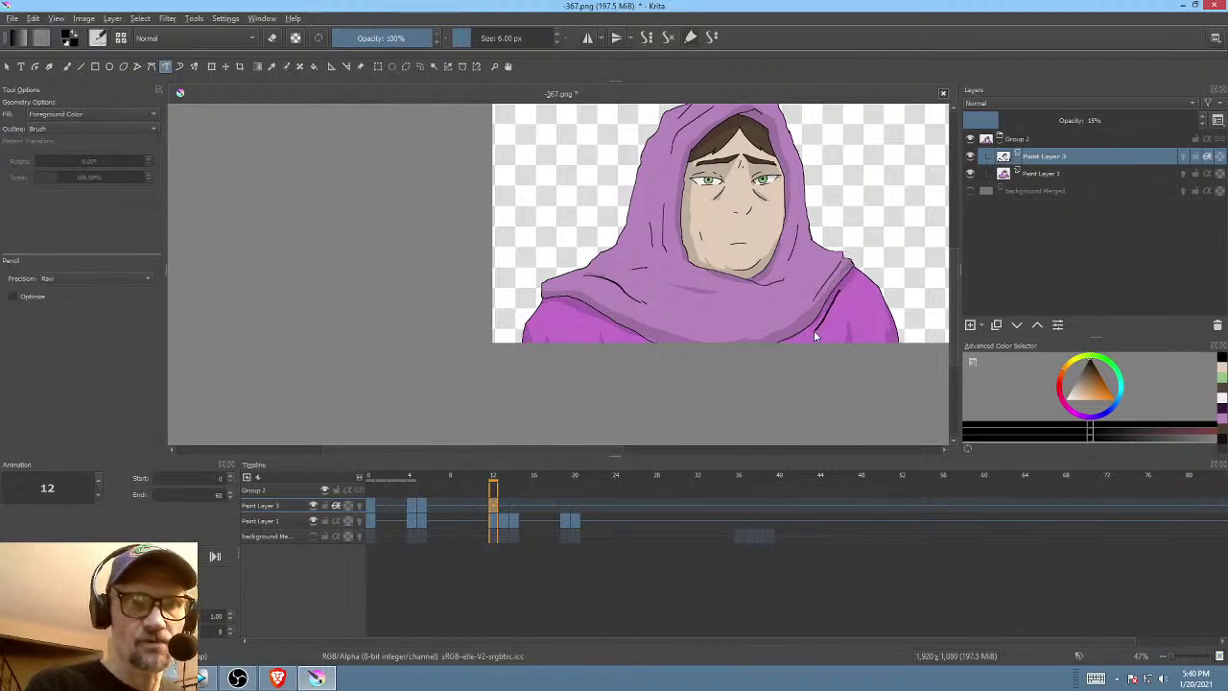
mouse_move(813, 330)
mouse_down()
mouse_move(765, 351)
mouse_move(860, 261)
mouse_up()
drag(814, 328, 875, 308)
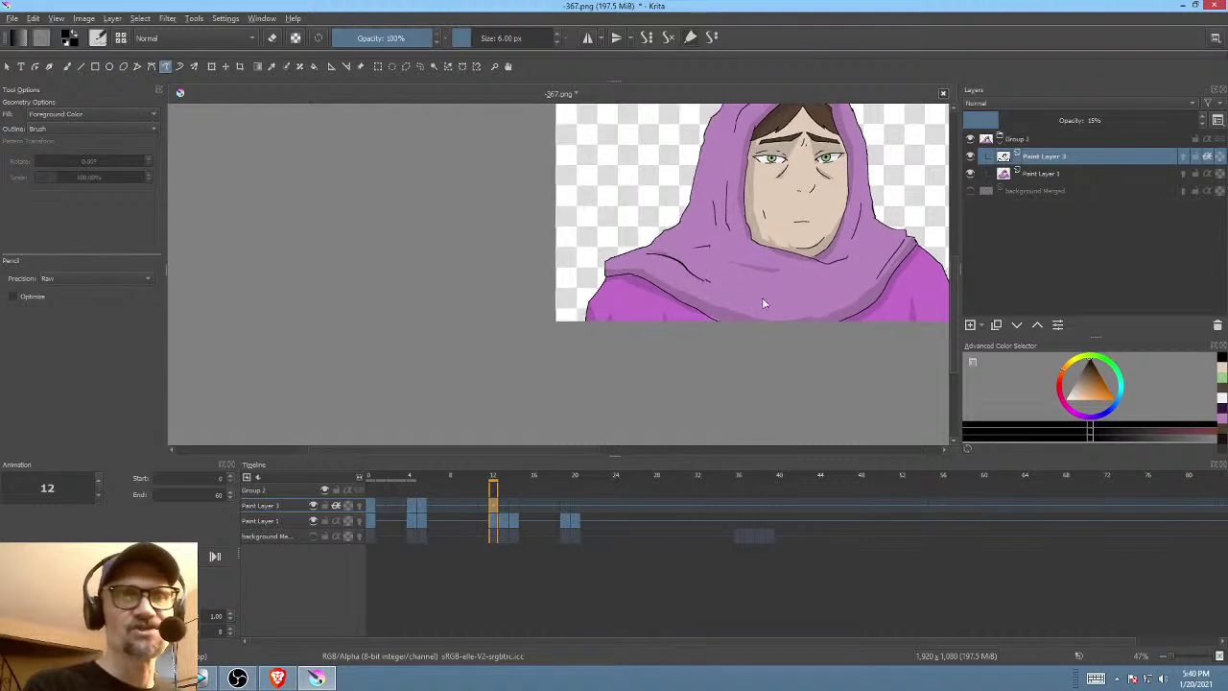
- Shade under the scarf edge on the left shoulder and along the scarf's left fold on frame 12, checking frame 5
drag(748, 345, 724, 362)
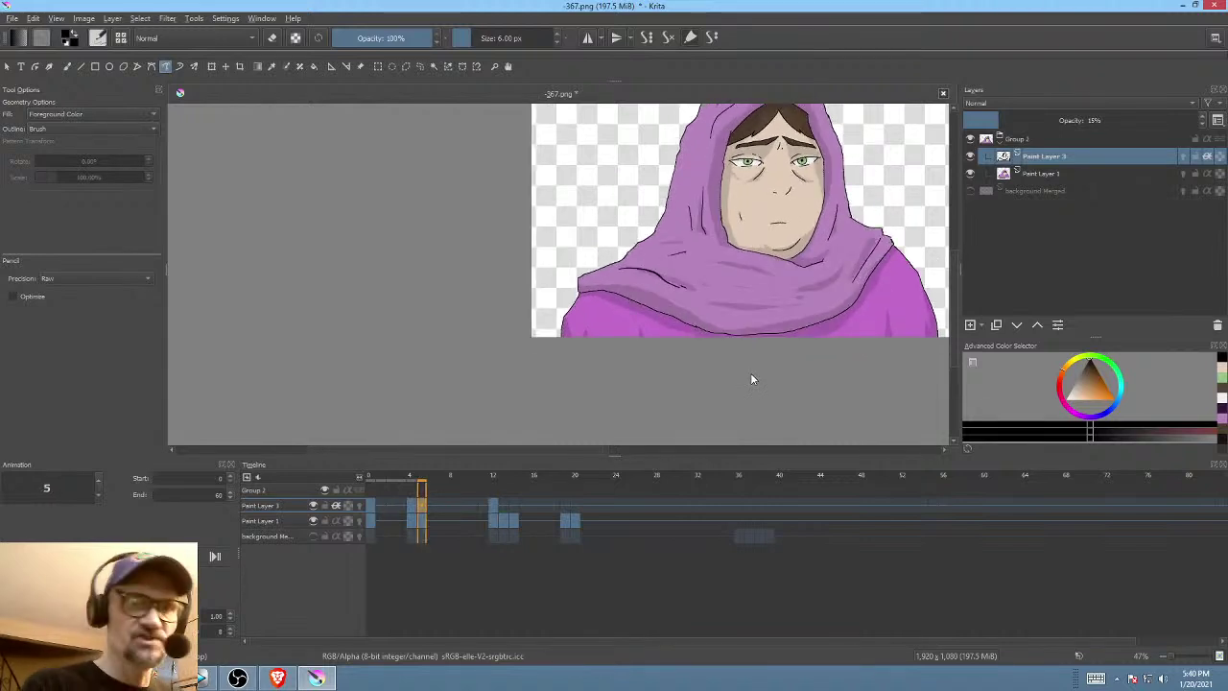
key(Down)
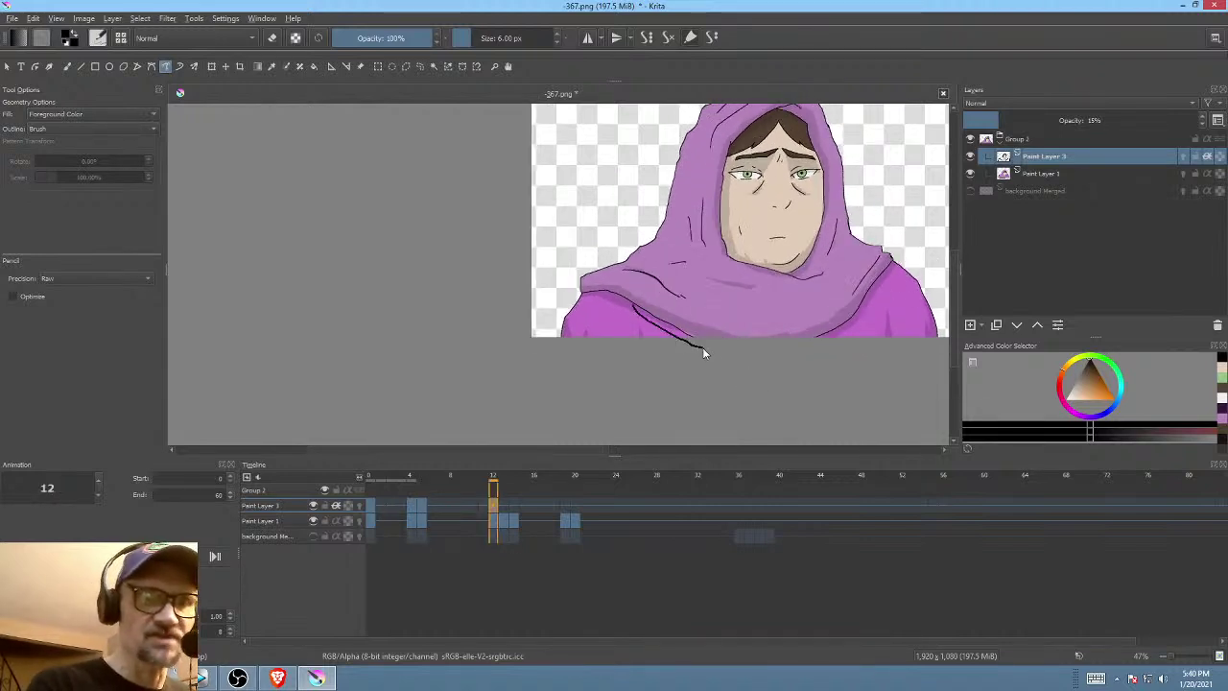
key(Up)
key(Down)
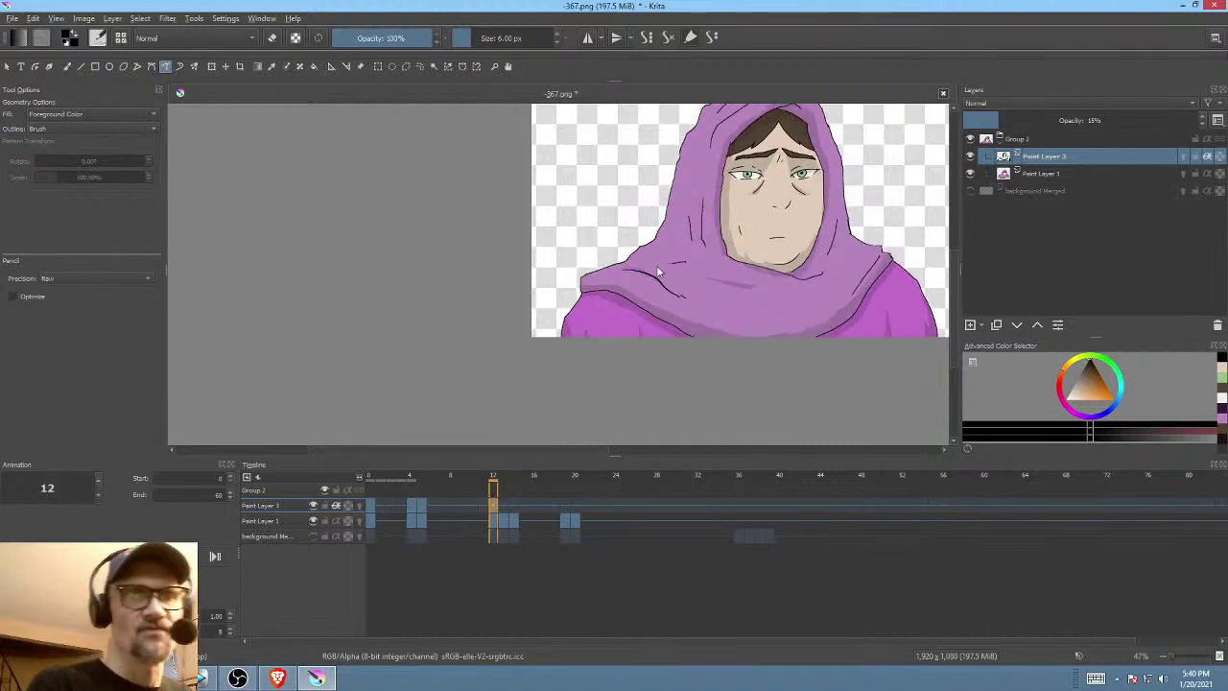
mouse_move(648, 275)
mouse_down()
mouse_move(690, 300)
mouse_move(682, 283)
mouse_up()
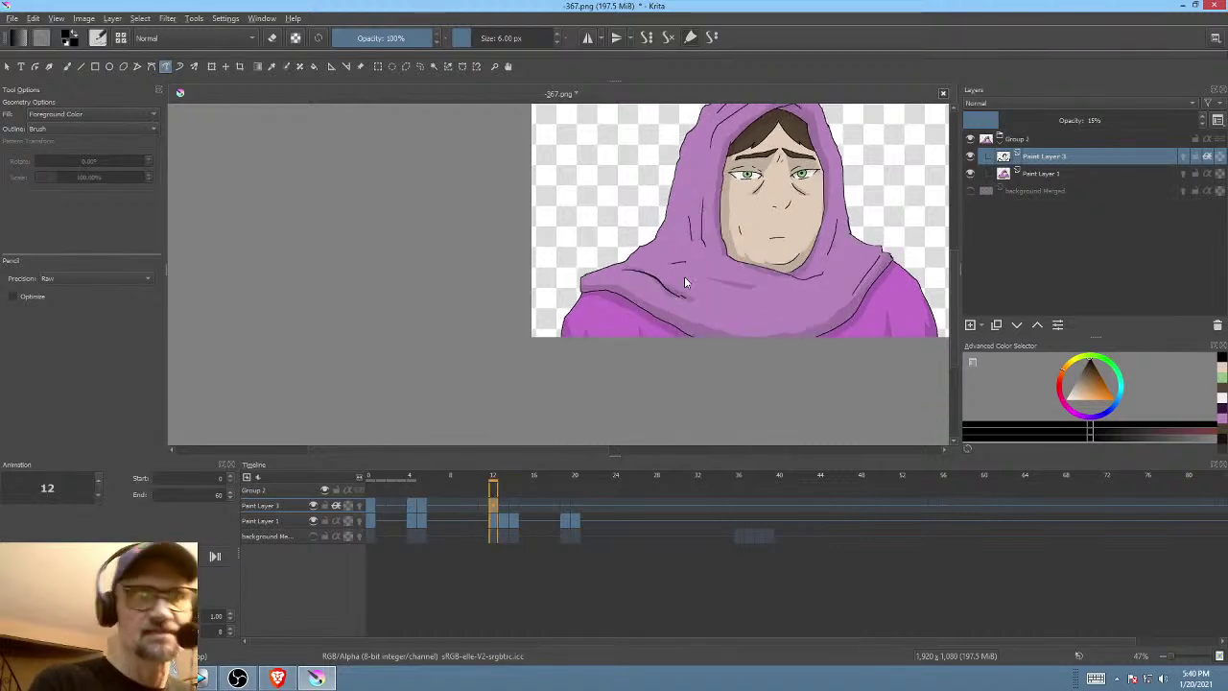
- Paint a fold shadow across the lower middle of the scarf on frame 12 and compare it with frame 5
drag(802, 299, 801, 320)
key(Down)
key(Up)
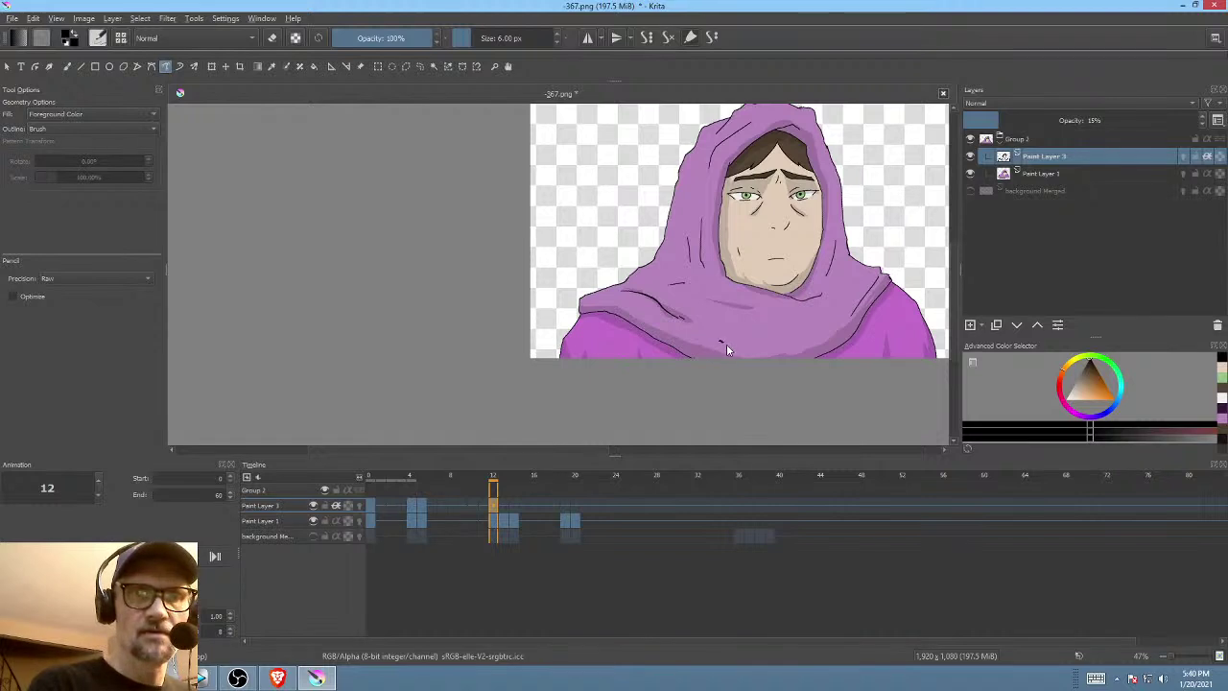
mouse_move(720, 341)
mouse_down()
mouse_move(788, 344)
mouse_move(796, 322)
mouse_up()
key(Down)
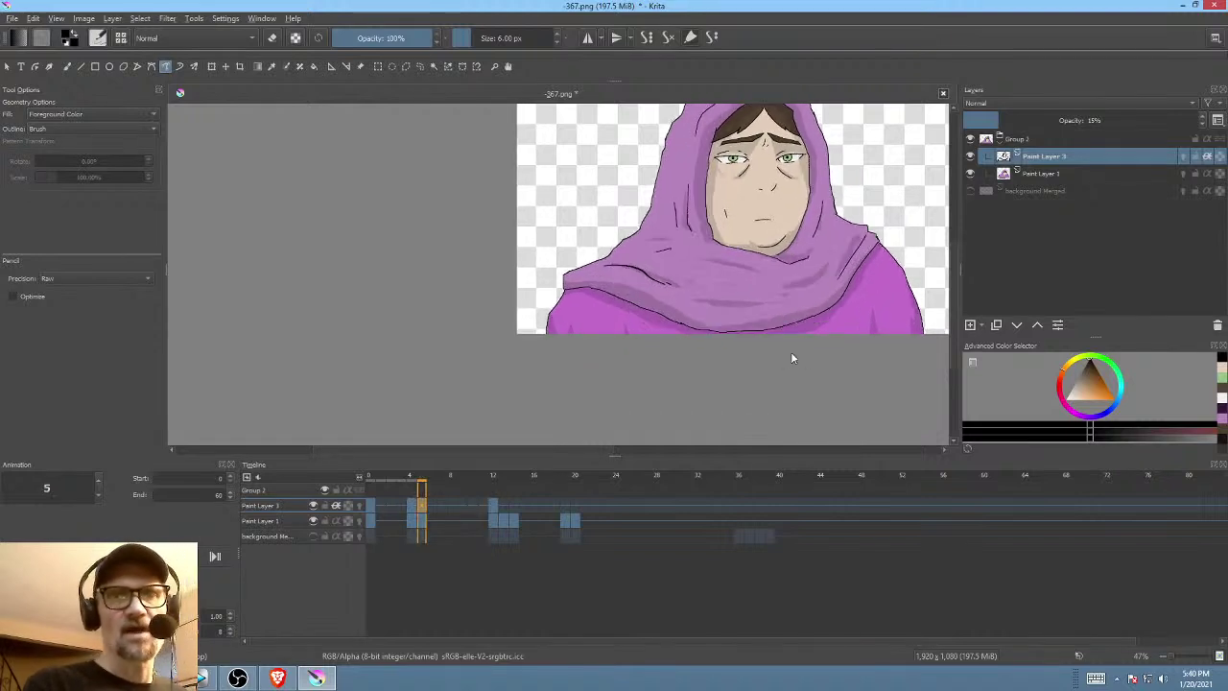
key(Up)
- Add fold shadows on the right part of the scarf and just below the chin on frame 12, comparing with frame 5
drag(707, 298, 802, 300)
key(Down)
key(Up)
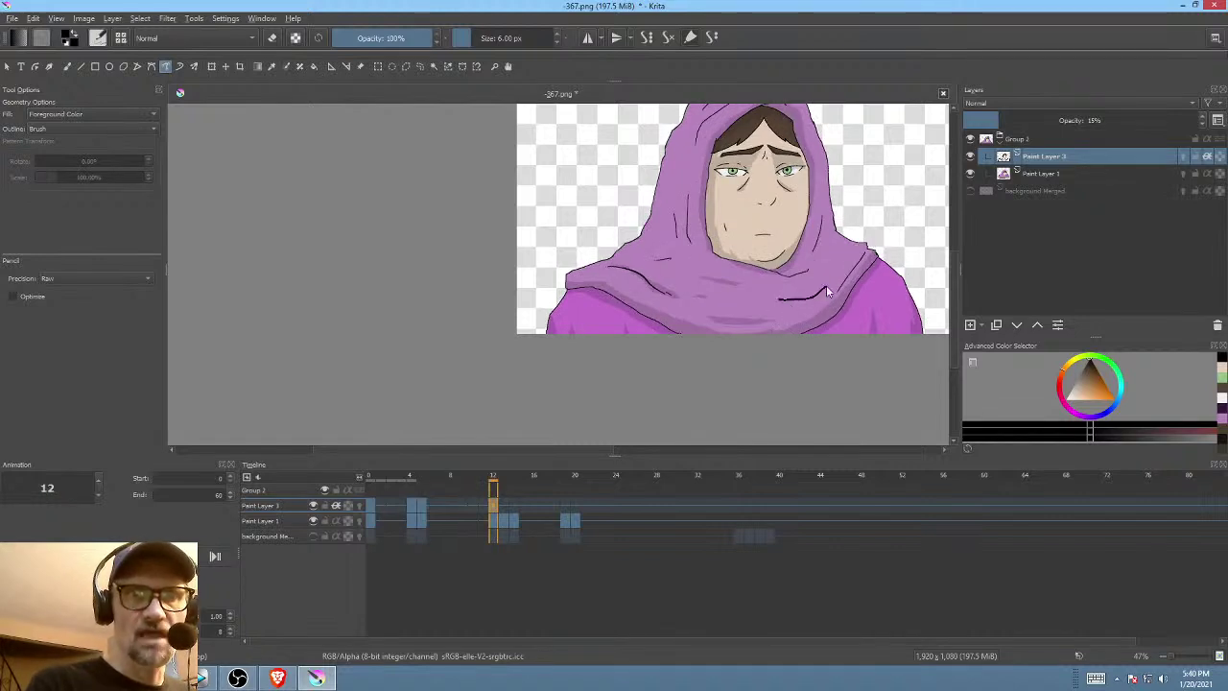
drag(863, 275, 838, 290)
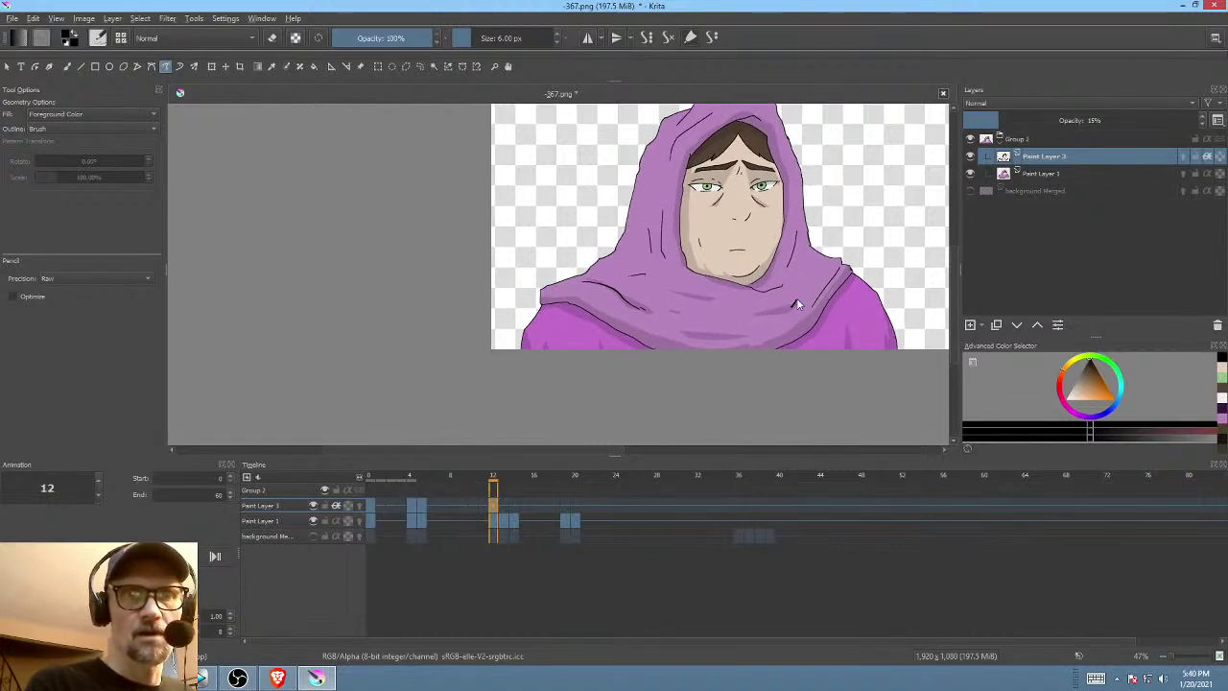
key(Up)
key(Down)
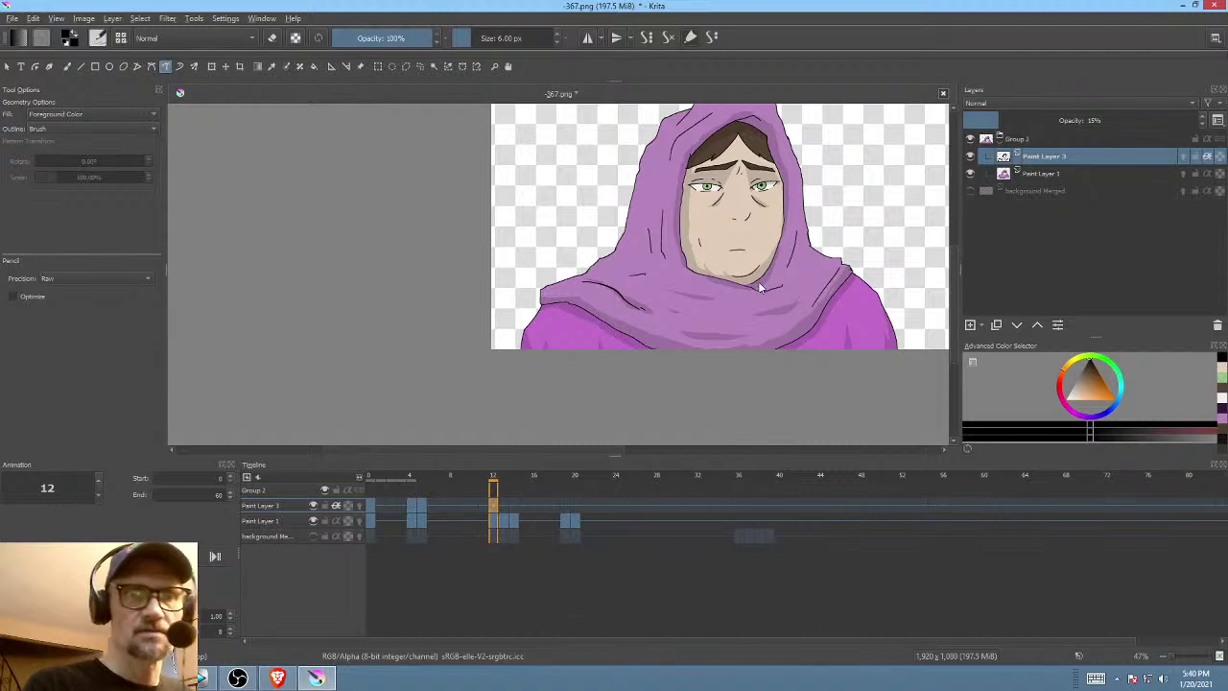
drag(757, 297, 783, 290)
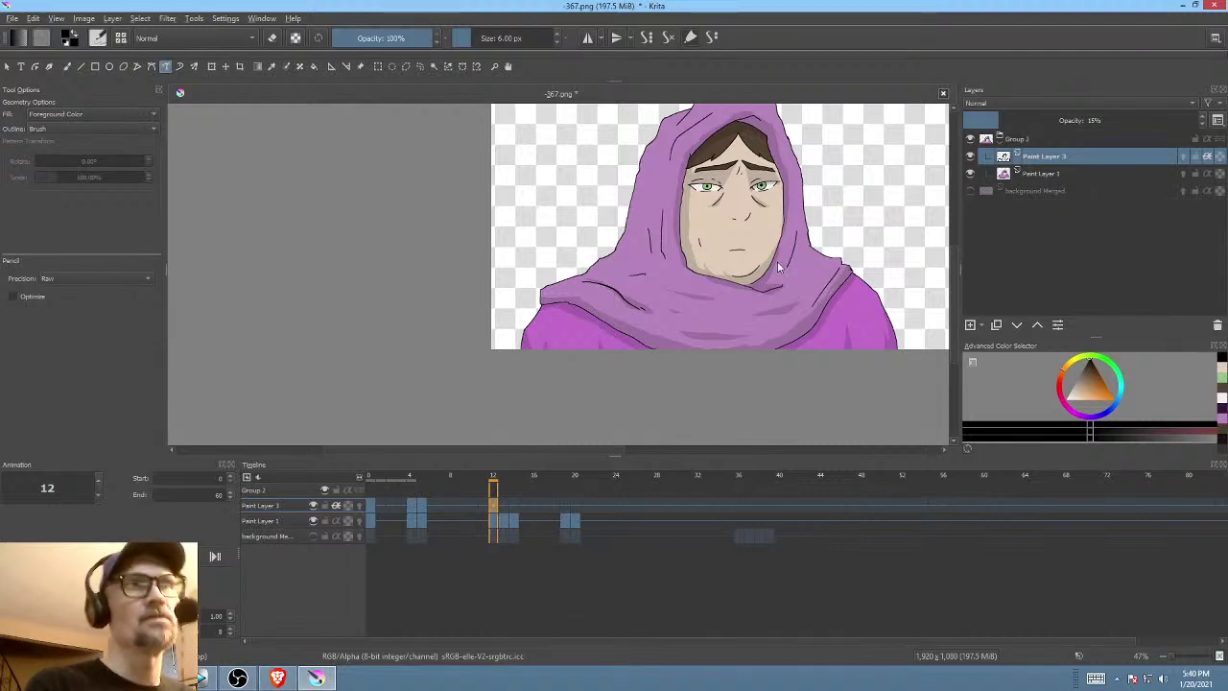
- Shade the scarf fold on the right shoulder of frame 12, using frame 5 as reference
key(Up)
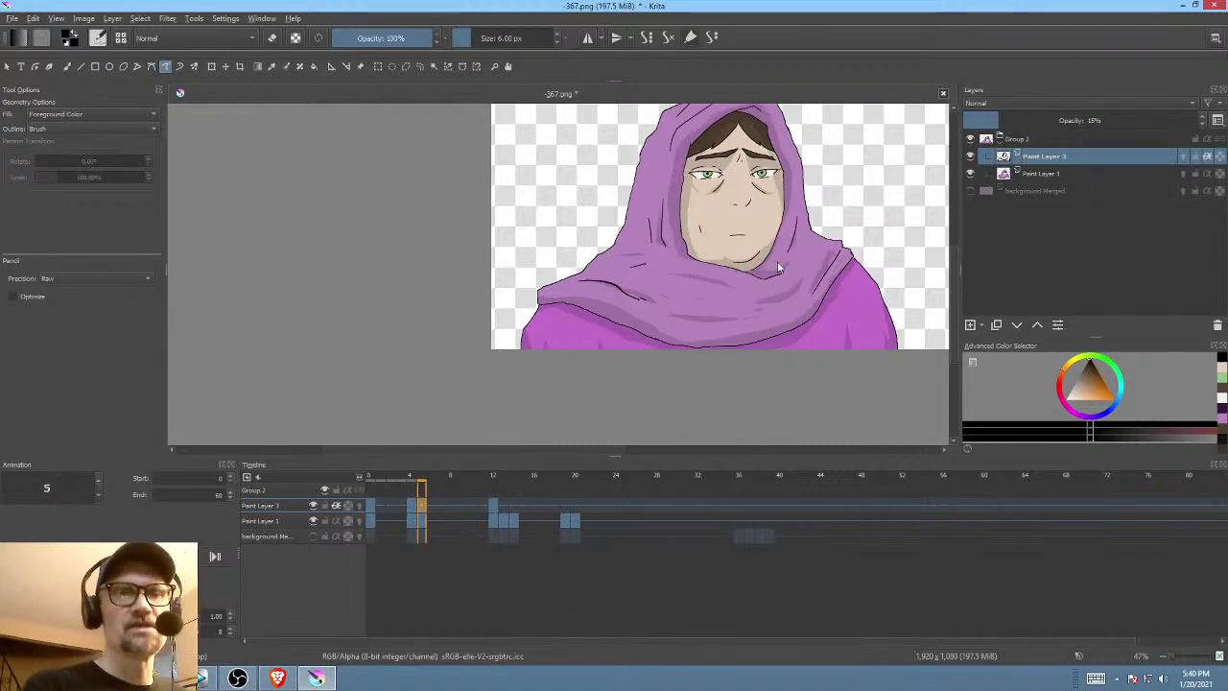
key(Down)
drag(813, 296, 847, 302)
key(Up)
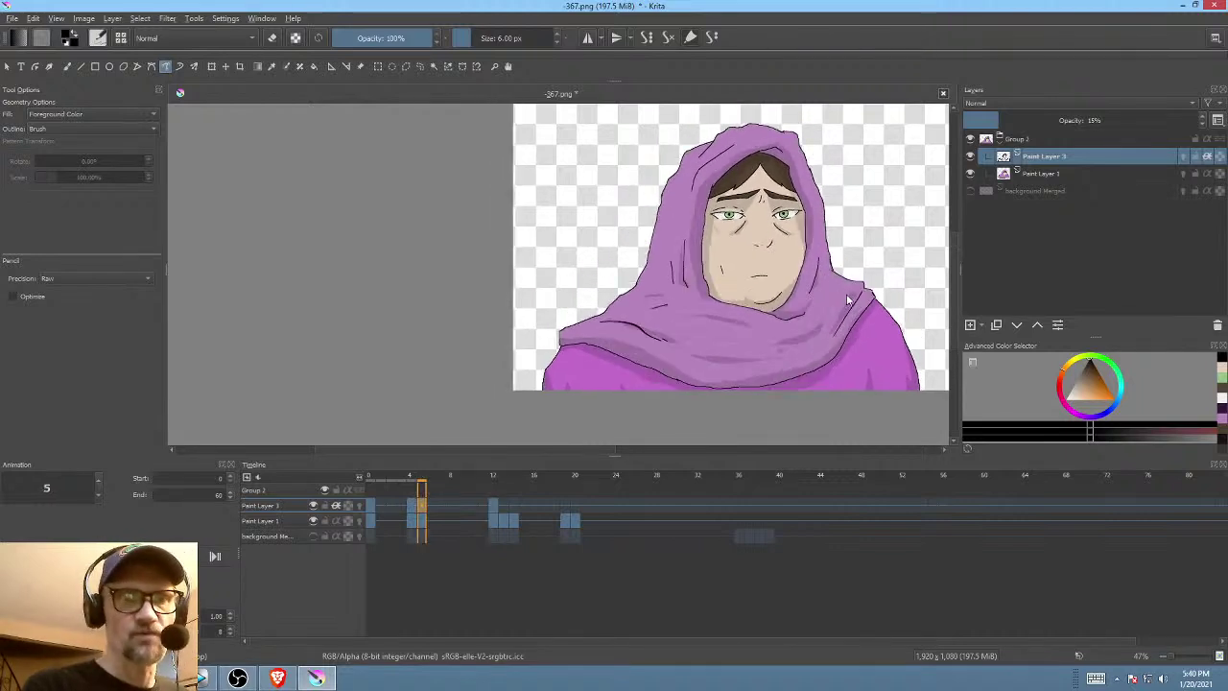
key(Down)
- Paint the shadow along the hood's inner edge on the left side of the face on frame 12, comparing with frame 5
drag(714, 192, 697, 296)
key(Up)
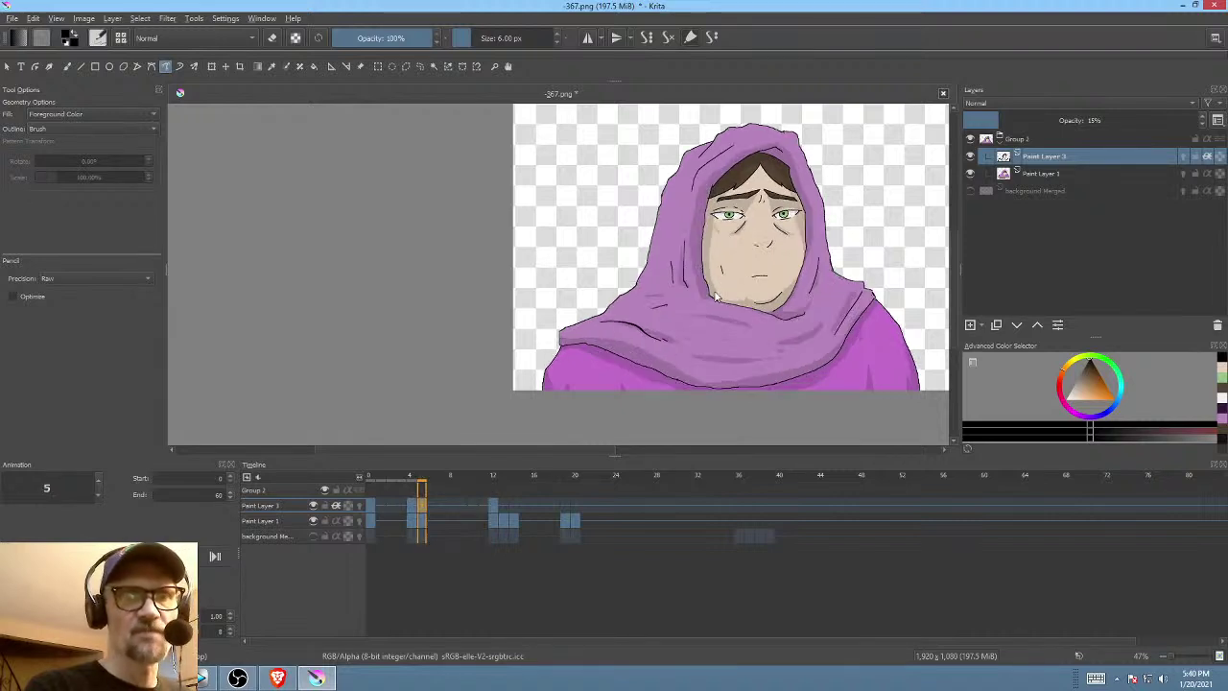
key(Down)
mouse_move(703, 290)
mouse_down()
mouse_move(701, 208)
mouse_move(717, 183)
mouse_move(769, 160)
mouse_move(706, 217)
mouse_up()
key(Up)
key(Down)
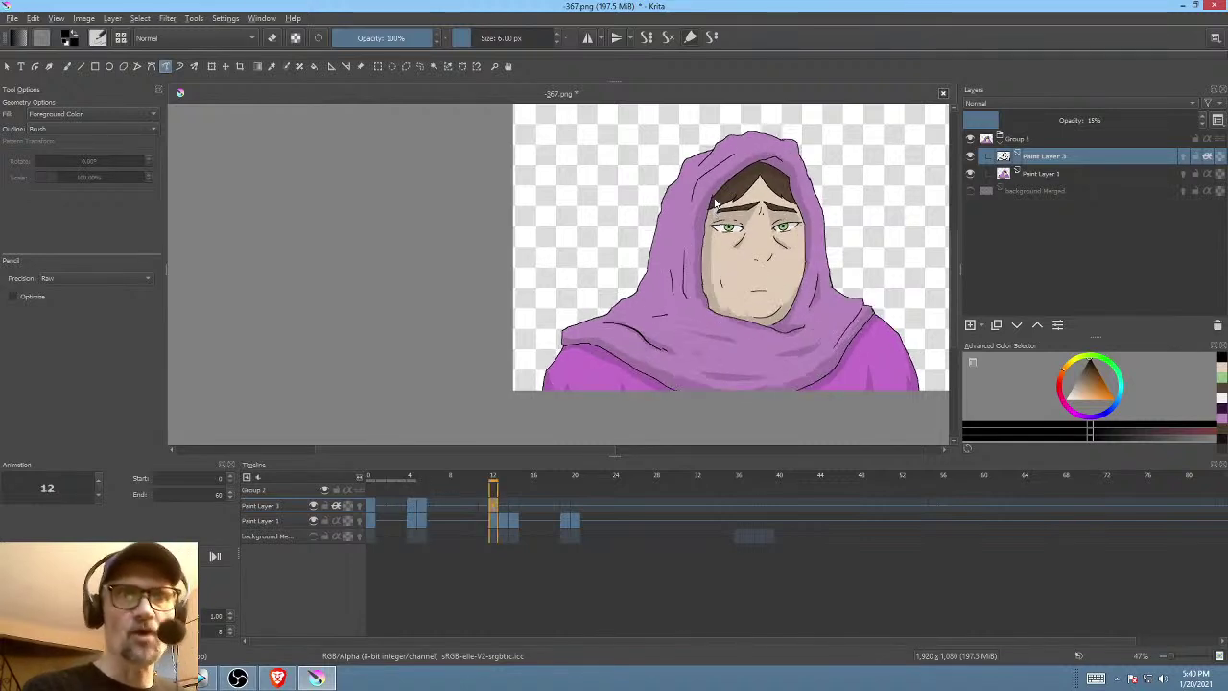
key(Up)
key(Down)
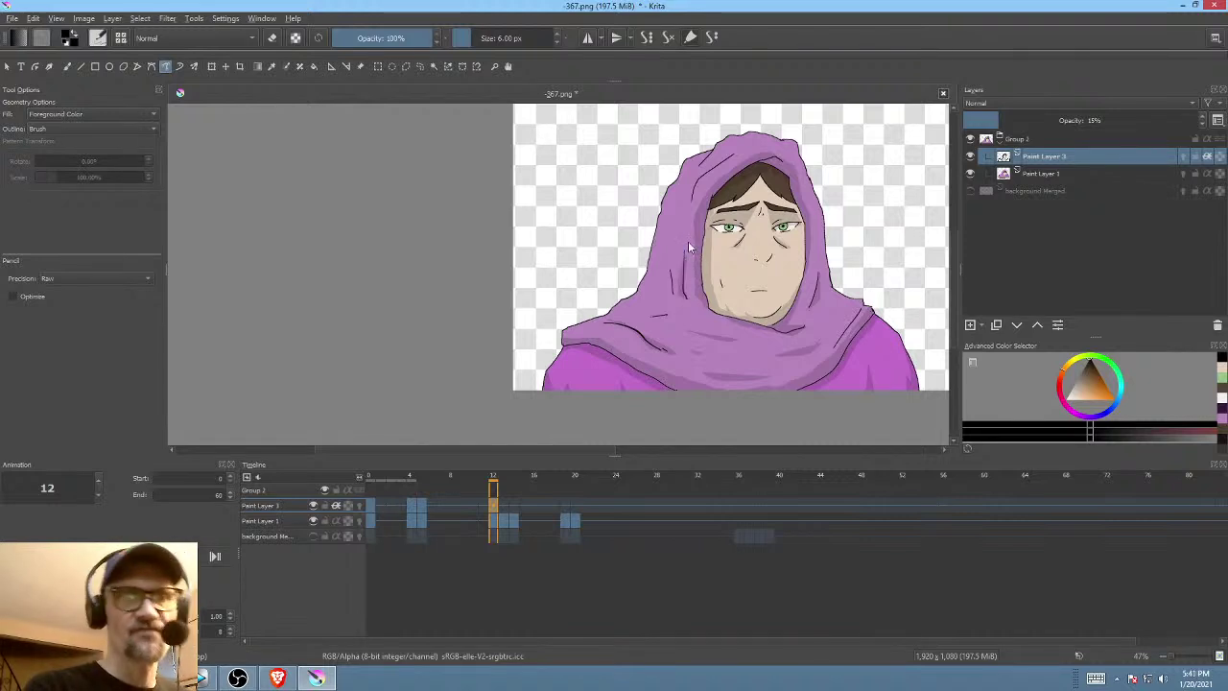
key(Up)
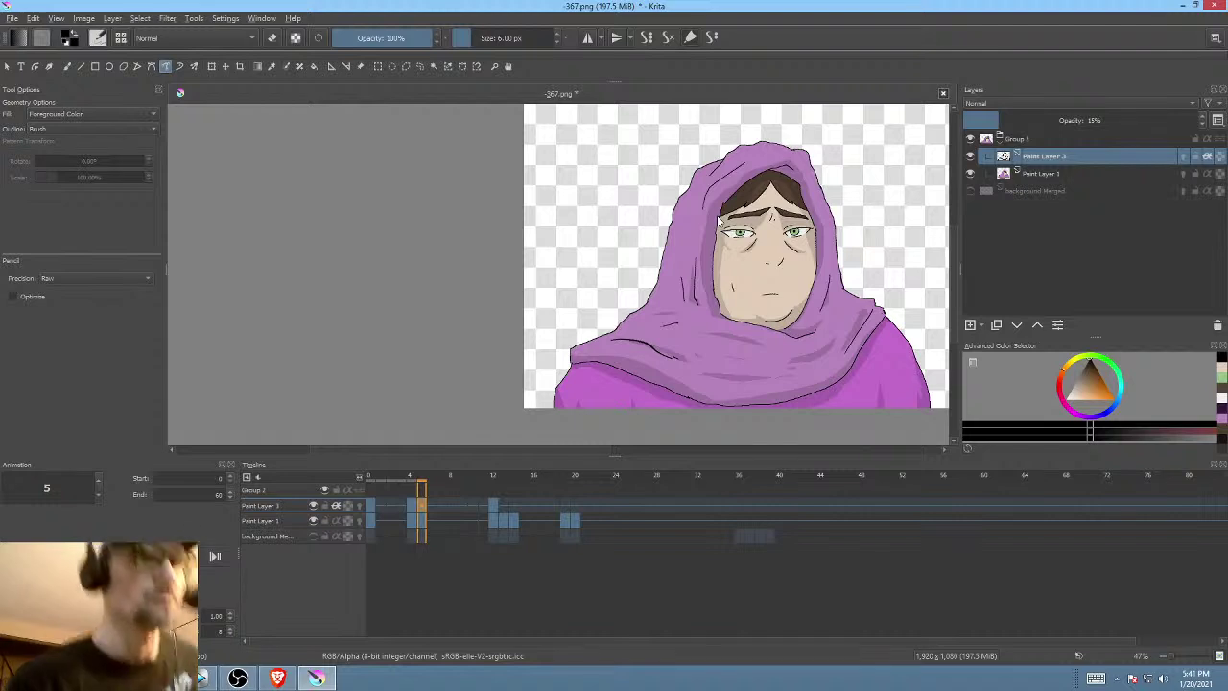
- Compare the shading around the face and hood between frames 4, 5 and 12
key(Left)
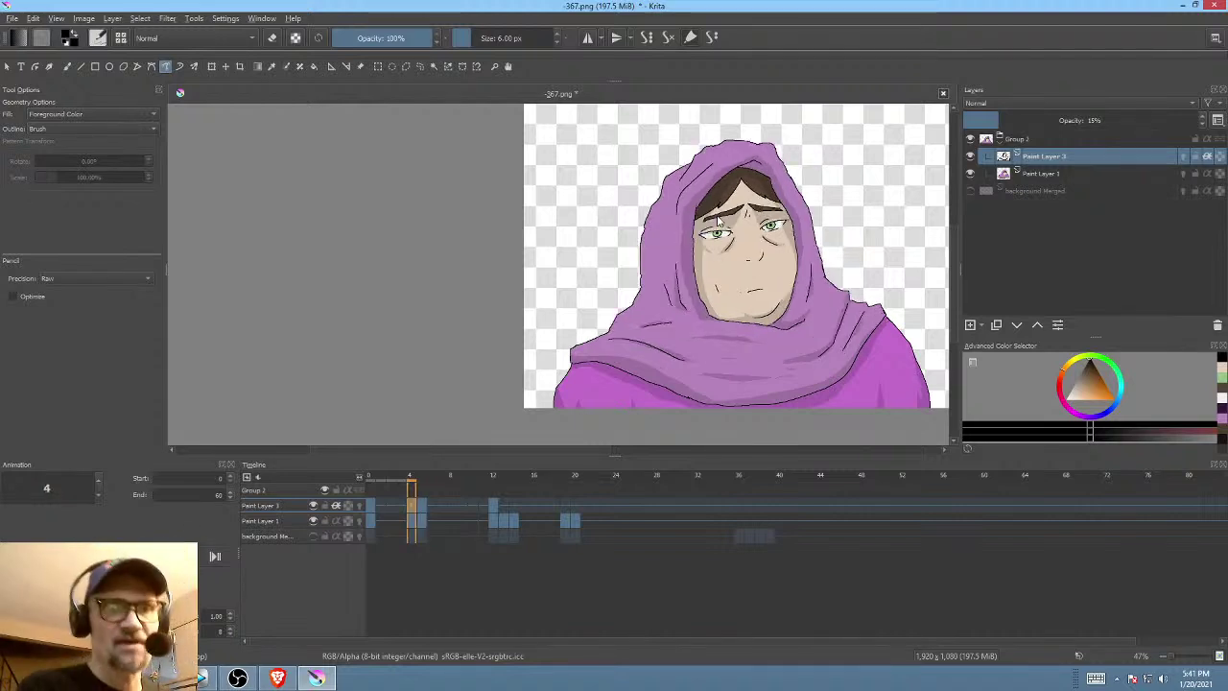
key(Right)
key(Right)
key(comma)
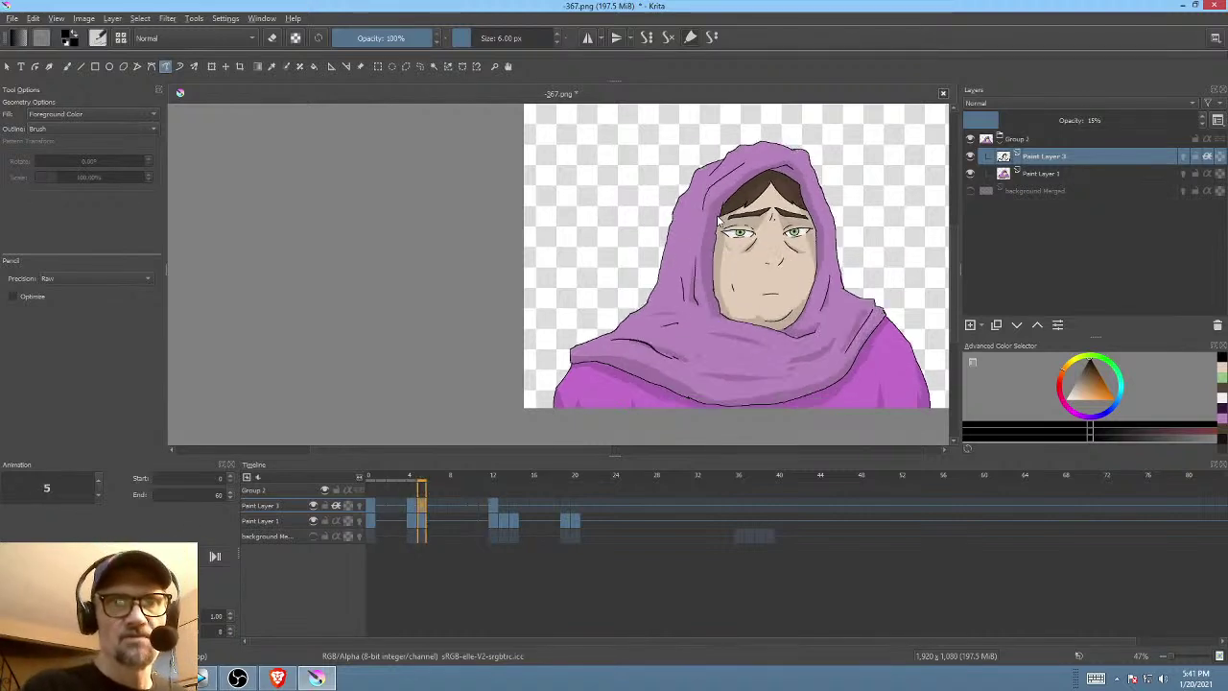
key(period)
key(comma)
key(period)
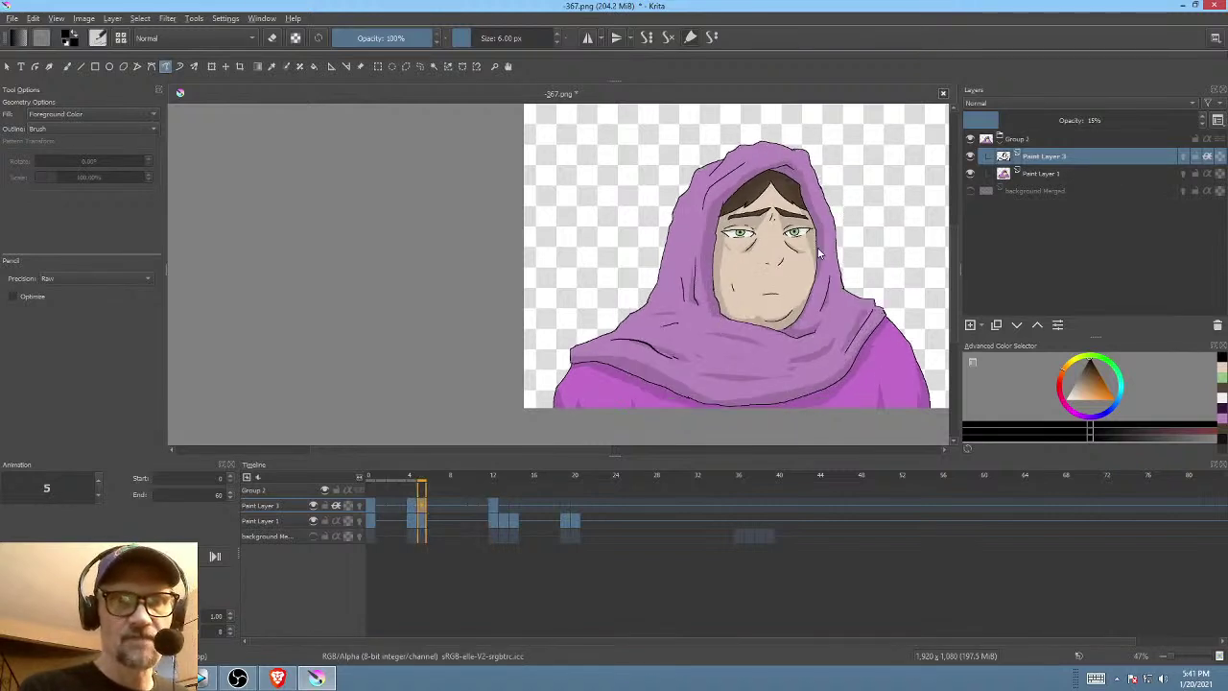
key(period)
key(comma)
key(comma)
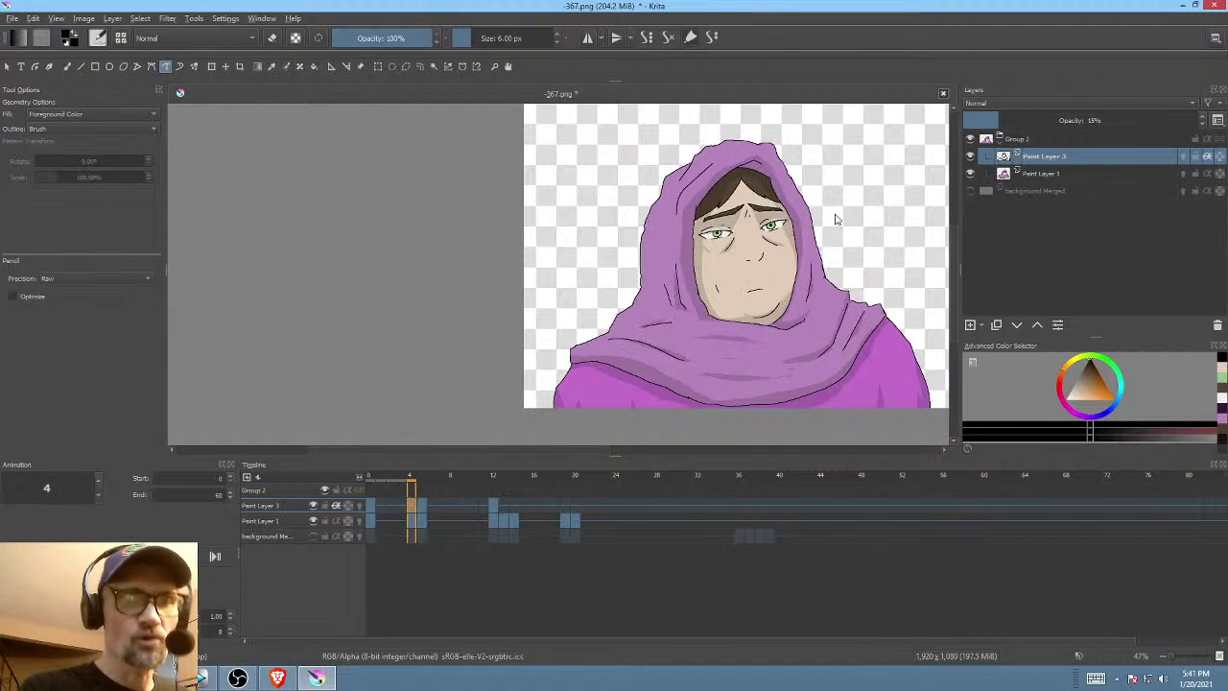
key(Right)
key(period)
key(comma)
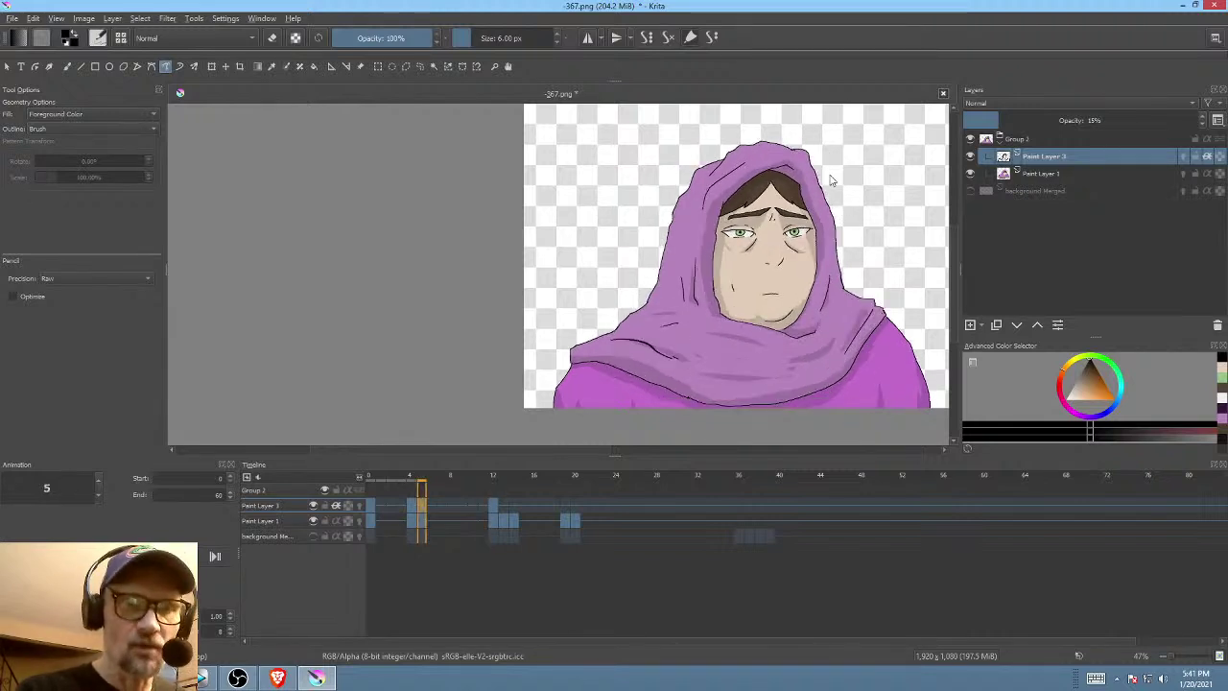
key(period)
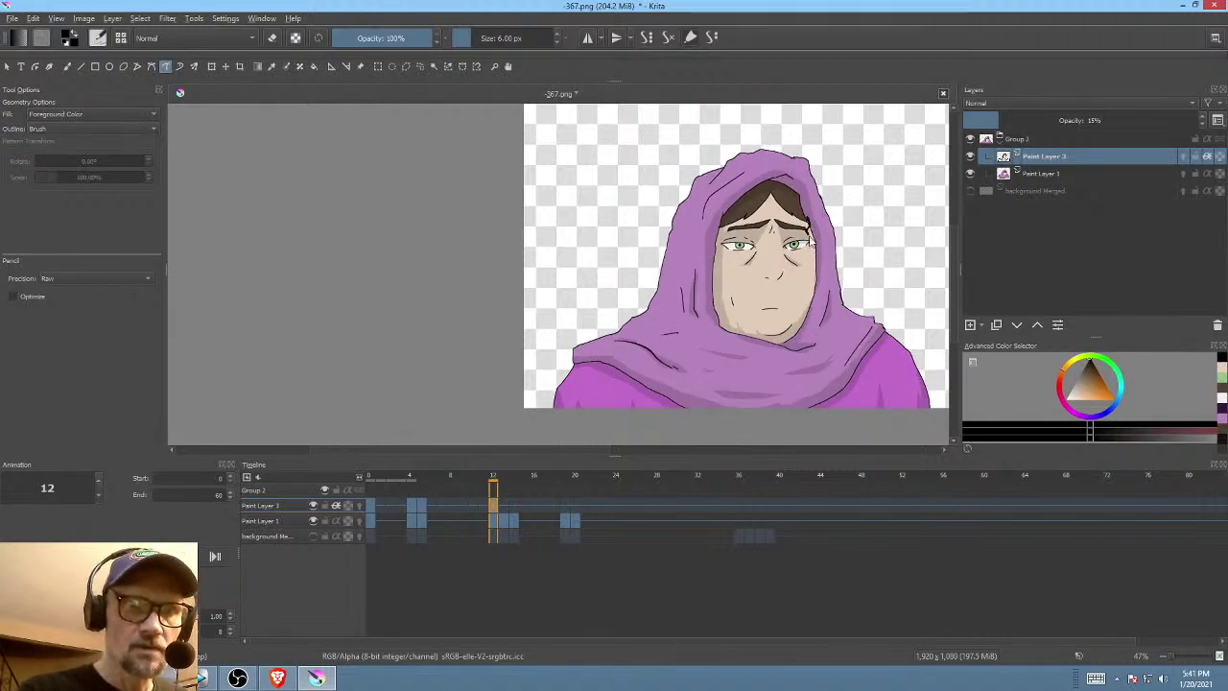
key(comma)
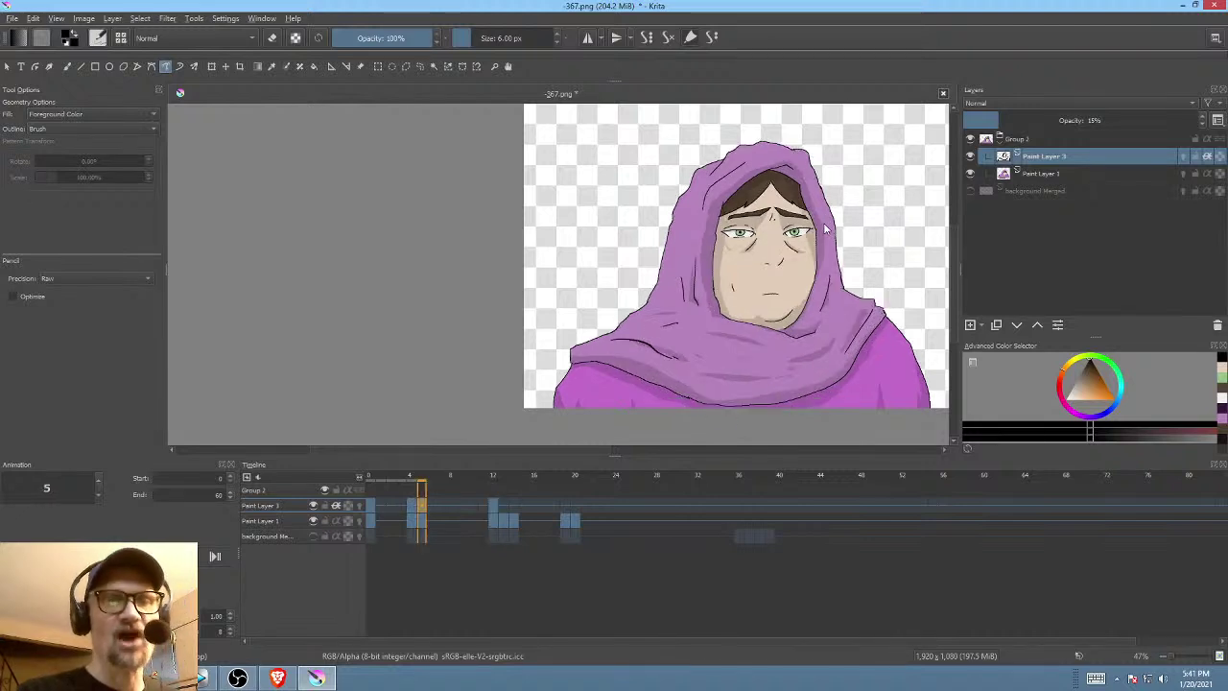
key(period)
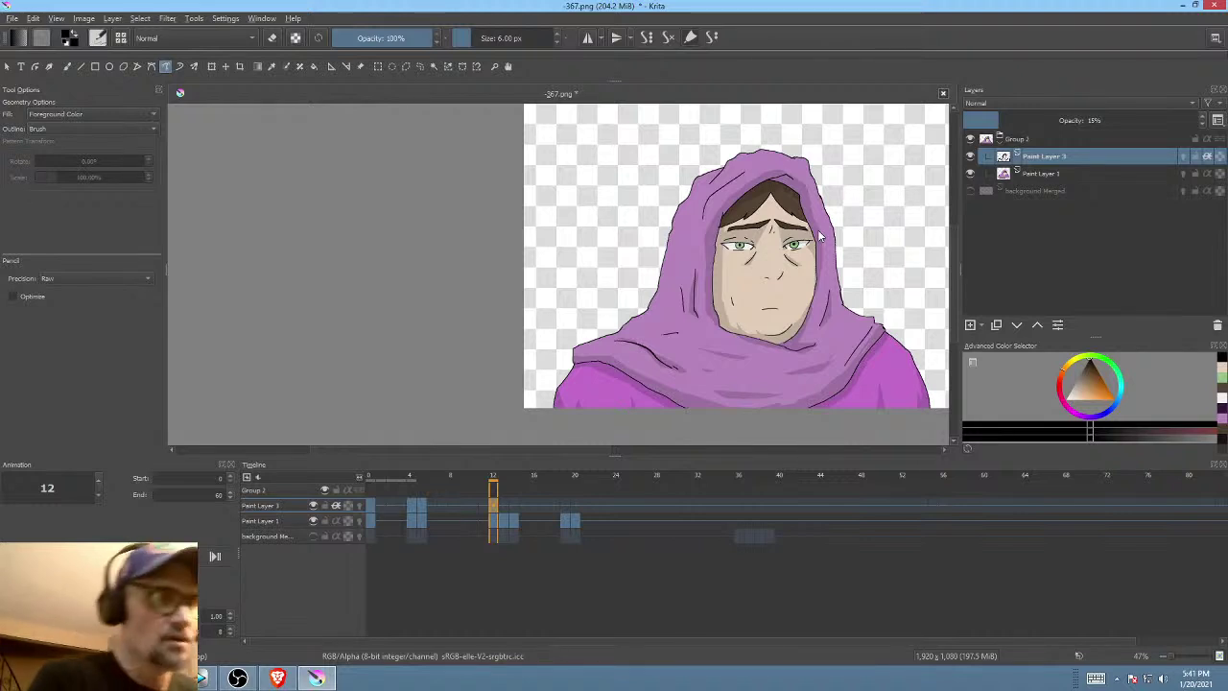
- Add a small shadow beside the outer corner of the right eye on frame 12 and compare with the earlier keyframes
key(Left)
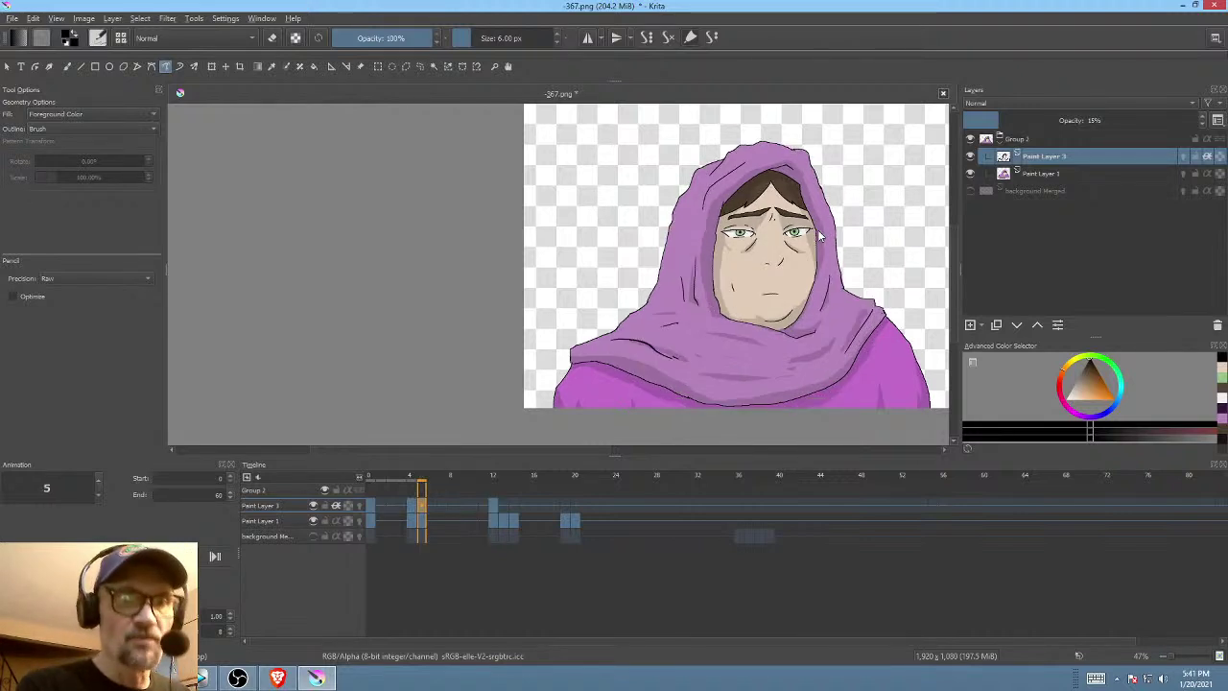
key(Right)
mouse_move(812, 250)
mouse_down()
mouse_move(814, 287)
mouse_move(817, 240)
mouse_up()
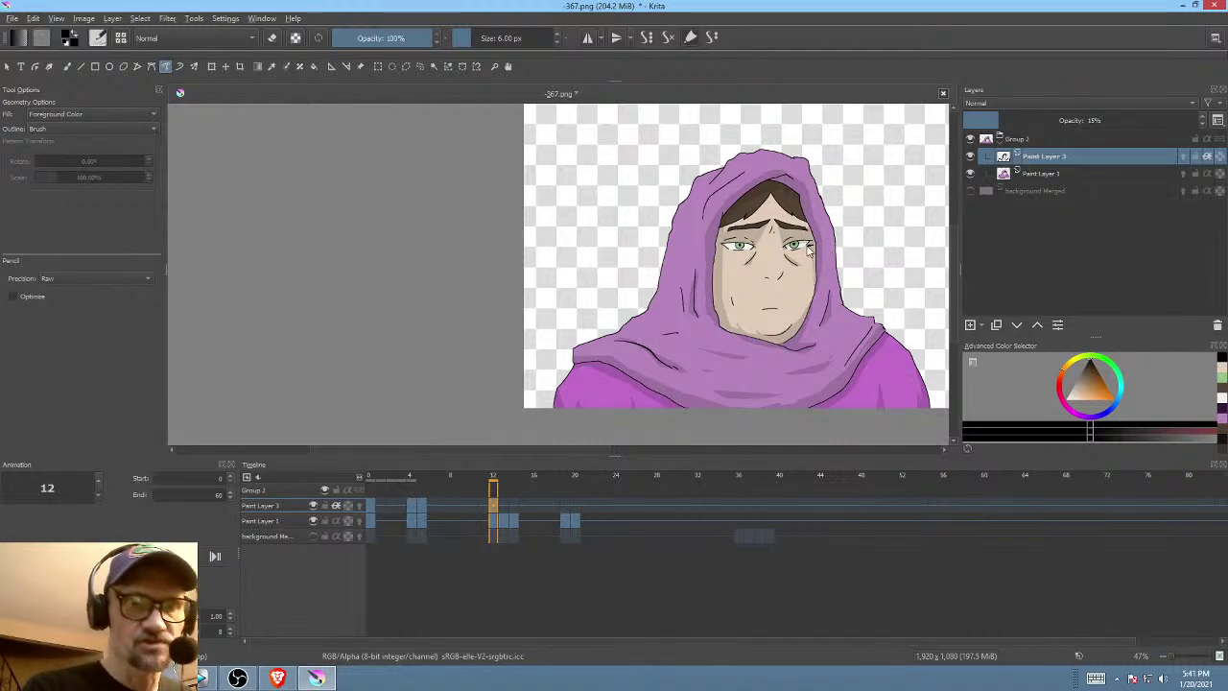
key(Left)
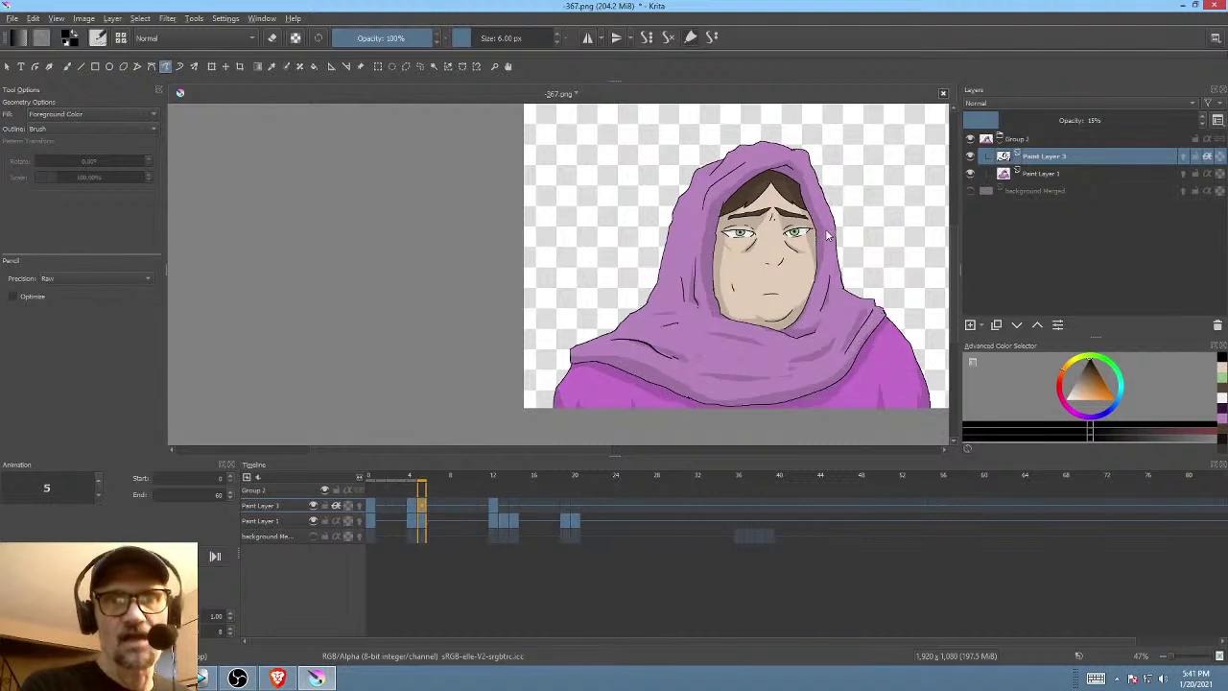
key(Right)
key(Left)
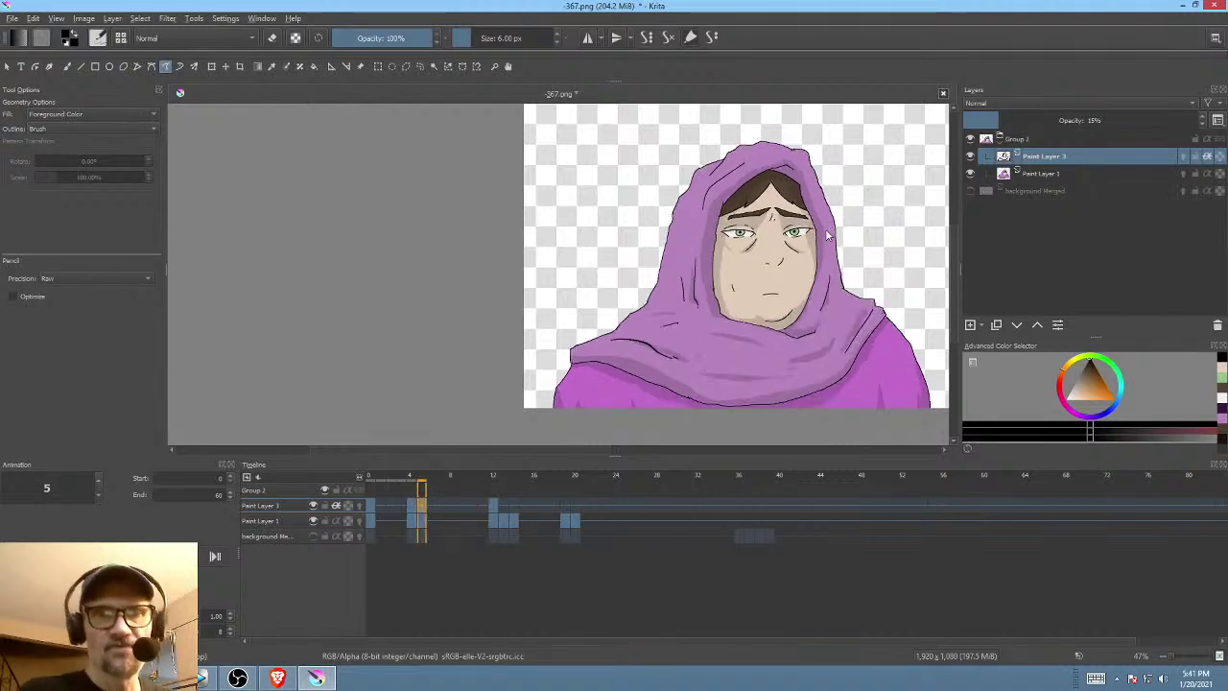
key(Left)
key(Left)
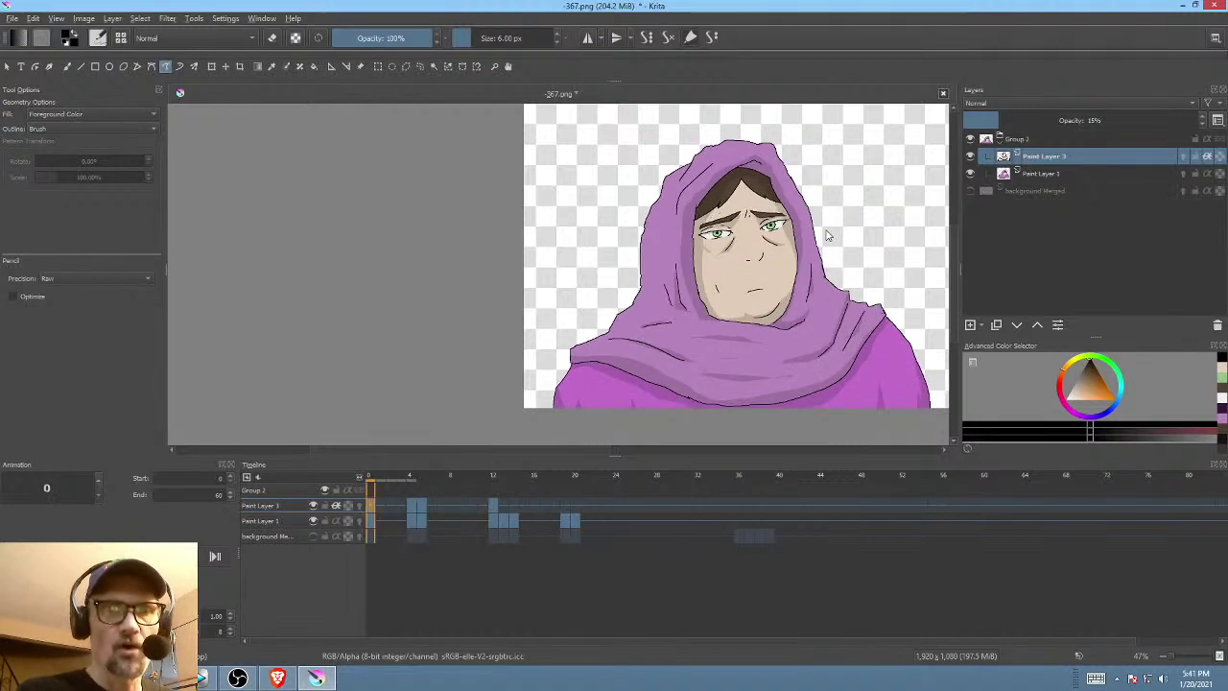
key(Right)
key(Right)
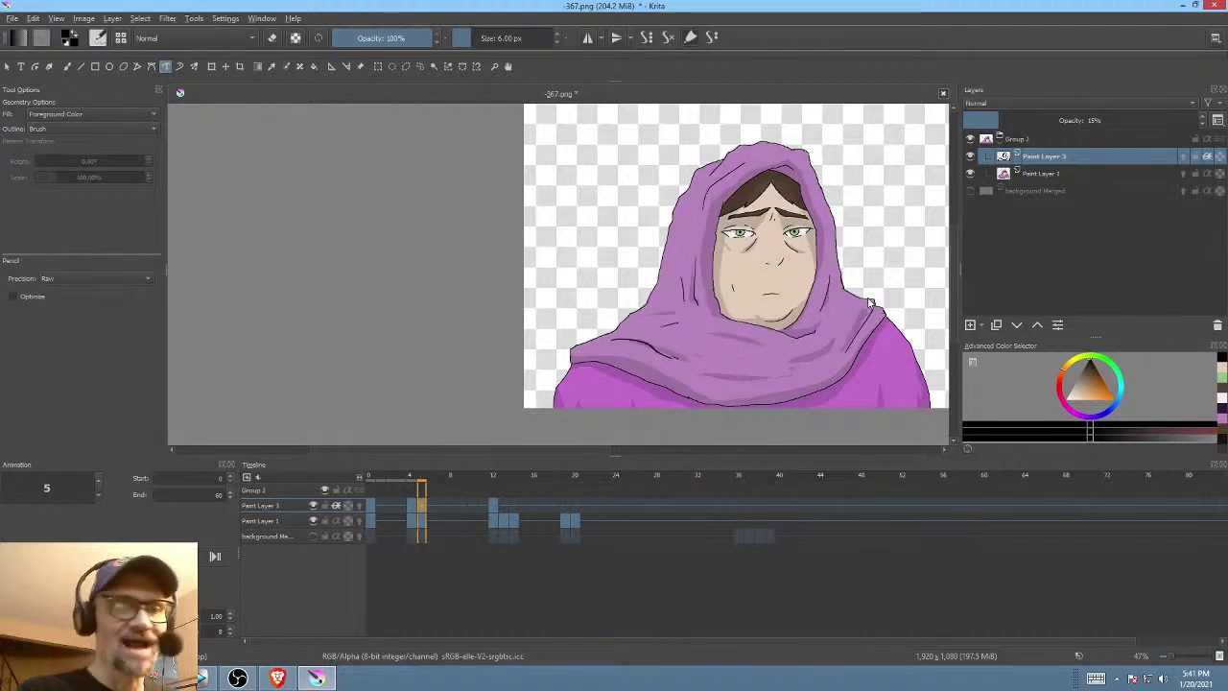
- Erase the stray shading on the scarf at the right shoulder of frame 5 and repaint the fold shadow there
key(e)
drag(835, 347, 894, 290)
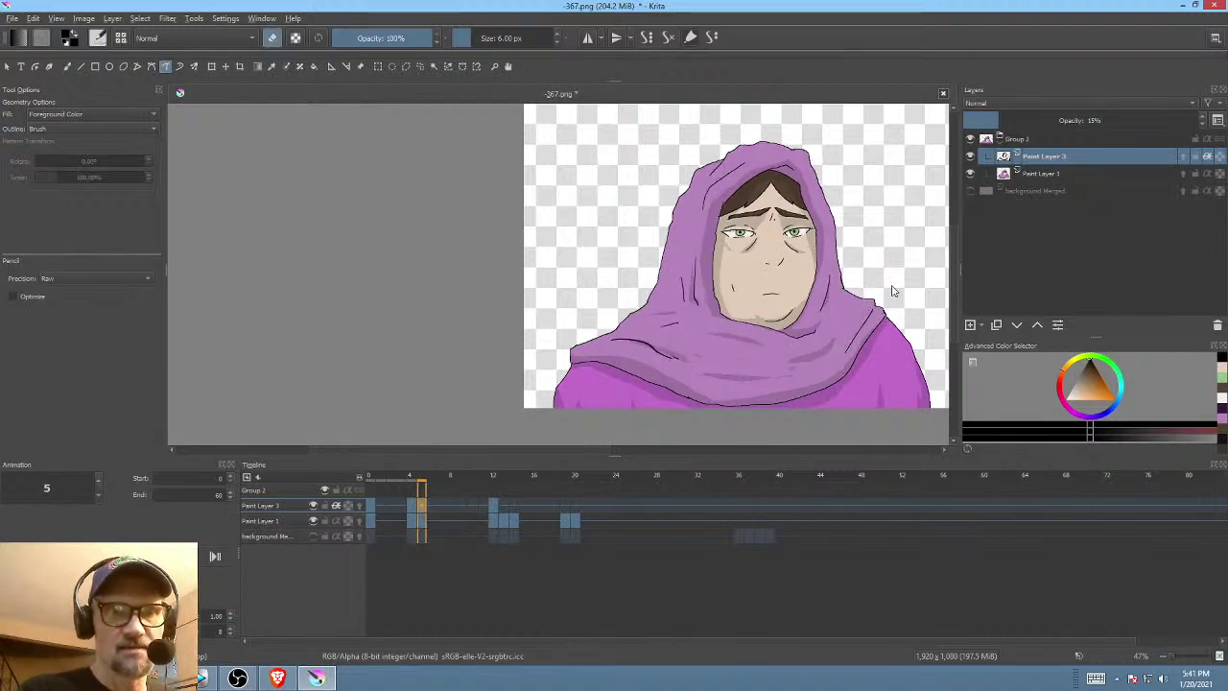
key(e)
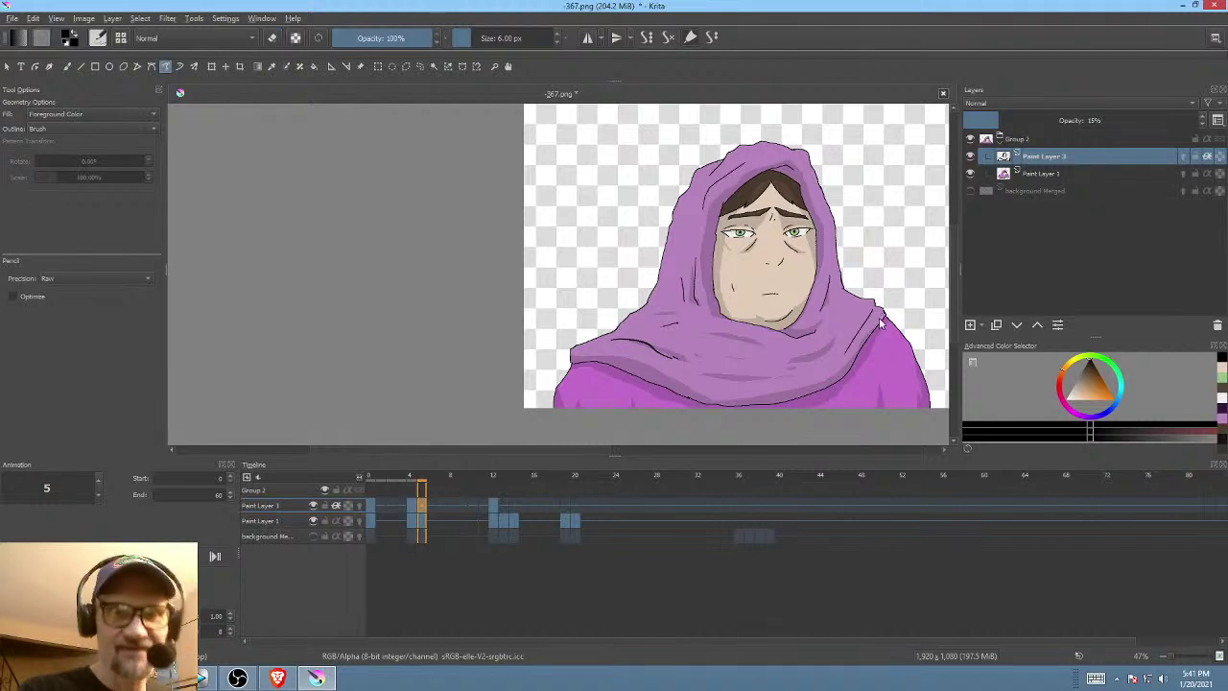
drag(844, 353, 875, 307)
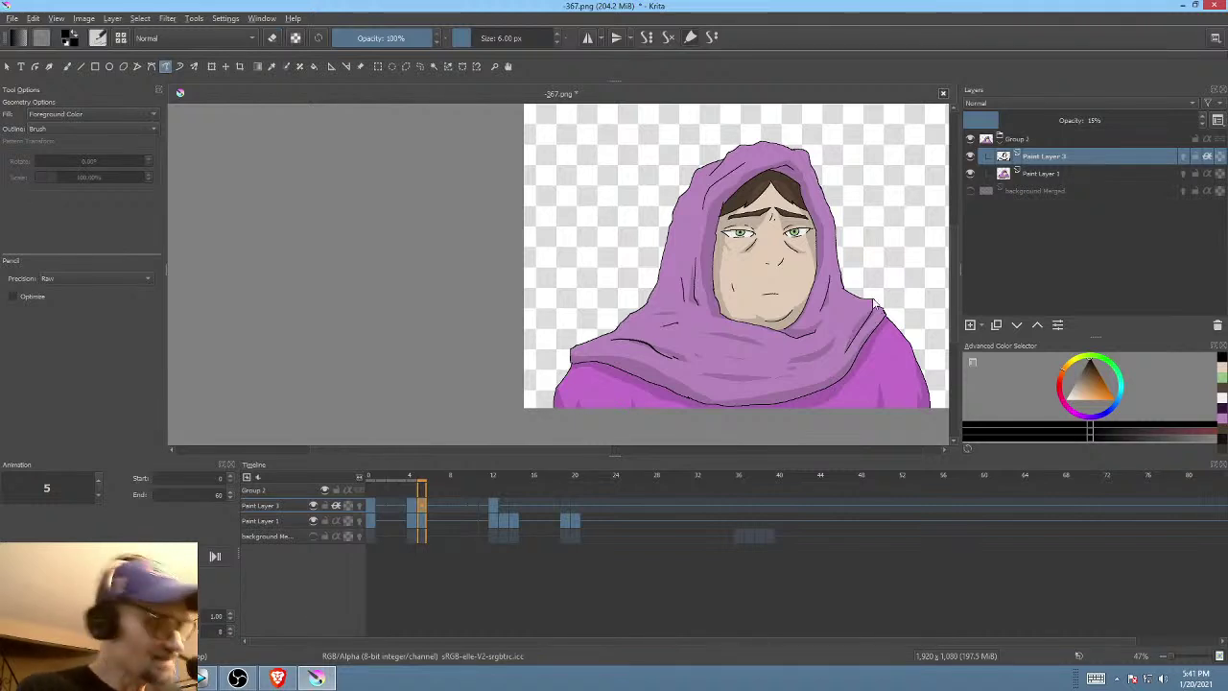
- Paint the matching fold shadow on the scarf at the right shoulder of frame 12 and compare it with frame 5
key(period)
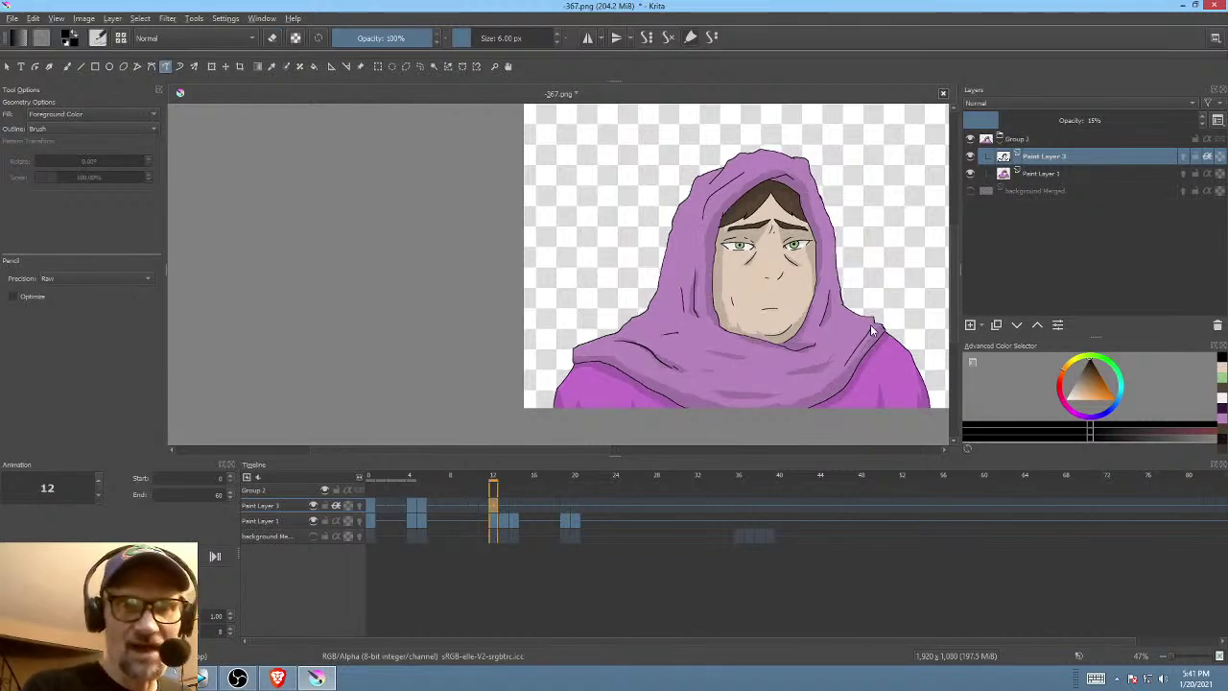
drag(862, 361, 902, 300)
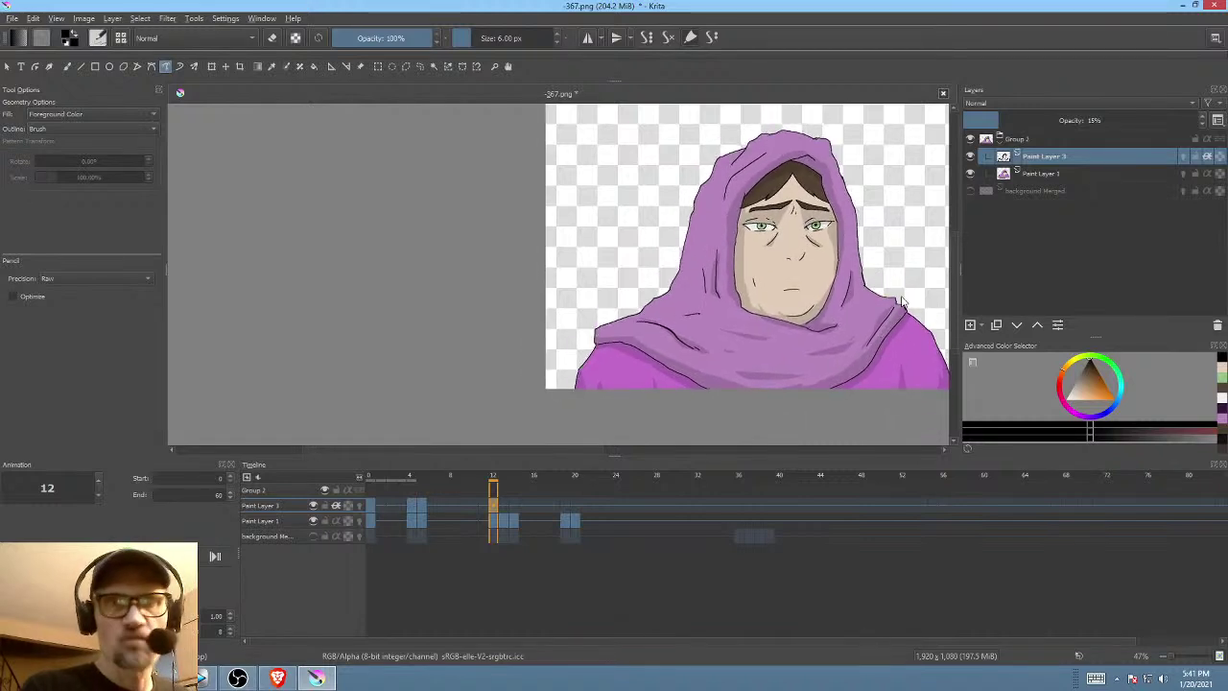
key(alt+comma)
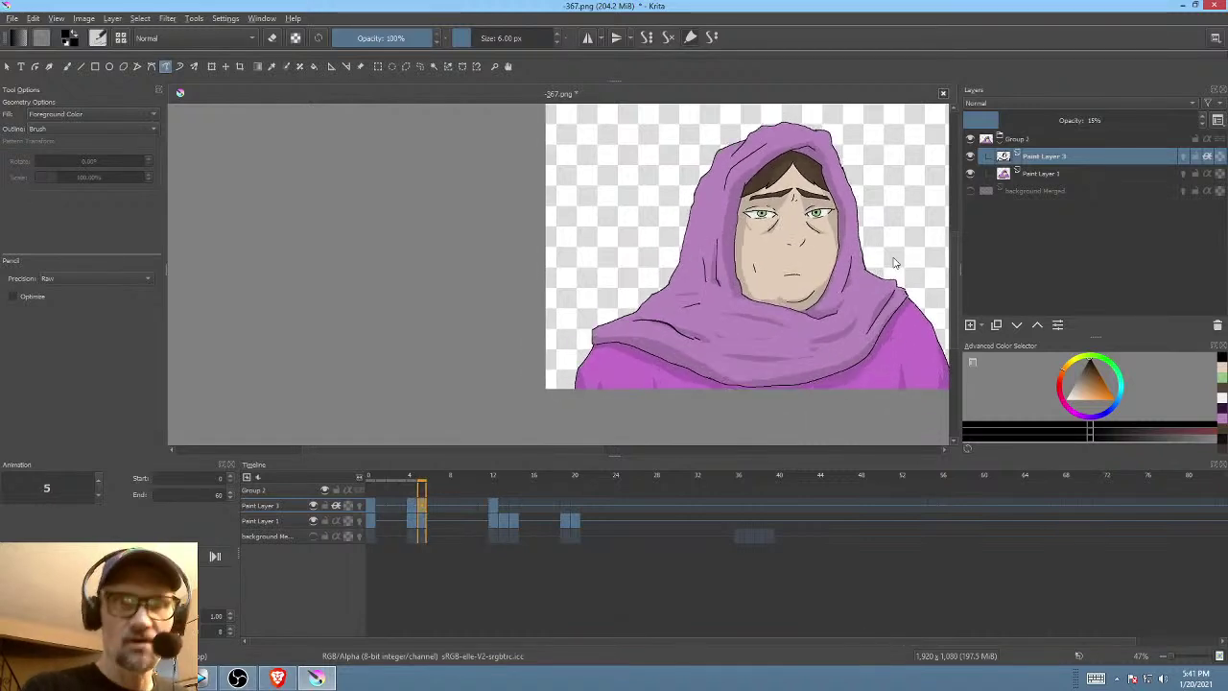
key(comma)
key(period)
key(alt+period)
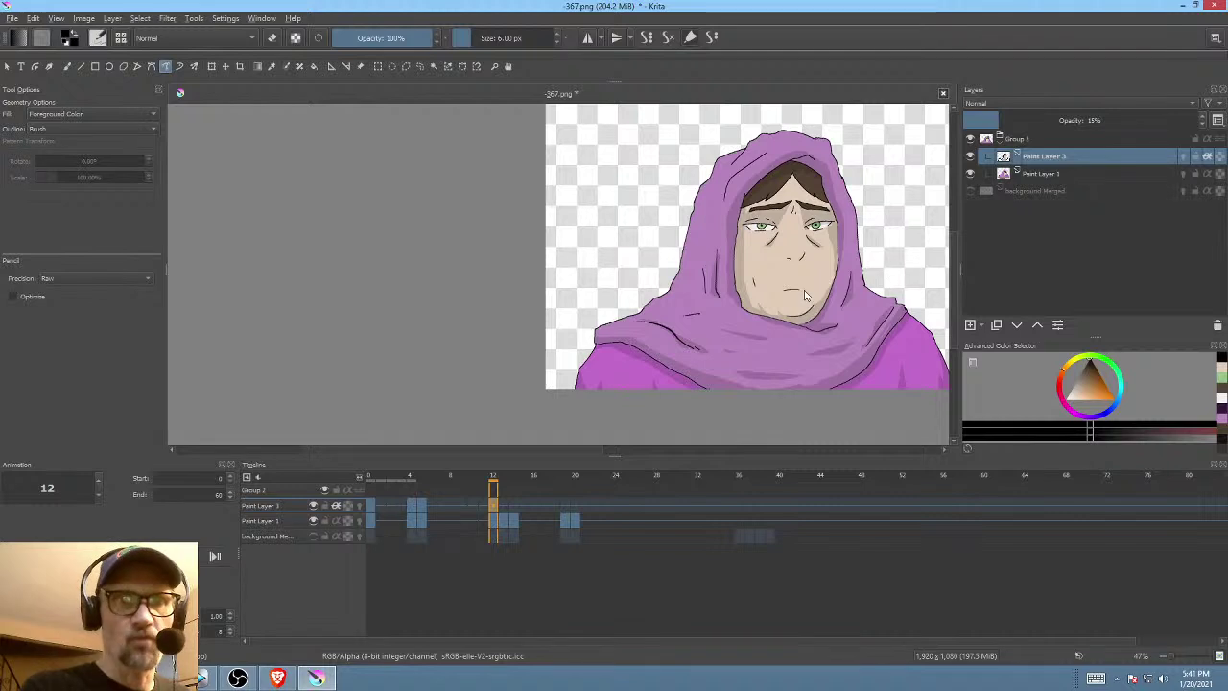
- Flip through the earlier keyframes and frame 12 to check that the scarf and hood shading is consistent
key(alt+comma)
key(alt+period)
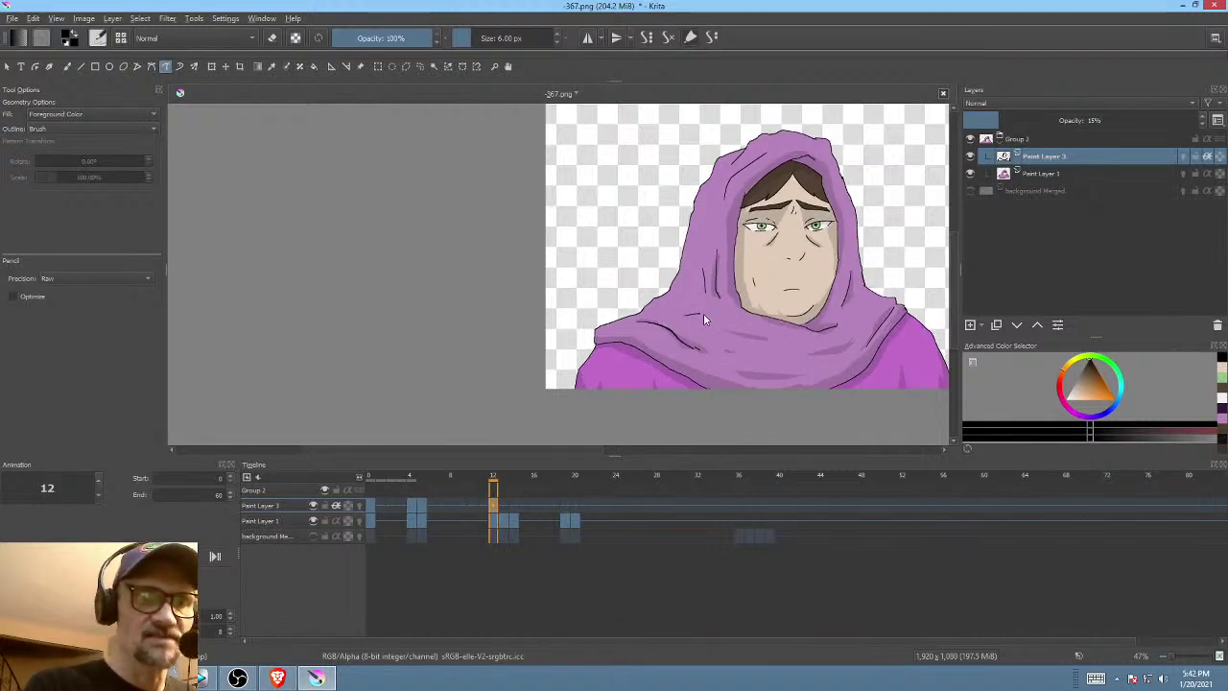
key(alt+comma)
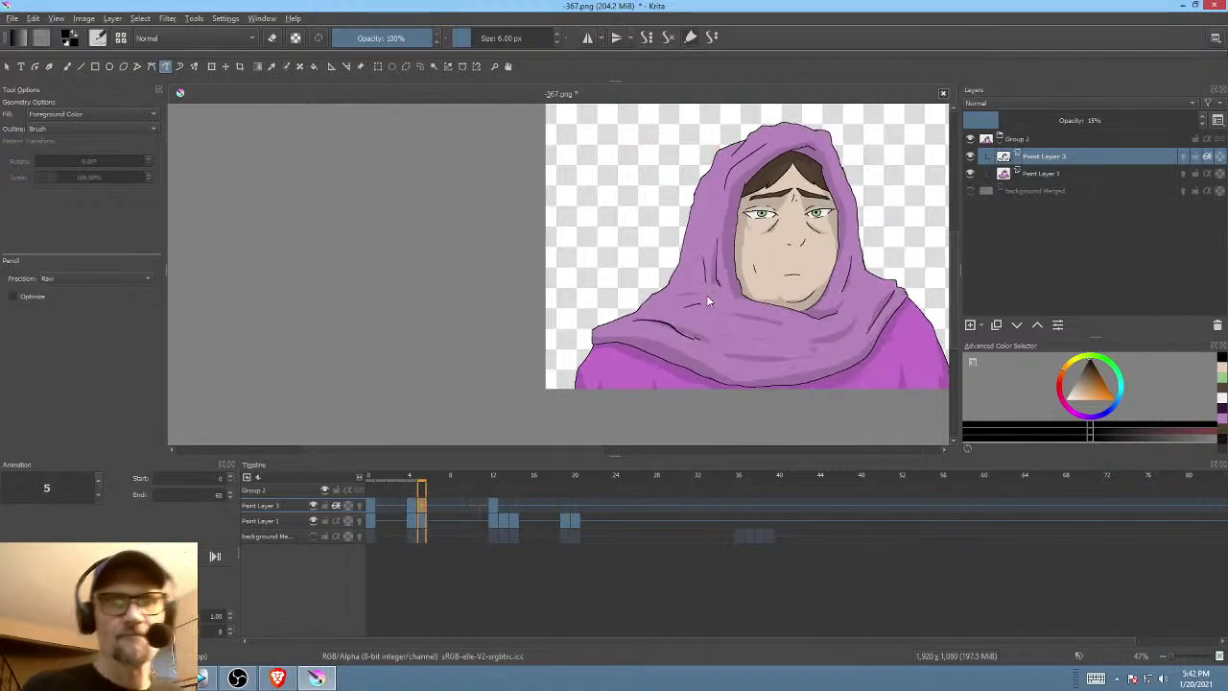
key(alt+comma)
key(alt+comma)
key(alt+period)
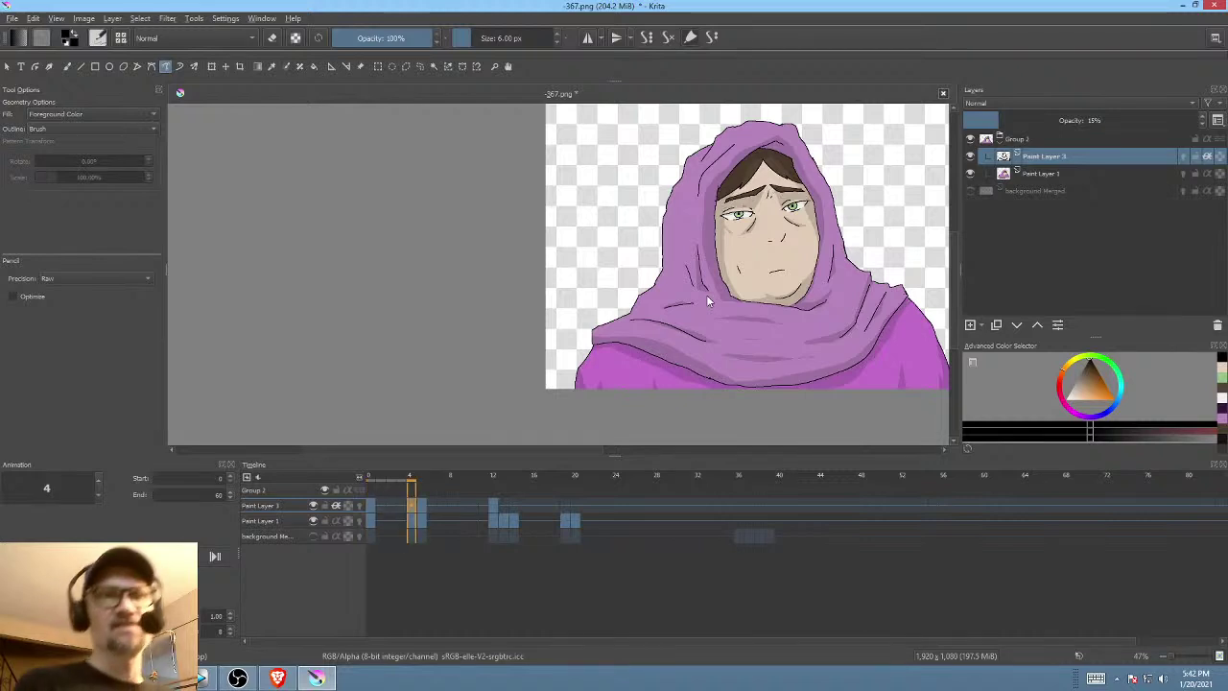
key(alt+period)
key(alt+period)
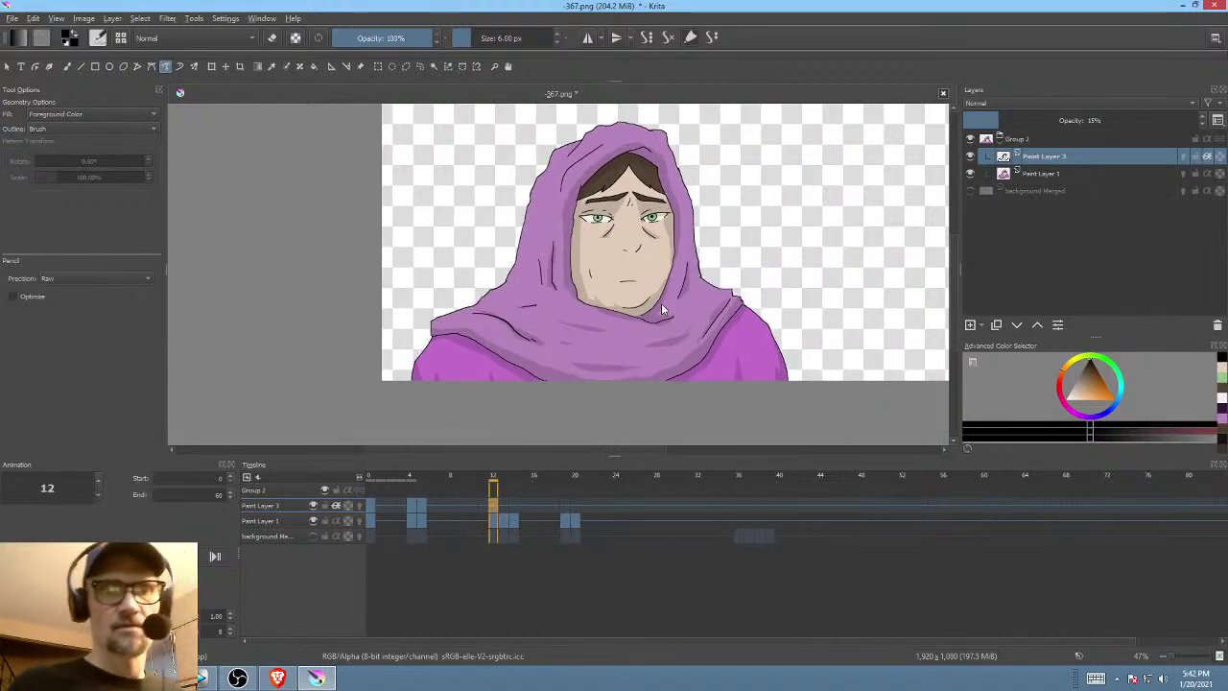
key(alt+comma)
key(alt+comma)
key(alt+period)
key(alt+period)
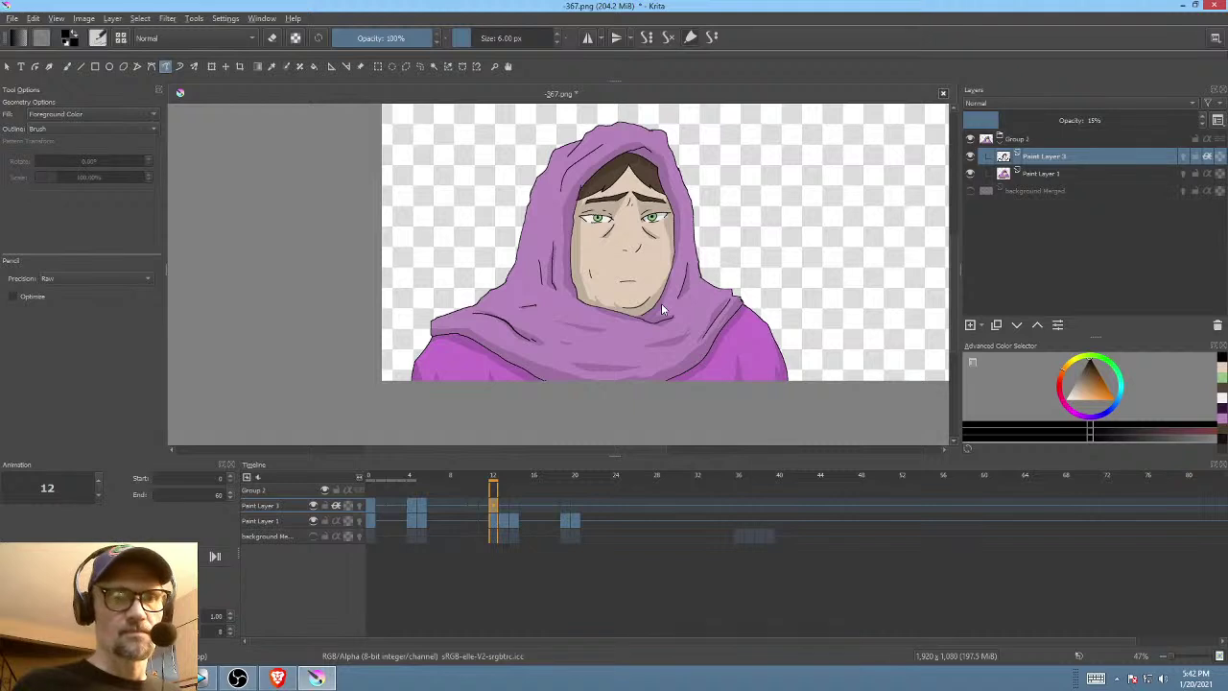
- Check how the Paint Layer 3 shading fits the drawings on frames 13, 14 and 19
click(503, 505)
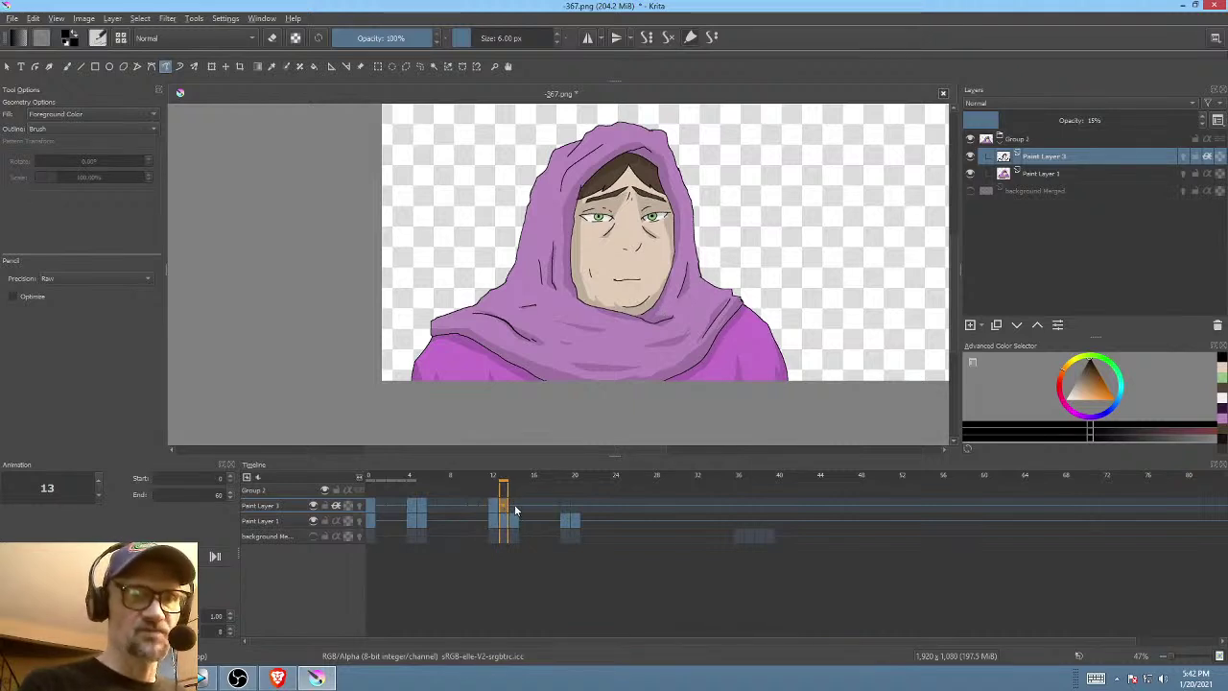
click(515, 503)
click(503, 506)
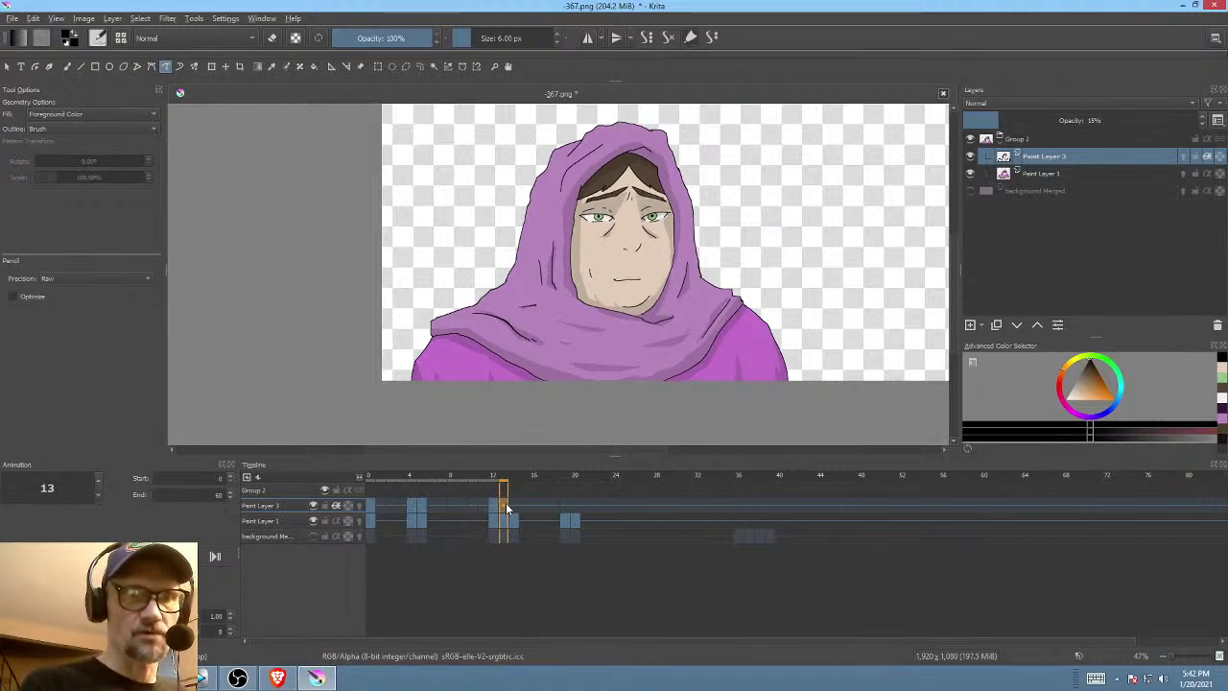
click(564, 505)
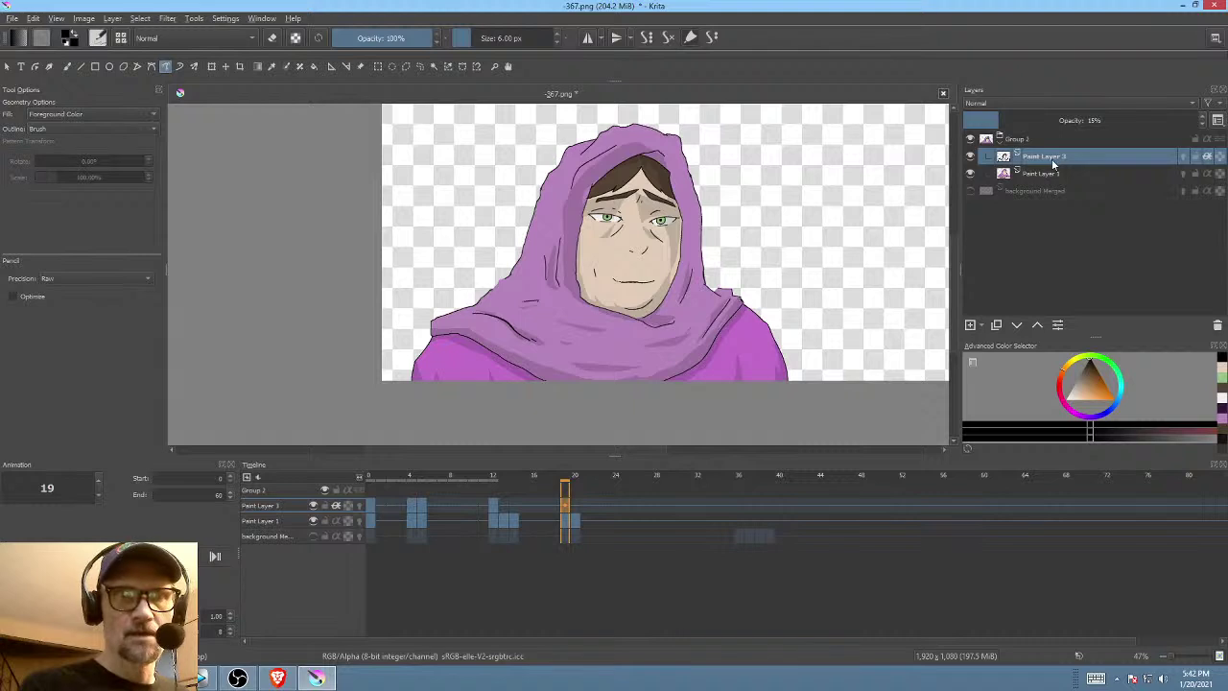
- Lasso the head area of the Paint Layer 3 shading on frame 19, move and rotate it to match the tilted head, and deselect
click(556, 505)
click(566, 503)
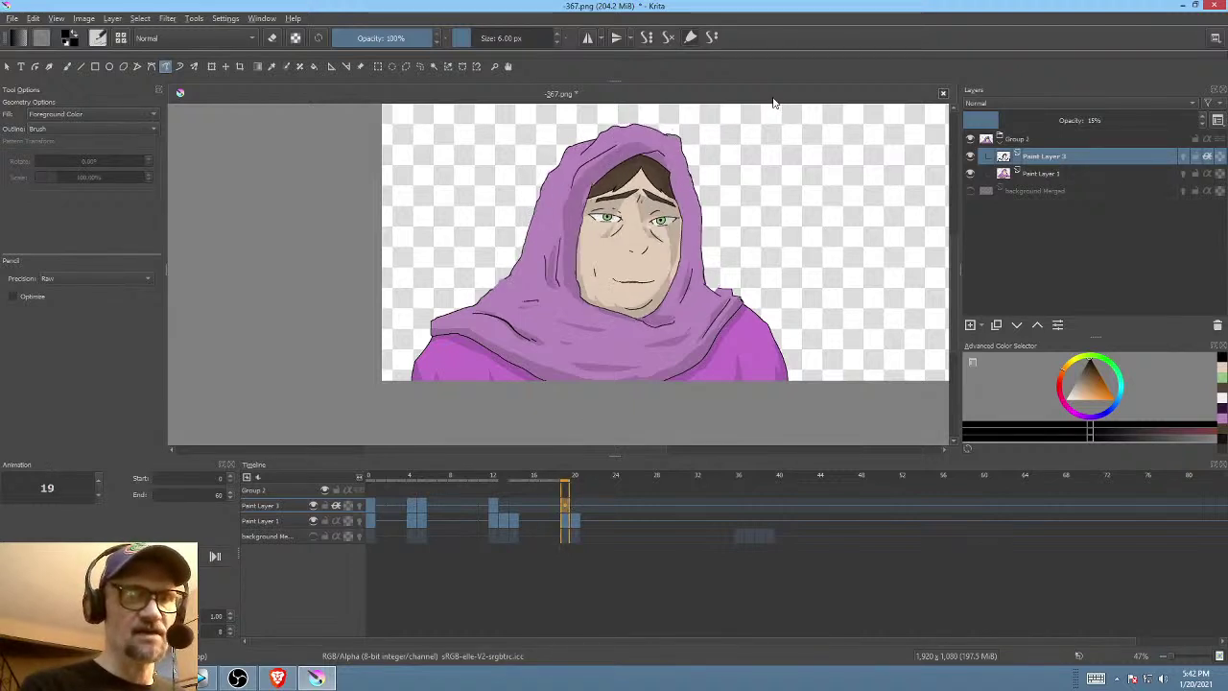
key(l)
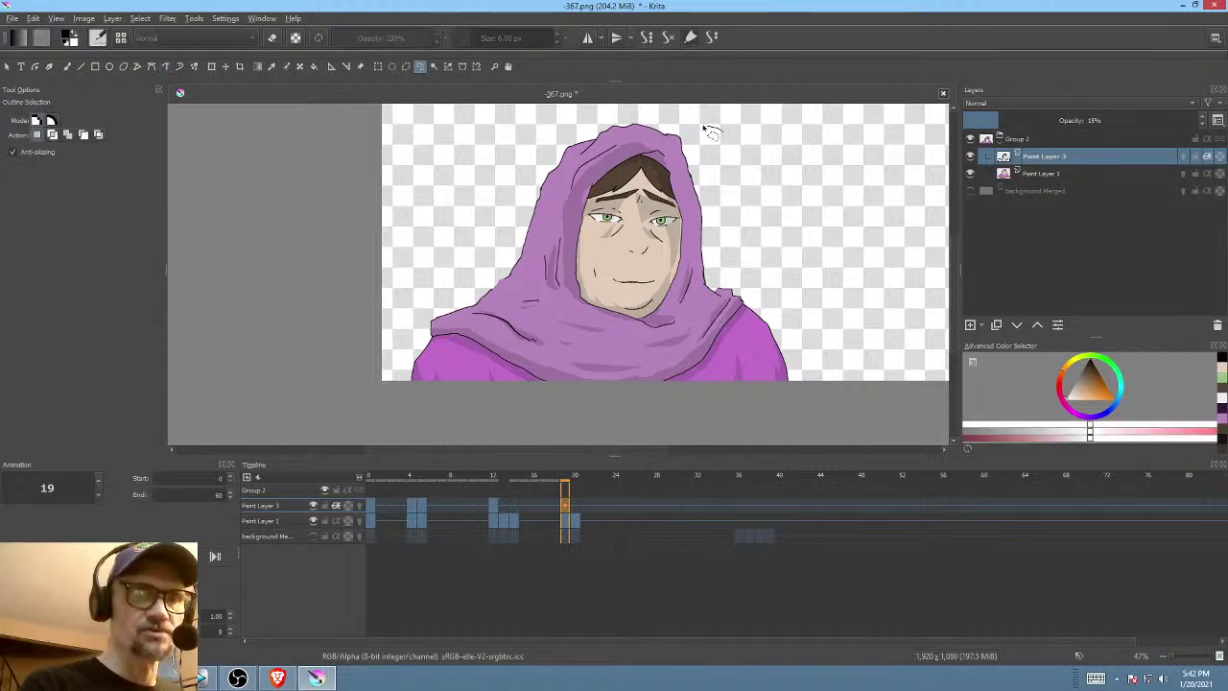
mouse_move(710, 131)
mouse_down()
mouse_move(508, 230)
mouse_move(604, 344)
mouse_move(672, 338)
mouse_move(735, 199)
mouse_up()
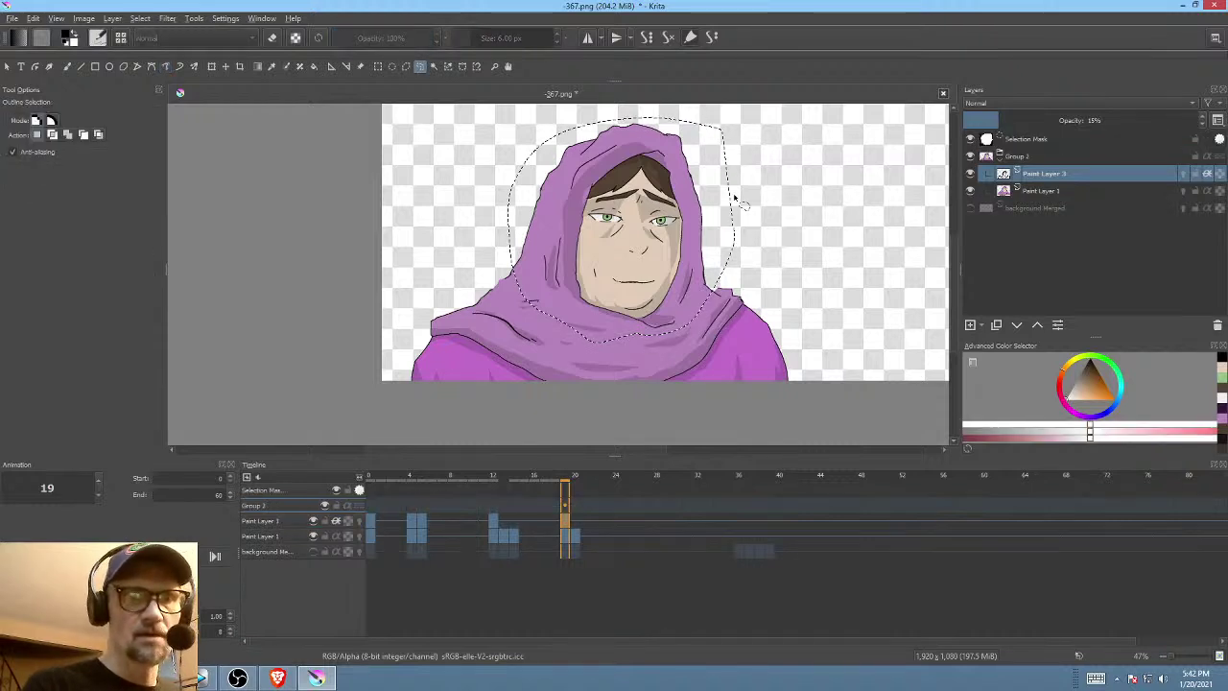
key(ctrl+t)
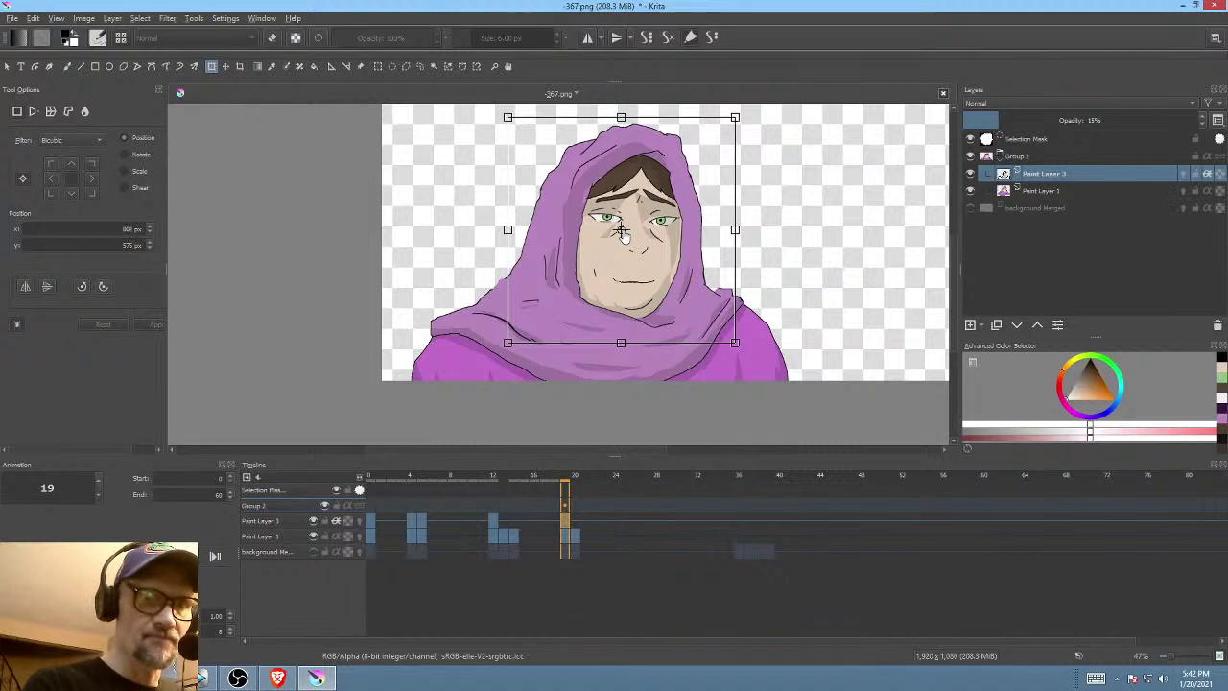
drag(621, 231, 632, 331)
drag(823, 232, 830, 266)
drag(647, 279, 645, 285)
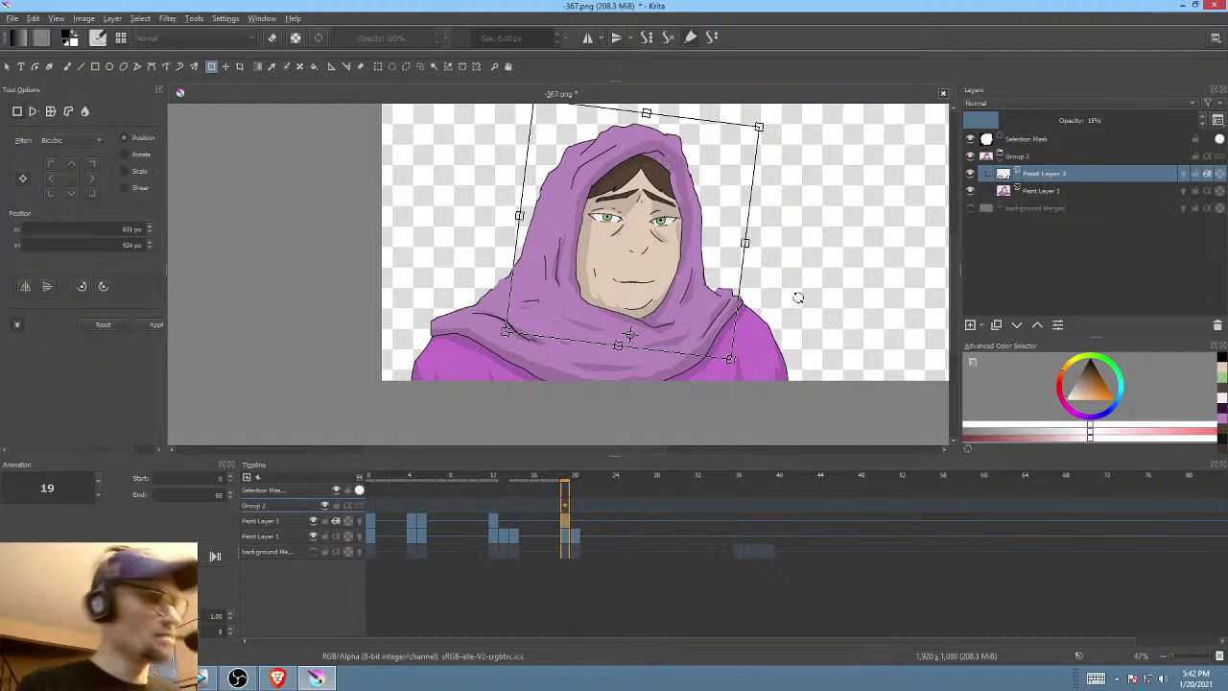
key(Return)
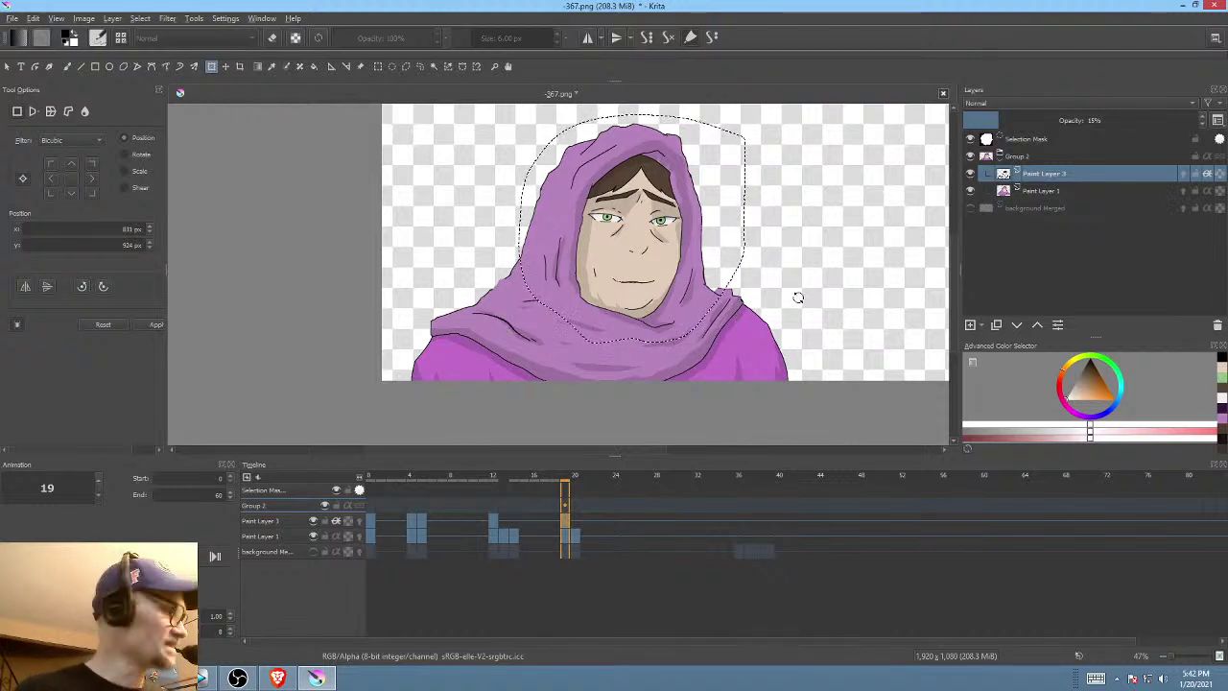
key(ctrl+shift+a)
- Erase the misplaced shading on the hood beside the upper right of the face on frame 19 and redraw it
drag(706, 113, 735, 131)
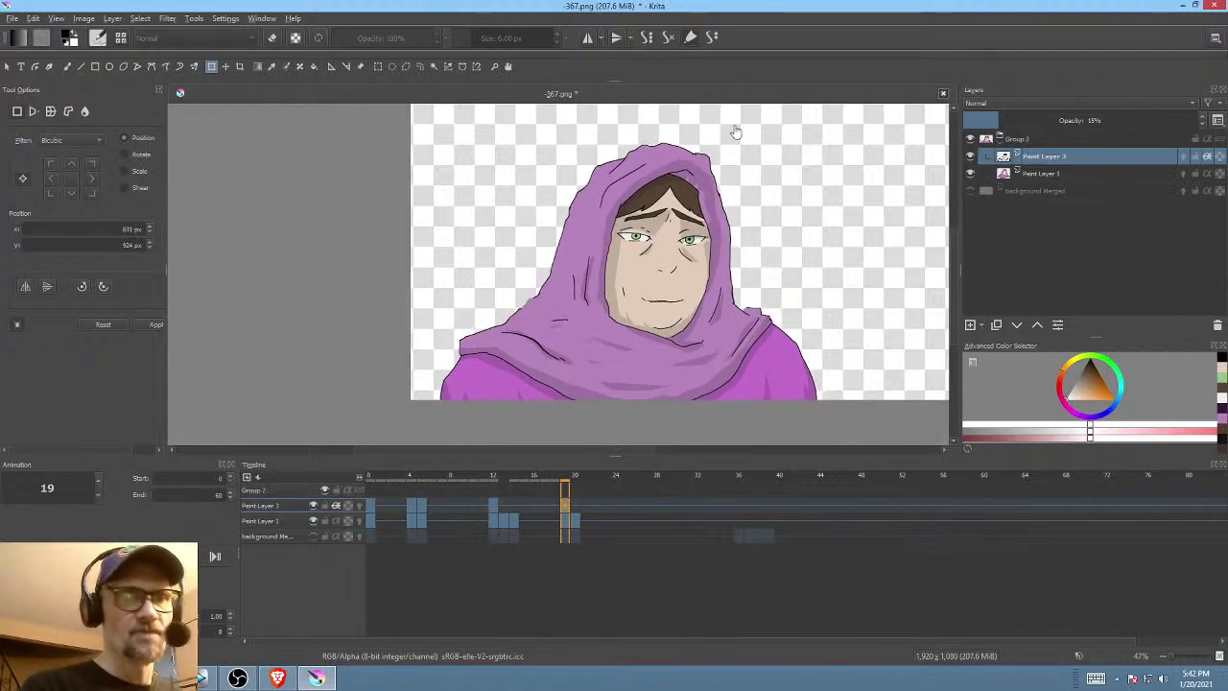
key(e)
click(691, 163)
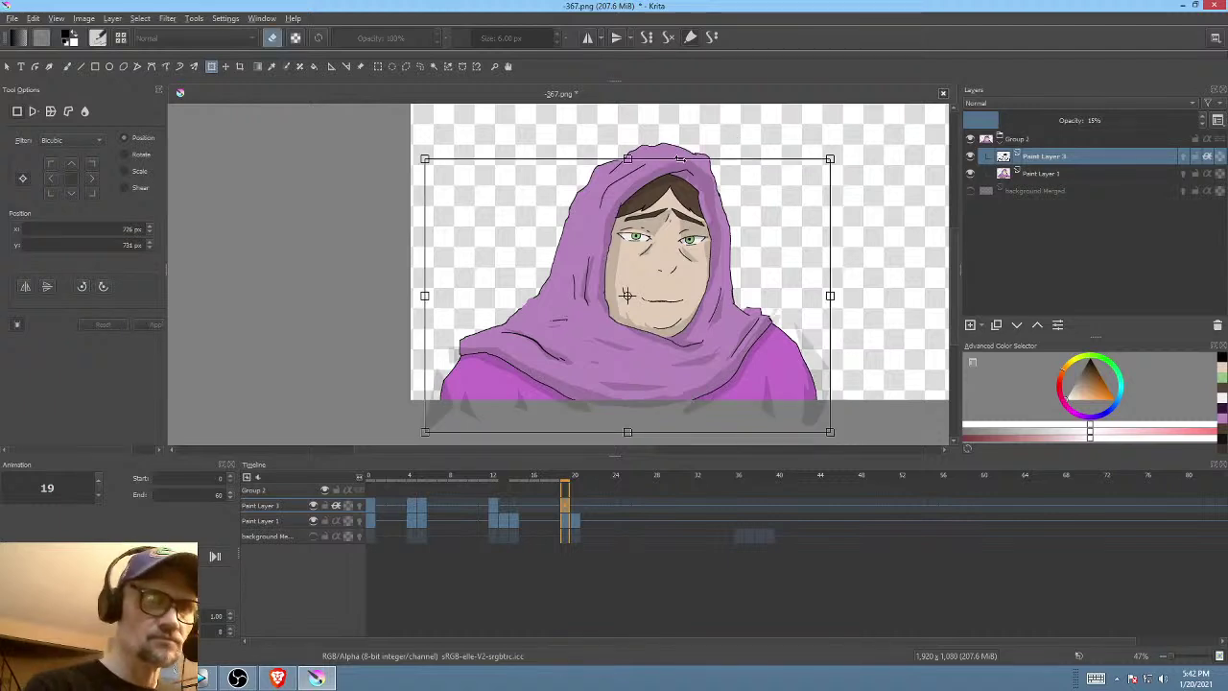
key(Return)
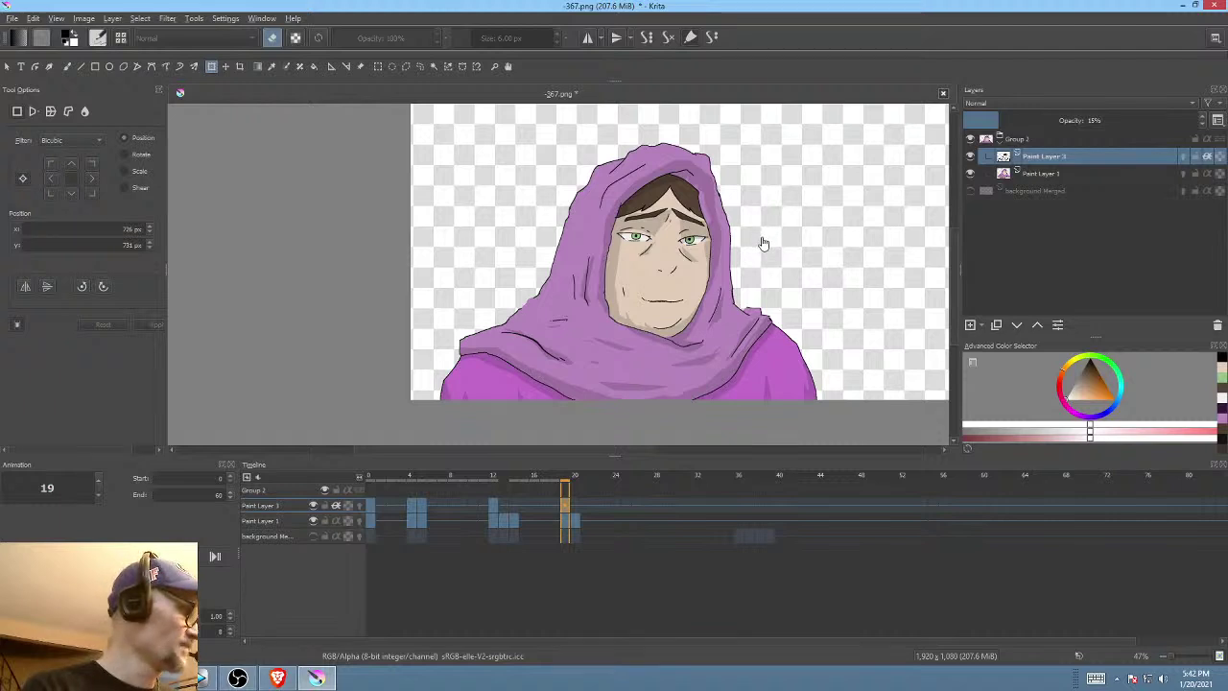
key(p)
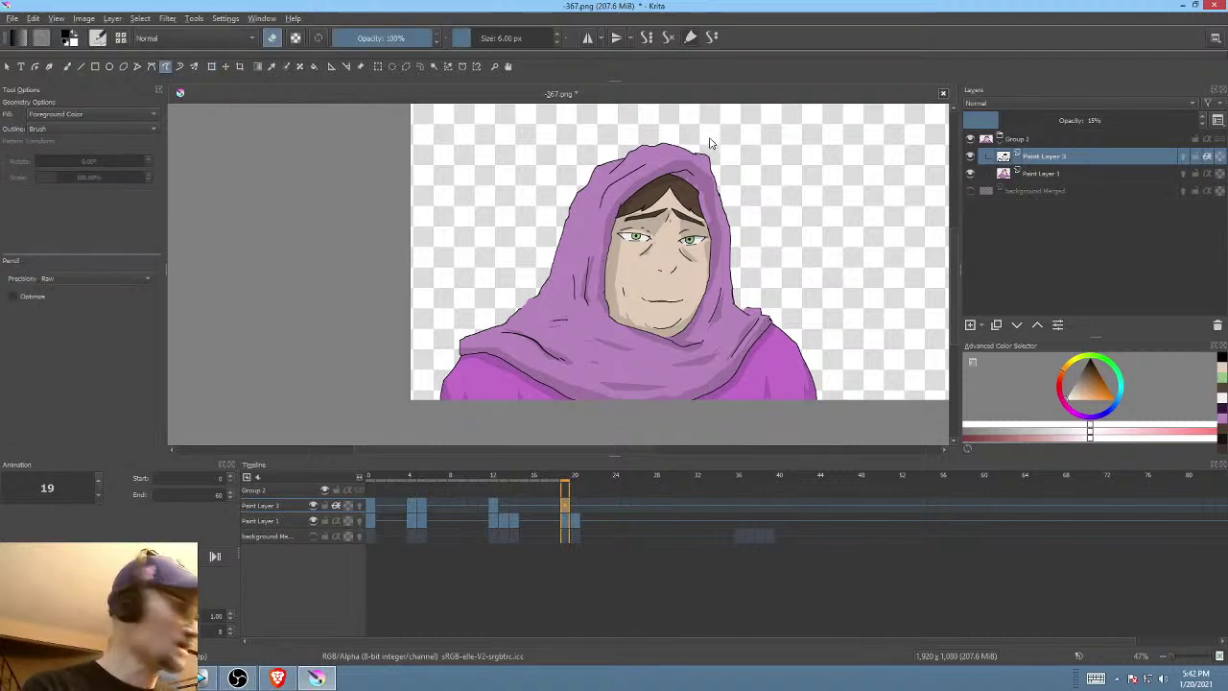
key(e)
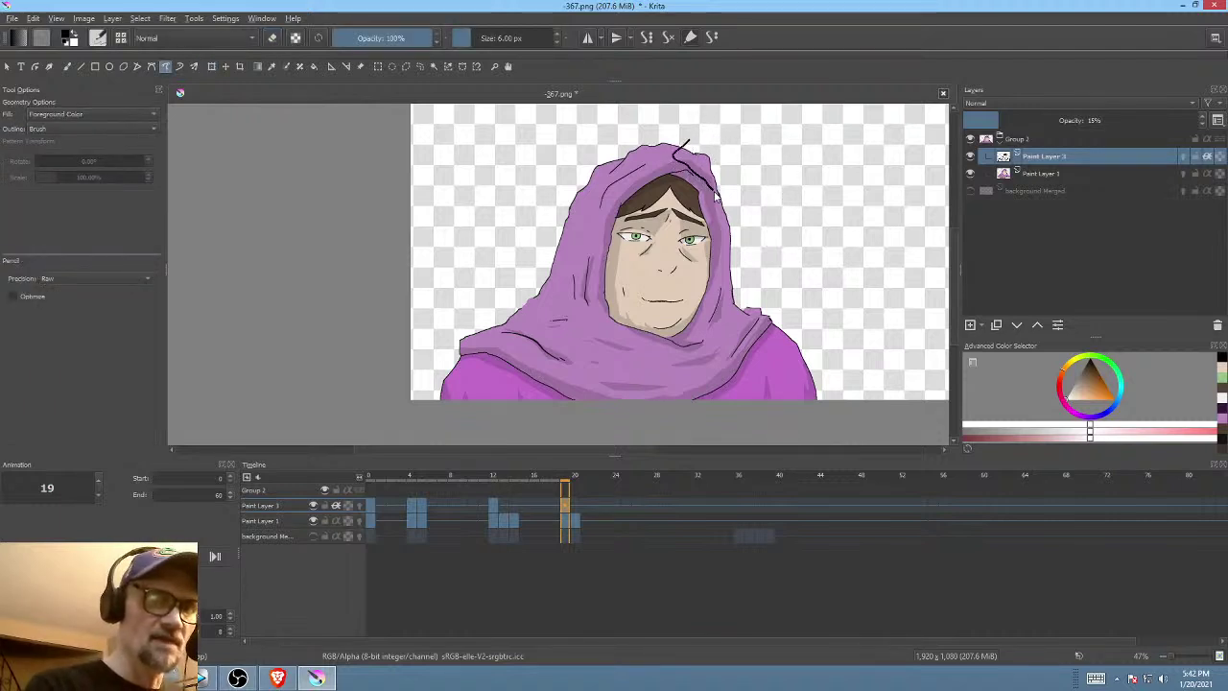
key(e)
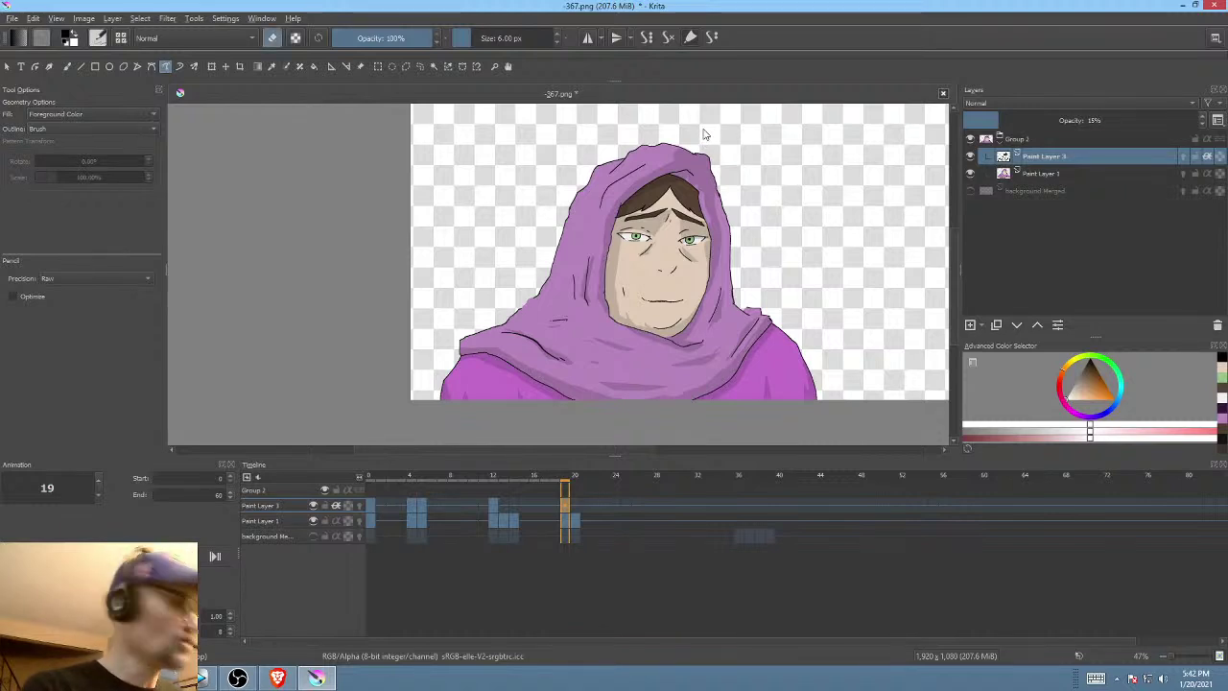
mouse_move(698, 138)
mouse_down()
mouse_move(671, 163)
mouse_move(725, 225)
mouse_up()
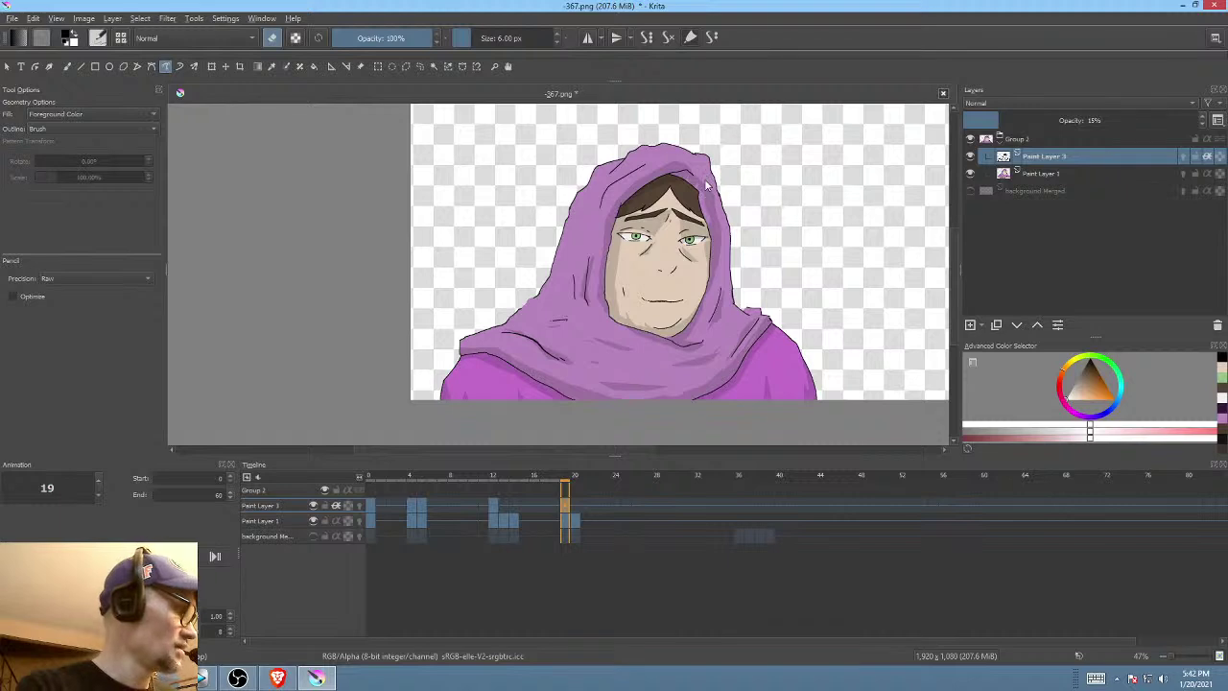
key(e)
mouse_move(709, 198)
mouse_down()
mouse_move(685, 173)
mouse_move(711, 237)
mouse_move(719, 202)
mouse_up()
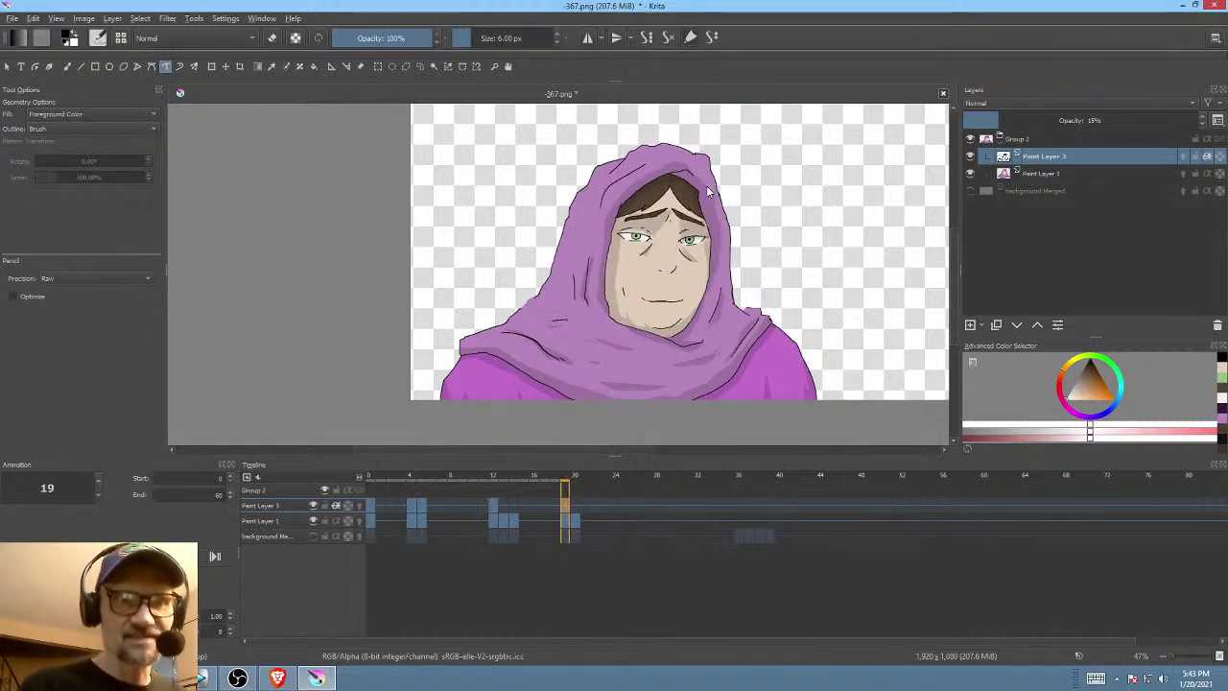
- Compare frame 19 with the preceding drawing and repaint the shadow between the nose bridge and the right eyebrow
key(Left)
key(Left)
key(Right)
key(Right)
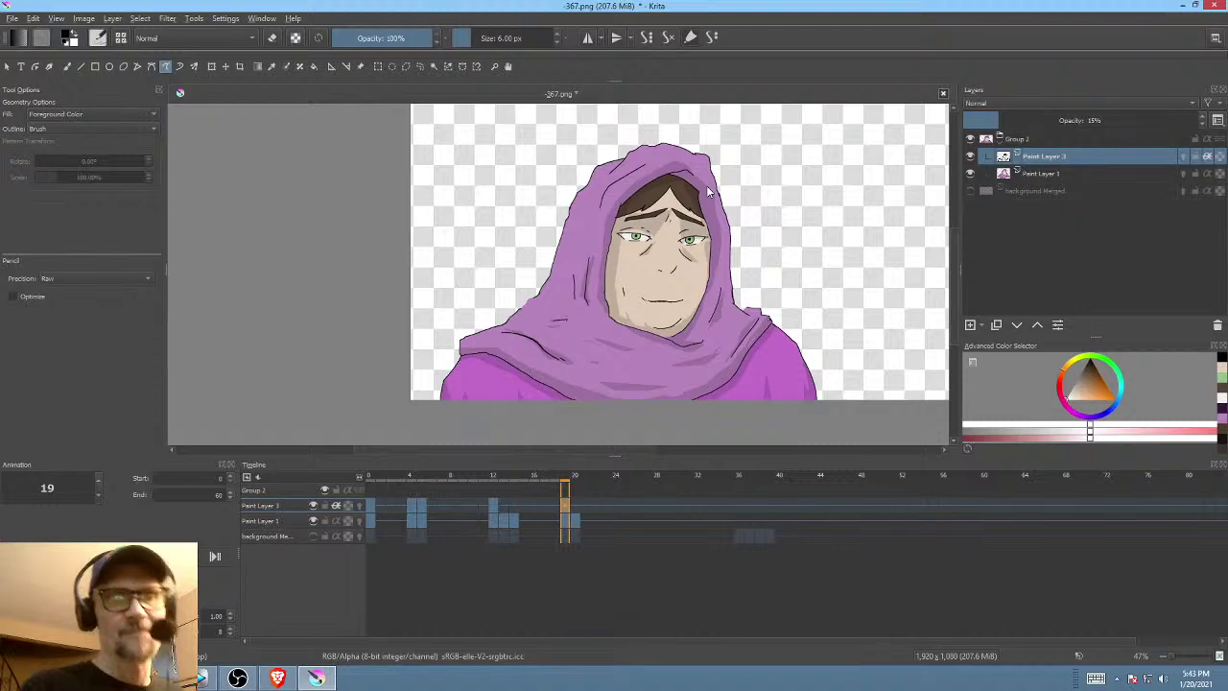
key(Left)
key(Right)
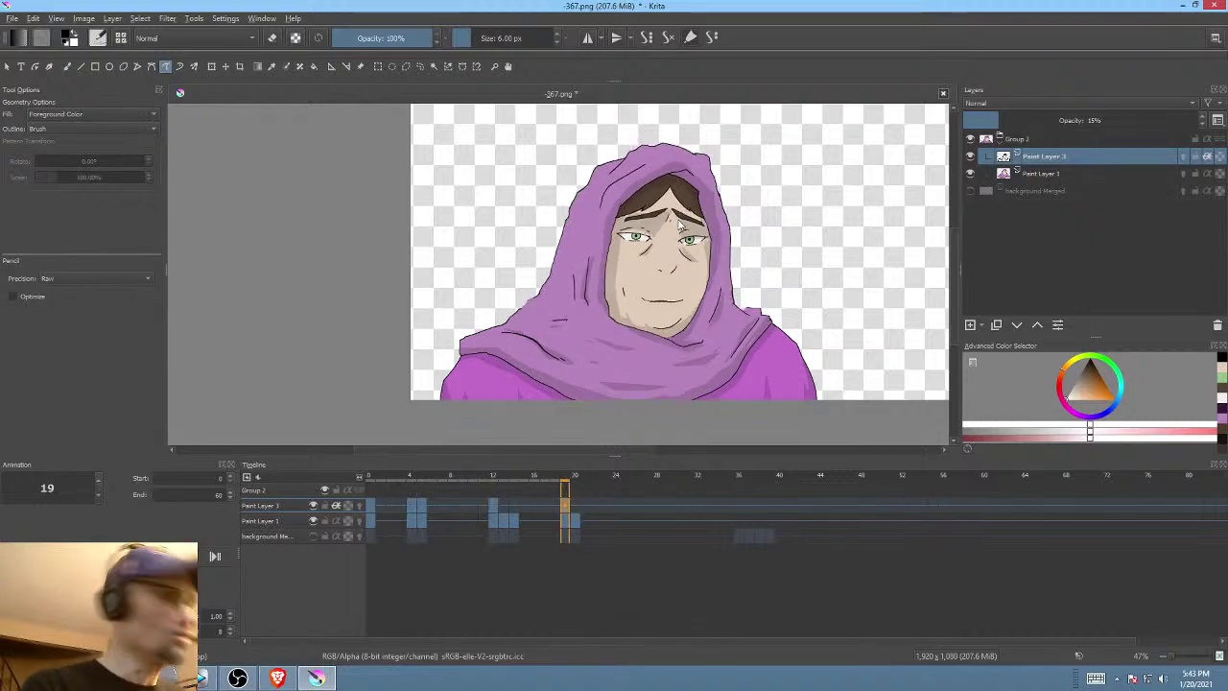
key(e)
scroll(690, 239, up, 3)
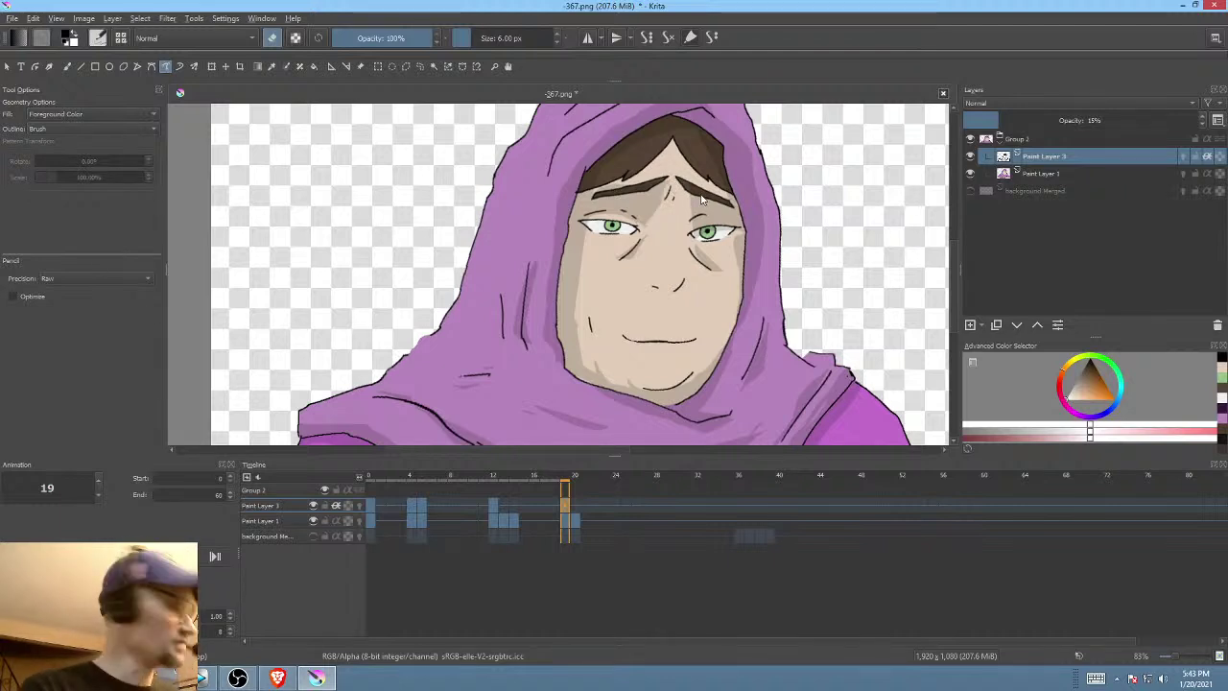
key(e)
drag(685, 178, 687, 245)
key(ctrl+z)
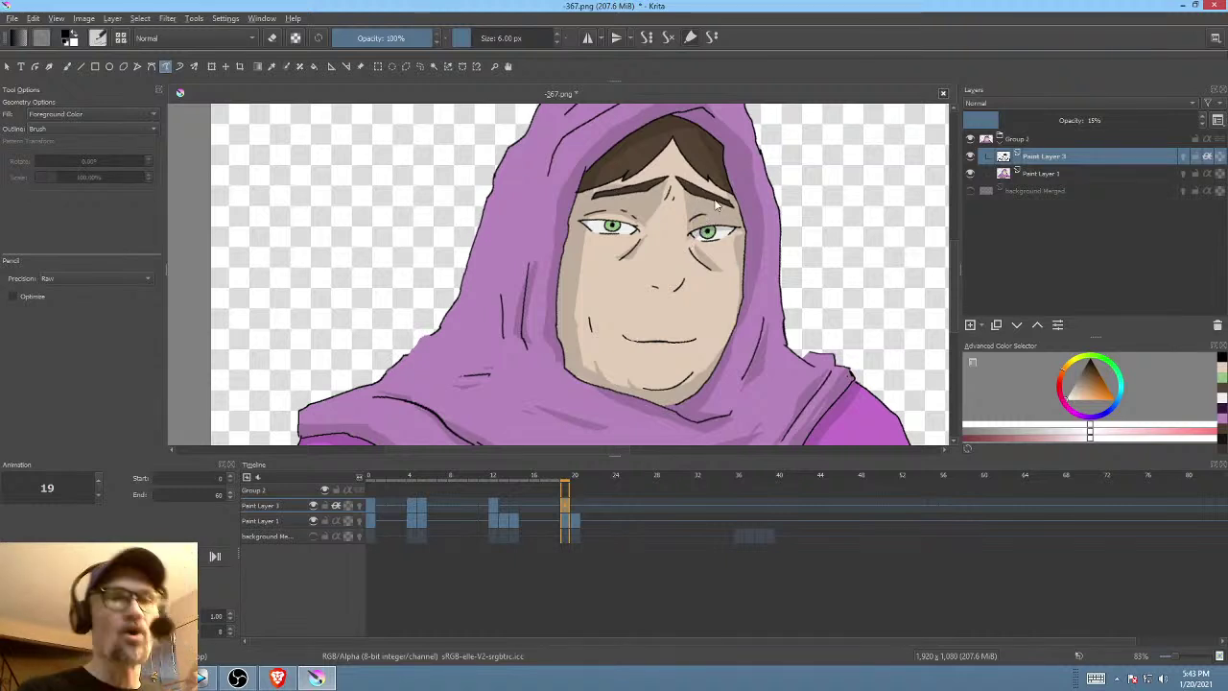
- Flip through the keyframes on frames 4, 5, 12 and 19 to compare how the face and hood shading changes
key(semicolon)
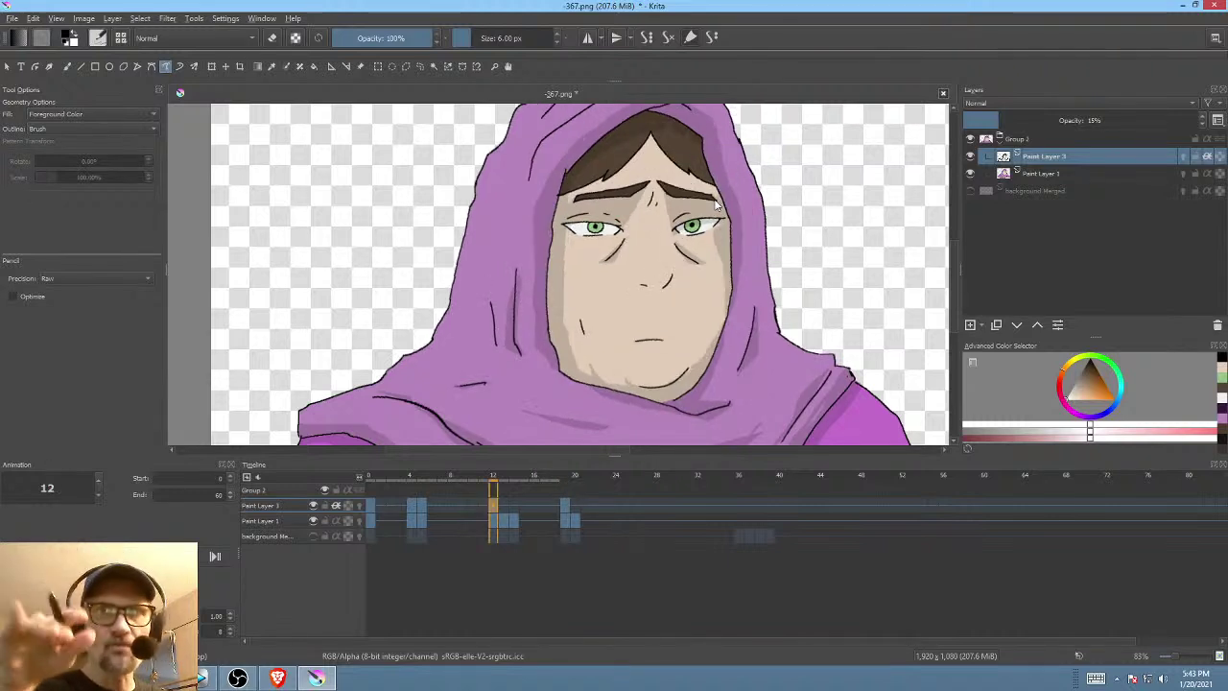
key(apostrophe)
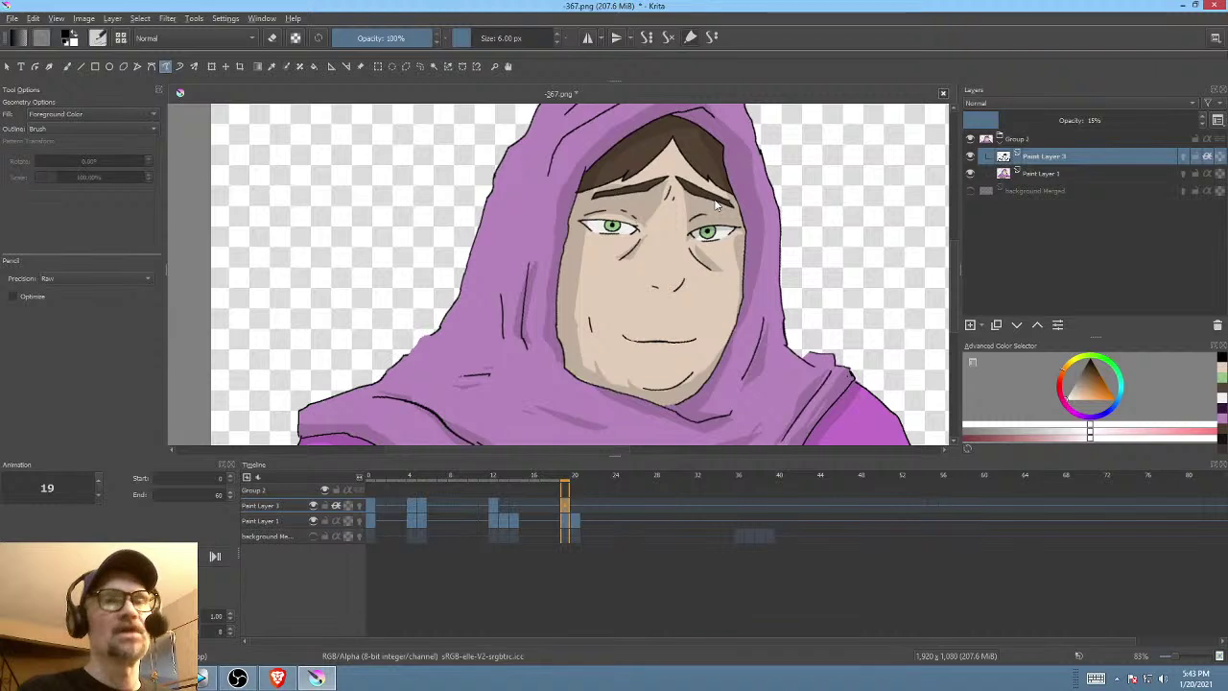
key(semicolon)
key(semicolon)
key(apostrophe)
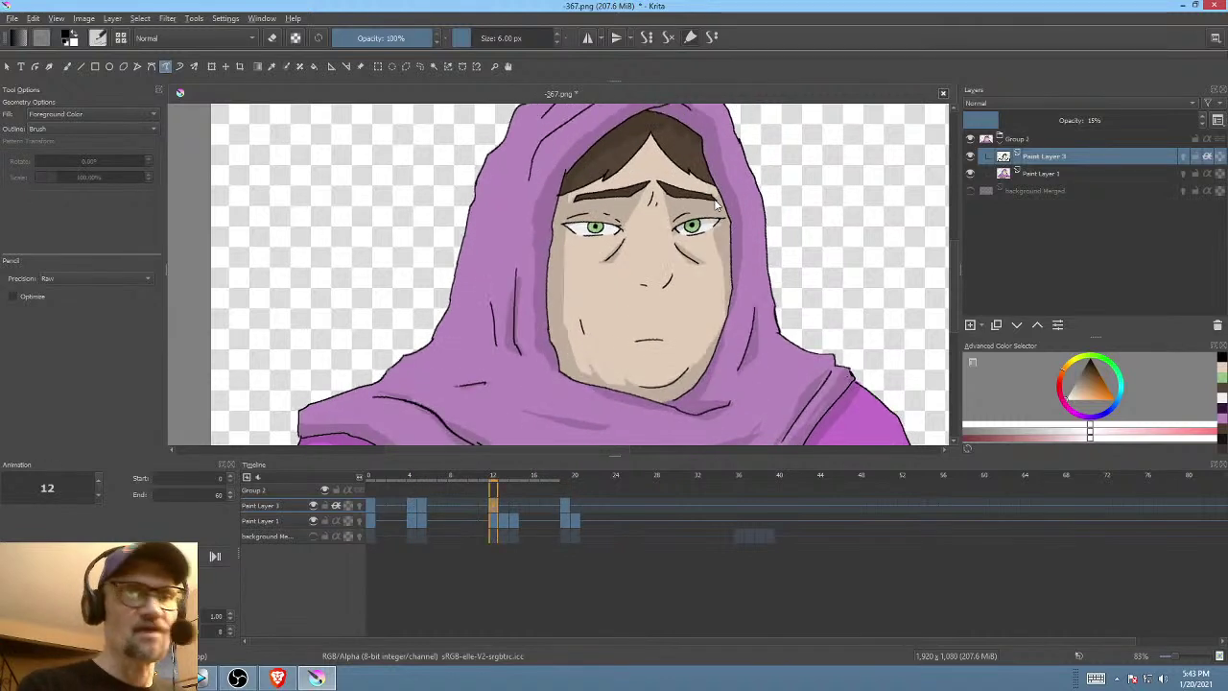
key(semicolon)
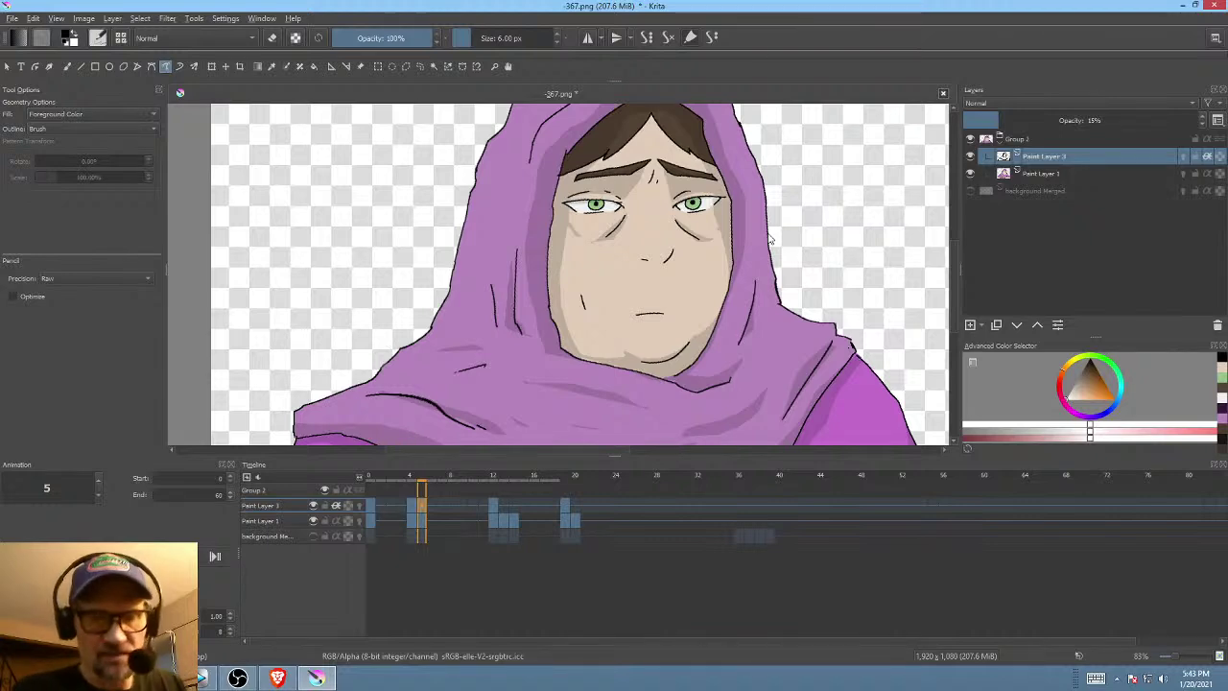
drag(758, 354, 733, 365)
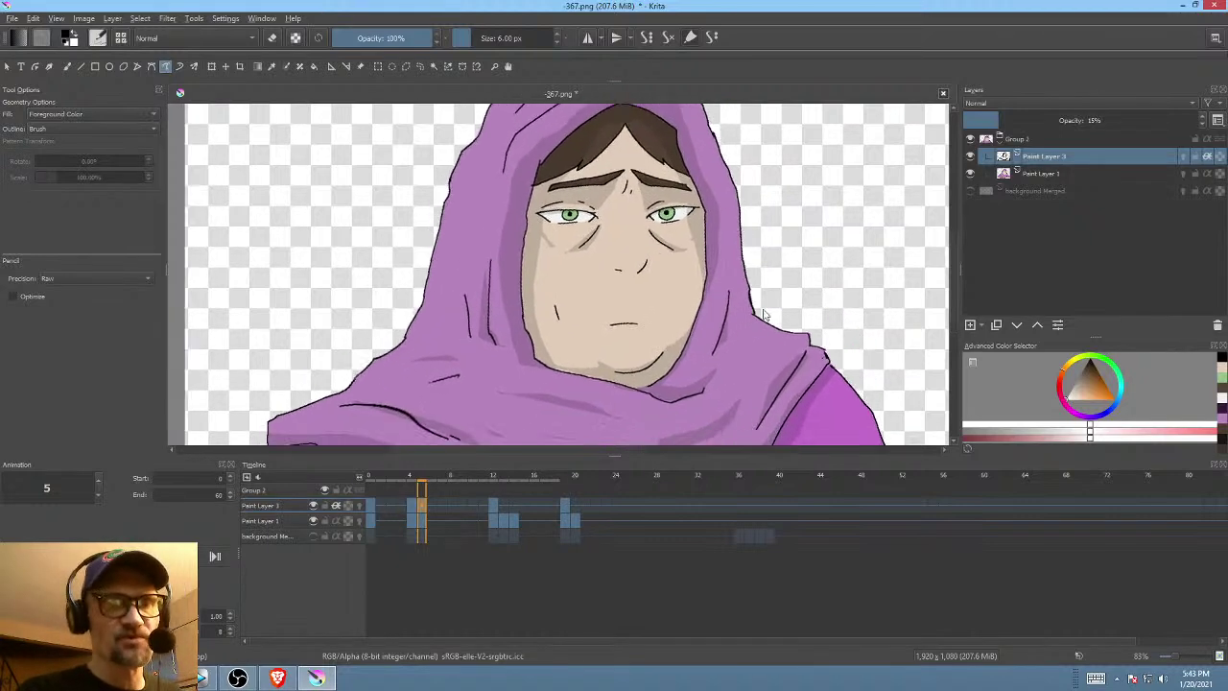
scroll(765, 262, down, 2)
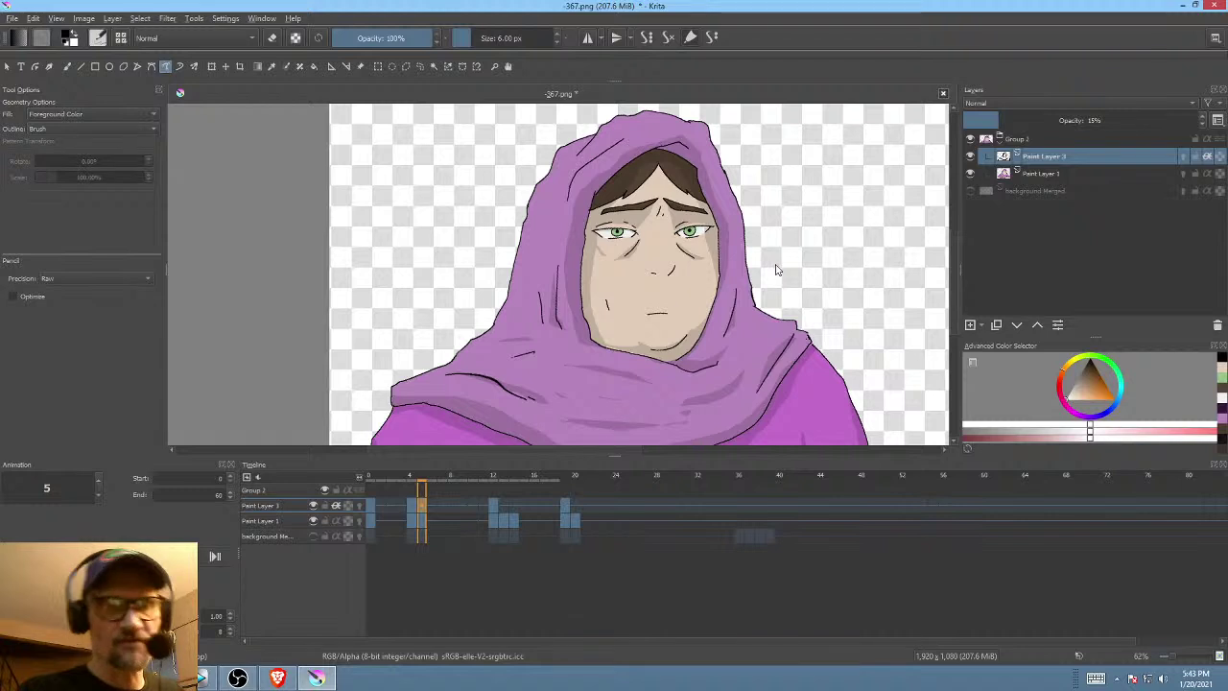
drag(775, 324, 774, 320)
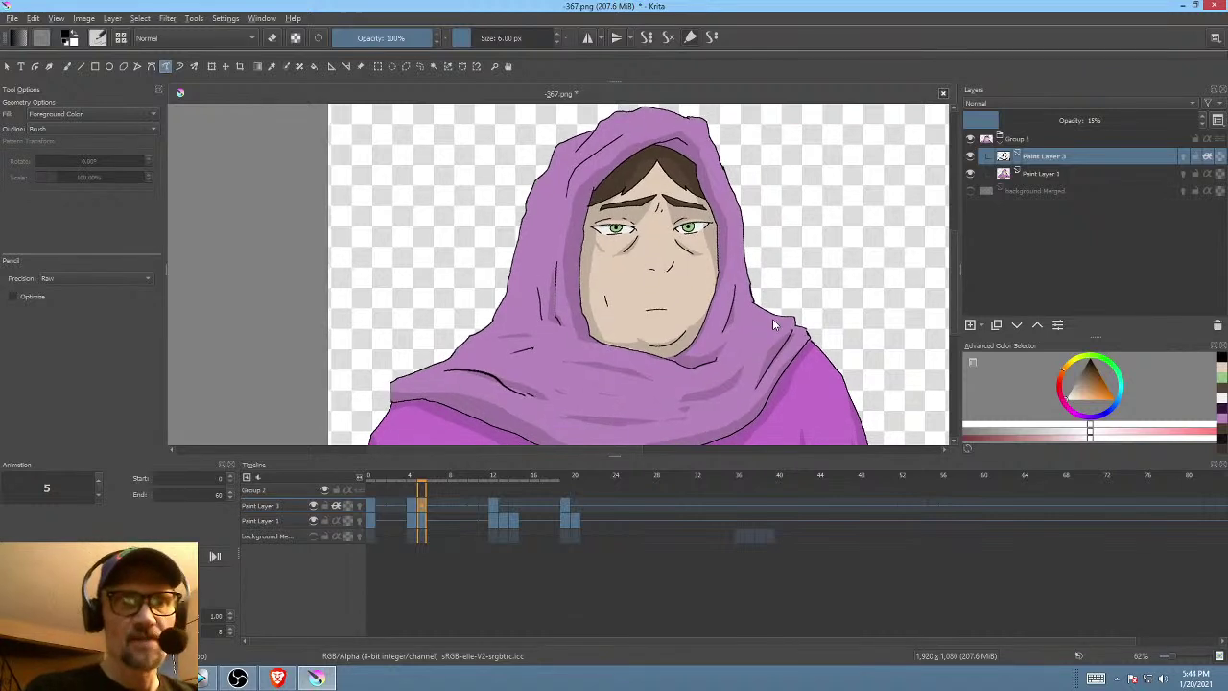
key(Left)
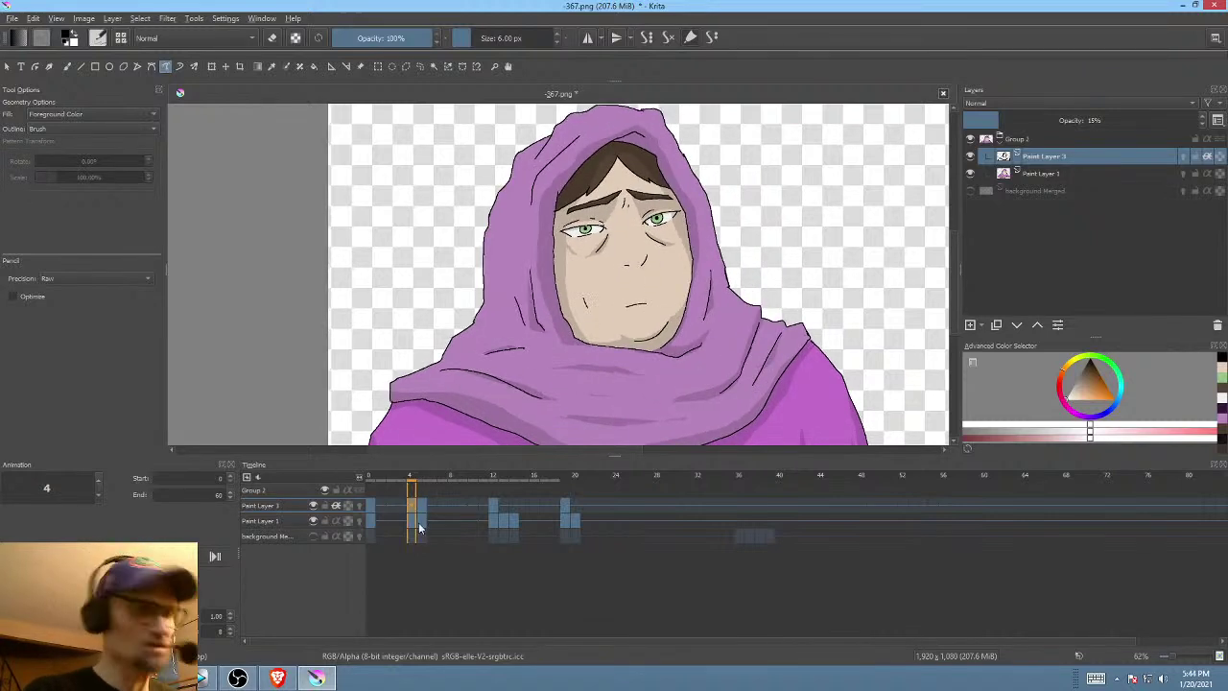
key(space)
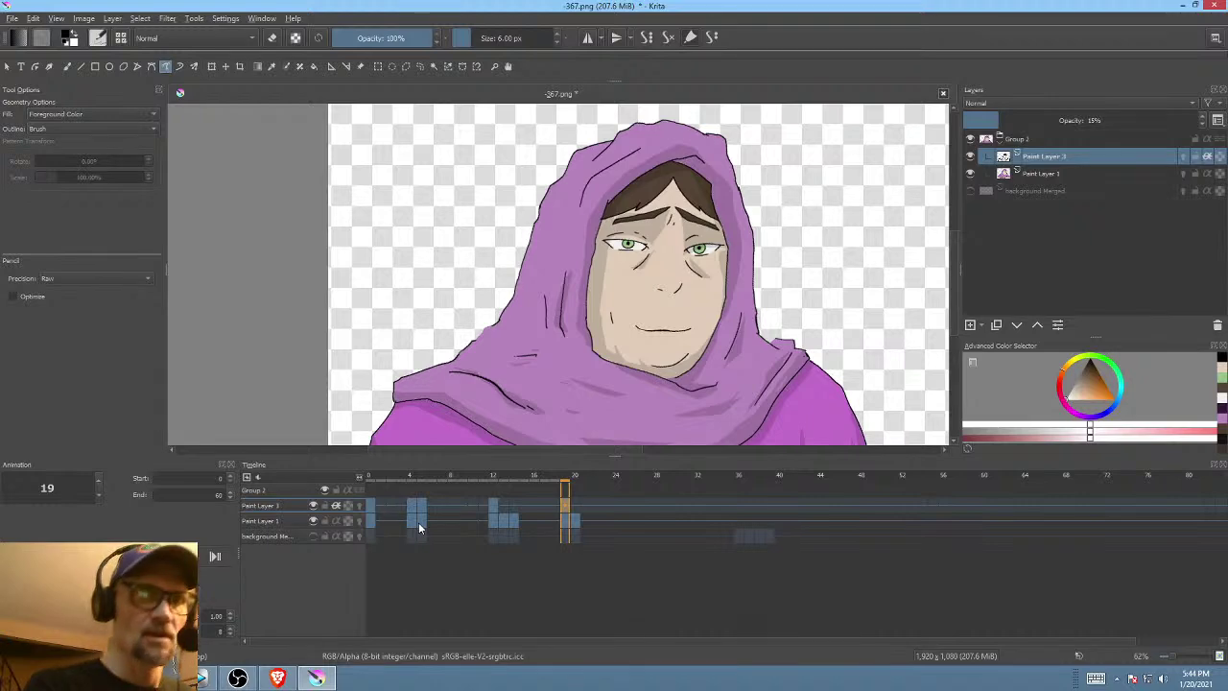
- Trim the forehead shading between the left eyebrow and the nose bridge on frame 19
scroll(739, 212, up, 5)
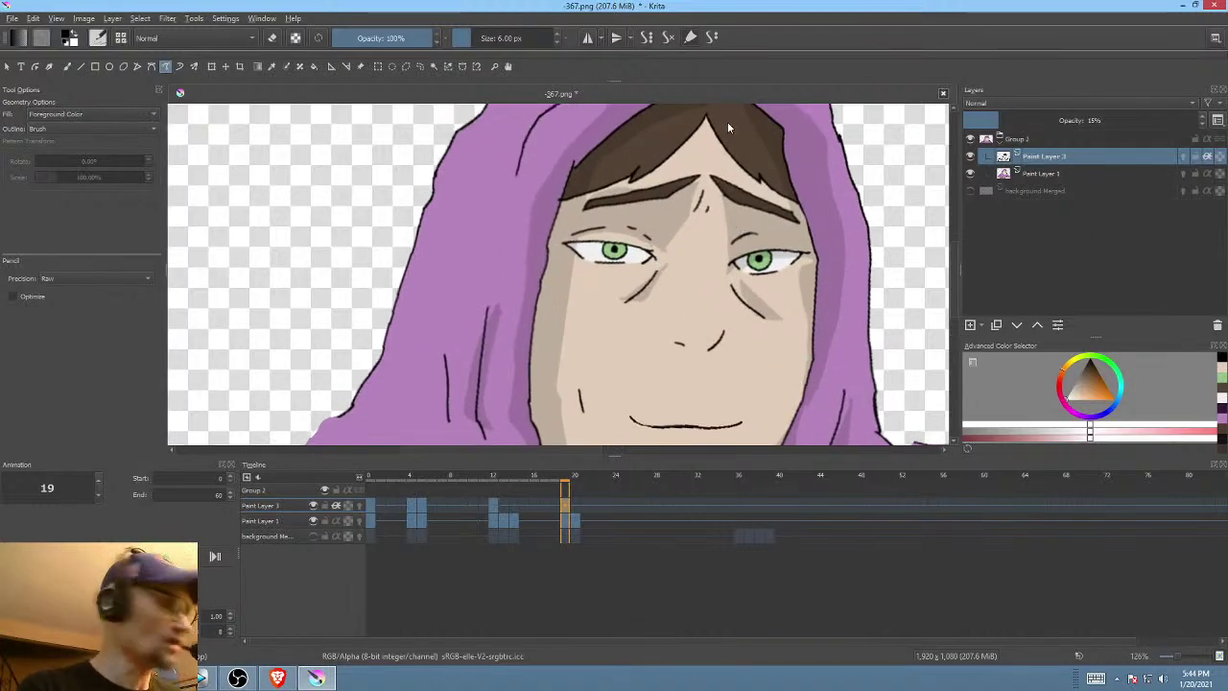
key(e)
mouse_move(698, 178)
mouse_down()
mouse_move(689, 202)
mouse_move(697, 180)
mouse_up()
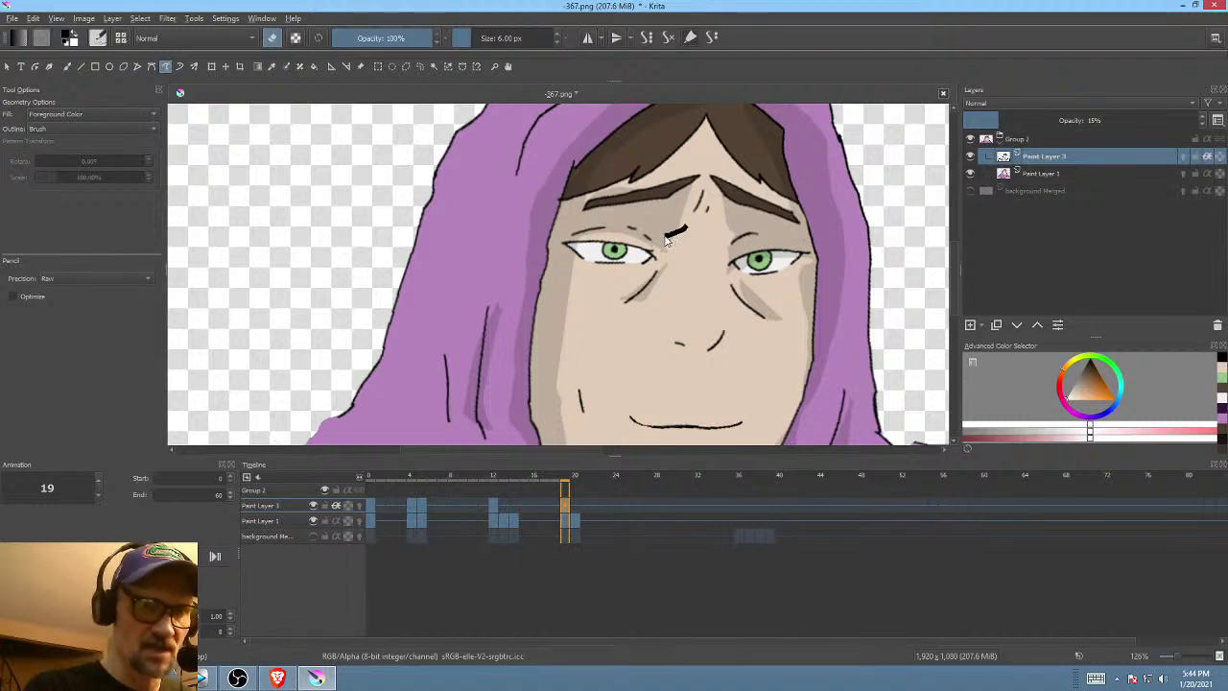
drag(725, 216, 764, 169)
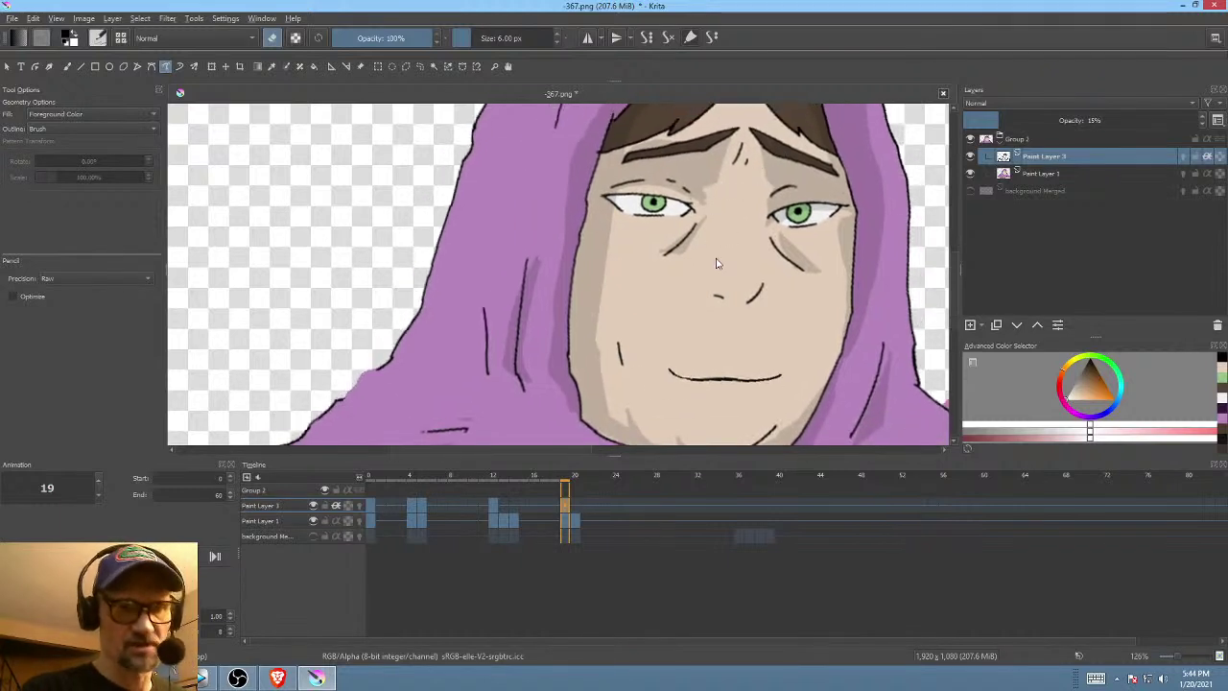
- Lasso the shadow under the right eye on frame 19, transform it to follow the eye-bag line, and deselect
mouse_move(824, 213)
mouse_down()
mouse_move(716, 277)
mouse_move(740, 316)
mouse_up()
key(l)
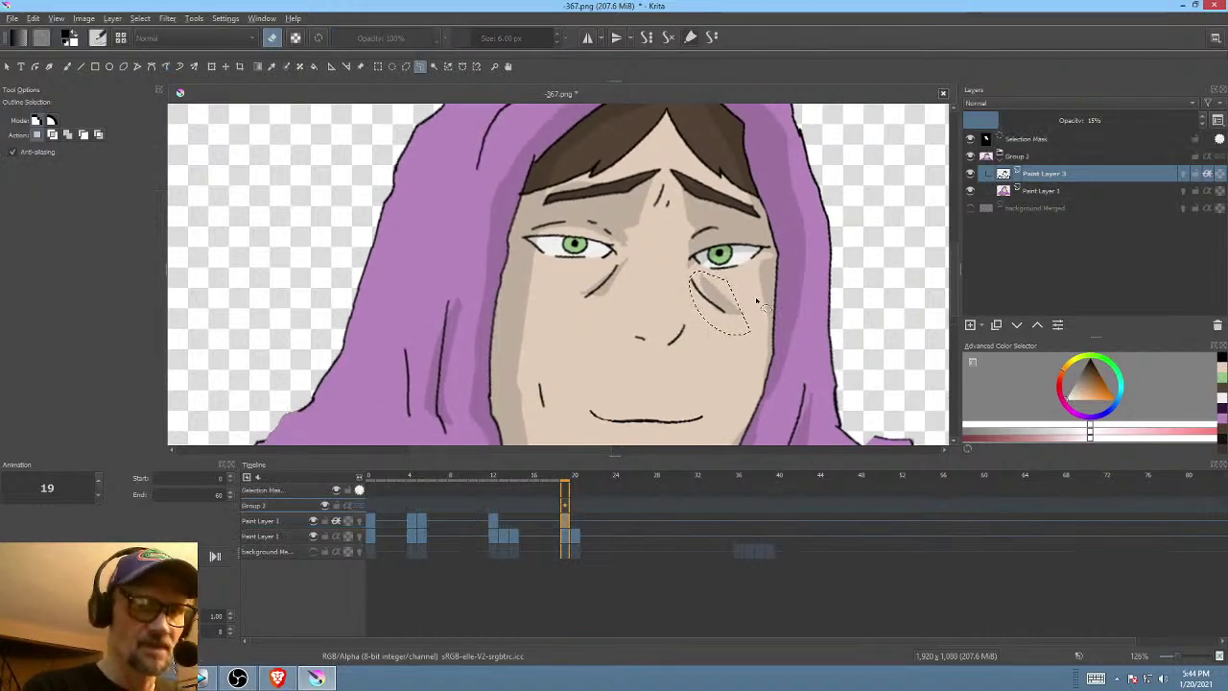
key(ctrl+t)
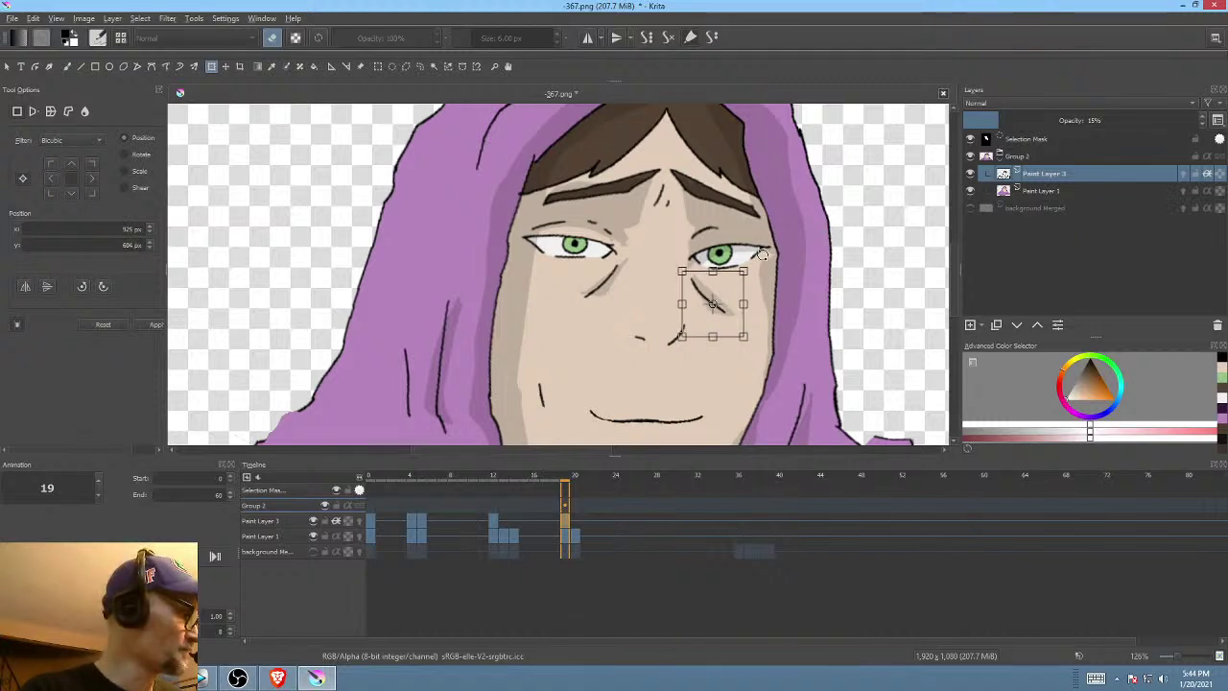
key(Return)
key(ctrl+shift+a)
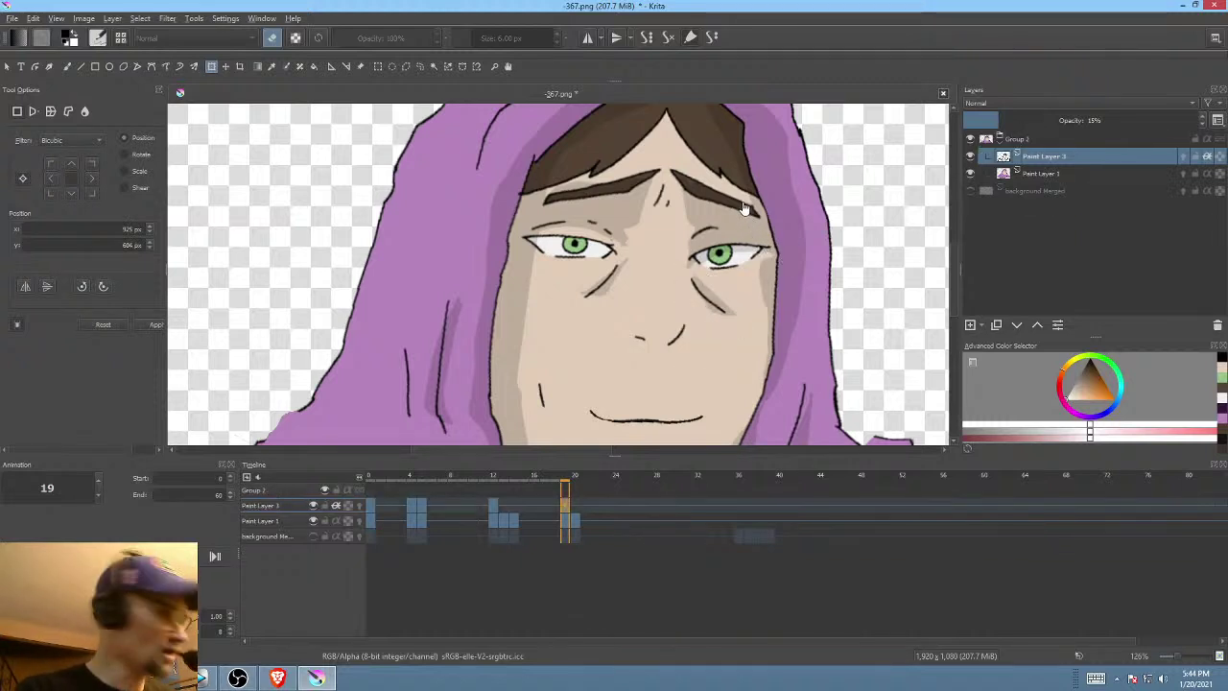
- Paint a narrow shadow along the right cheek edge on frame 19 and trim its inner side with the eraser
key(f)
key(e)
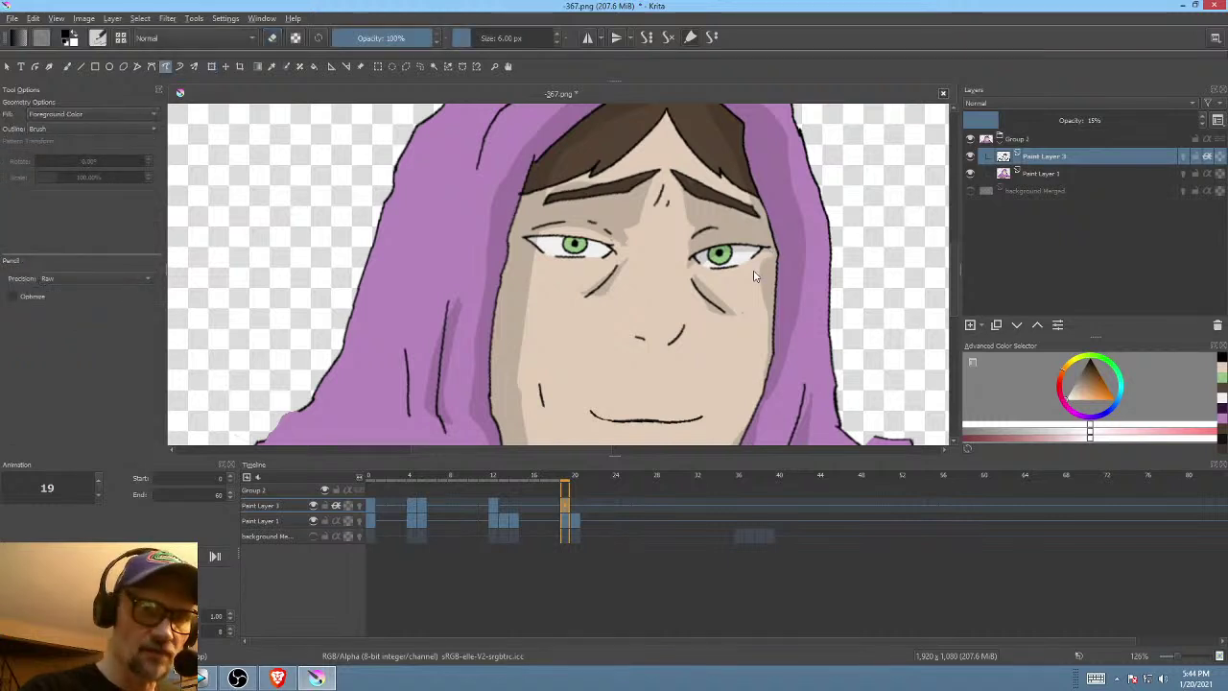
key(e)
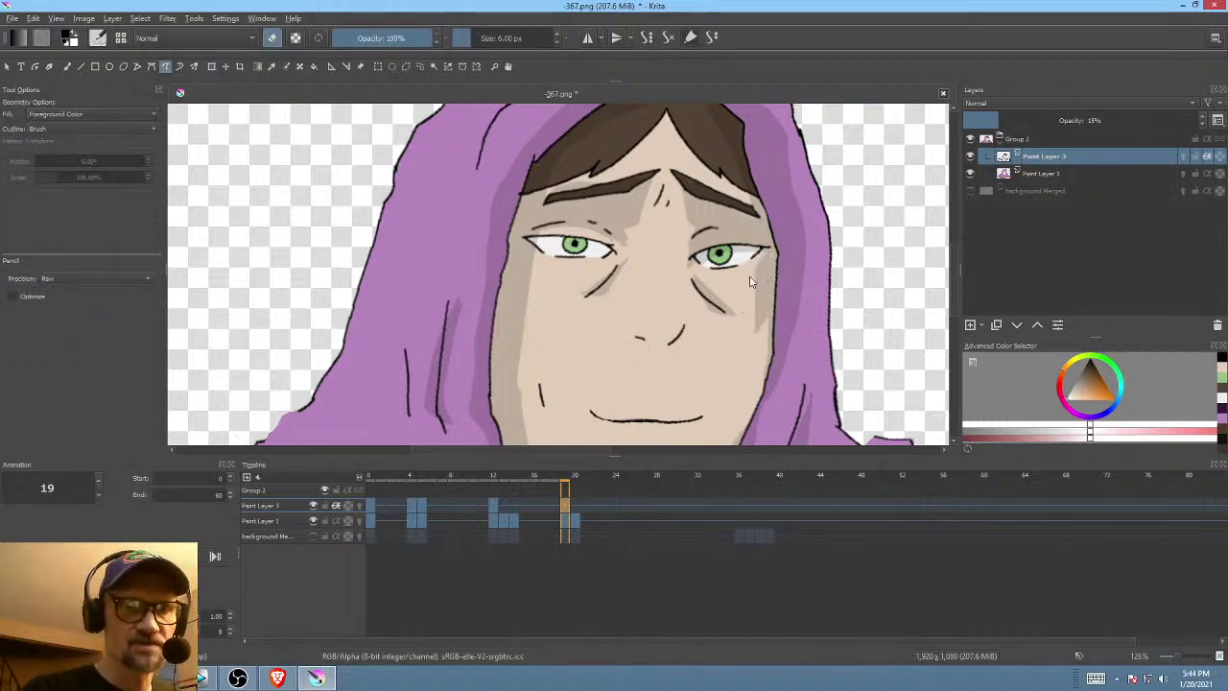
mouse_move(751, 276)
mouse_down()
mouse_move(766, 253)
mouse_move(750, 342)
mouse_up()
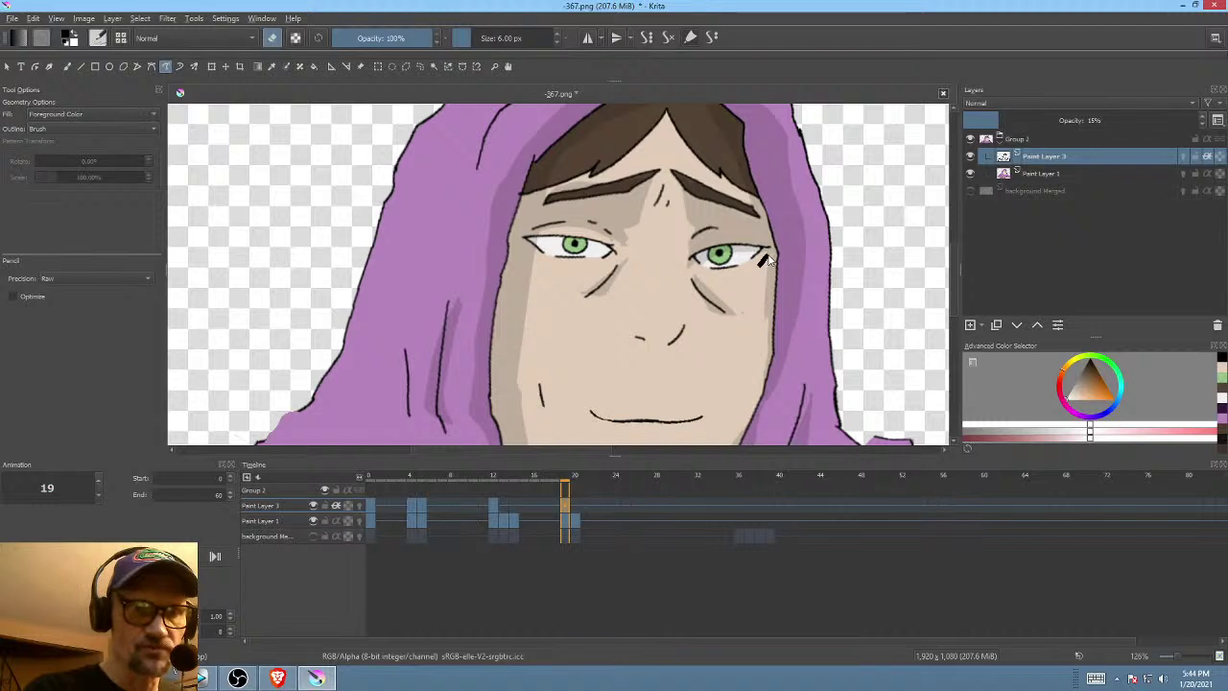
mouse_move(796, 265)
mouse_down()
mouse_move(839, 283)
mouse_move(836, 302)
mouse_up()
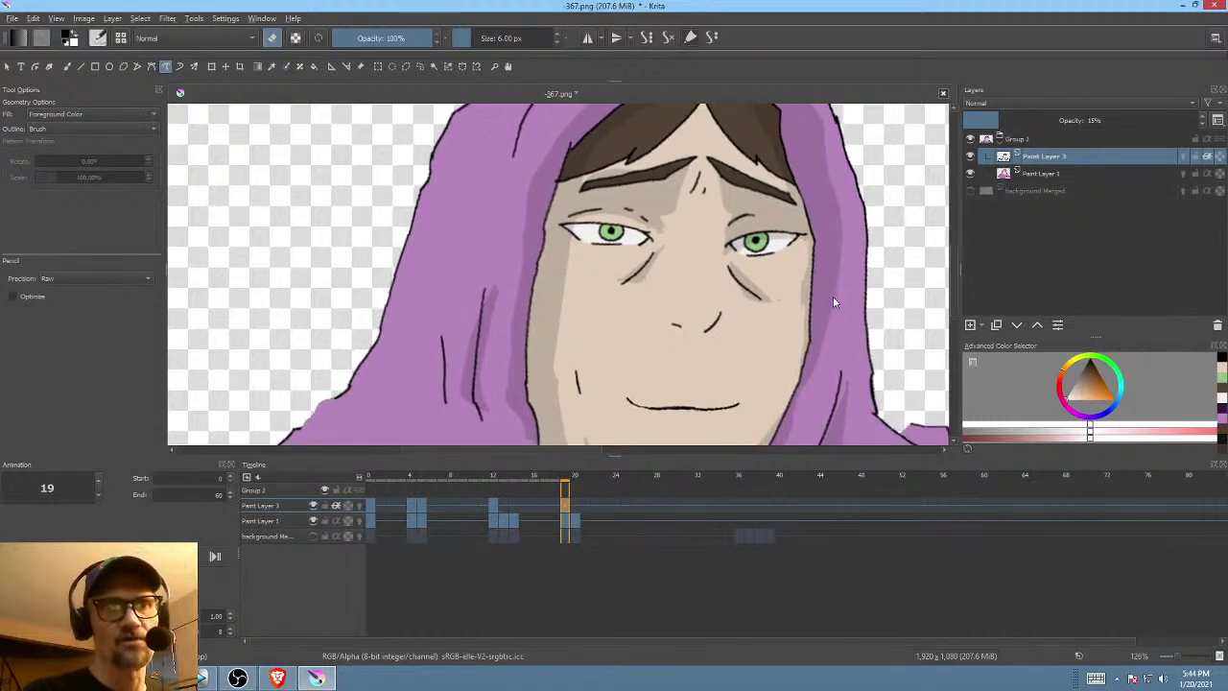
mouse_move(739, 302)
mouse_down()
mouse_move(751, 272)
mouse_move(746, 281)
mouse_up()
- Erase the old face and hood shading around the head on frame 20 of Paint Layer 3
click(582, 505)
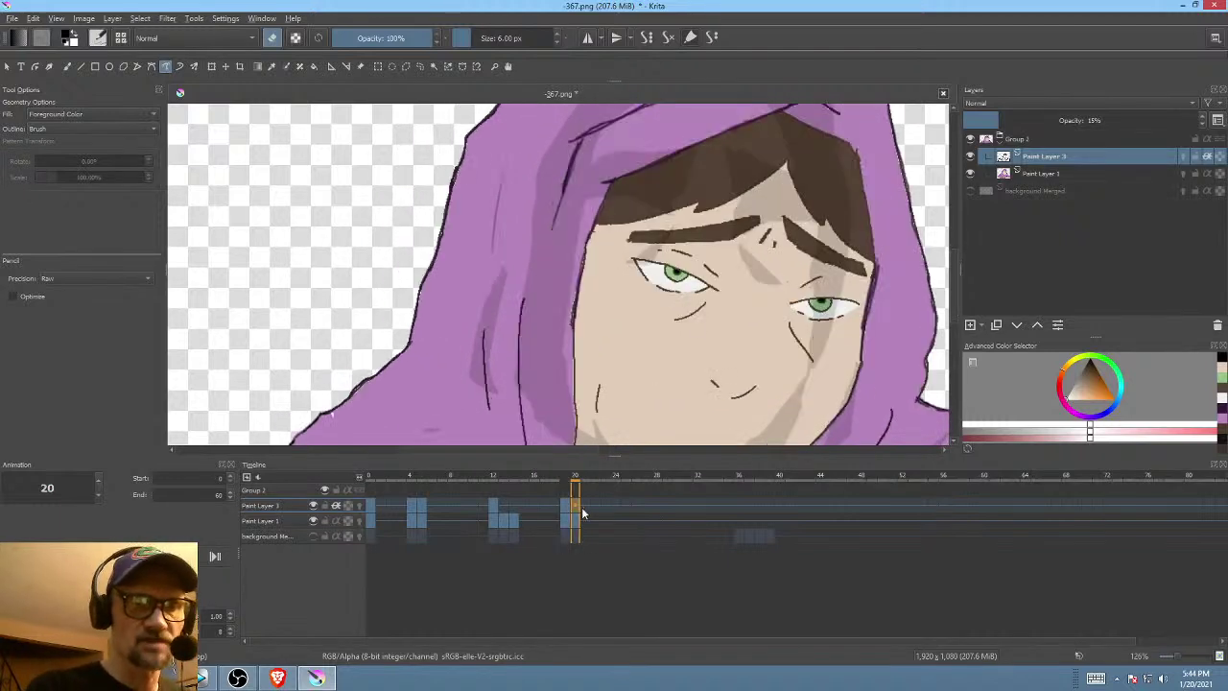
scroll(743, 346, down, 5)
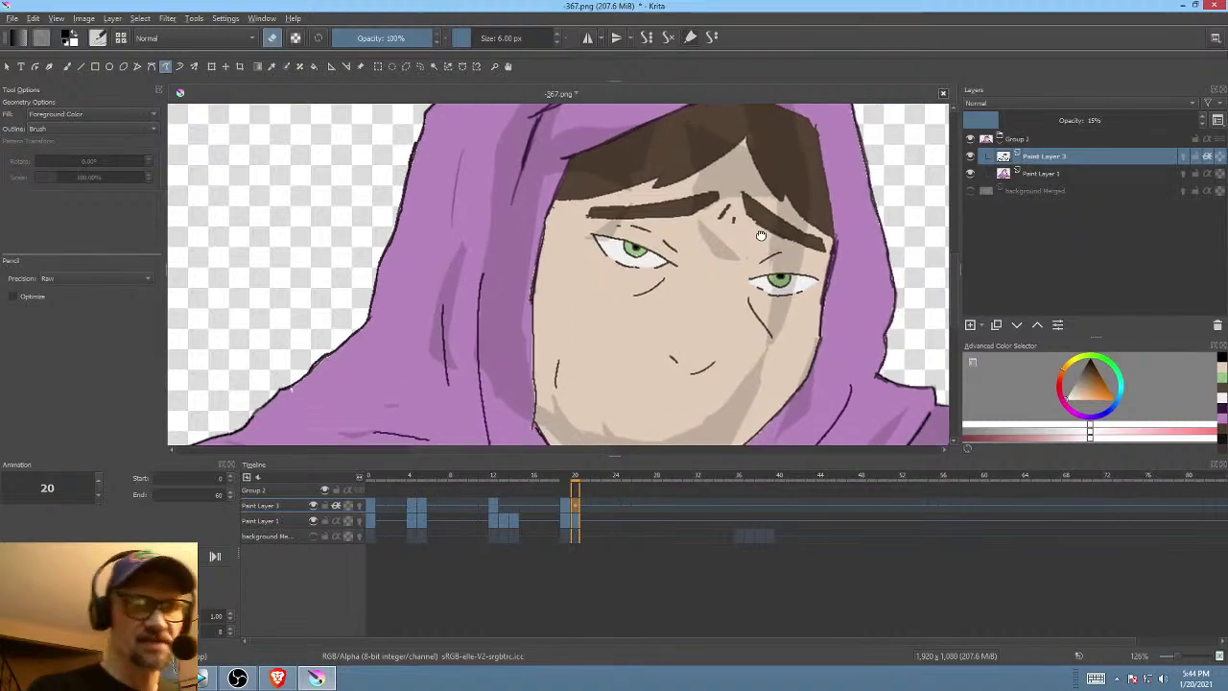
drag(751, 287, 741, 302)
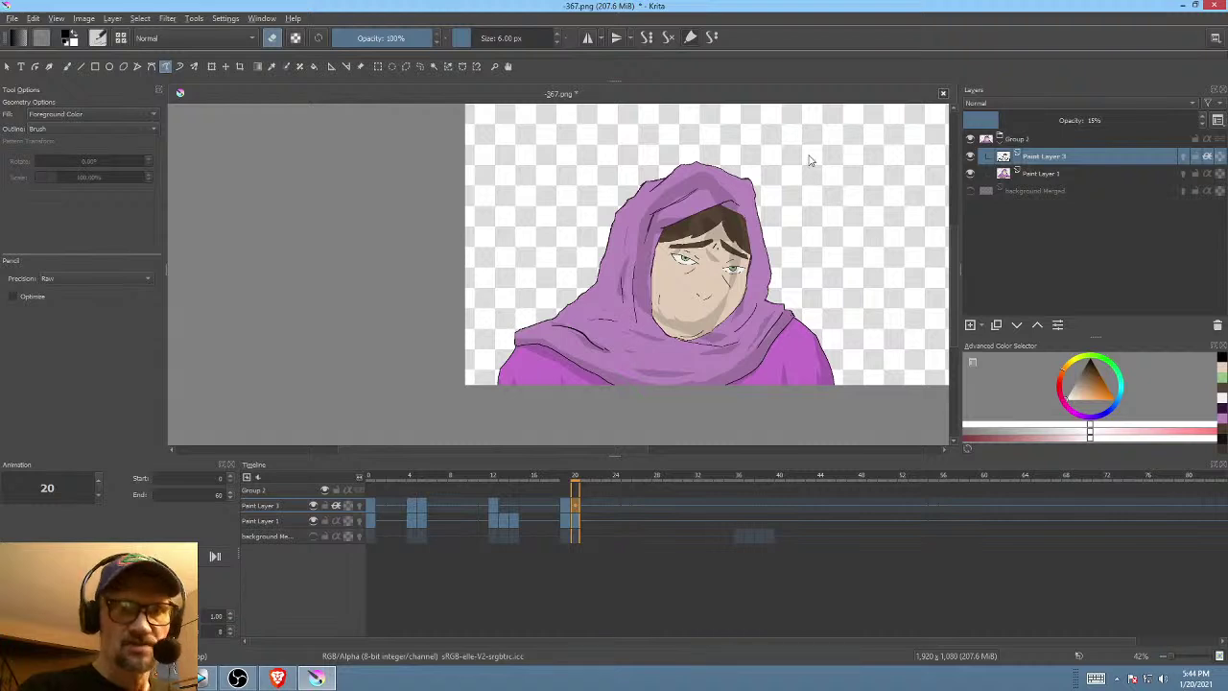
mouse_move(779, 168)
mouse_down()
mouse_move(757, 146)
mouse_move(592, 179)
mouse_move(595, 310)
mouse_up()
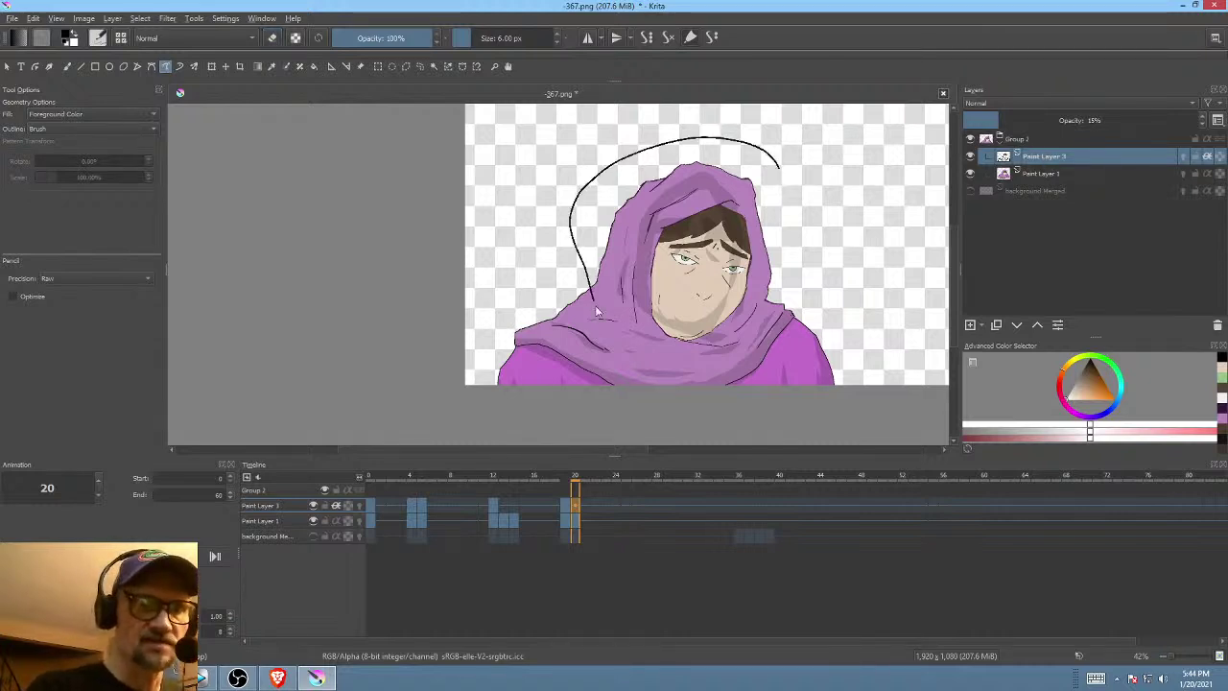
drag(744, 342, 750, 342)
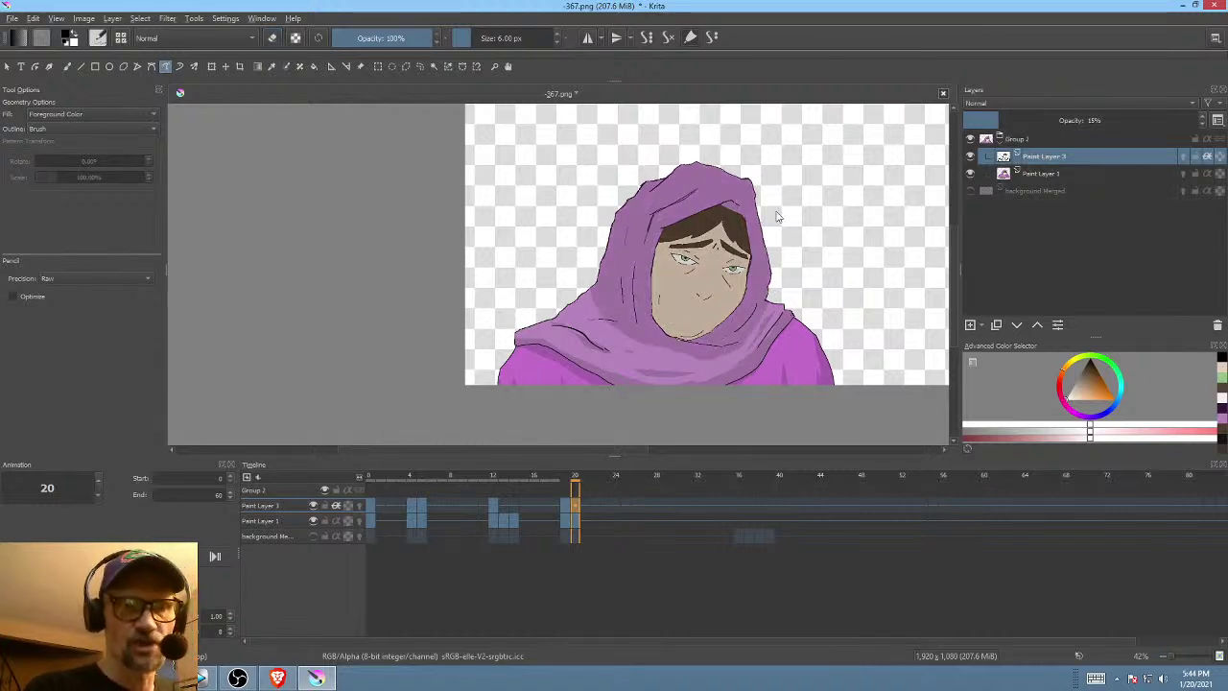
key(e)
mouse_move(780, 152)
mouse_down()
mouse_move(572, 220)
mouse_move(573, 294)
mouse_move(634, 347)
mouse_move(709, 365)
mouse_move(734, 355)
mouse_move(807, 251)
mouse_up()
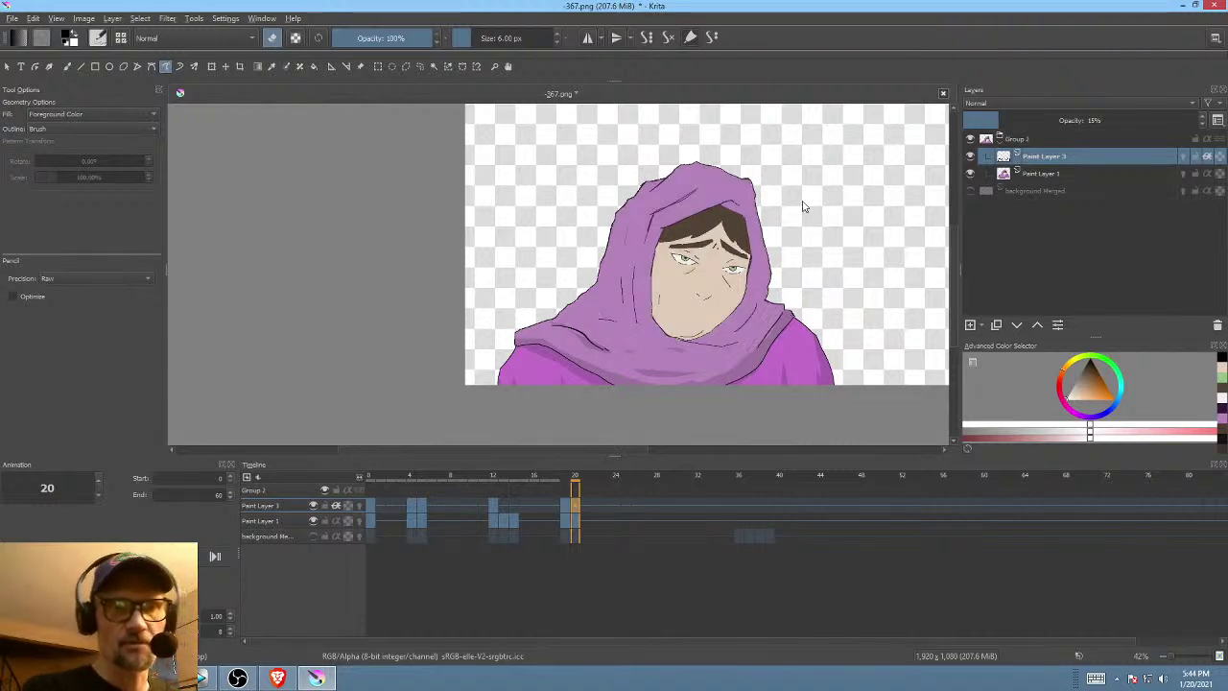
- Compare frame 20 with frame 19 and erase the old fold shading from the right side of the scarf on frame 20
key(Left)
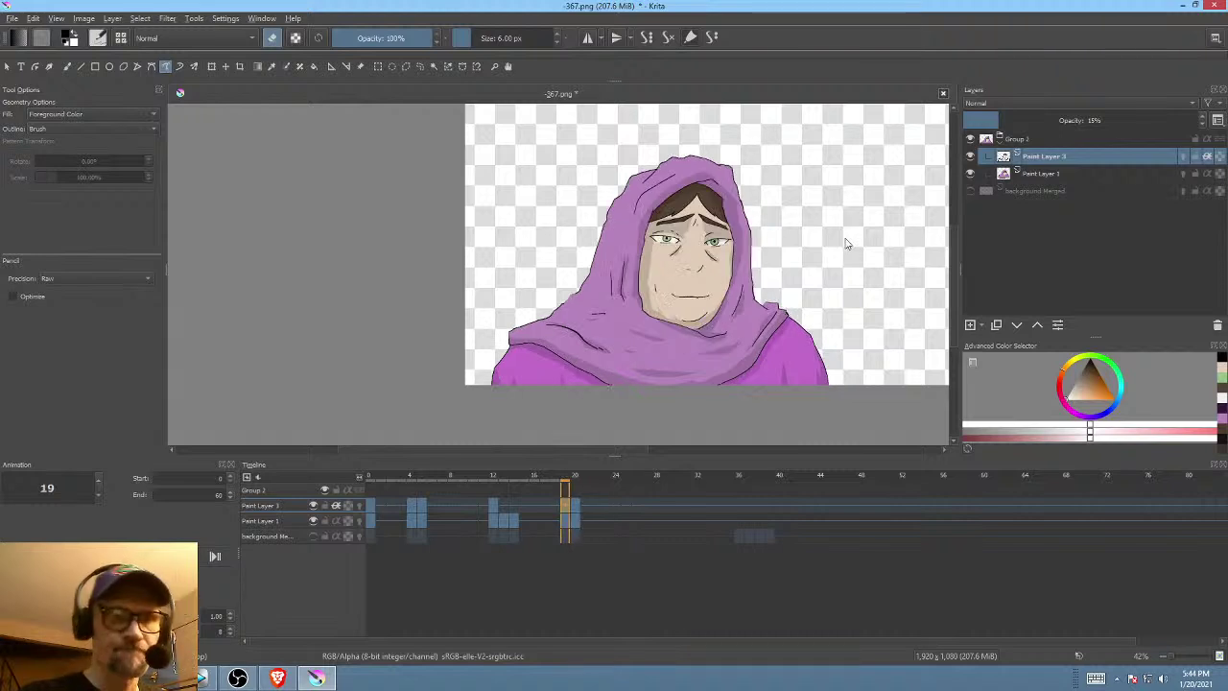
key(Right)
key(Left)
key(Right)
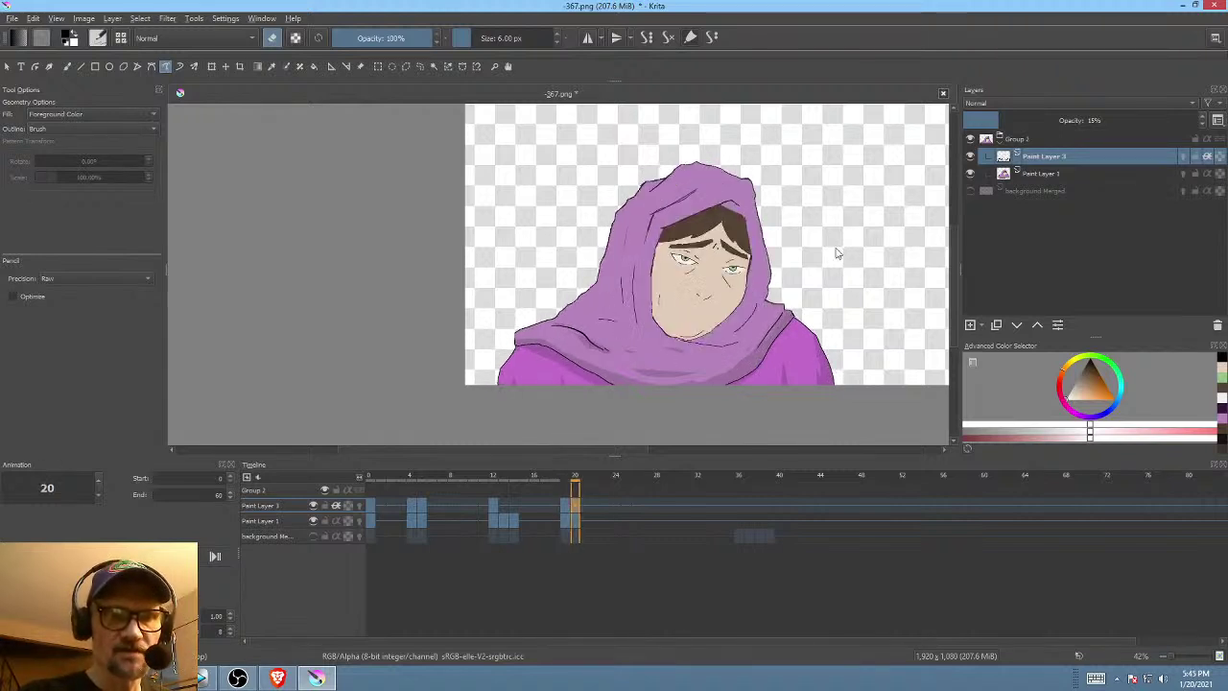
key(Left)
key(Right)
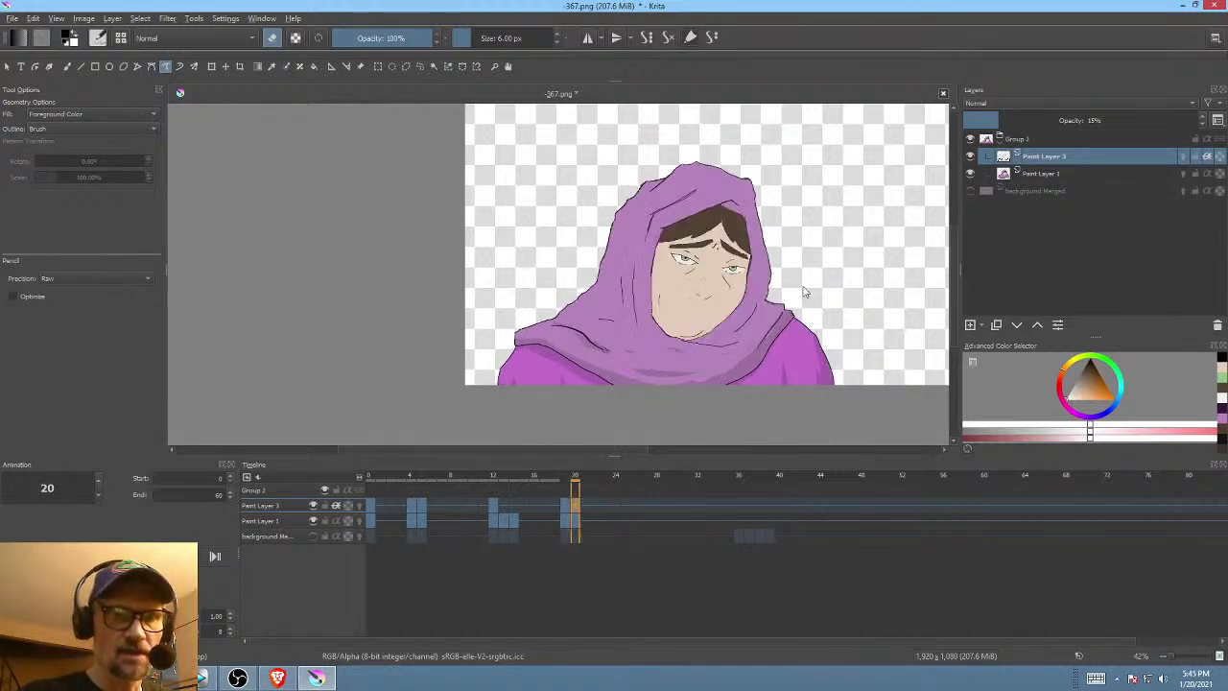
drag(806, 288, 769, 320)
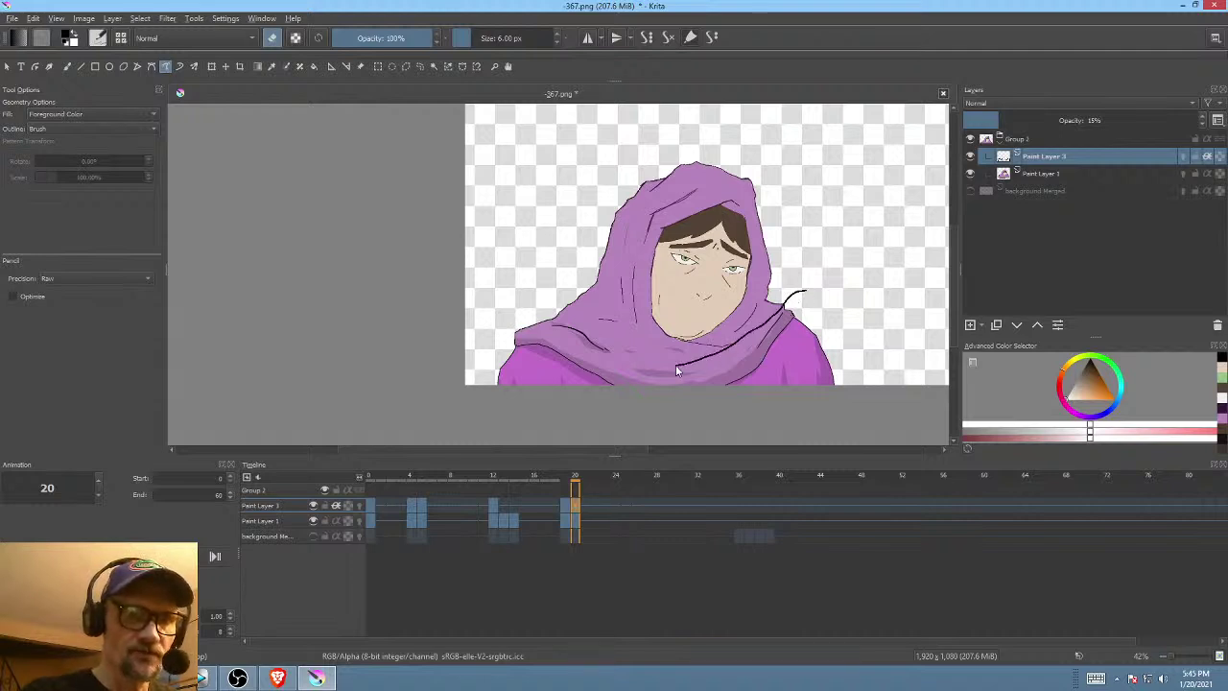
key(ctrl+z)
key(Left)
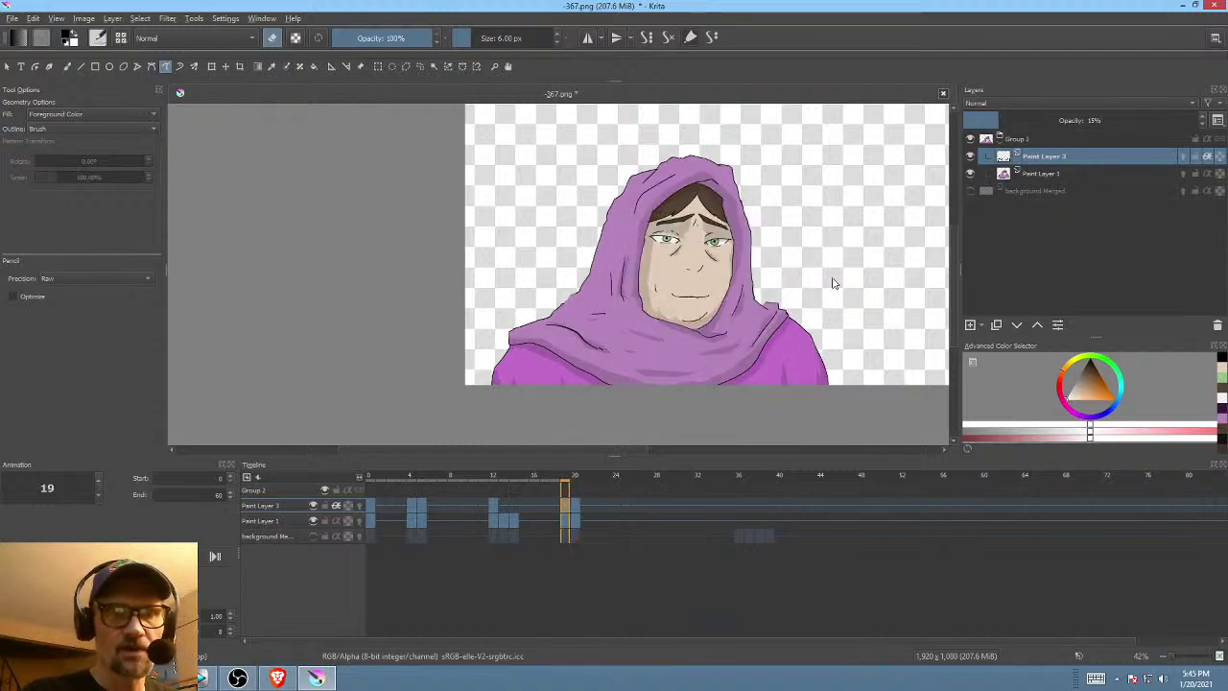
key(Right)
key(Left)
key(Right)
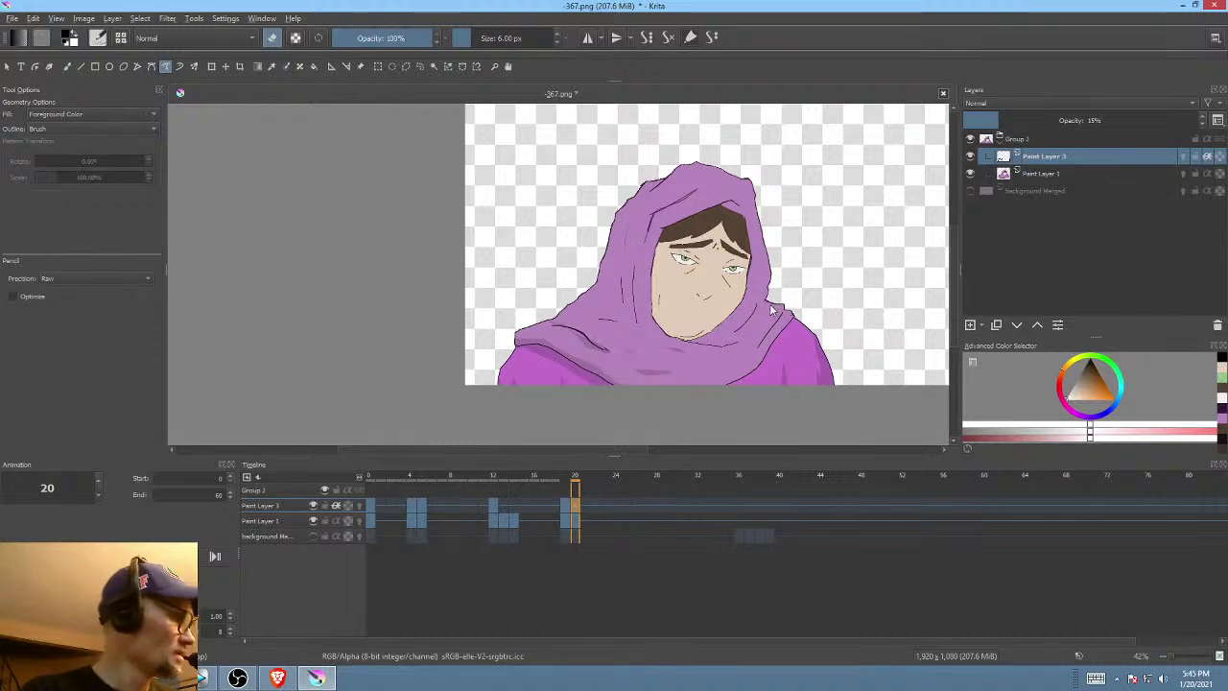
- Repaint the shadow along the scarf's right fold on frame 20, using frame 19 as reference
key(e)
key(Left)
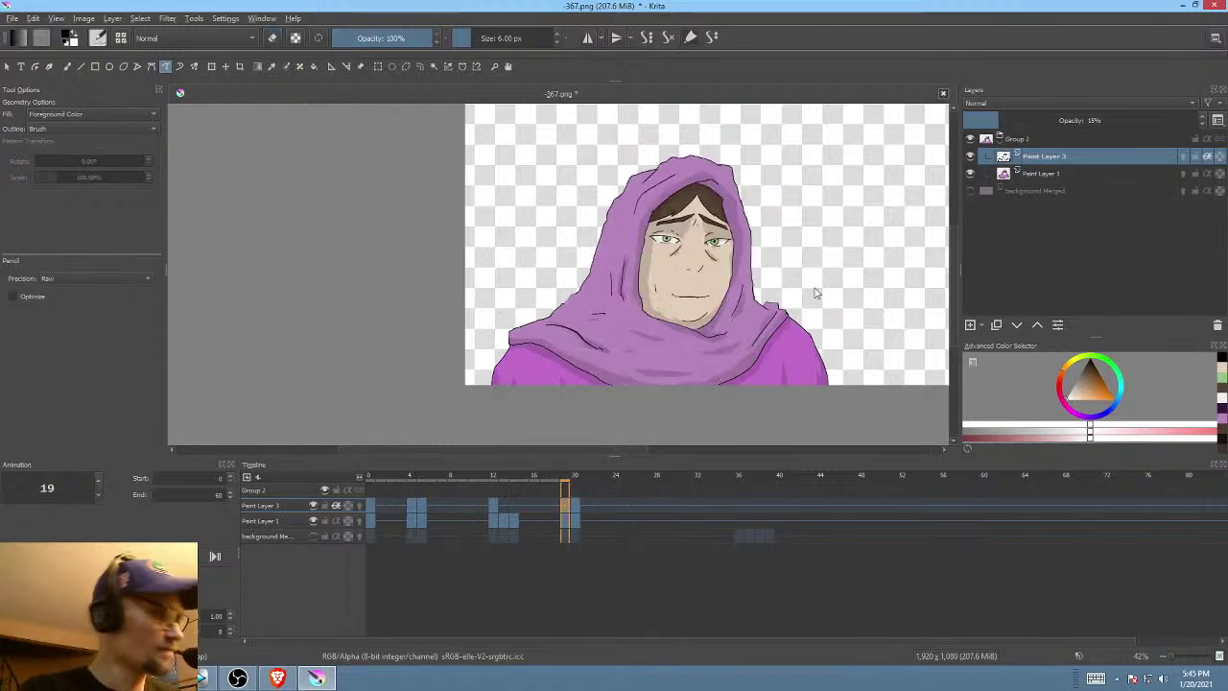
key(Right)
drag(802, 315, 789, 328)
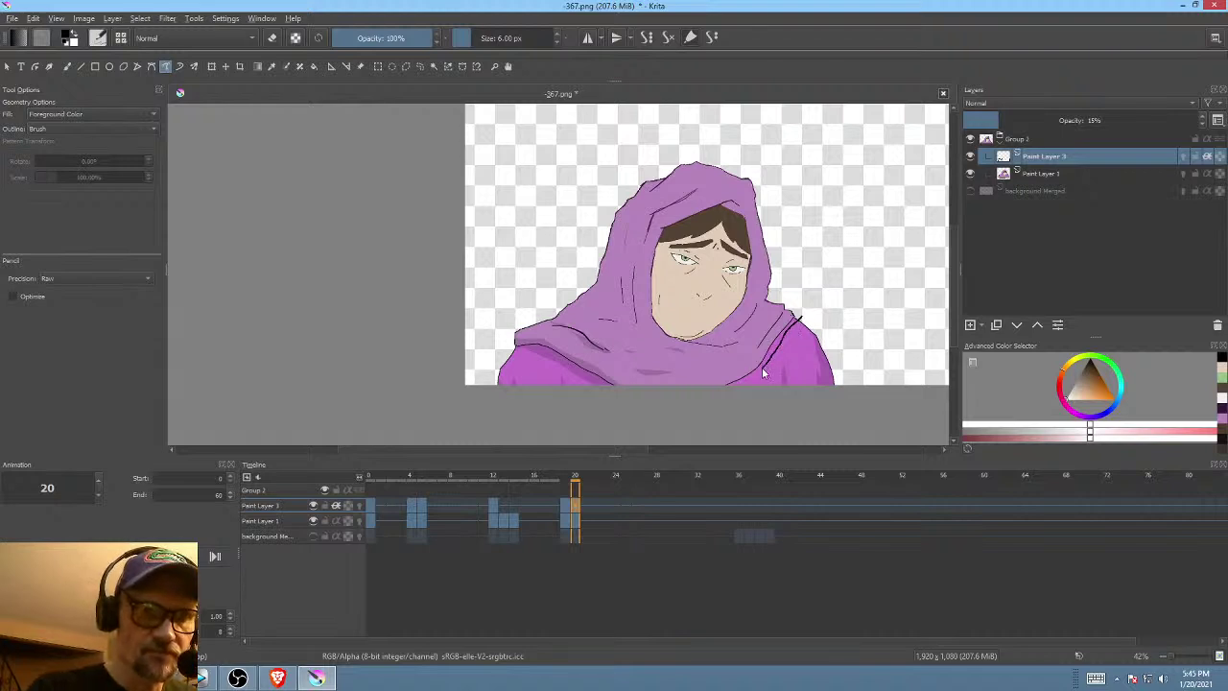
key(ctrl+z)
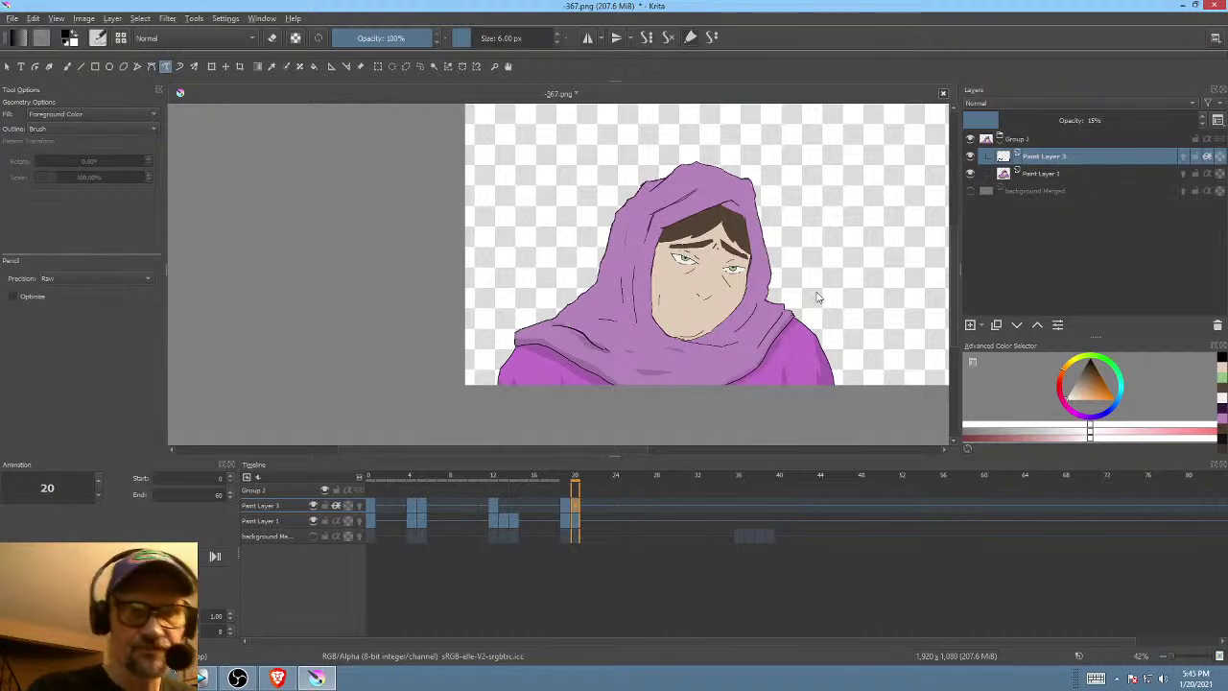
key(Left)
key(Right)
drag(781, 314, 765, 342)
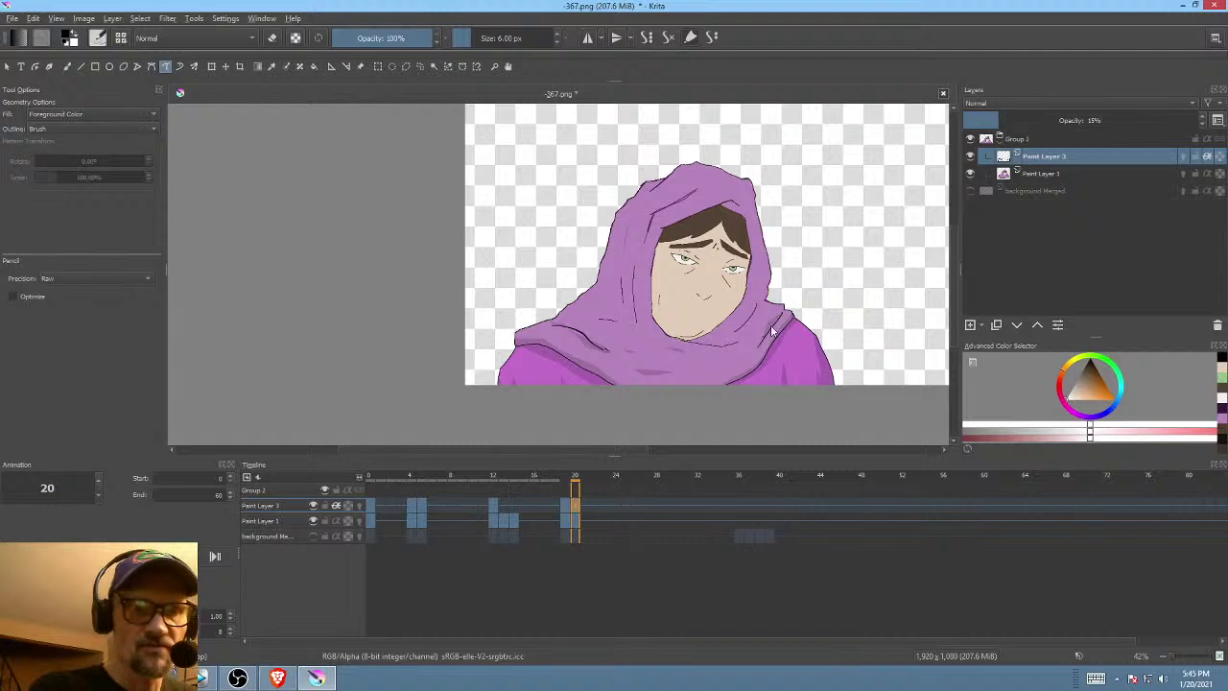
- Paint a small fold shadow on the scarf below the chin on frame 20, matching frame 19
key(Left)
key(Right)
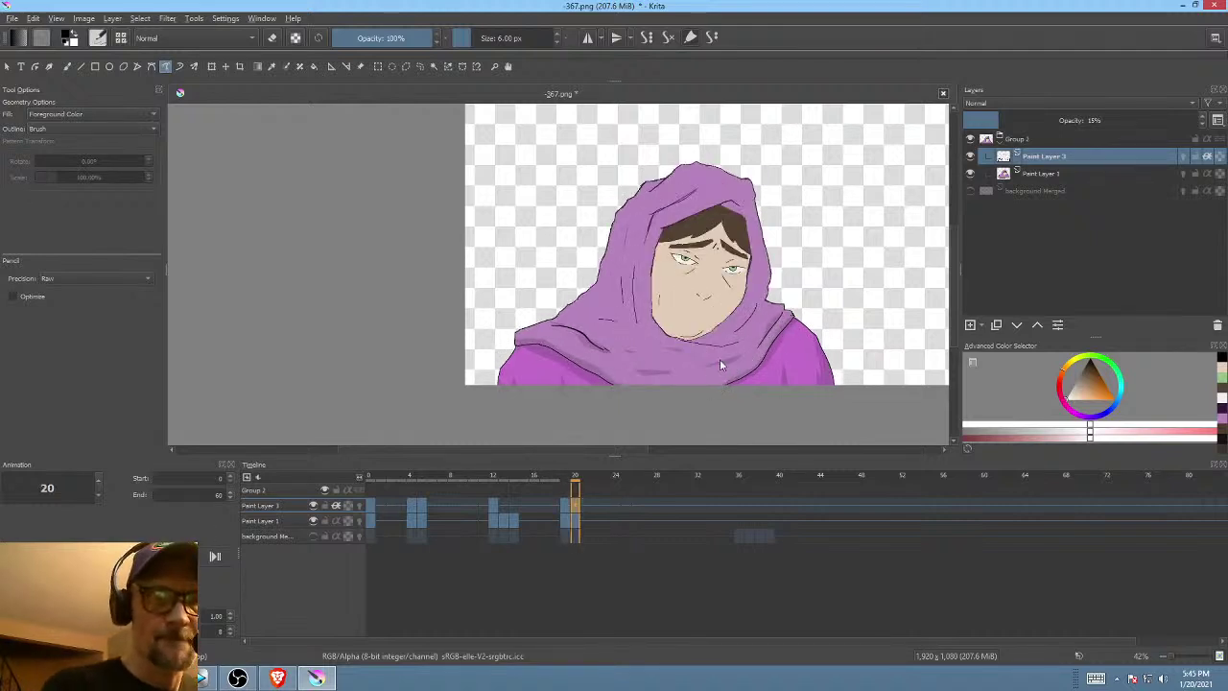
key(Left)
key(Right)
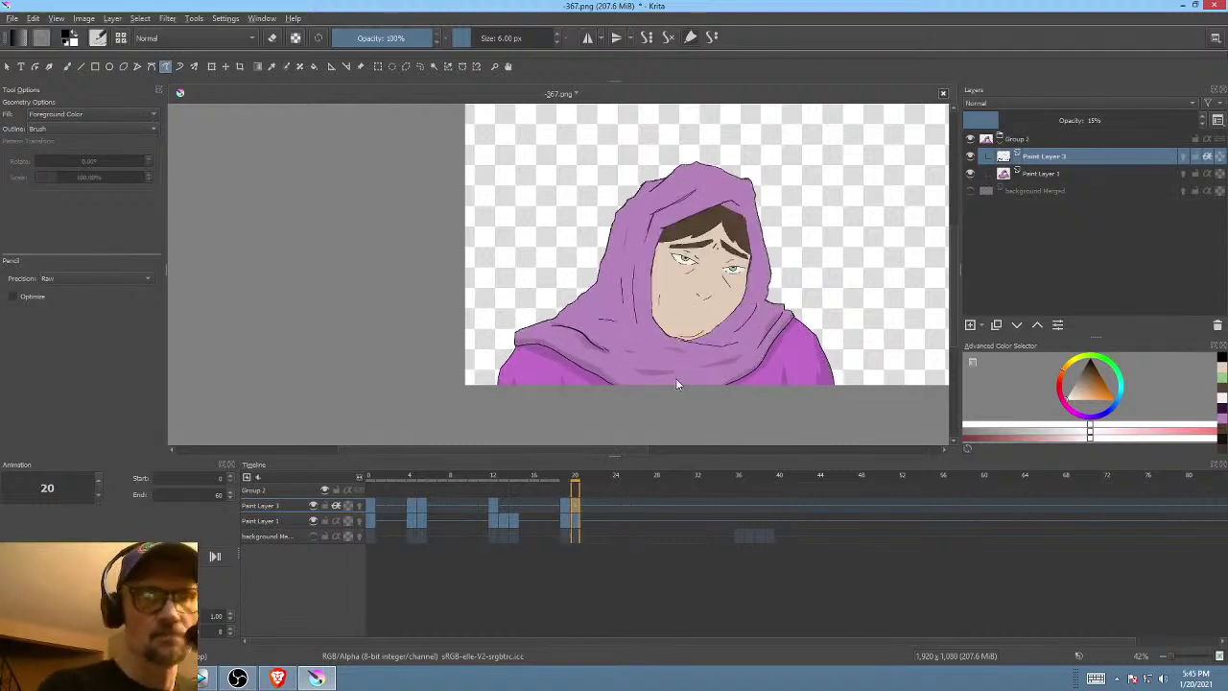
drag(720, 346, 704, 369)
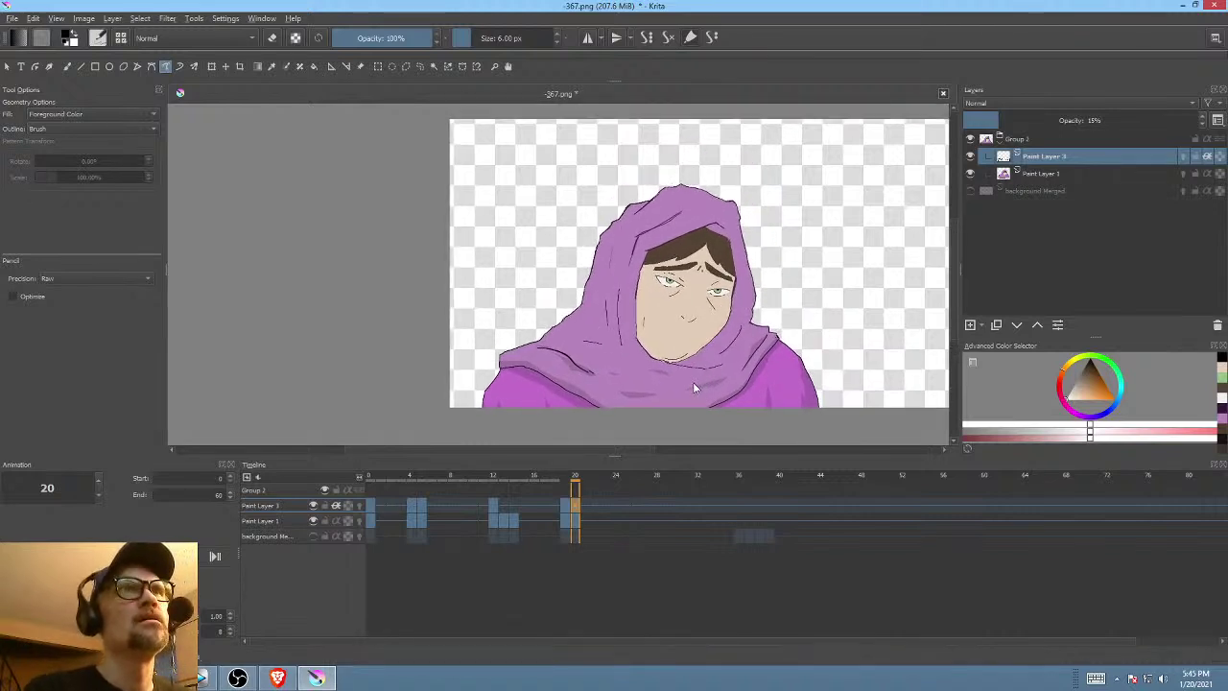
drag(698, 373, 689, 391)
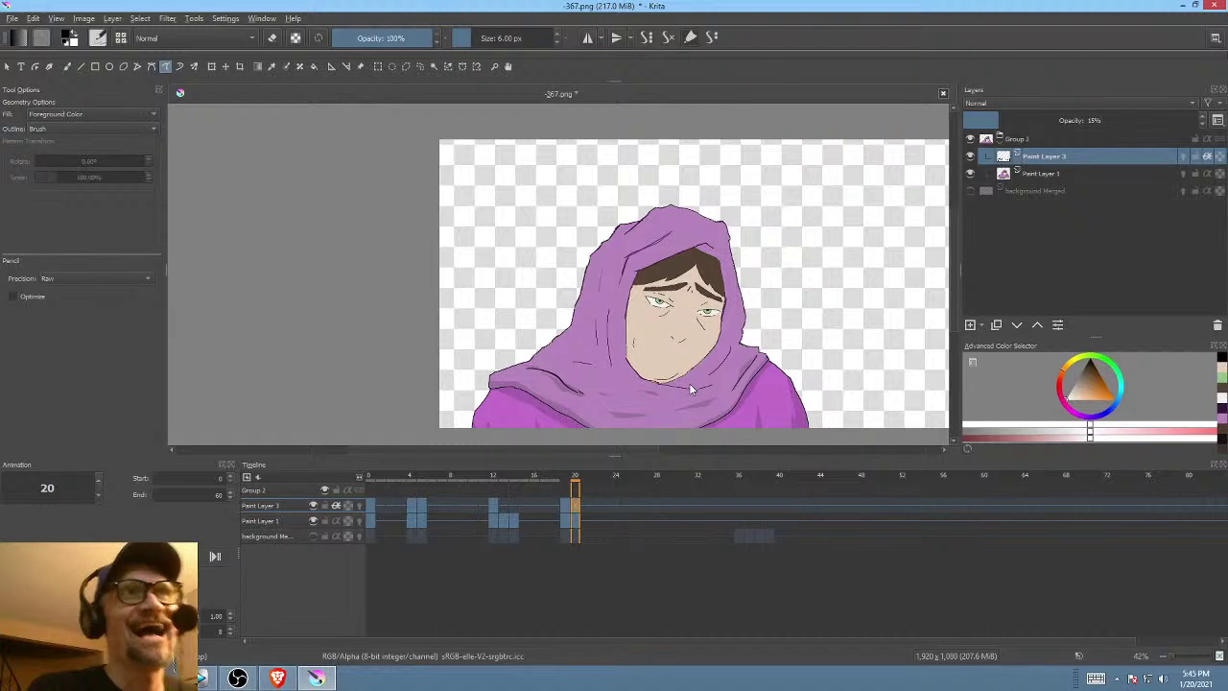
- Compare with frame 19 and paint a short fold shadow on the scarf beside the right jaw on frame 20
key(Left)
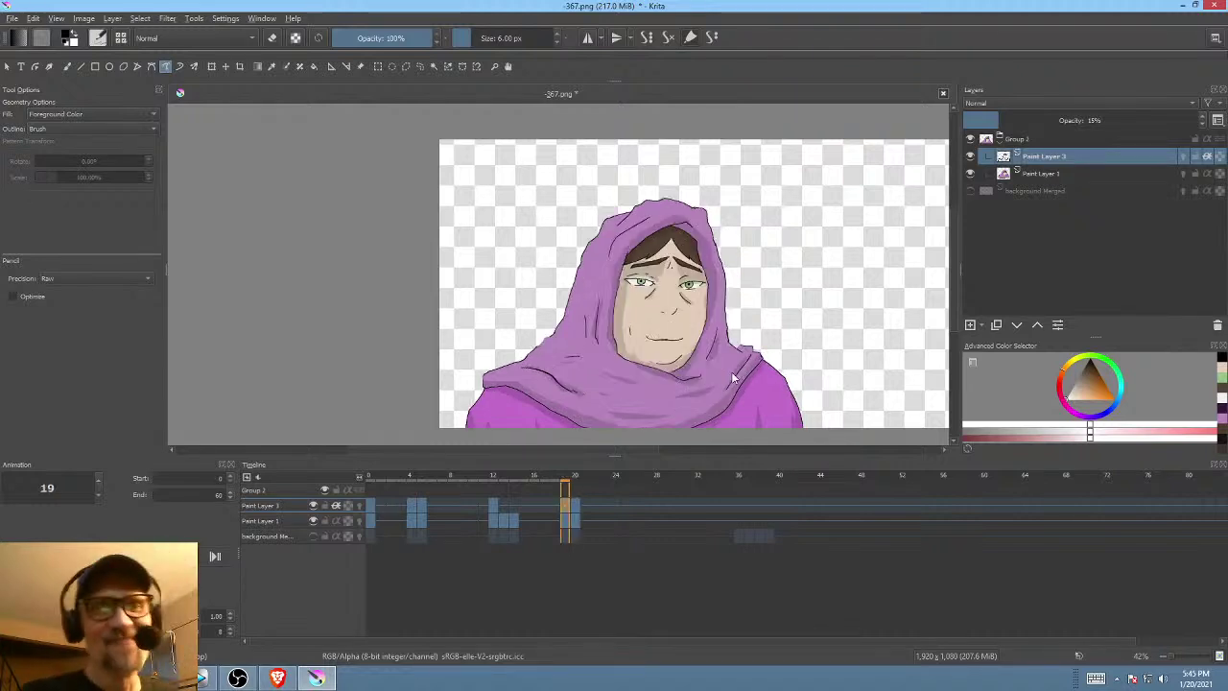
key(Right)
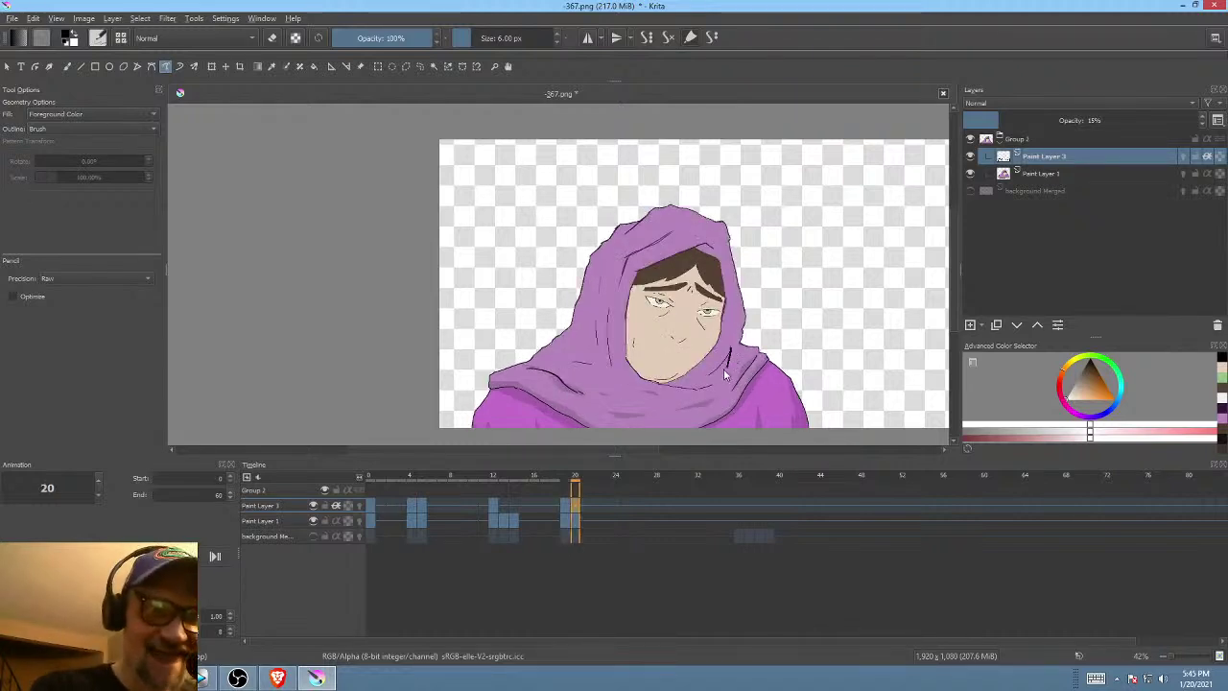
key(Left)
key(Right)
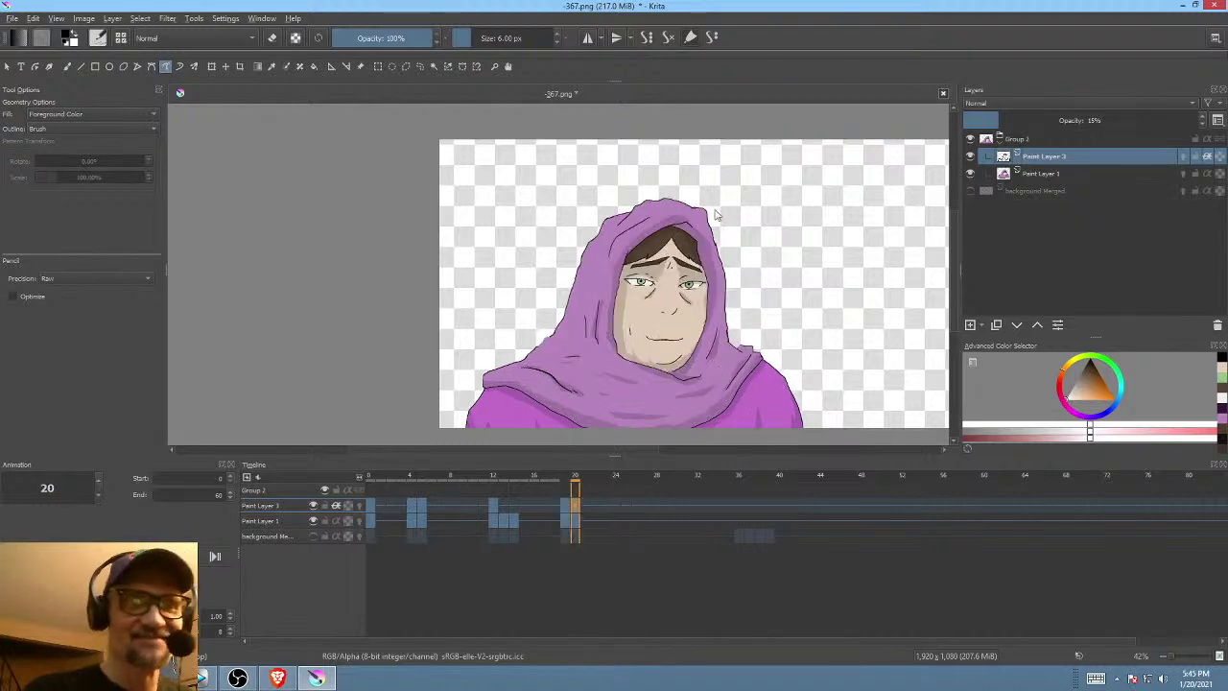
- Paint the shadow along the hood's right inner edge and the right side of the face on frame 20
key(Left)
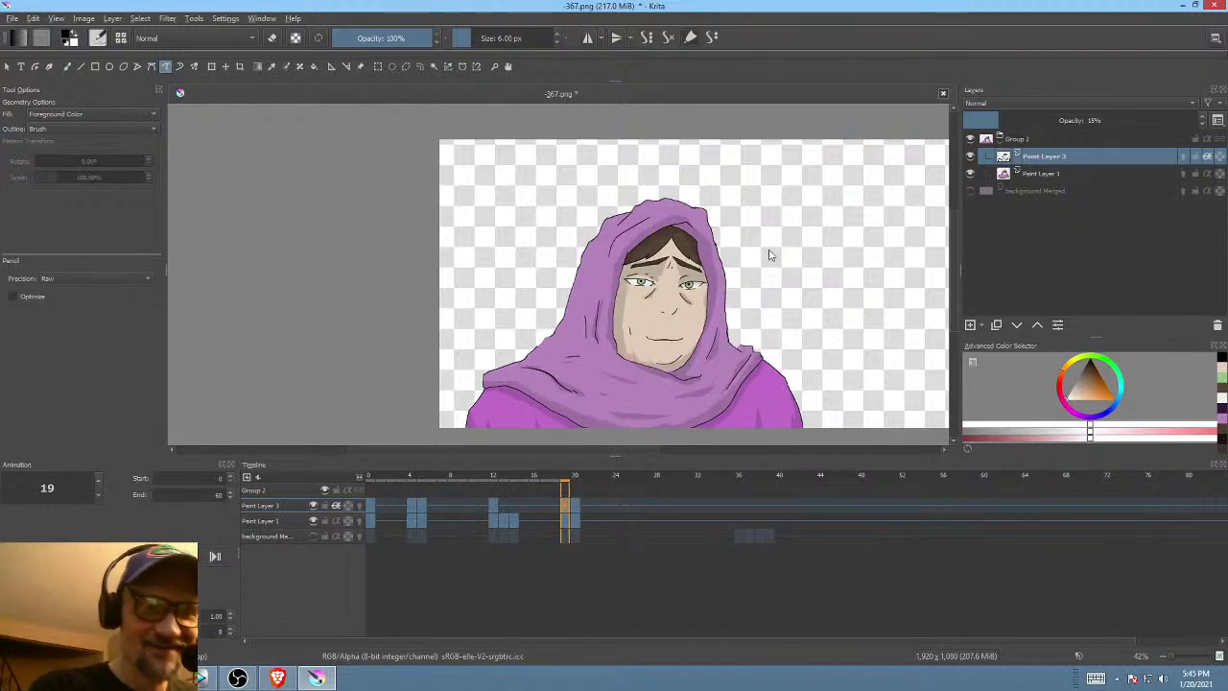
key(Right)
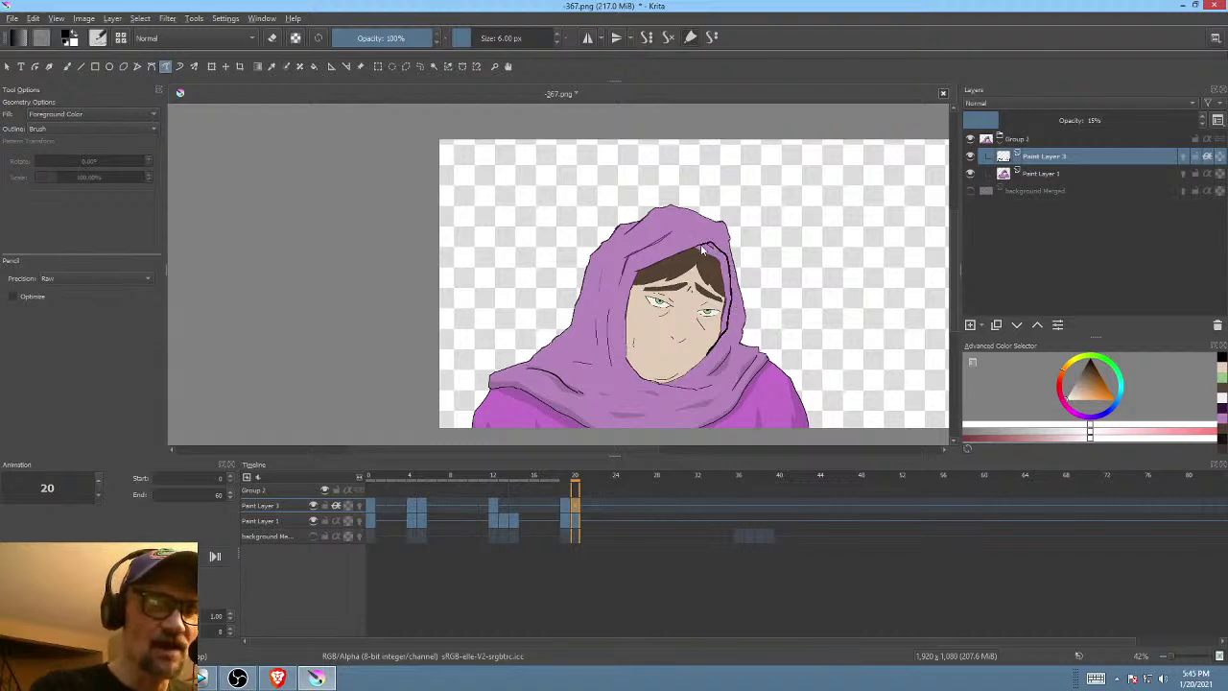
key(Left)
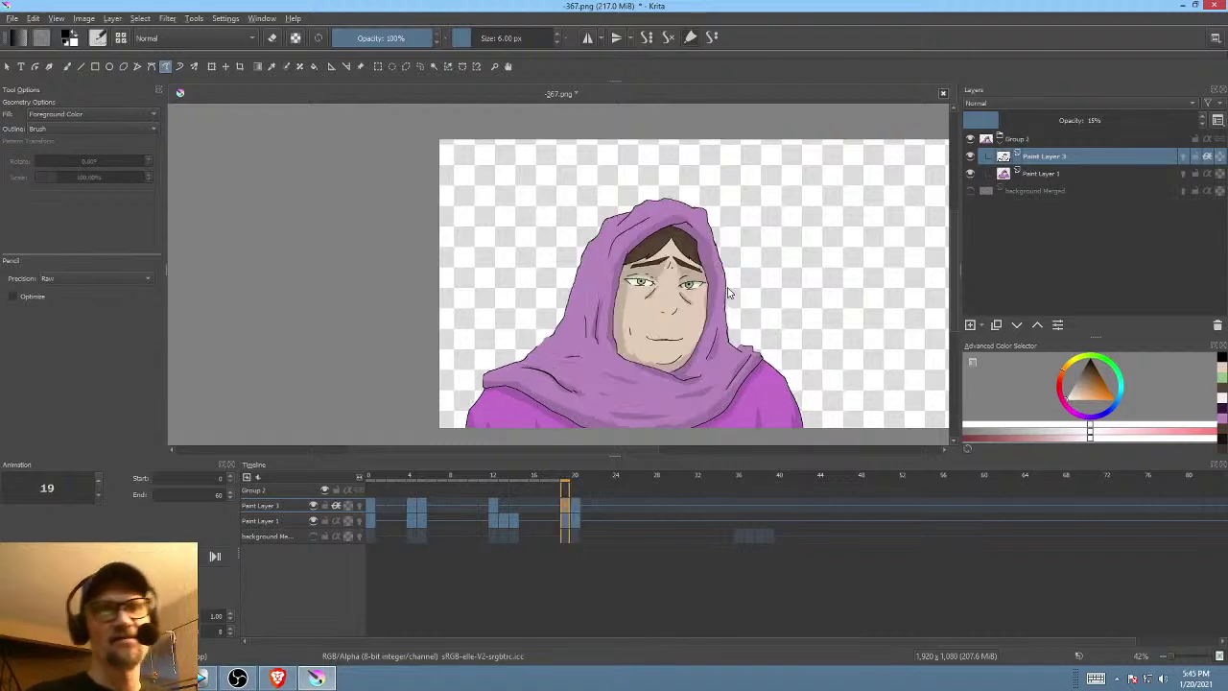
key(Right)
- Paint the shadow along the hood's front rim above the hair on frame 20, checking it against frame 19
mouse_move(717, 248)
mouse_down()
mouse_move(705, 239)
mouse_move(663, 257)
mouse_up()
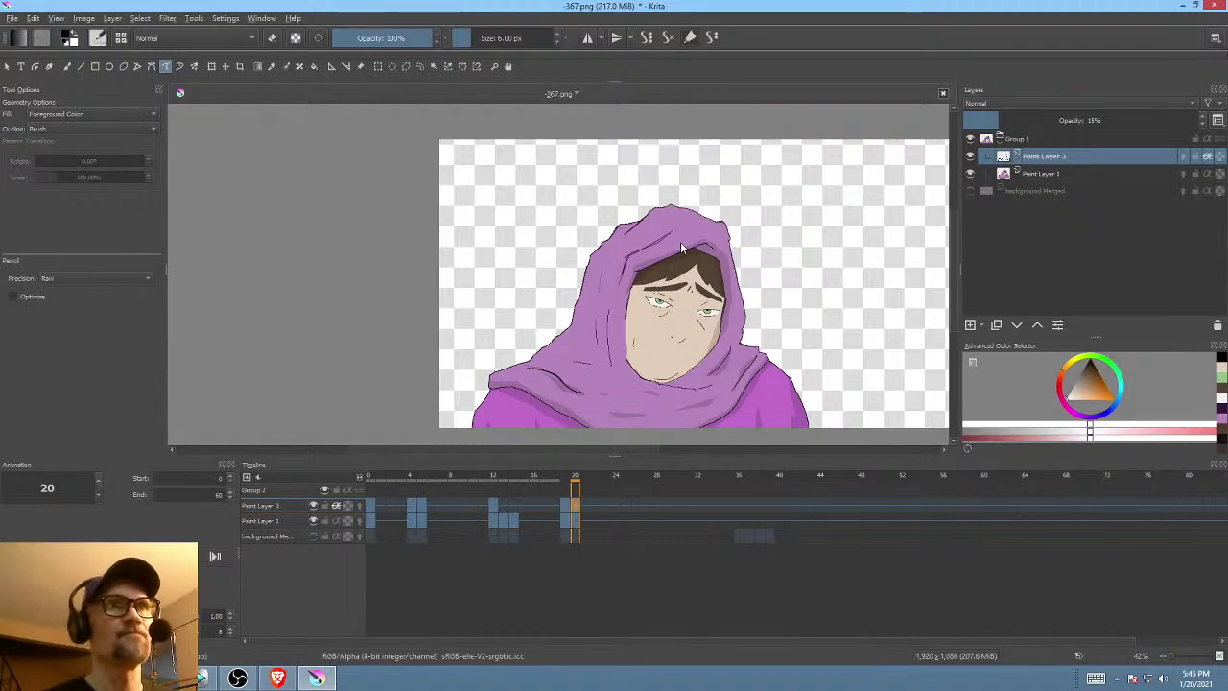
key(Left)
key(Right)
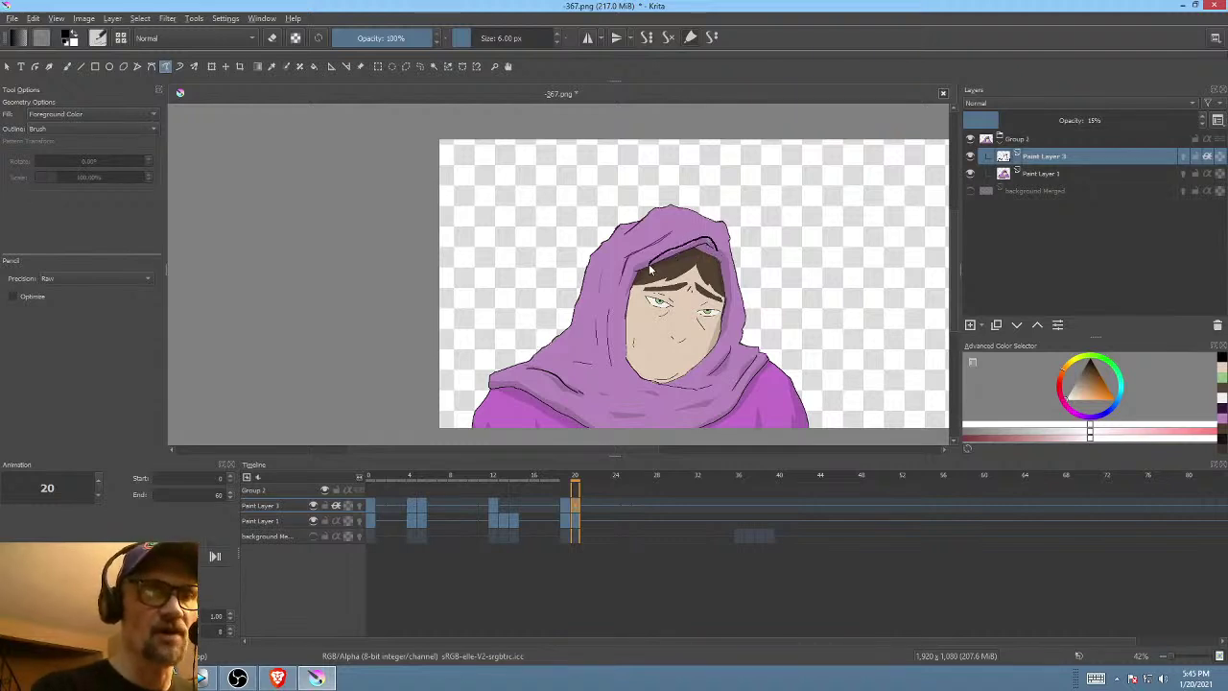
- Paint the shadows along the hood's left inner edge and the left side of the face on frame 20, following frame 19
key(Left)
key(Right)
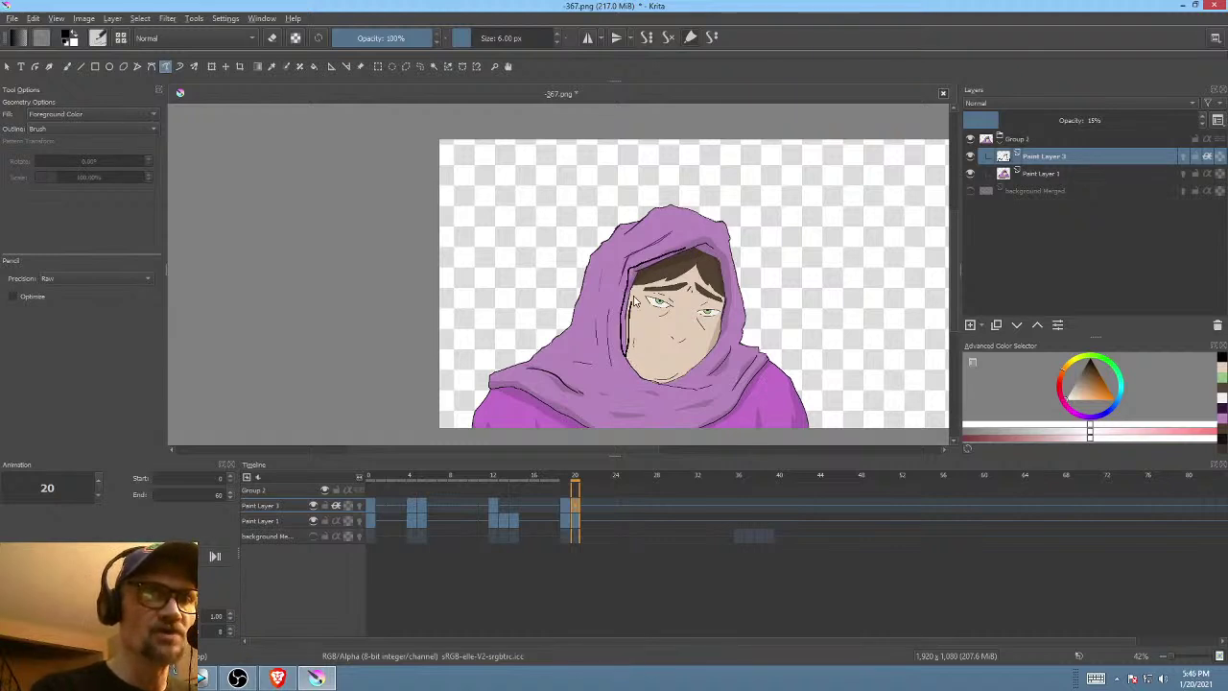
key(Left)
key(Right)
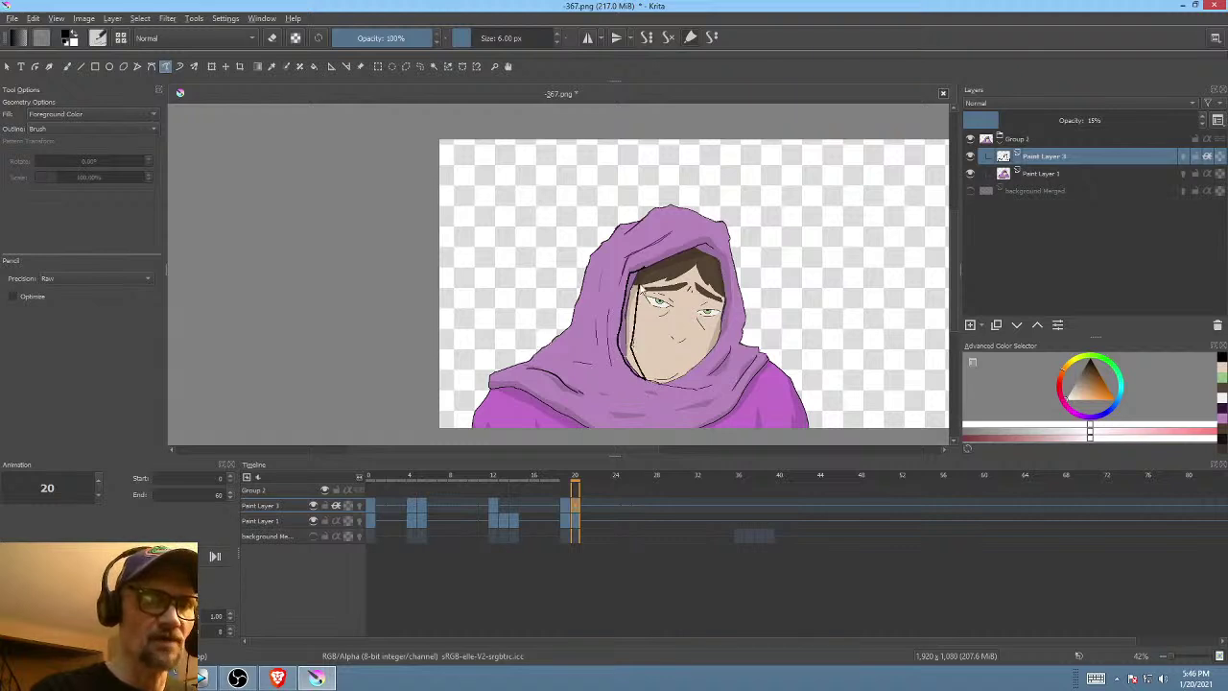
key(Left)
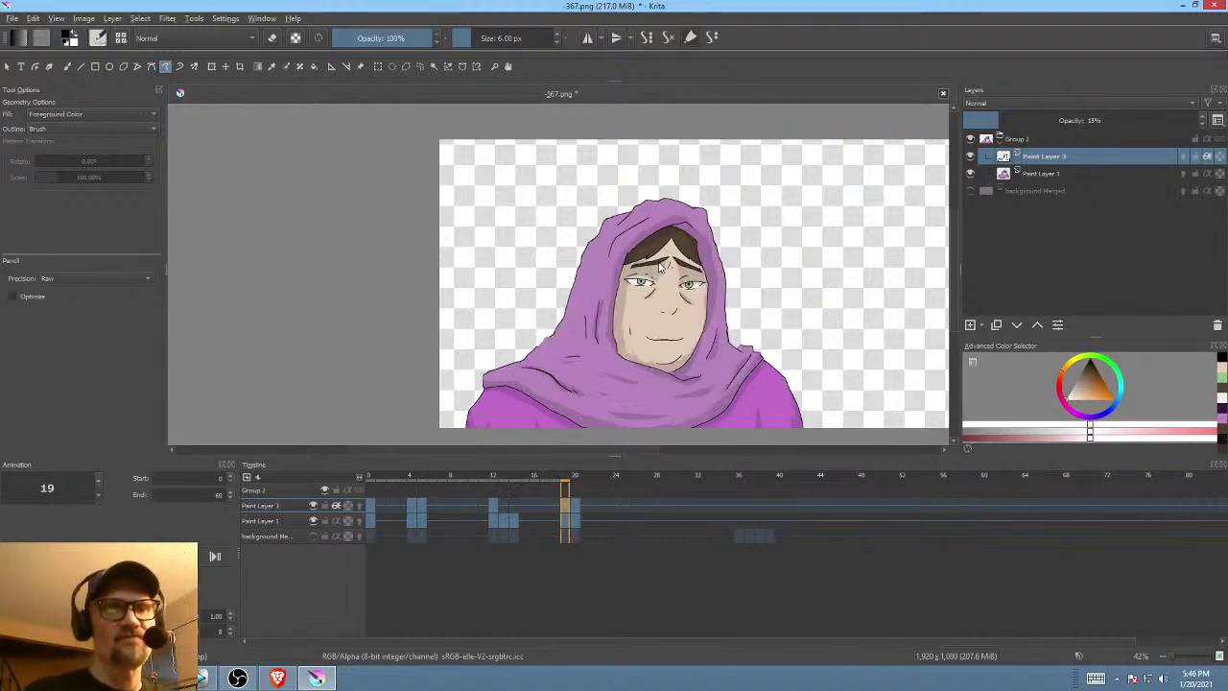
- Paint the shadow along the lower right jaw and under the chin on frame 20, checking it against frame 19
key(Right)
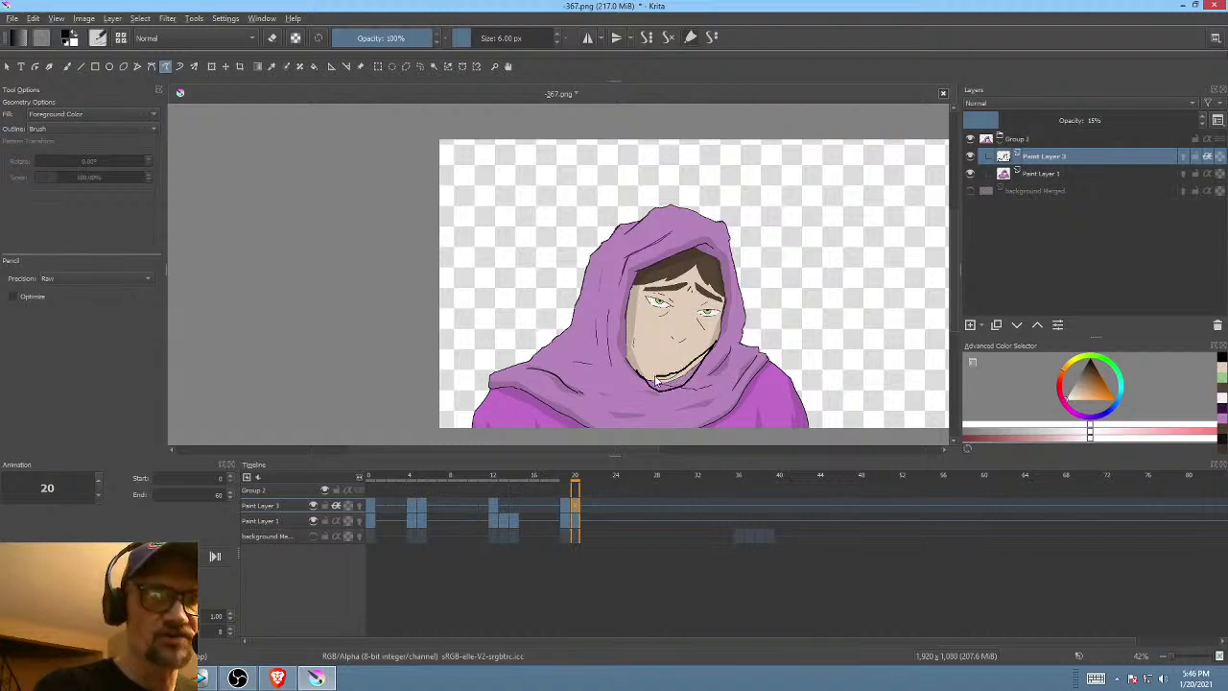
key(Left)
key(Right)
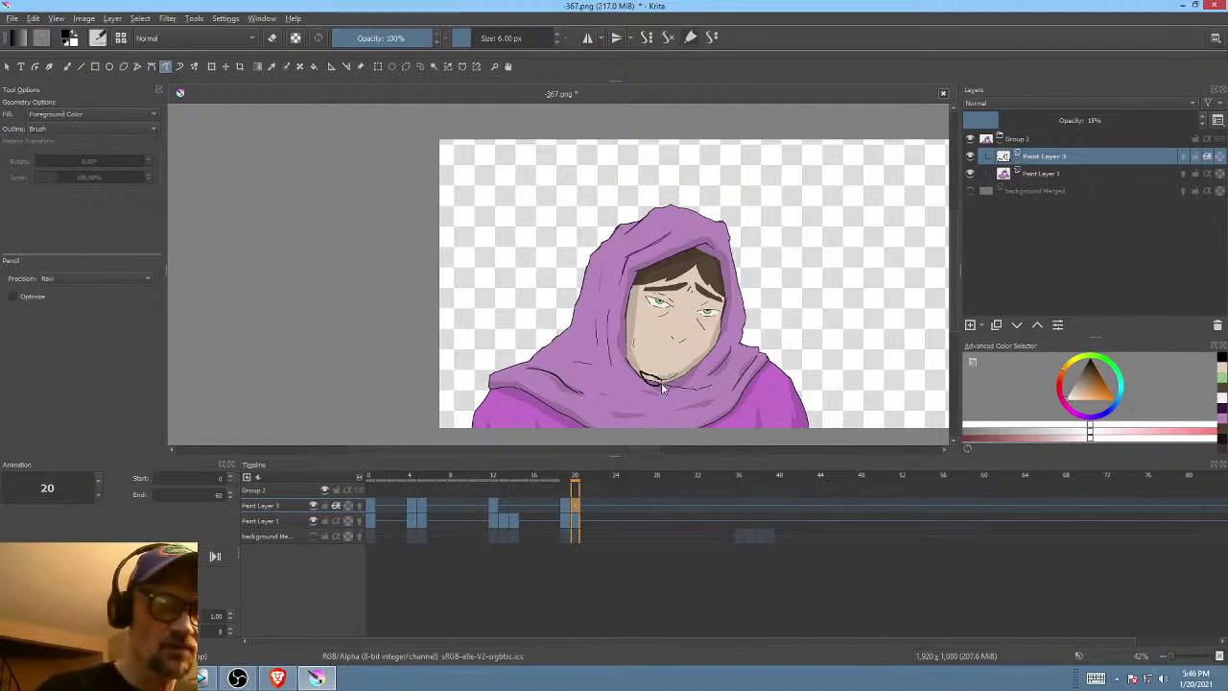
key(Left)
key(Right)
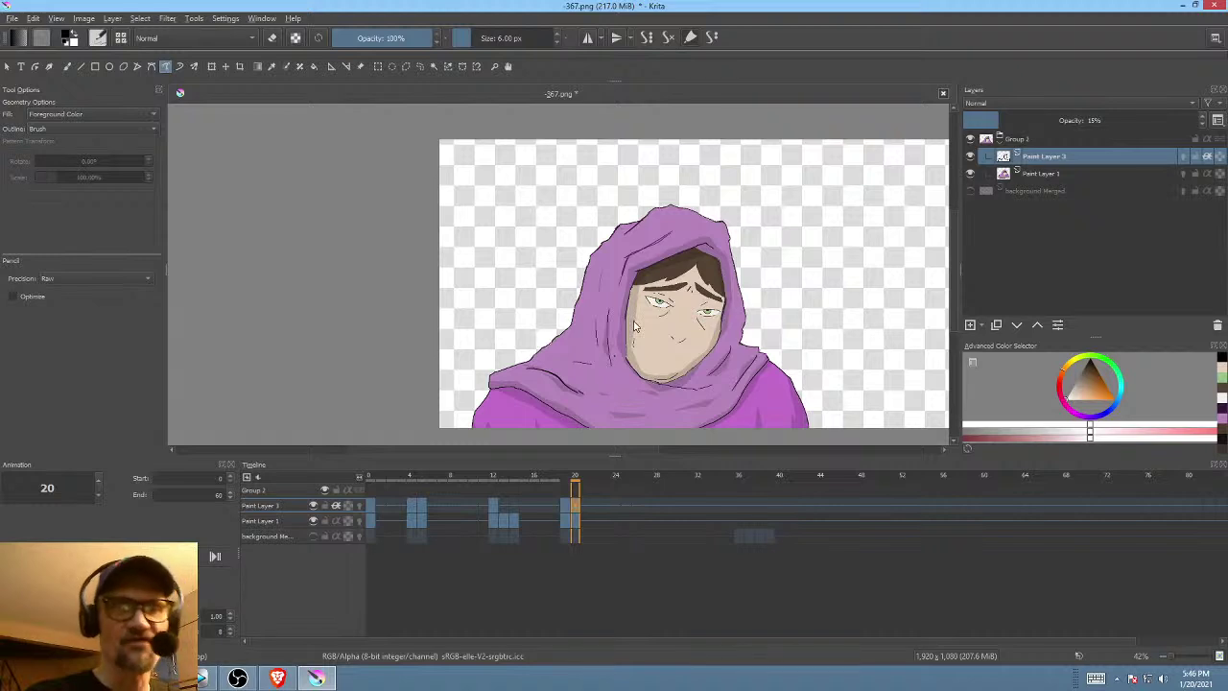
- Paint the shadow along the fold at the hood's upper left on frame 20, following frame 19
key(Left)
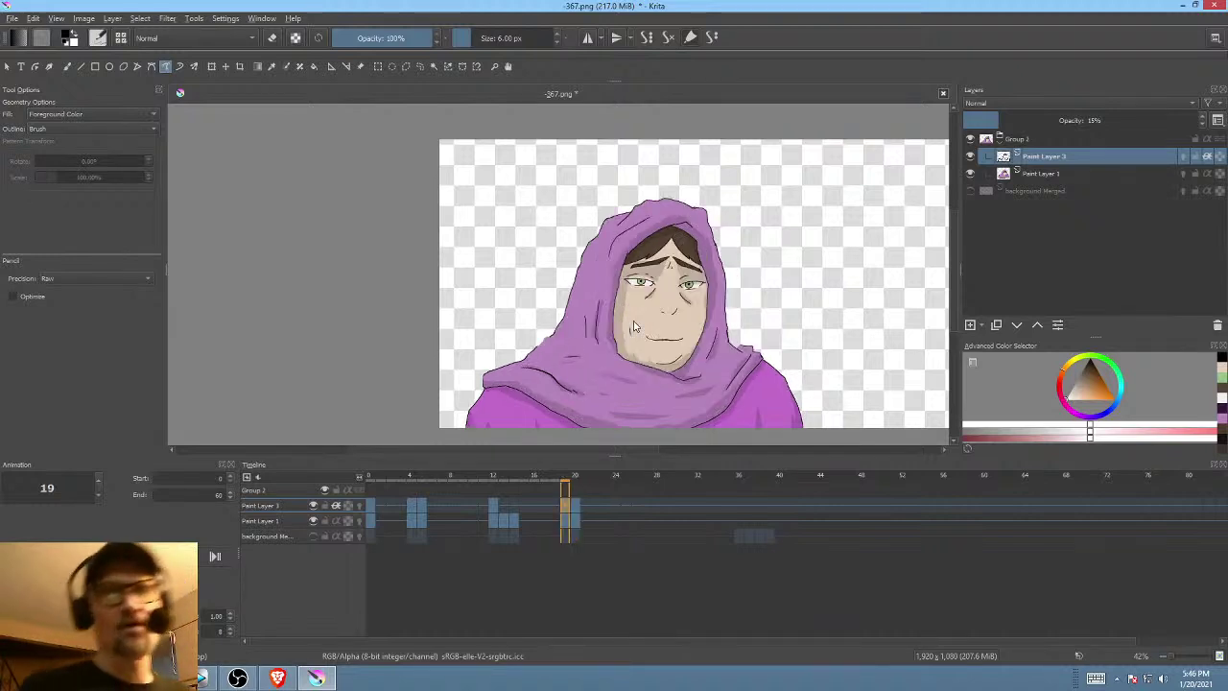
key(Right)
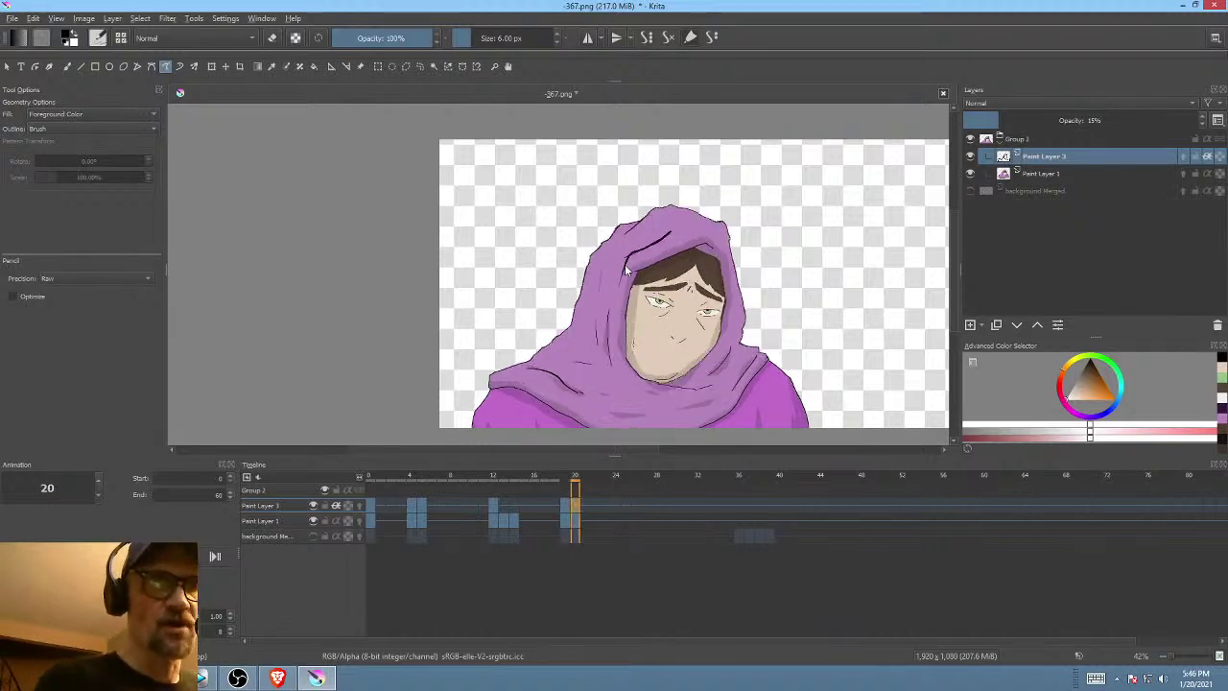
key(Left)
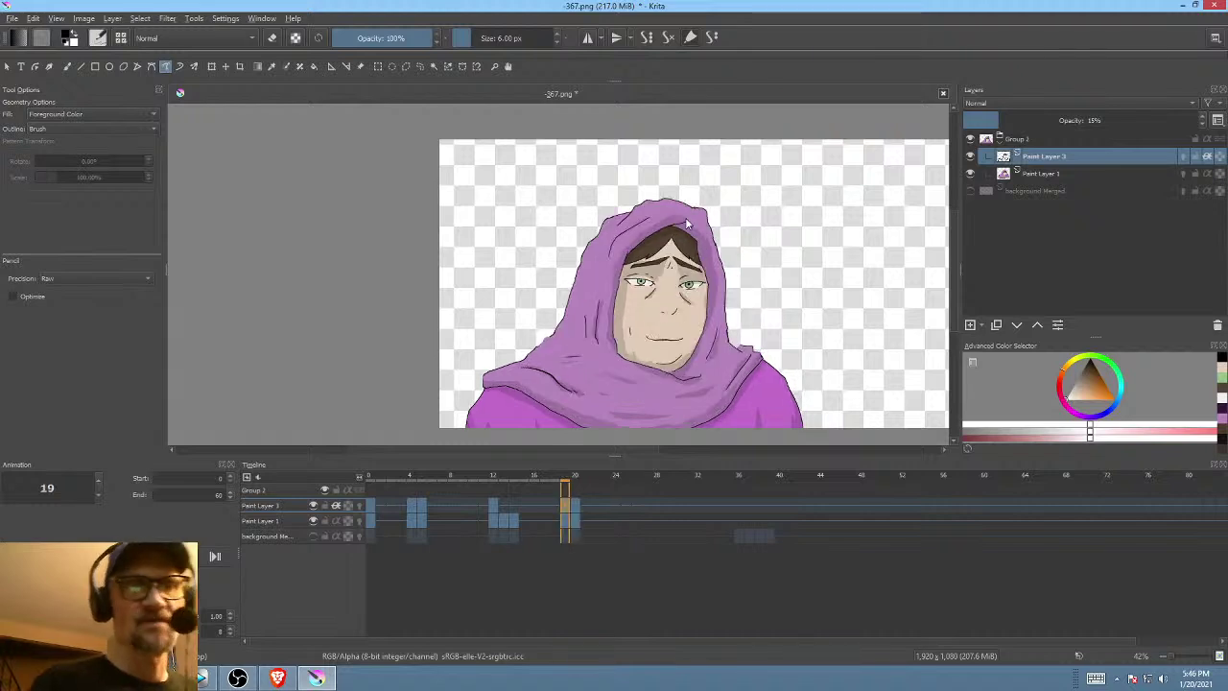
key(Right)
key(Left)
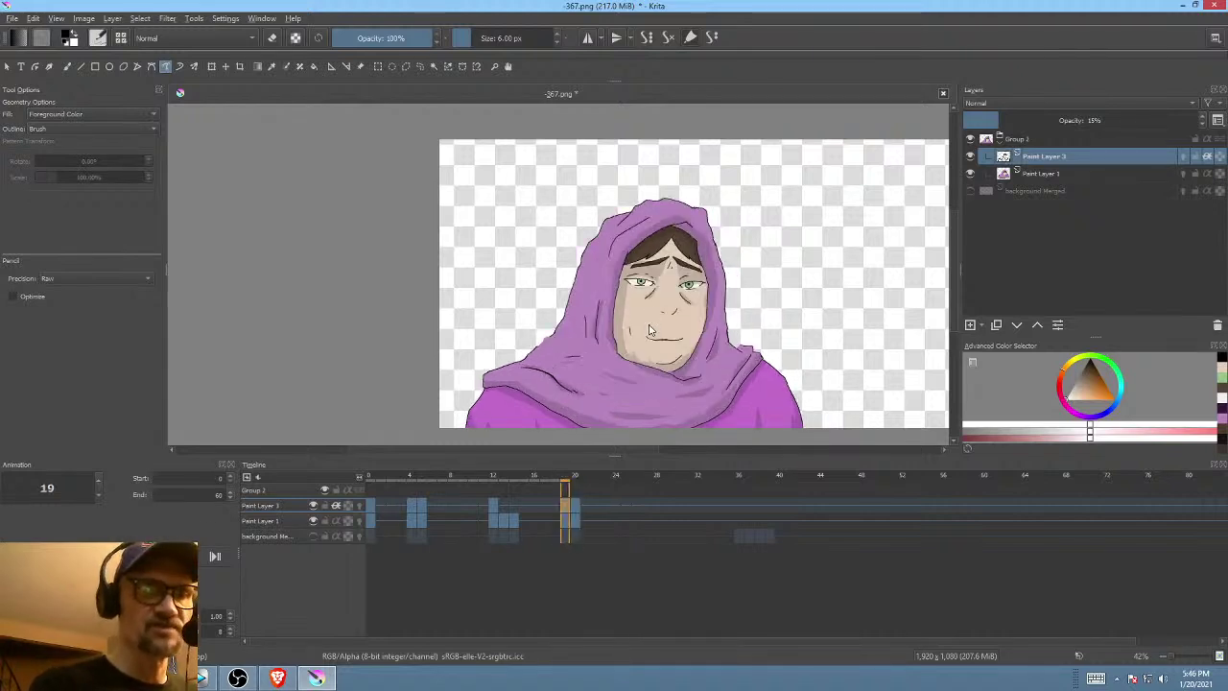
- Paint a narrow shadow beside the short vertical fold on the hood's left side on frame 20
key(Right)
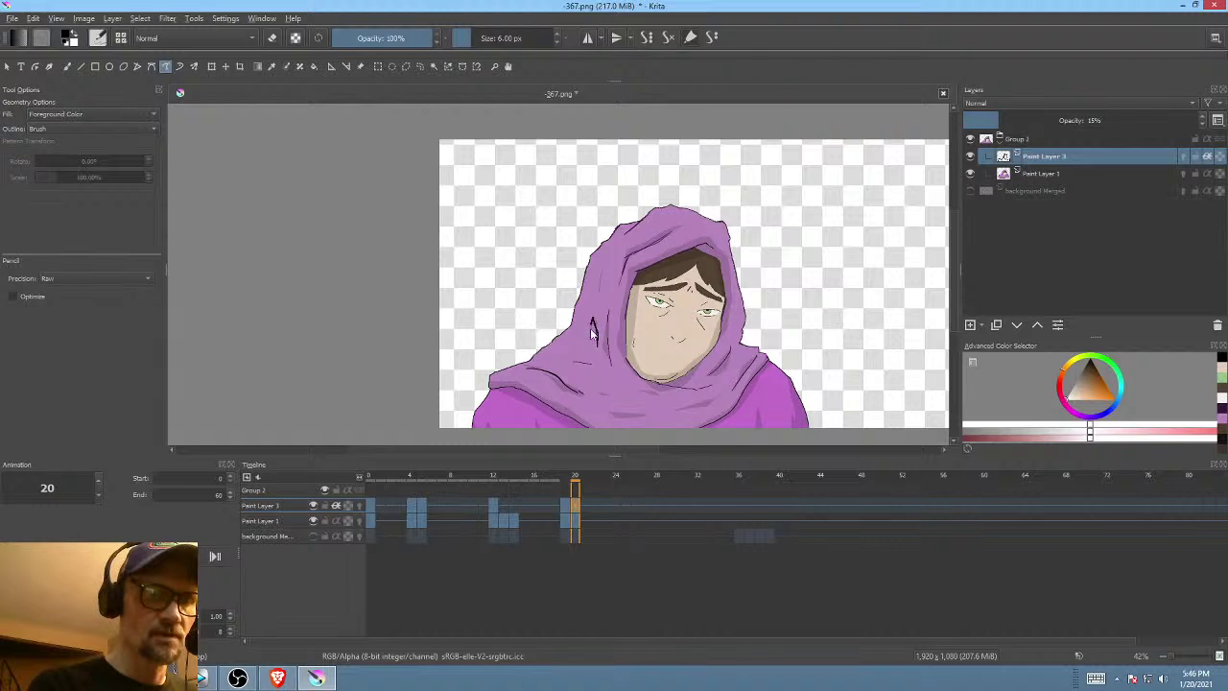
key(Left)
key(Right)
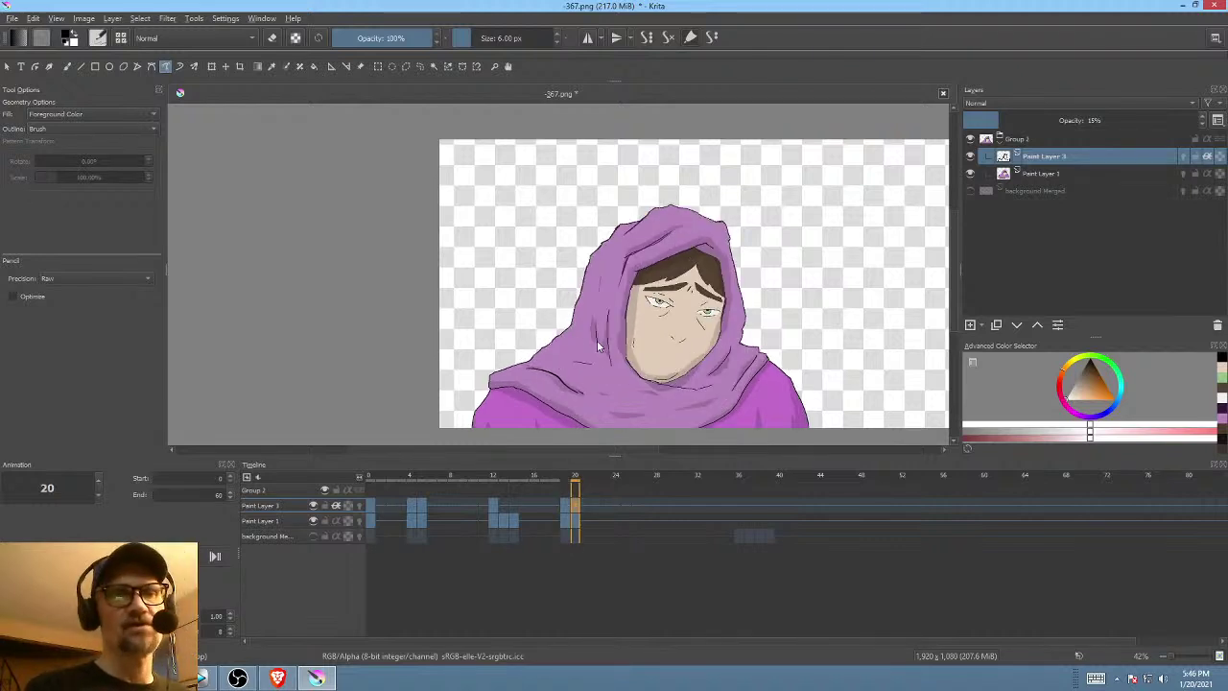
- Paint a small shadow under the left eye along its crease on frame 20, checking it against frame 19
key(Left)
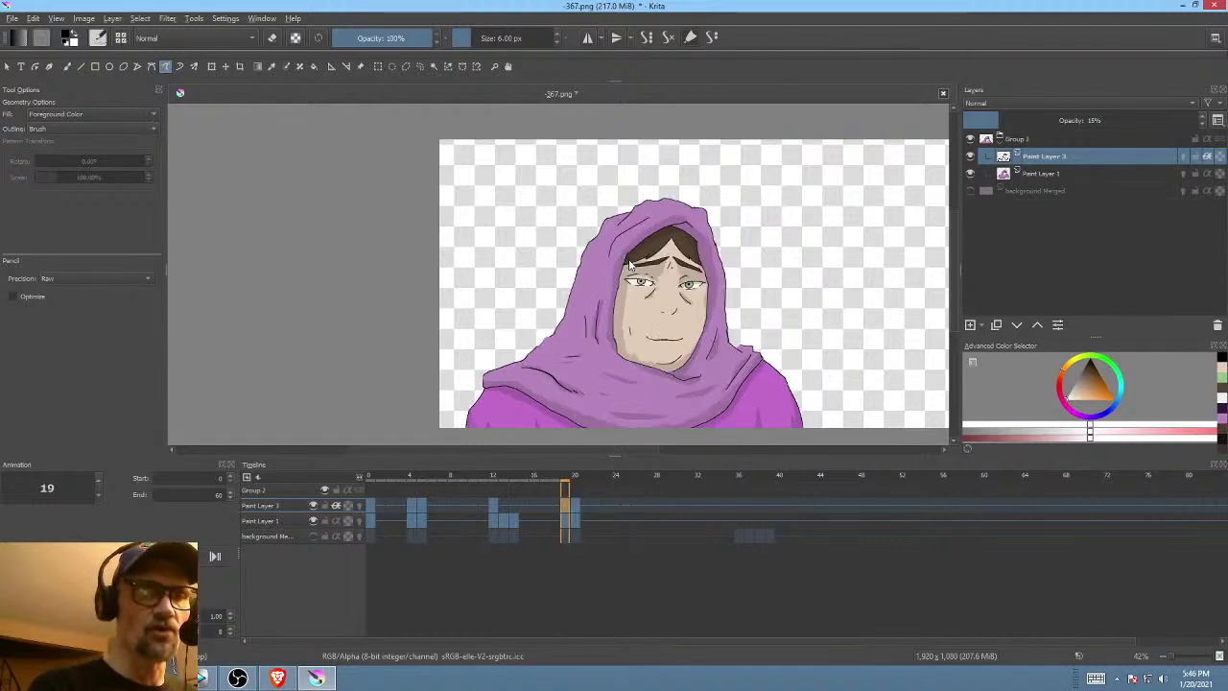
key(.)
key(.)
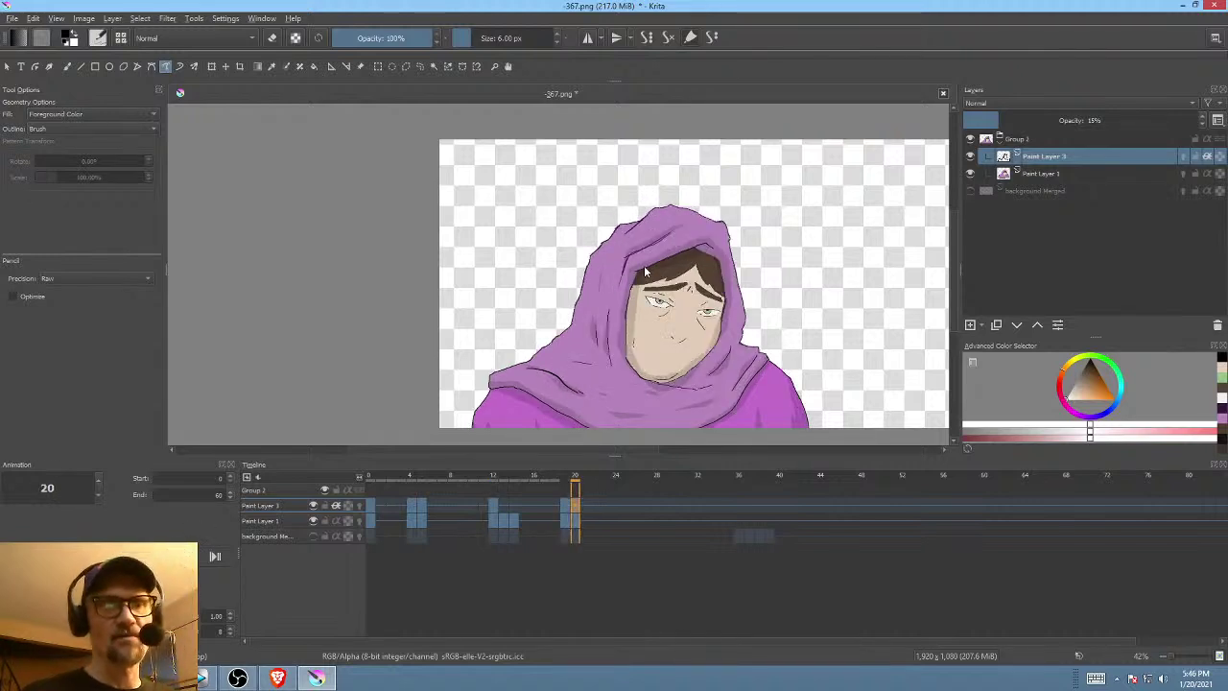
mouse_move(643, 327)
mouse_down()
mouse_move(763, 253)
mouse_move(704, 210)
mouse_move(645, 235)
mouse_up()
key(Left)
key(Right)
key(ctrl+z)
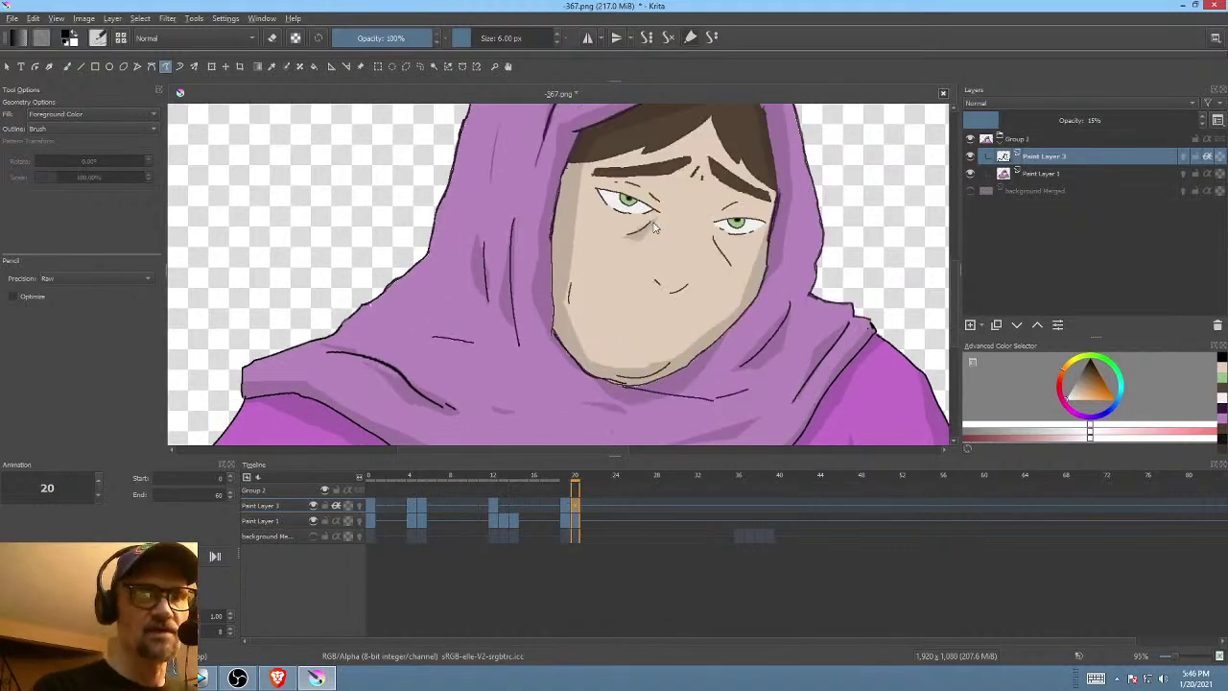
- Paint a small shadow along the crease under the right eye on frame 20, following frame 19
key(Left)
key(Right)
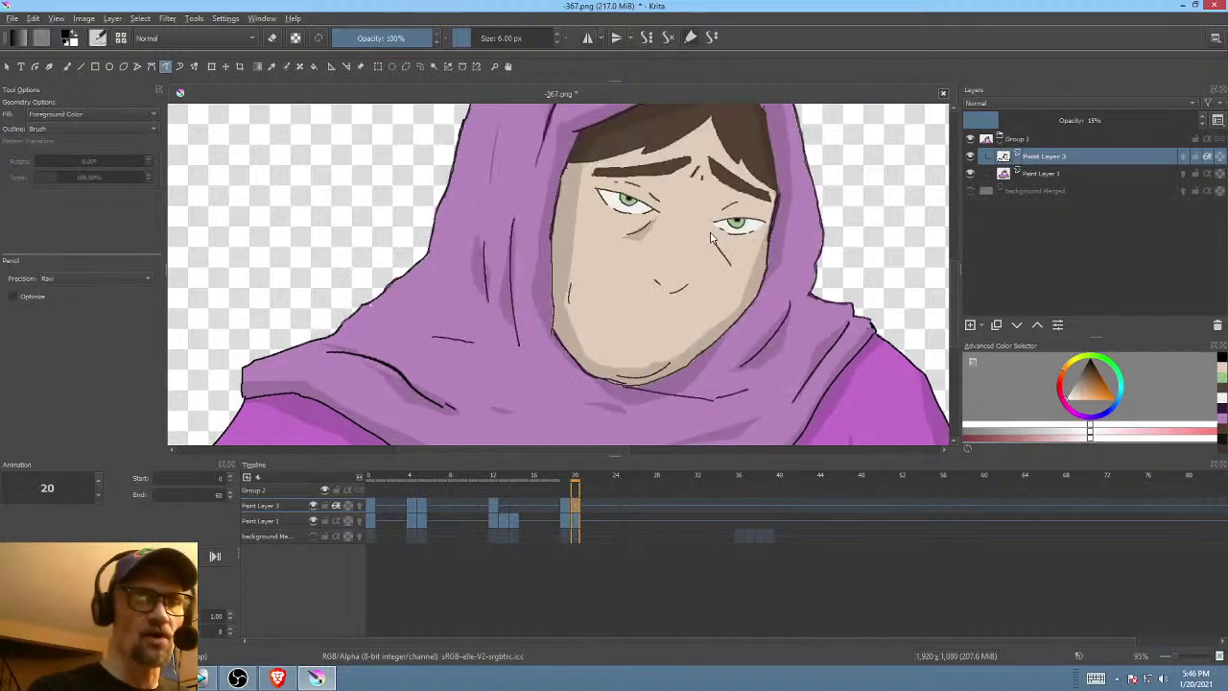
drag(710, 233, 737, 271)
key(ctrl+z)
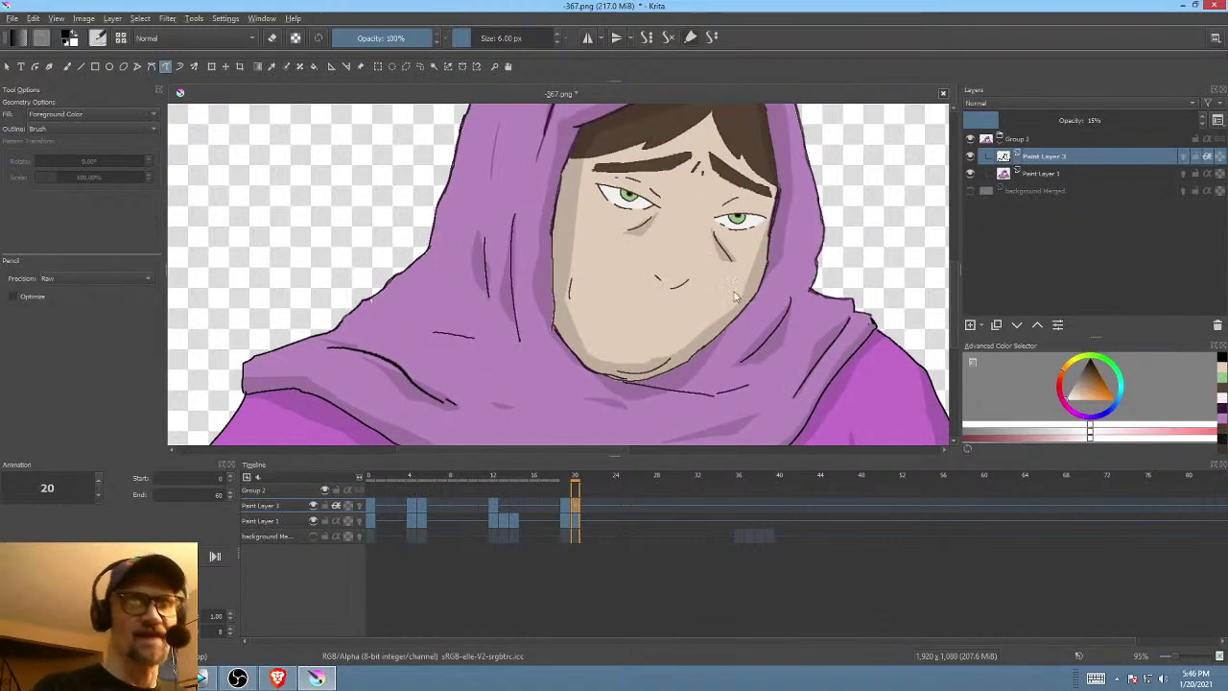
key(Left)
key(Right)
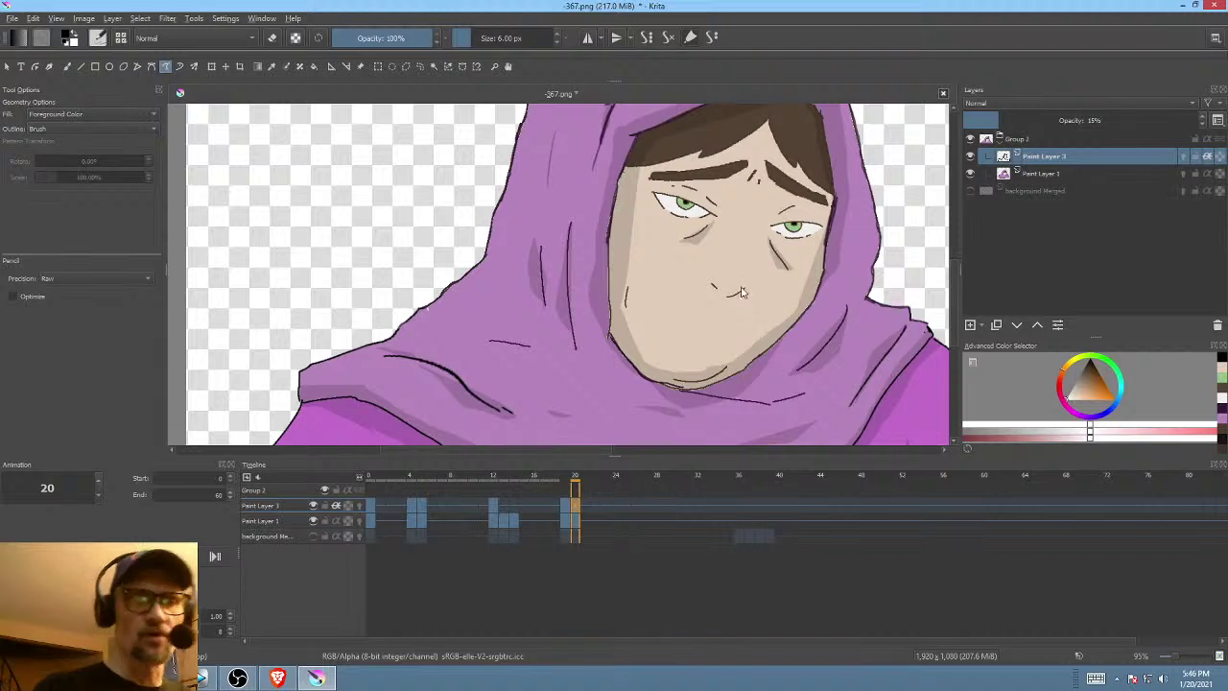
- Paint the eye-socket shadow between the left eyebrow and eye on frame 20, using frames 19 and 12 as reference
key(Left)
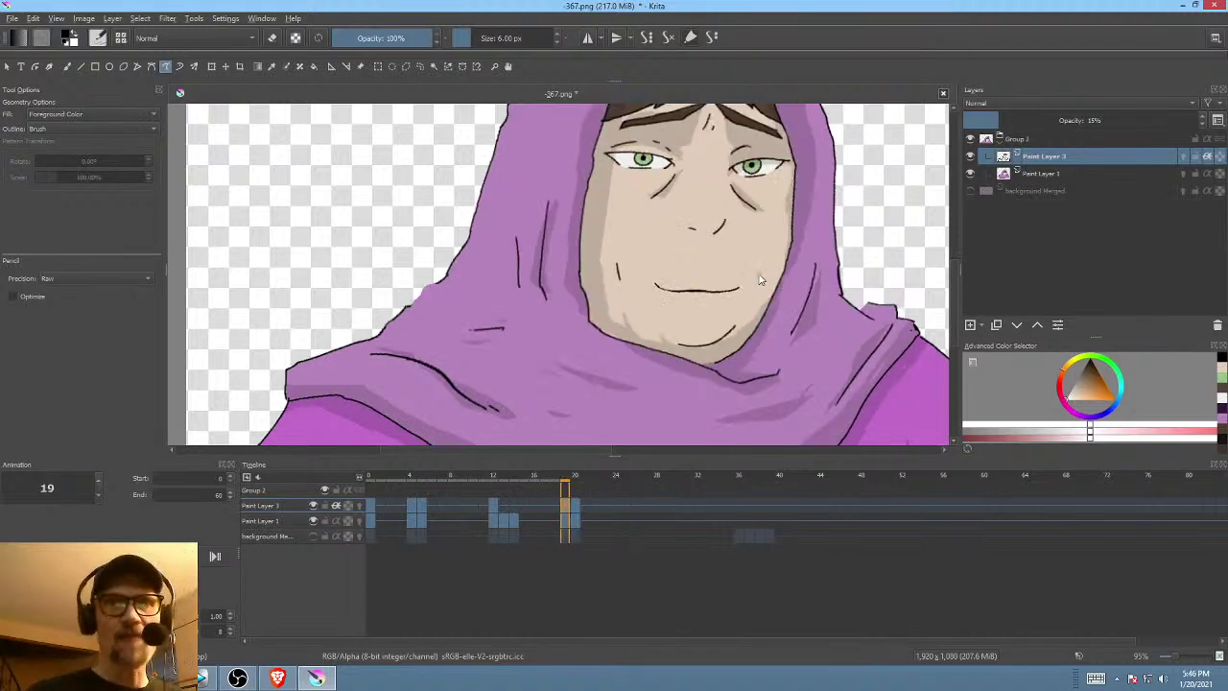
key(Left)
key(Right)
drag(746, 274, 723, 357)
key(Left)
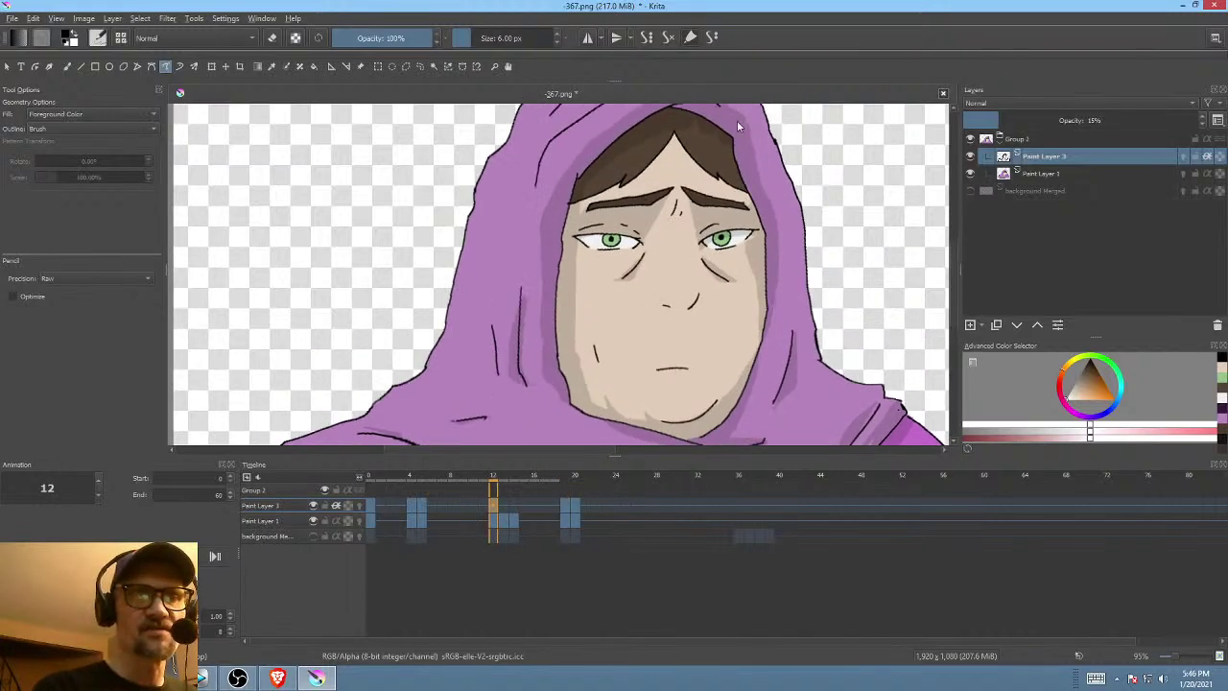
key(Right)
key(Right)
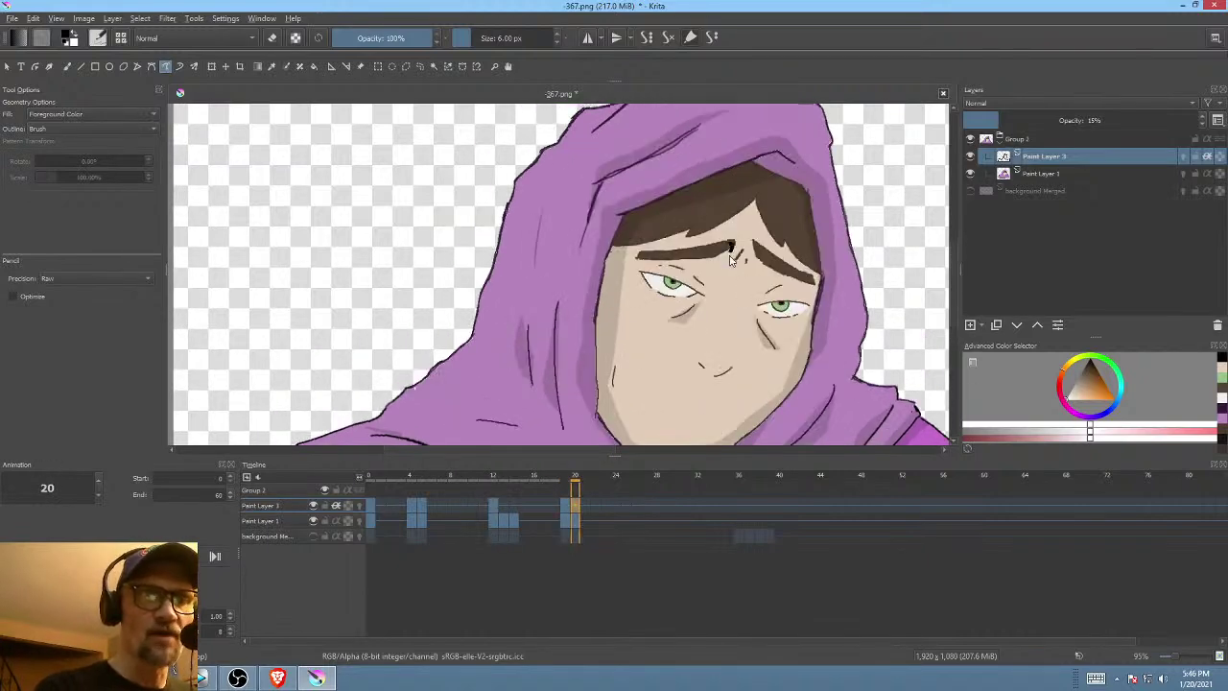
mouse_move(729, 257)
mouse_down()
mouse_move(712, 293)
mouse_move(643, 269)
mouse_move(649, 259)
mouse_up()
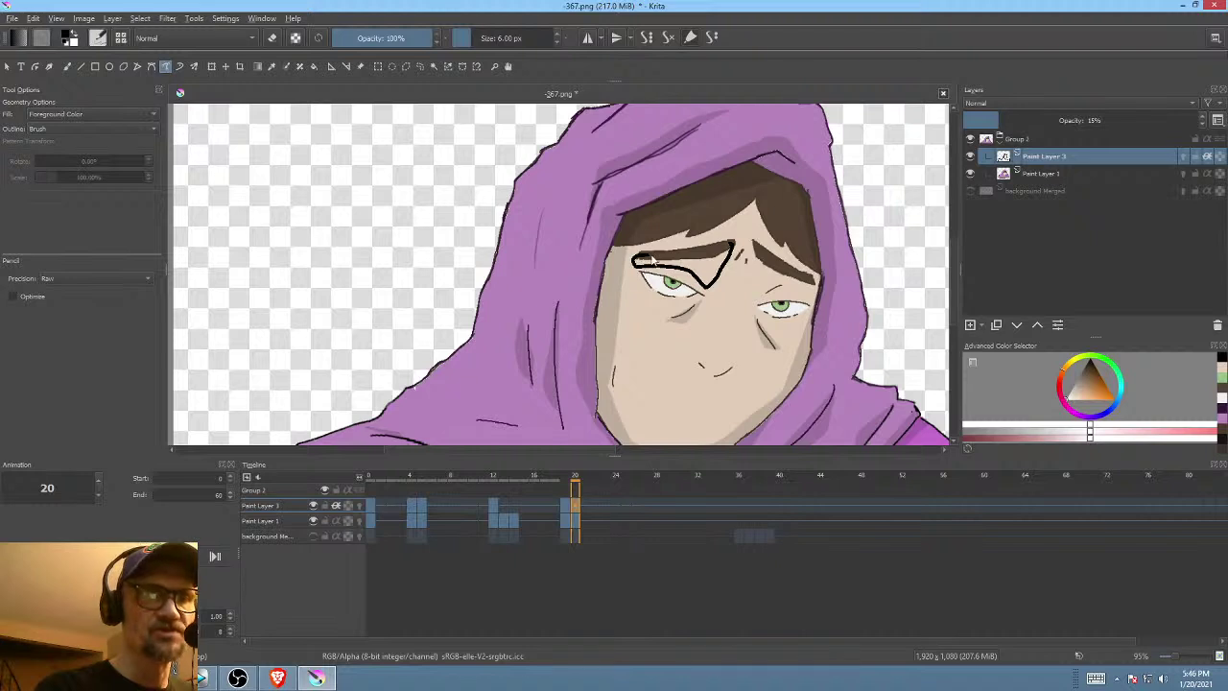
key(ctrl+z)
key(Left)
key(Right)
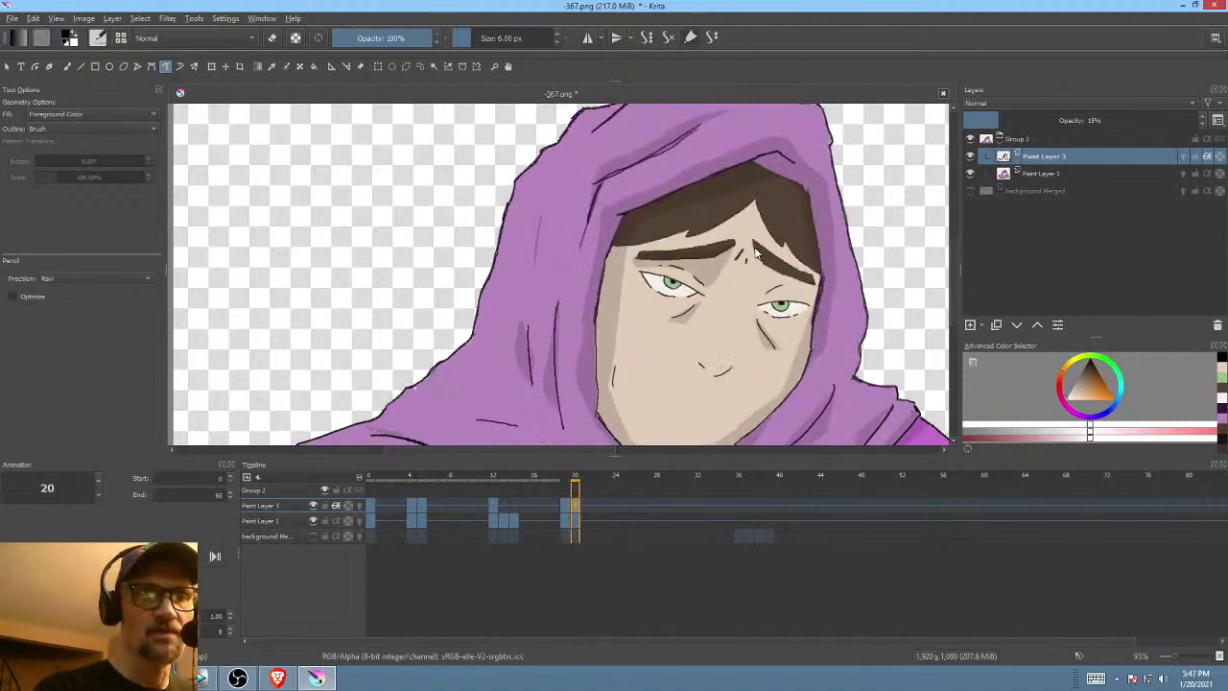
- Paint the eye-socket shadow between the right eyebrow and eye on frame 20, comparing it with frame 19
mouse_move(756, 252)
mouse_down()
mouse_move(753, 295)
mouse_move(767, 301)
mouse_move(813, 286)
mouse_move(755, 303)
mouse_move(810, 317)
mouse_up()
key(ctrl+z)
key(Left)
key(Right)
key(ctrl+z)
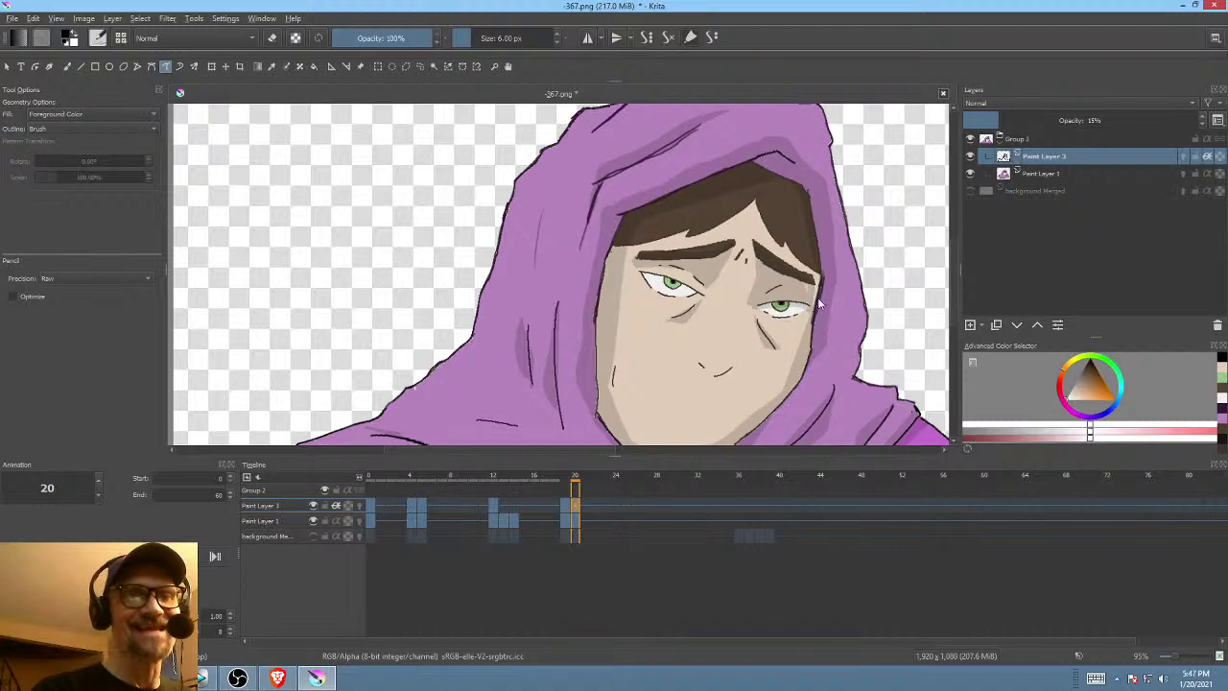
- Paint the shadow on the left temple, from the hairline down past the outer corner of the eye, on frame 20
key(Left)
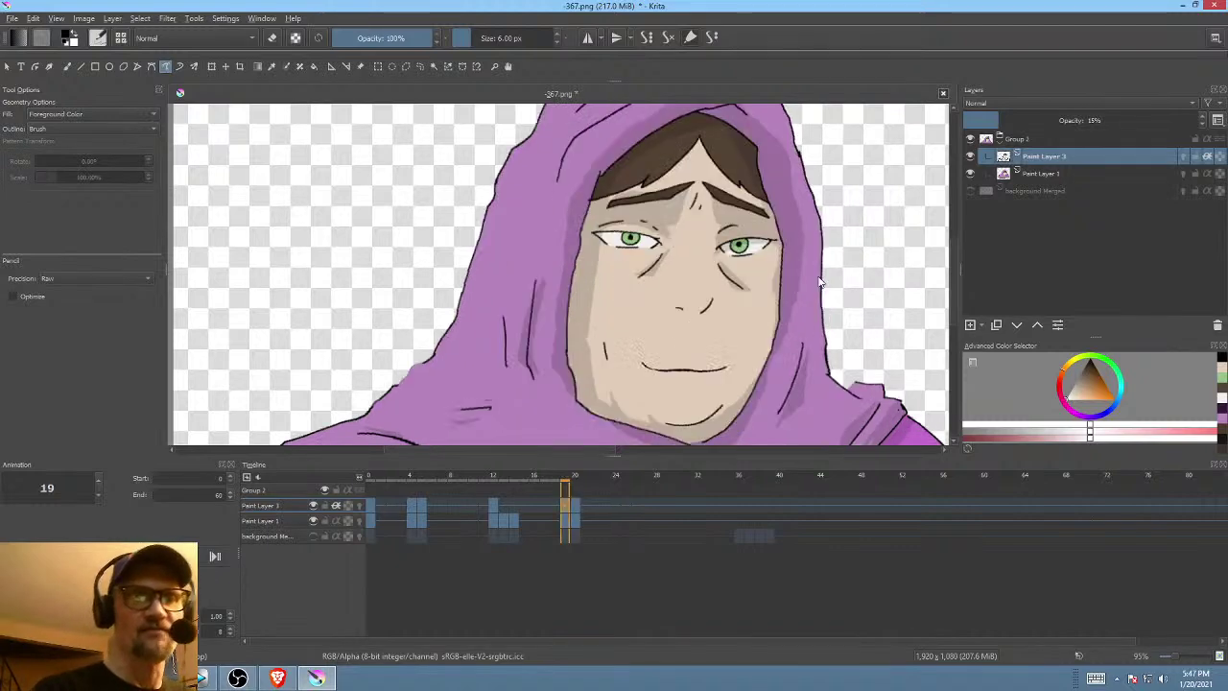
key(Right)
key(Left)
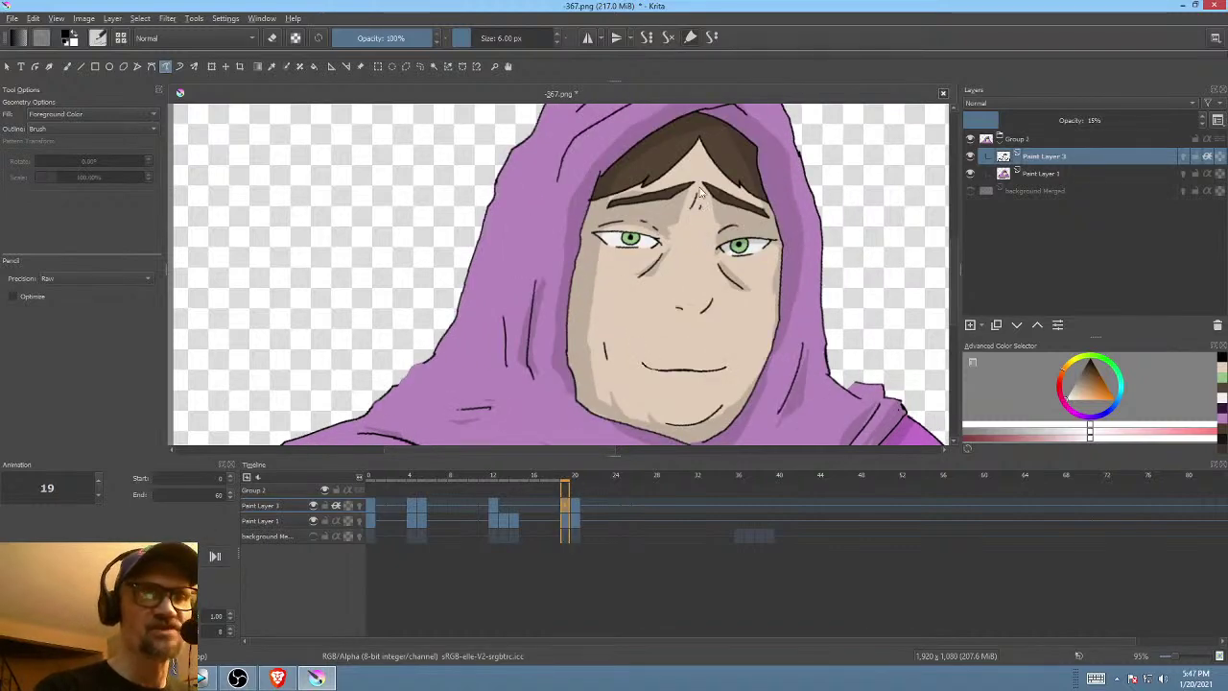
key(Right)
mouse_move(654, 259)
mouse_down()
mouse_move(609, 309)
mouse_move(614, 249)
mouse_up()
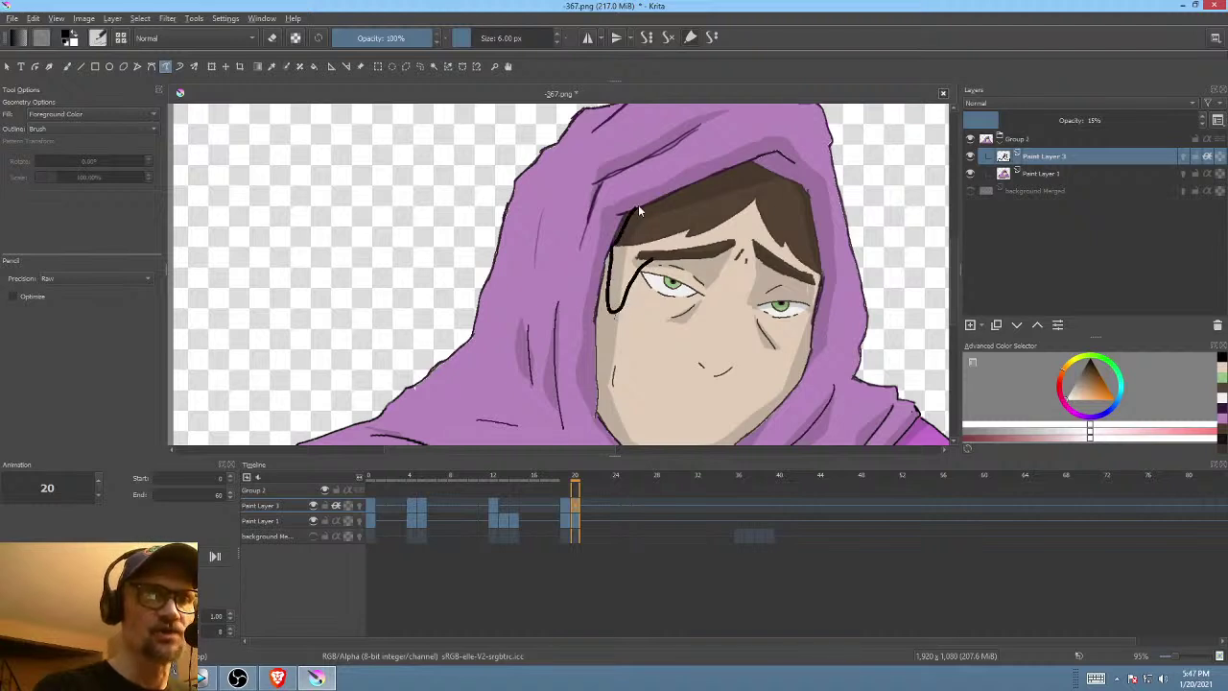
key(ctrl+z)
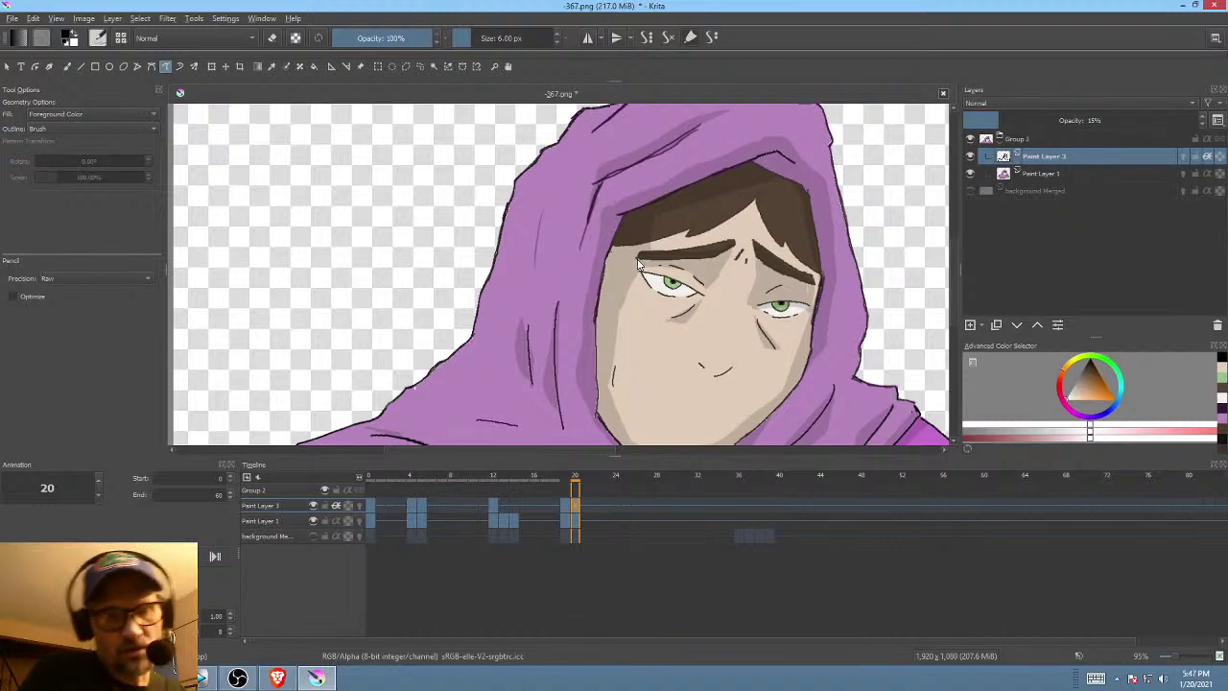
- Paint a pointed shadow on the lower left jaw beside the chin on frame 20, following frame 19
drag(768, 369, 755, 273)
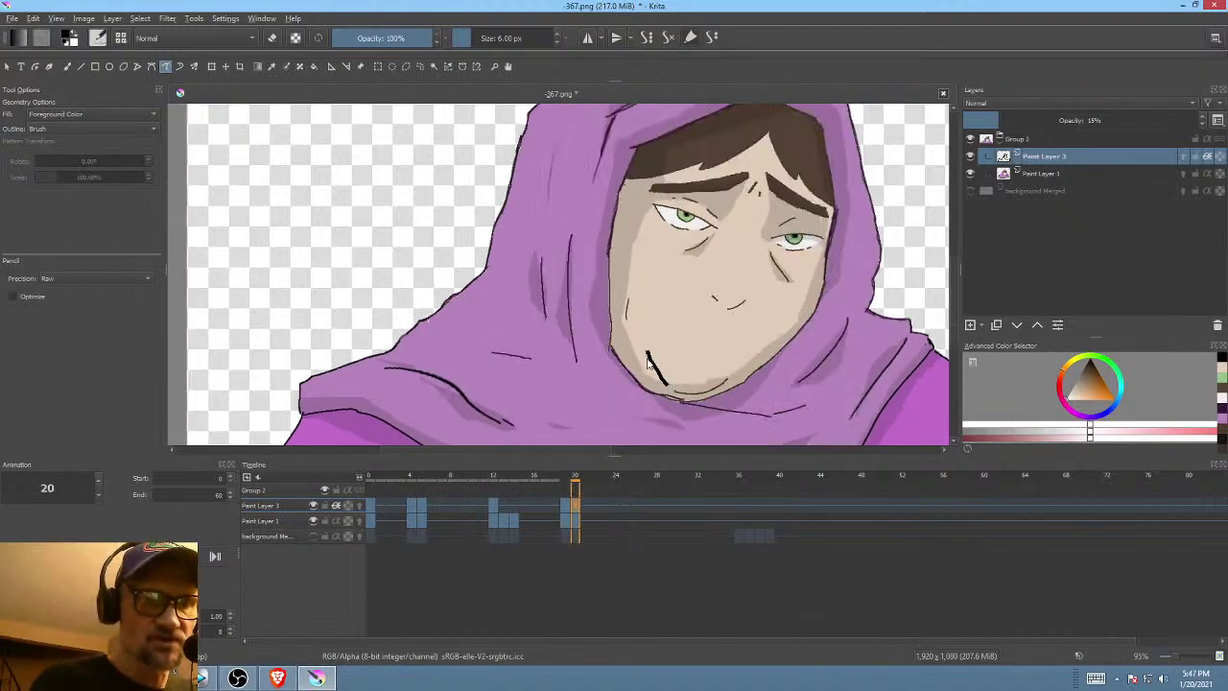
key(Left)
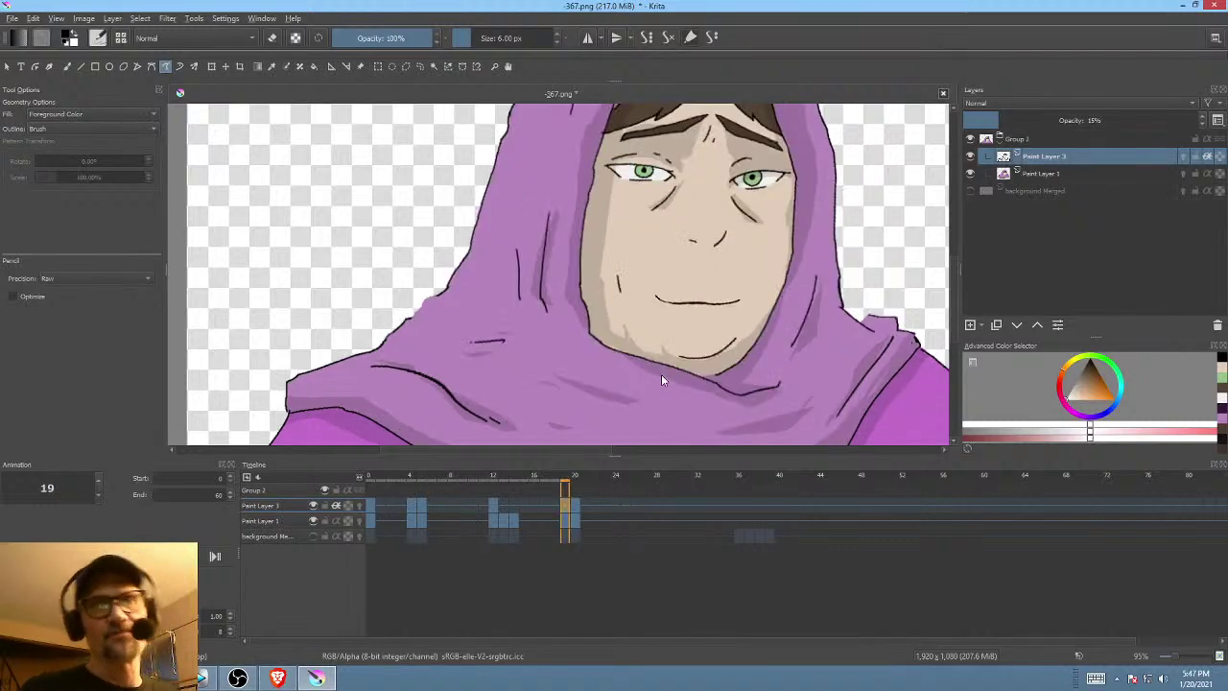
key(Right)
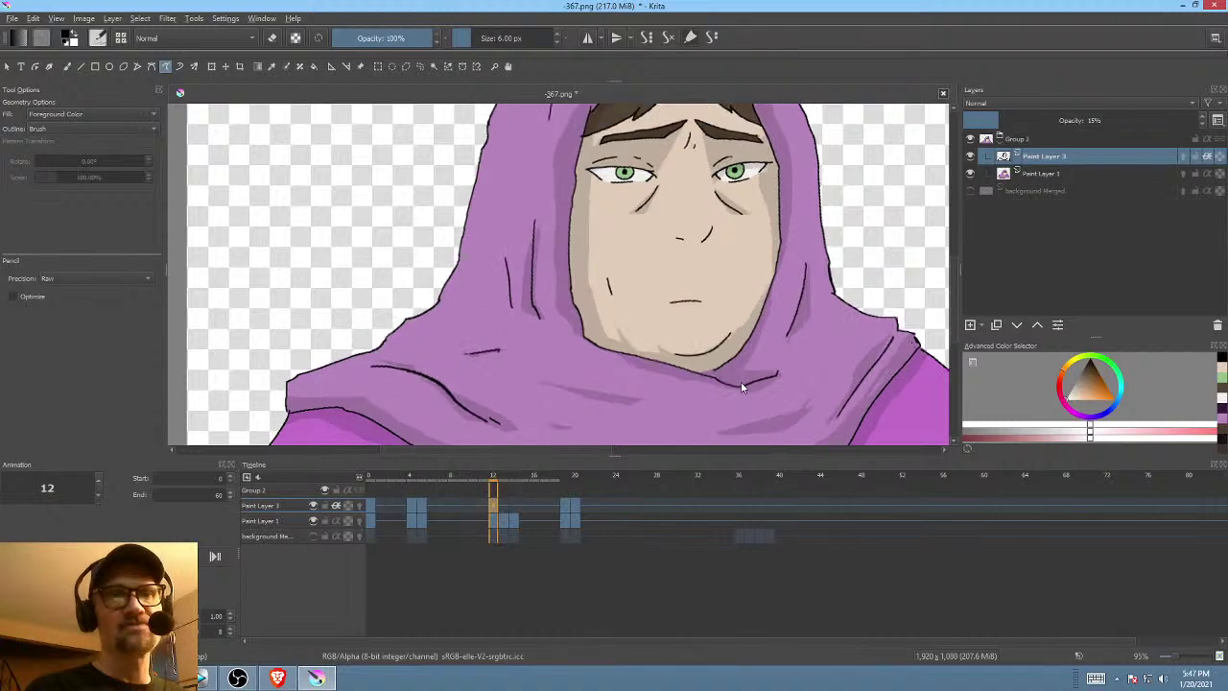
- Paint the shadow beneath the nose on frame 20, using frame 12 as reference, and compare the face shading with frame 19
key(Left)
key(Right)
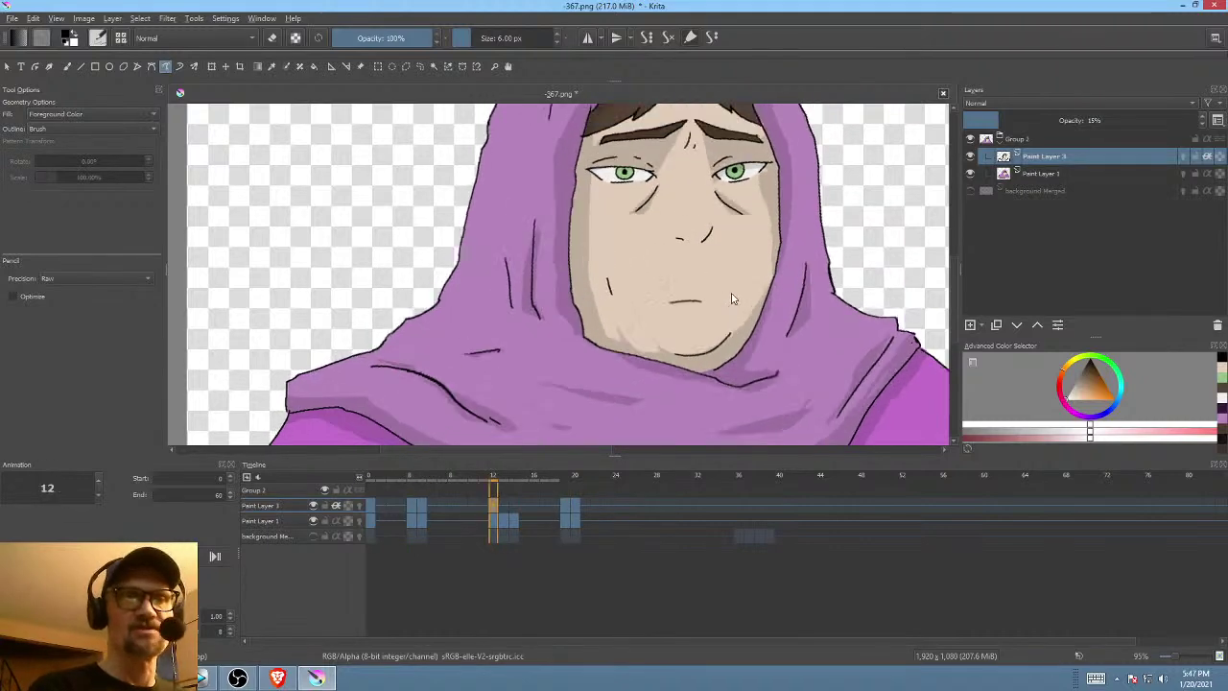
mouse_move(590, 186)
mouse_down()
mouse_move(604, 205)
mouse_move(606, 192)
mouse_up()
drag(723, 308, 725, 349)
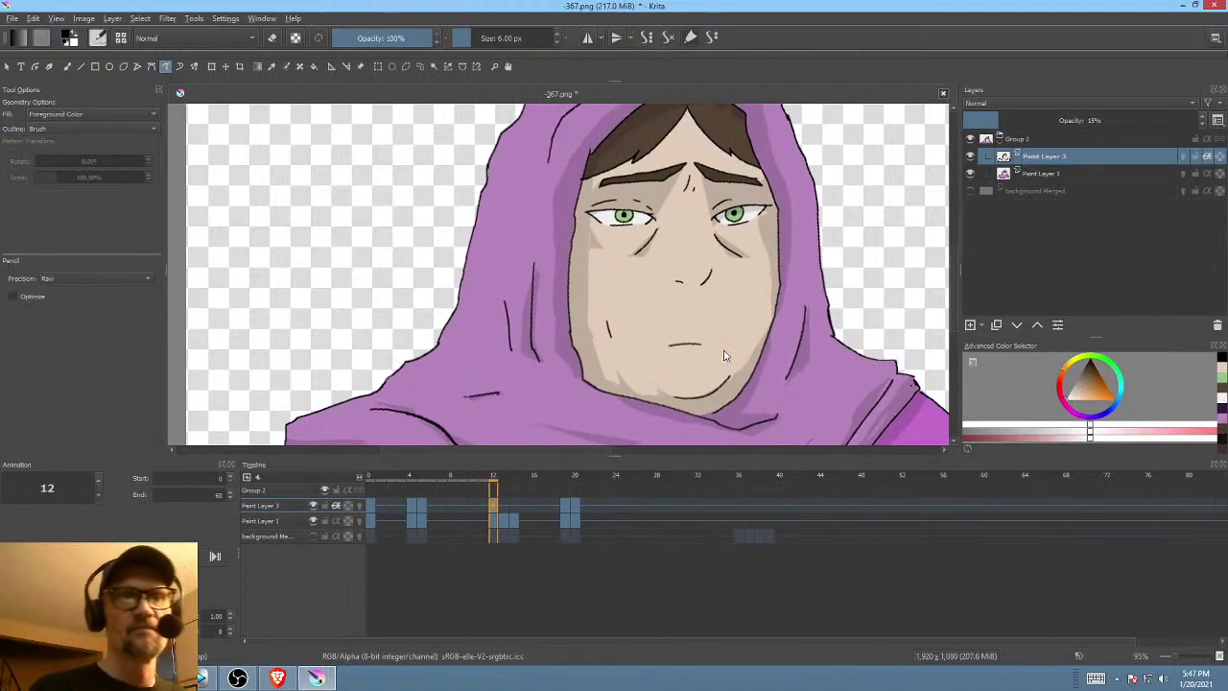
key(Left)
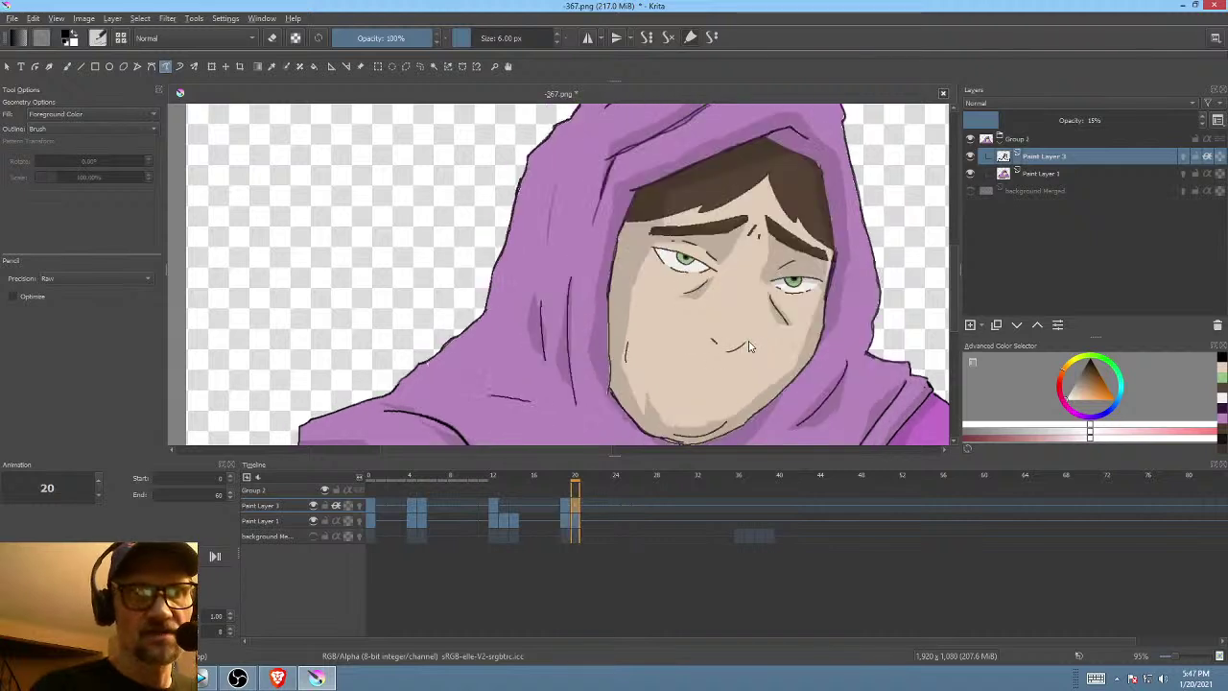
mouse_move(749, 344)
mouse_down()
mouse_move(732, 353)
mouse_move(712, 339)
mouse_move(745, 354)
mouse_move(748, 344)
mouse_up()
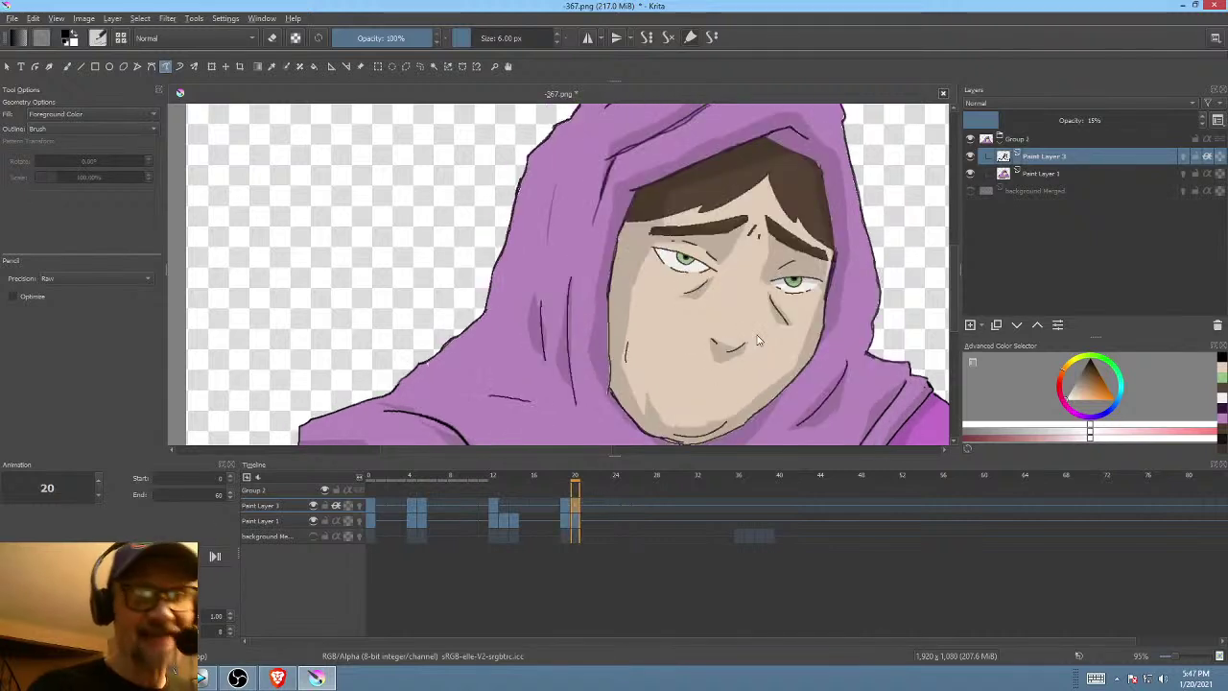
key(Left)
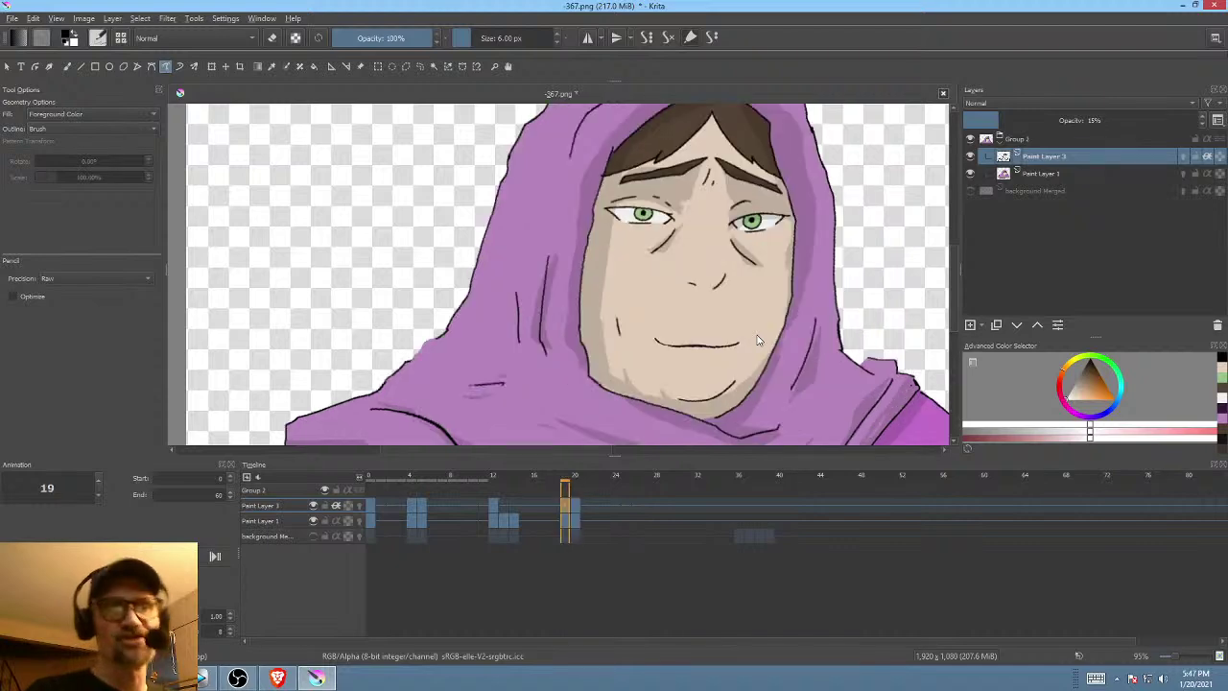
key(Right)
key(Left)
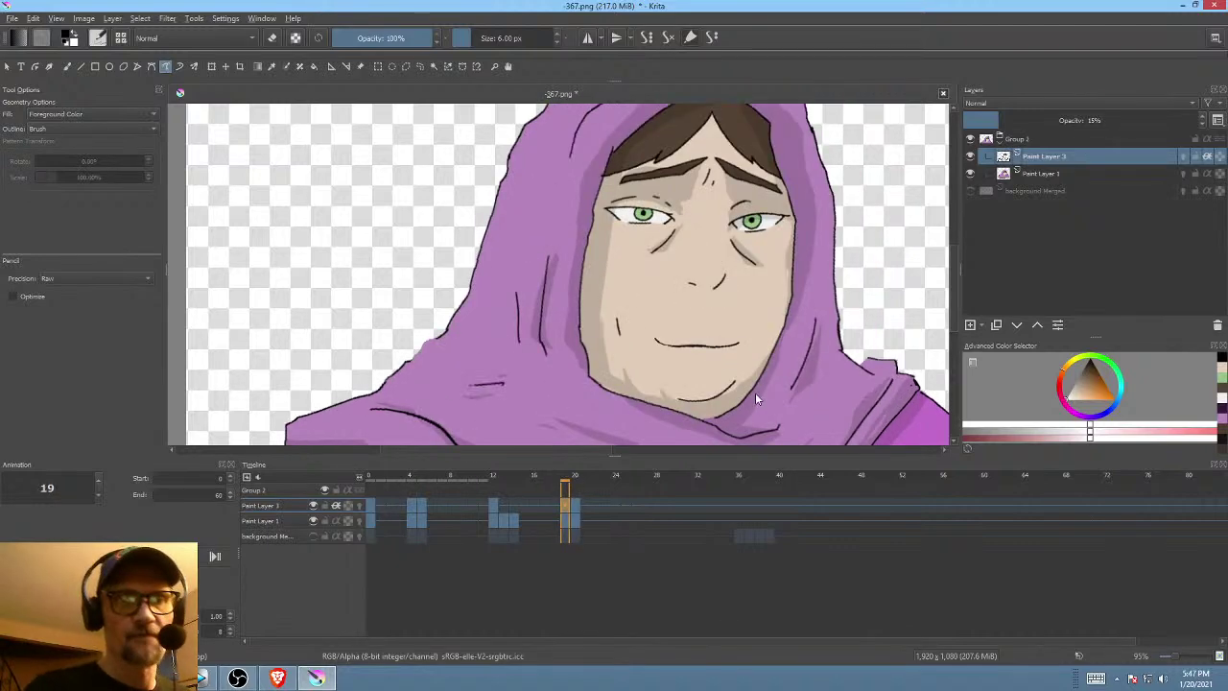
key(Right)
key(Left)
key(Right)
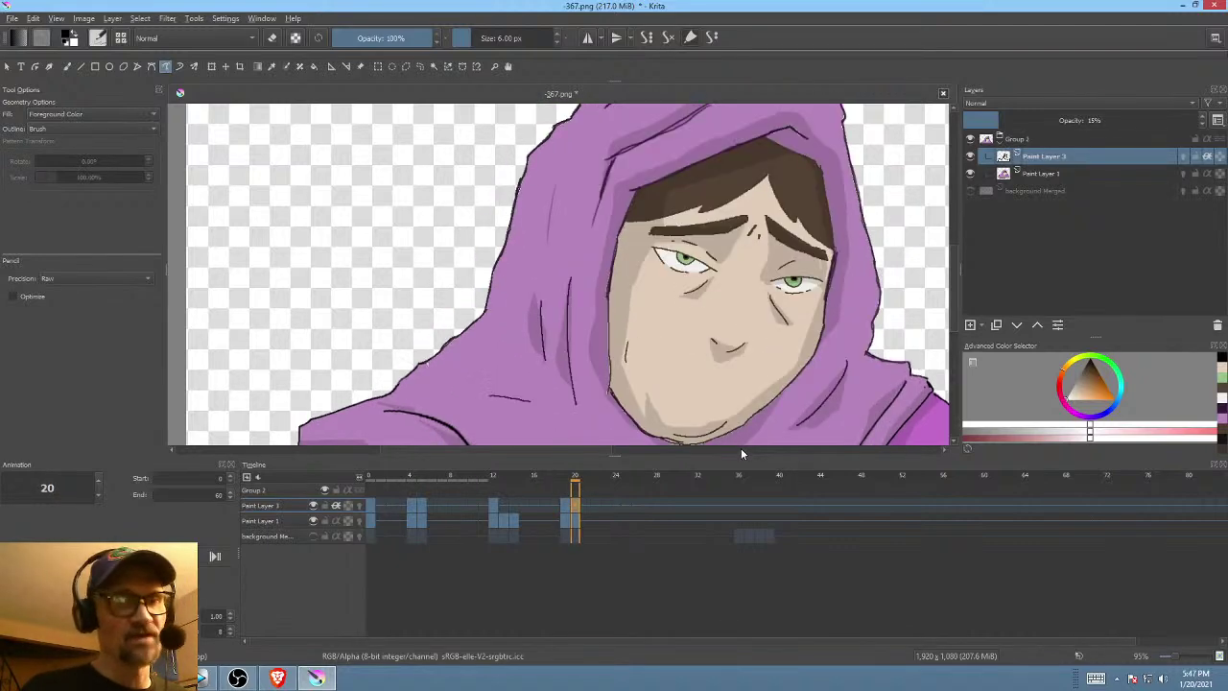
- Compare the hood and facial shading of frame 20 with frame 19, for the whole figure and close up
scroll(758, 376, down, 3)
scroll(767, 350, down, 1)
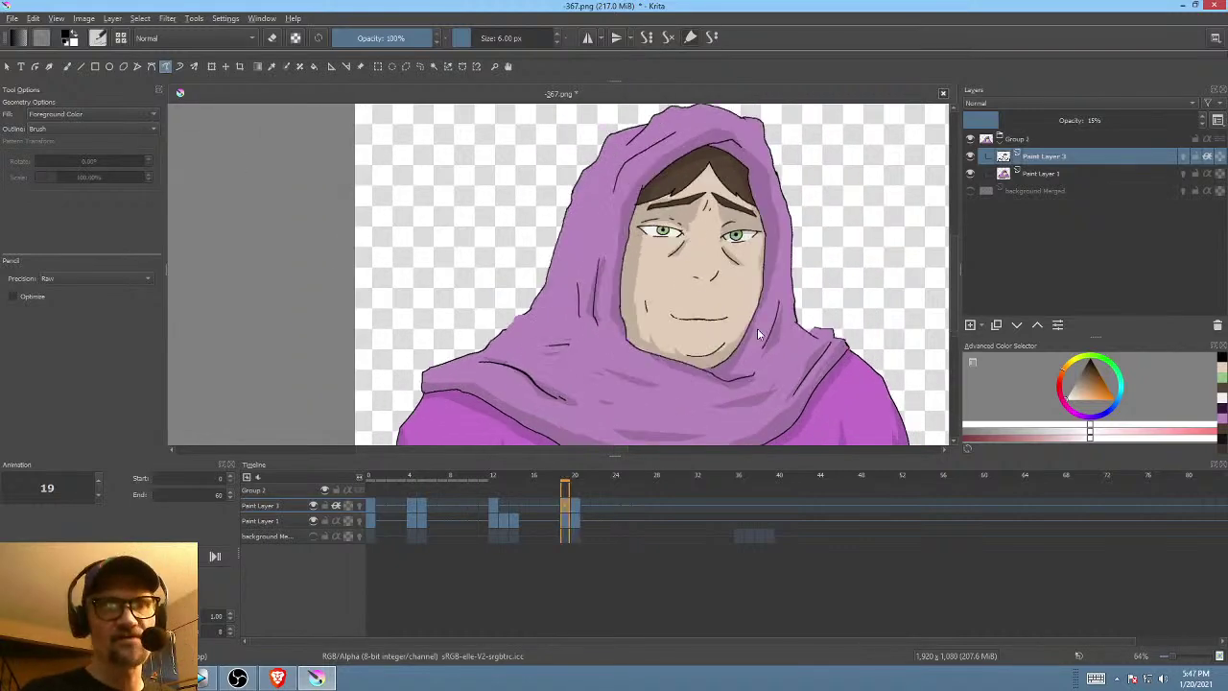
key(Right)
key(Left)
key(Right)
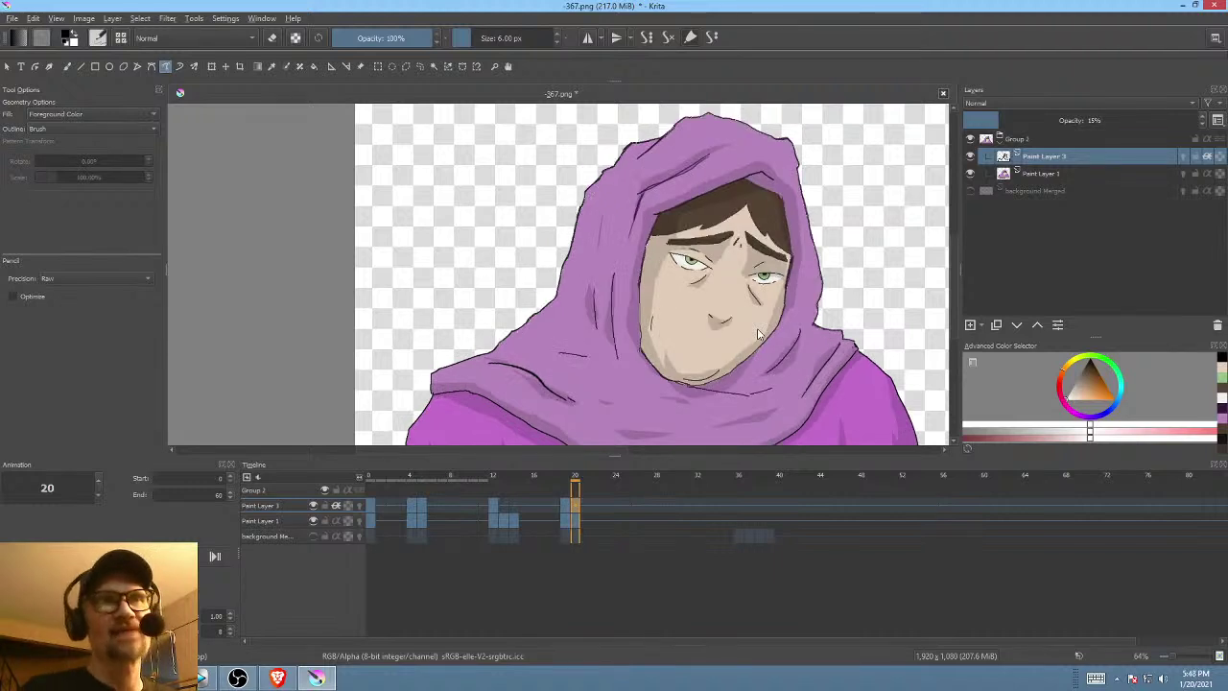
key(Left)
key(Right)
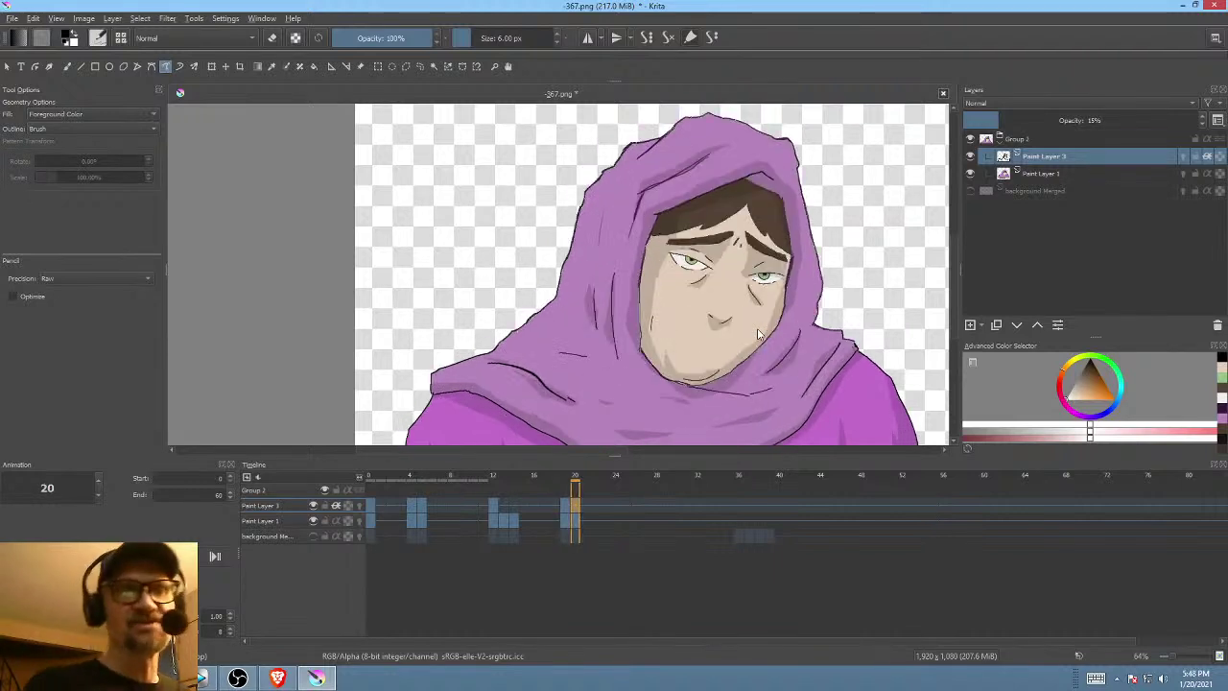
scroll(724, 285, up, 4)
drag(762, 221, 768, 338)
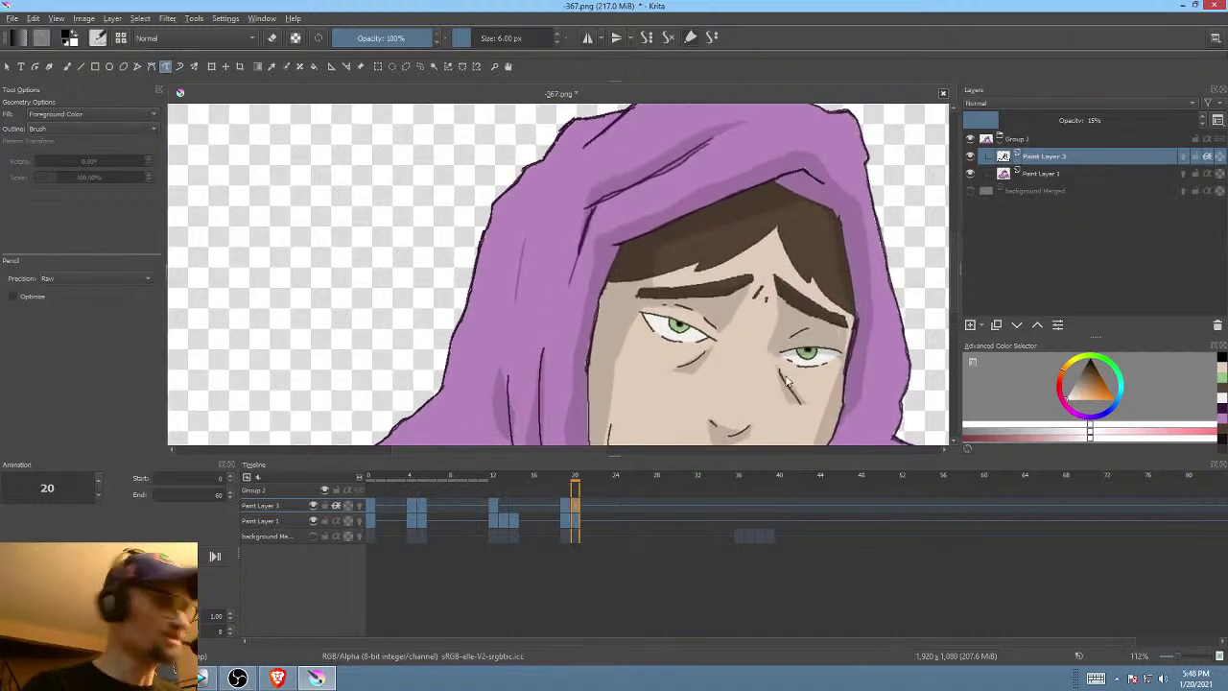
key(Left)
key(Right)
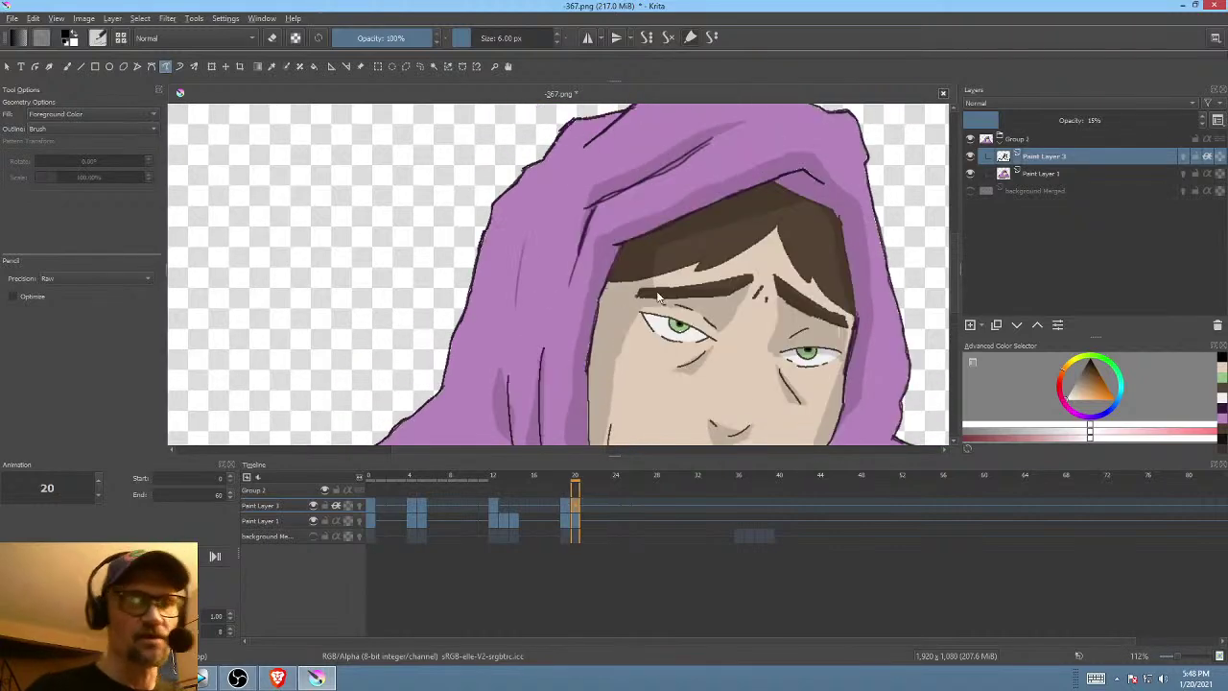
- Adjust the shadow on the hair and forehead above the left eyebrow on frame 20, comparing it with frame 19
drag(668, 240, 659, 291)
key(Left)
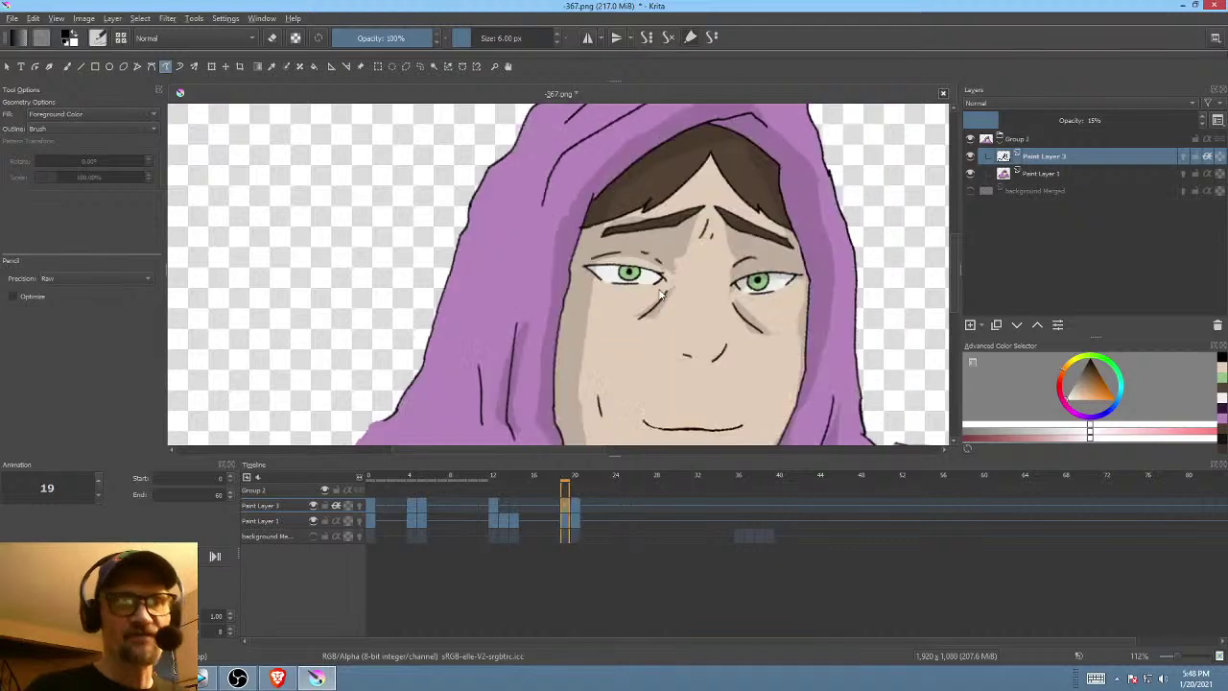
key(Right)
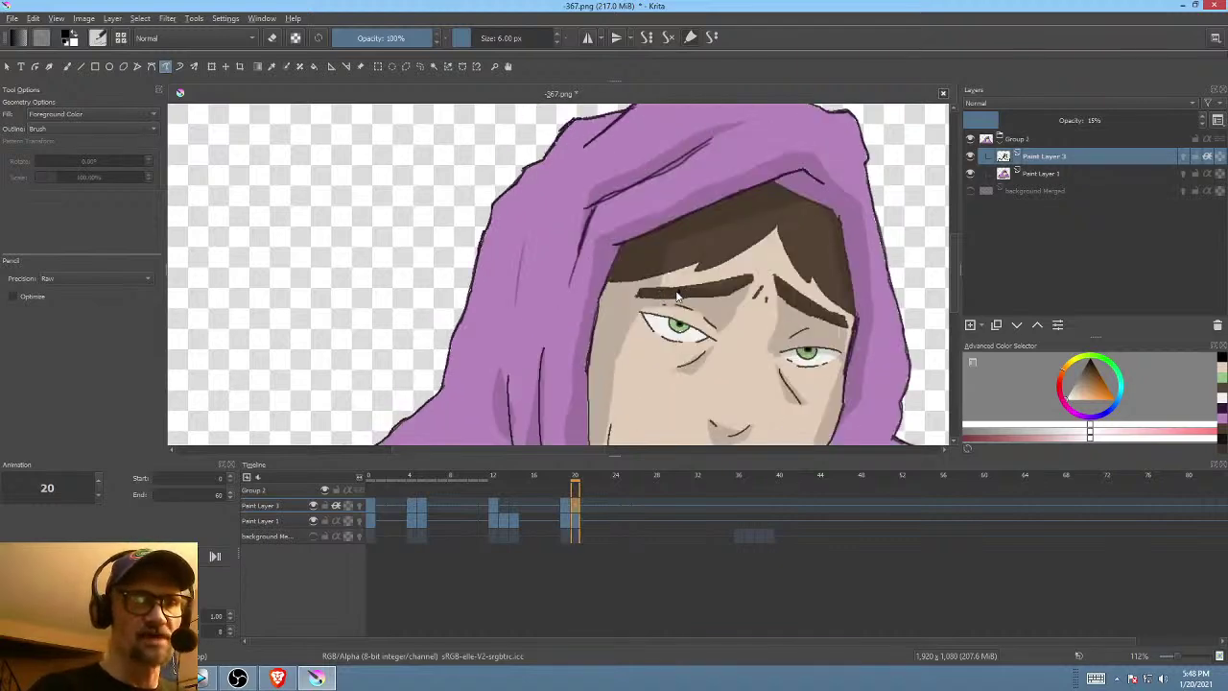
key(Left)
key(Right)
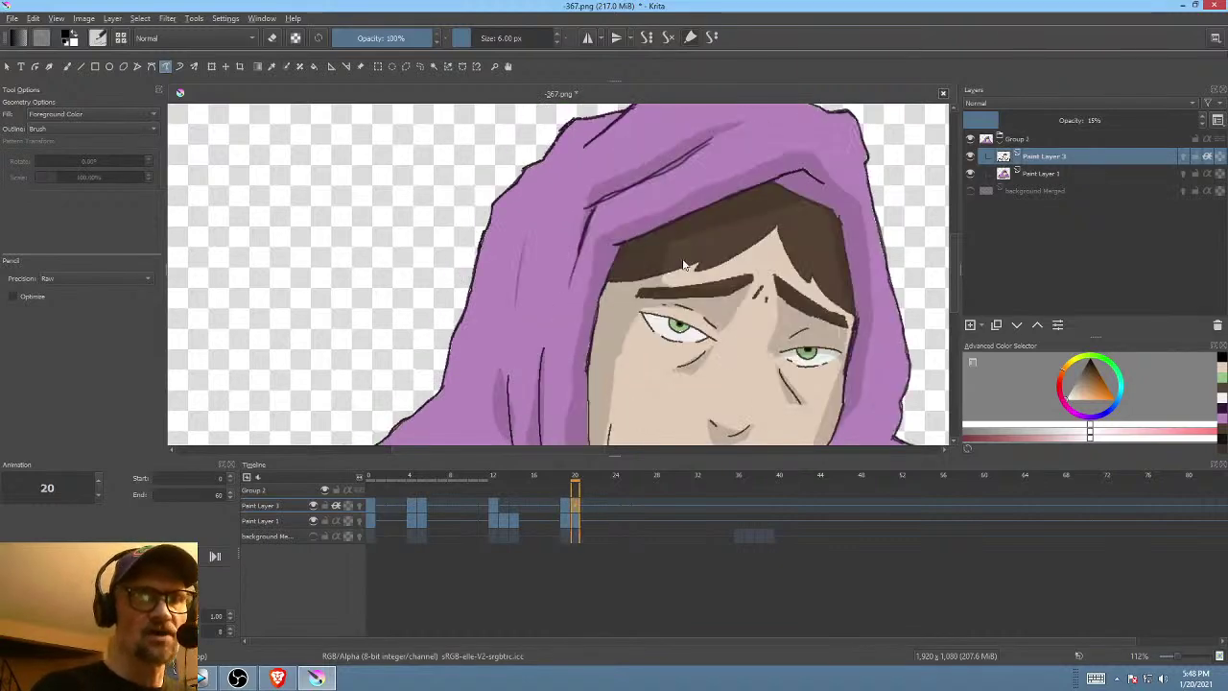
- Paint a thin shadow along the upper lid of the left eye on frames 19 and 20
key(Left)
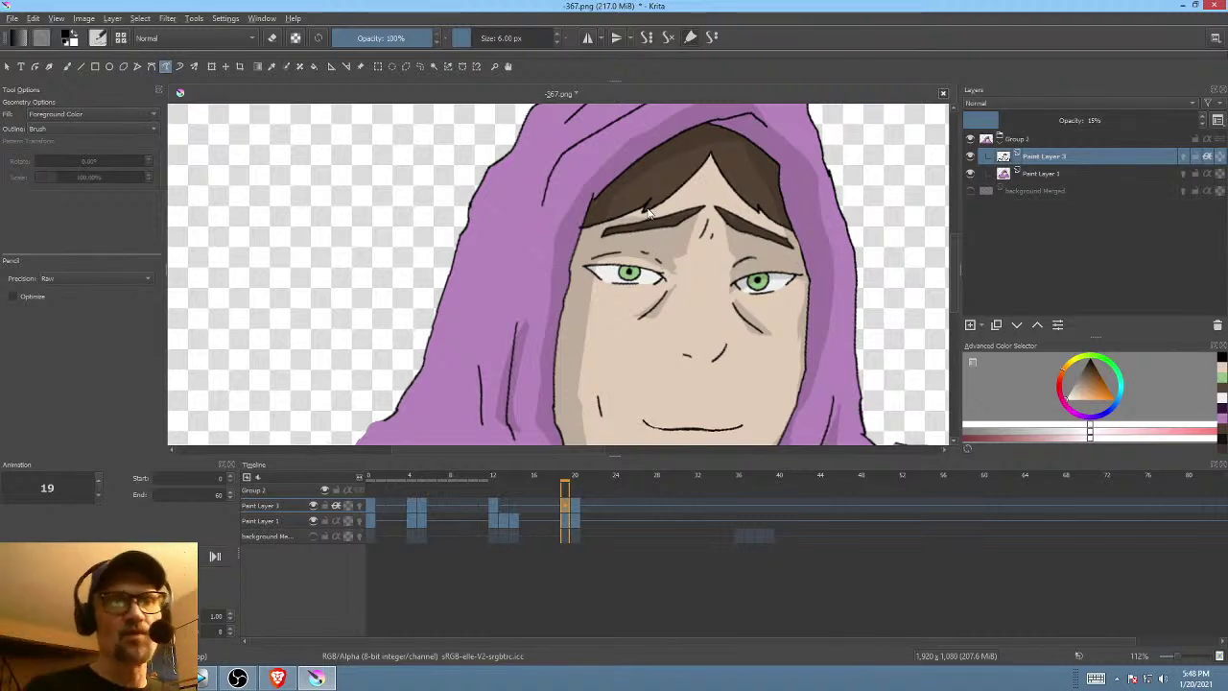
key(Left)
key(Right)
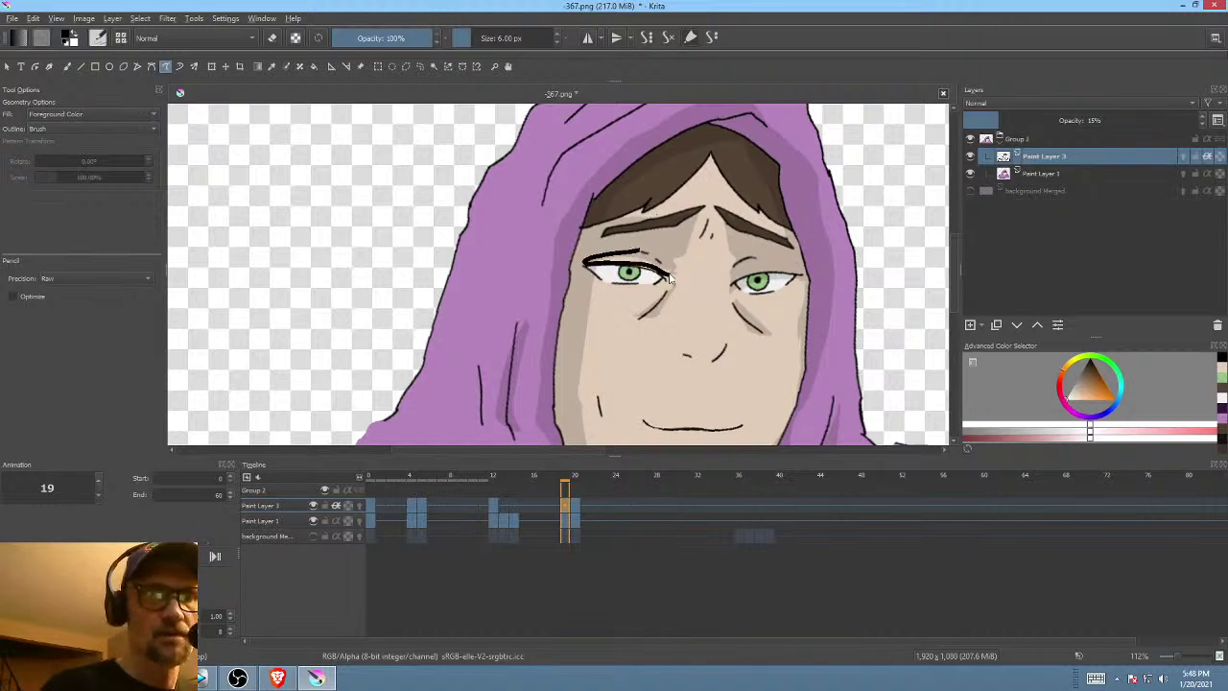
key(Up)
key(Down)
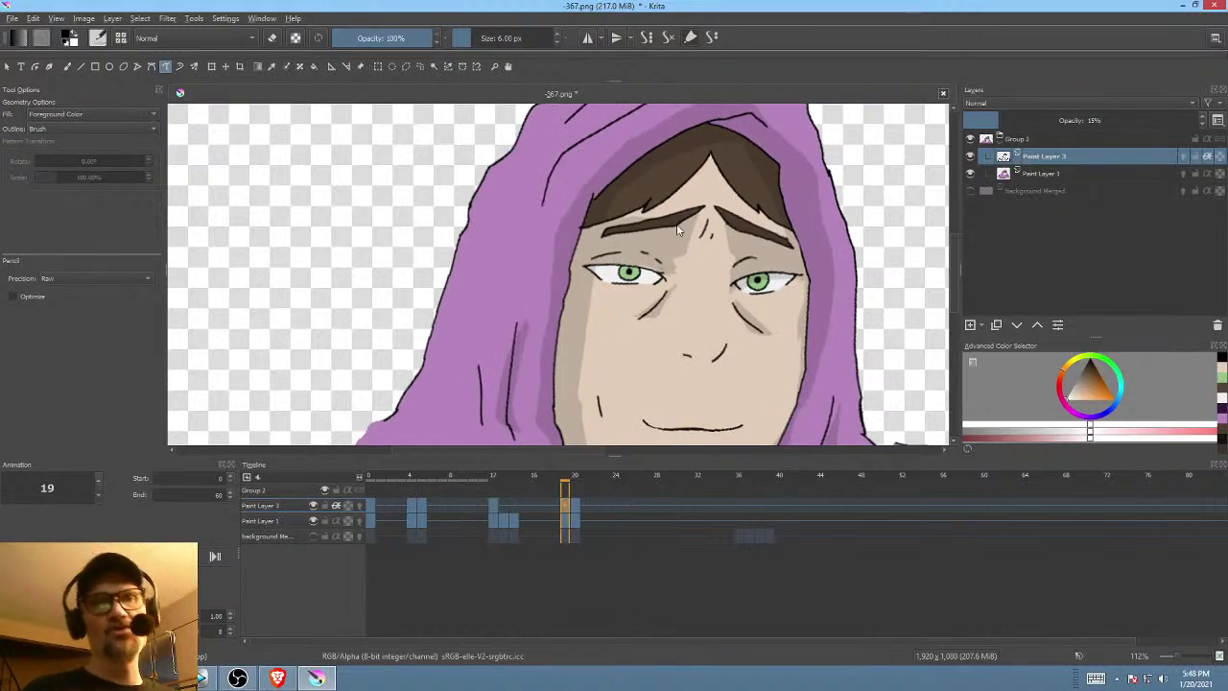
key(Down)
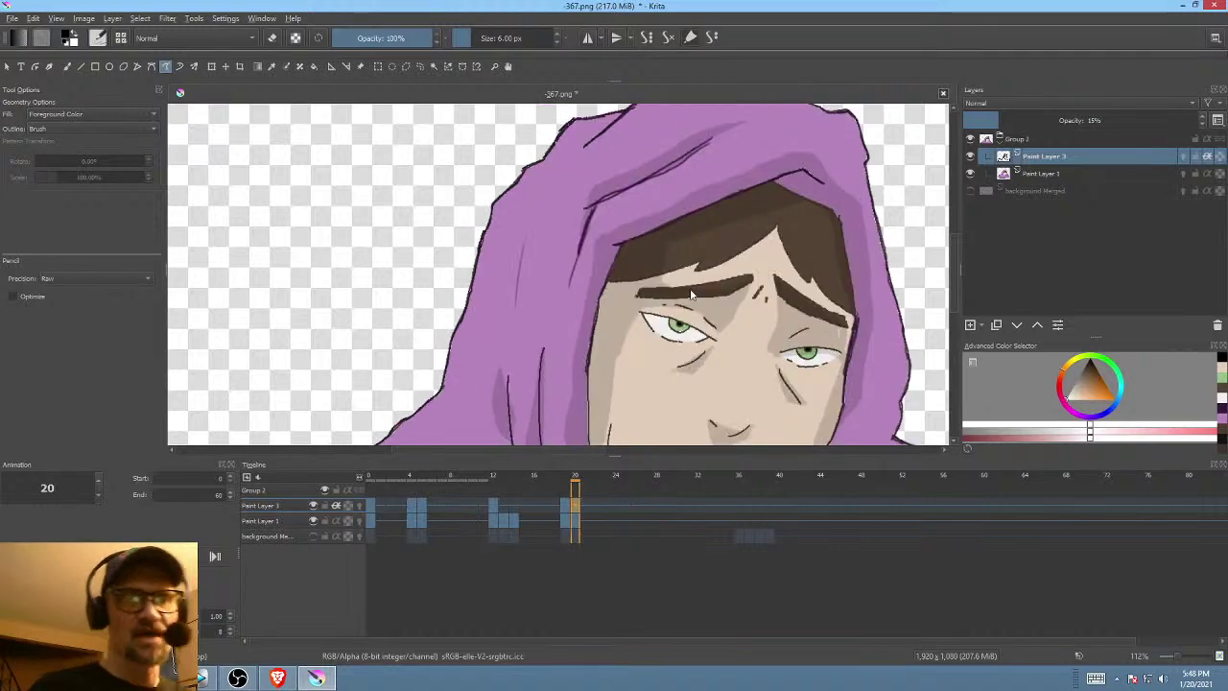
mouse_move(663, 303)
mouse_down()
mouse_move(639, 318)
mouse_move(701, 301)
mouse_up()
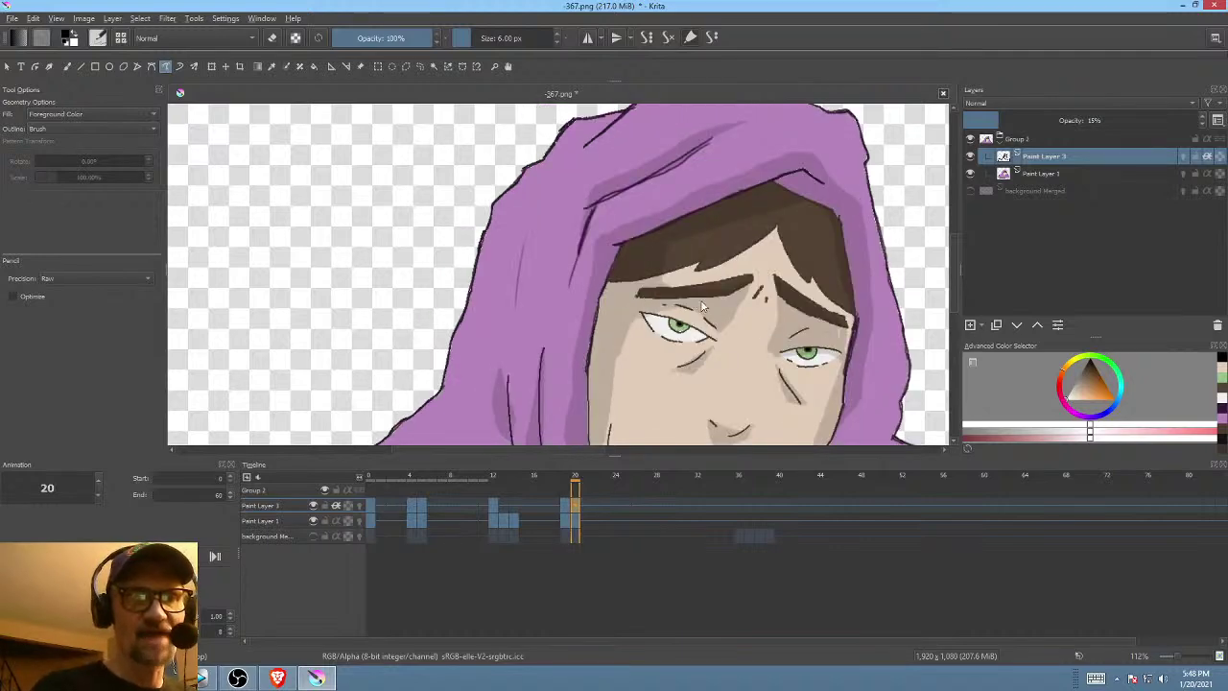
- Paint a small pointed shadow below the outer corner of the left eye on frame 20, checking the face against frame 19
drag(785, 372, 761, 312)
scroll(761, 311, up, 2)
key(Up)
key(Down)
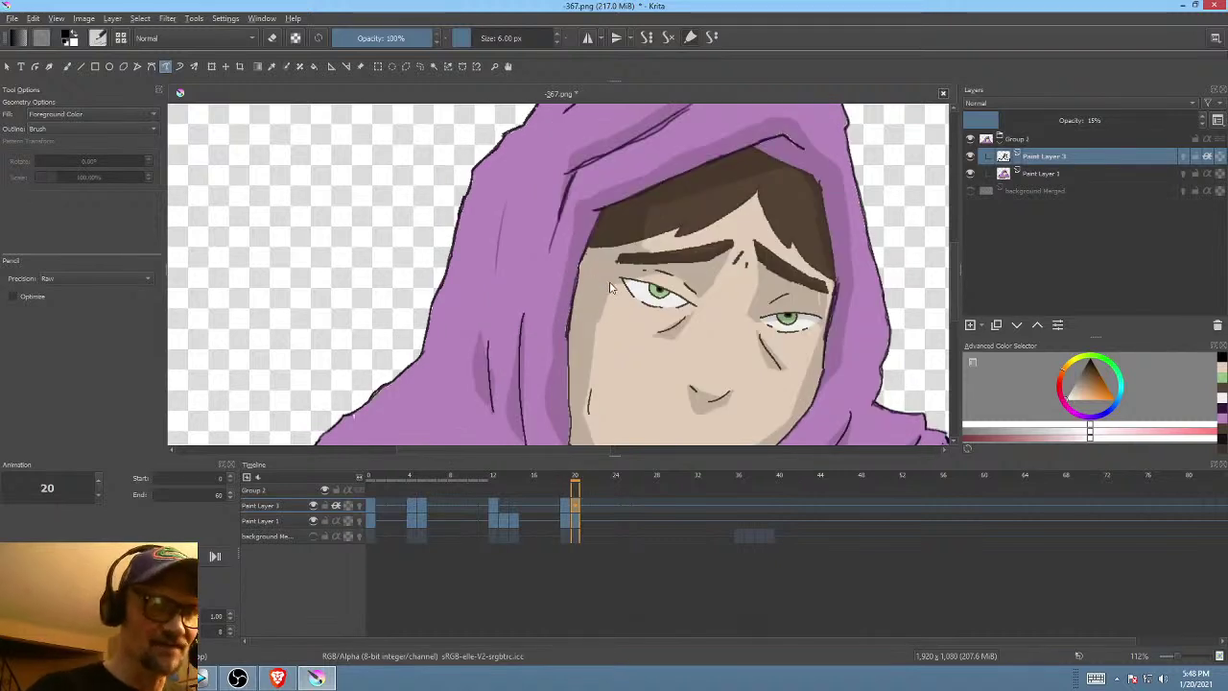
key(Up)
key(Down)
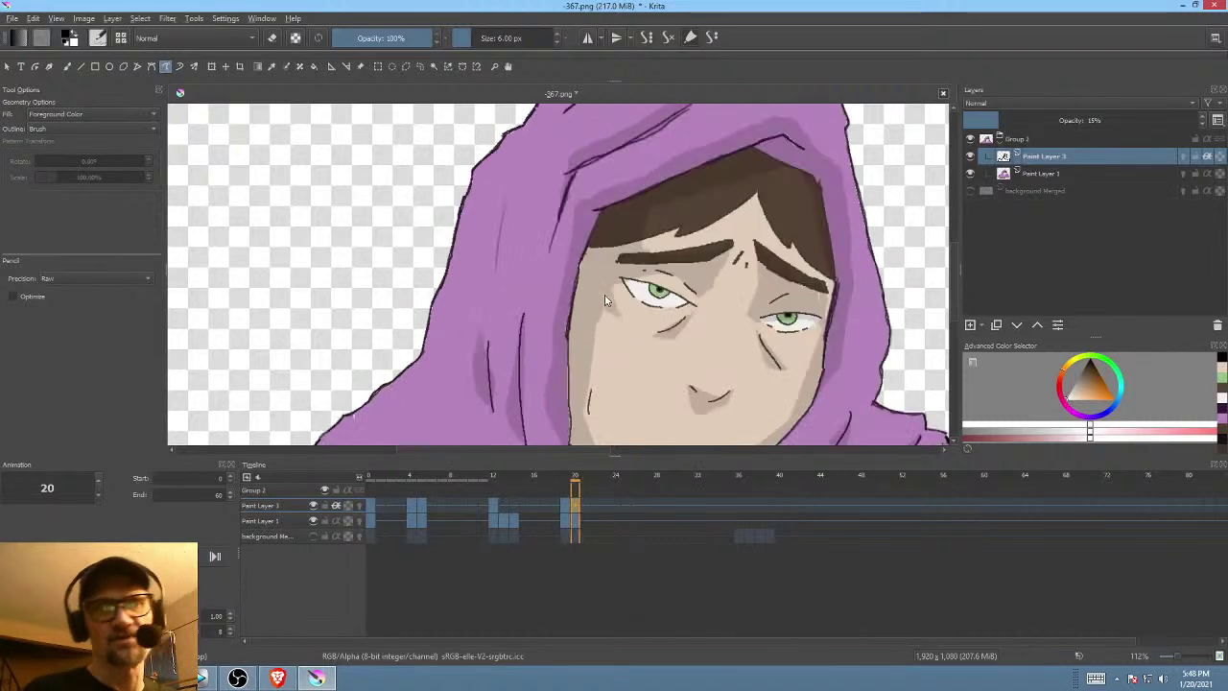
key(Up)
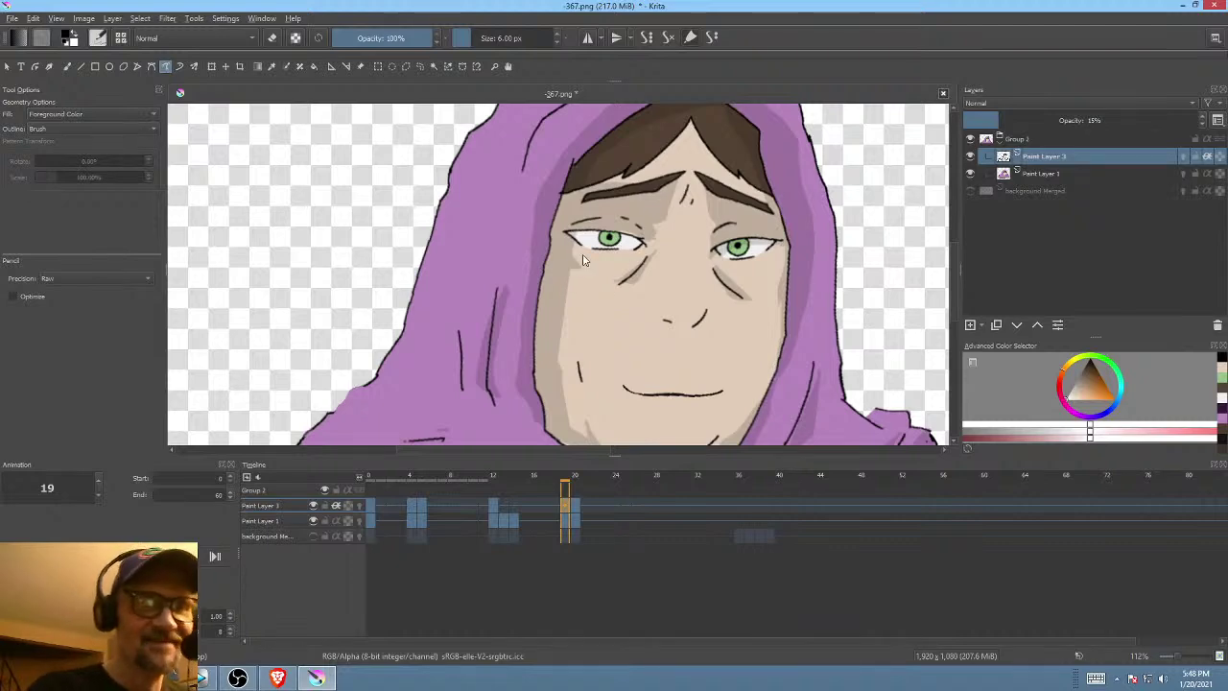
mouse_move(775, 393)
mouse_down()
mouse_move(793, 424)
mouse_move(843, 378)
mouse_move(770, 287)
mouse_up()
key(Up)
key(Down)
key(Down)
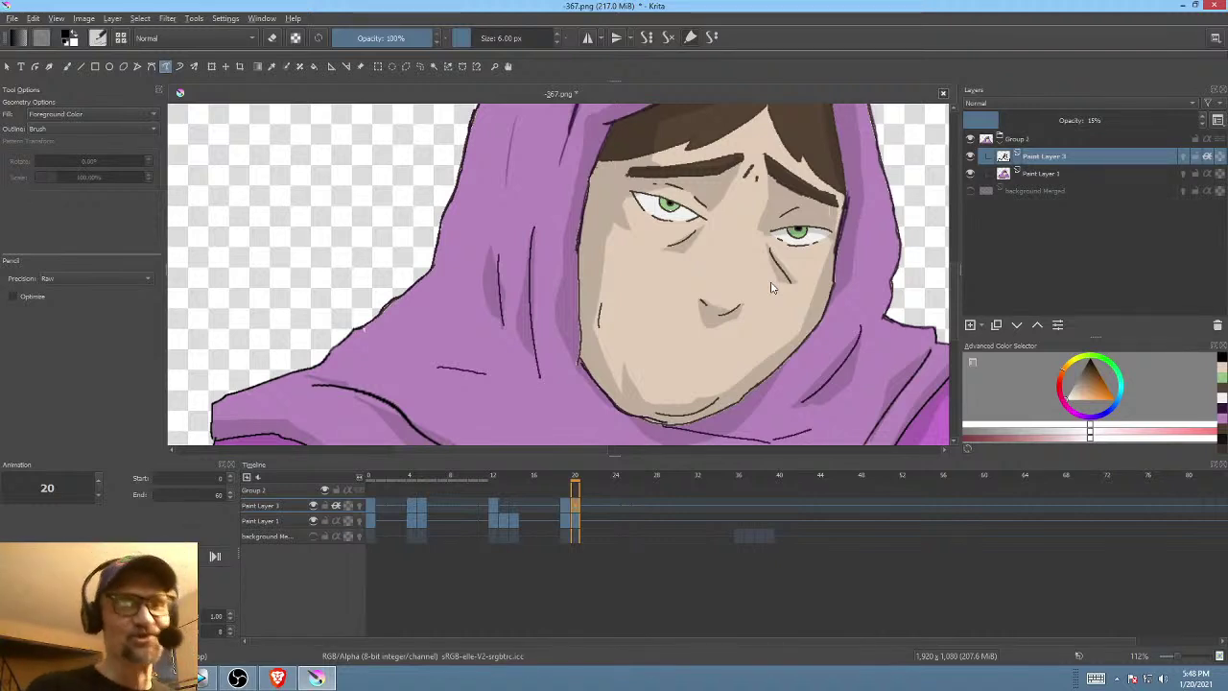
- Show the background Merged sketch layer, make it the active layer and go to frame 36
click(970, 190)
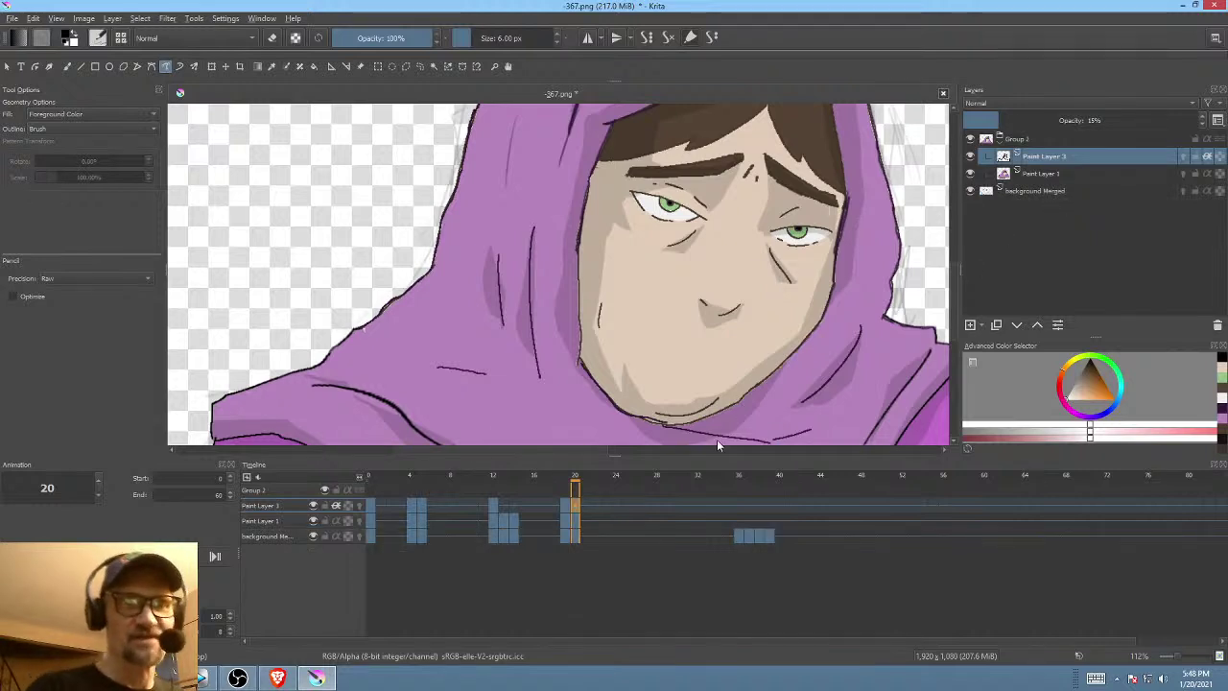
mouse_move(704, 476)
mouse_down()
mouse_move(776, 476)
mouse_move(726, 484)
mouse_up()
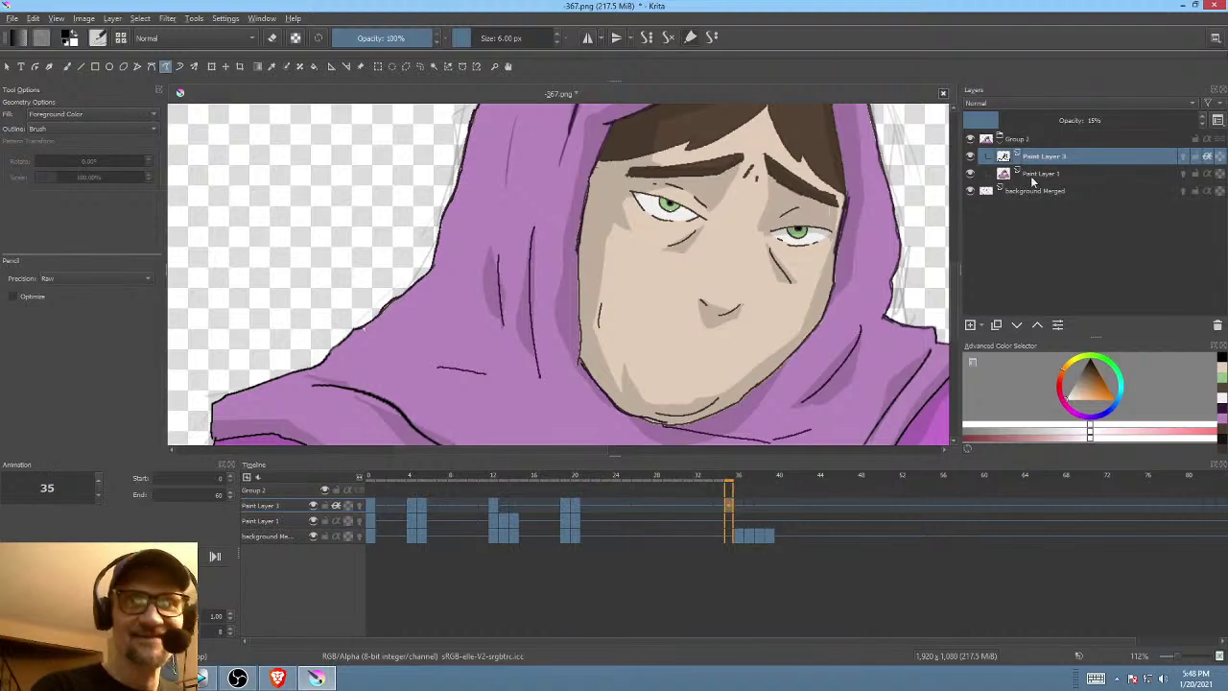
click(1036, 190)
drag(788, 271, 761, 312)
scroll(756, 286, down, 2)
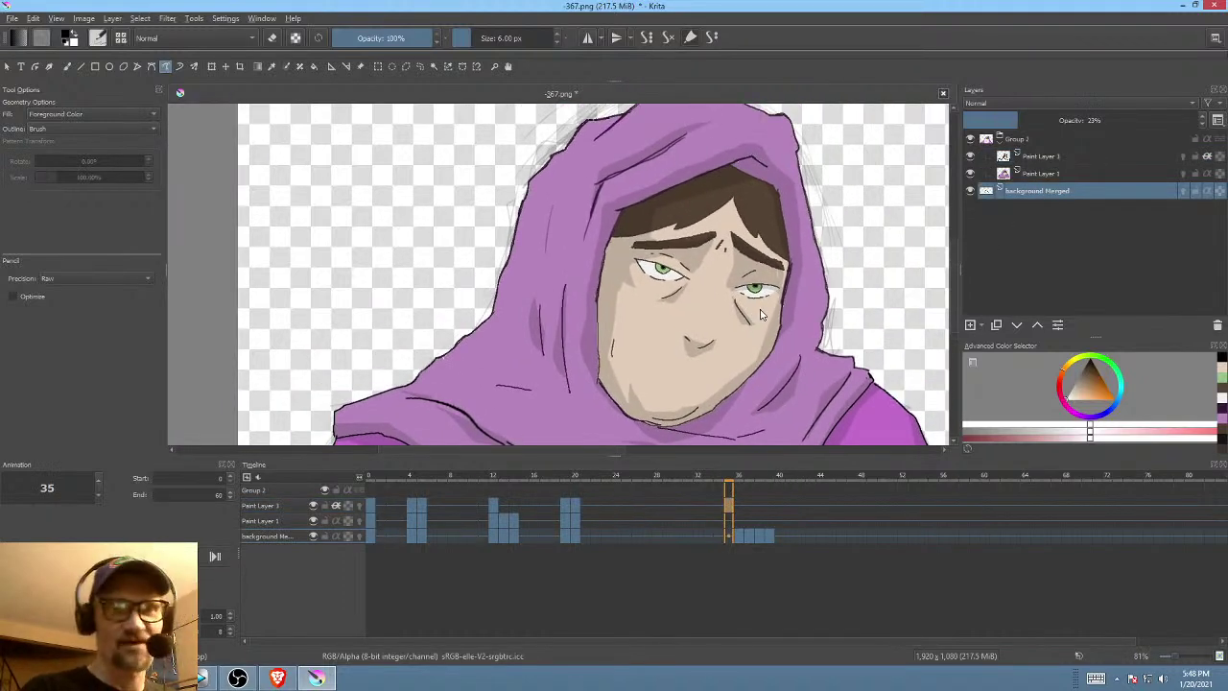
key(period)
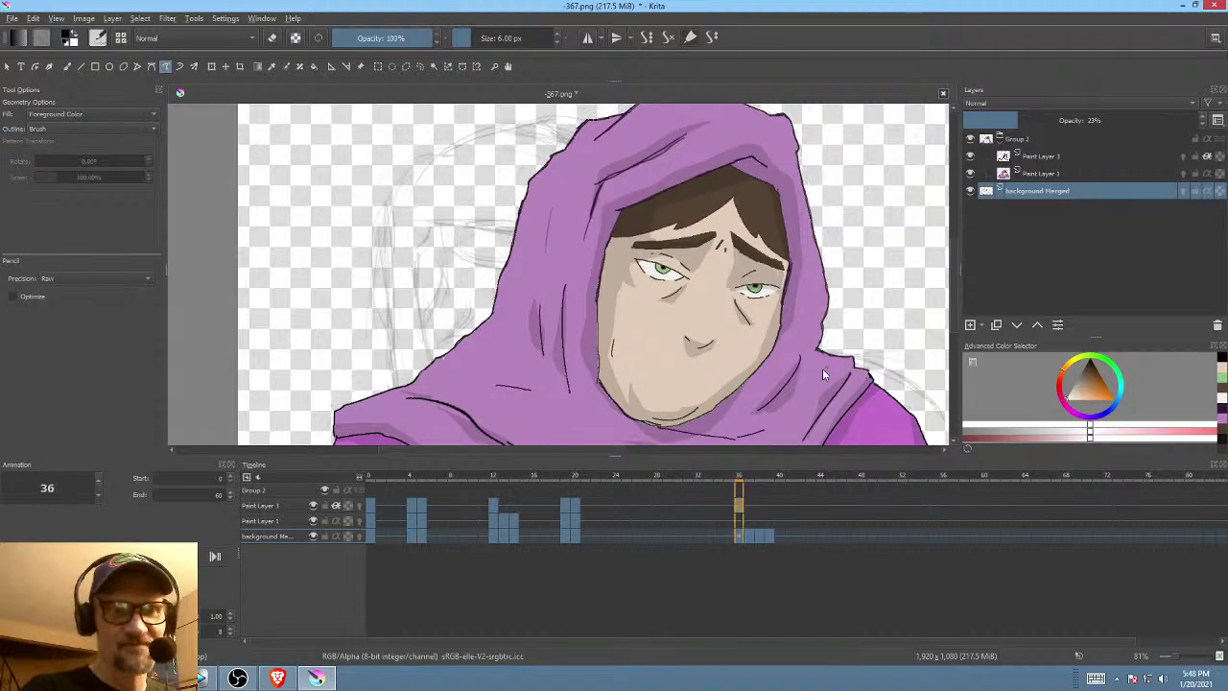
- Isolate the background Merged layer and flip between its rough sketches on frames 20 and 36 to study the head turn
key(i)
key(comma)
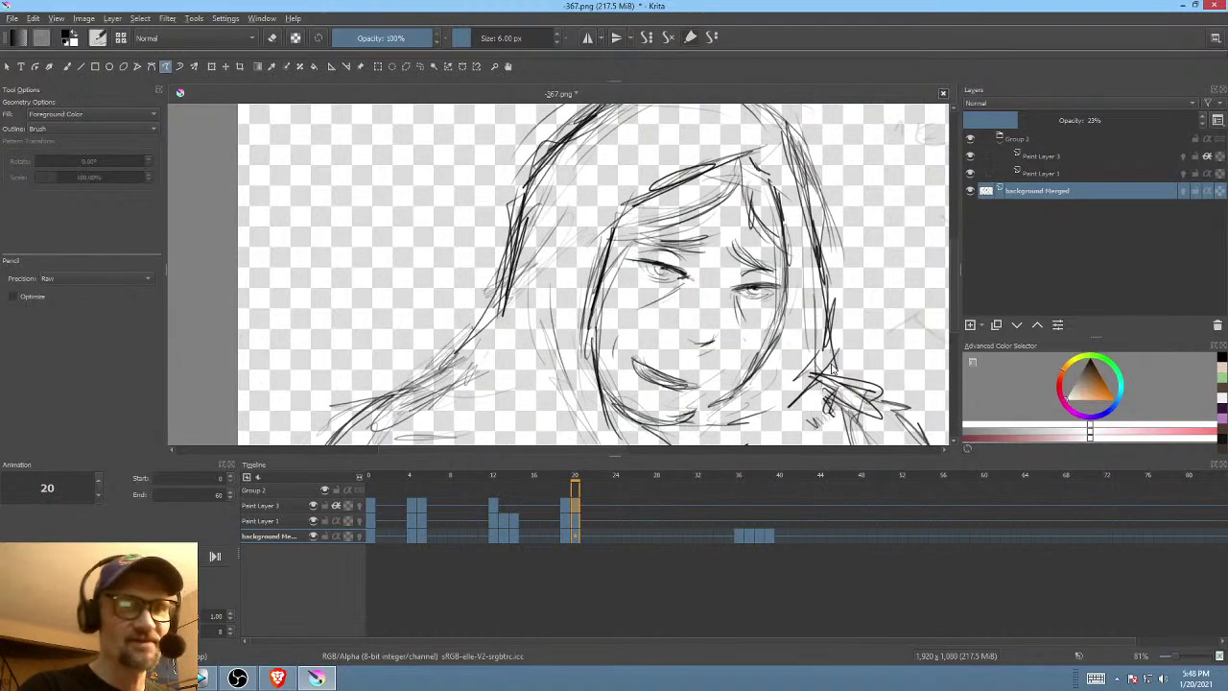
key(period)
key(comma)
key(period)
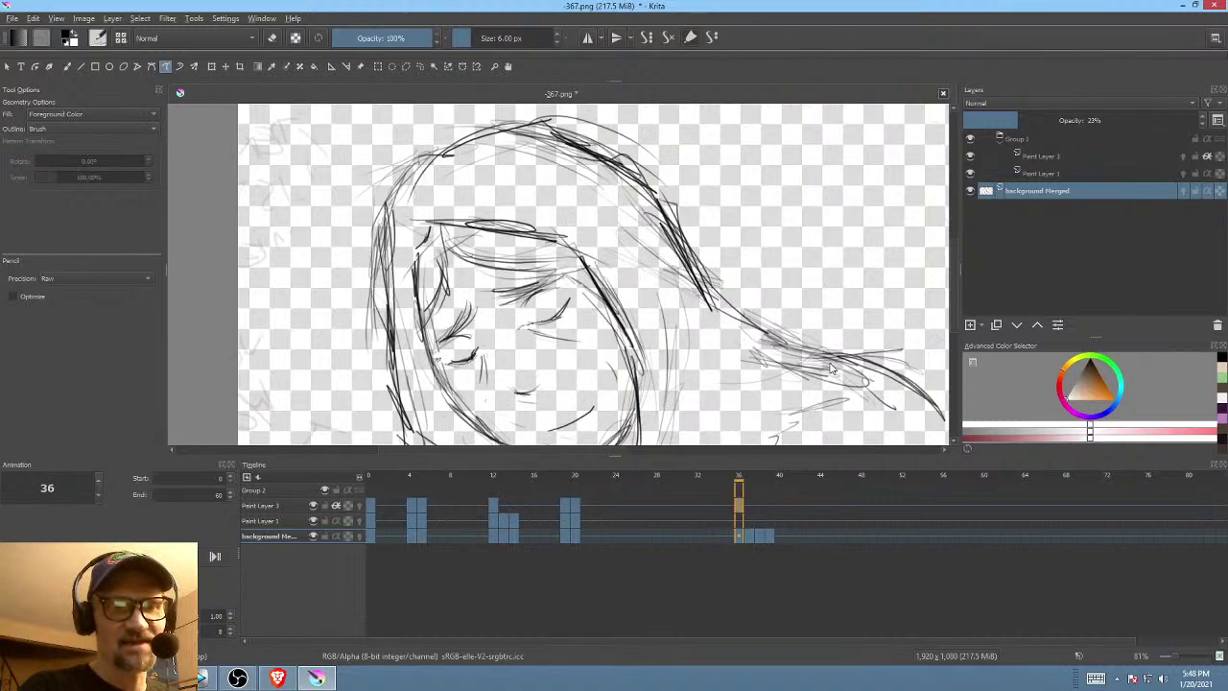
key(period)
key(period)
key(comma)
key(comma)
key(comma)
key(period)
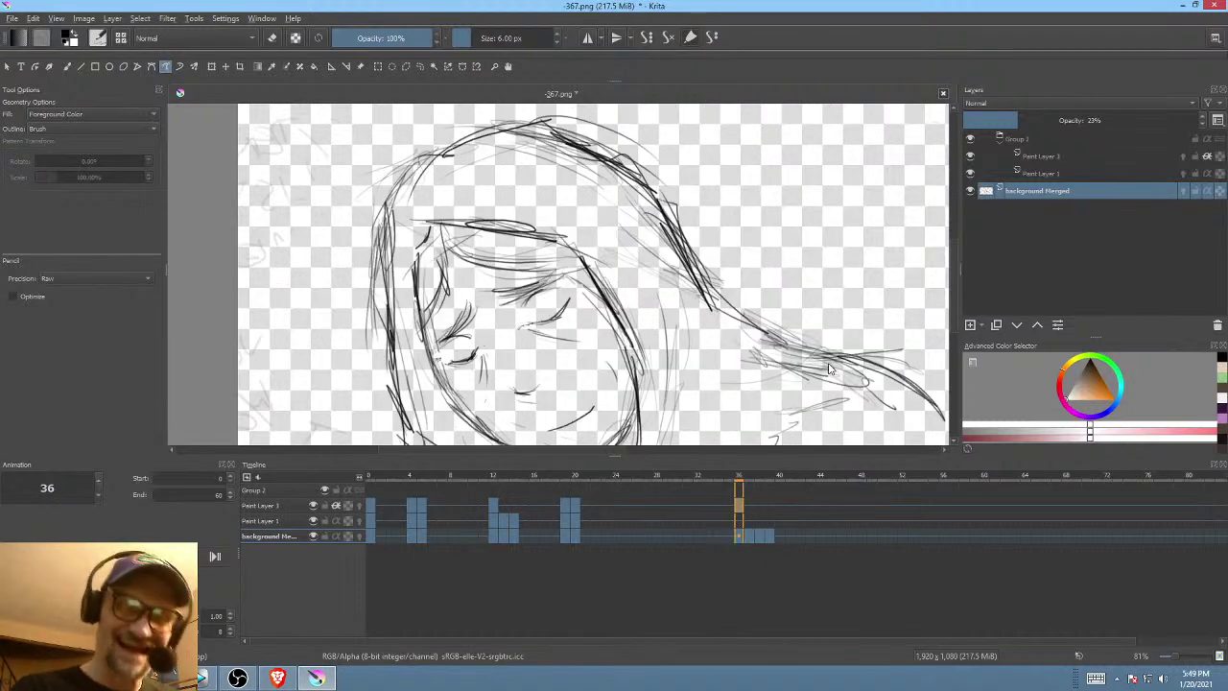
key(alt+comma)
key(alt+comma)
key(alt+period)
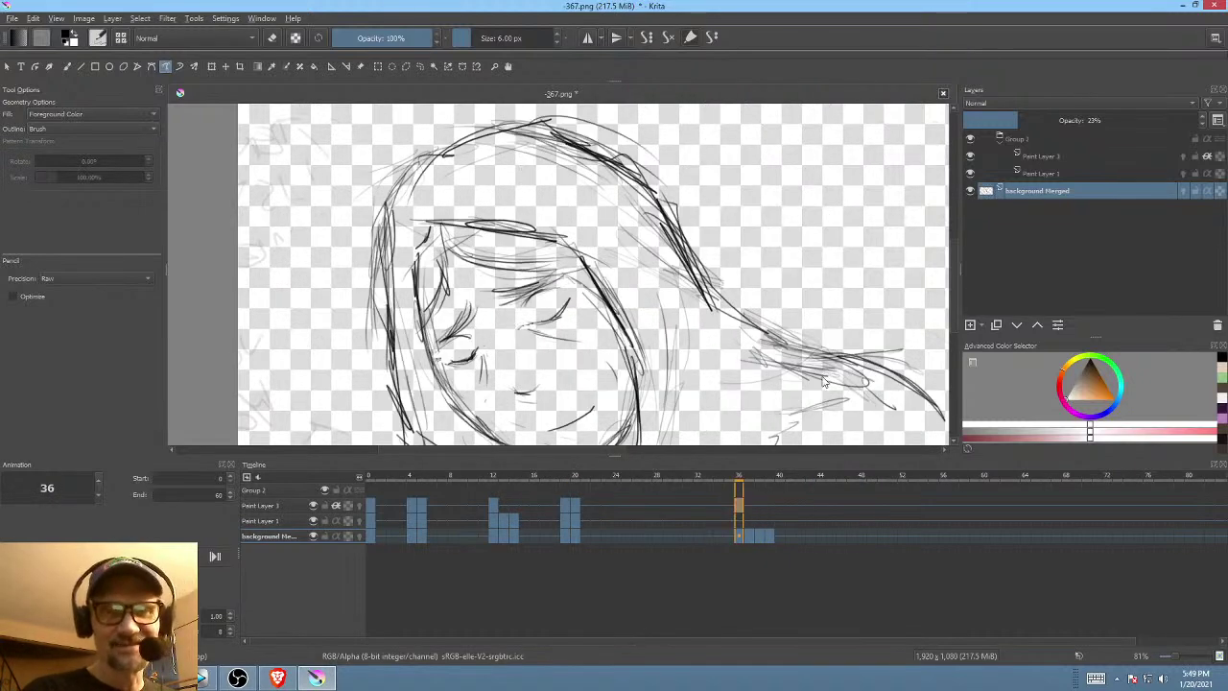
key(alt+comma)
key(alt+comma)
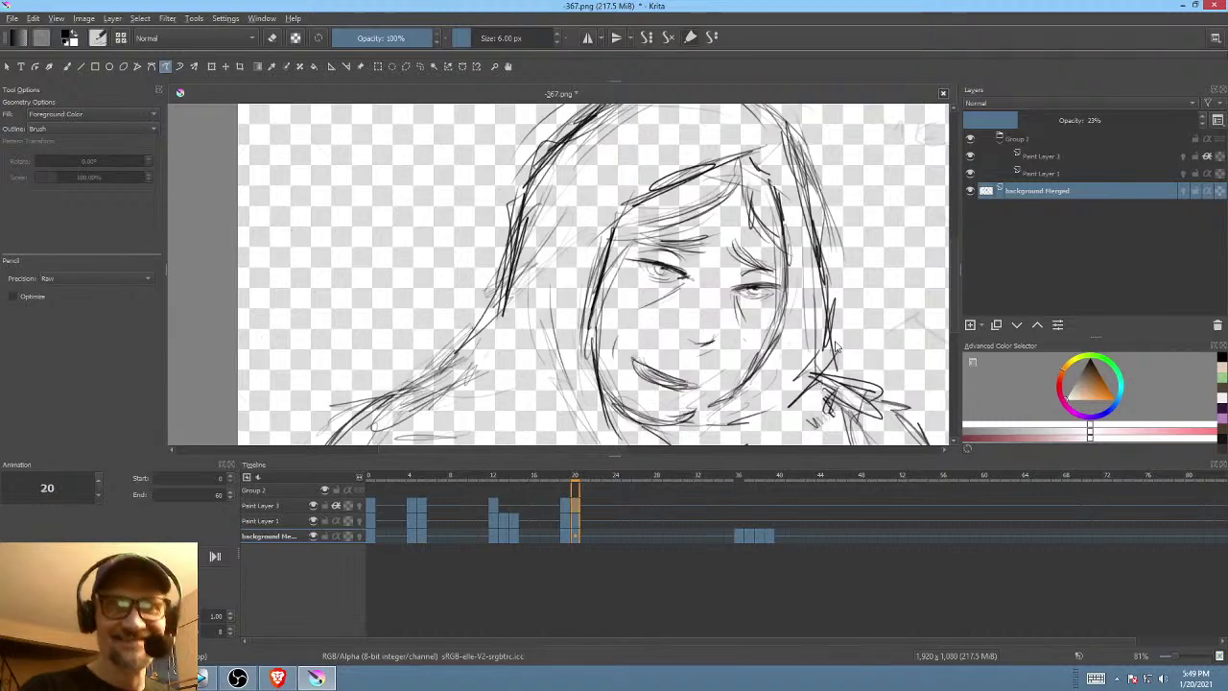
- Make Paint Layer 1 active, show all layers again and go to frame 36
click(1063, 171)
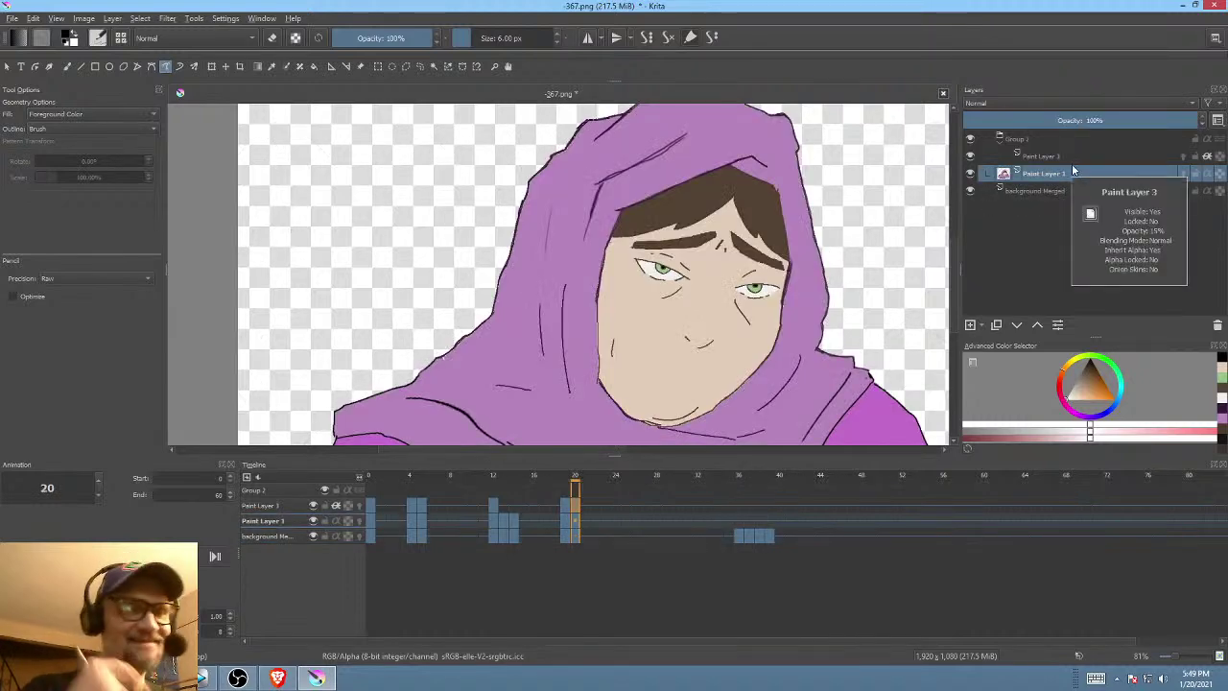
scroll(782, 211, down, 4)
scroll(772, 240, up, 2)
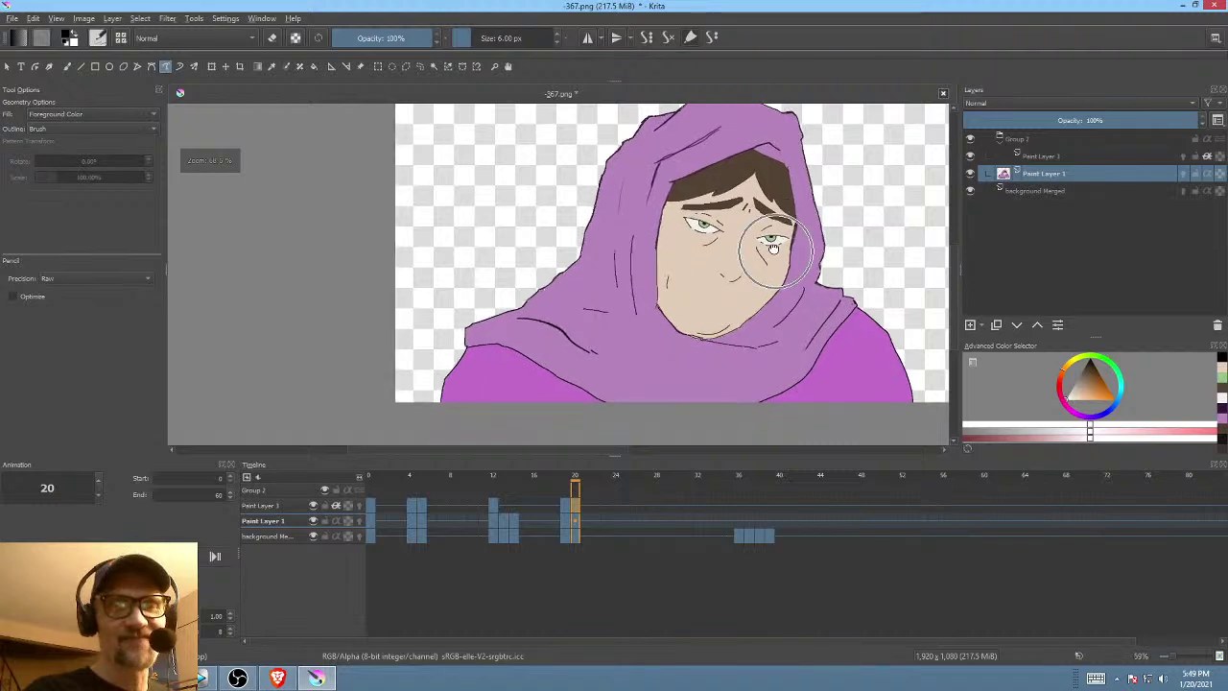
drag(773, 249, 749, 287)
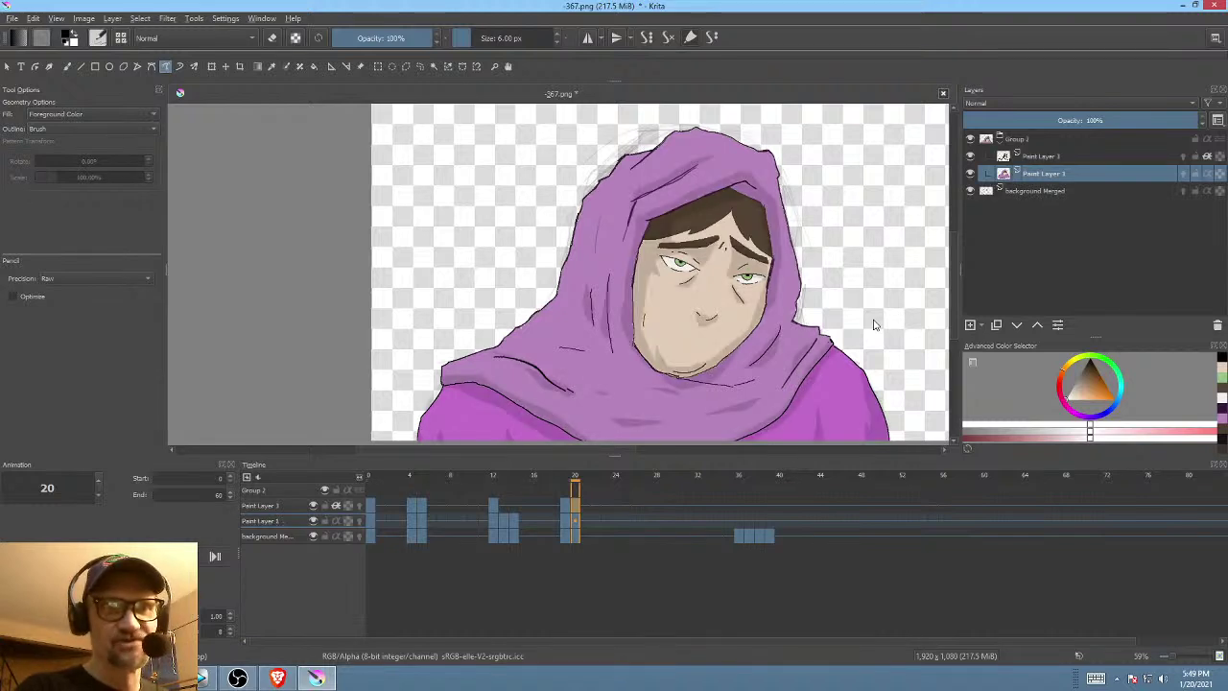
drag(751, 388, 729, 380)
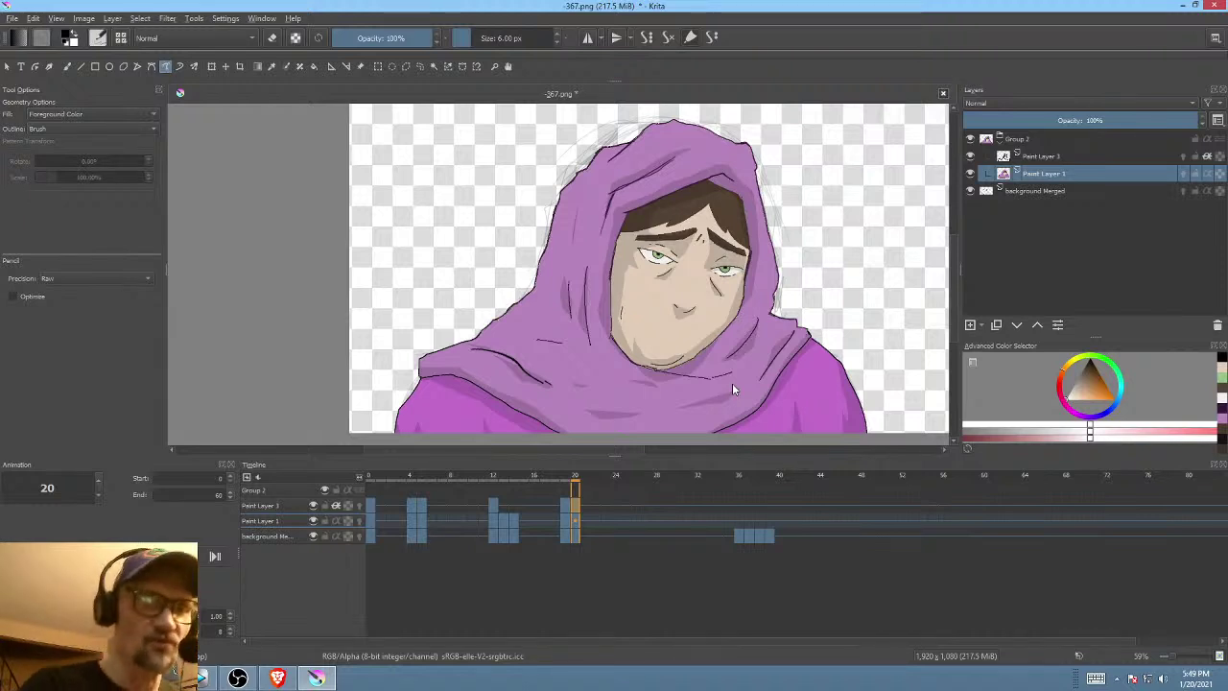
scroll(726, 331, down, 1)
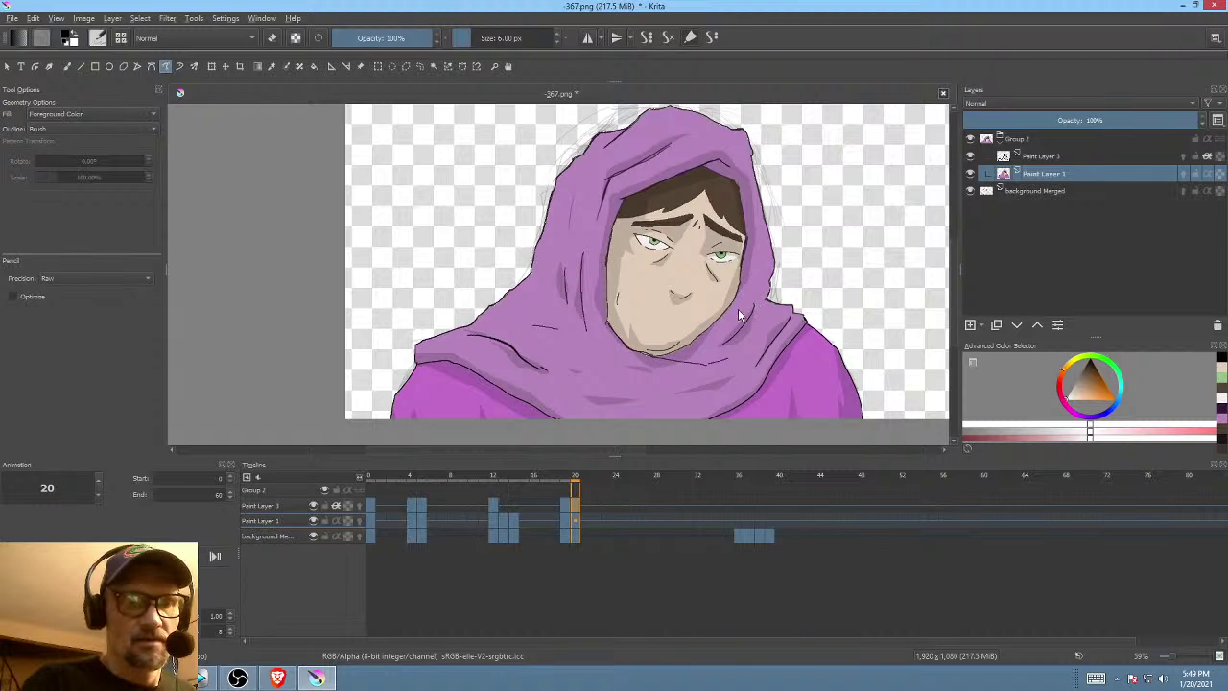
mouse_move(728, 336)
mouse_down()
mouse_move(707, 351)
mouse_move(727, 337)
mouse_up()
scroll(734, 326, up, 3)
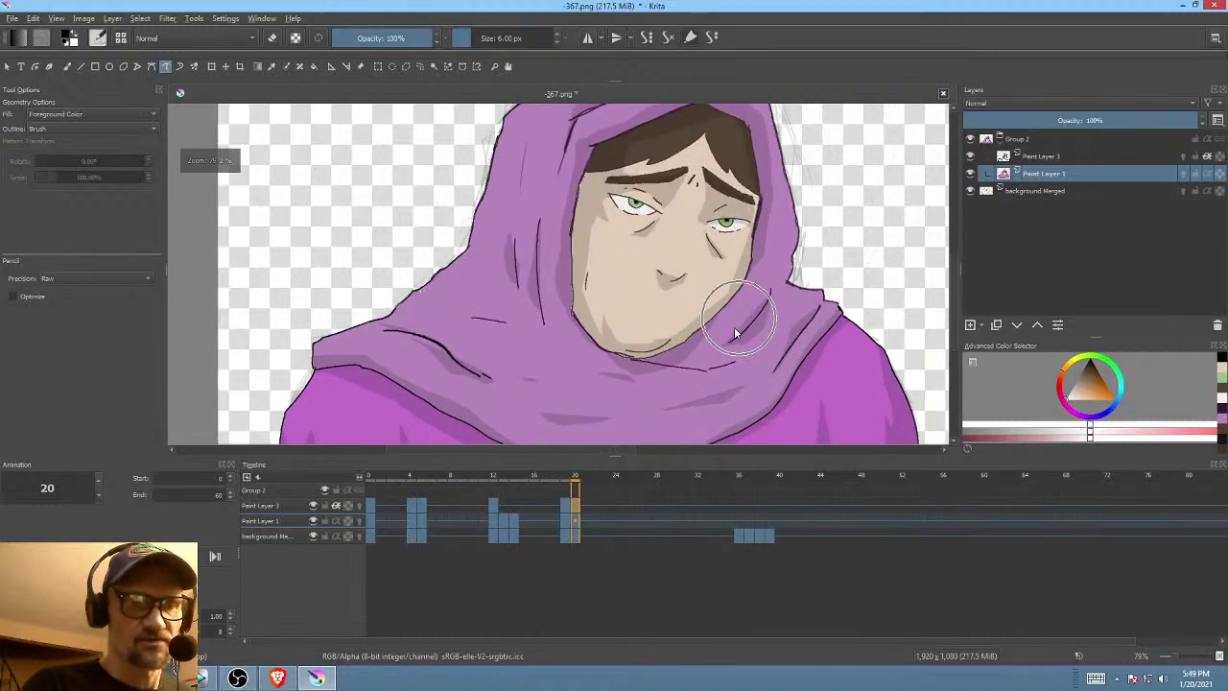
scroll(707, 348, down, 3)
click(741, 537)
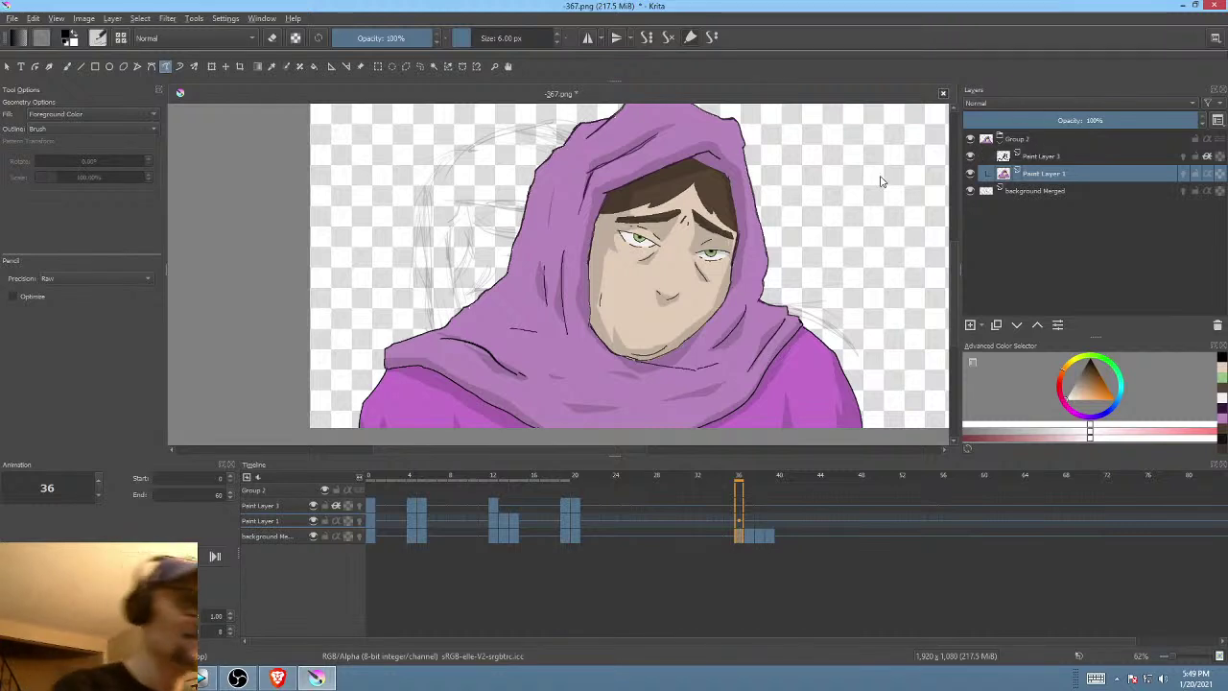
- Save the image as a PNG with the alpha channel stored, also saving it as a Krita file
click(12, 19)
click(40, 83)
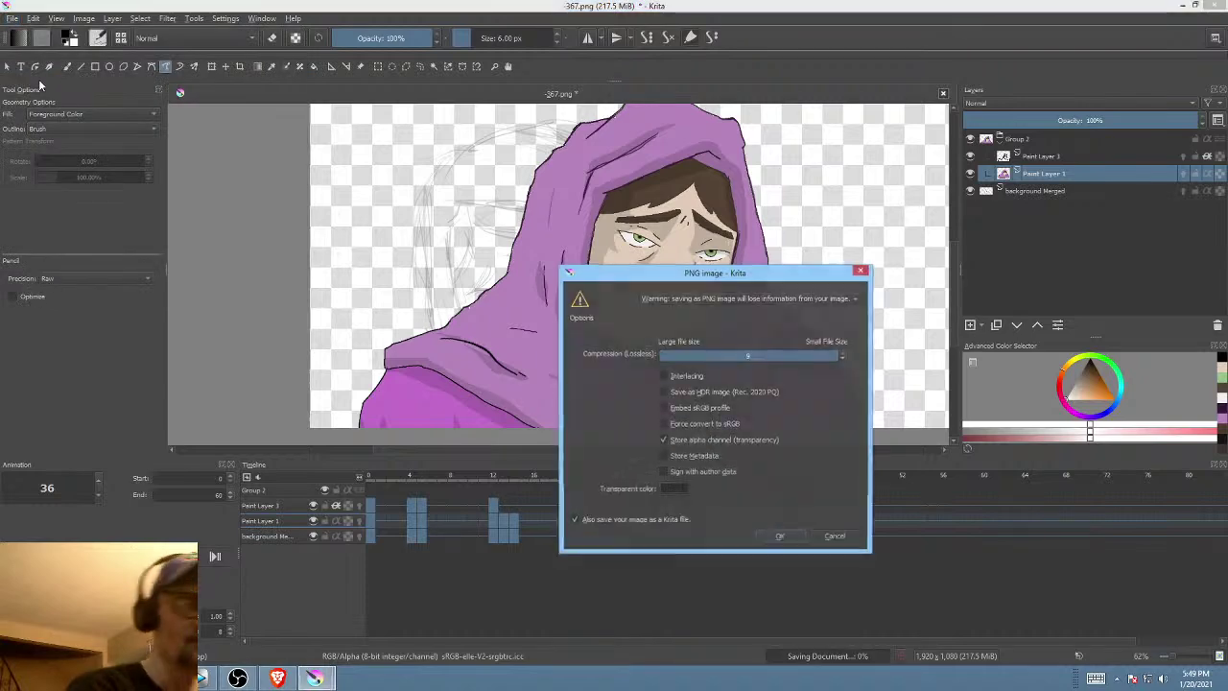
click(781, 537)
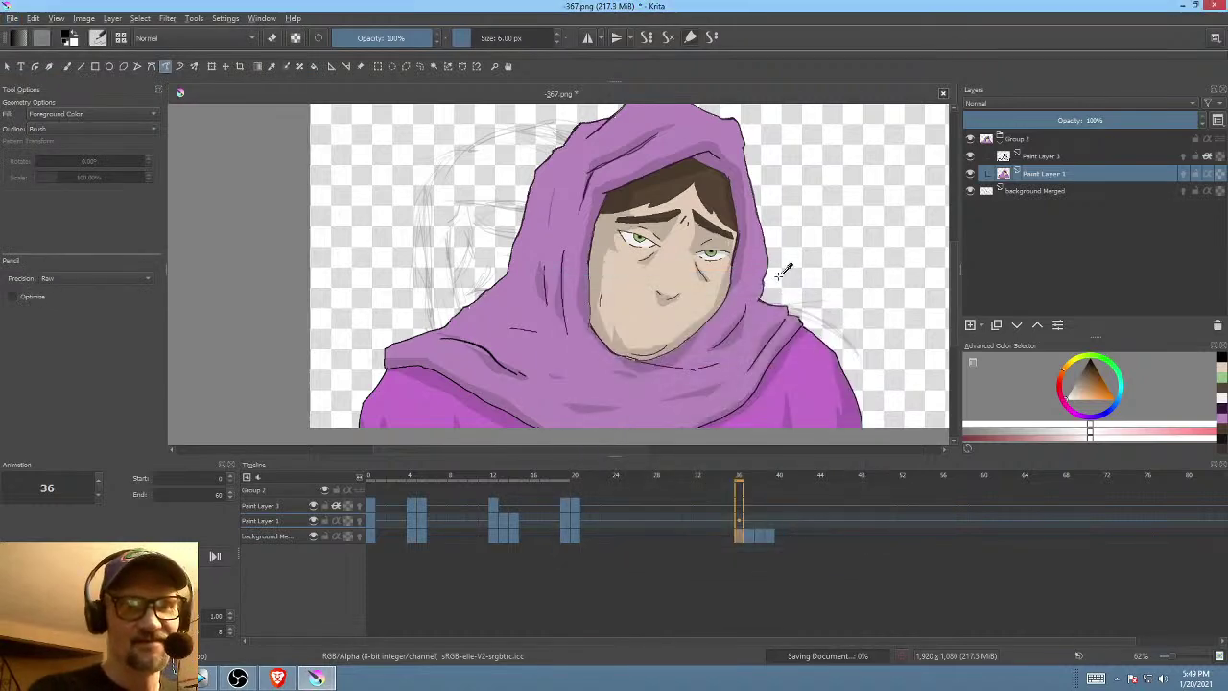
- Switch between frames 20, 36 and 0 to compare the woman's poses
scroll(828, 259, down, 2)
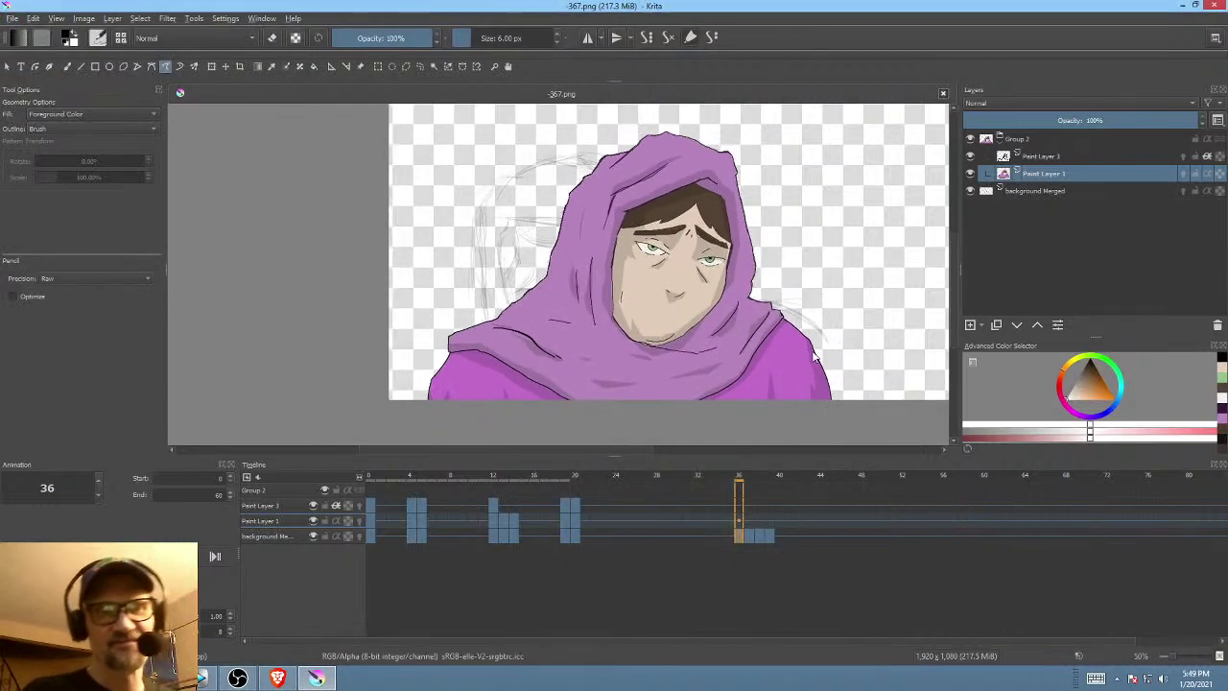
key(ctrl+z)
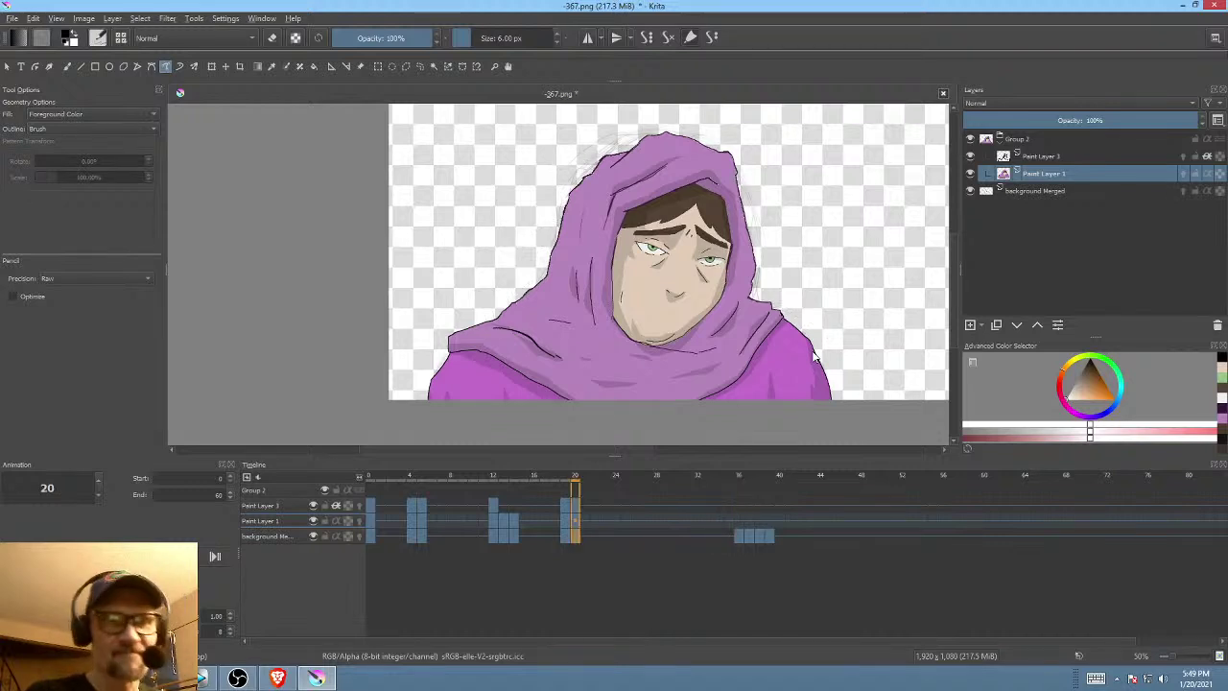
click(372, 537)
key(space)
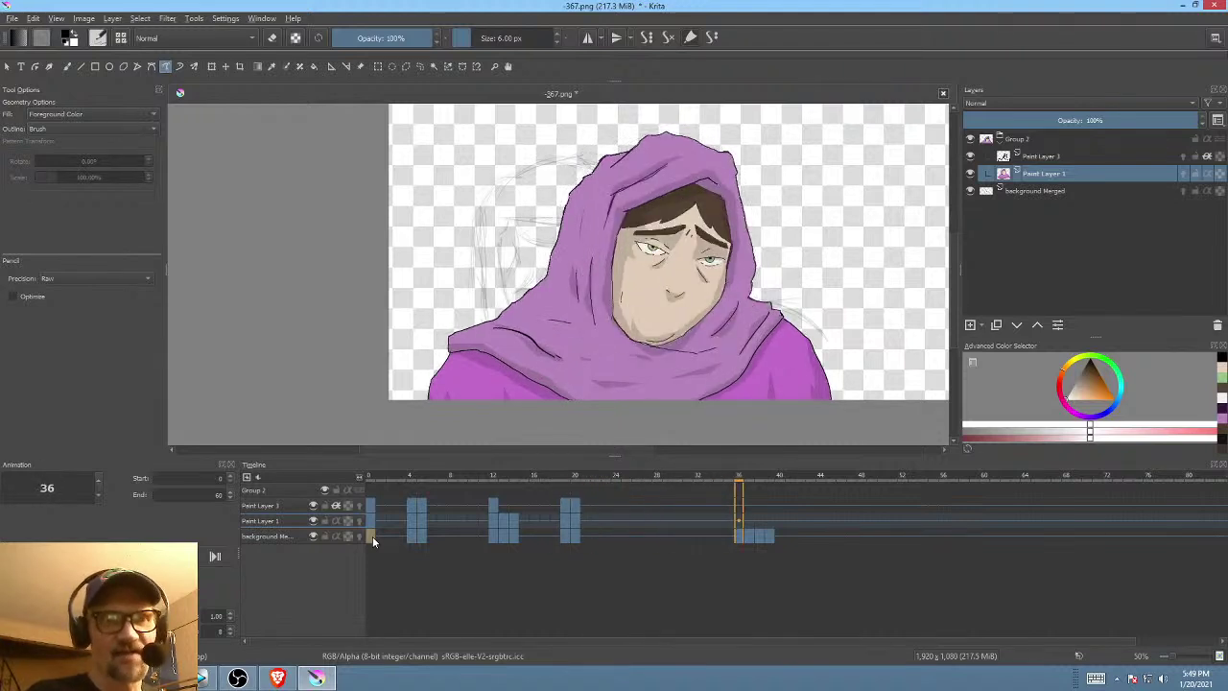
key(space)
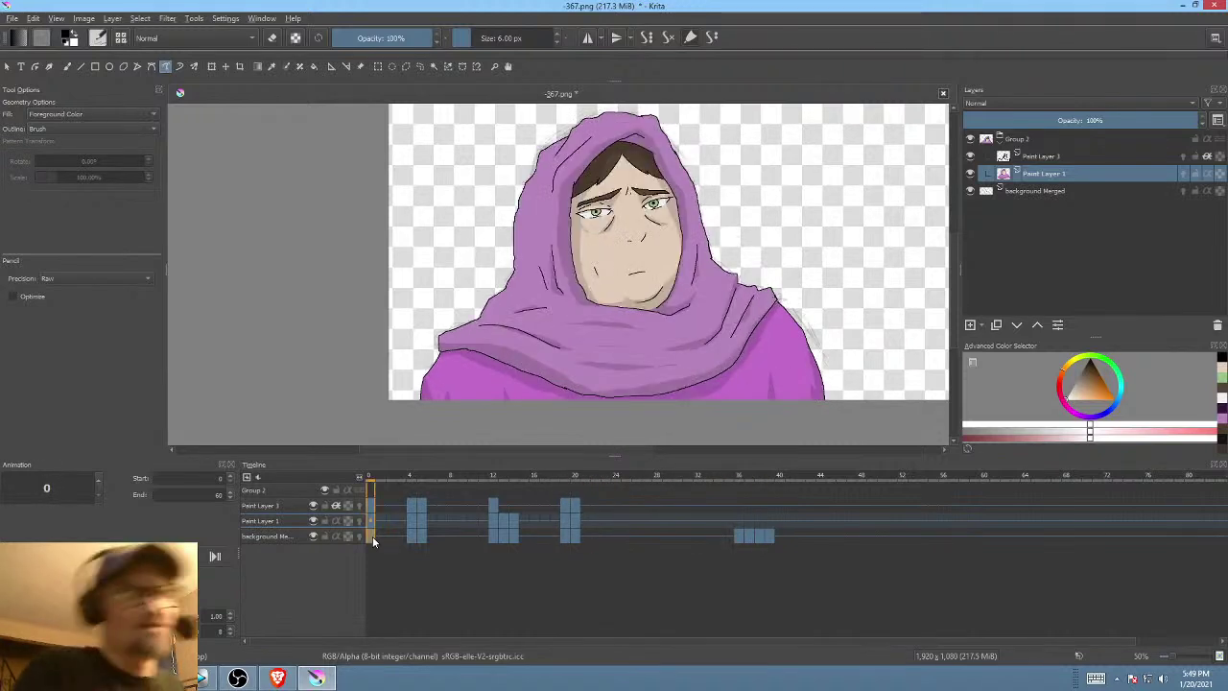
- Save the animation at frame 0 as a PNG with the alpha channel stored, plus a Krita file
click(12, 19)
click(38, 80)
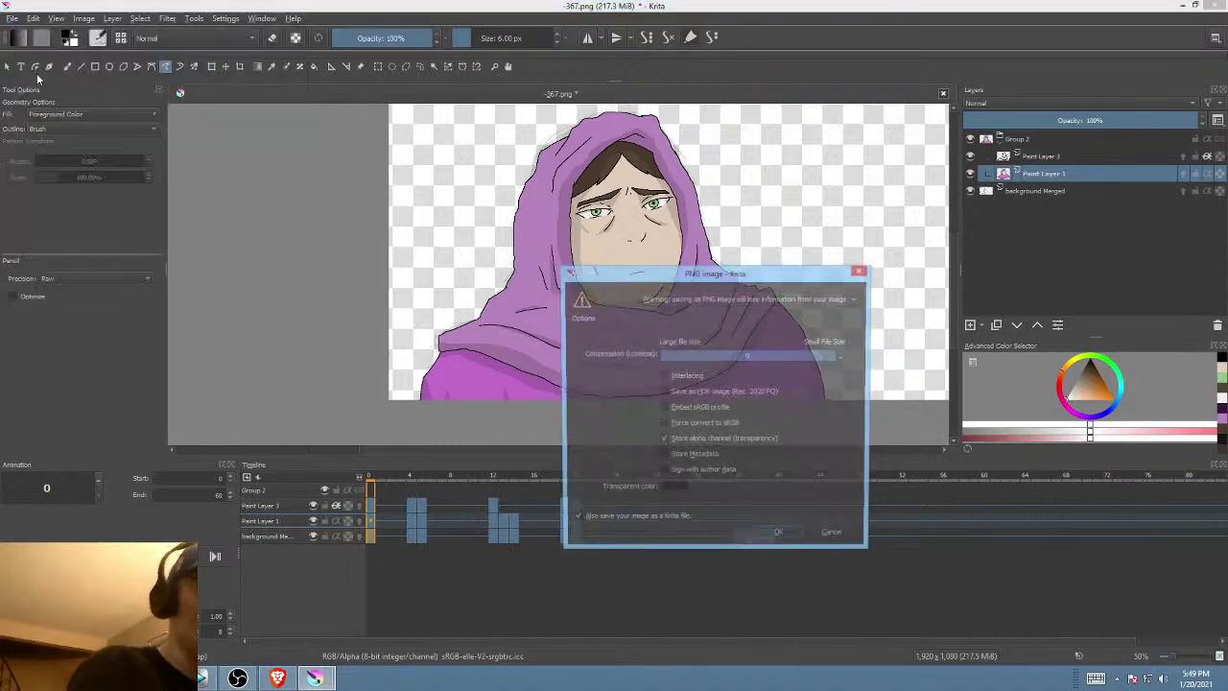
click(779, 533)
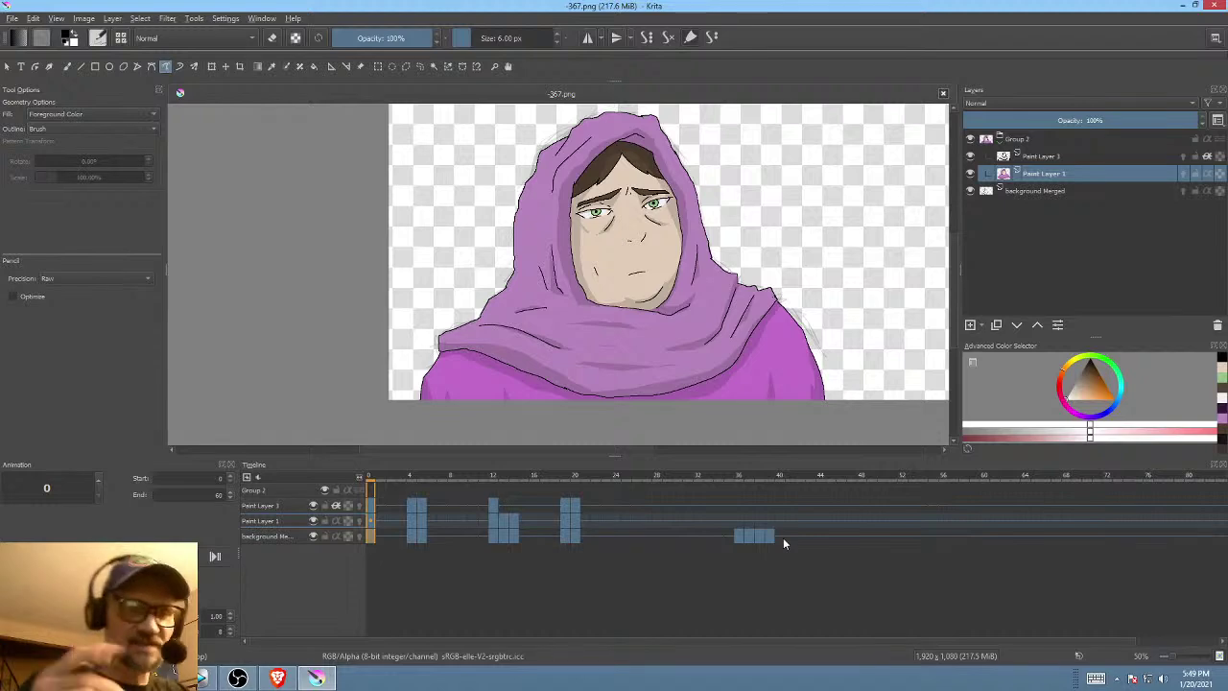
- Create a frame 36 keyframe on Paint Layer 1 from the previous drawing and clear the shading layer at that frame
drag(618, 252, 696, 280)
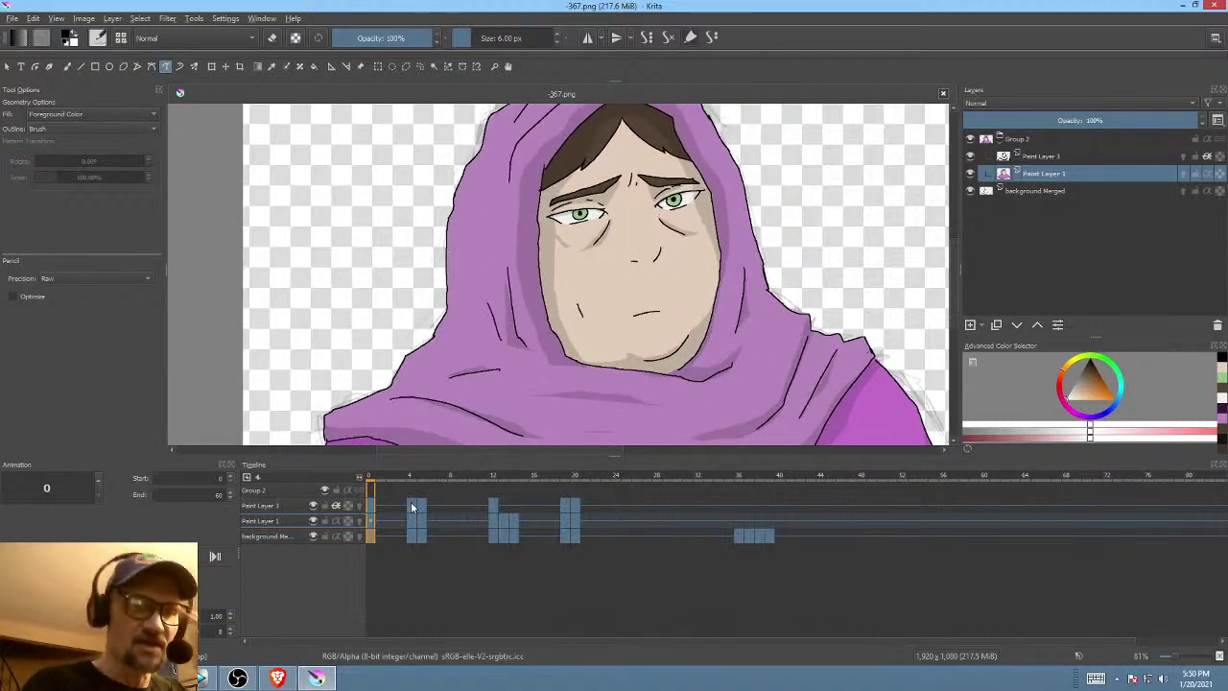
key(space)
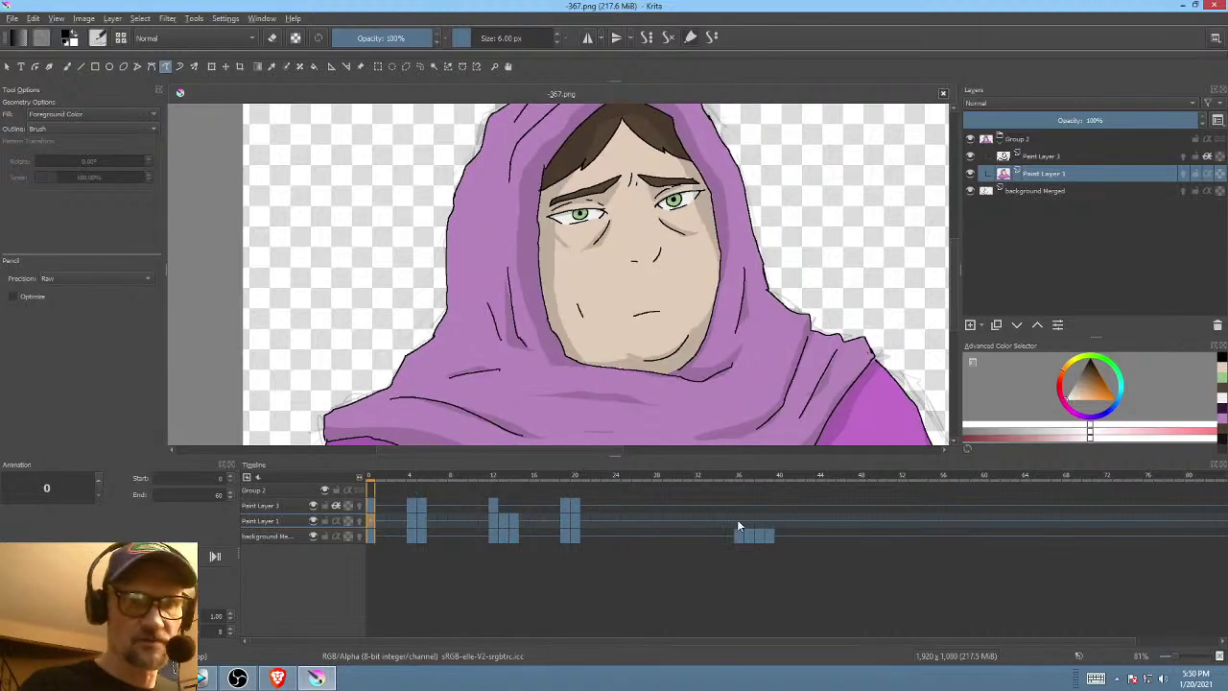
click(736, 521)
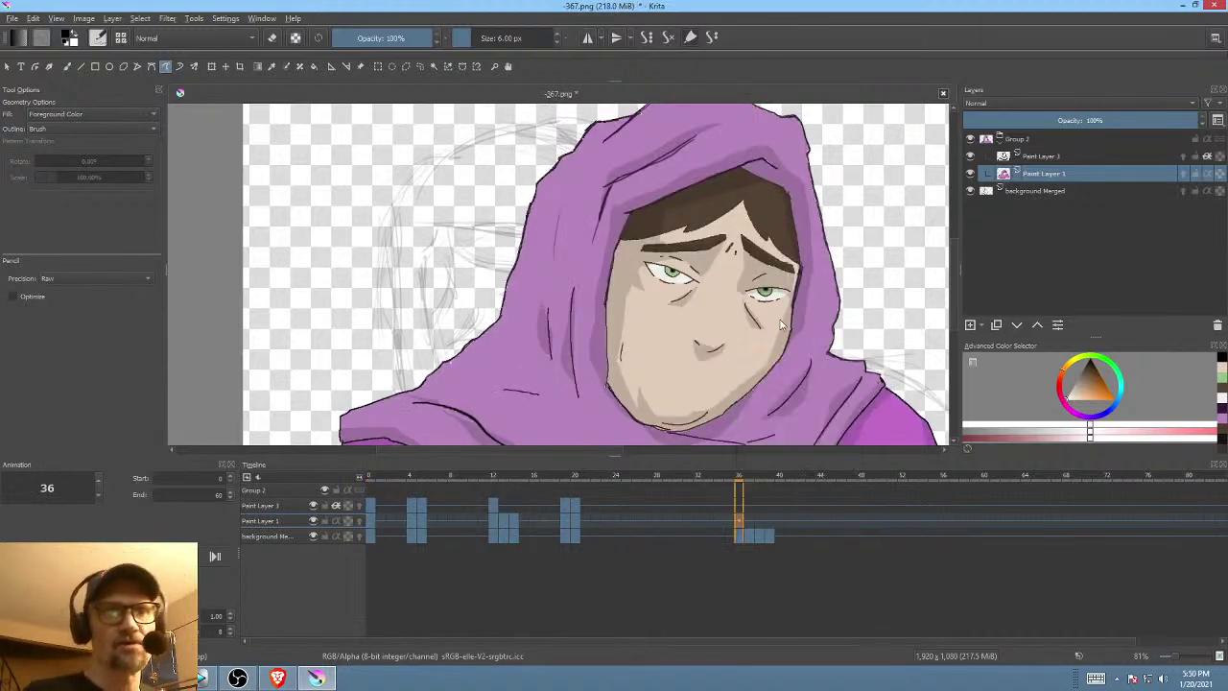
scroll(757, 341, down, 2)
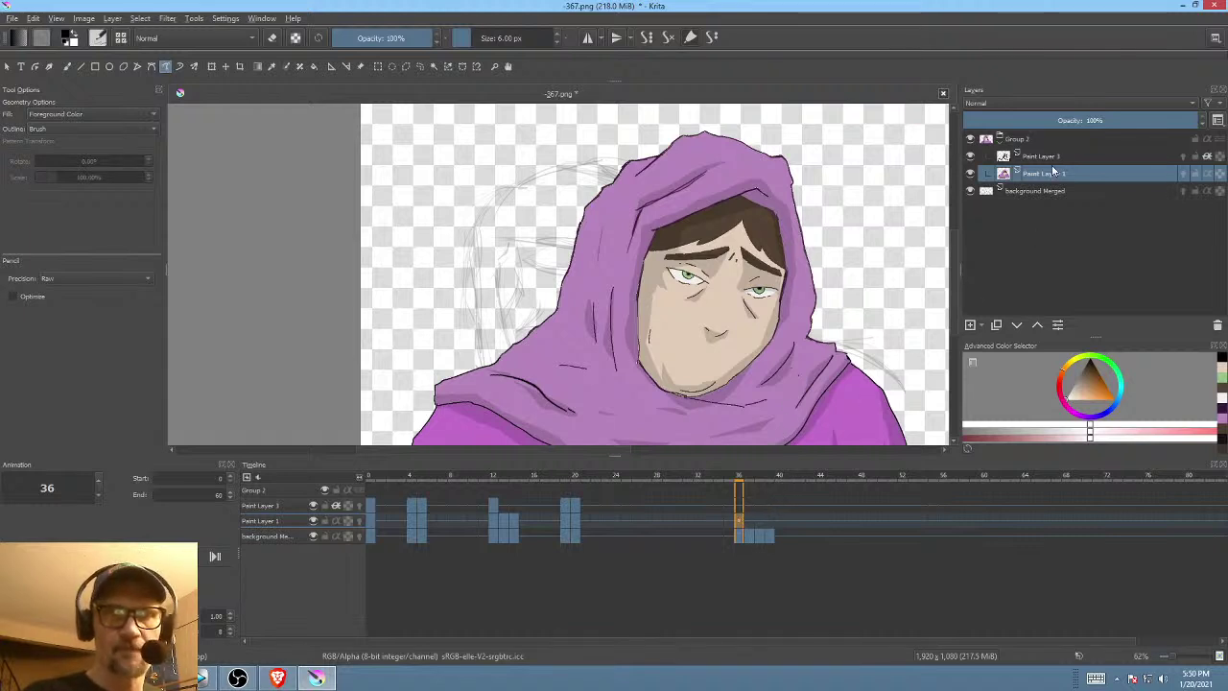
click(739, 507)
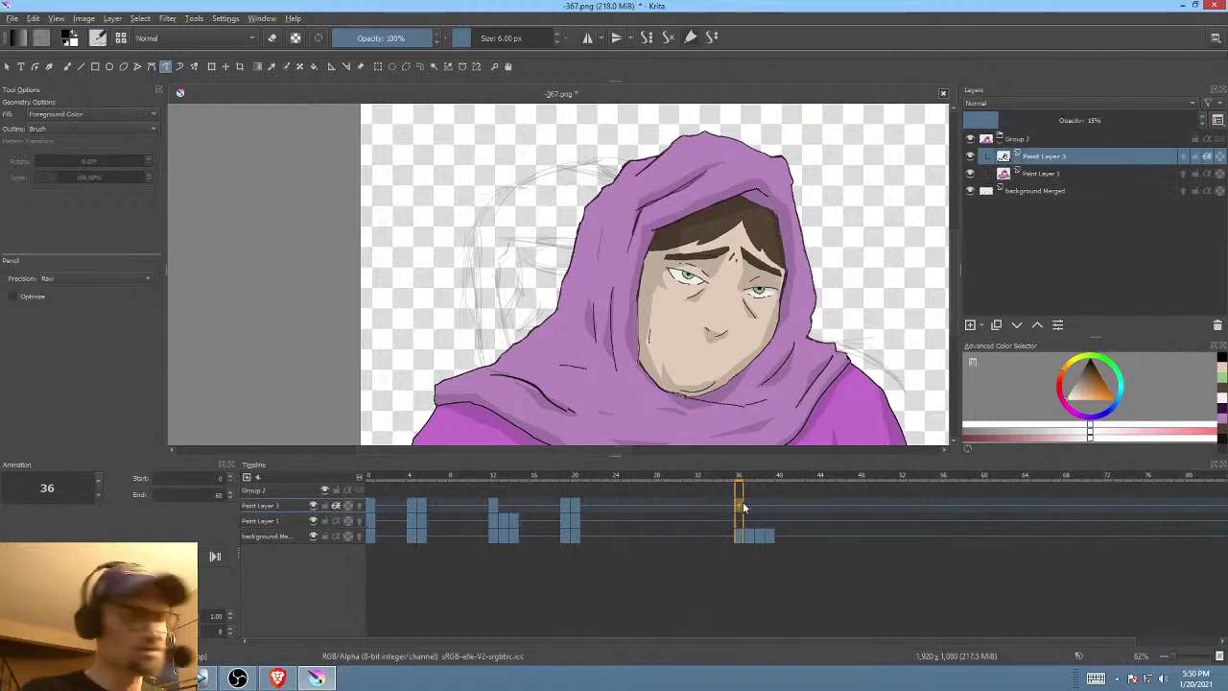
key(Delete)
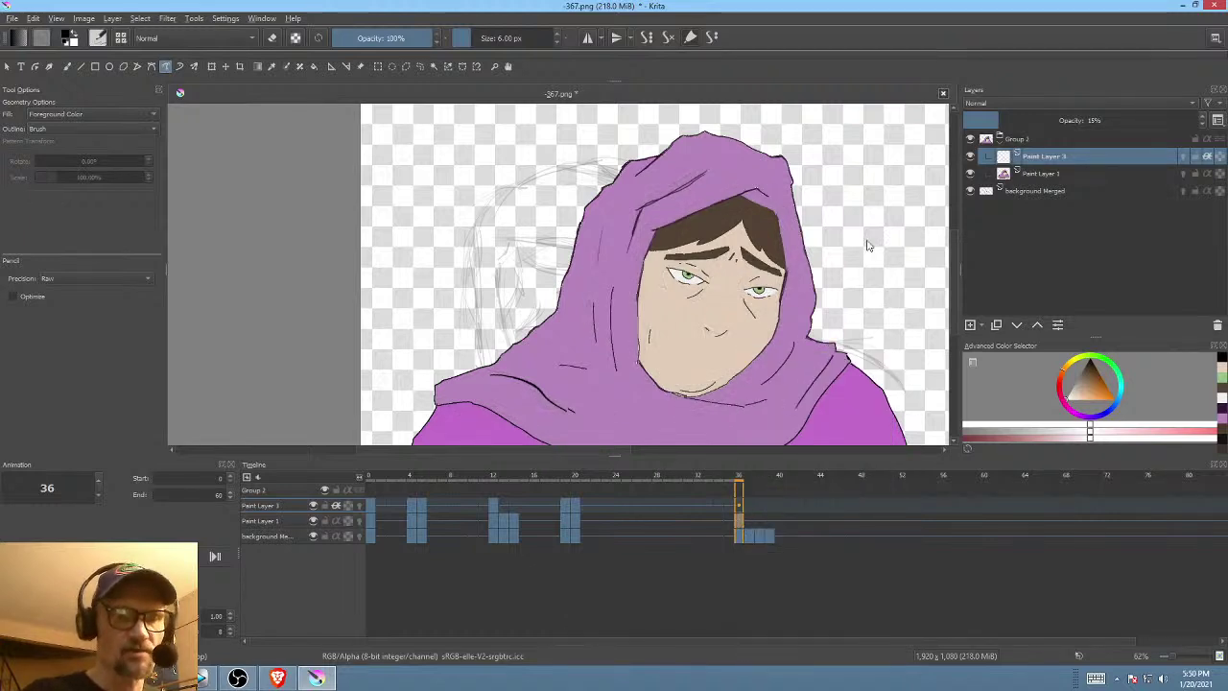
- Mirror the Paint Layer 1 drawing horizontally on frame 36
key(ctrl+t)
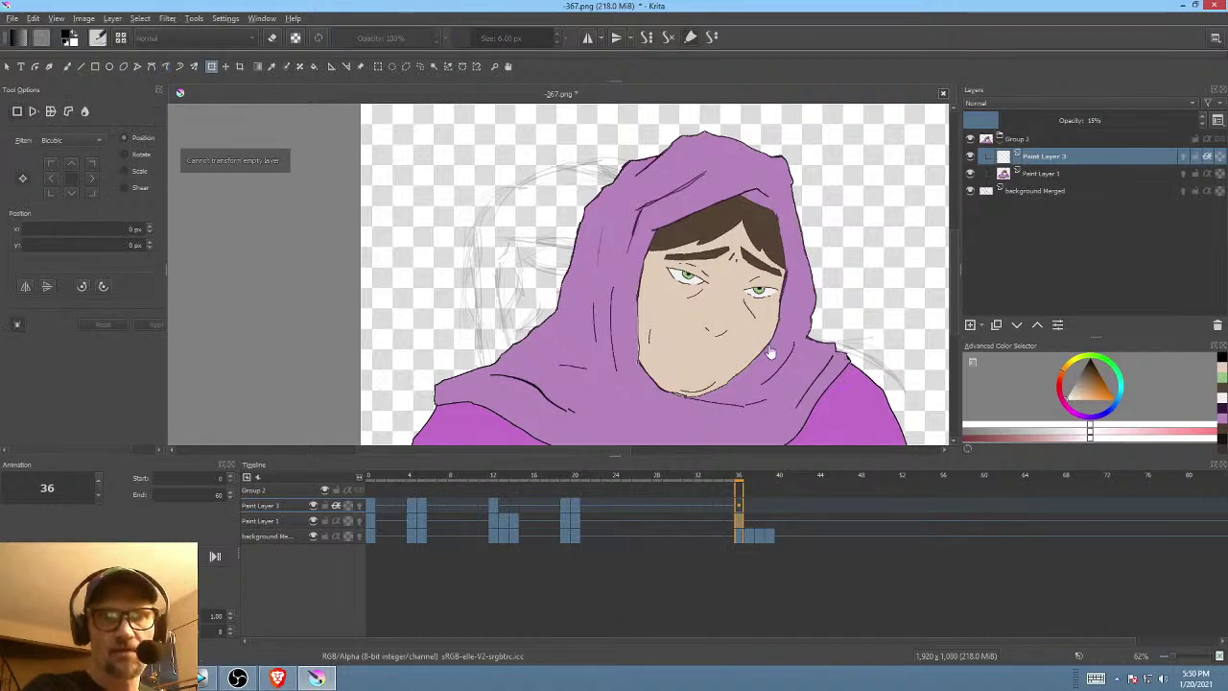
click(1055, 174)
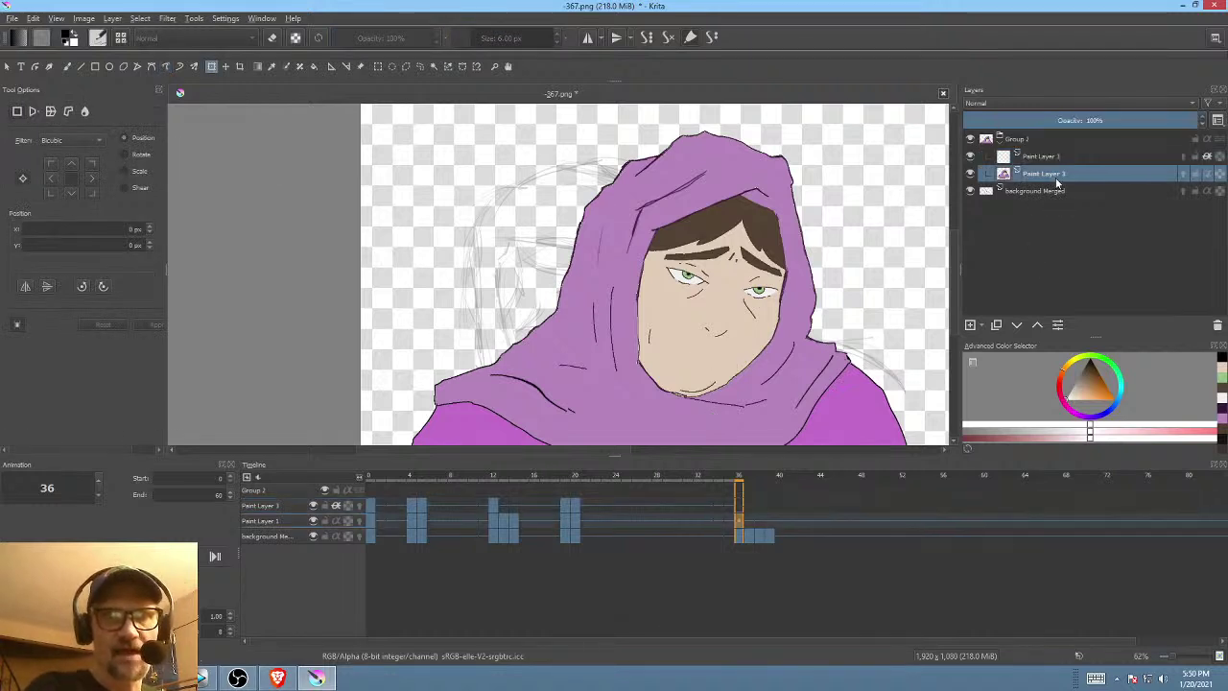
right_click(706, 336)
click(734, 425)
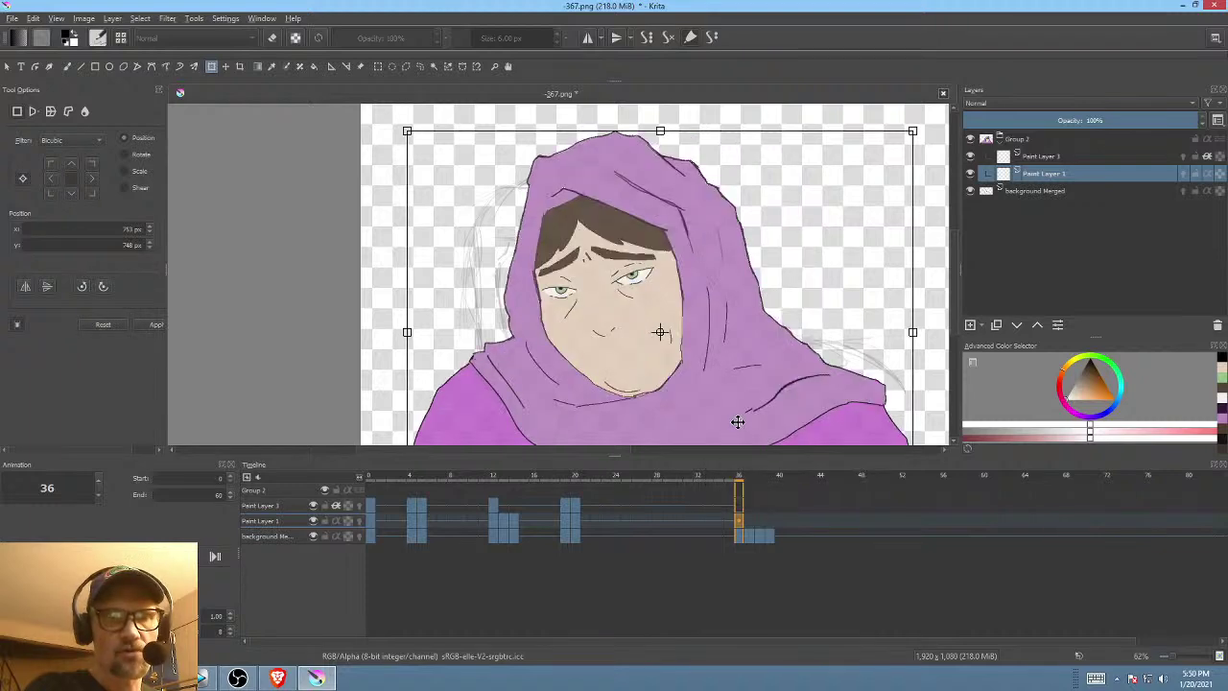
- Move and rotate the mirrored drawing on frame 36 counterclockwise to fit the rough sketch of the leaning pose
scroll(704, 295, down, 1)
drag(759, 313, 734, 282)
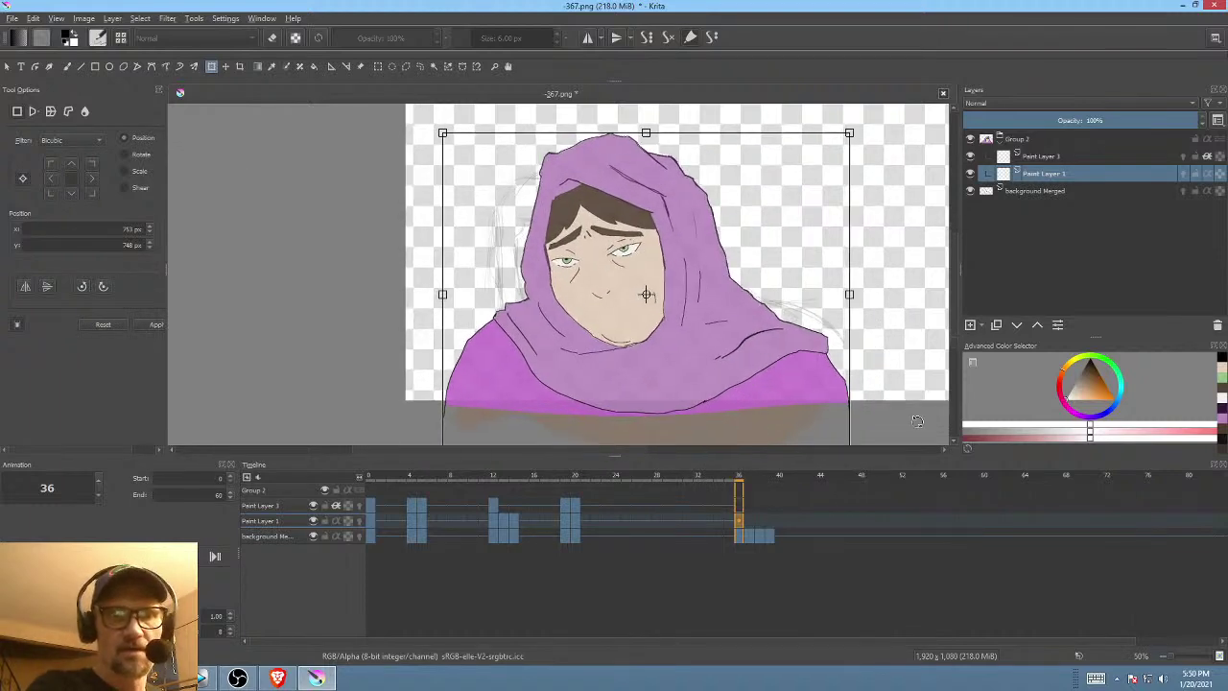
drag(906, 396, 795, 365)
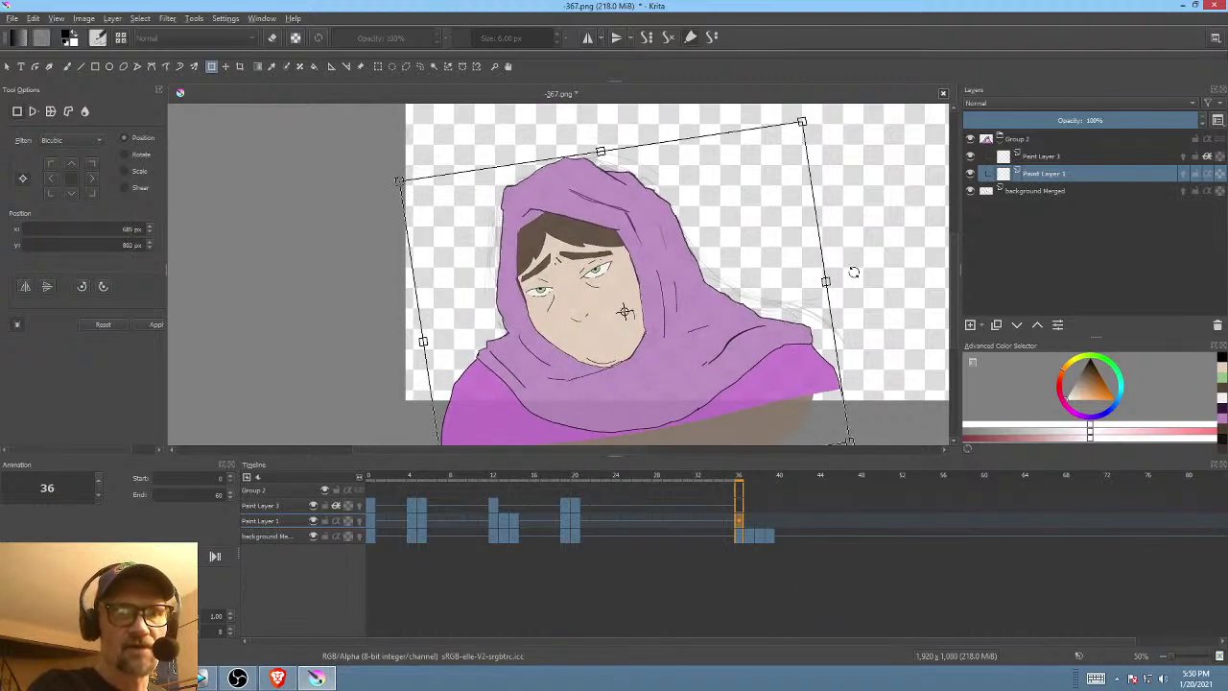
drag(854, 272, 883, 247)
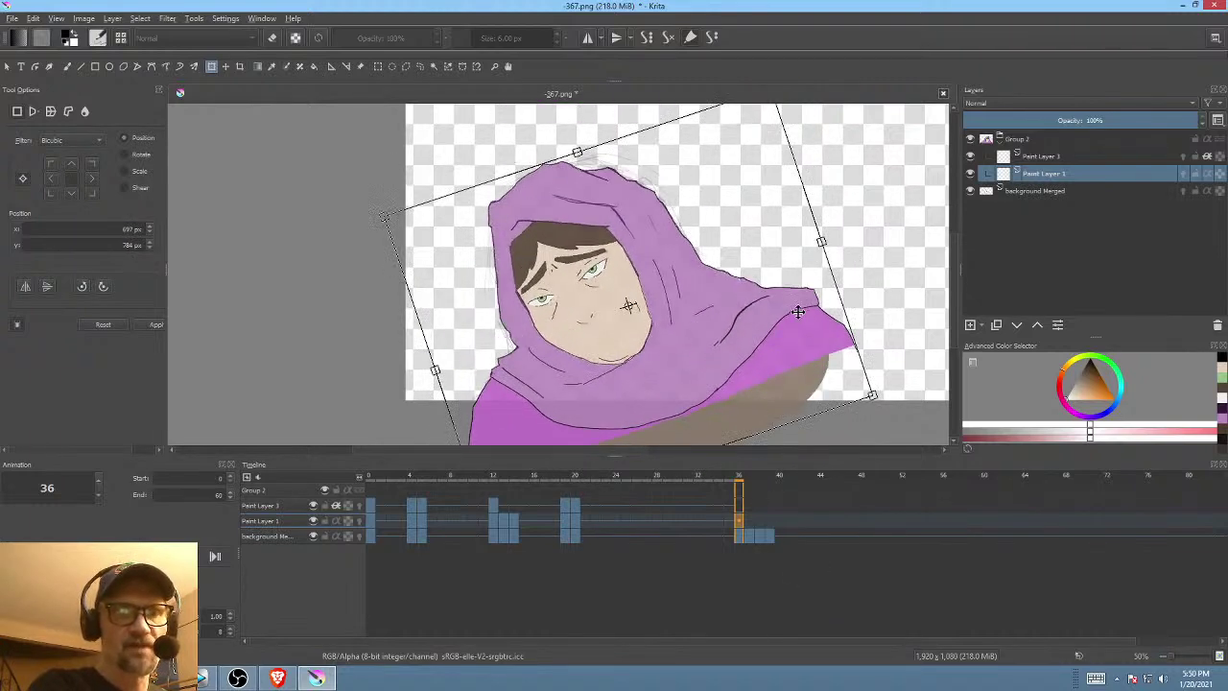
drag(798, 311, 804, 309)
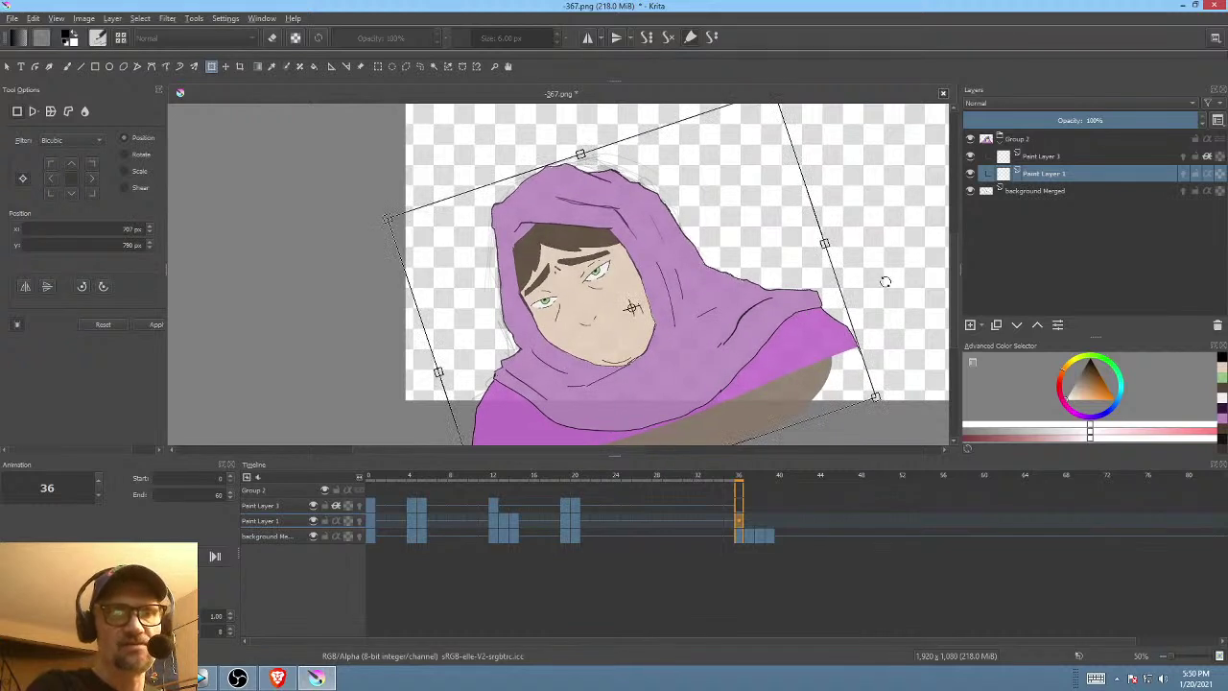
drag(884, 281, 873, 305)
- Carry the drawing over to frame 37 and, with the pivot lowered to the chest, rotate and move it upright to fit the sketch
click(748, 525)
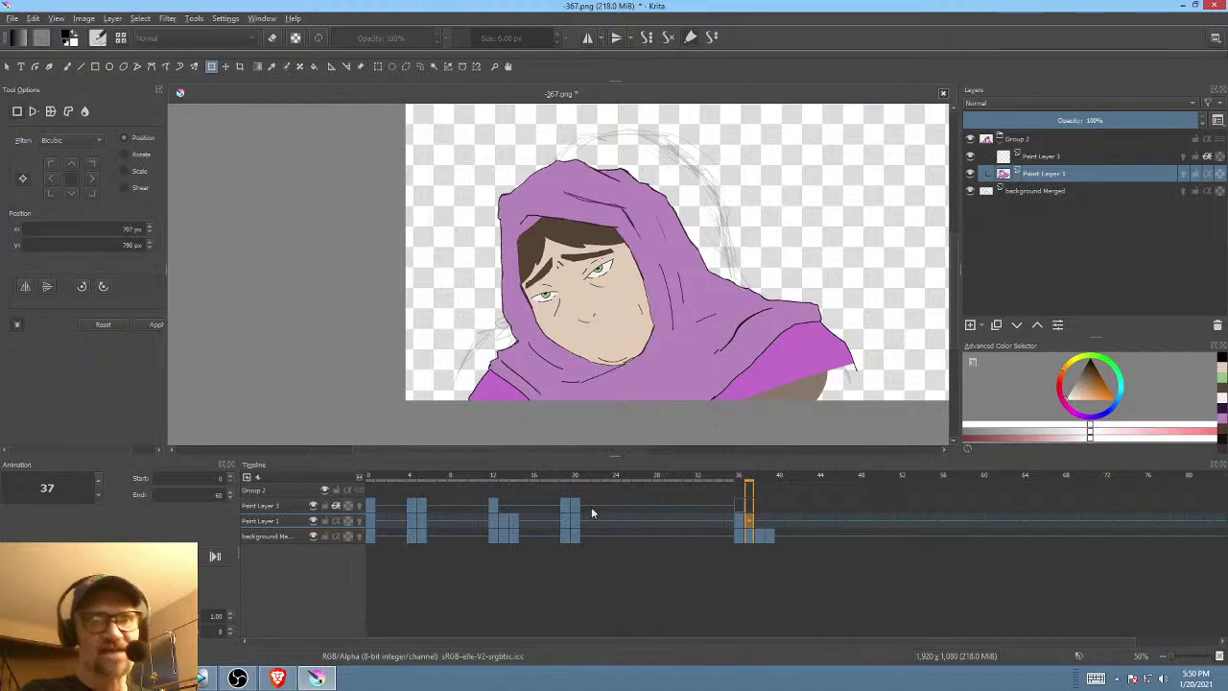
mouse_move(595, 515)
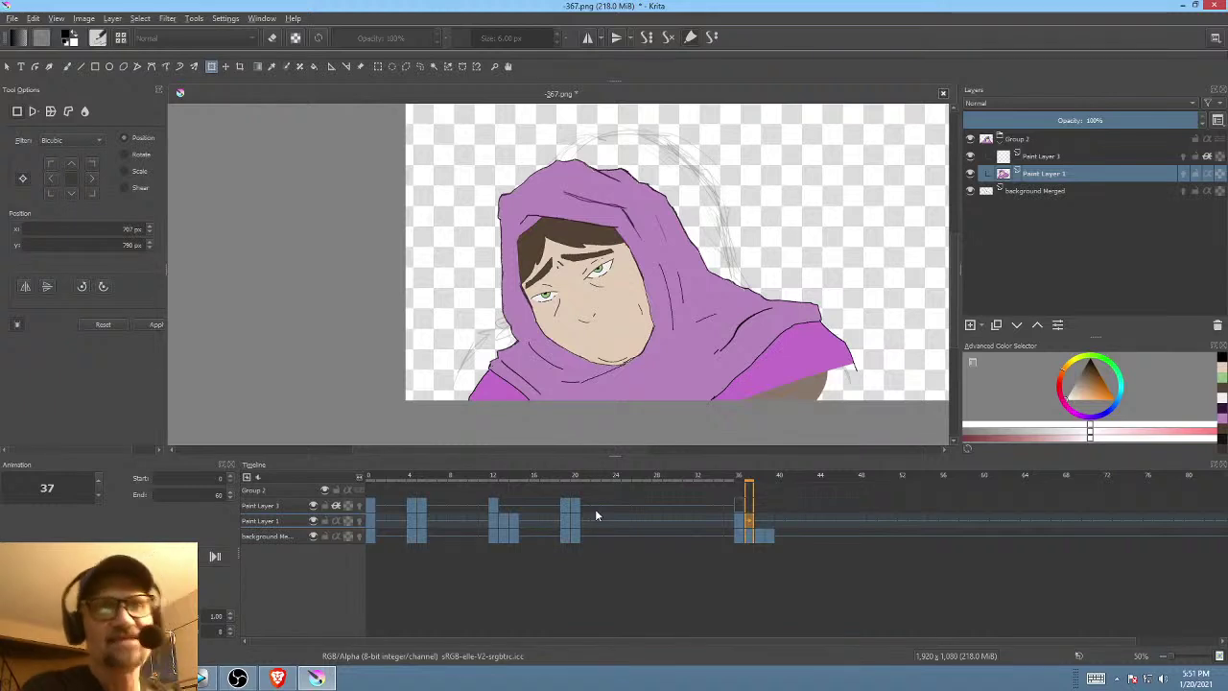
click(672, 309)
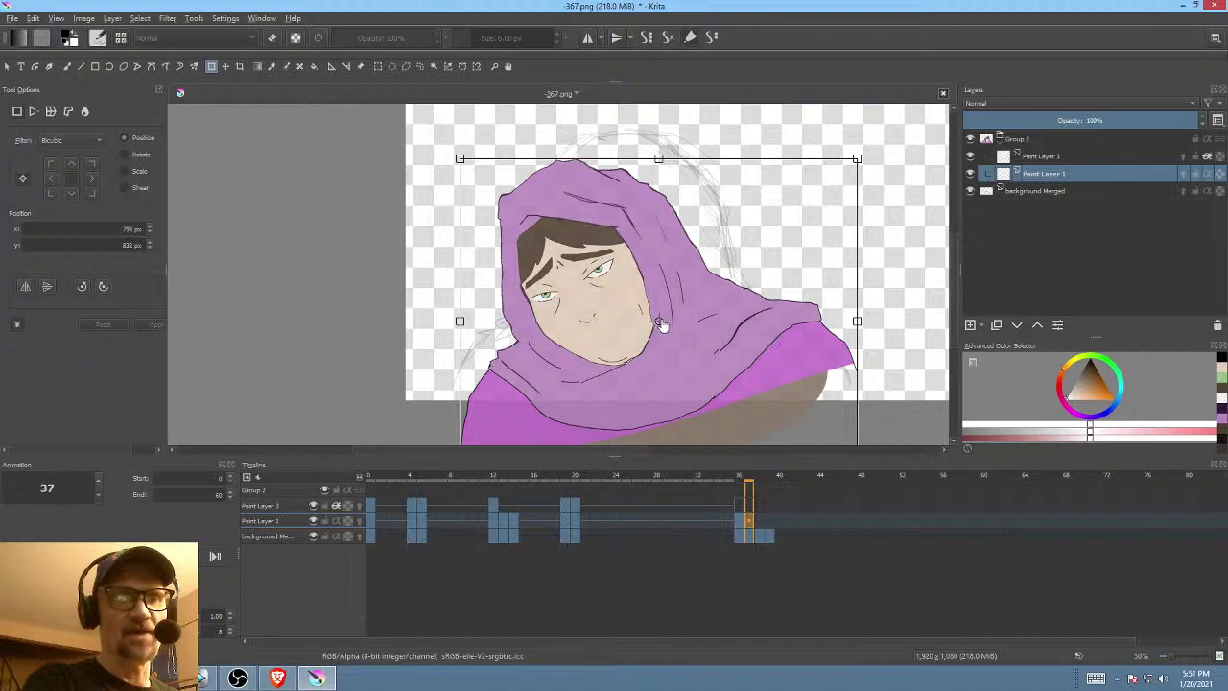
drag(662, 325, 667, 412)
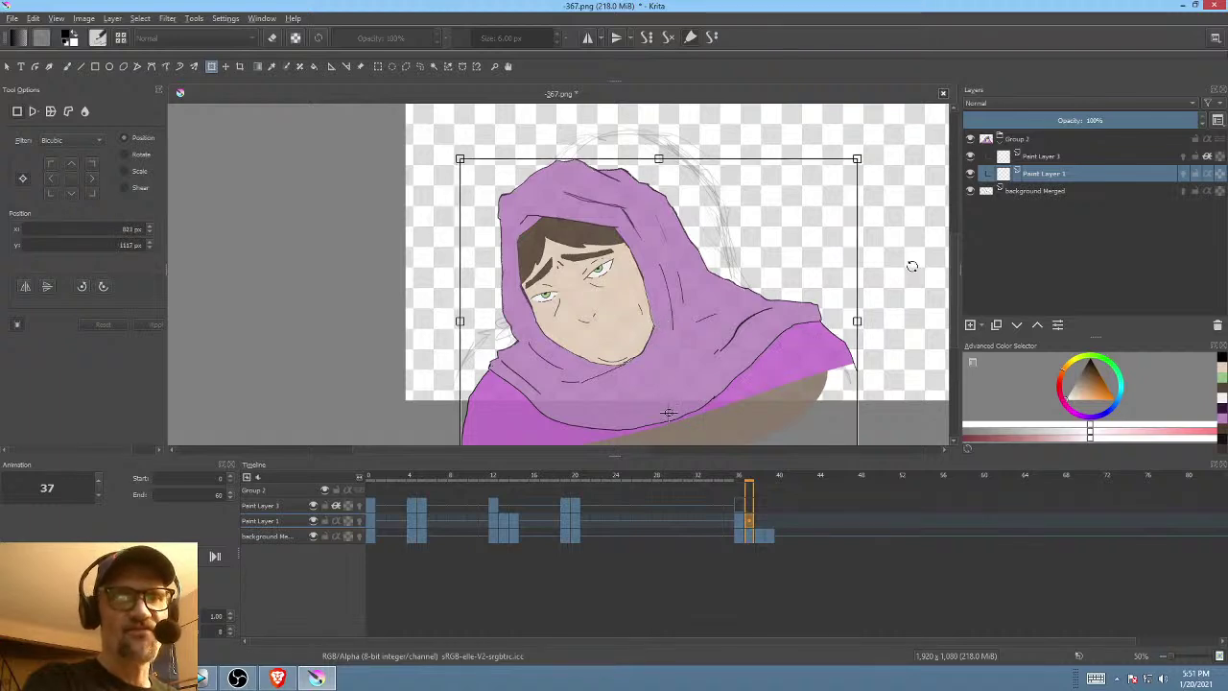
drag(912, 266, 871, 320)
drag(672, 339, 692, 319)
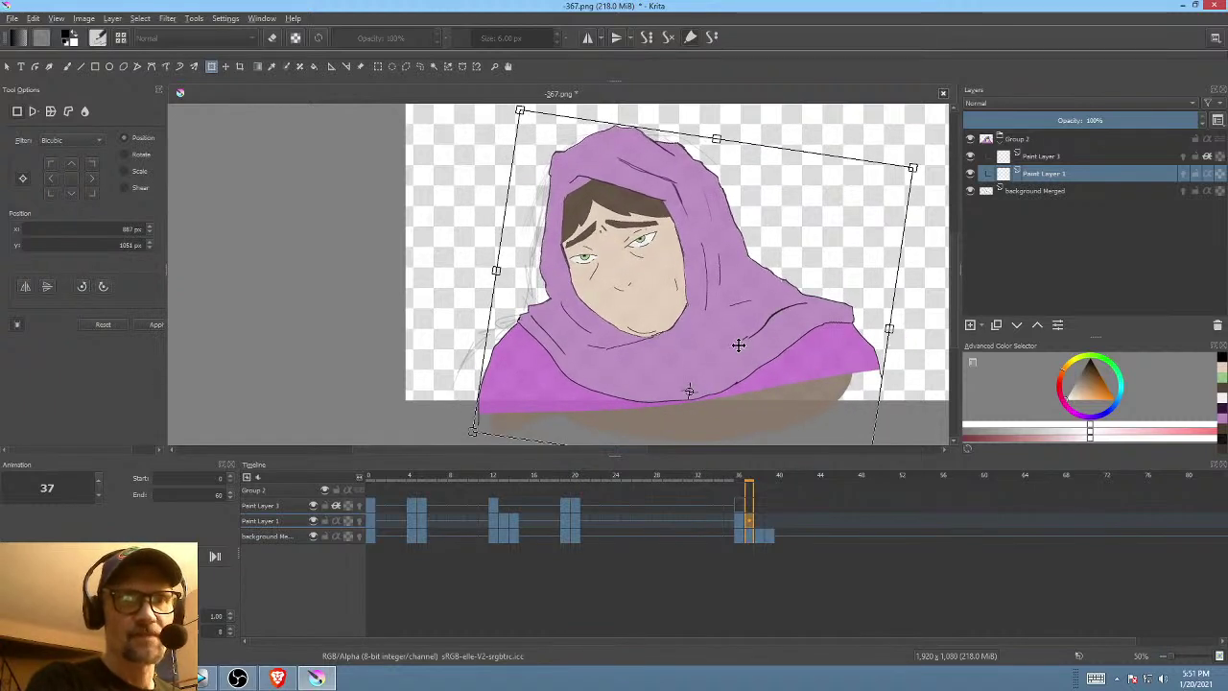
drag(738, 346, 726, 349)
drag(901, 358, 895, 378)
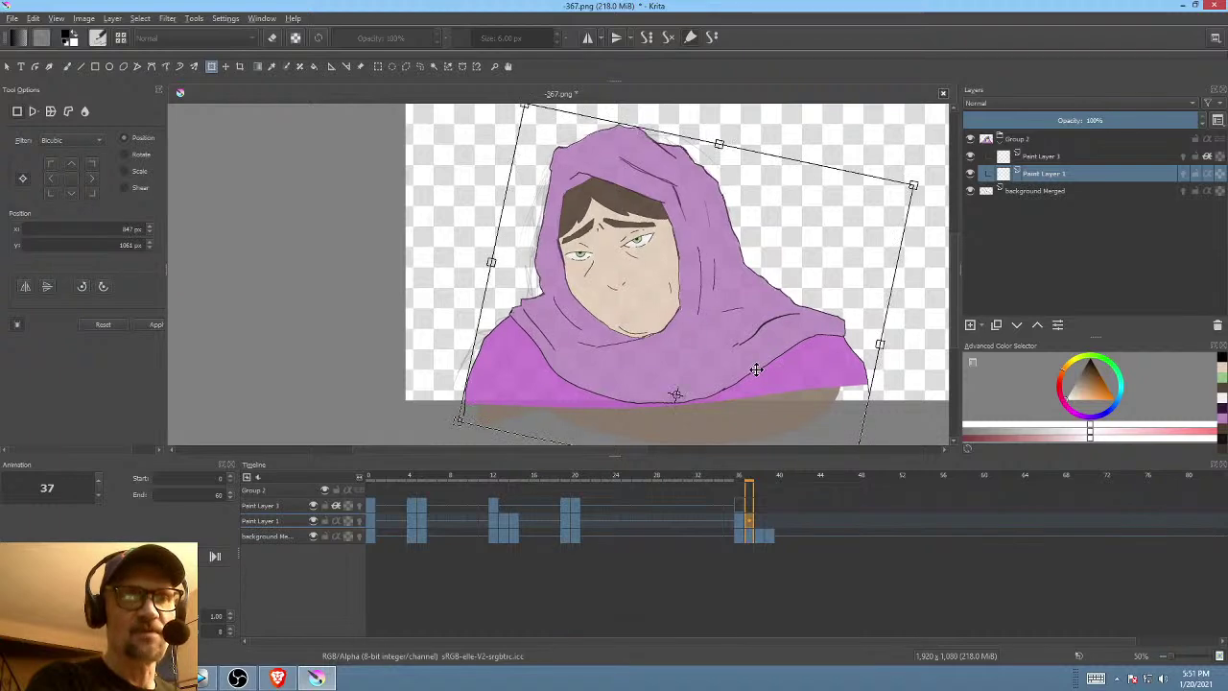
drag(756, 371, 742, 377)
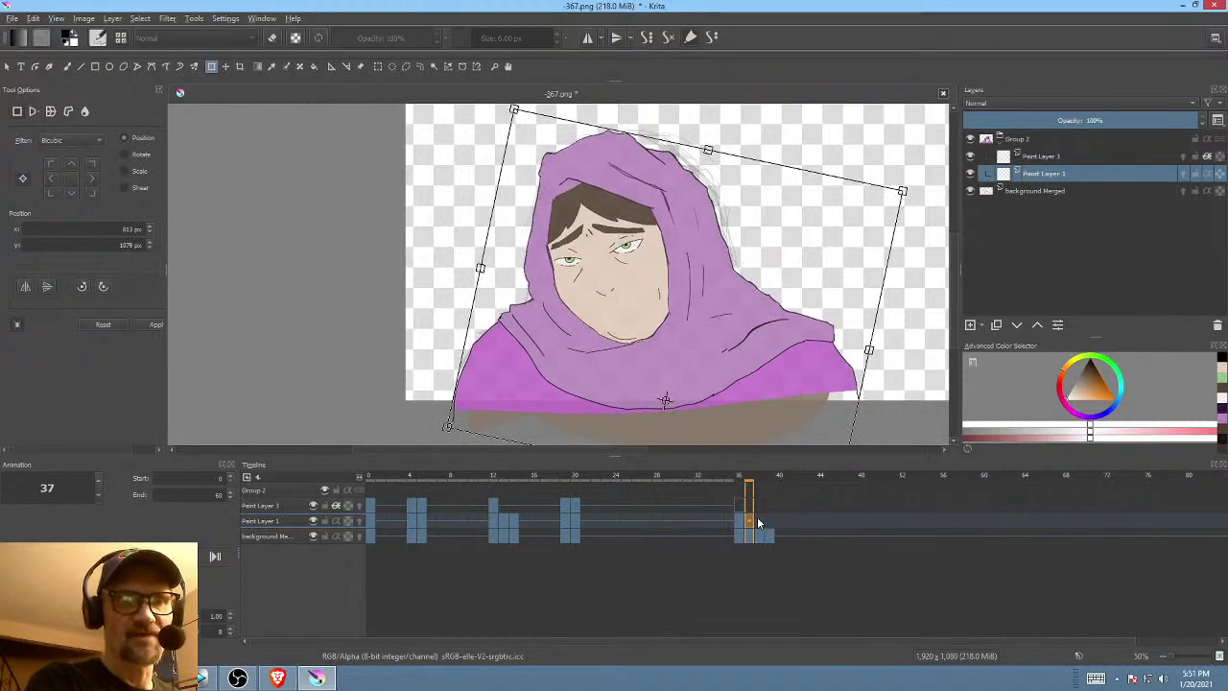
- Carry the drawing over to frame 38, then rotate it clockwise and shift it to fit that frame's sketch
click(758, 518)
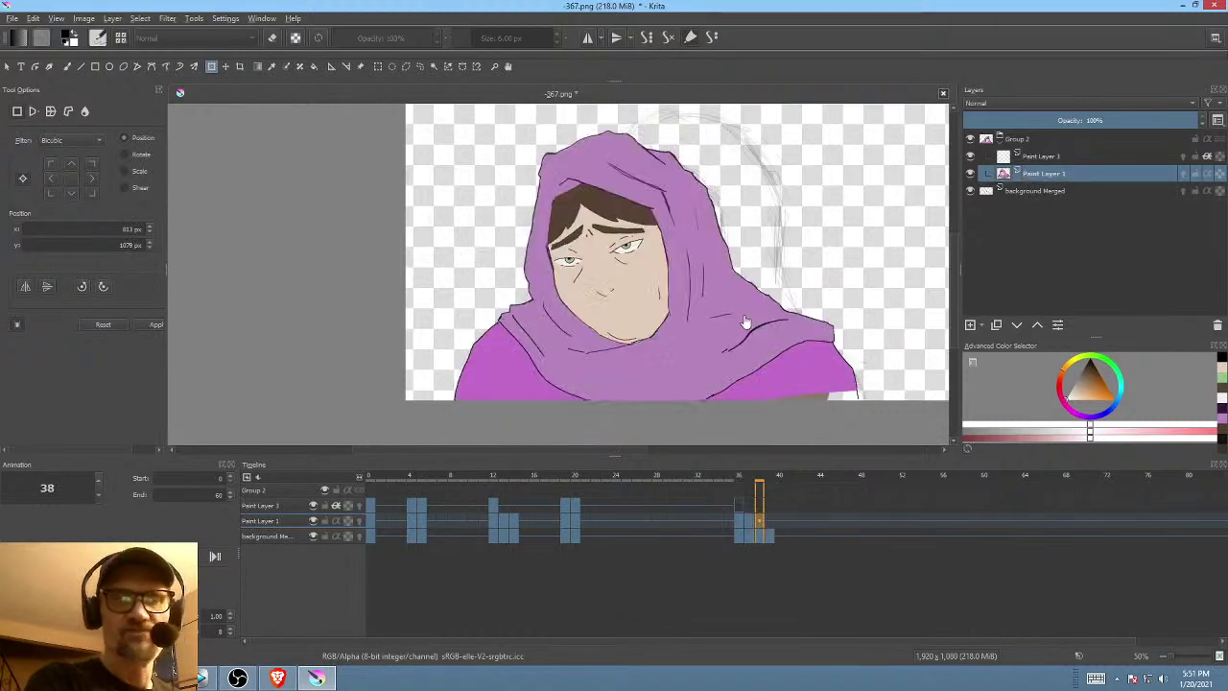
scroll(746, 323, down, 2)
drag(786, 312, 703, 307)
click(602, 298)
drag(833, 315, 800, 376)
drag(608, 331, 632, 324)
drag(822, 368, 824, 345)
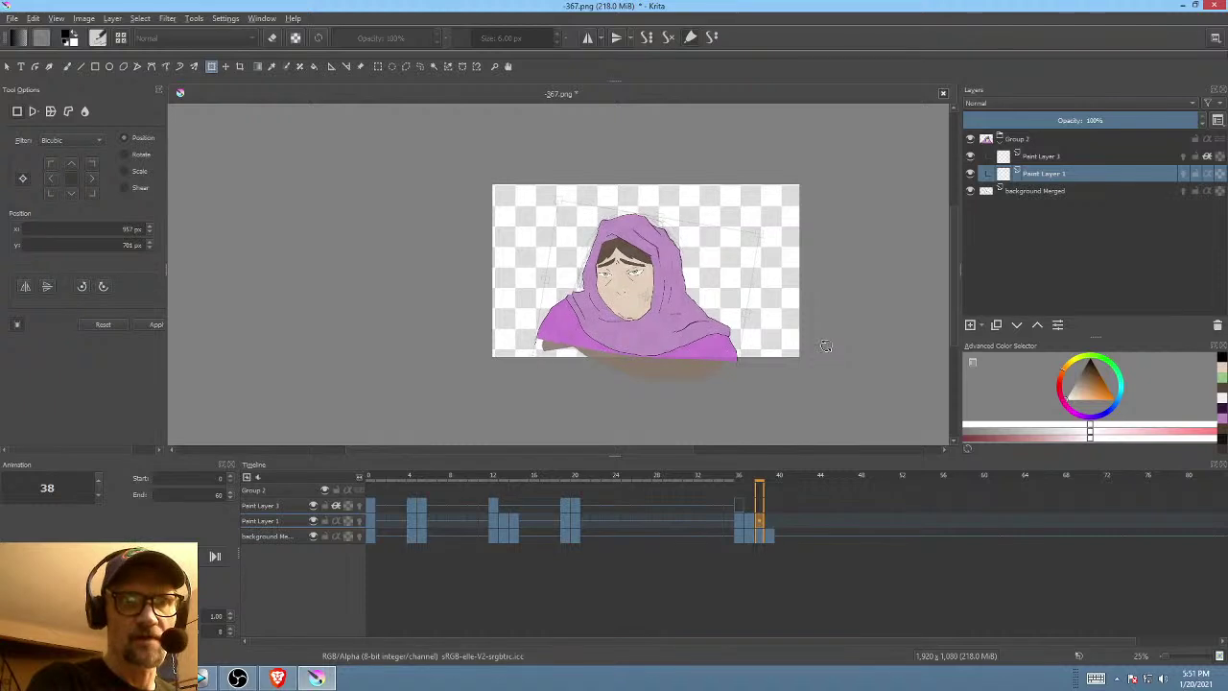
- Make the background Merged layer active and copy Paint Layer 1's frame 0 drawing to frame 39
click(769, 522)
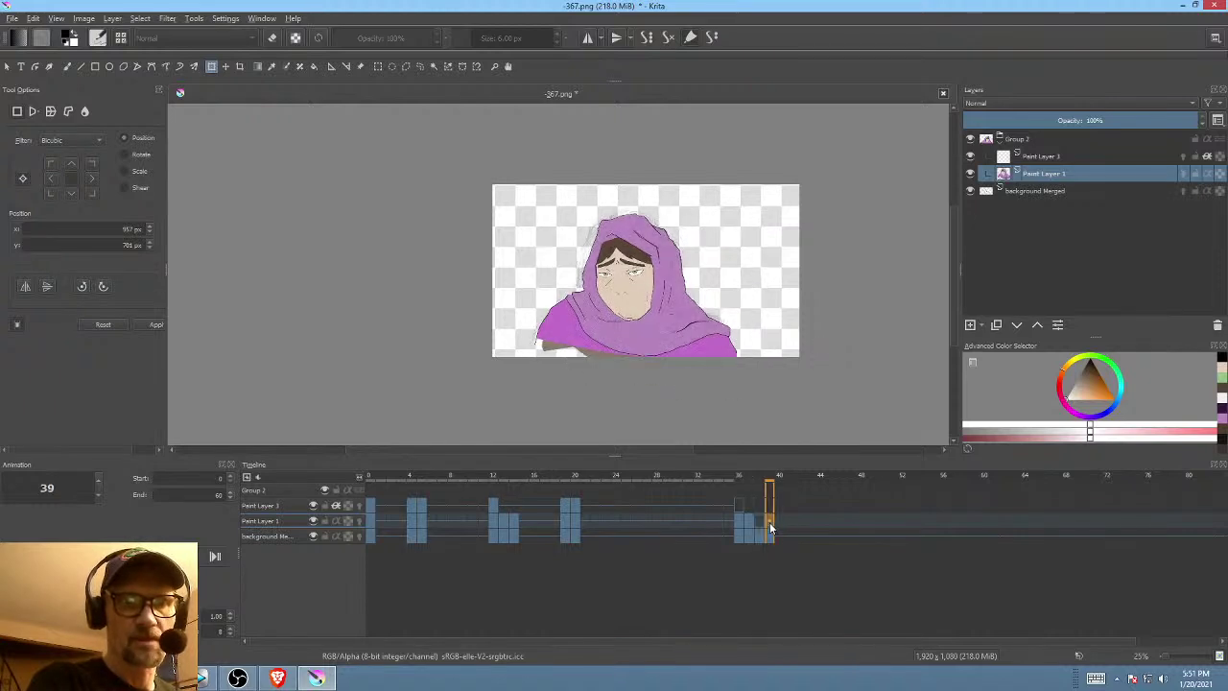
click(1075, 191)
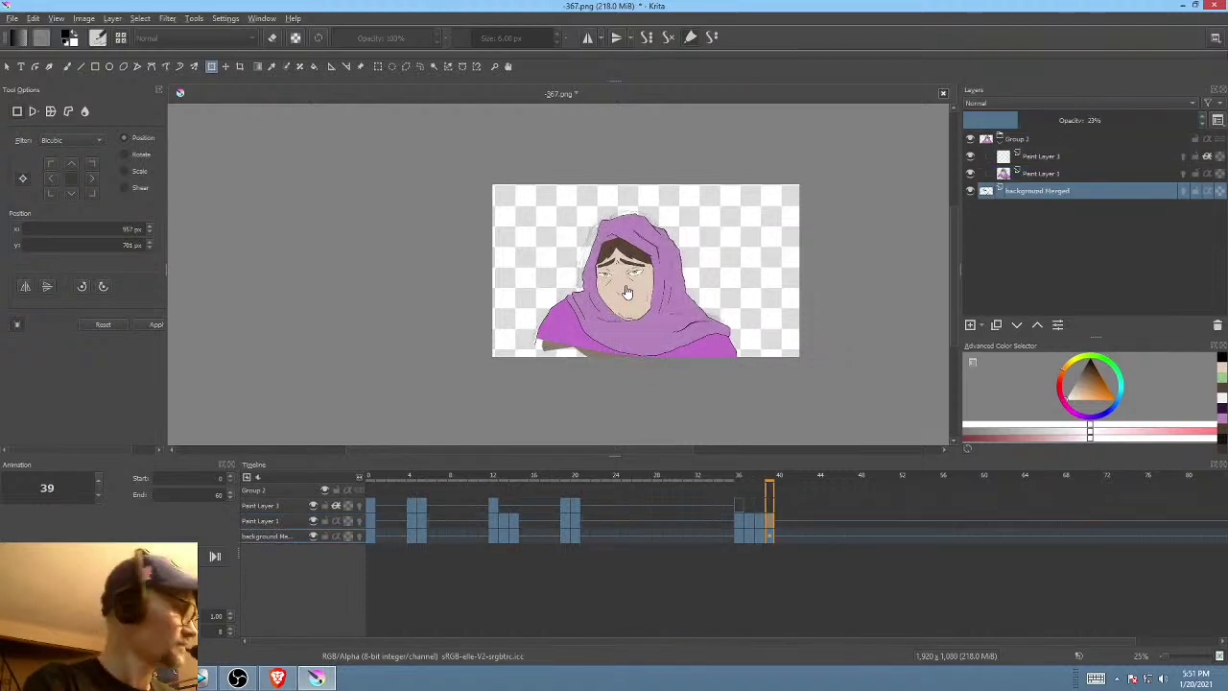
click(627, 292)
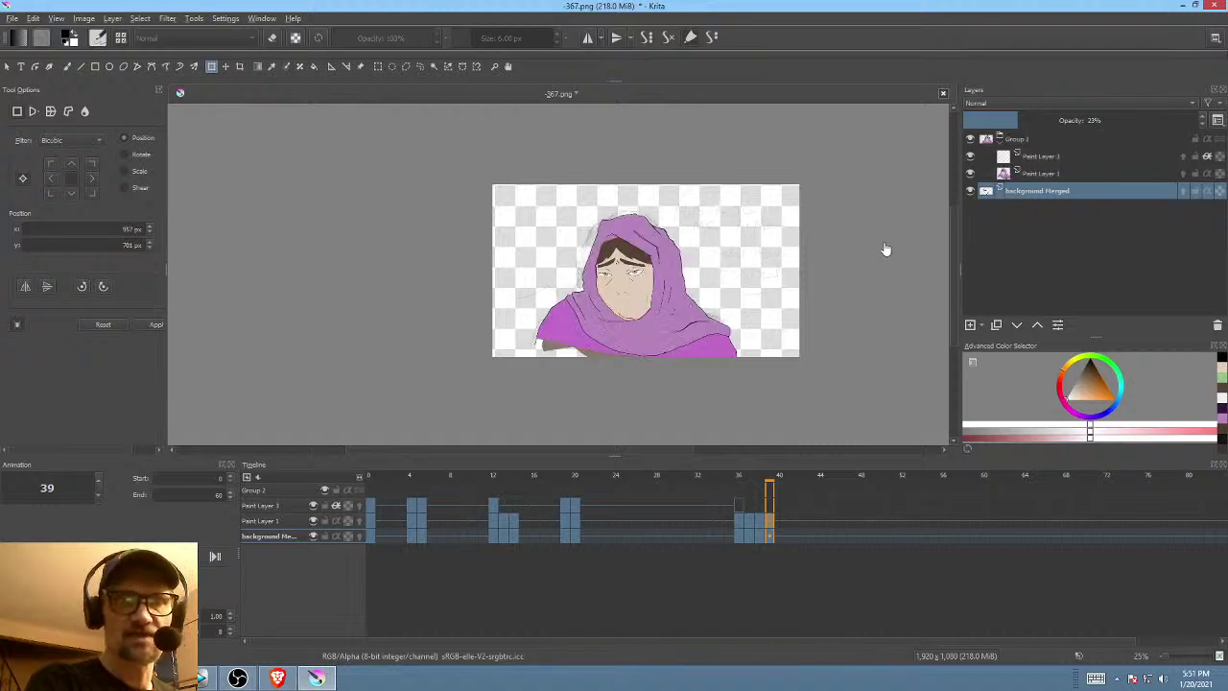
click(374, 527)
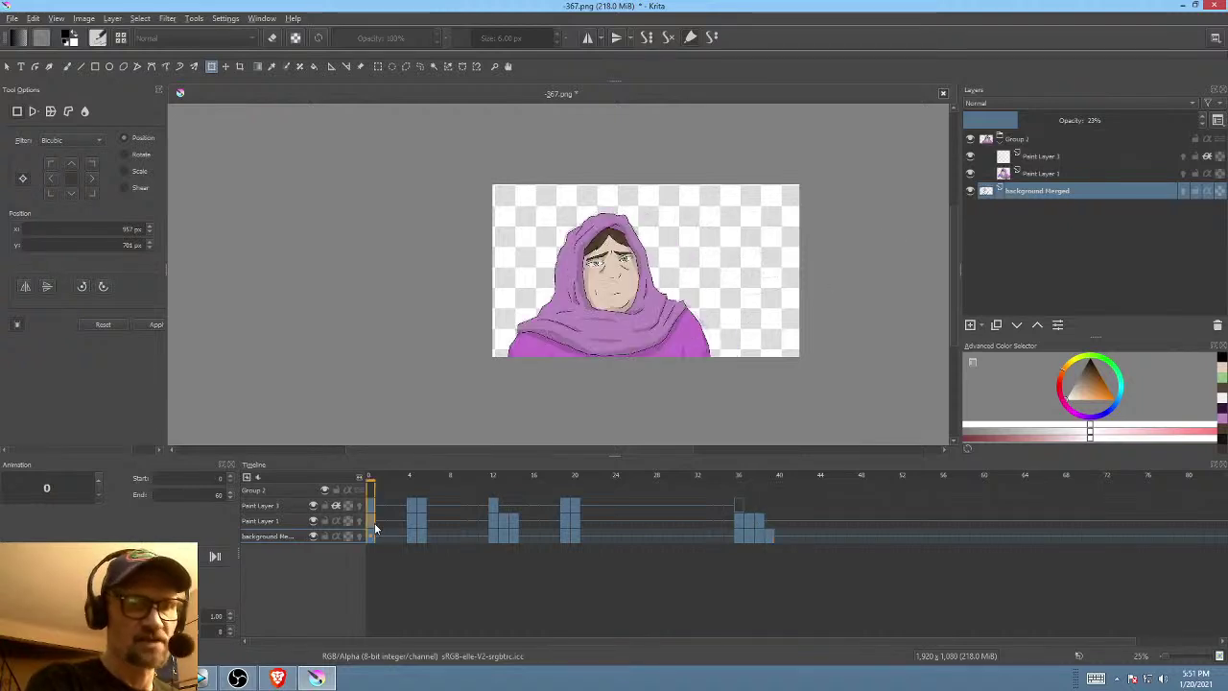
mouse_move(373, 522)
mouse_down()
mouse_move(737, 474)
mouse_move(771, 521)
mouse_up()
- Go back through frames 38 and 36 to check the transformed poses against the sketch
click(758, 522)
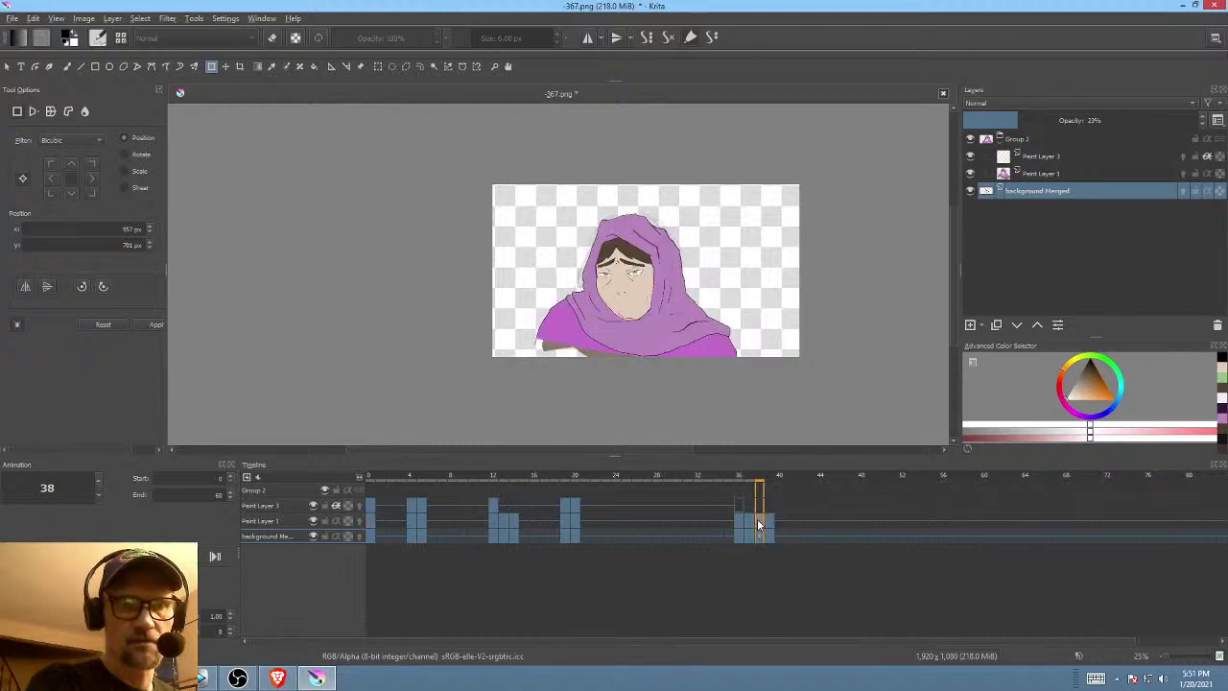
click(738, 523)
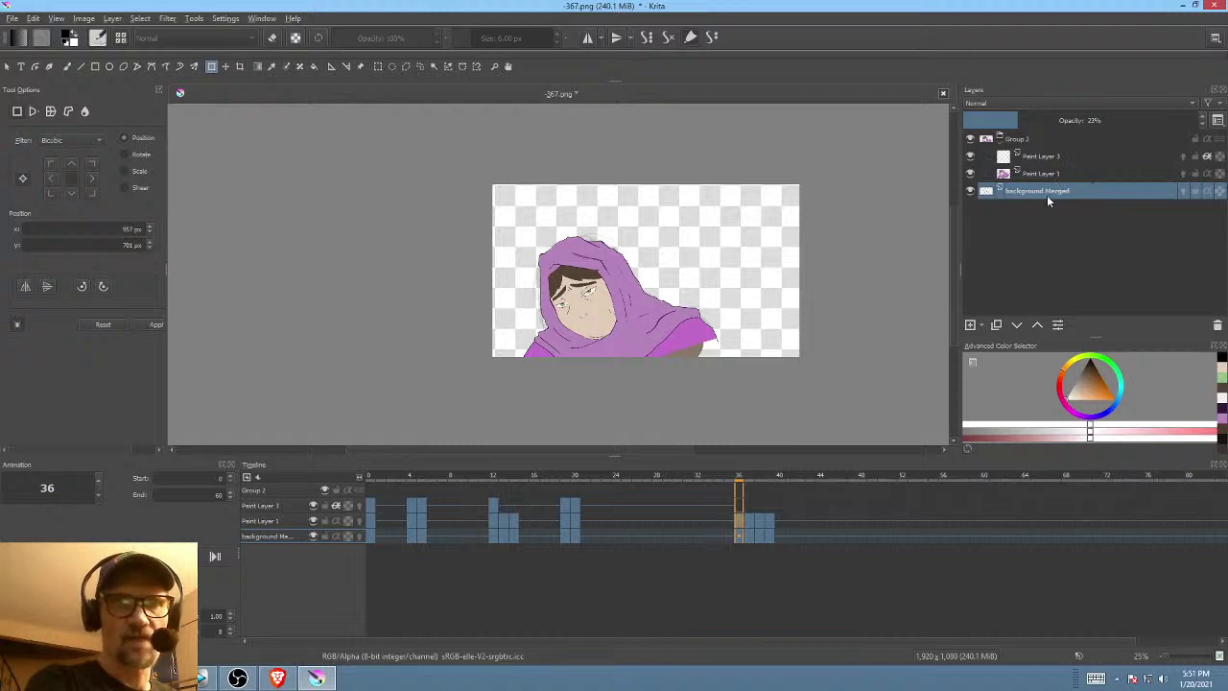
click(658, 276)
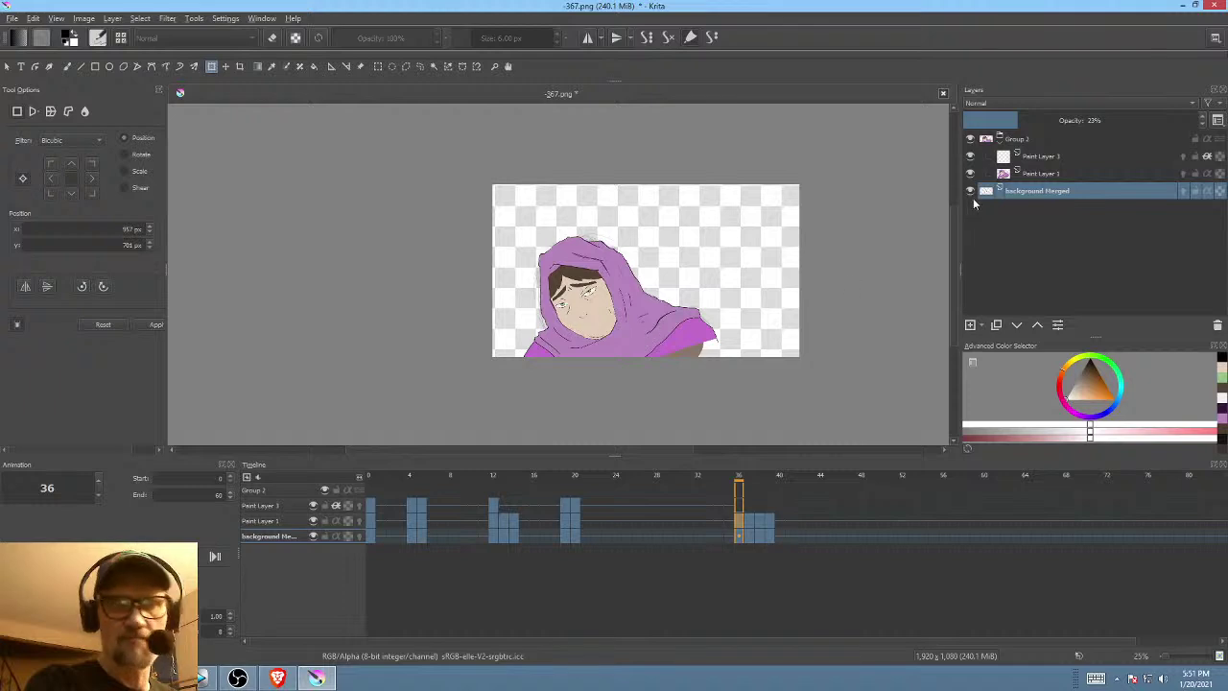
- On Paint Layer 1 at frame 36, use Liquify to pull both shoulders outward and down past the canvas's lower edge
click(1040, 174)
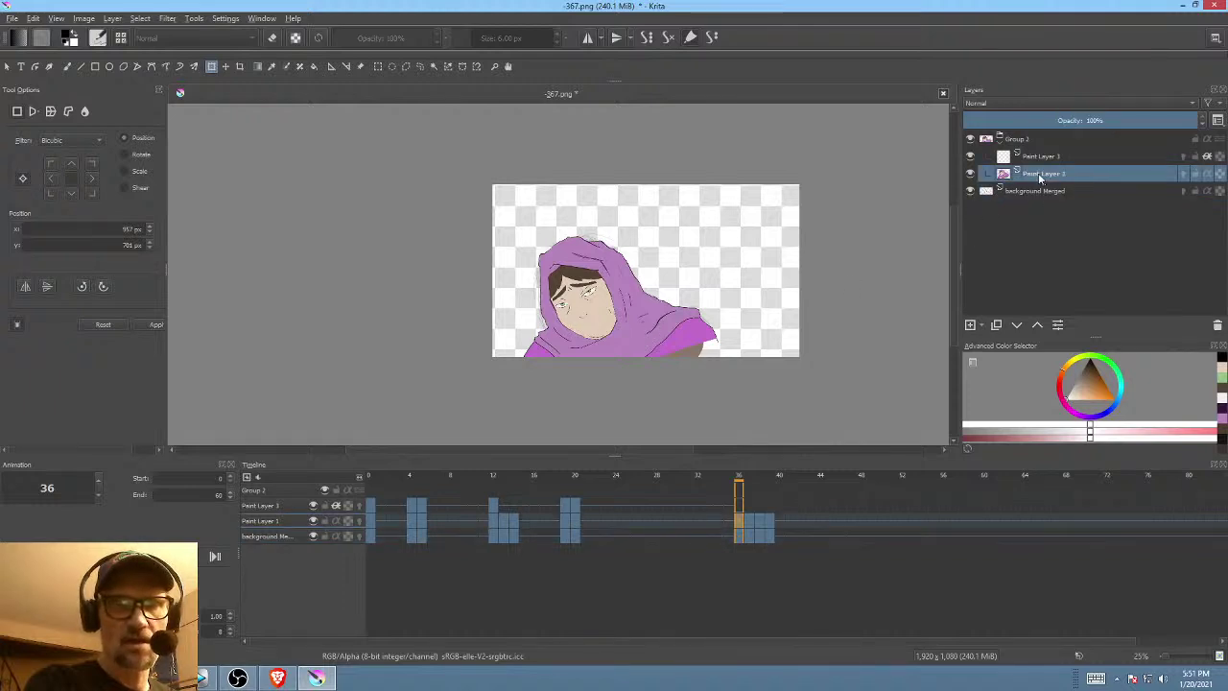
click(534, 341)
right_click(534, 340)
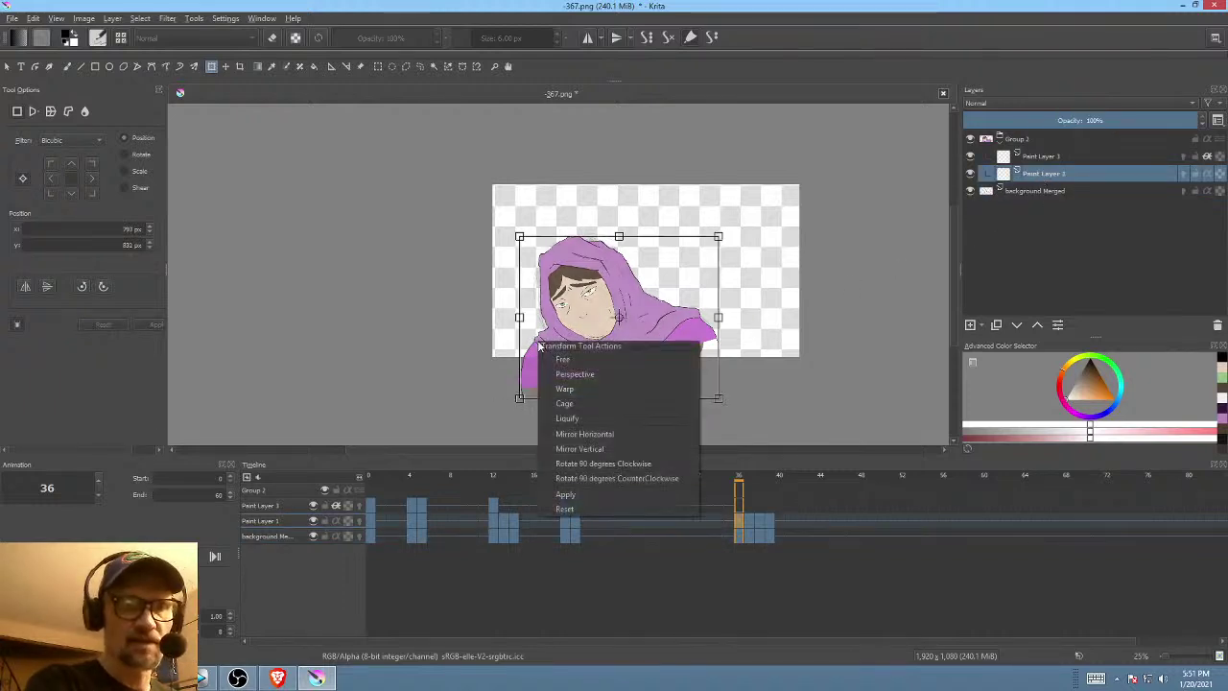
click(623, 415)
drag(526, 335, 528, 351)
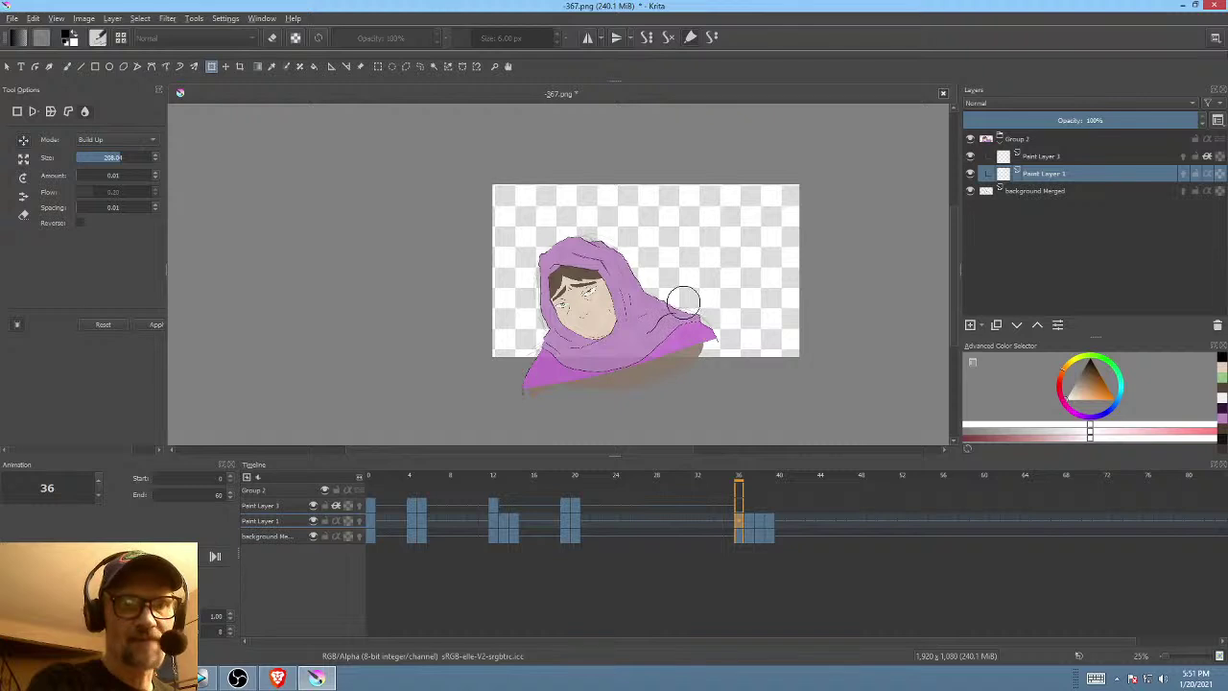
drag(716, 334, 726, 360)
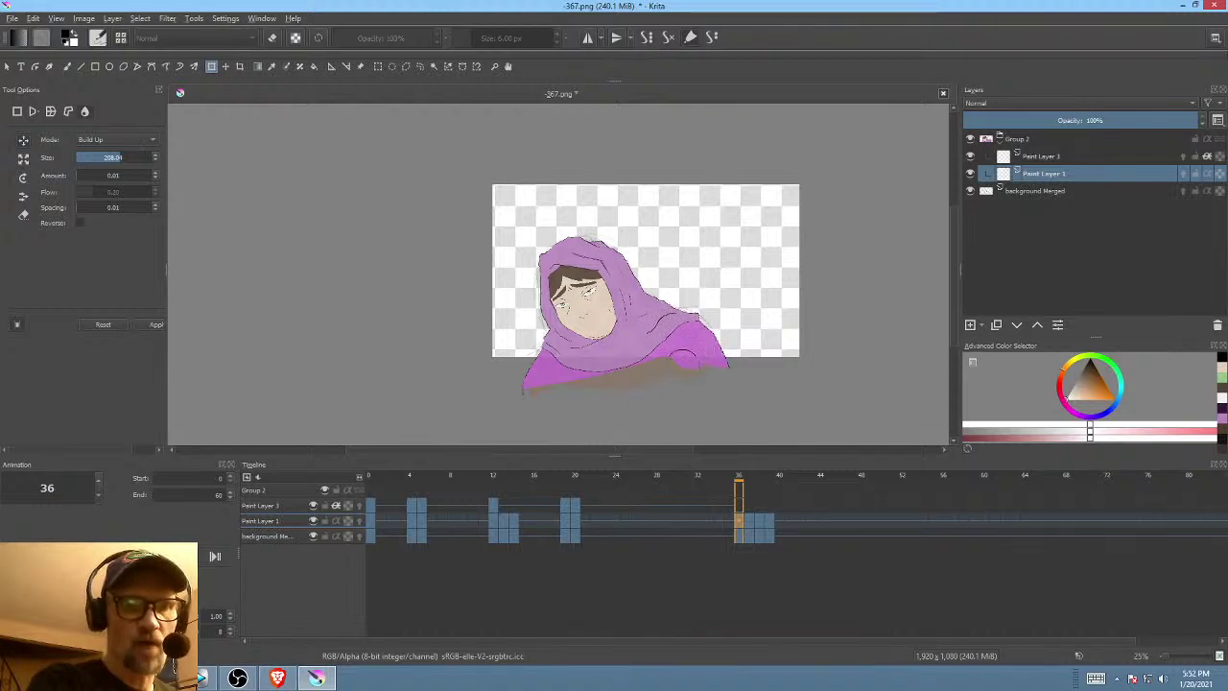
- On frame 37, enlarge the Liquify brush and reshape the shoulder on the viewer's left, comparing it with frame 36
click(747, 520)
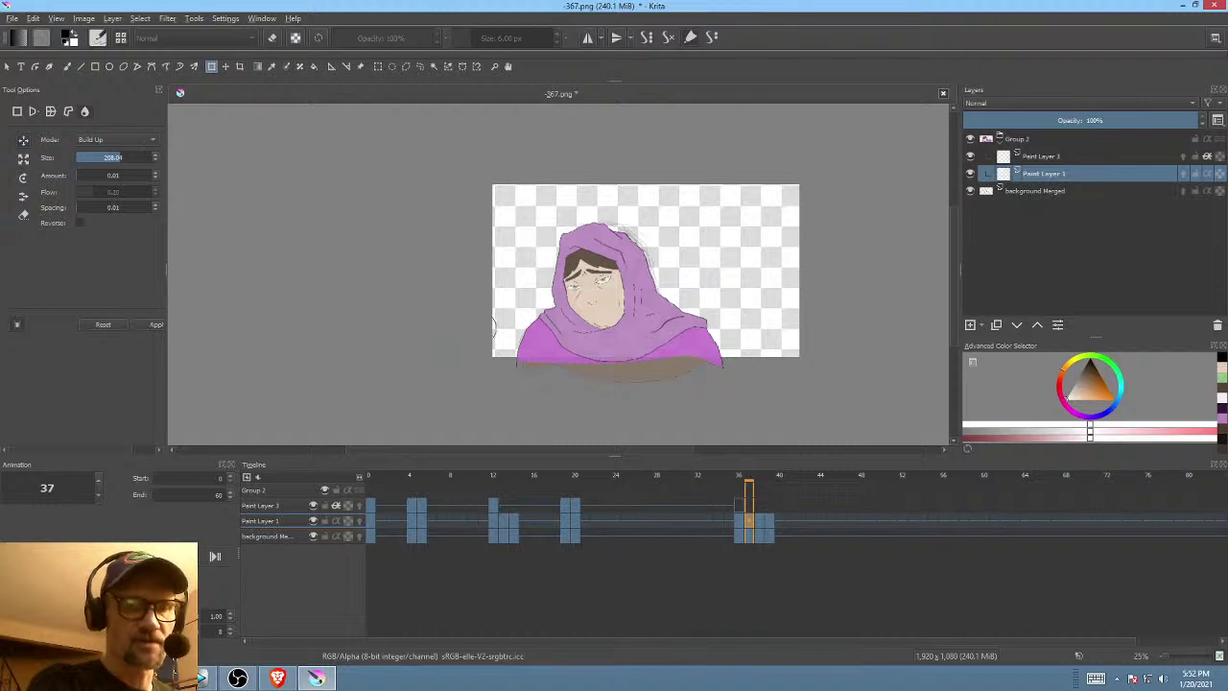
mouse_move(485, 322)
shift+mouse_down()
mouse_move(512, 298)
mouse_move(506, 379)
shift+mouse_up()
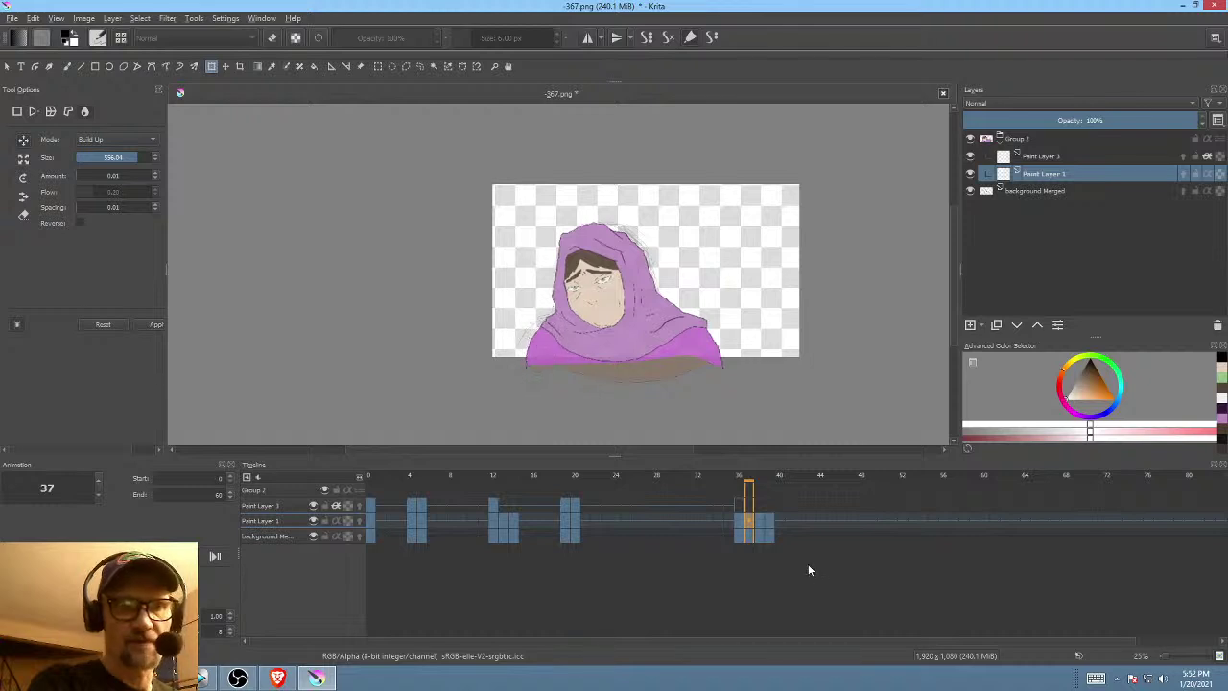
click(740, 519)
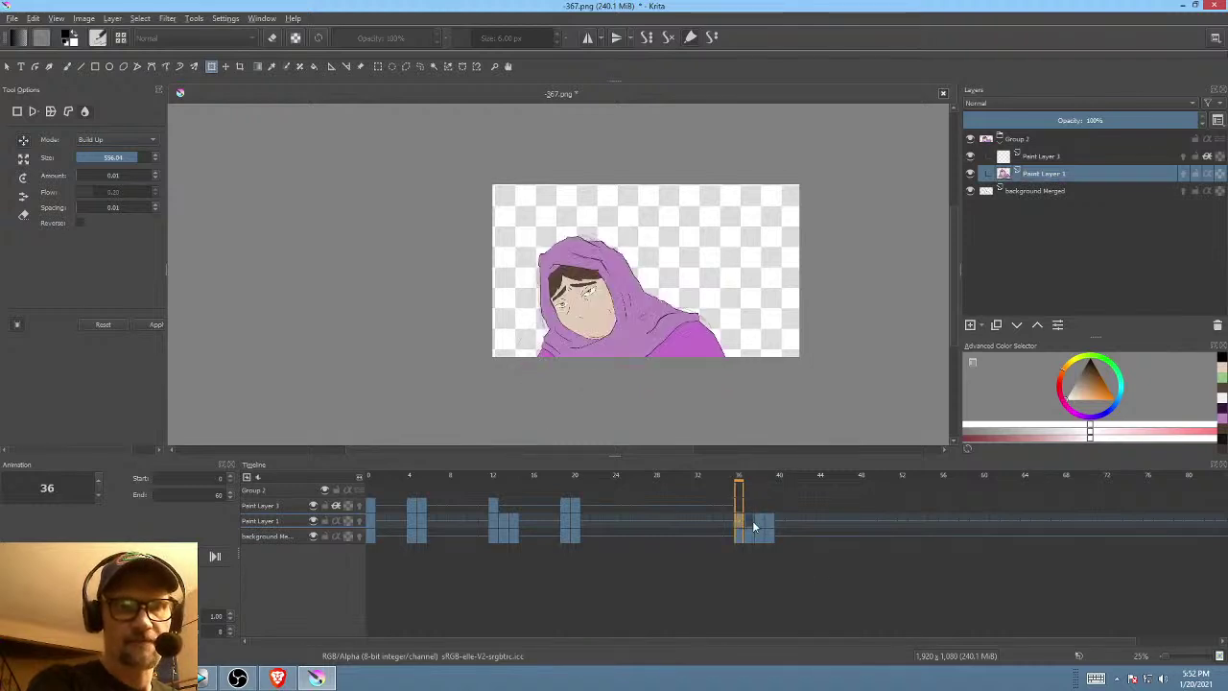
click(751, 520)
- On frame 38, use Liquify to reshape both shoulders and the scarf edge so the clothing covers the canvas's lower edge
click(760, 520)
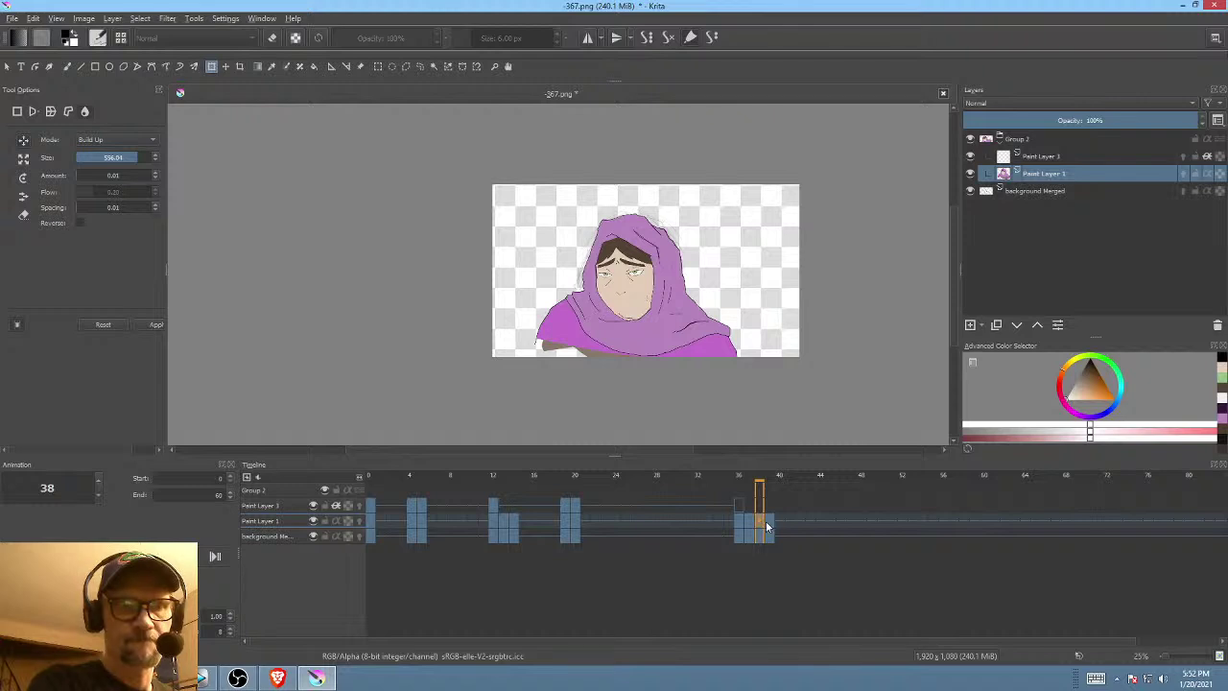
click(589, 358)
mouse_move(550, 297)
mouse_down()
mouse_move(559, 312)
mouse_move(531, 349)
mouse_move(561, 383)
mouse_move(597, 388)
mouse_up()
mouse_move(741, 392)
mouse_down()
mouse_move(742, 360)
mouse_move(733, 366)
mouse_up()
click(750, 521)
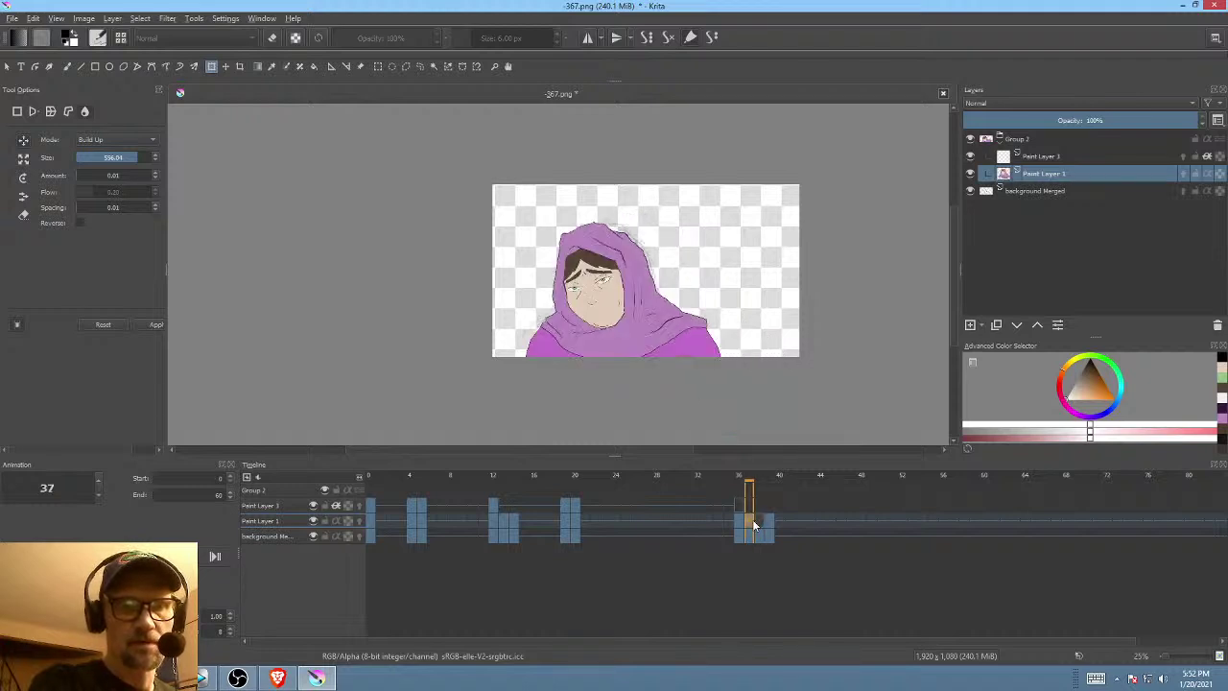
click(757, 526)
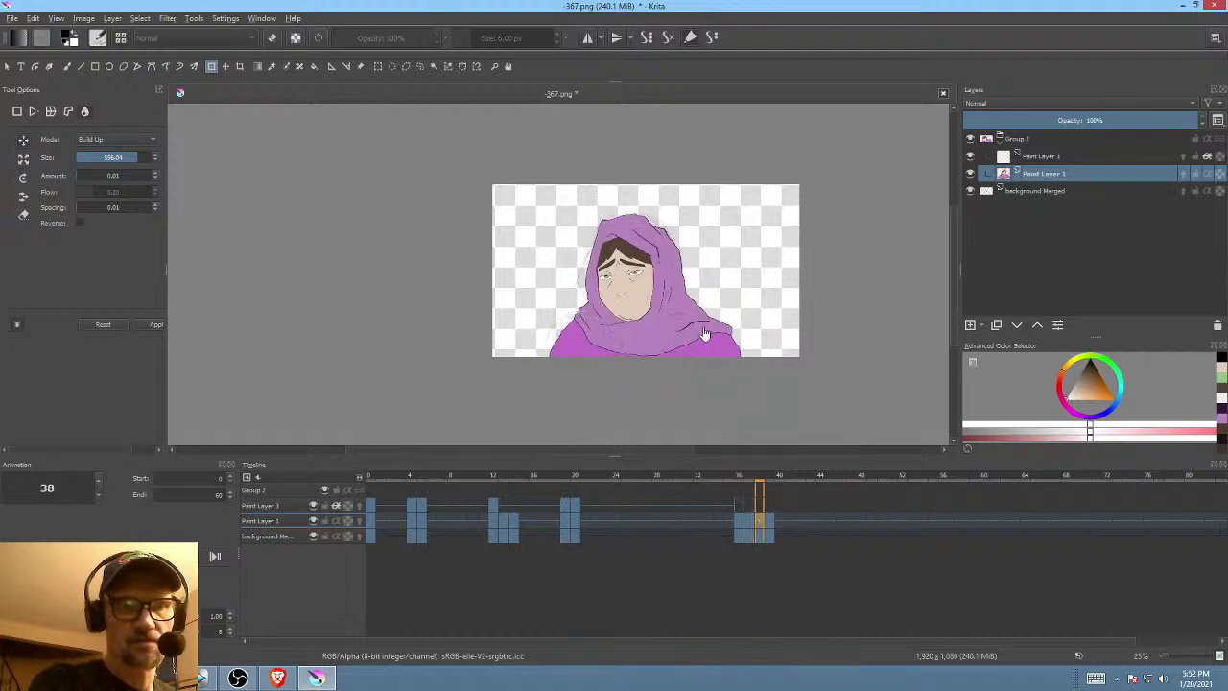
click(701, 319)
mouse_move(702, 315)
mouse_down()
mouse_move(754, 348)
mouse_move(700, 296)
mouse_move(650, 313)
mouse_move(707, 316)
mouse_move(688, 321)
mouse_move(696, 326)
mouse_up()
- On frame 39, use the Free transform to move the front-facing drawing to the right onto the rough sketch
click(767, 493)
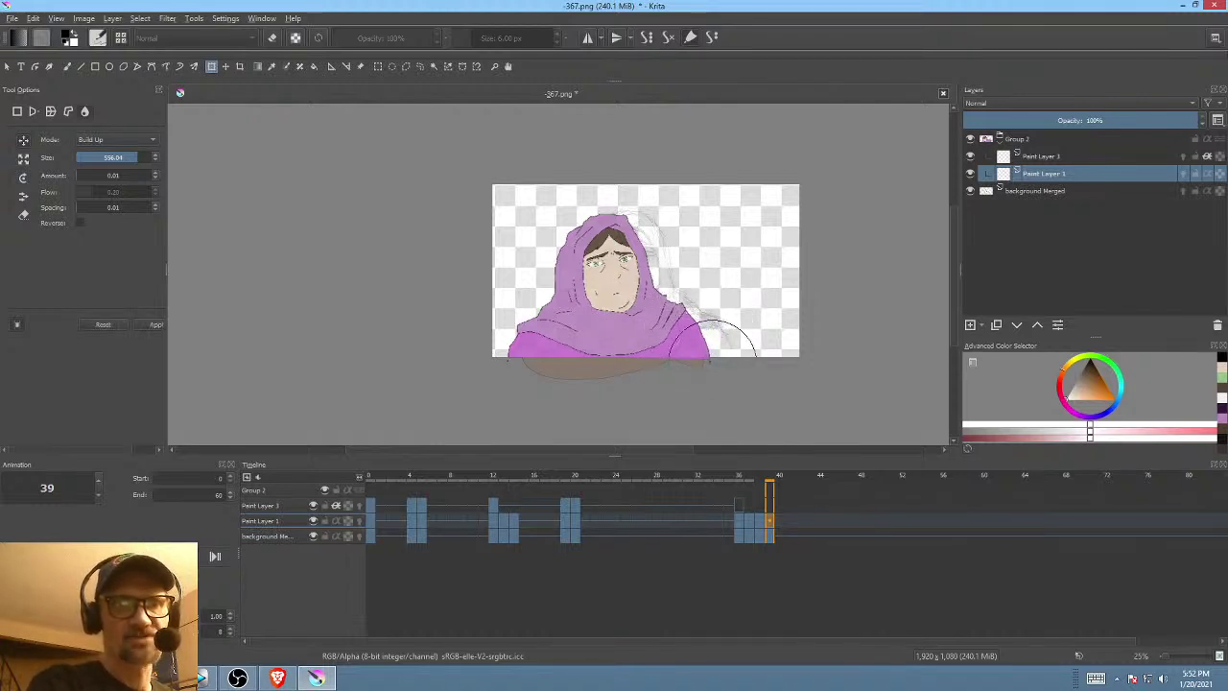
right_click(627, 287)
click(649, 303)
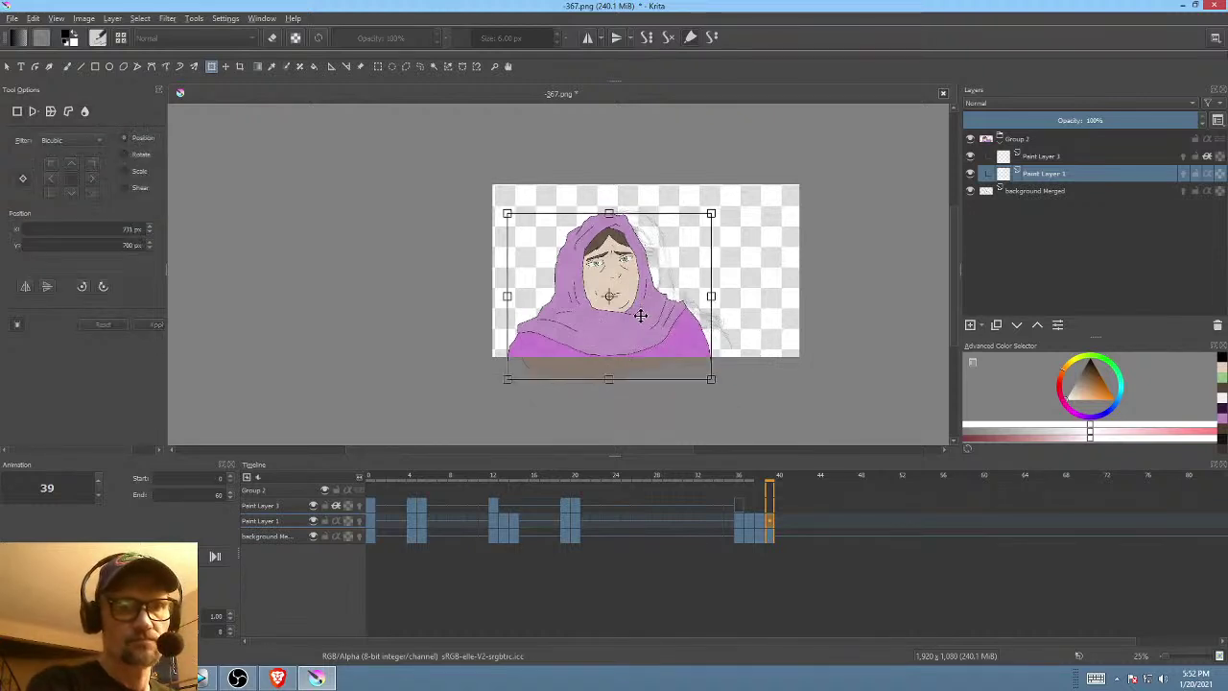
drag(639, 316, 684, 329)
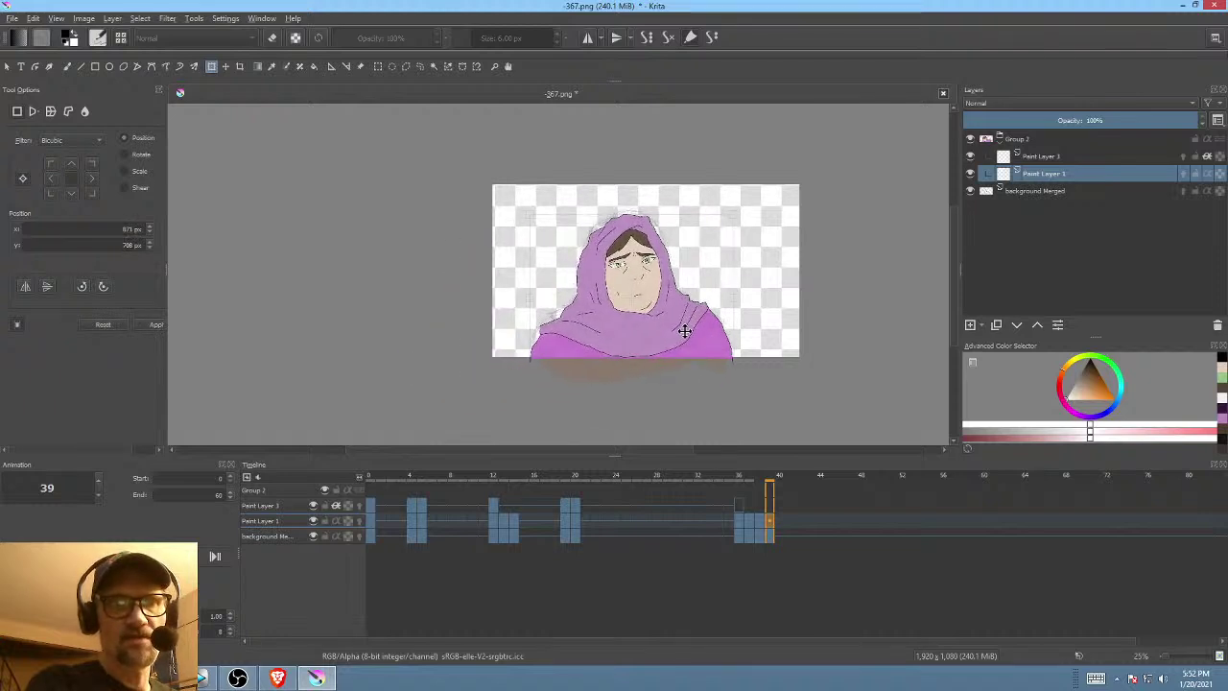
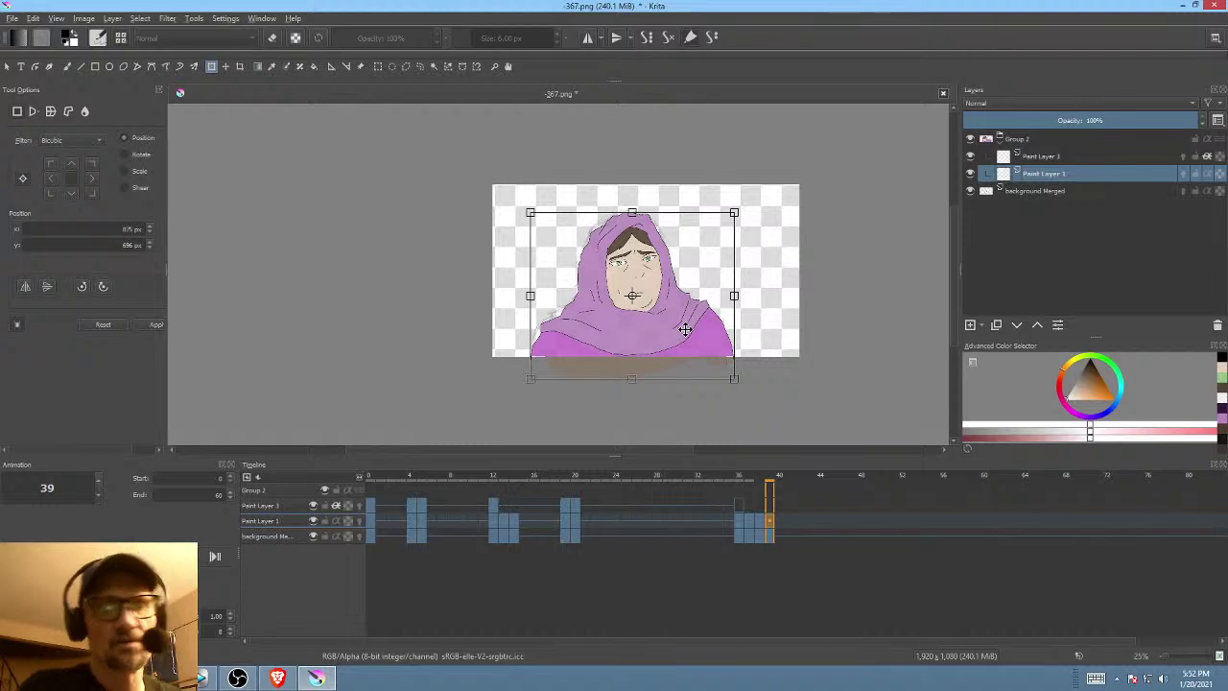
- Play the animation from frame 34 to check the head turn across frames 36 to 39
click(718, 527)
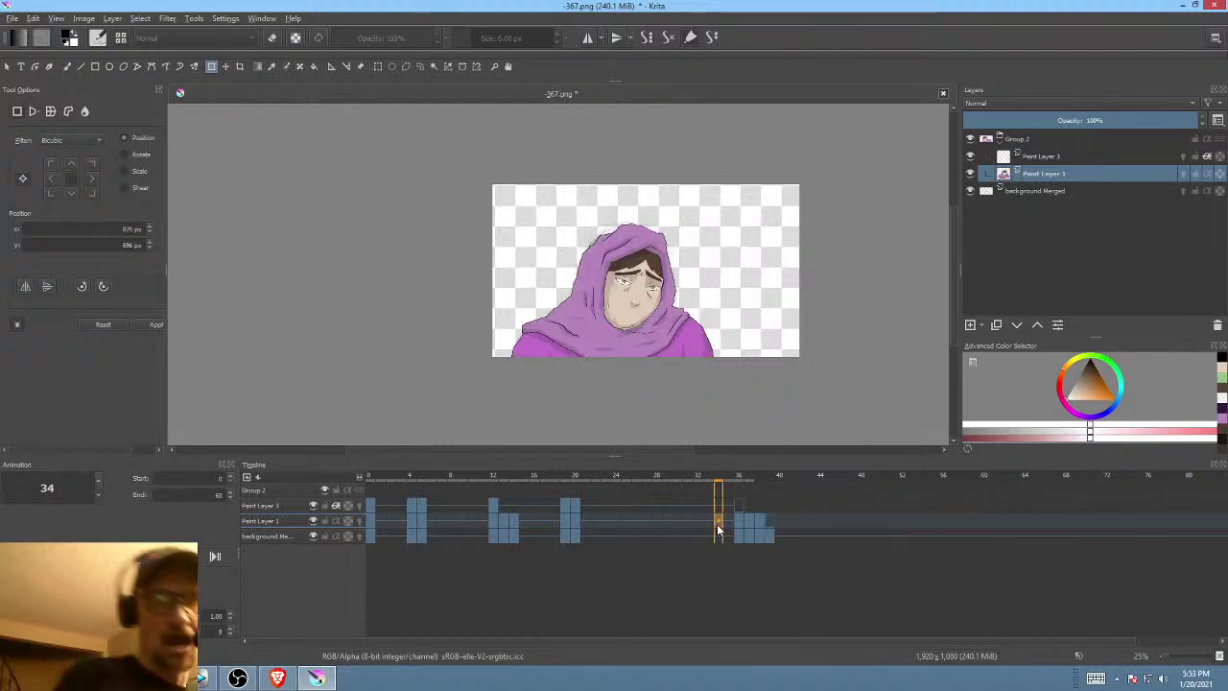
click(740, 520)
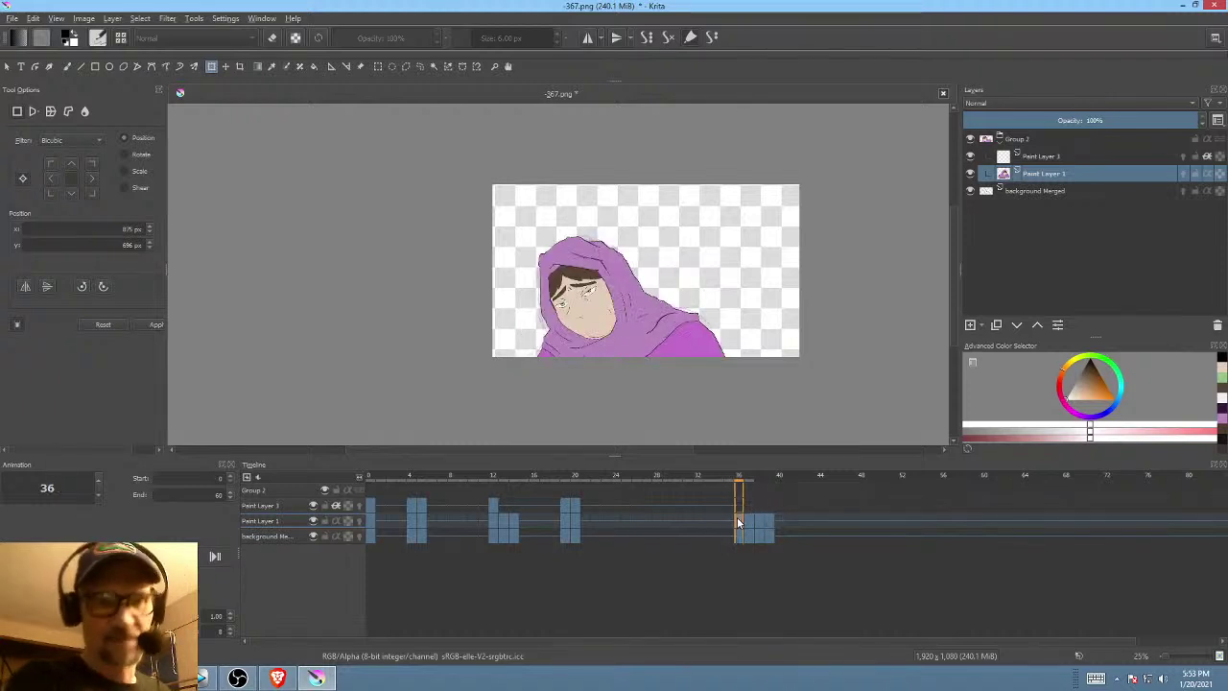
click(722, 515)
key(space)
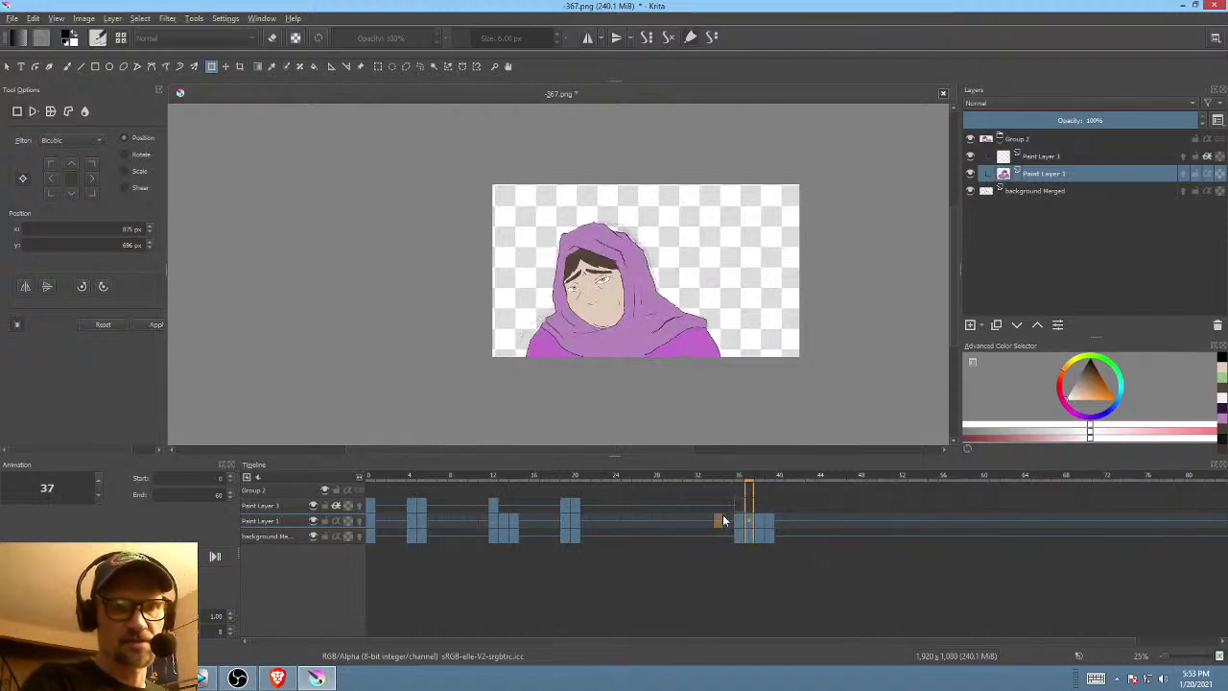
key(space)
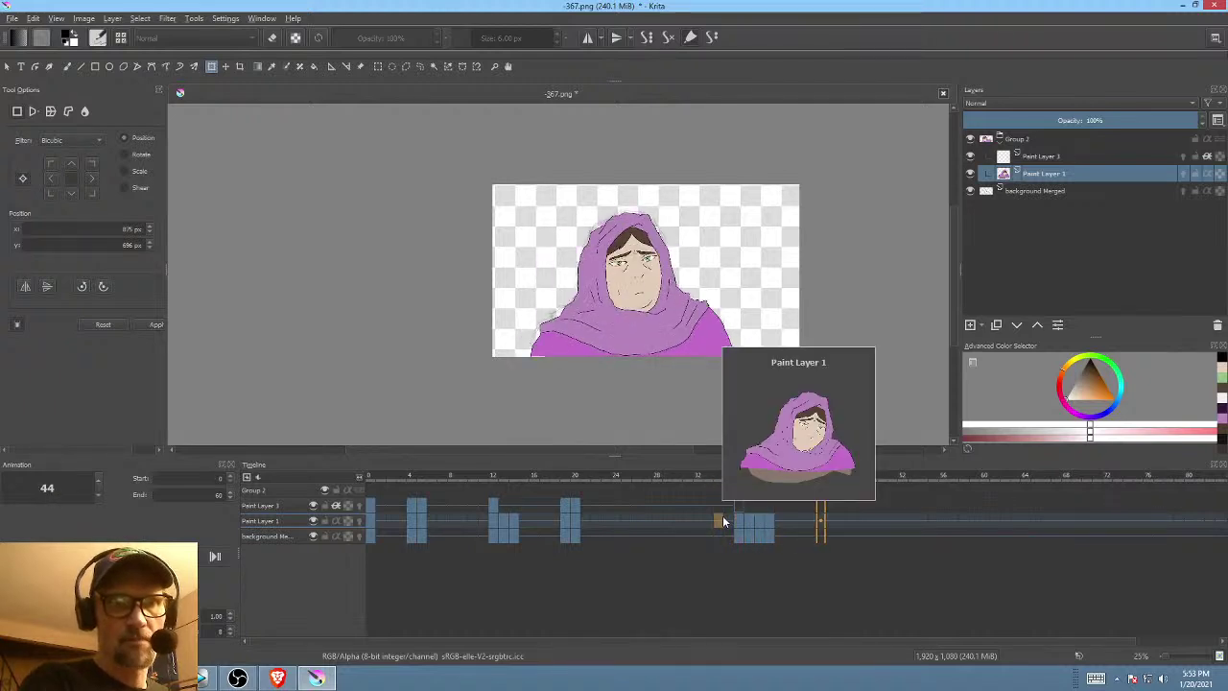
key(space)
- On frame 37, use a smaller Liquify brush to lower the hood's crown and push its face-side edge outward
click(745, 520)
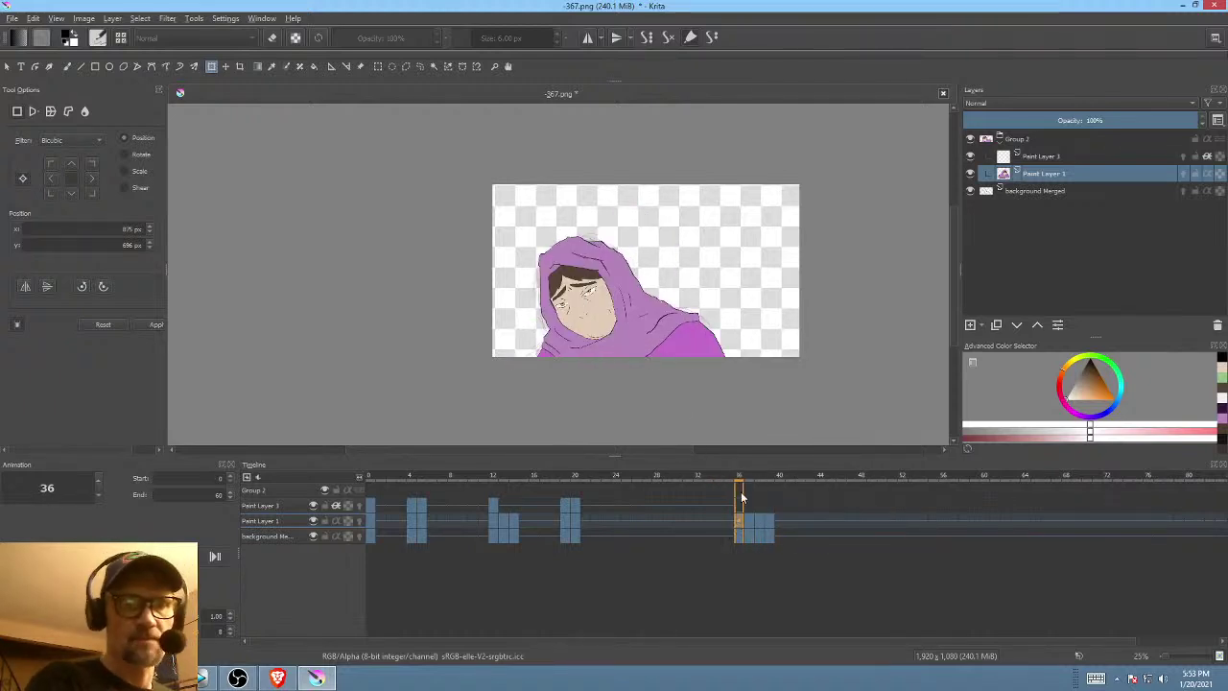
scroll(624, 296, up, 2)
drag(645, 307, 663, 247)
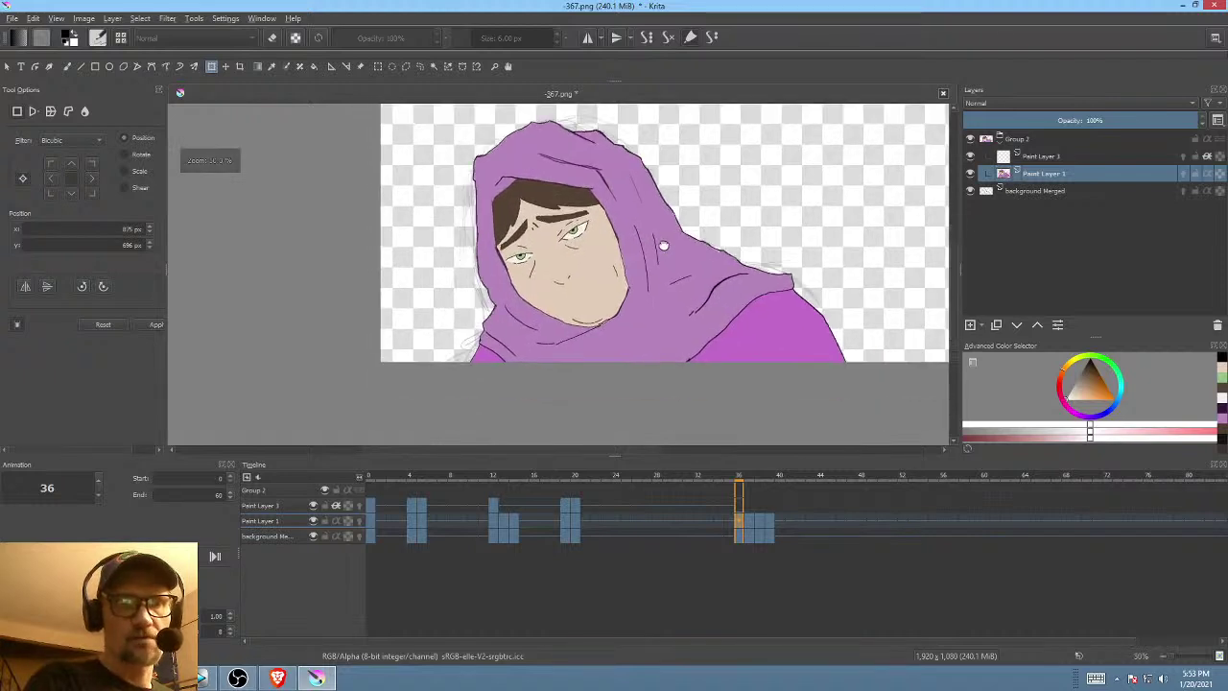
click(752, 521)
drag(778, 369, 782, 384)
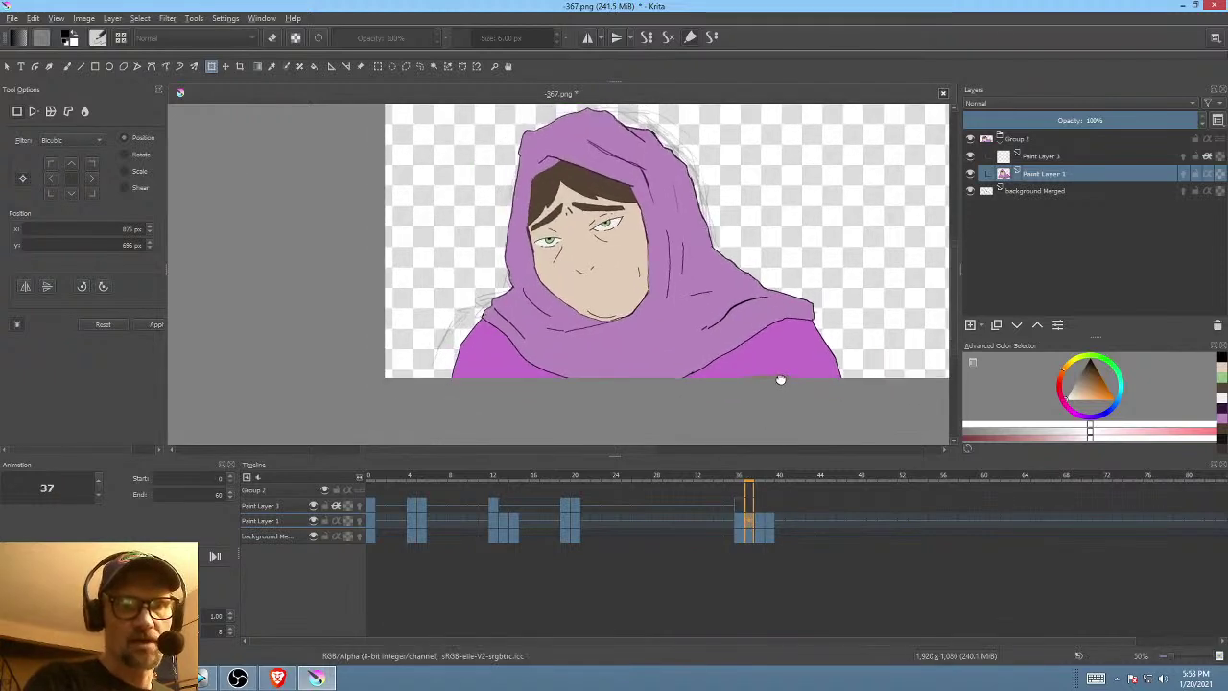
drag(718, 215, 721, 258)
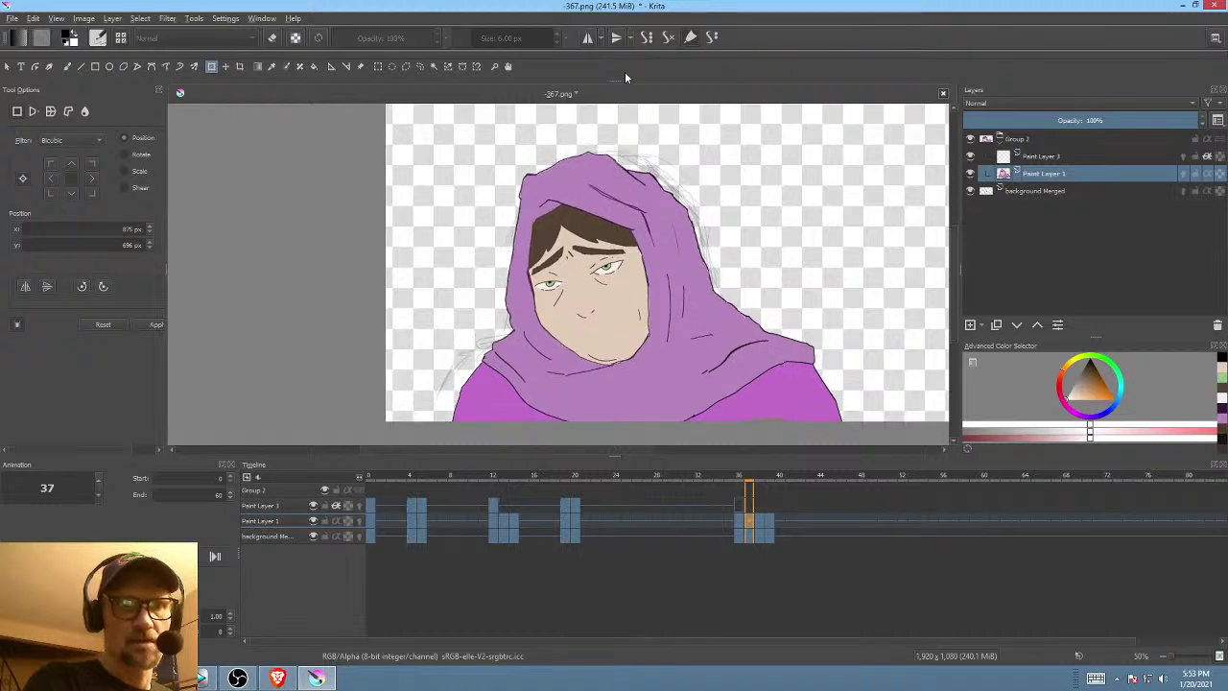
click(615, 136)
right_click(636, 160)
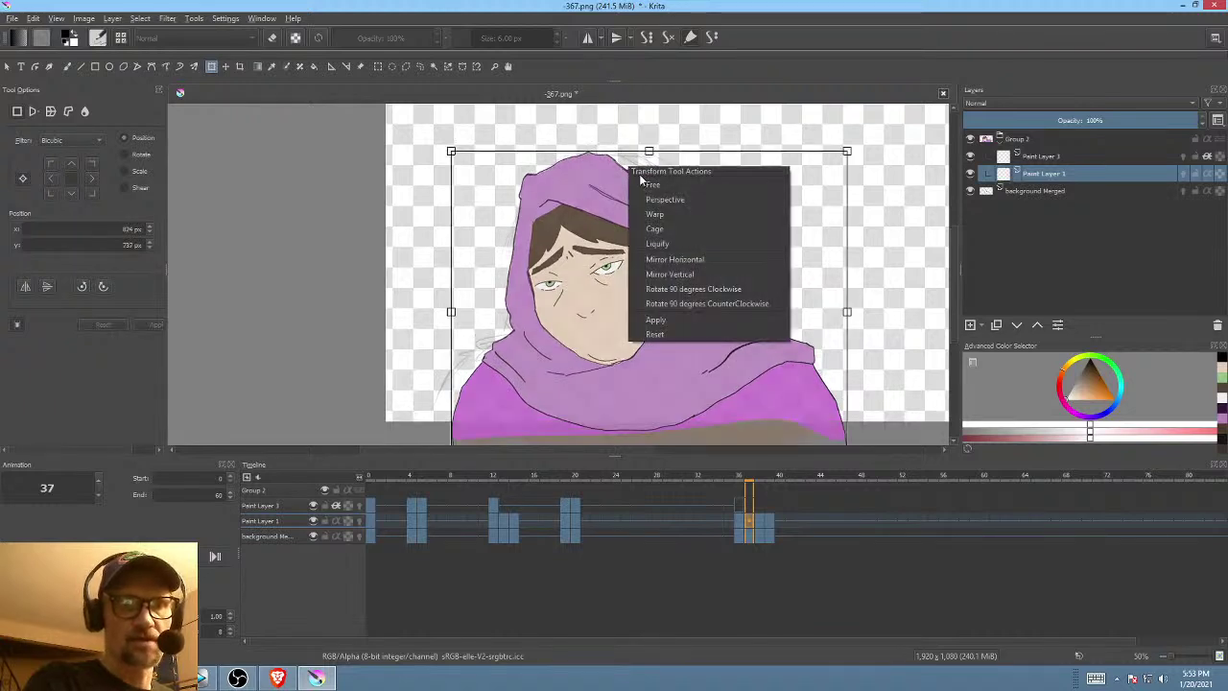
click(672, 233)
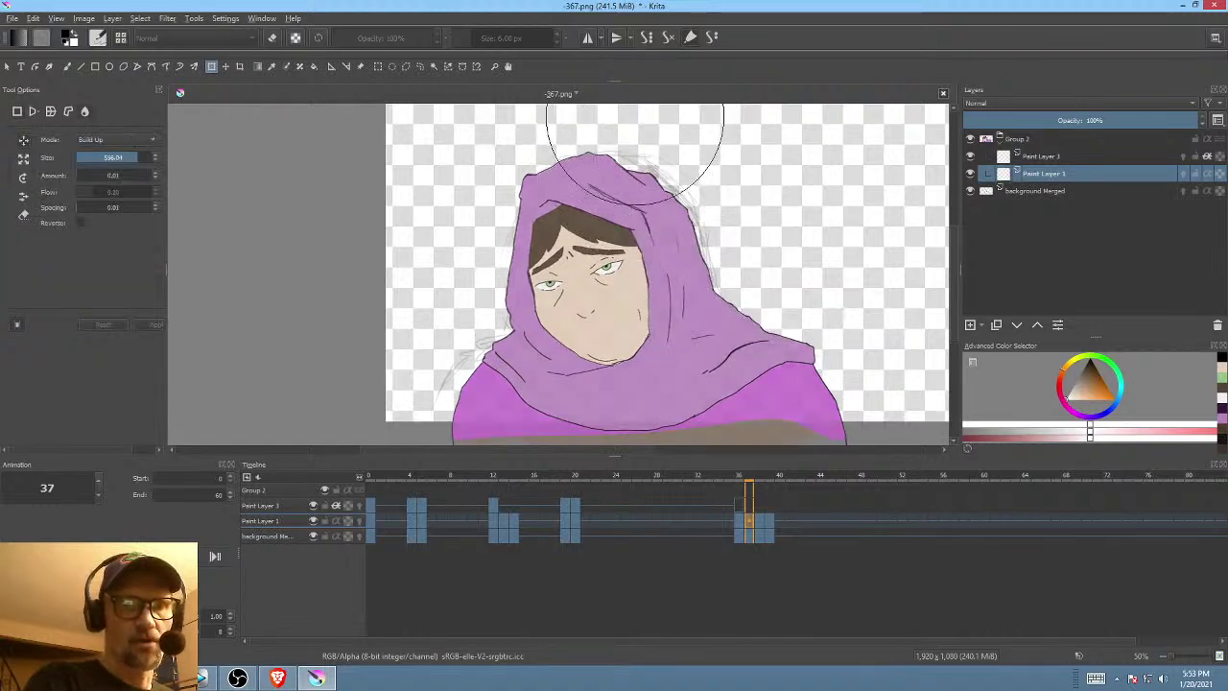
mouse_move(586, 140)
shift+mouse_down()
mouse_move(473, 140)
mouse_move(627, 148)
shift+mouse_up()
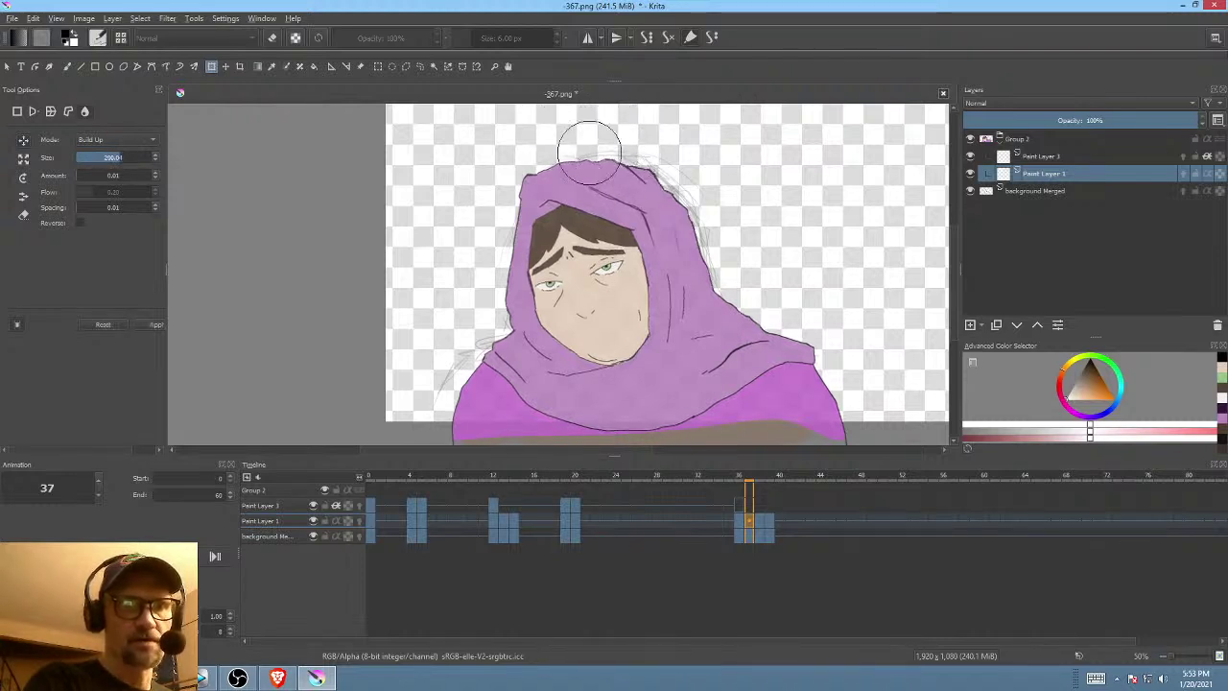
mouse_move(505, 190)
mouse_down()
mouse_move(488, 192)
mouse_move(489, 224)
mouse_move(511, 243)
mouse_up()
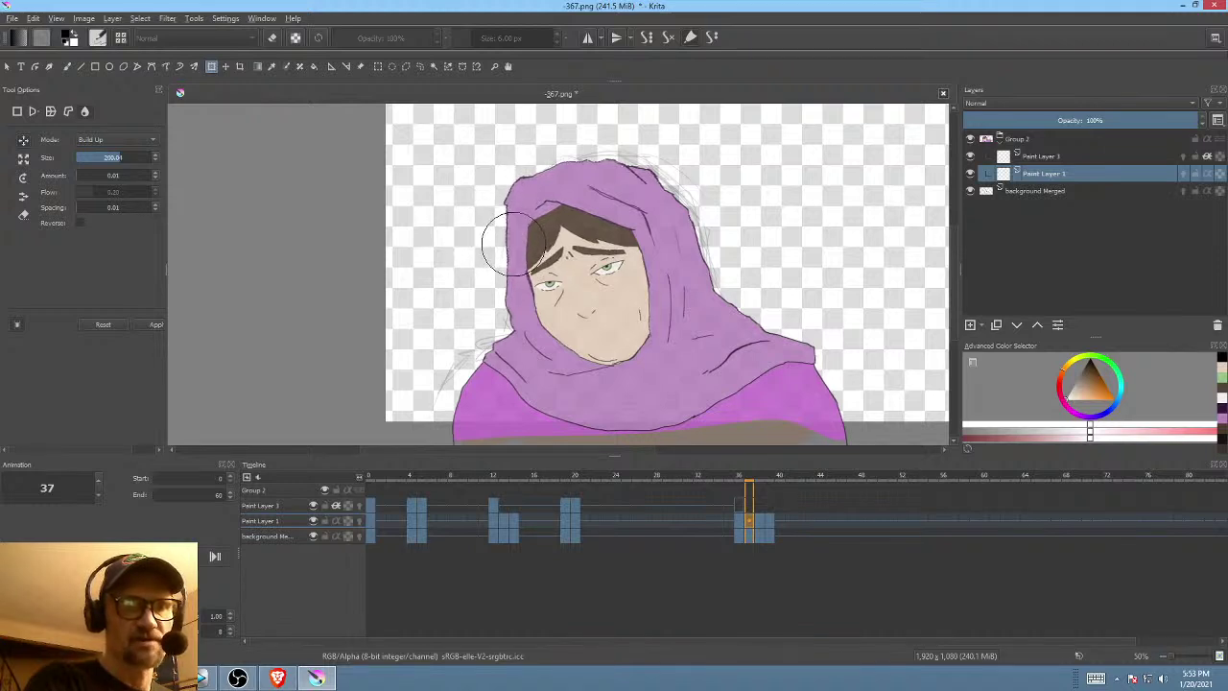
- Push frame 38's face and hood toward the rough sketch with an enlarged Liquify brush, and play back from frame 34
click(737, 520)
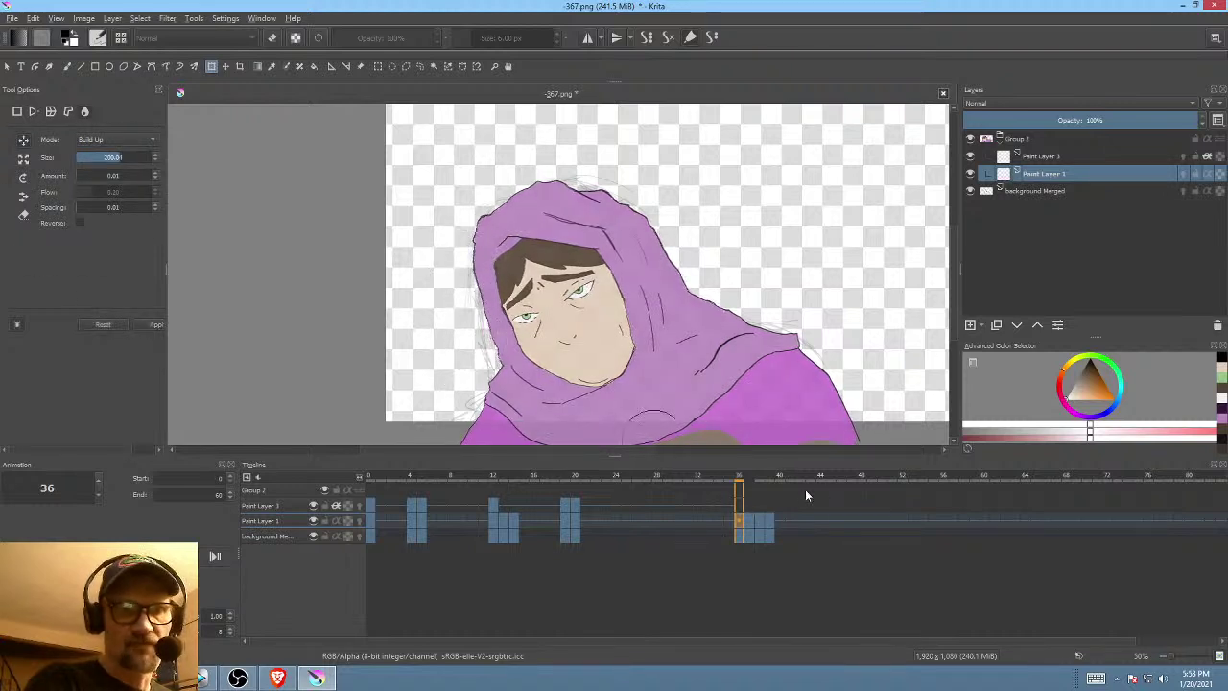
click(750, 527)
click(762, 528)
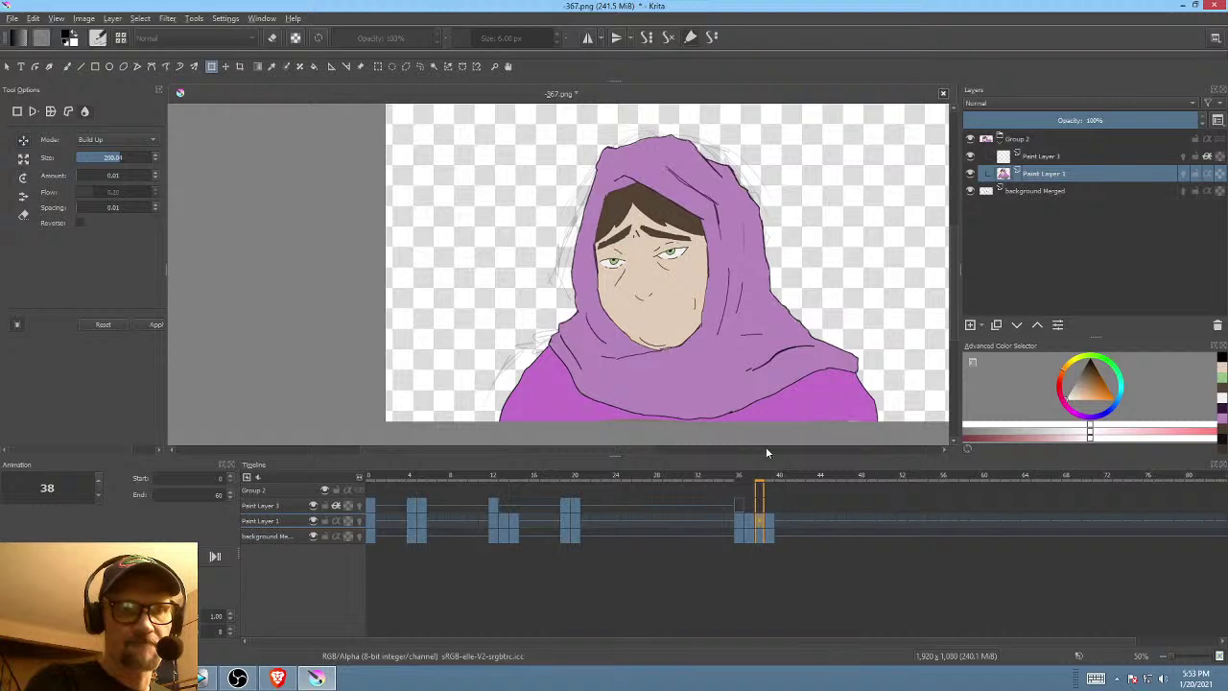
click(769, 524)
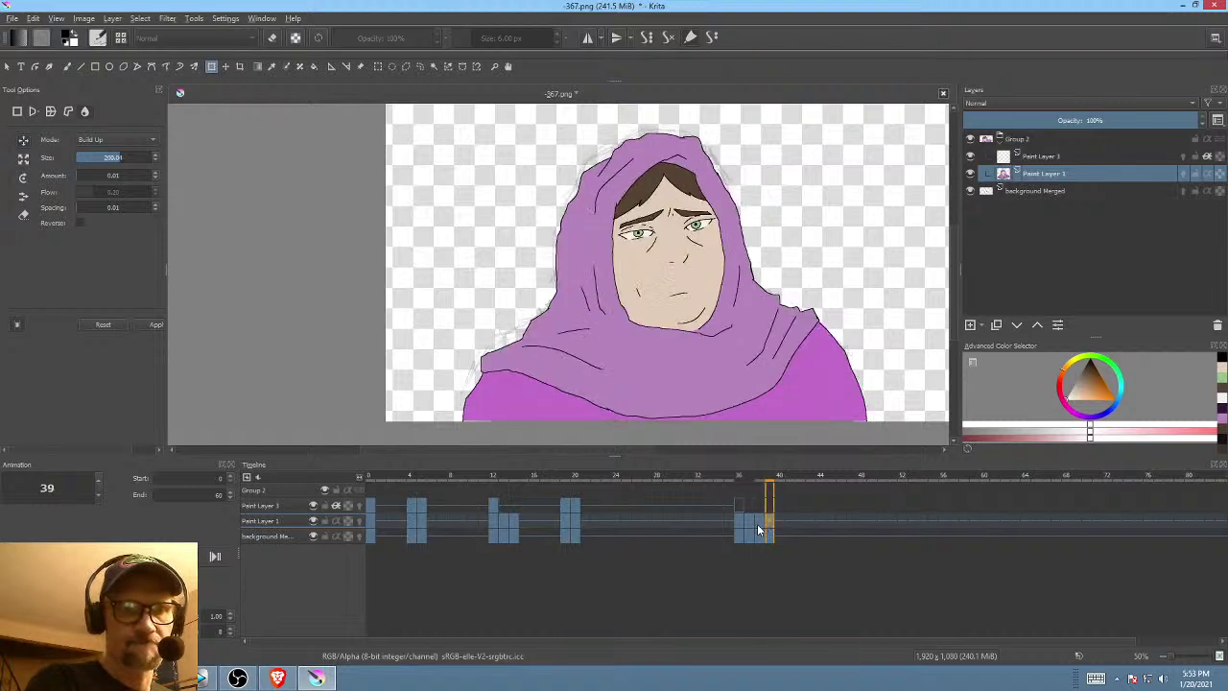
click(760, 527)
click(651, 294)
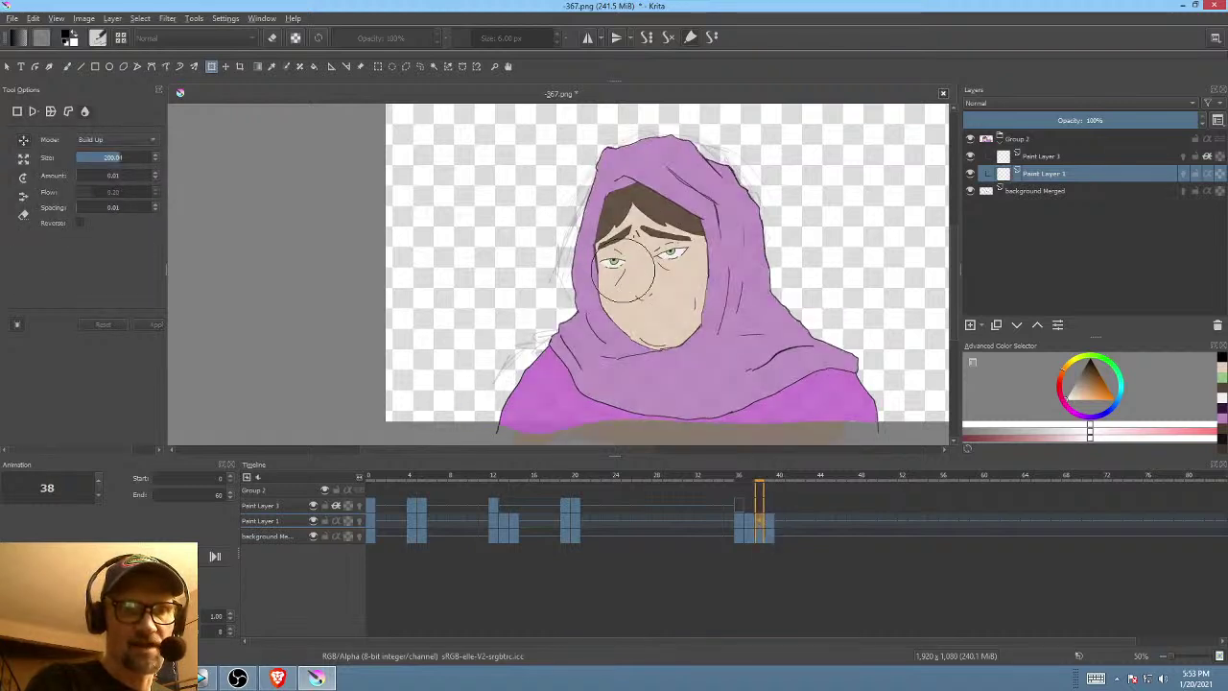
shift+drag(623, 269, 735, 269)
mouse_move(622, 259)
mouse_down()
mouse_move(575, 215)
mouse_move(614, 254)
mouse_up()
click(717, 519)
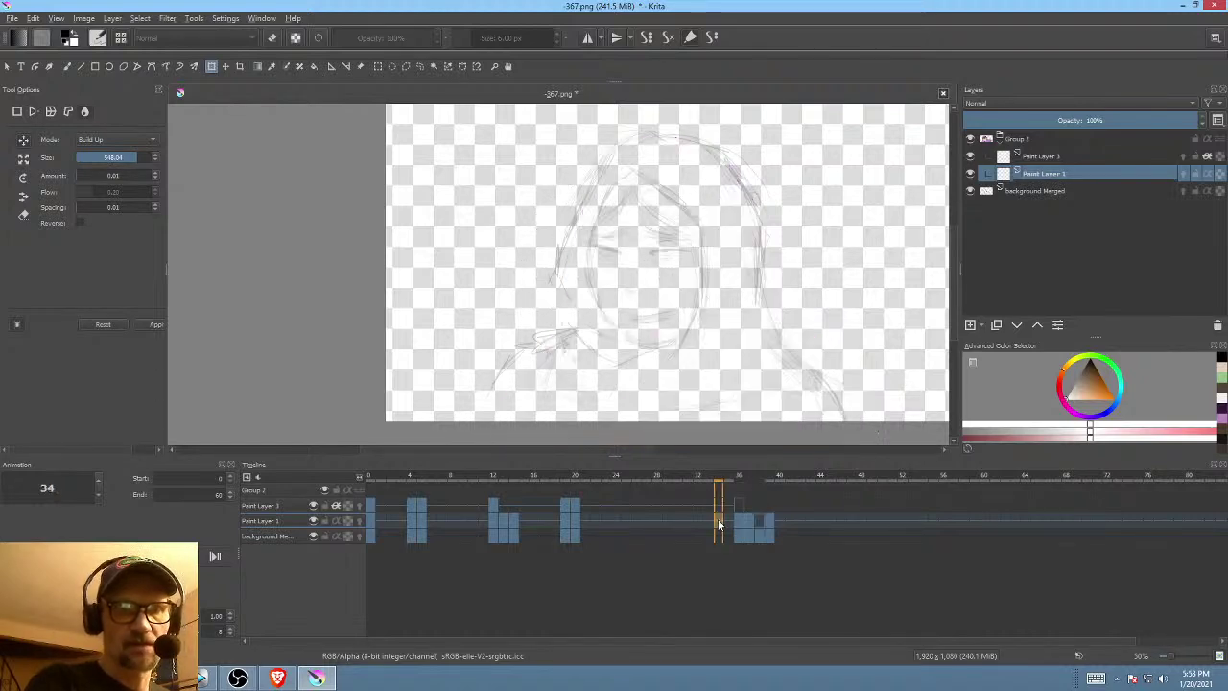
key(space)
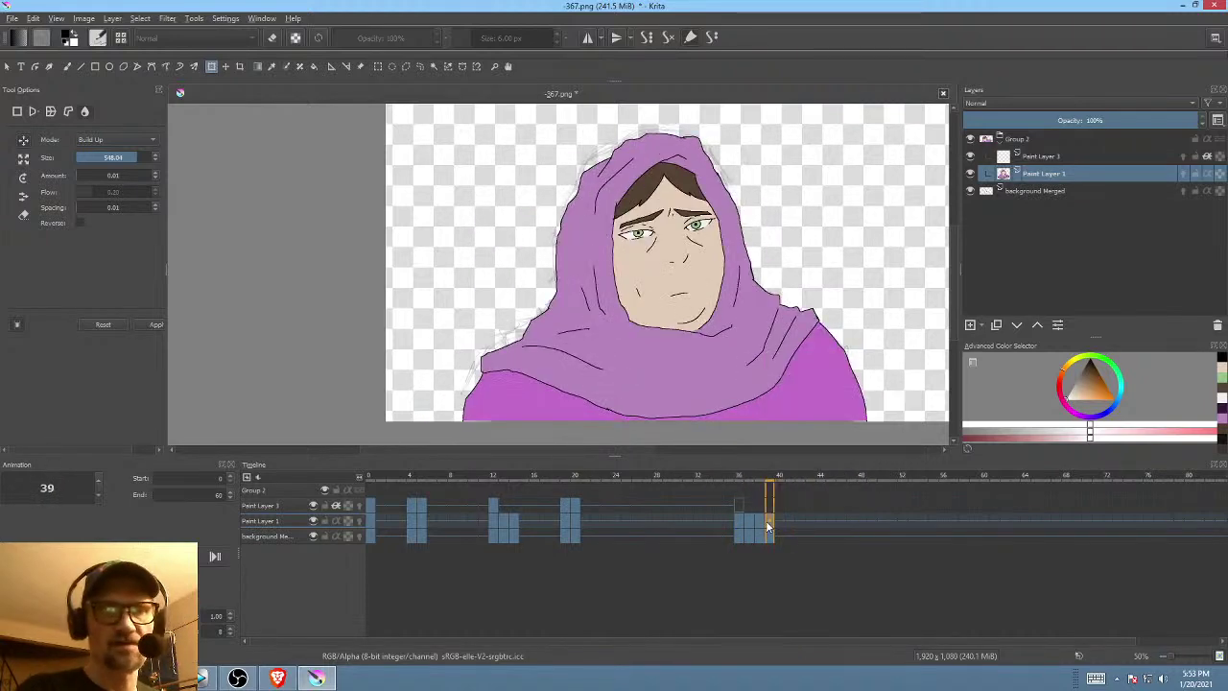
- Liquify the face on frame 38 of Paint Layer 1 with a brush size of about 406, nudging the facial features slightly upward
key(Left)
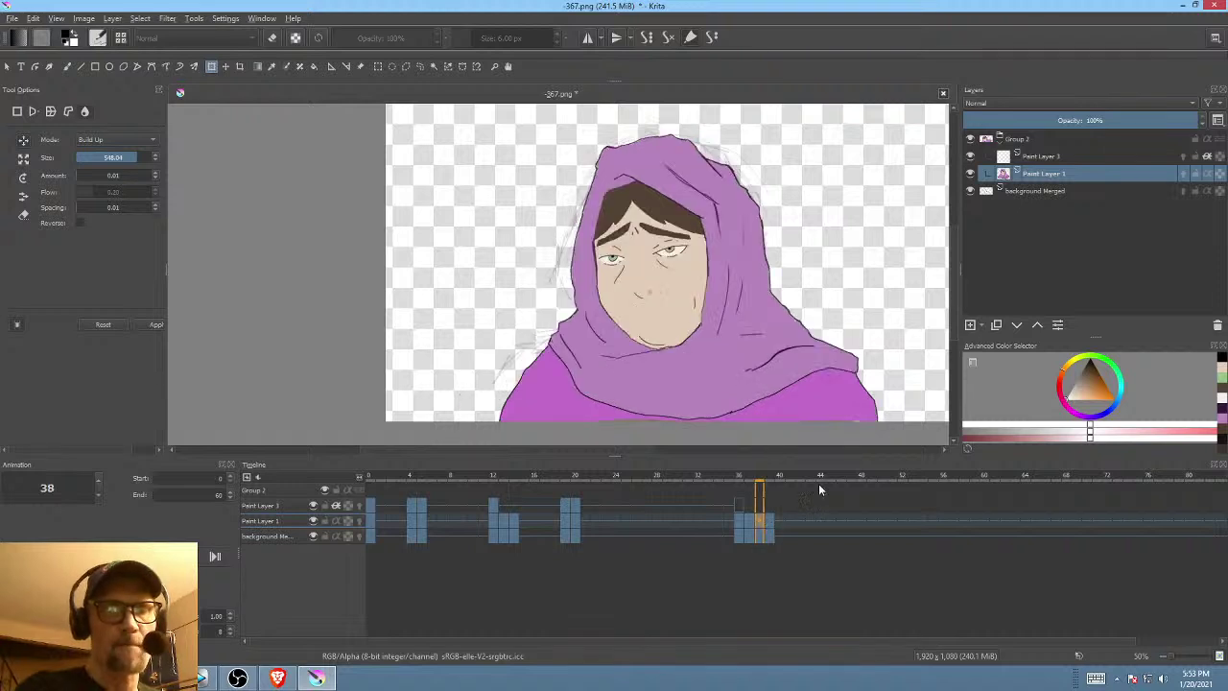
click(624, 267)
shift+drag(630, 273, 600, 272)
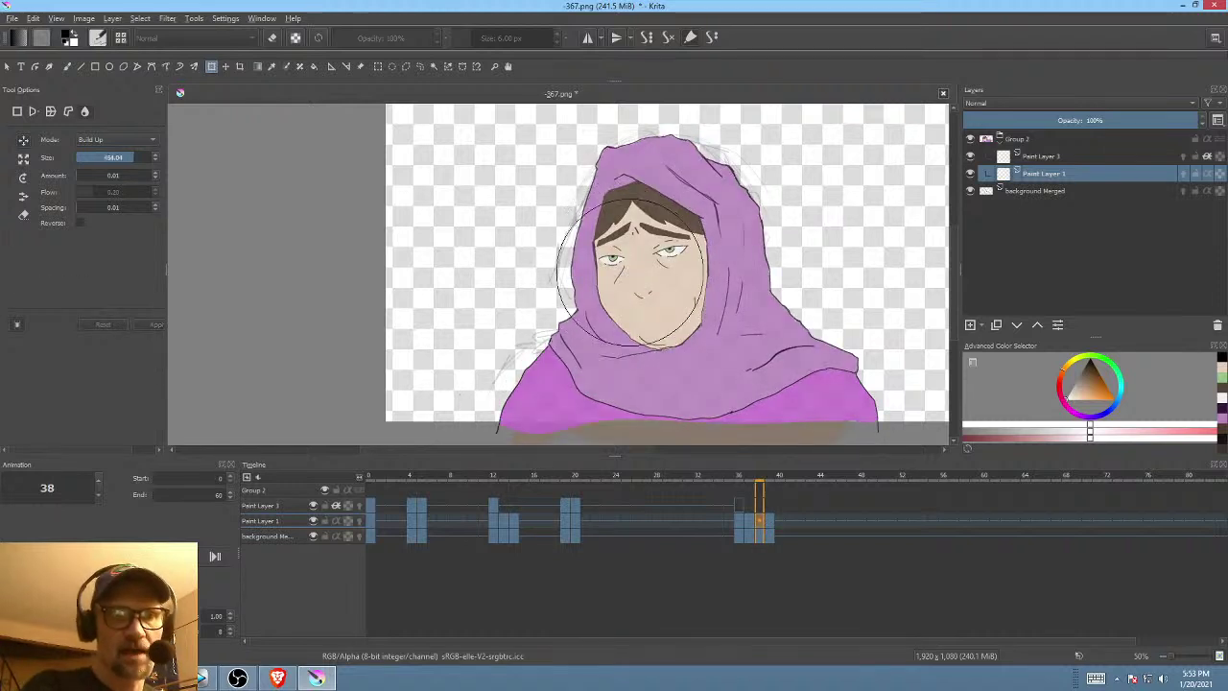
key(bracketright)
key(bracketright)
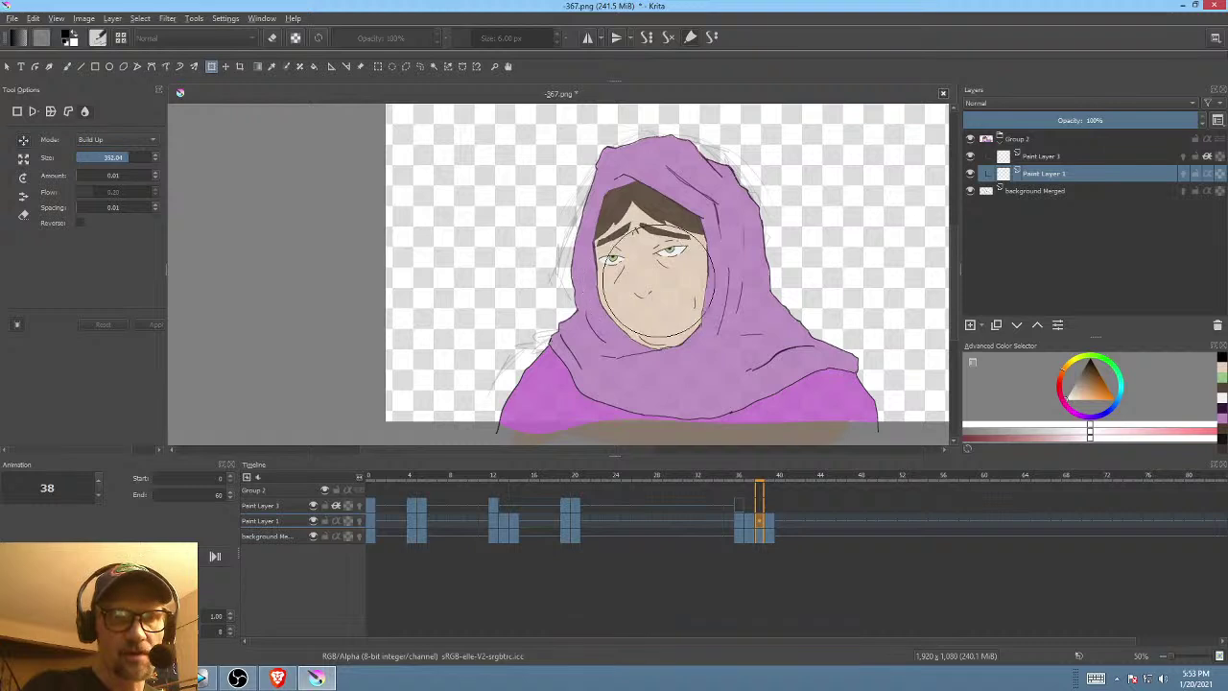
key(bracketright)
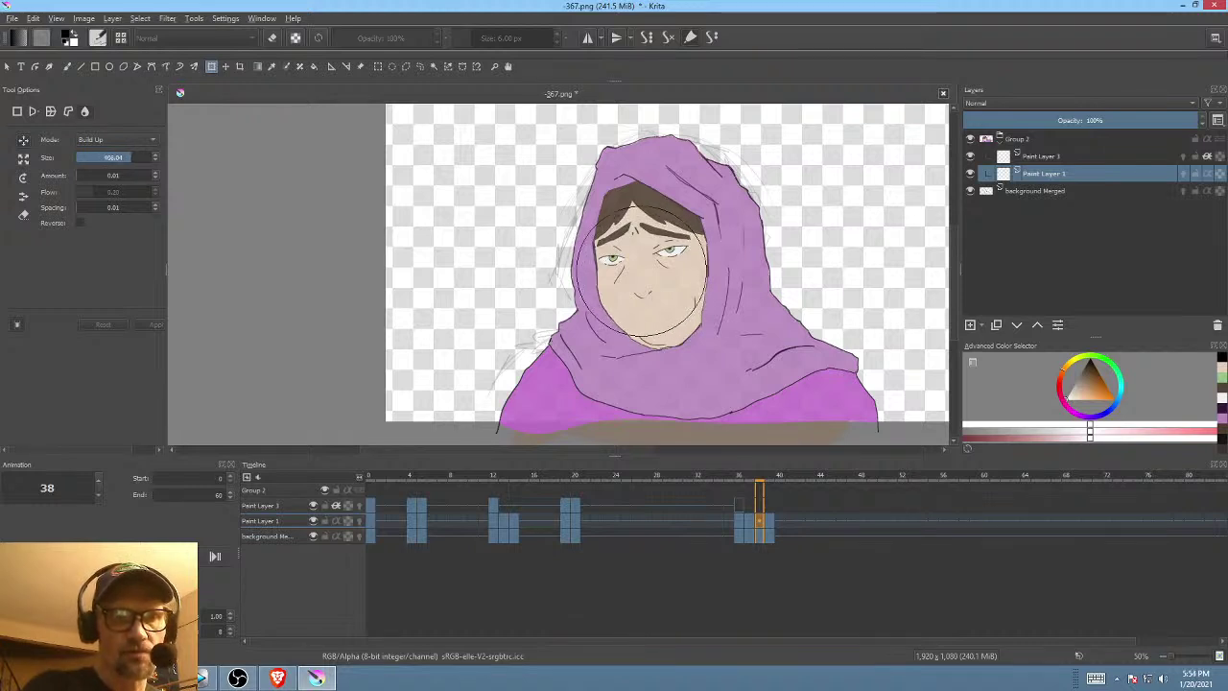
drag(639, 277, 648, 266)
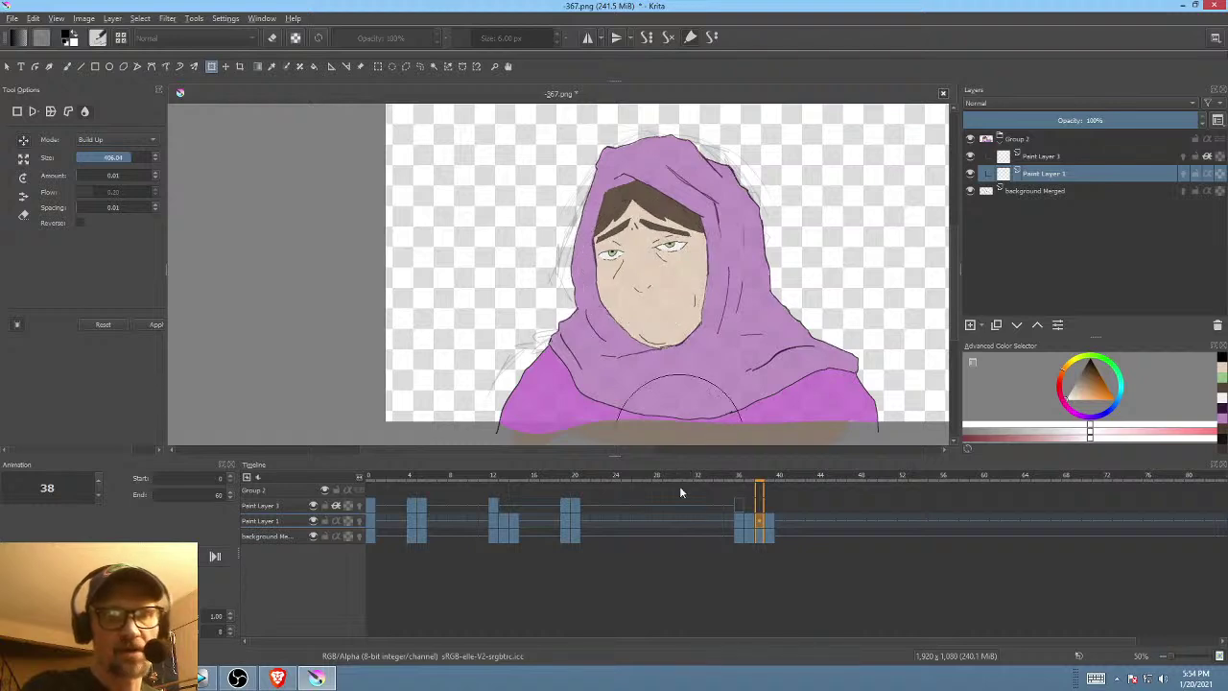
click(706, 515)
- Play back and step through the head turn around frames 33 to 42 to check the motion
key(space)
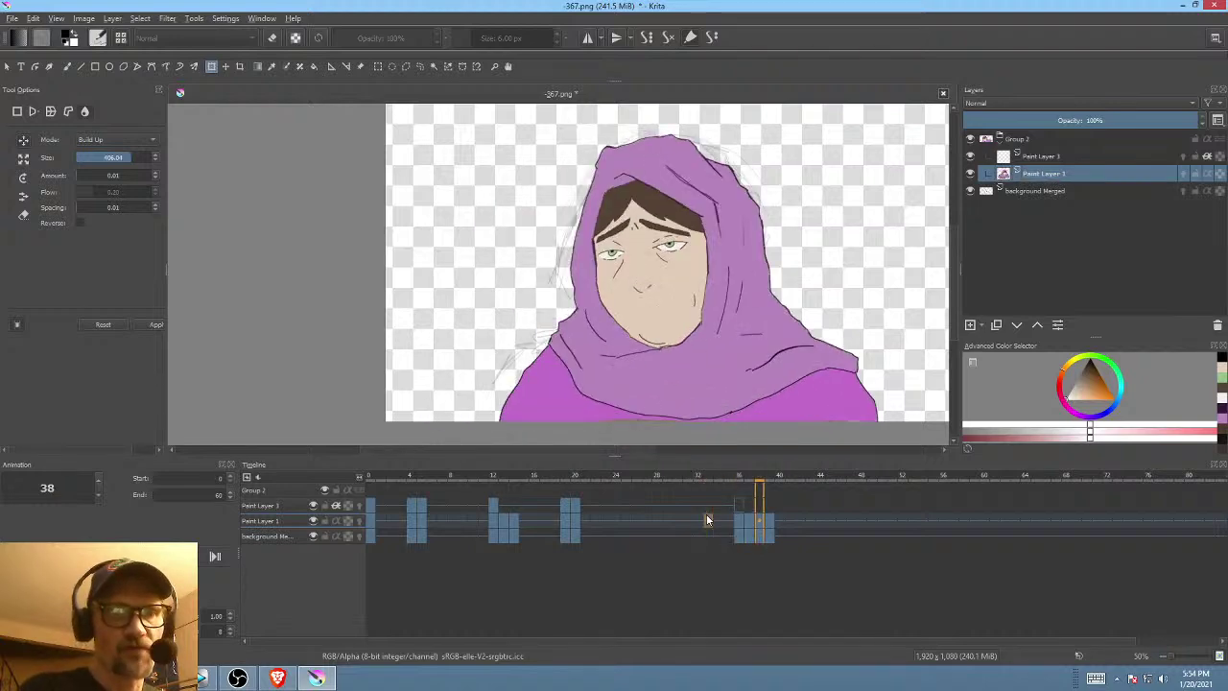
key(space)
key(space)
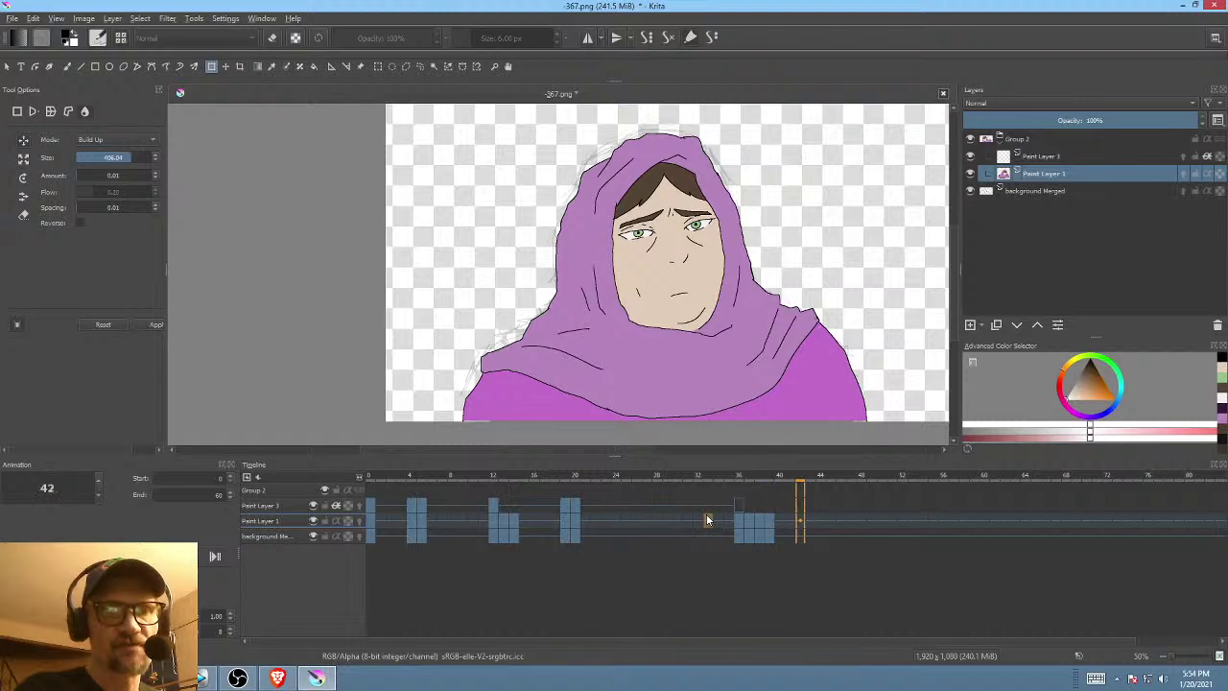
click(707, 519)
key(Right)
key(Right)
key(Right)
key(Right)
key(Right)
key(Right)
key(Right)
key(Right)
key(Right)
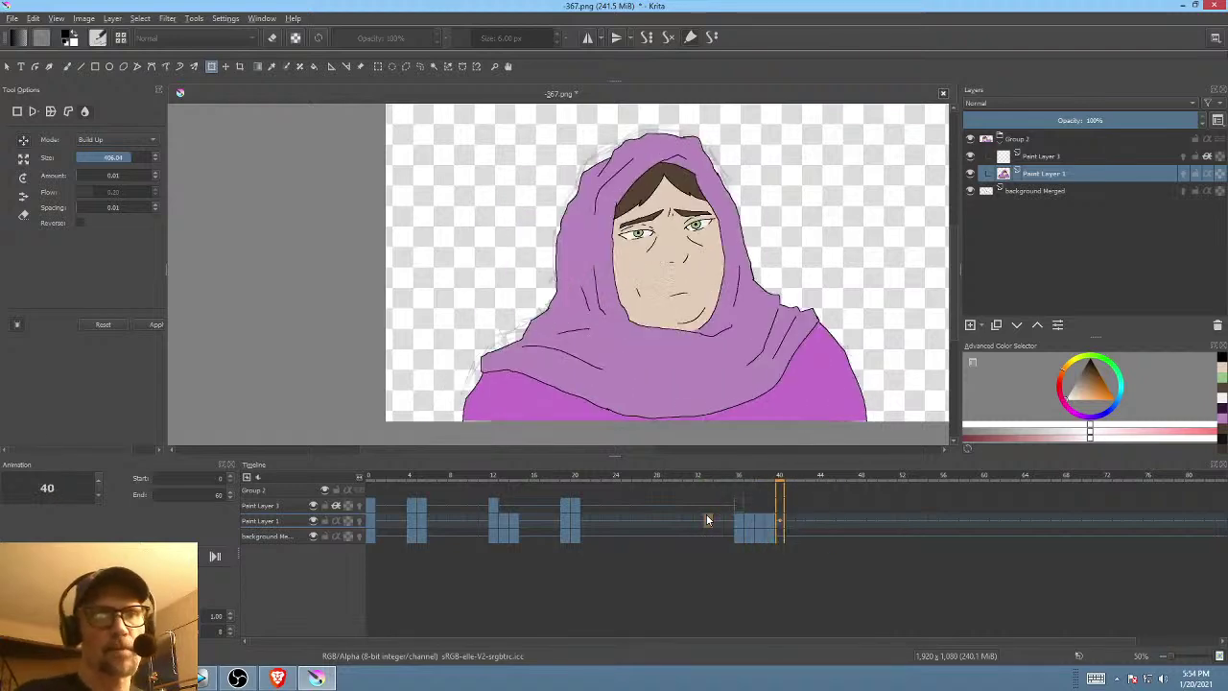
click(707, 519)
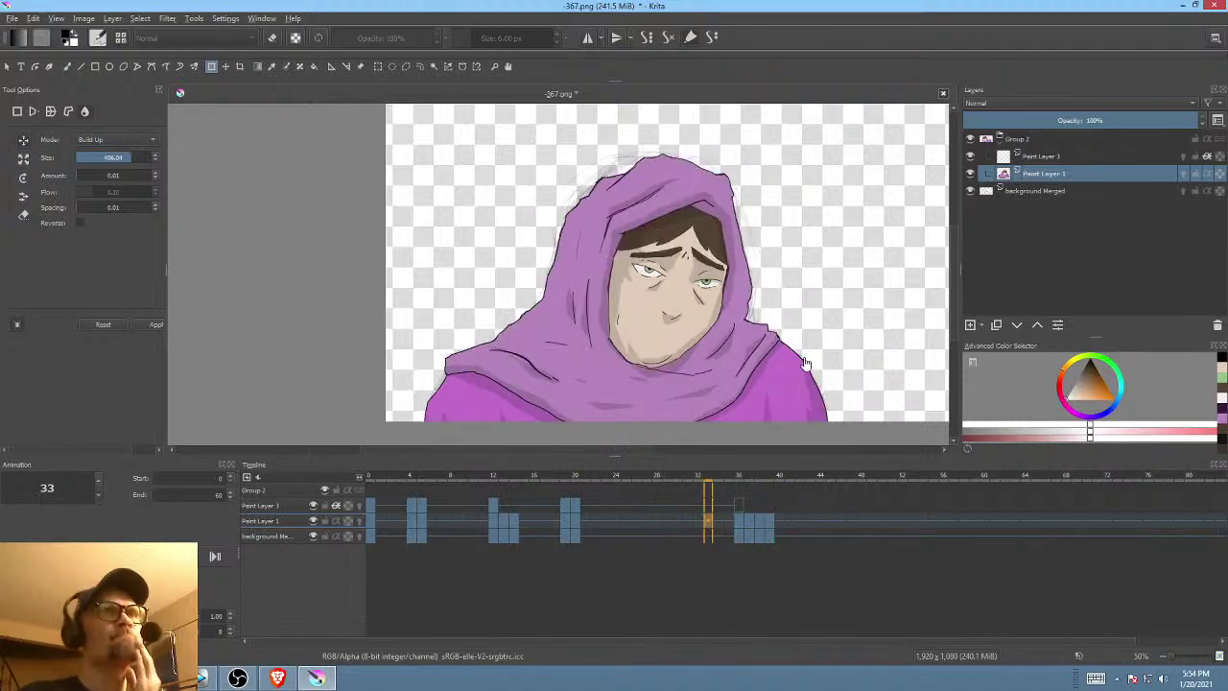
- On frame 36 of Paint Layer 3, shade the outer edge of the sleeve with a black filled freehand shape
click(1045, 157)
click(574, 507)
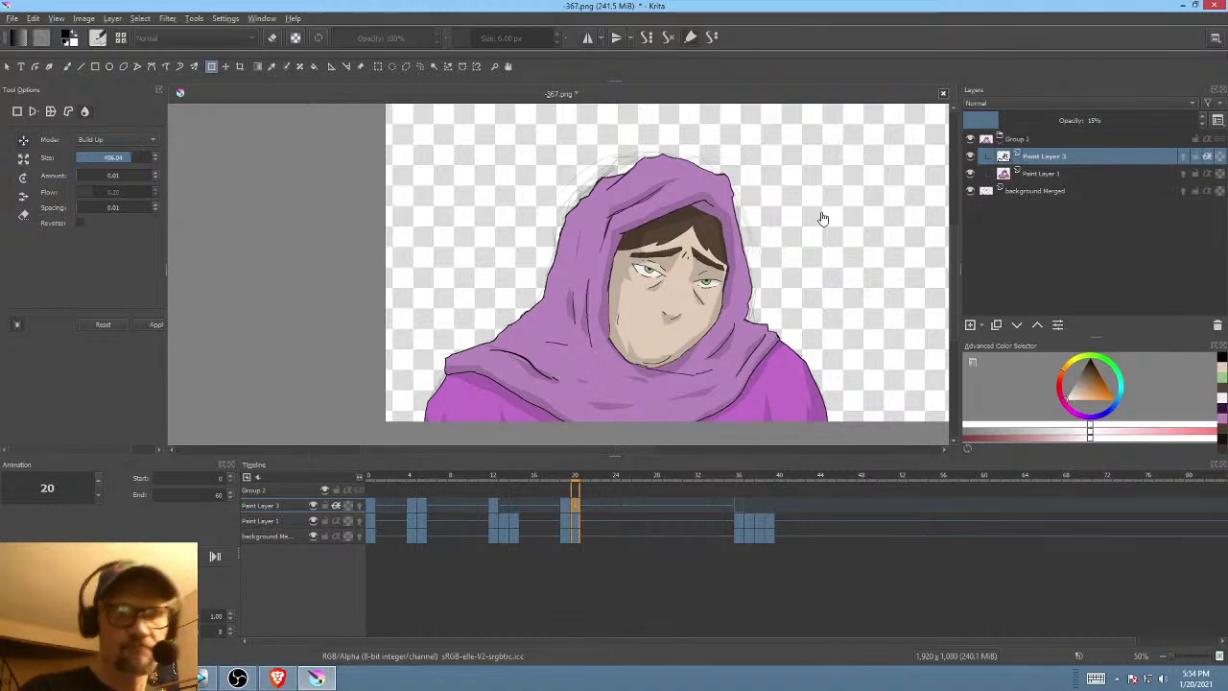
click(739, 505)
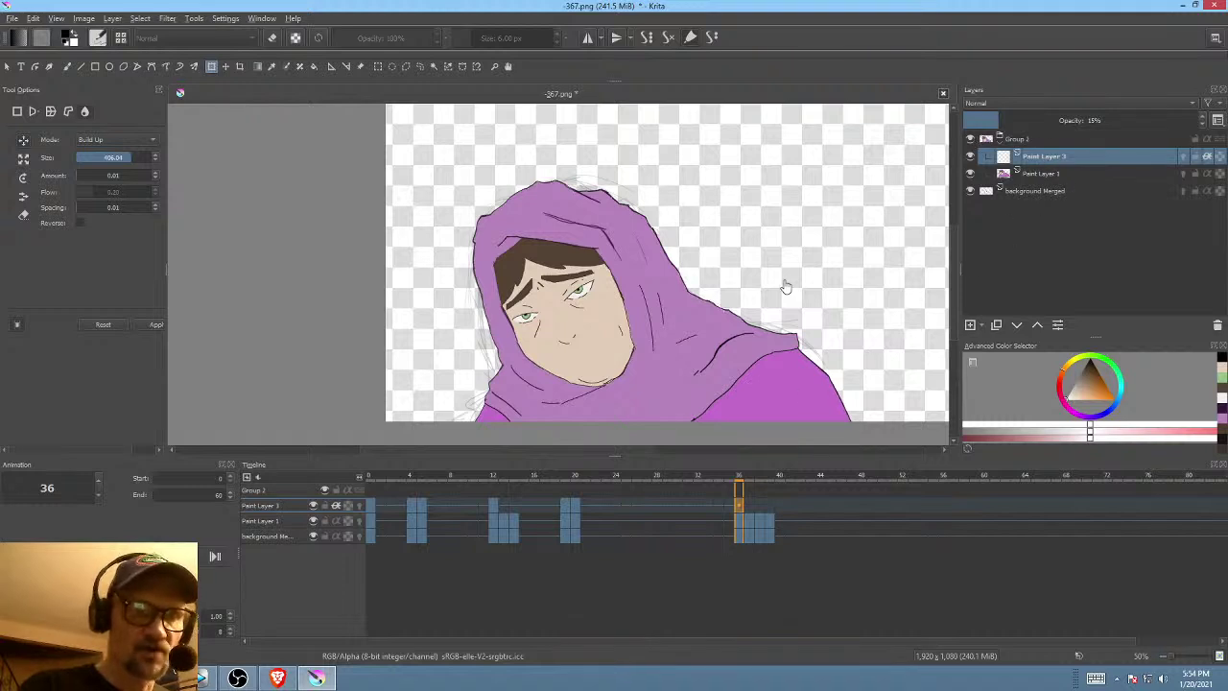
key(b)
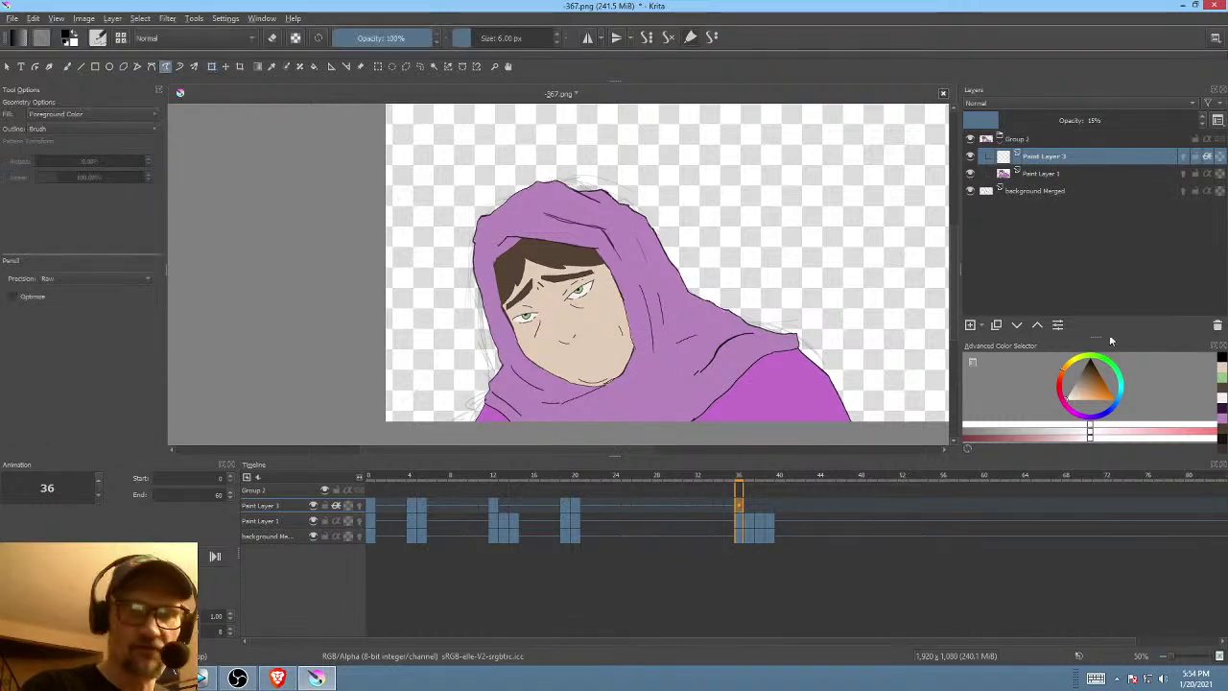
click(1089, 361)
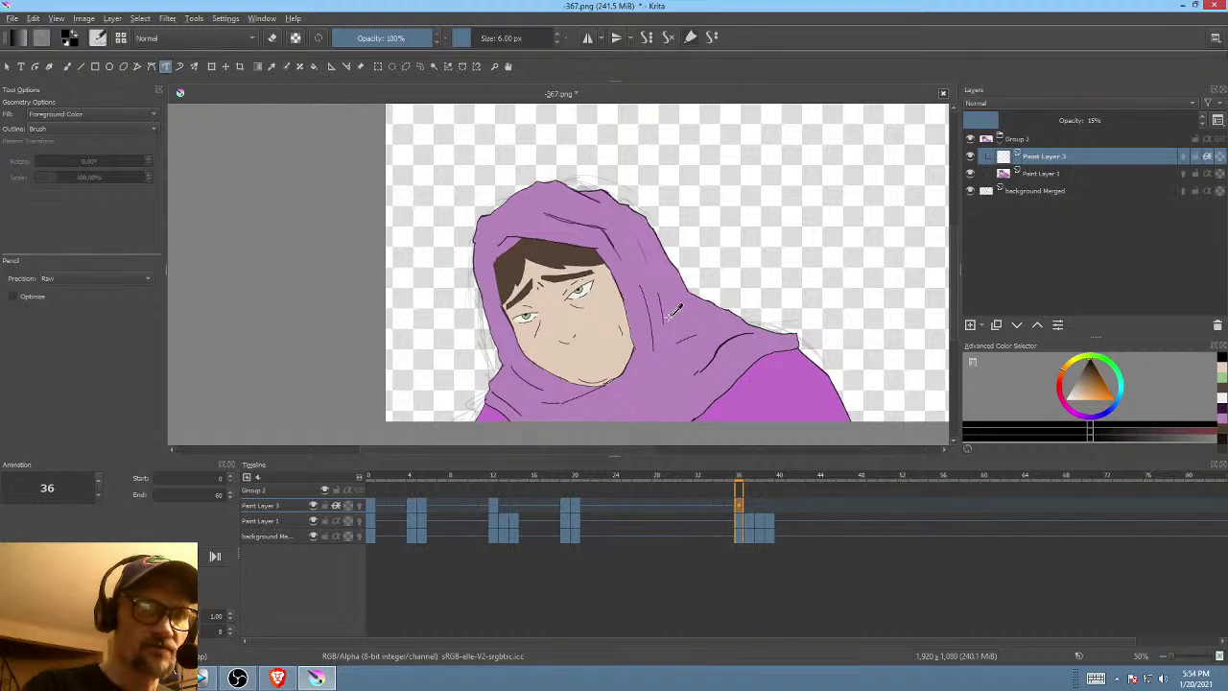
scroll(671, 312, up, 1)
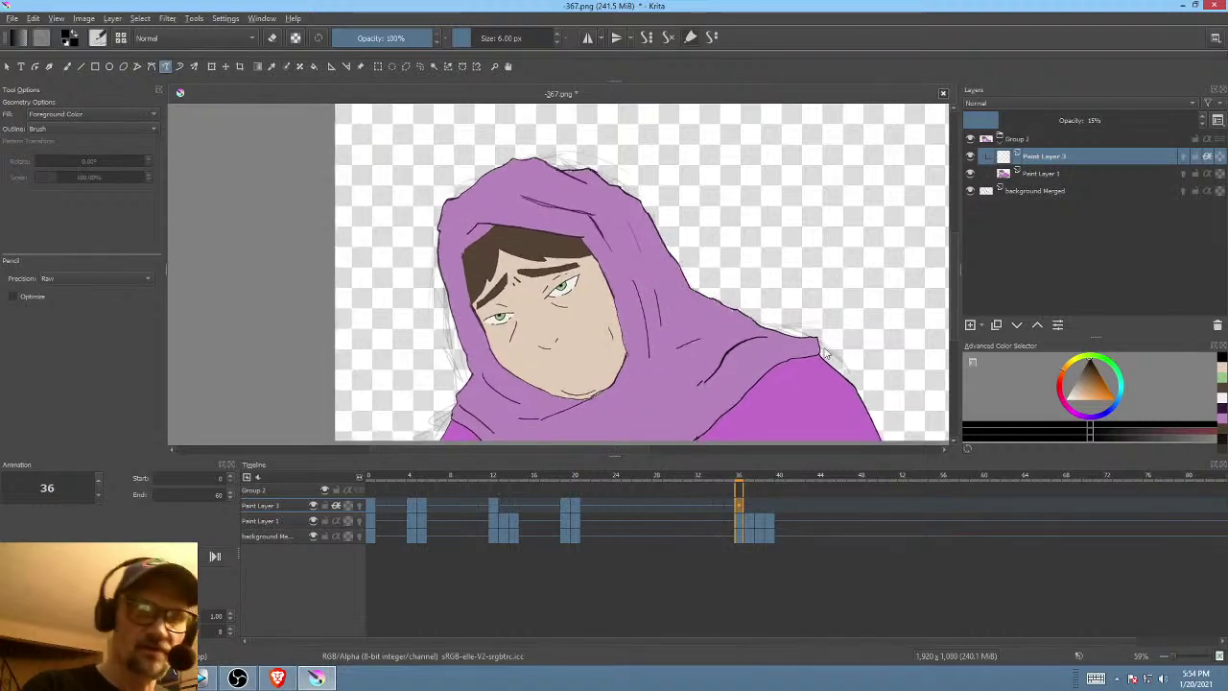
drag(850, 341, 856, 283)
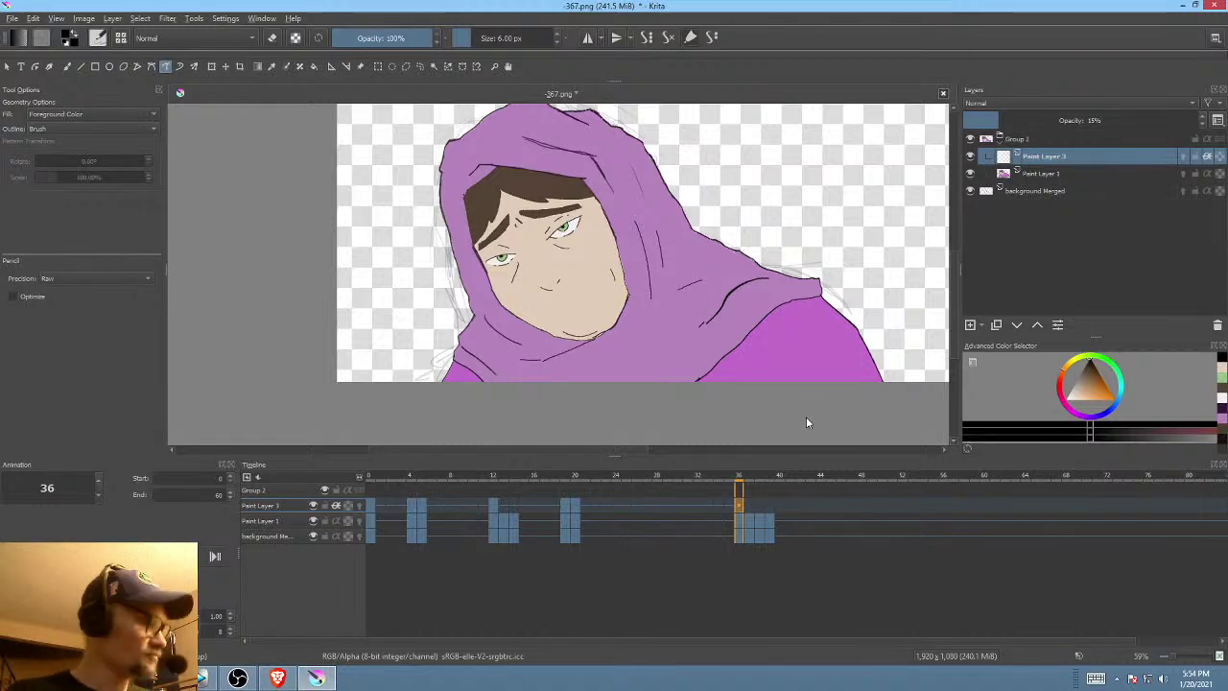
key(alt+Left)
mouse_move(879, 348)
mouse_down()
mouse_move(831, 300)
mouse_move(866, 400)
mouse_move(909, 374)
mouse_up()
key(comma)
key(period)
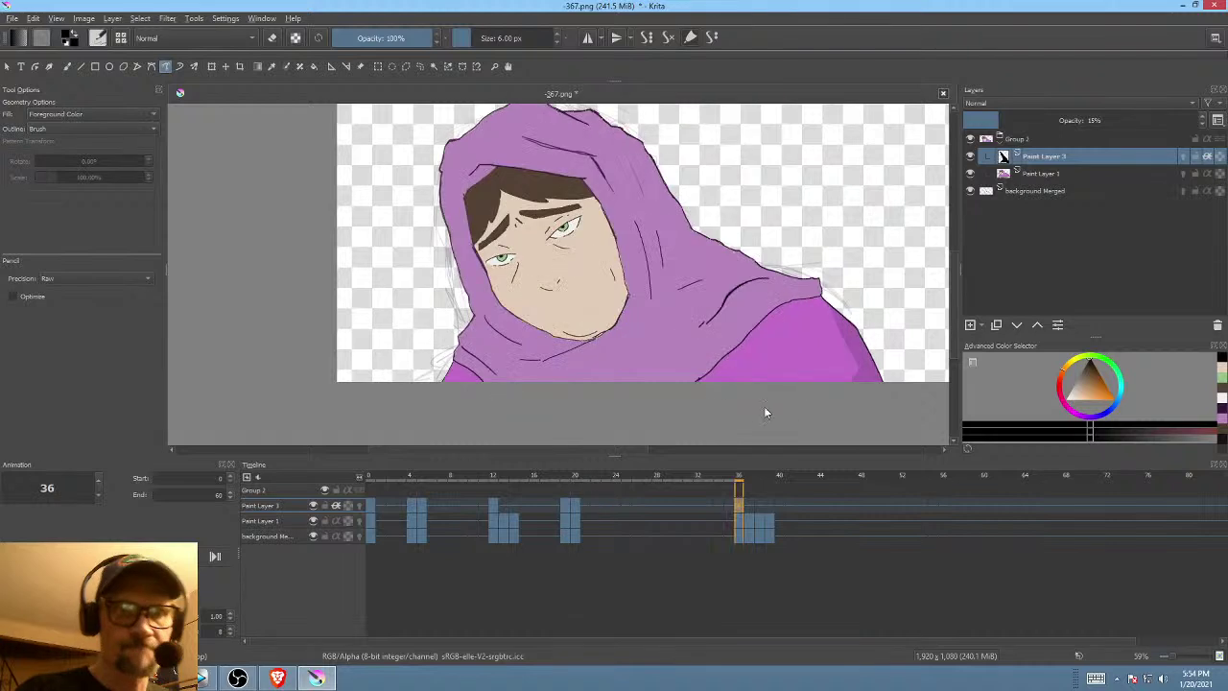
- Shade the sleeve just under the scarf and the scarf's hem across that shoulder, comparing with the previous keyframe
key(comma)
key(period)
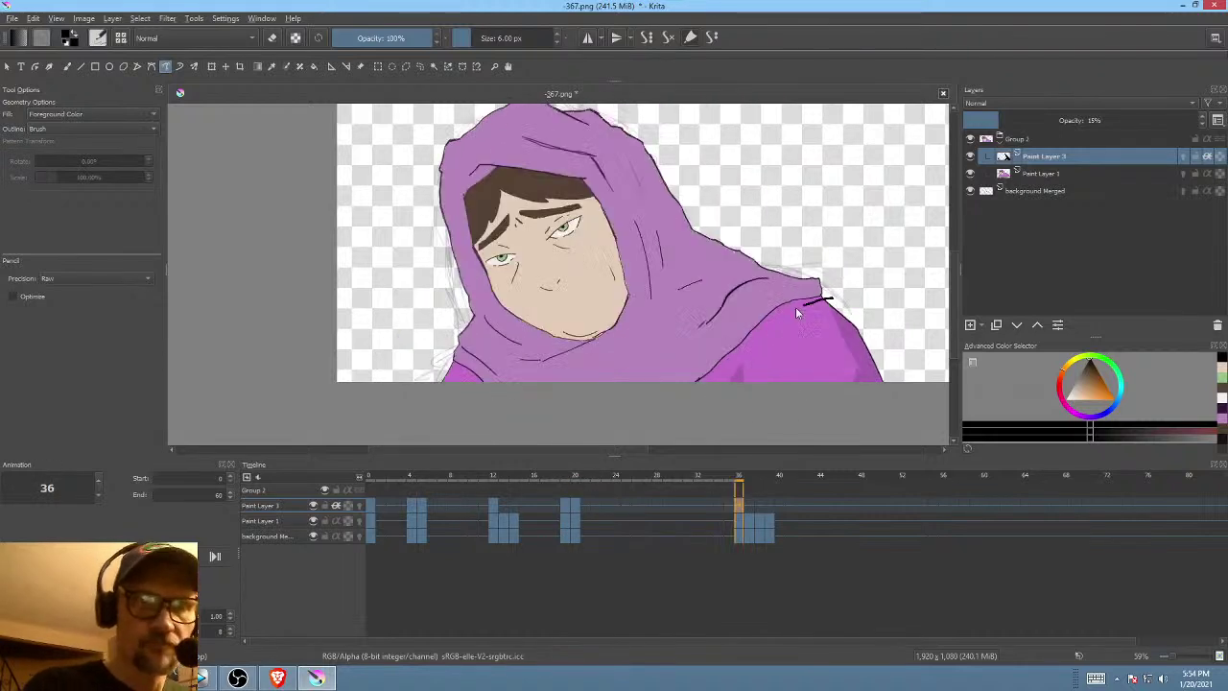
mouse_move(720, 360)
mouse_down()
mouse_move(784, 300)
mouse_move(844, 281)
mouse_up()
key(ctrl+z)
key(comma)
key(period)
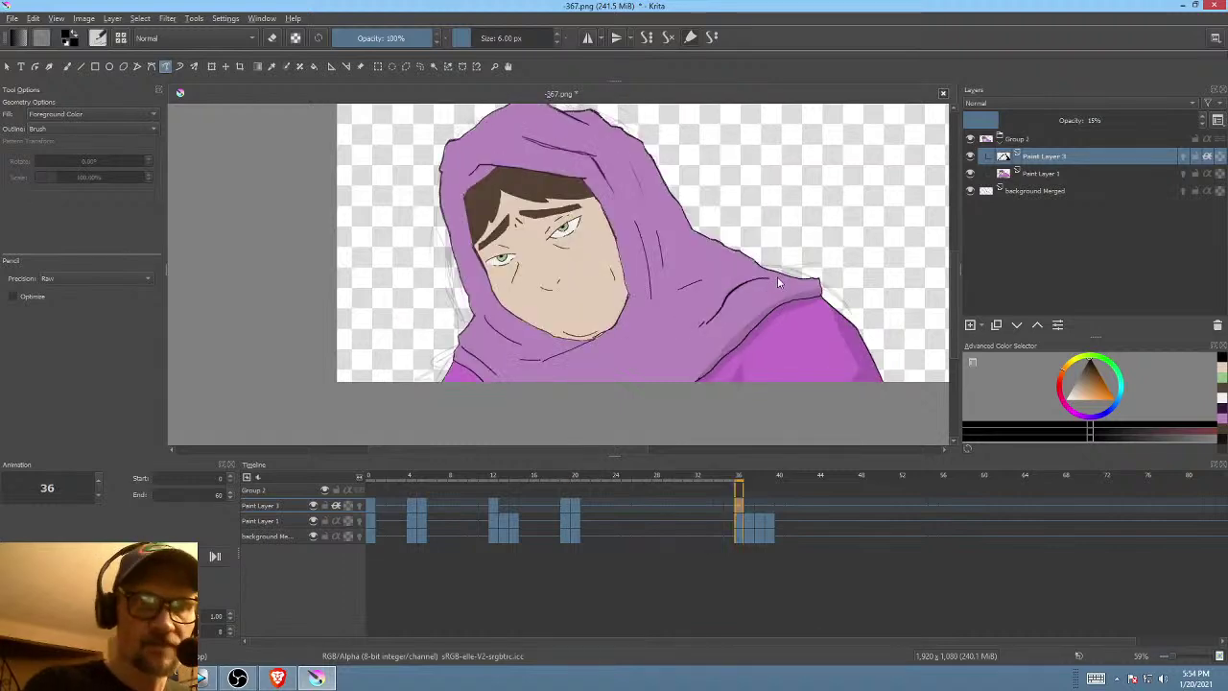
- Shade beneath the heavy scarf fold near the shoulder and trim the excess shadow in eraser mode
mouse_move(732, 287)
mouse_down()
mouse_move(703, 324)
mouse_move(708, 309)
mouse_up()
key(comma)
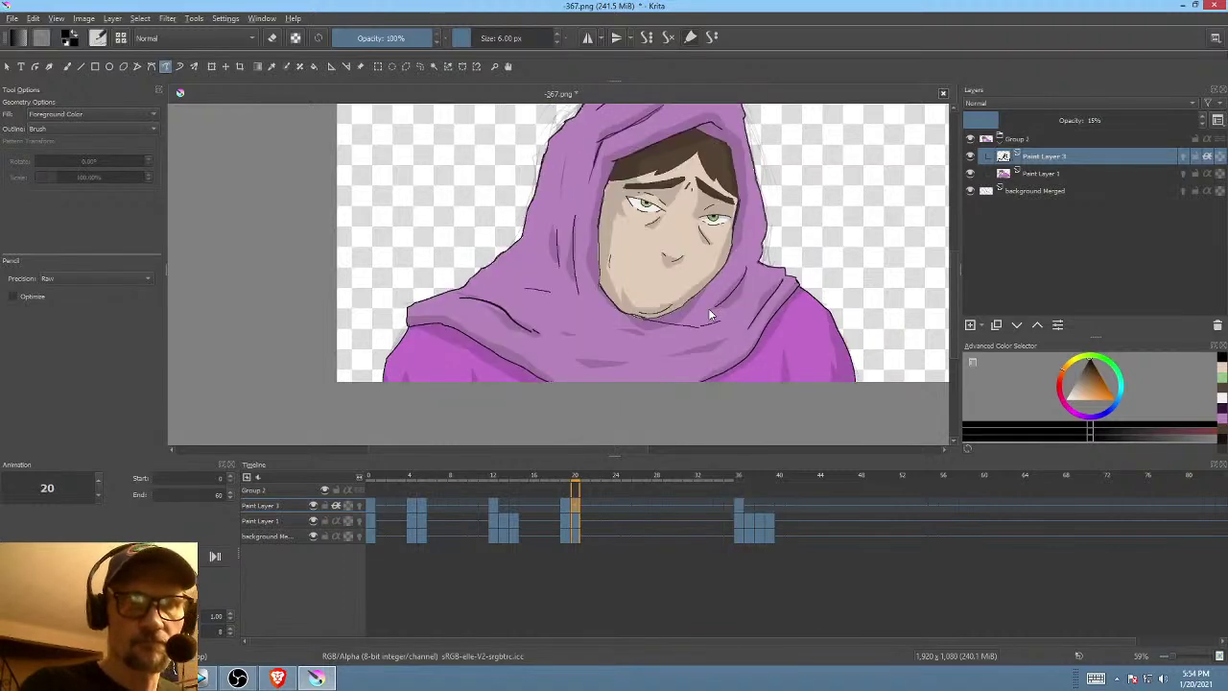
key(period)
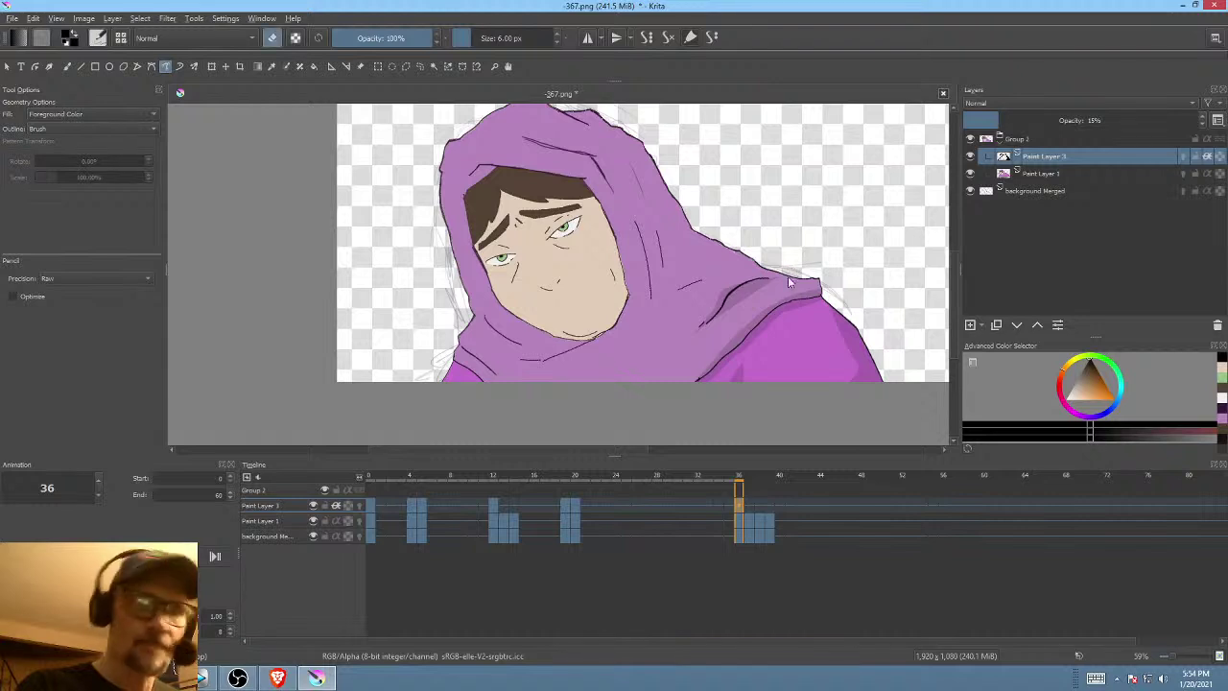
key(e)
drag(726, 311, 827, 272)
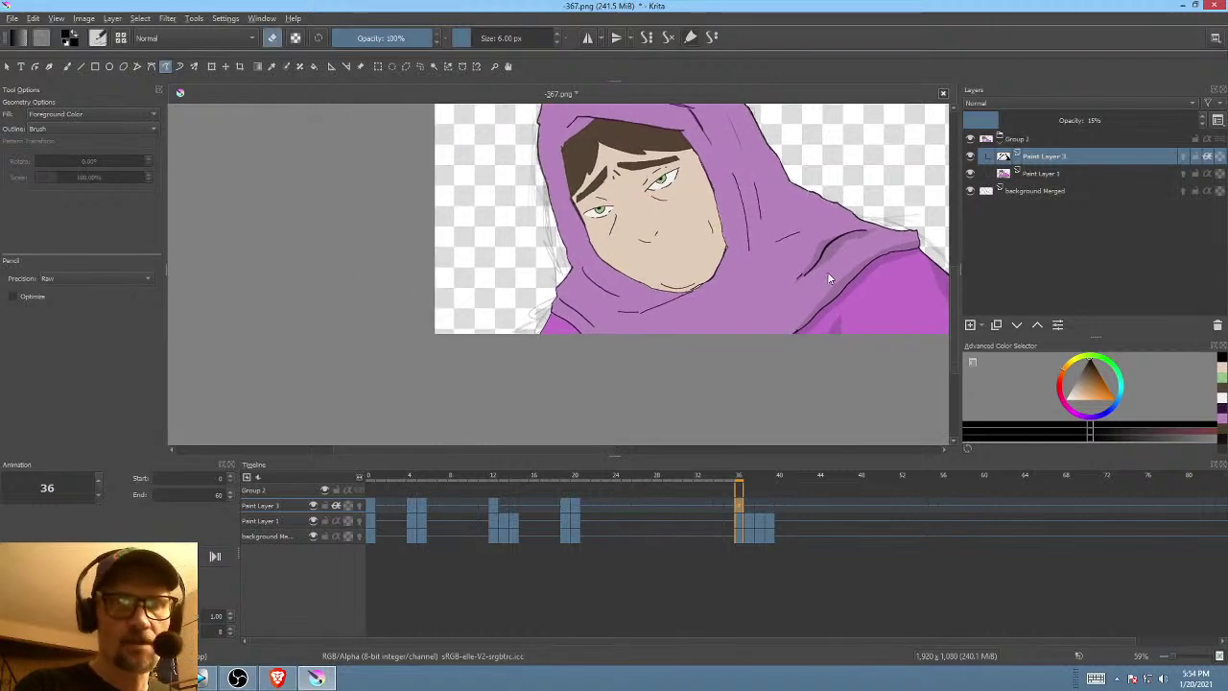
- Turn eraser mode off and add shadow along the scarf's bottom edge below the chin, checking against the previous keyframe
key(e)
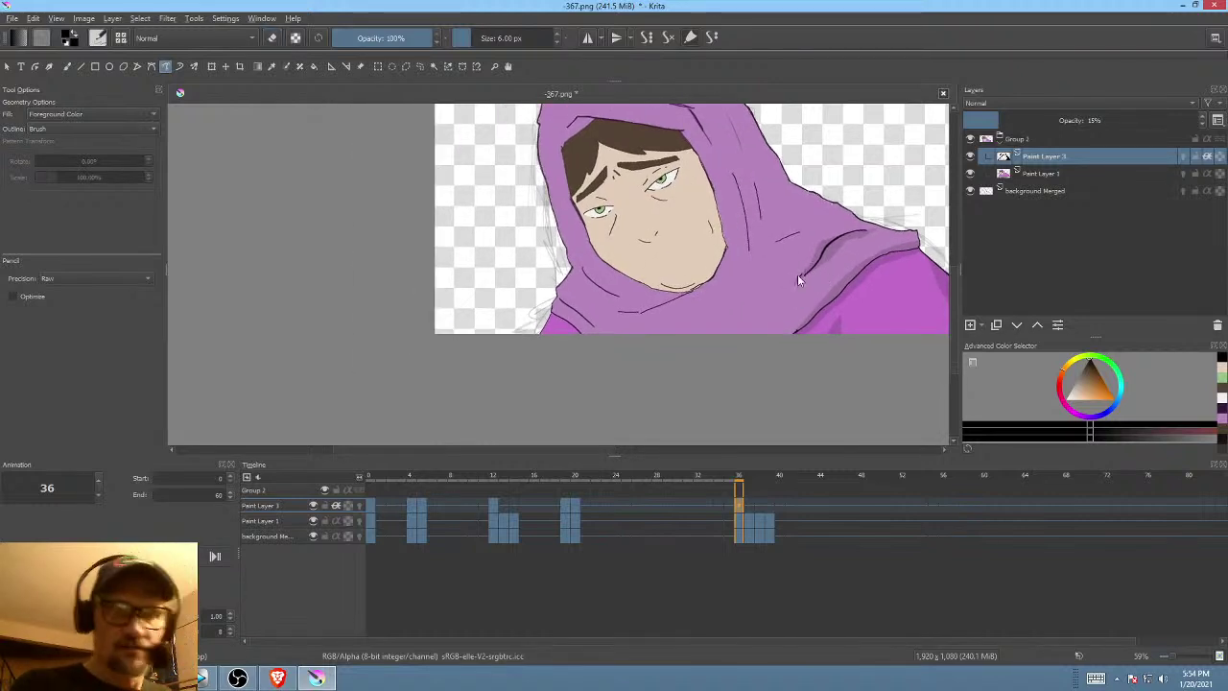
key(Up)
key(Down)
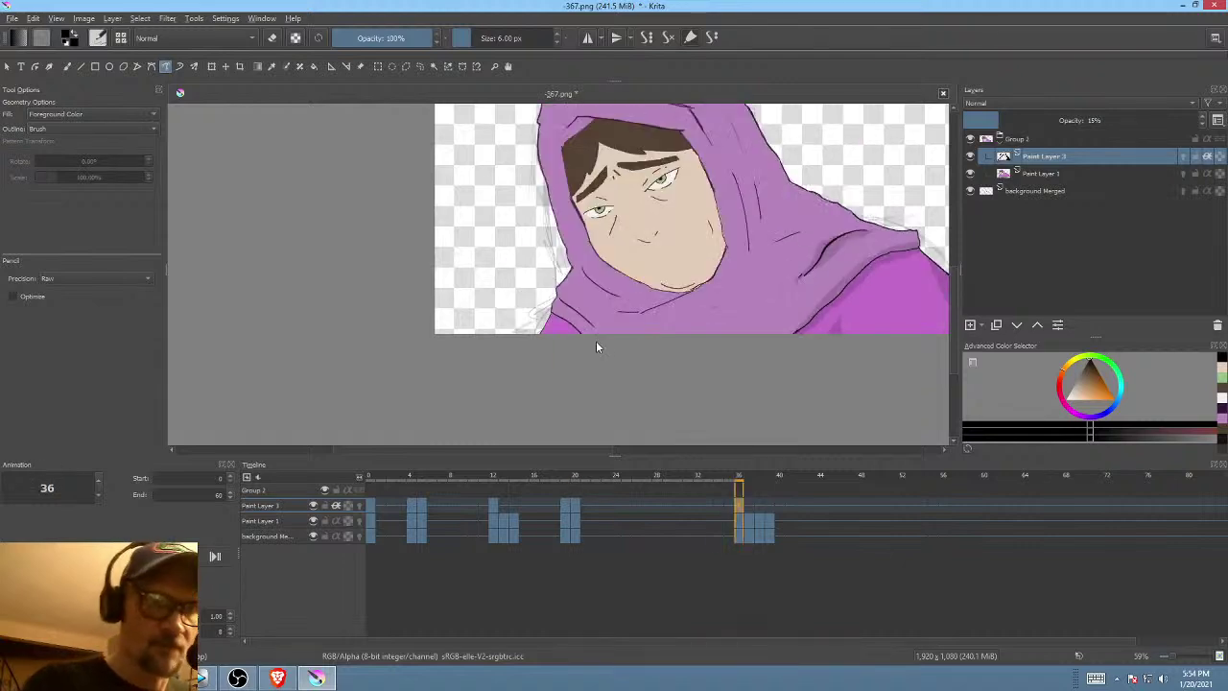
drag(711, 360, 674, 395)
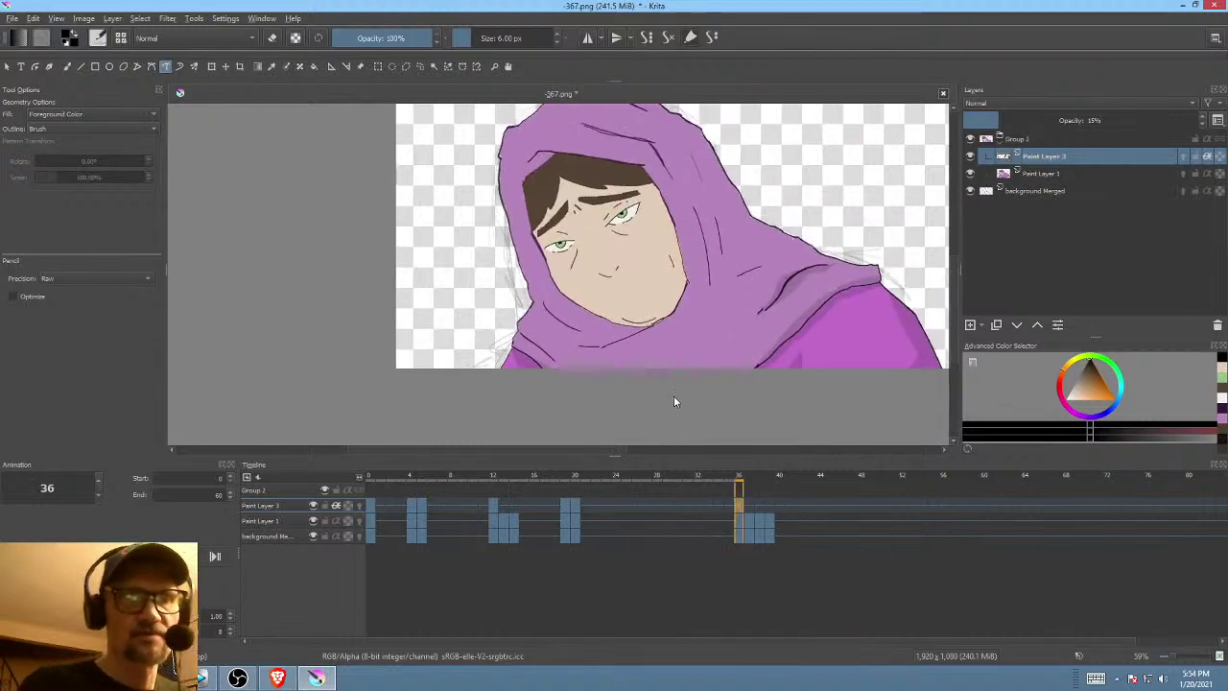
key(Up)
key(Down)
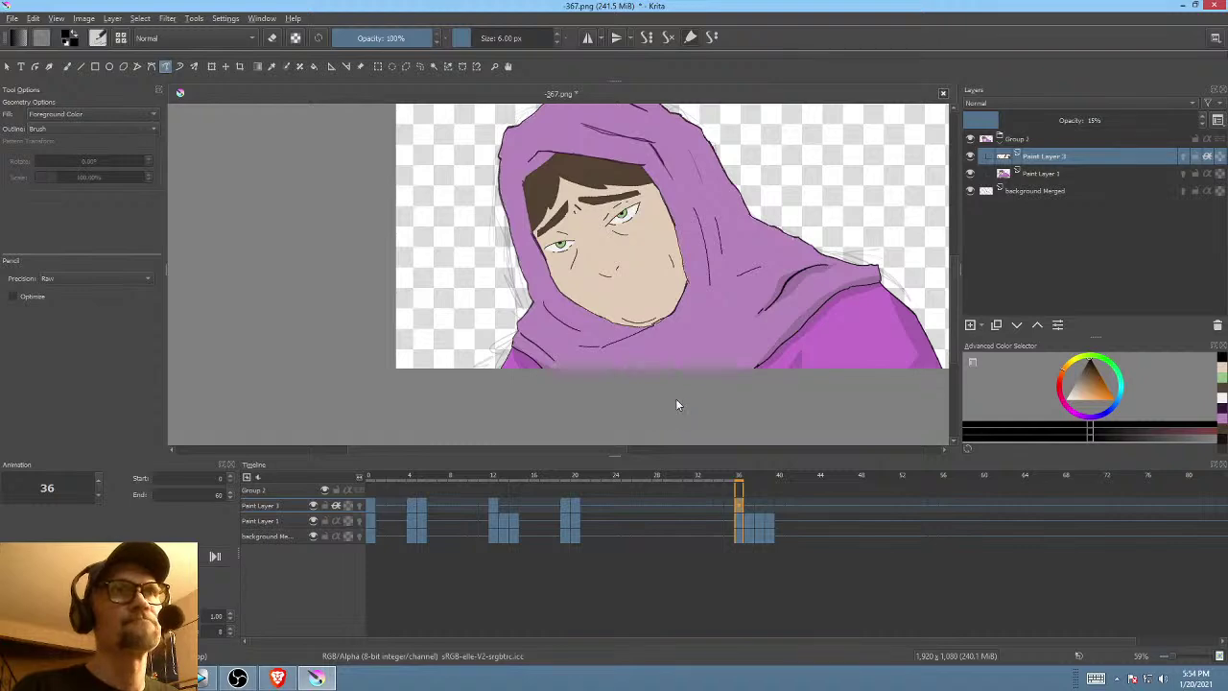
- Shade a diagonal fold on the scarf's chest area running down from the shoulder fold to the canvas edge
drag(689, 379, 679, 397)
key(Up)
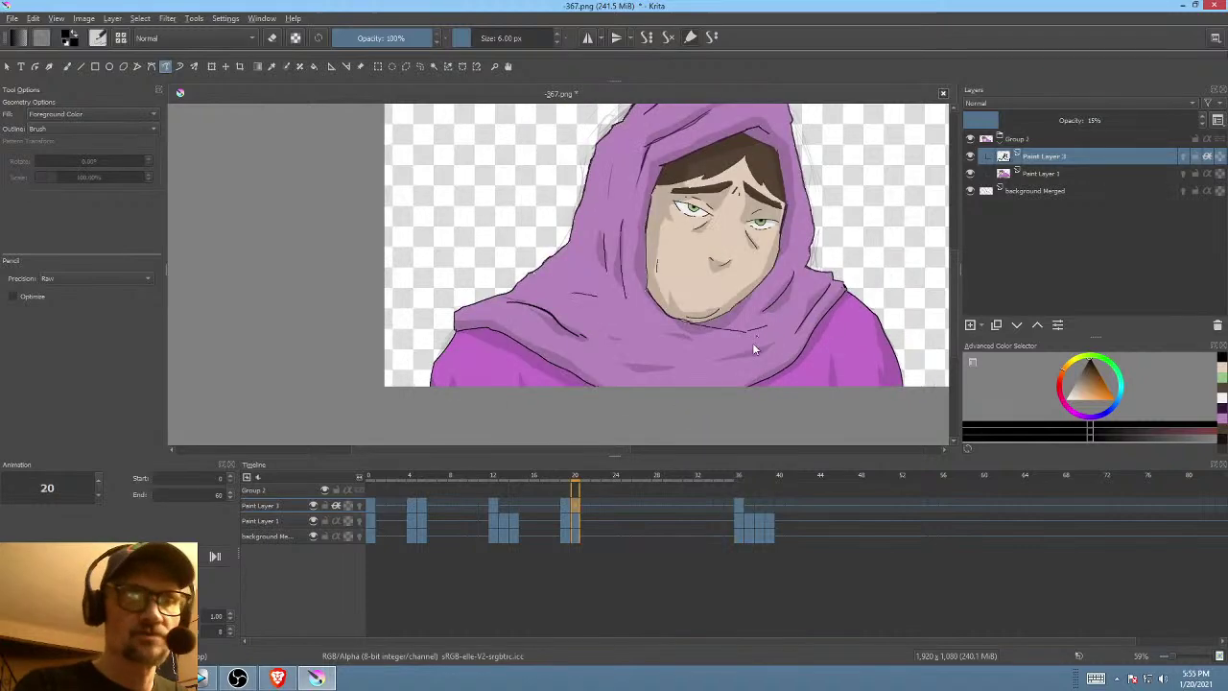
key(Down)
drag(734, 352, 743, 348)
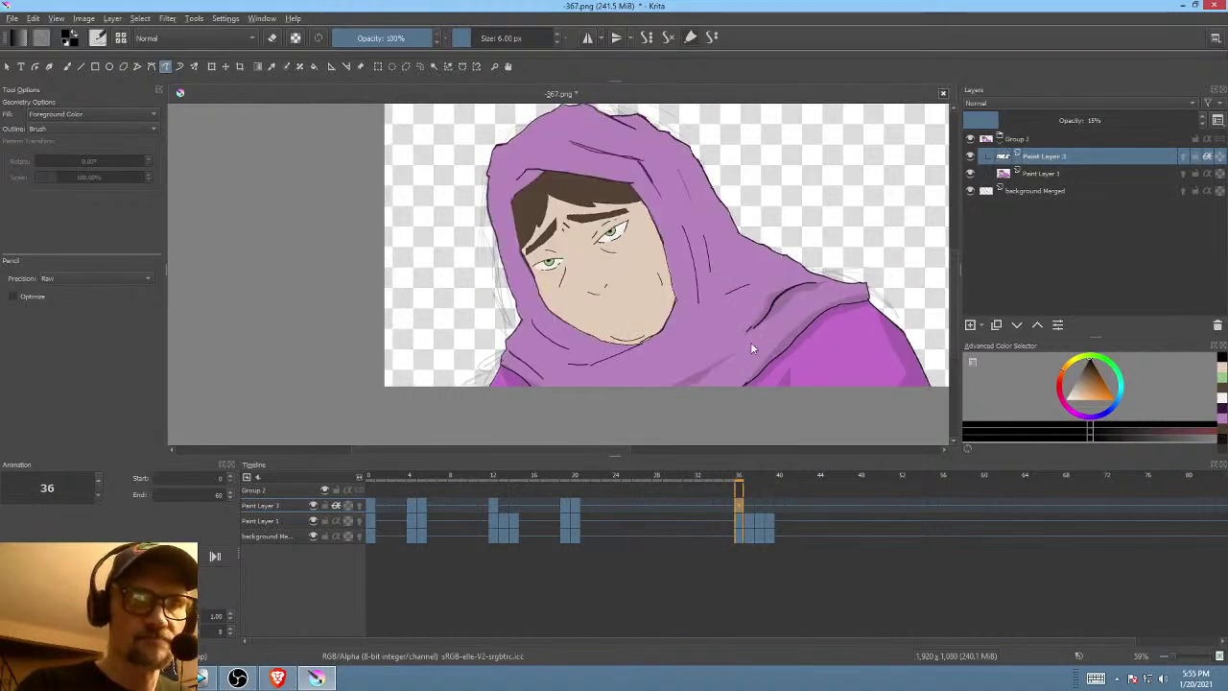
drag(677, 392, 746, 361)
key(Up)
key(Down)
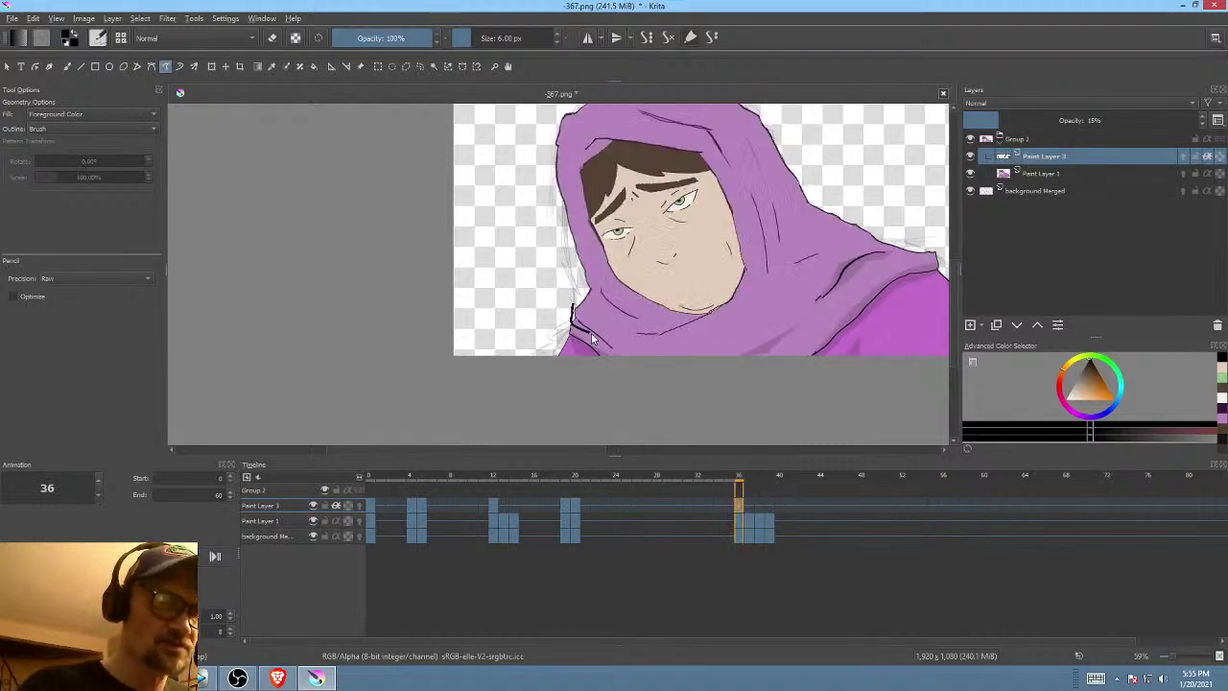
- Shade the scarf's hem over the opposite, smaller visible shoulder, using the previous keyframe as reference
key(Up)
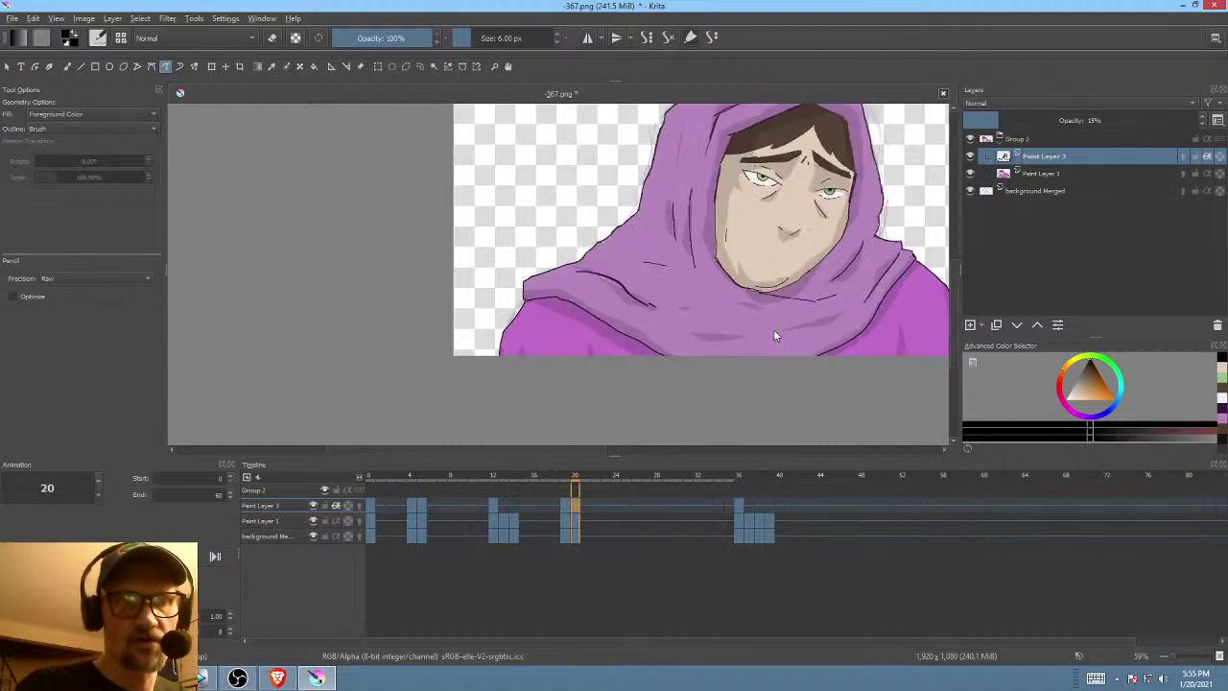
key(Down)
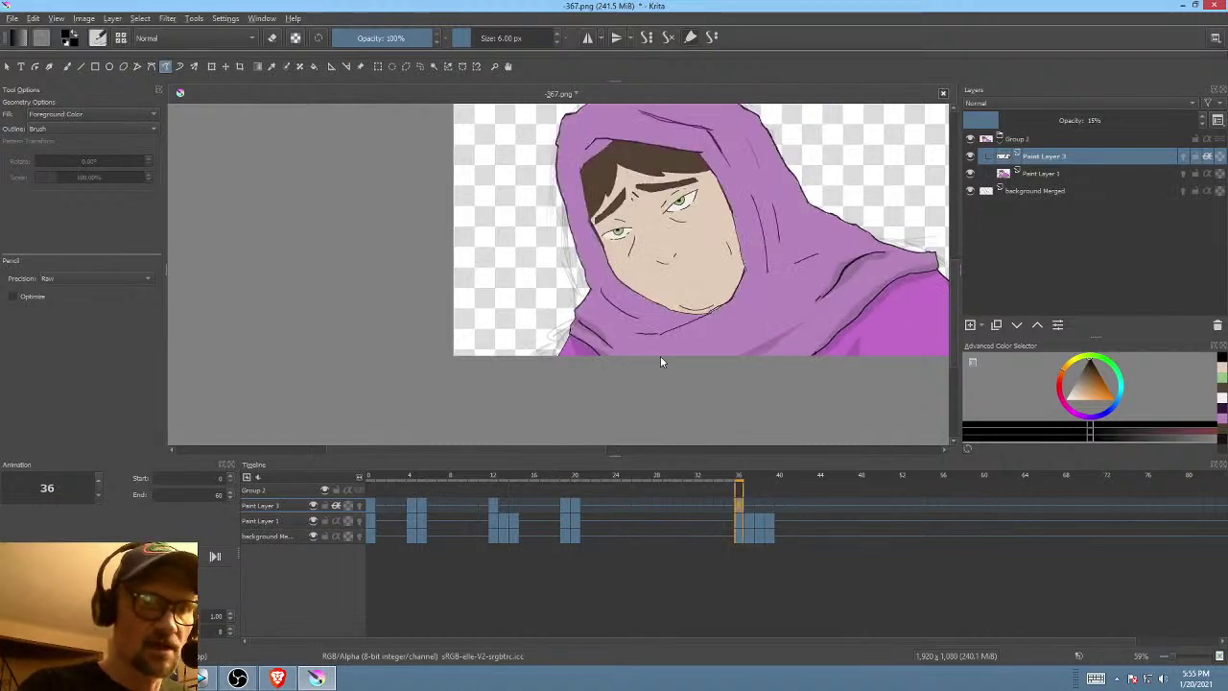
mouse_move(609, 347)
mouse_down()
mouse_move(580, 329)
mouse_move(592, 340)
mouse_up()
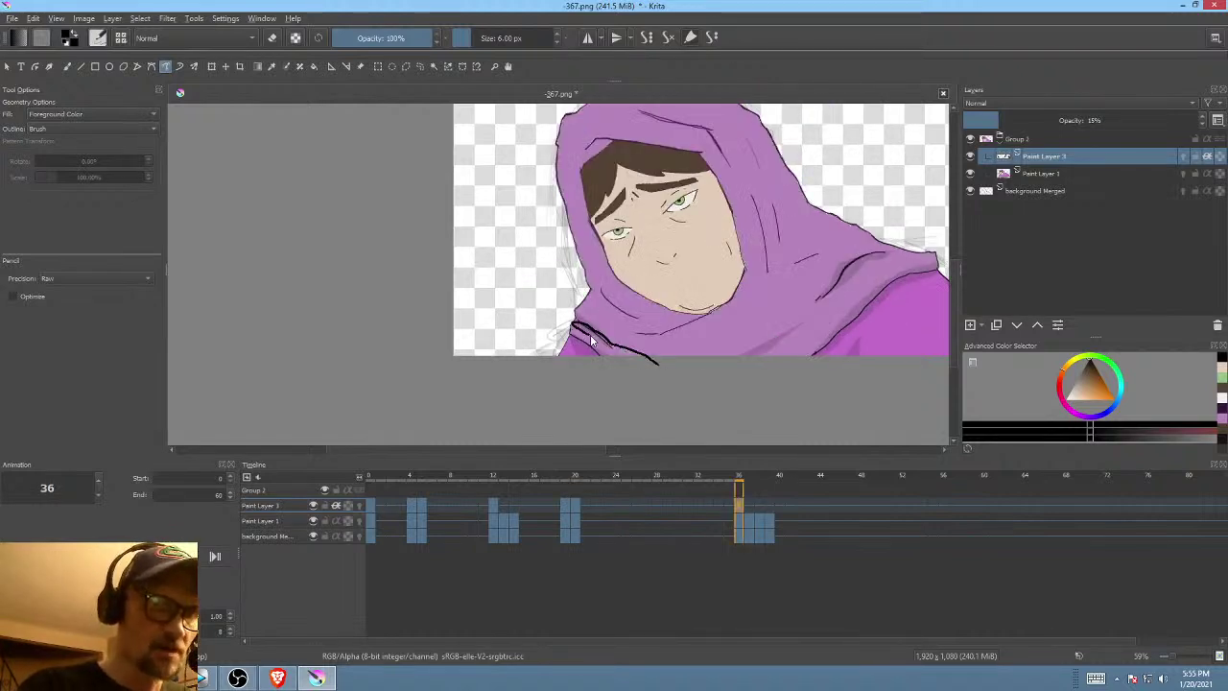
key(Up)
key(Down)
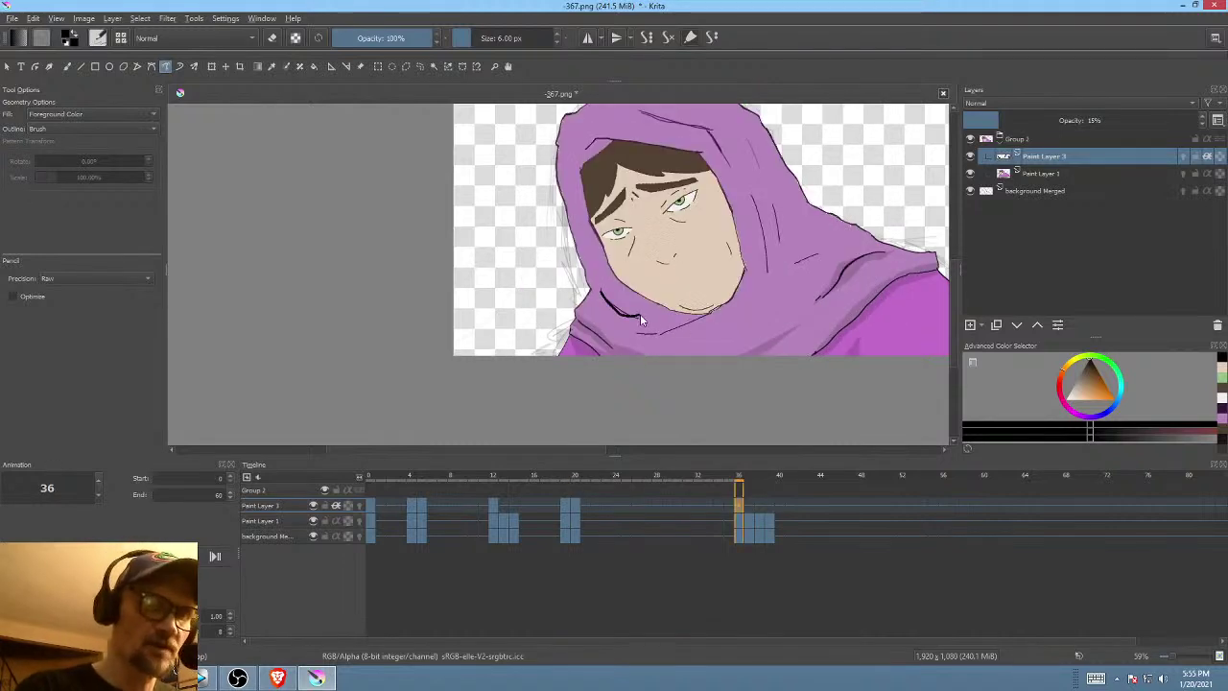
- Shade the curved scarf fold just below the jawline and compare it with the previous keyframe
drag(725, 339, 705, 367)
key(Up)
key(Down)
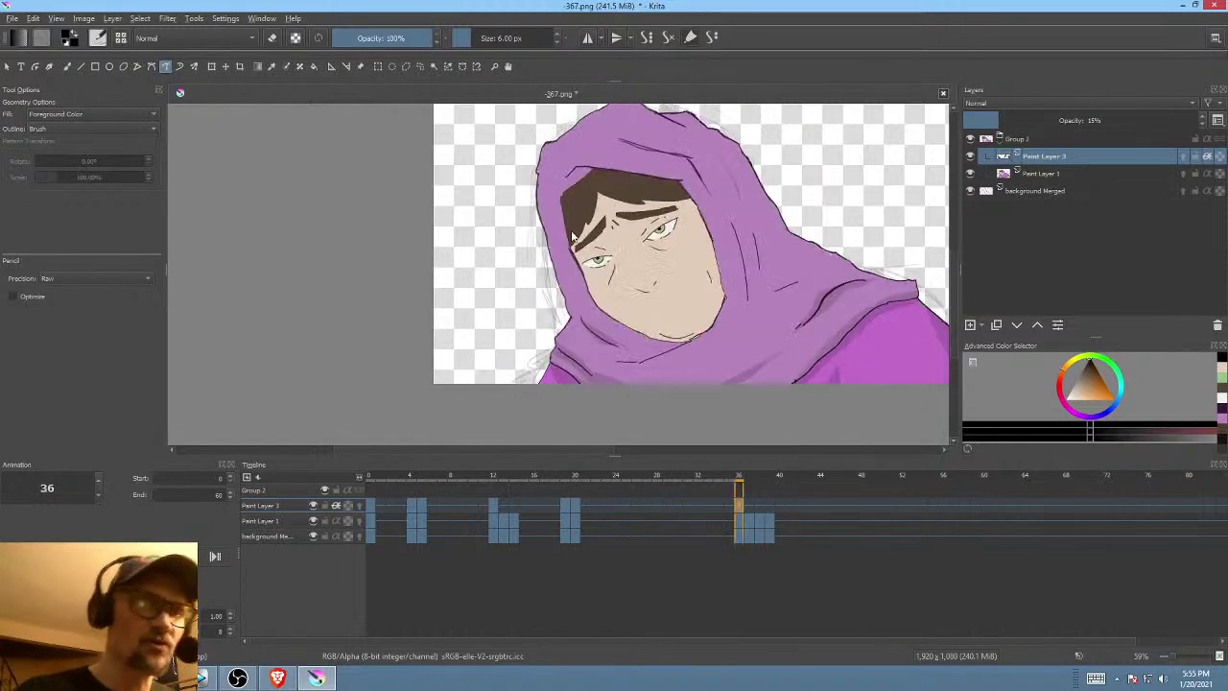
- On frame 36, shade the hair across the forehead and the wider side of the face beneath the scarf opening
key(Up)
key(Down)
drag(579, 198, 584, 240)
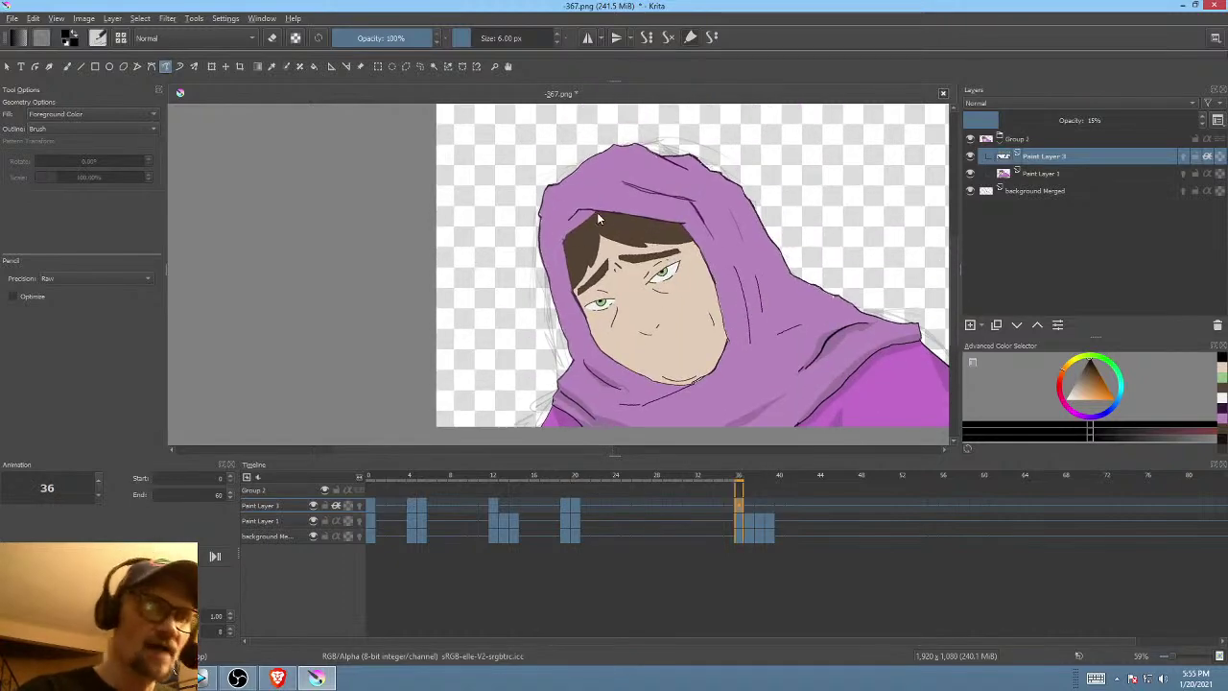
mouse_move(727, 353)
mouse_down()
mouse_move(732, 315)
mouse_move(712, 259)
mouse_up()
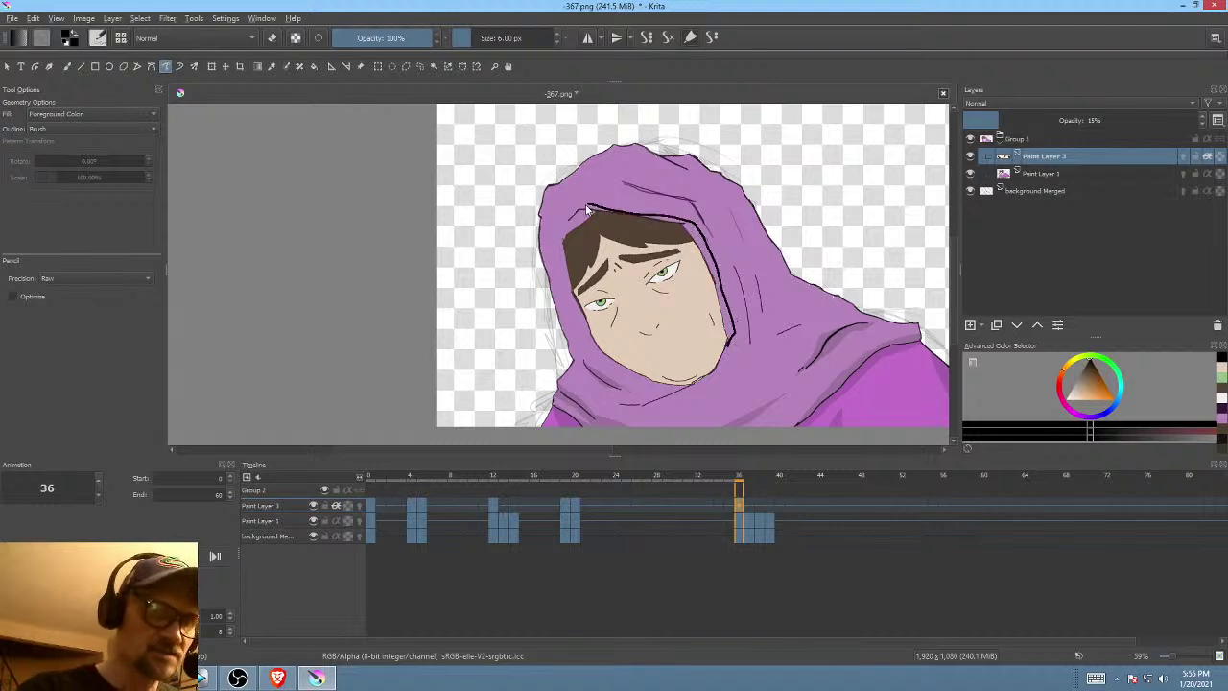
mouse_move(567, 235)
mouse_down()
mouse_move(593, 225)
mouse_move(677, 240)
mouse_move(707, 303)
mouse_up()
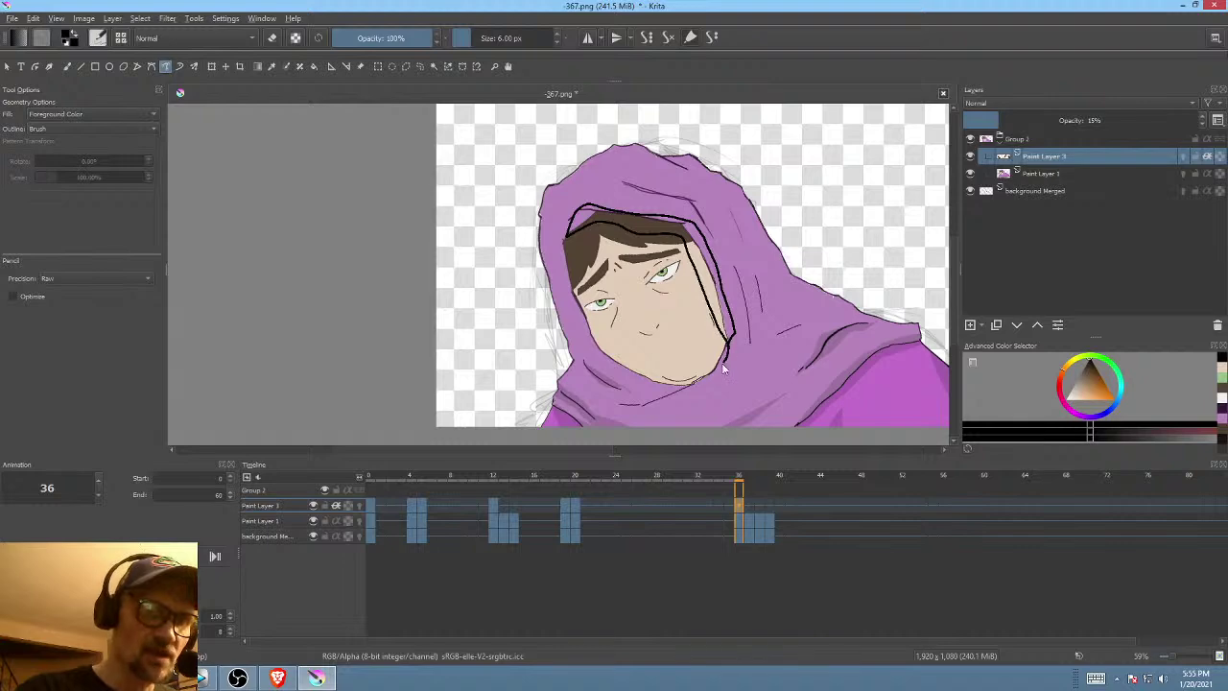
key(ctrl+z)
key(Up)
key(Down)
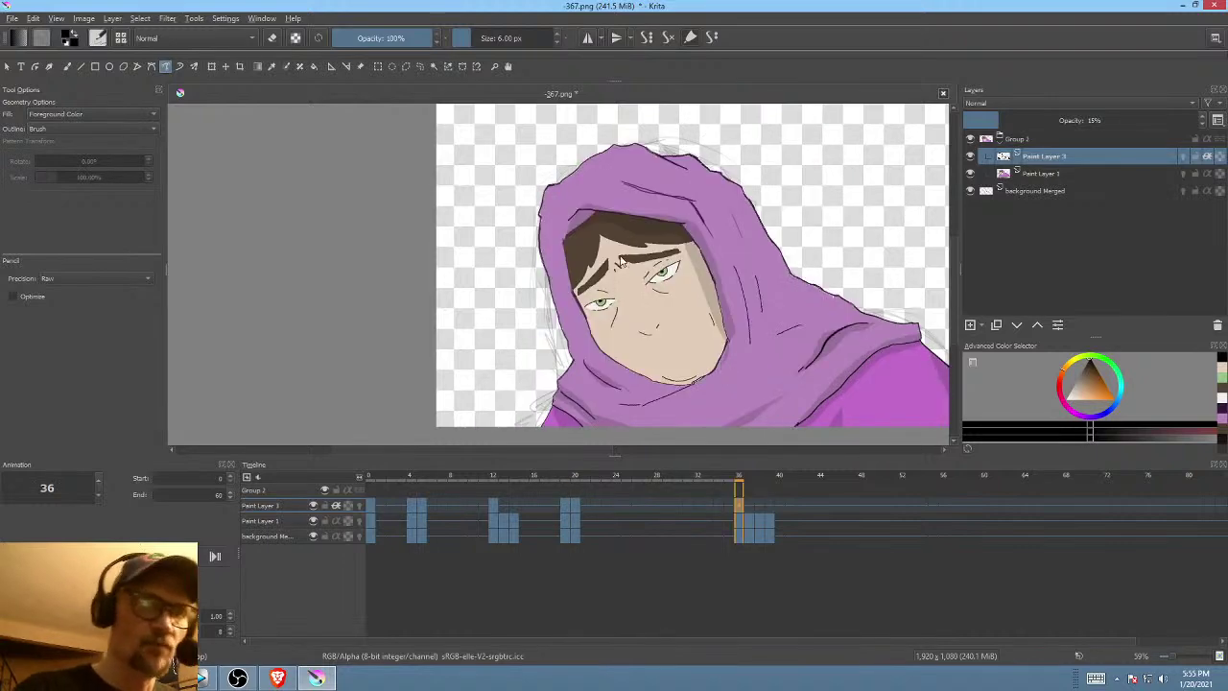
- Shade the hair and cheek edge on the narrower side of the face, using the previous keyframe as reference
key(Up)
key(Down)
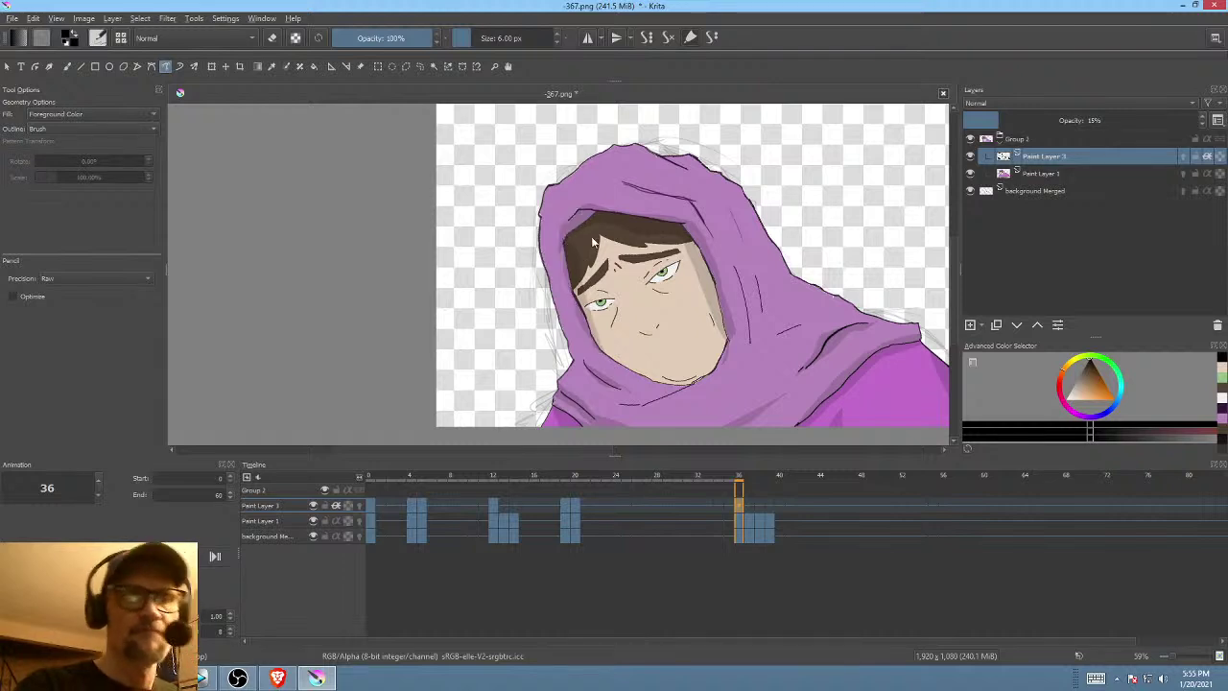
key(Up)
key(Down)
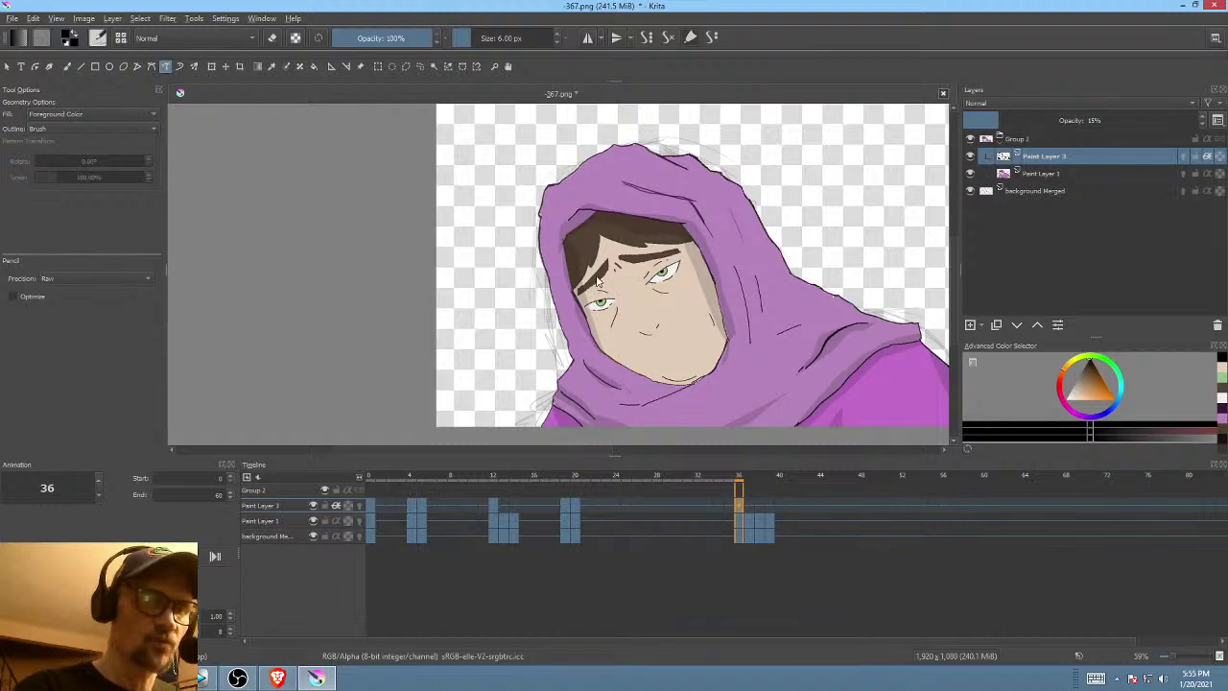
key(Up)
key(Down)
- Shade the inner edge of the scarf running beside the narrower cheek down to the jaw
drag(593, 367, 663, 302)
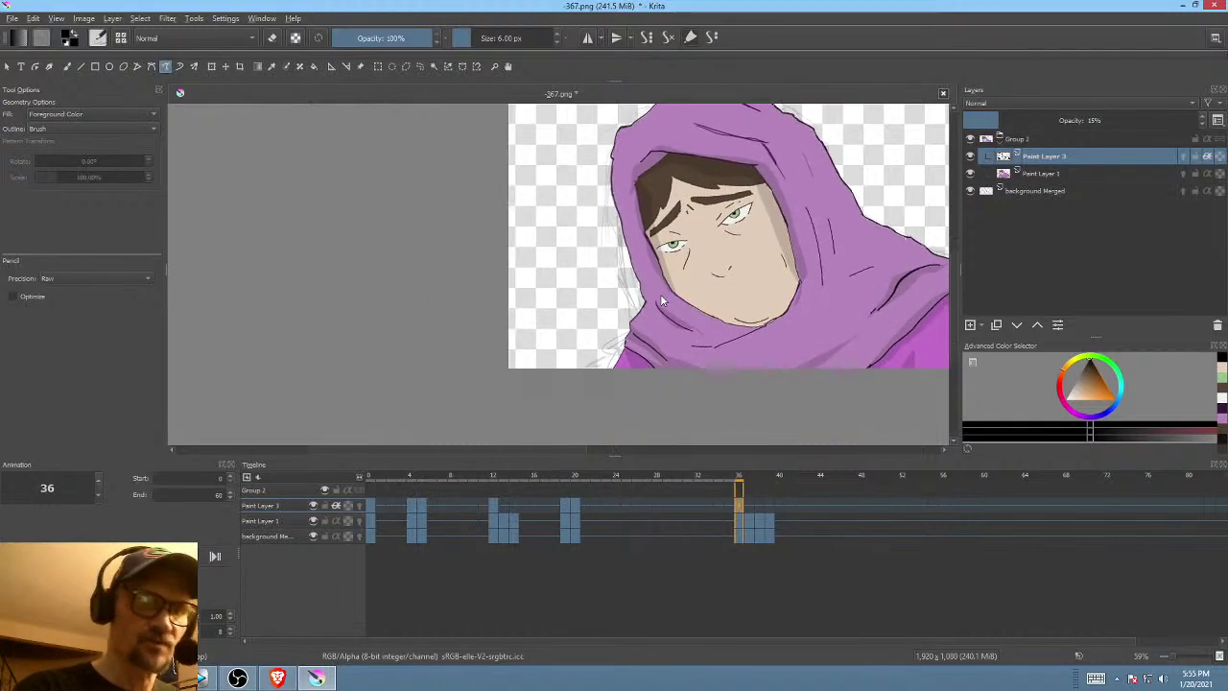
key(Up)
key(Down)
drag(737, 324, 717, 369)
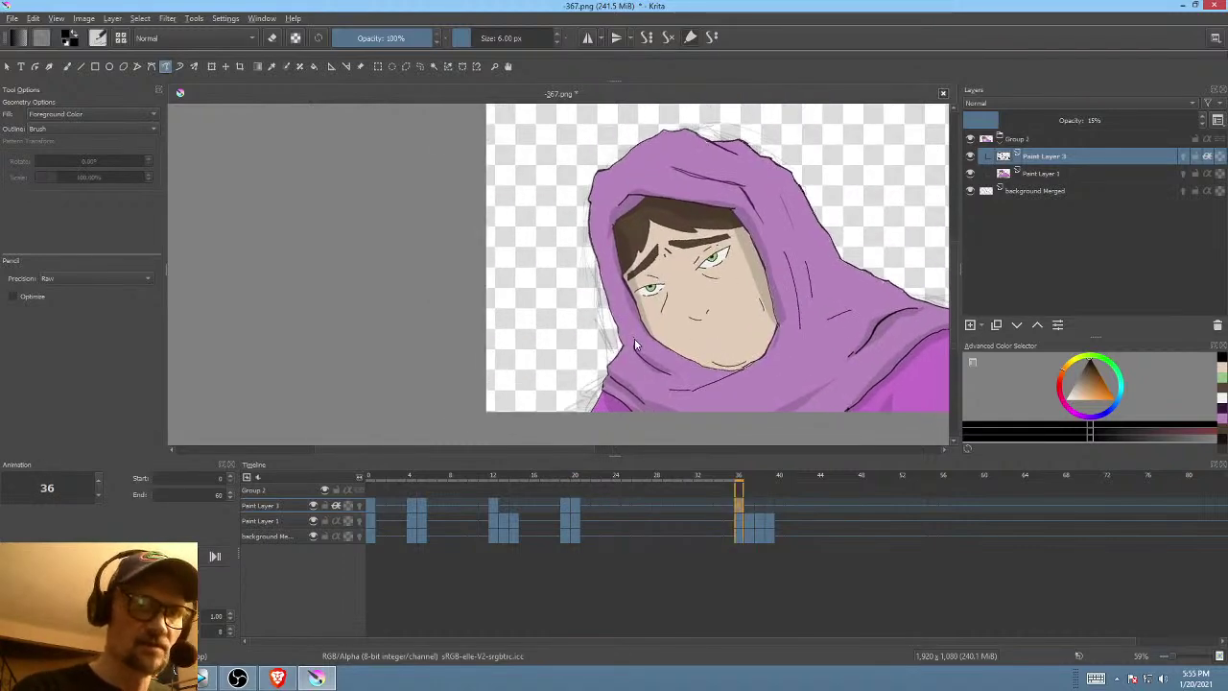
mouse_move(630, 324)
mouse_down()
mouse_move(595, 217)
mouse_move(615, 342)
mouse_move(602, 365)
mouse_move(638, 352)
mouse_move(629, 382)
mouse_up()
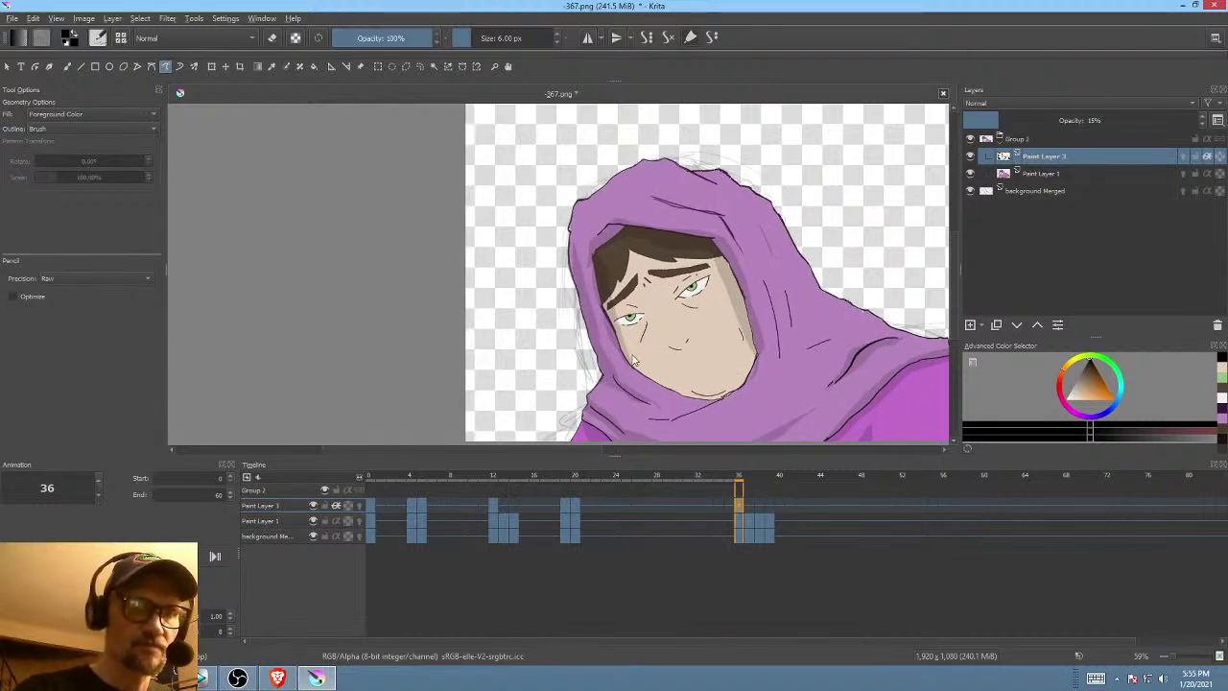
- Shade the fold on the hood's crown above the forehead, checking against the previous keyframe
drag(725, 346, 730, 363)
key(Up)
key(Down)
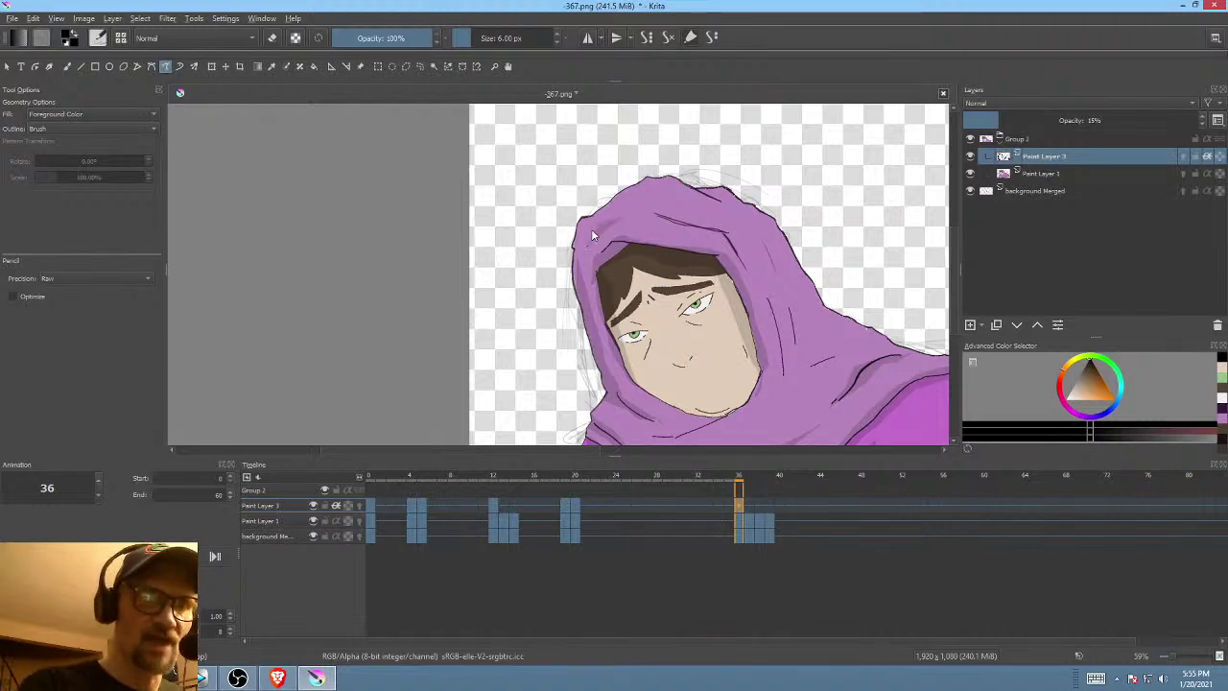
drag(727, 211, 664, 235)
key(Up)
key(Down)
- Shade the long vertical scarf fold beside the wider cheek, matching the shading on the previous keyframe
drag(818, 327, 852, 232)
key(Up)
key(Down)
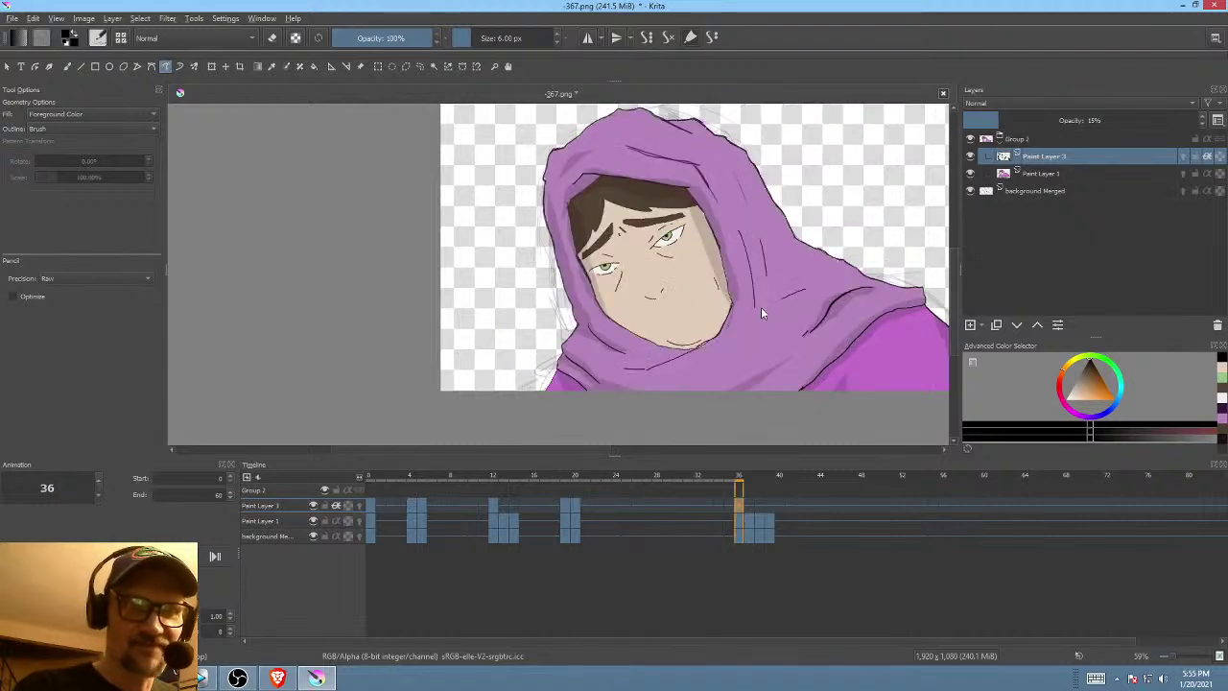
key(Up)
key(Down)
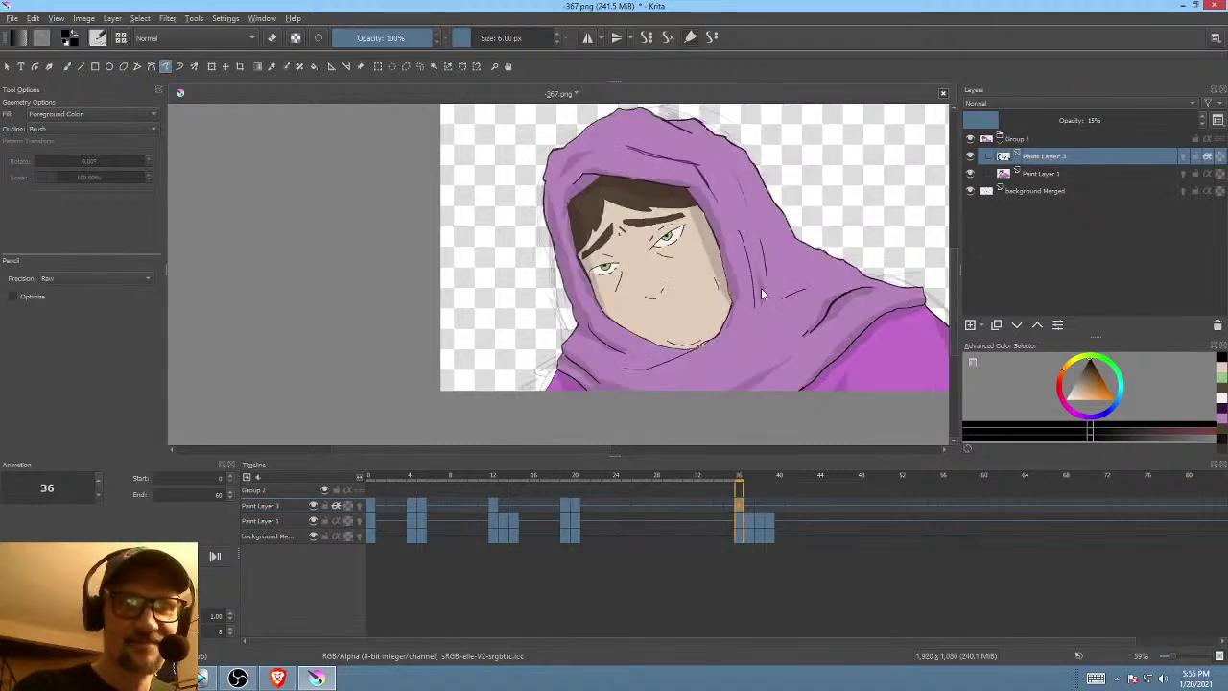
key(Up)
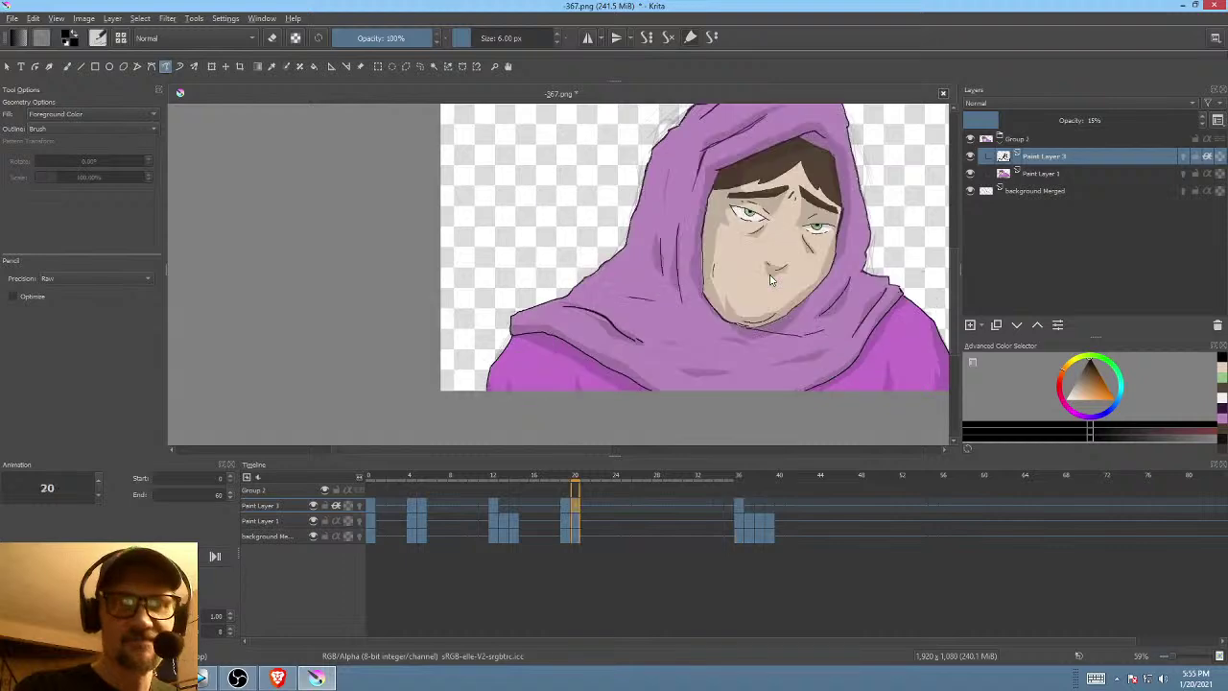
key(Down)
key(Up)
key(Down)
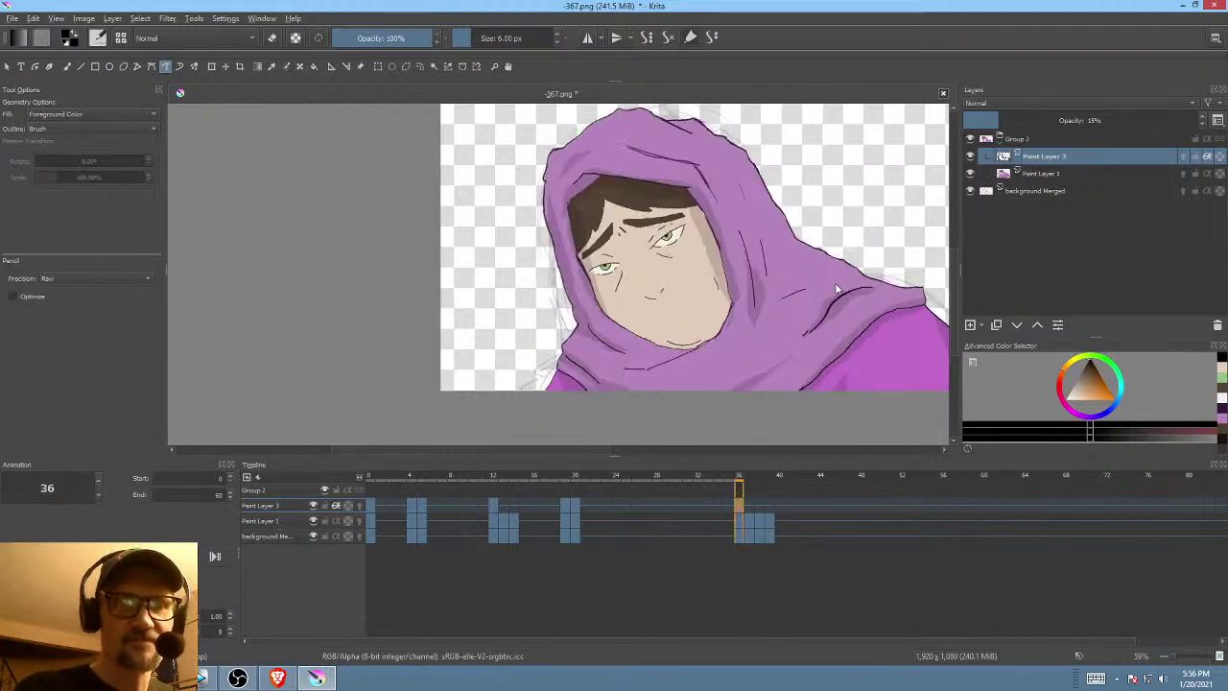
- Add a shadow along the jaw and chin from the wider cheek, using the previous keyframe as reference
key(Up)
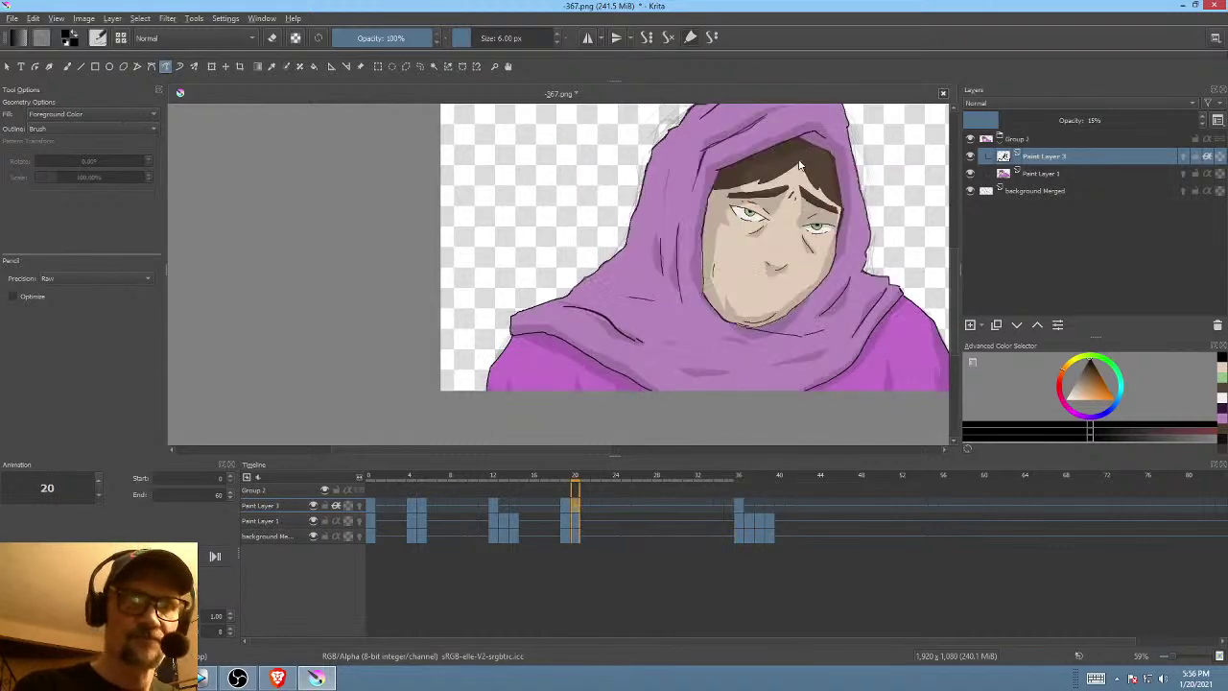
key(Down)
mouse_move(719, 279)
mouse_down()
mouse_move(713, 324)
mouse_move(663, 345)
mouse_up()
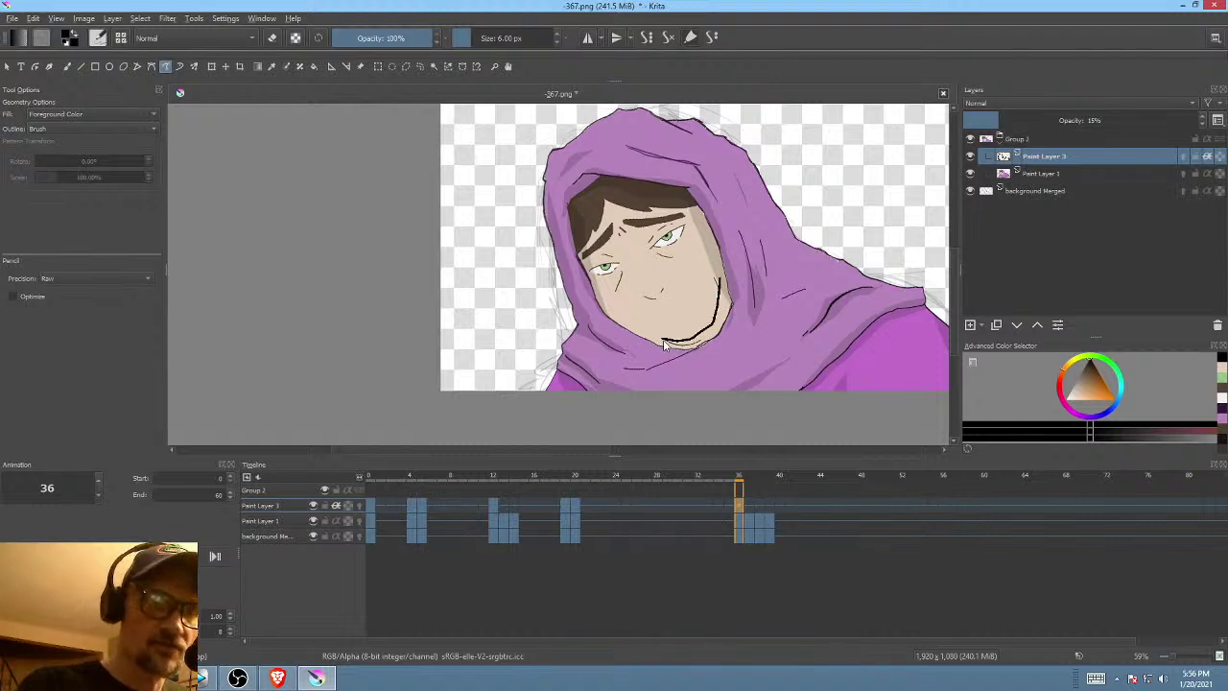
key(ctrl+z)
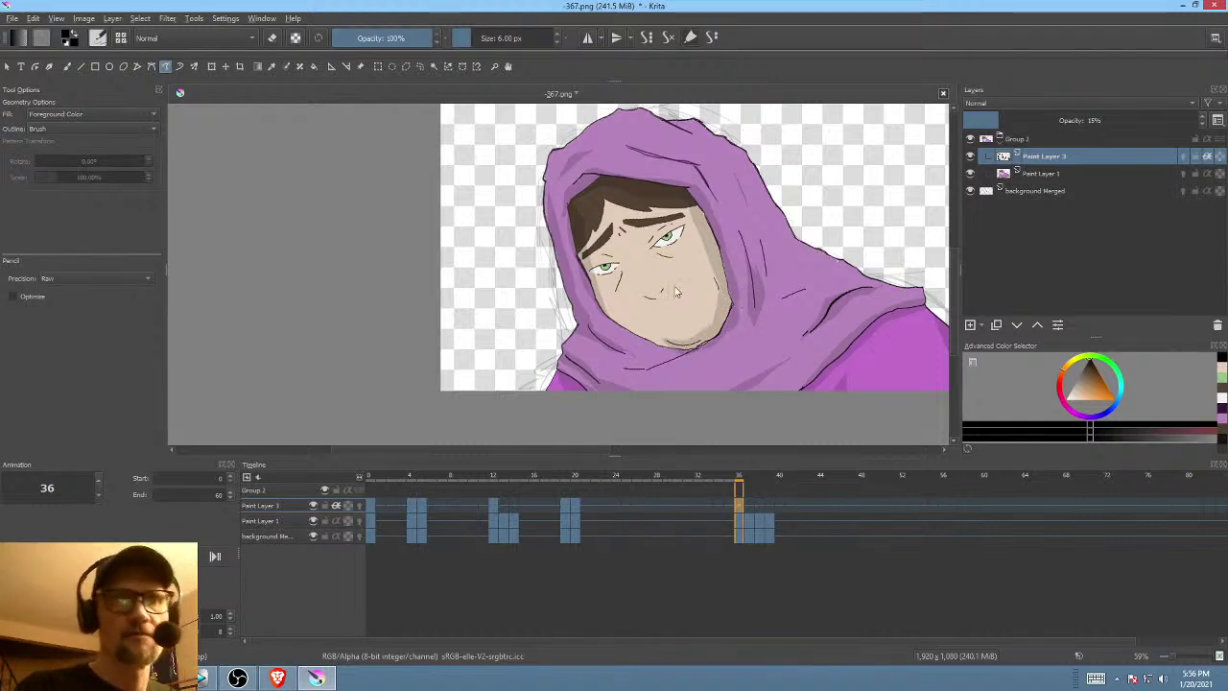
- Add a small shadow under the nose, following the previous keyframe
key(Up)
key(Down)
drag(667, 288, 659, 298)
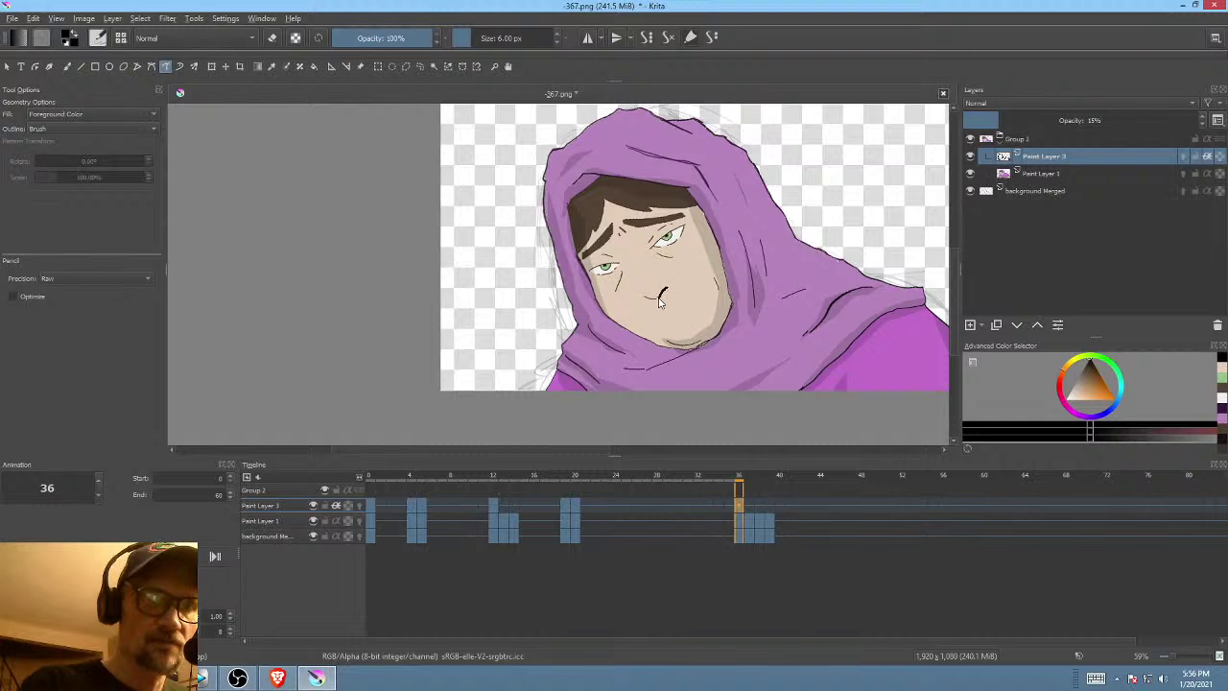
key(ctrl+z)
key(ctrl+z)
- Shade the areas around the eyes and the bridge of the nose to match the previous keyframe
key(Up)
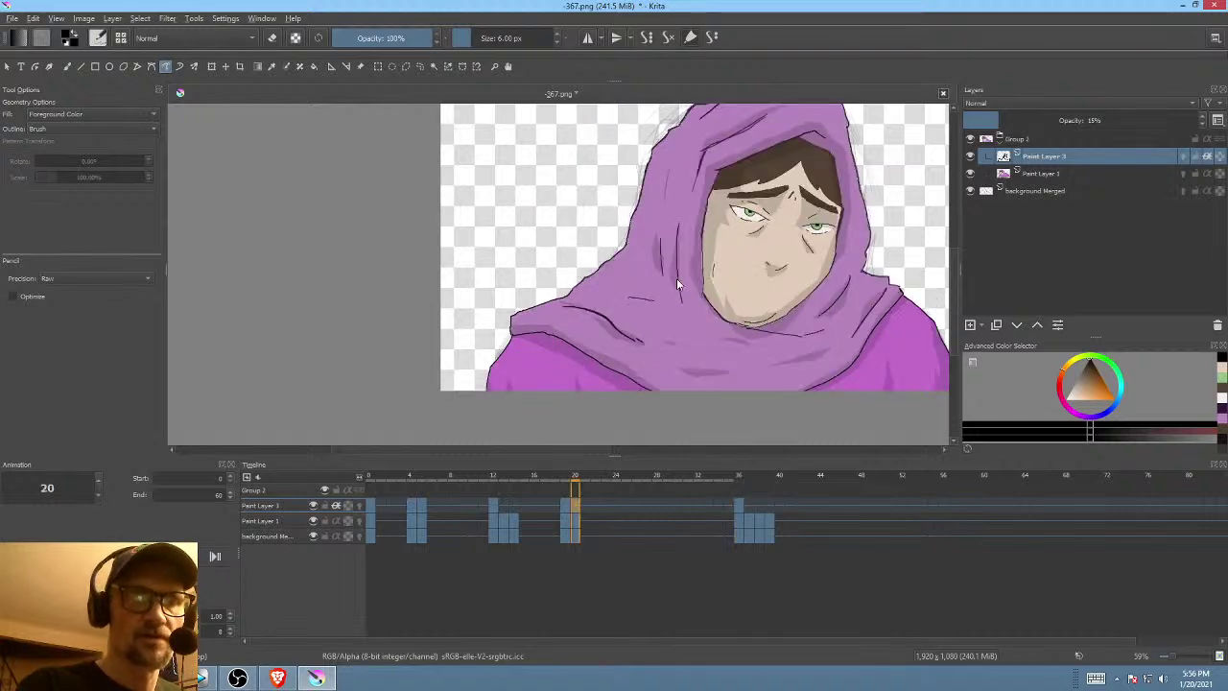
key(Down)
mouse_move(612, 231)
mouse_down()
mouse_move(640, 223)
mouse_move(633, 234)
mouse_move(650, 248)
mouse_move(689, 230)
mouse_up()
key(ctrl+z)
key(ctrl+z)
key(ctrl+z)
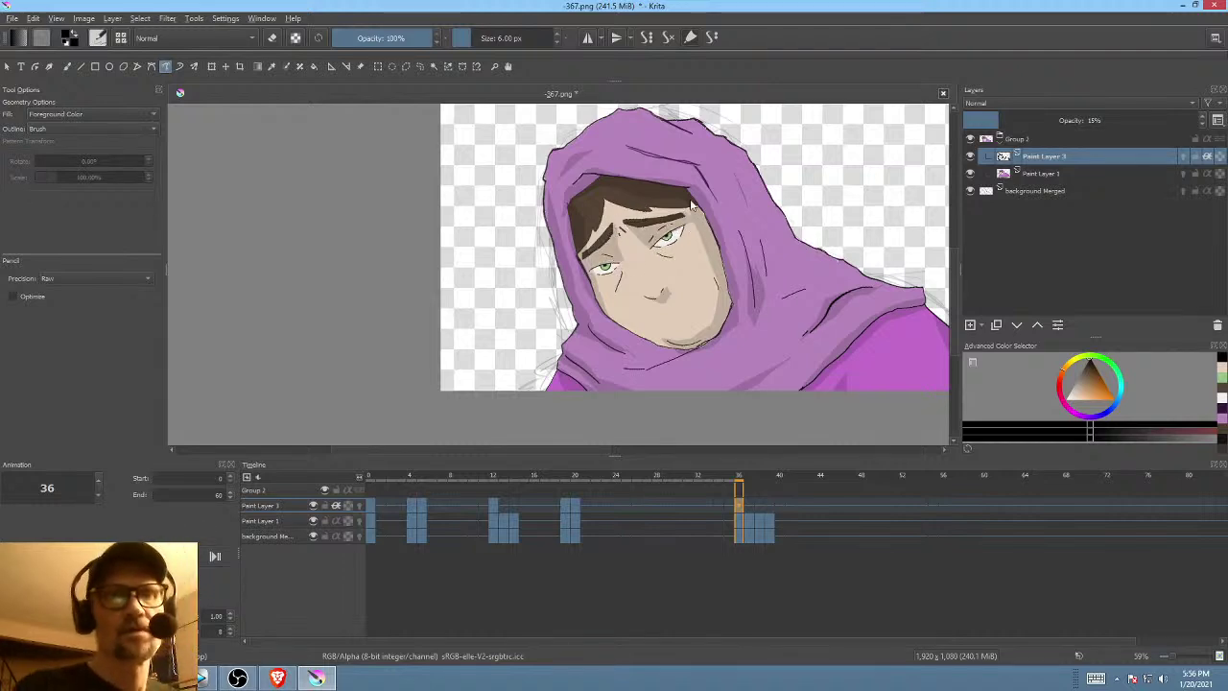
key(ctrl+z)
key(ctrl+shift+z)
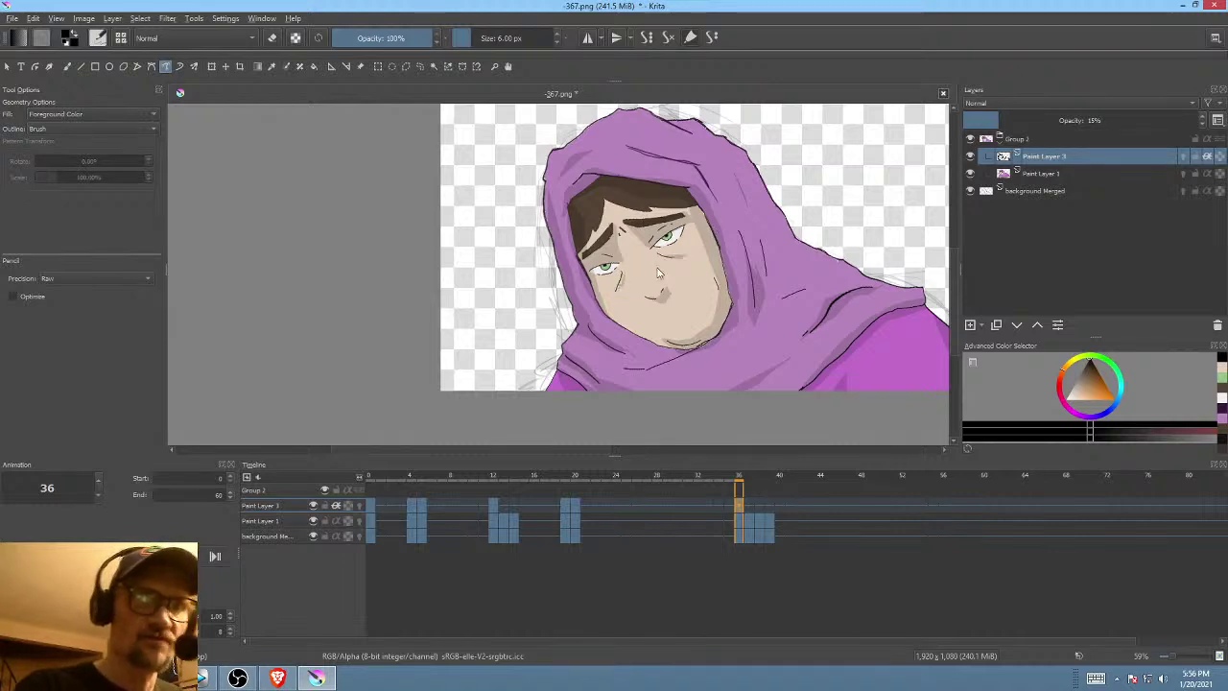
- Trim the nose shadow with the eraser after comparing the face with the previous keyframe, and turn eraser mode off
key(comma)
key(period)
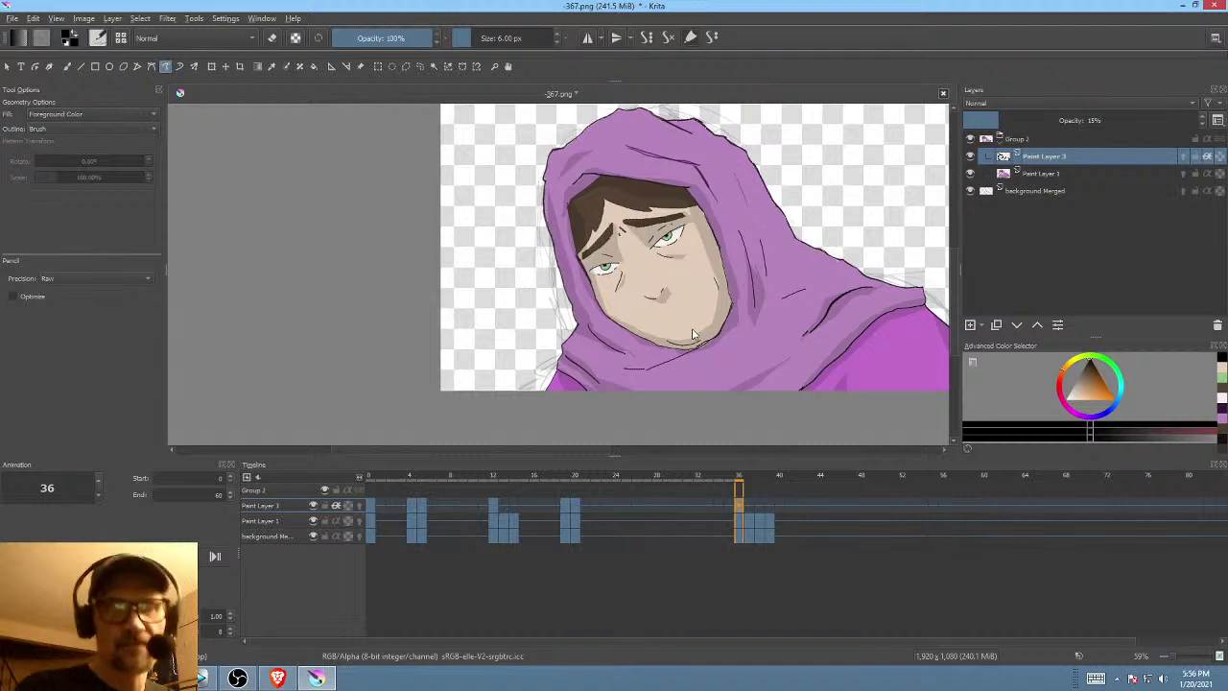
key(comma)
key(period)
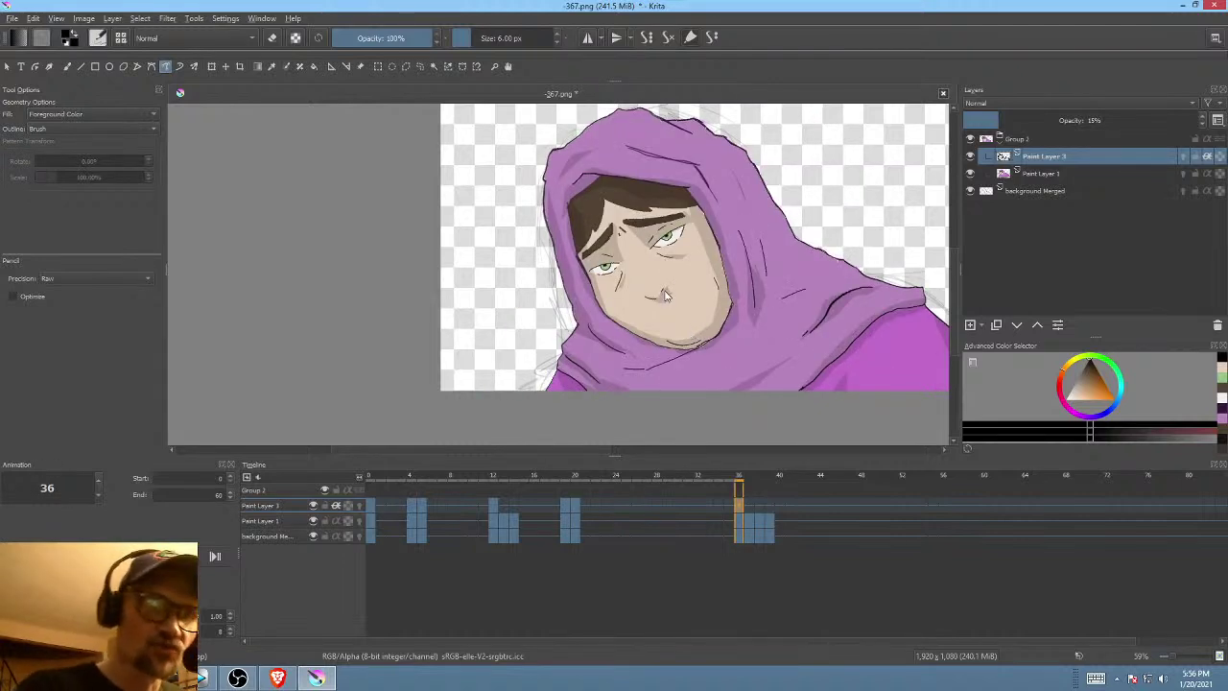
key(comma)
key(period)
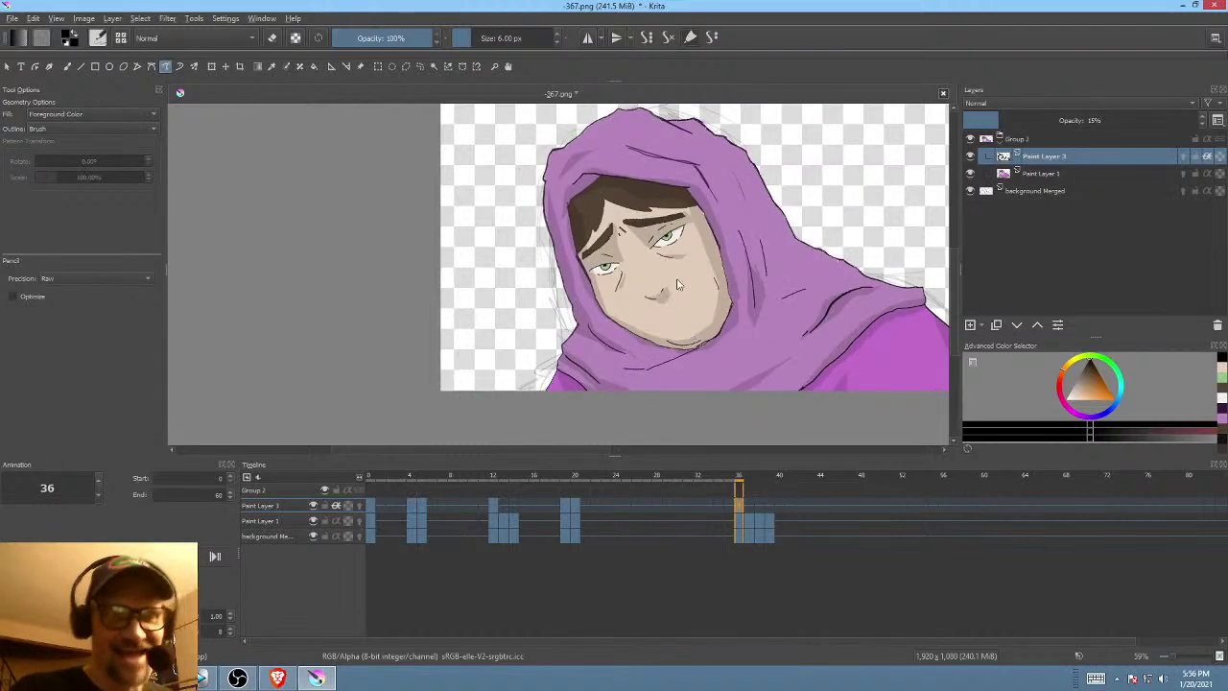
key(e)
key(comma)
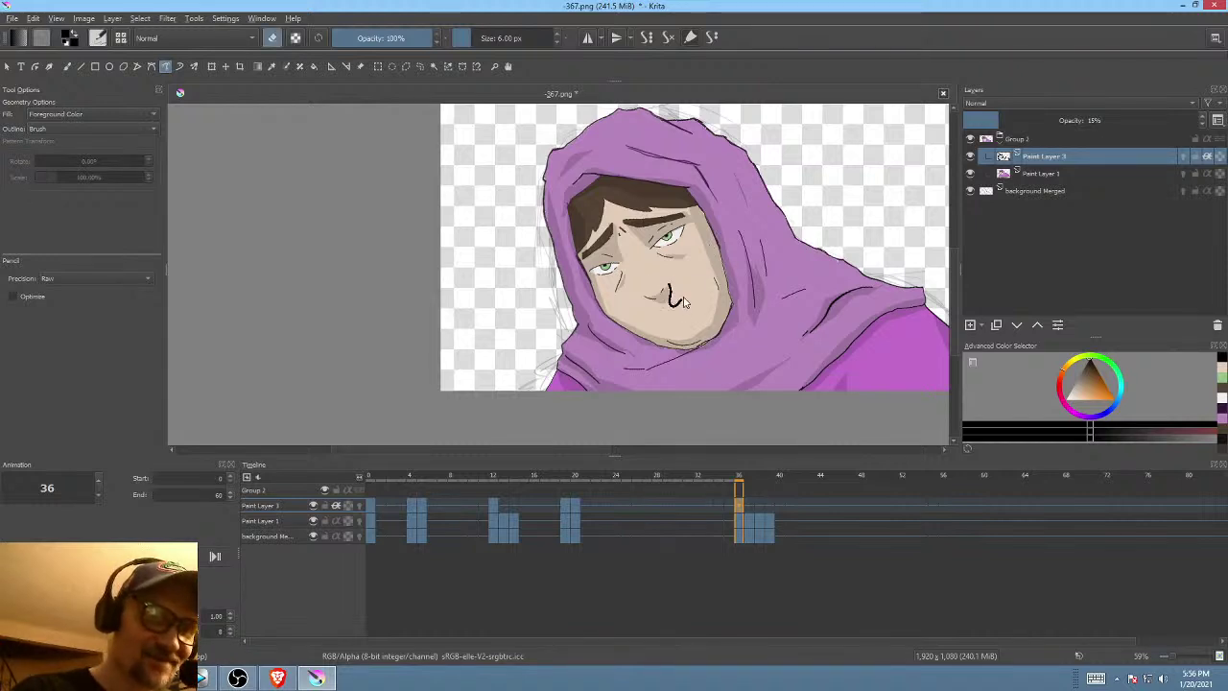
key(period)
key(e)
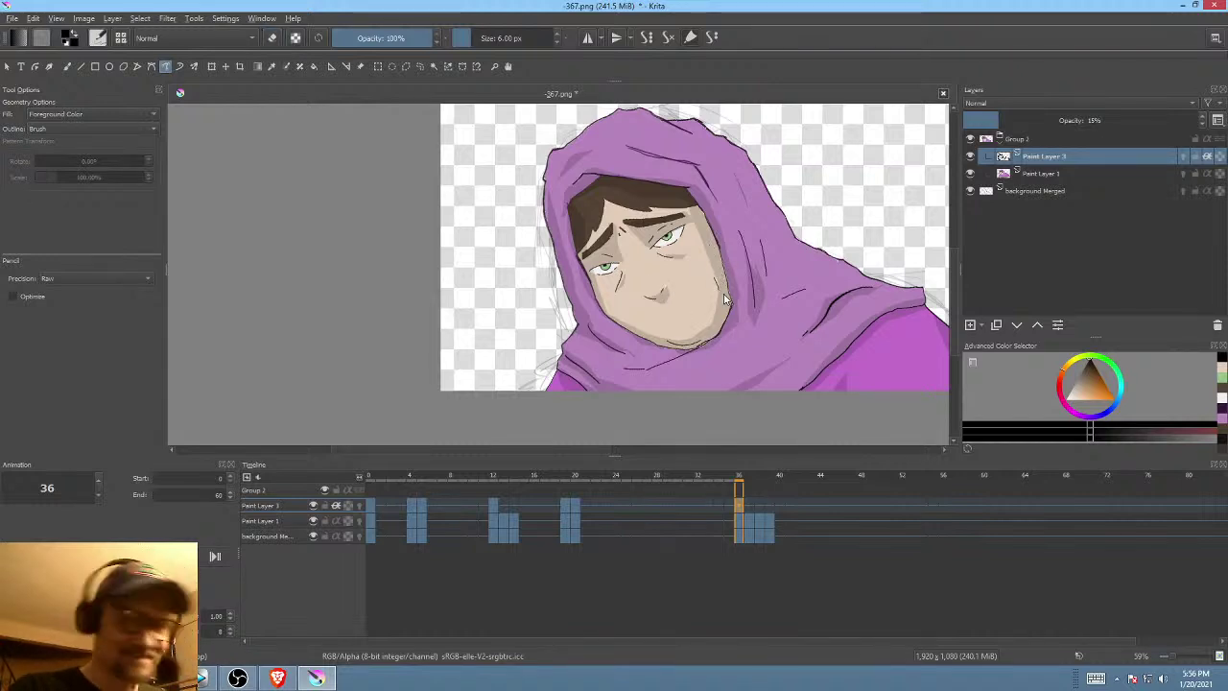
- Shade the diagonal scarf fold on the chest below the chin, comparing it with the previous keyframe
drag(773, 323, 786, 318)
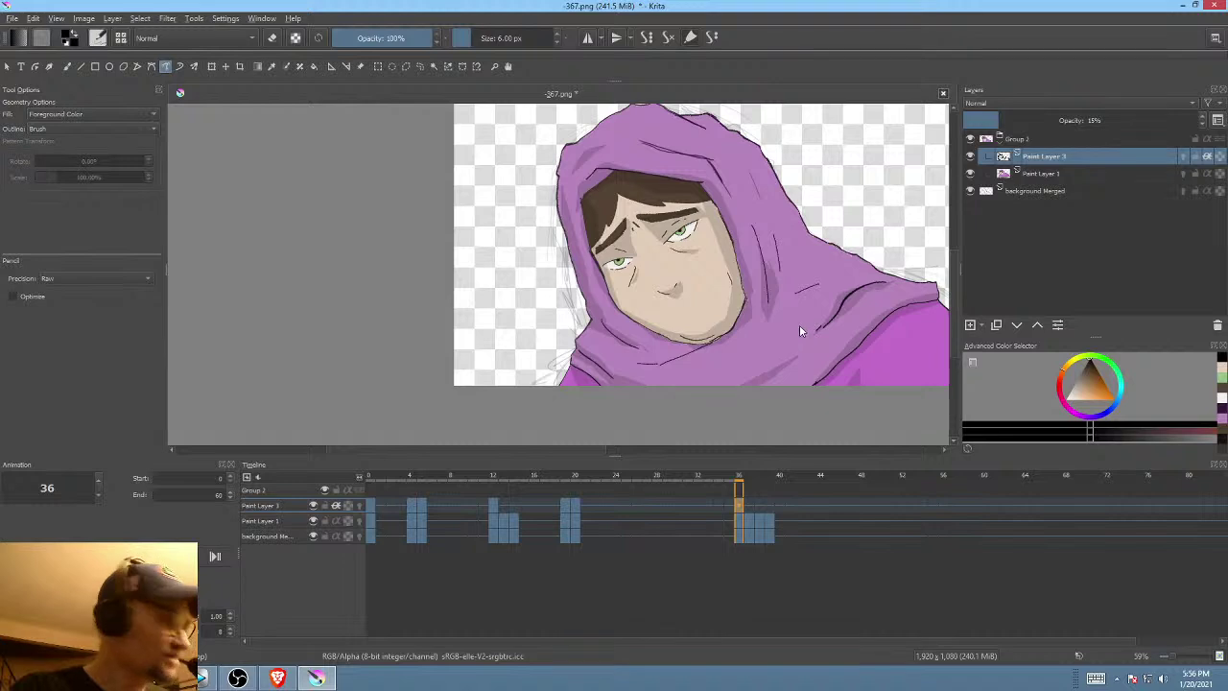
key(comma)
key(period)
drag(712, 370, 747, 363)
key(ctrl+z)
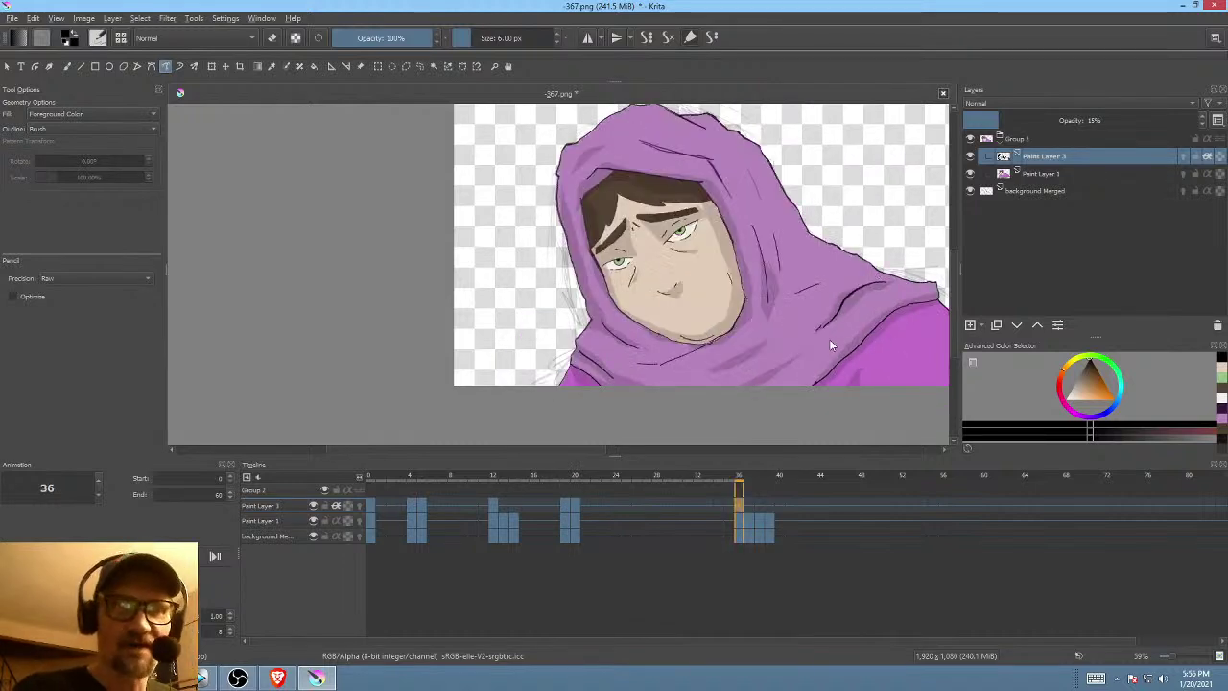
mouse_move(831, 340)
mouse_down()
mouse_move(794, 342)
mouse_move(831, 351)
mouse_up()
key(comma)
key(period)
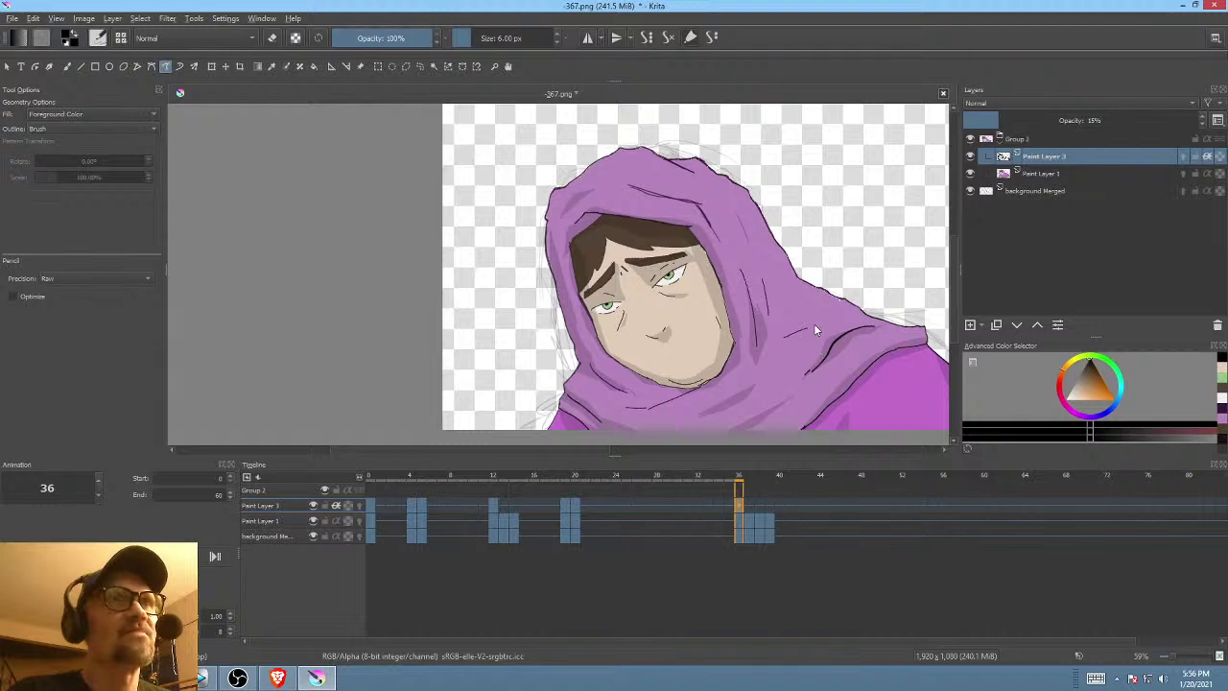
- Check the shading on frame 36 against the previous keyframe and frame 37
drag(807, 330, 792, 354)
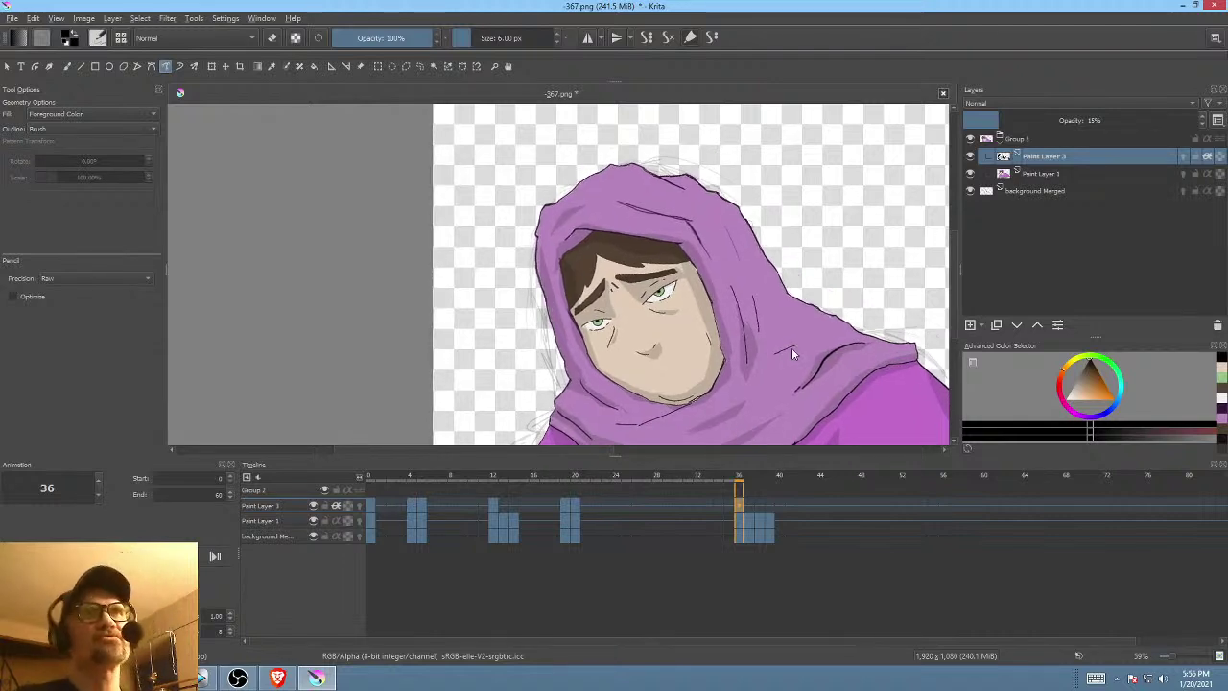
drag(826, 317, 823, 263)
key(comma)
key(period)
key(period)
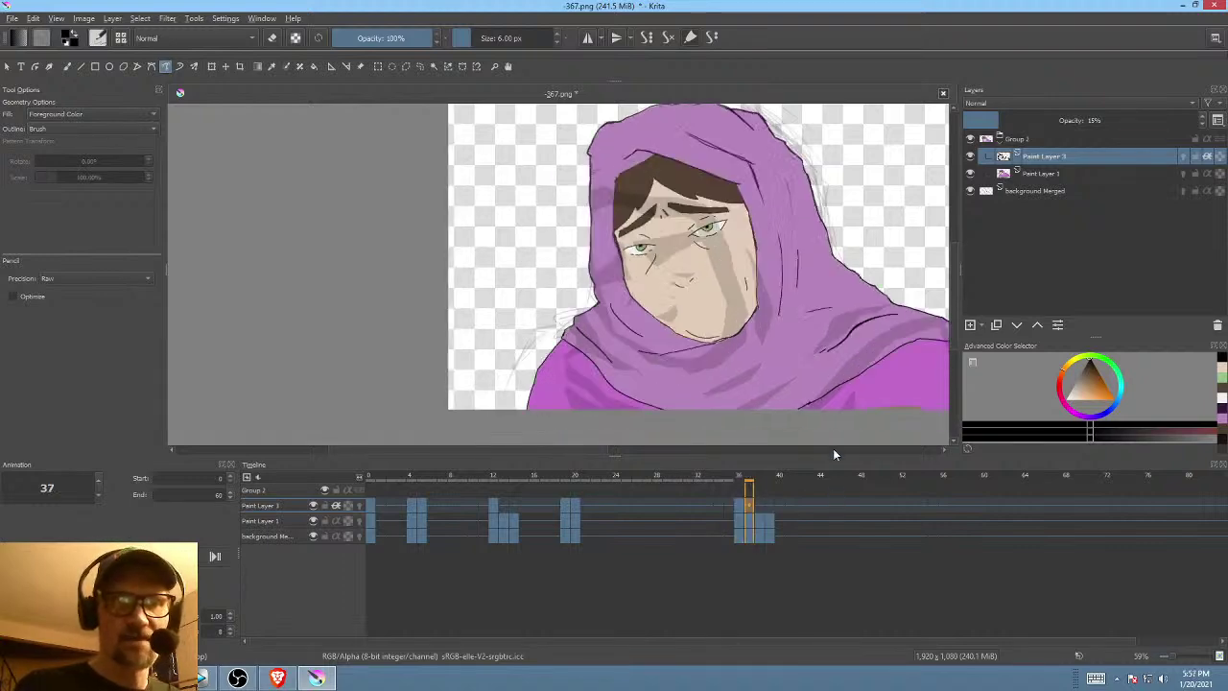
drag(834, 413, 784, 416)
key(comma)
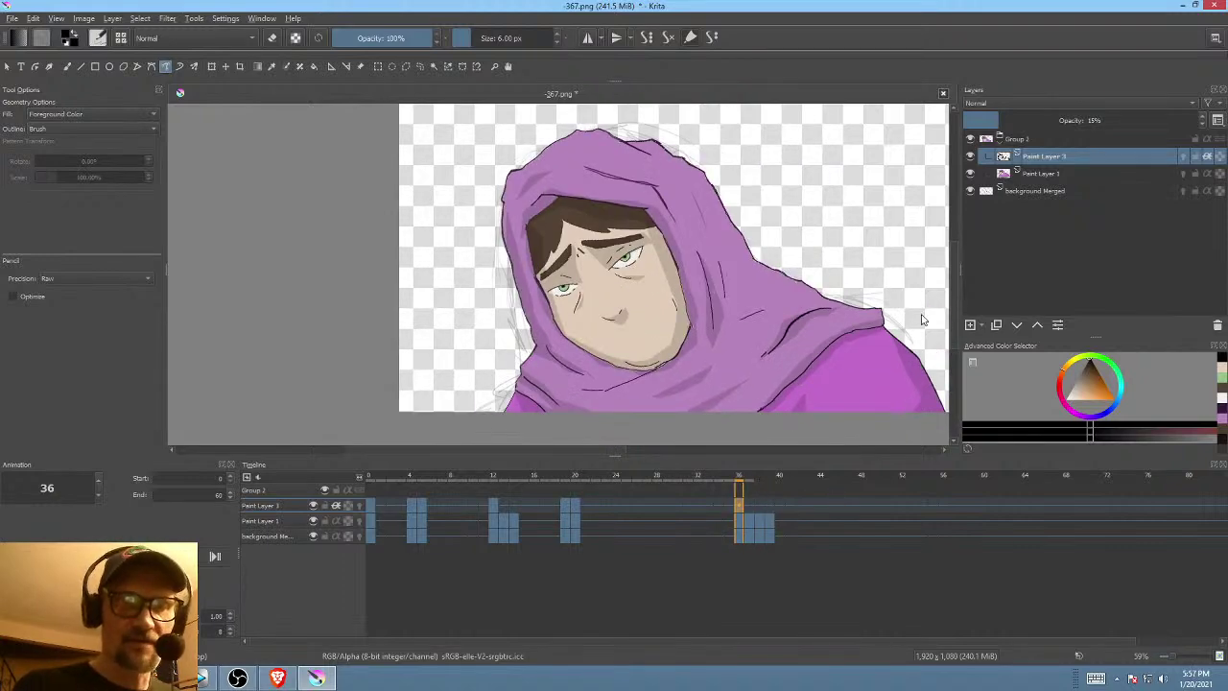
- Add blank keyframes on Paint Layer 3 at frames 37, 38 and 39
click(746, 513)
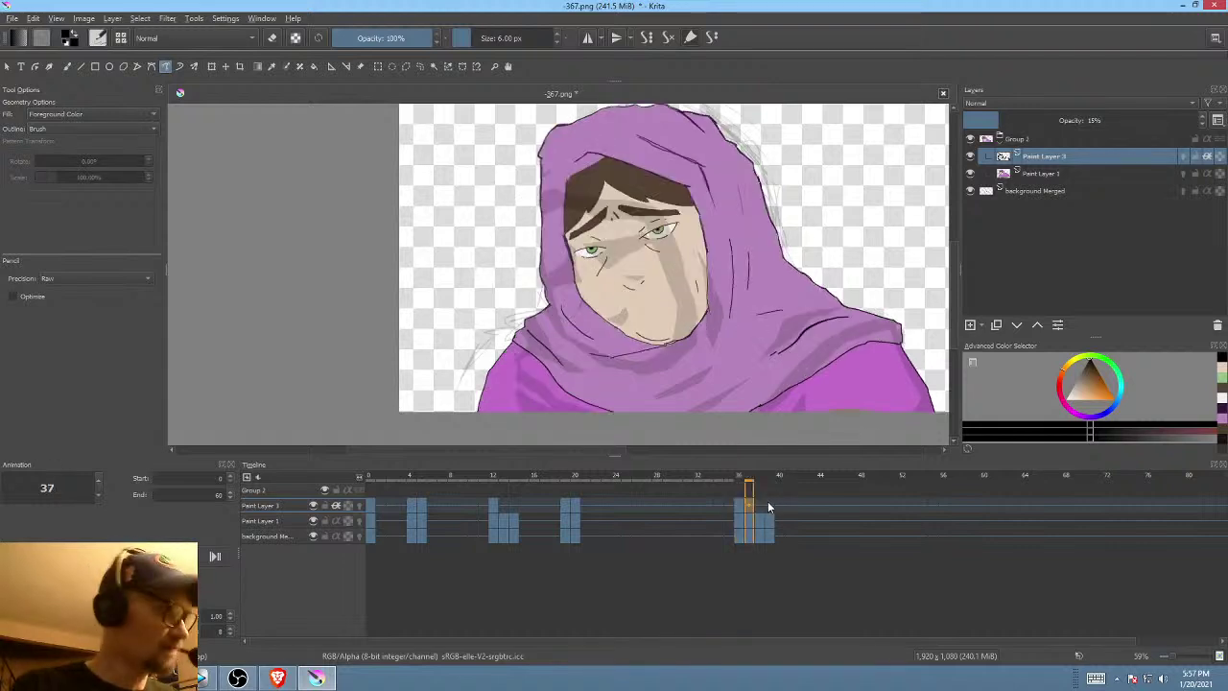
click(760, 507)
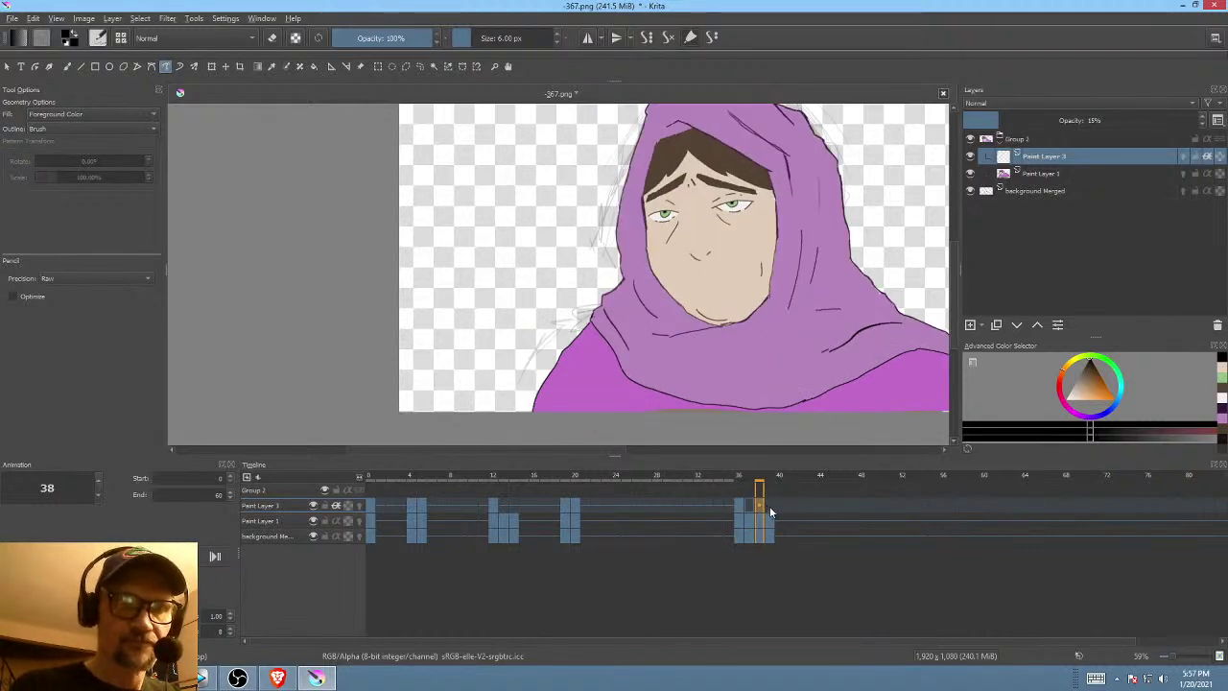
click(770, 502)
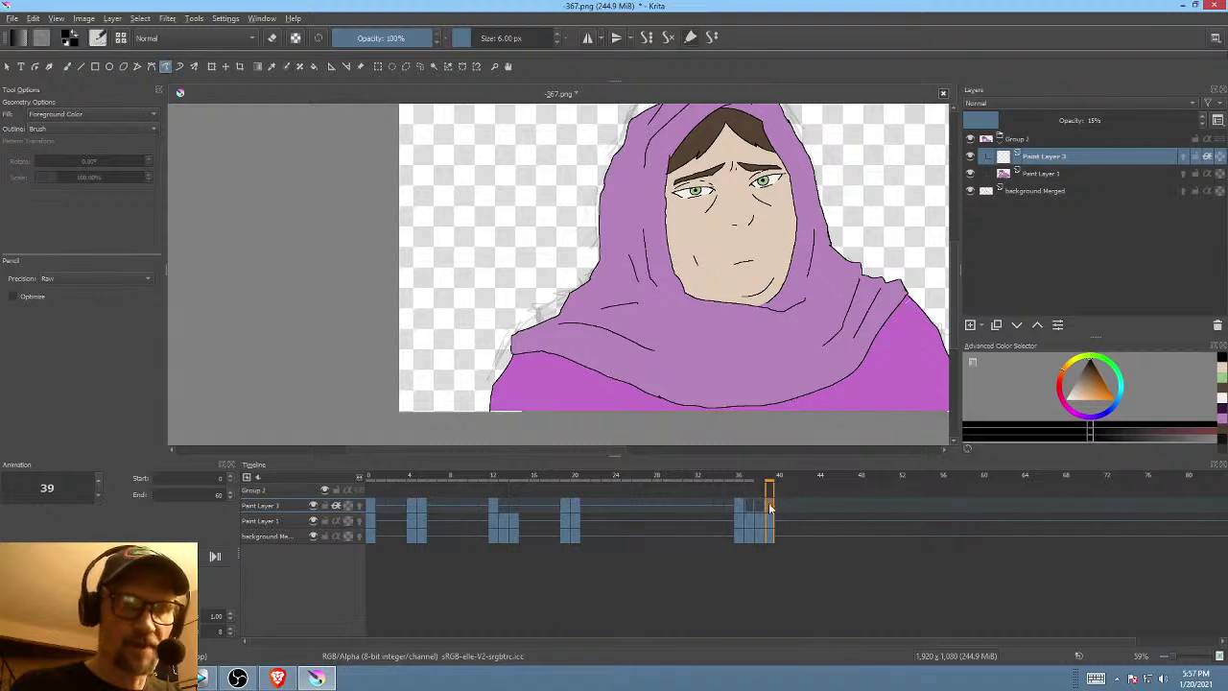
- On frame 37 of Paint Layer 3, shade the scarf's lower hem over the right-hand shoulder, comparing it with frame 36
click(743, 501)
click(750, 505)
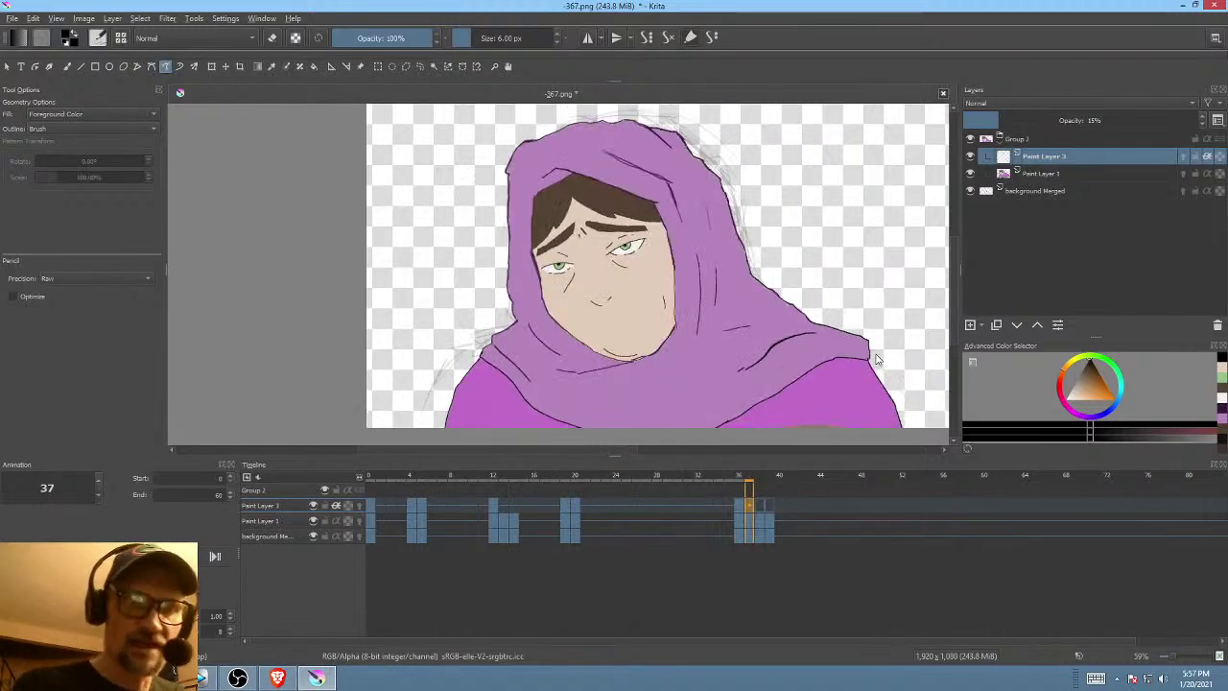
mouse_move(872, 358)
mouse_down()
mouse_move(830, 355)
mouse_move(726, 420)
mouse_up()
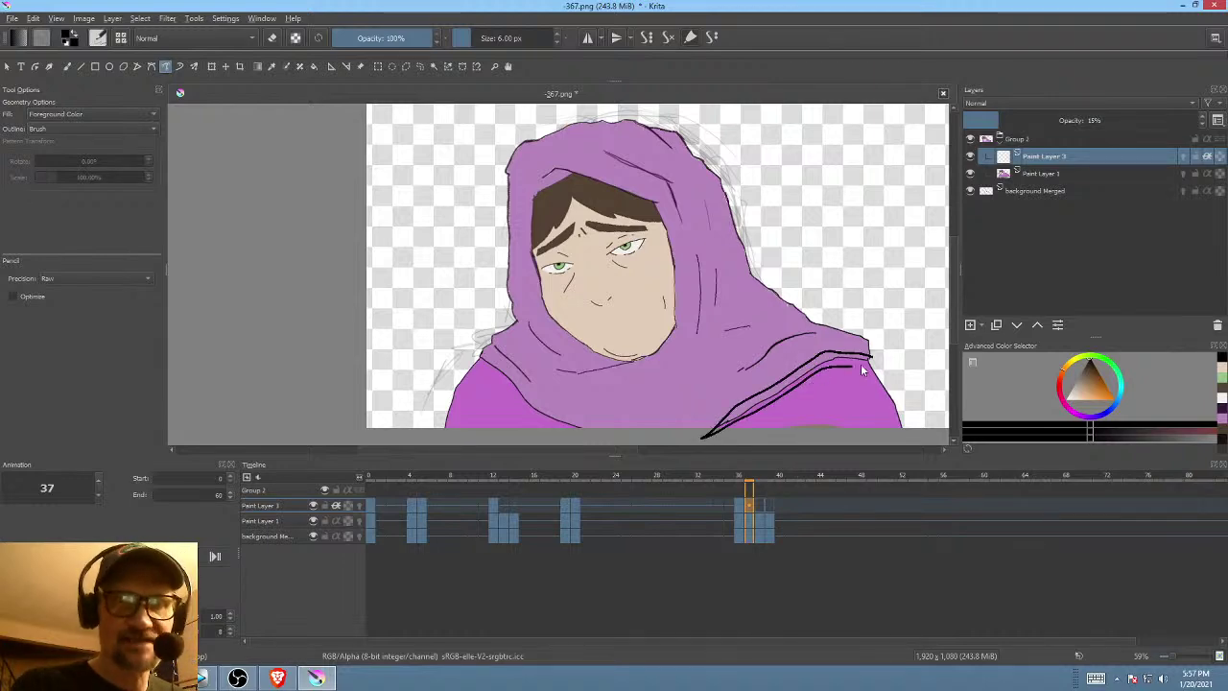
key(Left)
key(Right)
key(Left)
key(ctrl+t)
key(b)
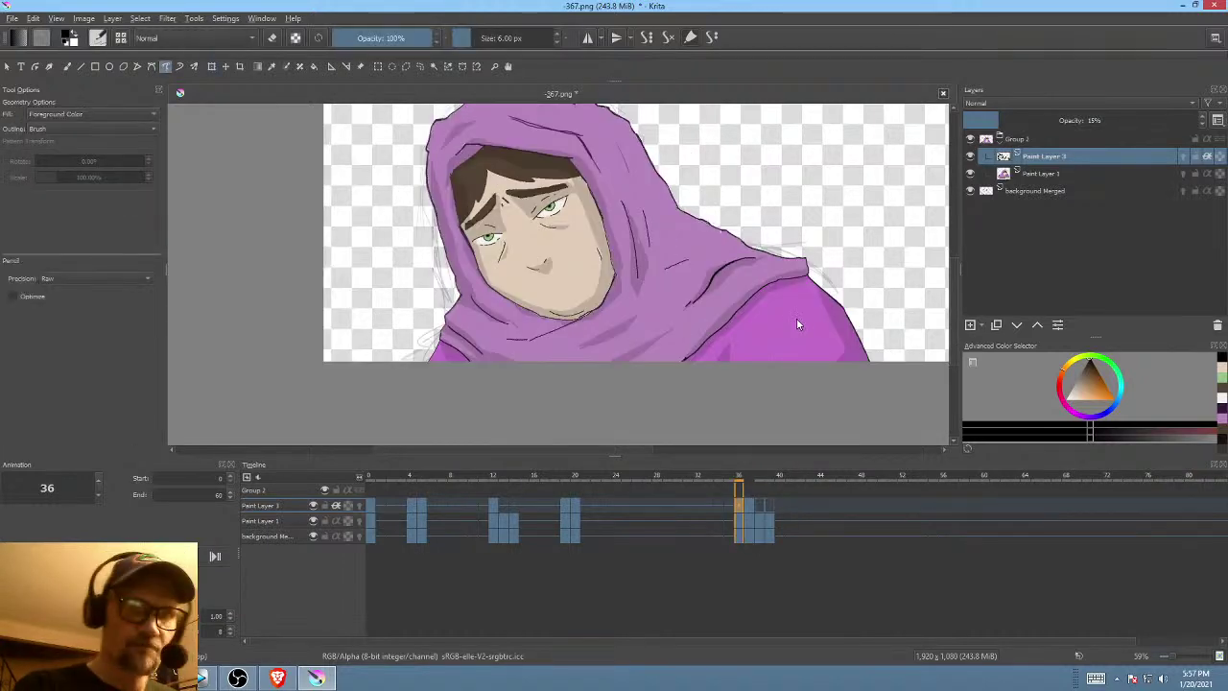
- Shade the outer edge of the garment on the right-hand shoulder in frame 37, matching frame 36
drag(839, 285, 819, 322)
key(Right)
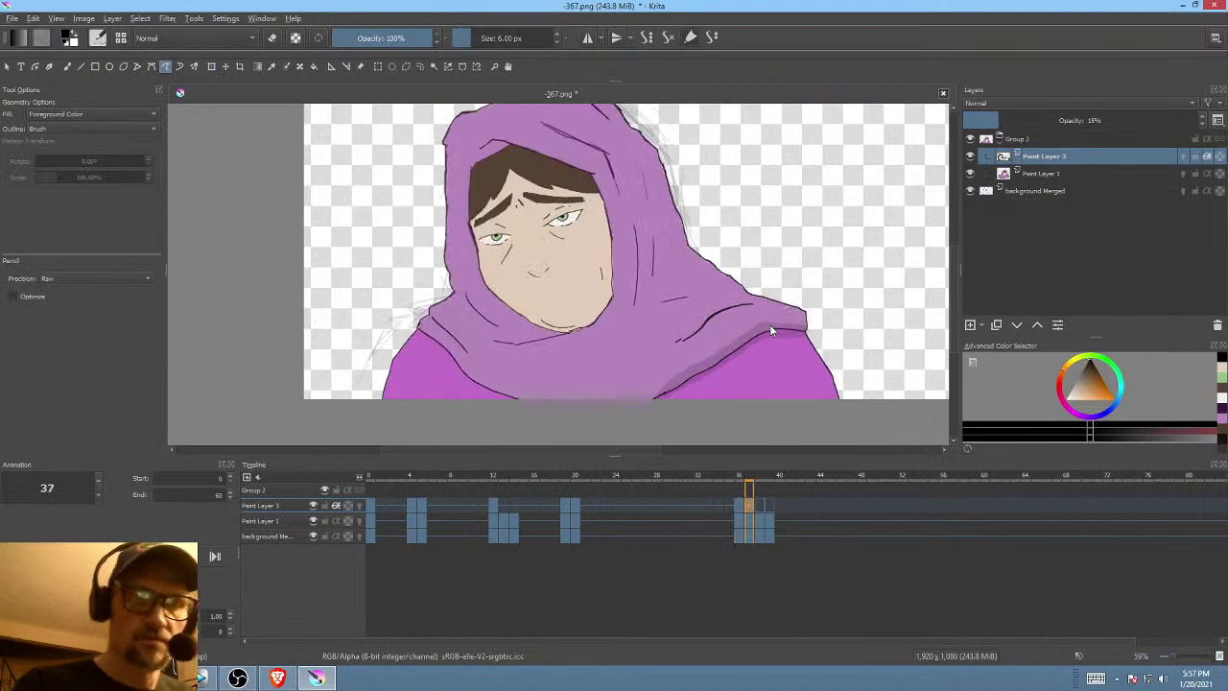
key(Left)
key(Right)
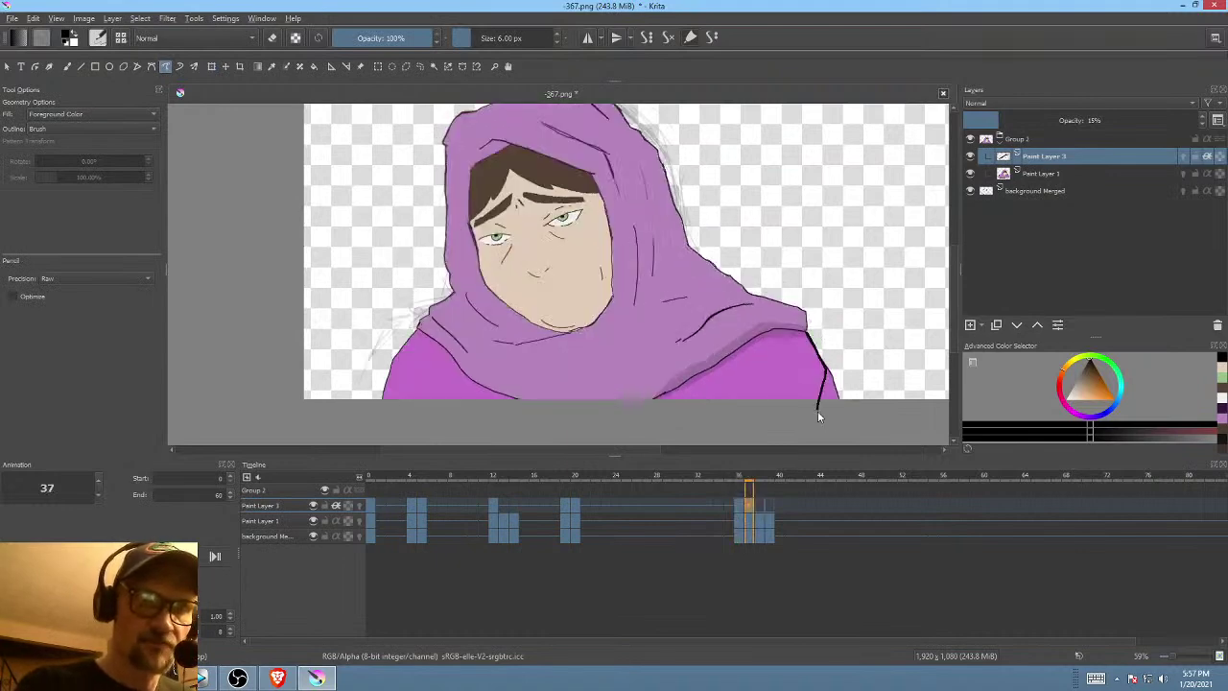
key(Left)
key(Right)
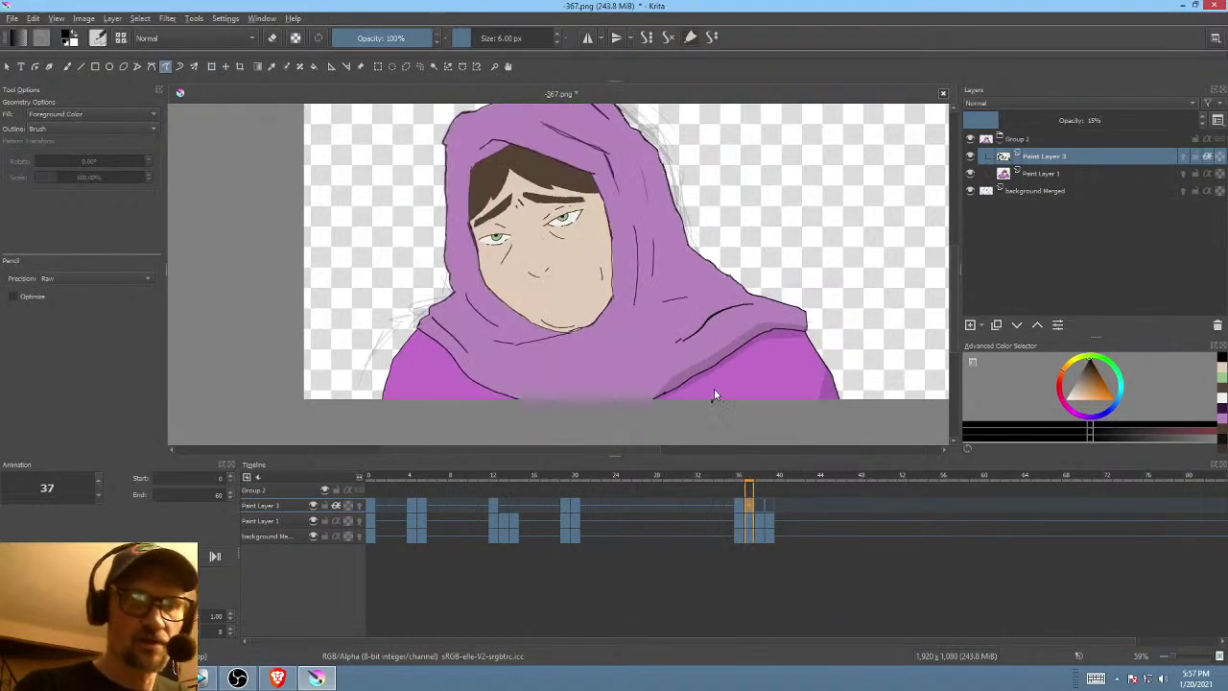
- Shade the garment just beneath the scarf hem on the right-hand shoulder, checking it against frame 36
drag(725, 382, 800, 350)
key(Left)
key(Right)
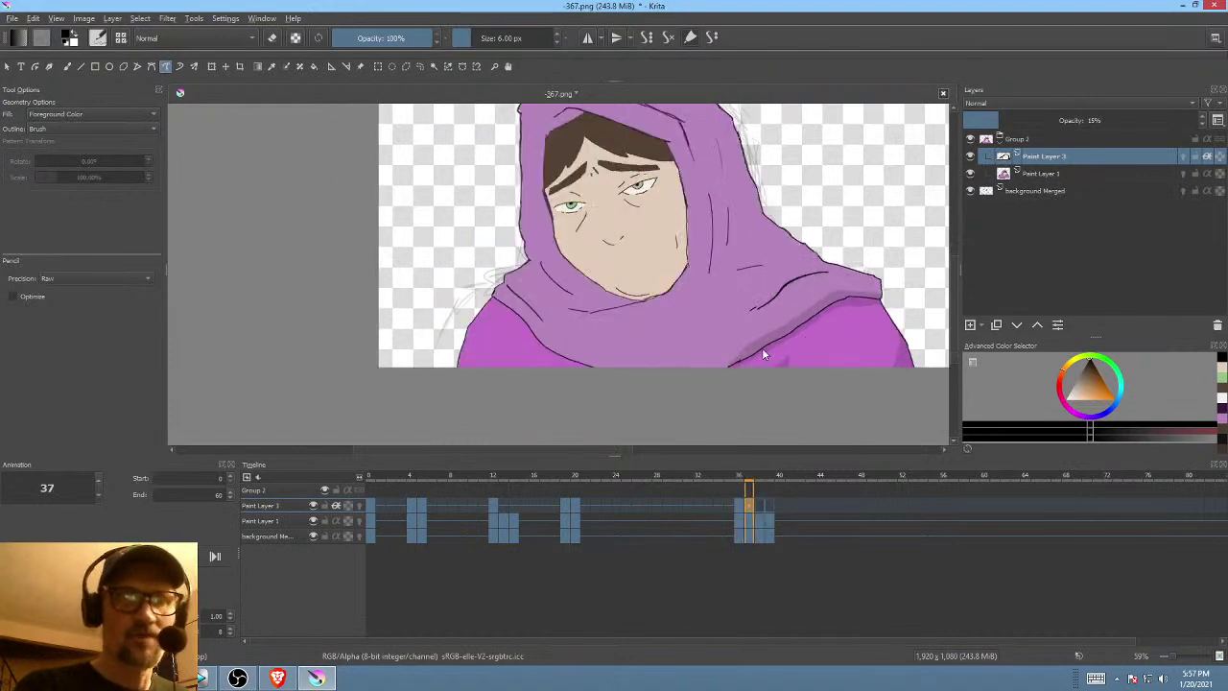
drag(728, 374, 778, 378)
key(Left)
key(Right)
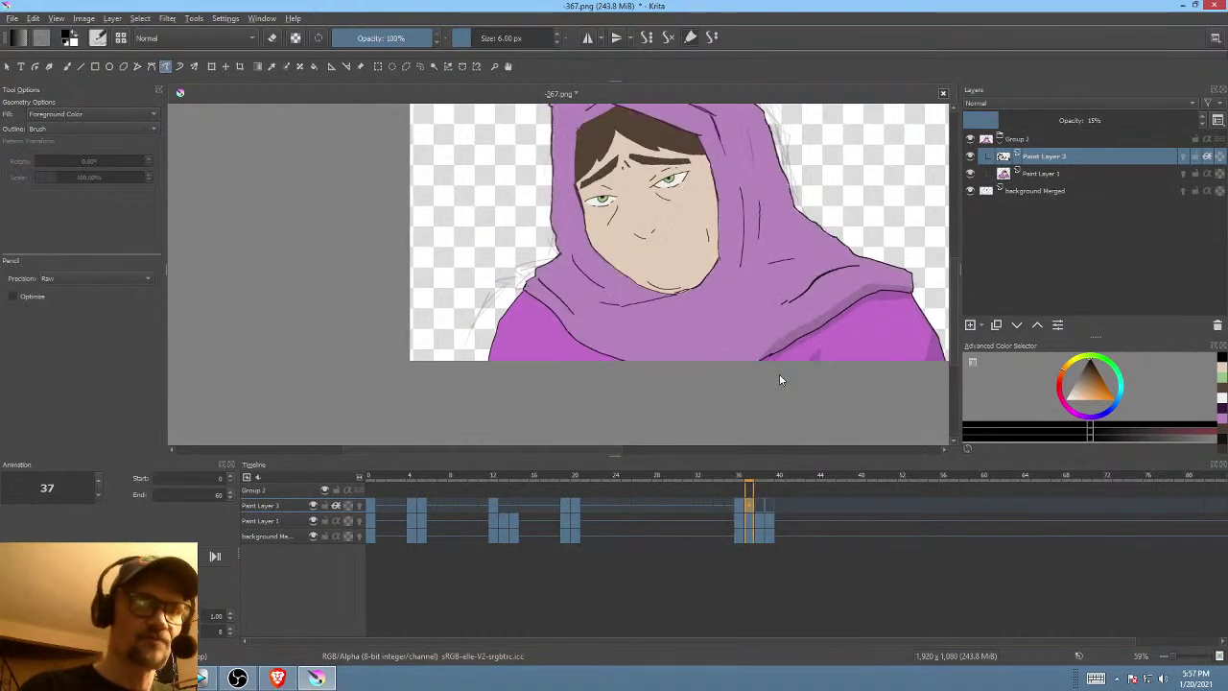
key(Left)
key(Right)
- Shade the scarf hem and the garment beneath it on the left-hand shoulder, using frame 36 as reference
drag(640, 362, 511, 283)
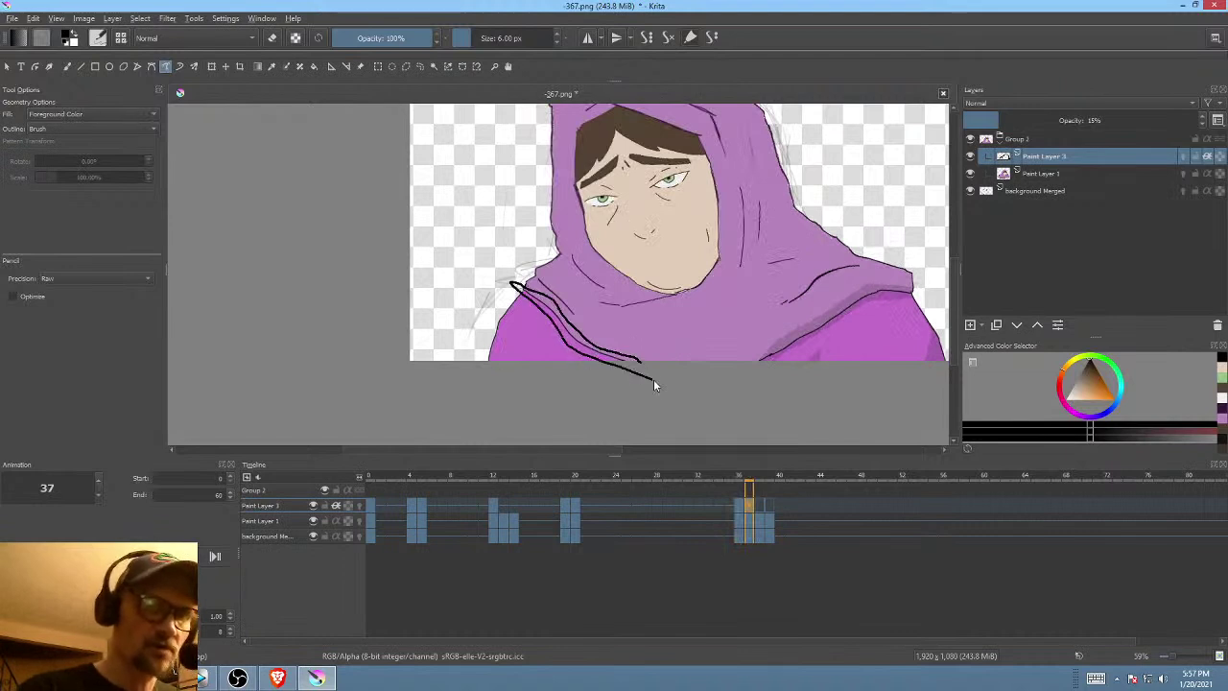
key(ctrl+z)
key(Left)
key(Right)
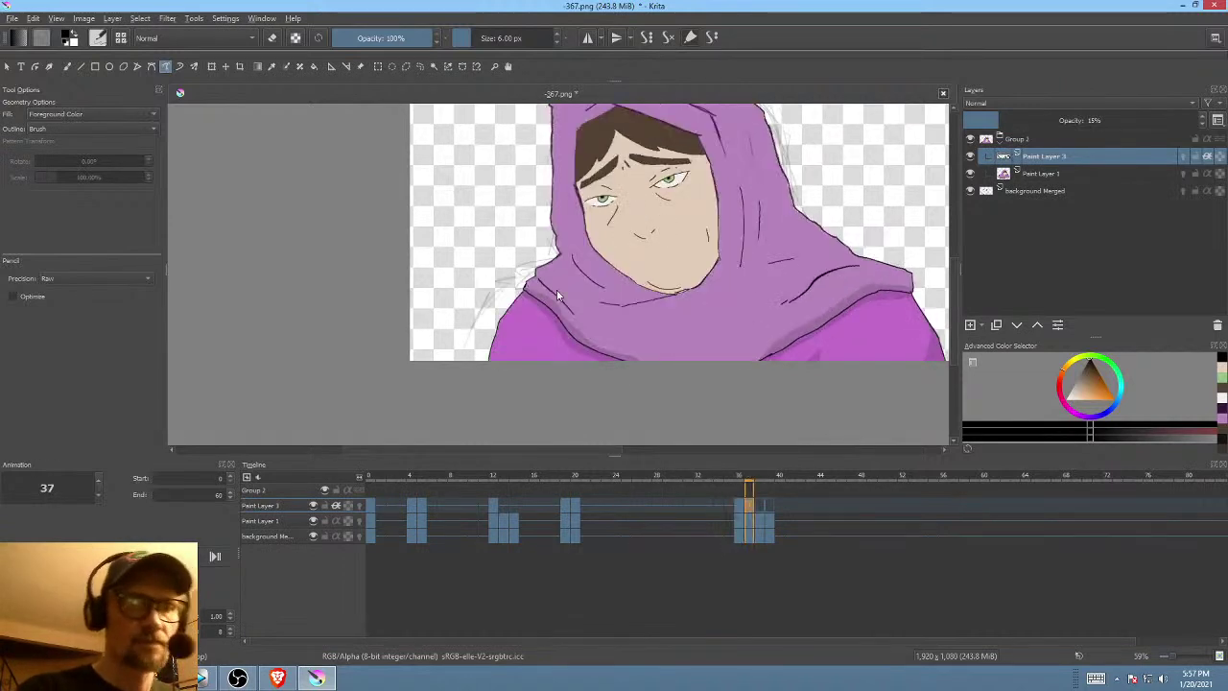
mouse_move(530, 295)
mouse_down()
mouse_move(563, 349)
mouse_move(606, 375)
mouse_move(603, 365)
mouse_move(616, 403)
mouse_up()
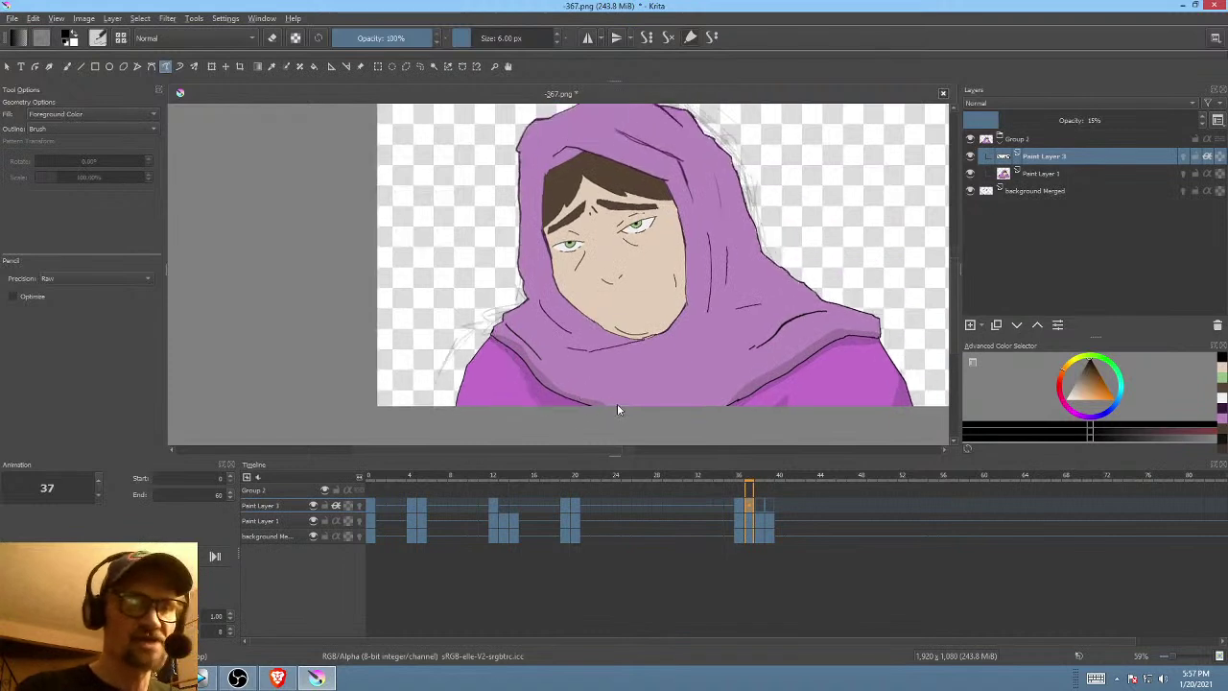
key(Left)
key(Right)
- Shade the small scarf fold just above the left-hand shoulder and compare it with frame 36
drag(507, 320, 526, 338)
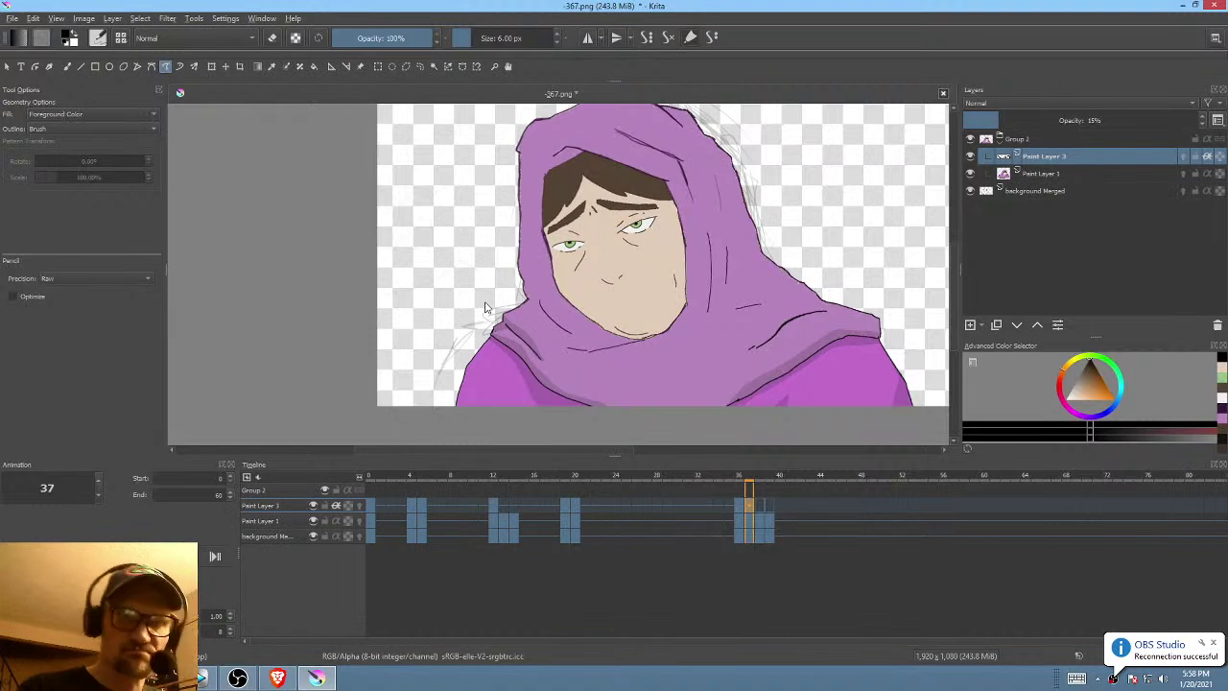
drag(731, 292, 756, 299)
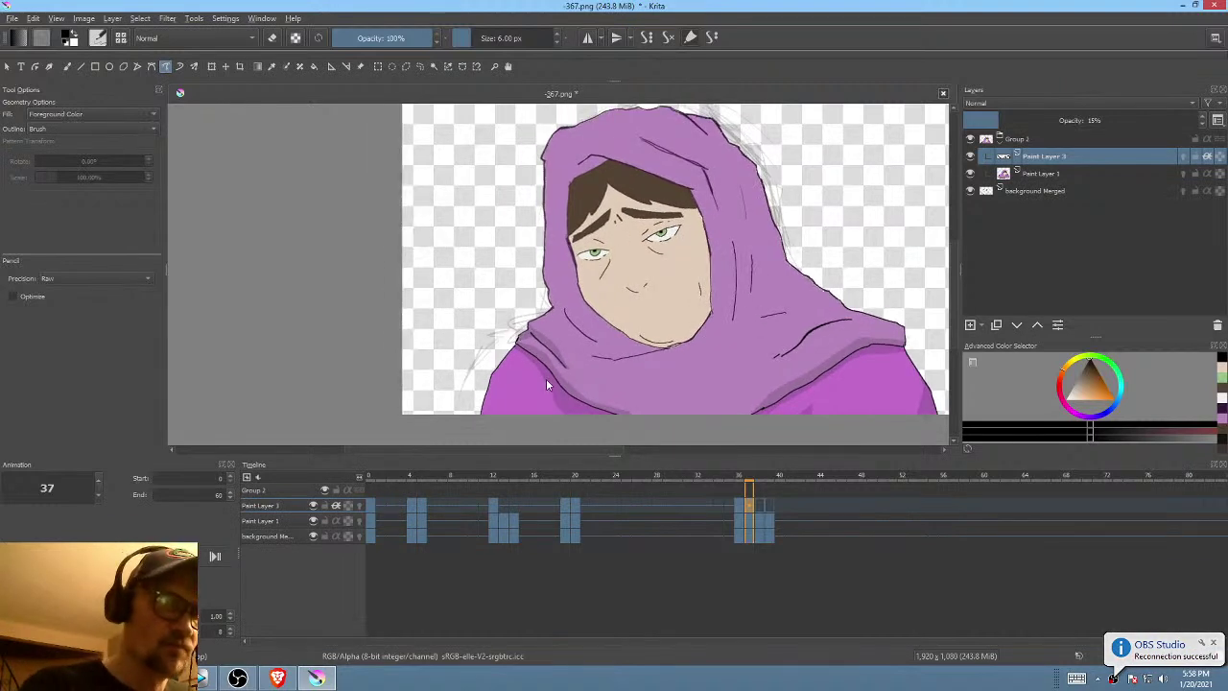
mouse_move(546, 377)
mouse_down()
mouse_move(504, 351)
mouse_move(529, 361)
mouse_up()
mouse_move(794, 345)
mouse_down()
mouse_move(762, 387)
mouse_move(774, 375)
mouse_up()
key(Left)
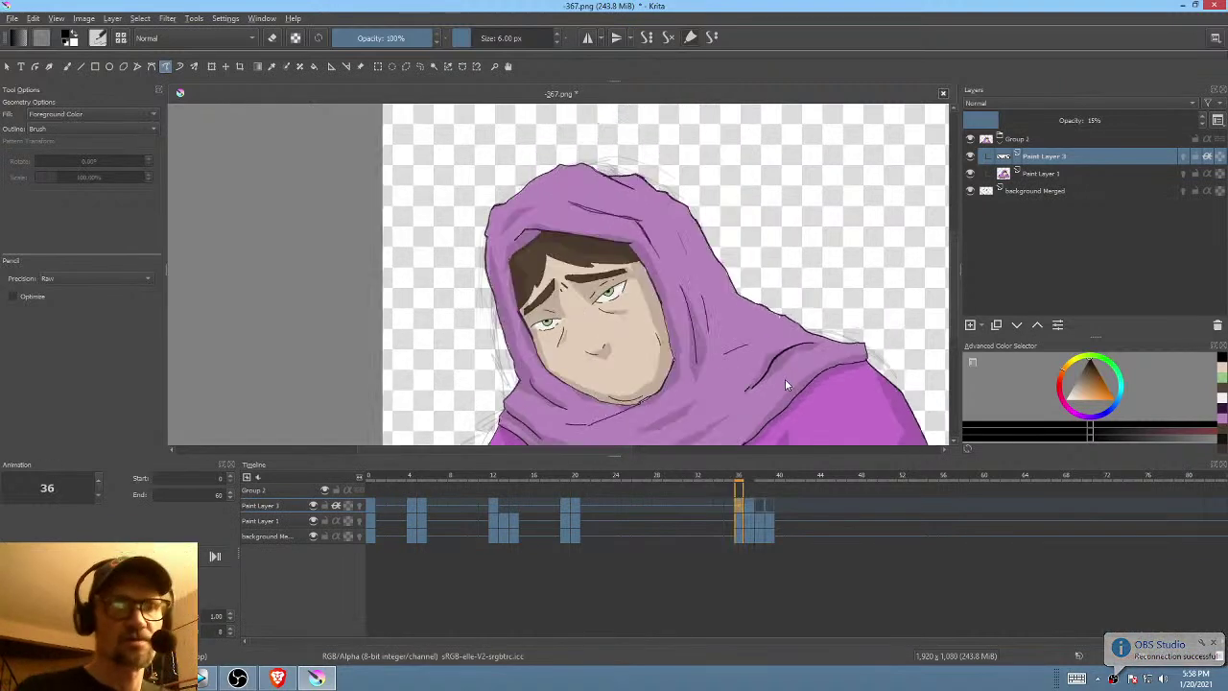
key(Right)
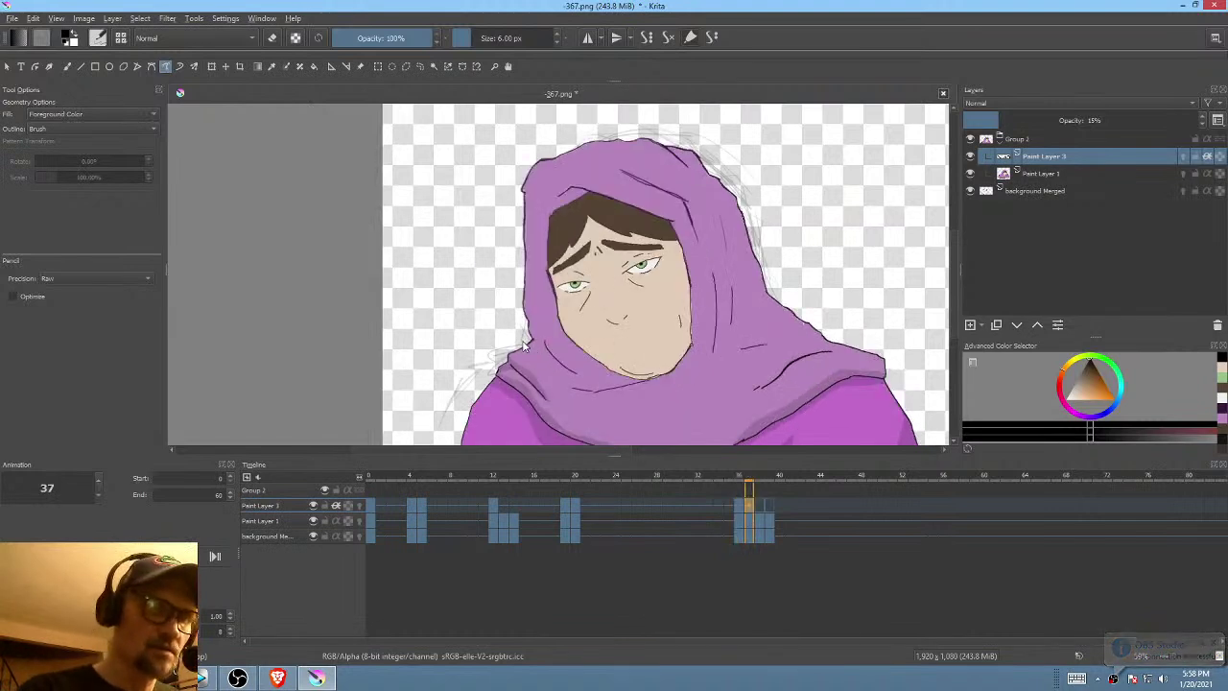
- Shade the scarf crease beside the left-hand jawline on frame 37, following frame 36
key(Left)
key(Right)
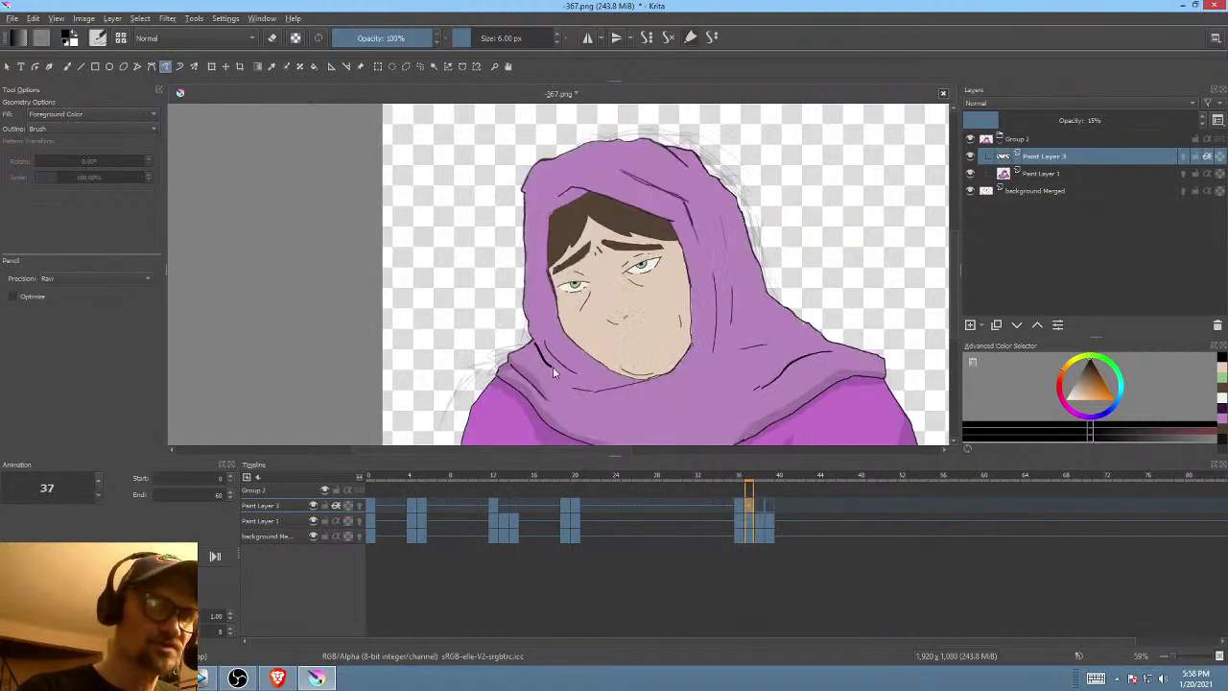
drag(553, 367, 518, 291)
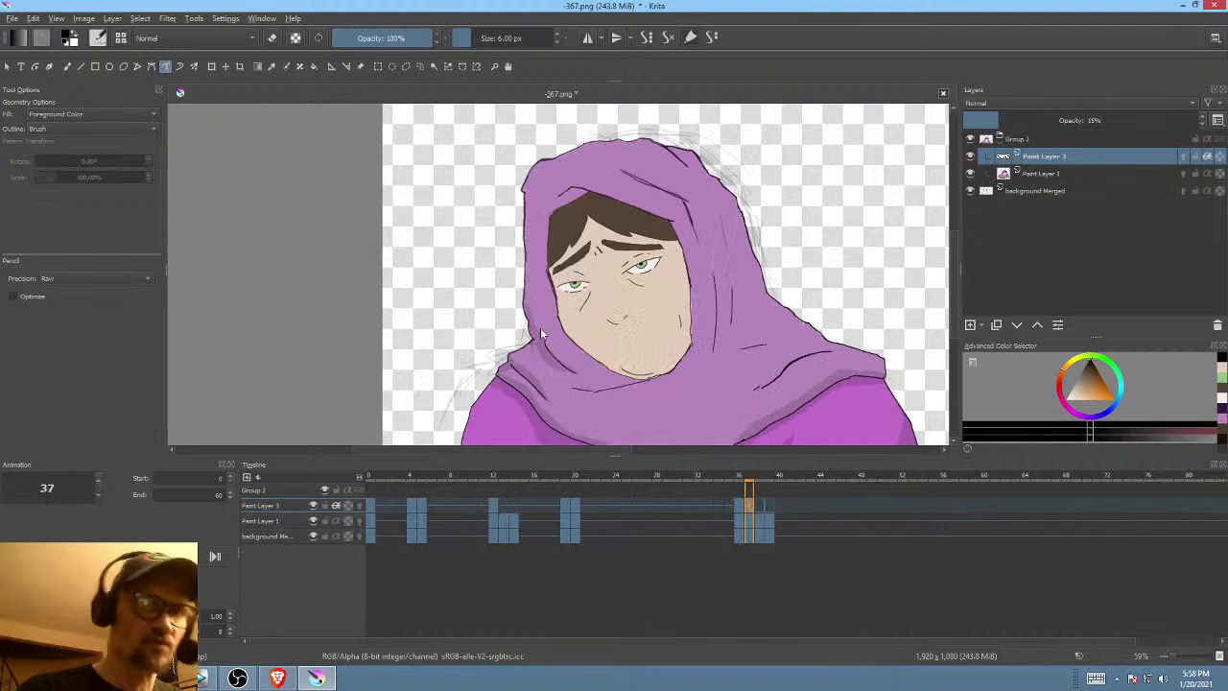
key(Left)
key(Right)
drag(647, 296, 651, 302)
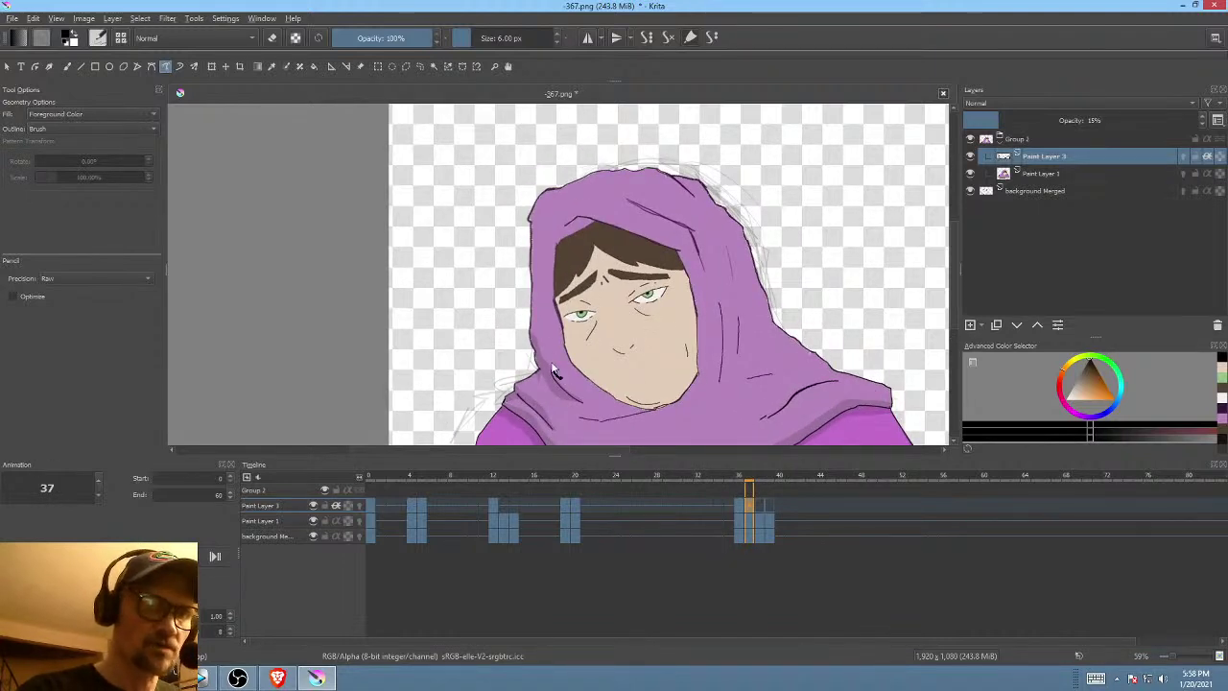
- Shade the side of the scarf running along the left-hand cheek up to the temple, comparing with frame 36
mouse_move(546, 376)
mouse_down()
mouse_move(540, 251)
mouse_move(523, 220)
mouse_move(525, 313)
mouse_up()
drag(692, 332, 669, 345)
key(Left)
key(Right)
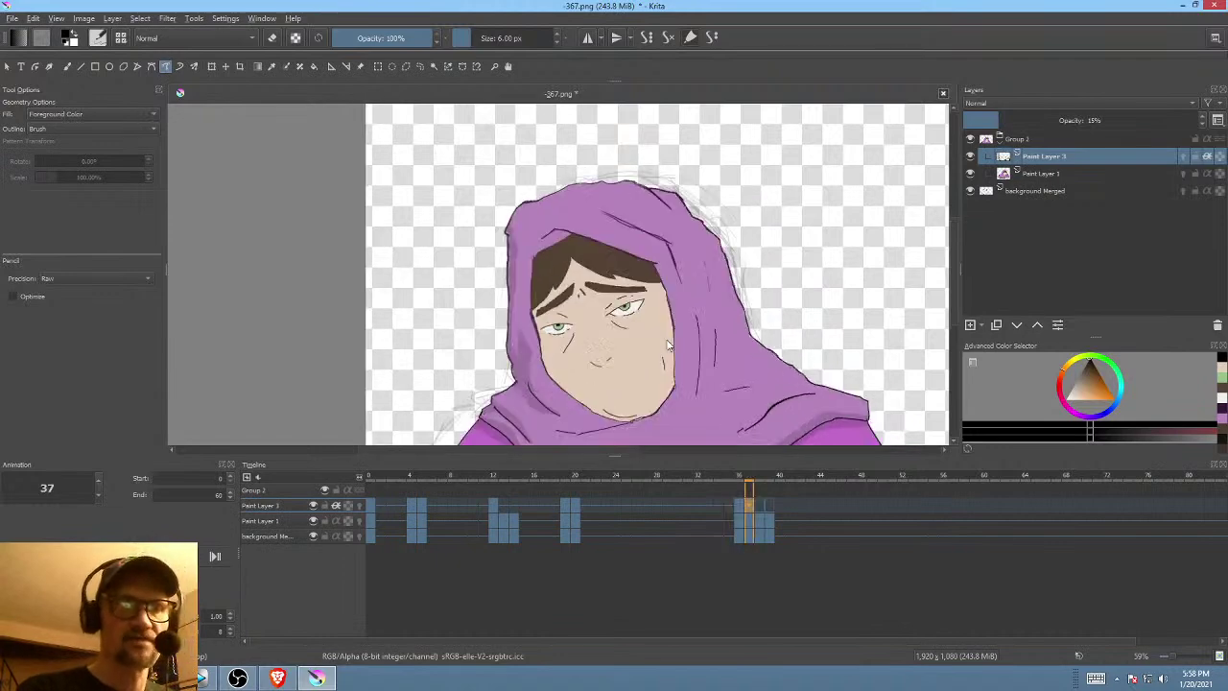
key(Left)
key(Right)
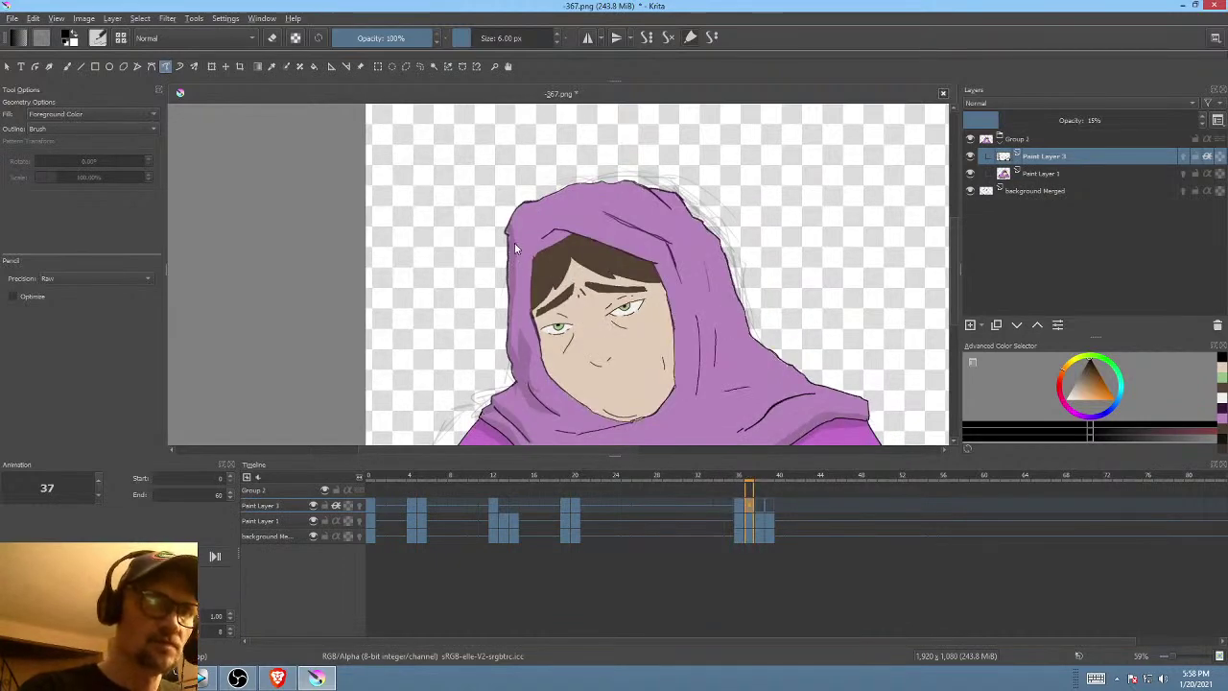
drag(523, 318, 510, 261)
drag(653, 287, 708, 283)
key(Left)
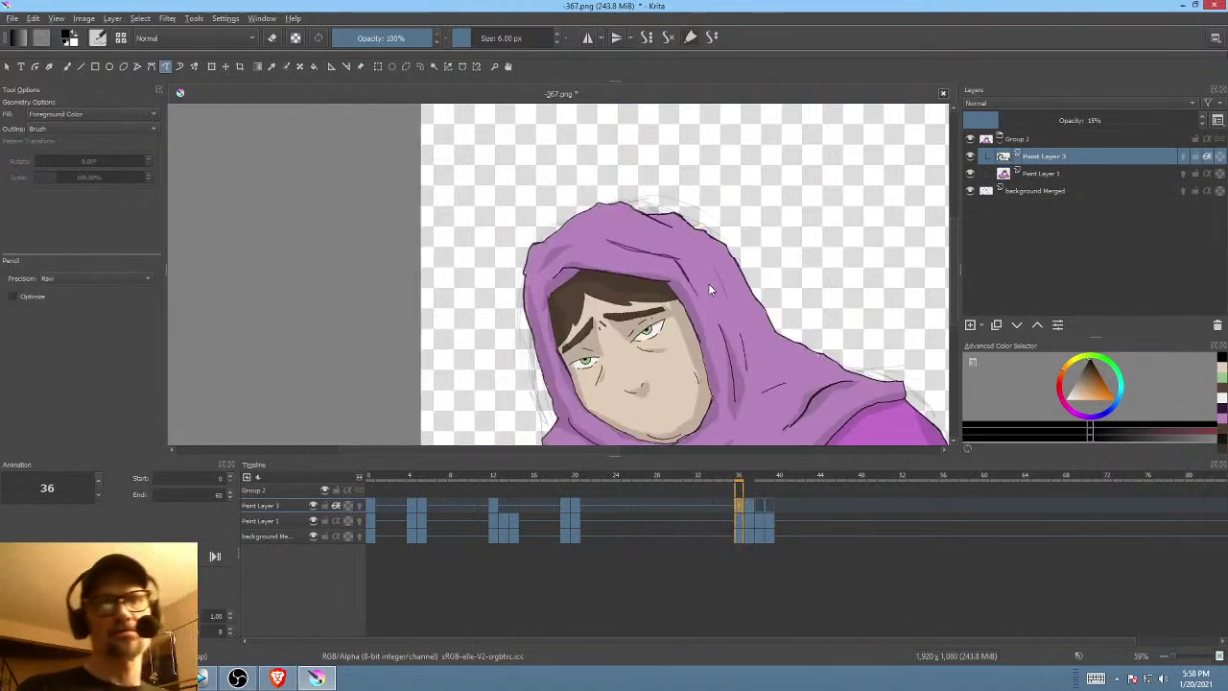
- Shade the scarf's front rim above the hairline on frame 37, matching it to frame 36
key(Right)
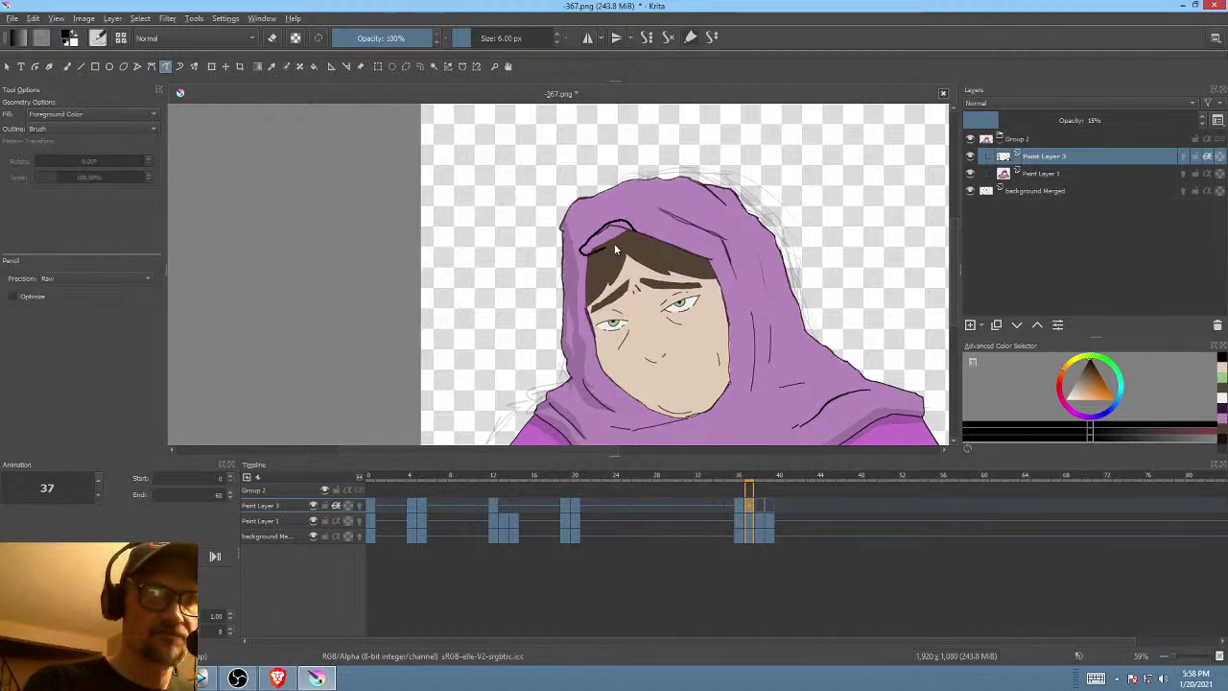
key(Left)
key(Right)
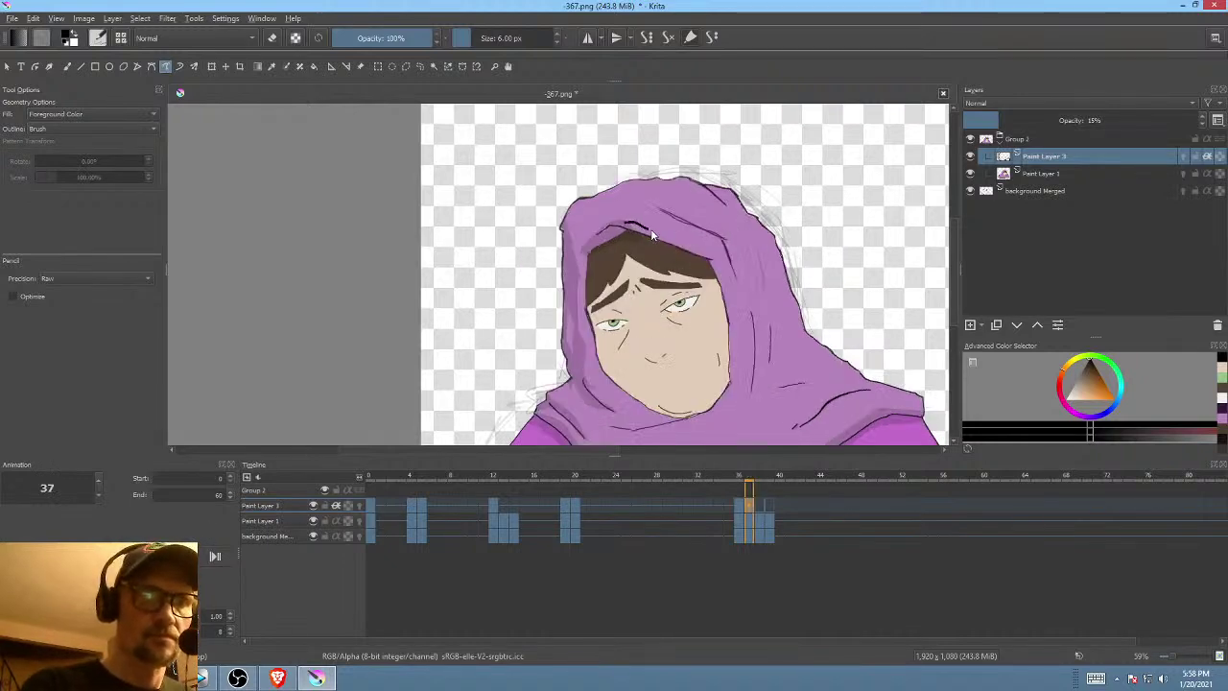
drag(650, 229, 710, 268)
key(Left)
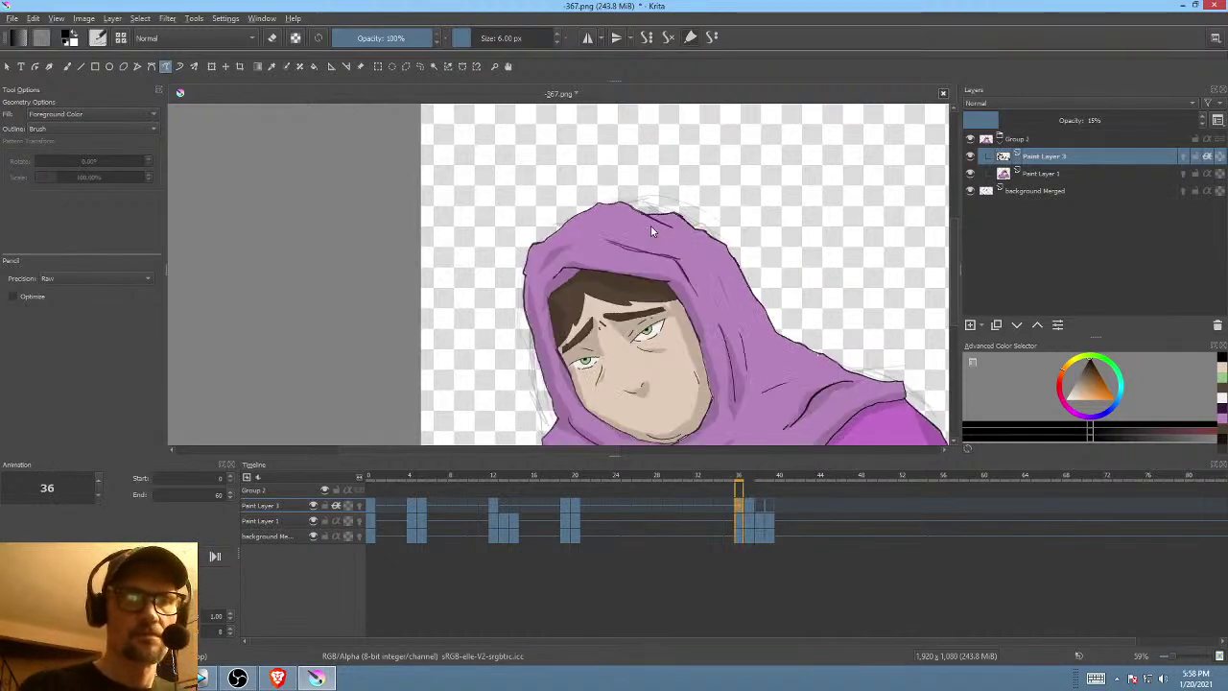
key(Right)
key(Left)
key(Right)
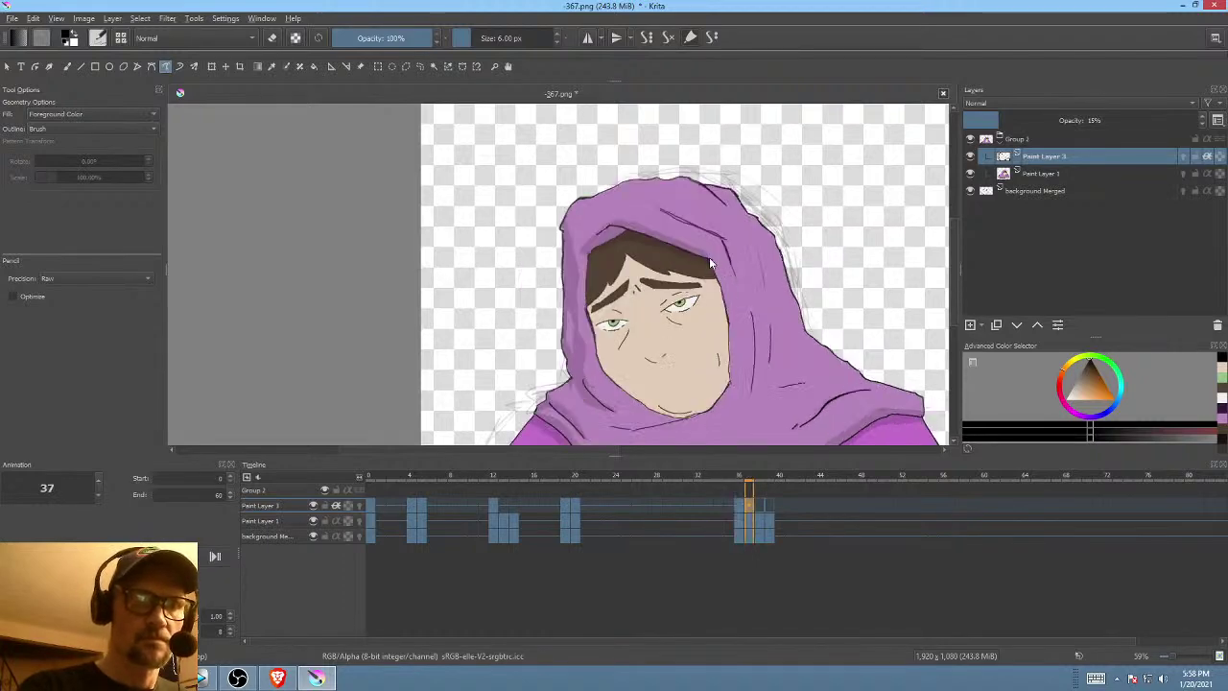
- Shade the short fold on top of the headscarf and the scarf's inner edge beside the right-hand cheek
key(Left)
key(Right)
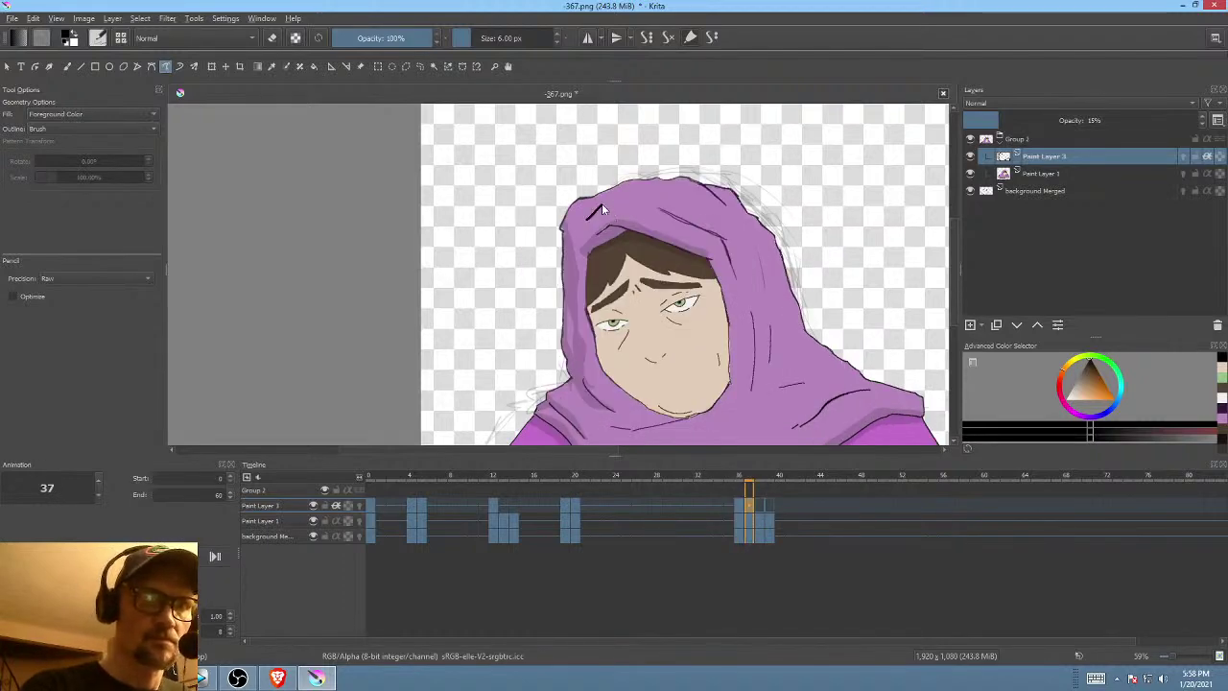
scroll(633, 202, down, 2)
key(Left)
key(Right)
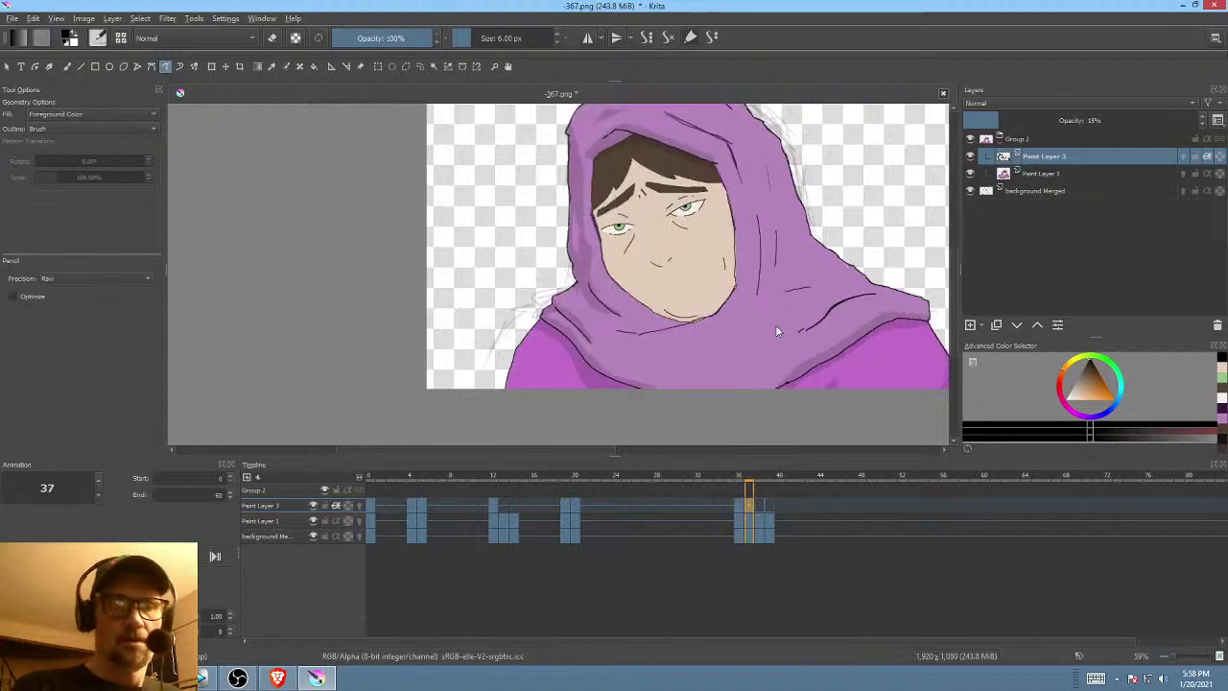
- Shade the diagonal scarf folds across the chest below the chin, comparing them with frame 36
key(Left)
key(Right)
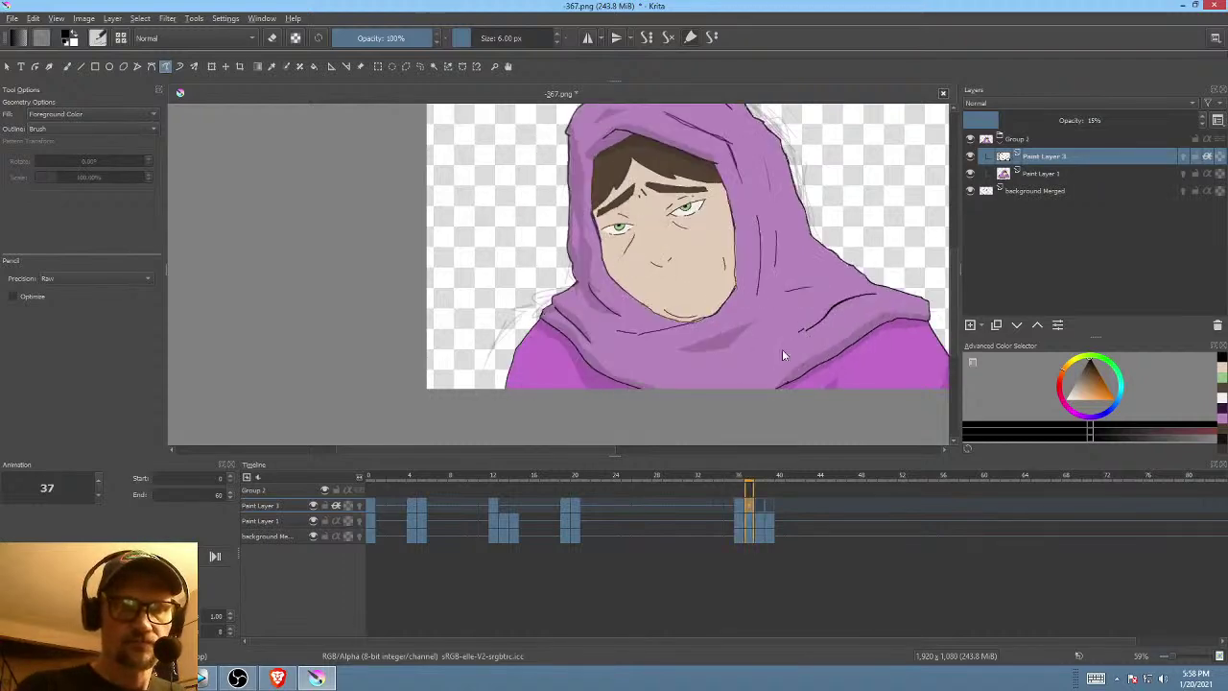
key(Left)
key(Right)
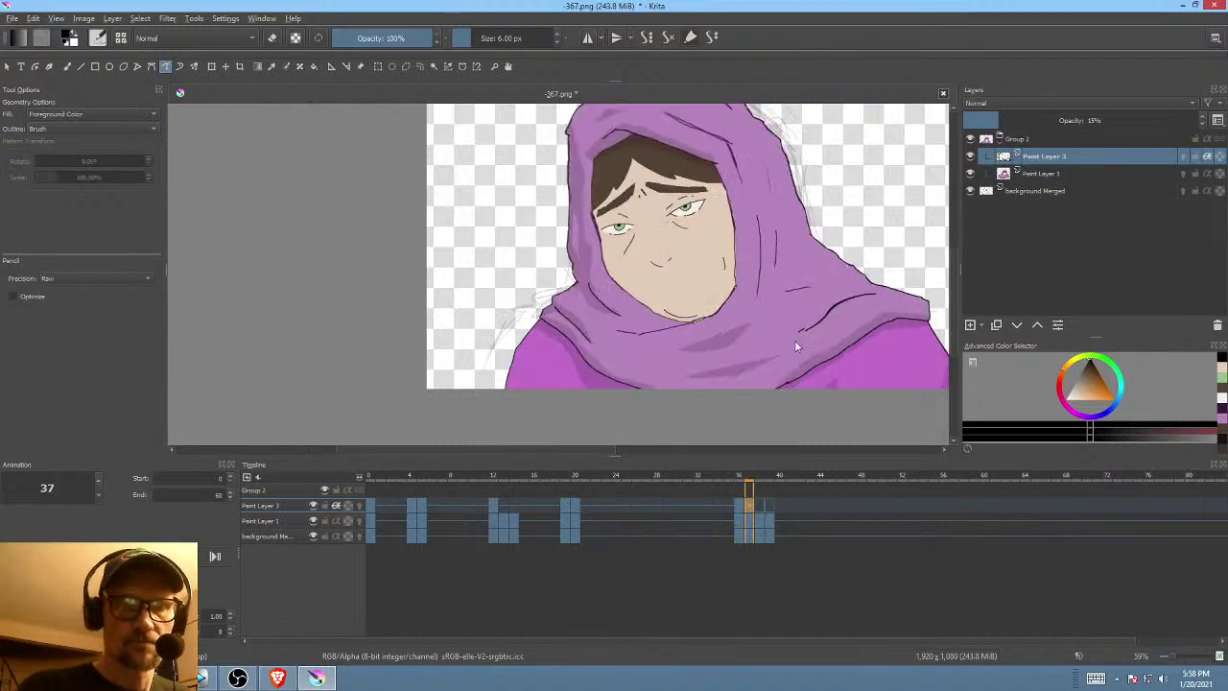
key(Left)
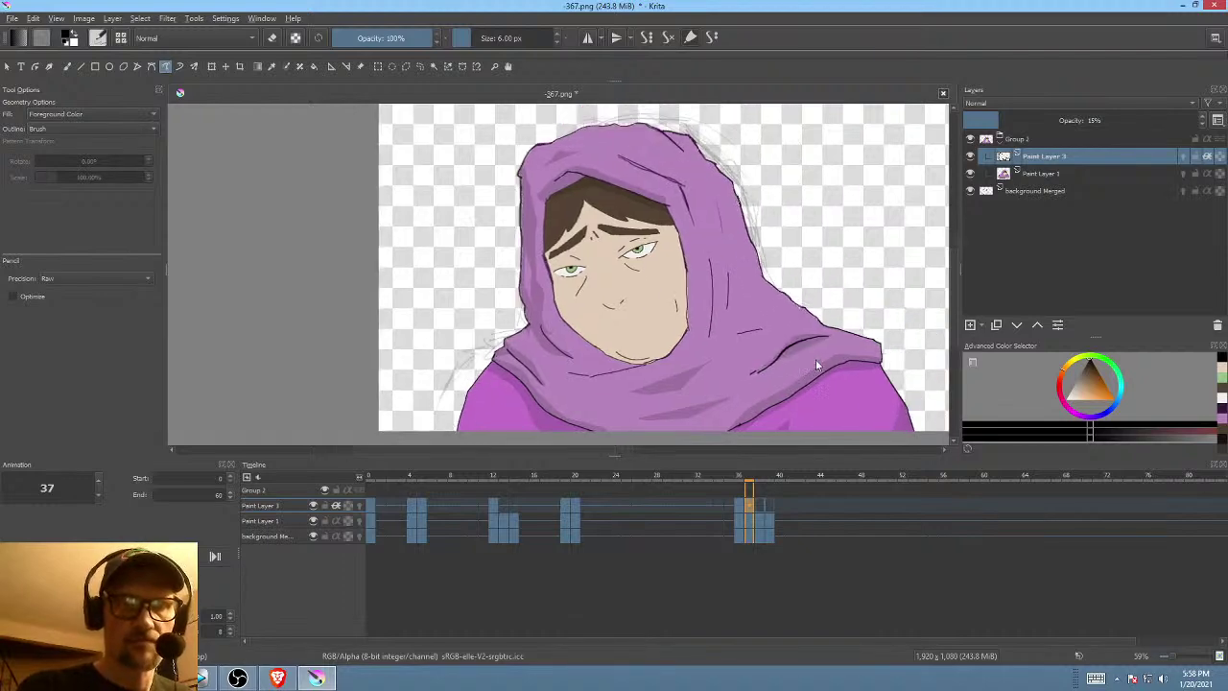
key(Right)
- Shade the vertical scarf crease to the right of the face on frame 37, checking it repeatedly against frame 36
mouse_move(708, 257)
mouse_down()
mouse_move(704, 339)
mouse_move(727, 252)
mouse_move(737, 289)
mouse_move(791, 291)
mouse_up()
key(ctrl+z)
key(Left)
key(Right)
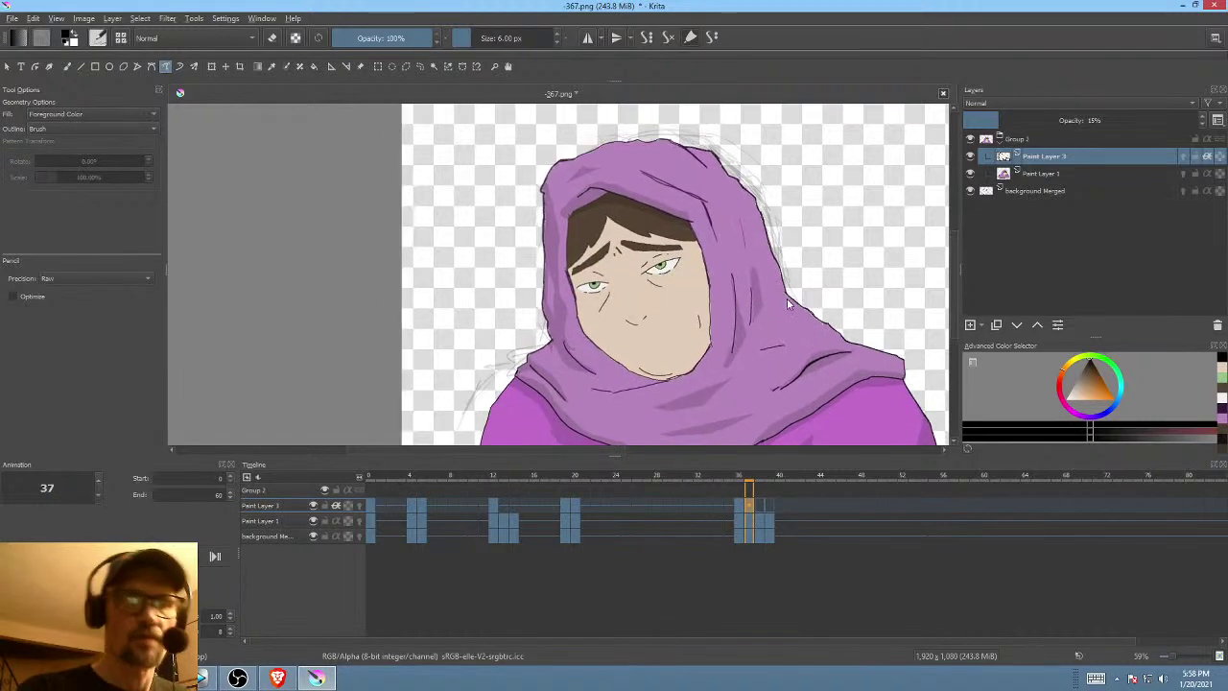
key(Left)
key(Right)
key(Left)
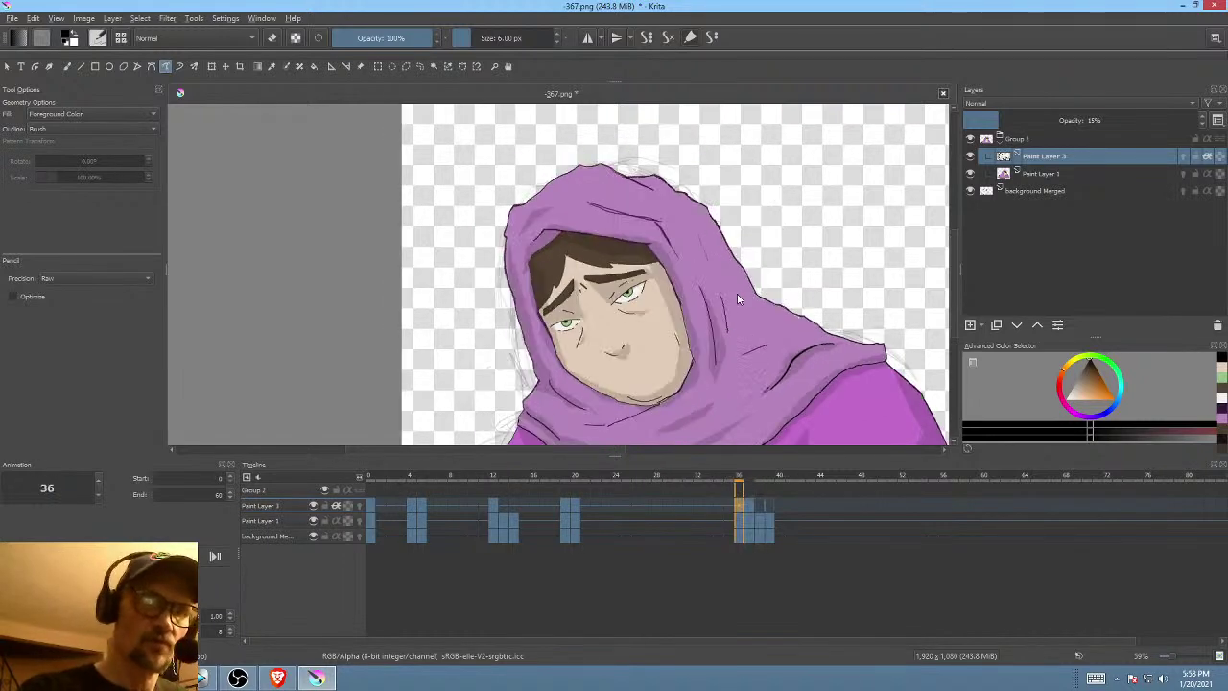
key(Right)
key(Left)
key(Right)
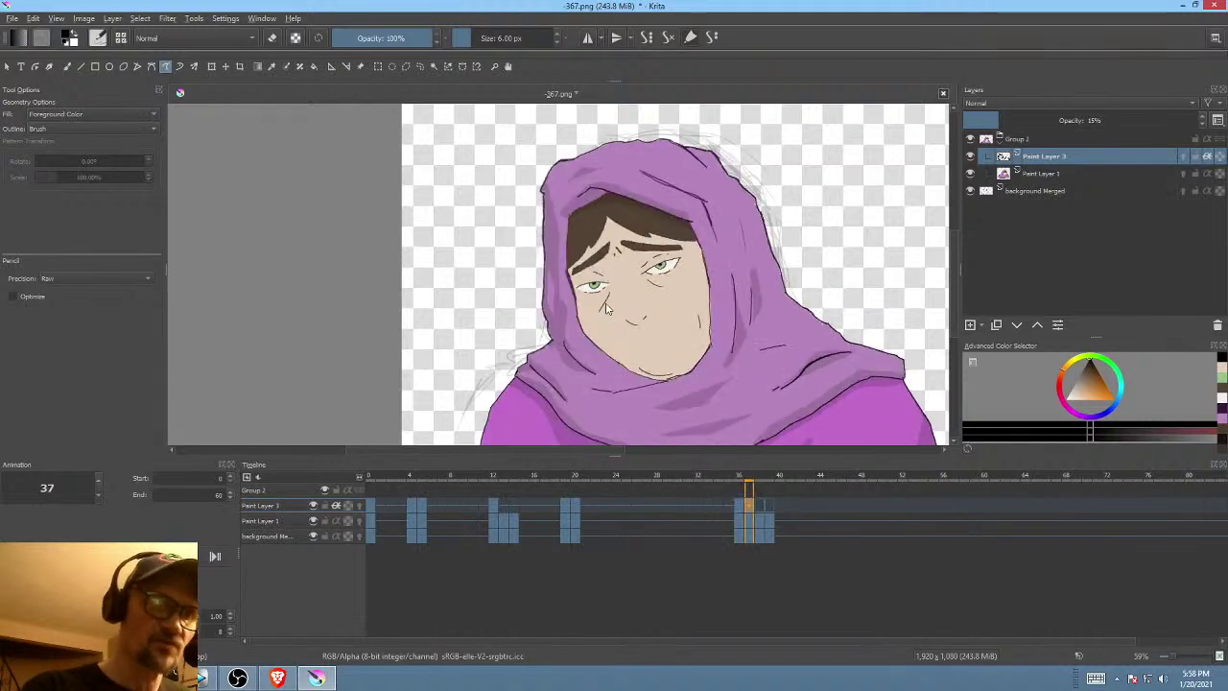
- Shade the left-hand edge of the face from the hairline down the cheek, comparing with frame 36
mouse_move(577, 247)
mouse_down()
mouse_move(583, 331)
mouse_move(565, 272)
mouse_up()
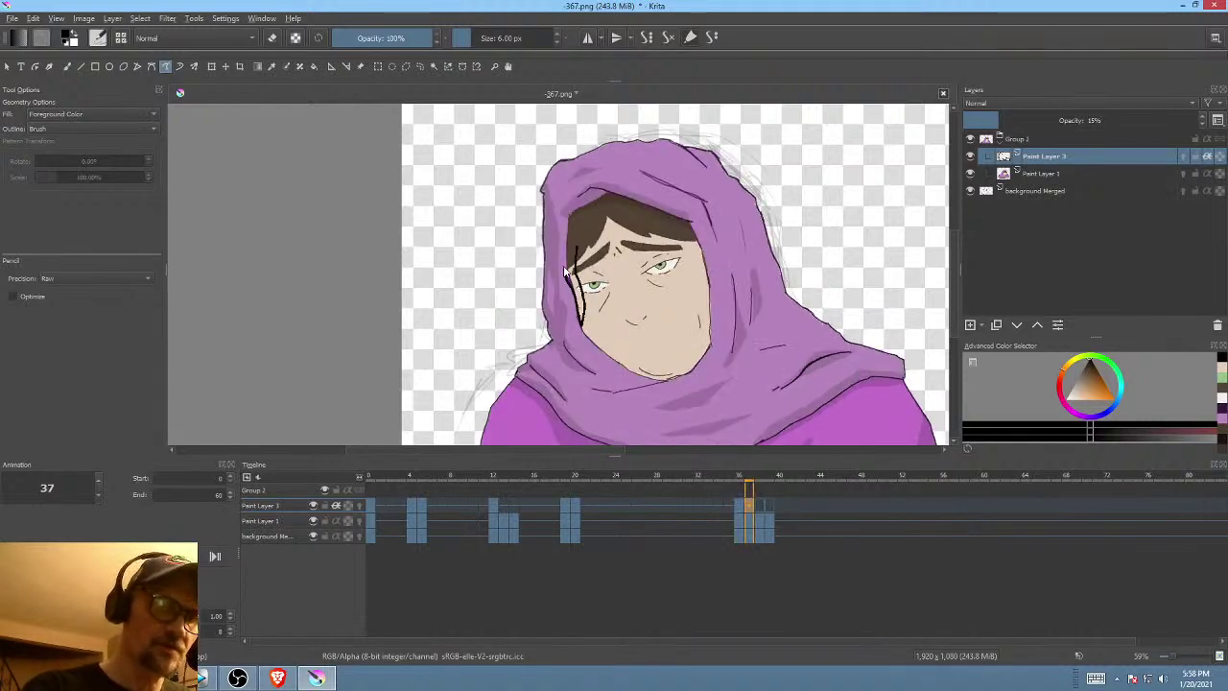
key(ctrl+z)
key(Left)
key(Right)
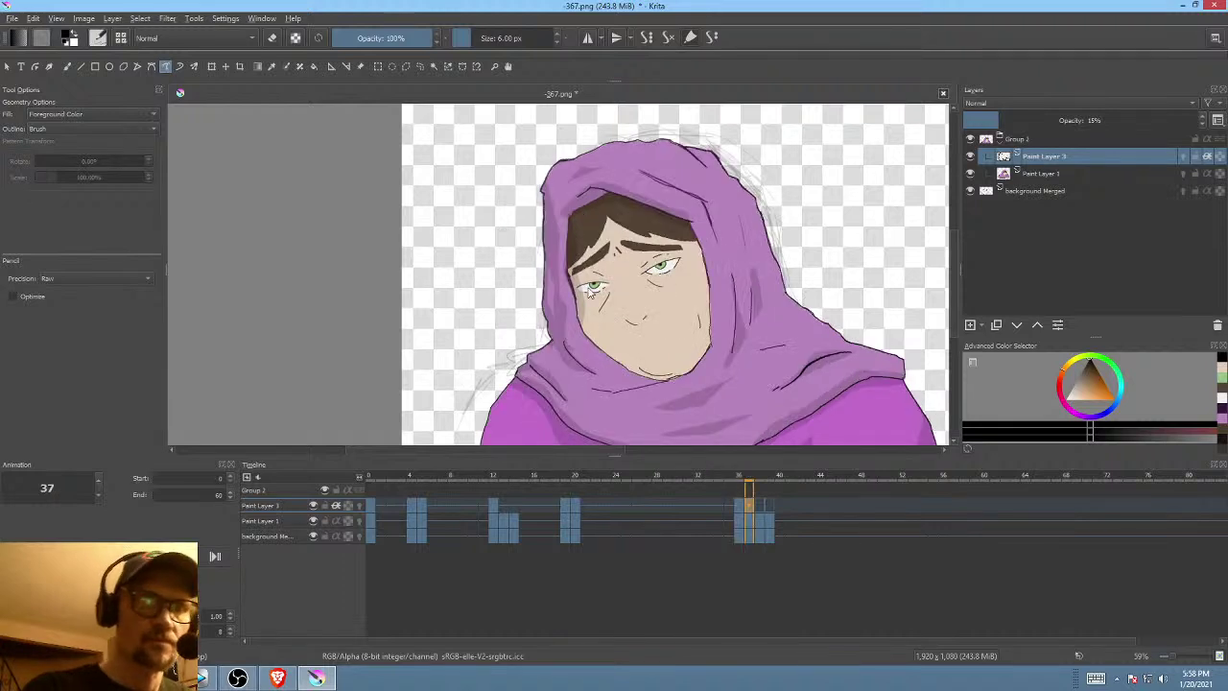
- Shade the eye sockets beneath the eyebrows on frame 37, comparing with frame 36 and undoing a stray stroke
mouse_move(603, 286)
mouse_down()
mouse_move(610, 252)
mouse_move(574, 268)
mouse_move(578, 288)
mouse_up()
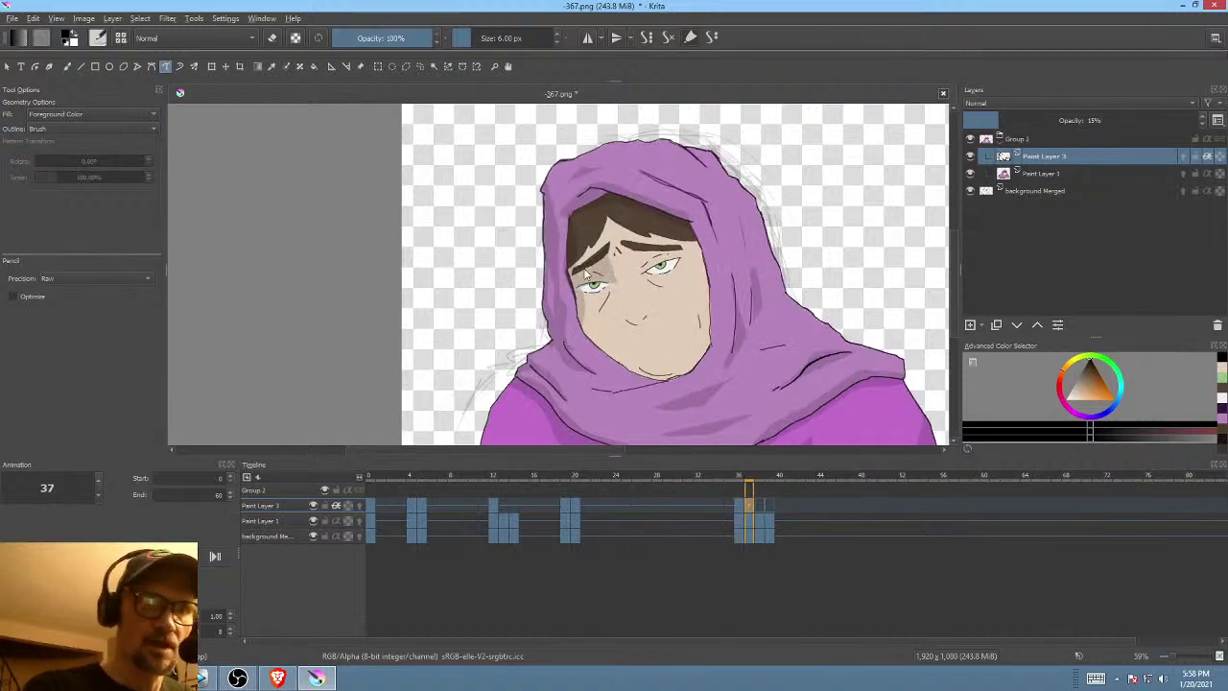
key(Left)
key(Right)
mouse_move(627, 245)
mouse_down()
mouse_move(642, 281)
mouse_move(683, 252)
mouse_up()
key(ctrl+z)
- Shade the underside of the nose on frame 37 and trim the shadow's edge, checking it against frame 36
drag(656, 317, 696, 276)
key(Left)
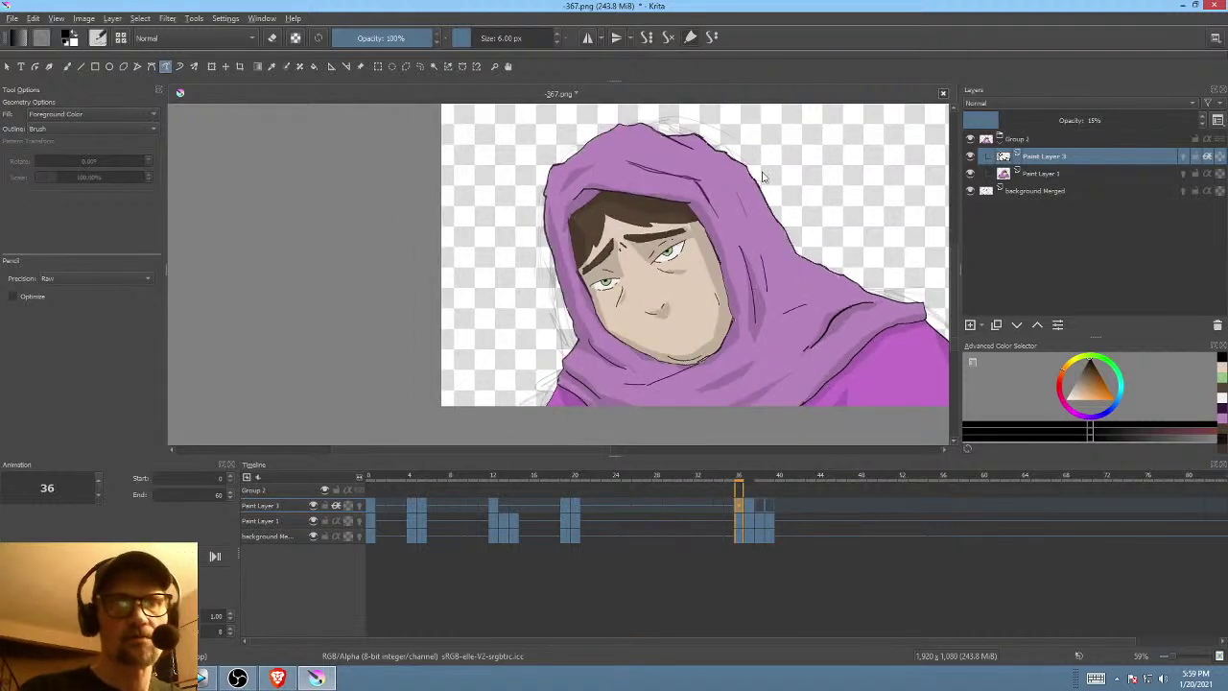
key(Right)
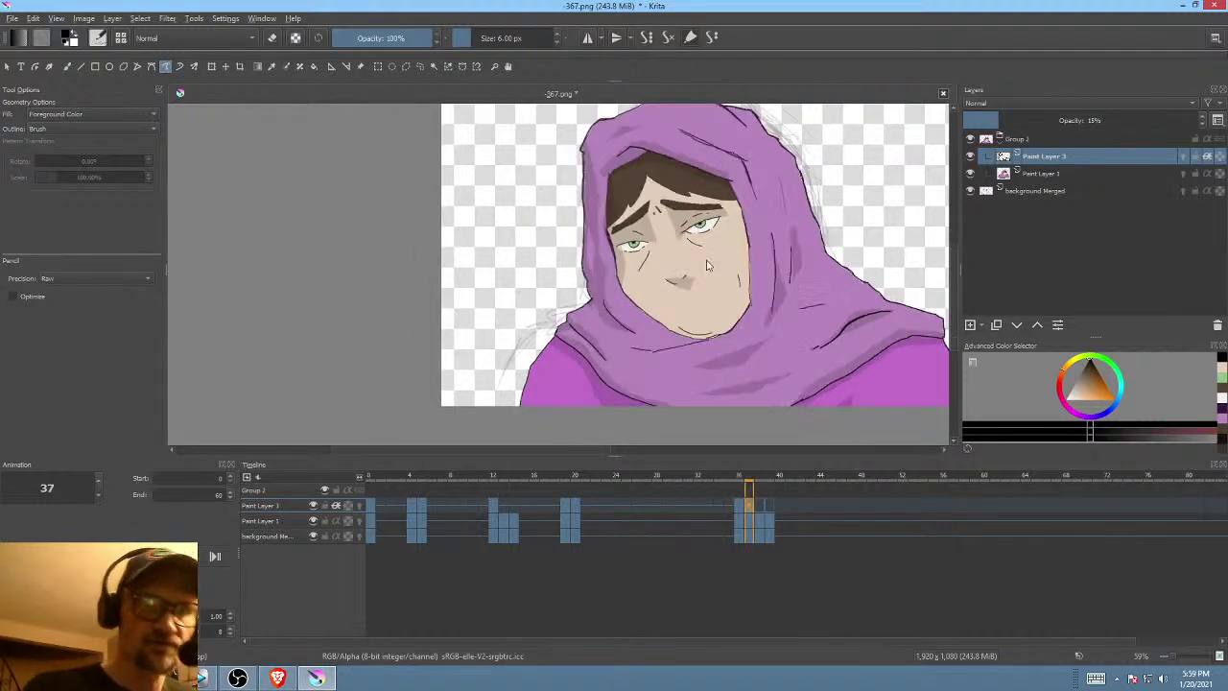
key(e)
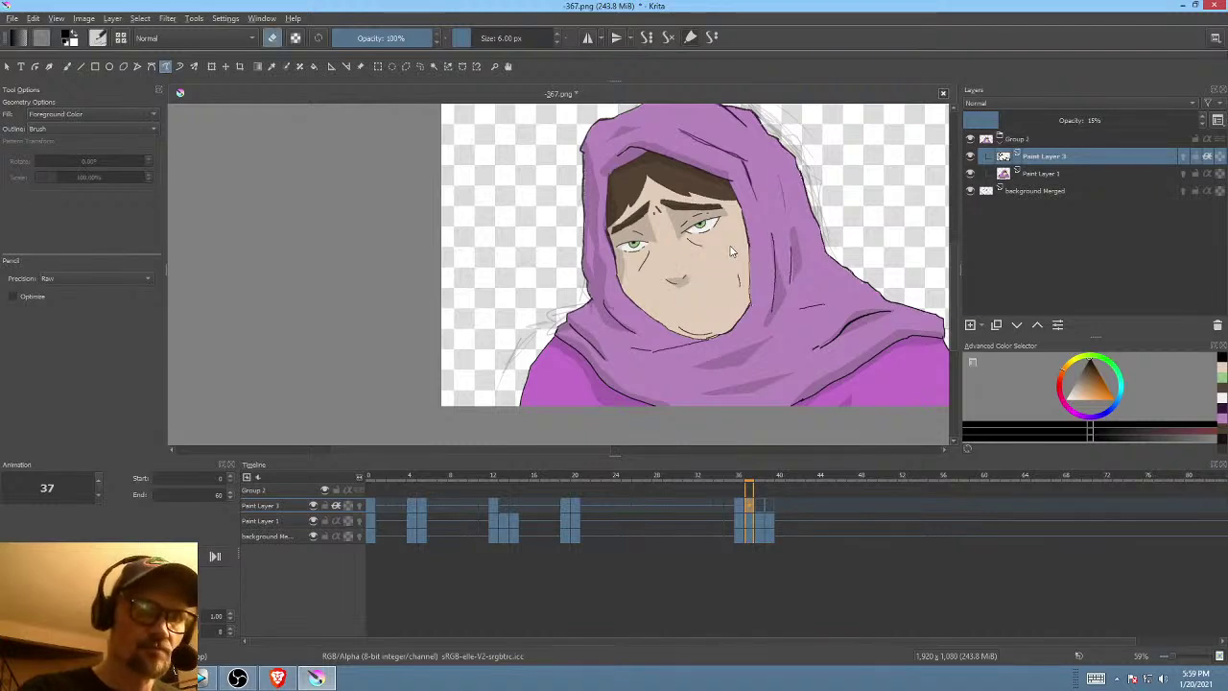
key(e)
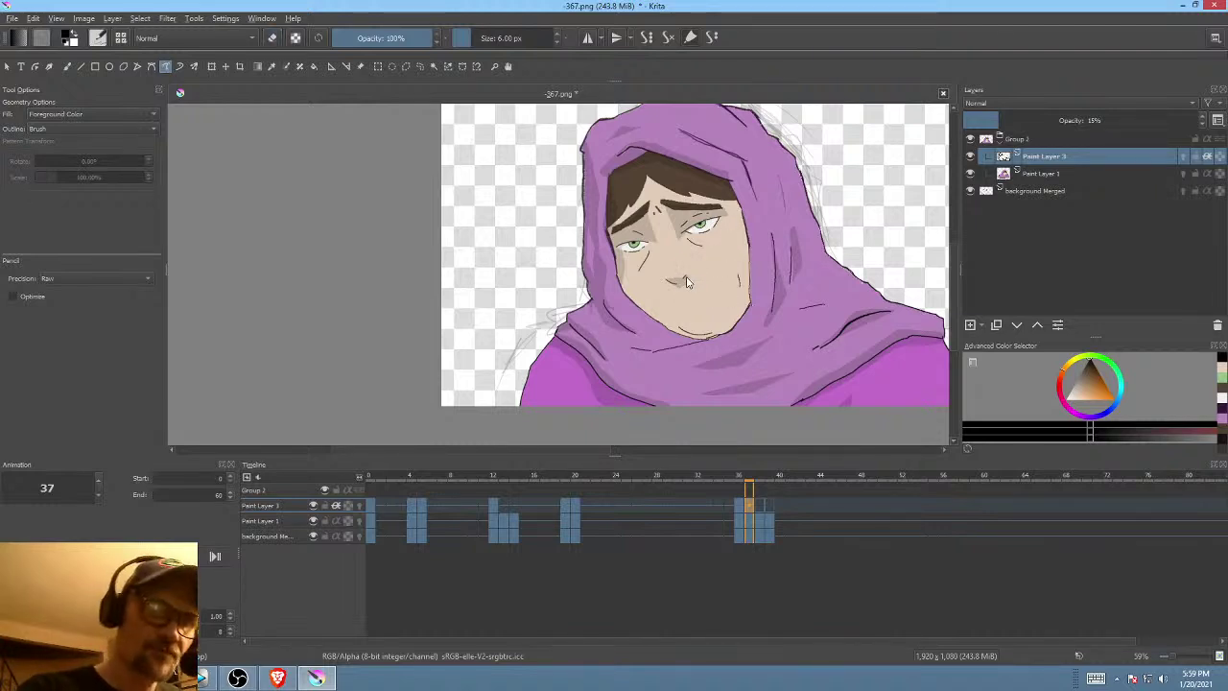
- Shade the left-hand jawline from the cheek down to the chin on frame 37, comparing with frame 36
mouse_move(750, 287)
mouse_down()
mouse_move(776, 260)
mouse_move(741, 321)
mouse_up()
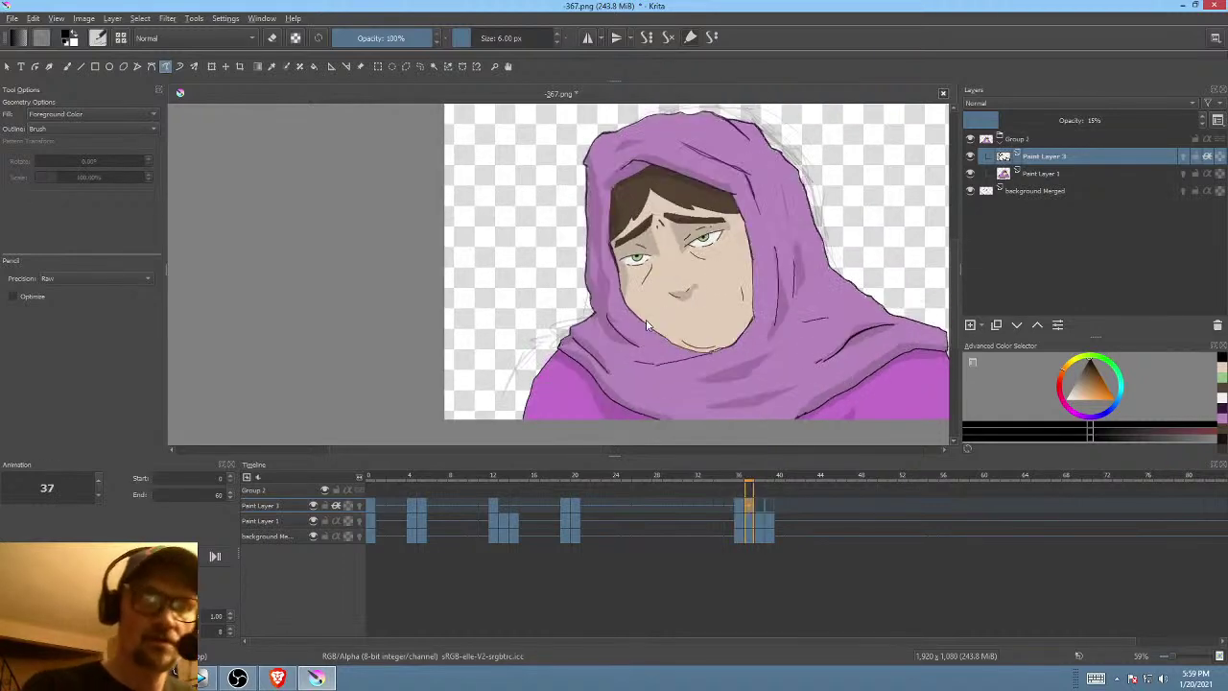
mouse_move(650, 334)
mouse_down()
mouse_move(700, 359)
mouse_move(722, 352)
mouse_move(693, 354)
mouse_move(660, 332)
mouse_up()
key(Left)
key(Right)
key(ctrl+z)
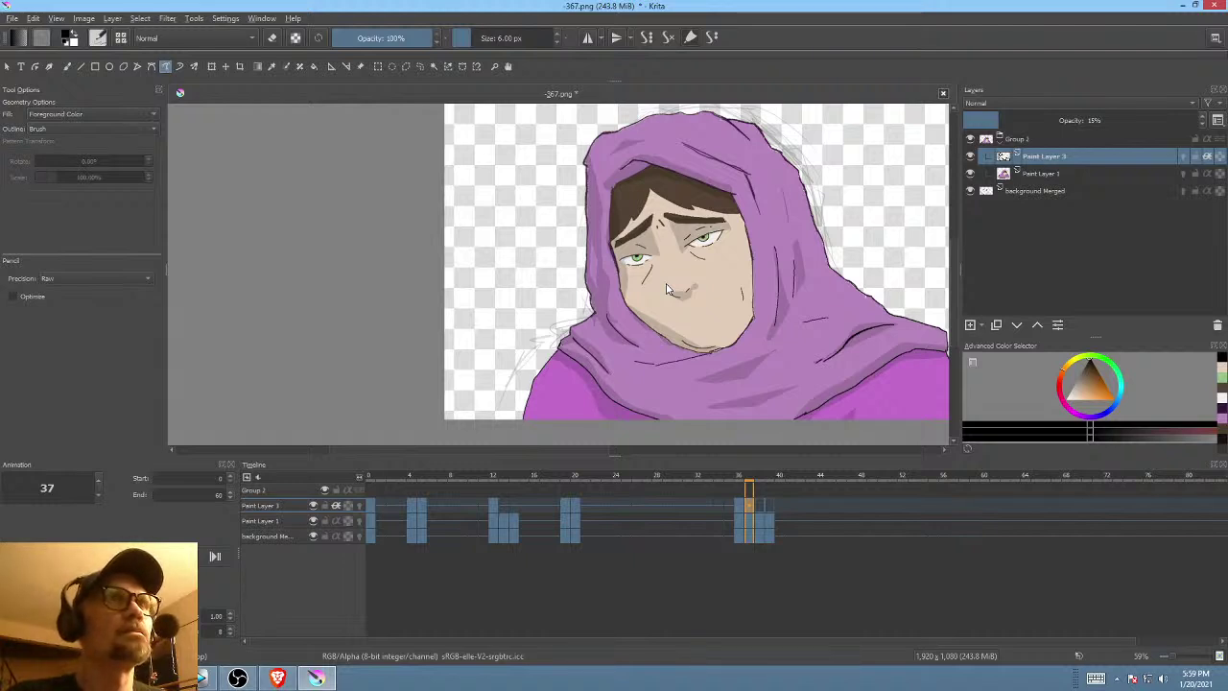
key(Left)
key(Right)
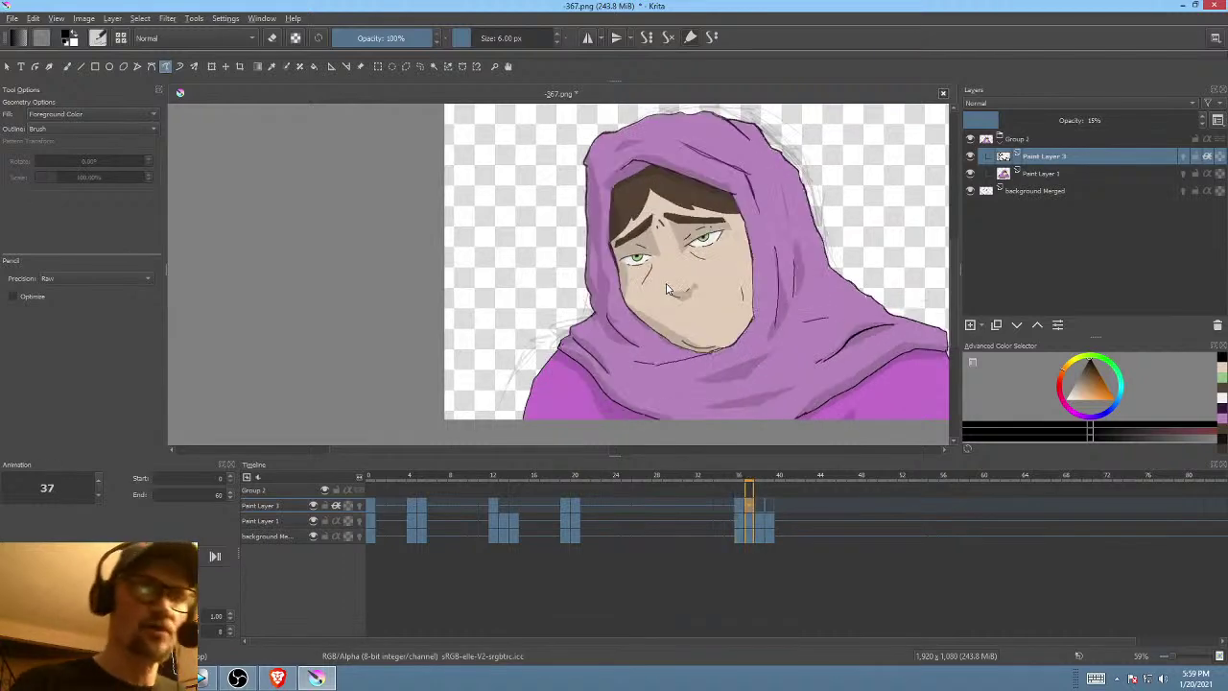
- Shade the right-hand edge of the face from the hairline down to the jaw, comparing with frame 36
drag(808, 332, 764, 364)
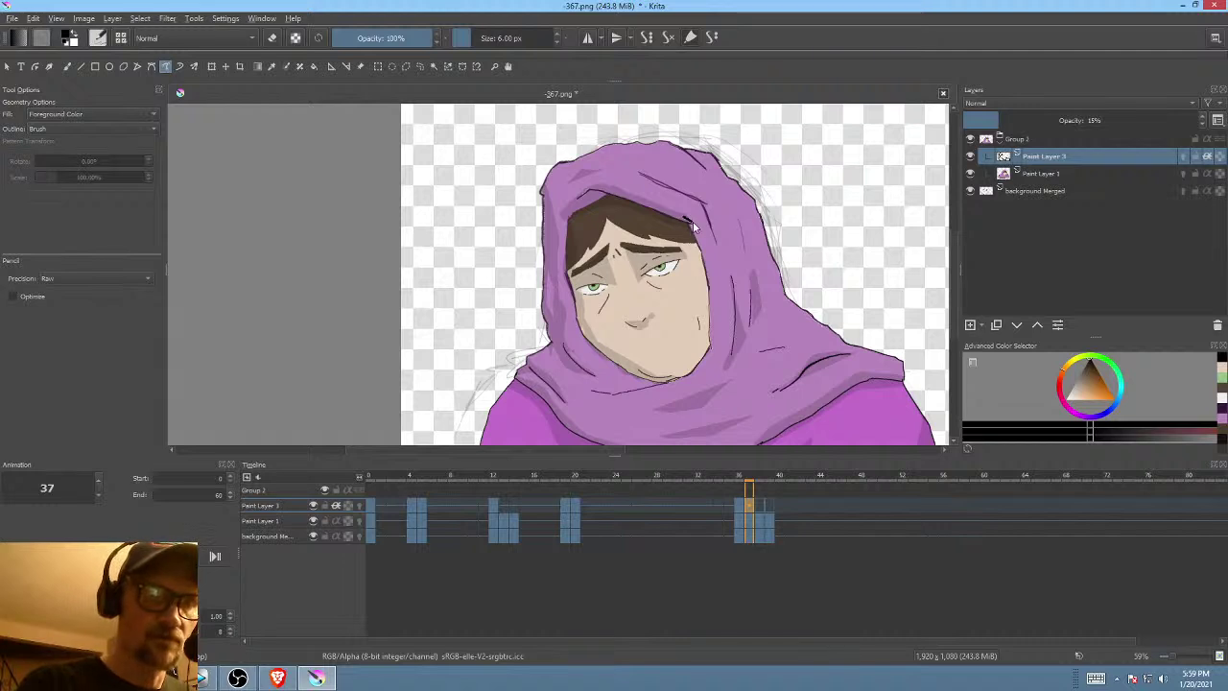
drag(694, 226, 710, 303)
mouse_move(688, 380)
mouse_down()
mouse_move(662, 379)
mouse_move(706, 320)
mouse_move(681, 216)
mouse_move(704, 338)
mouse_move(683, 371)
mouse_move(699, 239)
mouse_up()
drag(813, 334, 806, 312)
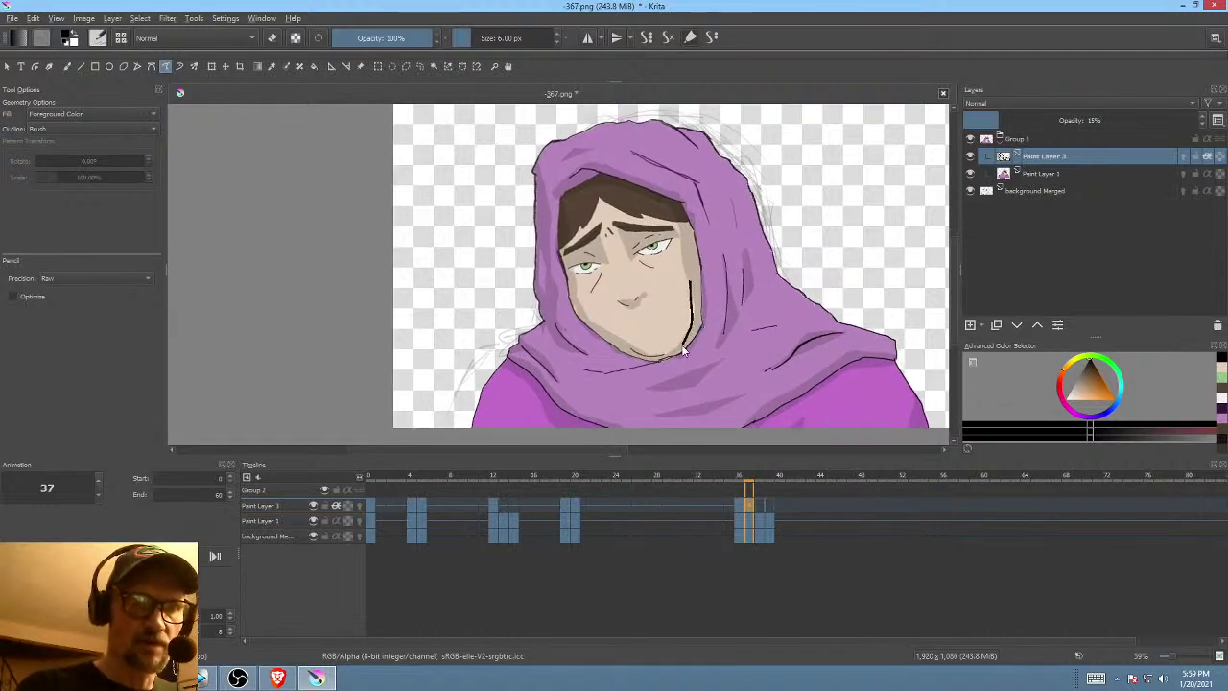
key(Left)
key(Right)
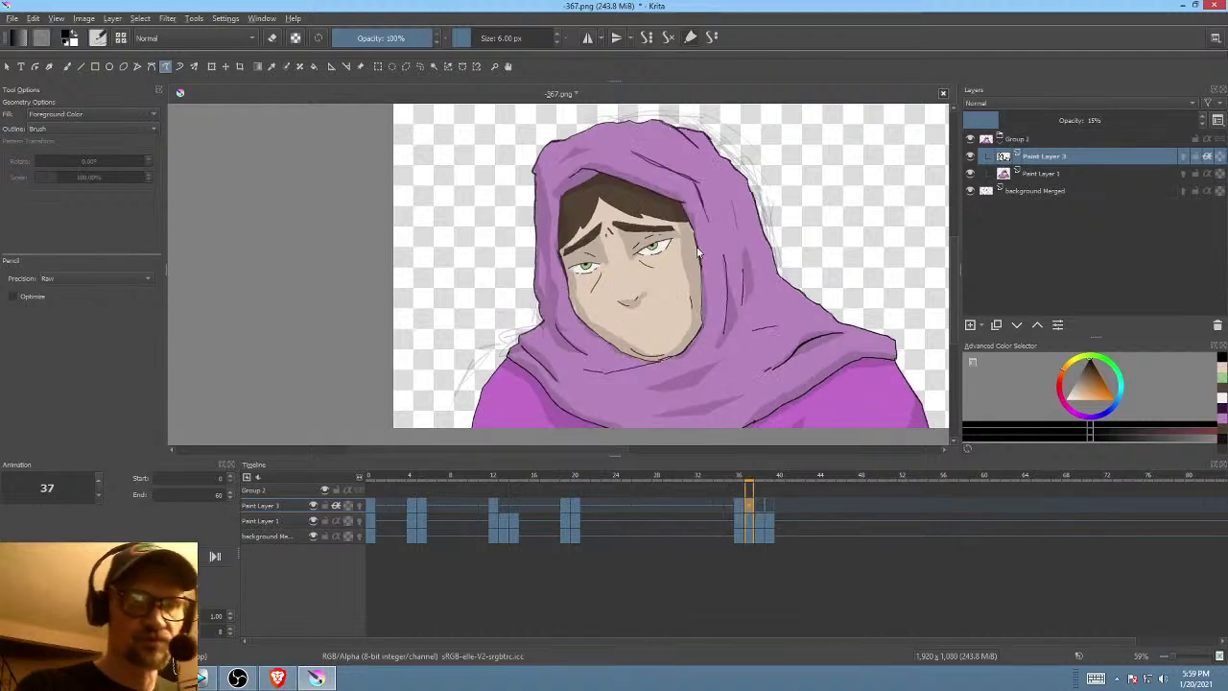
drag(697, 228, 700, 341)
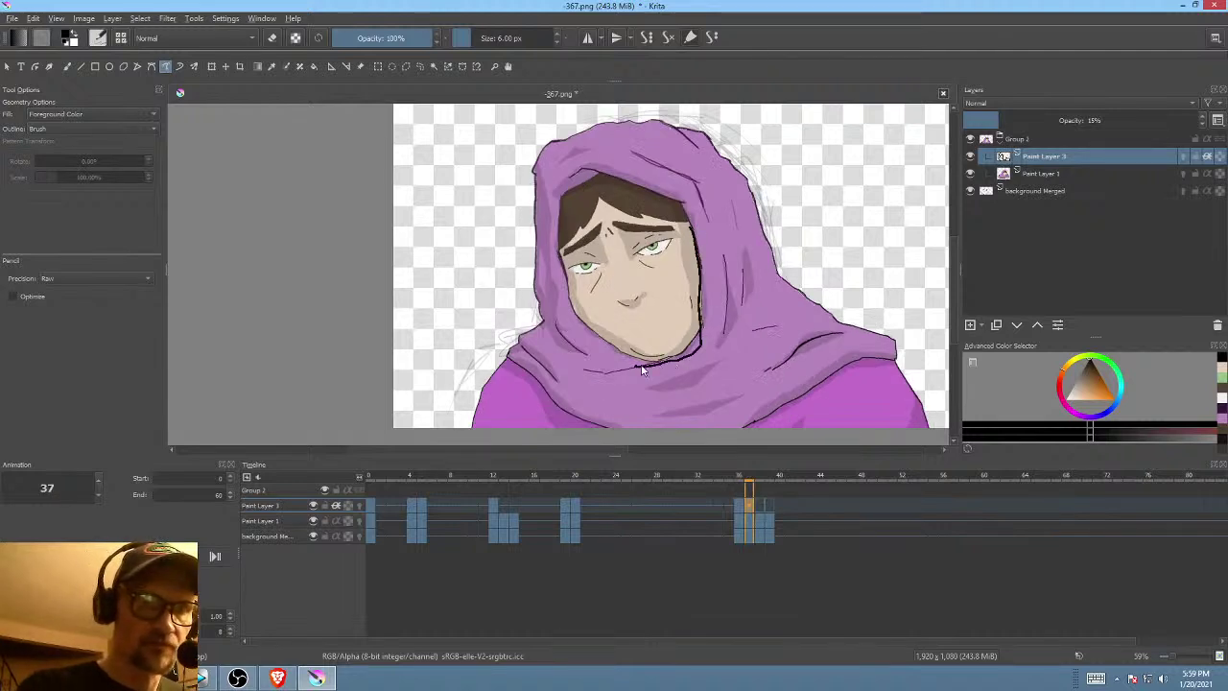
key(ctrl+z)
key(Left)
key(Right)
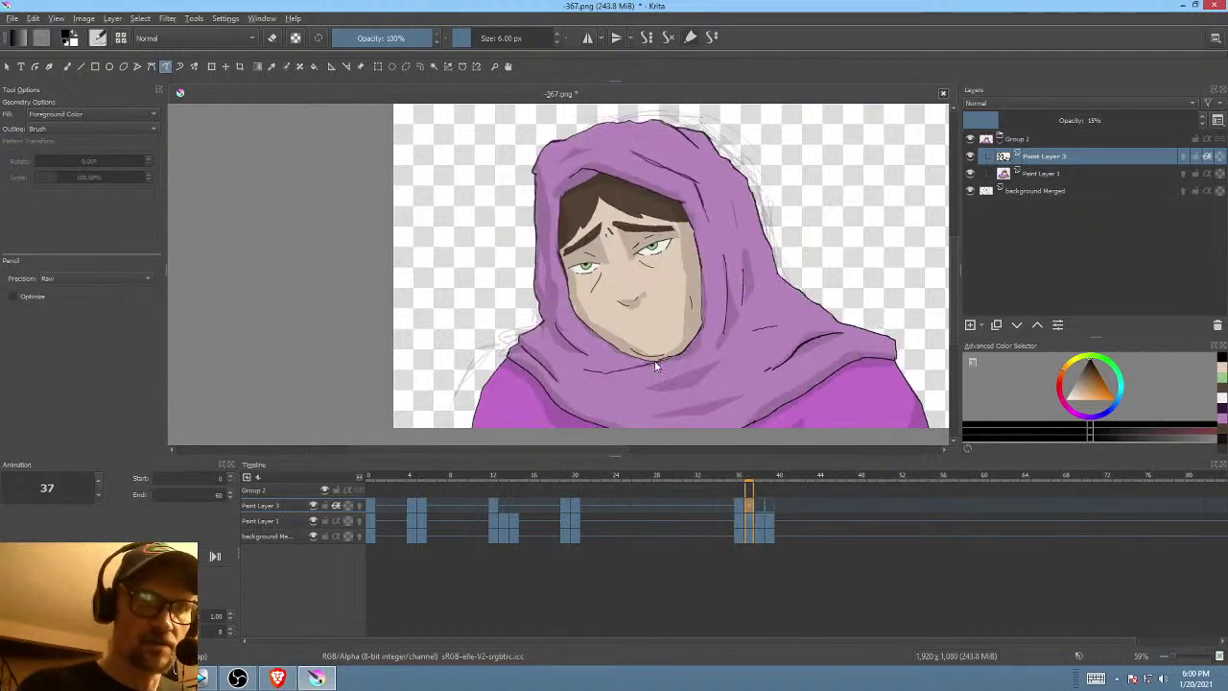
- Flip repeatedly between frames 36 and 37 and their neighbours to examine how the shading moves from one frame to the next
key(Left)
key(Right)
mouse_move(794, 340)
mouse_down()
mouse_move(788, 324)
mouse_move(813, 360)
mouse_up()
key(Left)
key(Right)
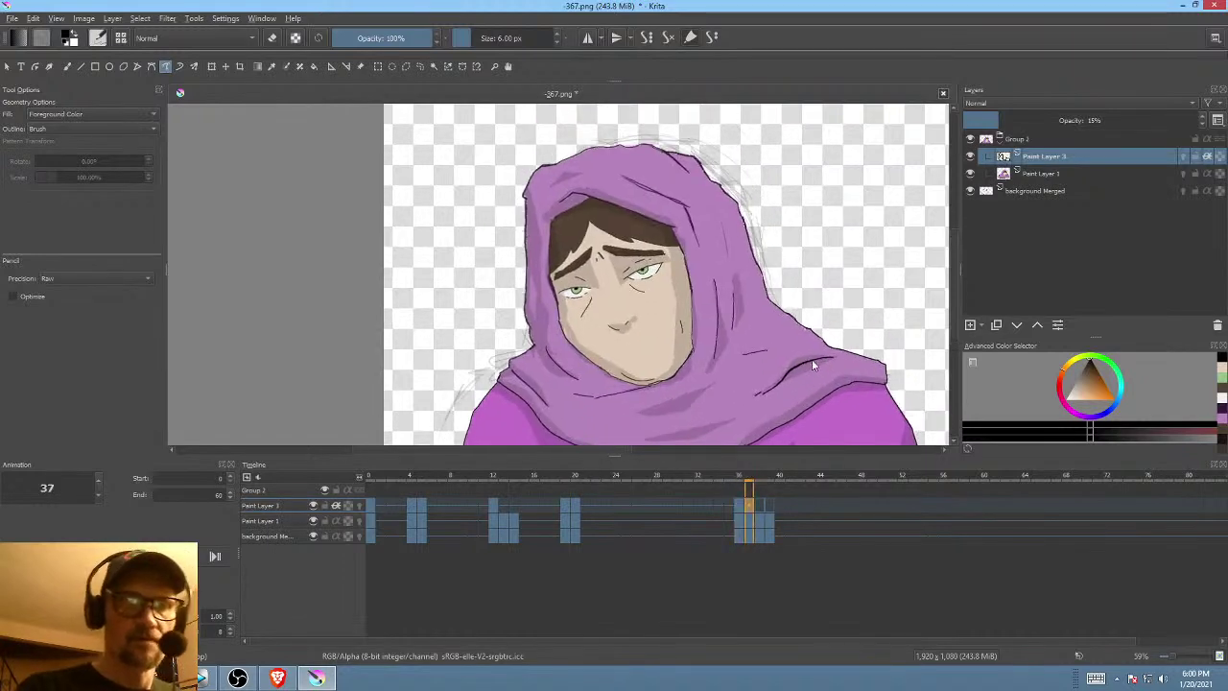
key(Left)
key(Left)
key(period)
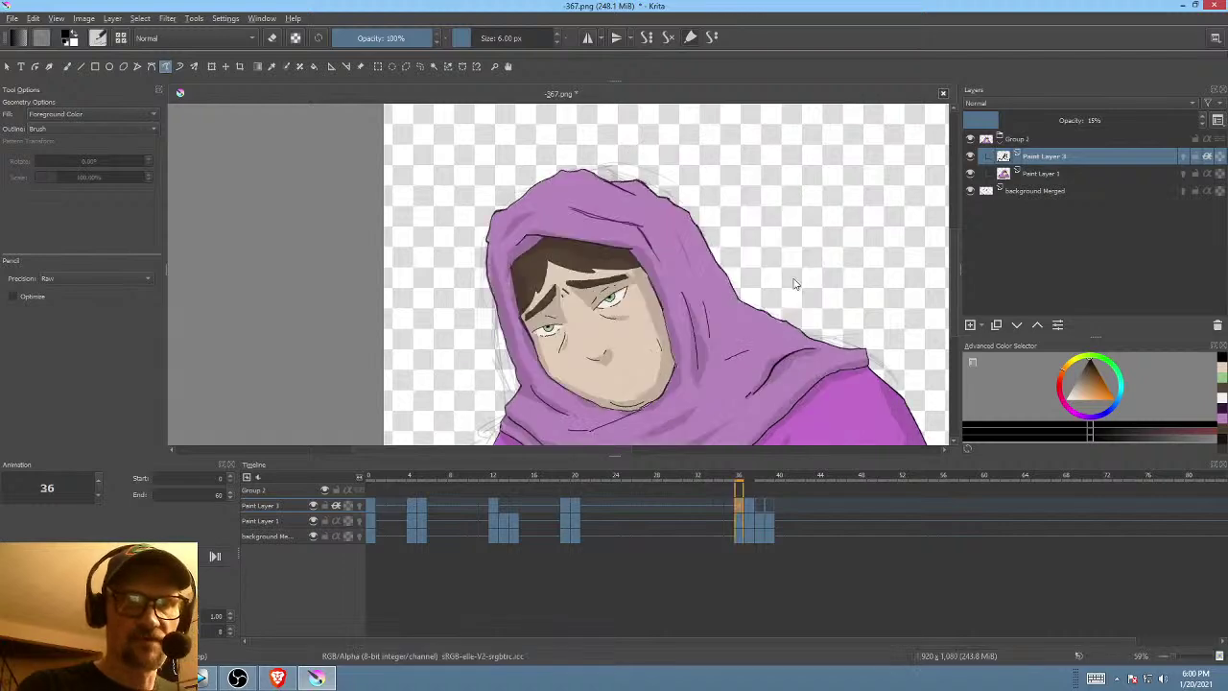
key(comma)
key(period)
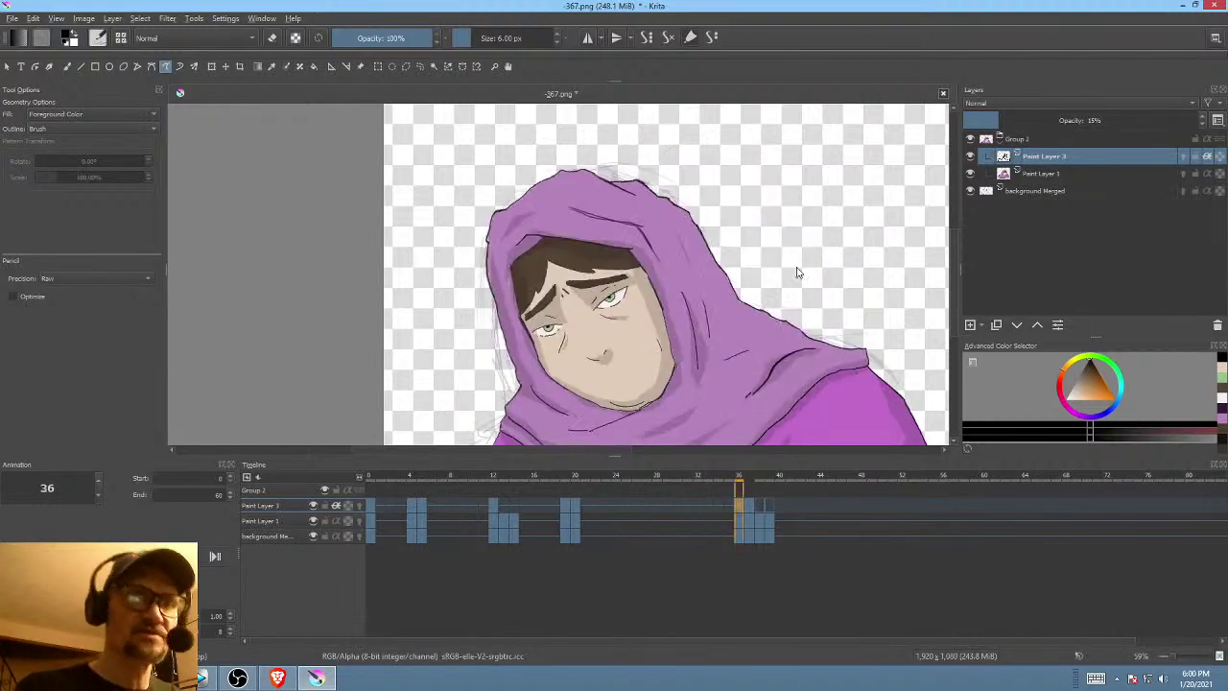
drag(775, 274, 862, 284)
key(Right)
key(Left)
key(Right)
key(Right)
key(Left)
key(Left)
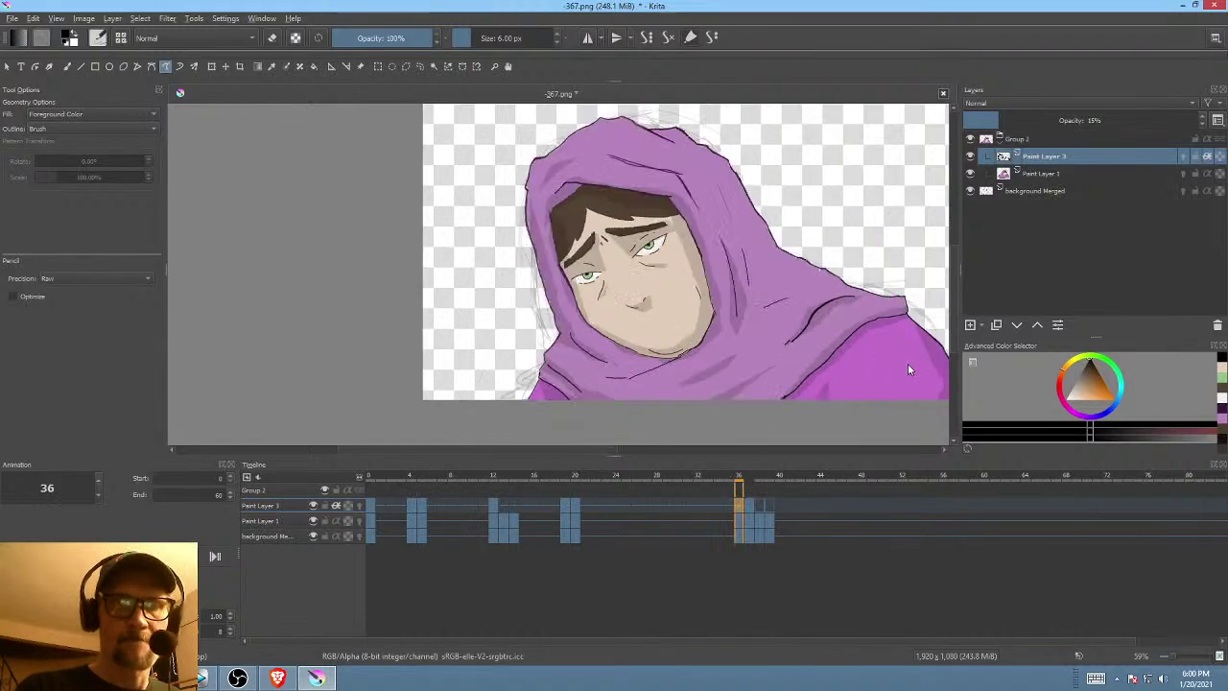
key(Right)
key(Left)
key(Right)
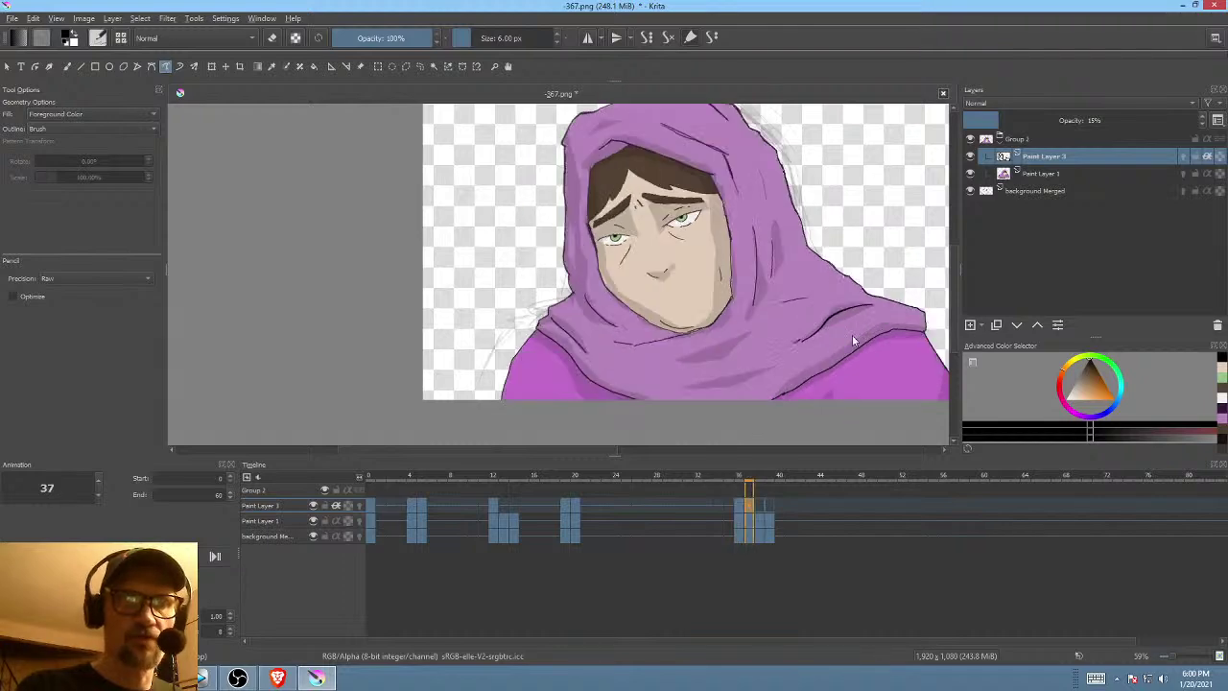
- On frame 38 of Paint Layer 1, use the Liquify transform to close the gap at the right-hand shoulder's lower edge
drag(852, 335, 863, 281)
key(Right)
drag(945, 265, 890, 317)
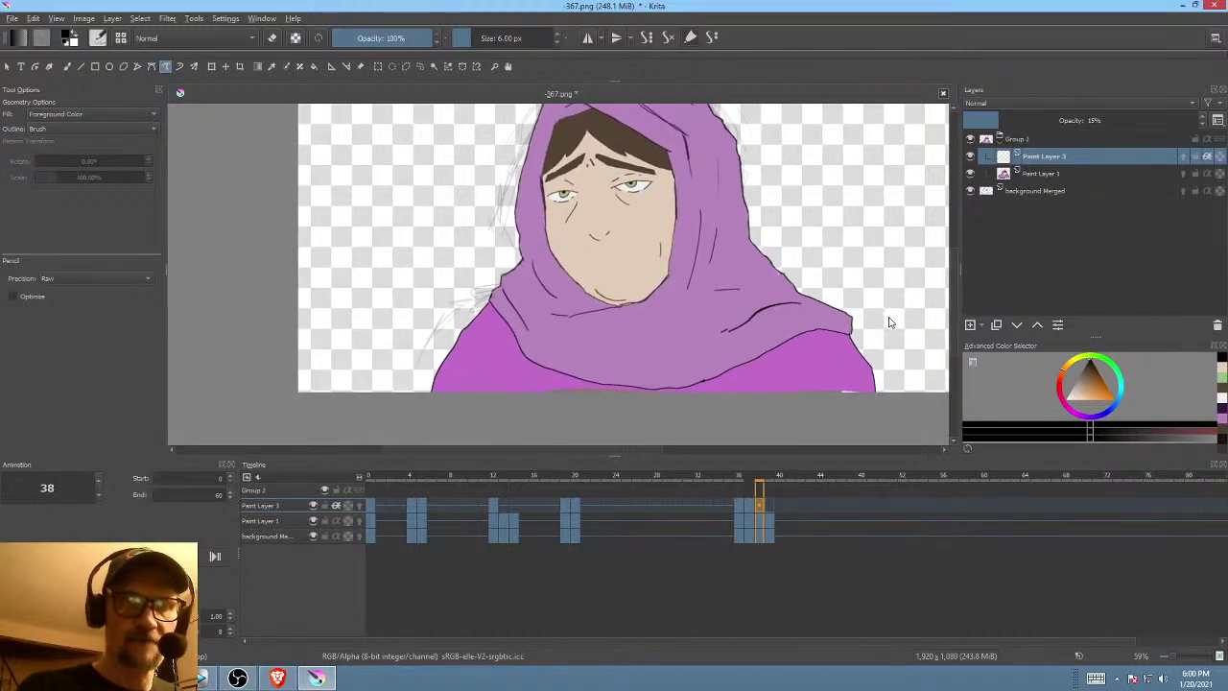
click(1049, 175)
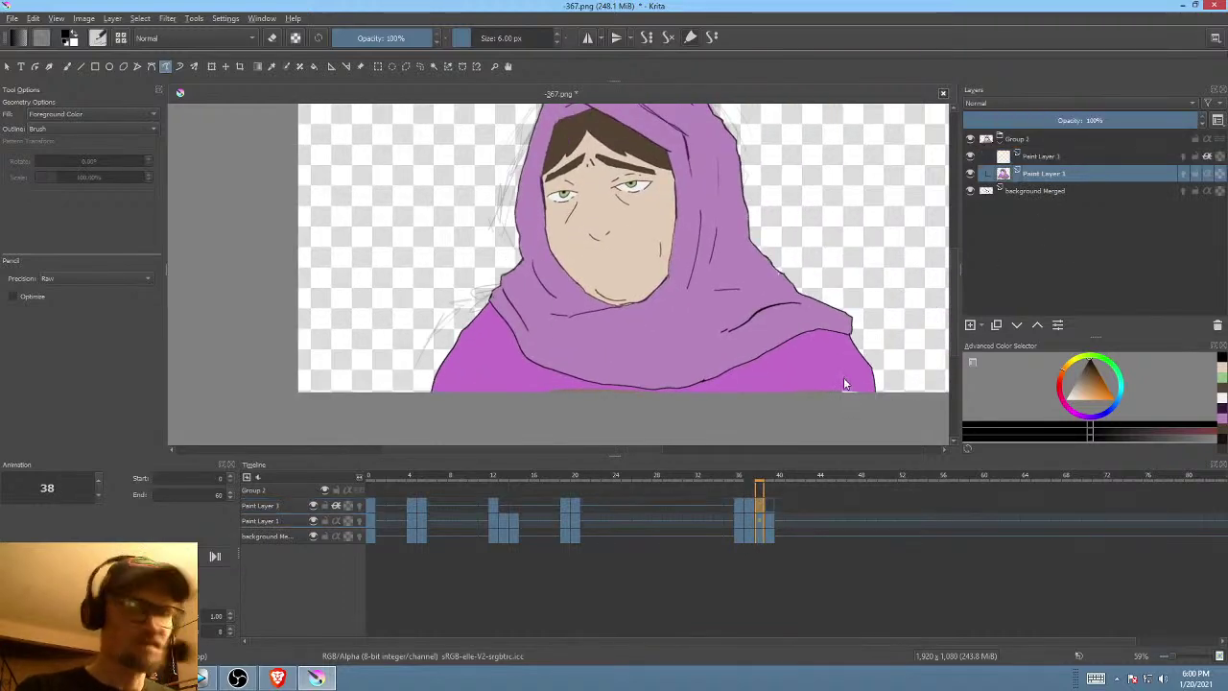
key(ctrl+t)
right_click(840, 371)
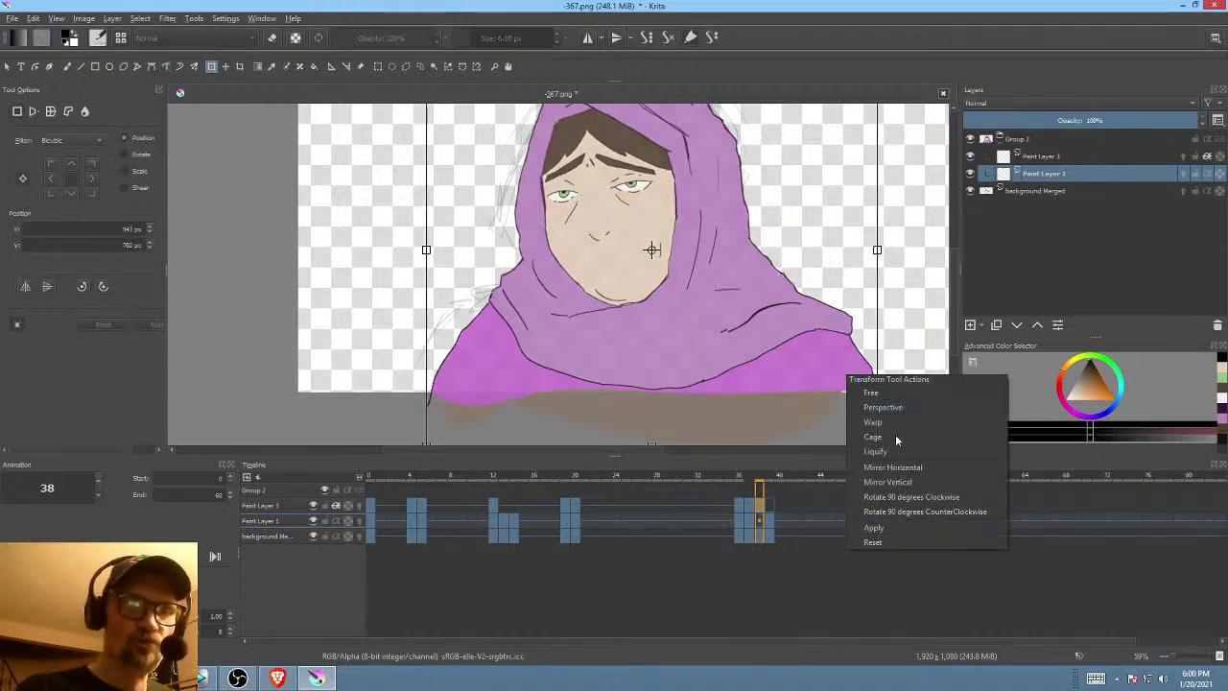
click(892, 451)
drag(850, 393, 866, 397)
- On frame 39 of Paint Layer 1, use Liquify to pull both shoulders' lower edges down over the gaps
click(770, 517)
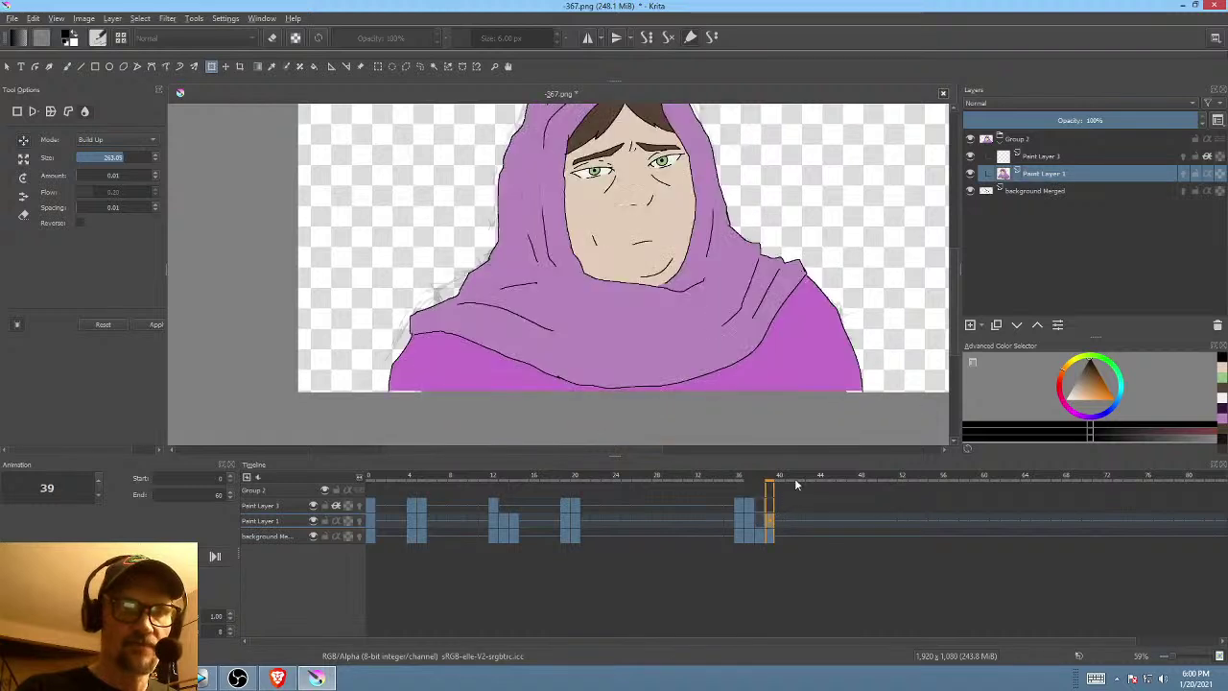
click(850, 393)
drag(858, 394, 854, 406)
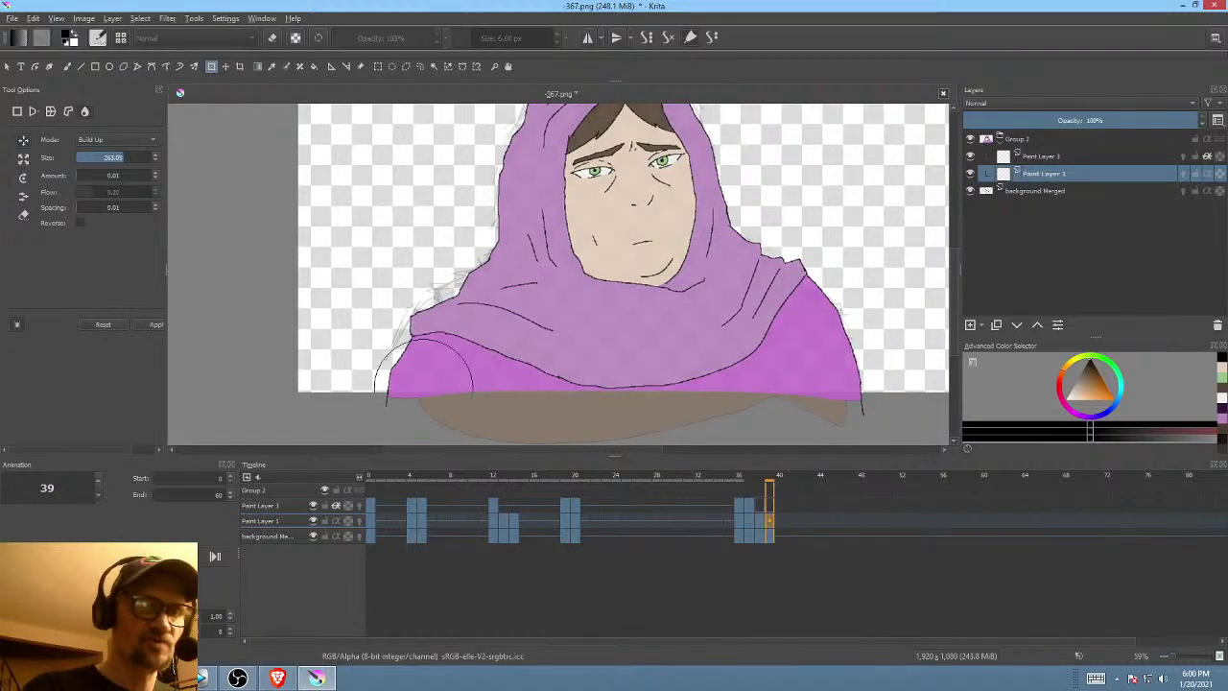
- Return to frame 38 on Paint Layer 3 and shade the outer edge of the right-hand shoulder, using frame 37 as reference
click(752, 521)
key(.)
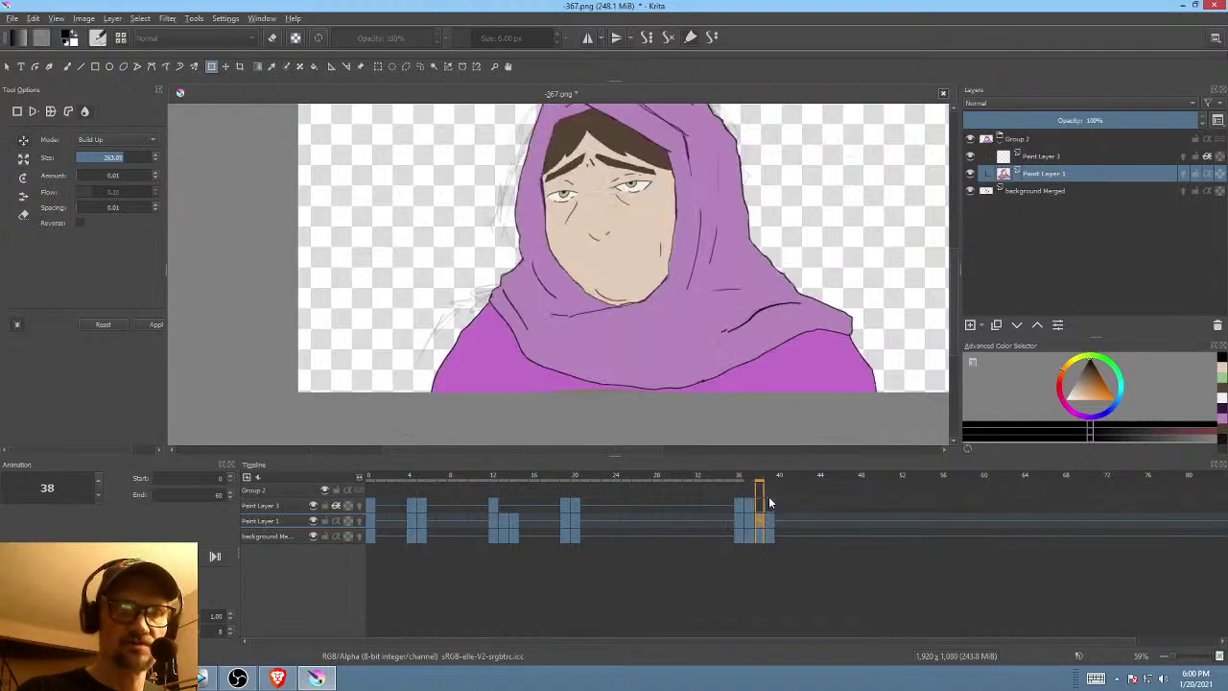
click(1039, 158)
key(comma)
key(period)
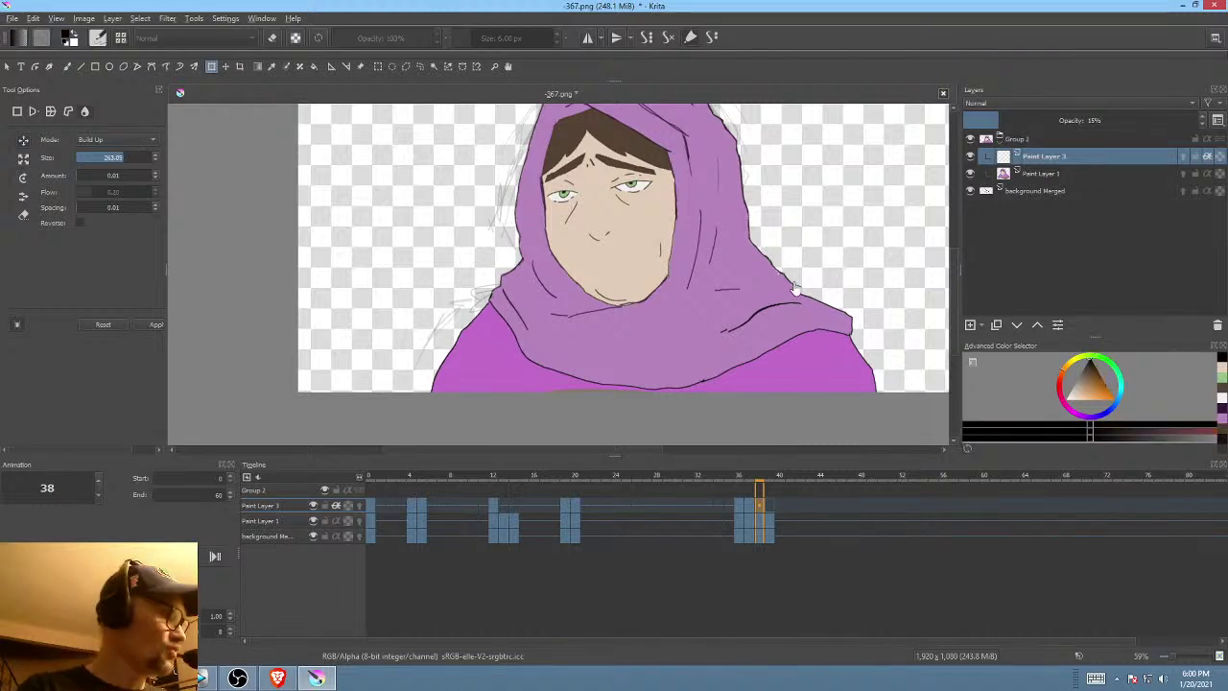
mouse_move(792, 359)
mouse_down()
mouse_move(775, 378)
mouse_move(804, 367)
mouse_up()
key(b)
key(Left)
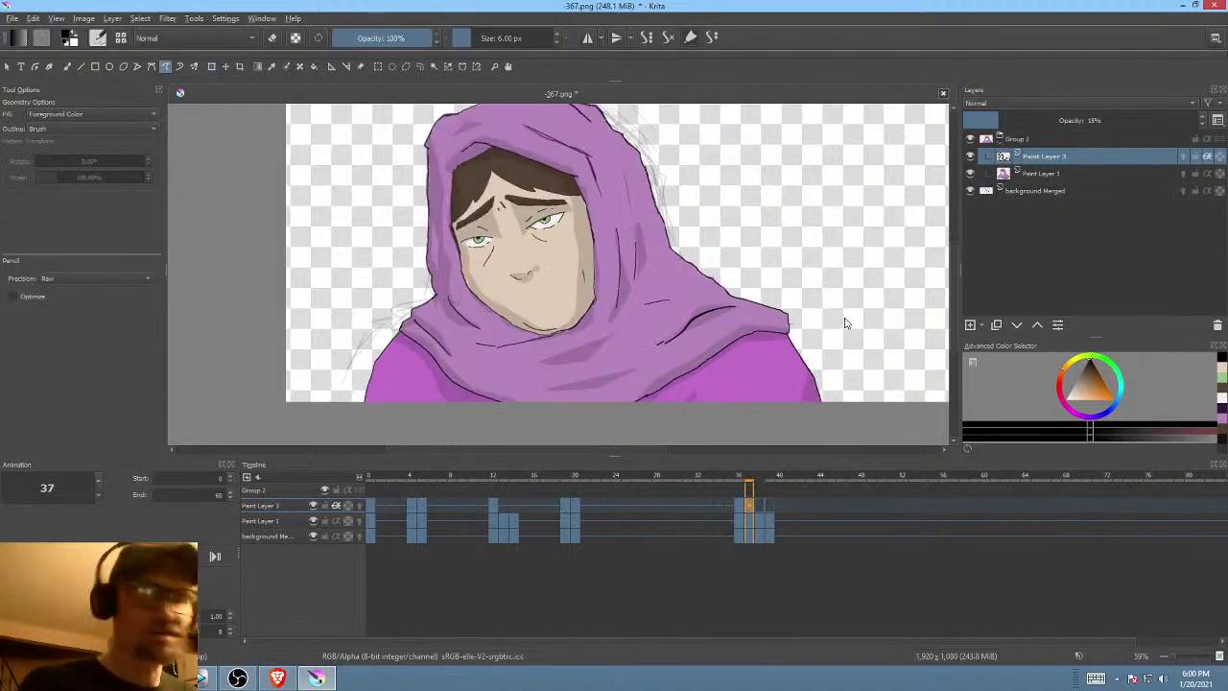
key(Right)
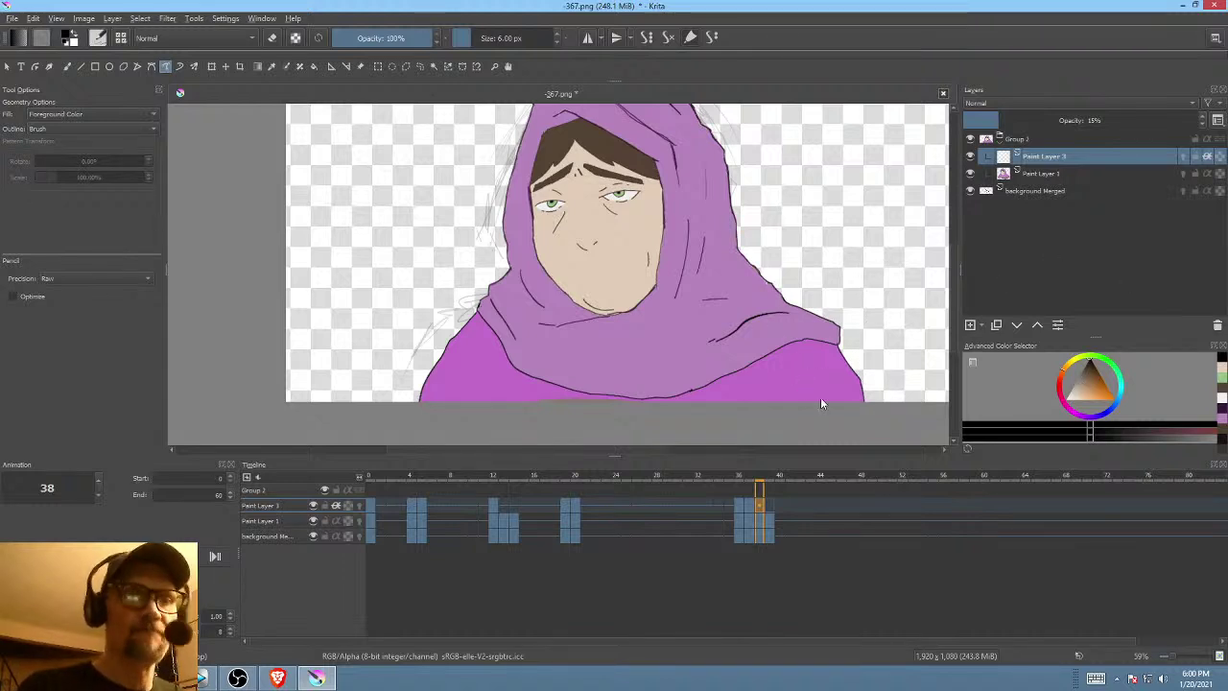
key(Left)
key(Right)
mouse_move(861, 370)
mouse_down()
mouse_move(856, 399)
mouse_move(880, 397)
mouse_up()
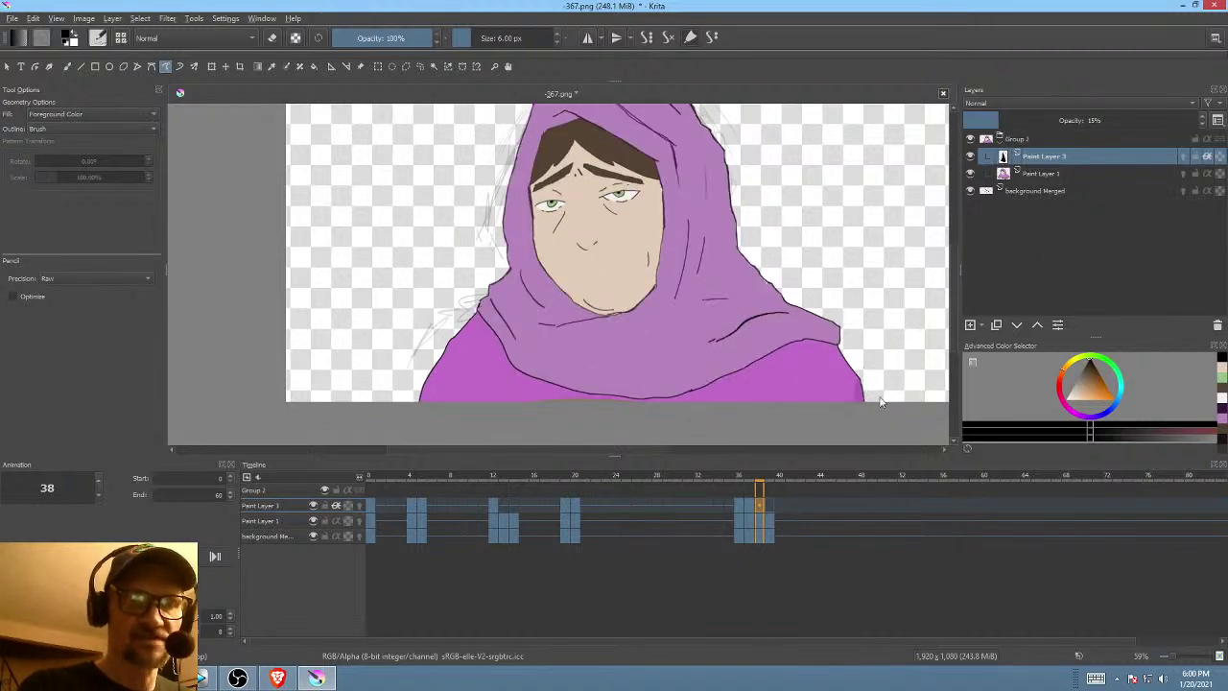
- Shade the small garment crease and the scarf's right-hand lower border on frame 38, comparing with frame 37
key(Left)
key(Right)
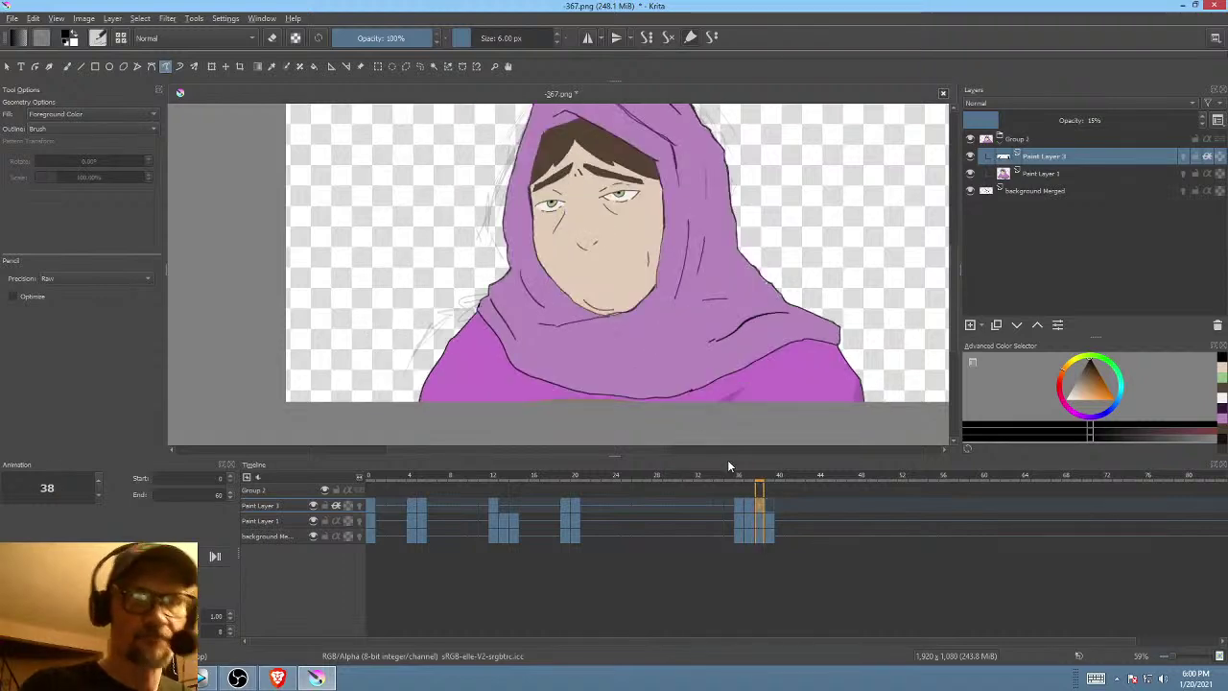
key(Left)
key(Right)
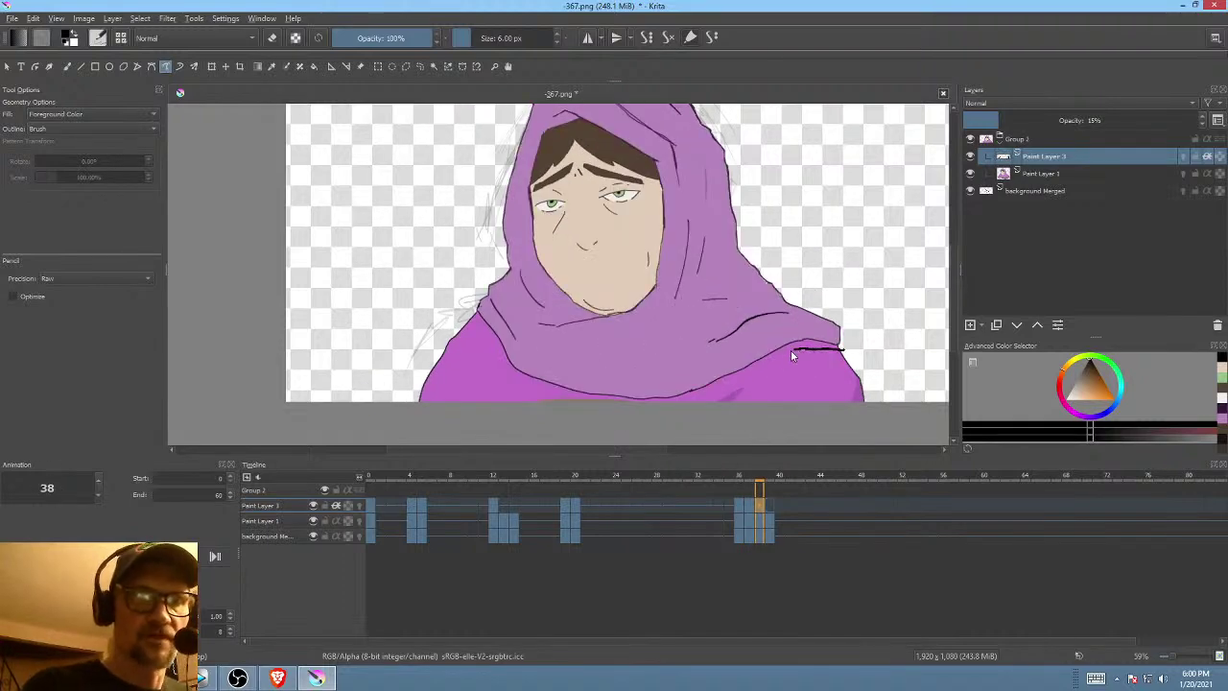
mouse_move(648, 401)
mouse_down()
mouse_move(790, 343)
mouse_move(858, 342)
mouse_up()
key(Left)
key(Right)
key(Left)
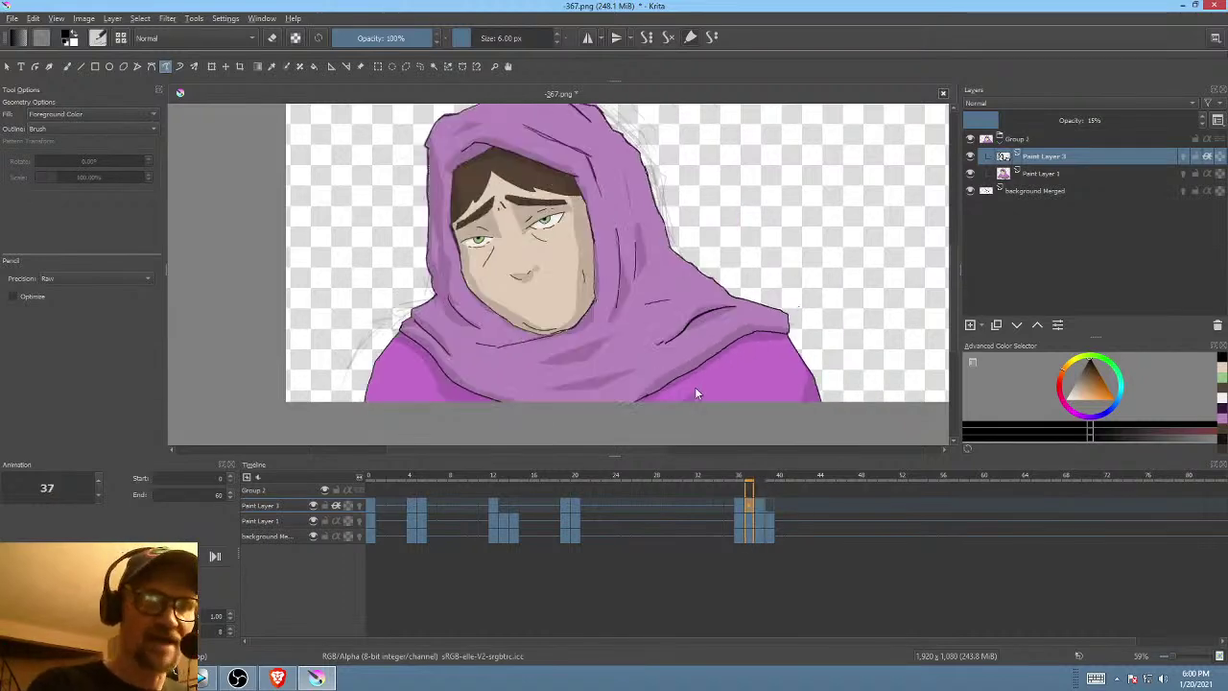
key(Right)
- Shade the scarf's left-hand lower border from the shoulder to the middle of the chest on frame 38, comparing with frame 37
drag(471, 303, 516, 379)
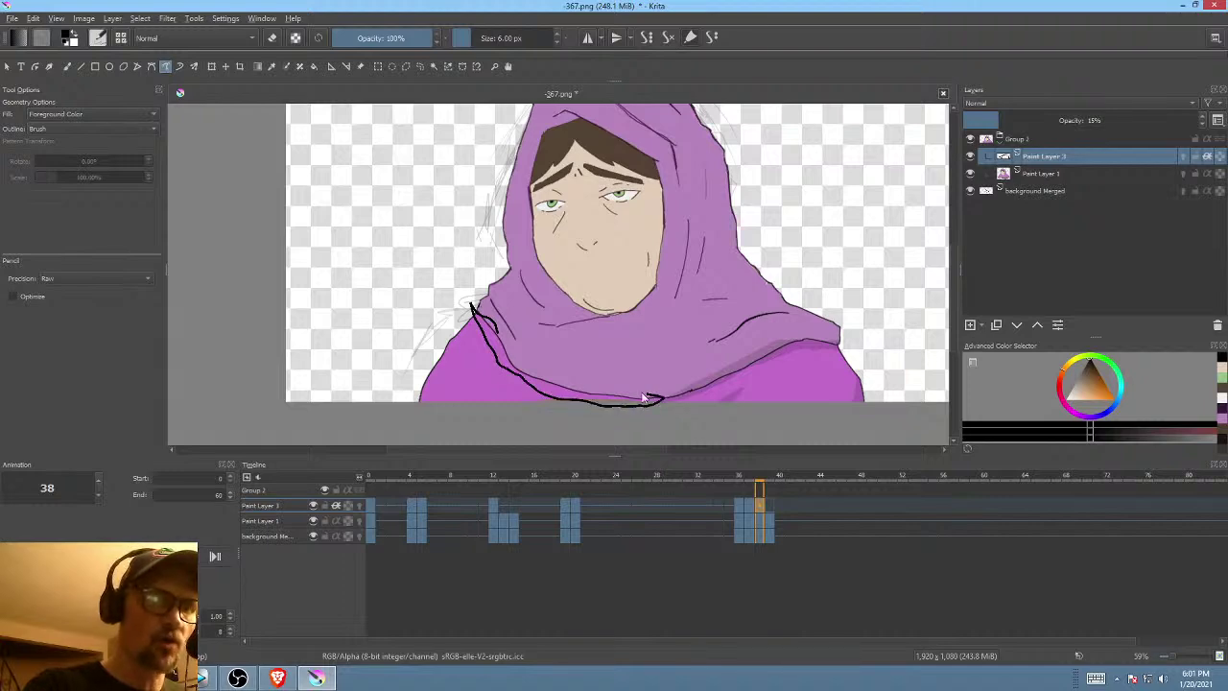
mouse_move(644, 397)
mouse_down()
mouse_move(531, 373)
mouse_move(501, 313)
mouse_up()
key(Left)
key(Right)
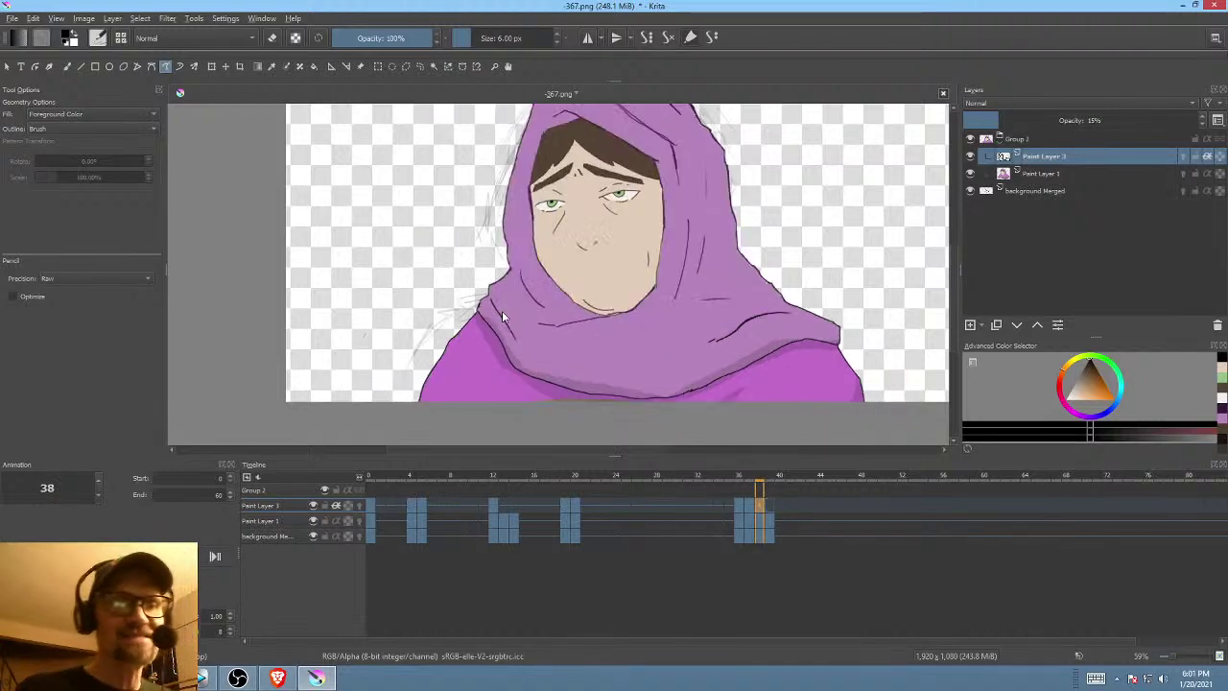
drag(621, 372, 611, 418)
key(Left)
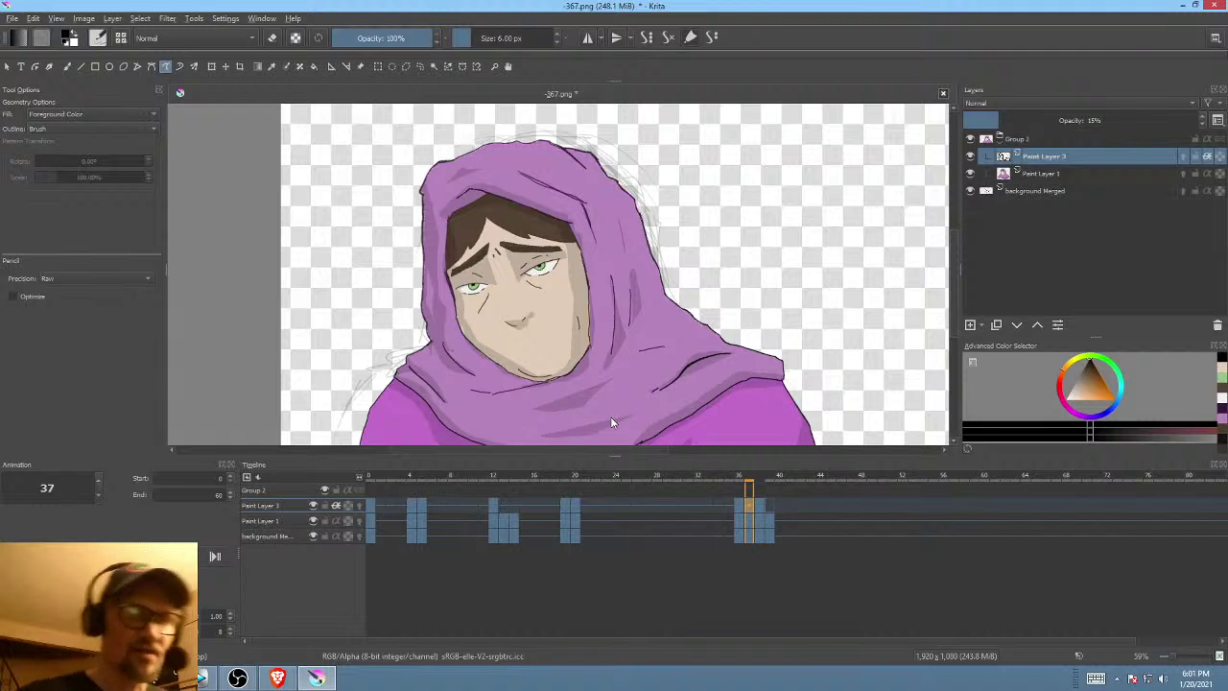
key(Right)
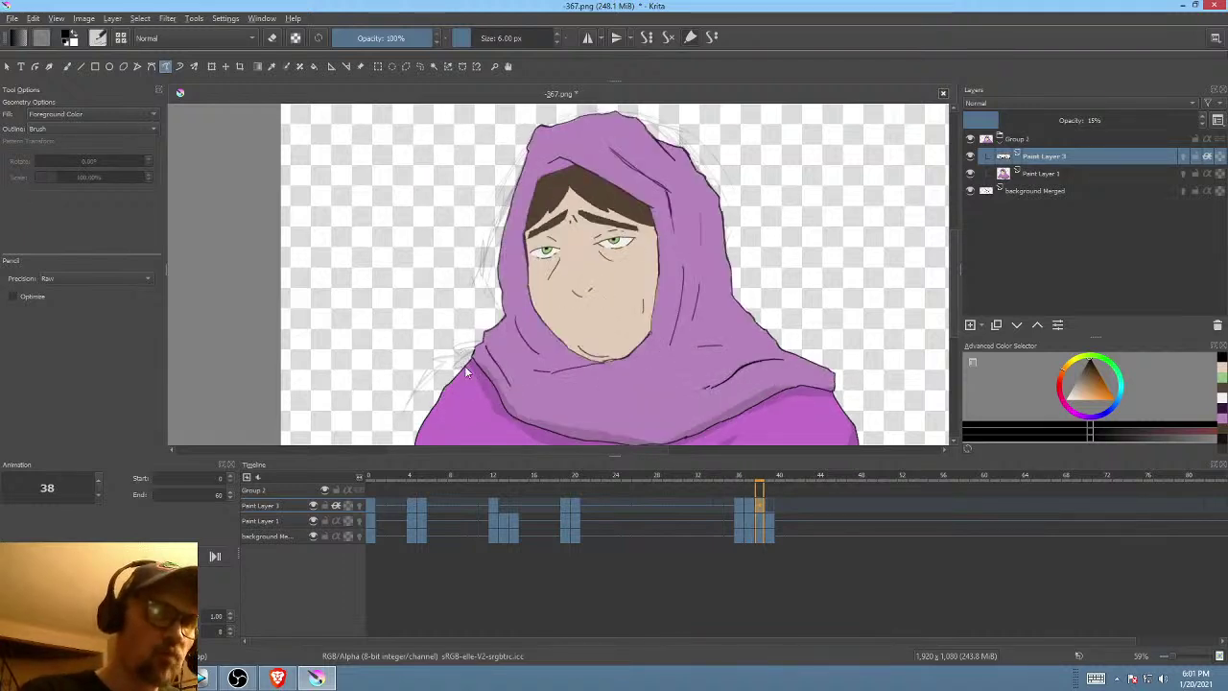
- Shade the scarf's left-hand shoulder fold and the fabric beside the jaw on frame 38, comparing with frame 37
key(Left)
key(Right)
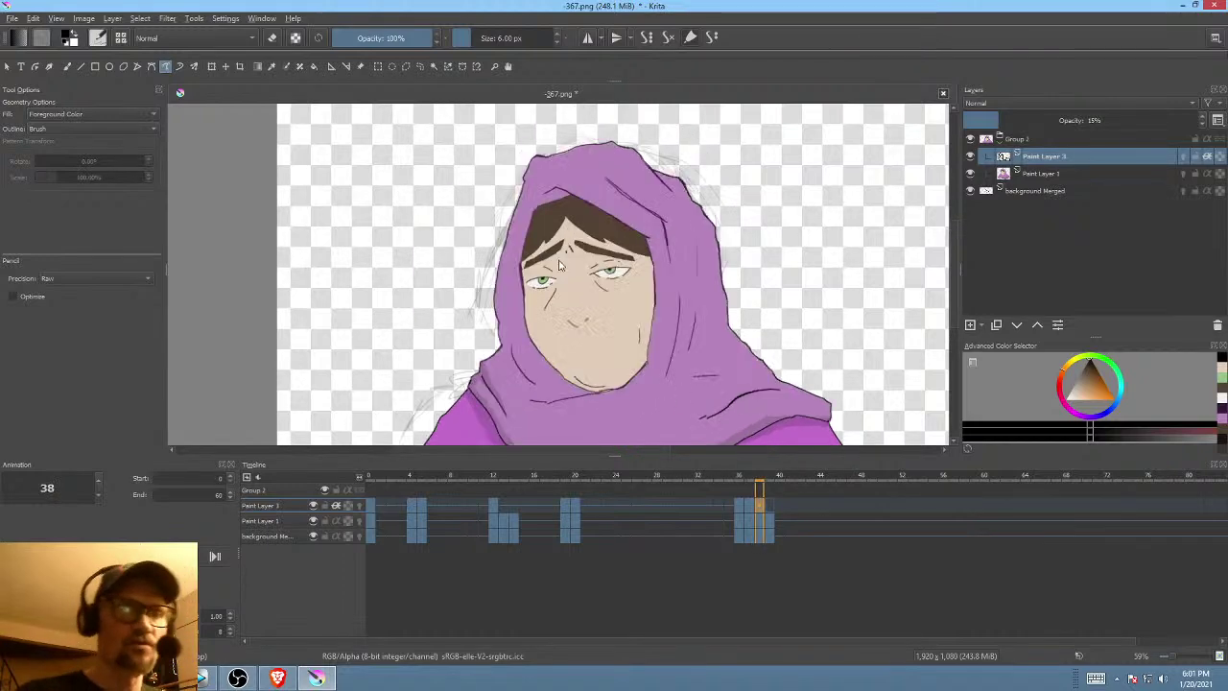
key(Left)
key(Right)
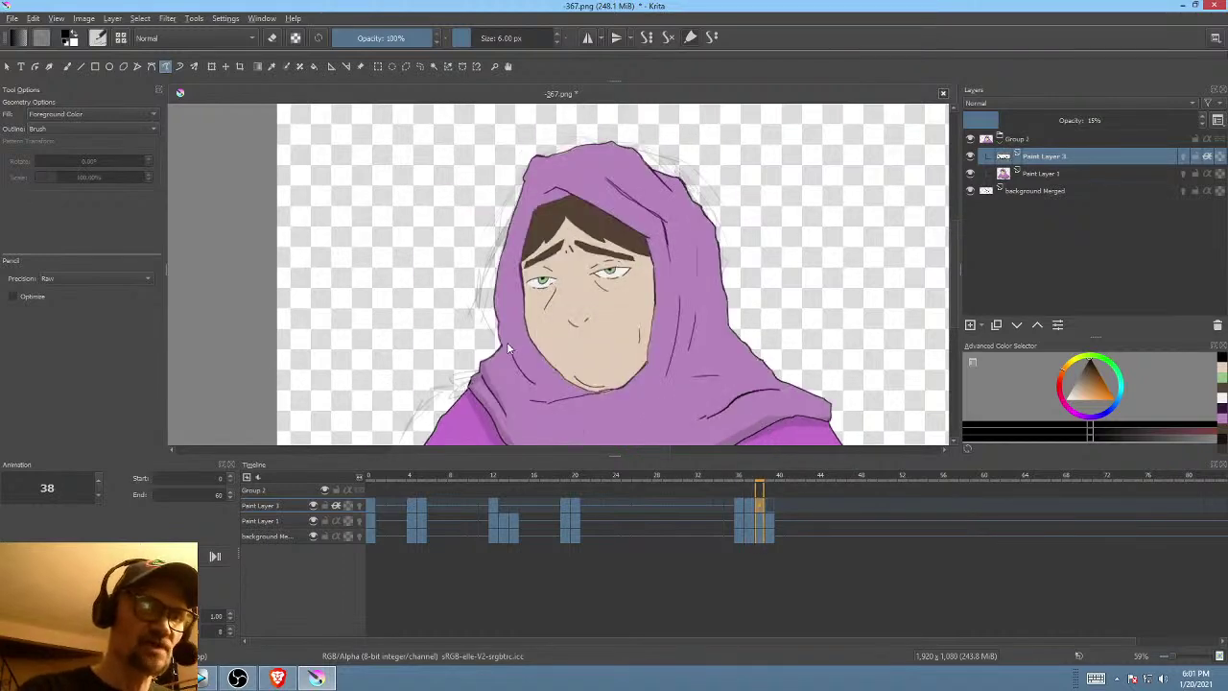
mouse_move(496, 351)
mouse_down()
mouse_move(542, 394)
mouse_move(501, 305)
mouse_up()
key(ctrl+z)
key(Left)
key(Right)
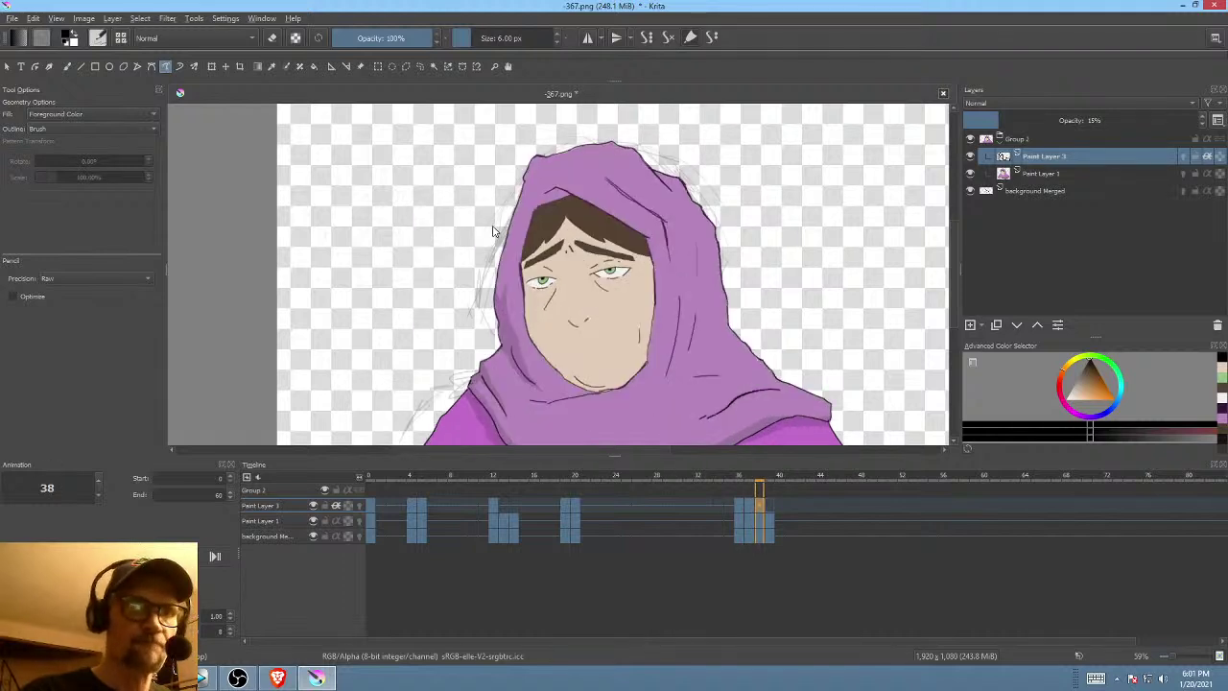
- Continue the shading up the scarf's left-hand side toward the top of the hood on frame 38, comparing with frame 37
mouse_move(509, 305)
mouse_down()
mouse_move(513, 219)
mouse_move(494, 268)
mouse_move(549, 360)
mouse_move(511, 317)
mouse_move(518, 228)
mouse_up()
key(ctrl+z)
key(Left)
key(Right)
key(ctrl+z)
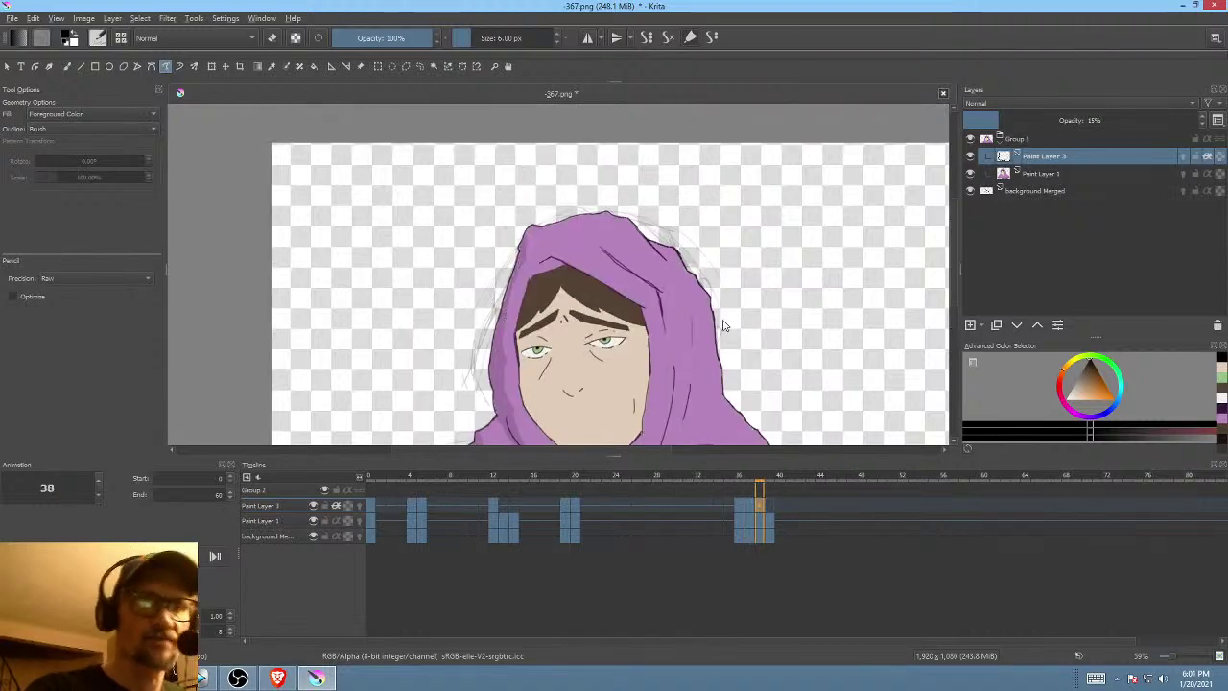
- Shade the hood's front fold above the forehead and the hair directly beneath it on frame 38, using frame 37 as reference
drag(721, 321, 710, 258)
key(Left)
key(Right)
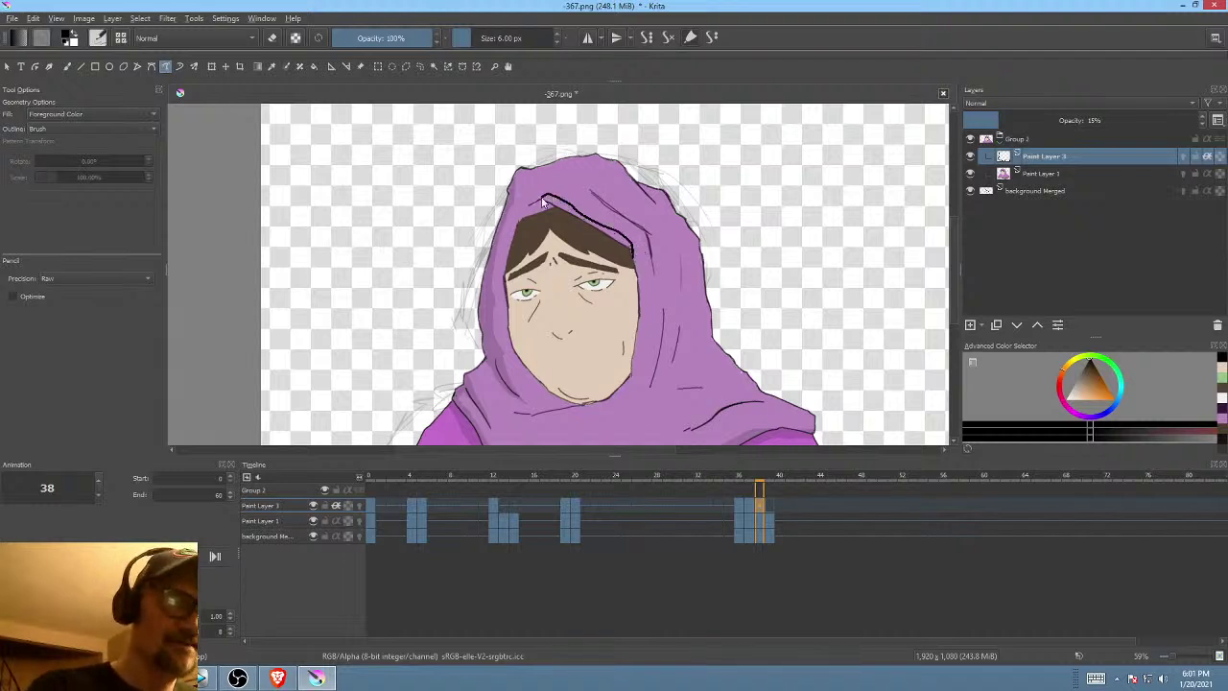
drag(543, 201, 520, 207)
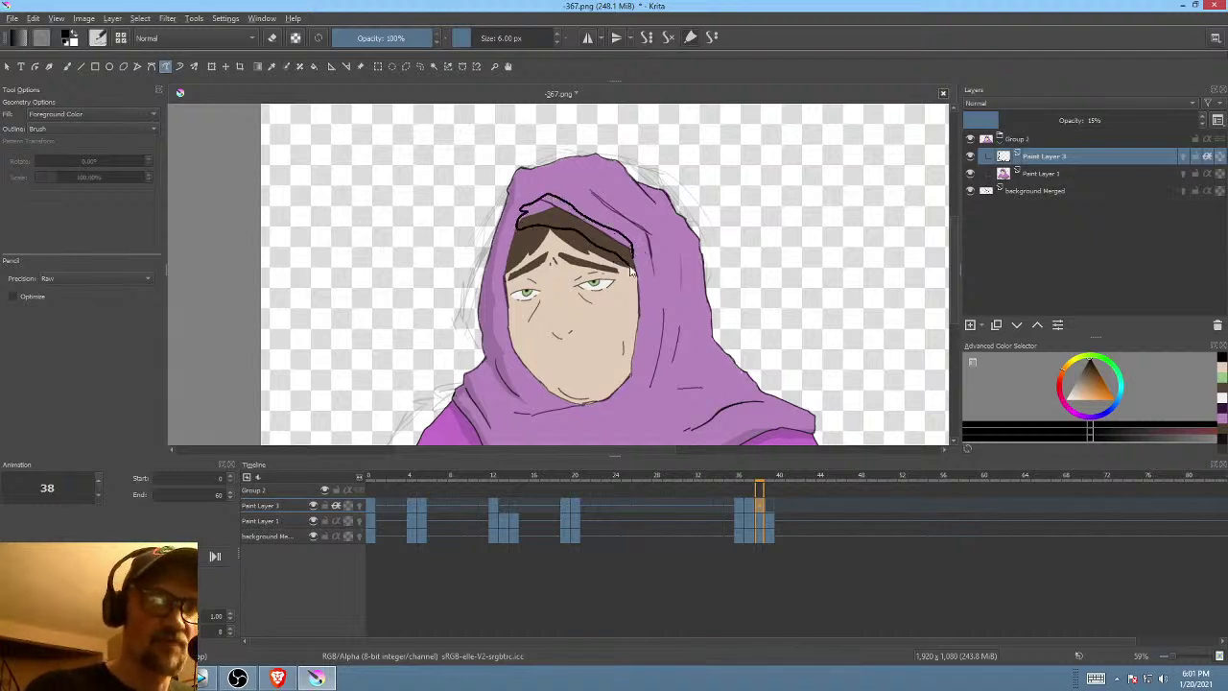
key(ctrl+z)
key(Left)
key(Right)
key(Left)
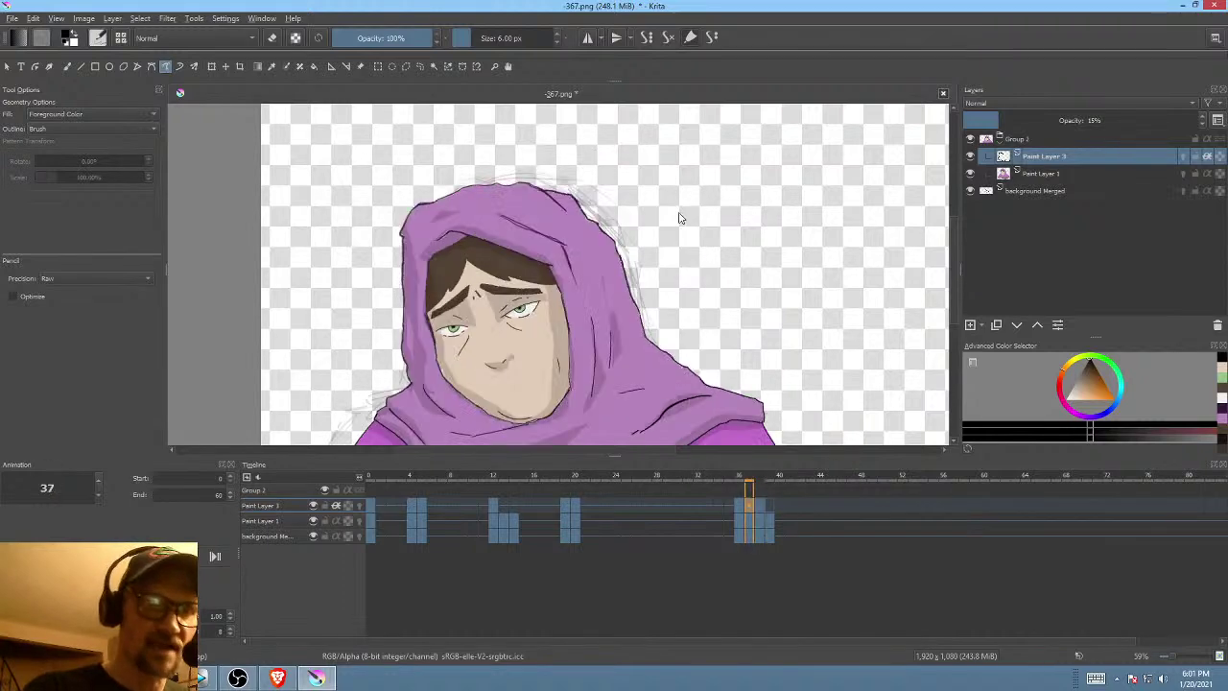
key(Right)
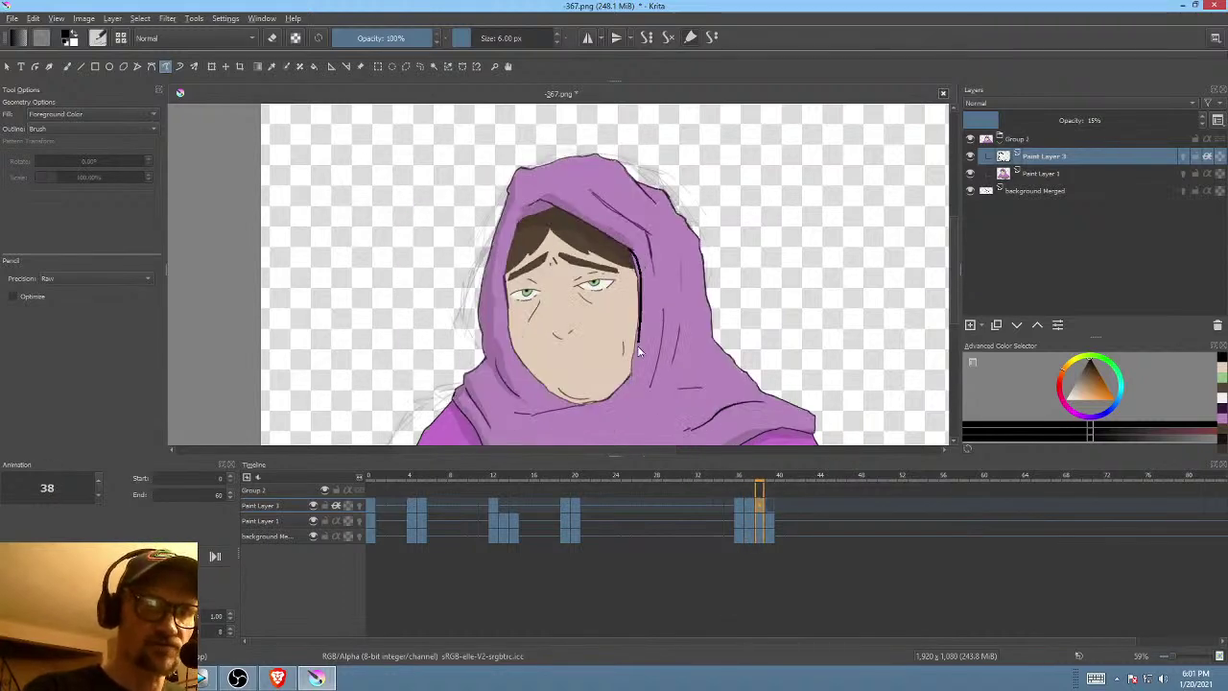
- Shade the right-hand side of the face from the hair to the chin, first a narrow edge and then a wider band
drag(596, 401, 628, 373)
key(ctrl+z)
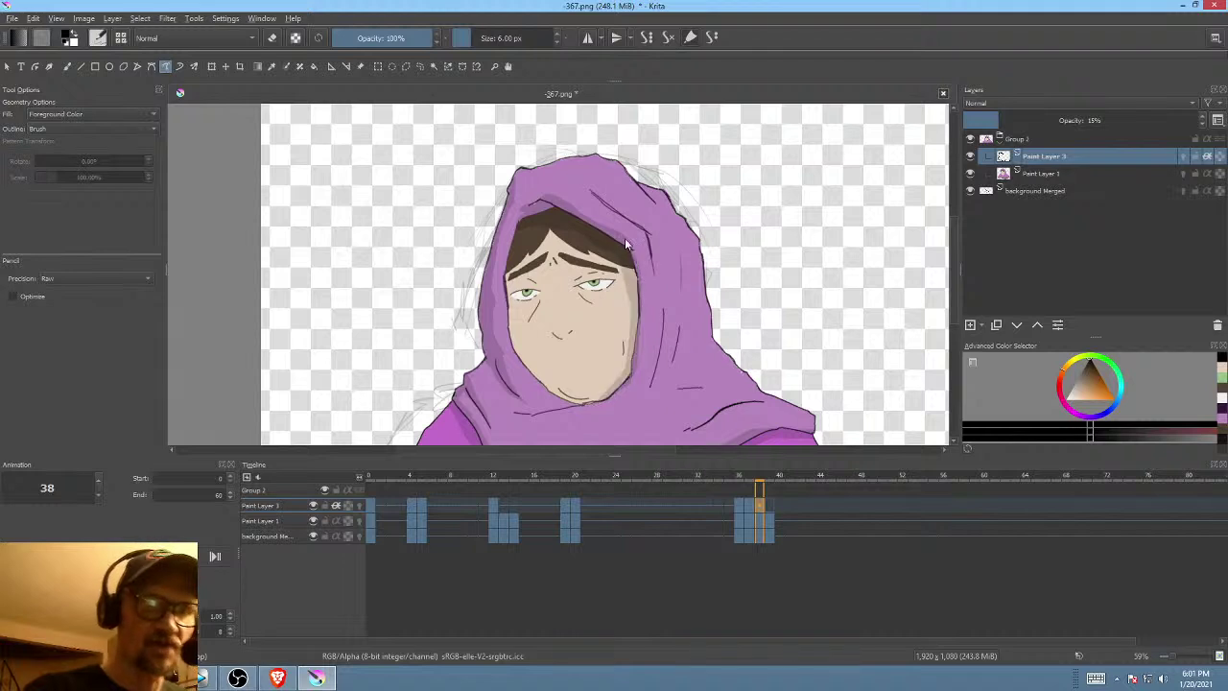
key(Left)
key(Right)
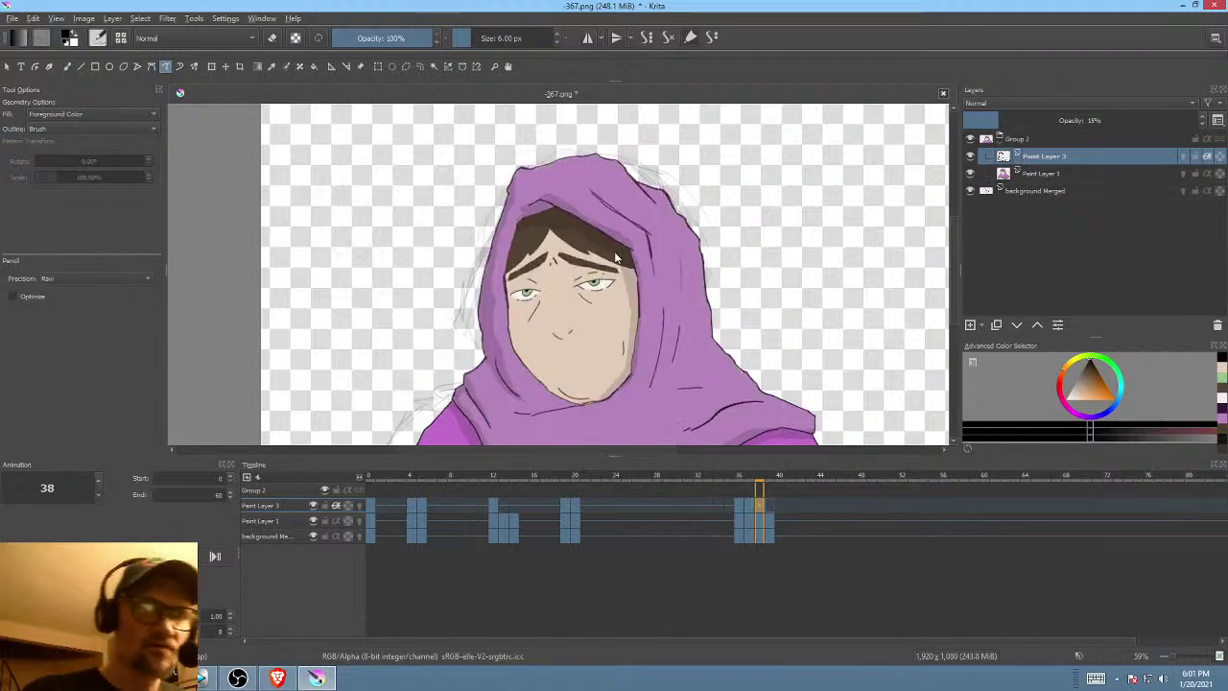
drag(616, 257, 621, 370)
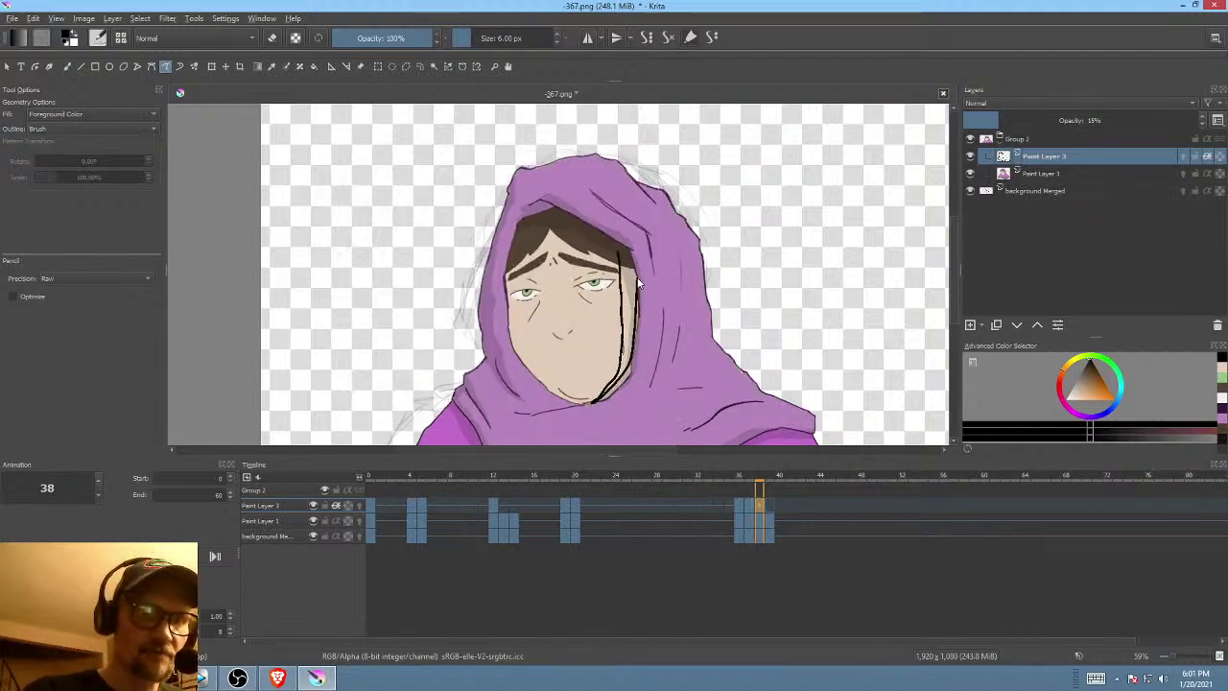
key(ctrl+z)
key(Left)
key(Right)
- Shade the hair under the scarf and the brow area around the inner eyes on frame 38, comparing with frame 37
mouse_move(620, 262)
mouse_down()
mouse_move(610, 272)
mouse_move(579, 260)
mouse_move(570, 292)
mouse_move(606, 286)
mouse_move(514, 278)
mouse_move(545, 251)
mouse_move(521, 222)
mouse_up()
key(ctrl+z)
key(Left)
key(Right)
key(Left)
key(Right)
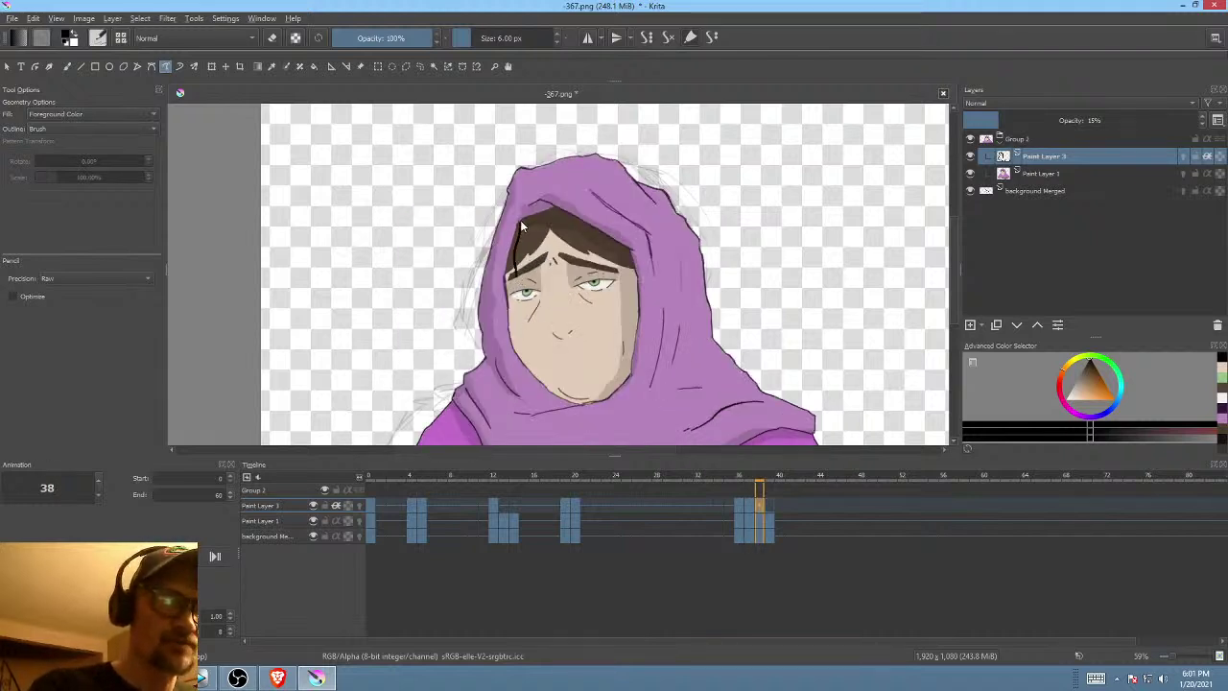
key(Left)
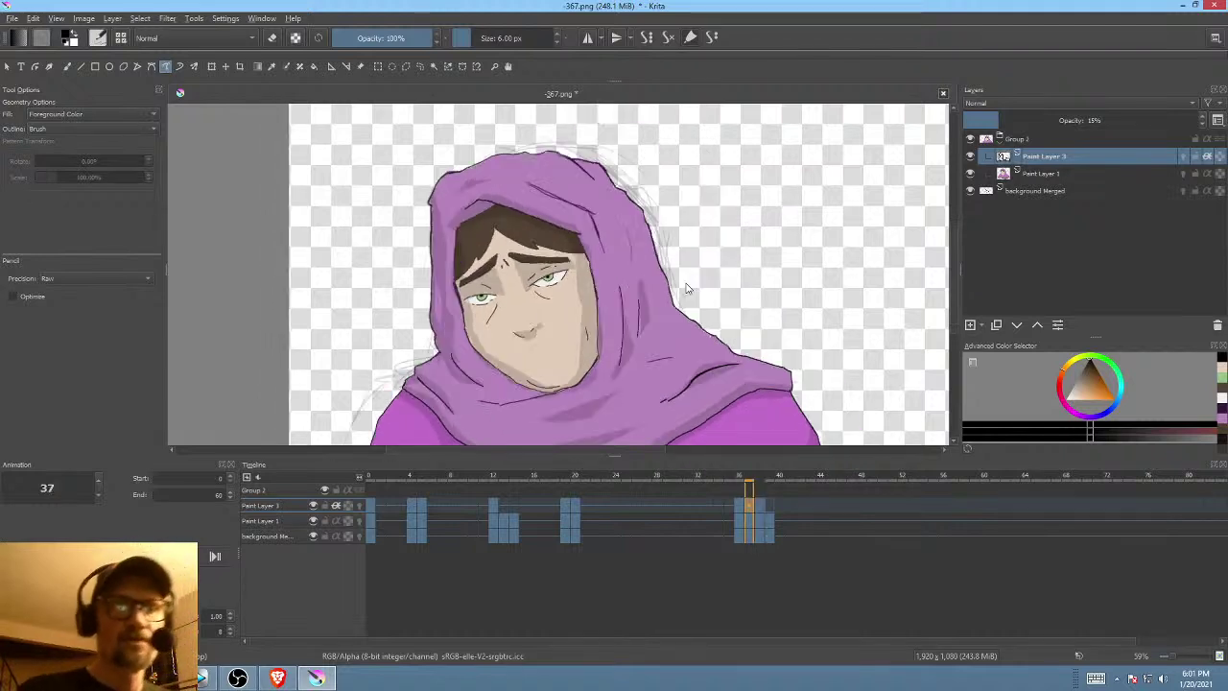
key(Right)
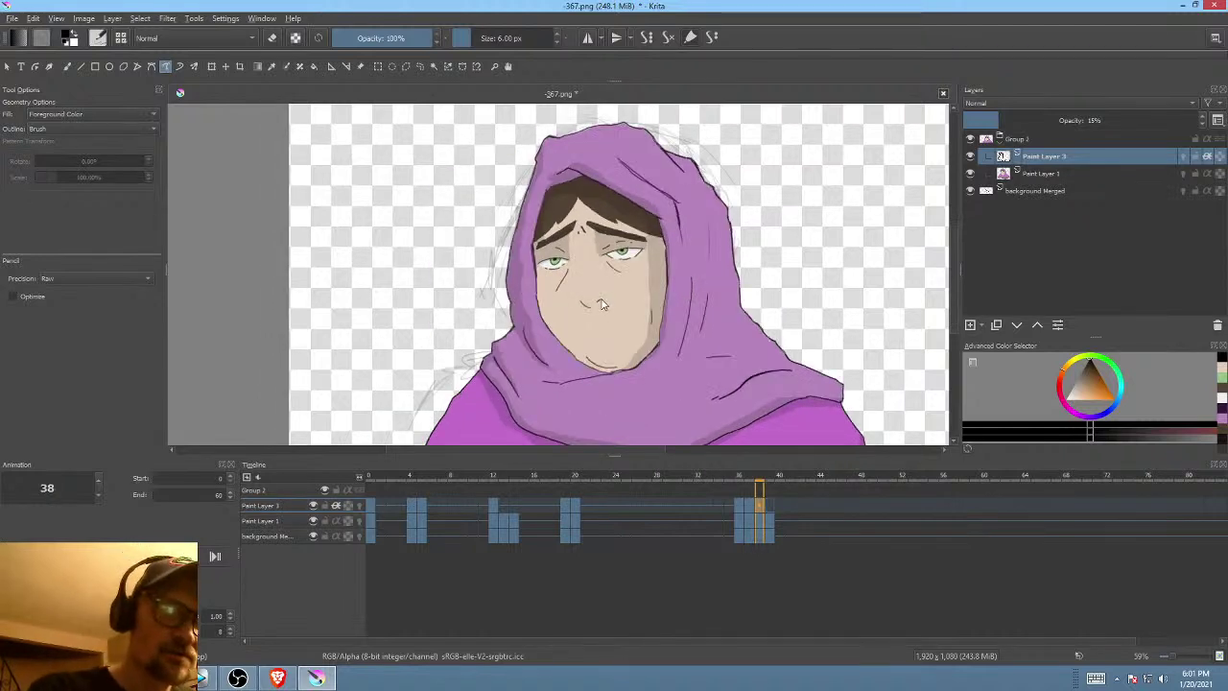
- Shade the underside of the nose on frame 38 and compare it with frame 37
mouse_move(603, 305)
mouse_down()
mouse_move(585, 305)
mouse_move(602, 301)
mouse_up()
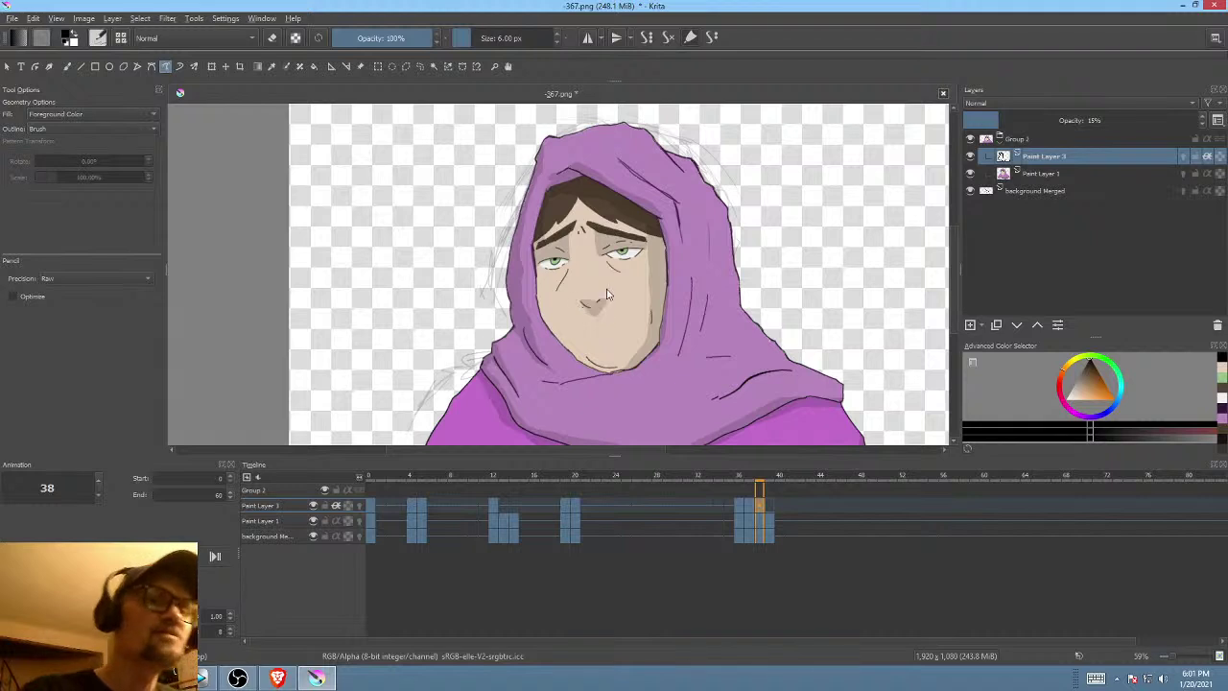
mouse_move(734, 278)
mouse_down()
mouse_move(754, 253)
mouse_move(764, 273)
mouse_up()
key(Left)
key(Right)
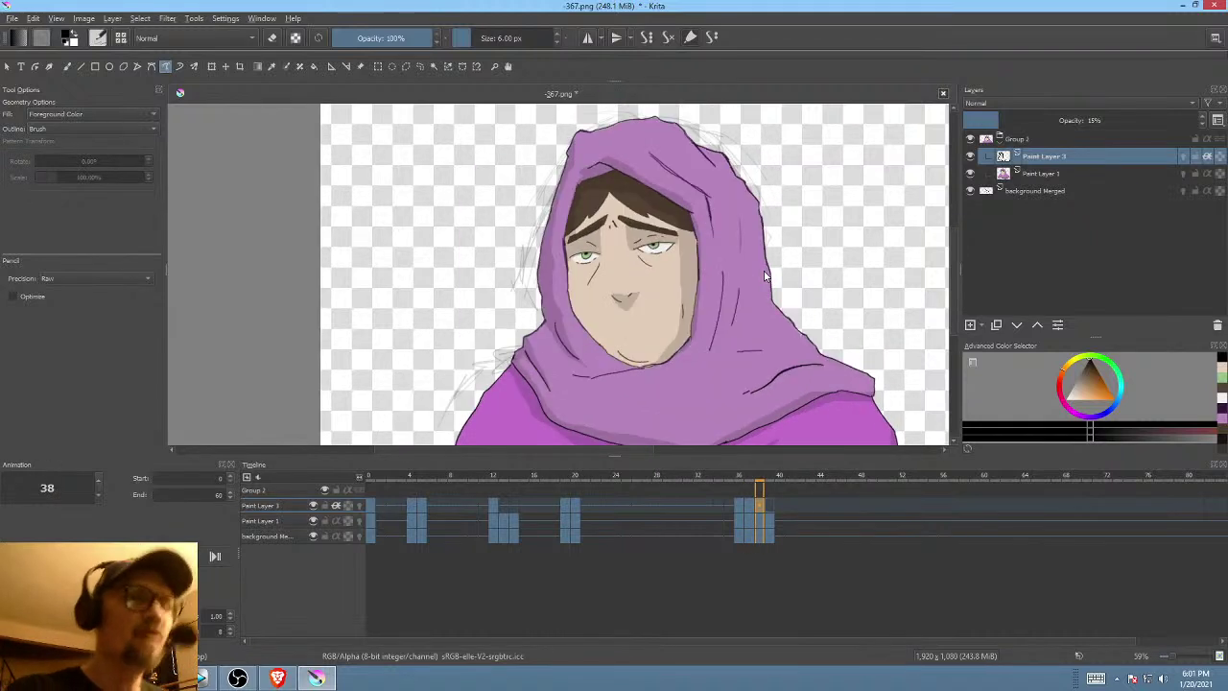
- Shade the face's left-hand edge from the temple down along the jaw on frame 38, checking against frame 37
drag(569, 259, 568, 306)
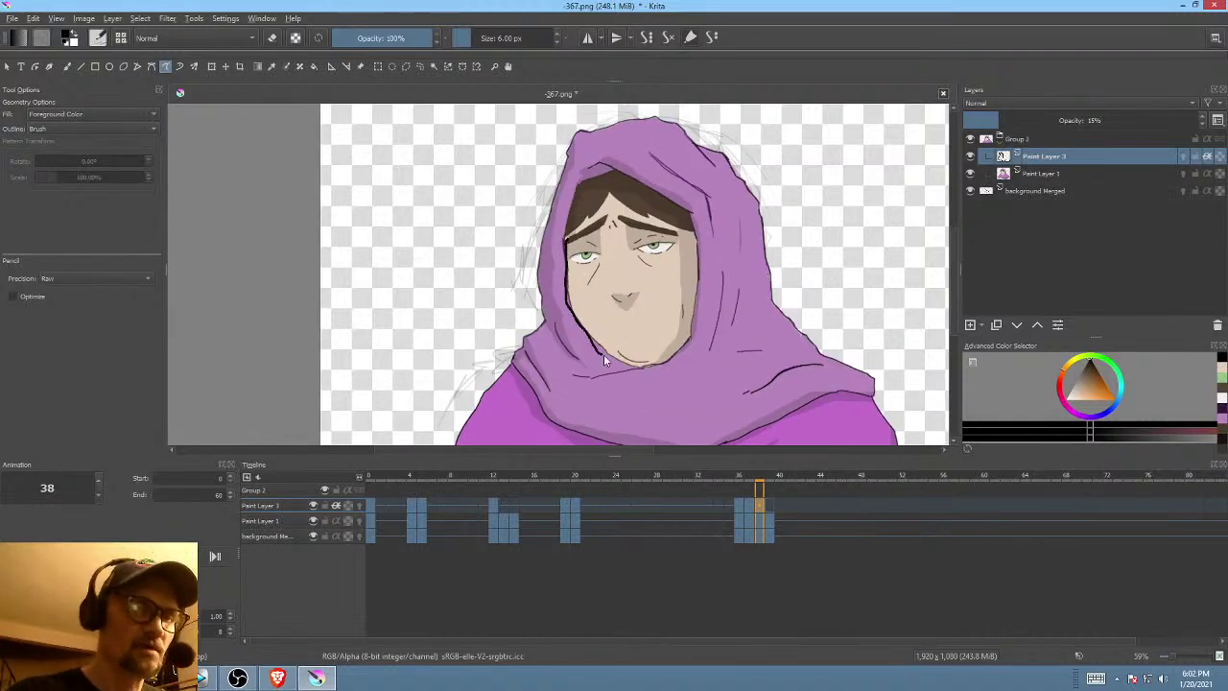
mouse_move(603, 354)
mouse_down()
mouse_move(658, 364)
mouse_move(629, 361)
mouse_move(577, 302)
mouse_move(571, 226)
mouse_up()
key(Left)
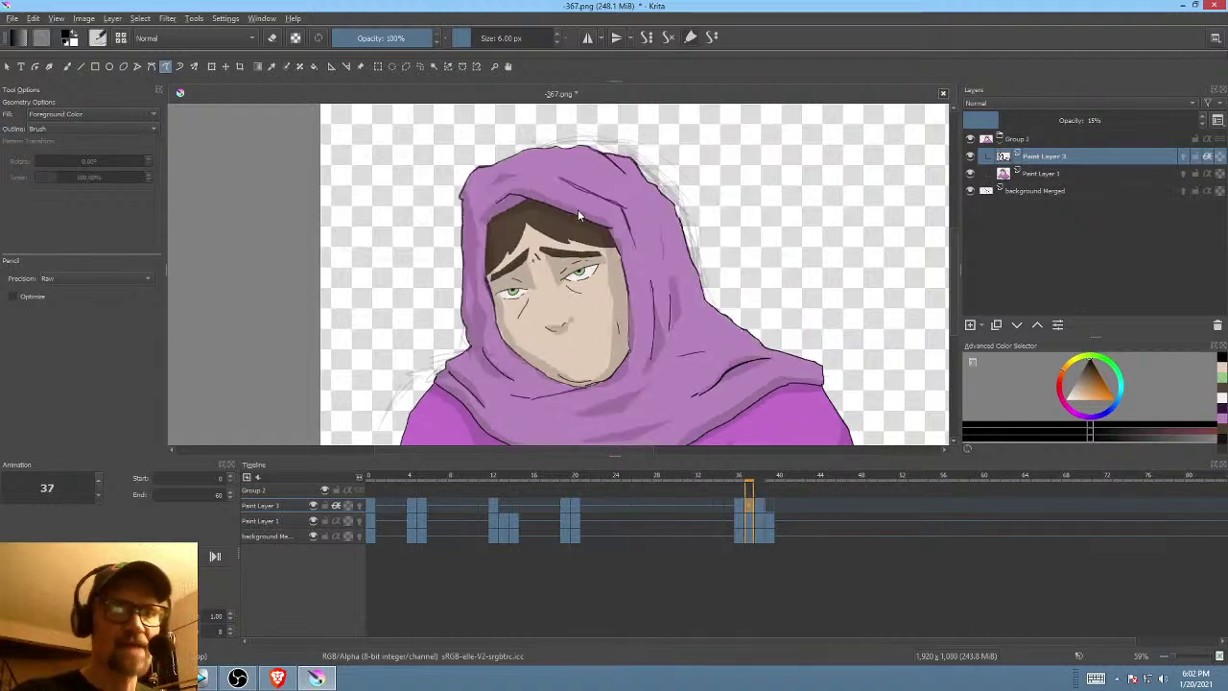
key(Right)
key(Left)
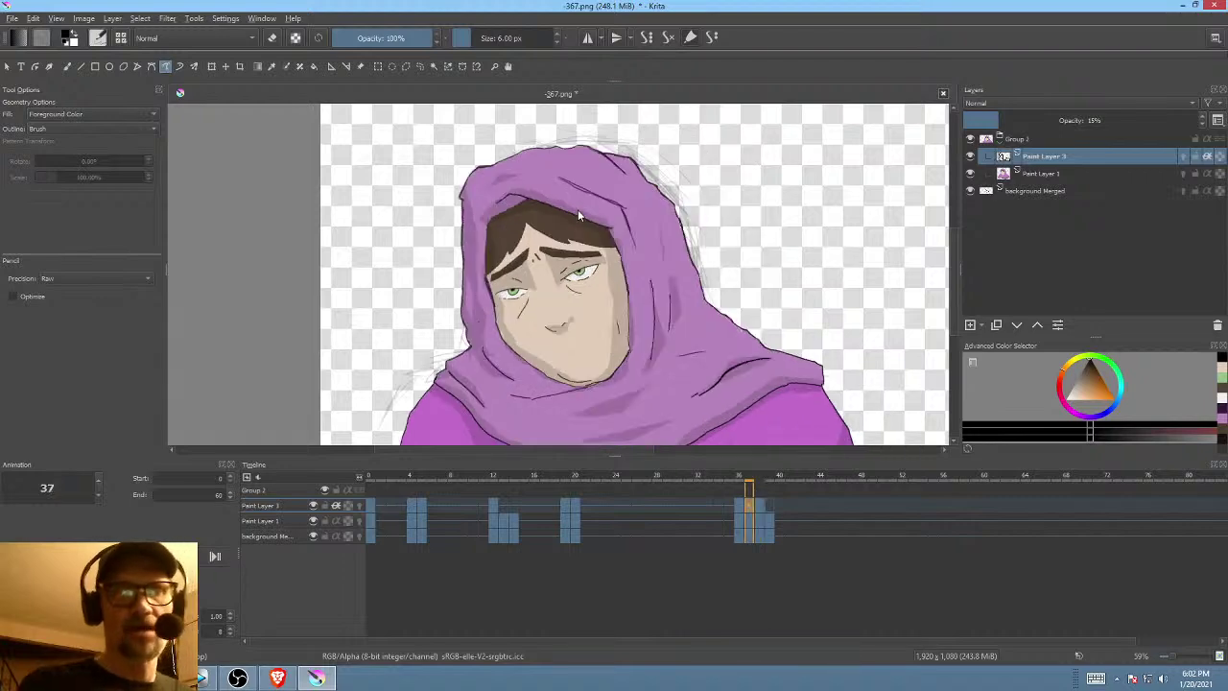
key(Right)
- Shade the scarf's vertical fold just right of the face on frame 38, using frame 37 as reference
drag(748, 340, 756, 367)
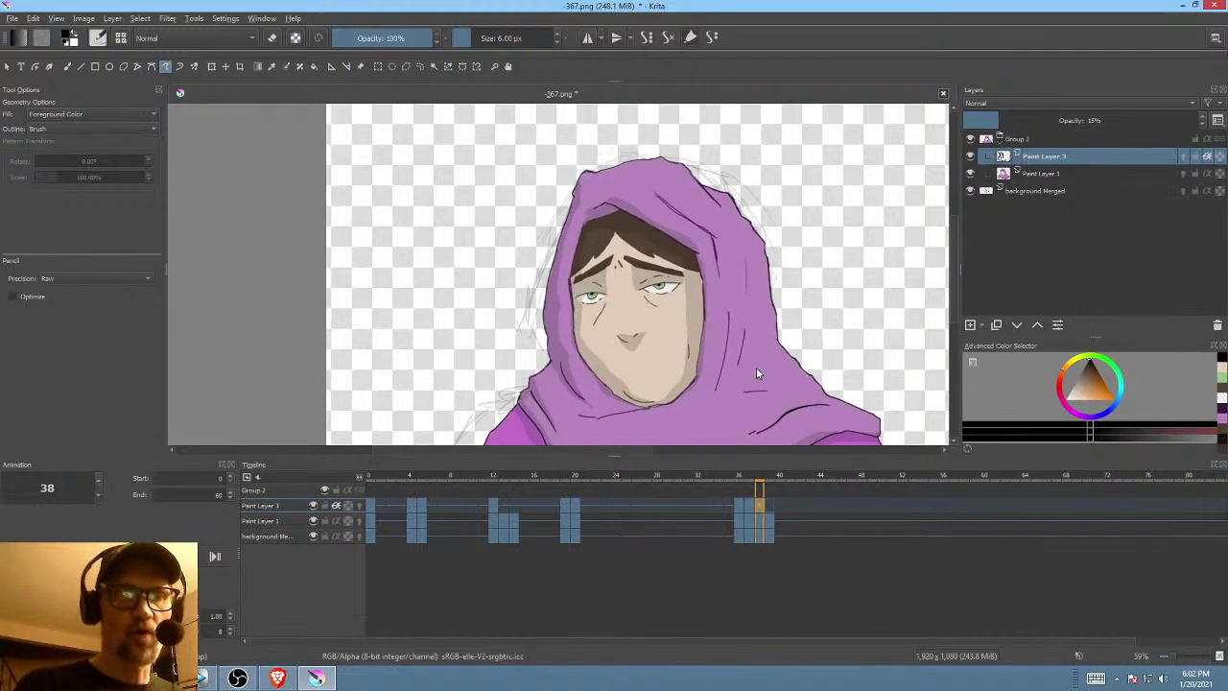
key(Left)
key(Right)
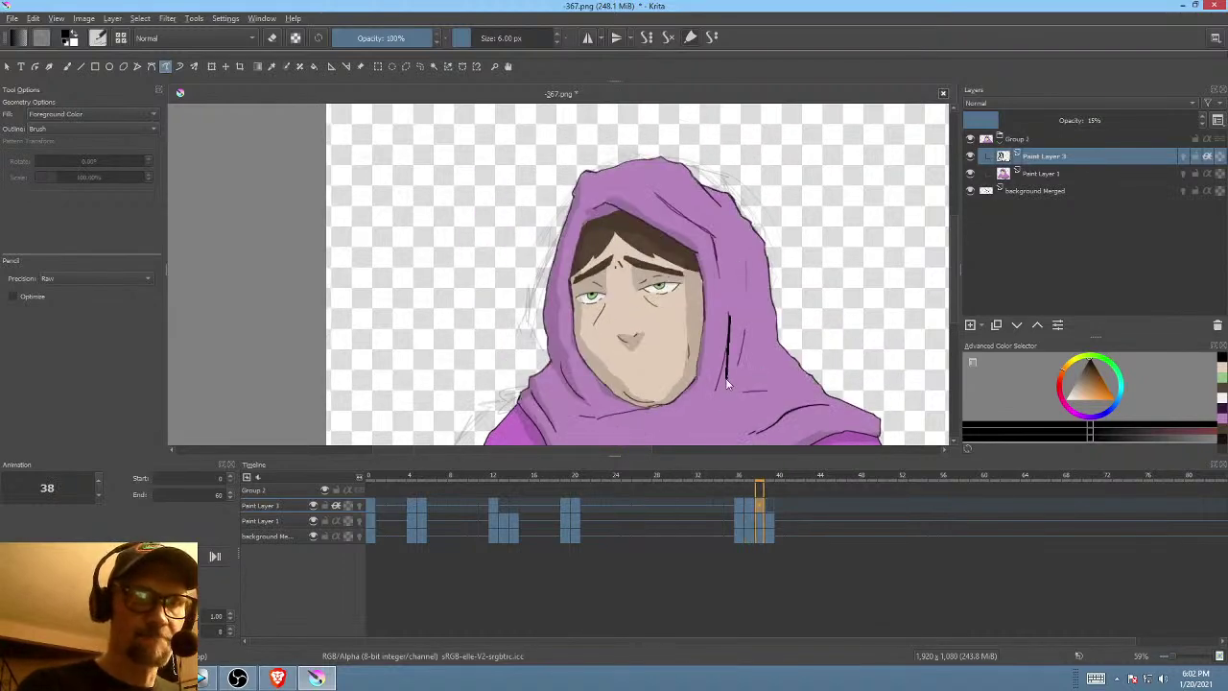
key(Left)
key(Right)
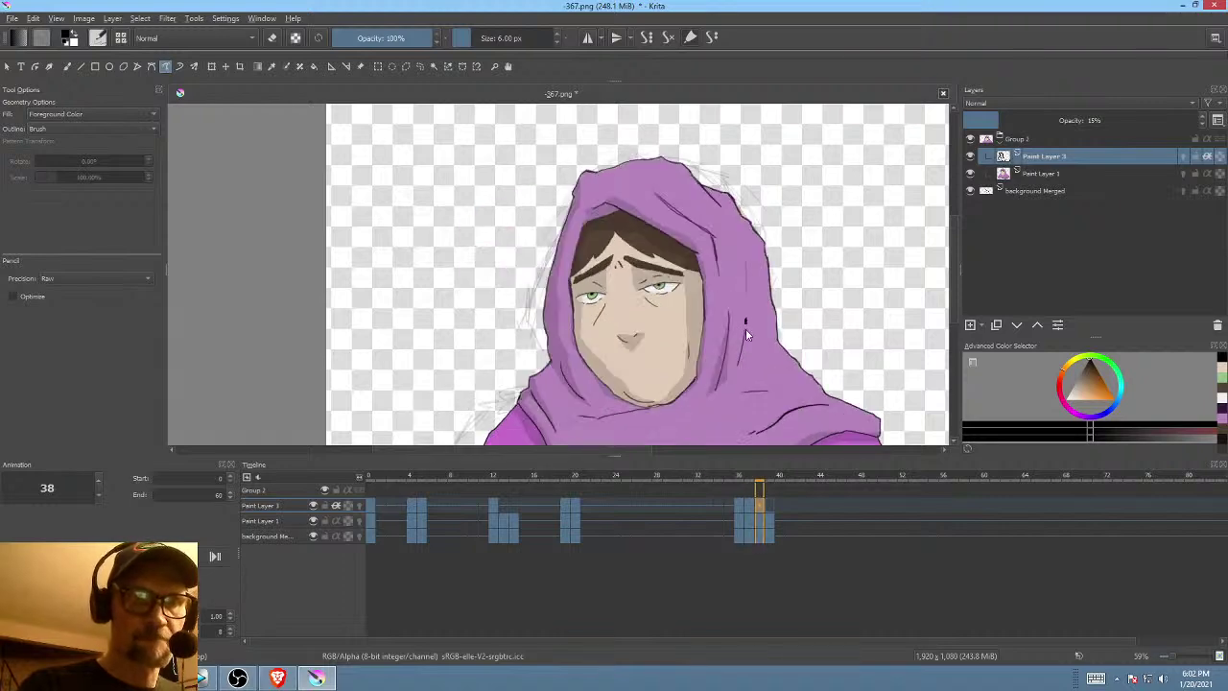
- Shade the scarf's outer vertical fold and the horizontal folds across the chest on frame 38, comparing with frame 37
drag(782, 378, 872, 275)
drag(835, 332, 790, 364)
key(Left)
key(Right)
drag(662, 346, 627, 341)
key(ctrl+z)
key(Left)
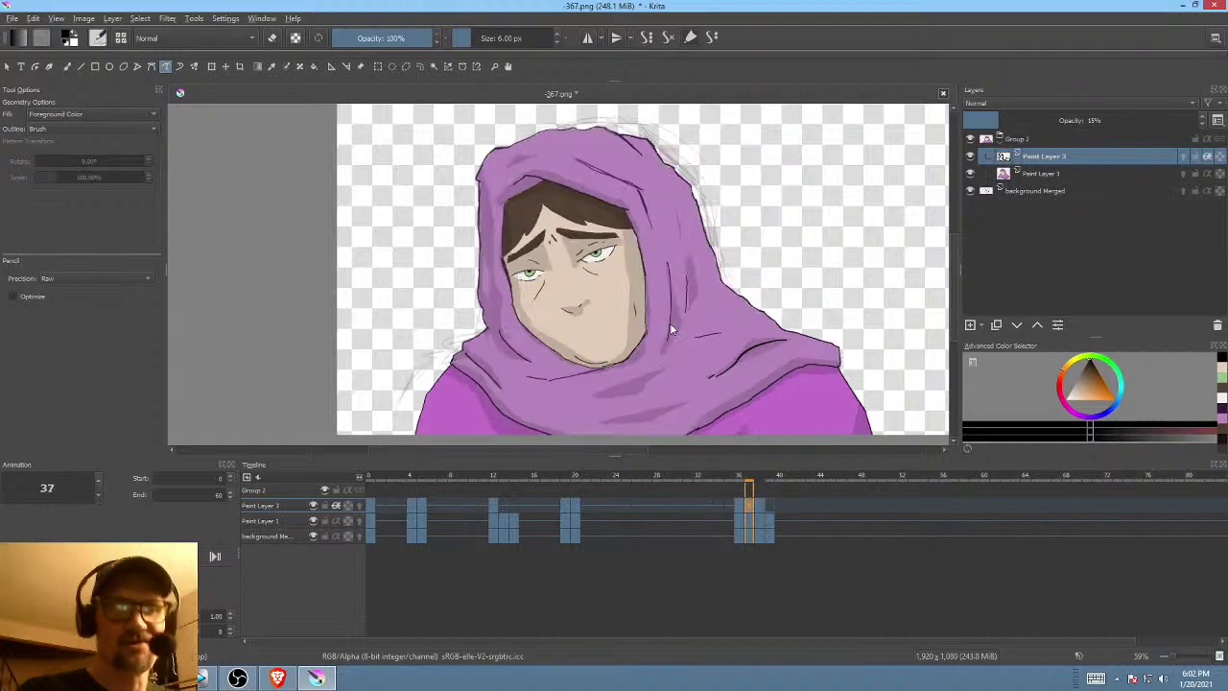
key(Right)
- Go back to frame 36 and shade the scarf directly beneath the chin, comparing with frame 37
key(Left)
key(Left)
key(comma)
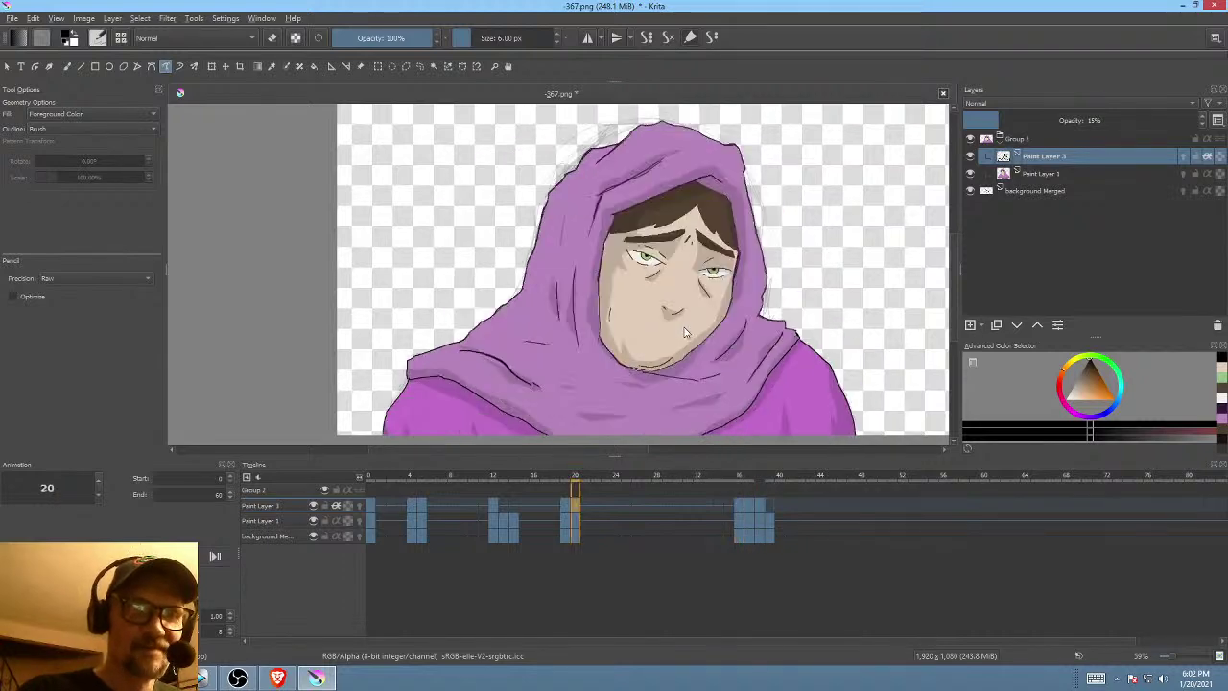
key(period)
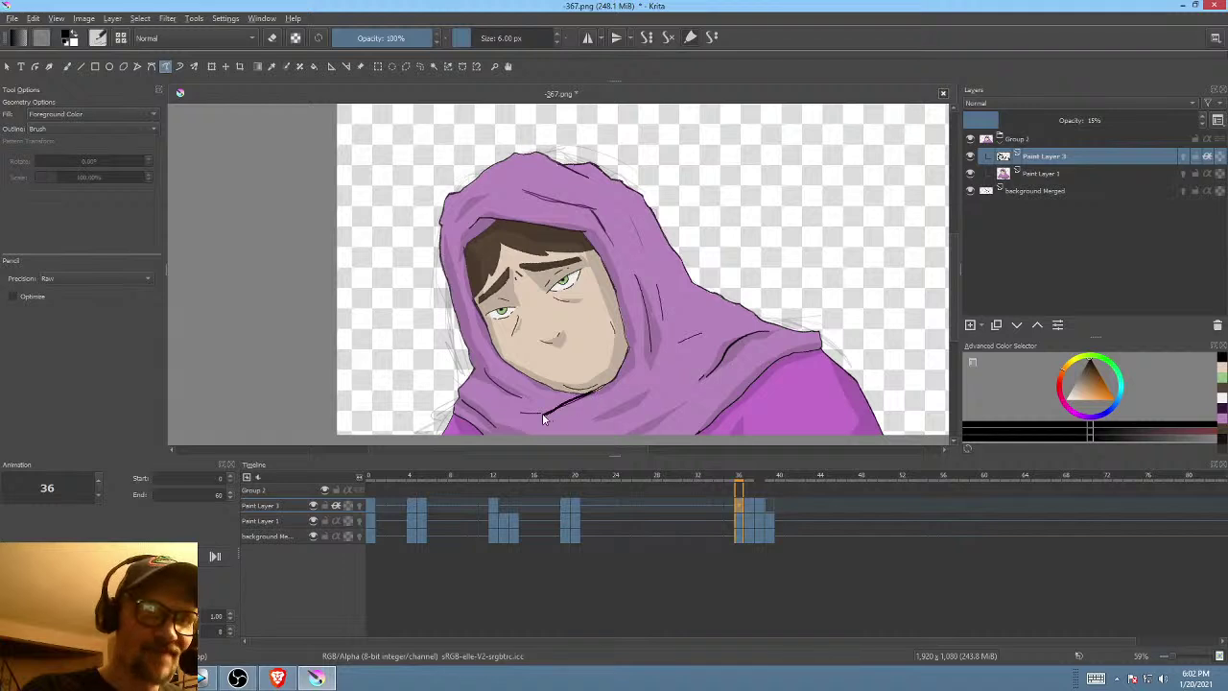
drag(542, 414, 574, 398)
key(Right)
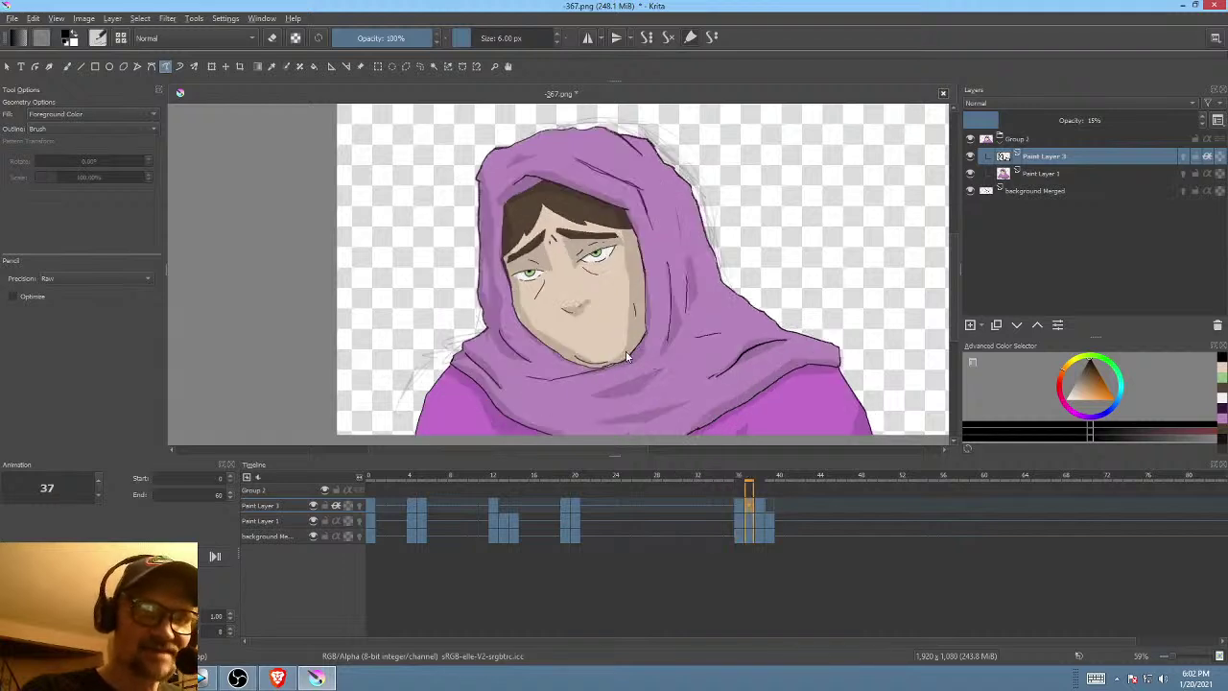
key(Left)
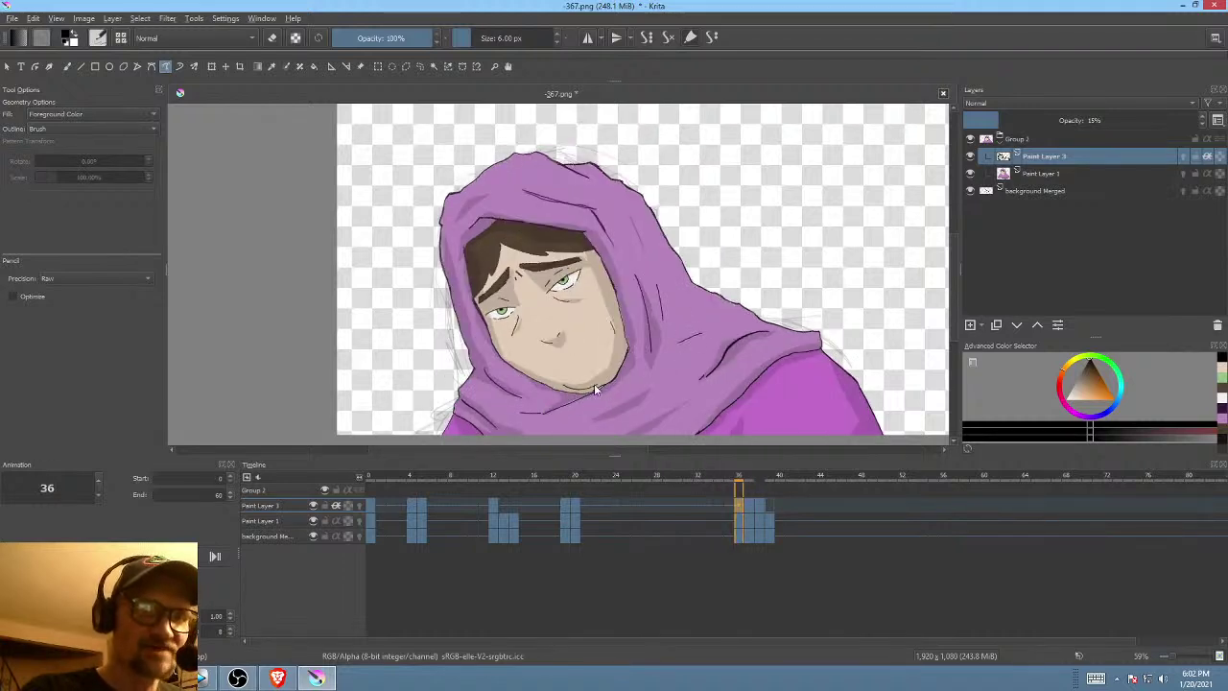
- Shade the scarf beneath the chin on frame 37, and return to frame 38
key(Right)
mouse_move(587, 375)
mouse_down()
mouse_move(554, 387)
mouse_move(581, 366)
mouse_up()
drag(743, 386, 828, 376)
key(Right)
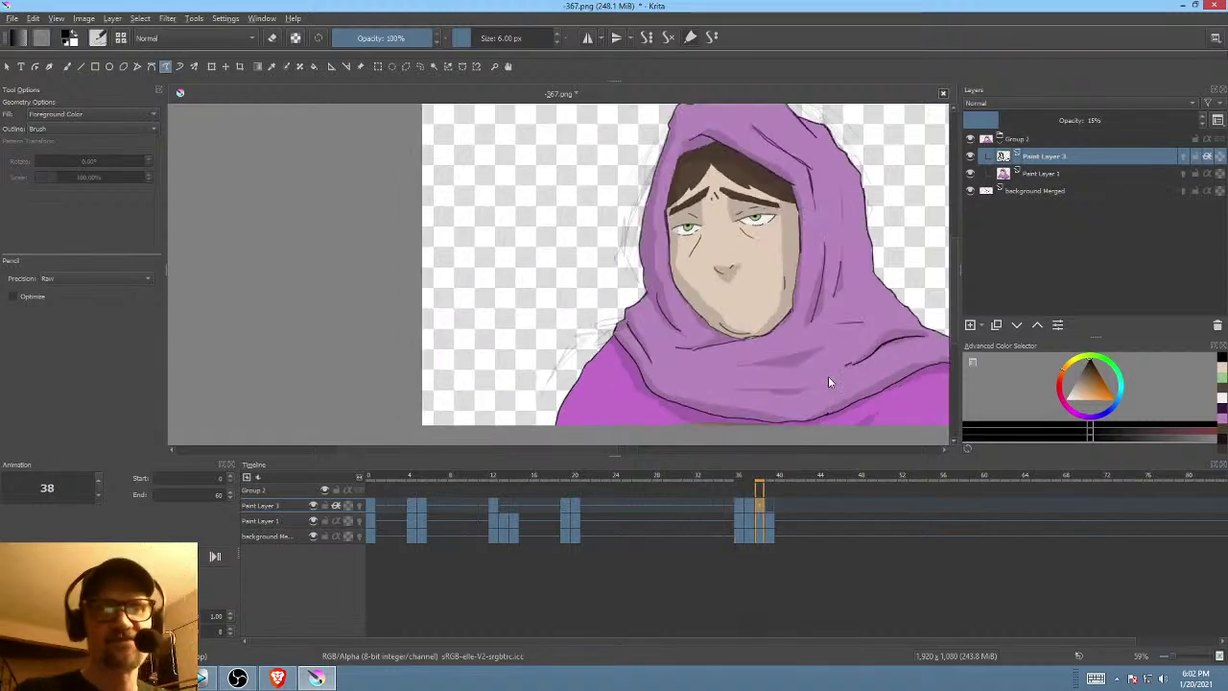
mouse_move(797, 327)
mouse_down()
mouse_move(787, 343)
mouse_move(721, 288)
mouse_up()
- Advance to frame 39 and shade a small garment crease below the right-hand shoulder, comparing with frame 38
key(Right)
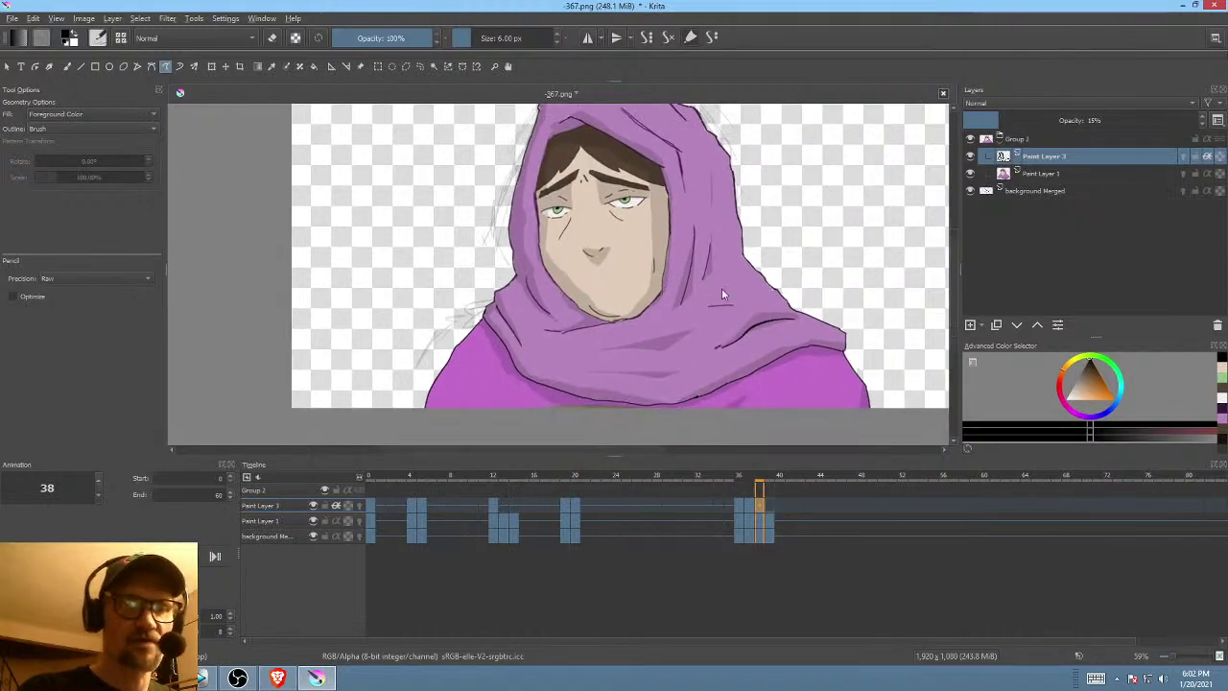
key(Left)
key(Right)
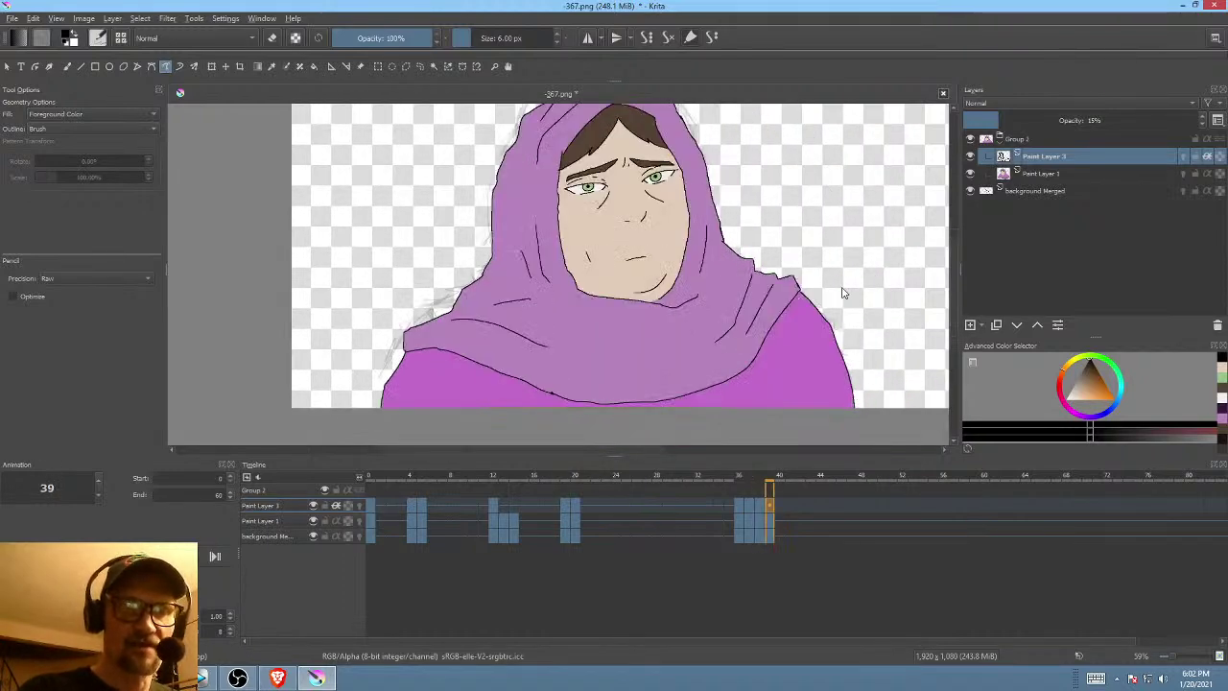
key(ctrl+z)
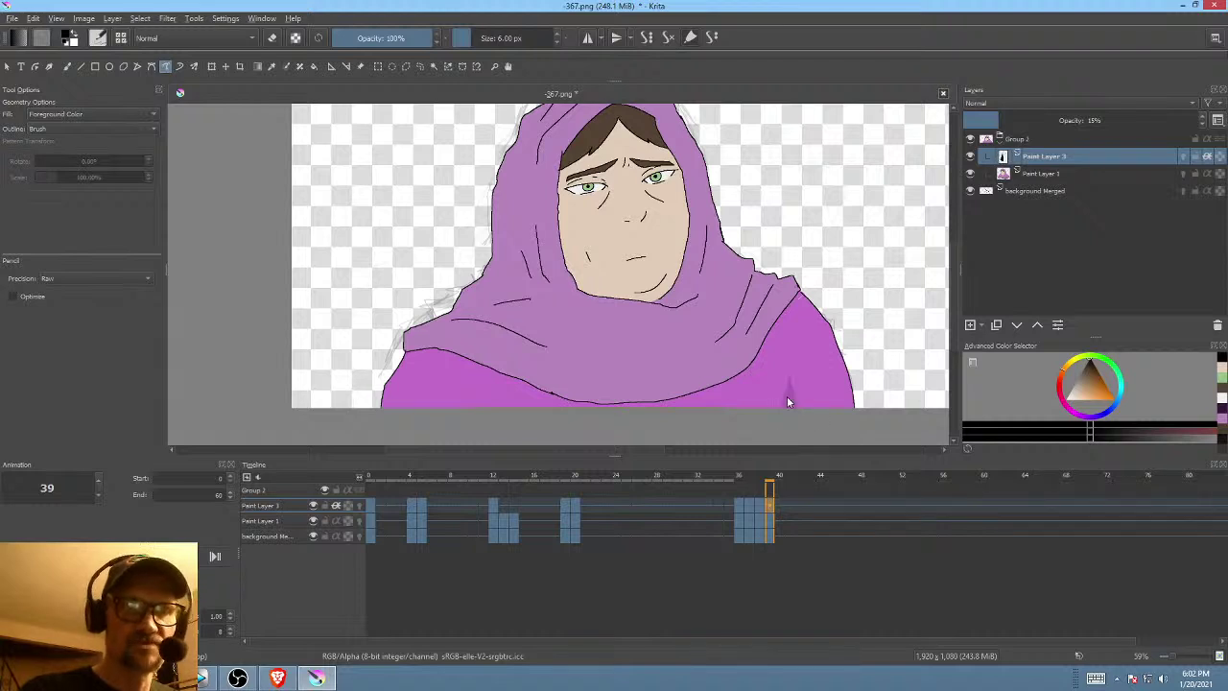
key(Left)
key(Right)
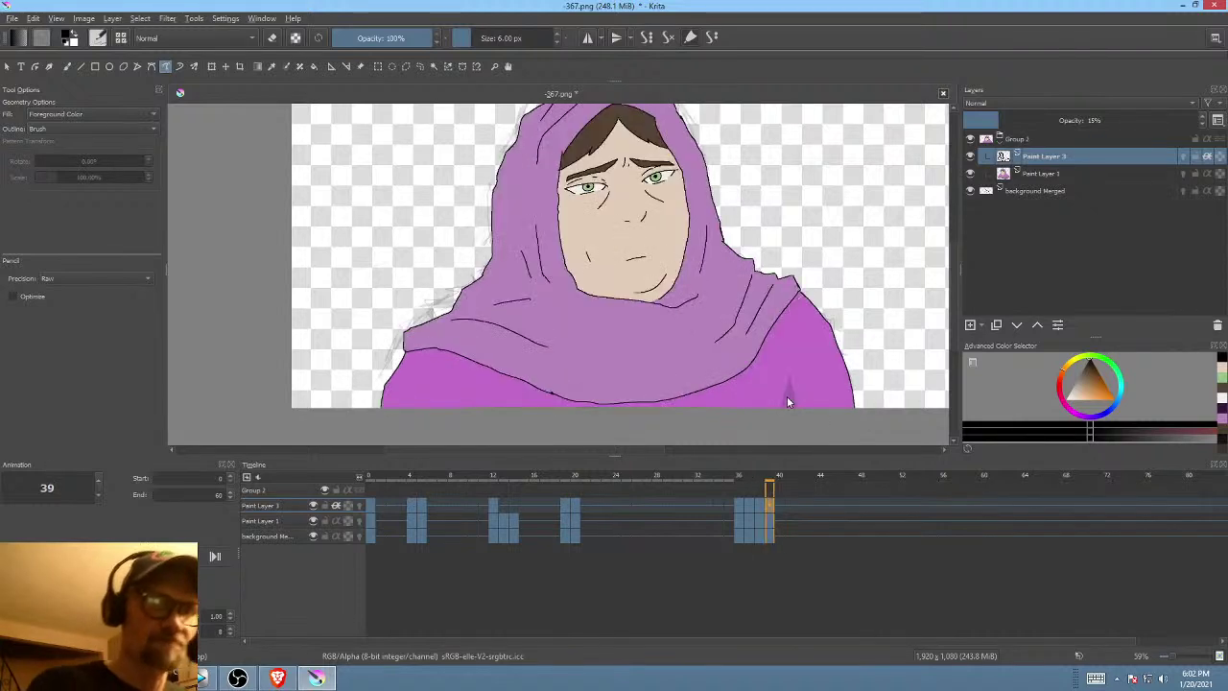
key(Left)
key(Right)
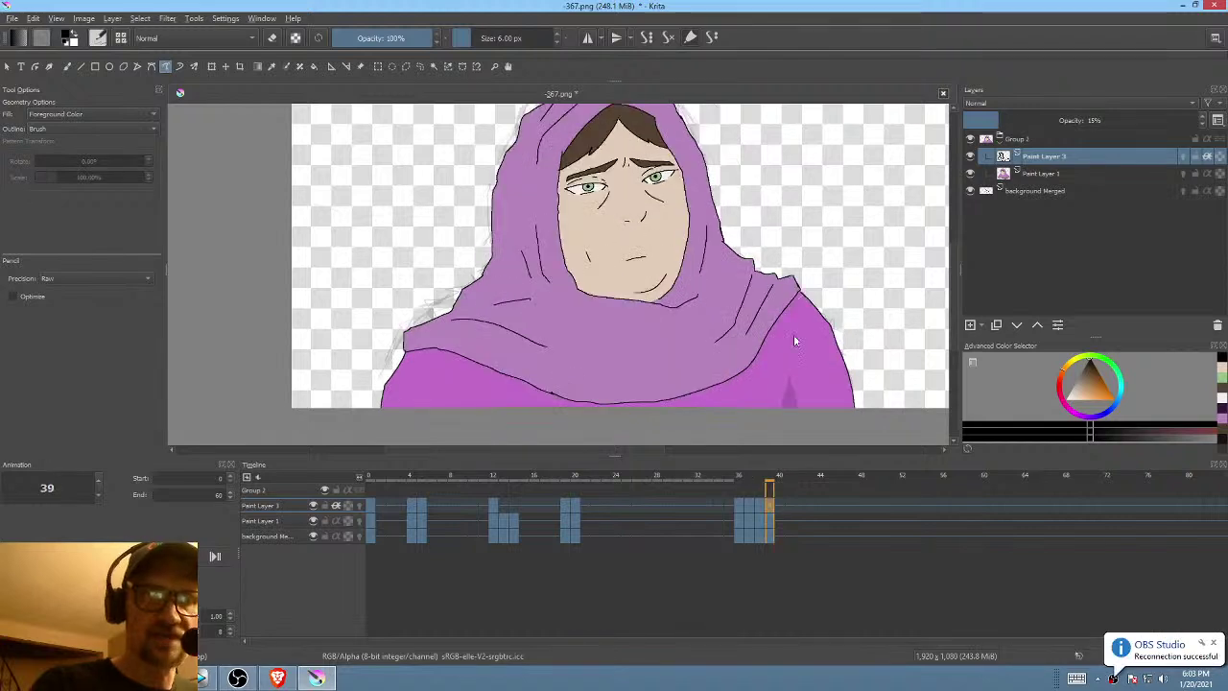
- Shade along the scarf's lower border from the right-hand shoulder across the chest on frame 39, comparing with frame 38
drag(806, 288, 776, 326)
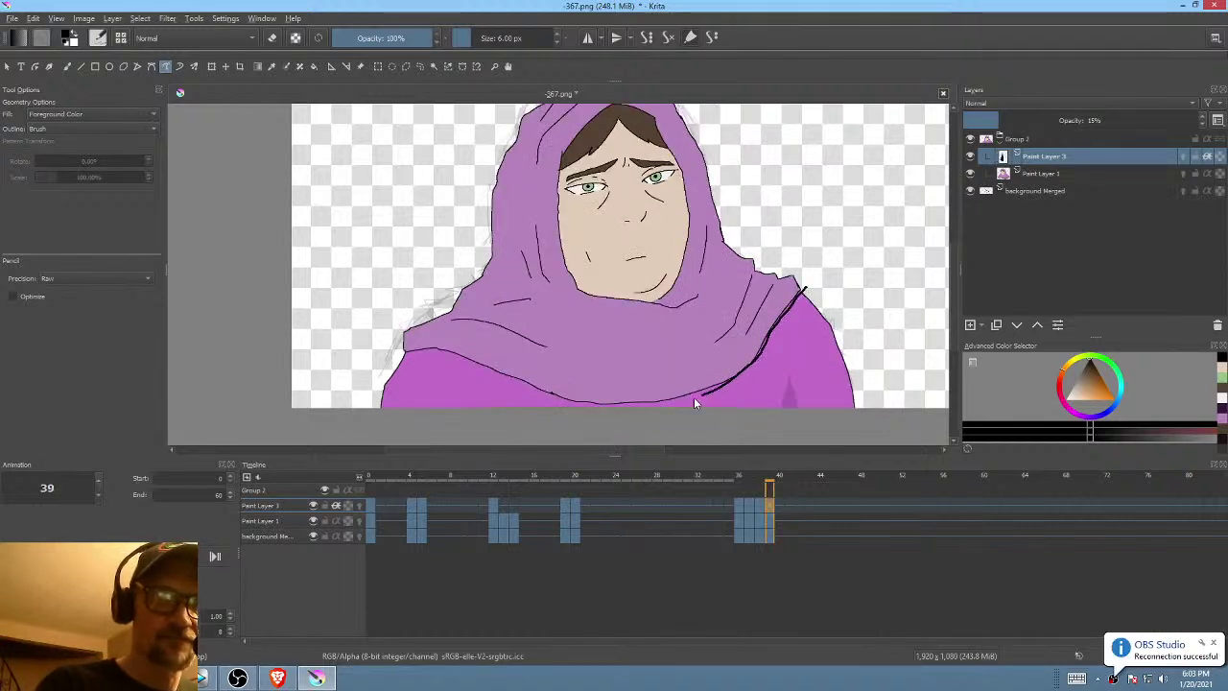
mouse_move(504, 389)
mouse_down()
mouse_move(400, 355)
mouse_move(474, 354)
mouse_move(623, 408)
mouse_move(672, 400)
mouse_move(737, 372)
mouse_move(806, 287)
mouse_up()
key(Left)
key(Right)
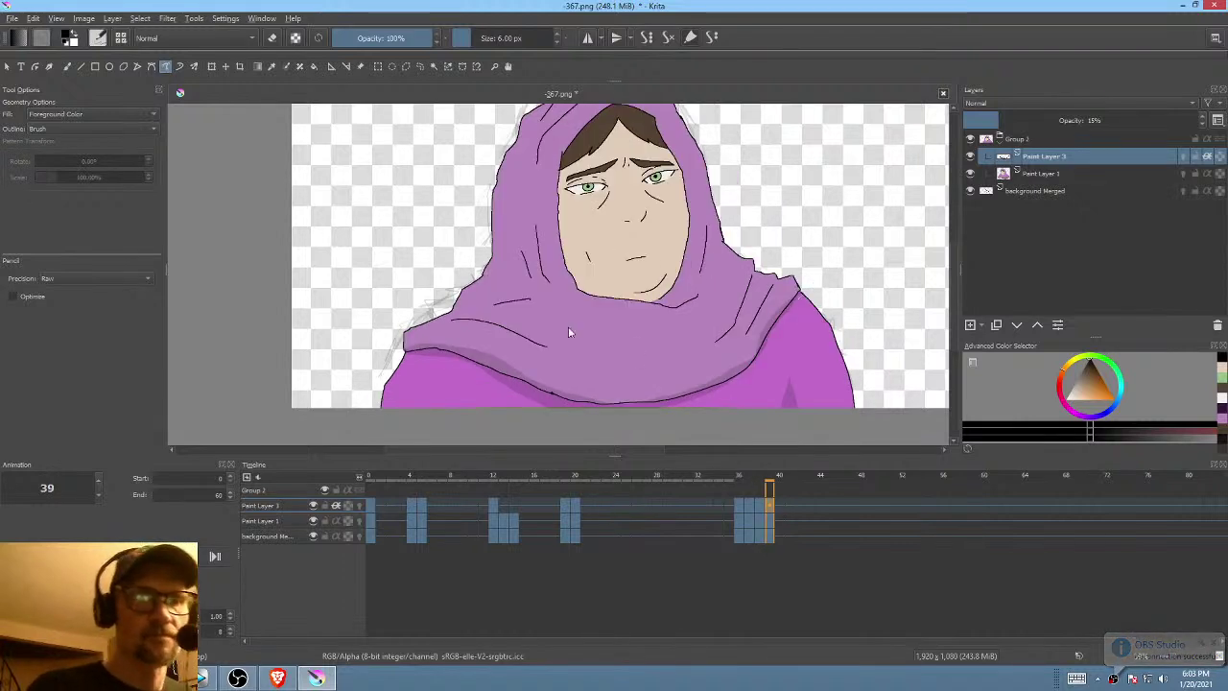
- Shade beneath the long fold line on the scarf's left-hand shoulder on frame 39, comparing with frame 38
drag(451, 318, 535, 346)
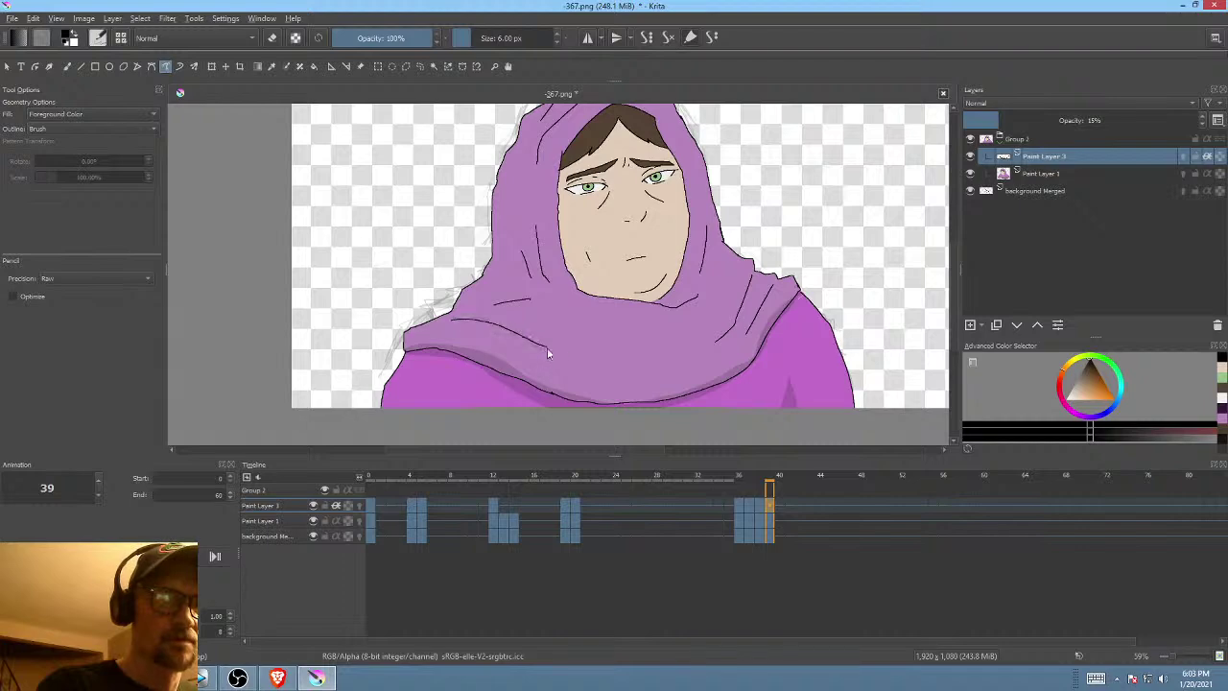
key(Left)
key(Right)
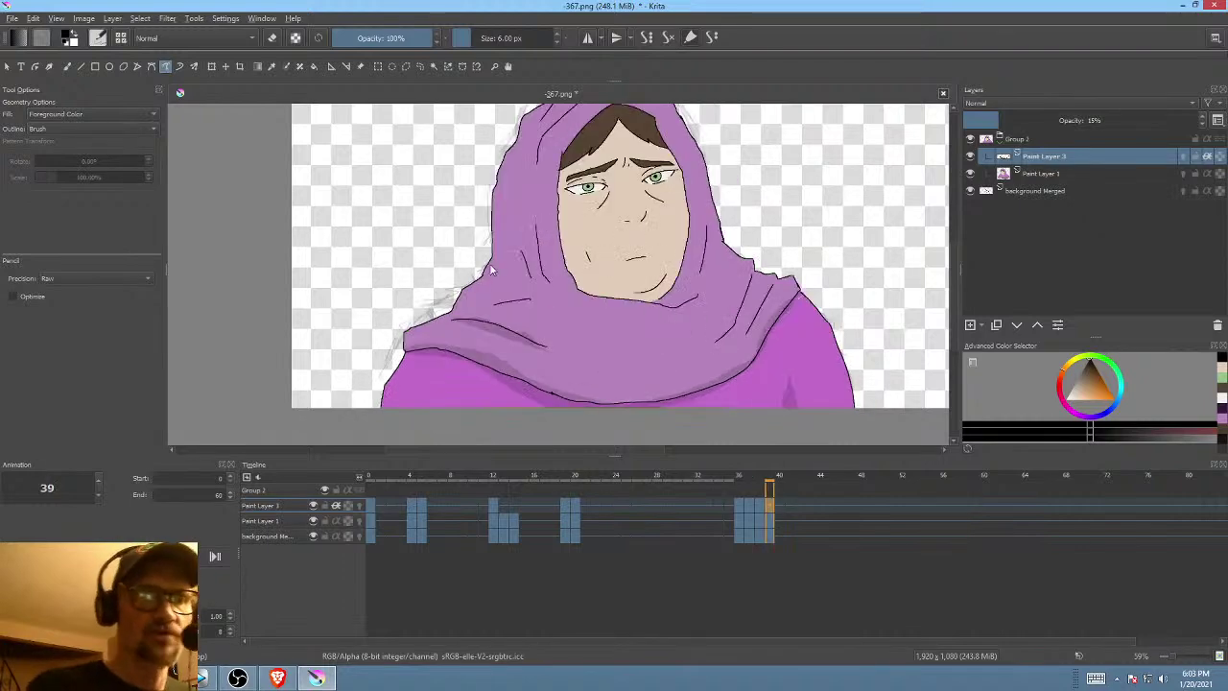
key(Left)
key(Right)
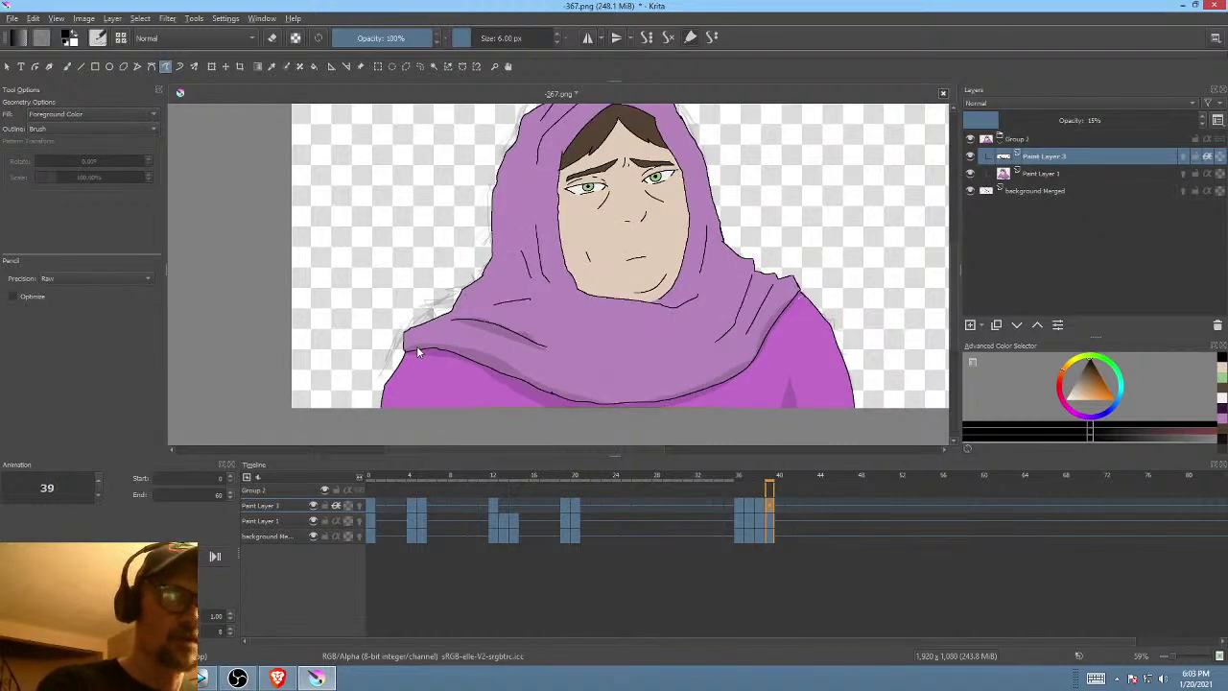
- Shade the scarf's outer edge from the left-hand shoulder tip up toward the neck on frame 39, comparing with frame 38
mouse_move(412, 332)
mouse_down()
mouse_move(457, 318)
mouse_move(499, 269)
mouse_move(480, 257)
mouse_move(450, 291)
mouse_up()
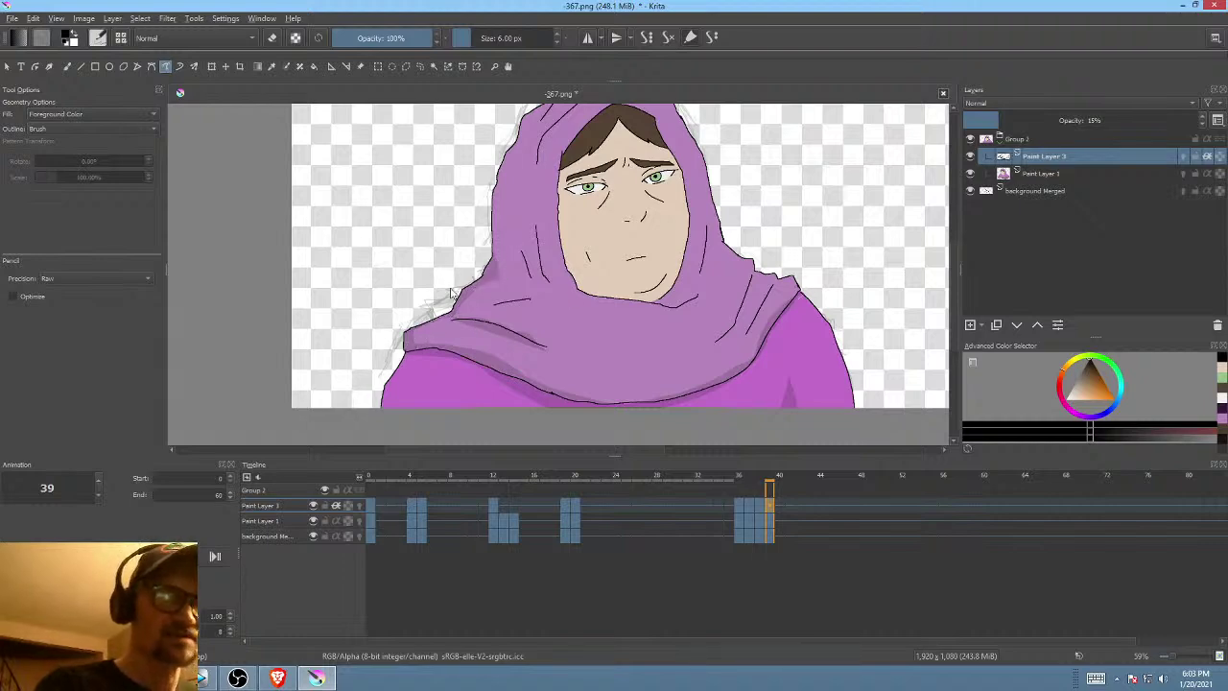
drag(703, 290, 710, 383)
key(Left)
key(Right)
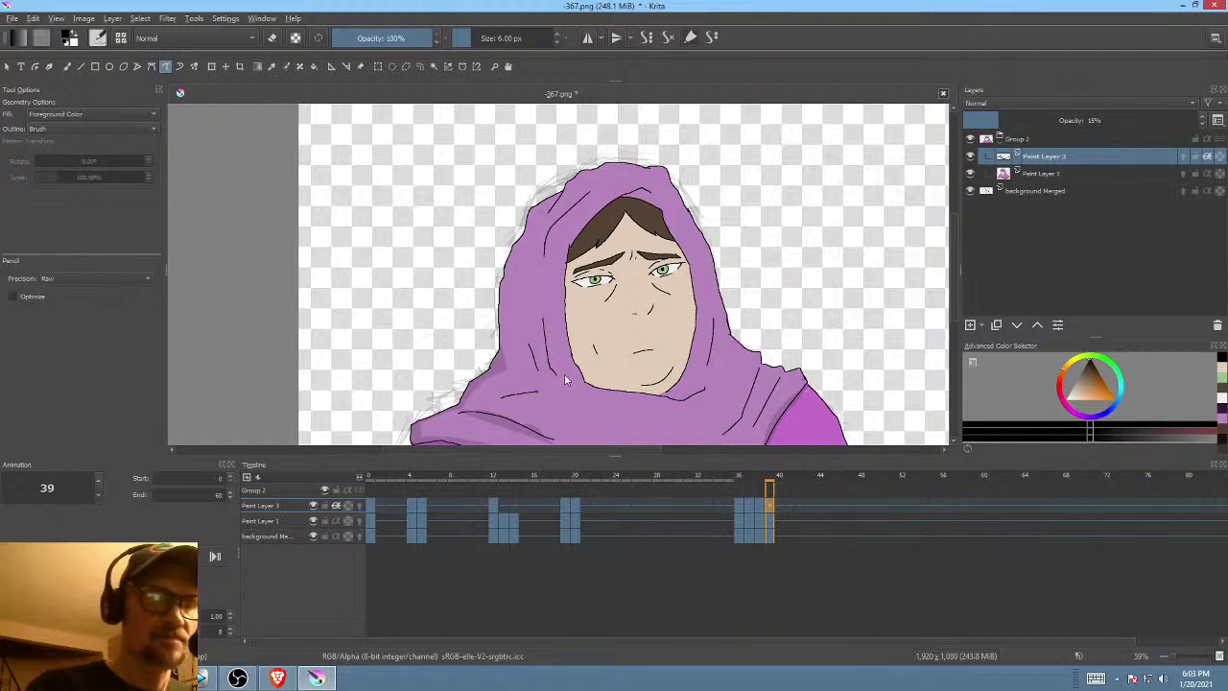
- Shade the scarf folds beside the left-hand side of the jaw on frame 39, checking them against frame 38
mouse_move(563, 375)
mouse_down()
mouse_move(537, 322)
mouse_move(550, 378)
mouse_move(690, 385)
mouse_move(542, 347)
mouse_move(537, 263)
mouse_move(562, 362)
mouse_up()
key(Left)
key(Right)
drag(583, 356, 591, 405)
key(Left)
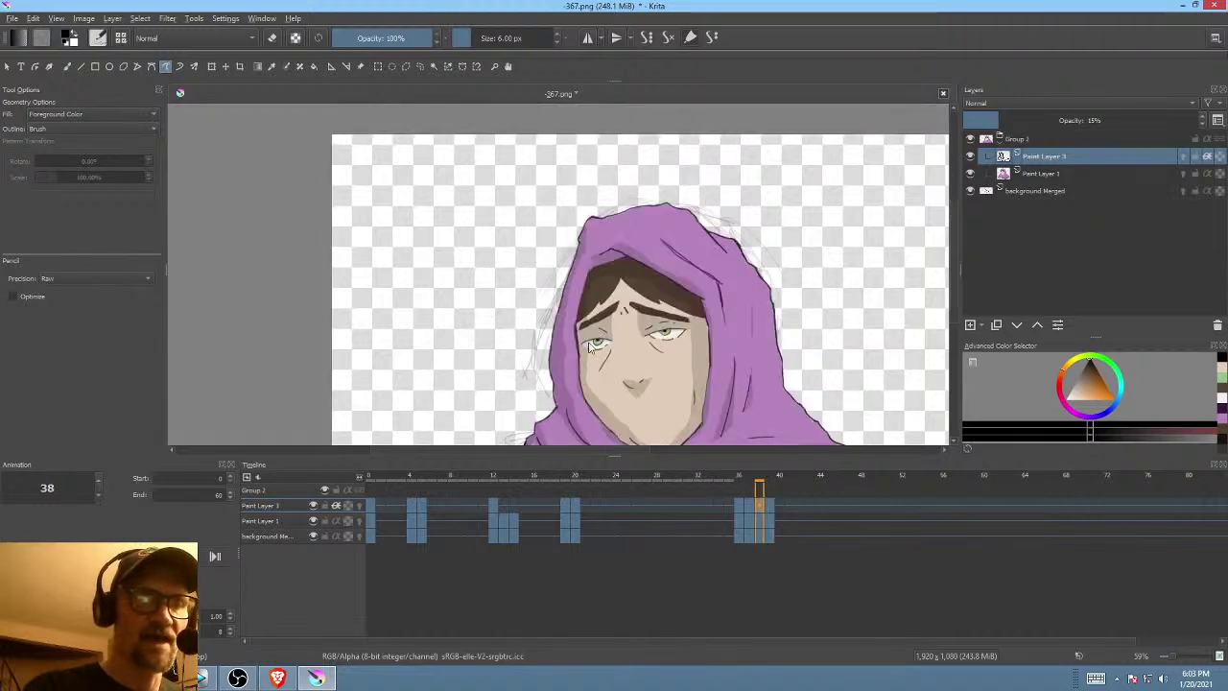
key(Right)
- Shade the outer left-hand side of the hood down to the shoulder on frame 39, comparing with frame 38
mouse_move(634, 188)
mouse_down()
mouse_move(625, 244)
mouse_move(618, 194)
mouse_move(669, 158)
mouse_up()
mouse_move(624, 198)
mouse_down()
mouse_move(636, 145)
mouse_move(606, 158)
mouse_move(557, 278)
mouse_move(570, 325)
mouse_move(616, 311)
mouse_move(609, 166)
mouse_up()
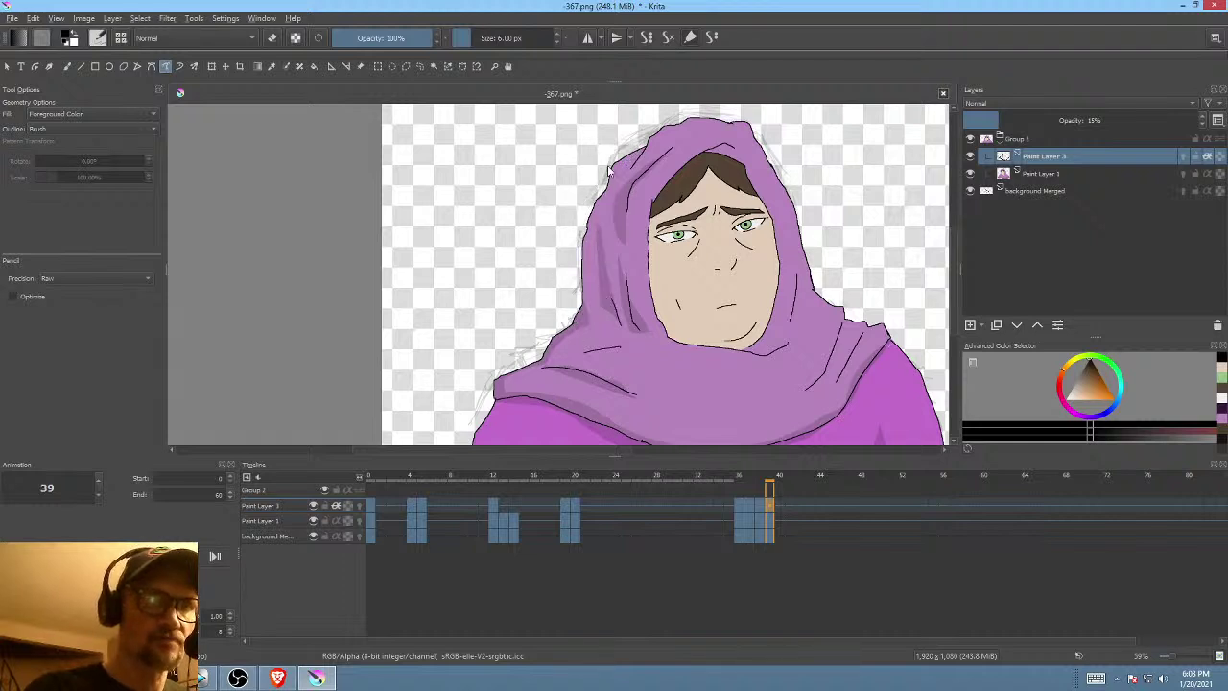
drag(759, 262, 731, 347)
mouse_move(573, 351)
mouse_down()
mouse_move(593, 266)
mouse_move(568, 319)
mouse_up()
drag(665, 368, 642, 414)
key(Left)
key(Right)
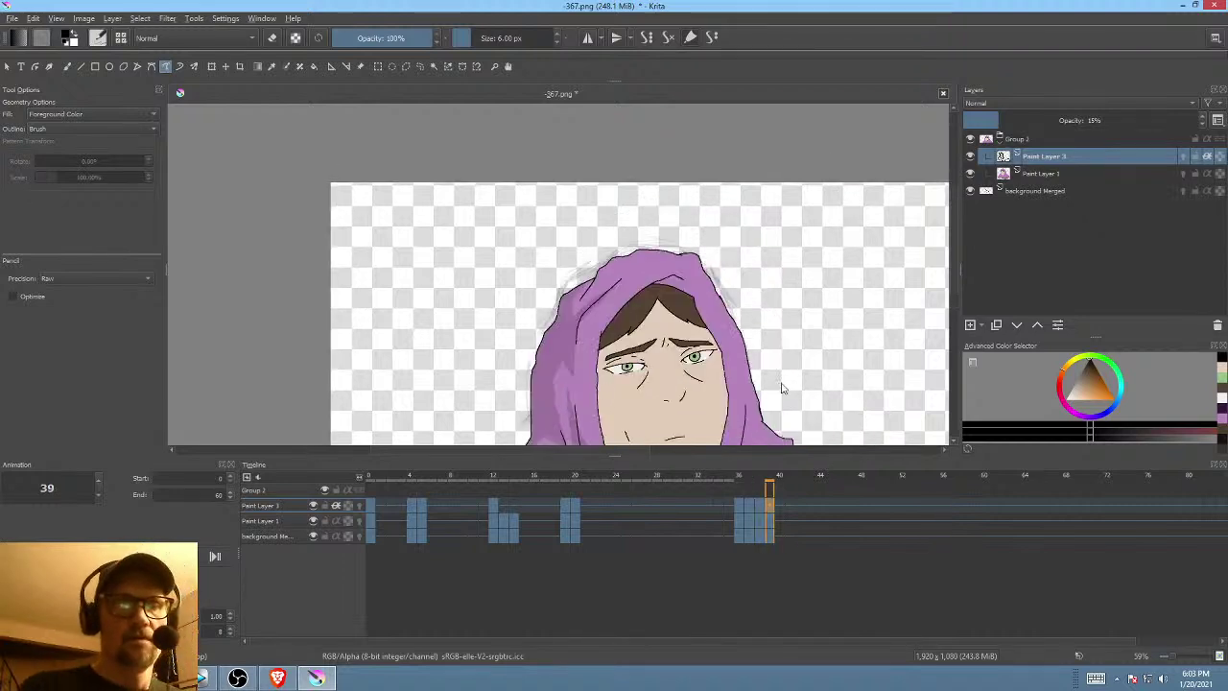
- Shade the fold at the hood's upper left on frame 39, comparing with frame 38
drag(613, 268, 594, 262)
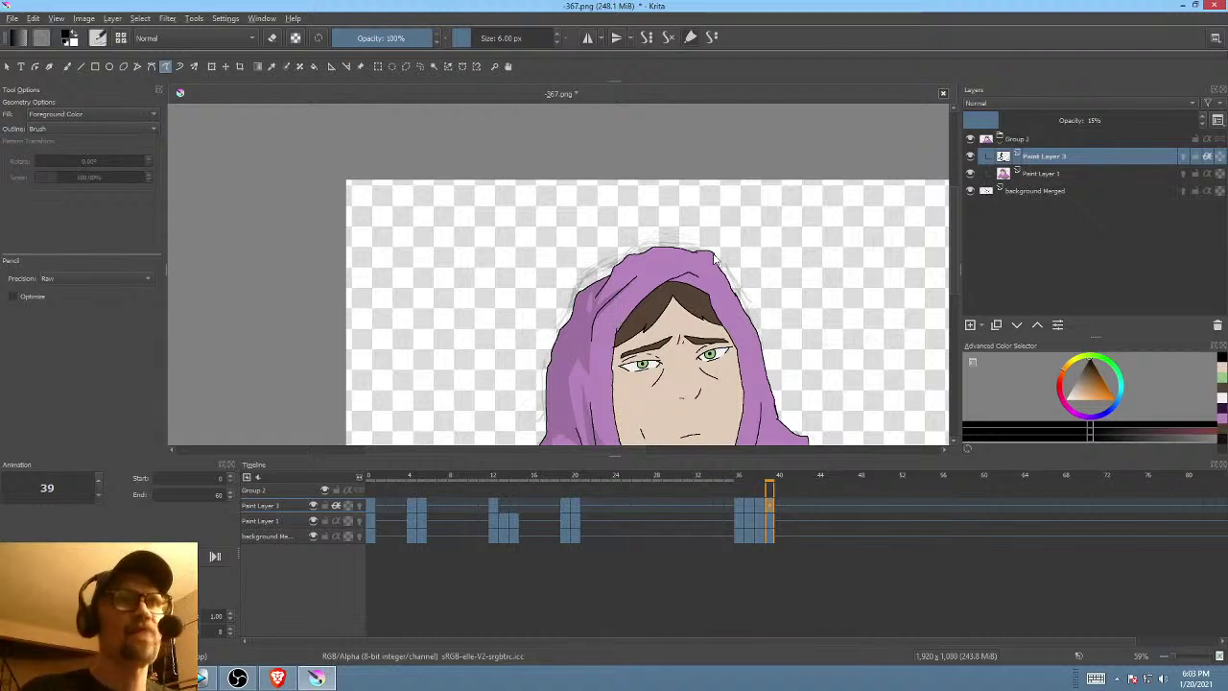
mouse_move(663, 303)
mouse_down()
mouse_move(703, 271)
mouse_move(681, 252)
mouse_move(651, 266)
mouse_up()
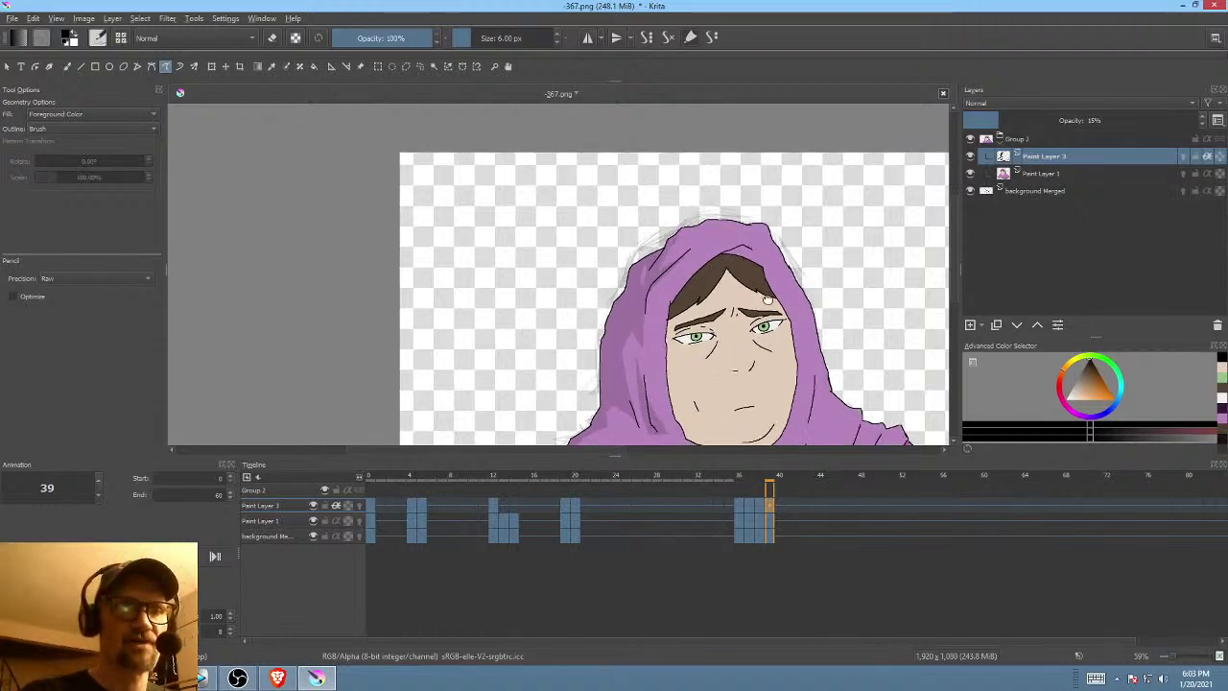
drag(767, 298, 800, 216)
drag(826, 277, 777, 359)
key(Left)
key(Right)
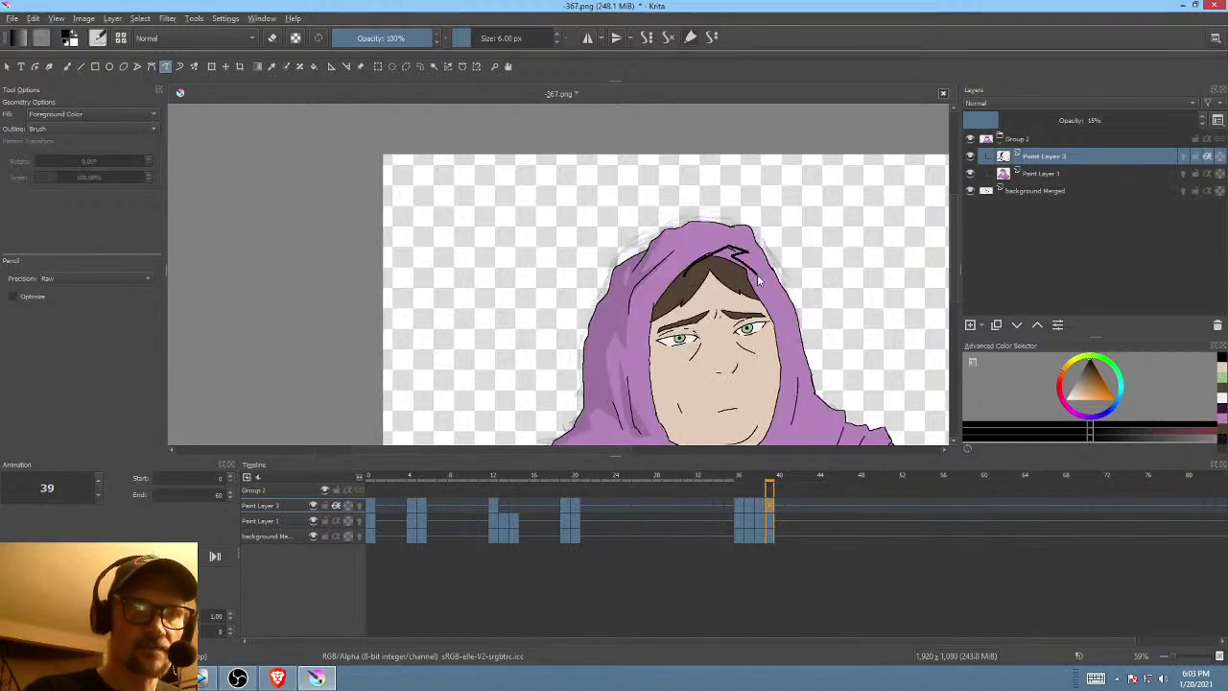
- Shade beneath the hood's front edge above the hair and along the right-hand cheek on frame 39, comparing with frame 38
mouse_move(759, 272)
mouse_down()
mouse_move(786, 223)
mouse_move(816, 343)
mouse_move(798, 385)
mouse_move(794, 242)
mouse_up()
key(ctrl+z)
drag(872, 373, 917, 319)
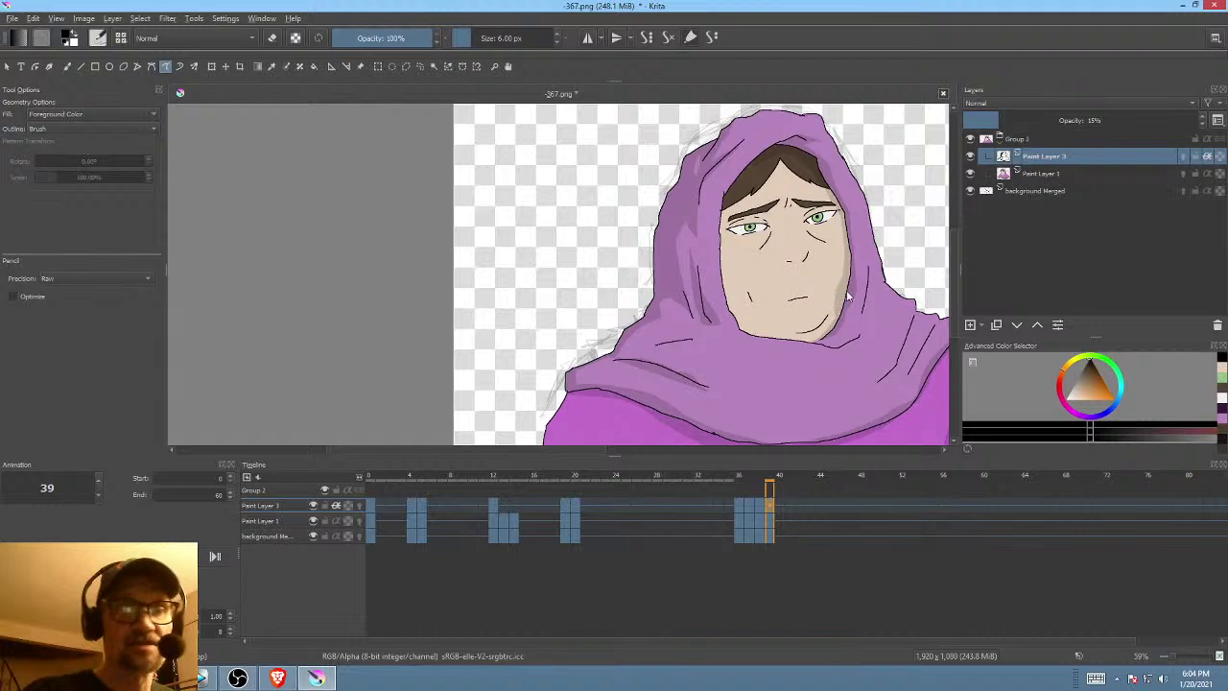
key(Left)
key(Right)
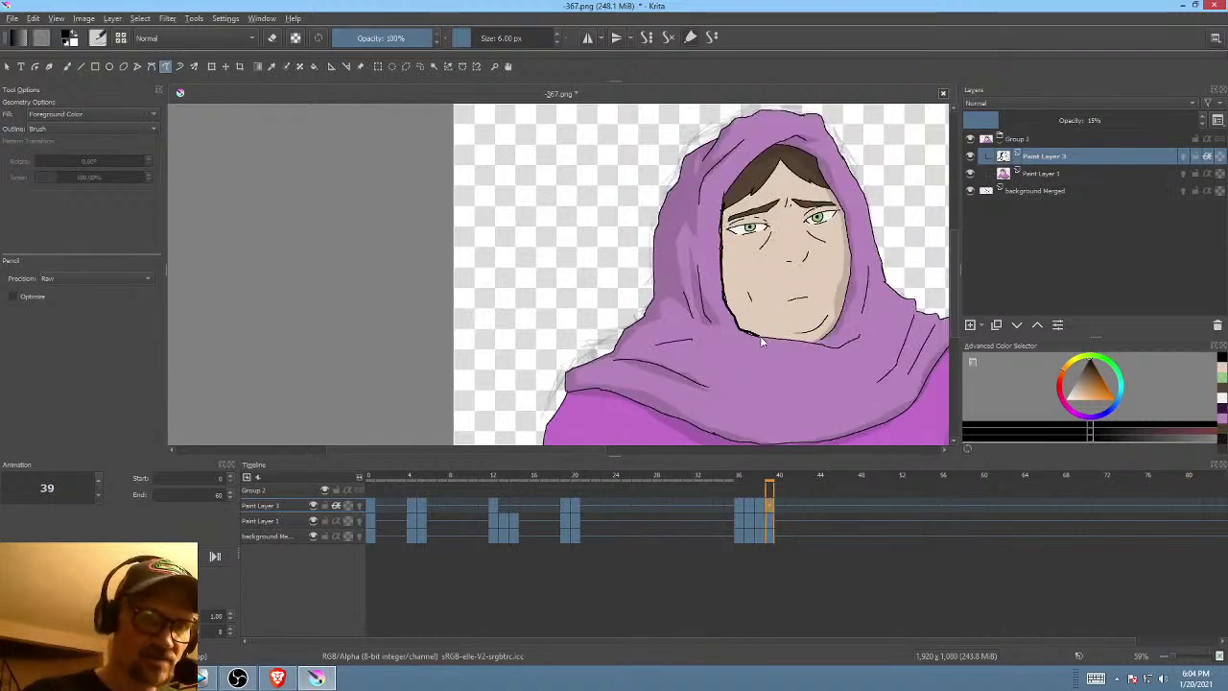
- Shade the face along its left-hand edge and jaw on frame 39, comparing with frame 38
mouse_move(760, 340)
mouse_down()
mouse_move(826, 320)
mouse_move(792, 332)
mouse_move(752, 321)
mouse_move(731, 271)
mouse_move(726, 218)
mouse_move(765, 168)
mouse_move(760, 153)
mouse_up()
key(Left)
key(Right)
mouse_move(881, 377)
mouse_down()
mouse_move(817, 324)
mouse_move(820, 333)
mouse_up()
key(Left)
key(Right)
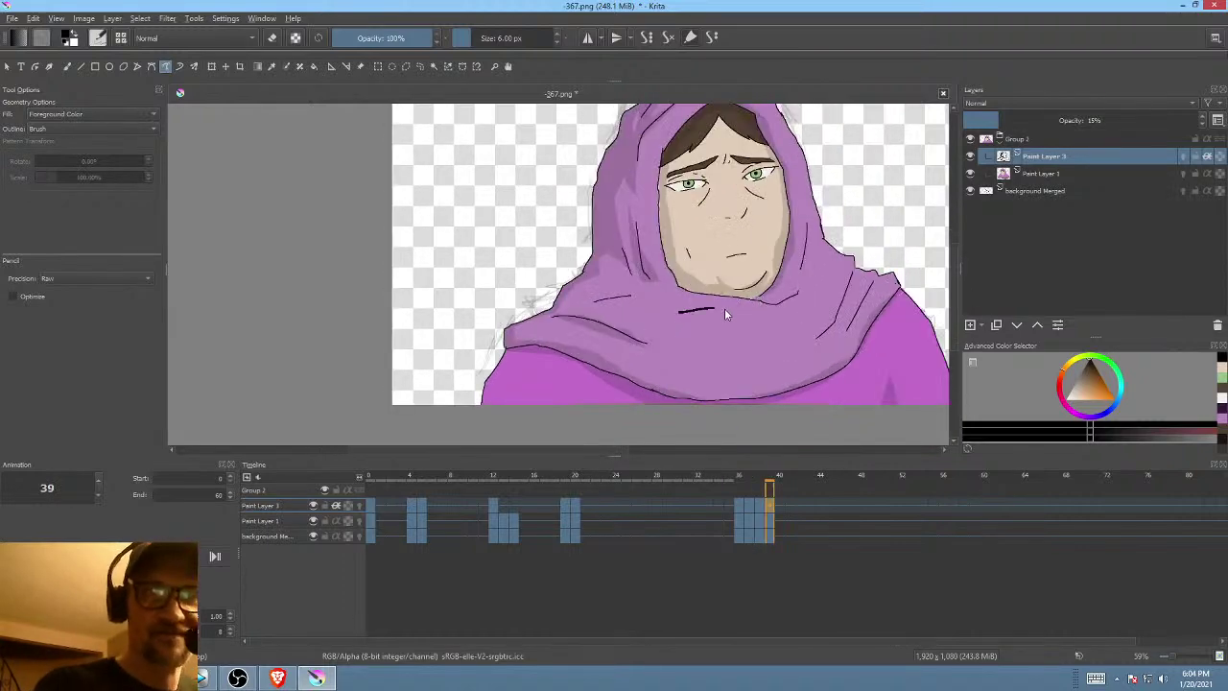
- Shade a crease in the scarf below the chin and the small fold at the chin's right on frame 39
mouse_move(724, 309)
mouse_down()
mouse_move(751, 317)
mouse_move(783, 354)
mouse_up()
key(Left)
key(Right)
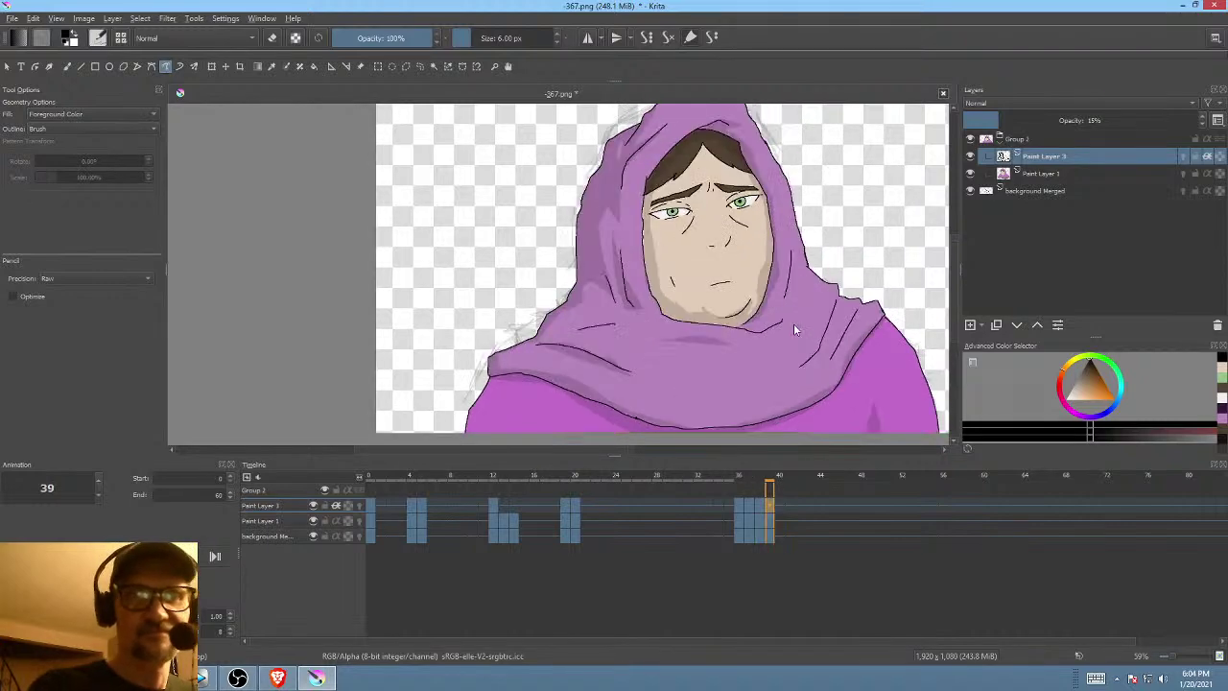
key(Left)
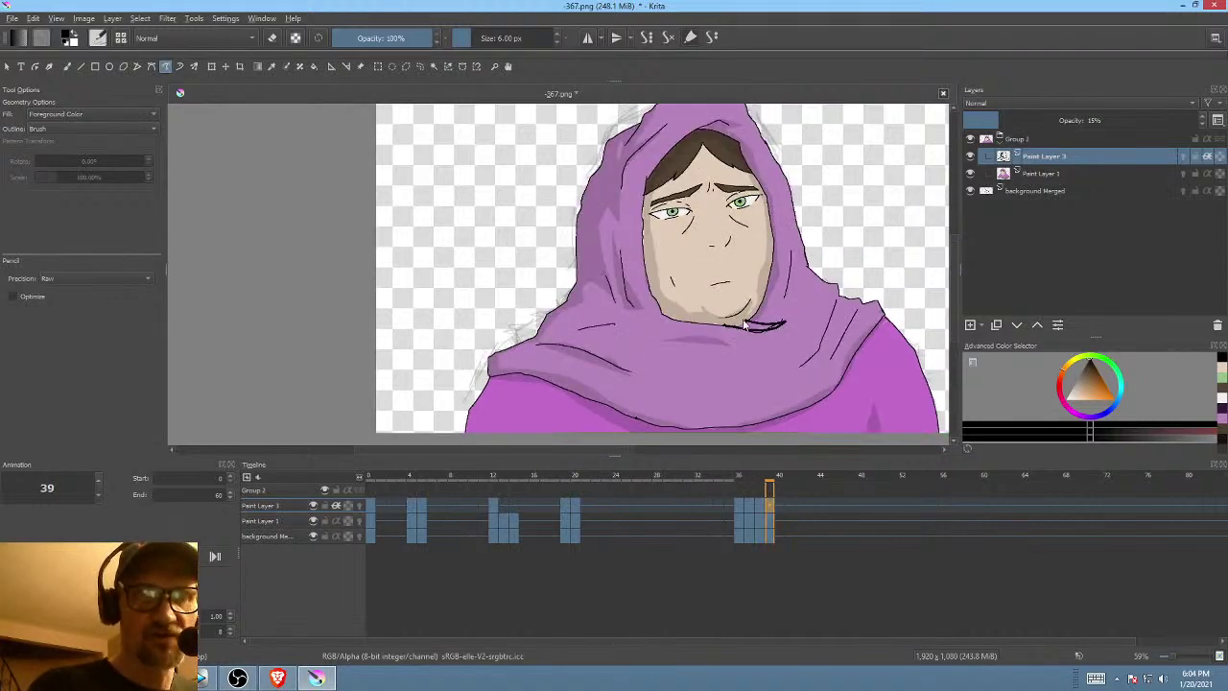
key(Right)
drag(841, 333, 831, 332)
drag(739, 329, 778, 309)
- Shade a small crease just above the scarf's lower border at mid-chest on frame 39, comparing with frame 38
mouse_move(821, 367)
mouse_down()
mouse_move(849, 316)
mouse_move(827, 365)
mouse_up()
key(Left)
key(Right)
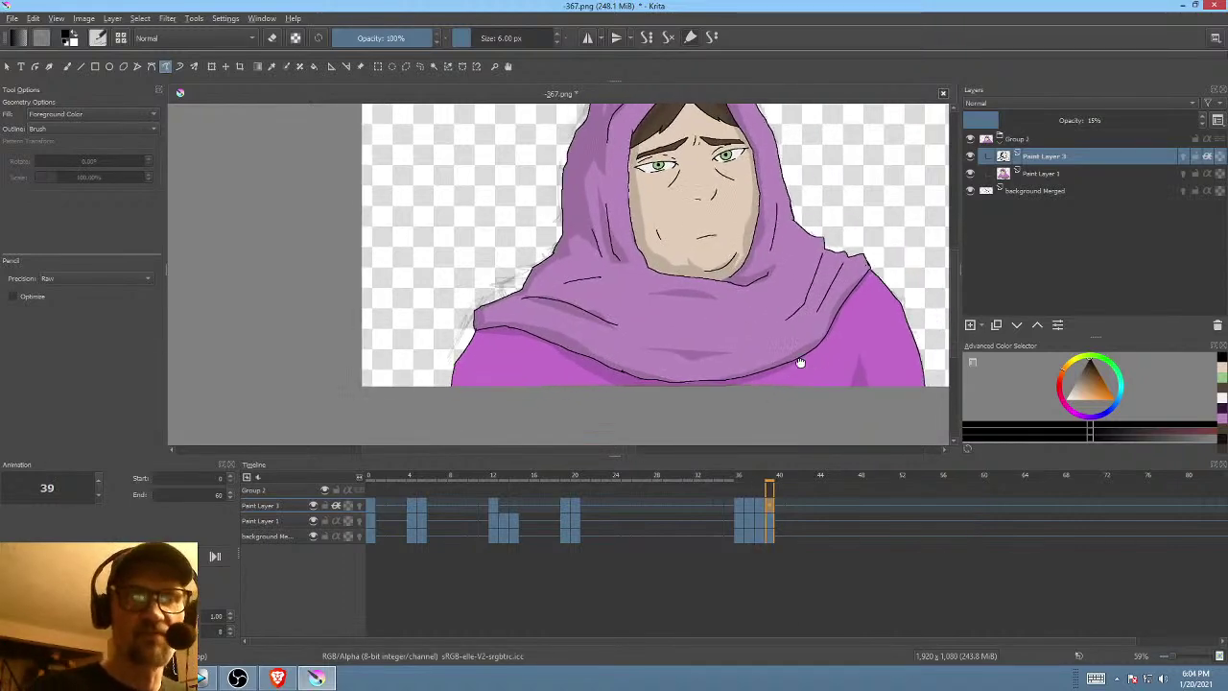
key(Left)
key(Right)
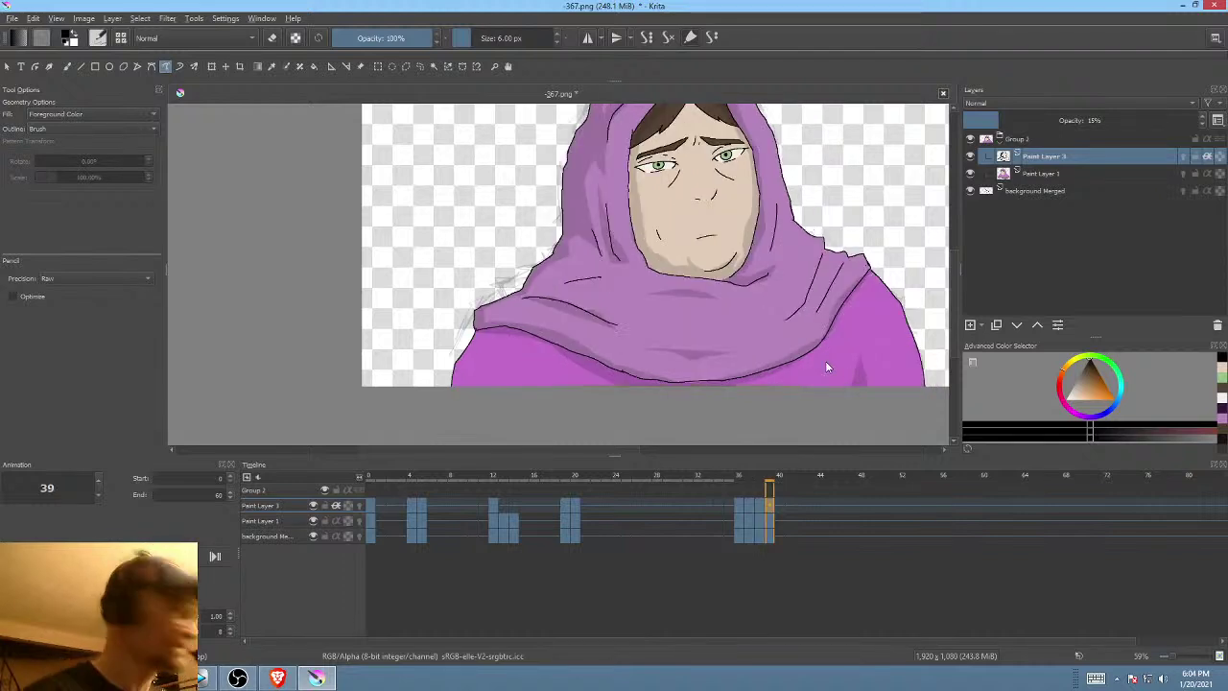
key(Left)
key(Right)
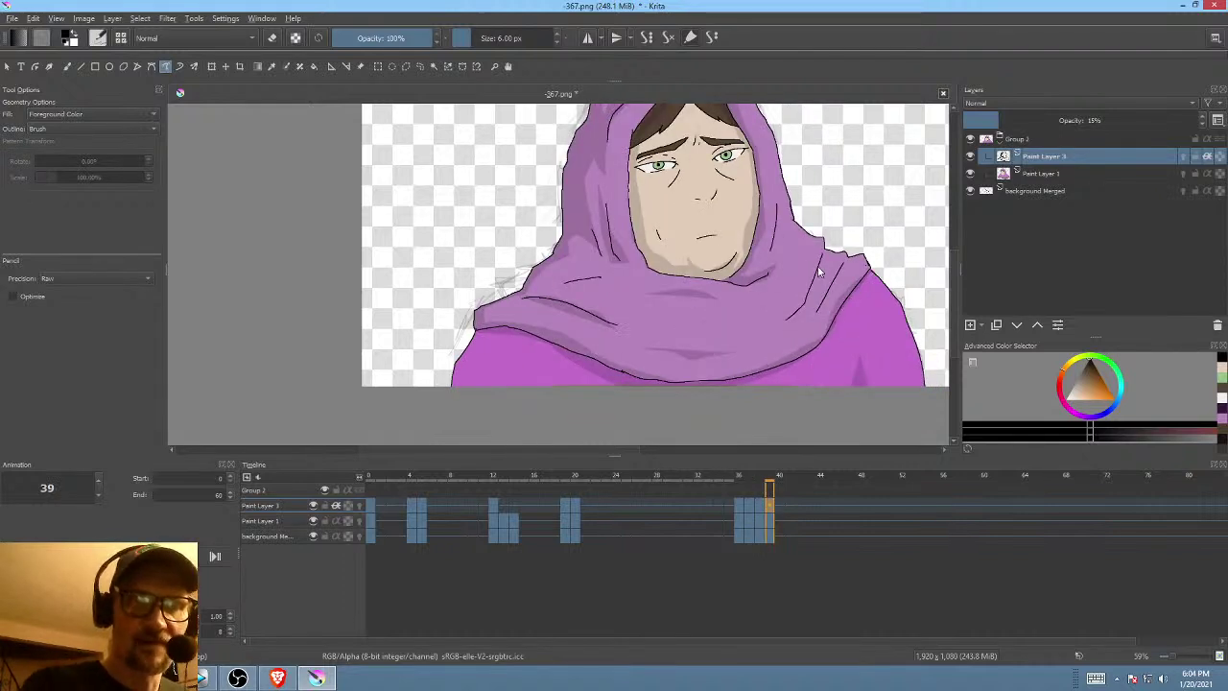
- Shade along the fold lines on the scarf's right-hand shoulder on frame 39, comparing with frame 38
mouse_move(823, 254)
mouse_down()
mouse_move(794, 308)
mouse_move(766, 327)
mouse_up()
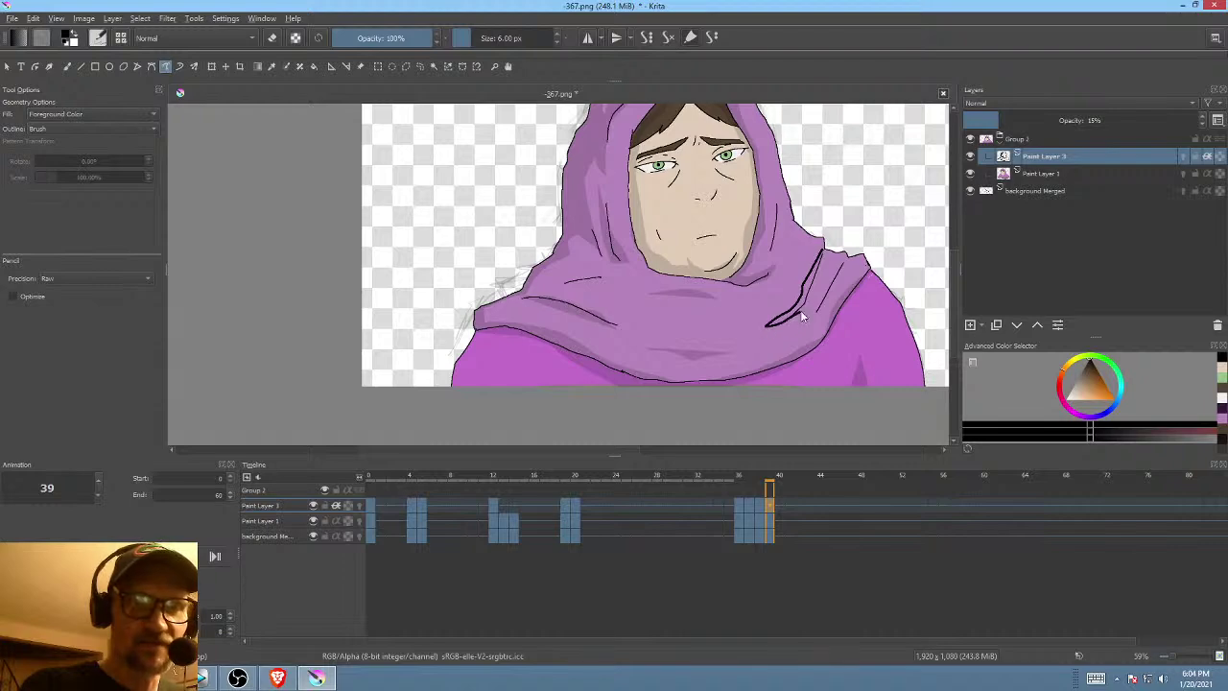
key(ctrl+z)
key(Left)
key(Right)
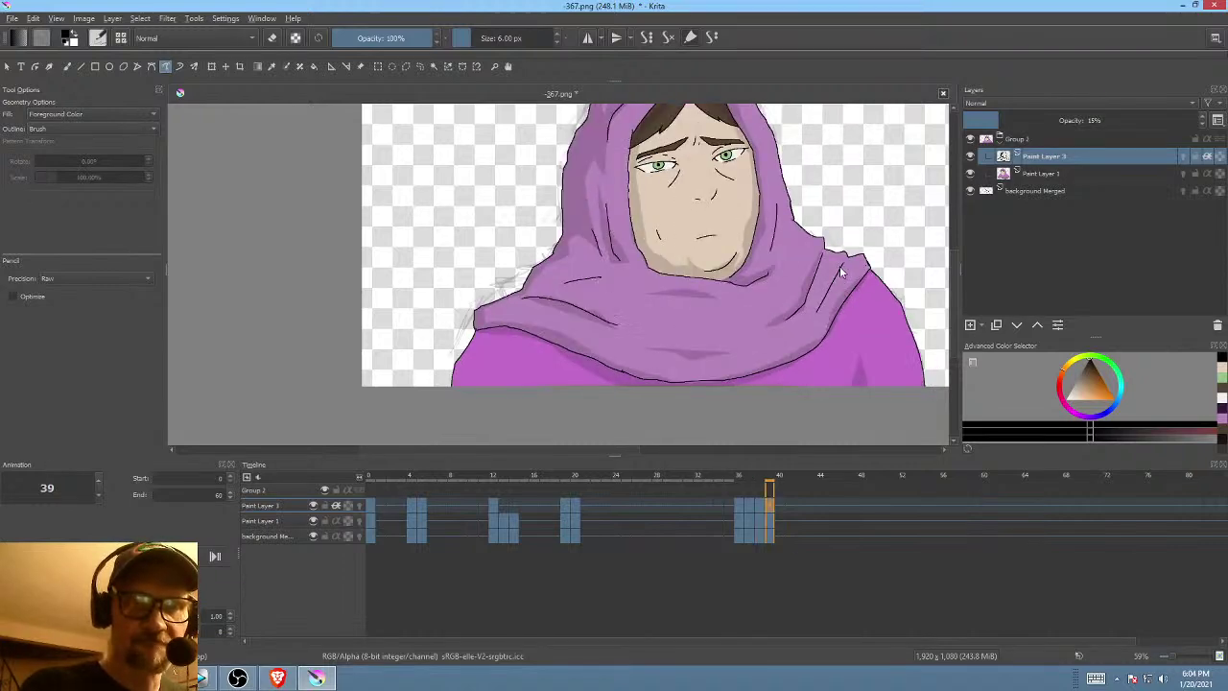
key(Left)
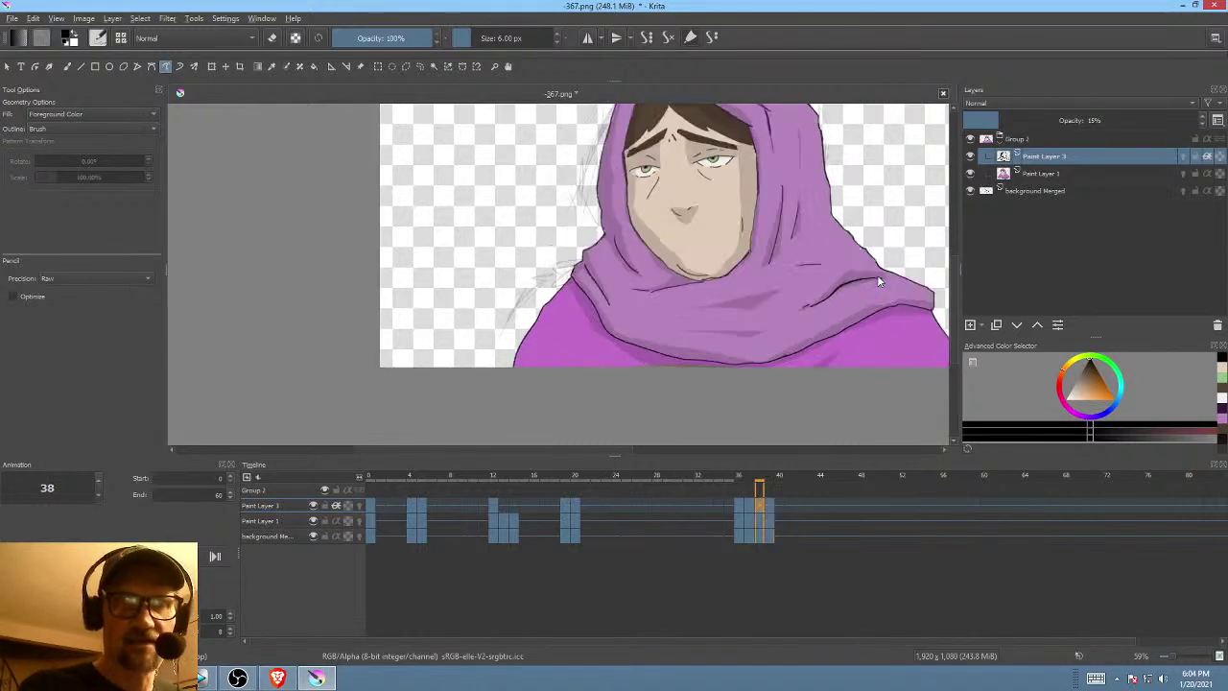
key(Right)
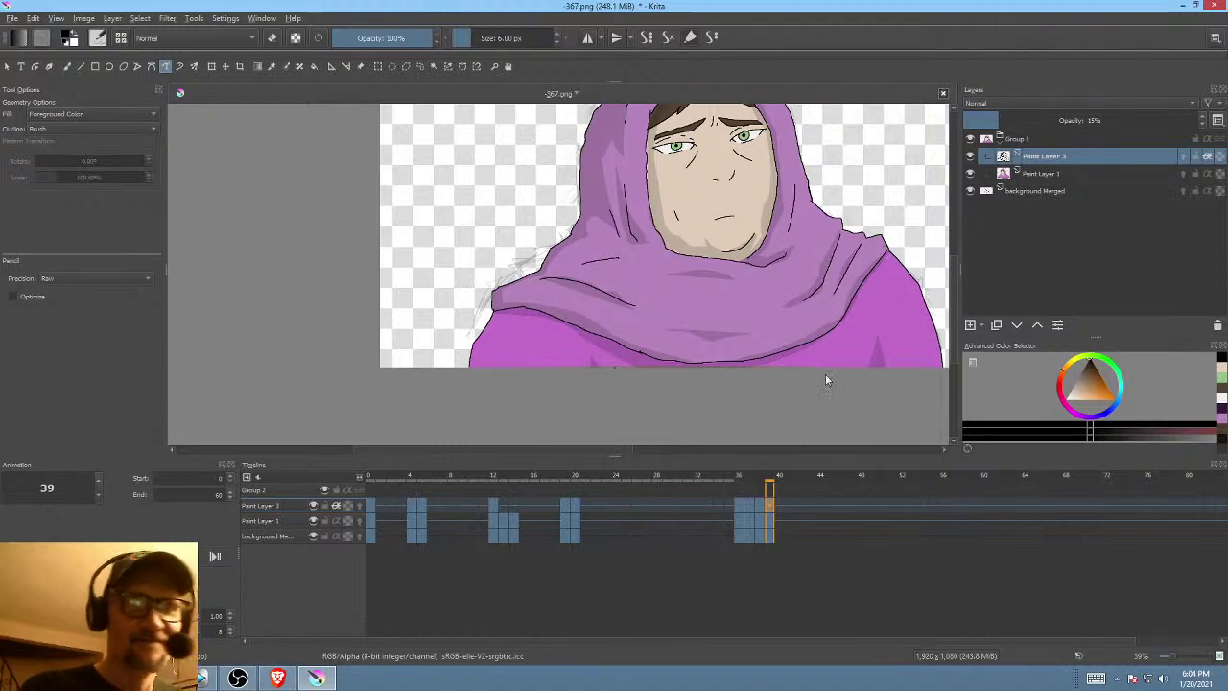
- Shade a short crease in the middle of the scarf's chest area on frame 39, comparing with frame 38
drag(797, 391, 793, 421)
key(Left)
key(Right)
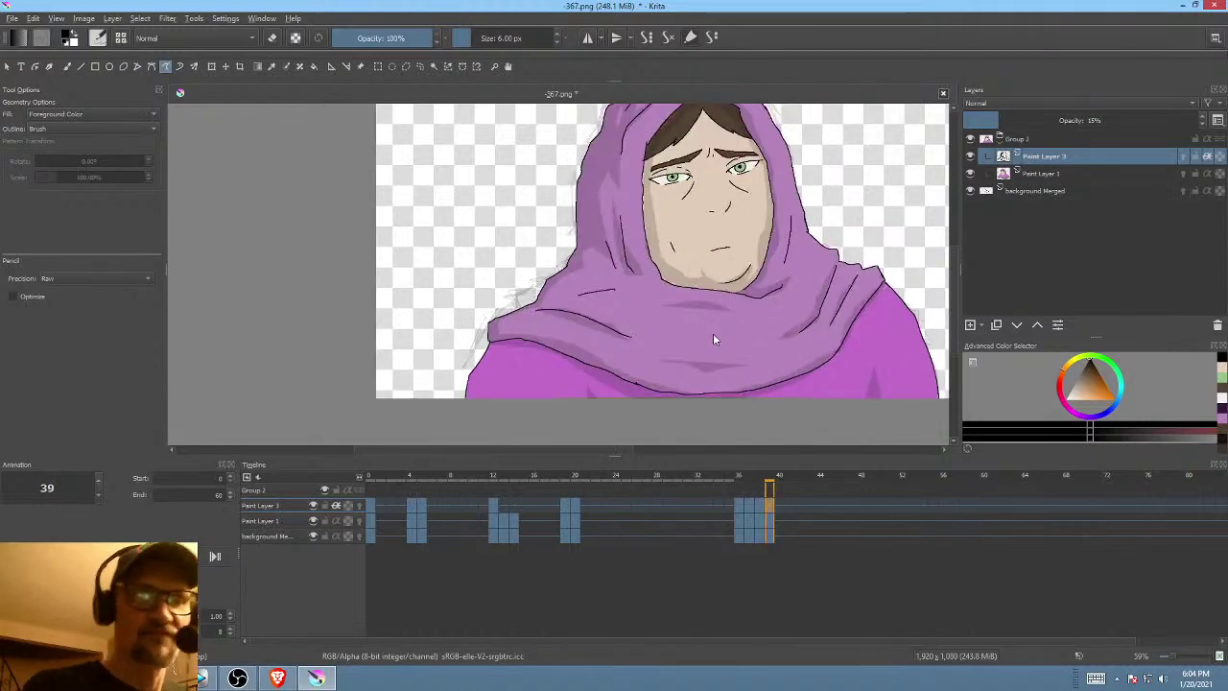
key(ctrl+z)
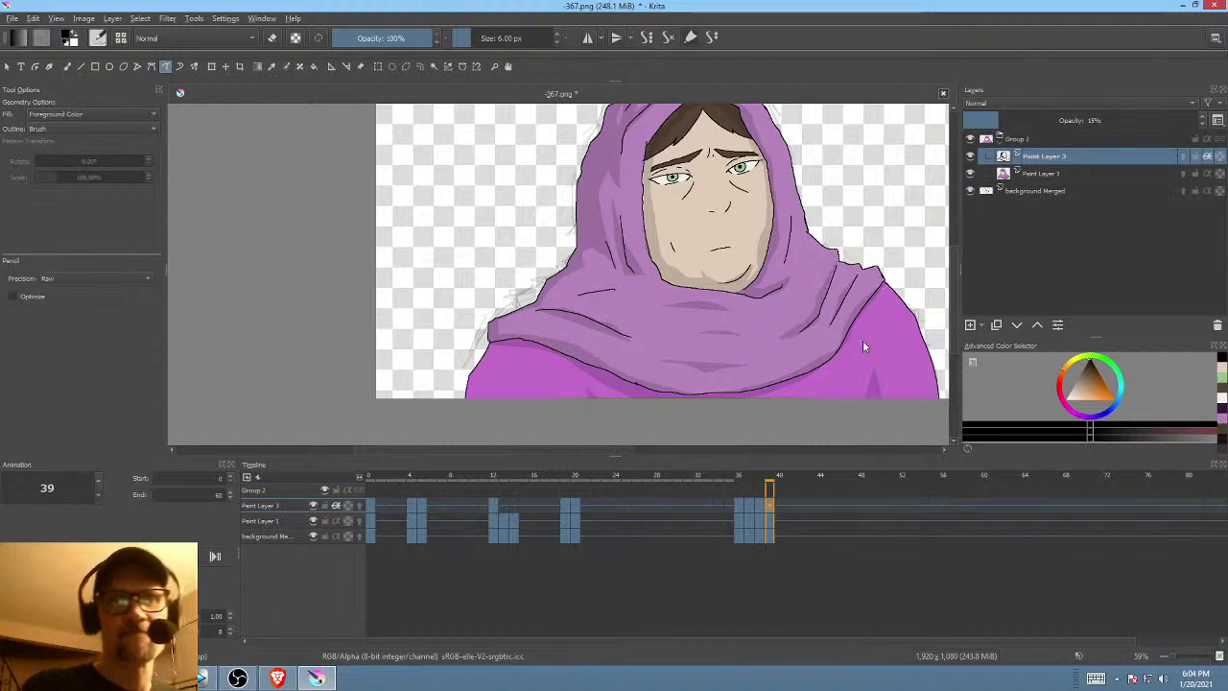
key(e)
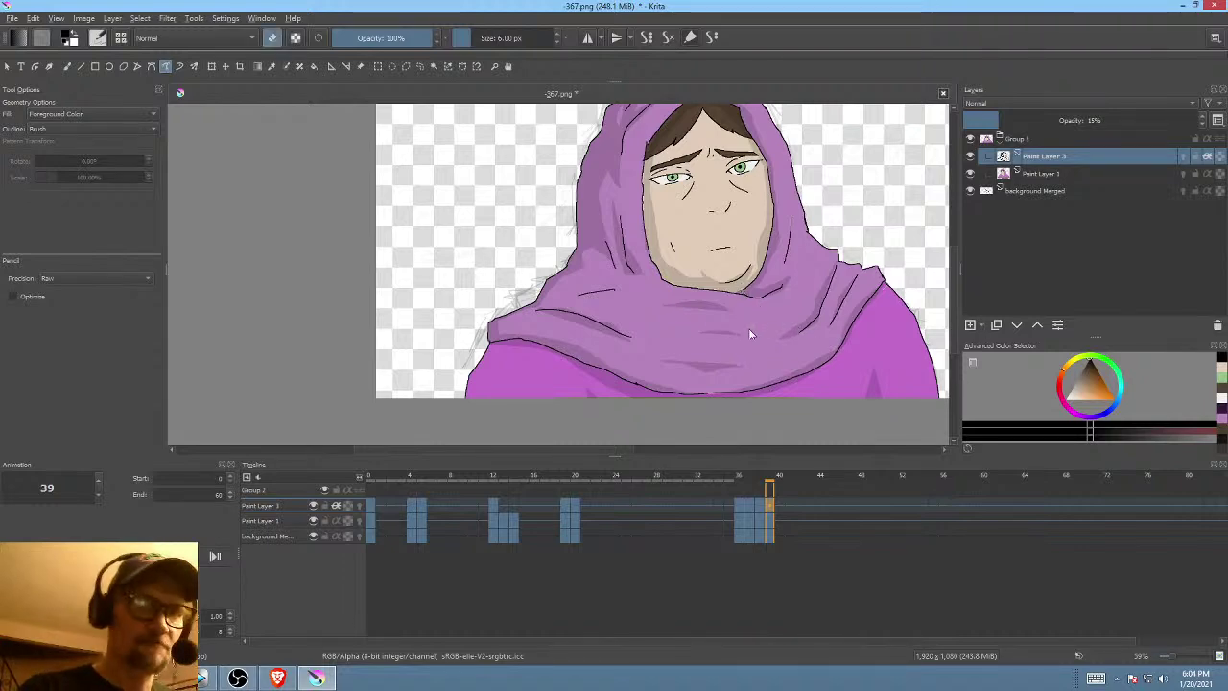
- Return to frame 0 and save the document
scroll(773, 304, down, 3)
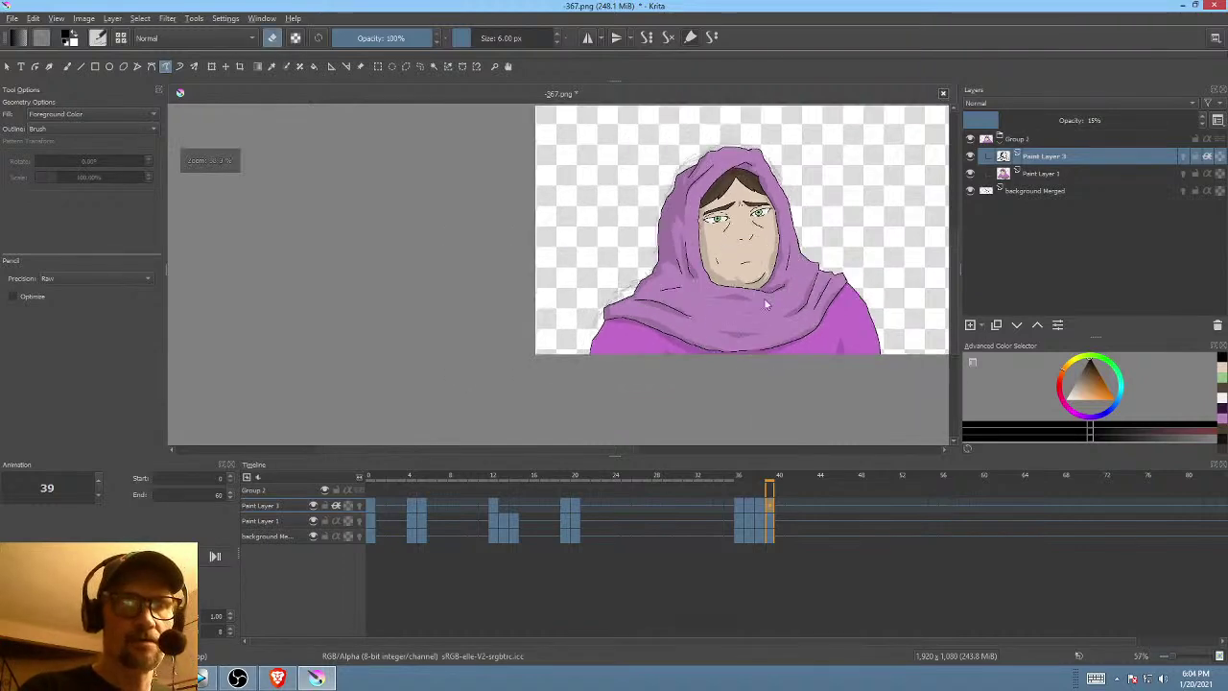
click(370, 513)
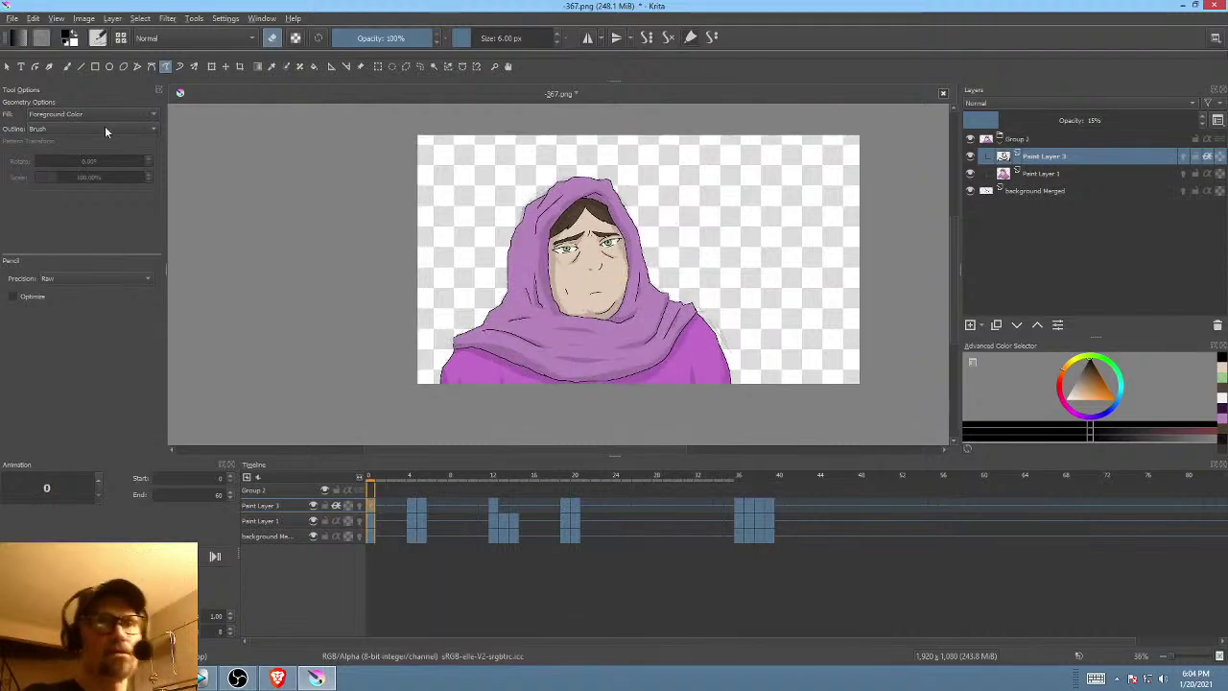
click(12, 19)
click(21, 77)
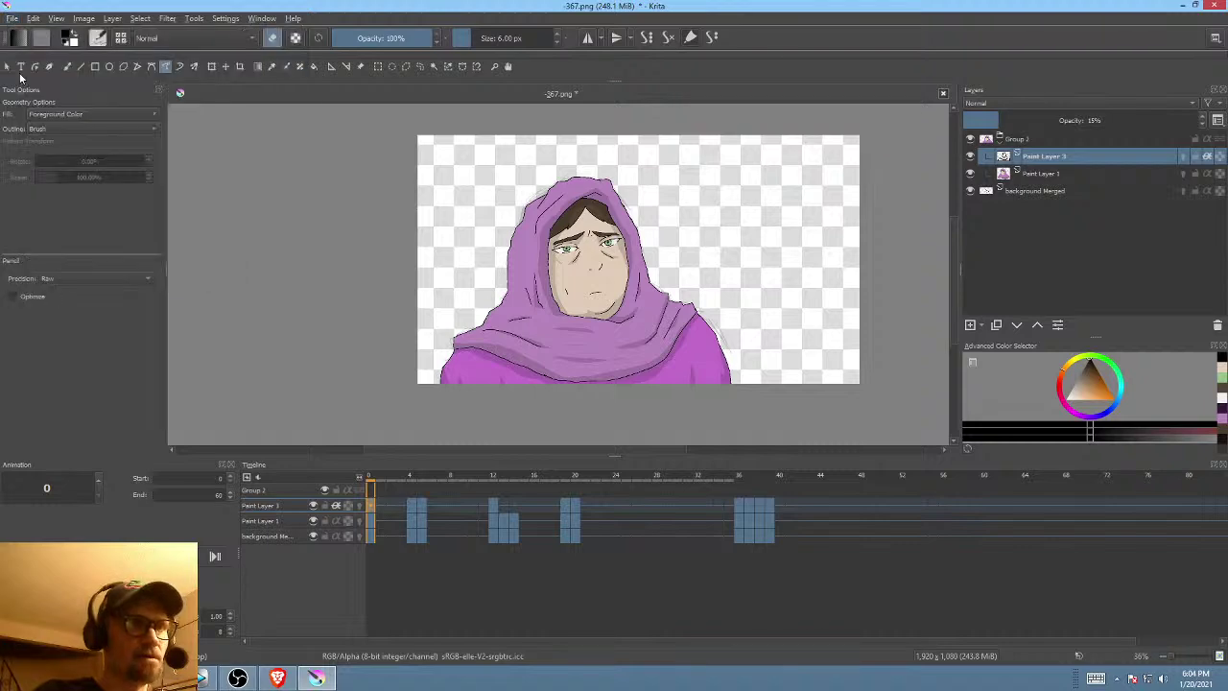
click(777, 535)
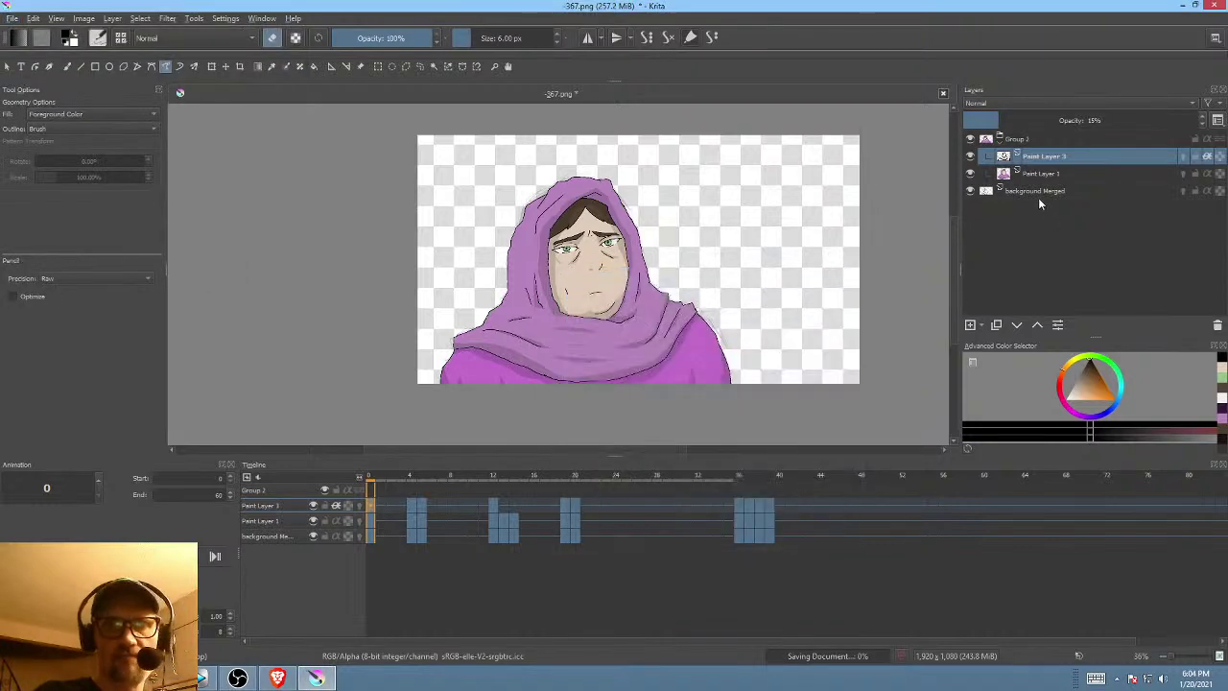
- Isolate the background Merged layer and compare its rough sketch at frame 16 with Paint Layer 1
click(1034, 192)
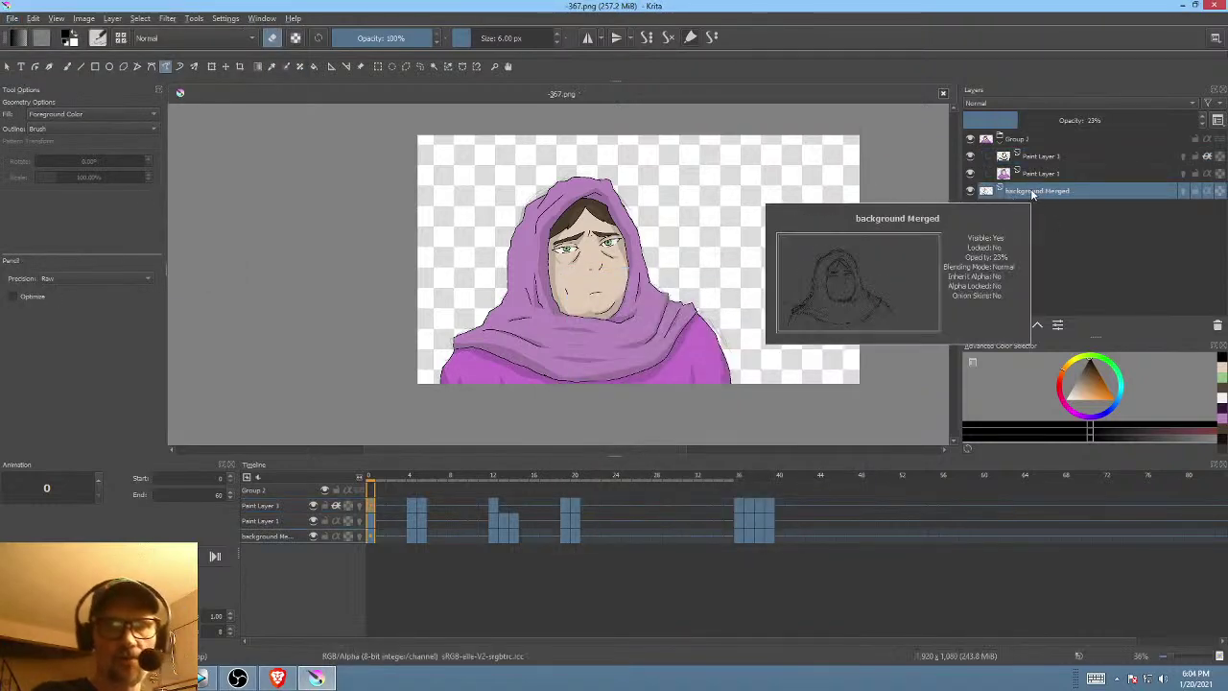
alt+click(1032, 194)
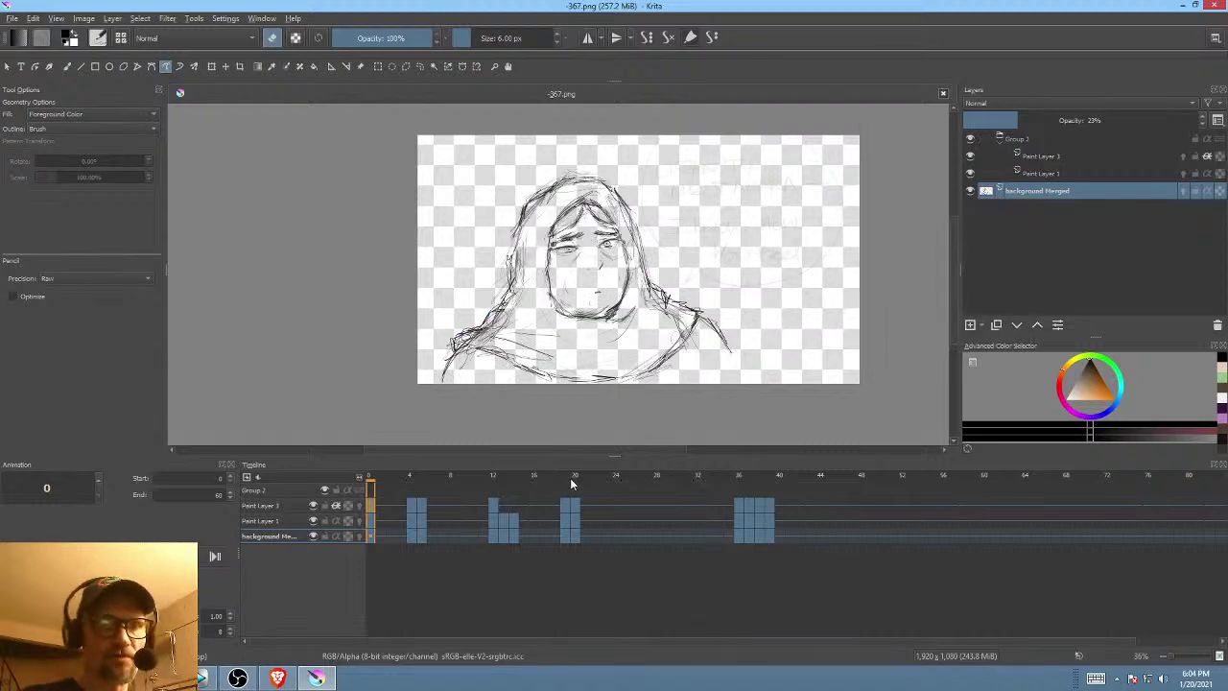
drag(584, 475, 537, 480)
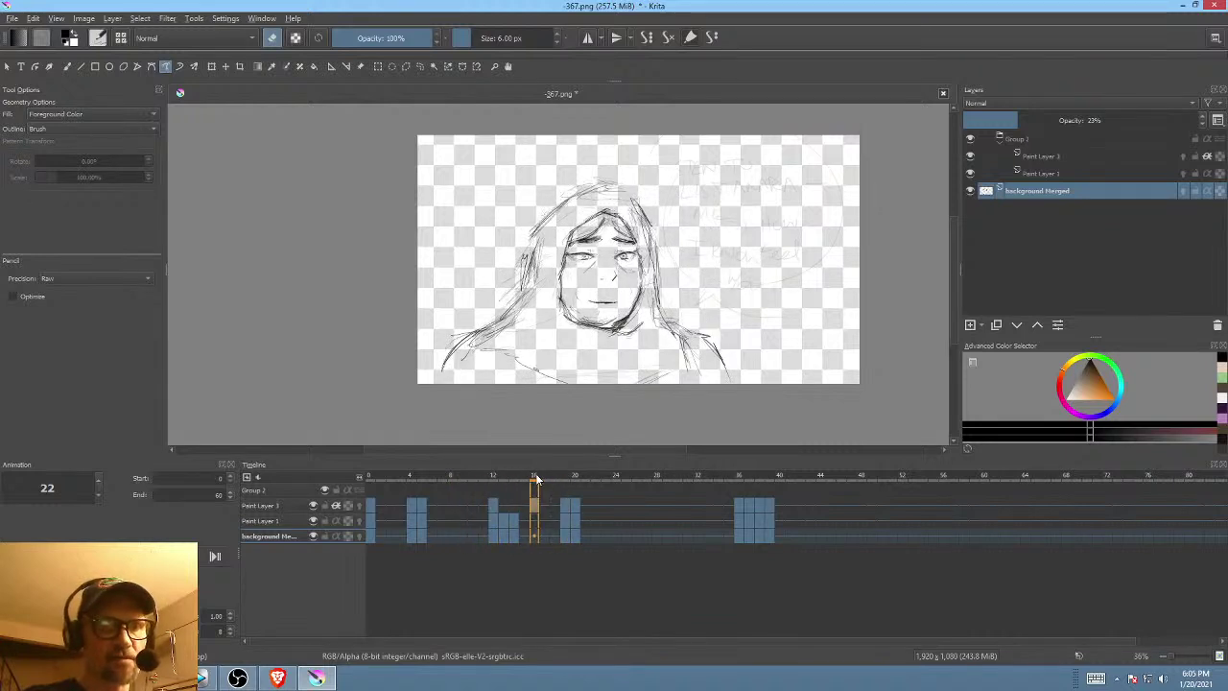
click(1070, 175)
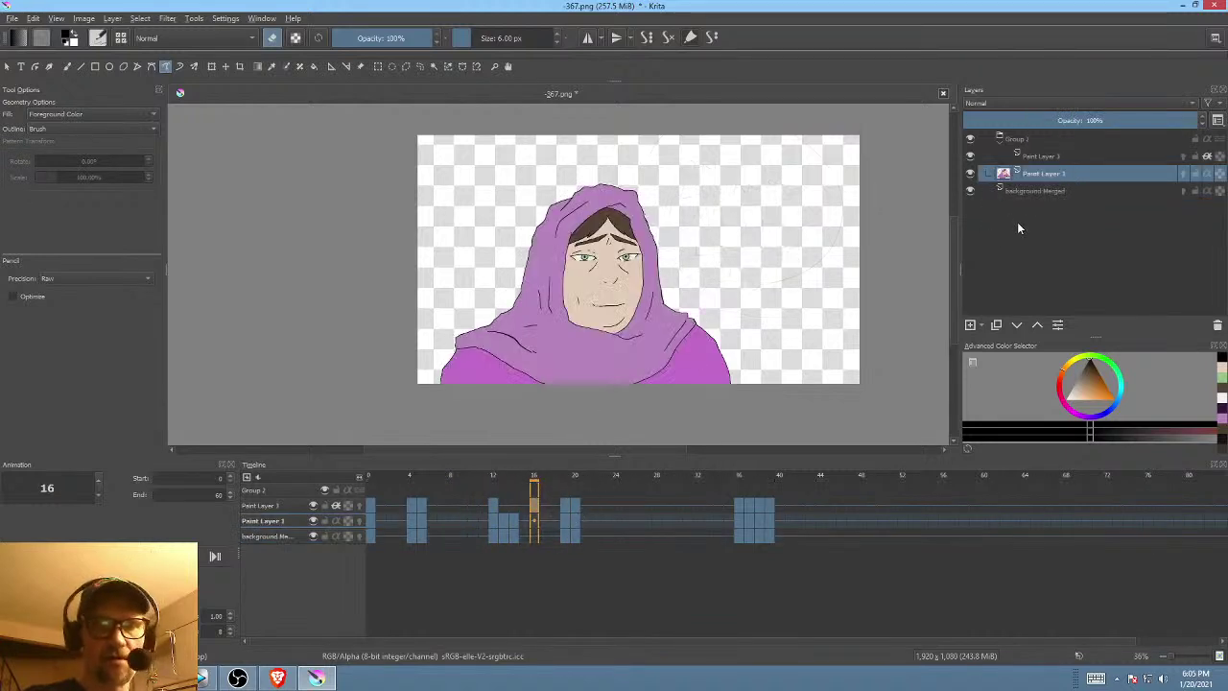
click(1050, 192)
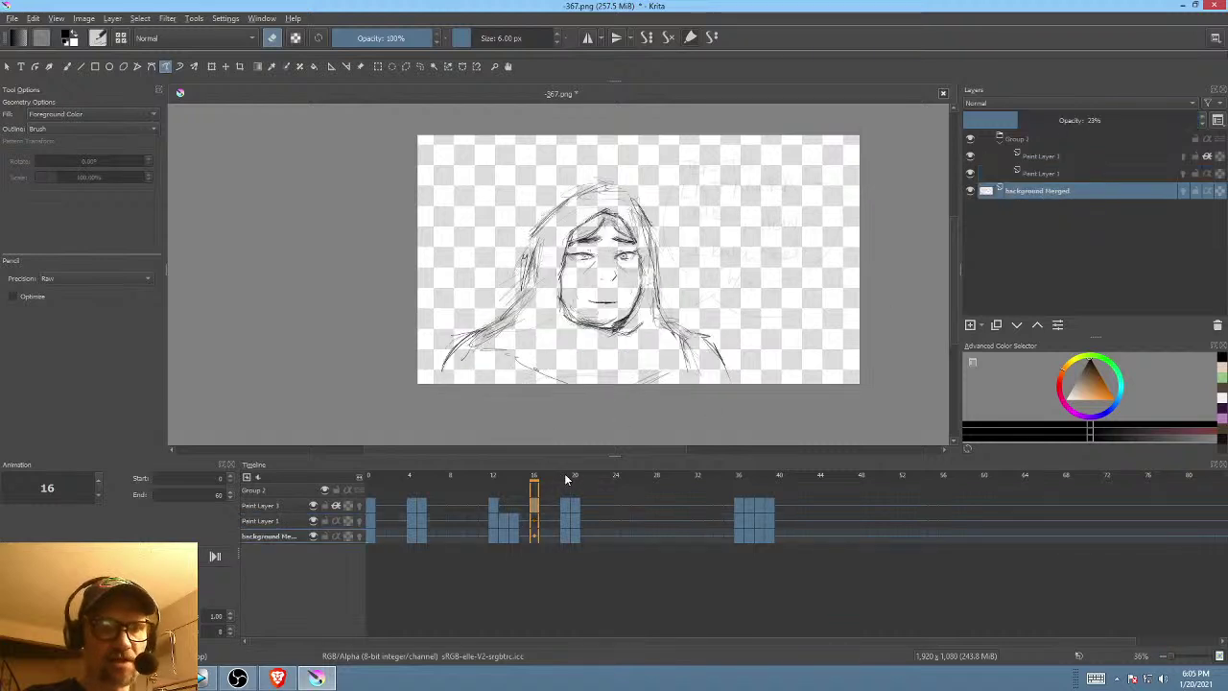
- Compare the background Merged rough sketch with Paint Layer 1 at frames 20 and 40
drag(566, 479, 580, 480)
click(1075, 174)
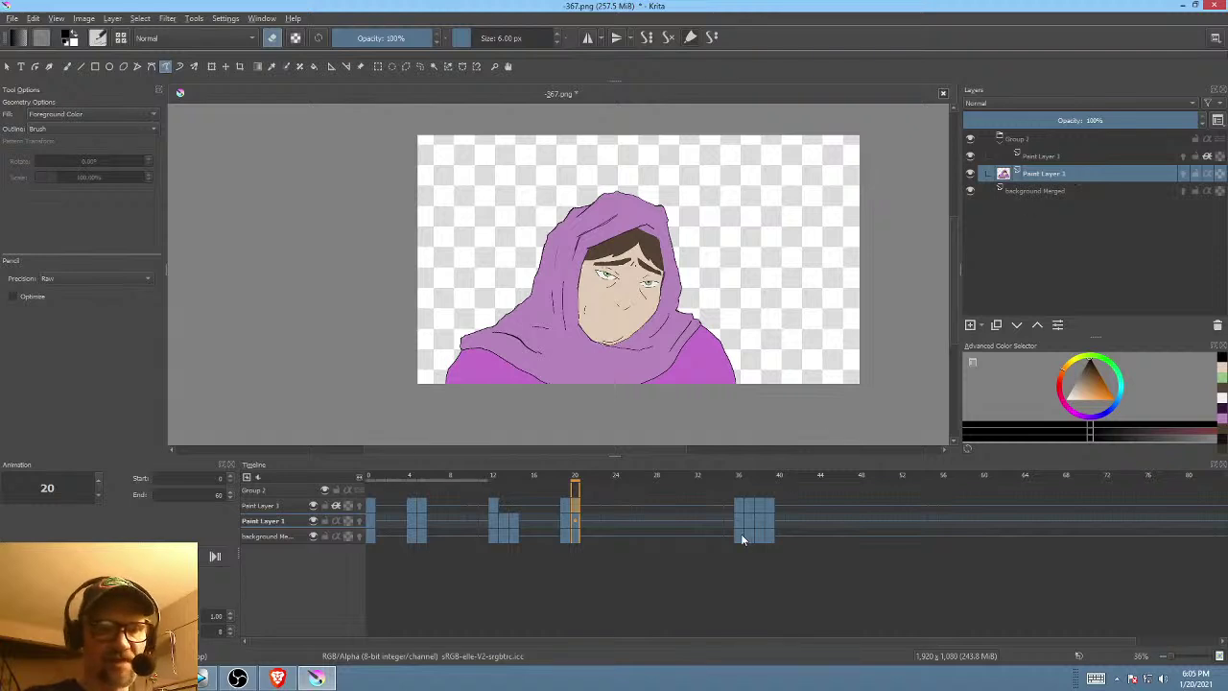
click(1063, 190)
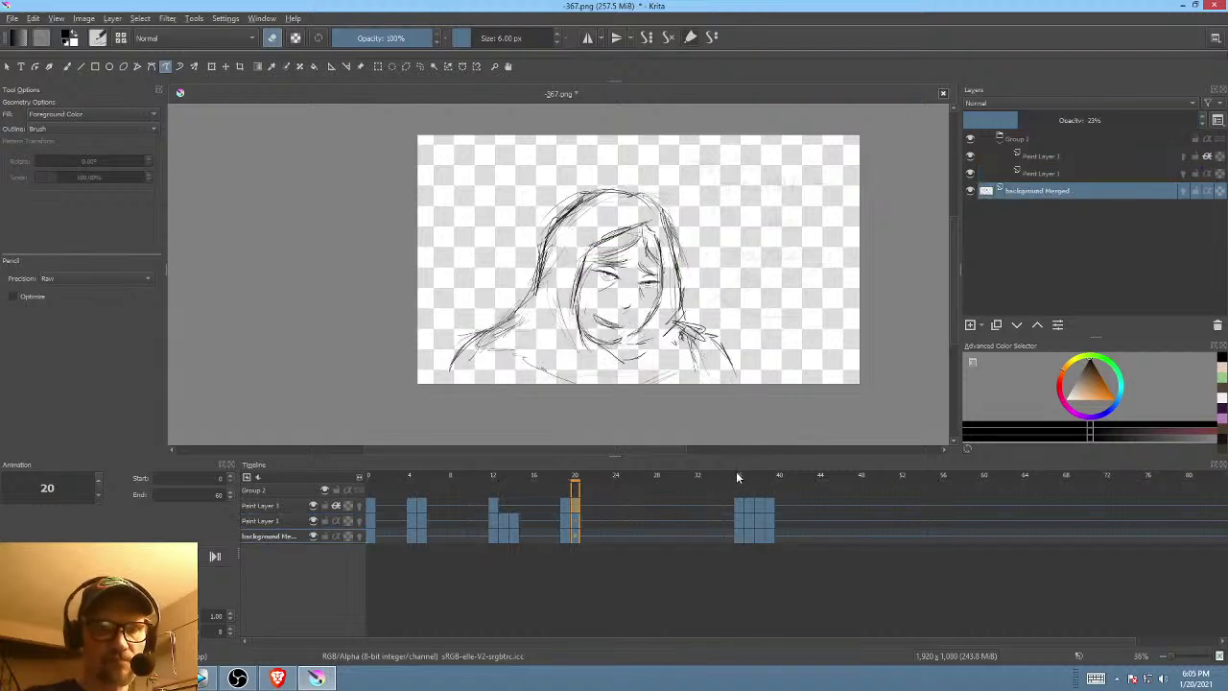
drag(736, 477, 779, 477)
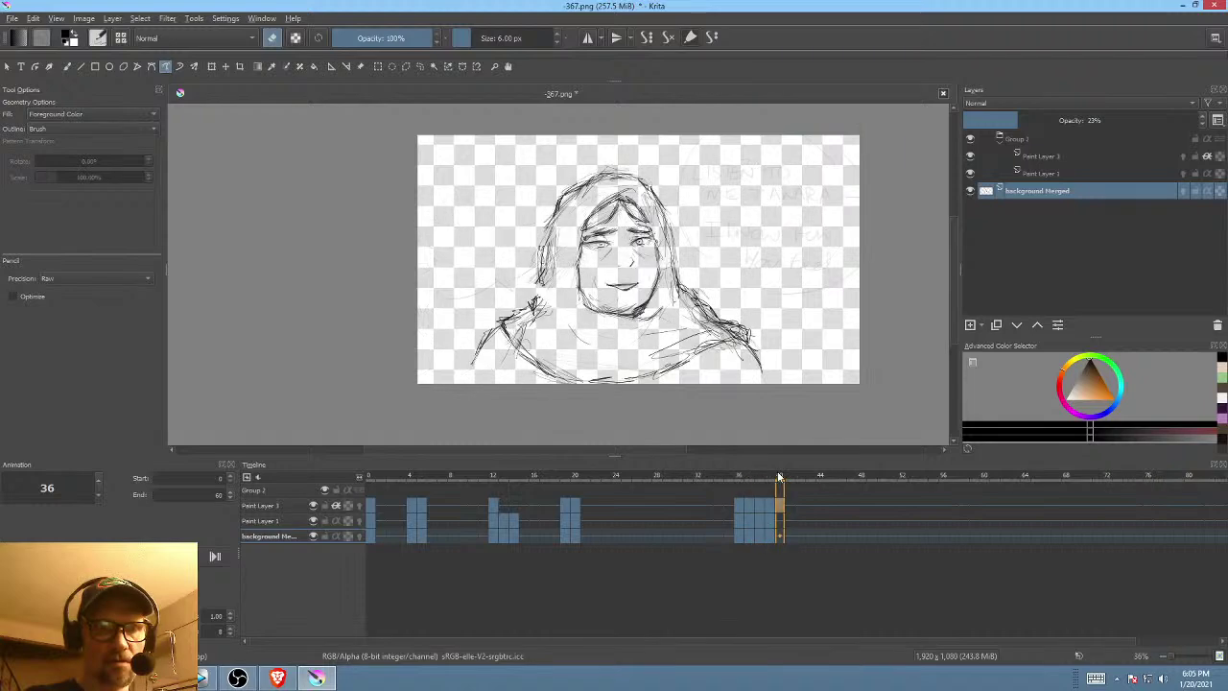
click(1040, 175)
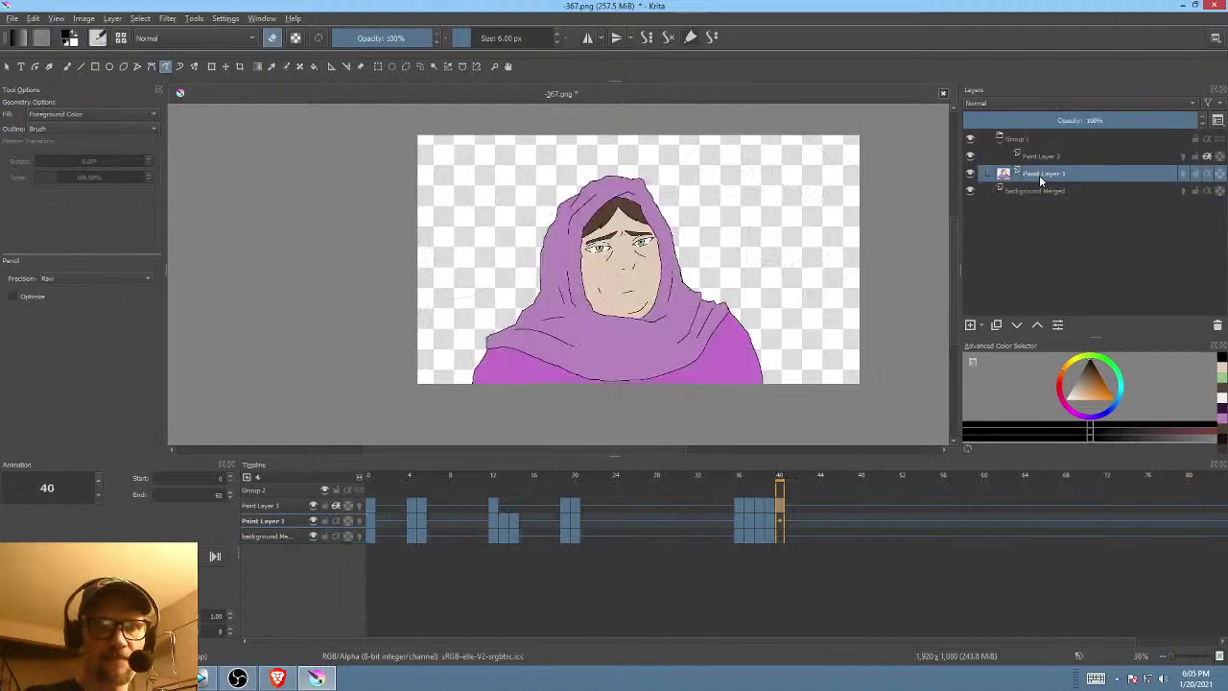
- Paint over the mouth line on frame 39 of Paint Layer 1 with the sampled skin colour
click(739, 519)
click(768, 519)
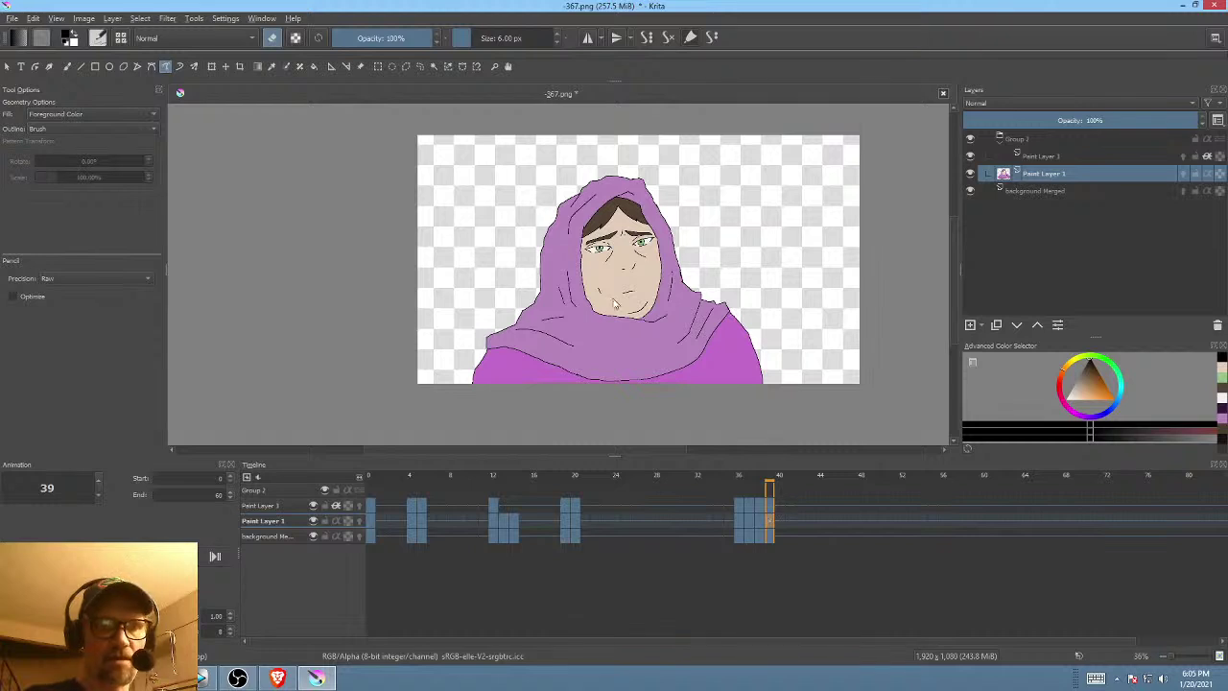
scroll(615, 303, up, 3)
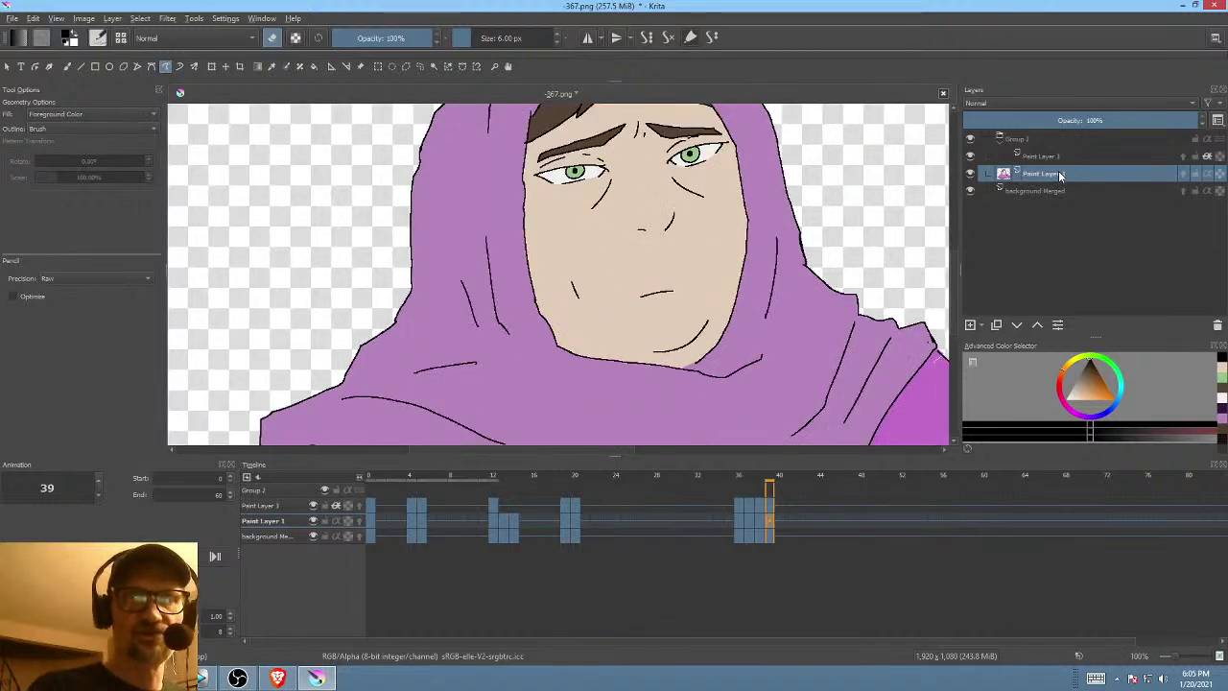
ctrl+click(671, 270)
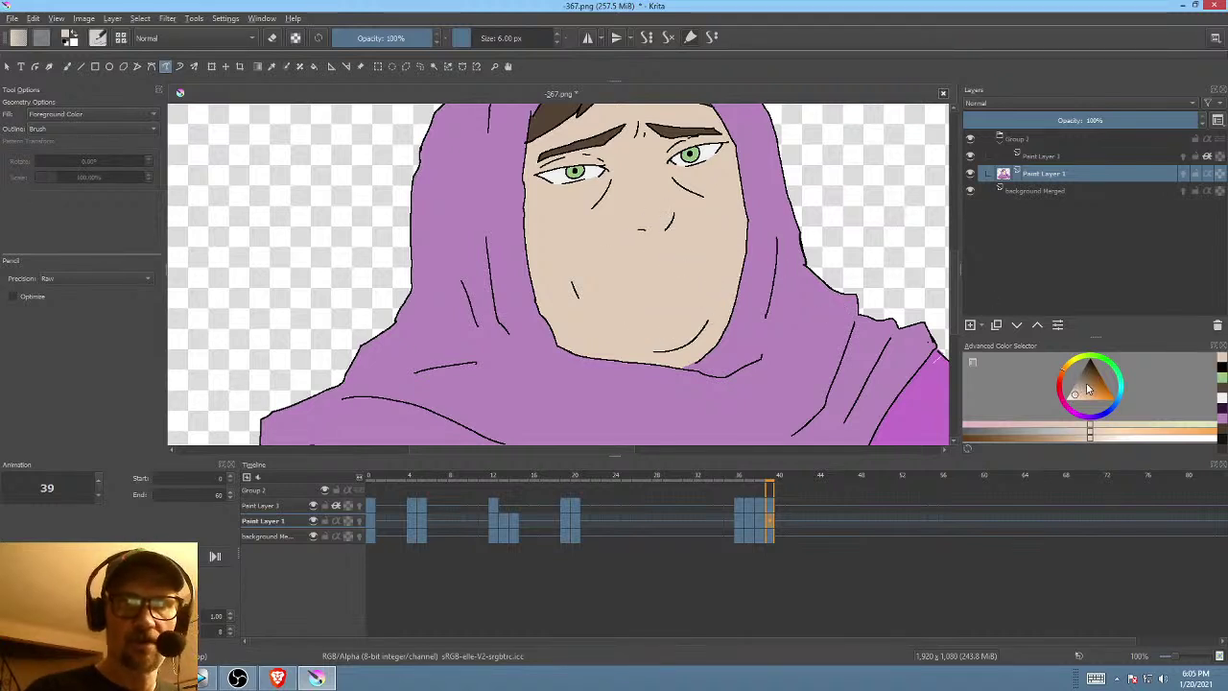
- Add a new paint layer above Paint Layer 1 and name it "mouth"
key(Insert)
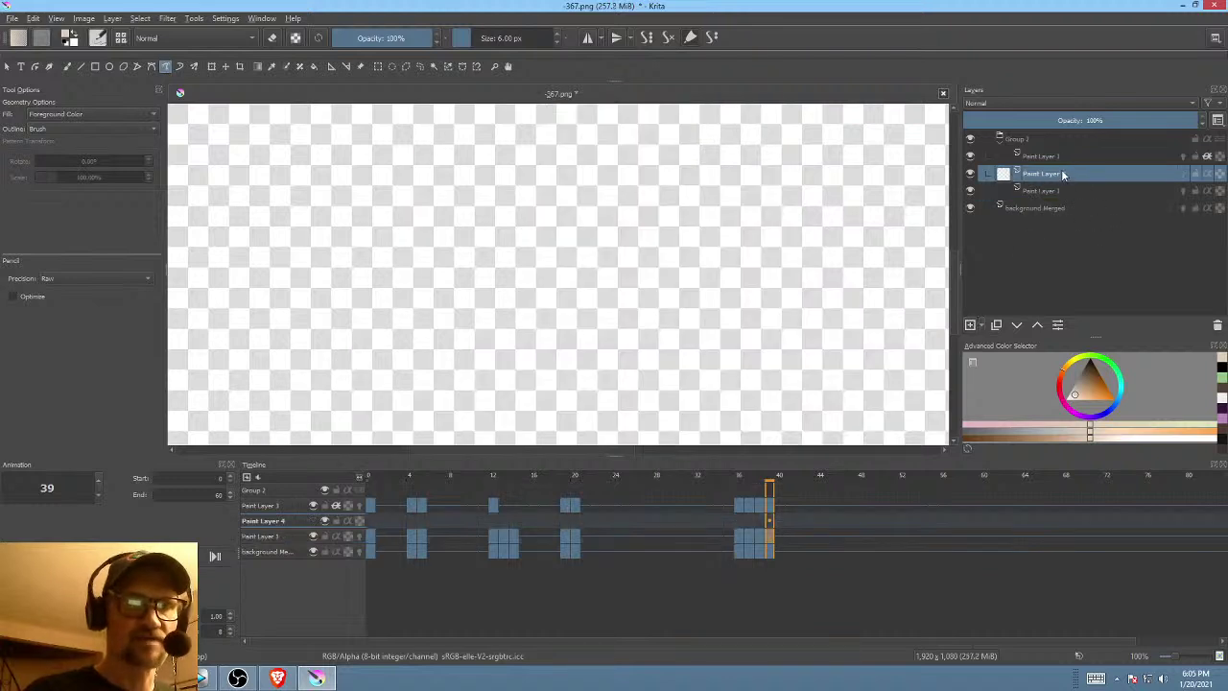
double_click(1063, 174)
text(eou)
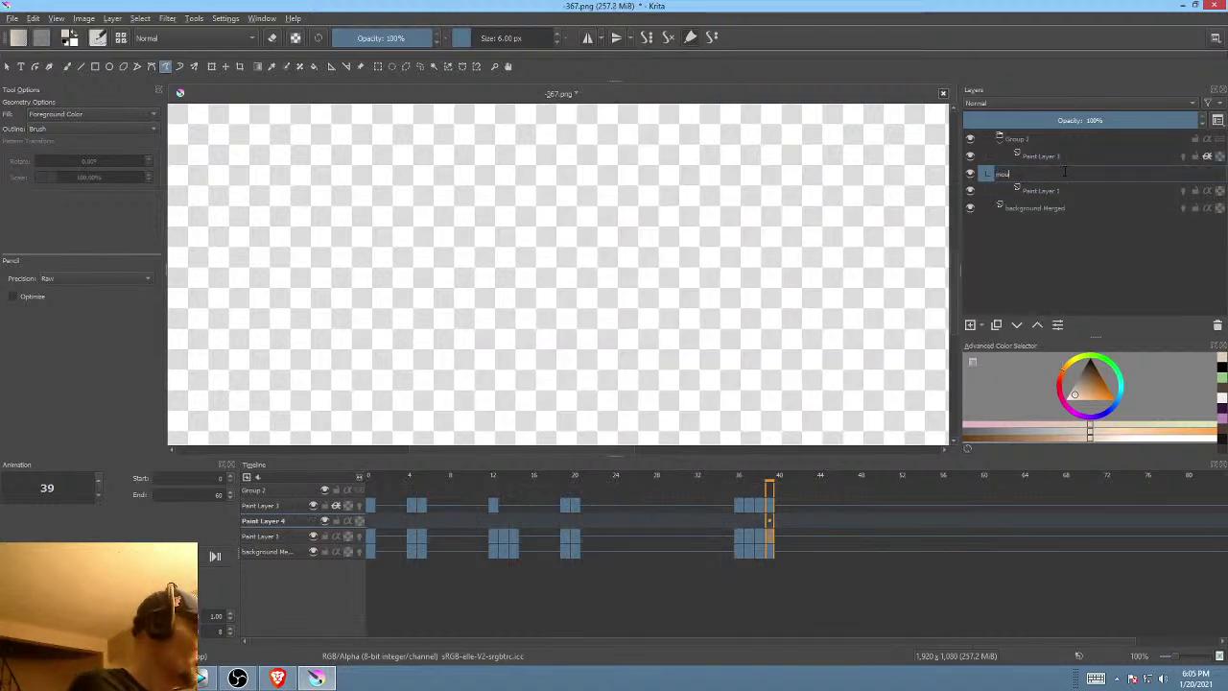
text(th)
key(Return)
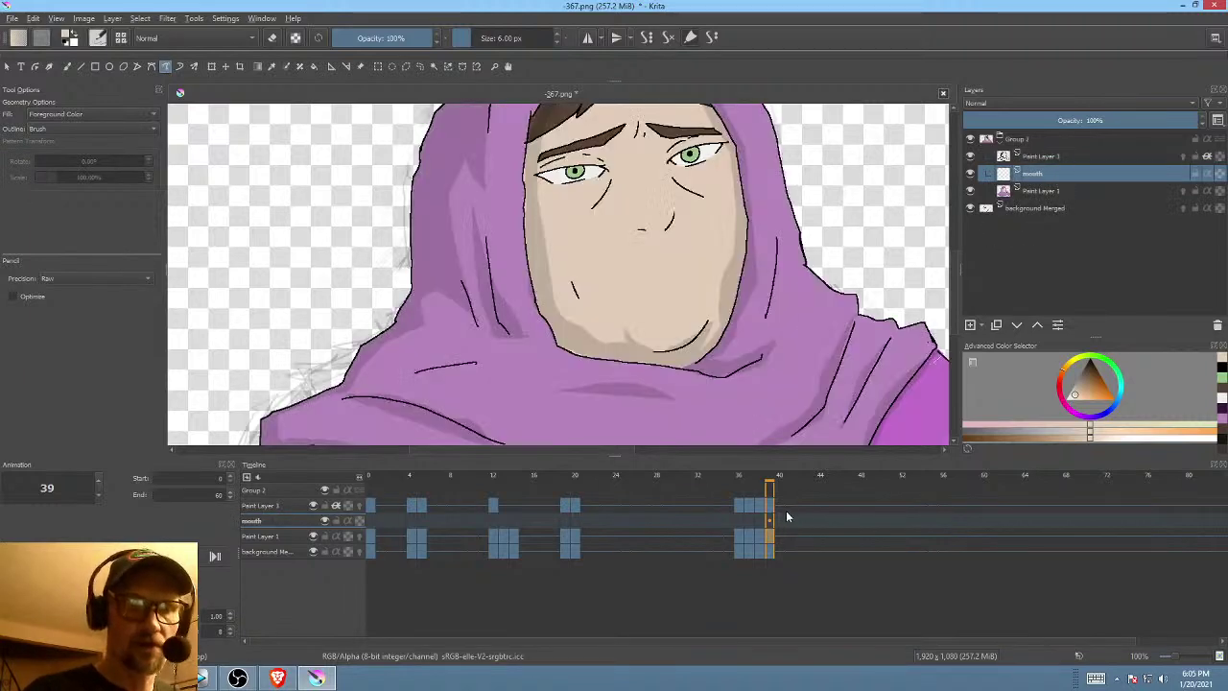
- Draw a filled black mouth shape on frame 39 of the mouth layer and lower the layer opacity to 40%
click(772, 520)
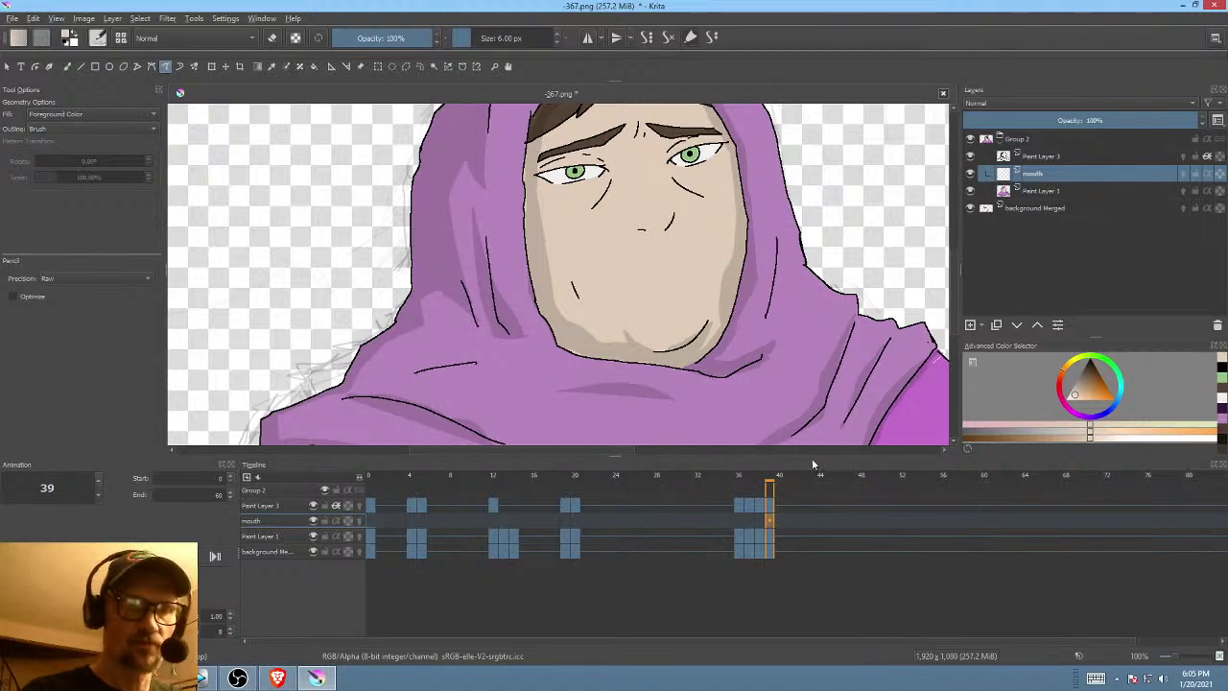
click(1108, 394)
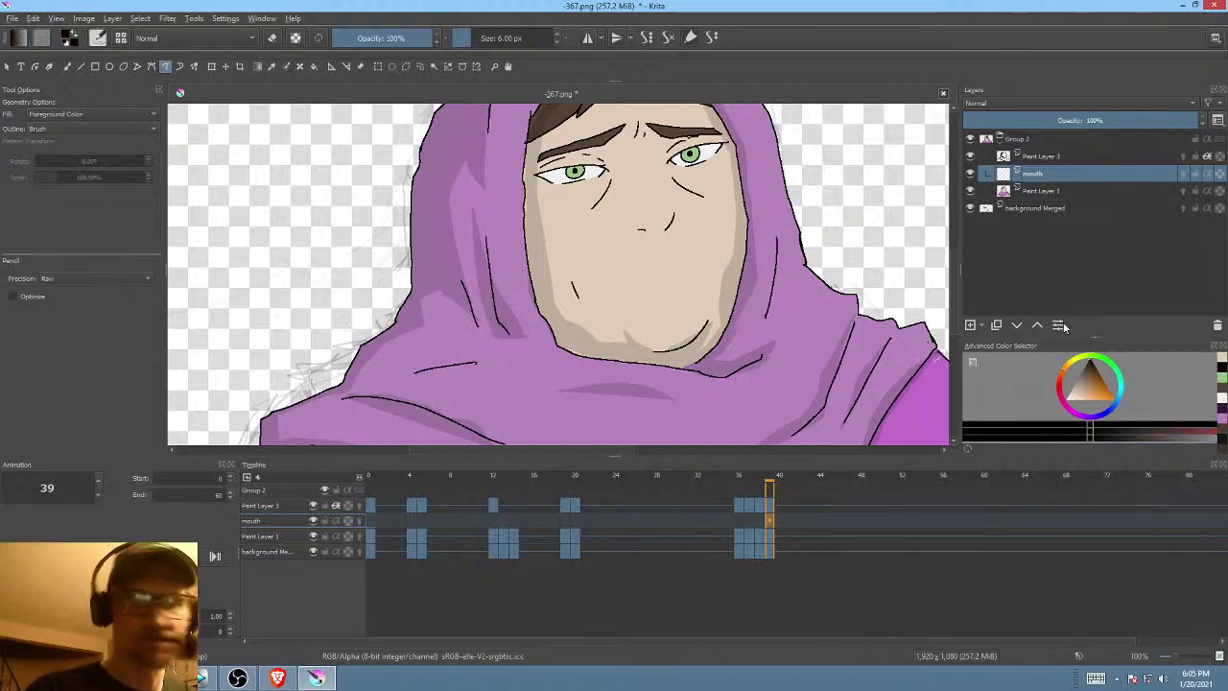
mouse_move(686, 272)
mouse_down()
mouse_move(611, 277)
mouse_move(690, 273)
mouse_up()
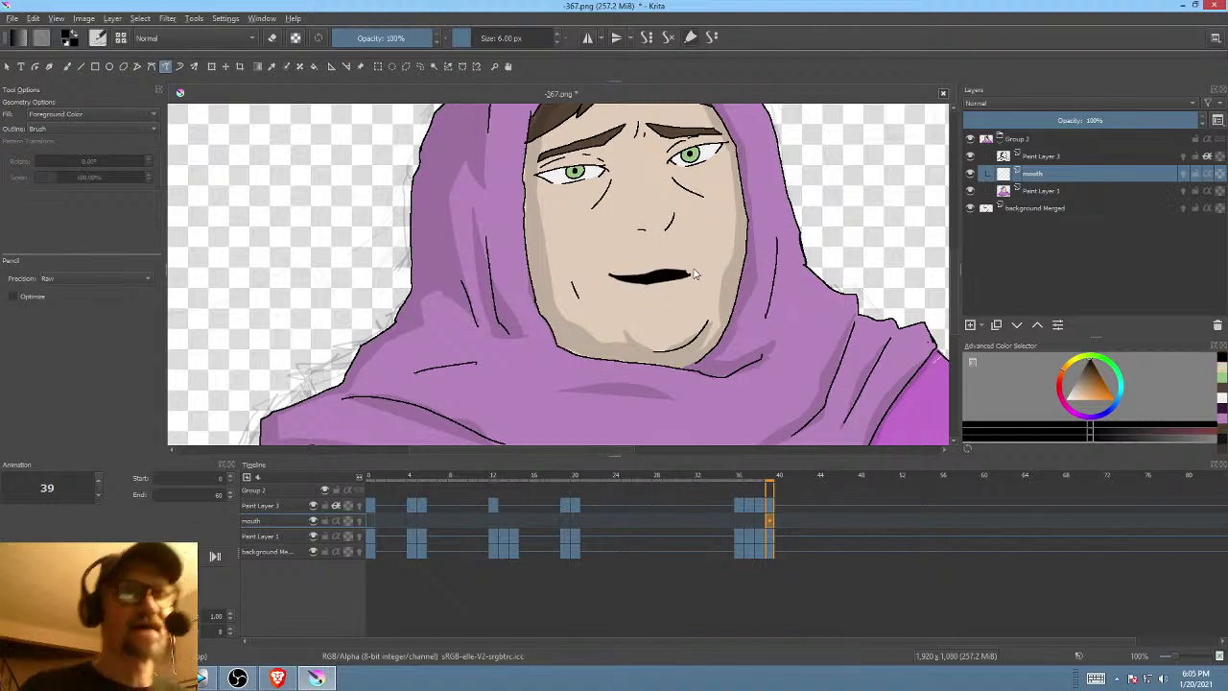
mouse_move(1180, 120)
mouse_down()
mouse_move(1032, 120)
mouse_move(1058, 121)
mouse_up()
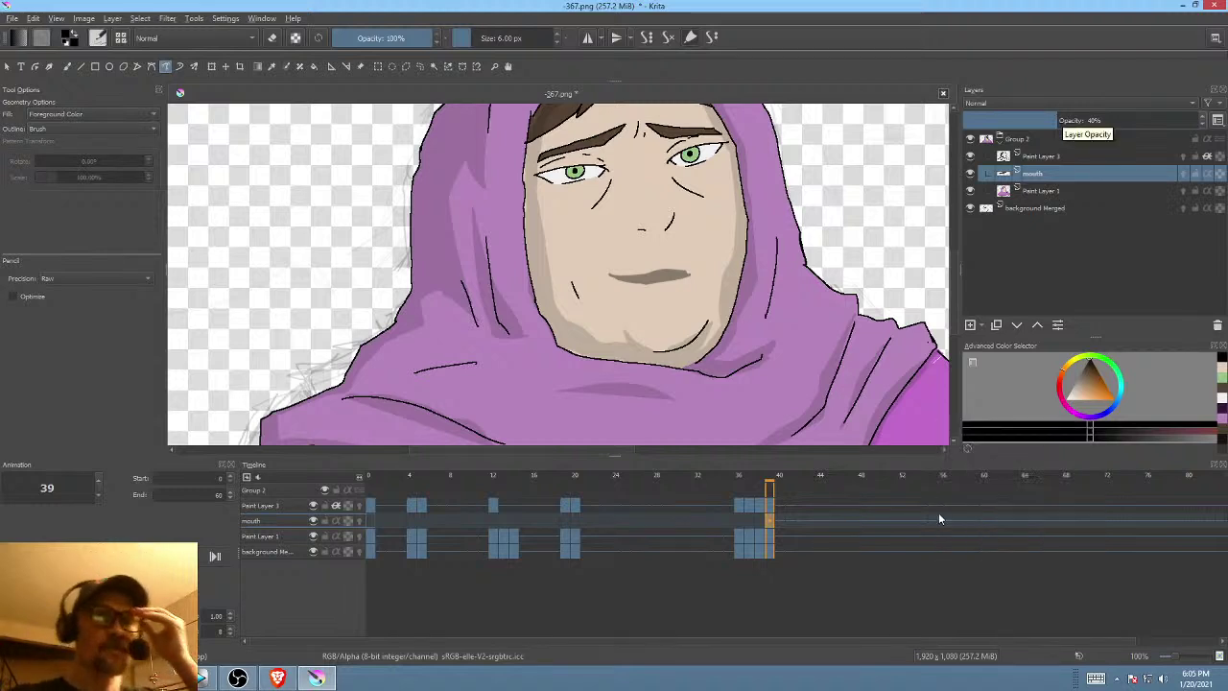
- Rename the shading layer above the mouth layer as "shd"
click(1044, 156)
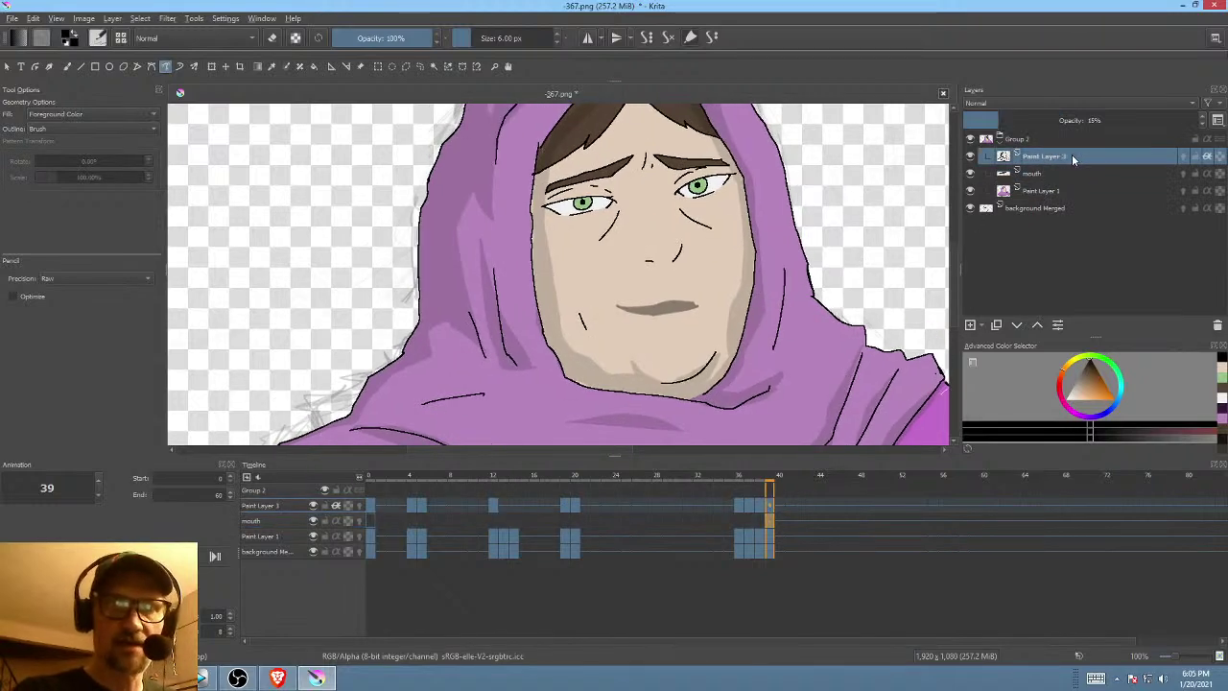
text(shd)
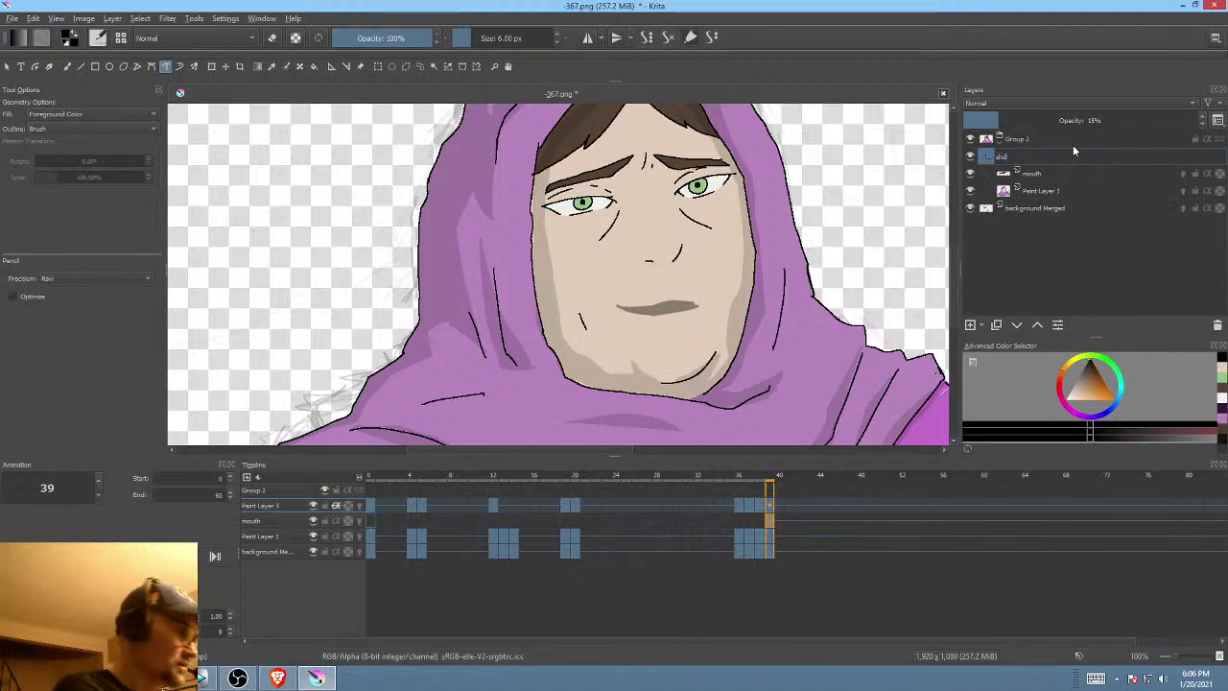
key(Return)
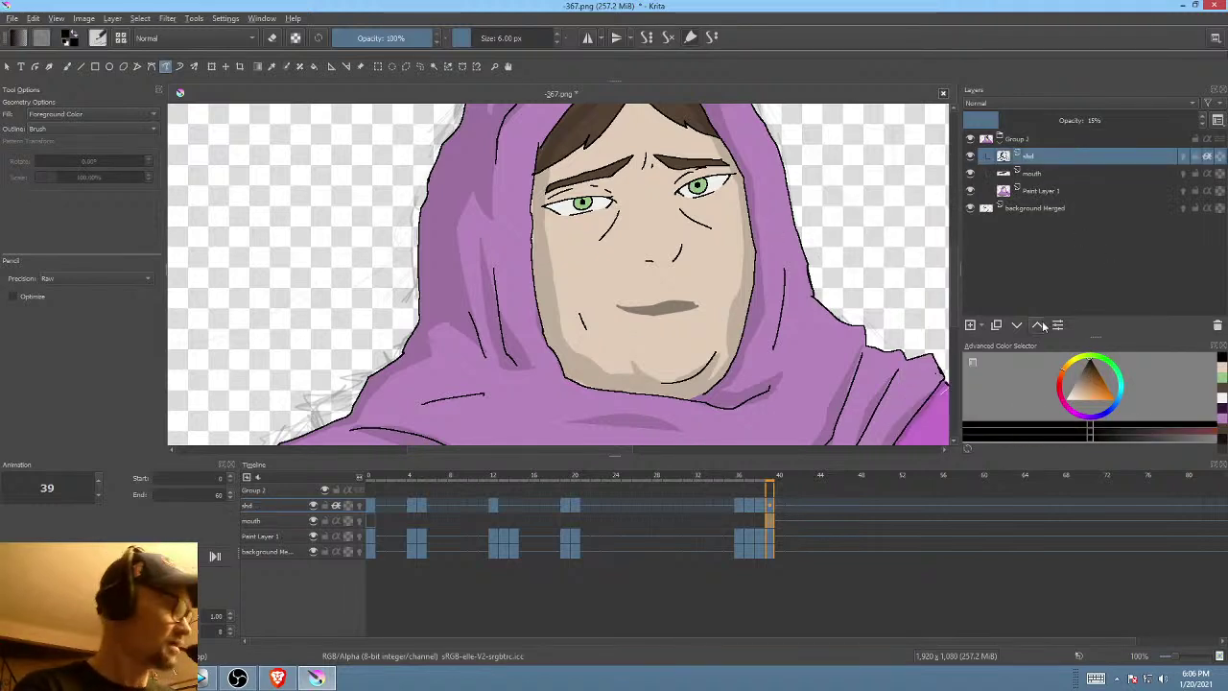
- Shade the areas between the eyebrows and eyes on frame 39 of the shd layer, comparing with frames 38 and 0
key(Left)
key(Right)
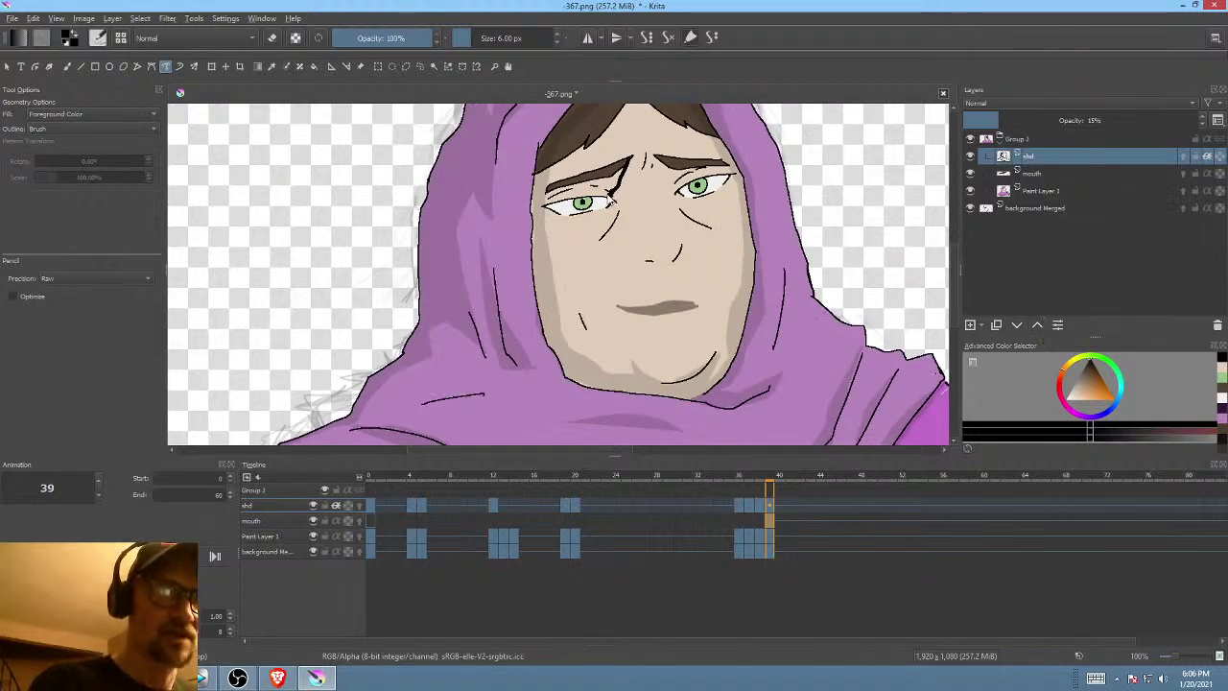
click(372, 505)
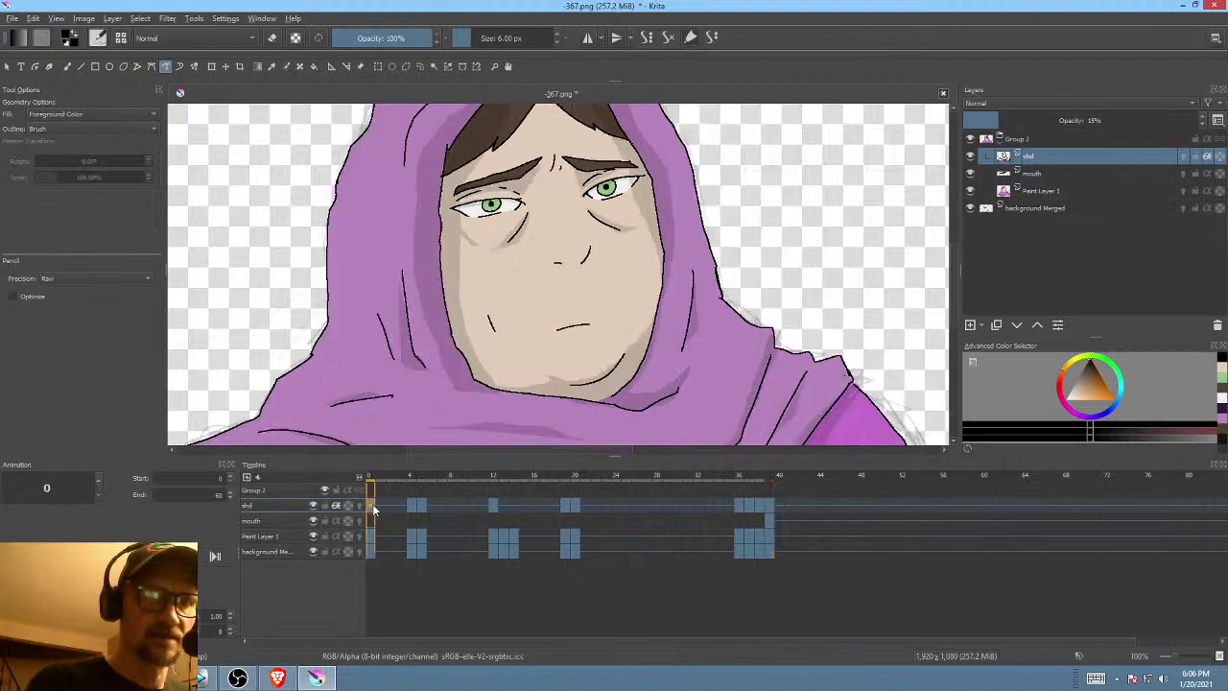
click(770, 503)
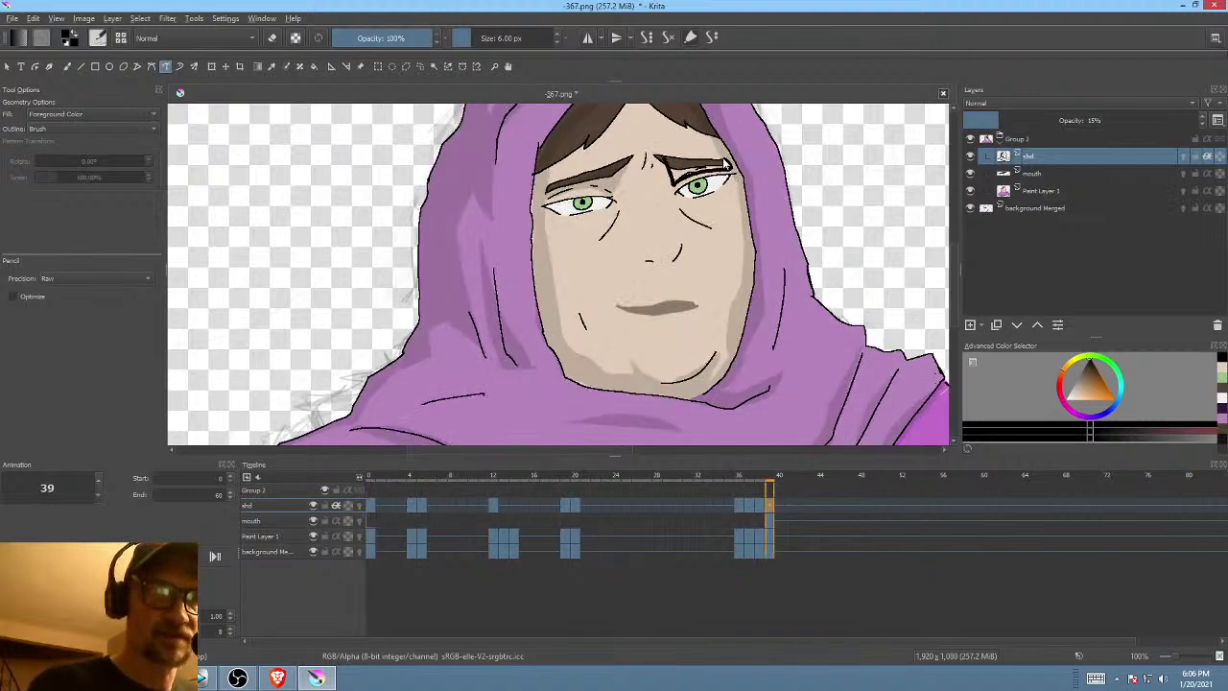
key(Left)
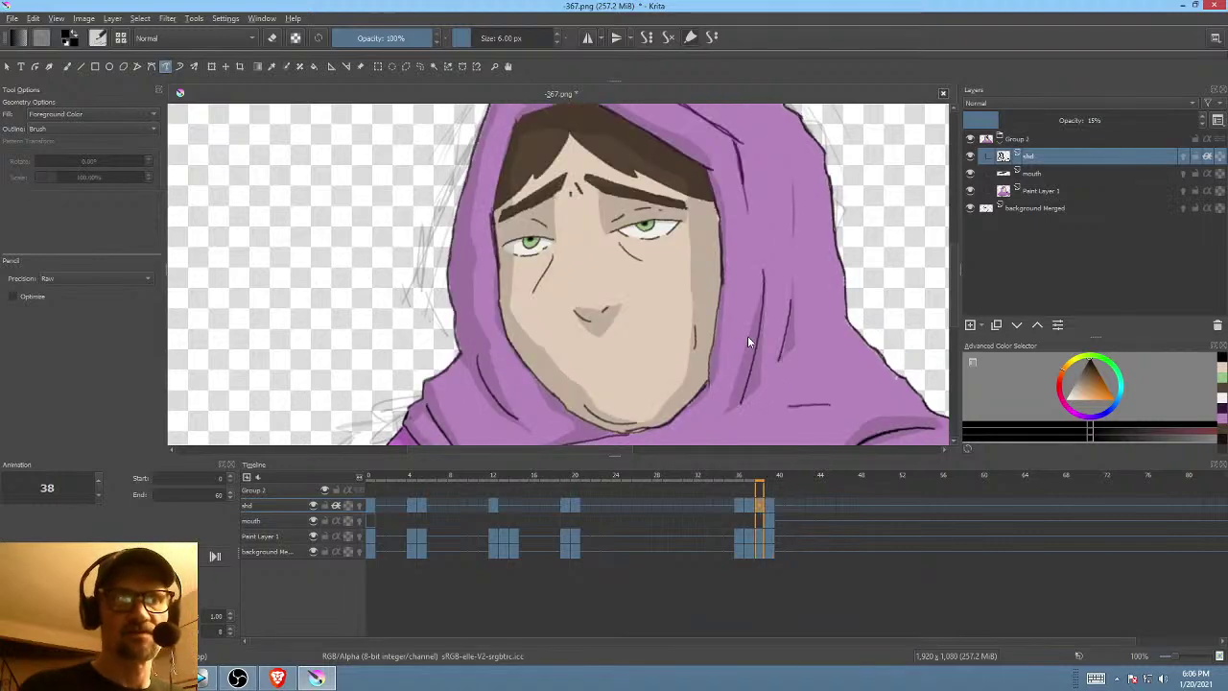
key(Right)
key(Left)
- Review the shading across the shd layer's keyframes from frame 0 to frame 39
click(371, 504)
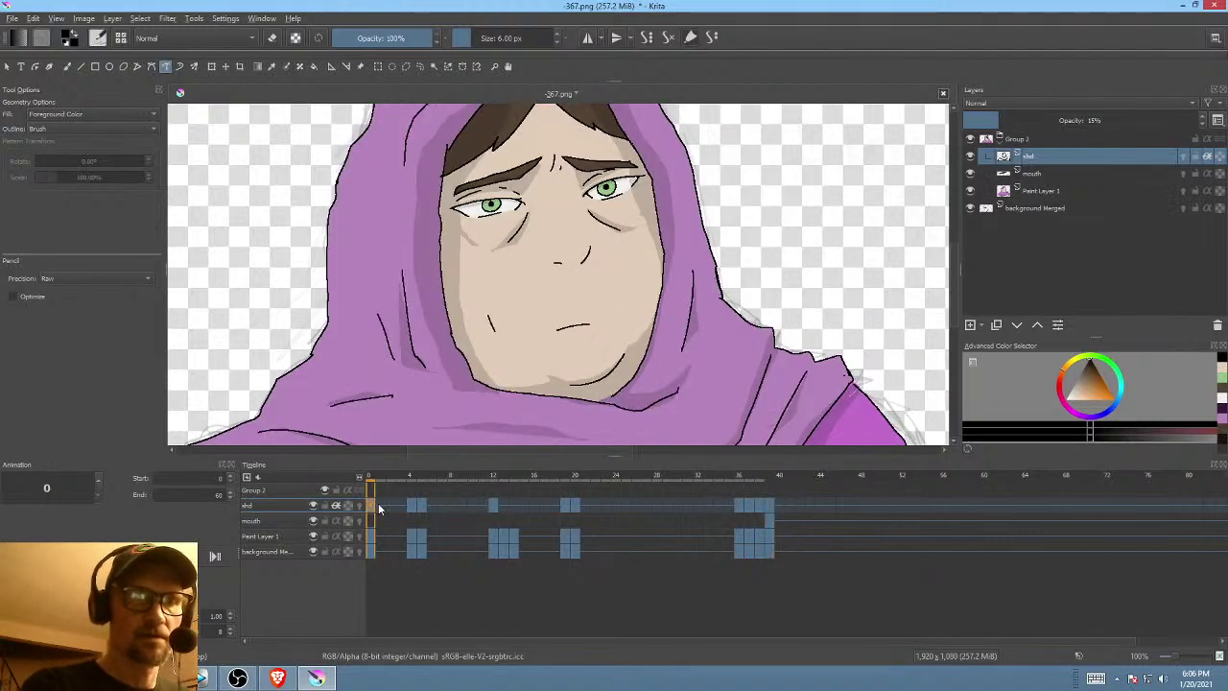
click(422, 505)
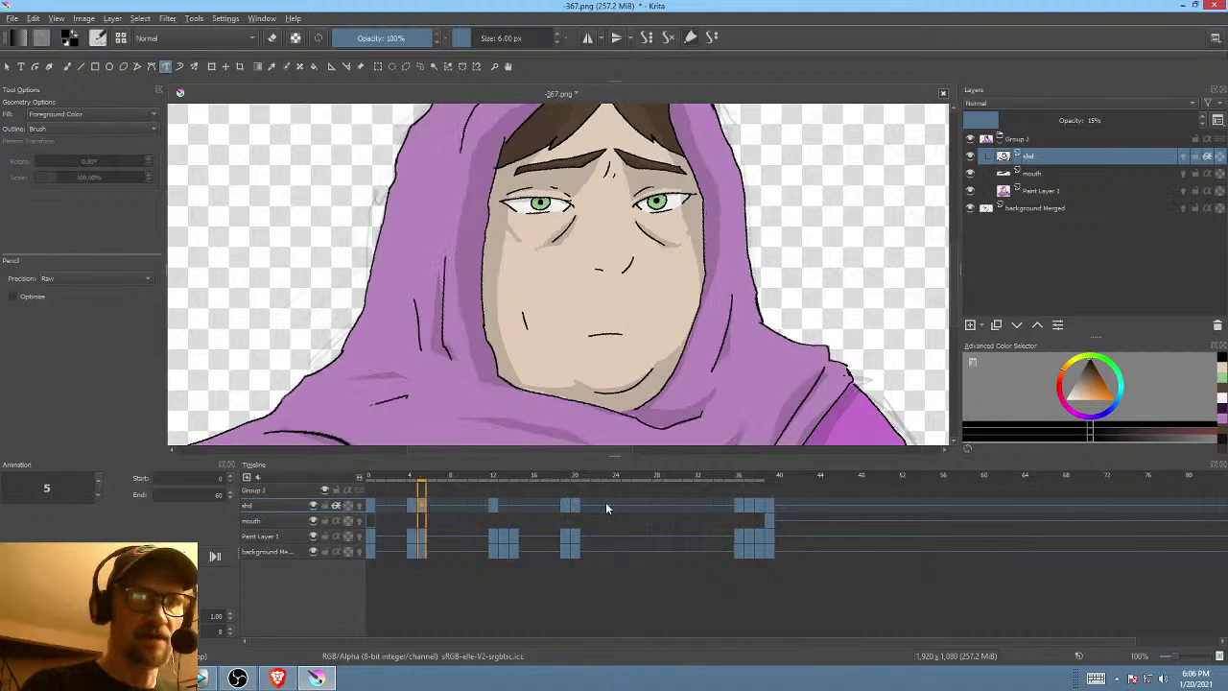
click(492, 506)
click(568, 505)
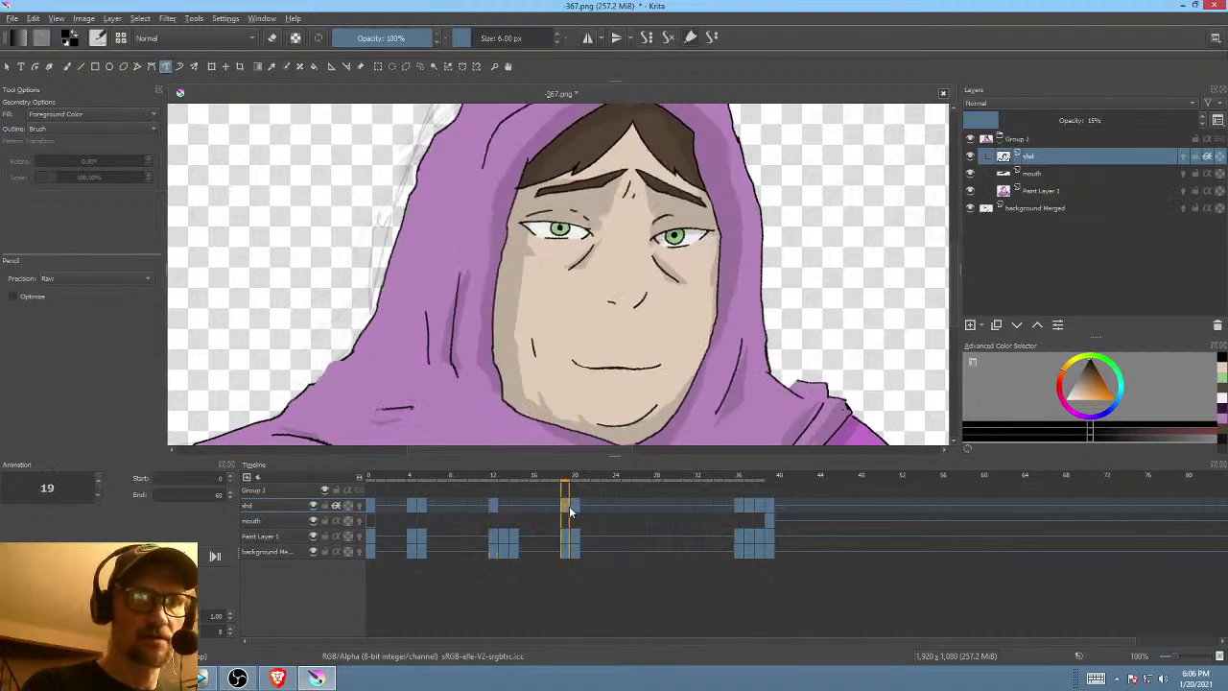
click(582, 512)
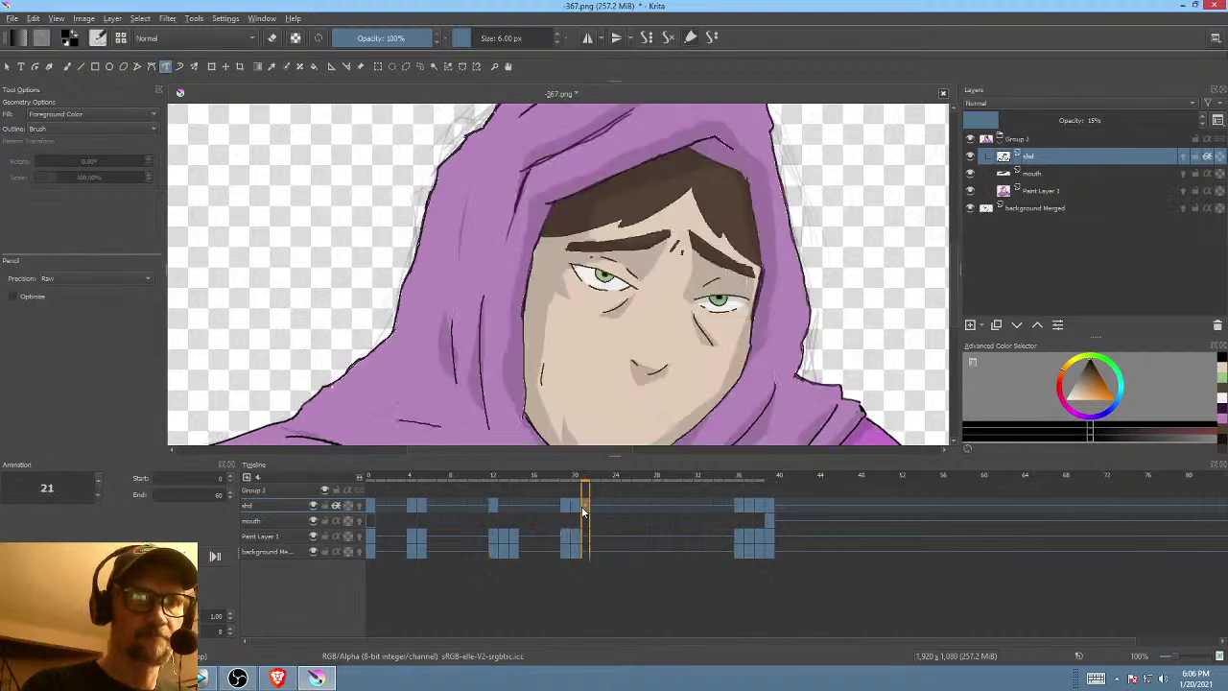
click(739, 504)
click(764, 499)
click(773, 501)
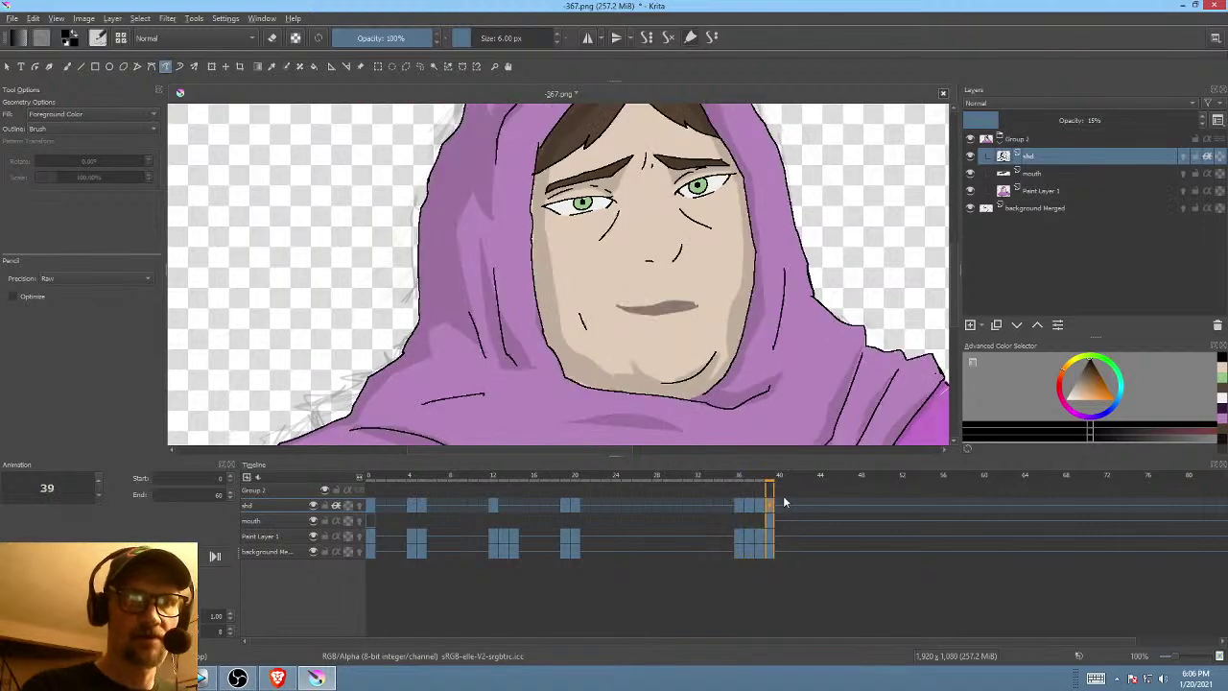
- Delete the background Merged layer containing the rough sketches
drag(807, 307, 853, 244)
mouse_move(839, 373)
mouse_down()
mouse_move(831, 378)
mouse_move(838, 354)
mouse_up()
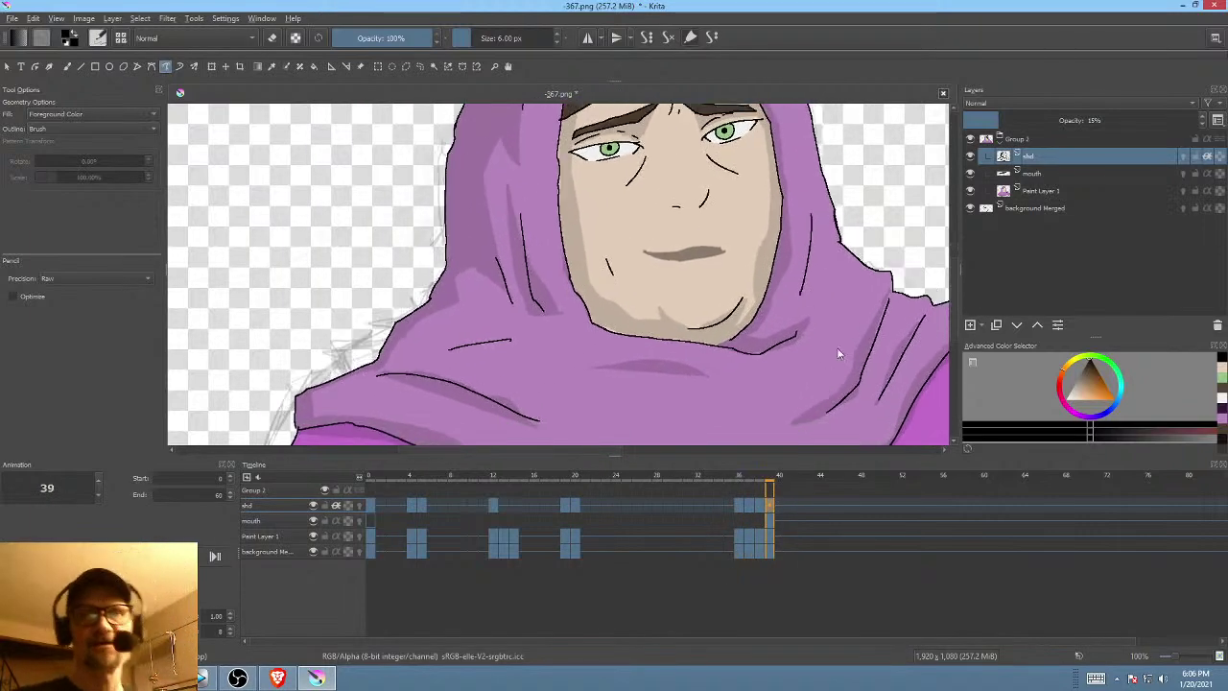
click(1063, 206)
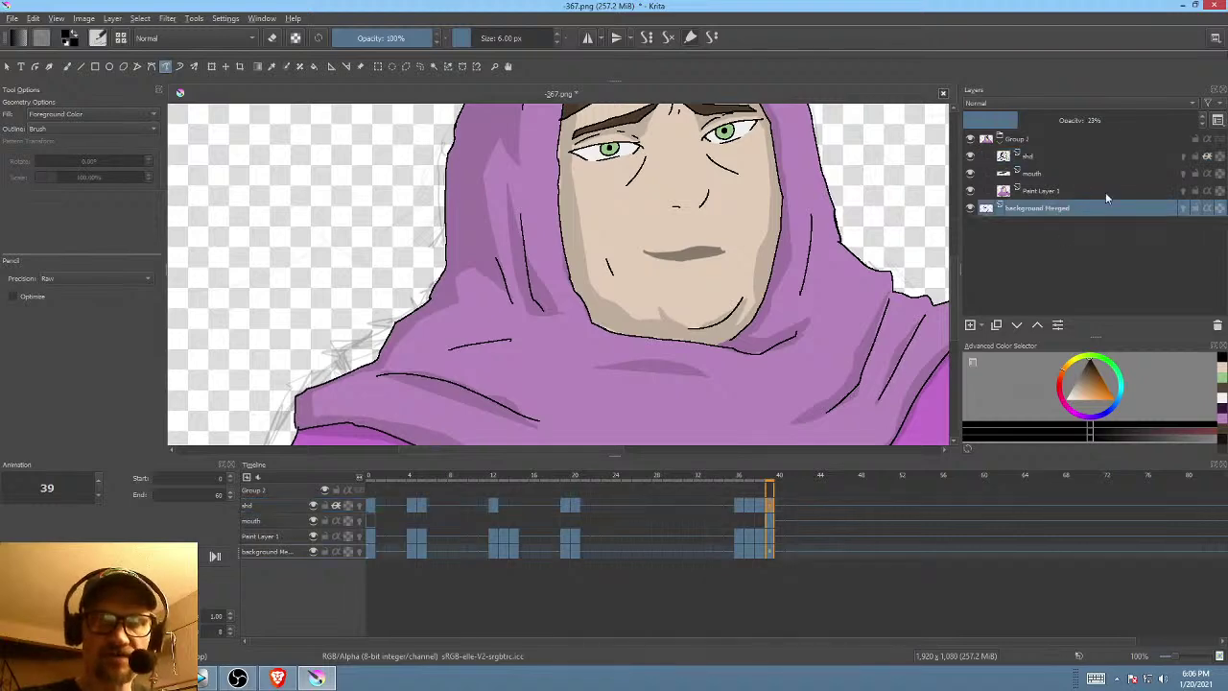
click(1217, 327)
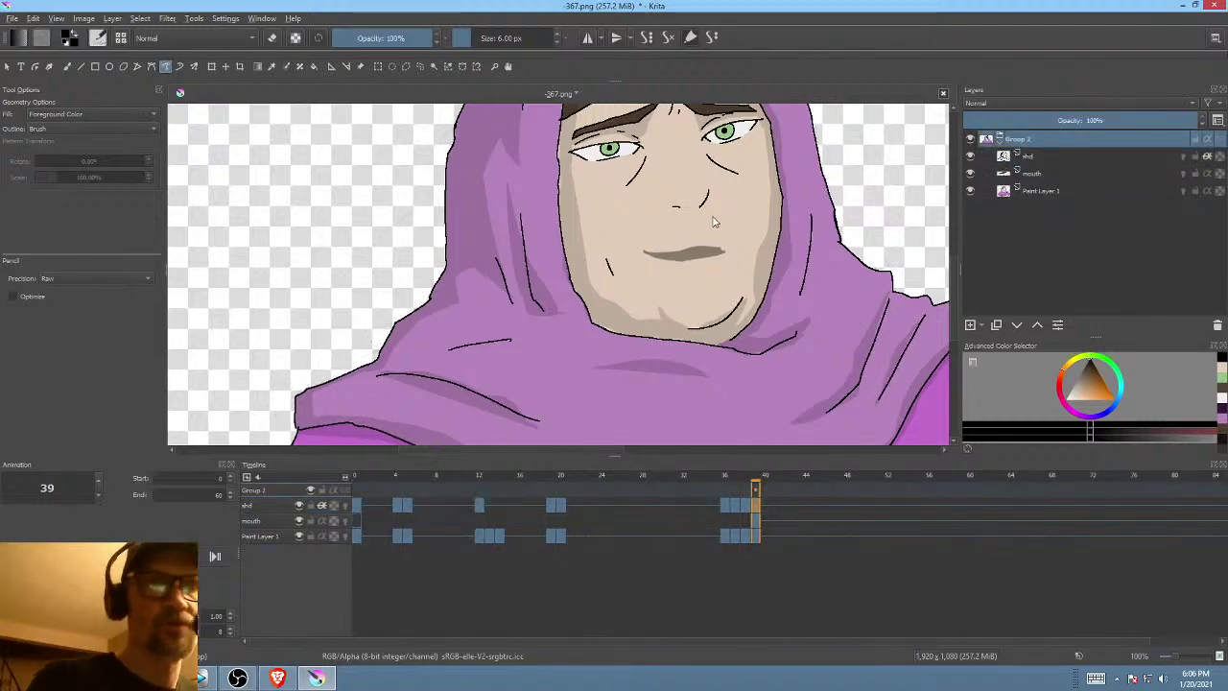
- Select Paint Layer 1 and save the document as a PNG image with its alpha channel stored
scroll(711, 271, down, 4)
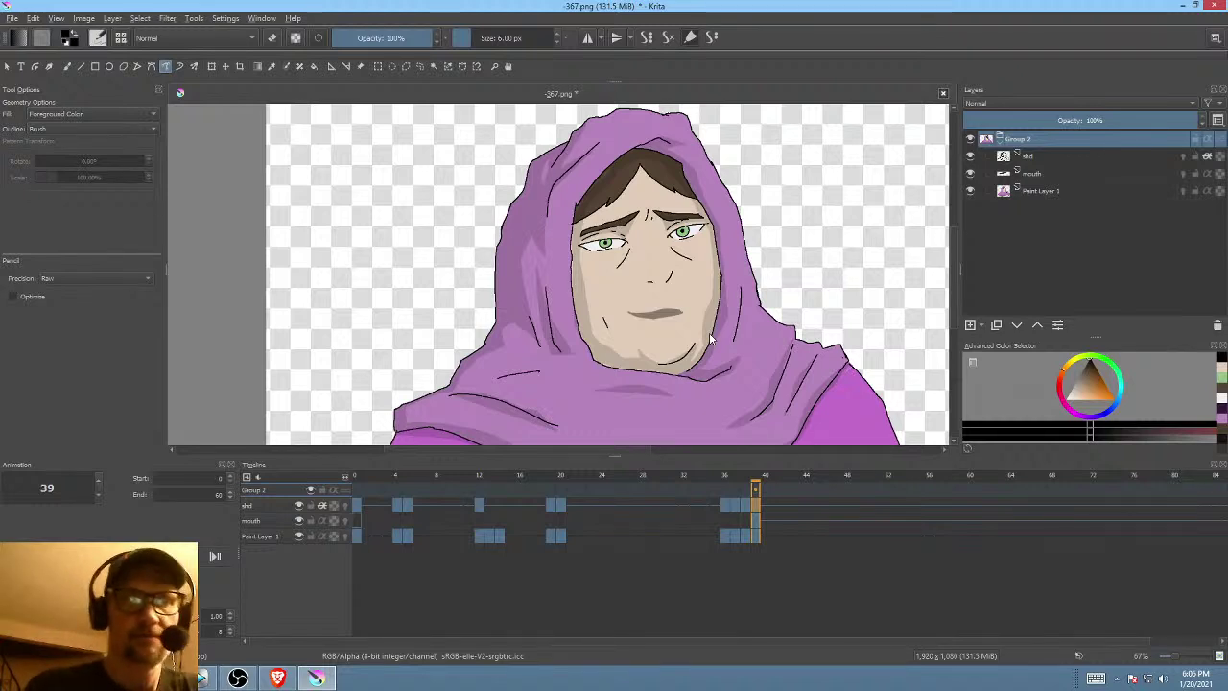
click(1051, 190)
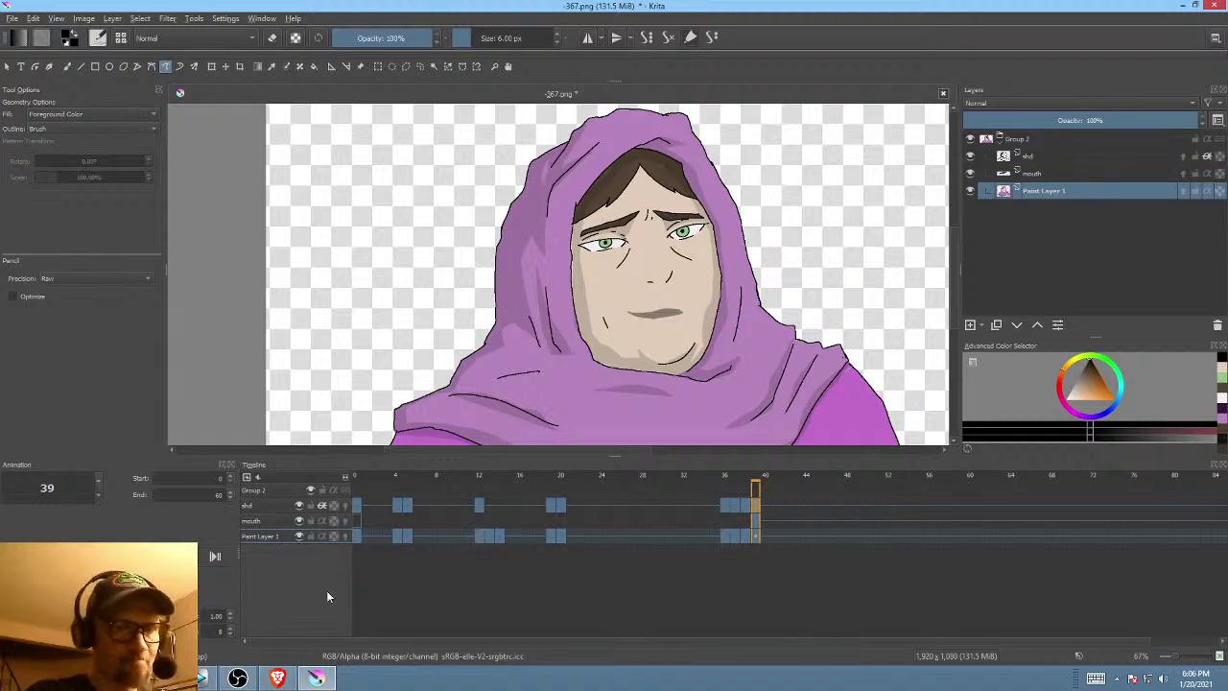
scroll(490, 346, down, 1)
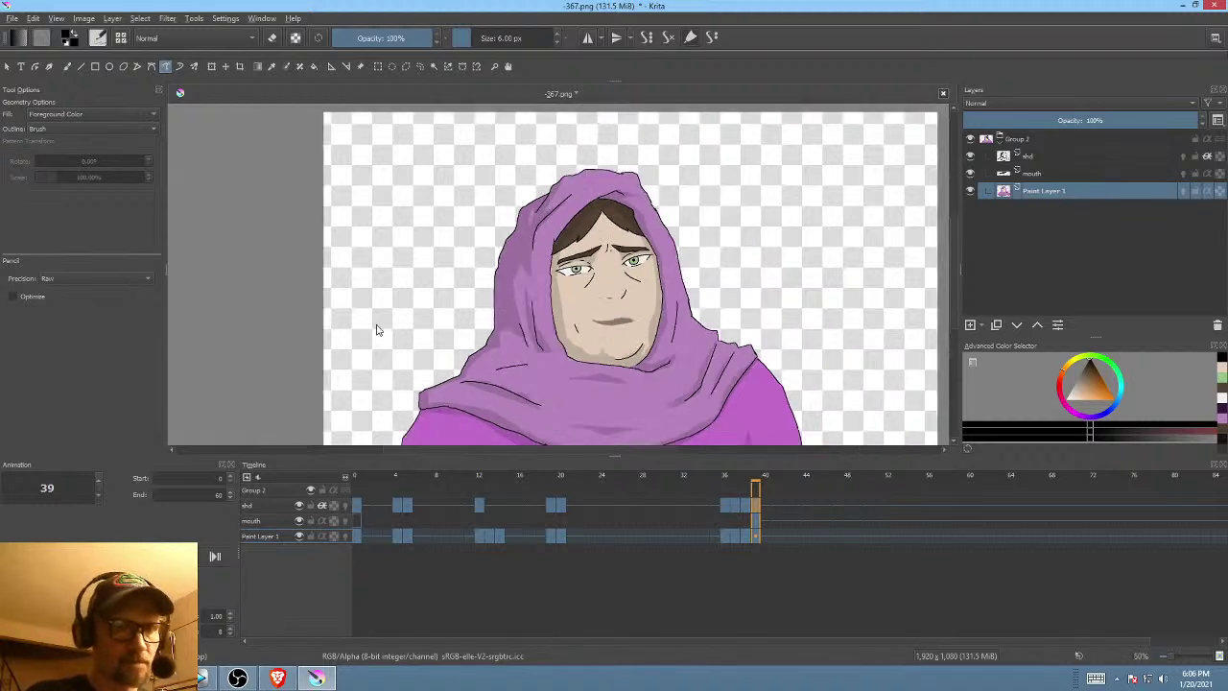
click(13, 19)
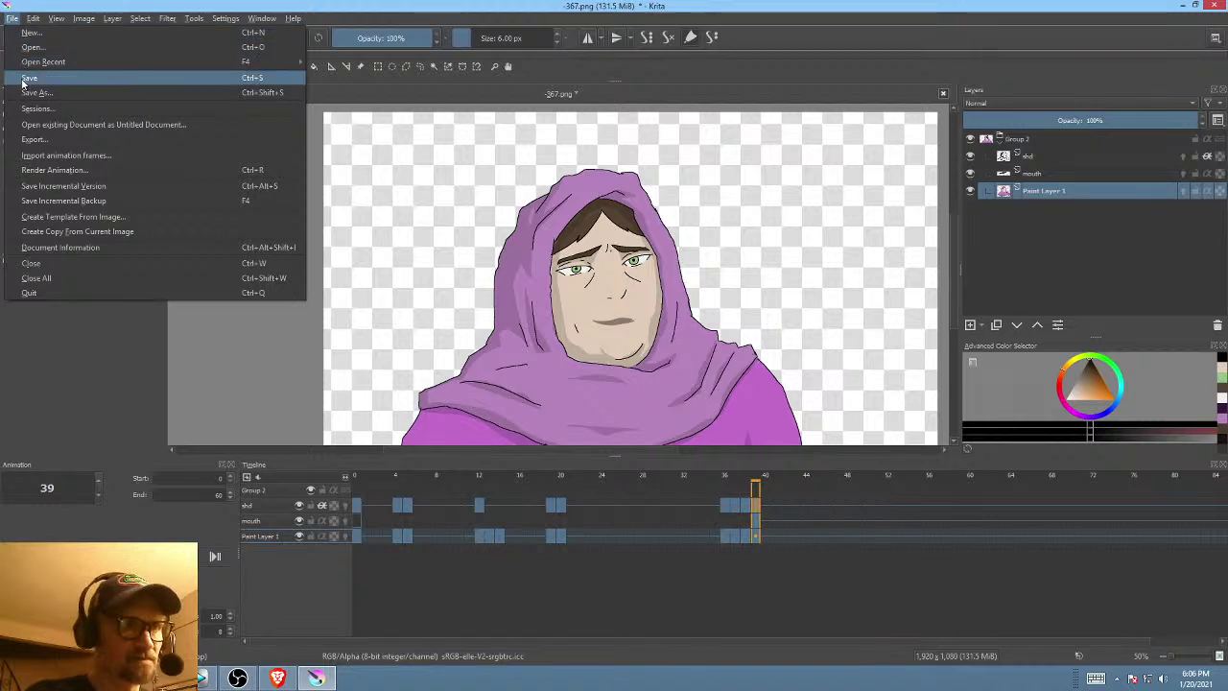
click(29, 77)
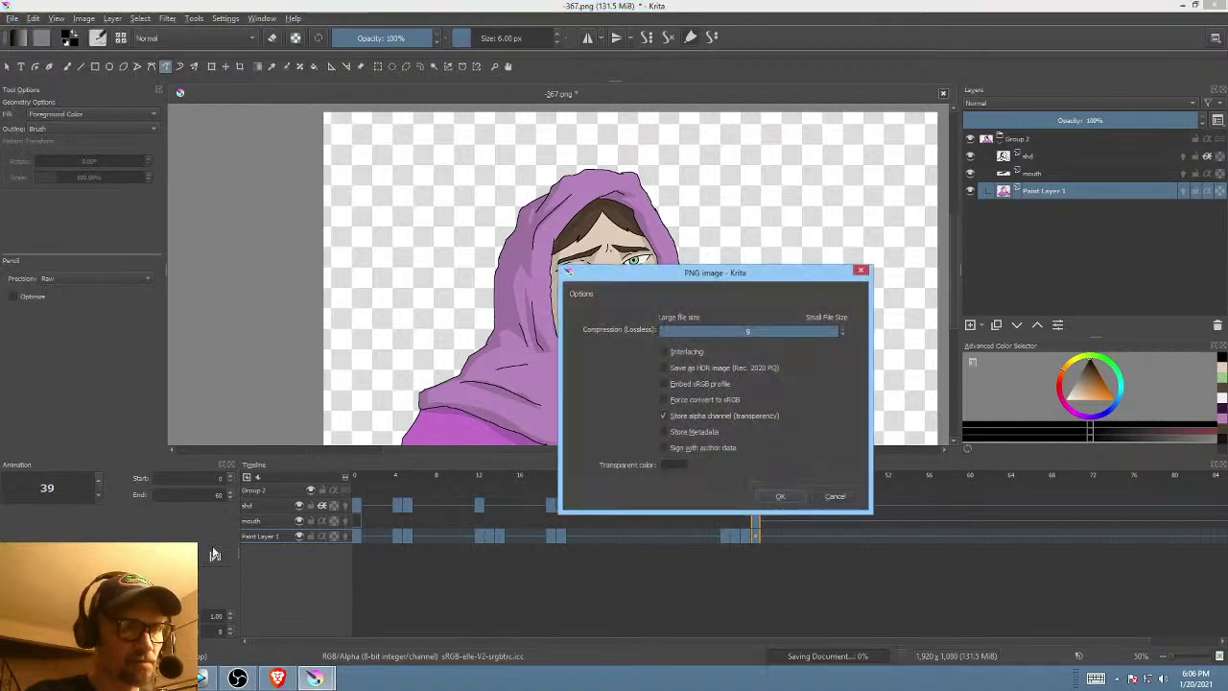
click(779, 496)
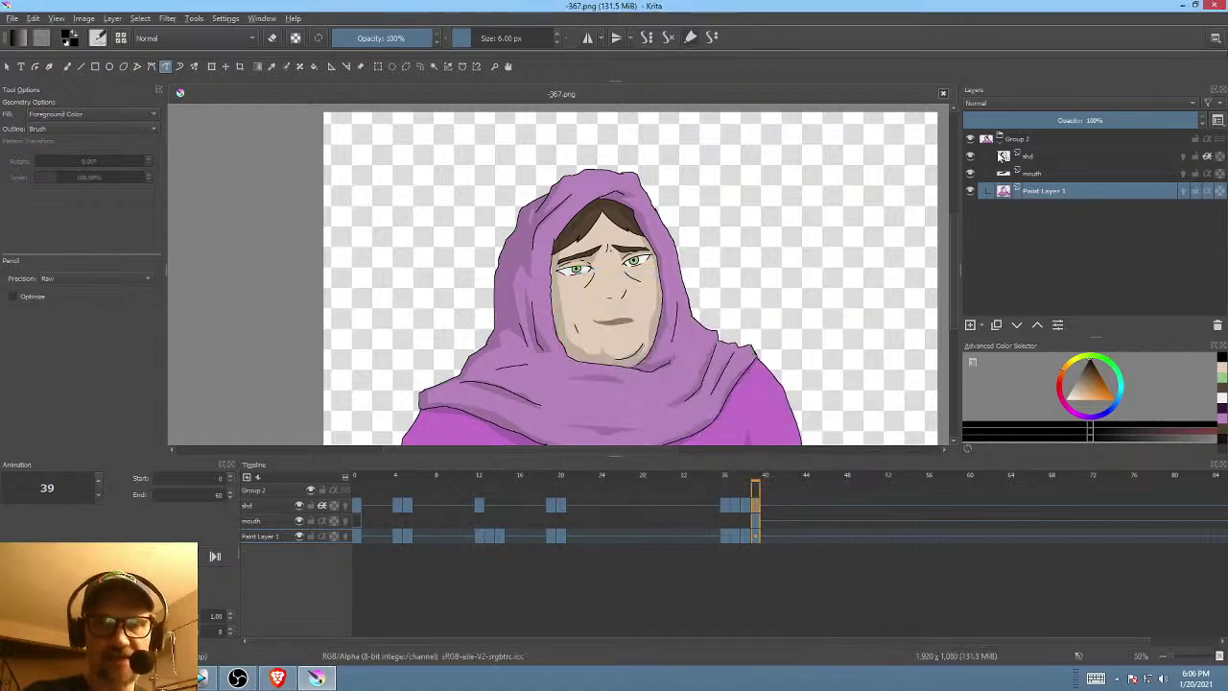
- Add an empty paint layer above the collapsed Group 2 and save the document as a PNG with its alpha channel stored
click(998, 140)
click(998, 139)
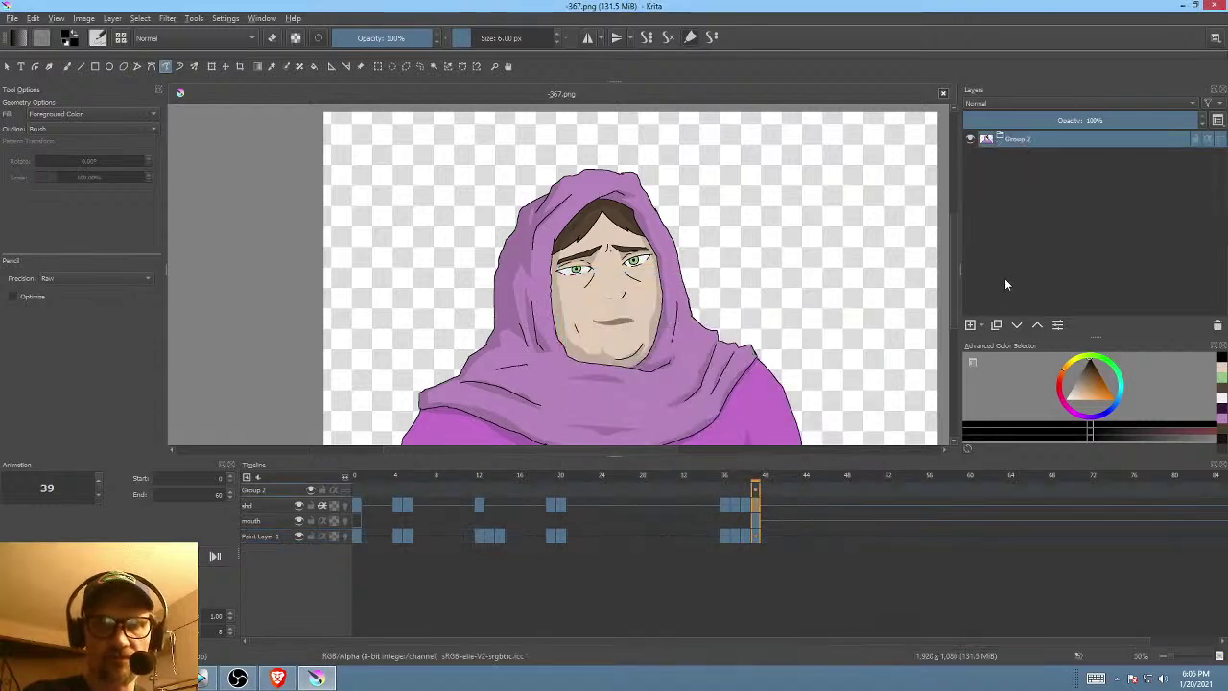
click(970, 326)
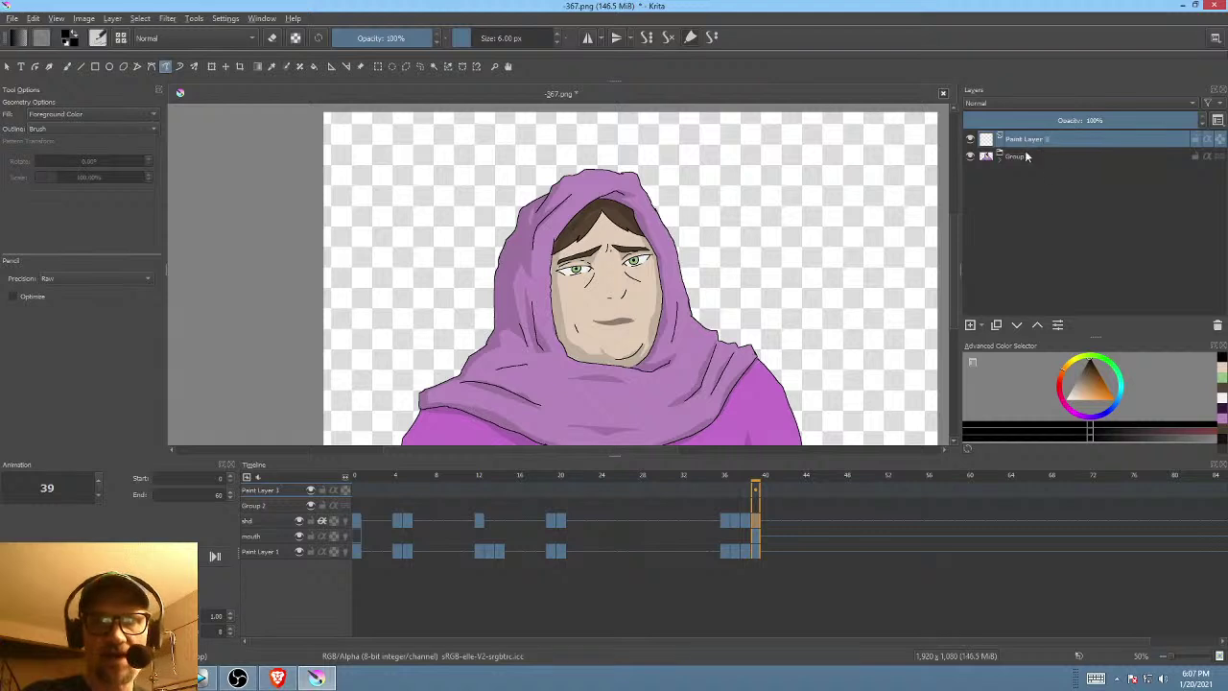
click(999, 156)
click(1006, 158)
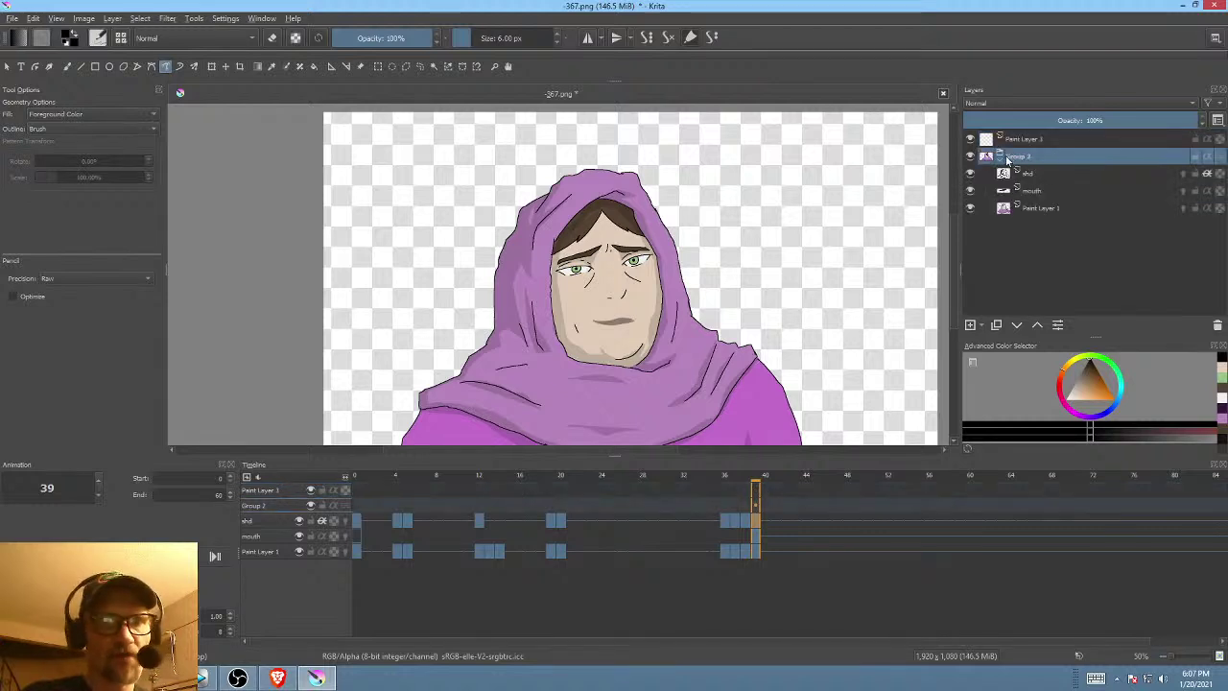
click(1001, 158)
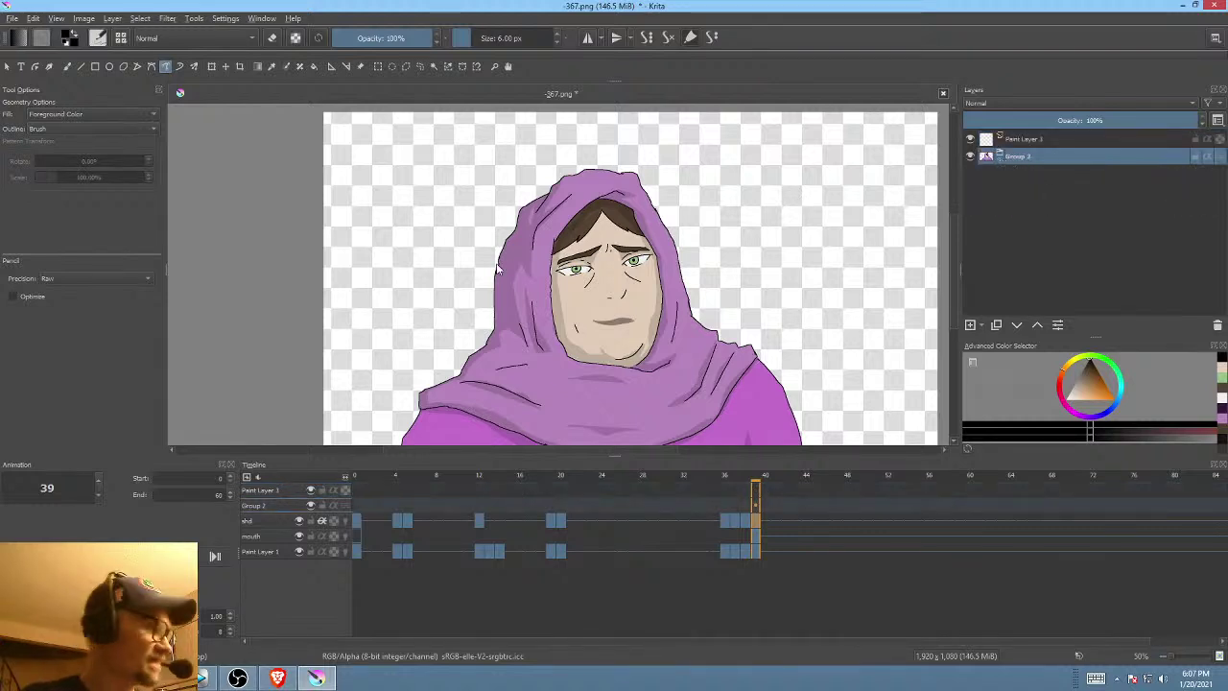
key(ctrl+s)
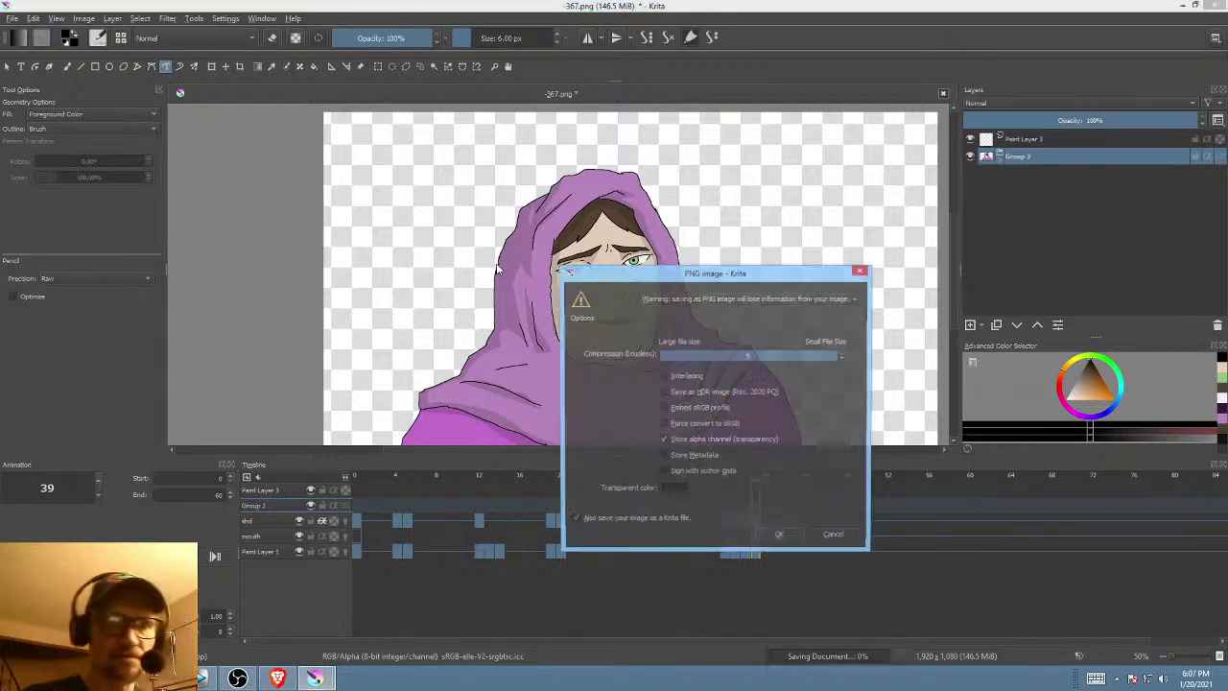
click(778, 537)
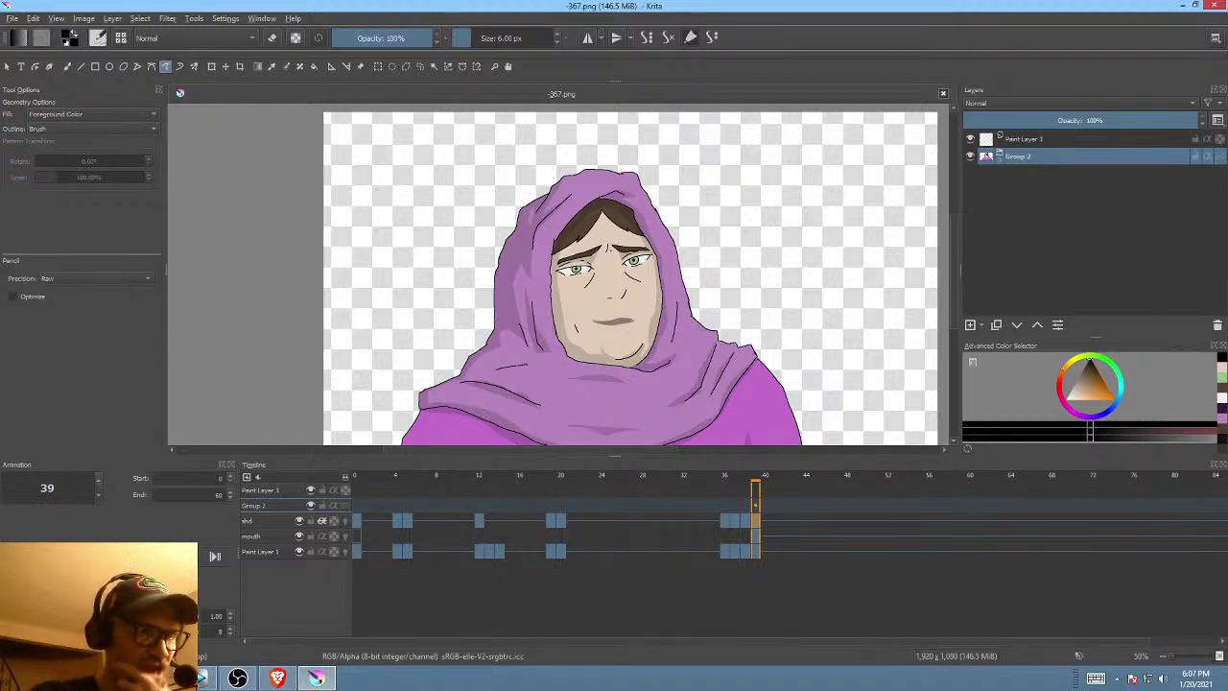
- Switch to Vegas Pro and preview the woman's preceding shot near the end of the 366 clip
key(alt+Tab)
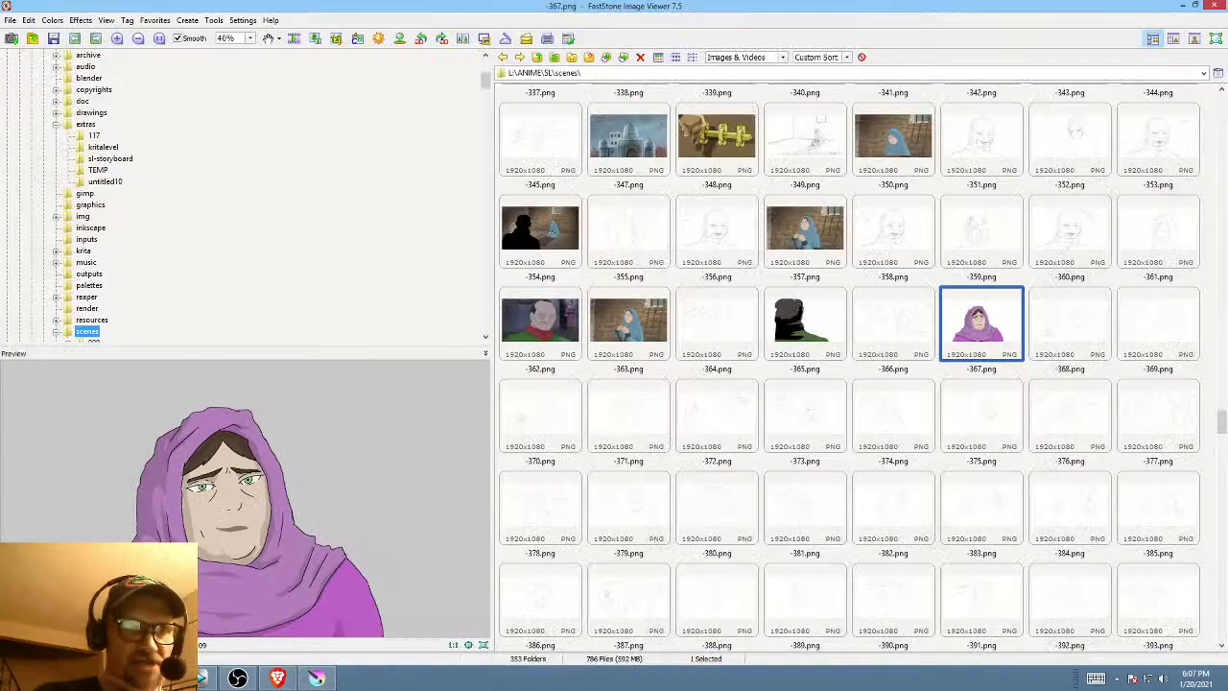
key(alt+Tab)
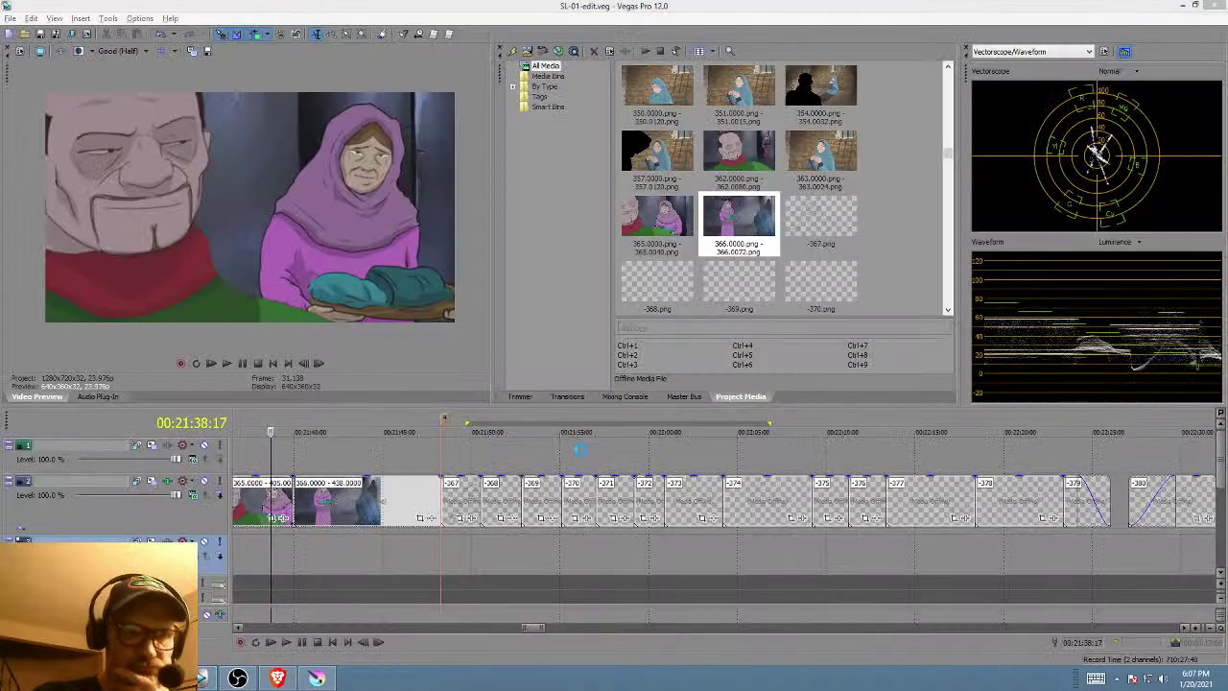
click(496, 558)
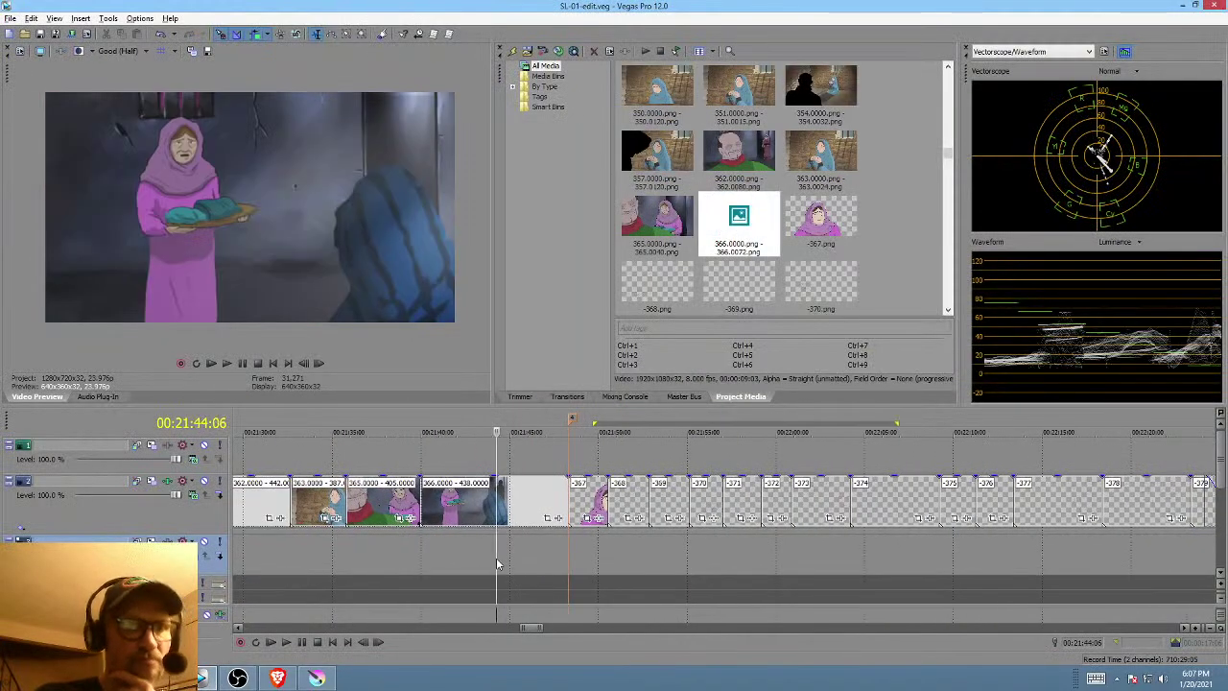
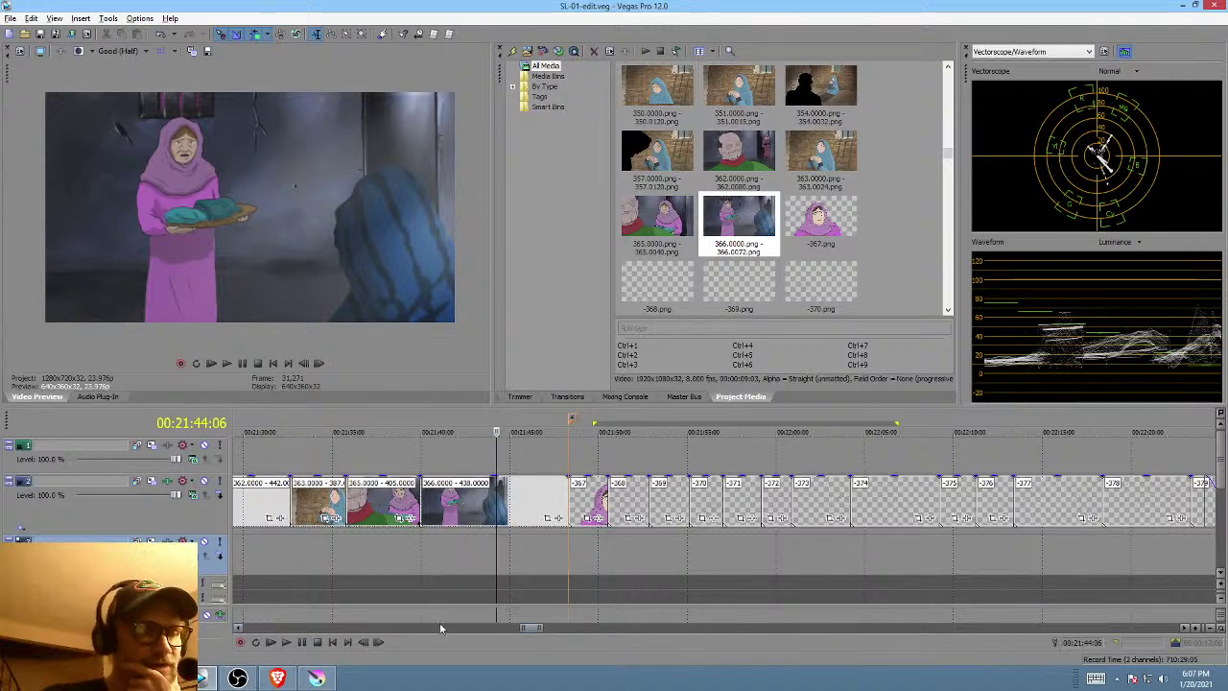
- Switch to FastStone Image Viewer and go back through the previously visited folders to scenes\325
click(317, 678)
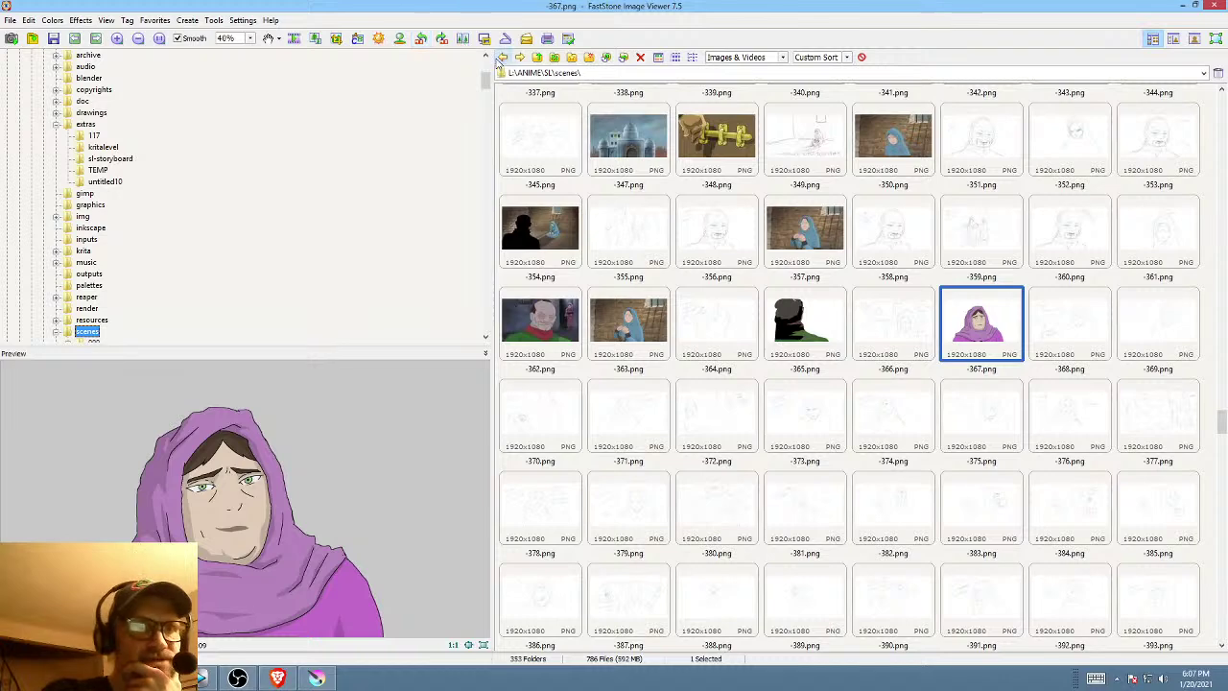
click(501, 58)
click(501, 57)
click(501, 57)
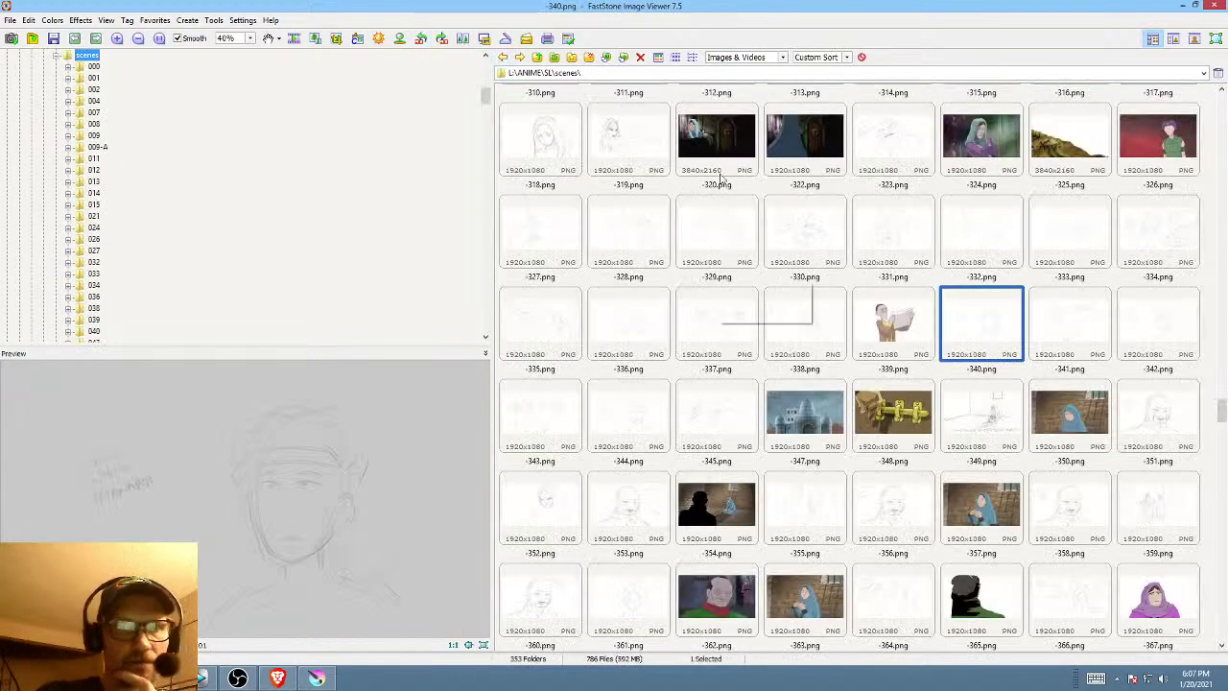
click(501, 58)
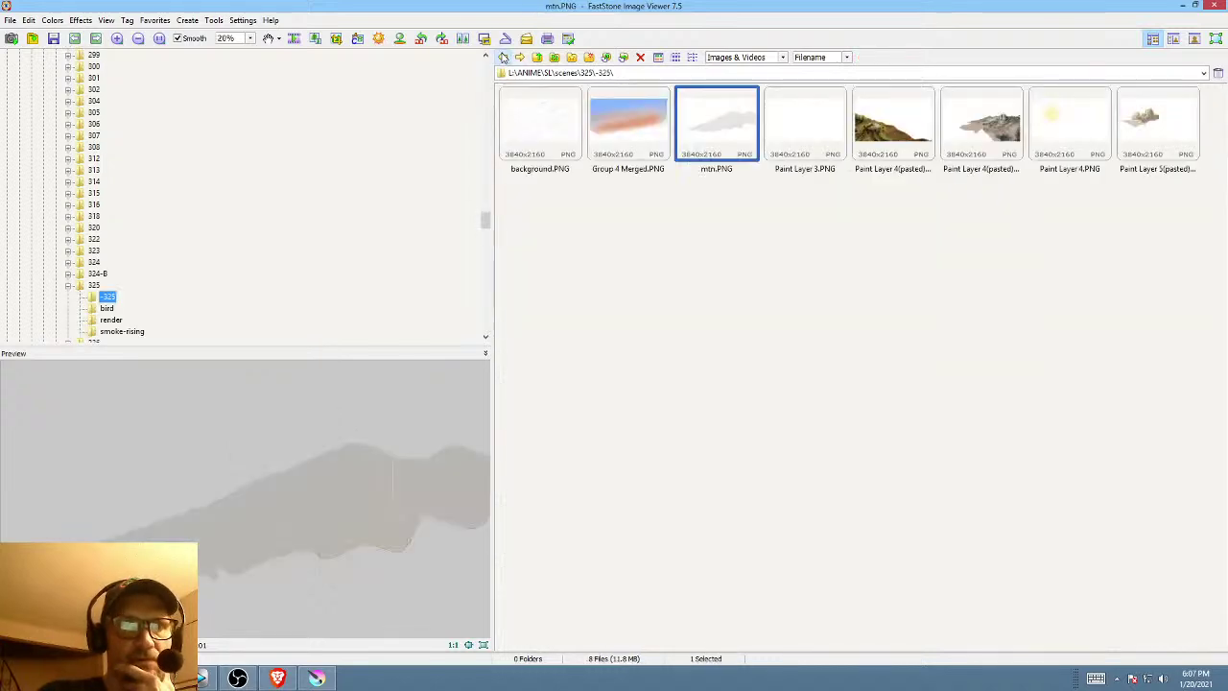
click(501, 58)
click(501, 58)
click(501, 58)
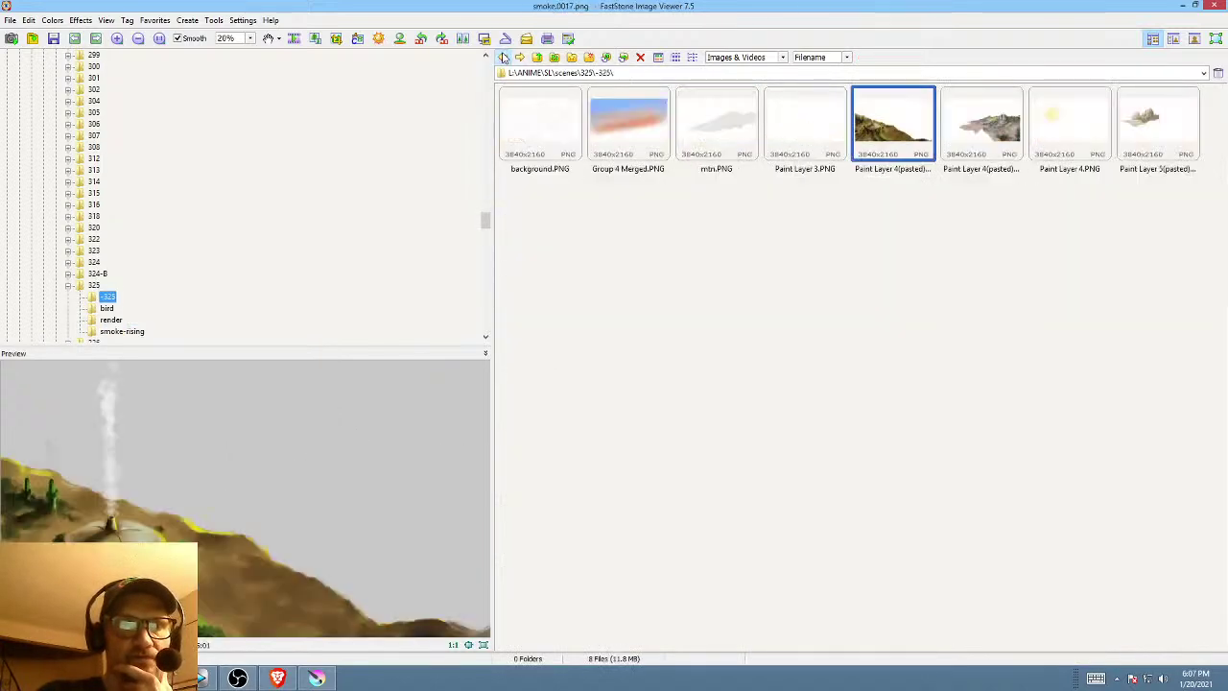
click(501, 58)
click(505, 58)
click(505, 57)
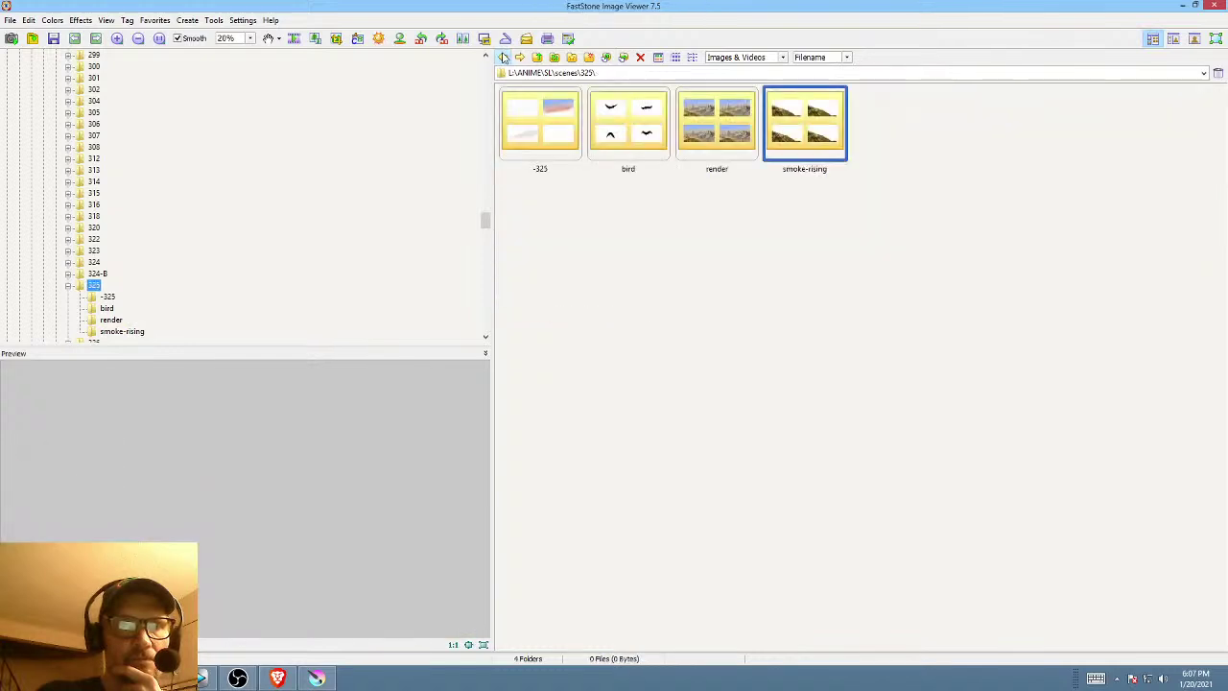
- Open the SL extras folder and select the dark blue prison wall background DW.0003.tif
scroll(251, 194, up, 8)
scroll(251, 194, up, 20)
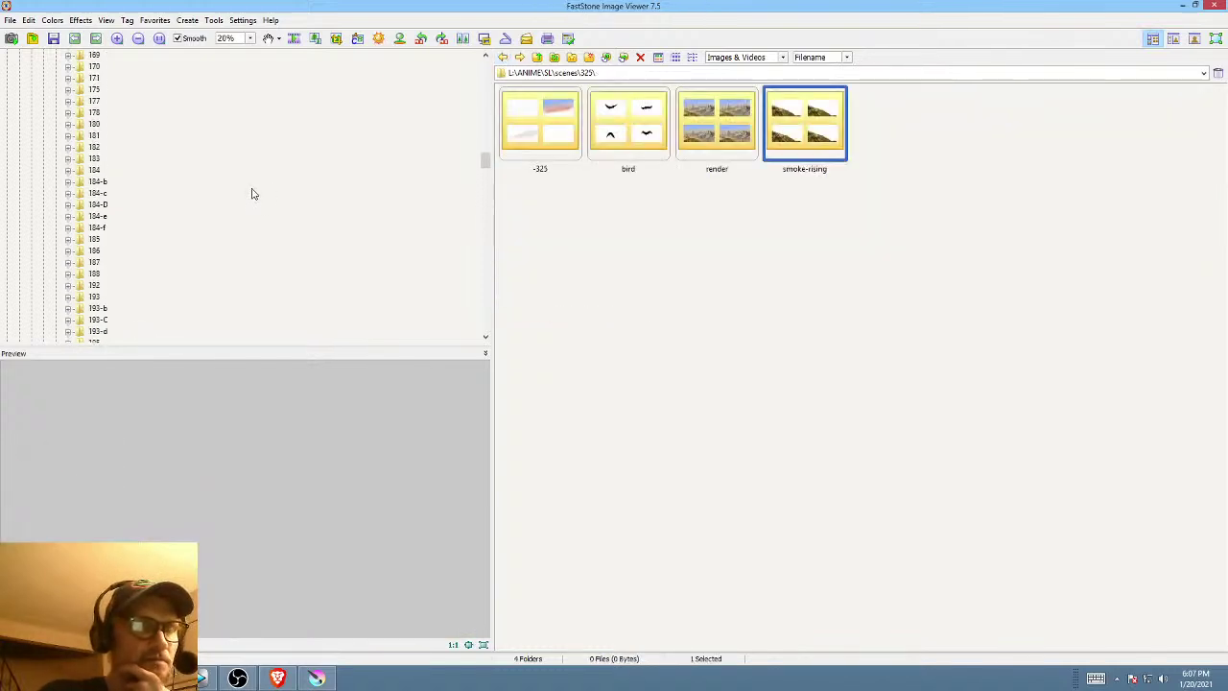
scroll(251, 194, up, 15)
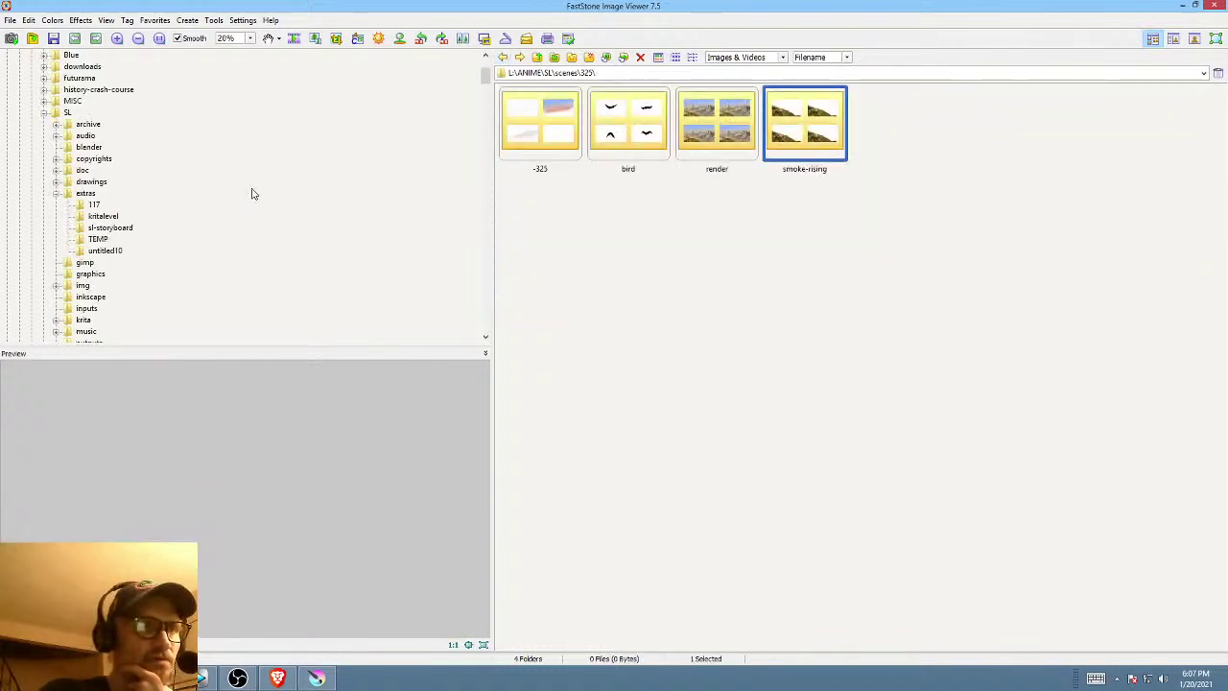
click(90, 159)
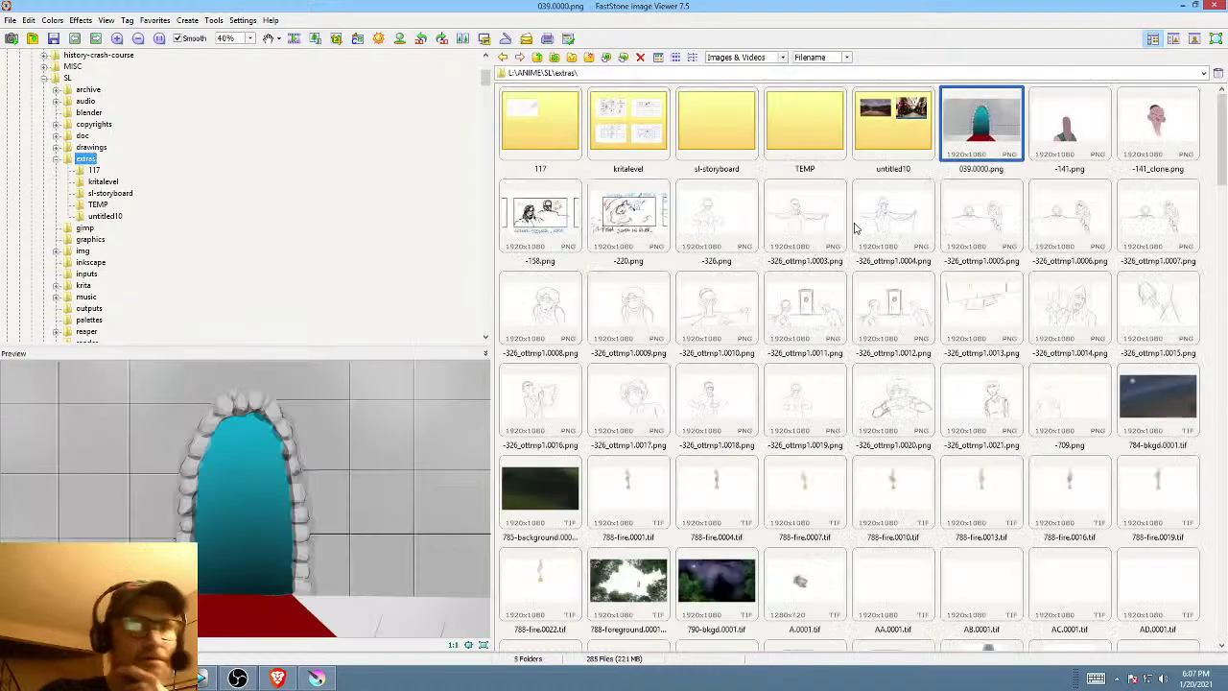
scroll(931, 293, down, 5)
scroll(931, 293, down, 15)
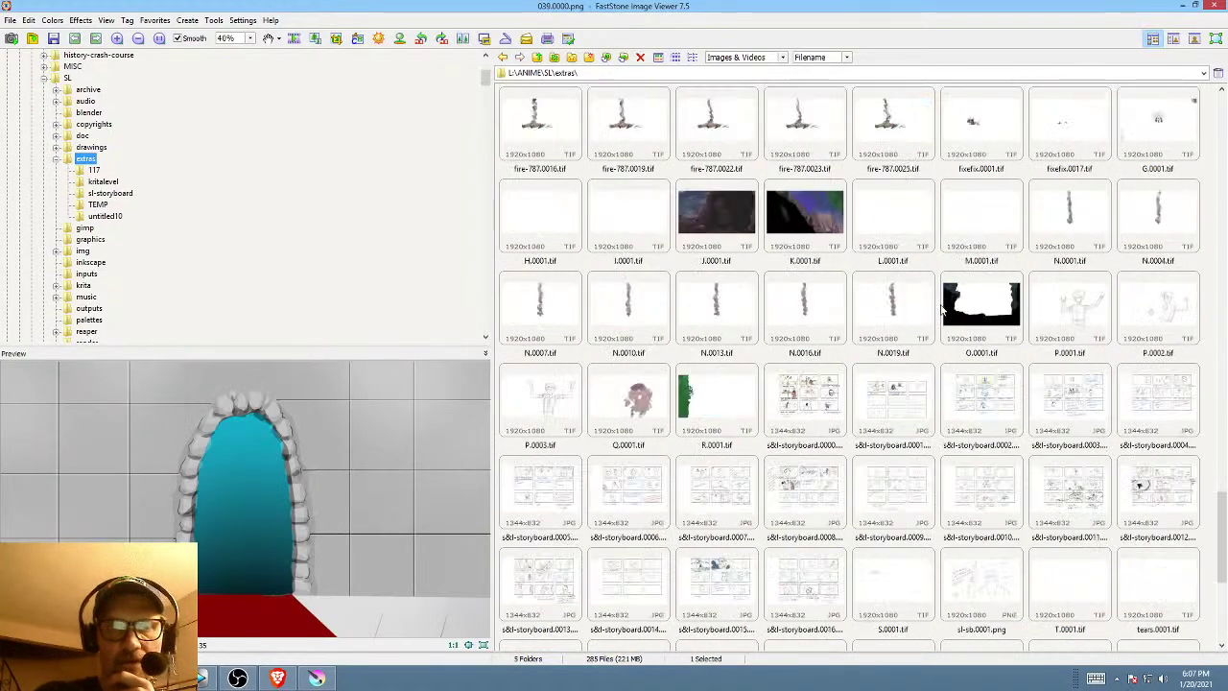
scroll(902, 240, up, 5)
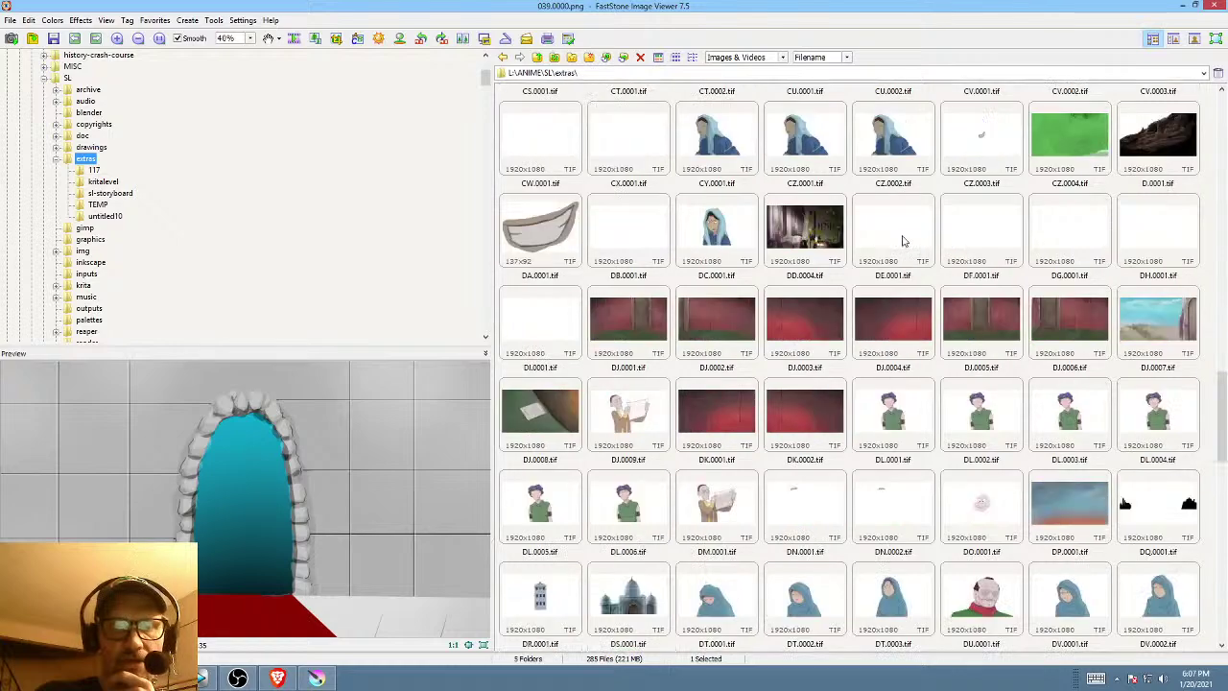
scroll(901, 240, up, 6)
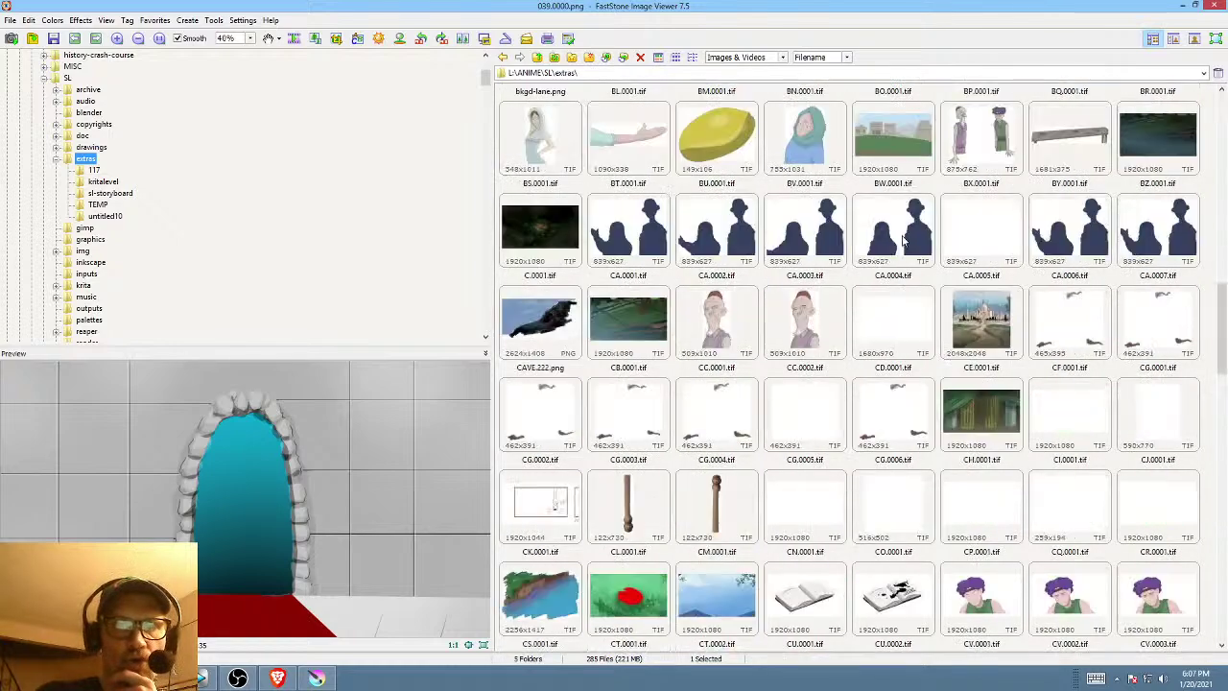
scroll(901, 239, up, 10)
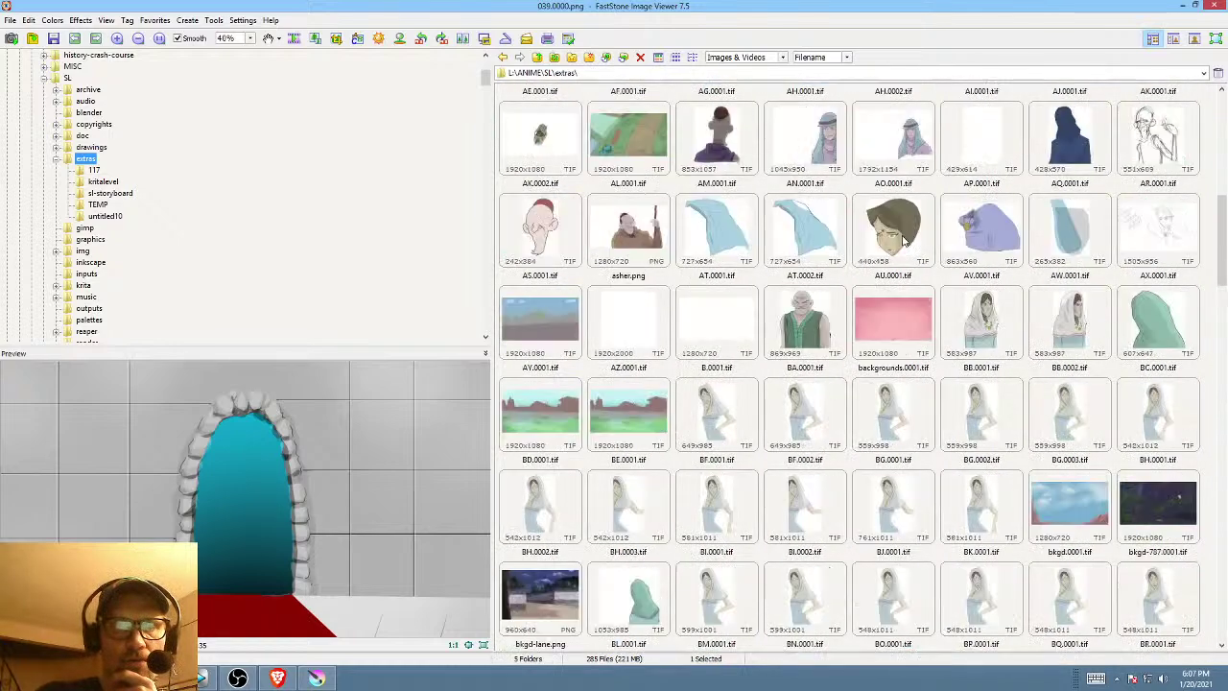
scroll(902, 247, down, 15)
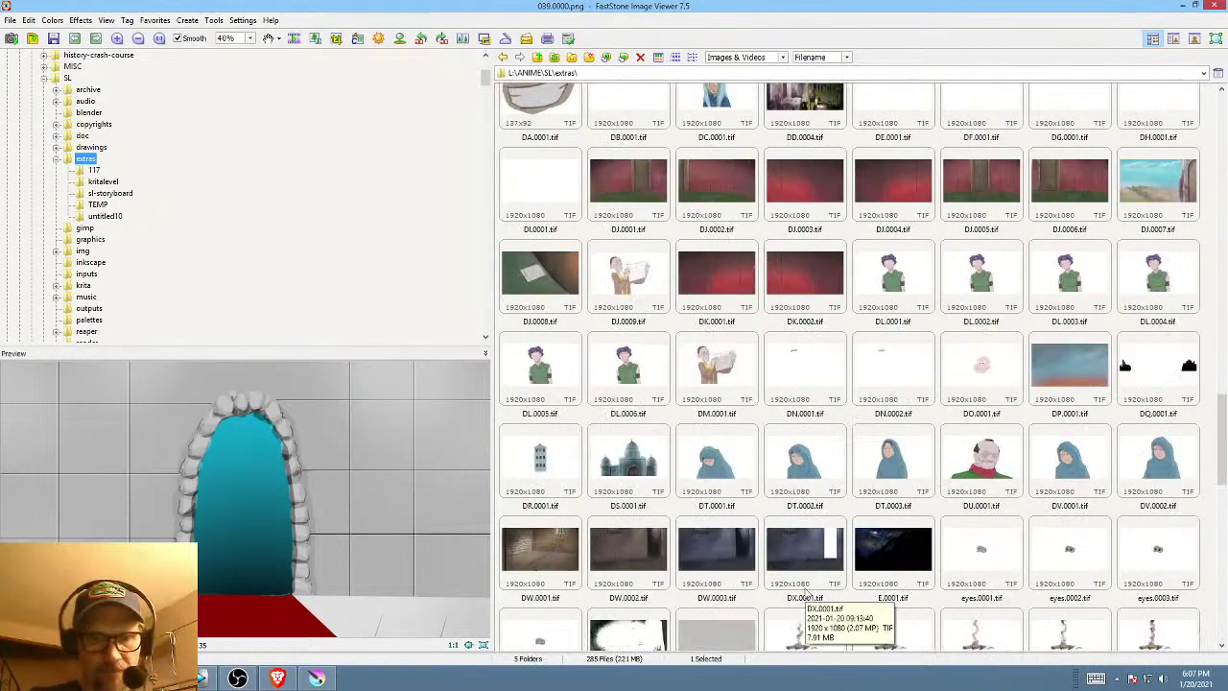
click(718, 555)
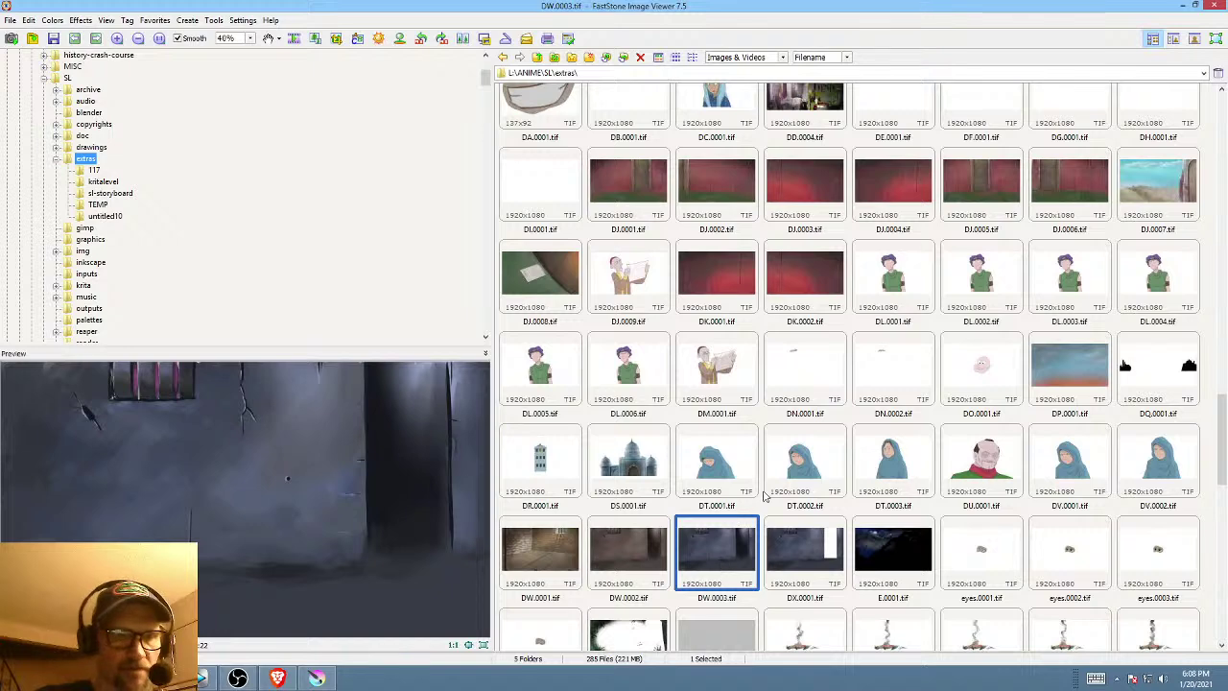
scroll(835, 422, down, 2)
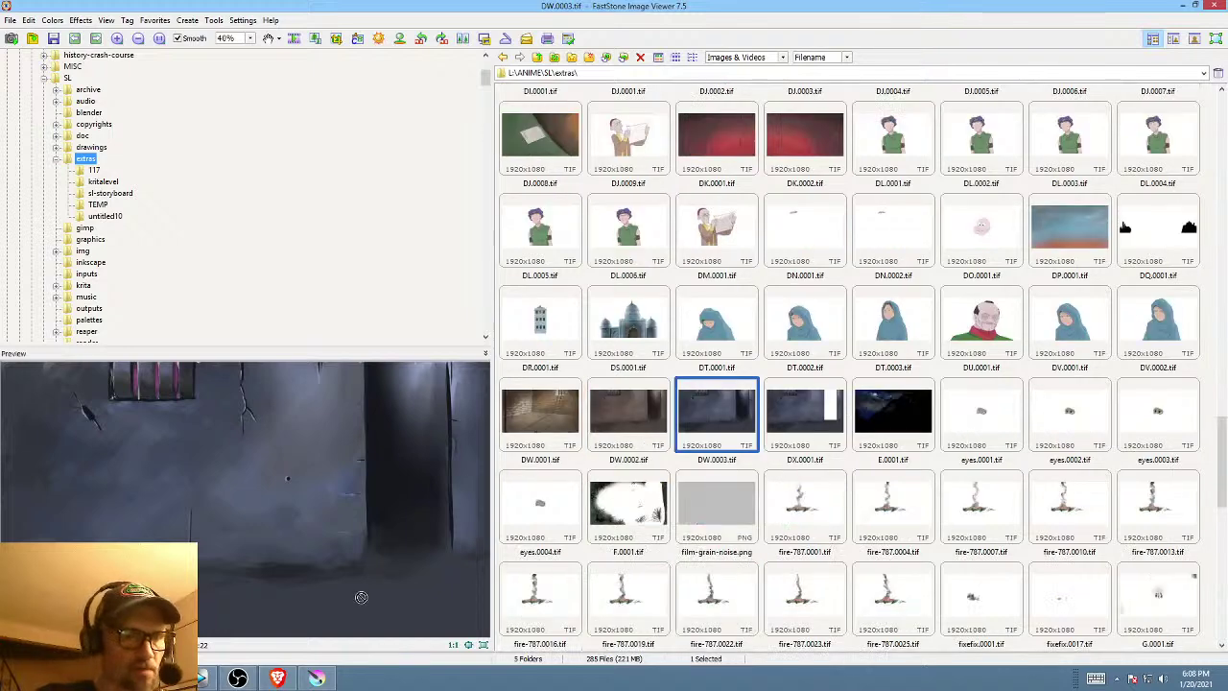
- Insert DW.0003.tif into the Krita document as a new layer and place it below Group 2
click(315, 678)
drag(480, 479, 648, 346)
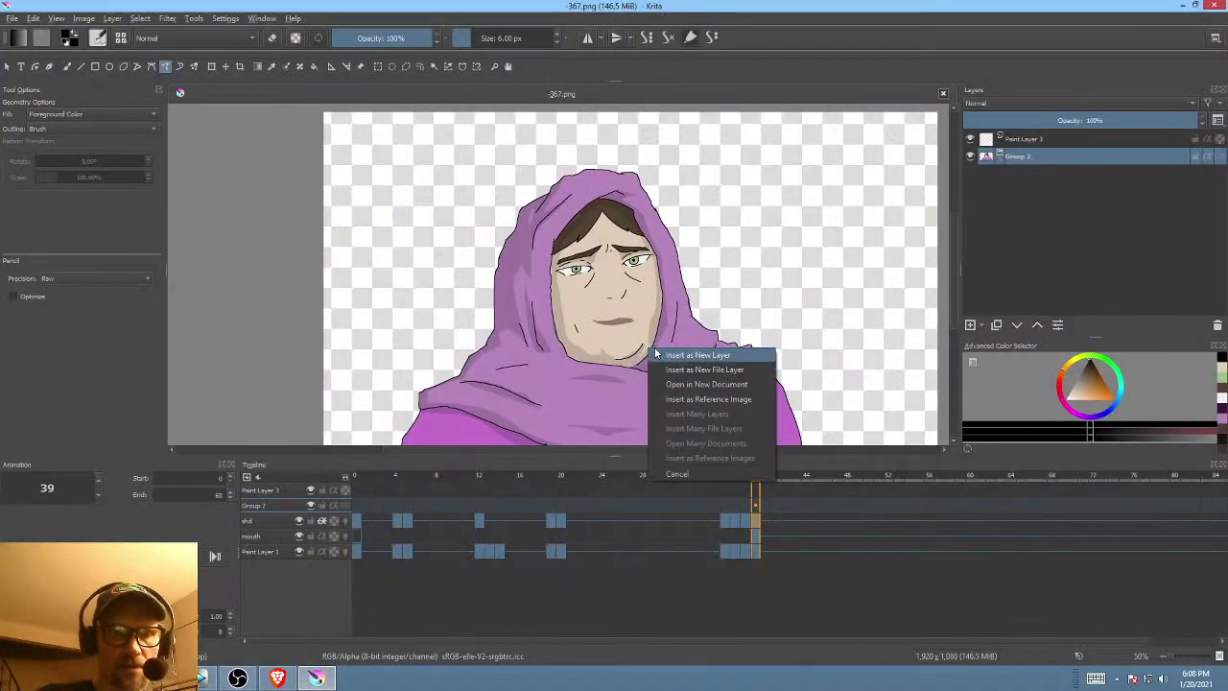
click(683, 356)
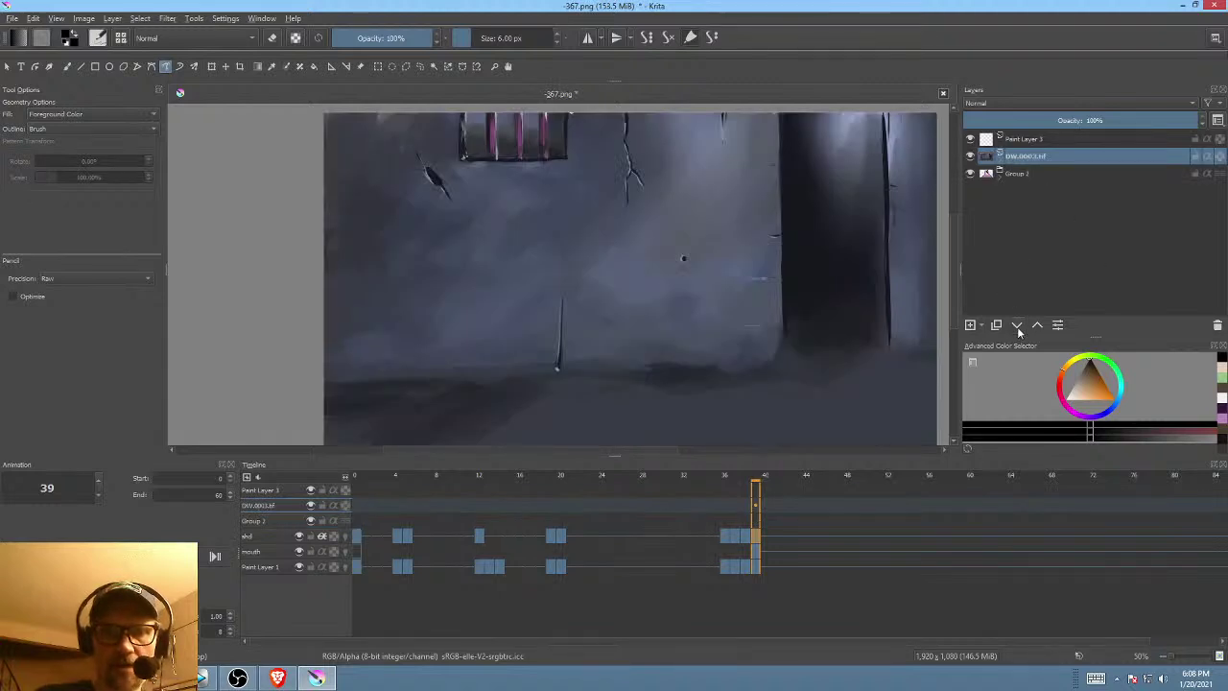
click(1018, 328)
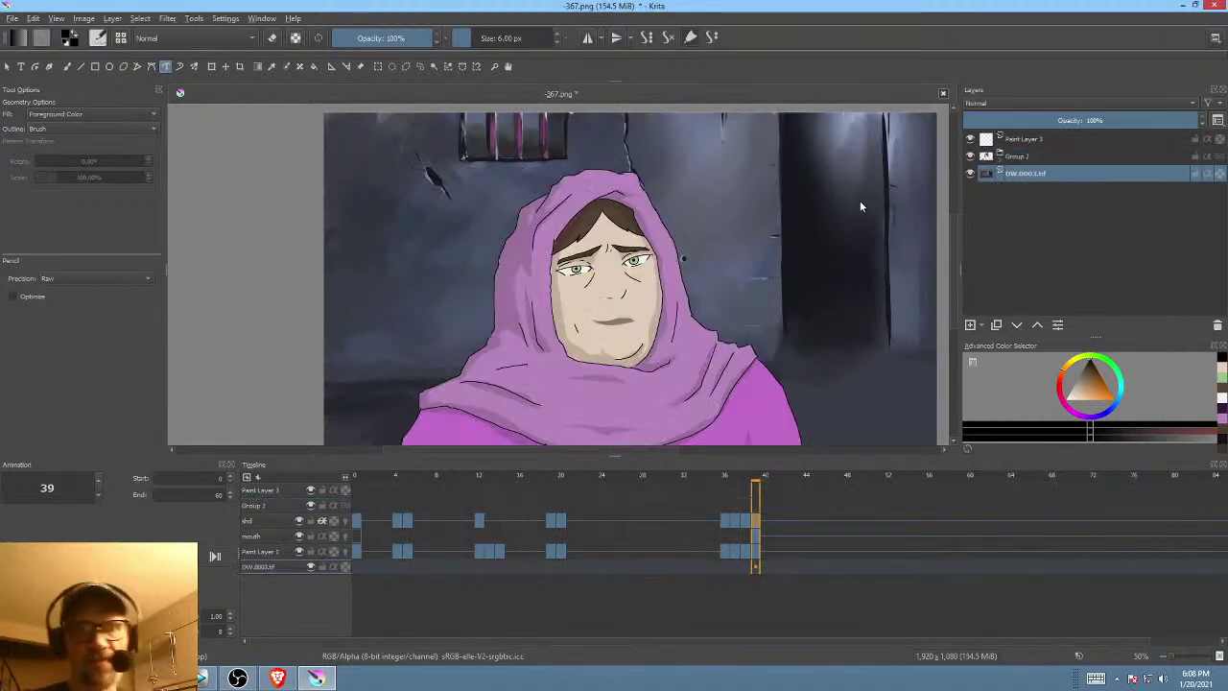
- Transform the DW.0003.tif background layer, enlarging it well beyond the canvas edges and shifting it behind the woman
scroll(862, 200, down, 2)
drag(861, 200, 805, 203)
key(ctrl+t)
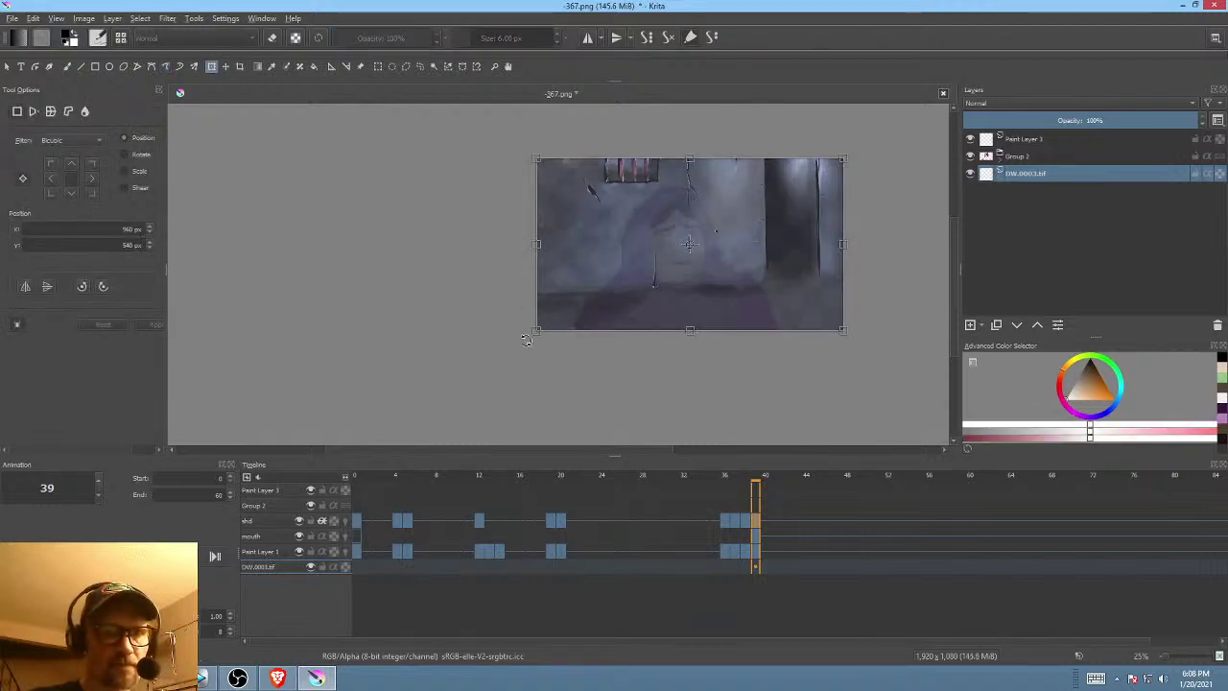
drag(537, 328, 446, 406)
drag(760, 284, 775, 307)
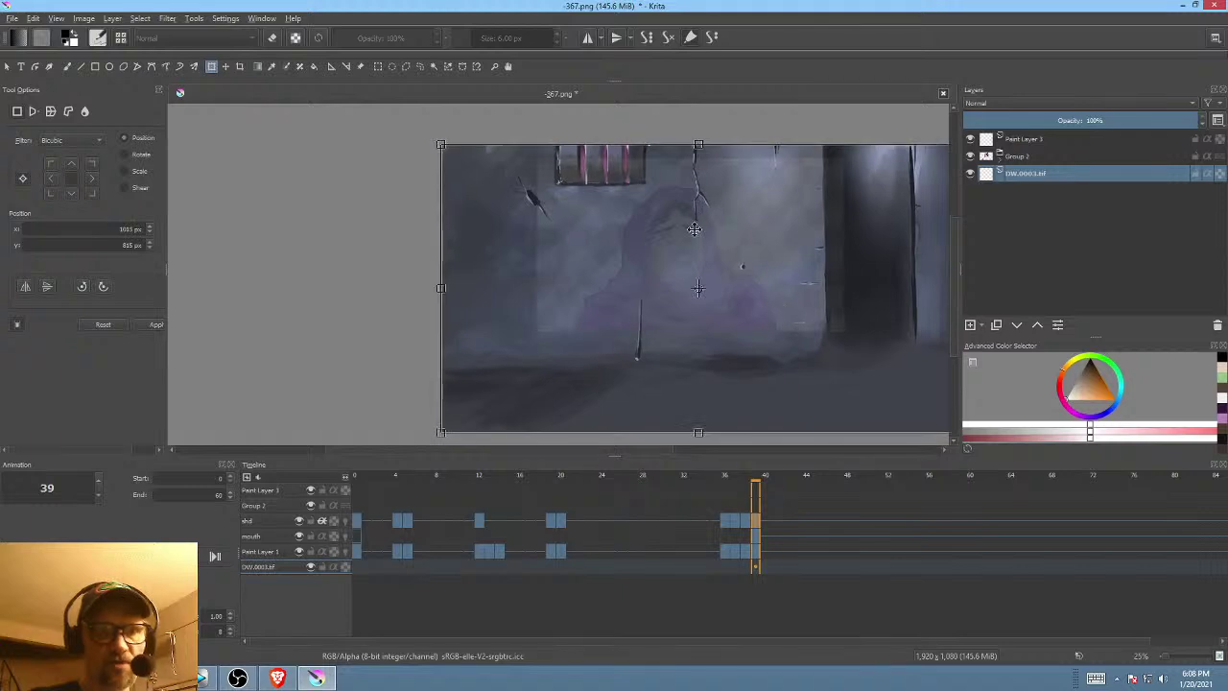
key(Return)
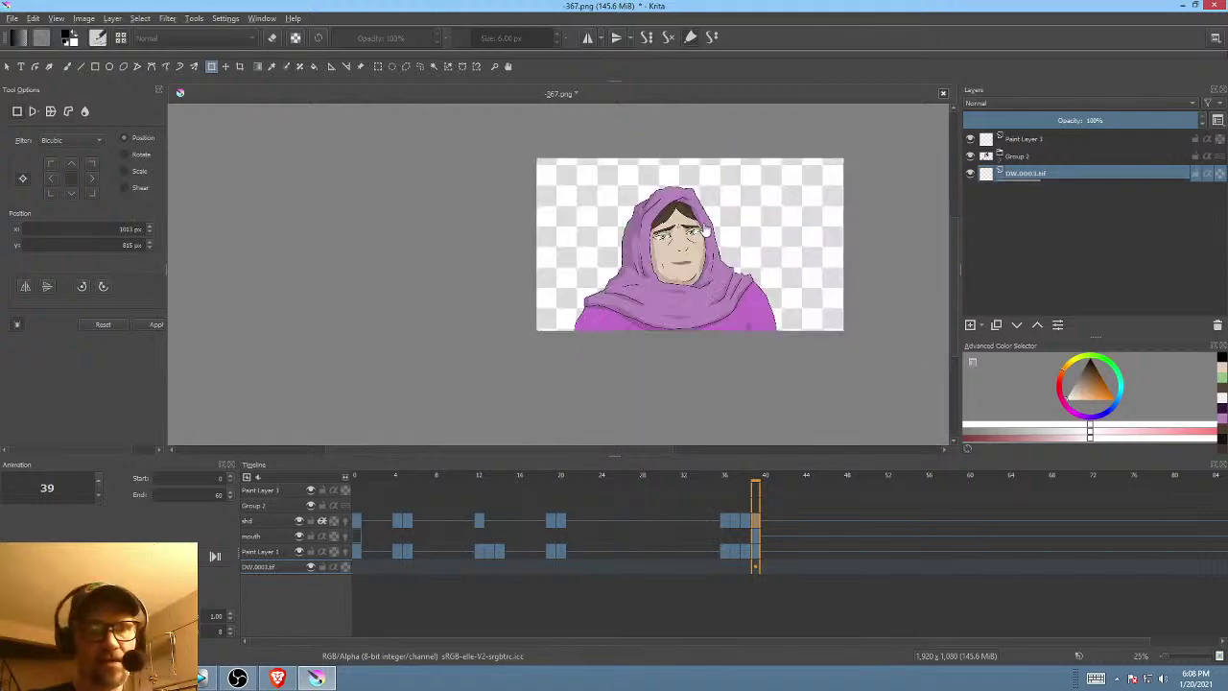
- Stretch the background taller and reposition it at about x 1213, y 1219 px, framing the barred window behind the woman's head
click(784, 283)
drag(751, 273, 802, 284)
key(Return)
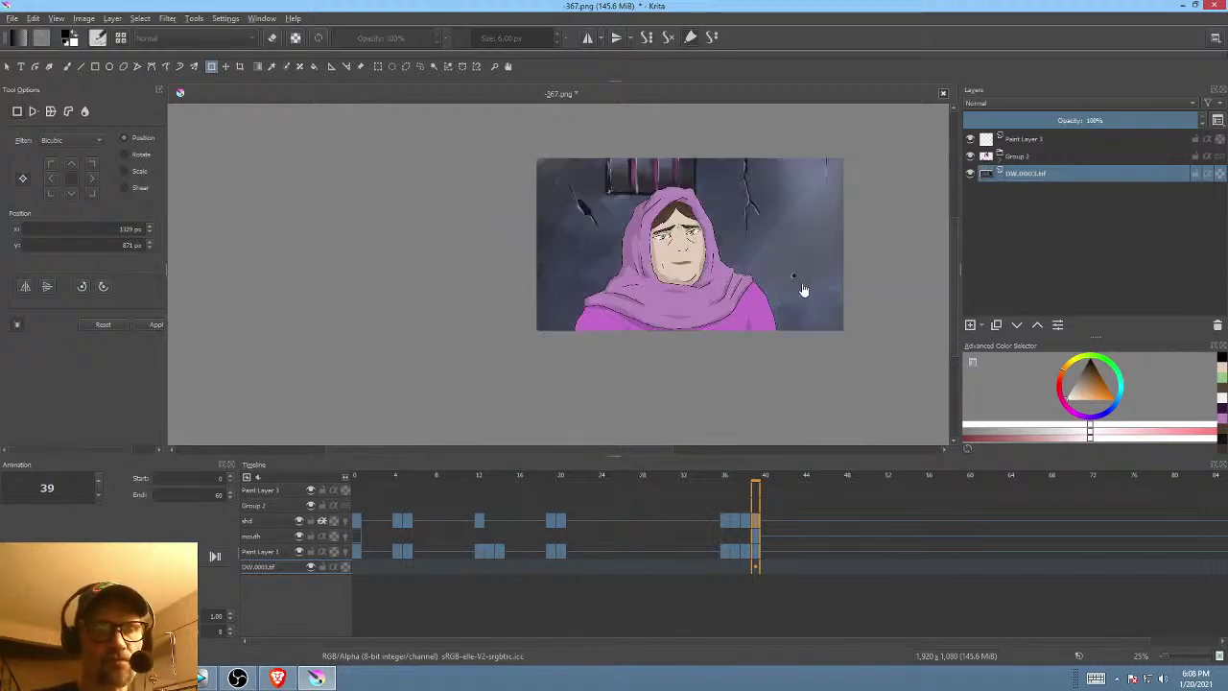
drag(804, 290, 738, 314)
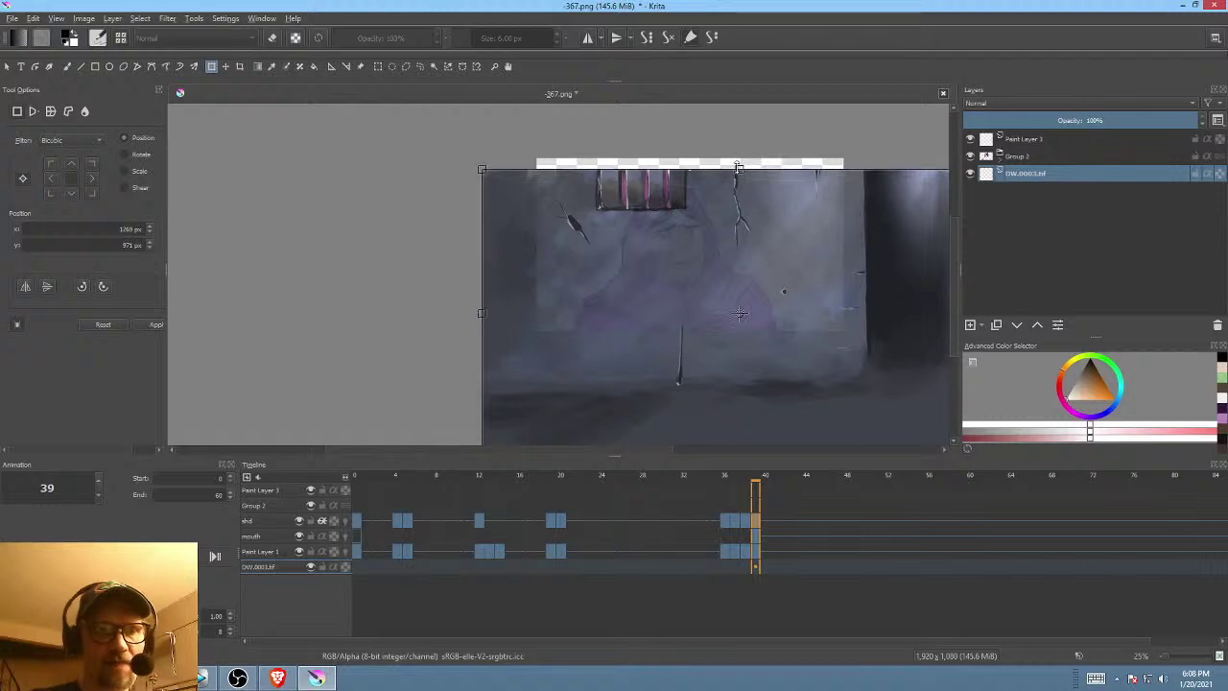
key(Return)
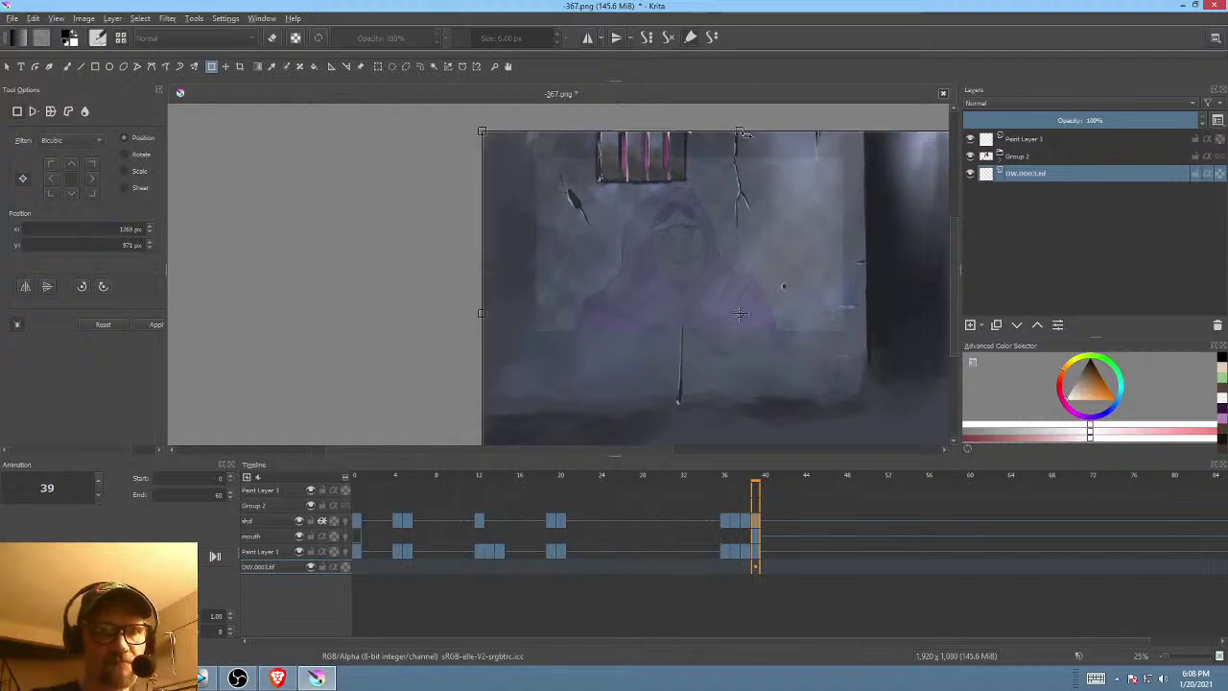
drag(739, 314, 758, 237)
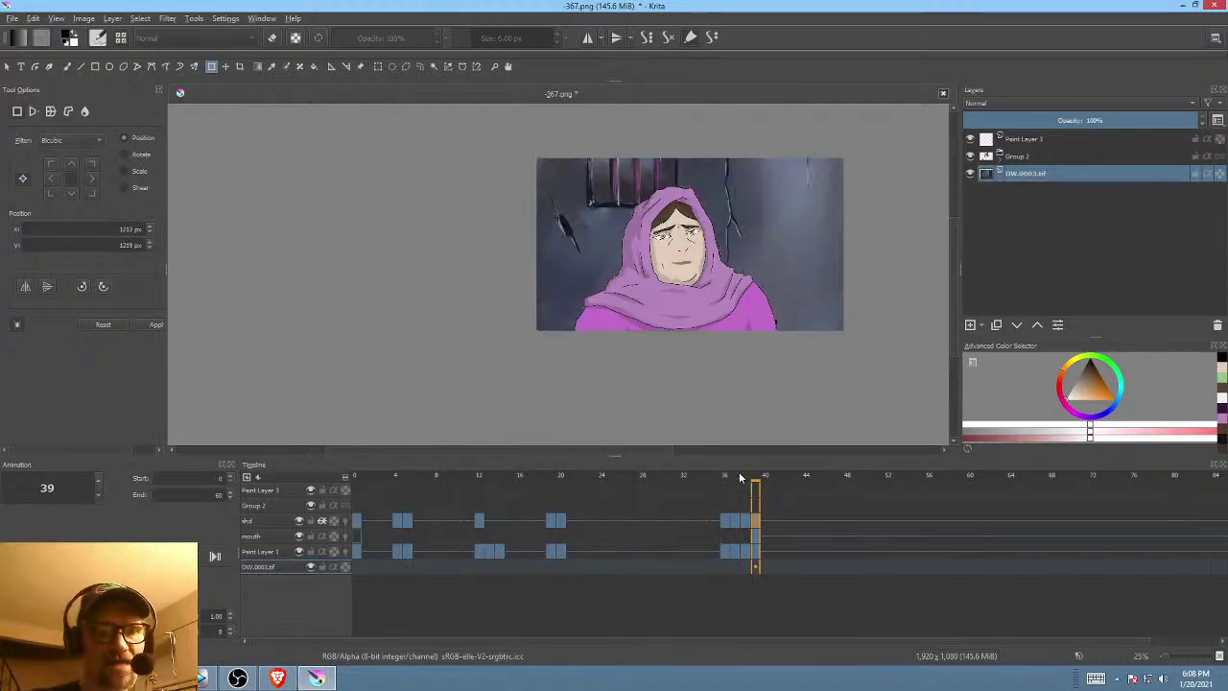
- Compare the background placement behind the woman at frames 10, 39 and 0 of the animation
drag(740, 477, 461, 490)
click(773, 207)
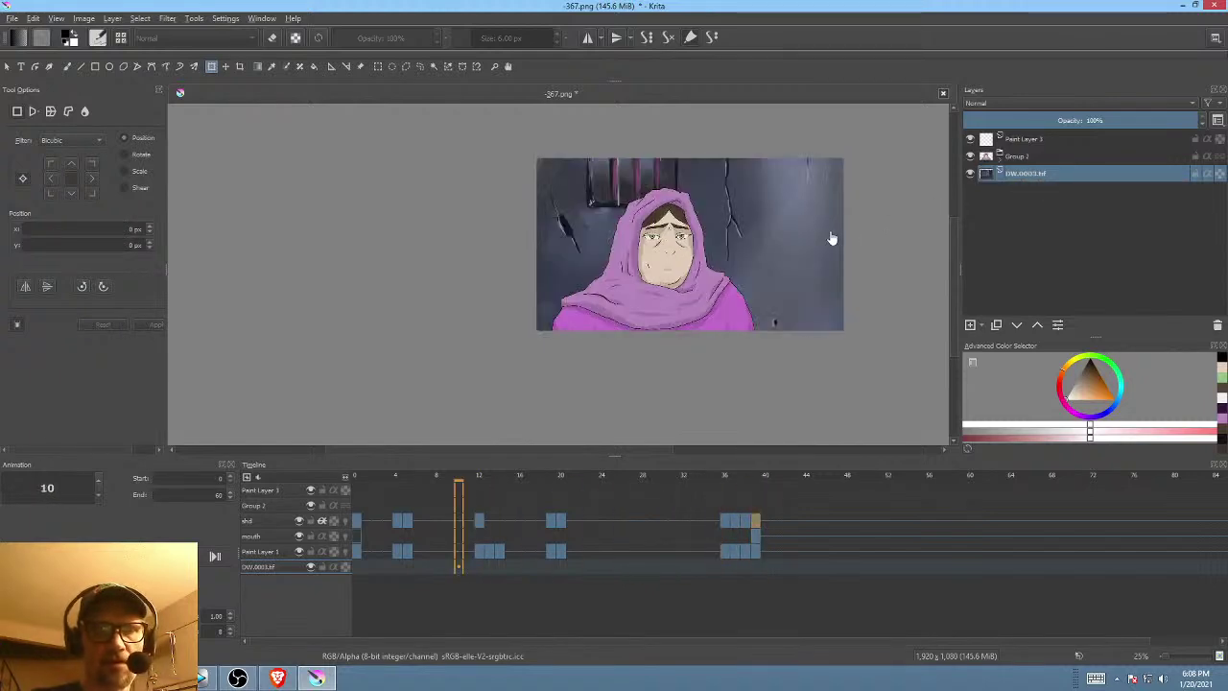
key(ctrl+z)
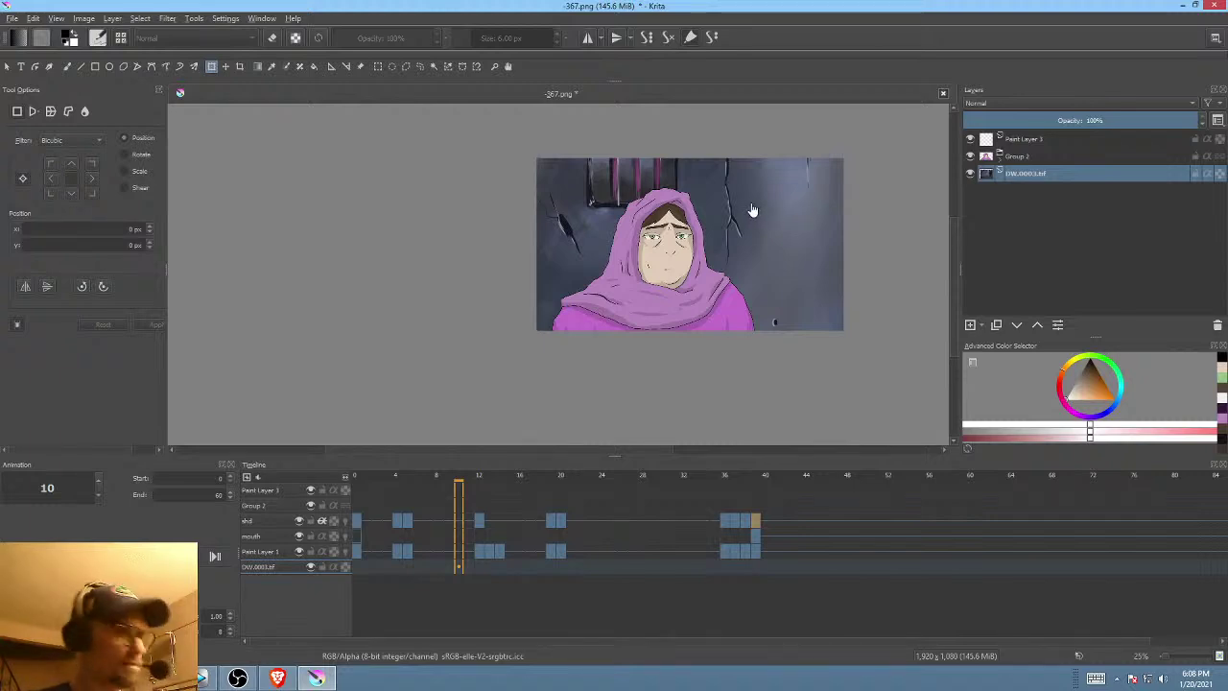
key(ctrl+z)
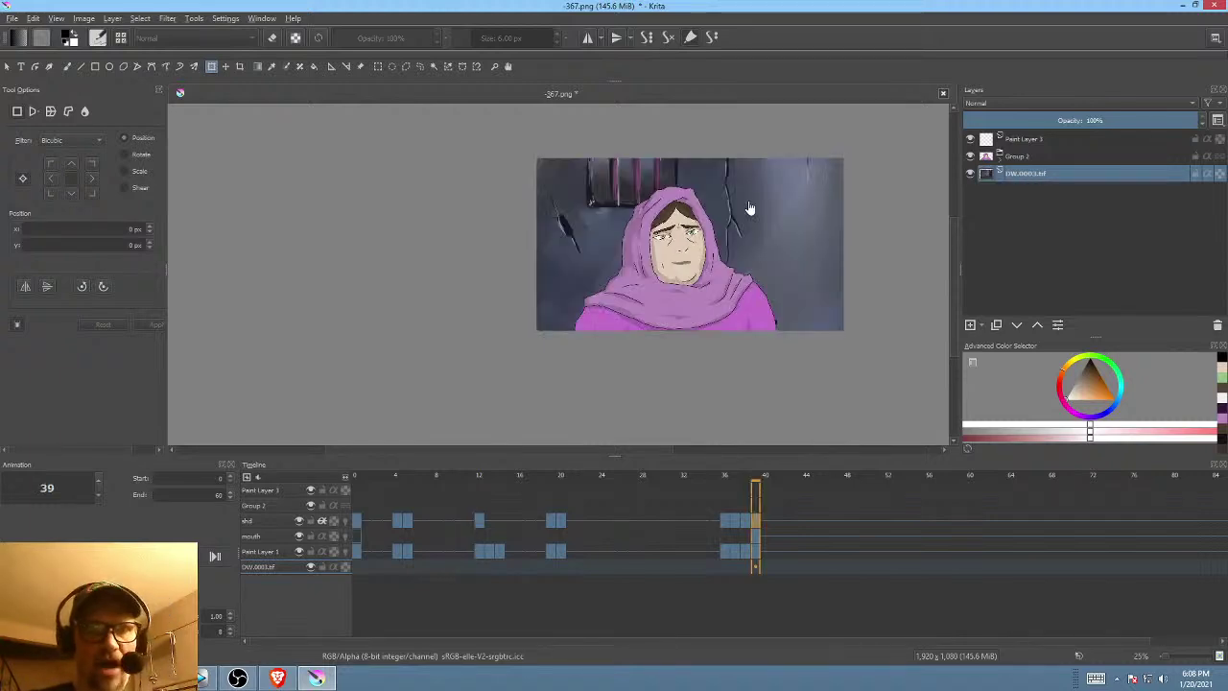
click(1038, 156)
click(1036, 174)
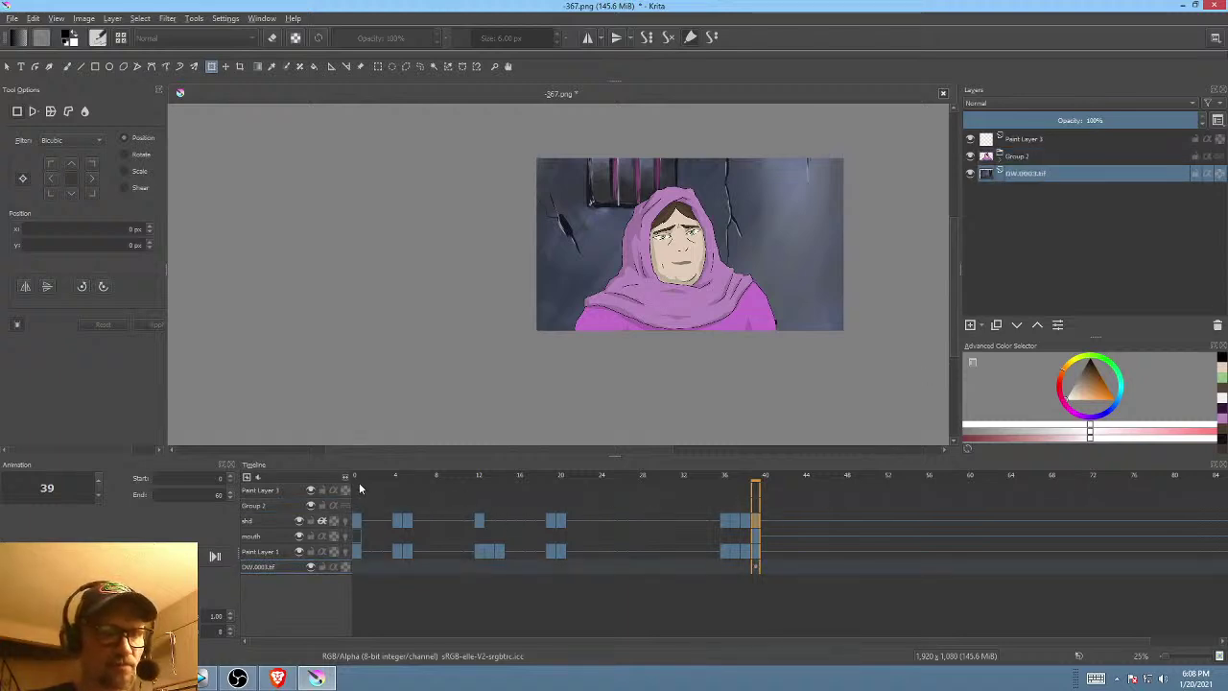
click(357, 488)
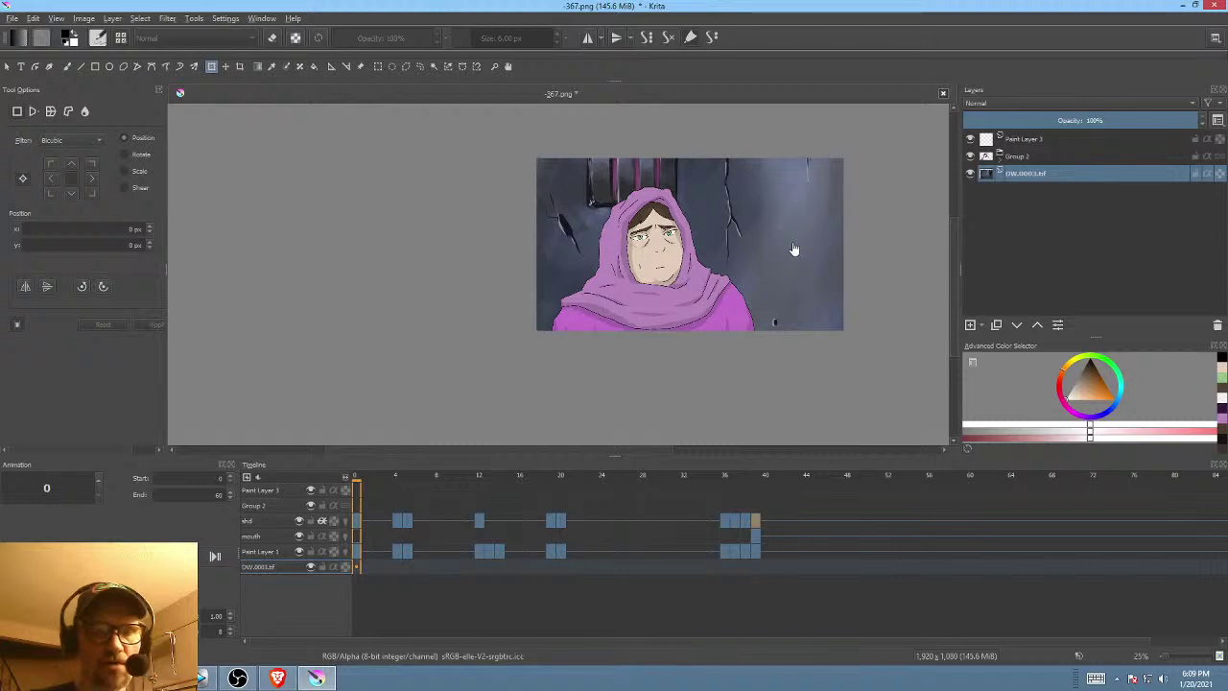
- Save the -367.png document, keeping the alpha channel and also storing a Krita copy
click(1022, 159)
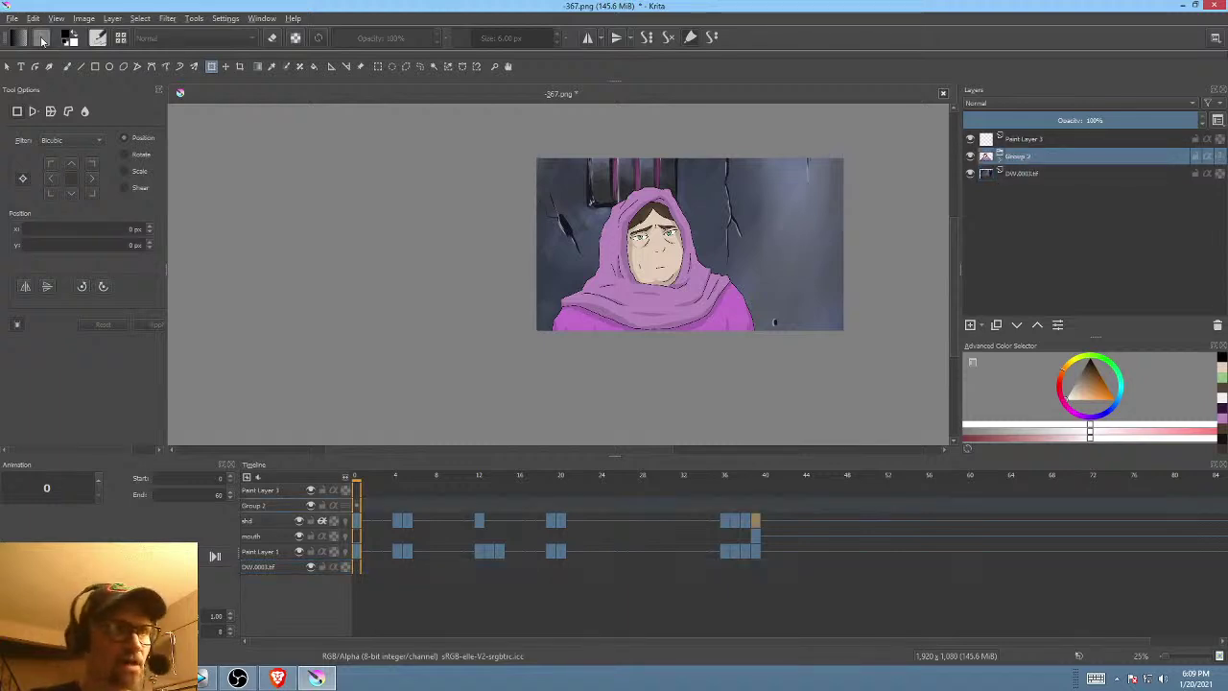
click(13, 18)
click(39, 78)
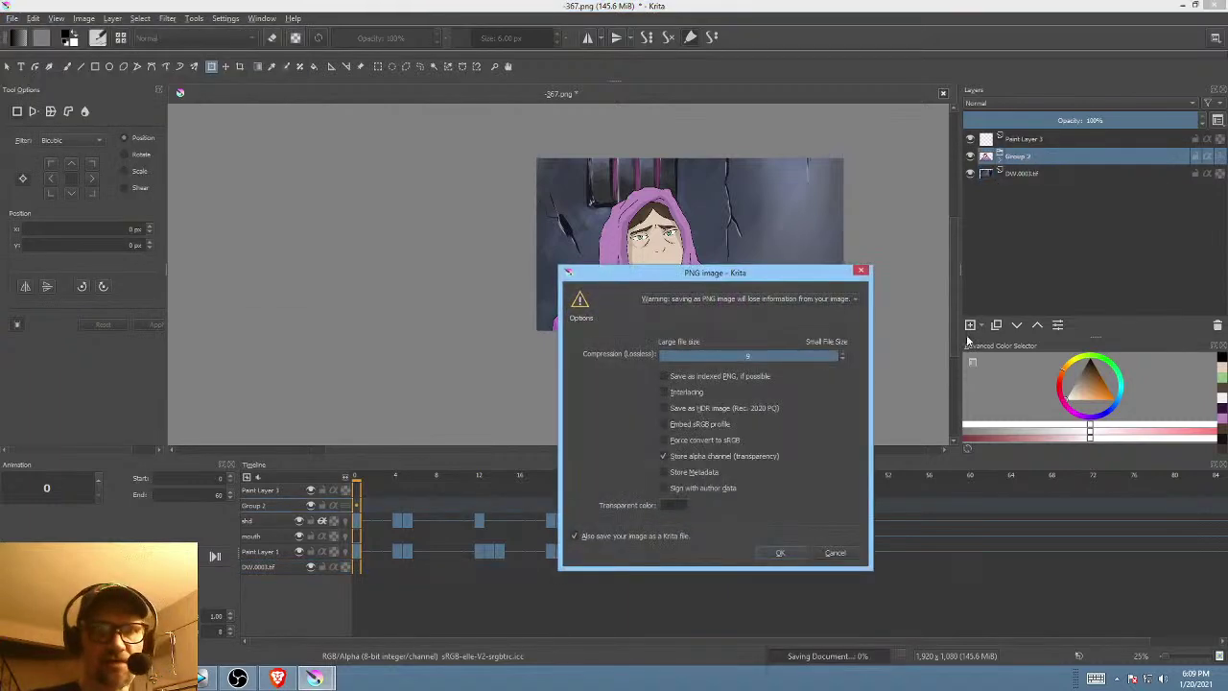
click(778, 551)
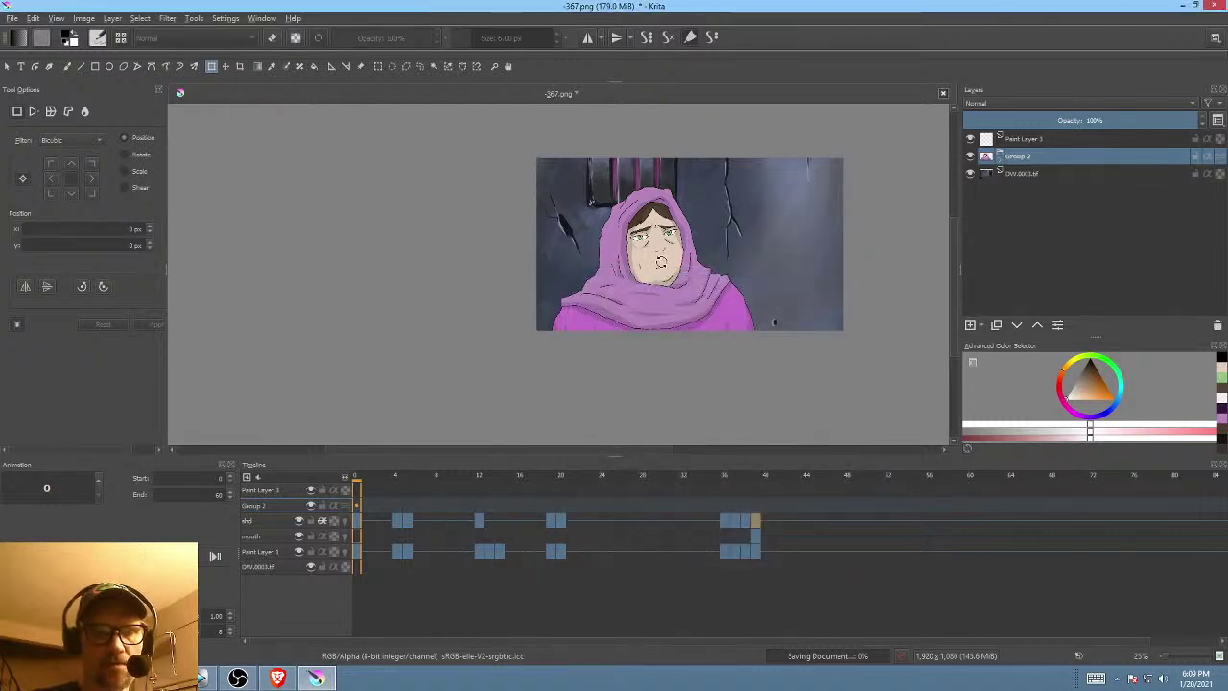
- Shift the DW.0003.tif background layer slightly to the left behind the woman and apply the transform
click(1052, 169)
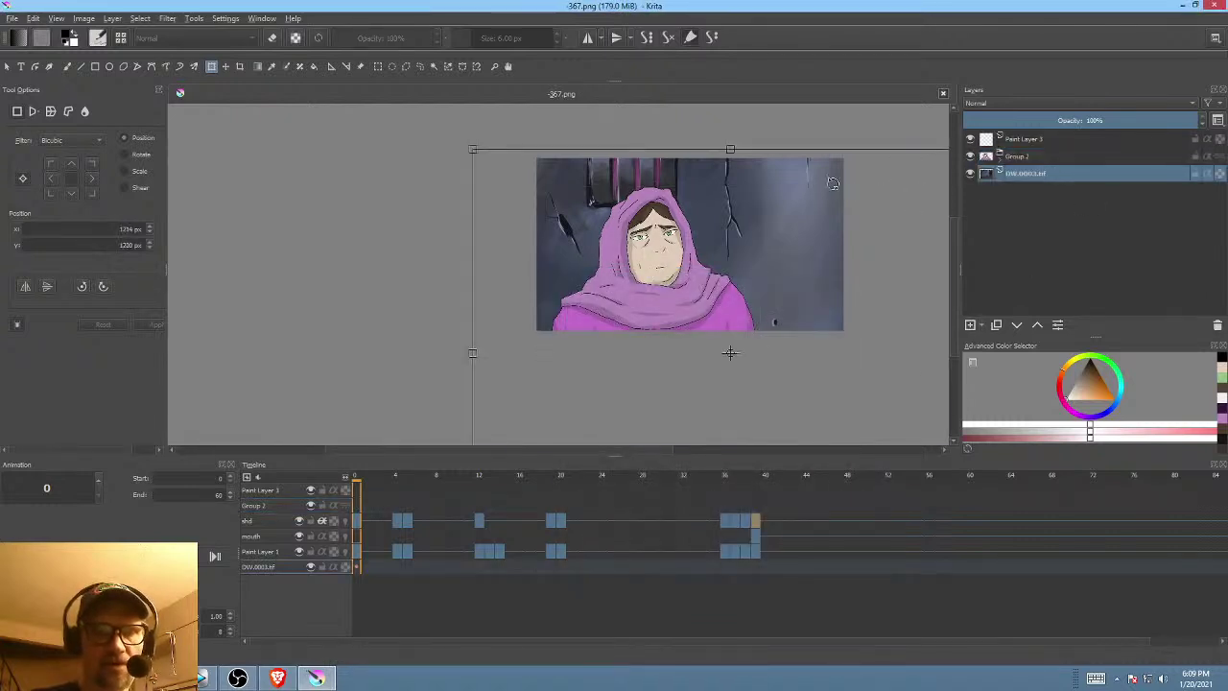
drag(834, 194, 805, 195)
key(Return)
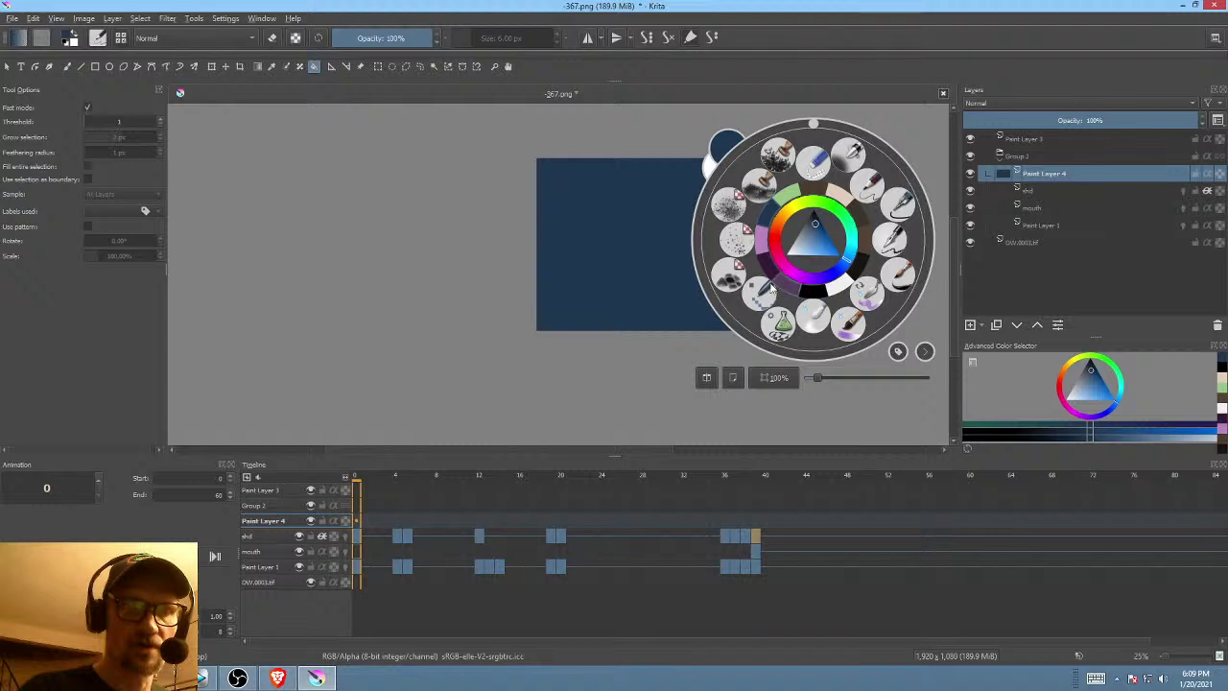
- Airbrush soft white light over the right side of the dark blue Paint Layer 4 at 600 px, and turn on its alpha inheritance
click(853, 161)
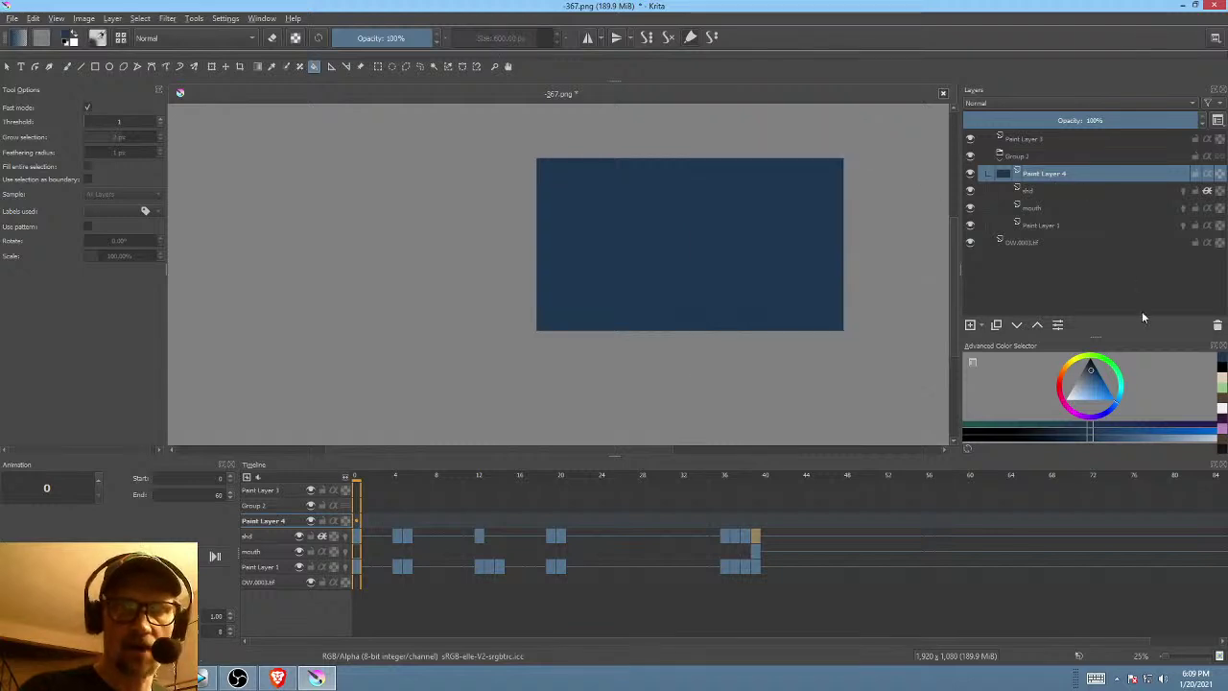
drag(1081, 386, 1064, 399)
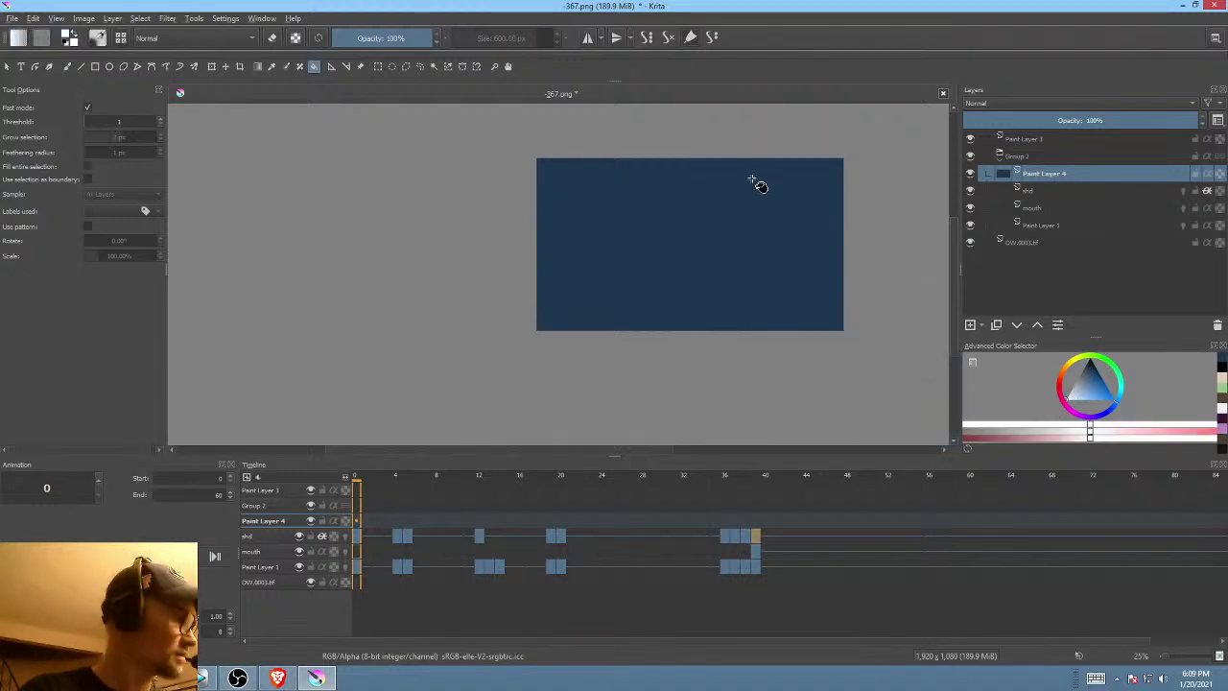
key(b)
mouse_move(695, 124)
mouse_down()
mouse_move(741, 258)
mouse_move(718, 128)
mouse_move(731, 327)
mouse_move(665, 139)
mouse_move(749, 353)
mouse_up()
mouse_move(667, 140)
mouse_down()
mouse_move(748, 373)
mouse_move(776, 329)
mouse_move(814, 316)
mouse_move(818, 142)
mouse_move(830, 288)
mouse_move(784, 236)
mouse_move(751, 251)
mouse_up()
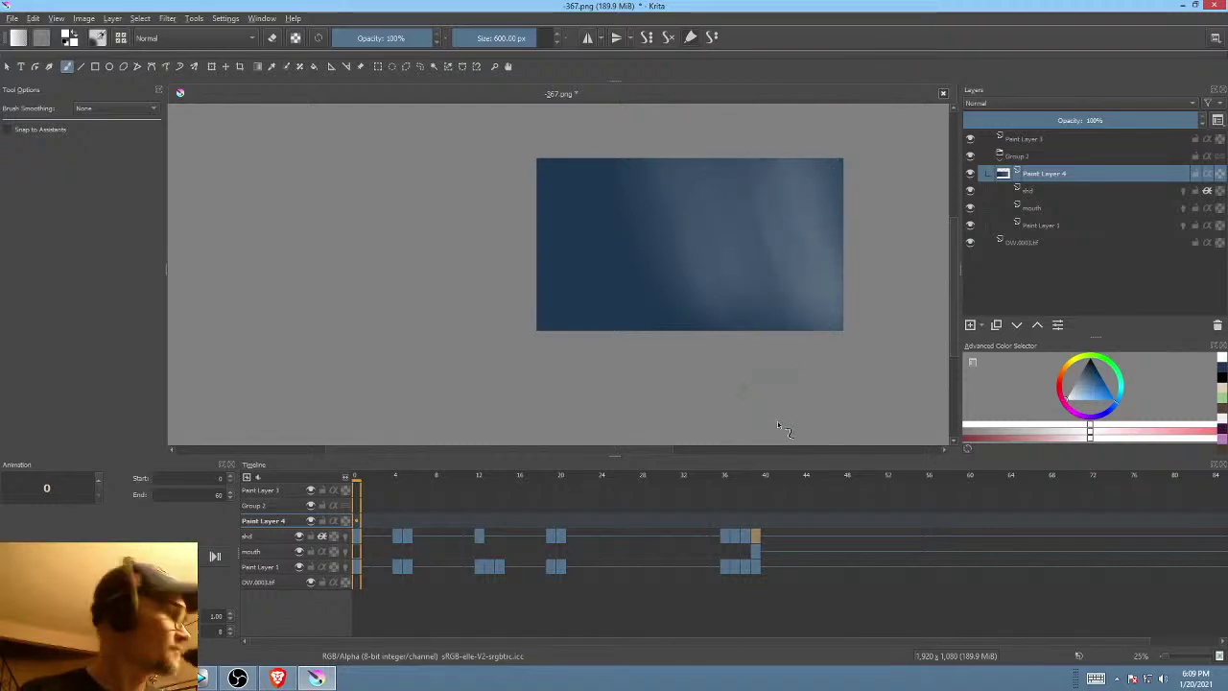
click(1207, 174)
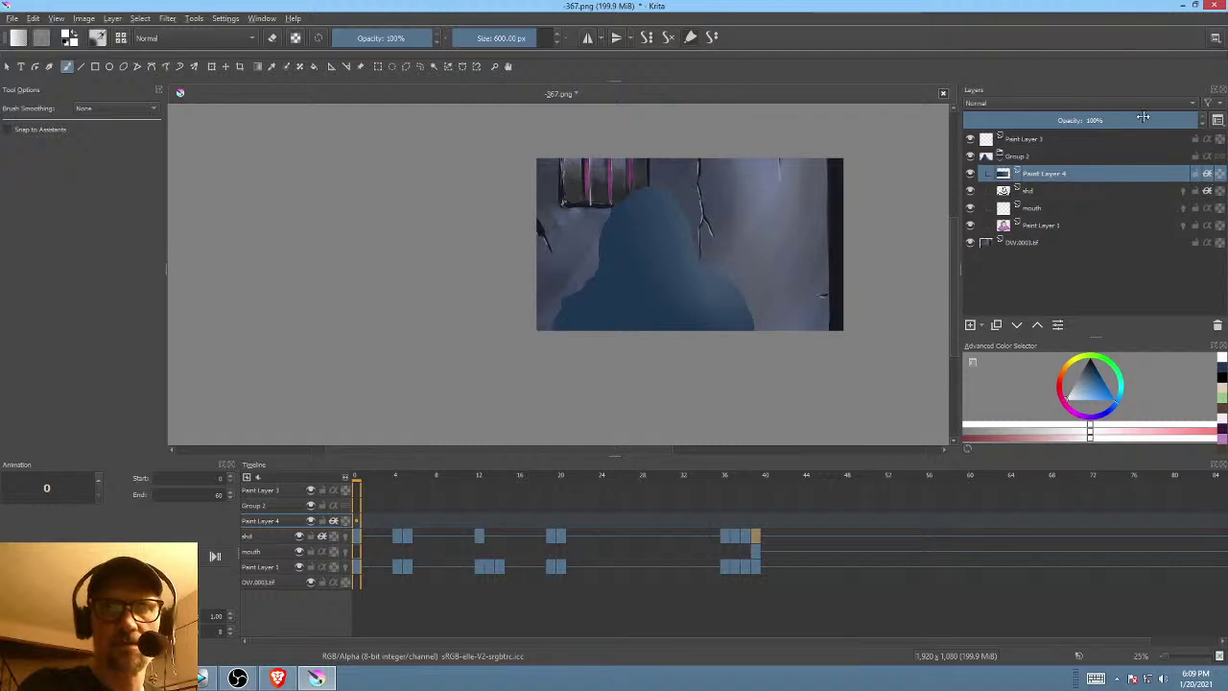
- Try the Overlay blending mode on Paint Layer 4, then restore Normal
click(1032, 104)
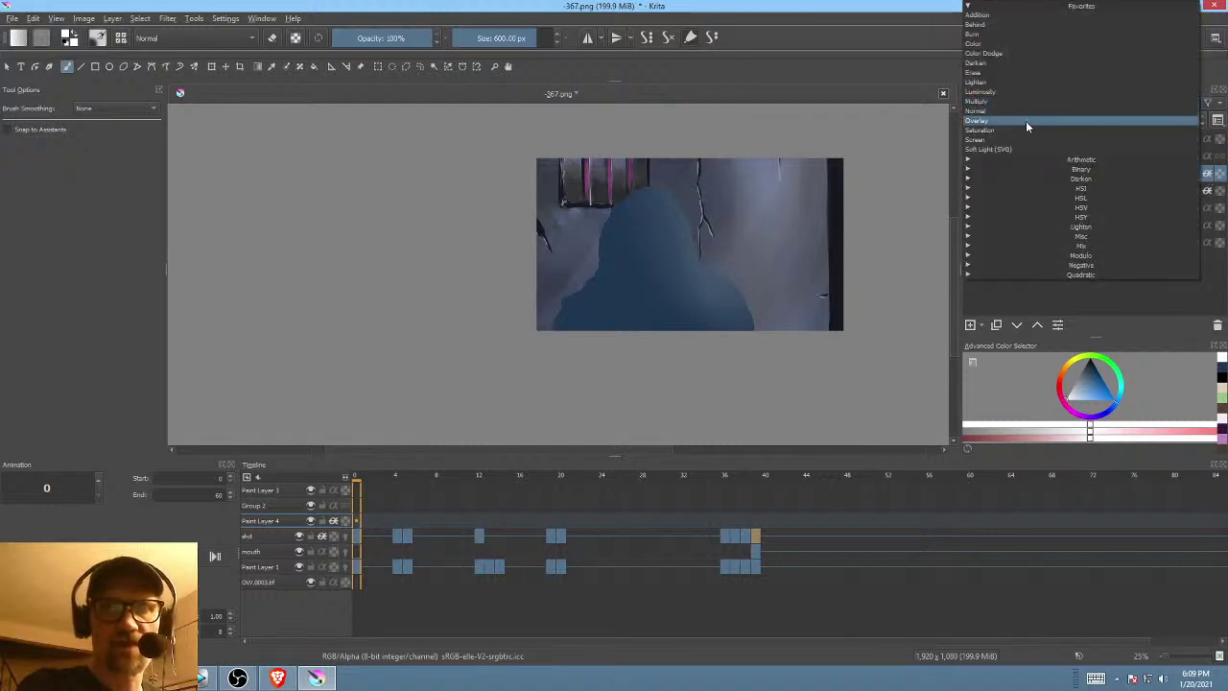
click(1025, 121)
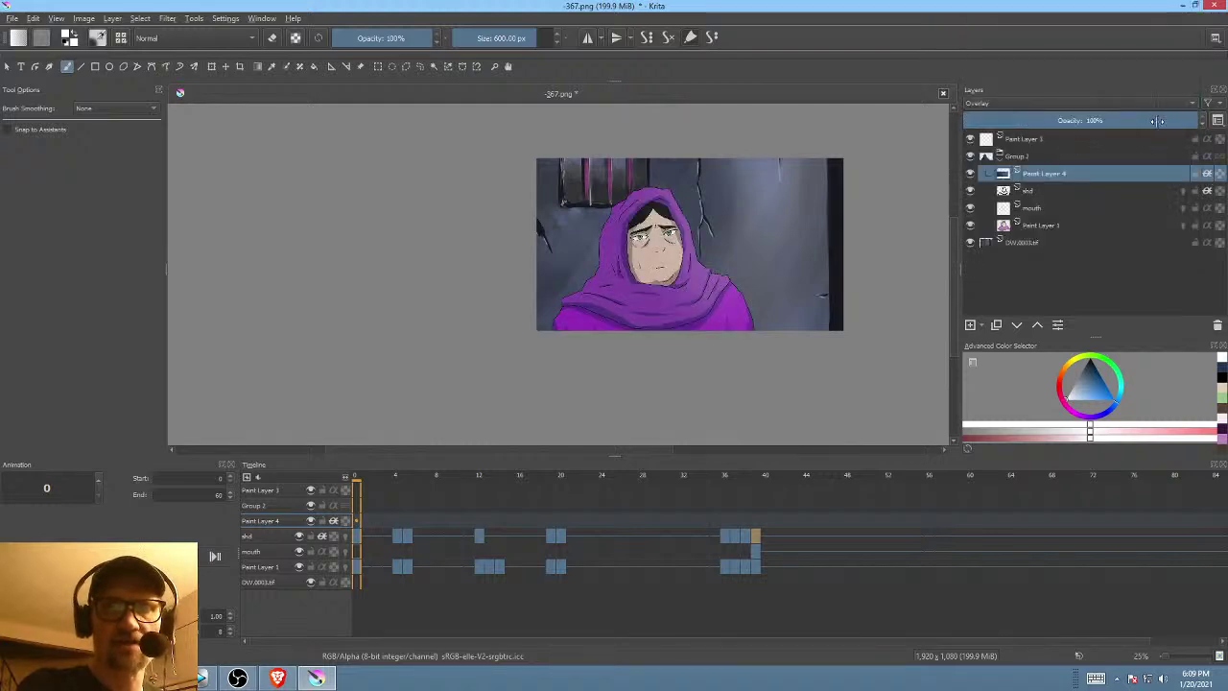
click(994, 100)
click(991, 110)
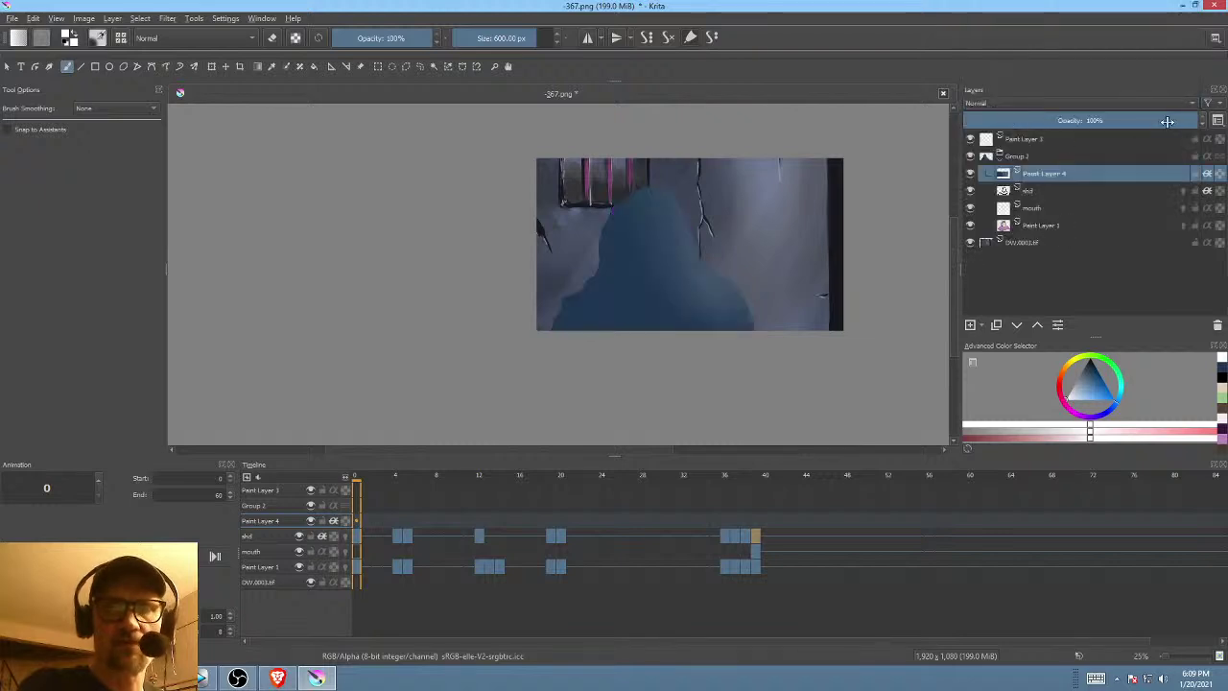
- Lower the opacity of Paint Layer 4 to 17% for a subtle blue tint on the woman
drag(1166, 121, 854, 126)
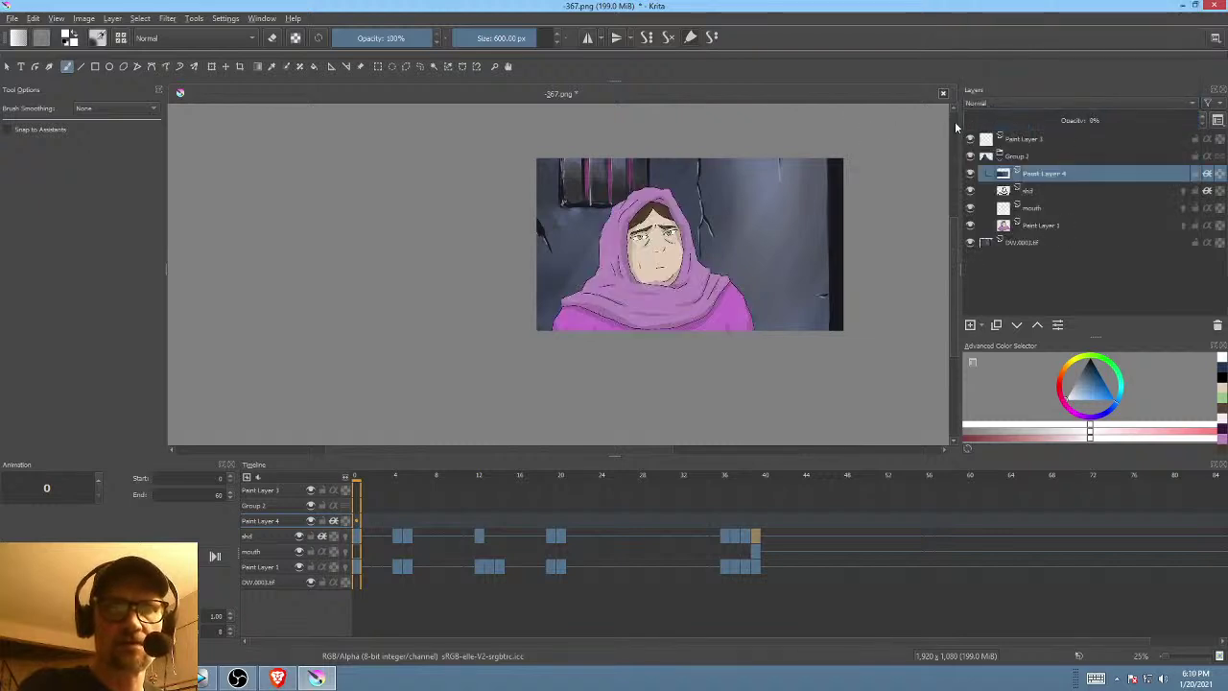
drag(962, 117, 997, 122)
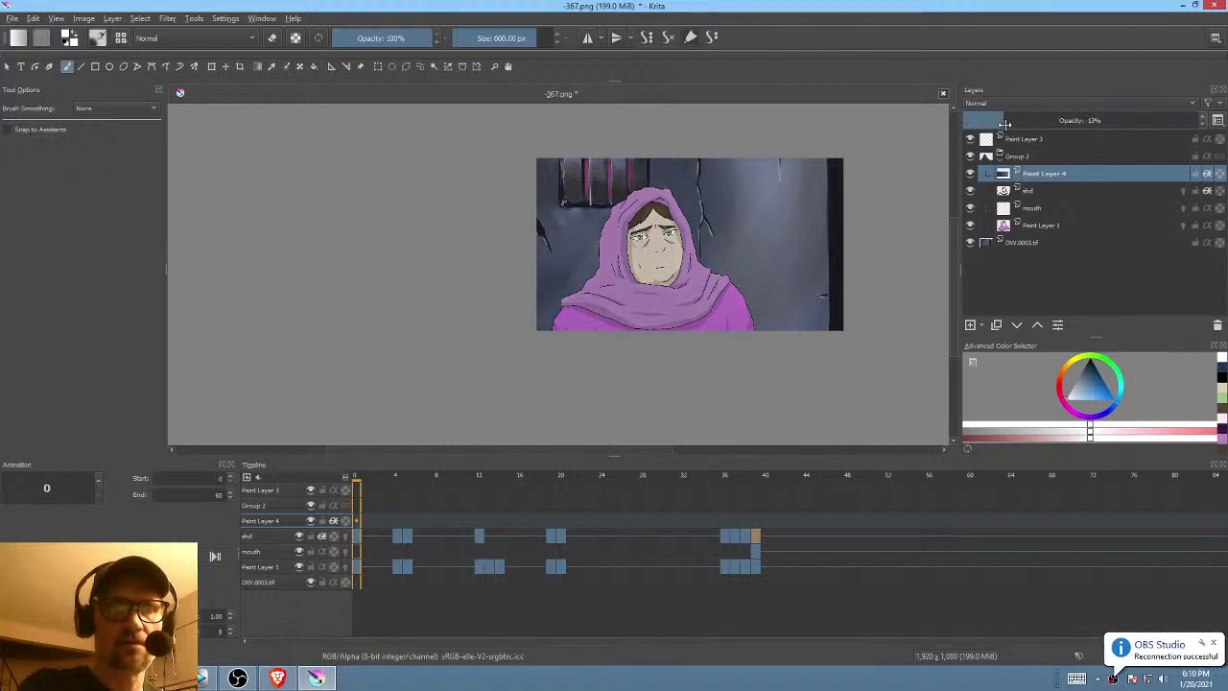
scroll(772, 242, up, 5)
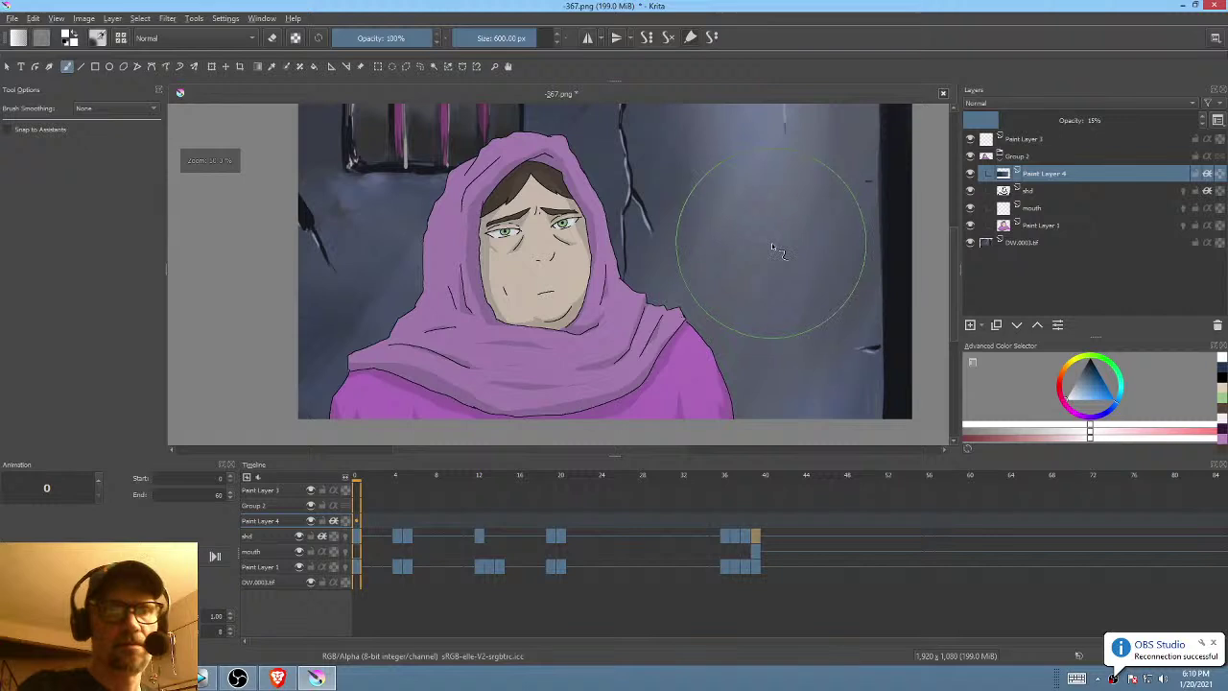
scroll(763, 245, down, 5)
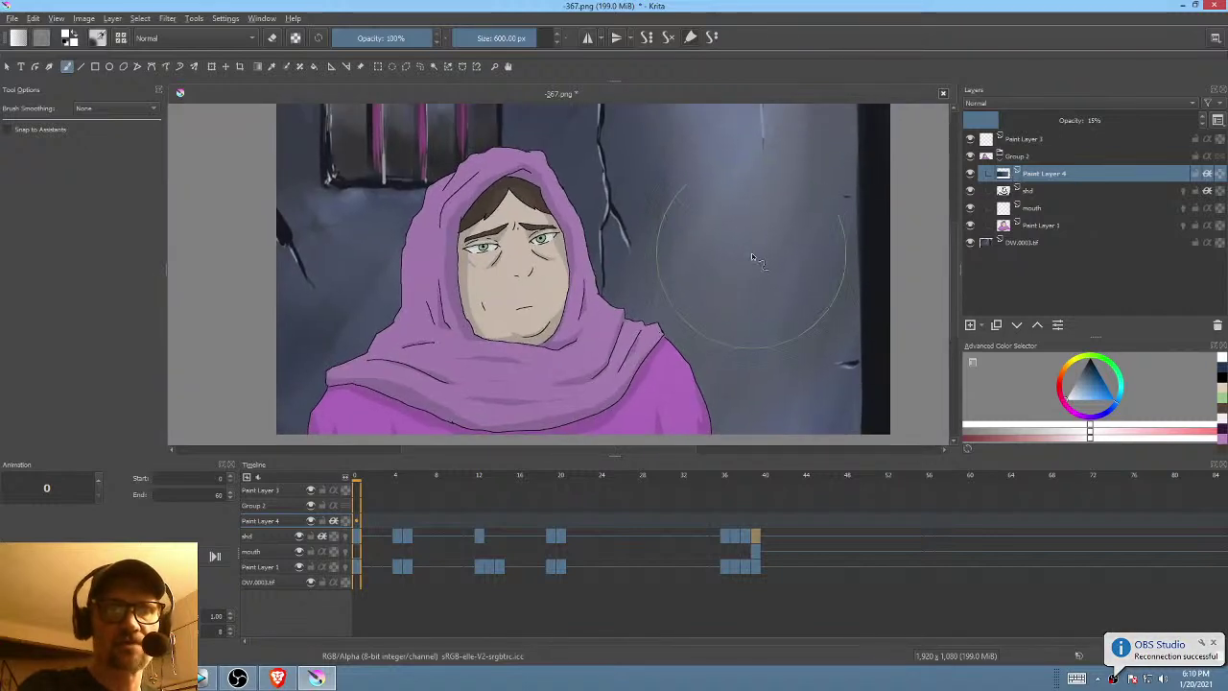
click(1012, 120)
drag(1012, 120, 1004, 120)
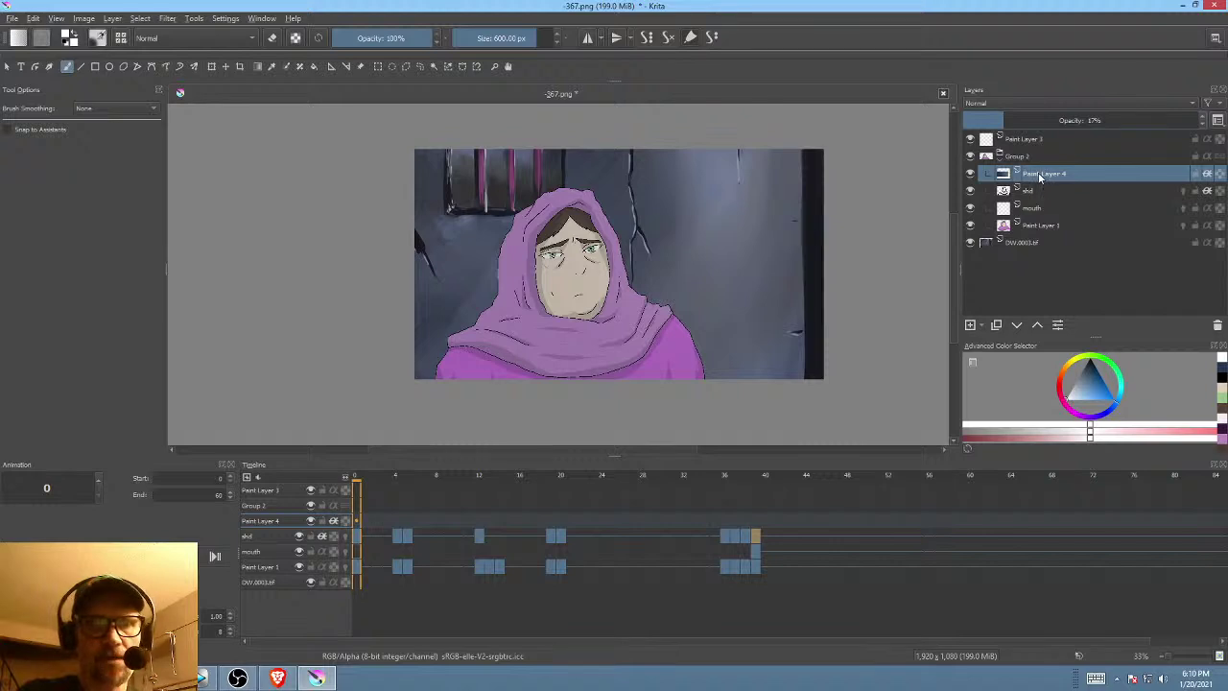
- Play the head-turn animation from frame 0 to check the tinted woman against the background
click(354, 520)
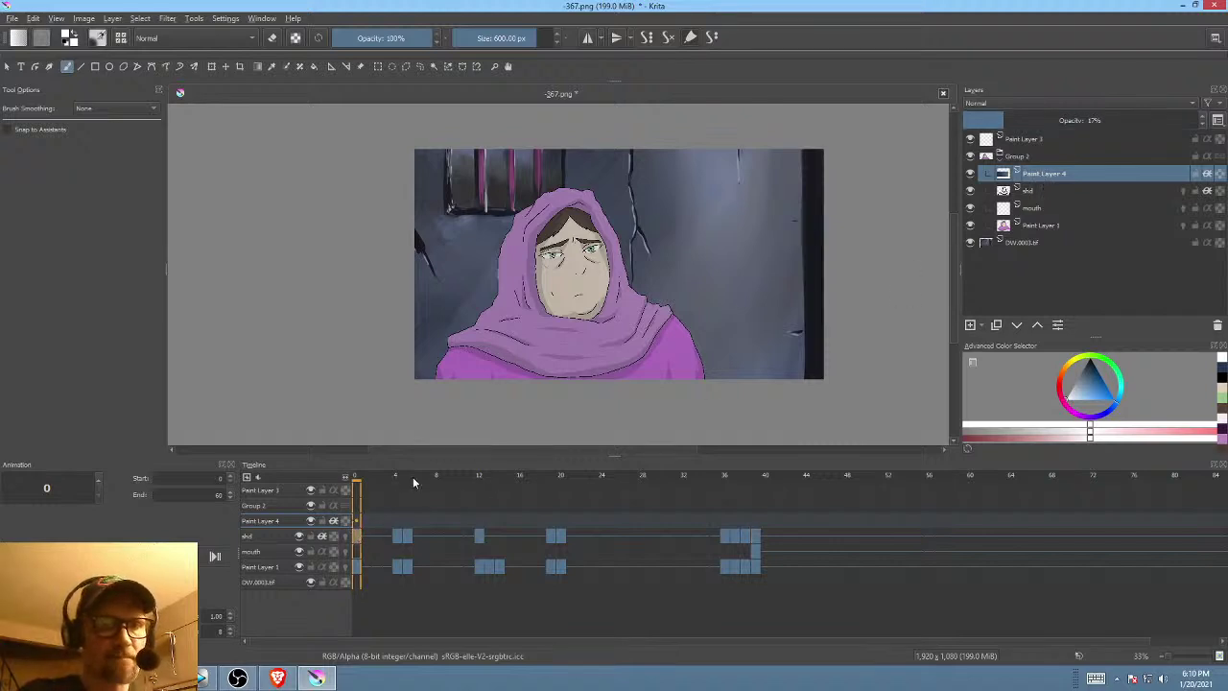
key(space)
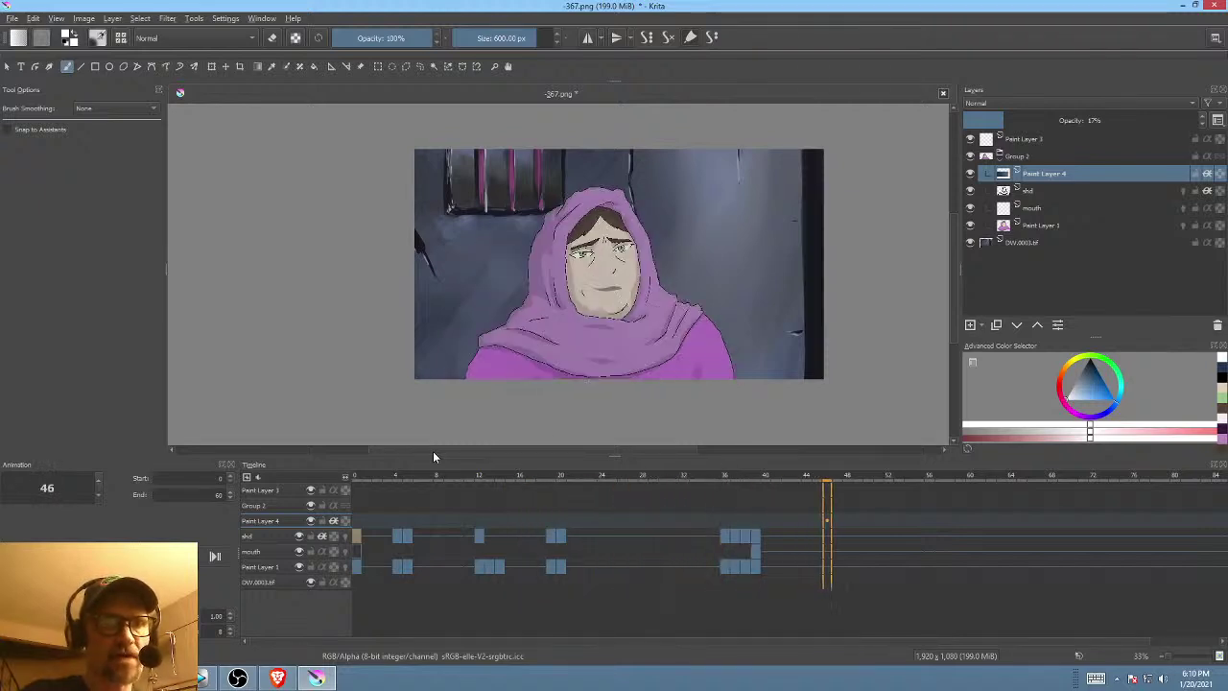
key(space)
key(space)
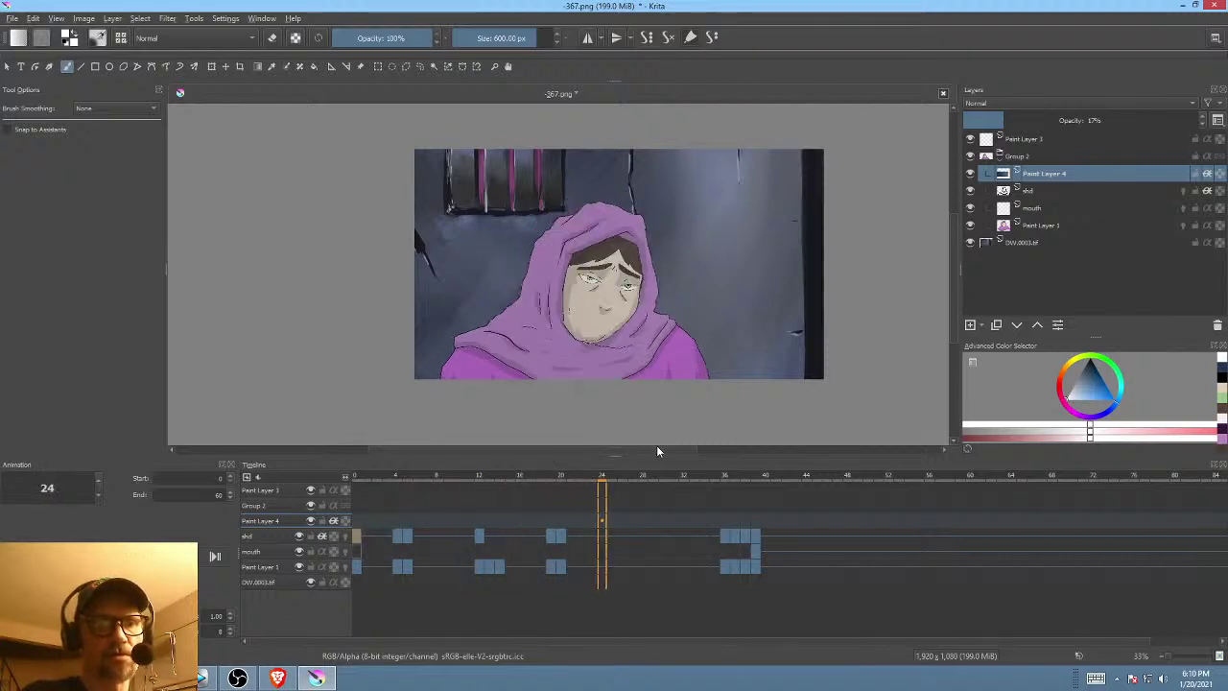
key(space)
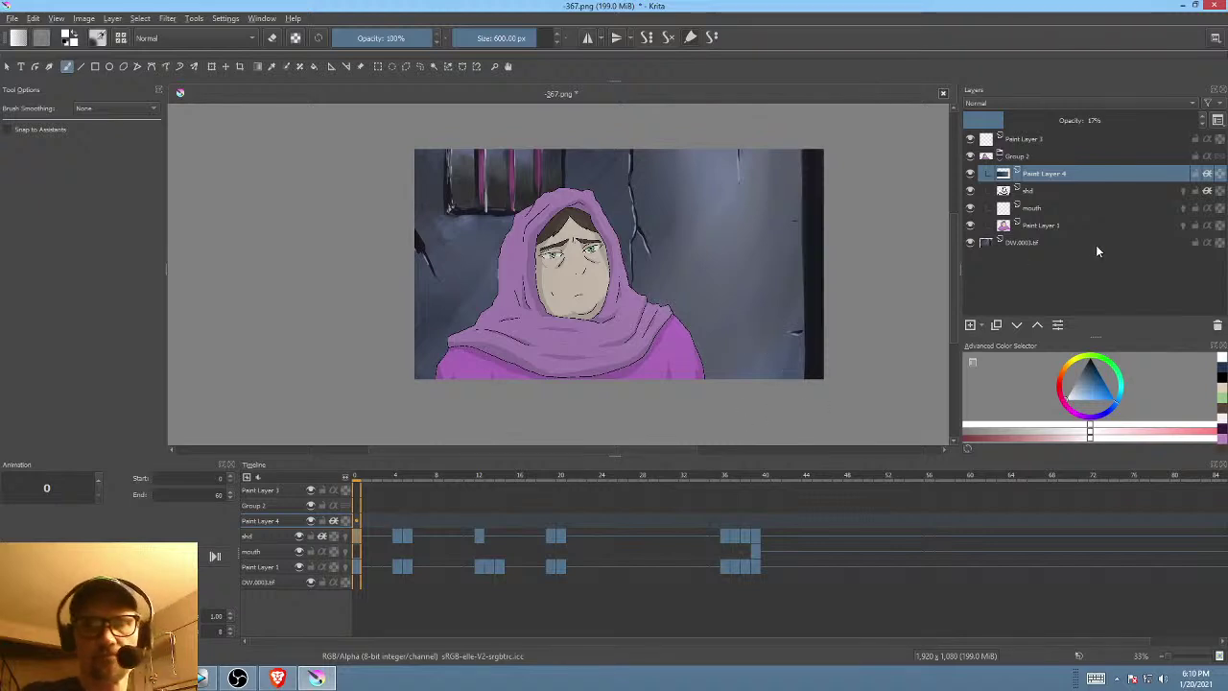
- Set the mouth layer's opacity to 63% and save the PNG along with its Krita copy
click(1044, 210)
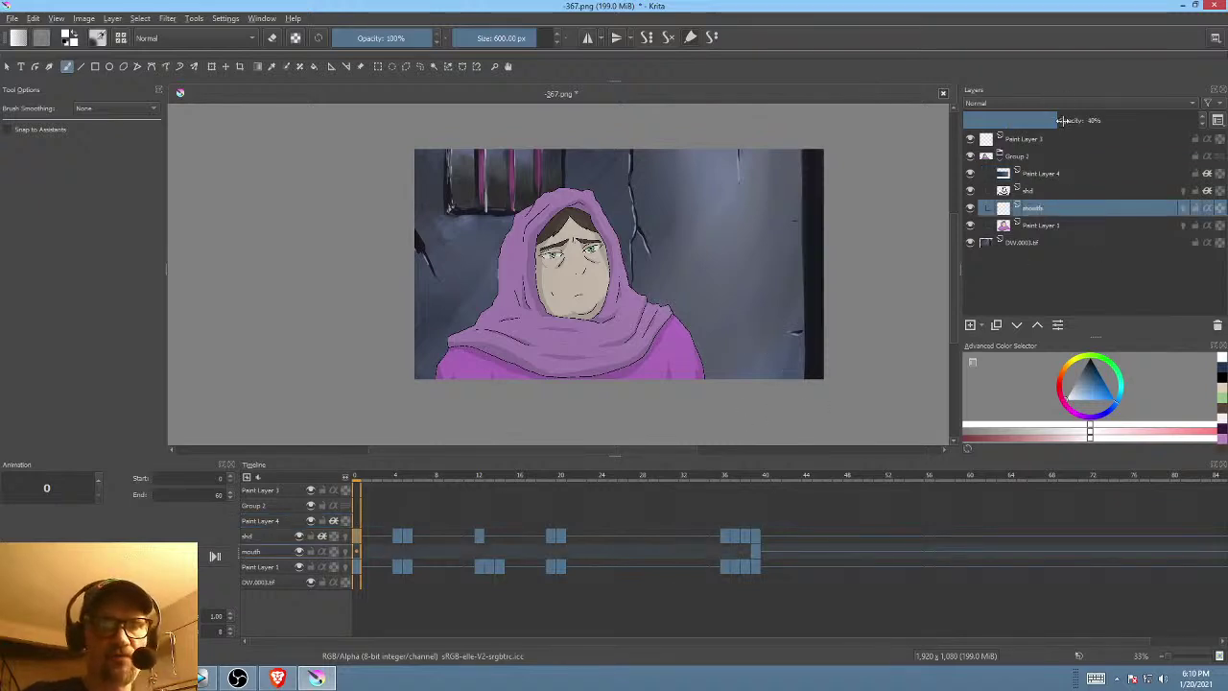
drag(1063, 120, 1112, 121)
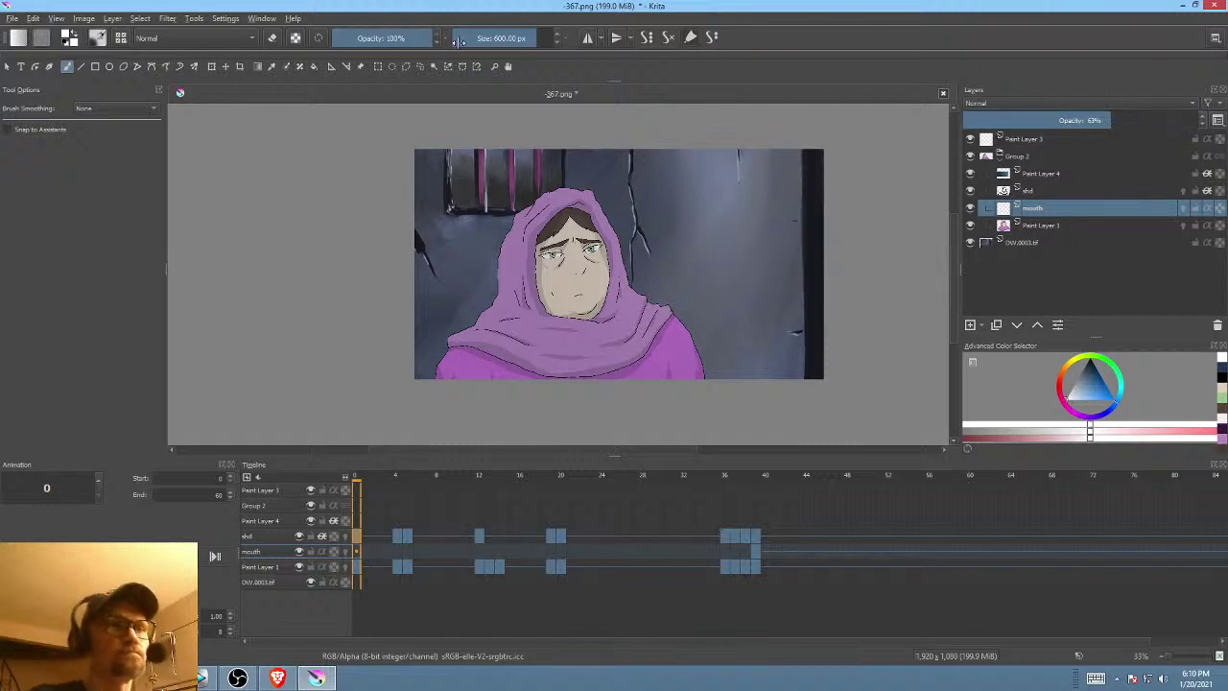
click(15, 22)
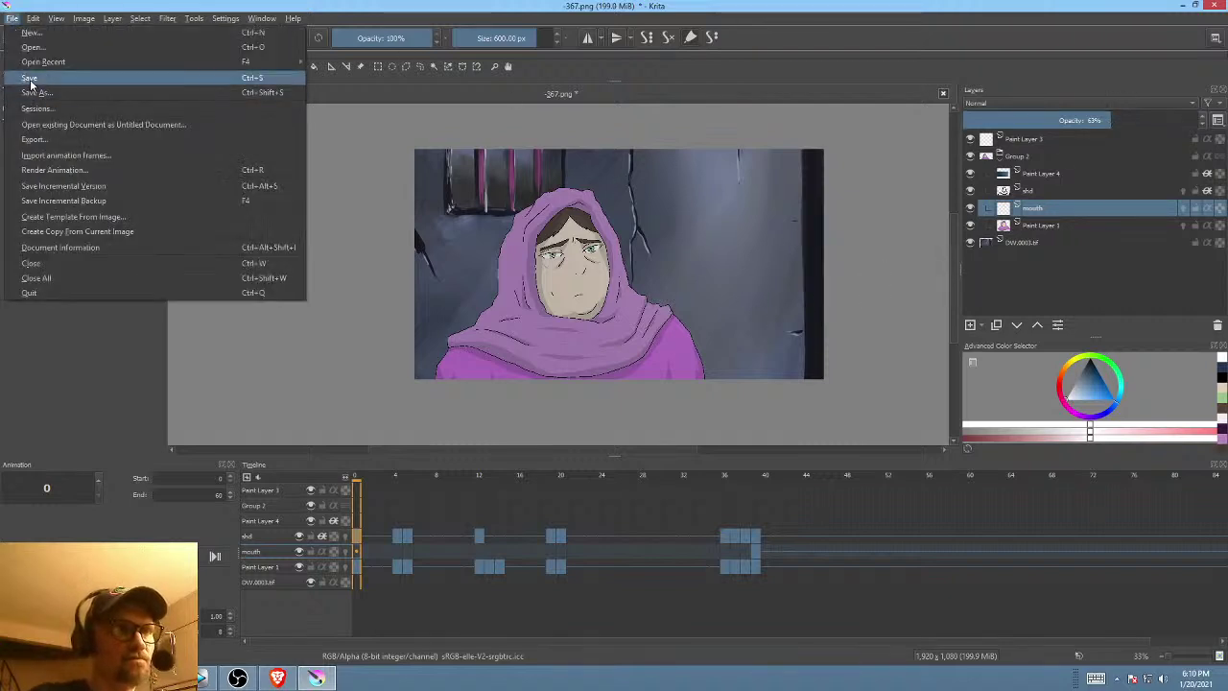
click(28, 77)
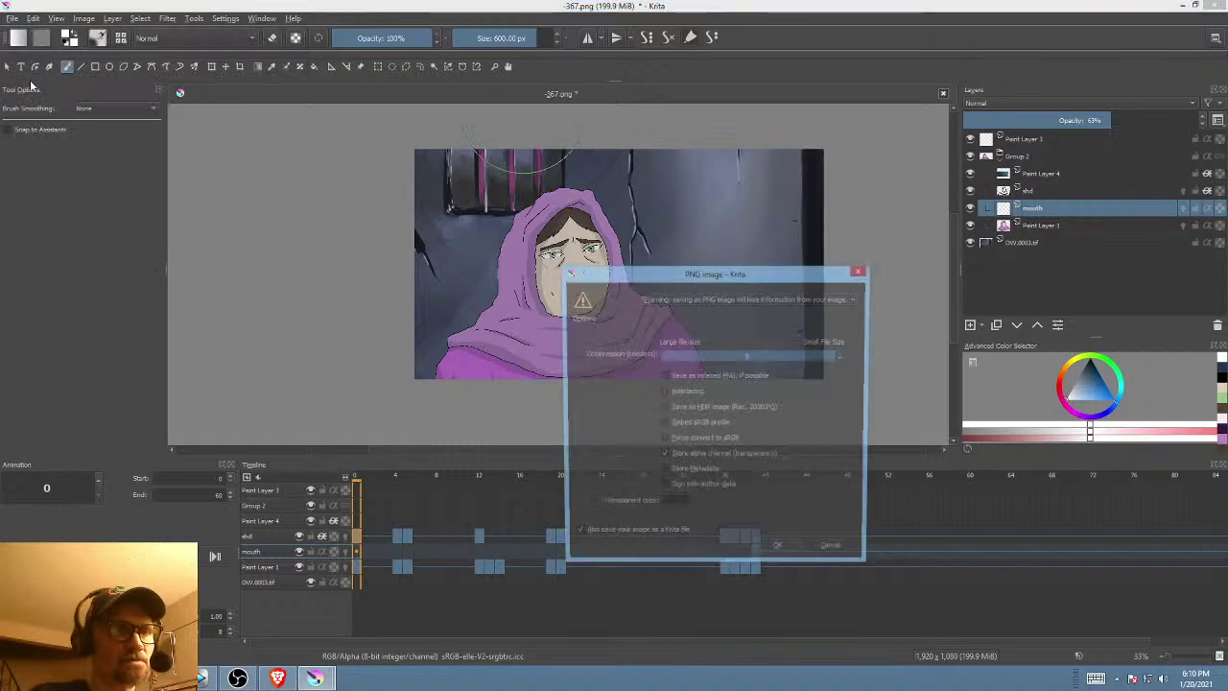
click(779, 552)
- Switch to Vegas Pro and play the cut from shot 366 to shot 367 to review the updated image
key(alt+Tab)
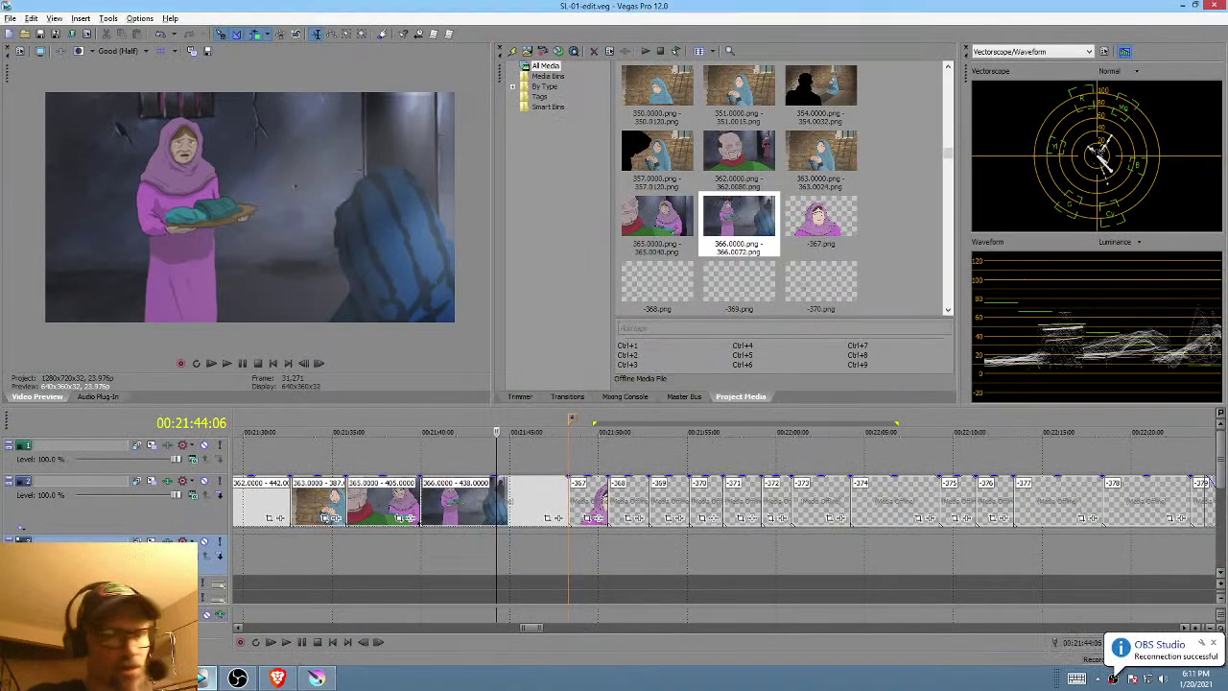
click(526, 542)
click(511, 539)
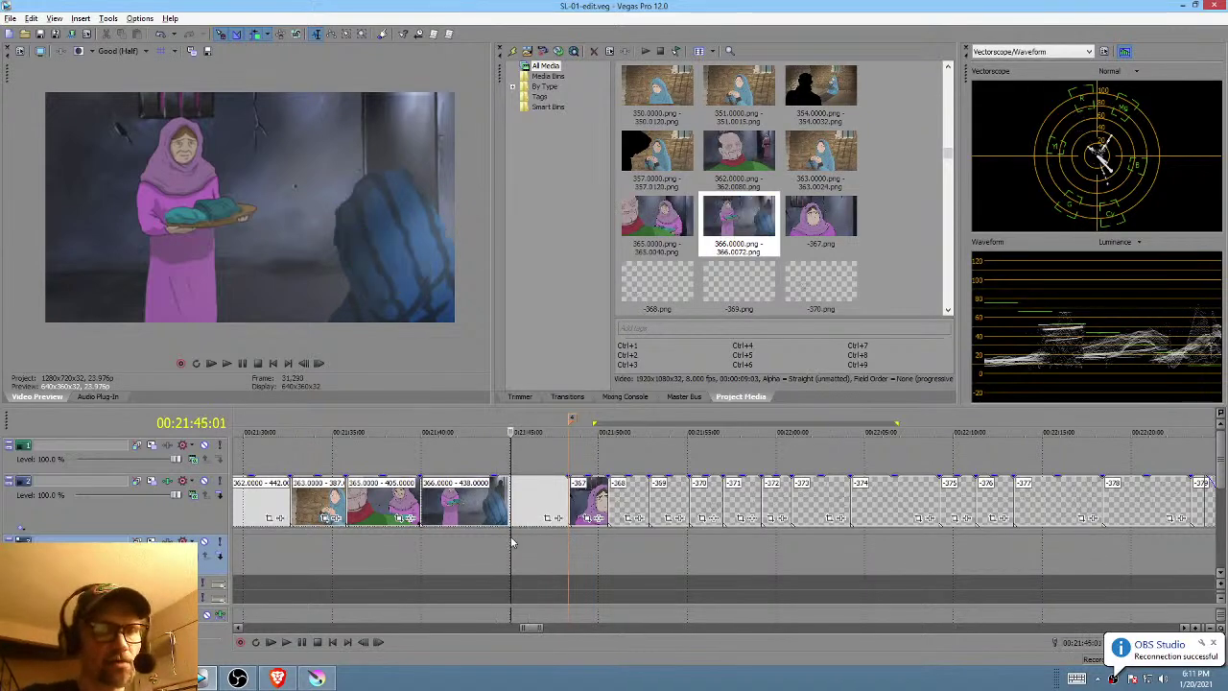
key(space)
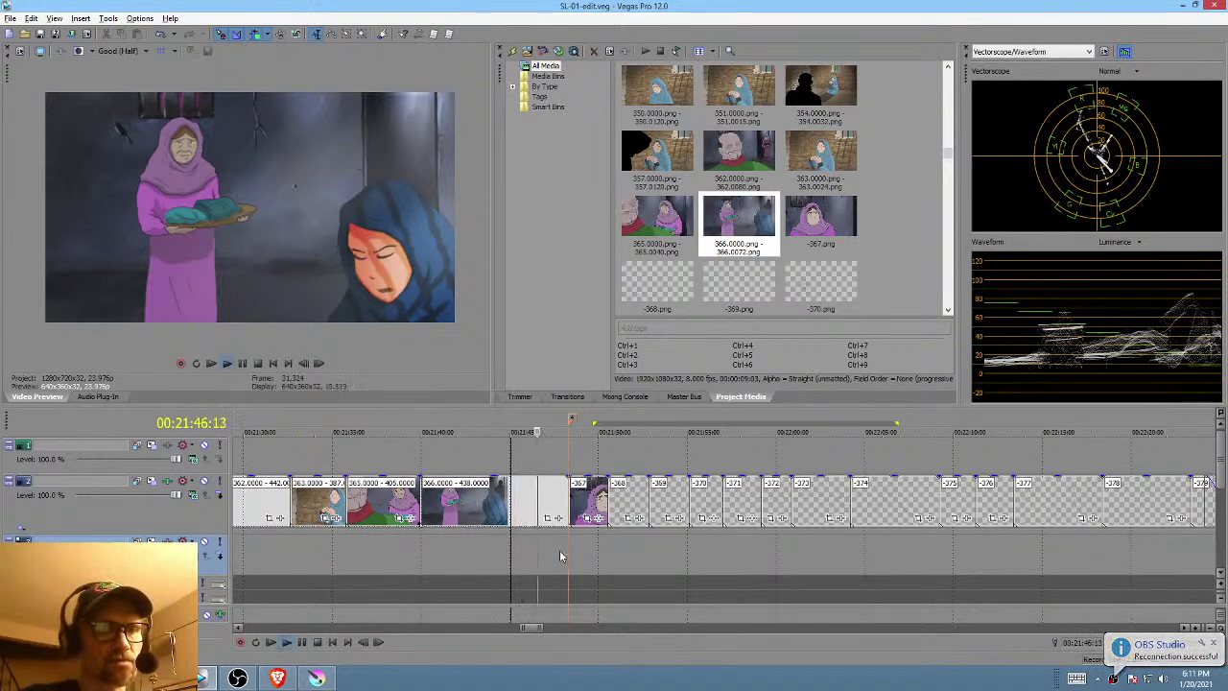
scroll(559, 549, up, 3)
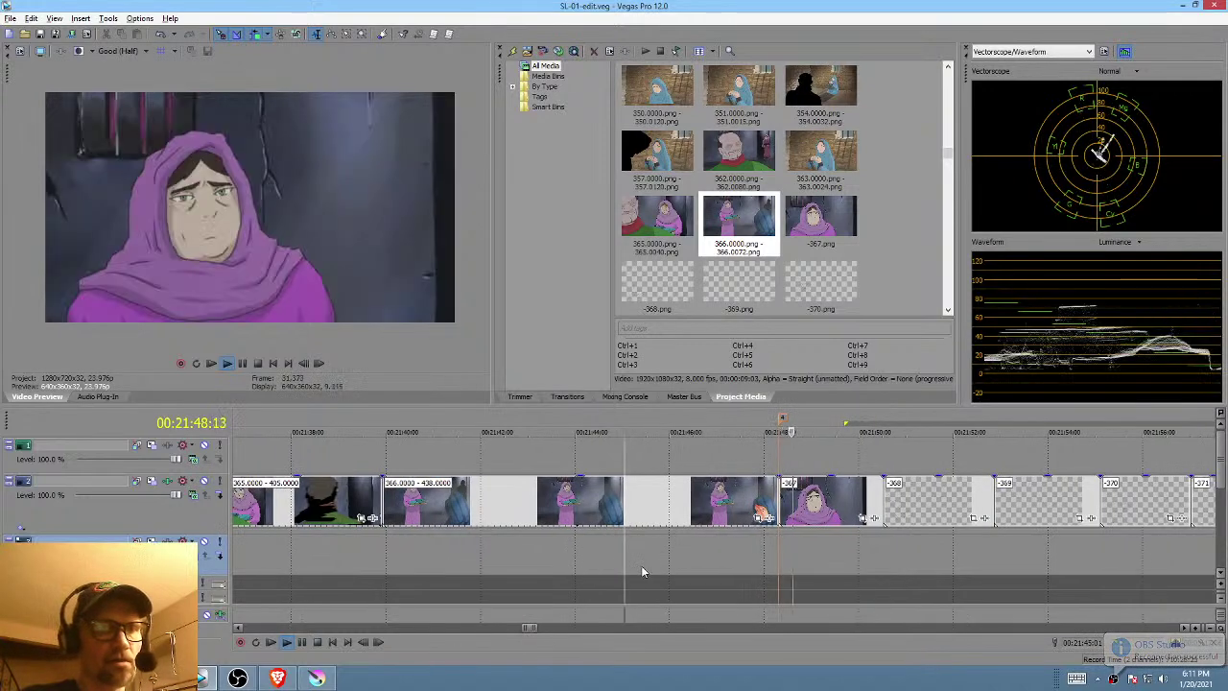
key(space)
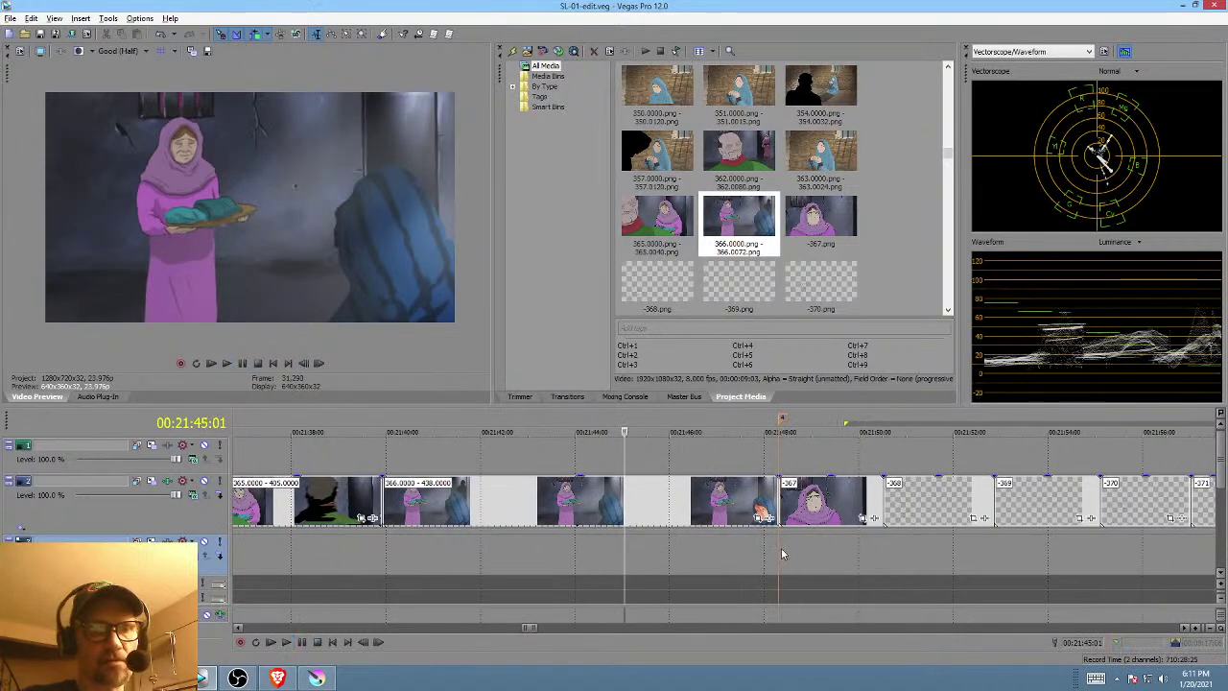
- Mark the span of shot 367 on the edit timeline, and switch to OpenOffice Writer to read the Fallah and Tianara dialogue
drag(779, 554, 849, 547)
key(alt+Tab)
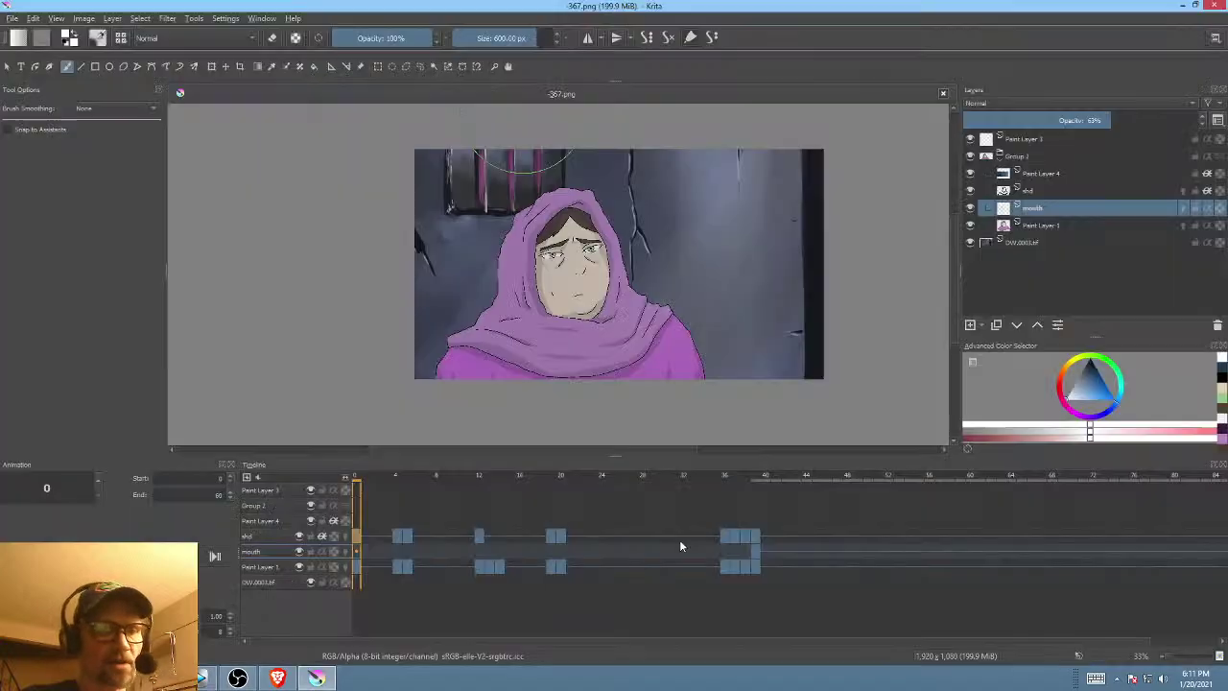
click(201, 677)
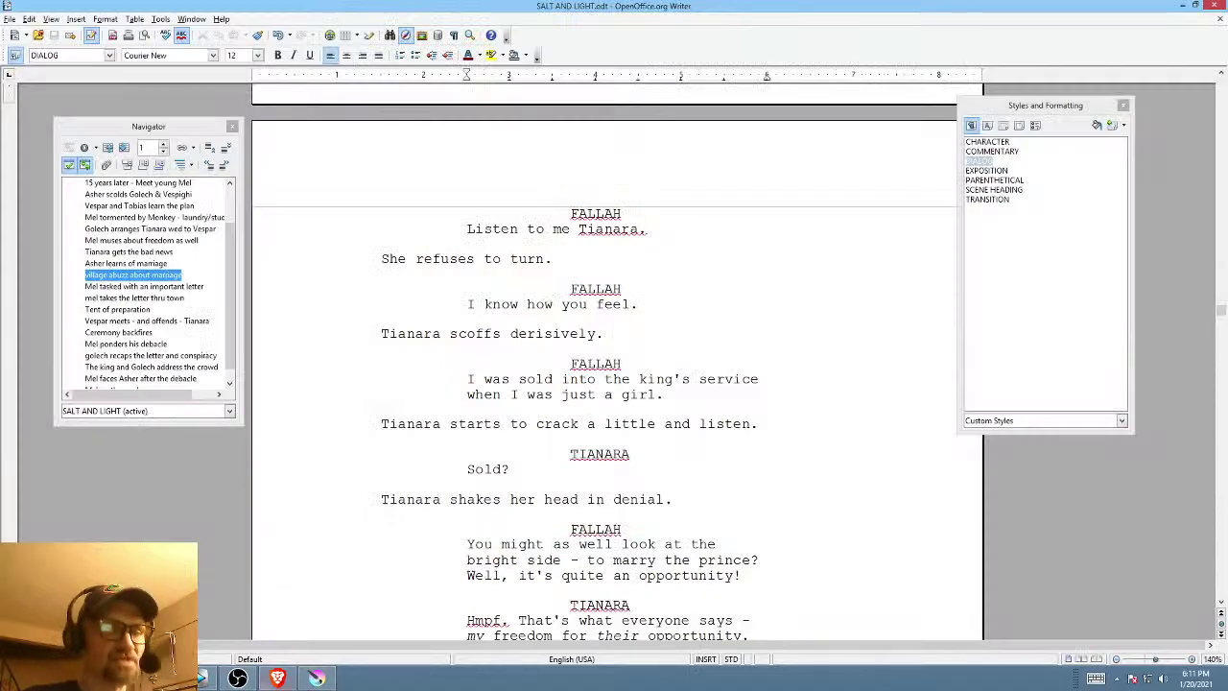
- Switch to FastStone Image Viewer and open the L:\ANIME\SL\scenes\ folder
mouse_move(318, 679)
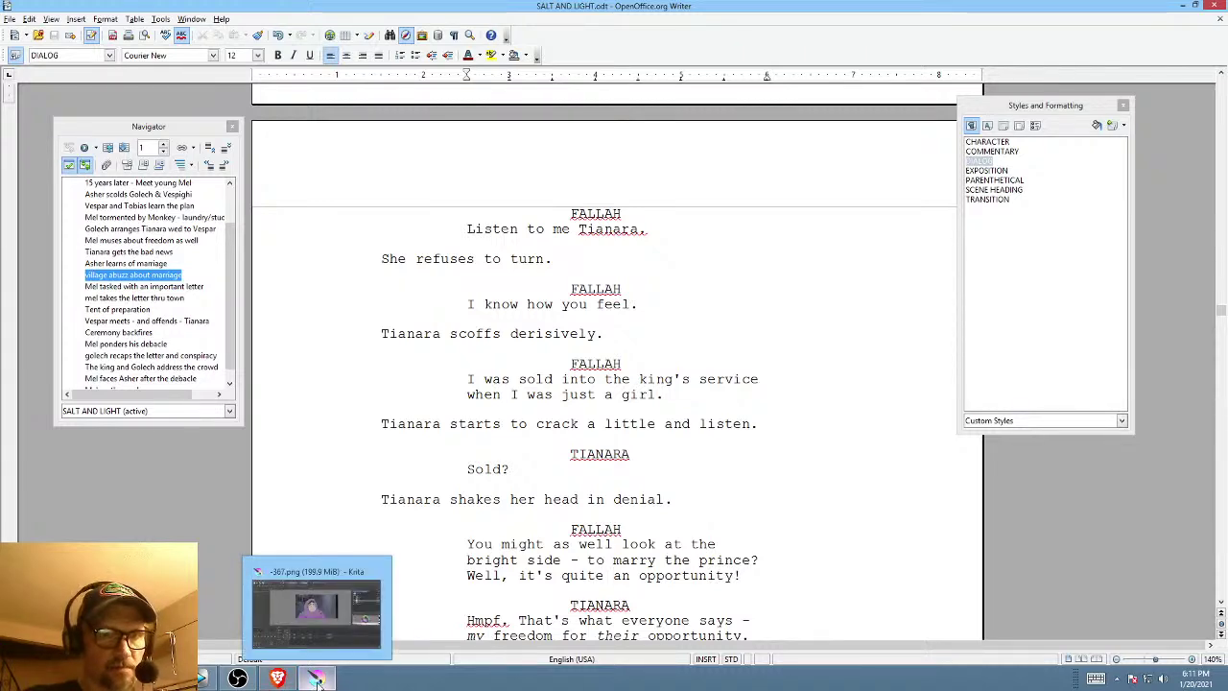
click(317, 679)
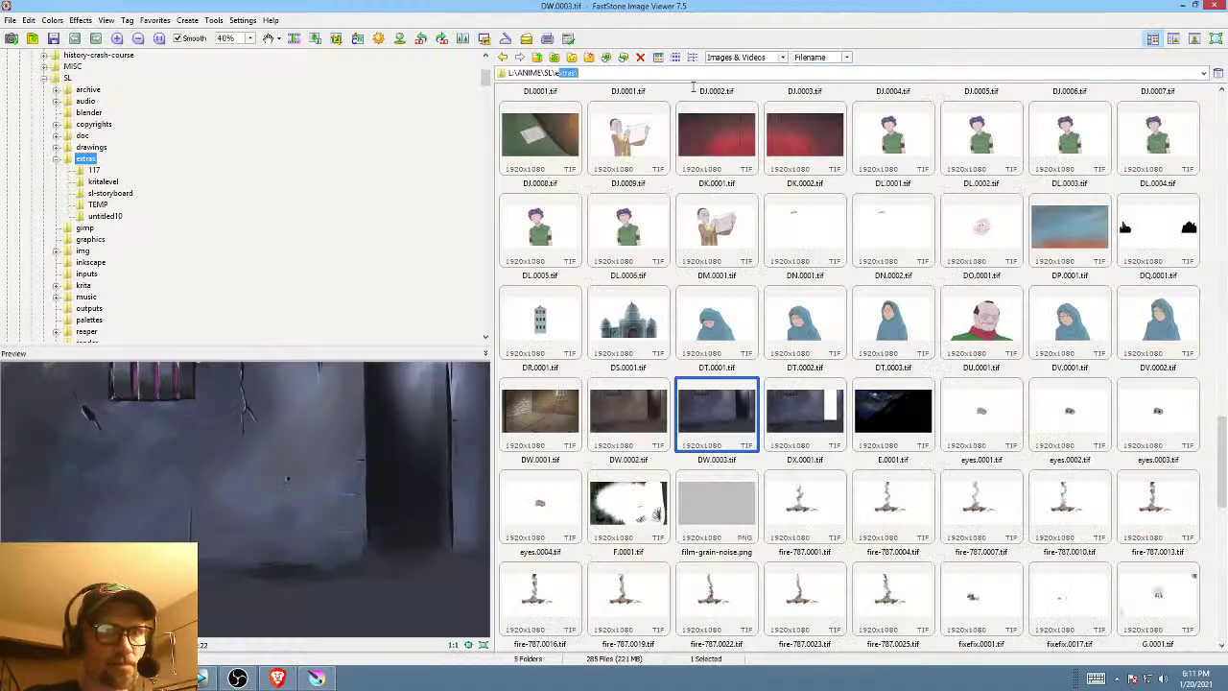
text(scenes\)
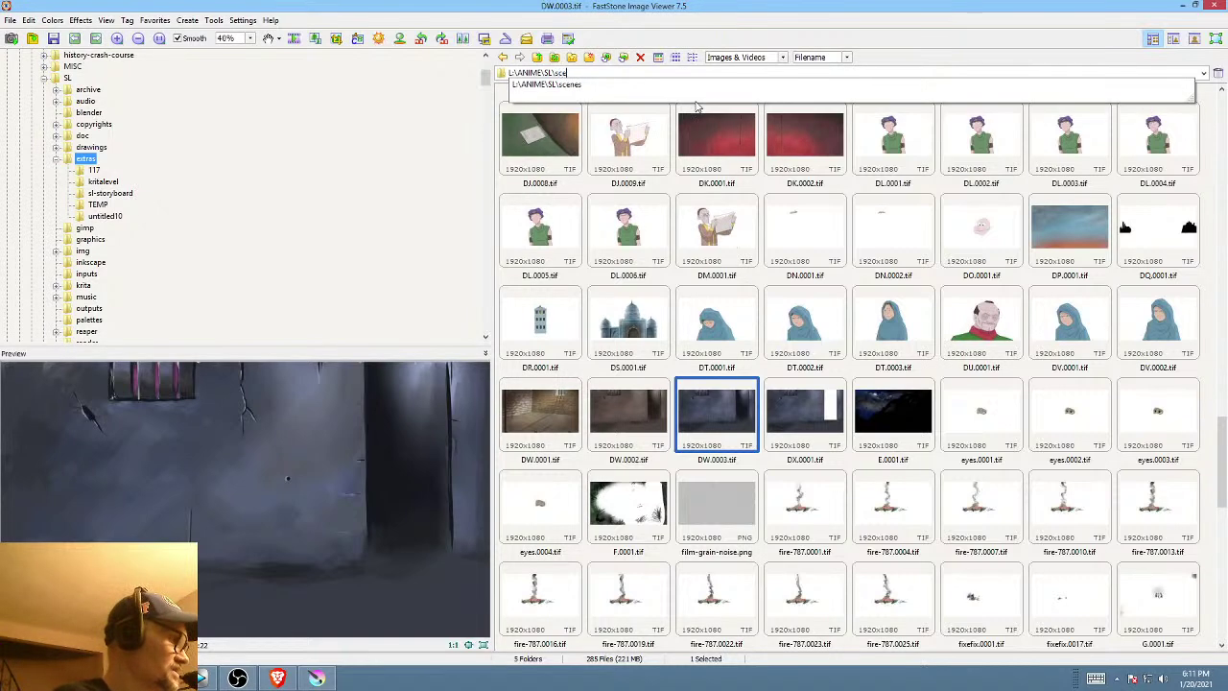
key(Return)
- Browse the scene thumbnails down to the row containing shot 367
scroll(1020, 365, down, 15)
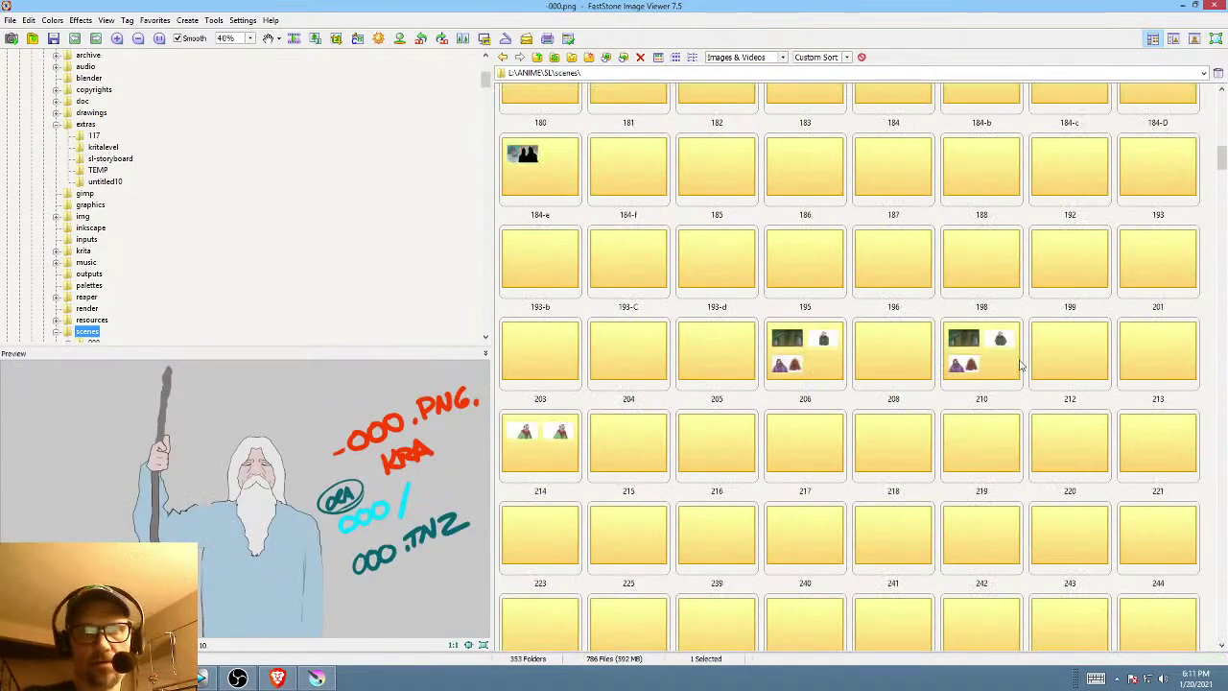
double_click(939, 381)
scroll(939, 382, down, 5)
key(Escape)
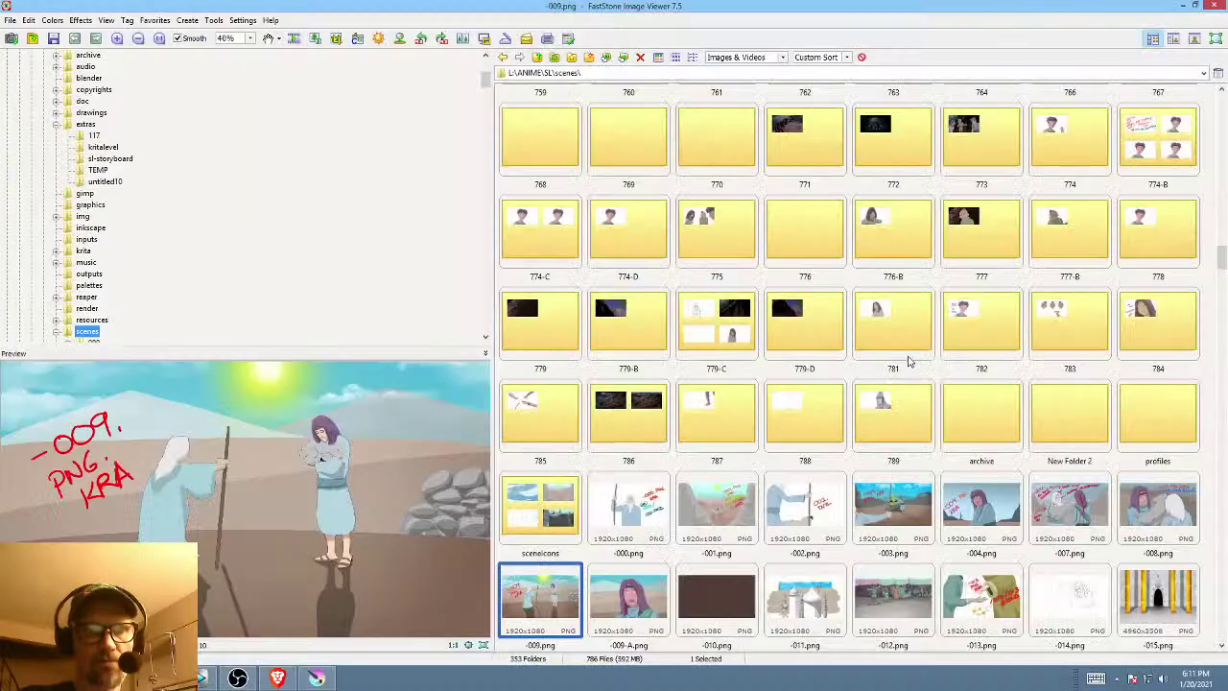
scroll(856, 353, down, 10)
scroll(907, 386, down, 20)
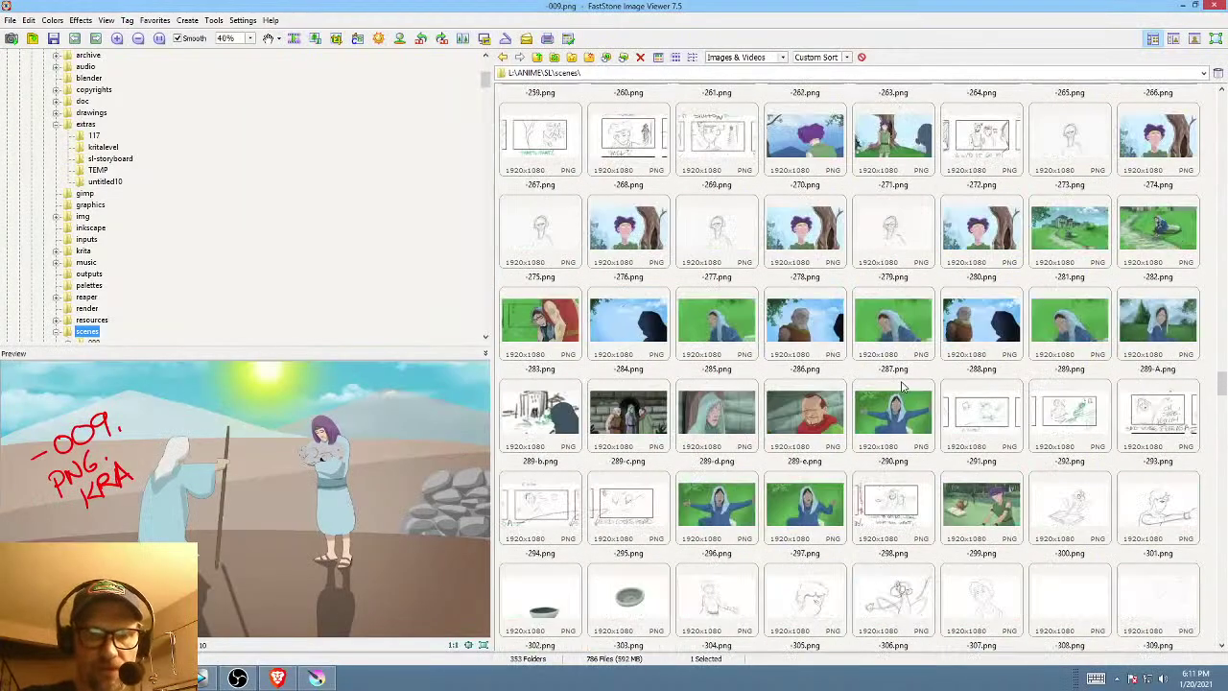
scroll(900, 391, up, 2)
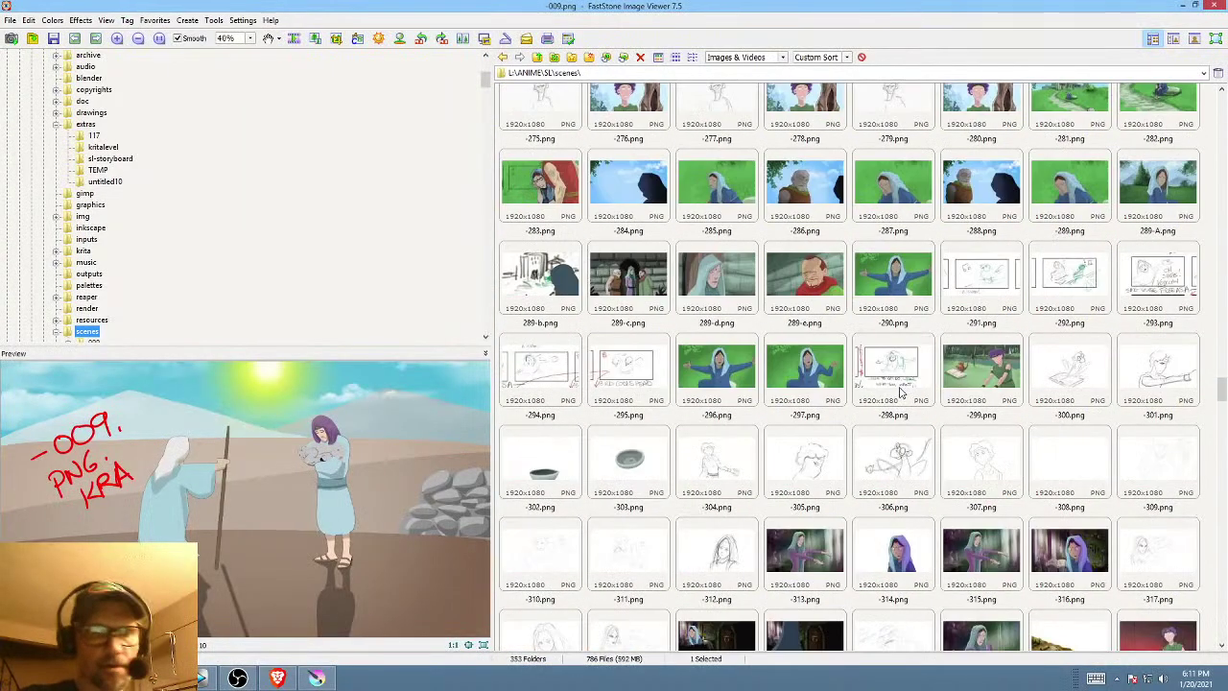
scroll(899, 391, down, 6)
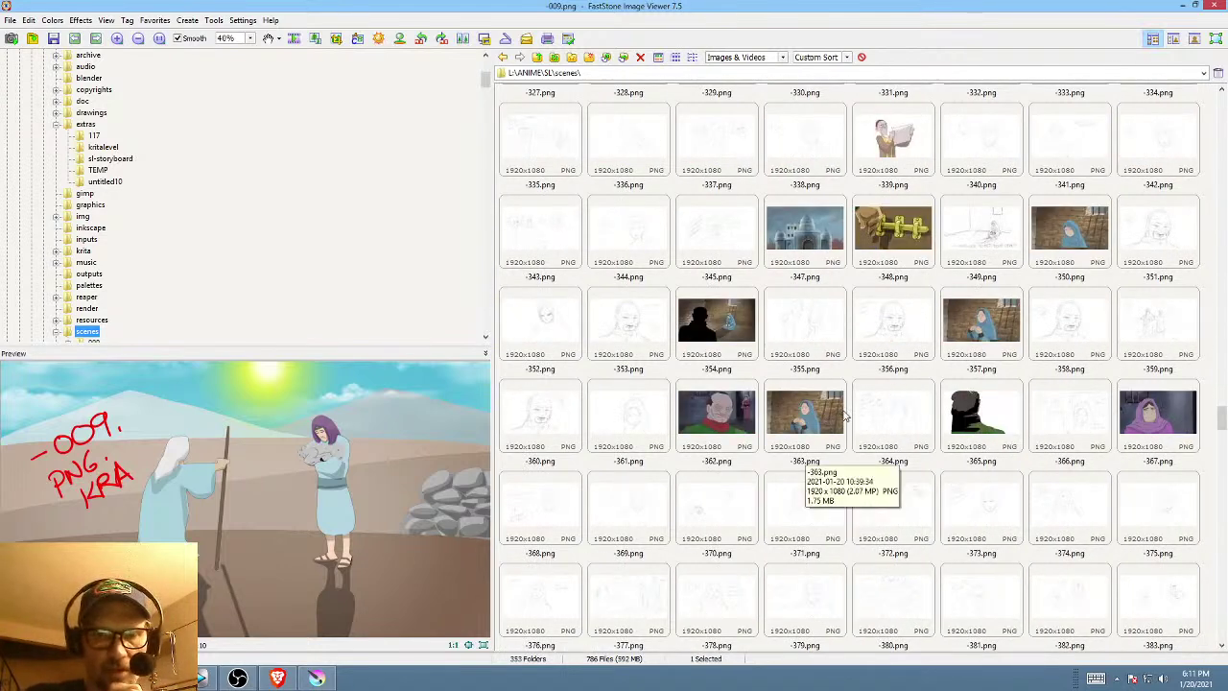
- Compare the painted image -367.png with the storyboard sketches -368.png and -366.png in the preview
click(1146, 413)
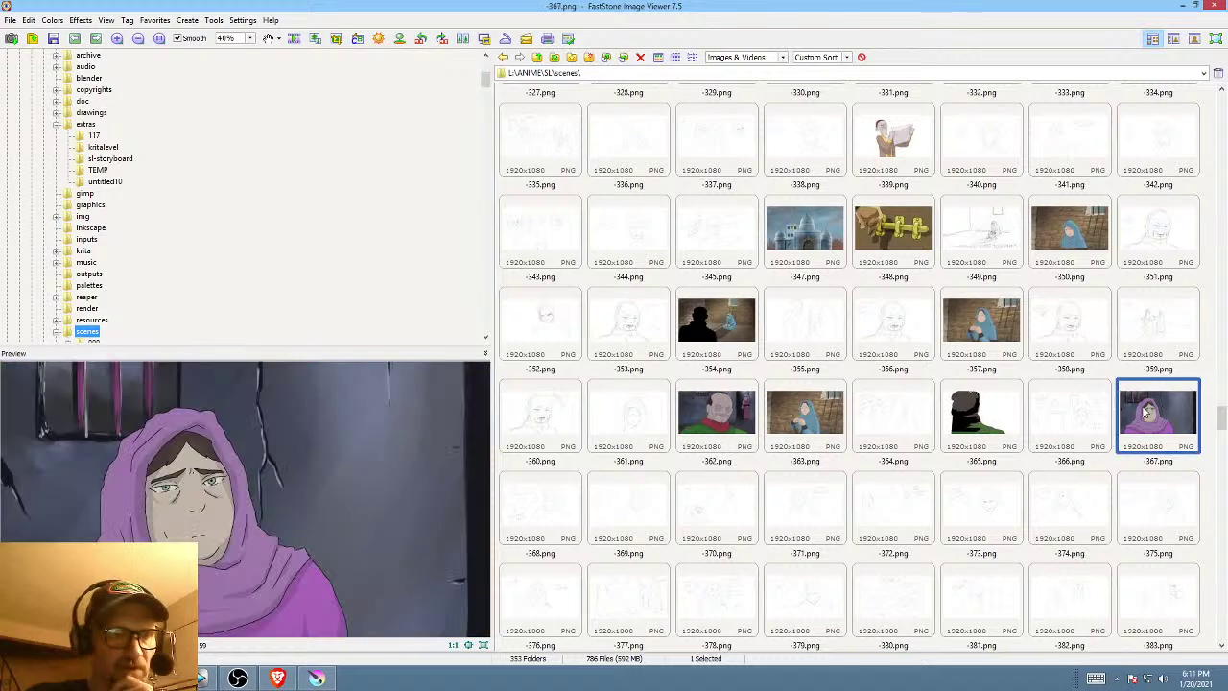
key(Right)
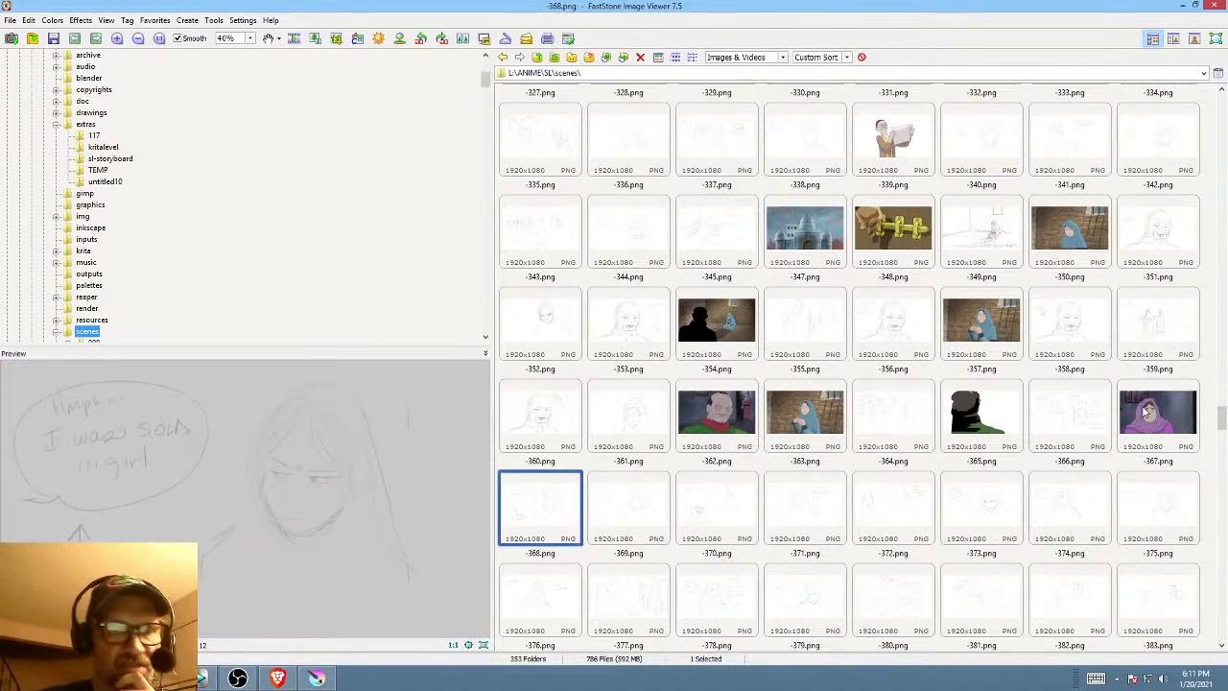
key(Left)
key(Right)
key(Left)
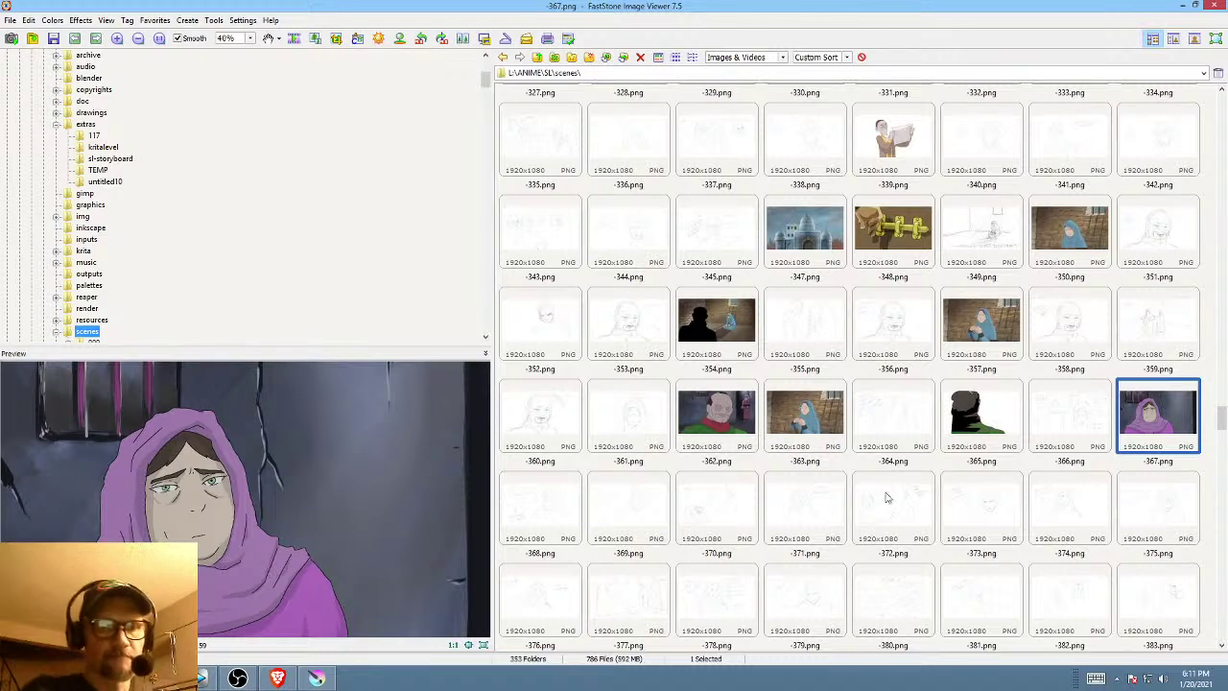
click(551, 506)
key(alt+Tab)
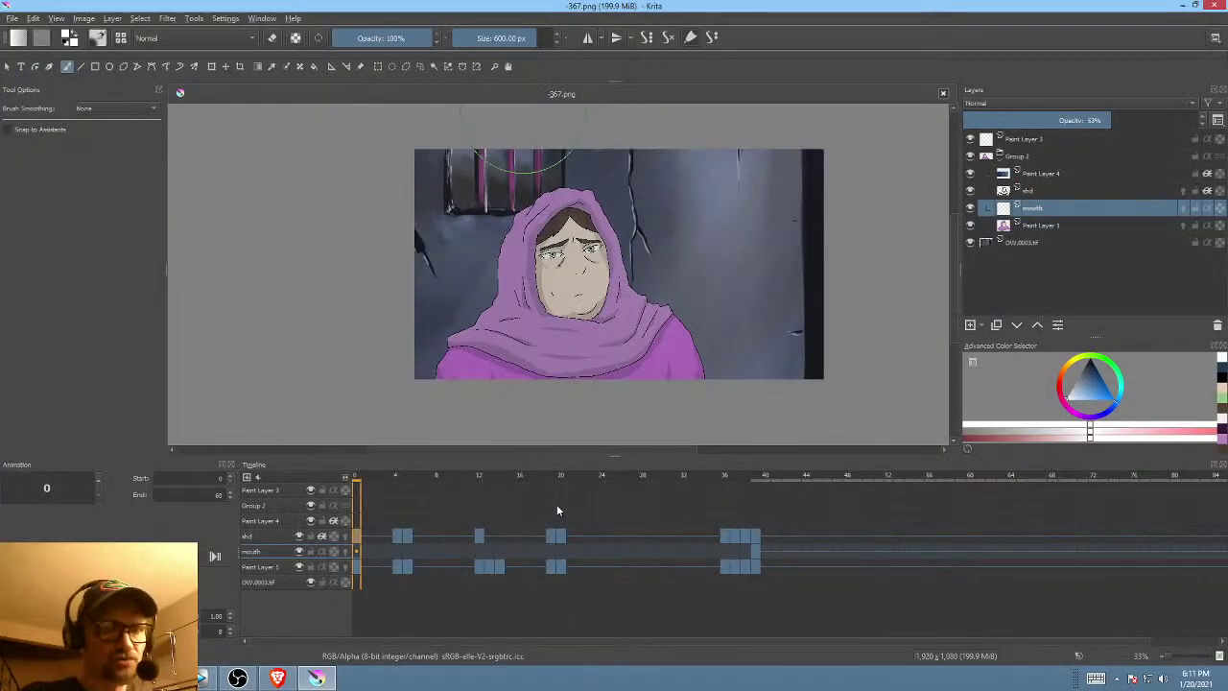
key(alt+Tab)
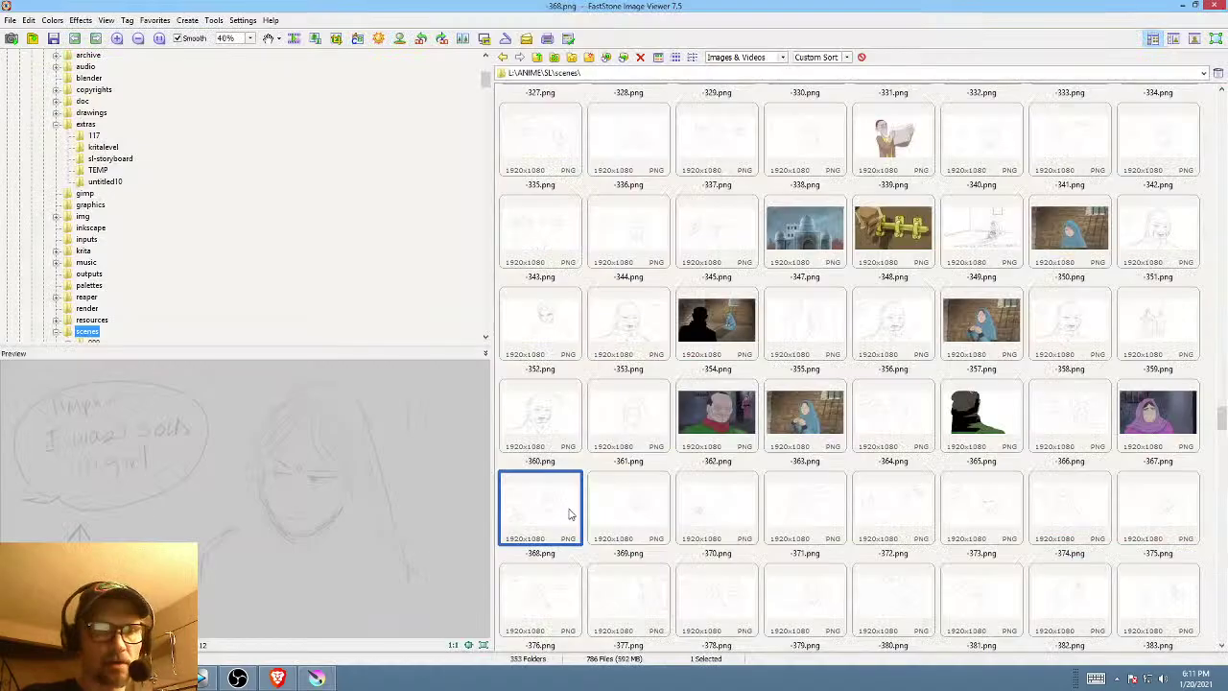
click(1082, 417)
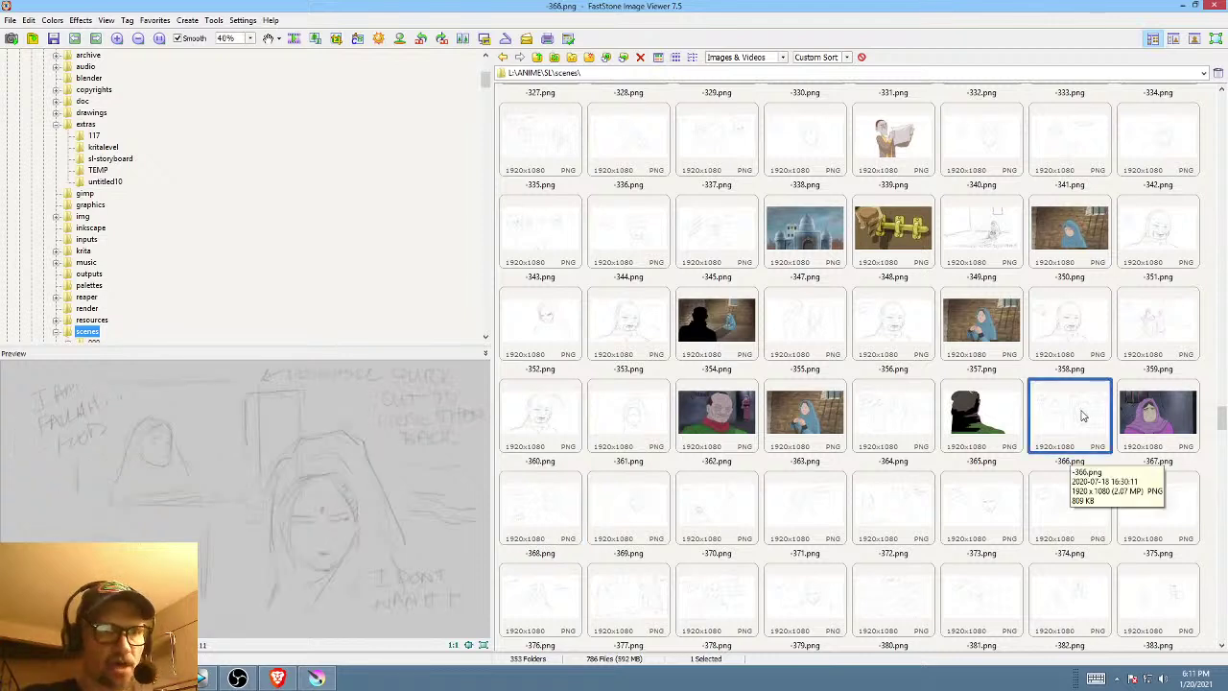
click(1185, 416)
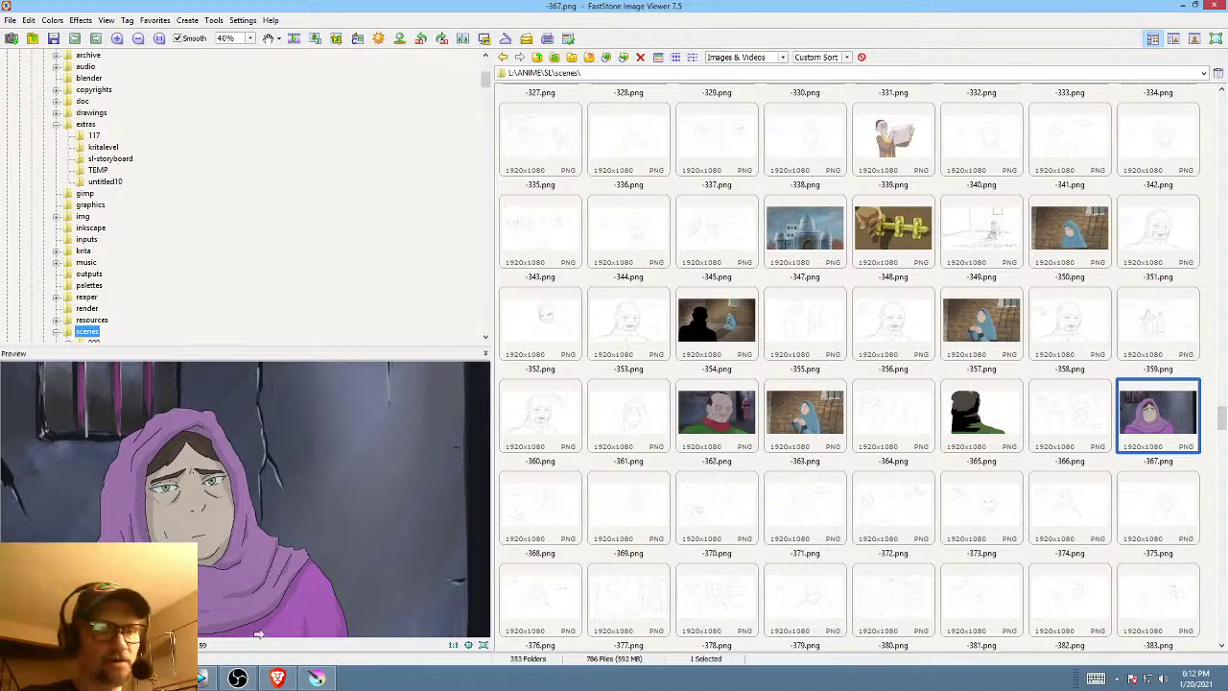
- Switch to Krita and play the head-turn animation from frame 0 and again from frame 12
click(317, 678)
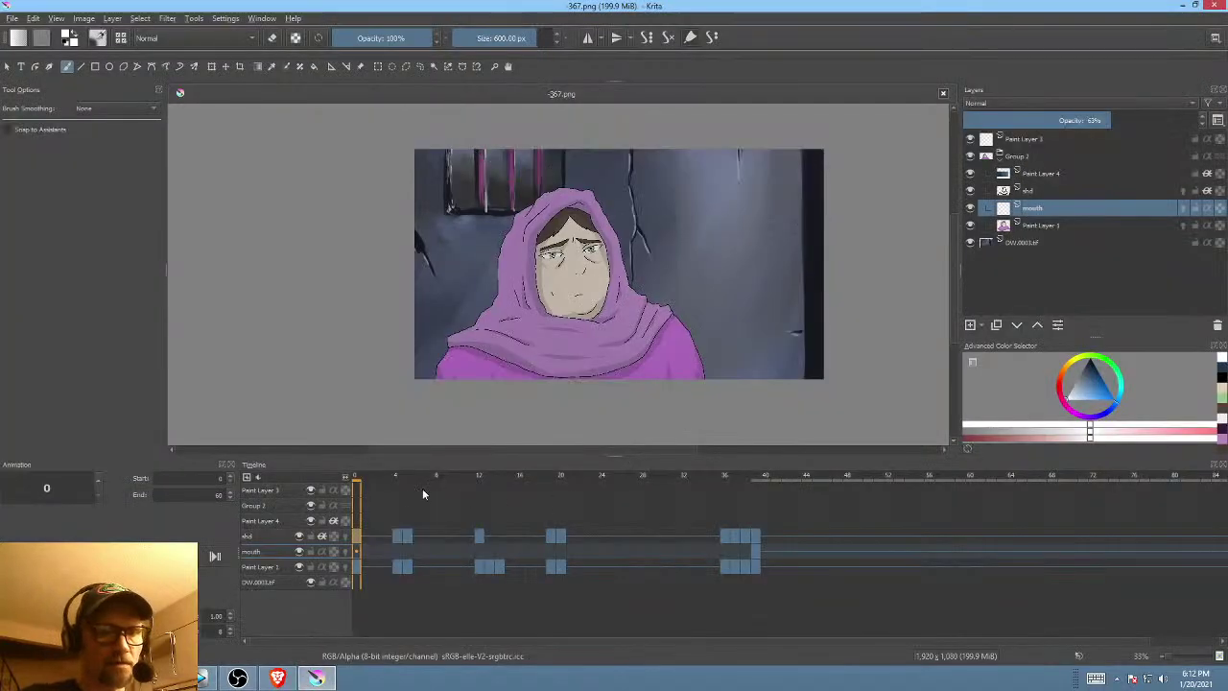
key(space)
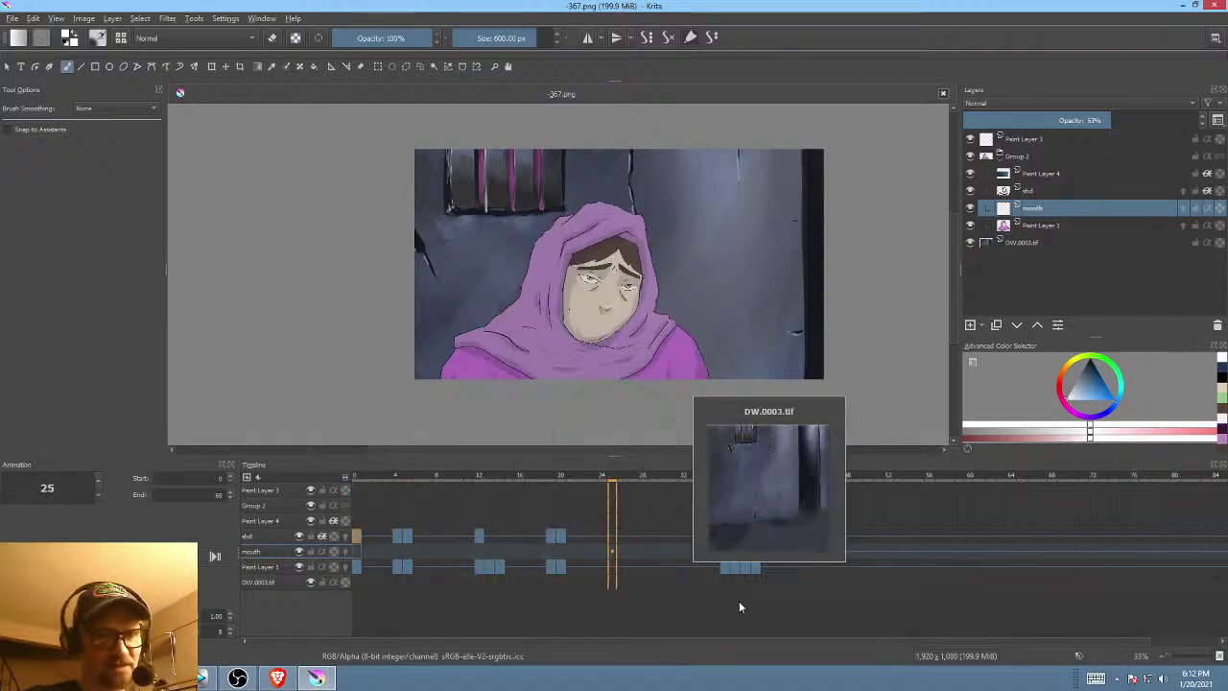
key(space)
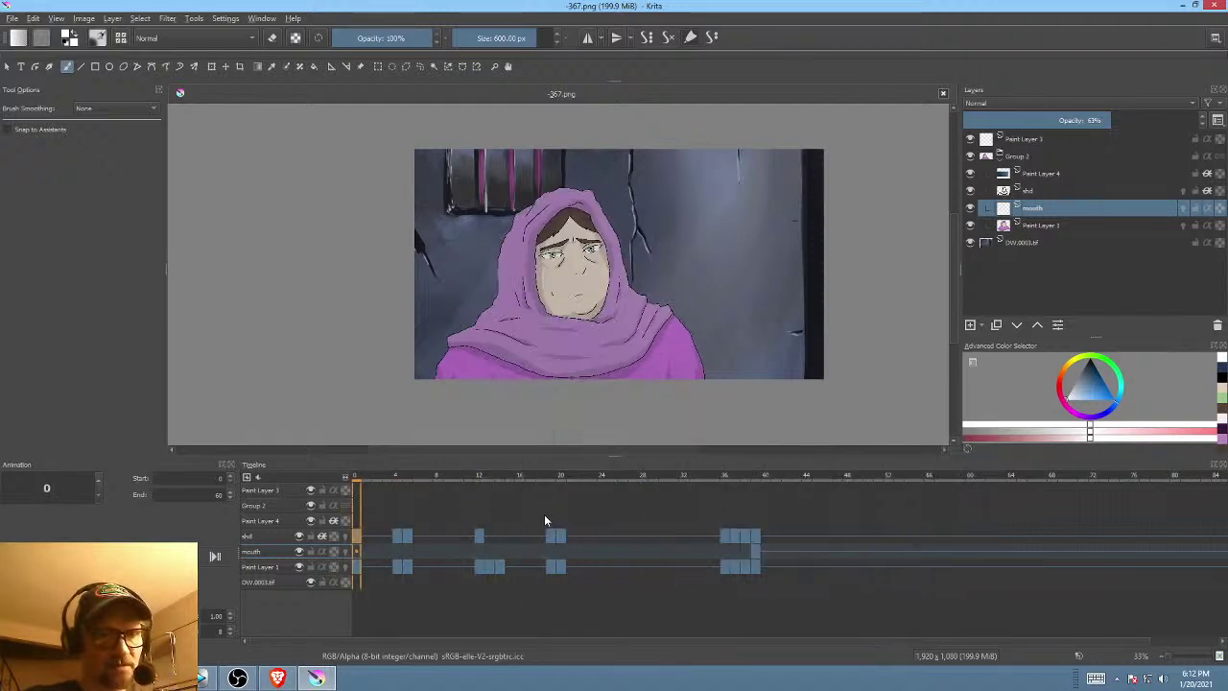
click(477, 482)
key(space)
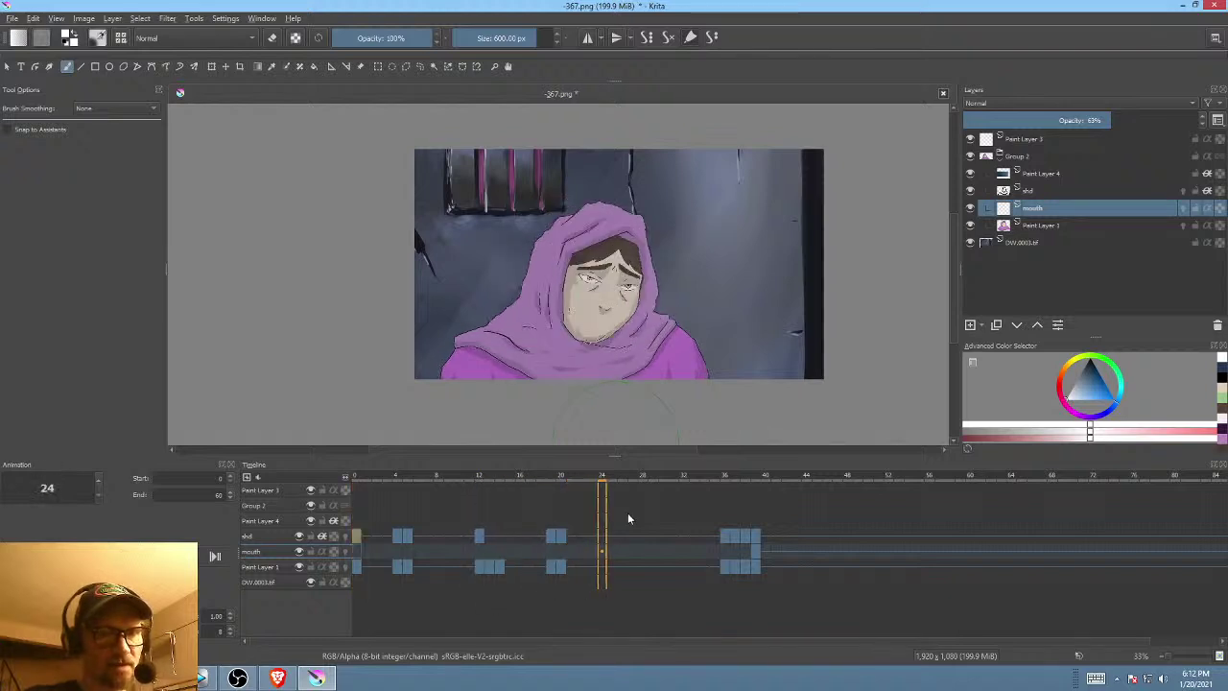
key(space)
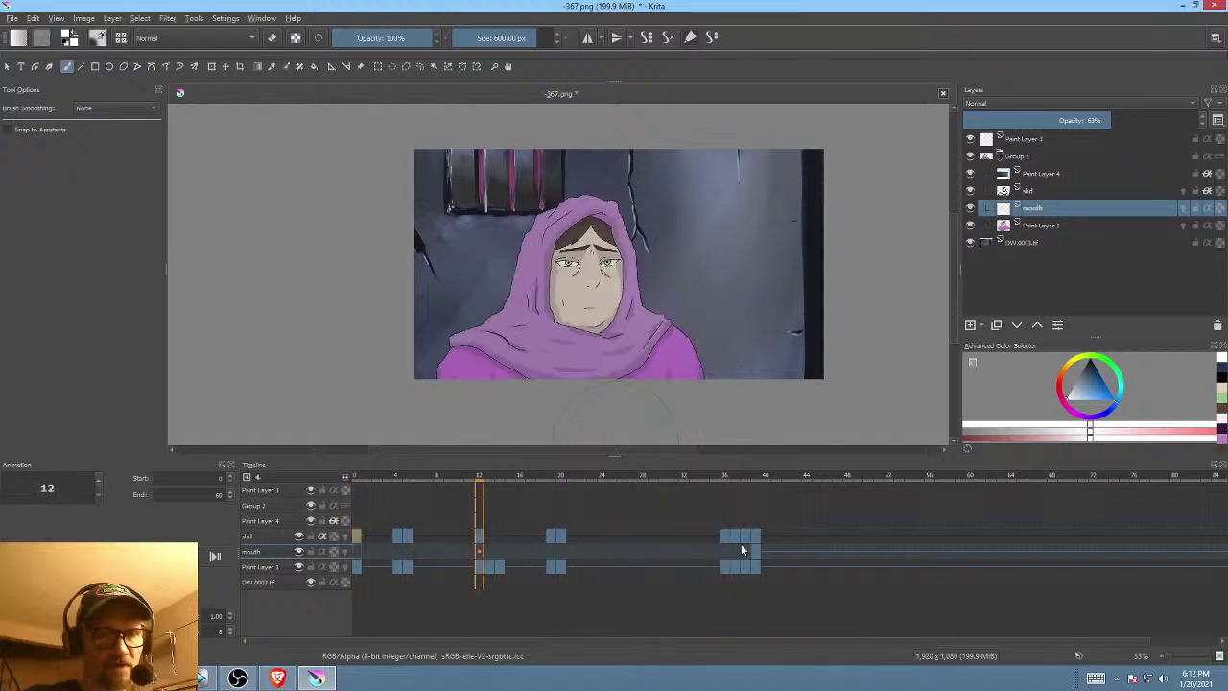
- Go to frame 33 with the head turned and save the PNG along with its Krita copy
click(704, 488)
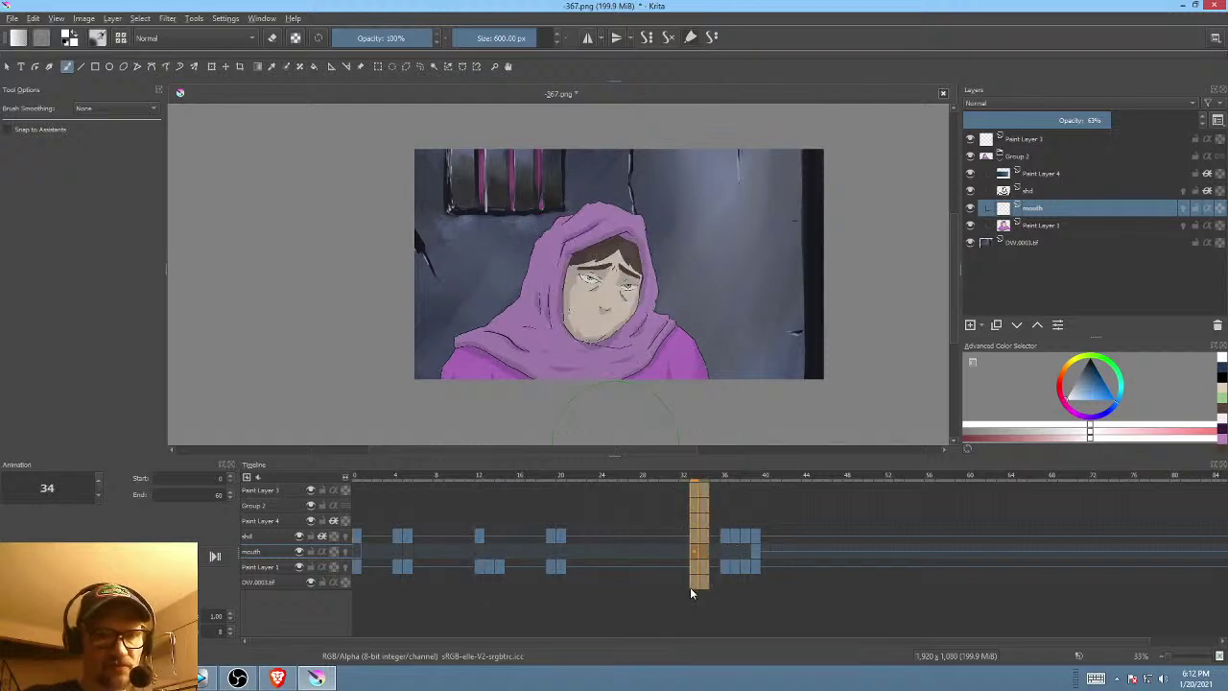
key(Left)
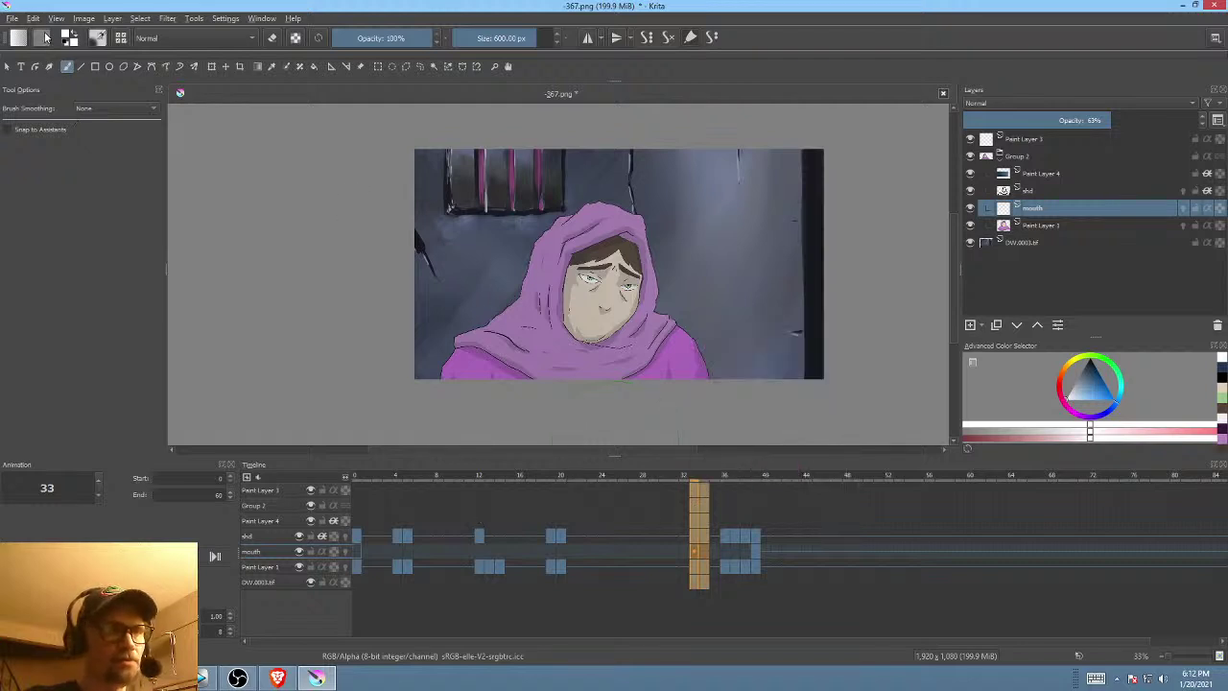
click(11, 19)
click(24, 81)
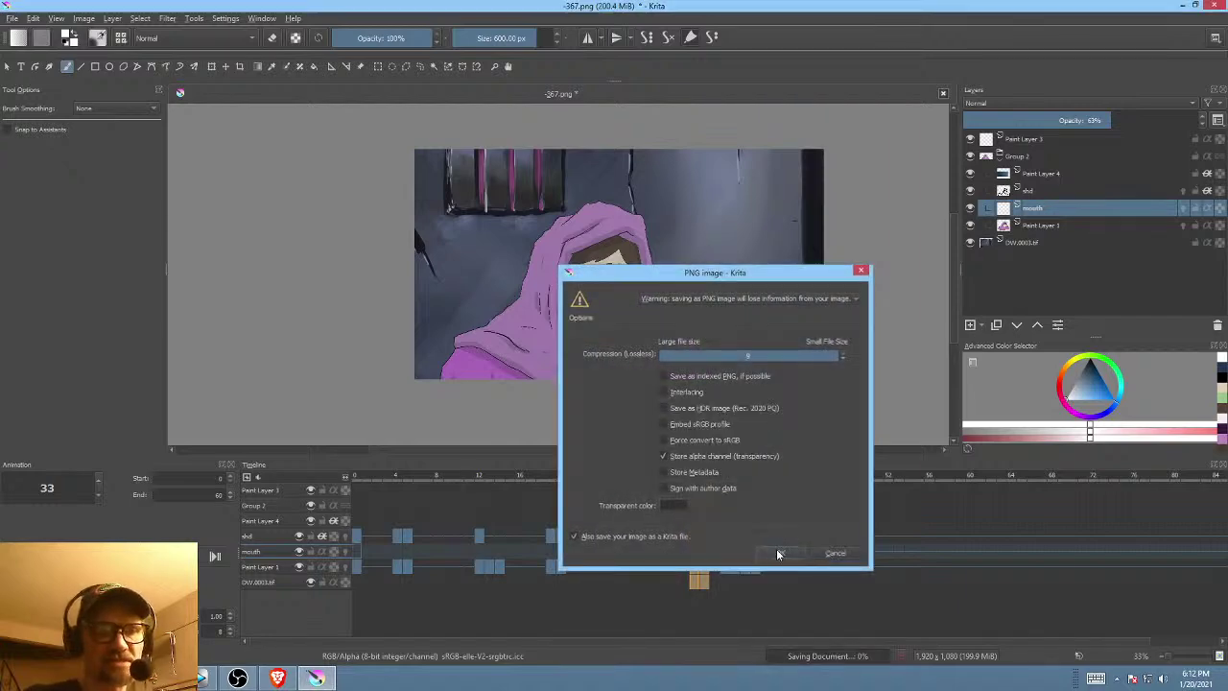
click(776, 548)
- Switch to Vegas Pro and examine the storyboard shots following 367, from shot 368 to shot 371
key(alt+Tab)
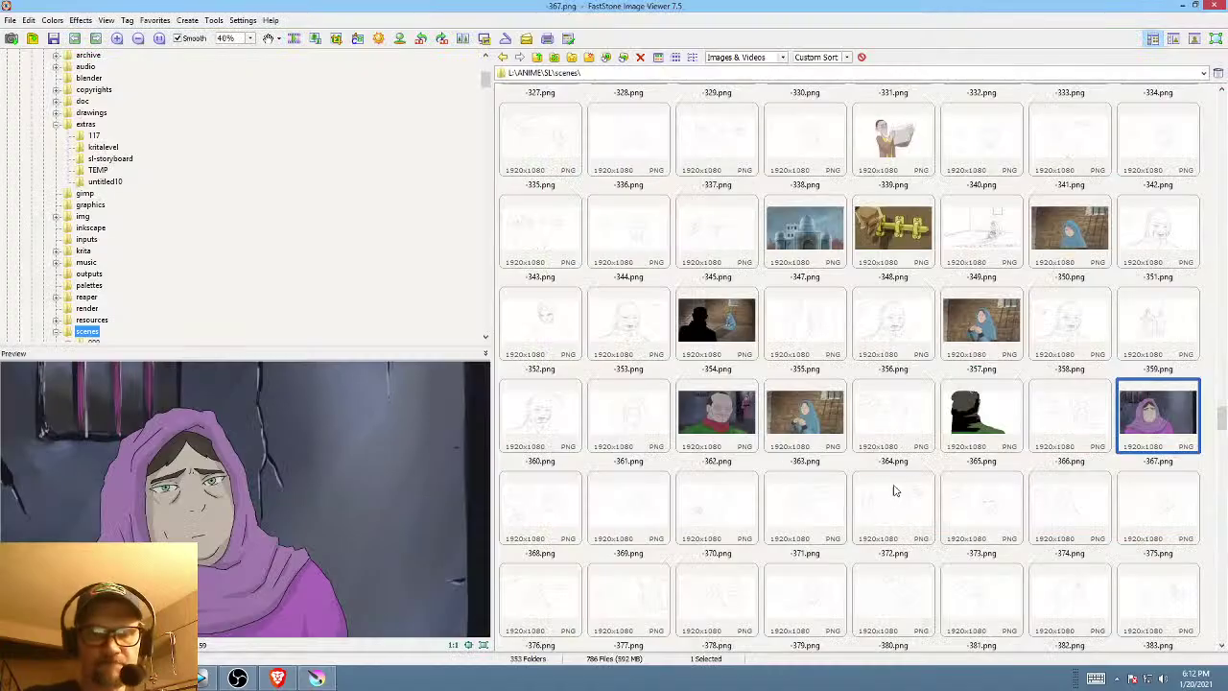
click(207, 678)
click(924, 553)
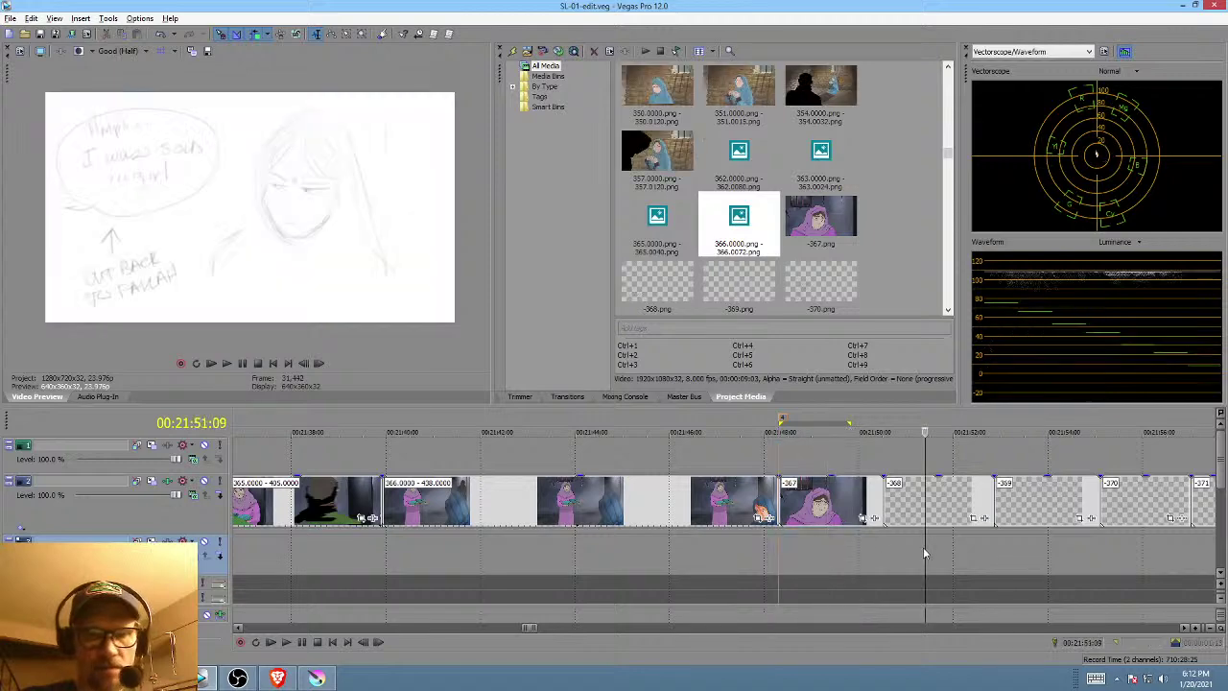
scroll(882, 570, right, 4)
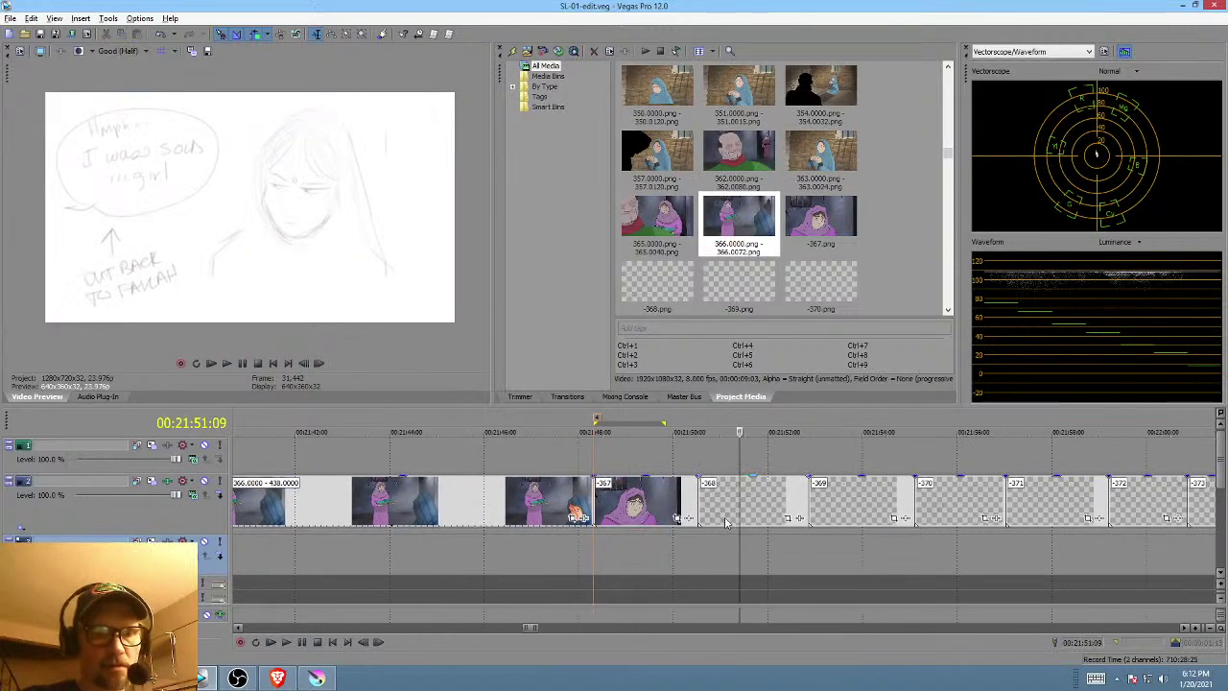
drag(849, 548, 1014, 546)
click(1035, 526)
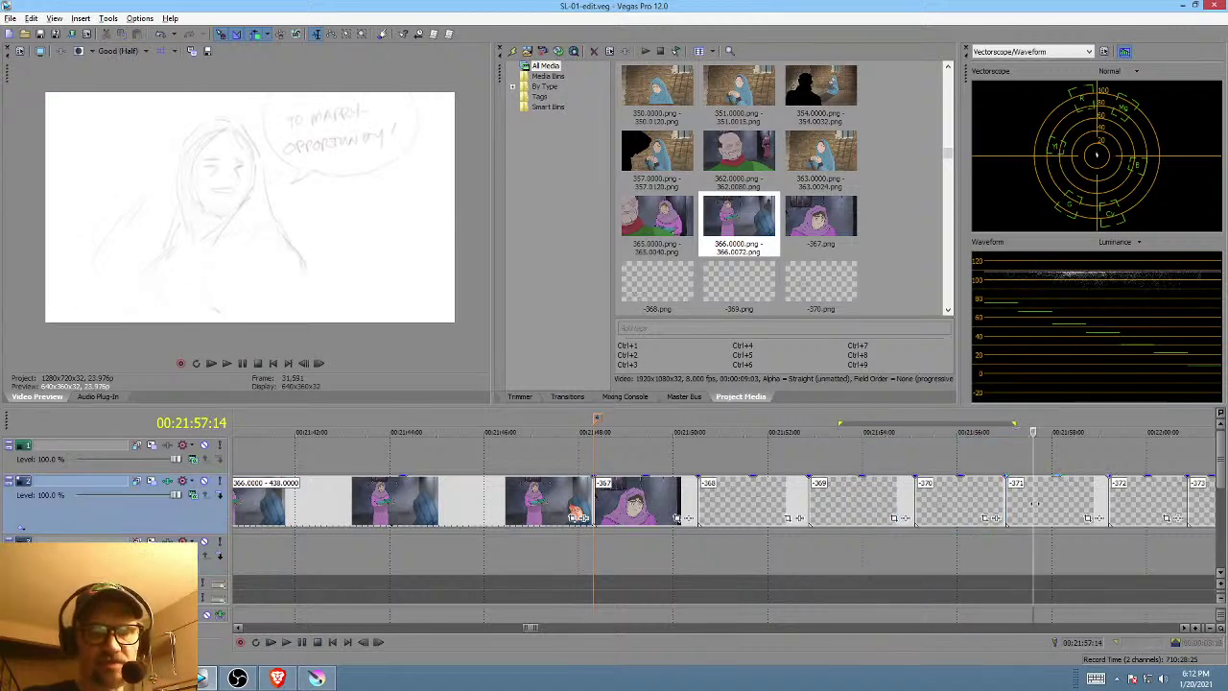
- In Krita, remove frames 0 to 35 from the shd, mouth and Paint Layer 1 layers and pull the remaining frames forward
key(alt+Tab)
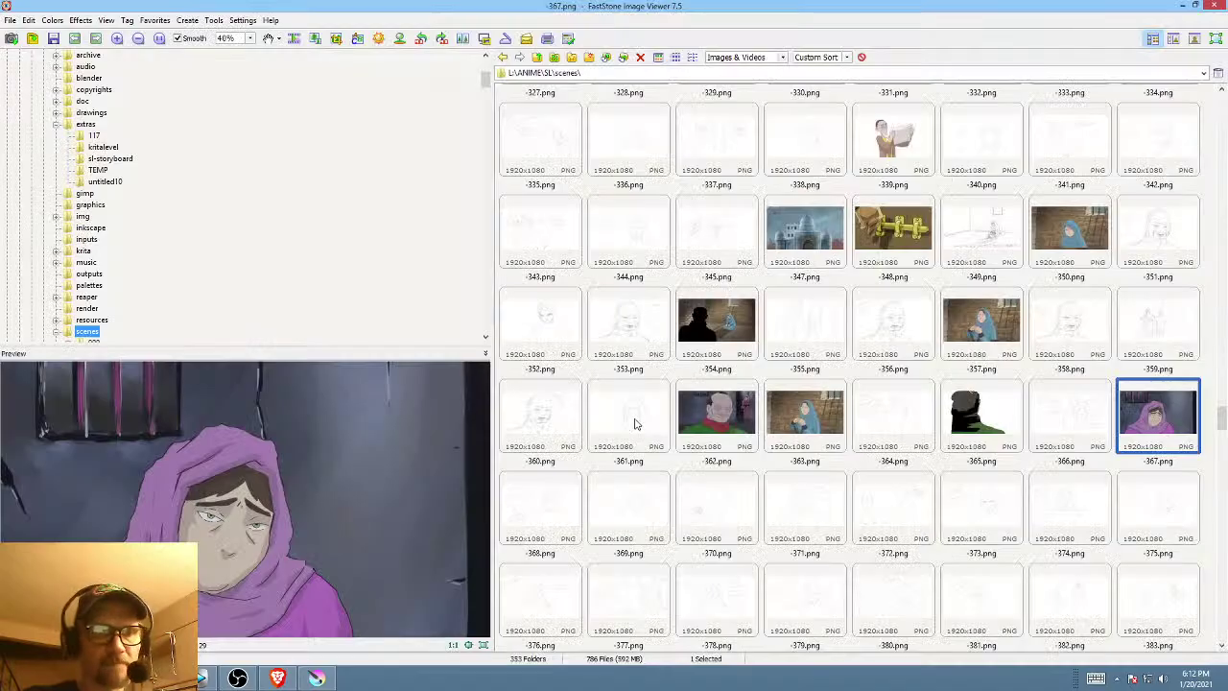
click(316, 677)
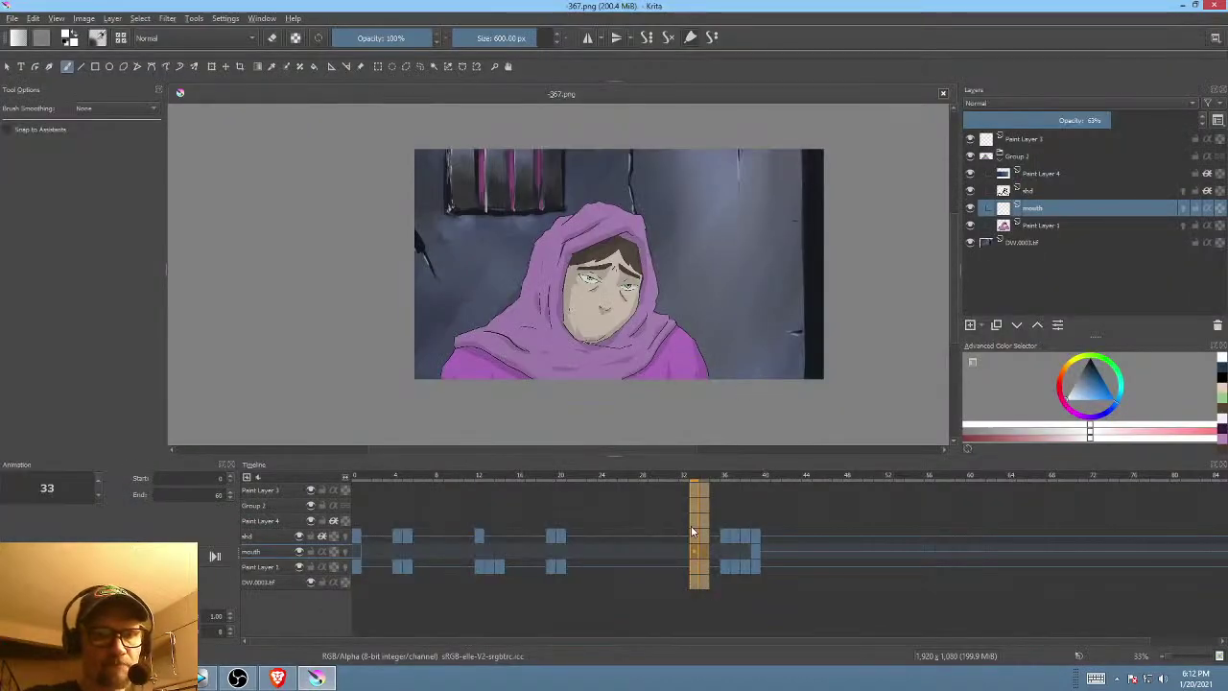
click(683, 534)
drag(692, 535, 797, 578)
click(683, 566)
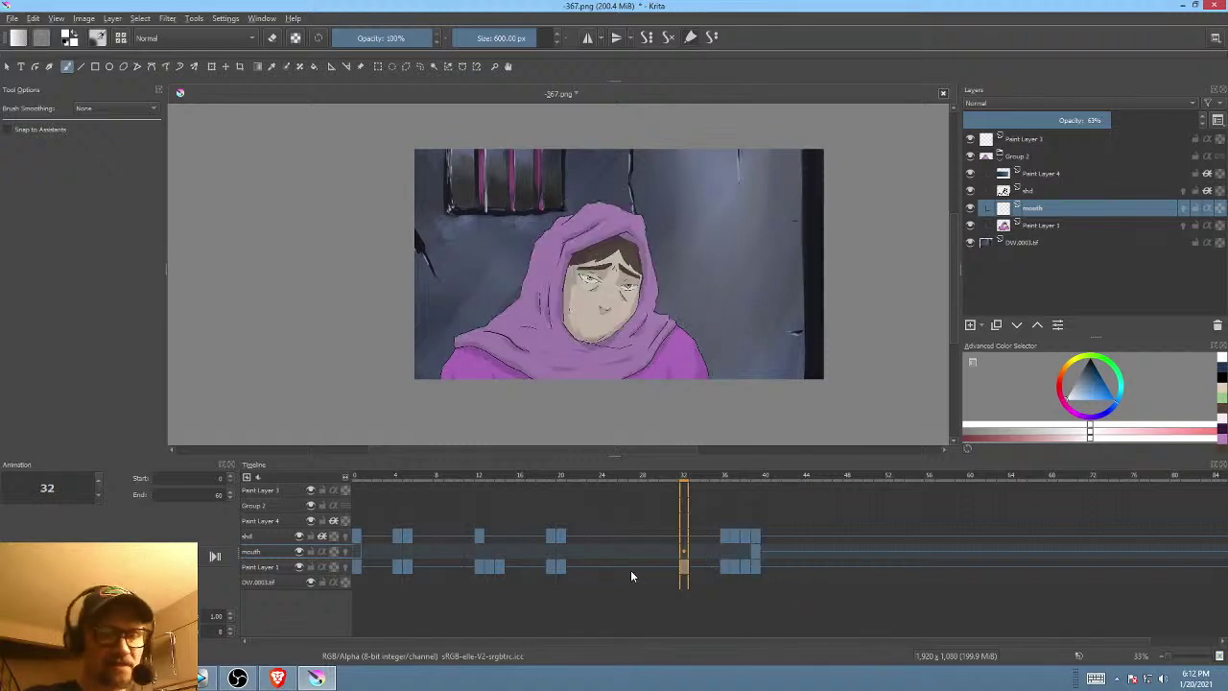
drag(714, 570, 357, 568)
shift+click(355, 537)
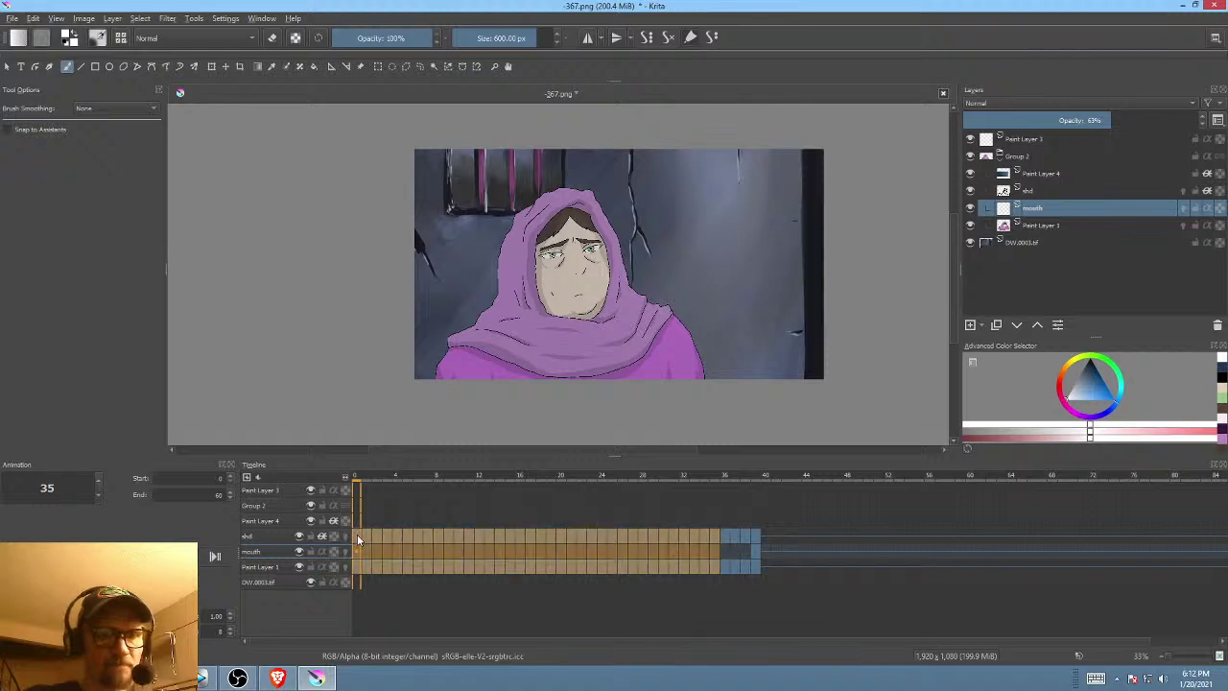
right_click(377, 538)
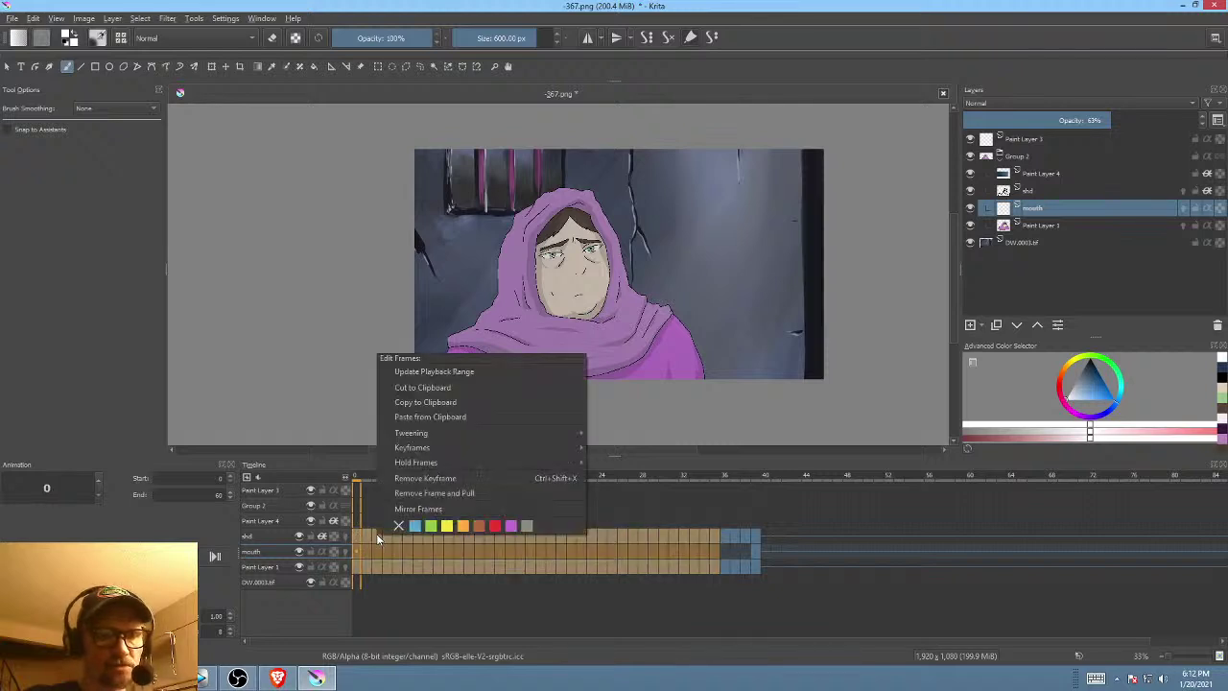
click(434, 493)
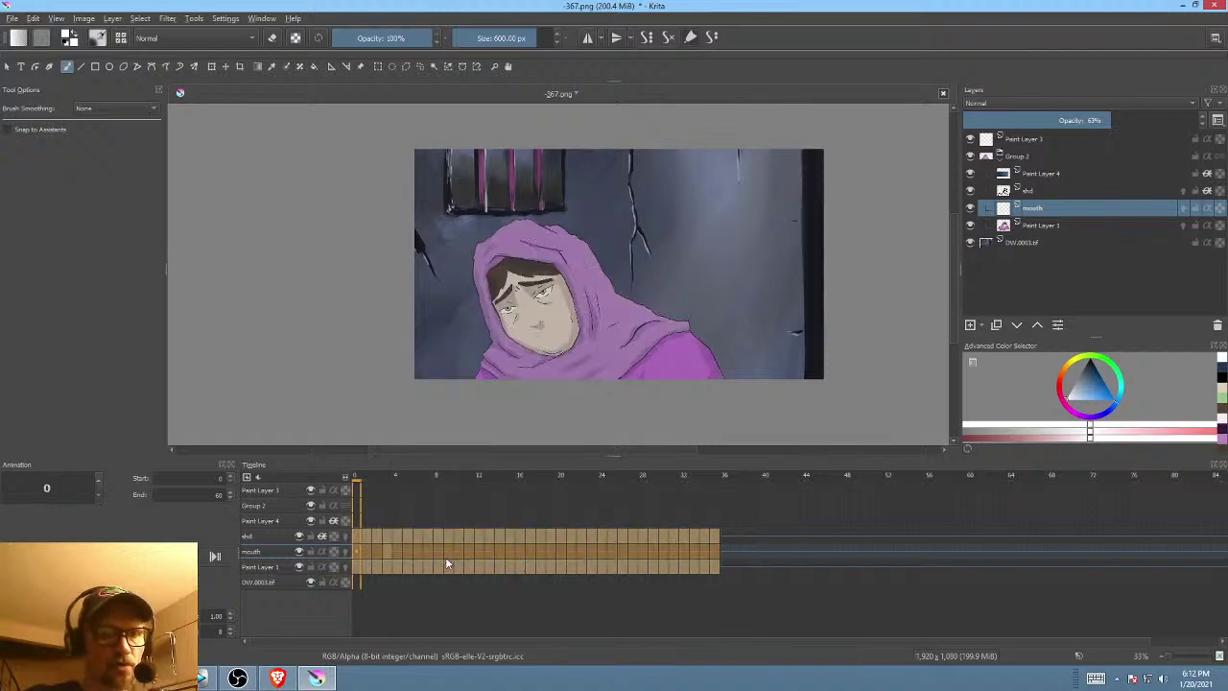
- Go to frame 7 of the animation, where the woman's face points forward
drag(365, 480, 428, 479)
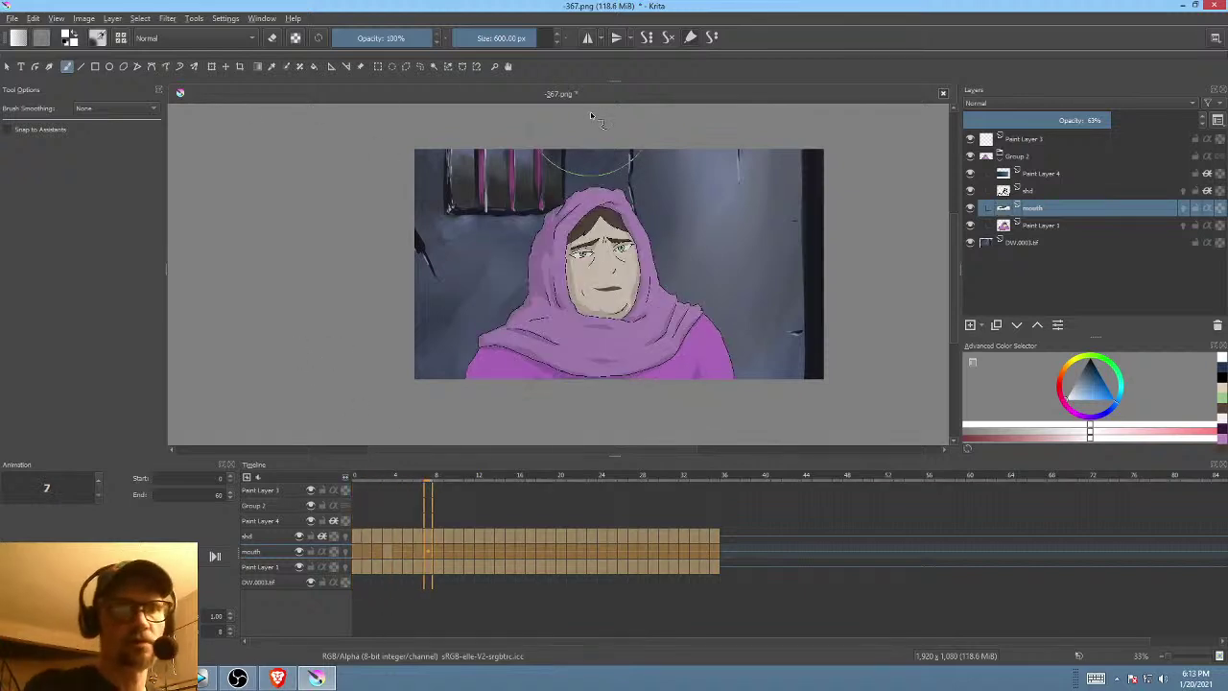
click(14, 18)
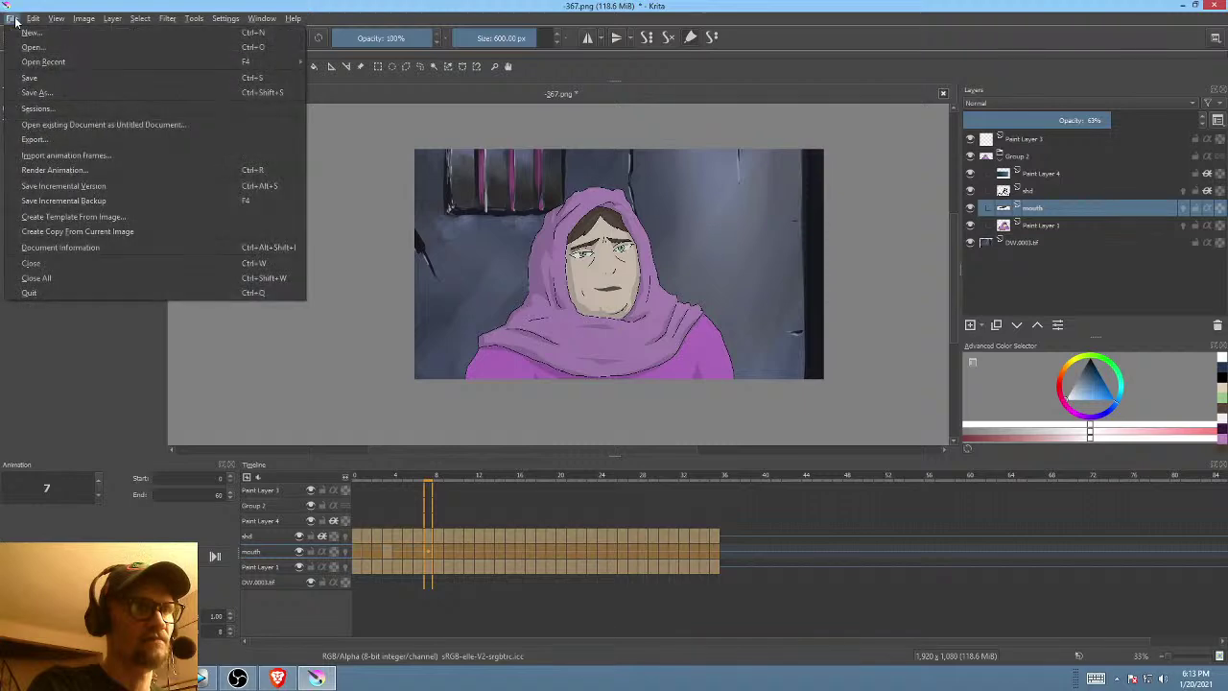
click(21, 92)
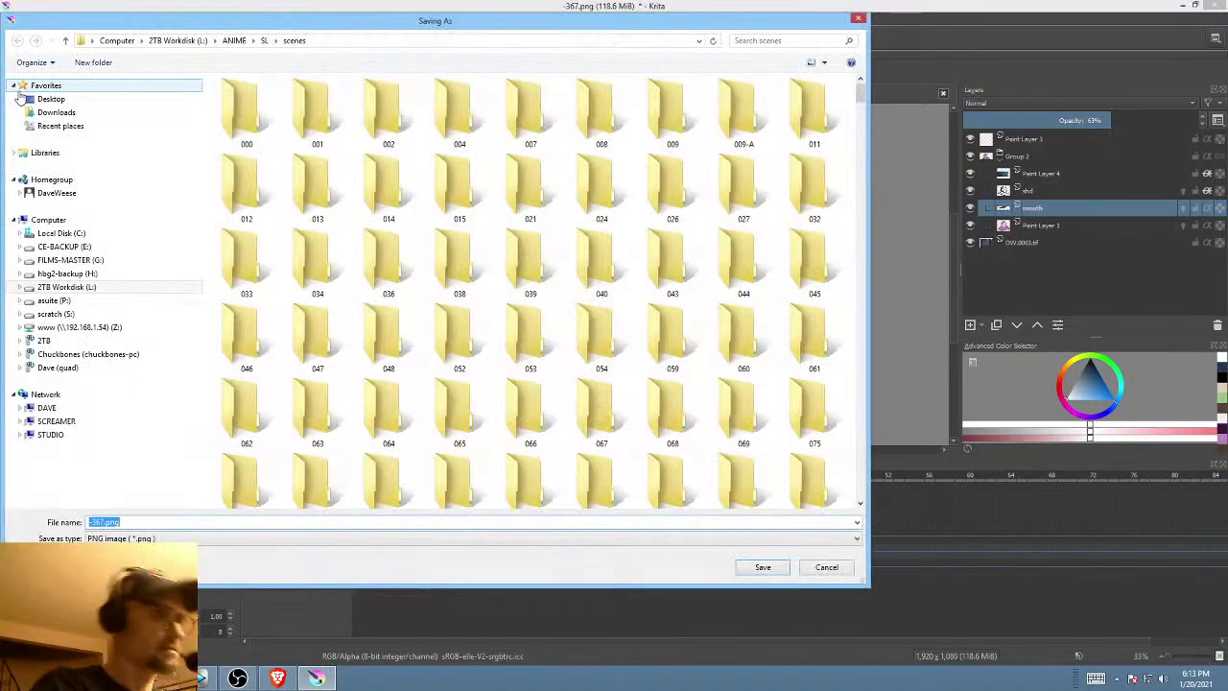
text(-)
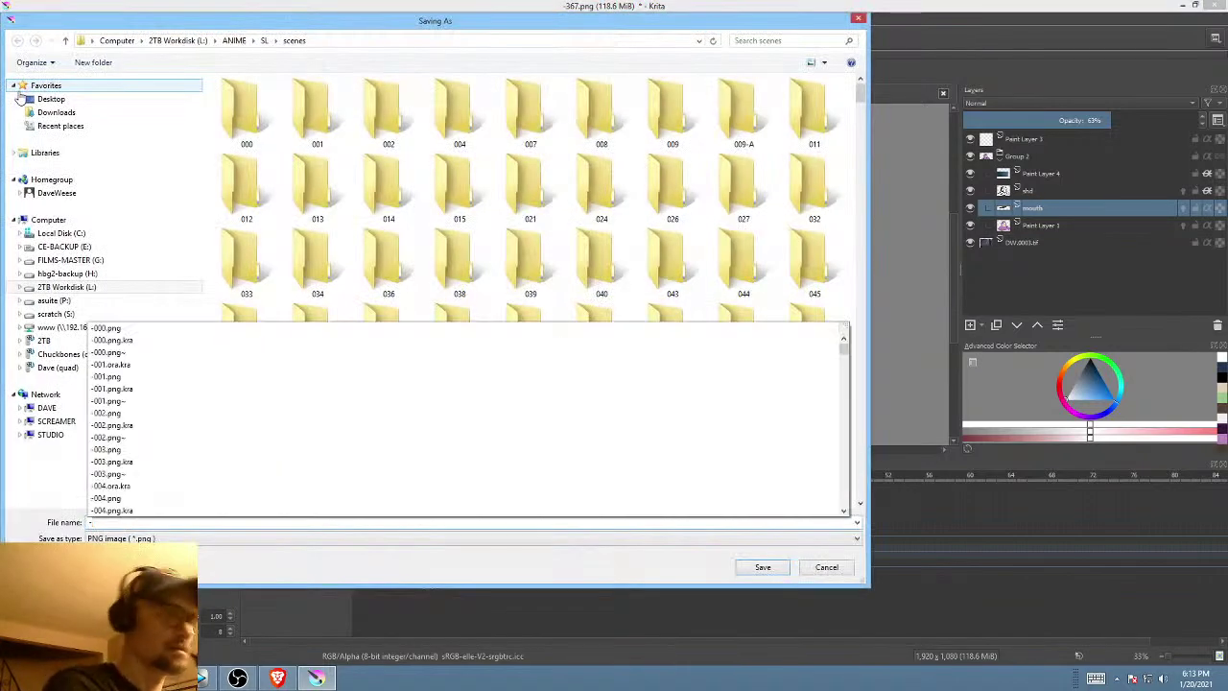
text(371)
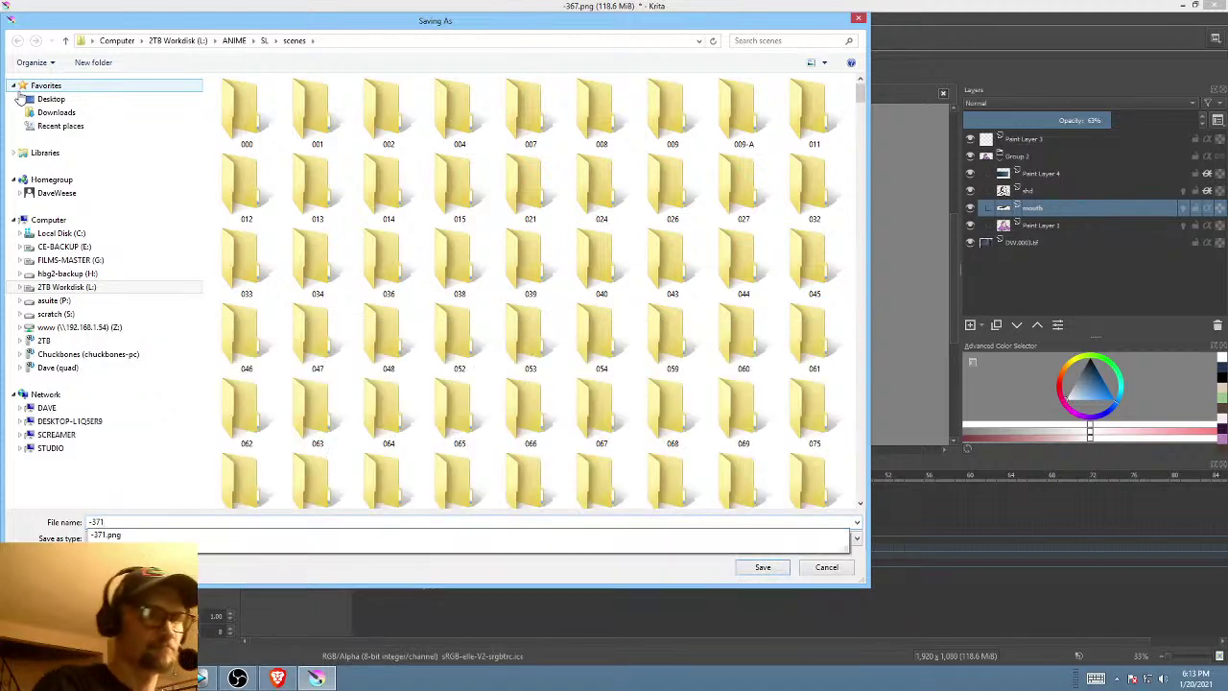
click(124, 536)
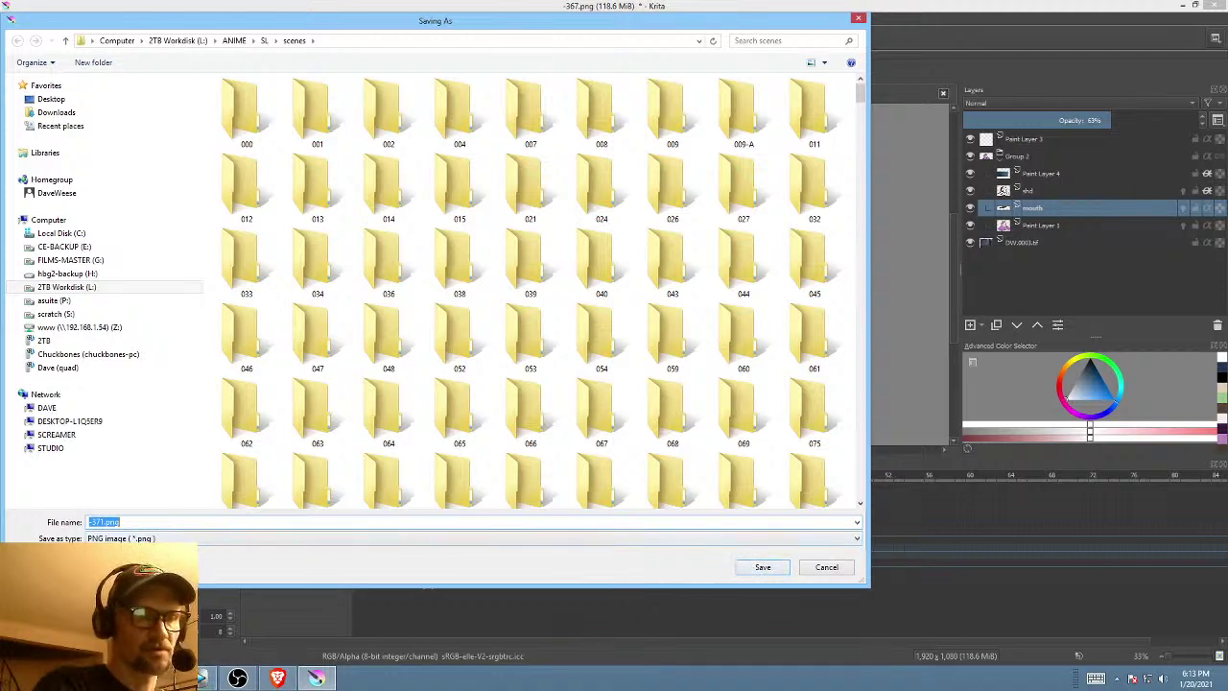
- Switch to FastStone Image Viewer, find the storyboard sketch -371.png, and insert it into the Krita document as a new layer
key(alt+Tab)
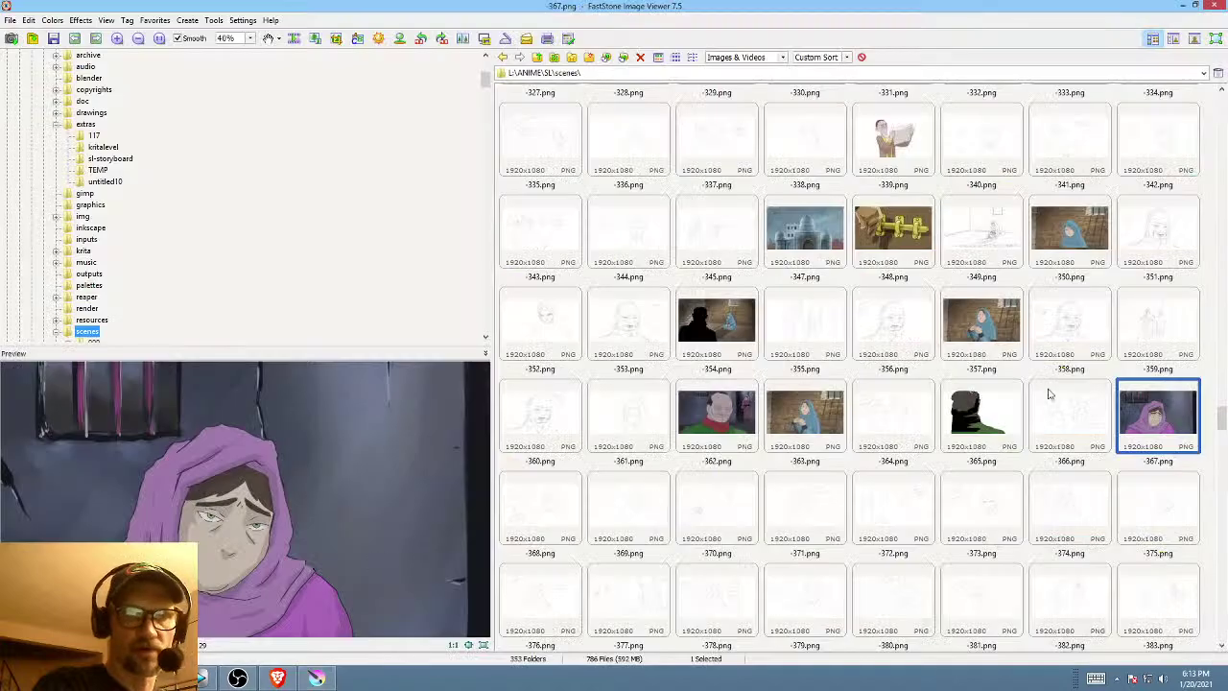
click(534, 510)
click(616, 505)
click(710, 507)
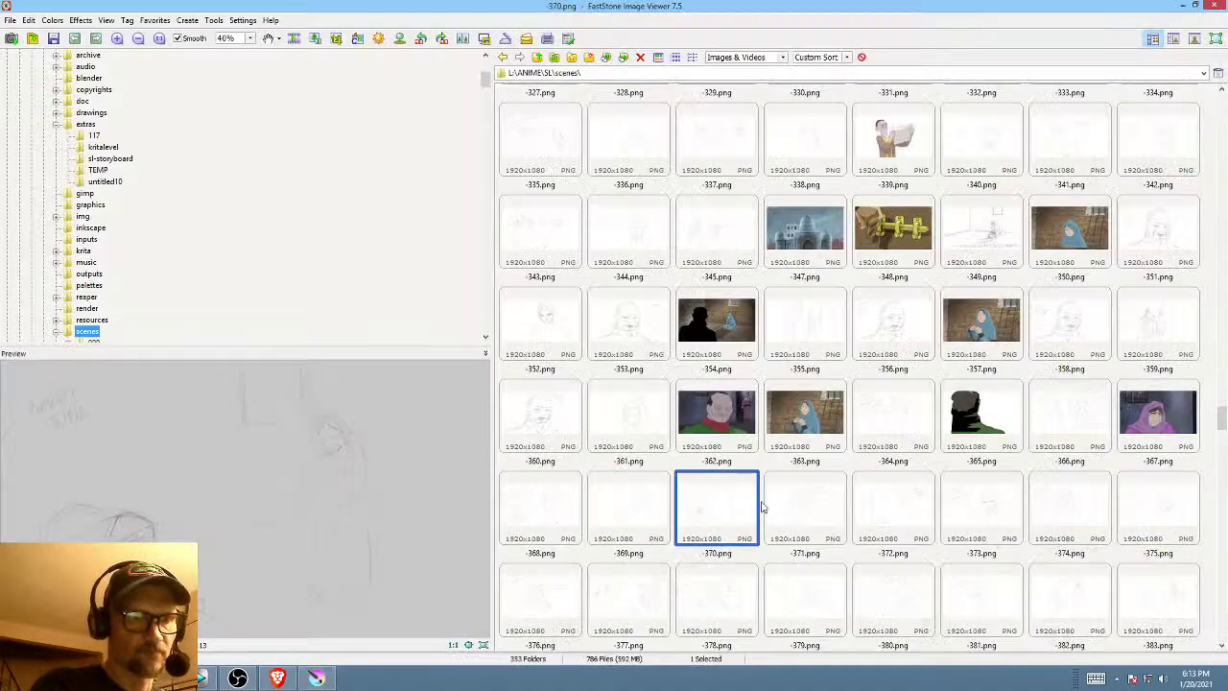
click(823, 508)
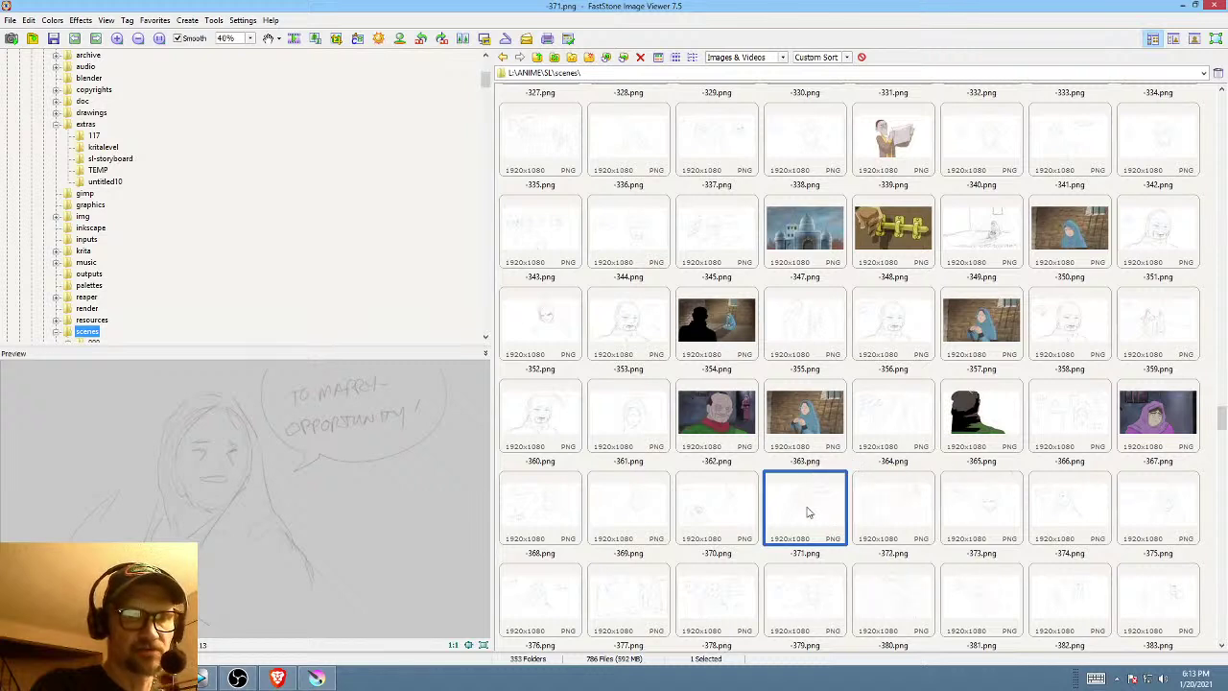
mouse_move(804, 508)
mouse_down()
mouse_move(671, 508)
mouse_move(316, 678)
mouse_move(508, 510)
mouse_move(719, 455)
mouse_move(832, 572)
mouse_up()
click(827, 574)
key(alt+Tab)
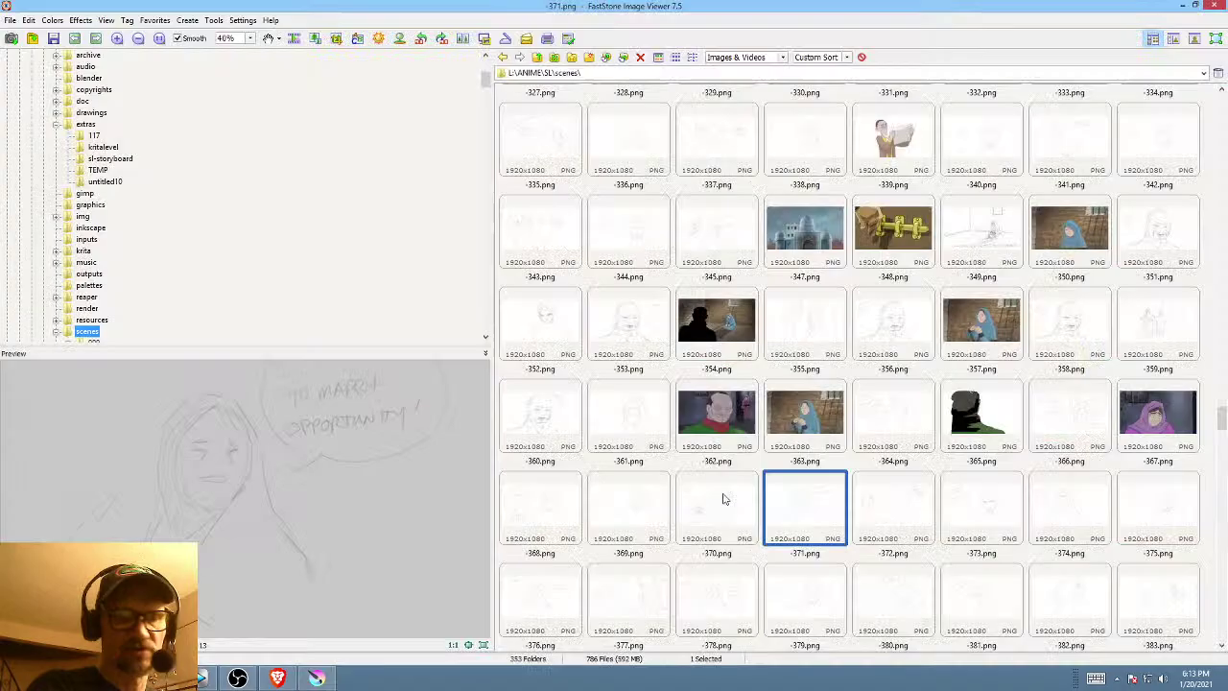
drag(808, 505, 637, 259)
click(657, 266)
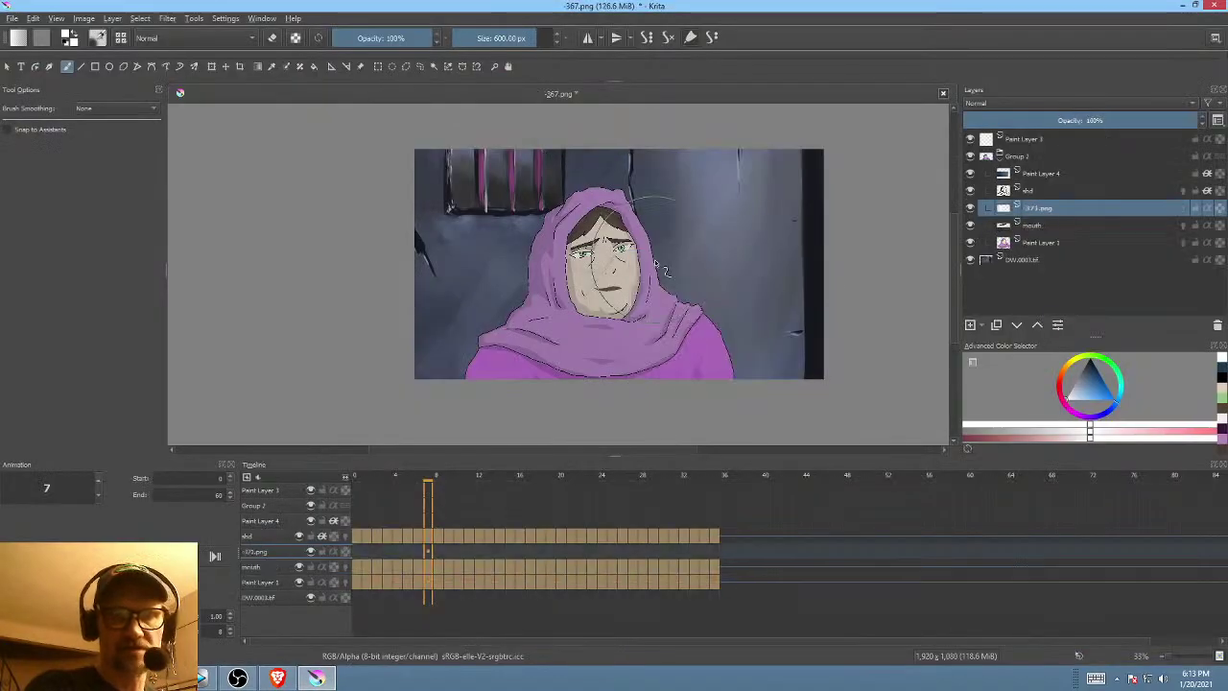
- Move the -371.png sketch layer up to the top of the layer stack, above Paint Layer 3
click(1037, 324)
click(1037, 324)
click(1037, 325)
click(1037, 324)
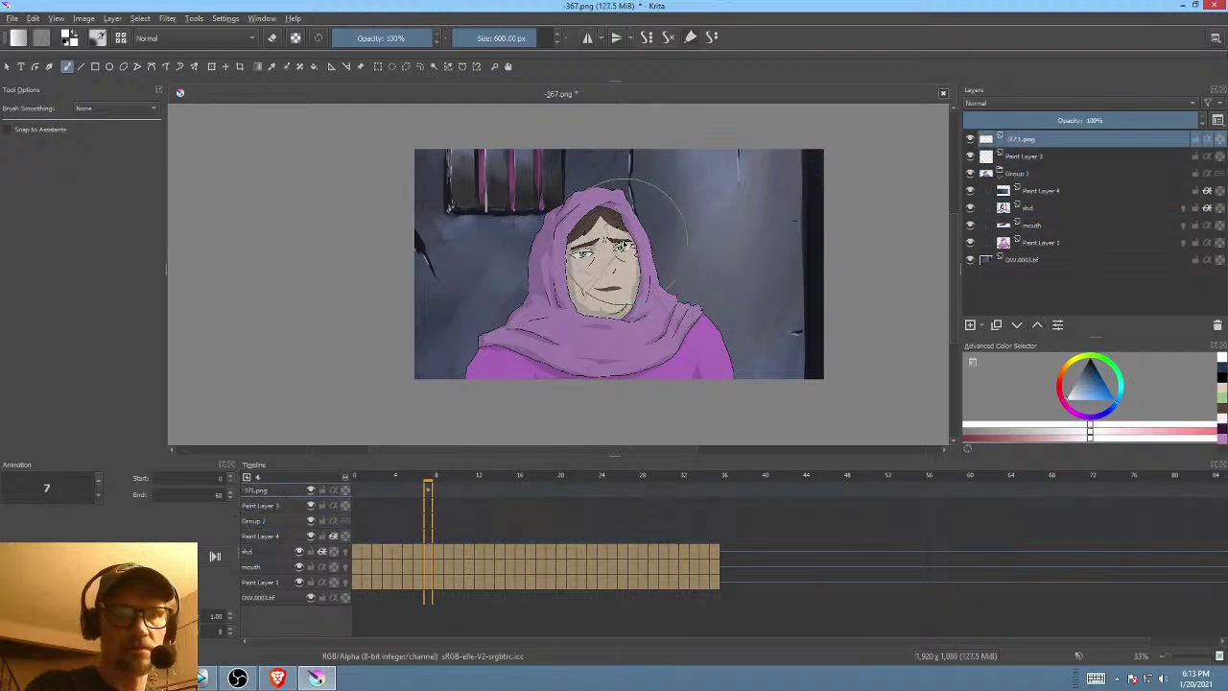
alt+click(986, 139)
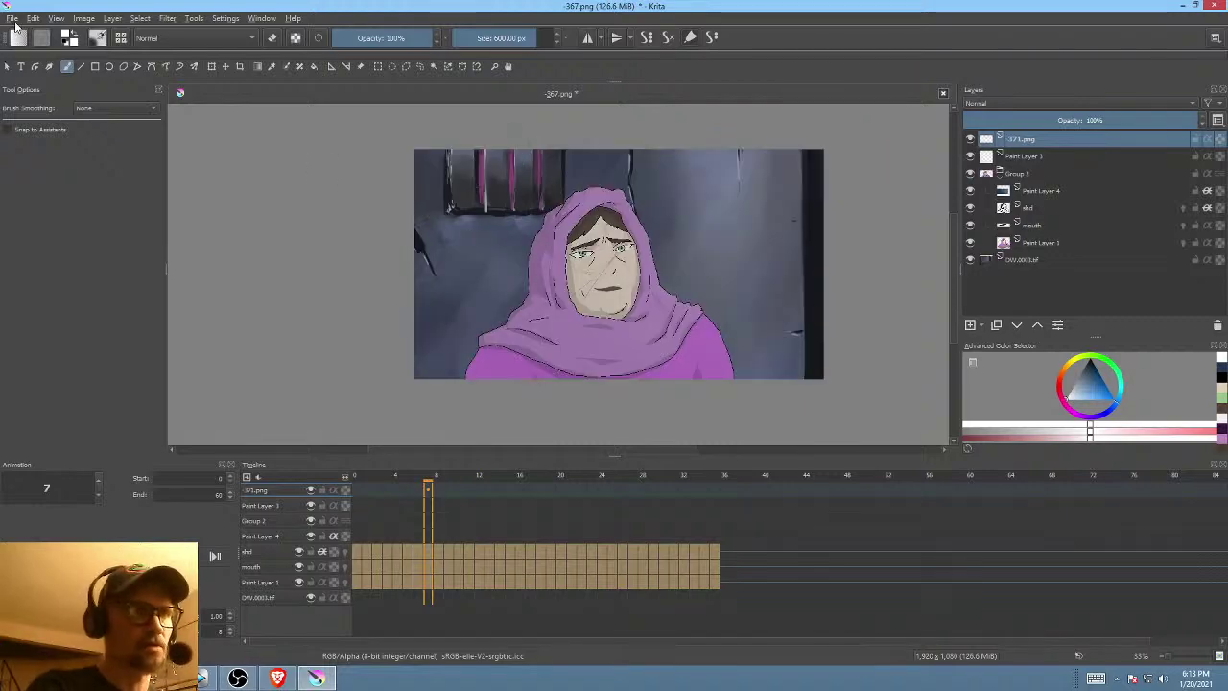
- Save the document under the new name -371.png, replacing the existing file and also keeping a Krita copy
click(13, 20)
click(36, 92)
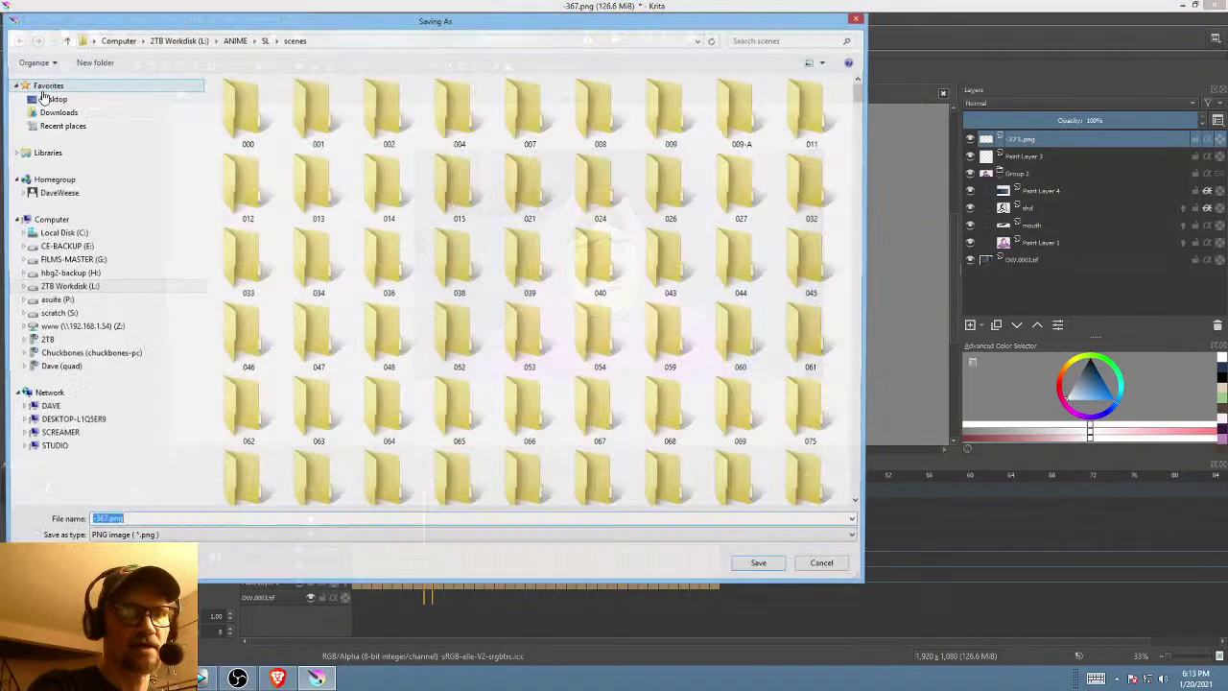
click(103, 521)
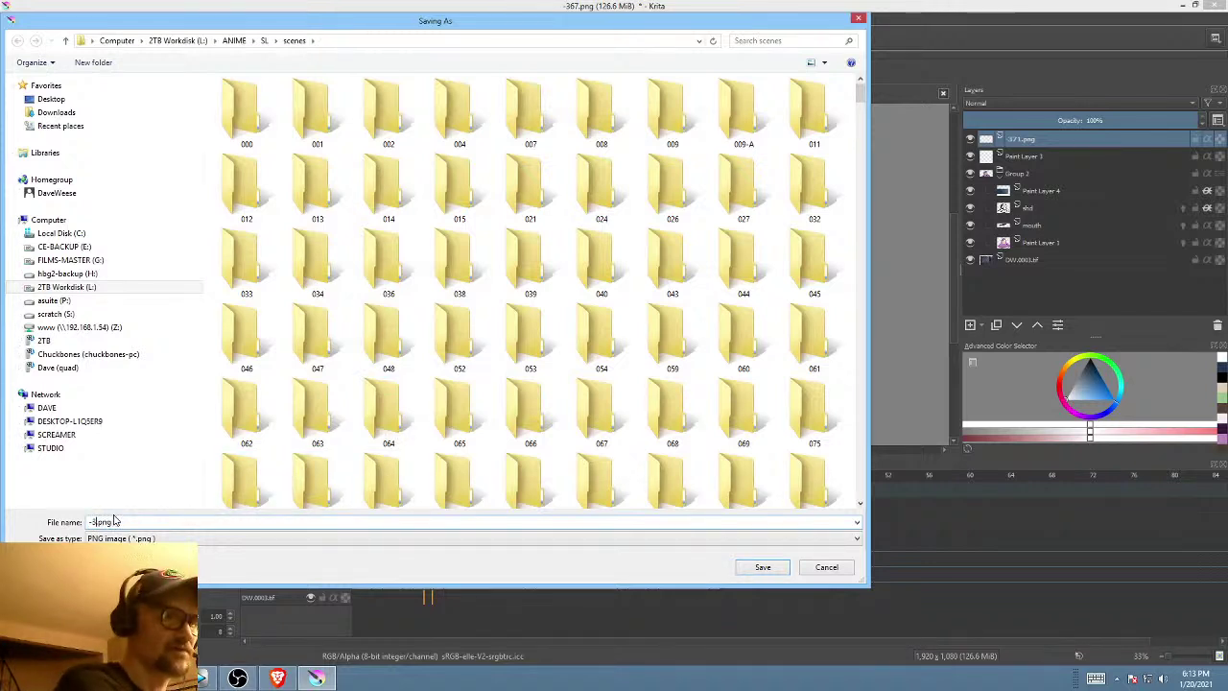
text(71)
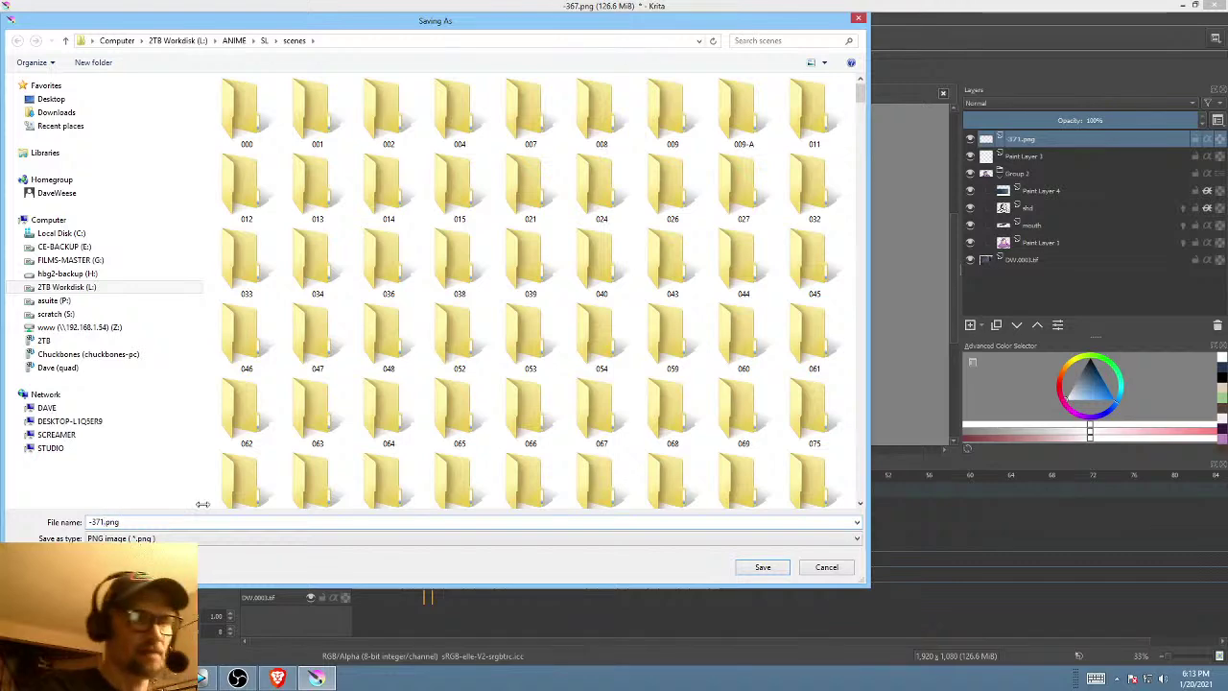
click(763, 568)
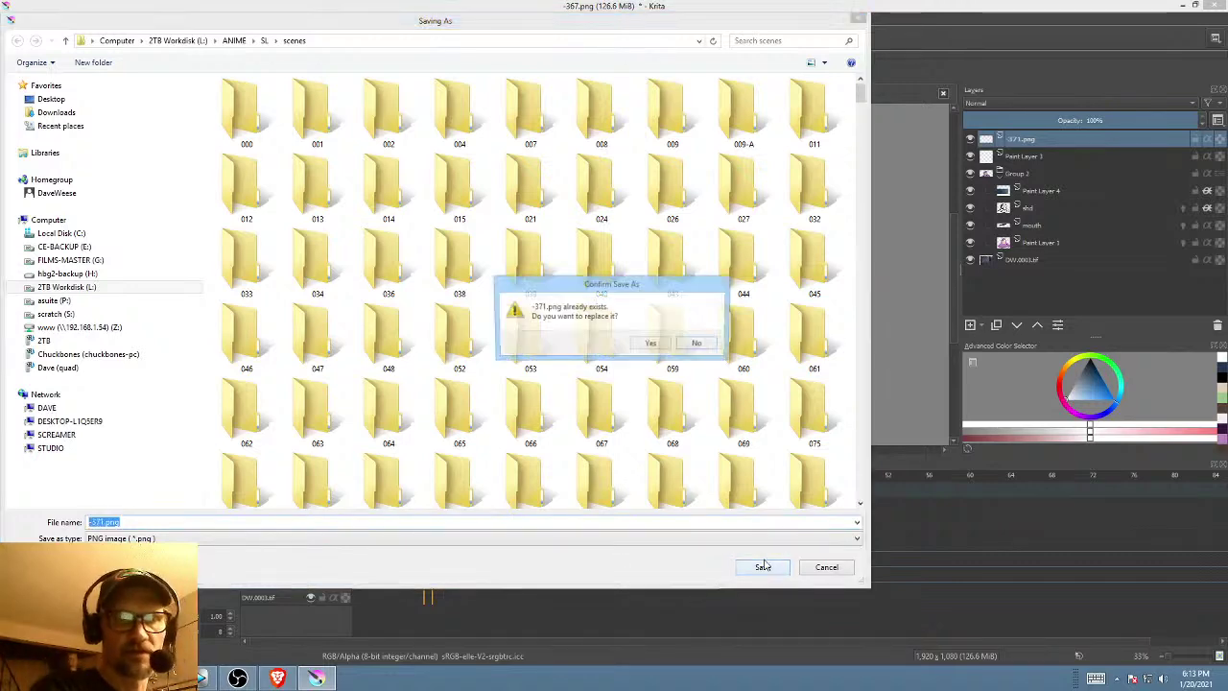
click(657, 343)
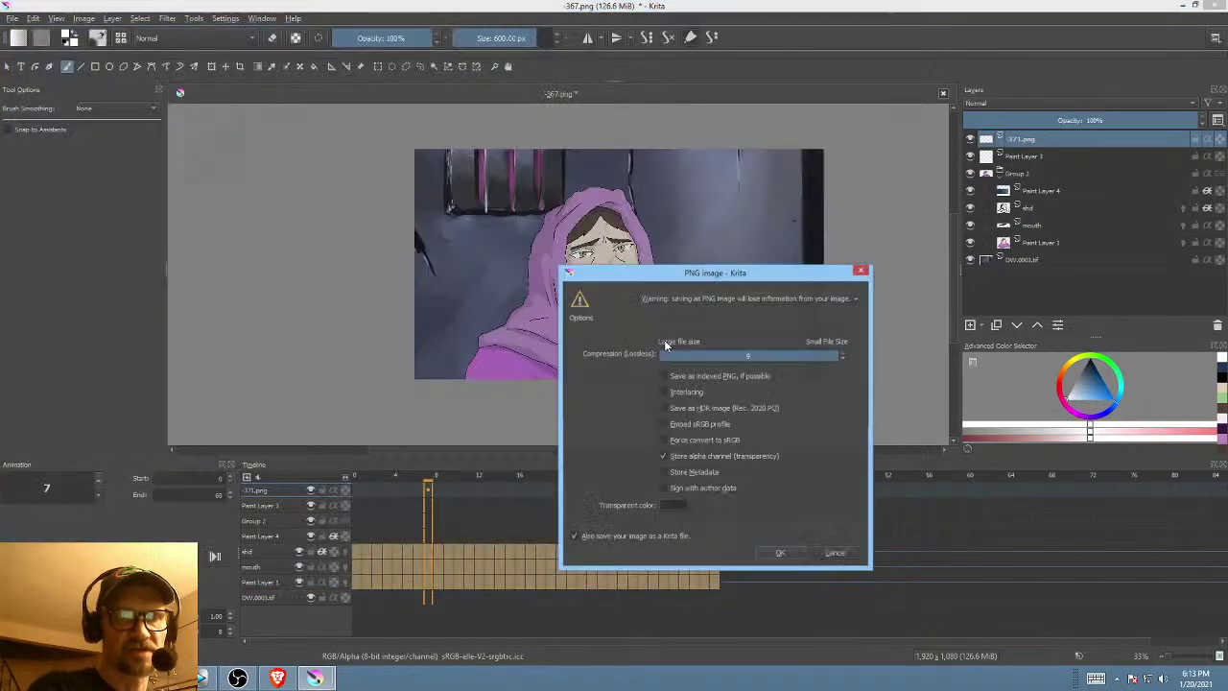
click(787, 554)
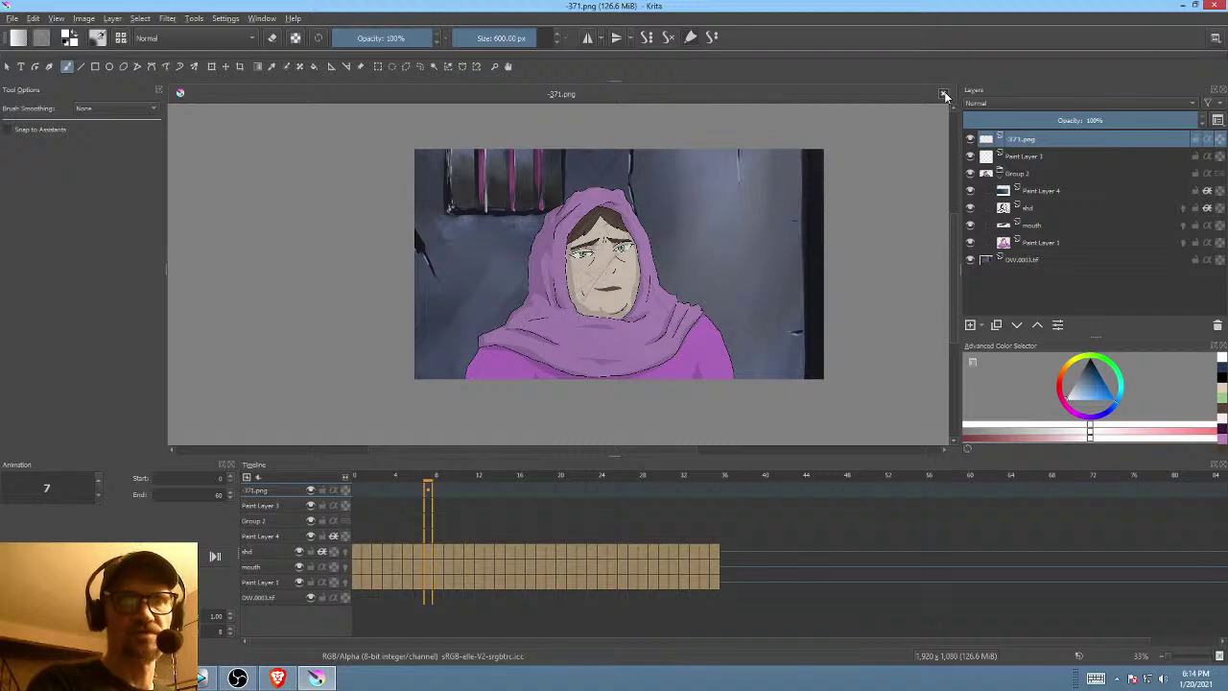
- Hide Group 2 and the DW.0003.tif background so only the storyboard sketch shows, and save the file
click(970, 173)
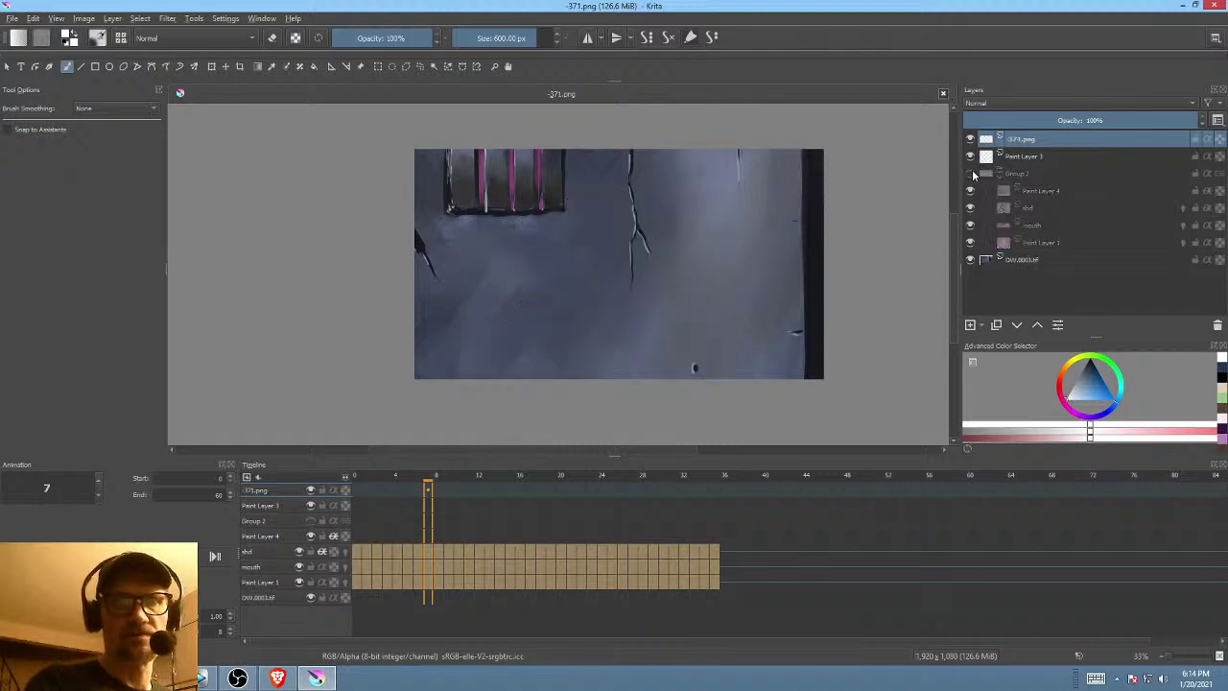
click(971, 260)
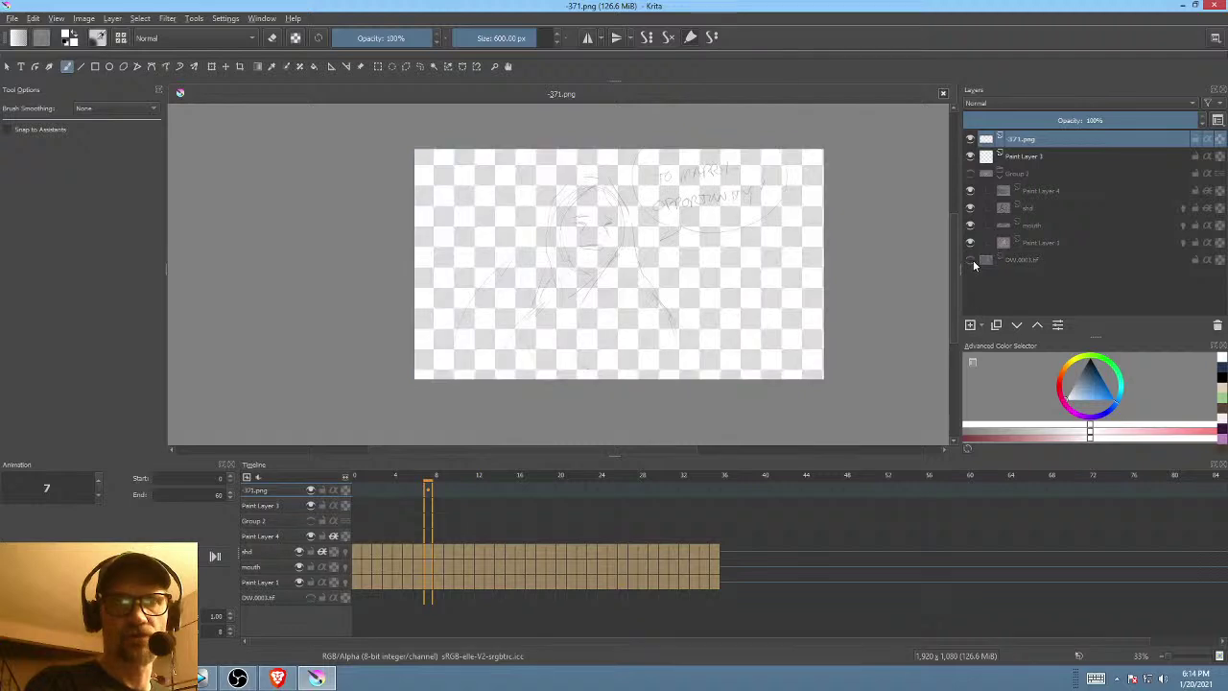
click(13, 18)
click(27, 77)
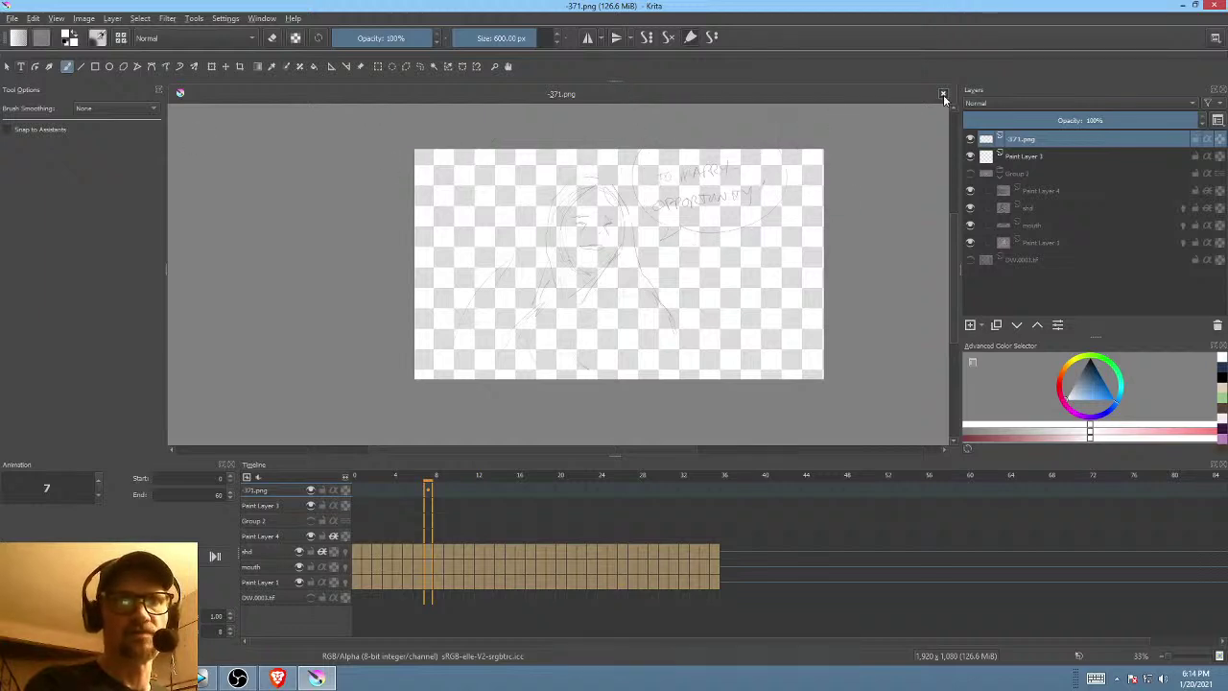
- Close the document and reopen the saved shot 371 file from the scenes folder
click(943, 94)
click(12, 18)
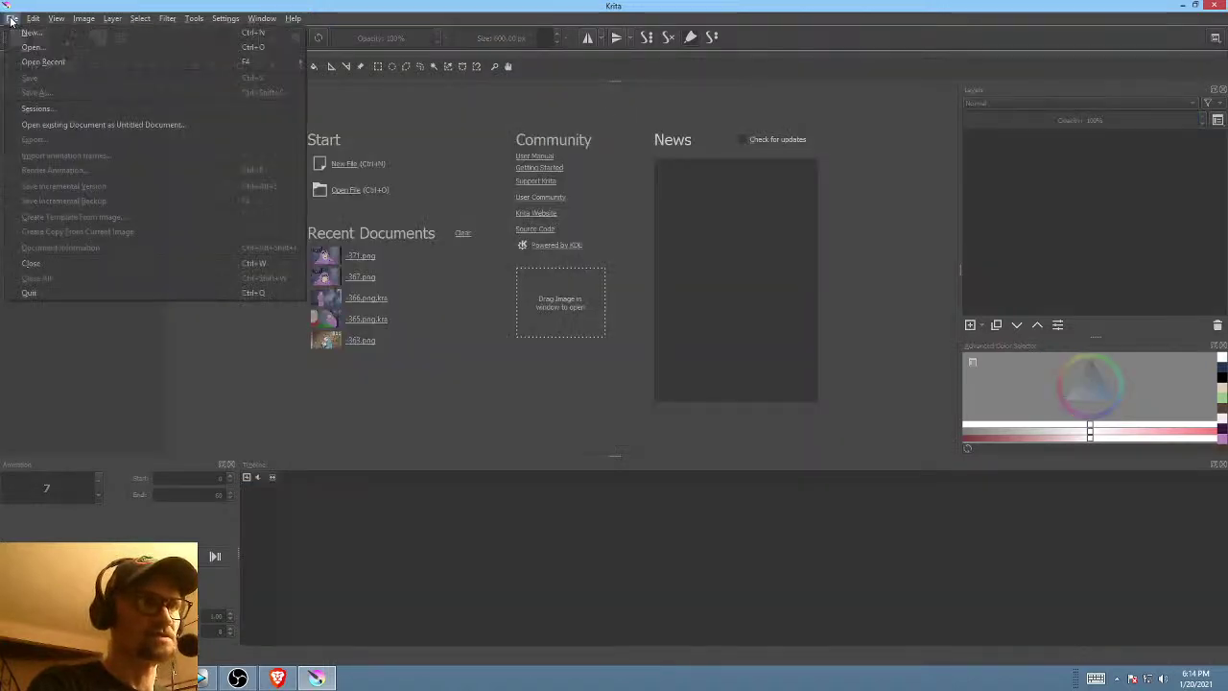
mouse_move(34, 61)
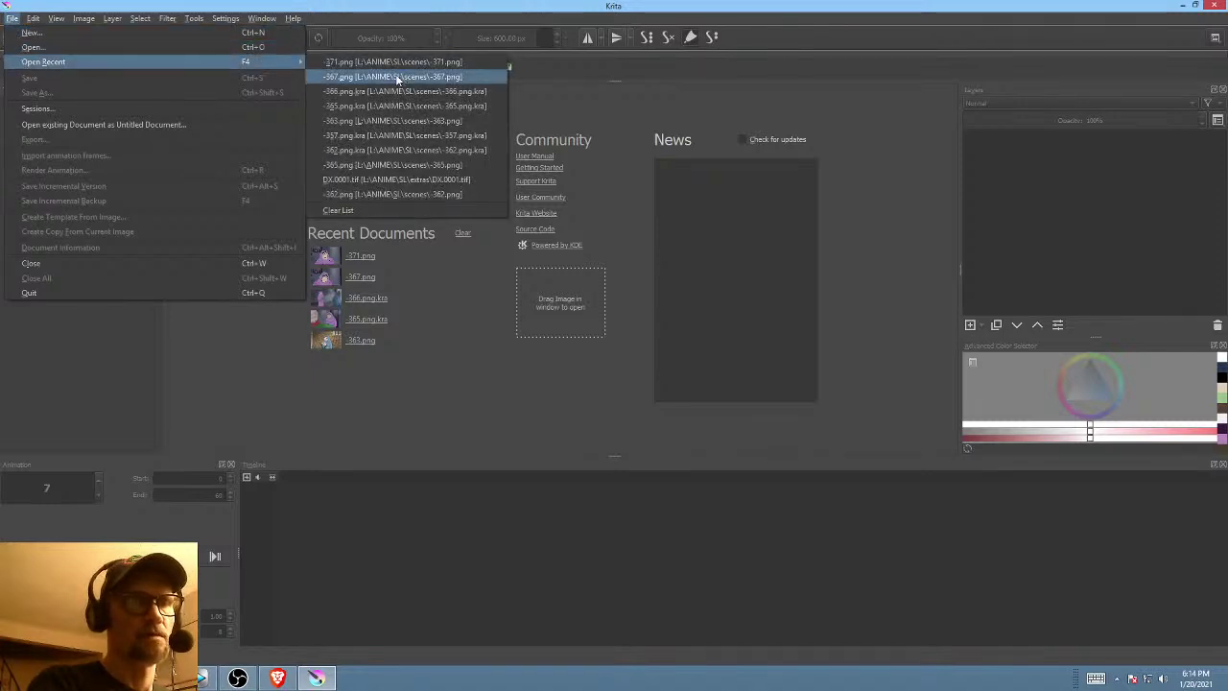
click(91, 46)
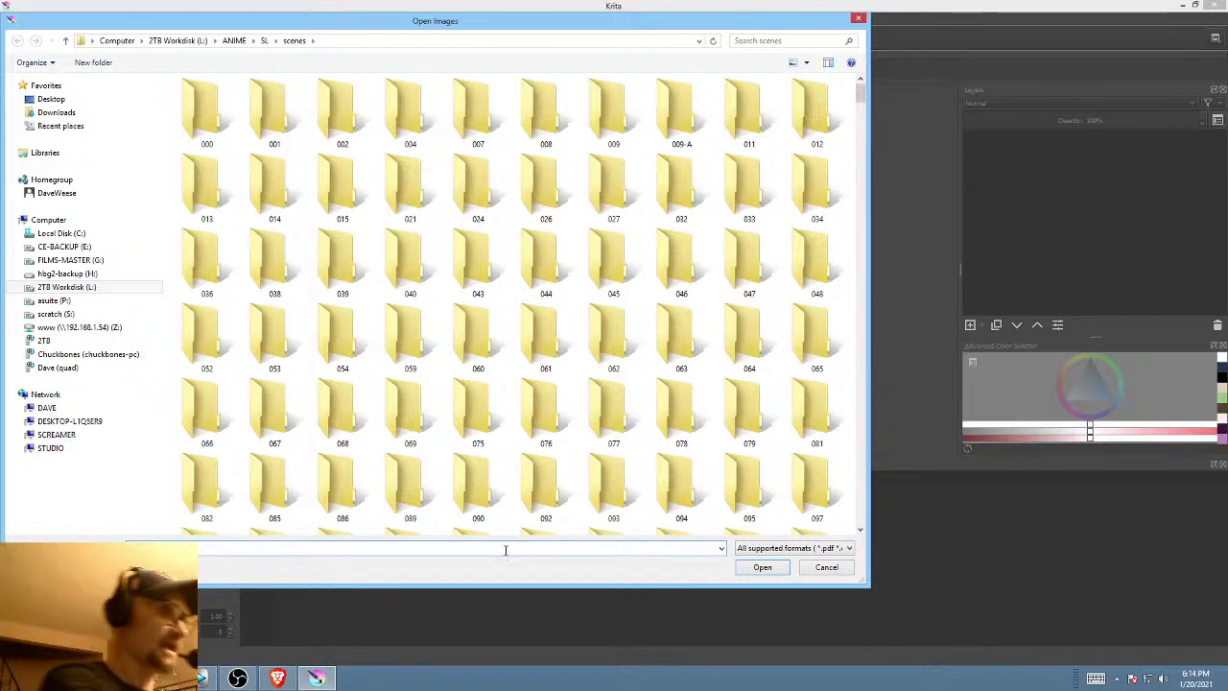
text(-)
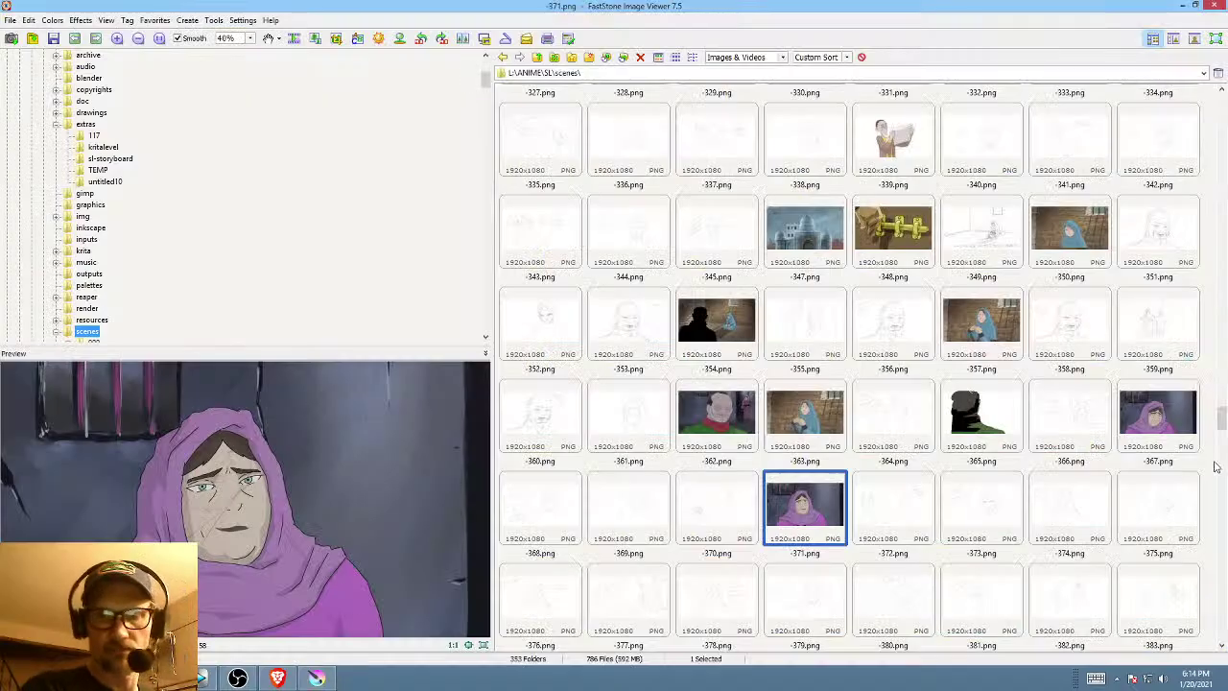
click(317, 678)
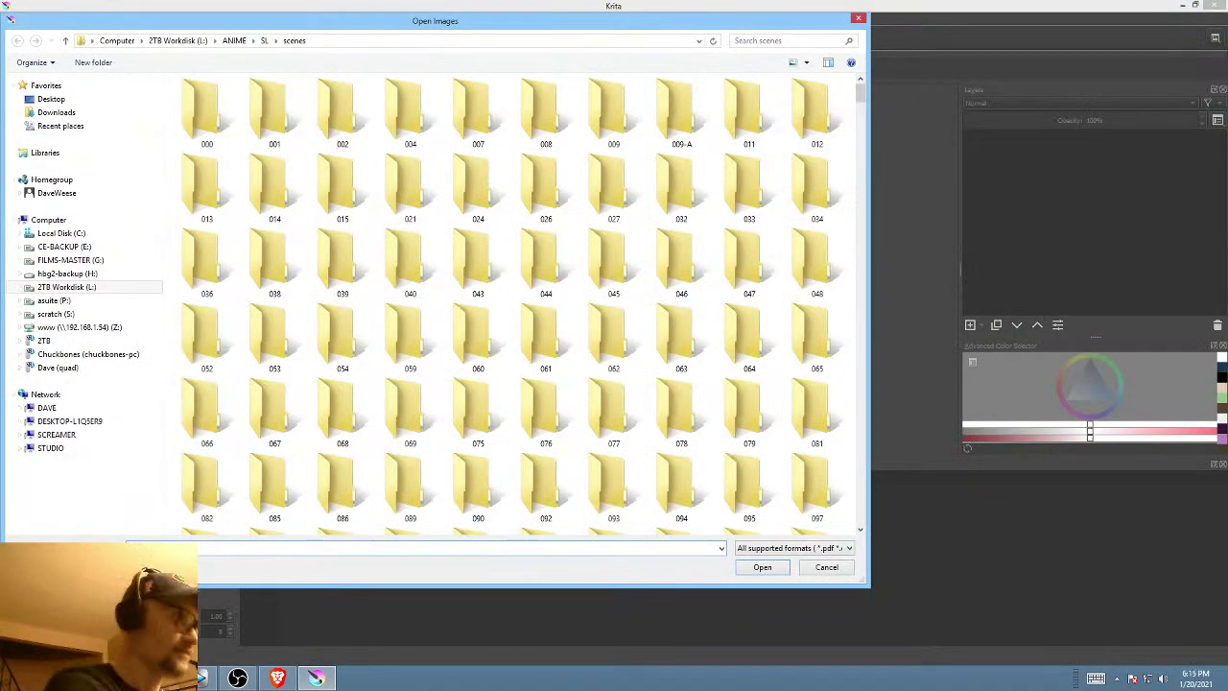
text(371)
key(Down)
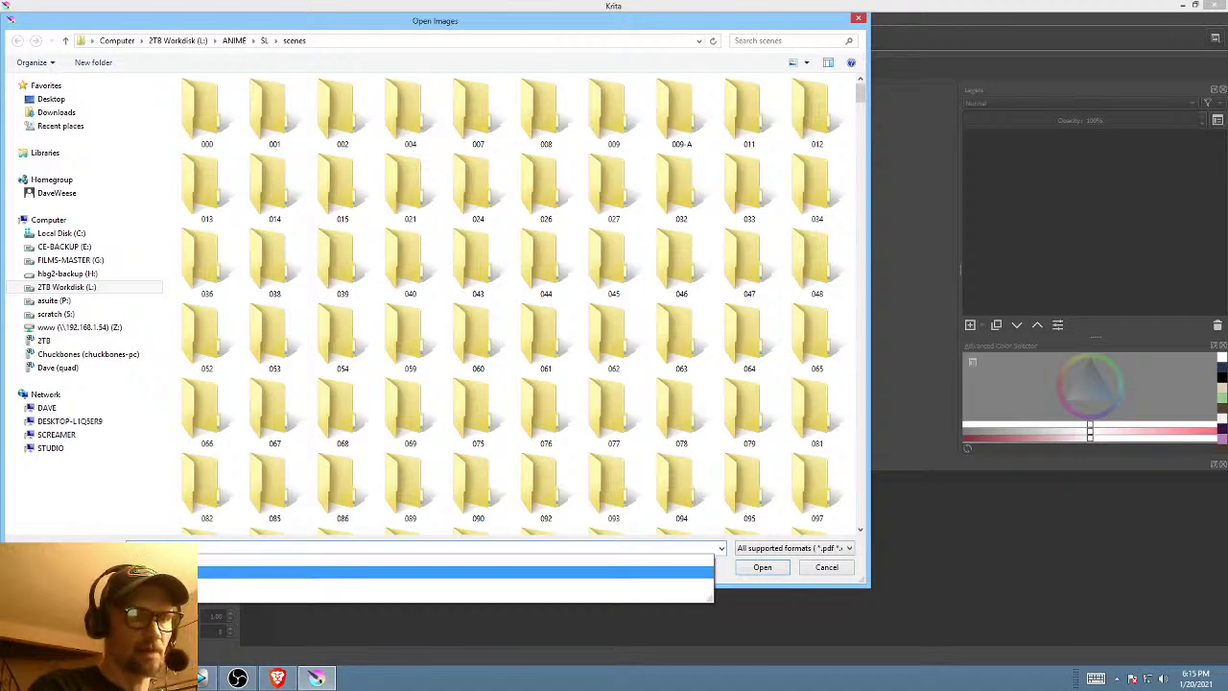
key(Return)
click(762, 567)
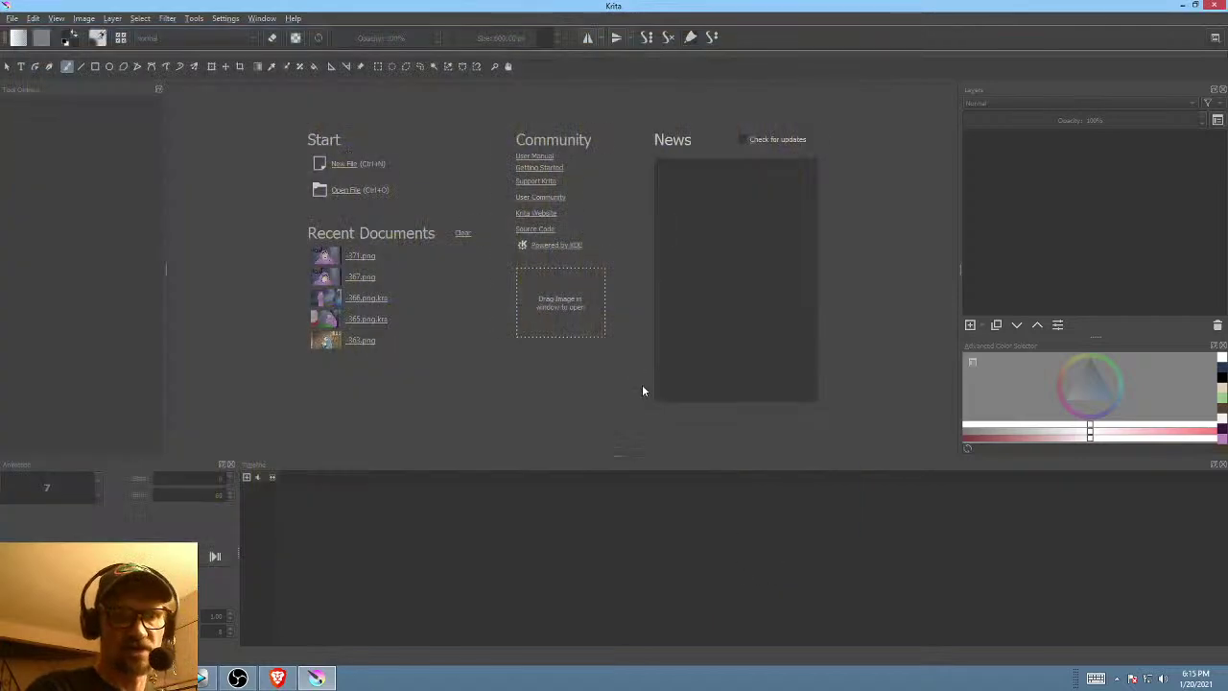